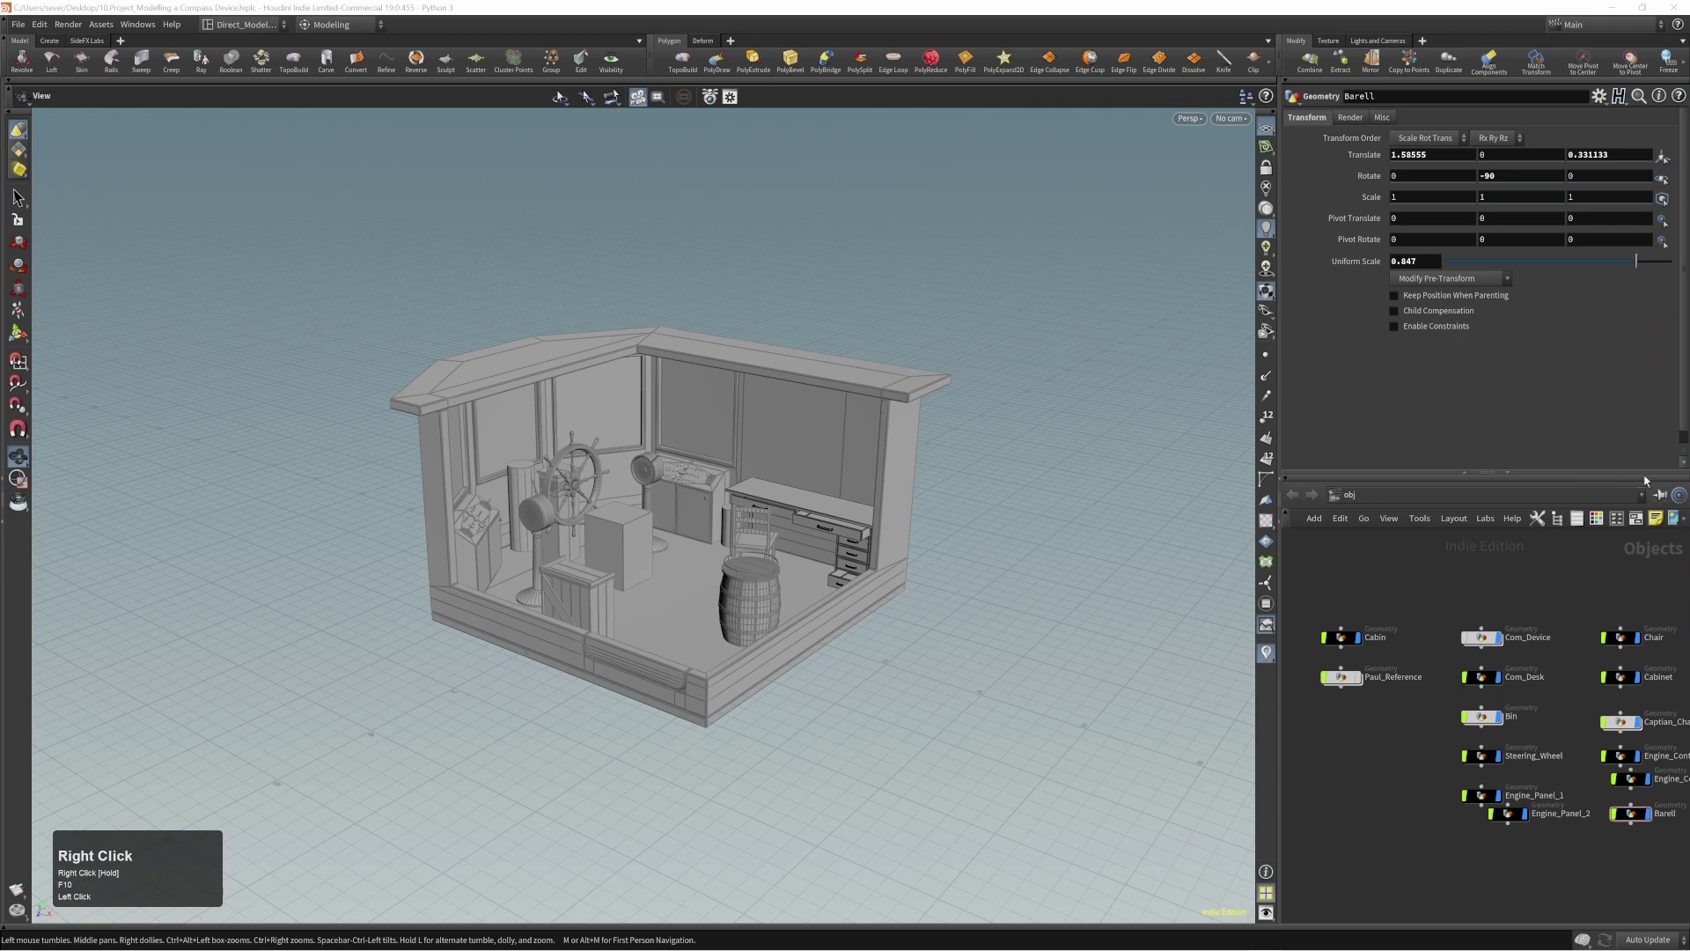
# Step: Examine the layout and props of the ship cabin scene from several angles
pyautogui.click(987, 554)
pyautogui.keyDown('alt'); pyautogui.moveTo(569, 569); pyautogui.dragTo(838, 567, button='right'); pyautogui.keyUp('alt')
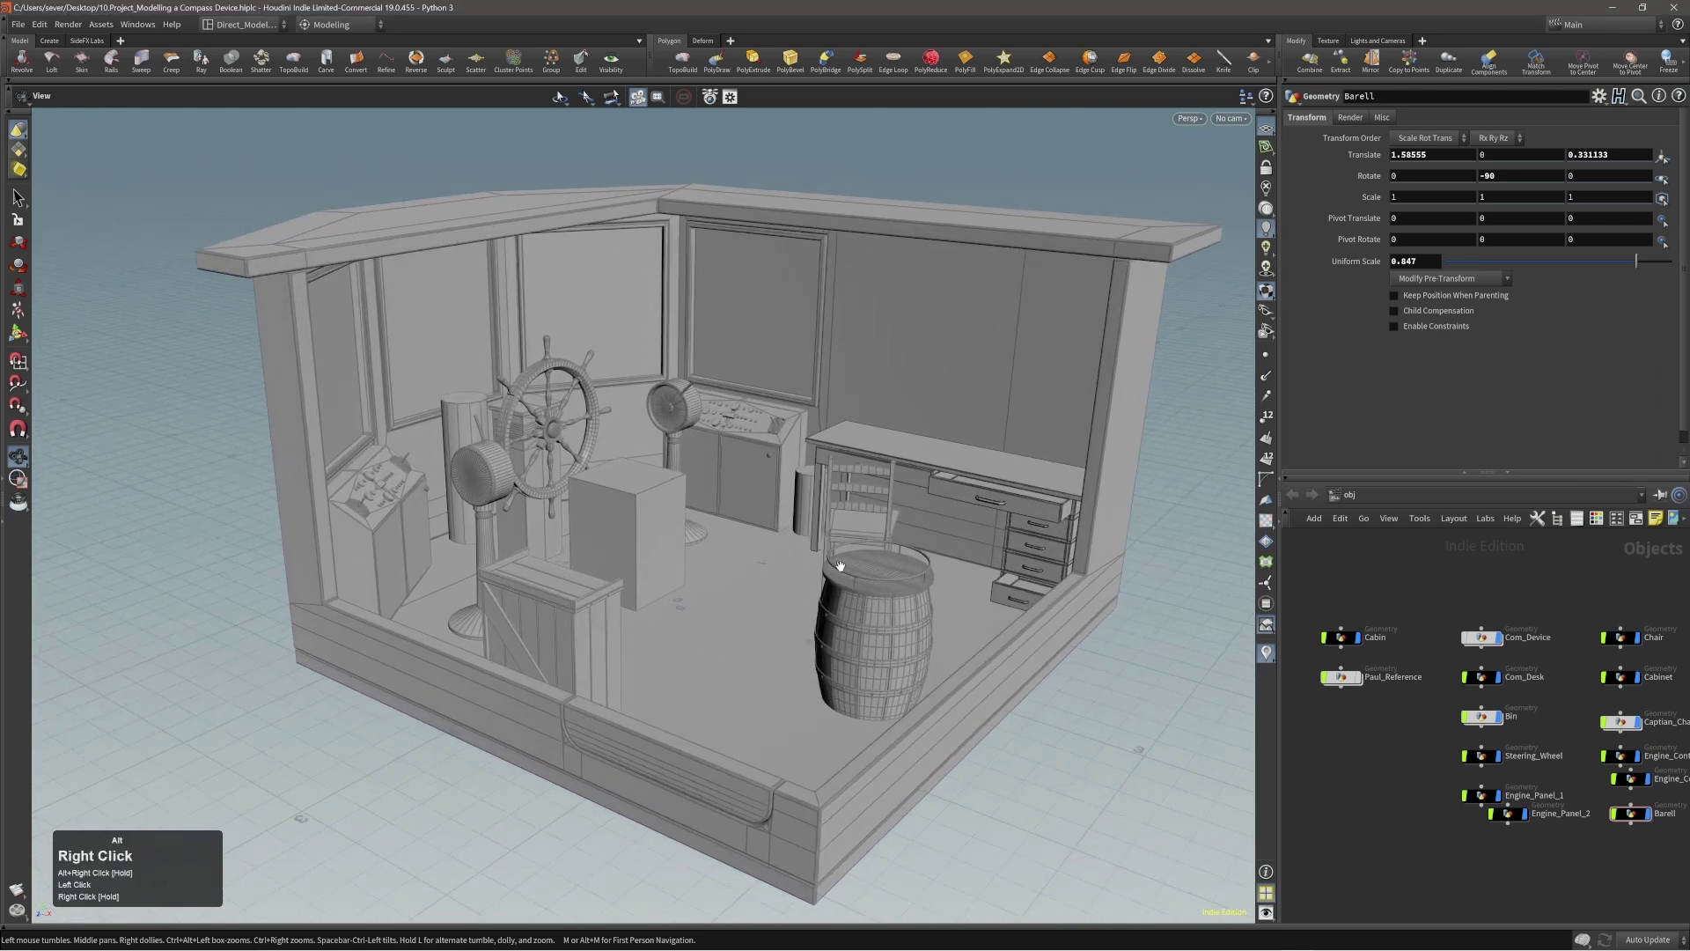
pyautogui.keyDown('alt'); pyautogui.moveTo(837, 567); pyautogui.dragTo(738, 594); pyautogui.keyUp('alt')
pyautogui.keyDown('alt'); pyautogui.moveTo(738, 593); pyautogui.dragTo(737, 555, button='middle'); pyautogui.keyUp('alt')
pyautogui.keyDown('alt'); pyautogui.moveTo(737, 555); pyautogui.dragTo(698, 566, button='right'); pyautogui.keyUp('alt')
pyautogui.keyDown('alt'); pyautogui.moveTo(698, 566); pyautogui.dragTo(626, 566); pyautogui.keyUp('alt')
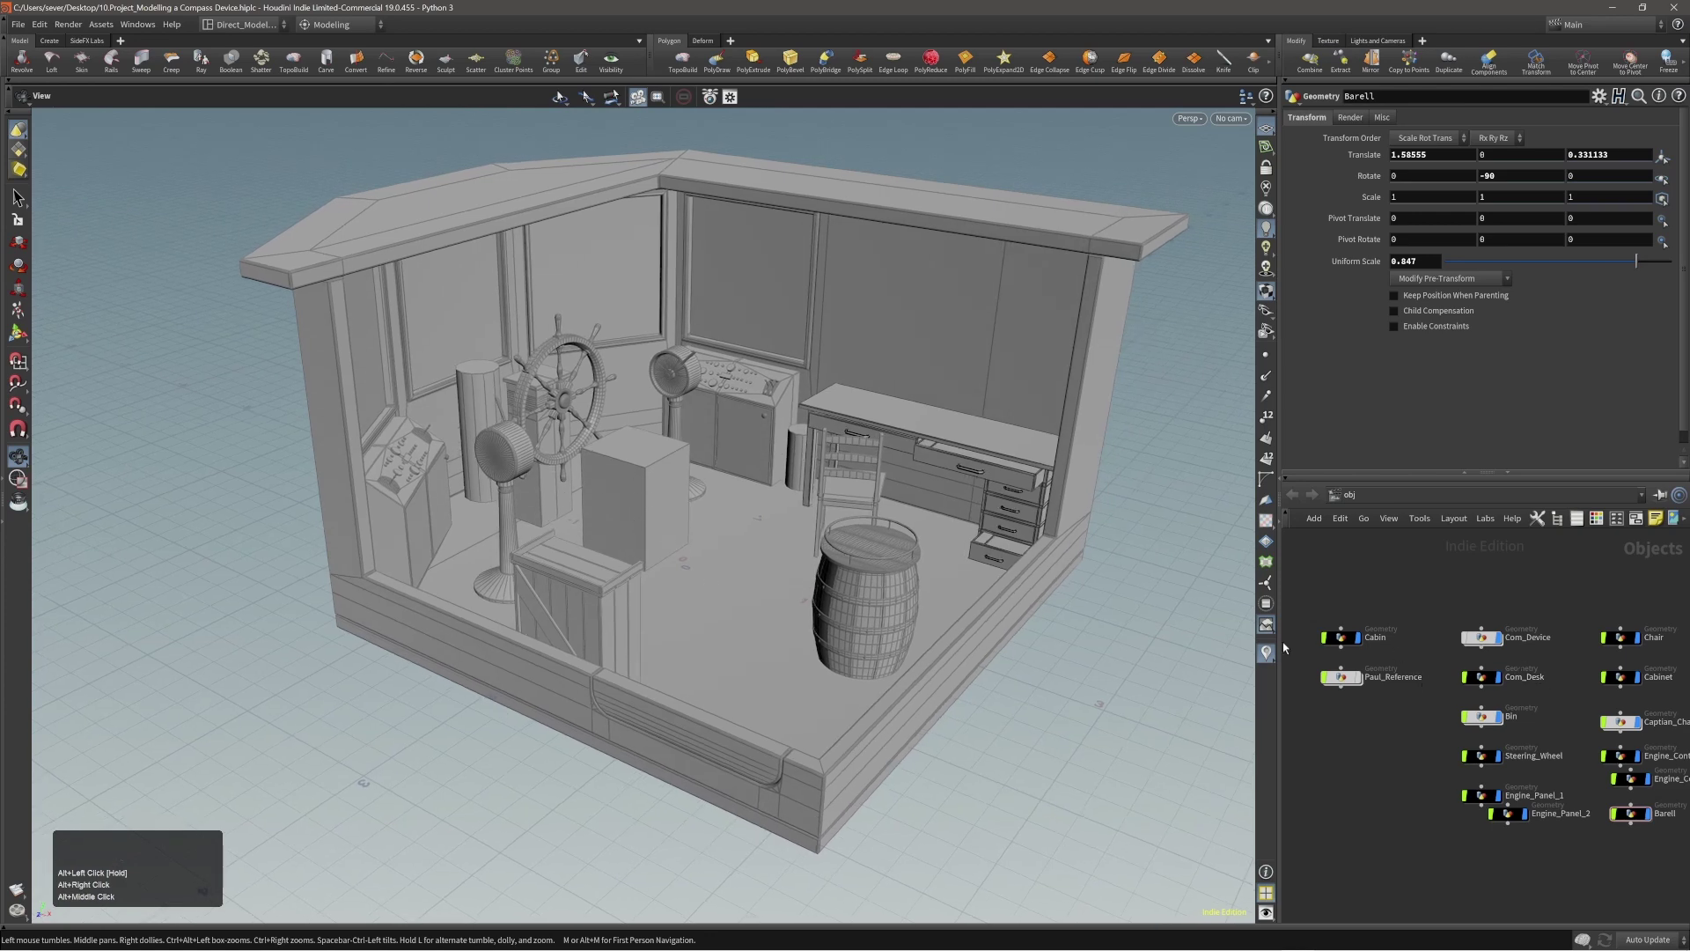
pyautogui.keyDown('alt'); pyautogui.moveTo(722, 563); pyautogui.dragTo(654, 511); pyautogui.keyUp('alt')
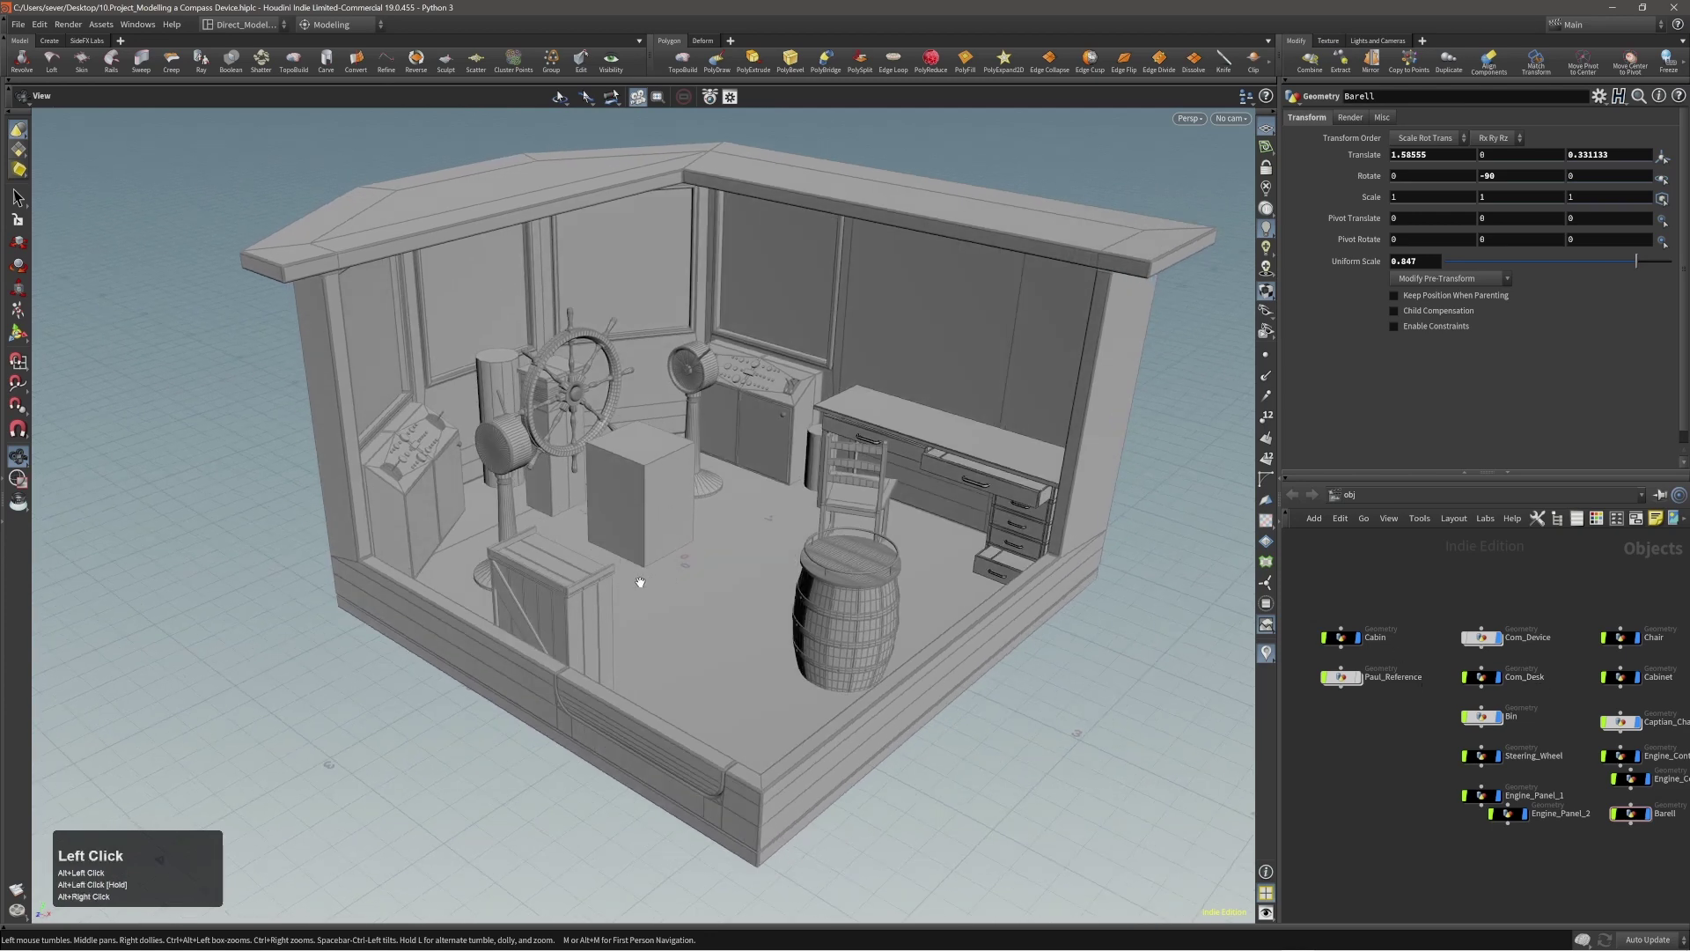
pyautogui.keyDown('alt'); pyautogui.moveTo(640, 582); pyautogui.dragTo(714, 565); pyautogui.keyUp('alt')
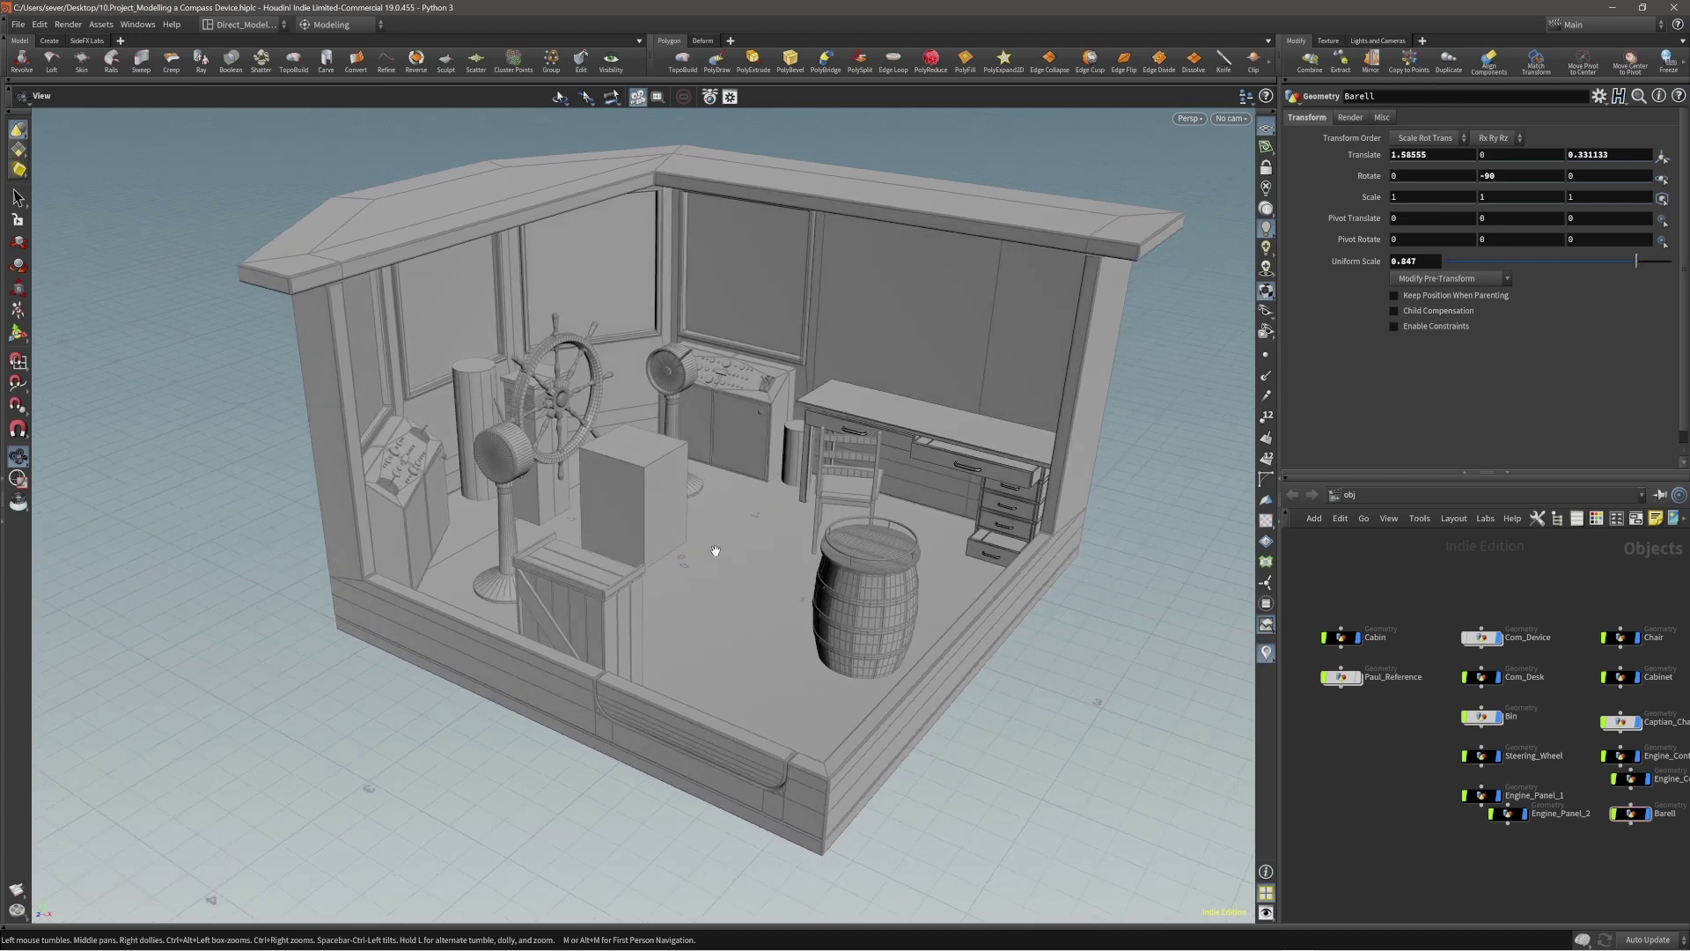
# Step: Create a circle object at the scene origin and set the tool options to Create in Context
pyautogui.press('c')
pyautogui.click(714, 565)
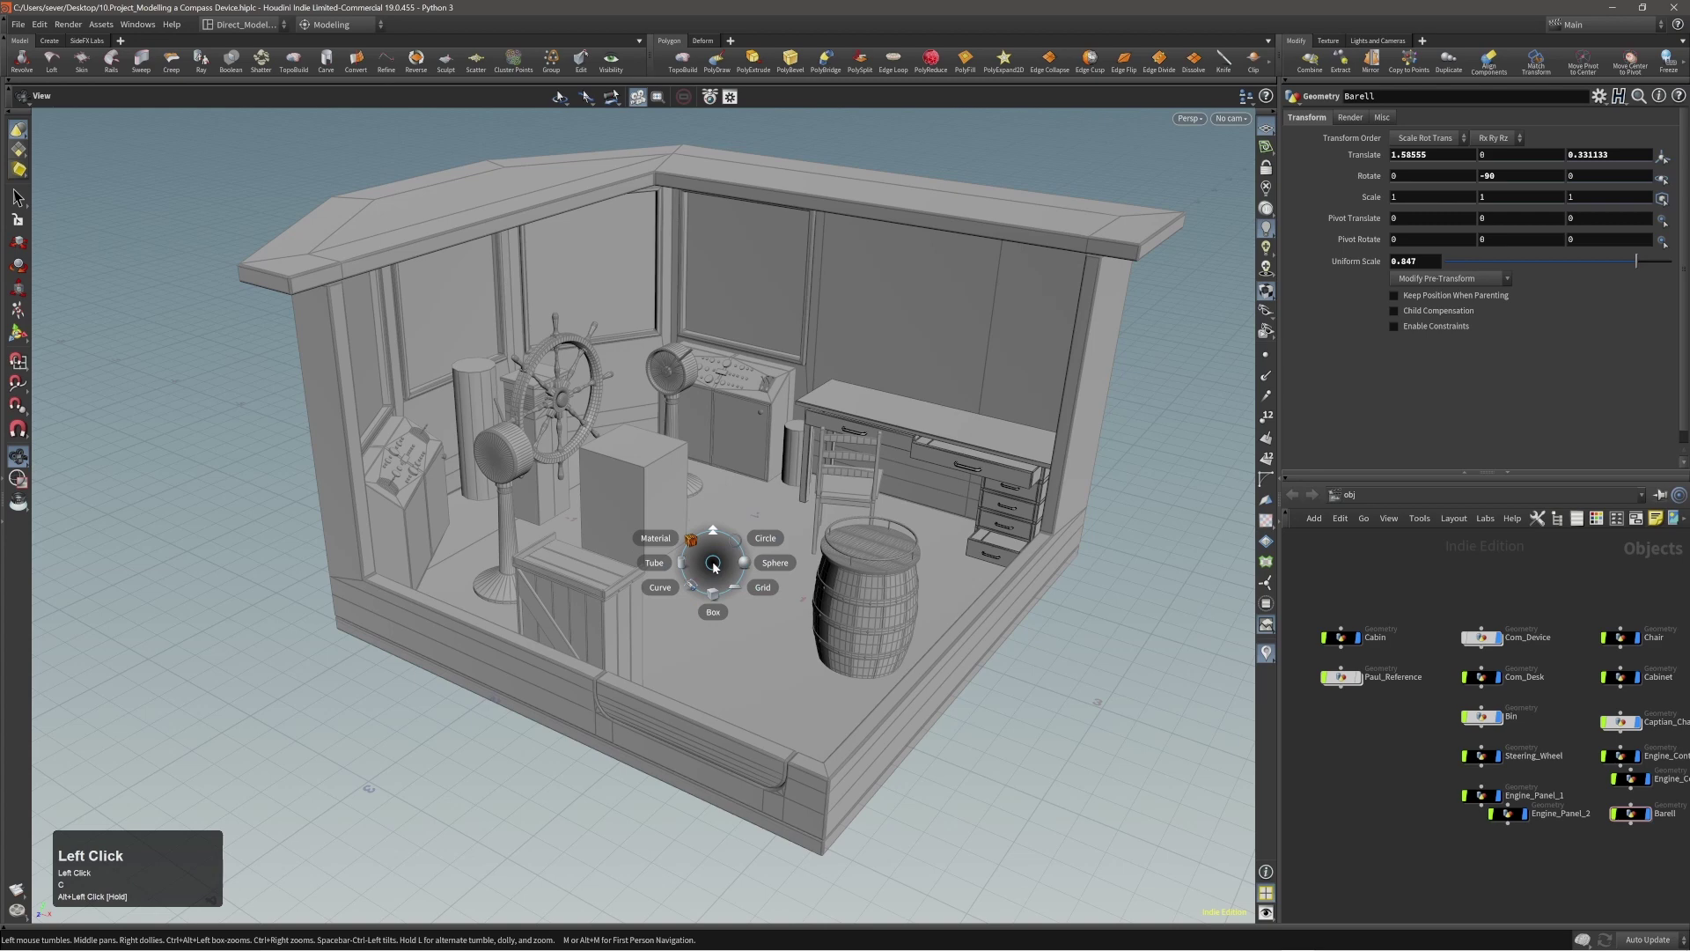
pyautogui.click(732, 542)
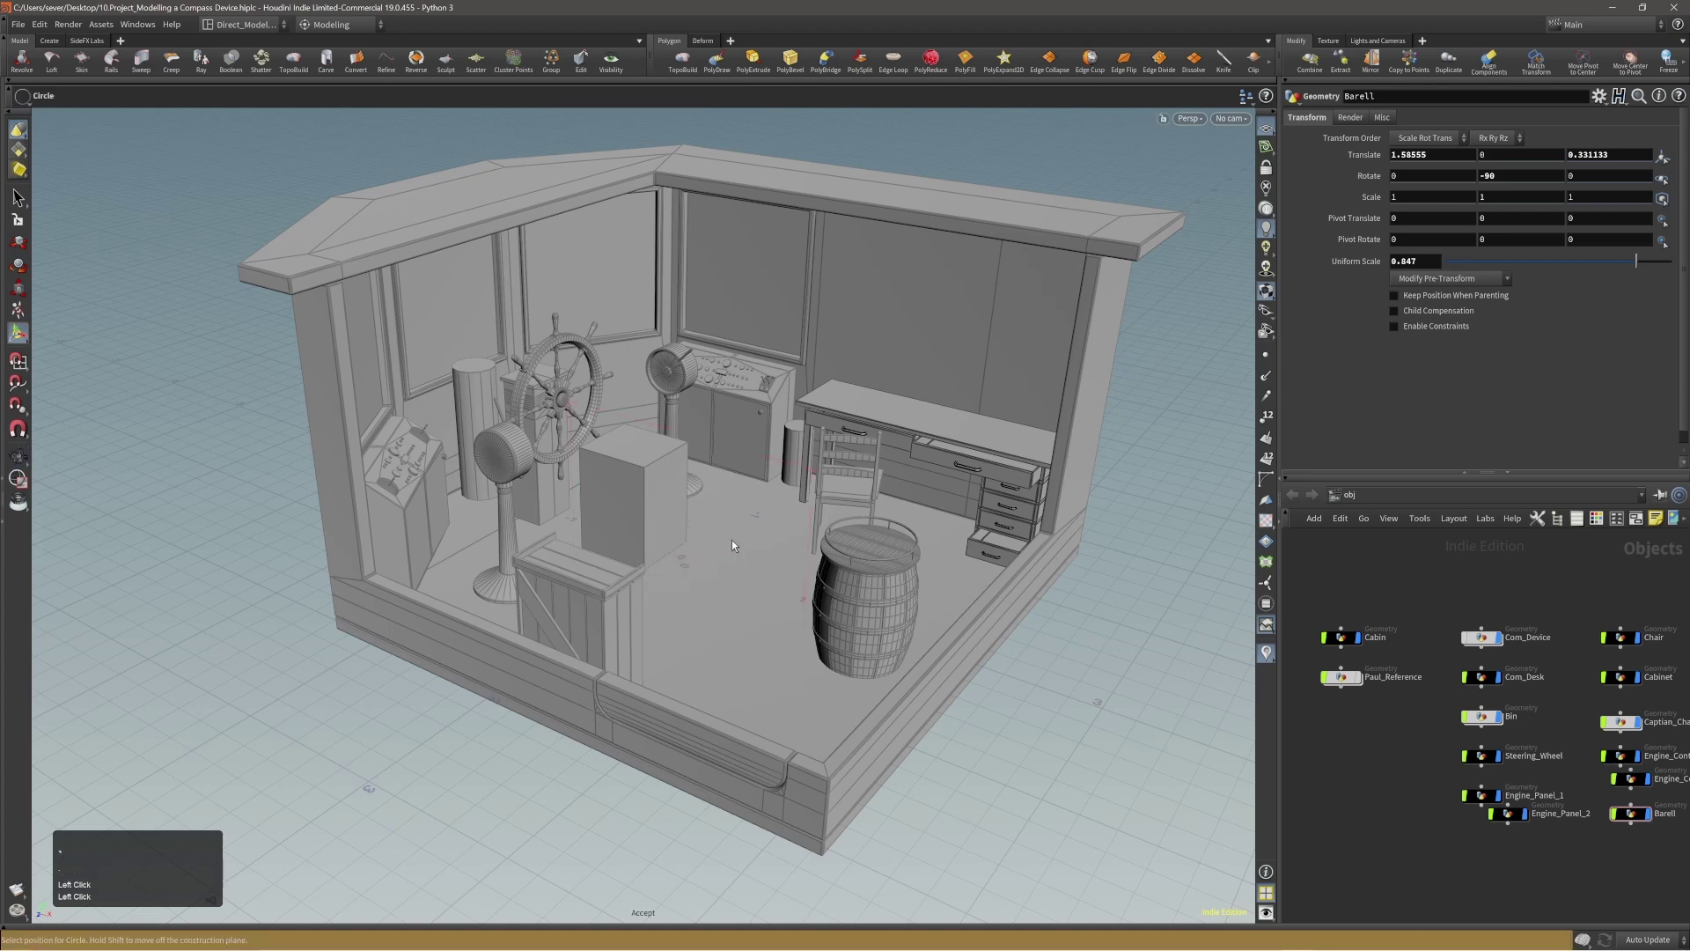
pyautogui.click(731, 540)
pyautogui.rightClick(732, 541)
pyautogui.keyDown('alt'); pyautogui.moveTo(669, 551); pyautogui.dragTo(664, 536, button='right'); pyautogui.keyUp('alt')
pyautogui.click(1240, 95)
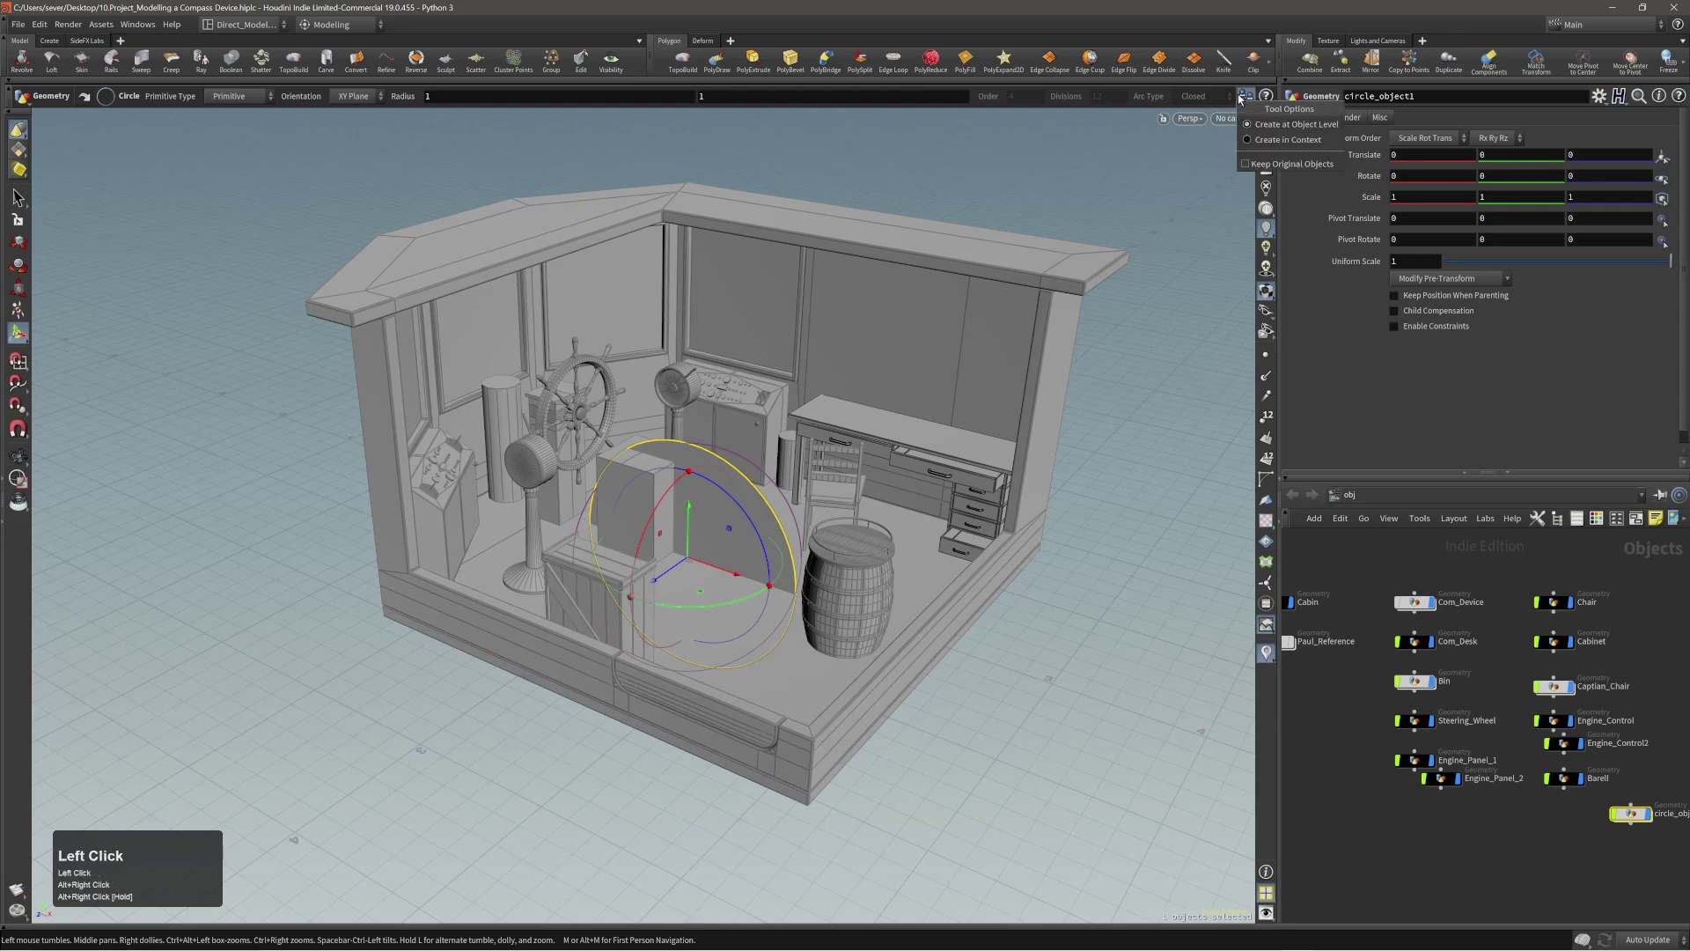
pyautogui.click(1281, 142)
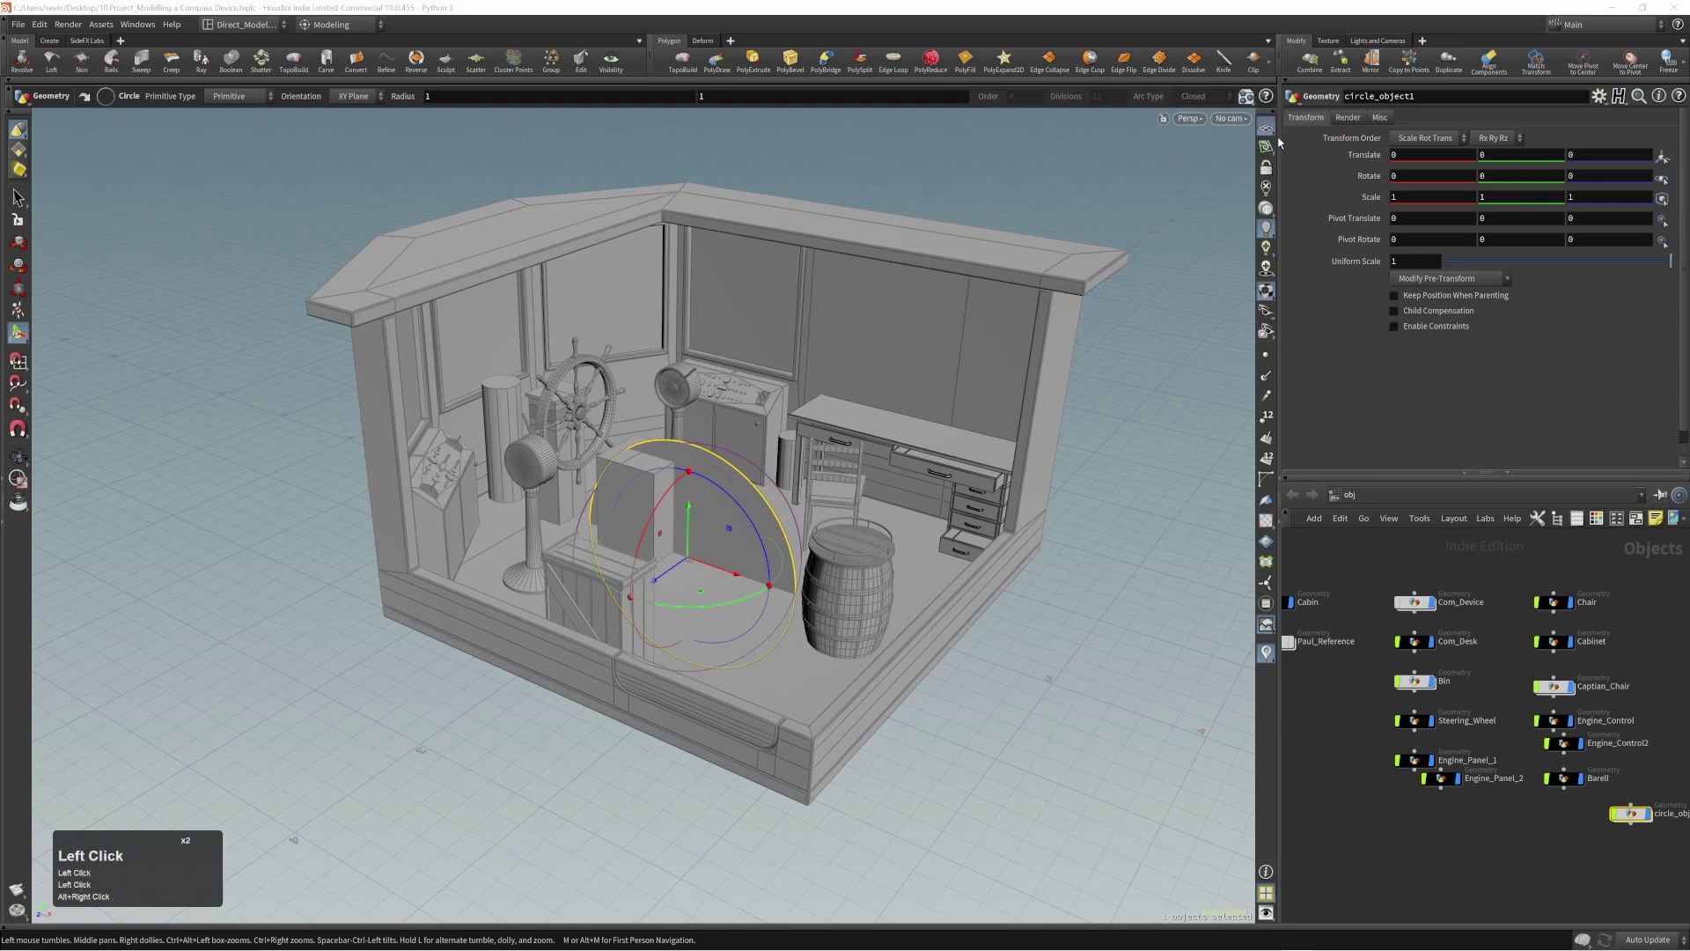
# Step: Enter the new circle object's geometry level in primitive selection mode
pyautogui.keyDown('alt'); pyautogui.moveTo(757, 533); pyautogui.dragTo(725, 551, button='right'); pyautogui.keyUp('alt')
pyautogui.keyDown('alt'); pyautogui.moveTo(725, 551); pyautogui.dragTo(715, 542); pyautogui.keyUp('alt')
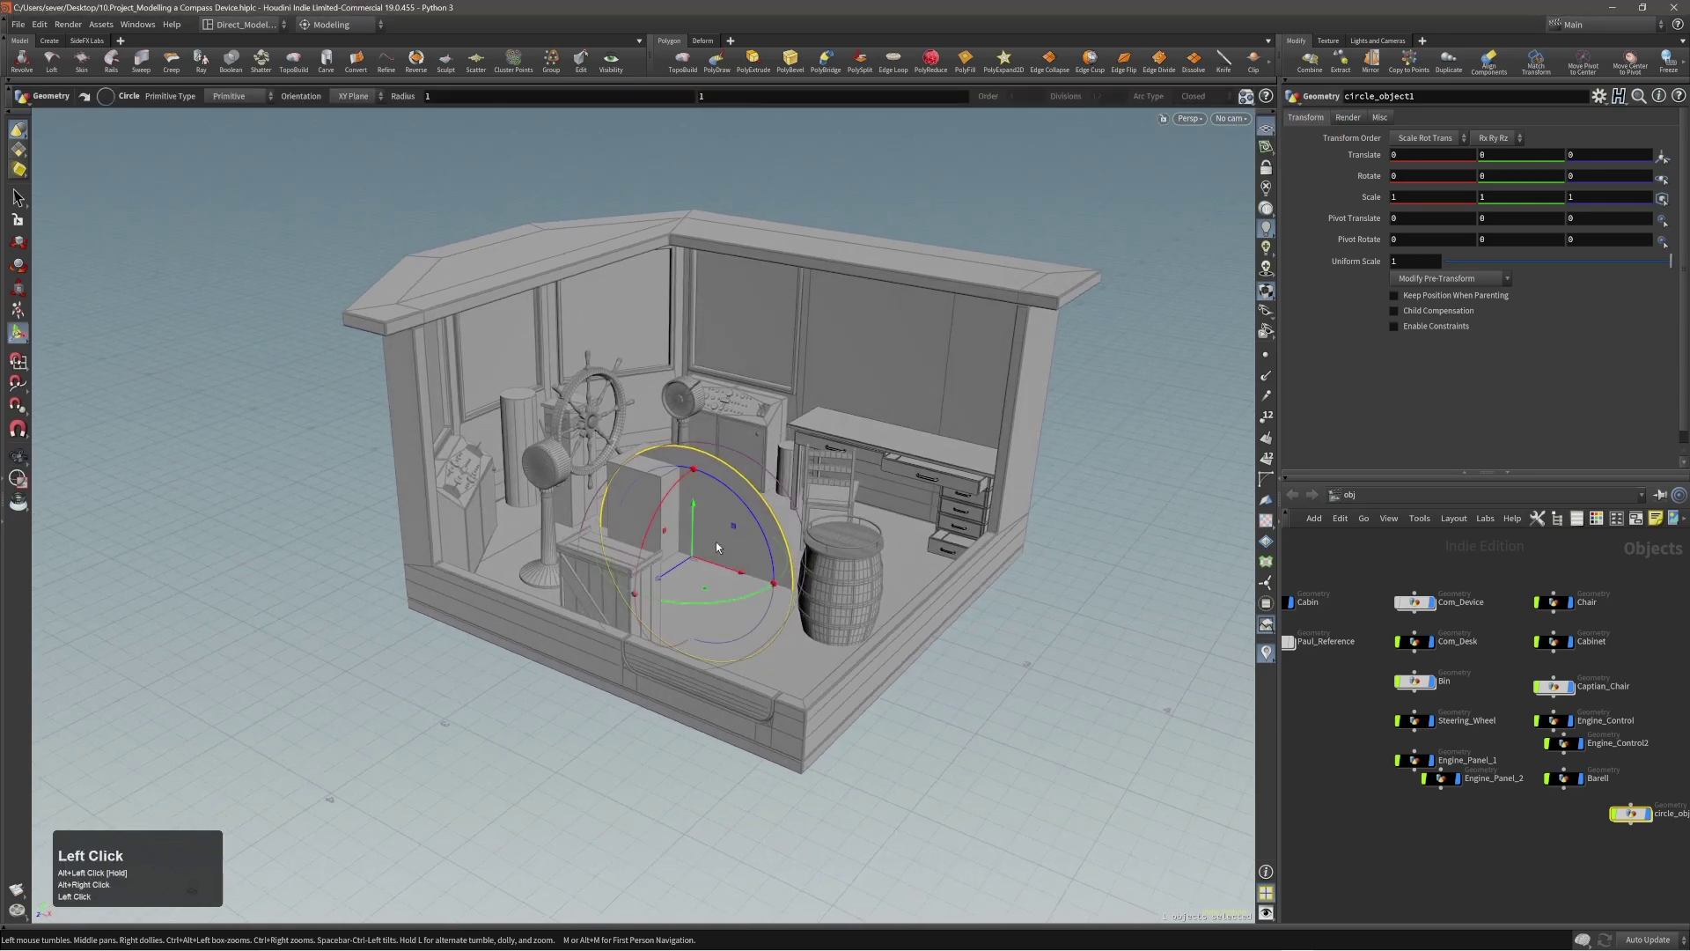
pyautogui.press('3')
pyautogui.keyDown('alt'); pyautogui.moveTo(716, 542); pyautogui.dragTo(1005, 522, button='right'); pyautogui.keyUp('alt')
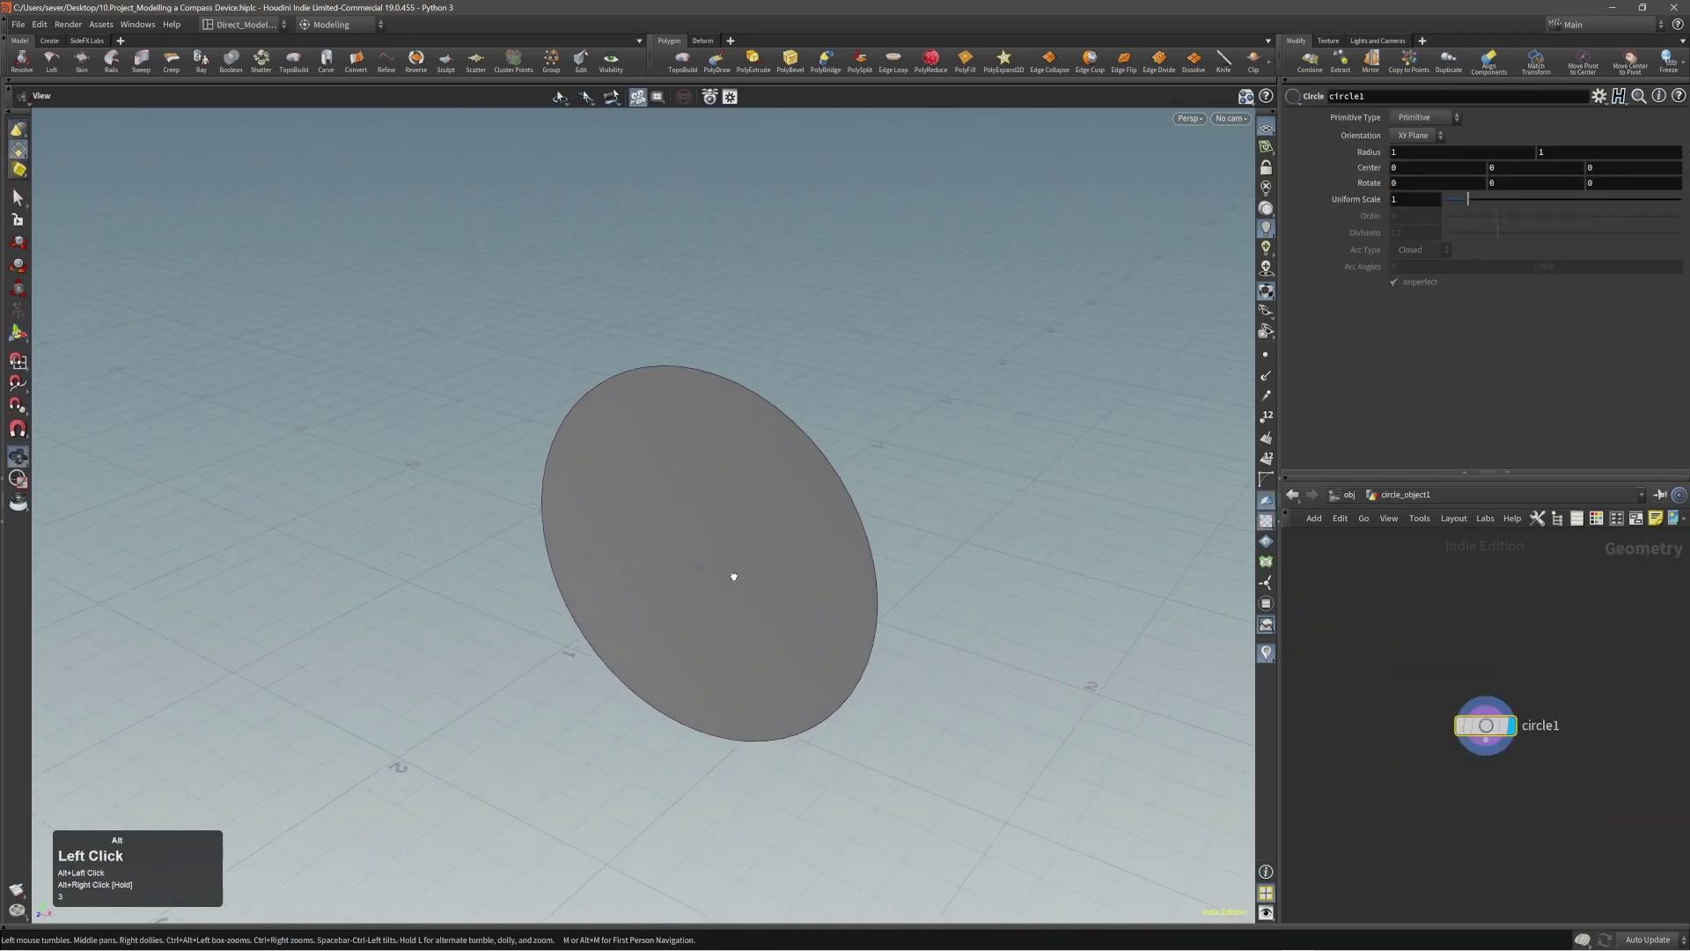
pyautogui.keyDown('alt'); pyautogui.moveTo(732, 578); pyautogui.dragTo(747, 566); pyautogui.keyUp('alt')
pyautogui.keyDown('alt'); pyautogui.moveTo(748, 566); pyautogui.dragTo(742, 551, button='middle'); pyautogui.keyUp('alt')
pyautogui.keyDown('alt'); pyautogui.rightClick(679, 576); pyautogui.keyUp('alt')
pyautogui.keyDown('alt'); pyautogui.moveTo(679, 577); pyautogui.dragTo(730, 563, button='right'); pyautogui.keyUp('alt')
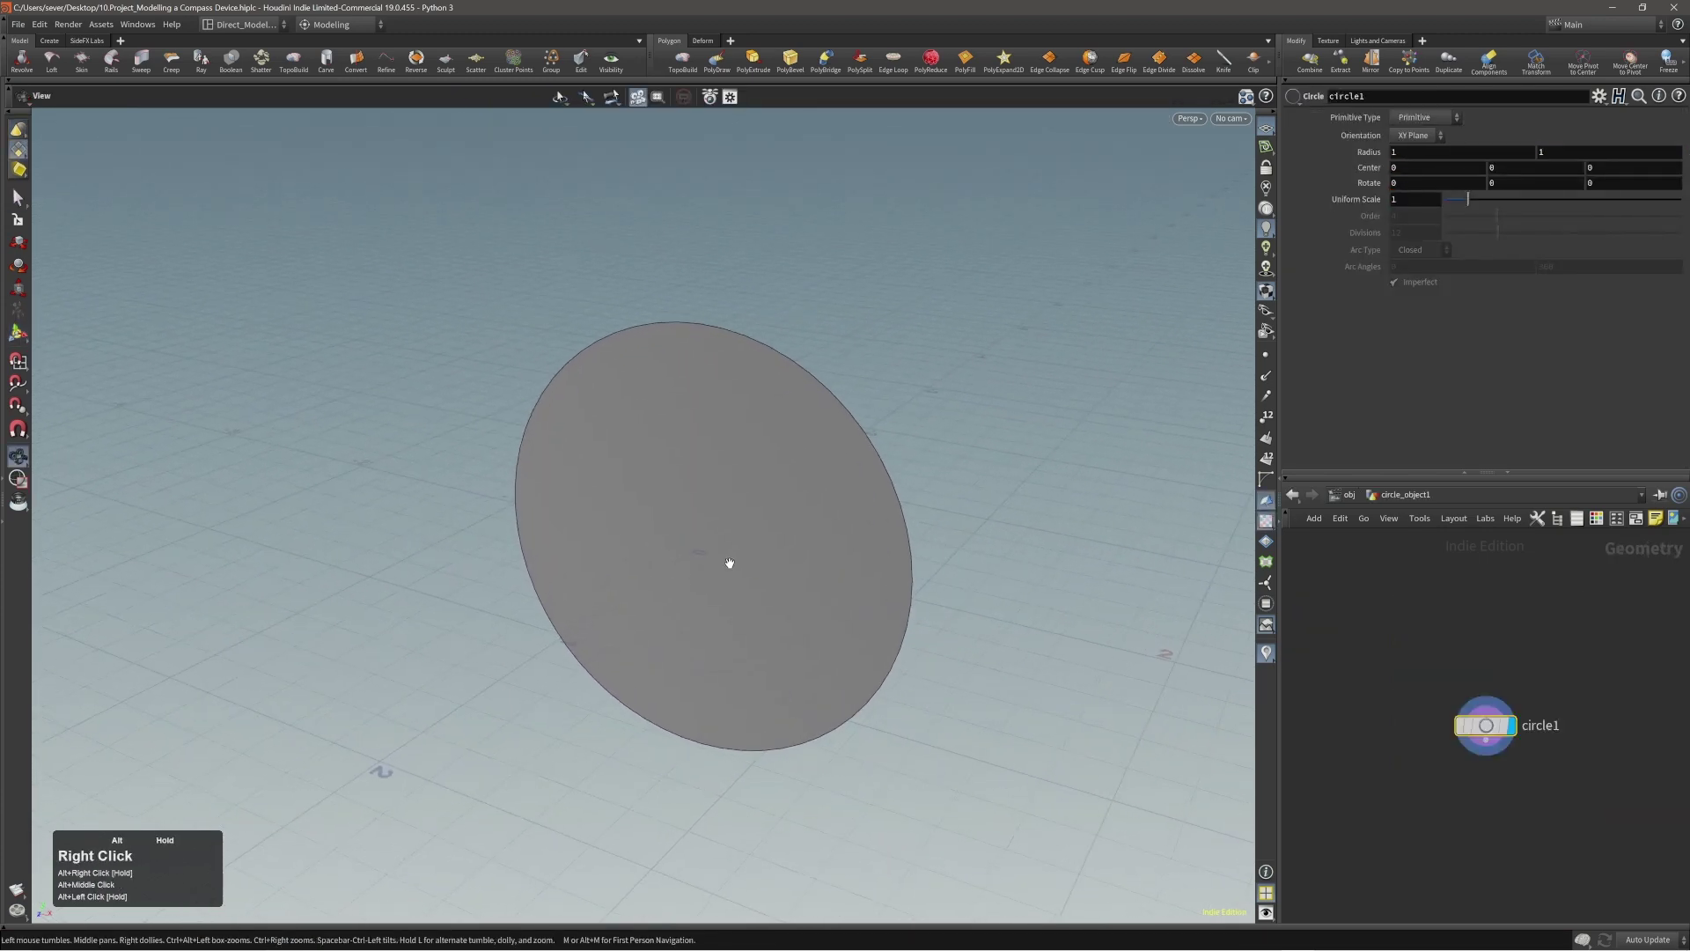
pyautogui.keyDown('alt'); pyautogui.moveTo(706, 555); pyautogui.dragTo(683, 553); pyautogui.keyUp('alt')
# Step: Set the circle's primitive type to Polygon, its orientation to ZX Plane and its divisions to 48
pyautogui.press('Return')
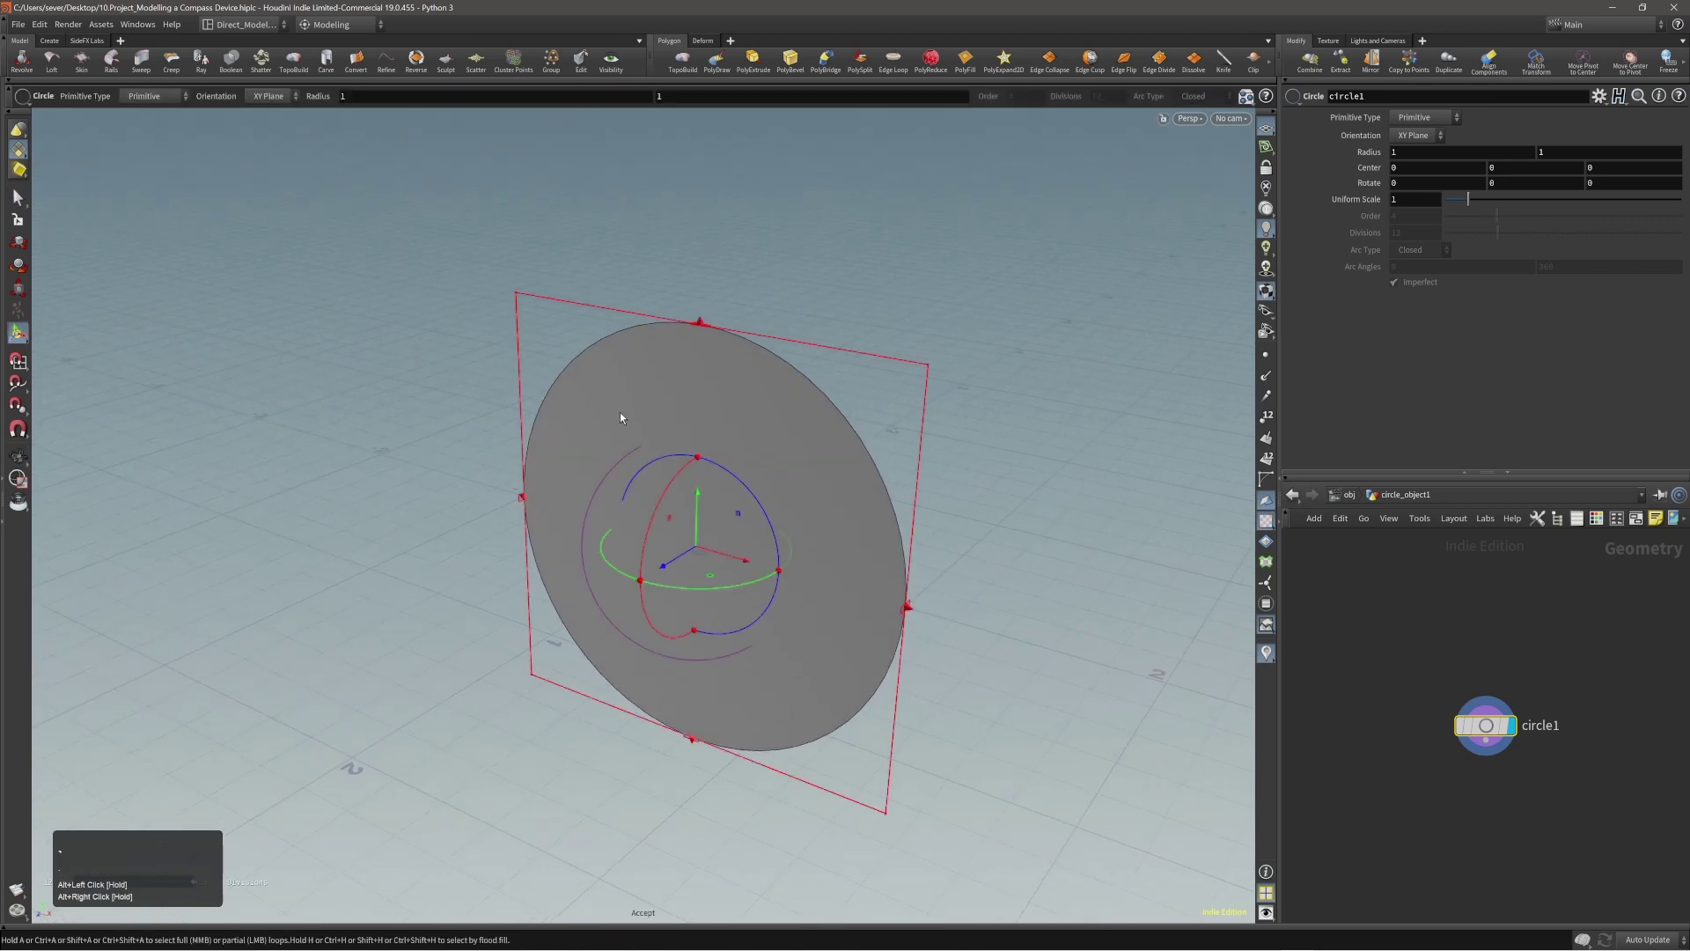
pyautogui.click(130, 99)
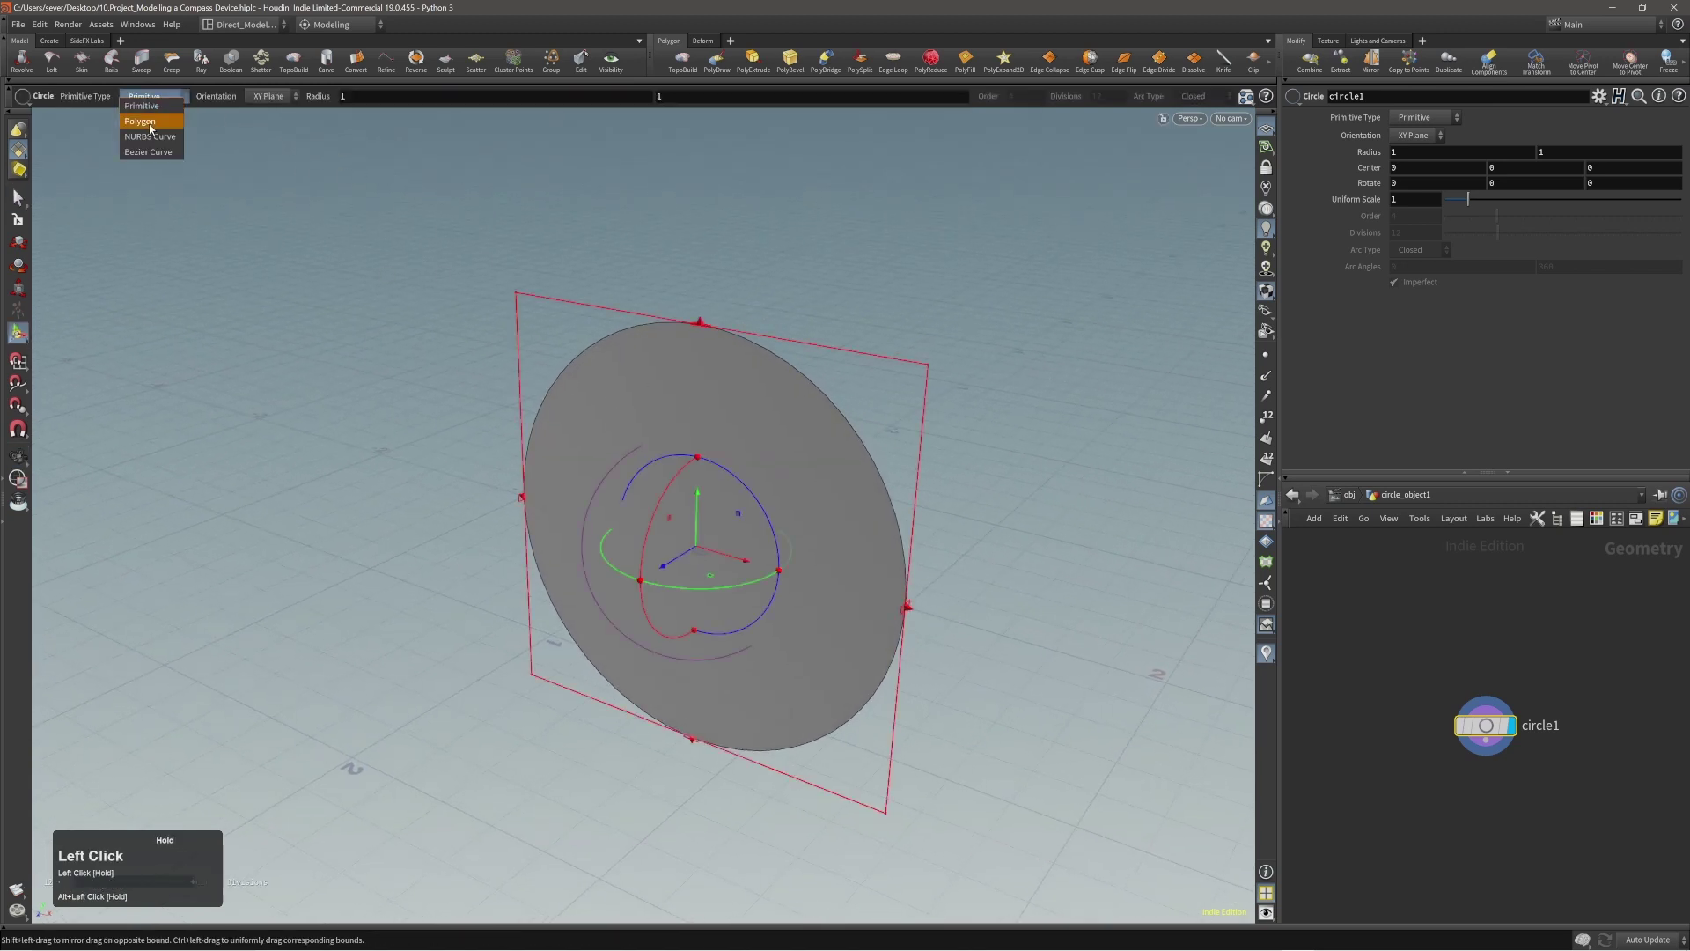
pyautogui.click(145, 115)
pyautogui.click(287, 98)
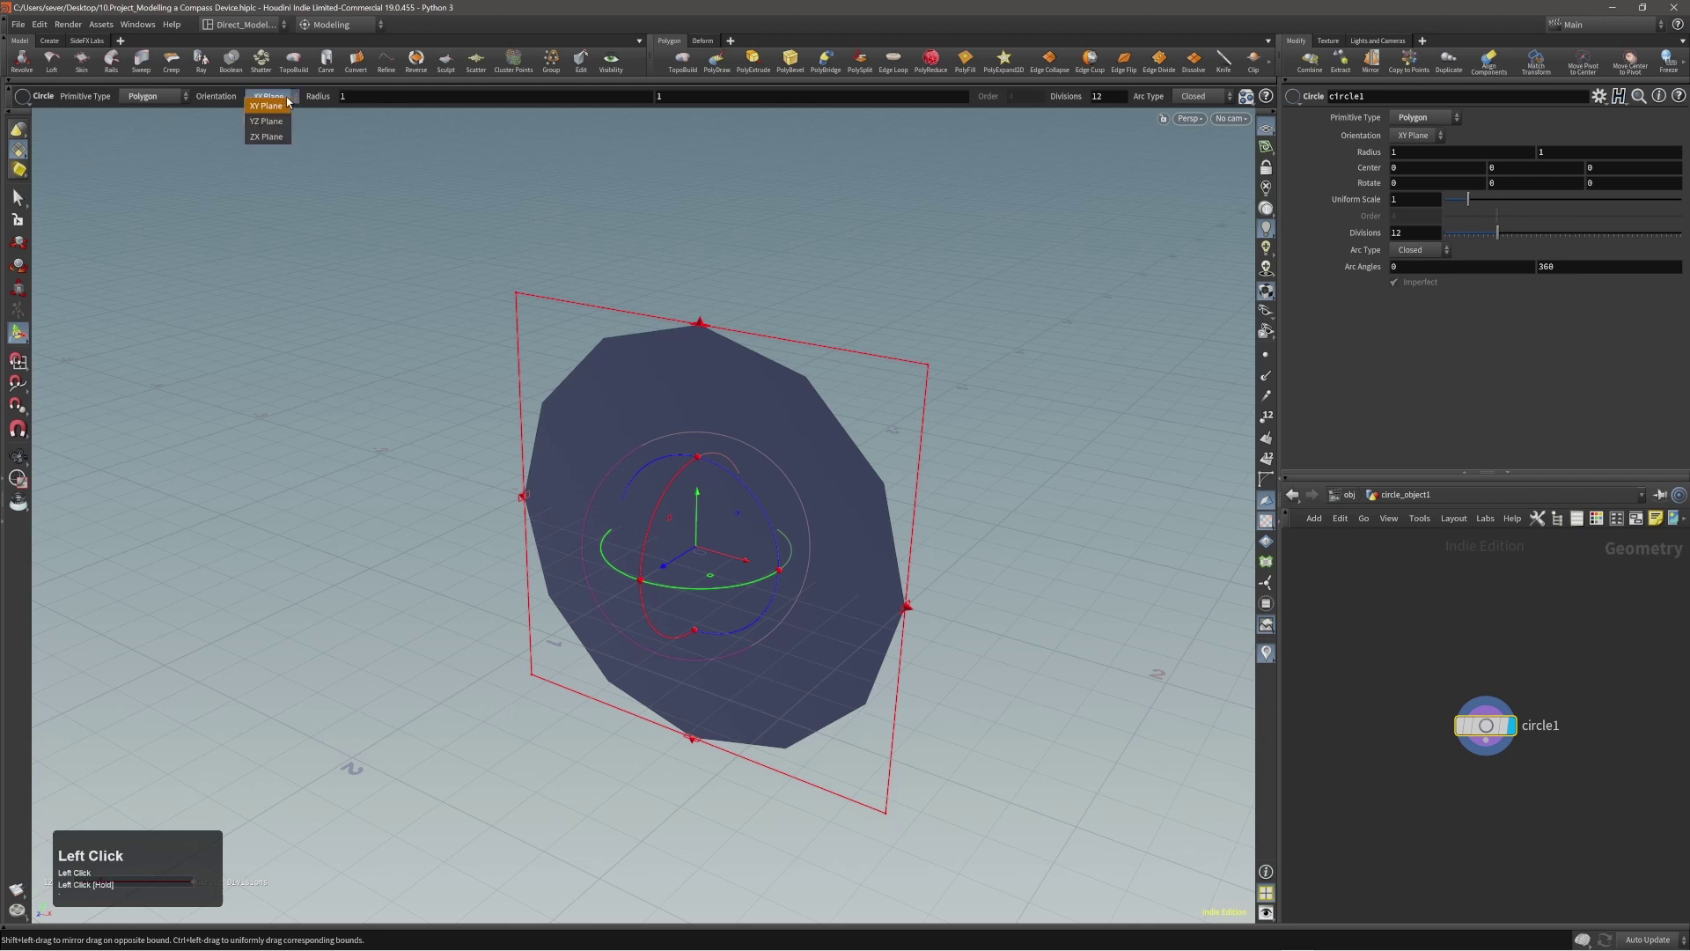
pyautogui.click(263, 140)
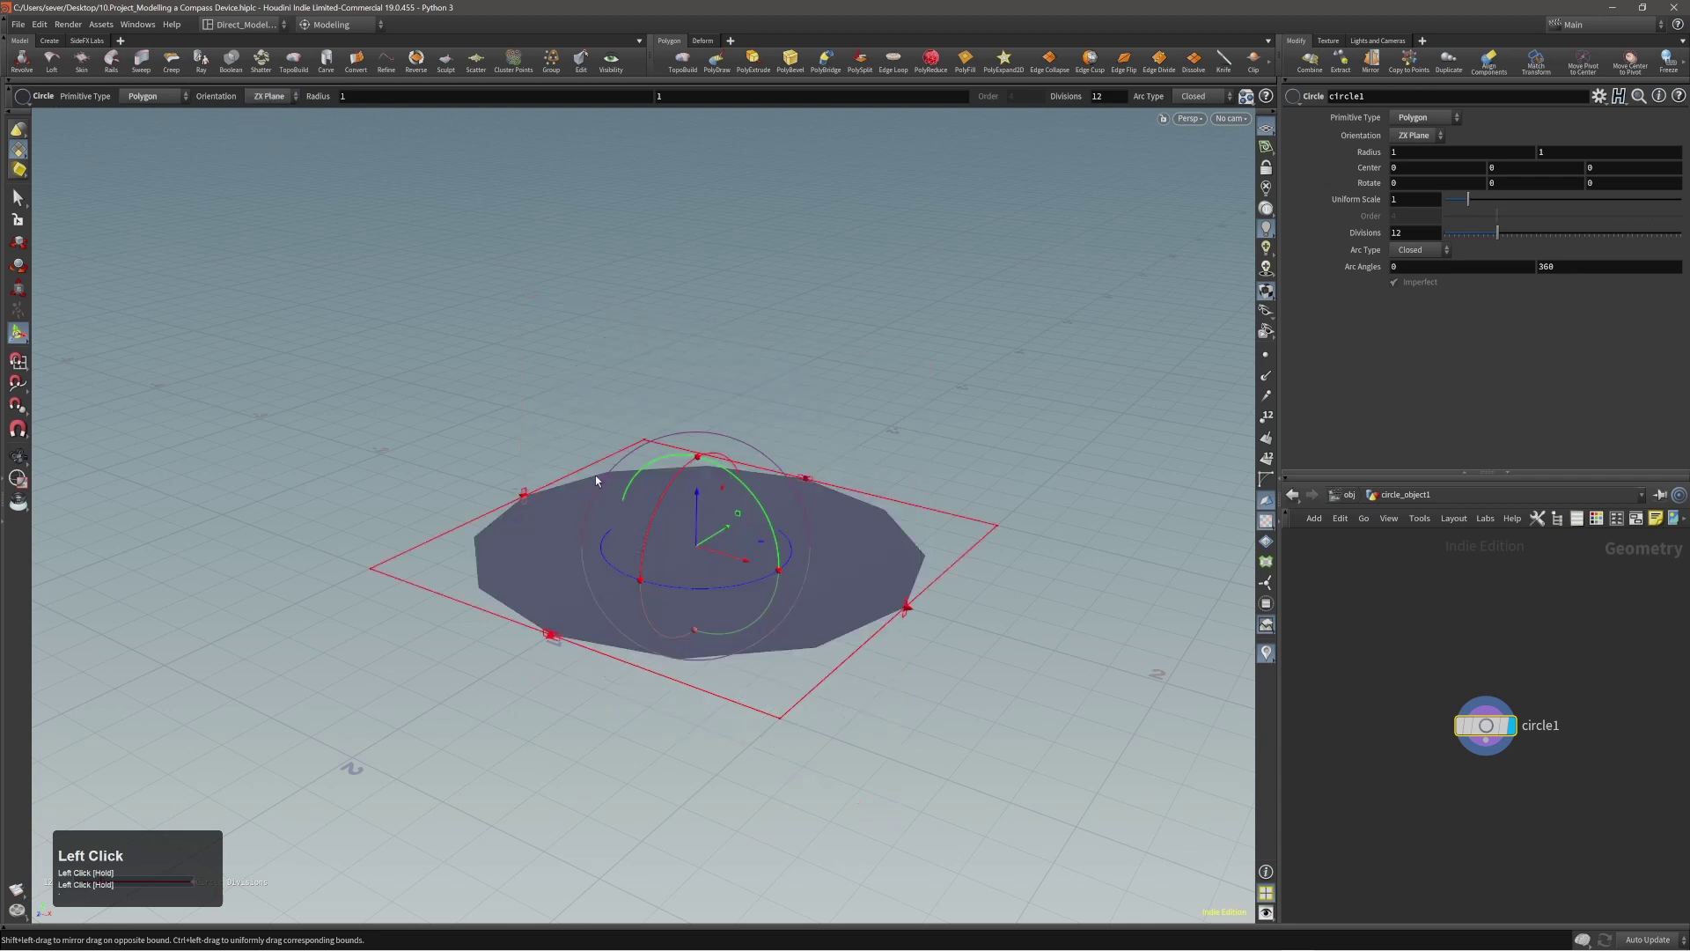
pyautogui.click(1101, 97)
pyautogui.scroll(20, 1107, 98)
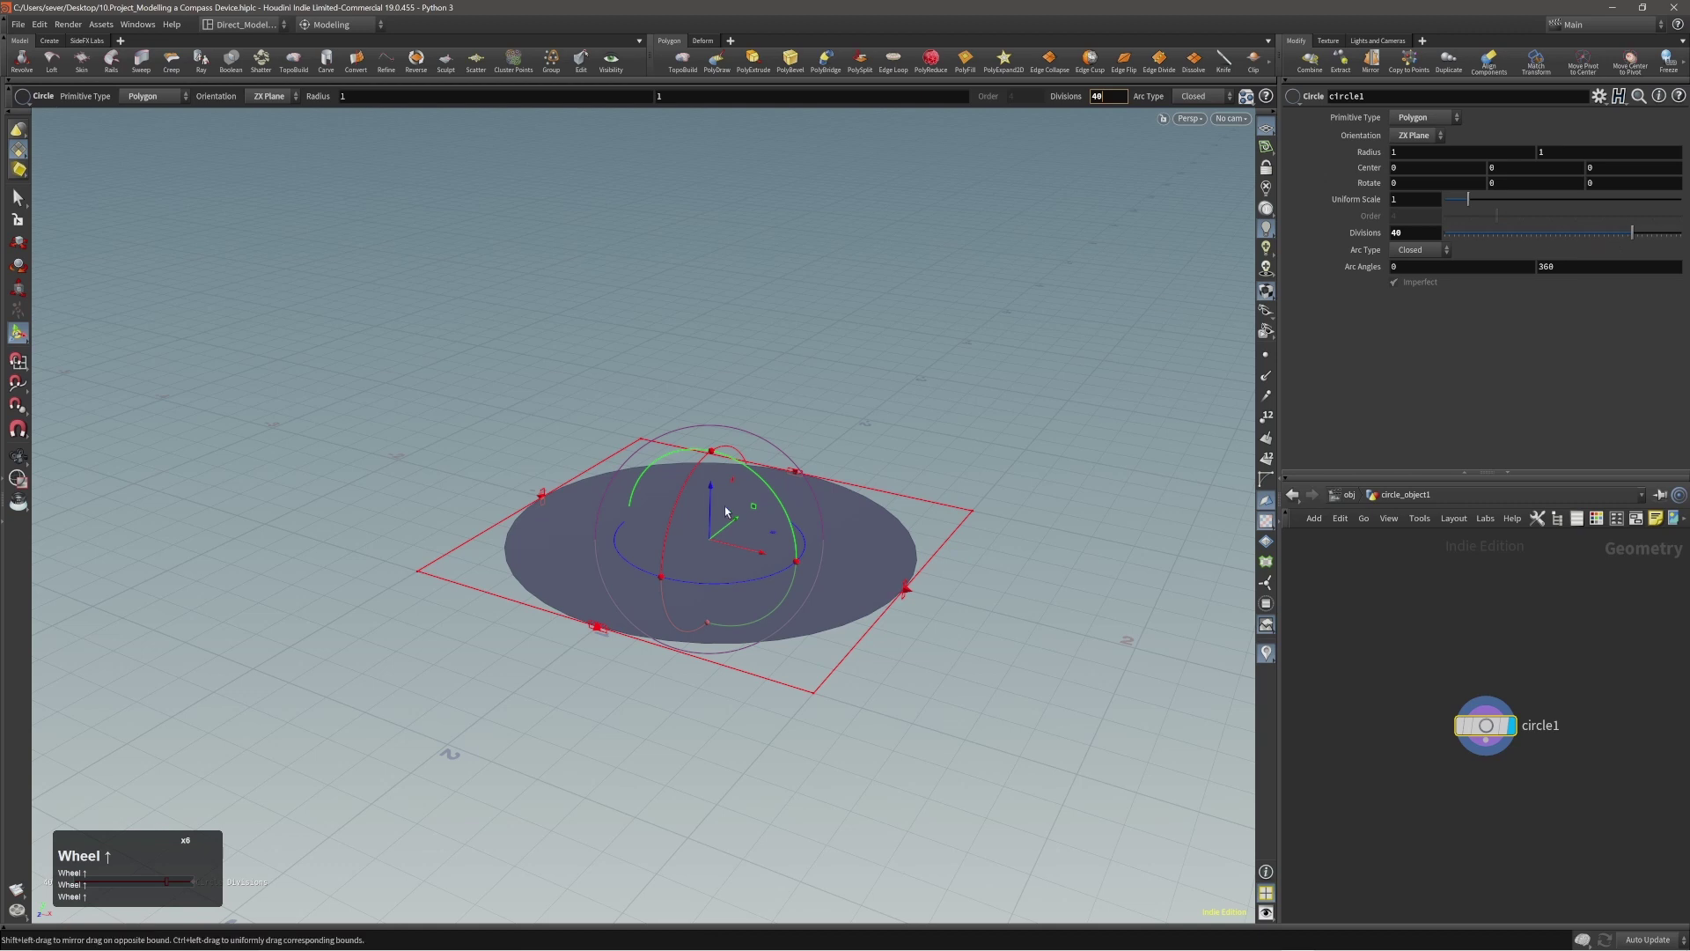
pyautogui.scroll(2, 1112, 99)
pyautogui.click(949, 436)
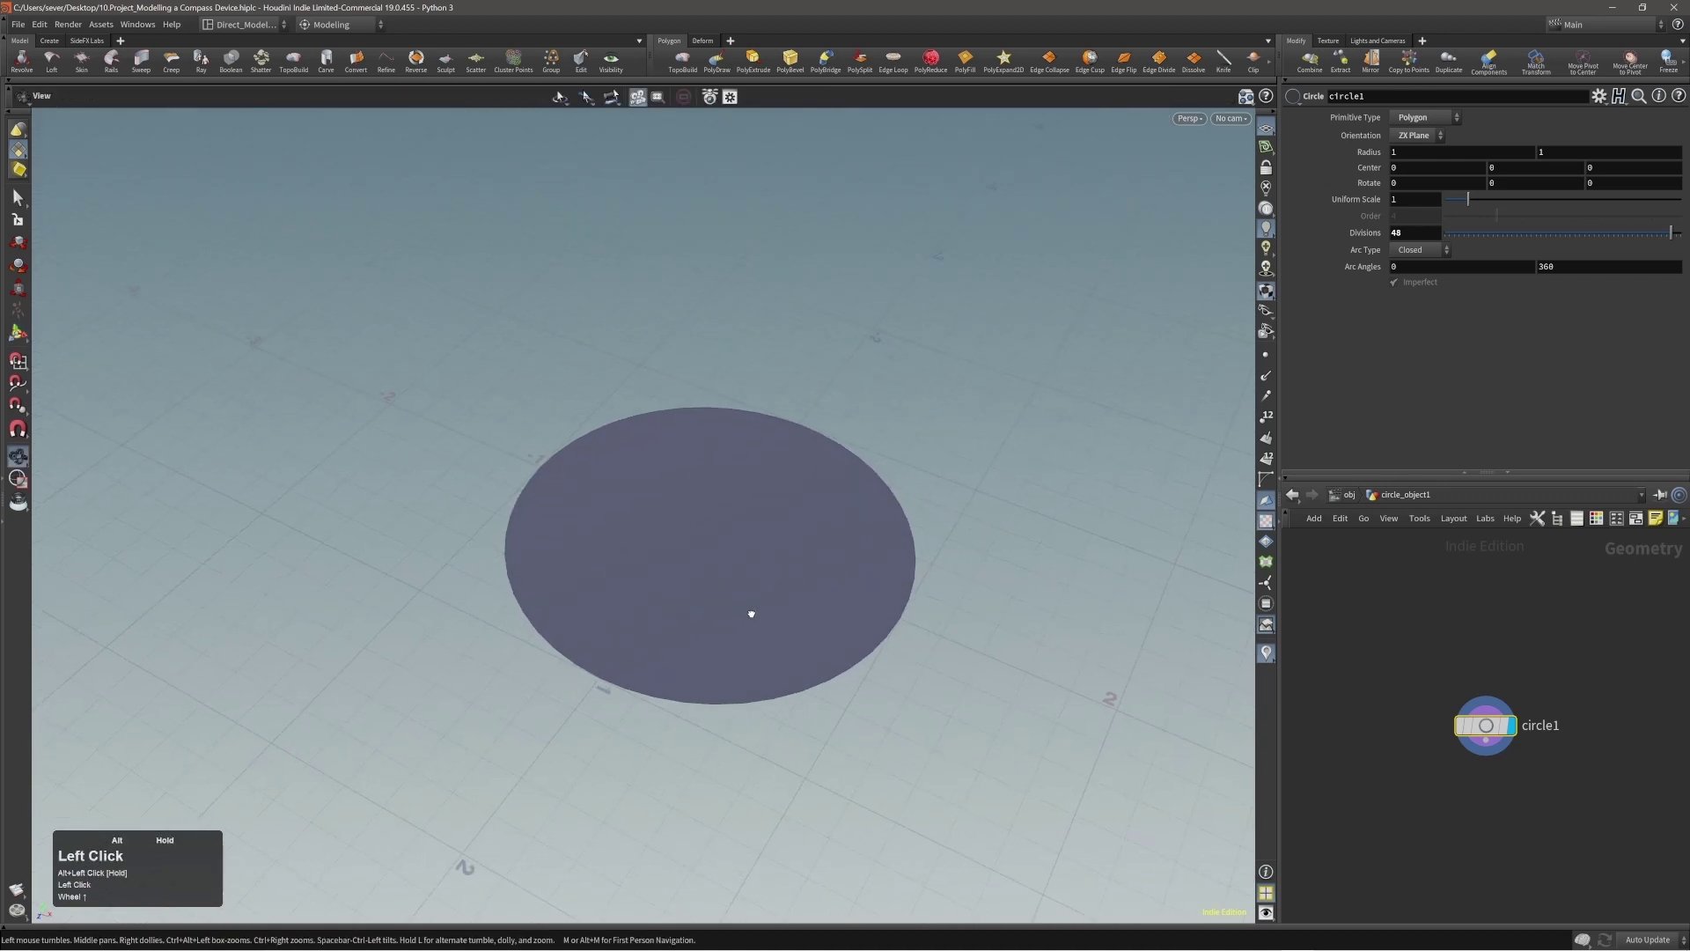
# Step: Reverse the circle's face so that its normal points upward
pyautogui.click(740, 562)
pyautogui.click(738, 559)
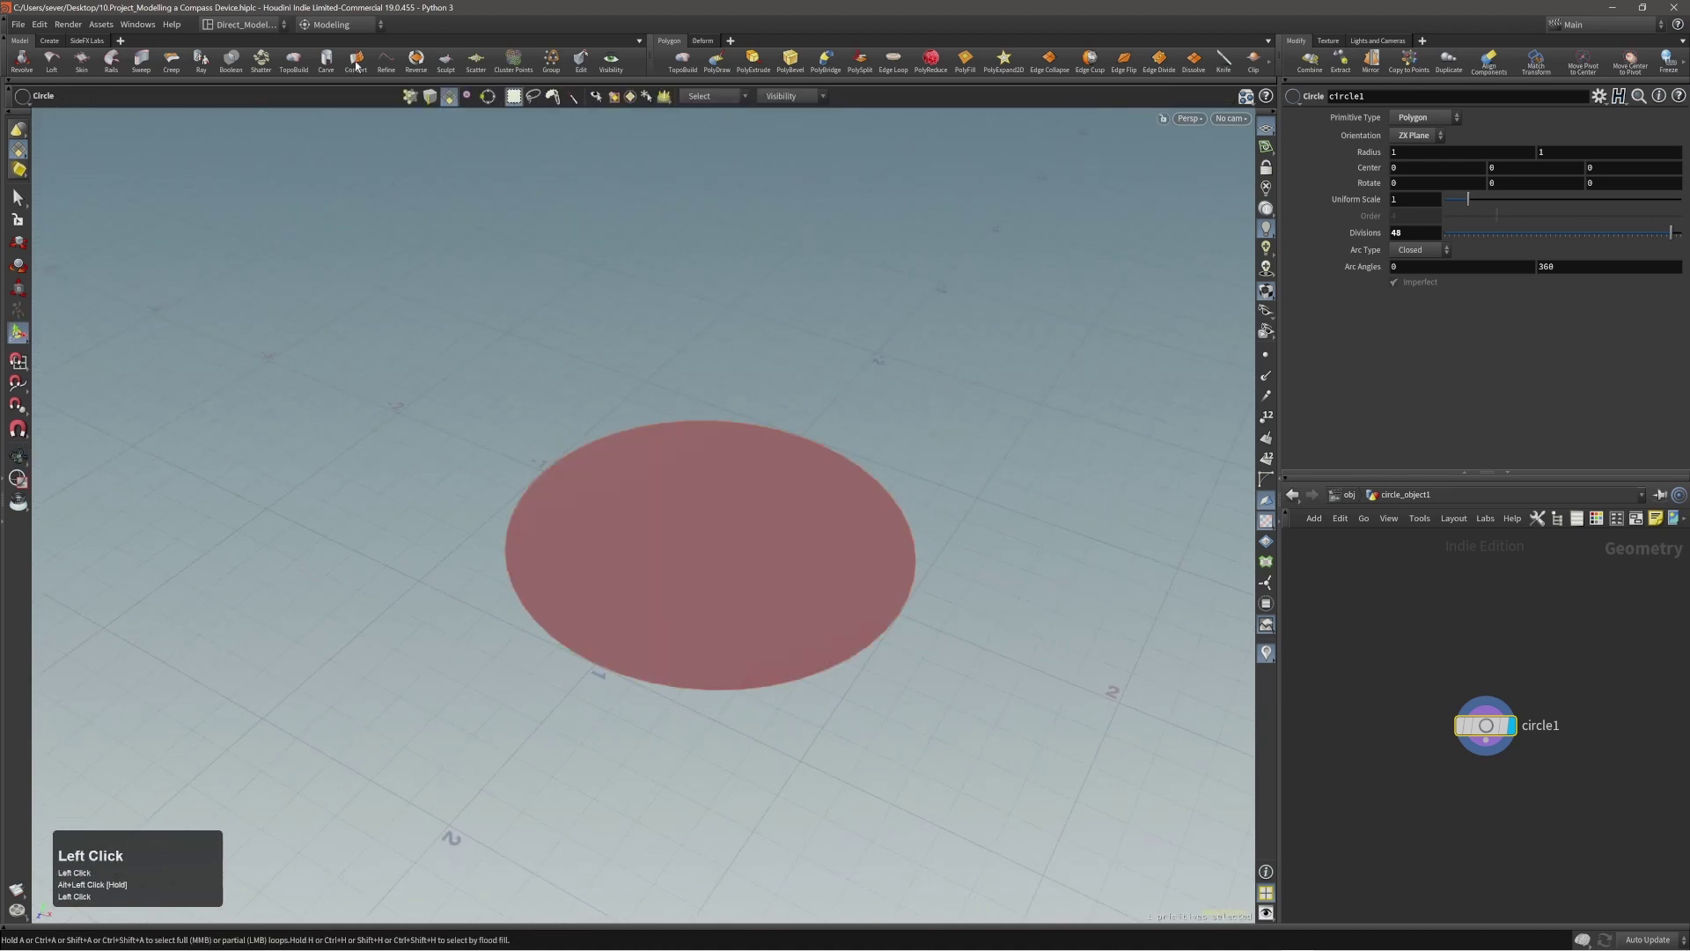
pyautogui.click(417, 60)
pyautogui.keyDown('alt'); pyautogui.moveTo(704, 570); pyautogui.dragTo(711, 522); pyautogui.keyUp('alt')
pyautogui.keyDown('alt'); pyautogui.moveTo(748, 560); pyautogui.dragTo(745, 526, button='middle'); pyautogui.keyUp('alt')
pyautogui.keyDown('alt'); pyautogui.moveTo(725, 525); pyautogui.dragTo(731, 528); pyautogui.keyUp('alt')
pyautogui.keyDown('alt'); pyautogui.moveTo(731, 528); pyautogui.dragTo(754, 531, button='right'); pyautogui.keyUp('alt')
pyautogui.keyDown('alt'); pyautogui.moveTo(755, 532); pyautogui.dragTo(750, 534, button='middle'); pyautogui.keyUp('alt')
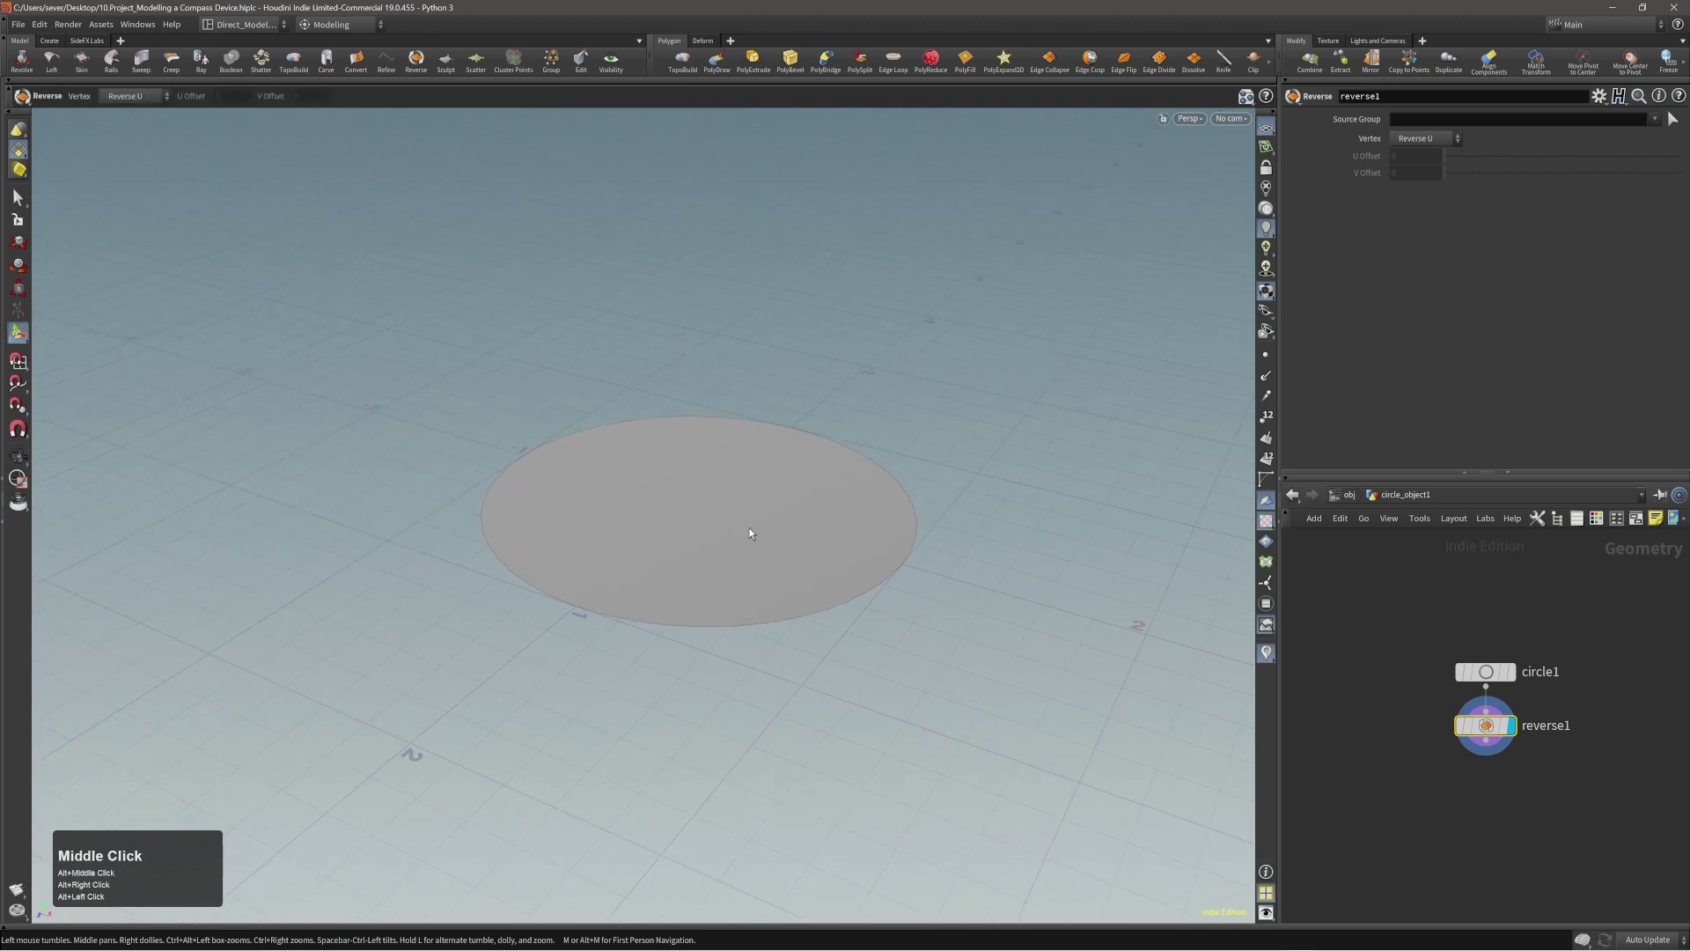
# Step: Extrude the circular face slightly upward with PolyExtrude to form a thin disc
pyautogui.press('s')
pyautogui.click(737, 495)
pyautogui.press('c')
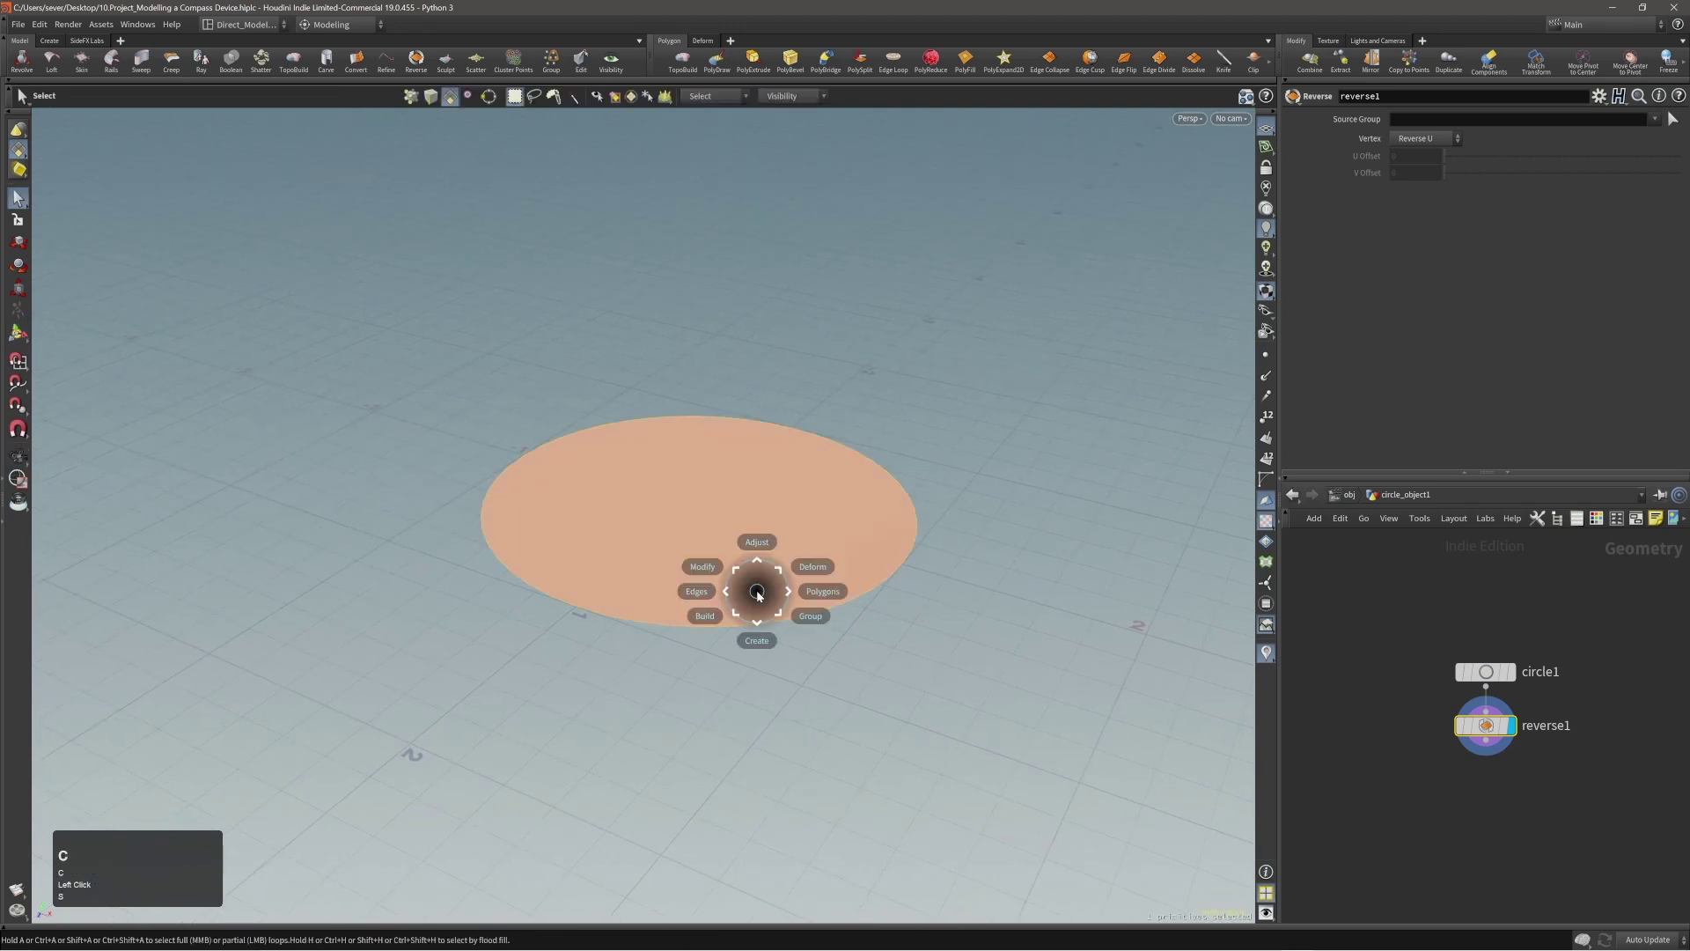
pyautogui.click(782, 591)
pyautogui.click(807, 587)
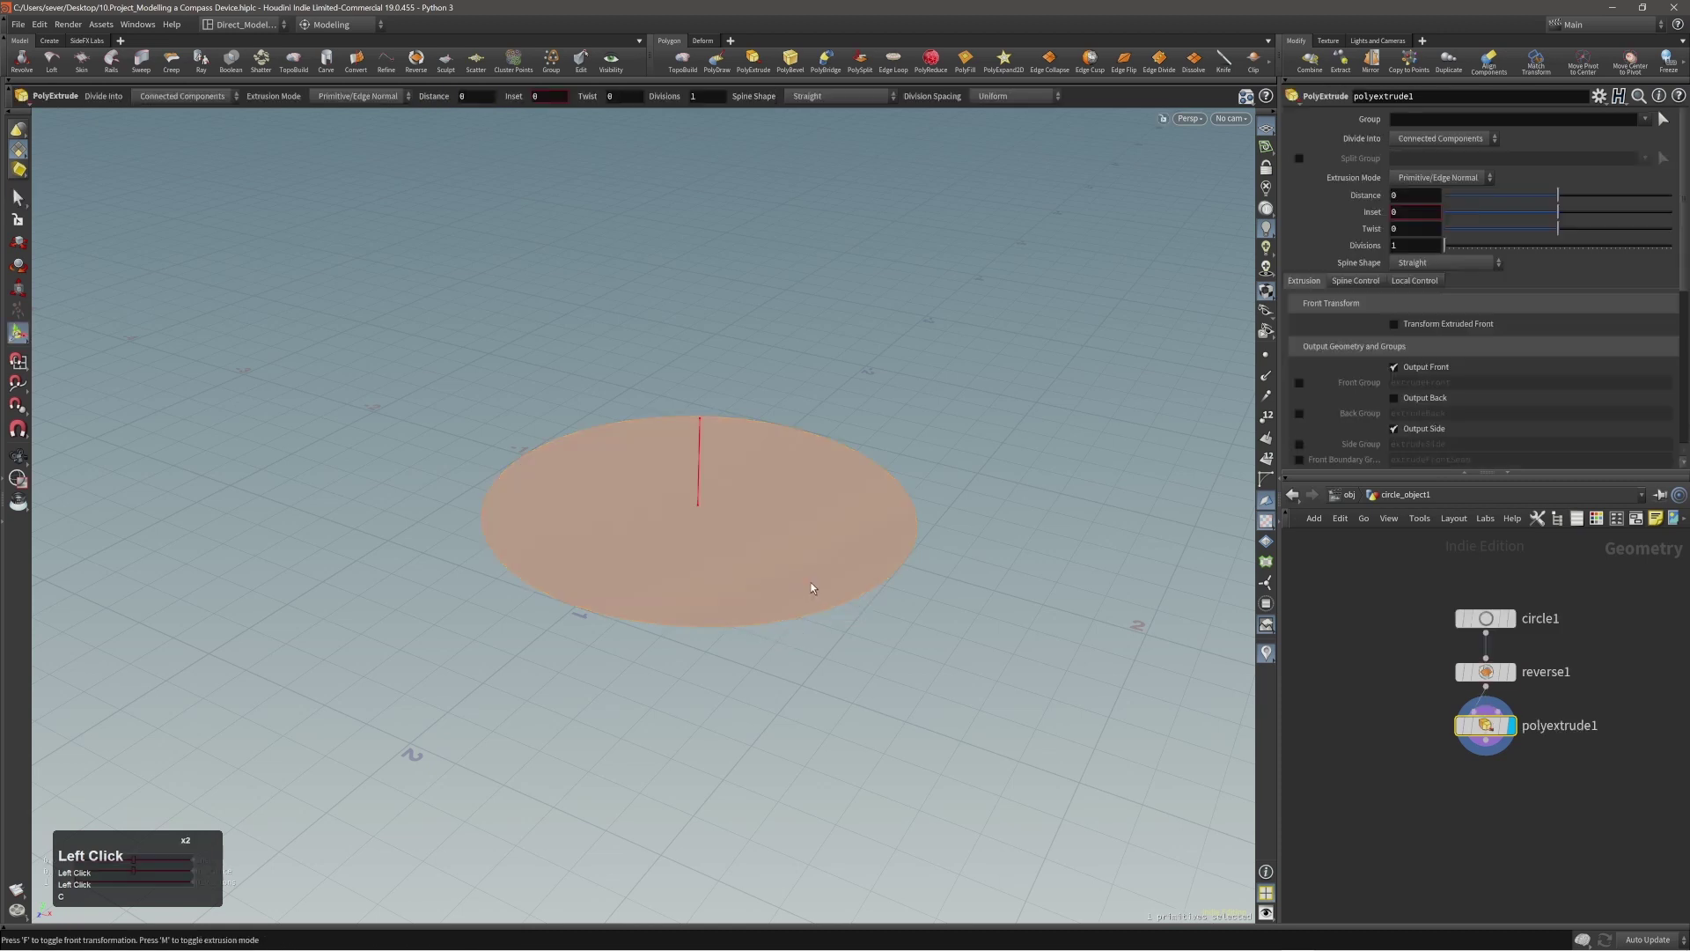
pyautogui.moveTo(811, 583)
pyautogui.mouseDown()
pyautogui.moveTo(812, 543)
pyautogui.moveTo(813, 560)
pyautogui.mouseUp()
# Step: Inset the disc's top face by 0.18 with another PolyExtrude and compare it with the compass reference image
pyautogui.press('q')
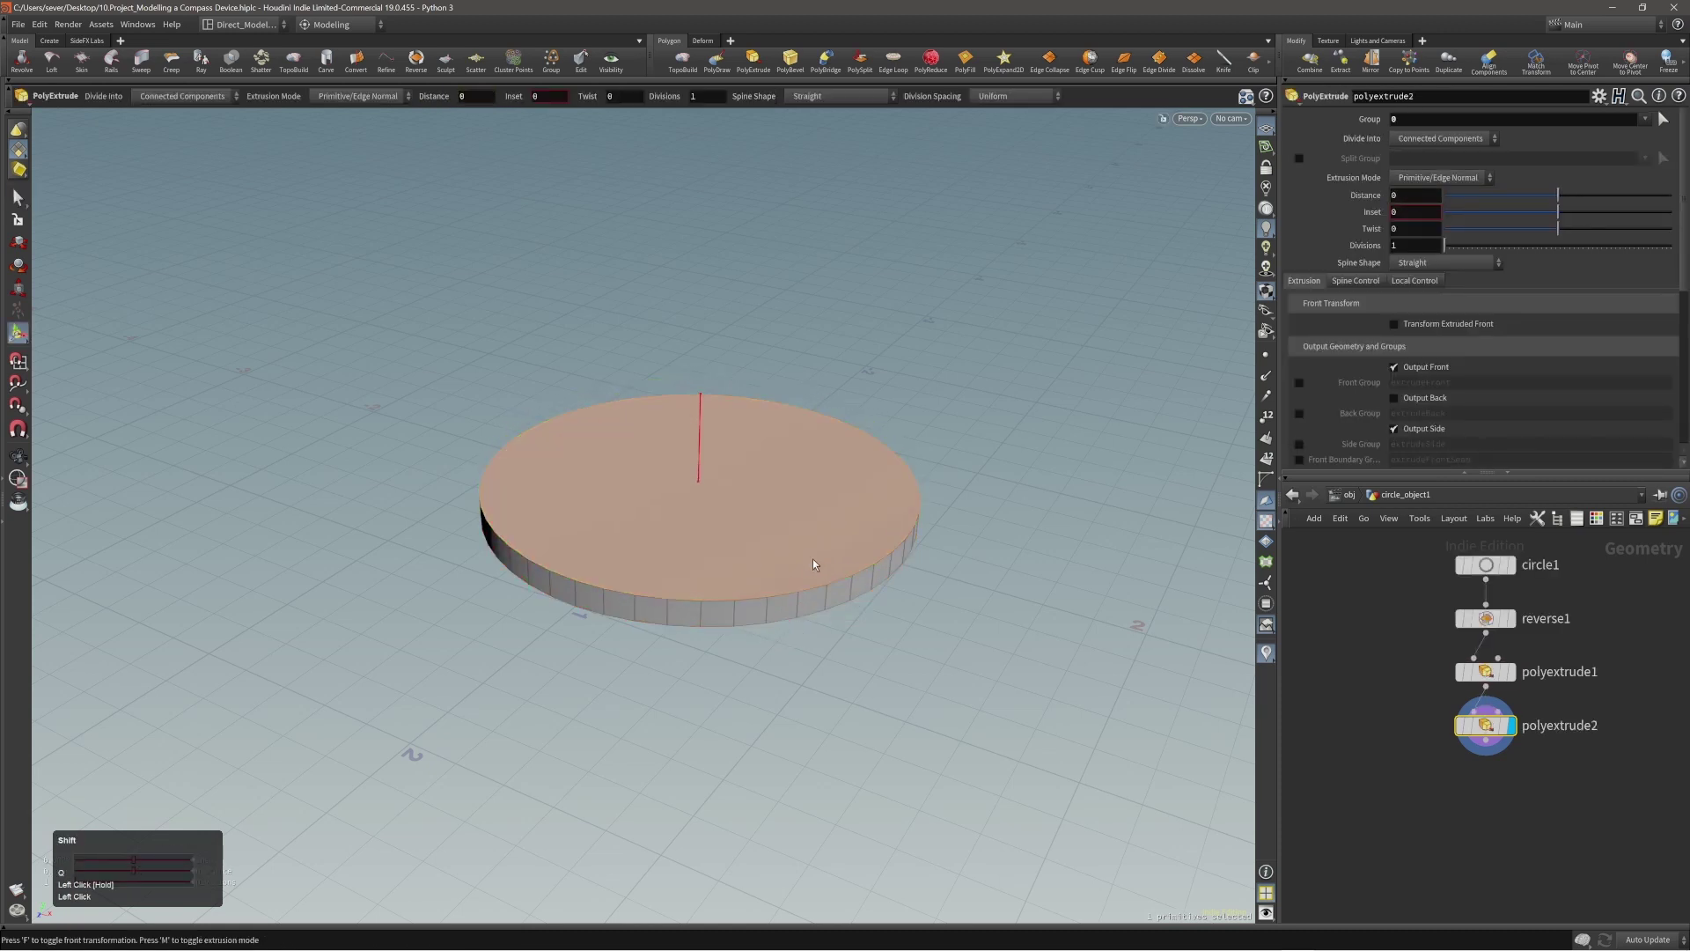
pyautogui.keyDown('shift'); pyautogui.scroll(10, 812, 558); pyautogui.keyUp('shift')
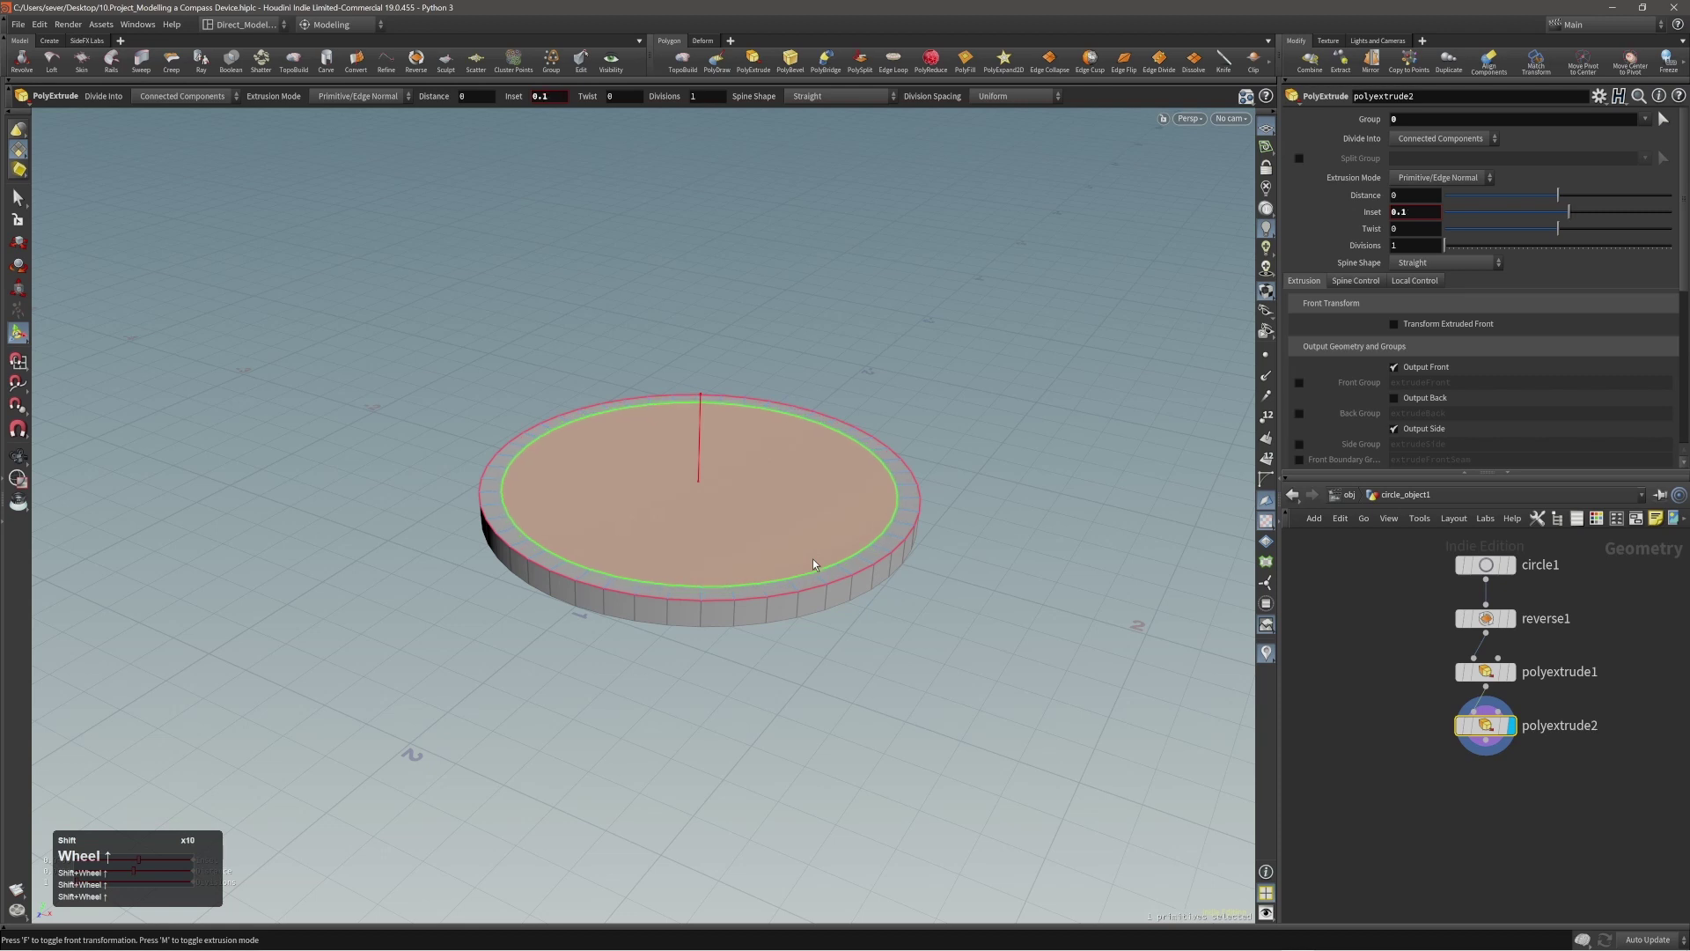
pyautogui.keyDown('shift'); pyautogui.scroll(1, 813, 560); pyautogui.keyUp('shift')
pyautogui.keyDown('shift'); pyautogui.scroll(1, 812, 563); pyautogui.keyUp('shift')
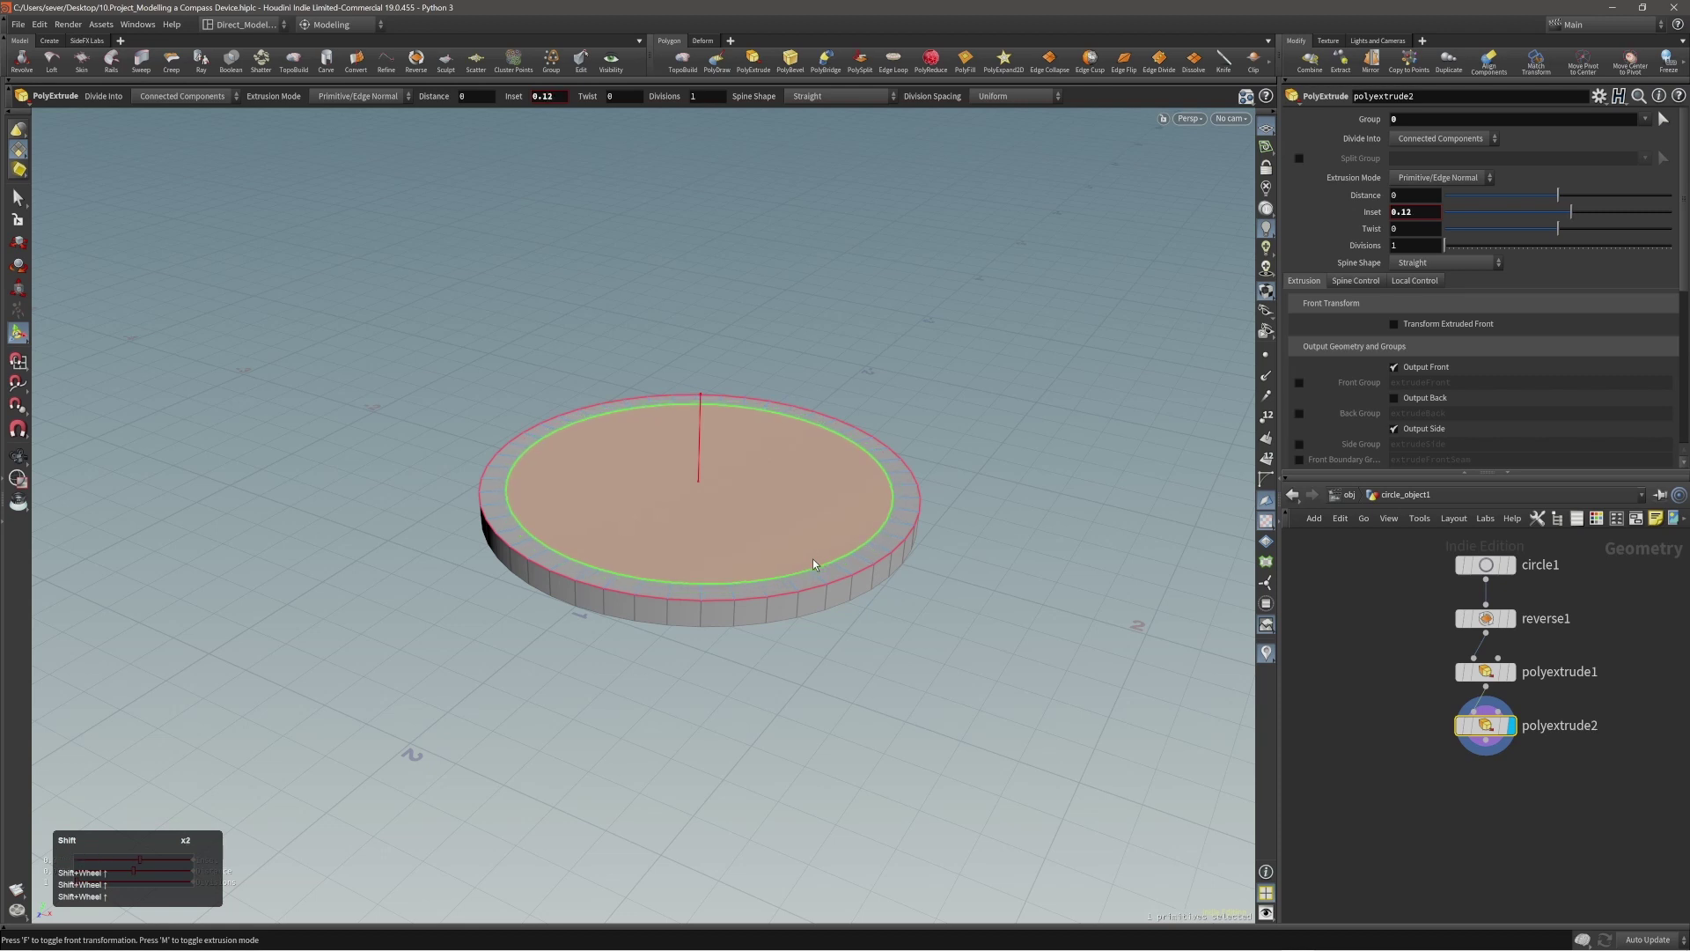
pyautogui.keyDown('shift'); pyautogui.scroll(6, 812, 564); pyautogui.keyUp('shift')
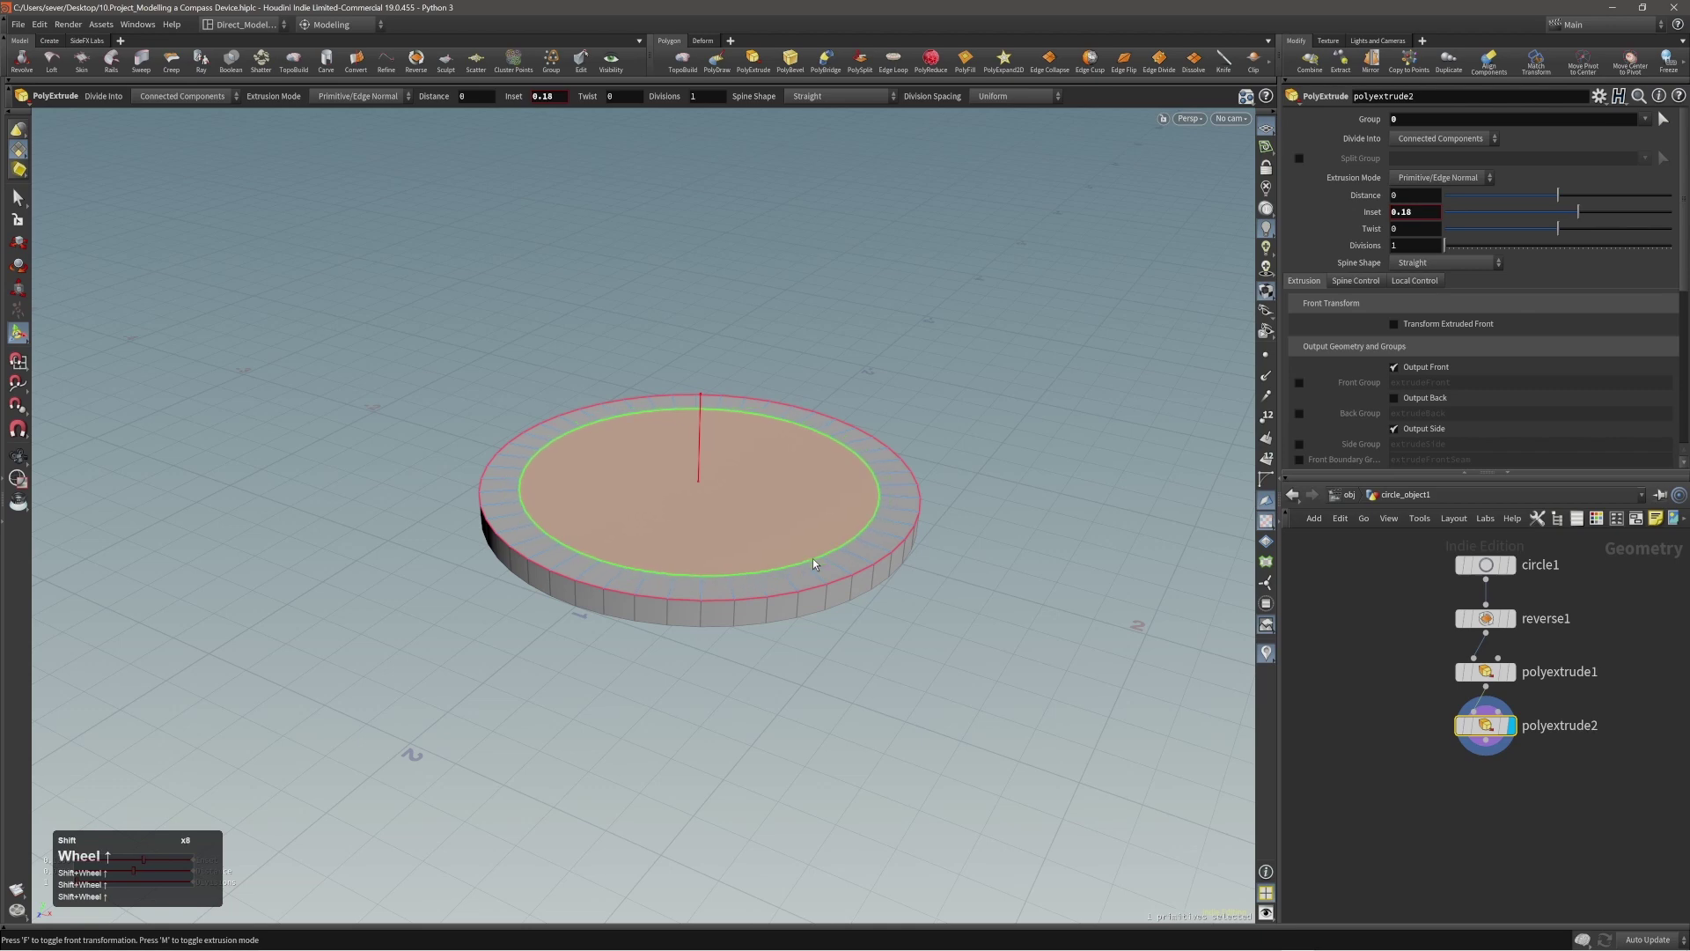
pyautogui.keyDown('alt'); pyautogui.moveTo(782, 547); pyautogui.dragTo(673, 561); pyautogui.keyUp('alt')
pyautogui.moveTo(1689, 549); pyautogui.dragTo(986, 553, button='right')
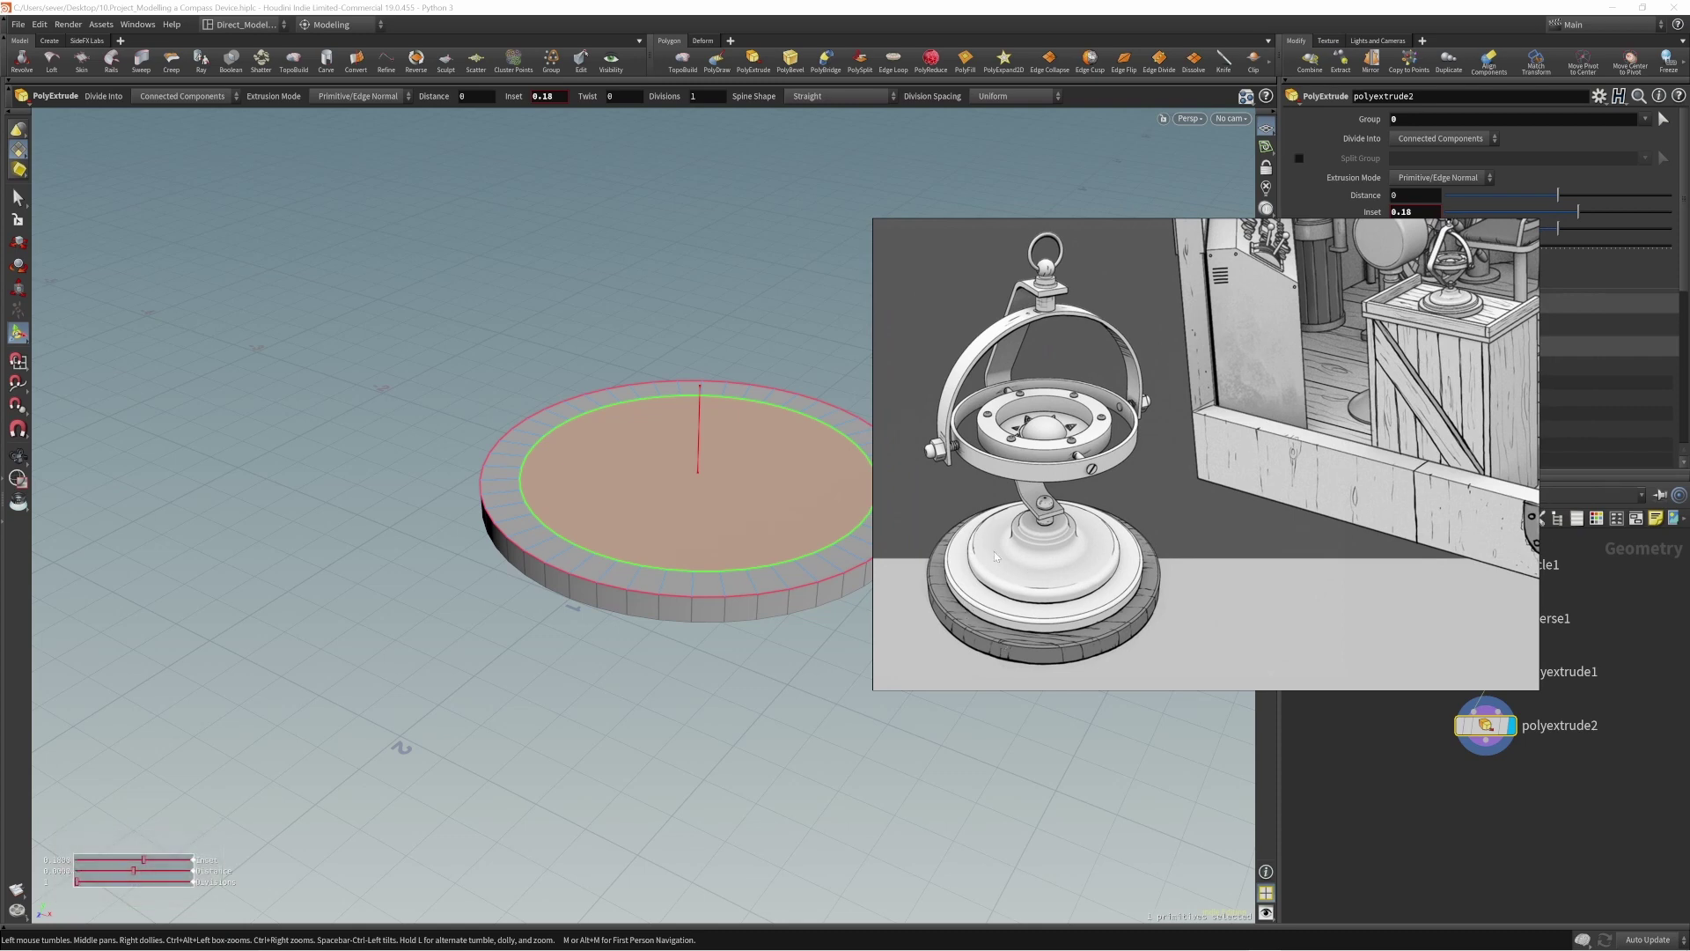
pyautogui.moveTo(990, 559); pyautogui.dragTo(1689, 553, button='right')
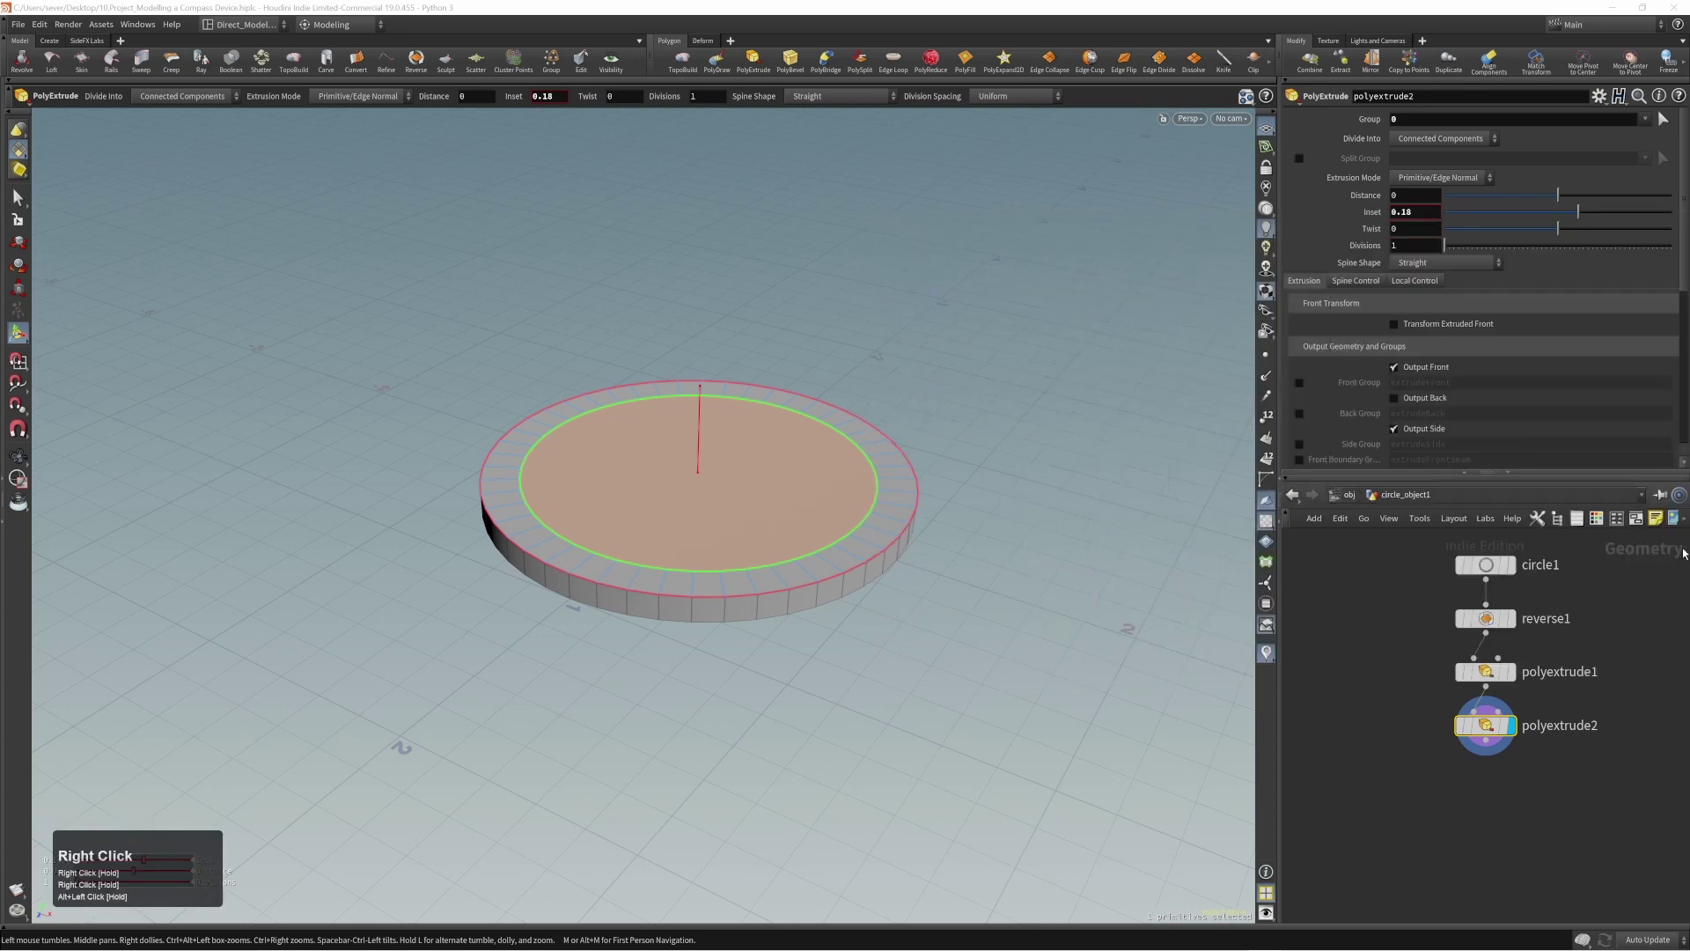
# Step: Apply an Edge Cusp to the edges of the inset on the disc's top
pyautogui.press('c')
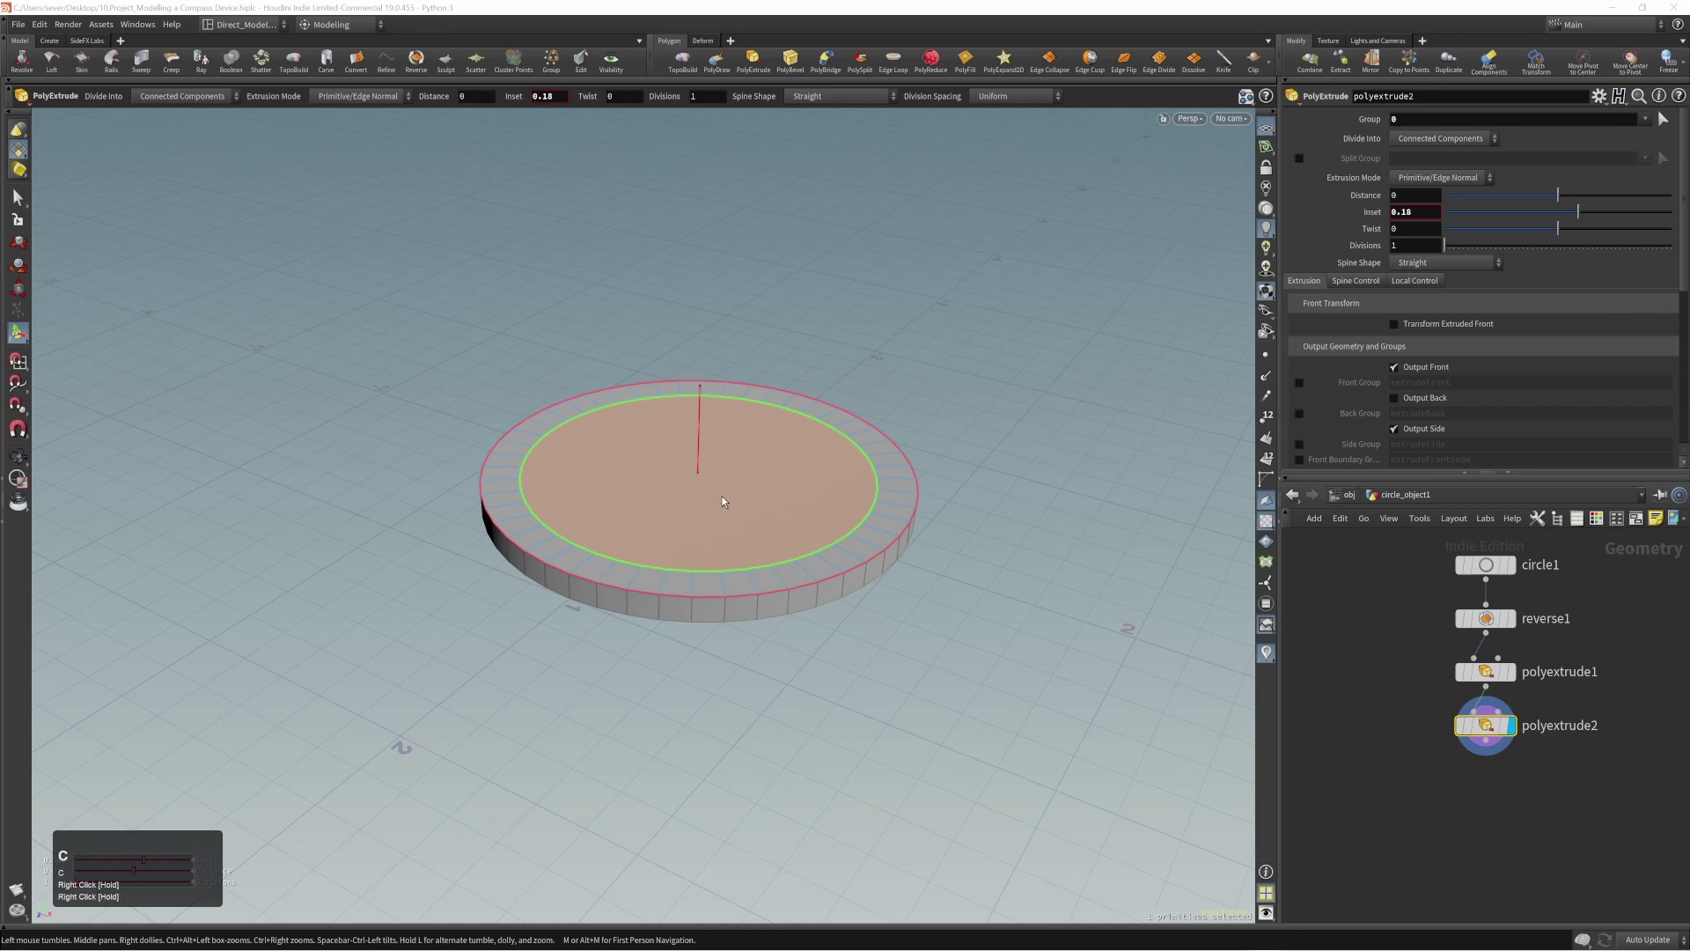
pyautogui.keyDown('alt'); pyautogui.rightClick(722, 495); pyautogui.keyUp('alt')
pyautogui.click(1030, 393)
pyautogui.keyDown('alt'); pyautogui.moveTo(734, 496); pyautogui.dragTo(696, 484, button='right'); pyautogui.keyUp('alt')
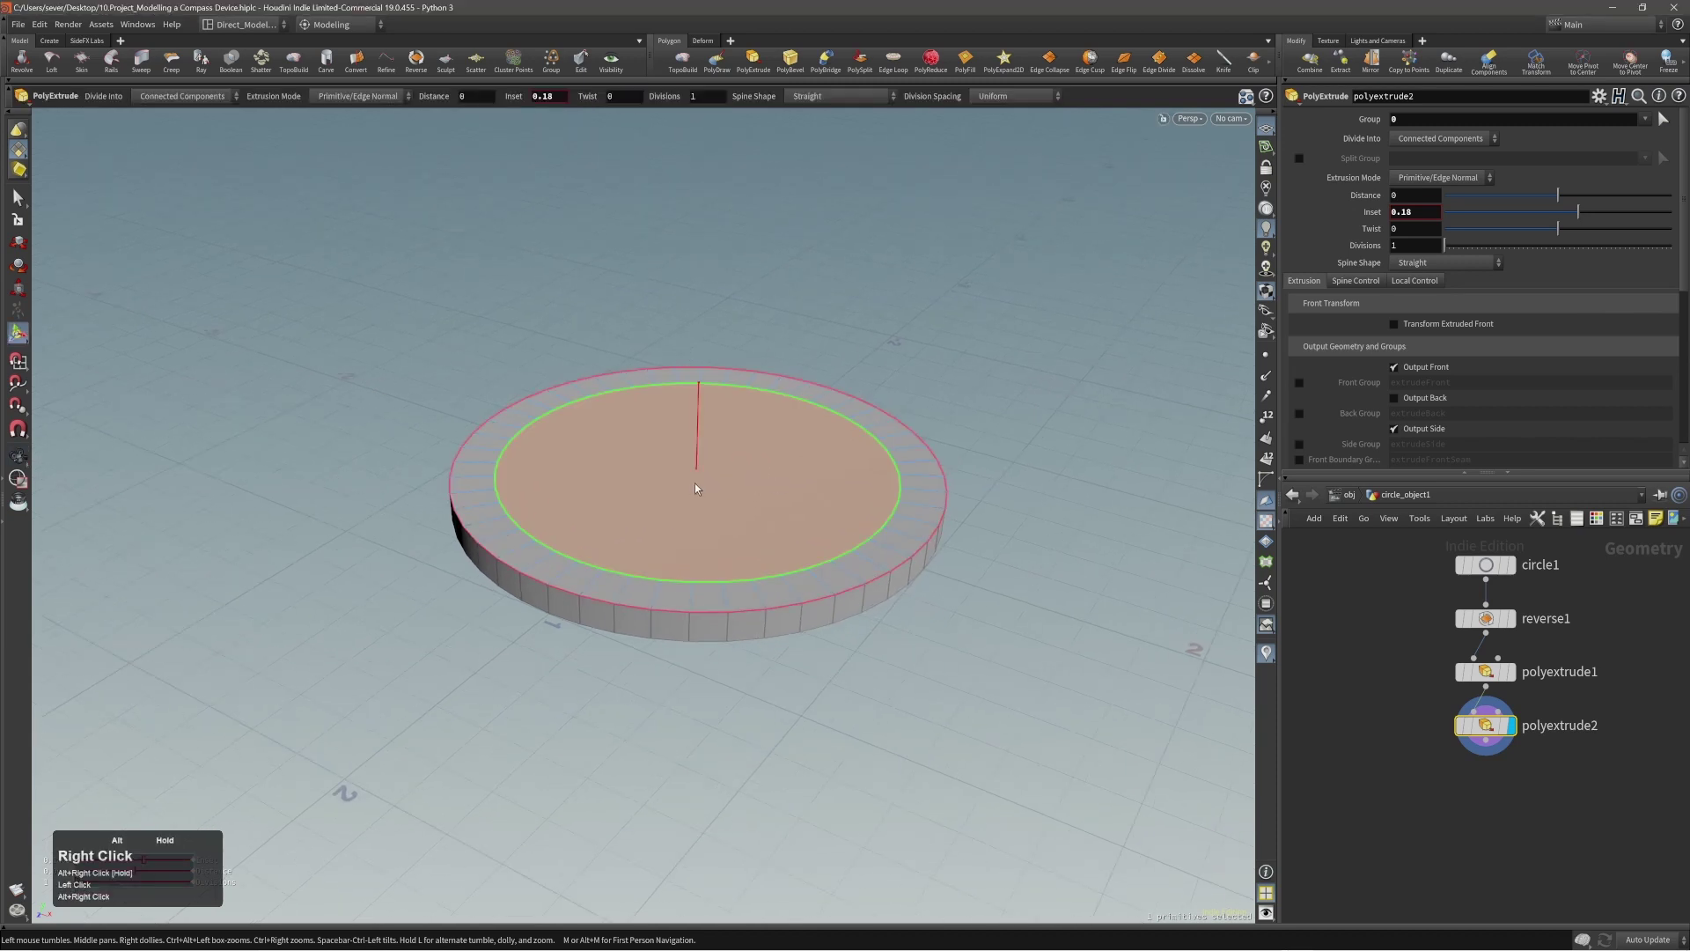
pyautogui.press('c')
pyautogui.click(656, 480)
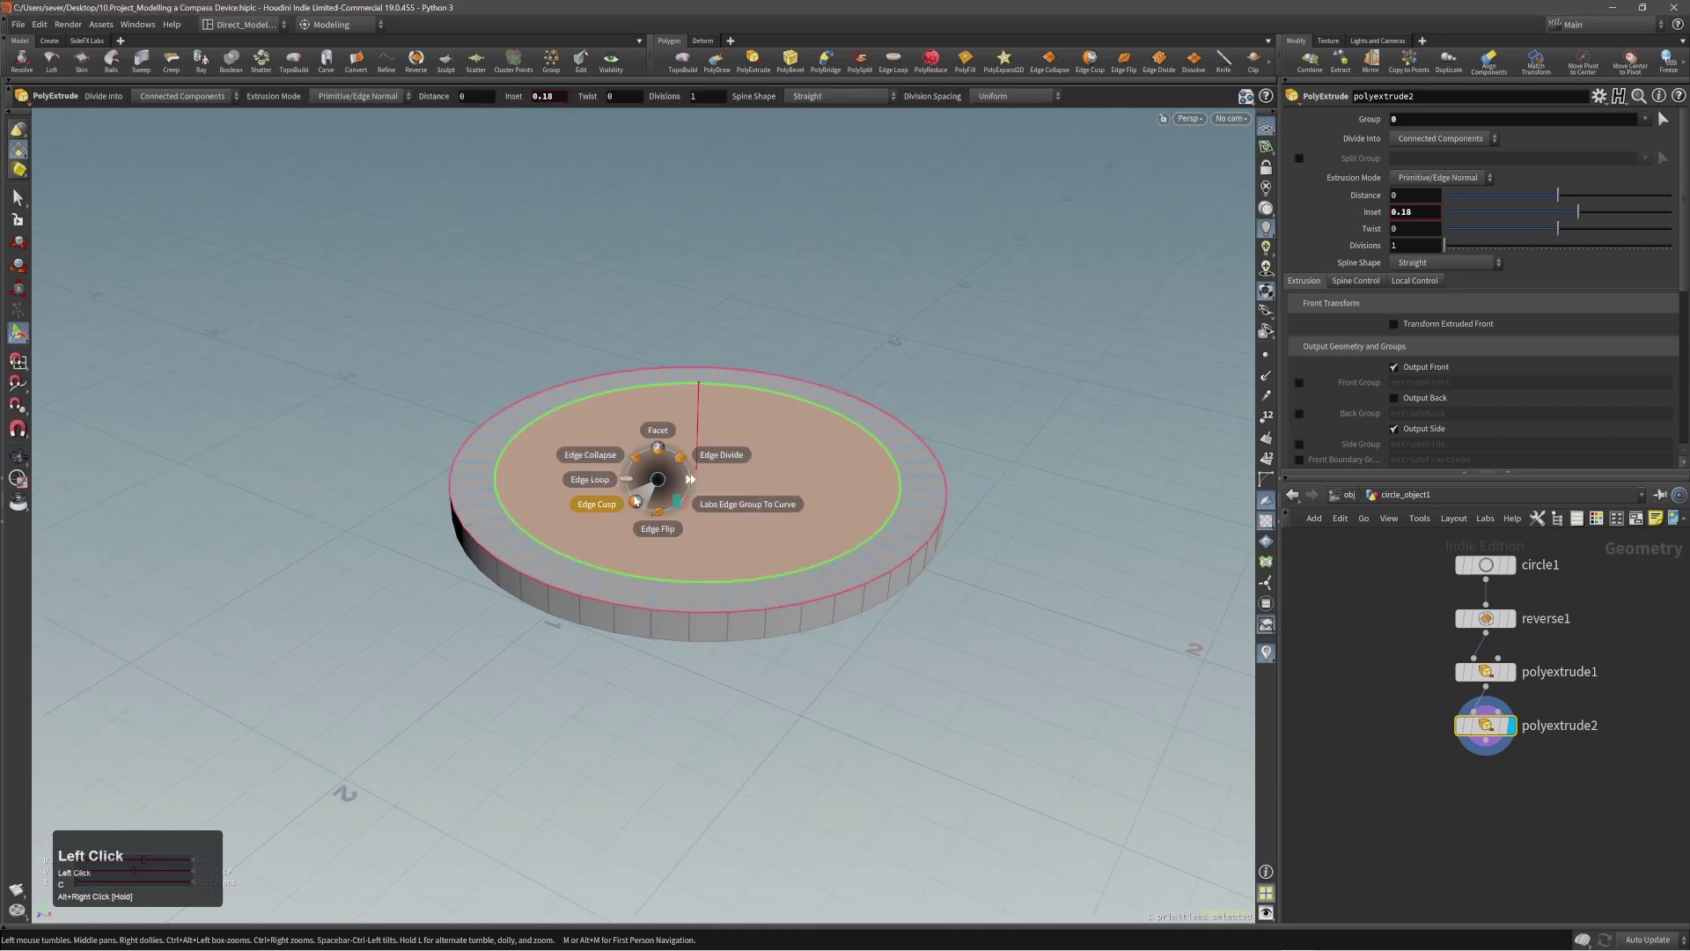
pyautogui.click(635, 501)
# Step: Try raising the disc's central top face about 0.25 along Y and undo the move
pyautogui.press('s')
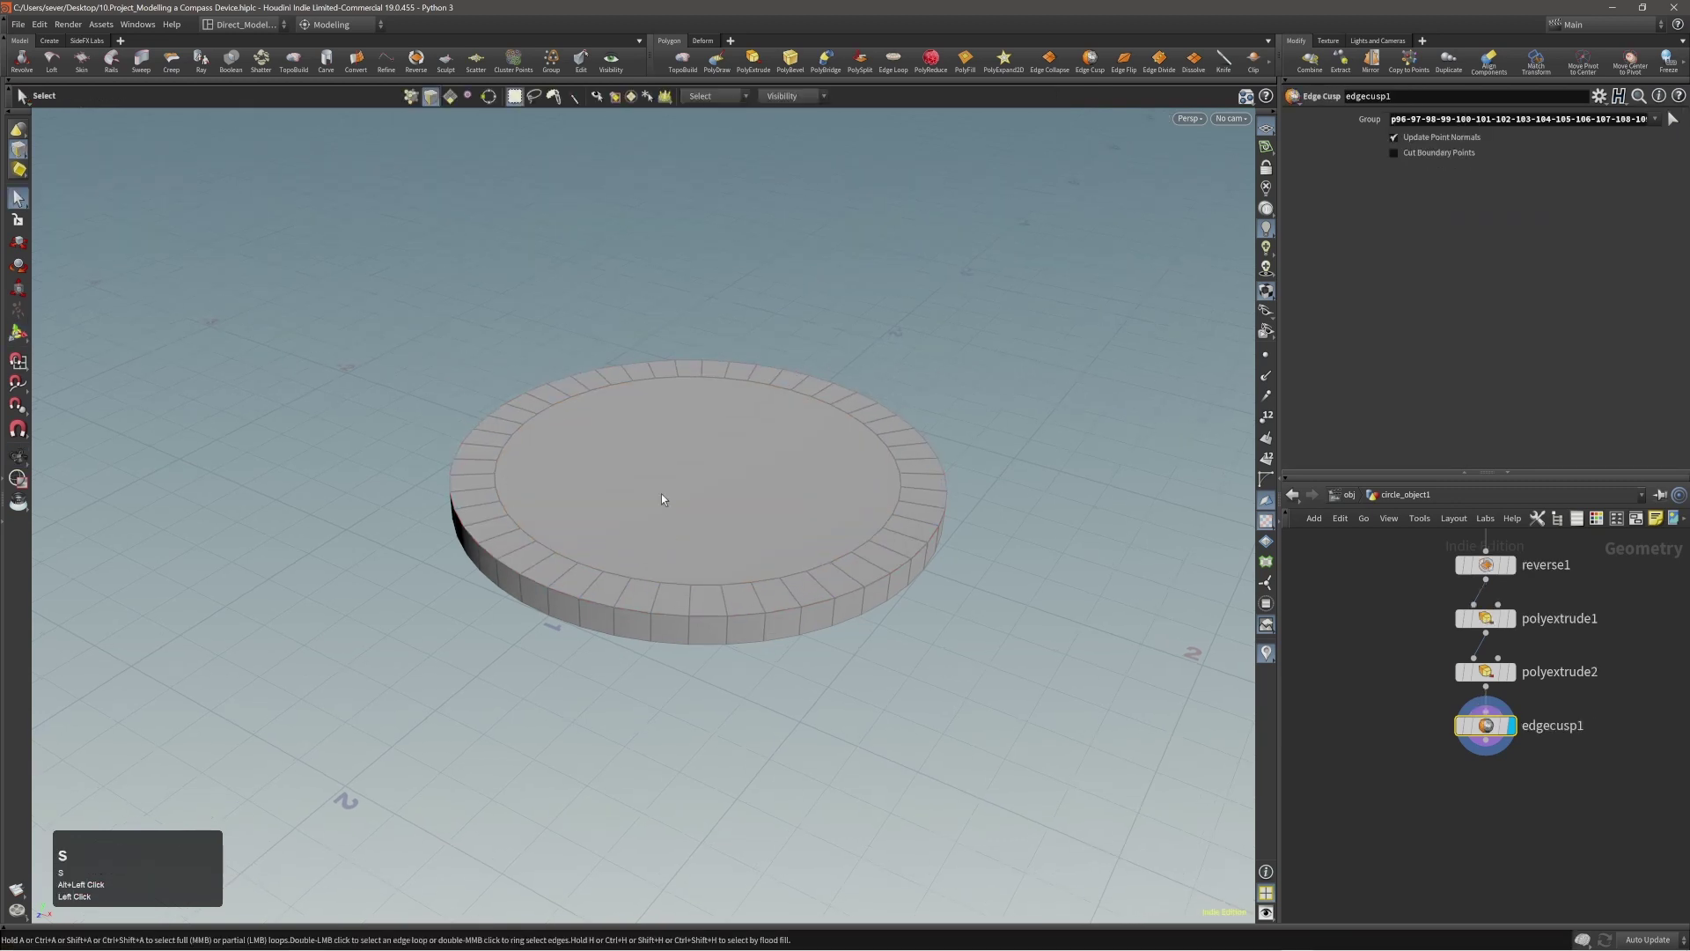
pyautogui.click(689, 510)
pyautogui.press('s')
pyautogui.click(688, 502)
pyautogui.click(689, 503)
pyautogui.click(698, 482)
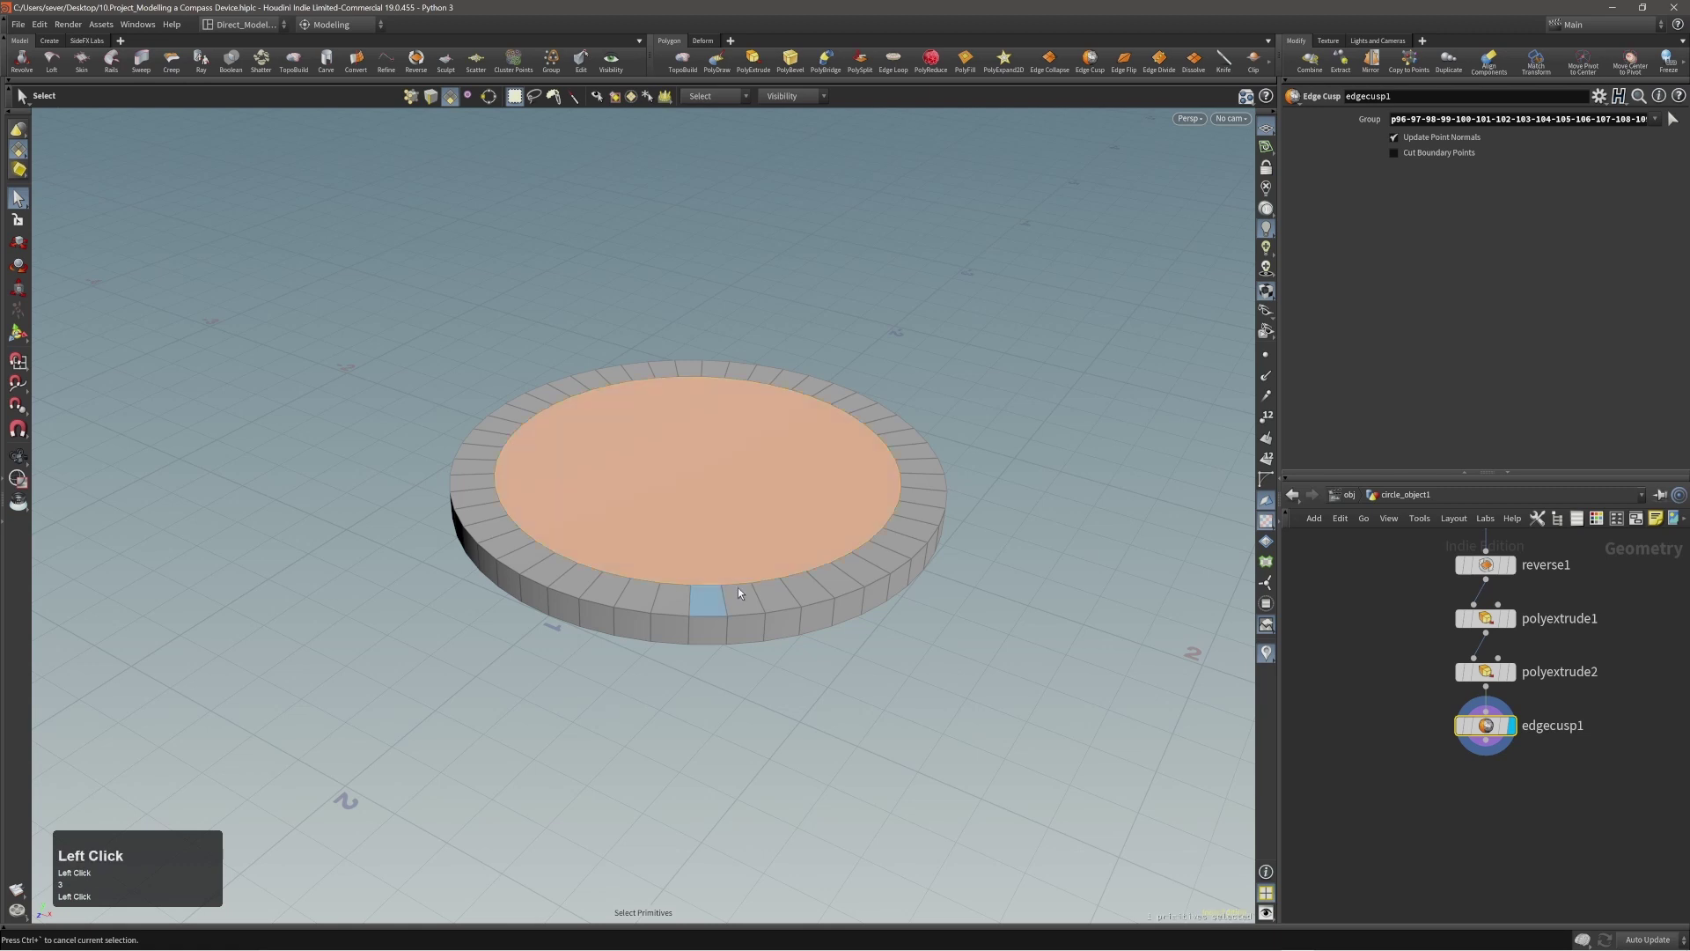
pyautogui.press('t')
pyautogui.moveTo(1018, 631); pyautogui.dragTo(1013, 568, button='middle')
pyautogui.moveTo(873, 578)
pyautogui.keyDown('alt'); pyautogui.mouseDown()
pyautogui.moveTo(762, 536)
pyautogui.moveTo(870, 574)
pyautogui.mouseUp(); pyautogui.keyUp('alt')
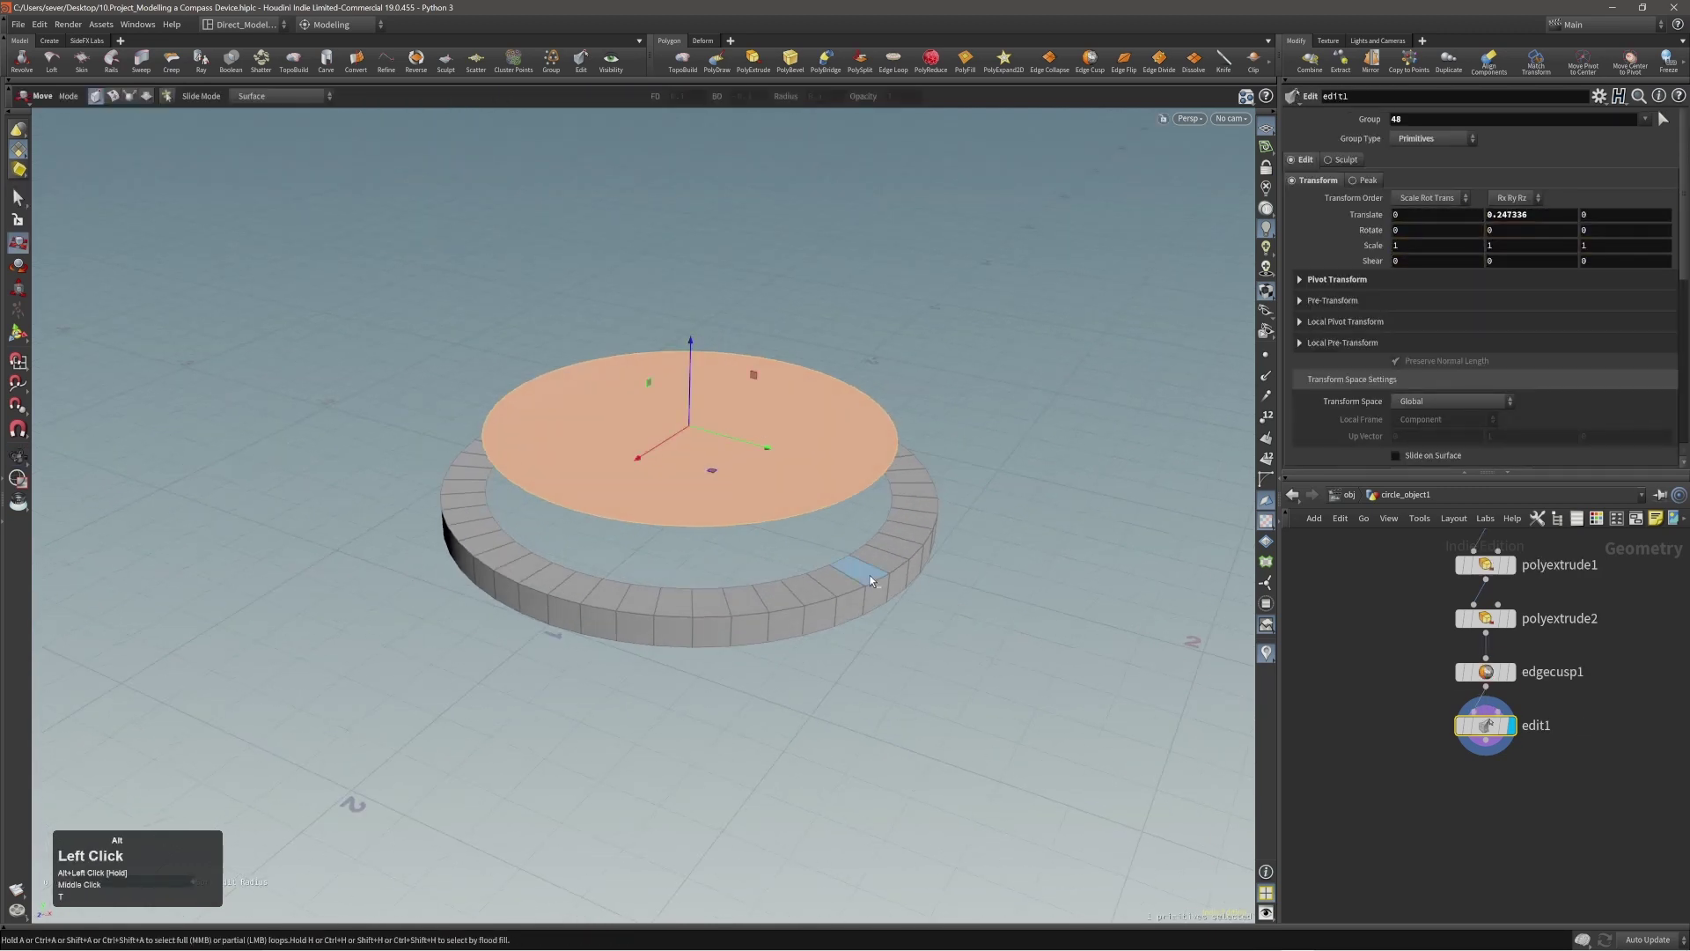
pyautogui.hotkey('ctrl', 'z')
pyautogui.keyDown('alt'); pyautogui.moveTo(732, 490); pyautogui.dragTo(742, 474, button='right'); pyautogui.keyUp('alt')
# Step: Extrude the disc's central top face upward by about 0.116 to form a second tier
pyautogui.click(752, 488)
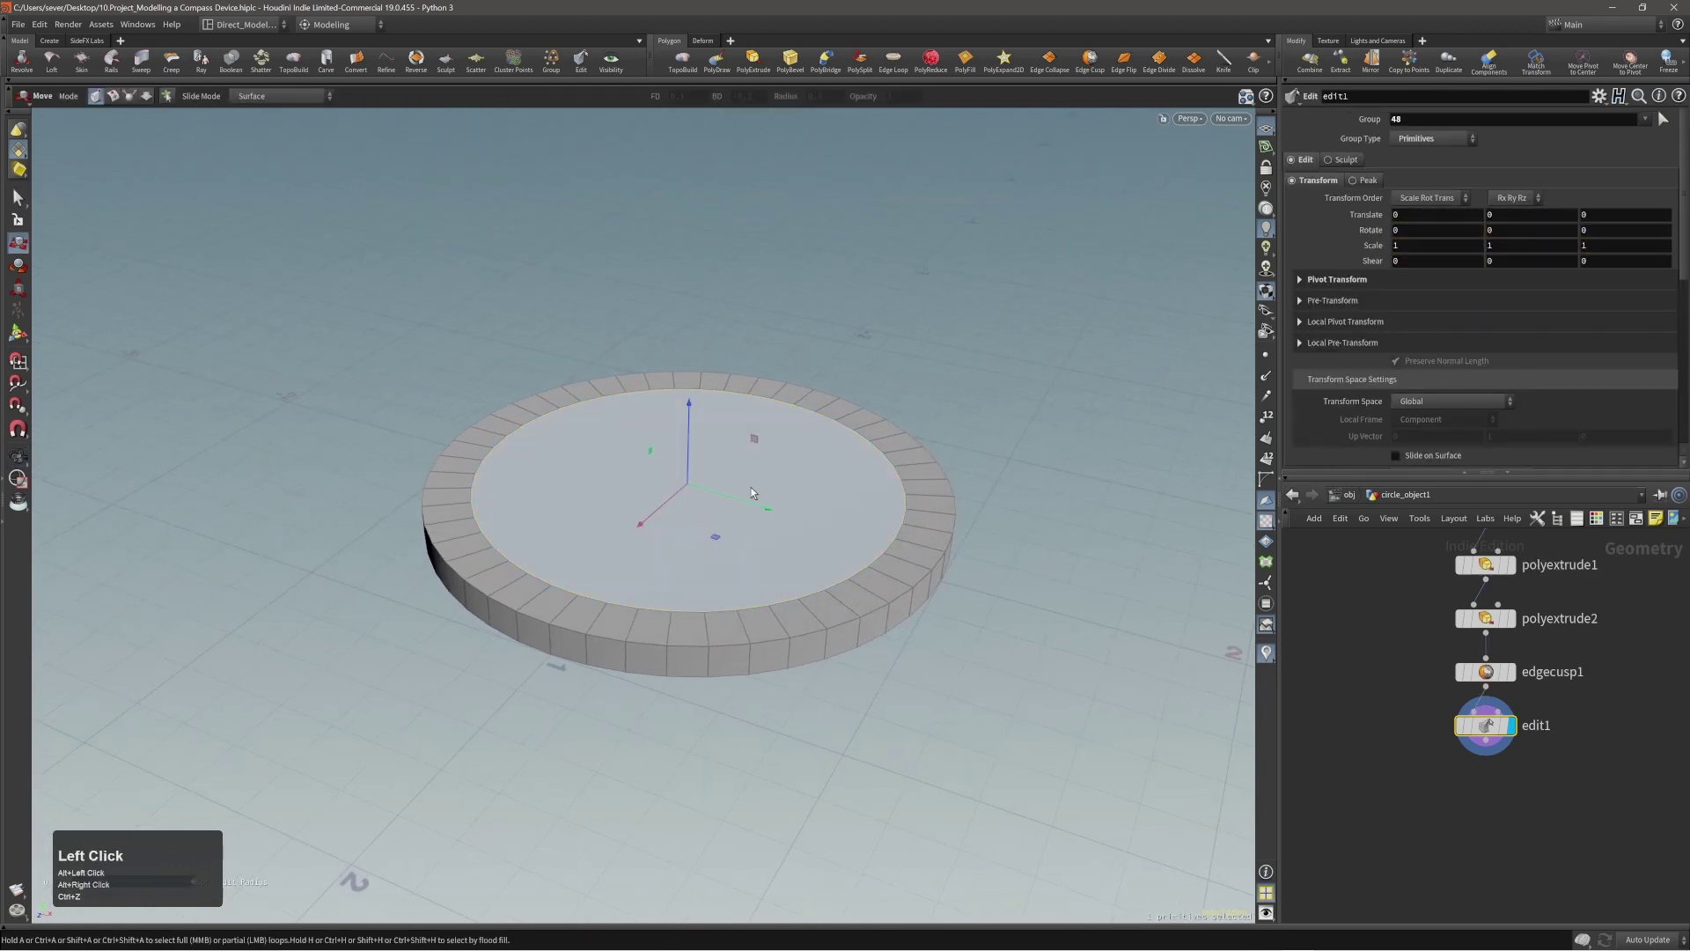
pyautogui.press('c')
pyautogui.click(793, 486)
pyautogui.moveTo(790, 491)
pyautogui.mouseDown()
pyautogui.moveTo(841, 502)
pyautogui.moveTo(773, 518)
pyautogui.mouseUp()
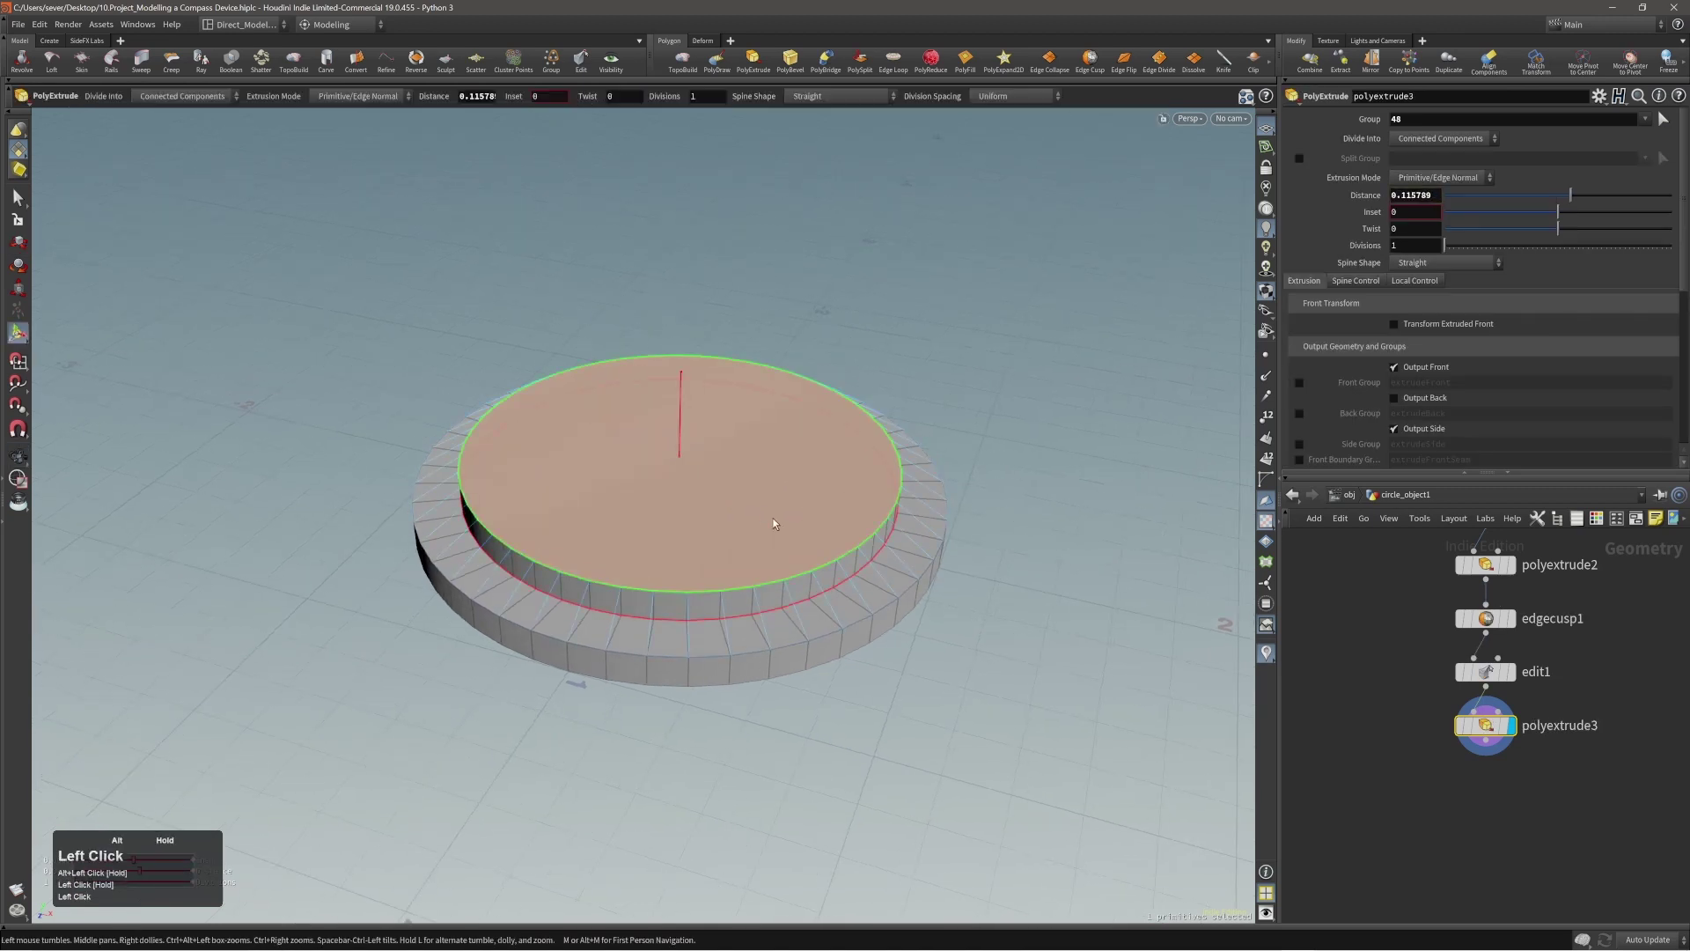
# Step: Inset the second tier's top face by 0.21 with a new PolyExtrude
pyautogui.press('q')
pyautogui.keyDown('shift'); pyautogui.scroll(1, 975, 620); pyautogui.keyUp('shift')
pyautogui.scroll(-2, 976, 620)
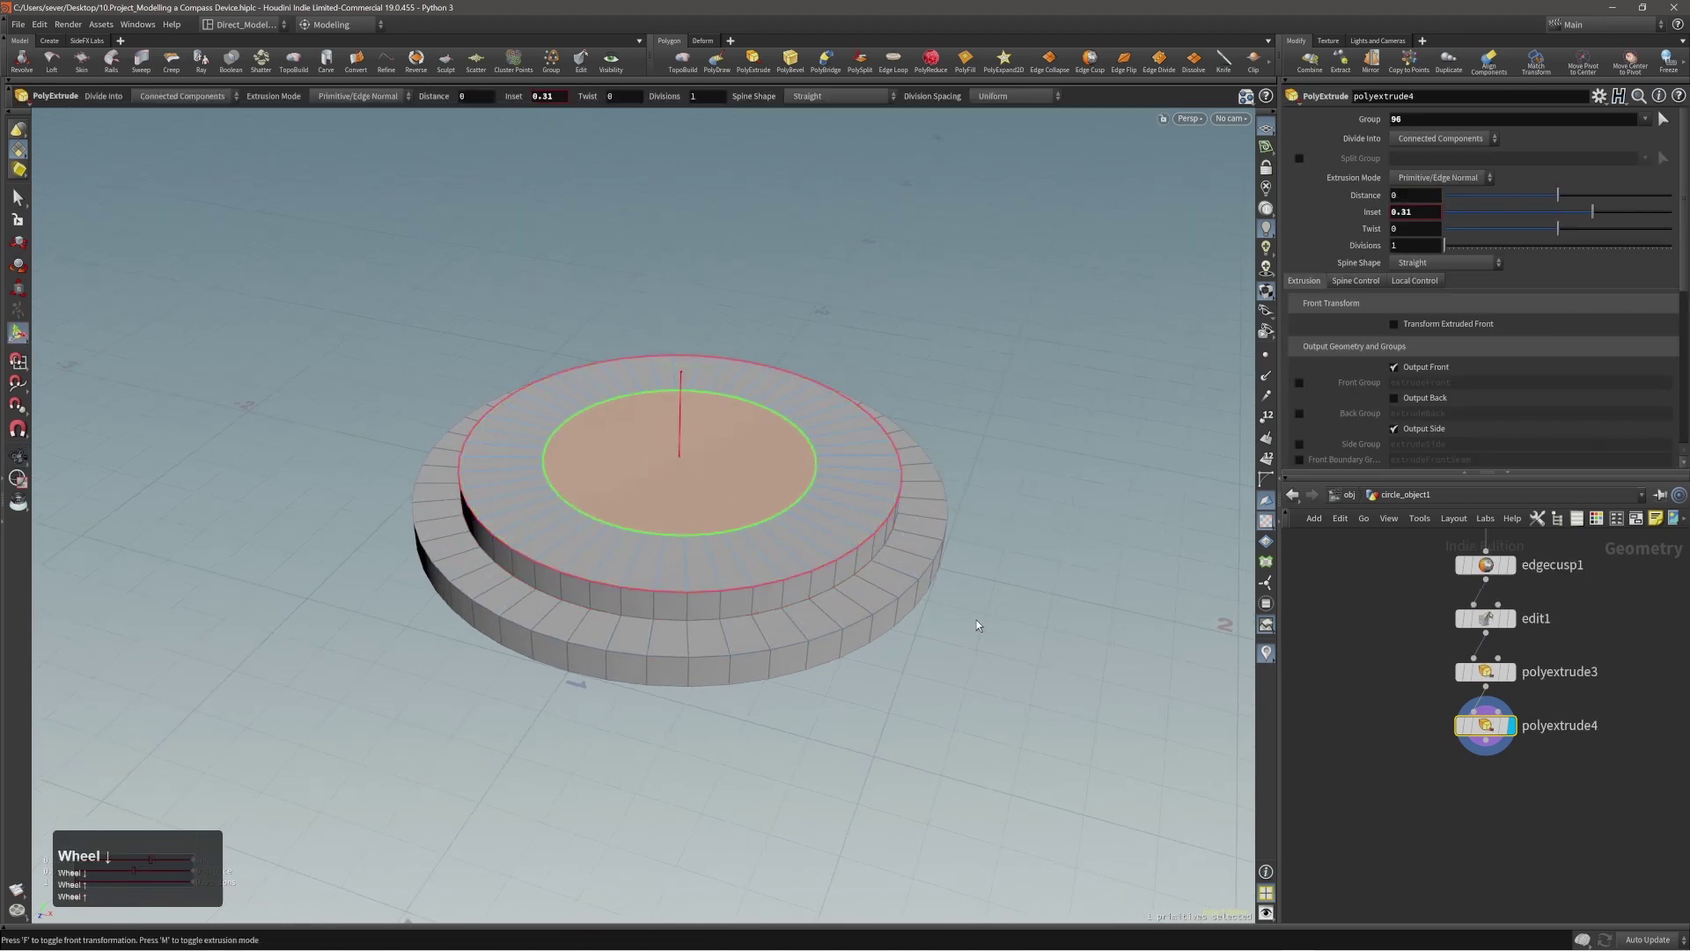
pyautogui.keyDown('shift'); pyautogui.scroll(1, 975, 620); pyautogui.keyUp('shift')
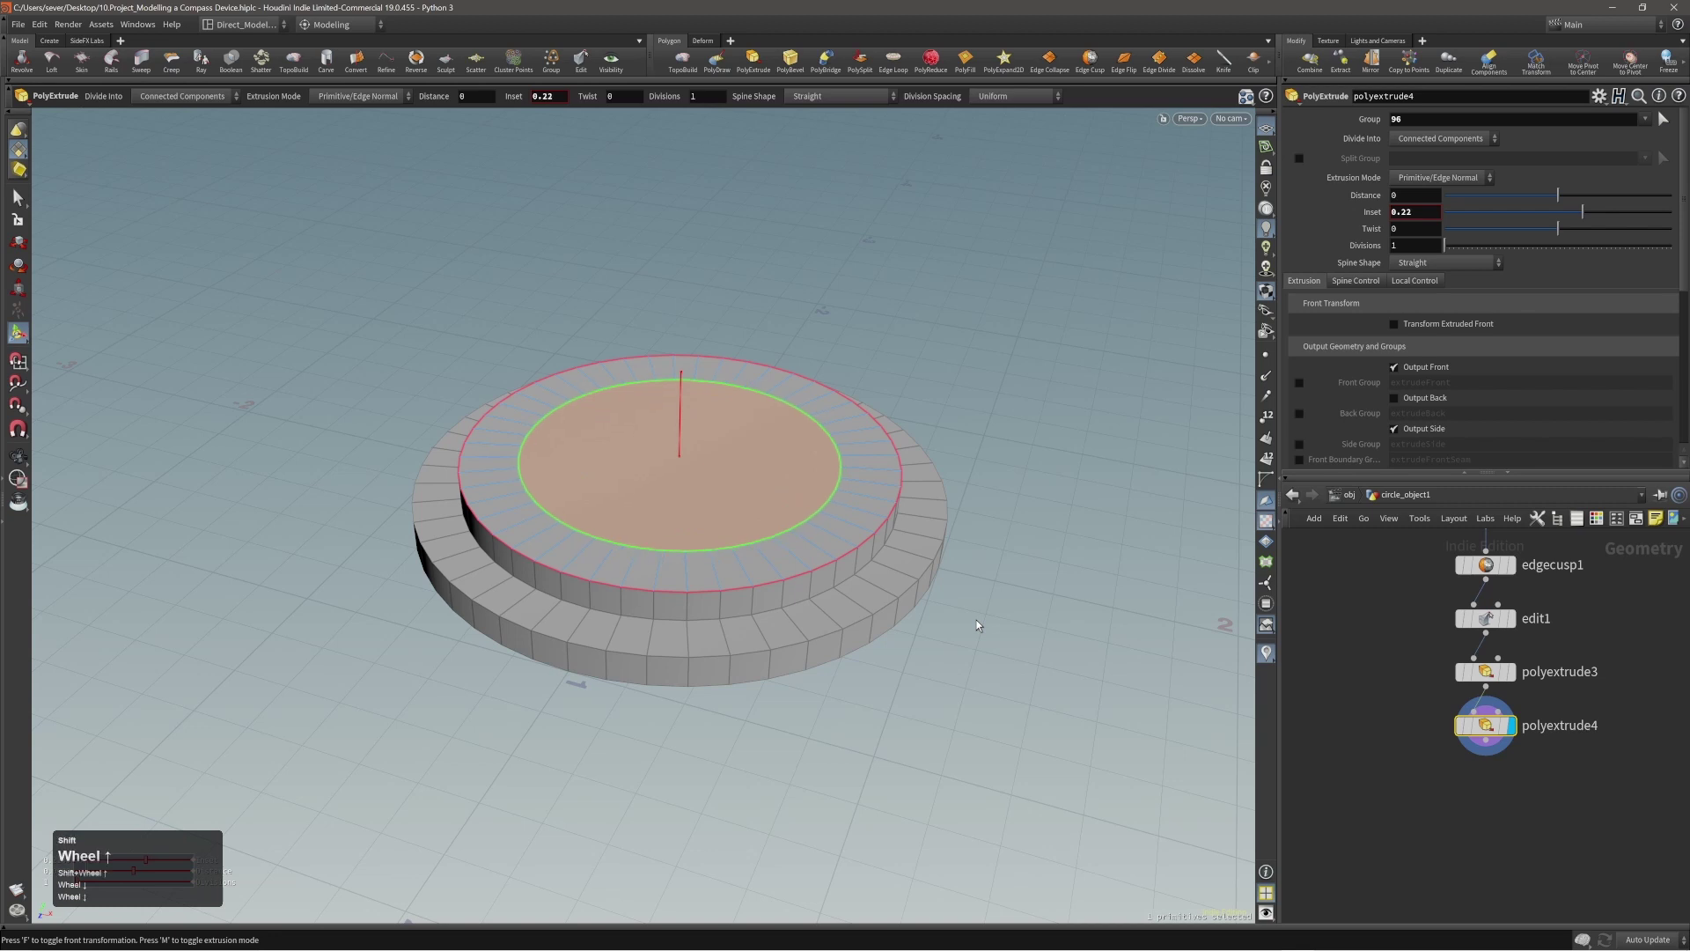
pyautogui.keyDown('shift'); pyautogui.scroll(-1, 976, 619); pyautogui.keyUp('shift')
pyautogui.keyDown('shift'); pyautogui.scroll(1, 975, 619); pyautogui.keyUp('shift')
pyautogui.keyDown('shift'); pyautogui.scroll(-1, 975, 620); pyautogui.keyUp('shift')
pyautogui.click(905, 608)
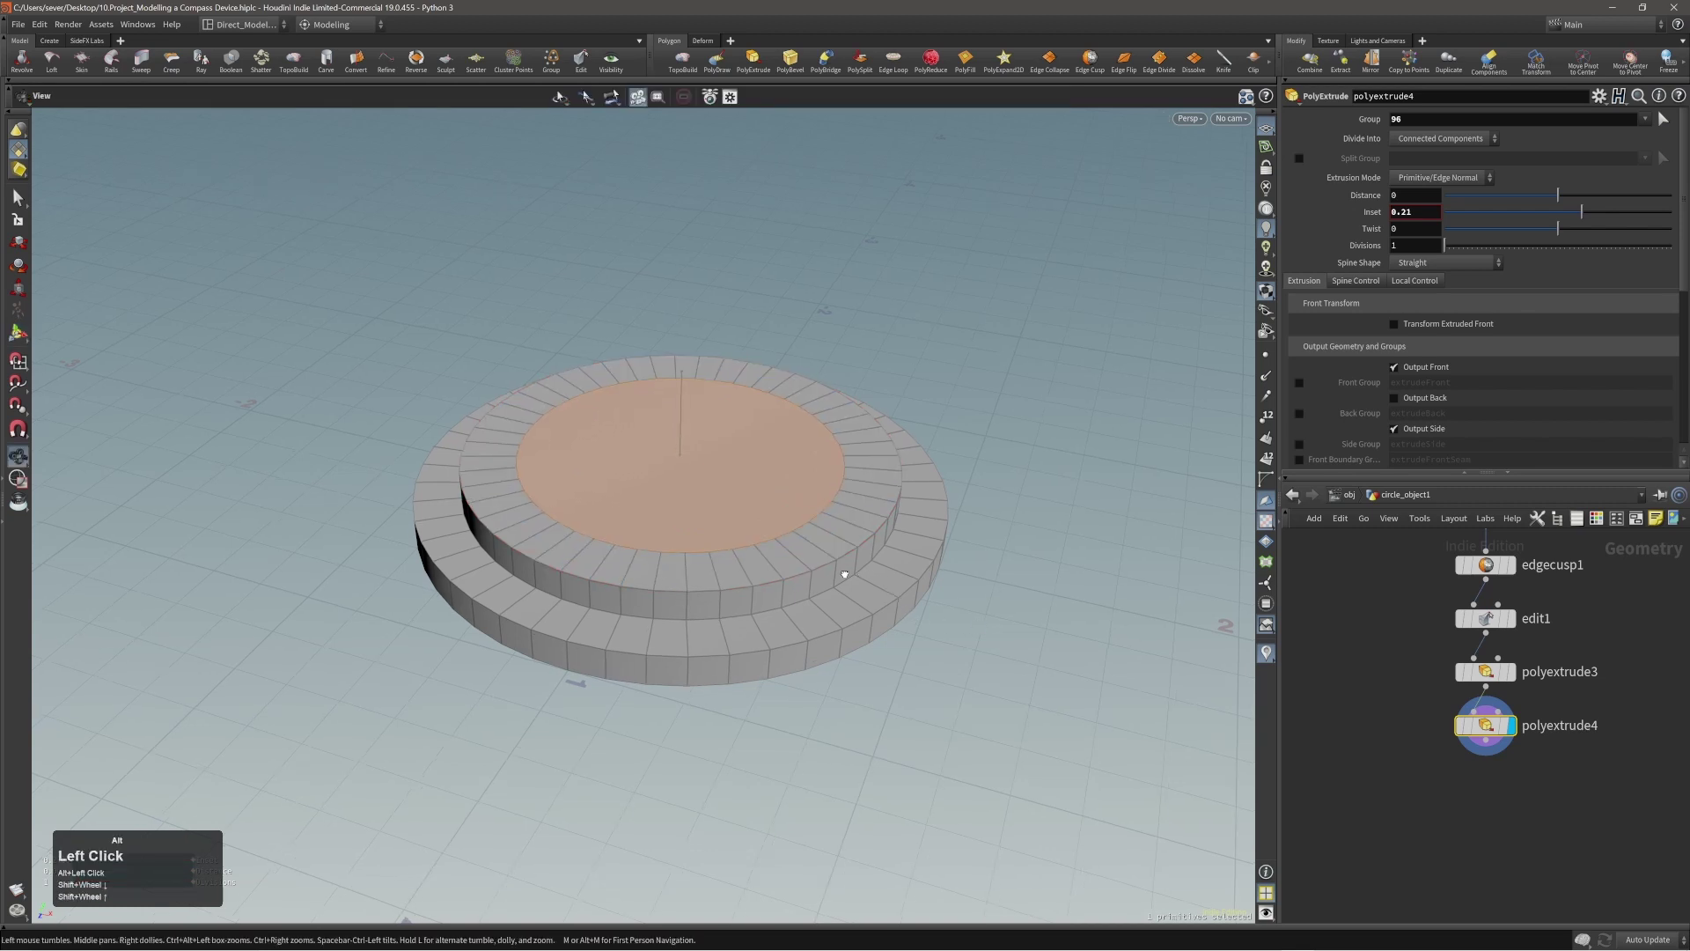
# Step: Extrude the inset central face upward by about 0.1 to form the third tier
pyautogui.press('q')
pyautogui.moveTo(1026, 626); pyautogui.dragTo(955, 603)
pyautogui.press('Escape')
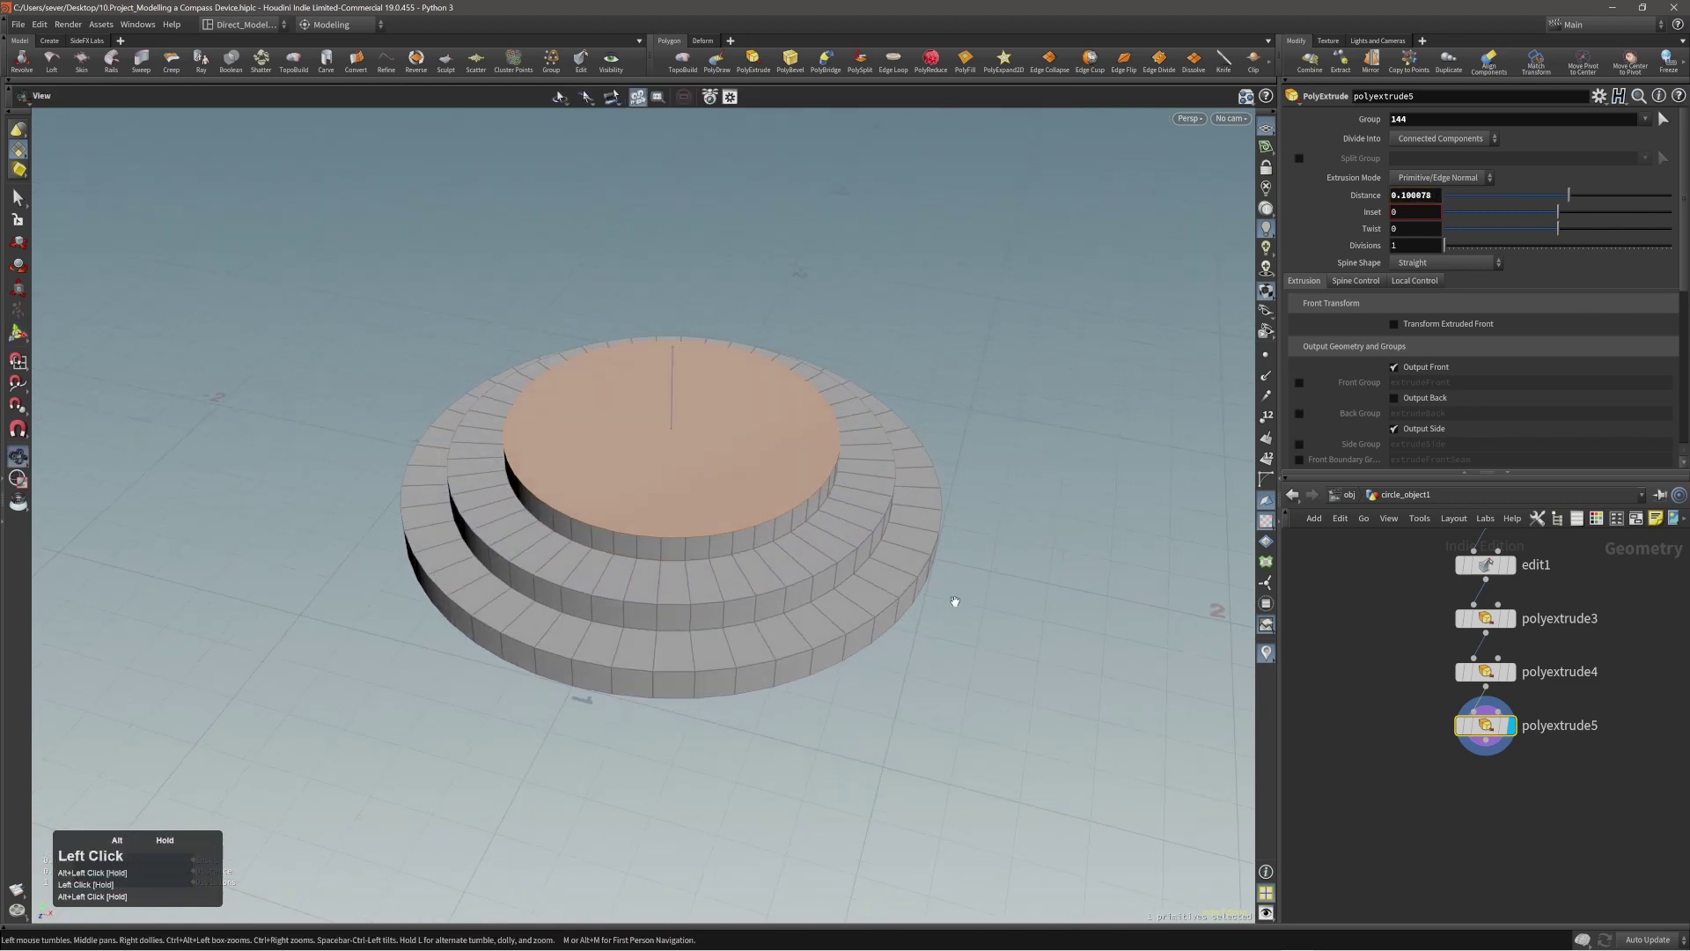
# Step: Inset the third tier's top face by about 0.33 and extrude it upward by about 0.088 as a small raised hub
pyautogui.press('q')
pyautogui.scroll(3, 1039, 621)
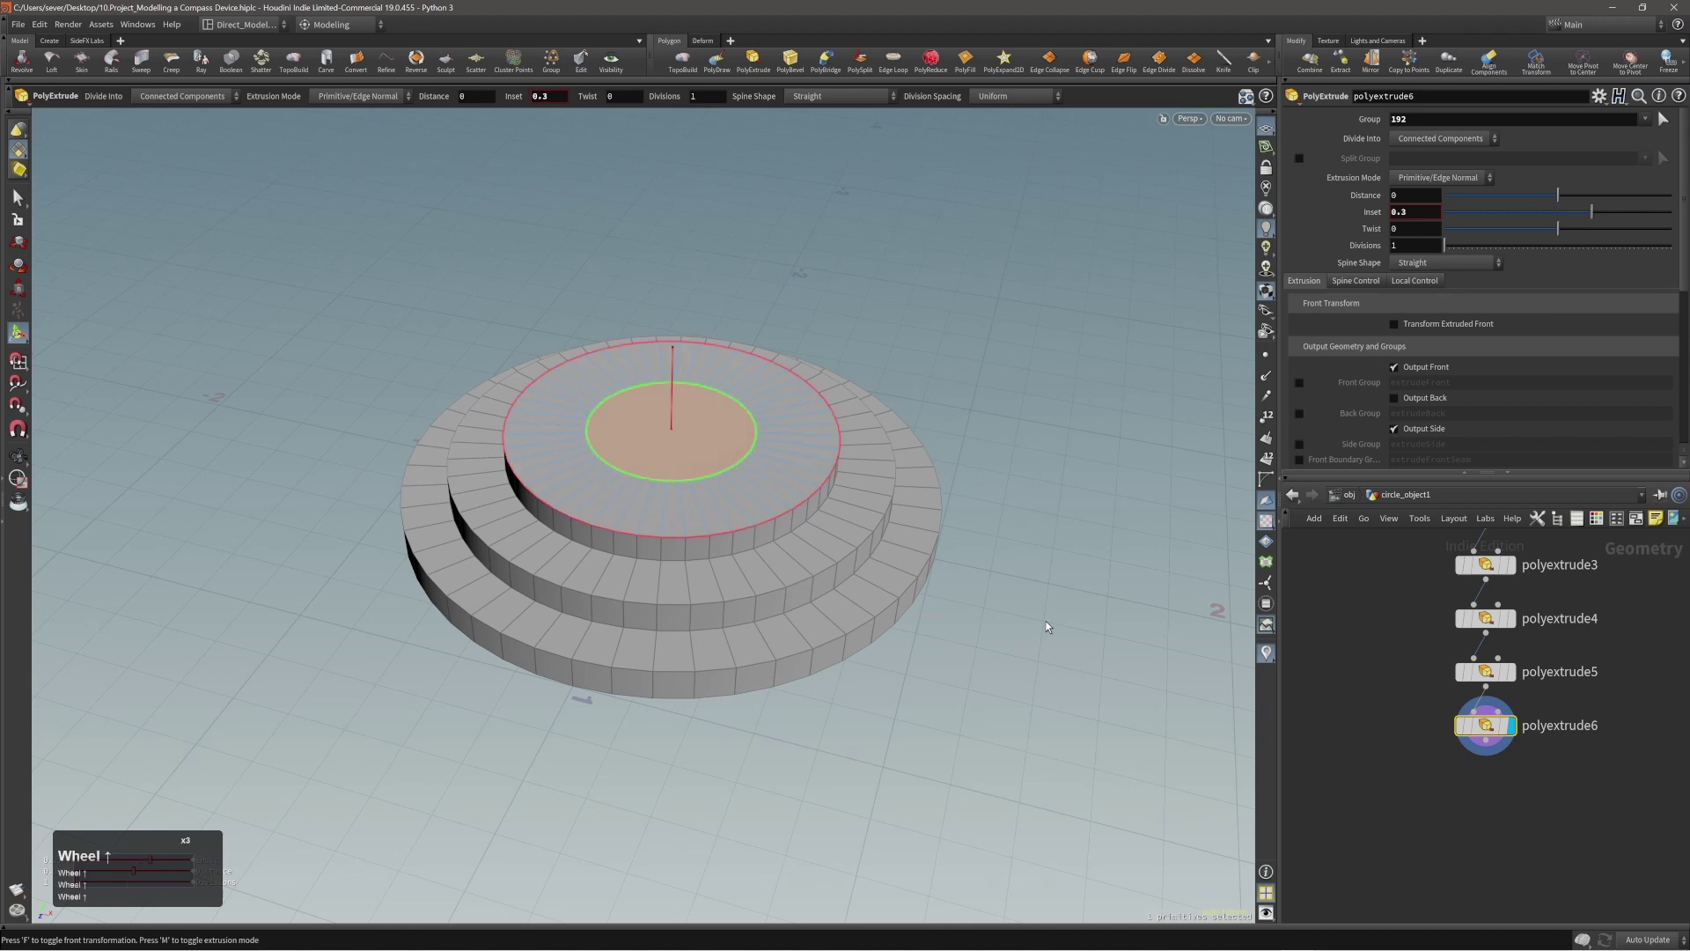
pyautogui.keyDown('shift'); pyautogui.scroll(3, 1046, 622); pyautogui.keyUp('shift')
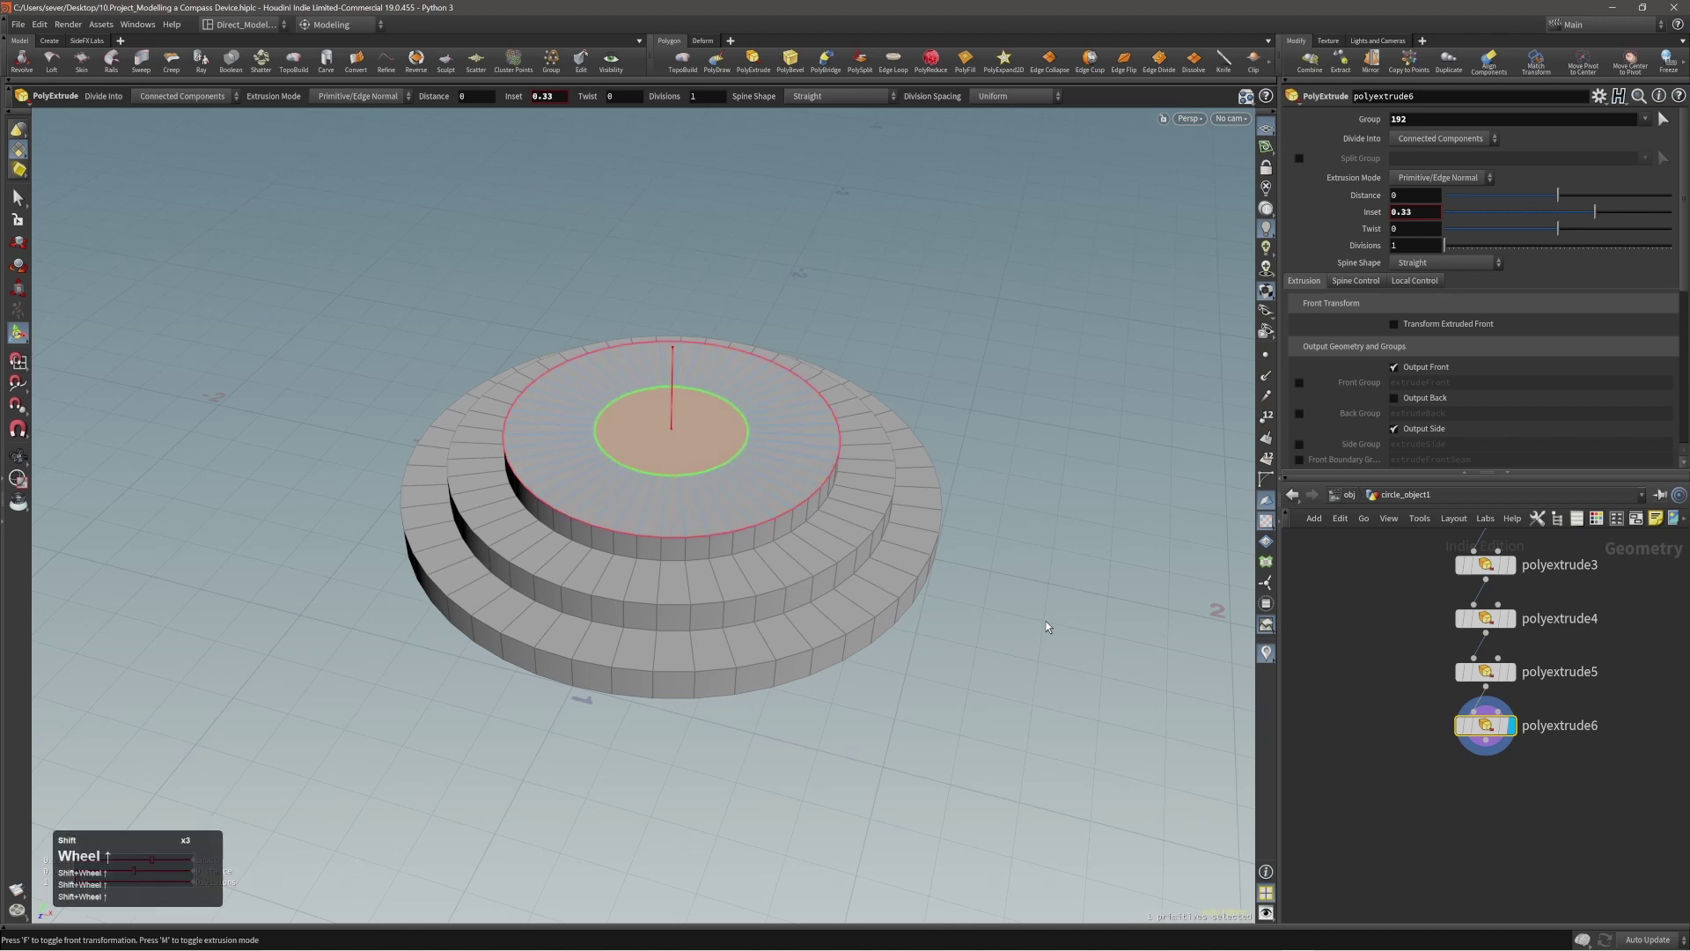
pyautogui.moveTo(1040, 615); pyautogui.dragTo(1033, 588)
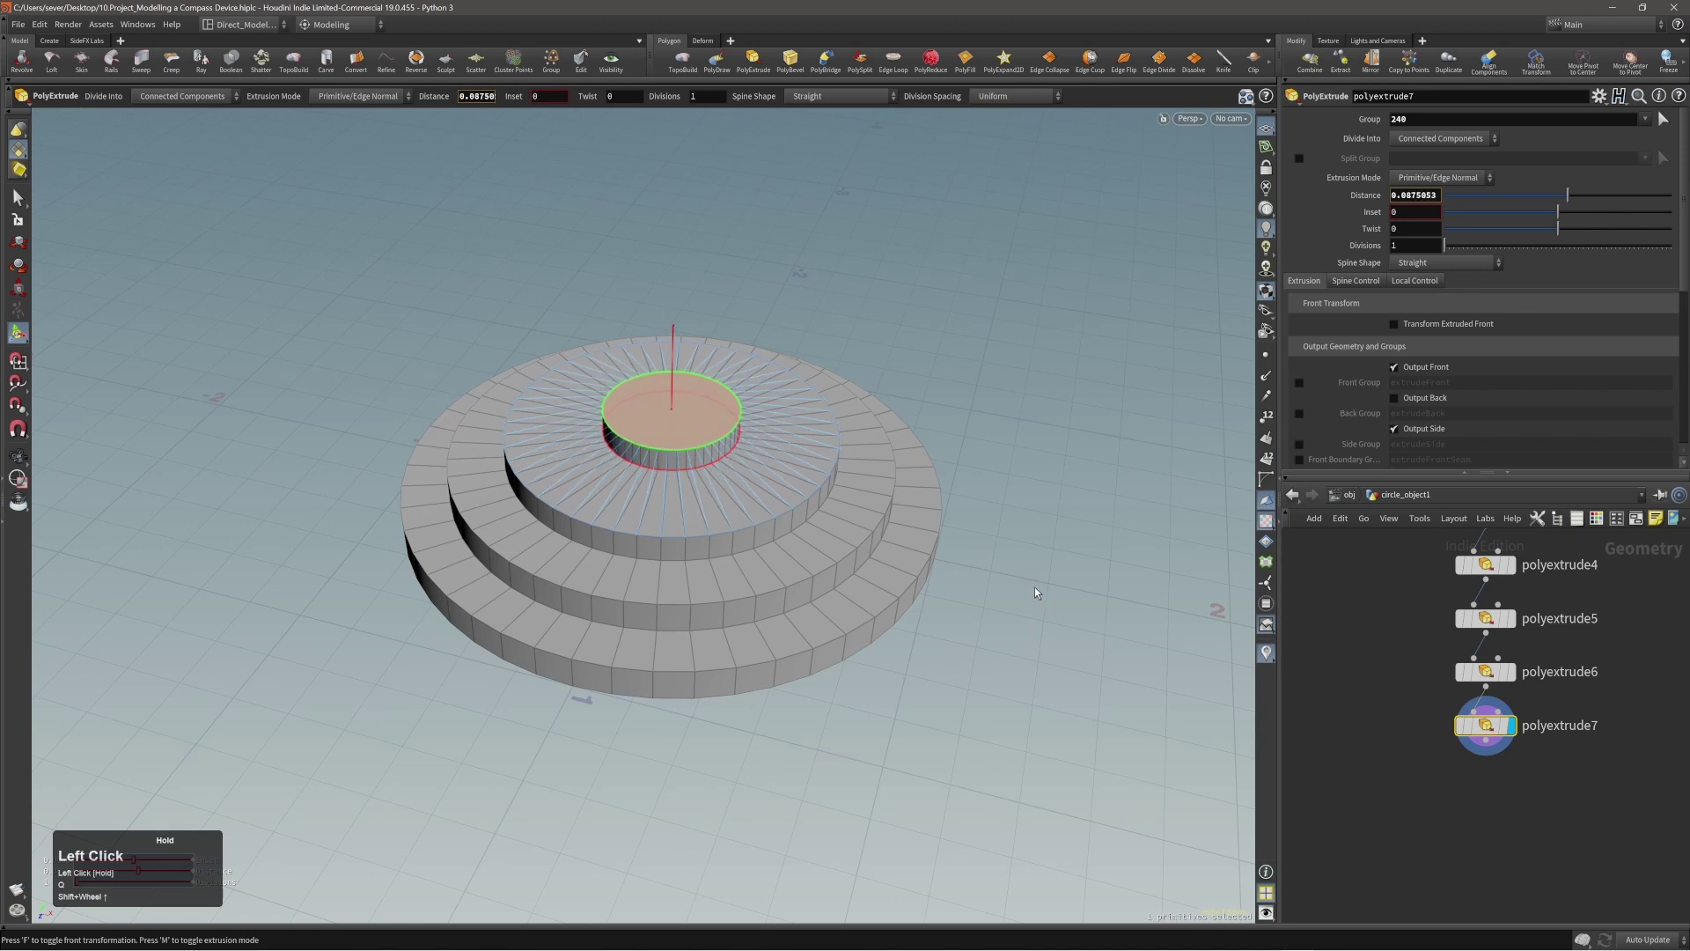
# Step: Inset the hub's top face by 0.07 and extrude it upward by about 0.047 to add a smaller step
pyautogui.press('q')
pyautogui.keyDown('shift'); pyautogui.scroll(7, 1033, 588); pyautogui.keyUp('shift')
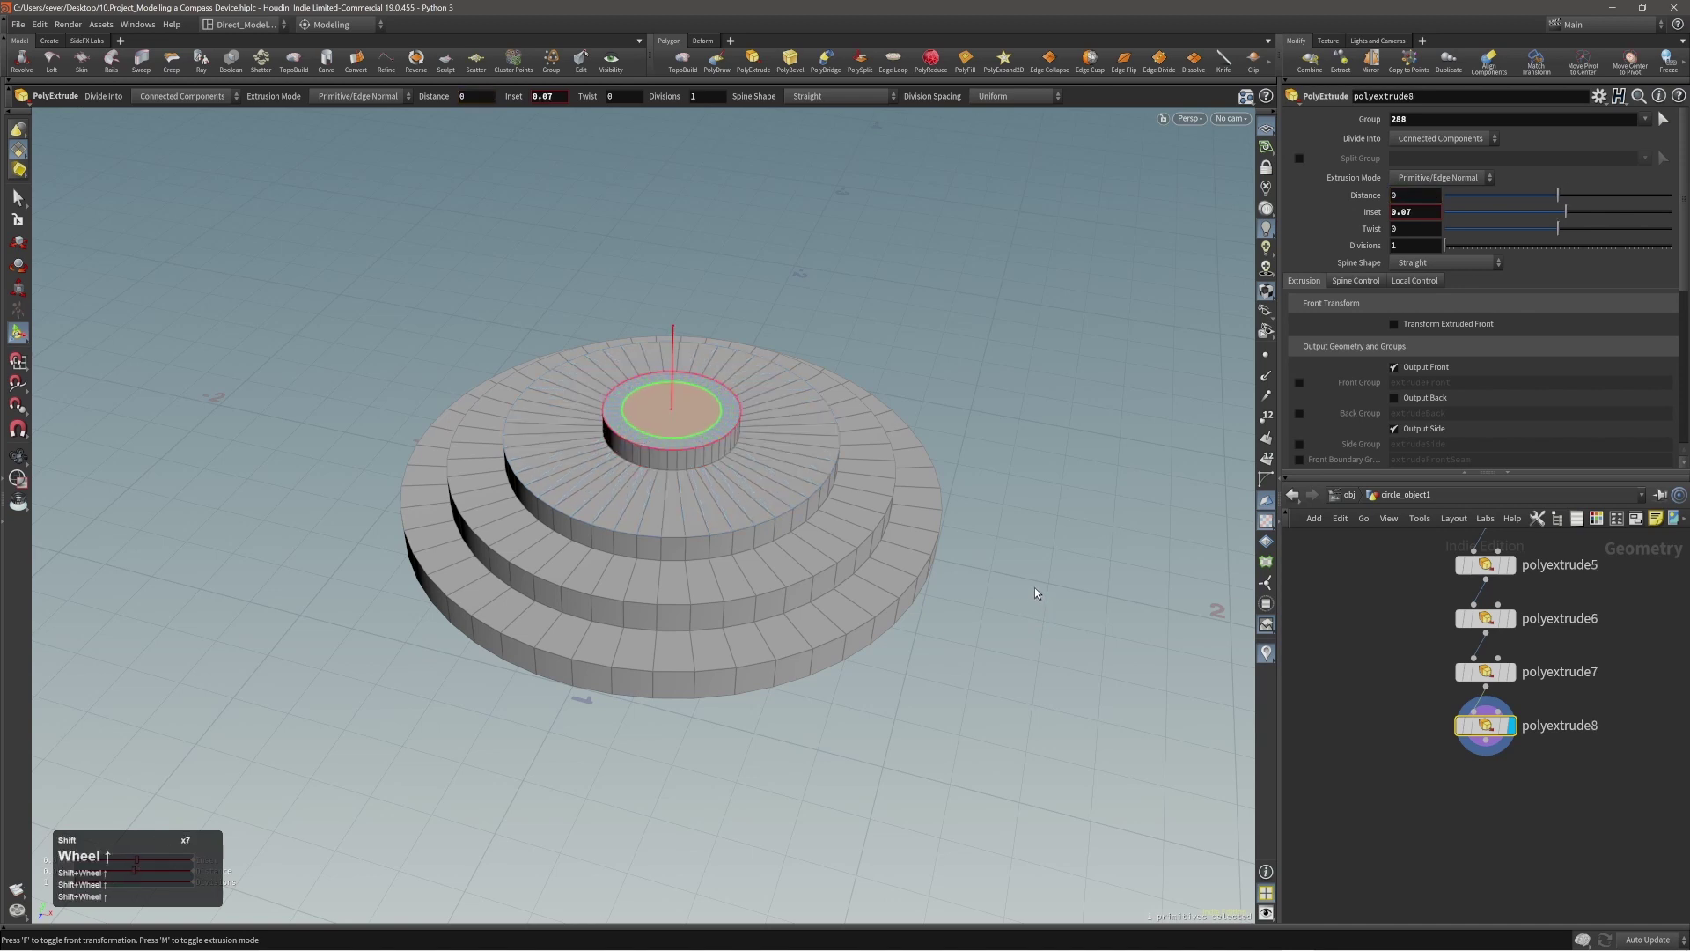
pyautogui.press('q')
pyautogui.moveTo(1034, 588); pyautogui.dragTo(1032, 574)
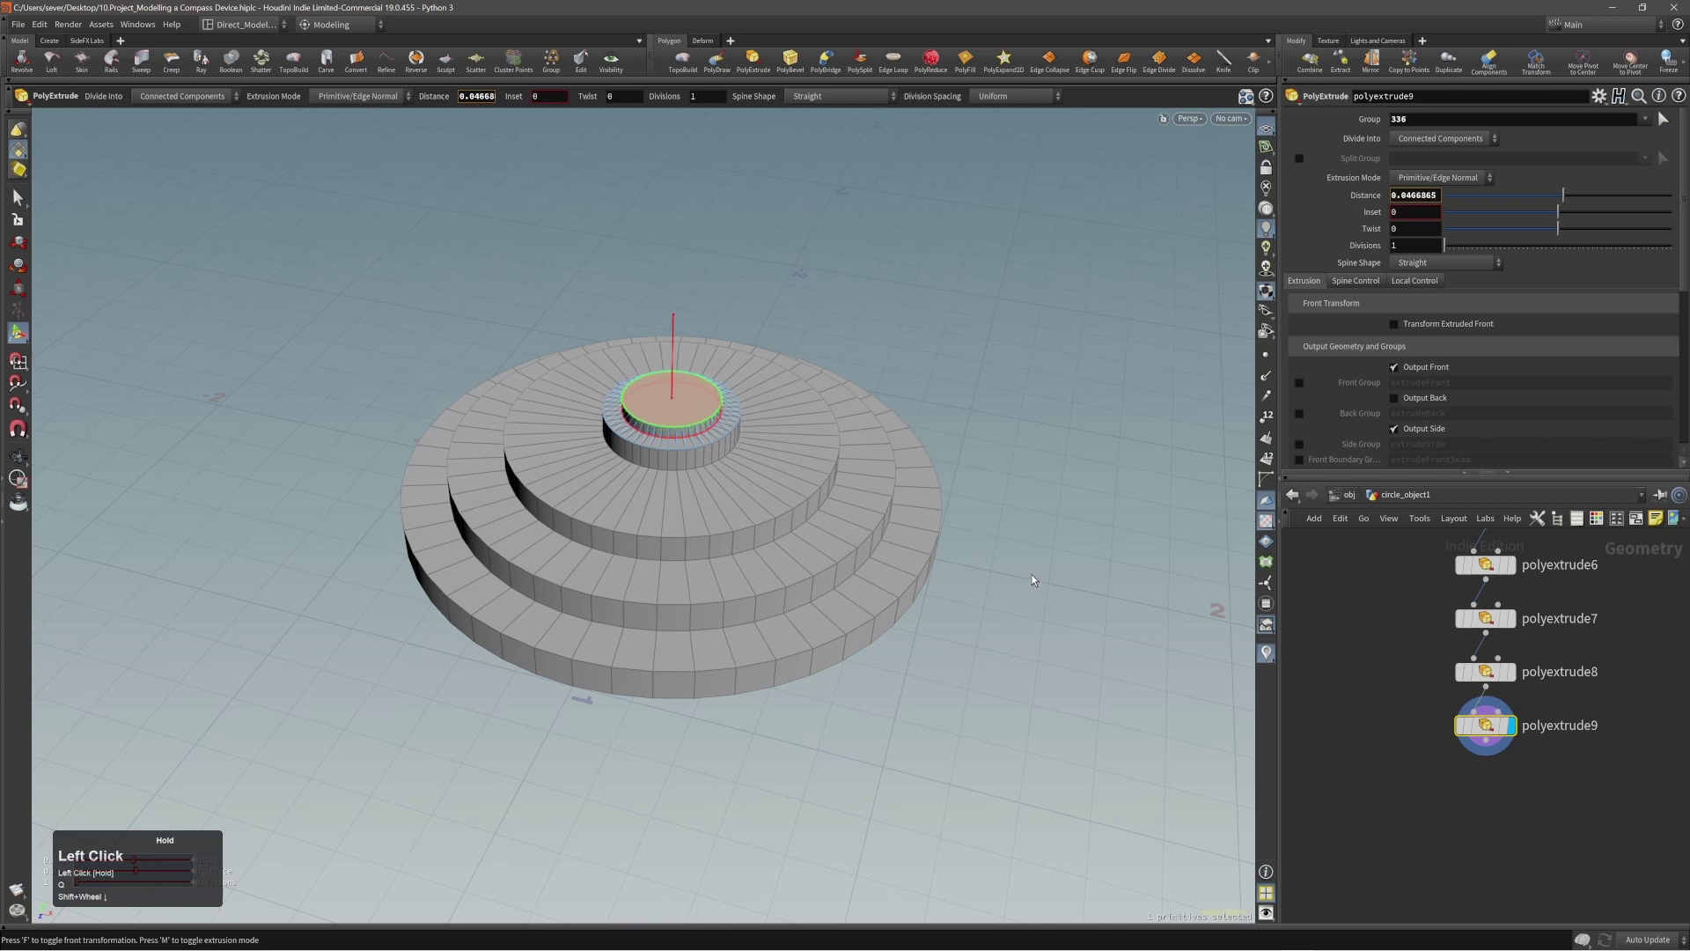
# Step: Inset the topmost face by 0.13 and extrude it downward by about 0.107 to form a central hole
pyautogui.press('q')
pyautogui.keyDown('shift'); pyautogui.scroll(13, 1032, 574); pyautogui.keyUp('shift')
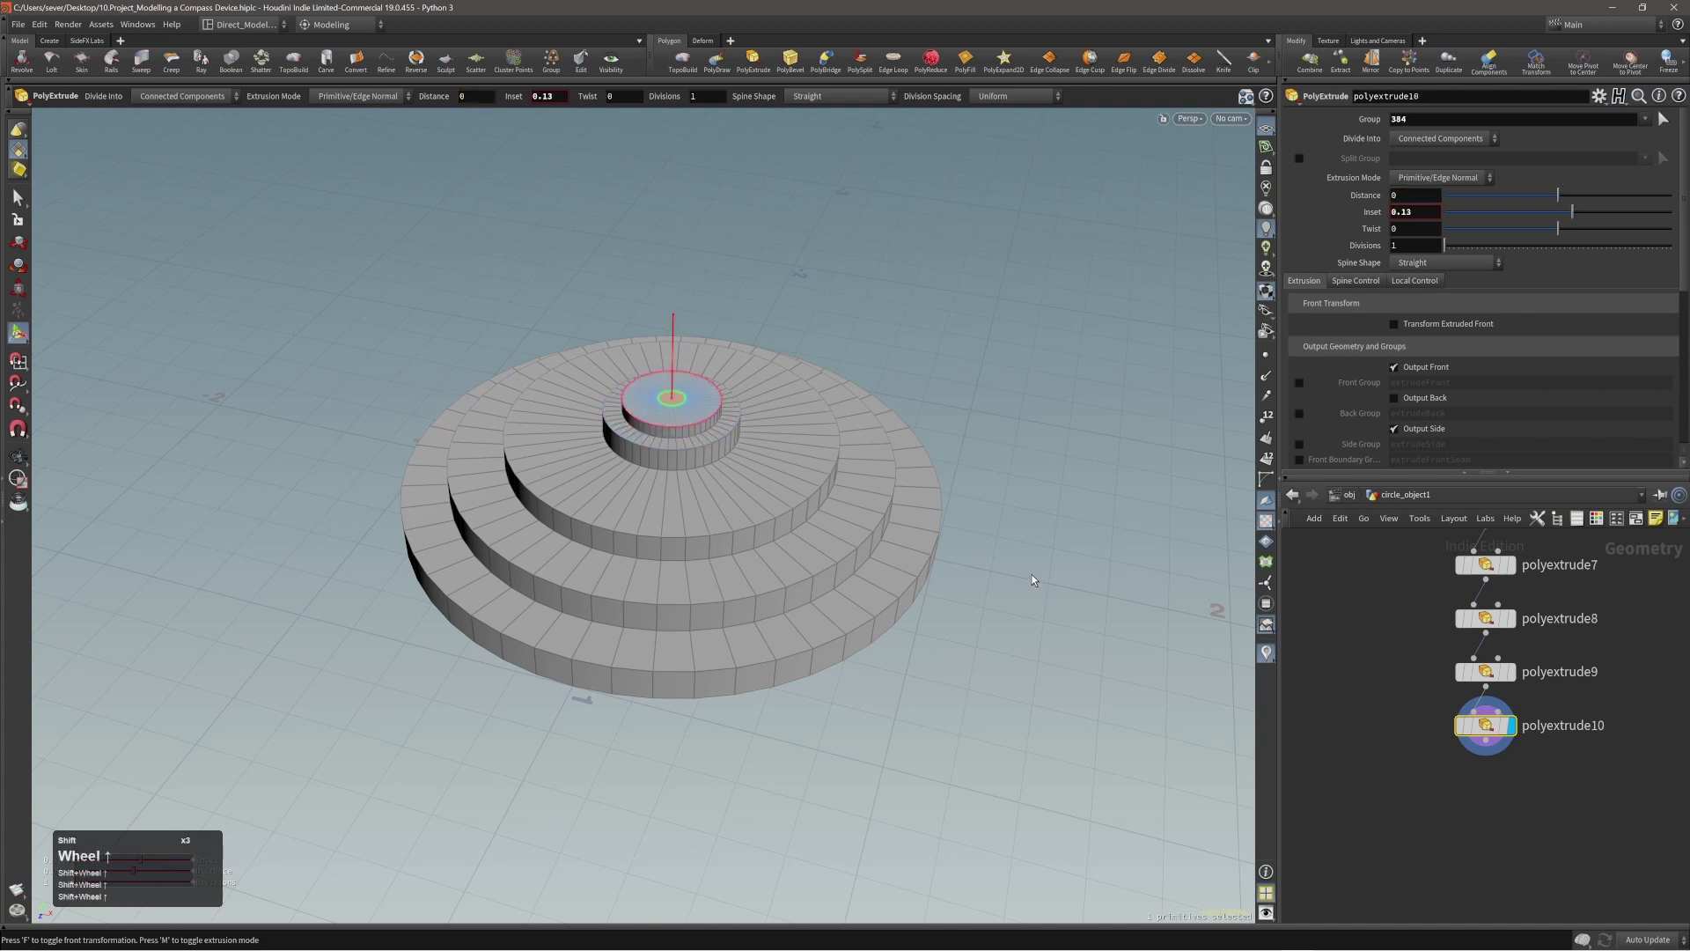
pyautogui.keyDown('alt'); pyautogui.moveTo(797, 562); pyautogui.dragTo(701, 424); pyautogui.keyUp('alt')
pyautogui.keyDown('alt'); pyautogui.moveTo(701, 424); pyautogui.dragTo(979, 373, button='right'); pyautogui.keyUp('alt')
pyautogui.press('q')
pyautogui.moveTo(1046, 349); pyautogui.dragTo(1046, 389)
pyautogui.keyDown('alt'); pyautogui.moveTo(842, 457); pyautogui.dragTo(849, 466, button='middle'); pyautogui.keyUp('alt')
pyautogui.keyDown('alt'); pyautogui.moveTo(768, 431); pyautogui.dragTo(751, 464); pyautogui.keyUp('alt')
pyautogui.moveTo(1689, 475)
pyautogui.mouseDown(button='right')
pyautogui.moveTo(980, 452)
pyautogui.moveTo(1689, 471)
pyautogui.mouseUp(button='right')
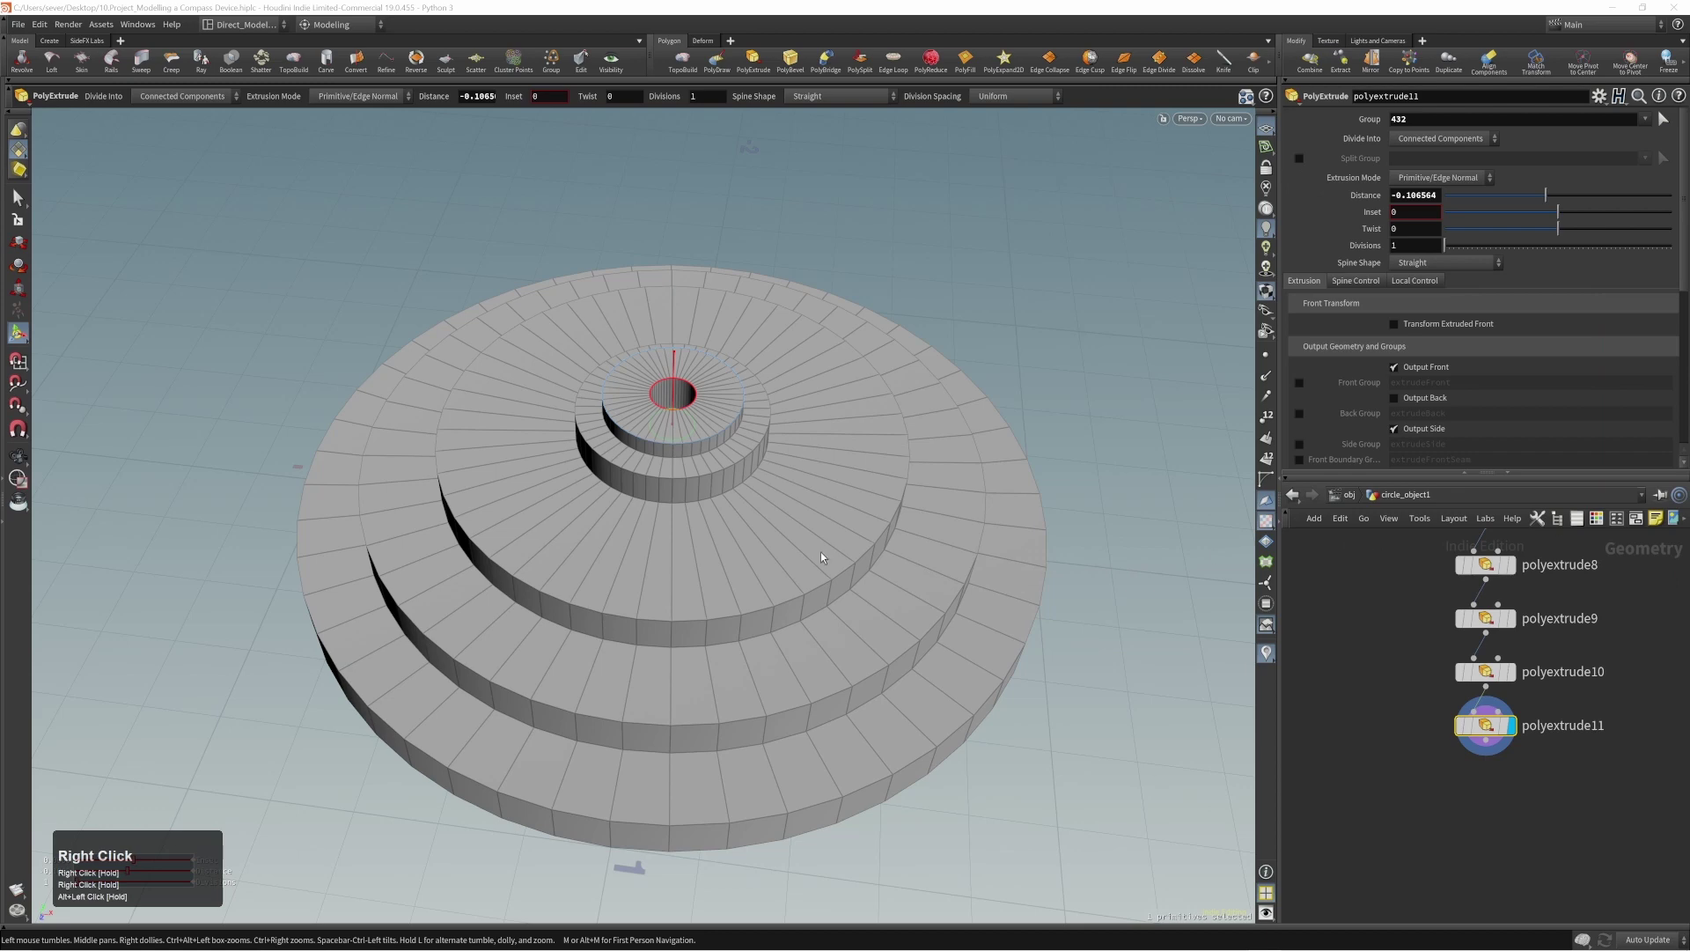
# Step: Extrude the hole's floor upward by about 0.275 with a new PolyExtrude to form a central pin
pyautogui.keyDown('alt'); pyautogui.moveTo(713, 466); pyautogui.dragTo(706, 468, button='right'); pyautogui.keyUp('alt')
pyautogui.keyDown('alt'); pyautogui.moveTo(706, 468); pyautogui.dragTo(702, 467); pyautogui.keyUp('alt')
pyautogui.press('q')
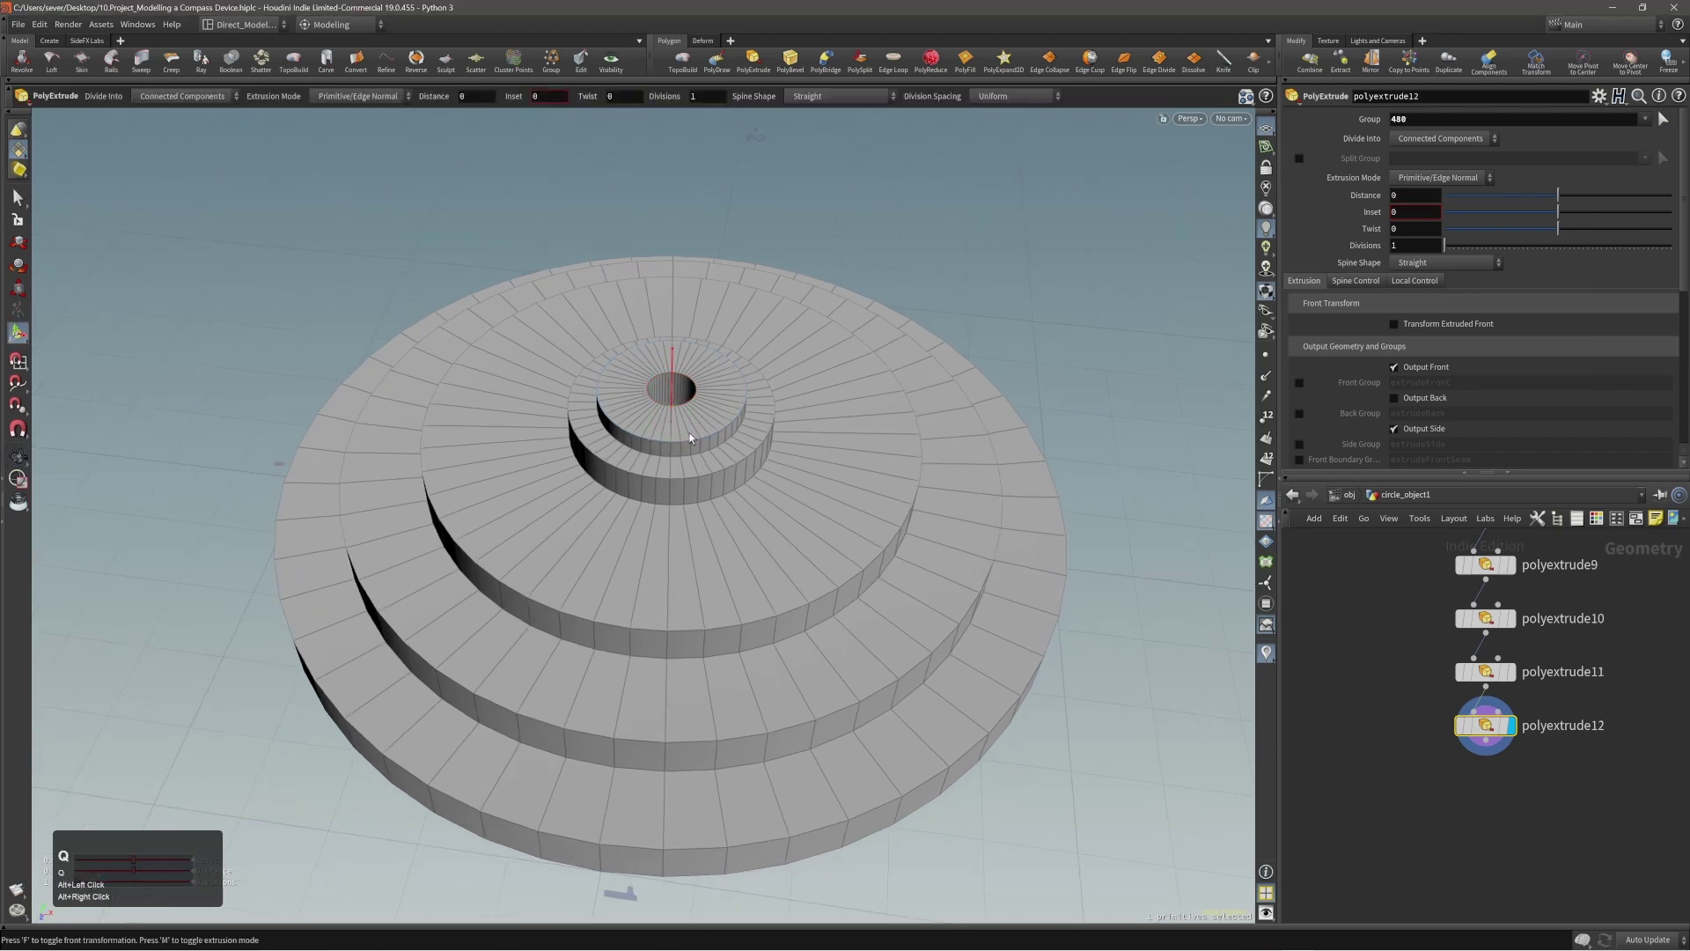
pyautogui.moveTo(775, 506); pyautogui.dragTo(679, 402)
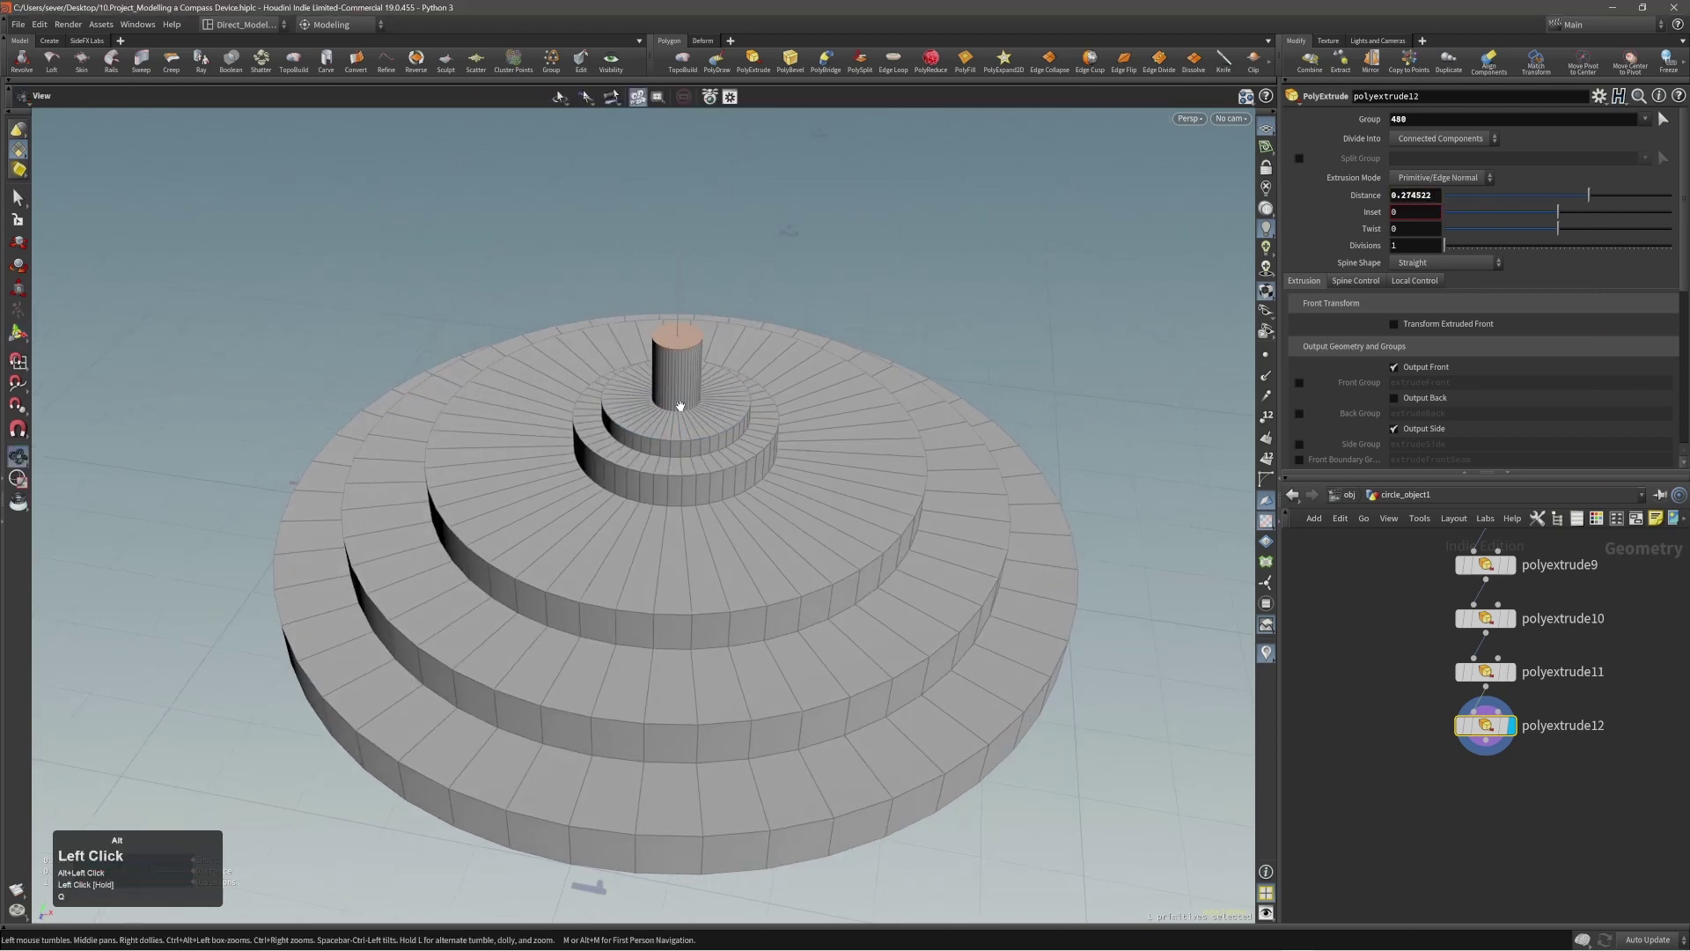
# Step: Try selecting the pin and the surrounding tiers to test whether they are connected
pyautogui.press('s')
pyautogui.doubleClick(678, 437)
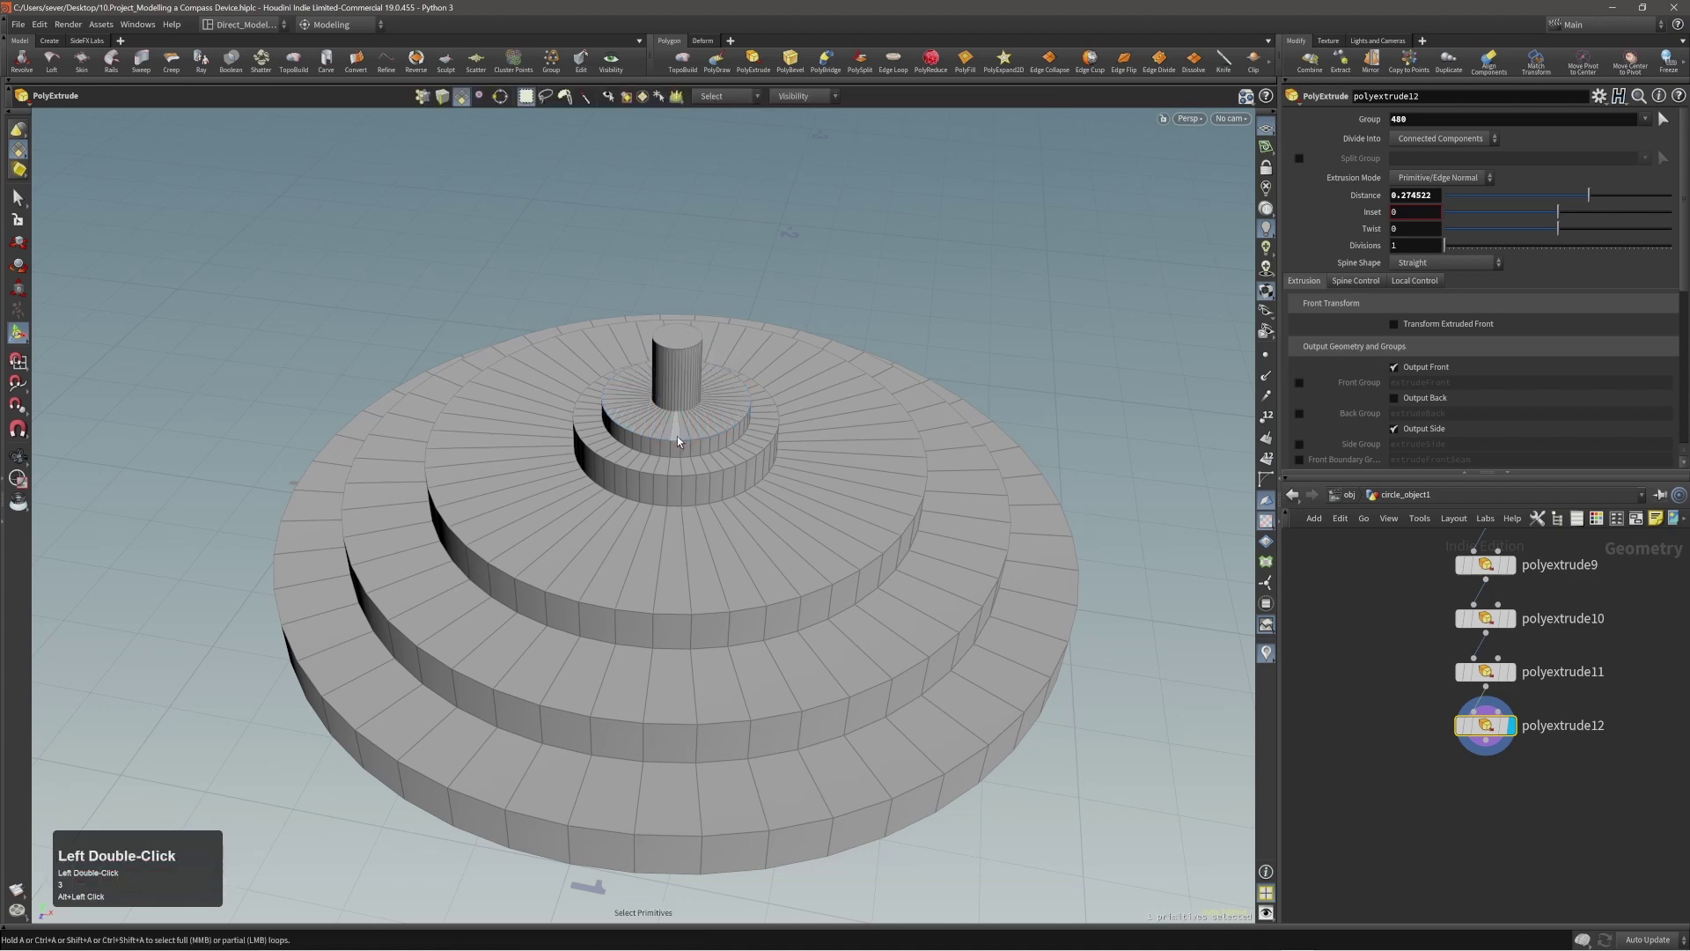
pyautogui.doubleClick(678, 436)
pyautogui.click(678, 436)
pyautogui.doubleClick(684, 365)
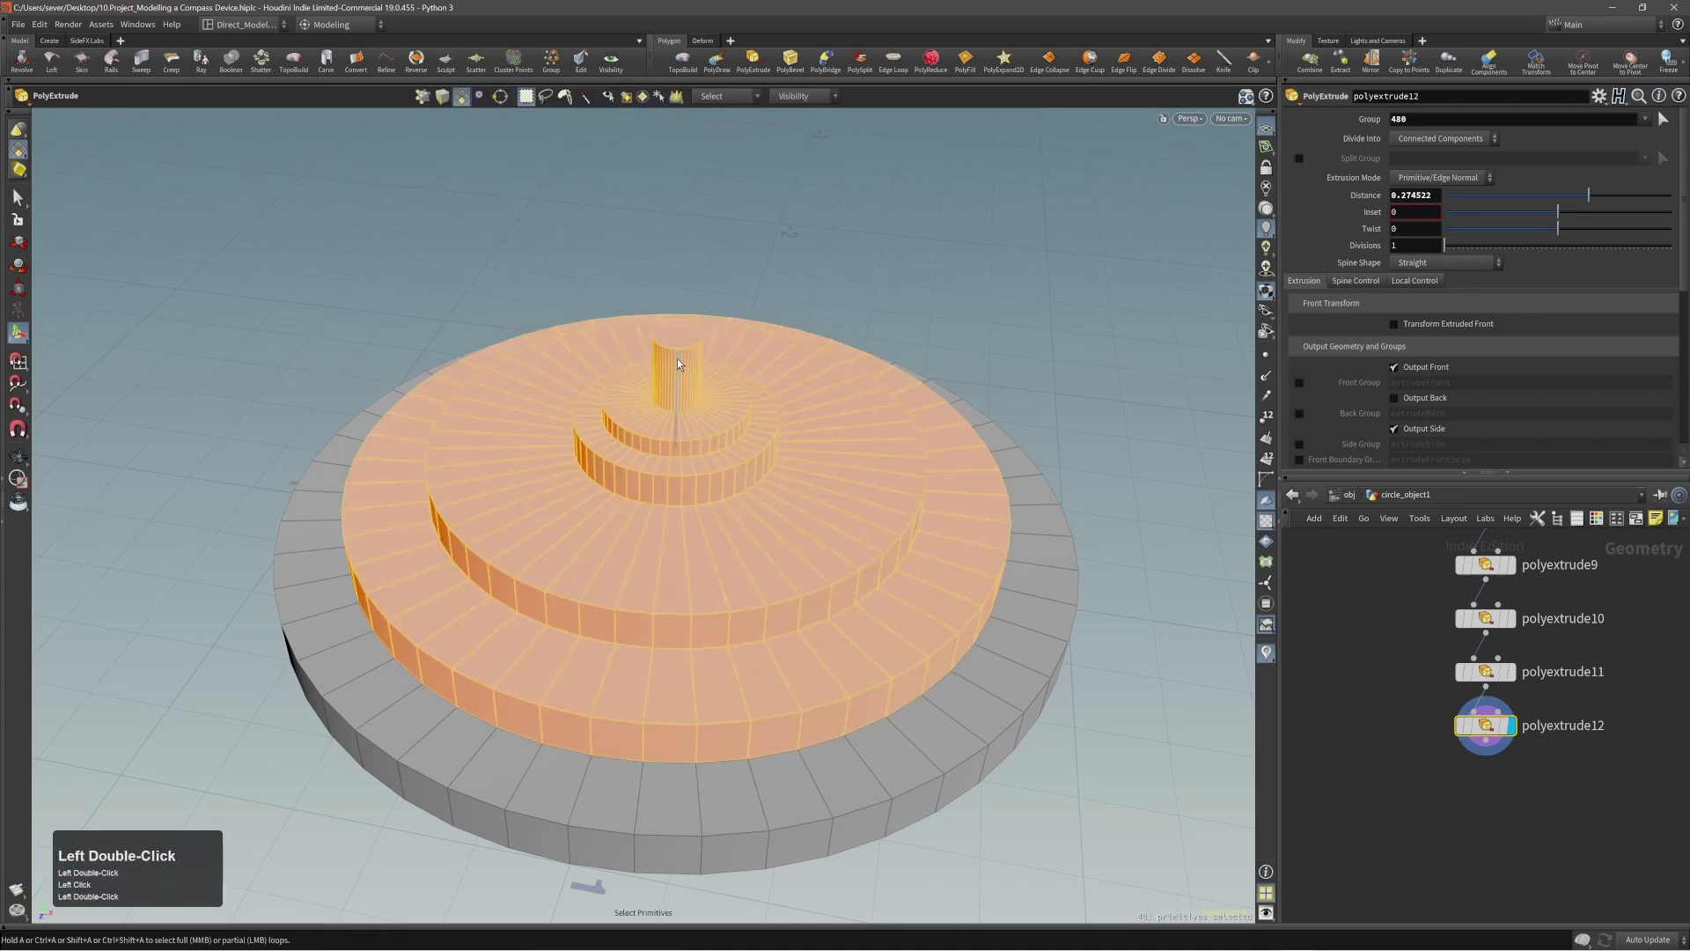
pyautogui.click(679, 354)
pyautogui.click(680, 346)
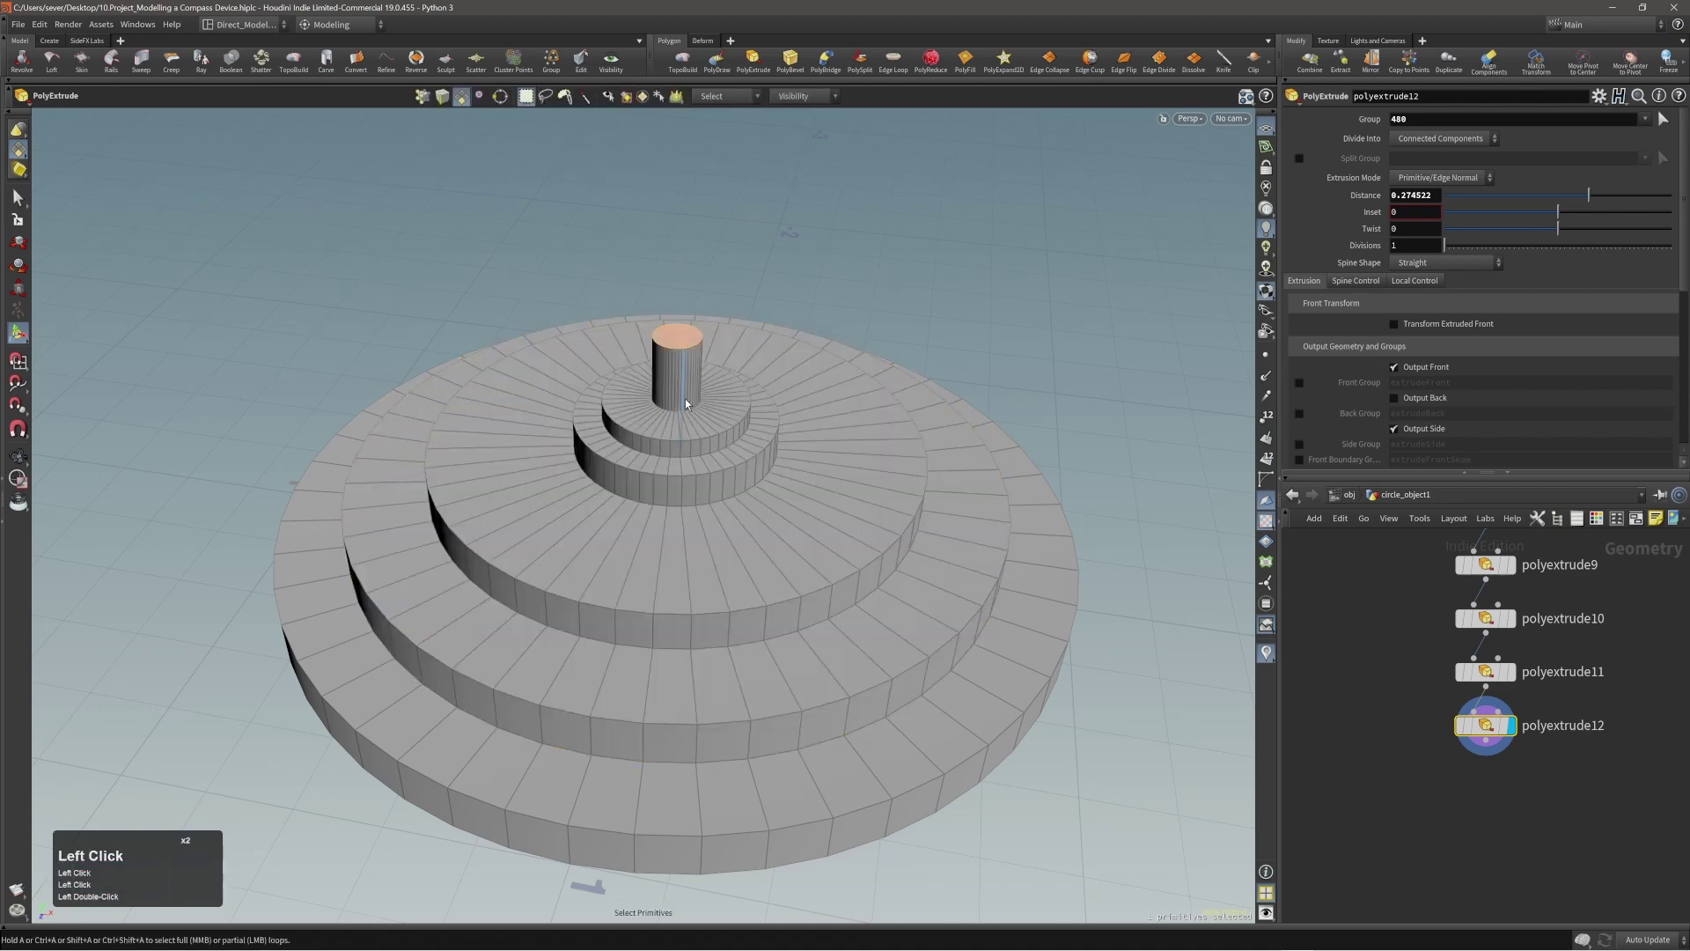
pyautogui.keyDown('alt'); pyautogui.click(678, 486); pyautogui.keyUp('alt')
pyautogui.doubleClick(705, 490)
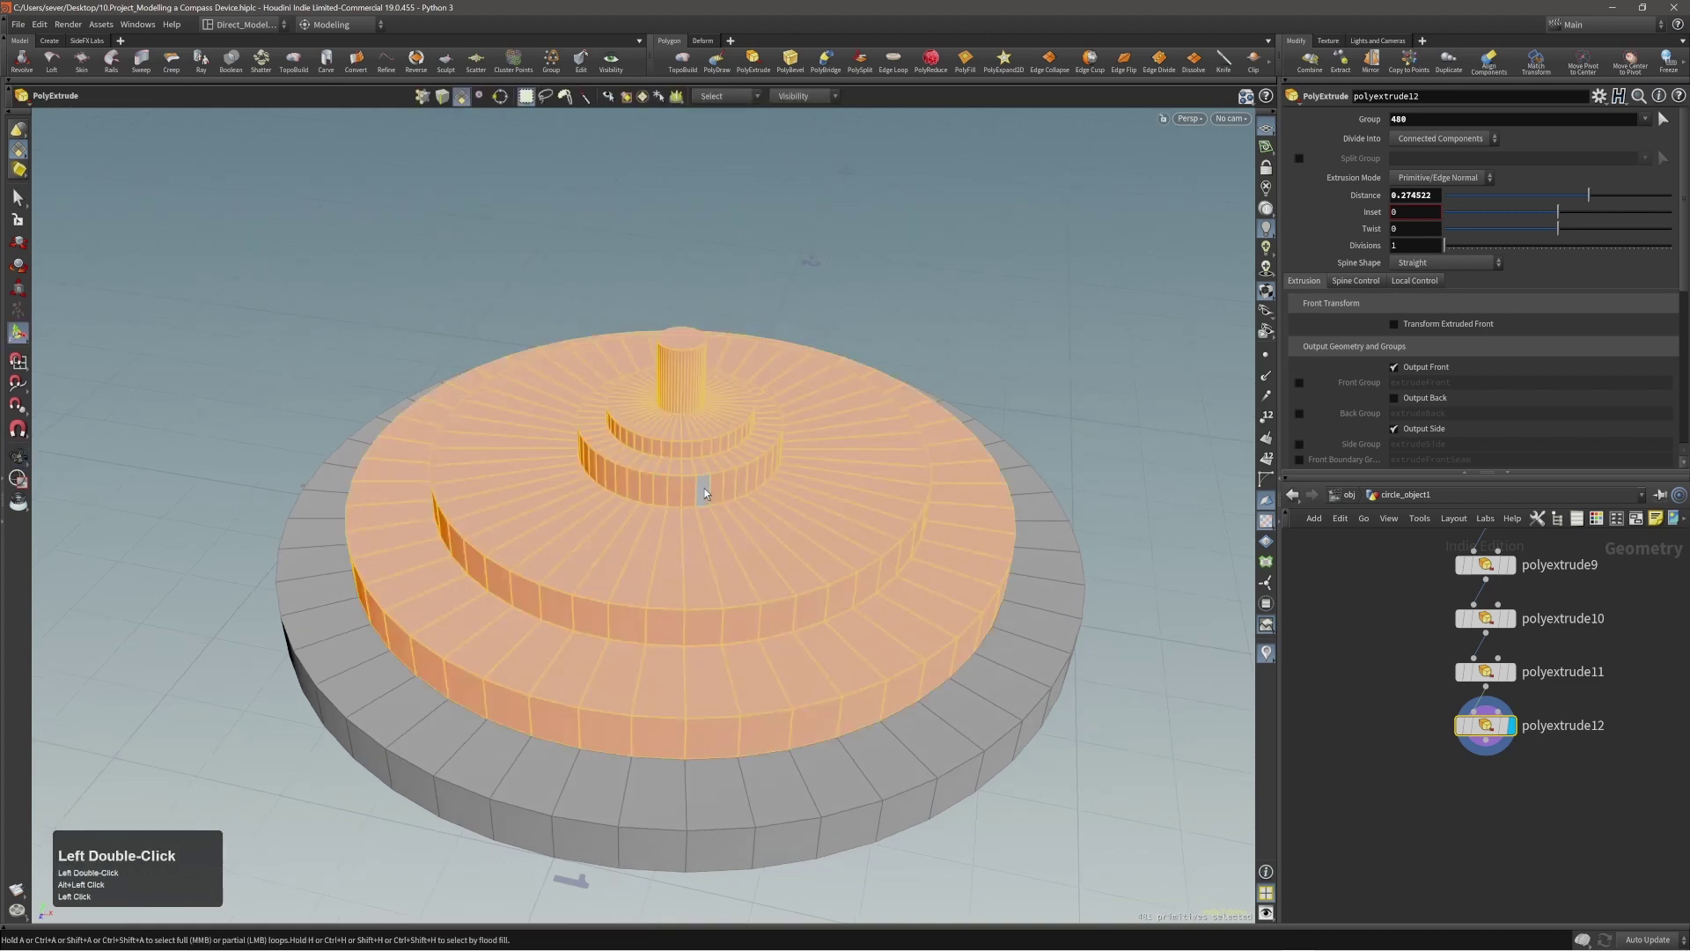
pyautogui.keyDown('alt'); pyautogui.moveTo(662, 495); pyautogui.dragTo(686, 500); pyautogui.keyUp('alt')
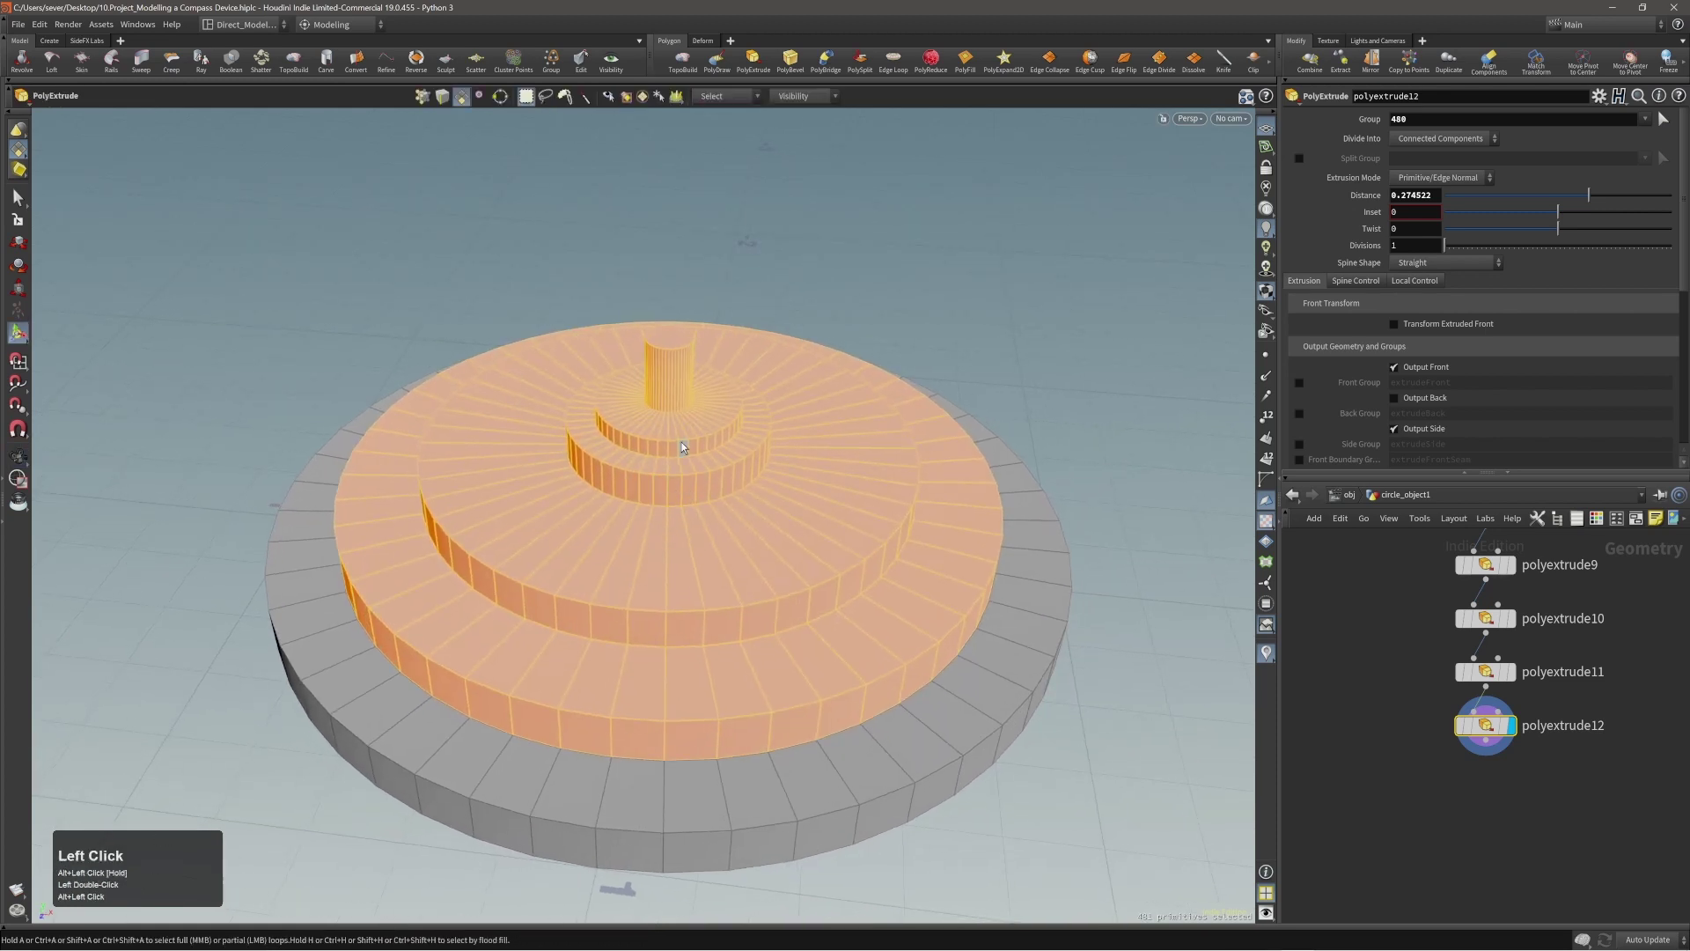
pyautogui.press('`')
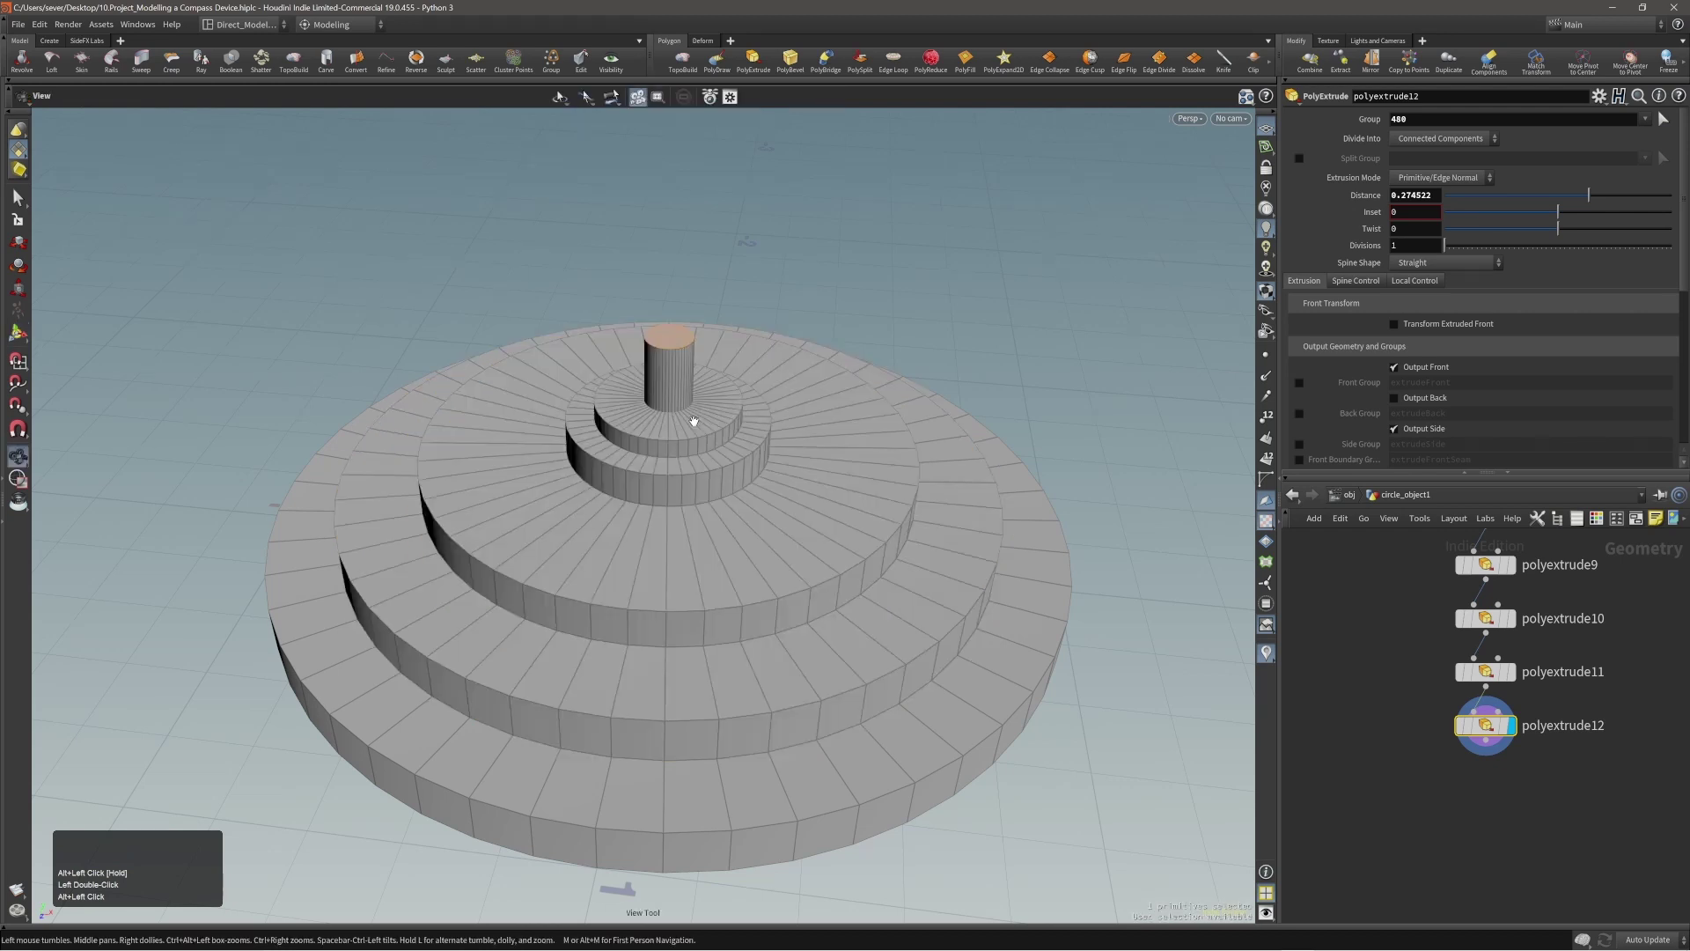
# Step: Turn off the side output of the pin's PolyExtrude so only its front face is generated
pyautogui.keyDown('alt'); pyautogui.moveTo(695, 417); pyautogui.dragTo(704, 406); pyautogui.keyUp('alt')
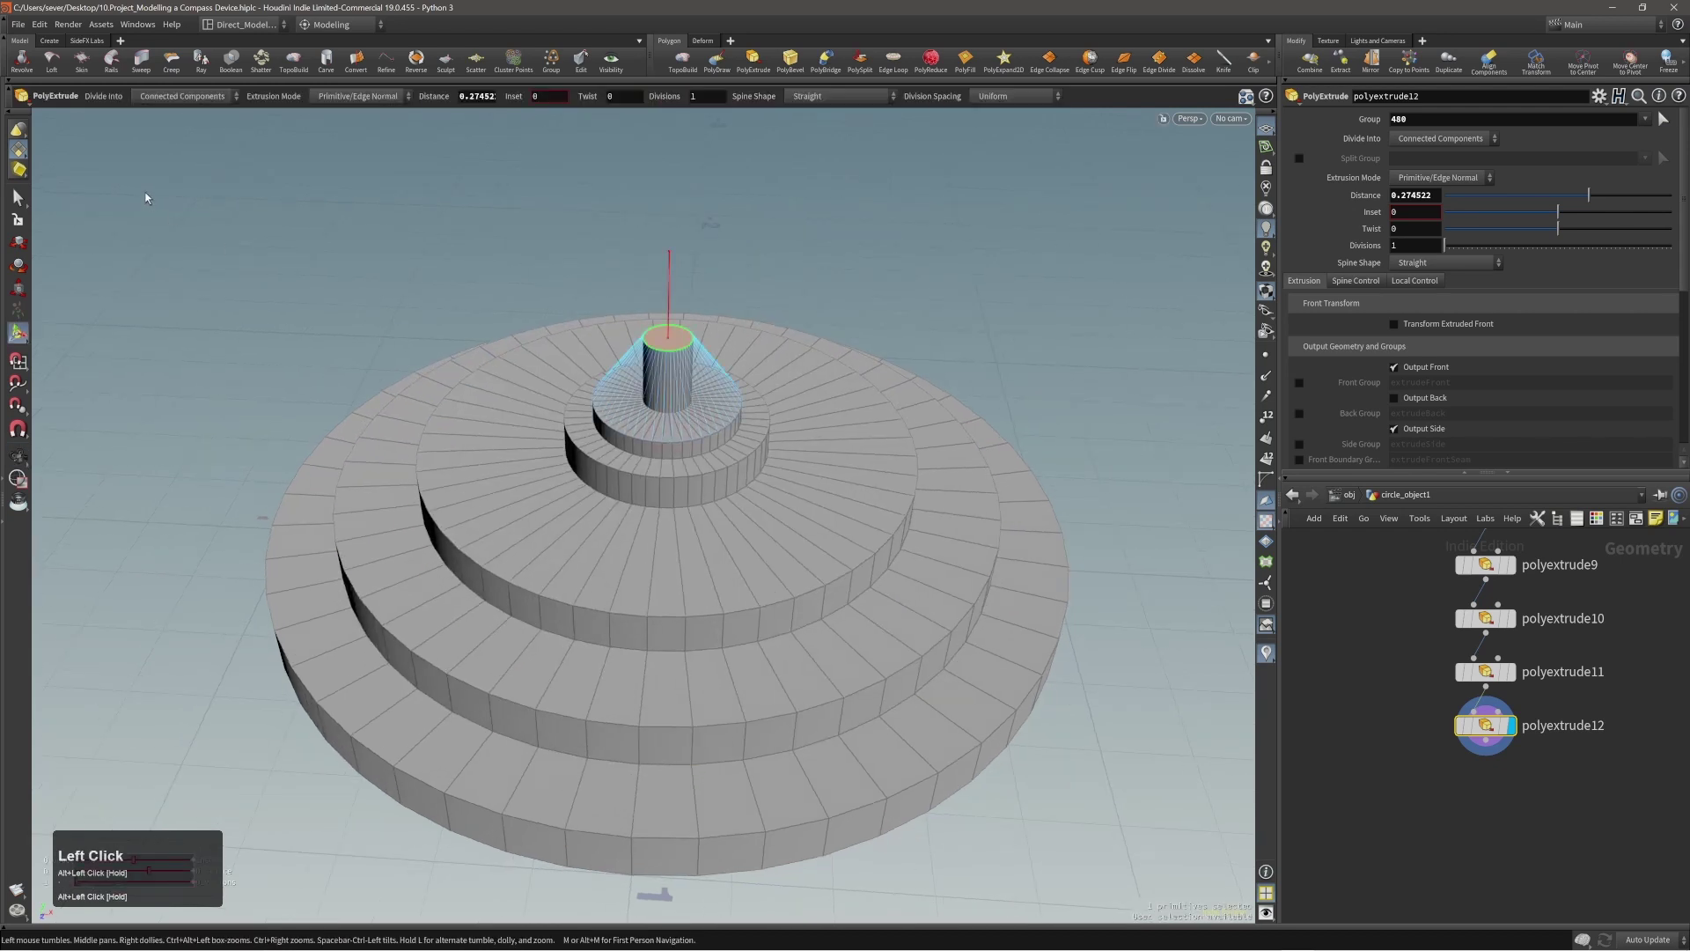
pyautogui.keyDown('alt'); pyautogui.moveTo(537, 389); pyautogui.dragTo(786, 545, button='right'); pyautogui.keyUp('alt')
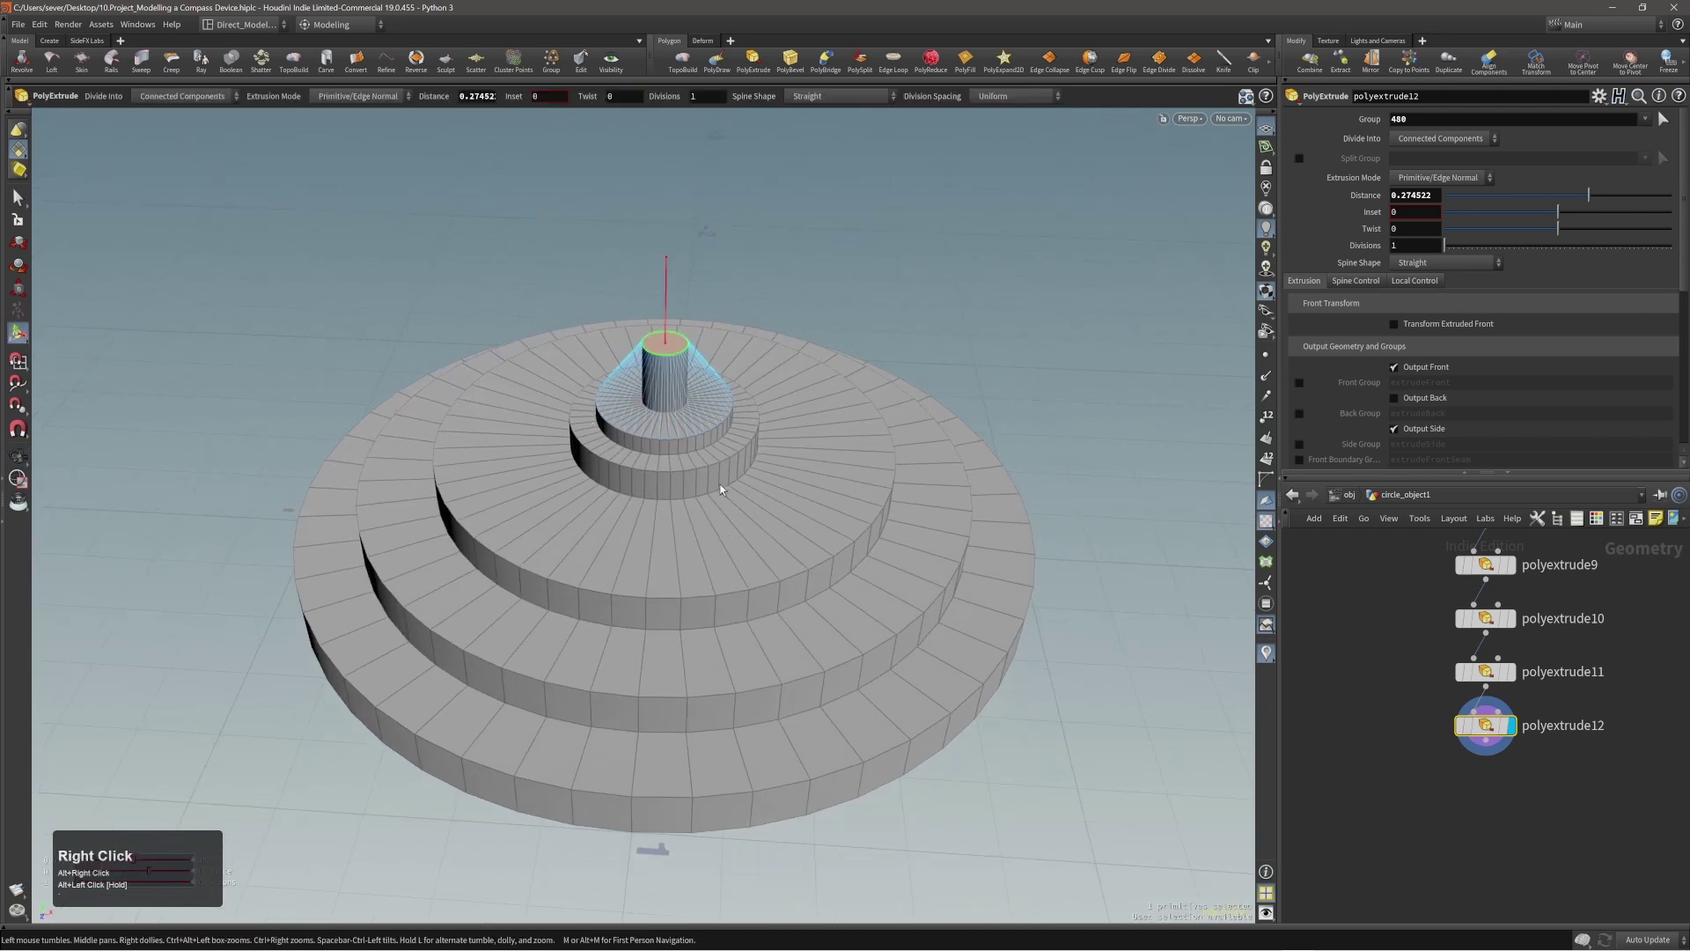
pyautogui.press('alt')
pyautogui.moveTo(668, 420); pyautogui.dragTo(678, 429, button='middle')
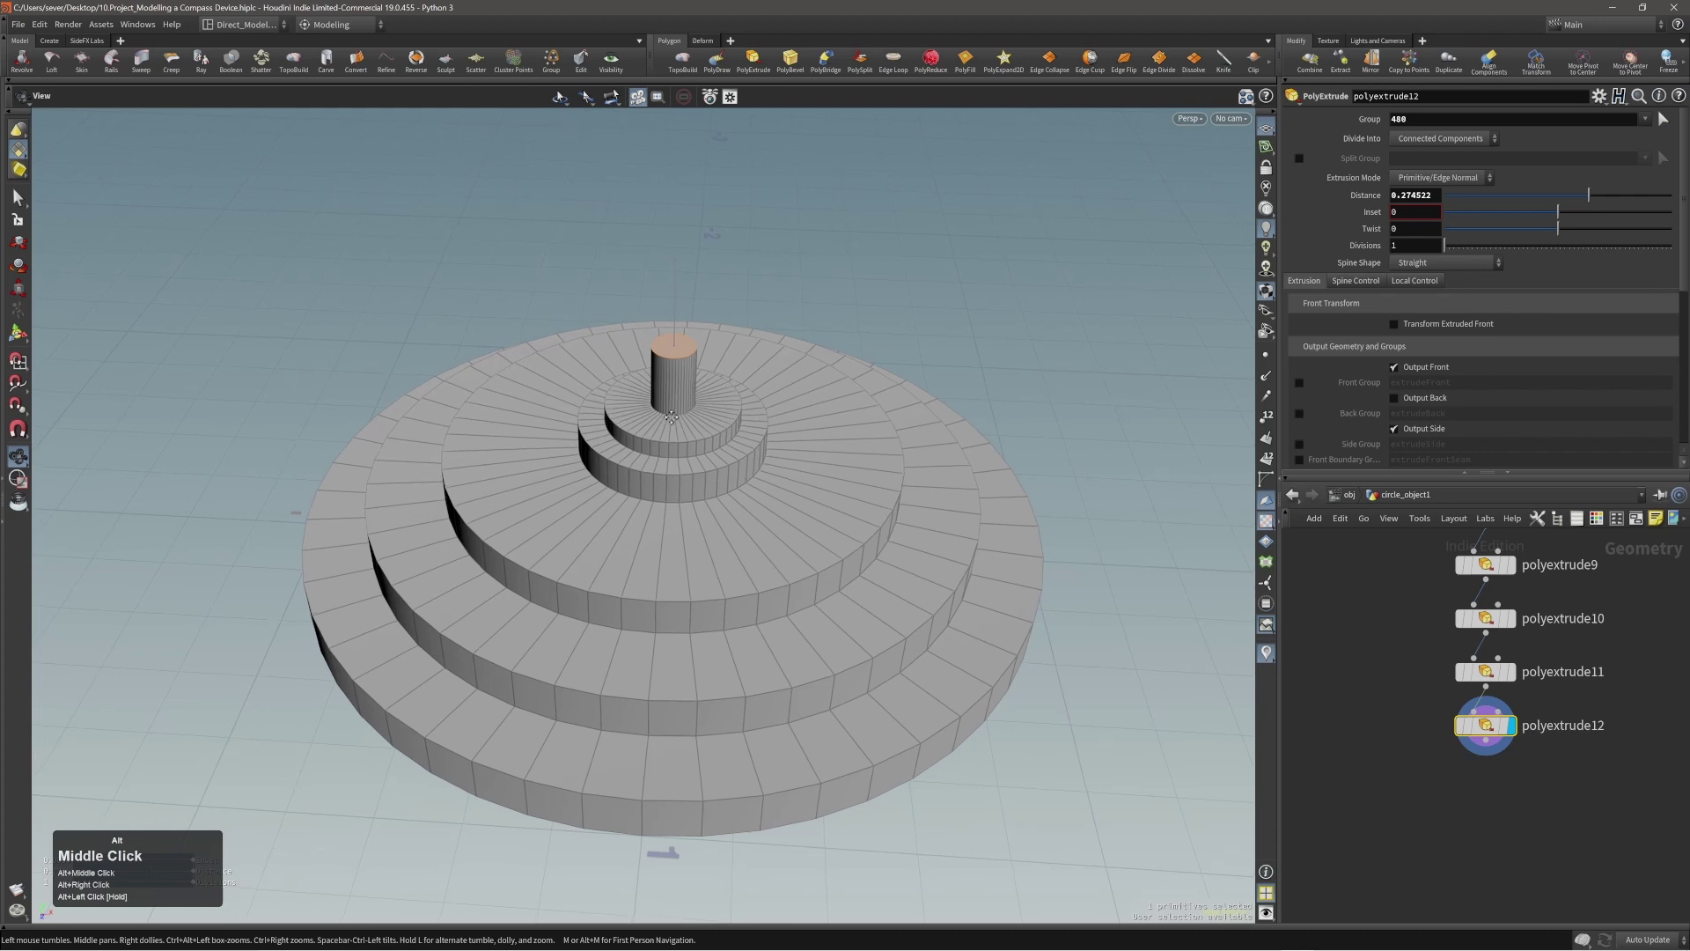
pyautogui.click(1394, 430)
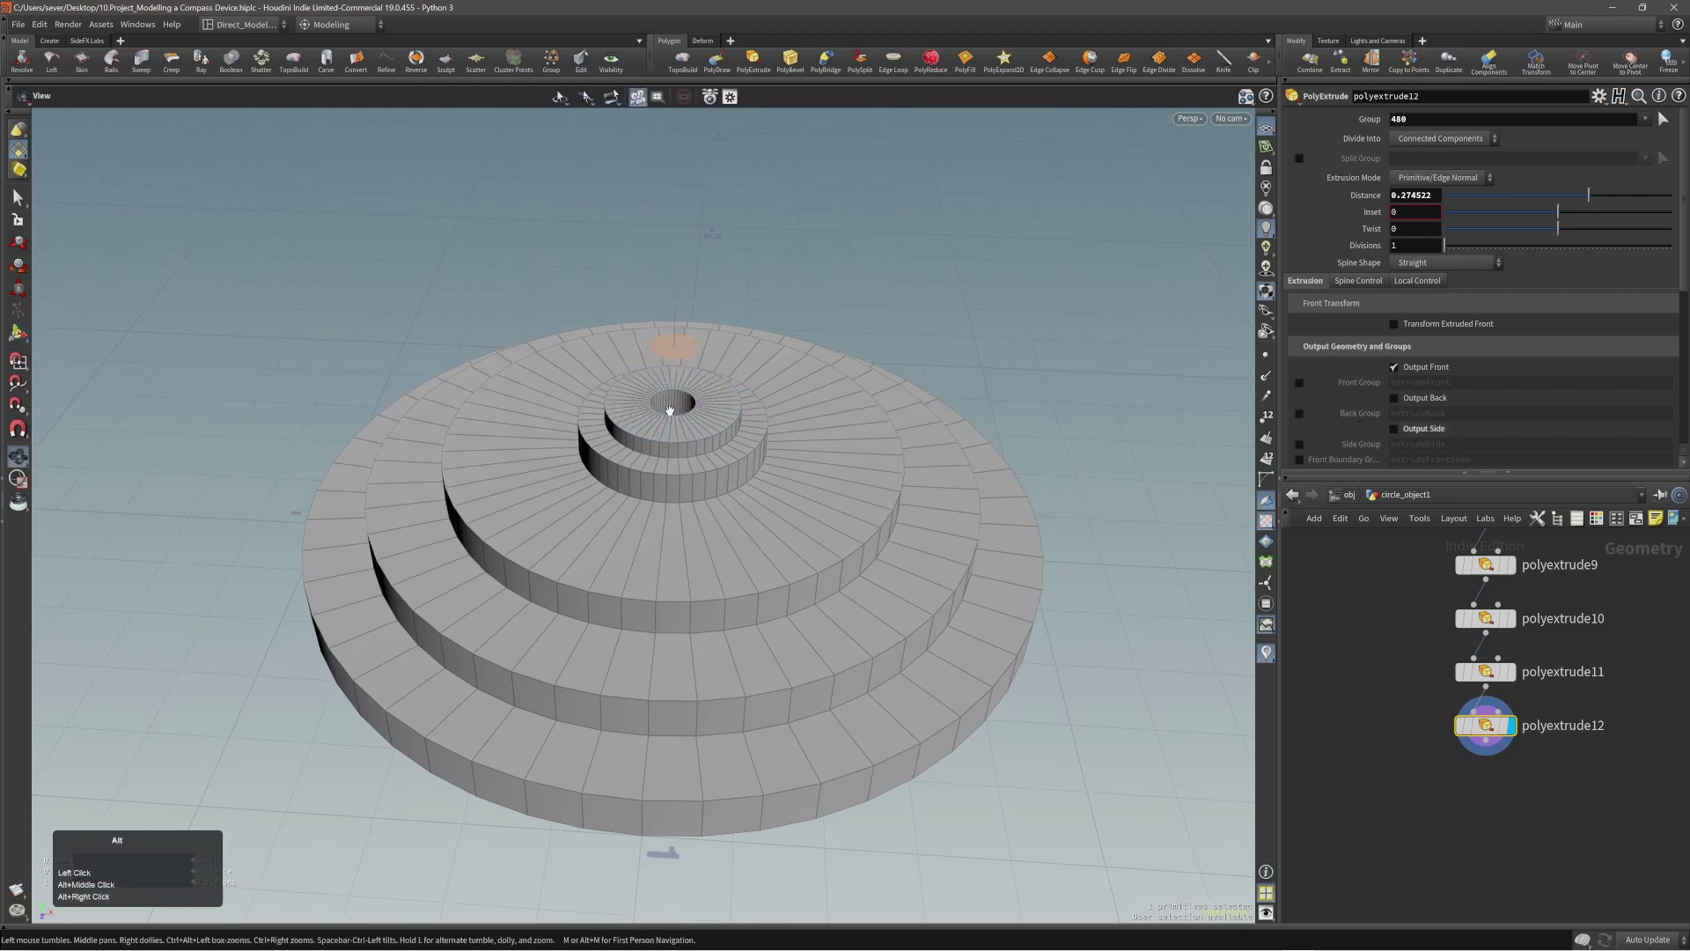
# Step: Test-select the floating disc, the upper tiers and the bottom tier in turn to check whether the disc is detached
pyautogui.keyDown('alt'); pyautogui.moveTo(607, 404); pyautogui.dragTo(626, 406); pyautogui.keyUp('alt')
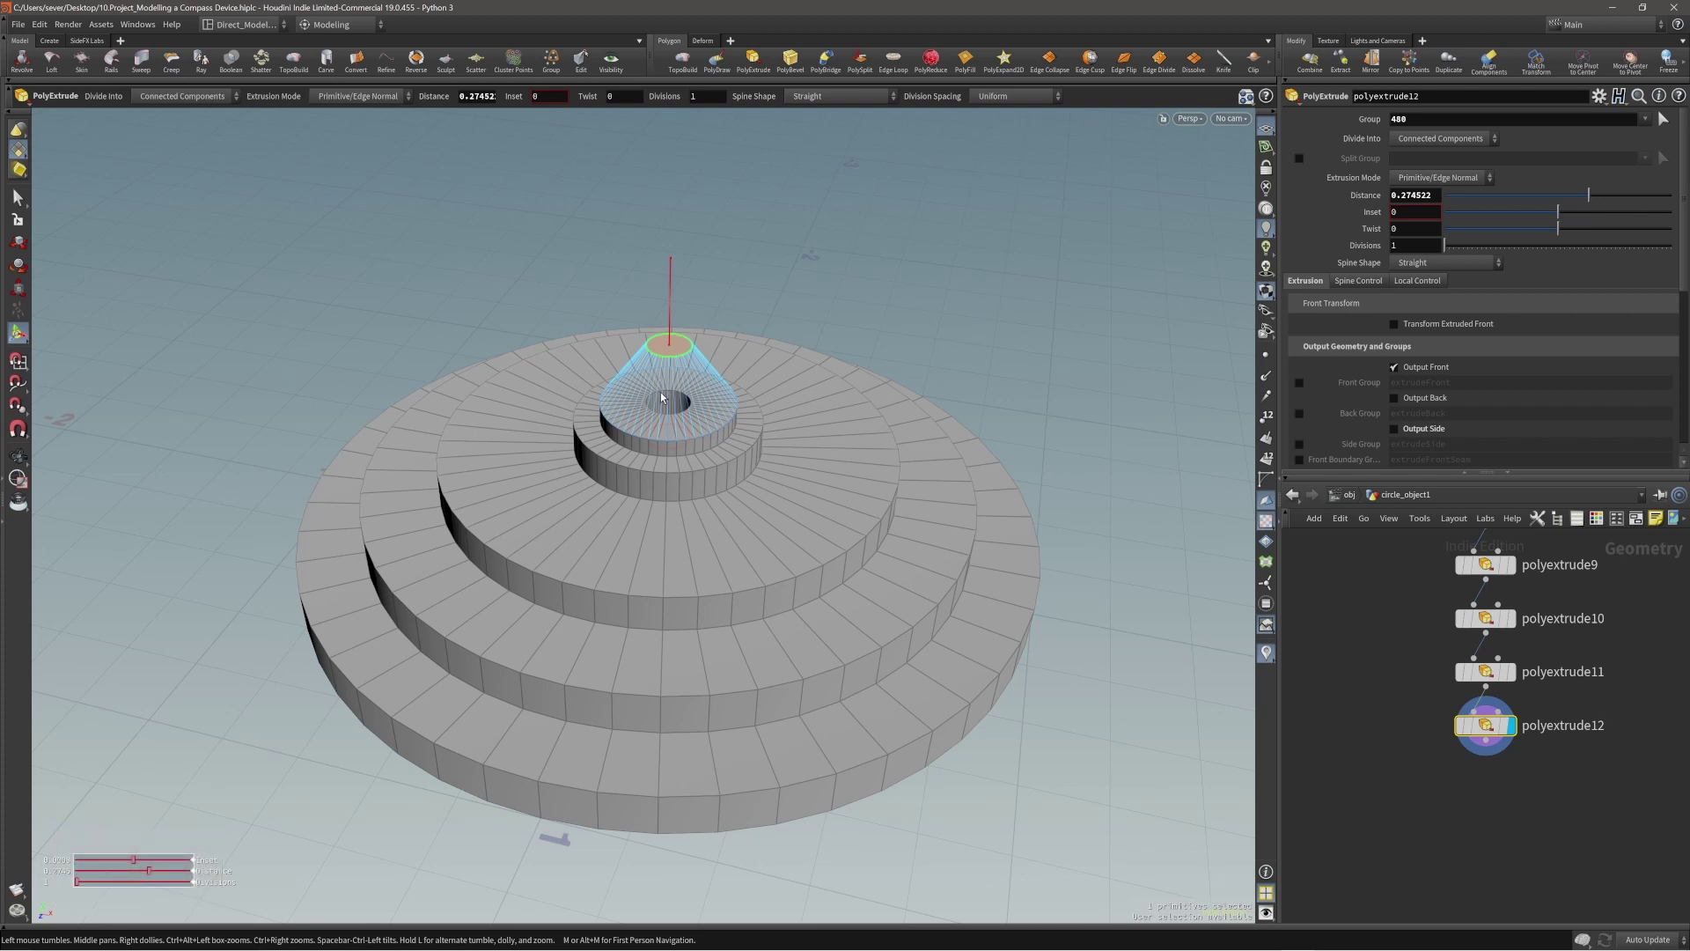
pyautogui.press('3')
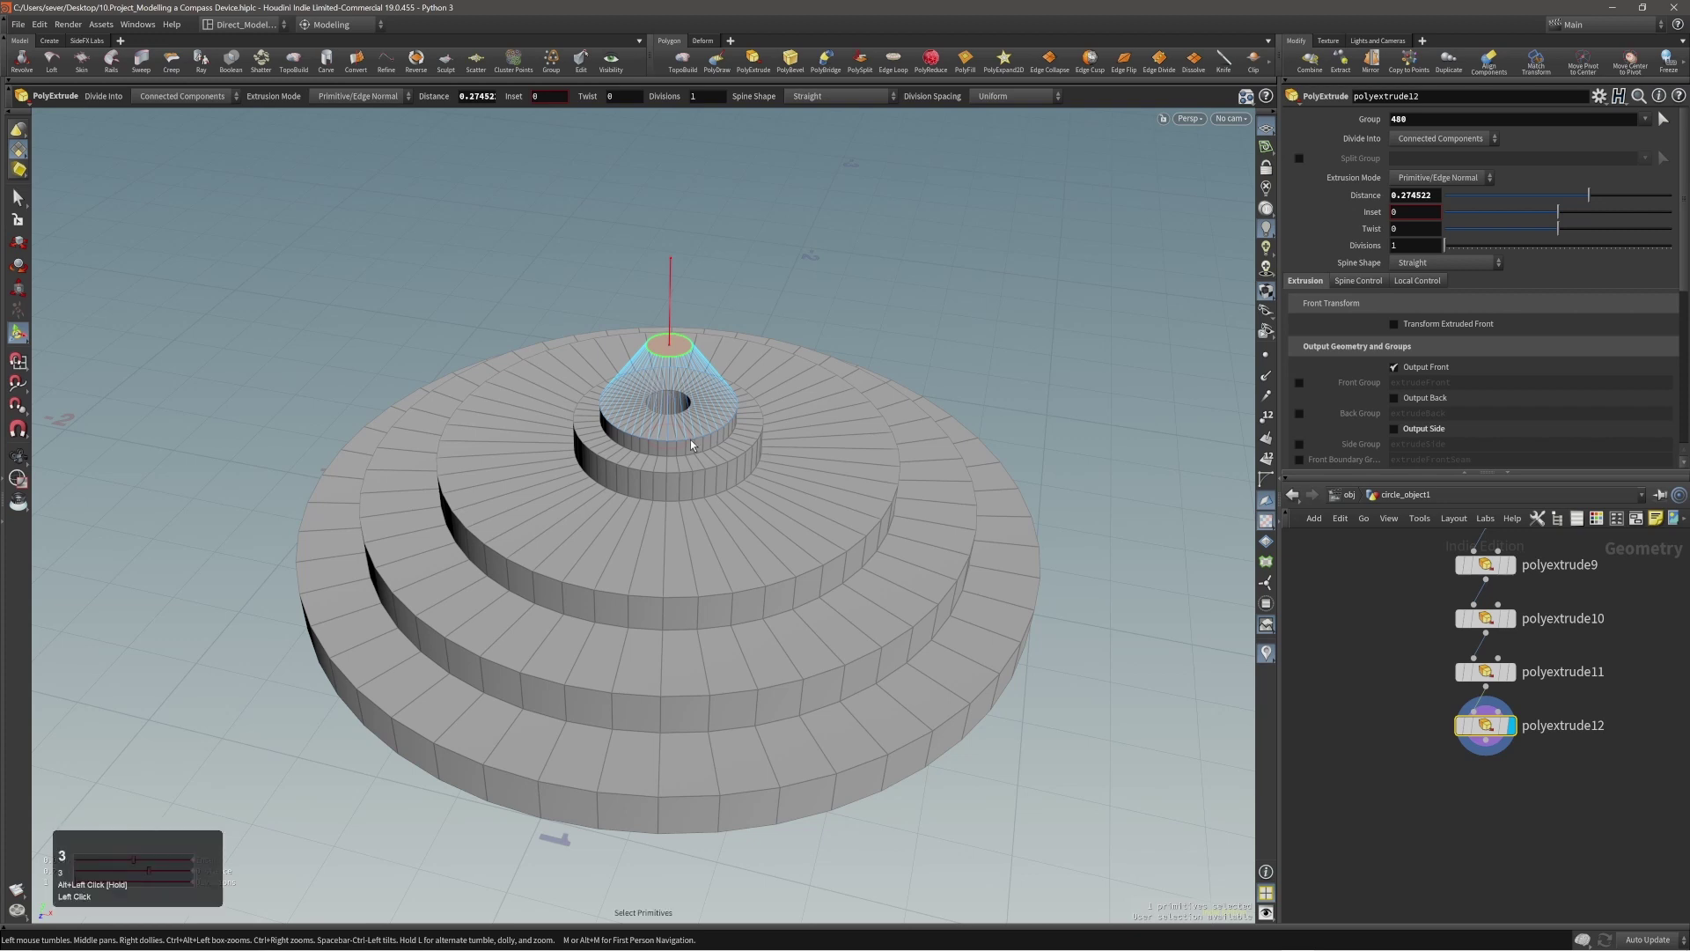
pyautogui.press('s')
pyautogui.doubleClick(691, 440)
pyautogui.keyDown('alt'); pyautogui.moveTo(691, 441); pyautogui.dragTo(718, 407); pyautogui.keyUp('alt')
pyautogui.doubleClick(681, 348)
pyautogui.click(738, 459)
pyautogui.doubleClick(738, 460)
pyautogui.doubleClick(673, 351)
pyautogui.click(731, 430)
pyautogui.doubleClick(732, 429)
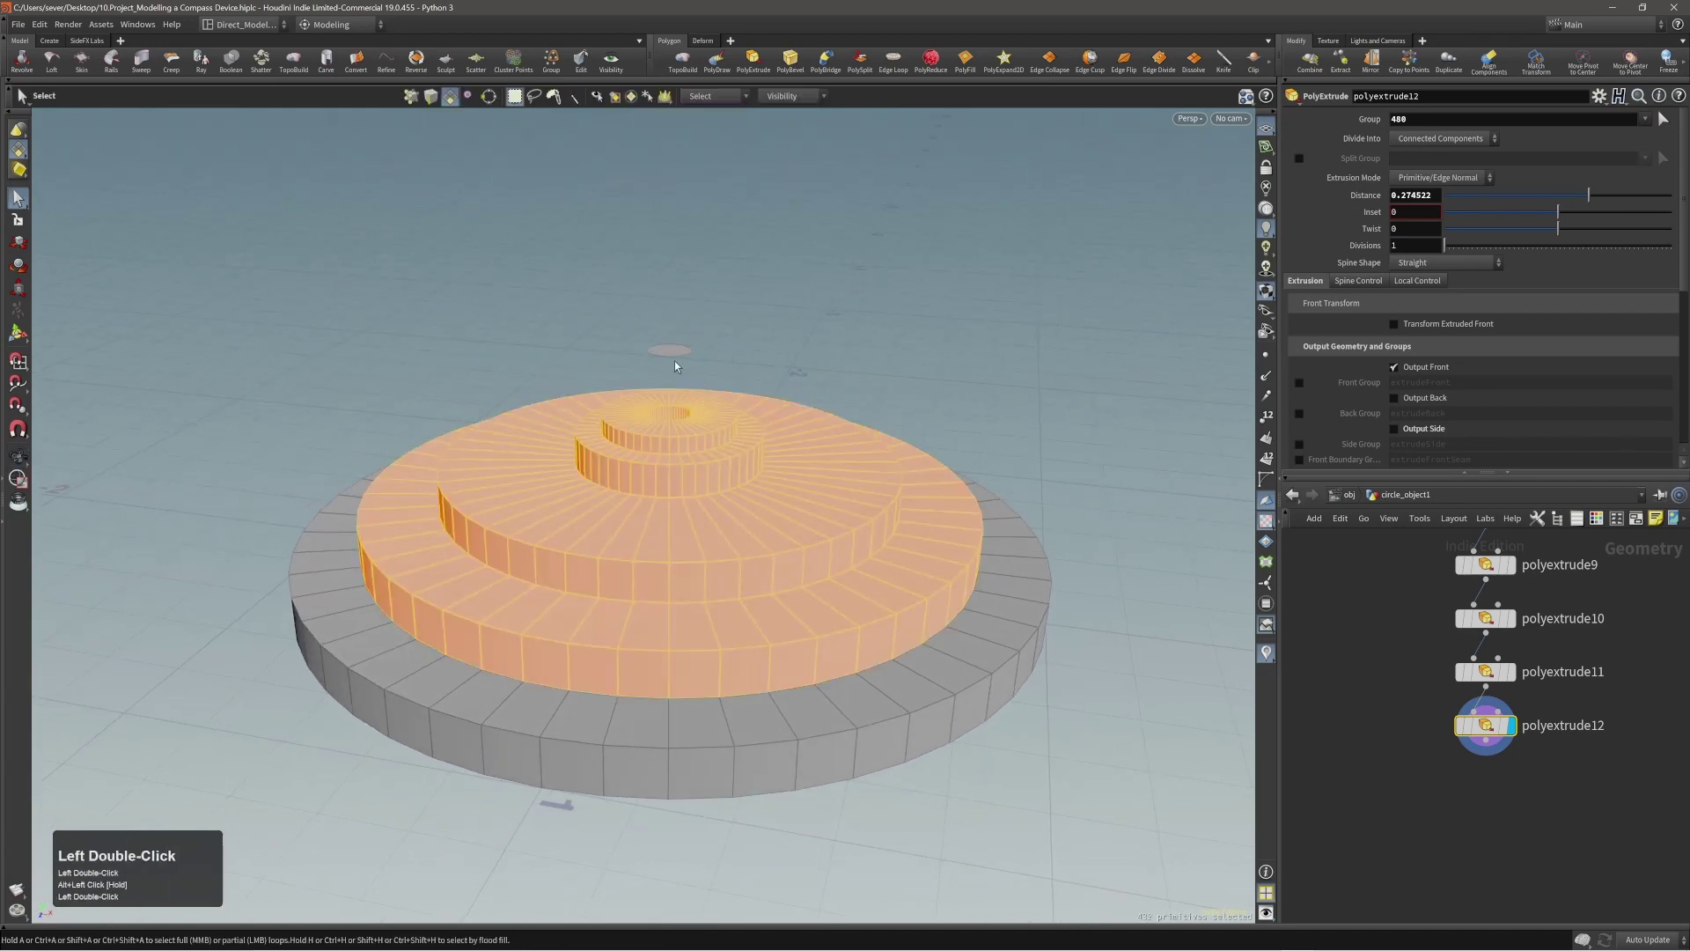
pyautogui.doubleClick(669, 352)
pyautogui.doubleClick(721, 447)
pyautogui.doubleClick(673, 352)
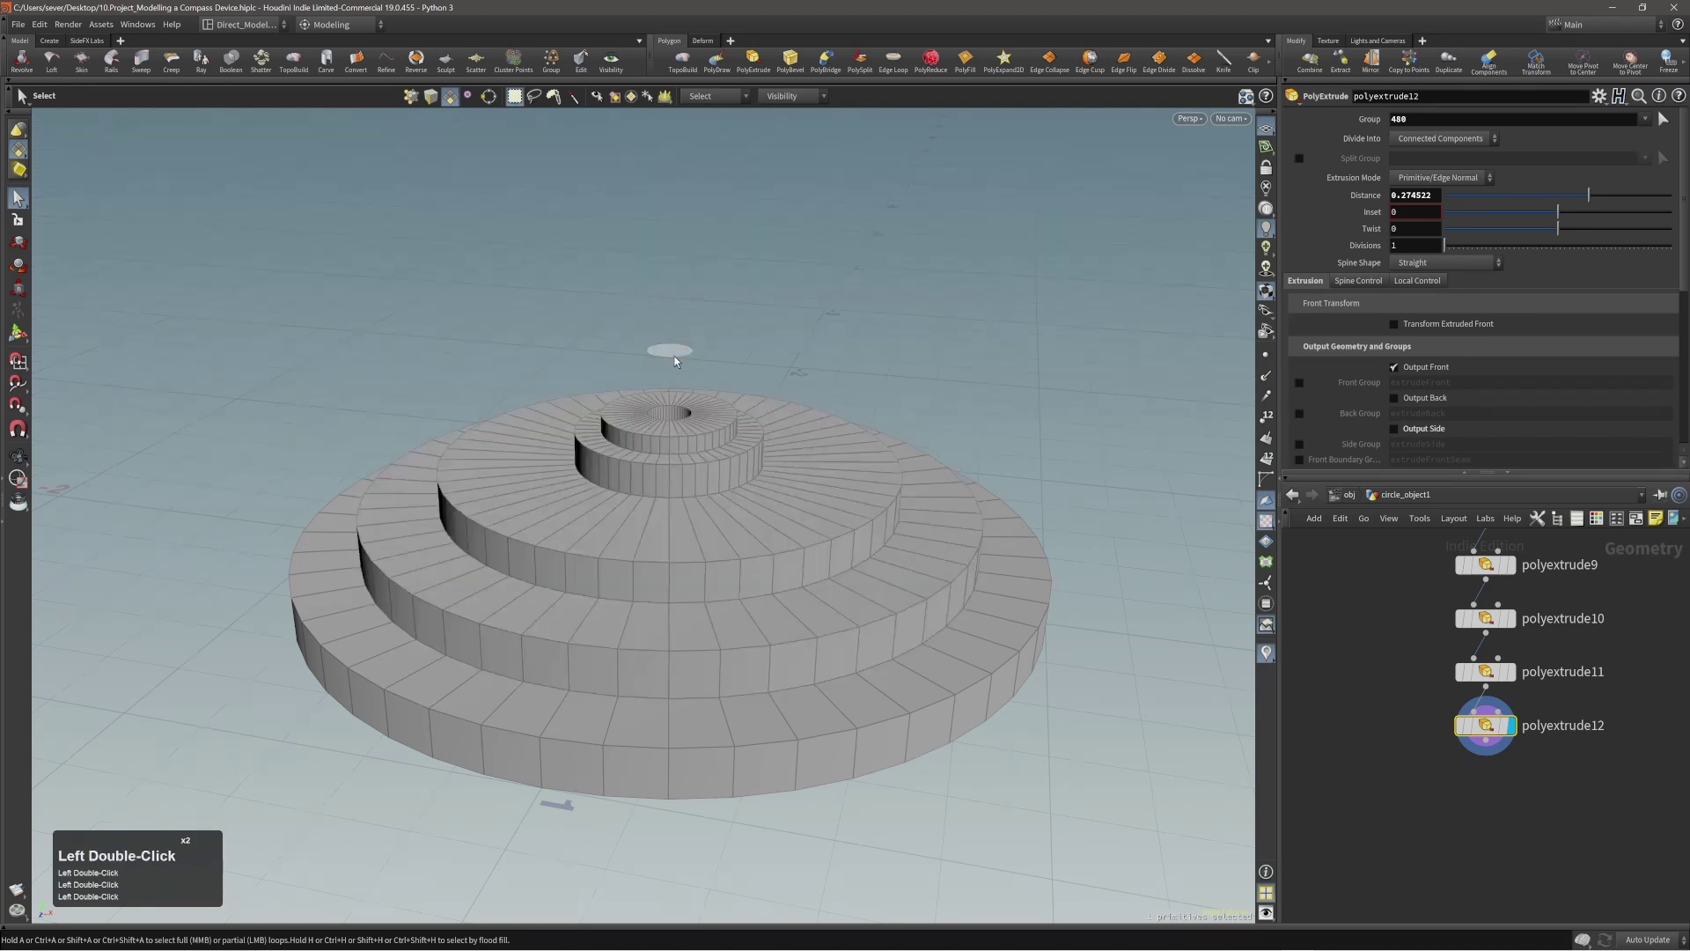
pyautogui.keyDown('alt'); pyautogui.moveTo(674, 355); pyautogui.dragTo(713, 477); pyautogui.keyUp('alt')
pyautogui.doubleClick(713, 477)
pyautogui.doubleClick(897, 696)
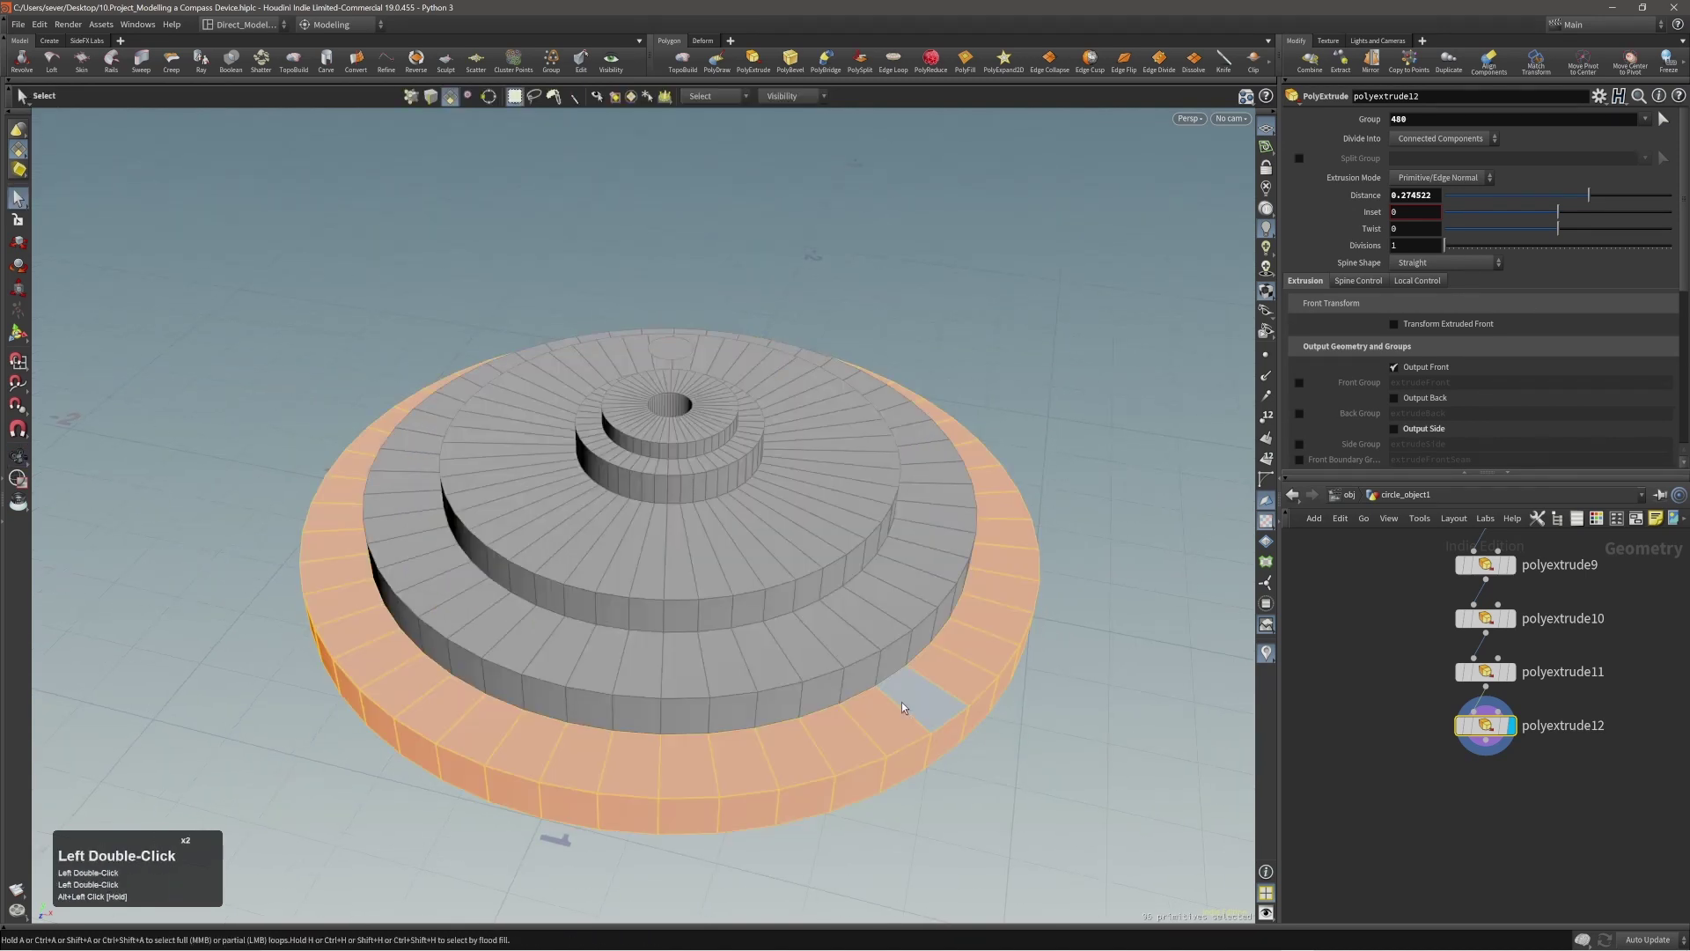
pyautogui.click(749, 524)
pyautogui.doubleClick(684, 379)
pyautogui.doubleClick(670, 355)
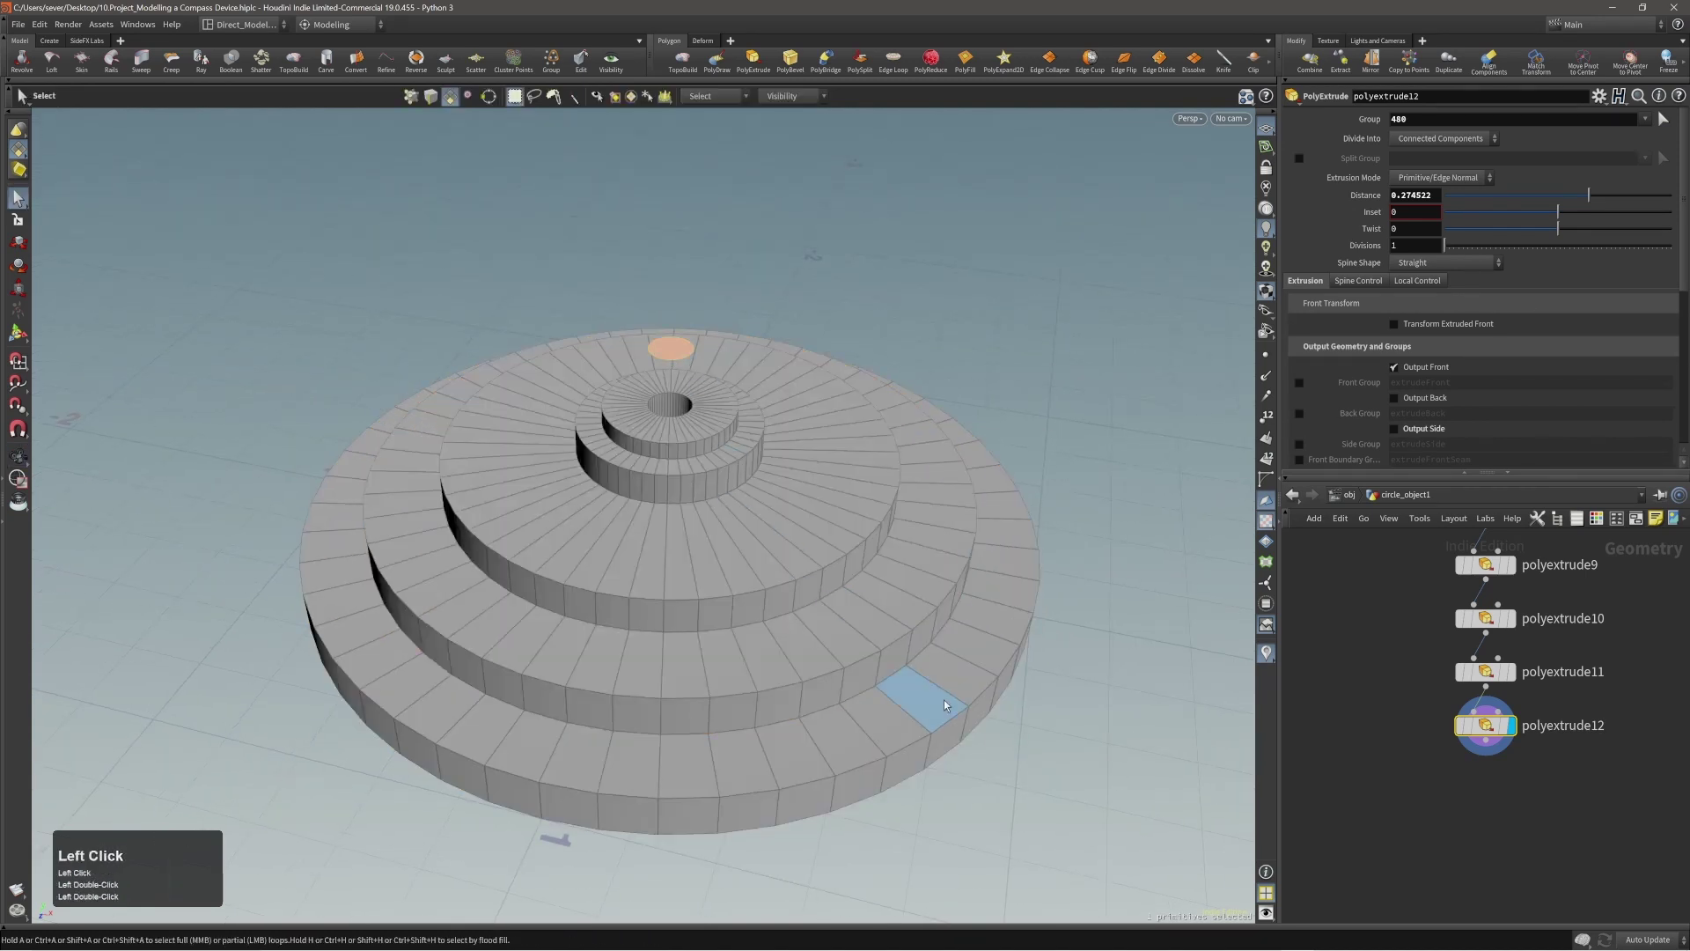
pyautogui.doubleClick(944, 700)
pyautogui.doubleClick(718, 423)
pyautogui.doubleClick(684, 355)
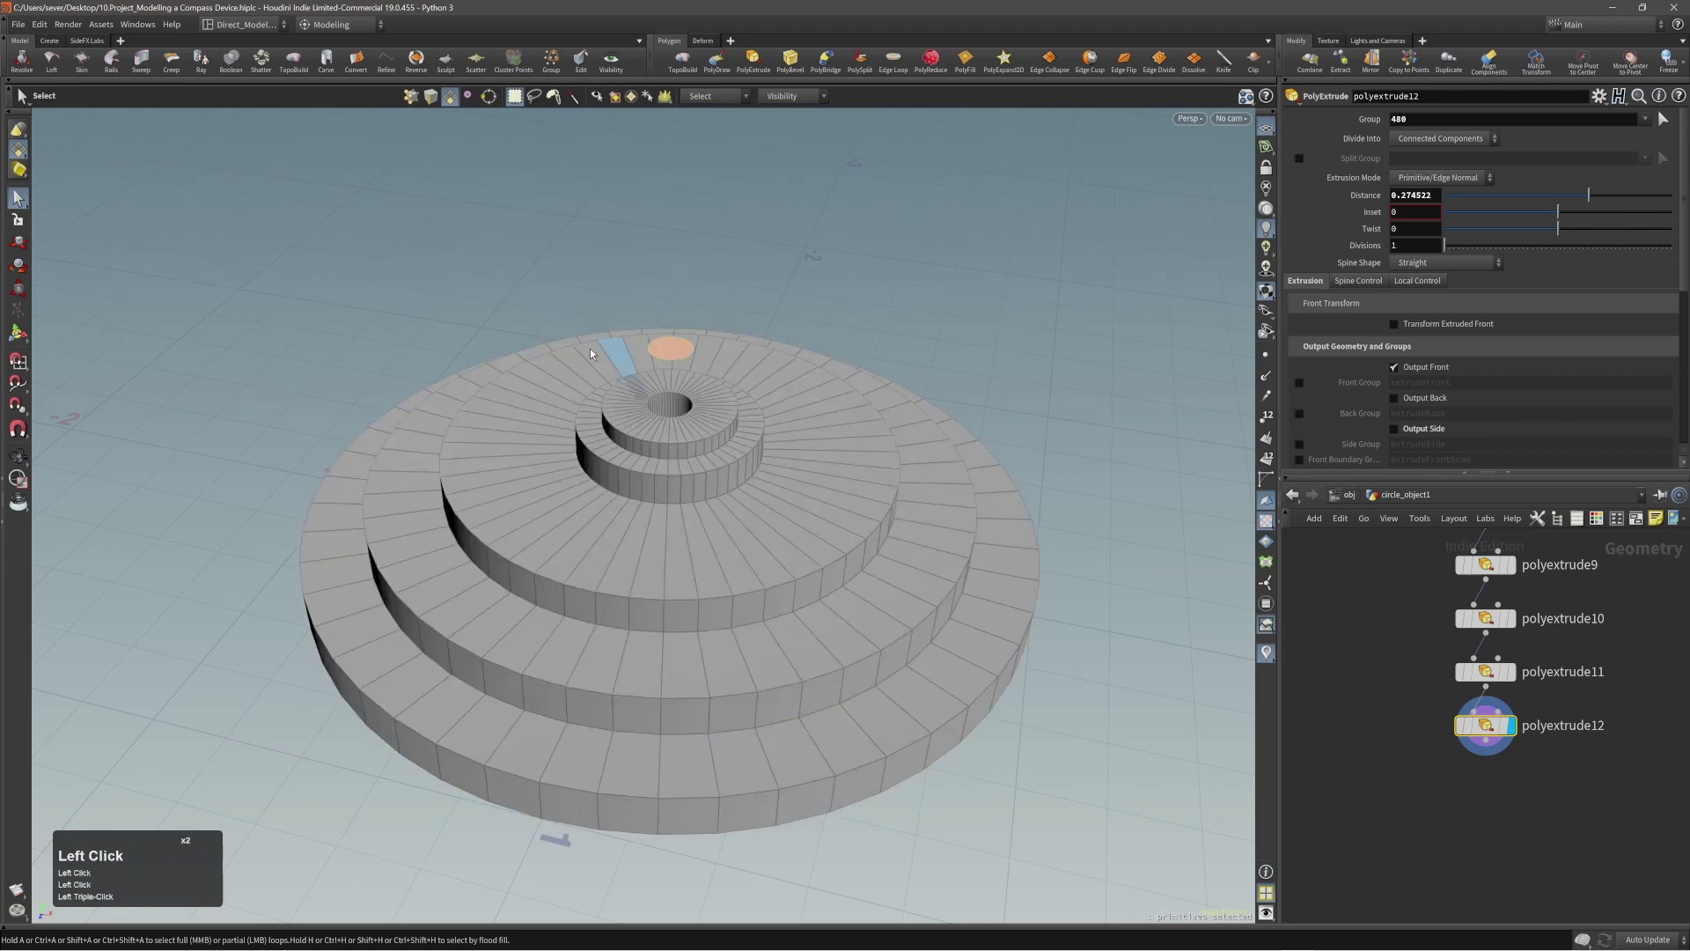
pyautogui.press('Return')
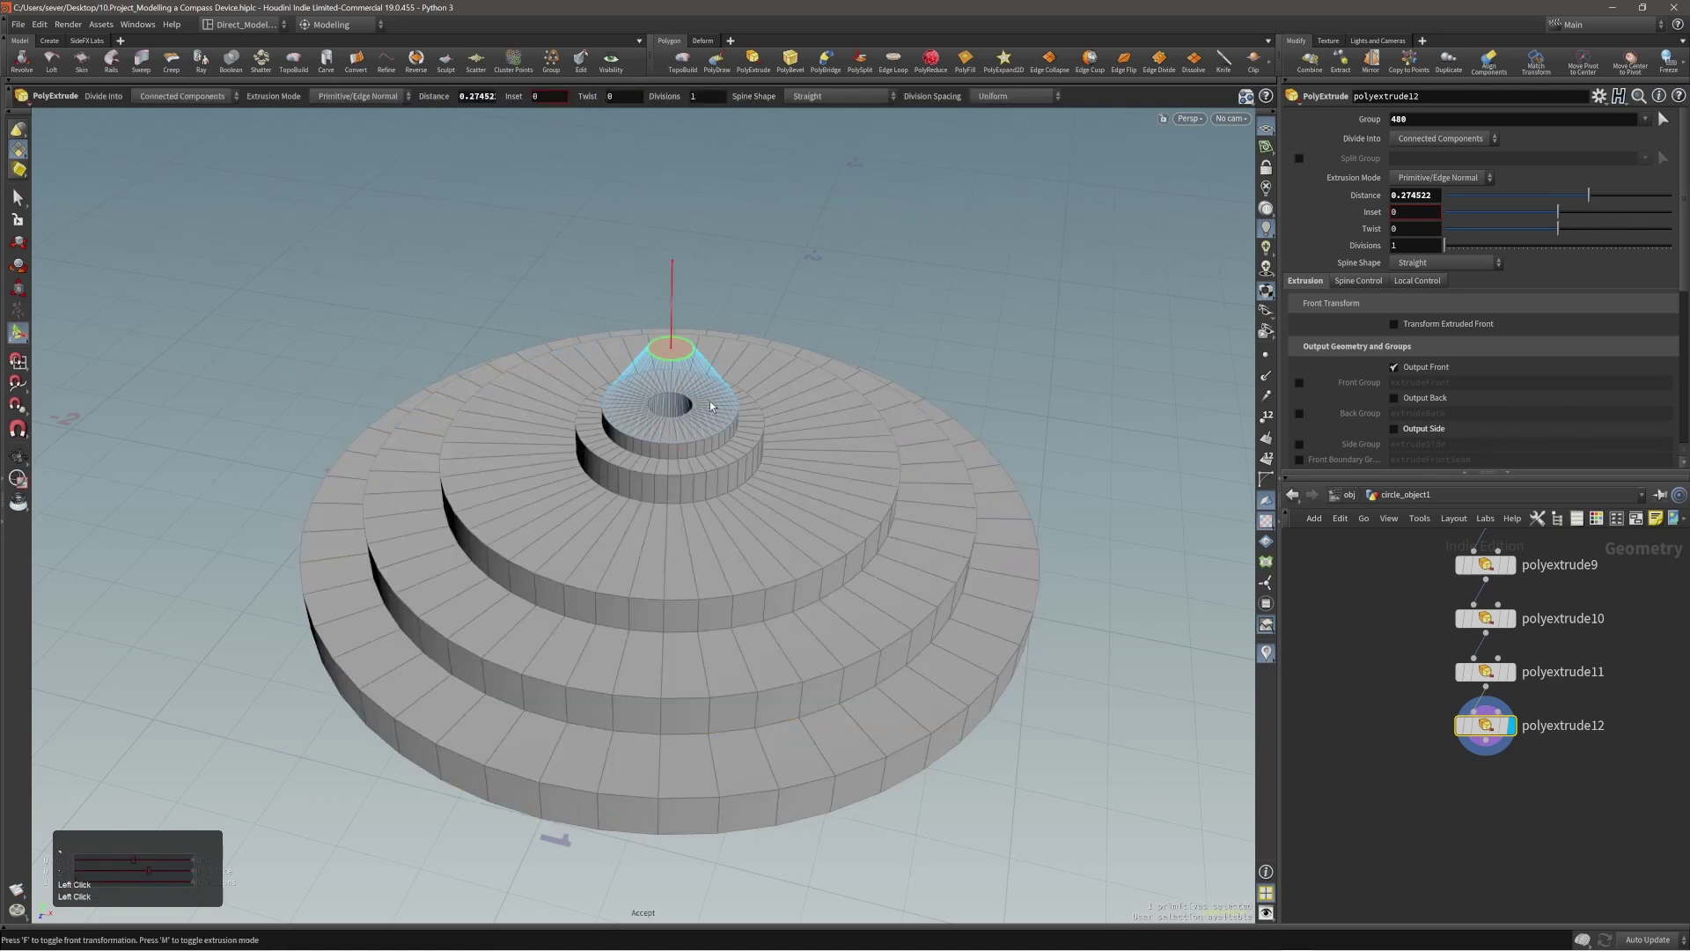
# Step: Lower the detached disc into the central hole by reducing its extrusion distance to about 0.036
pyautogui.keyDown('alt'); pyautogui.moveTo(657, 355); pyautogui.dragTo(706, 343, button='right'); pyautogui.keyUp('alt')
pyautogui.keyDown('alt'); pyautogui.moveTo(687, 406); pyautogui.dragTo(703, 378); pyautogui.keyUp('alt')
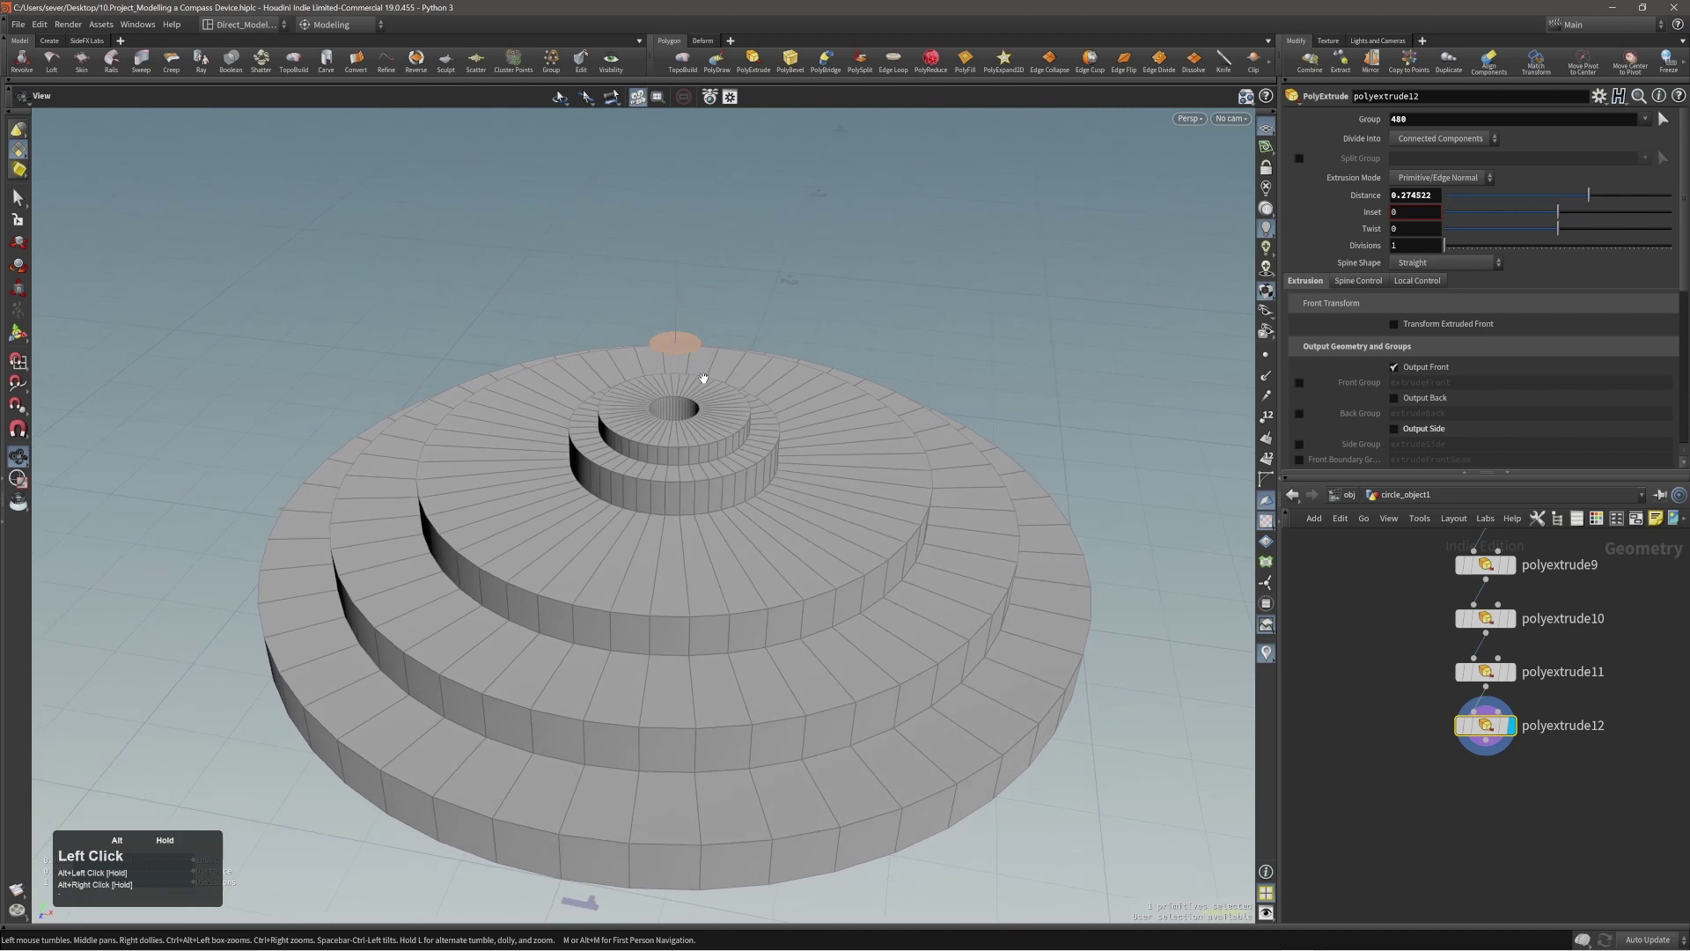
pyautogui.moveTo(772, 327); pyautogui.dragTo(772, 409)
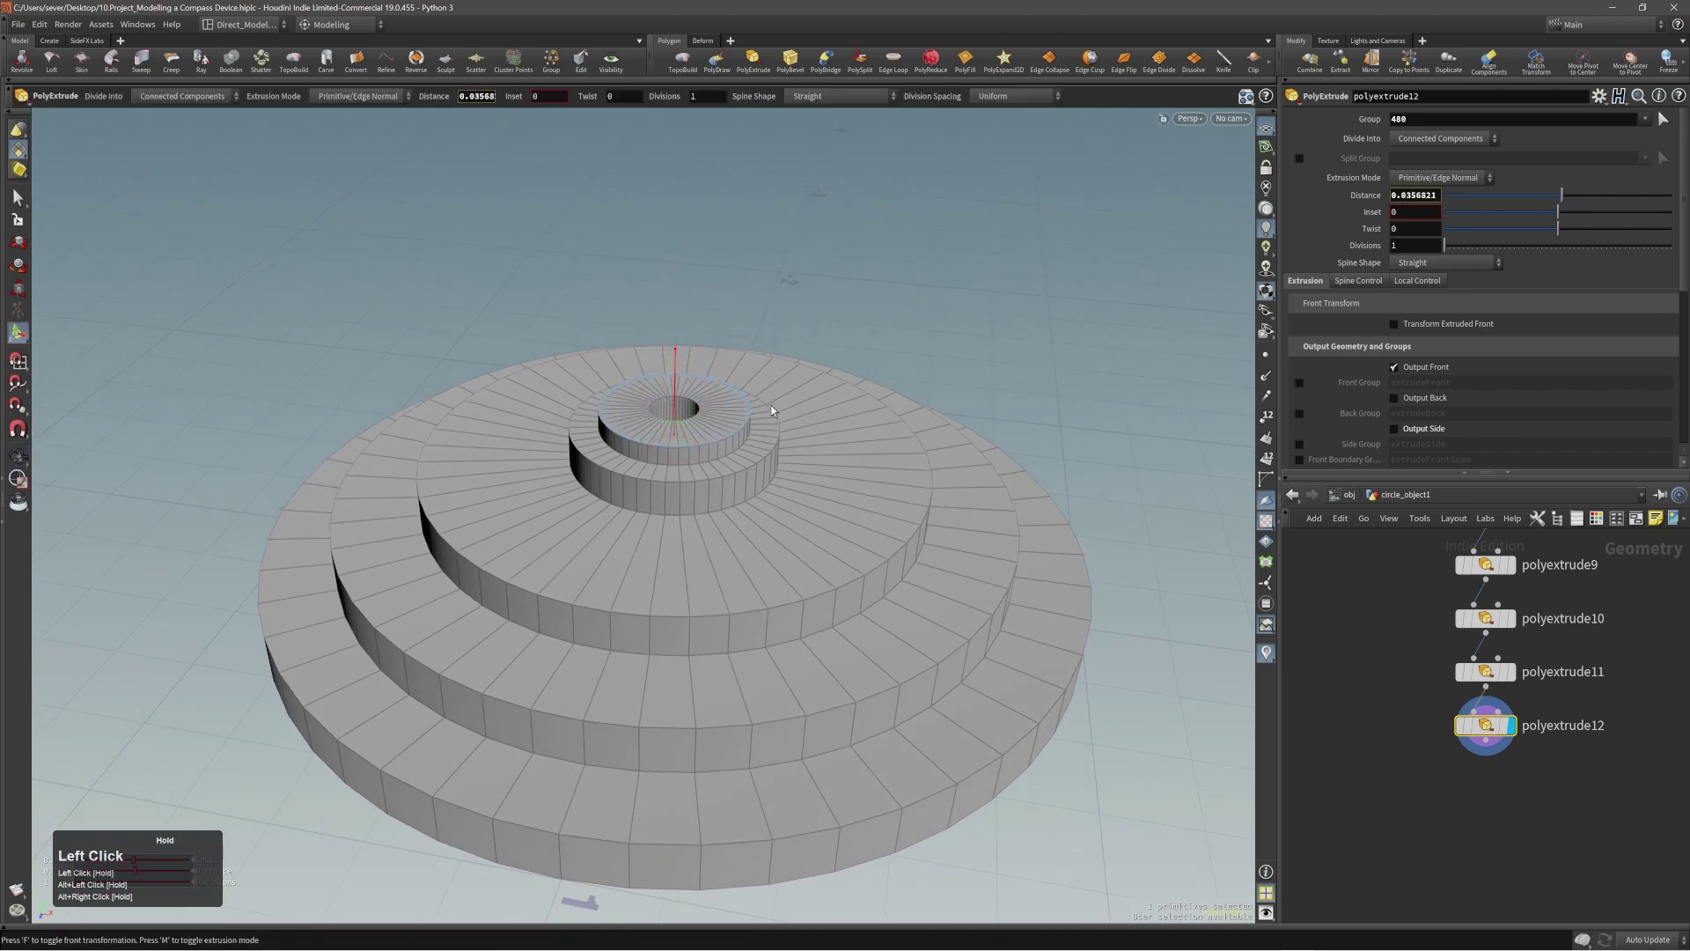
# Step: Extrude the detached disc upward by about 0.17 with sides to form a separate central pin
pyautogui.press('q')
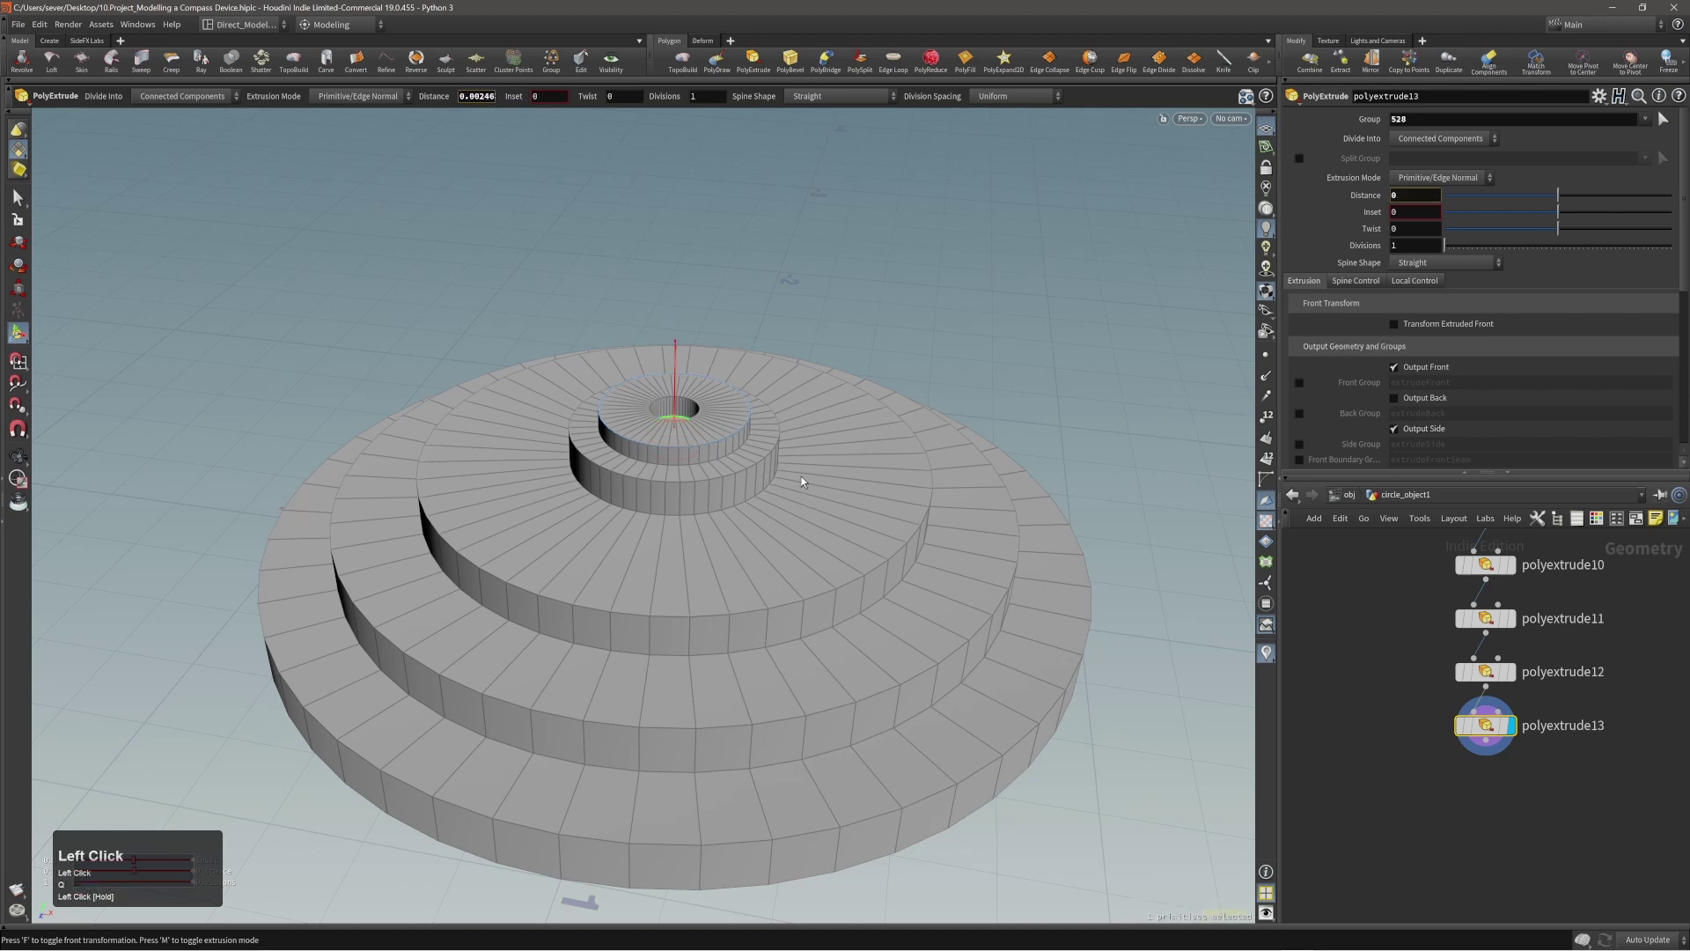
pyautogui.moveTo(801, 478); pyautogui.dragTo(795, 426)
pyautogui.keyDown('alt'); pyautogui.moveTo(678, 402); pyautogui.dragTo(713, 431); pyautogui.keyUp('alt')
pyautogui.keyDown('alt'); pyautogui.moveTo(747, 434); pyautogui.dragTo(770, 431, button='middle'); pyautogui.keyUp('alt')
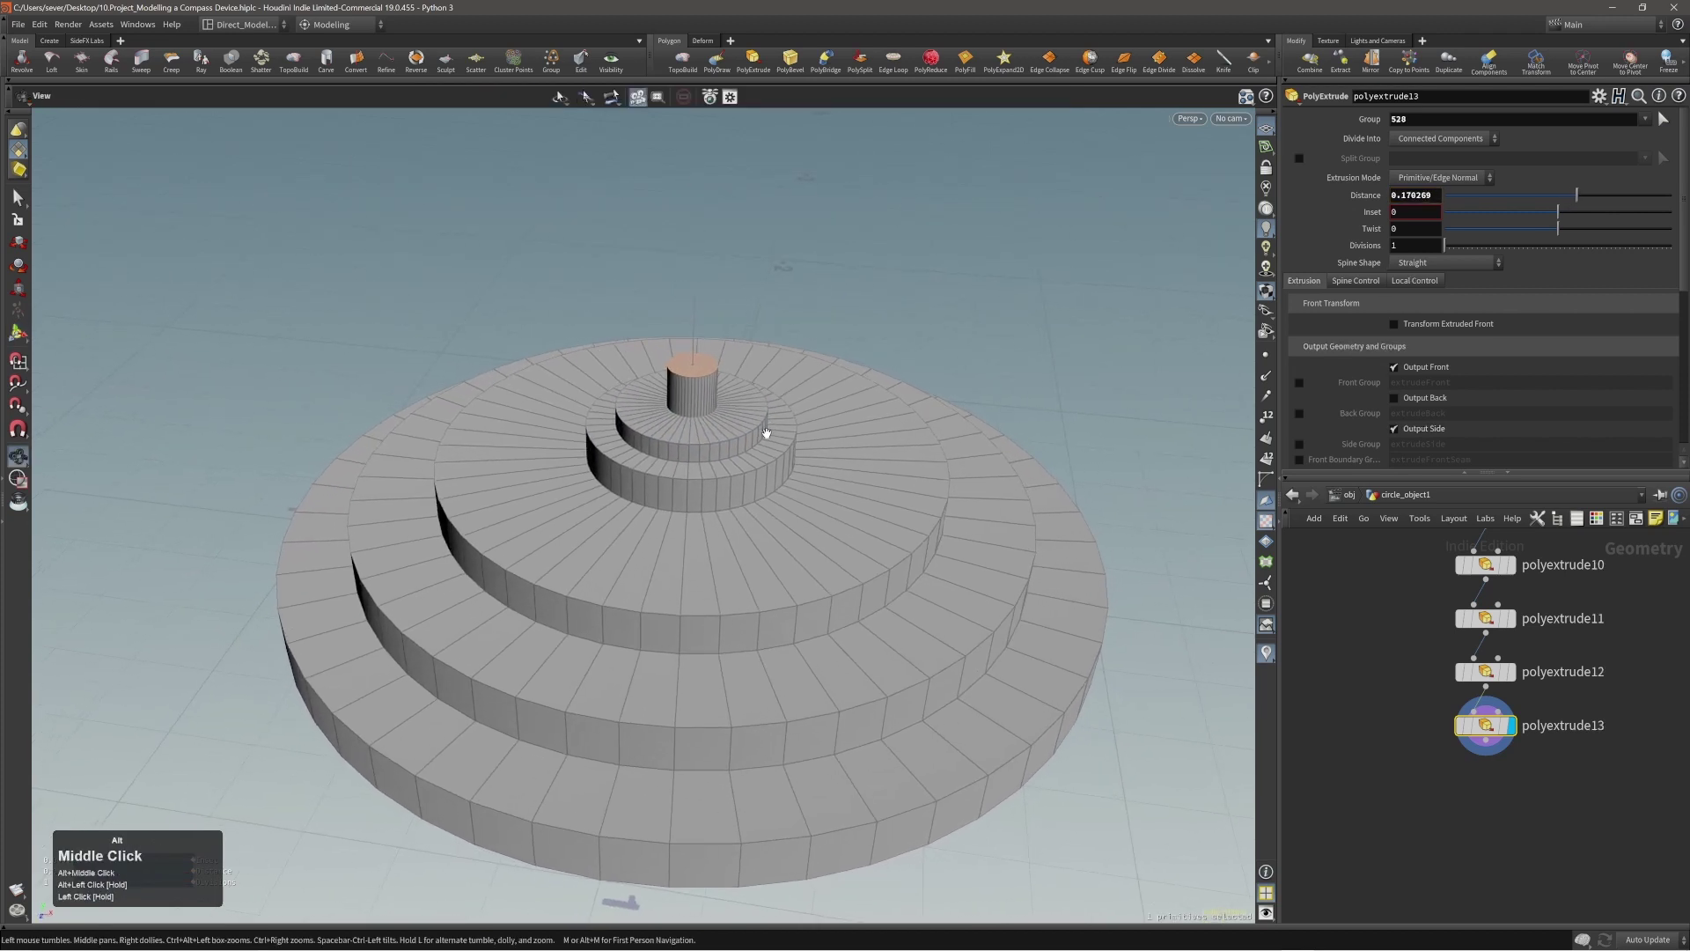
# Step: Reduce the central pin's extrusion distance to about 0.16, then test-select the base and pin to check that the pin is separate
pyautogui.moveTo(766, 432); pyautogui.dragTo(685, 431)
pyautogui.press('Return')
pyautogui.press('3')
pyautogui.doubleClick(701, 398)
pyautogui.doubleClick(756, 589)
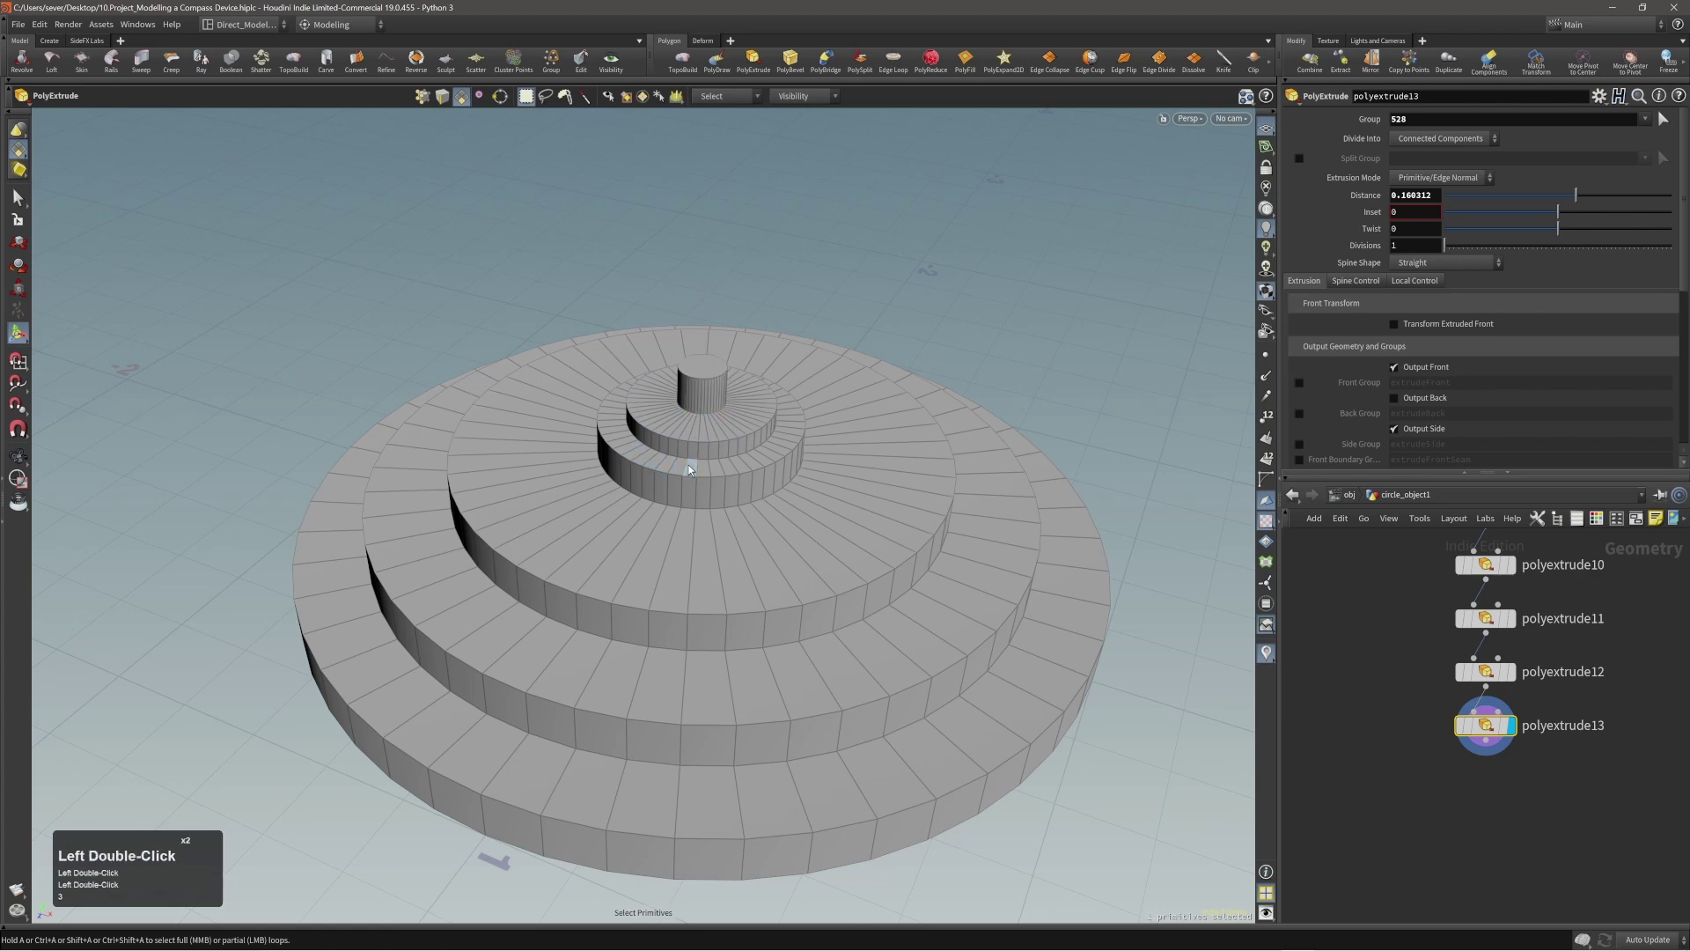
pyautogui.keyDown('alt'); pyautogui.moveTo(673, 360); pyautogui.dragTo(701, 379, button='right'); pyautogui.keyUp('alt')
pyautogui.doubleClick(705, 387)
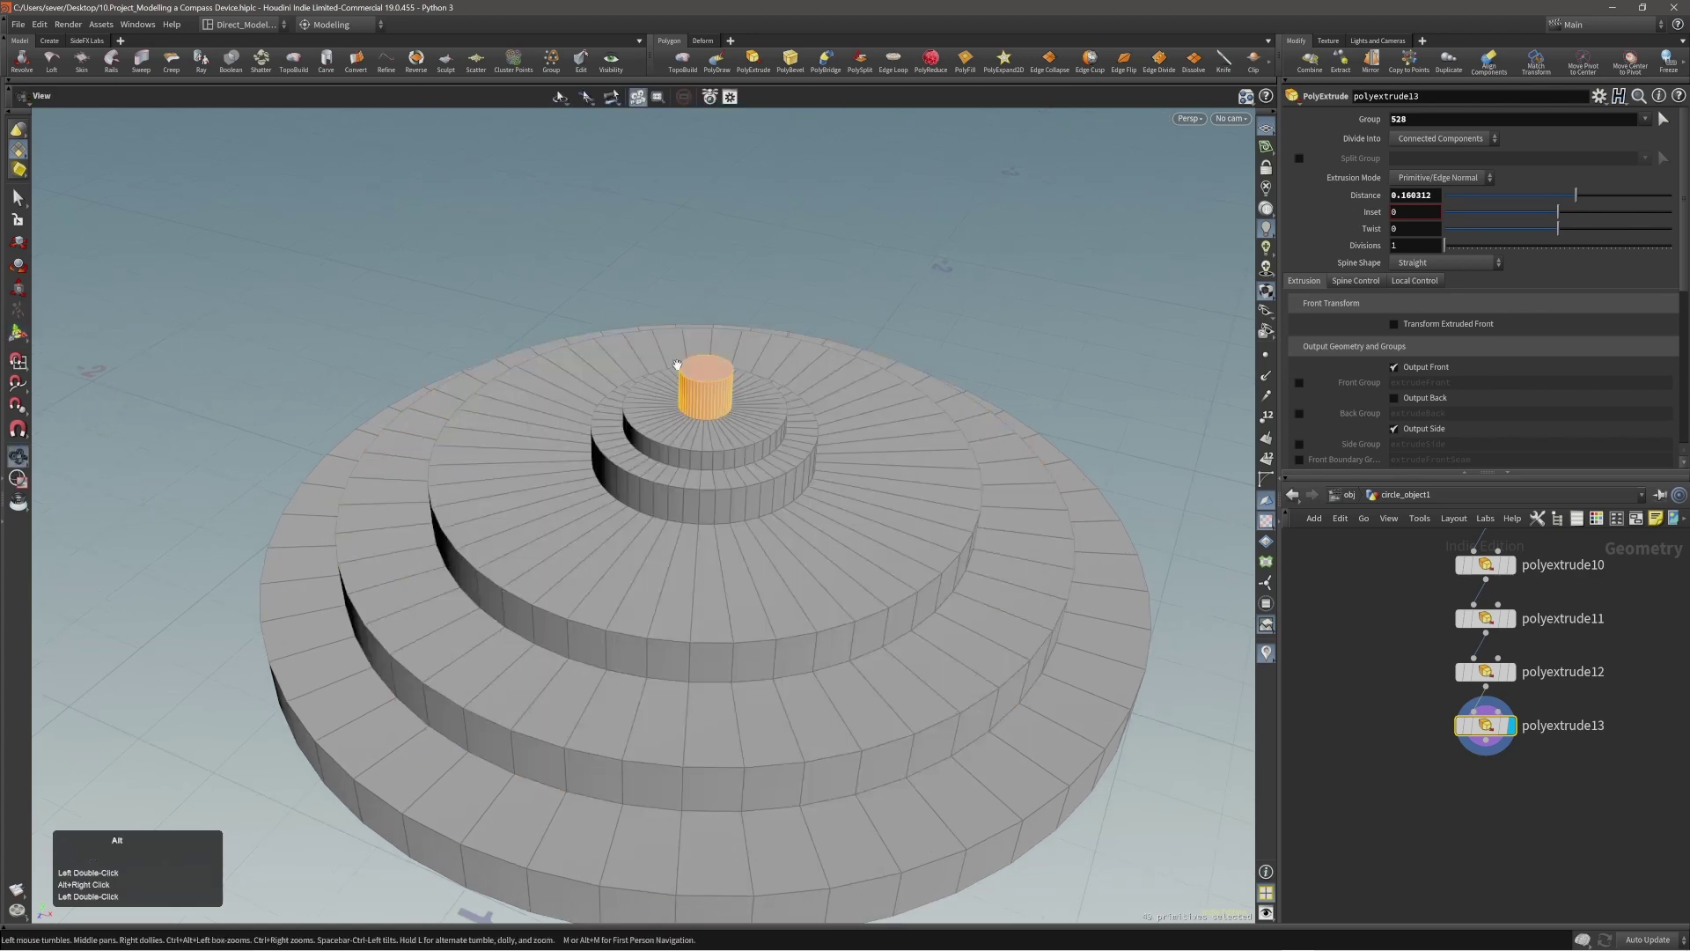
# Step: Examine the selected pin on the stepped base and compare it with the compass reference image
pyautogui.moveTo(700, 355)
pyautogui.keyDown('alt'); pyautogui.mouseDown()
pyautogui.moveTo(604, 358)
pyautogui.moveTo(696, 374)
pyautogui.mouseUp(); pyautogui.keyUp('alt')
pyautogui.keyDown('alt'); pyautogui.moveTo(702, 375); pyautogui.dragTo(529, 400, button='right'); pyautogui.keyUp('alt')
pyautogui.keyDown('alt'); pyautogui.moveTo(528, 400); pyautogui.dragTo(652, 411); pyautogui.keyUp('alt')
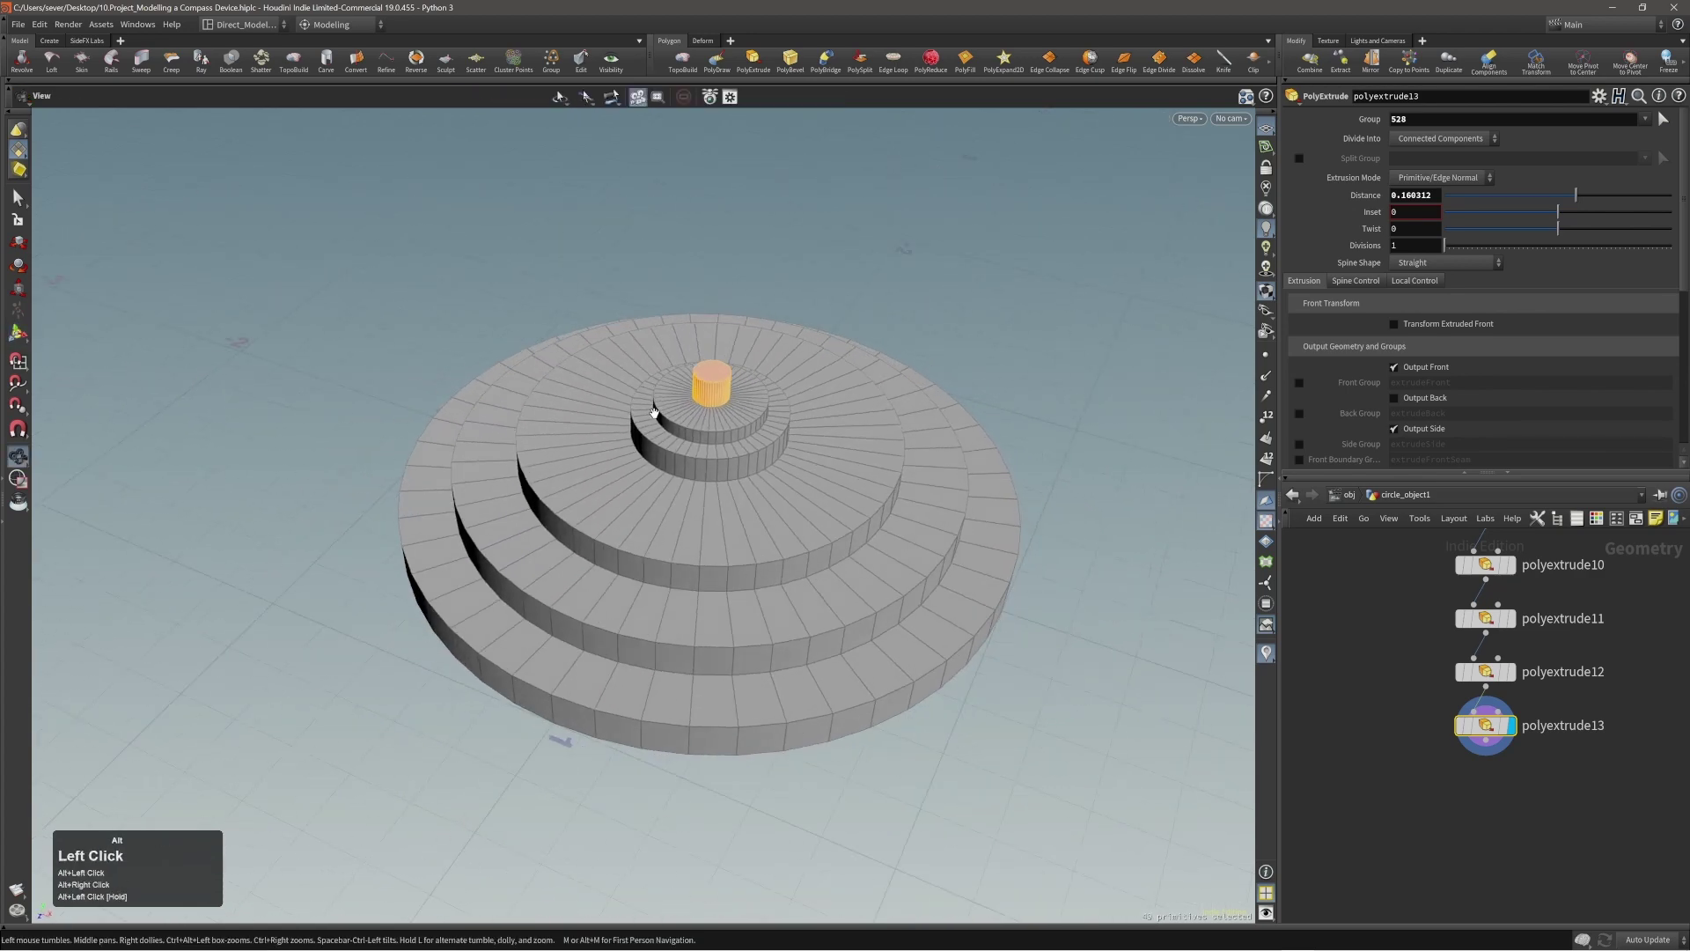
pyautogui.keyDown('alt'); pyautogui.moveTo(687, 401); pyautogui.dragTo(632, 412, button='right'); pyautogui.keyUp('alt')
pyautogui.keyDown('alt'); pyautogui.moveTo(701, 405); pyautogui.dragTo(681, 443, button='middle'); pyautogui.keyUp('alt')
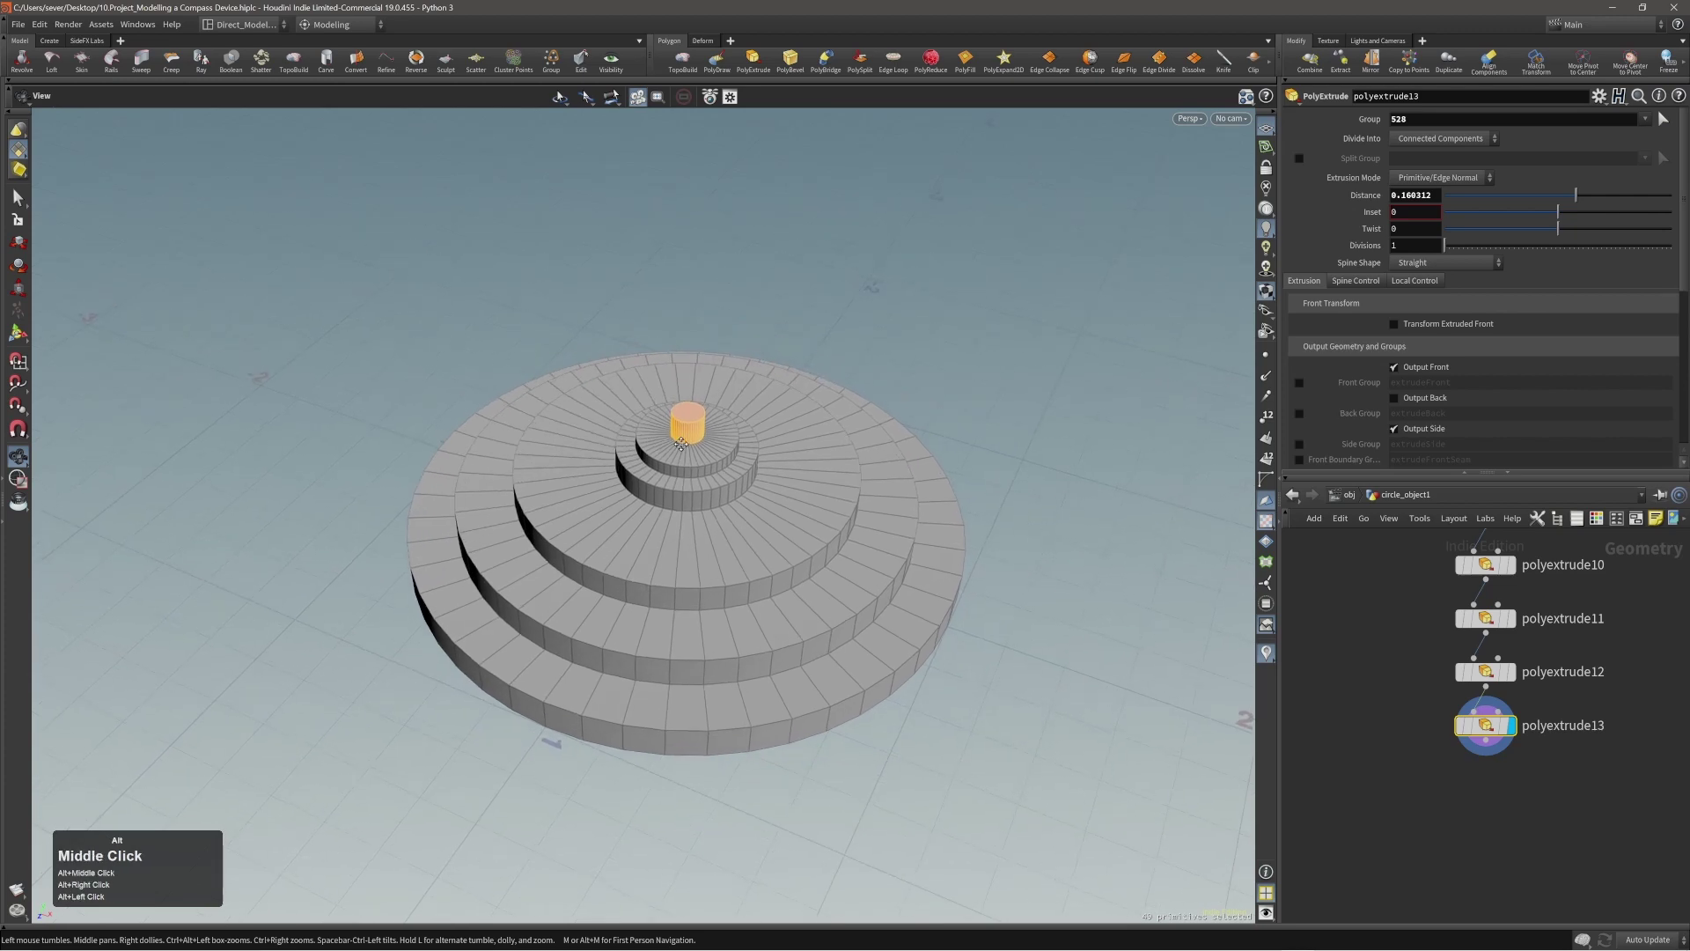
pyautogui.keyDown('alt'); pyautogui.moveTo(683, 438); pyautogui.dragTo(681, 433); pyautogui.keyUp('alt')
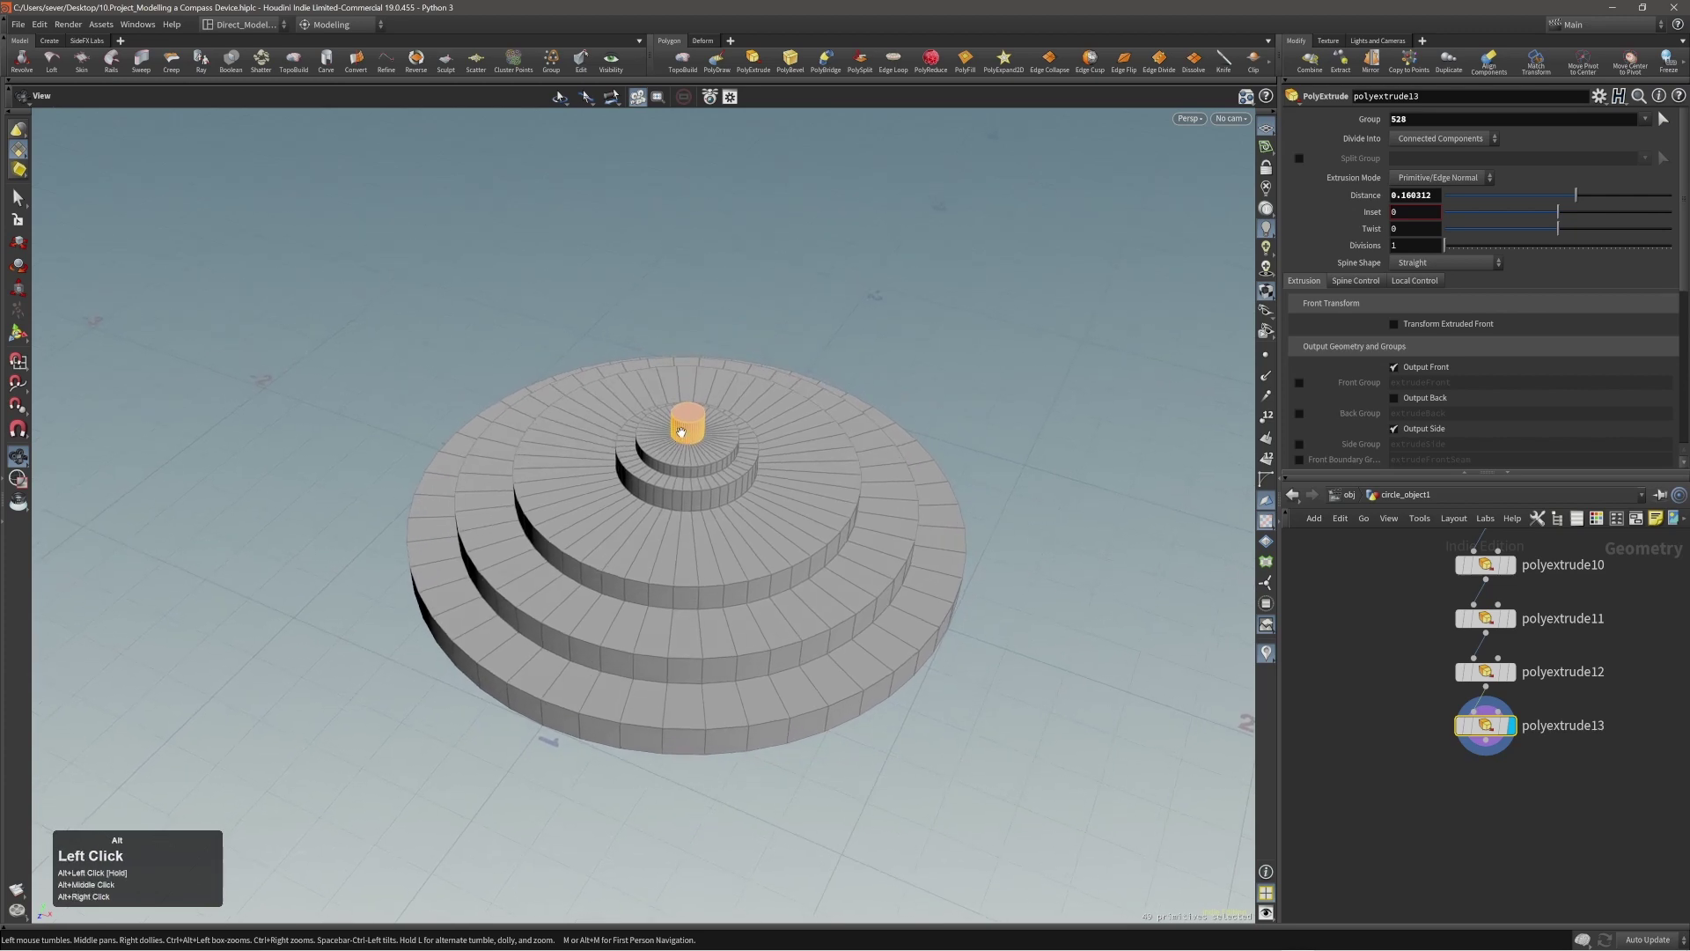
pyautogui.moveTo(1689, 497); pyautogui.dragTo(921, 534, button='right')
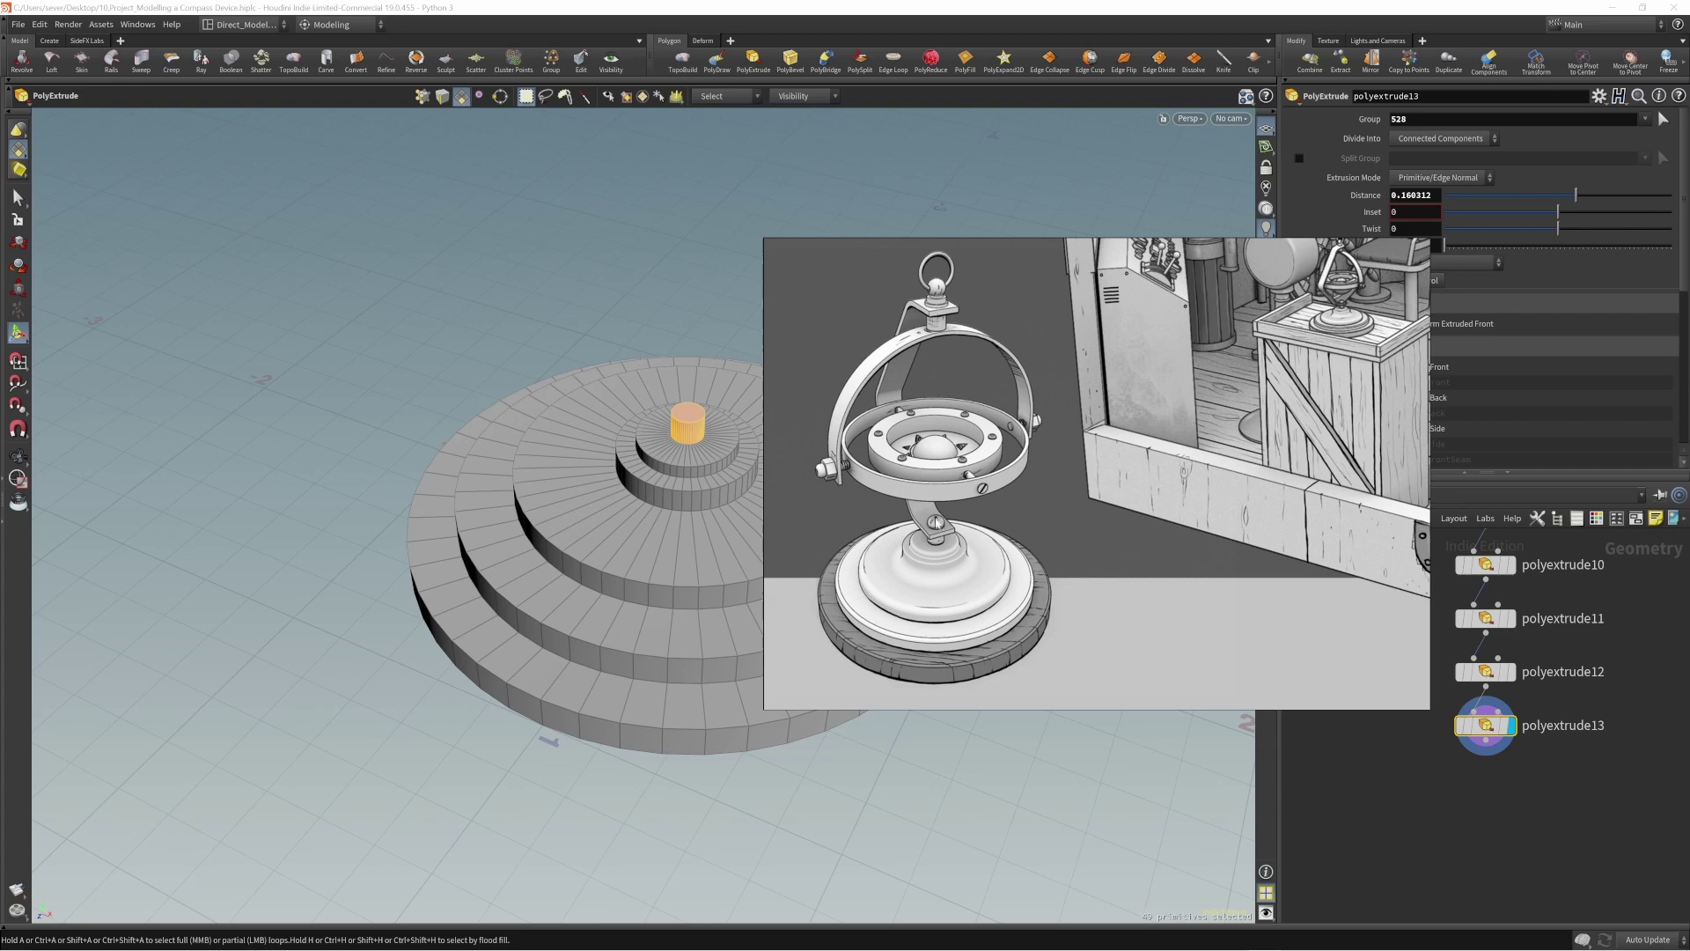
pyautogui.moveTo(937, 521); pyautogui.dragTo(1689, 517, button='right')
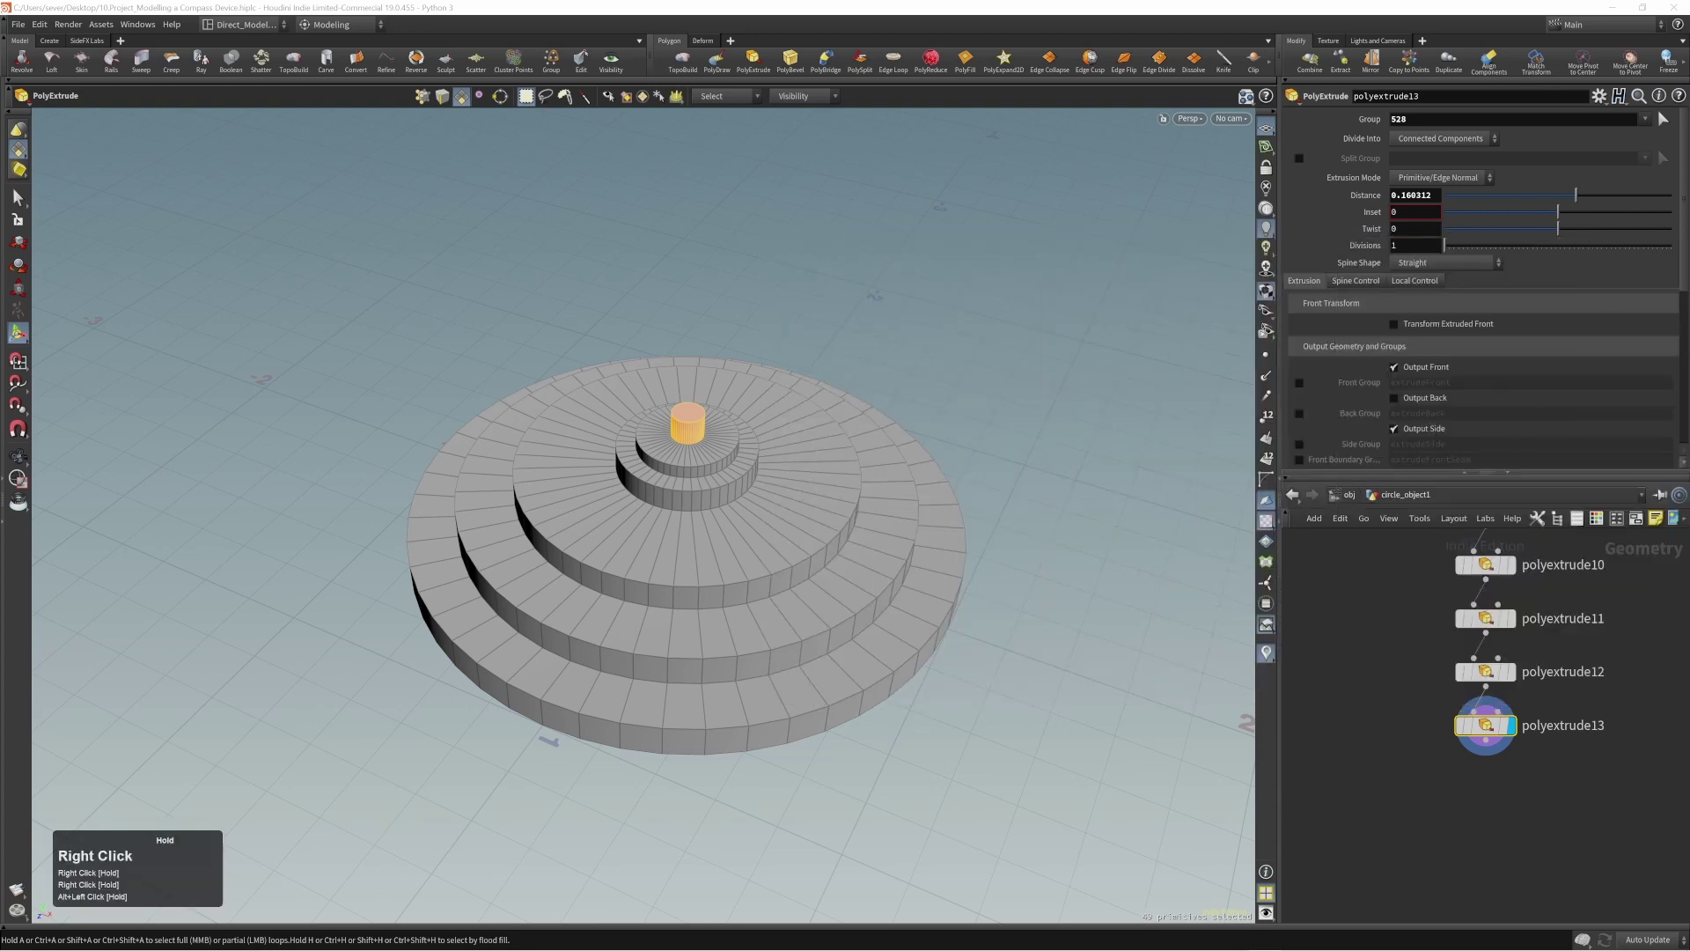
# Step: Clear the selection and try to align the construction plane to the pin's top face
pyautogui.click(913, 335)
pyautogui.keyDown('alt'); pyautogui.moveTo(643, 447); pyautogui.dragTo(661, 441, button='right'); pyautogui.keyUp('alt')
pyautogui.keyDown('alt'); pyautogui.moveTo(661, 440); pyautogui.dragTo(659, 451, button='middle'); pyautogui.keyUp('alt')
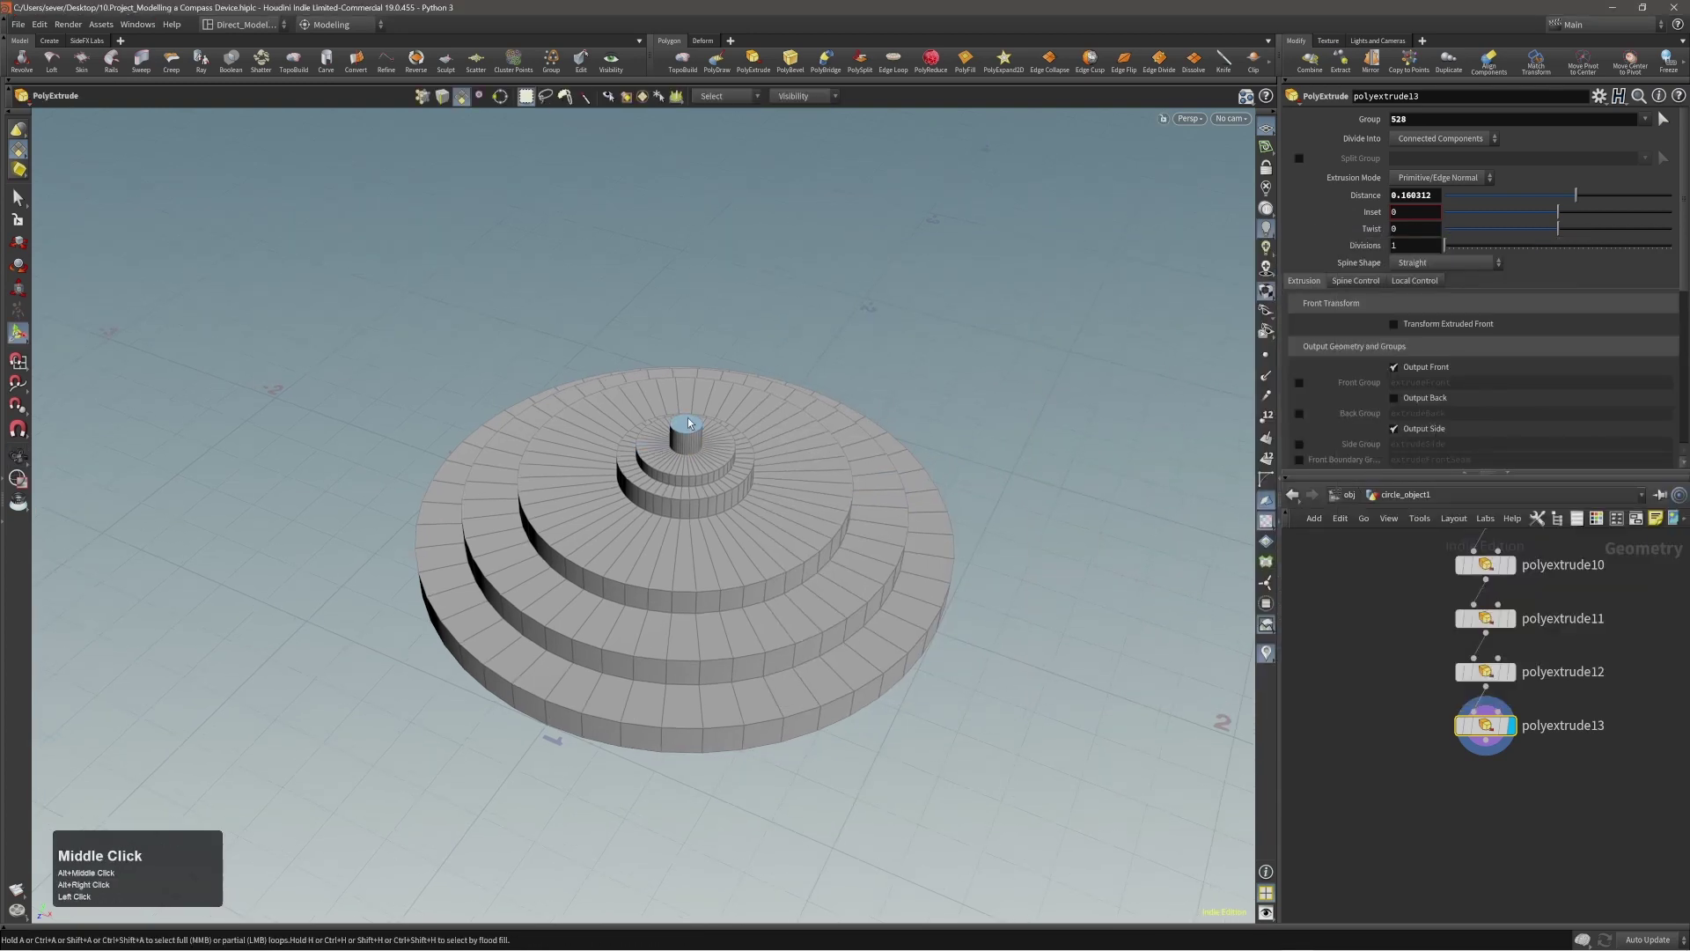
pyautogui.moveTo(641, 479)
pyautogui.keyDown('alt'); pyautogui.mouseDown()
pyautogui.moveTo(611, 407)
pyautogui.moveTo(672, 483)
pyautogui.moveTo(601, 527)
pyautogui.moveTo(647, 494)
pyautogui.mouseUp(); pyautogui.keyUp('alt')
pyautogui.keyDown('alt'); pyautogui.moveTo(653, 437); pyautogui.dragTo(676, 430, button='right'); pyautogui.keyUp('alt')
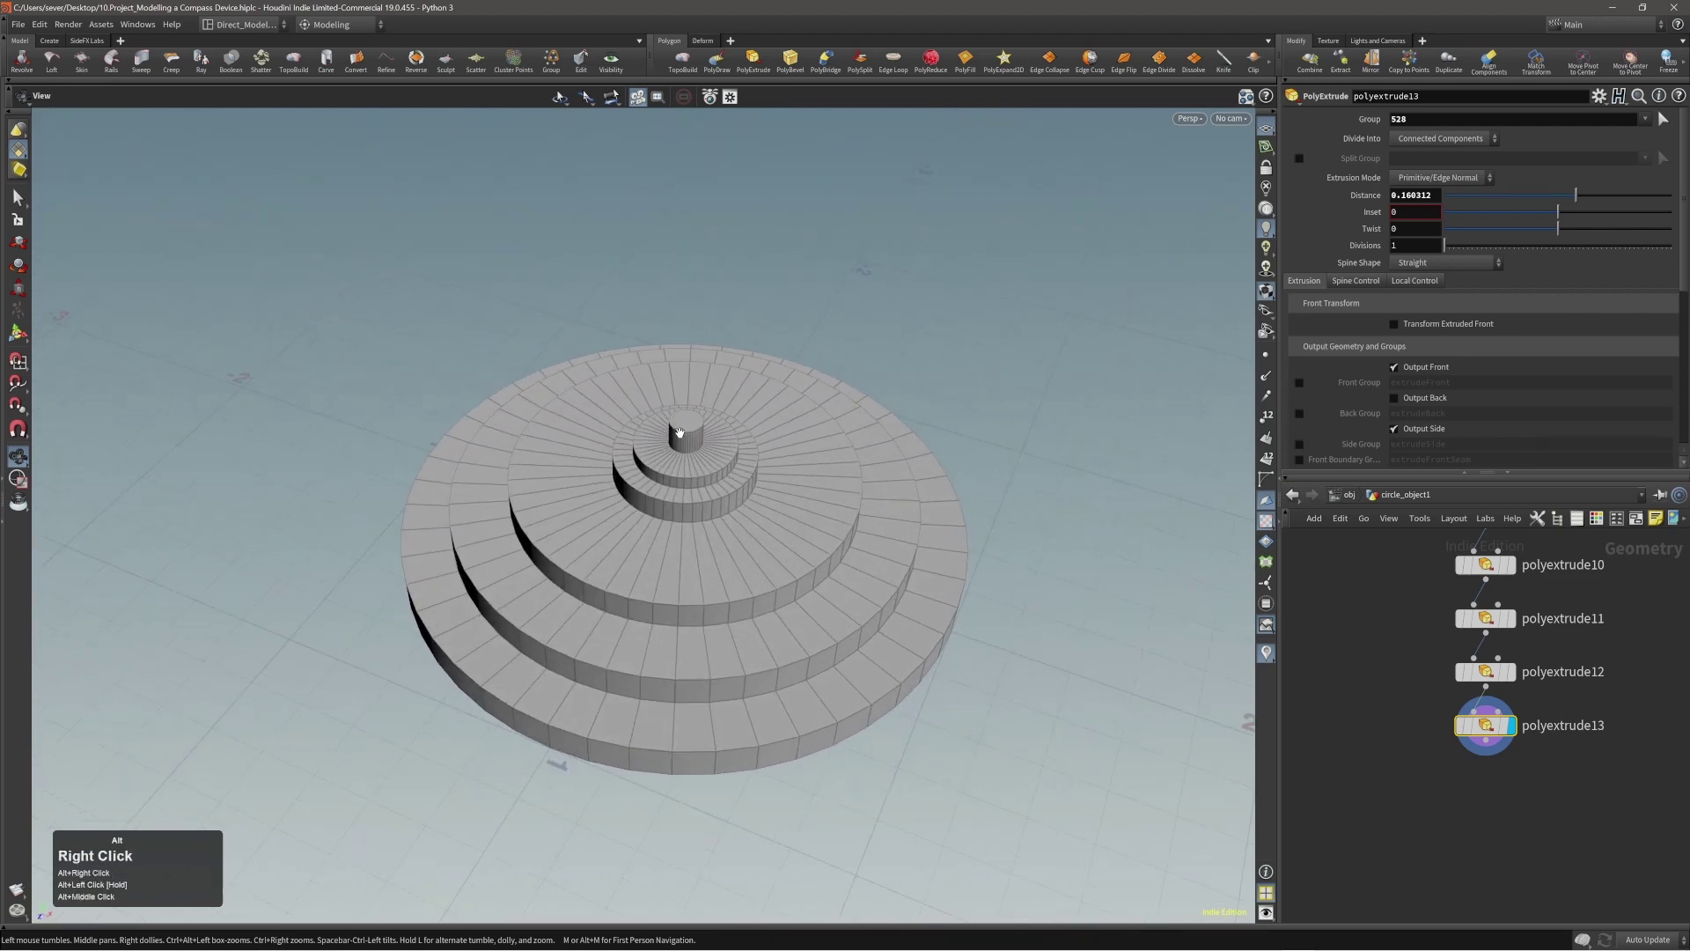
pyautogui.moveTo(677, 429)
pyautogui.keyDown('alt'); pyautogui.mouseDown()
pyautogui.moveTo(708, 485)
pyautogui.moveTo(608, 441)
pyautogui.moveTo(687, 435)
pyautogui.moveTo(682, 462)
pyautogui.mouseUp(); pyautogui.keyUp('alt')
pyautogui.keyDown('alt'); pyautogui.moveTo(682, 463); pyautogui.dragTo(699, 470, button='middle'); pyautogui.keyUp('alt')
pyautogui.press('/')
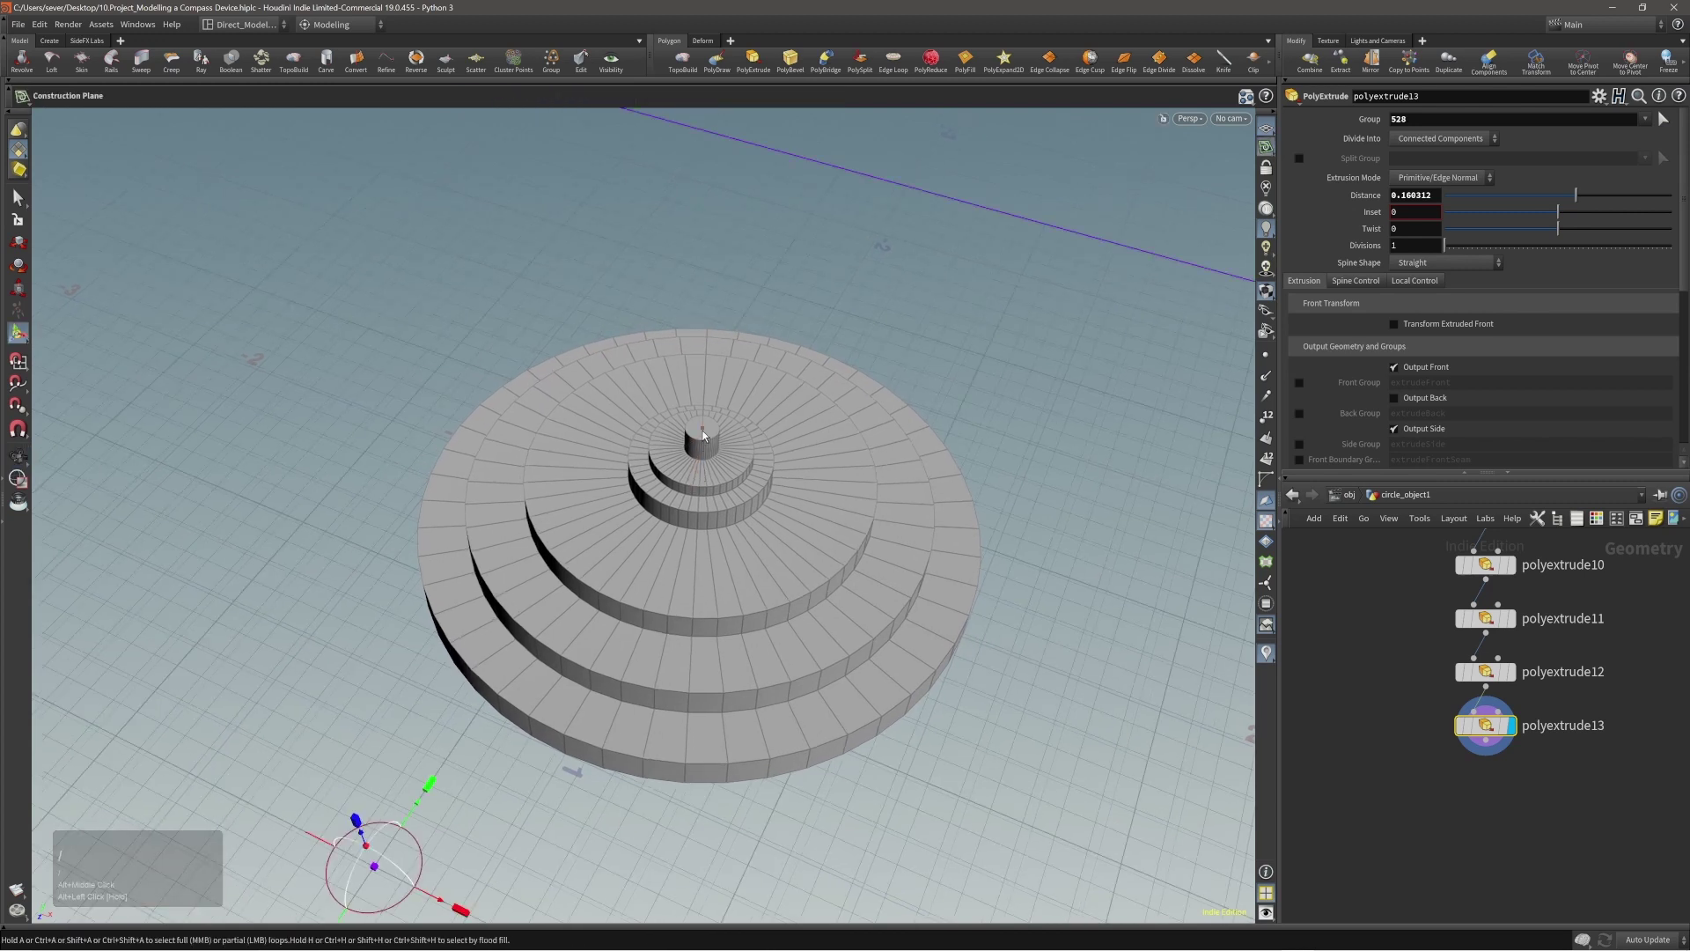
pyautogui.click(703, 431)
pyautogui.keyDown('alt'); pyautogui.moveTo(725, 470); pyautogui.dragTo(602, 497); pyautogui.keyUp('alt')
pyautogui.keyDown('alt'); pyautogui.moveTo(602, 497); pyautogui.dragTo(511, 529, button='right'); pyautogui.keyUp('alt')
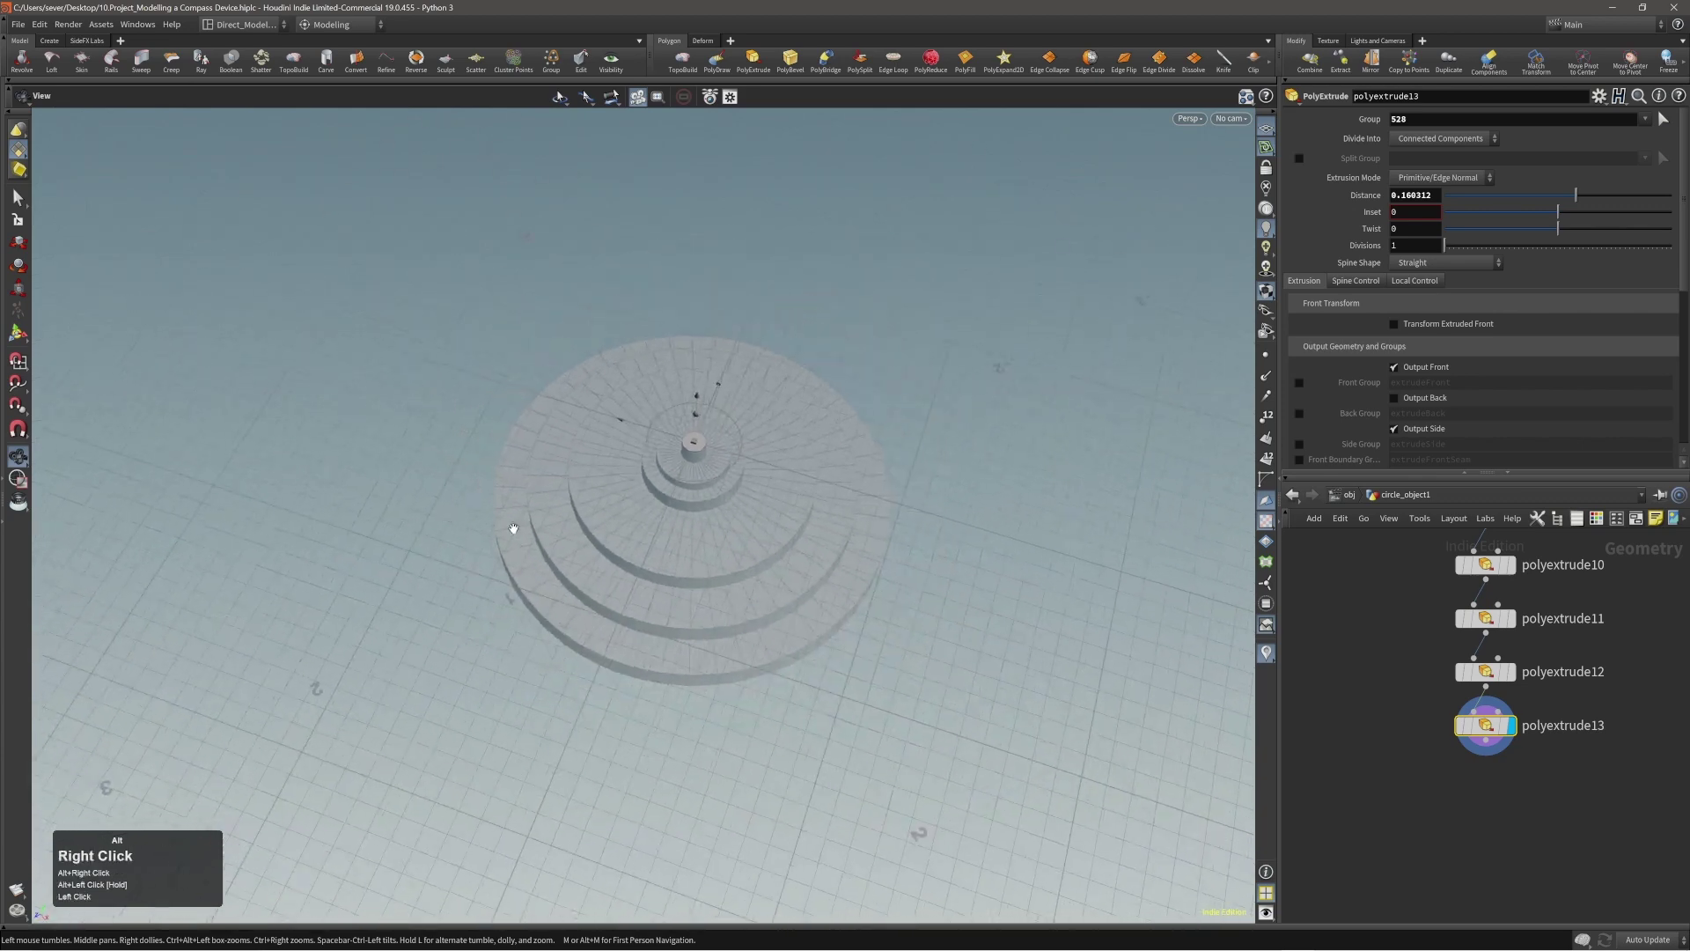
pyautogui.keyDown('alt'); pyautogui.moveTo(511, 529); pyautogui.dragTo(623, 357); pyautogui.keyUp('alt')
pyautogui.keyDown('alt'); pyautogui.moveTo(648, 621); pyautogui.dragTo(678, 574); pyautogui.keyUp('alt')
pyautogui.keyDown('alt'); pyautogui.moveTo(515, 485); pyautogui.dragTo(672, 453, button='right'); pyautogui.keyUp('alt')
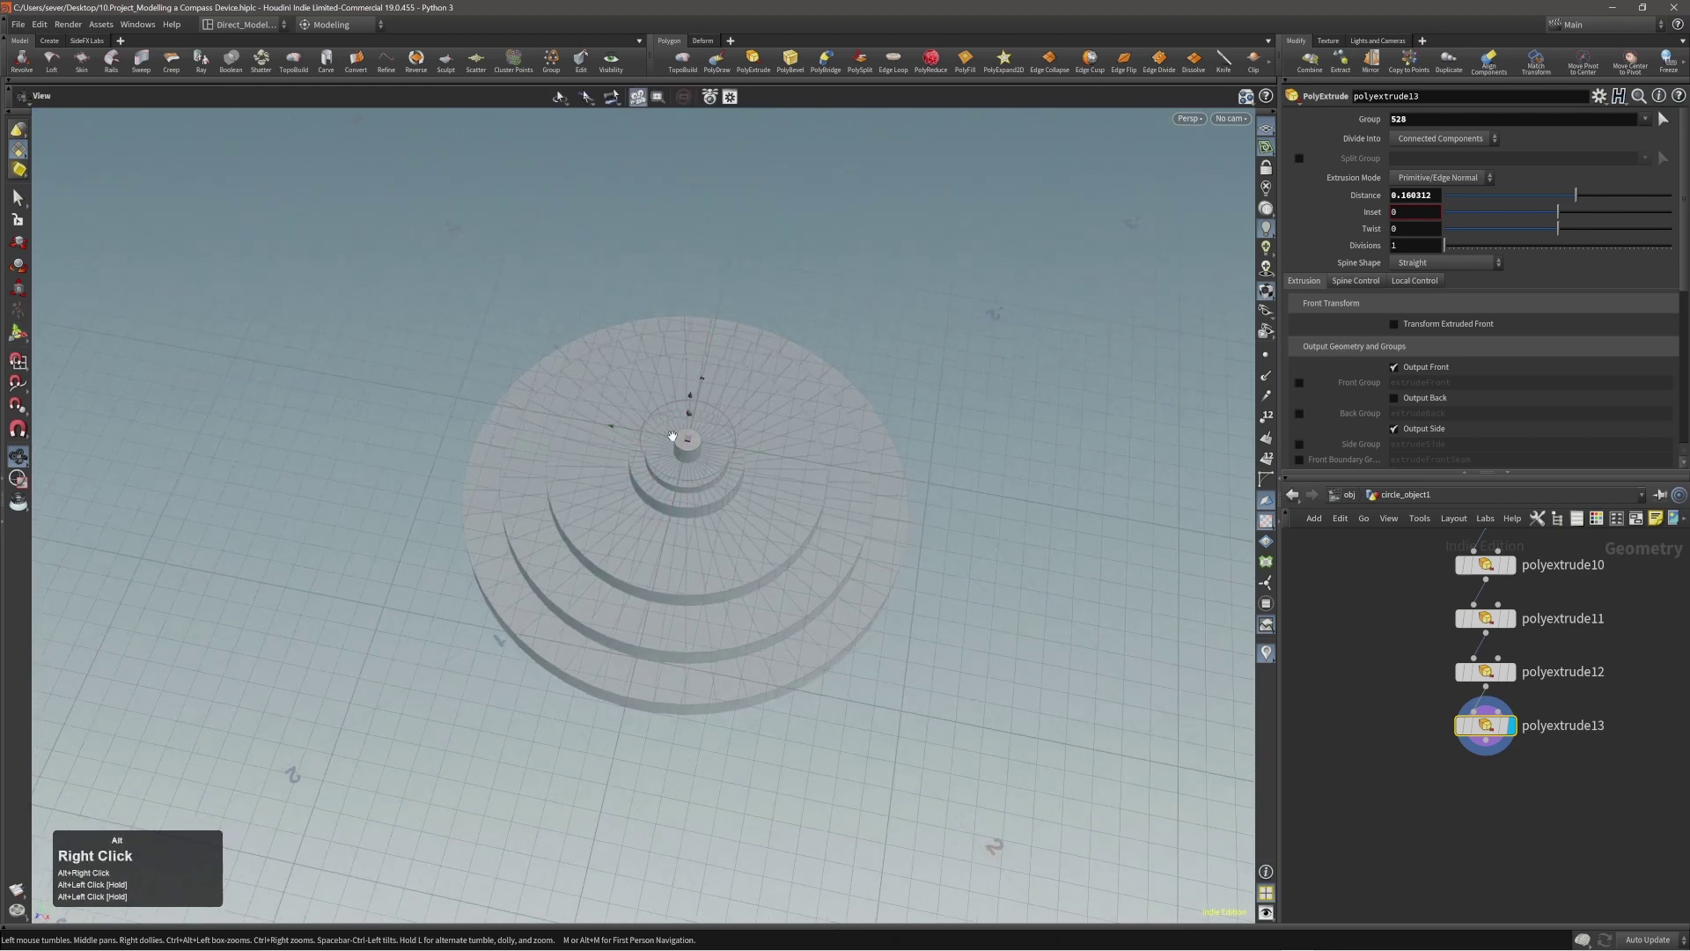
# Step: Try to create a grid on the construction plane over the pin and shrink it to about 1.12 by 1.12
pyautogui.press('c')
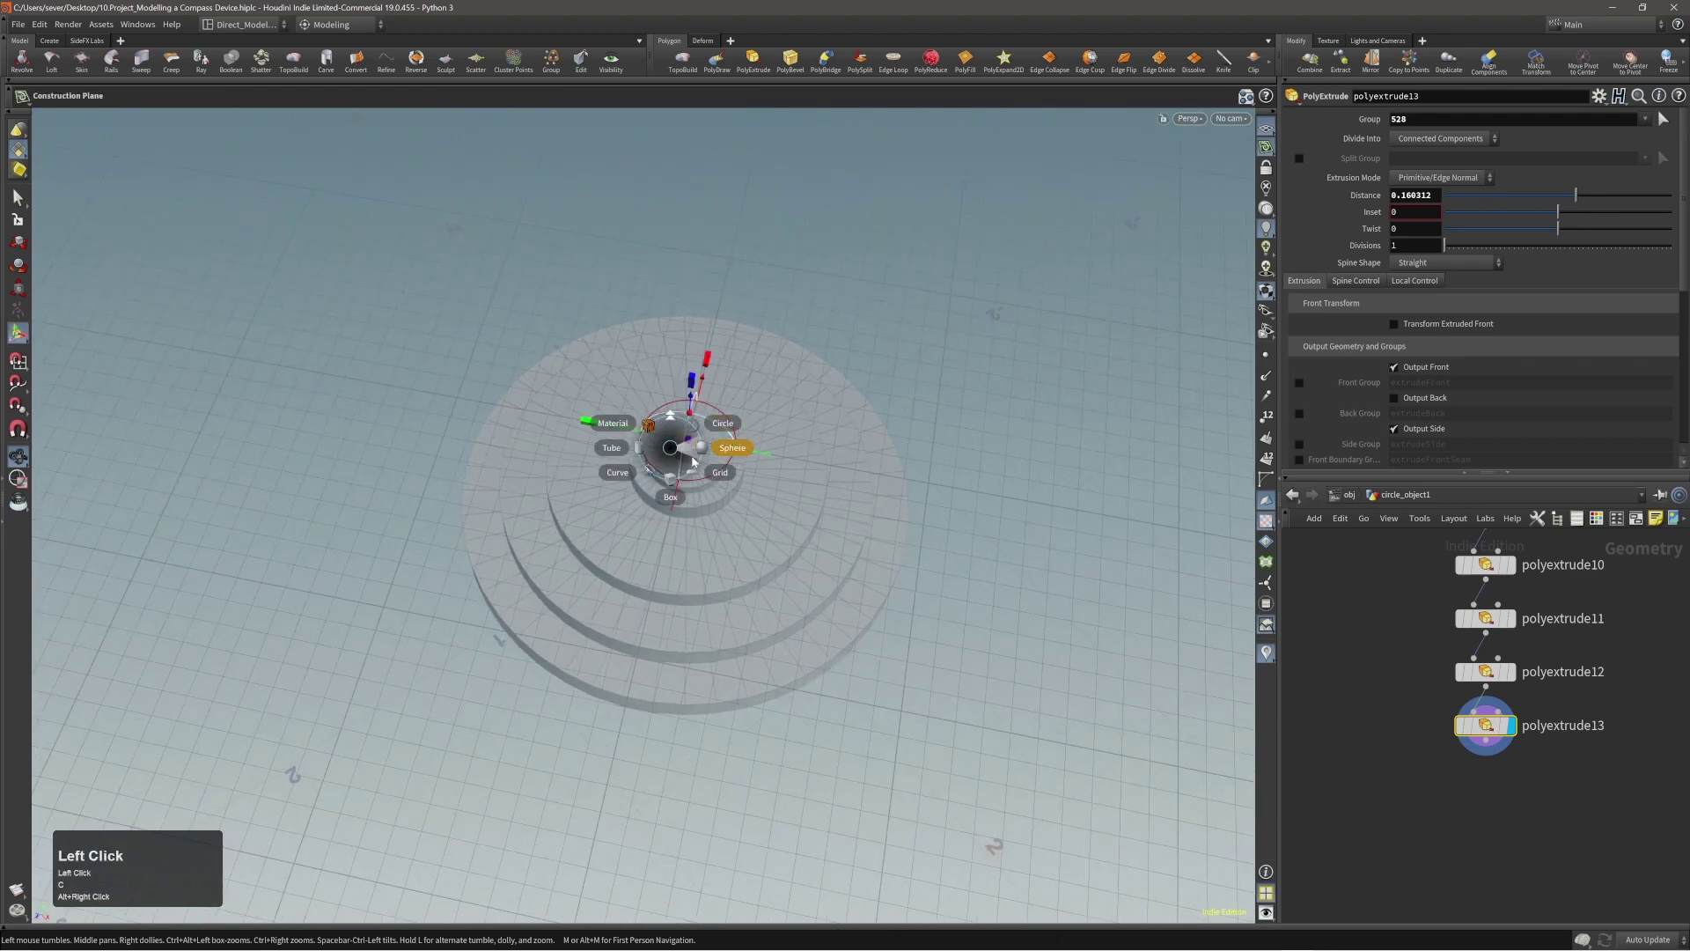
pyautogui.click(700, 466)
pyautogui.keyDown('alt'); pyautogui.moveTo(681, 463); pyautogui.dragTo(431, 528, button='right'); pyautogui.keyUp('alt')
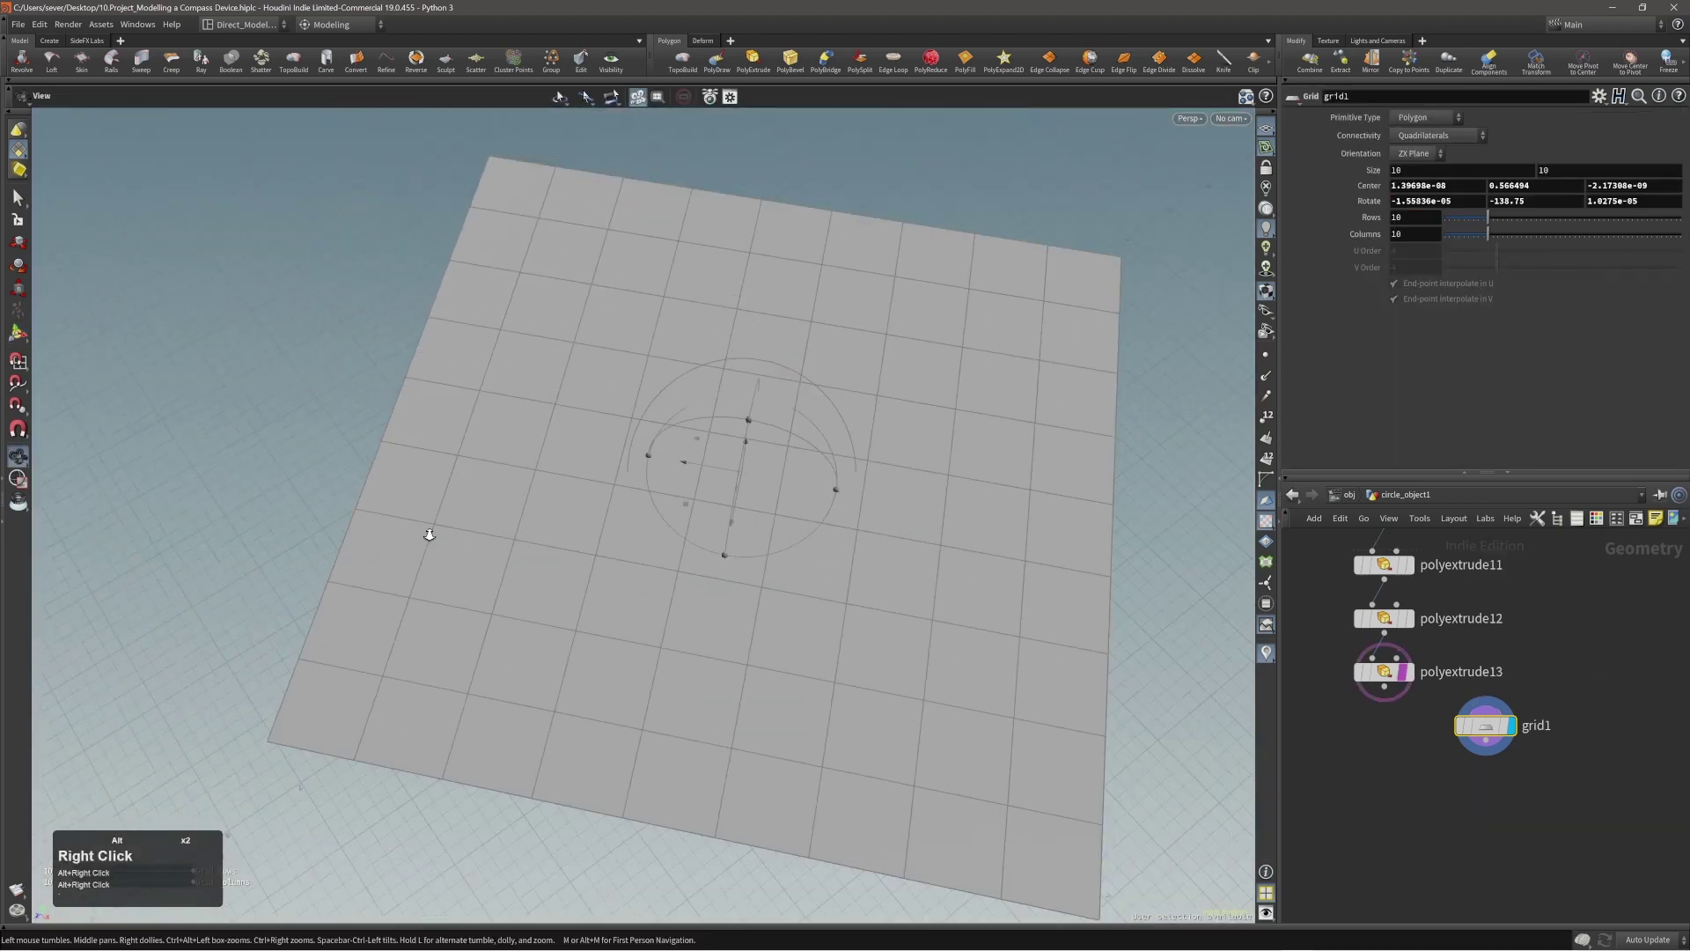
pyautogui.keyDown('alt'); pyautogui.moveTo(430, 529); pyautogui.dragTo(864, 603); pyautogui.keyUp('alt')
pyautogui.moveTo(1048, 793); pyautogui.dragTo(762, 510)
# Step: Remove the grid, then undo back through the grid creation and the construction plane placement
pyautogui.press('Escape')
pyautogui.keyDown('alt'); pyautogui.keyDown('shift'); pyautogui.moveTo(706, 477); pyautogui.dragTo(775, 461, button='right'); pyautogui.keyUp('shift'); pyautogui.keyUp('alt')
pyautogui.keyDown('alt'); pyautogui.moveTo(862, 369); pyautogui.dragTo(958, 479, button='right'); pyautogui.keyUp('alt')
pyautogui.hotkey('alt', 'x')
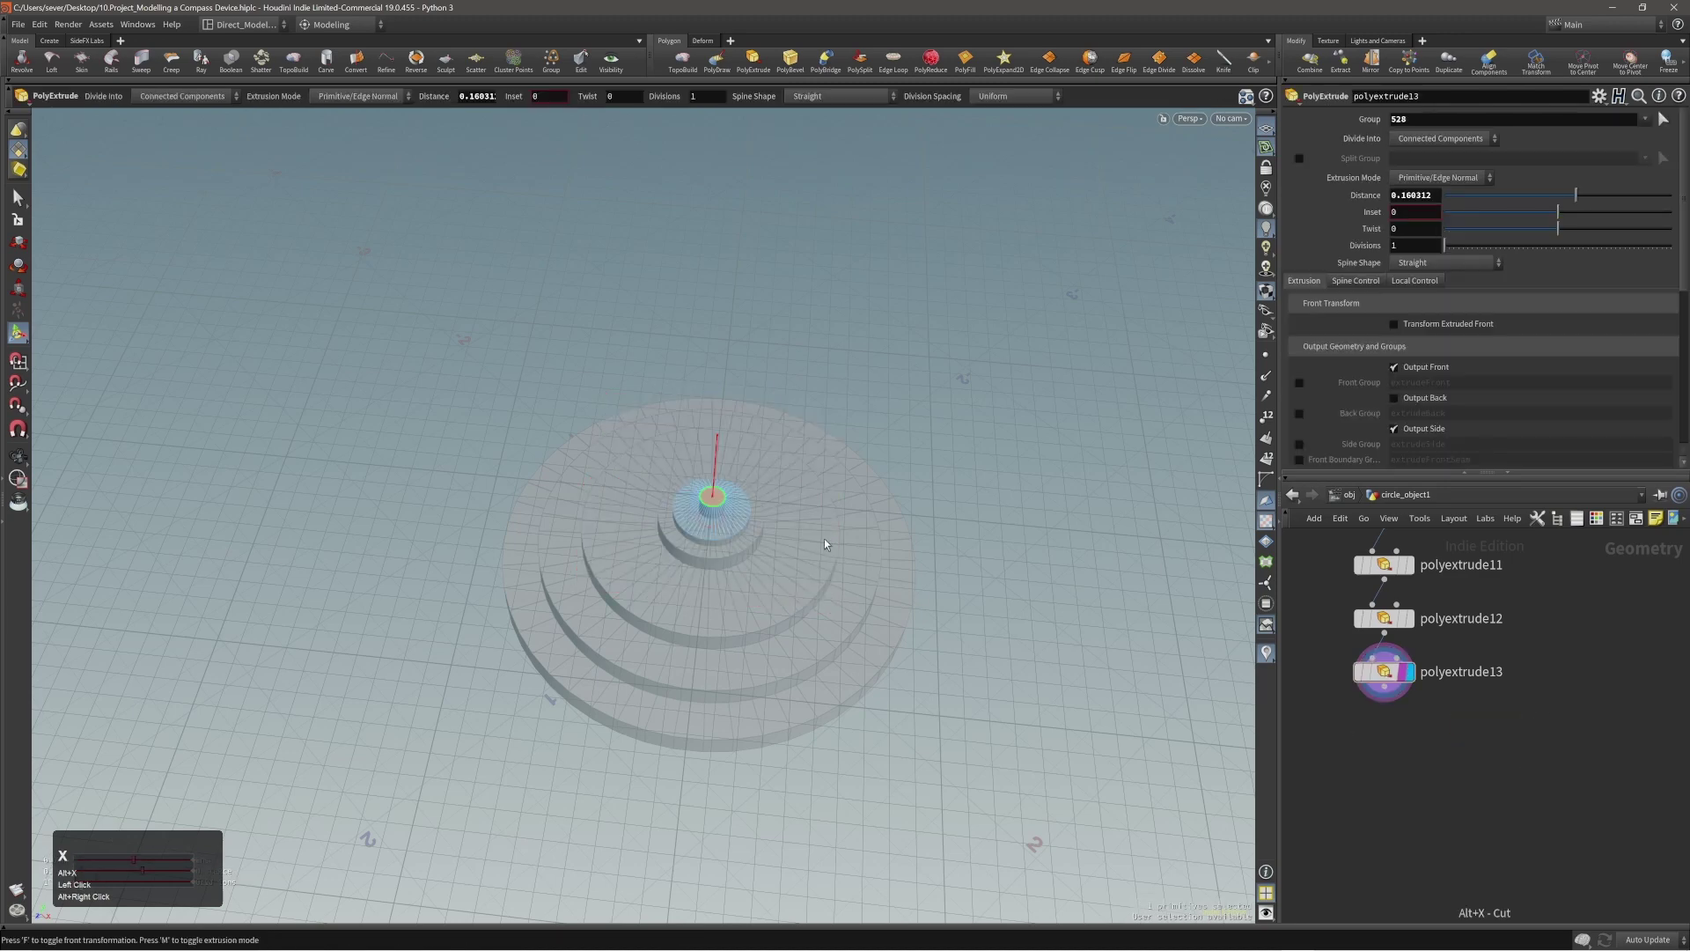
pyautogui.hotkey('ctrl', 'z')
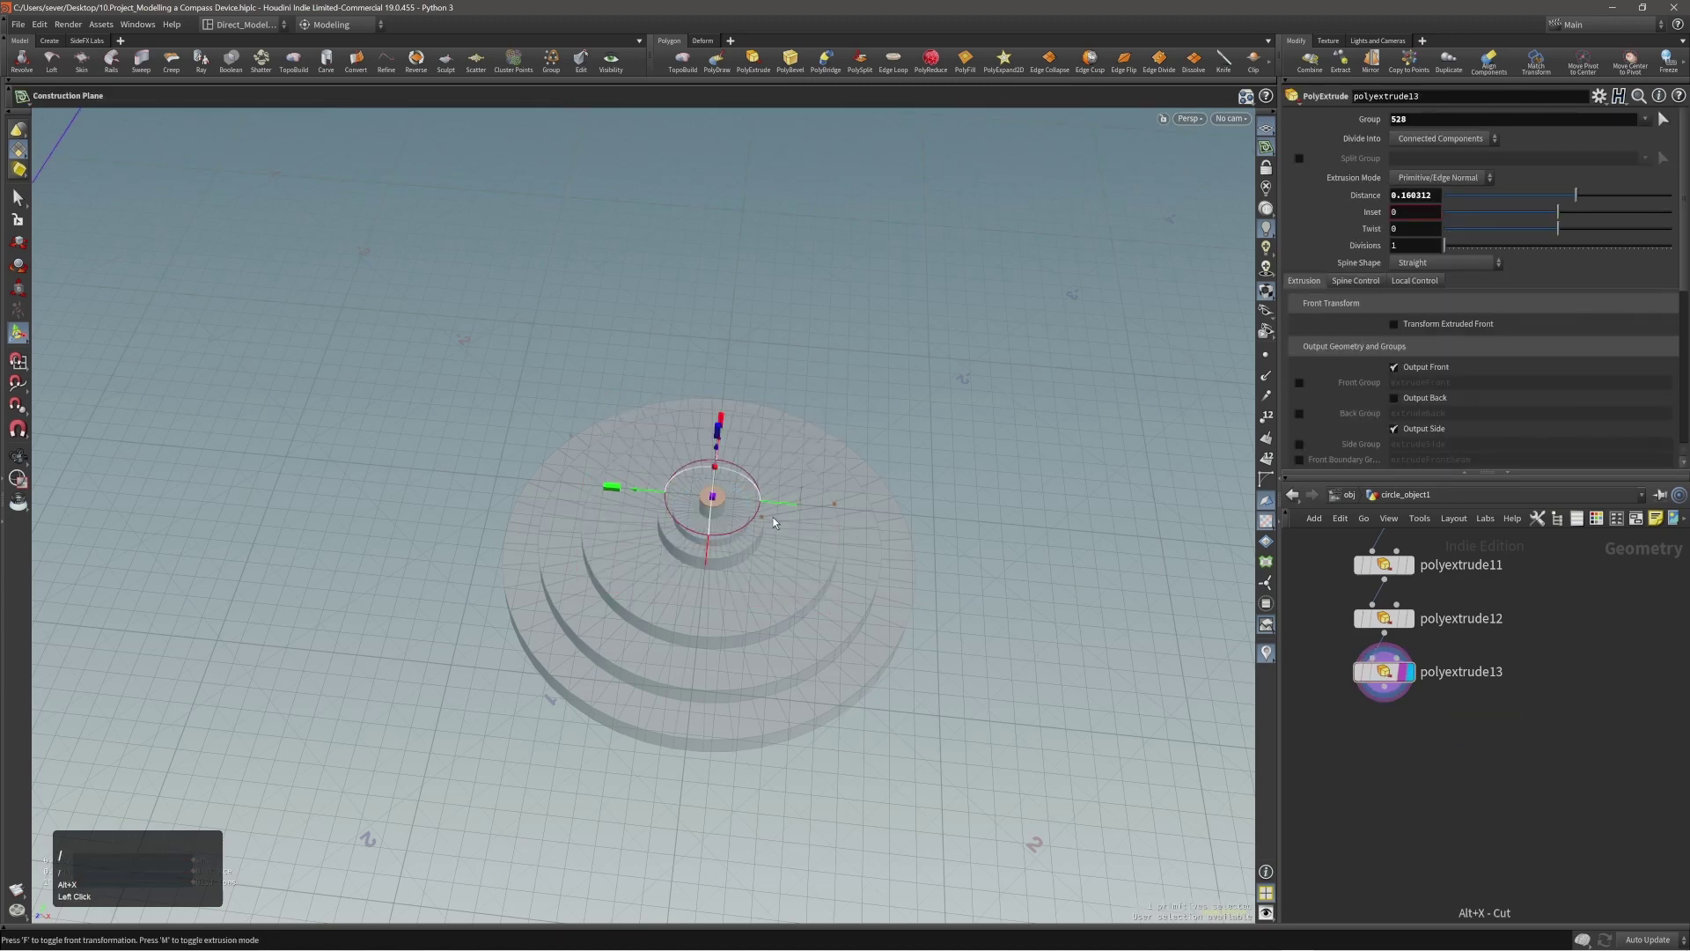
pyautogui.hotkey('ctrl', 'z')
pyautogui.hotkey('ctrl', 'z')
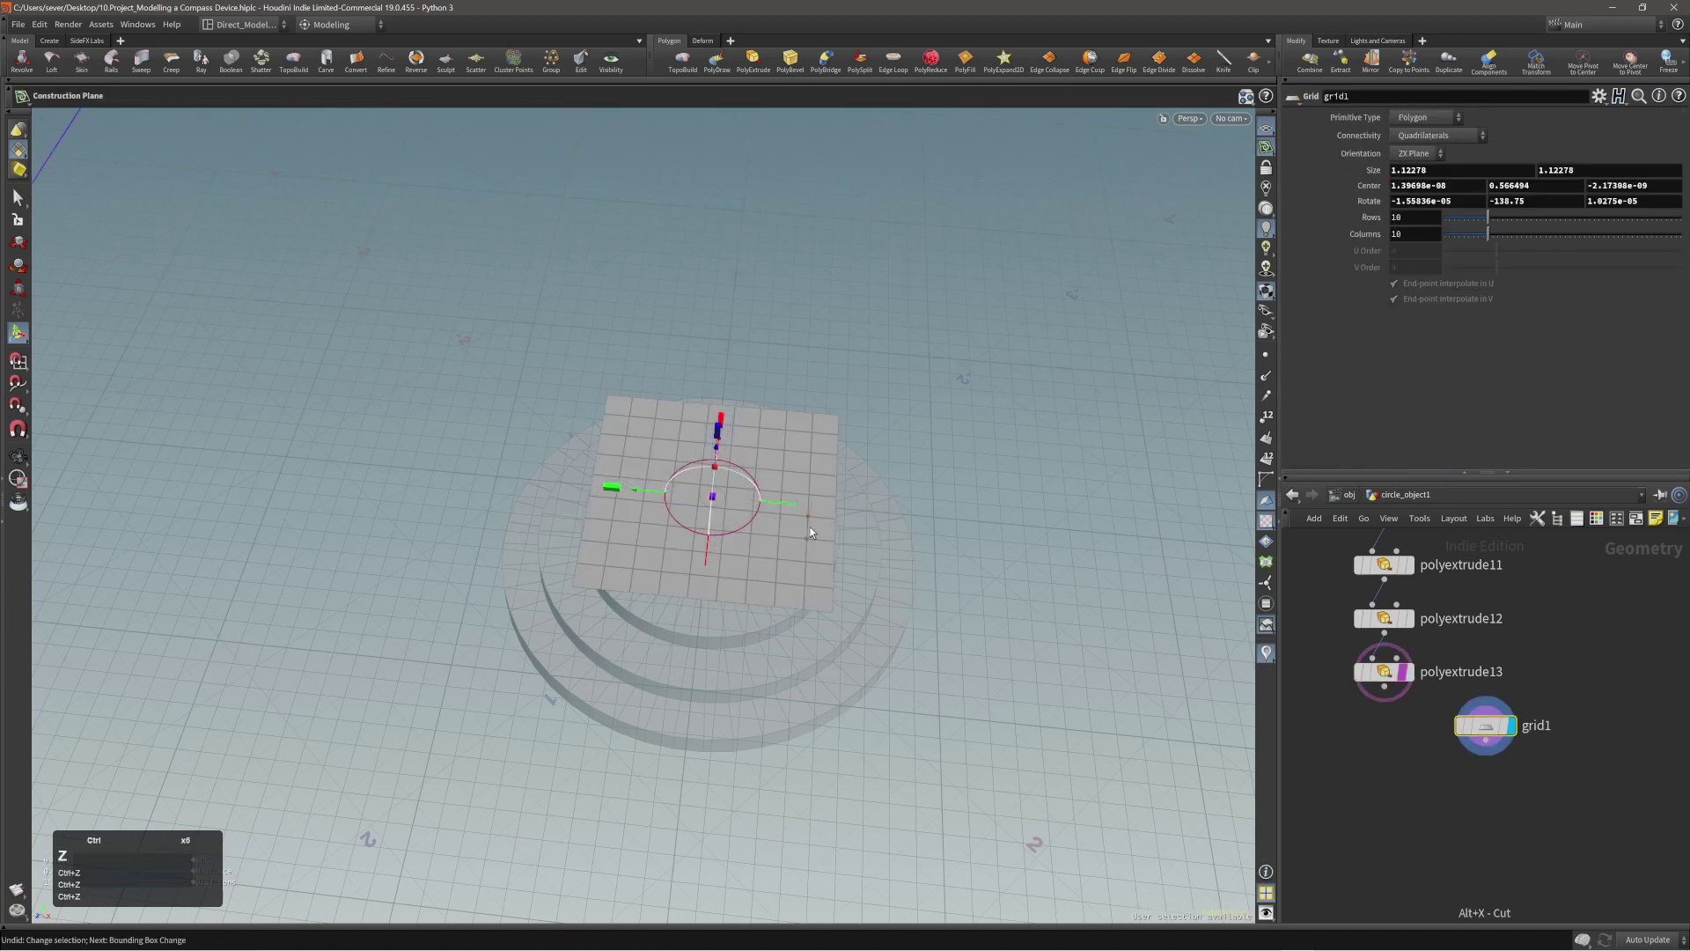
pyautogui.hotkey('ctrl', 'z')
pyautogui.hotkey('ctrl', 'z')
pyautogui.hotkey('ctrl', 'z')
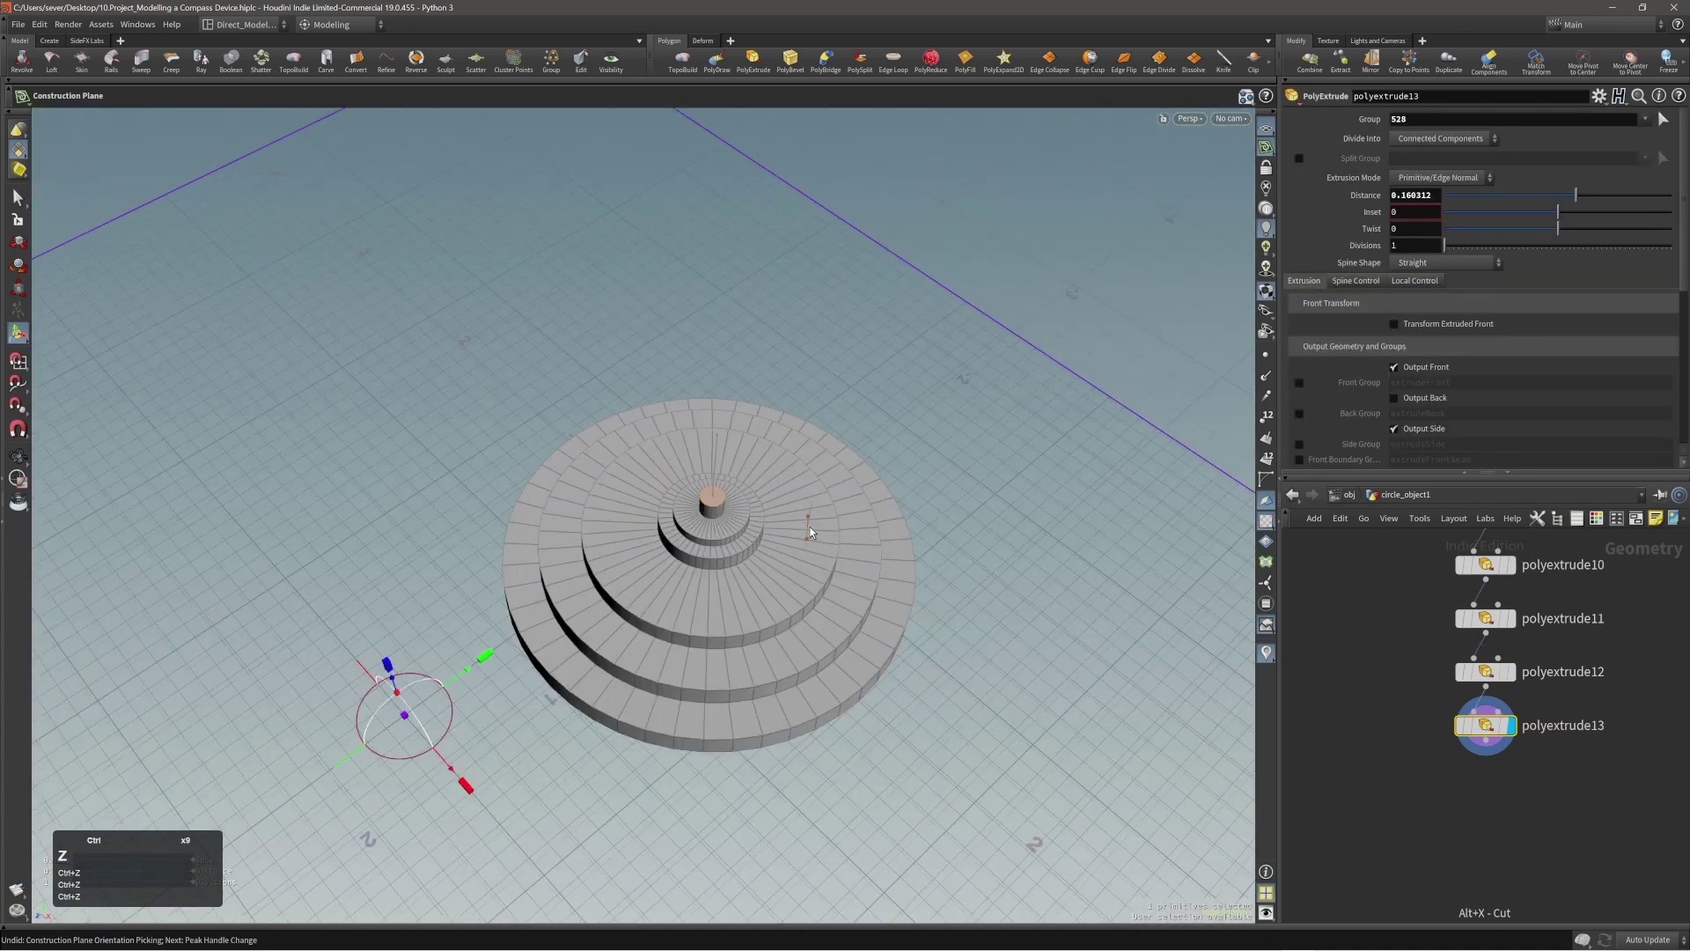
# Step: Move the construction plane onto the centre of the pin's top face, keeping its world-aligned orientation
pyautogui.keyDown('alt'); pyautogui.moveTo(810, 528); pyautogui.dragTo(754, 499); pyautogui.keyUp('alt')
pyautogui.keyDown('alt'); pyautogui.moveTo(755, 498); pyautogui.dragTo(751, 494, button='right'); pyautogui.keyUp('alt')
pyautogui.keyDown('alt'); pyautogui.moveTo(751, 494); pyautogui.dragTo(719, 512); pyautogui.keyUp('alt')
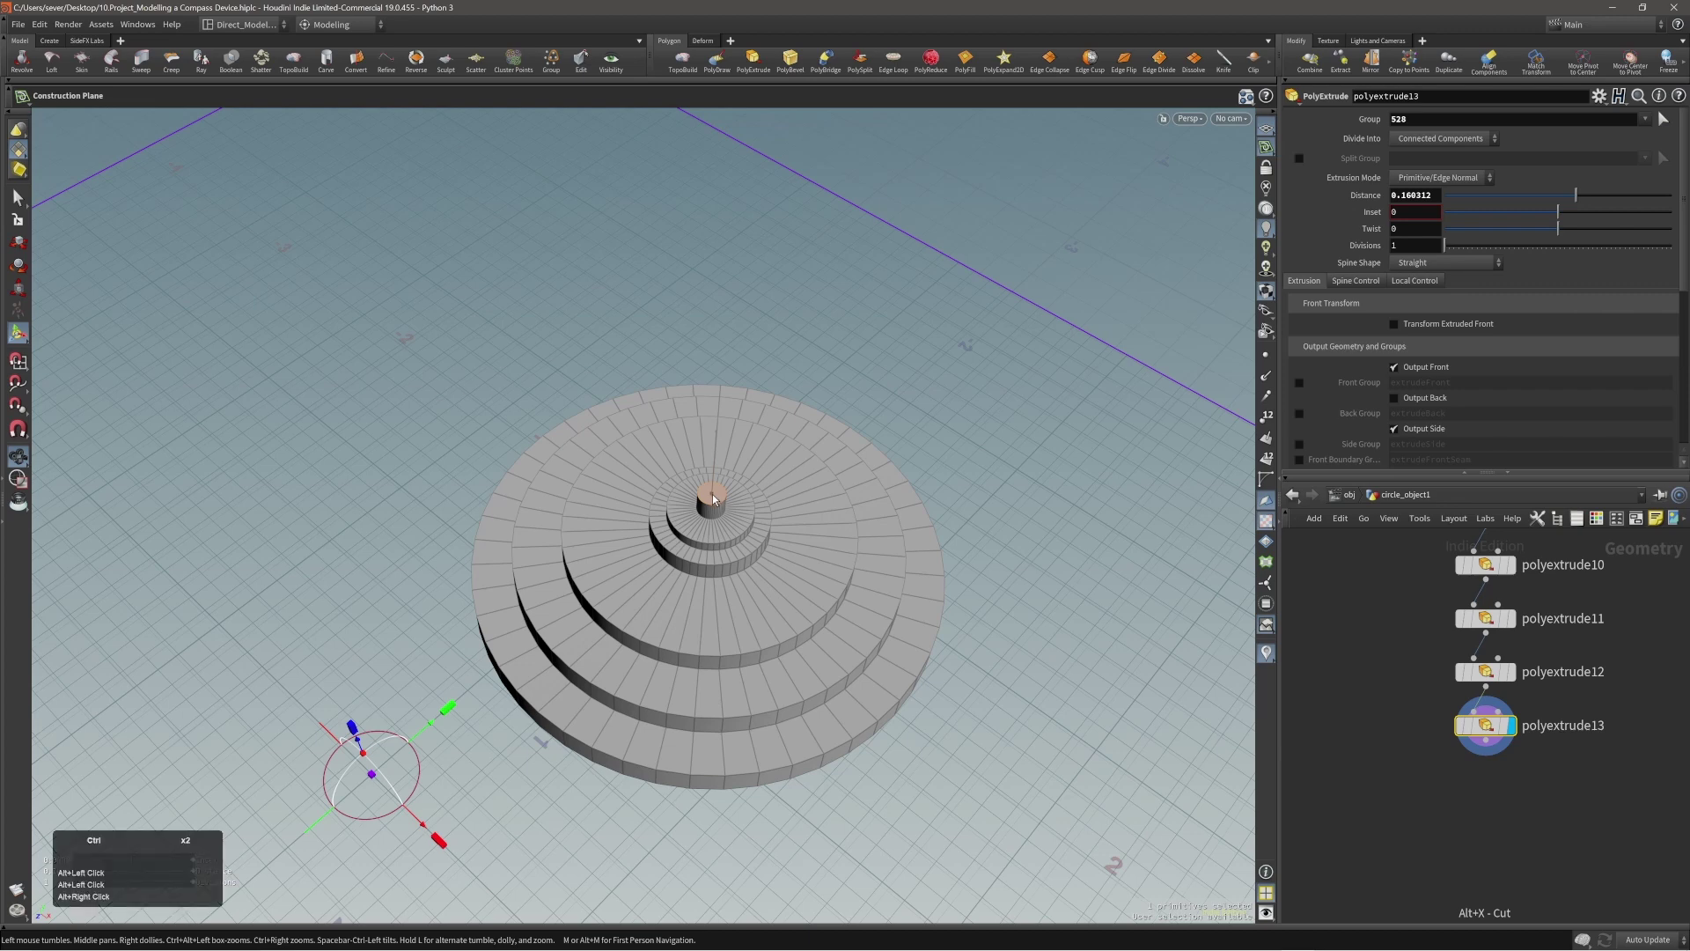
pyautogui.keyDown('ctrl'); pyautogui.click(712, 493); pyautogui.keyUp('ctrl')
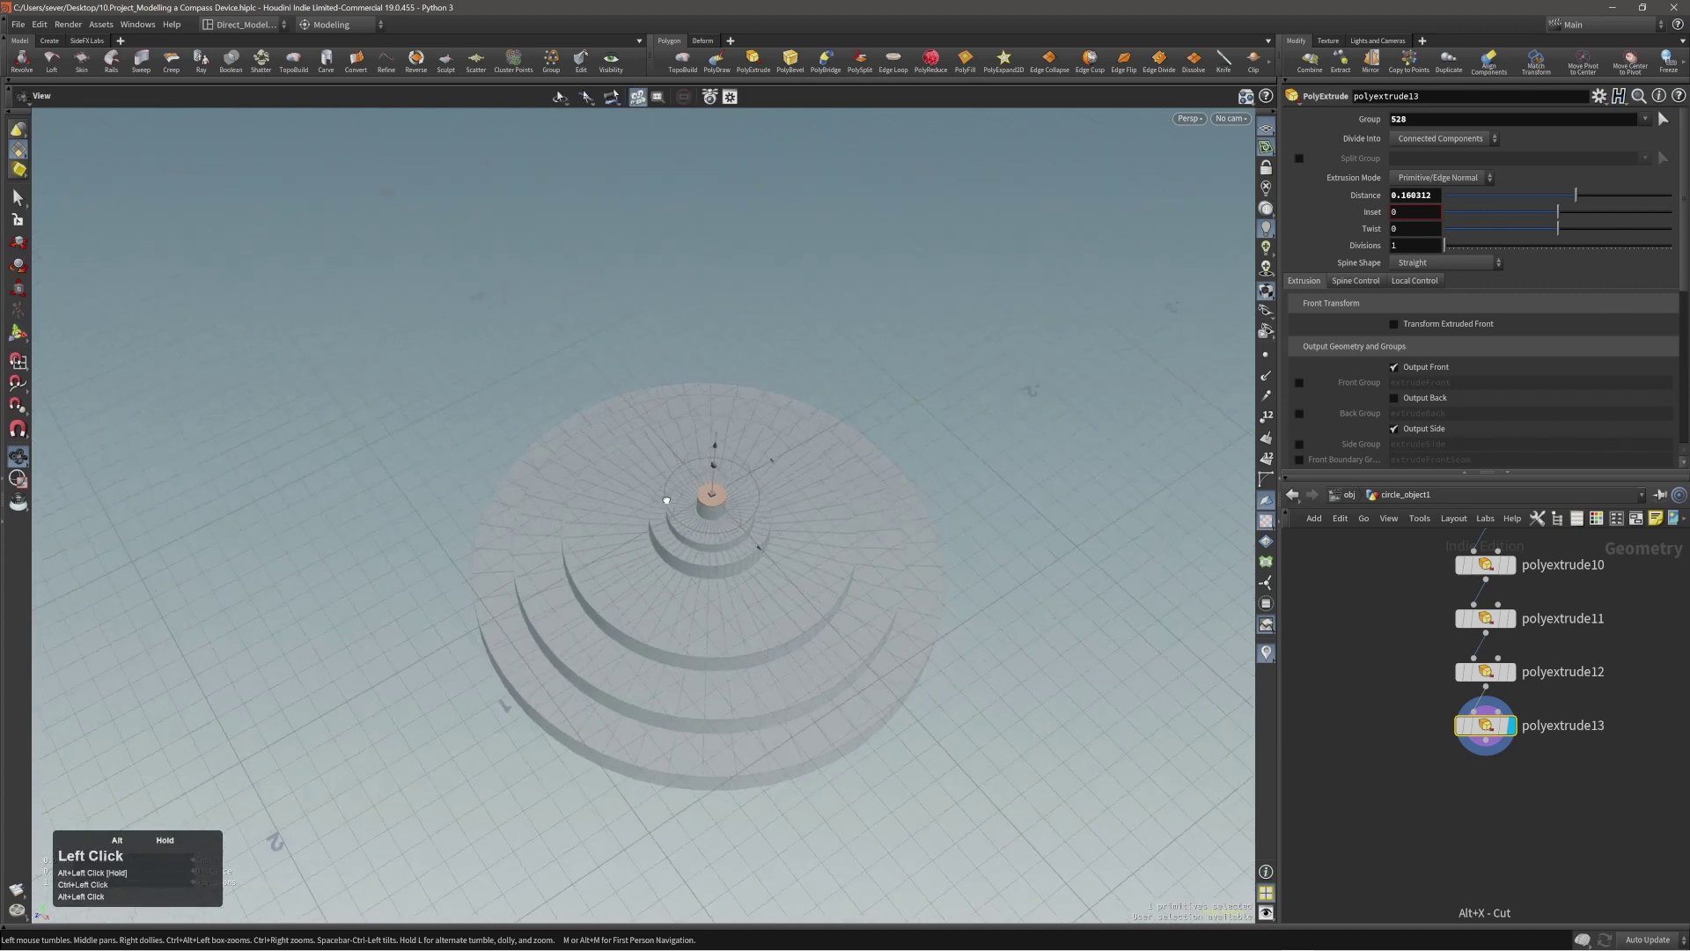
pyautogui.keyDown('alt'); pyautogui.moveTo(713, 494); pyautogui.dragTo(891, 503, button='right'); pyautogui.keyUp('alt')
pyautogui.keyDown('alt'); pyautogui.moveTo(892, 504); pyautogui.dragTo(917, 470); pyautogui.keyUp('alt')
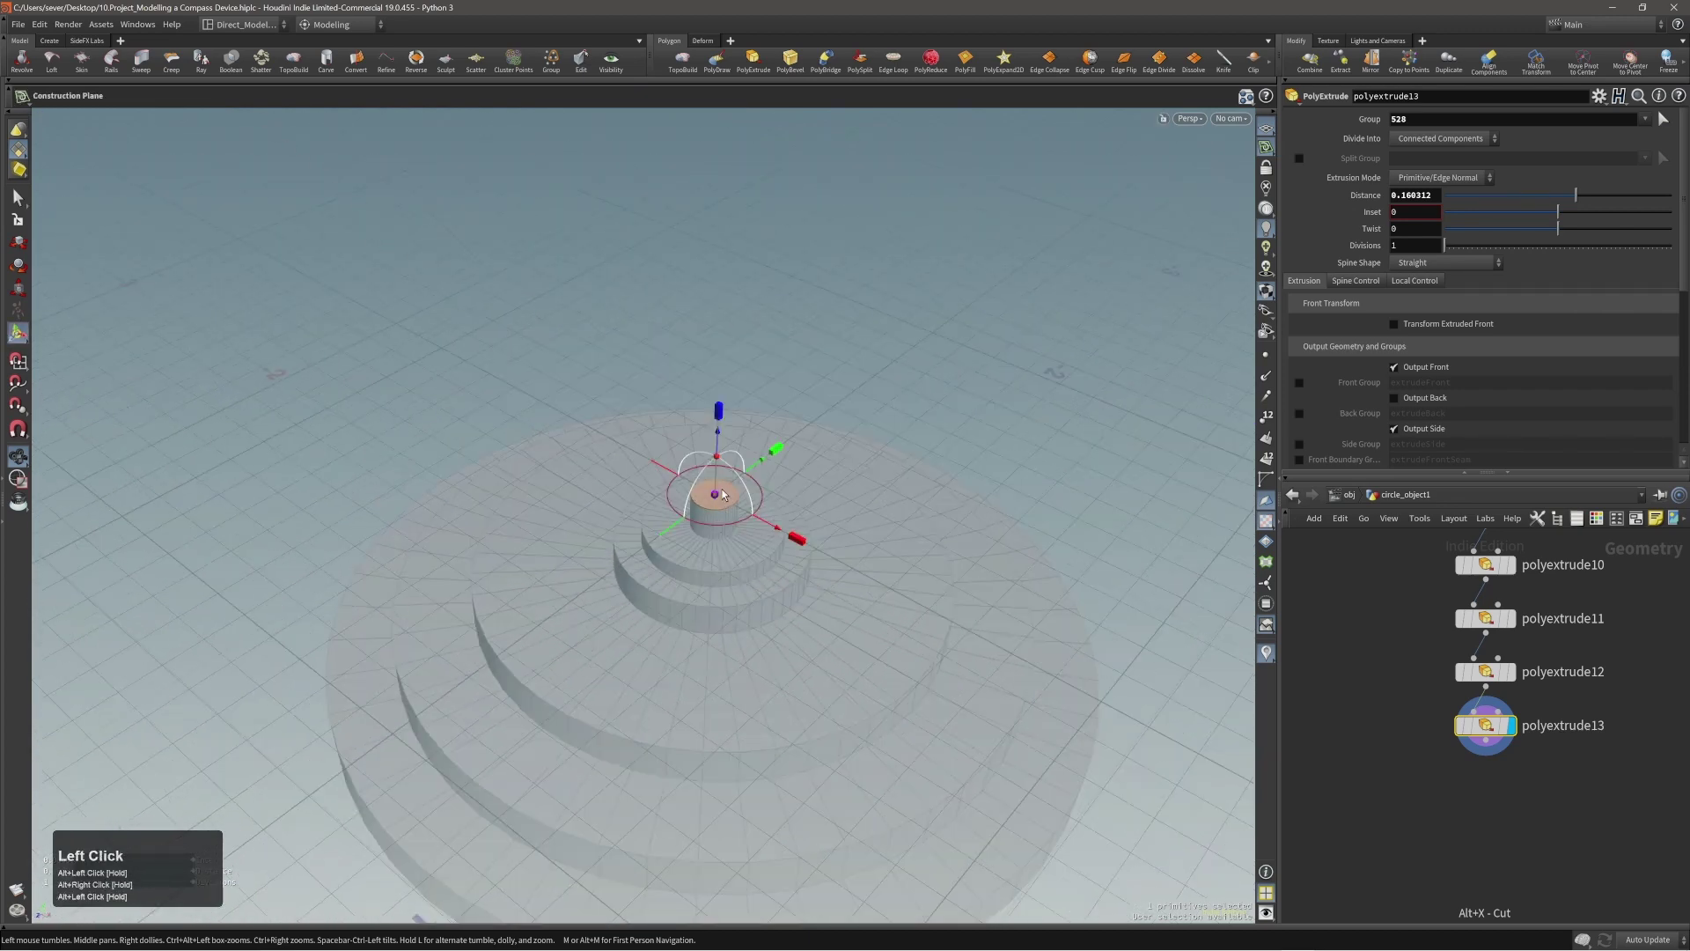
pyautogui.click(714, 500)
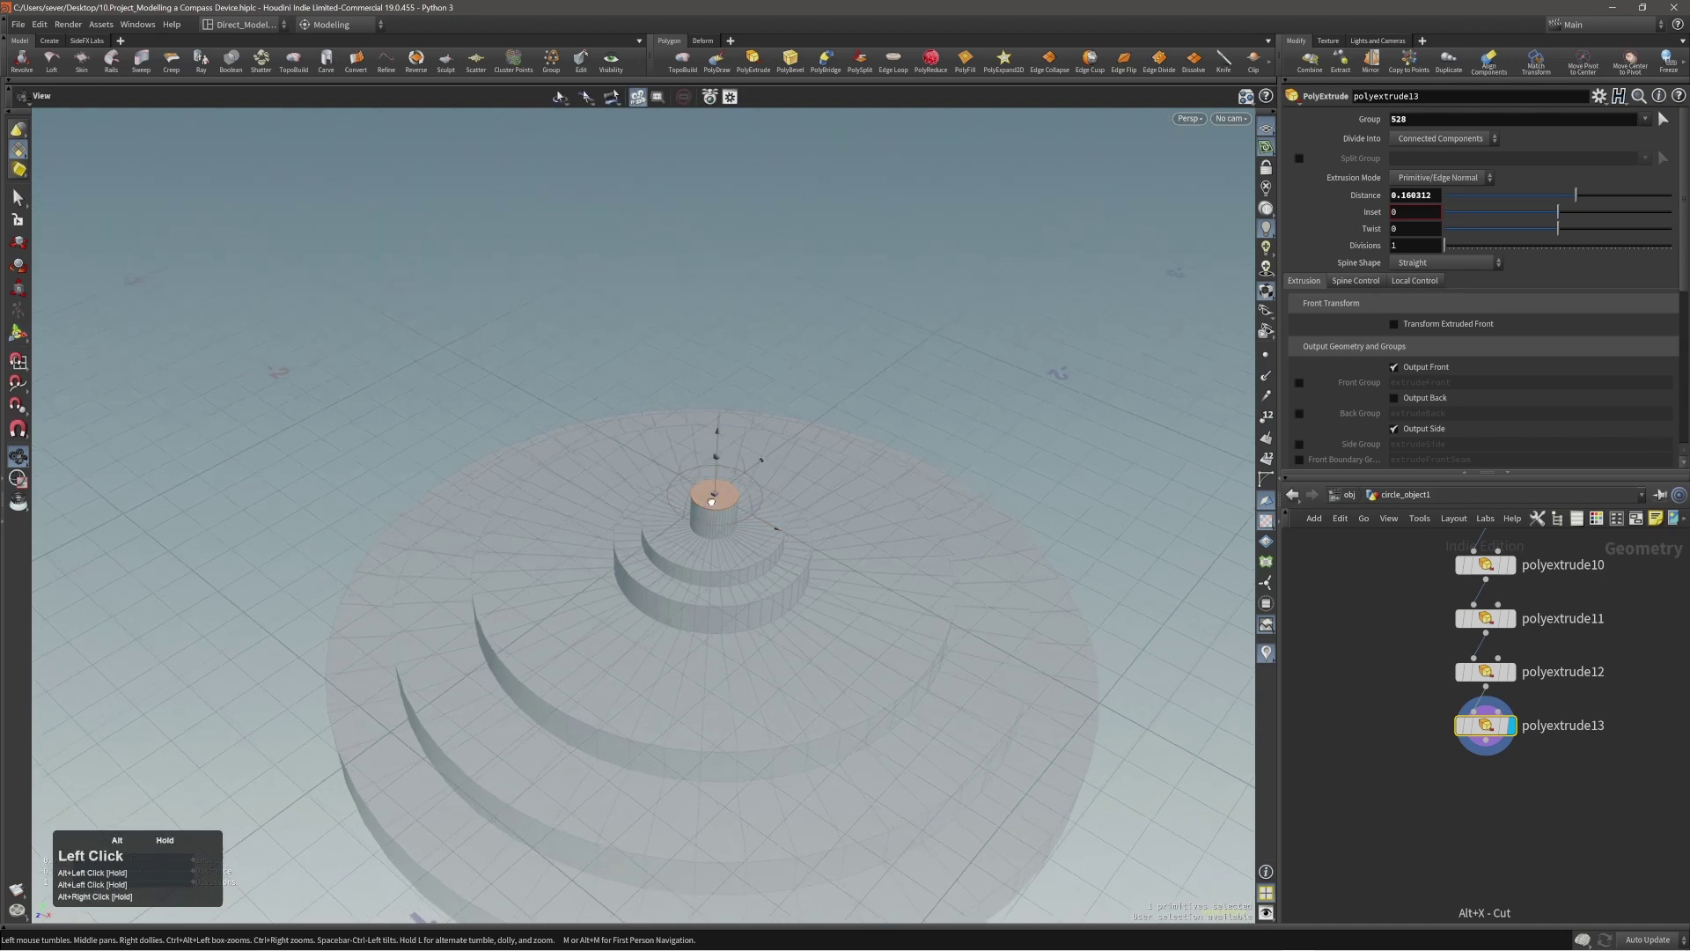
pyautogui.keyDown('alt'); pyautogui.moveTo(613, 510); pyautogui.dragTo(574, 521, button='right'); pyautogui.keyUp('alt')
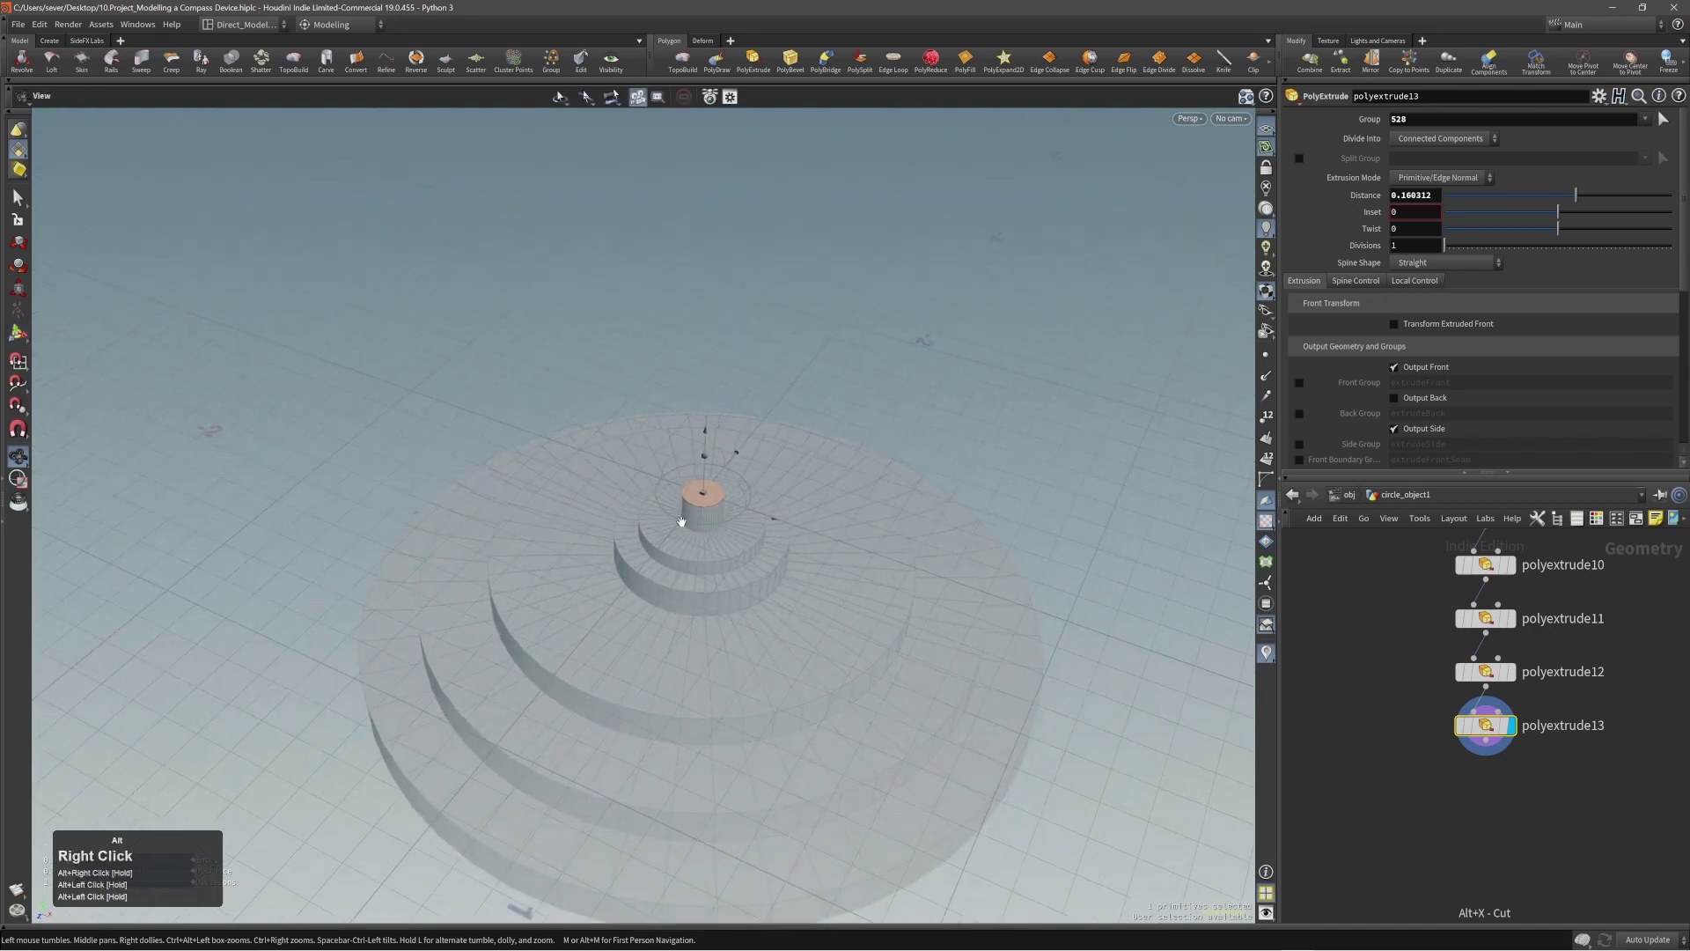
pyautogui.moveTo(679, 525)
pyautogui.keyDown('alt'); pyautogui.mouseDown()
pyautogui.moveTo(604, 539)
pyautogui.moveTo(680, 542)
pyautogui.mouseUp(); pyautogui.keyUp('alt')
pyautogui.keyDown('alt'); pyautogui.moveTo(698, 516); pyautogui.dragTo(744, 495, button='right'); pyautogui.keyUp('alt')
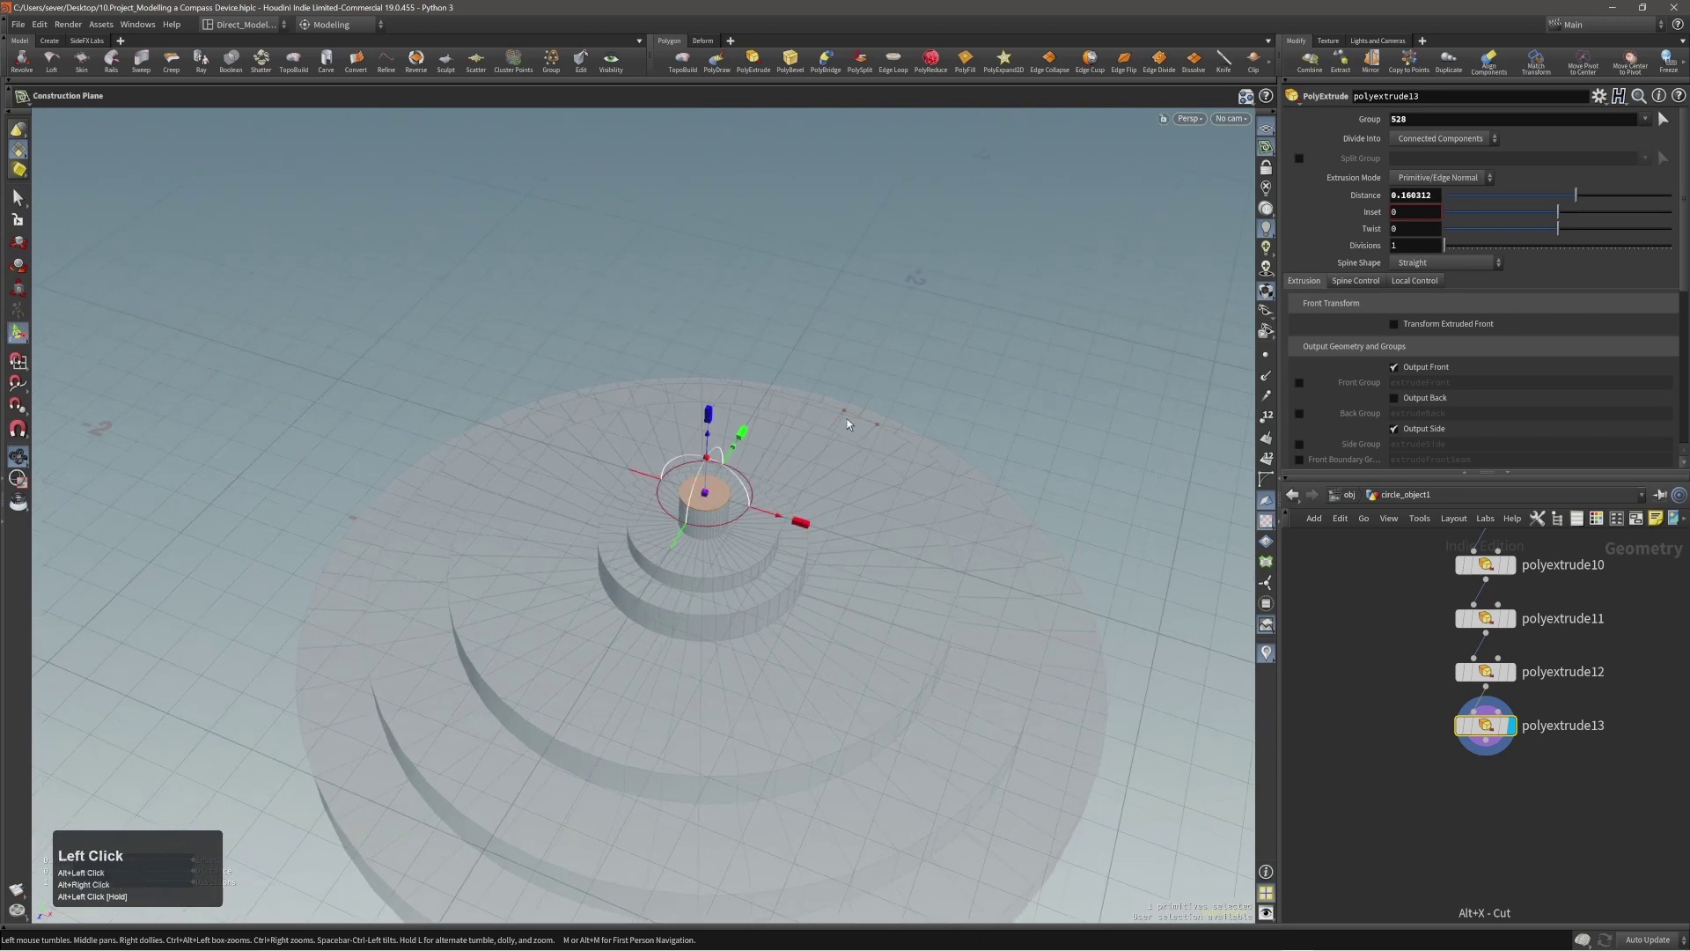
# Step: Create a polygon grid on the construction plane at the pin's top and set its size to 0.4 by 0.4
pyautogui.press('c')
pyautogui.click(765, 469)
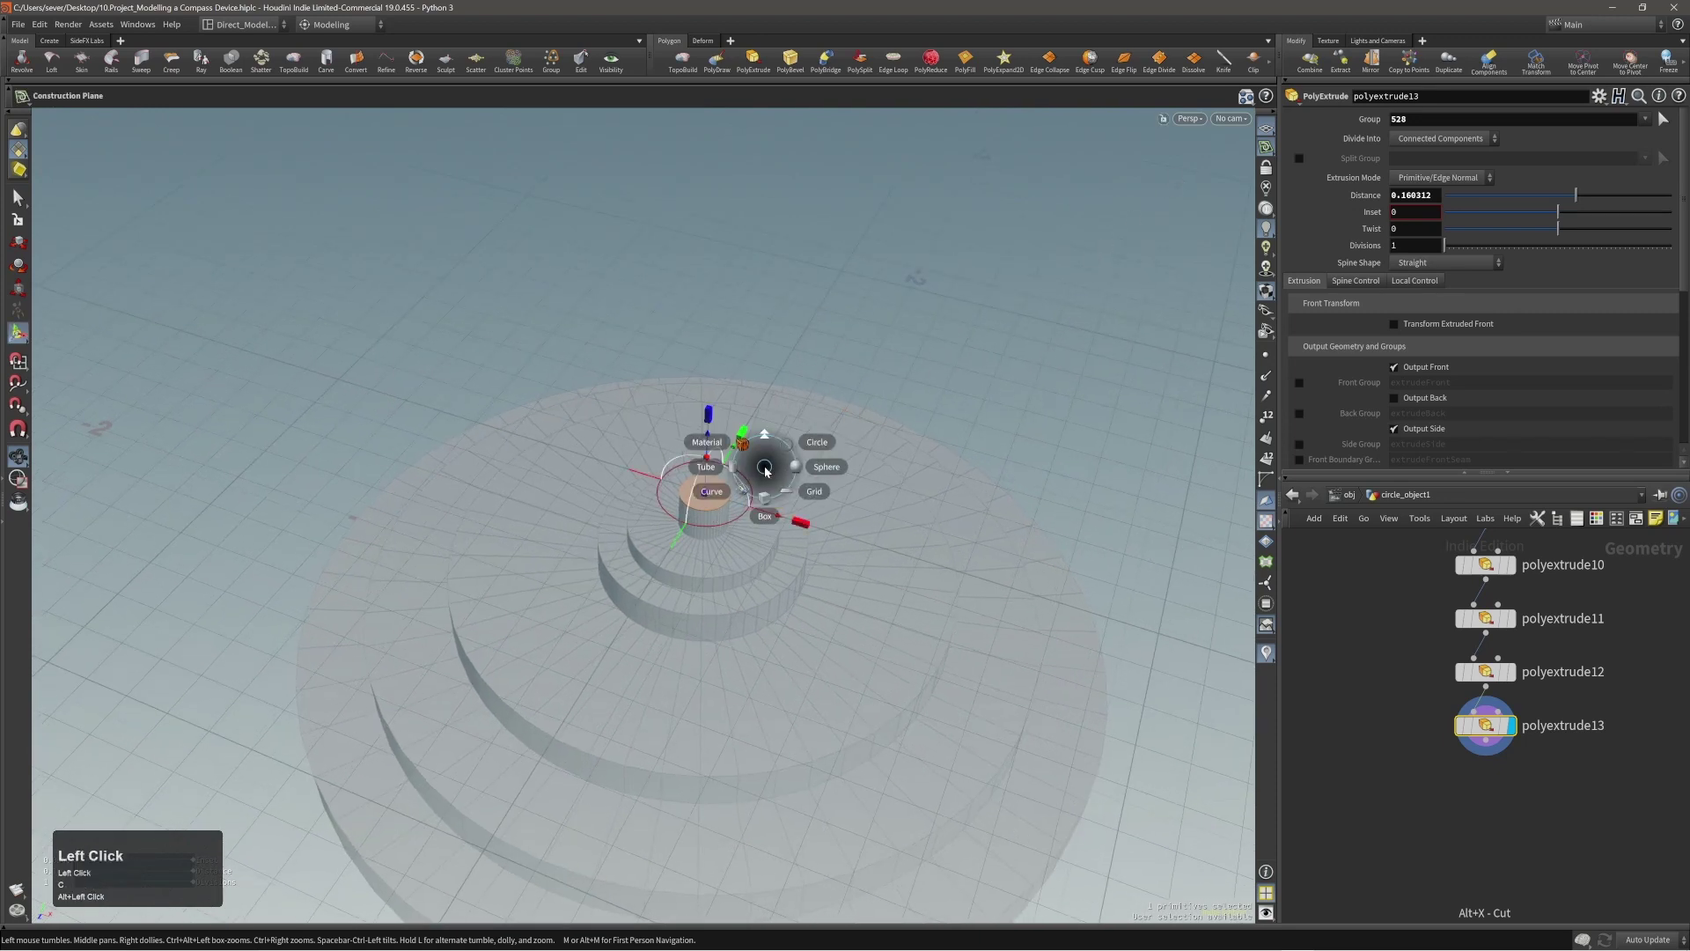
pyautogui.click(791, 484)
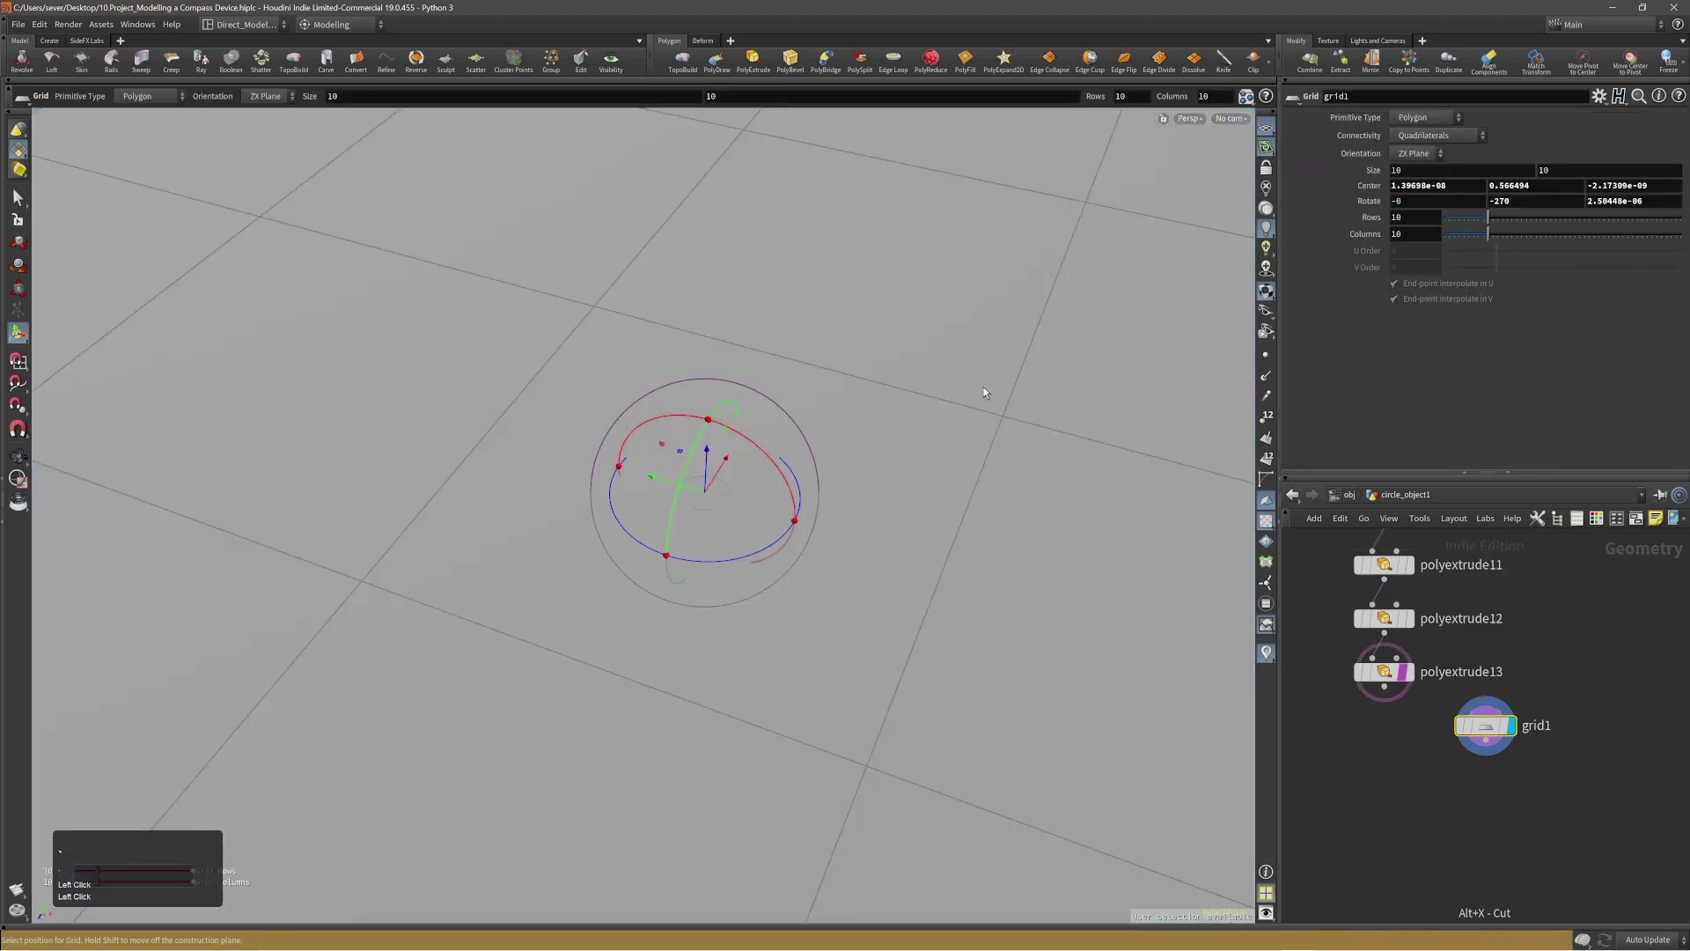
pyautogui.moveTo(1376, 172); pyautogui.dragTo(785, 170, button='middle')
pyautogui.keyDown('alt'); pyautogui.moveTo(721, 491); pyautogui.dragTo(954, 453, button='right'); pyautogui.keyUp('alt')
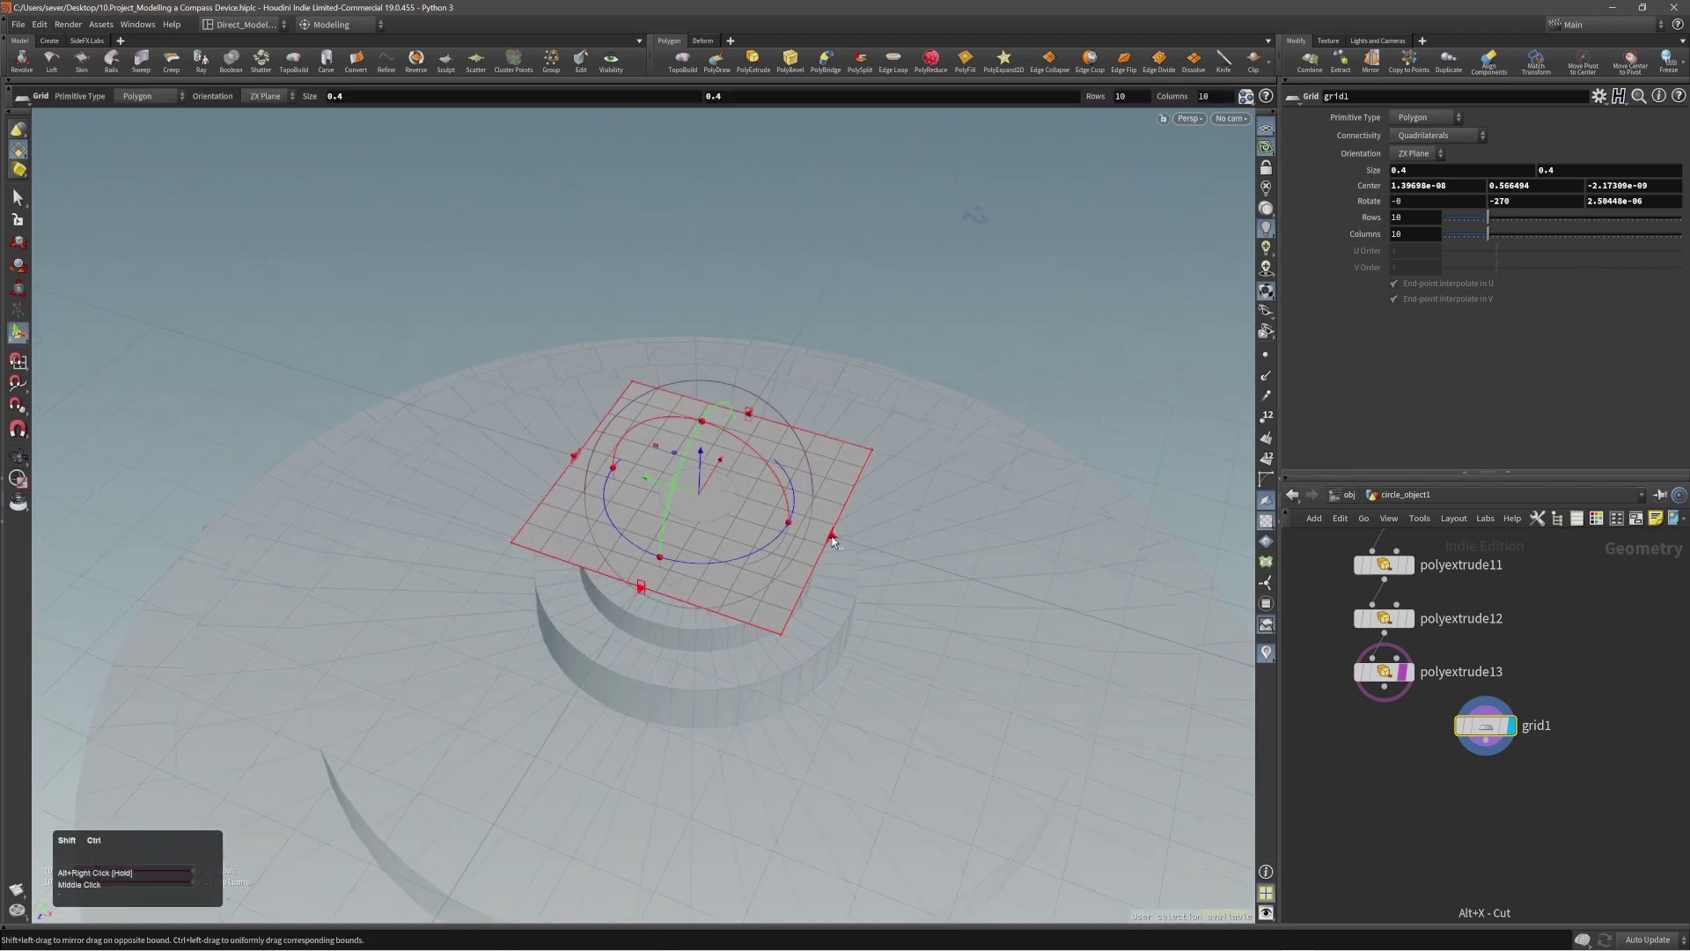
# Step: Scale the grid uniformly about its centre to about 0.166 by 0.166, slightly larger than the pin's top face
pyautogui.keyDown('ctrl'); pyautogui.keyDown('shift'); pyautogui.moveTo(832, 536); pyautogui.dragTo(767, 511); pyautogui.keyUp('shift'); pyautogui.keyUp('ctrl')
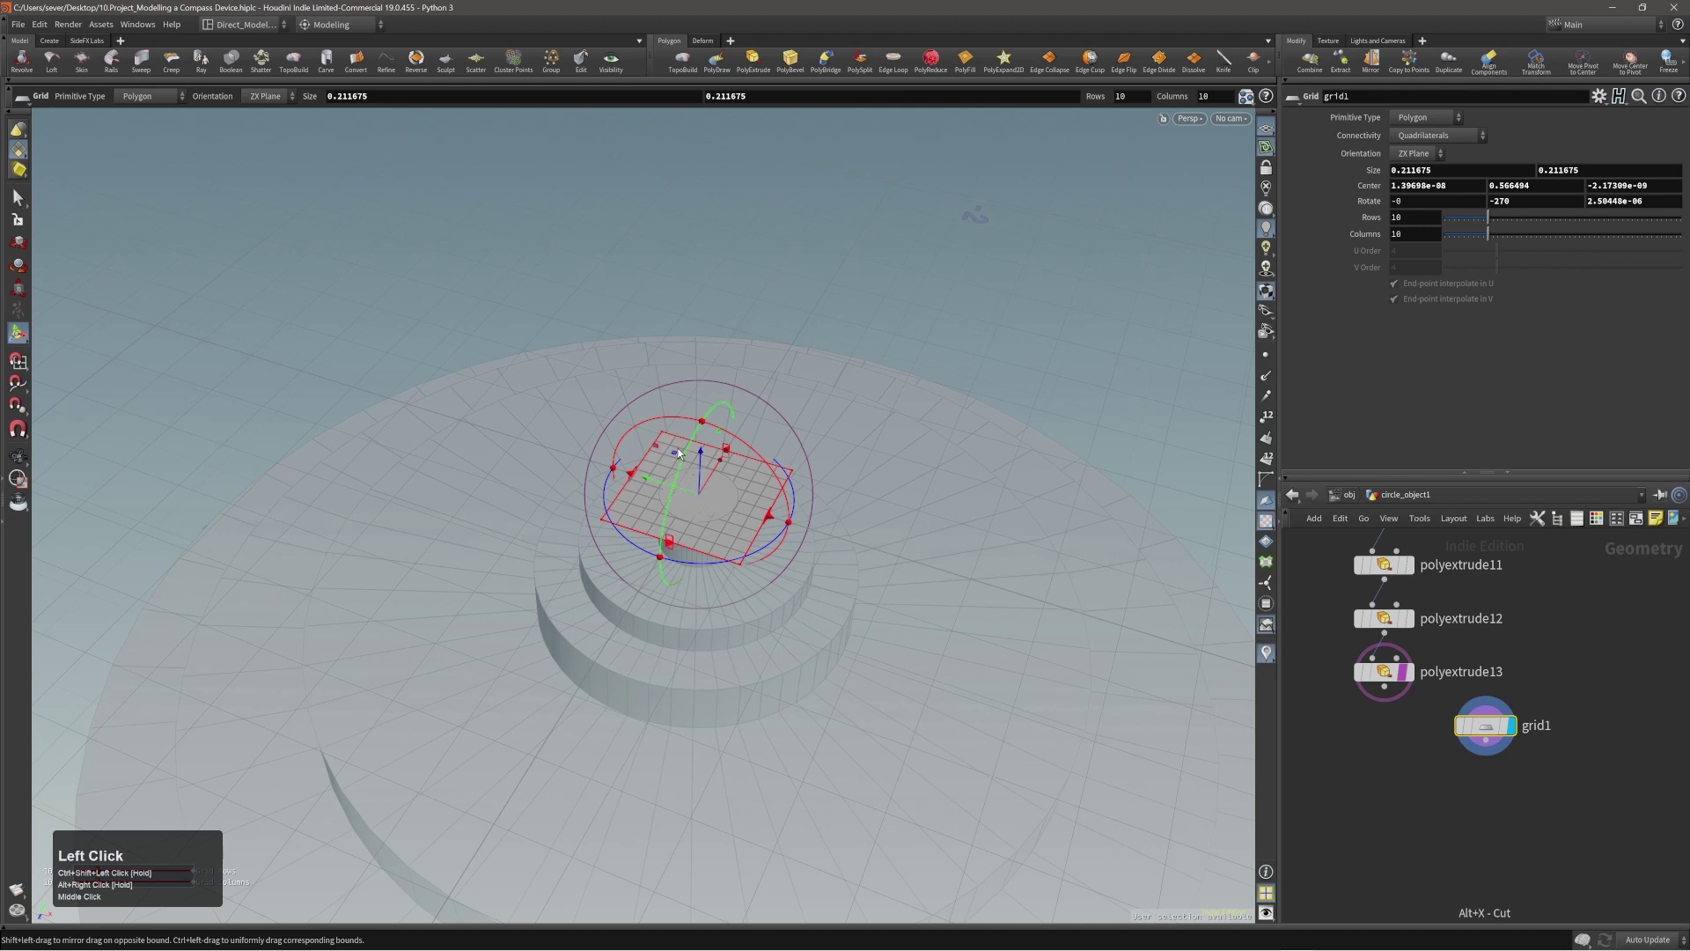
pyautogui.press('h')
pyautogui.keyDown('alt'); pyautogui.moveTo(700, 494); pyautogui.dragTo(951, 460, button='right'); pyautogui.keyUp('alt')
pyautogui.moveTo(786, 485)
pyautogui.keyDown('alt'); pyautogui.mouseDown()
pyautogui.moveTo(776, 513)
pyautogui.moveTo(713, 479)
pyautogui.moveTo(786, 490)
pyautogui.mouseUp(); pyautogui.keyUp('alt')
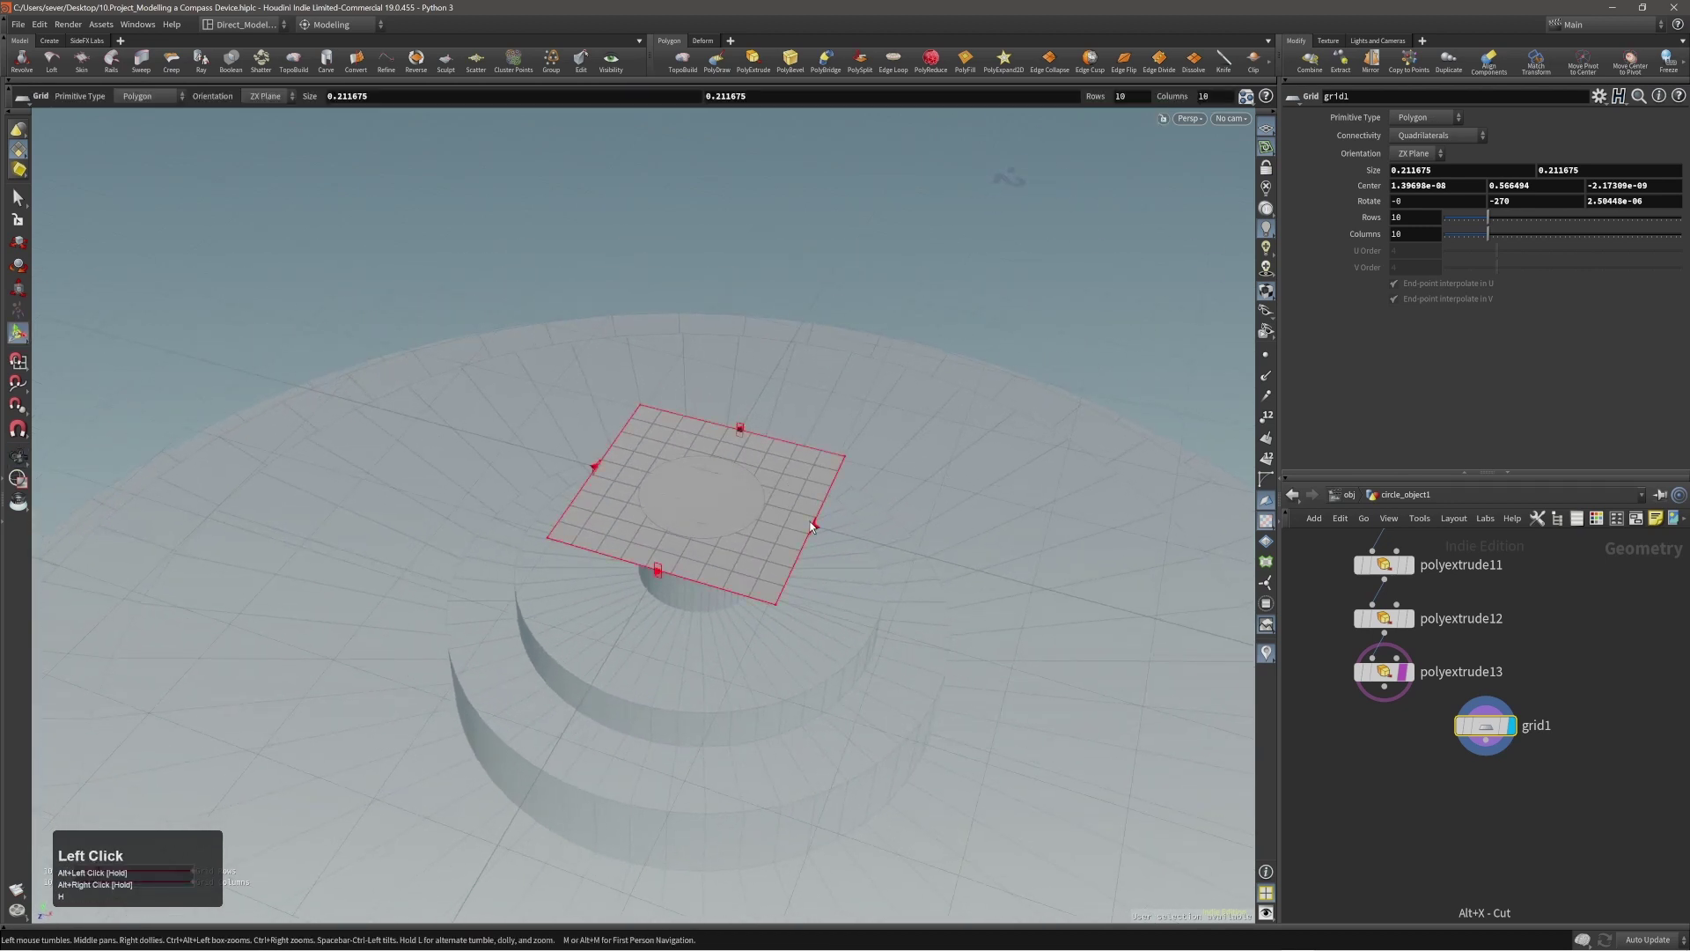
pyautogui.press('h')
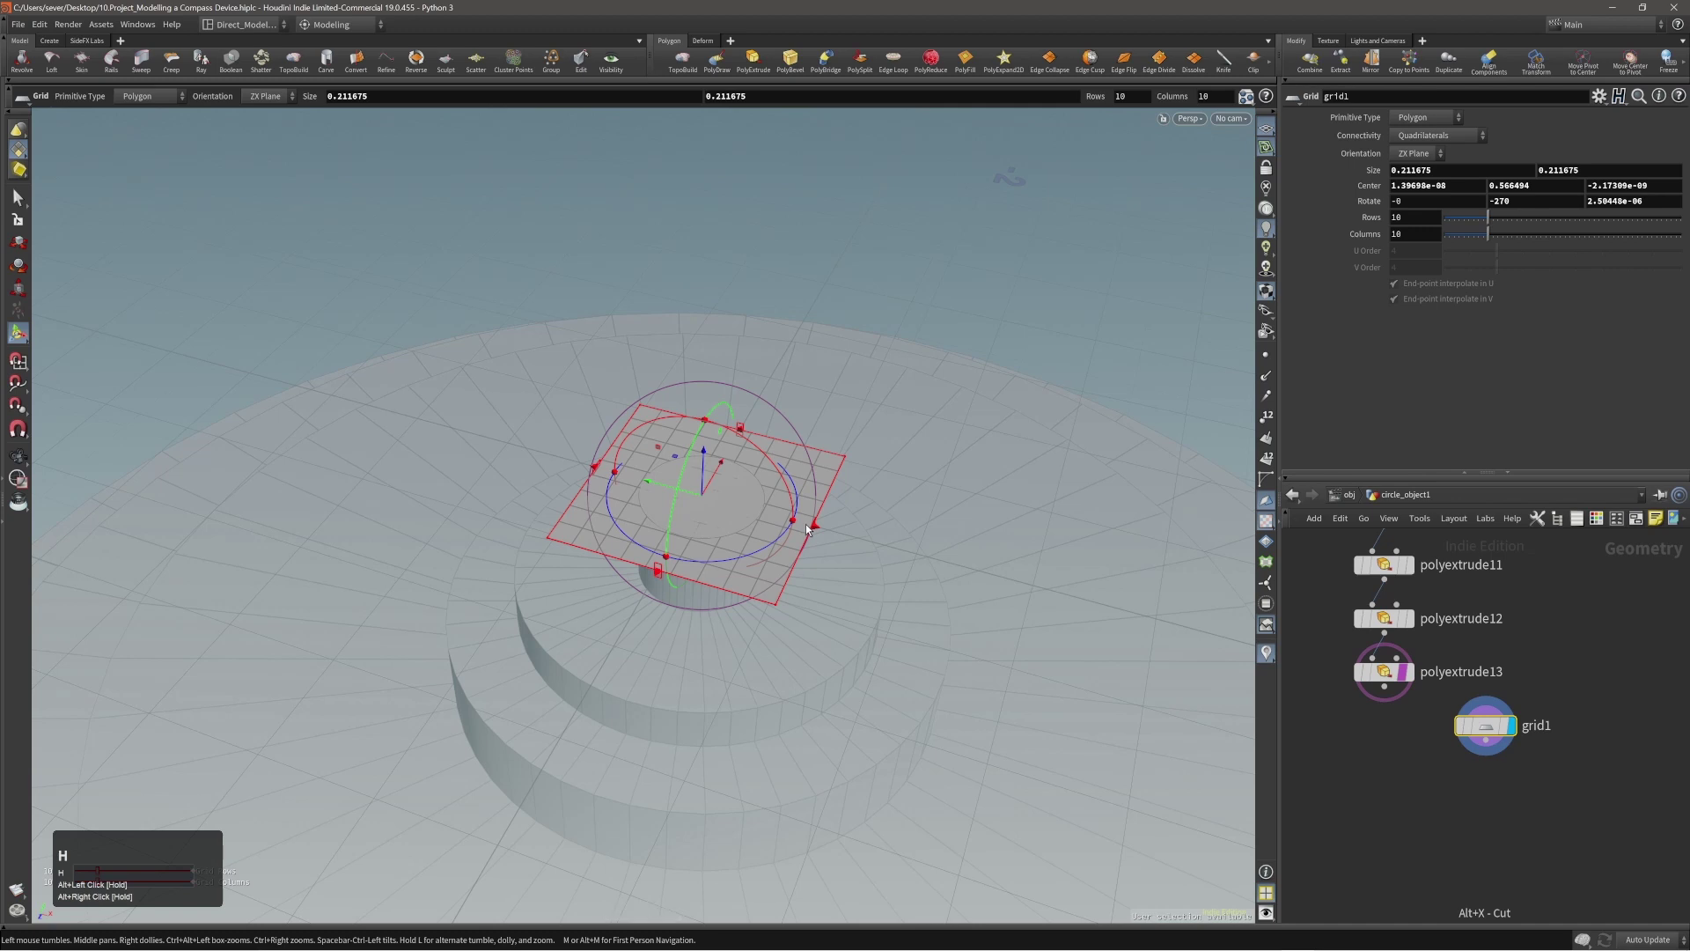
pyautogui.press('h')
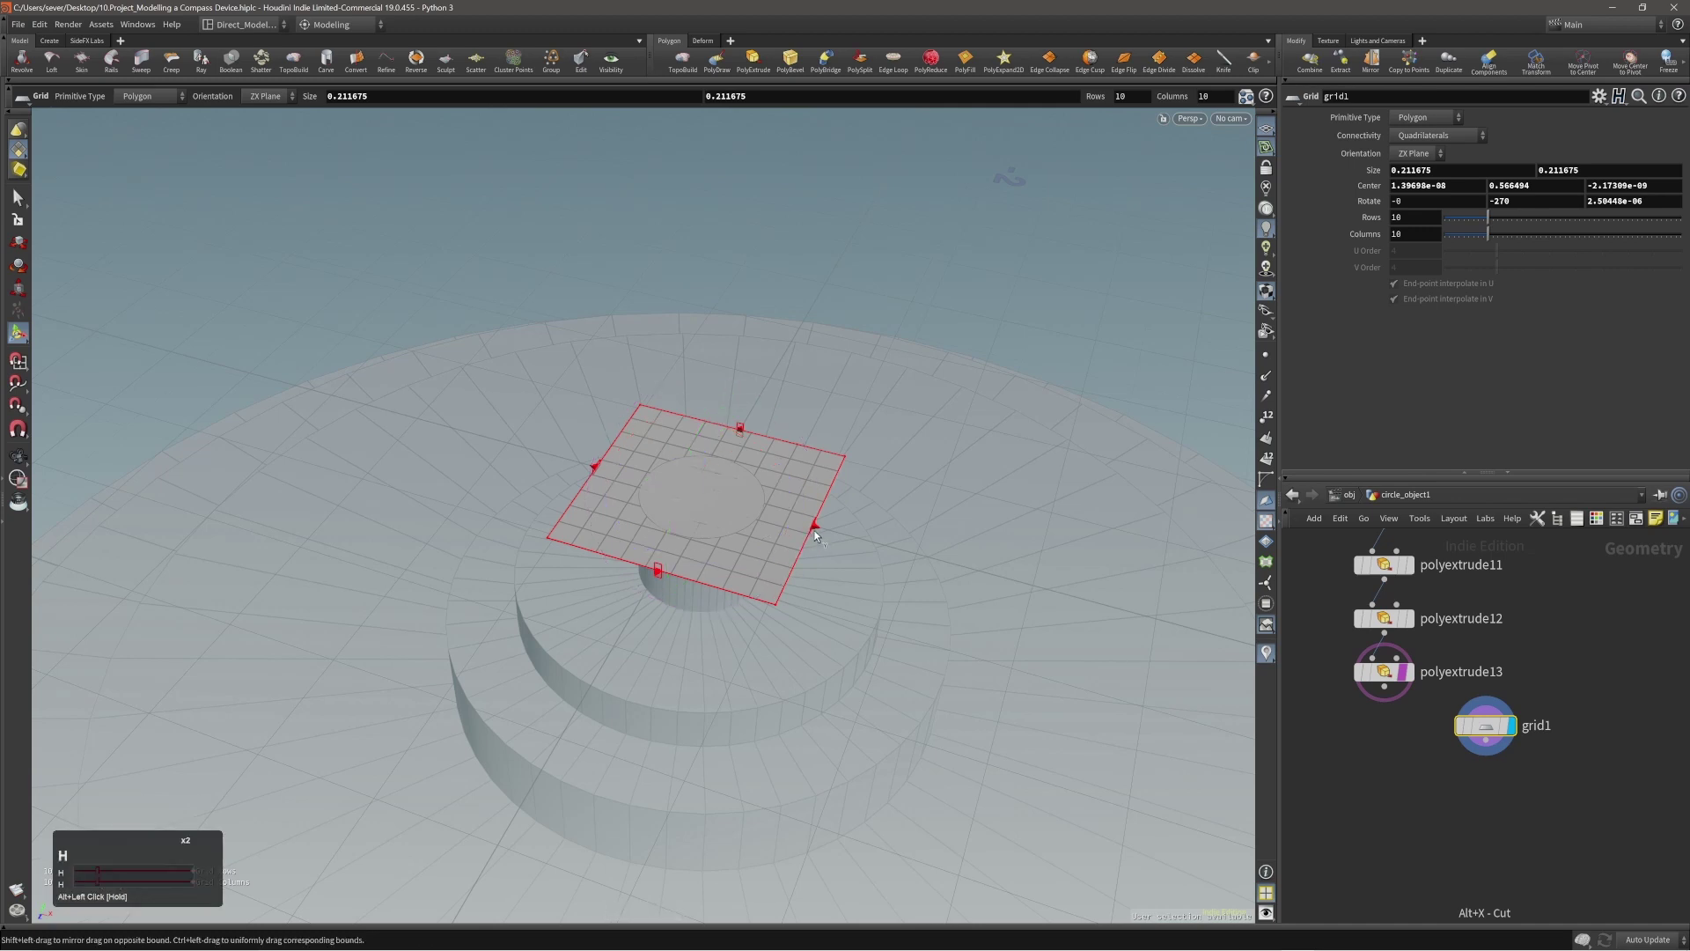
pyautogui.keyDown('ctrl'); pyautogui.keyDown('shift'); pyautogui.moveTo(814, 527); pyautogui.dragTo(712, 498); pyautogui.keyUp('shift'); pyautogui.keyUp('ctrl')
pyautogui.press('h')
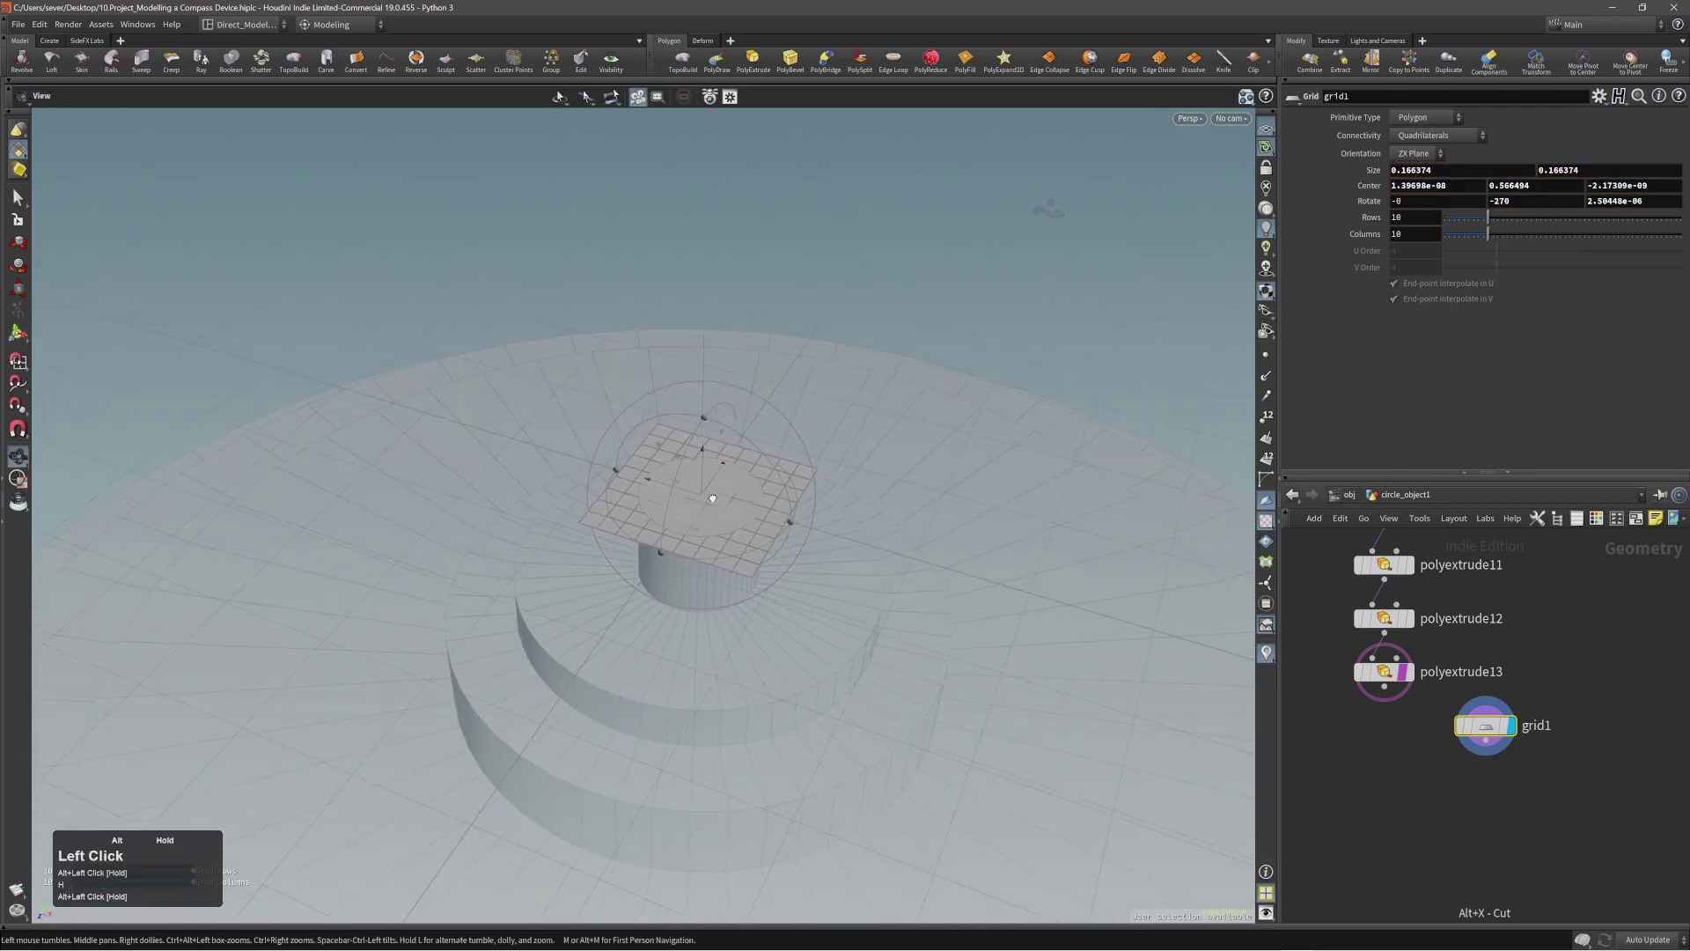
# Step: Set the grid's rows and columns to 2 so it is a single quad
pyautogui.click(1120, 97)
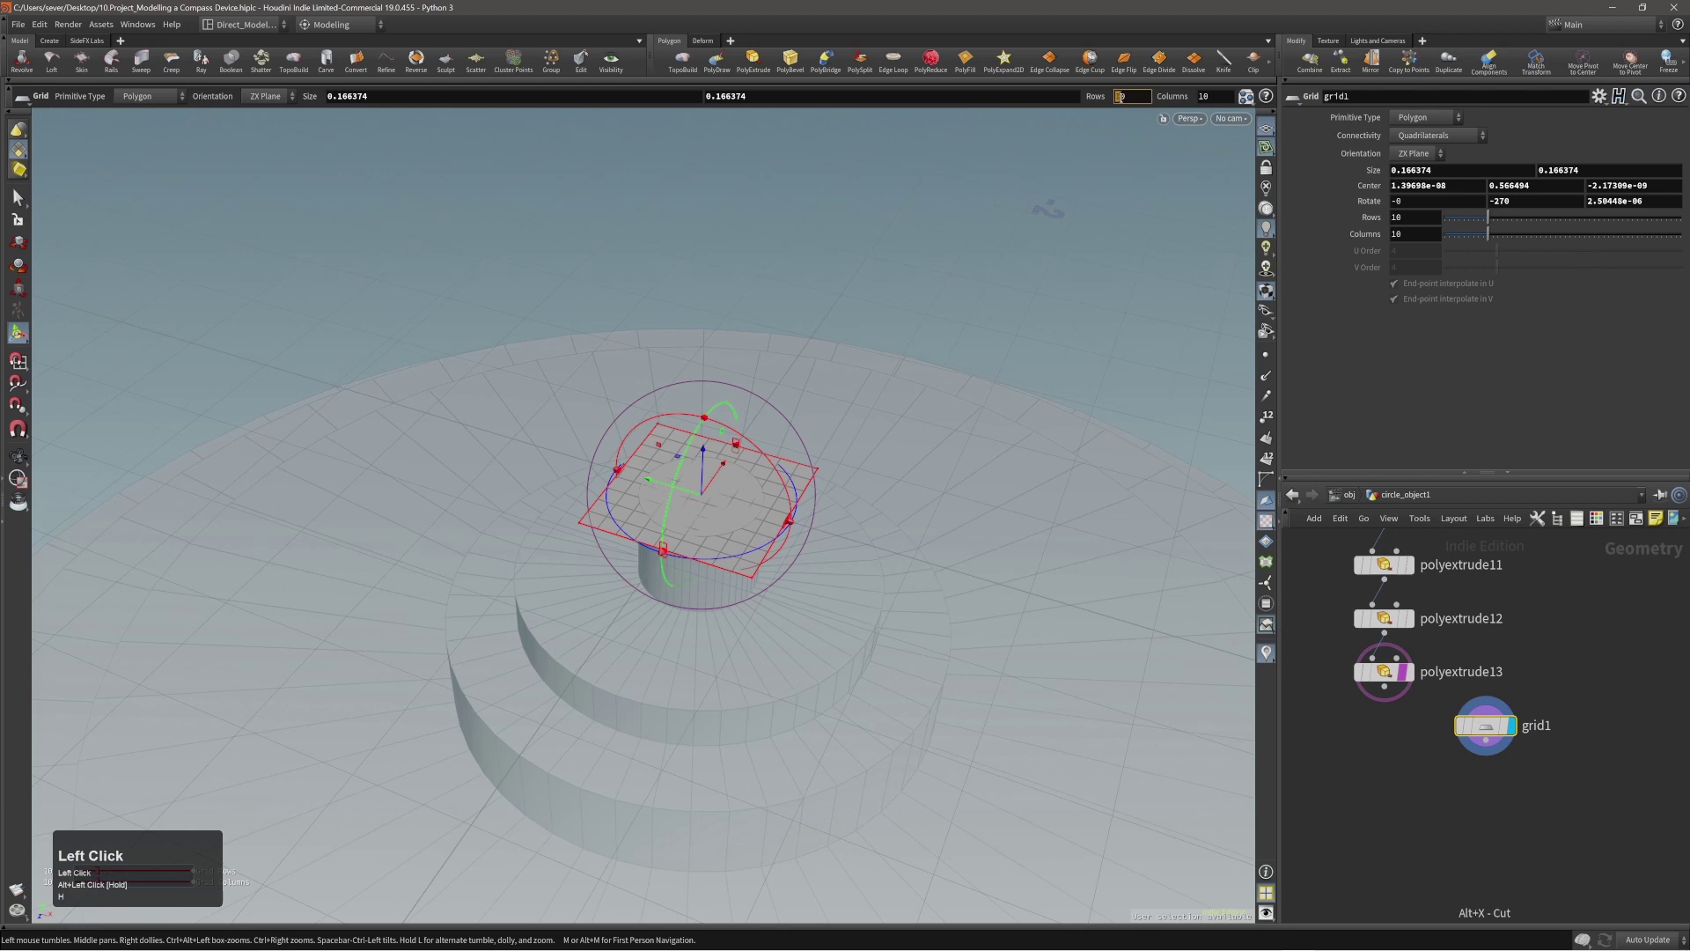
pyautogui.scroll(-2, 1130, 96)
pyautogui.moveTo(1210, 103); pyautogui.dragTo(1210, 104)
pyautogui.click(1226, 125)
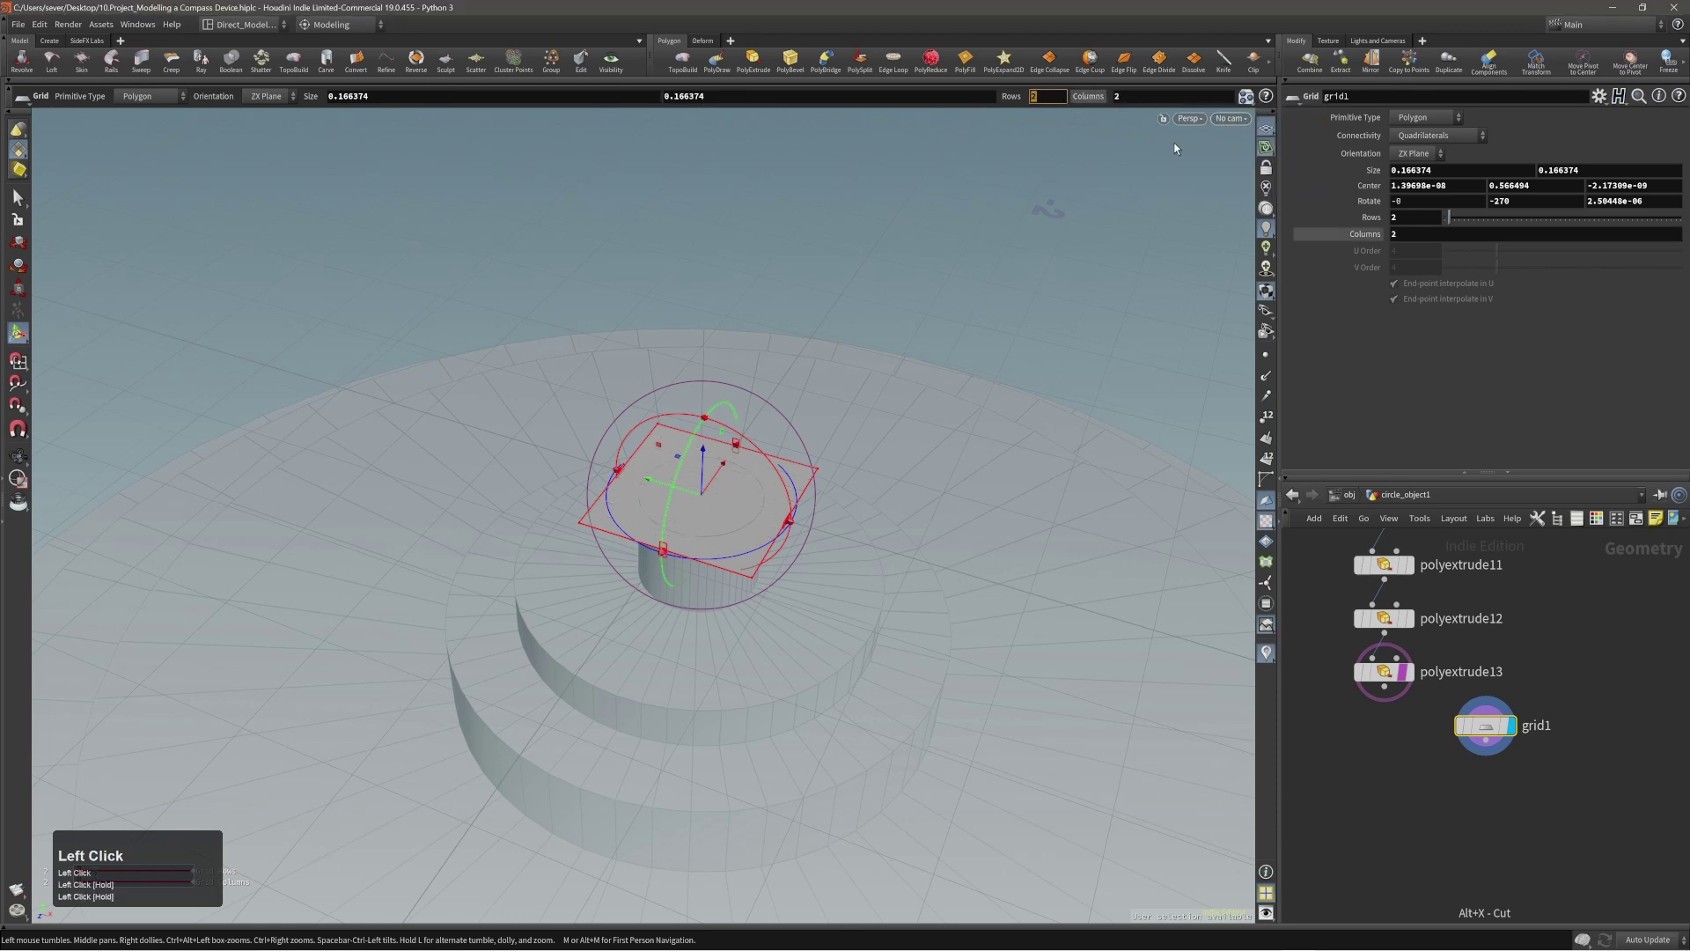
# Step: Leave the grid tool and hide the construction plane
pyautogui.press('s')
pyautogui.moveTo(766, 497)
pyautogui.keyDown('alt'); pyautogui.mouseDown()
pyautogui.moveTo(605, 480)
pyautogui.moveTo(748, 473)
pyautogui.mouseUp(); pyautogui.keyUp('alt')
pyautogui.click(1266, 147)
pyautogui.press('Escape')
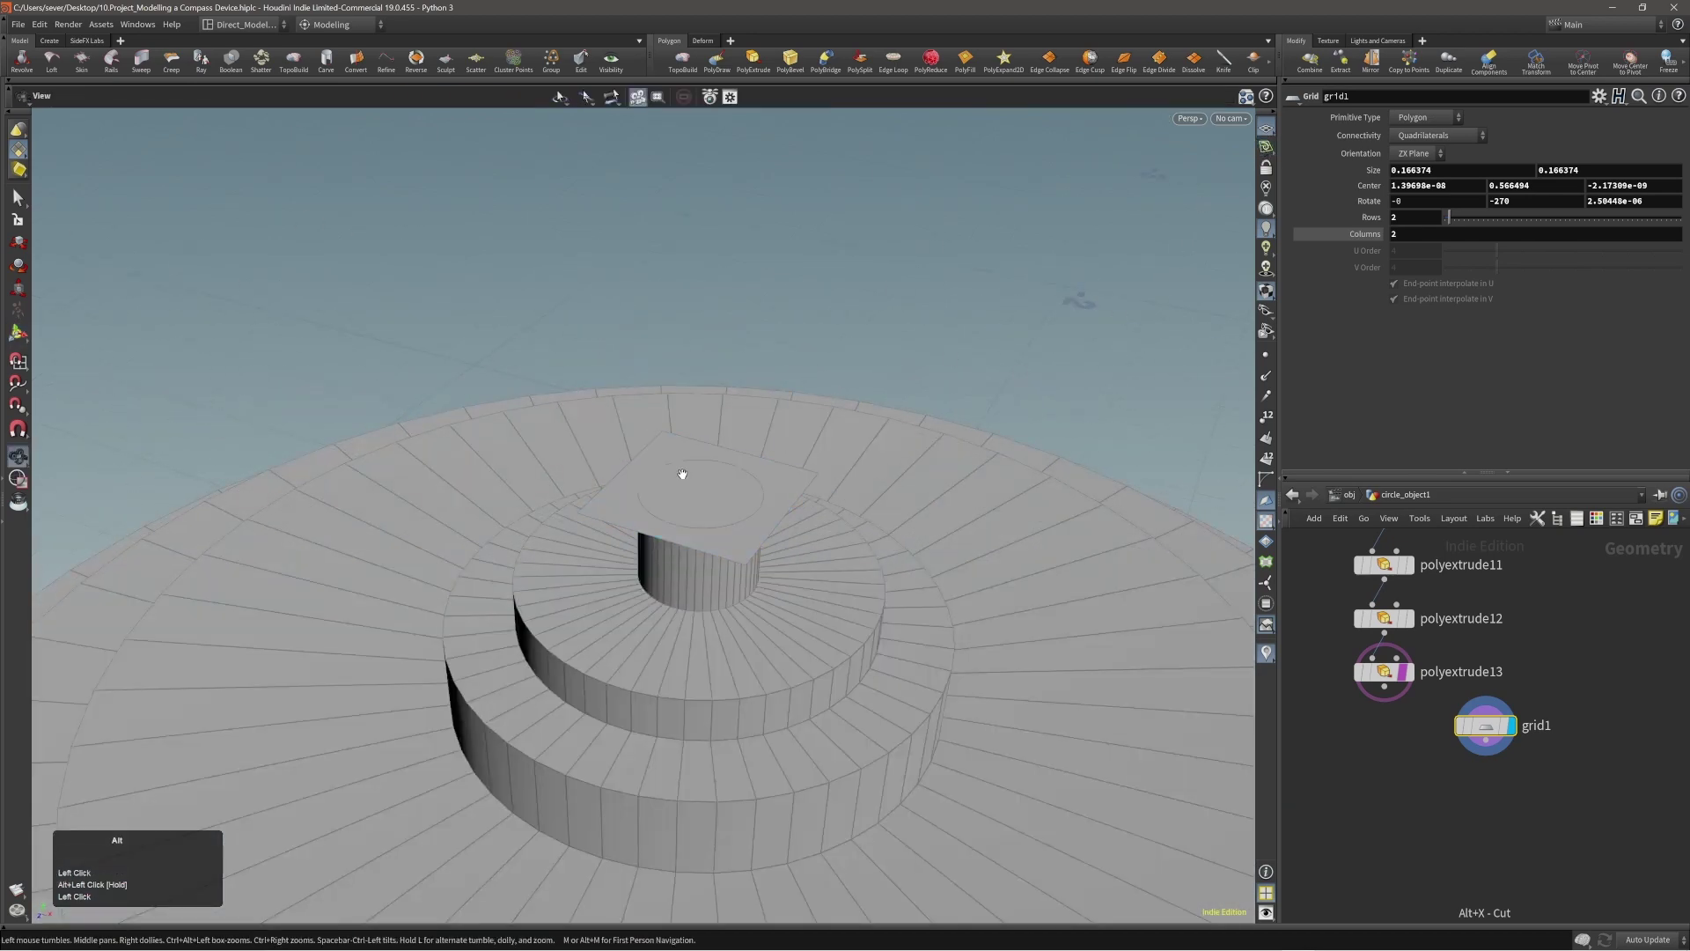
# Step: Select the single quad face of the grid on top of the central pin
pyautogui.moveTo(683, 475); pyautogui.dragTo(664, 509, button='right')
pyautogui.keyDown('alt'); pyautogui.moveTo(664, 508); pyautogui.dragTo(689, 551, button='middle'); pyautogui.keyUp('alt')
pyautogui.press('3')
pyautogui.click(704, 544)
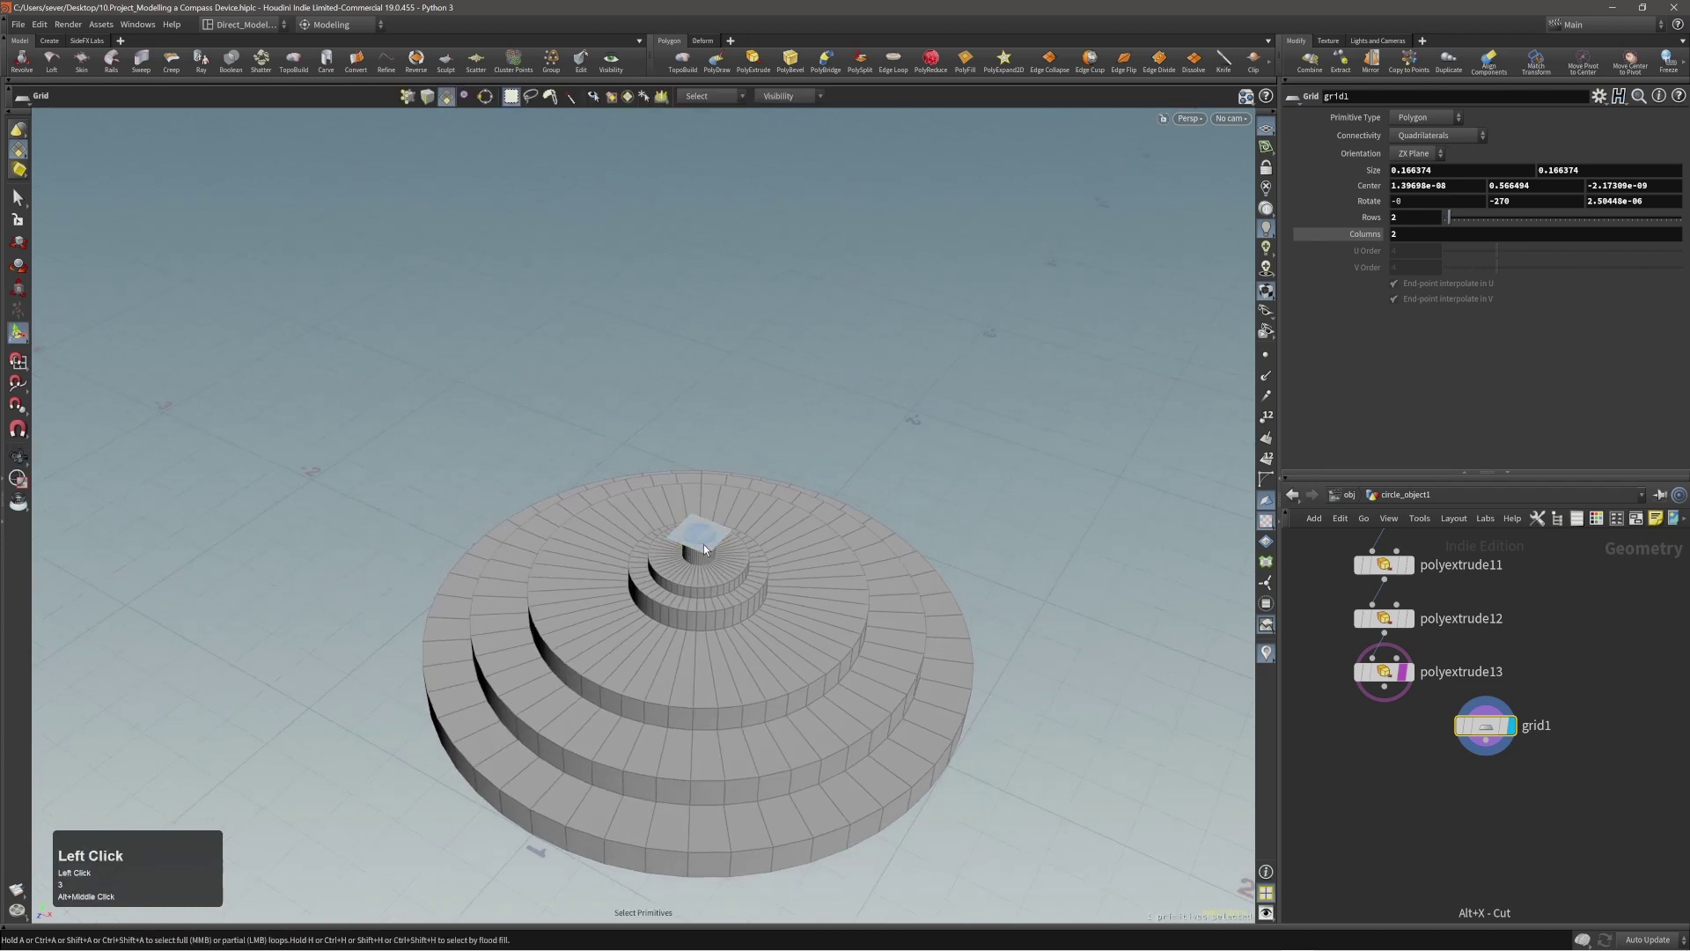
# Step: Examine the compass reference image for the shape of the support arm above the stepped base
pyautogui.keyDown('alt'); pyautogui.moveTo(705, 544); pyautogui.dragTo(789, 483, button='right'); pyautogui.keyUp('alt')
pyautogui.keyDown('alt'); pyautogui.moveTo(789, 484); pyautogui.dragTo(757, 523); pyautogui.keyUp('alt')
pyautogui.keyDown('alt'); pyautogui.moveTo(757, 523); pyautogui.dragTo(721, 522, button='right'); pyautogui.keyUp('alt')
pyautogui.keyDown('alt'); pyautogui.moveTo(721, 522); pyautogui.dragTo(700, 562, button='middle'); pyautogui.keyUp('alt')
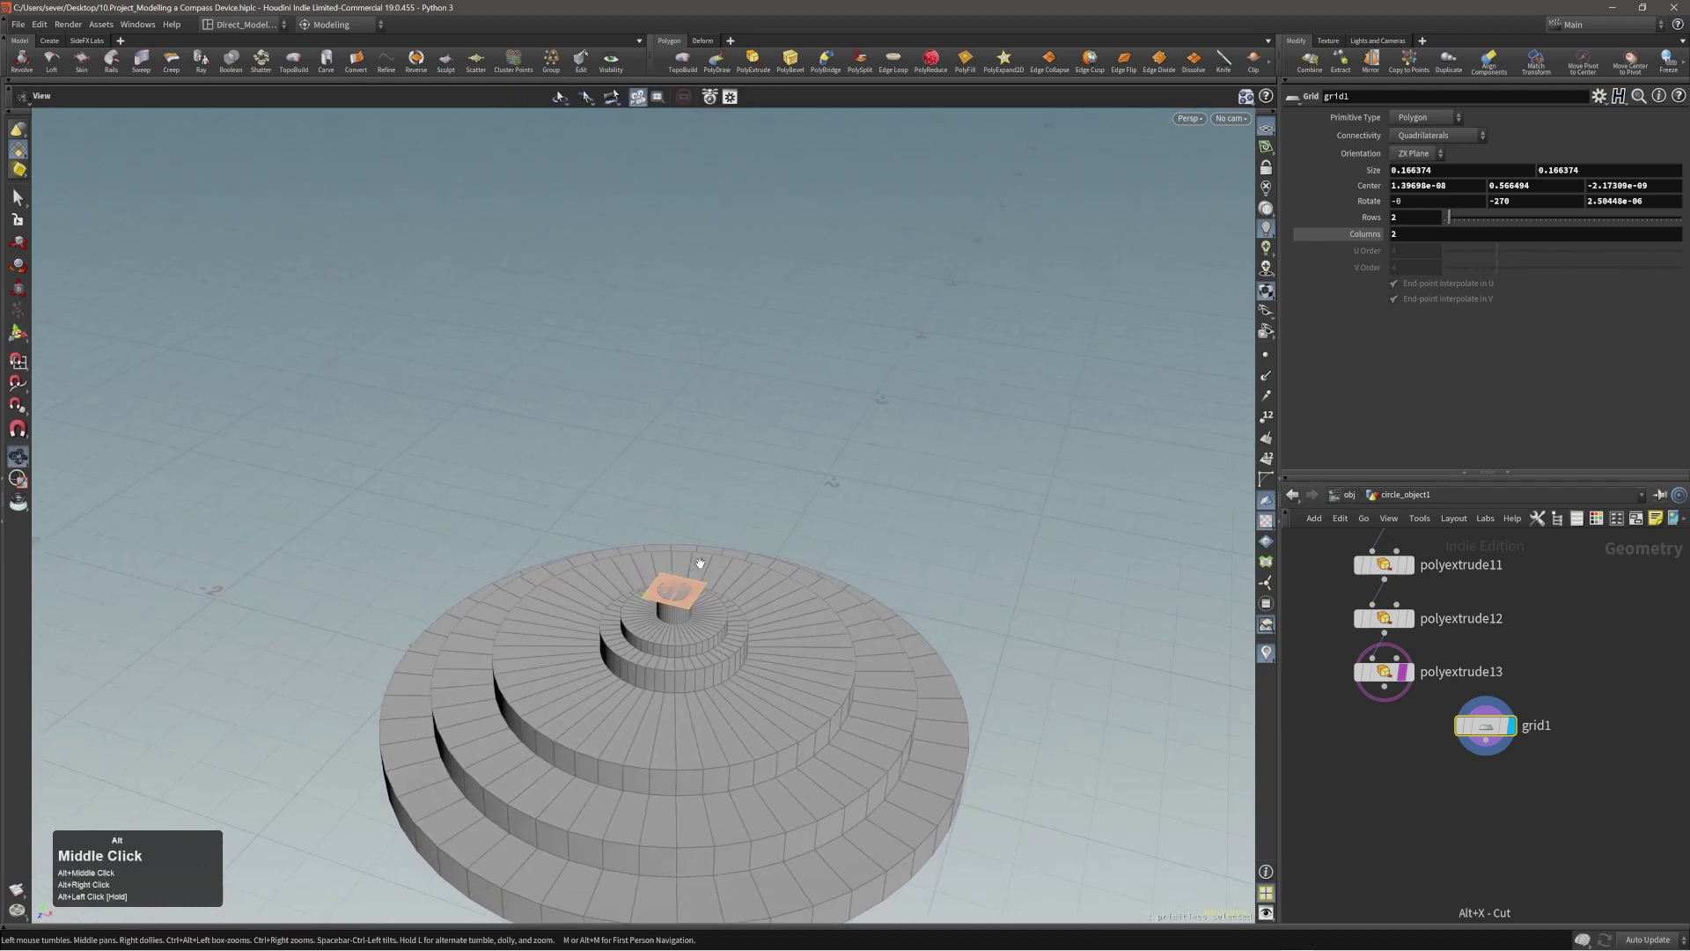
pyautogui.keyDown('alt'); pyautogui.moveTo(700, 563); pyautogui.dragTo(513, 589, button='right'); pyautogui.keyUp('alt')
pyautogui.keyDown('alt'); pyautogui.moveTo(698, 566); pyautogui.dragTo(705, 552); pyautogui.keyUp('alt')
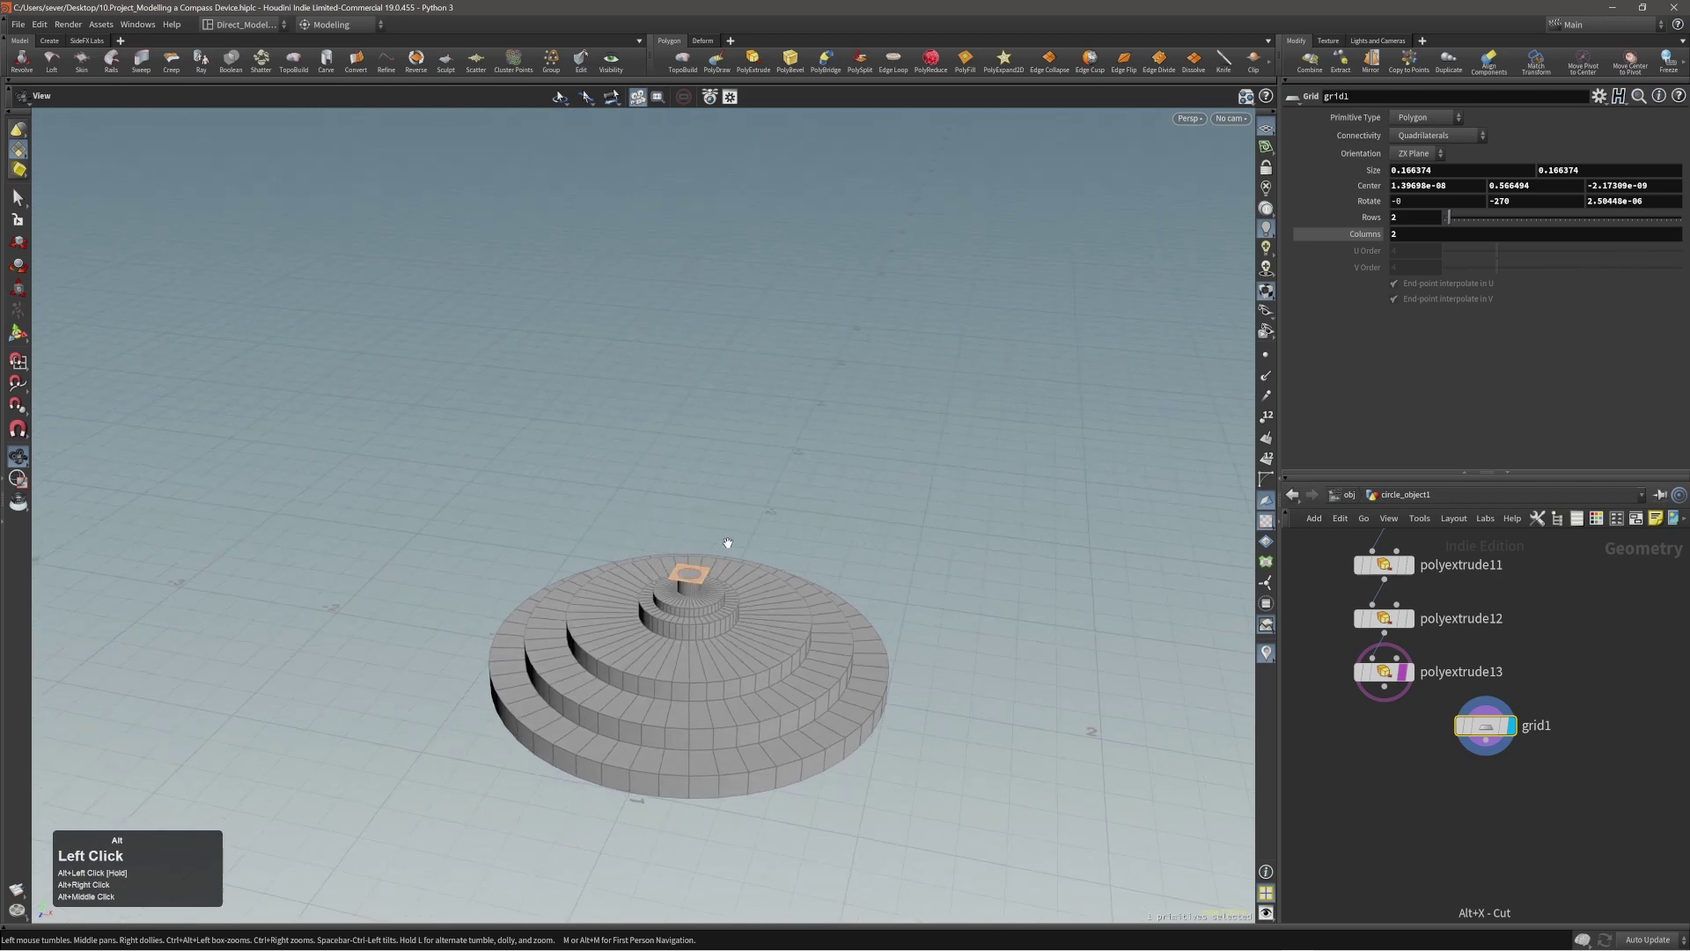
pyautogui.keyDown('alt'); pyautogui.moveTo(727, 543); pyautogui.dragTo(694, 577, button='middle'); pyautogui.keyUp('alt')
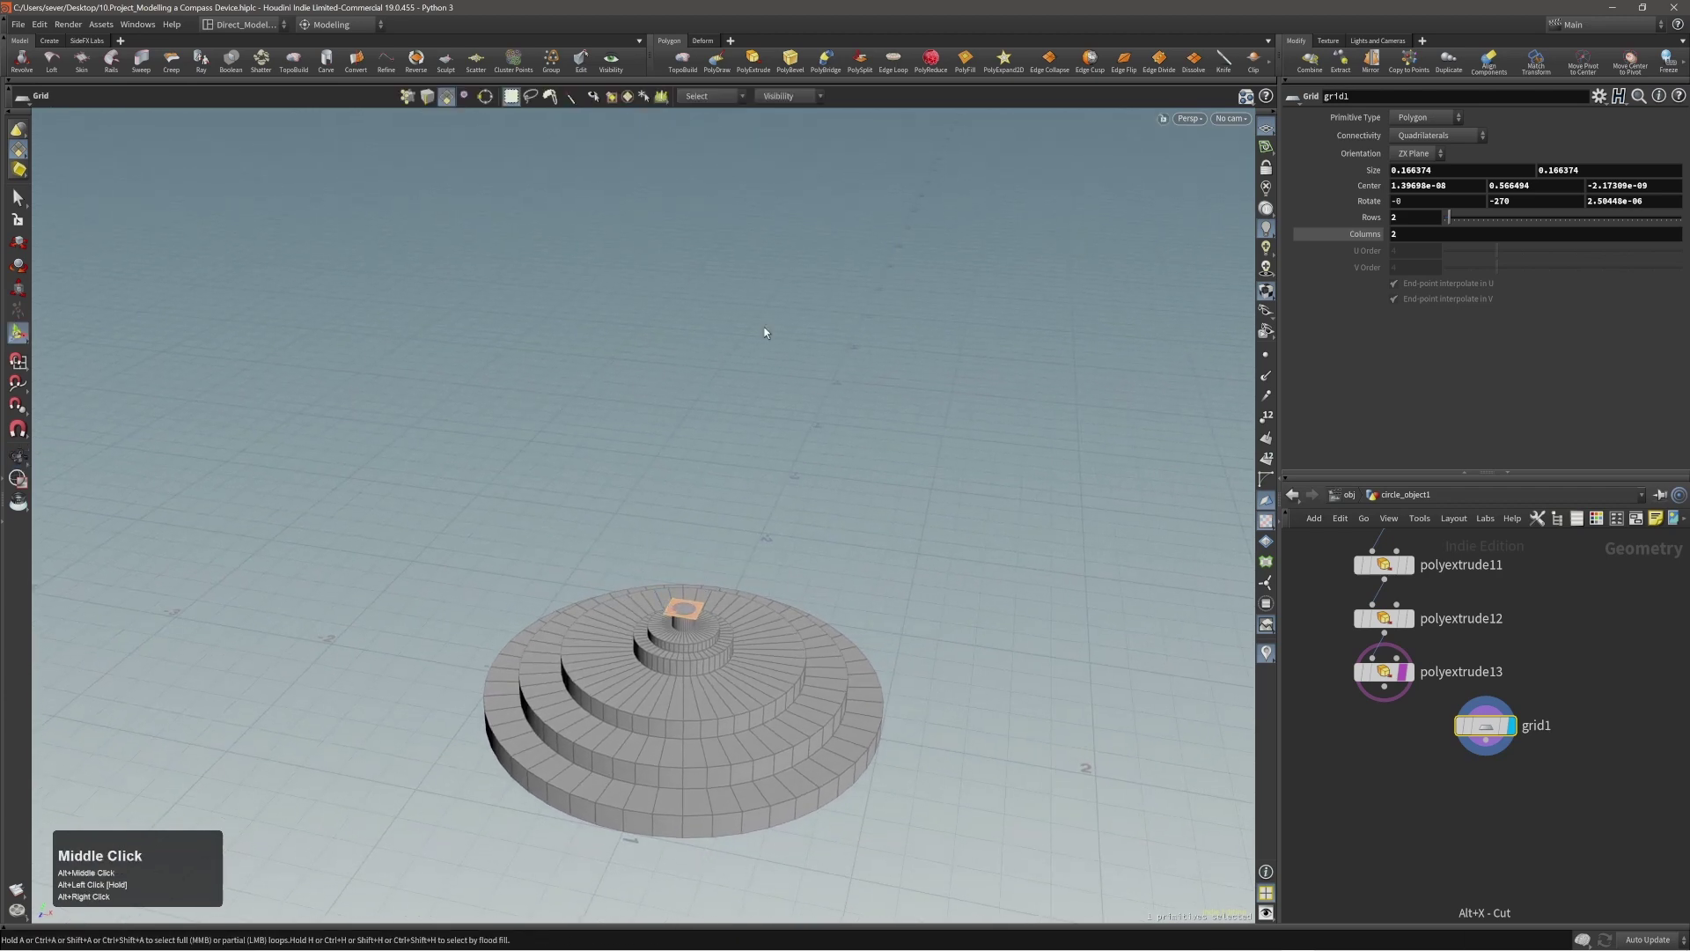
pyautogui.moveTo(1689, 526); pyautogui.dragTo(905, 532, button='right')
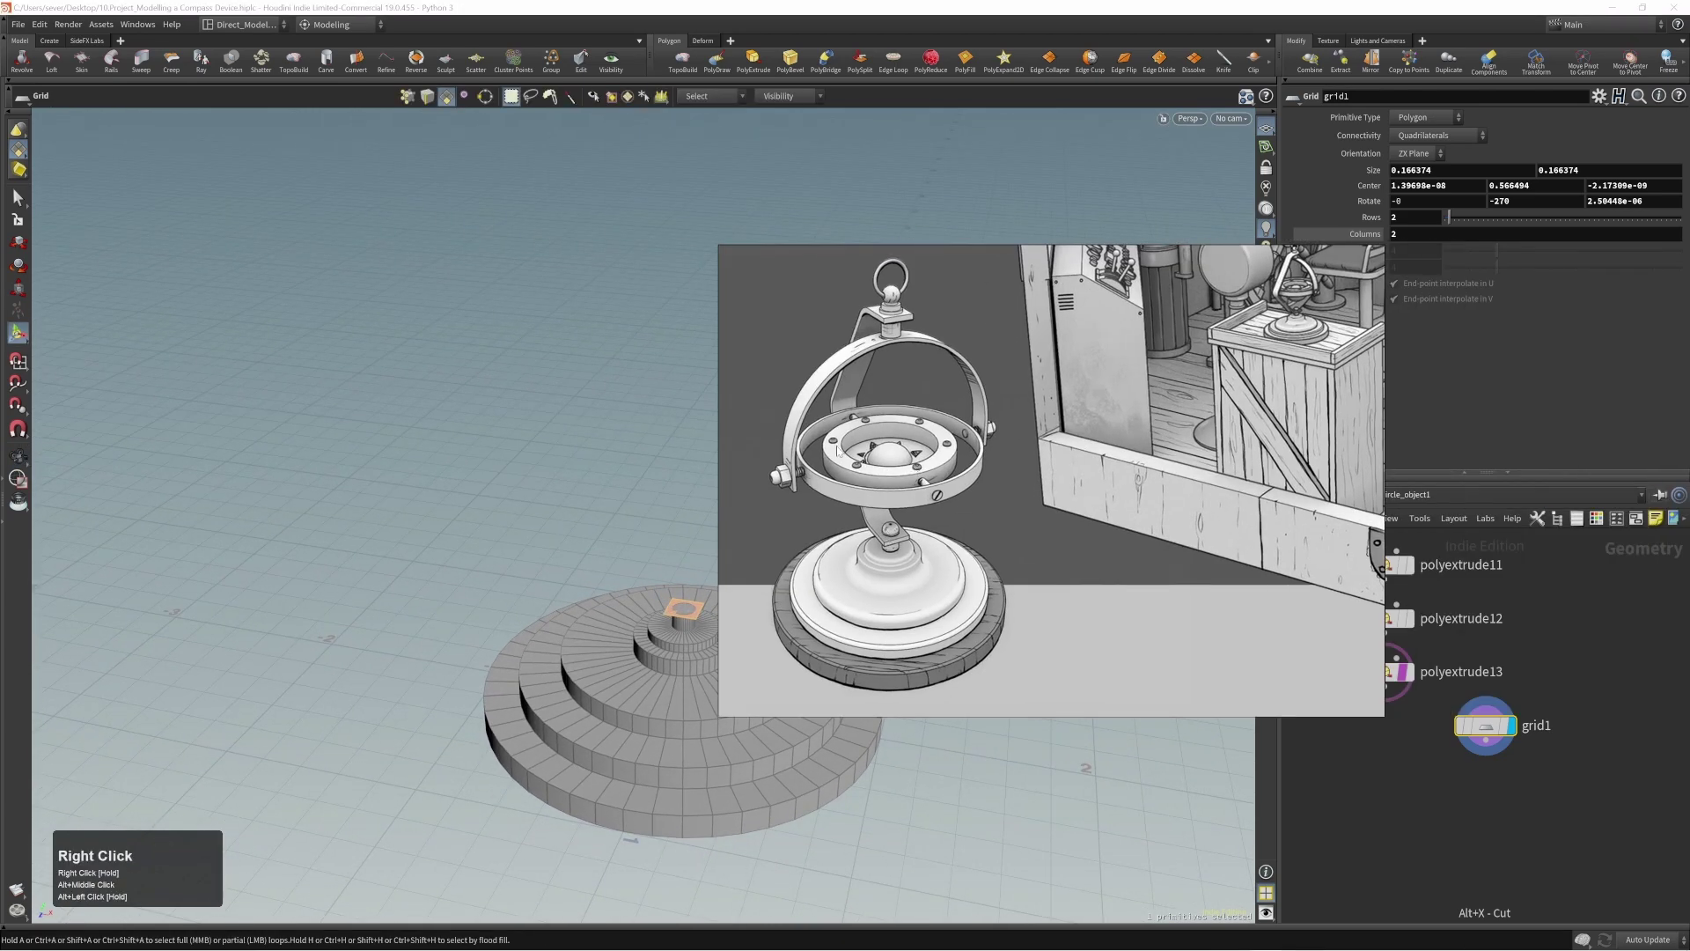
pyautogui.moveTo(926, 345); pyautogui.dragTo(1689, 335, button='right')
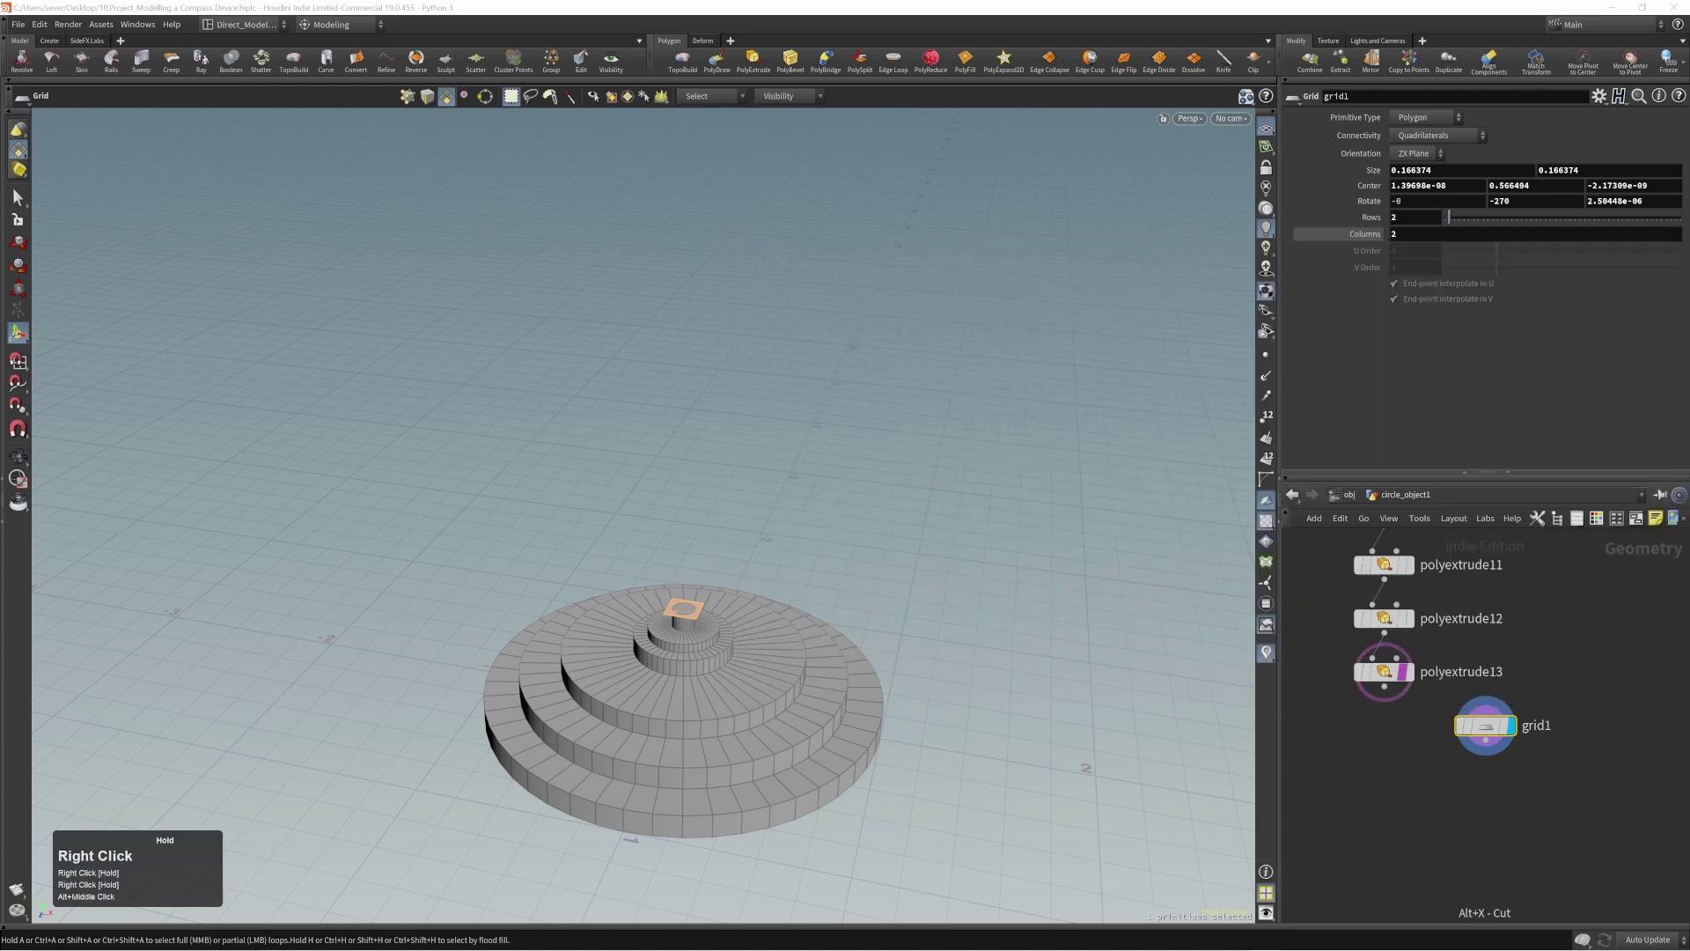
# Step: Duplicate the grid face straight up with a Y offset of about 0.79 and a total number of 3
pyautogui.keyDown('alt'); pyautogui.moveTo(753, 611); pyautogui.dragTo(691, 598, button='right'); pyautogui.keyUp('alt')
pyautogui.keyDown('alt'); pyautogui.moveTo(691, 599); pyautogui.dragTo(683, 595); pyautogui.keyUp('alt')
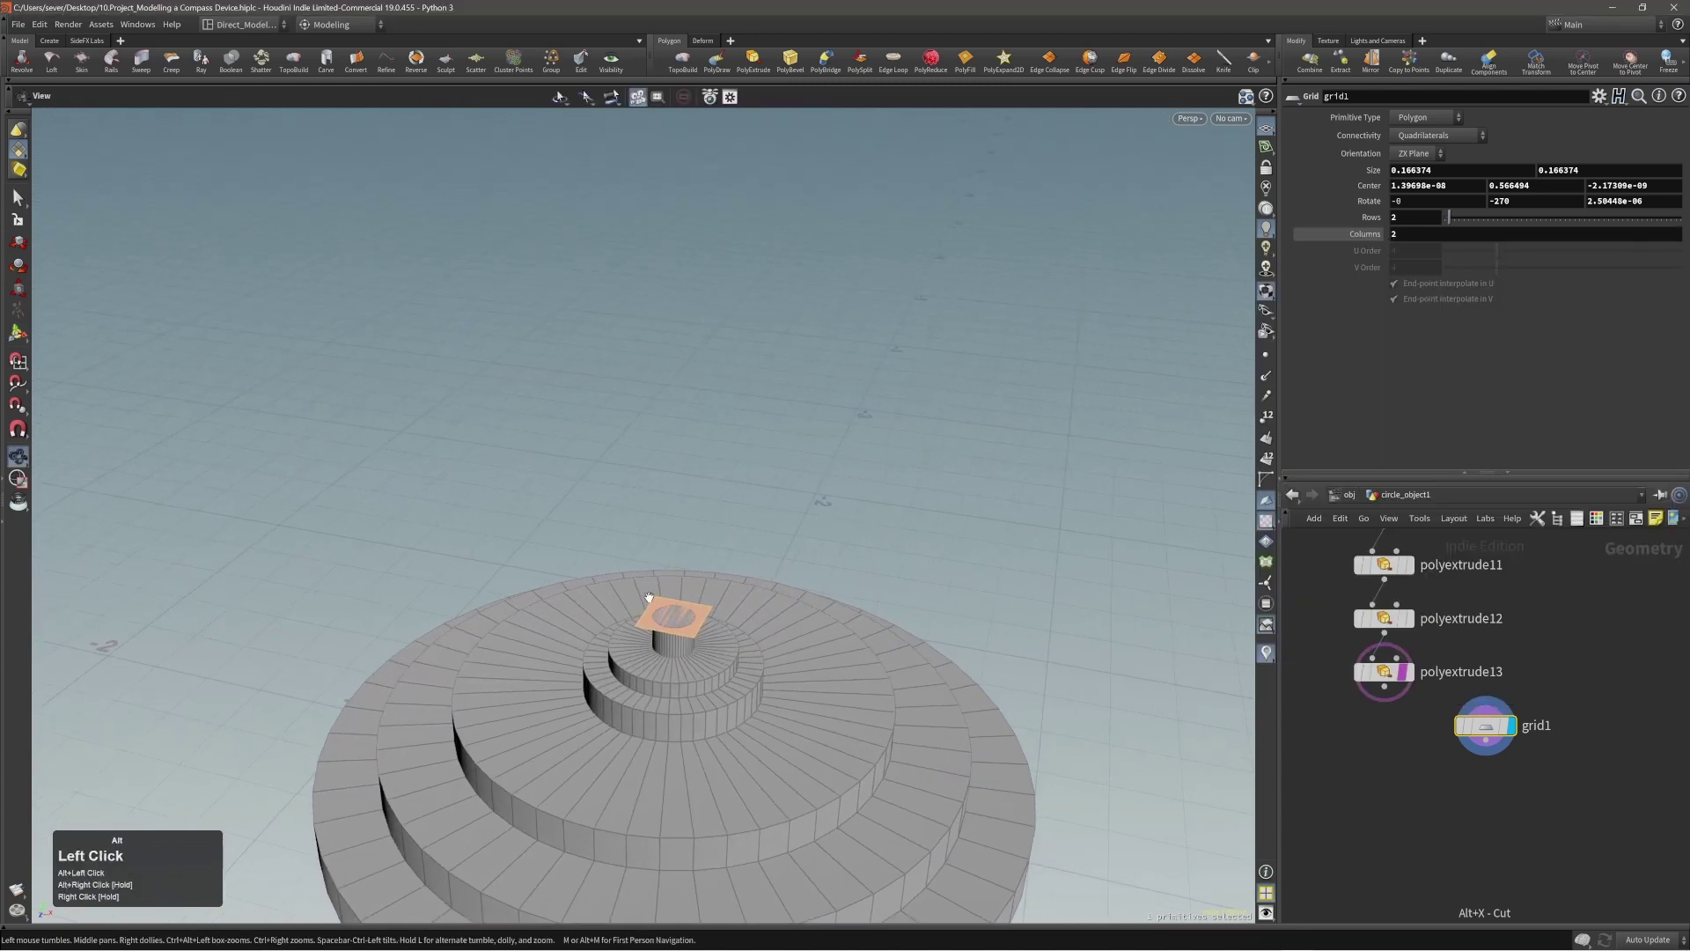
pyautogui.press('c')
pyautogui.click(678, 581)
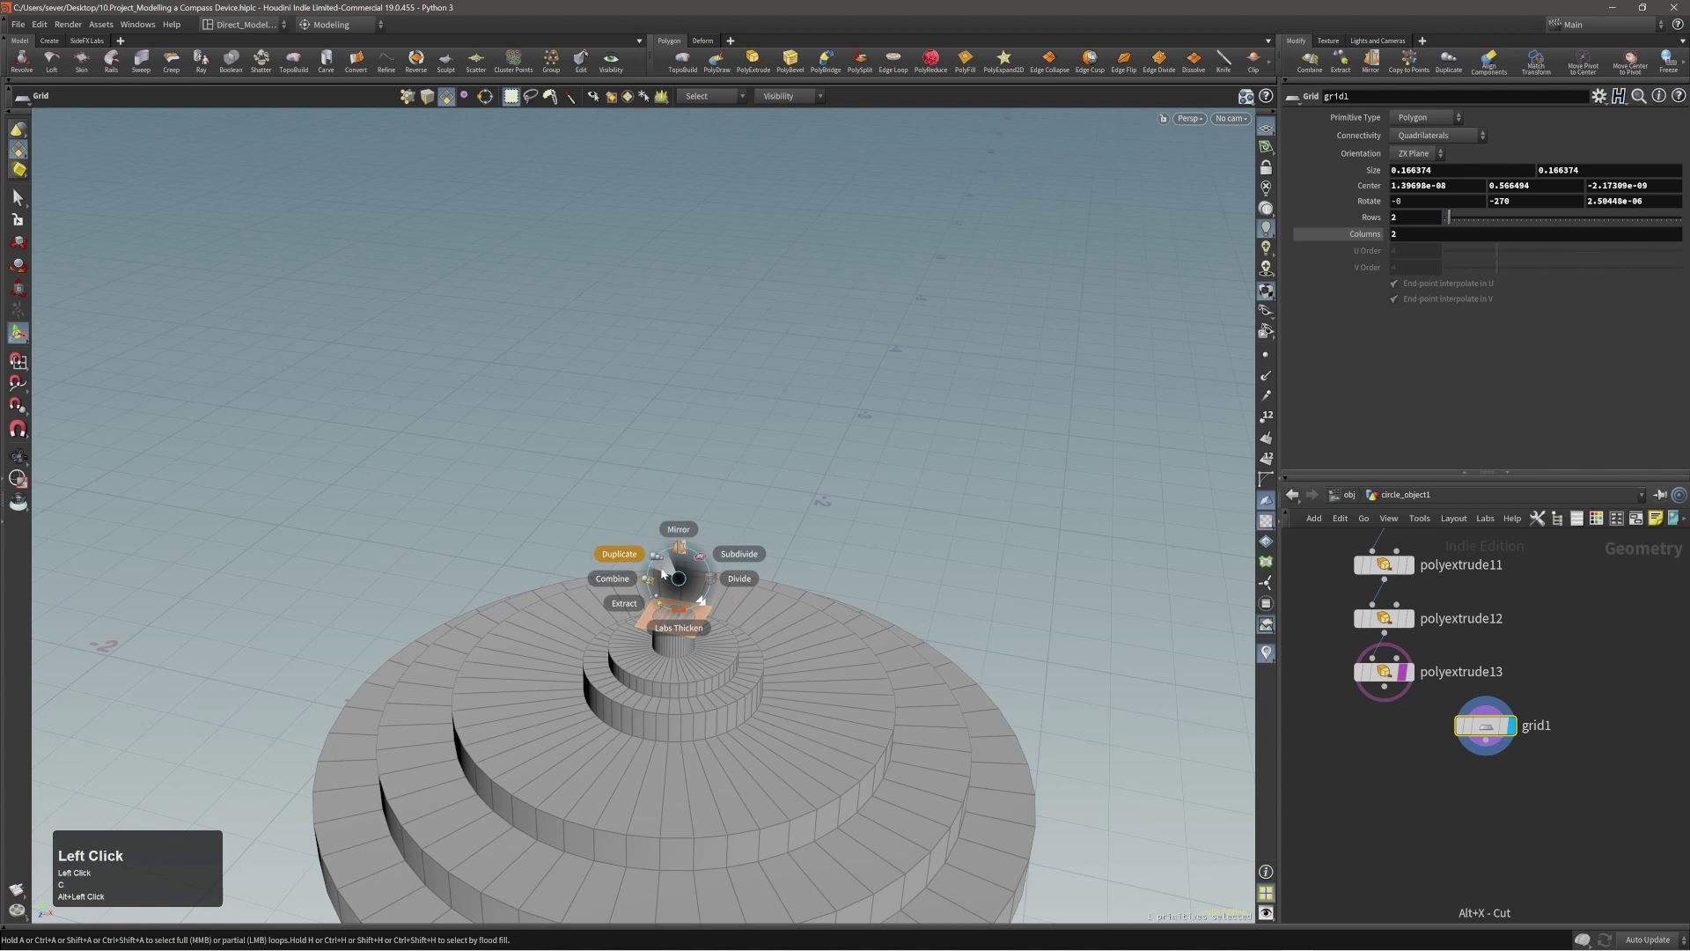
pyautogui.click(664, 572)
pyautogui.moveTo(780, 645); pyautogui.dragTo(849, 400, button='middle')
pyautogui.keyDown('alt'); pyautogui.moveTo(849, 400); pyautogui.dragTo(449, 502, button='right'); pyautogui.keyUp('alt')
pyautogui.keyDown('alt'); pyautogui.moveTo(449, 502); pyautogui.dragTo(479, 568, button='middle'); pyautogui.keyUp('alt')
pyautogui.moveTo(1469, 156); pyautogui.dragTo(1481, 158)
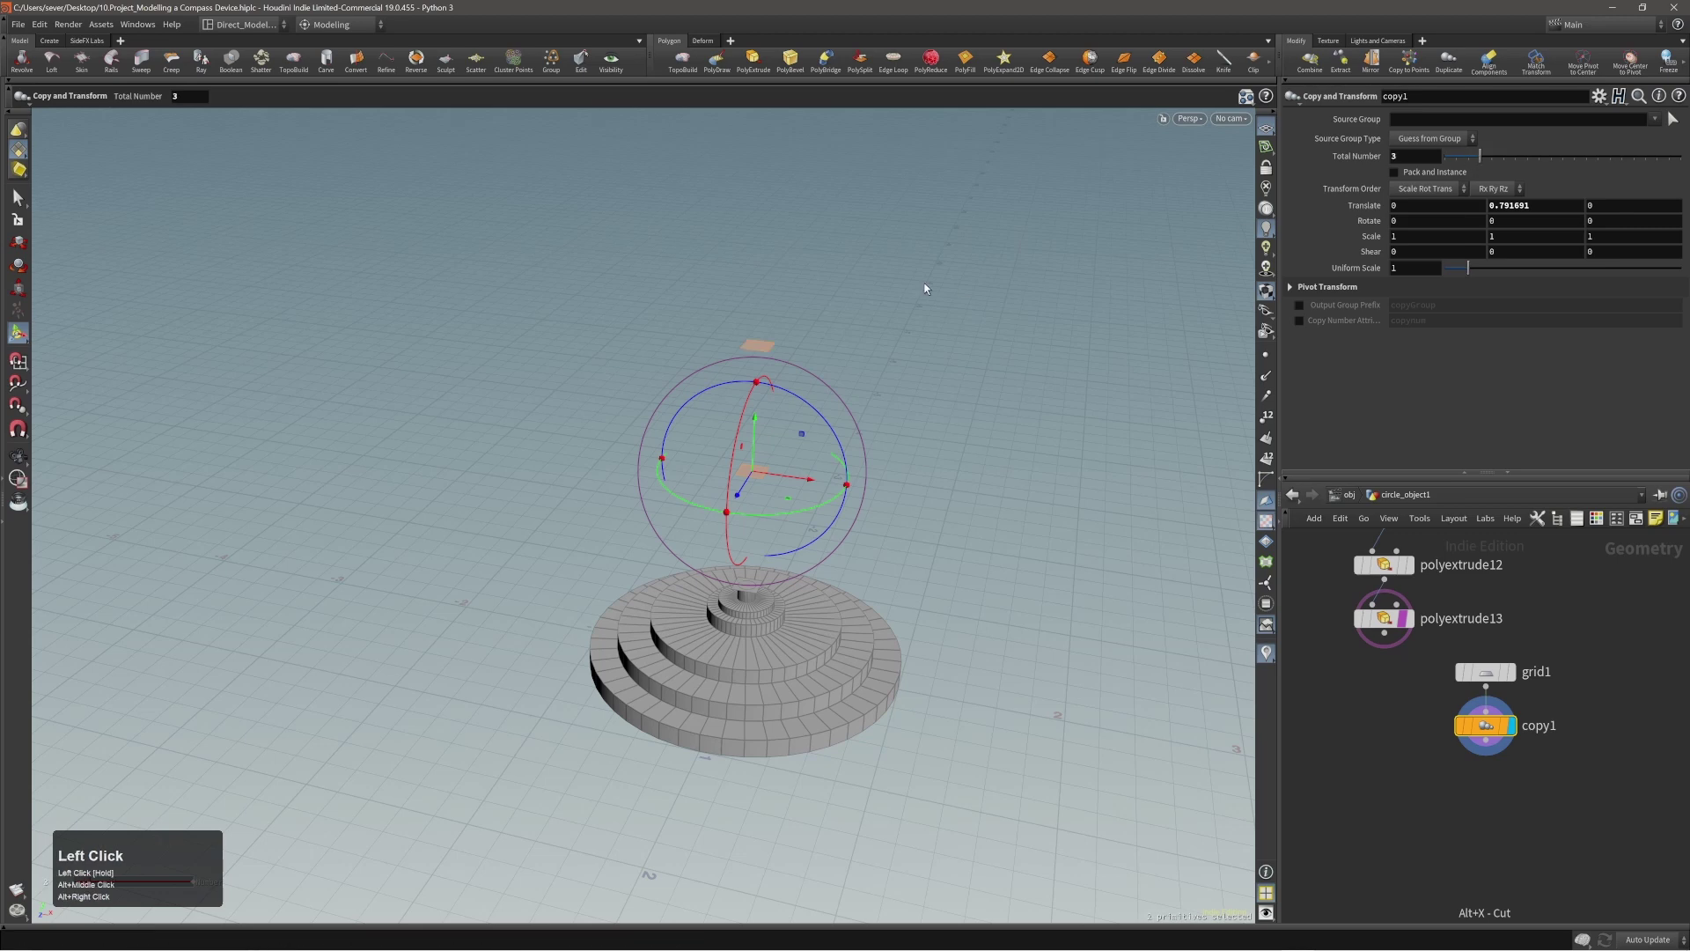
# Step: Rotate the middle copied face 90 degrees about Z so it stands vertical
pyautogui.keyDown('alt'); pyautogui.moveTo(925, 288); pyautogui.dragTo(739, 460, button='right'); pyautogui.keyUp('alt')
pyautogui.keyDown('alt'); pyautogui.moveTo(739, 460); pyautogui.dragTo(710, 472); pyautogui.keyUp('alt')
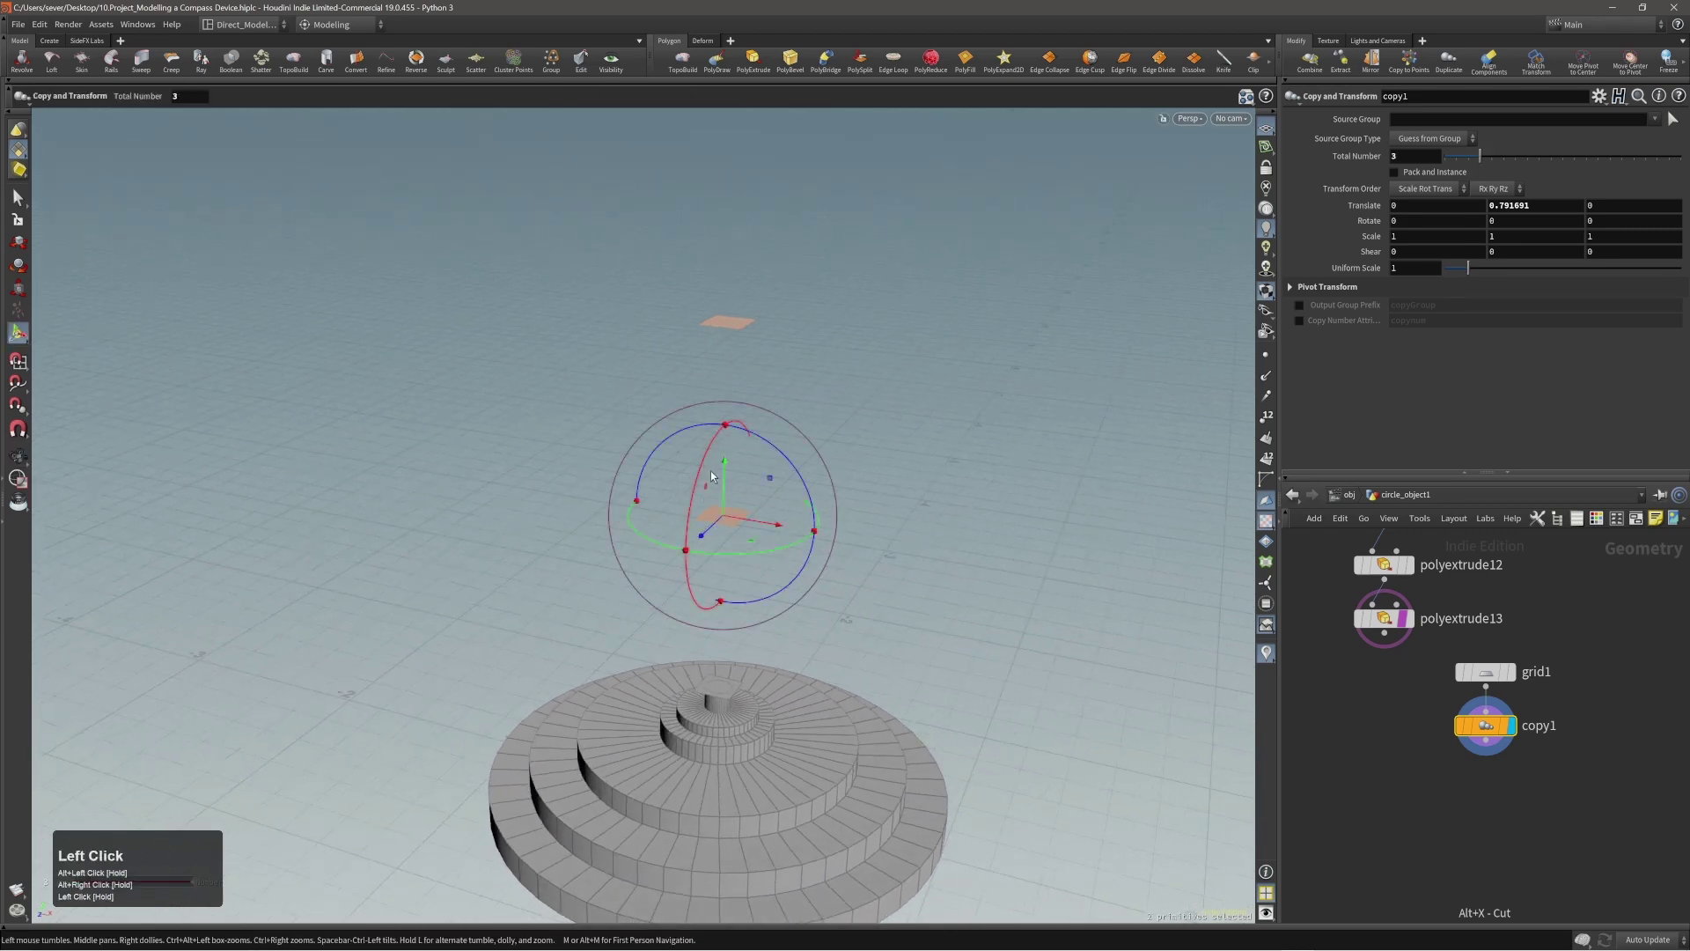
pyautogui.press('s')
pyautogui.click(722, 515)
pyautogui.press('e')
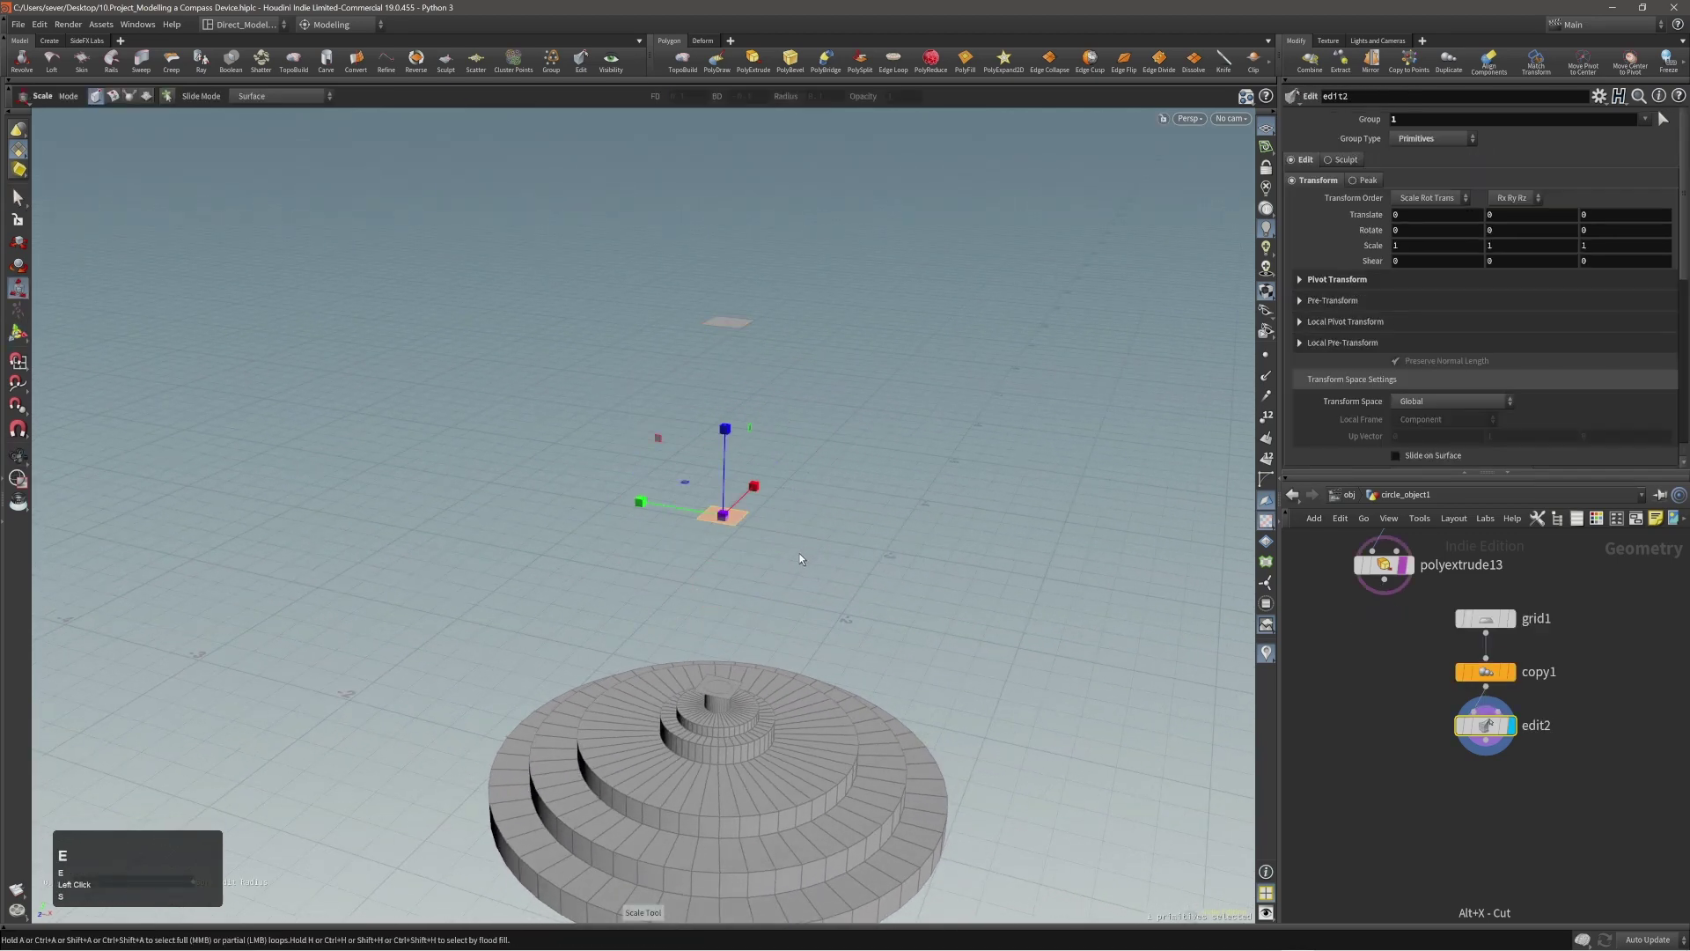
pyautogui.press('r')
pyautogui.moveTo(765, 444); pyautogui.dragTo(612, 424)
pyautogui.moveTo(721, 532)
pyautogui.keyDown('alt'); pyautogui.mouseDown()
pyautogui.moveTo(608, 529)
pyautogui.moveTo(733, 553)
pyautogui.moveTo(721, 530)
pyautogui.mouseUp(); pyautogui.keyUp('alt')
# Step: Move the vertical middle face outward from the pin's axis by about -0.865 in X
pyautogui.press('t')
pyautogui.moveTo(865, 585); pyautogui.dragTo(700, 527, button='middle')
pyautogui.keyDown('alt'); pyautogui.moveTo(700, 527); pyautogui.dragTo(754, 463); pyautogui.keyUp('alt')
pyautogui.moveTo(755, 464); pyautogui.dragTo(826, 570, button='middle')
pyautogui.keyDown('alt'); pyautogui.moveTo(826, 570); pyautogui.dragTo(697, 546); pyautogui.keyUp('alt')
pyautogui.keyDown('alt'); pyautogui.moveTo(698, 545); pyautogui.dragTo(812, 524, button='right'); pyautogui.keyUp('alt')
# Step: Reverse the lowest grid face on the pin so its normal flips
pyautogui.click(747, 257)
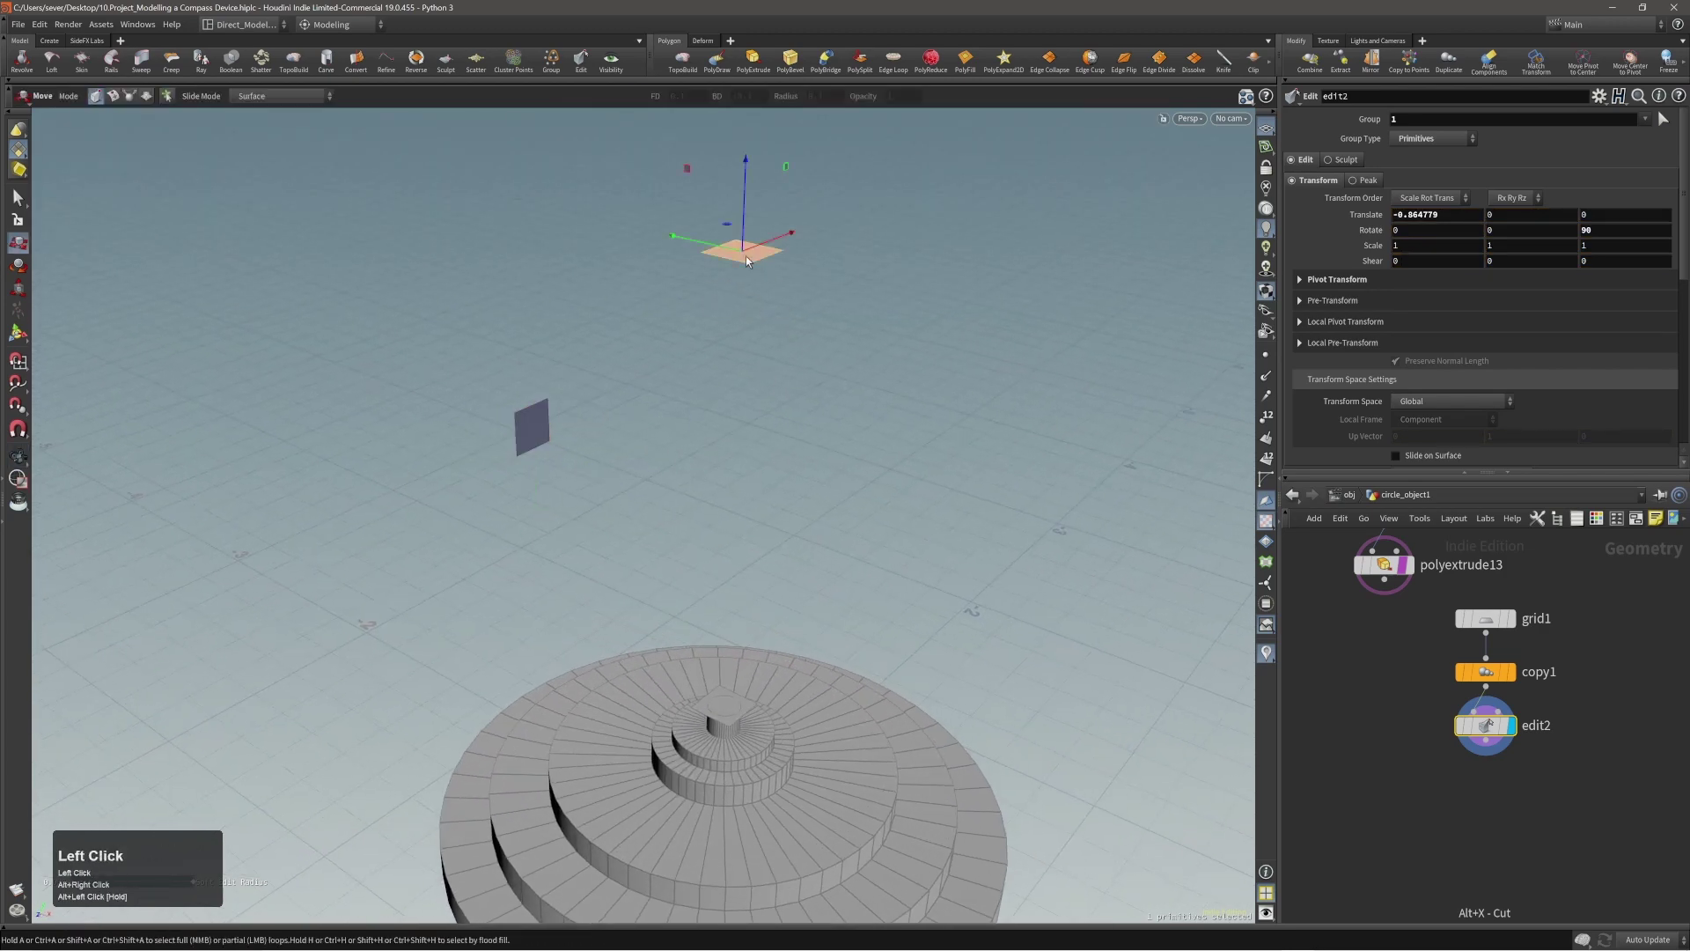
pyautogui.keyDown('shift'); pyautogui.click(544, 438); pyautogui.keyUp('shift')
pyautogui.keyDown('alt'); pyautogui.moveTo(544, 439); pyautogui.dragTo(784, 396); pyautogui.keyUp('alt')
pyautogui.keyDown('alt'); pyautogui.moveTo(336, 544); pyautogui.dragTo(698, 607); pyautogui.keyUp('alt')
pyautogui.click(759, 727)
pyautogui.keyDown('alt'); pyautogui.moveTo(759, 727); pyautogui.dragTo(759, 746, button='right'); pyautogui.keyUp('alt')
pyautogui.moveTo(759, 747)
pyautogui.keyDown('alt'); pyautogui.mouseDown()
pyautogui.moveTo(704, 746)
pyautogui.moveTo(753, 721)
pyautogui.mouseUp(); pyautogui.keyUp('alt')
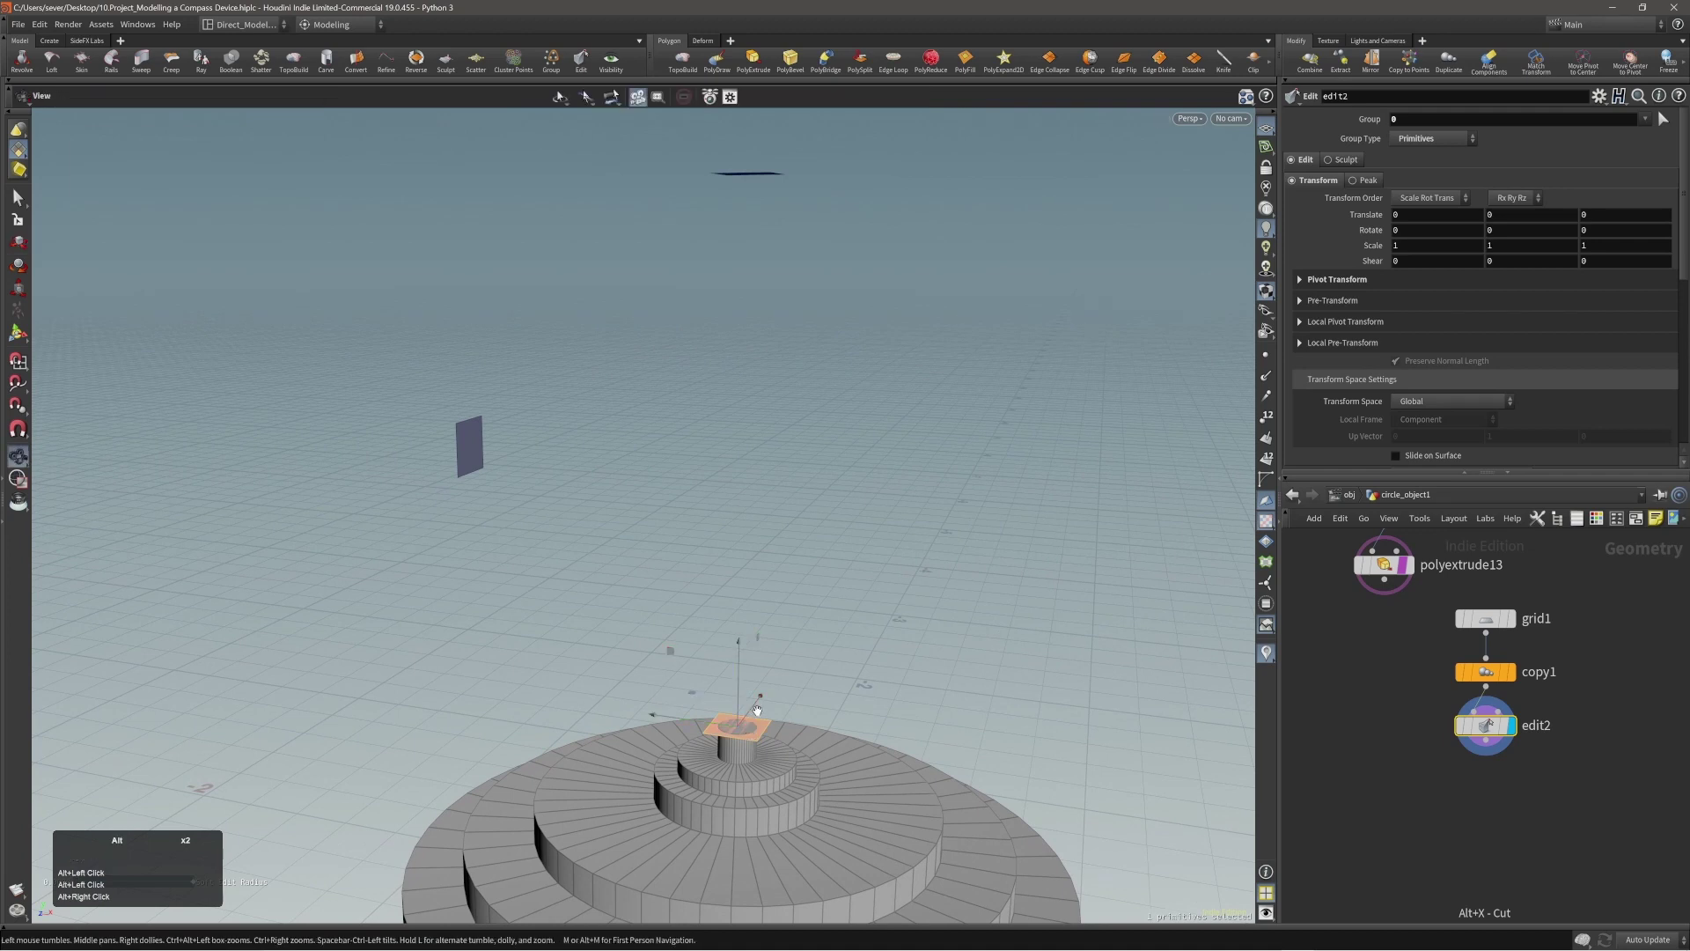
pyautogui.keyDown('alt'); pyautogui.moveTo(750, 722); pyautogui.dragTo(741, 729, button='right'); pyautogui.keyUp('alt')
pyautogui.keyDown('alt'); pyautogui.moveTo(741, 729); pyautogui.dragTo(698, 741); pyautogui.keyUp('alt')
pyautogui.press('t')
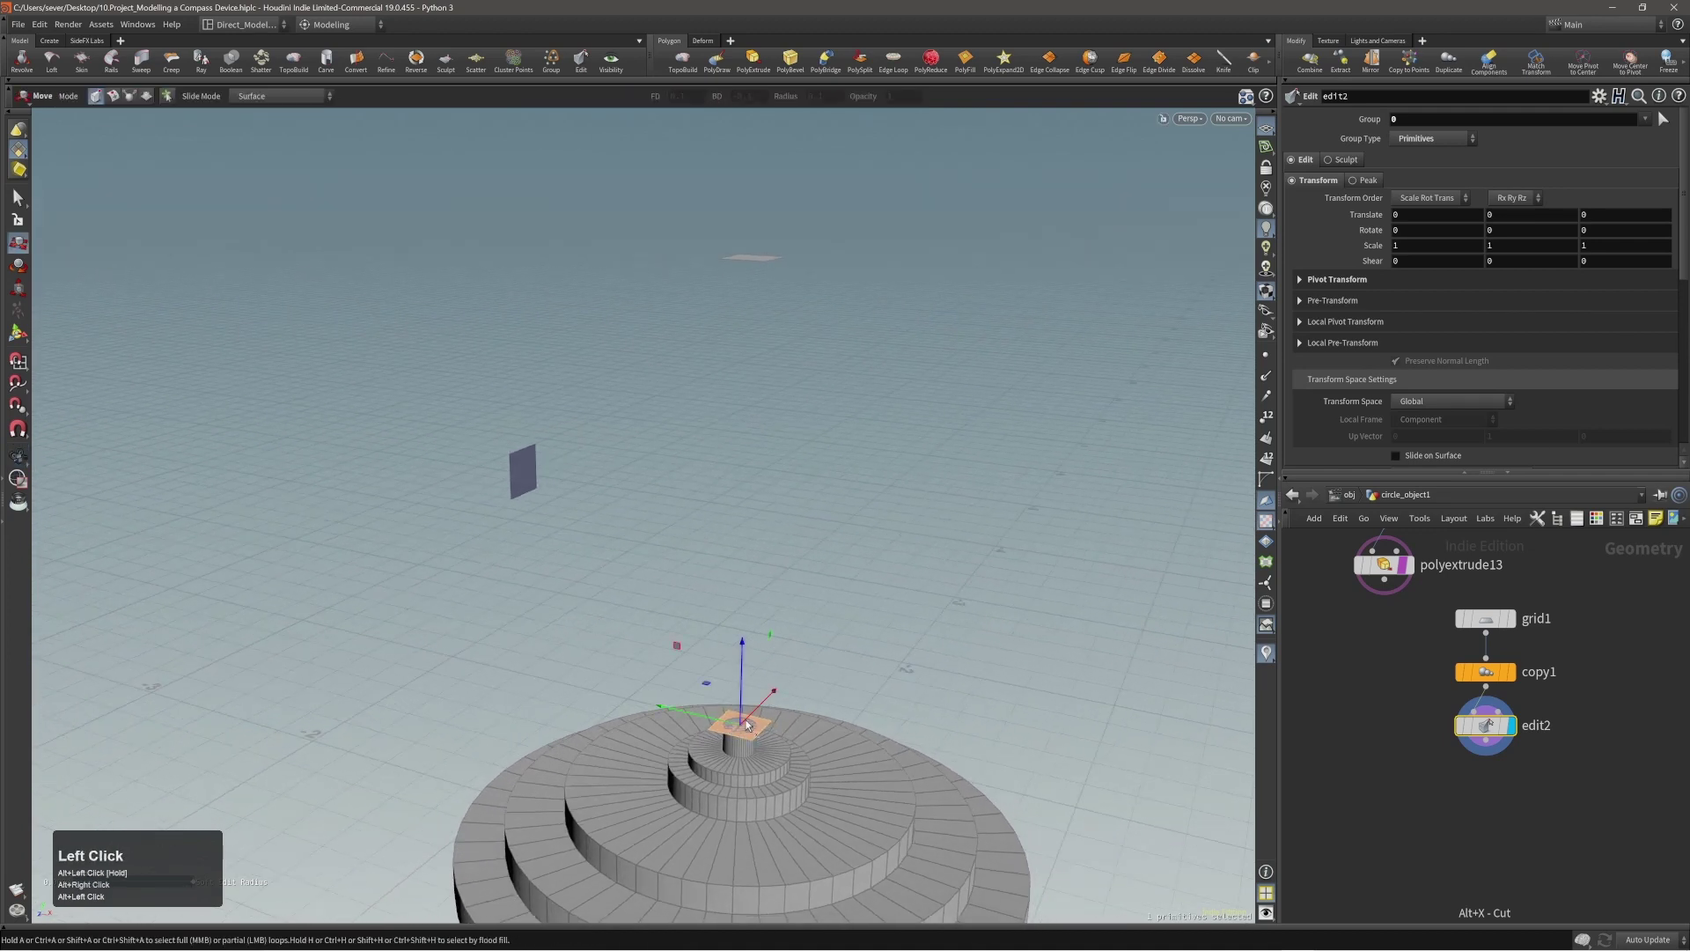
pyautogui.click(413, 69)
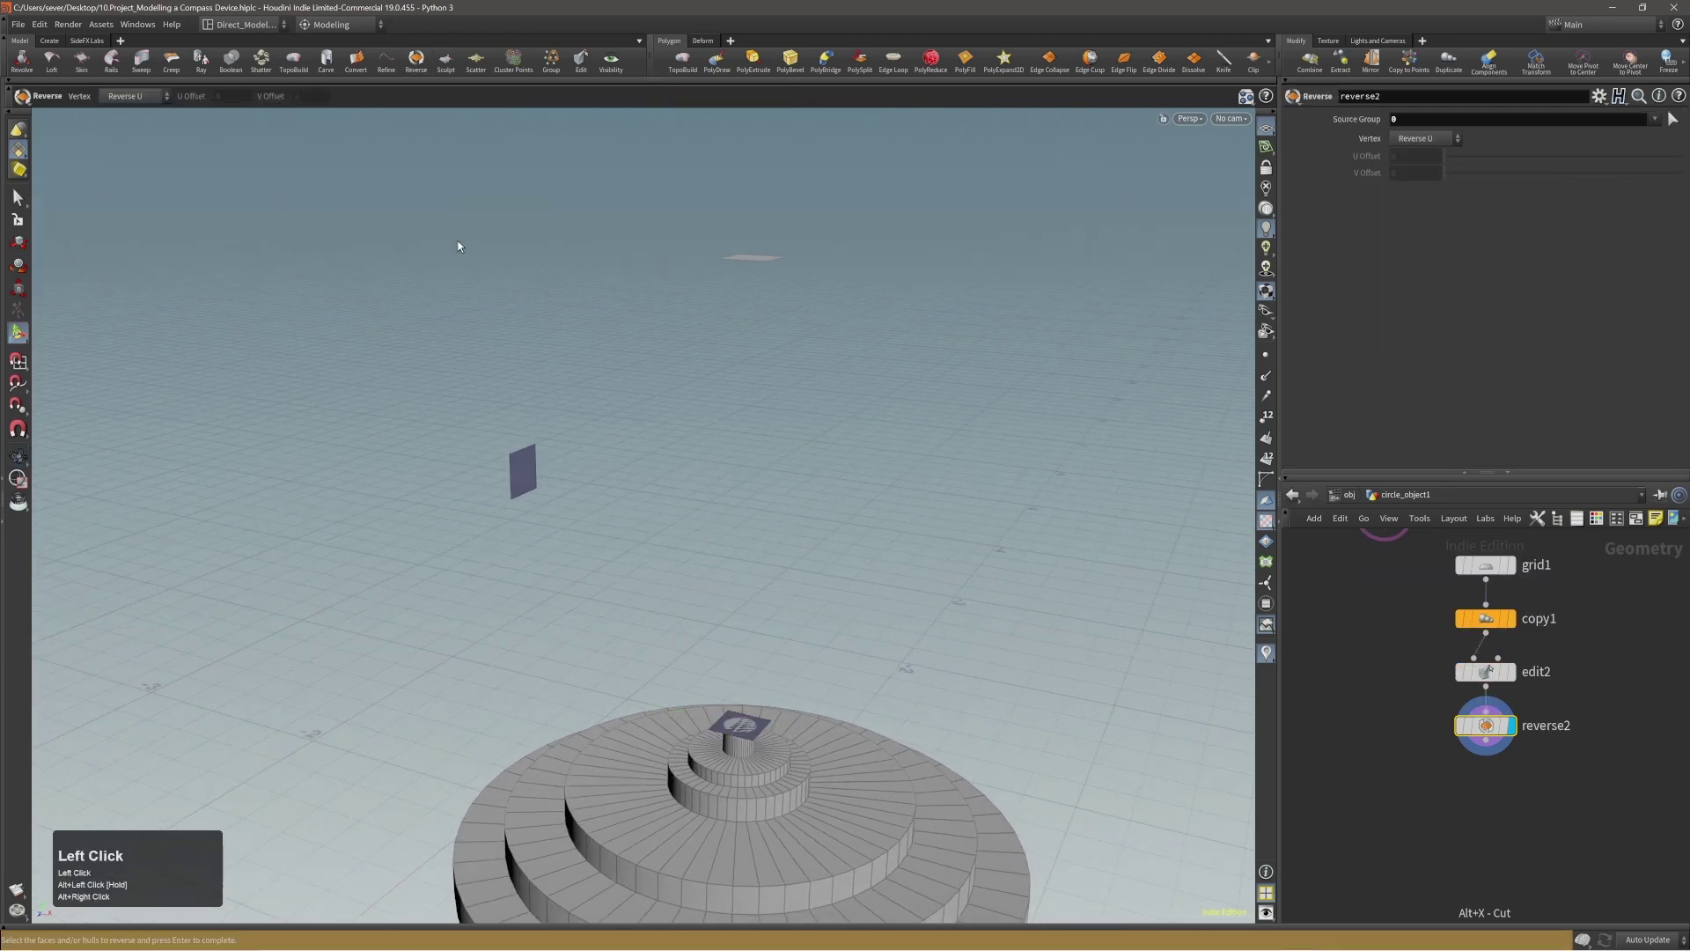
# Step: PolyBridge the near edge of the topmost face to the upper edge of the vertical face
pyautogui.keyDown('alt'); pyautogui.moveTo(757, 669); pyautogui.dragTo(816, 437, button='right'); pyautogui.keyUp('alt')
pyautogui.keyDown('alt'); pyautogui.moveTo(762, 226); pyautogui.dragTo(901, 249); pyautogui.keyUp('alt')
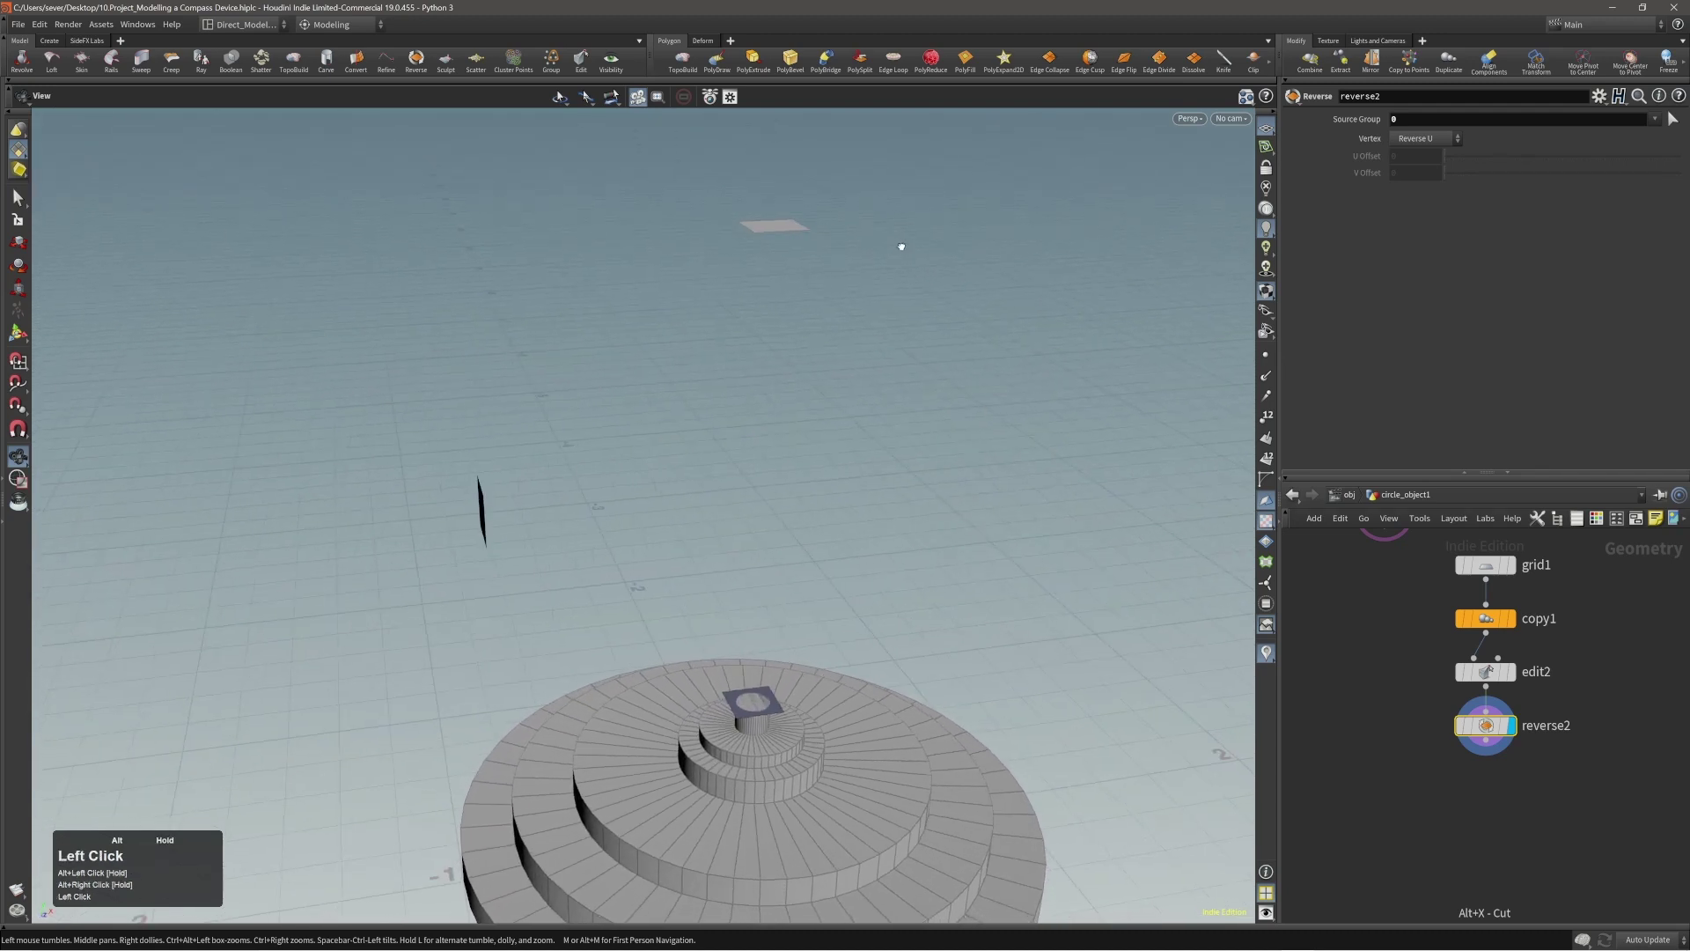
pyautogui.keyDown('alt'); pyautogui.moveTo(901, 249); pyautogui.dragTo(717, 246, button='right'); pyautogui.keyUp('alt')
pyautogui.keyDown('alt'); pyautogui.moveTo(768, 240); pyautogui.dragTo(753, 226, button='middle'); pyautogui.keyUp('alt')
pyautogui.keyDown('alt'); pyautogui.moveTo(754, 226); pyautogui.dragTo(781, 253); pyautogui.keyUp('alt')
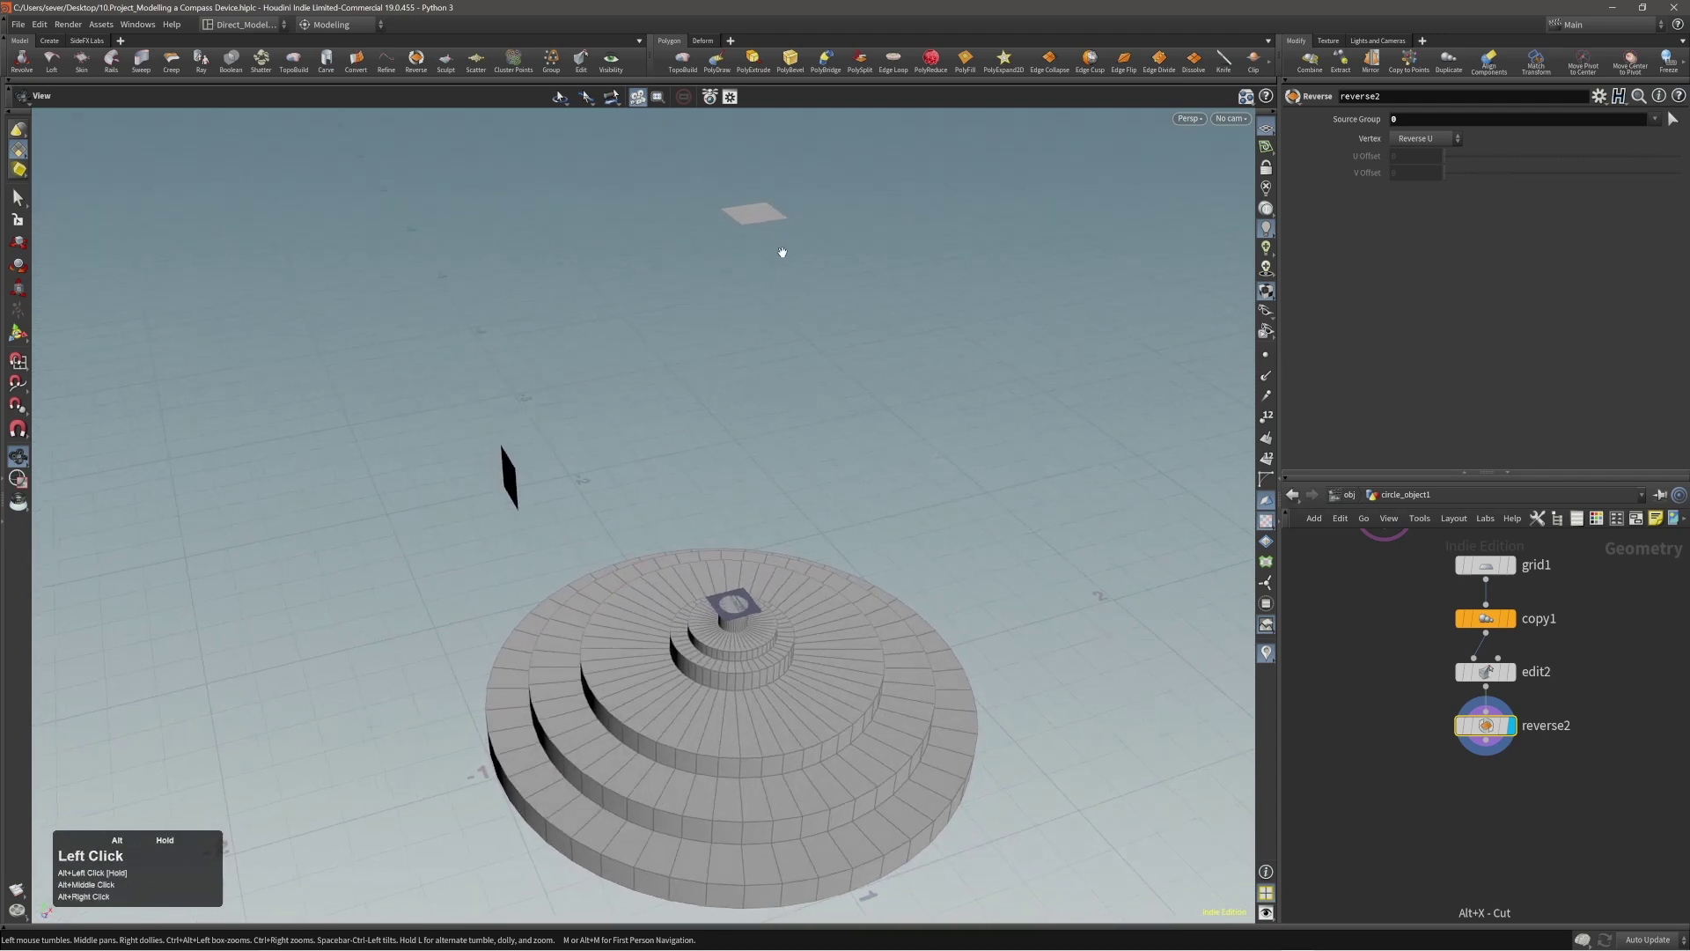
pyautogui.press('Return')
pyautogui.press('2')
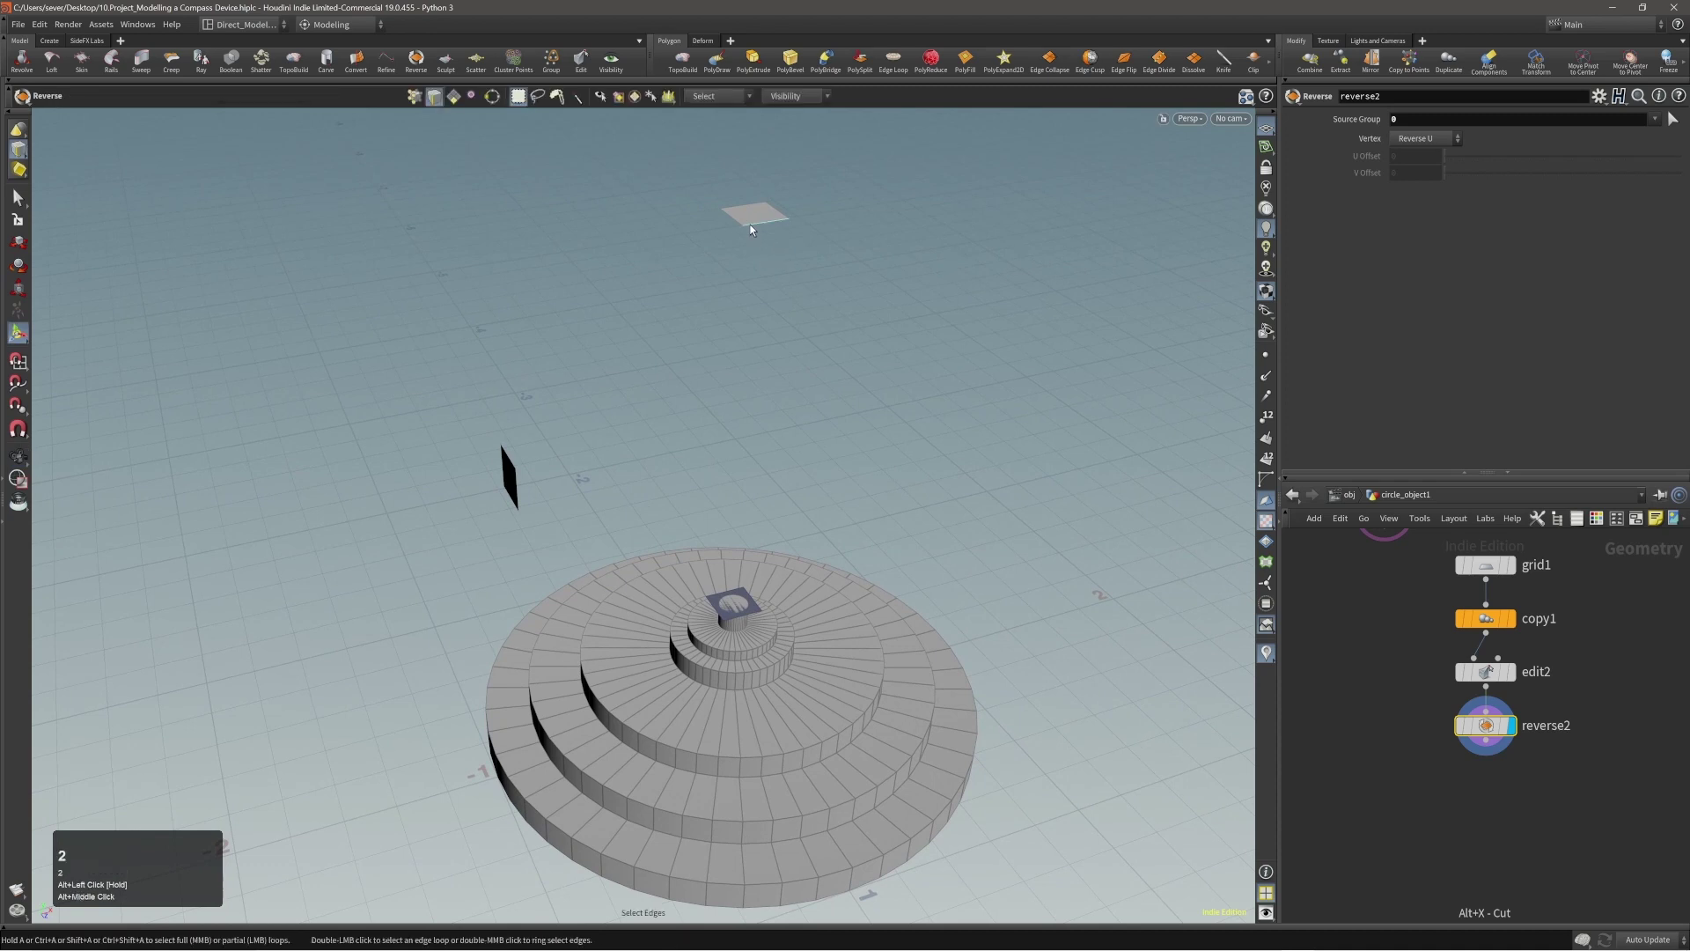
pyautogui.click(732, 218)
pyautogui.keyDown('alt'); pyautogui.moveTo(779, 236); pyautogui.dragTo(738, 216); pyautogui.keyUp('alt')
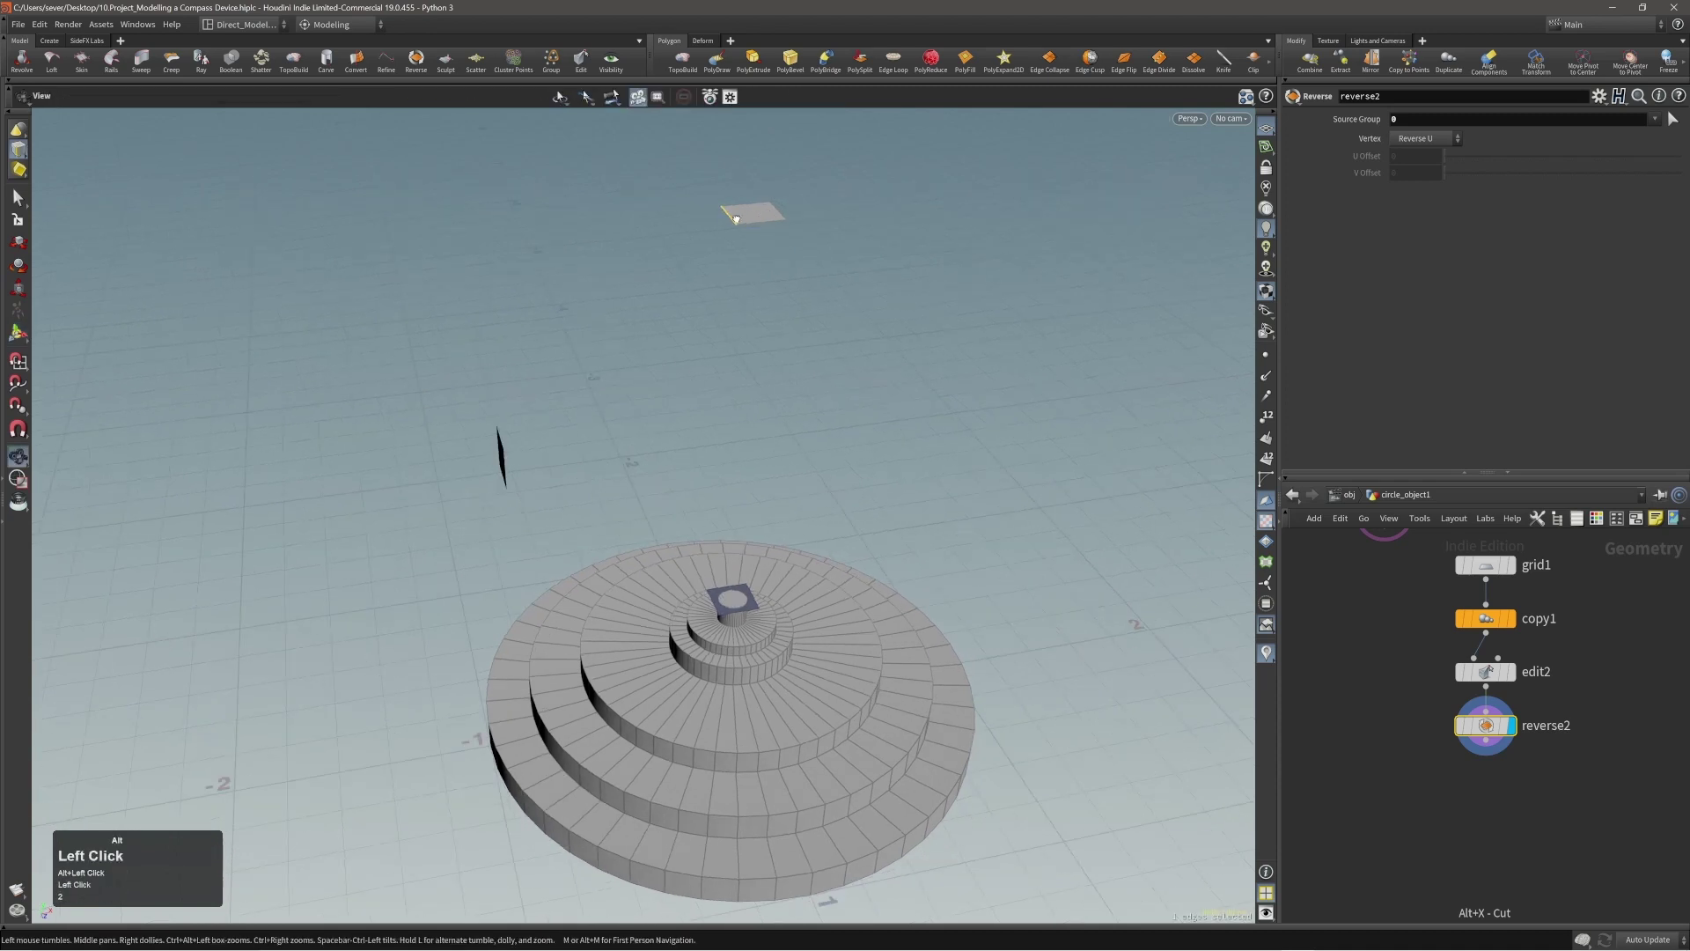
pyautogui.press('c')
pyautogui.click(755, 218)
pyautogui.click(754, 240)
pyautogui.keyDown('alt'); pyautogui.moveTo(753, 240); pyautogui.dragTo(574, 222); pyautogui.keyUp('alt')
pyautogui.click(565, 258)
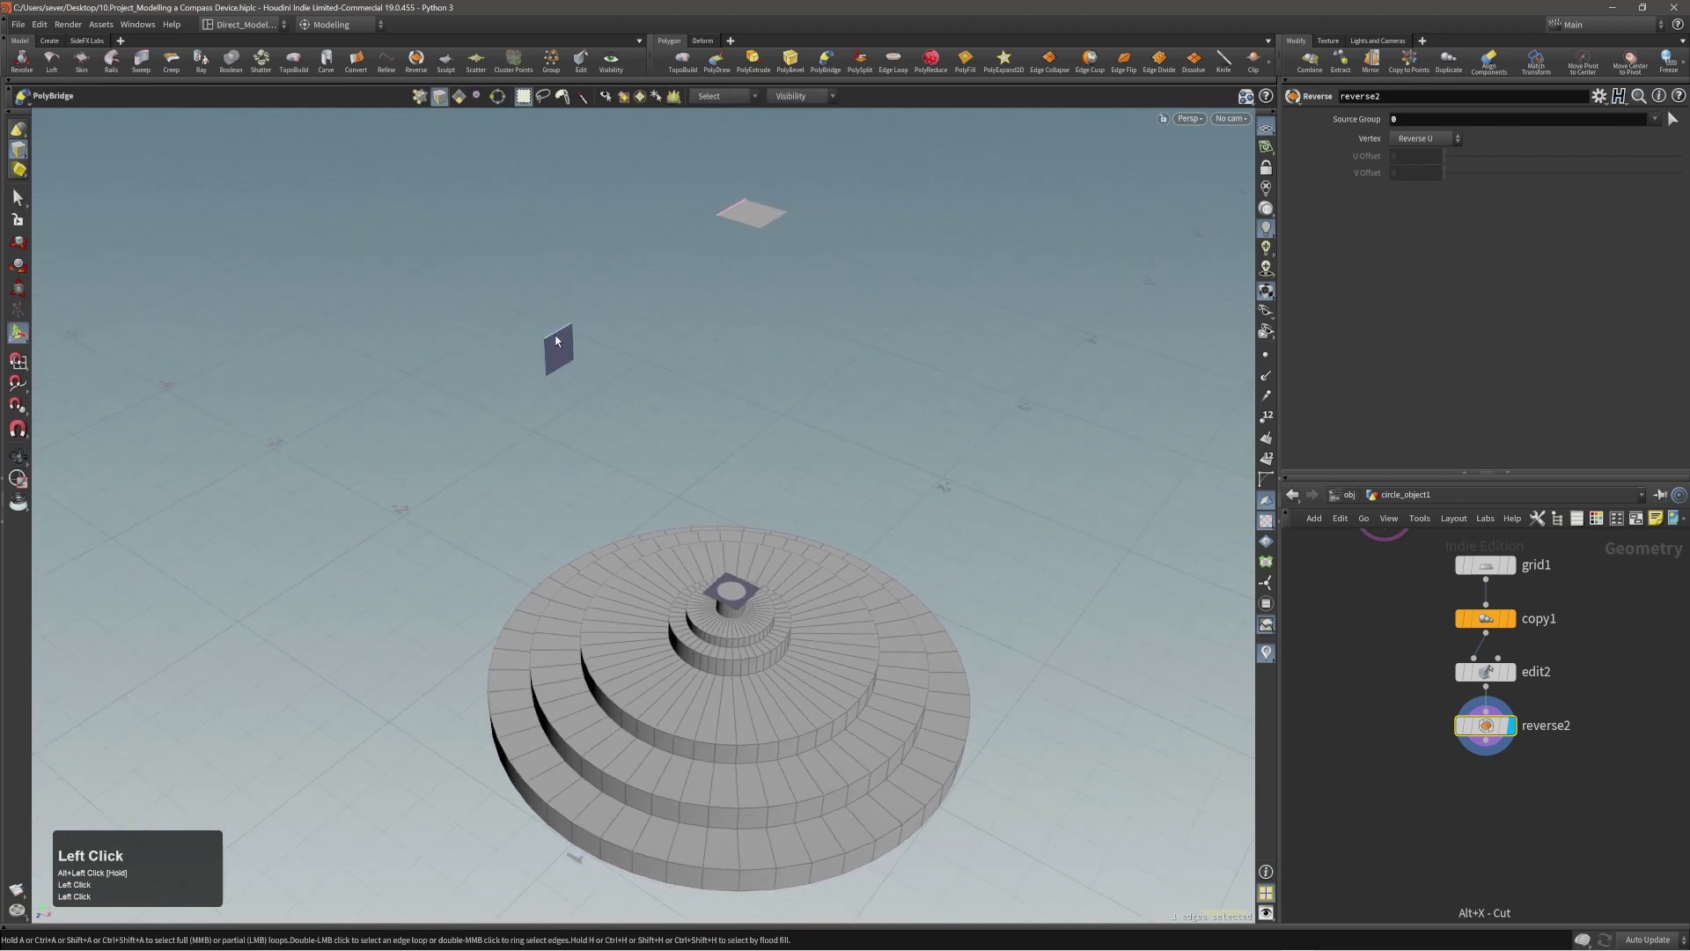
pyautogui.press('Return')
# Step: PolyBridge the lower edge of the vertical face to the facing edge of the grid on the pin
pyautogui.keyDown('alt'); pyautogui.moveTo(593, 388); pyautogui.dragTo(552, 279); pyautogui.keyUp('alt')
pyautogui.click(558, 364)
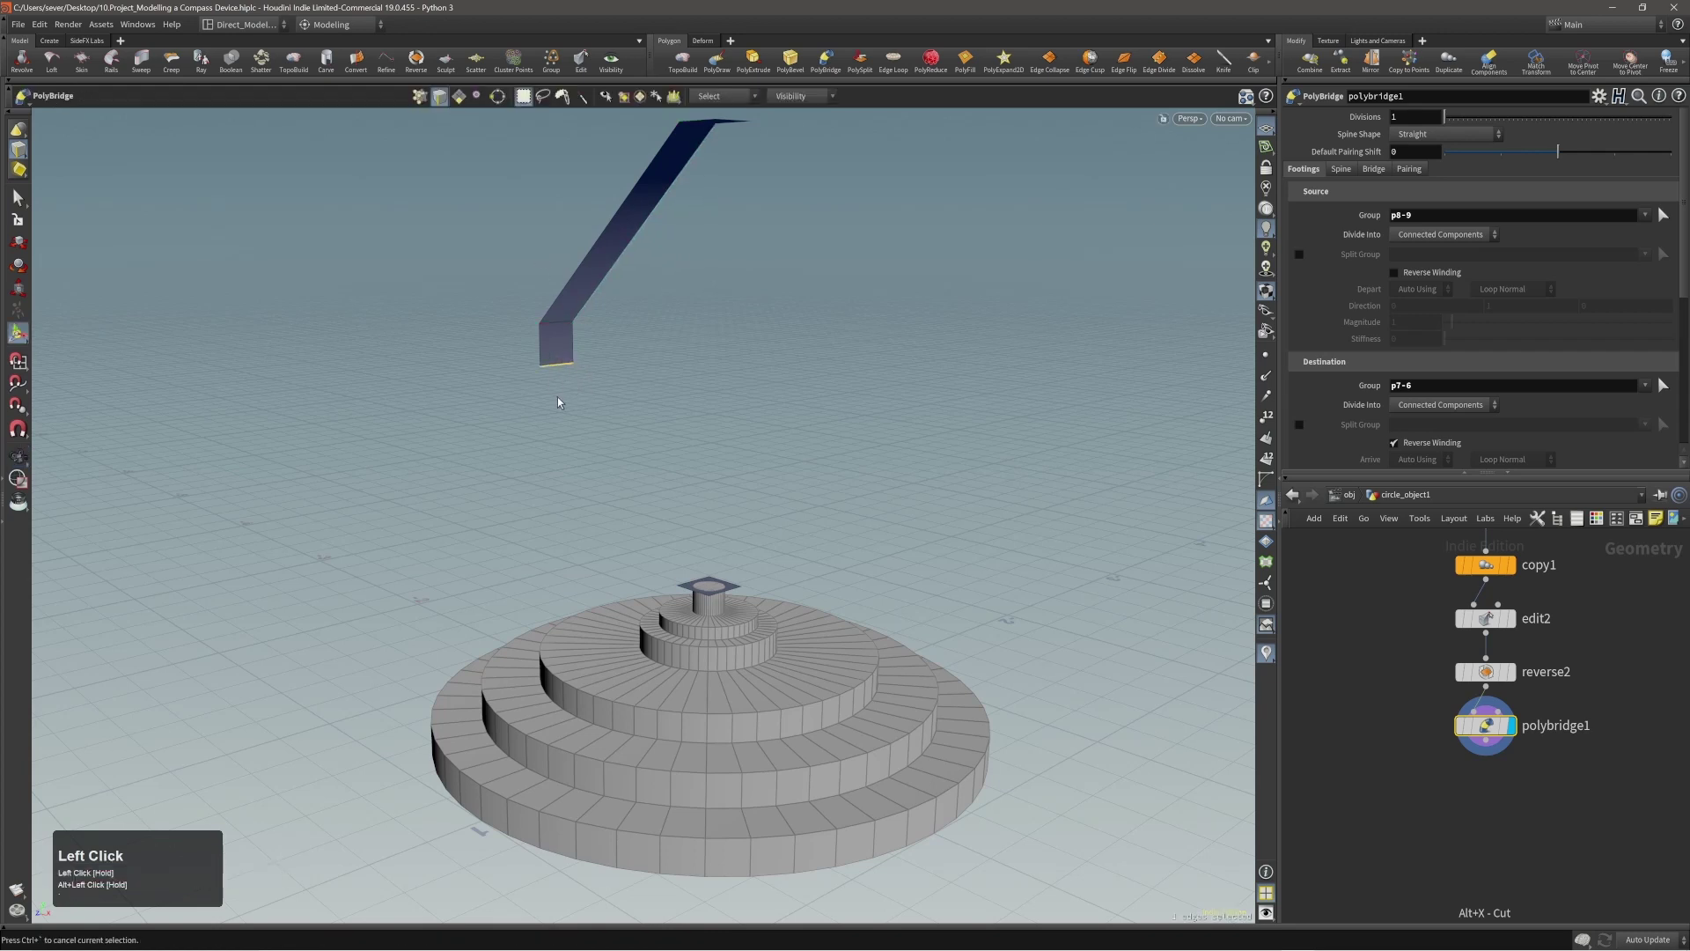
pyautogui.keyDown('alt'); pyautogui.moveTo(558, 402); pyautogui.dragTo(593, 381); pyautogui.keyUp('alt')
pyautogui.keyDown('alt'); pyautogui.moveTo(593, 381); pyautogui.dragTo(767, 551, button='right'); pyautogui.keyUp('alt')
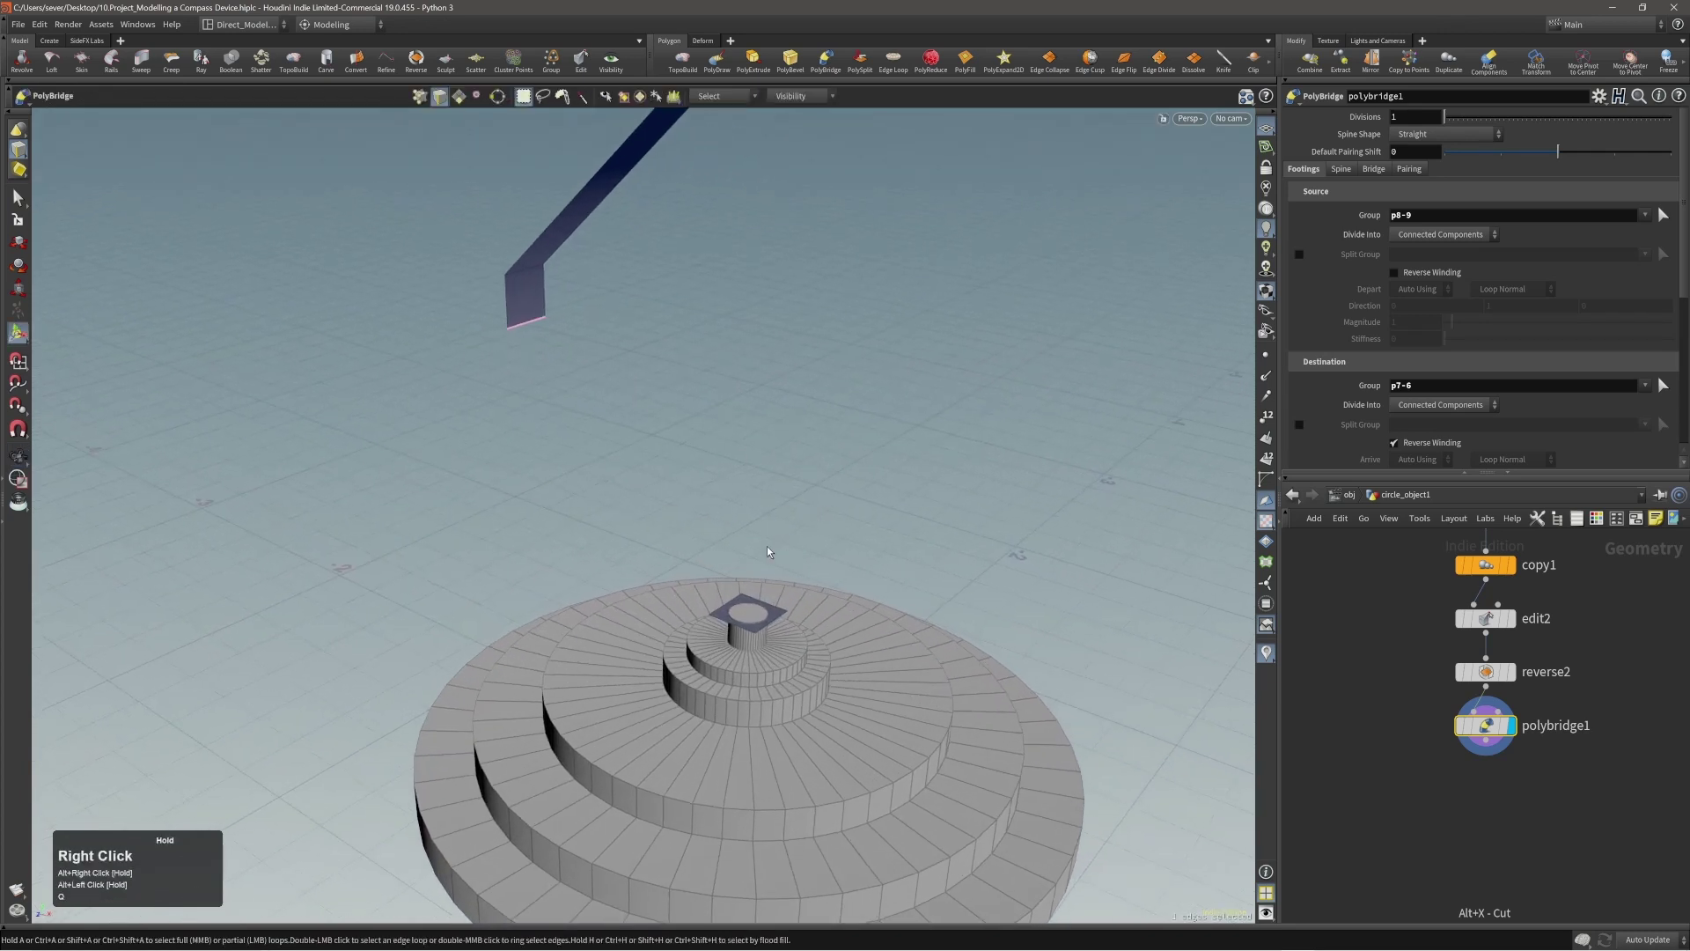
pyautogui.click(731, 603)
pyautogui.press('Return')
# Step: Try the Reverse Winding option on the source side of the lower bridge
pyautogui.keyDown('alt'); pyautogui.moveTo(779, 489); pyautogui.dragTo(651, 442, button='right'); pyautogui.keyUp('alt')
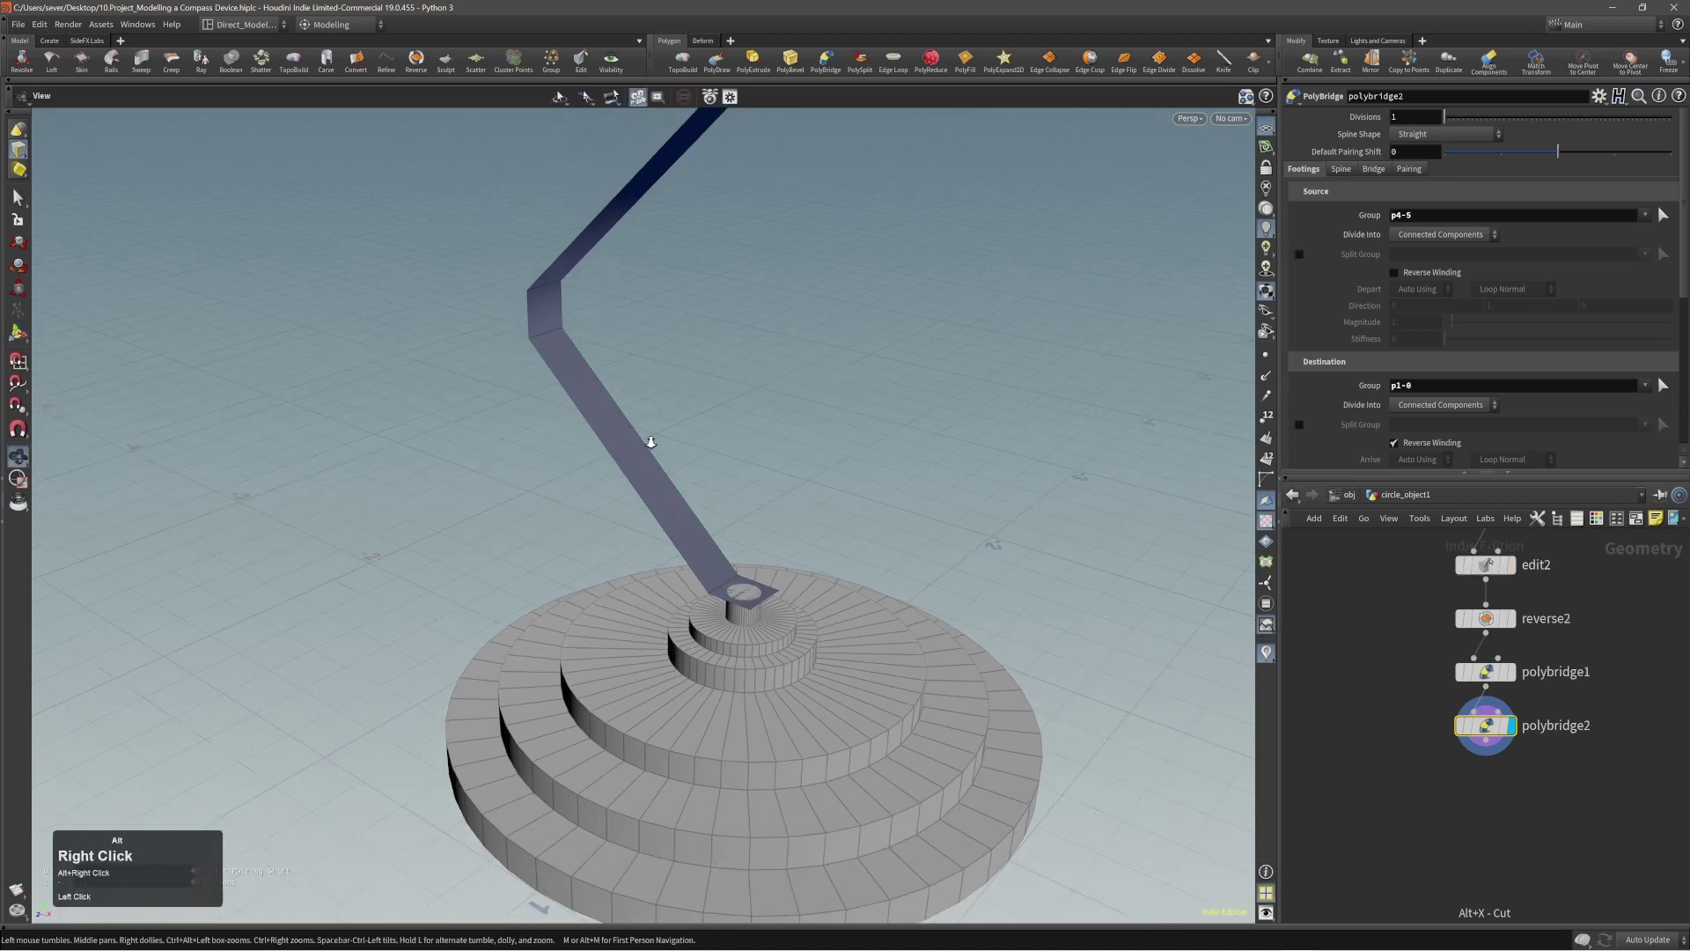
pyautogui.keyDown('alt'); pyautogui.moveTo(651, 443); pyautogui.dragTo(674, 465); pyautogui.keyUp('alt')
pyautogui.keyDown('alt'); pyautogui.moveTo(674, 465); pyautogui.dragTo(691, 558, button='middle'); pyautogui.keyUp('alt')
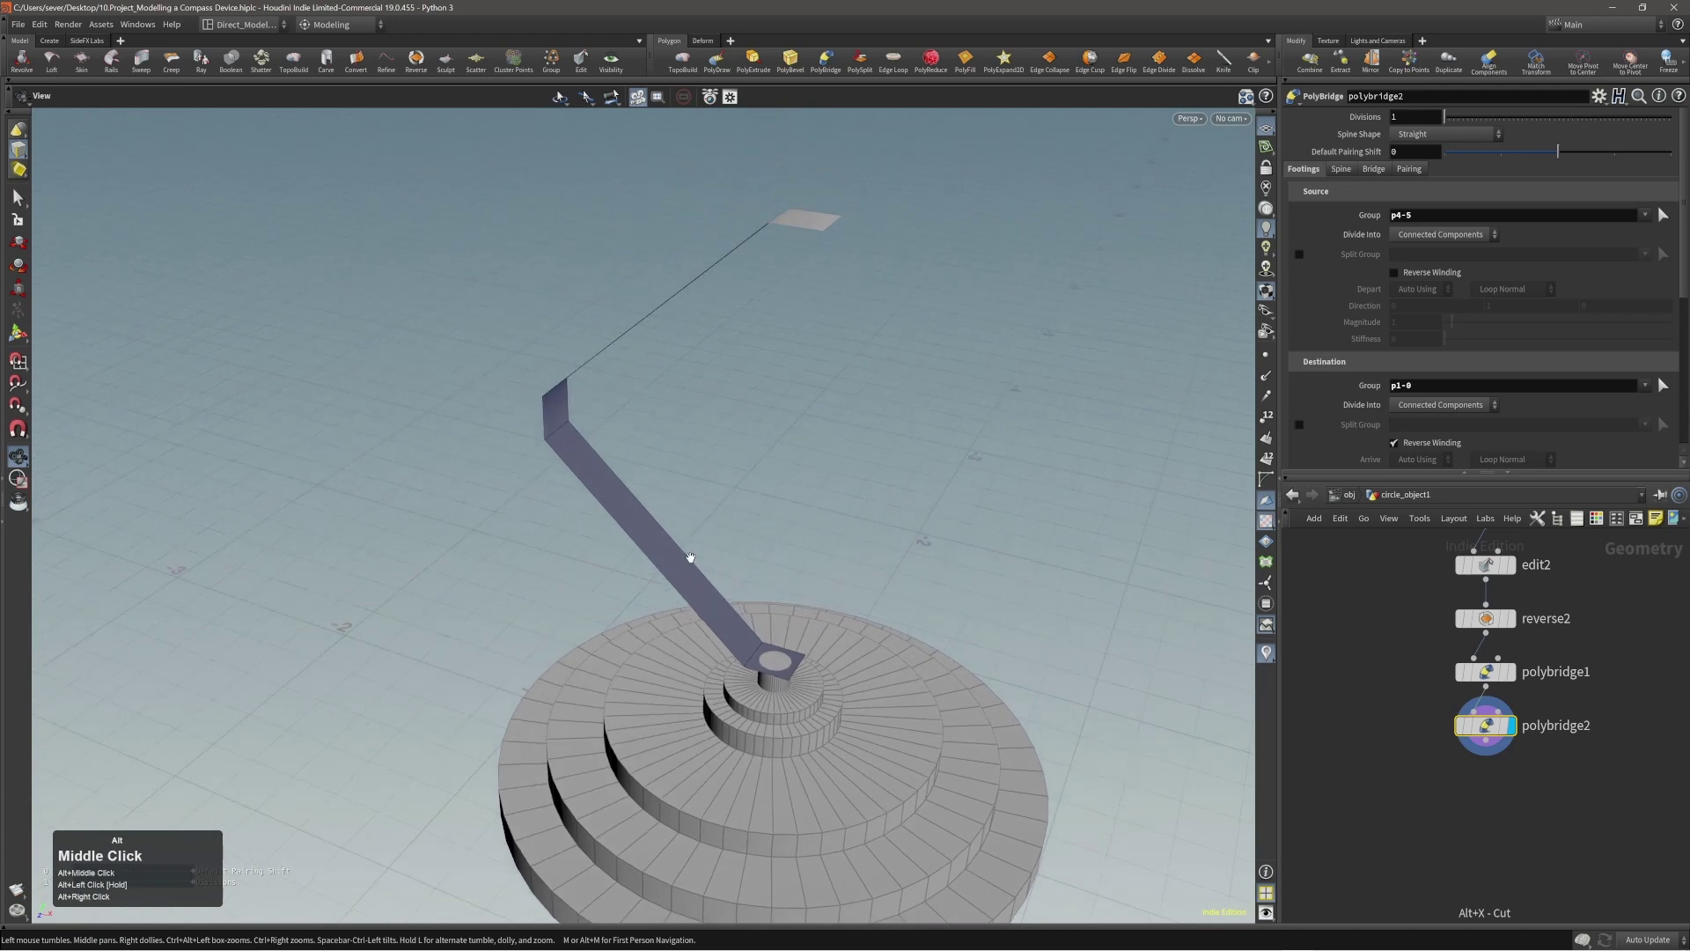
pyautogui.keyDown('alt'); pyautogui.moveTo(690, 557); pyautogui.dragTo(731, 616); pyautogui.keyUp('alt')
pyautogui.press('Return')
pyautogui.moveTo(767, 674); pyautogui.dragTo(729, 654, button='middle')
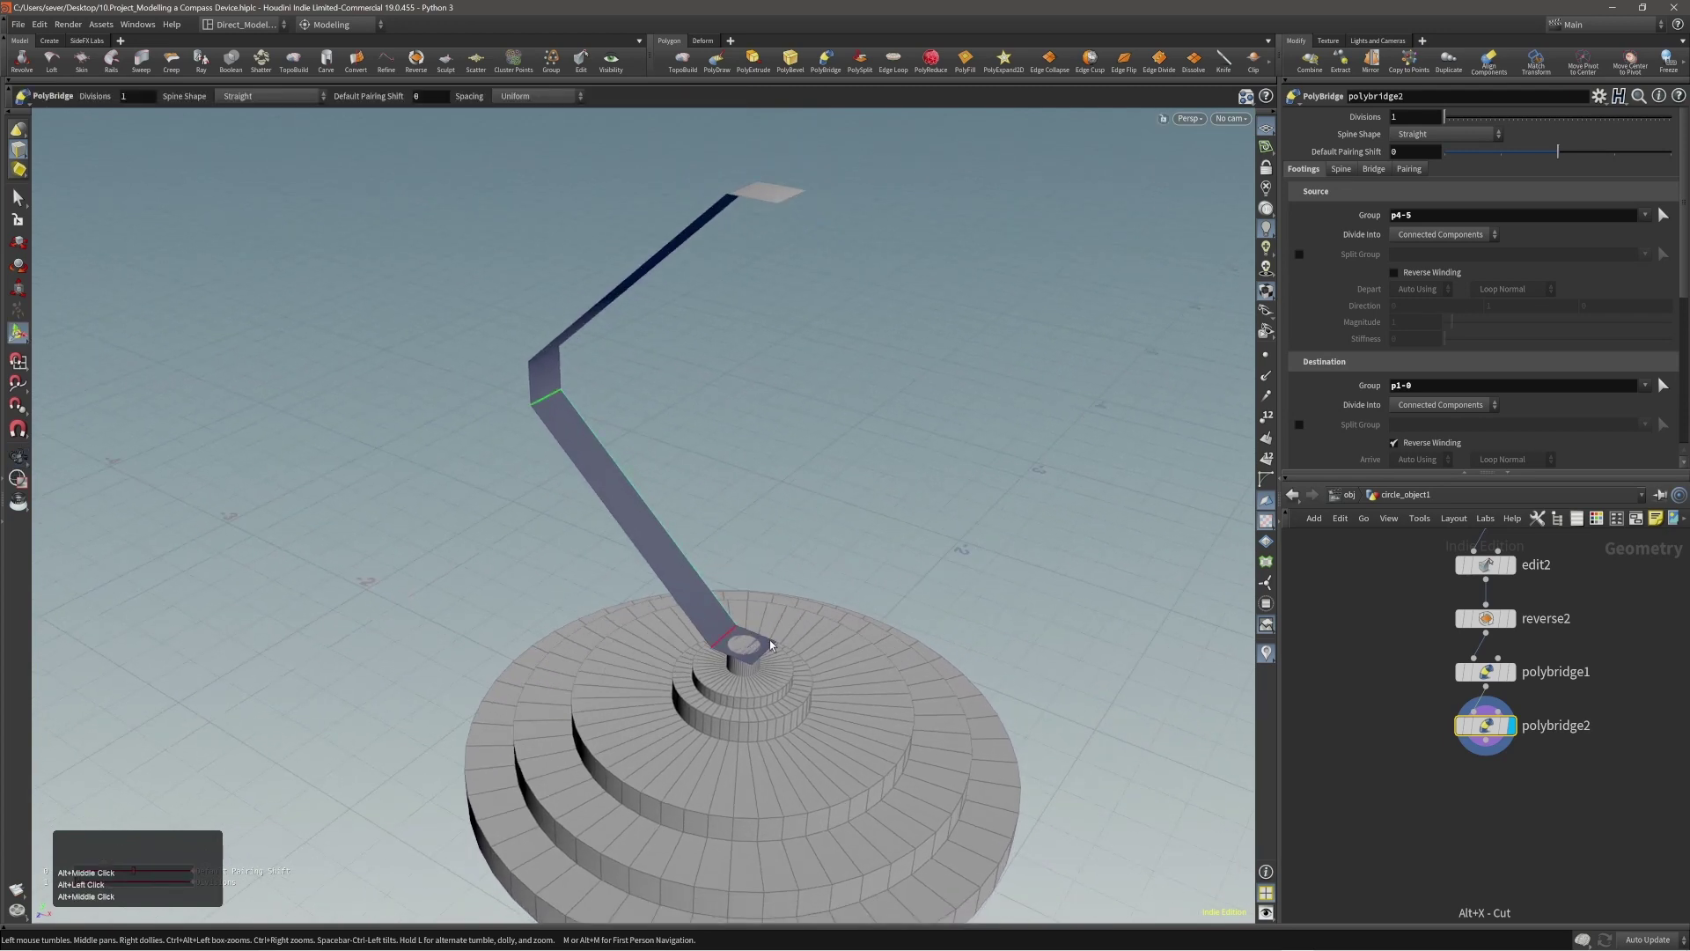
pyautogui.click(1402, 274)
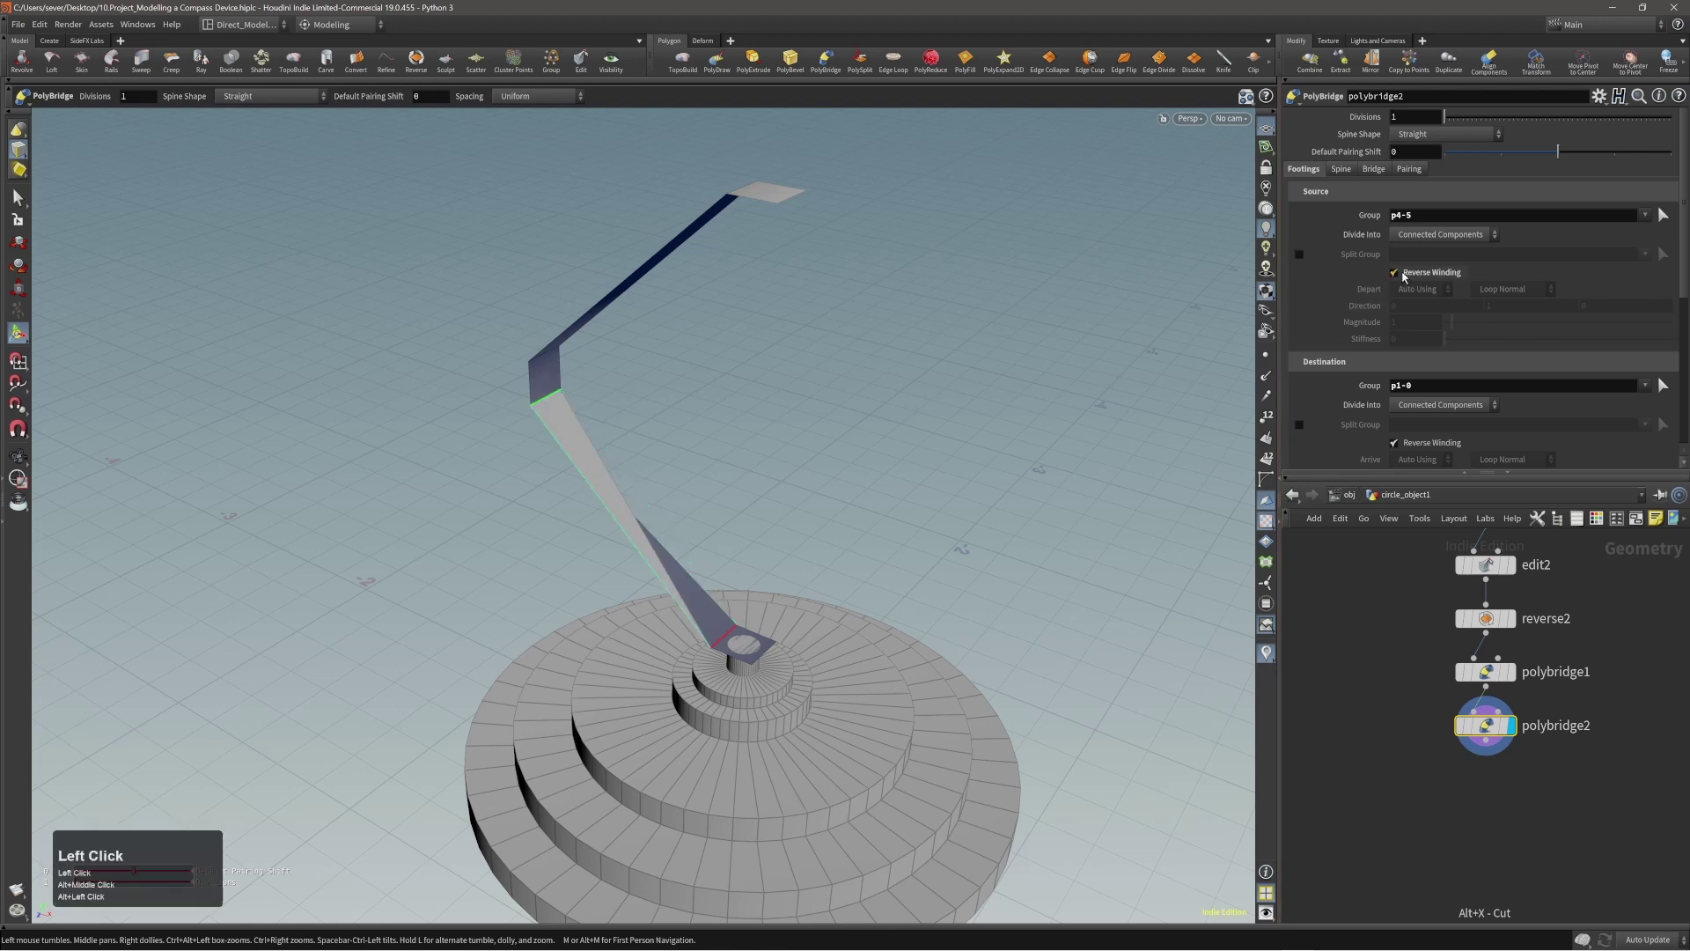
pyautogui.click(1400, 275)
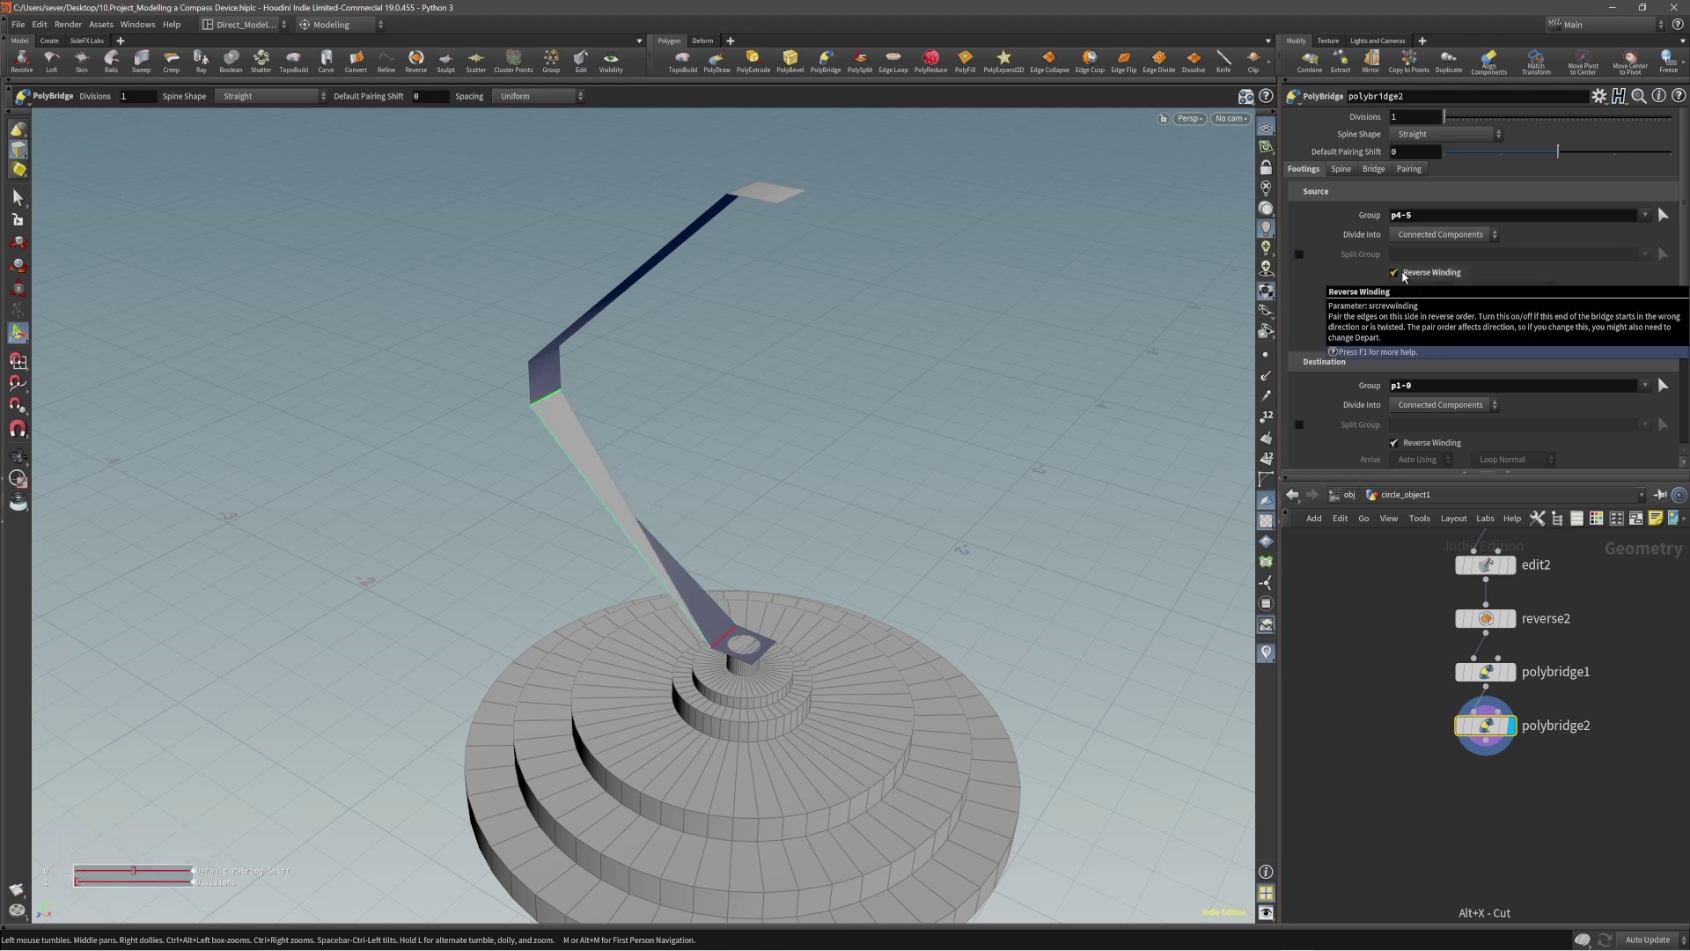
pyautogui.click(1398, 274)
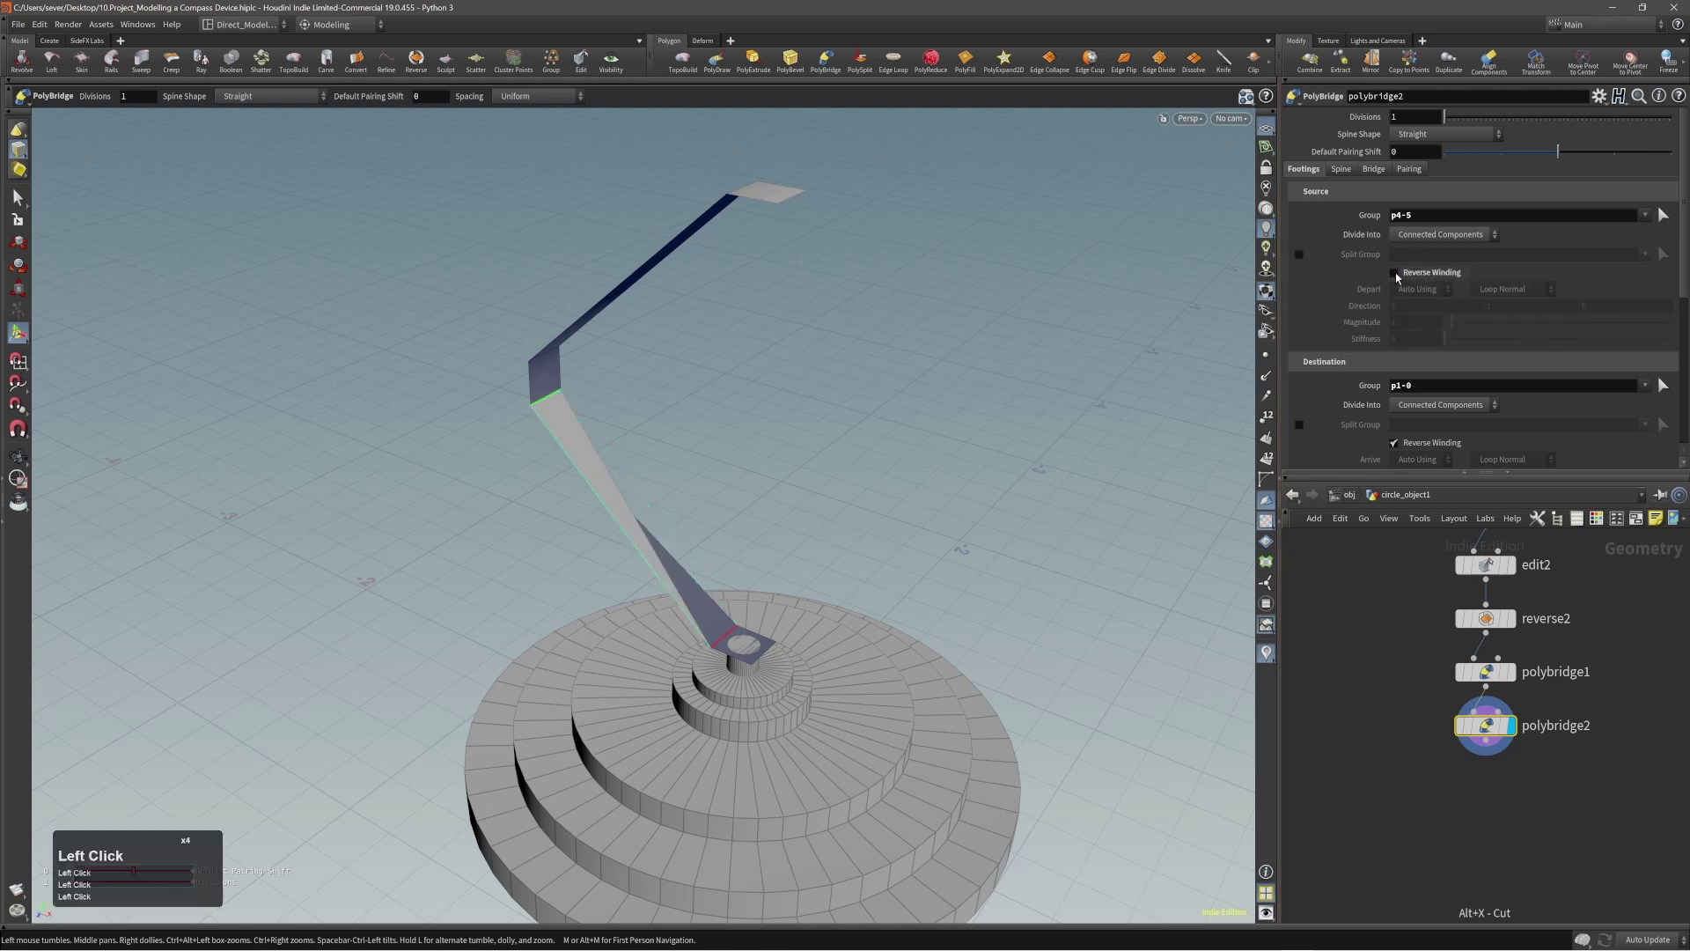
pyautogui.click(1398, 276)
# Step: Examine the bridged arm's profile and proportions above the base from several angles
pyautogui.keyDown('alt'); pyautogui.moveTo(716, 460); pyautogui.dragTo(649, 491, button='right'); pyautogui.keyUp('alt')
pyautogui.moveTo(649, 490)
pyautogui.keyDown('alt'); pyautogui.mouseDown()
pyautogui.moveTo(649, 446)
pyautogui.moveTo(629, 452)
pyautogui.moveTo(811, 472)
pyautogui.moveTo(655, 461)
pyautogui.mouseUp(); pyautogui.keyUp('alt')
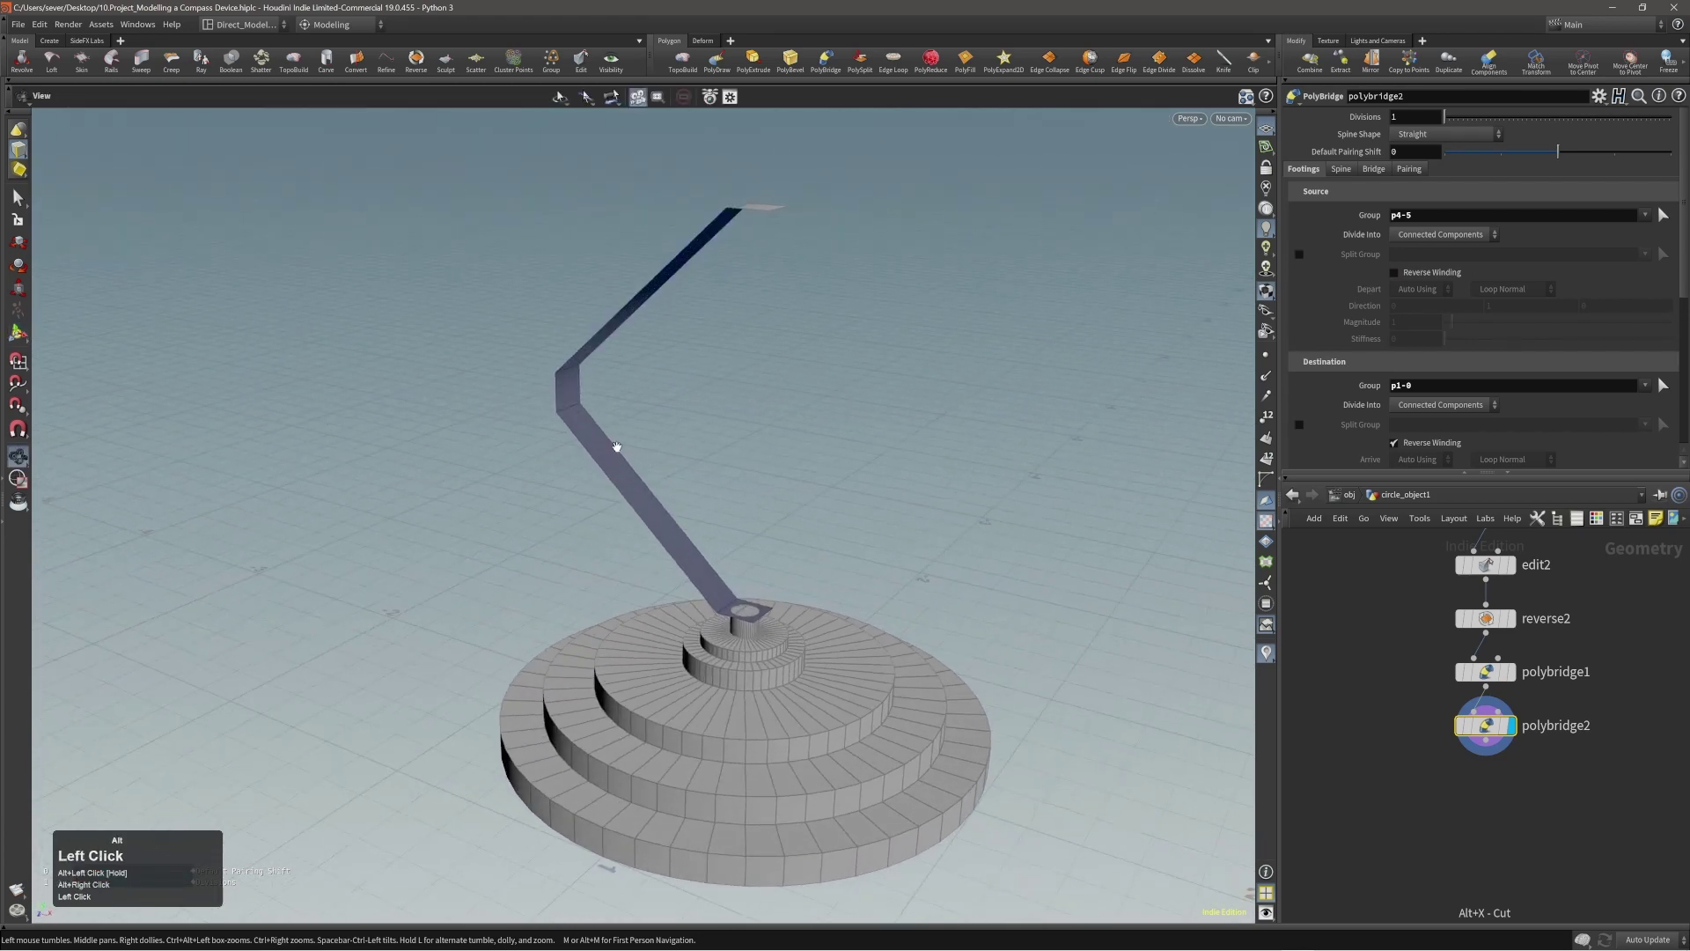
pyautogui.moveTo(616, 447)
pyautogui.keyDown('alt'); pyautogui.mouseDown(button='middle')
pyautogui.moveTo(607, 469)
pyautogui.moveTo(595, 442)
pyautogui.mouseUp(button='middle'); pyautogui.keyUp('alt')
pyautogui.keyDown('alt'); pyautogui.moveTo(592, 442); pyautogui.dragTo(449, 445, button='right'); pyautogui.keyUp('alt')
pyautogui.moveTo(636, 450)
pyautogui.keyDown('alt'); pyautogui.mouseDown()
pyautogui.moveTo(671, 445)
pyautogui.moveTo(668, 431)
pyautogui.moveTo(570, 423)
pyautogui.moveTo(651, 428)
pyautogui.mouseUp(); pyautogui.keyUp('alt')
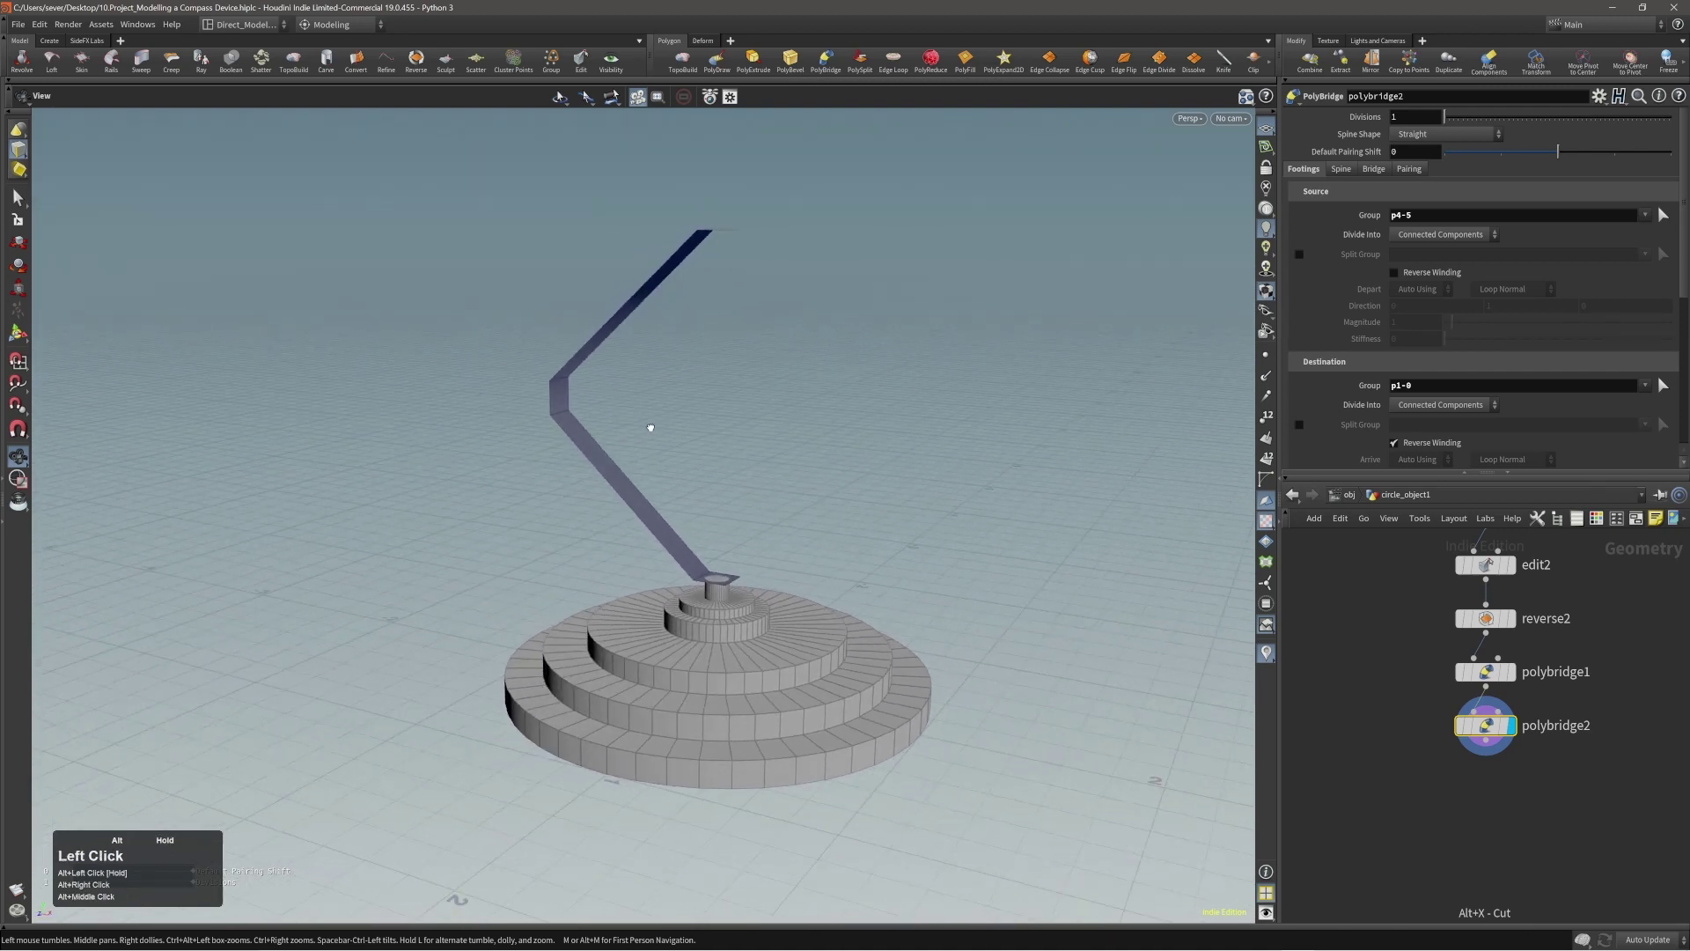
pyautogui.press('Return')
pyautogui.moveTo(627, 521)
pyautogui.keyDown('alt'); pyautogui.mouseDown()
pyautogui.moveTo(529, 522)
pyautogui.moveTo(635, 559)
pyautogui.moveTo(653, 539)
pyautogui.mouseUp(); pyautogui.keyUp('alt')
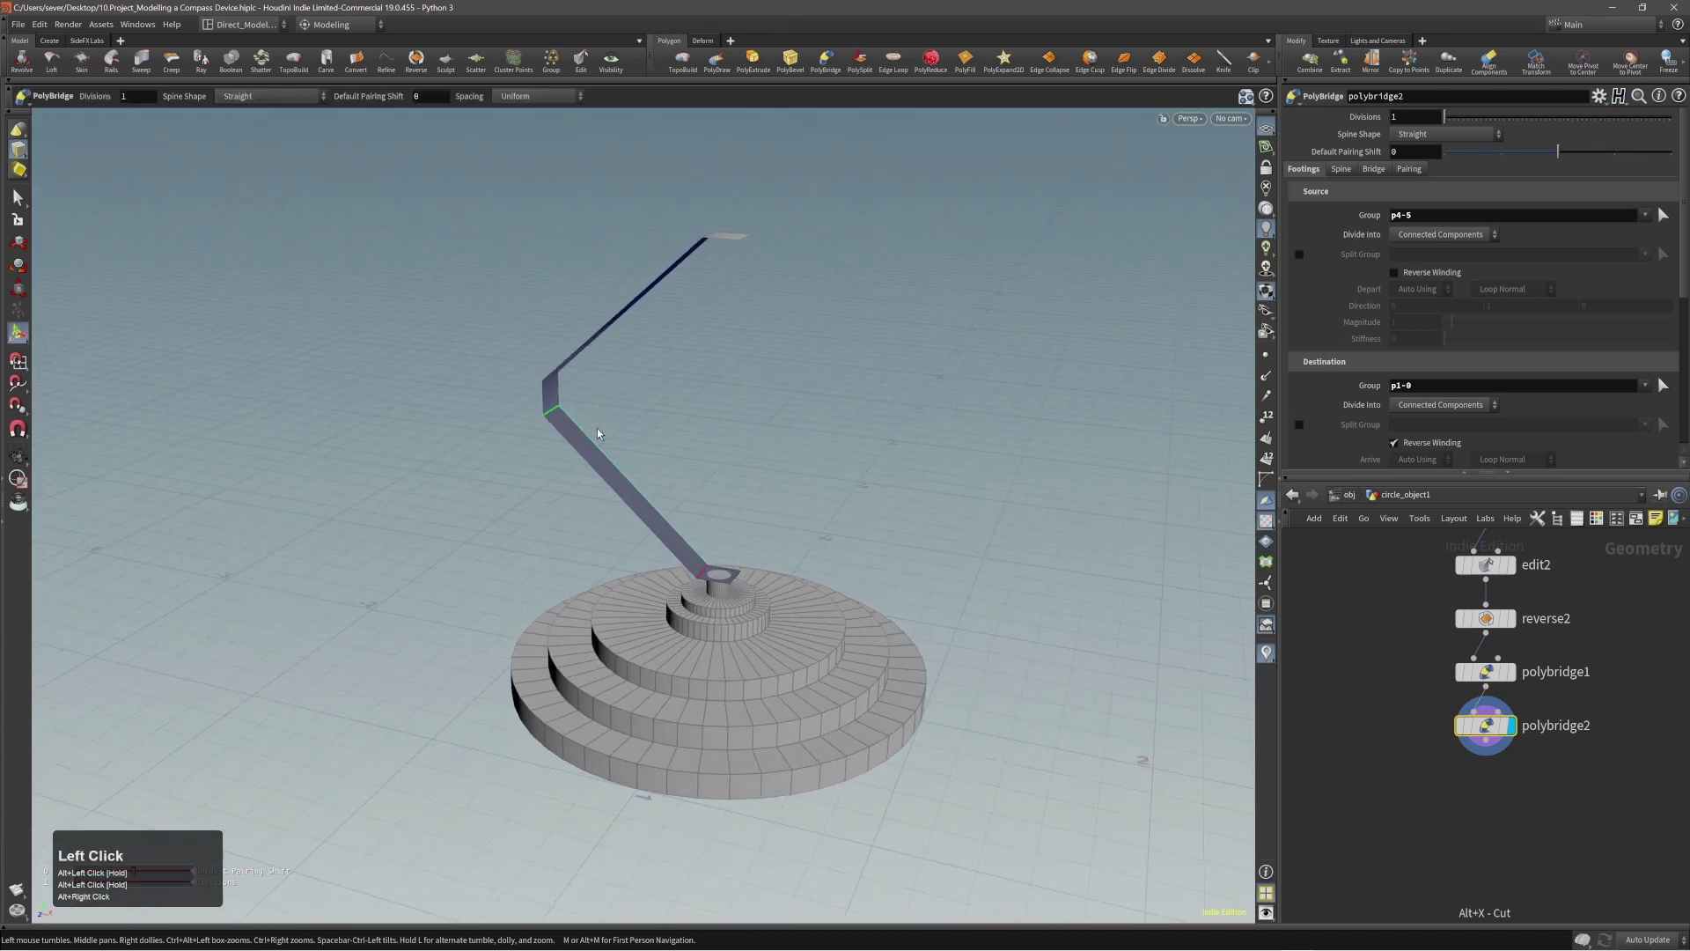
pyautogui.keyDown('alt'); pyautogui.moveTo(584, 426); pyautogui.dragTo(574, 437, button='middle'); pyautogui.keyUp('alt')
# Step: Return to the copy node and increase the vertical spacing of the copied faces to about 1.06, making the arm taller
pyautogui.moveTo(1319, 643)
pyautogui.keyDown('alt'); pyautogui.mouseDown(button='middle')
pyautogui.moveTo(1325, 746)
pyautogui.moveTo(1341, 640)
pyautogui.mouseUp(button='middle'); pyautogui.keyUp('alt')
pyautogui.click(1488, 631)
pyautogui.keyDown('alt'); pyautogui.moveTo(743, 482); pyautogui.dragTo(832, 466, button='middle'); pyautogui.keyUp('alt')
pyautogui.keyDown('alt'); pyautogui.moveTo(831, 466); pyautogui.dragTo(778, 518, button='right'); pyautogui.keyUp('alt')
pyautogui.keyDown('alt'); pyautogui.moveTo(760, 553); pyautogui.dragTo(758, 569, button='middle'); pyautogui.keyUp('alt')
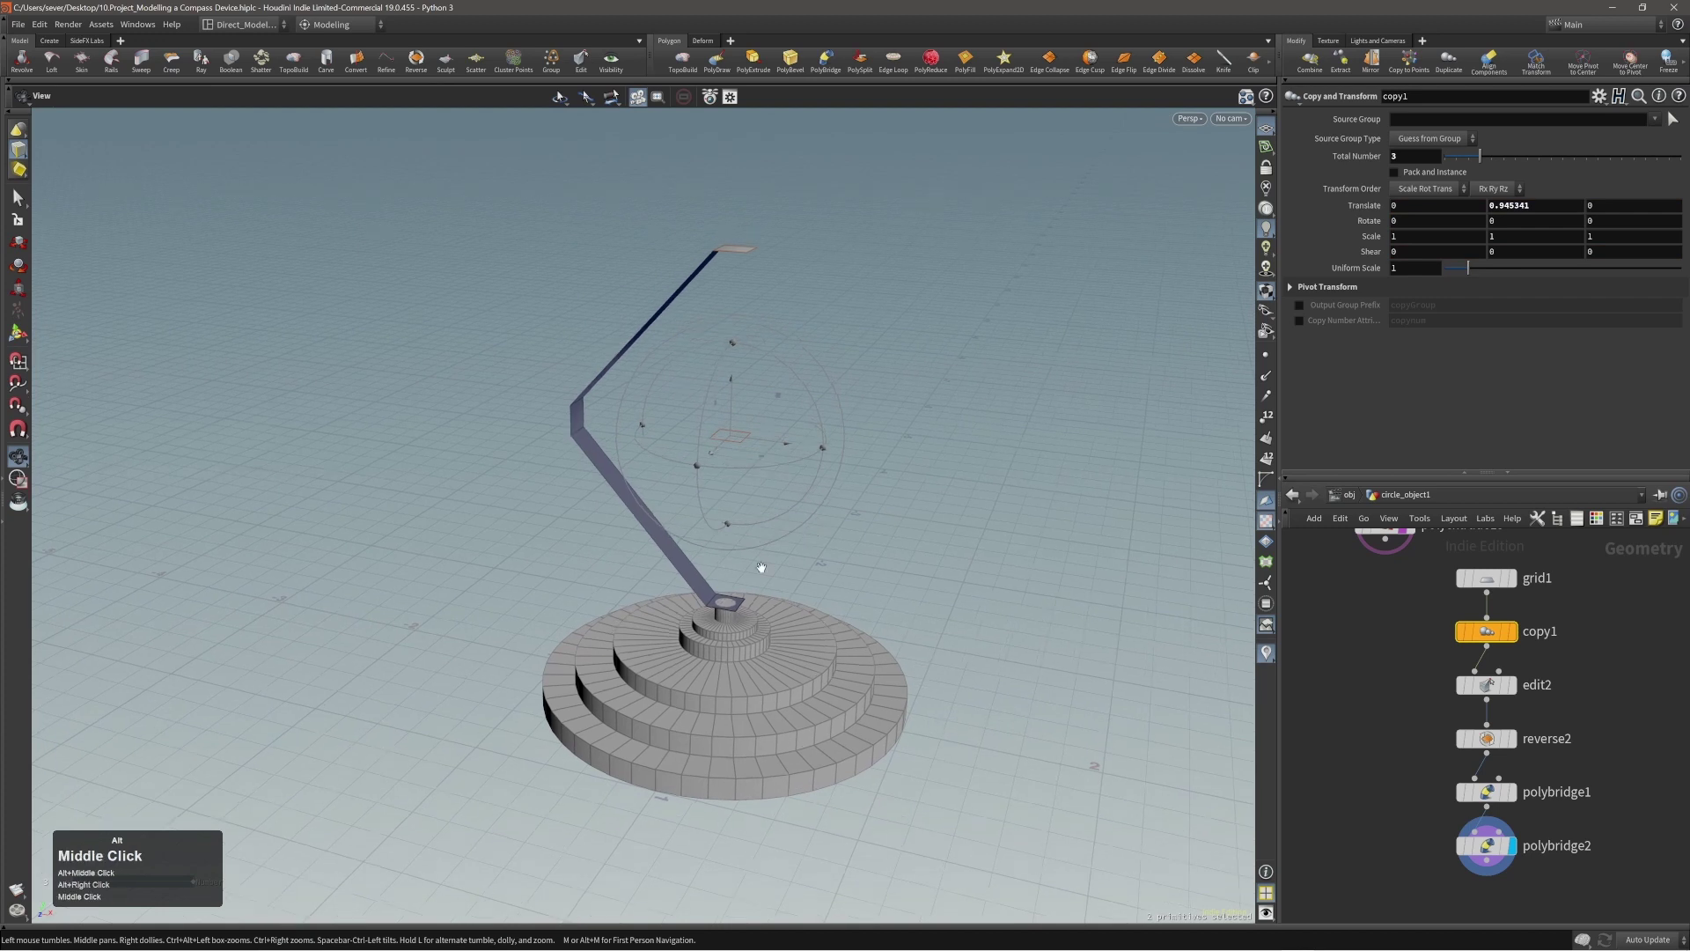
pyautogui.keyDown('alt'); pyautogui.moveTo(794, 532); pyautogui.dragTo(786, 471); pyautogui.keyUp('alt')
pyautogui.keyDown('alt'); pyautogui.moveTo(774, 471); pyautogui.dragTo(725, 506, button='right'); pyautogui.keyUp('alt')
pyautogui.keyDown('alt'); pyautogui.moveTo(734, 511); pyautogui.dragTo(736, 517, button='middle'); pyautogui.keyUp('alt')
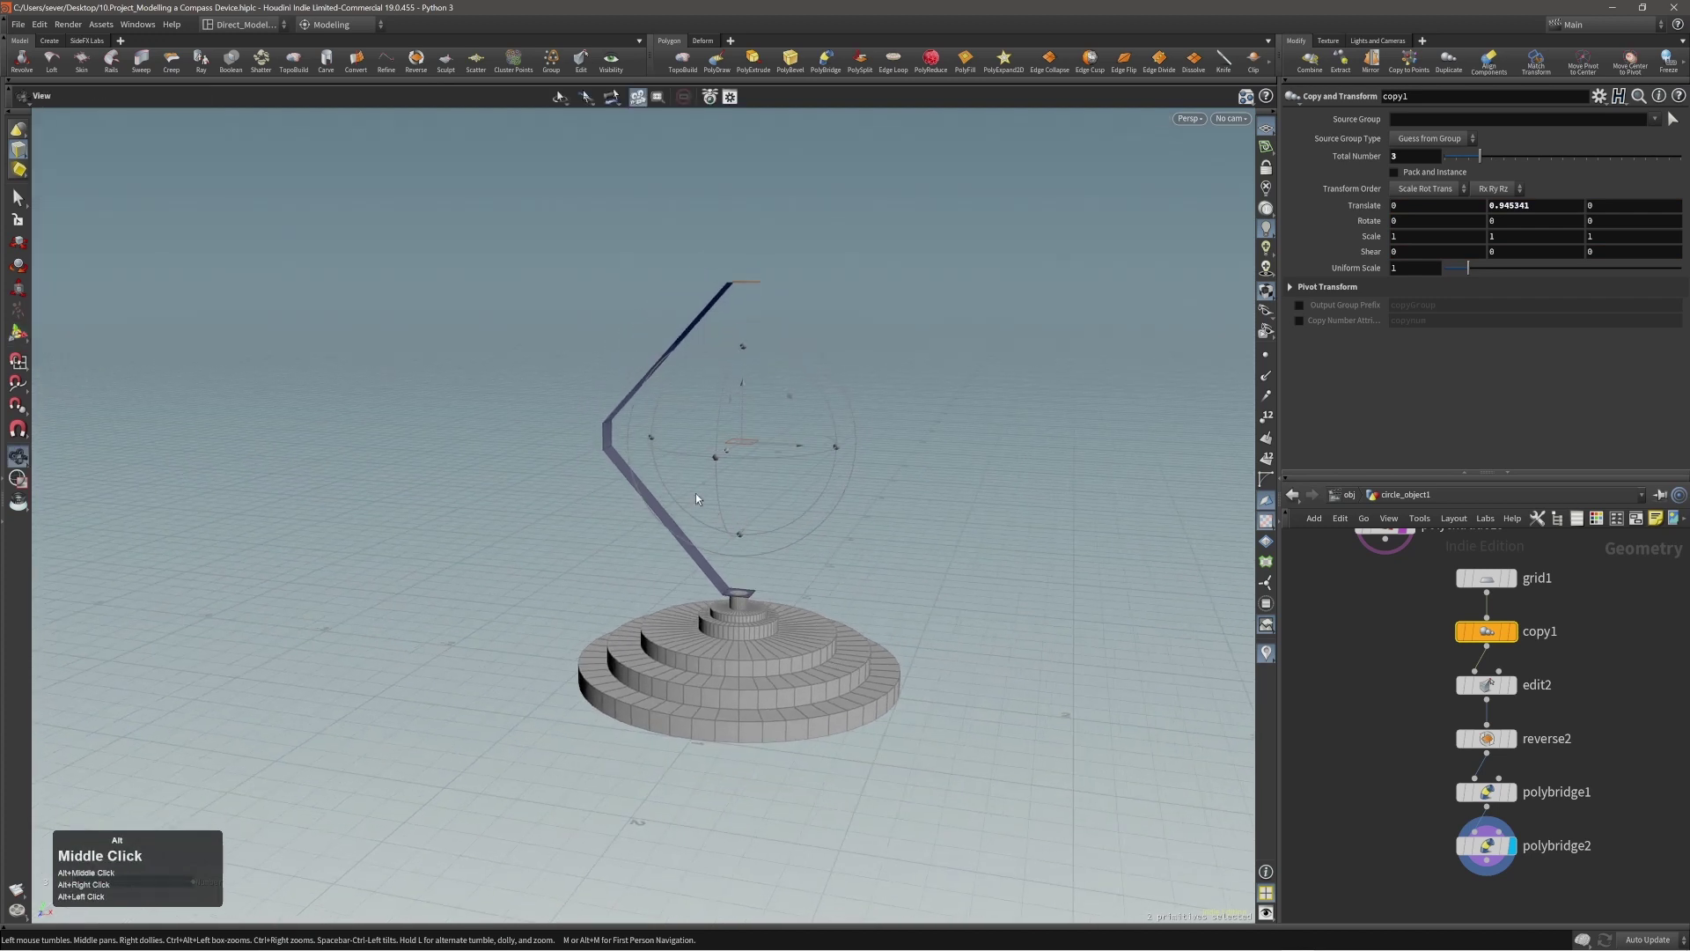
pyautogui.moveTo(950, 512); pyautogui.dragTo(950, 501, button='middle')
pyautogui.moveTo(748, 426)
pyautogui.keyDown('alt'); pyautogui.mouseDown()
pyautogui.moveTo(668, 432)
pyautogui.moveTo(558, 478)
pyautogui.moveTo(739, 456)
pyautogui.mouseUp(); pyautogui.keyUp('alt')
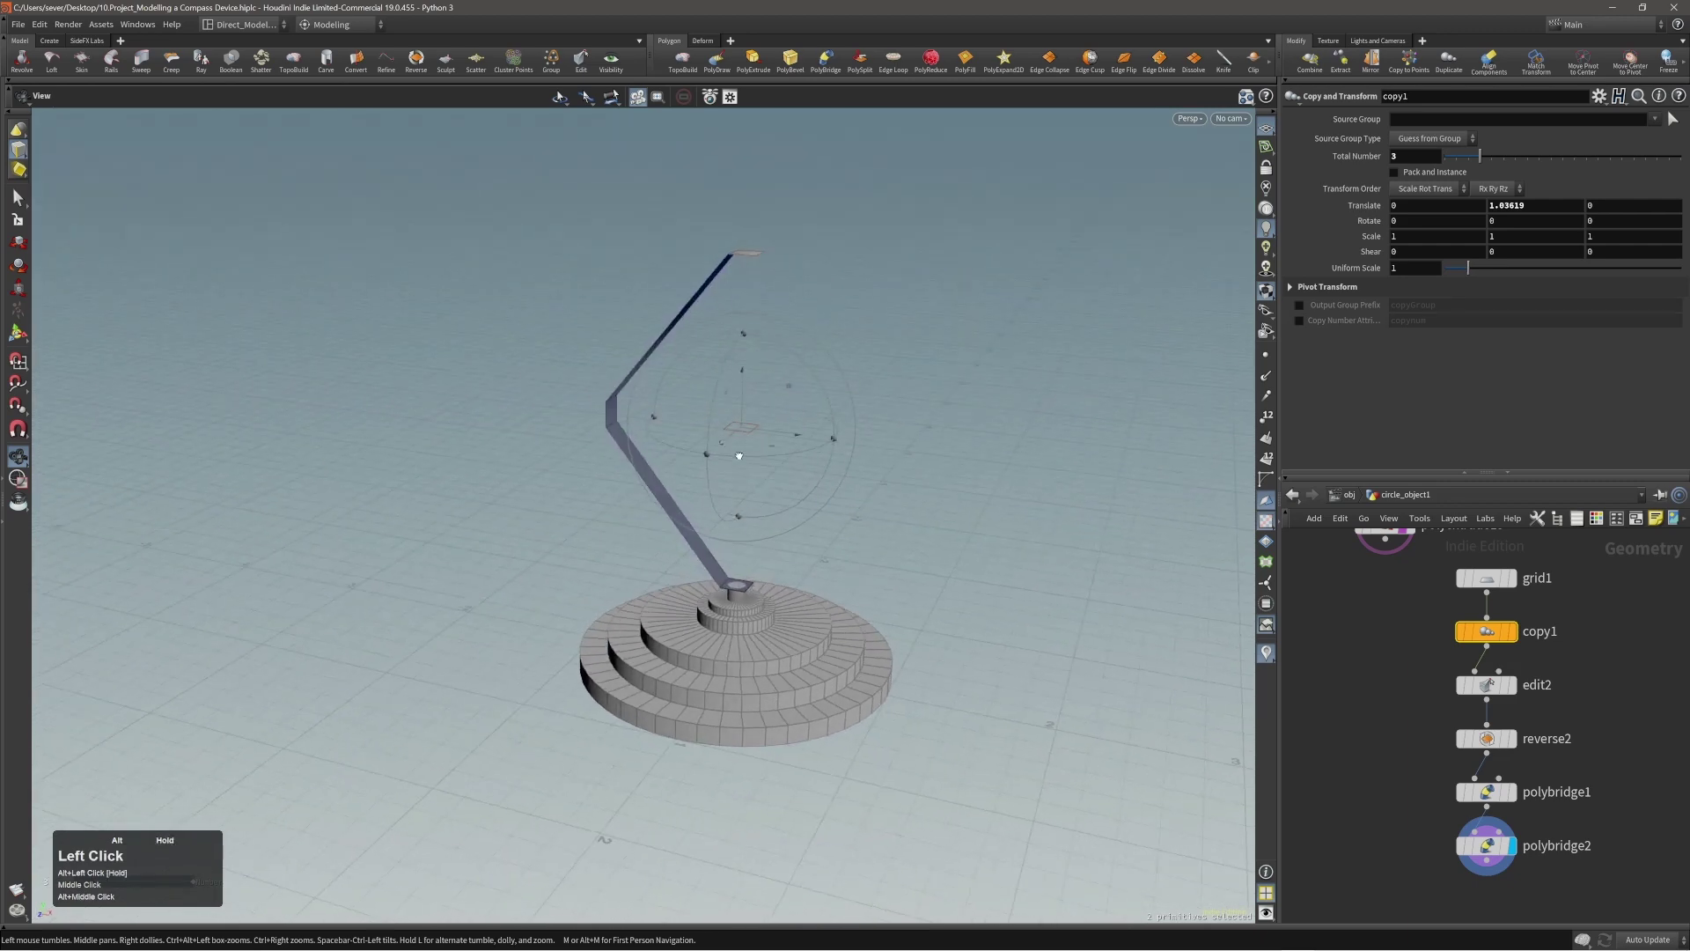
pyautogui.moveTo(906, 483); pyautogui.dragTo(906, 479, button='middle')
pyautogui.keyDown('alt'); pyautogui.moveTo(695, 445); pyautogui.dragTo(725, 427); pyautogui.keyUp('alt')
pyautogui.moveTo(940, 469); pyautogui.dragTo(941, 468, button='middle')
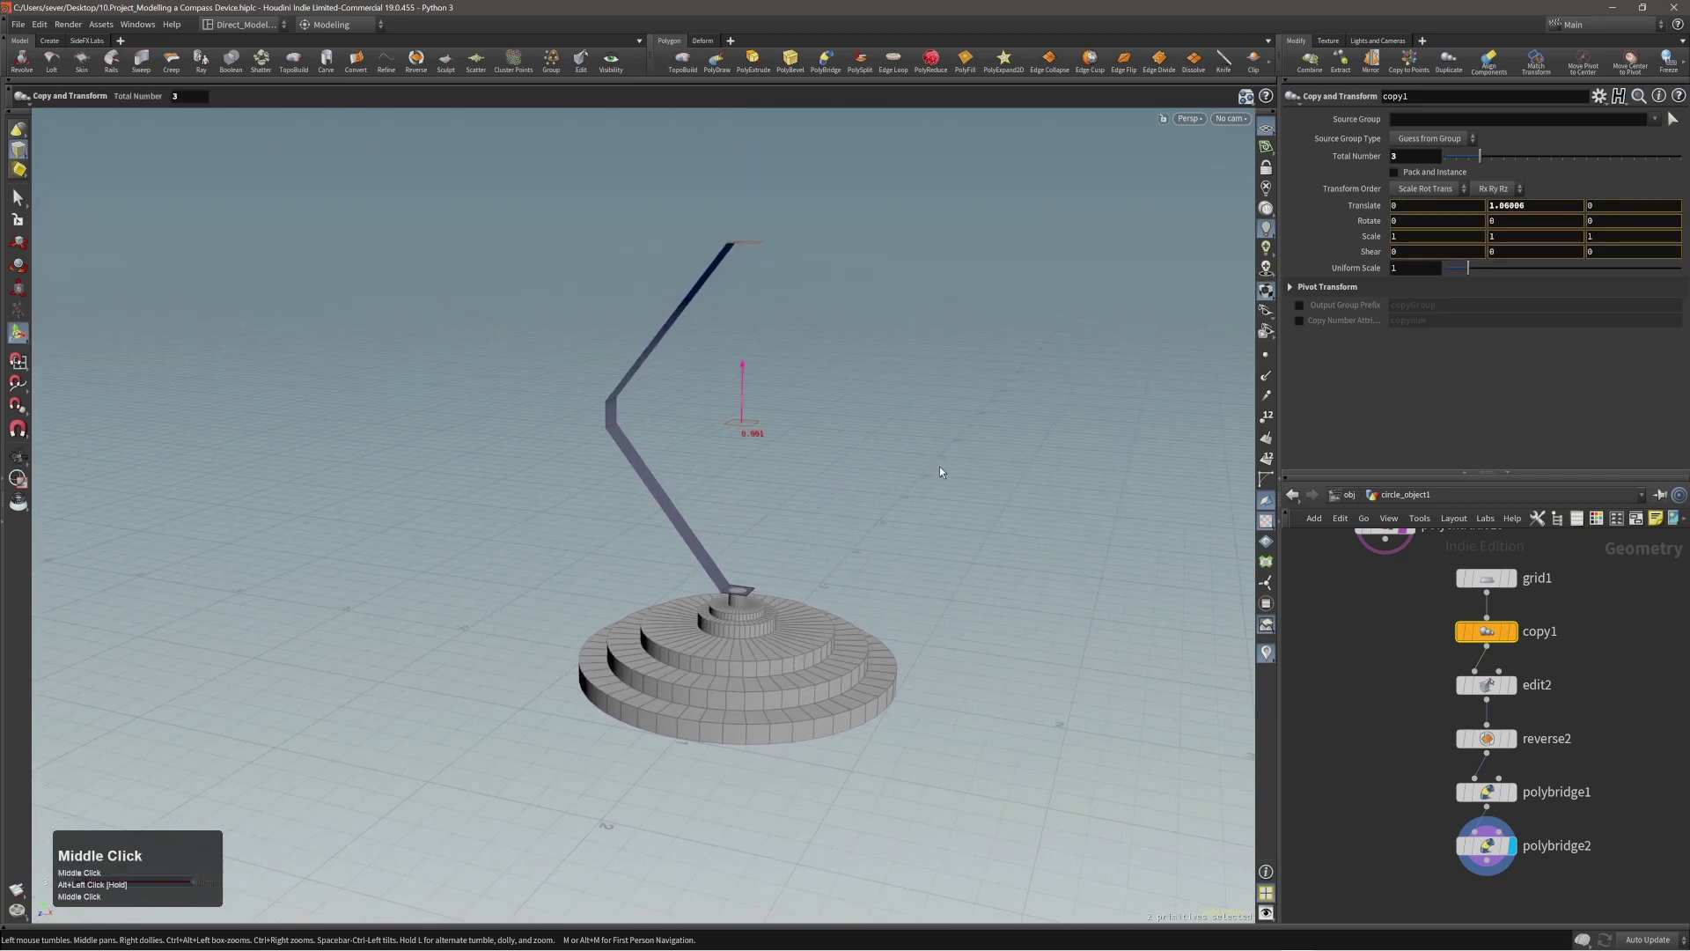
# Step: In the arm's Edit node, move the vertical middle face outward by about -0.023 along X
pyautogui.keyDown('alt'); pyautogui.moveTo(768, 439); pyautogui.dragTo(755, 436, button='right'); pyautogui.keyUp('alt')
pyautogui.keyDown('alt'); pyautogui.moveTo(756, 436); pyautogui.dragTo(709, 430); pyautogui.keyUp('alt')
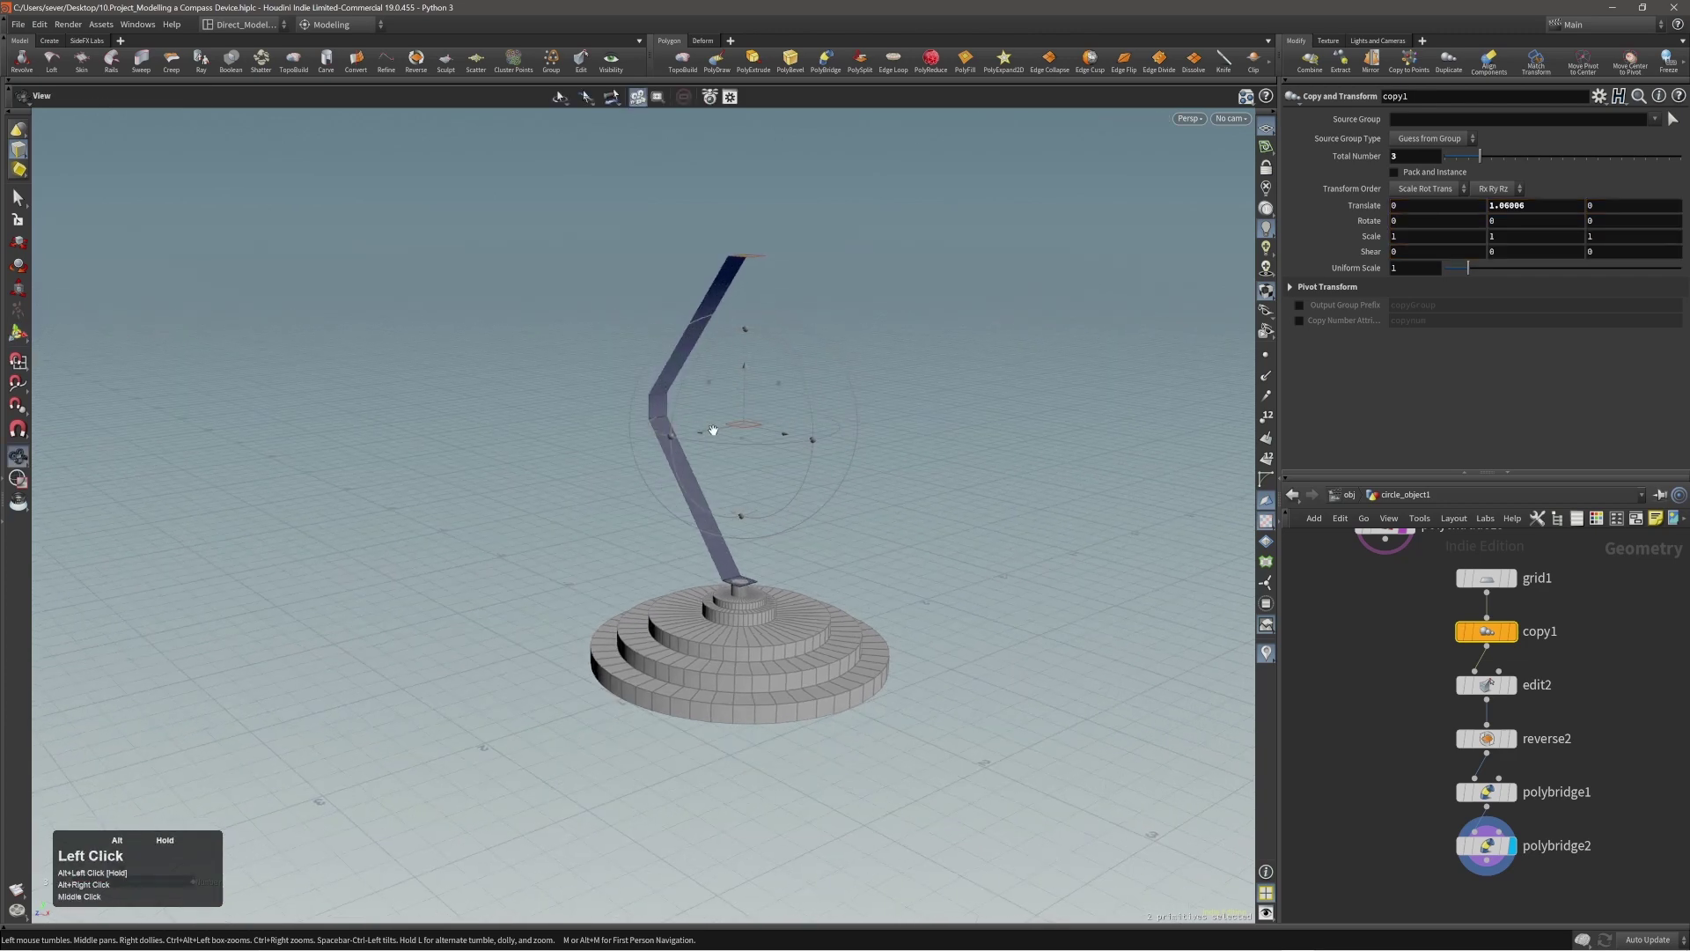
pyautogui.keyDown('alt'); pyautogui.moveTo(709, 431); pyautogui.dragTo(761, 420, button='right'); pyautogui.keyUp('alt')
pyautogui.keyDown('alt'); pyautogui.moveTo(761, 420); pyautogui.dragTo(837, 437); pyautogui.keyUp('alt')
pyautogui.click(1508, 692)
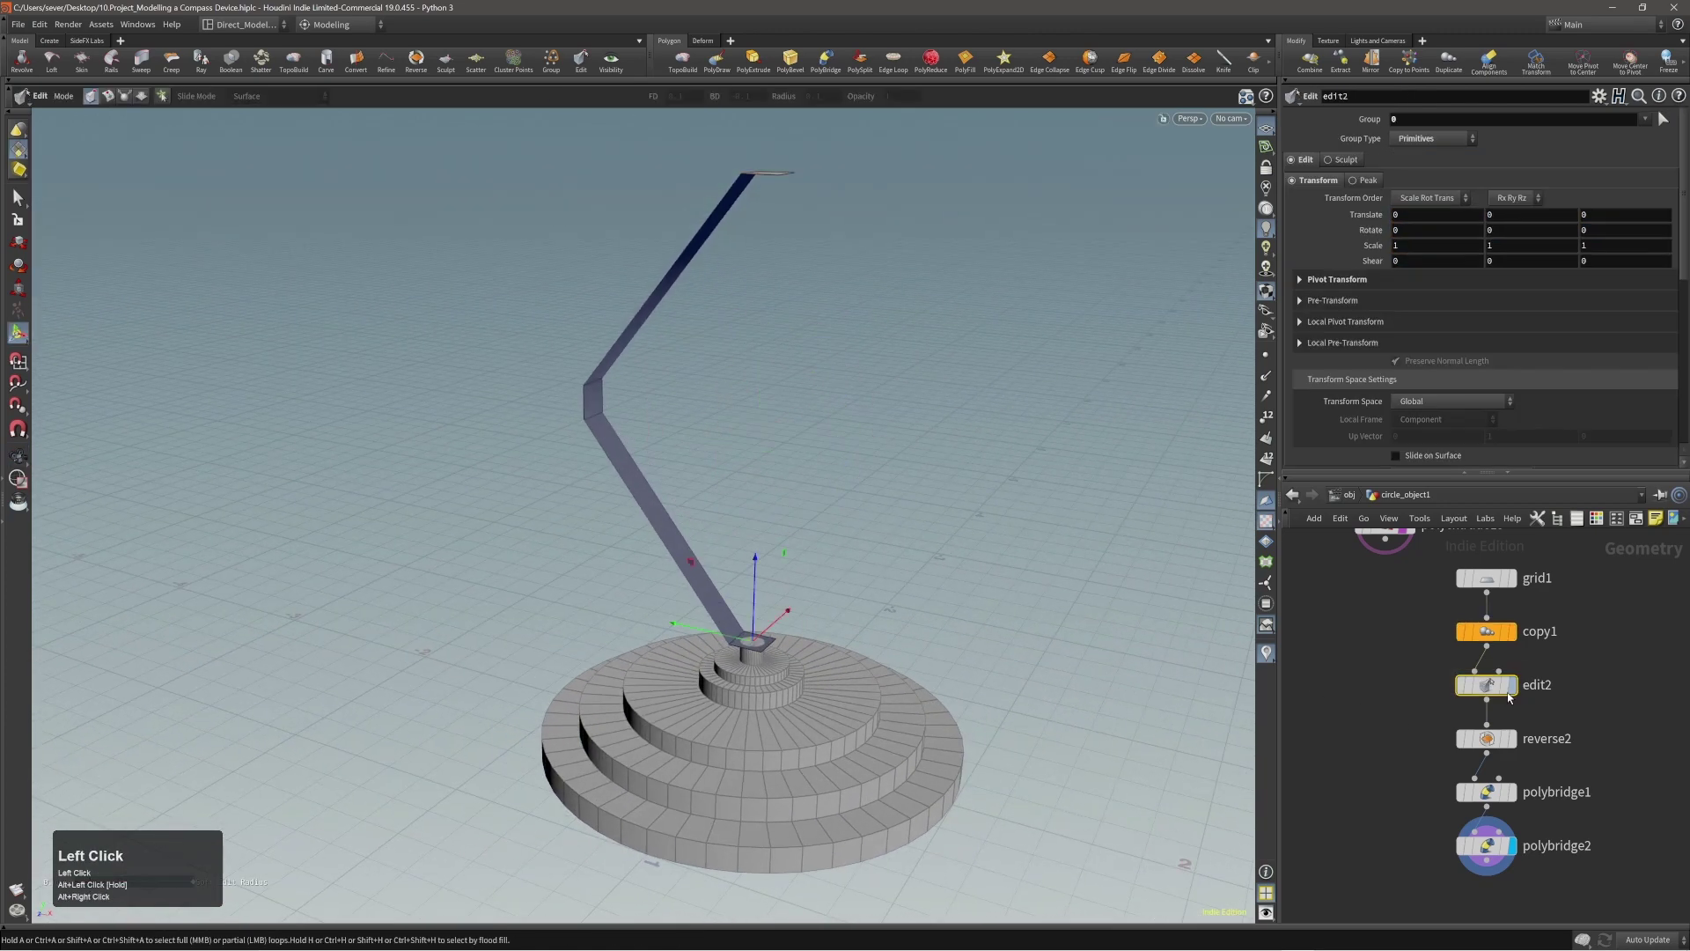
pyautogui.click(595, 409)
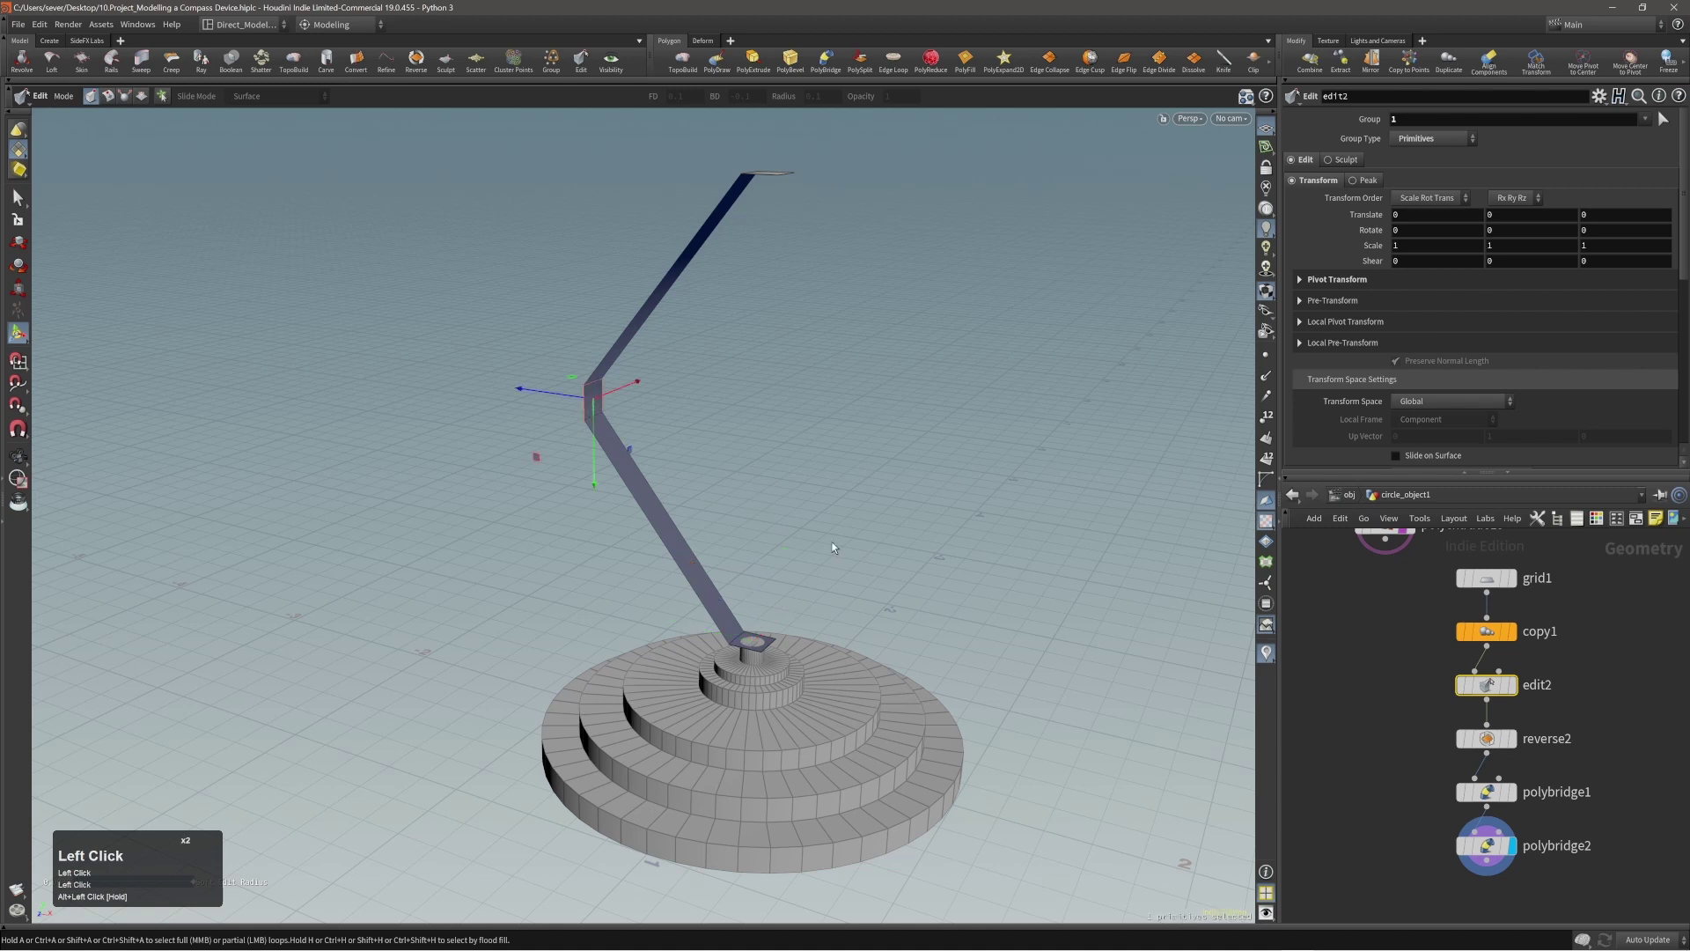
pyautogui.moveTo(847, 514)
pyautogui.mouseDown(button='middle')
pyautogui.moveTo(780, 498)
pyautogui.moveTo(984, 564)
pyautogui.moveTo(698, 502)
pyautogui.moveTo(843, 532)
pyautogui.moveTo(800, 525)
pyautogui.moveTo(822, 526)
pyautogui.mouseUp(button='middle')
pyautogui.keyDown('alt'); pyautogui.moveTo(822, 527); pyautogui.dragTo(811, 490); pyautogui.keyUp('alt')
pyautogui.moveTo(811, 490); pyautogui.dragTo(836, 500, button='middle')
pyautogui.moveTo(837, 500)
pyautogui.keyDown('alt'); pyautogui.mouseDown()
pyautogui.moveTo(891, 468)
pyautogui.moveTo(814, 477)
pyautogui.mouseUp(); pyautogui.keyUp('alt')
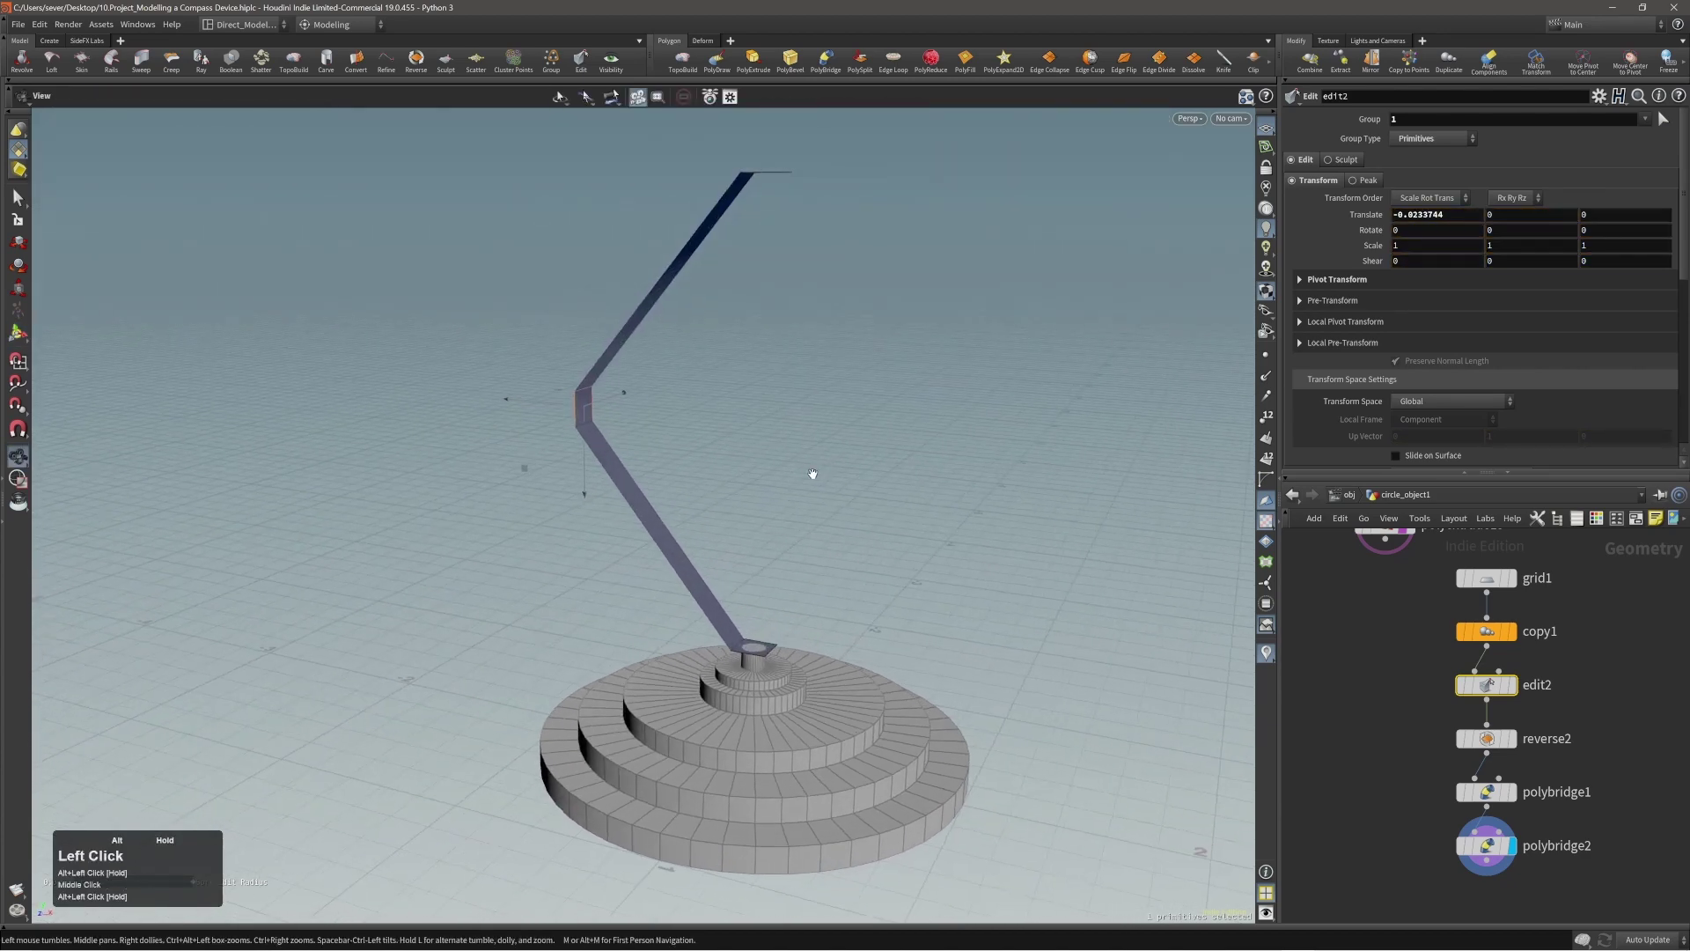
pyautogui.press('Escape')
# Step: Select all connected faces of the bridged arm and PolyExtrude them by about -0.034 to give the arm thickness
pyautogui.keyDown('alt'); pyautogui.moveTo(812, 476); pyautogui.dragTo(774, 490, button='right'); pyautogui.keyUp('alt')
pyautogui.keyDown('alt'); pyautogui.moveTo(774, 490); pyautogui.dragTo(775, 536); pyautogui.keyUp('alt')
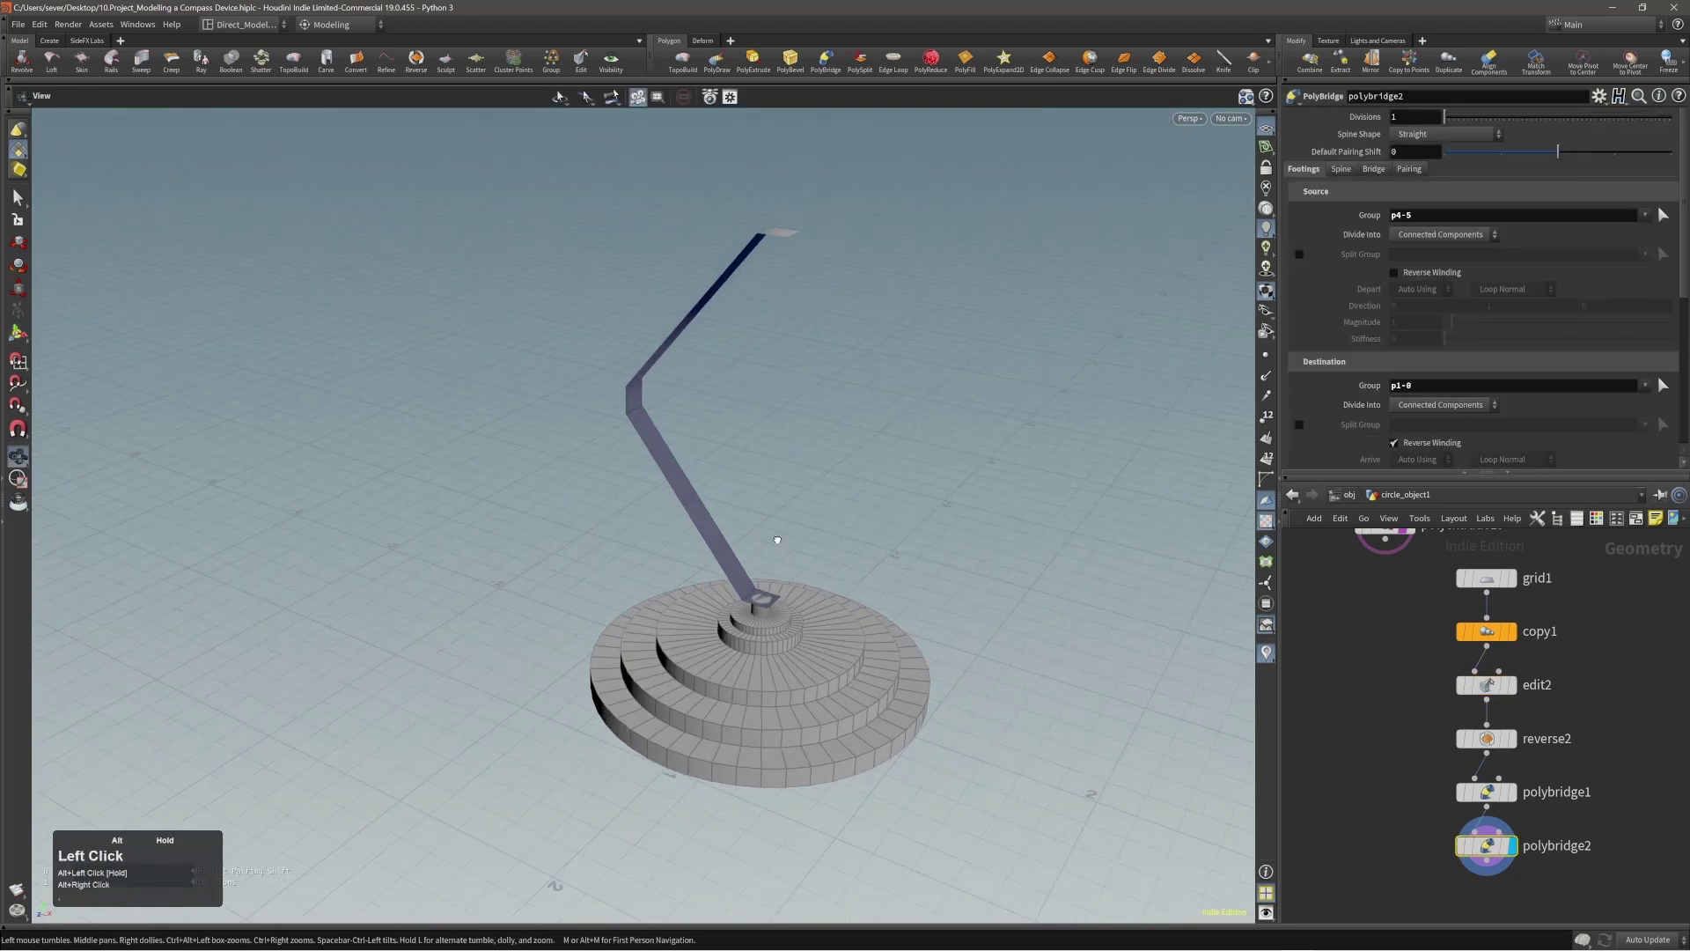
pyautogui.keyDown('alt'); pyautogui.moveTo(776, 536); pyautogui.dragTo(842, 488, button='right'); pyautogui.keyUp('alt')
pyautogui.keyDown('alt'); pyautogui.moveTo(843, 488); pyautogui.dragTo(838, 516, button='middle'); pyautogui.keyUp('alt')
pyautogui.press('3')
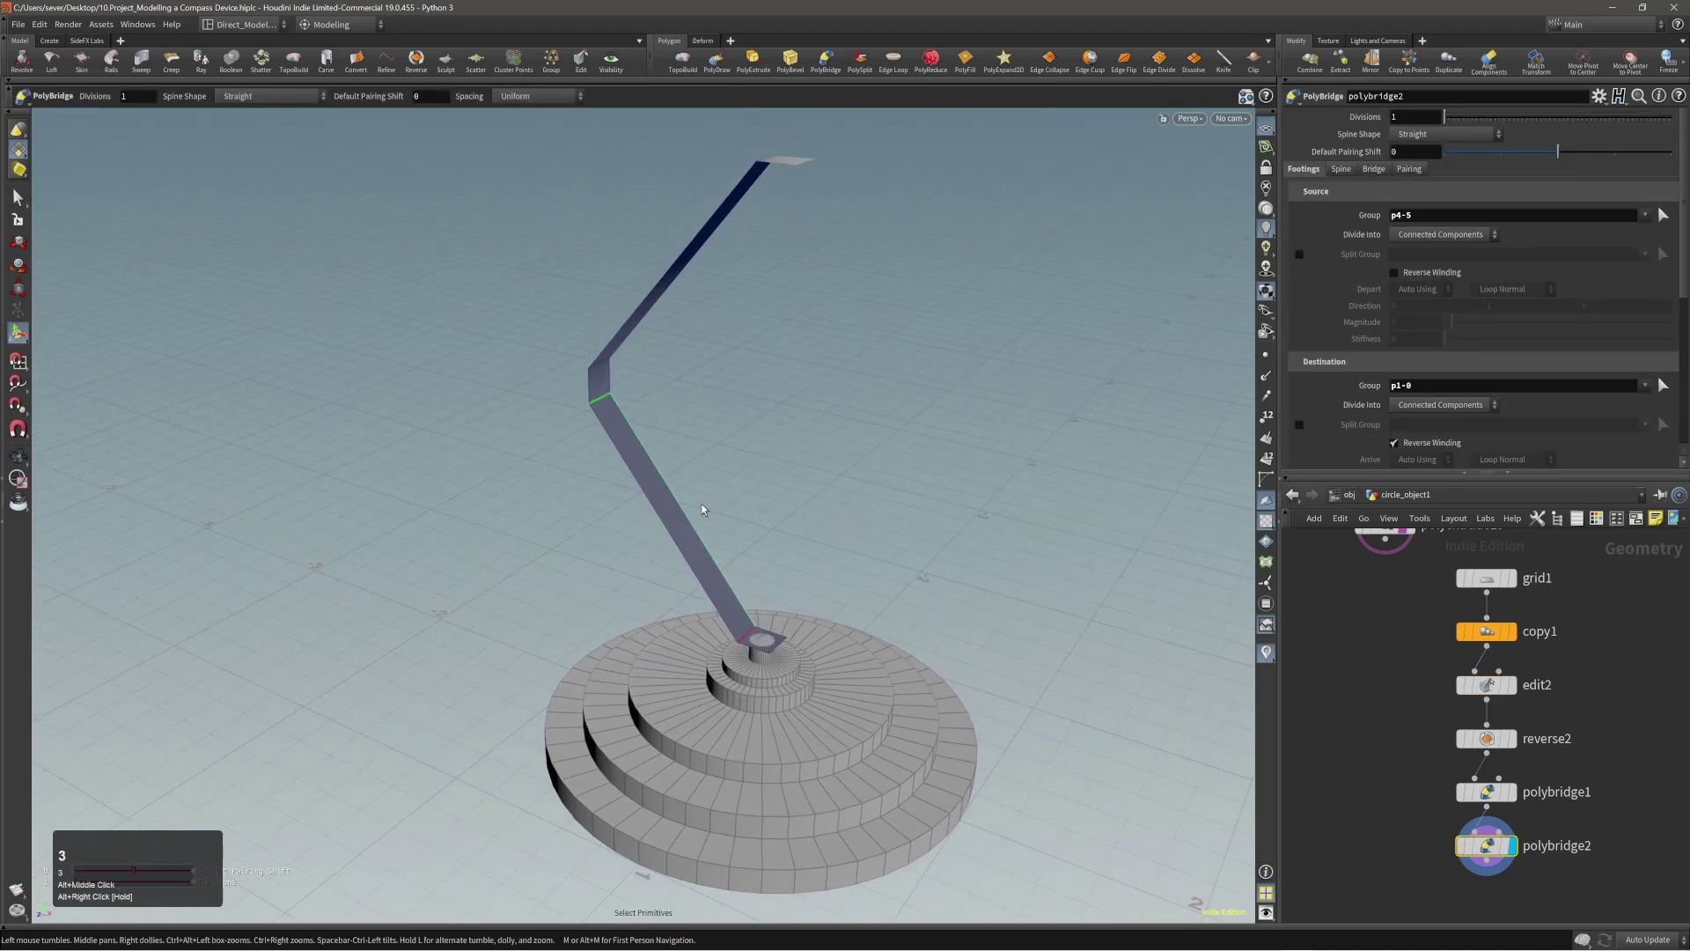
pyautogui.click(658, 503)
pyautogui.doubleClick(660, 505)
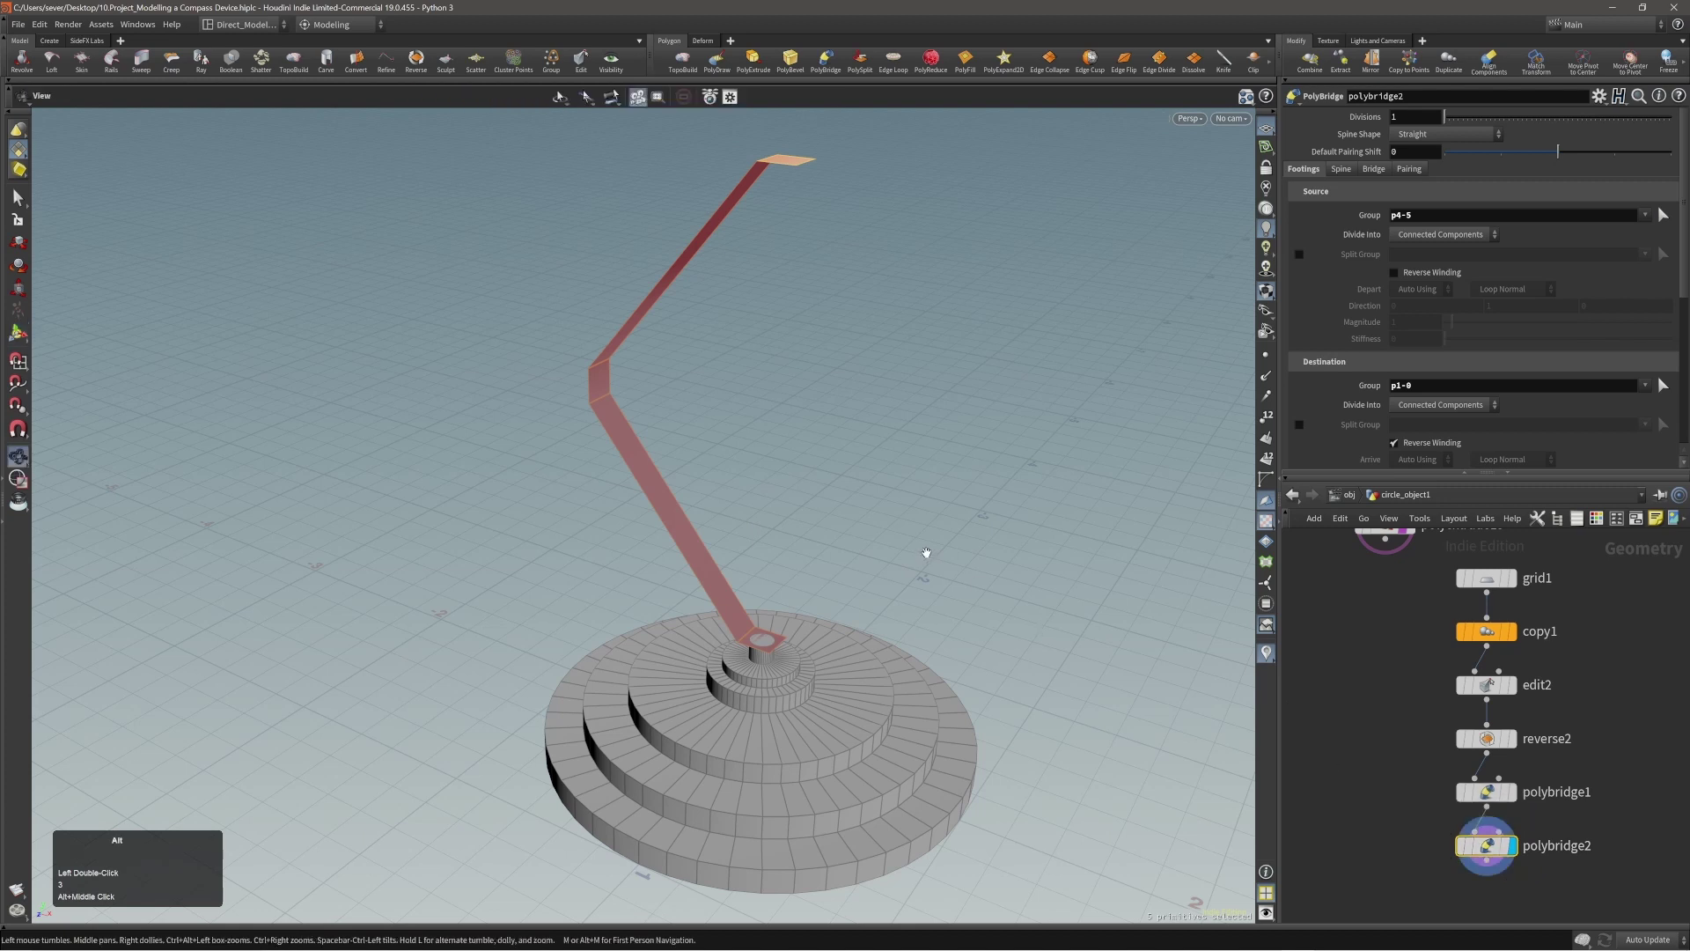
pyautogui.keyDown('alt'); pyautogui.moveTo(663, 501); pyautogui.dragTo(986, 557, button='right'); pyautogui.keyUp('alt')
pyautogui.keyDown('alt'); pyautogui.moveTo(978, 553); pyautogui.dragTo(980, 520, button='middle'); pyautogui.keyUp('alt')
pyautogui.press('c')
pyautogui.moveTo(911, 516); pyautogui.dragTo(1001, 440)
pyautogui.click(942, 514)
pyautogui.press('Escape')
# Step: Enable Output Back on the arm's extrusion to close its open side, and inspect the arm from both sides
pyautogui.keyDown('alt'); pyautogui.moveTo(692, 484); pyautogui.dragTo(672, 509); pyautogui.keyUp('alt')
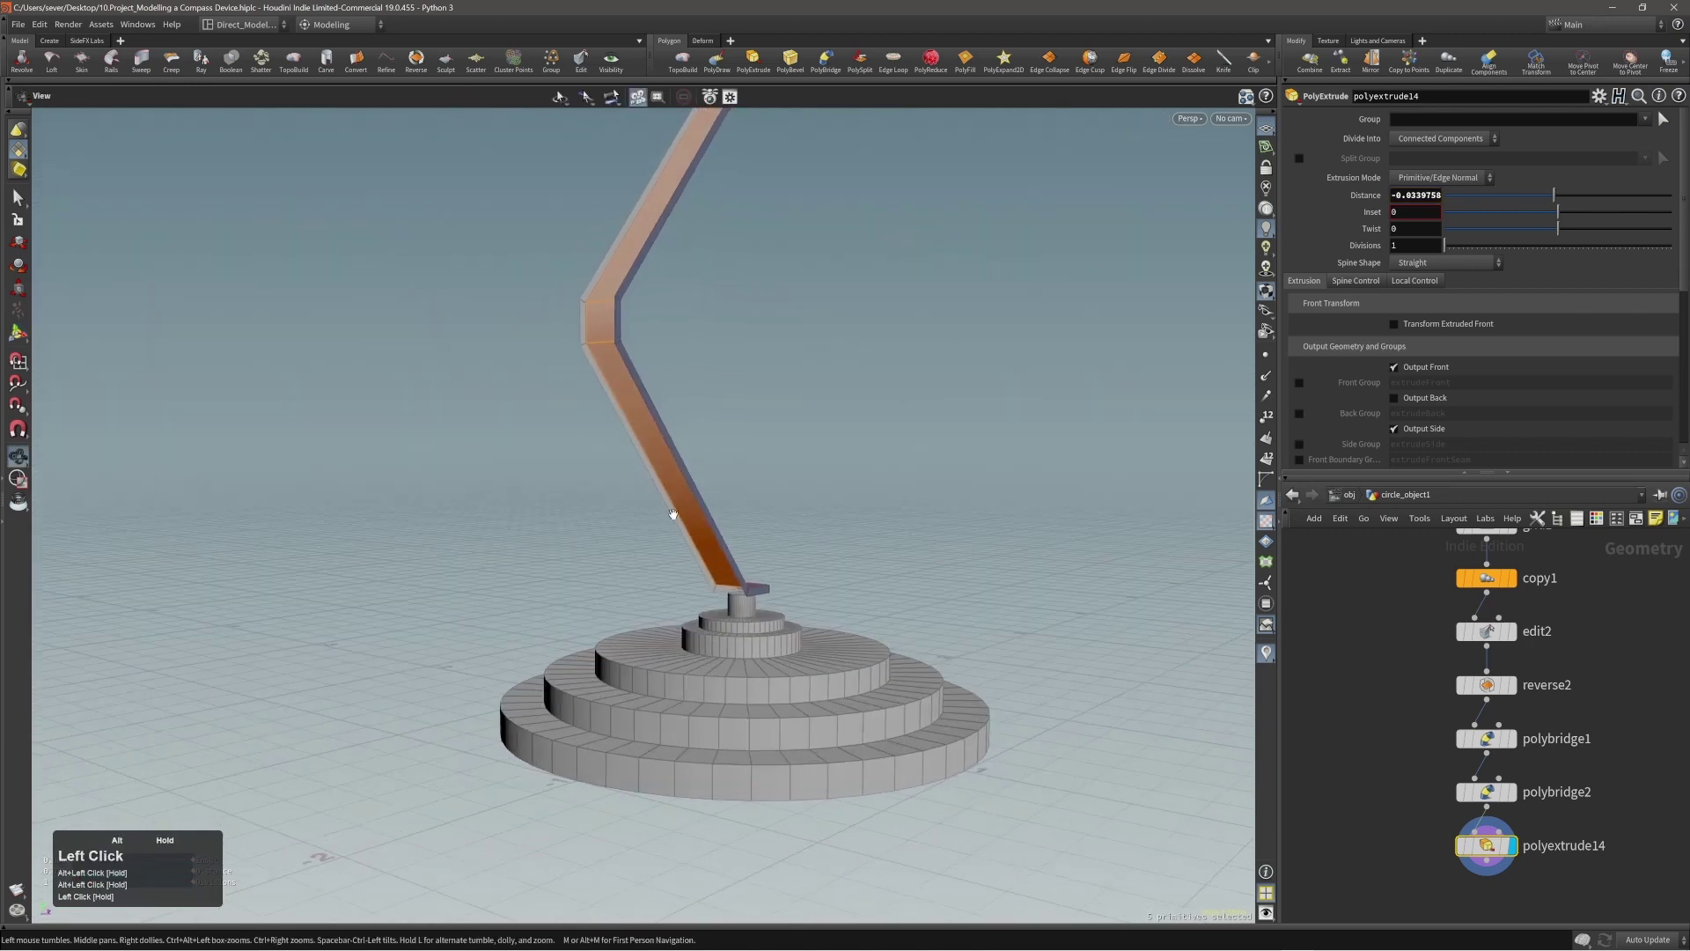
pyautogui.press('Return')
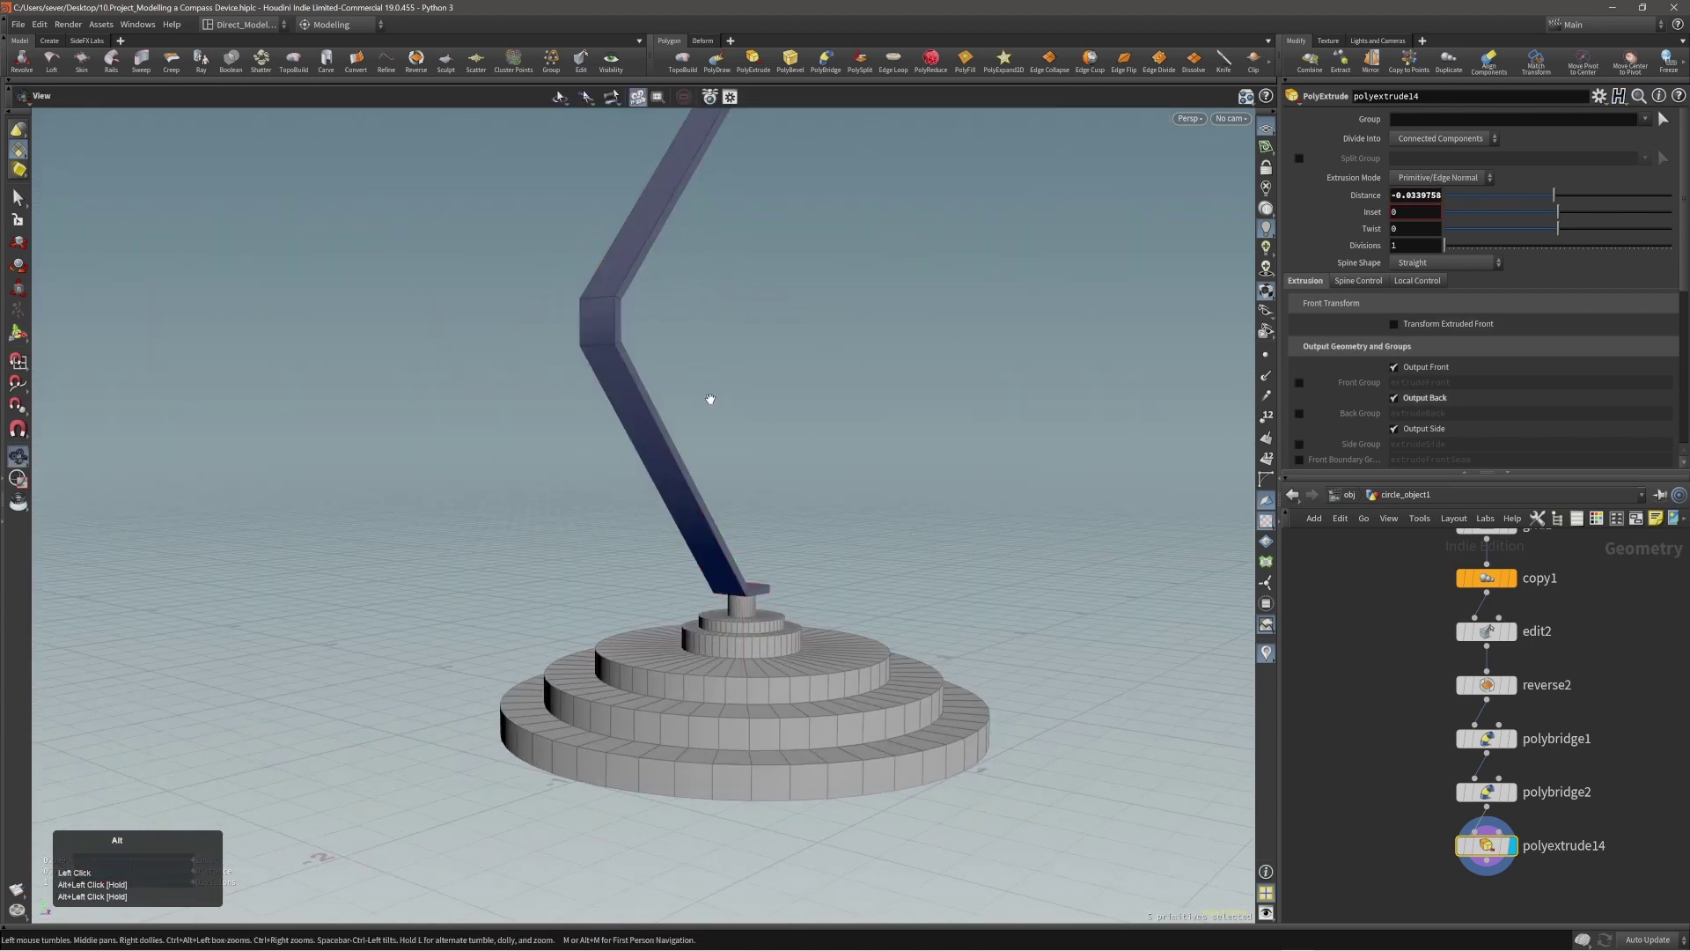
pyautogui.keyDown('alt'); pyautogui.moveTo(707, 398); pyautogui.dragTo(473, 452); pyautogui.keyUp('alt')
pyautogui.keyDown('alt'); pyautogui.moveTo(609, 458); pyautogui.dragTo(604, 503, button='middle'); pyautogui.keyUp('alt')
pyautogui.keyDown('alt'); pyautogui.moveTo(604, 502); pyautogui.dragTo(540, 505, button='right'); pyautogui.keyUp('alt')
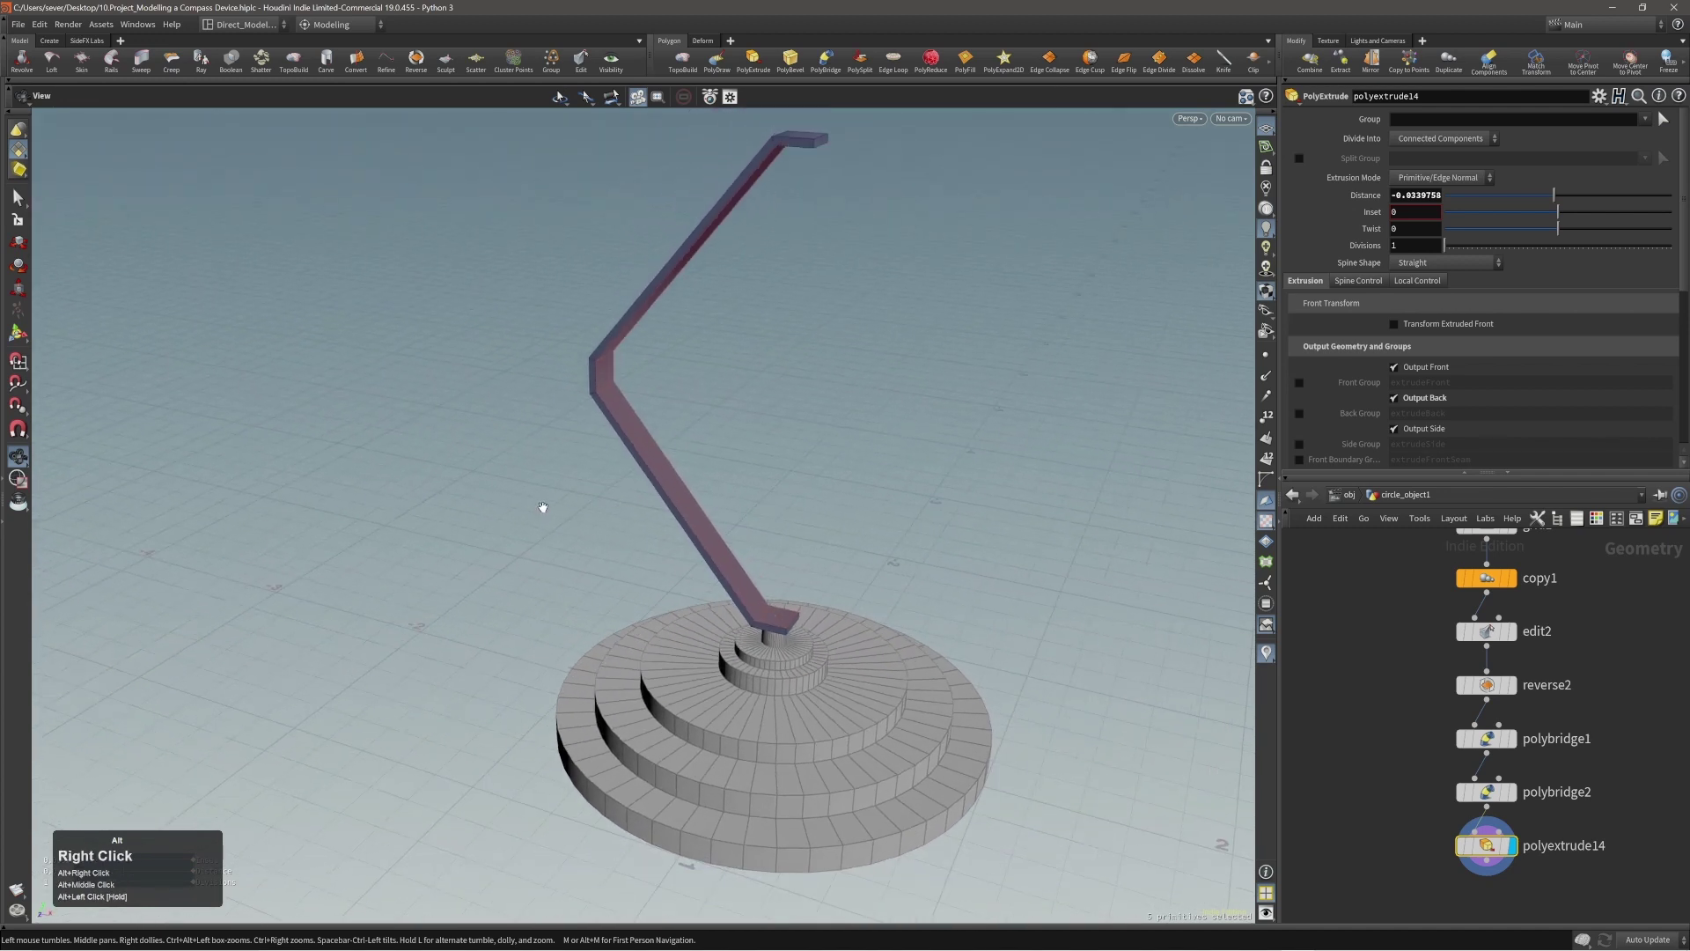
pyautogui.keyDown('alt'); pyautogui.moveTo(627, 484); pyautogui.dragTo(620, 521, button='middle'); pyautogui.keyUp('alt')
pyautogui.keyDown('alt'); pyautogui.moveTo(641, 507); pyautogui.dragTo(611, 498); pyautogui.keyUp('alt')
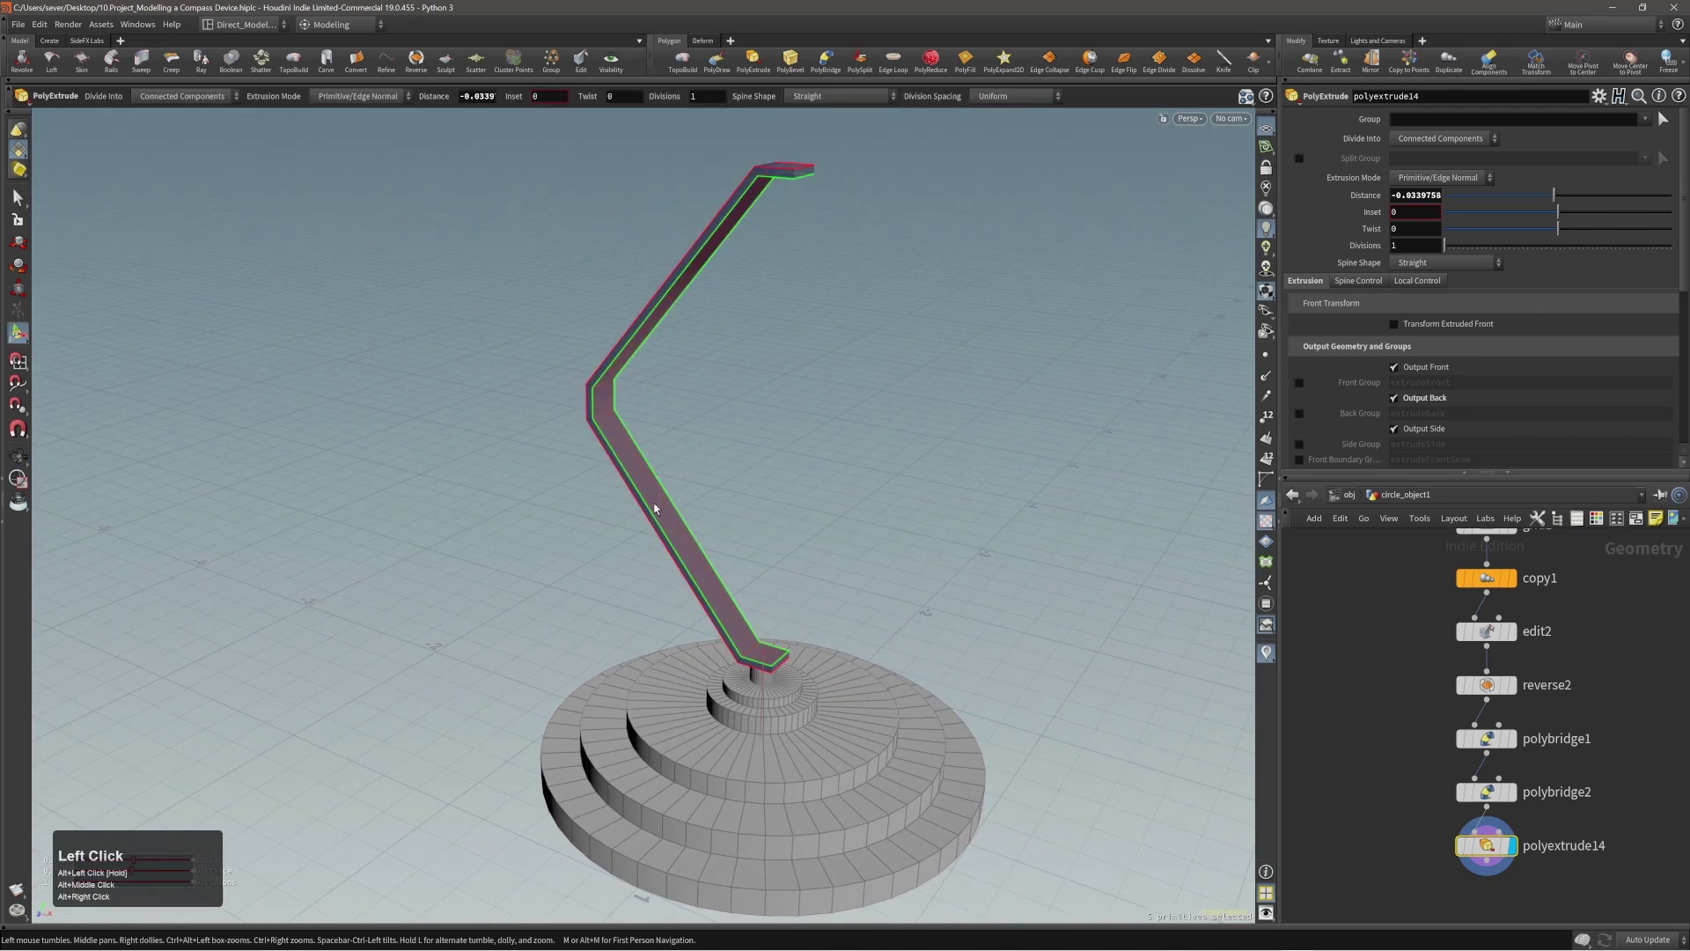
# Step: Select the whole thickened arm and apply Reverse to flip its face normals
pyautogui.hotkey('shift', 'g')
pyautogui.hotkey('shift', 'g')
pyautogui.keyDown('alt'); pyautogui.moveTo(642, 380); pyautogui.dragTo(617, 397); pyautogui.keyUp('alt')
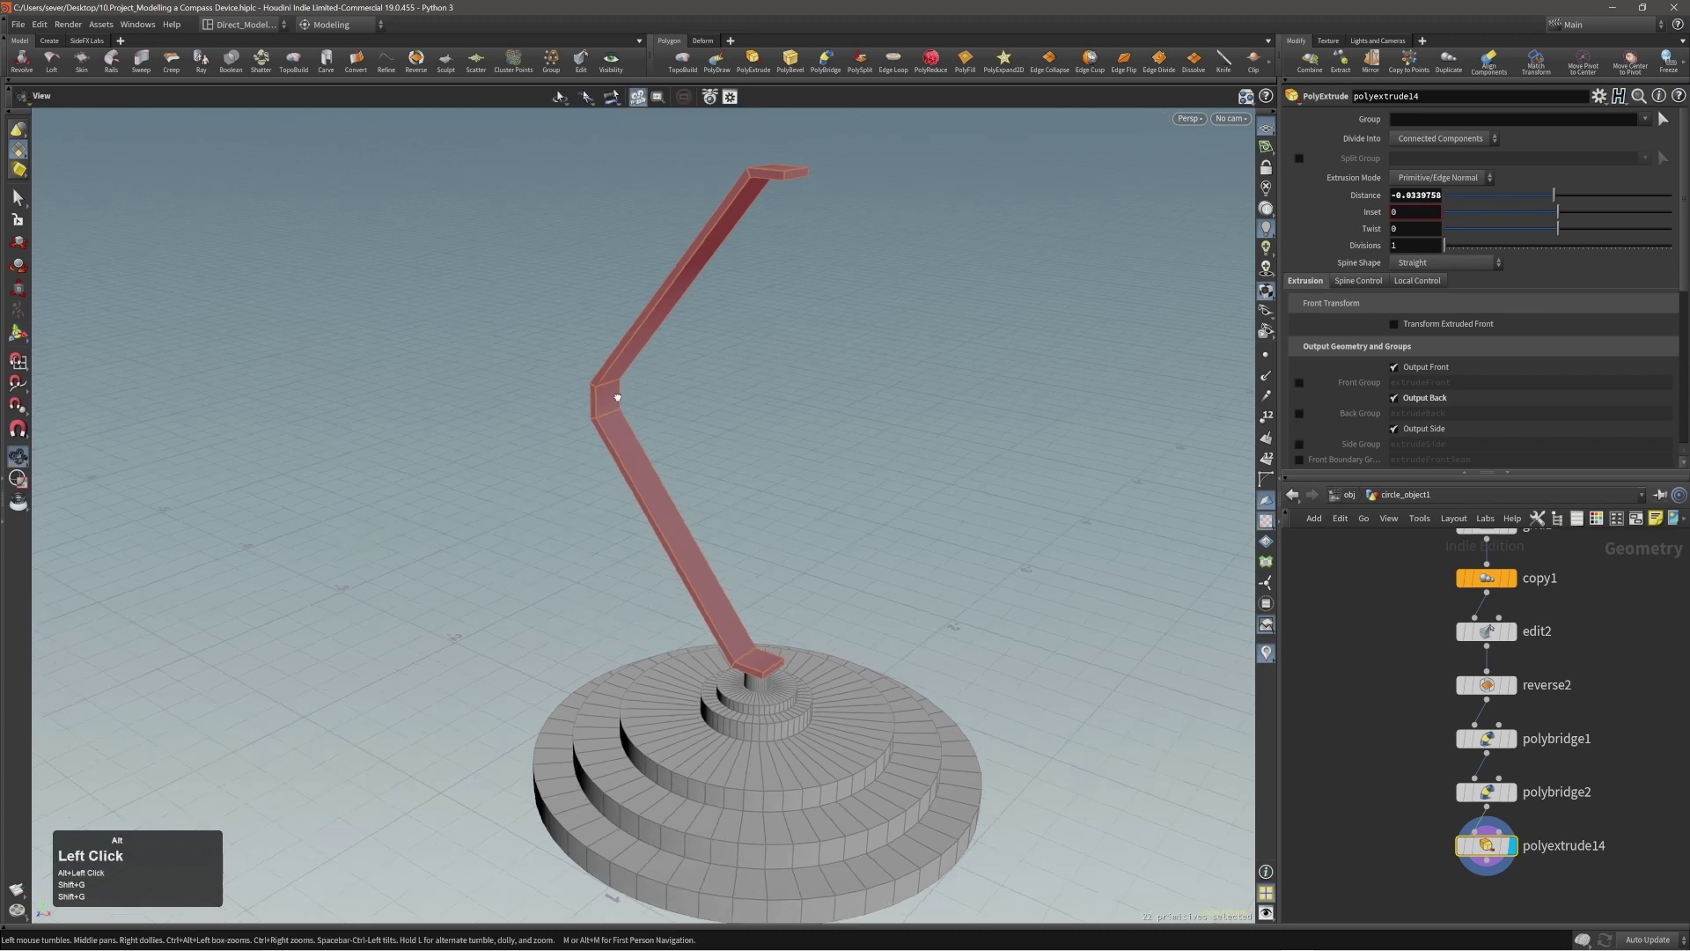
pyautogui.click(426, 63)
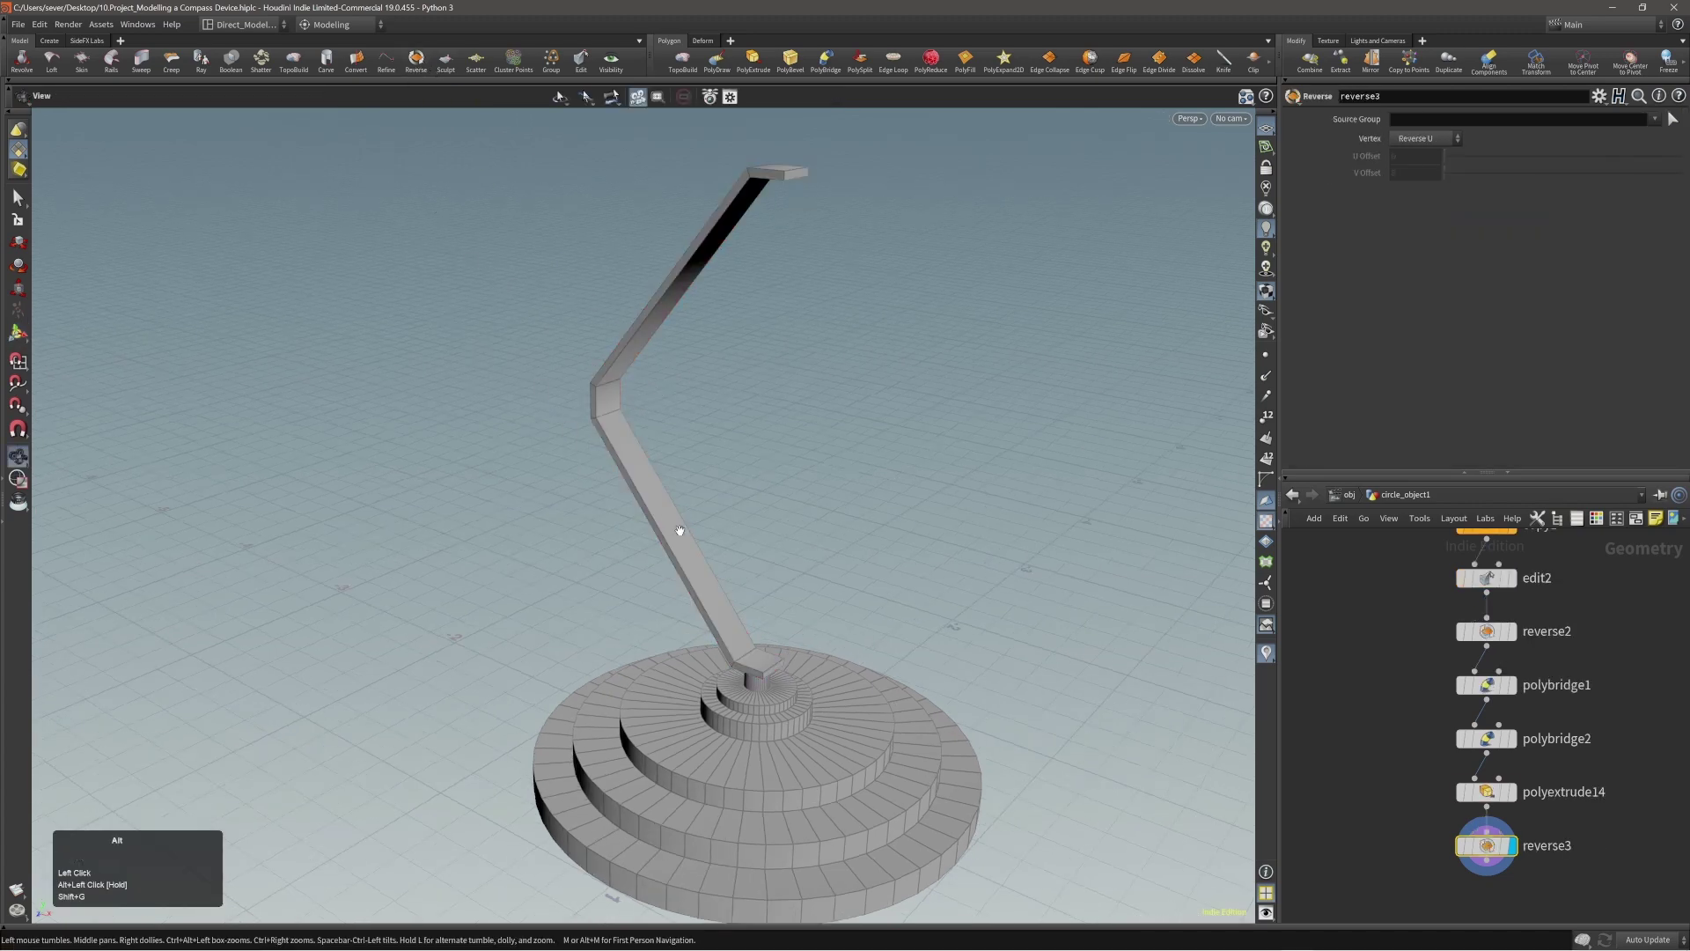
pyautogui.keyDown('alt'); pyautogui.moveTo(679, 532); pyautogui.dragTo(684, 482, button='middle'); pyautogui.keyUp('alt')
pyautogui.keyDown('alt'); pyautogui.moveTo(683, 481); pyautogui.dragTo(697, 521); pyautogui.keyUp('alt')
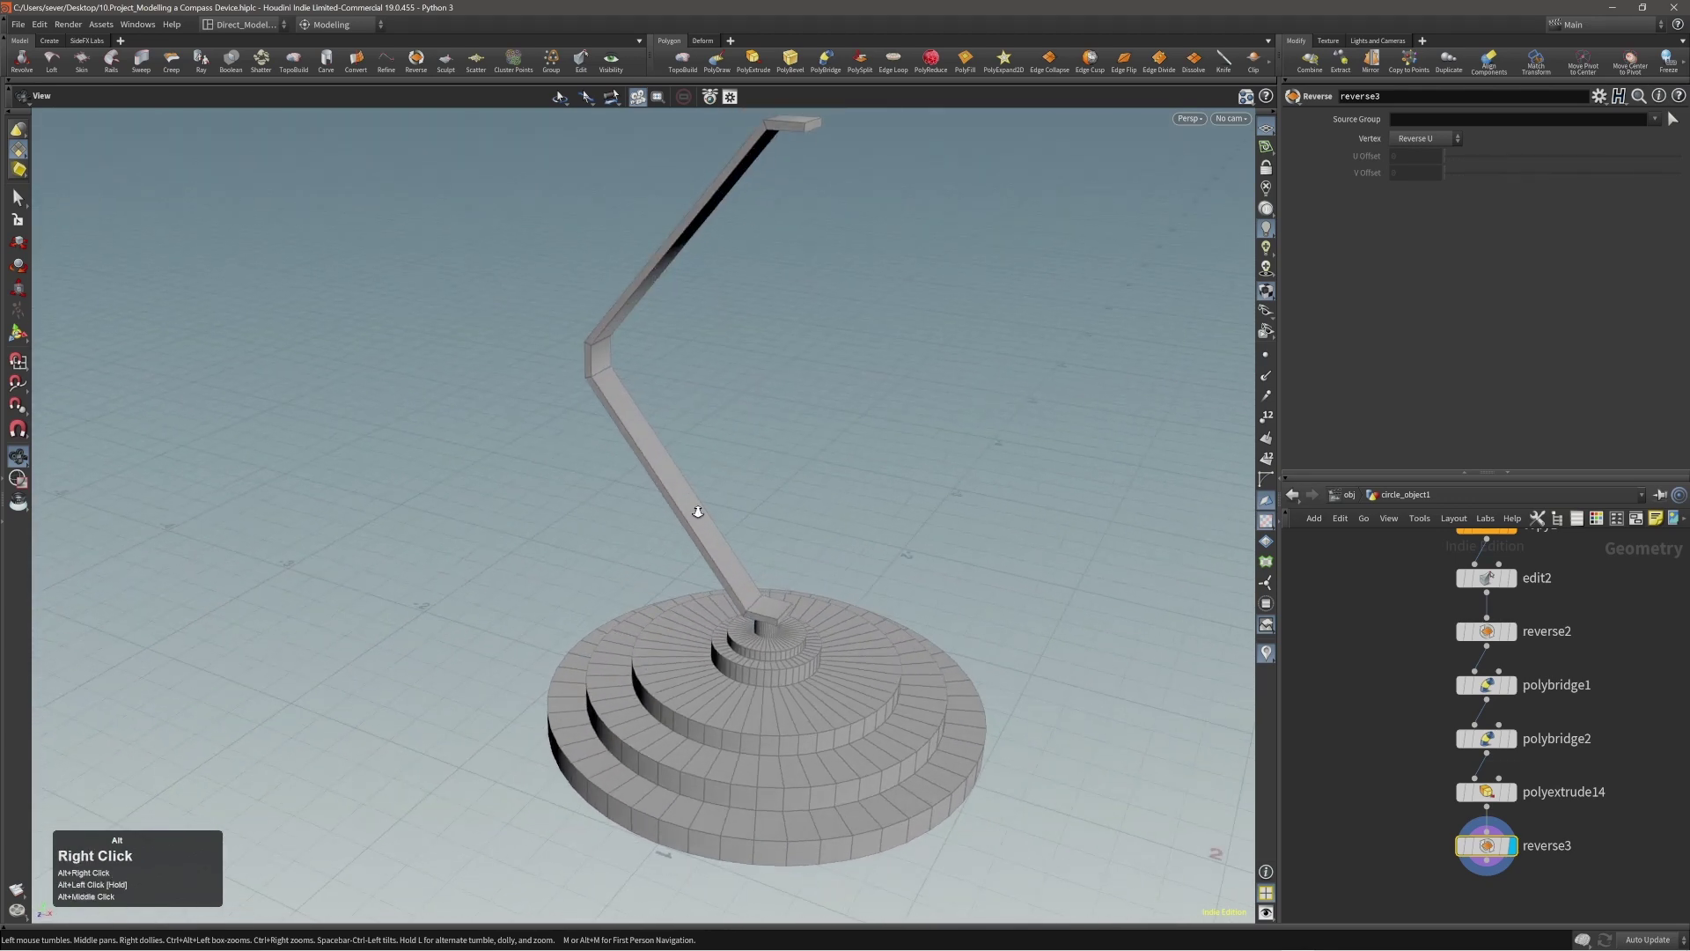
pyautogui.keyDown('alt'); pyautogui.moveTo(698, 512); pyautogui.dragTo(645, 518, button='right'); pyautogui.keyUp('alt')
pyautogui.keyDown('alt'); pyautogui.moveTo(709, 524); pyautogui.dragTo(685, 531, button='middle'); pyautogui.keyUp('alt')
# Step: Select all geometry, merge the arm and base branches under a new Edit node, and tidy the node network layout
pyautogui.scroll(-1, 1453, 775)
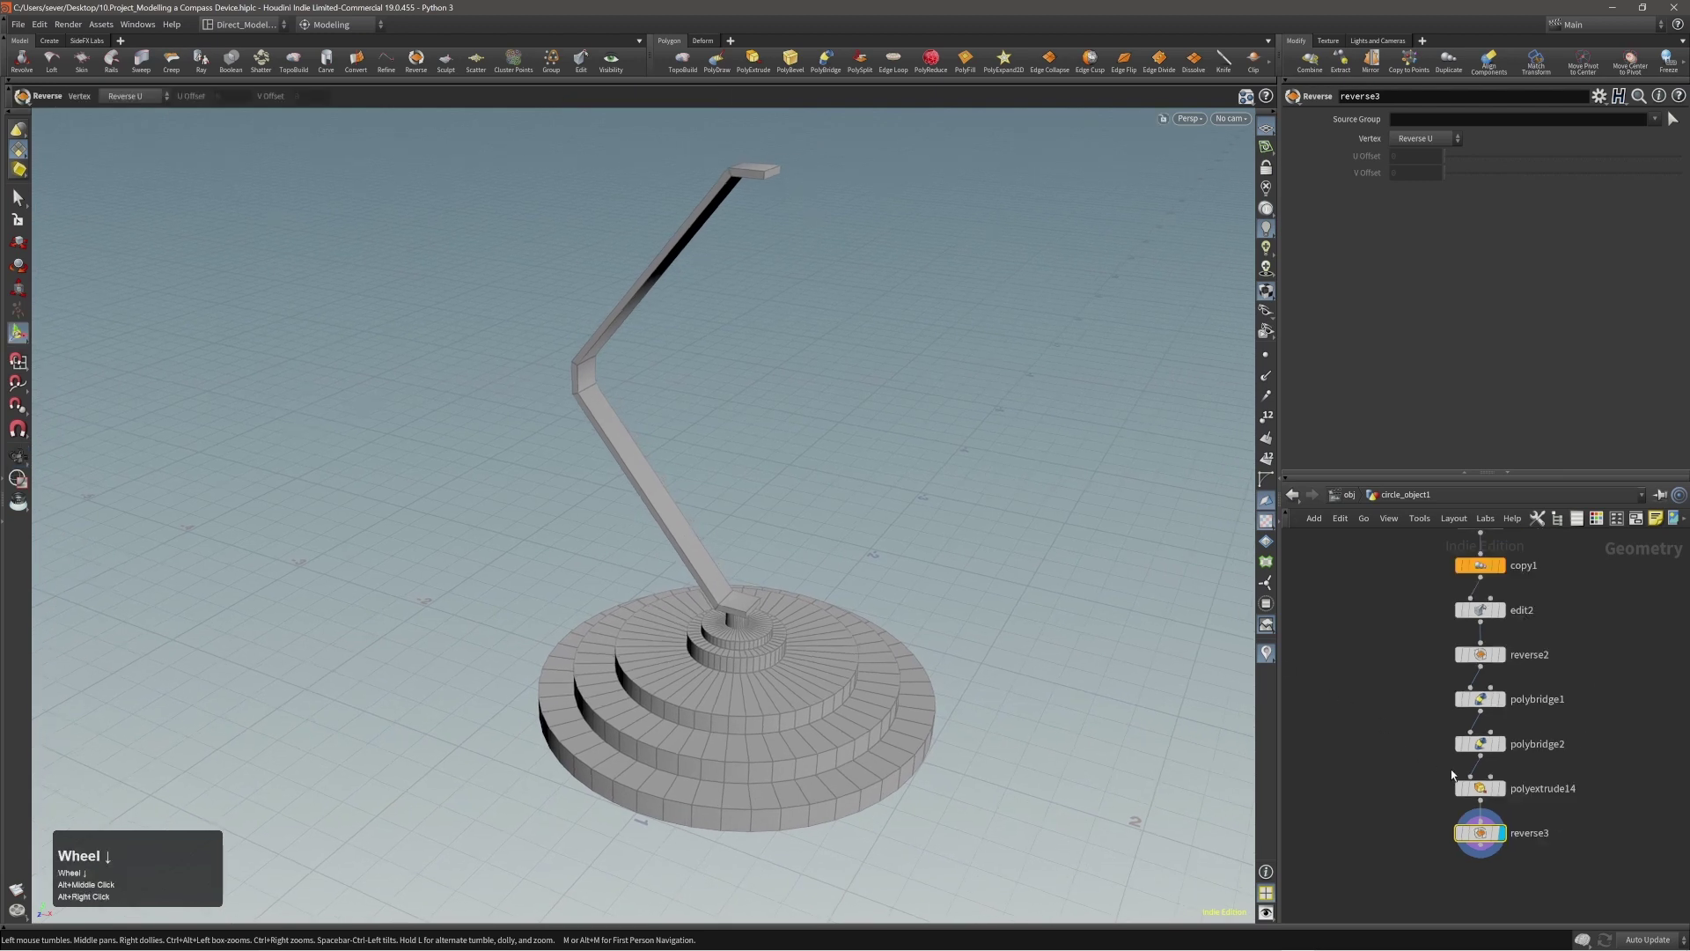
pyautogui.scroll(-1, 1453, 775)
pyautogui.keyDown('alt'); pyautogui.moveTo(1419, 694); pyautogui.dragTo(1465, 645, button='middle'); pyautogui.keyUp('alt')
pyautogui.keyDown('alt'); pyautogui.moveTo(794, 674); pyautogui.dragTo(785, 621, button='right'); pyautogui.keyUp('alt')
pyautogui.press('n')
pyautogui.keyDown('alt'); pyautogui.moveTo(785, 621); pyautogui.dragTo(775, 636, button='middle'); pyautogui.keyUp('alt')
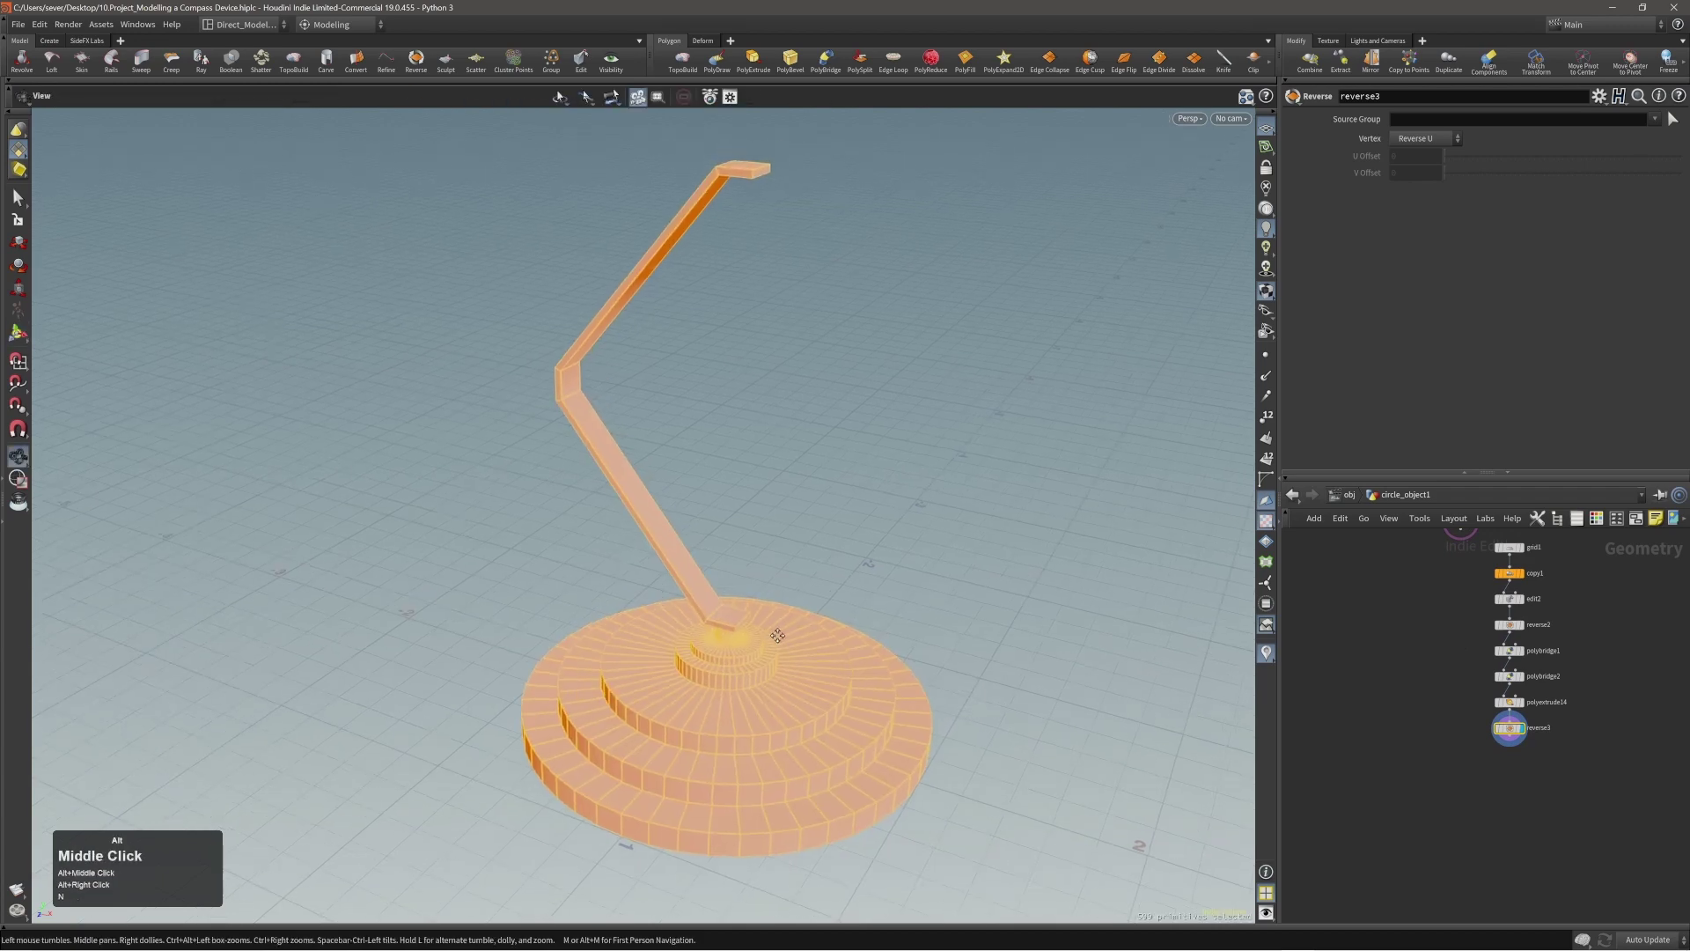
pyautogui.press('c')
pyautogui.click(775, 636)
pyautogui.press('t')
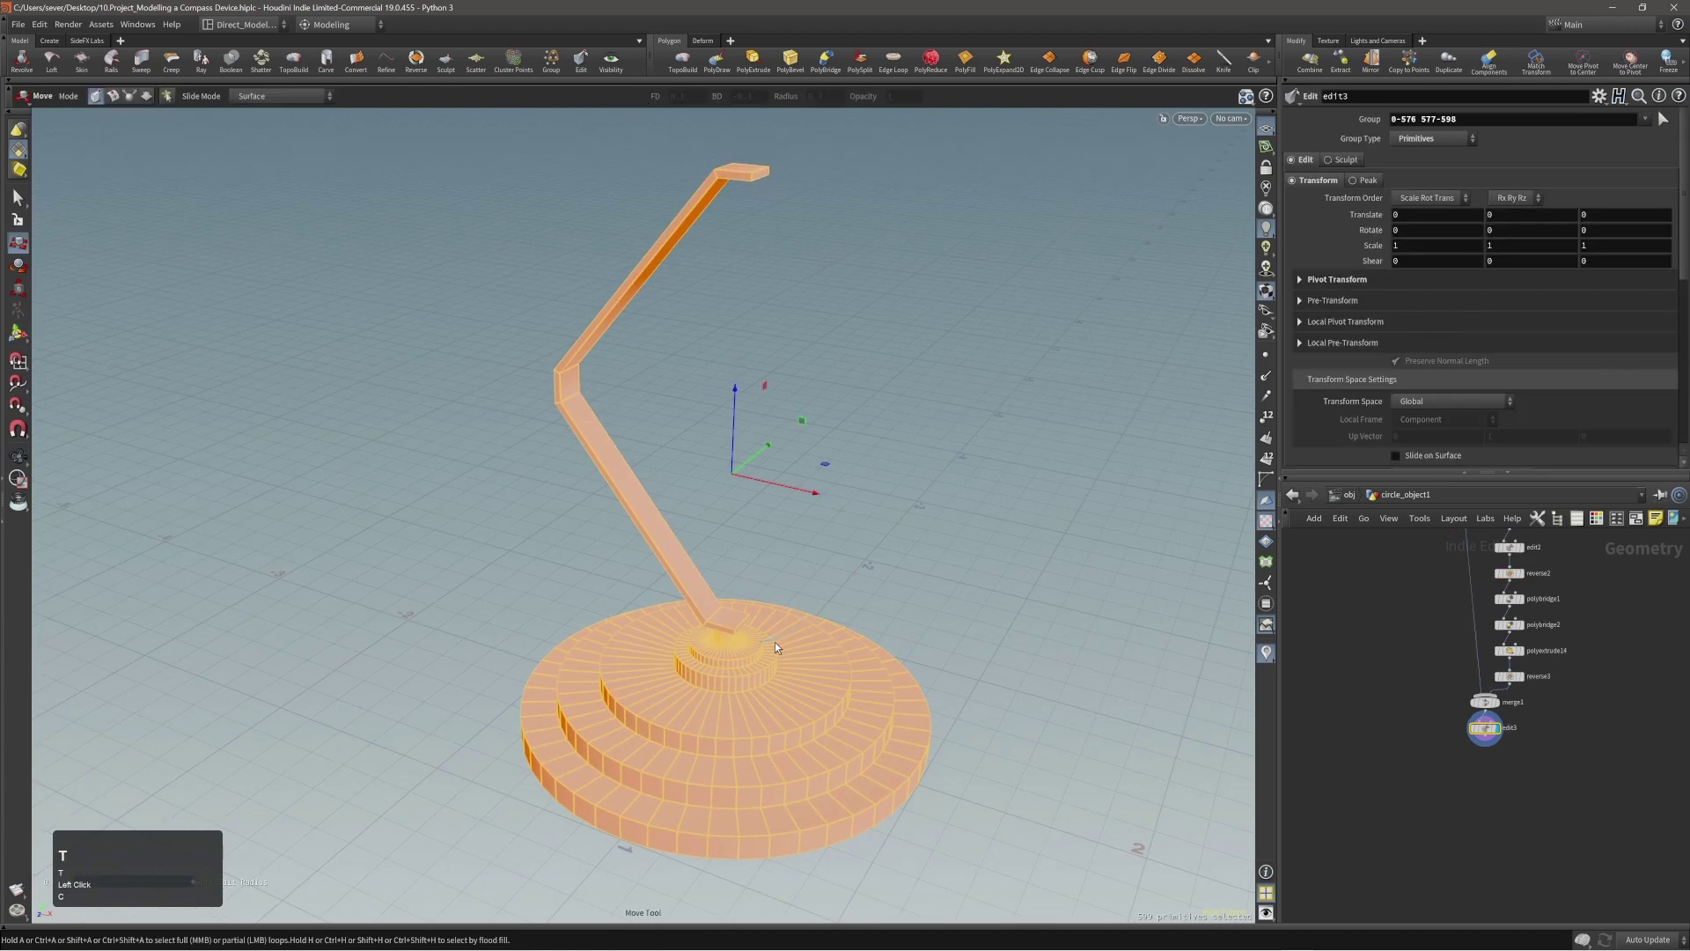
pyautogui.press('l')
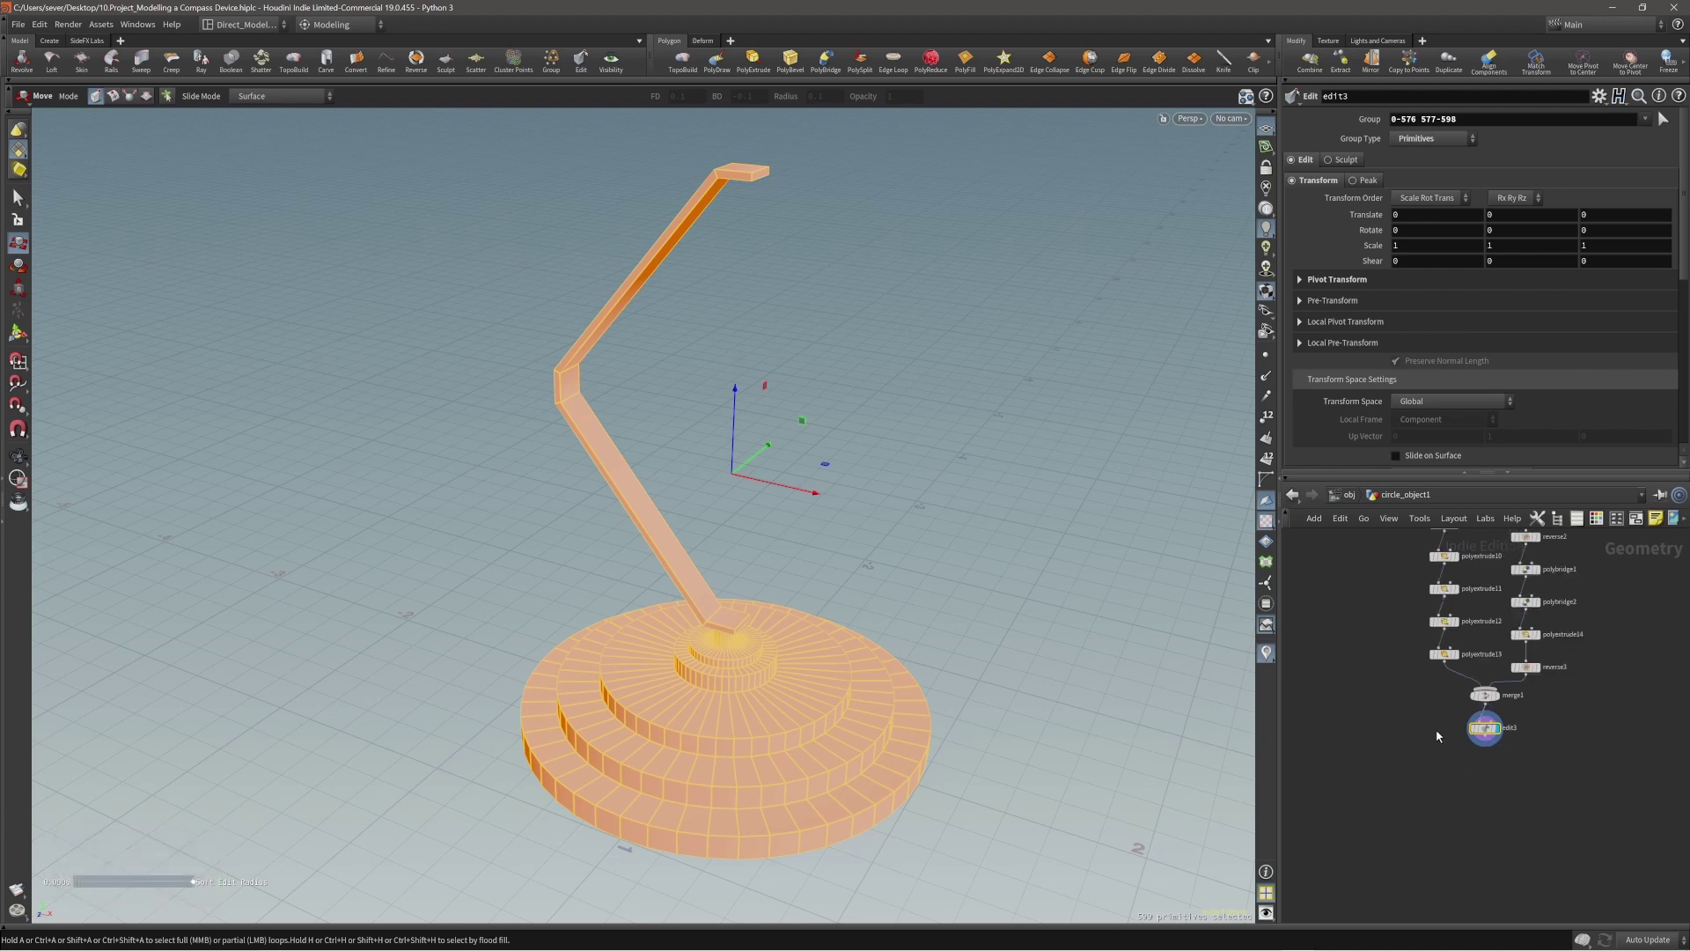
# Step: Clear the selection and compare the merged arm and base with the compass reference image
pyautogui.keyDown('alt'); pyautogui.moveTo(801, 620); pyautogui.dragTo(793, 604, button='right'); pyautogui.keyUp('alt')
pyautogui.keyDown('alt'); pyautogui.moveTo(793, 604); pyautogui.dragTo(801, 597, button='middle'); pyautogui.keyUp('alt')
pyautogui.press('s')
pyautogui.click(875, 578)
pyautogui.keyDown('alt'); pyautogui.moveTo(875, 577); pyautogui.dragTo(698, 588); pyautogui.keyUp('alt')
pyautogui.click(698, 588)
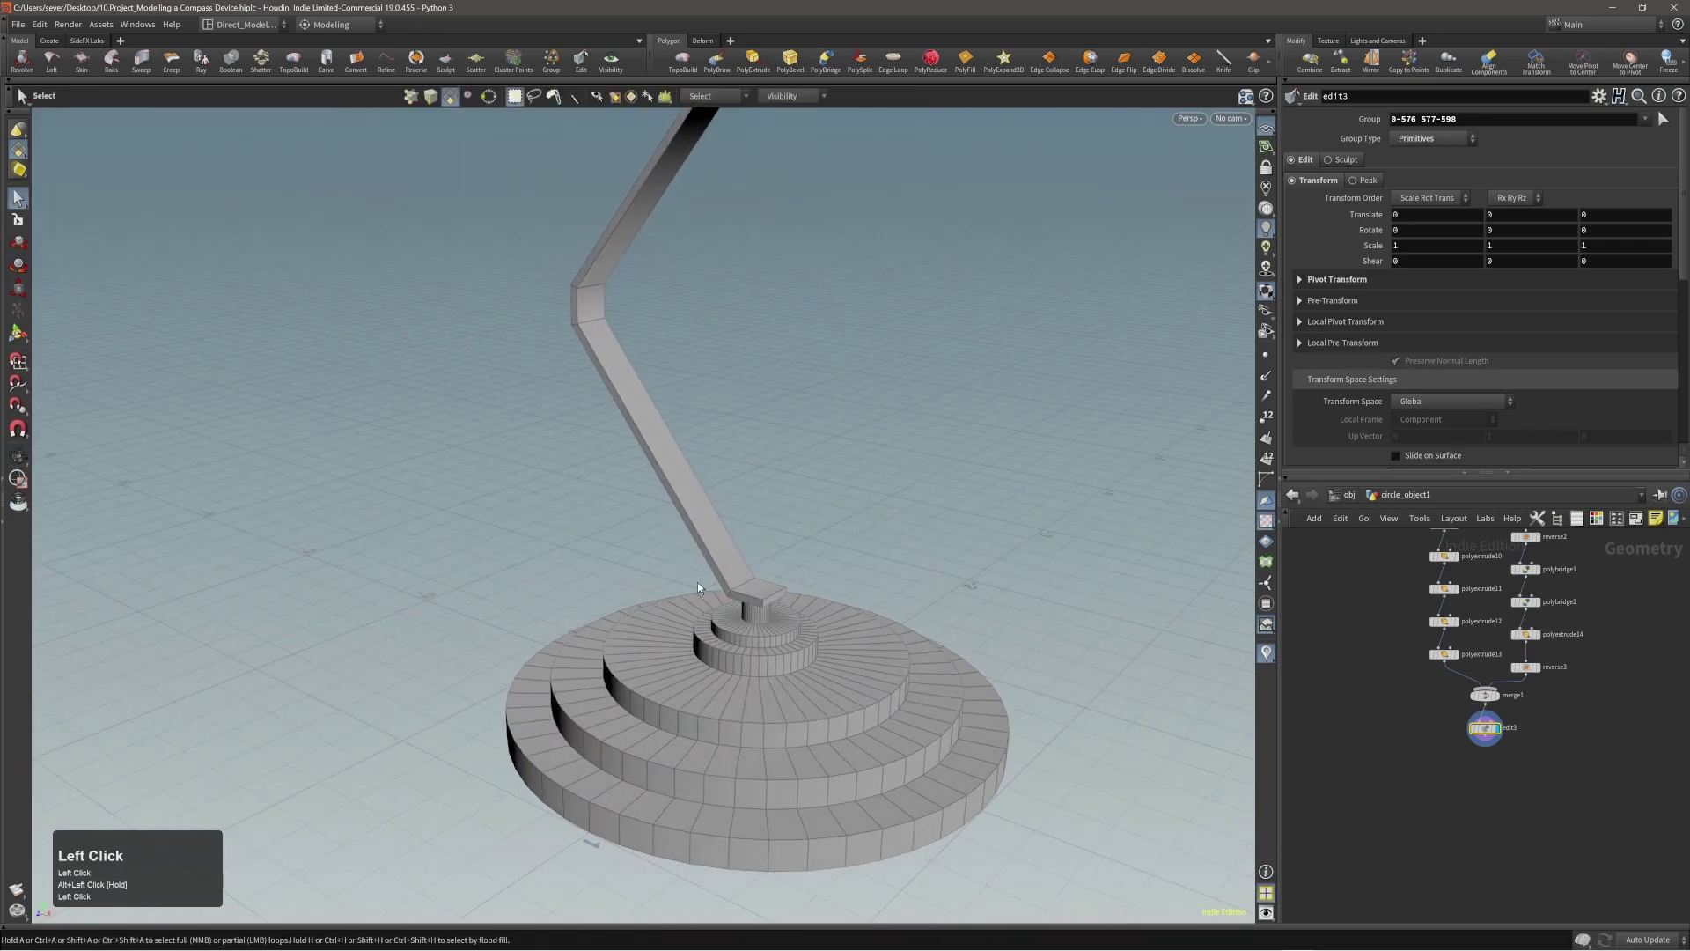
pyautogui.moveTo(1396, 740)
pyautogui.keyDown('alt'); pyautogui.mouseDown(button='middle')
pyautogui.moveTo(1413, 869)
pyautogui.moveTo(1423, 740)
pyautogui.mouseUp(button='middle'); pyautogui.keyUp('alt')
pyautogui.keyDown('alt'); pyautogui.moveTo(823, 674); pyautogui.dragTo(794, 677); pyautogui.keyUp('alt')
pyautogui.keyDown('alt'); pyautogui.moveTo(794, 676); pyautogui.dragTo(690, 682, button='right'); pyautogui.keyUp('alt')
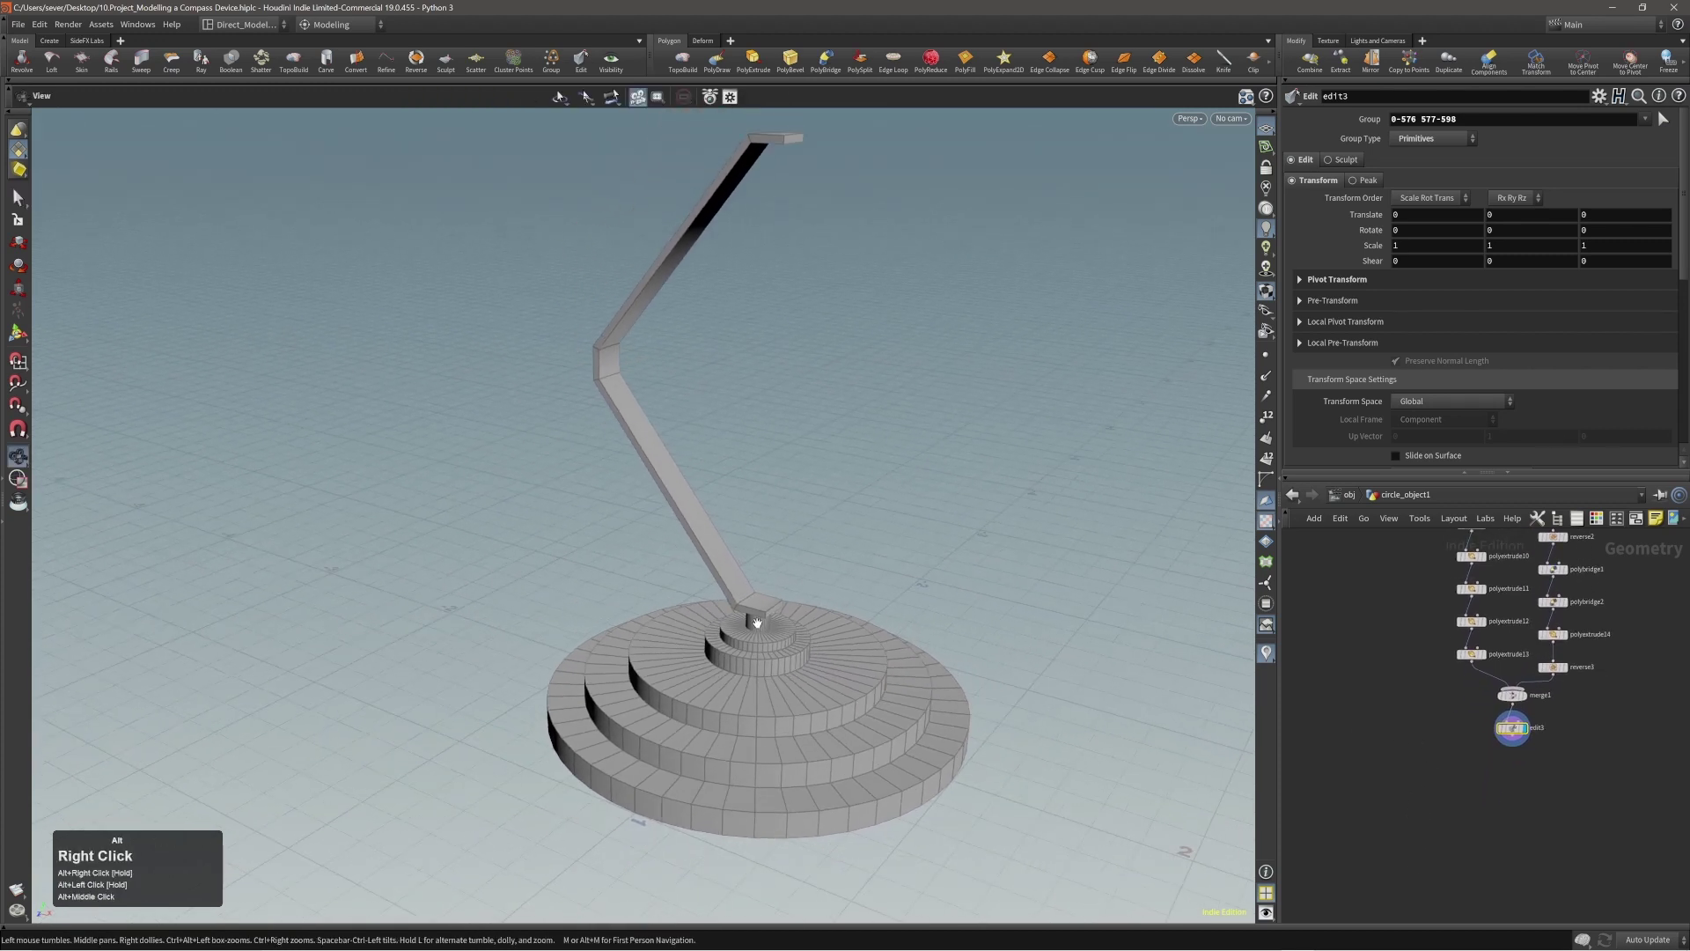
pyautogui.keyDown('alt'); pyautogui.moveTo(757, 607); pyautogui.dragTo(756, 636, button='middle'); pyautogui.keyUp('alt')
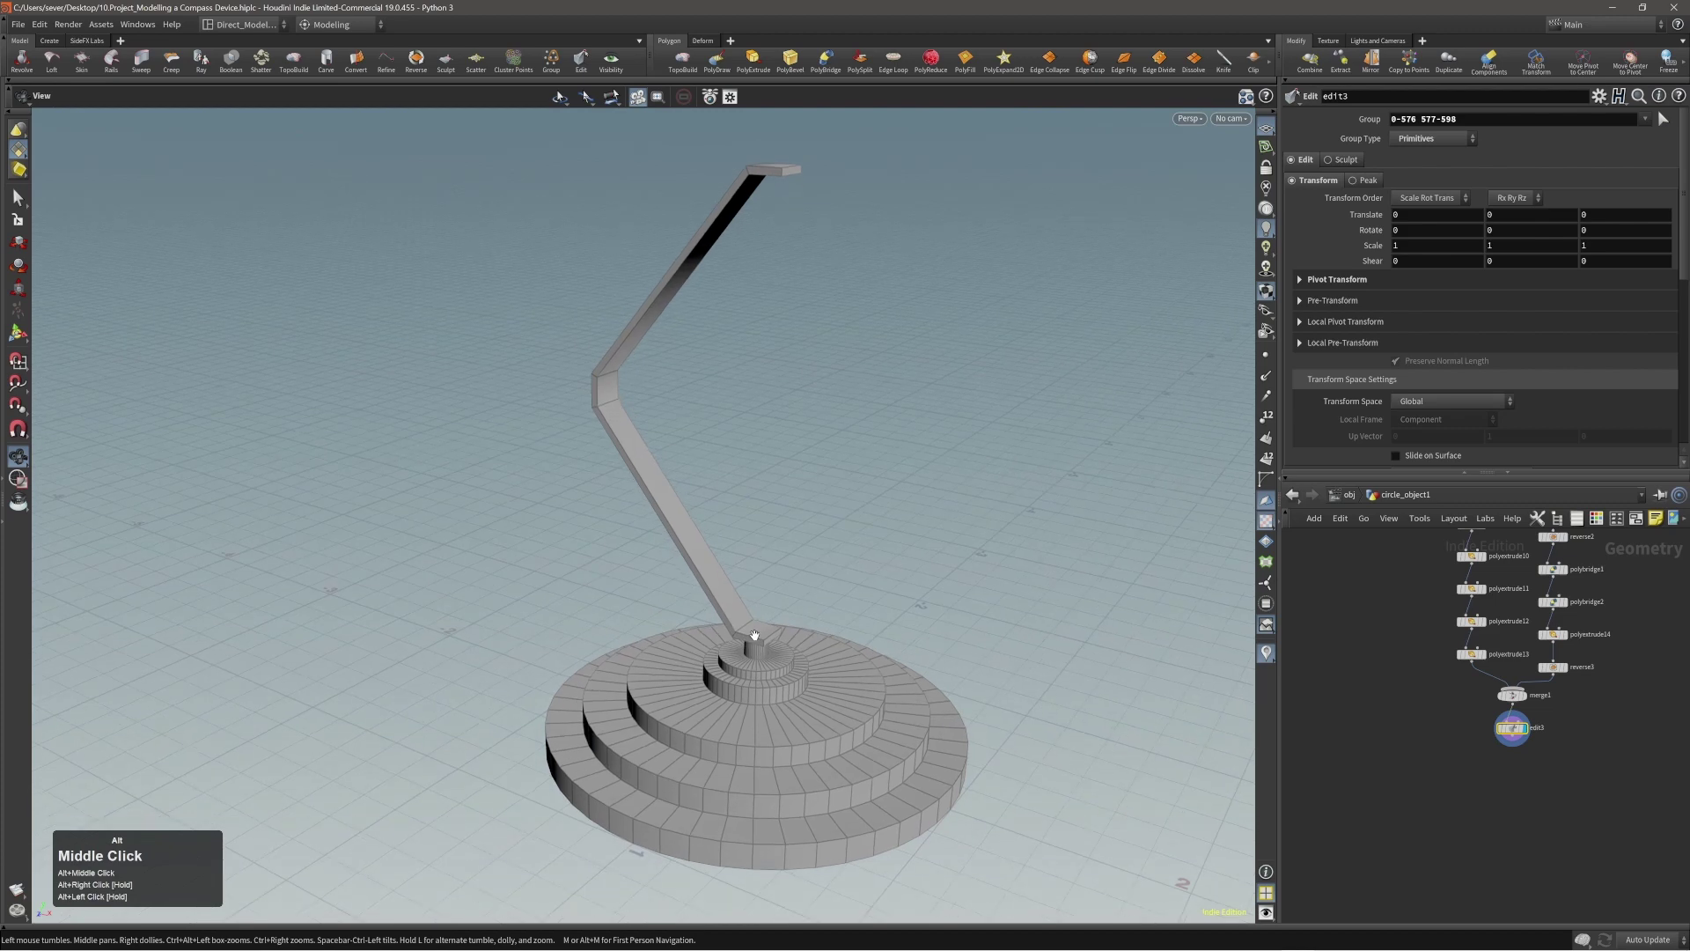
pyautogui.moveTo(1689, 378); pyautogui.dragTo(976, 424, button='right')
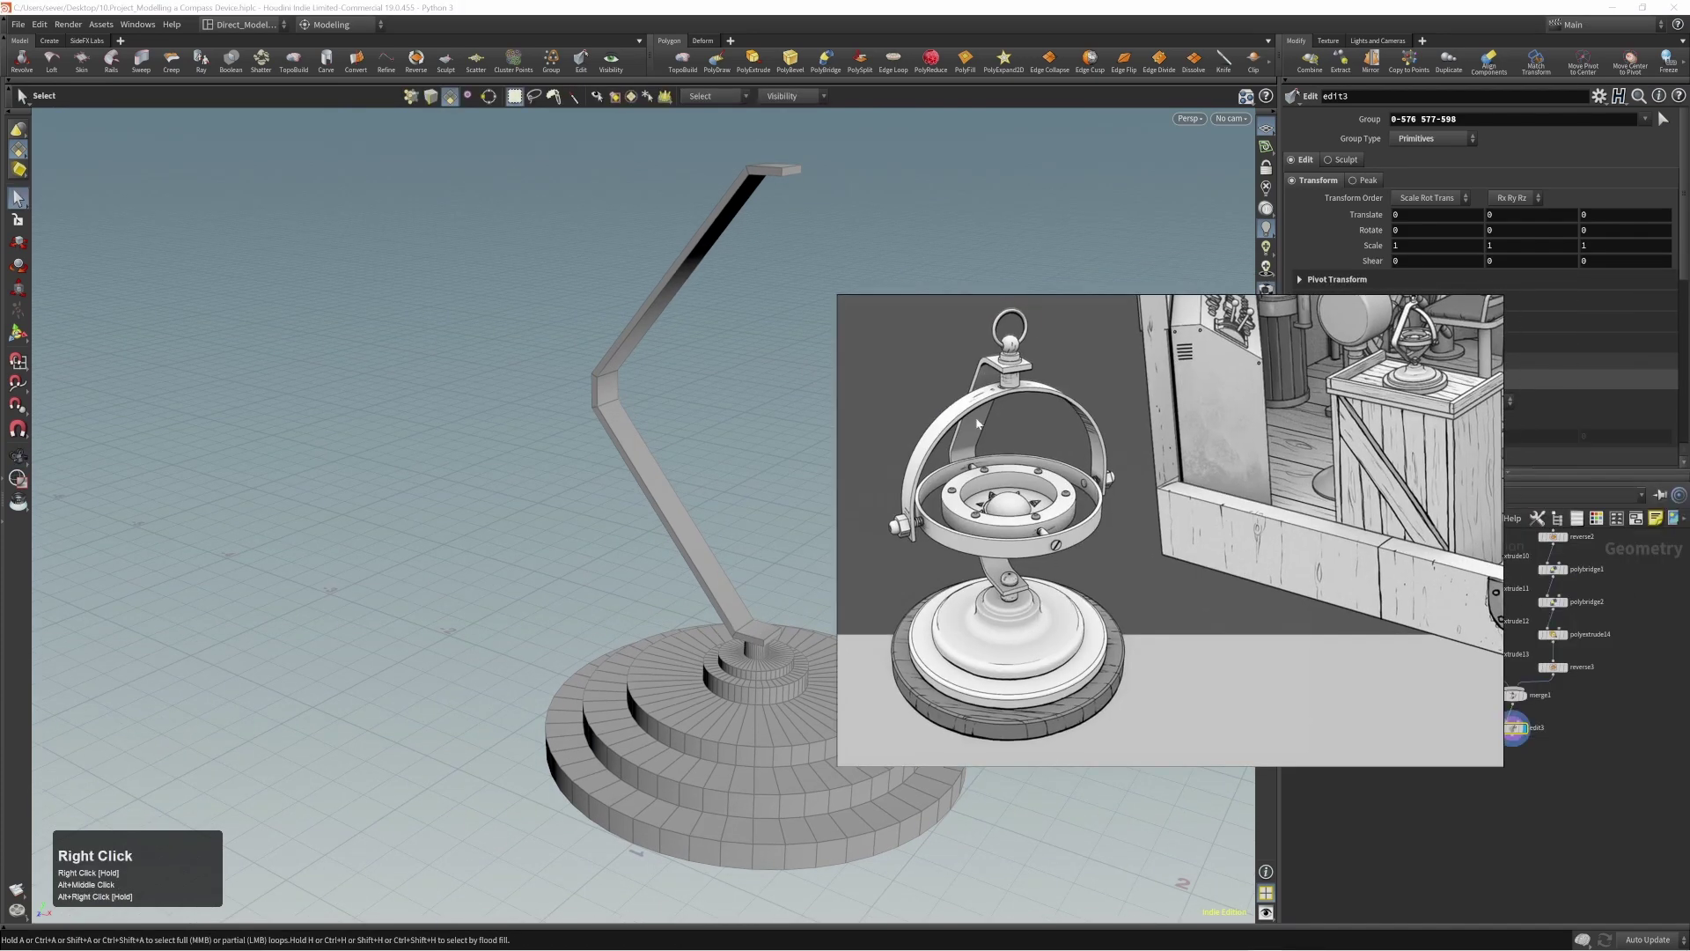
pyautogui.moveTo(1006, 368); pyautogui.dragTo(1689, 374, button='right')
pyautogui.keyDown('alt'); pyautogui.moveTo(811, 591); pyautogui.dragTo(800, 632); pyautogui.keyUp('alt')
pyautogui.keyDown('alt'); pyautogui.moveTo(810, 632); pyautogui.dragTo(750, 647, button='right'); pyautogui.keyUp('alt')
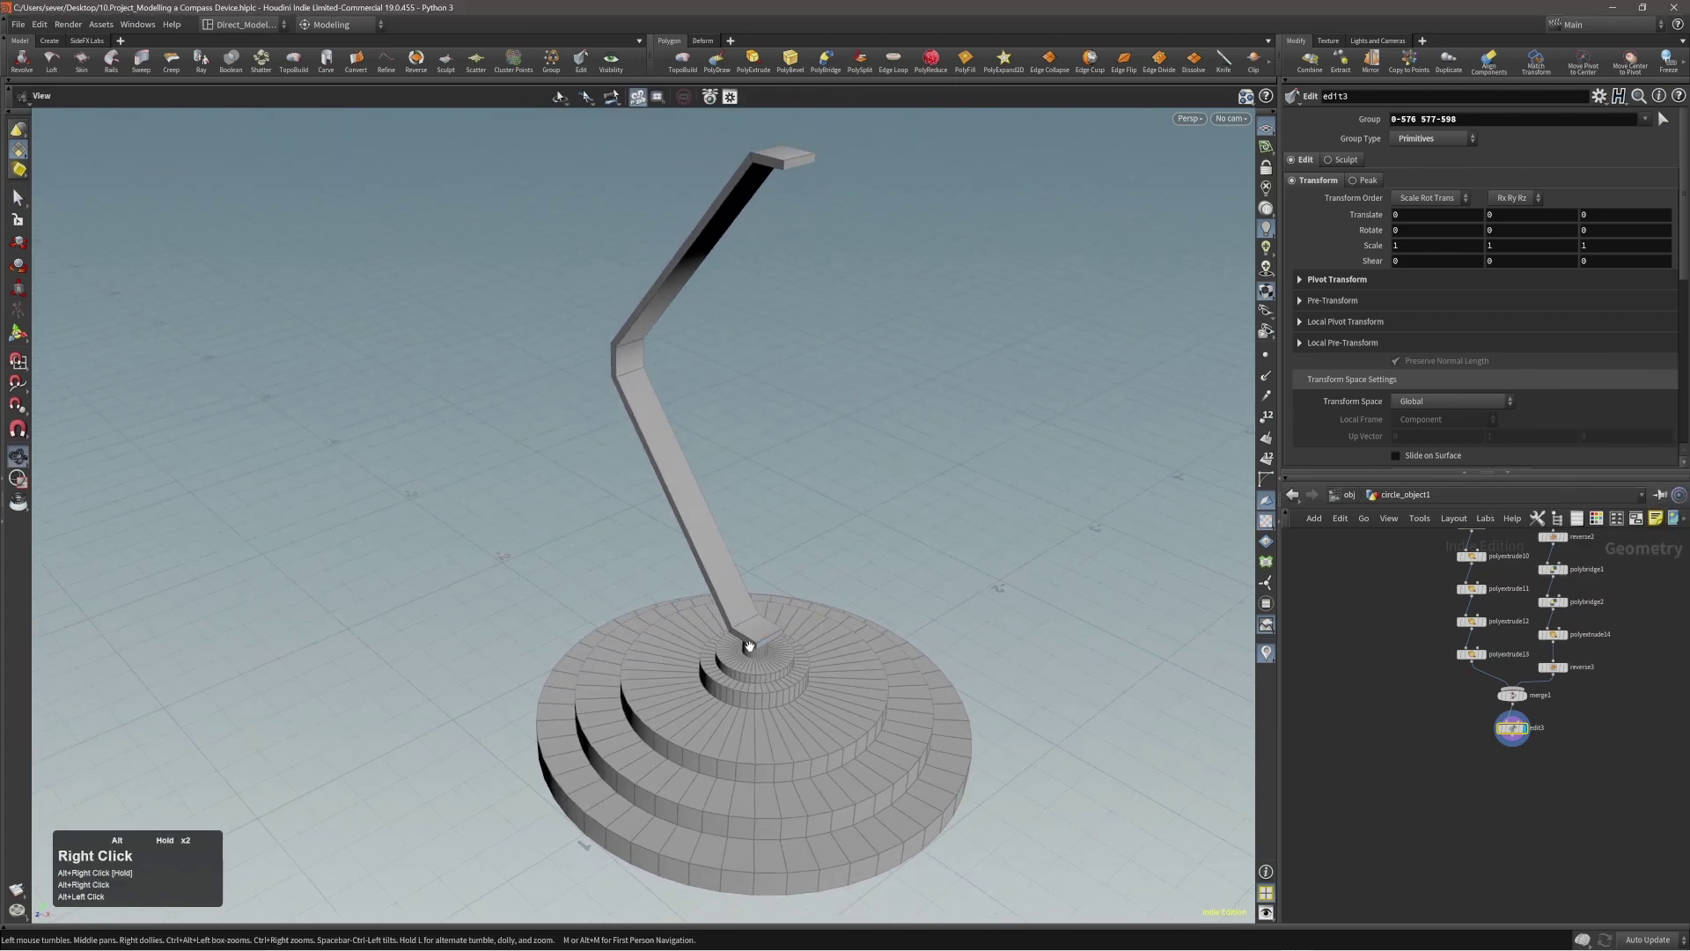
# Step: Try hiding the arm's primitives with a Visibility node, and remove that node from the network
pyautogui.keyDown('alt'); pyautogui.moveTo(764, 637); pyautogui.dragTo(757, 658); pyautogui.keyUp('alt')
pyautogui.doubleClick(757, 638)
pyautogui.scroll(2, 757, 638)
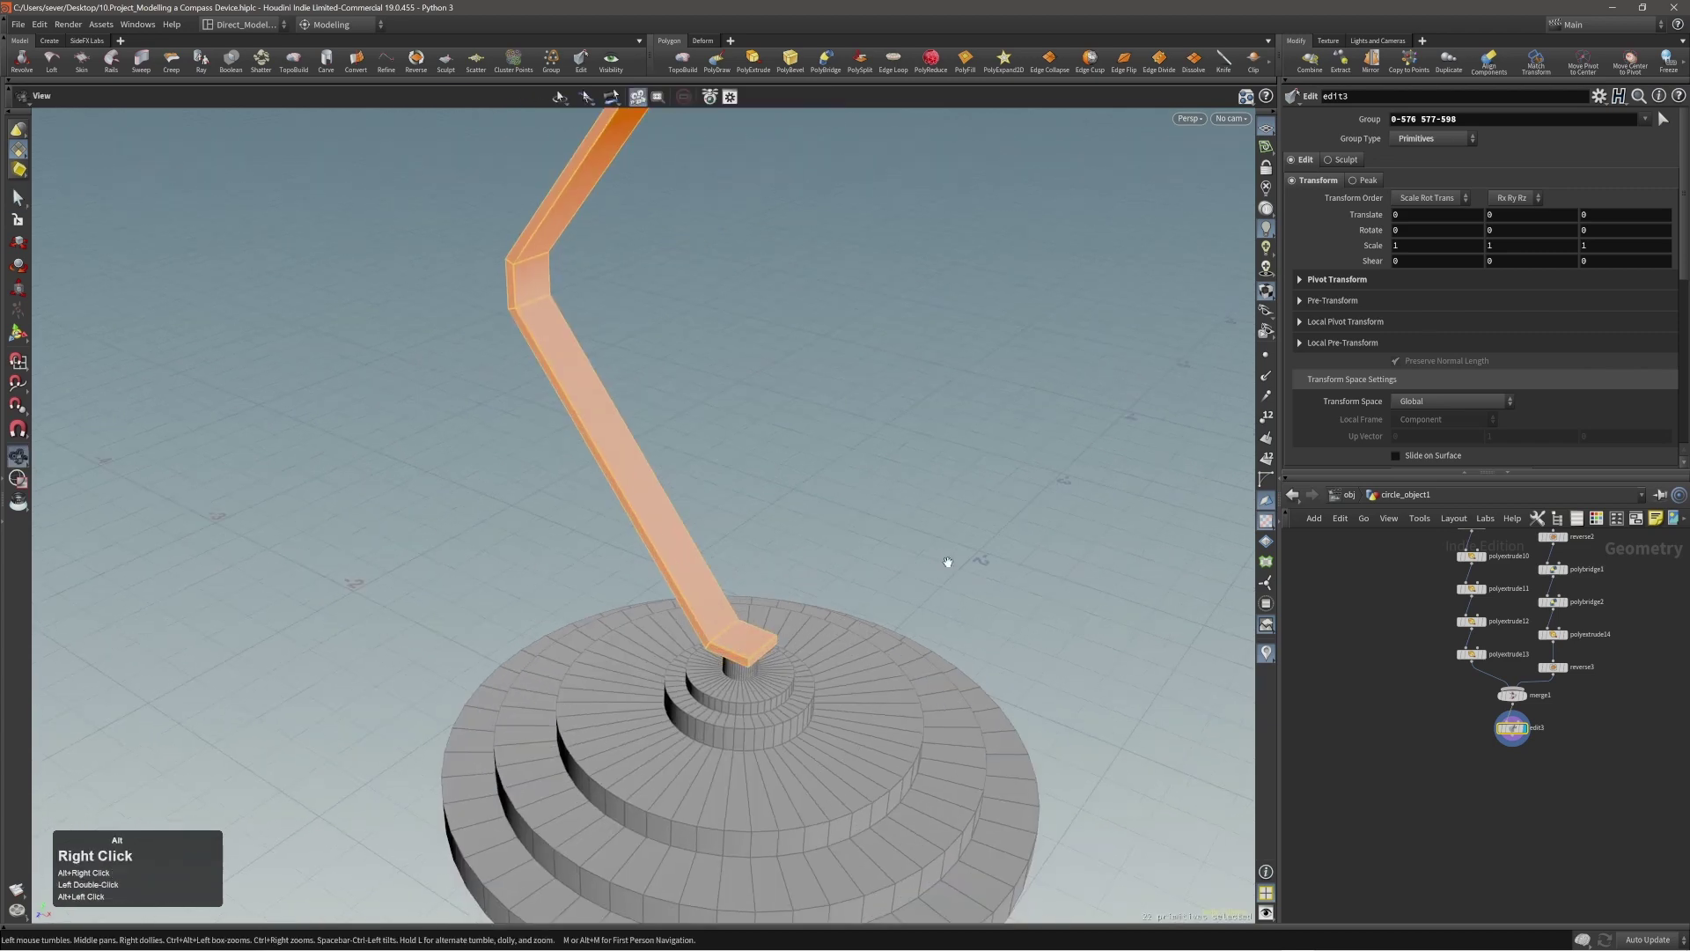
pyautogui.click(786, 96)
pyautogui.click(786, 123)
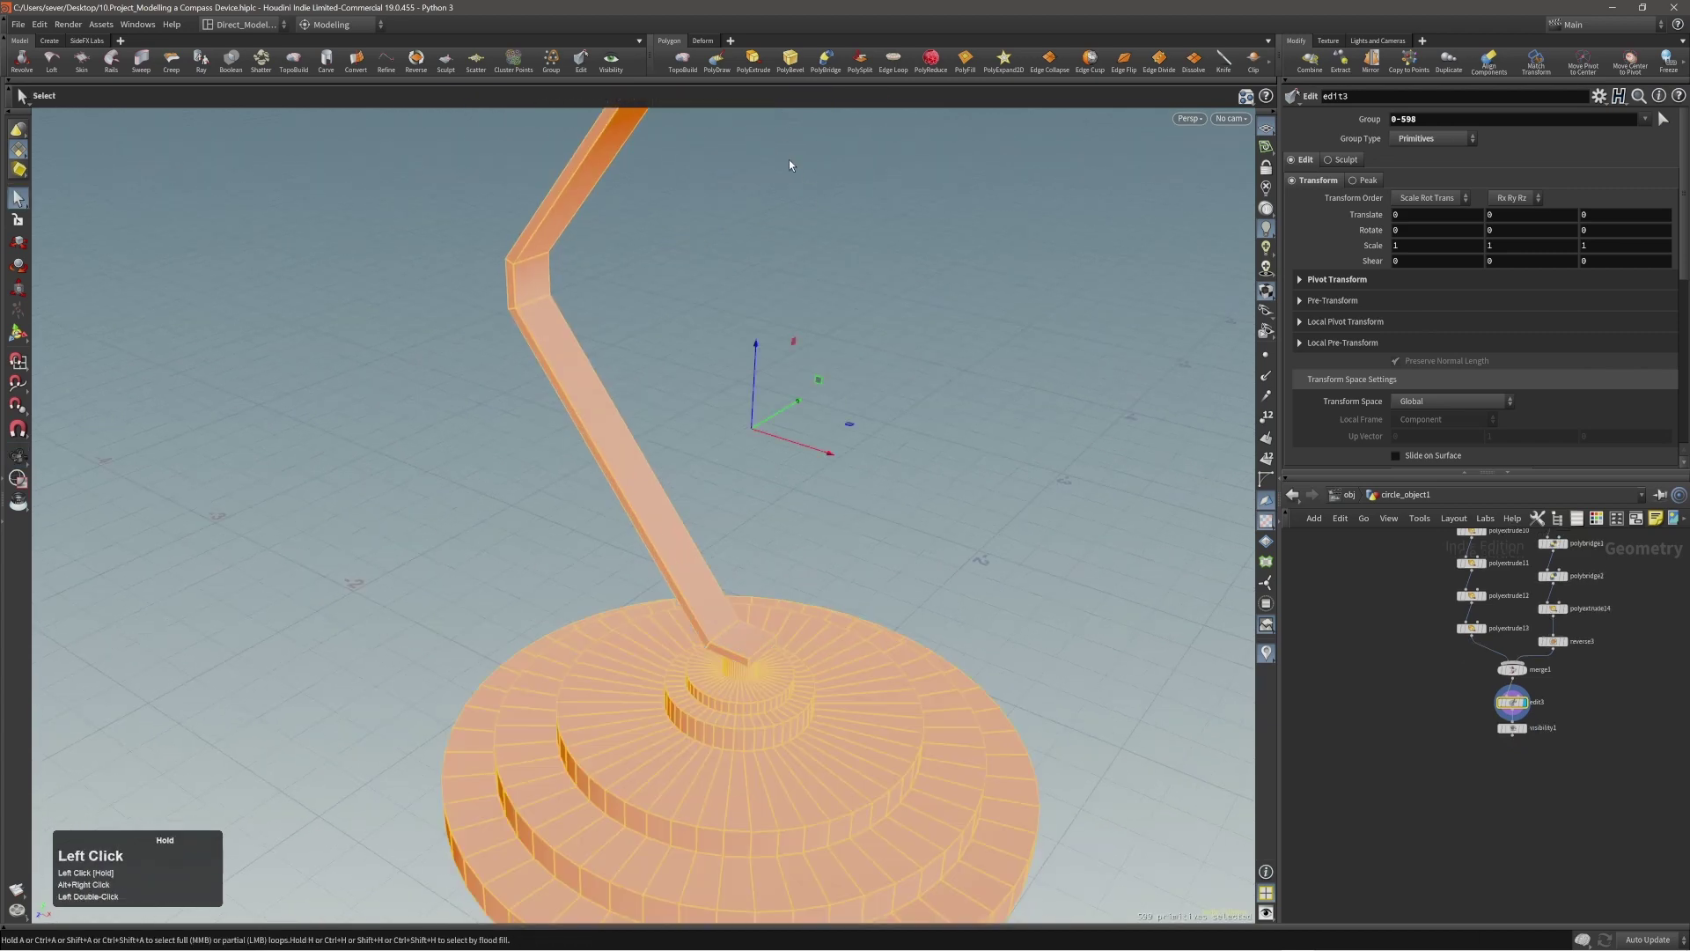
pyautogui.click(1514, 729)
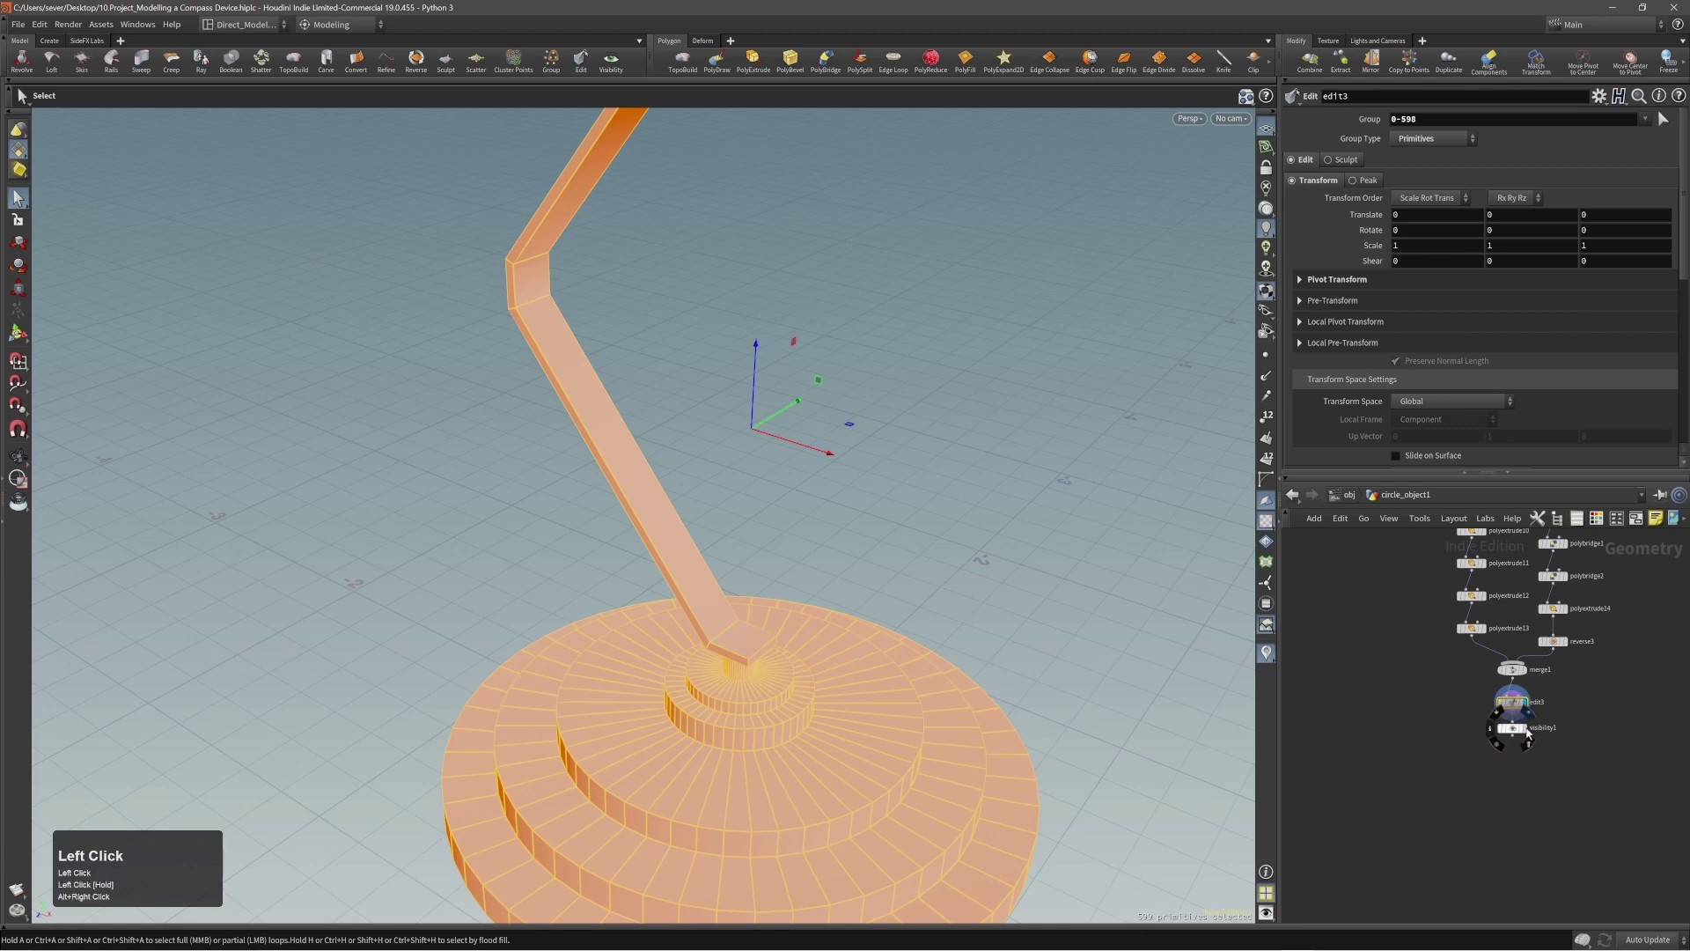
pyautogui.click(1516, 731)
pyautogui.keyDown('alt'); pyautogui.moveTo(942, 700); pyautogui.dragTo(915, 677, button='right'); pyautogui.keyUp('alt')
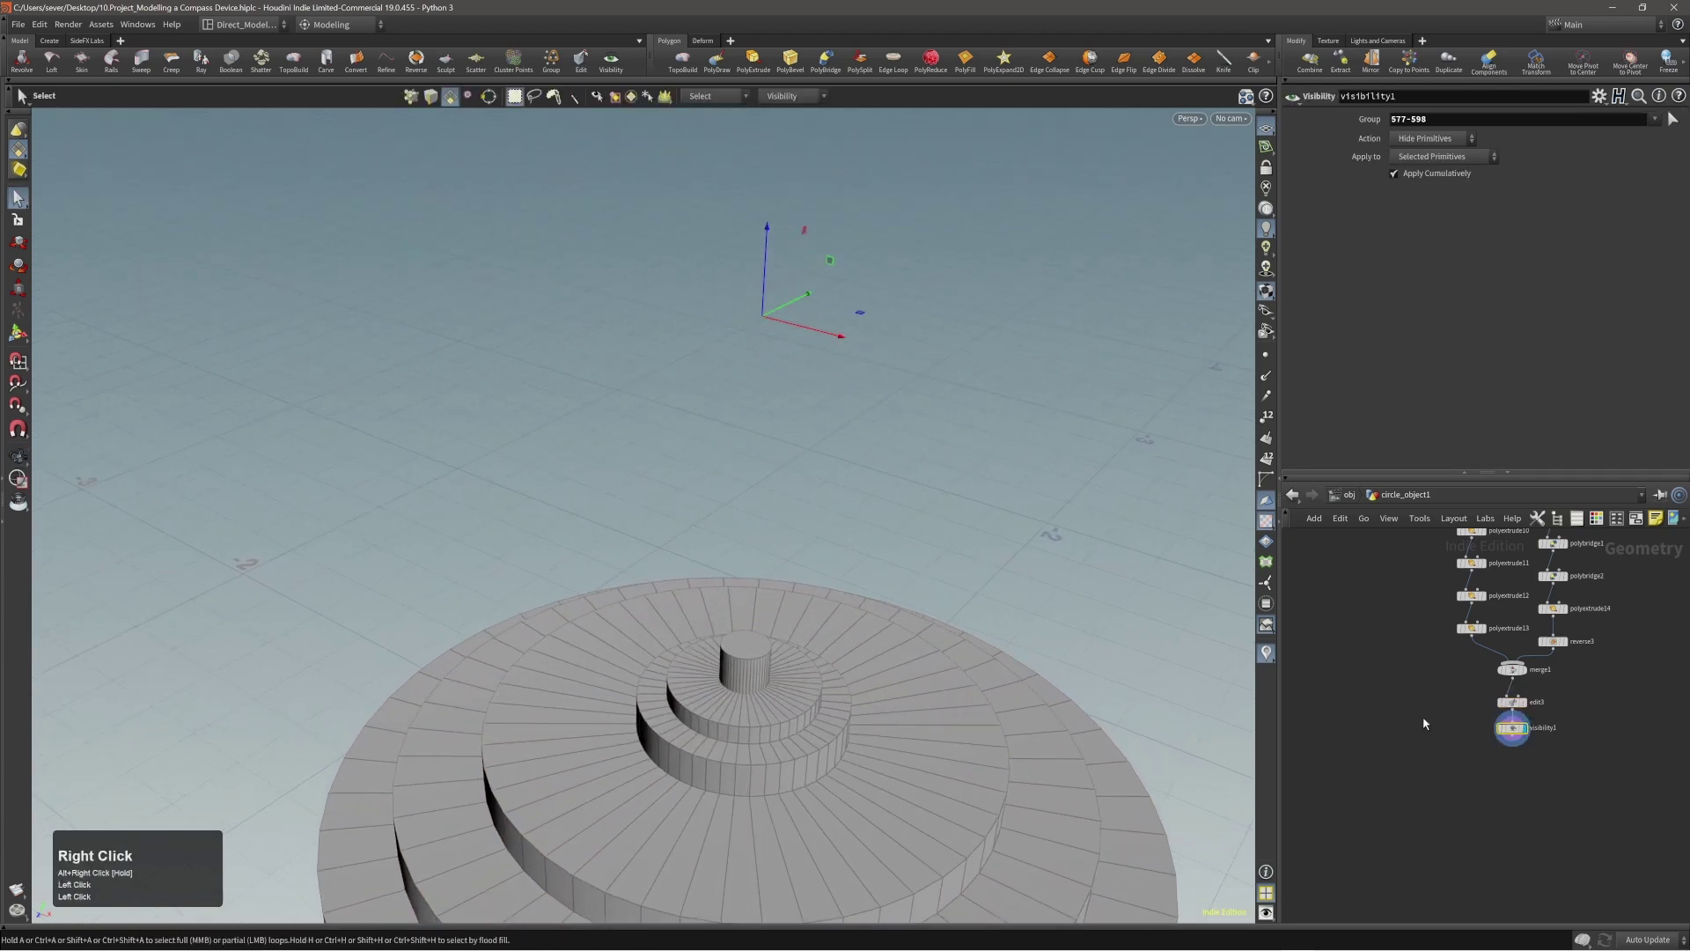
pyautogui.click(1512, 728)
pyautogui.hotkey('alt', 'x')
# Step: Select the entire arm again, hide its primitives, and display the resulting Visibility node so only the base shows
pyautogui.doubleClick(759, 629)
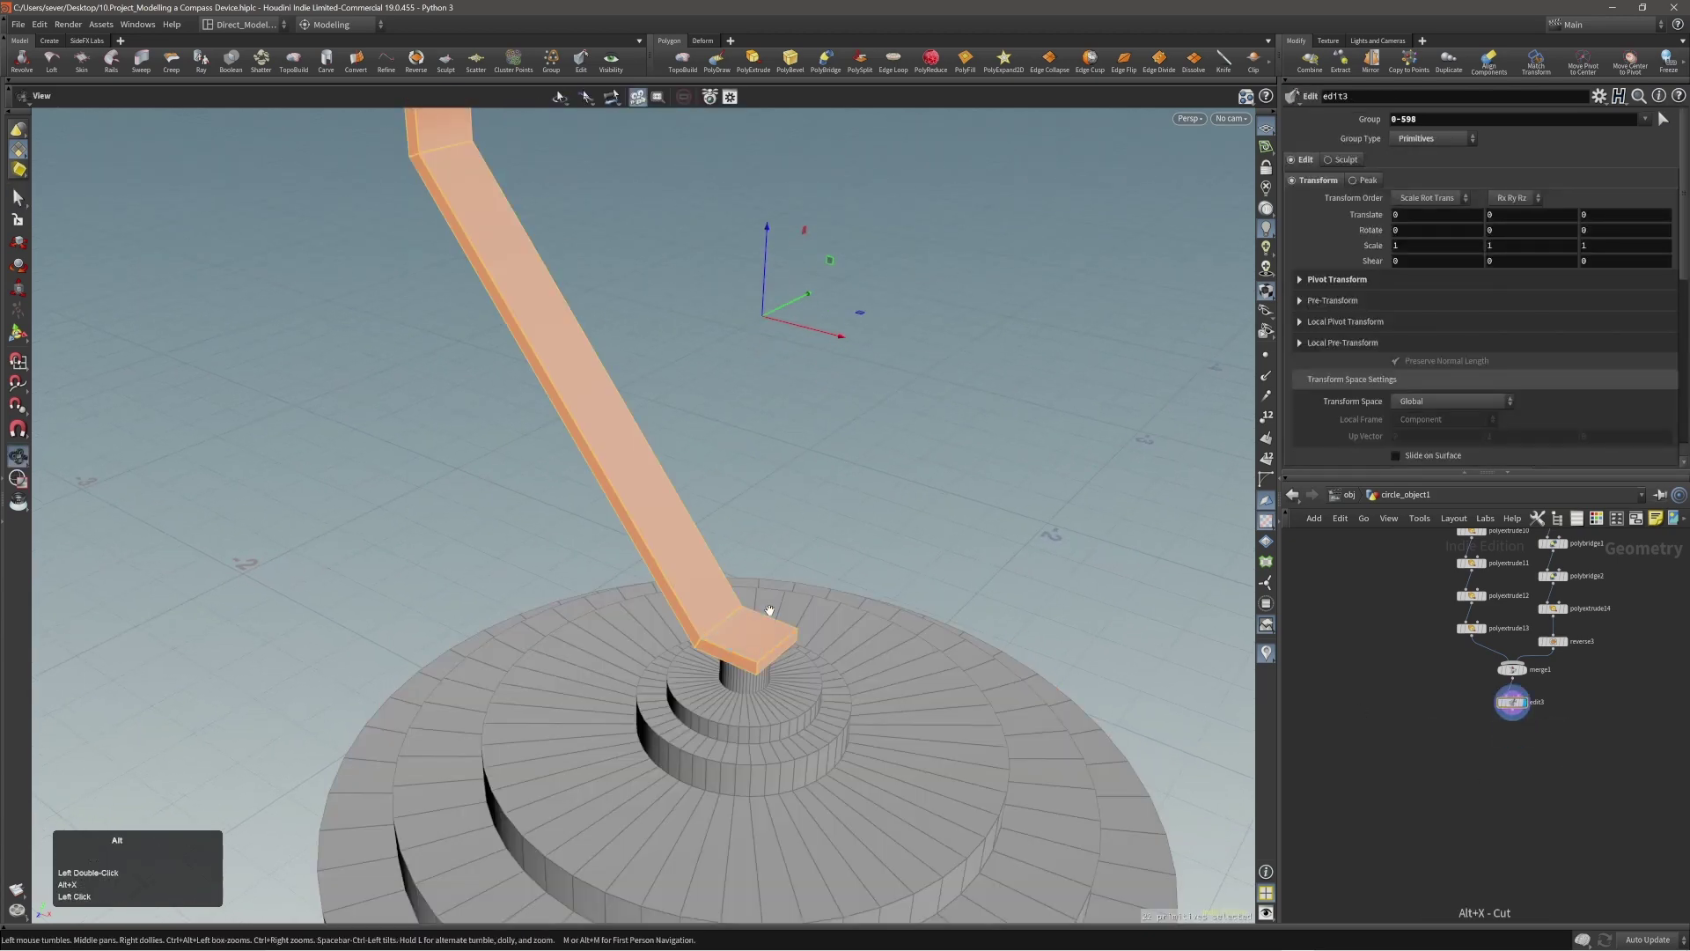
pyautogui.keyDown('alt'); pyautogui.moveTo(766, 607); pyautogui.dragTo(789, 173, button='right'); pyautogui.keyUp('alt')
pyautogui.keyDown('alt'); pyautogui.moveTo(789, 172); pyautogui.dragTo(808, 203, button='middle'); pyautogui.keyUp('alt')
pyautogui.click(790, 96)
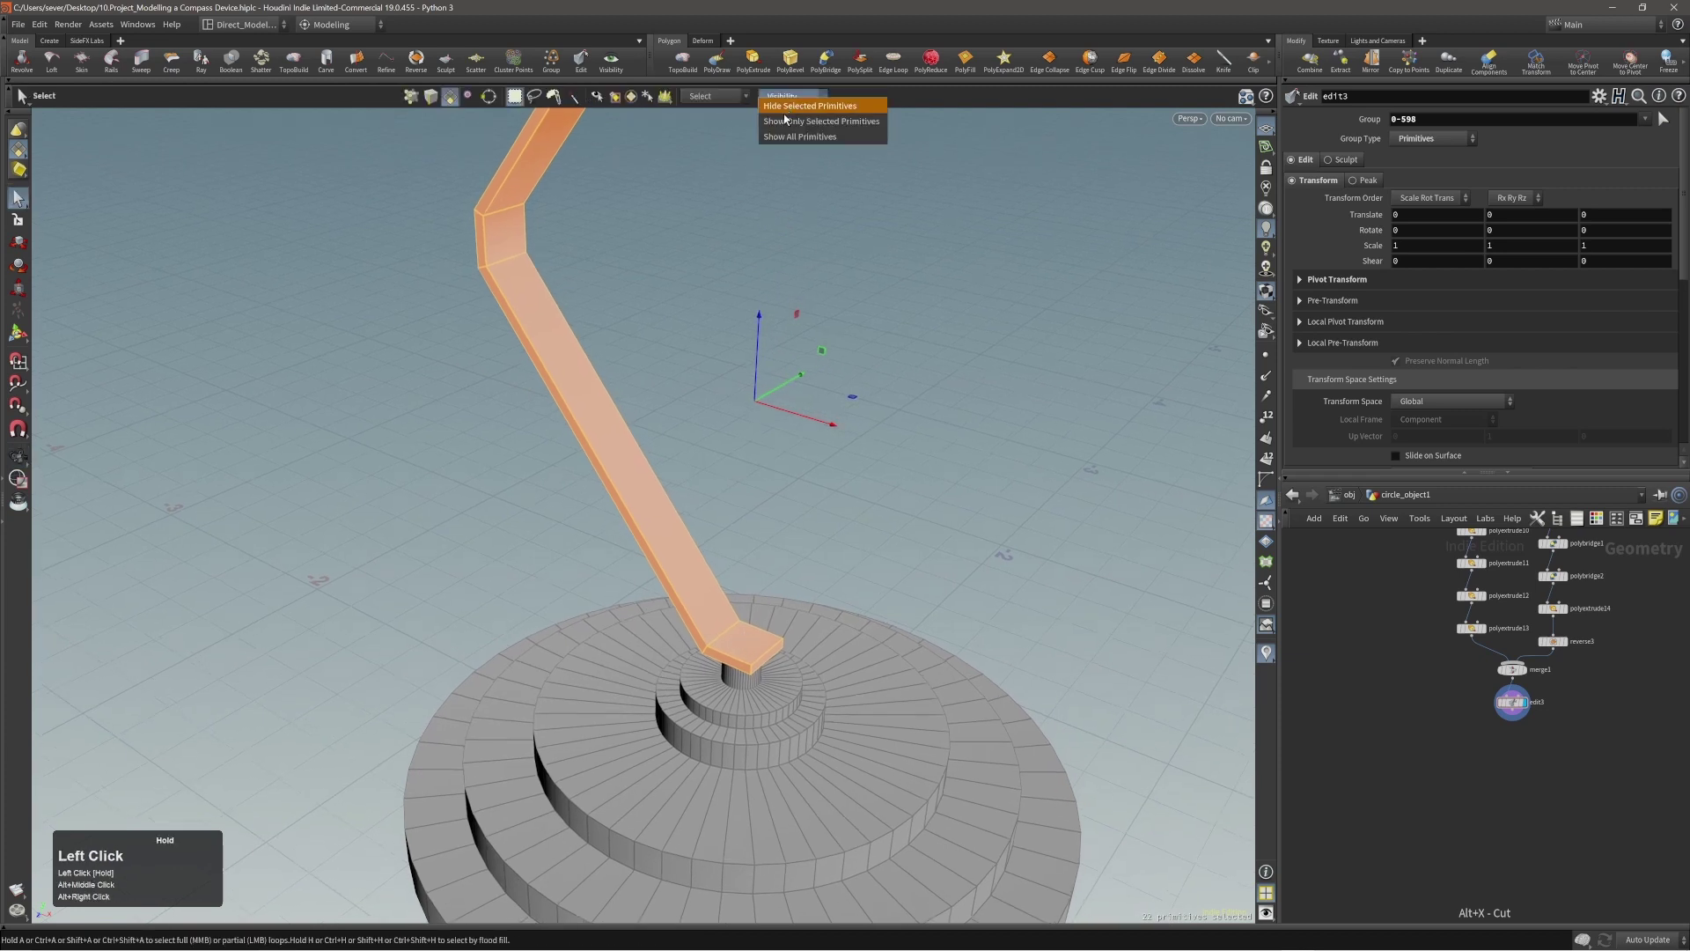
pyautogui.click(784, 112)
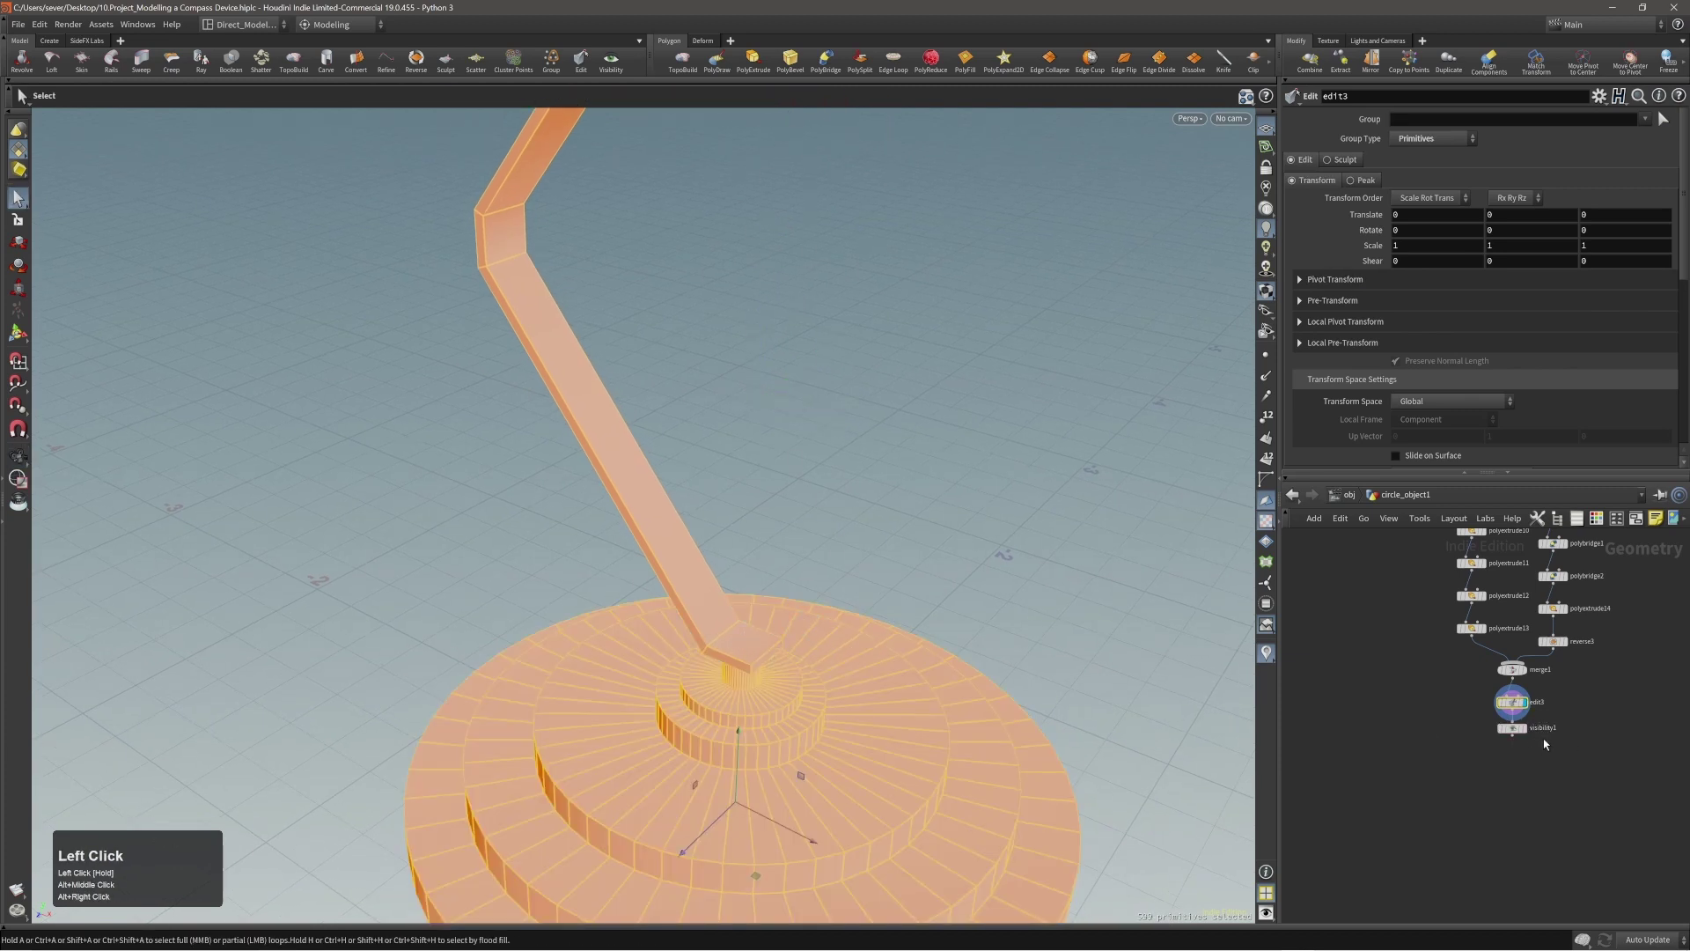
pyautogui.scroll(1, 1534, 742)
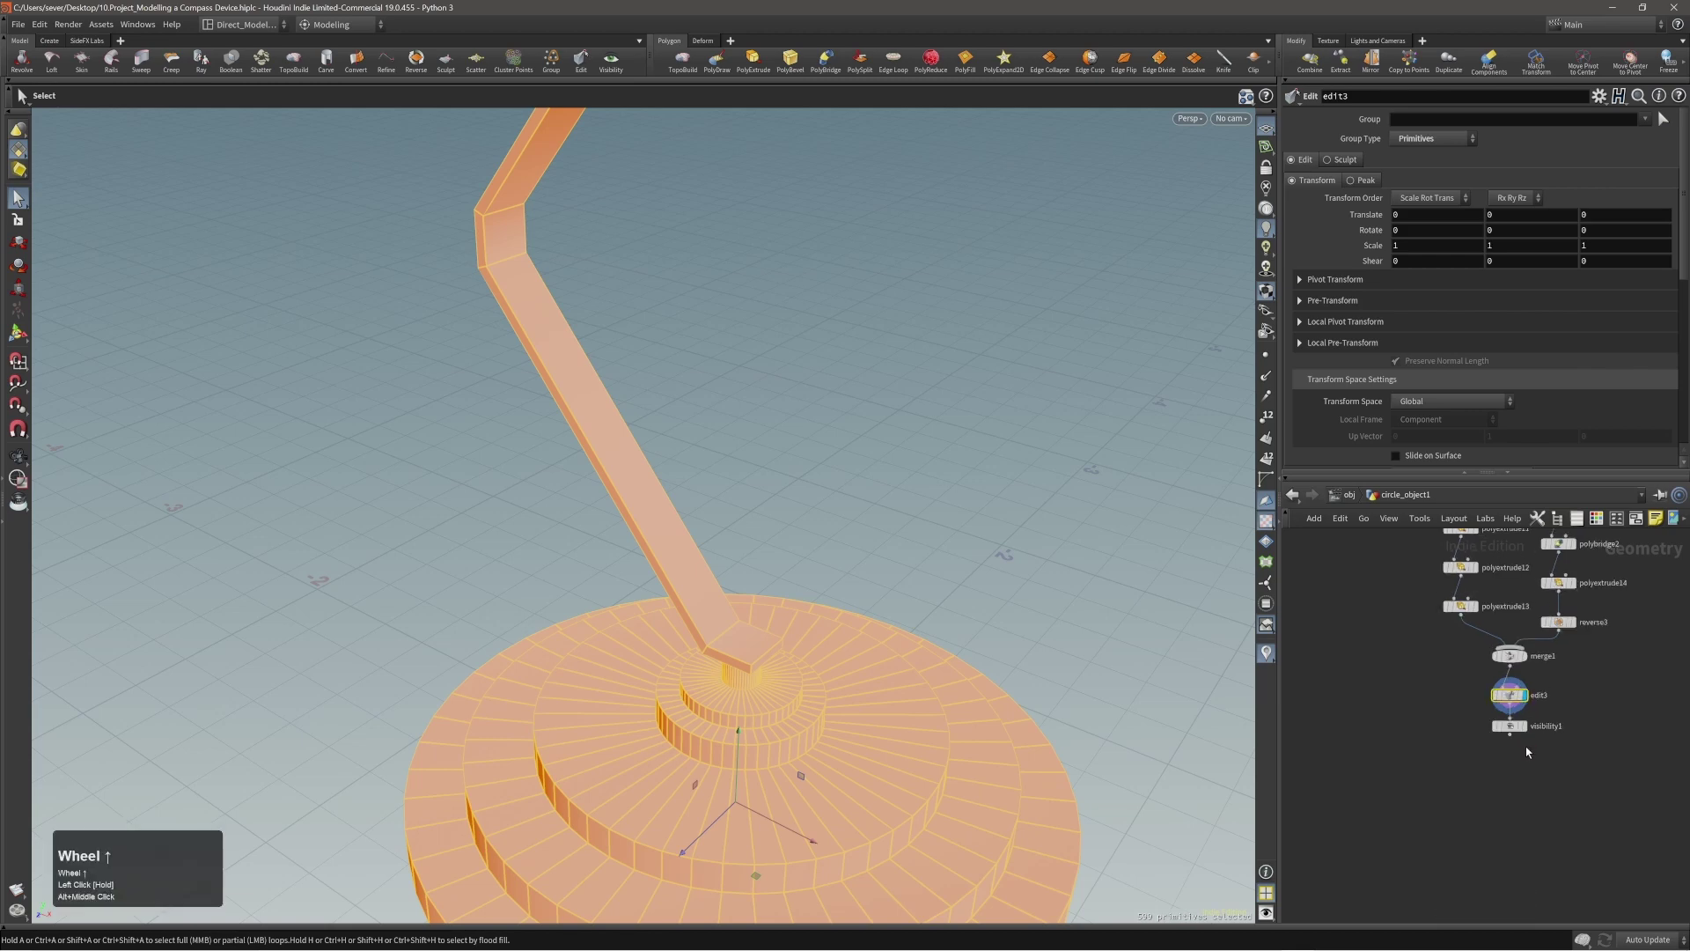
pyautogui.scroll(2, 1517, 744)
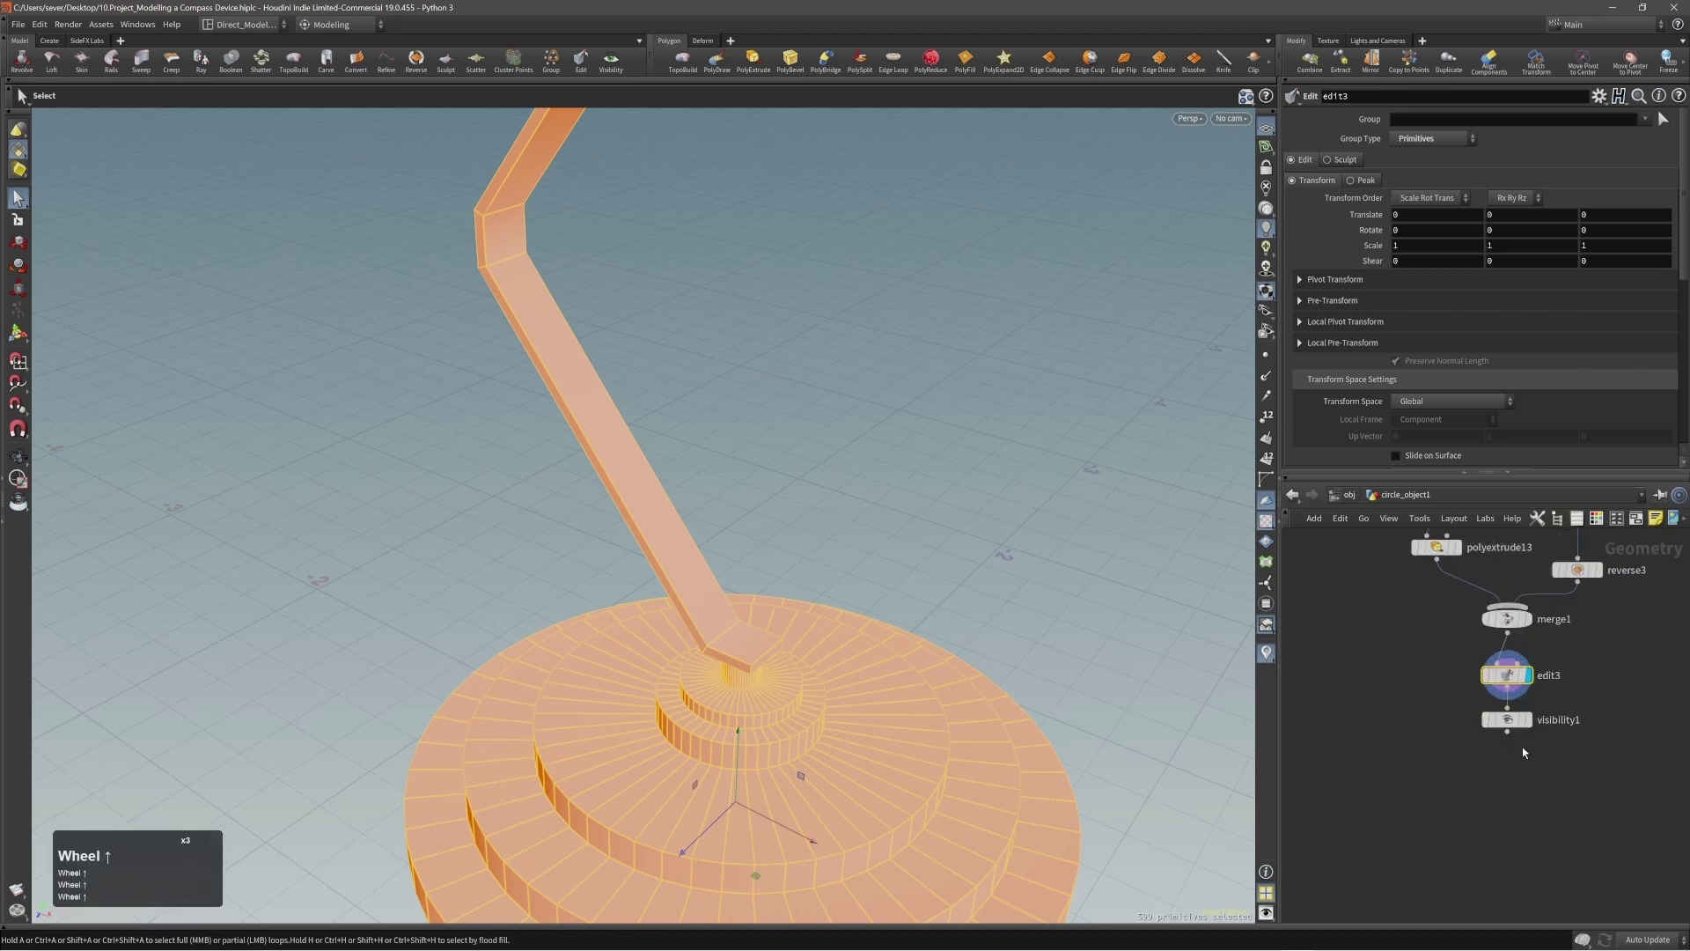
pyautogui.click(1516, 722)
pyautogui.click(1517, 721)
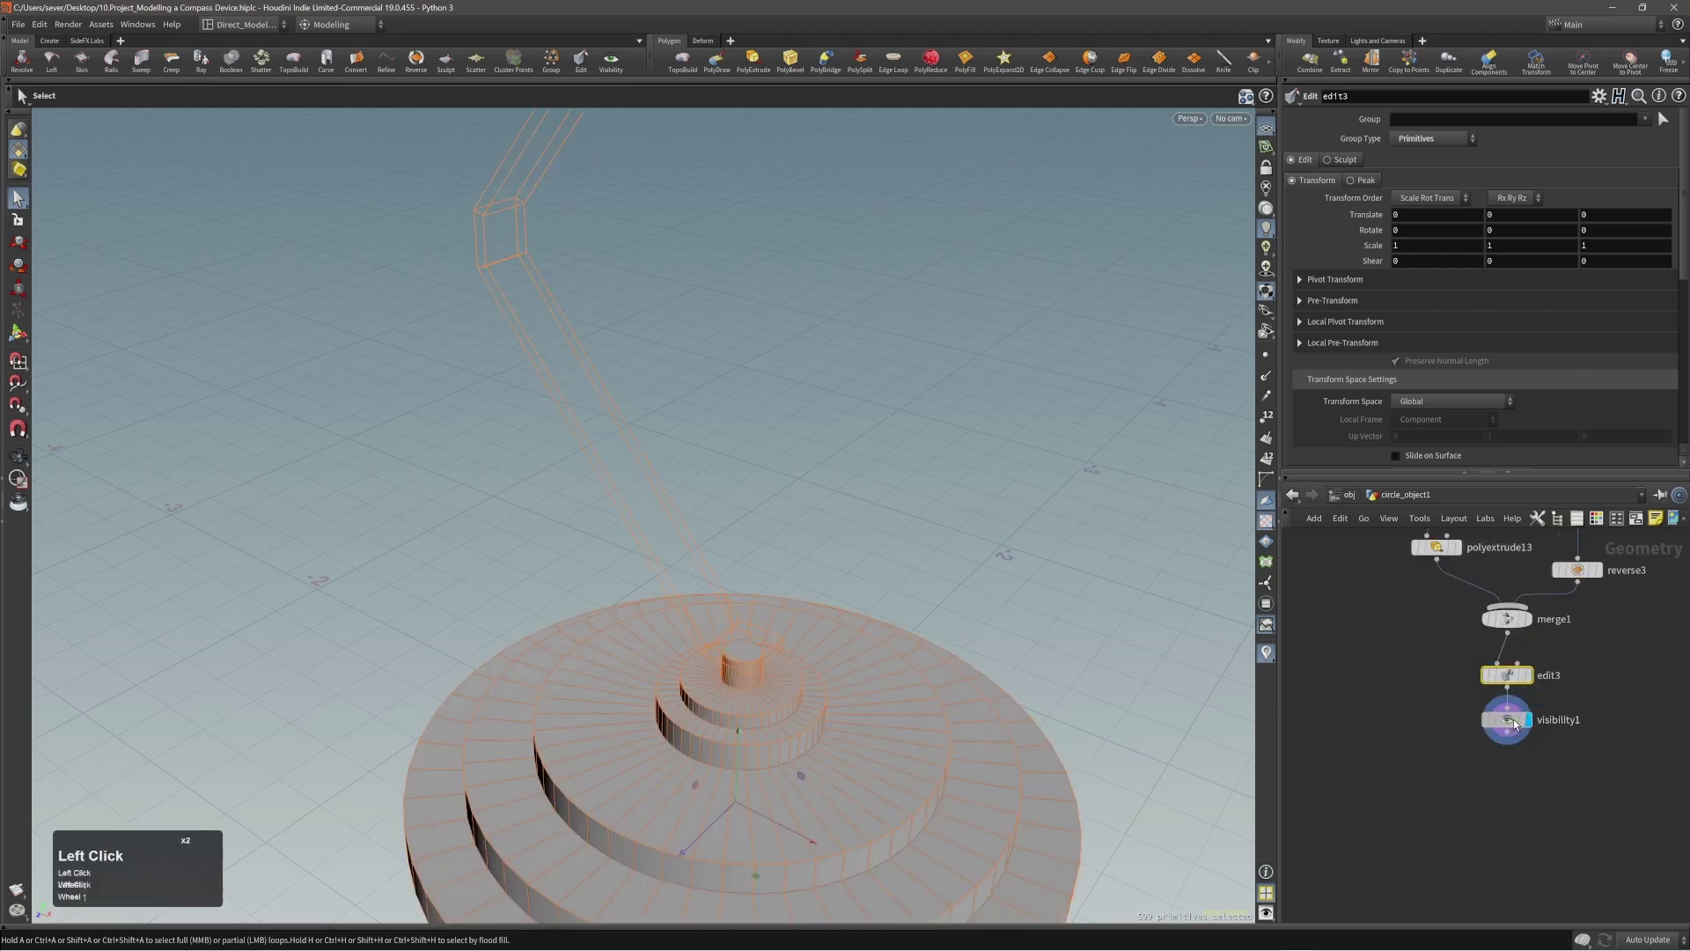
pyautogui.click(1514, 722)
# Step: Apply Edge Cusp to the edge loop around the central pin's top face to separate the face
pyautogui.keyDown('alt'); pyautogui.moveTo(775, 653); pyautogui.dragTo(1025, 662, button='right'); pyautogui.keyUp('alt')
pyautogui.keyDown('alt'); pyautogui.moveTo(756, 656); pyautogui.dragTo(741, 715); pyautogui.keyUp('alt')
pyautogui.keyDown('alt'); pyautogui.moveTo(758, 645); pyautogui.dragTo(868, 630, button='right'); pyautogui.keyUp('alt')
pyautogui.keyDown('alt'); pyautogui.moveTo(700, 679); pyautogui.dragTo(668, 552, button='middle'); pyautogui.keyUp('alt')
pyautogui.keyDown('alt'); pyautogui.moveTo(690, 557); pyautogui.dragTo(689, 583); pyautogui.keyUp('alt')
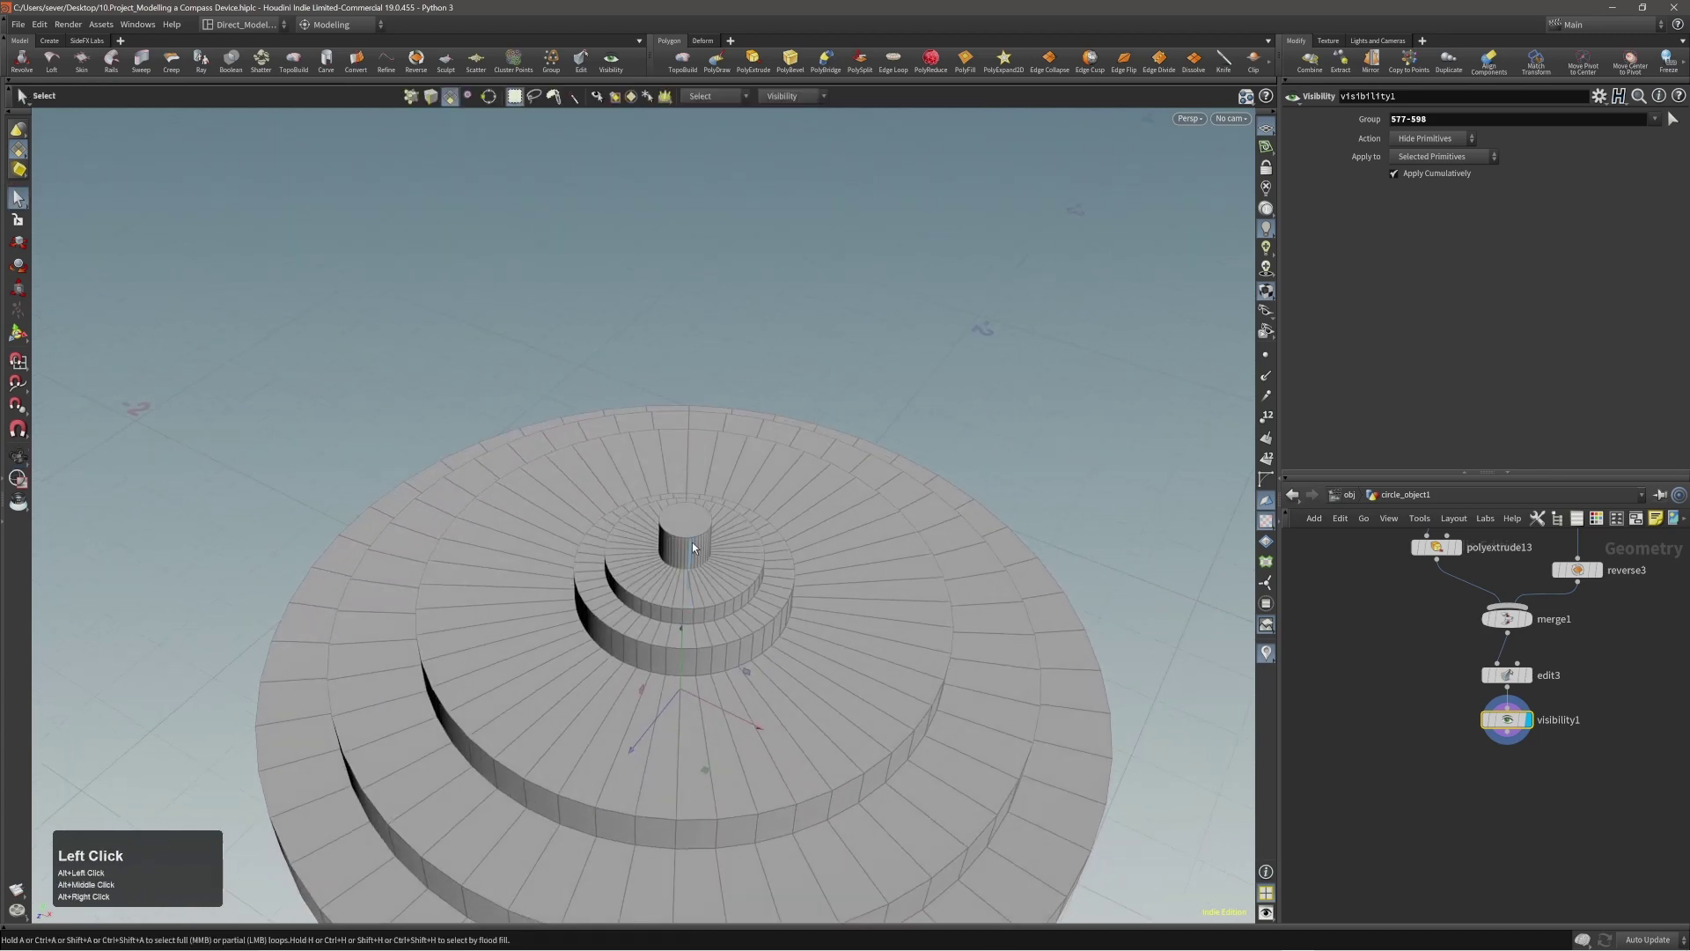
pyautogui.keyDown('alt'); pyautogui.moveTo(692, 543); pyautogui.dragTo(689, 570, button='right'); pyautogui.keyUp('alt')
pyautogui.click(689, 570)
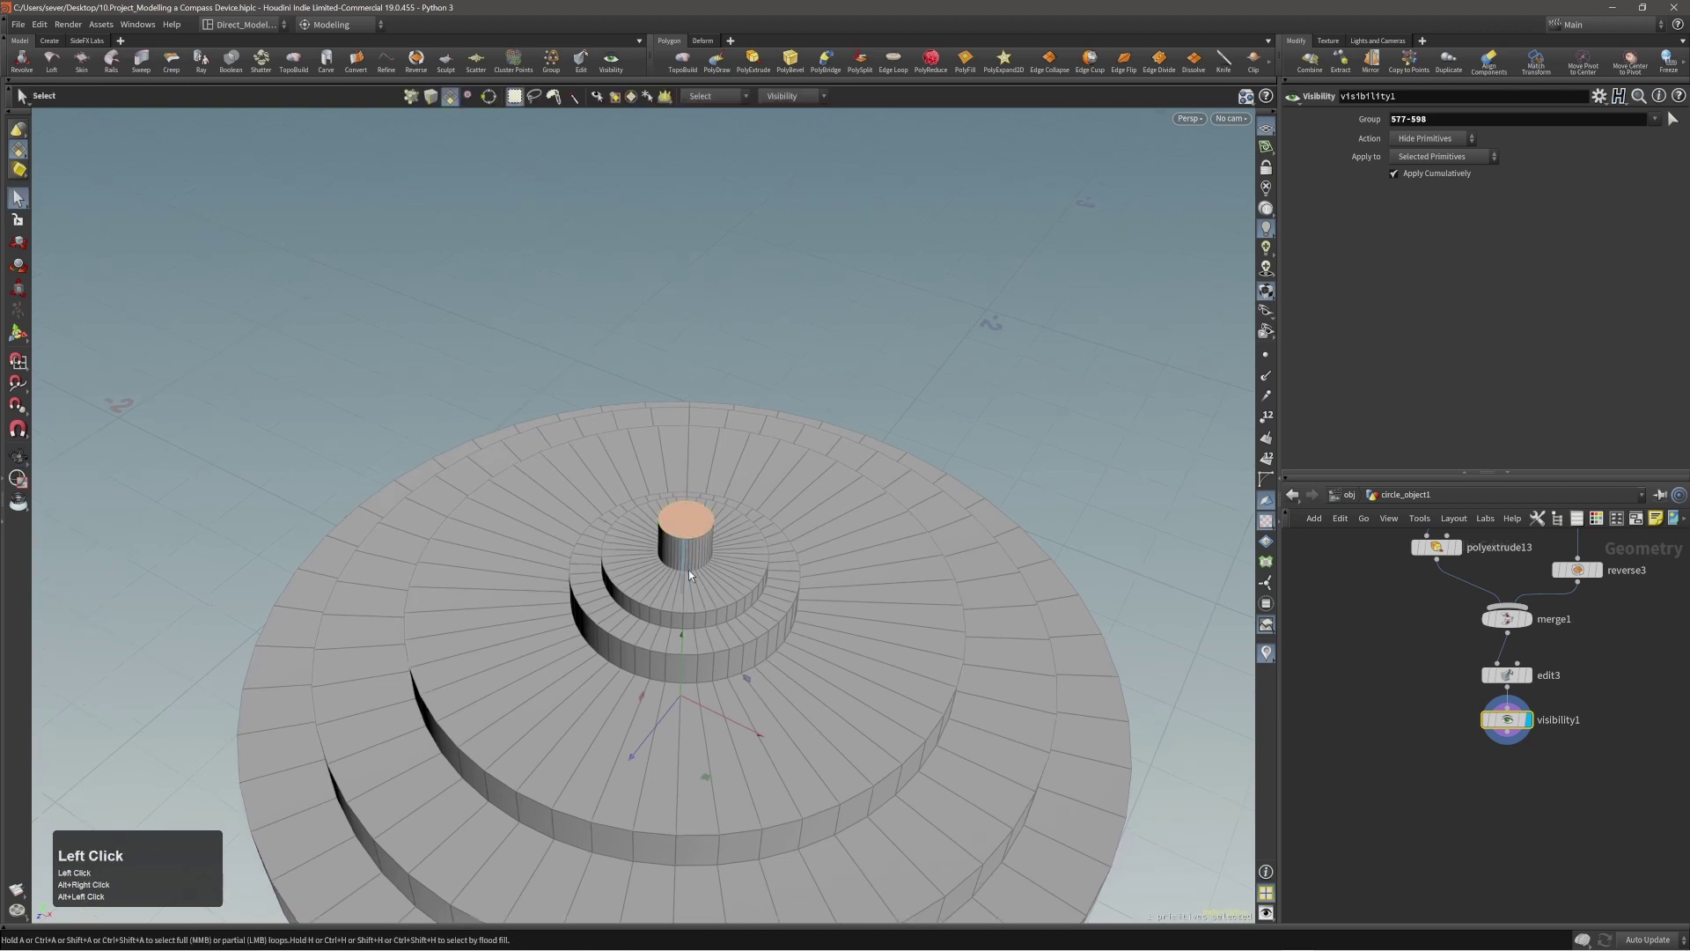
pyautogui.press('c')
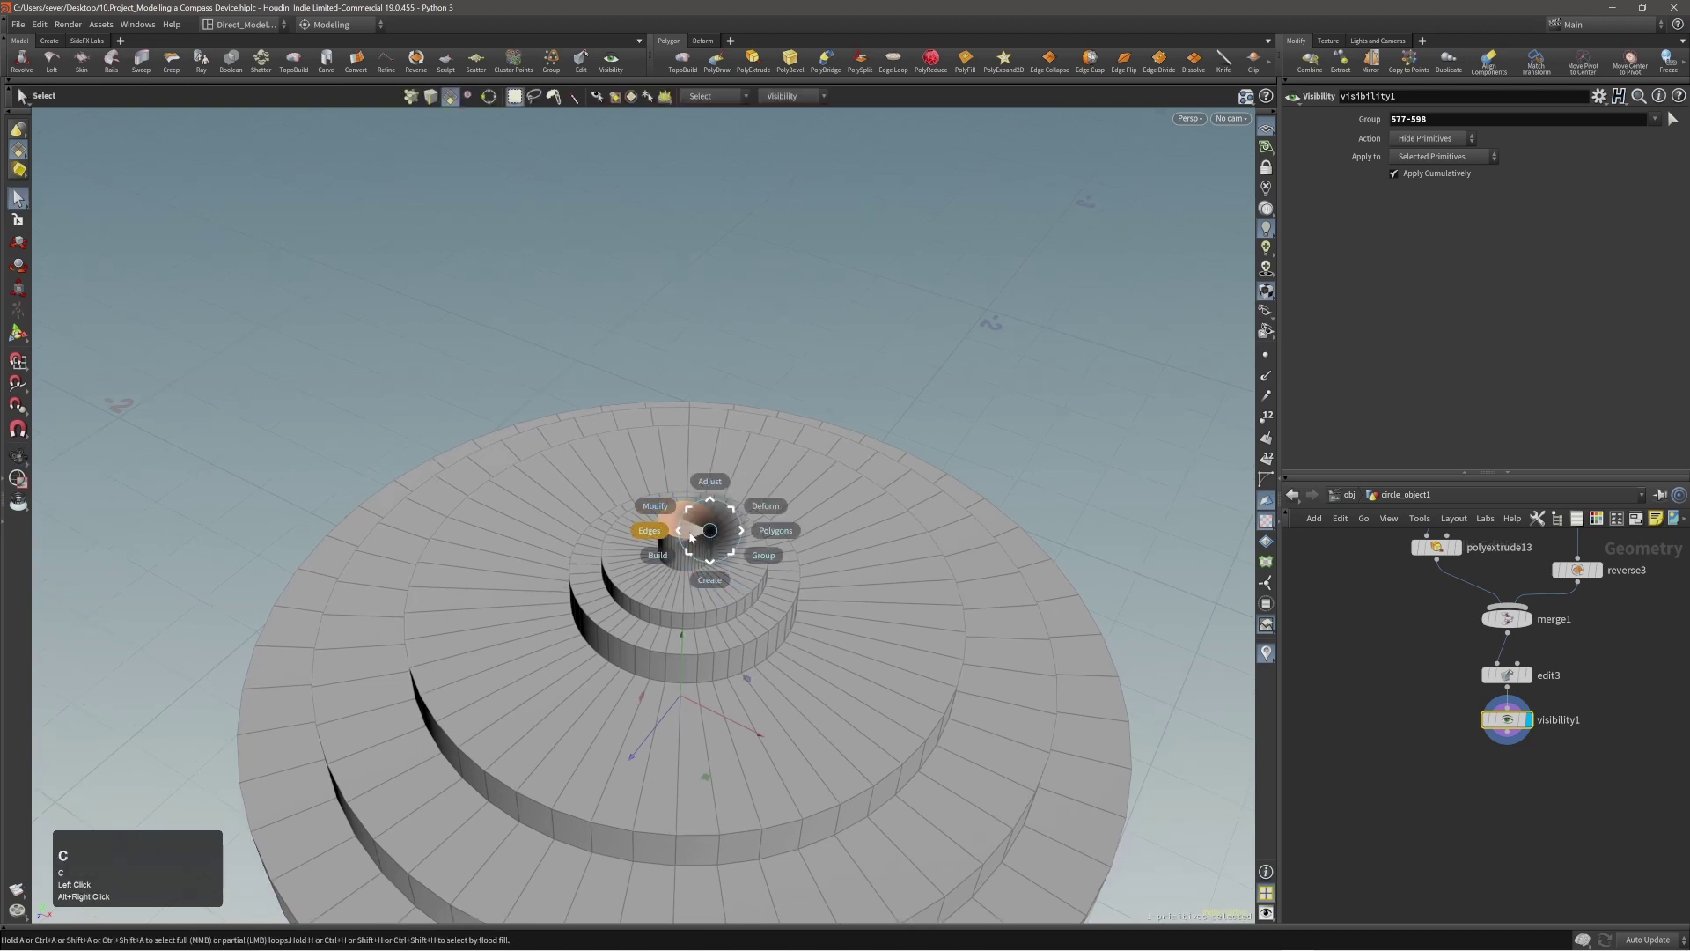
pyautogui.click(706, 530)
pyautogui.keyDown('alt'); pyautogui.rightClick(704, 529); pyautogui.keyUp('alt')
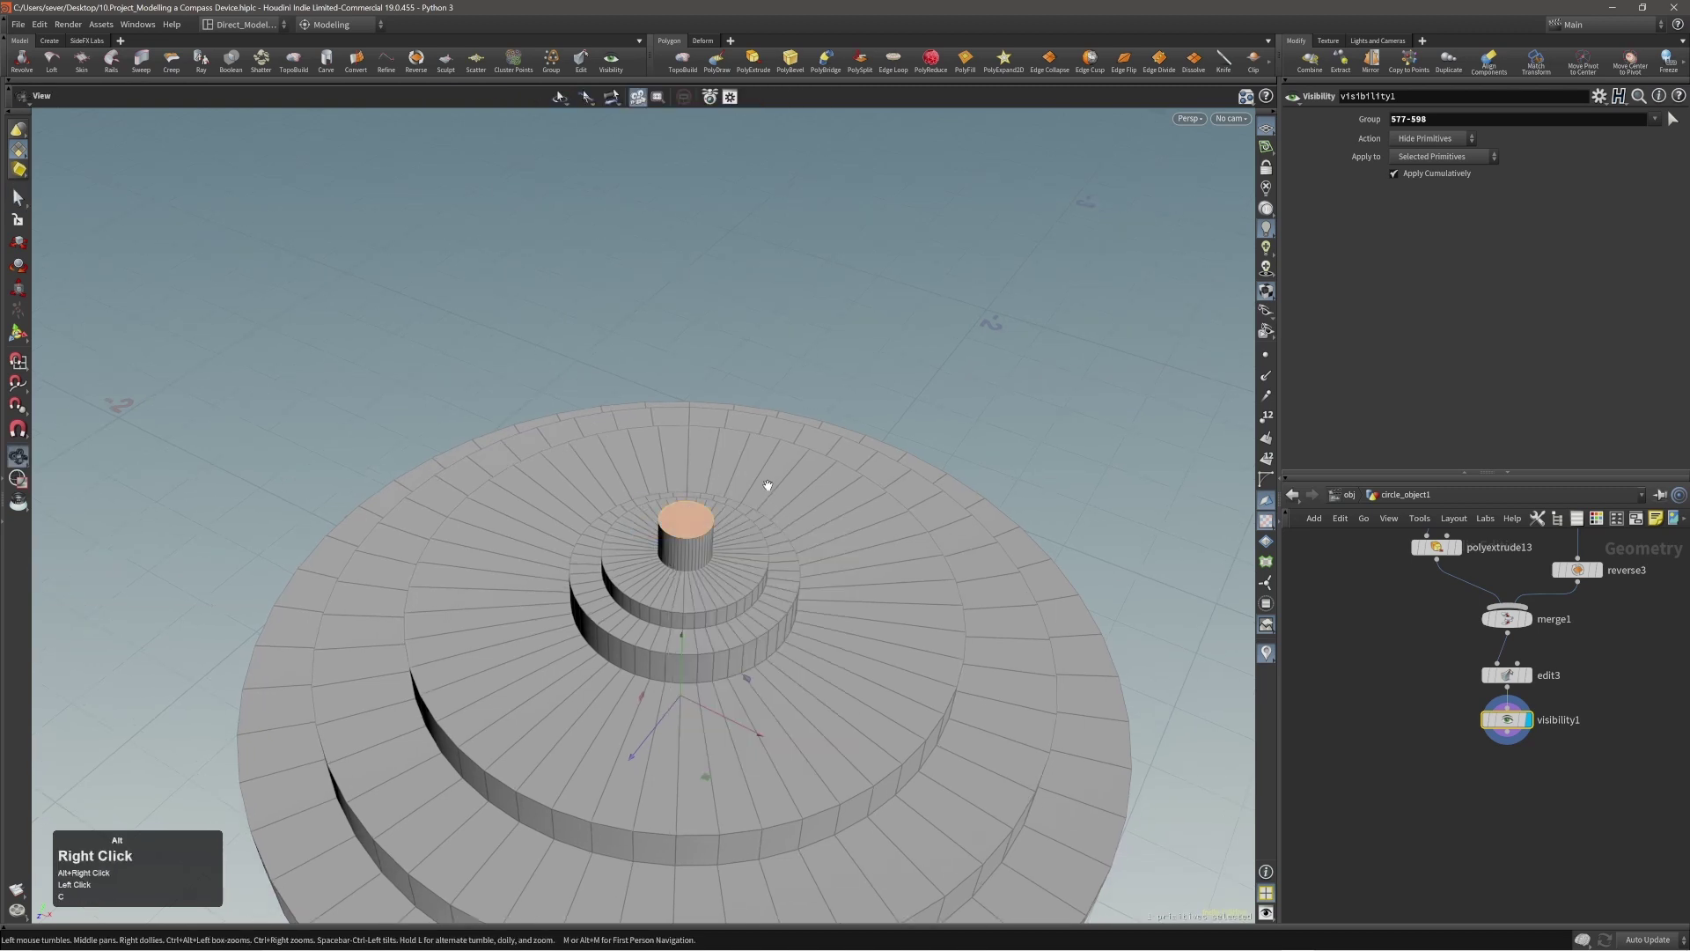
pyautogui.keyDown('alt'); pyautogui.moveTo(687, 528); pyautogui.dragTo(684, 525); pyautogui.keyUp('alt')
pyautogui.click(684, 525)
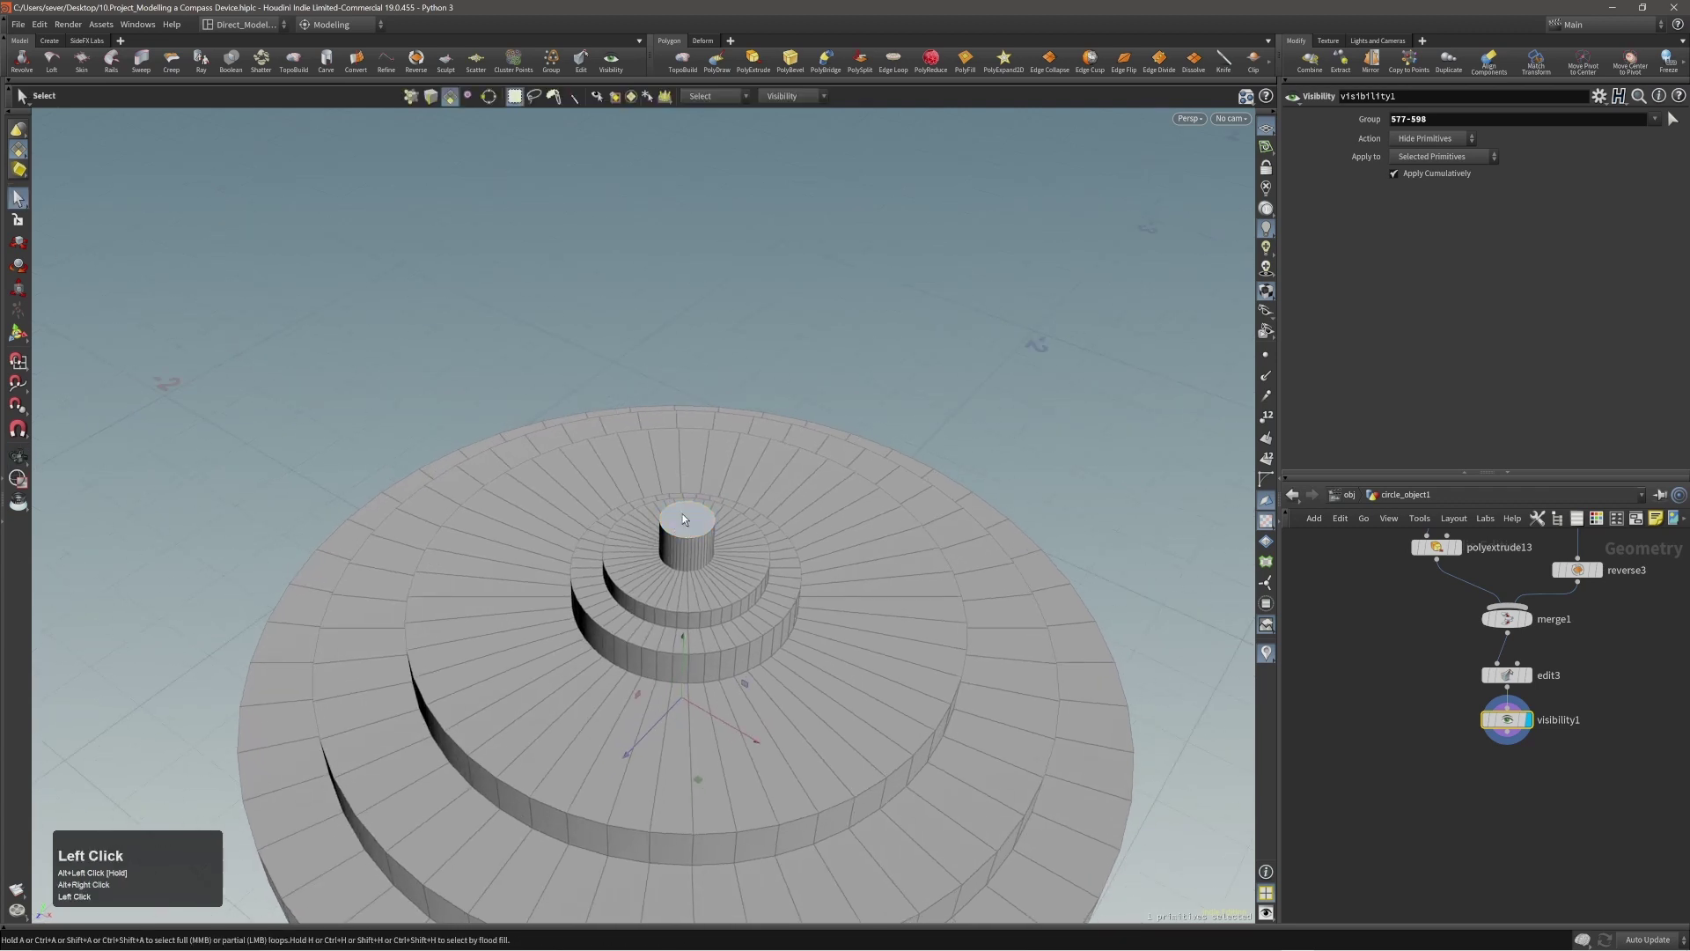
pyautogui.press('2')
pyautogui.keyDown('alt'); pyautogui.moveTo(693, 533); pyautogui.dragTo(800, 472, button='right'); pyautogui.keyUp('alt')
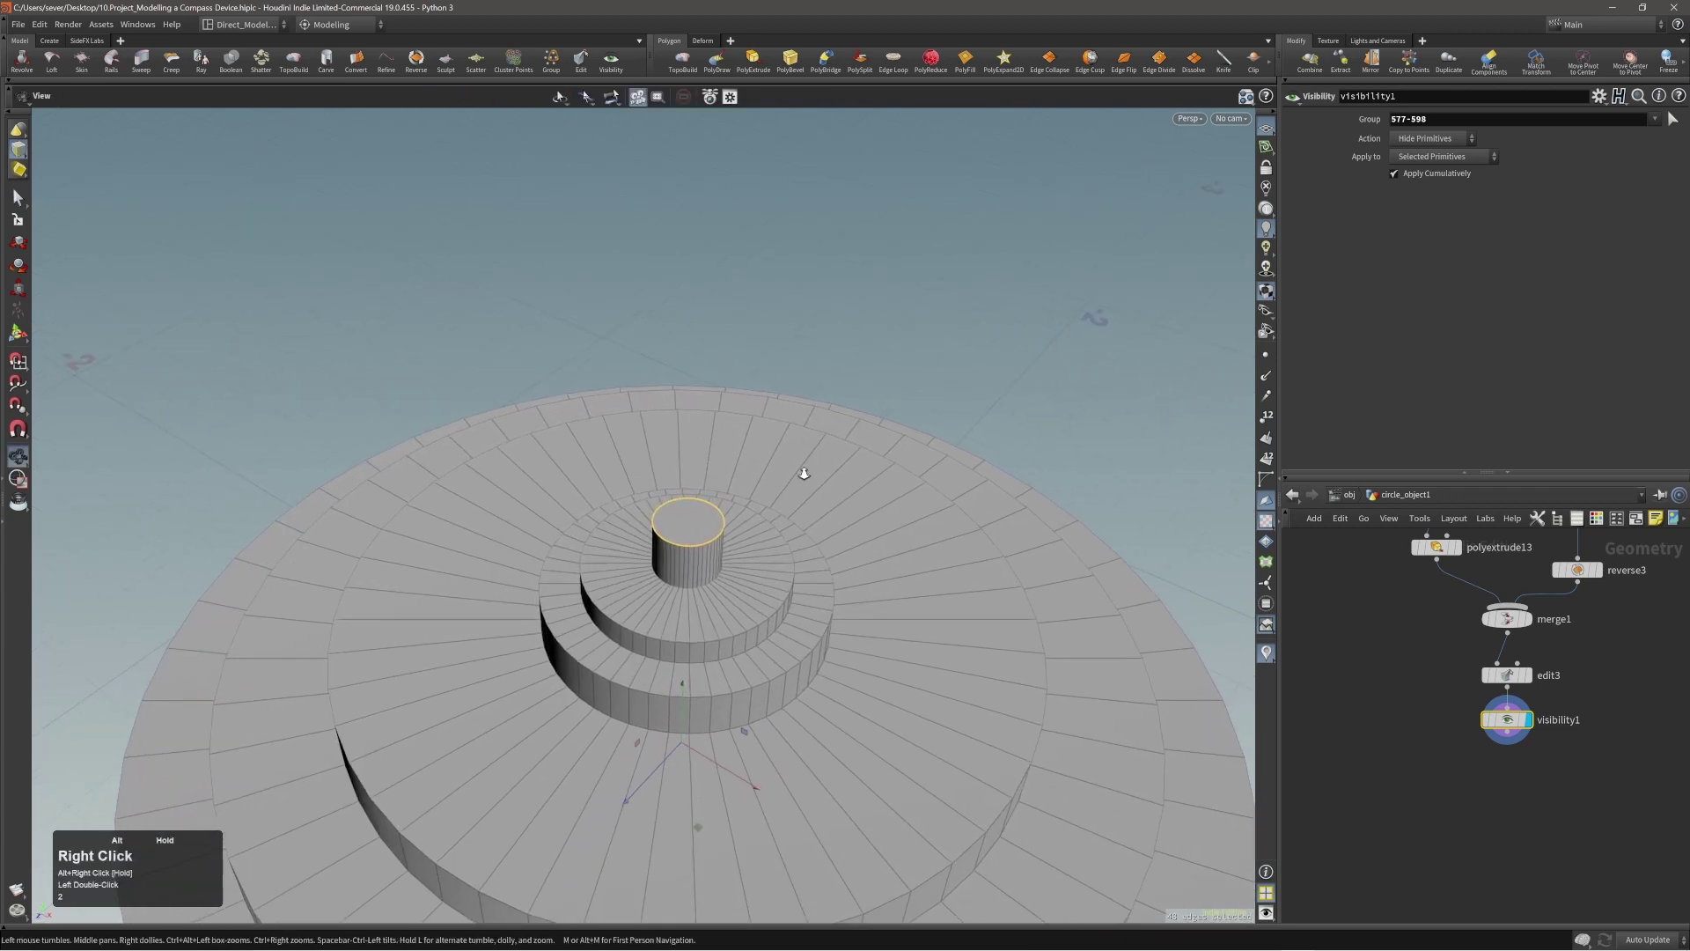
pyautogui.press('c')
pyautogui.click(710, 528)
pyautogui.click(700, 541)
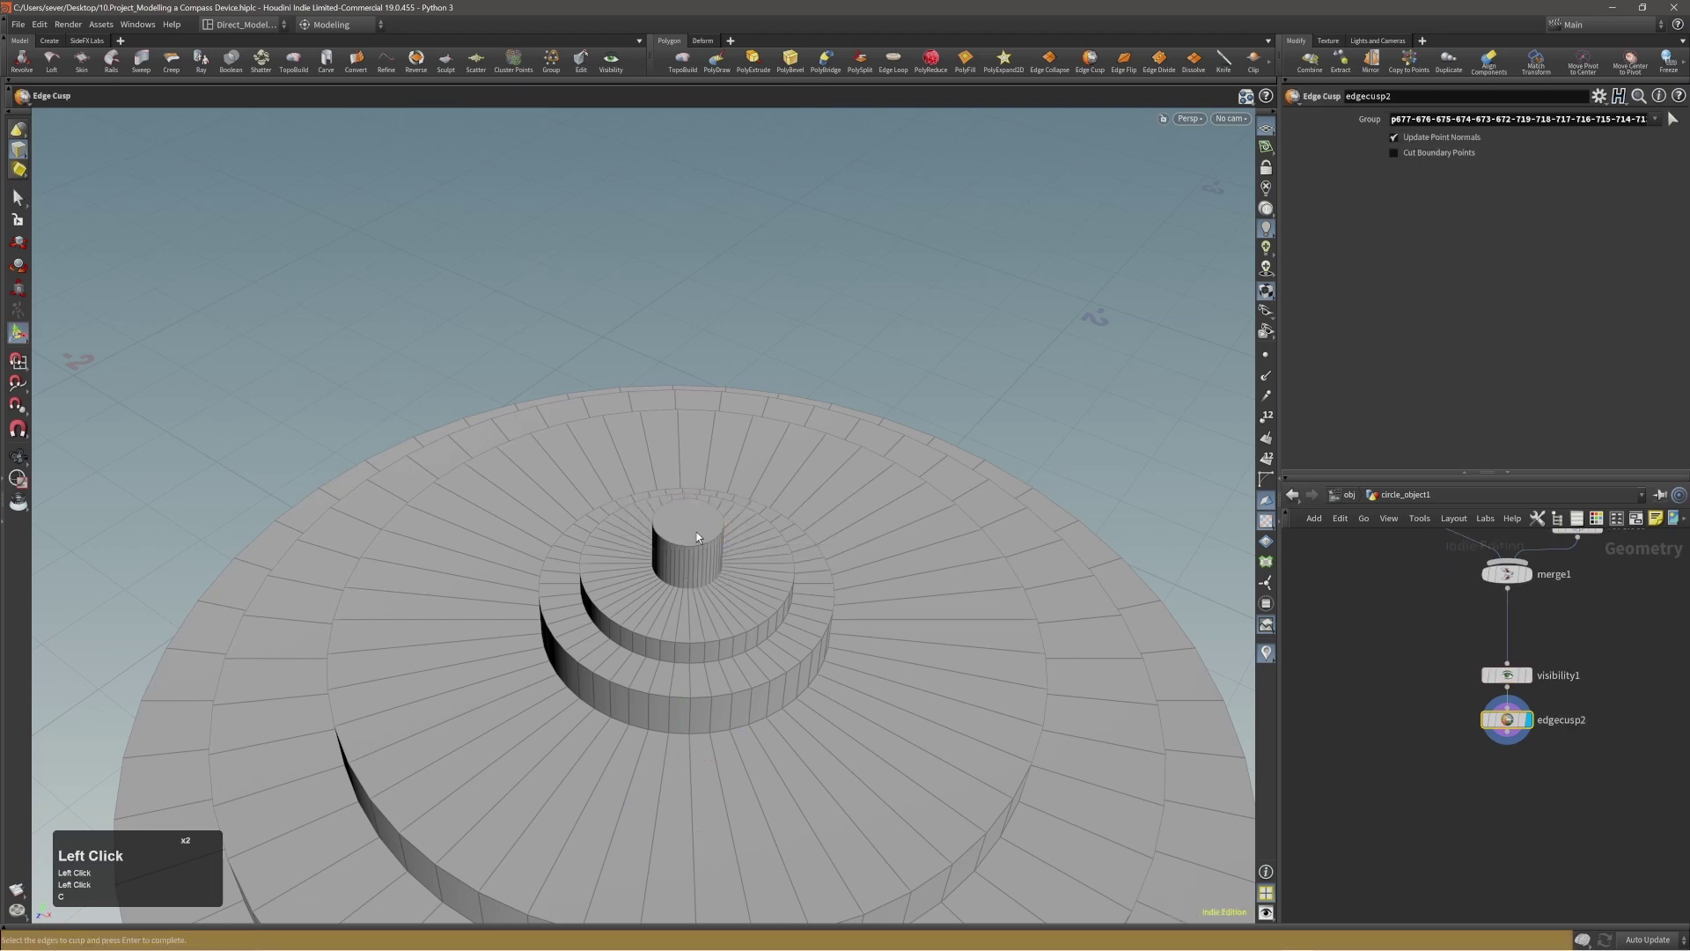
# Step: Raise the pin's detached top face by about 0.19 units along Y
pyautogui.click(696, 531)
pyautogui.press('t')
pyautogui.moveTo(789, 595); pyautogui.dragTo(847, 514, button='middle')
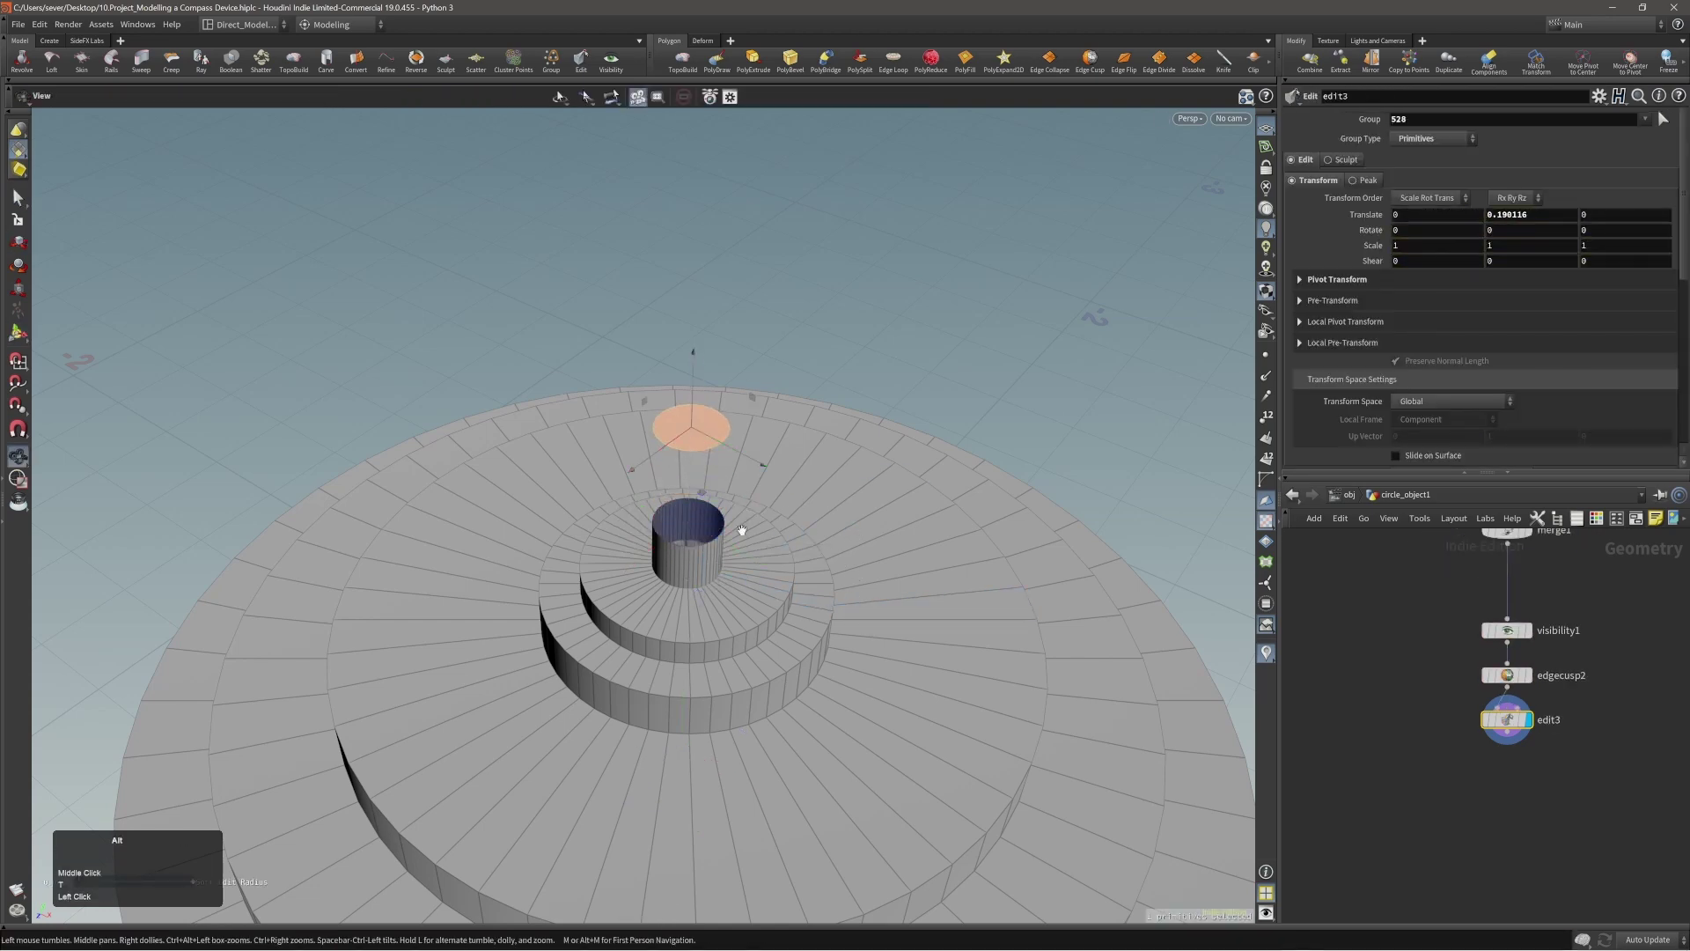
pyautogui.moveTo(743, 530)
pyautogui.keyDown('alt'); pyautogui.mouseDown()
pyautogui.moveTo(702, 505)
pyautogui.moveTo(722, 520)
pyautogui.mouseUp(); pyautogui.keyUp('alt')
pyautogui.keyDown('alt'); pyautogui.moveTo(722, 519); pyautogui.dragTo(570, 557, button='right'); pyautogui.keyUp('alt')
# Step: Expose all hidden primitives and display the last Visibility node so the arm shows with the base
pyautogui.press('s')
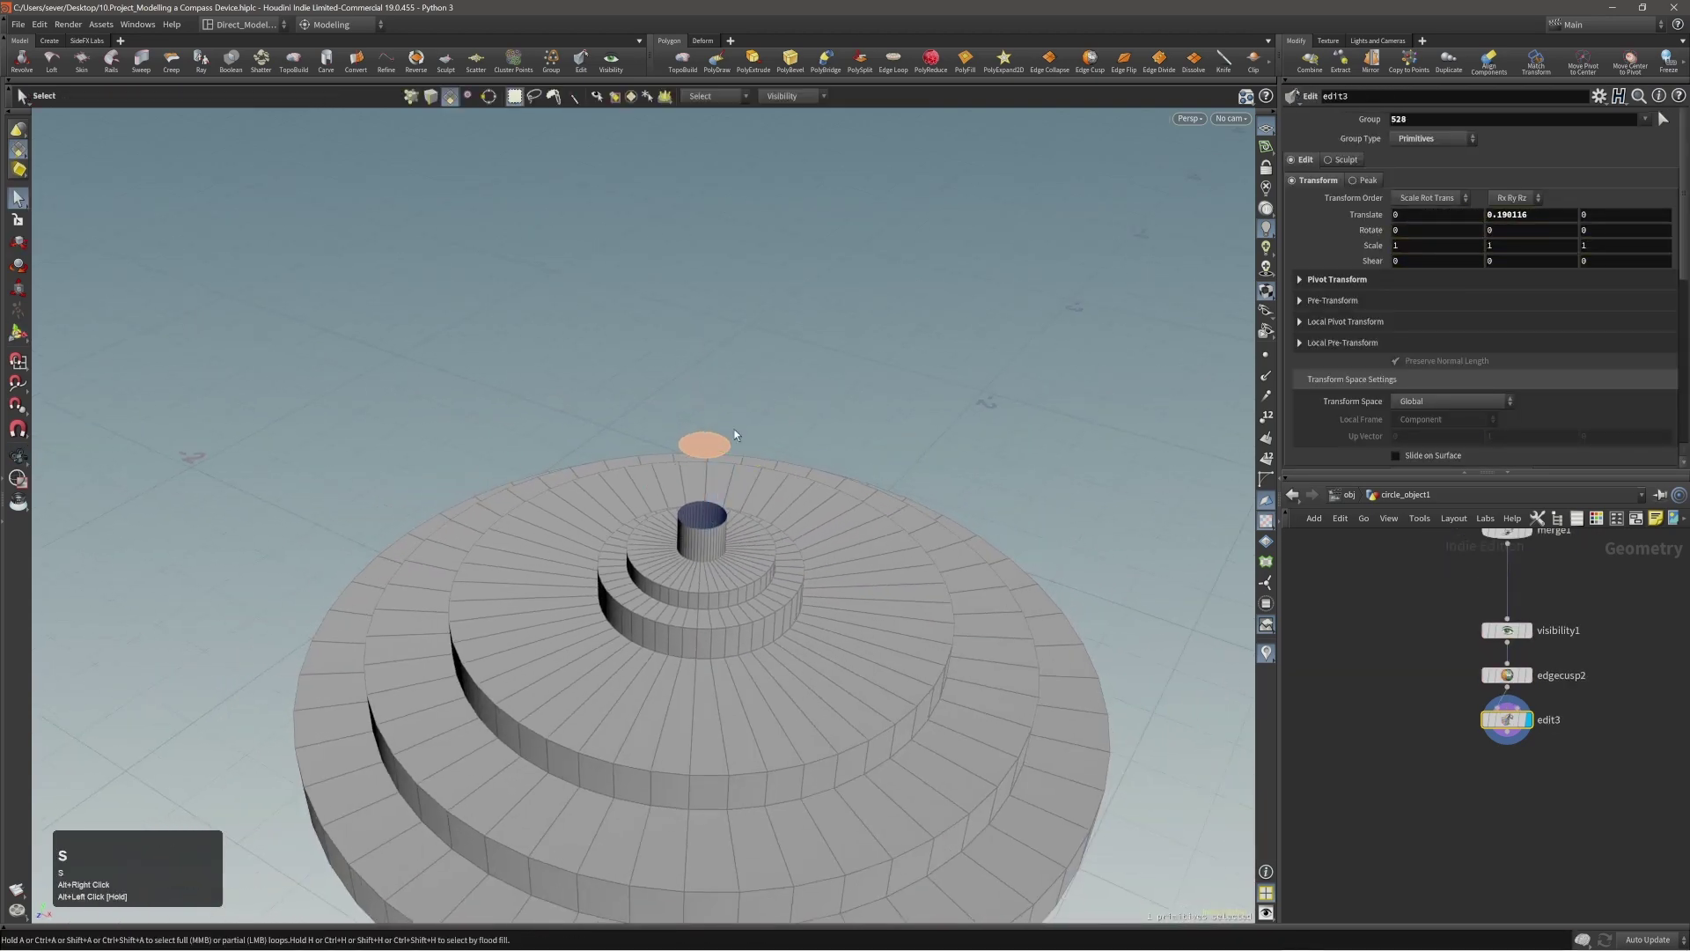
pyautogui.click(795, 104)
pyautogui.click(792, 127)
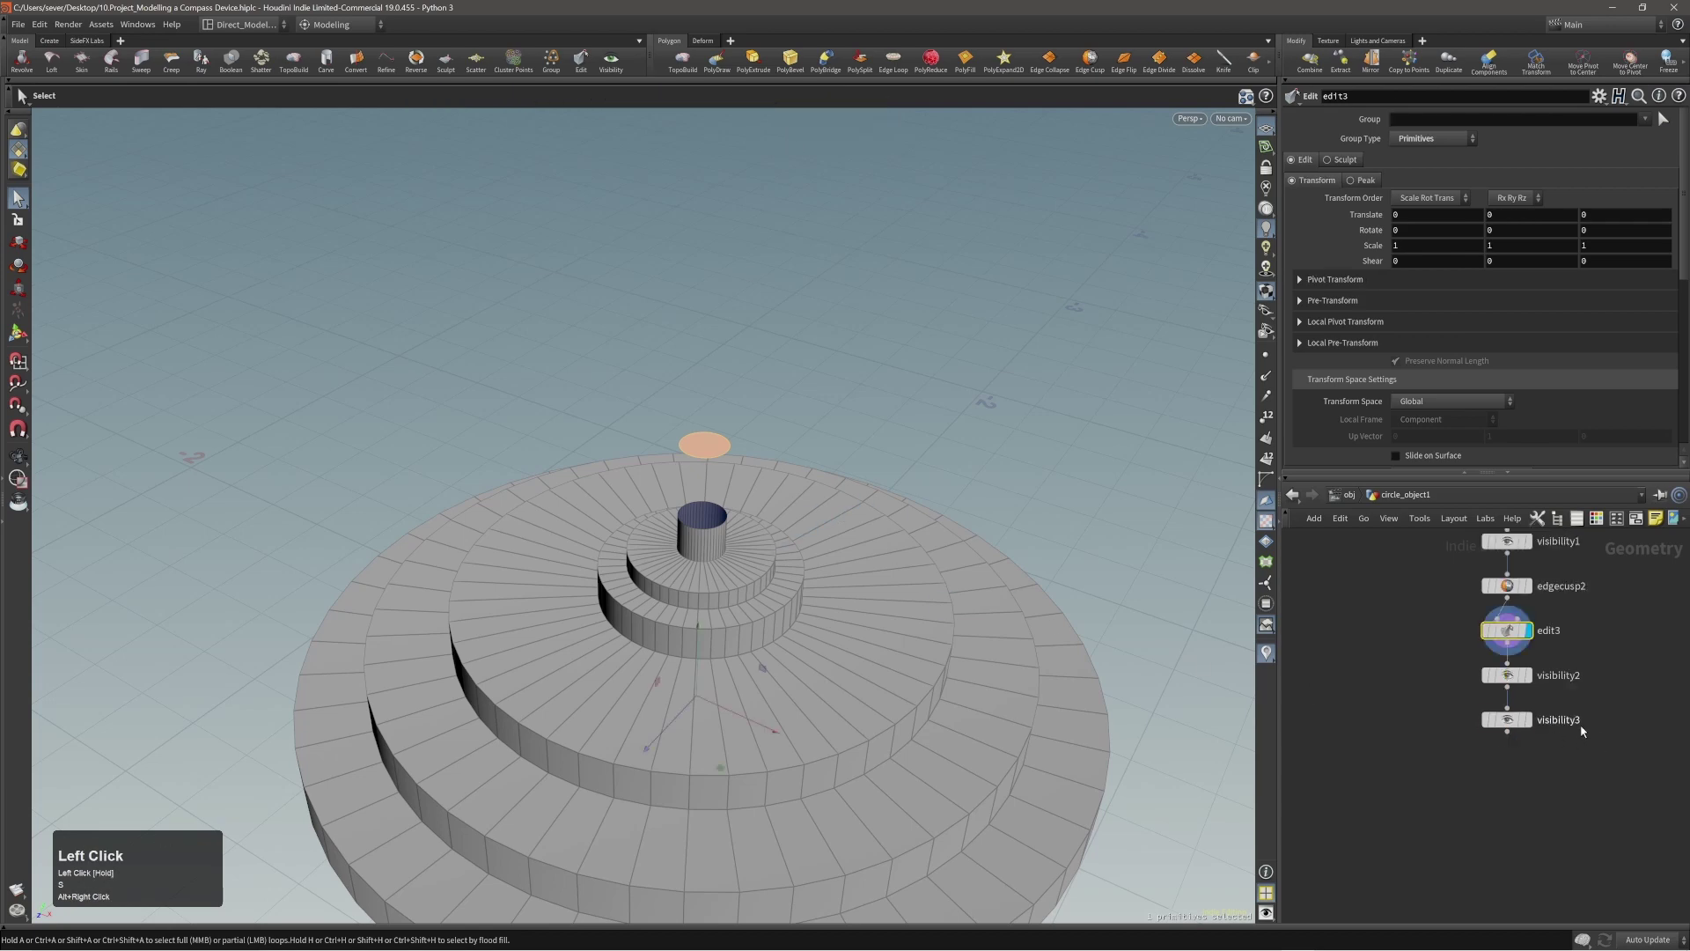
pyautogui.click(1529, 720)
pyautogui.click(1509, 721)
# Step: Examine how the arm's lower end sits on the base pin relative to the raised top face
pyautogui.keyDown('alt'); pyautogui.moveTo(774, 546); pyautogui.dragTo(664, 568, button='right'); pyautogui.keyUp('alt')
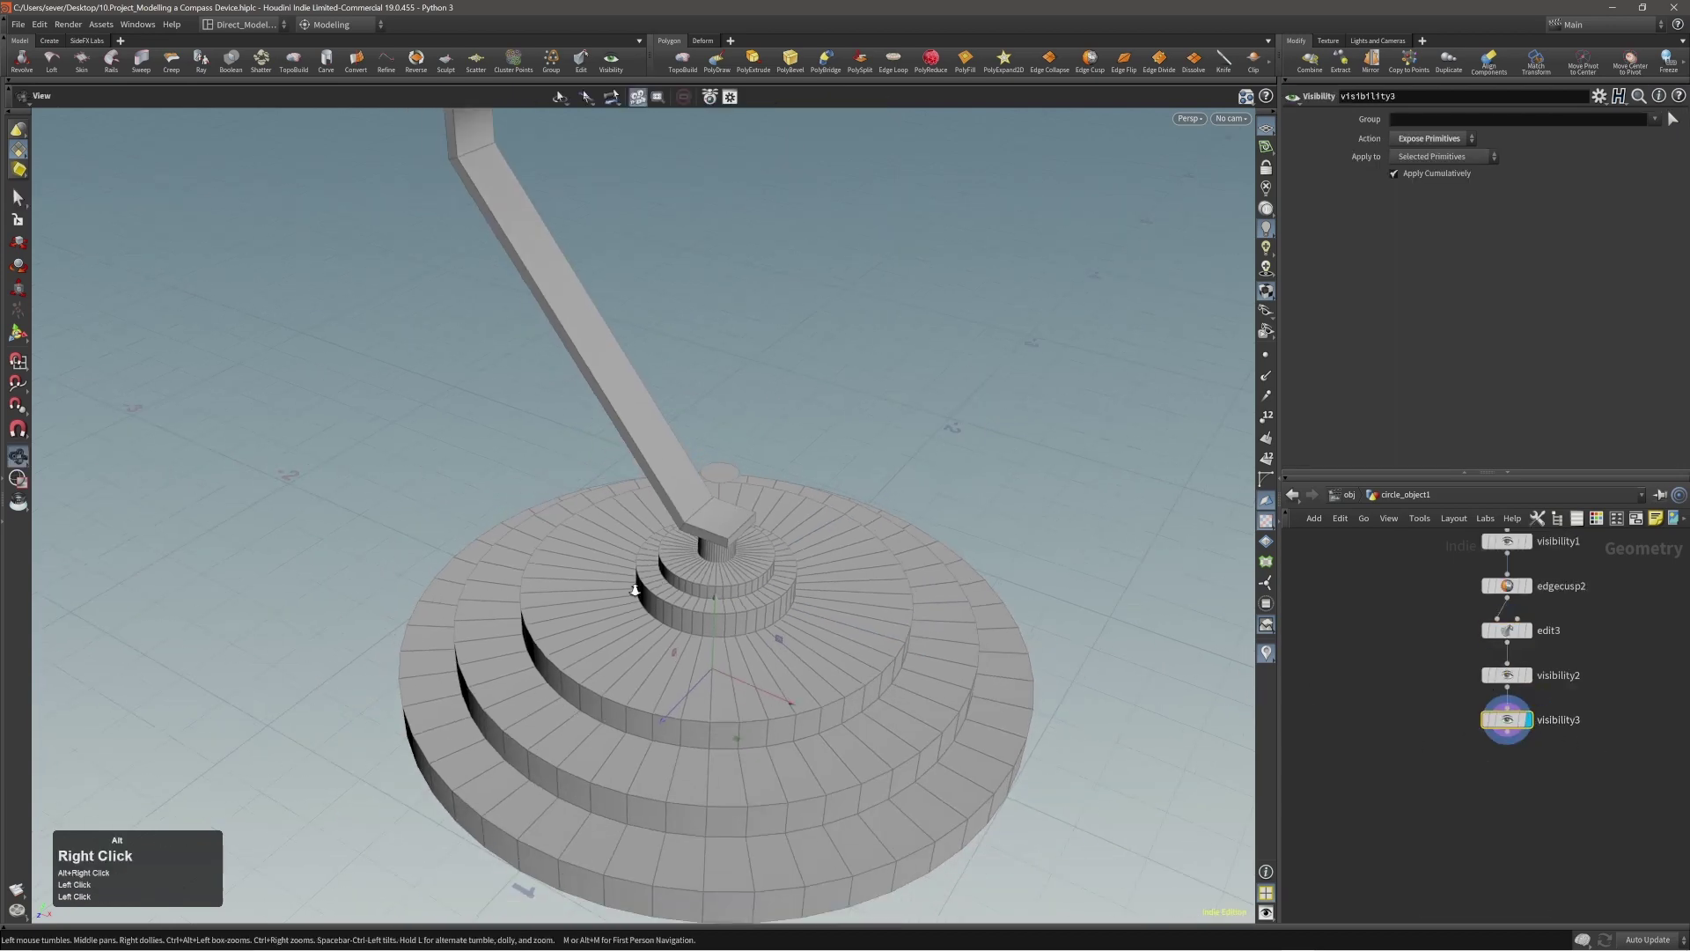
pyautogui.keyDown('alt'); pyautogui.moveTo(665, 568); pyautogui.dragTo(674, 559); pyautogui.keyUp('alt')
pyautogui.keyDown('alt'); pyautogui.moveTo(738, 526); pyautogui.dragTo(764, 610, button='middle'); pyautogui.keyUp('alt')
pyautogui.keyDown('alt'); pyautogui.moveTo(764, 609); pyautogui.dragTo(755, 586); pyautogui.keyUp('alt')
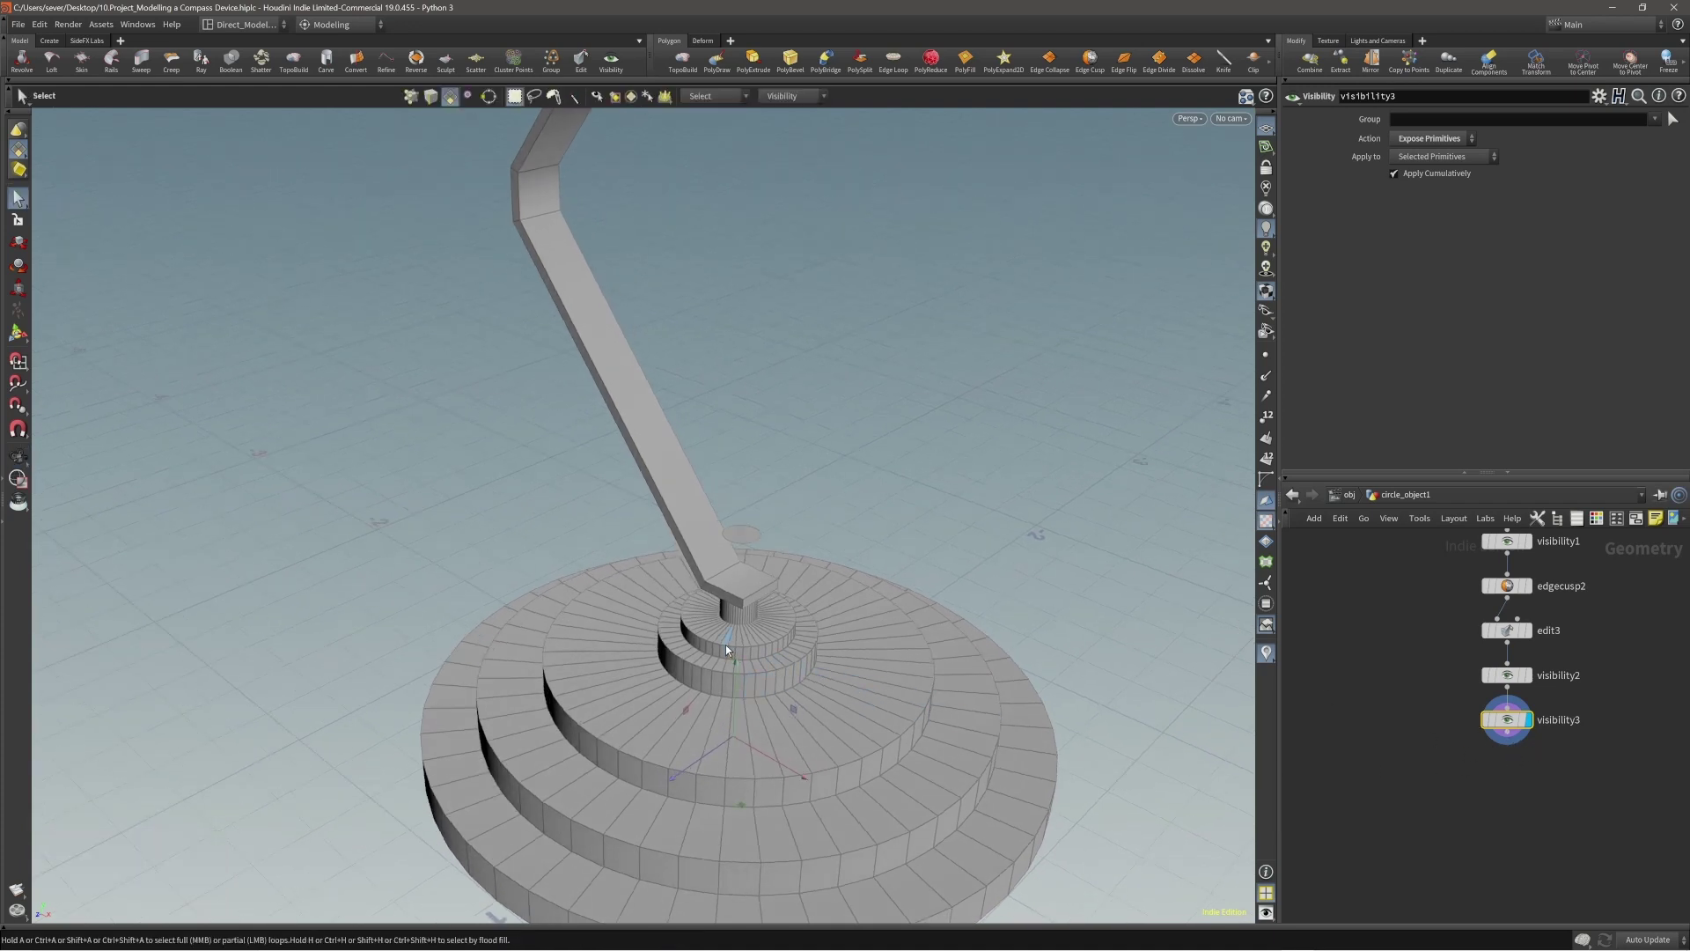
pyautogui.keyDown('alt'); pyautogui.moveTo(728, 604); pyautogui.dragTo(766, 607); pyautogui.keyUp('alt')
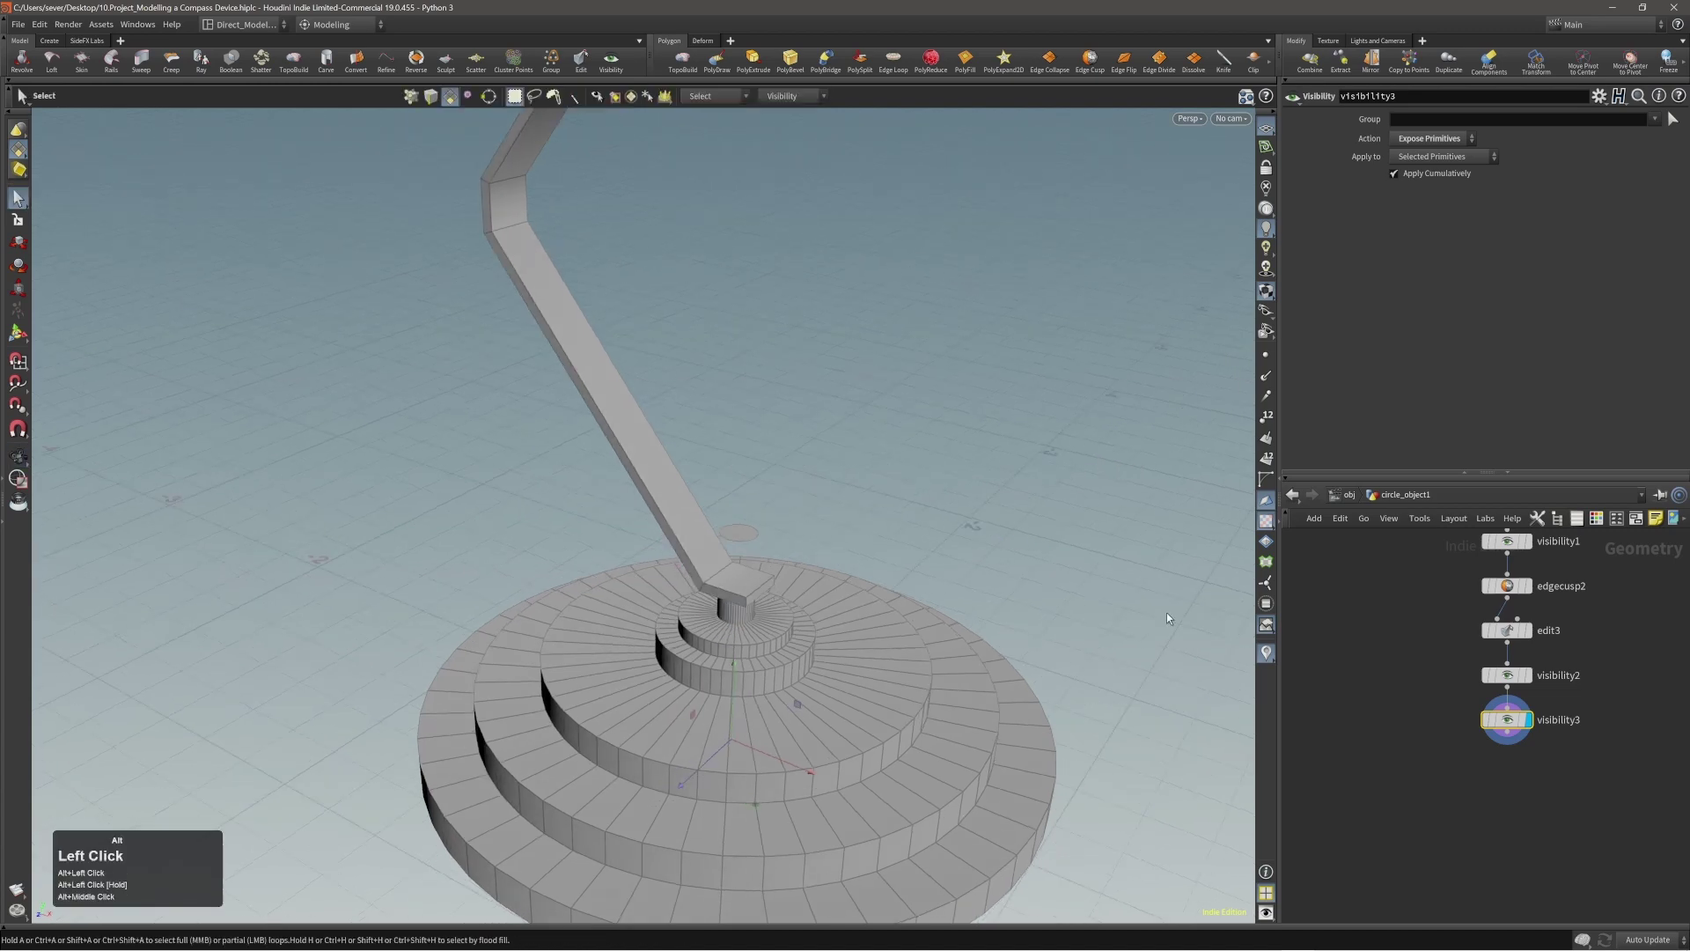
pyautogui.press('alt')
pyautogui.keyDown('alt'); pyautogui.moveTo(728, 591); pyautogui.dragTo(730, 651, button='middle'); pyautogui.keyUp('alt')
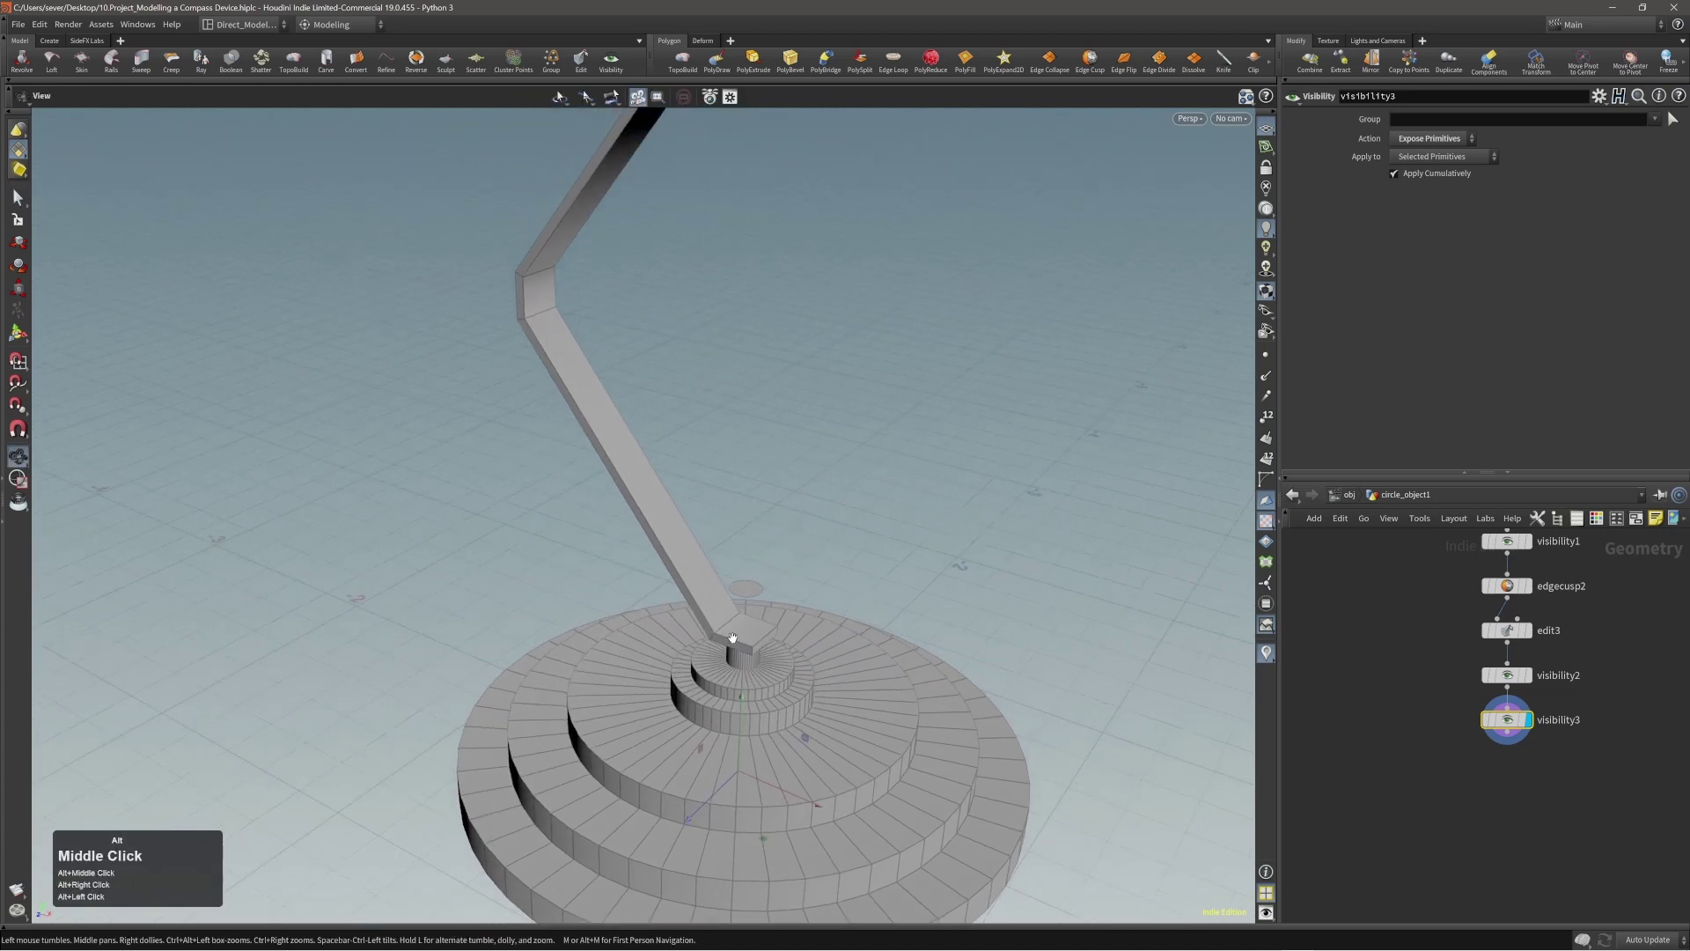
pyautogui.keyDown('alt'); pyautogui.moveTo(730, 651); pyautogui.dragTo(744, 650, button='right'); pyautogui.keyUp('alt')
pyautogui.keyDown('alt'); pyautogui.moveTo(744, 649); pyautogui.dragTo(732, 639); pyautogui.keyUp('alt')
pyautogui.keyDown('alt'); pyautogui.moveTo(732, 639); pyautogui.dragTo(822, 593, button='right'); pyautogui.keyUp('alt')
# Step: Lower the detached circular face by about 0.159 units along Y toward the arm's foot
pyautogui.click(747, 595)
pyautogui.press('t')
pyautogui.moveTo(843, 527); pyautogui.dragTo(849, 579, button='middle')
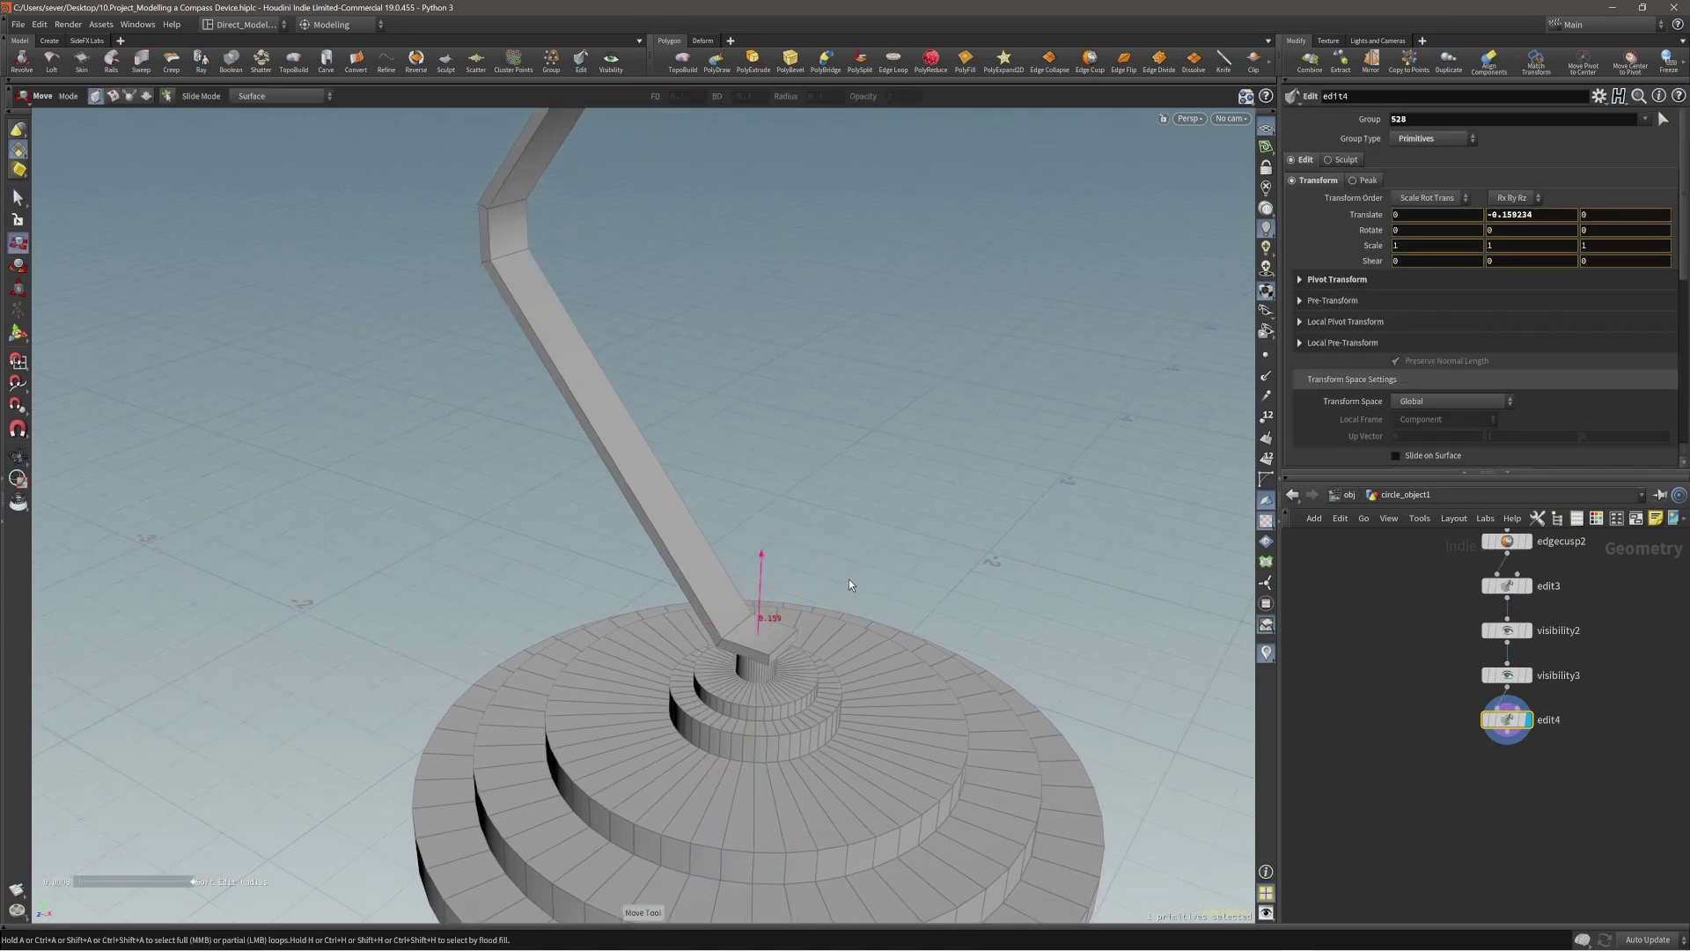
pyautogui.moveTo(851, 583); pyautogui.dragTo(850, 584, button='middle')
# Step: Extrude the detached circular face with PolyExtrude by about 0.063 to form a cylindrical cap above the arm's foot
pyautogui.keyDown('alt'); pyautogui.moveTo(850, 585); pyautogui.dragTo(859, 603, button='right'); pyautogui.keyUp('alt')
pyautogui.press('c')
pyautogui.click(920, 601)
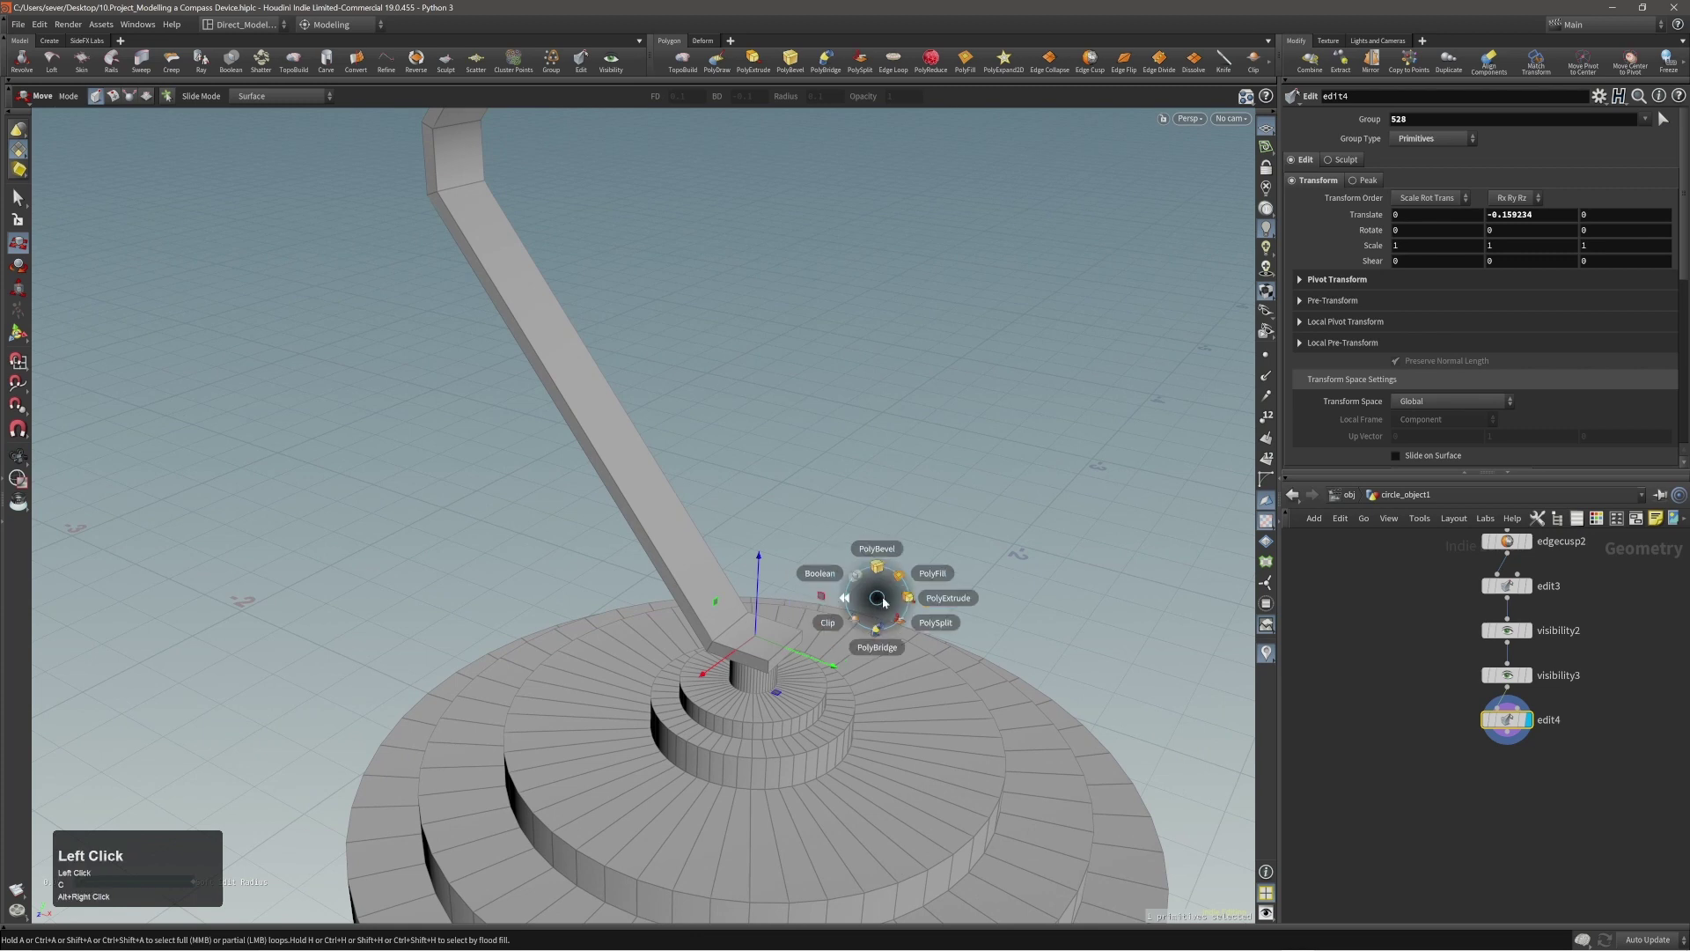
pyautogui.click(927, 603)
pyautogui.moveTo(928, 608); pyautogui.dragTo(927, 583, button='middle')
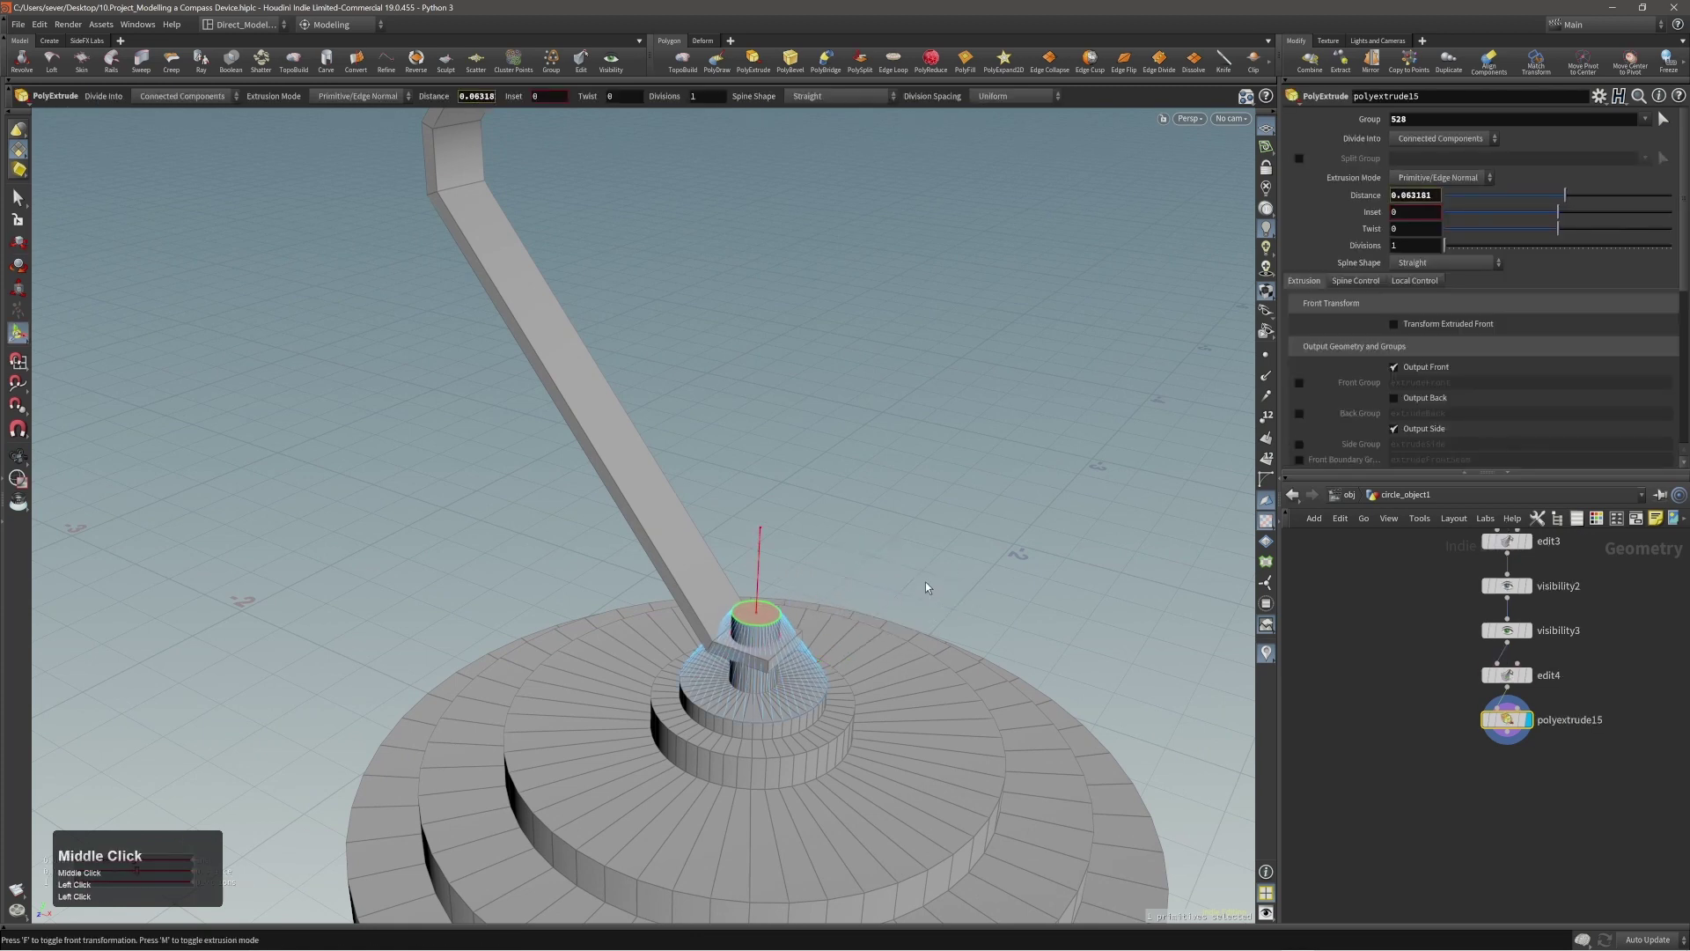
pyautogui.keyDown('alt'); pyautogui.moveTo(926, 583); pyautogui.dragTo(907, 592, button='right'); pyautogui.keyUp('alt')
# Step: Add a second PolyExtrude with distance 0 to the top face of the cylindrical cap
pyautogui.press('c')
pyautogui.click(885, 611)
pyautogui.click(883, 611)
pyautogui.keyDown('alt'); pyautogui.moveTo(795, 622); pyautogui.dragTo(936, 581, button='right'); pyautogui.keyUp('alt')
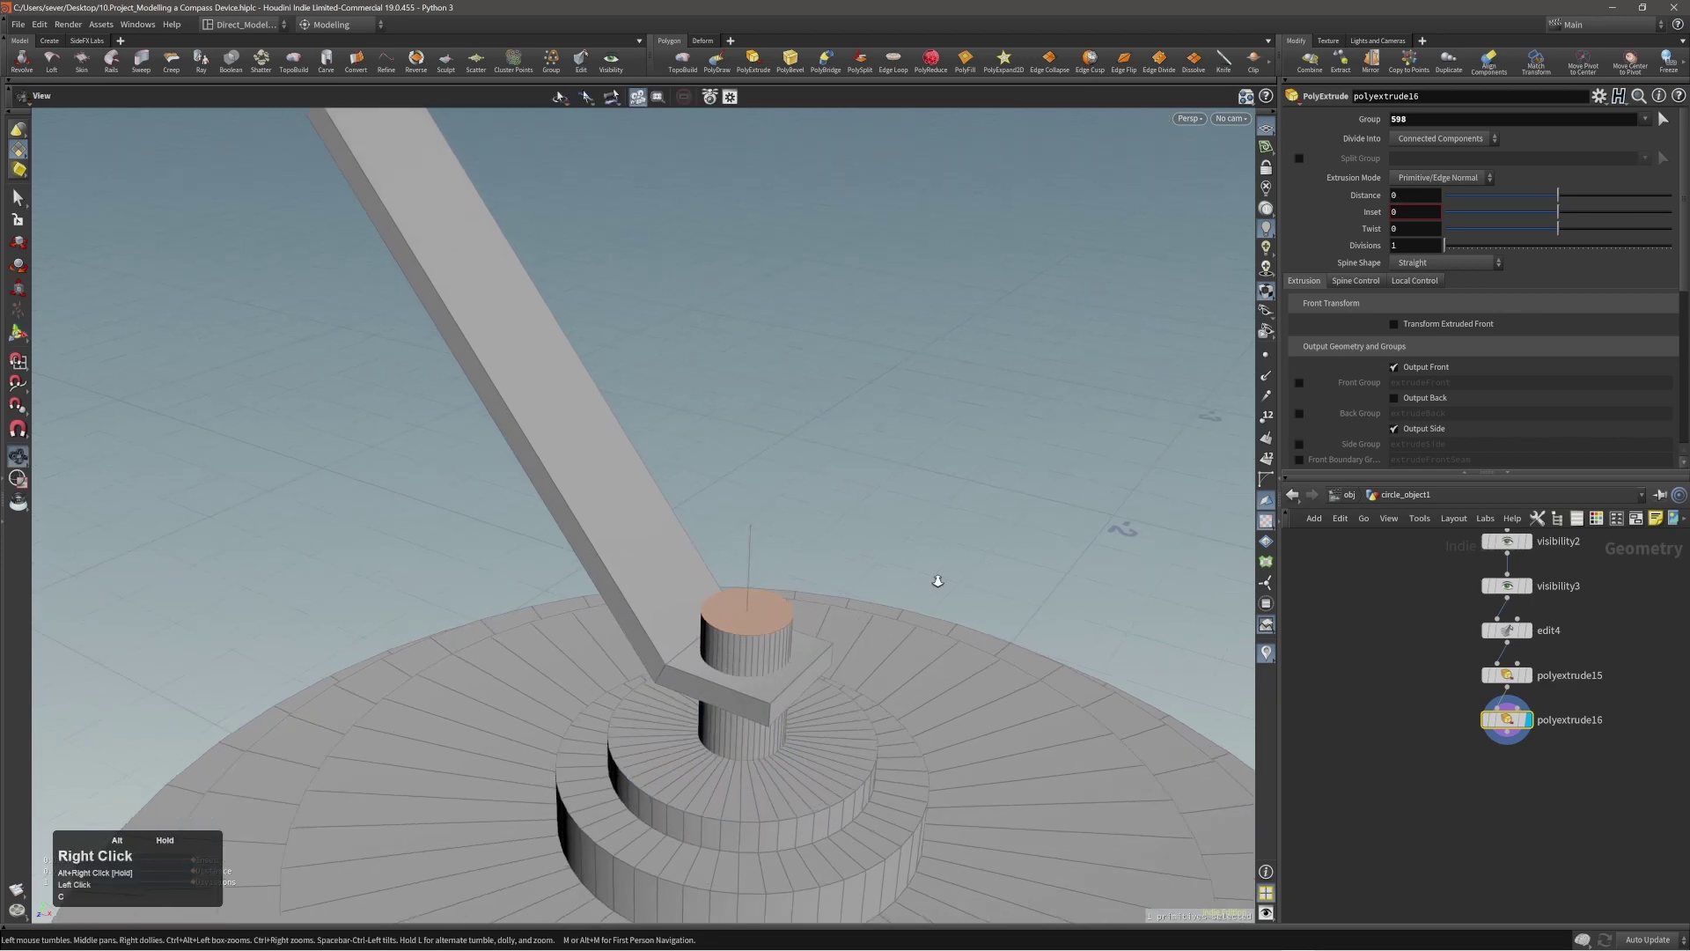
pyautogui.keyDown('alt'); pyautogui.moveTo(774, 642); pyautogui.dragTo(786, 649, button='right'); pyautogui.keyUp('alt')
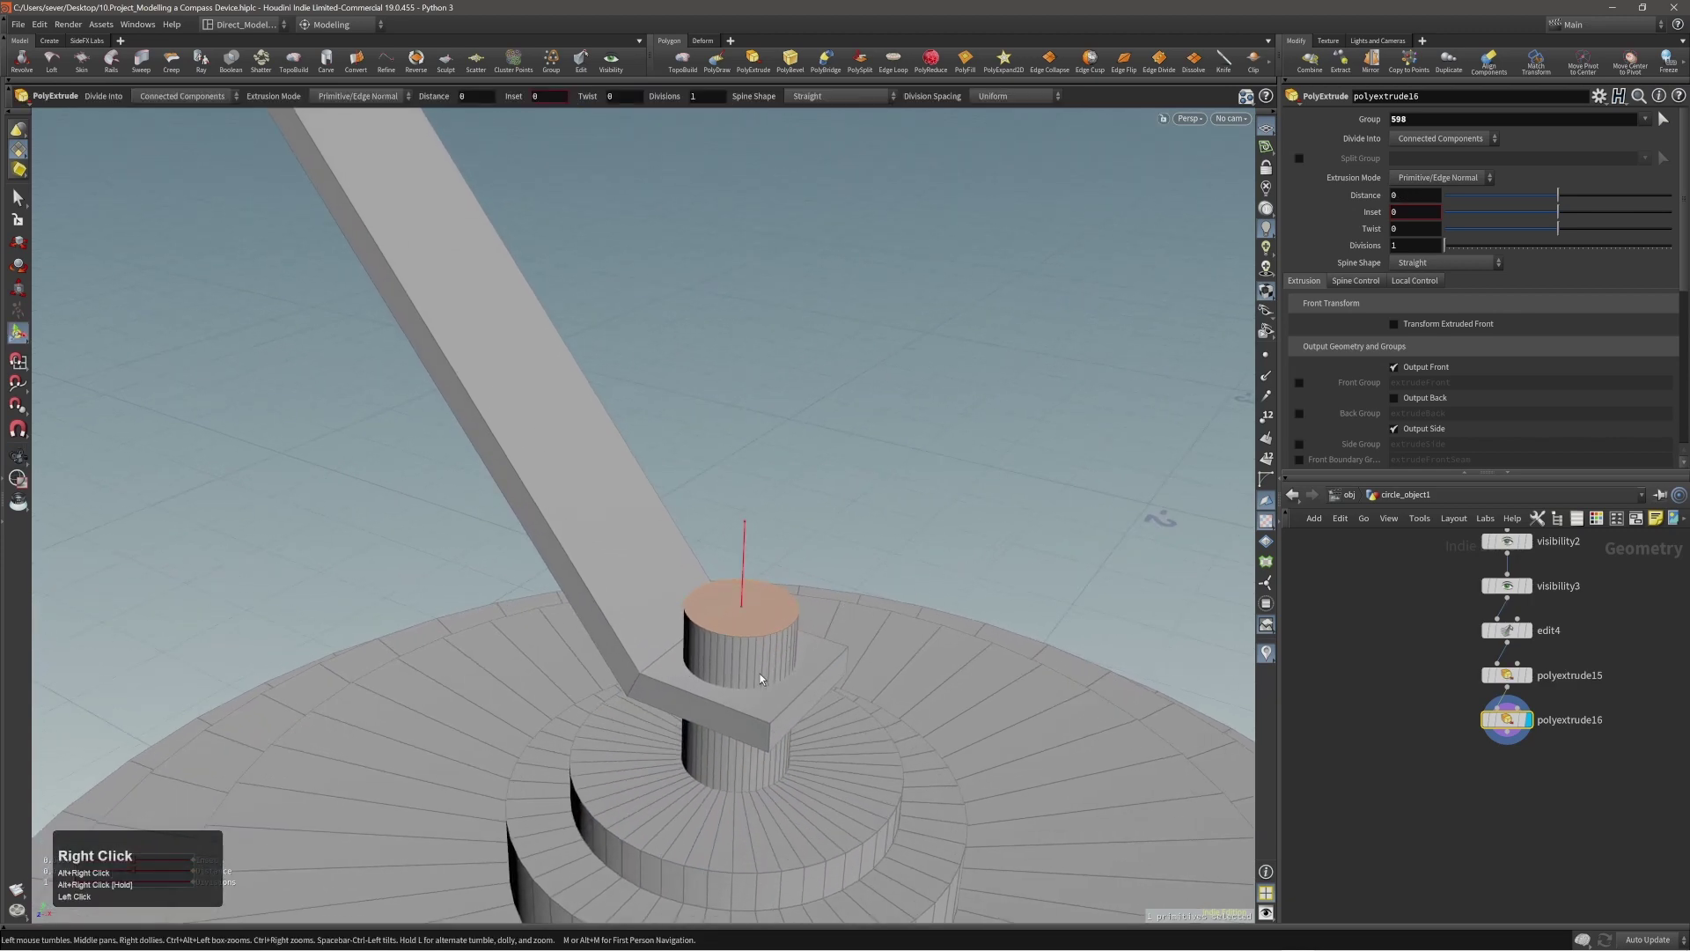
# Step: Select every other vertical edge around the lower pin below the arm and dissolve them
pyautogui.keyDown('alt'); pyautogui.moveTo(759, 673); pyautogui.dragTo(778, 743); pyautogui.keyUp('alt')
pyautogui.press('2')
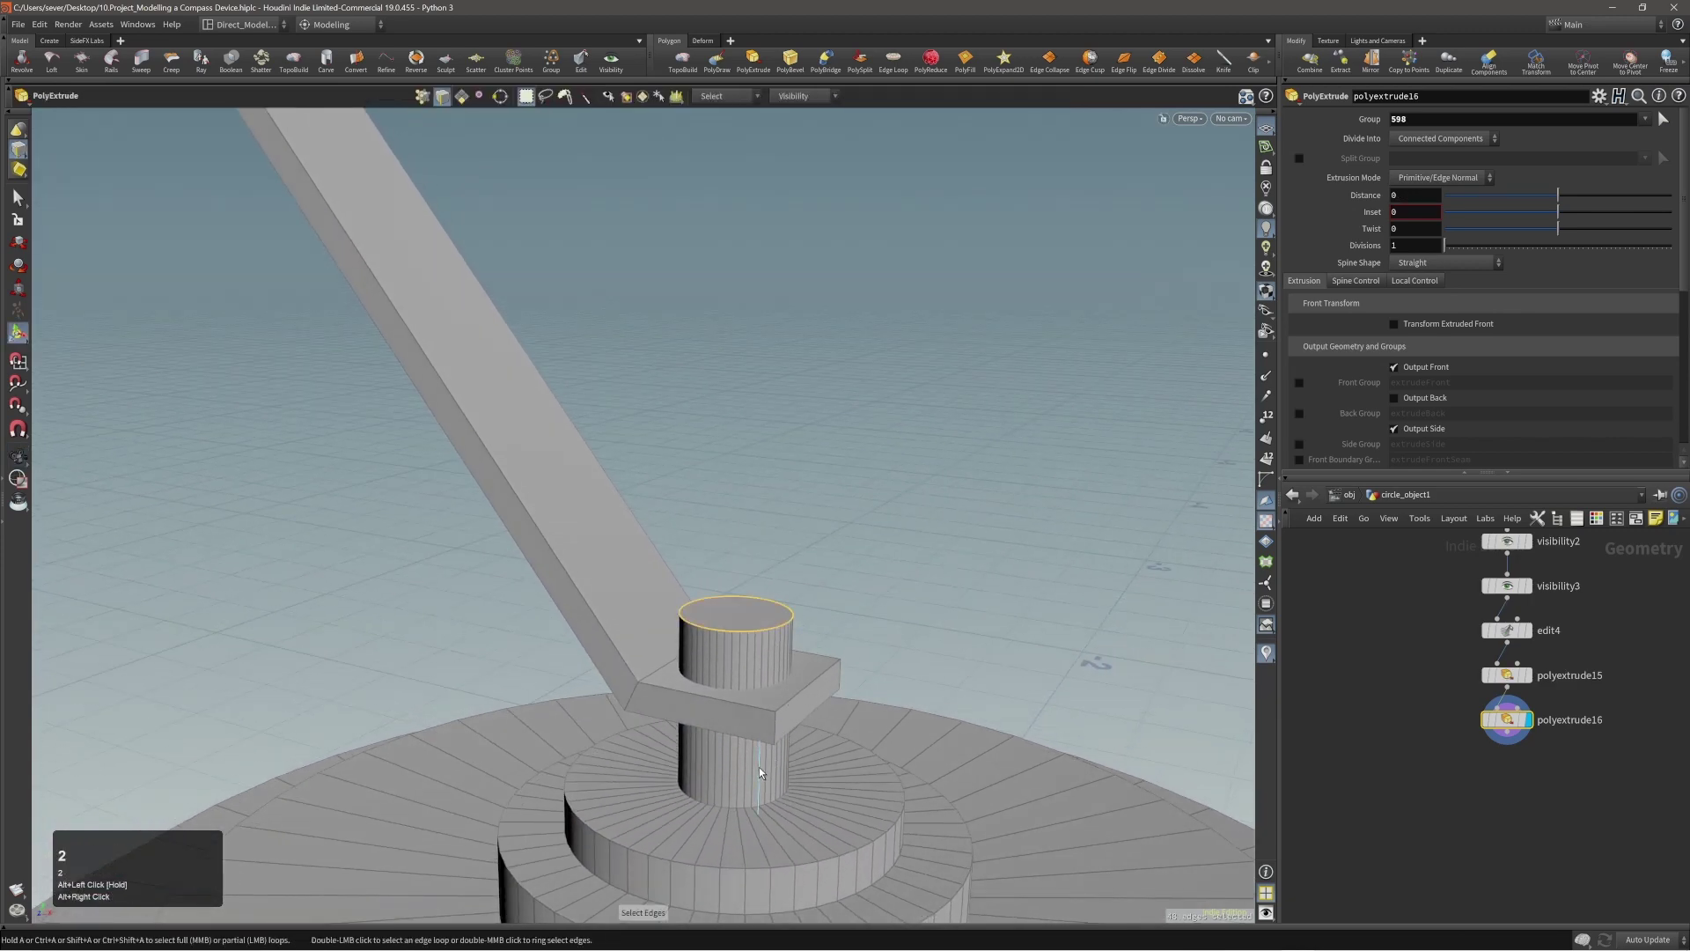
pyautogui.click(759, 768)
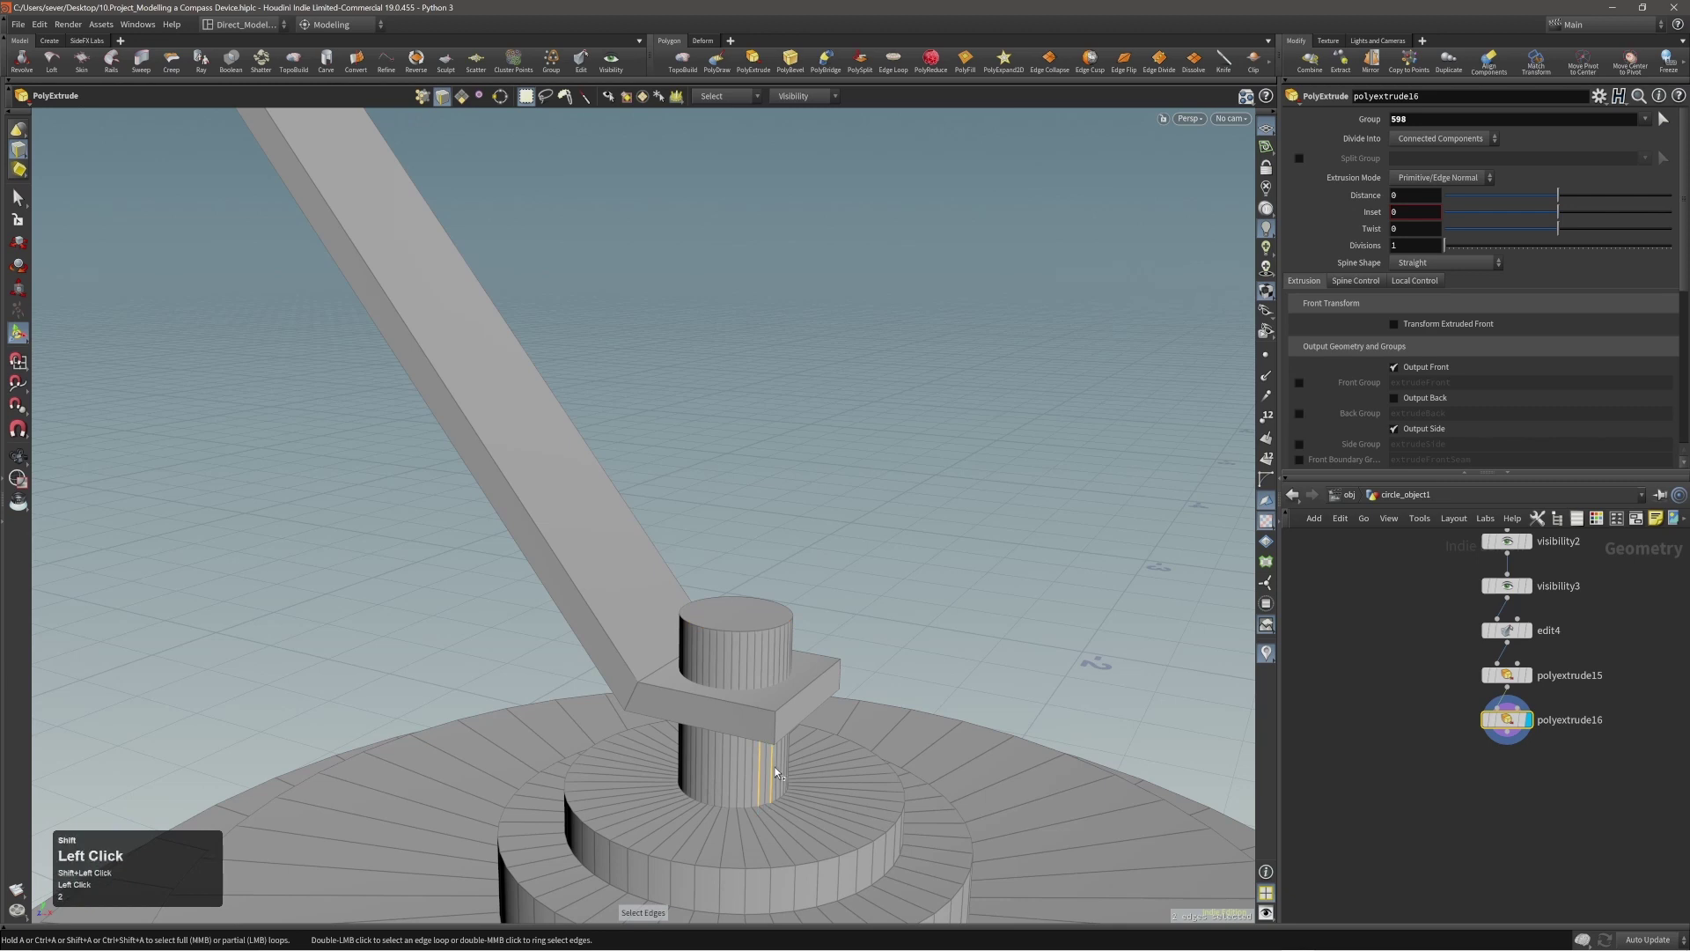
pyautogui.hotkey('shift', 'Up')
pyautogui.hotkey('shift', 'Up')
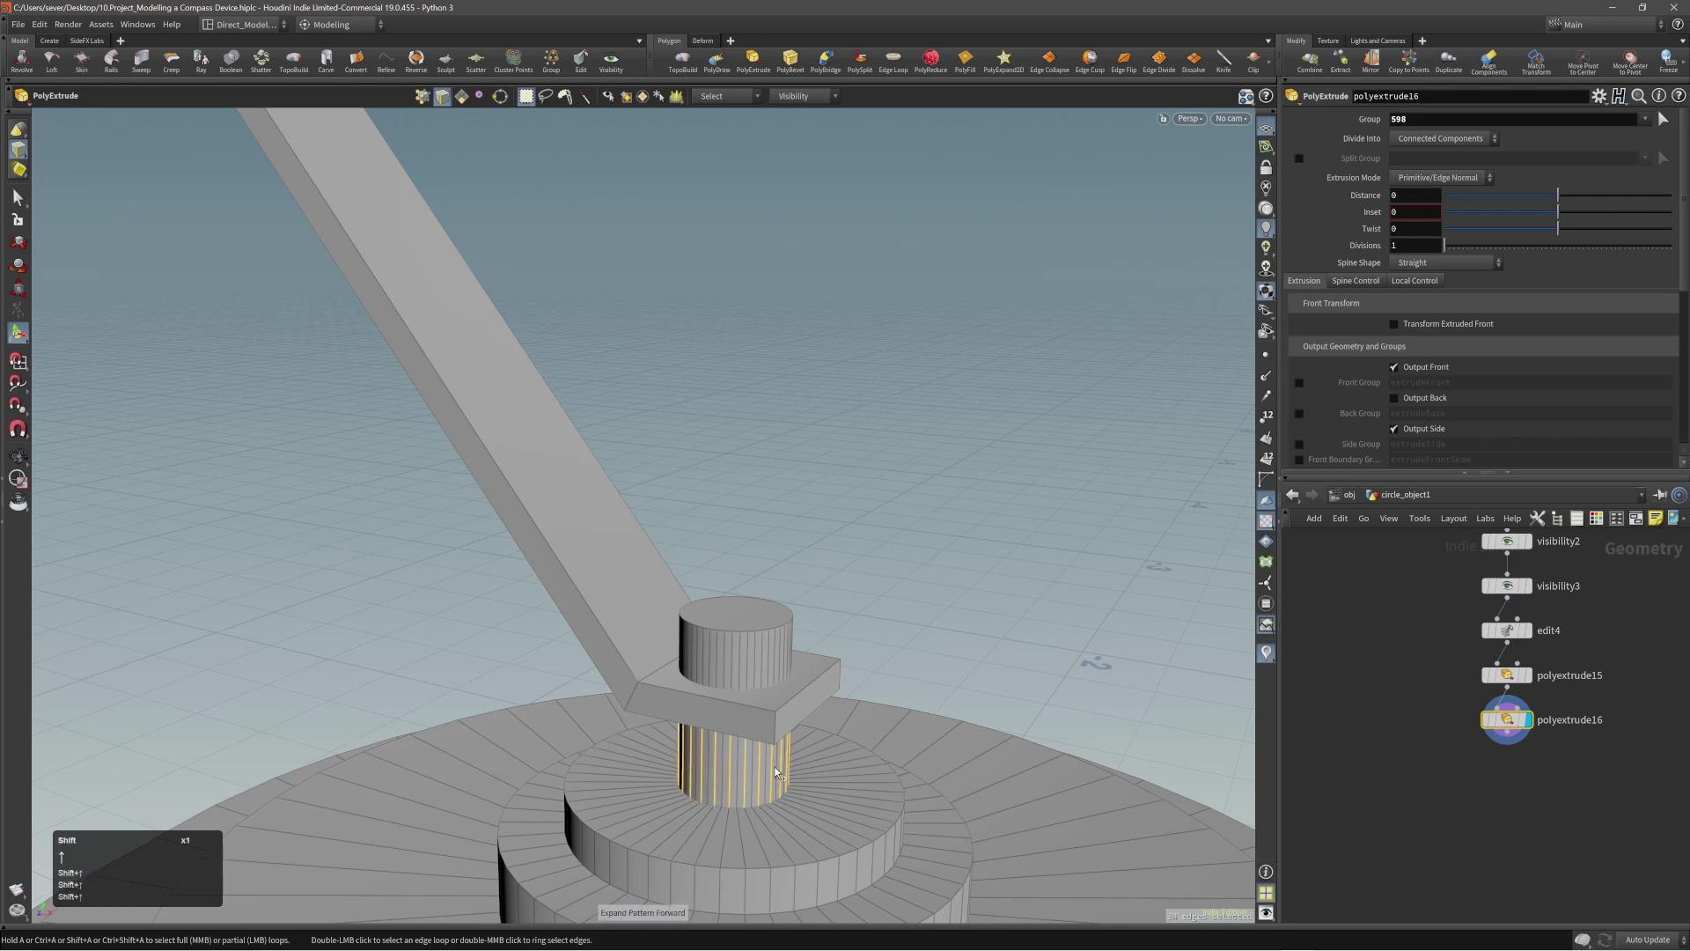
pyautogui.press('Delete')
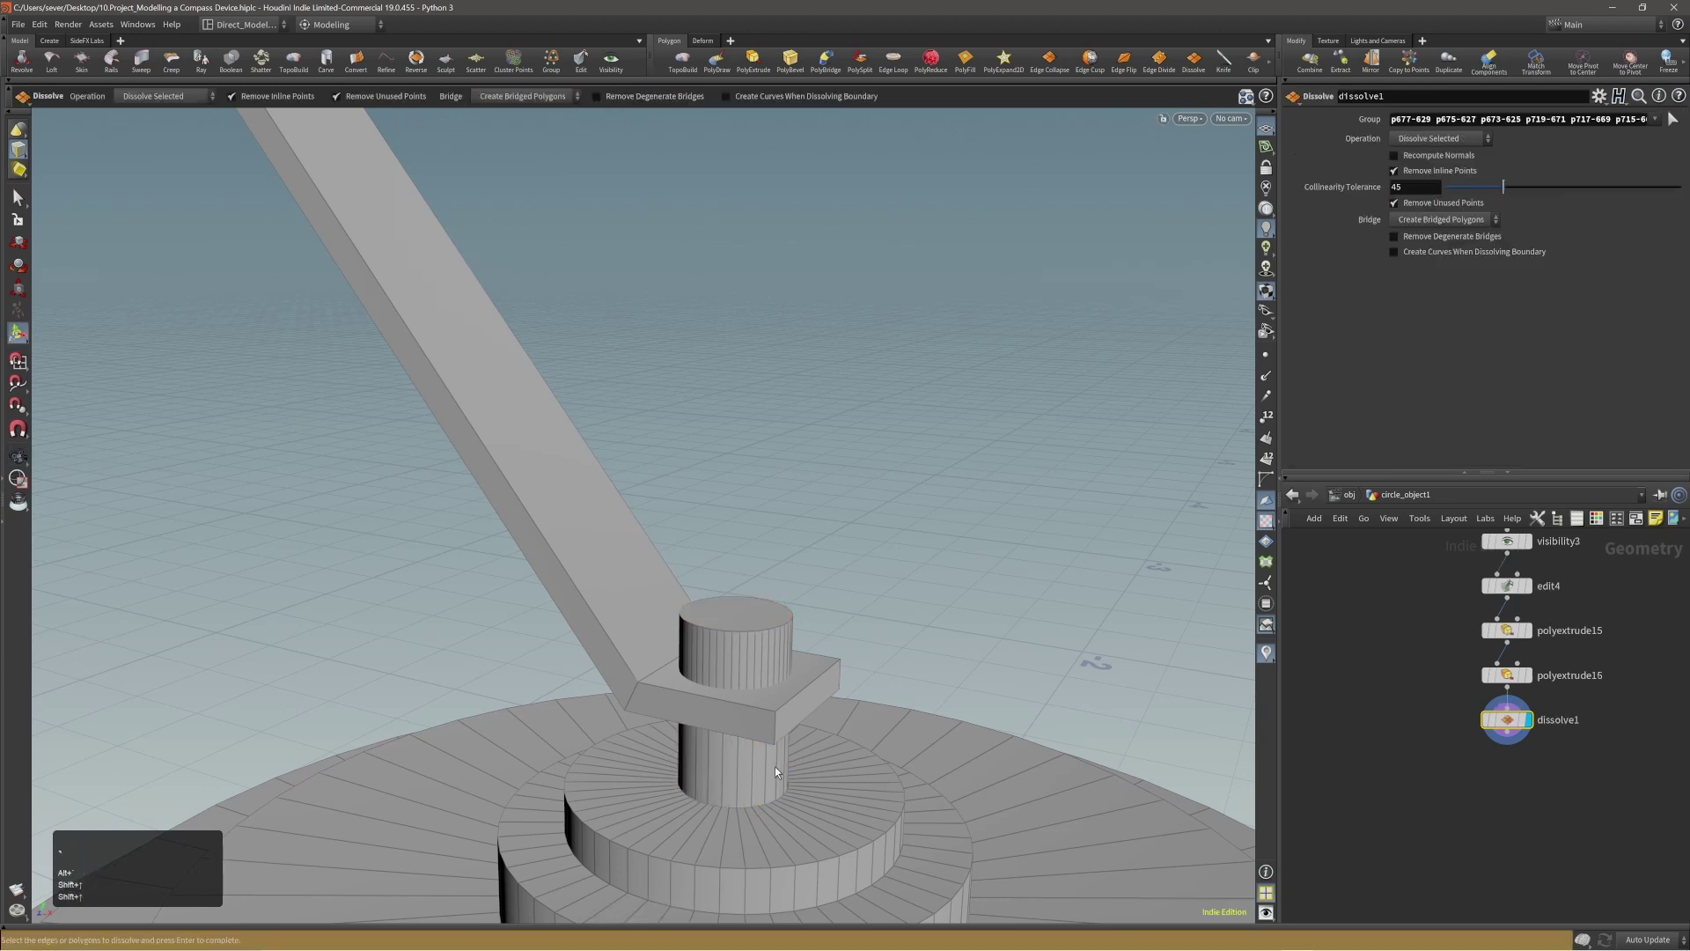
# Step: Dissolve every other vertical edge around the cylindrical cap above the arm's foot
pyautogui.click(756, 659)
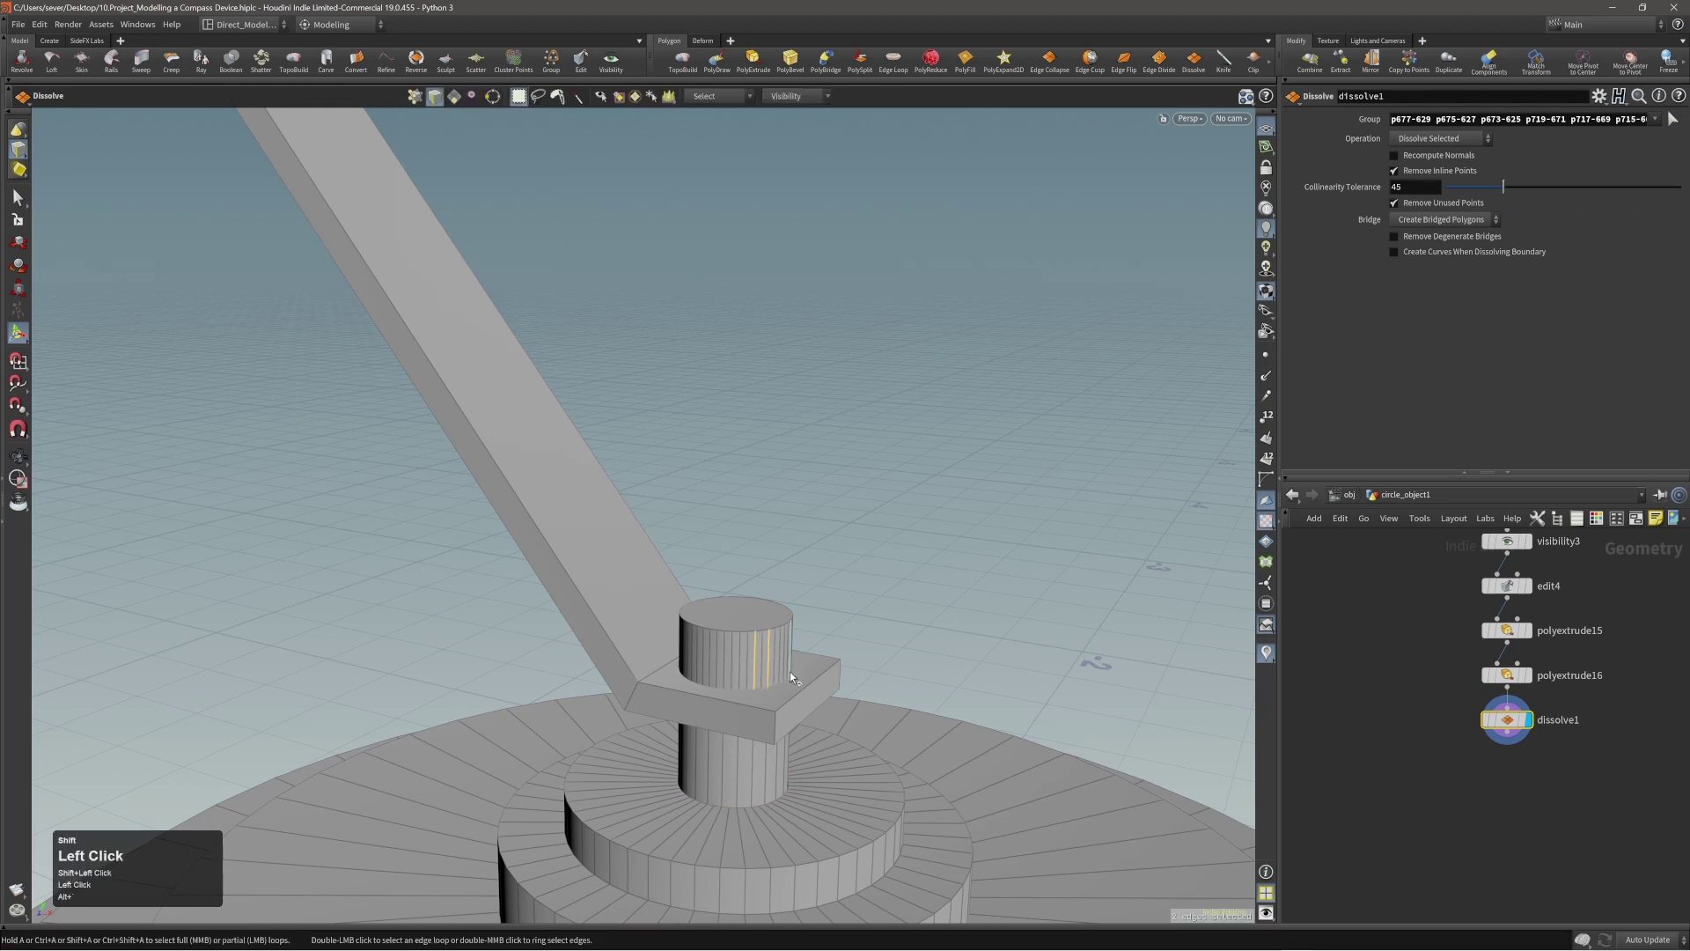
pyautogui.hotkey('shift', 'Up')
pyautogui.hotkey('shift', 'Up')
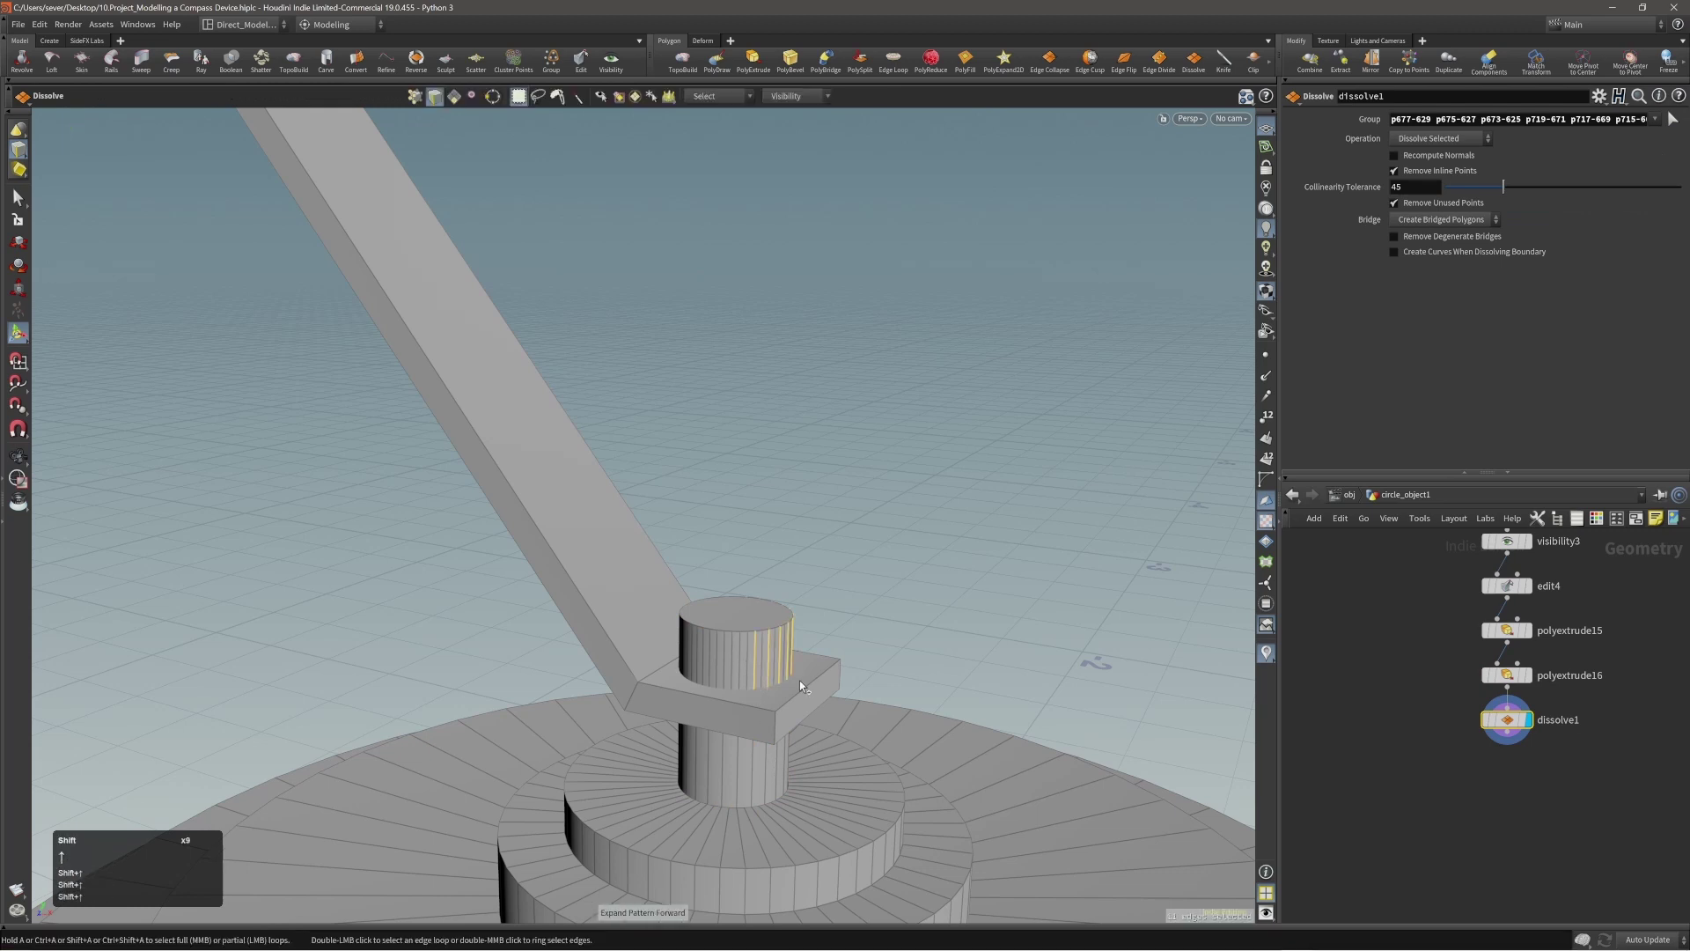
pyautogui.press('Delete')
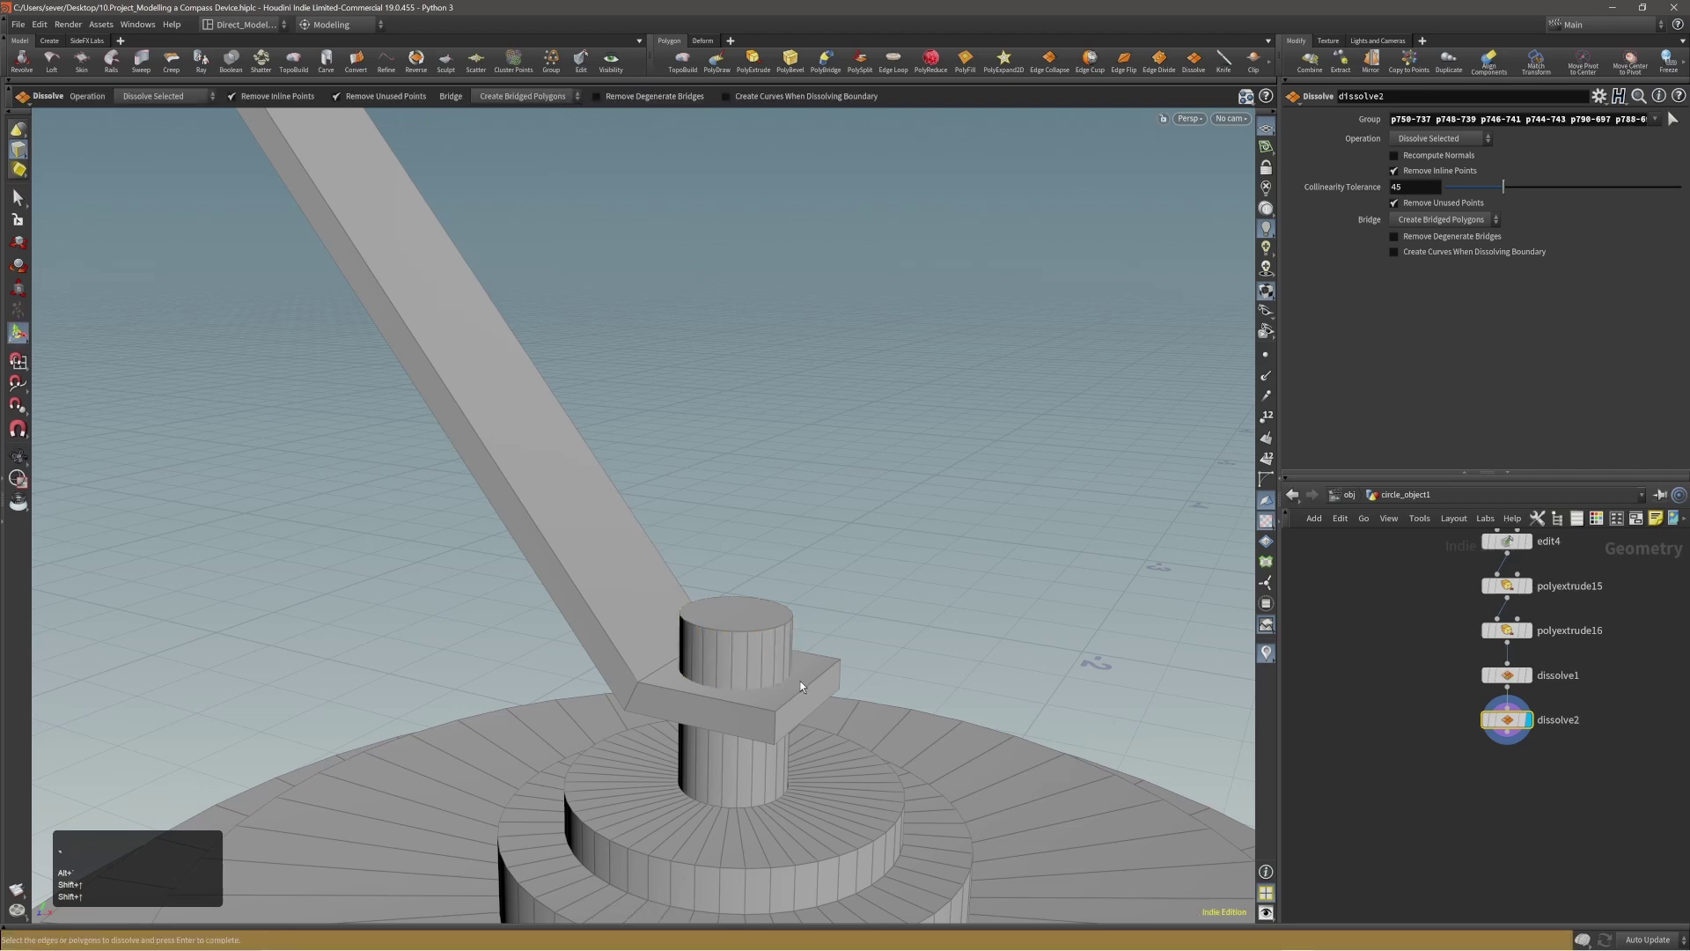
pyautogui.press('Escape')
# Step: Round the cap's top face into a dome with PolyBevel, using distance 0.048151 and 8 divisions
pyautogui.moveTo(800, 680); pyautogui.dragTo(736, 689)
pyautogui.keyDown('alt'); pyautogui.moveTo(736, 689); pyautogui.dragTo(728, 672, button='right'); pyautogui.keyUp('alt')
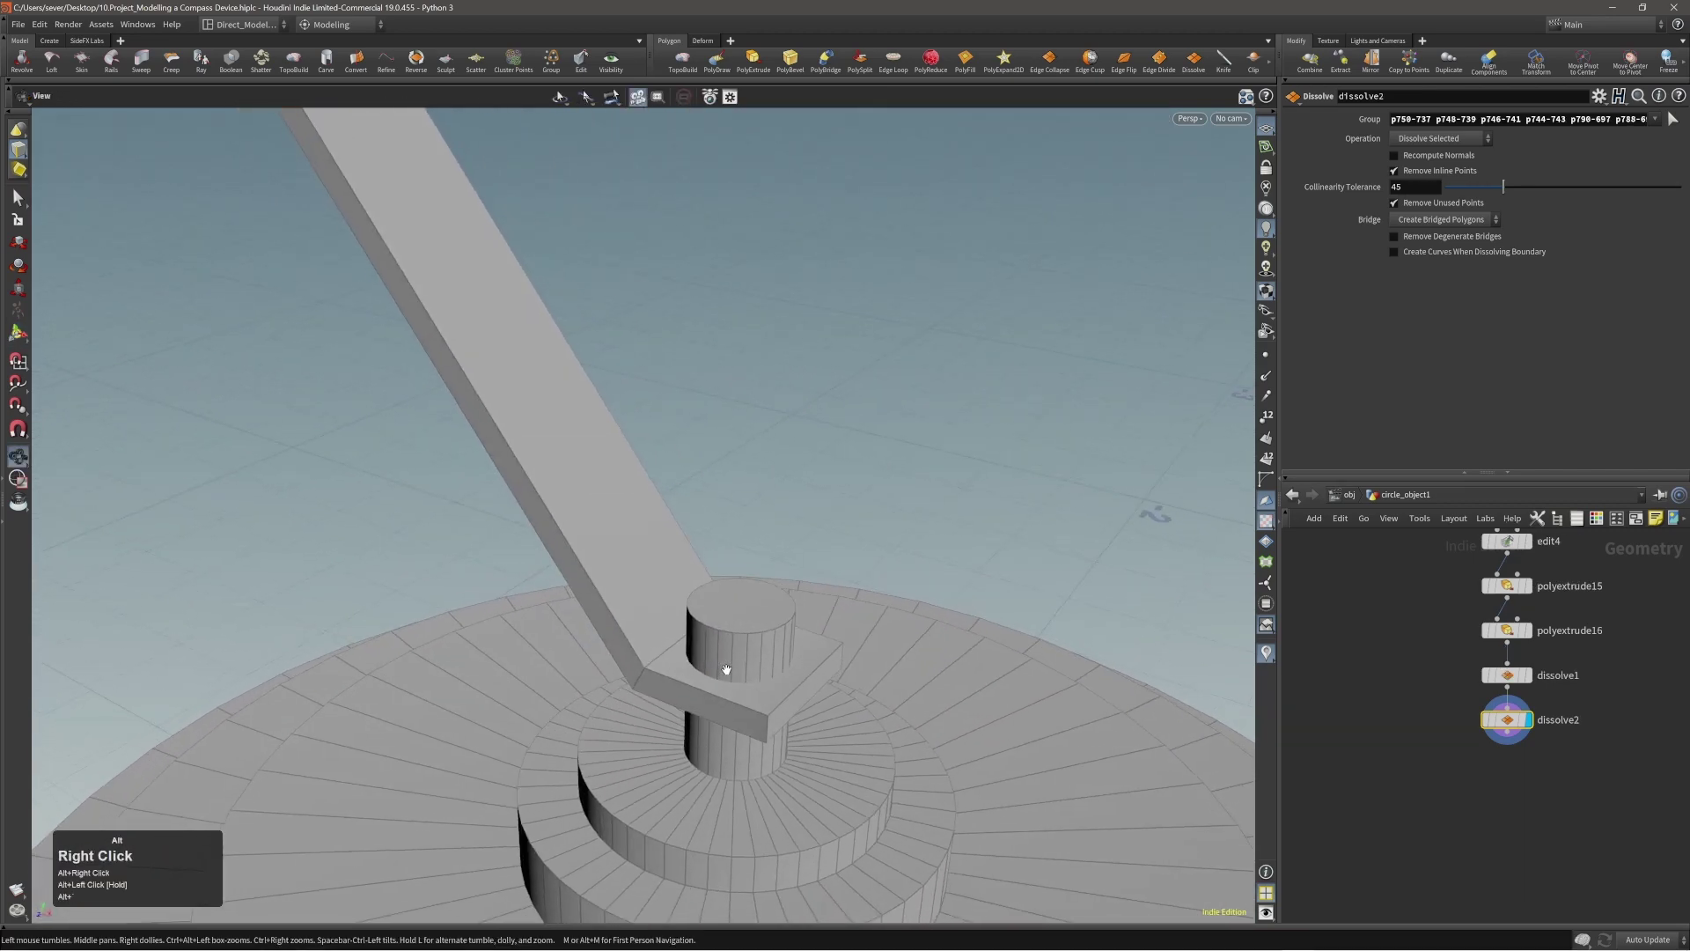
pyautogui.keyDown('alt'); pyautogui.moveTo(728, 671); pyautogui.dragTo(753, 686, button='middle'); pyautogui.keyUp('alt')
pyautogui.keyDown('alt'); pyautogui.moveTo(753, 686); pyautogui.dragTo(773, 684); pyautogui.keyUp('alt')
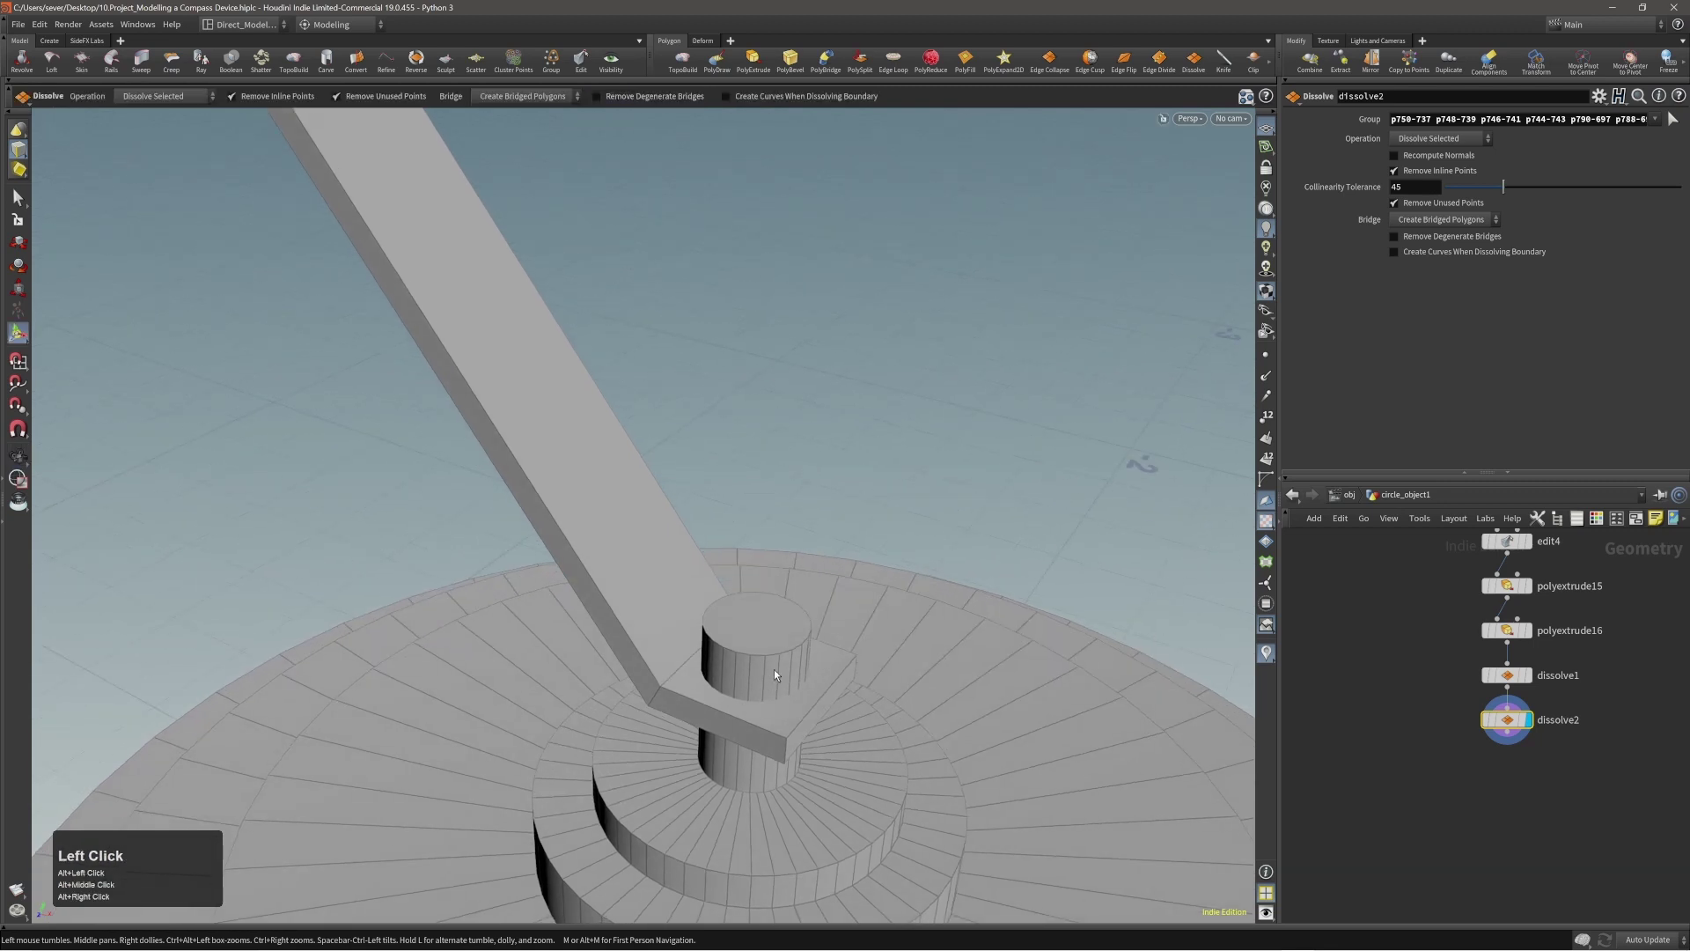
pyautogui.keyDown('alt'); pyautogui.moveTo(774, 669); pyautogui.dragTo(758, 672, button='right'); pyautogui.keyUp('alt')
pyautogui.keyDown('alt'); pyautogui.moveTo(758, 672); pyautogui.dragTo(709, 638); pyautogui.keyUp('alt')
pyautogui.keyDown('alt'); pyautogui.moveTo(709, 637); pyautogui.dragTo(783, 653, button='right'); pyautogui.keyUp('alt')
pyautogui.click(764, 653)
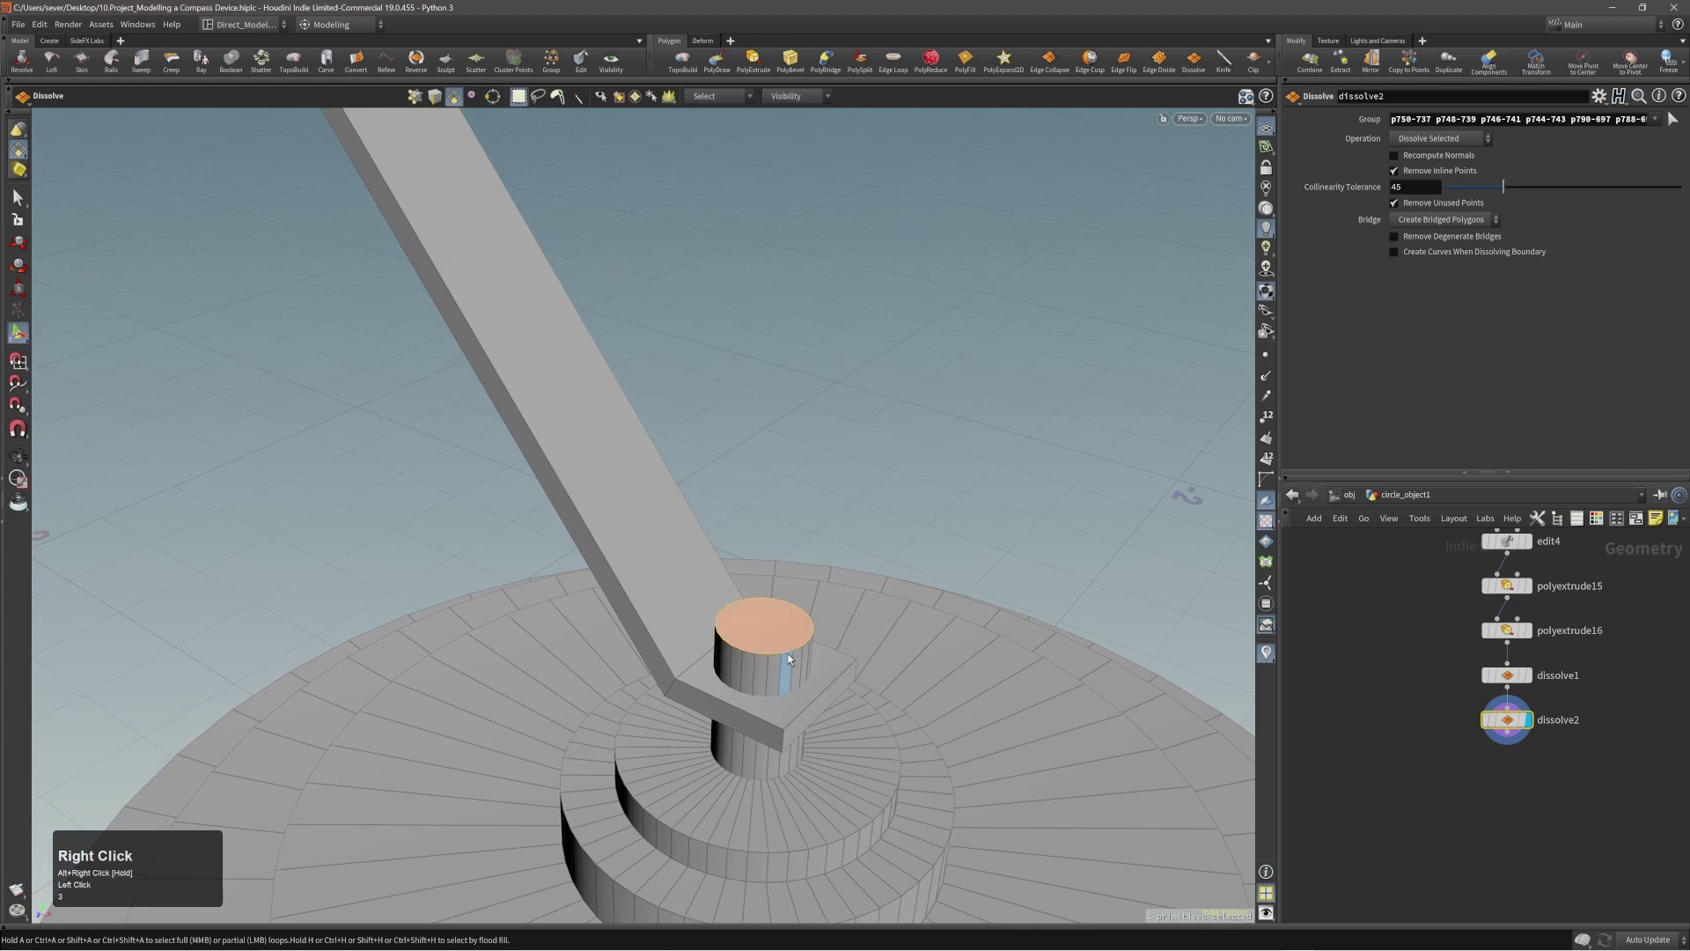
pyautogui.press('c')
pyautogui.click(810, 652)
pyautogui.click(810, 630)
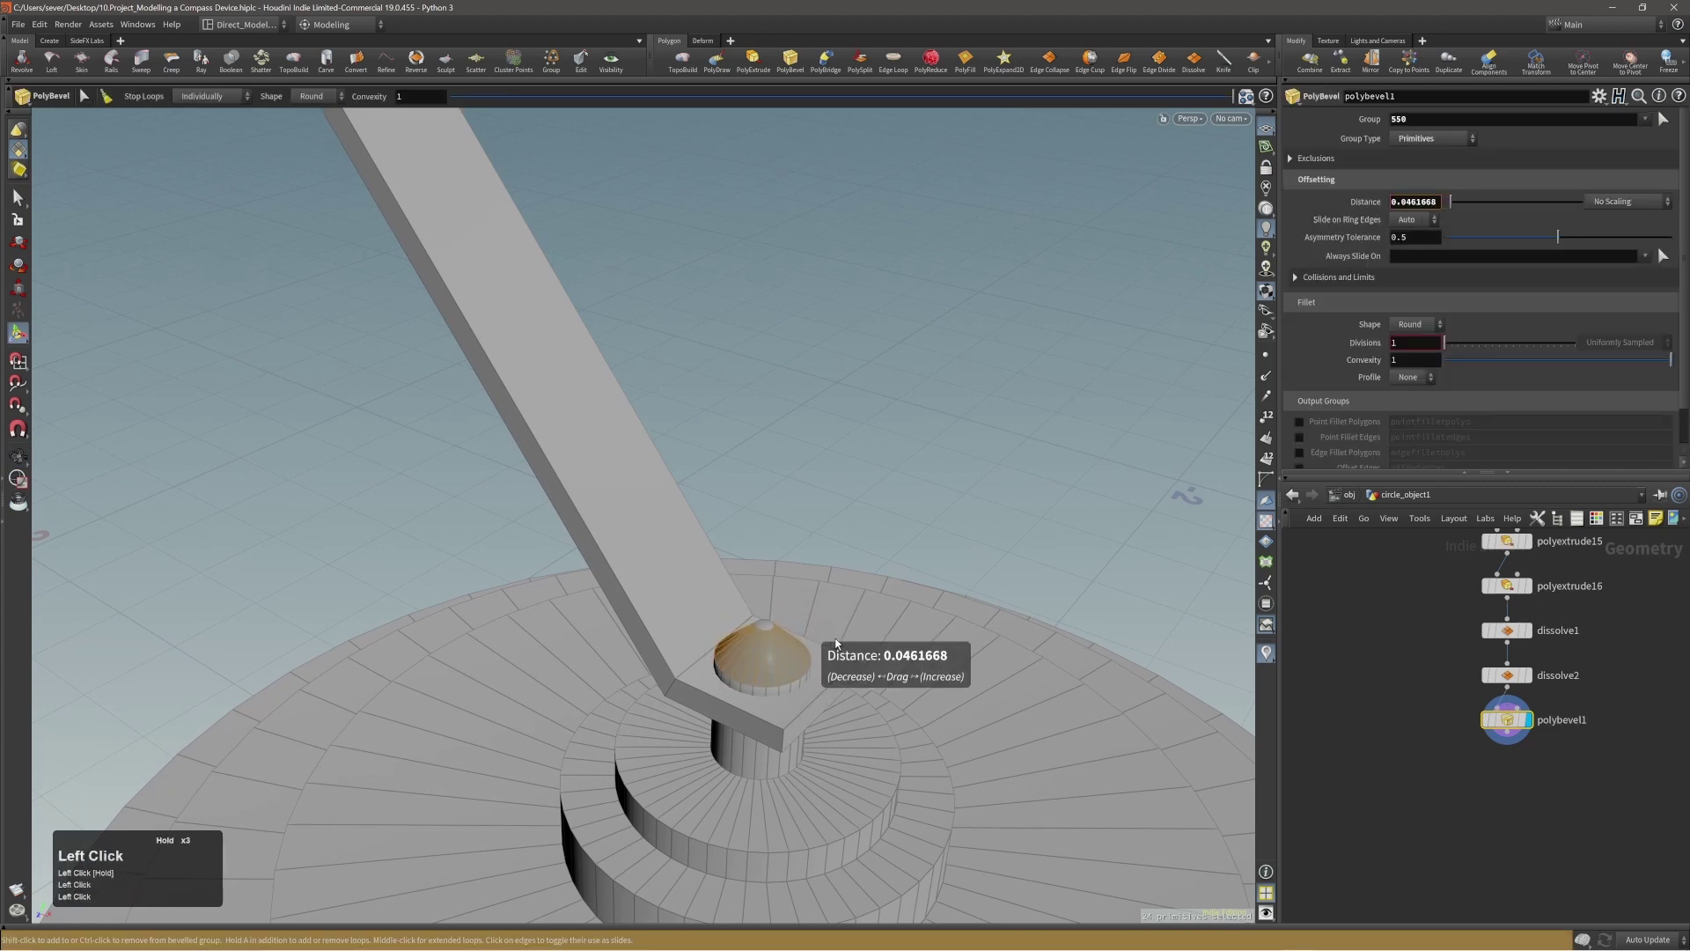
pyautogui.moveTo(837, 644); pyautogui.dragTo(757, 586)
pyautogui.scroll(5, 836, 641)
pyautogui.scroll(1, 837, 644)
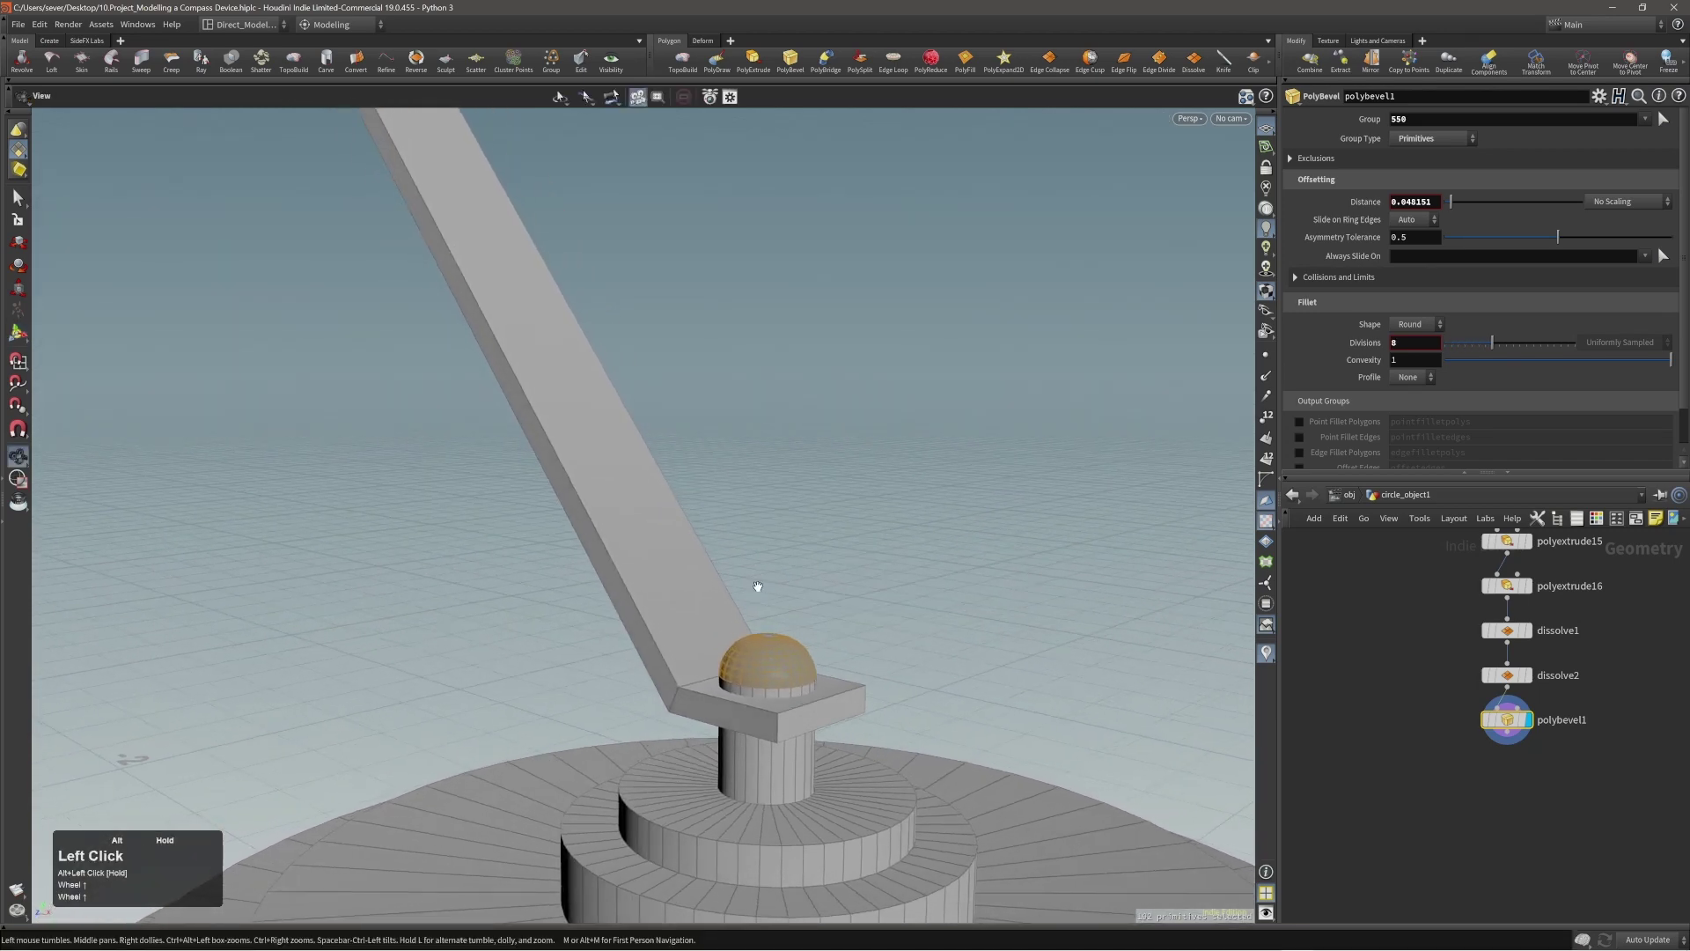
# Step: Set the cap's first PolyExtrude distance to about 0.0189 to seat the dome closer to the arm
pyautogui.click(1505, 586)
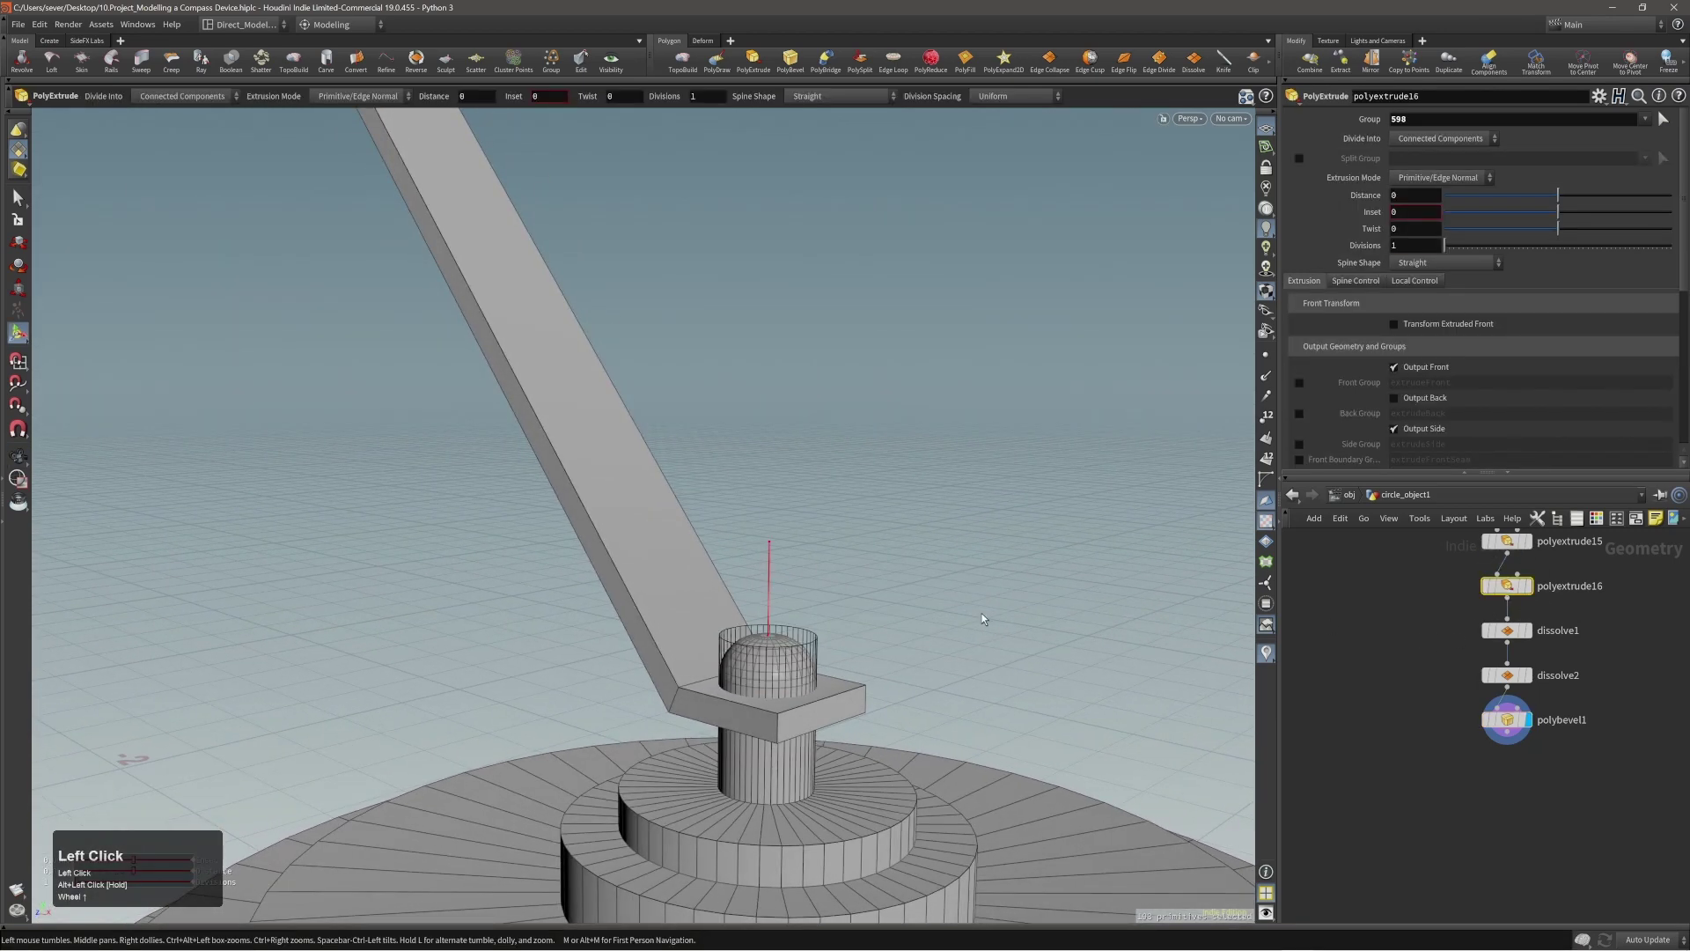
pyautogui.moveTo(975, 645); pyautogui.dragTo(975, 601)
pyautogui.press('pageup')
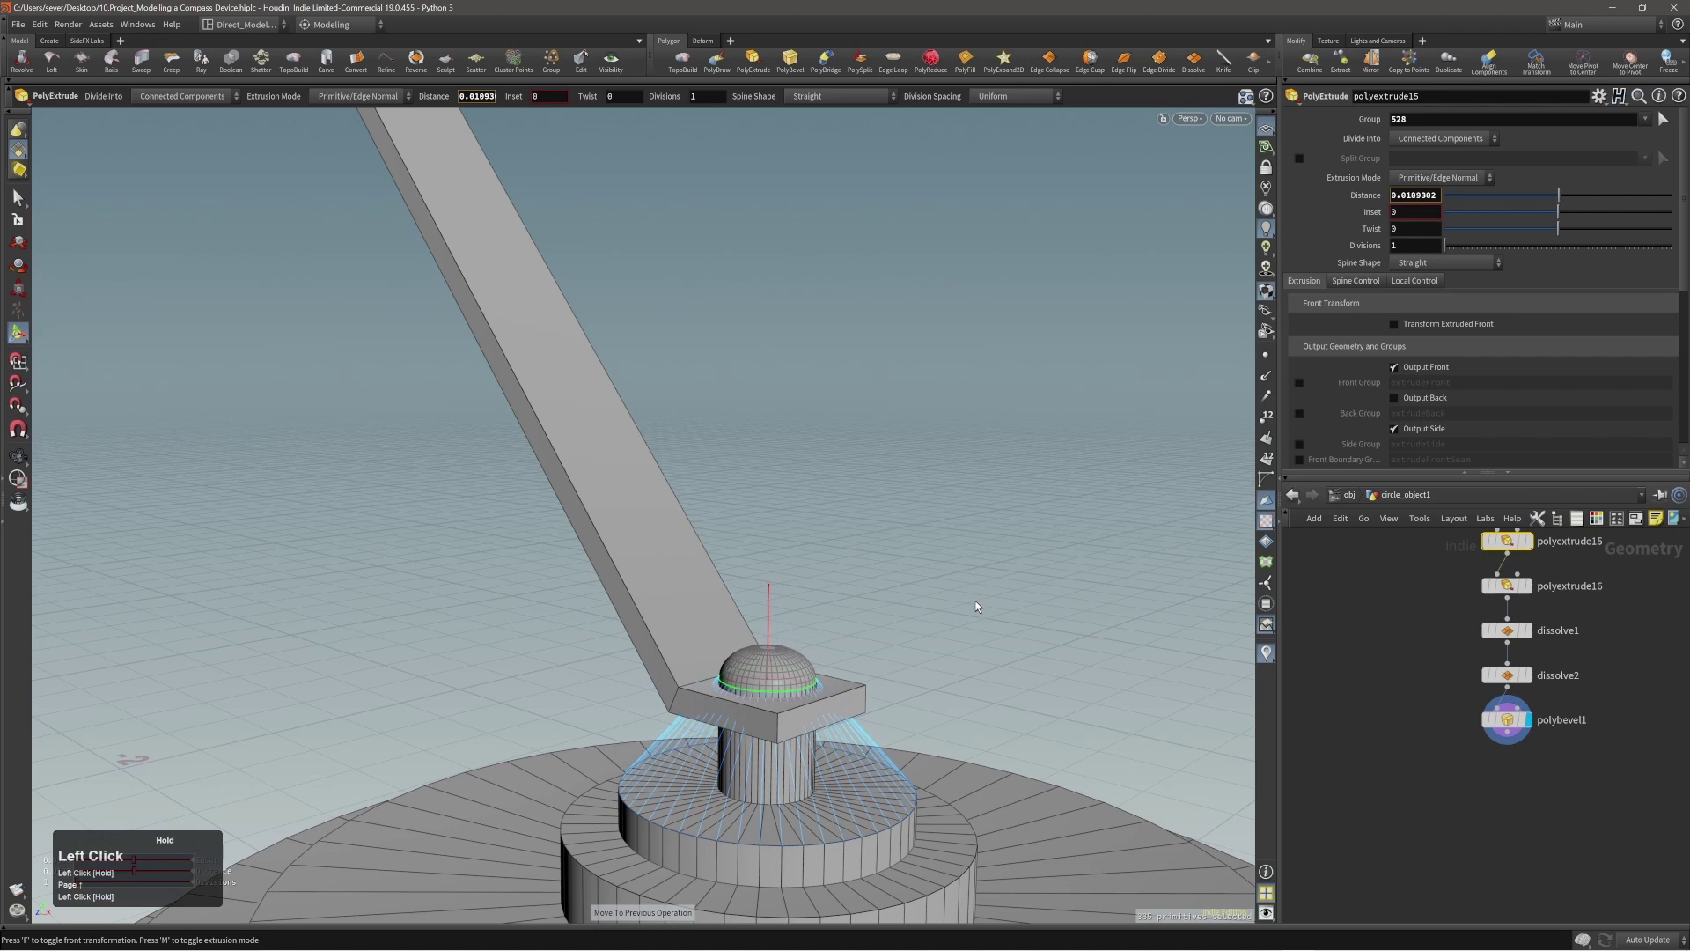
# Step: Return to the final PolyBevel node, clear the selection, and check the domed cap on the arm's foot
pyautogui.keyDown('alt'); pyautogui.moveTo(833, 664); pyautogui.dragTo(1197, 621, button='right'); pyautogui.keyUp('alt')
pyautogui.keyDown('alt'); pyautogui.moveTo(746, 683); pyautogui.dragTo(736, 702); pyautogui.keyUp('alt')
pyautogui.press(',')
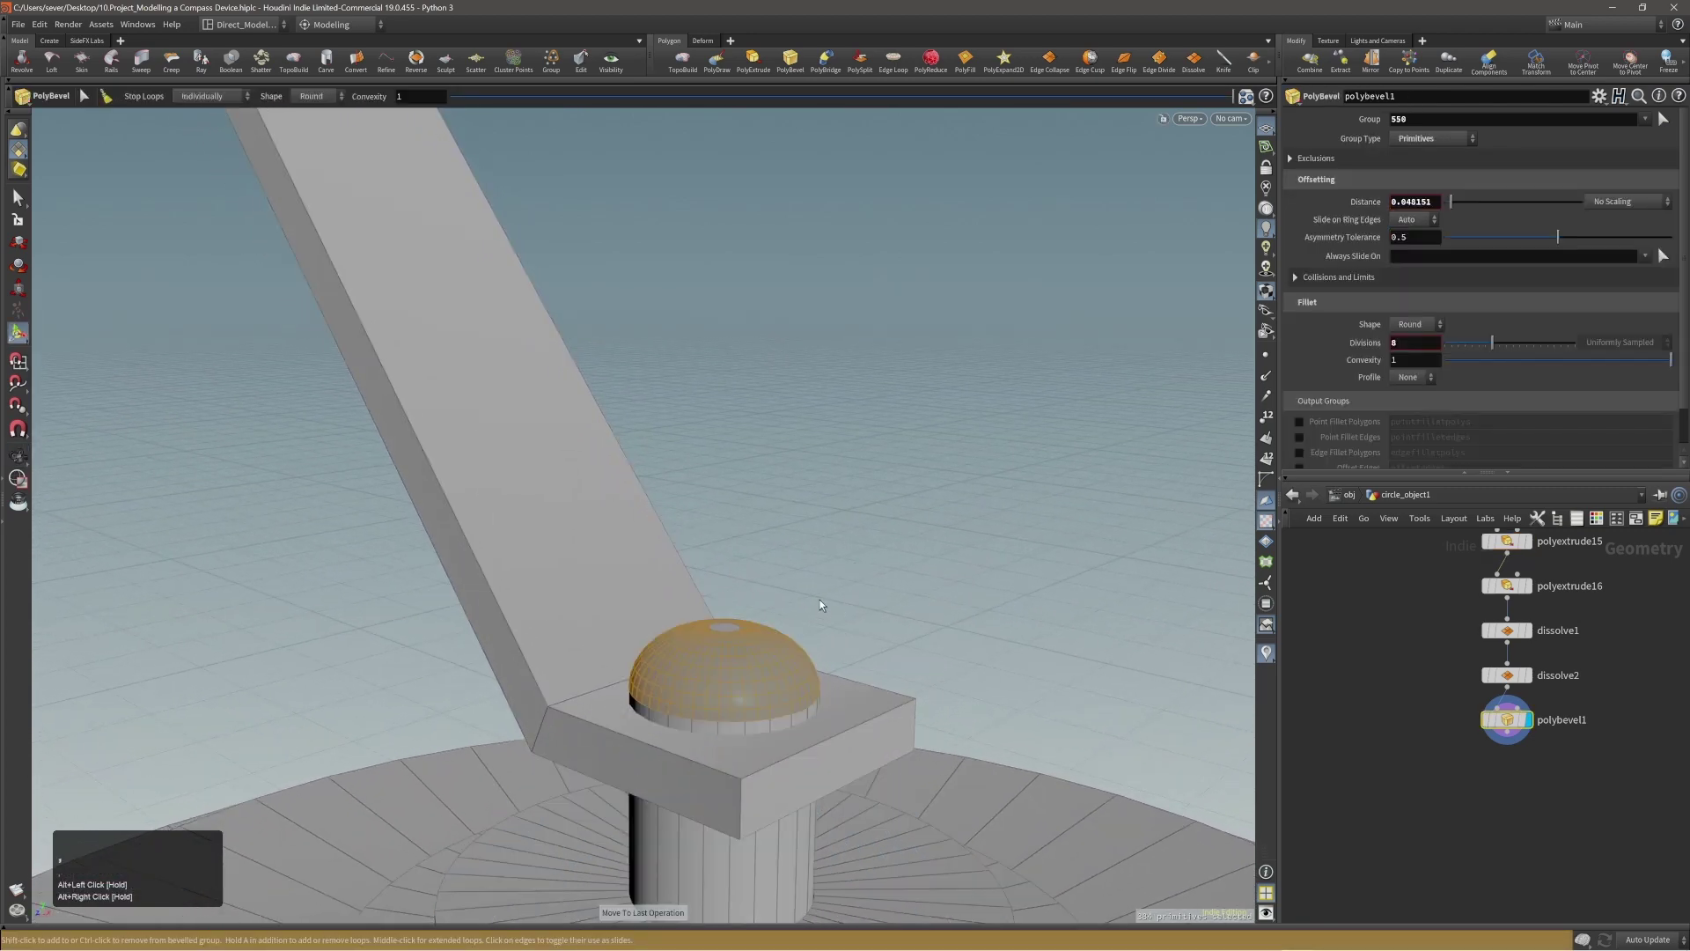
pyautogui.keyDown('alt'); pyautogui.moveTo(820, 600); pyautogui.dragTo(729, 649, button='right'); pyautogui.keyUp('alt')
pyautogui.moveTo(728, 649)
pyautogui.keyDown('alt'); pyautogui.mouseDown()
pyautogui.moveTo(669, 680)
pyautogui.moveTo(723, 669)
pyautogui.mouseUp(); pyautogui.keyUp('alt')
pyautogui.press('s')
pyautogui.click(907, 604)
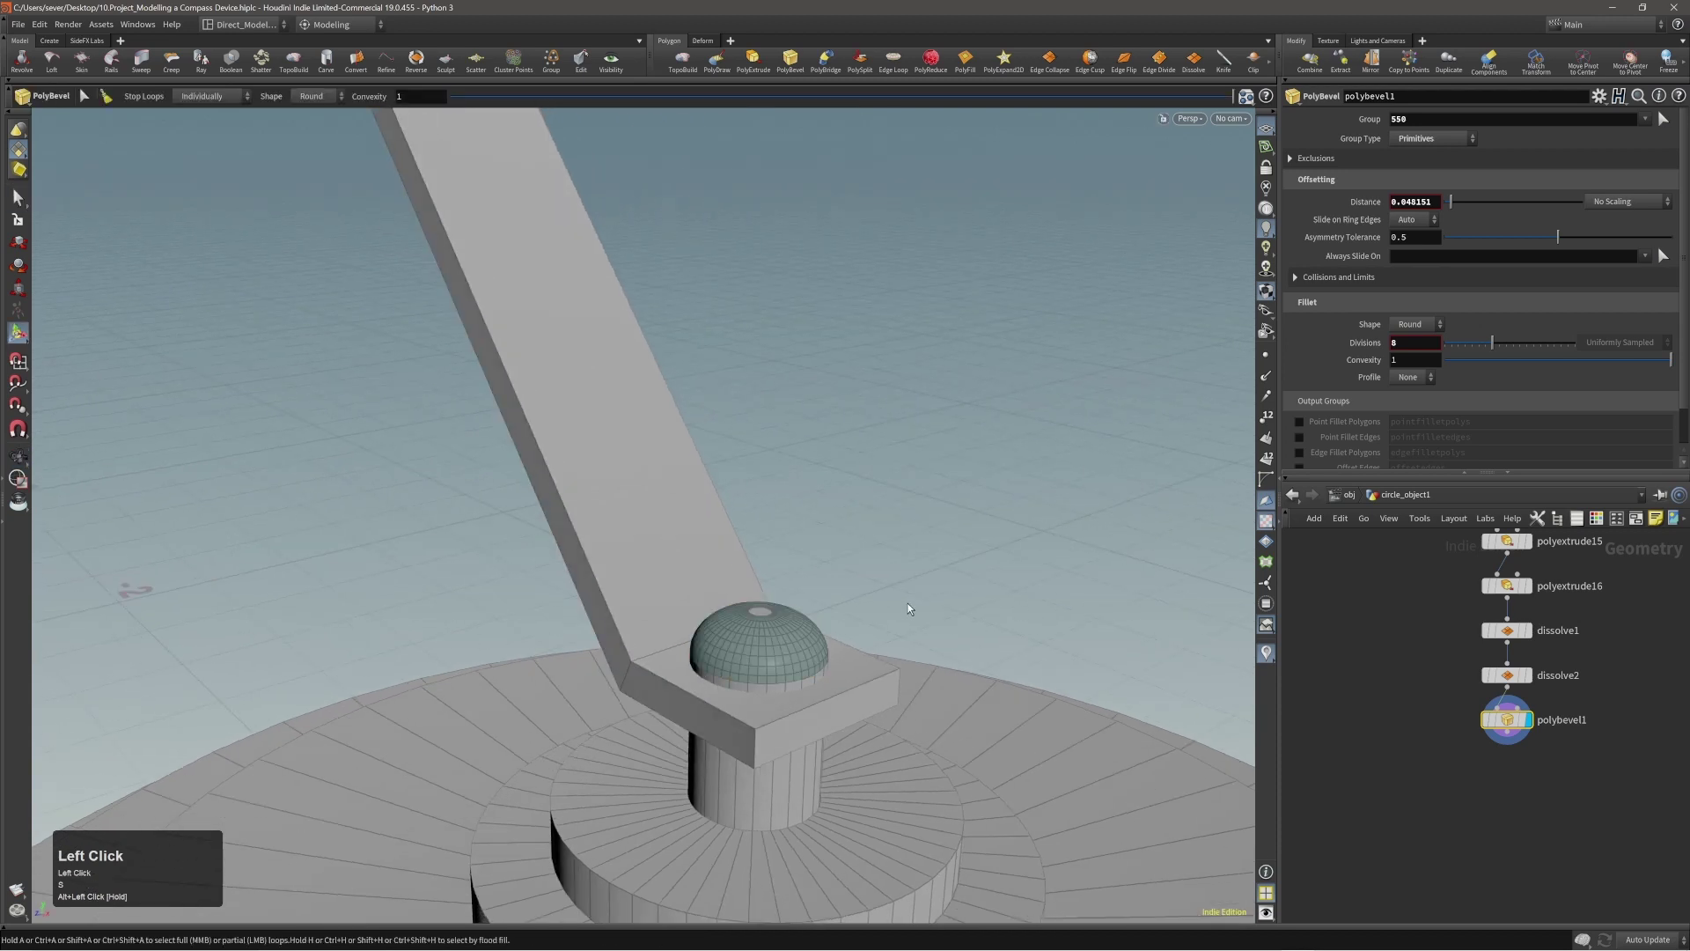
# Step: Remove the cap's PolyBevel, both Dissolve nodes and the second PolyExtrude, keeping only its first PolyExtrude
pyautogui.keyDown('alt'); pyautogui.moveTo(819, 624); pyautogui.dragTo(1057, 627, button='right'); pyautogui.keyUp('alt')
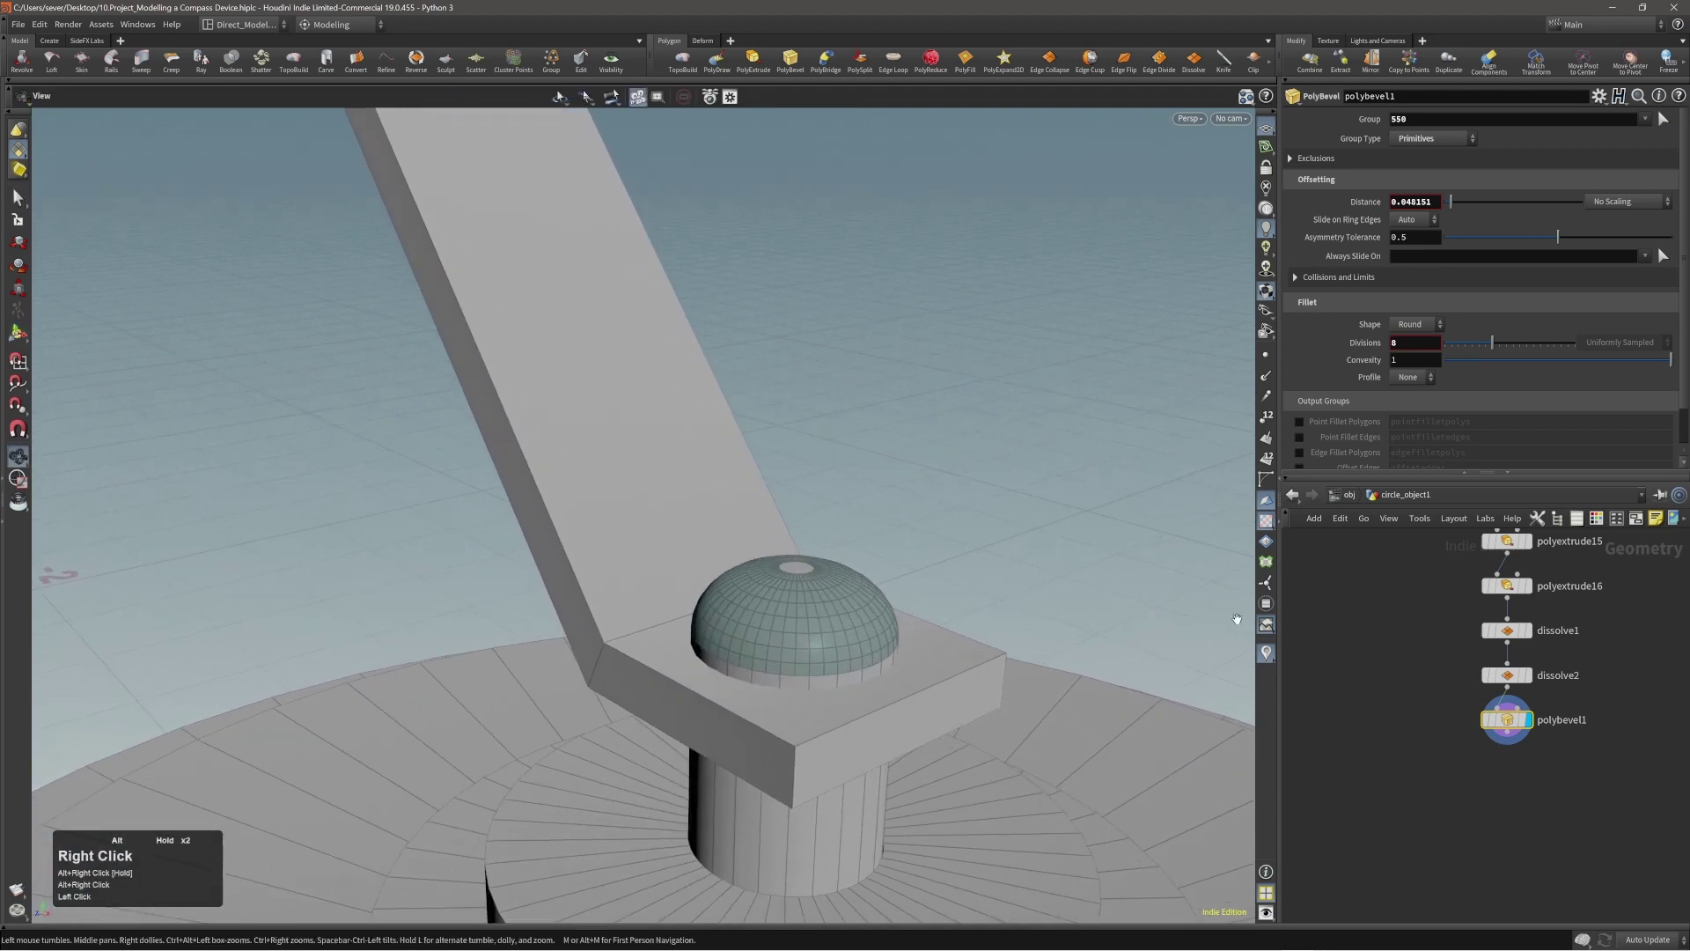
pyautogui.hotkey('alt', 'x')
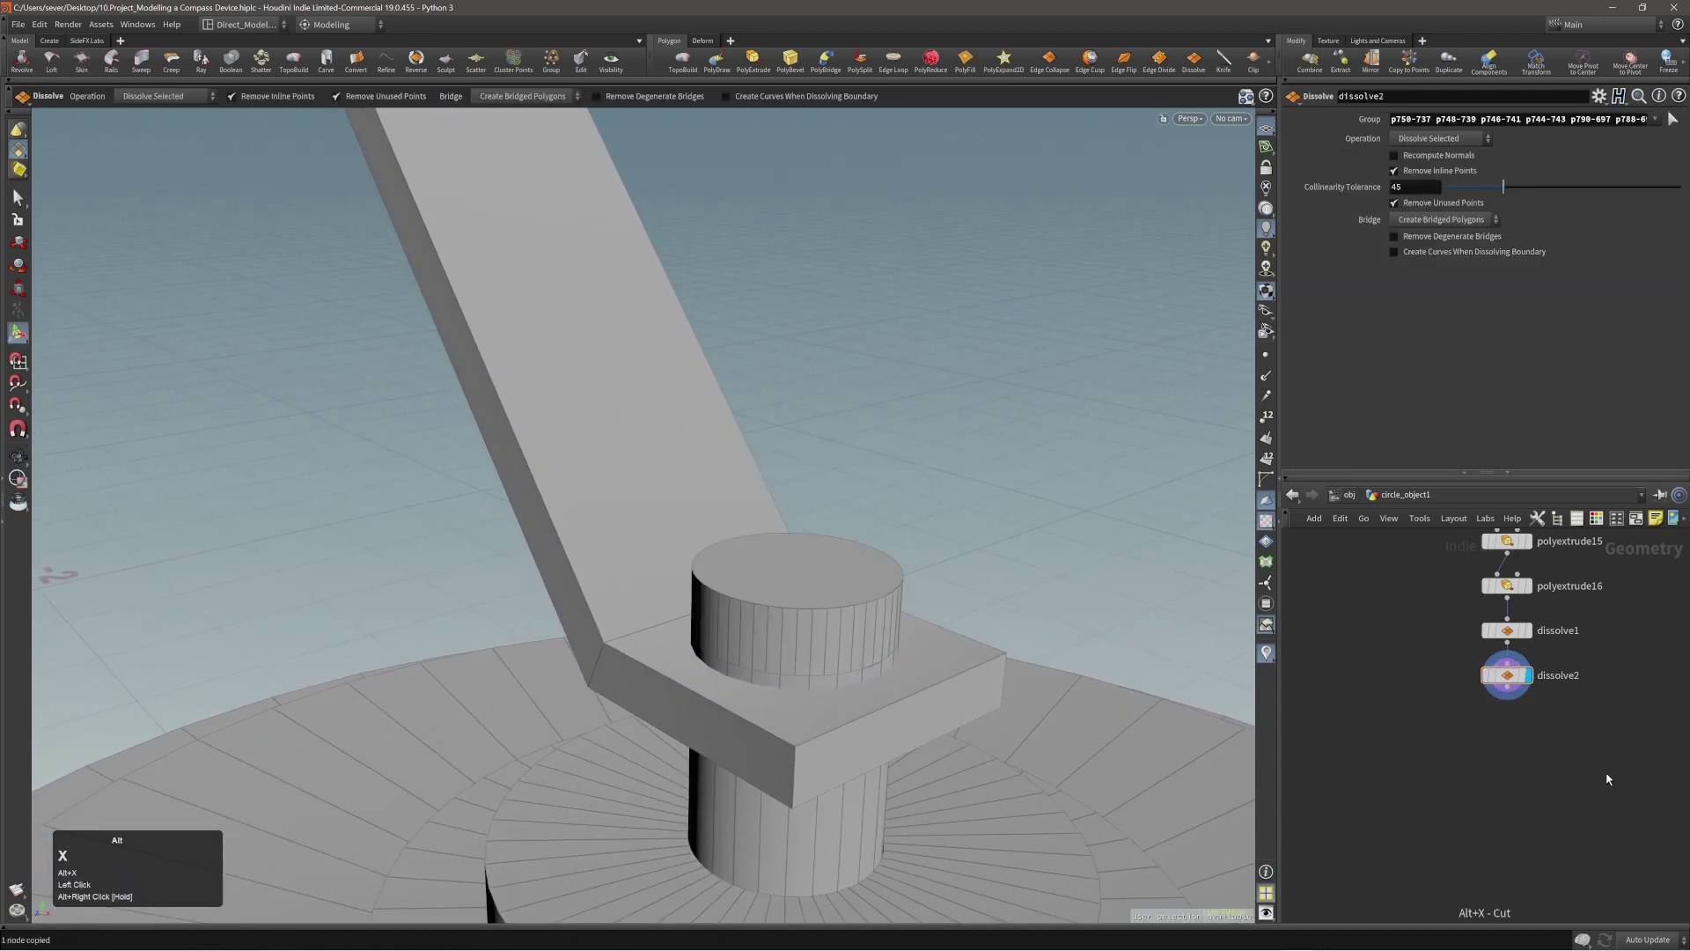
pyautogui.moveTo(1440, 570); pyautogui.dragTo(1570, 702)
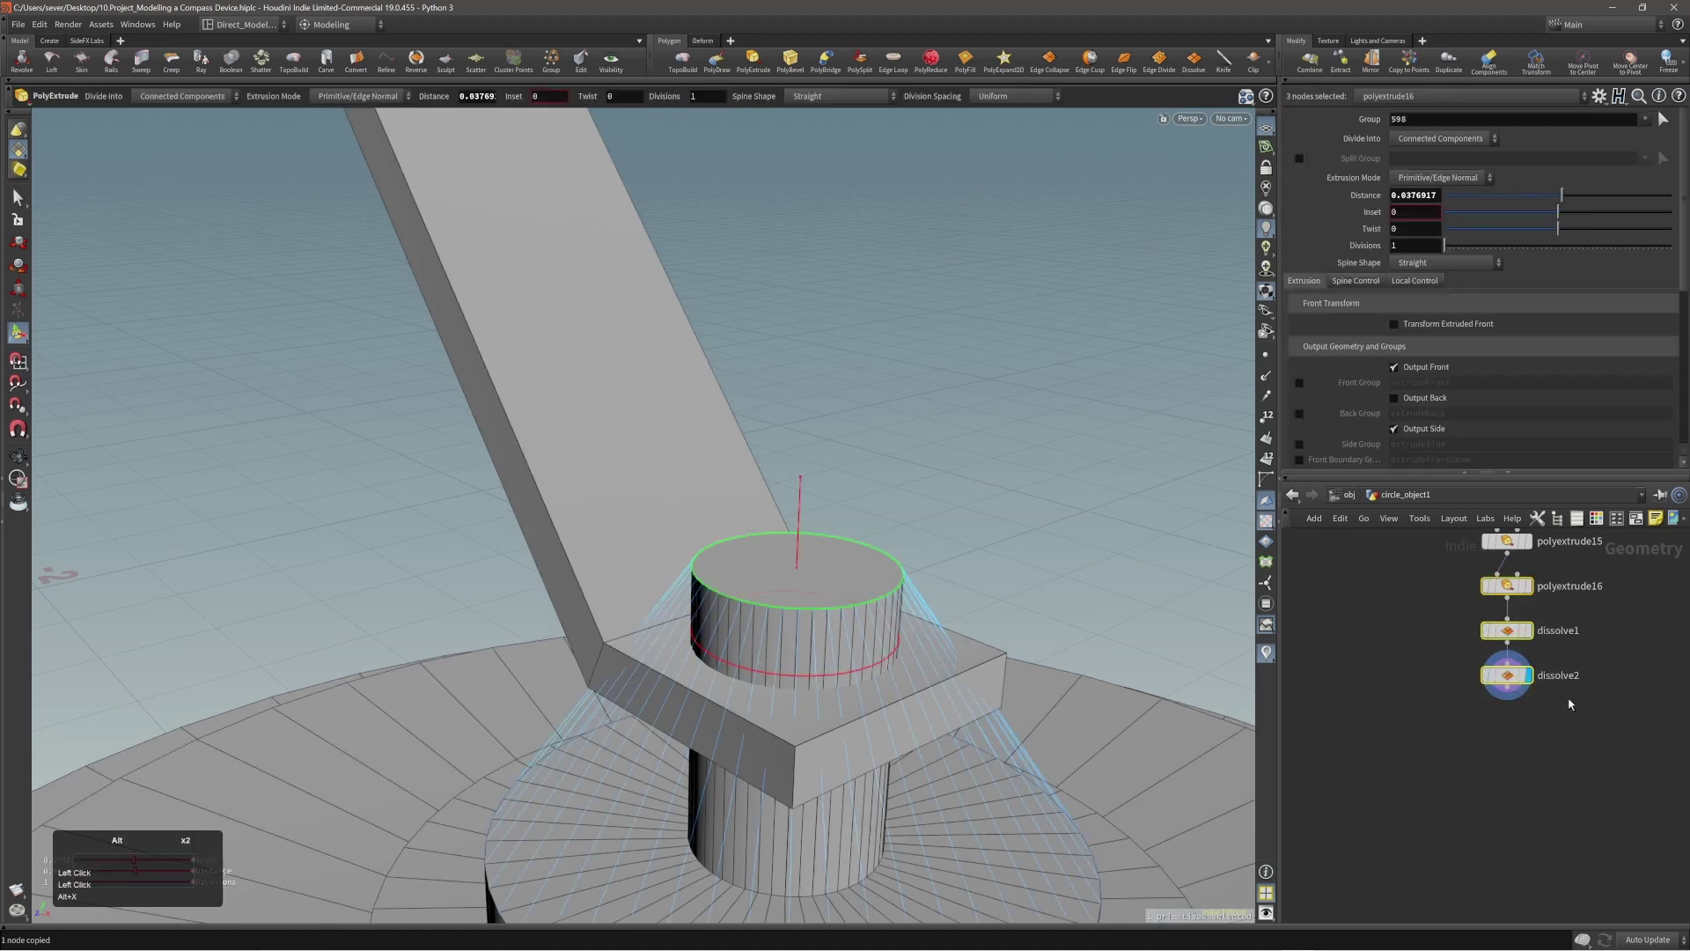
pyautogui.hotkey('alt', 'x')
# Step: Set the remaining PolyExtrude's distance to about 0.0548 to raise the cylinder above the arm's foot
pyautogui.moveTo(916, 641)
pyautogui.keyDown('alt'); pyautogui.mouseDown()
pyautogui.moveTo(845, 611)
pyautogui.moveTo(925, 622)
pyautogui.mouseUp(); pyautogui.keyUp('alt')
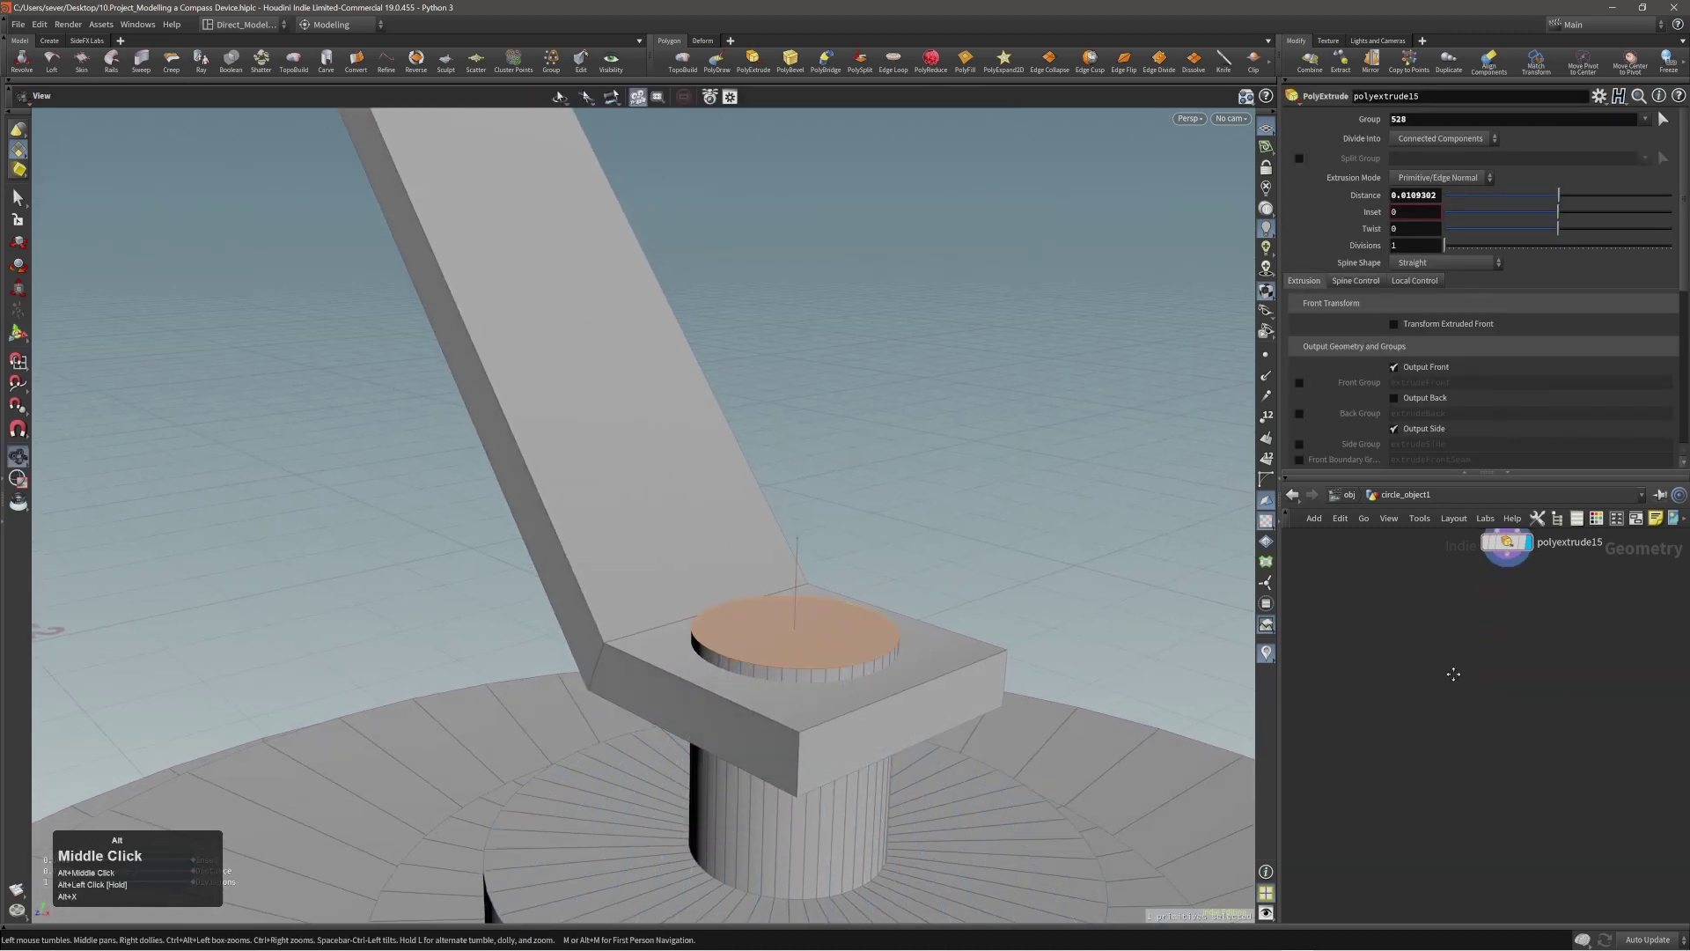
pyautogui.moveTo(1115, 632); pyautogui.dragTo(1112, 544)
pyautogui.keyDown('alt'); pyautogui.moveTo(943, 610); pyautogui.dragTo(955, 554); pyautogui.keyUp('alt')
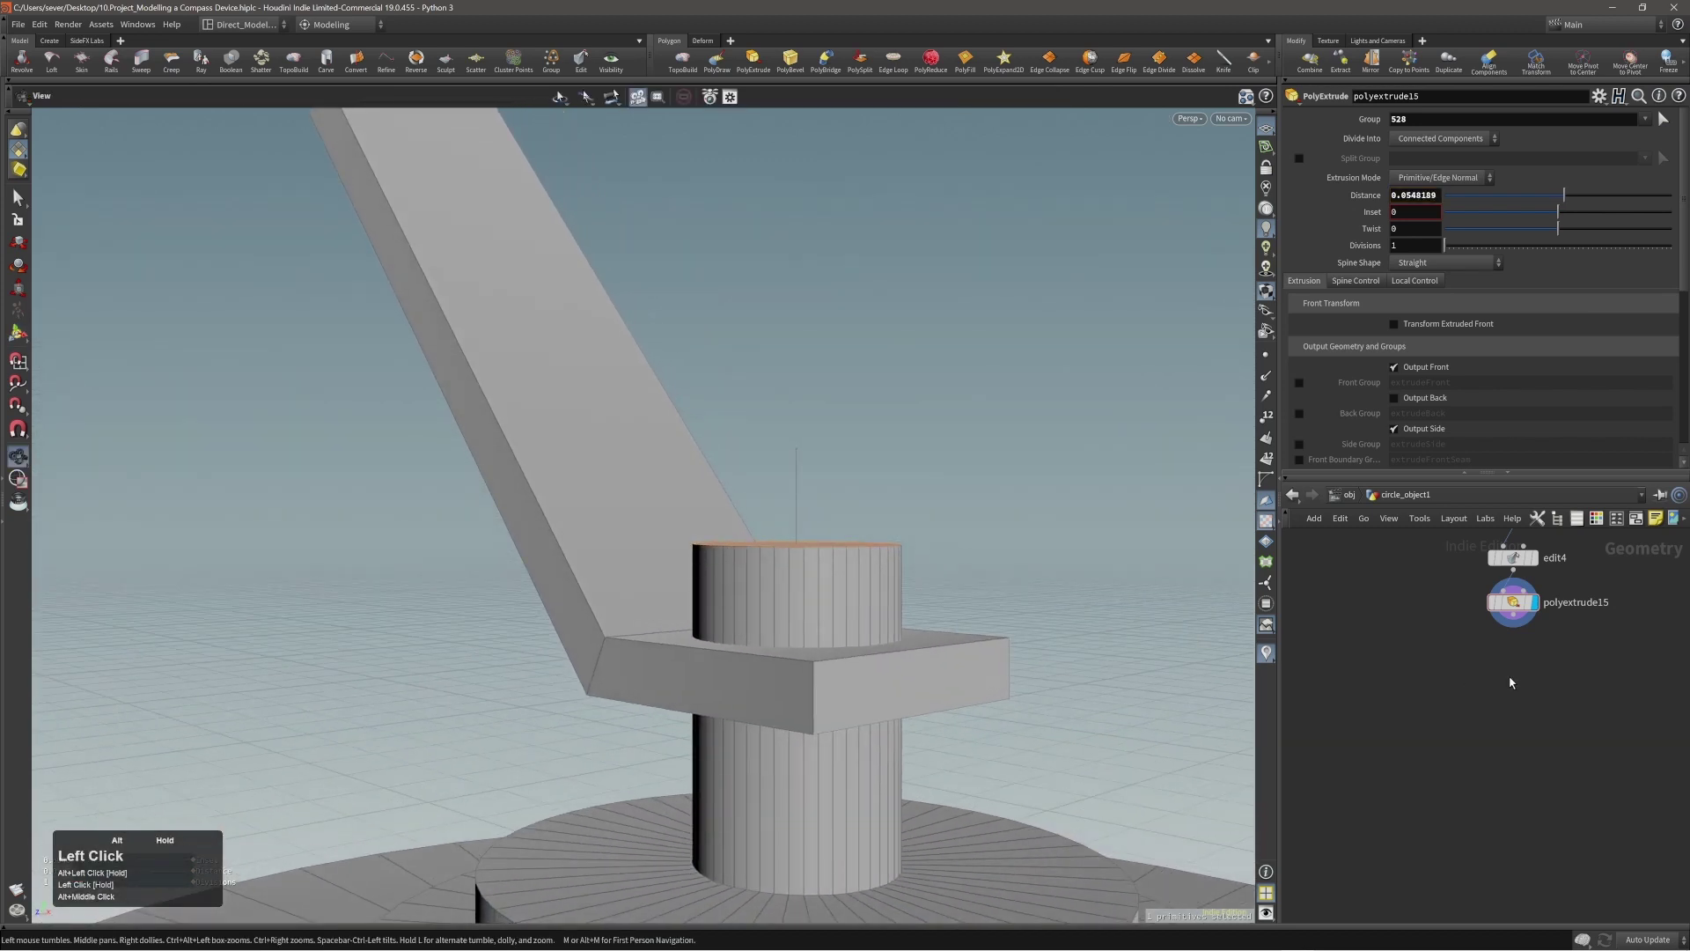
pyautogui.moveTo(1510, 683)
pyautogui.keyDown('alt'); pyautogui.mouseDown(button='middle')
pyautogui.moveTo(1513, 759)
pyautogui.moveTo(1512, 716)
pyautogui.mouseUp(button='middle'); pyautogui.keyUp('alt')
# Step: Dissolve every other vertical edge around the cylindrical pin beneath the arm's foot
pyautogui.press('2')
pyautogui.press('2')
pyautogui.click(820, 809)
pyautogui.keyDown('shift'); pyautogui.click(848, 814); pyautogui.keyUp('shift')
pyautogui.hotkey('shift', 'Up')
pyautogui.hotkey('shift', 'Up')
pyautogui.hotkey('shift', 'Up')
pyautogui.hotkey('shift', 'Up')
pyautogui.hotkey('shift', 'Up')
pyautogui.hotkey('shift', 'Up')
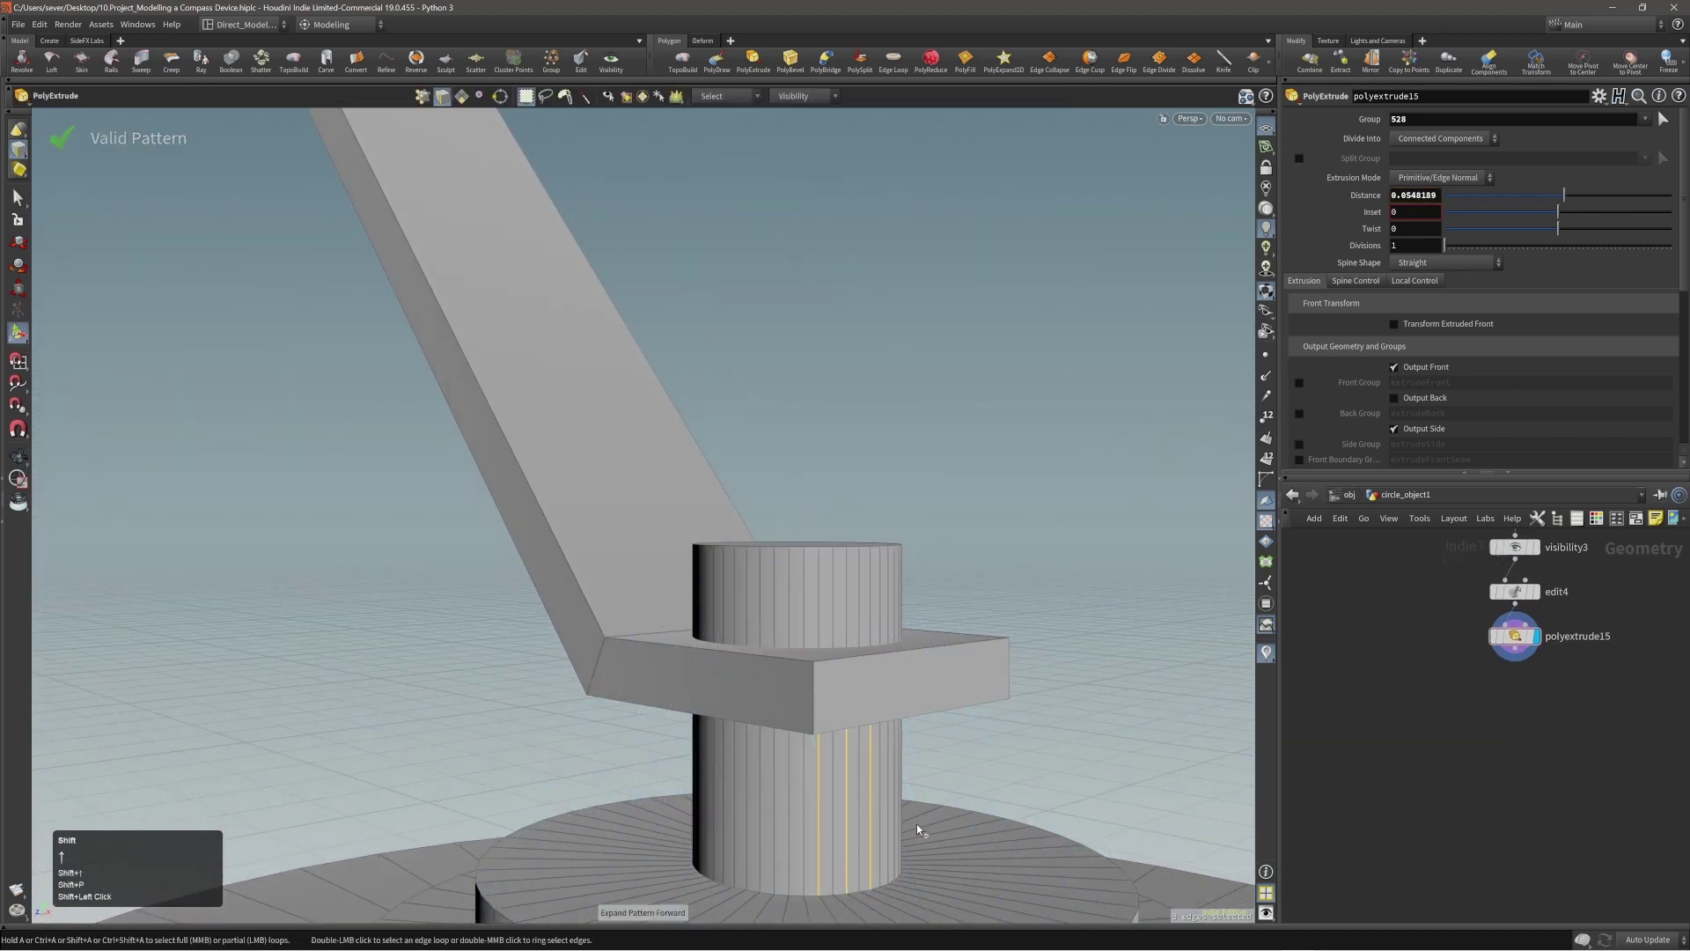
pyautogui.press('Delete')
# Step: Dissolve every other vertical edge around the cylindrical cap above the arm's foot
pyautogui.click(819, 589)
pyautogui.keyDown('shift'); pyautogui.click(847, 606); pyautogui.keyUp('shift')
pyautogui.hotkey('shift', 'Up')
pyautogui.hotkey('shift', 'Up')
pyautogui.hotkey('shift', 'Up')
pyautogui.hotkey('shift', 'Up')
pyautogui.hotkey('shift', 'Up')
pyautogui.hotkey('shift', 'Up')
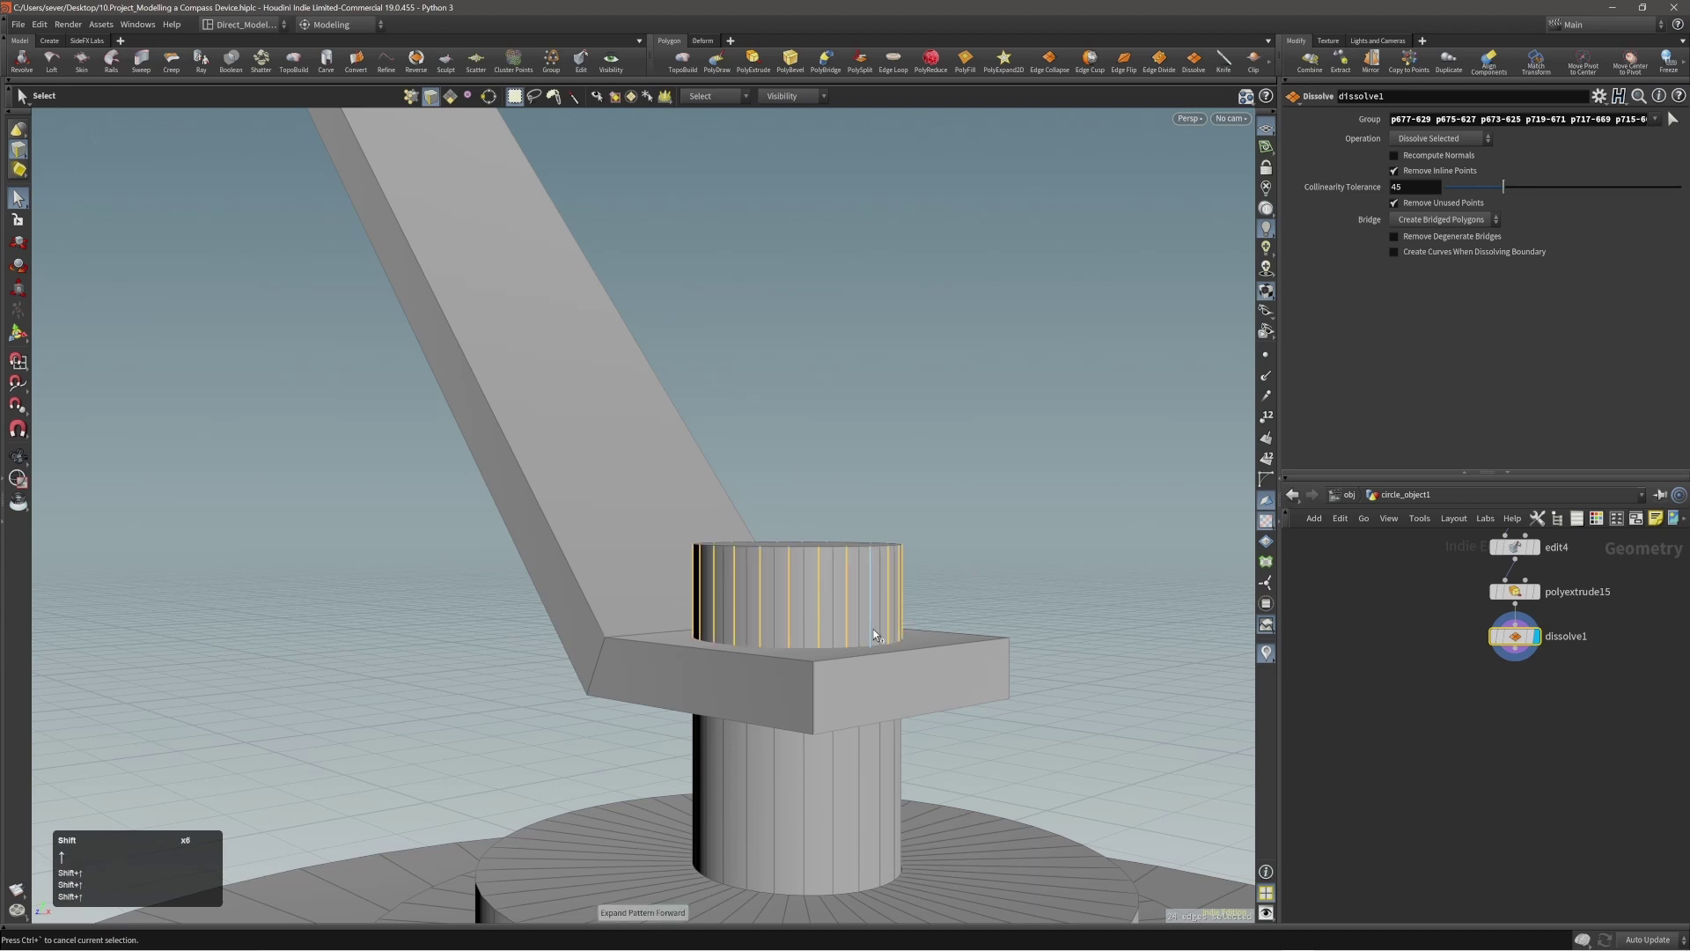
pyautogui.press('Delete')
# Step: Round the cap's top rim edge loop into a dome with PolyBevel, using distance 0.0462915 and 10 divisions
pyautogui.moveTo(817, 580)
pyautogui.keyDown('alt'); pyautogui.mouseDown()
pyautogui.moveTo(826, 626)
pyautogui.moveTo(840, 563)
pyautogui.moveTo(864, 574)
pyautogui.moveTo(841, 598)
pyautogui.moveTo(860, 596)
pyautogui.moveTo(822, 592)
pyautogui.mouseUp(); pyautogui.keyUp('alt')
pyautogui.doubleClick(820, 583)
pyautogui.press('c')
pyautogui.click(838, 578)
pyautogui.click(838, 564)
pyautogui.scroll(3, 868, 577)
pyautogui.scroll(7, 869, 578)
pyautogui.press('alt')
pyautogui.moveTo(822, 592)
pyautogui.keyDown('alt'); pyautogui.mouseDown(button='right')
pyautogui.moveTo(532, 622)
pyautogui.moveTo(803, 614)
pyautogui.mouseUp(button='right'); pyautogui.keyUp('alt')
pyautogui.moveTo(804, 616)
pyautogui.keyDown('alt'); pyautogui.mouseDown()
pyautogui.moveTo(777, 616)
pyautogui.moveTo(823, 617)
pyautogui.mouseUp(); pyautogui.keyUp('alt')
pyautogui.keyDown('alt'); pyautogui.moveTo(823, 616); pyautogui.dragTo(912, 593, button='right'); pyautogui.keyUp('alt')
# Step: Duplicate the small flat face on top of the dome with Copy and Transform, raising the copy toward the arm's upper end
pyautogui.press('3')
pyautogui.click(792, 638)
pyautogui.keyDown('alt'); pyautogui.moveTo(808, 581); pyautogui.dragTo(796, 643, button='right'); pyautogui.keyUp('alt')
pyautogui.keyDown('alt'); pyautogui.moveTo(797, 643); pyautogui.dragTo(807, 666, button='middle'); pyautogui.keyUp('alt')
pyautogui.press('c')
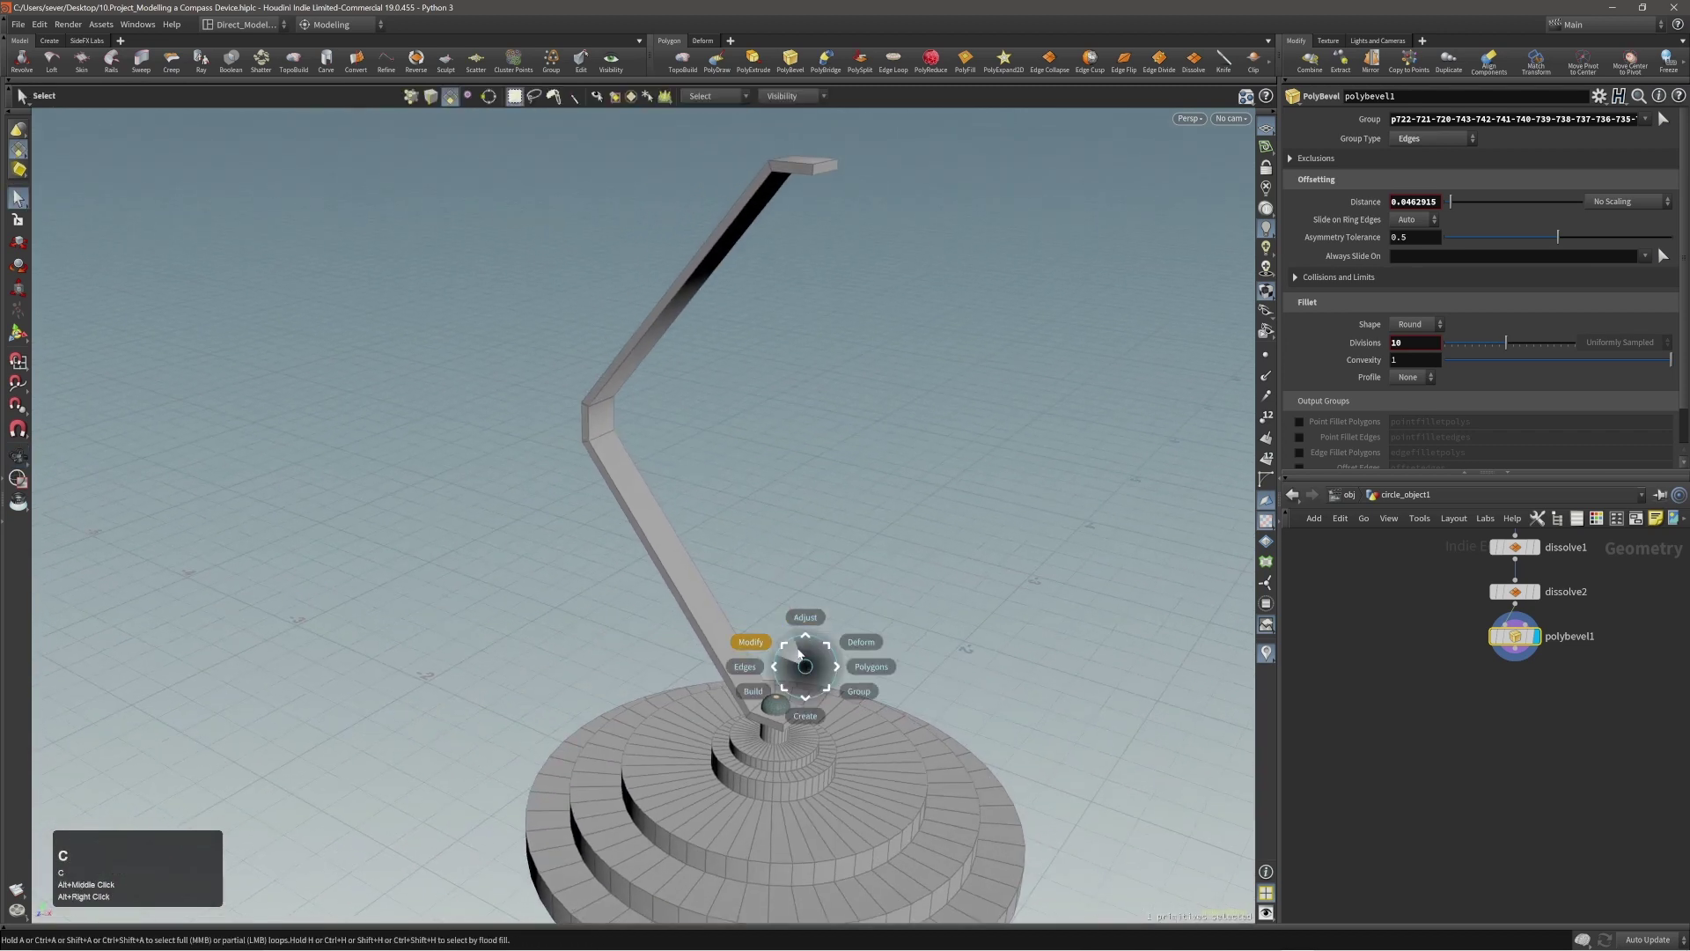
pyautogui.click(799, 649)
pyautogui.click(791, 641)
pyautogui.moveTo(939, 757); pyautogui.dragTo(940, 754, button='middle')
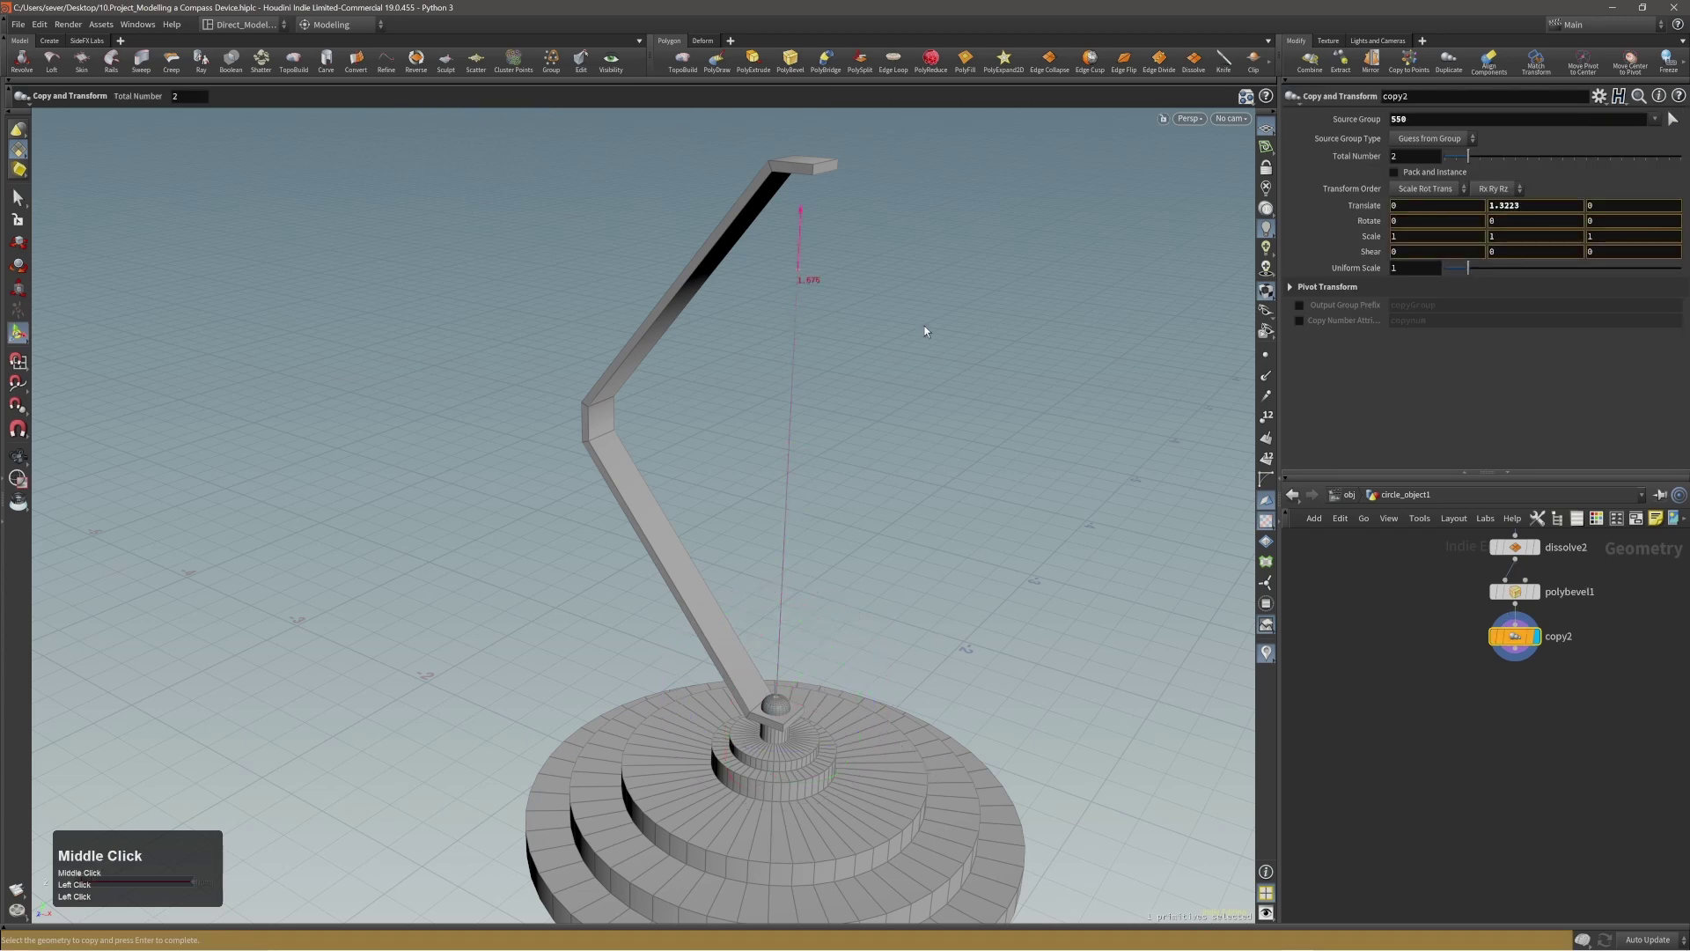
pyautogui.moveTo(937, 205); pyautogui.dragTo(937, 215, button='middle')
# Step: Adjust the copied face's vertical offset to about 1.775, placing it just below the arm's upper plate
pyautogui.keyDown('alt'); pyautogui.moveTo(799, 227); pyautogui.dragTo(789, 467, button='middle'); pyautogui.keyUp('alt')
pyautogui.keyDown('alt'); pyautogui.moveTo(793, 469); pyautogui.dragTo(1295, 343, button='right'); pyautogui.keyUp('alt')
pyautogui.moveTo(889, 361)
pyautogui.keyDown('alt'); pyautogui.mouseDown()
pyautogui.moveTo(847, 408)
pyautogui.moveTo(886, 336)
pyautogui.mouseUp(); pyautogui.keyUp('alt')
pyautogui.press('Return')
pyautogui.keyDown('alt'); pyautogui.moveTo(848, 293); pyautogui.dragTo(650, 405, button='right'); pyautogui.keyUp('alt')
pyautogui.moveTo(969, 473); pyautogui.dragTo(1013, 598, button='middle')
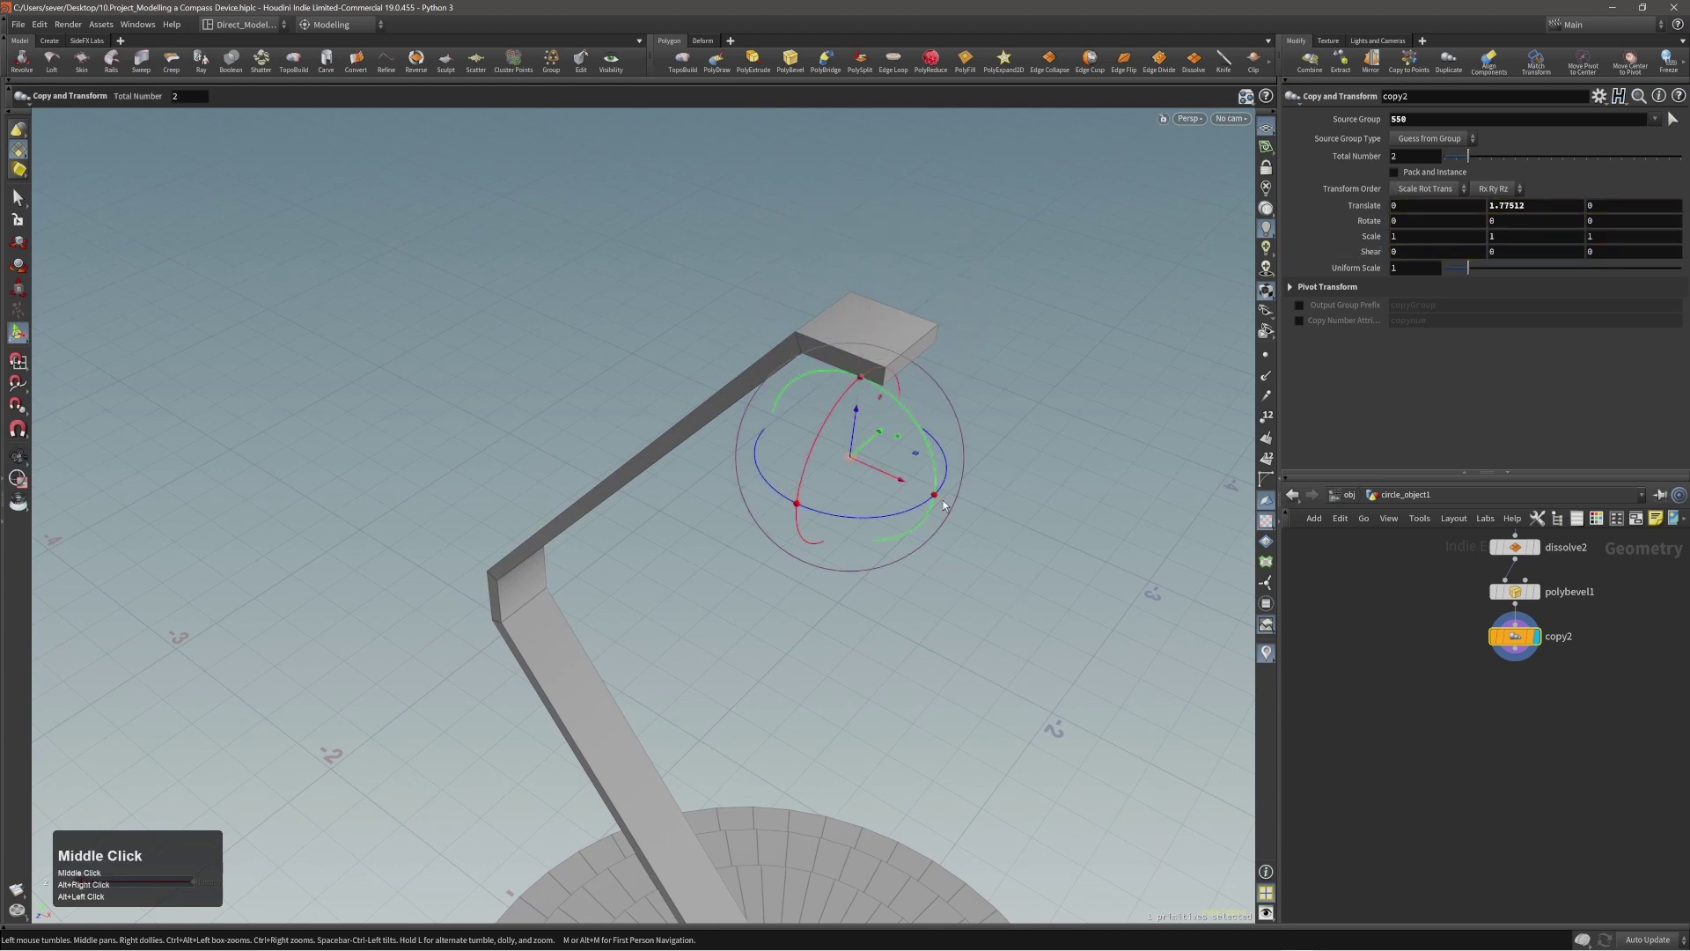
# Step: Scale the copied circular face uniformly by about 4.324
pyautogui.press('e')
pyautogui.moveTo(849, 458); pyautogui.dragTo(965, 465)
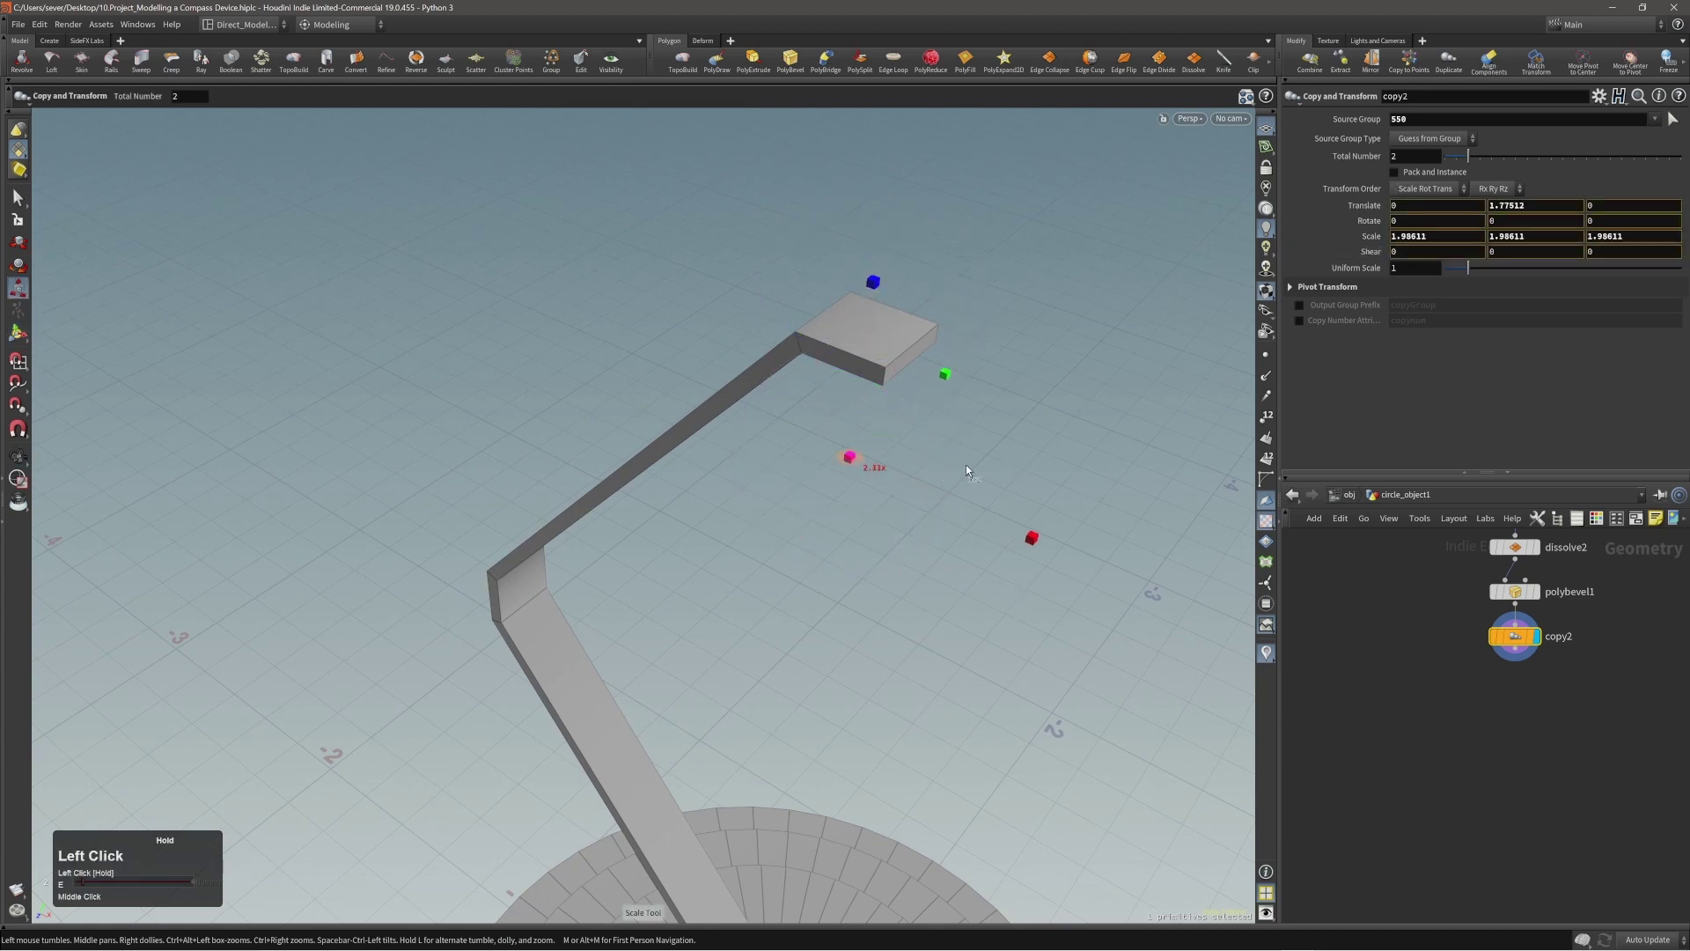
pyautogui.moveTo(1152, 486); pyautogui.dragTo(1164, 490)
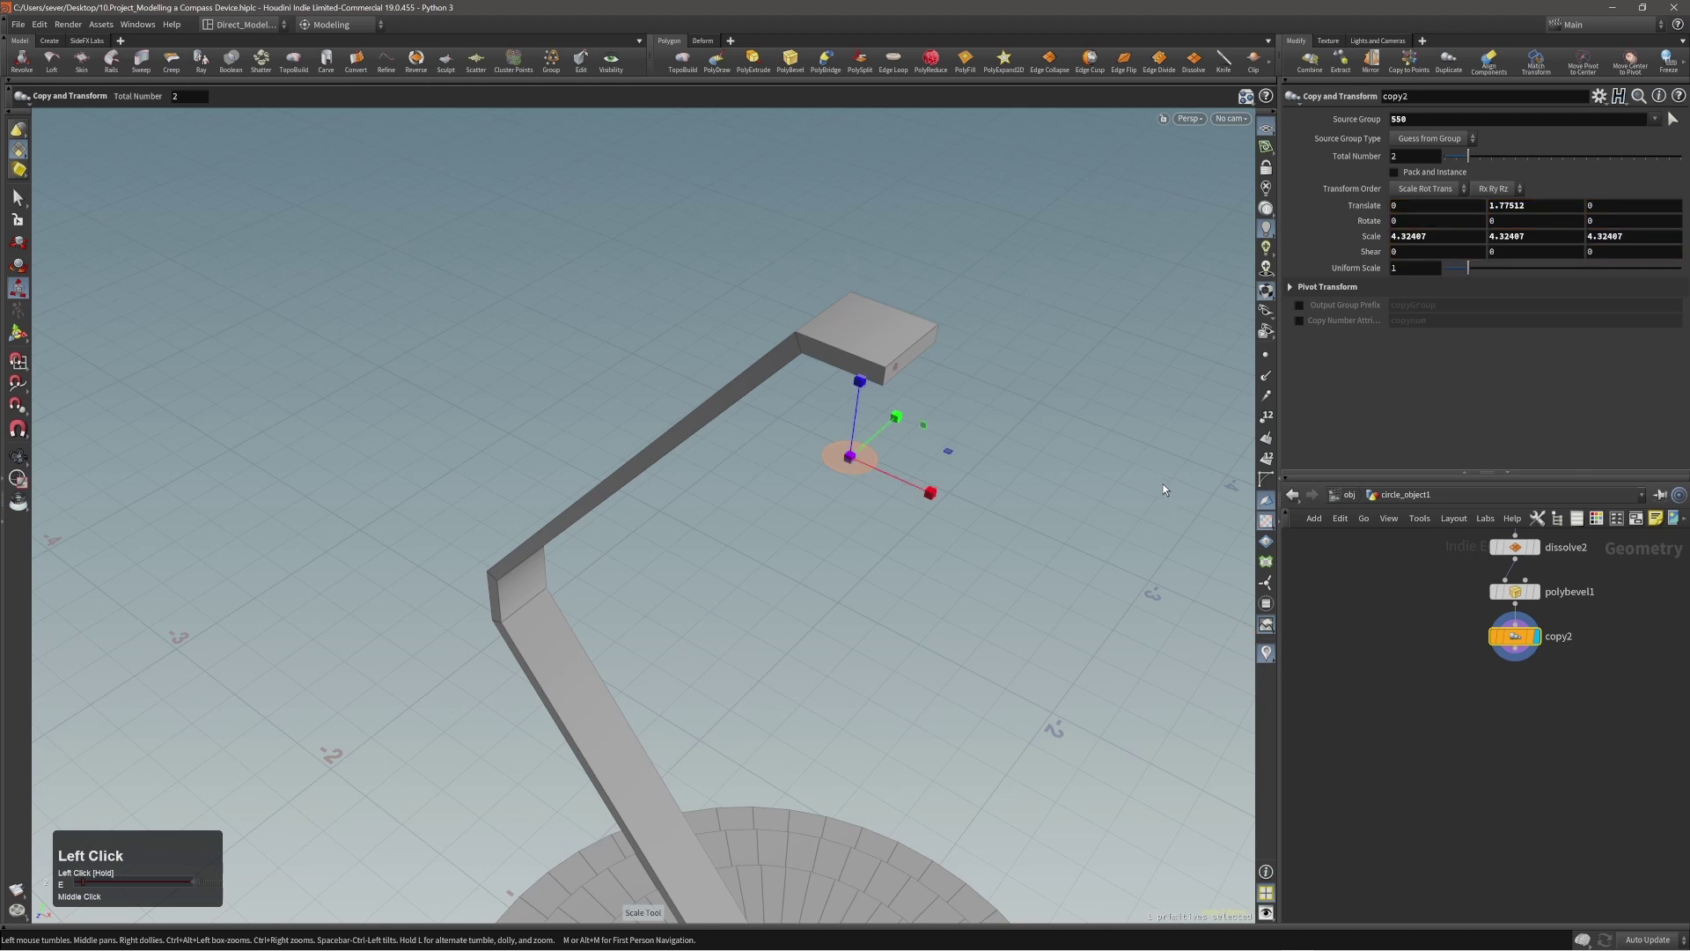
# Step: Align the copied disc to the upper plate's top face with Align Components and rotate it about 180 degrees to face up
pyautogui.click(1492, 63)
pyautogui.click(862, 463)
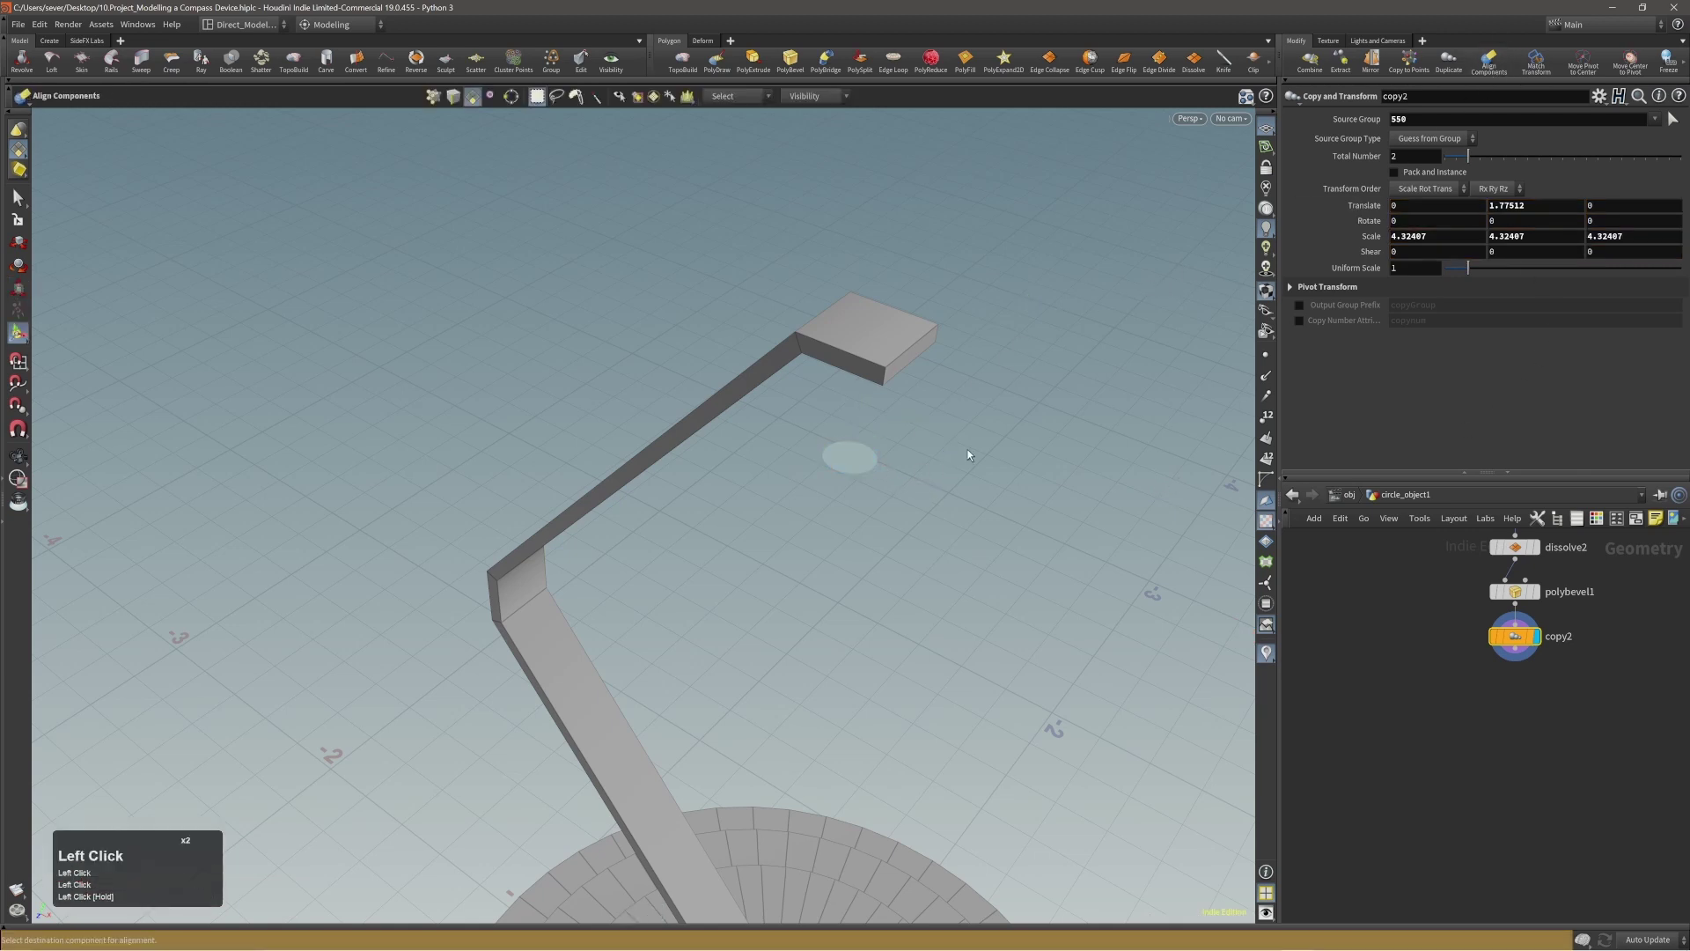
pyautogui.click(874, 335)
pyautogui.keyDown('alt'); pyautogui.moveTo(888, 333); pyautogui.dragTo(1000, 321, button='right'); pyautogui.keyUp('alt')
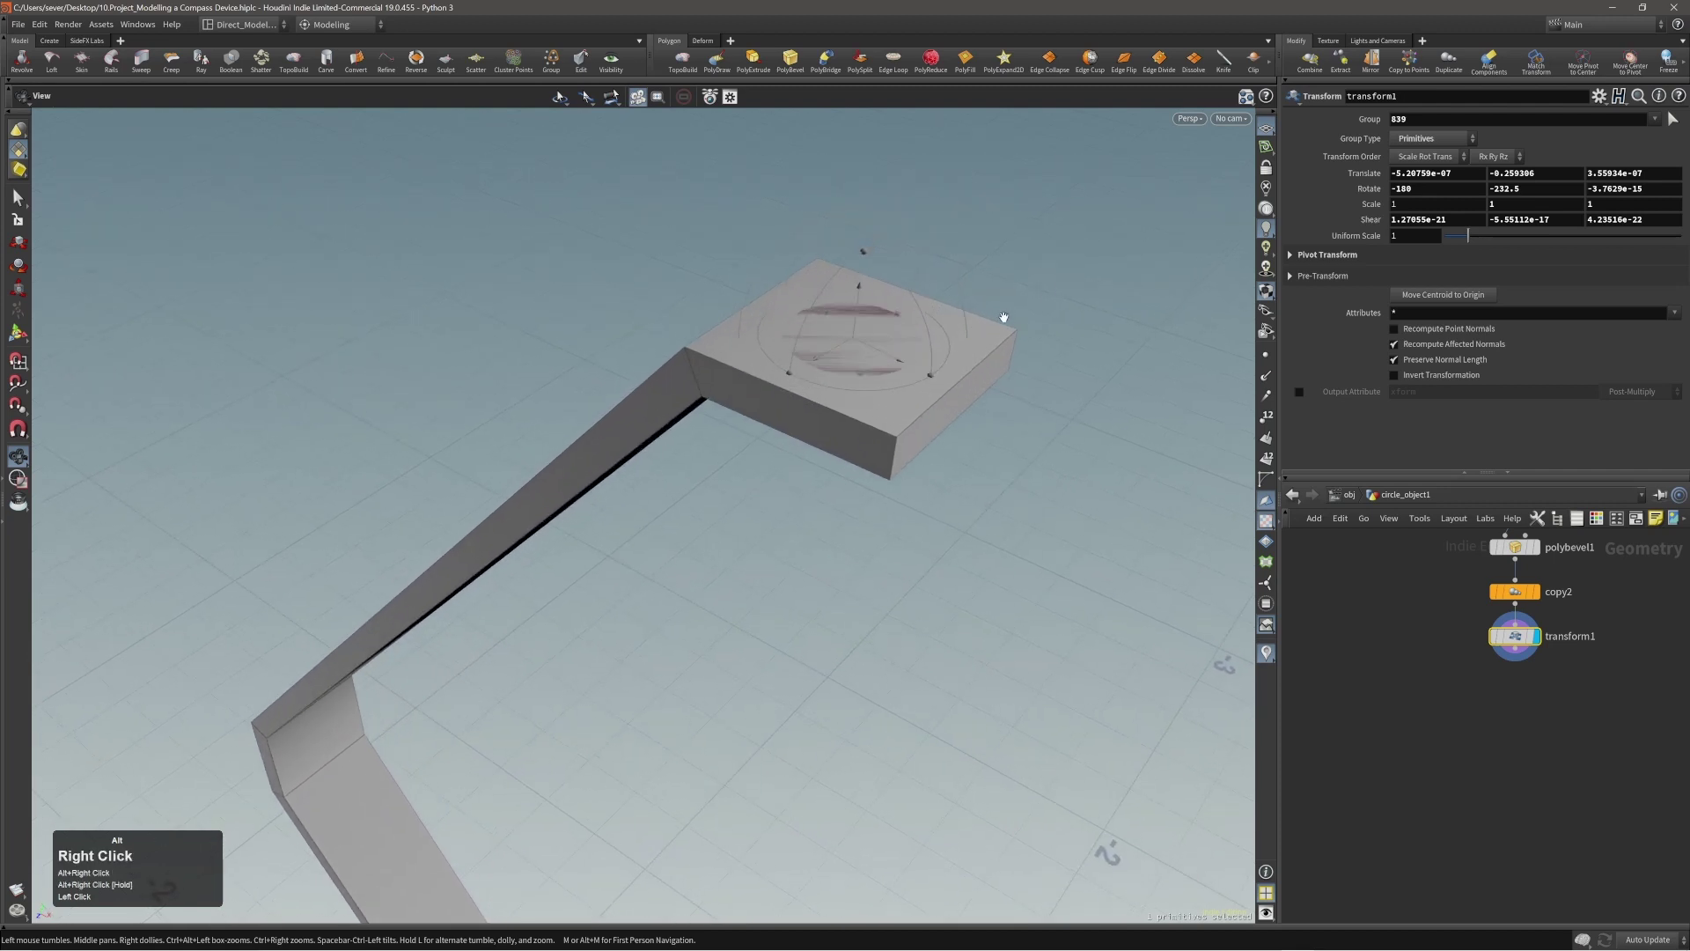
pyautogui.keyDown('alt'); pyautogui.moveTo(923, 337); pyautogui.dragTo(919, 404, button='middle'); pyautogui.keyUp('alt')
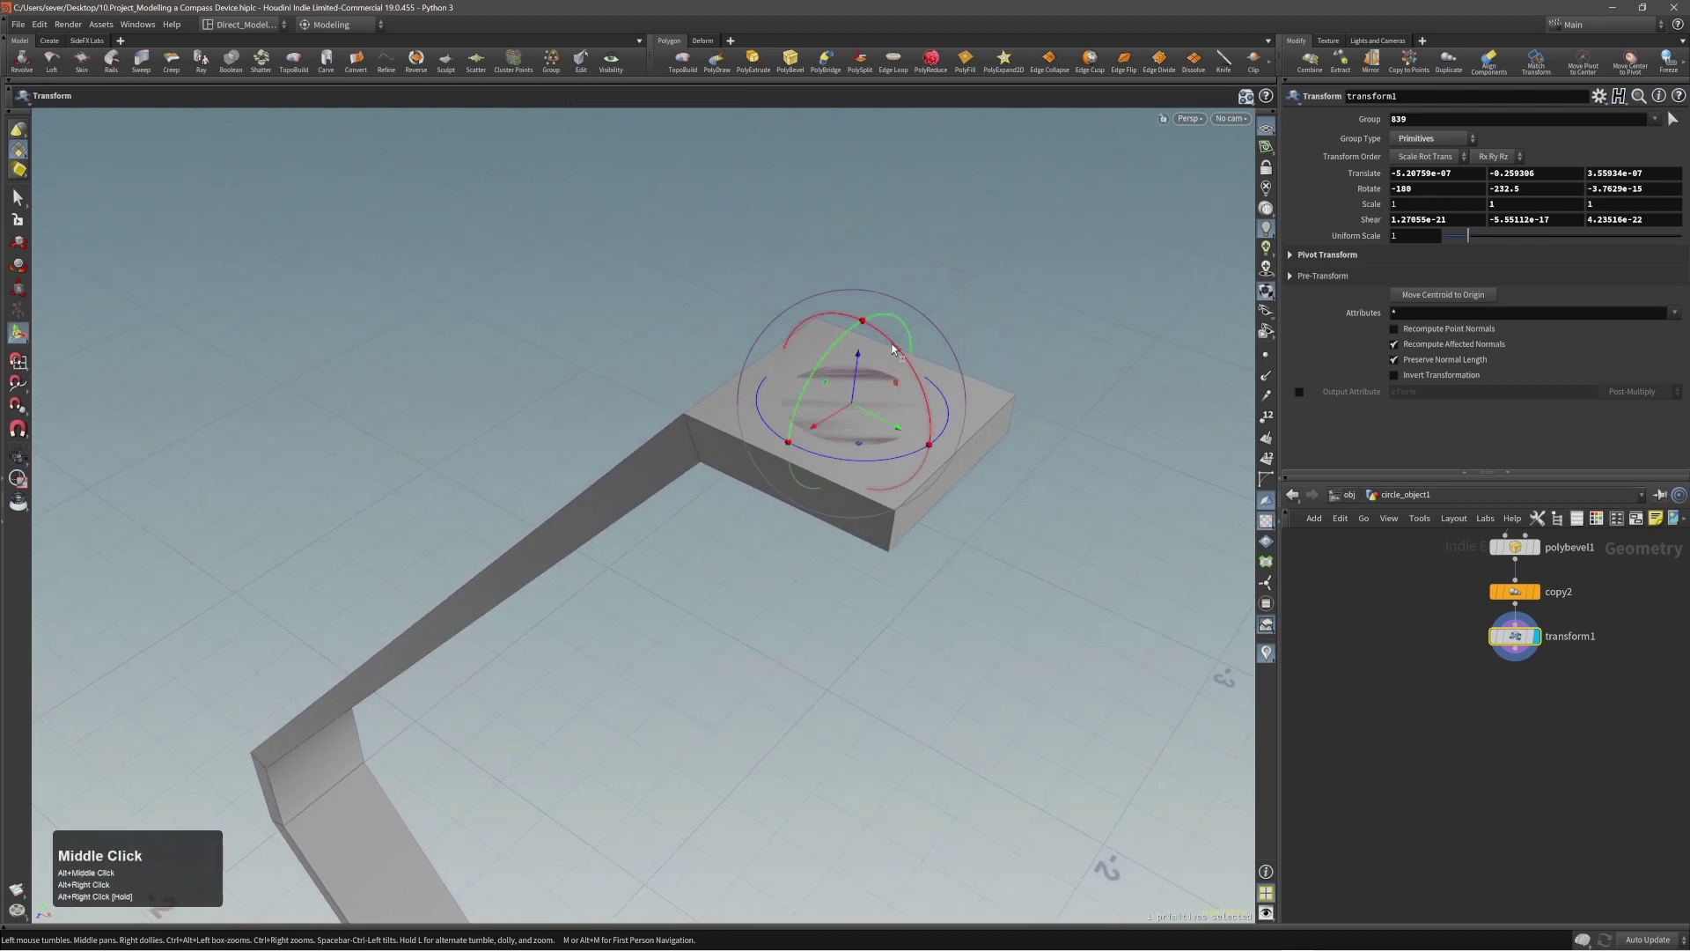
pyautogui.moveTo(892, 347); pyautogui.dragTo(758, 600)
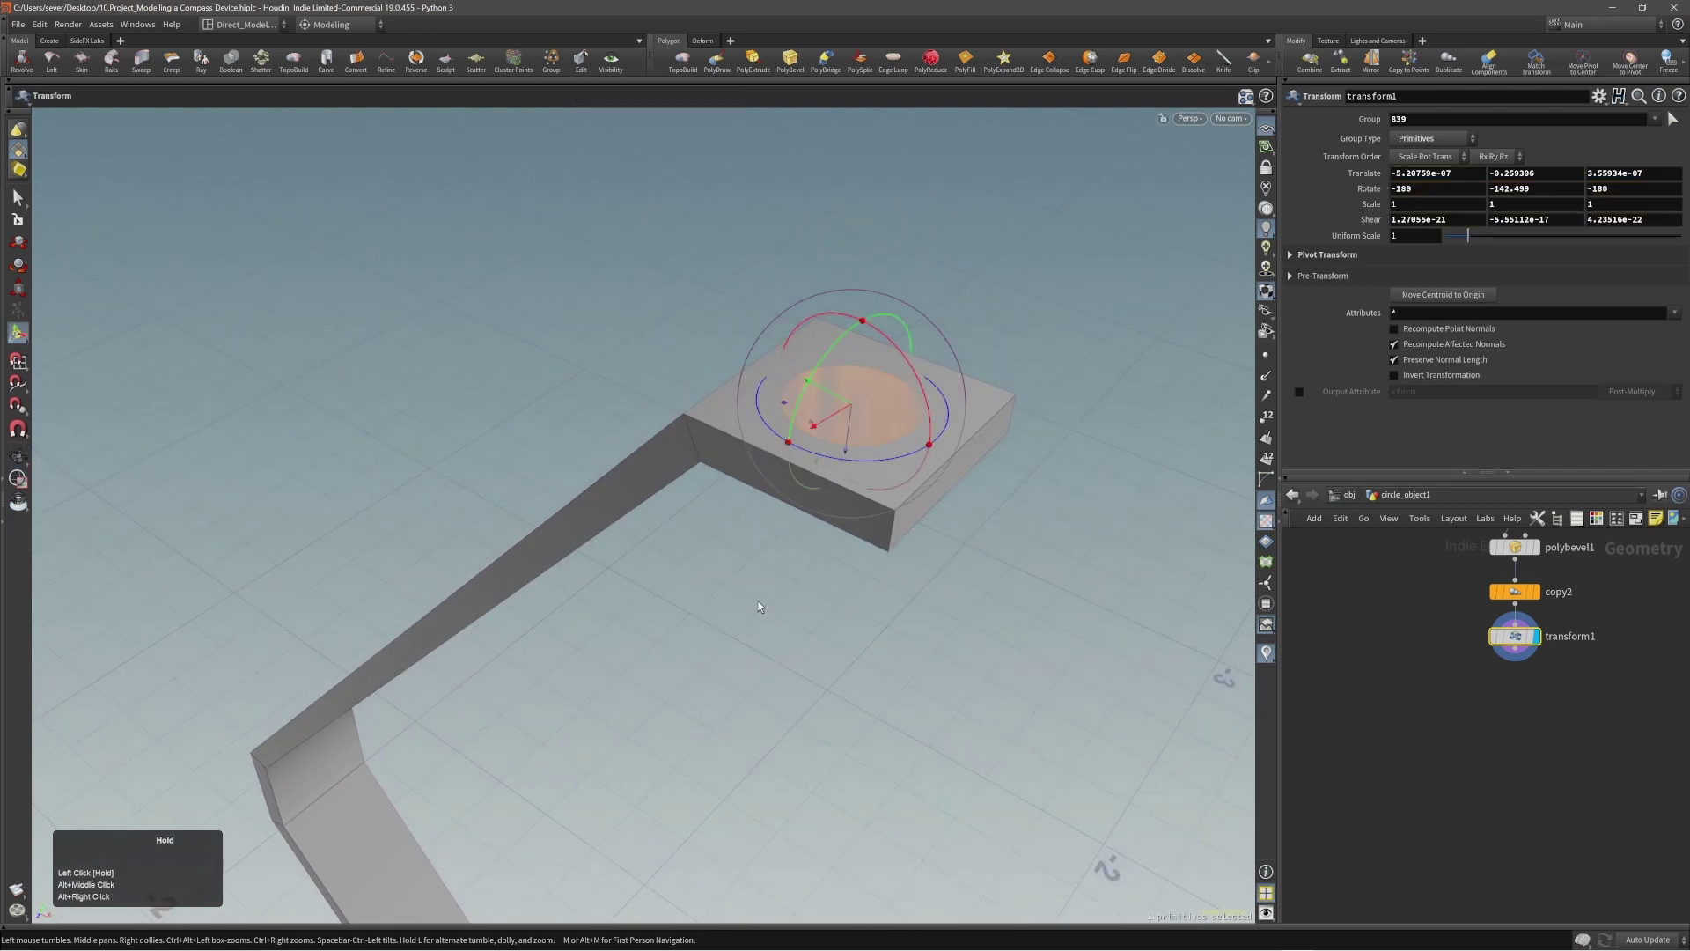
# Step: Extrude the disc on the upper plate about 0.0094 to form a thin round flange
pyautogui.press('c')
pyautogui.click(895, 543)
pyautogui.click(947, 544)
pyautogui.moveTo(996, 574)
pyautogui.mouseDown()
pyautogui.moveTo(1004, 509)
pyautogui.moveTo(1002, 571)
pyautogui.mouseUp()
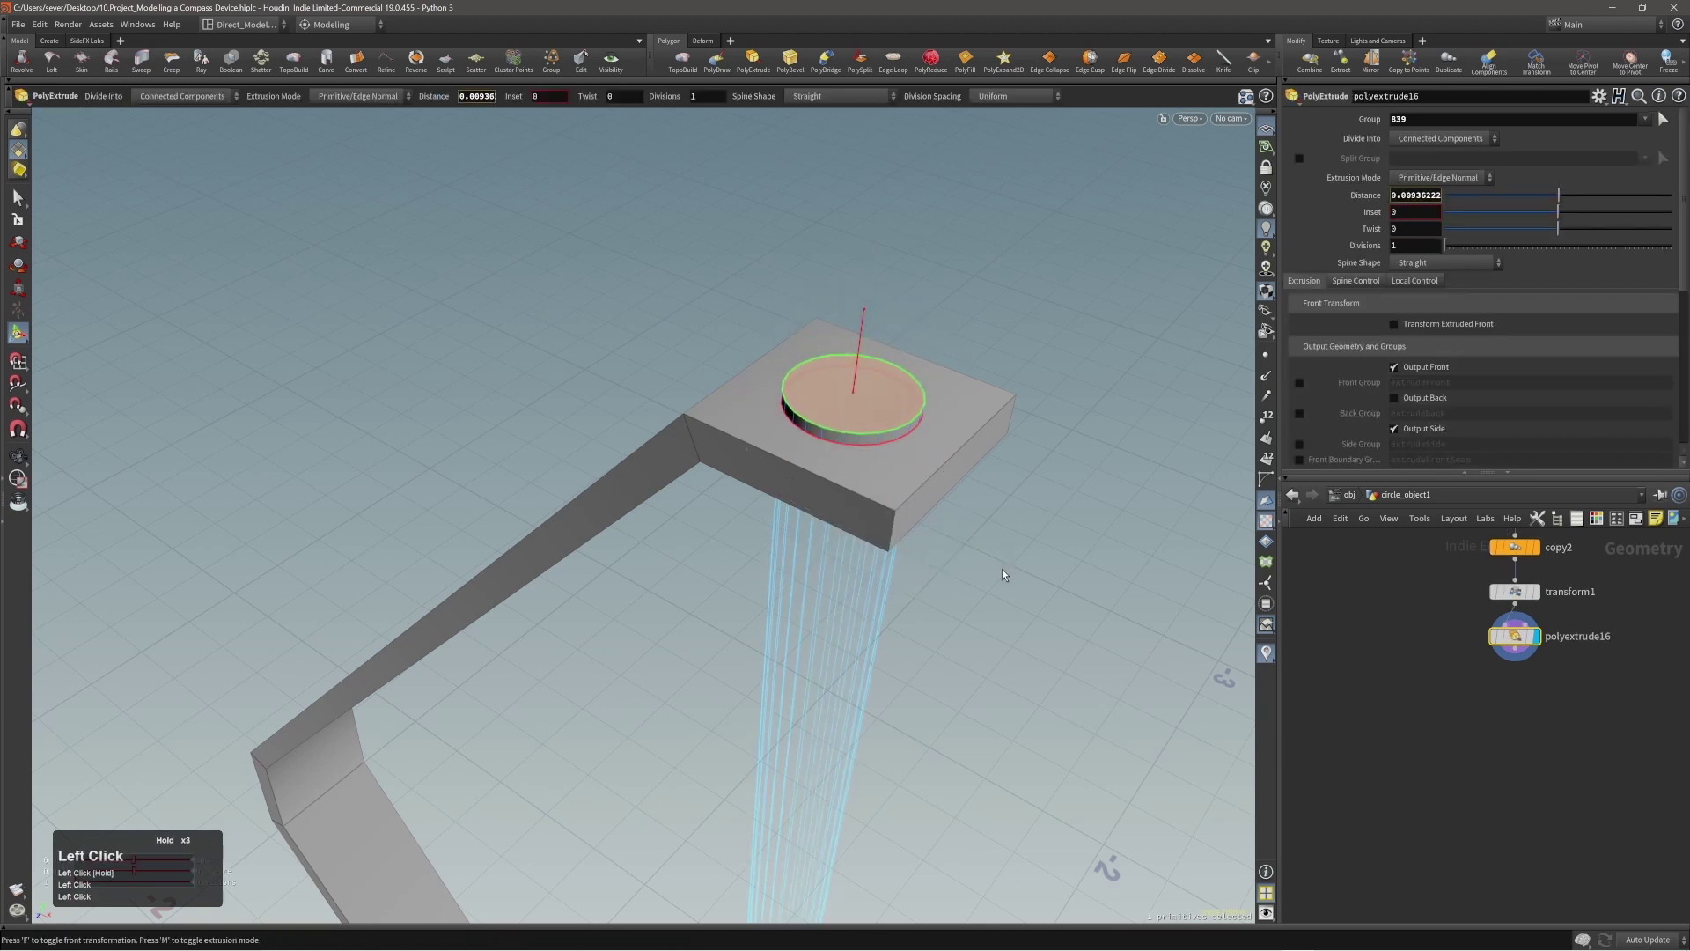
# Step: Inset the flange's top face by 0.01 and extrude the inner face up about 0.0273 to form a collar
pyautogui.press('q')
pyautogui.keyDown('shift'); pyautogui.scroll(1, 1002, 567); pyautogui.keyUp('shift')
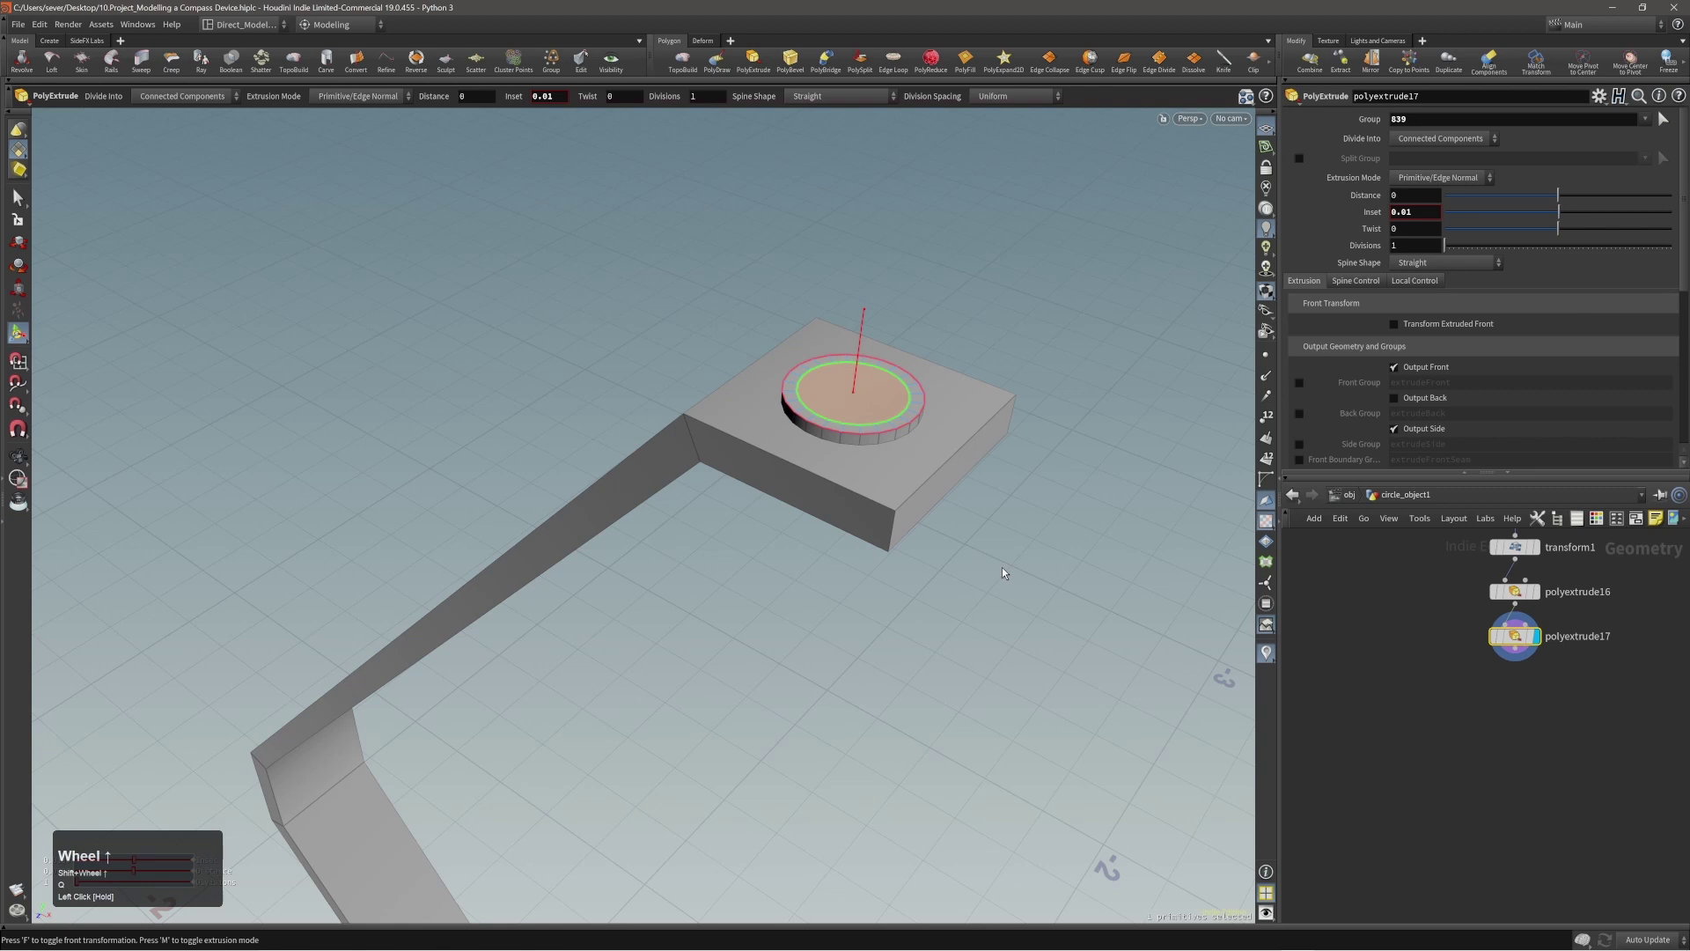
pyautogui.scroll(-1, 1002, 567)
pyautogui.scroll(1, 1002, 567)
pyautogui.press('q')
pyautogui.moveTo(1002, 537); pyautogui.dragTo(1001, 505)
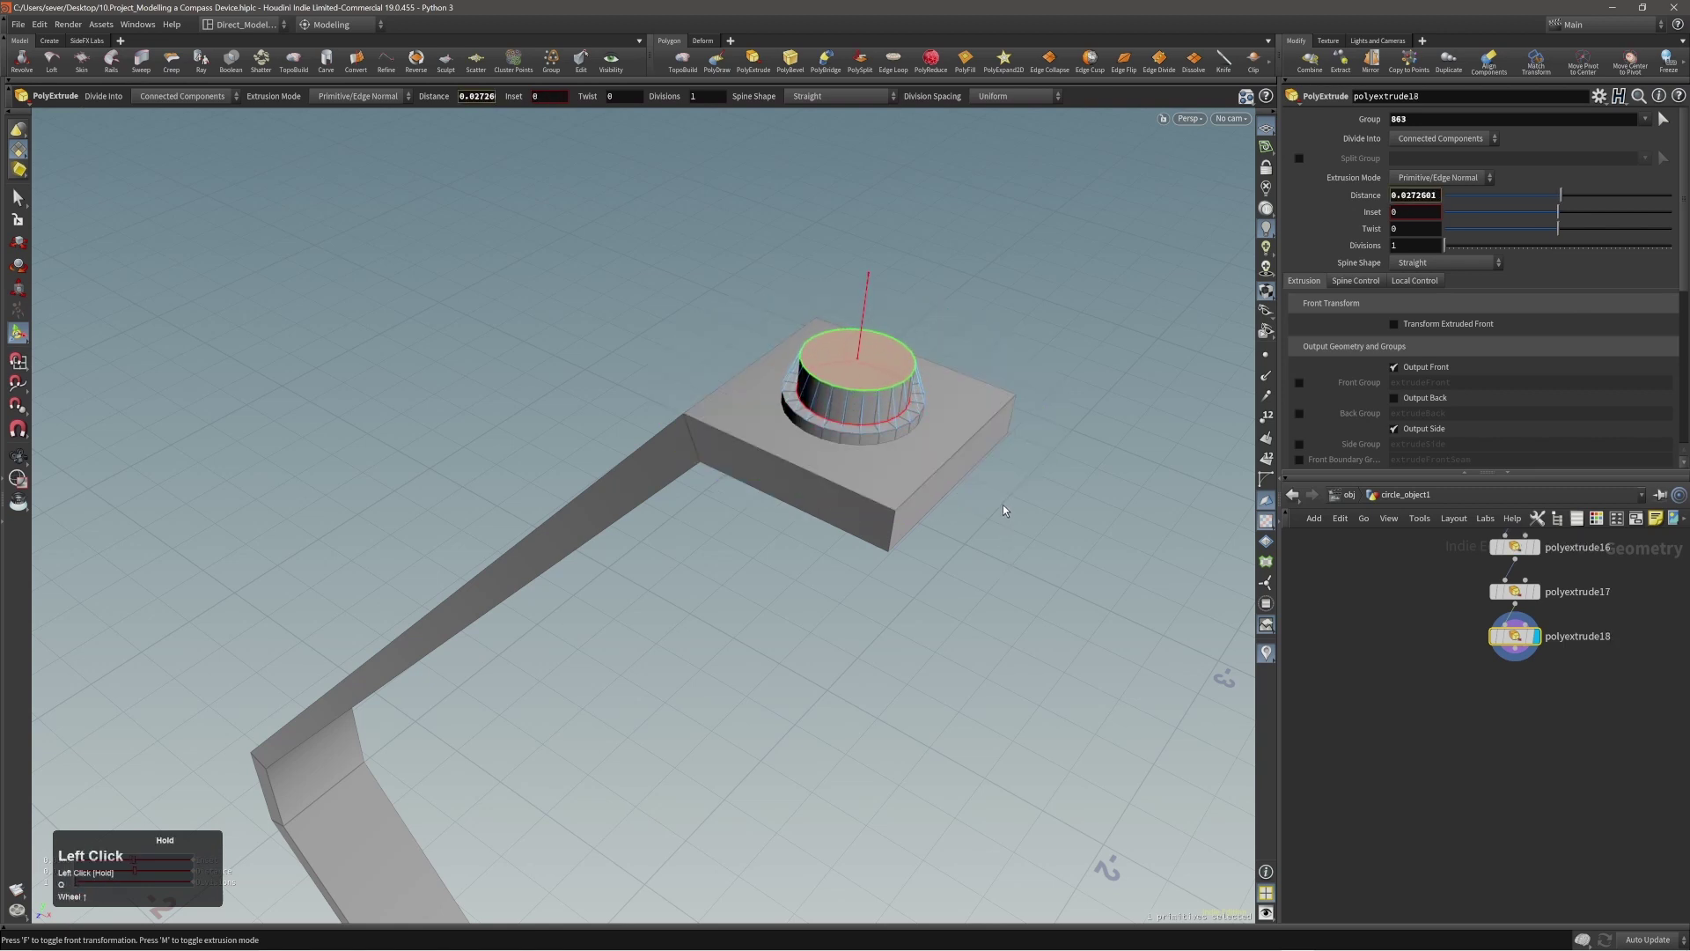
# Step: Inset the collar's top face by 0.01 and extrude the inner face about -0.0292 to hollow the collar
pyautogui.press('q')
pyautogui.keyDown('shift'); pyautogui.scroll(1, 1002, 505); pyautogui.keyUp('shift')
pyautogui.keyDown('alt'); pyautogui.moveTo(1003, 508); pyautogui.dragTo(1023, 310, button='right'); pyautogui.keyUp('alt')
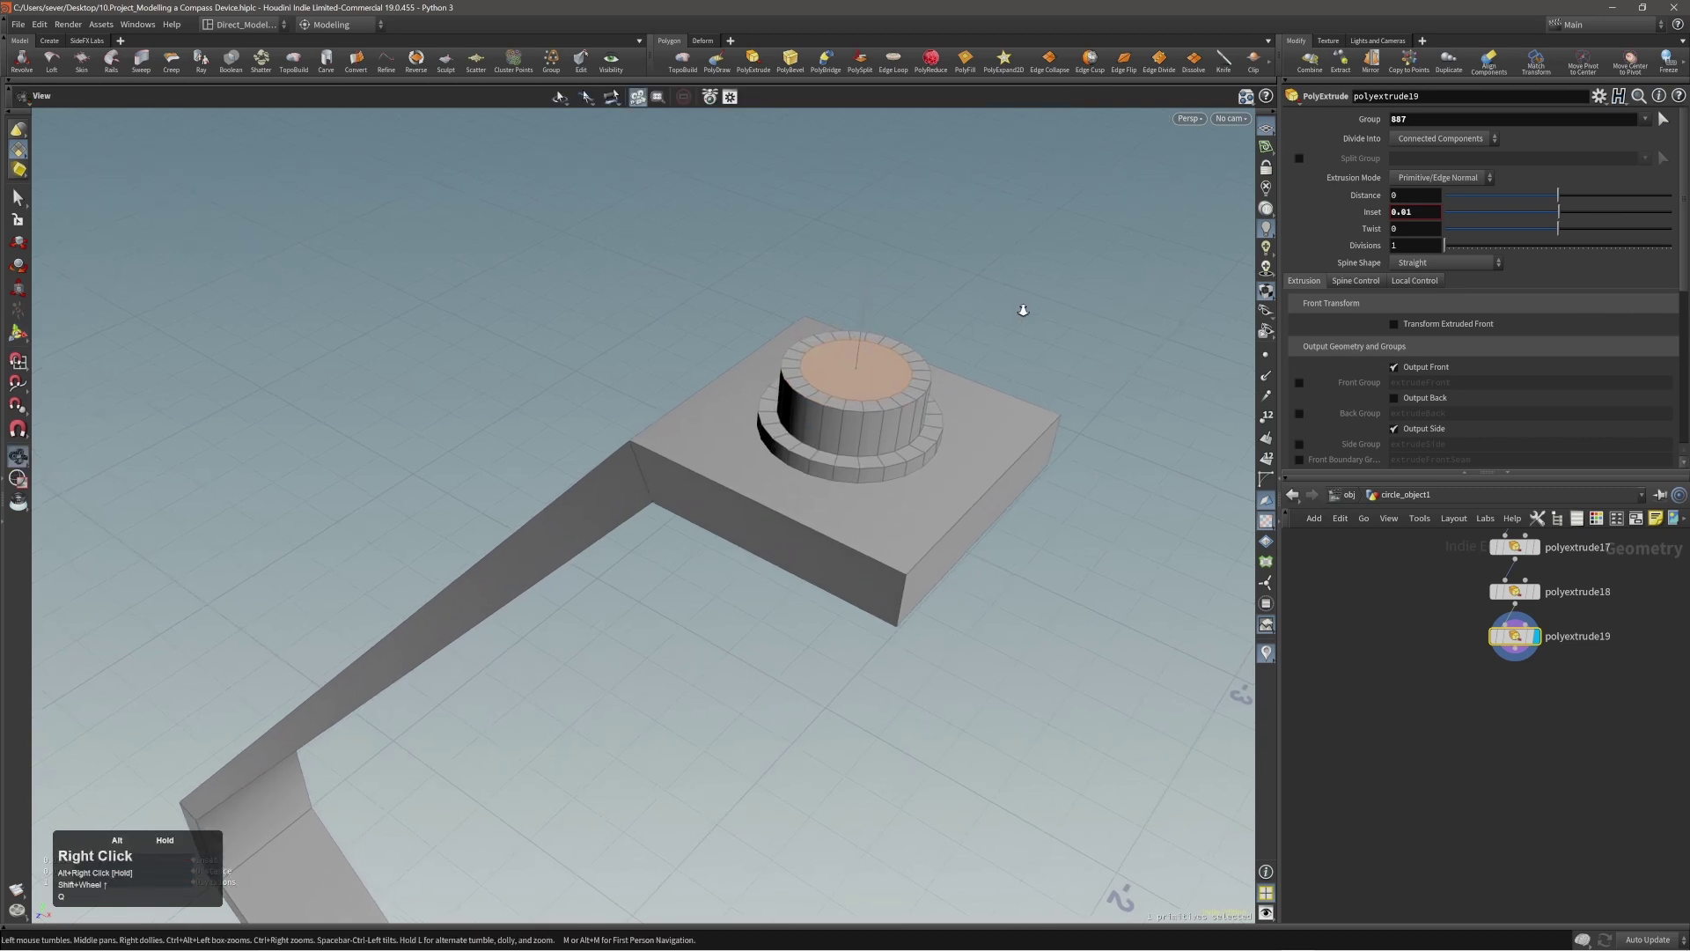
pyautogui.moveTo(1019, 375); pyautogui.dragTo(957, 408)
pyautogui.press('q')
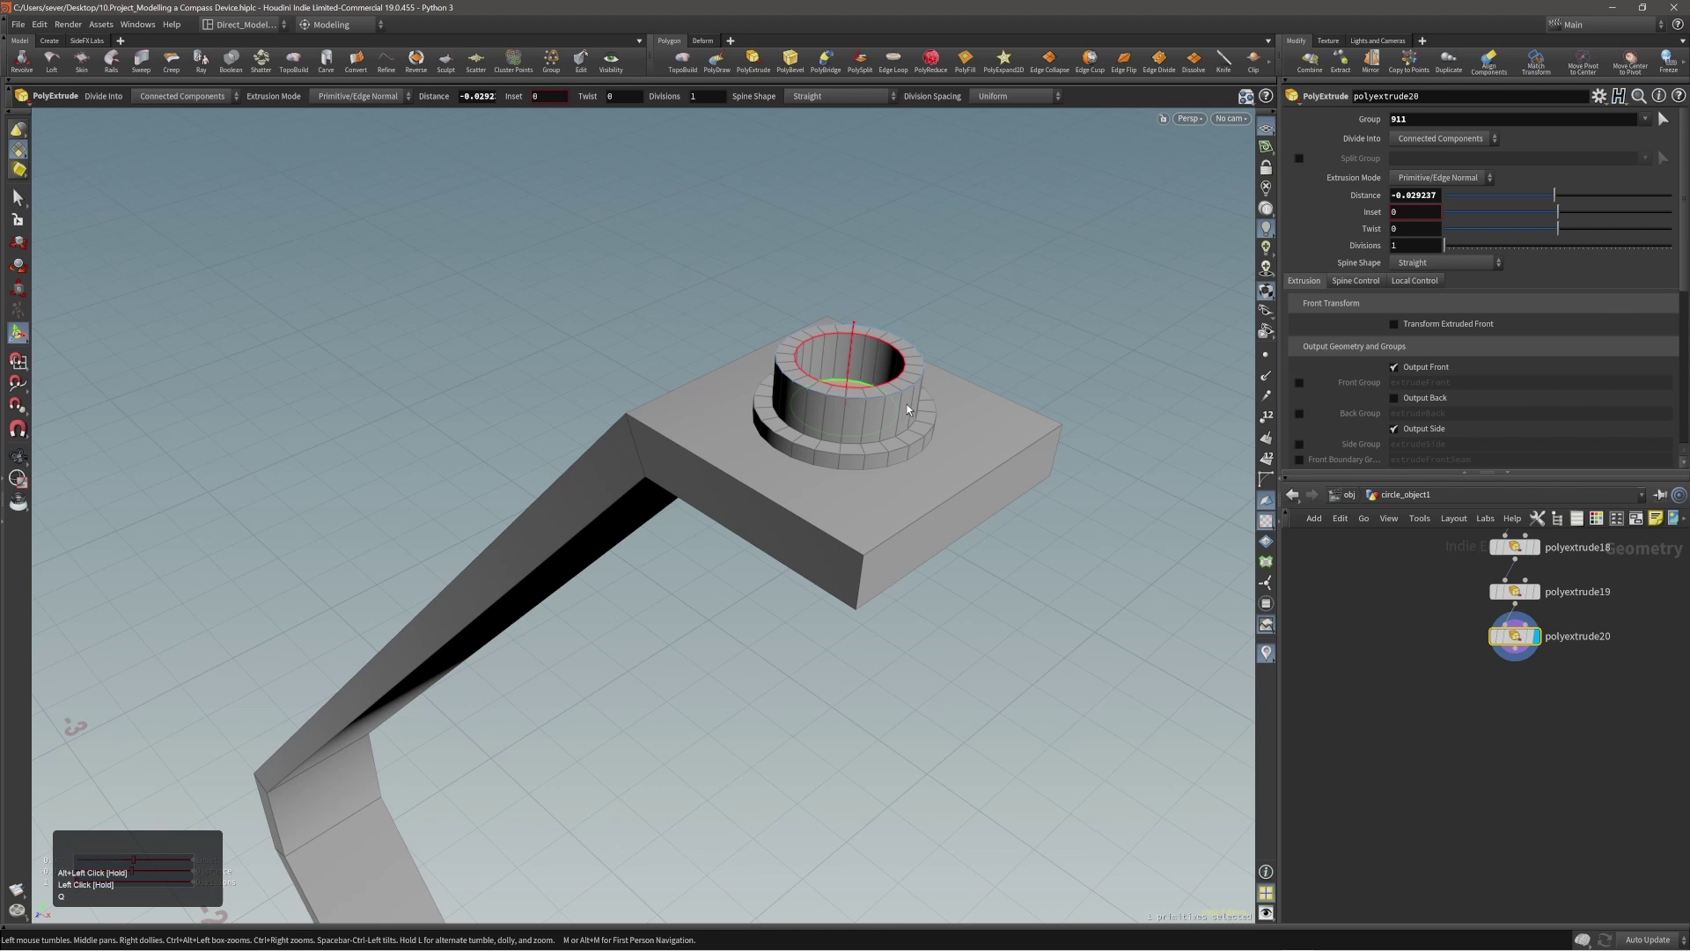
# Step: Consult the compass reference image and delete the floor face inside the hollow collar
pyautogui.press('alt')
pyautogui.moveTo(1689, 475); pyautogui.dragTo(1276, 438, button='right')
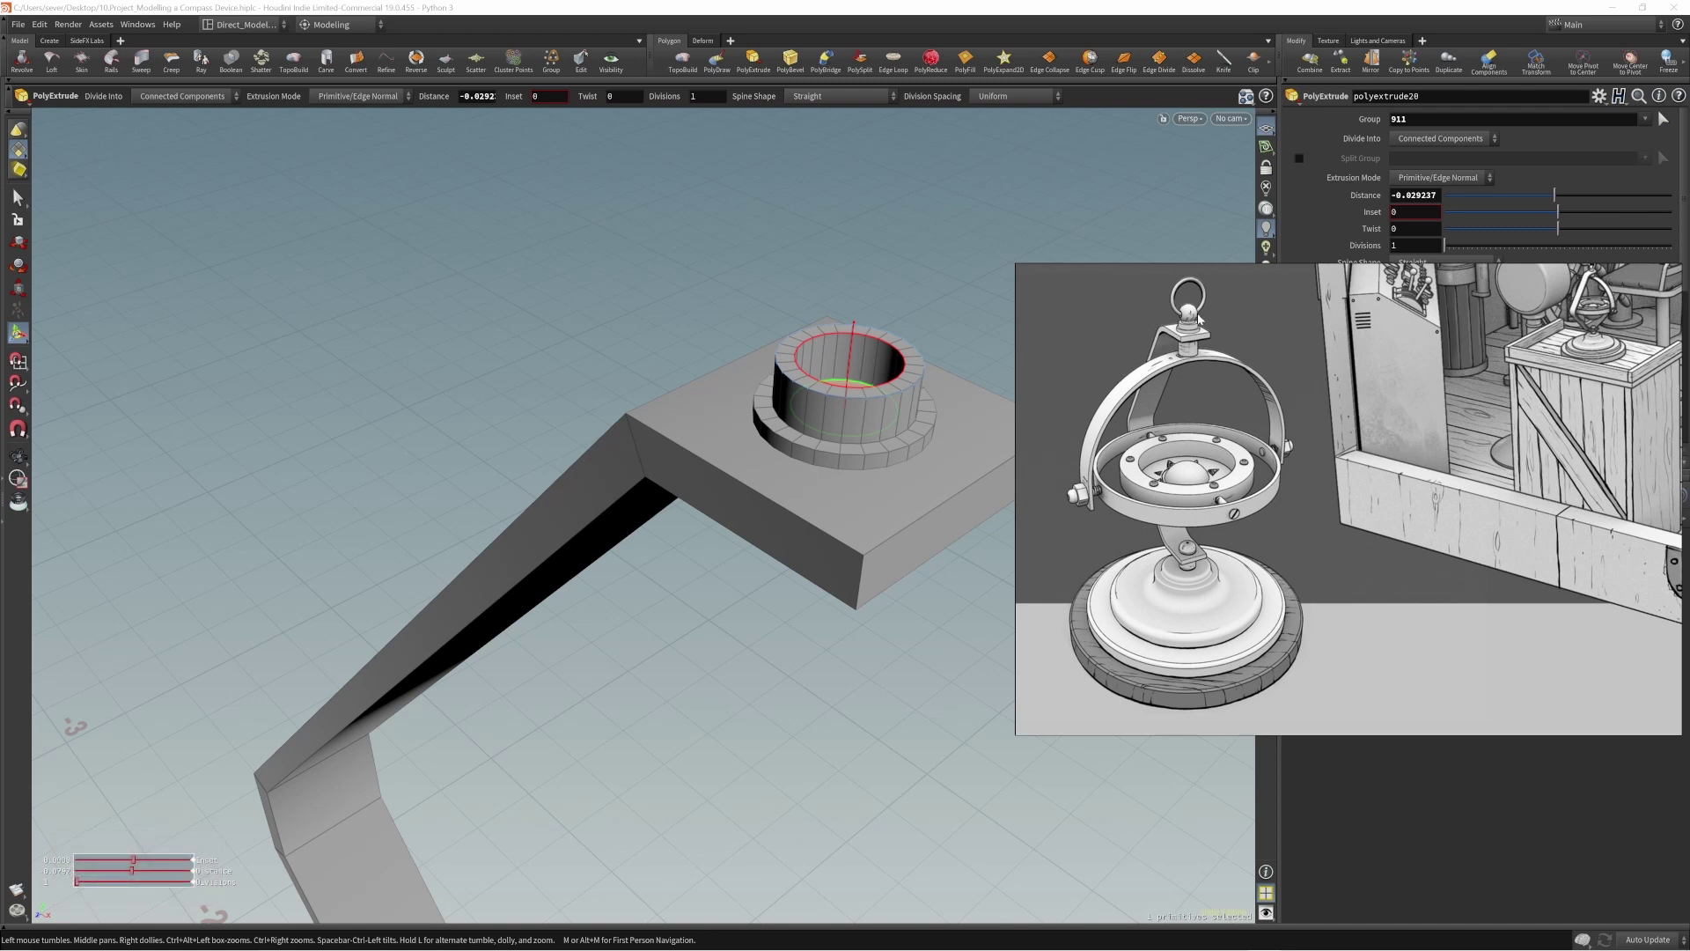
pyautogui.moveTo(1189, 355); pyautogui.dragTo(1689, 361, button='right')
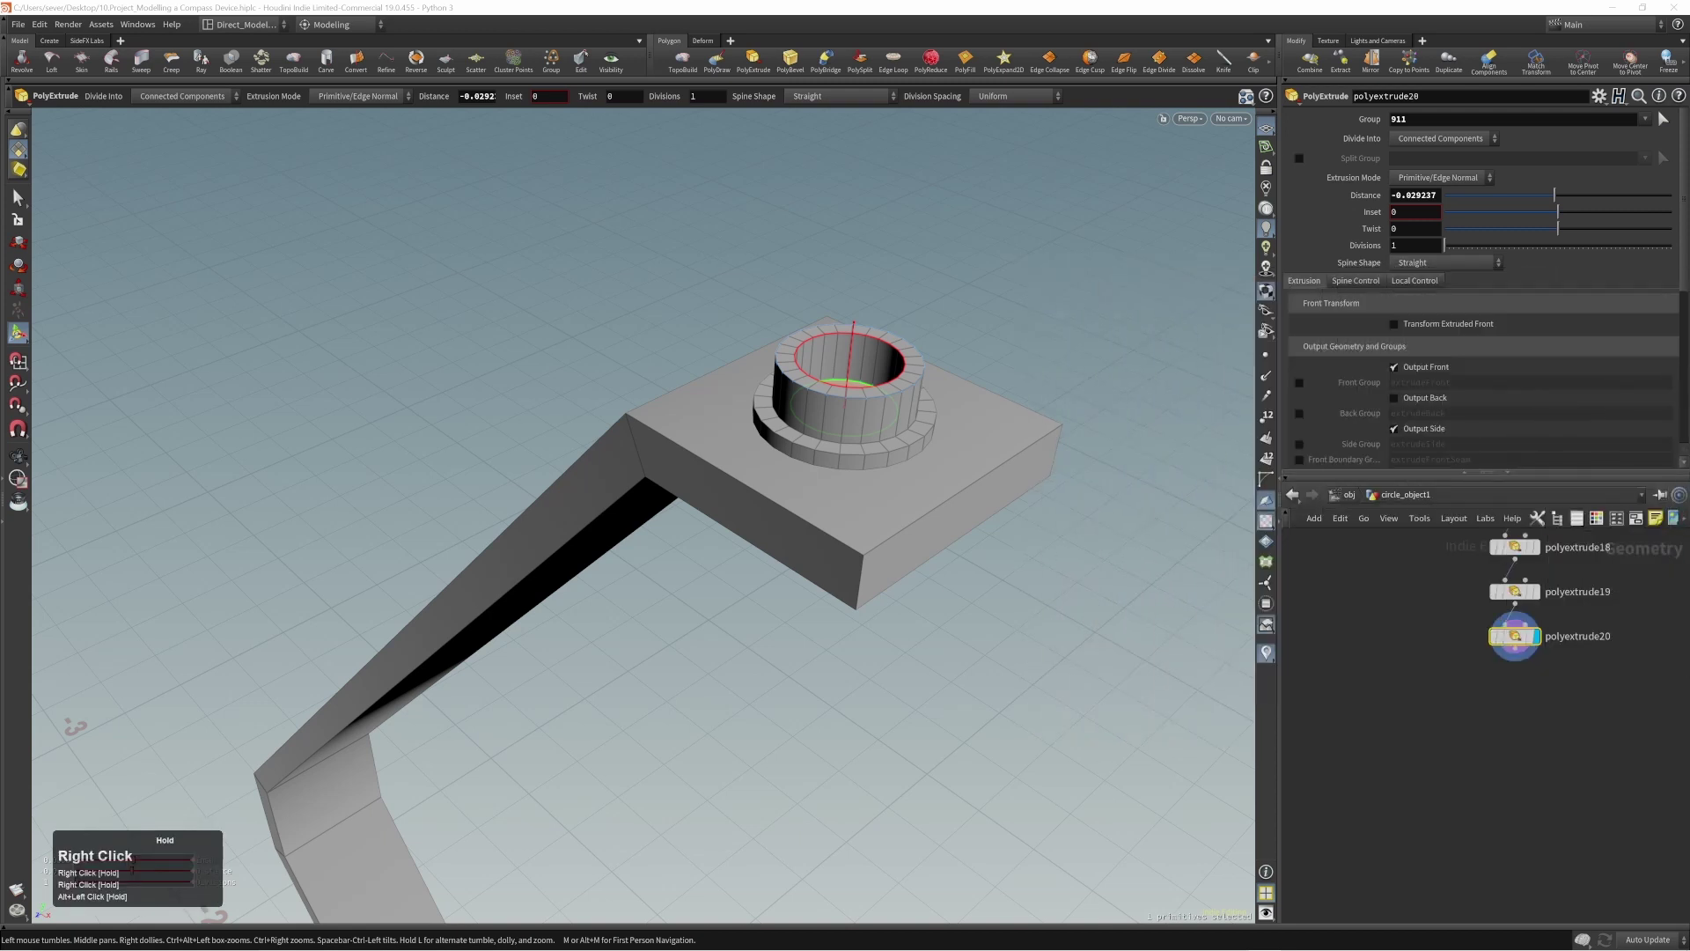
pyautogui.keyDown('alt'); pyautogui.moveTo(892, 370); pyautogui.dragTo(928, 366, button='right'); pyautogui.keyUp('alt')
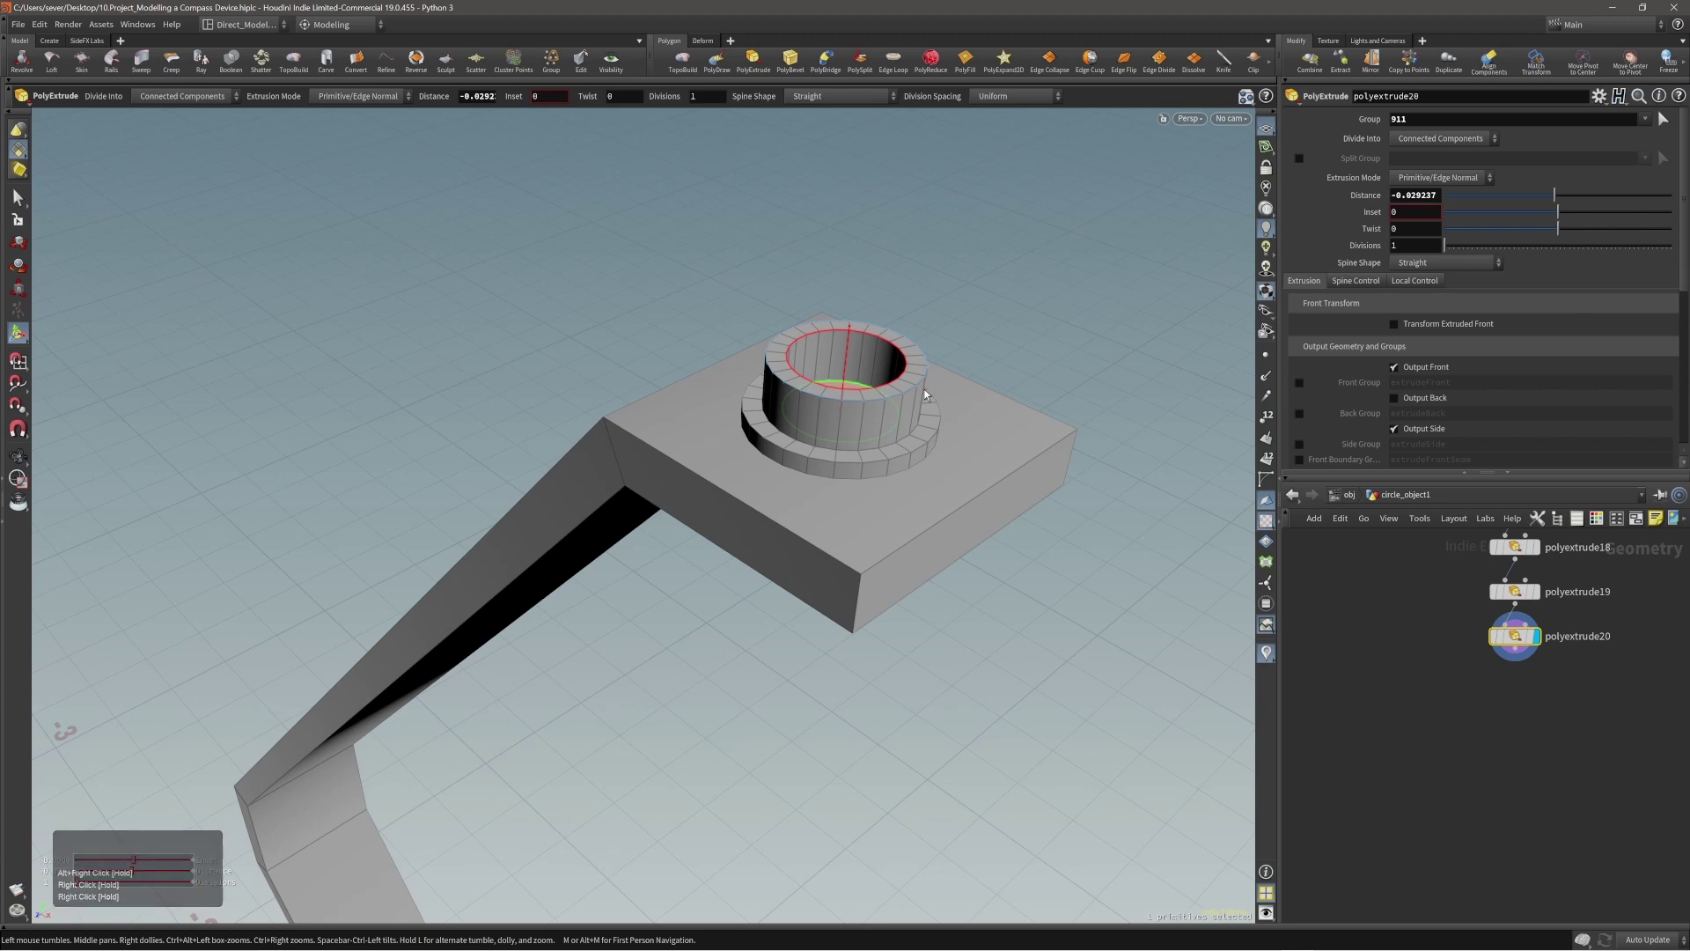
pyautogui.keyDown('alt'); pyautogui.moveTo(937, 414); pyautogui.dragTo(911, 392); pyautogui.keyUp('alt')
pyautogui.press('Delete')
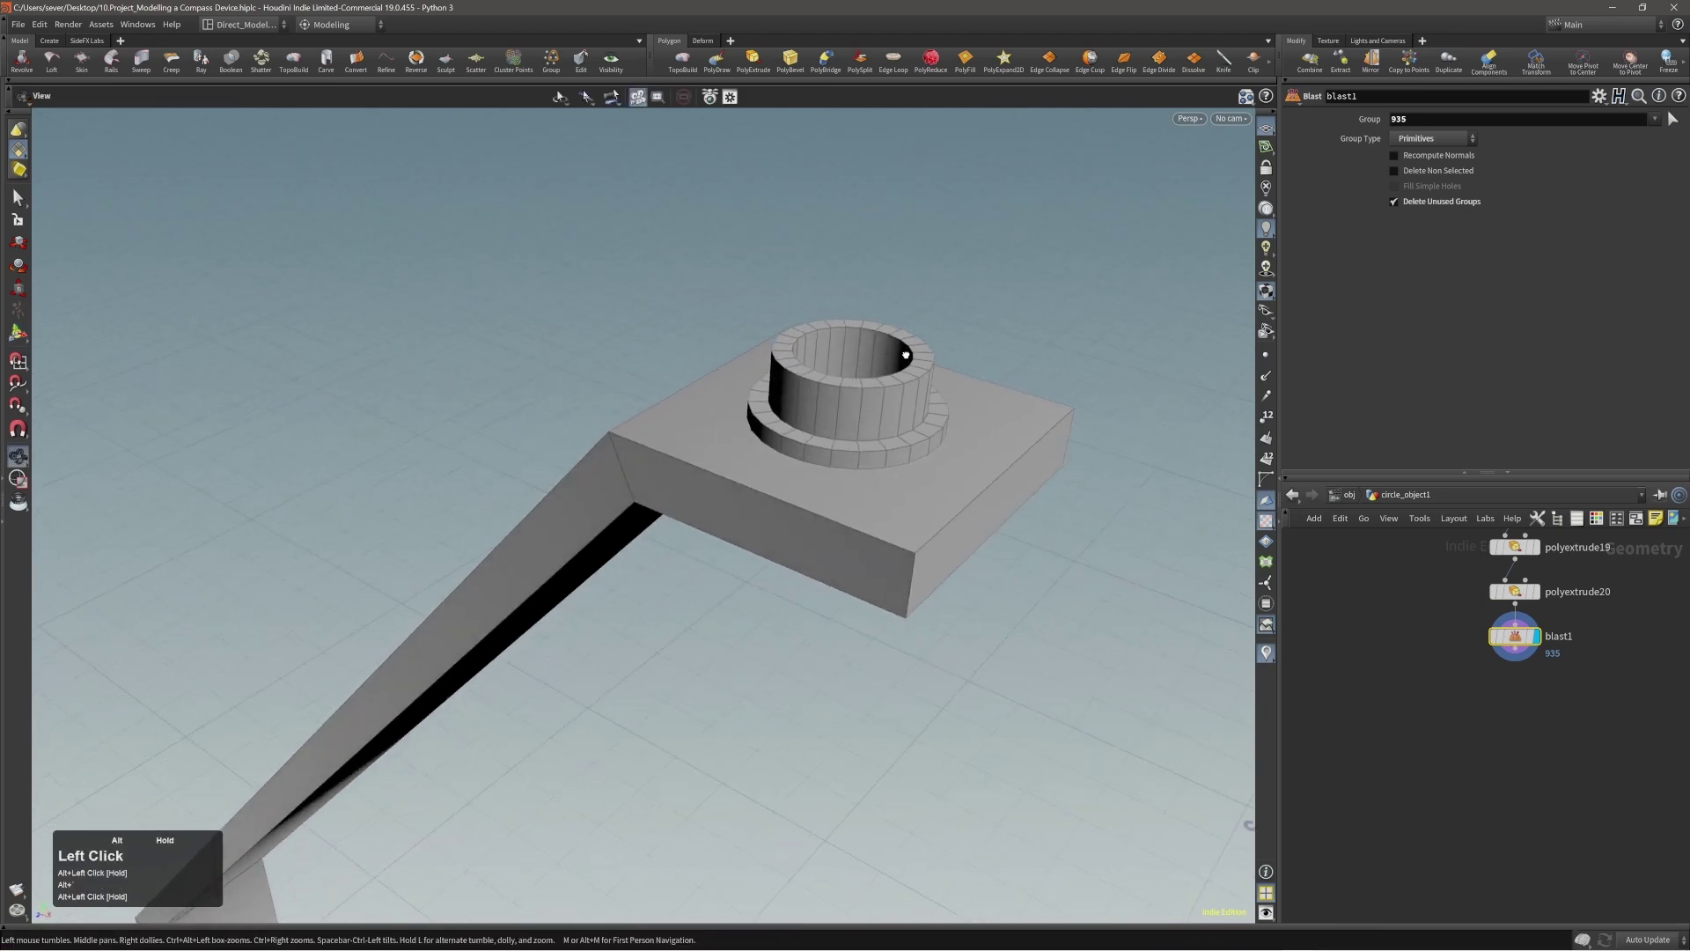
# Step: Place the construction plane at the centre of the hollow collar on the upper plate
pyautogui.press('/')
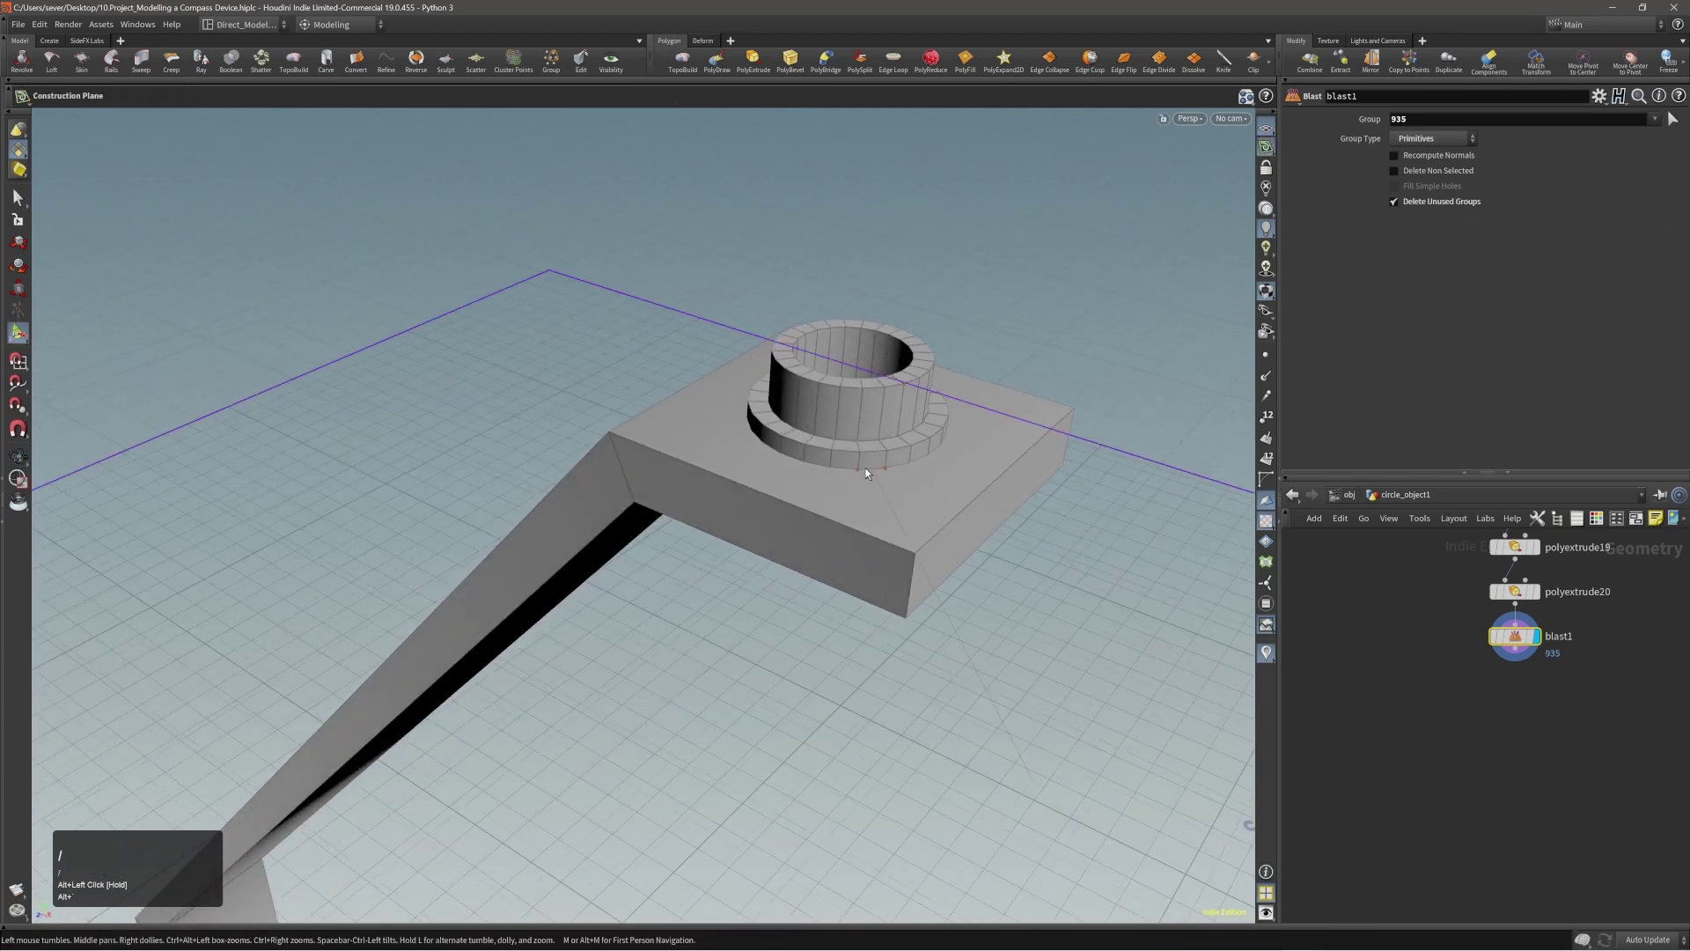
pyautogui.keyDown('alt'); pyautogui.moveTo(865, 468); pyautogui.dragTo(822, 387); pyautogui.keyUp('alt')
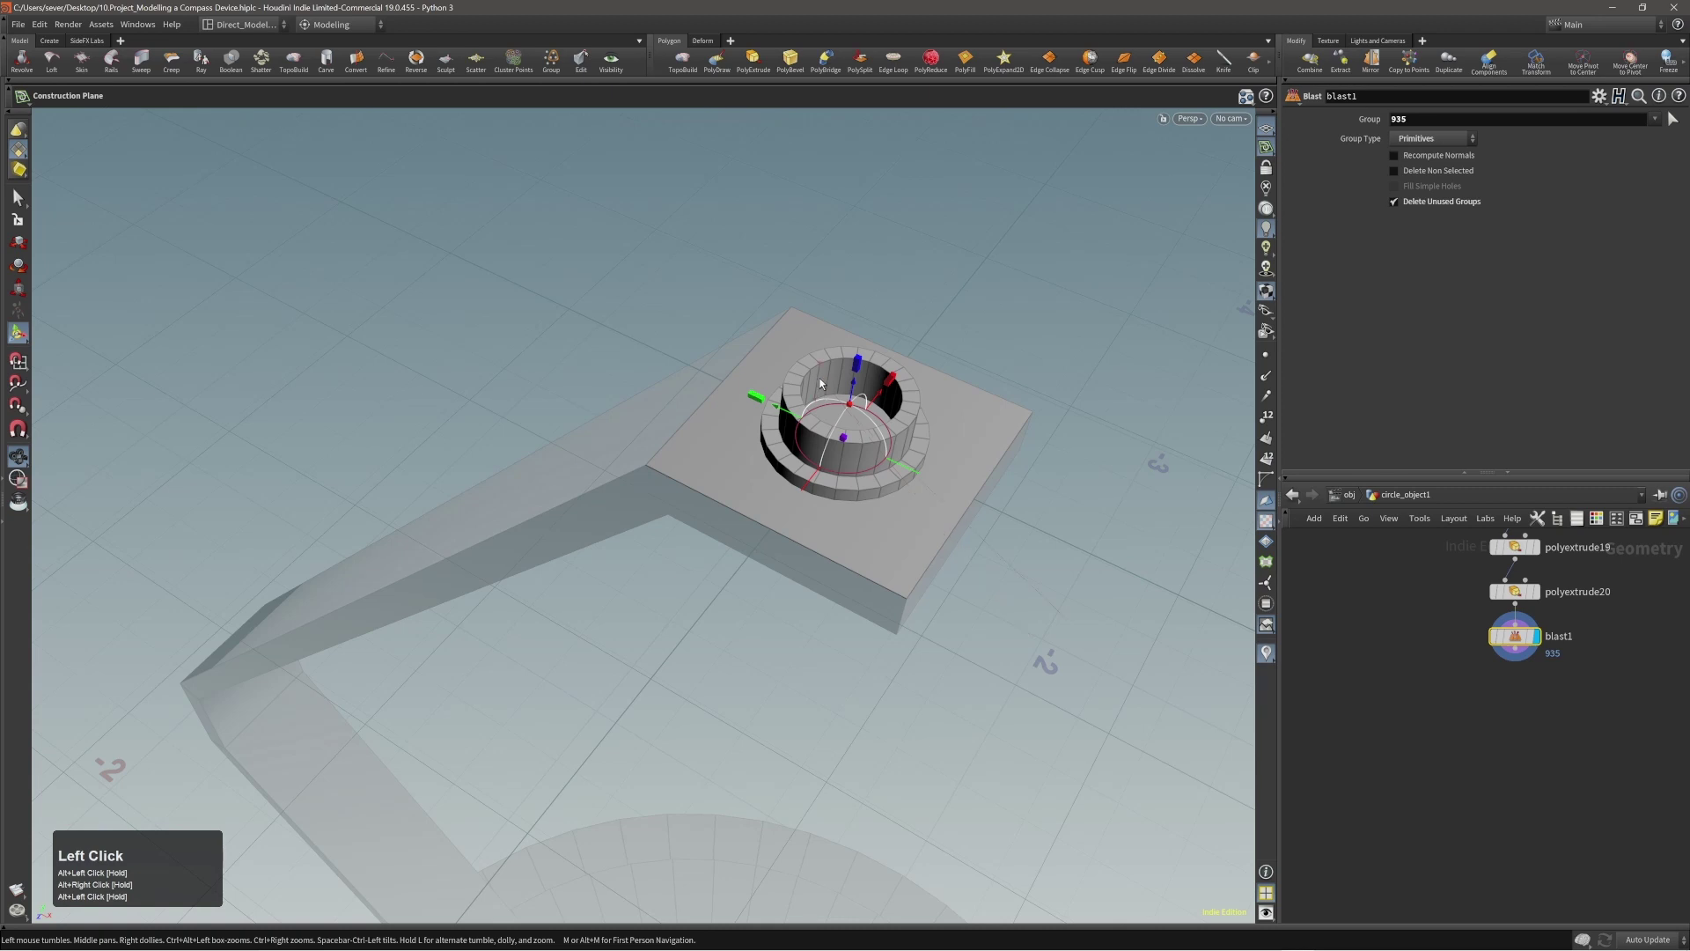
pyautogui.moveTo(858, 389)
pyautogui.keyDown('alt'); pyautogui.mouseDown()
pyautogui.moveTo(885, 350)
pyautogui.moveTo(870, 336)
pyautogui.moveTo(877, 354)
pyautogui.moveTo(781, 388)
pyautogui.moveTo(854, 396)
pyautogui.mouseUp(); pyautogui.keyUp('alt')
pyautogui.click(878, 356)
pyautogui.press('/')
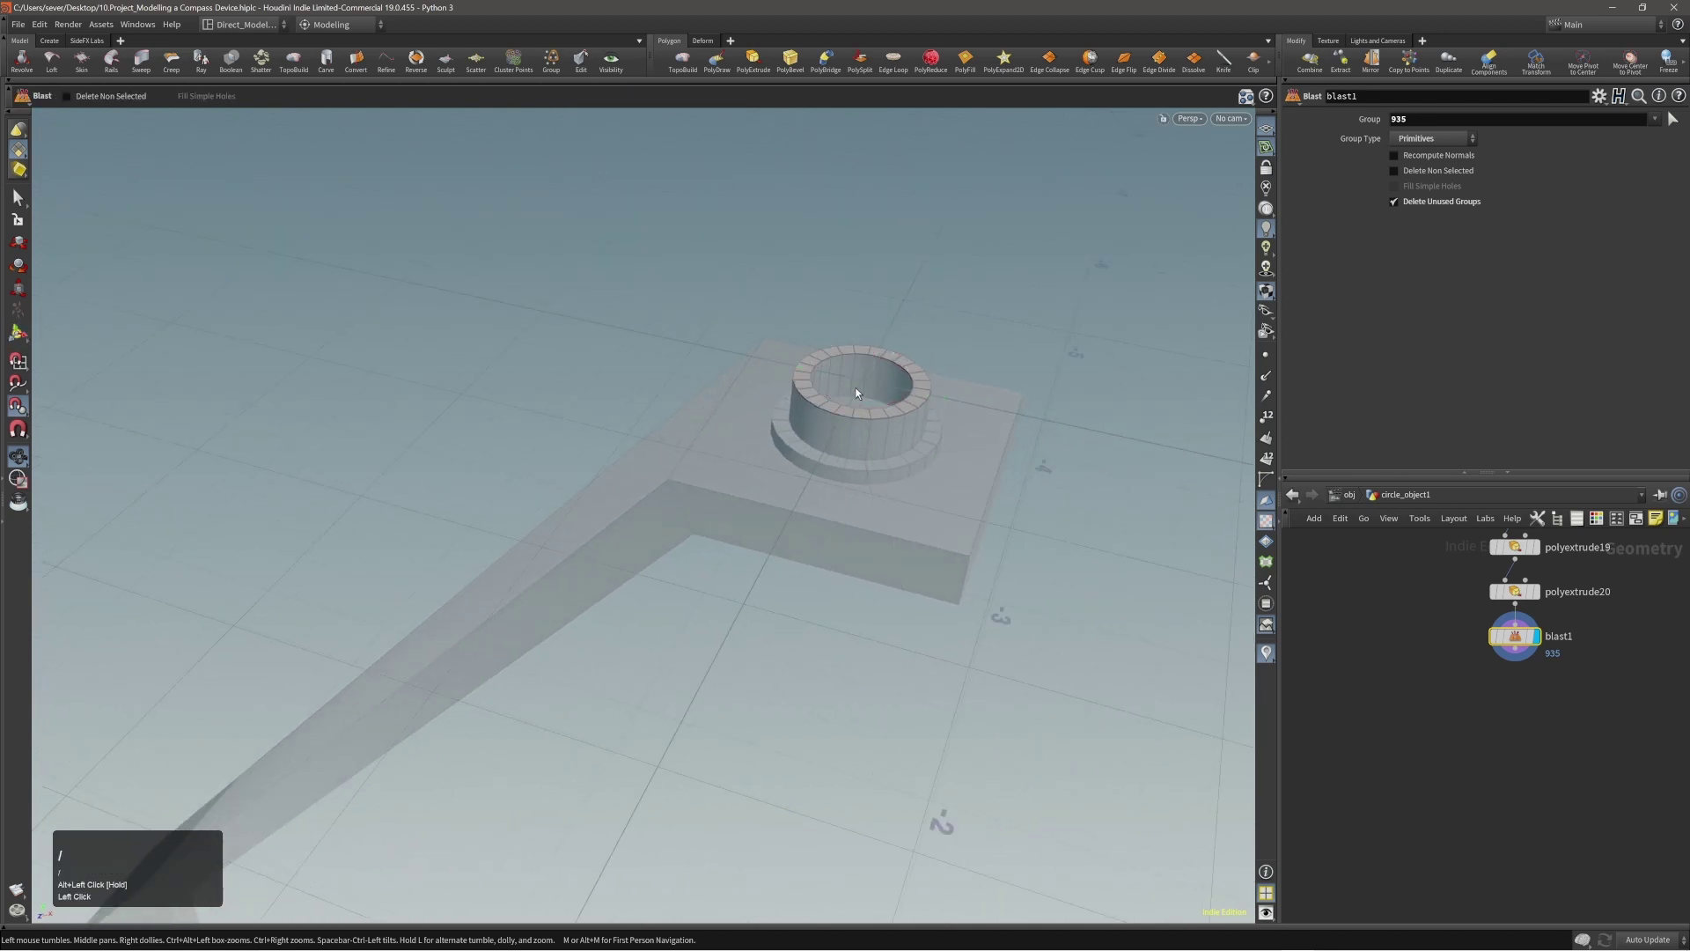
# Step: Create a sphere at the collar's centre with a uniform scale of 0.07 and the Polygon Mesh primitive type
pyautogui.press('c')
pyautogui.click(865, 400)
pyautogui.click(891, 394)
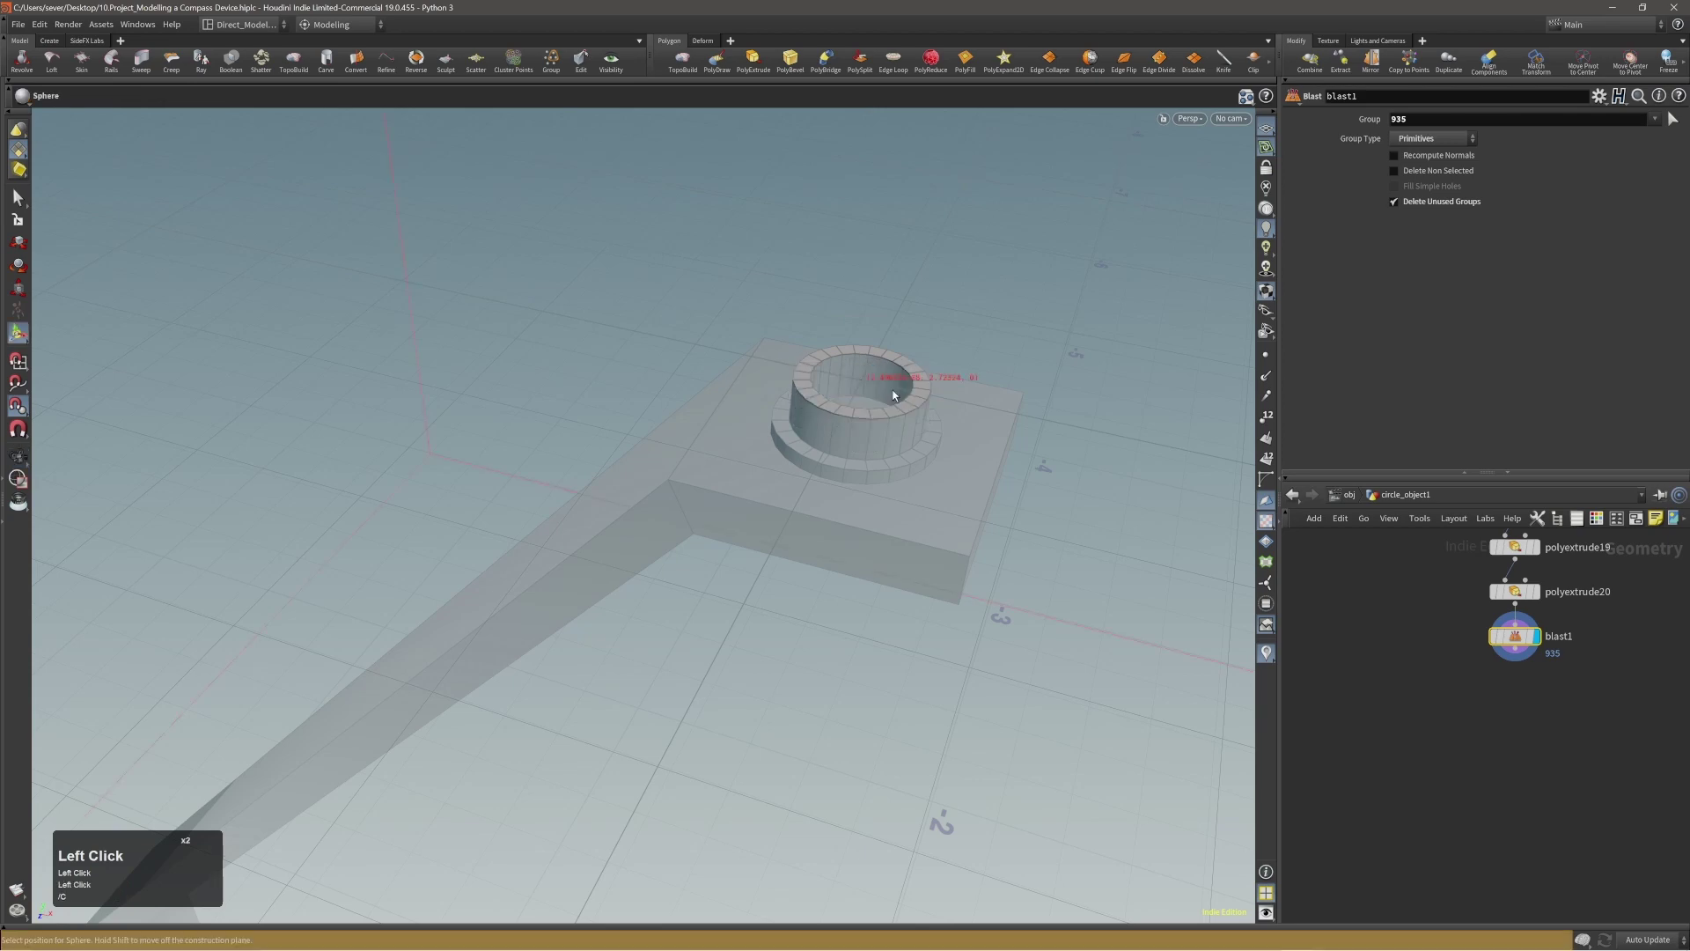
pyautogui.press('Return')
pyautogui.moveTo(1467, 199); pyautogui.dragTo(1449, 203)
pyautogui.keyDown('alt'); pyautogui.moveTo(1048, 370); pyautogui.dragTo(1083, 361); pyautogui.keyUp('alt')
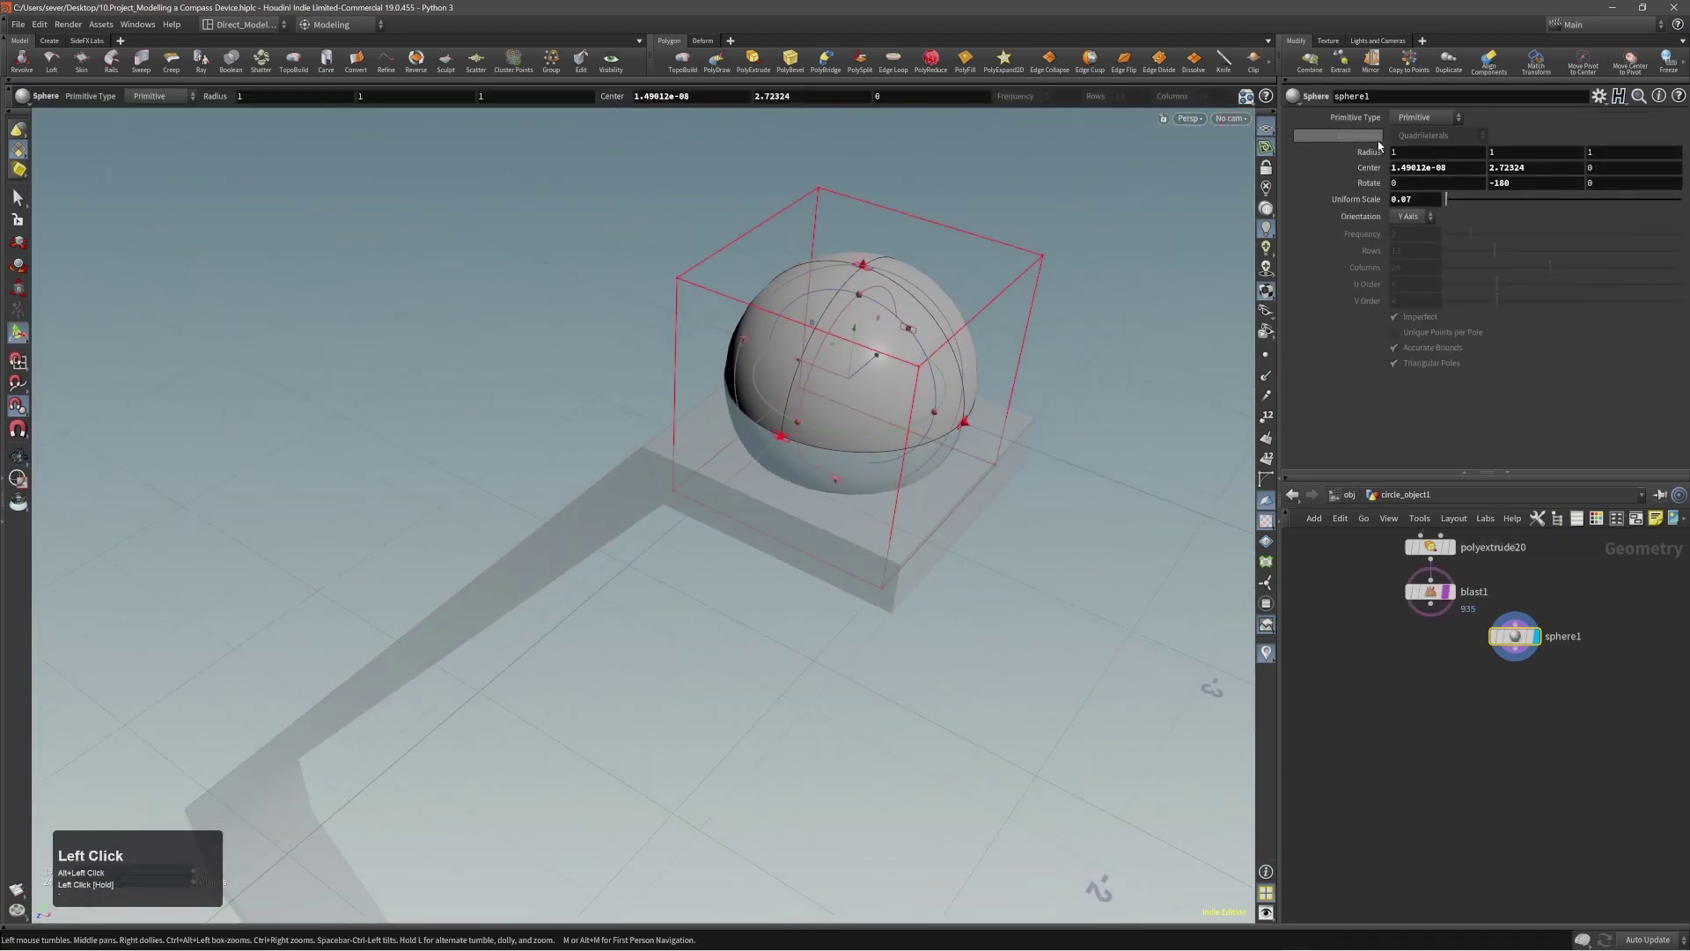
pyautogui.click(1431, 118)
pyautogui.click(1439, 164)
# Step: Check the reference image, rotate the sphere -90 degrees about X and raise its centre to about 2.787 above the collar
pyautogui.keyDown('alt'); pyautogui.moveTo(891, 347); pyautogui.dragTo(930, 346, button='right'); pyautogui.keyUp('alt')
pyautogui.keyDown('alt'); pyautogui.moveTo(929, 345); pyautogui.dragTo(864, 365, button='middle'); pyautogui.keyUp('alt')
pyautogui.keyDown('alt'); pyautogui.moveTo(864, 365); pyautogui.dragTo(642, 434, button='right'); pyautogui.keyUp('alt')
pyautogui.keyDown('alt'); pyautogui.moveTo(641, 434); pyautogui.dragTo(671, 384); pyautogui.keyUp('alt')
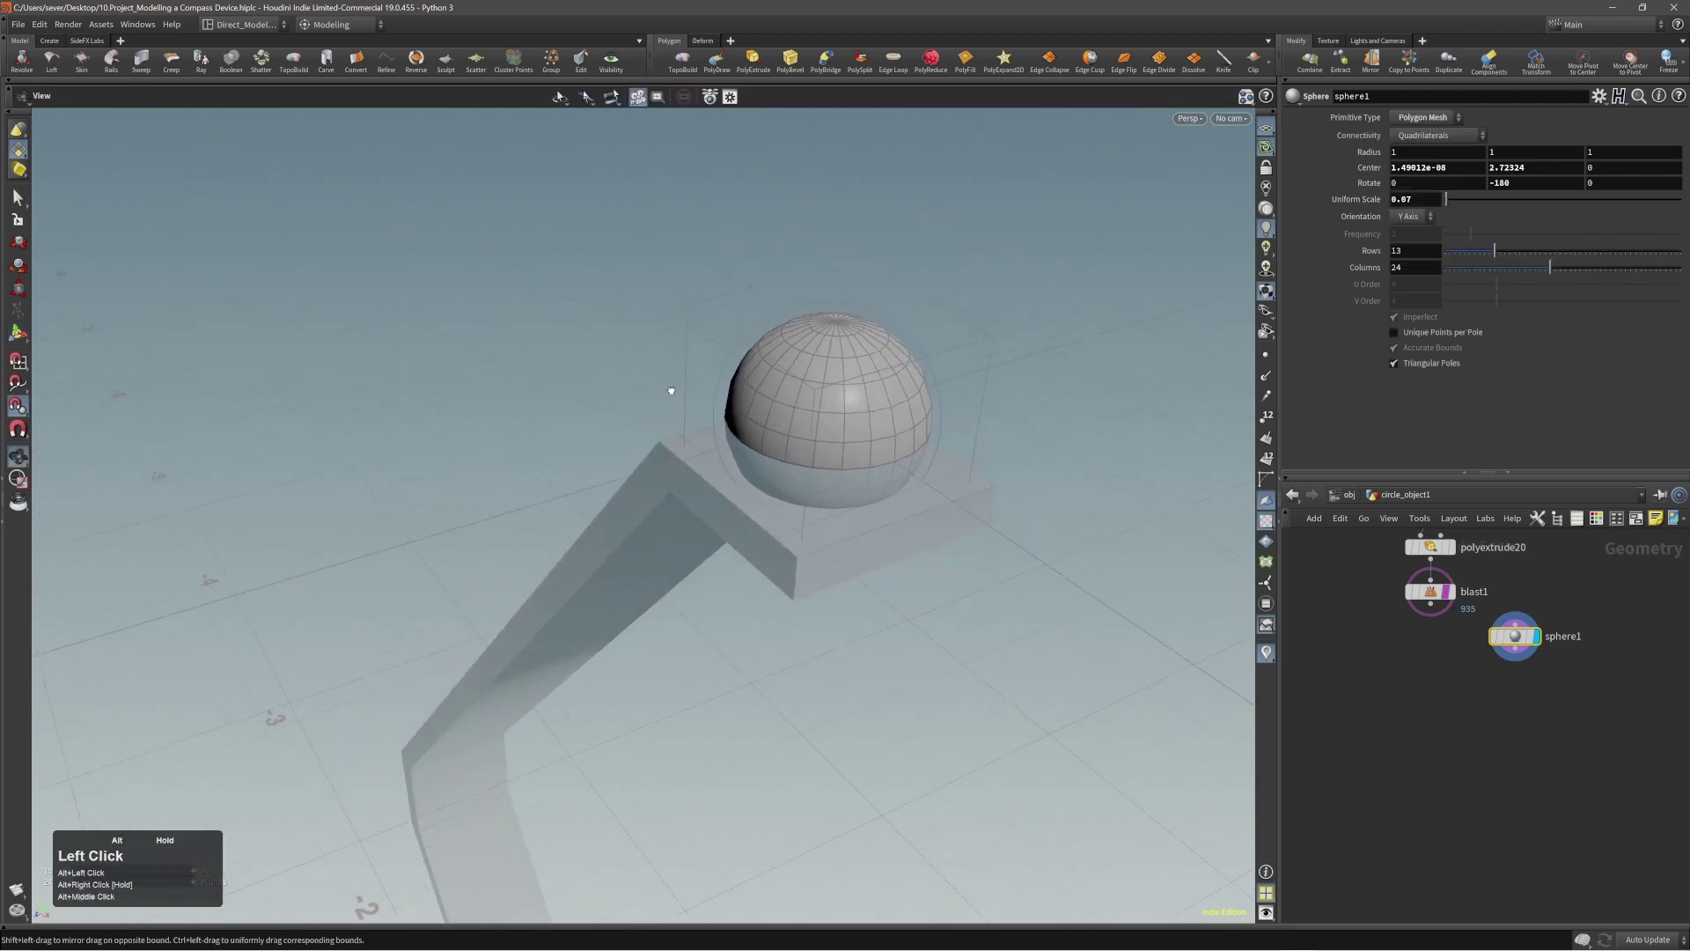
pyautogui.keyDown('alt'); pyautogui.moveTo(672, 384); pyautogui.dragTo(792, 381, button='right'); pyautogui.keyUp('alt')
pyautogui.keyDown('alt'); pyautogui.moveTo(792, 381); pyautogui.dragTo(845, 379); pyautogui.keyUp('alt')
pyautogui.moveTo(1689, 466); pyautogui.dragTo(1111, 392, button='right')
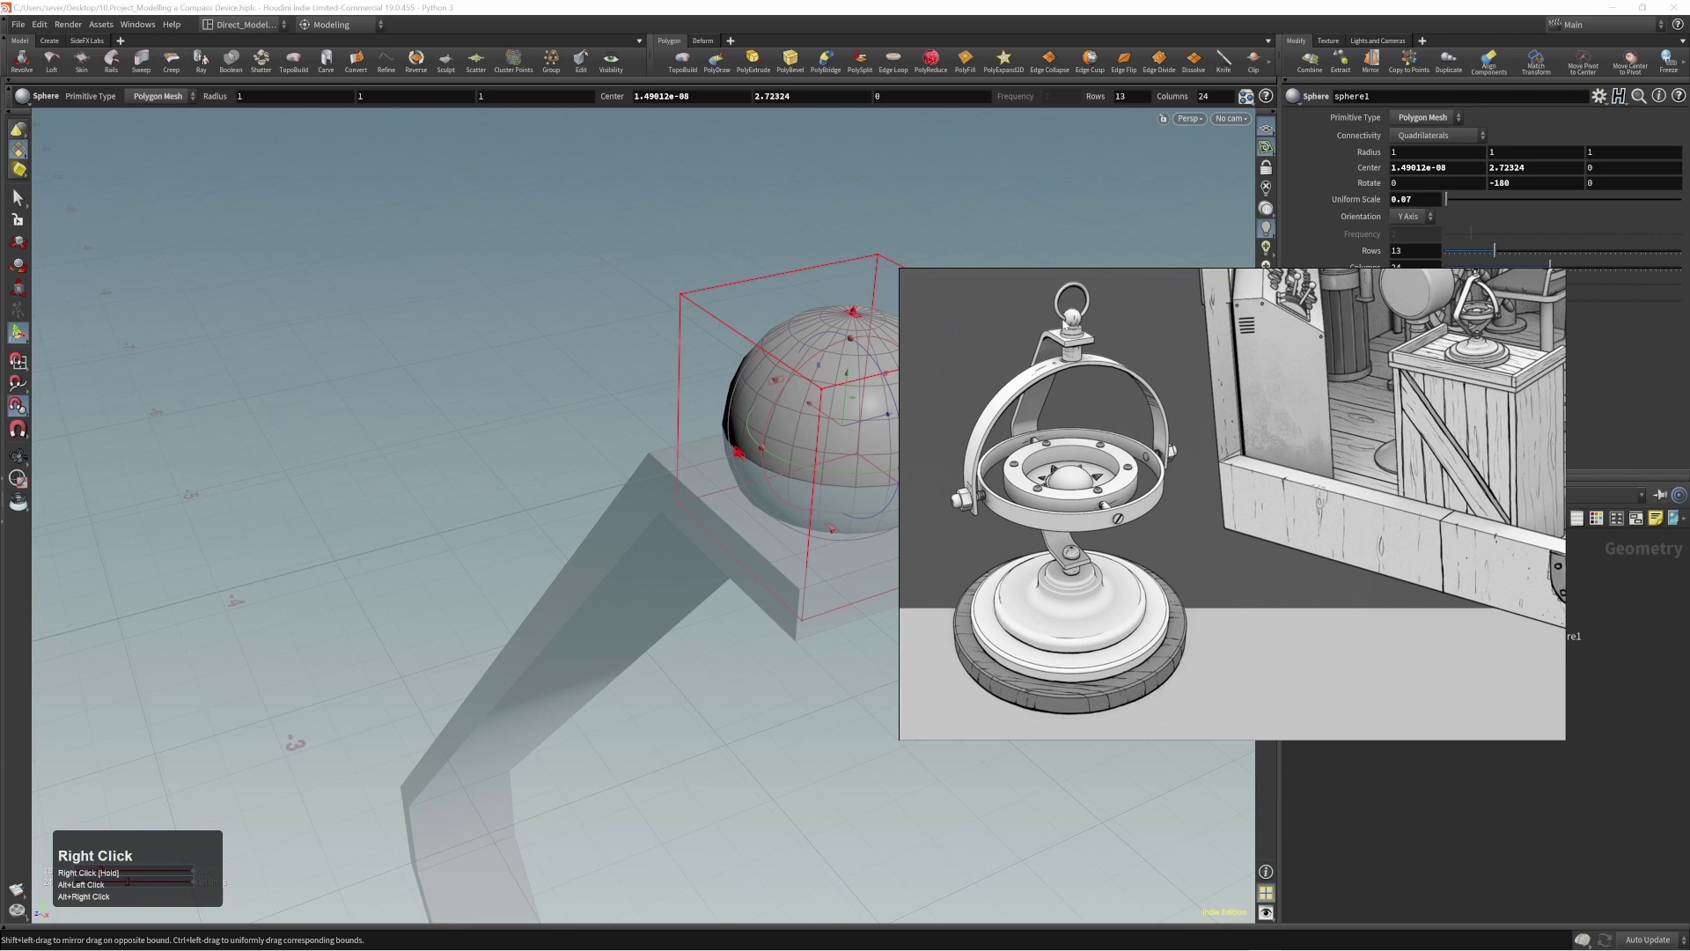
pyautogui.moveTo(1086, 322); pyautogui.dragTo(1689, 335, button='right')
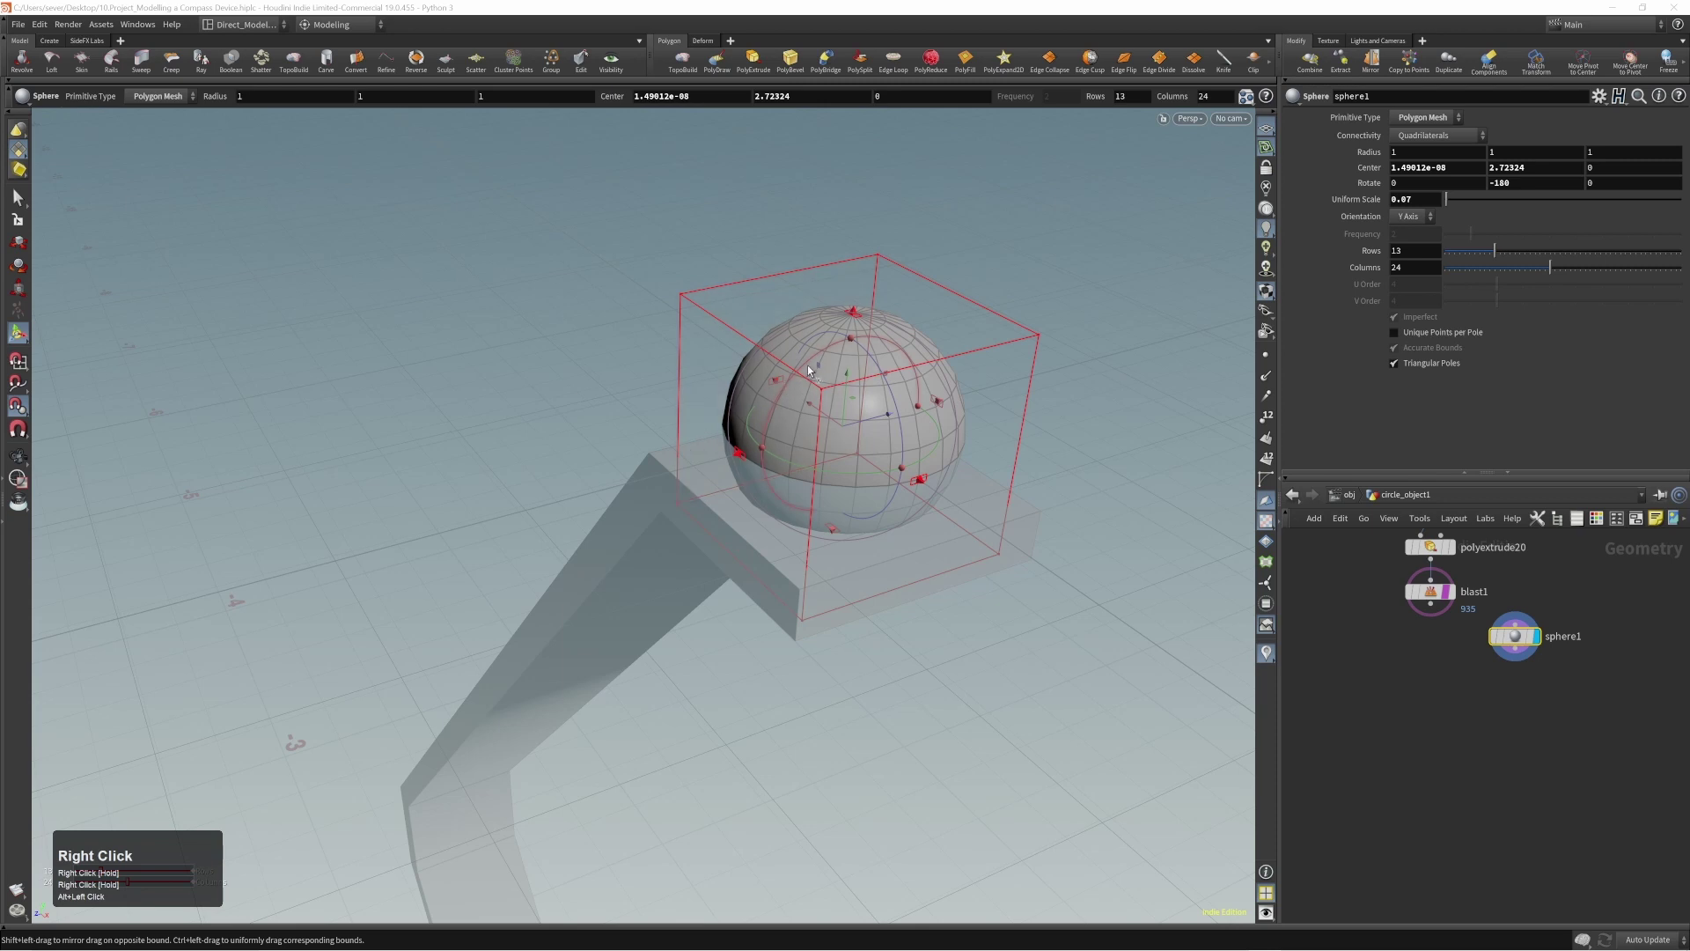
pyautogui.keyDown('ctrl'); pyautogui.moveTo(806, 365); pyautogui.dragTo(868, 460); pyautogui.keyUp('ctrl')
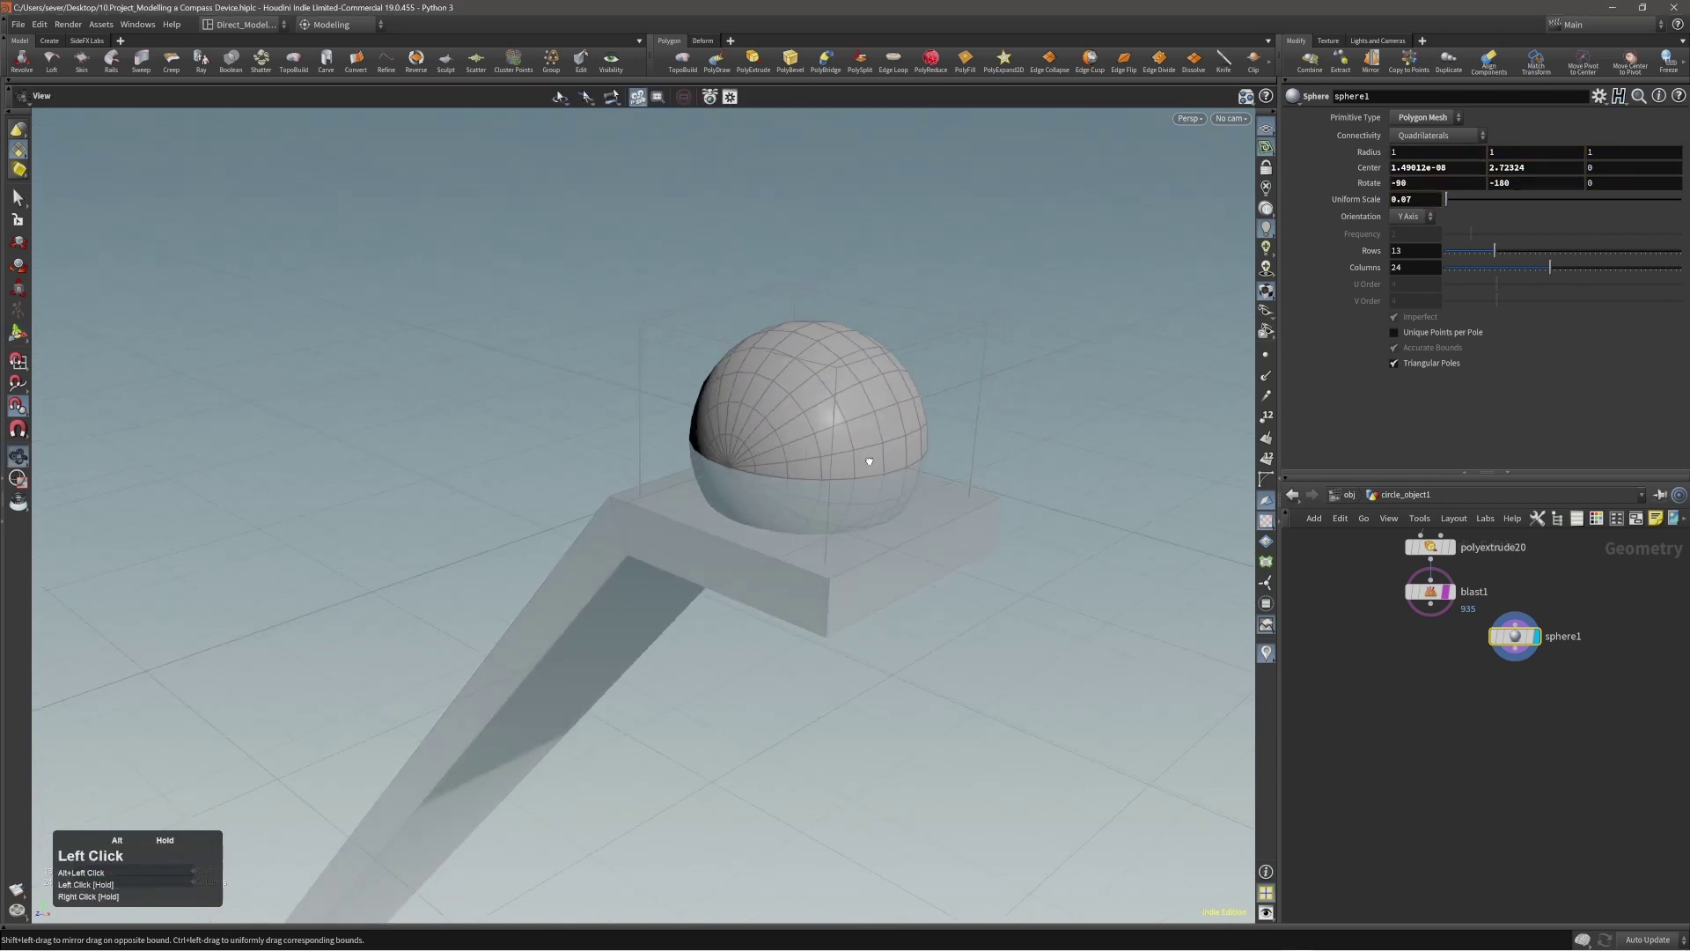
pyautogui.keyDown('alt'); pyautogui.moveTo(868, 461); pyautogui.dragTo(966, 426, button='right'); pyautogui.keyUp('alt')
pyautogui.moveTo(1070, 494); pyautogui.dragTo(1060, 345, button='middle')
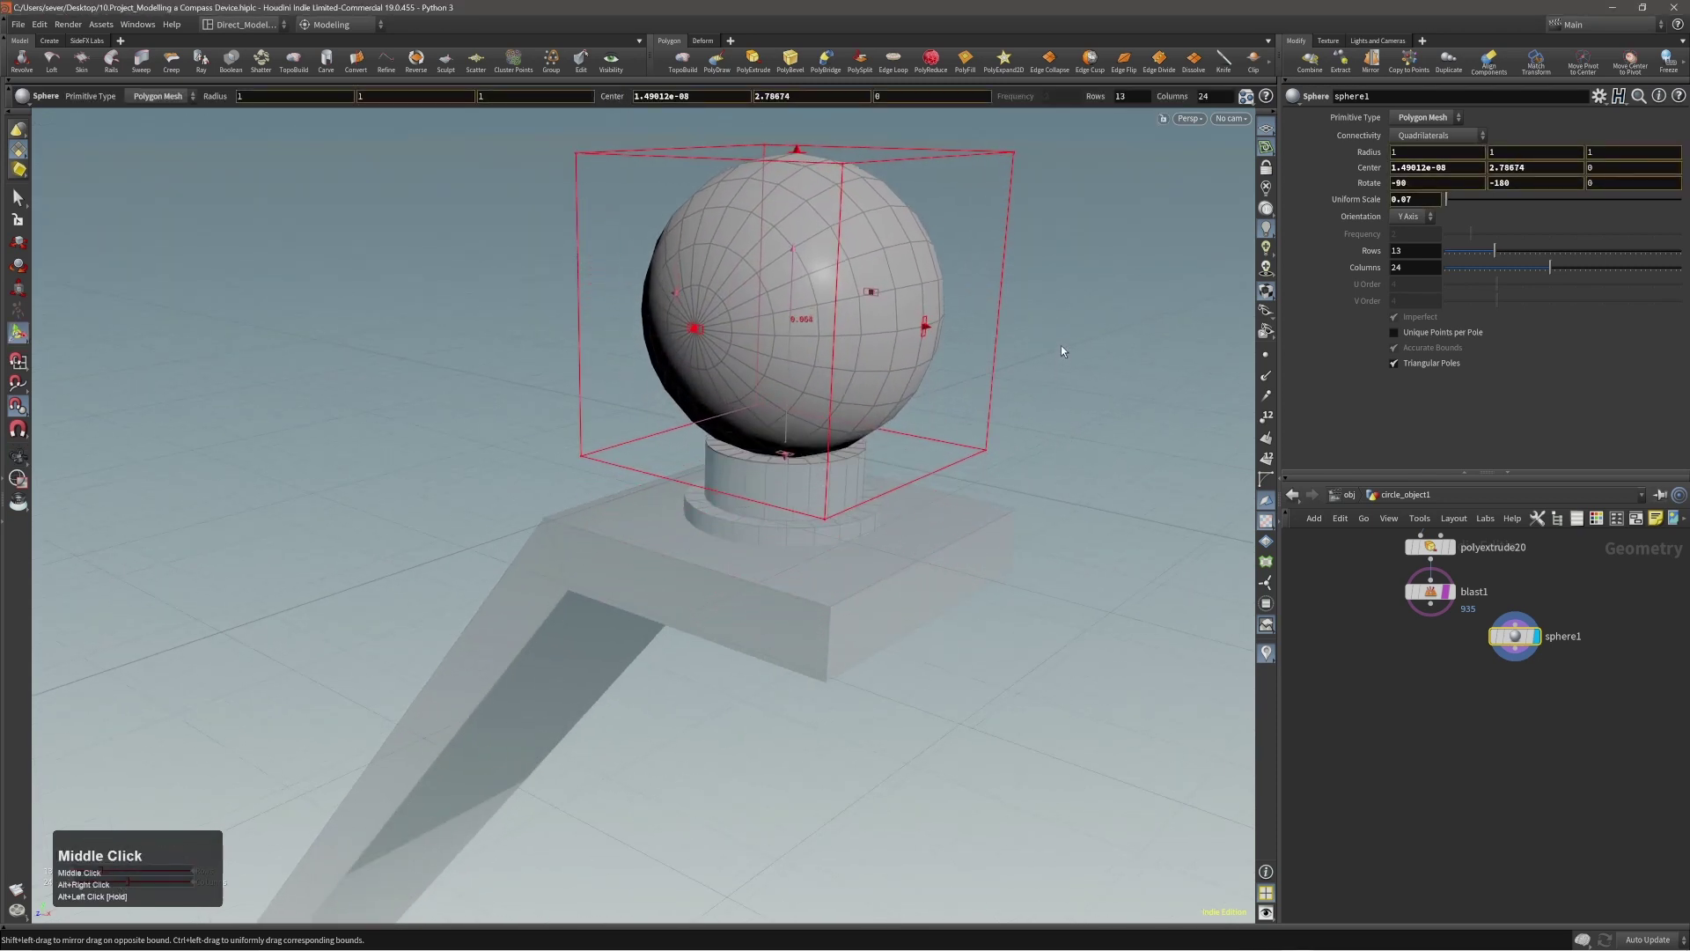
# Step: Scale the sphere down uniformly to a radius of about 0.524 so it better suits the collar
pyautogui.click(1260, 147)
pyautogui.keyDown('alt'); pyautogui.moveTo(916, 358); pyautogui.dragTo(842, 383, button='right'); pyautogui.keyUp('alt')
pyautogui.keyDown('alt'); pyautogui.moveTo(843, 384); pyautogui.dragTo(806, 396); pyautogui.keyUp('alt')
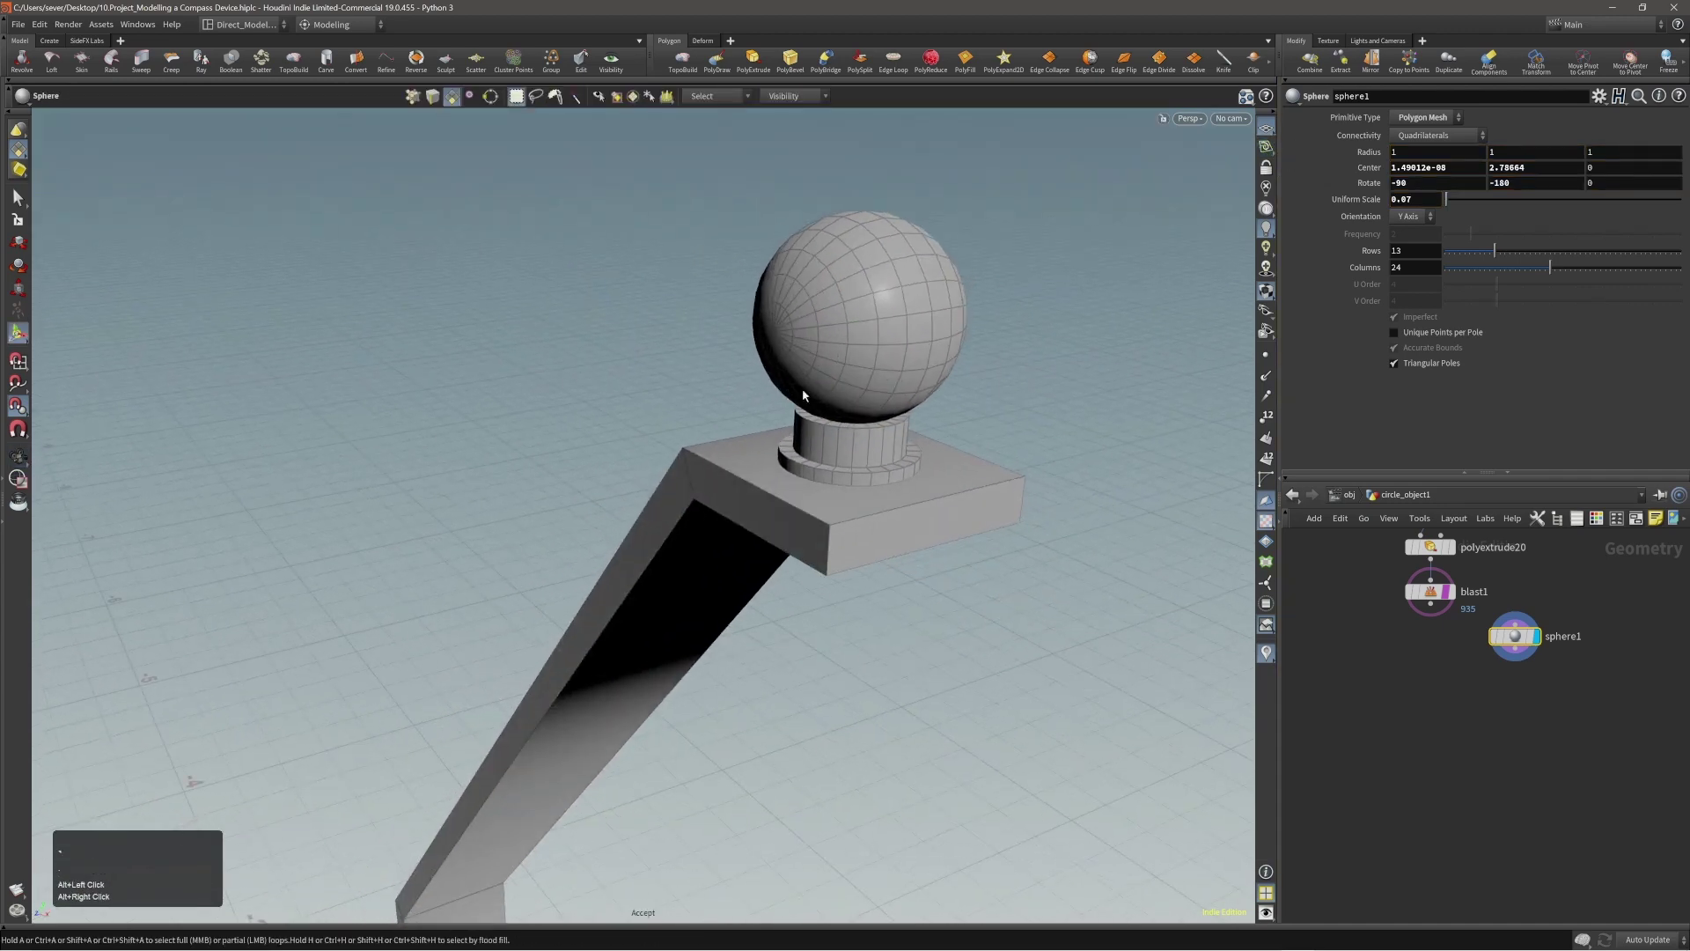
pyautogui.keyDown('alt'); pyautogui.moveTo(853, 366); pyautogui.dragTo(813, 369, button='right'); pyautogui.keyUp('alt')
pyautogui.keyDown('alt'); pyautogui.moveTo(812, 368); pyautogui.dragTo(746, 426, button='middle'); pyautogui.keyUp('alt')
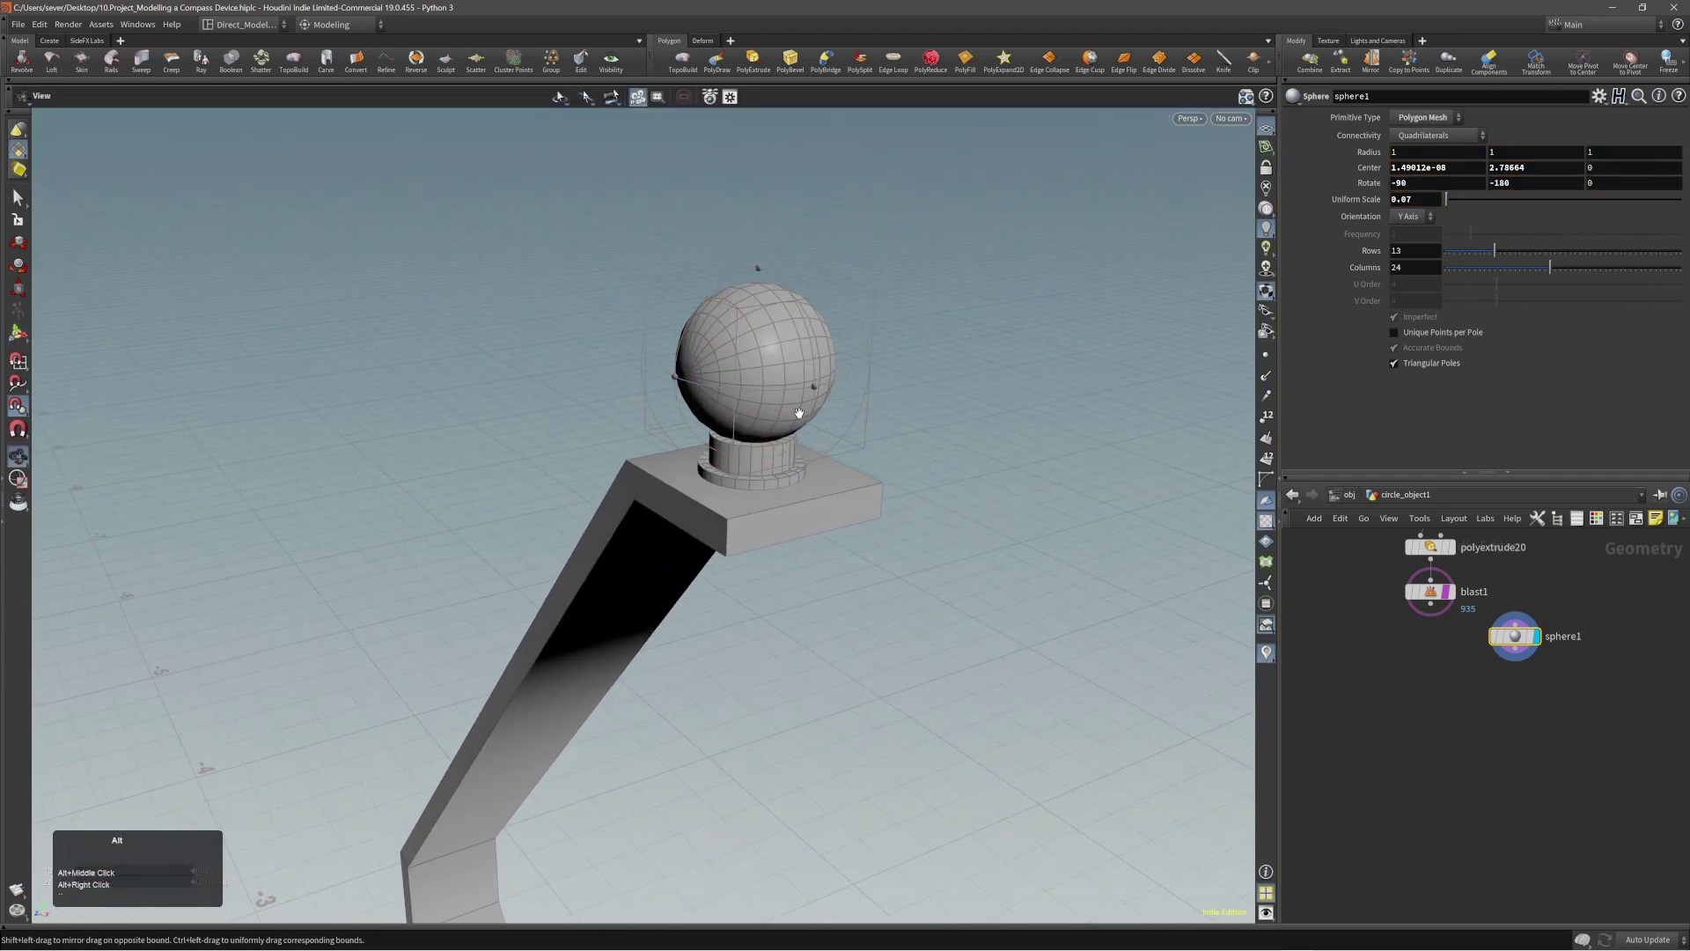
pyautogui.keyDown('alt'); pyautogui.moveTo(746, 426); pyautogui.dragTo(783, 376); pyautogui.keyUp('alt')
pyautogui.press('Return')
pyautogui.keyDown('alt'); pyautogui.moveTo(783, 376); pyautogui.dragTo(602, 324); pyautogui.keyUp('alt')
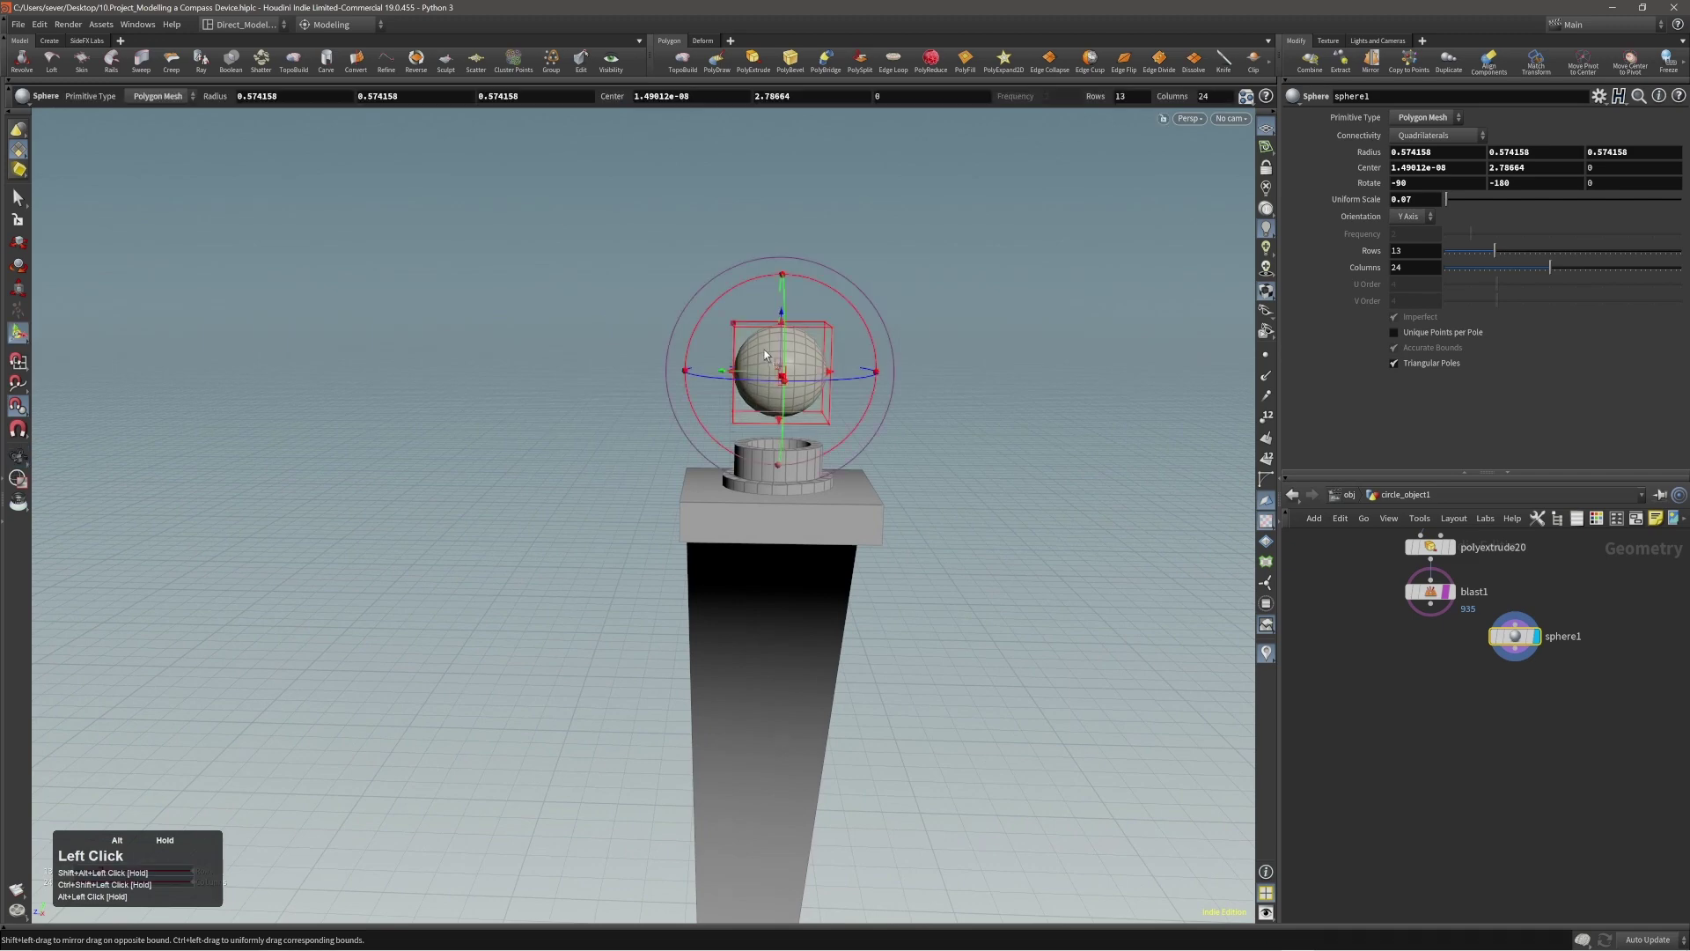
pyautogui.keyDown('alt'); pyautogui.moveTo(609, 313); pyautogui.dragTo(787, 376); pyautogui.keyUp('alt')
pyautogui.keyDown('alt'); pyautogui.moveTo(787, 375); pyautogui.dragTo(819, 378, button='right'); pyautogui.keyUp('alt')
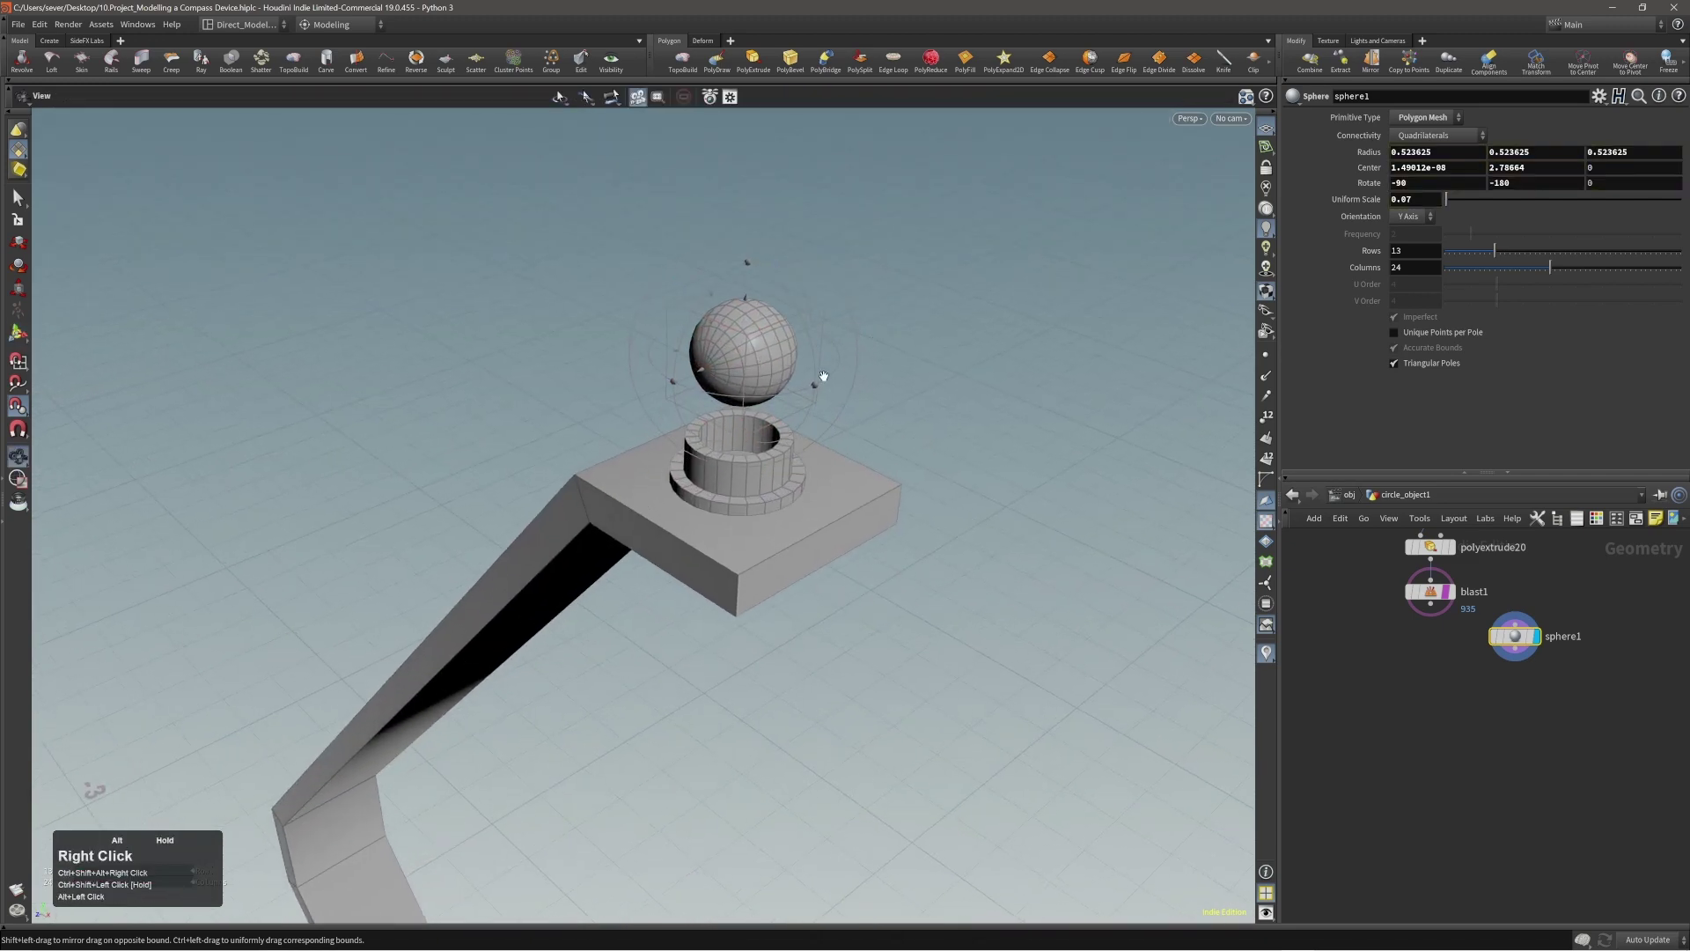
# Step: Seat the sphere on the collar with its centre height at about 2.746 and compare it with the reference image
pyautogui.keyDown('alt'); pyautogui.moveTo(819, 378); pyautogui.dragTo(917, 319); pyautogui.keyUp('alt')
pyautogui.moveTo(917, 319); pyautogui.dragTo(923, 379, button='middle')
pyautogui.keyDown('alt'); pyautogui.moveTo(915, 381); pyautogui.dragTo(951, 385, button='right'); pyautogui.keyUp('alt')
pyautogui.keyDown('alt'); pyautogui.moveTo(951, 384); pyautogui.dragTo(652, 399); pyautogui.keyUp('alt')
pyautogui.keyDown('alt'); pyautogui.moveTo(652, 399); pyautogui.dragTo(847, 425, button='right'); pyautogui.keyUp('alt')
pyautogui.keyDown('alt'); pyautogui.moveTo(847, 424); pyautogui.dragTo(828, 426); pyautogui.keyUp('alt')
pyautogui.moveTo(1045, 481); pyautogui.dragTo(1037, 373, button='middle')
pyautogui.press('alt')
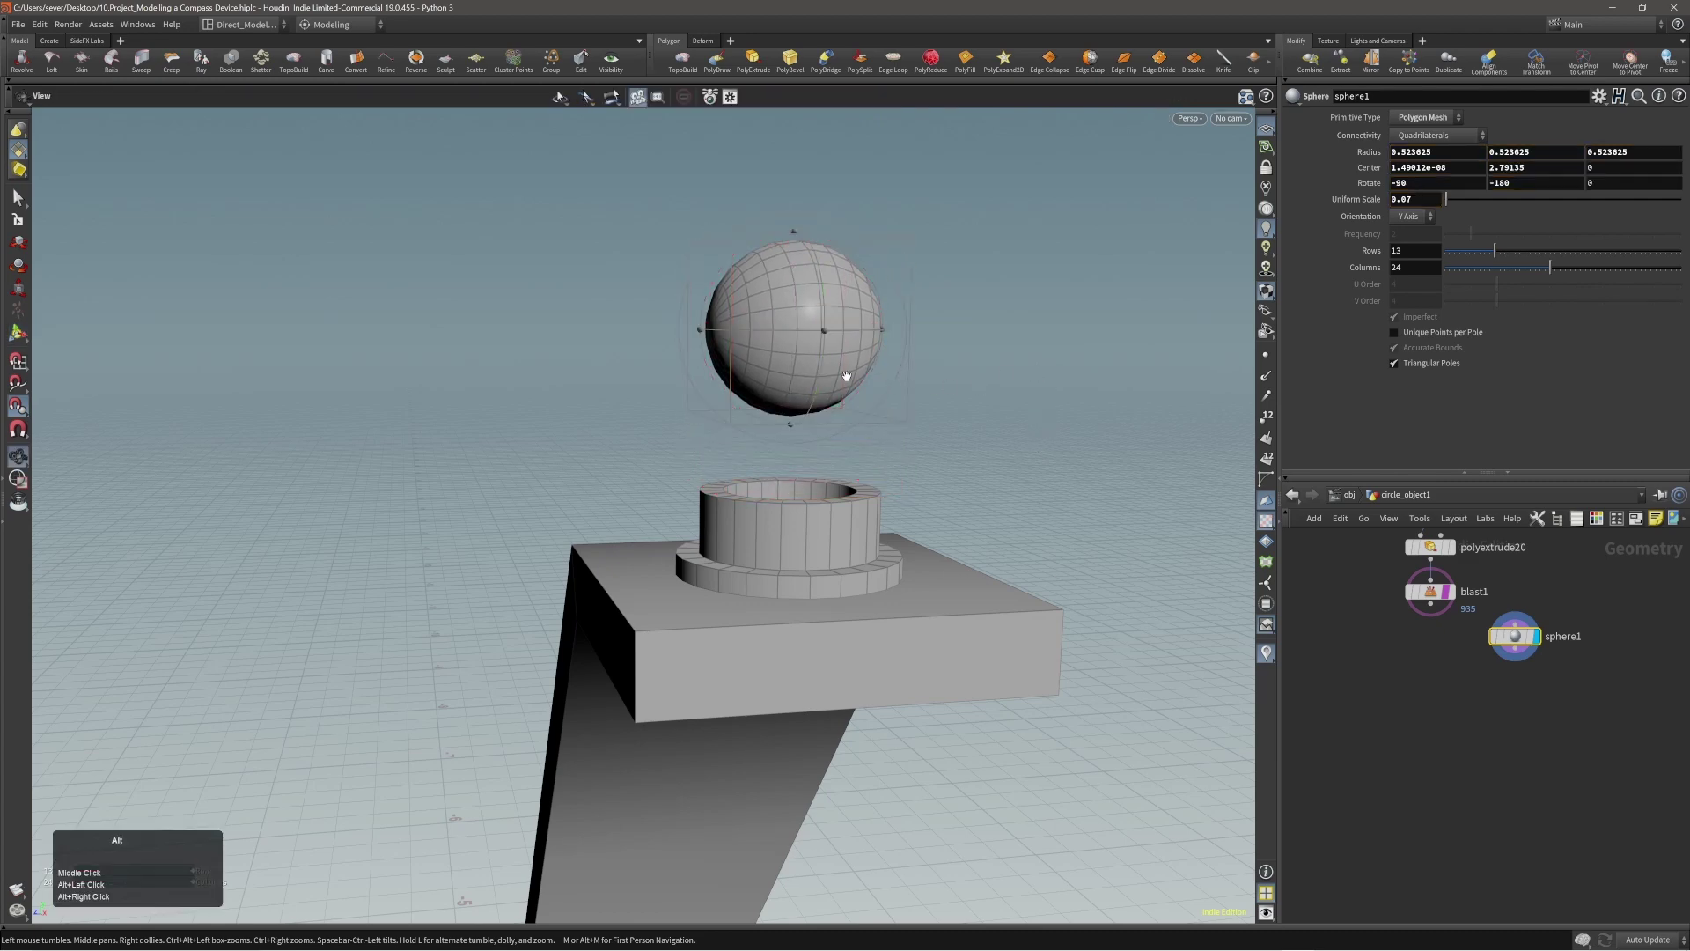
pyautogui.keyDown('alt'); pyautogui.moveTo(846, 376); pyautogui.dragTo(909, 309); pyautogui.keyUp('alt')
pyautogui.keyDown('alt'); pyautogui.moveTo(772, 424); pyautogui.dragTo(913, 403, button='right'); pyautogui.keyUp('alt')
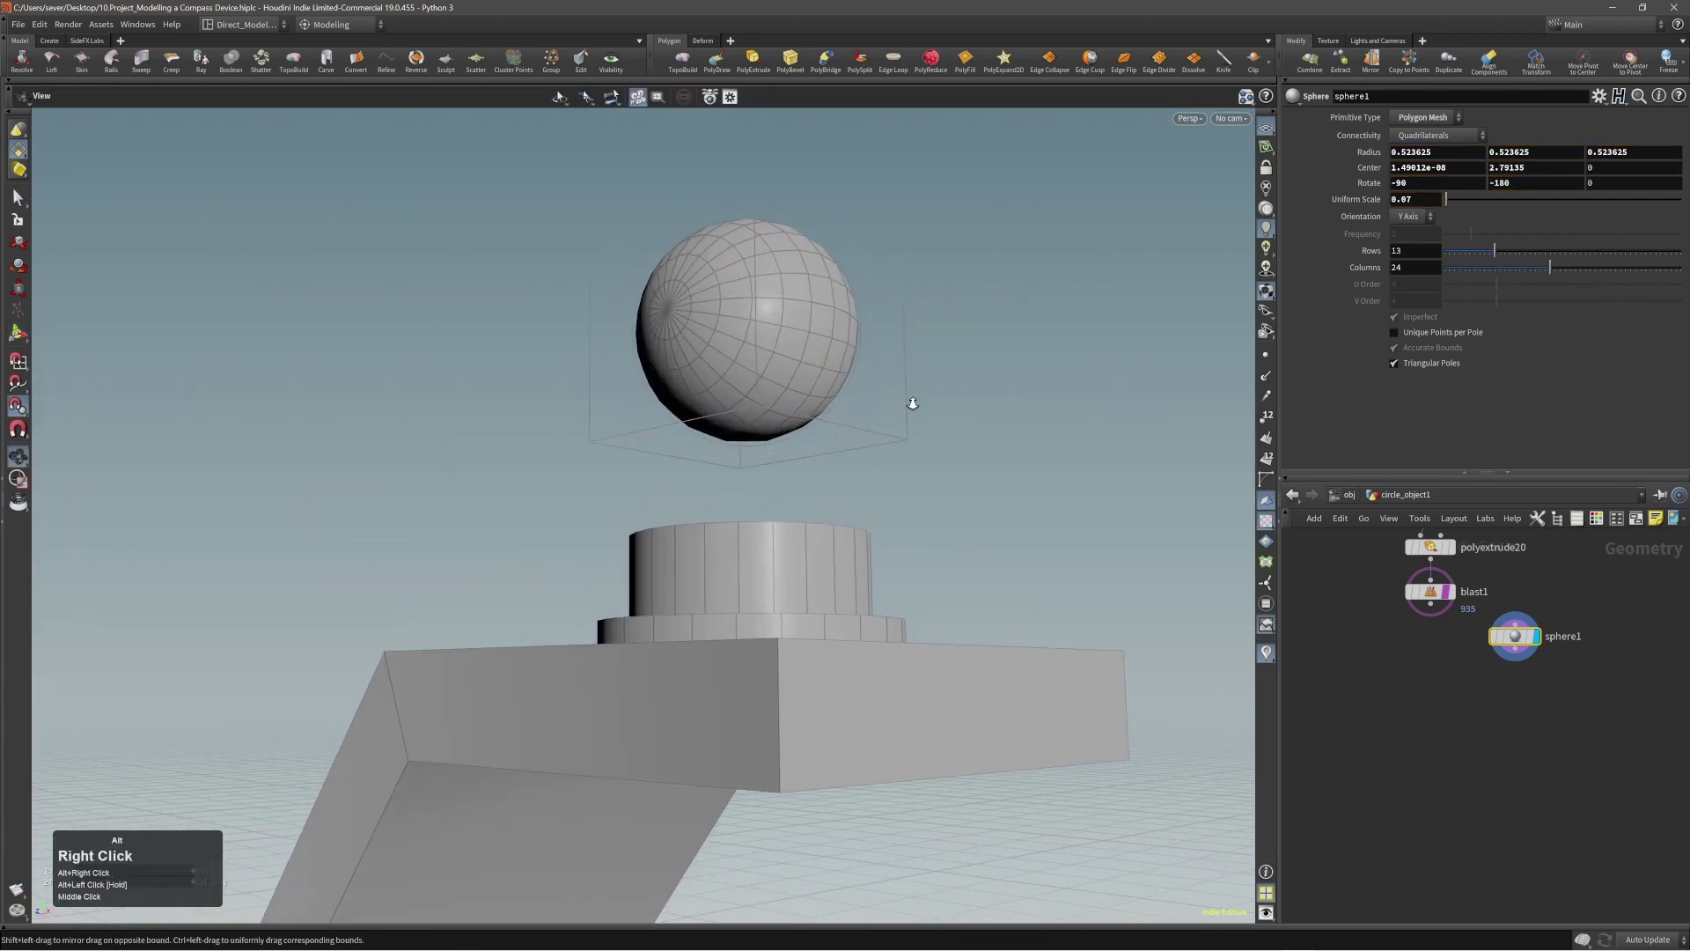
pyautogui.keyDown('alt'); pyautogui.moveTo(913, 403); pyautogui.dragTo(755, 446); pyautogui.keyUp('alt')
pyautogui.moveTo(1083, 347); pyautogui.dragTo(1080, 493, button='middle')
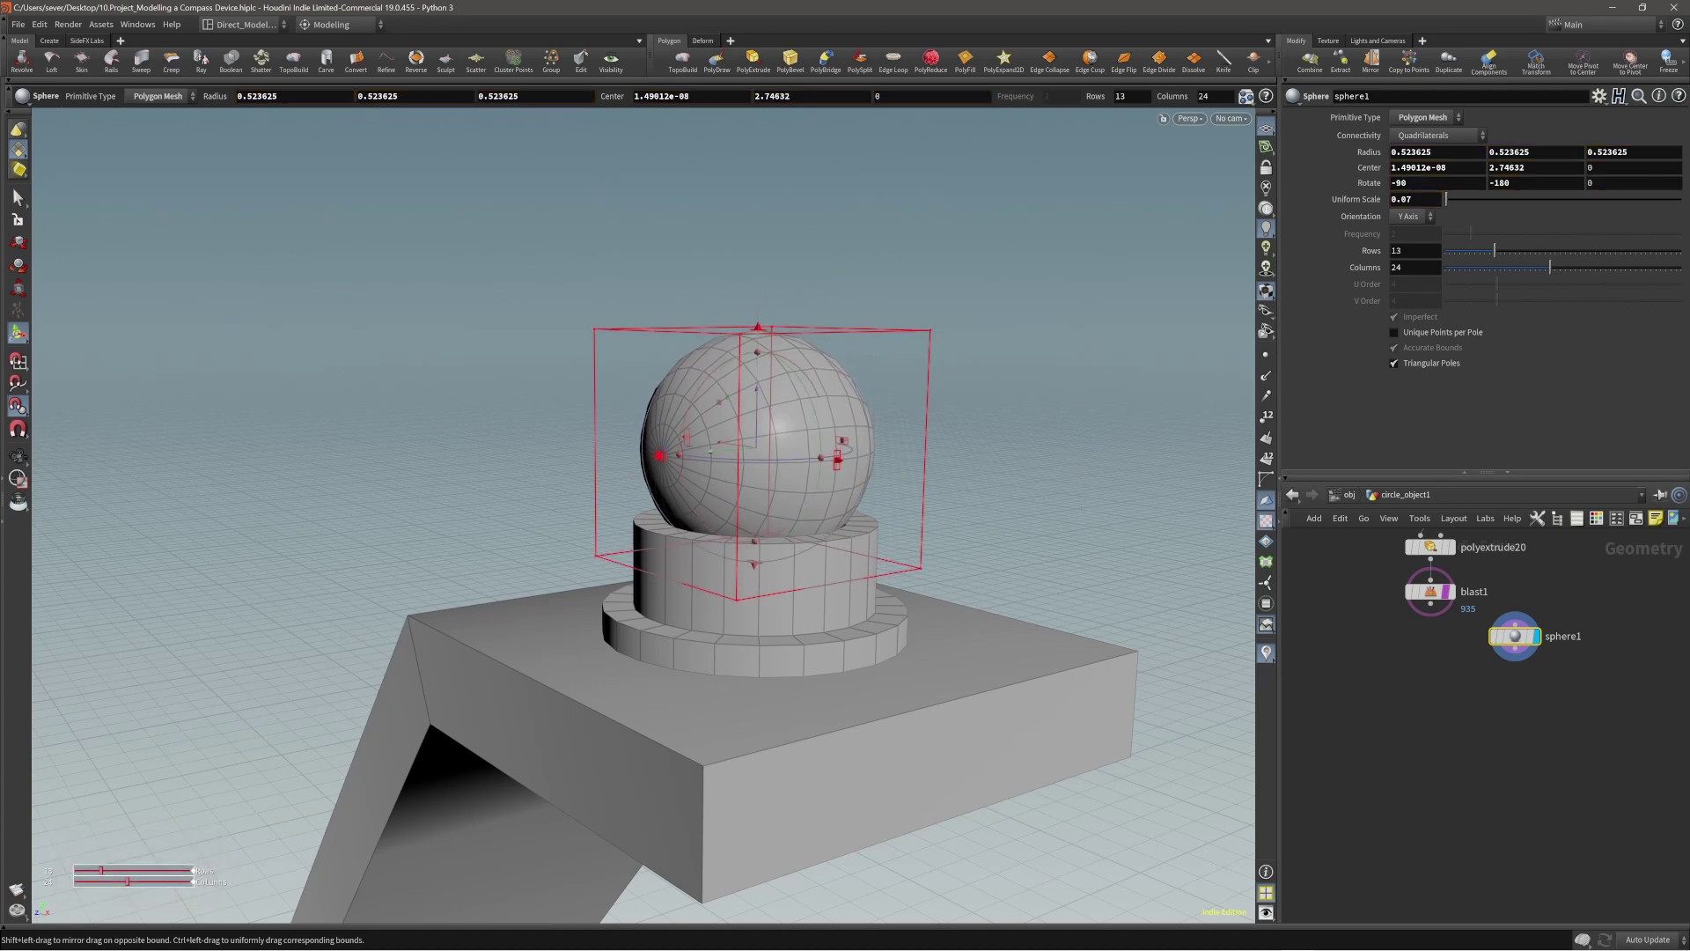
pyautogui.moveTo(1689, 449); pyautogui.dragTo(1216, 435, button='right')
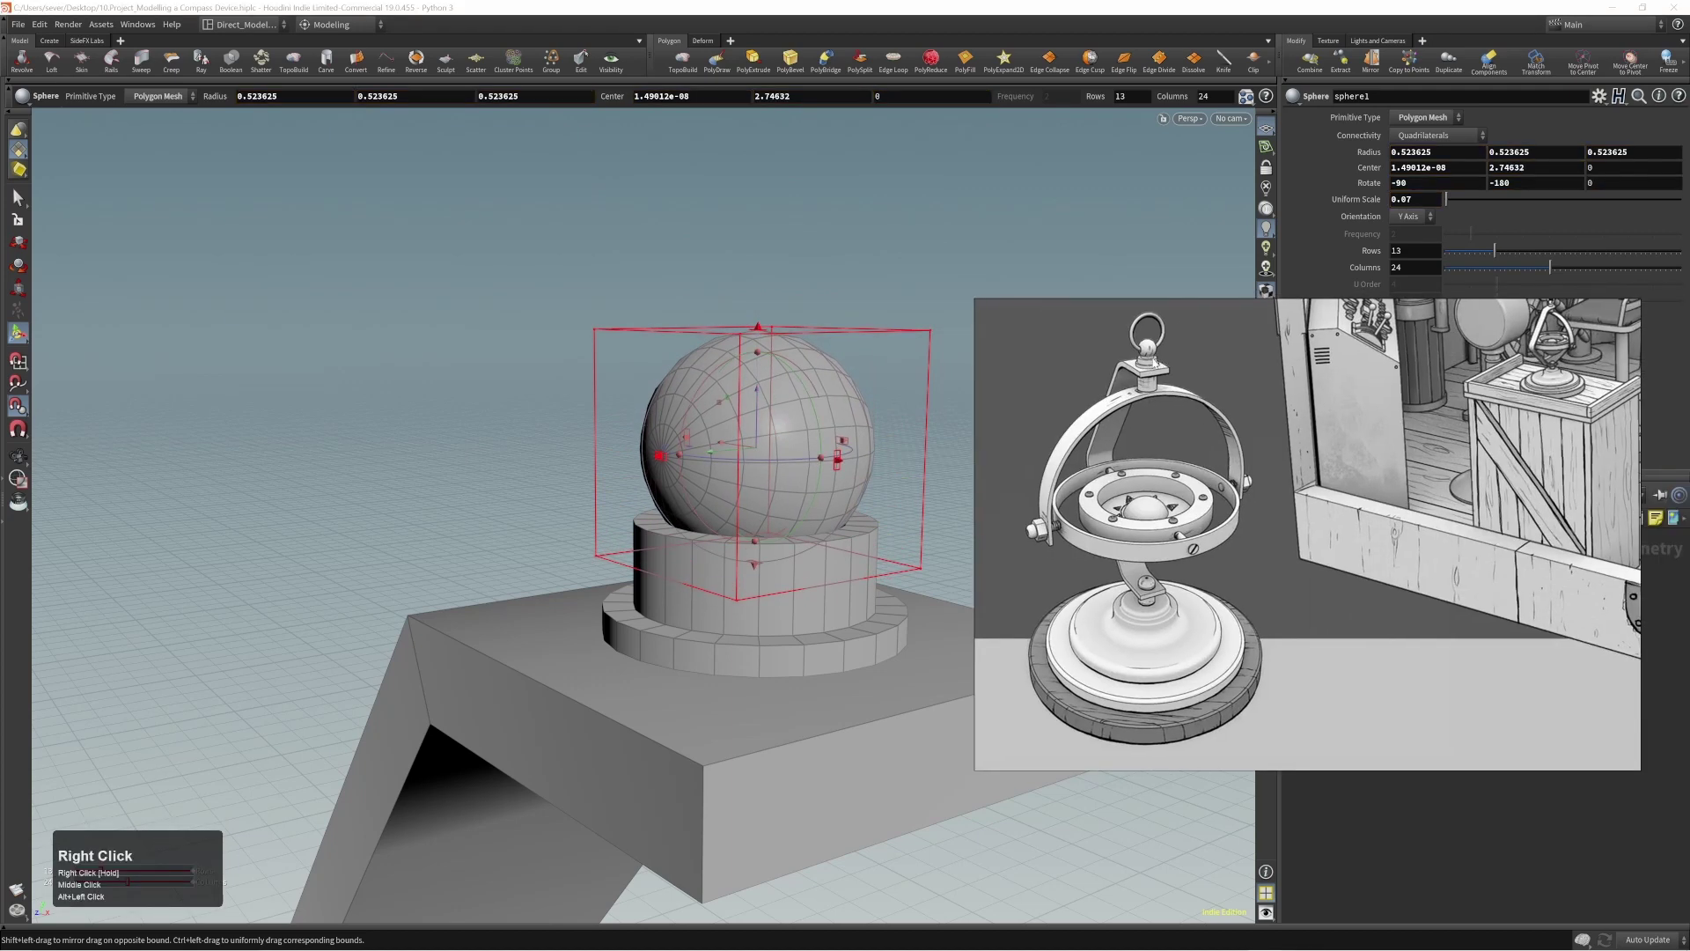
pyautogui.moveTo(1149, 361); pyautogui.dragTo(1689, 361, button='right')
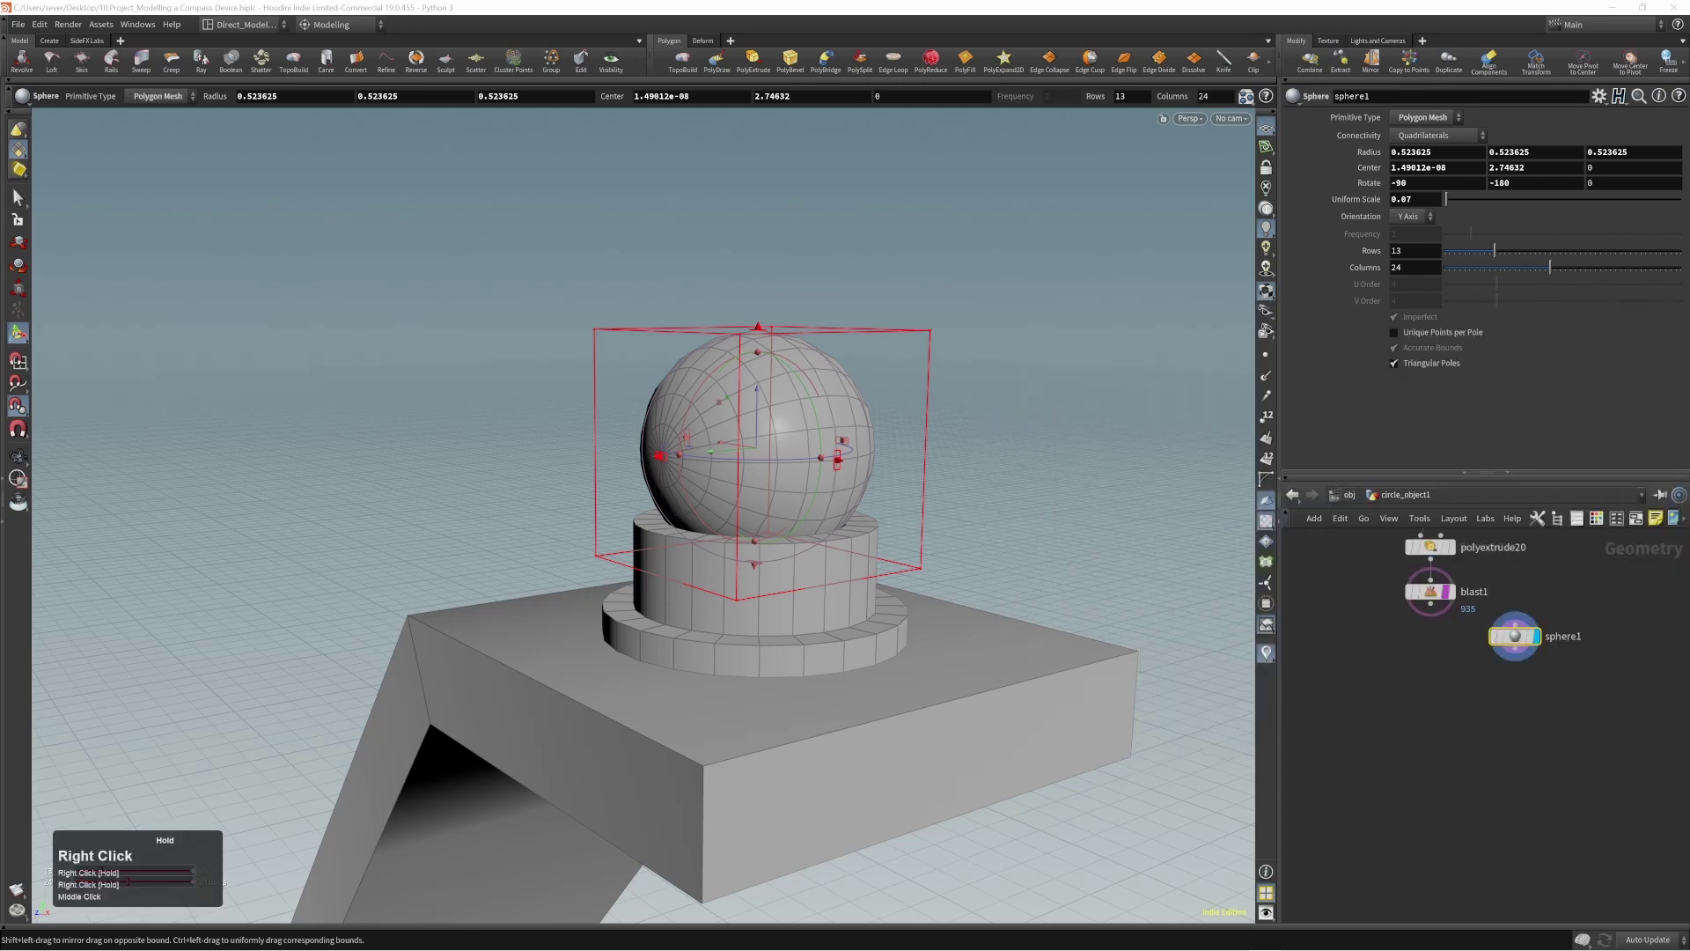
# Step: Clip the whole sphere horizontally, keeping the primitives above the plane, with the plane distance at about -0.023
pyautogui.keyDown('alt'); pyautogui.moveTo(775, 493); pyautogui.dragTo(706, 500); pyautogui.keyUp('alt')
pyautogui.press('3')
pyautogui.doubleClick(757, 484)
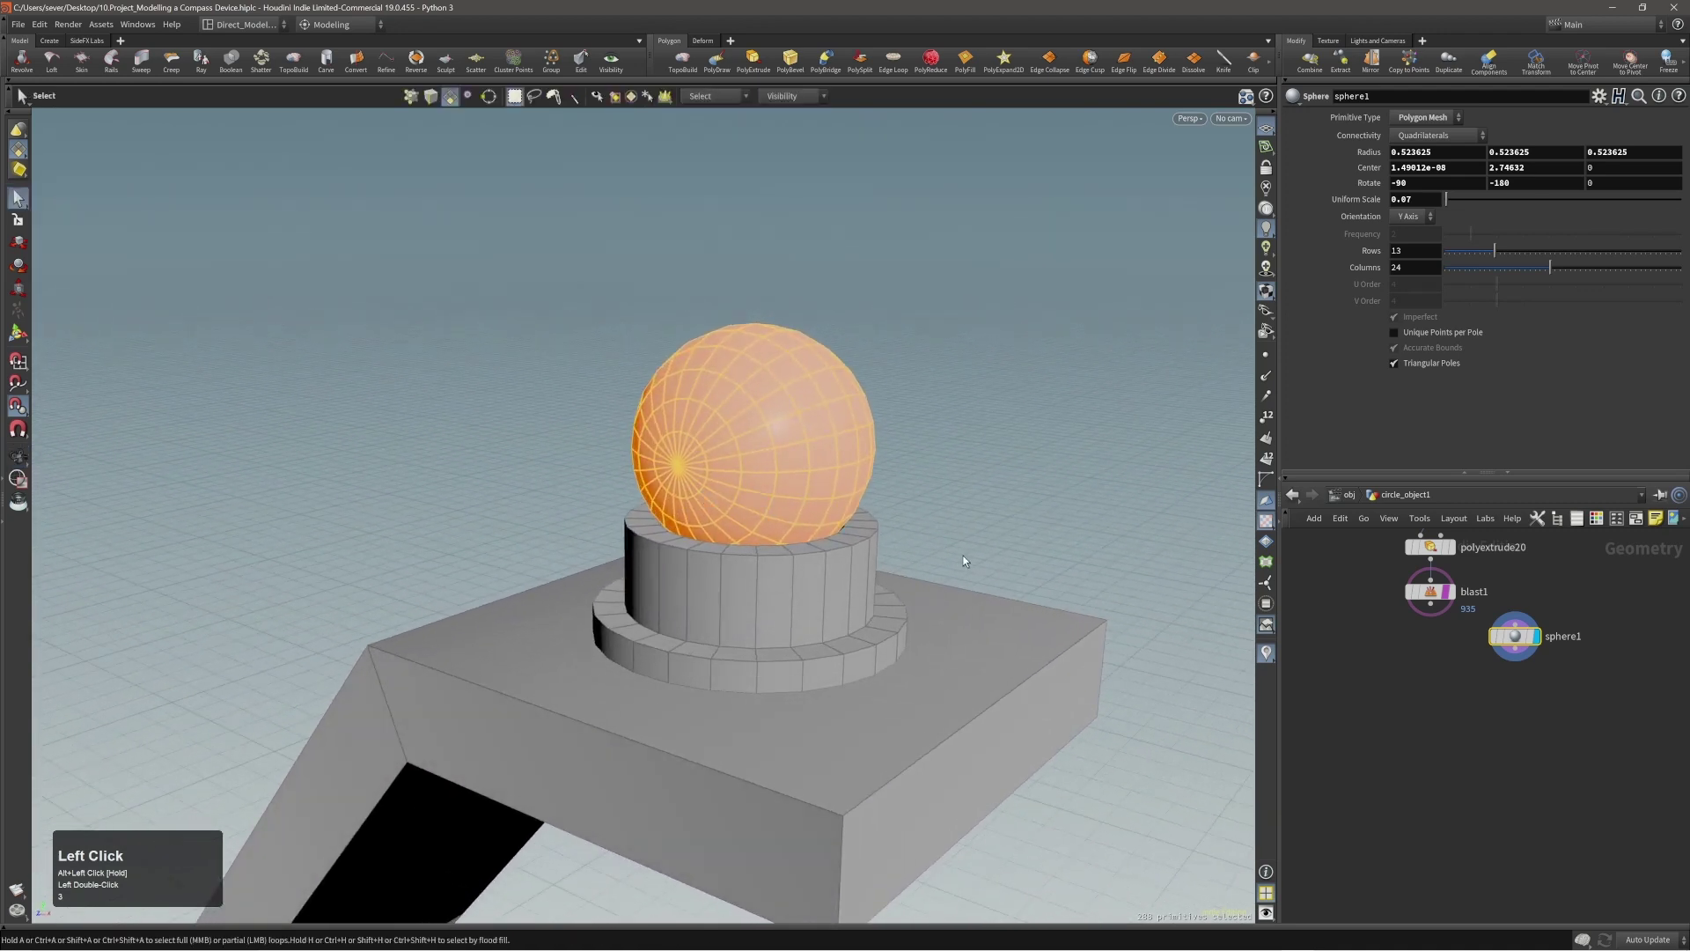
pyautogui.click(1257, 64)
pyautogui.keyDown('alt'); pyautogui.moveTo(815, 449); pyautogui.dragTo(781, 458); pyautogui.keyUp('alt')
pyautogui.keyDown('alt'); pyautogui.moveTo(781, 458); pyautogui.dragTo(991, 416, button='right'); pyautogui.keyUp('alt')
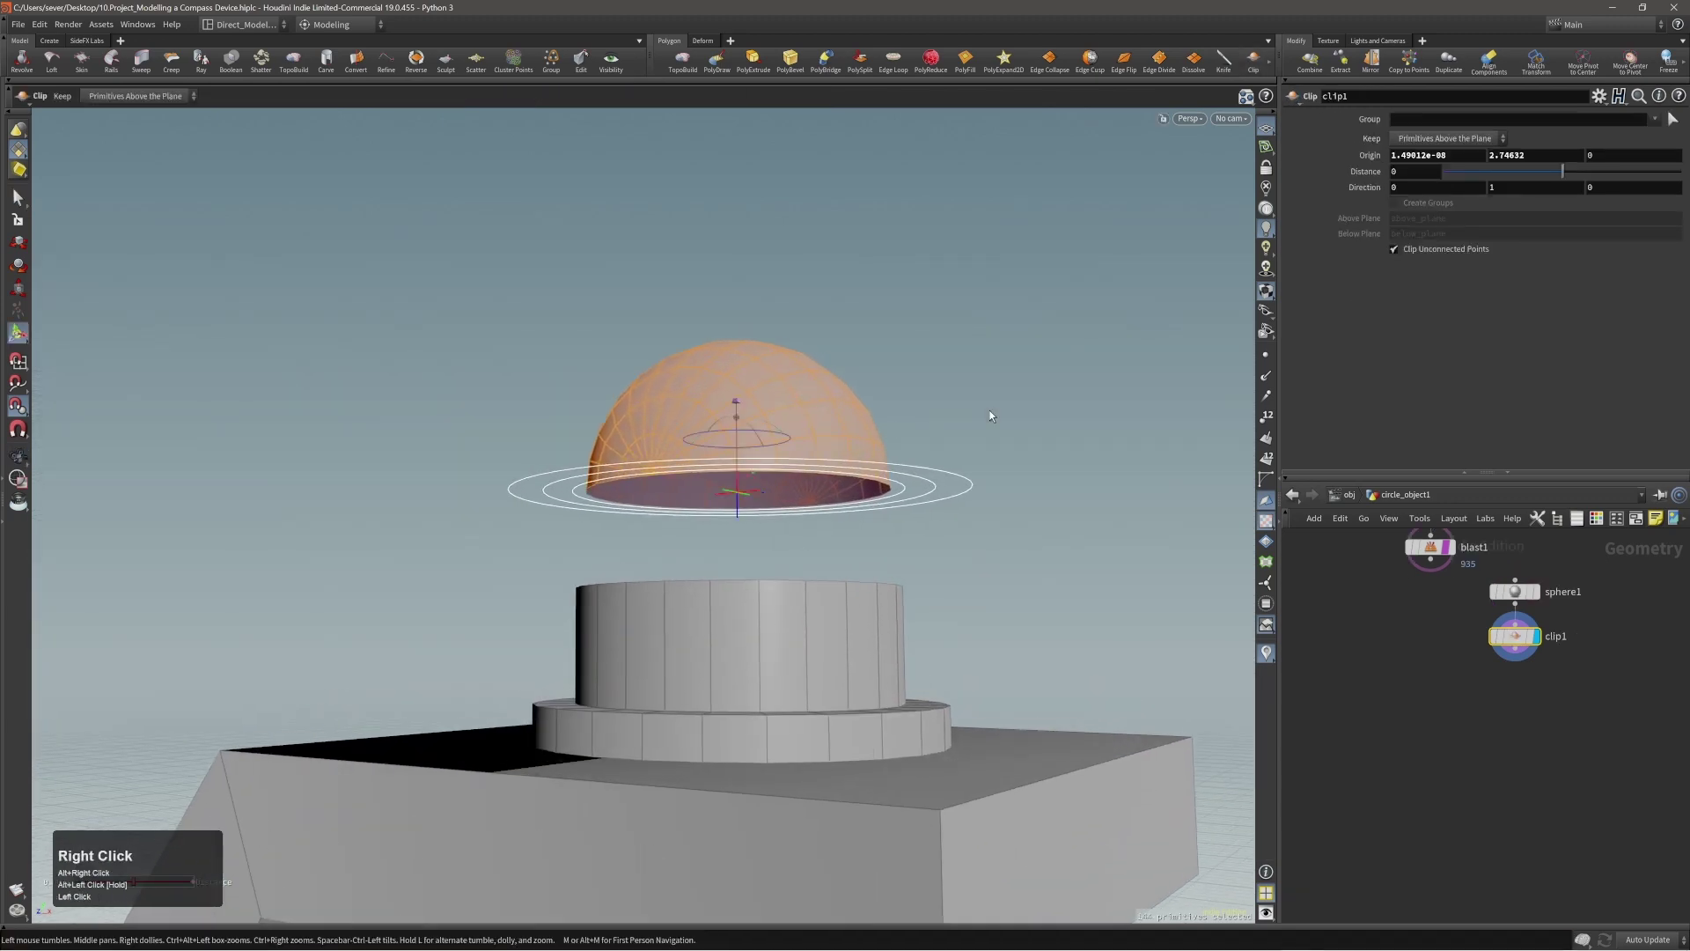
pyautogui.moveTo(990, 410); pyautogui.dragTo(996, 509, button='middle')
pyautogui.keyDown('alt'); pyautogui.moveTo(997, 509); pyautogui.dragTo(991, 524); pyautogui.keyUp('alt')
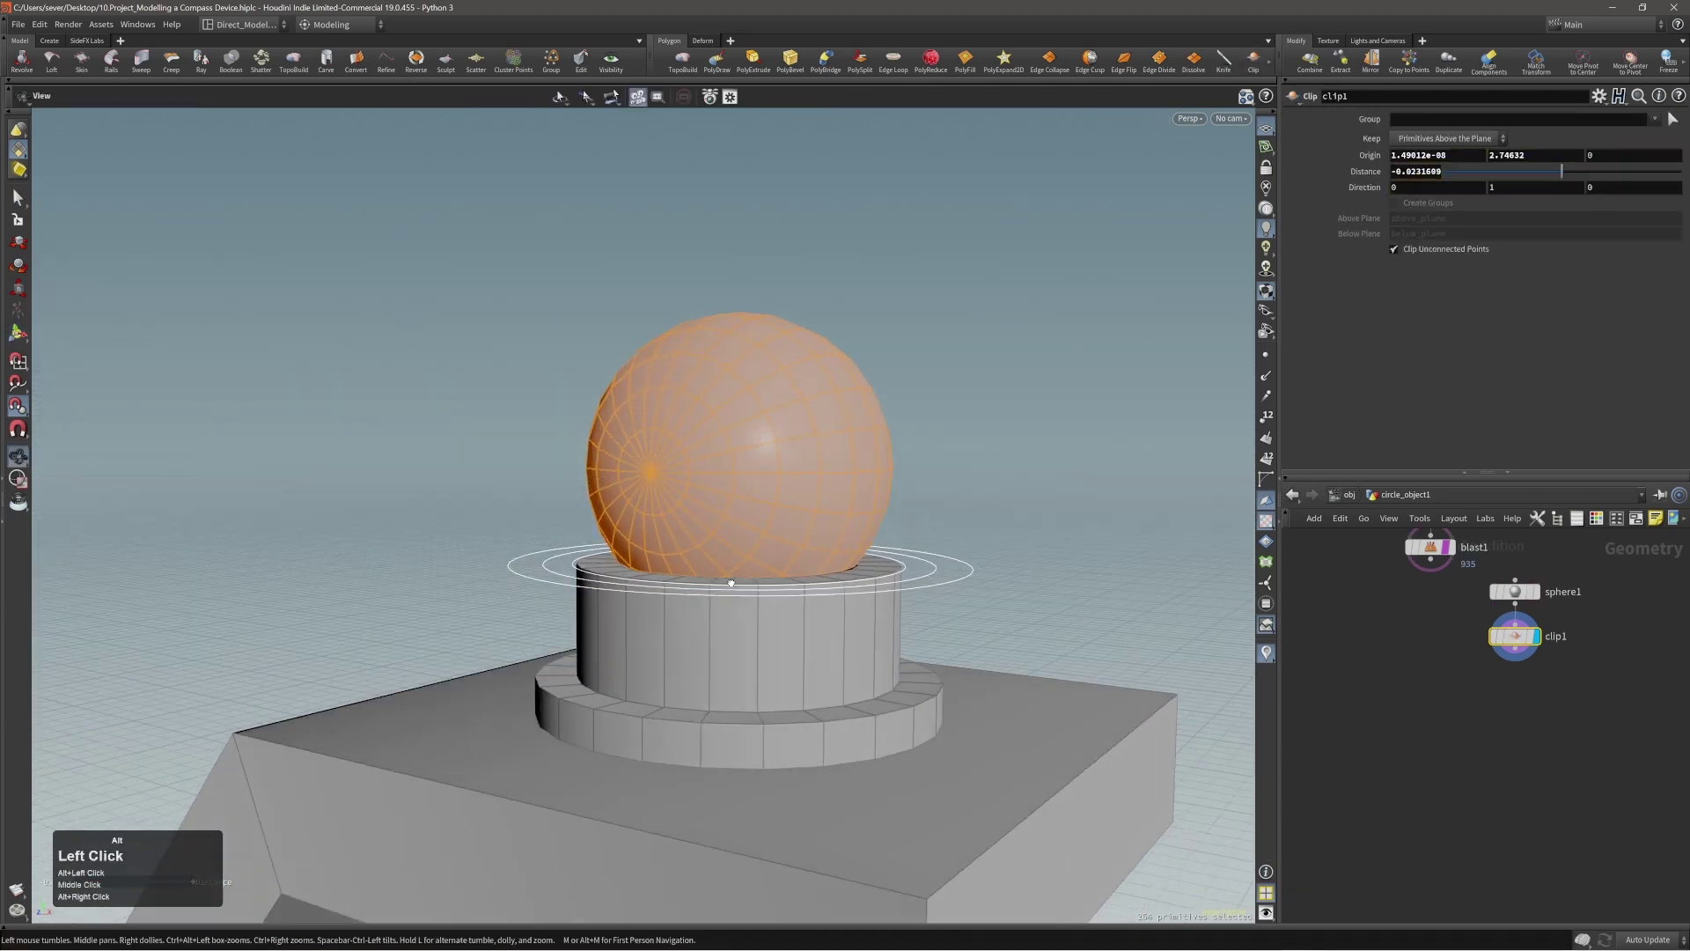
pyautogui.keyDown('alt'); pyautogui.moveTo(731, 583); pyautogui.dragTo(913, 526, button='right'); pyautogui.keyUp('alt')
pyautogui.moveTo(1085, 451); pyautogui.dragTo(1086, 449, button='middle')
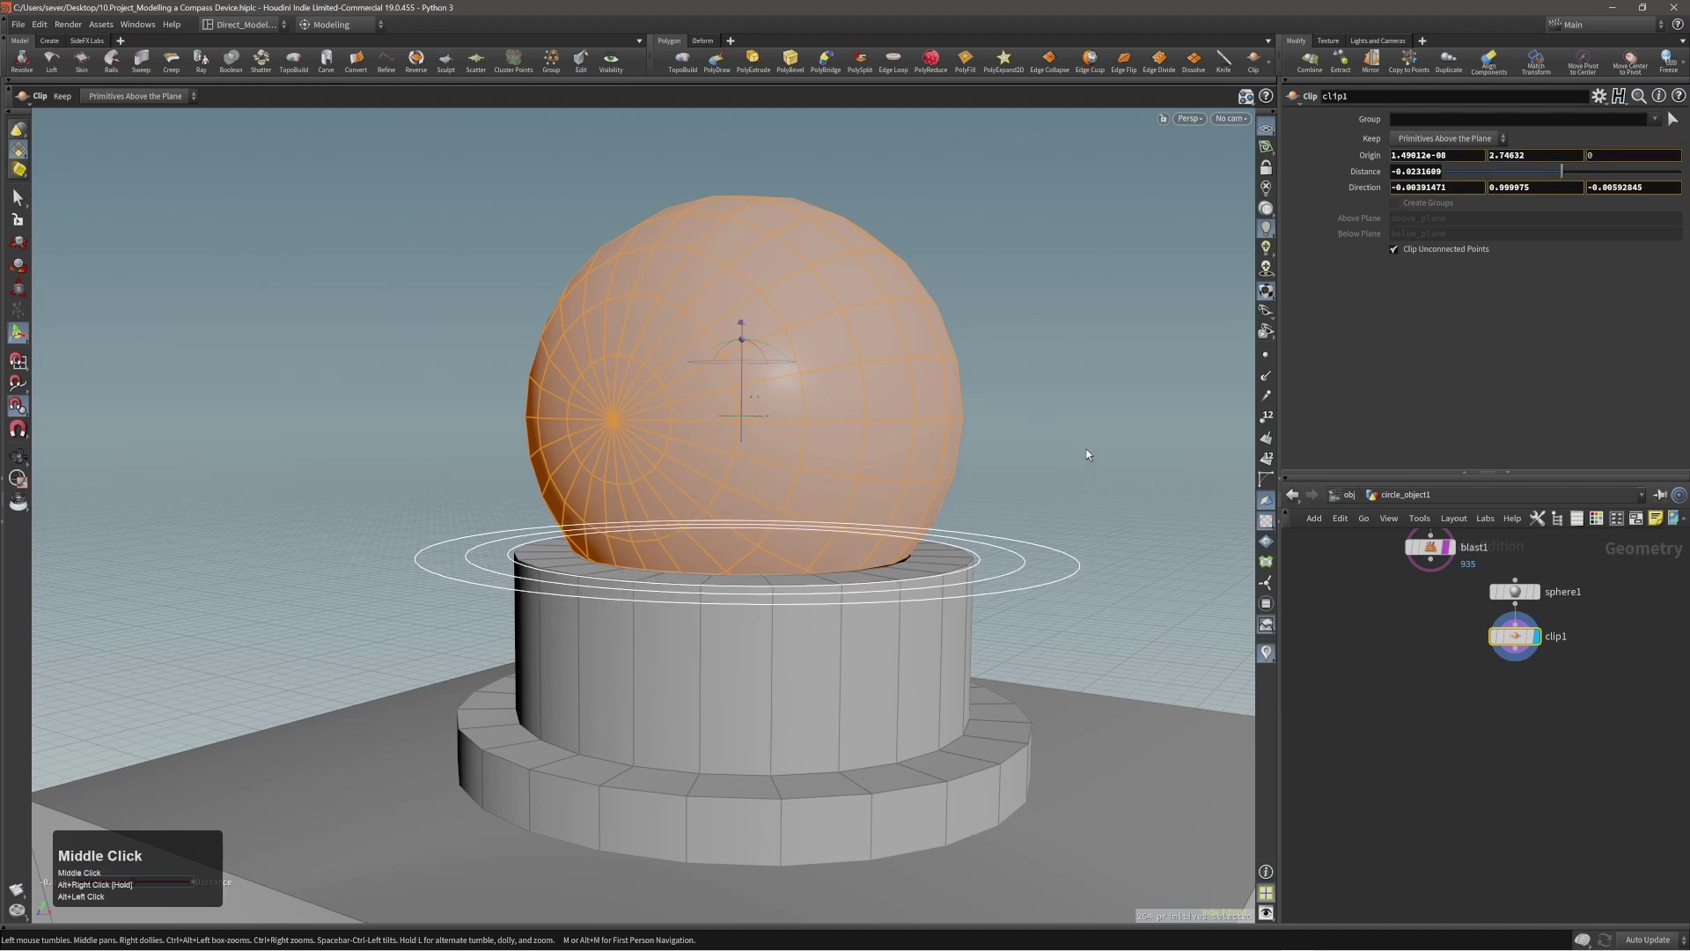
pyautogui.hotkey('ctrl', 'z')
pyautogui.keyDown('alt'); pyautogui.moveTo(1018, 483); pyautogui.dragTo(822, 479); pyautogui.keyUp('alt')
pyautogui.moveTo(1023, 393); pyautogui.dragTo(1030, 412, button='middle')
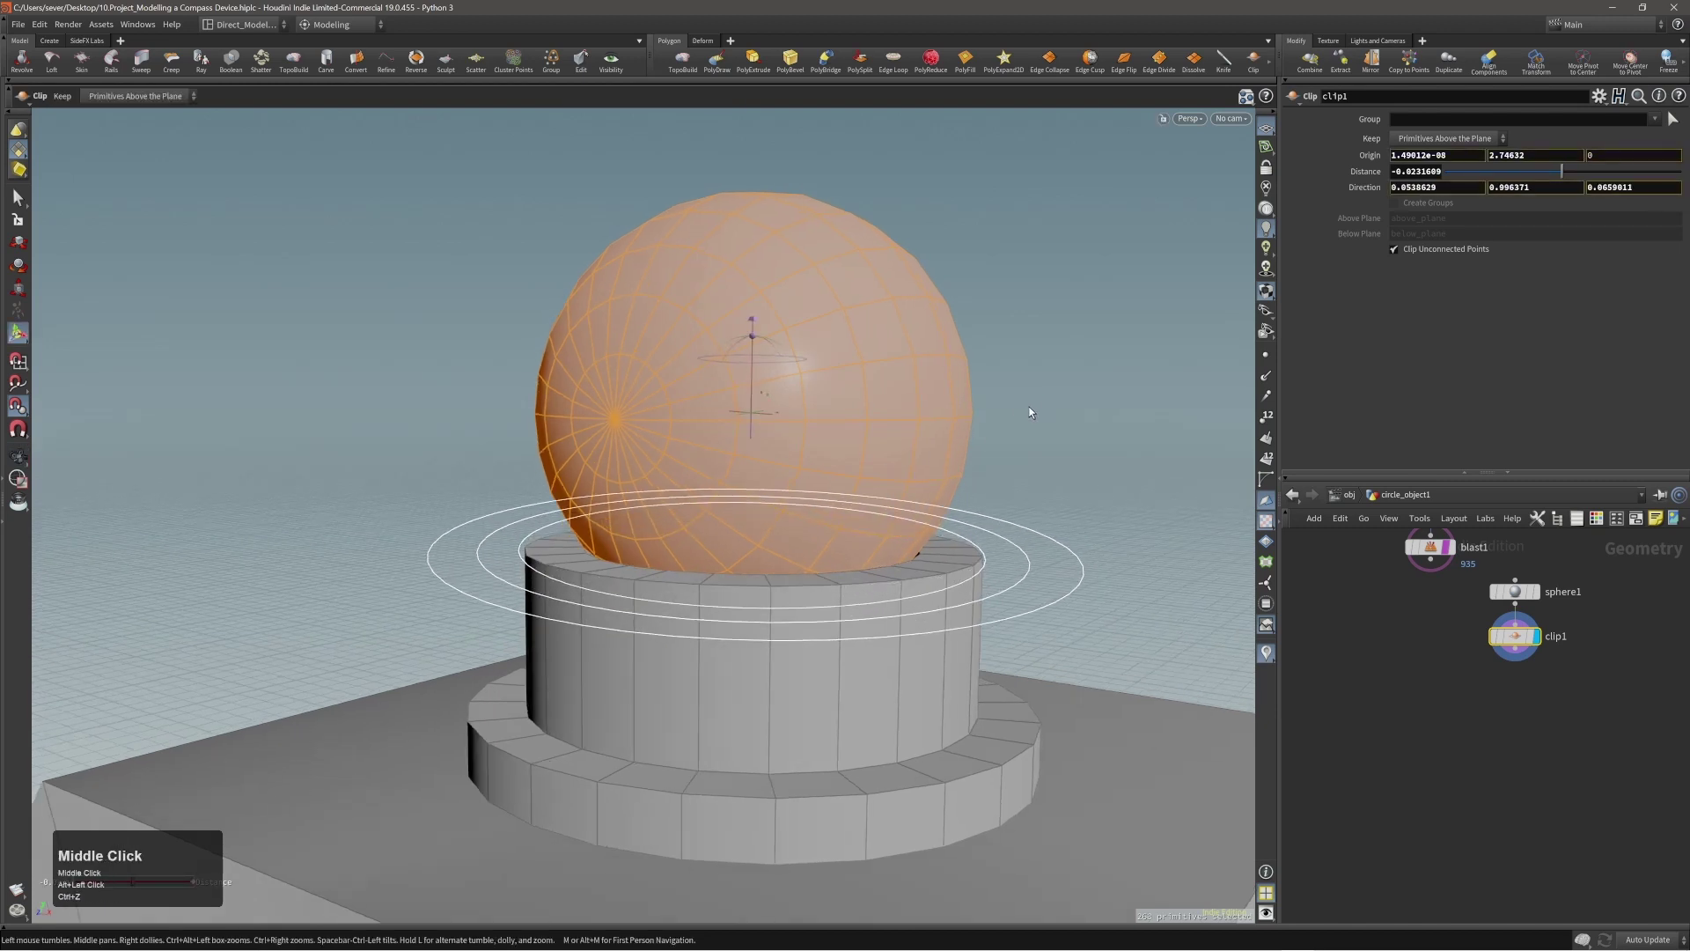
pyautogui.hotkey('ctrl', 'z')
# Step: Lower the clipping plane's origin slightly to about 2.744 and raise the sphere's centre to about 2.768
pyautogui.moveTo(751, 429); pyautogui.dragTo(752, 444)
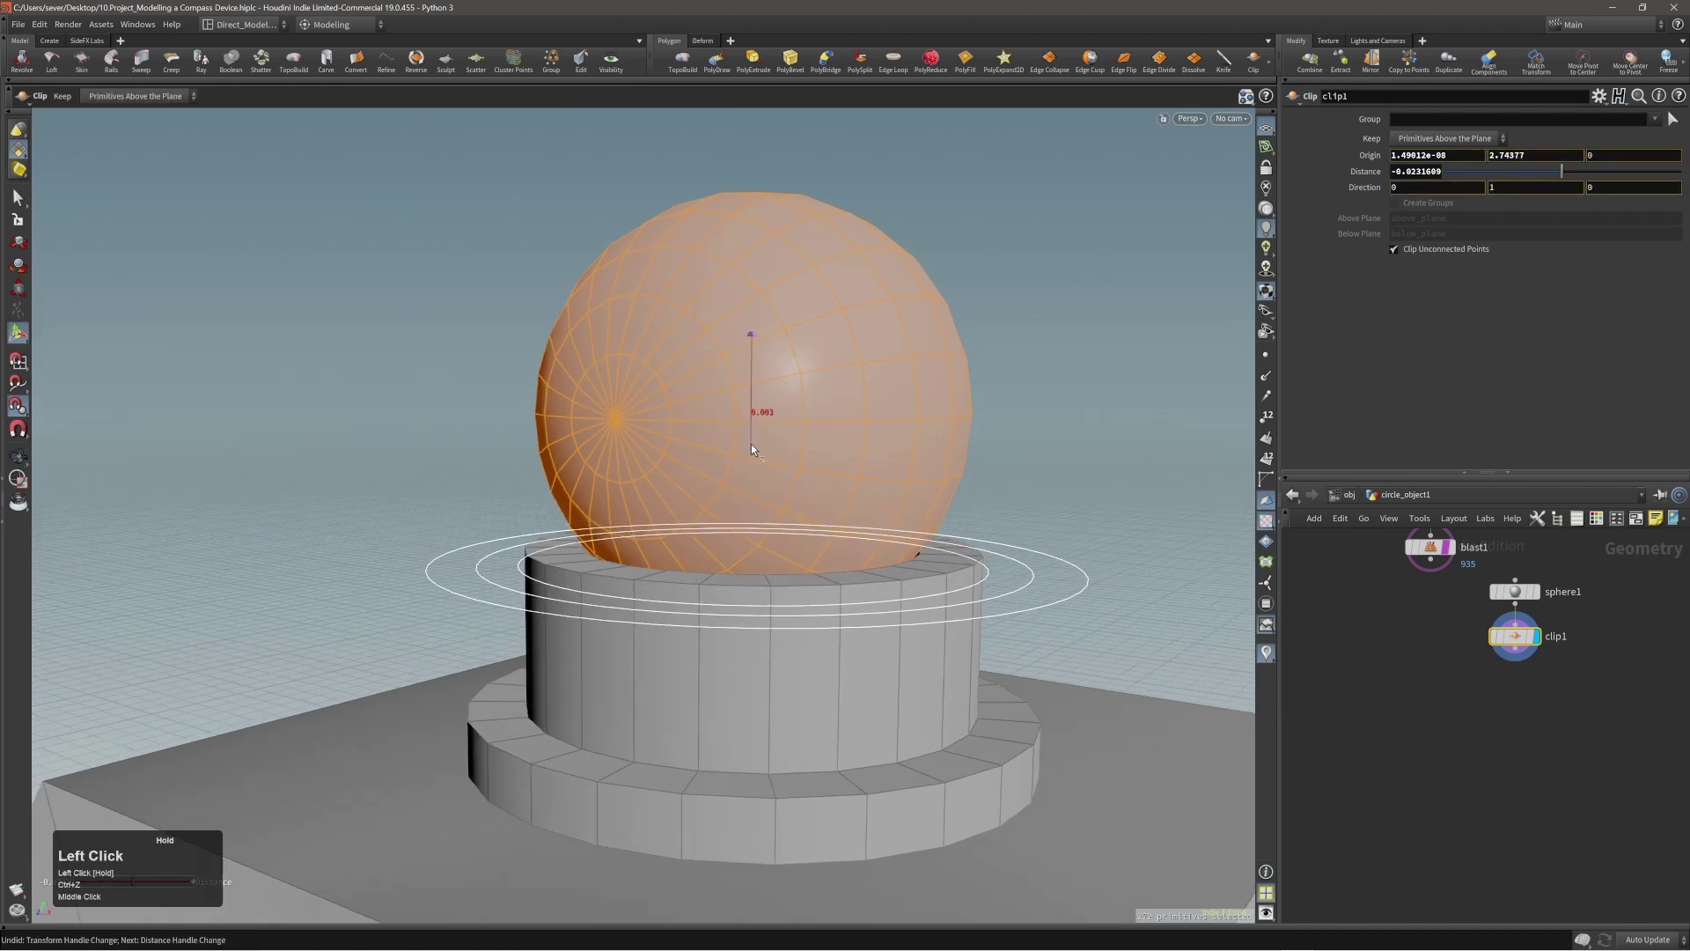
pyautogui.press('pageup')
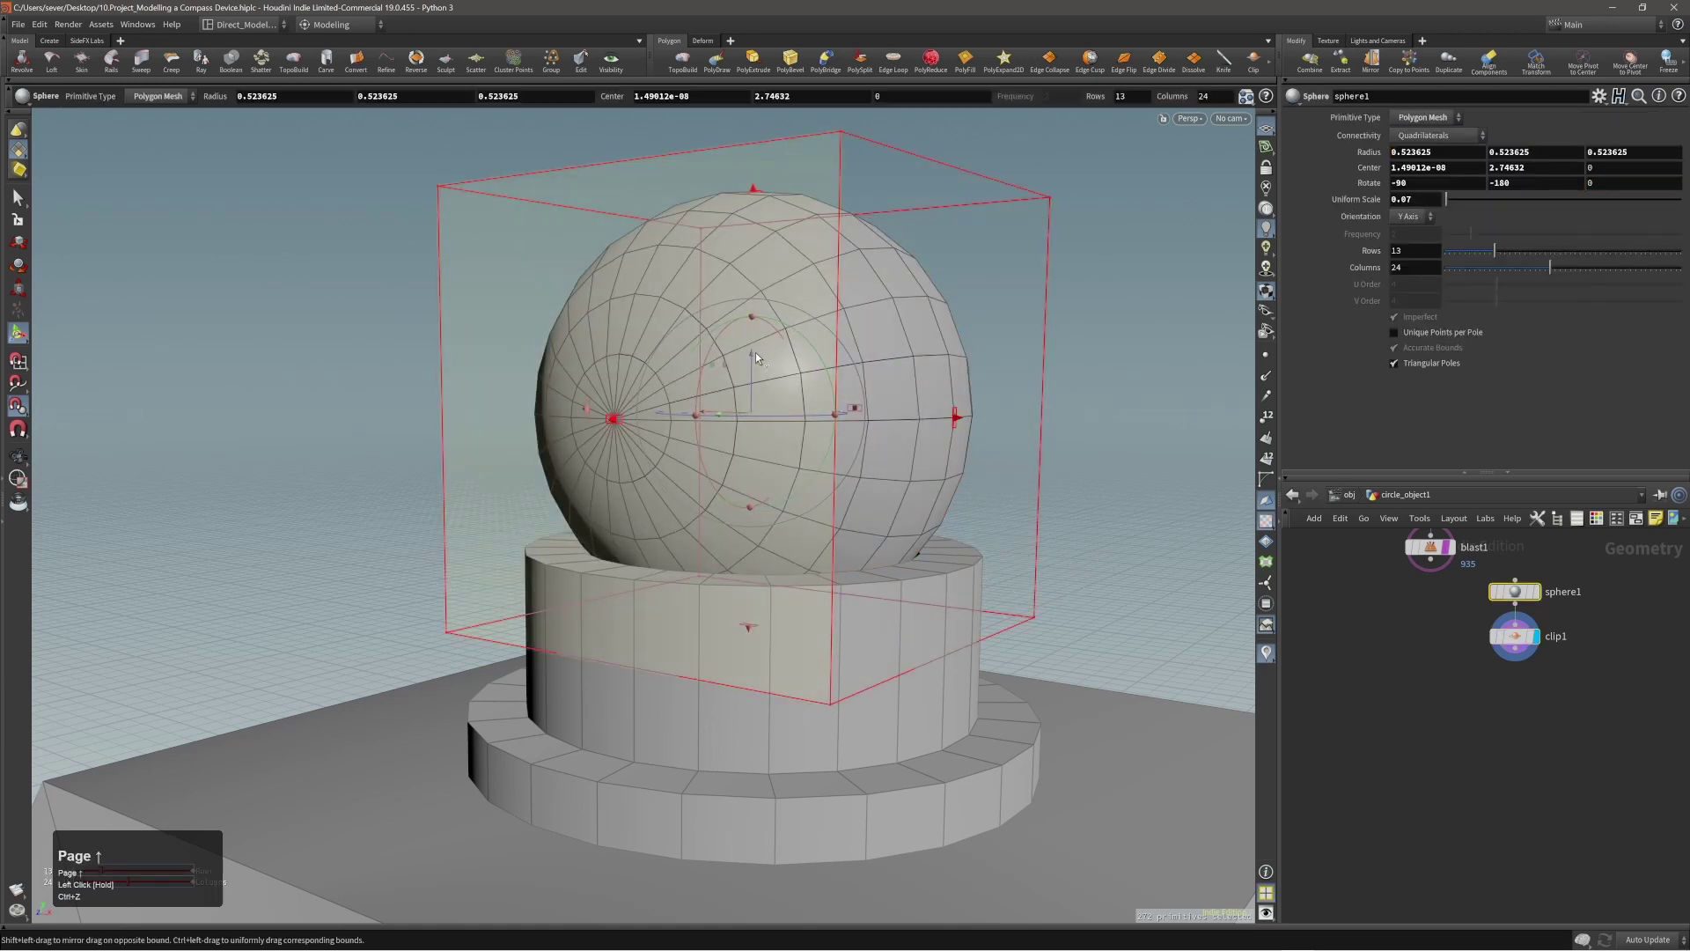
pyautogui.moveTo(756, 353); pyautogui.dragTo(742, 229)
pyautogui.keyDown('alt'); pyautogui.moveTo(743, 282); pyautogui.dragTo(751, 347, button='right'); pyautogui.keyUp('alt')
pyautogui.keyDown('alt'); pyautogui.moveTo(752, 347); pyautogui.dragTo(780, 379, button='middle'); pyautogui.keyUp('alt')
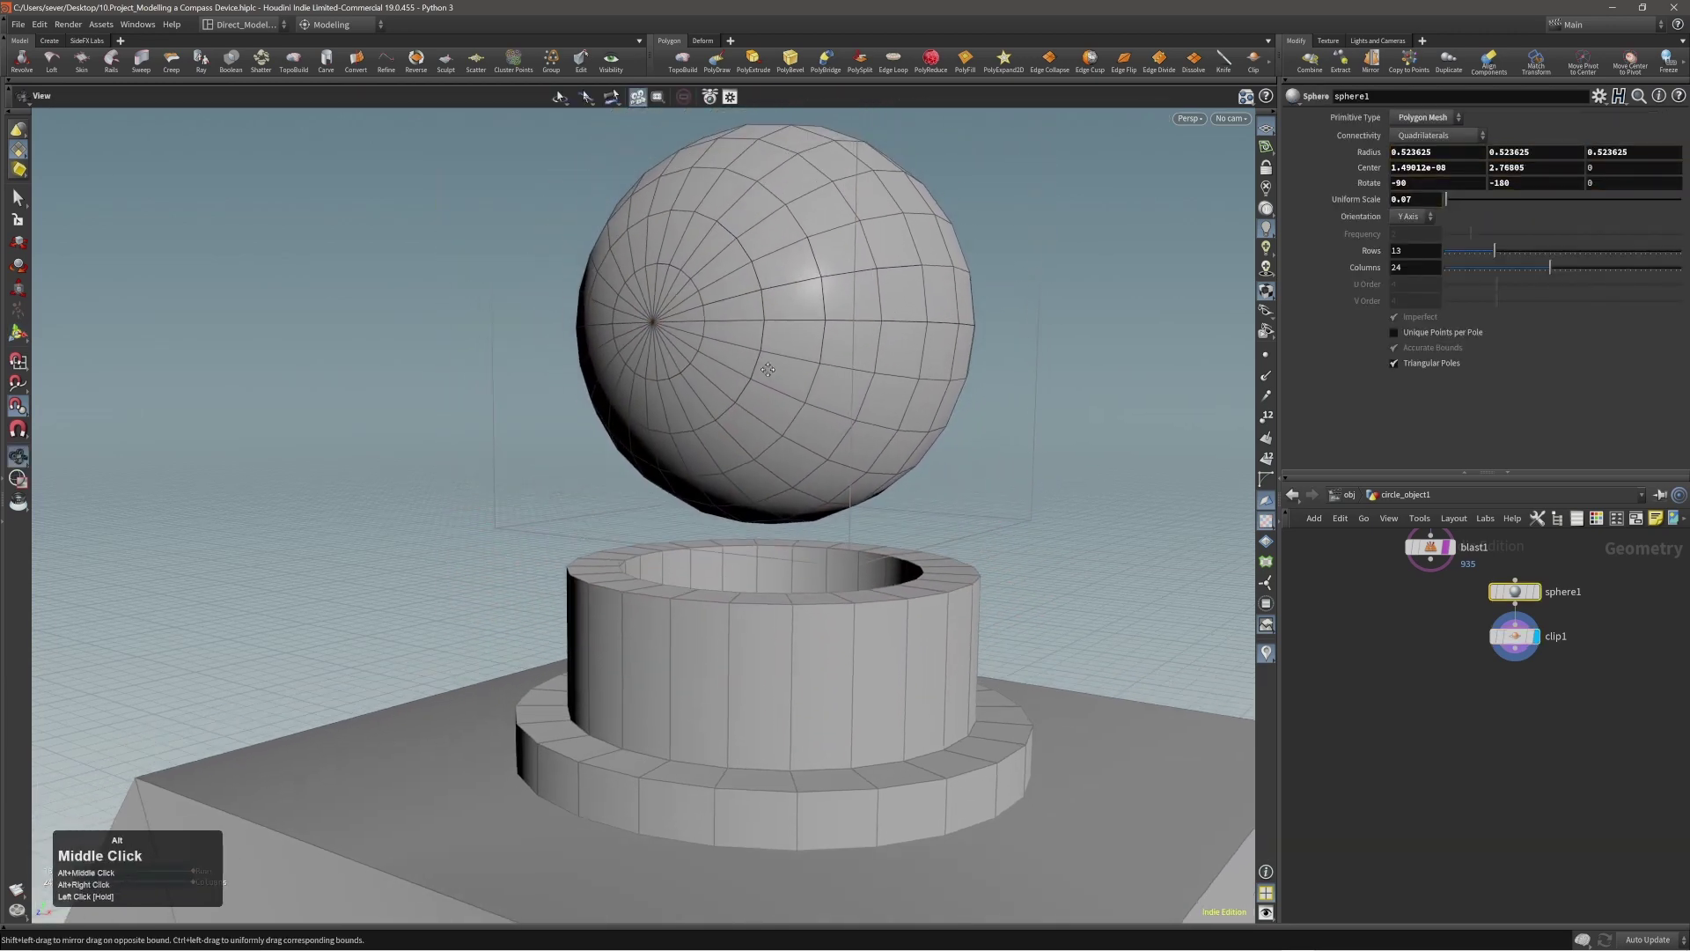
# Step: Raise the clipping plane's origin to about 2.763 and set its distance to about -0.0226 to cut off the sphere's underside
pyautogui.press('pagedown')
pyautogui.keyDown('alt'); pyautogui.moveTo(780, 379); pyautogui.dragTo(766, 343); pyautogui.keyUp('alt')
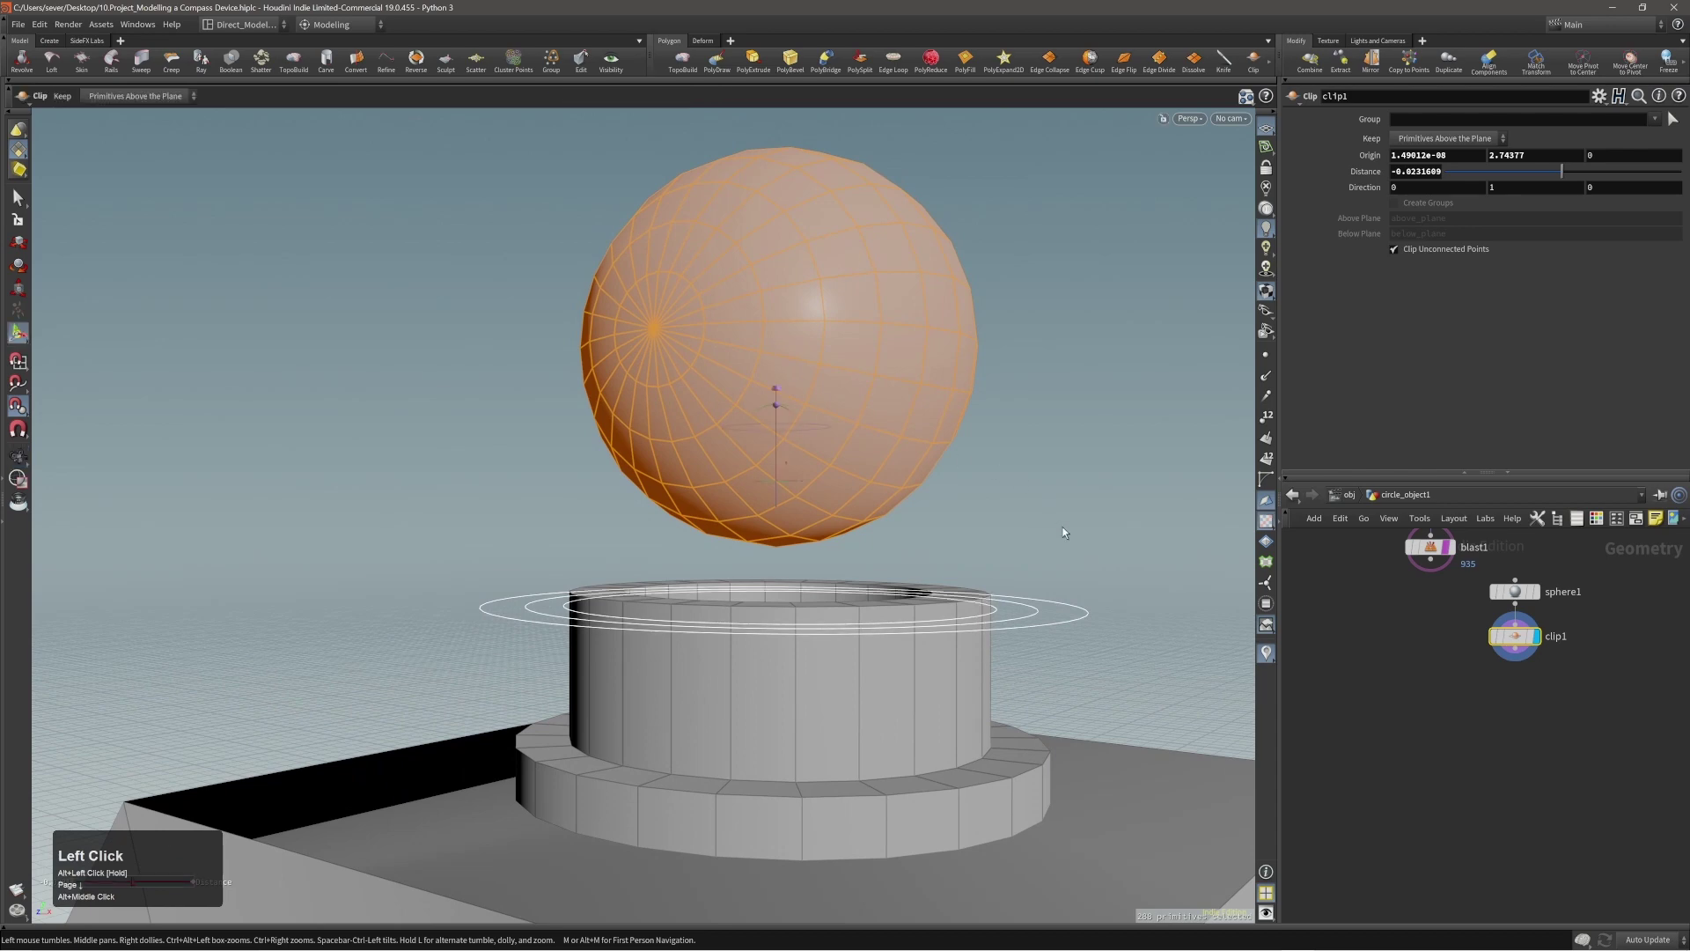
pyautogui.moveTo(1064, 527); pyautogui.dragTo(1069, 475, button='middle')
pyautogui.hotkey('ctrl', 'z')
pyautogui.moveTo(778, 498); pyautogui.dragTo(775, 398)
pyautogui.keyDown('alt'); pyautogui.moveTo(782, 456); pyautogui.dragTo(774, 504); pyautogui.keyUp('alt')
pyautogui.moveTo(829, 428); pyautogui.dragTo(1042, 499)
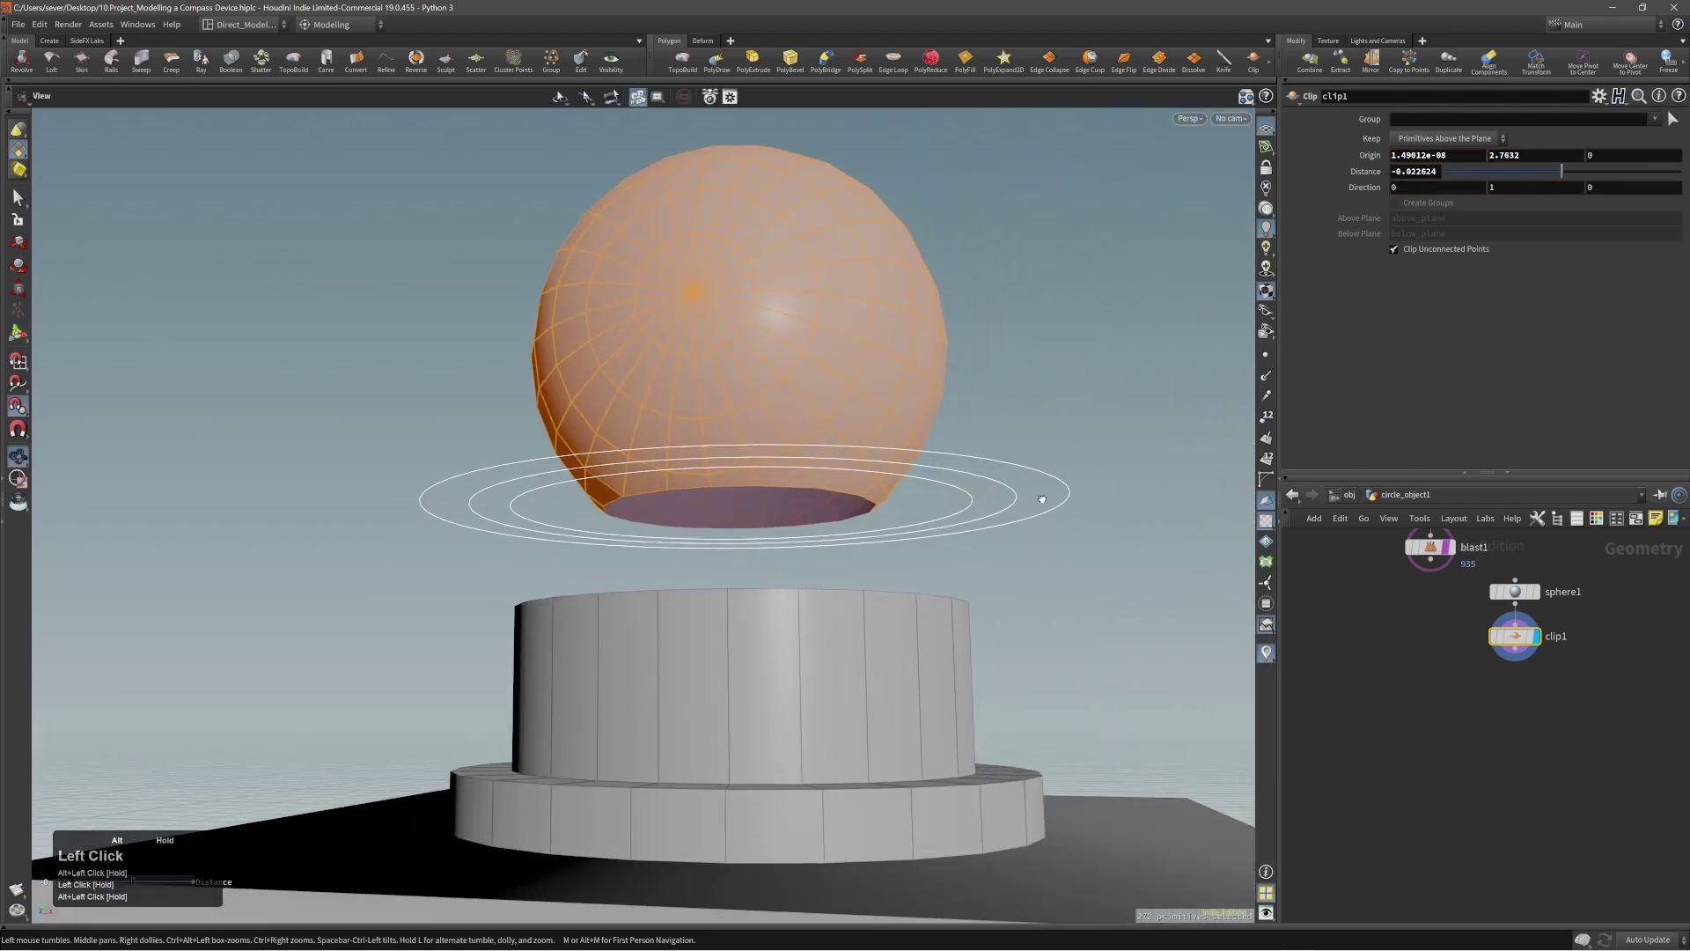
pyautogui.moveTo(795, 492)
pyautogui.keyDown('alt'); pyautogui.mouseDown()
pyautogui.moveTo(649, 532)
pyautogui.moveTo(510, 521)
pyautogui.moveTo(582, 495)
pyautogui.moveTo(785, 490)
pyautogui.moveTo(791, 475)
pyautogui.moveTo(821, 497)
pyautogui.mouseUp(); pyautogui.keyUp('alt')
pyautogui.keyDown('alt'); pyautogui.moveTo(821, 497); pyautogui.dragTo(1005, 468, button='right'); pyautogui.keyUp('alt')
pyautogui.keyDown('alt'); pyautogui.moveTo(827, 492); pyautogui.dragTo(800, 494); pyautogui.keyUp('alt')
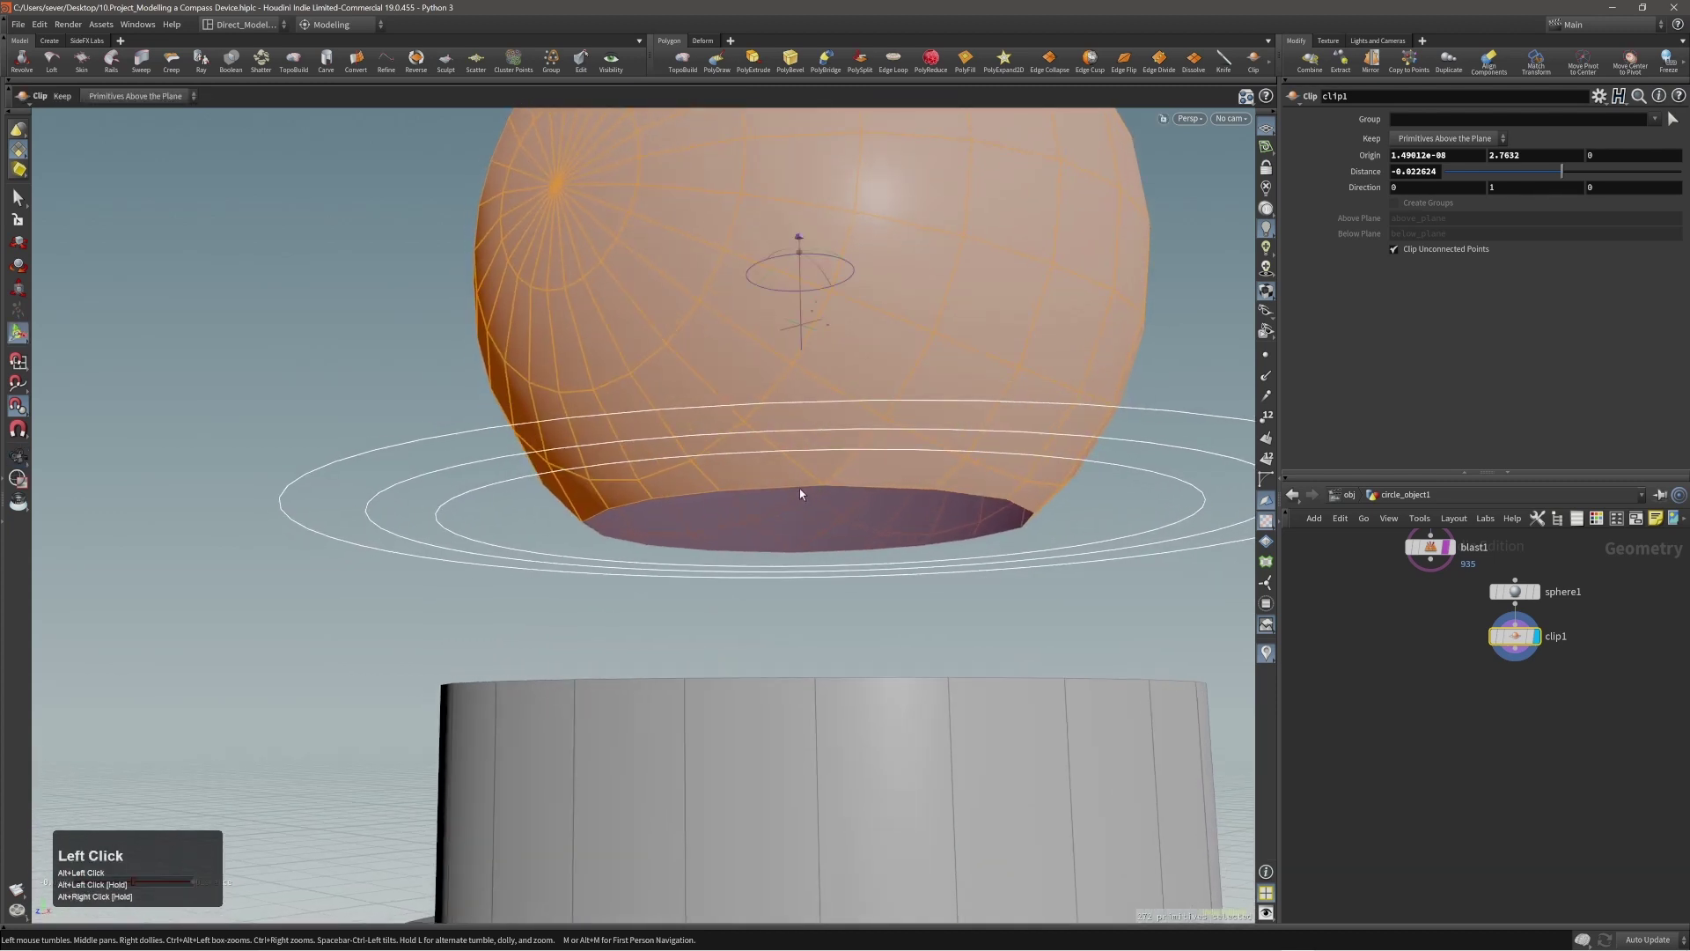
# Step: Fuse the points around the clipped sphere's open lower edge with a snap distance of about 0.005
pyautogui.press('2')
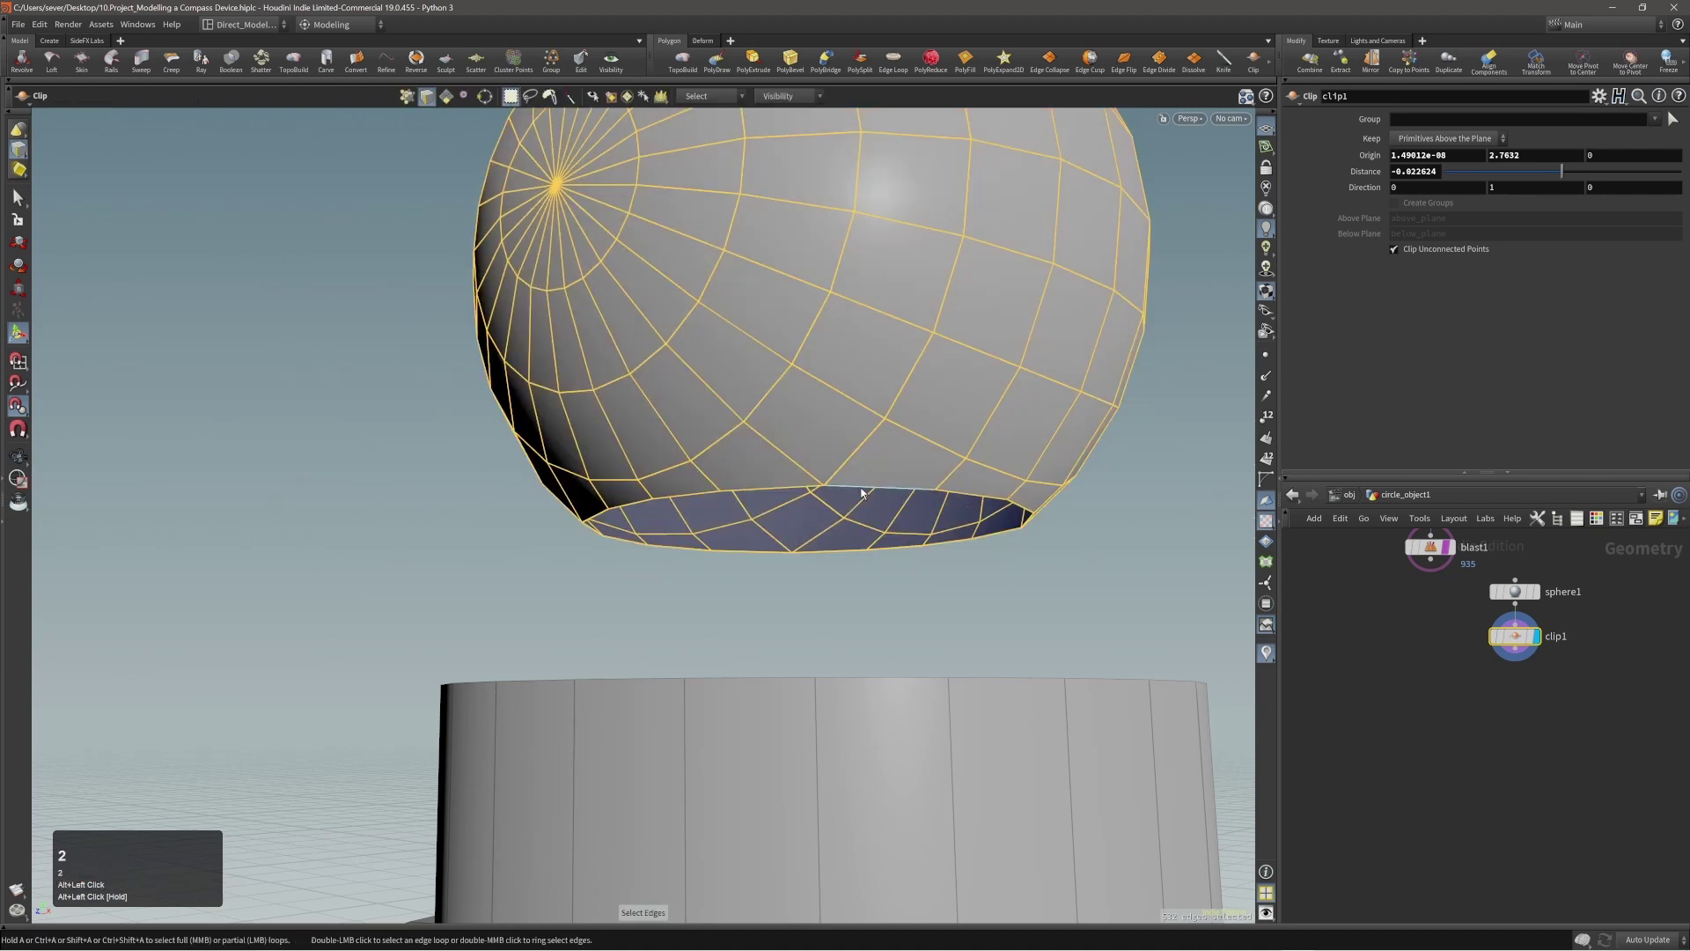
pyautogui.doubleClick(861, 494)
pyautogui.keyDown('alt'); pyautogui.moveTo(848, 445); pyautogui.dragTo(811, 457, button='right'); pyautogui.keyUp('alt')
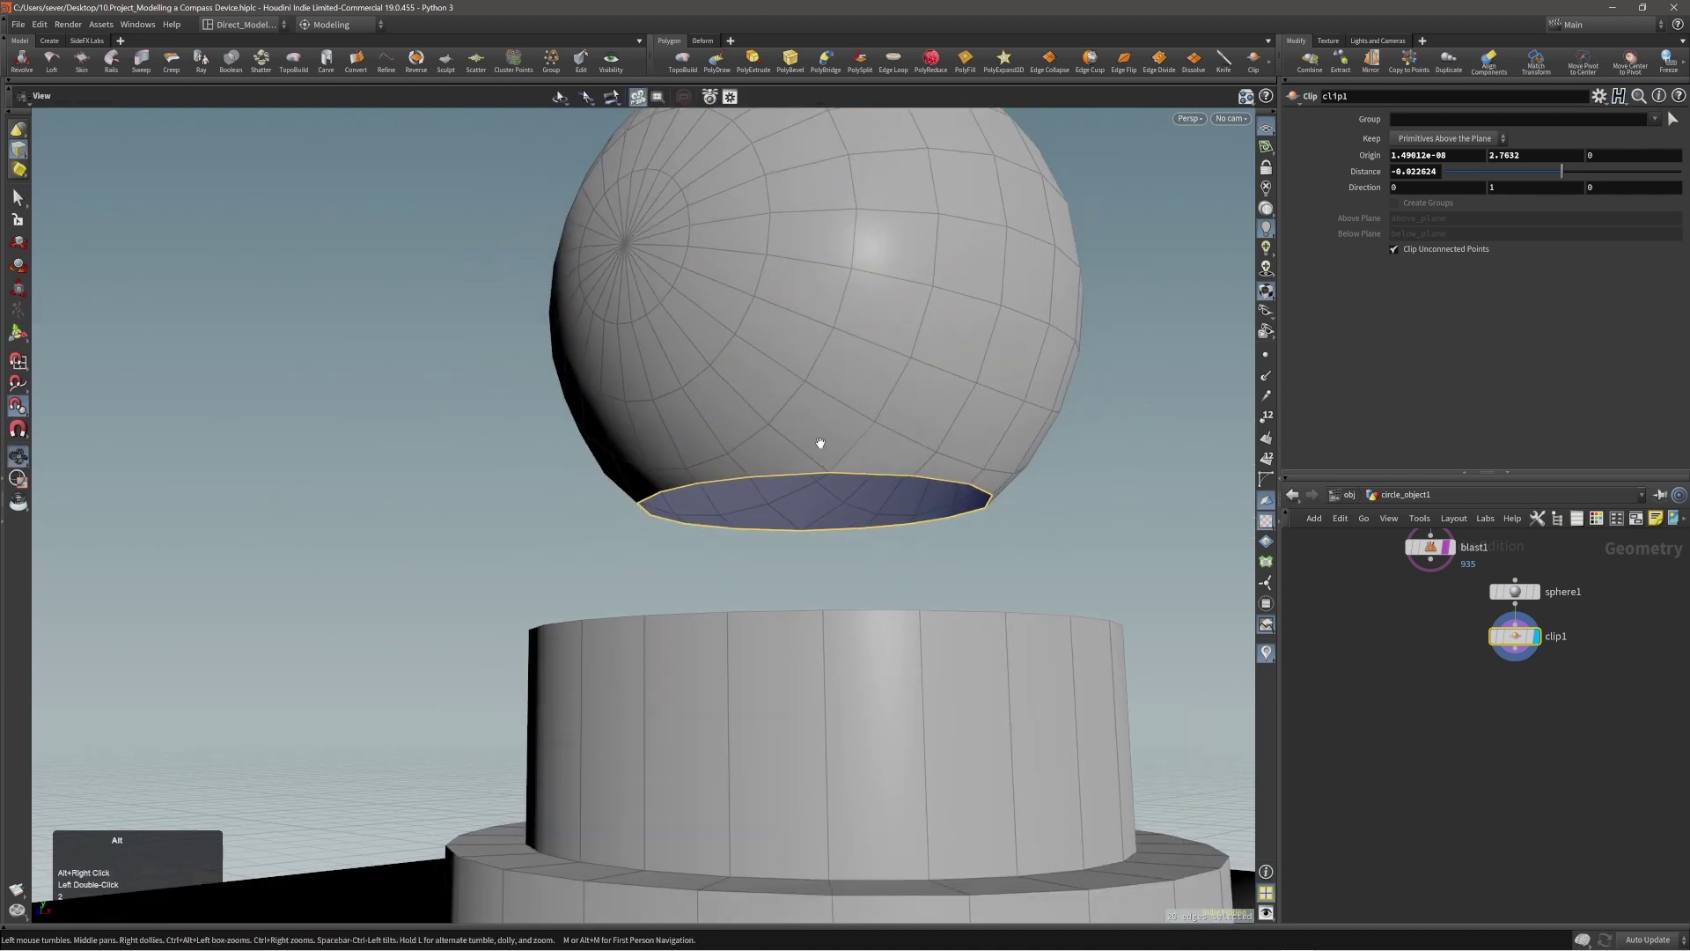
pyautogui.keyDown('alt'); pyautogui.moveTo(811, 457); pyautogui.dragTo(821, 454); pyautogui.keyUp('alt')
pyautogui.press('1')
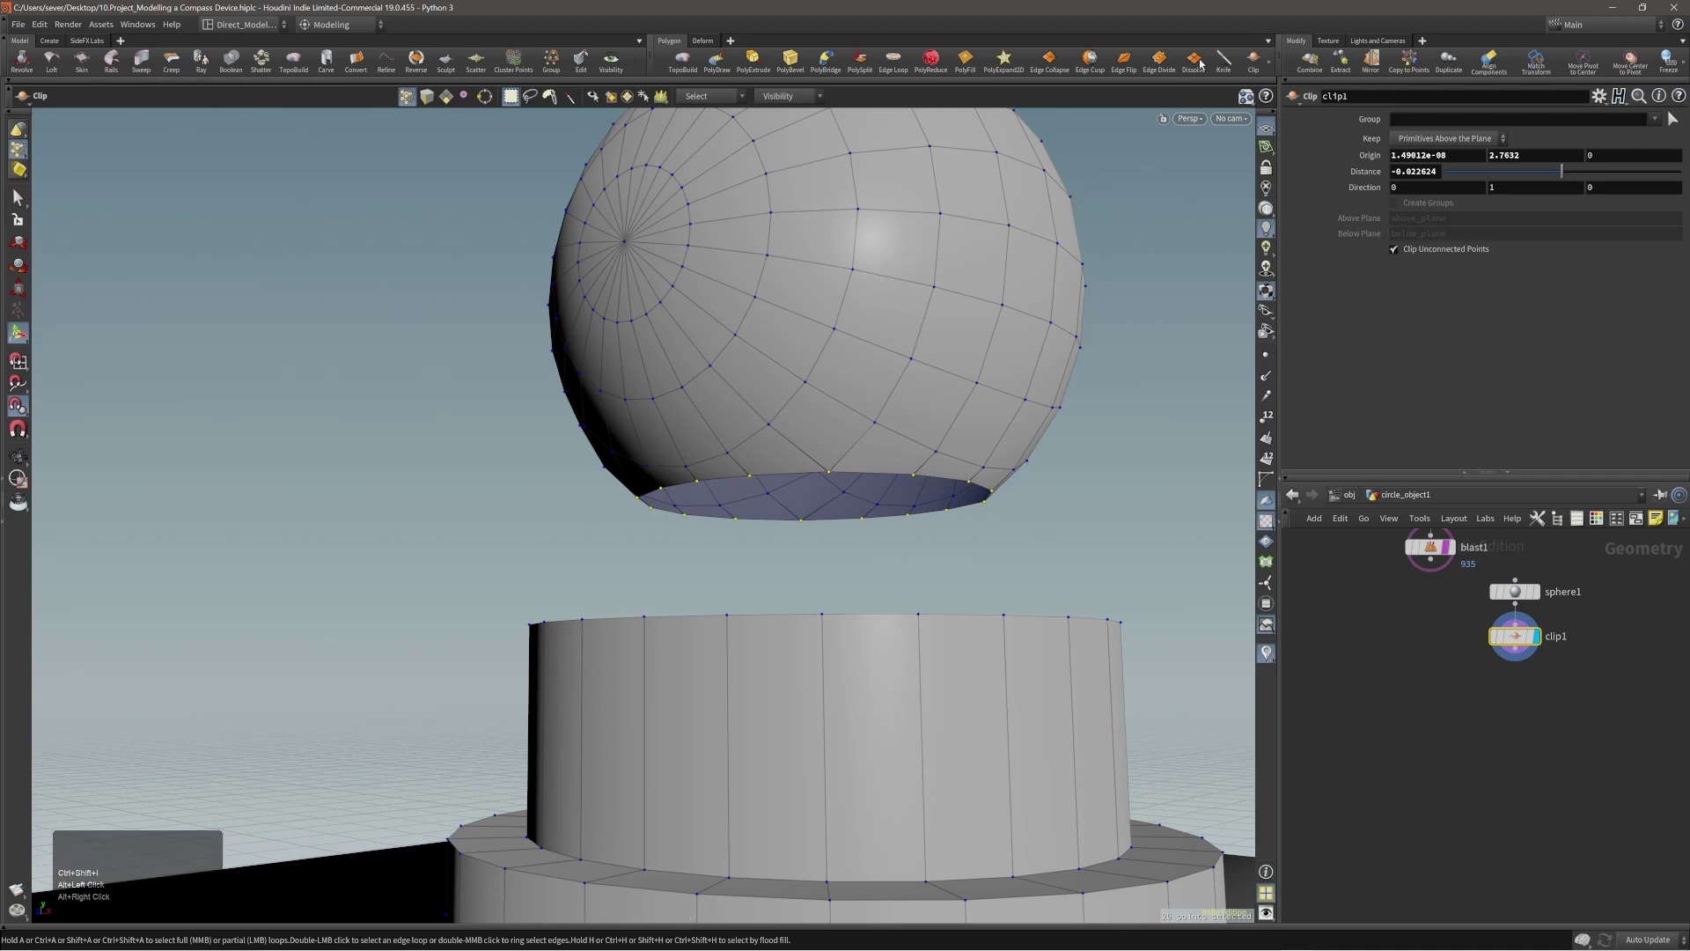
pyautogui.scroll(-1, 1215, 63)
pyautogui.scroll(-1, 1169, 72)
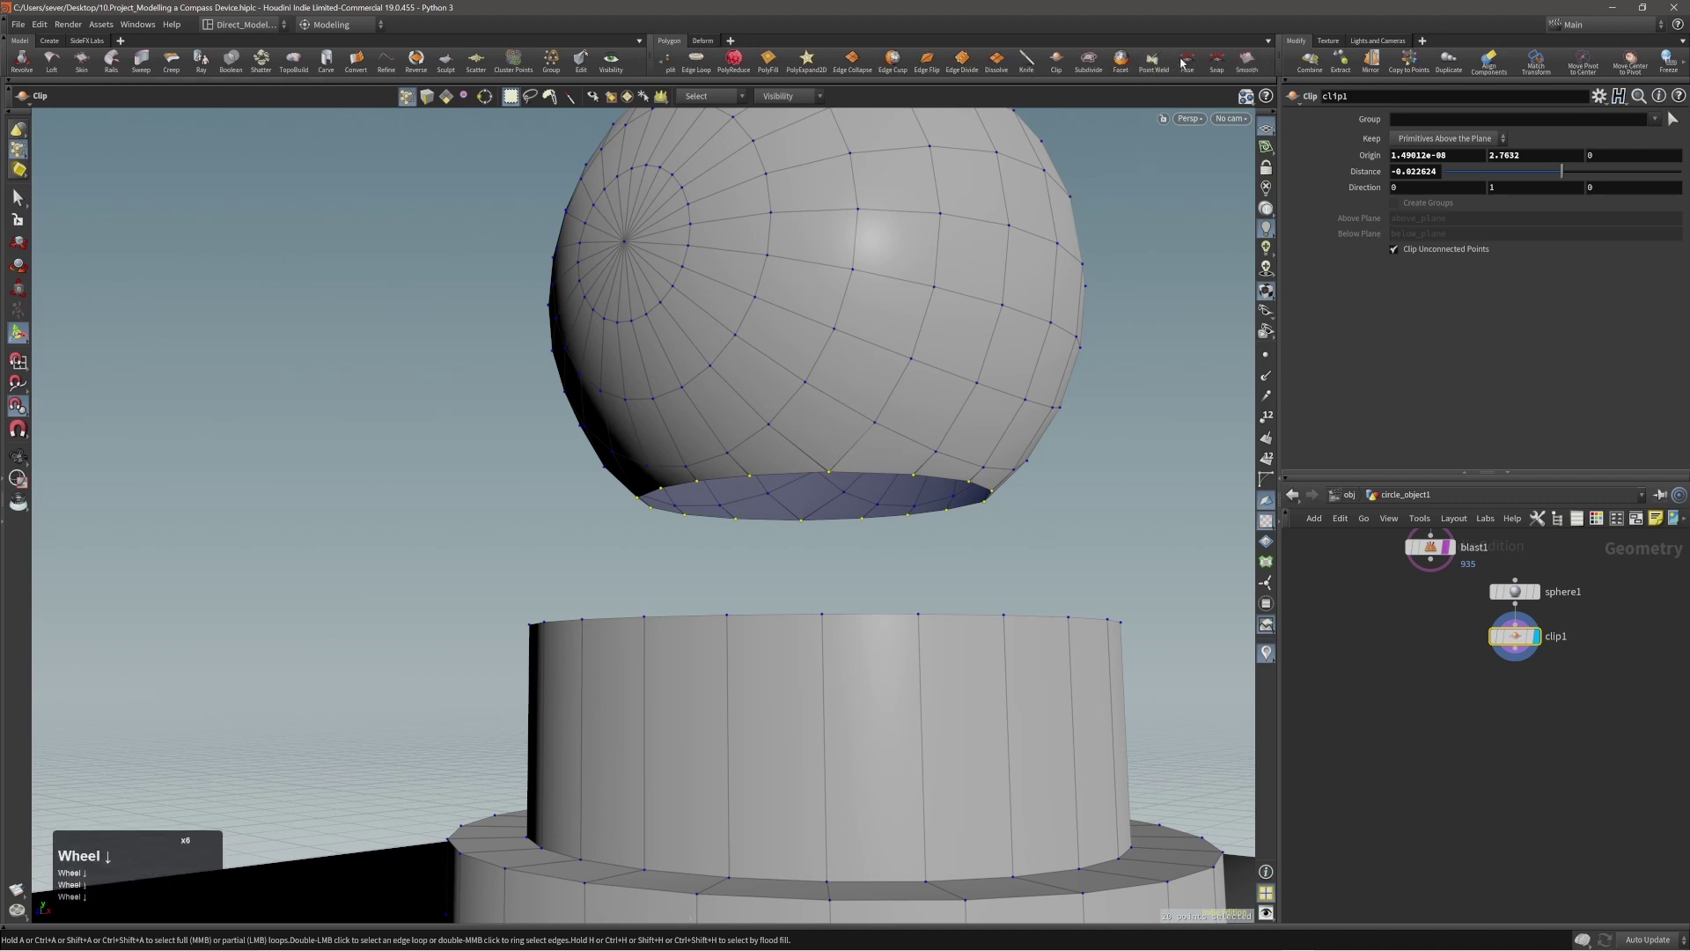
pyautogui.click(1186, 64)
pyautogui.keyDown('alt'); pyautogui.moveTo(930, 373); pyautogui.dragTo(868, 408); pyautogui.keyUp('alt')
pyautogui.click(1399, 230)
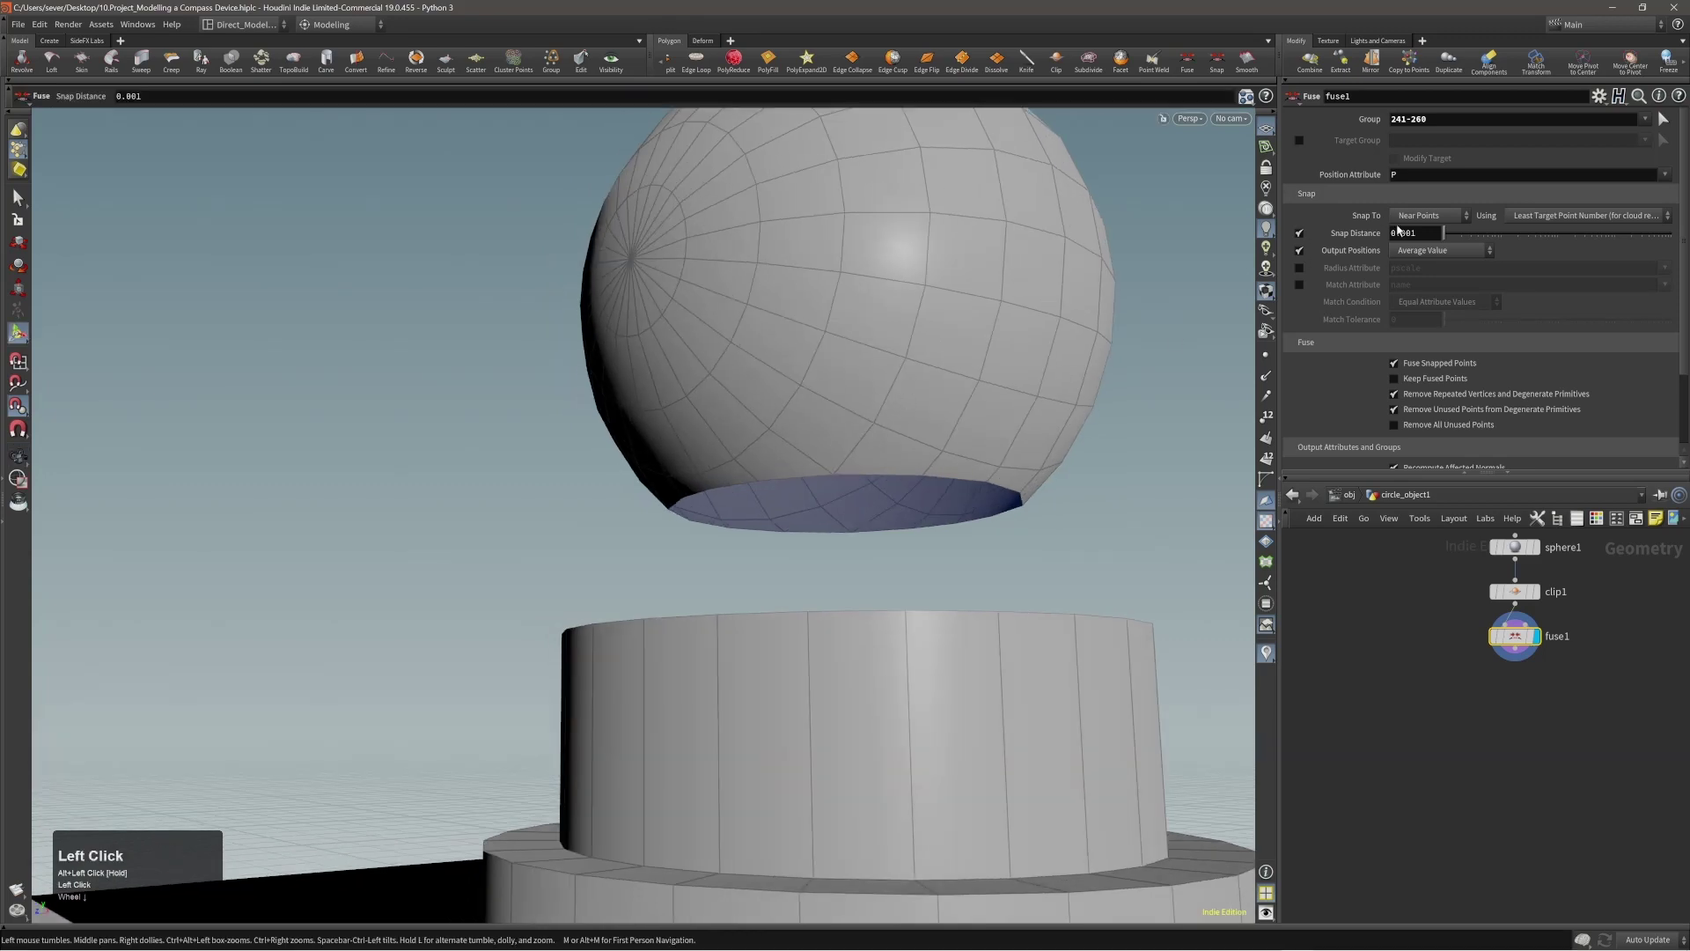
pyautogui.moveTo(1452, 236); pyautogui.dragTo(1491, 238)
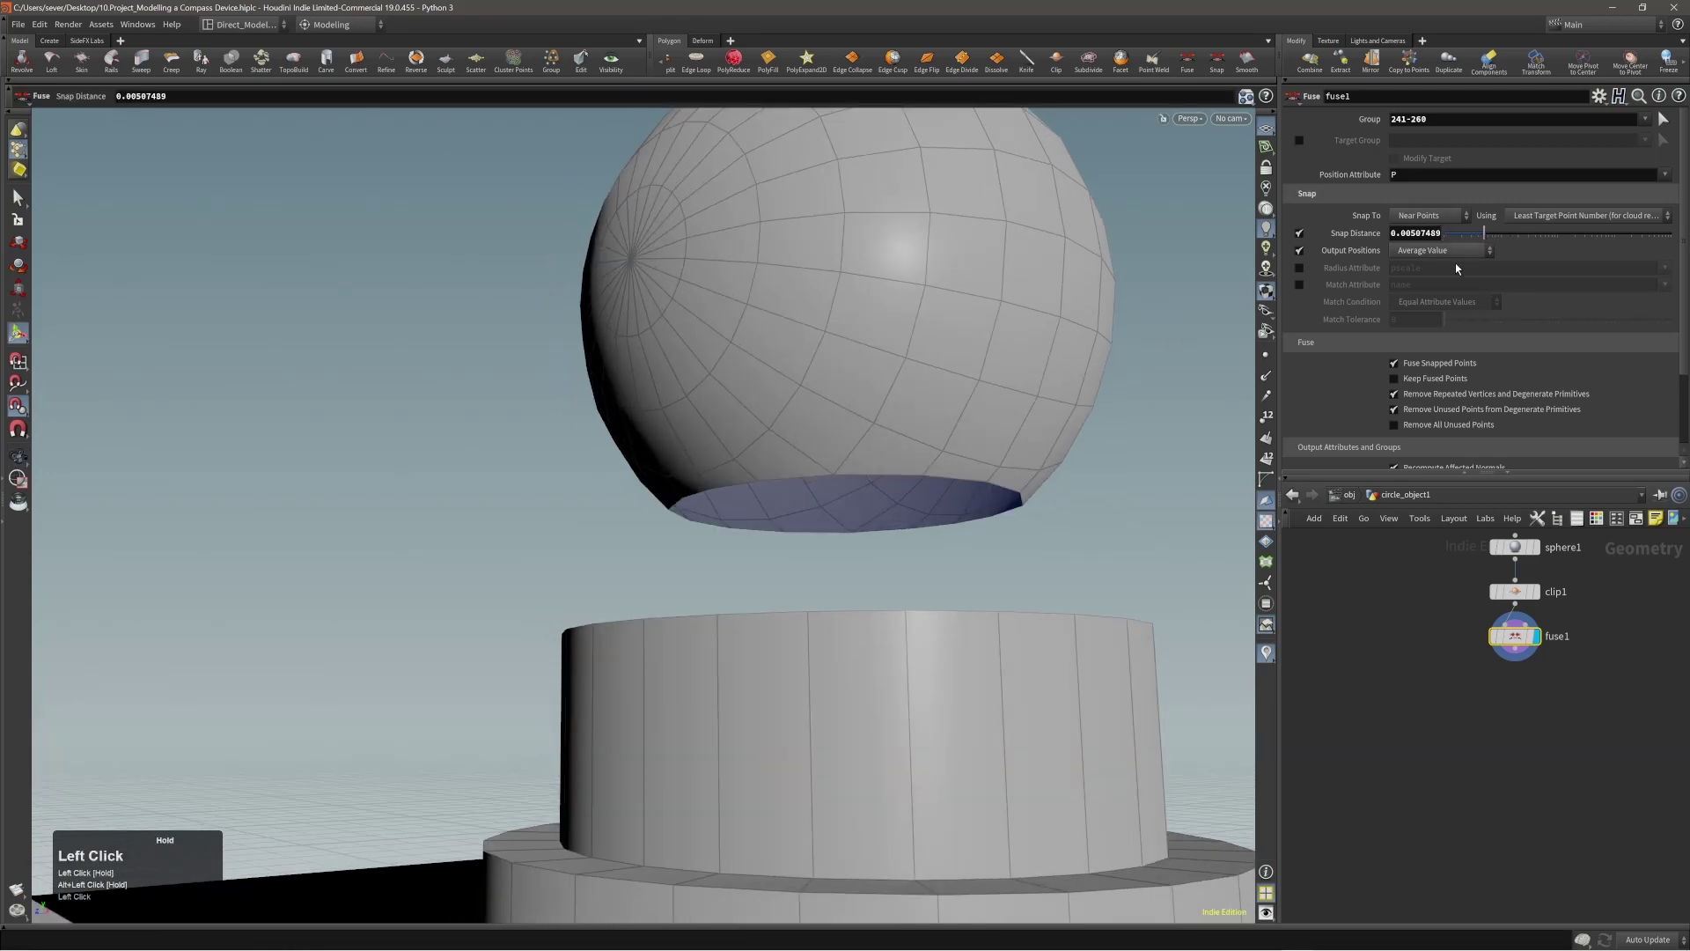
# Step: Start a PolyExtrude on the sphere's open lower edge loop and set its extrusion mode to Point Normal
pyautogui.keyDown('alt'); pyautogui.moveTo(938, 401); pyautogui.dragTo(894, 431, button='right'); pyautogui.keyUp('alt')
pyautogui.keyDown('alt'); pyautogui.moveTo(895, 430); pyautogui.dragTo(1014, 421); pyautogui.keyUp('alt')
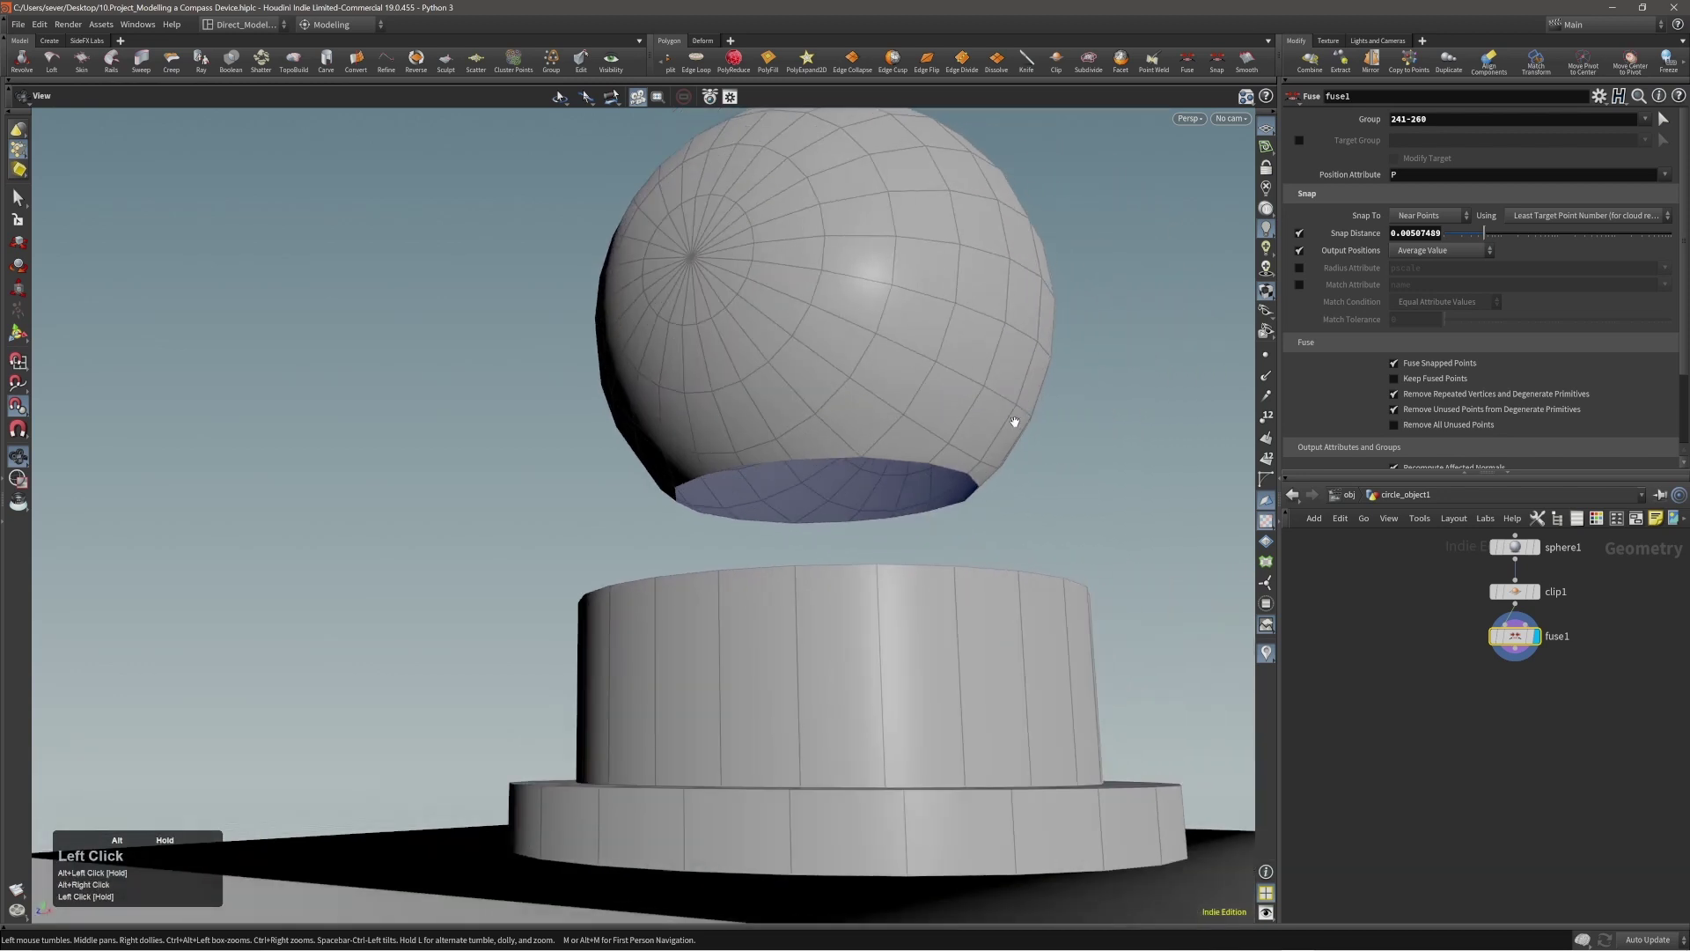
pyautogui.press('2')
pyautogui.doubleClick(896, 461)
pyautogui.keyDown('alt'); pyautogui.moveTo(919, 424); pyautogui.dragTo(859, 435, button='right'); pyautogui.keyUp('alt')
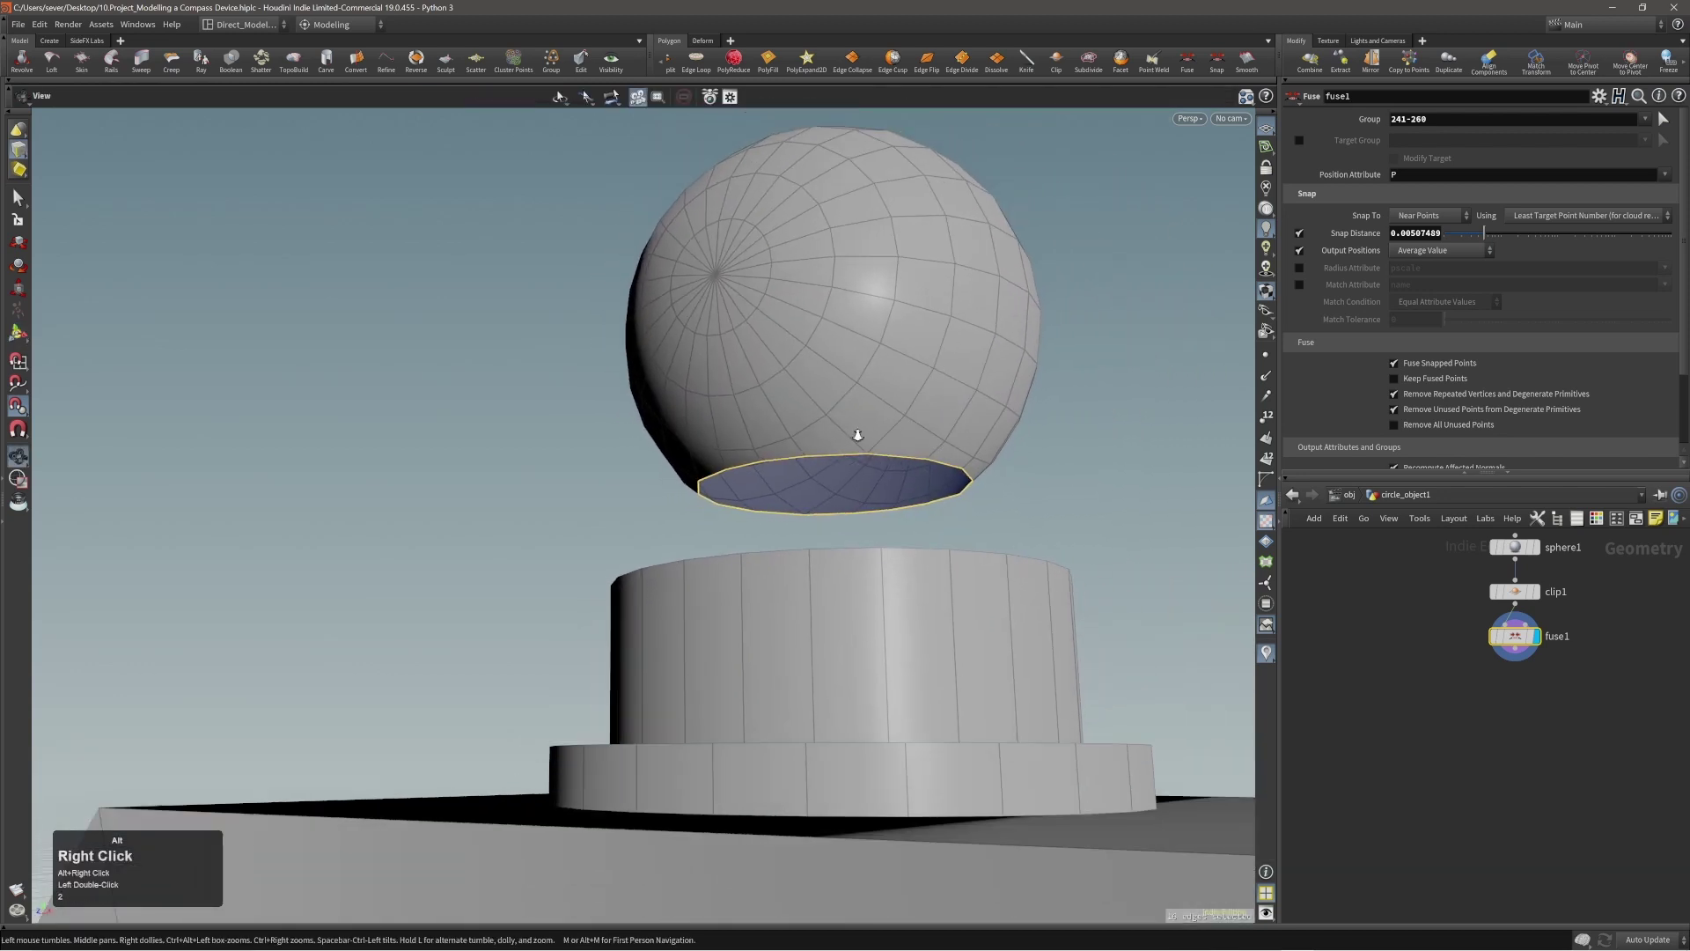
pyautogui.keyDown('alt'); pyautogui.moveTo(858, 435); pyautogui.dragTo(854, 419); pyautogui.keyUp('alt')
pyautogui.press('c')
pyautogui.click(872, 420)
pyautogui.click(893, 422)
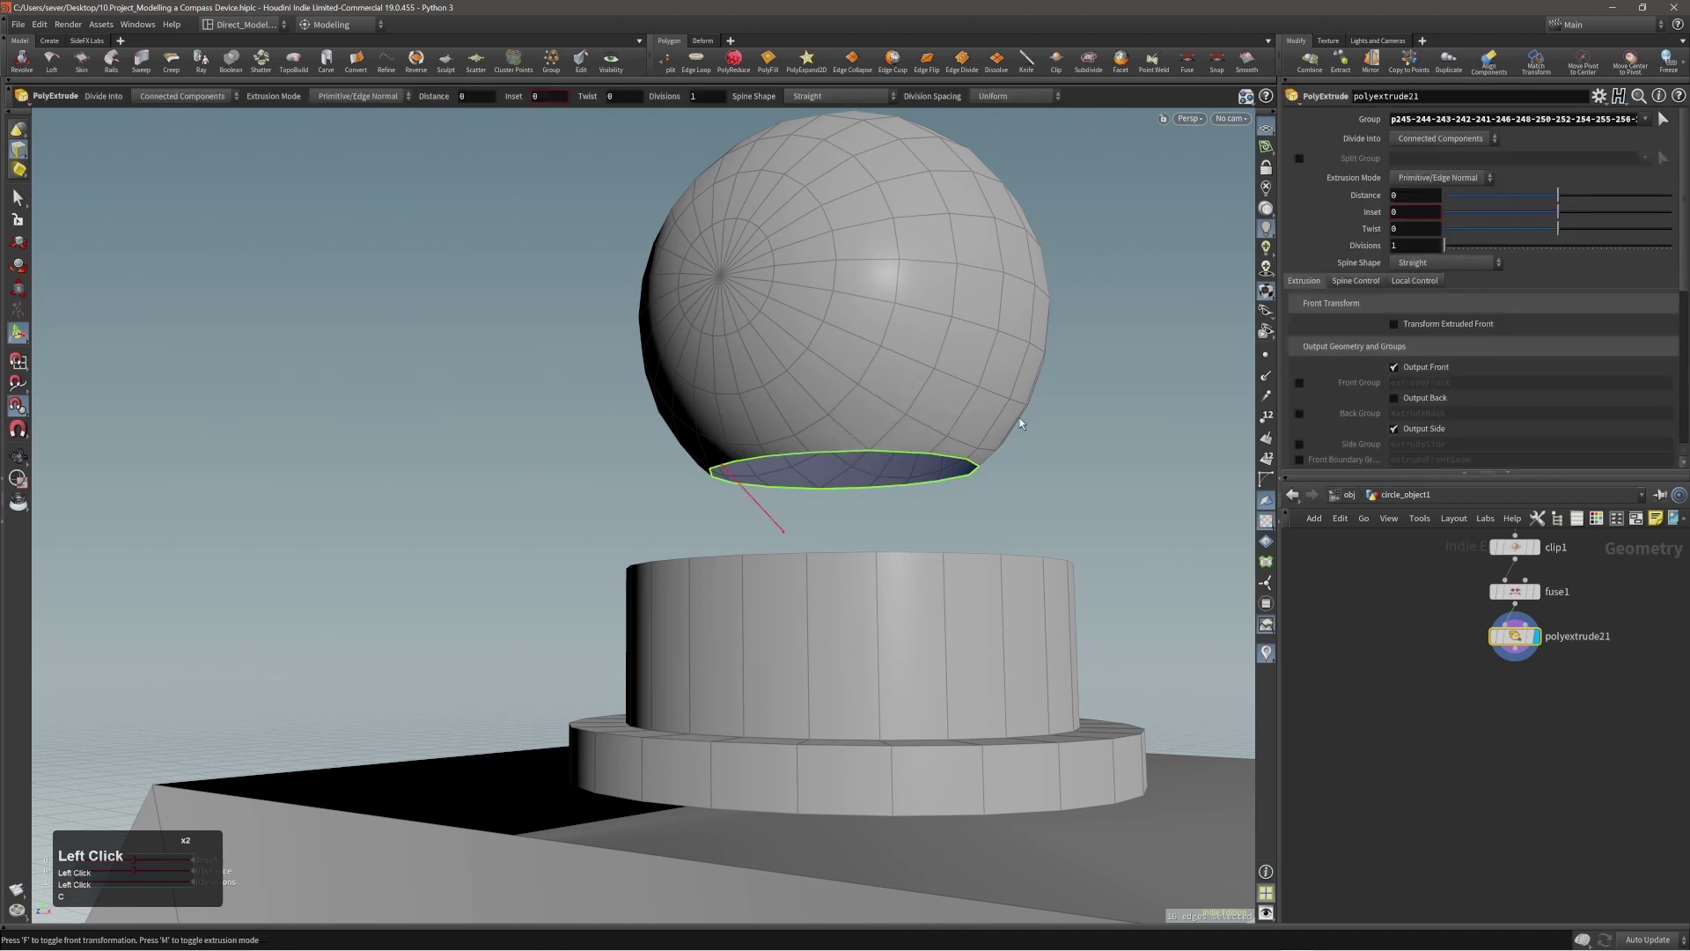
pyautogui.moveTo(1020, 418); pyautogui.dragTo(1111, 410)
pyautogui.hotkey('ctrl', 'z')
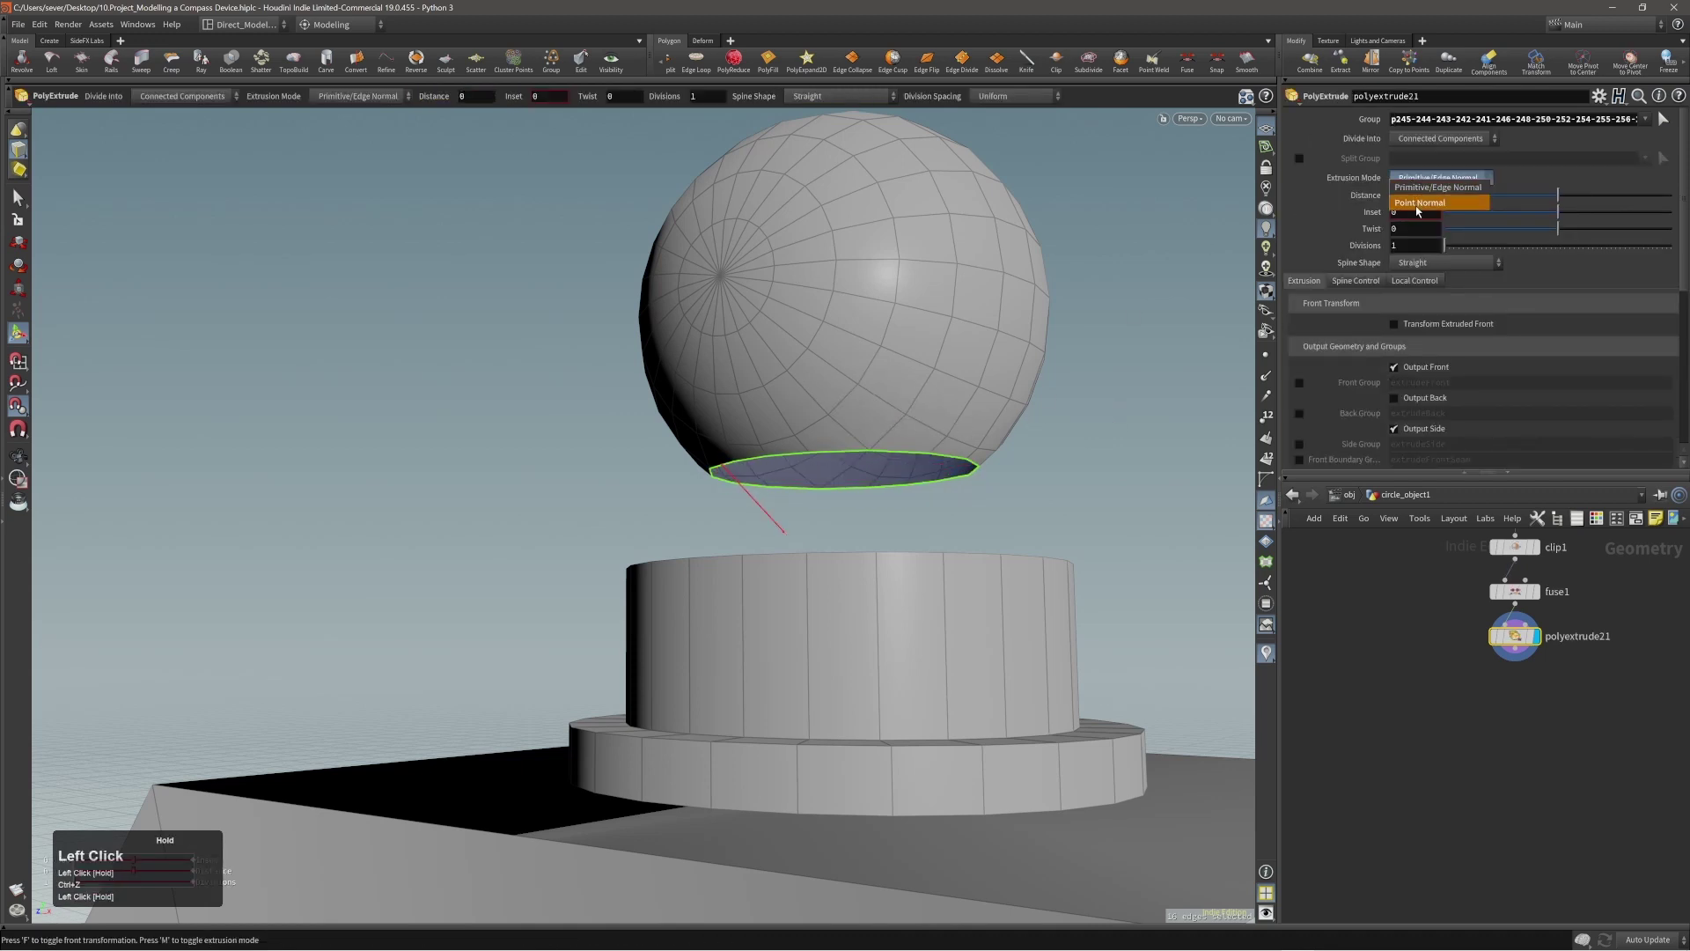
pyautogui.click(1419, 203)
pyautogui.keyDown('alt'); pyautogui.moveTo(916, 405); pyautogui.dragTo(980, 417); pyautogui.keyUp('alt')
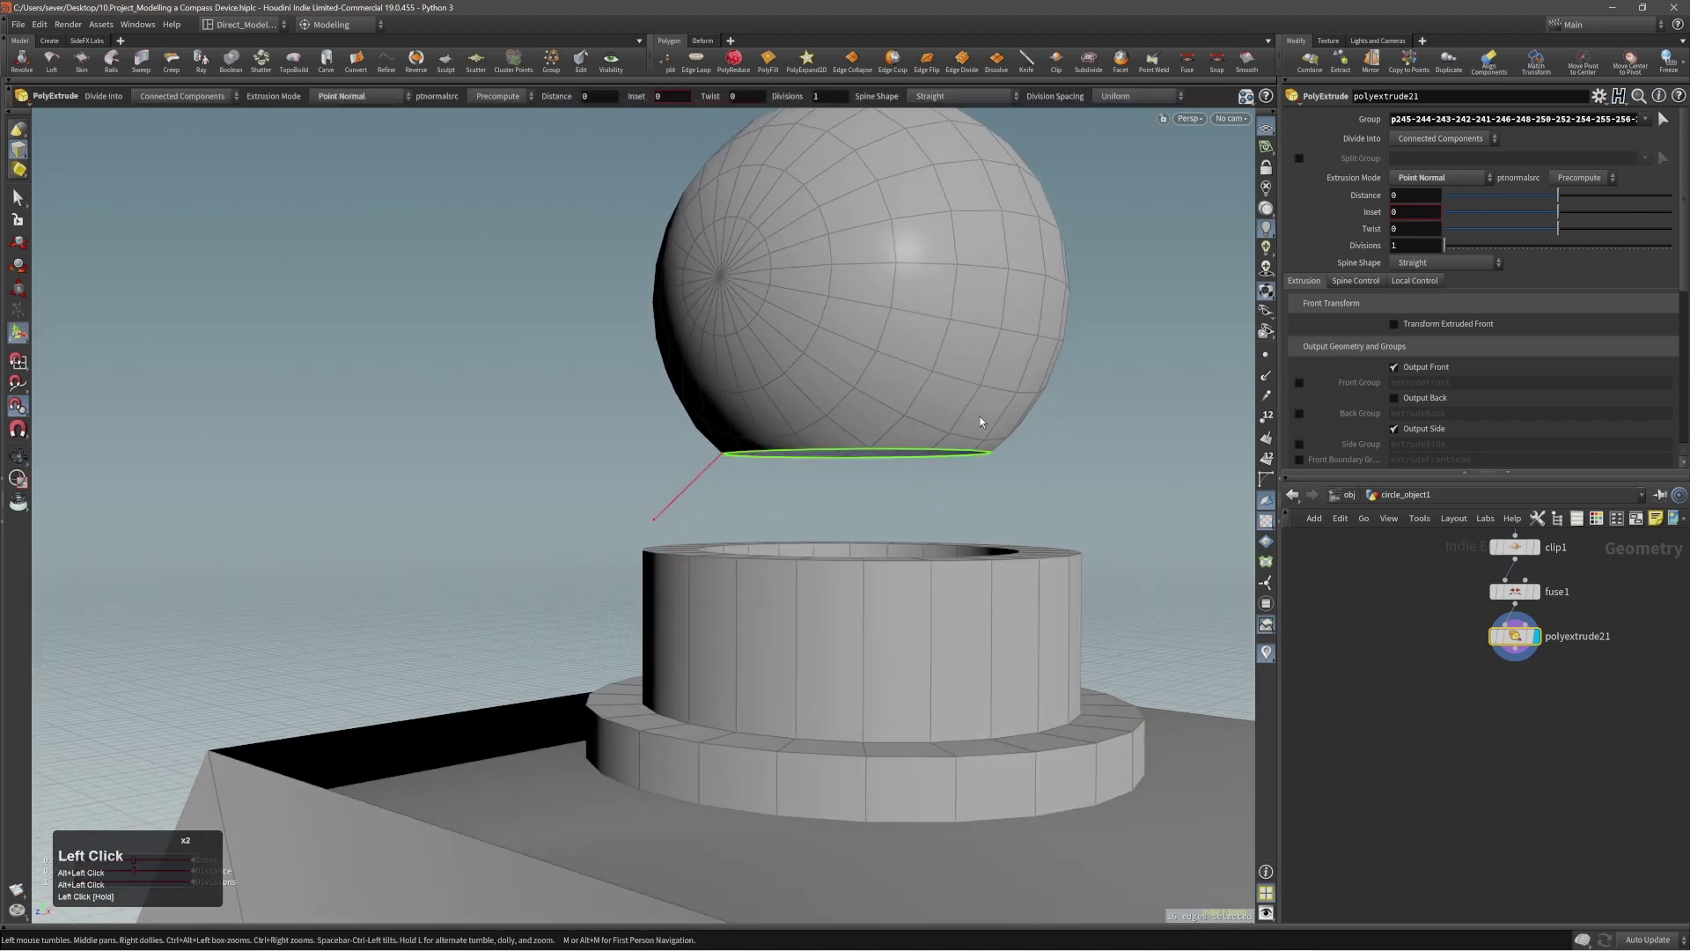
# Step: Enable the extruded front transform and translate the edge downward by about 0.0115 to form a short neck
pyautogui.rightClick(980, 416)
pyautogui.click(1025, 455)
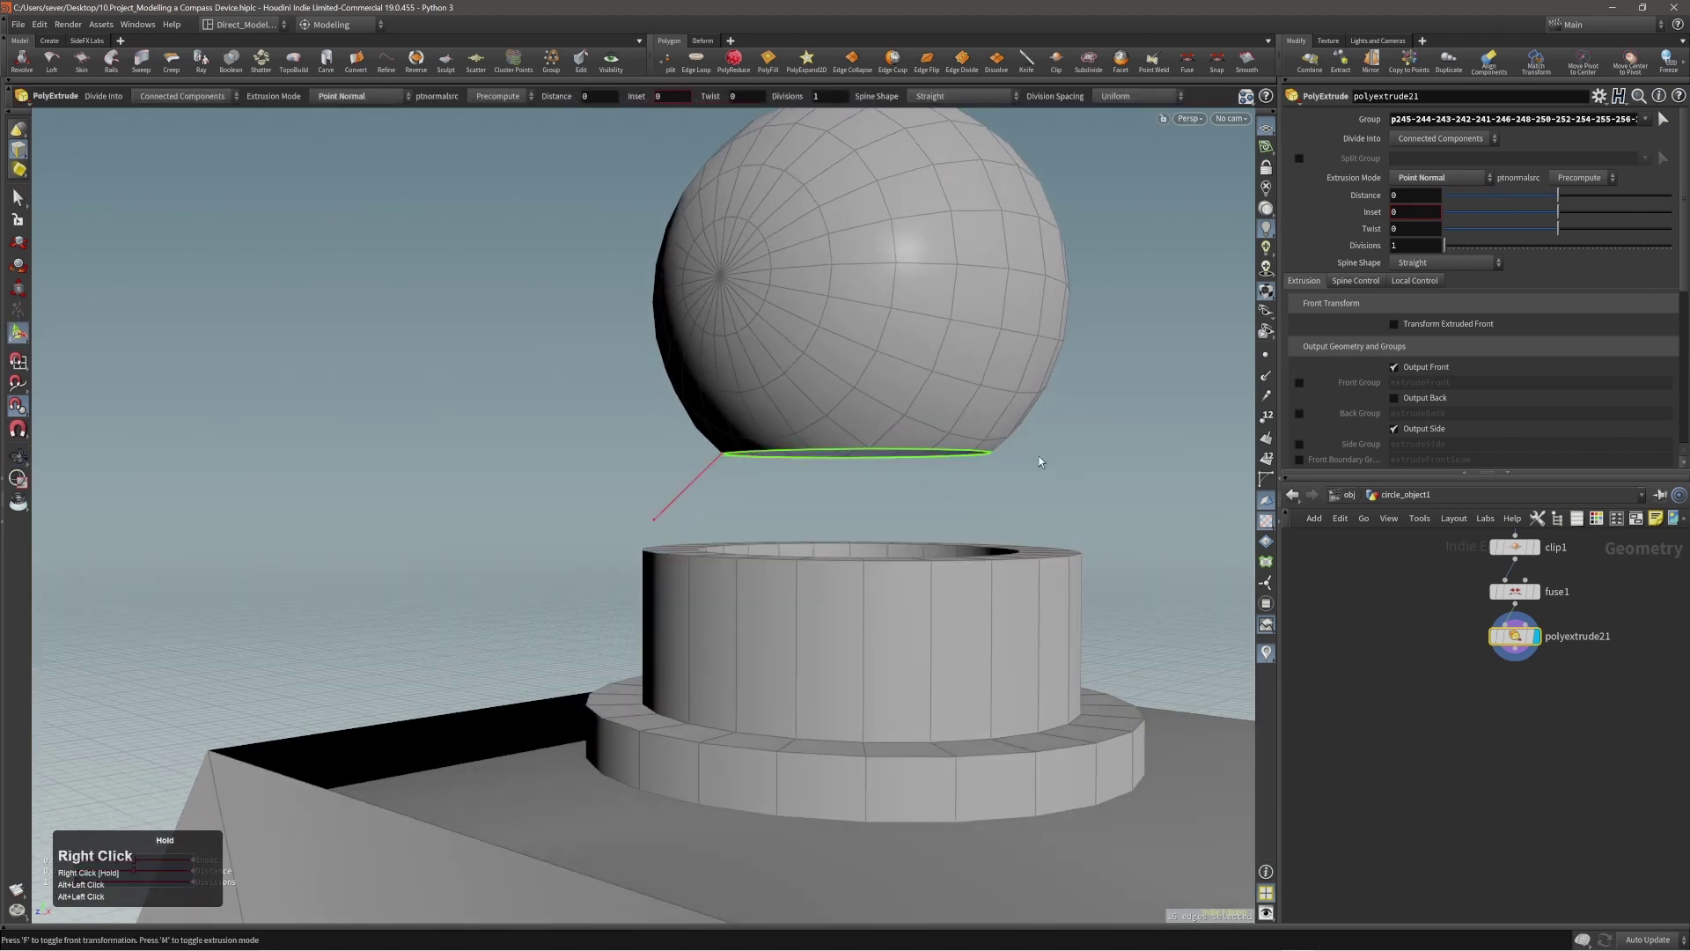
pyautogui.keyDown('alt'); pyautogui.moveTo(926, 344); pyautogui.dragTo(1012, 368, button='right'); pyautogui.keyUp('alt')
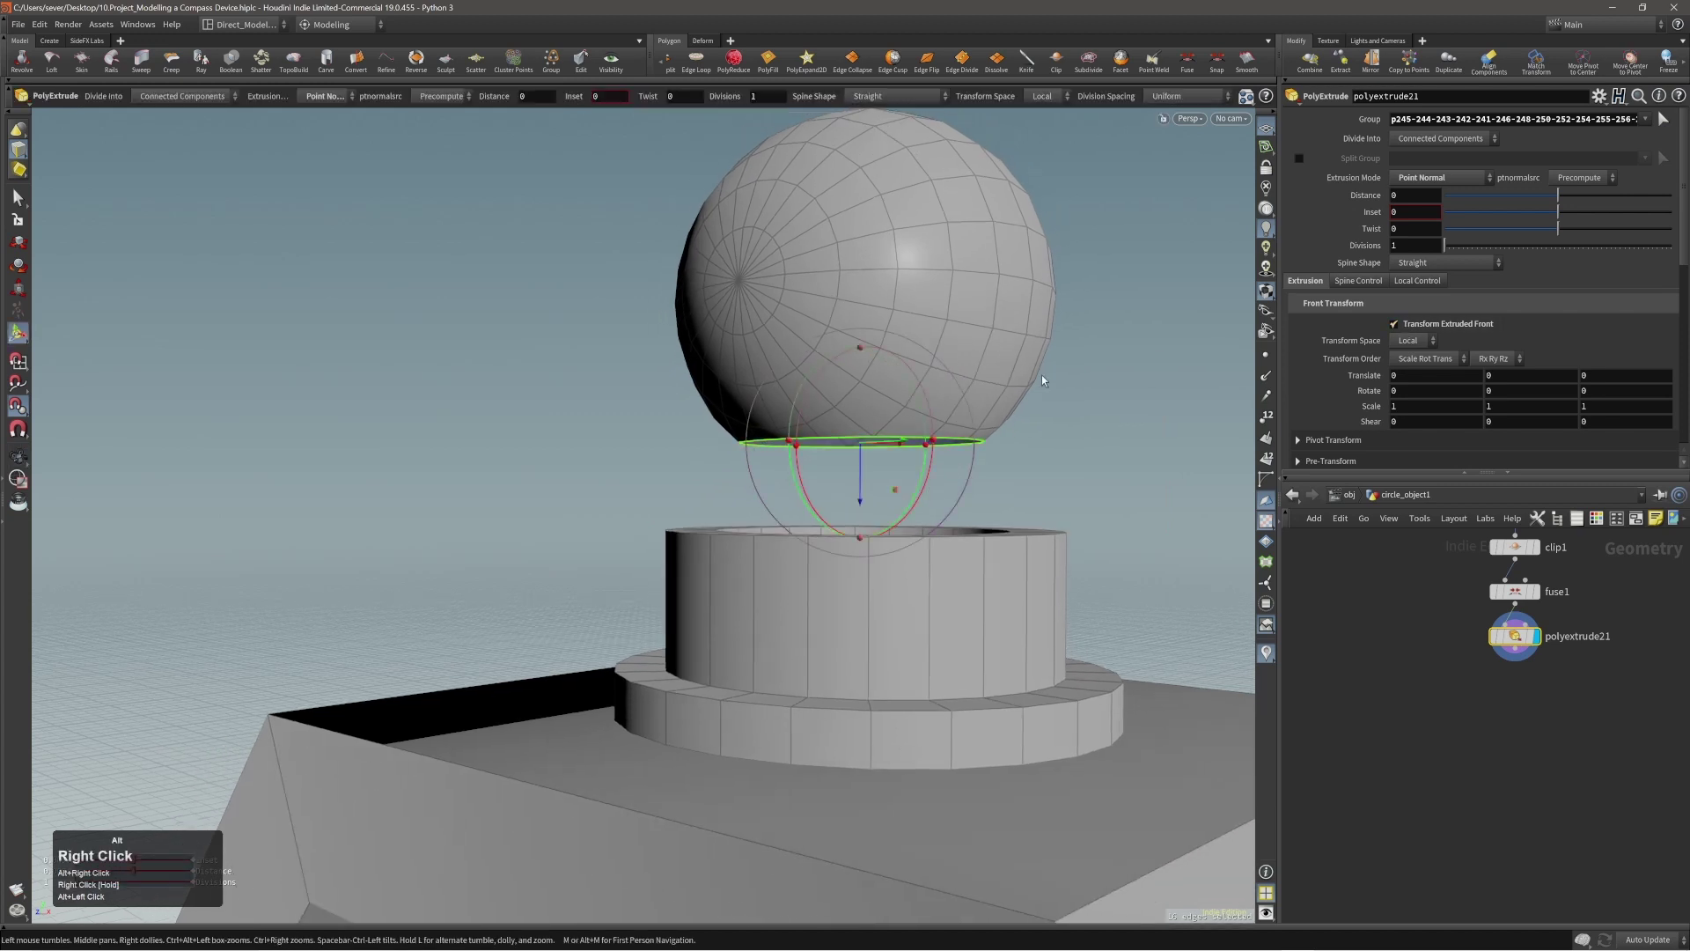
pyautogui.moveTo(1150, 349); pyautogui.dragTo(1139, 445, button='middle')
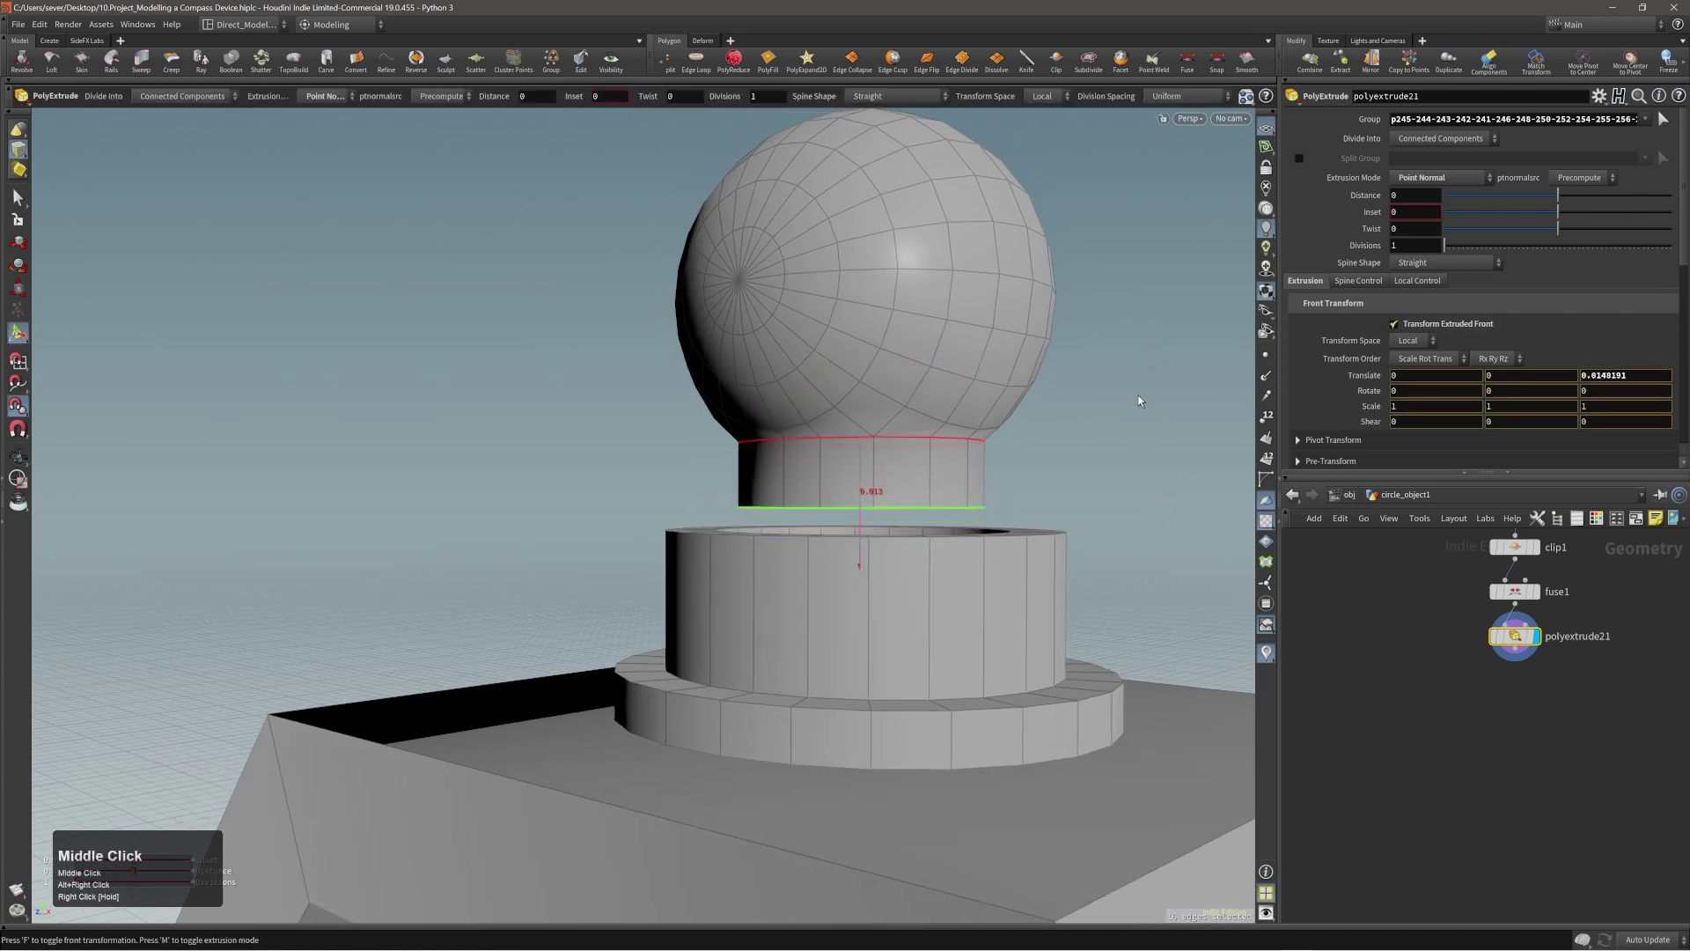
pyautogui.moveTo(1139, 393); pyautogui.dragTo(1009, 373)
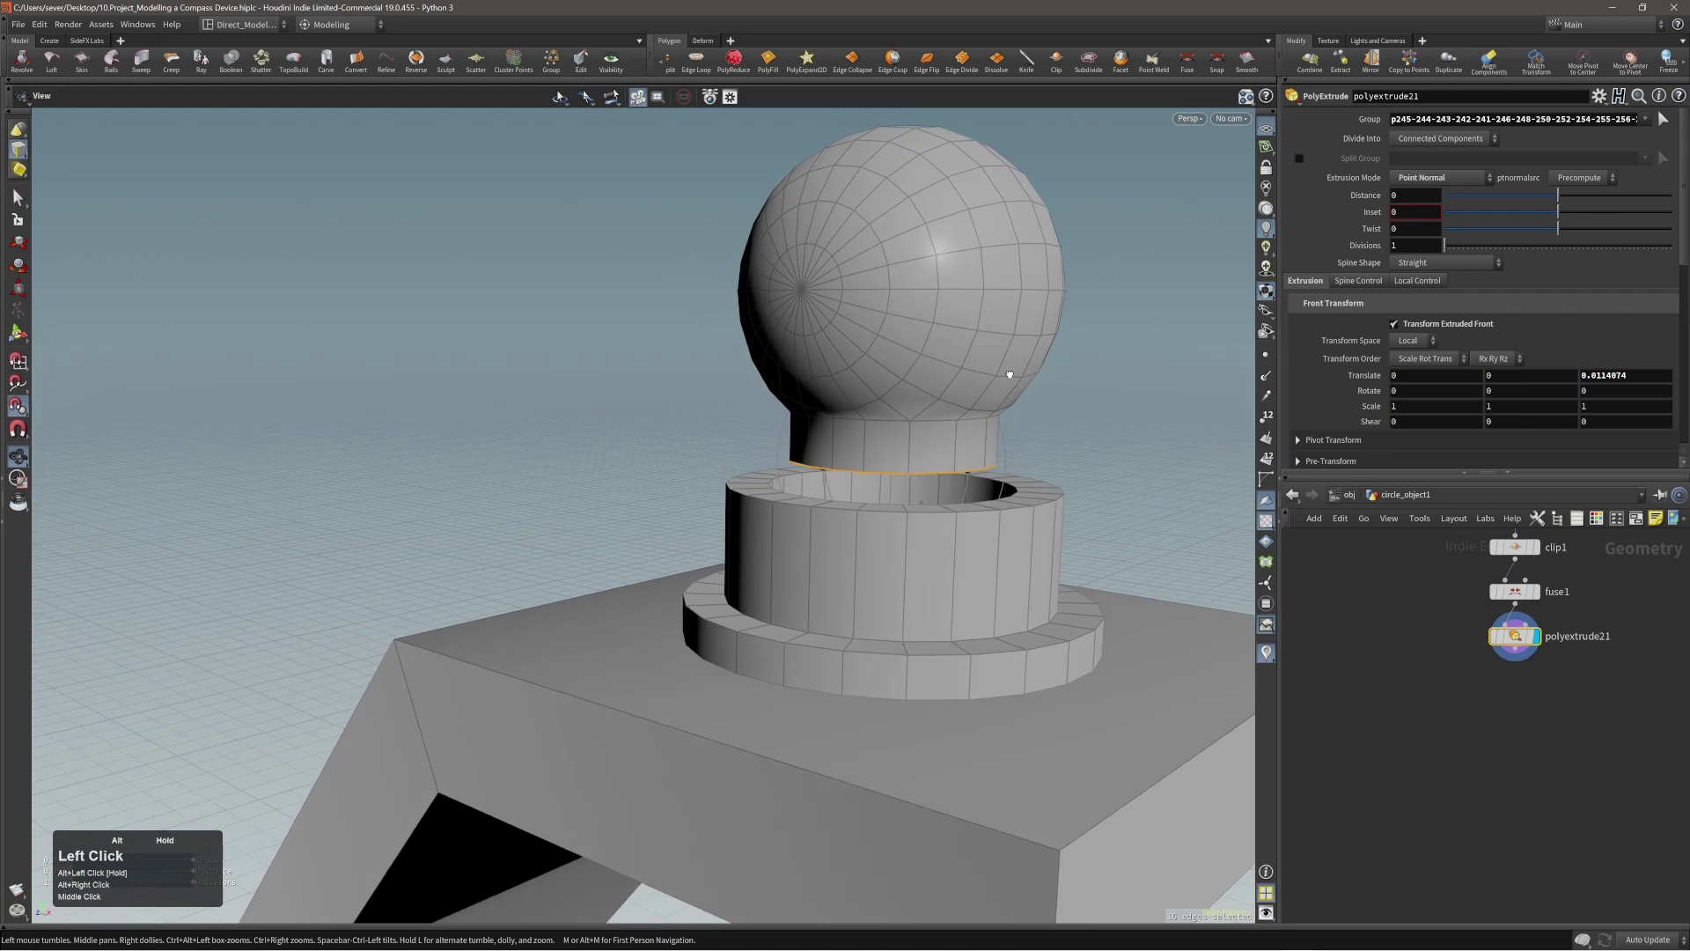
# Step: Select the whole ball with its neck and move it down by about 0.016 into the collar
pyautogui.doubleClick(956, 352)
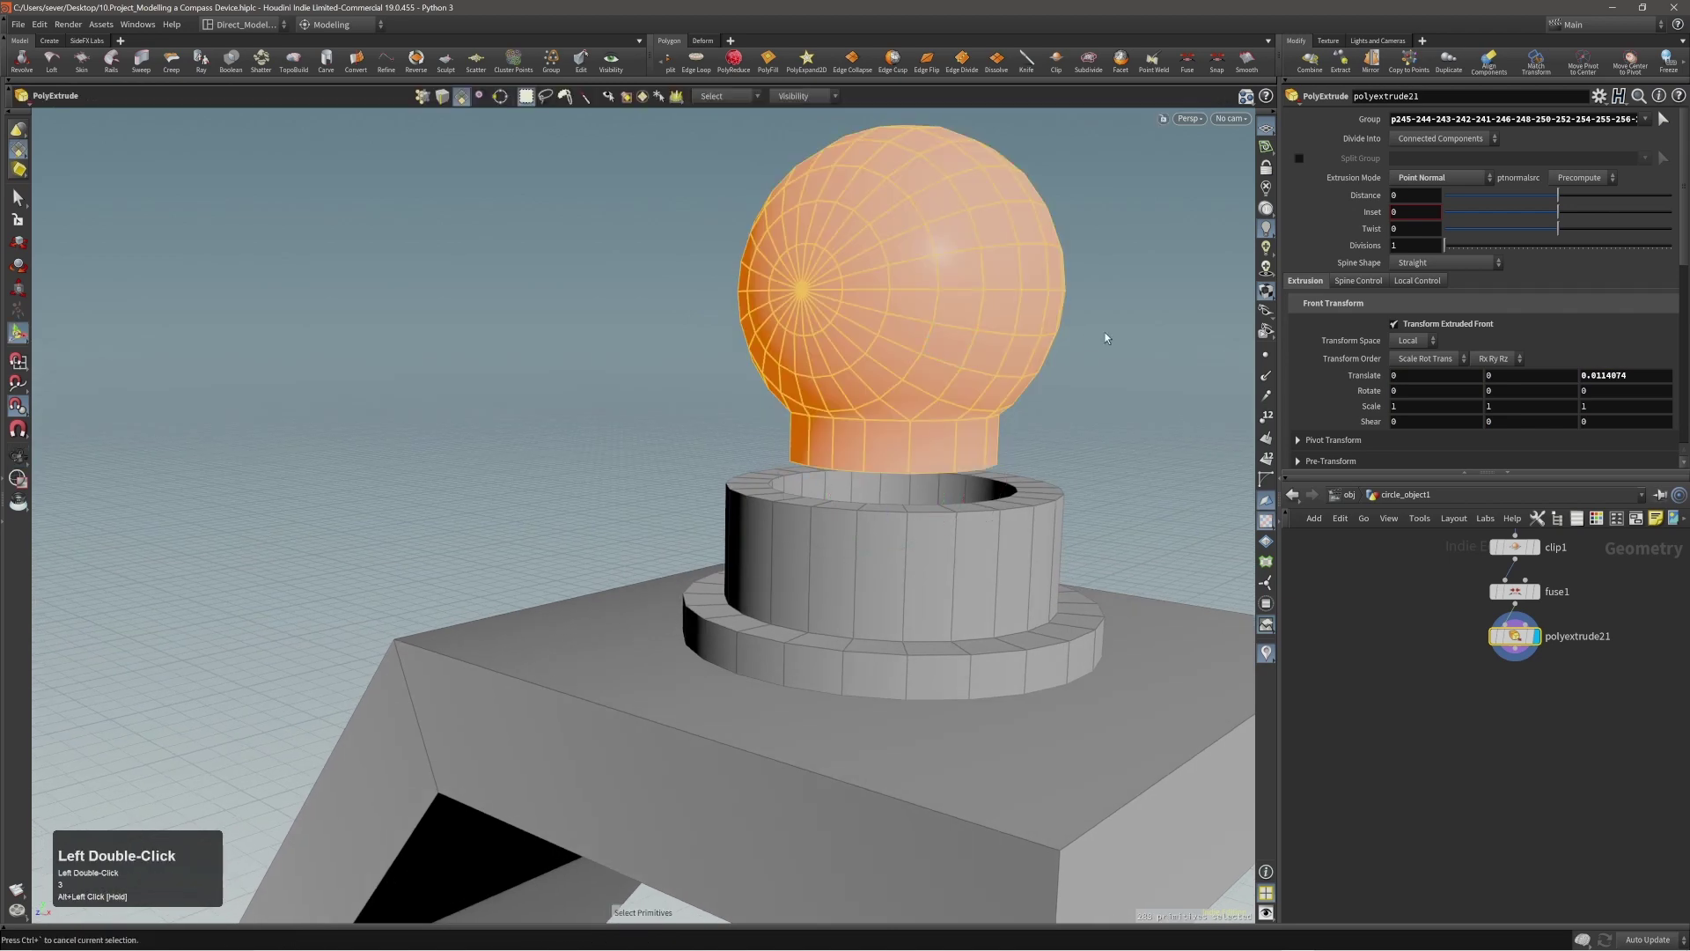
pyautogui.press('t')
pyautogui.moveTo(1141, 289); pyautogui.dragTo(1145, 370, button='middle')
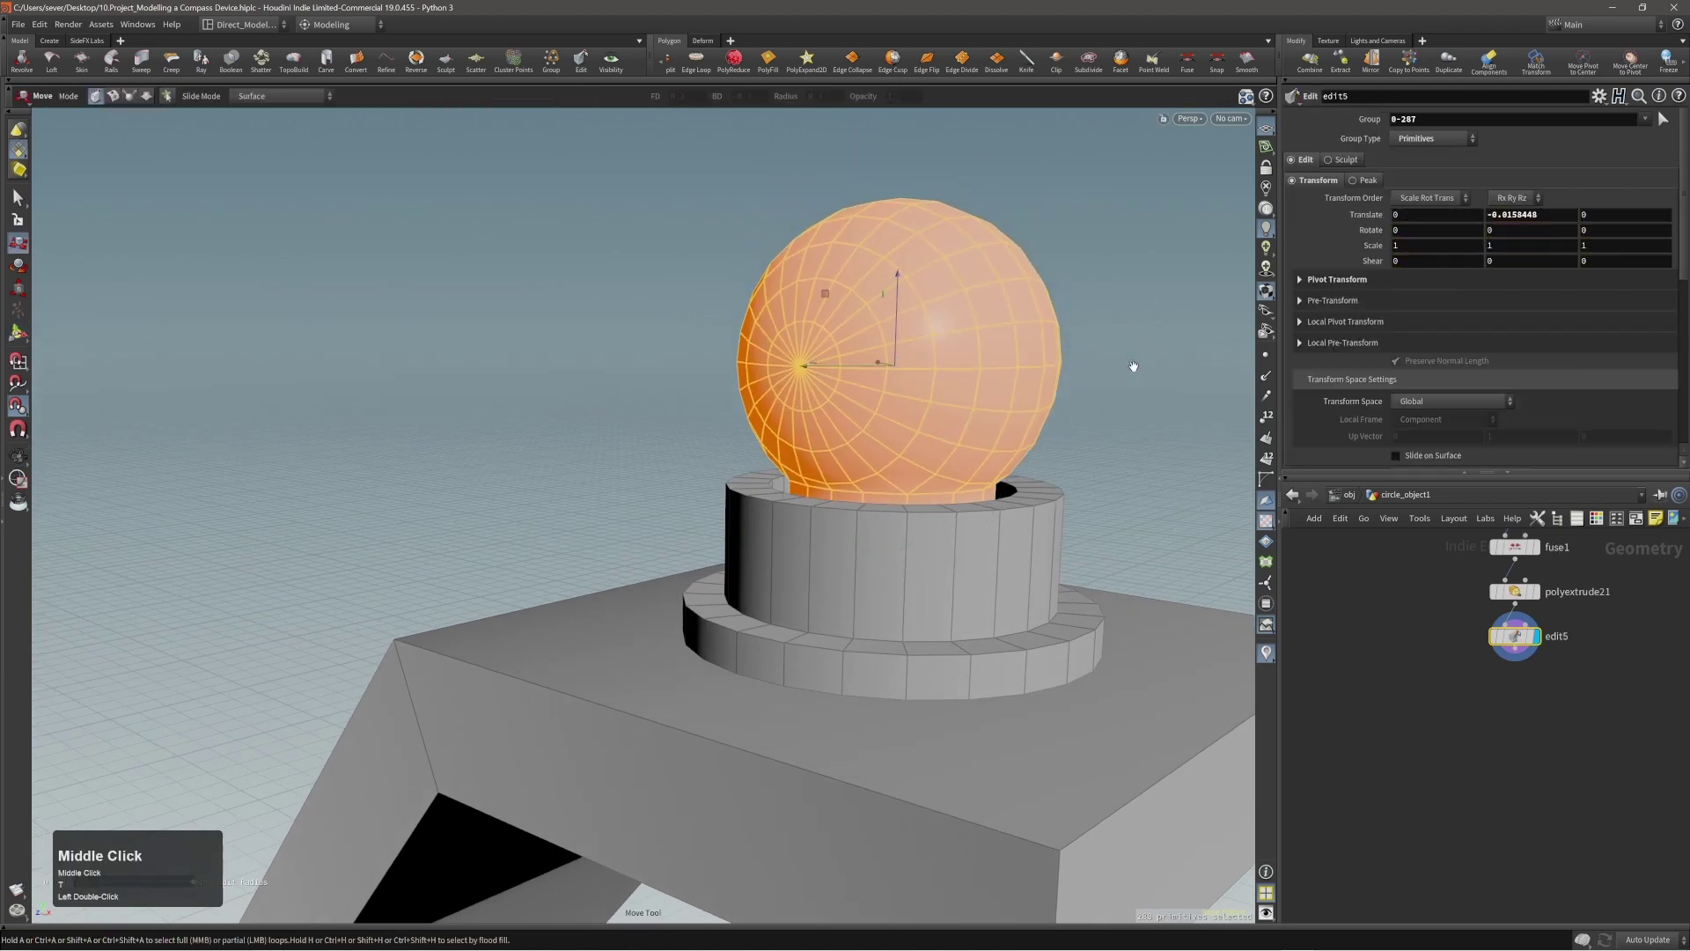
pyautogui.keyDown('alt'); pyautogui.moveTo(1134, 366); pyautogui.dragTo(891, 486); pyautogui.keyUp('alt')
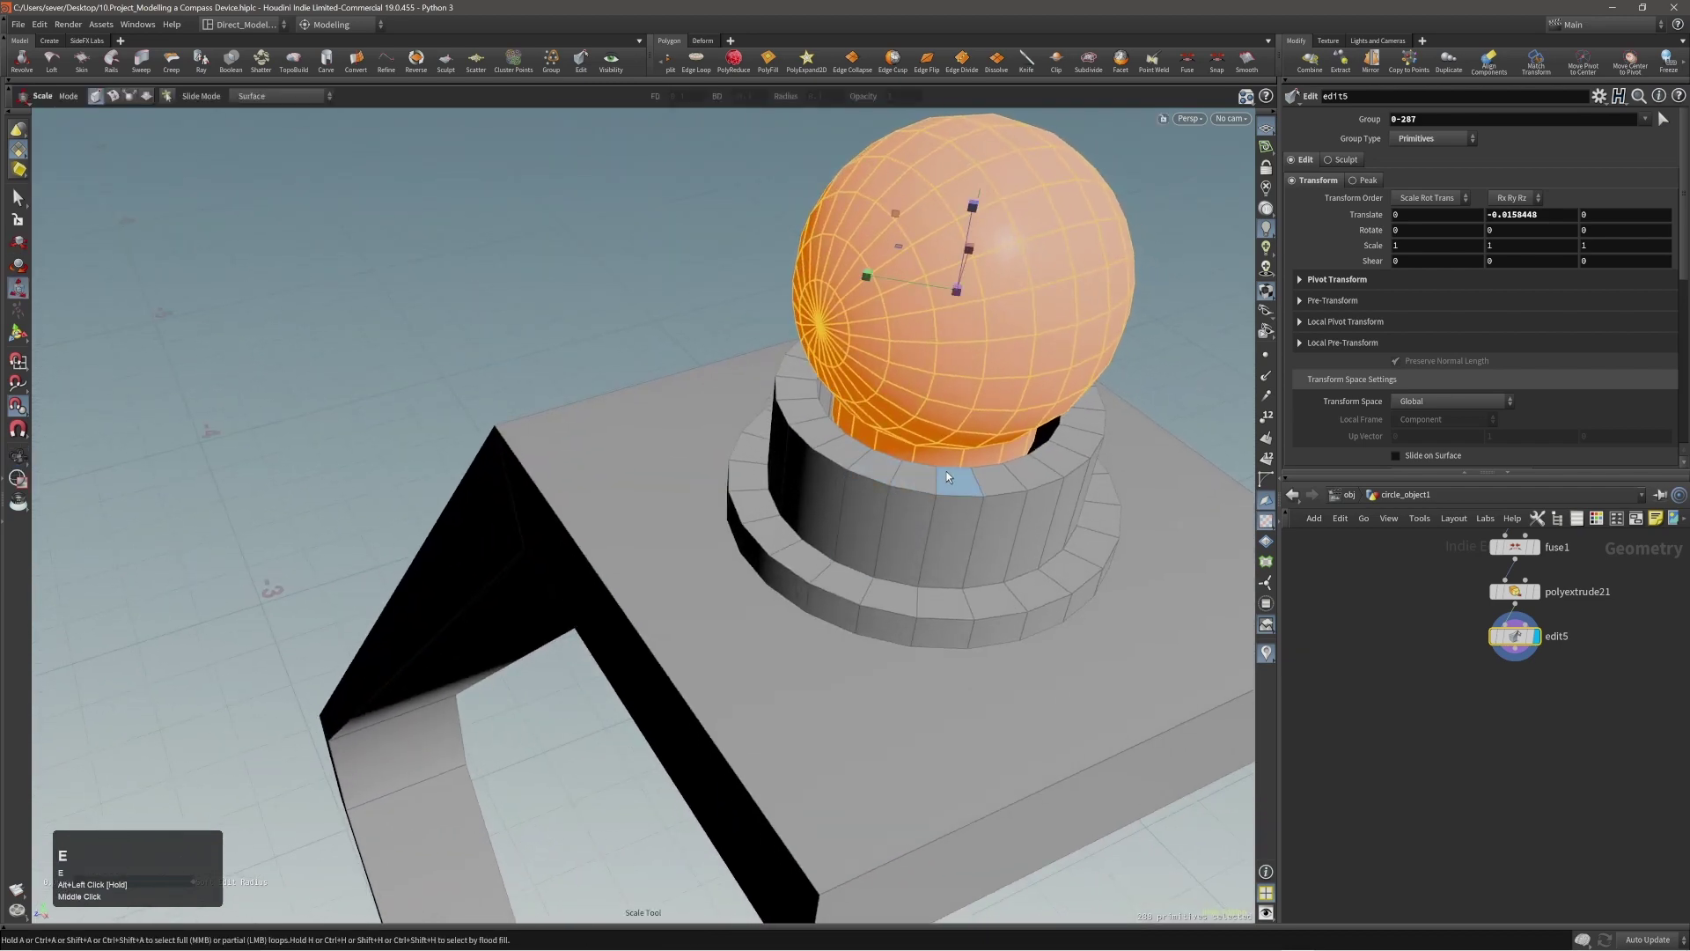
# Step: Scale the ball and neck uniformly to about 1.16 and set their vertical offset to about -0.011
pyautogui.moveTo(972, 303)
pyautogui.mouseDown()
pyautogui.moveTo(892, 331)
pyautogui.moveTo(838, 299)
pyautogui.moveTo(967, 324)
pyautogui.mouseUp()
pyautogui.moveTo(1194, 394); pyautogui.dragTo(1194, 374, button='middle')
pyautogui.keyDown('alt'); pyautogui.moveTo(1194, 374); pyautogui.dragTo(971, 308); pyautogui.keyUp('alt')
pyautogui.press('e')
pyautogui.press('t')
pyautogui.moveTo(1202, 451); pyautogui.dragTo(1207, 445, button='middle')
# Step: Inspect how the ball and neck sit in the collar from several angles and clear the selection
pyautogui.keyDown('alt'); pyautogui.moveTo(1207, 446); pyautogui.dragTo(1049, 461, button='right'); pyautogui.keyUp('alt')
pyautogui.keyDown('alt'); pyautogui.moveTo(1048, 461); pyautogui.dragTo(1026, 444, button='middle'); pyautogui.keyUp('alt')
pyautogui.keyDown('alt'); pyautogui.moveTo(1026, 445); pyautogui.dragTo(958, 350); pyautogui.keyUp('alt')
pyautogui.keyDown('alt'); pyautogui.moveTo(725, 353); pyautogui.dragTo(683, 375, button='right'); pyautogui.keyUp('alt')
pyautogui.keyDown('alt'); pyautogui.moveTo(683, 375); pyautogui.dragTo(757, 377, button='middle'); pyautogui.keyUp('alt')
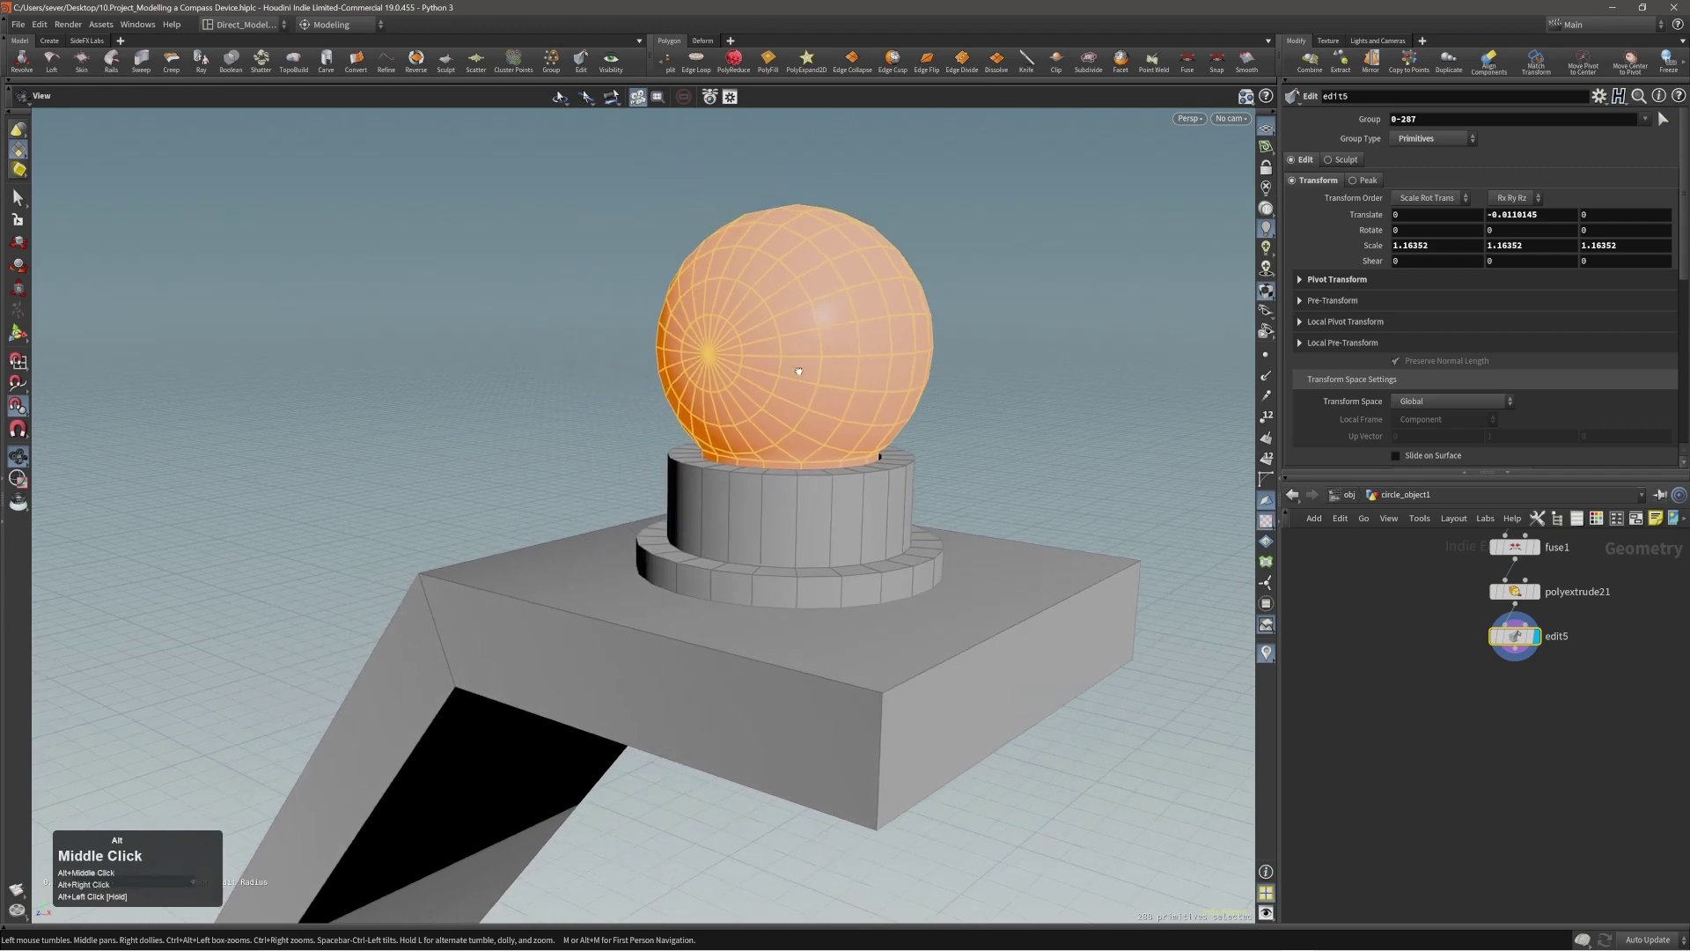
pyautogui.keyDown('alt'); pyautogui.moveTo(757, 377); pyautogui.dragTo(738, 406); pyautogui.keyUp('alt')
pyautogui.keyDown('alt'); pyautogui.moveTo(843, 456); pyautogui.dragTo(836, 453); pyautogui.keyUp('alt')
pyautogui.click(1013, 354)
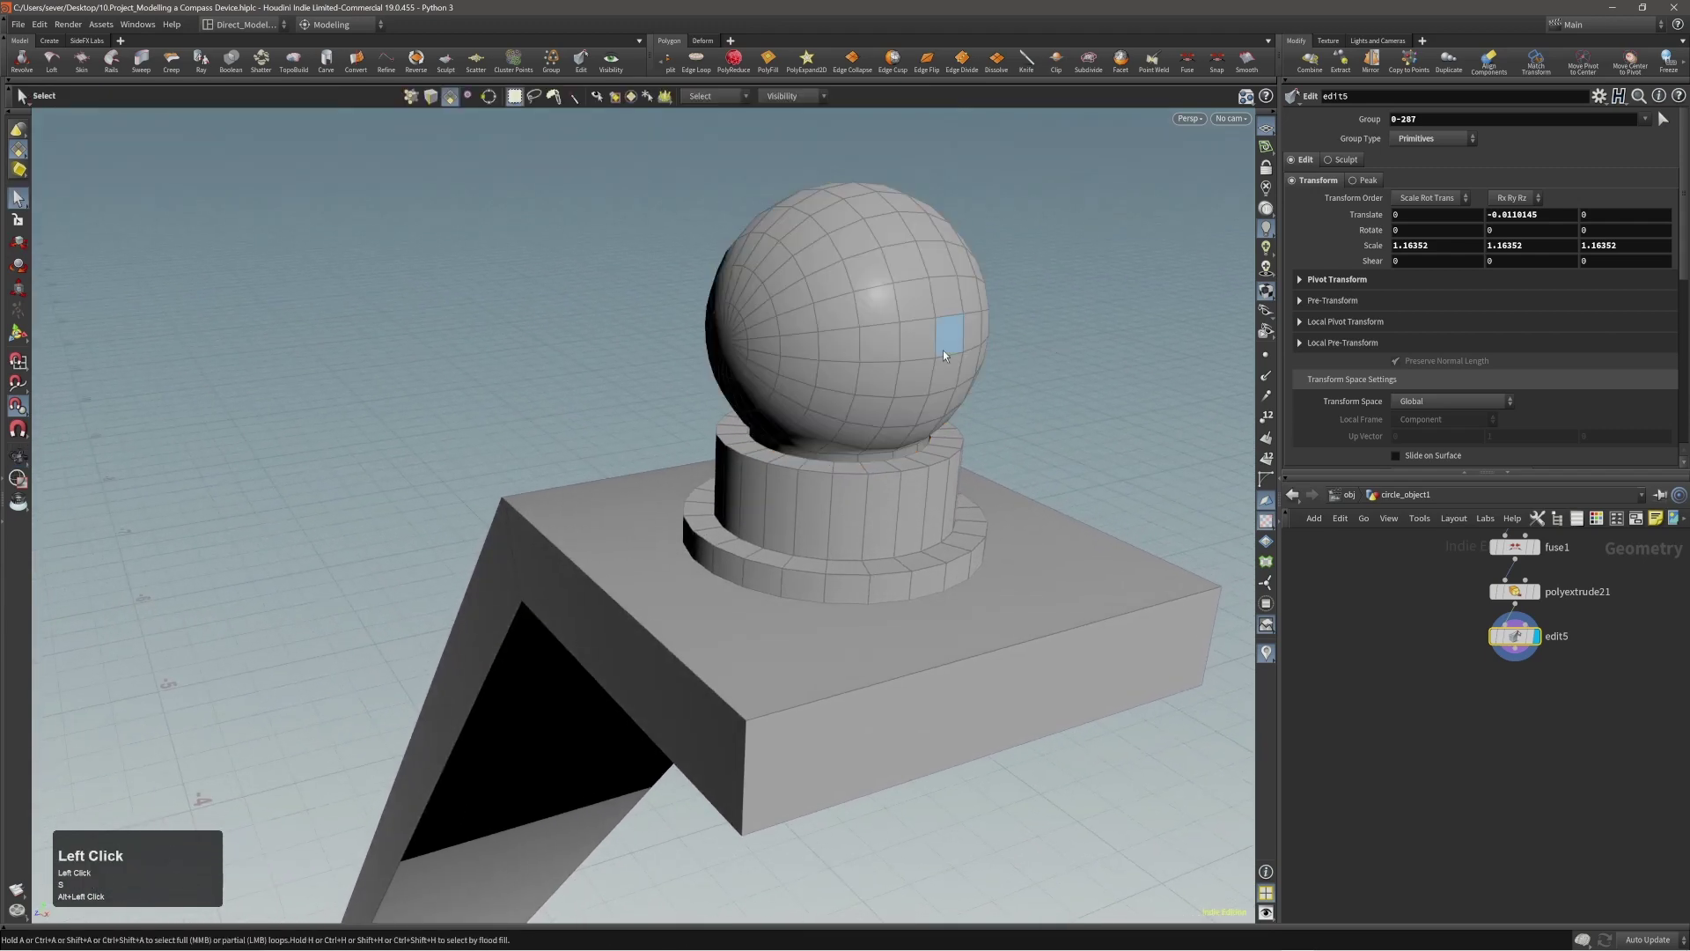
# Step: Switch to laser selection and select the circular cap of faces at the sphere's front pole
pyautogui.keyDown('alt'); pyautogui.moveTo(943, 351); pyautogui.dragTo(854, 365, button='right'); pyautogui.keyUp('alt')
pyautogui.keyDown('alt'); pyautogui.moveTo(854, 366); pyautogui.dragTo(936, 351); pyautogui.keyUp('alt')
pyautogui.keyDown('alt'); pyautogui.moveTo(687, 347); pyautogui.dragTo(736, 334, button='right'); pyautogui.keyUp('alt')
pyautogui.keyDown('alt'); pyautogui.moveTo(736, 351); pyautogui.dragTo(846, 296); pyautogui.keyUp('alt')
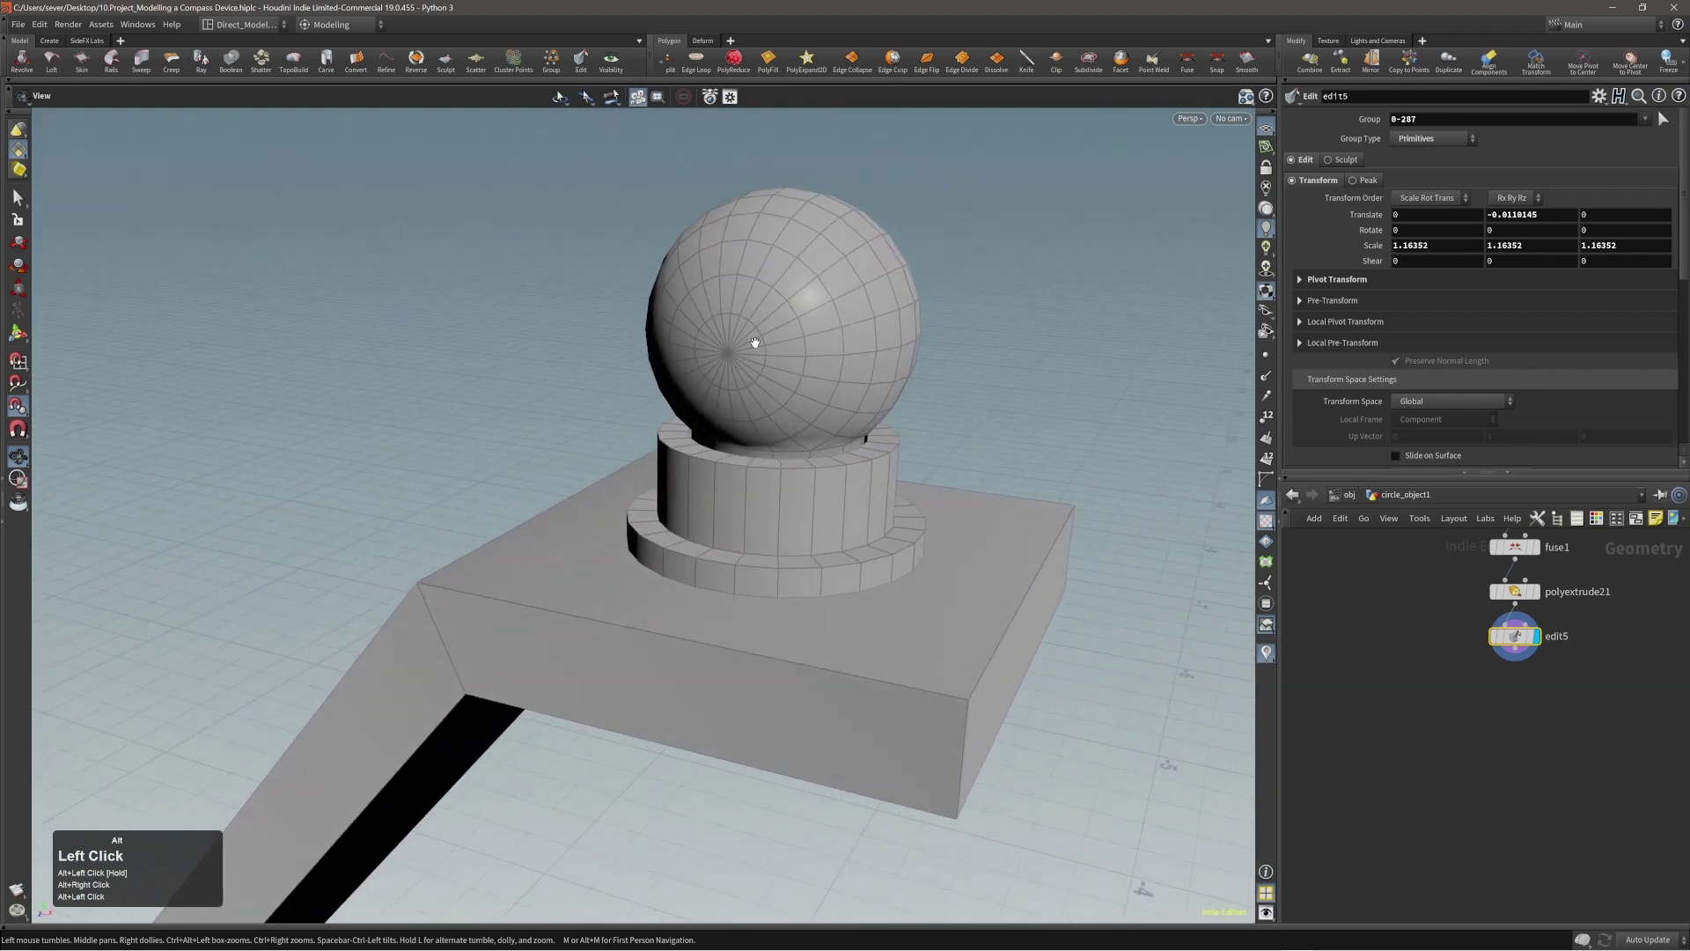
pyautogui.press('F5')
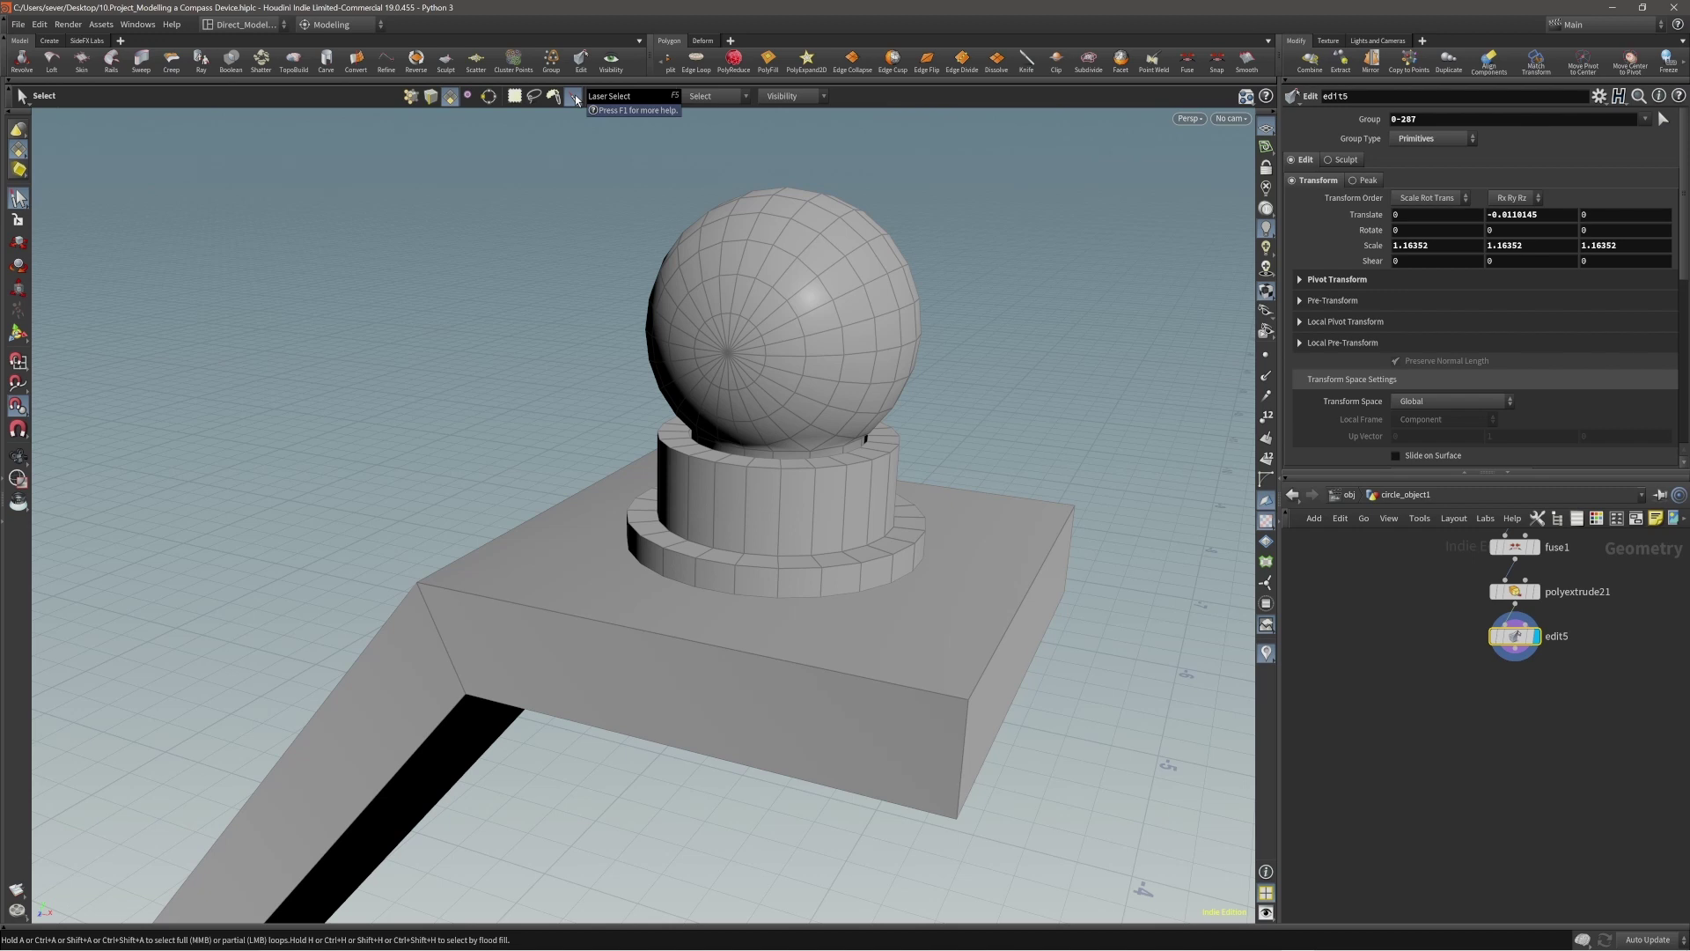
pyautogui.keyDown('alt'); pyautogui.moveTo(821, 314); pyautogui.dragTo(803, 320); pyautogui.keyUp('alt')
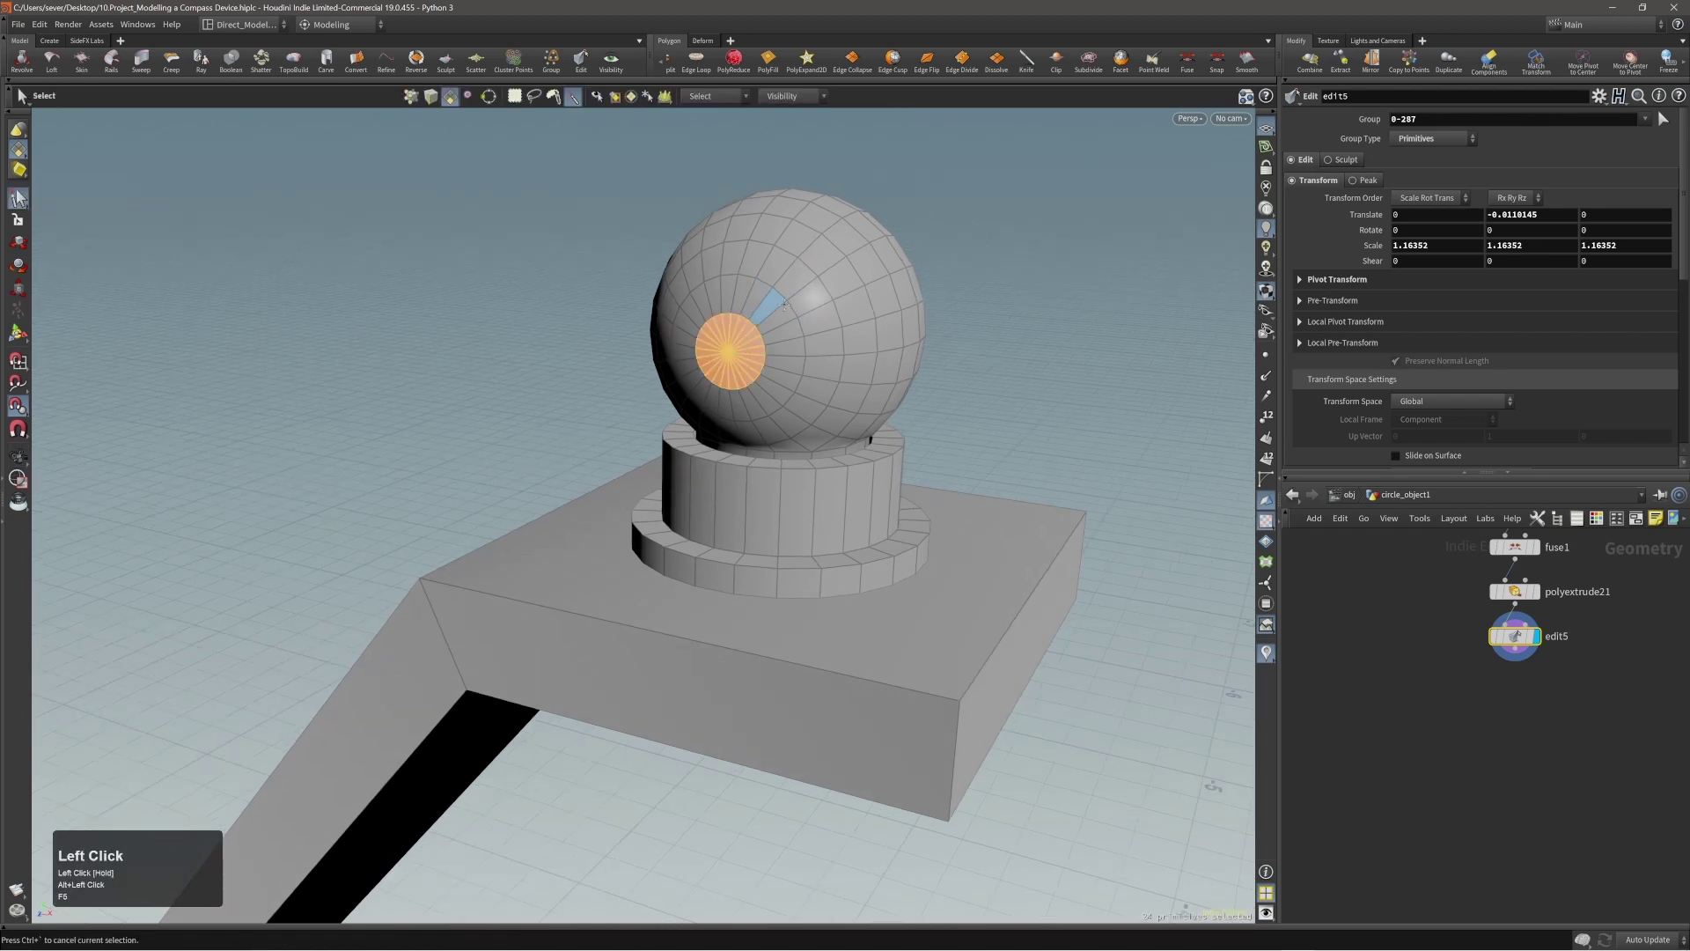
pyautogui.keyDown('alt'); pyautogui.moveTo(783, 303); pyautogui.dragTo(852, 319, button='right'); pyautogui.keyUp('alt')
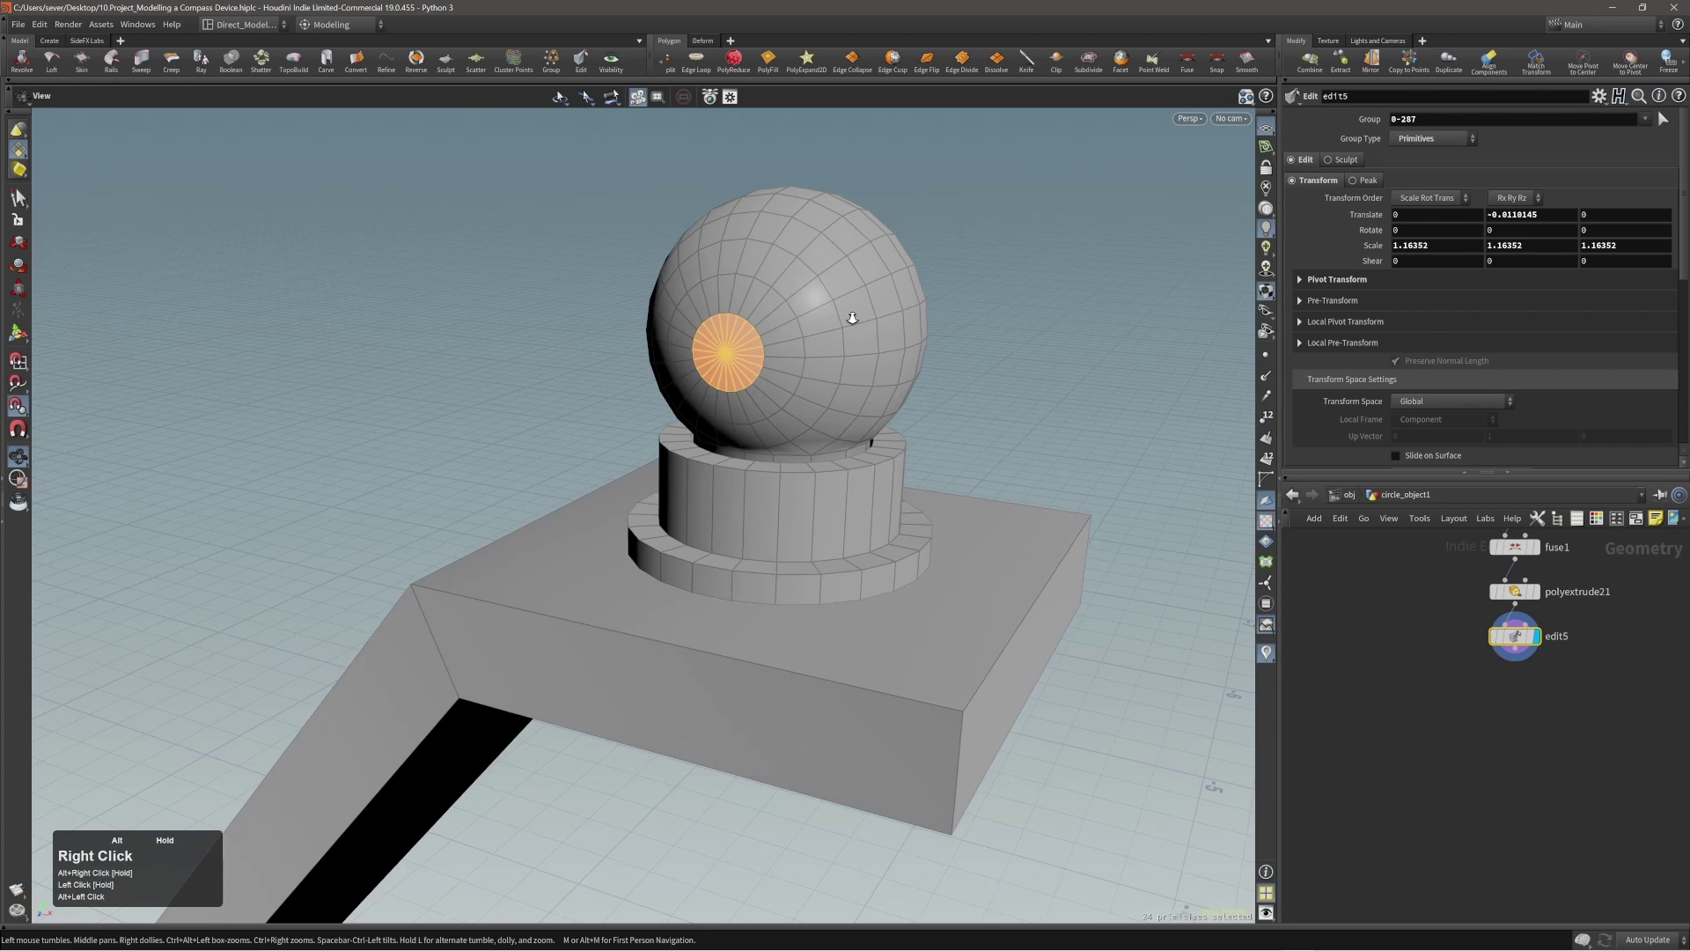
pyautogui.moveTo(859, 317); pyautogui.dragTo(731, 343)
pyautogui.press('s')
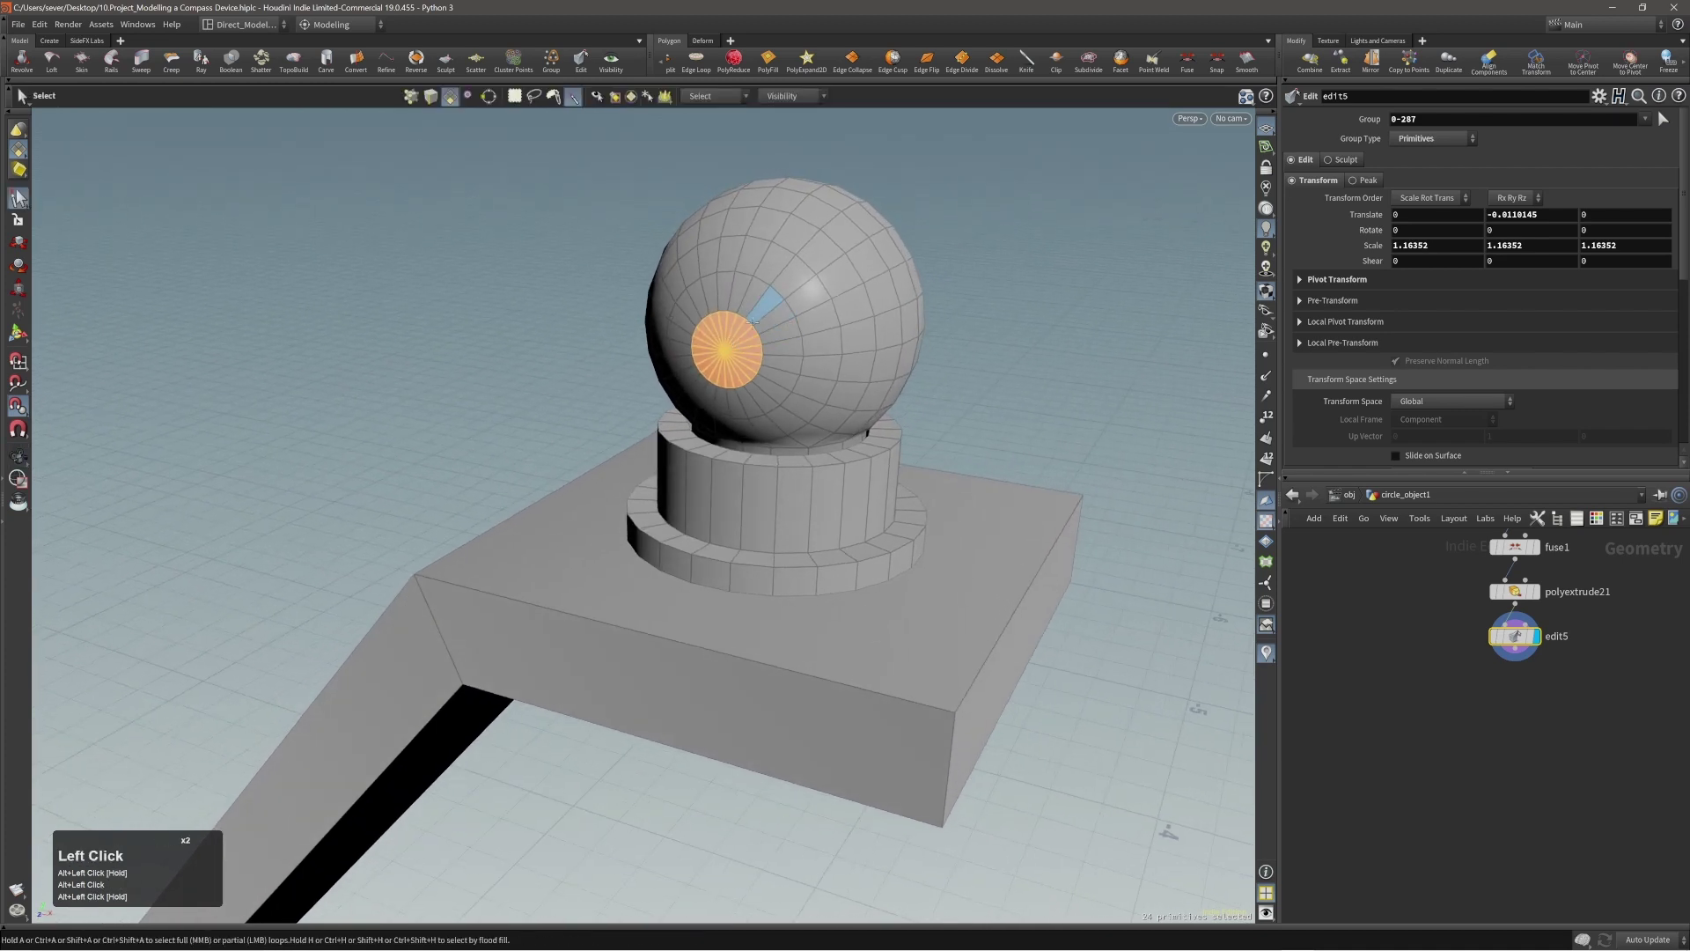
pyautogui.press('c')
pyautogui.click(775, 319)
pyautogui.click(774, 350)
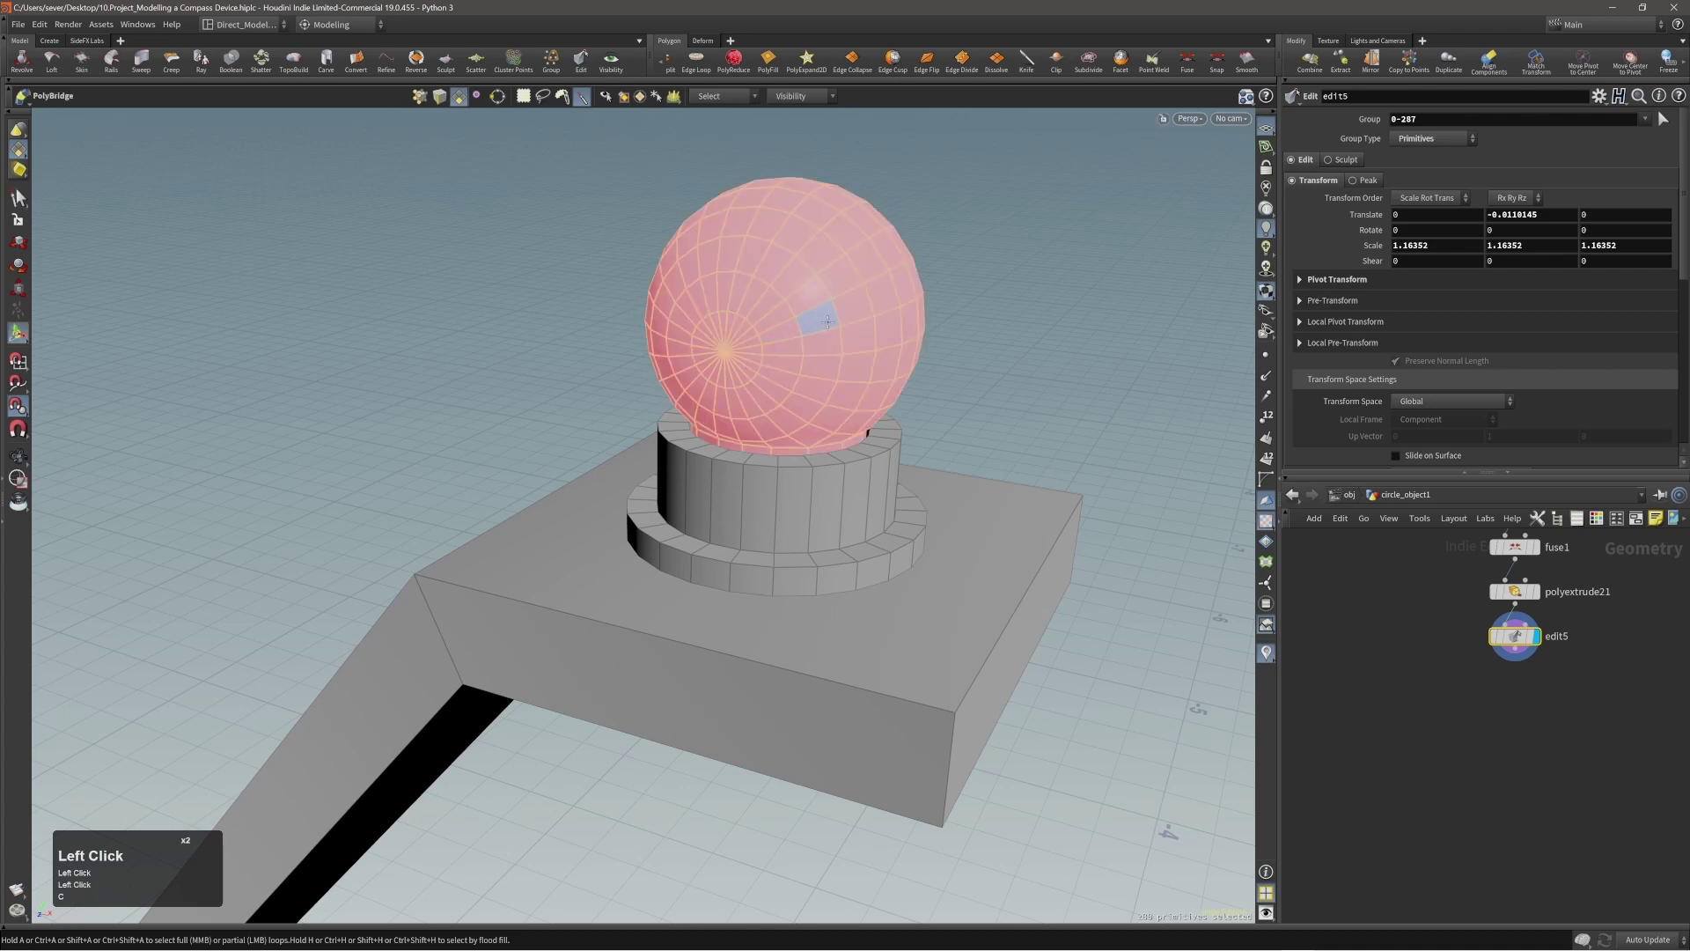
pyautogui.moveTo(806, 319)
pyautogui.keyDown('alt'); pyautogui.mouseDown()
pyautogui.moveTo(473, 294)
pyautogui.moveTo(738, 335)
pyautogui.moveTo(837, 325)
pyautogui.mouseUp(); pyautogui.keyUp('alt')
pyautogui.click(738, 336)
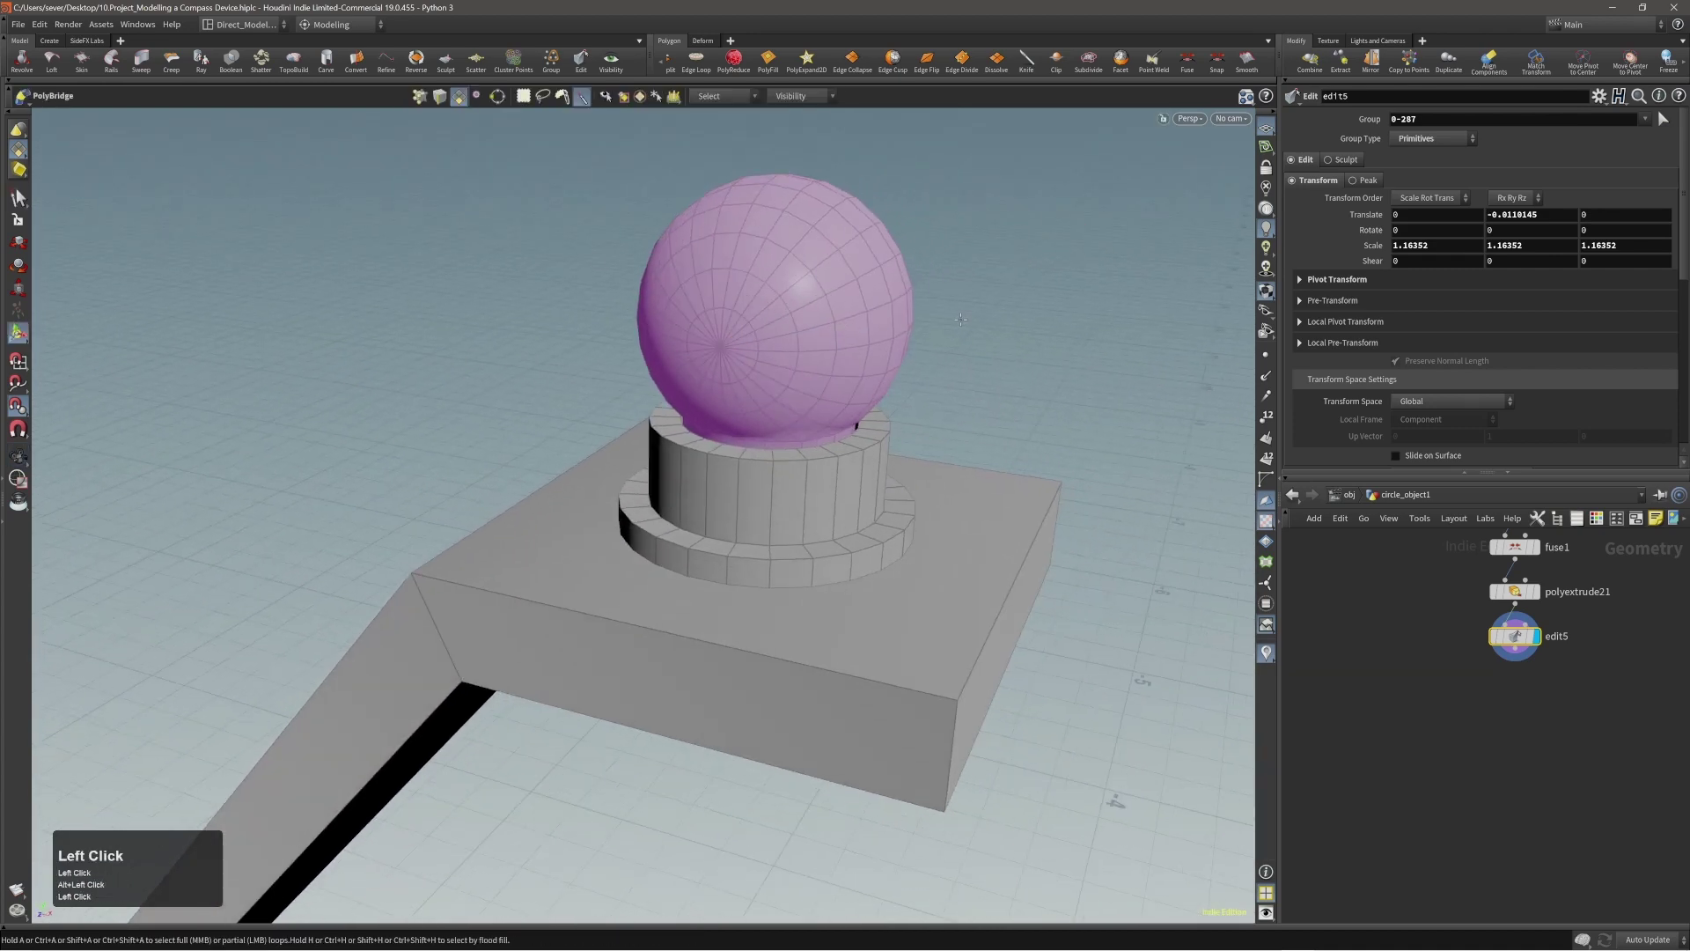
# Step: Bore a hole through the sphere by bridging the circular face caps at its two opposite poles with PolyBridge
pyautogui.press('s')
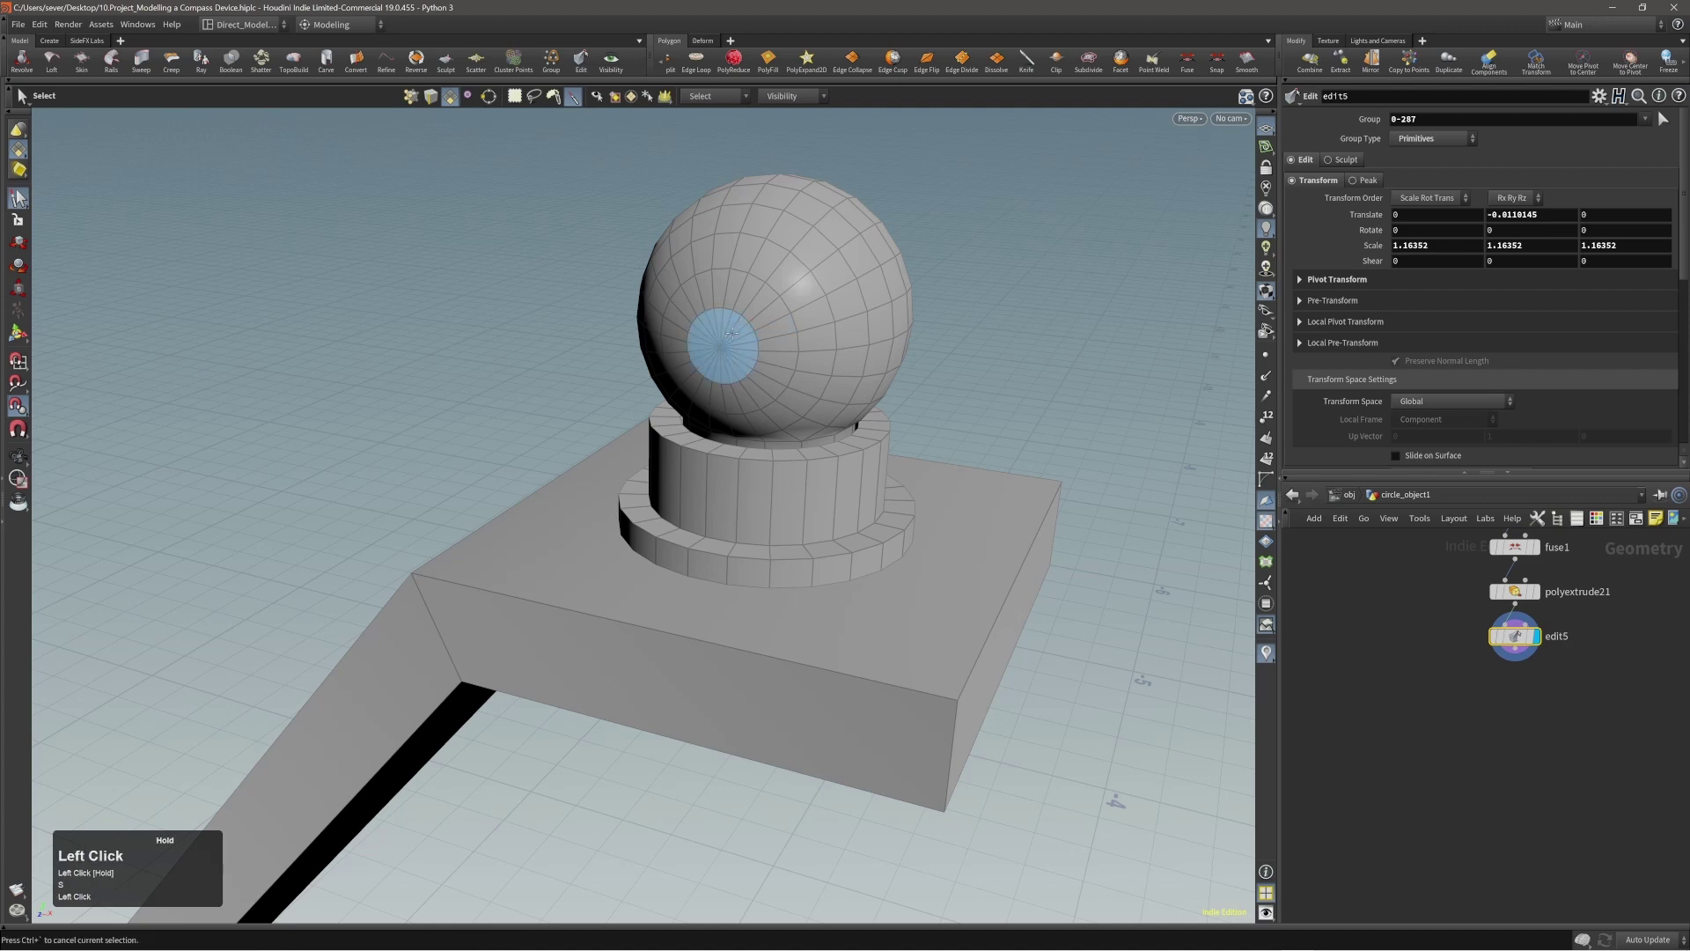
pyautogui.press('c')
pyautogui.click(757, 331)
pyautogui.click(756, 354)
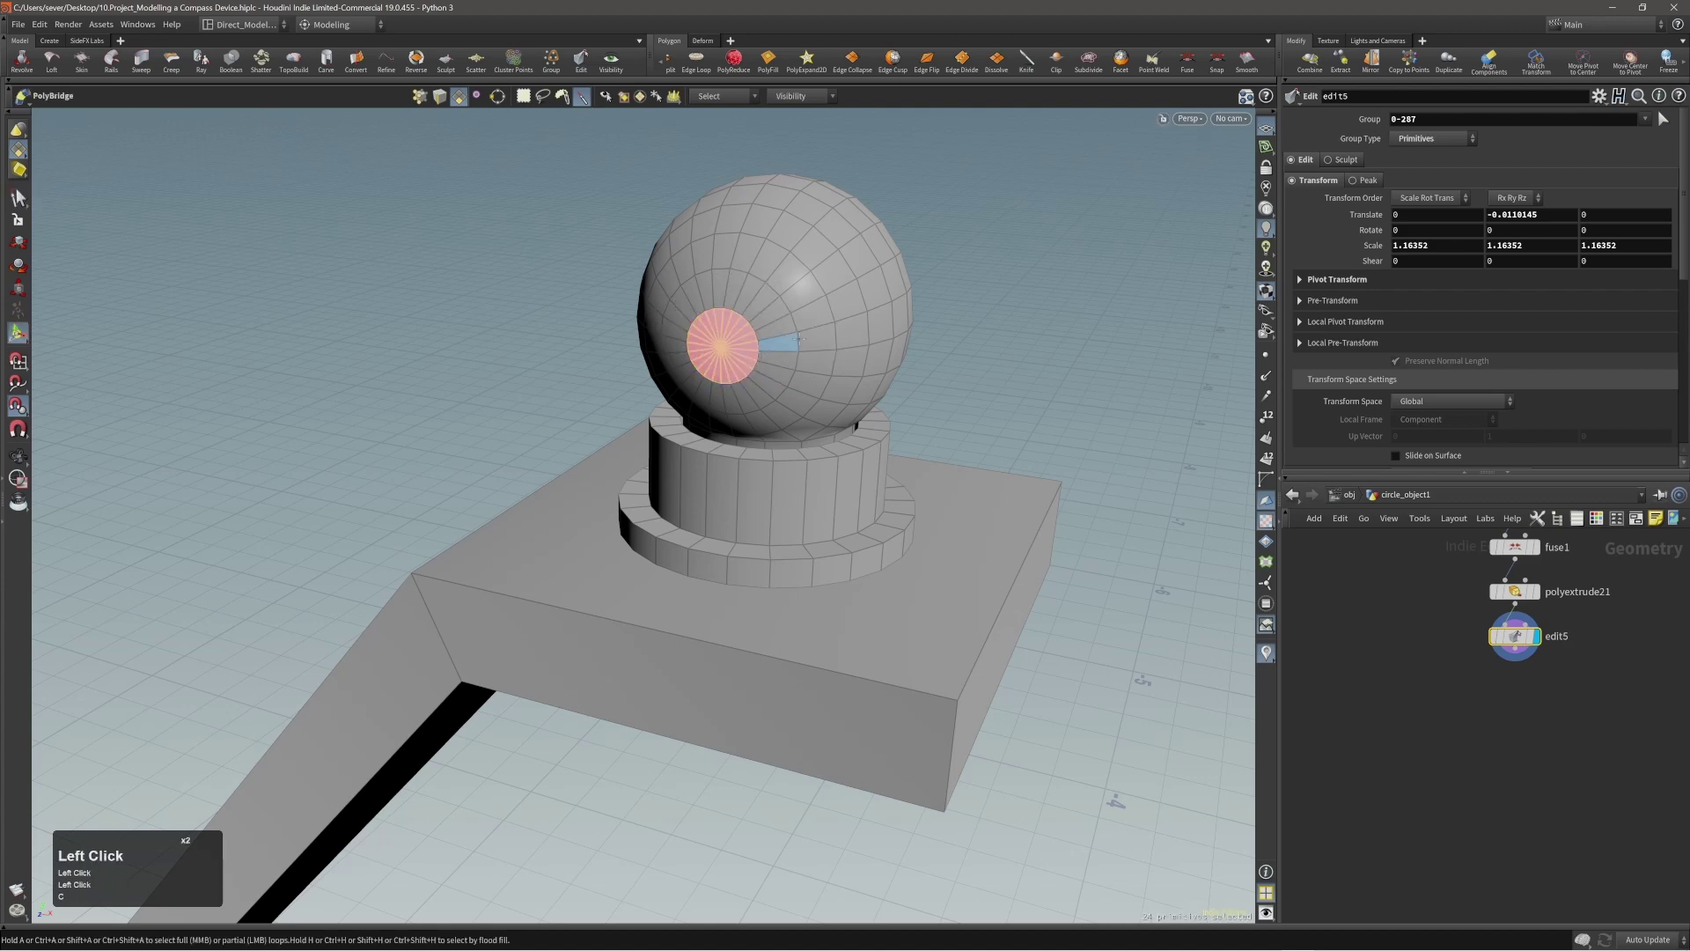
pyautogui.keyDown('alt'); pyautogui.moveTo(760, 347); pyautogui.dragTo(302, 276); pyautogui.keyUp('alt')
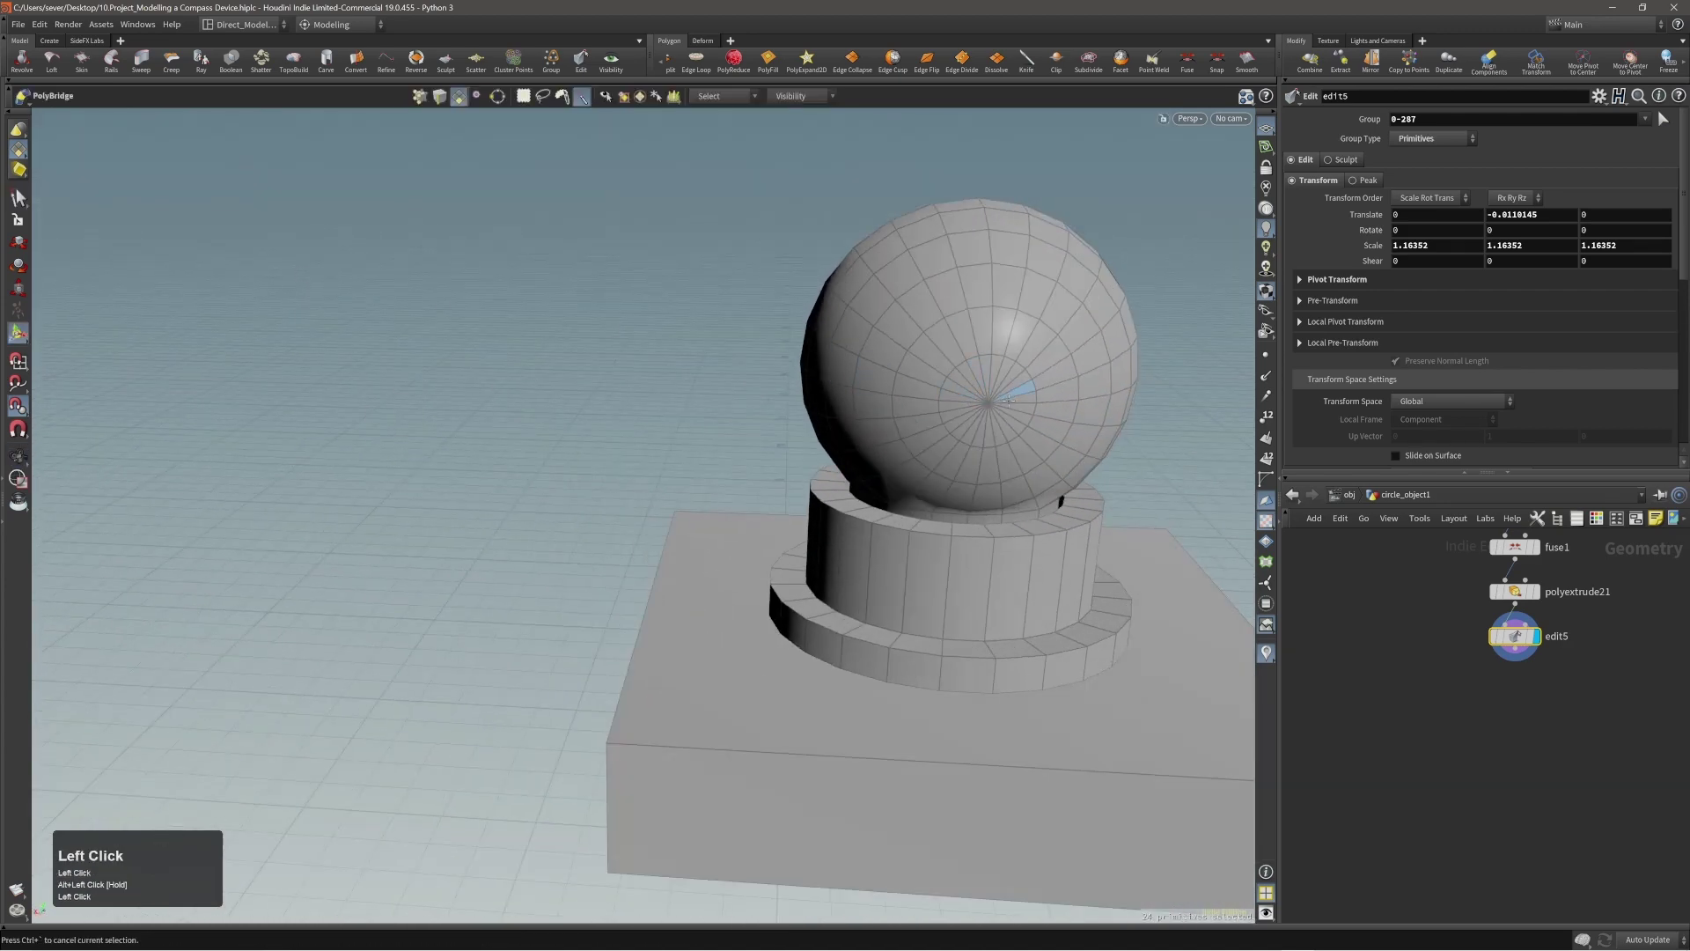
pyautogui.moveTo(1006, 383); pyautogui.dragTo(1009, 431)
pyautogui.keyDown('alt'); pyautogui.moveTo(907, 395); pyautogui.dragTo(607, 356); pyautogui.keyUp('alt')
pyautogui.press('Return')
# Step: Bevel the edge loops around both hole openings of the sphere with PolyBevel at a distance of about 0.00457
pyautogui.press('2')
pyautogui.doubleClick(955, 359)
pyautogui.keyDown('shift'); pyautogui.doubleClick(537, 380); pyautogui.keyUp('shift')
pyautogui.press('c')
pyautogui.click(550, 378)
pyautogui.click(553, 360)
pyautogui.press('s')
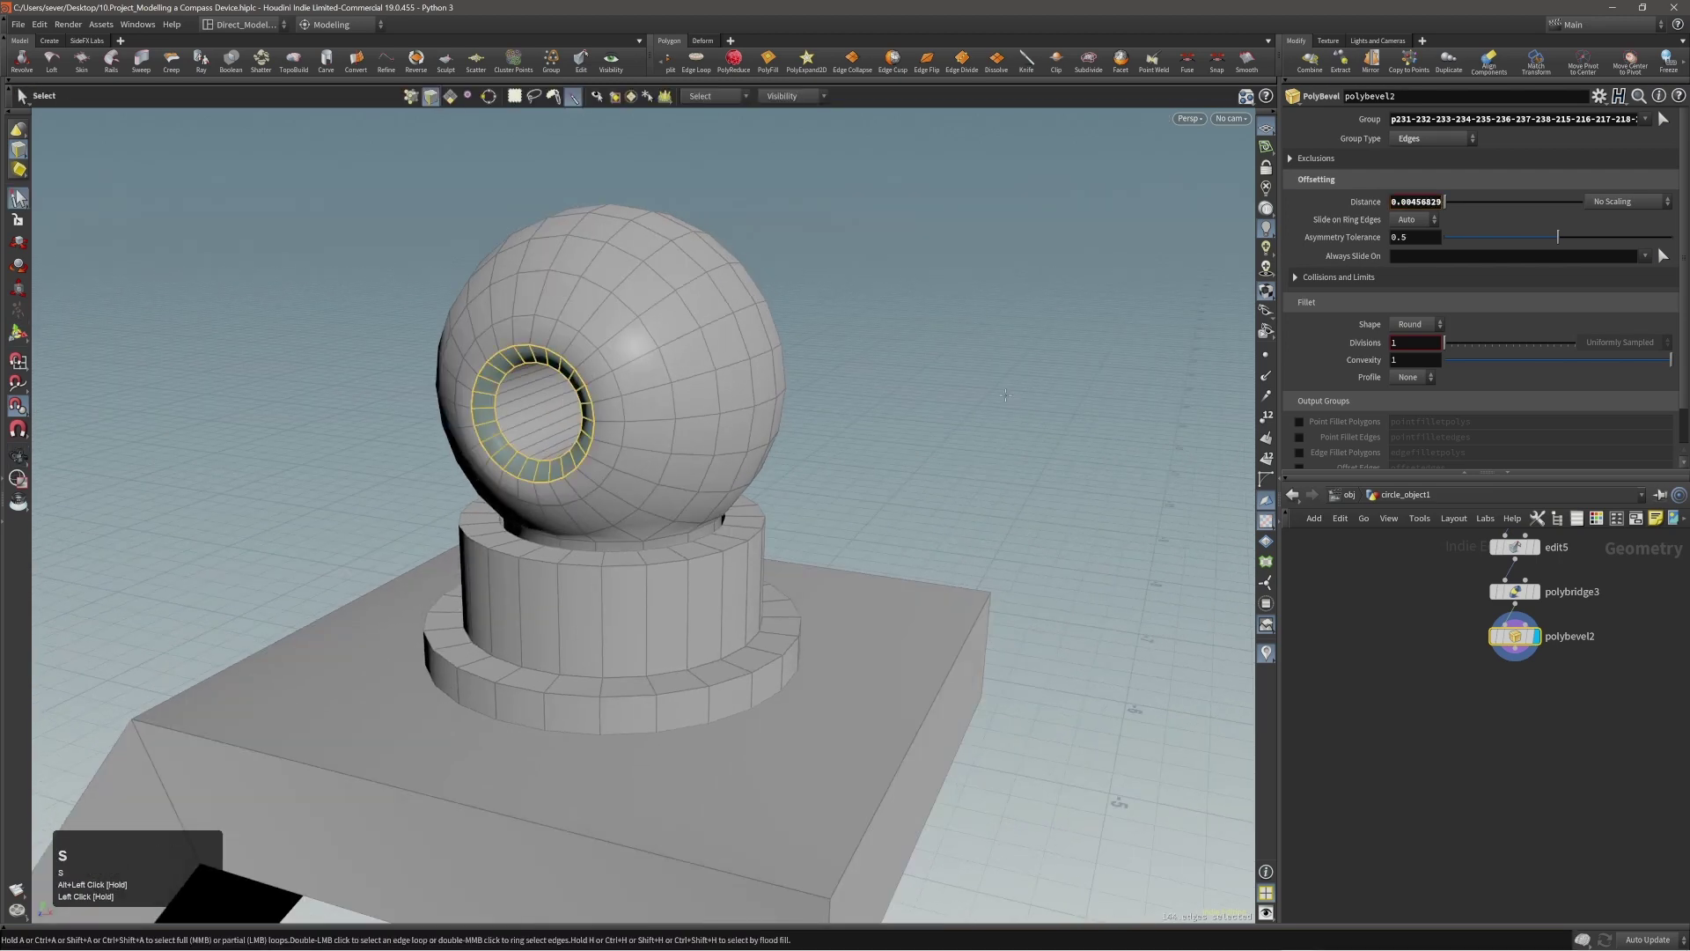
pyautogui.click(1005, 395)
# Step: Ghost the other objects in the viewport so that only the ball mount is displayed solid
pyautogui.keyDown('alt'); pyautogui.moveTo(620, 400); pyautogui.dragTo(574, 374, button='right'); pyautogui.keyUp('alt')
pyautogui.keyDown('alt'); pyautogui.moveTo(647, 339); pyautogui.dragTo(387, 351); pyautogui.keyUp('alt')
pyautogui.keyDown('alt'); pyautogui.moveTo(537, 339); pyautogui.dragTo(491, 426, button='right'); pyautogui.keyUp('alt')
pyautogui.keyDown('alt'); pyautogui.moveTo(715, 429); pyautogui.dragTo(863, 456); pyautogui.keyUp('alt')
pyautogui.keyDown('alt'); pyautogui.moveTo(632, 371); pyautogui.dragTo(773, 344, button='right'); pyautogui.keyUp('alt')
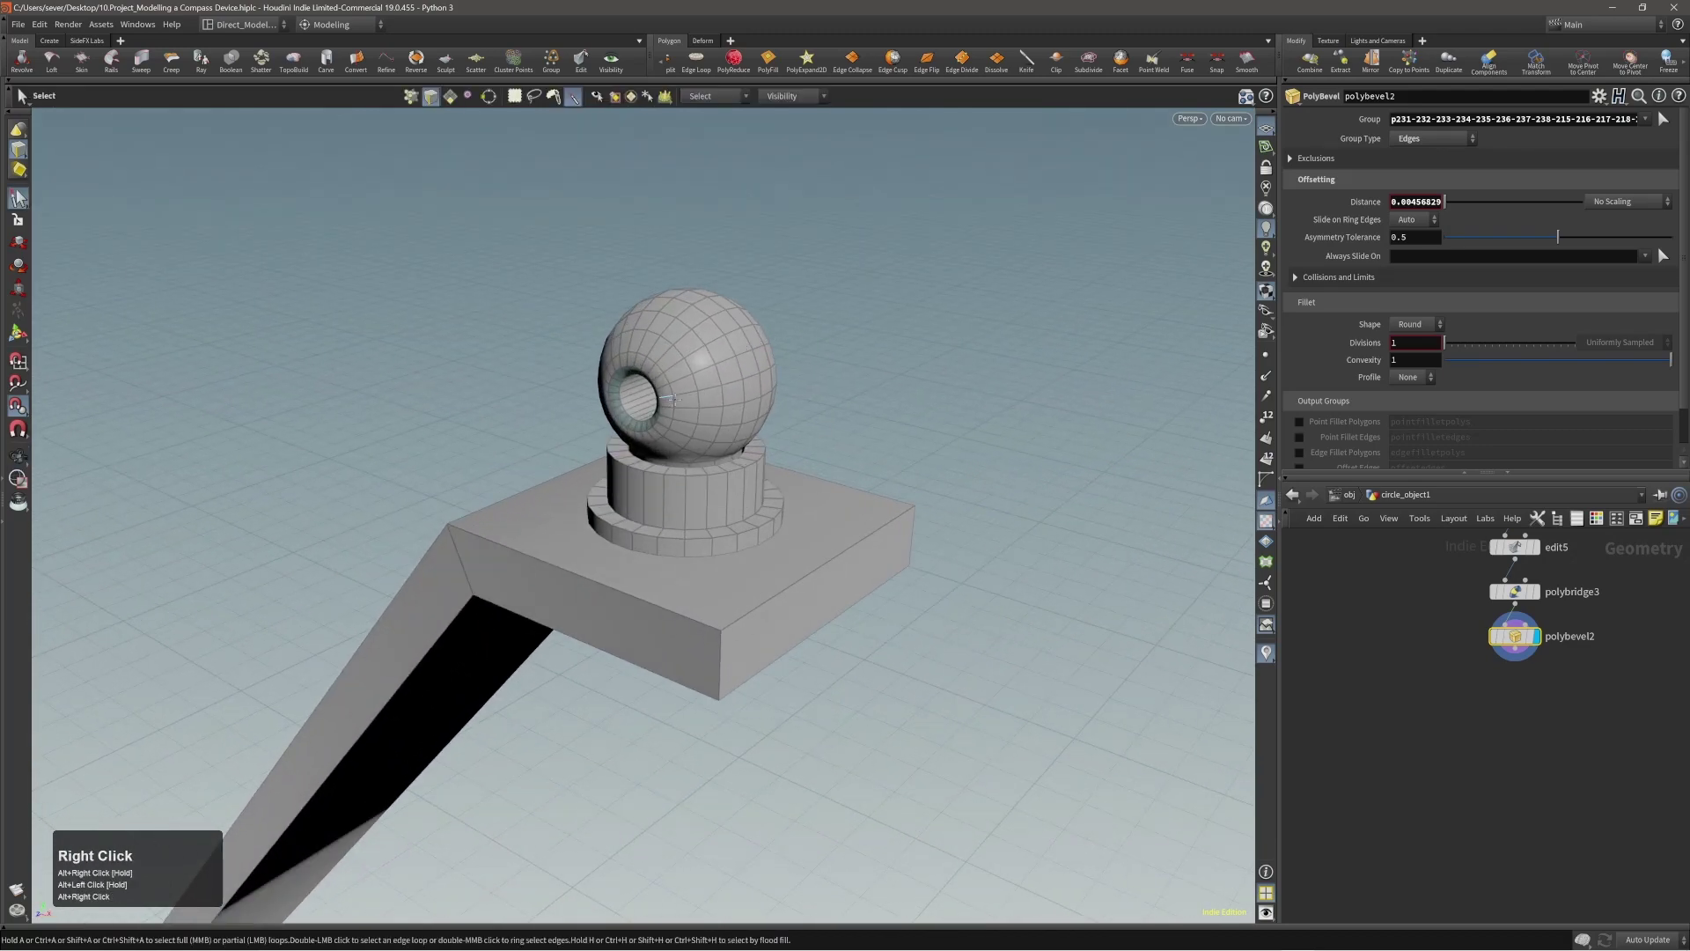
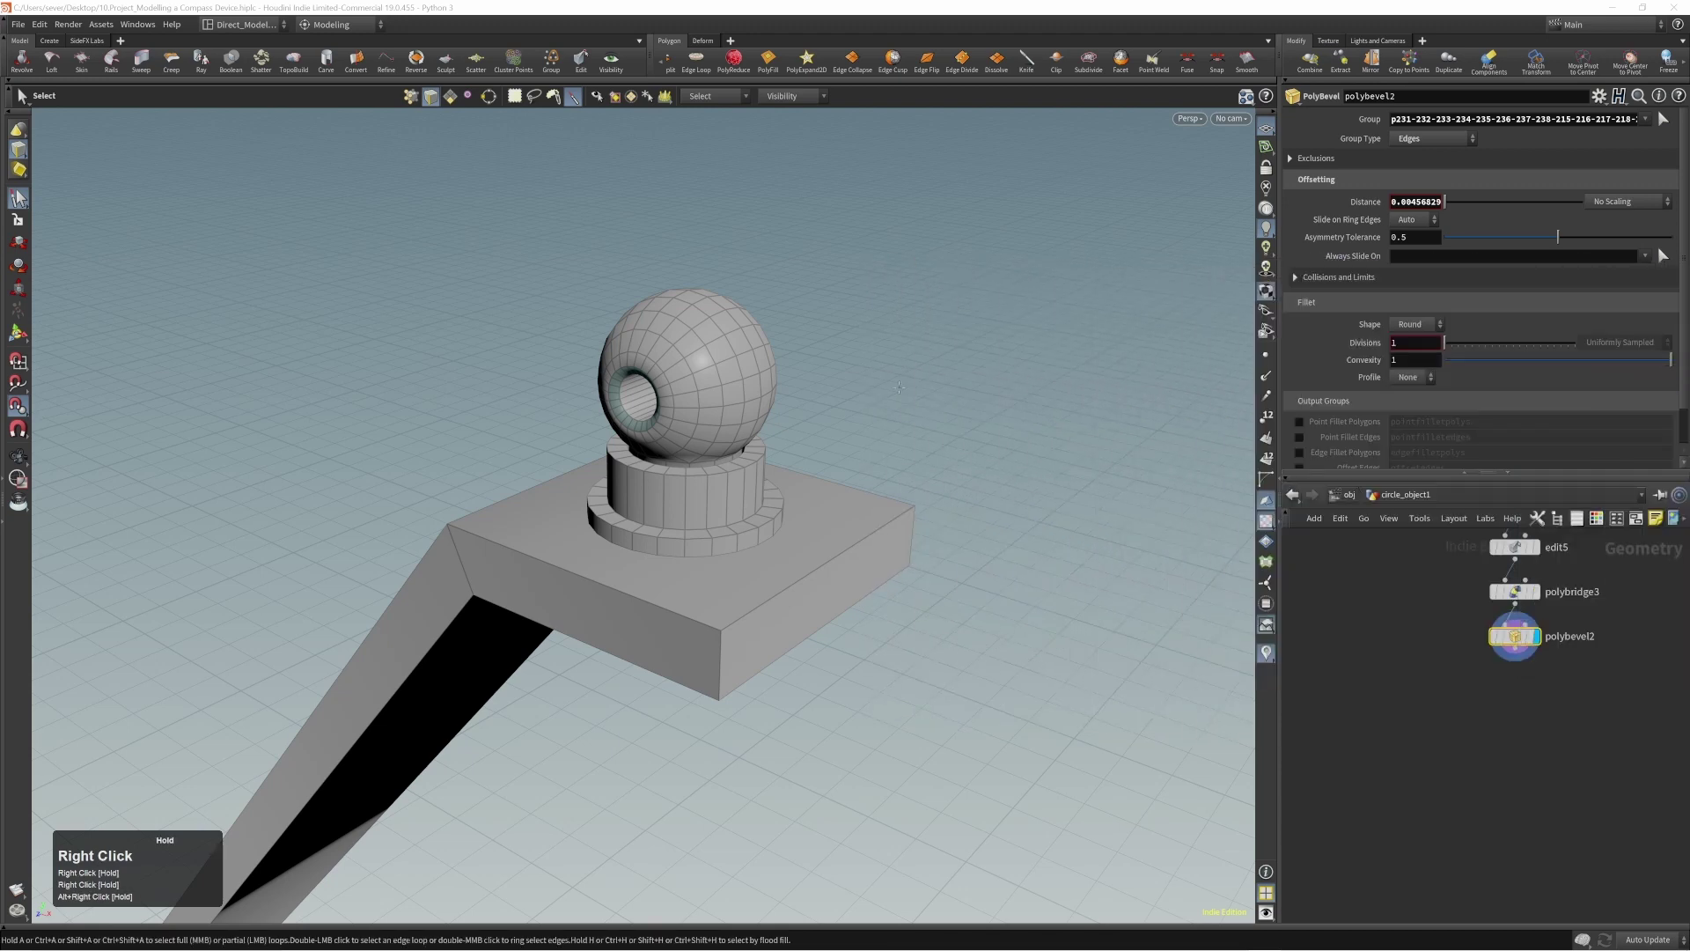
pyautogui.keyDown('alt'); pyautogui.moveTo(899, 387); pyautogui.dragTo(508, 418, button='right'); pyautogui.keyUp('alt')
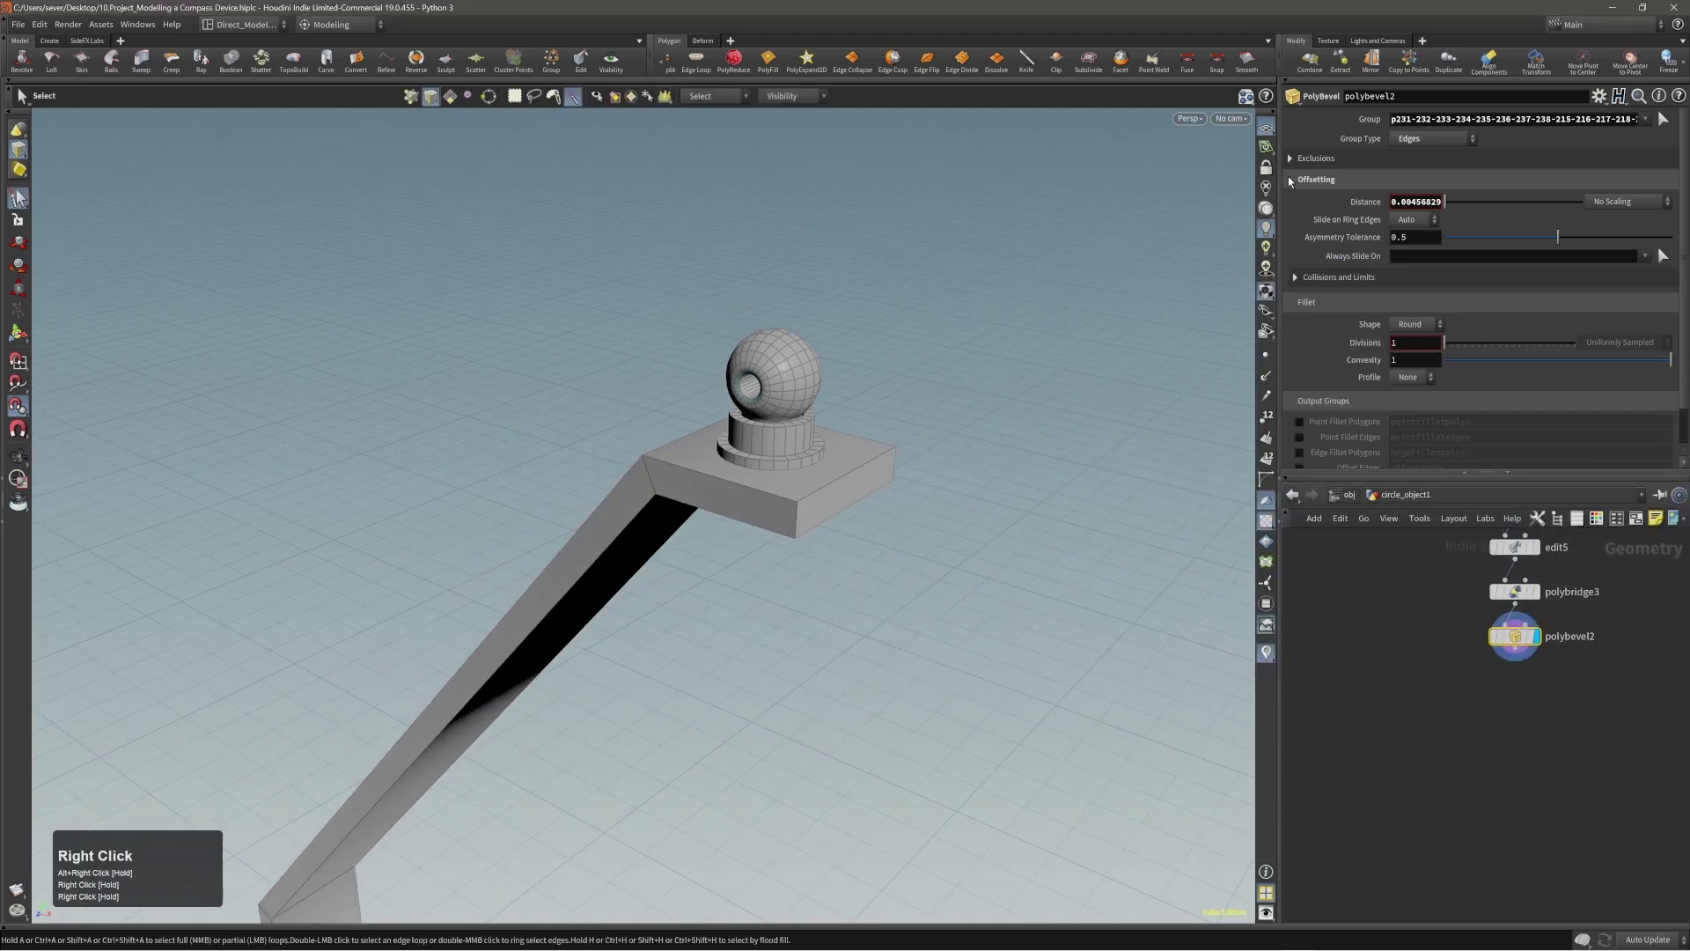
pyautogui.click(1269, 153)
pyautogui.keyDown('alt'); pyautogui.moveTo(728, 404); pyautogui.dragTo(768, 405); pyautogui.keyUp('alt')
pyautogui.keyDown('alt'); pyautogui.moveTo(768, 405); pyautogui.dragTo(751, 417, button='right'); pyautogui.keyUp('alt')
pyautogui.keyDown('alt'); pyautogui.moveTo(750, 415); pyautogui.dragTo(683, 435); pyautogui.keyUp('alt')
pyautogui.moveTo(758, 427); pyautogui.dragTo(944, 346, button='right')
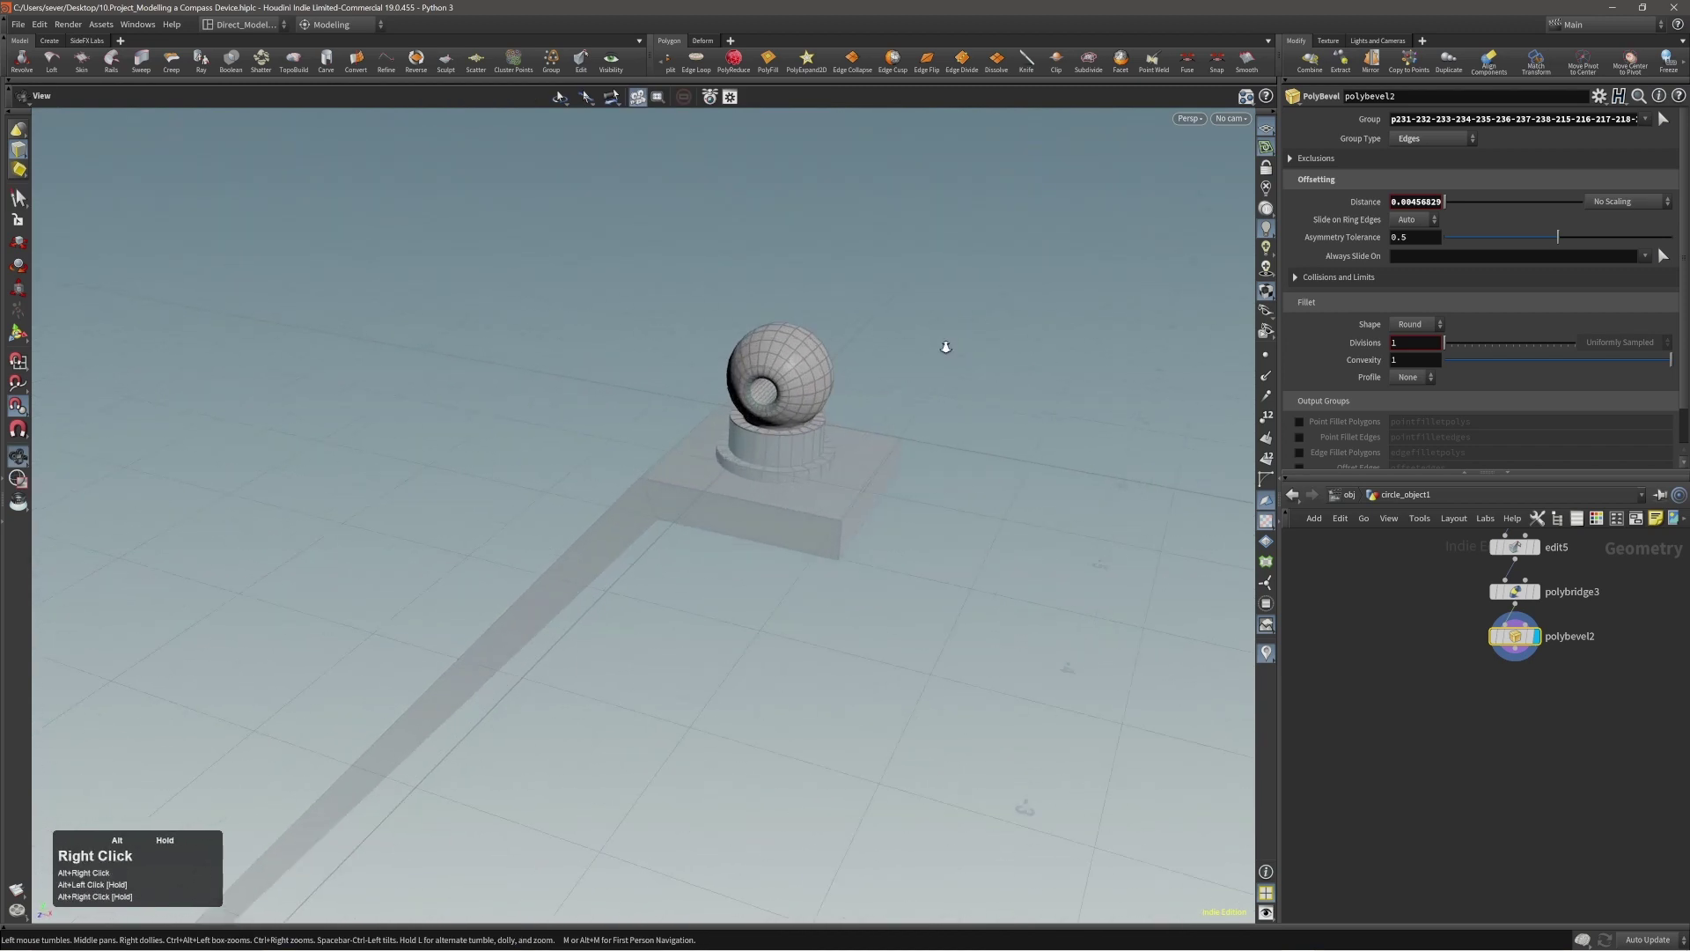
# Step: Place the construction plane horizontally through the middle of the sphere using snapping
pyautogui.press('s')
pyautogui.press('/')
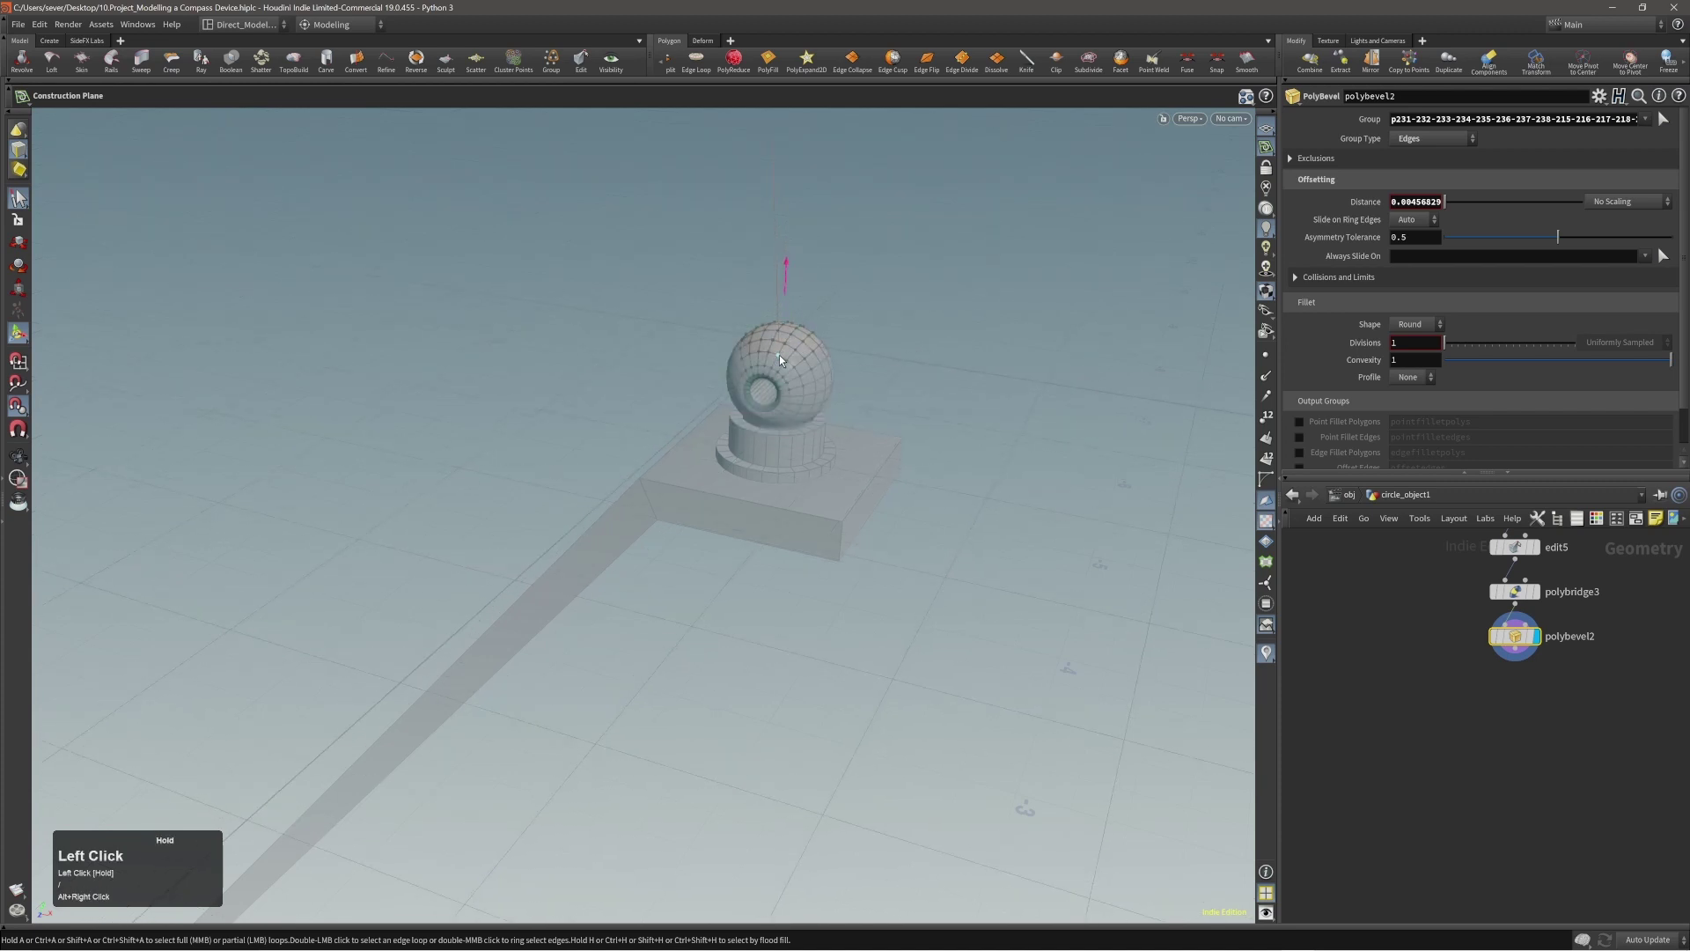
pyautogui.press('x')
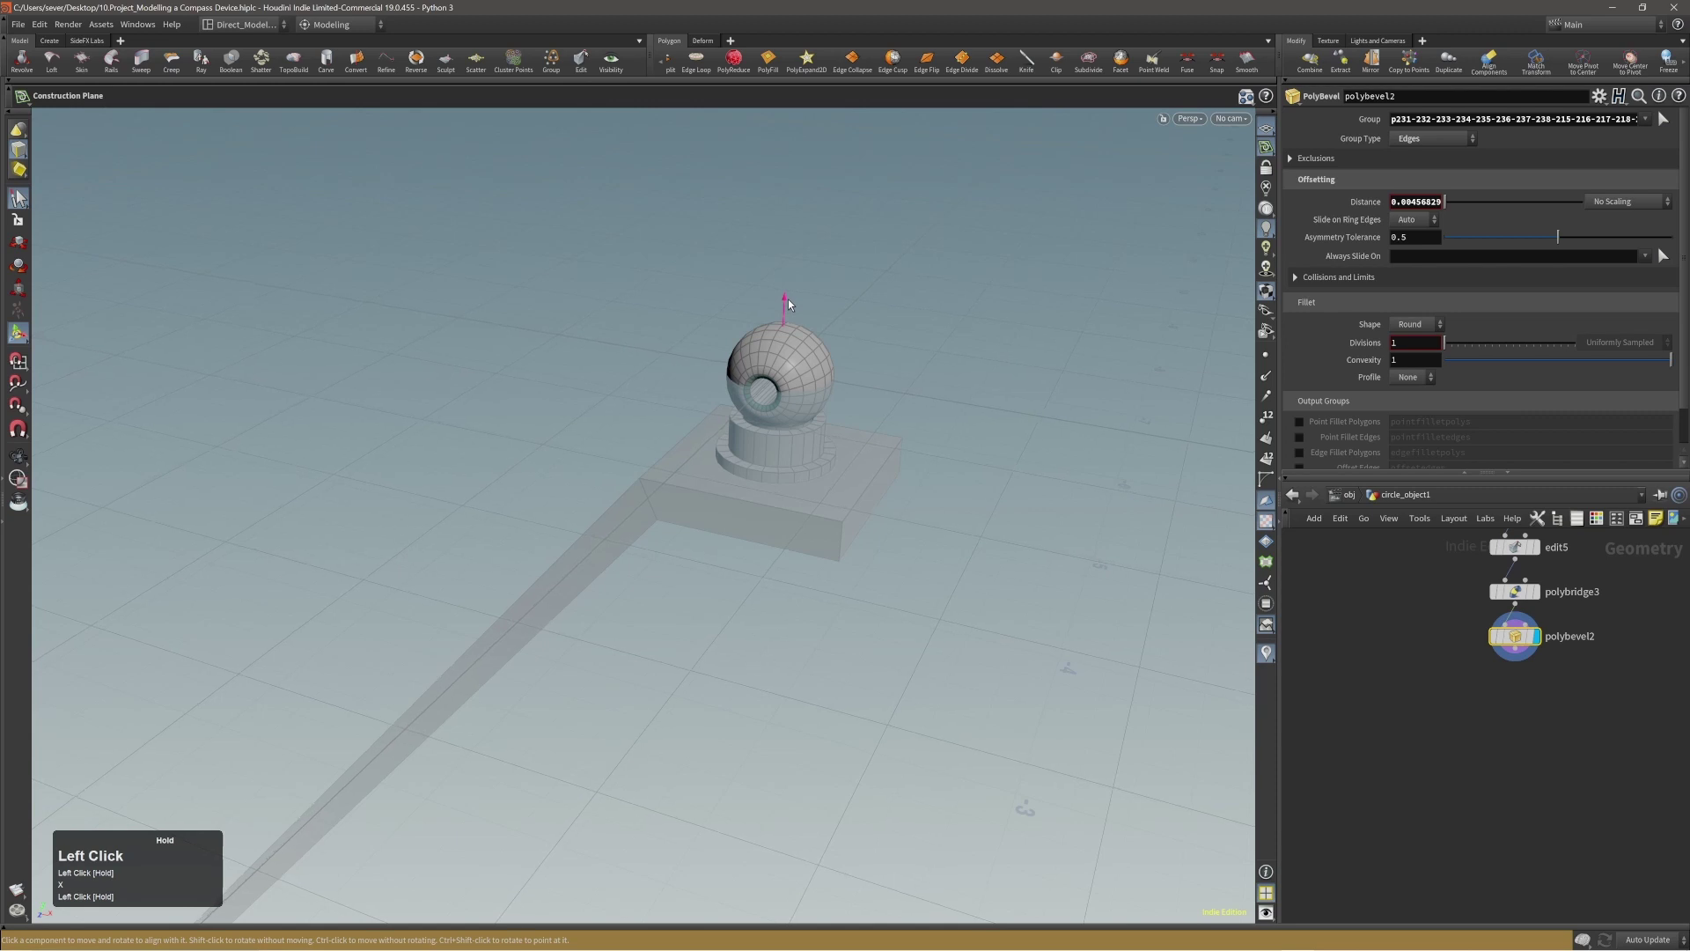
pyautogui.keyDown('alt'); pyautogui.moveTo(789, 304); pyautogui.dragTo(921, 367); pyautogui.keyUp('alt')
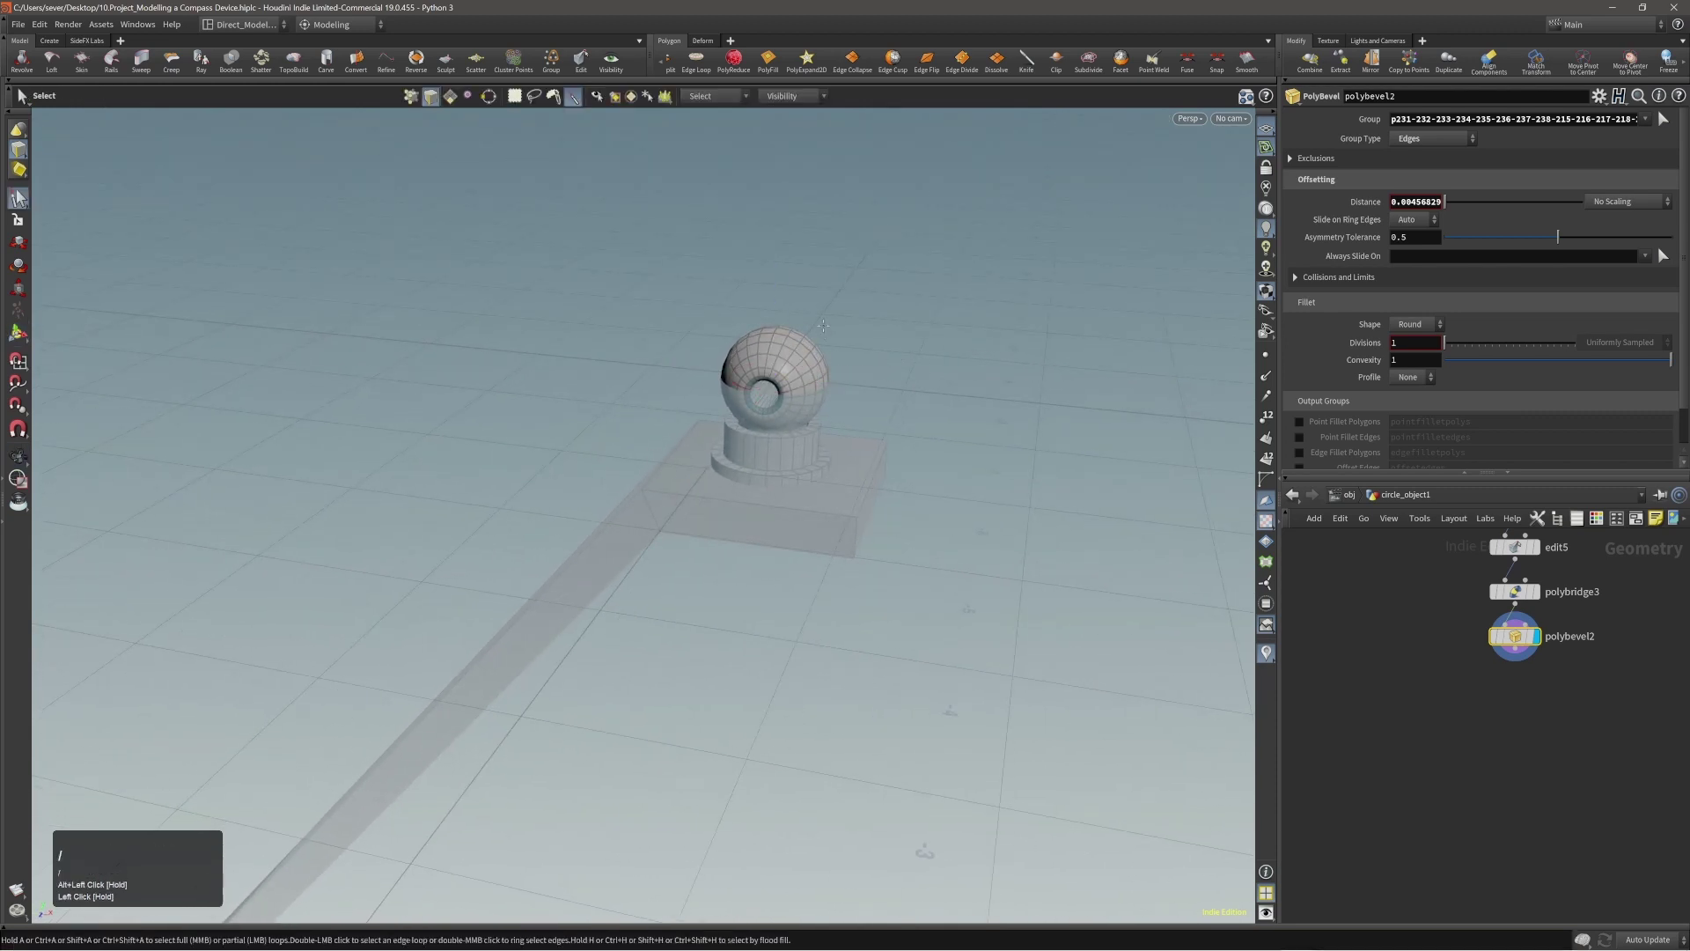
# Step: Create a polygon torus centred on the sphere at the construction plane's origin
pyautogui.press('c')
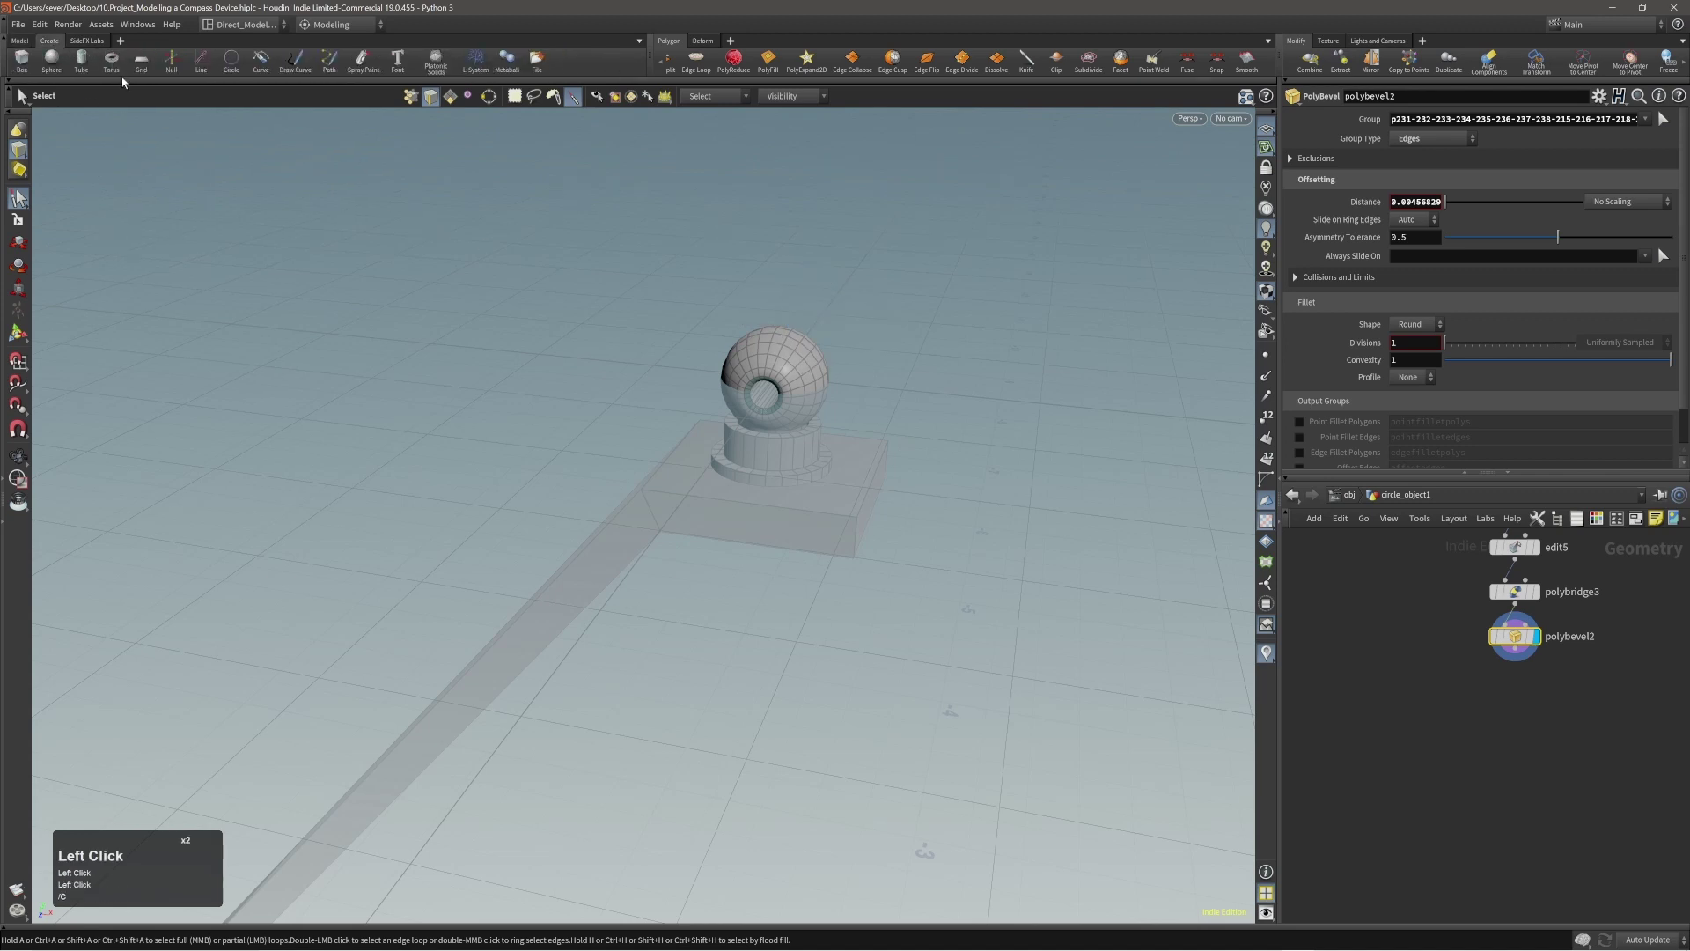
pyautogui.keyDown('ctrl'); pyautogui.click(112, 60); pyautogui.keyUp('ctrl')
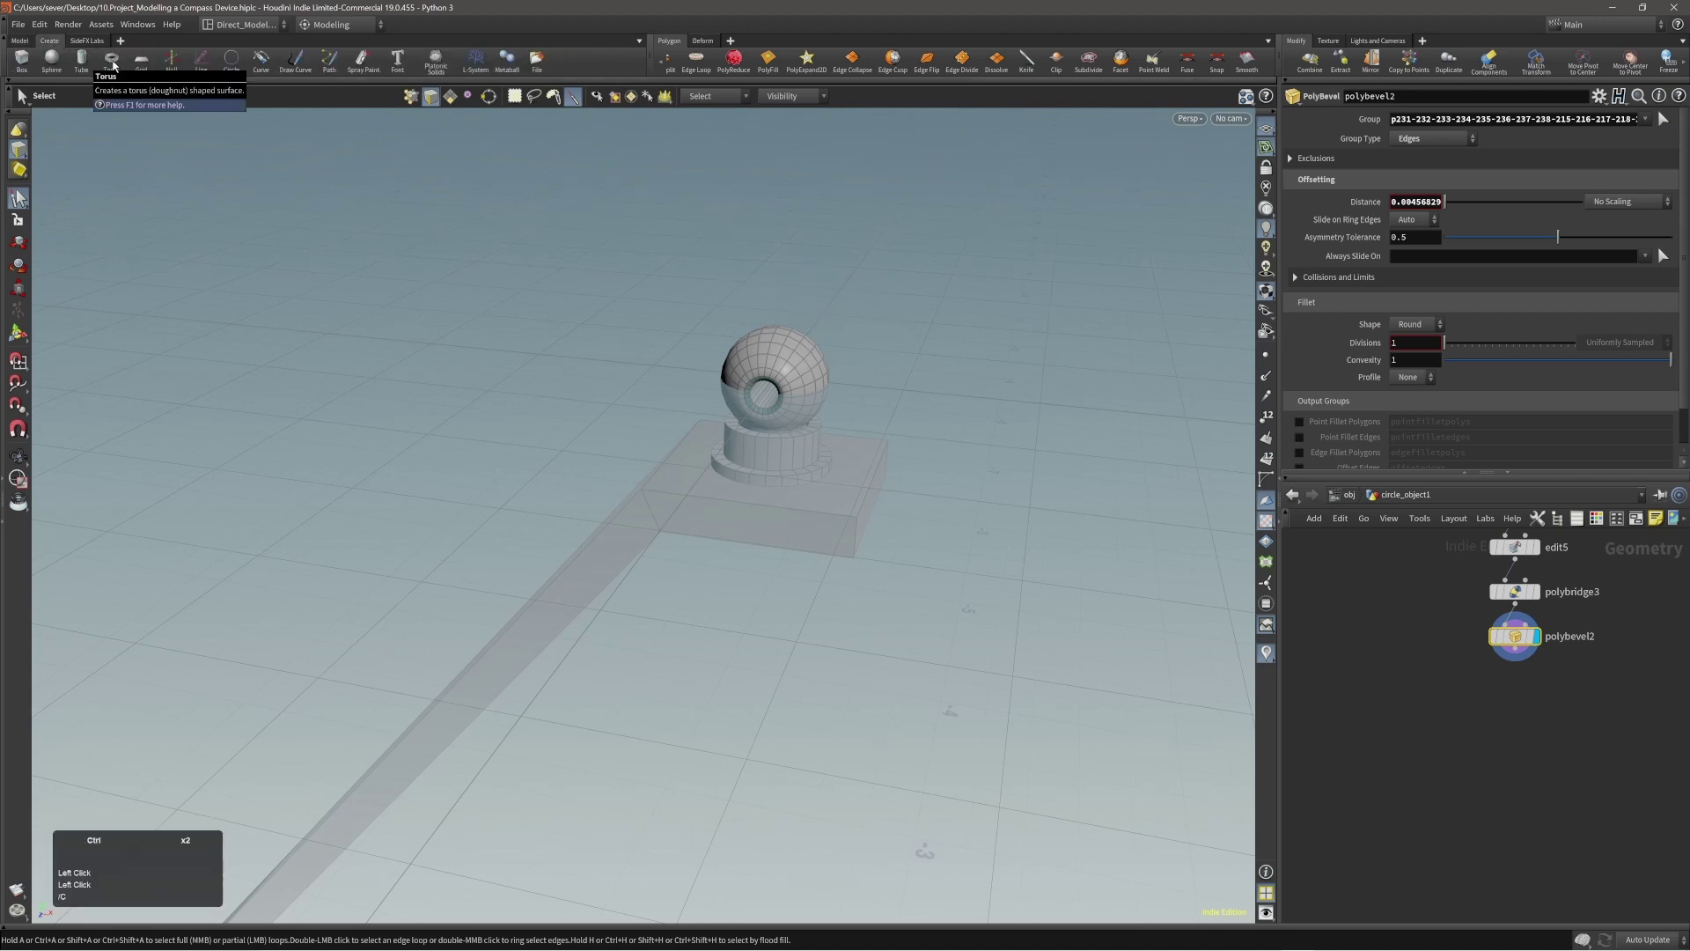
pyautogui.keyDown('alt'); pyautogui.moveTo(894, 361); pyautogui.dragTo(517, 398, button='right'); pyautogui.keyUp('alt')
pyautogui.keyDown('alt'); pyautogui.moveTo(909, 415); pyautogui.dragTo(864, 456, button='middle'); pyautogui.keyUp('alt')
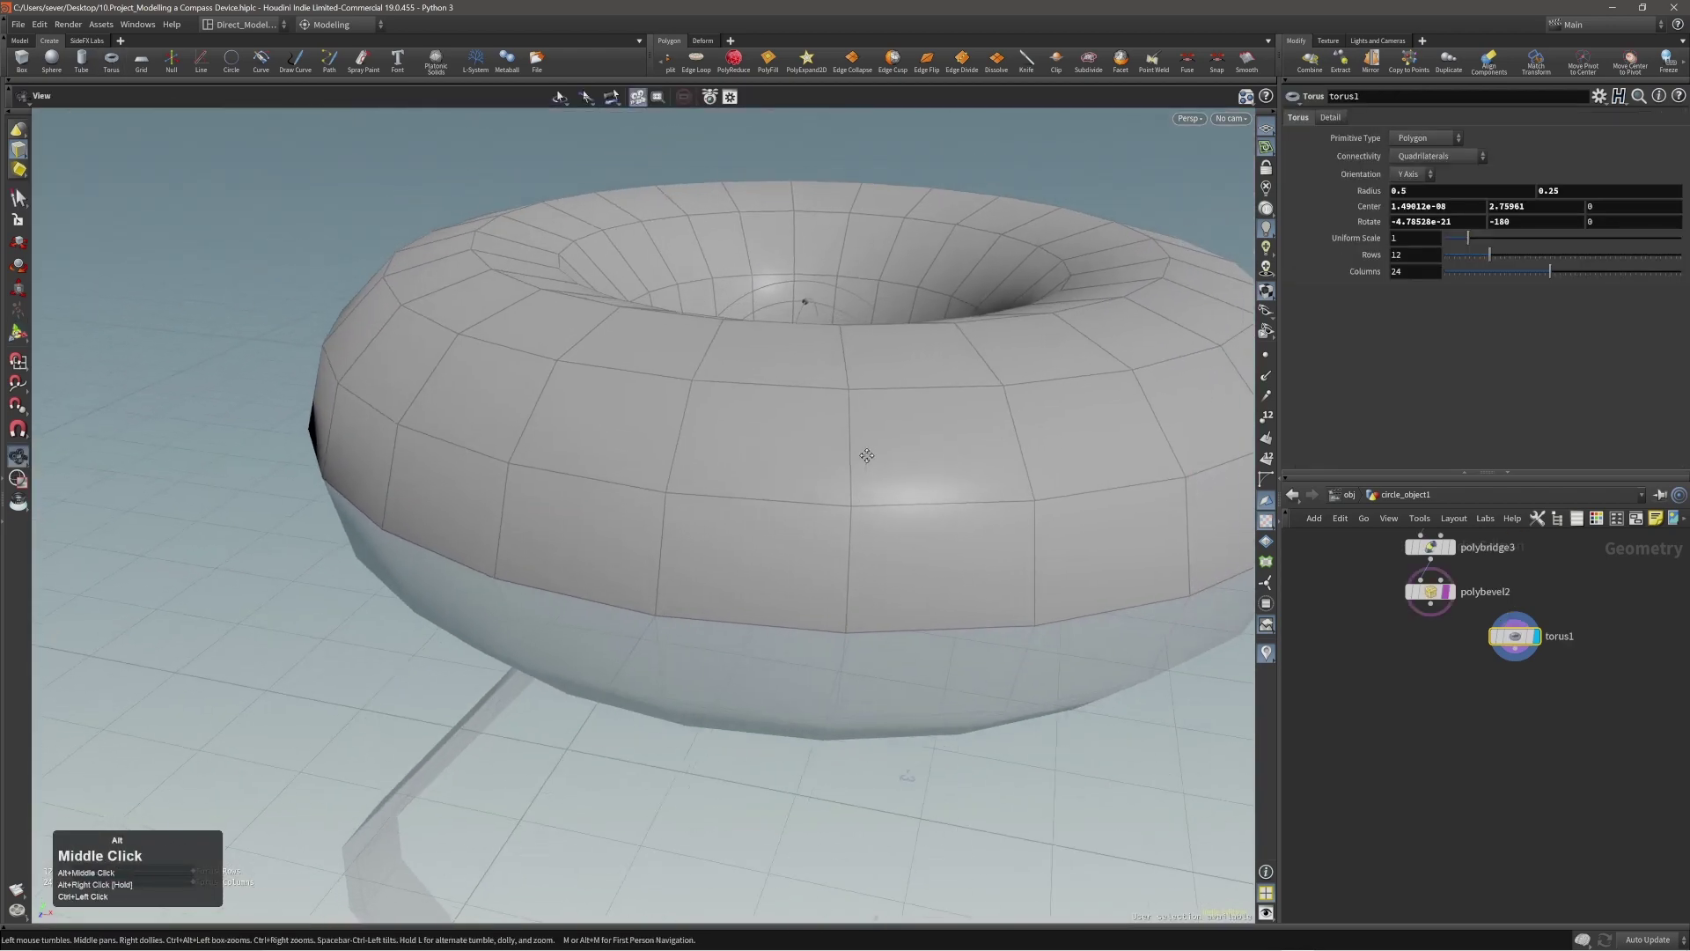
# Step: Shrink the torus into a thin ring around the sphere, with radii of about 0.165 and 0.0133
pyautogui.press('e')
pyautogui.keyDown('alt'); pyautogui.moveTo(894, 347); pyautogui.dragTo(877, 402, button='middle'); pyautogui.keyUp('alt')
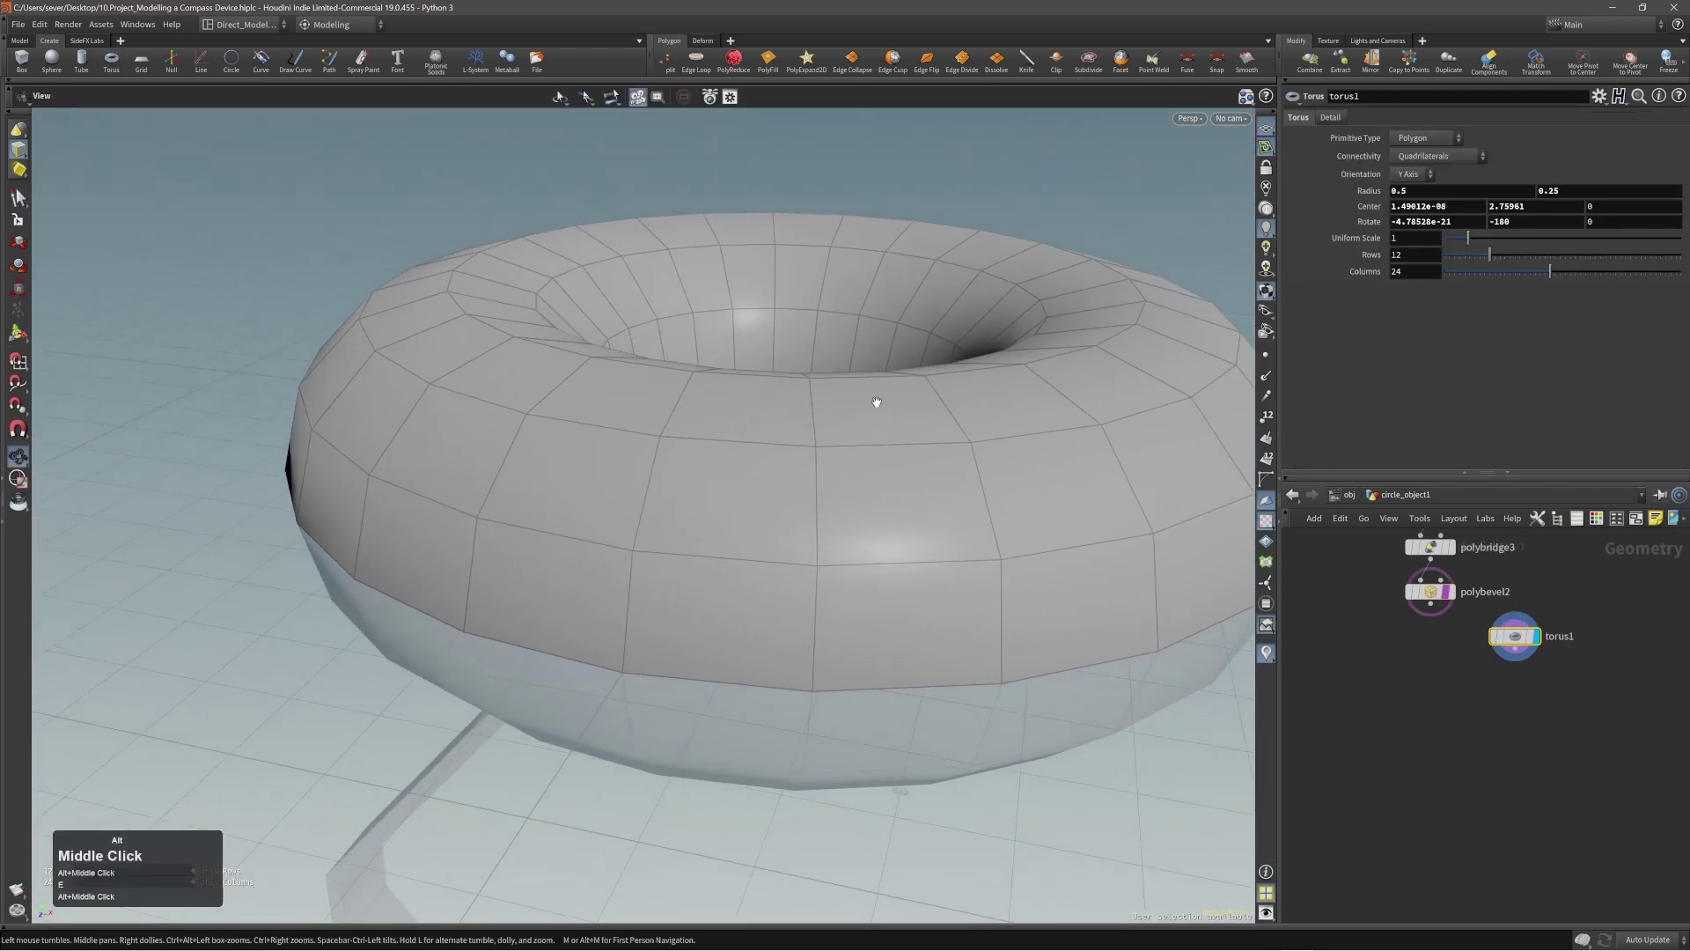
pyautogui.click(1378, 194)
pyautogui.moveTo(1419, 192); pyautogui.dragTo(1420, 195, button='middle')
pyautogui.keyDown('alt'); pyautogui.moveTo(959, 441); pyautogui.dragTo(821, 502); pyautogui.keyUp('alt')
pyautogui.moveTo(811, 434); pyautogui.dragTo(842, 382)
pyautogui.keyDown('alt'); pyautogui.moveTo(843, 382); pyautogui.dragTo(784, 409, button='middle'); pyautogui.keyUp('alt')
pyautogui.keyDown('alt'); pyautogui.moveTo(784, 409); pyautogui.dragTo(909, 388, button='right'); pyautogui.keyUp('alt')
pyautogui.keyDown('alt'); pyautogui.moveTo(910, 389); pyautogui.dragTo(892, 398, button='middle'); pyautogui.keyUp('alt')
pyautogui.moveTo(707, 380); pyautogui.dragTo(766, 388)
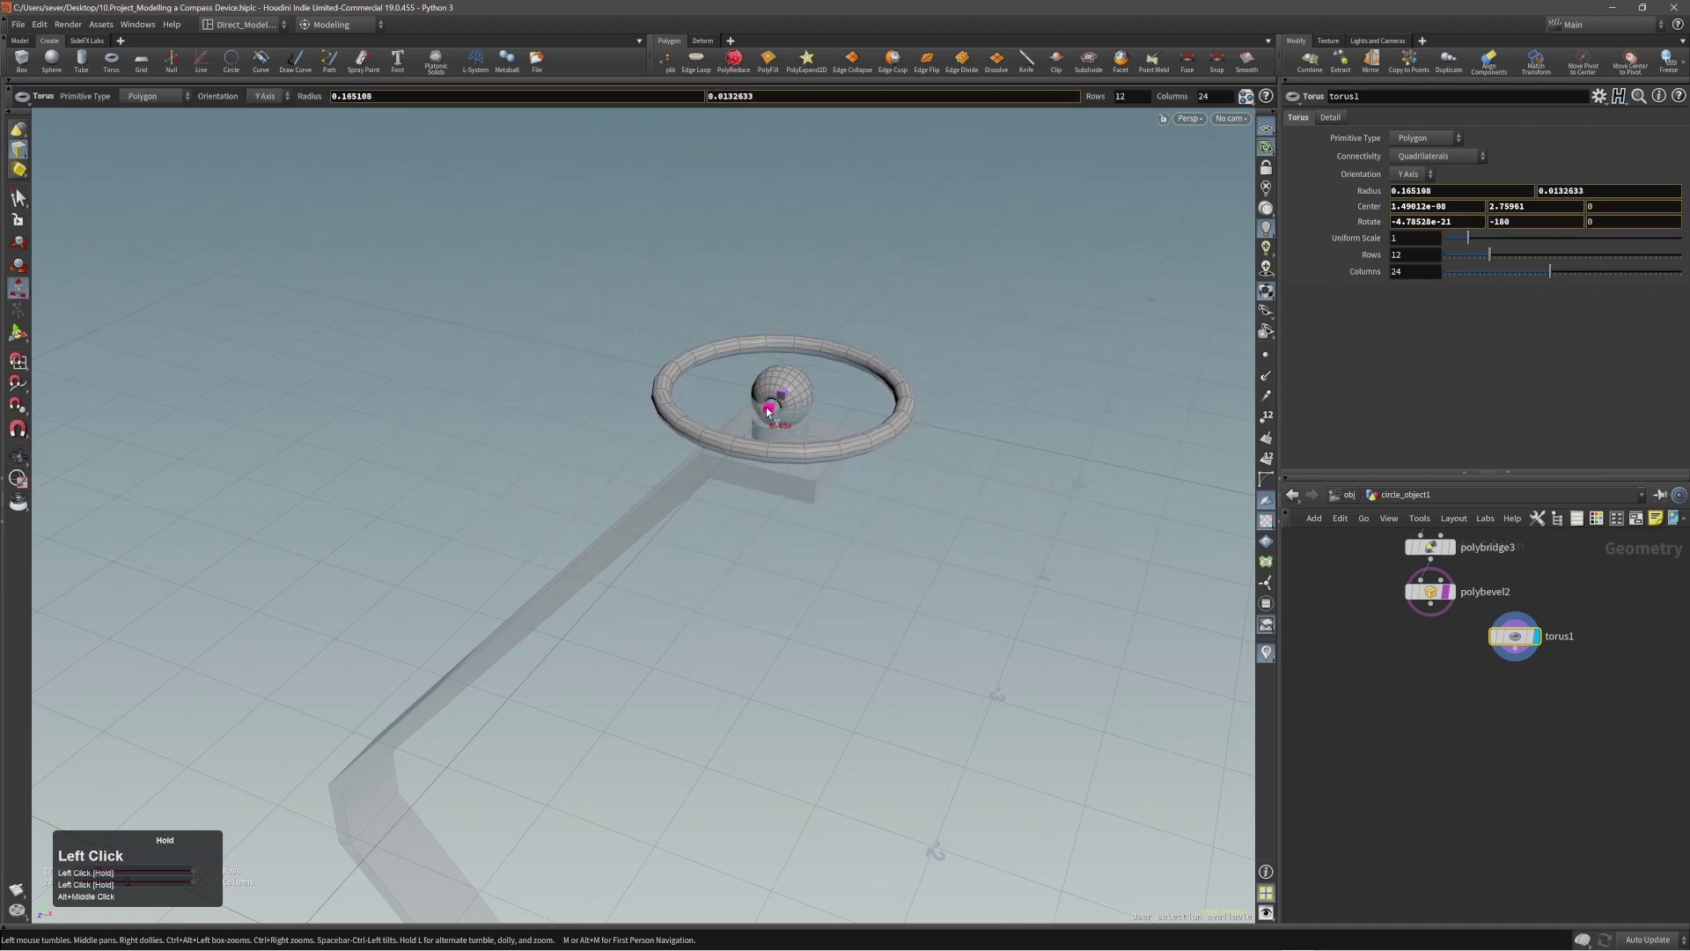
# Step: Display the other objects solid again and set the torus orientation to X Axis so the ring stands upright
pyautogui.click(1270, 153)
pyautogui.keyDown('alt'); pyautogui.moveTo(926, 325); pyautogui.dragTo(889, 388, button='right'); pyautogui.keyUp('alt')
pyautogui.keyDown('alt'); pyautogui.moveTo(889, 387); pyautogui.dragTo(820, 373); pyautogui.keyUp('alt')
pyautogui.press('Return')
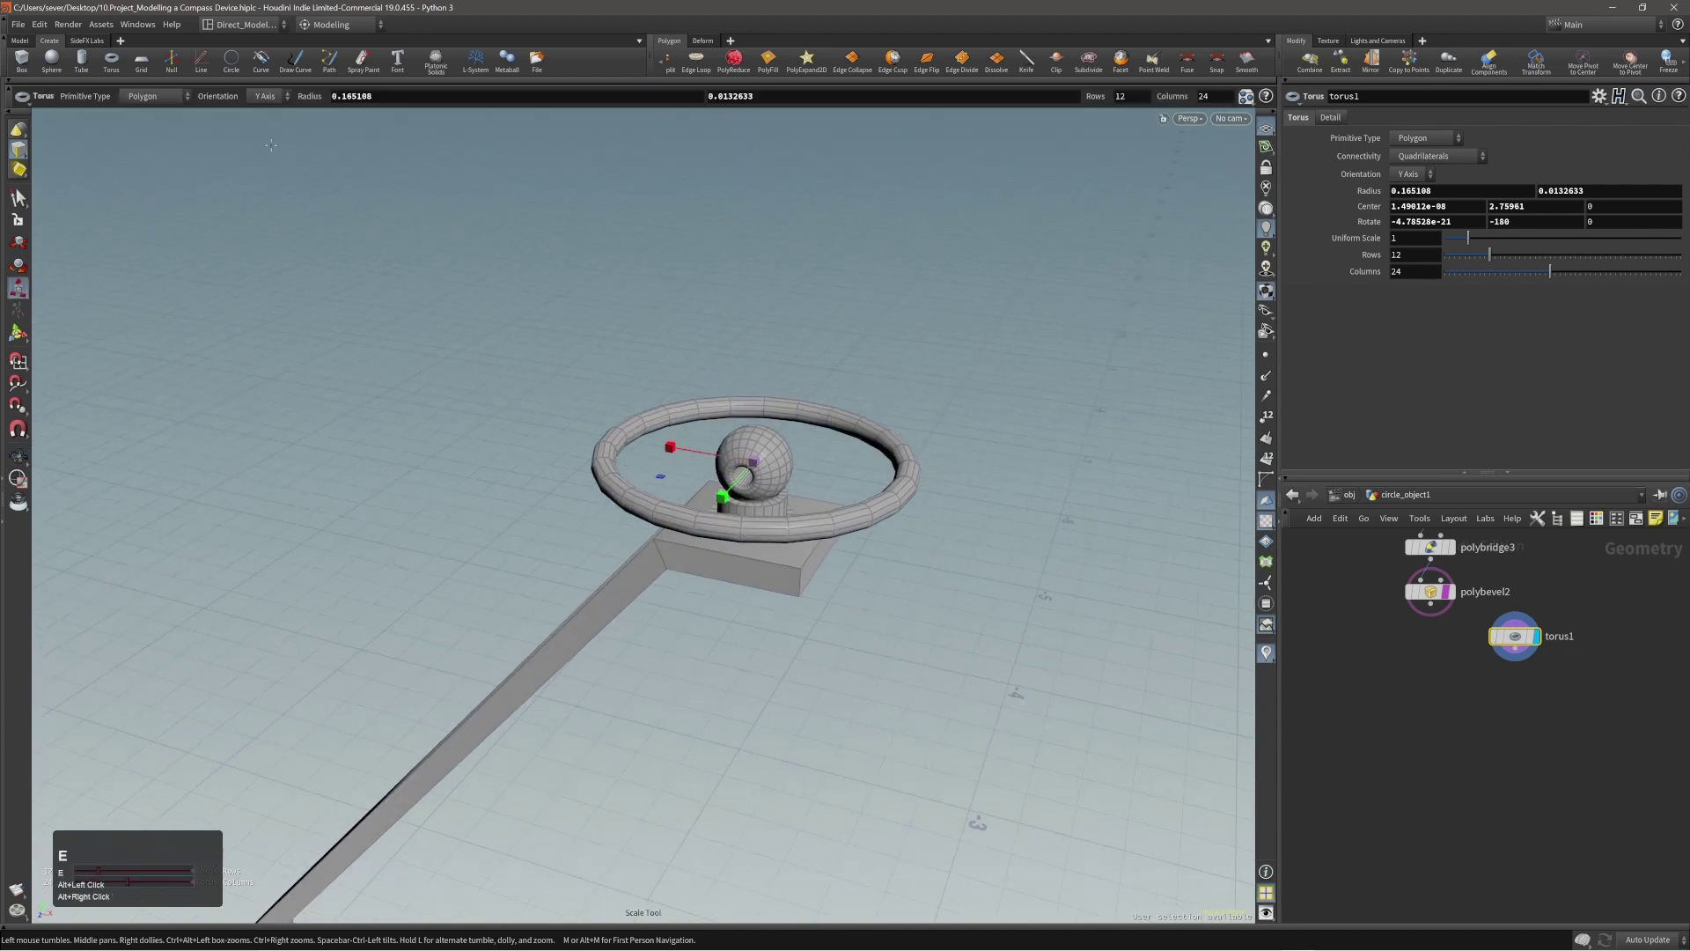
pyautogui.click(263, 106)
pyautogui.press('Escape')
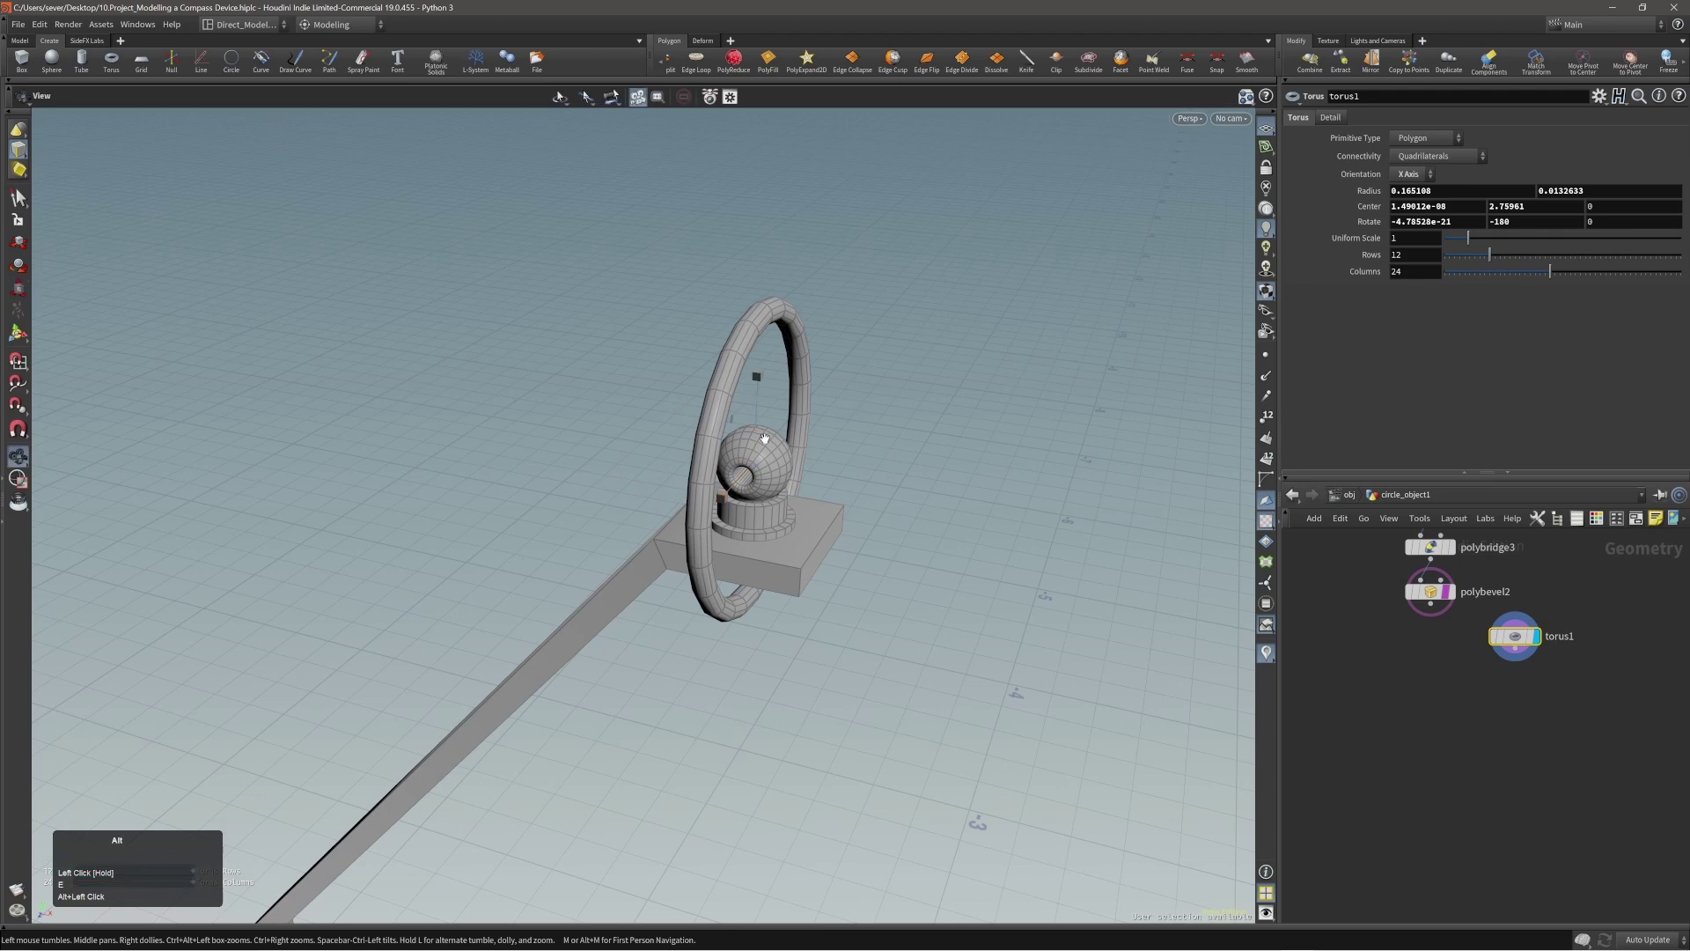
# Step: Move the ring up to a centre Y of about 2.917 so its lower part passes through the sphere's hole
pyautogui.keyDown('alt'); pyautogui.moveTo(788, 537); pyautogui.dragTo(828, 458); pyautogui.keyUp('alt')
pyautogui.press('Return')
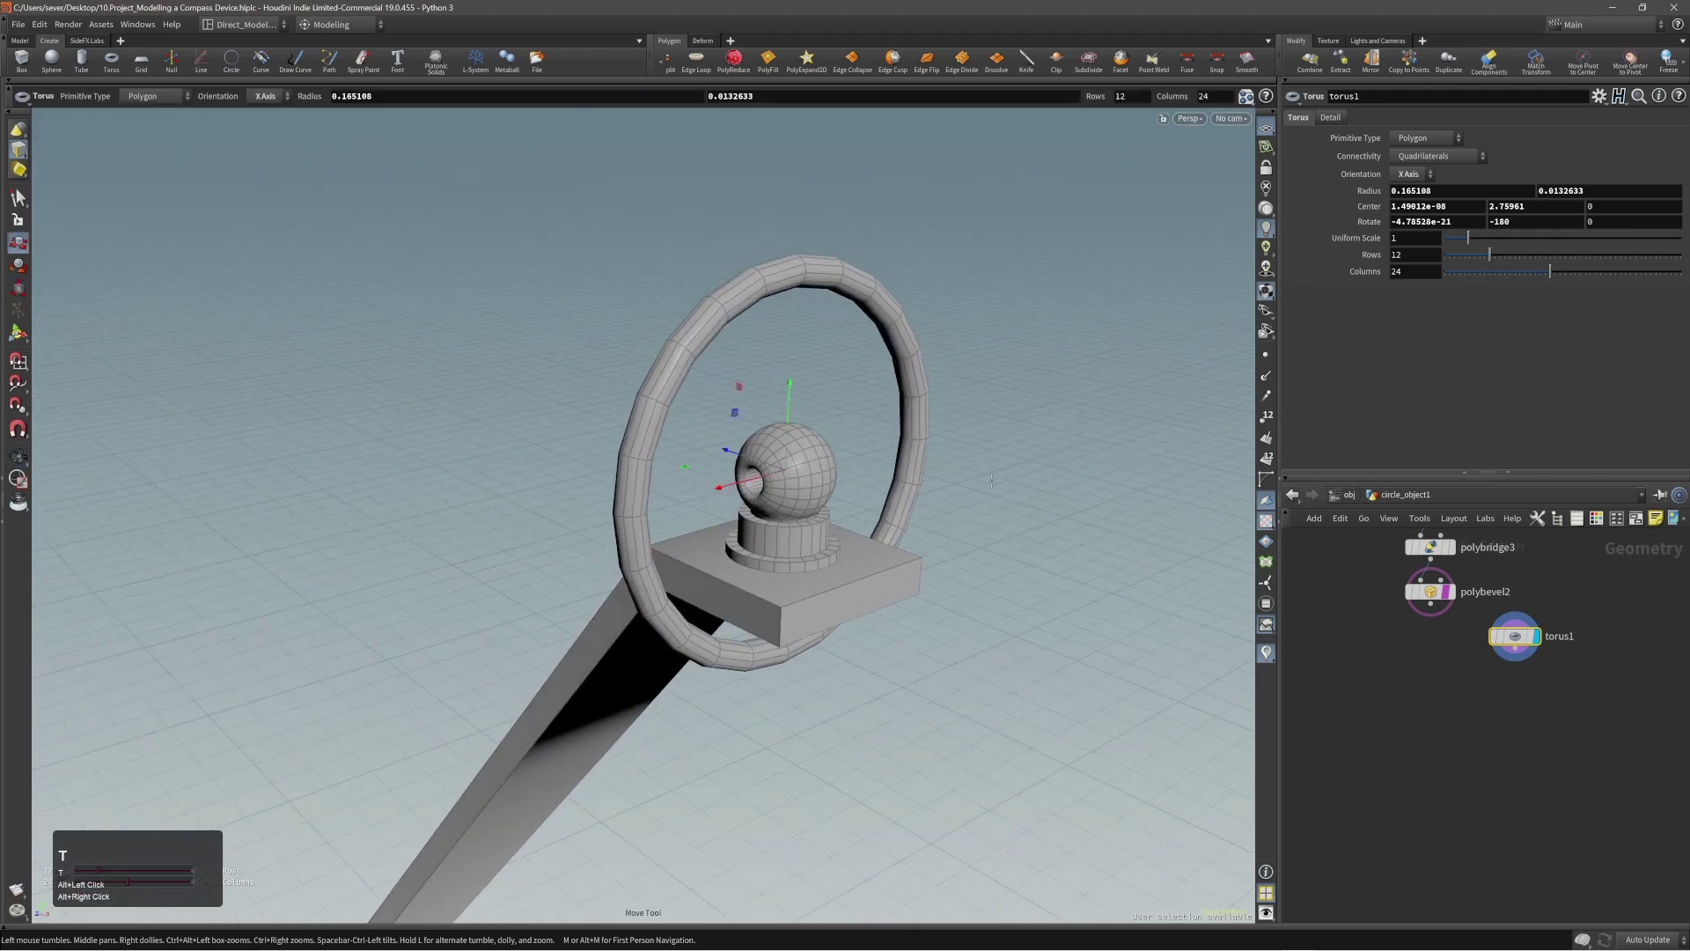
pyautogui.moveTo(991, 480); pyautogui.dragTo(996, 289, button='middle')
pyautogui.keyDown('alt'); pyautogui.moveTo(764, 477); pyautogui.dragTo(1061, 438, button='right'); pyautogui.keyUp('alt')
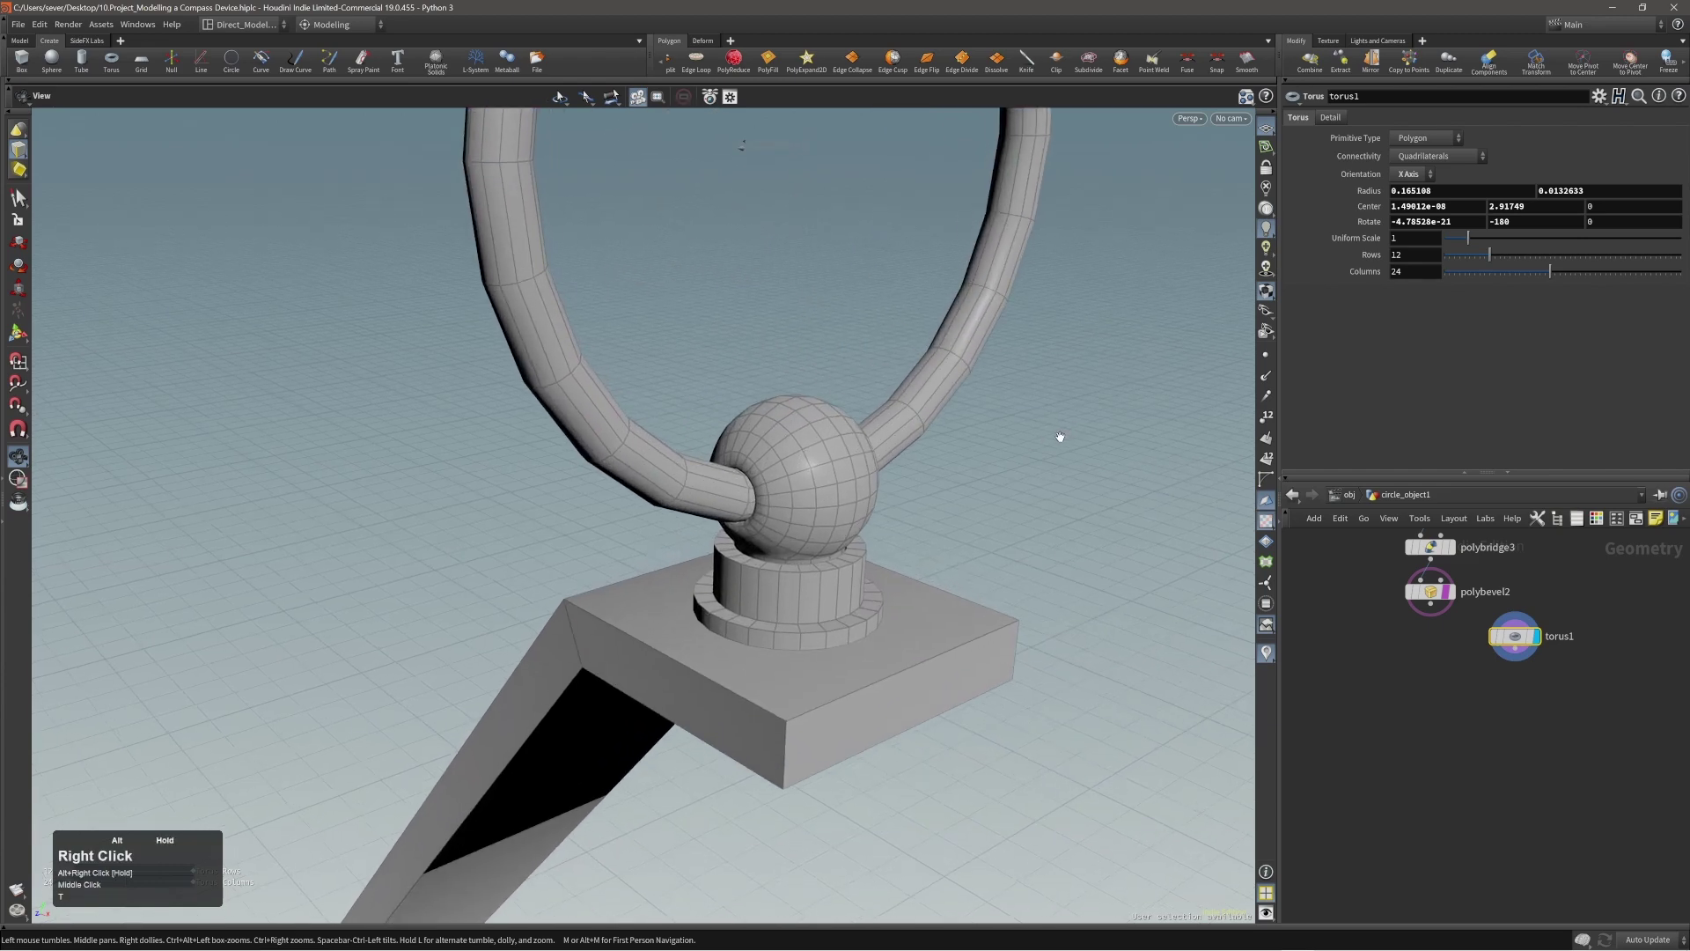
# Step: Increase the torus columns to 53
pyautogui.keyDown('alt'); pyautogui.moveTo(1060, 437); pyautogui.dragTo(860, 387); pyautogui.keyUp('alt')
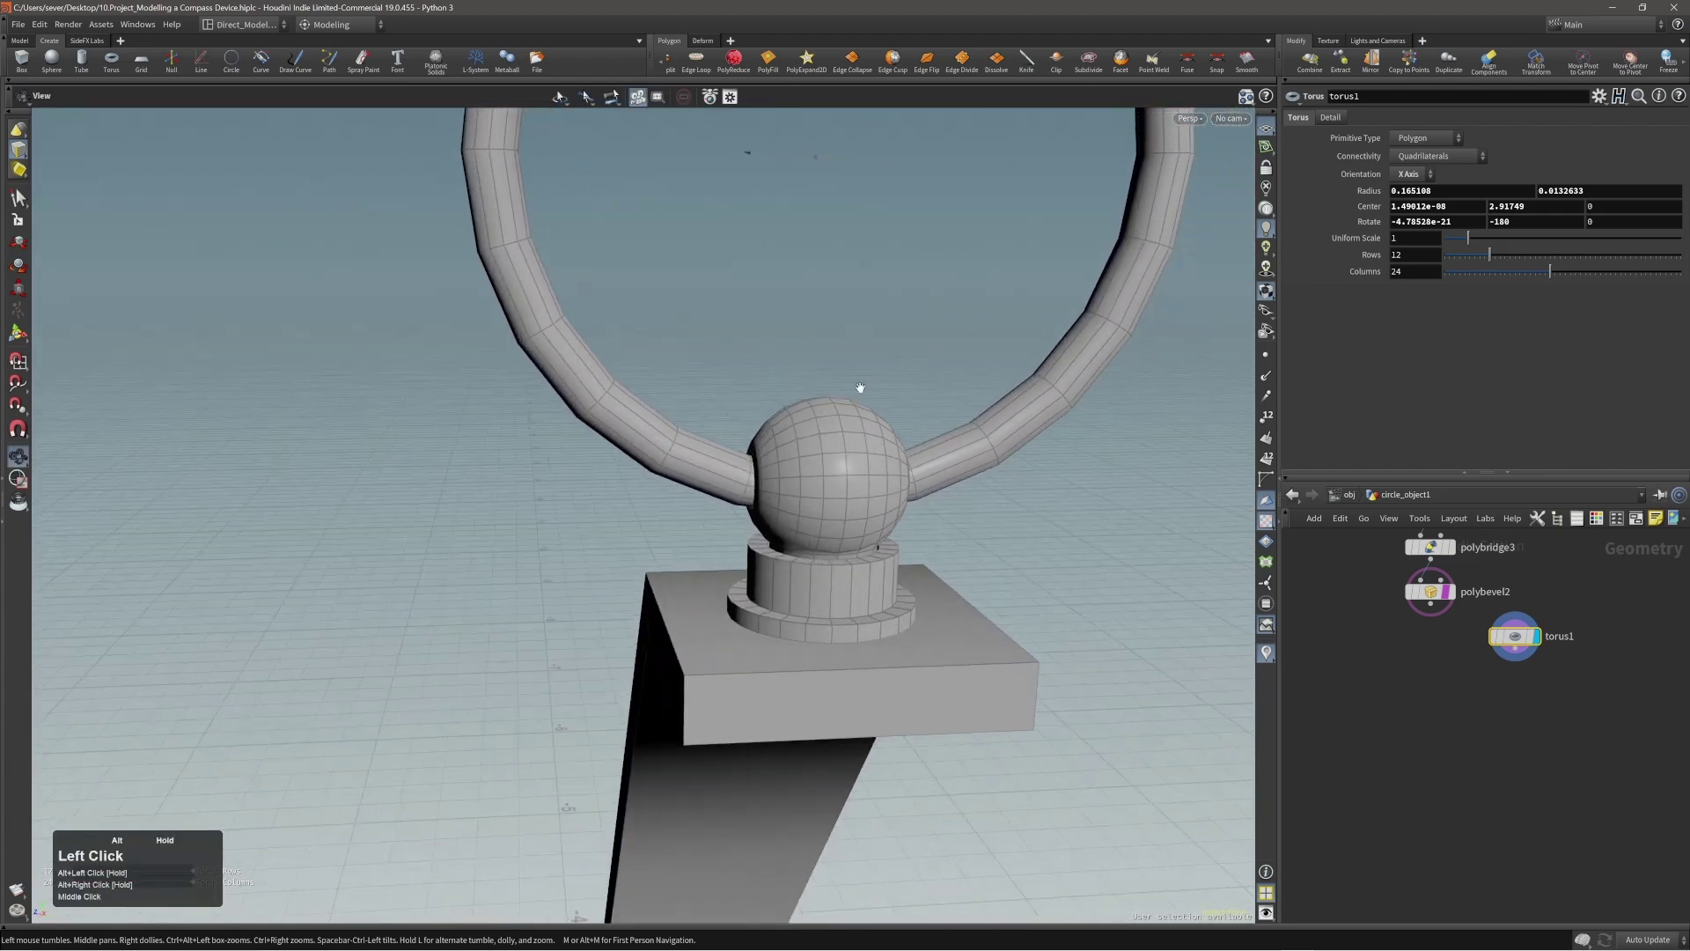
pyautogui.moveTo(1208, 97); pyautogui.dragTo(1202, 82, button='middle')
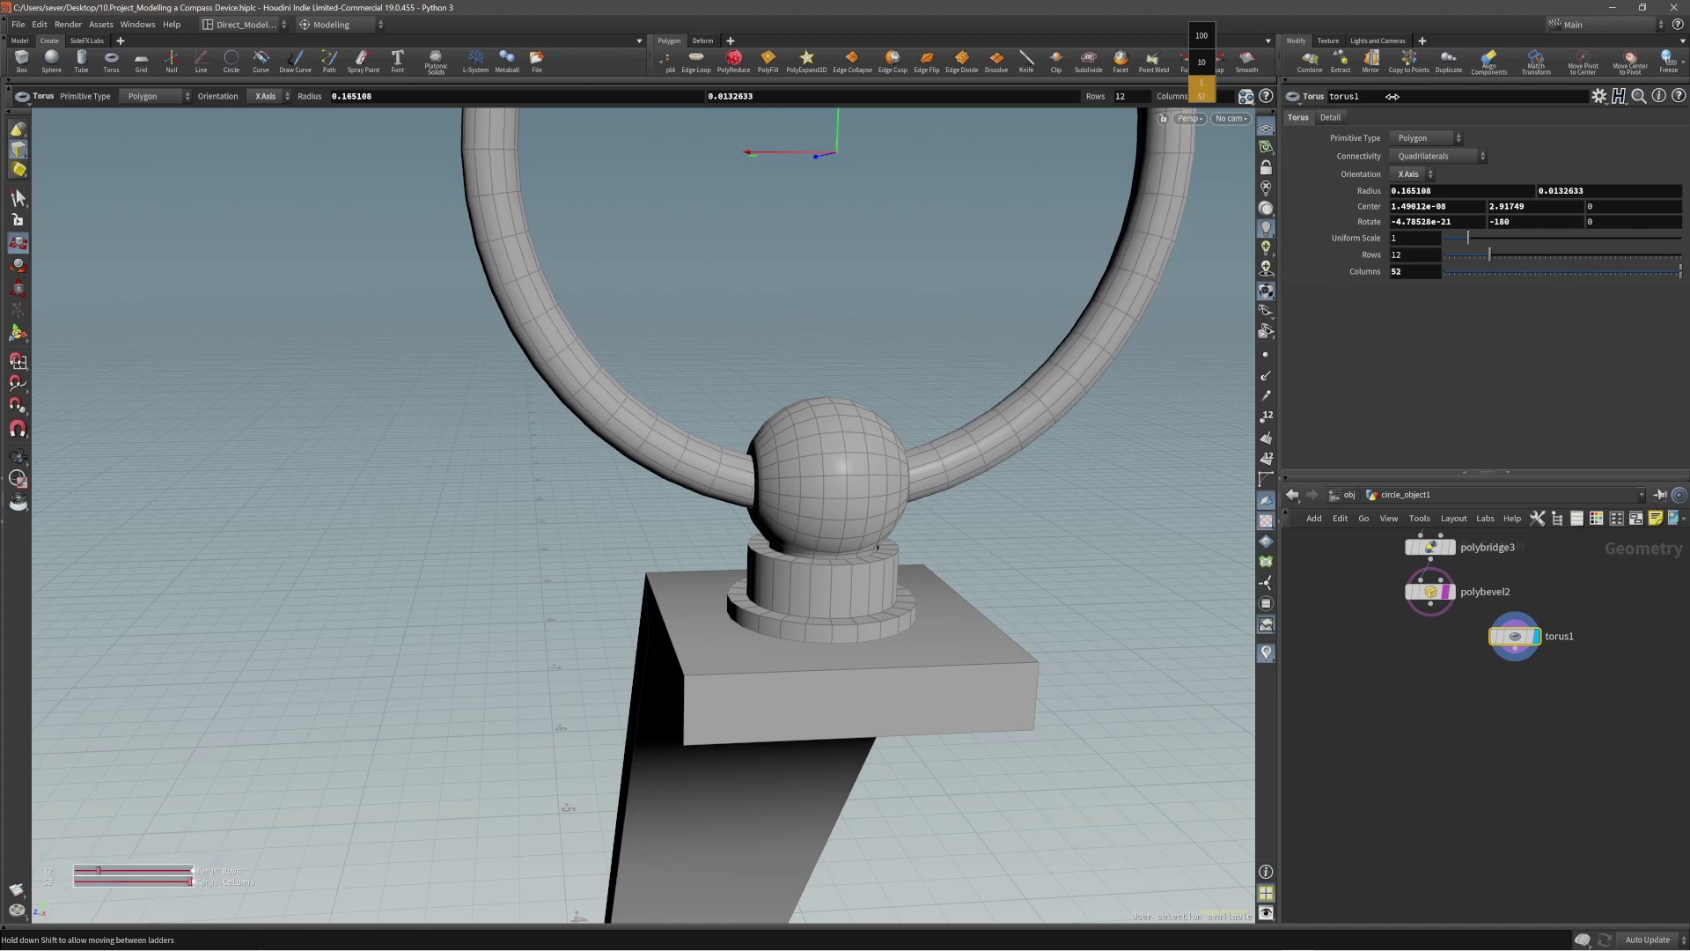
pyautogui.keyDown('alt'); pyautogui.moveTo(816, 522); pyautogui.dragTo(972, 470); pyautogui.keyUp('alt')
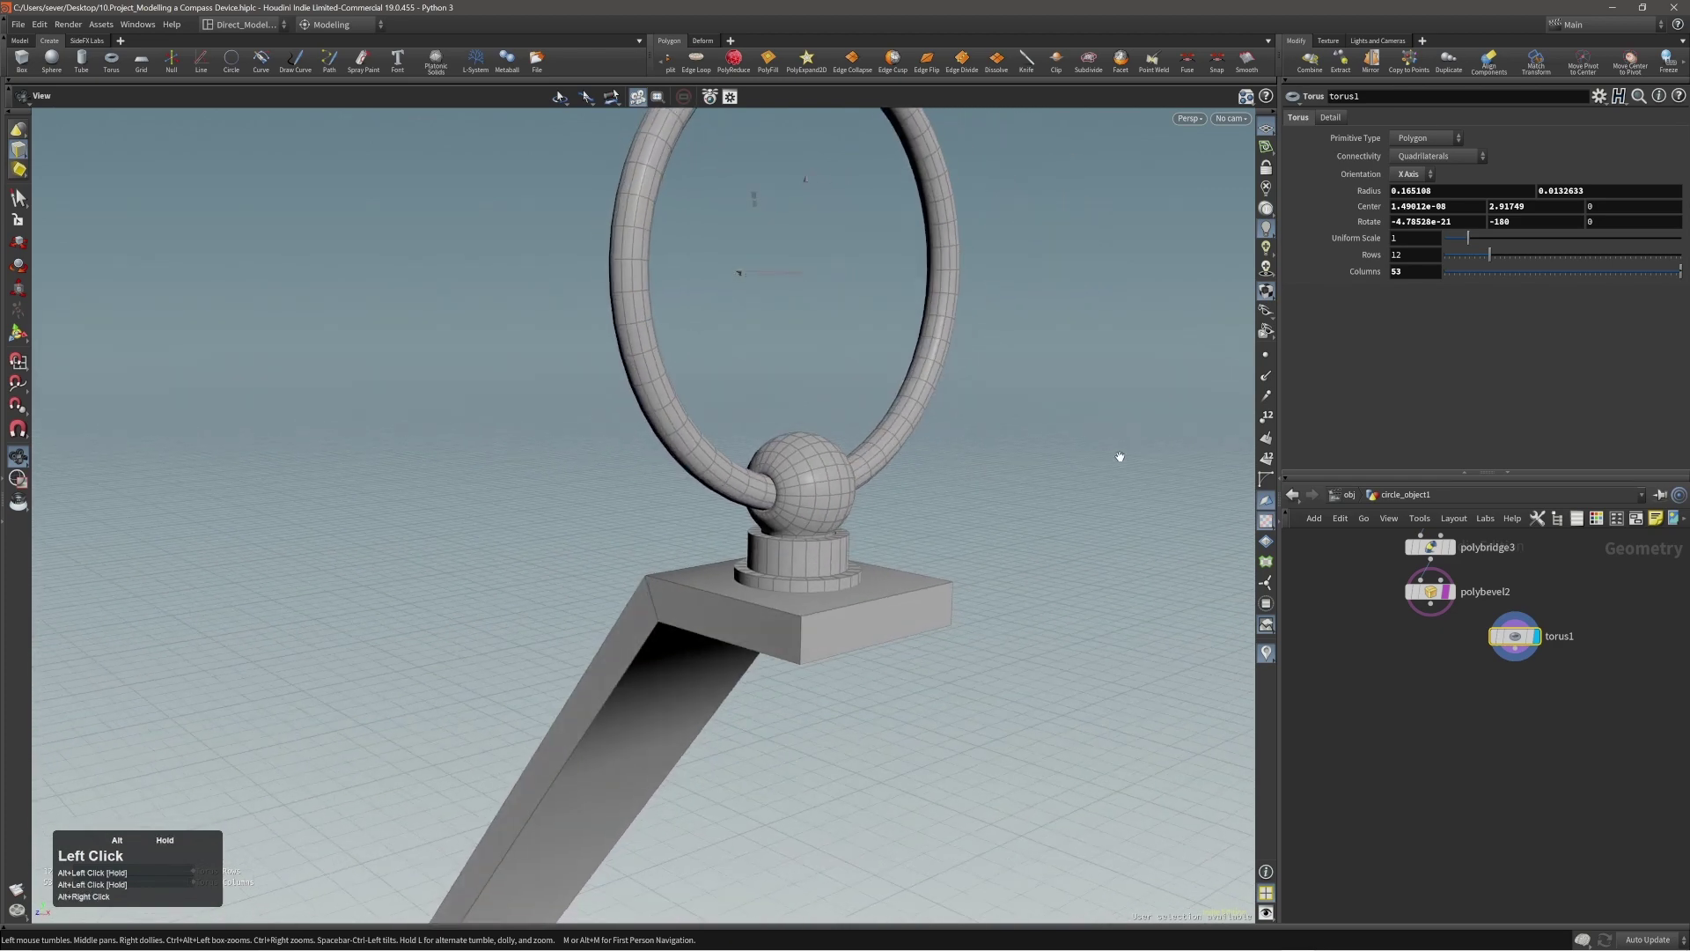
pyautogui.rightClick(1464, 691)
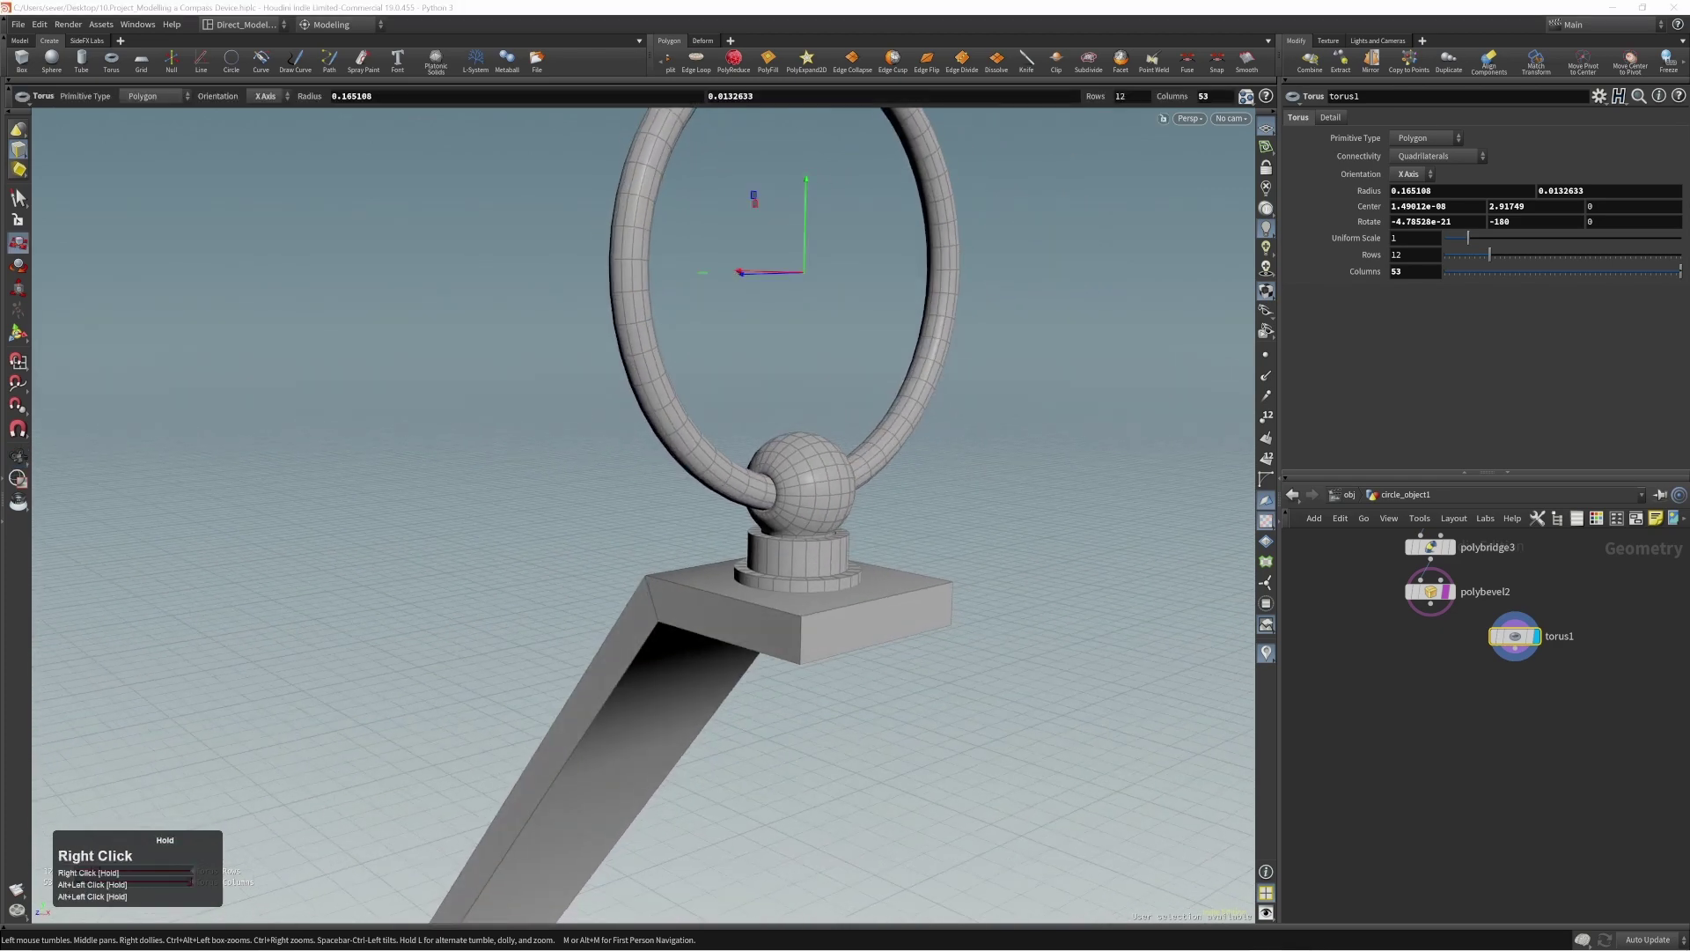
# Step: Examine in wireframe and shaded display how the ring runs through the hole in the sphere
pyautogui.keyDown('alt'); pyautogui.moveTo(669, 489); pyautogui.dragTo(1219, 431, button='right'); pyautogui.keyUp('alt')
pyautogui.press('w')
pyautogui.keyDown('alt'); pyautogui.moveTo(854, 479); pyautogui.dragTo(732, 494); pyautogui.keyUp('alt')
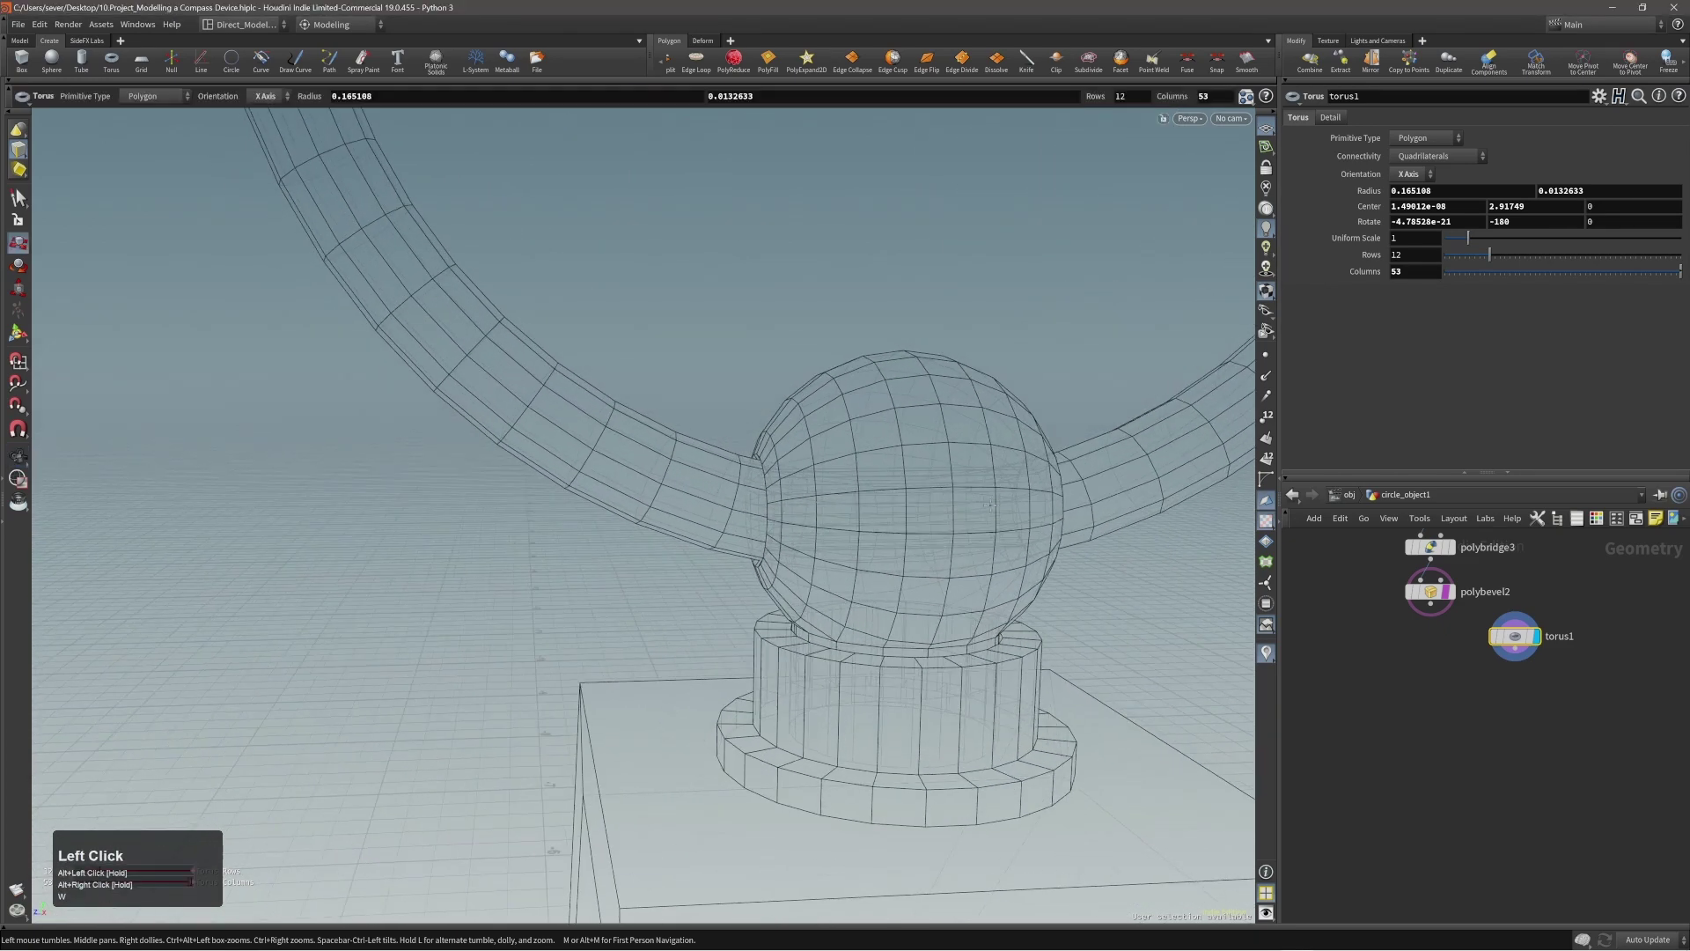
pyautogui.moveTo(889, 520)
pyautogui.keyDown('alt'); pyautogui.mouseDown()
pyautogui.moveTo(851, 521)
pyautogui.moveTo(947, 502)
pyautogui.moveTo(954, 515)
pyautogui.moveTo(952, 495)
pyautogui.mouseUp(); pyautogui.keyUp('alt')
pyautogui.press('w')
pyautogui.keyDown('alt'); pyautogui.moveTo(953, 498); pyautogui.dragTo(812, 502, button='right'); pyautogui.keyUp('alt')
pyautogui.keyDown('alt'); pyautogui.moveTo(811, 502); pyautogui.dragTo(793, 606, button='middle'); pyautogui.keyUp('alt')
pyautogui.keyDown('alt'); pyautogui.moveTo(792, 606); pyautogui.dragTo(566, 604, button='right'); pyautogui.keyUp('alt')
pyautogui.keyDown('alt'); pyautogui.moveTo(852, 598); pyautogui.dragTo(749, 598, button='right'); pyautogui.keyUp('alt')
pyautogui.keyDown('alt'); pyautogui.moveTo(749, 598); pyautogui.dragTo(821, 614); pyautogui.keyUp('alt')
pyautogui.keyDown('alt'); pyautogui.moveTo(822, 612); pyautogui.dragTo(1088, 572, button='right'); pyautogui.keyUp('alt')
pyautogui.keyDown('alt'); pyautogui.moveTo(868, 588); pyautogui.dragTo(944, 577); pyautogui.keyUp('alt')
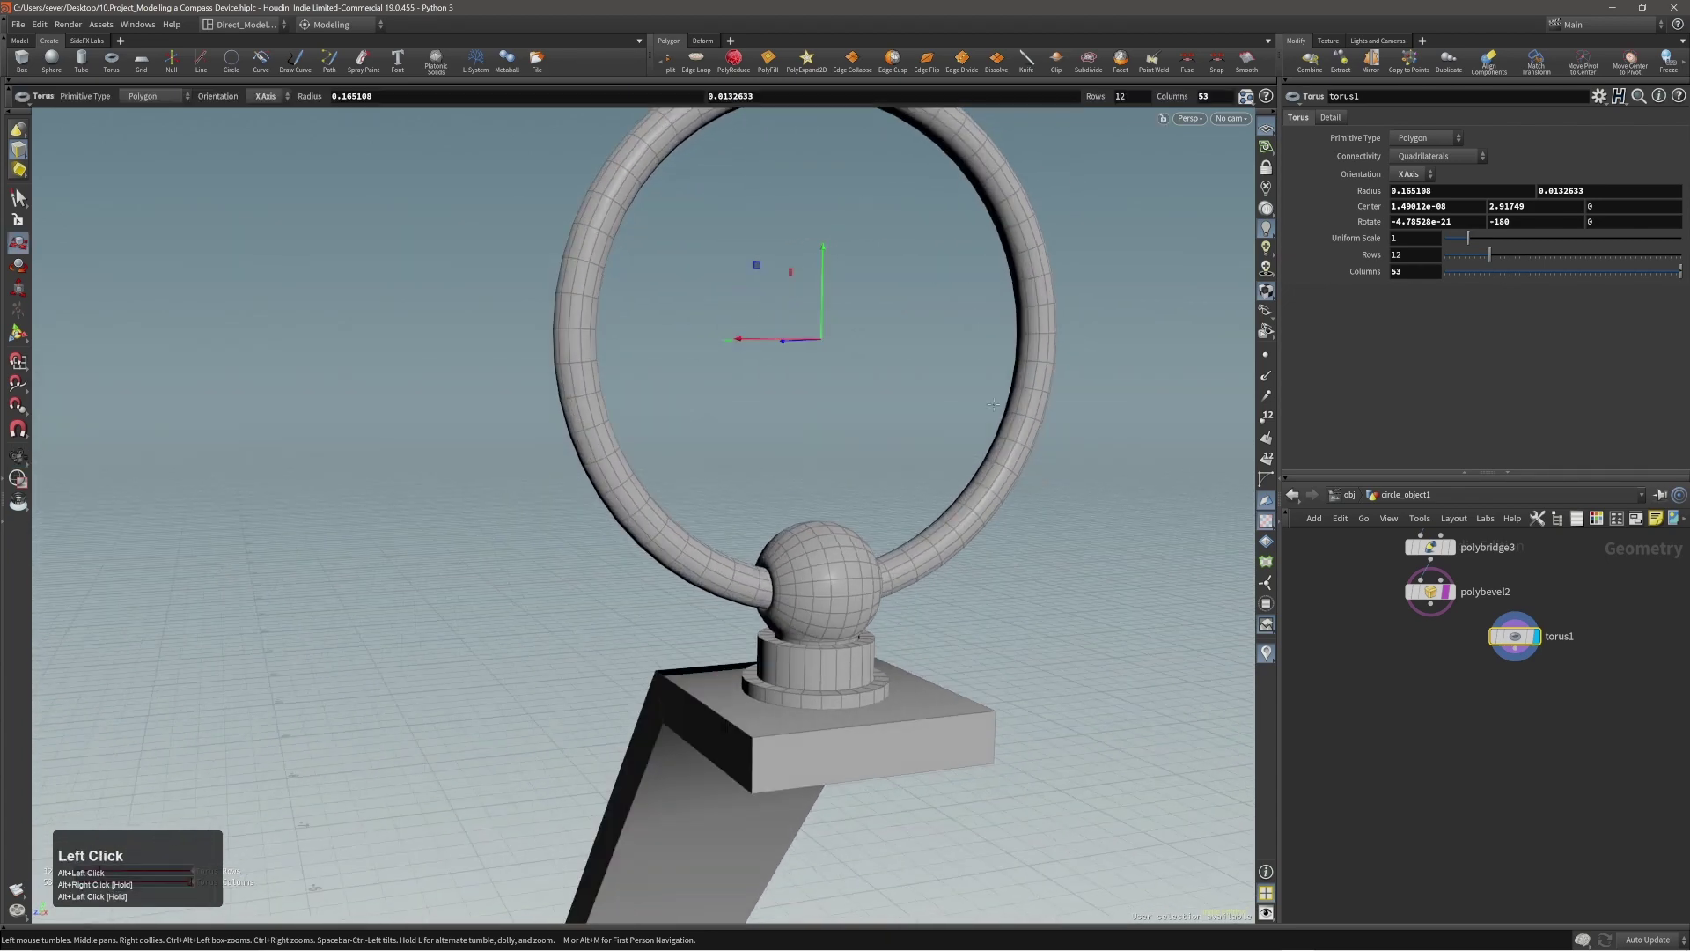
# Step: Scale the ring down to radii of about 0.104 and 0.0083 and lower it to a centre Y of about 2.854
pyautogui.press('`')
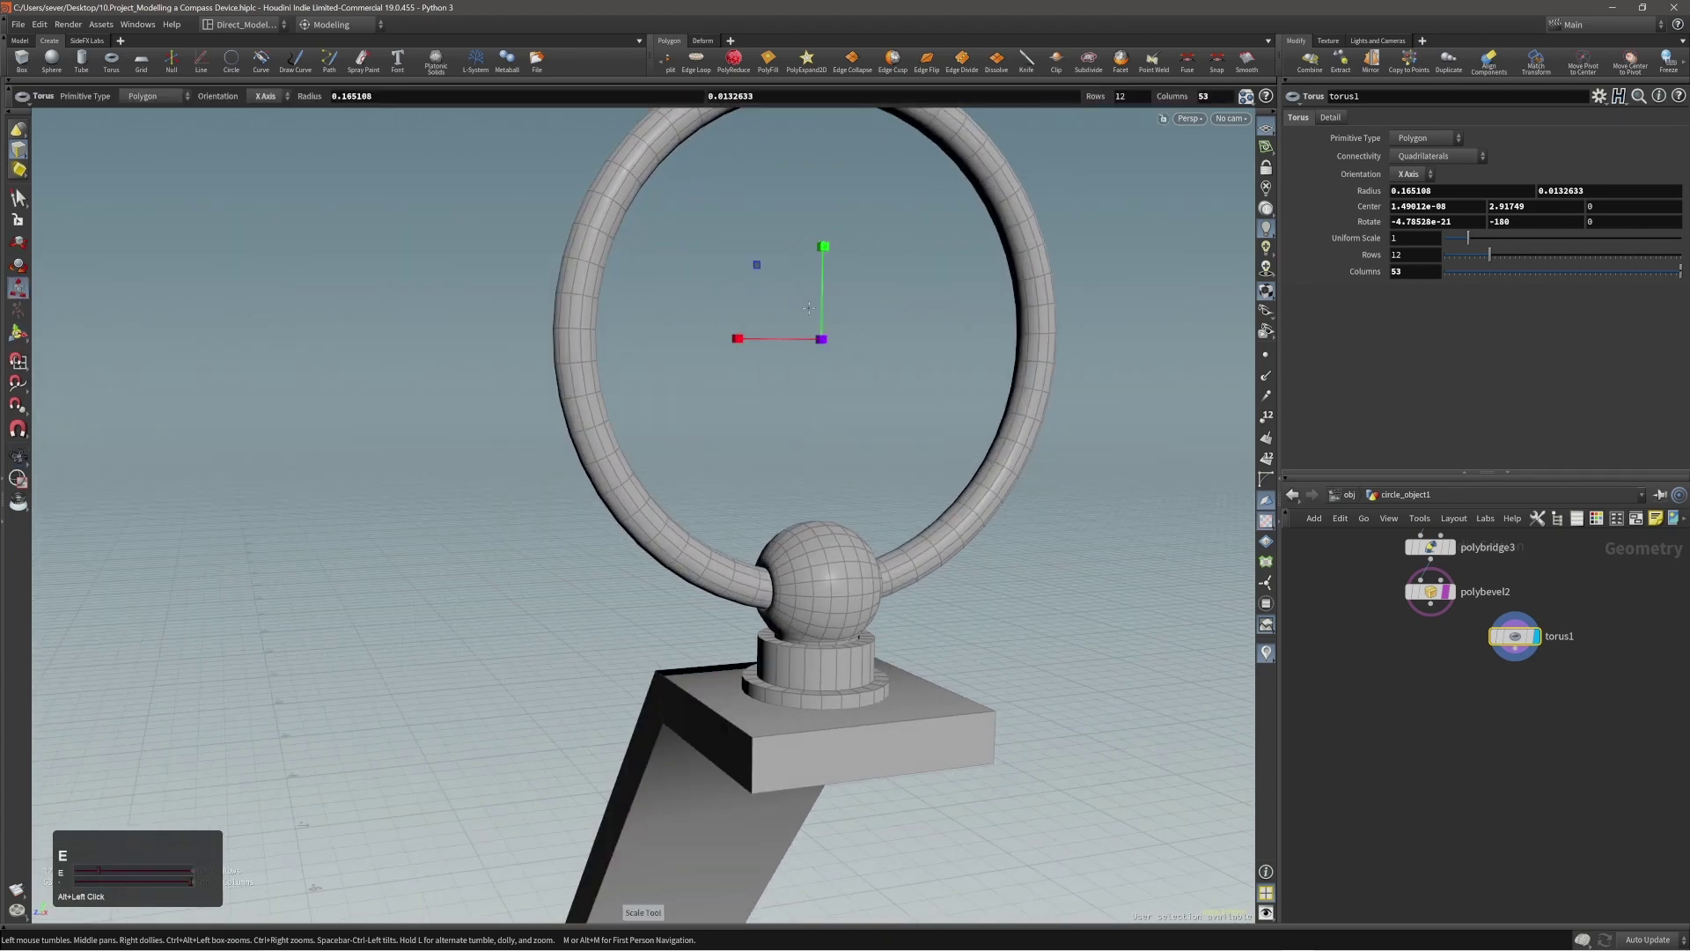
pyautogui.moveTo(755, 265); pyautogui.dragTo(787, 300)
pyautogui.press('t')
pyautogui.moveTo(1099, 322); pyautogui.dragTo(1102, 414, button='middle')
pyautogui.keyDown('alt'); pyautogui.moveTo(779, 568); pyautogui.dragTo(742, 551); pyautogui.keyUp('alt')
pyautogui.keyDown('alt'); pyautogui.moveTo(1076, 483); pyautogui.dragTo(1094, 472, button='right'); pyautogui.keyUp('alt')
pyautogui.moveTo(1195, 428); pyautogui.dragTo(1193, 431, button='middle')
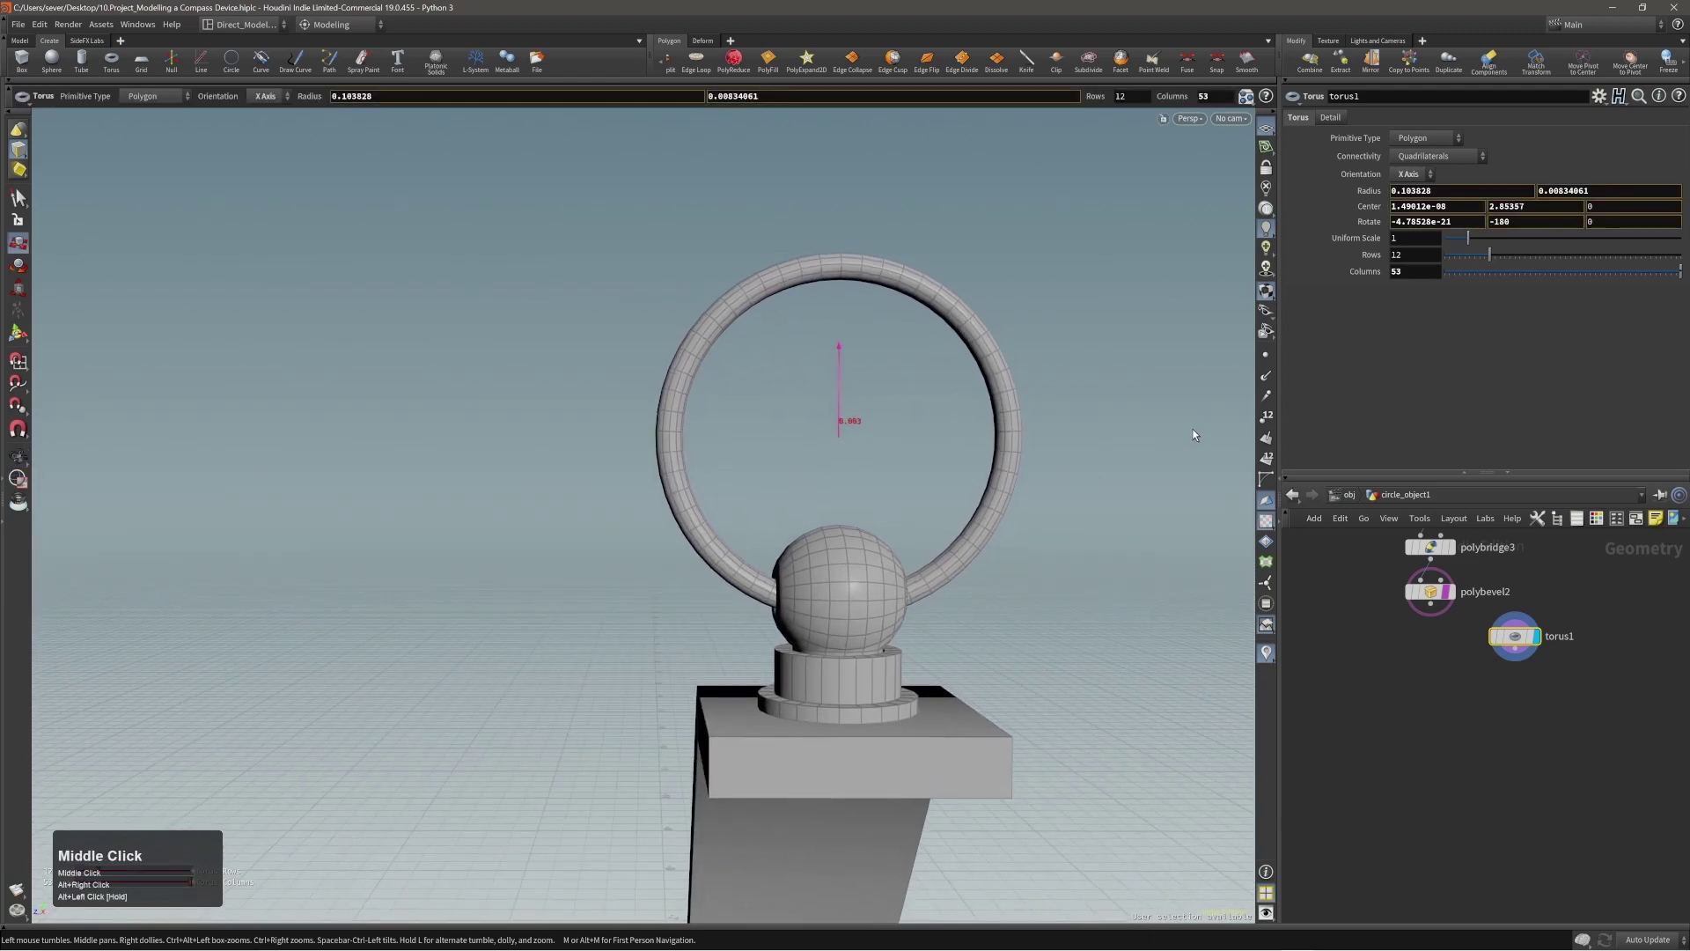
# Step: Shrink the ring to radii of about 0.0898 and 0.0072 and lower its centre to a Y of about 2.842
pyautogui.keyDown('alt'); pyautogui.moveTo(780, 367); pyautogui.dragTo(796, 392); pyautogui.keyUp('alt')
pyautogui.press('t')
pyautogui.moveTo(1143, 433); pyautogui.dragTo(1143, 448, button='middle')
pyautogui.keyDown('alt'); pyautogui.moveTo(1142, 448); pyautogui.dragTo(1145, 476, button='right'); pyautogui.keyUp('alt')
pyautogui.keyDown('alt'); pyautogui.moveTo(1144, 476); pyautogui.dragTo(1035, 572); pyautogui.keyUp('alt')
pyautogui.moveTo(1035, 572); pyautogui.dragTo(1032, 563, button='middle')
pyautogui.keyDown('alt'); pyautogui.moveTo(1032, 562); pyautogui.dragTo(699, 582); pyautogui.keyUp('alt')
# Step: Try to delete the lower ring faces that run through the sphere's hole
pyautogui.press('s')
pyautogui.doubleClick(655, 567)
pyautogui.click(702, 575)
pyautogui.hotkey('shift', 'a')
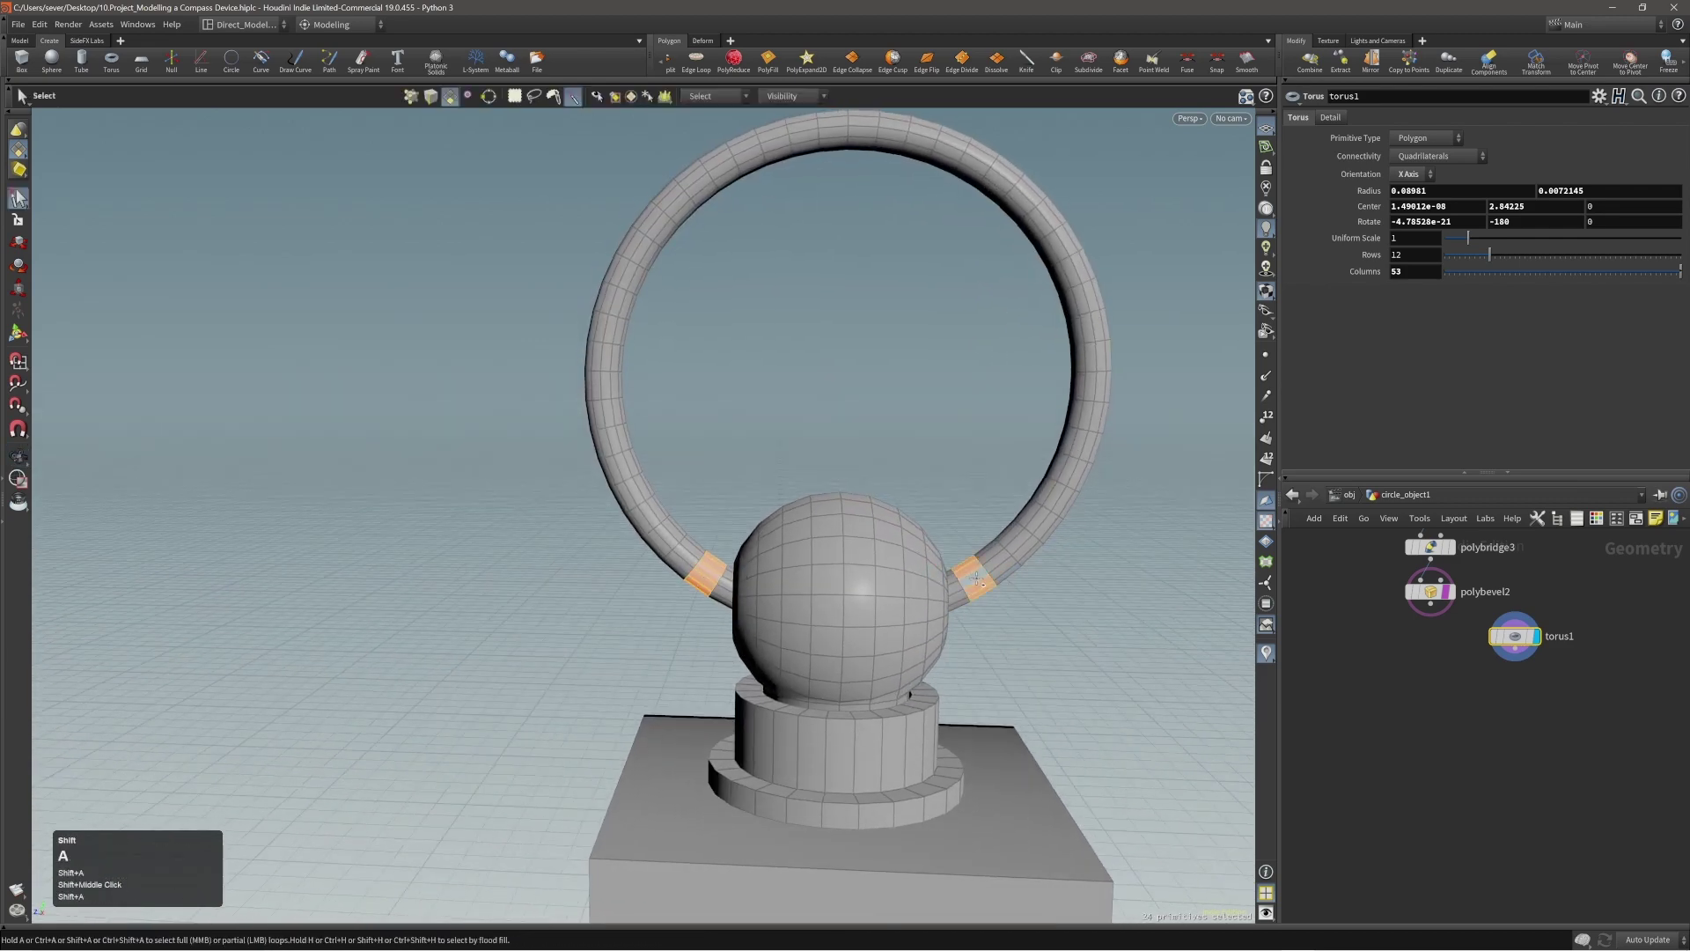
pyautogui.keyDown('alt'); pyautogui.moveTo(978, 579); pyautogui.dragTo(951, 594); pyautogui.keyUp('alt')
pyautogui.press('h')
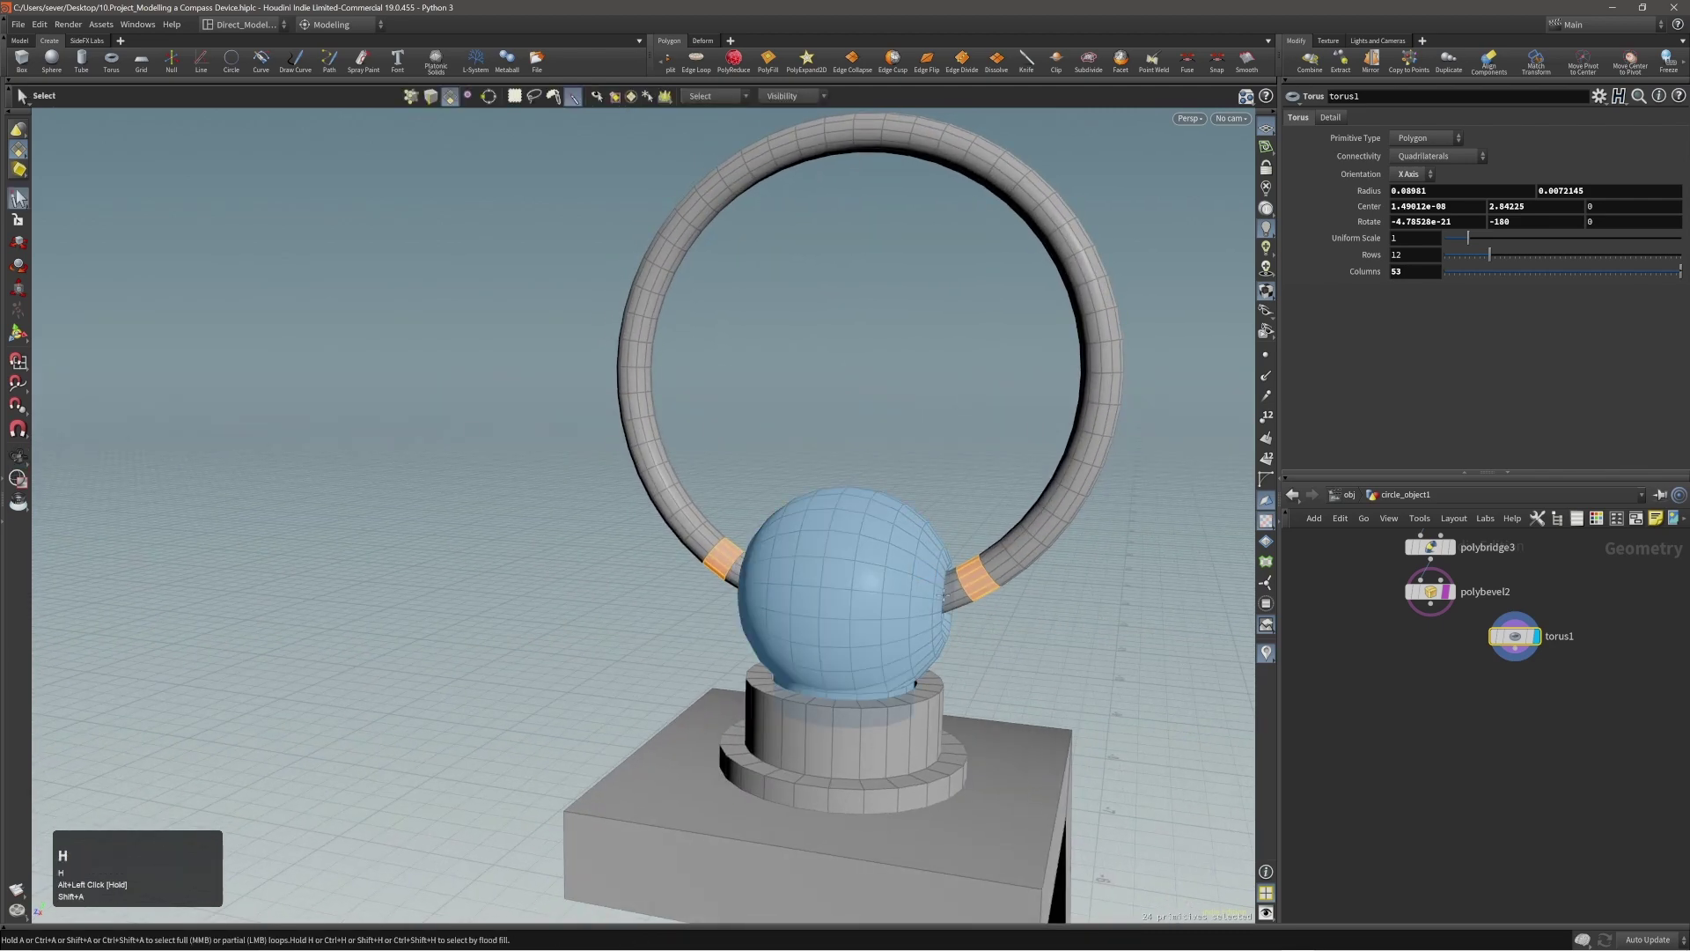
pyautogui.press('shift')
pyautogui.keyDown('shift'); pyautogui.click(951, 596); pyautogui.keyUp('shift')
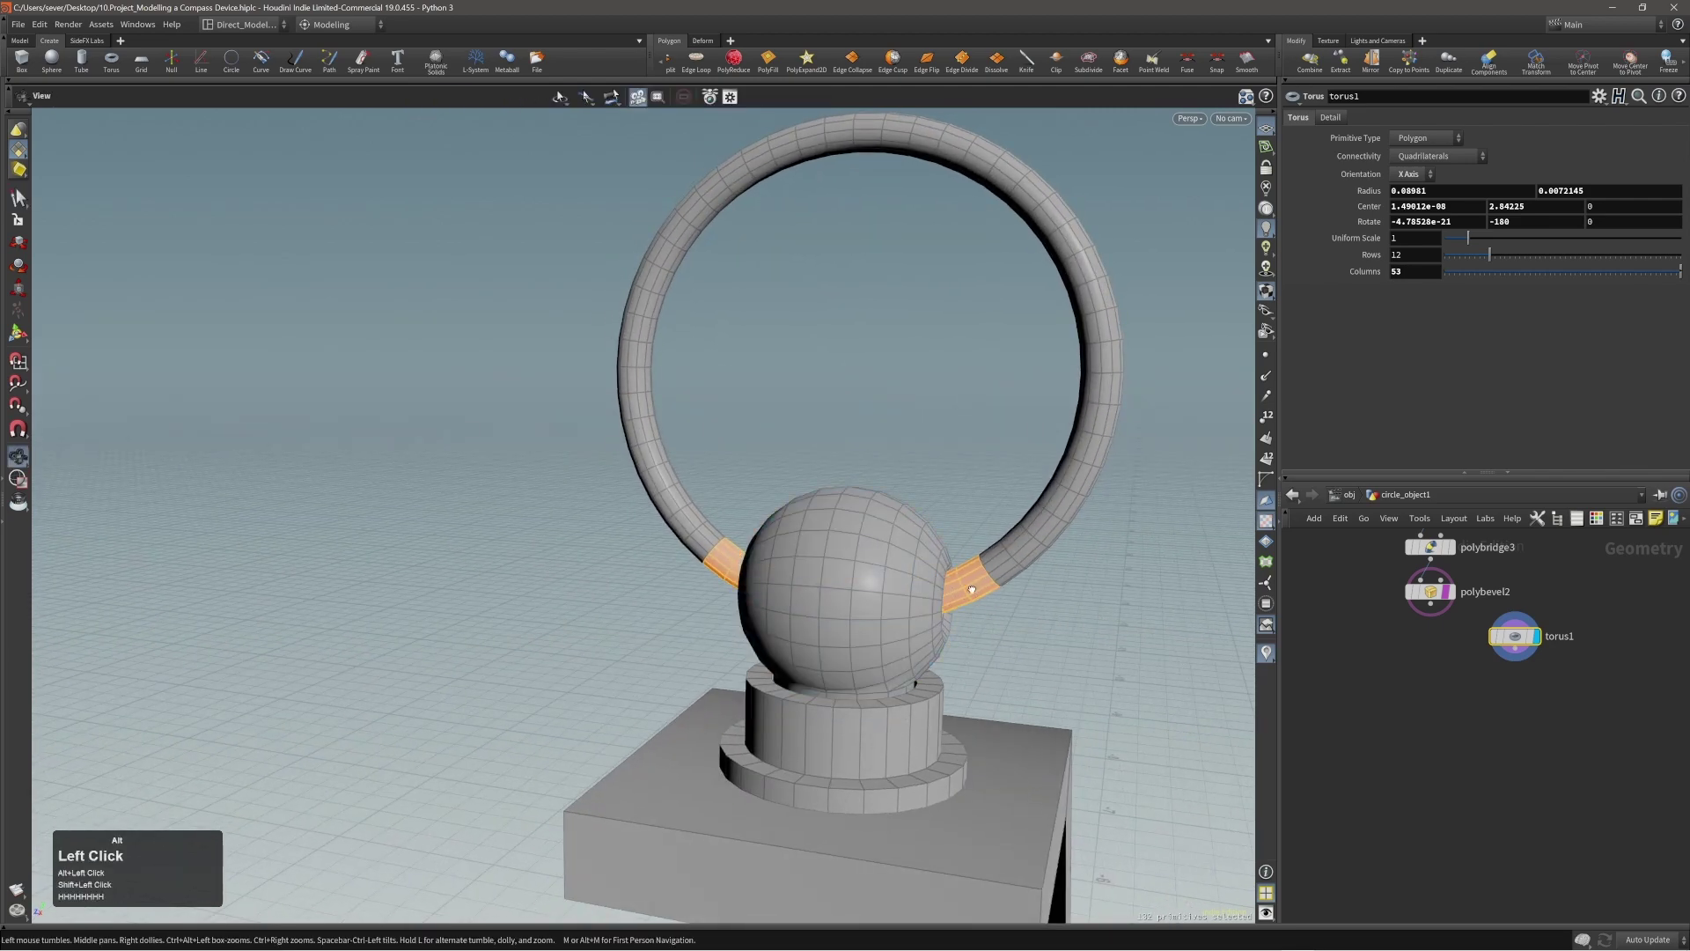
pyautogui.keyDown('alt'); pyautogui.moveTo(951, 596); pyautogui.dragTo(939, 551); pyautogui.keyUp('alt')
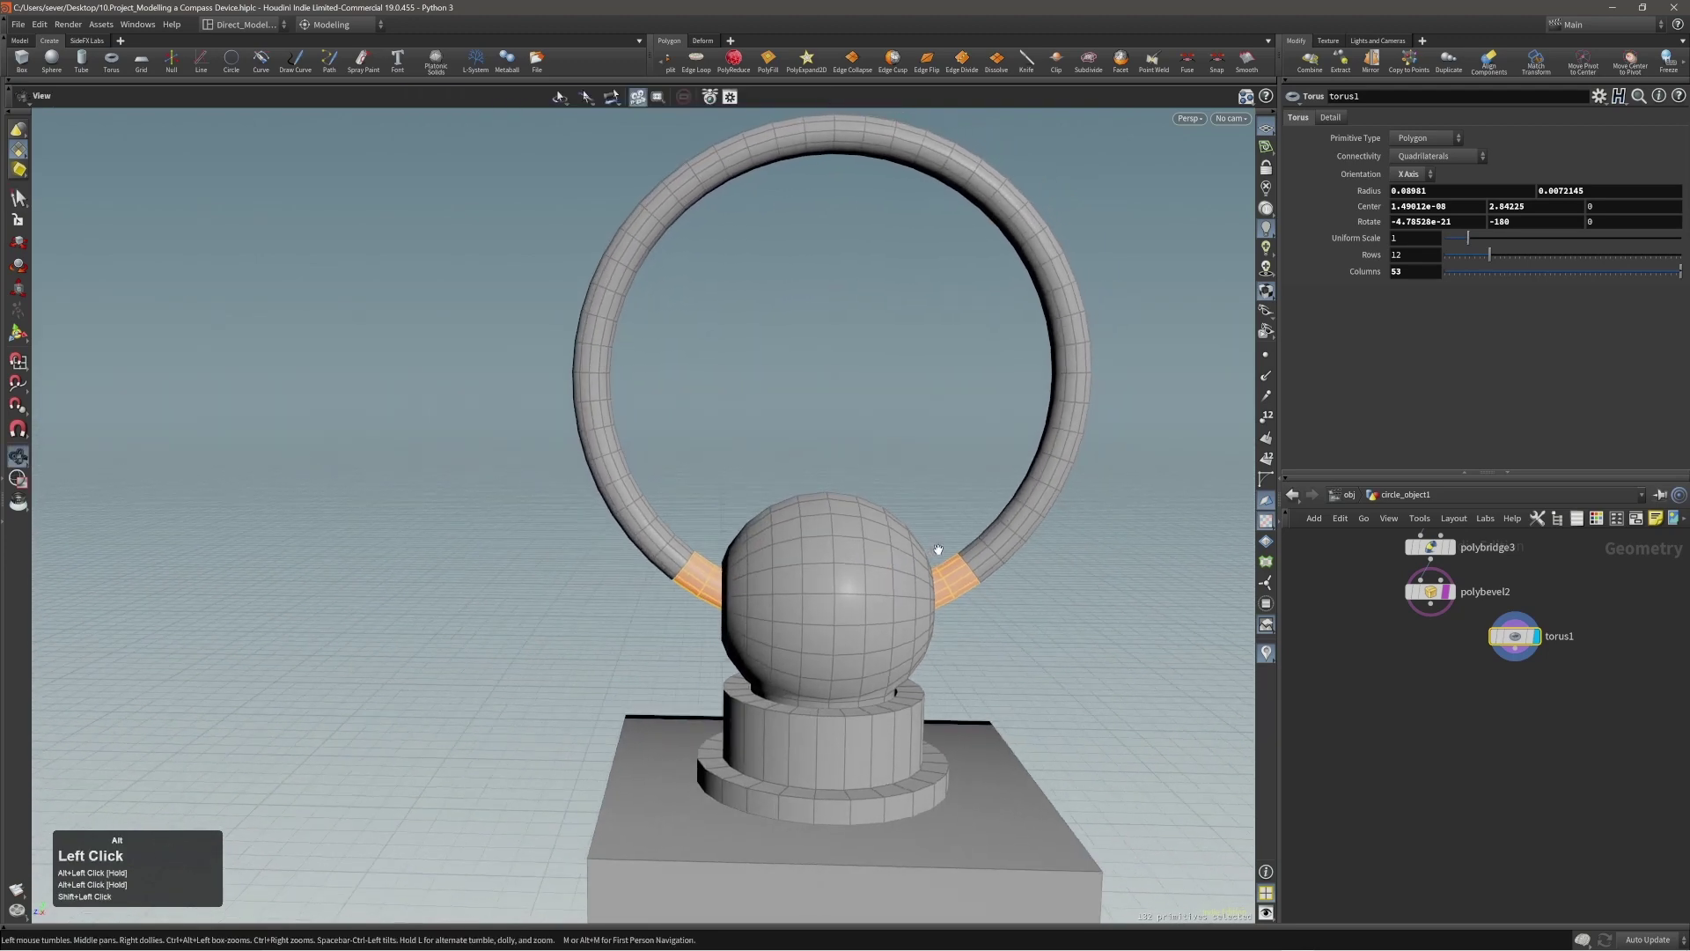
pyautogui.press('Delete')
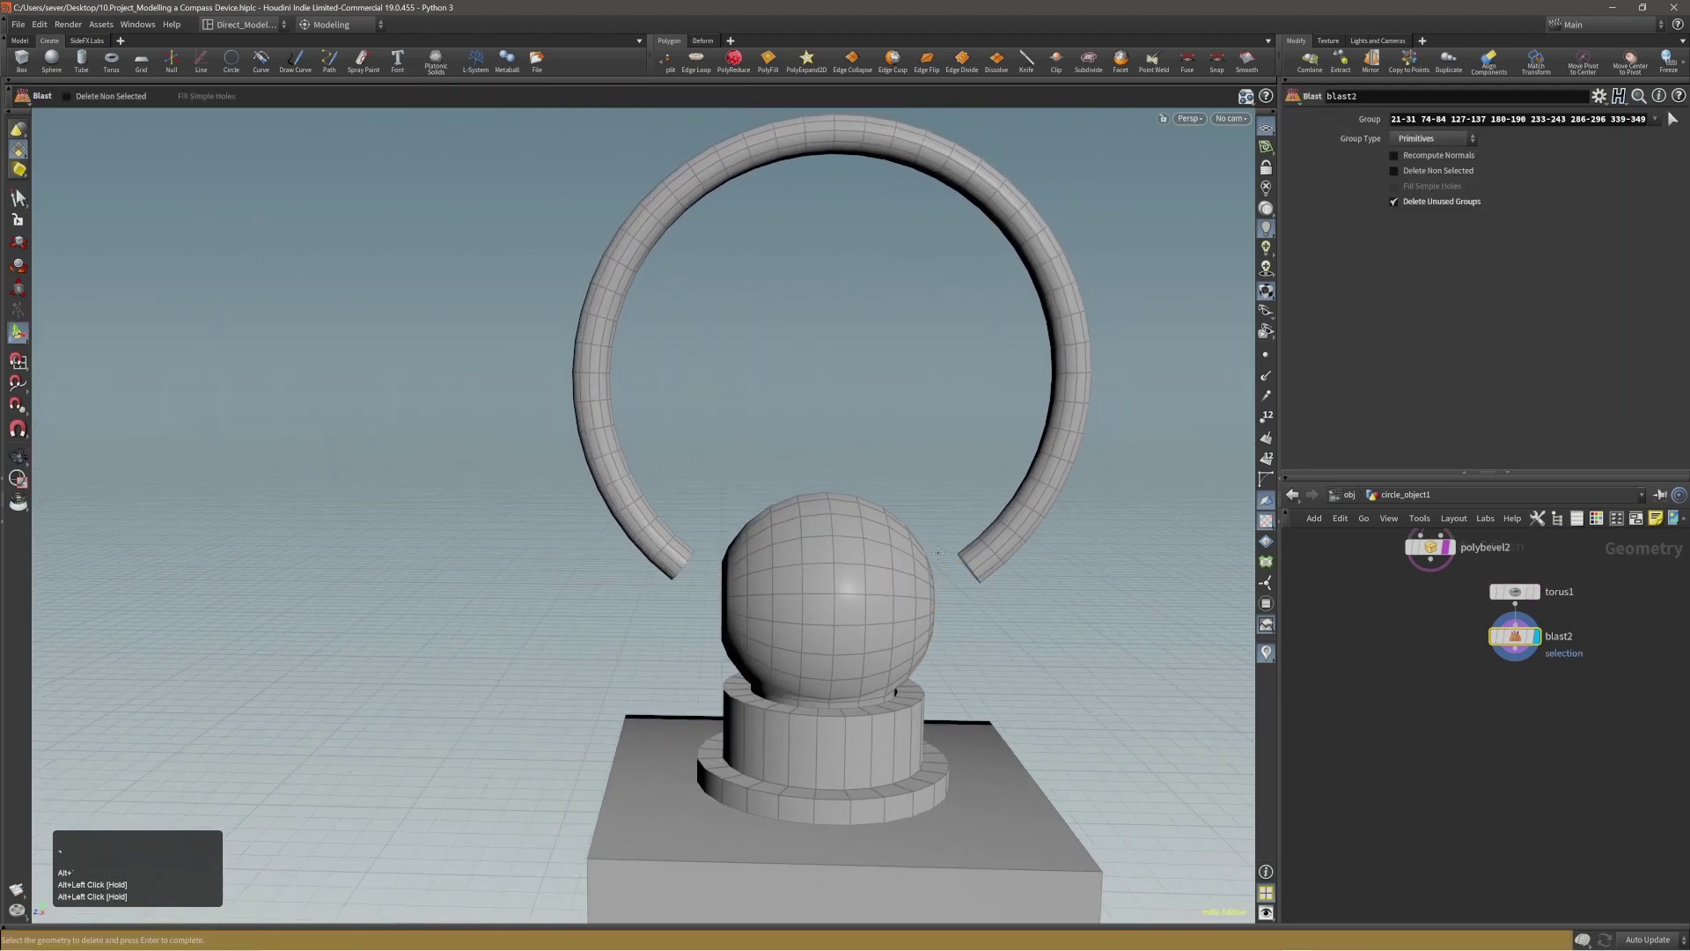
pyautogui.hotkey('ctrl', 'z')
# Step: Select the lower ring faces that run through the sphere's hole and apply a Clip to them
pyautogui.moveTo(938, 552); pyautogui.dragTo(940, 541, button='middle')
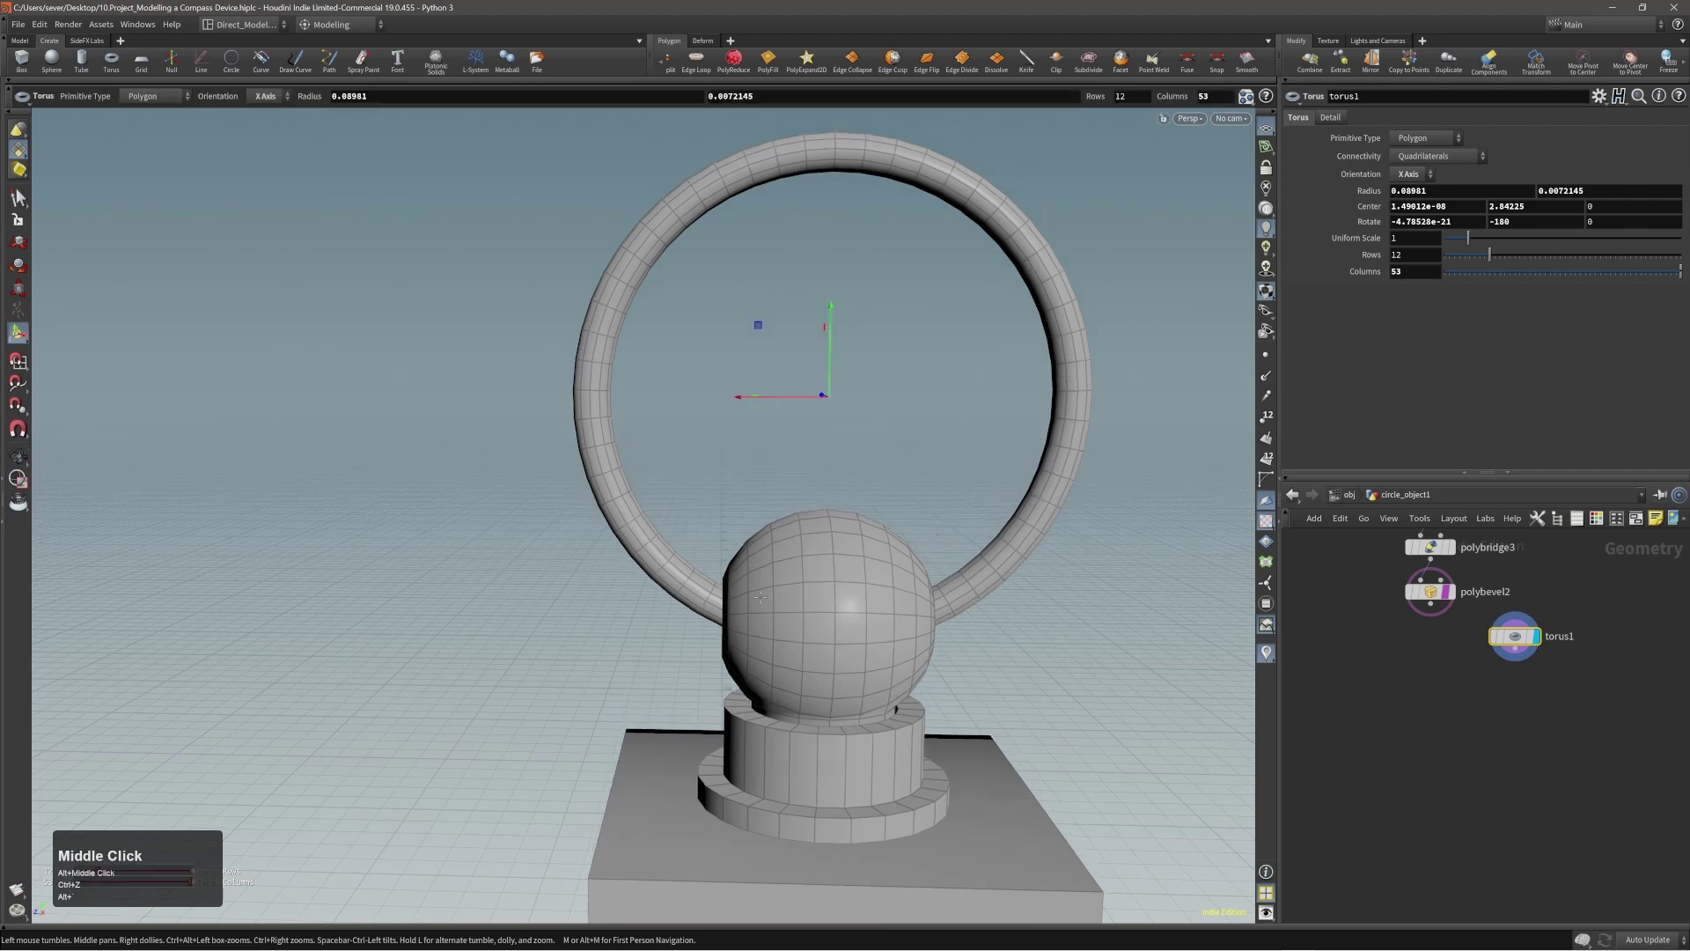
pyautogui.press('3')
pyautogui.keyDown('shift'); pyautogui.click(695, 588); pyautogui.keyUp('shift')
pyautogui.keyDown('alt'); pyautogui.moveTo(696, 588); pyautogui.dragTo(979, 607); pyautogui.keyUp('alt')
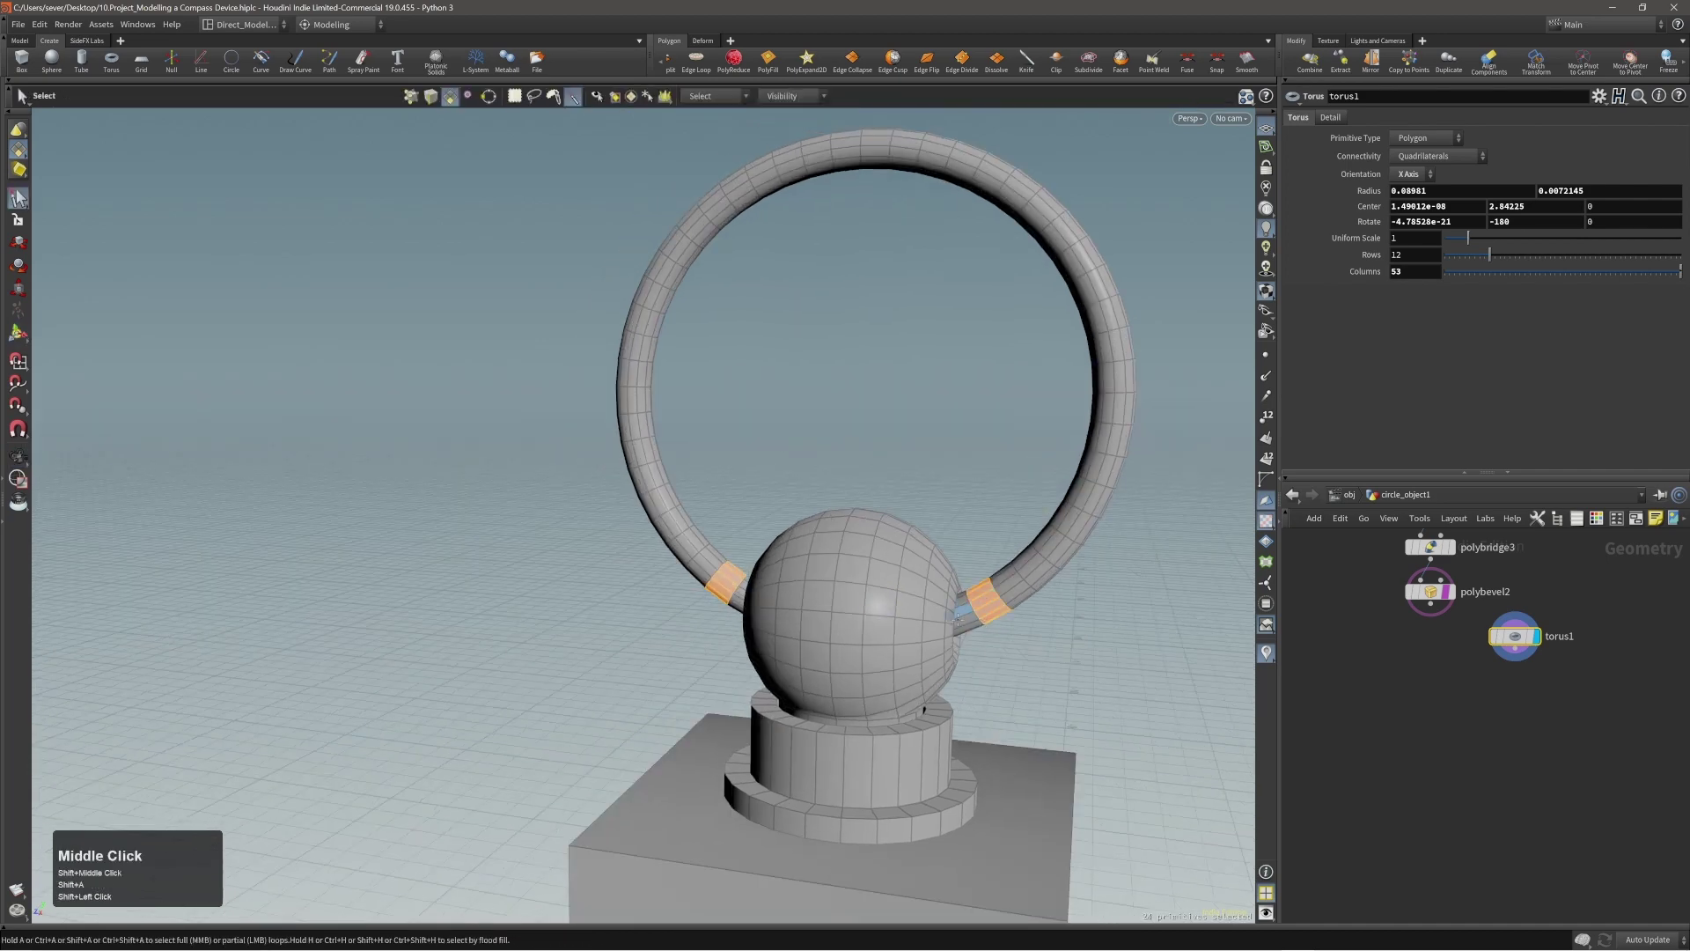
pyautogui.press('h')
pyautogui.keyDown('shift'); pyautogui.click(957, 619); pyautogui.keyUp('shift')
pyautogui.keyDown('alt'); pyautogui.moveTo(822, 585); pyautogui.dragTo(928, 558); pyautogui.keyUp('alt')
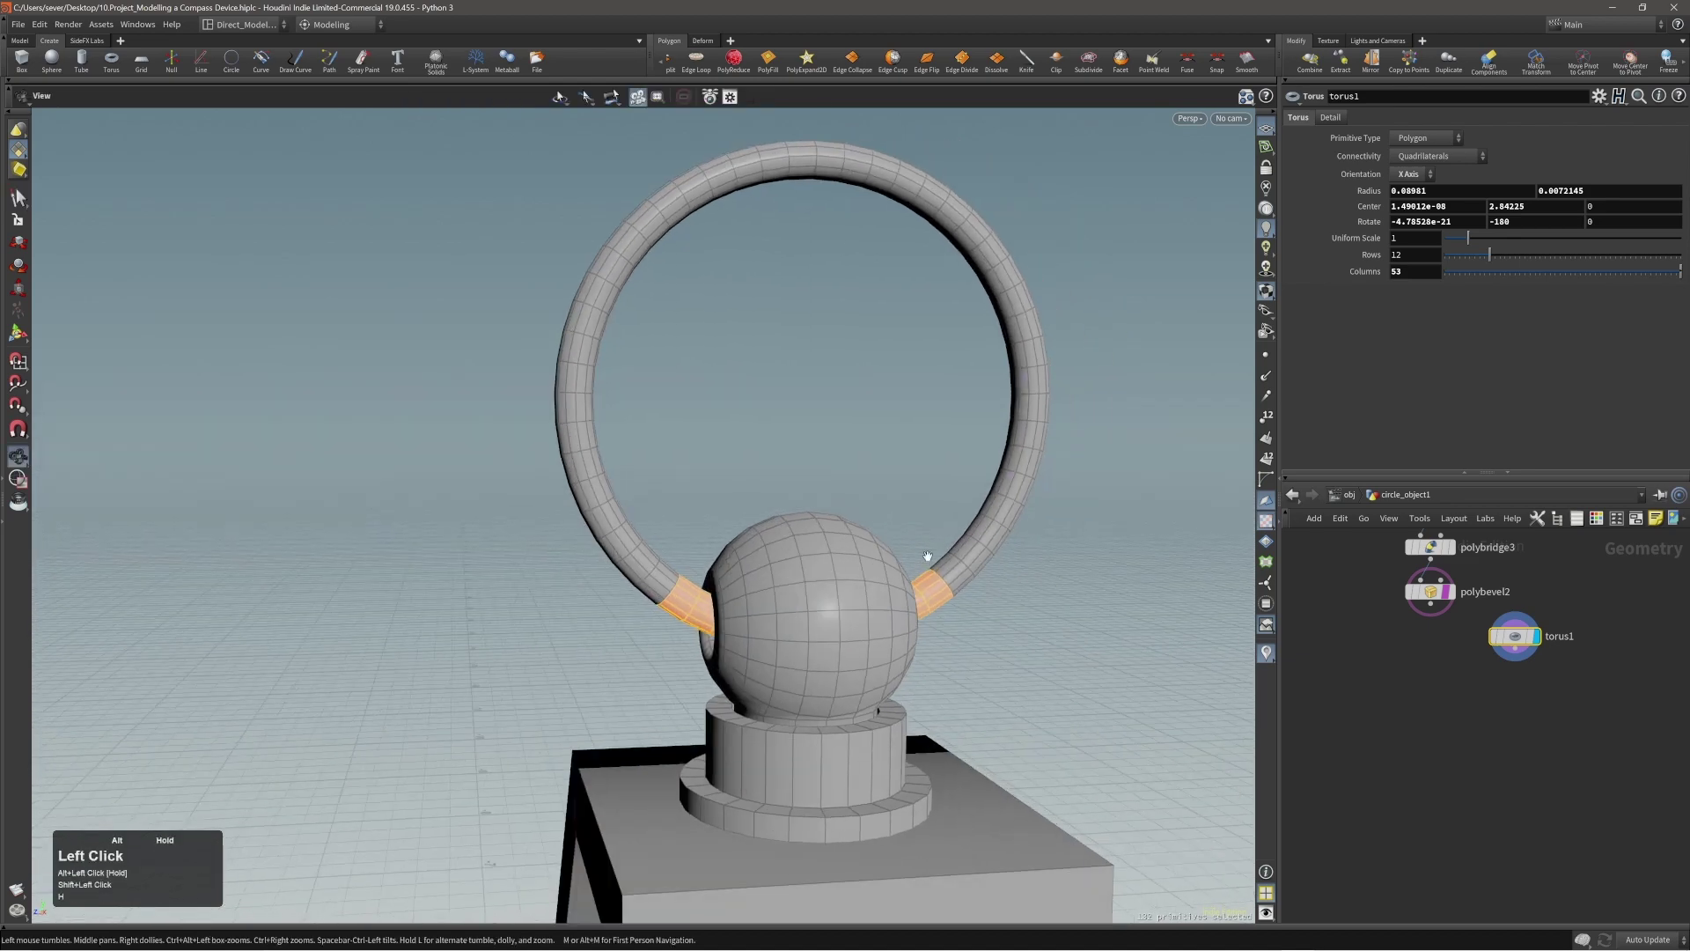
pyautogui.click(1056, 61)
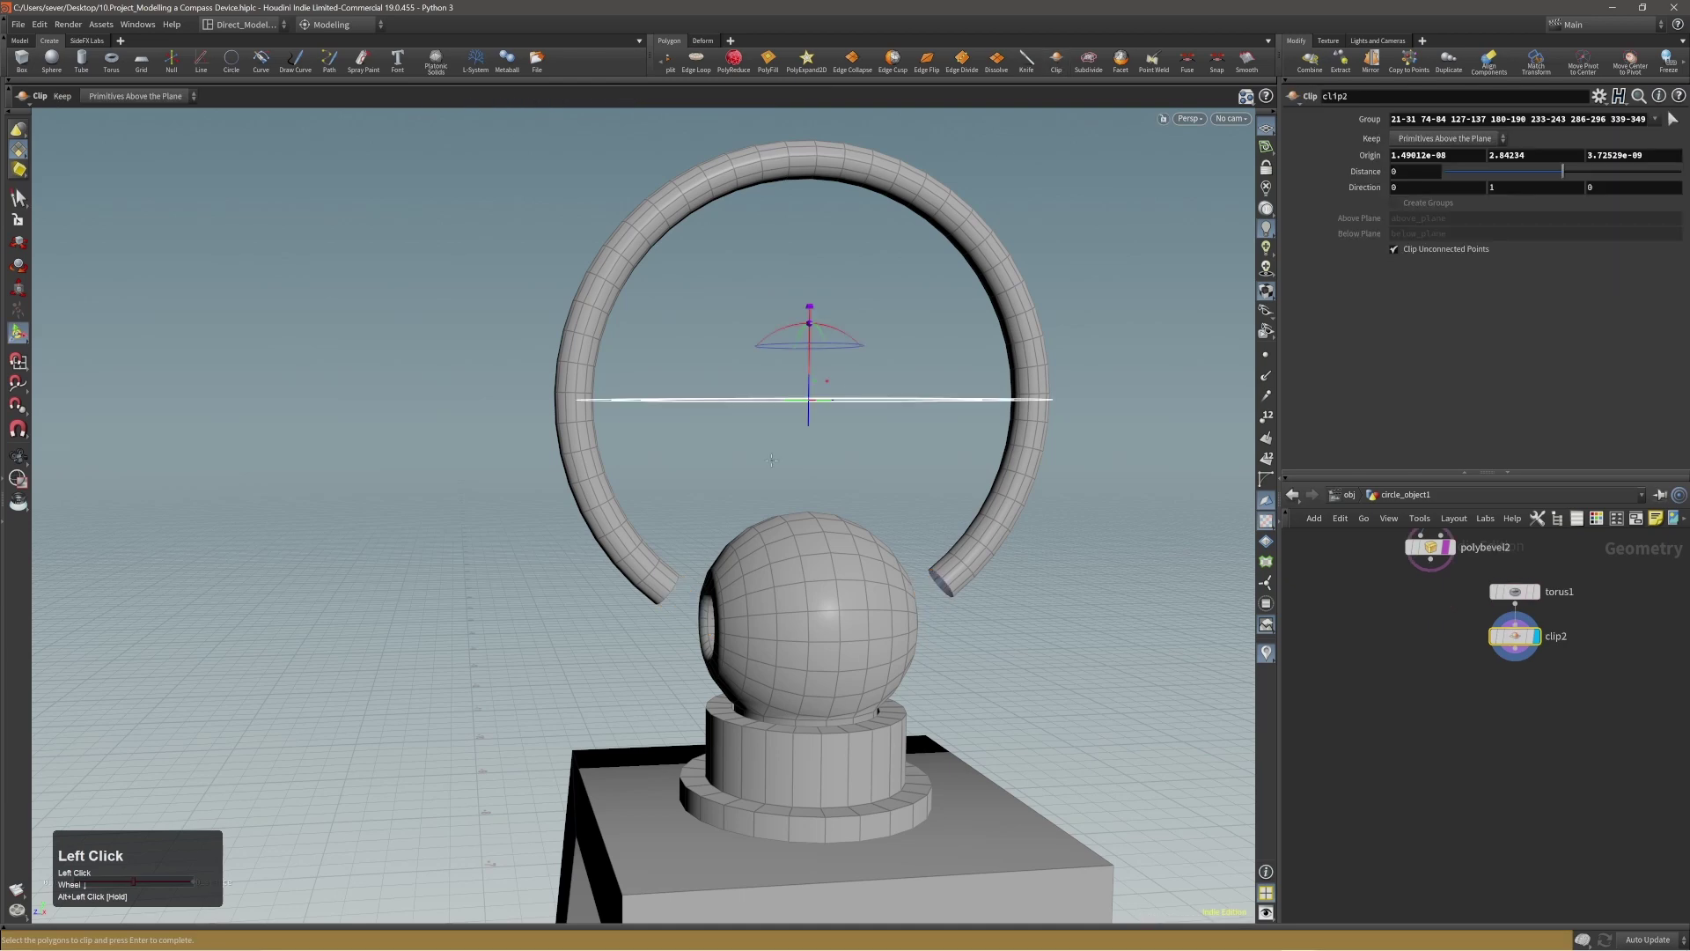
# Step: Orient the clip plane to direction 0, 0, 1 and place its origin at a Z of about 0.041 near the hole's mouth
pyautogui.keyDown('ctrl'); pyautogui.moveTo(788, 332); pyautogui.dragTo(732, 400); pyautogui.keyUp('ctrl')
pyautogui.keyDown('alt'); pyautogui.moveTo(696, 474); pyautogui.dragTo(1120, 510, button='right'); pyautogui.keyUp('alt')
pyautogui.keyDown('alt'); pyautogui.moveTo(832, 633); pyautogui.dragTo(805, 552, button='middle'); pyautogui.keyUp('alt')
pyautogui.keyDown('alt'); pyautogui.moveTo(577, 572); pyautogui.dragTo(689, 612); pyautogui.keyUp('alt')
pyautogui.keyDown('alt'); pyautogui.moveTo(757, 611); pyautogui.dragTo(706, 611, button='right'); pyautogui.keyUp('alt')
pyautogui.keyDown('alt'); pyautogui.moveTo(706, 611); pyautogui.dragTo(722, 624, button='middle'); pyautogui.keyUp('alt')
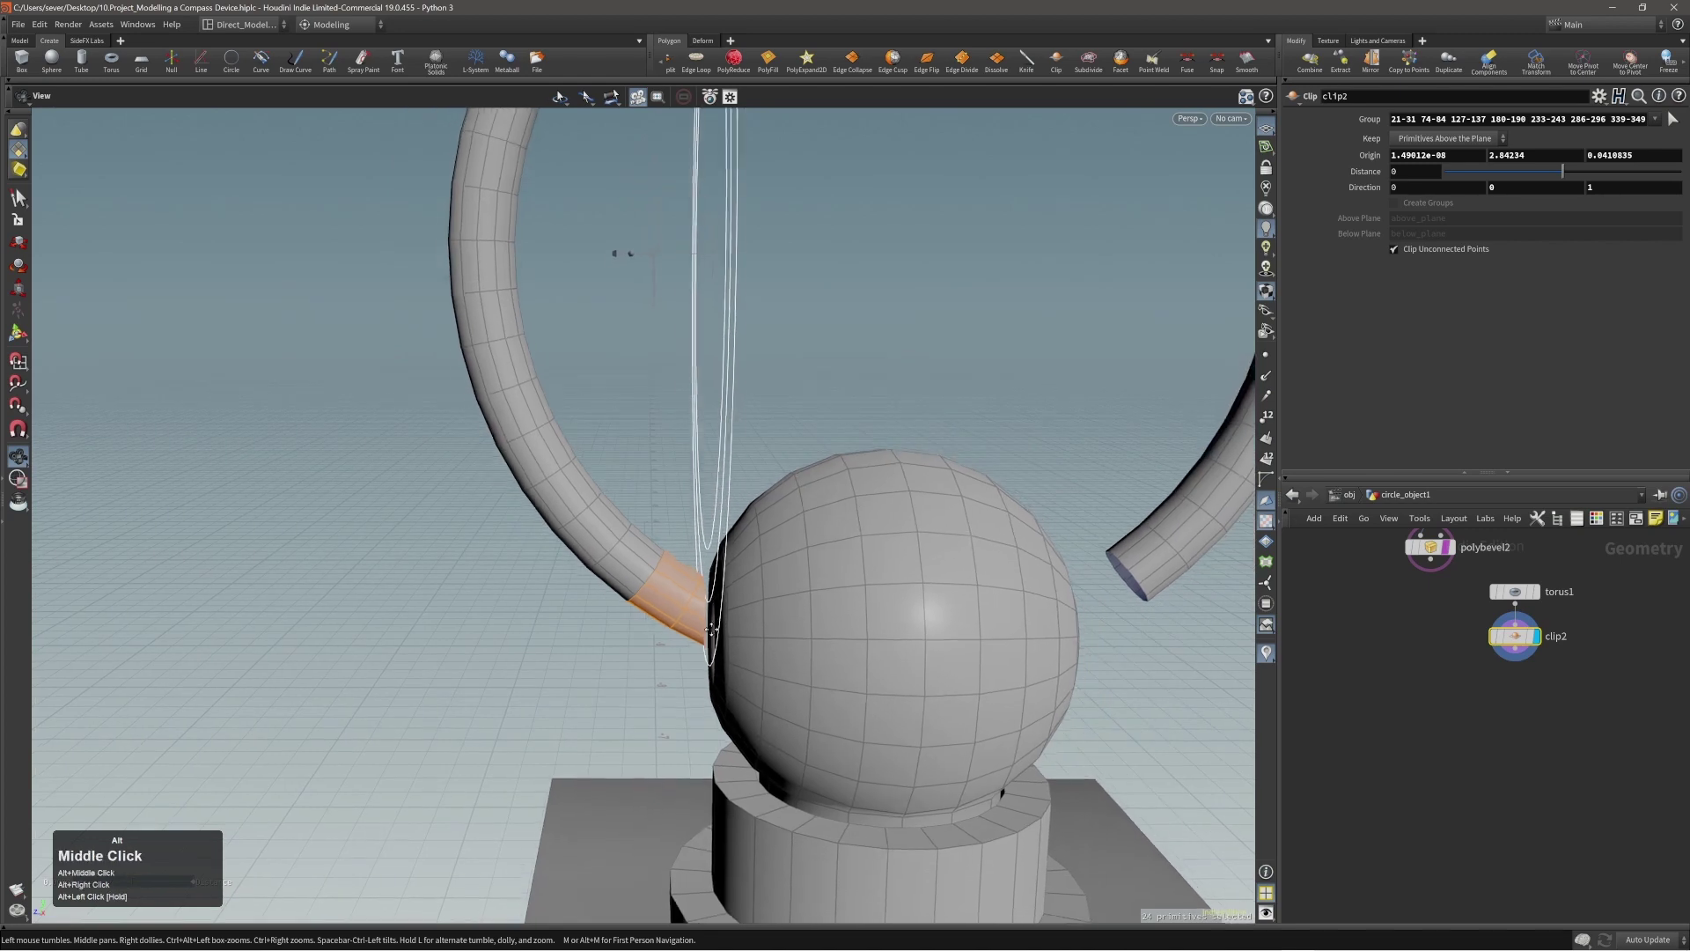
pyautogui.keyDown('alt'); pyautogui.moveTo(722, 624); pyautogui.dragTo(688, 599); pyautogui.keyUp('alt')
pyautogui.keyDown('alt'); pyautogui.moveTo(688, 598); pyautogui.dragTo(639, 609, button='right'); pyautogui.keyUp('alt')
pyautogui.keyDown('alt'); pyautogui.moveTo(640, 609); pyautogui.dragTo(656, 608, button='middle'); pyautogui.keyUp('alt')
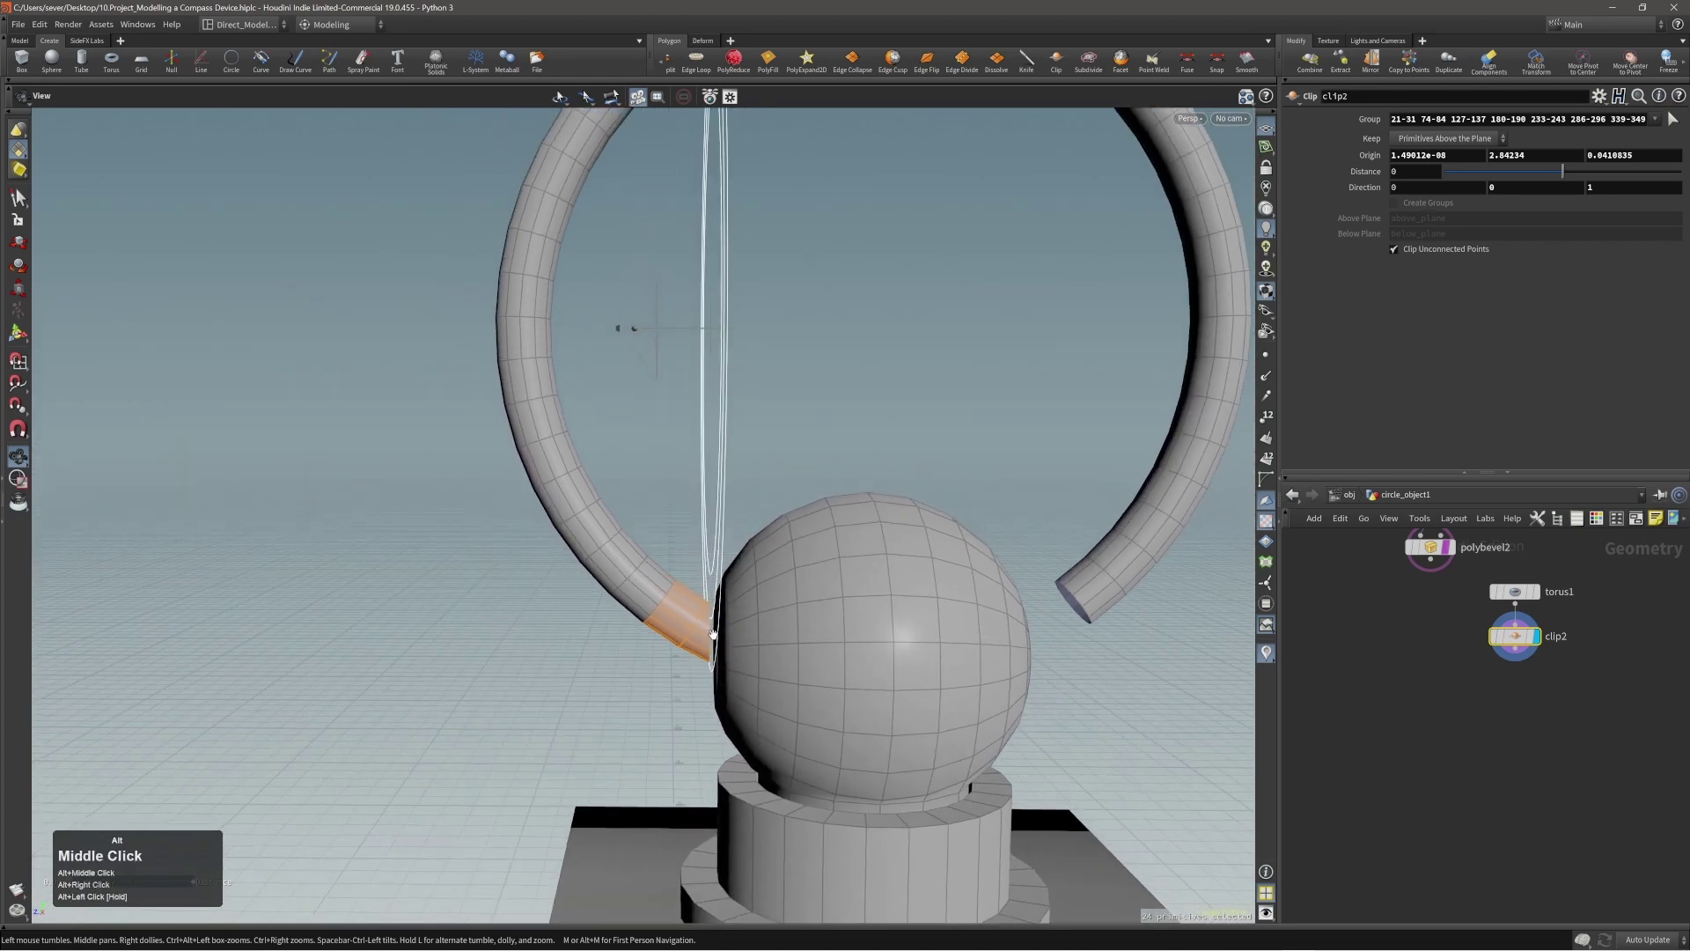
pyautogui.keyDown('alt'); pyautogui.moveTo(656, 608); pyautogui.dragTo(695, 605); pyautogui.keyUp('alt')
pyautogui.press('Escape')
pyautogui.press('Return')
pyautogui.press('3')
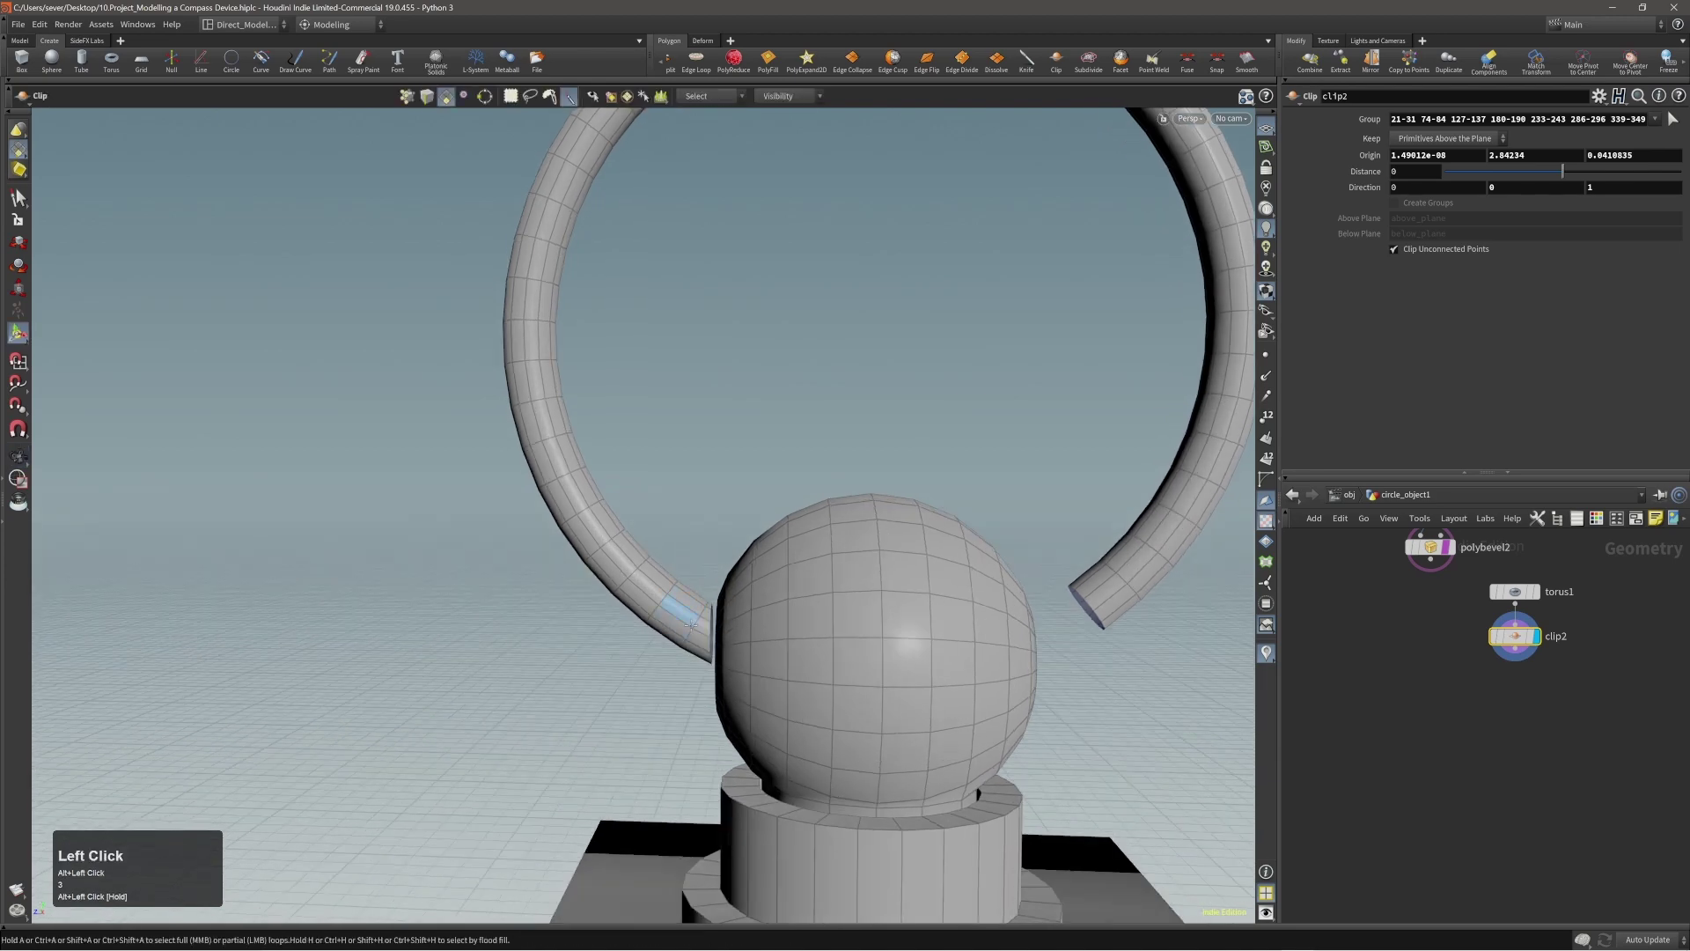
pyautogui.press('e')
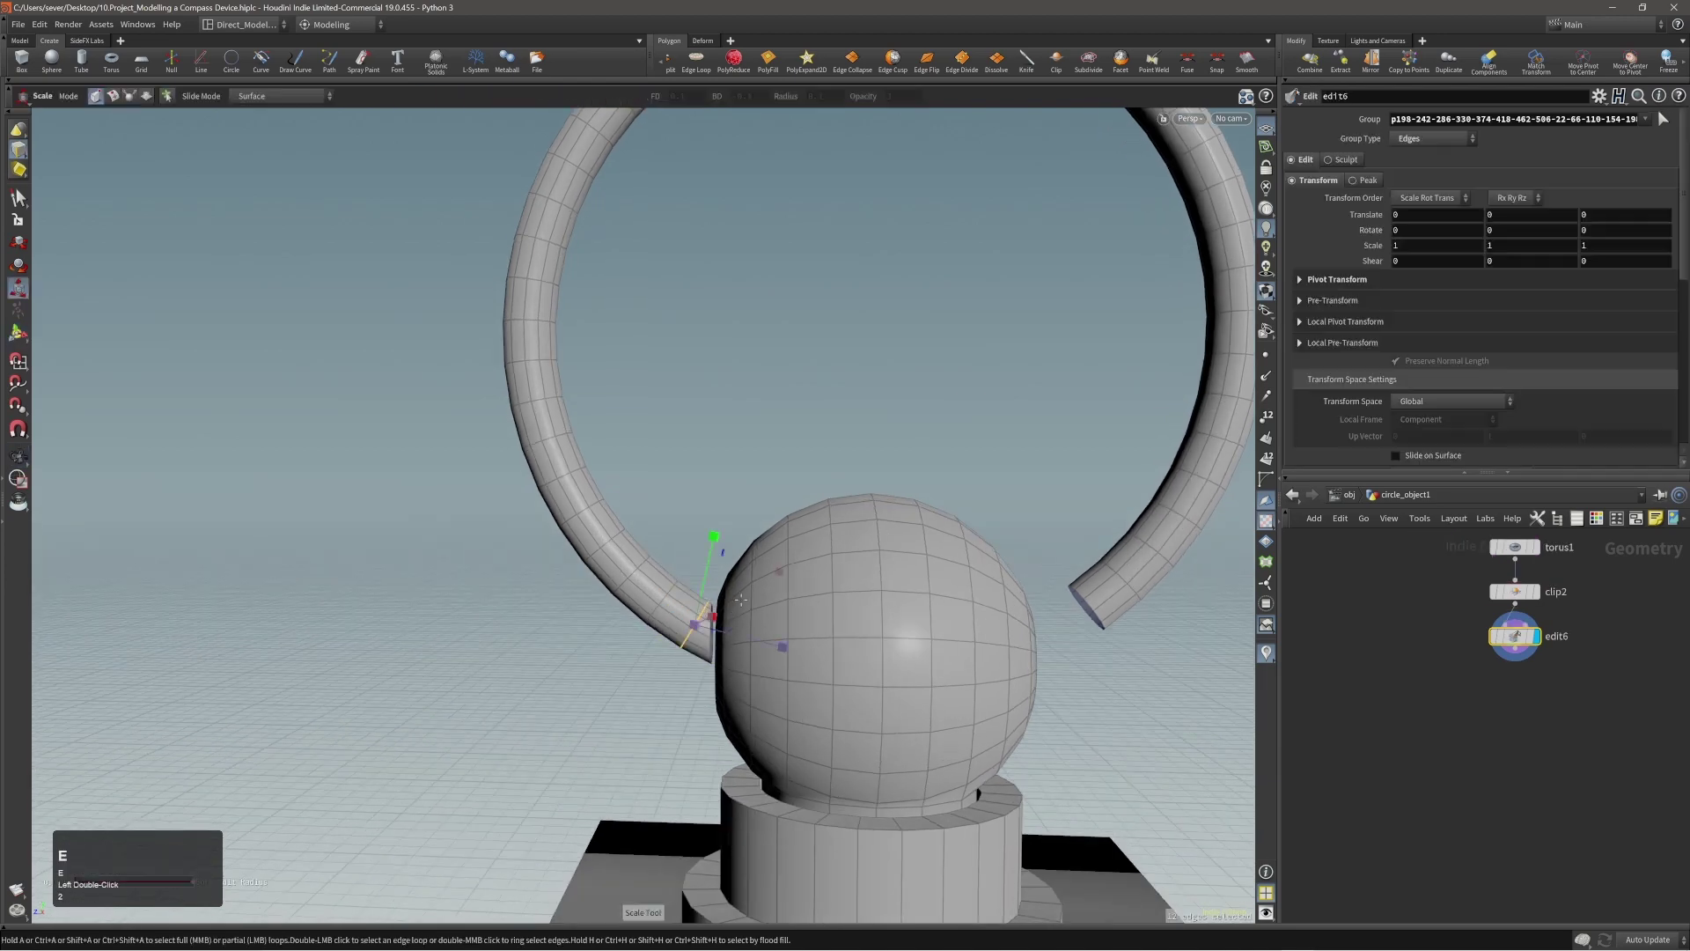
pyautogui.press('r')
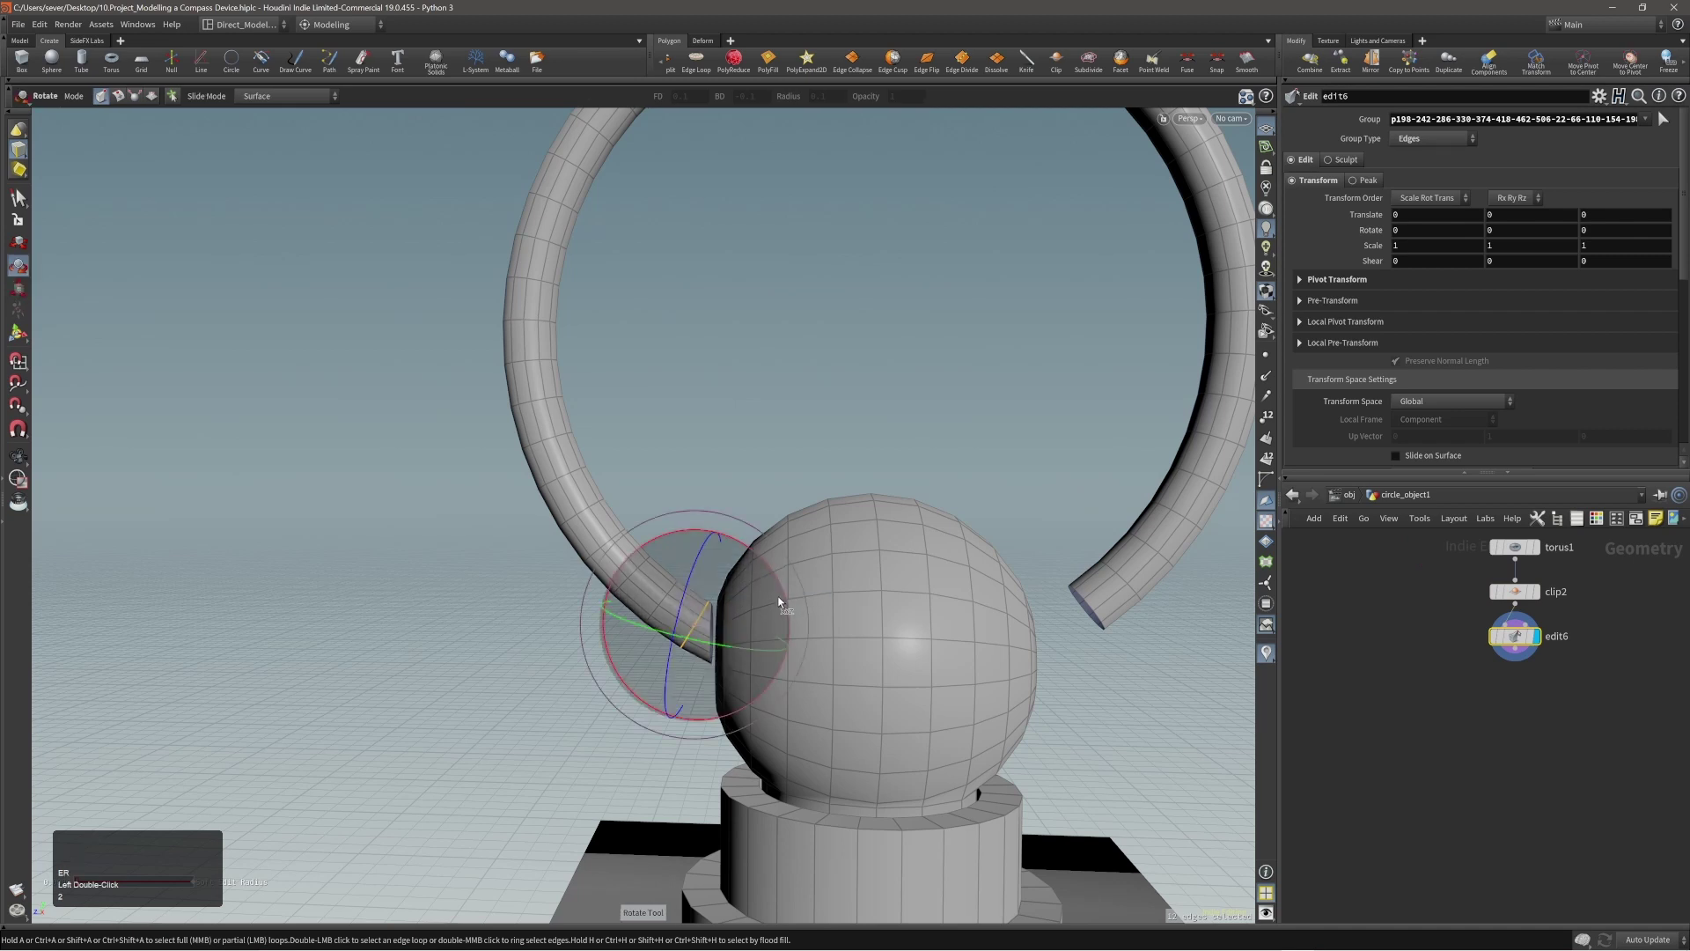
# Step: Select the clipped ring end faces beside the sphere and mirror them with direction 0, 0, 1, keeping the original
pyautogui.press('s')
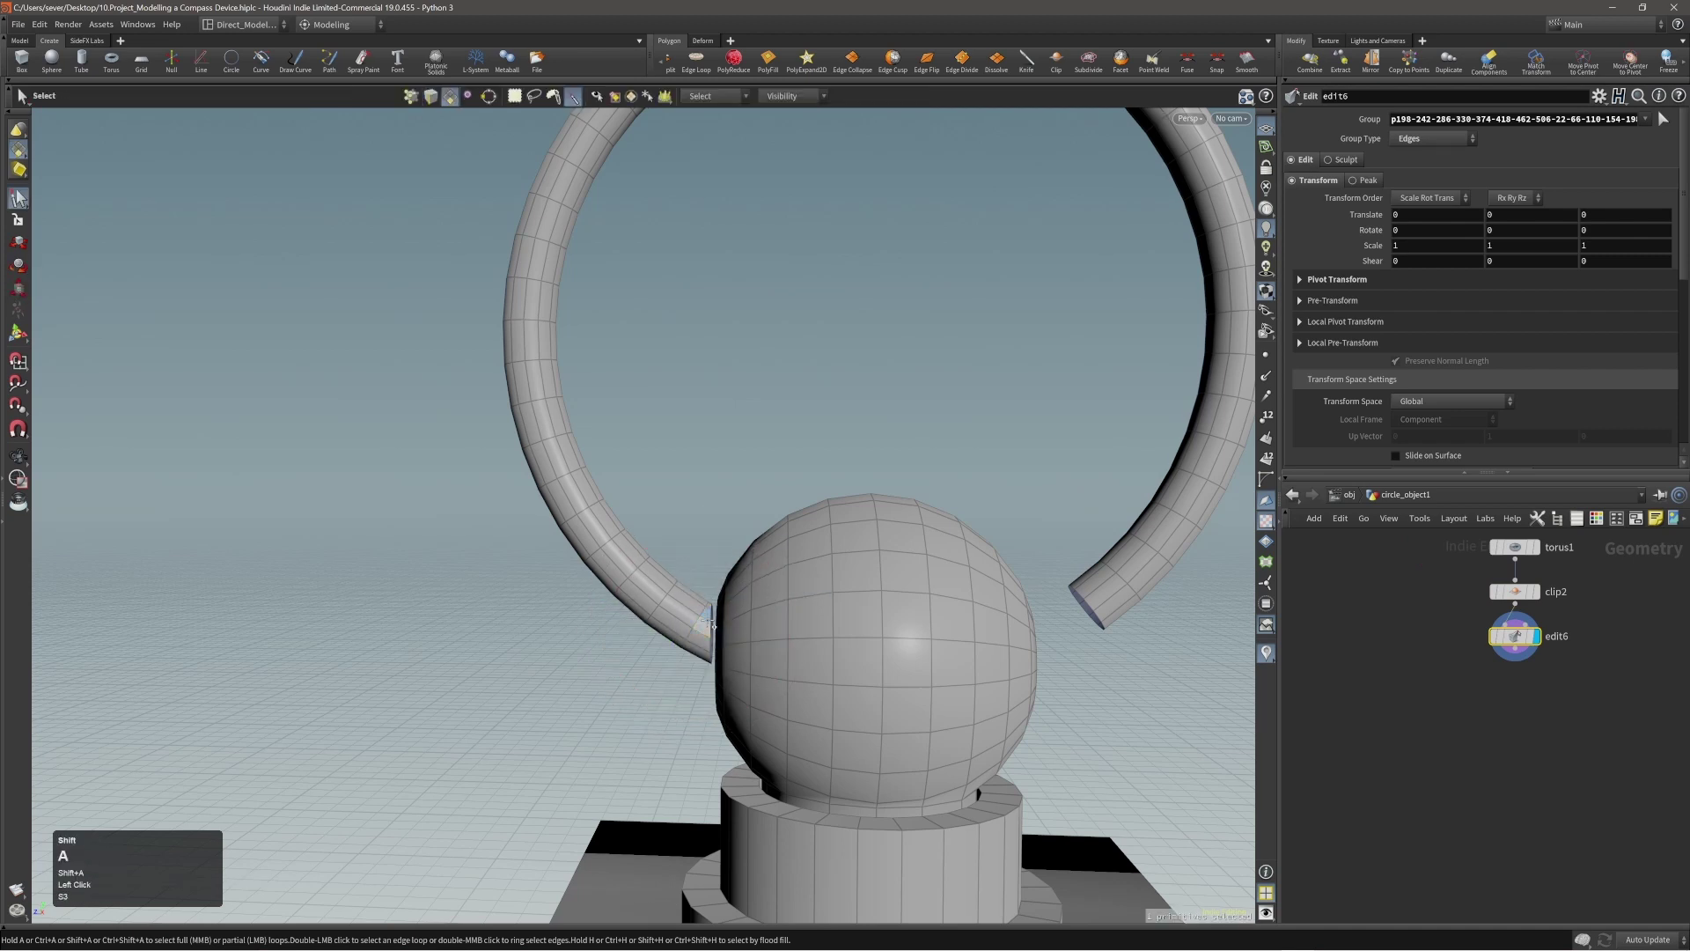
pyautogui.keyDown('alt'); pyautogui.moveTo(695, 617); pyautogui.dragTo(694, 619); pyautogui.keyUp('alt')
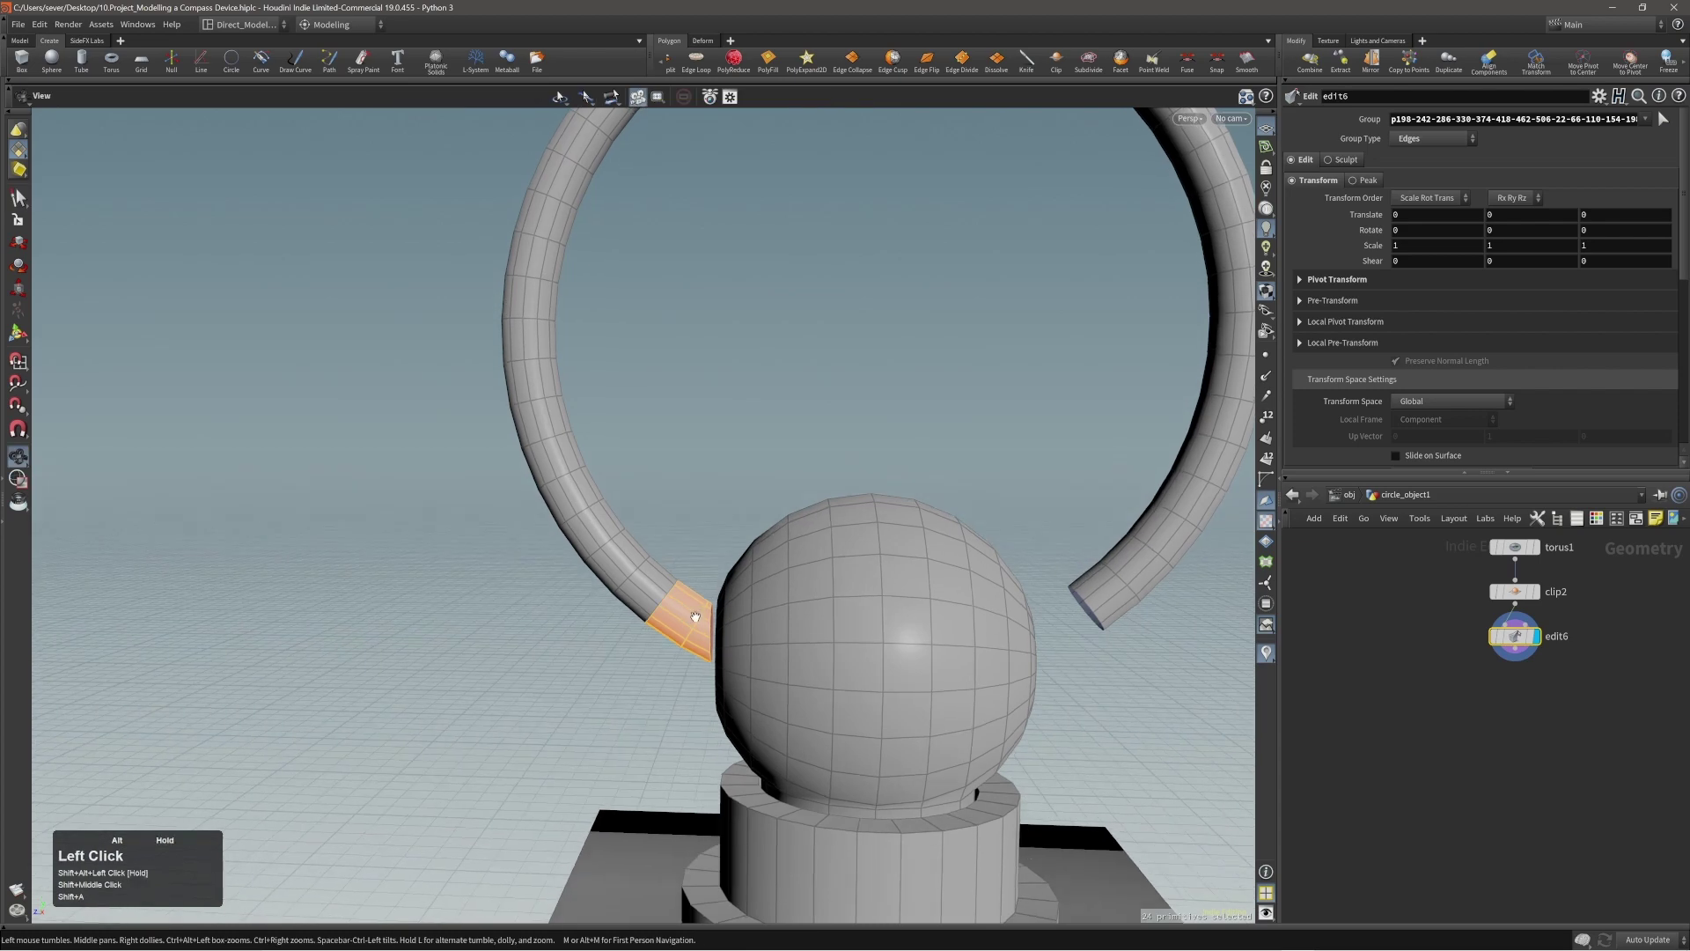
pyautogui.press('c')
pyautogui.click(682, 604)
pyautogui.click(685, 590)
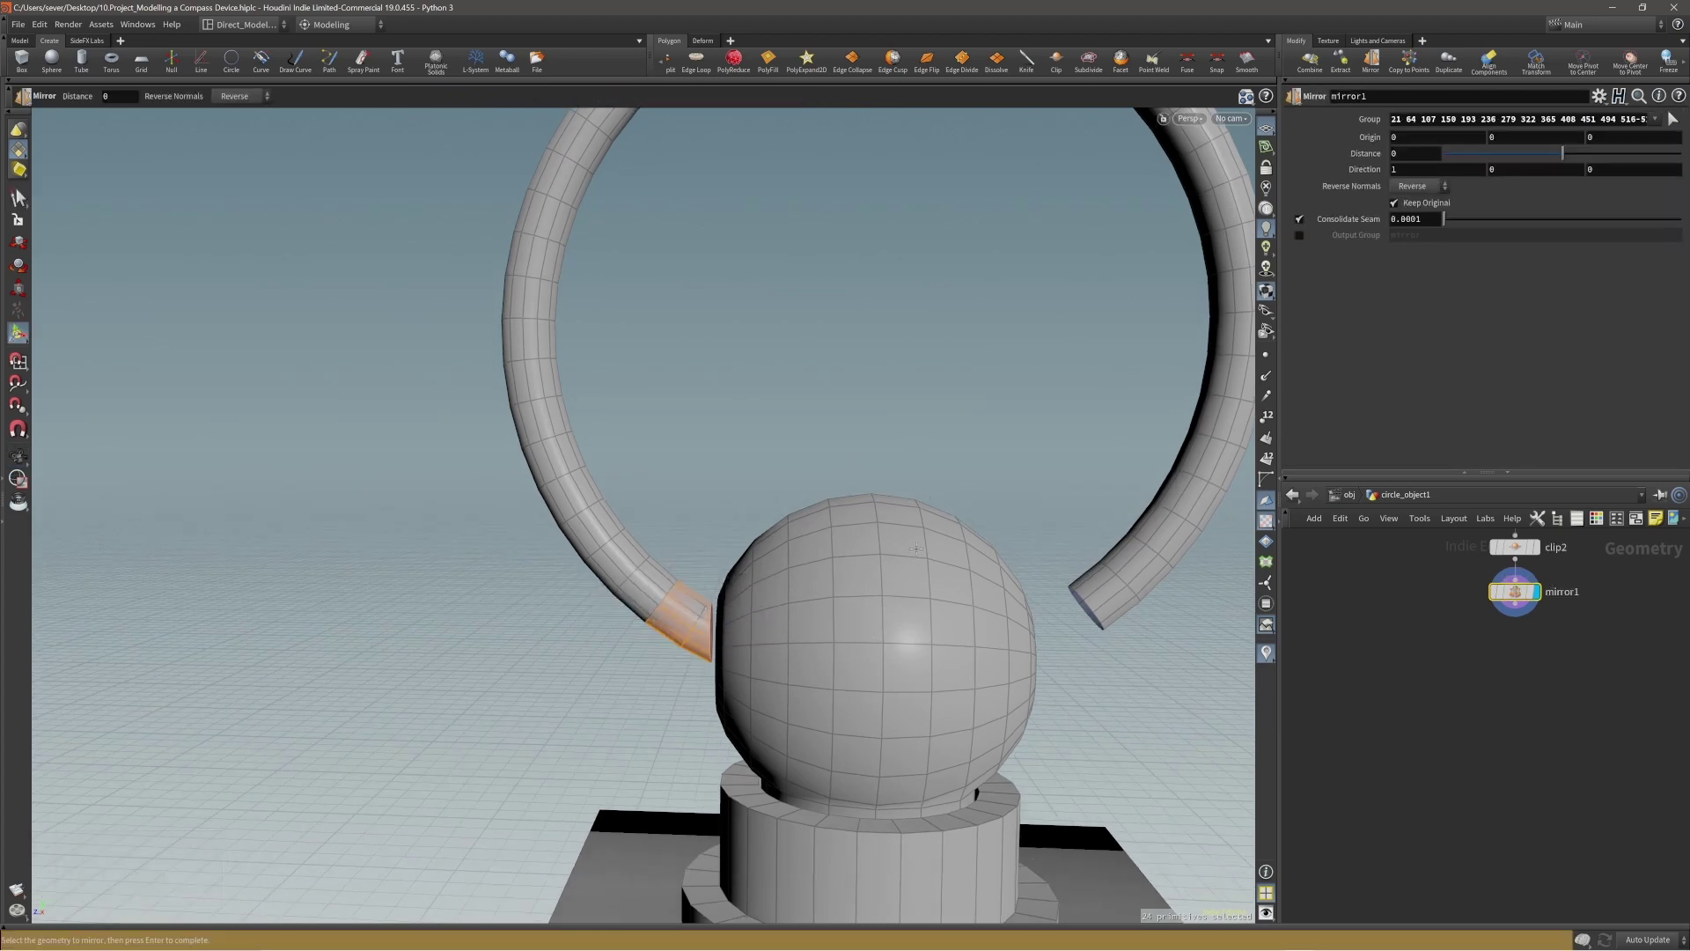
pyautogui.tripleClick(1415, 153)
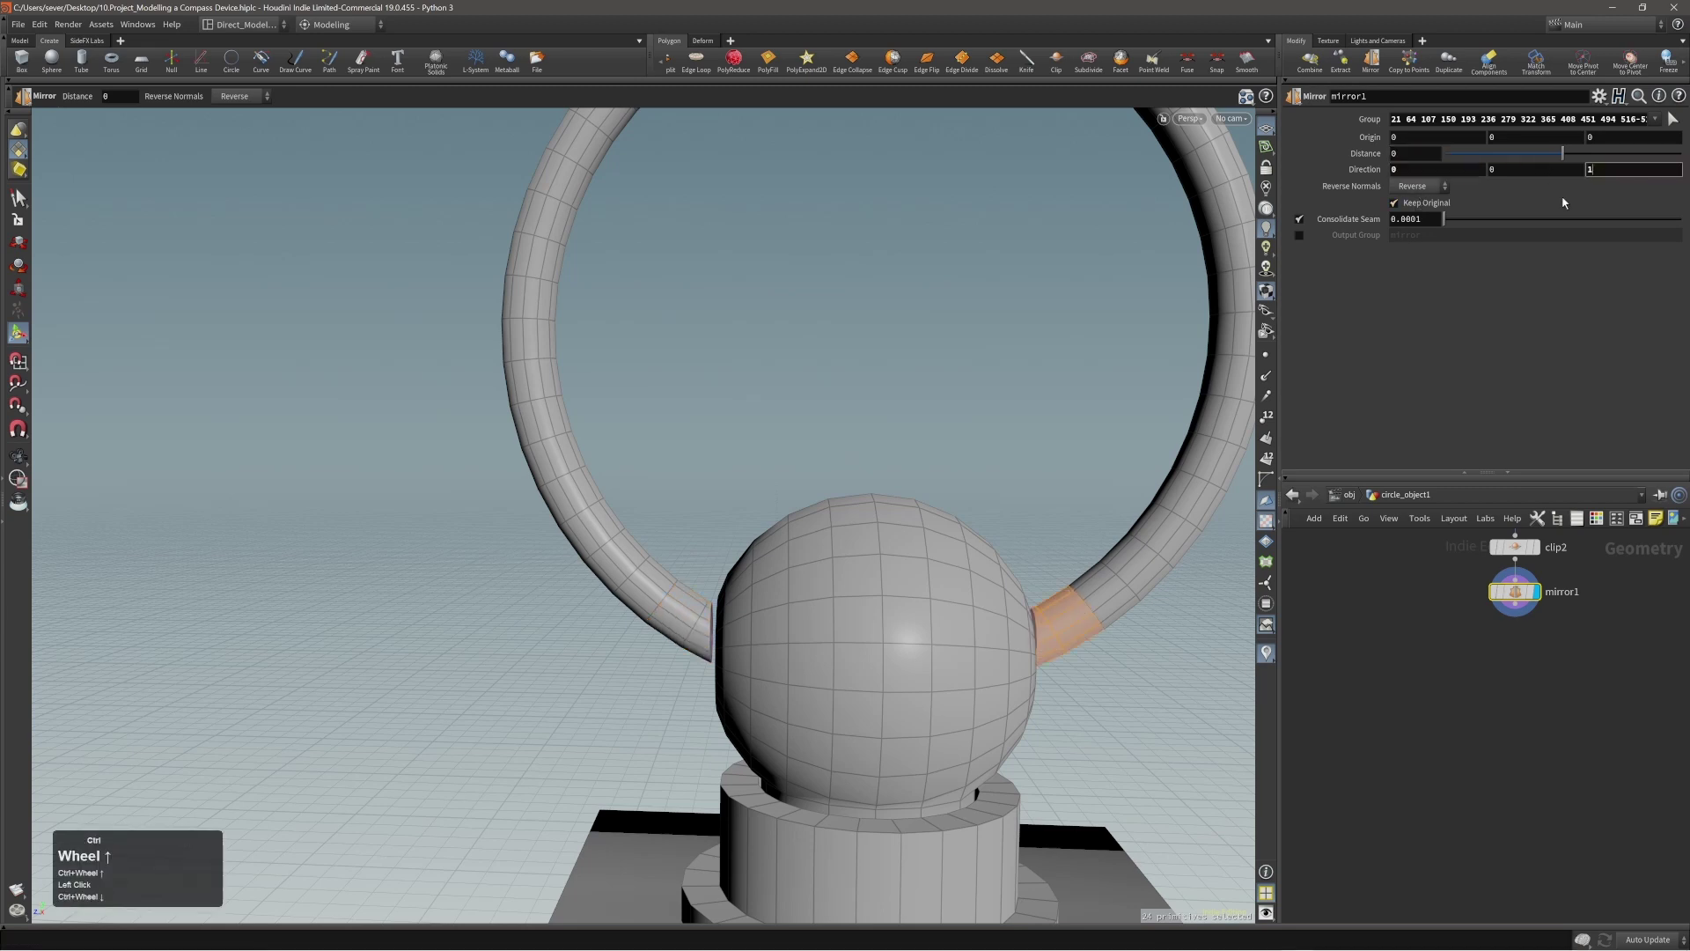
pyautogui.middleClick(1003, 440)
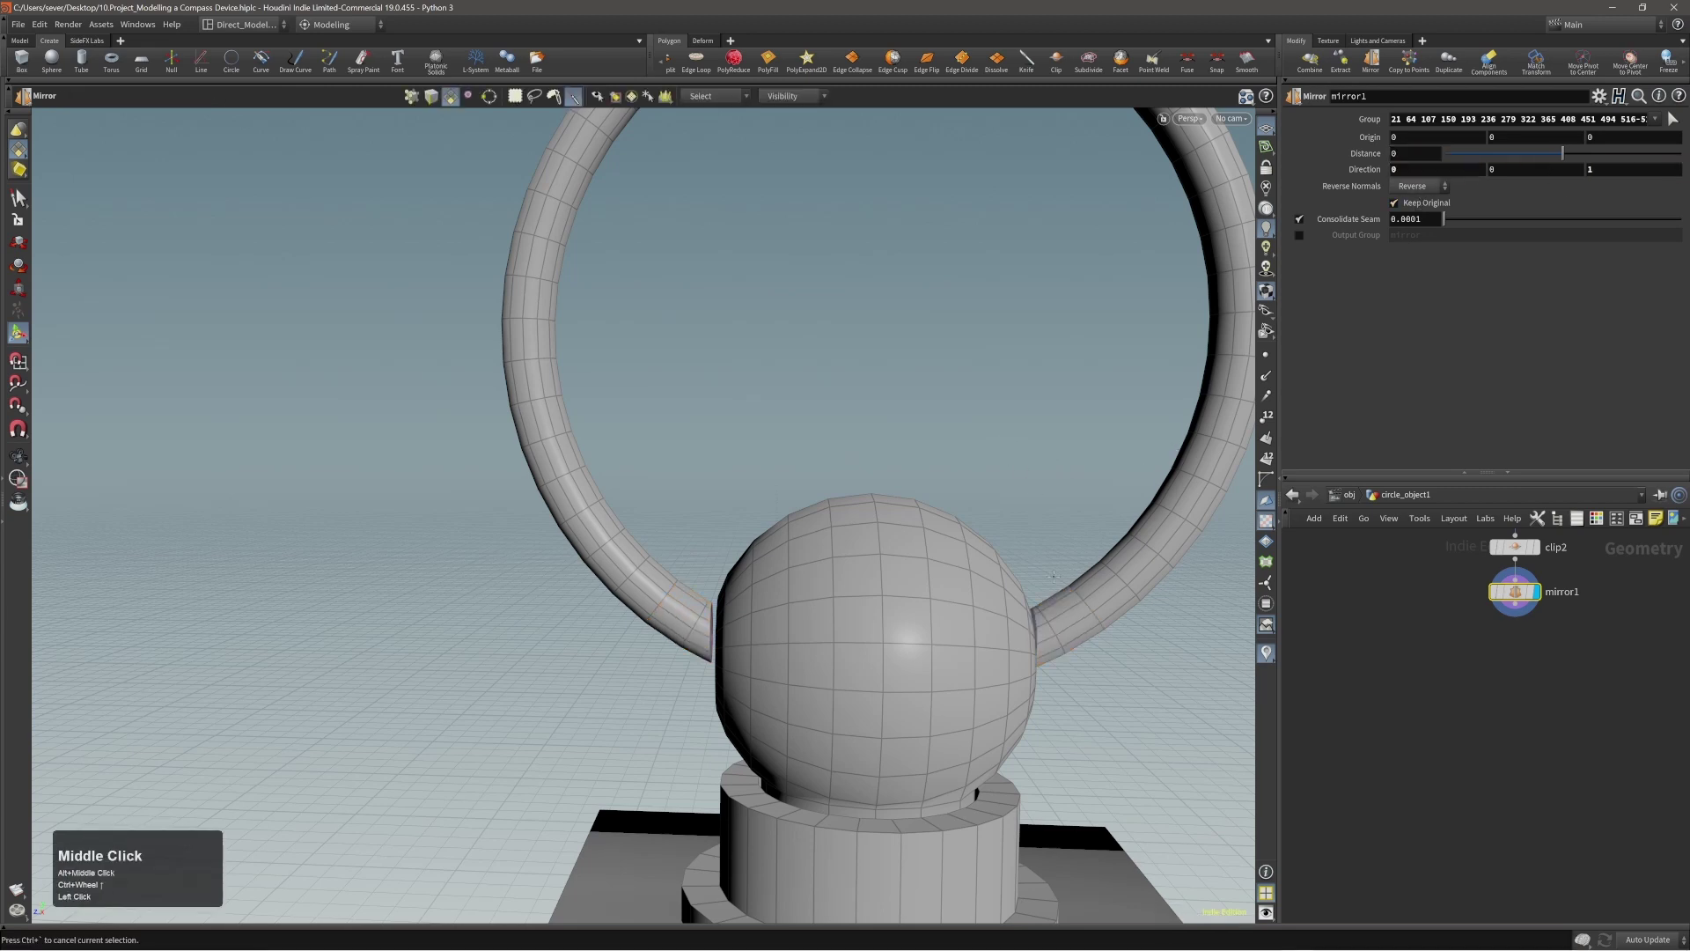
# Step: Connect the two open ring ends through the sphere's hole by bridging their edge loops with PolyBridge
pyautogui.keyDown('alt'); pyautogui.moveTo(1032, 555); pyautogui.dragTo(958, 481, button='middle'); pyautogui.keyUp('alt')
pyautogui.moveTo(910, 494)
pyautogui.keyDown('alt'); pyautogui.mouseDown()
pyautogui.moveTo(808, 510)
pyautogui.moveTo(888, 508)
pyautogui.mouseUp(); pyautogui.keyUp('alt')
pyautogui.keyDown('alt'); pyautogui.moveTo(686, 537); pyautogui.dragTo(755, 540); pyautogui.keyUp('alt')
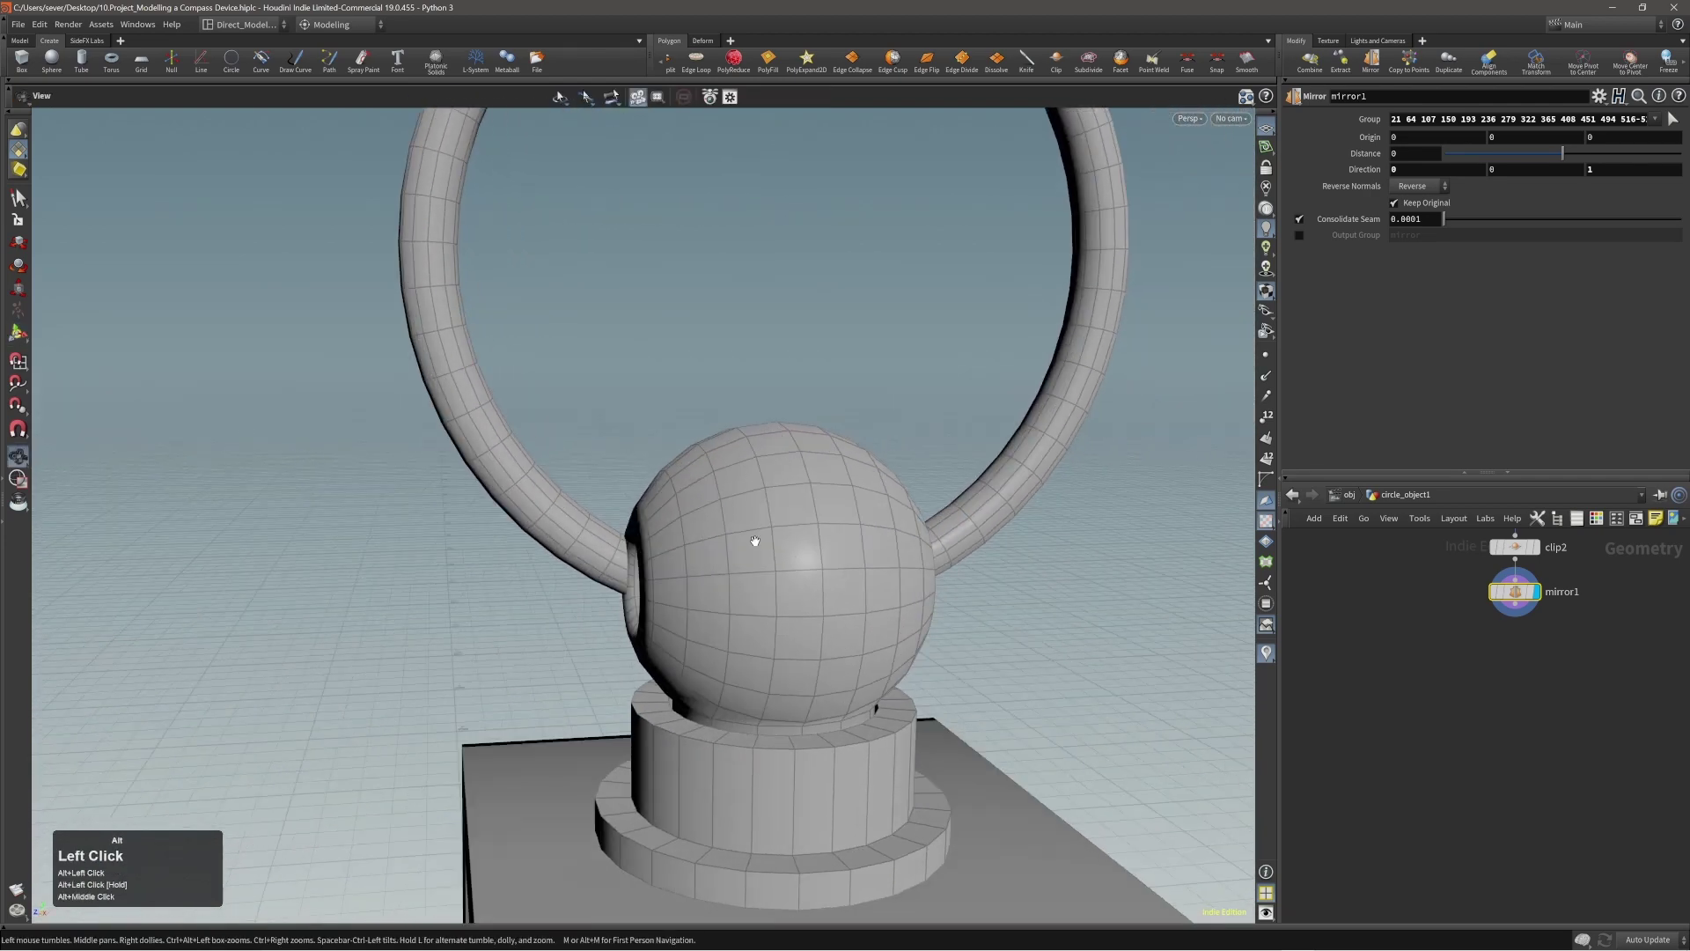
pyautogui.keyDown('alt'); pyautogui.moveTo(755, 541); pyautogui.dragTo(636, 546, button='right'); pyautogui.keyUp('alt')
pyautogui.press('2')
pyautogui.doubleClick(631, 551)
pyautogui.press('c')
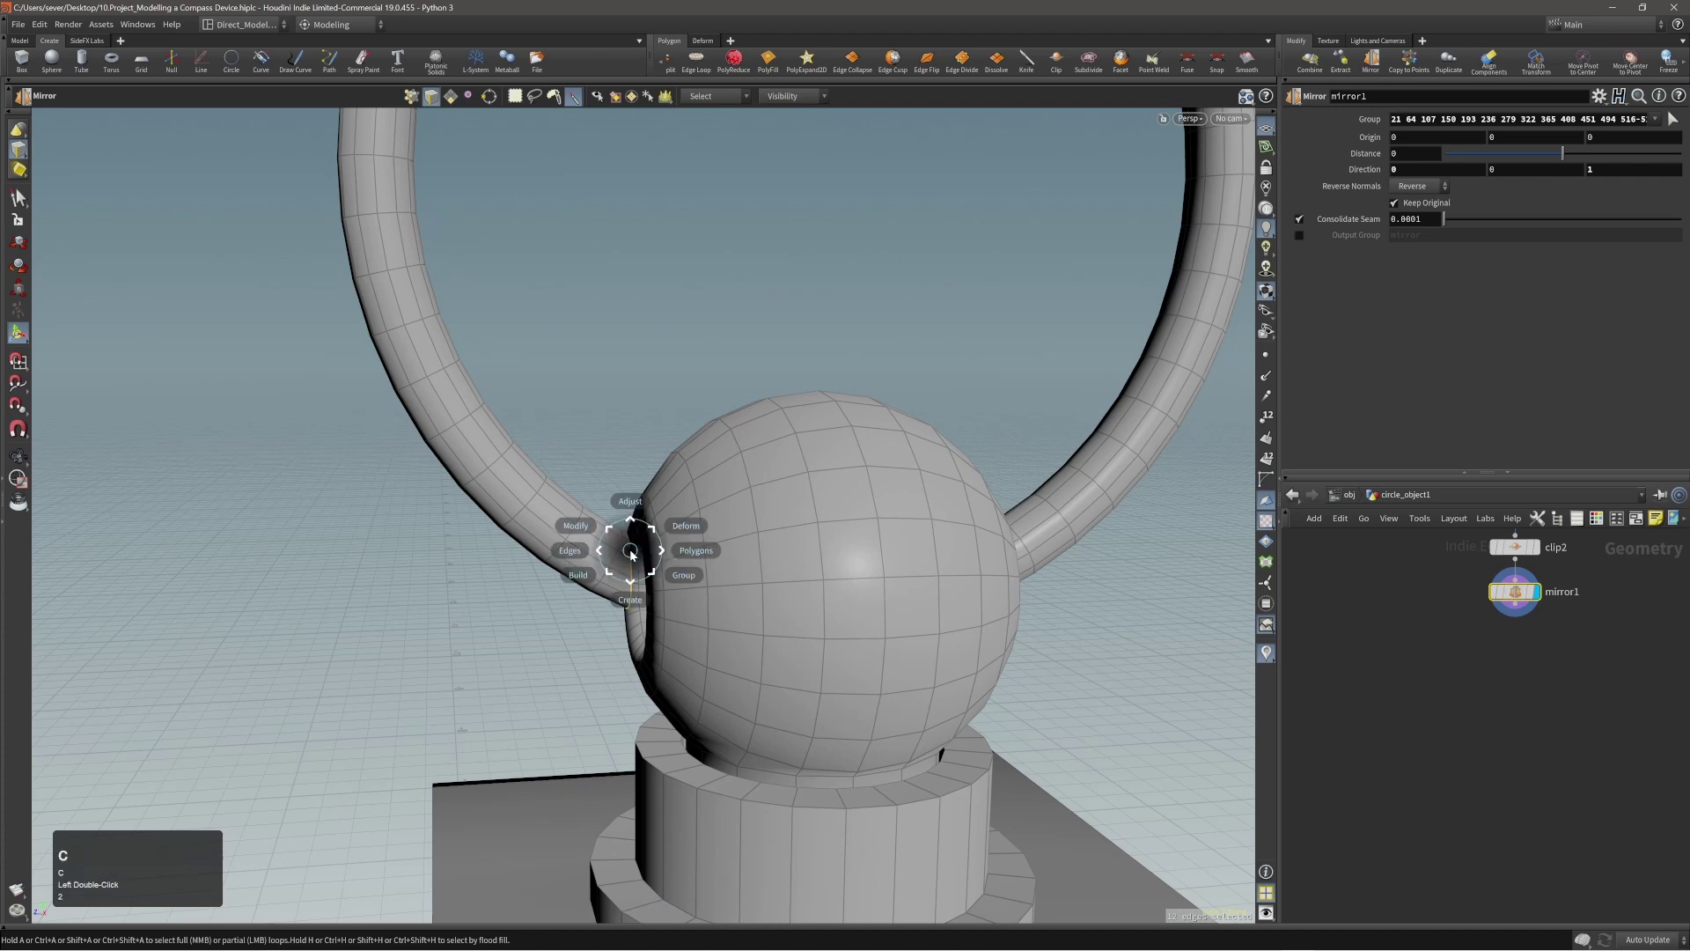
pyautogui.click(651, 554)
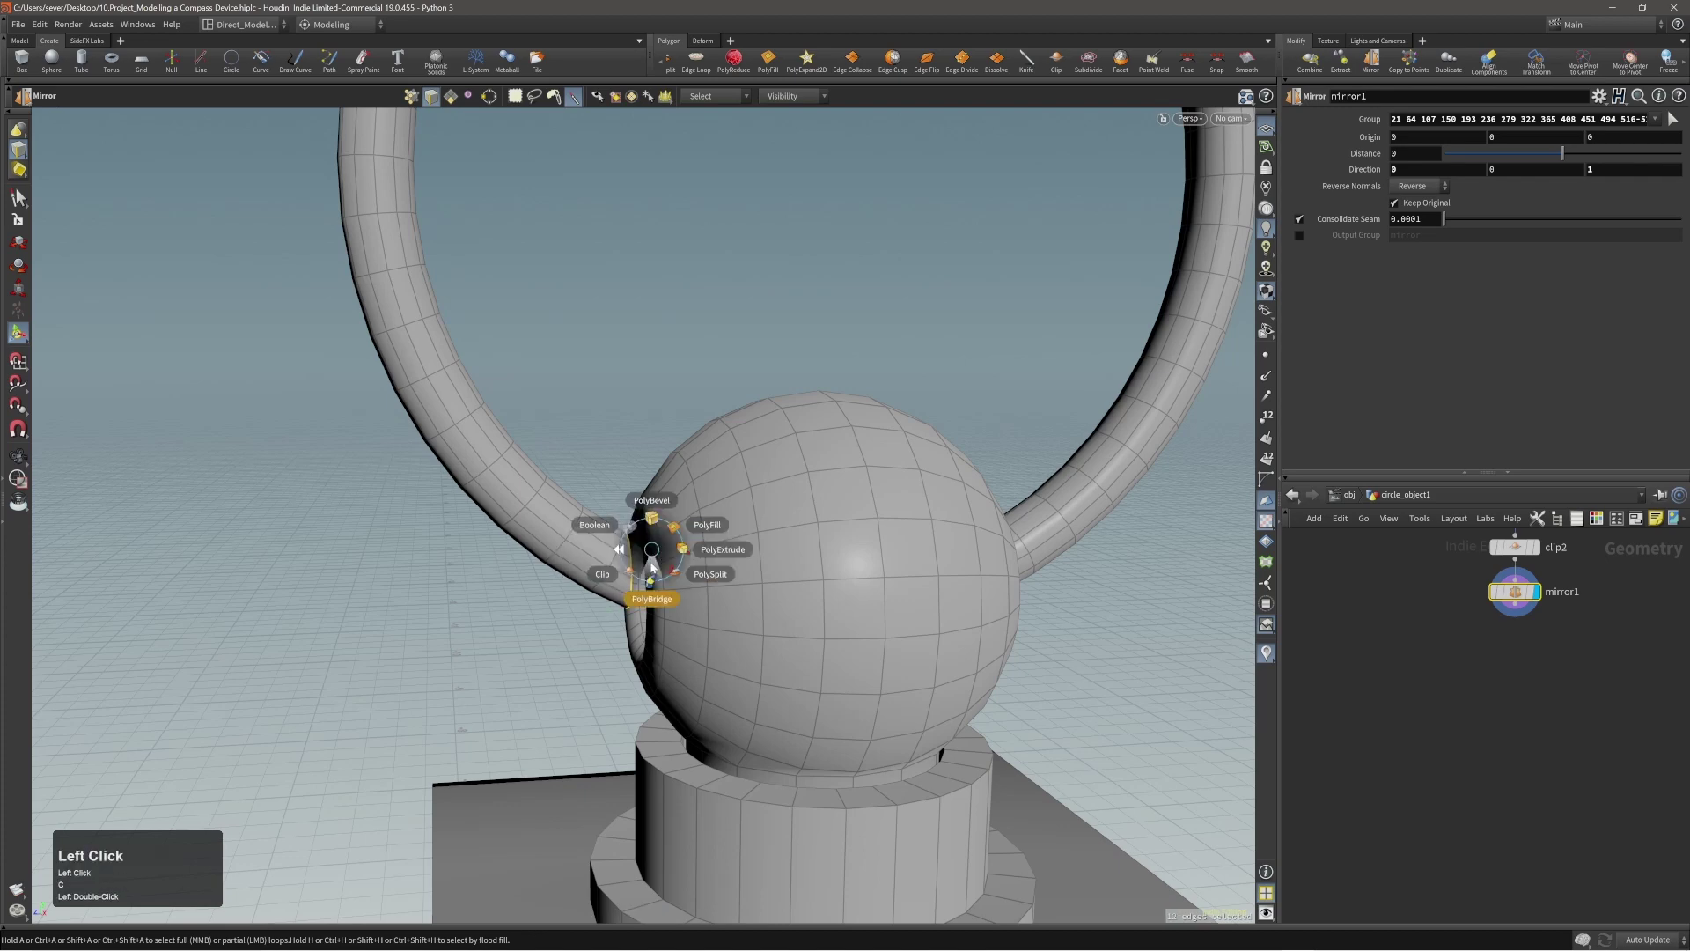
pyautogui.click(652, 569)
pyautogui.keyDown('alt'); pyautogui.moveTo(1012, 550); pyautogui.dragTo(816, 558, button='middle'); pyautogui.keyUp('alt')
pyautogui.keyDown('alt'); pyautogui.moveTo(817, 558); pyautogui.dragTo(786, 561); pyautogui.keyUp('alt')
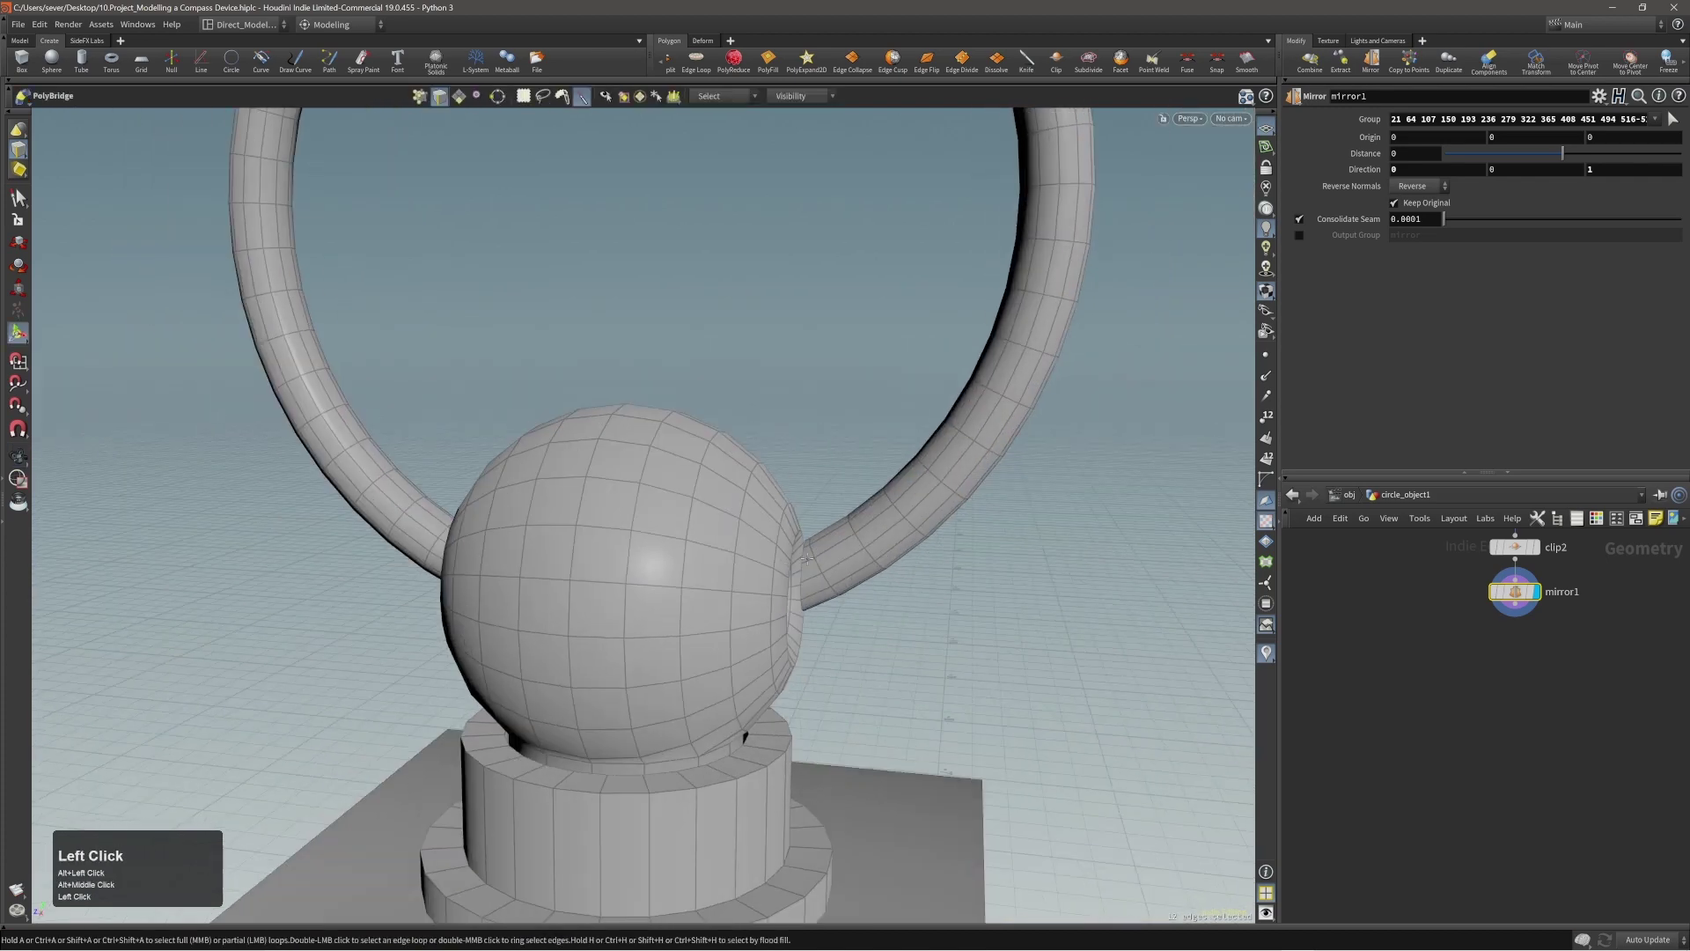
pyautogui.press('Return')
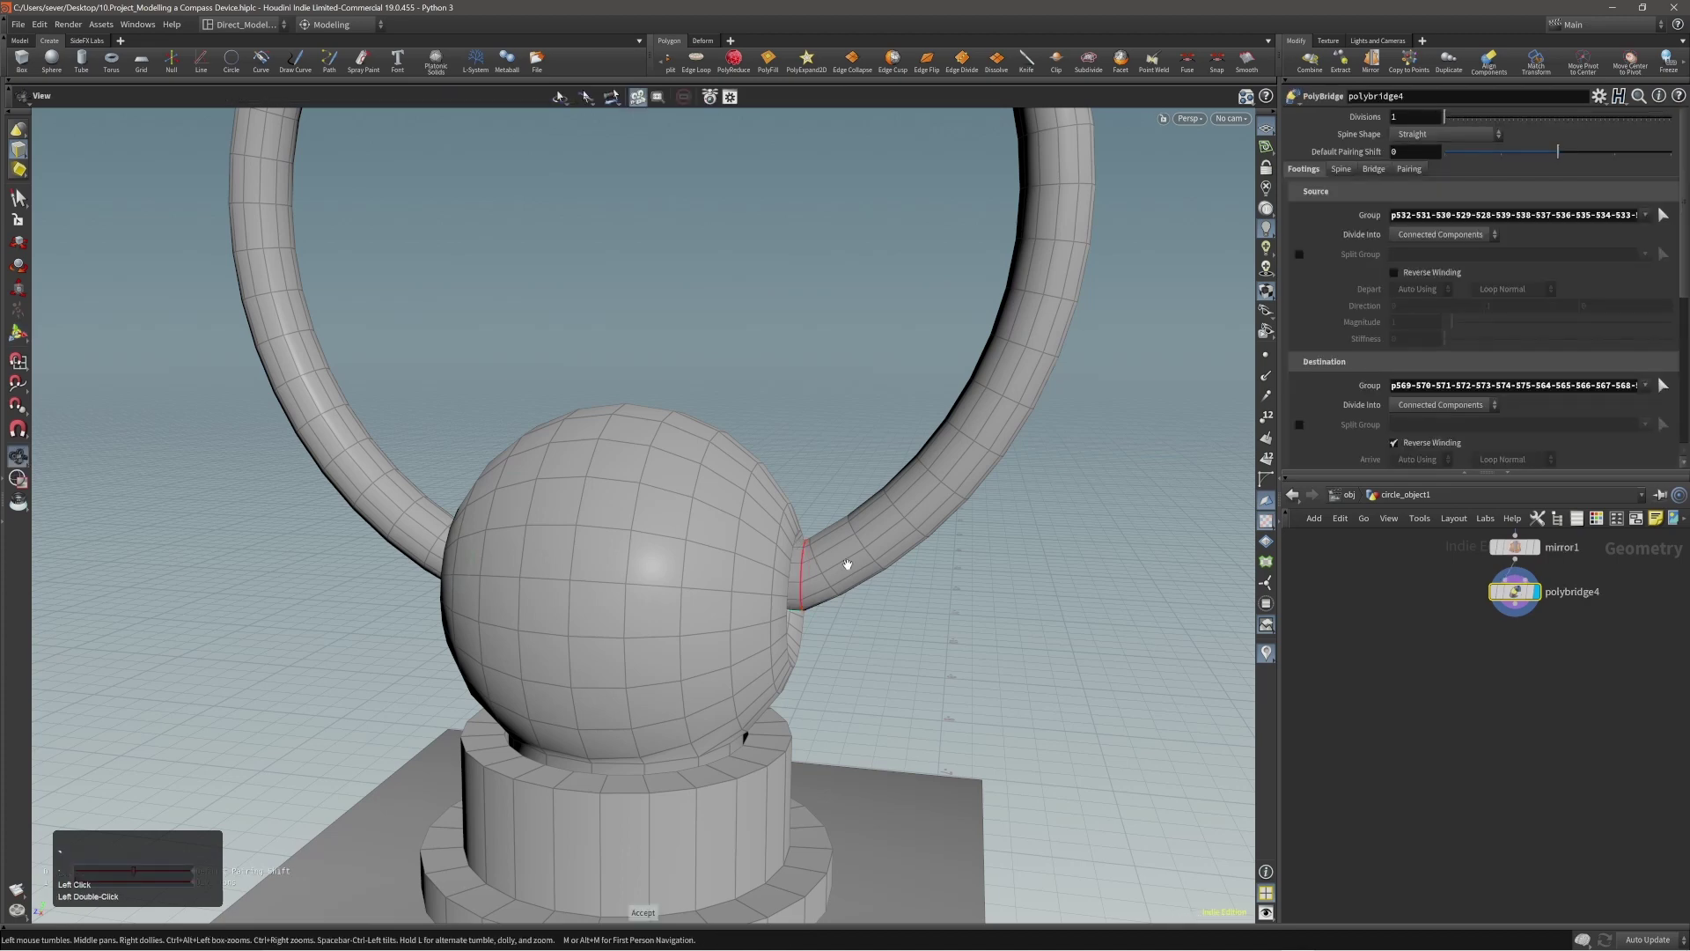
# Step: Select the whole ring and move it down by about 0.0053 in Y within the sphere's hole
pyautogui.keyDown('alt'); pyautogui.moveTo(846, 564); pyautogui.dragTo(644, 501); pyautogui.keyUp('alt')
pyautogui.press('t')
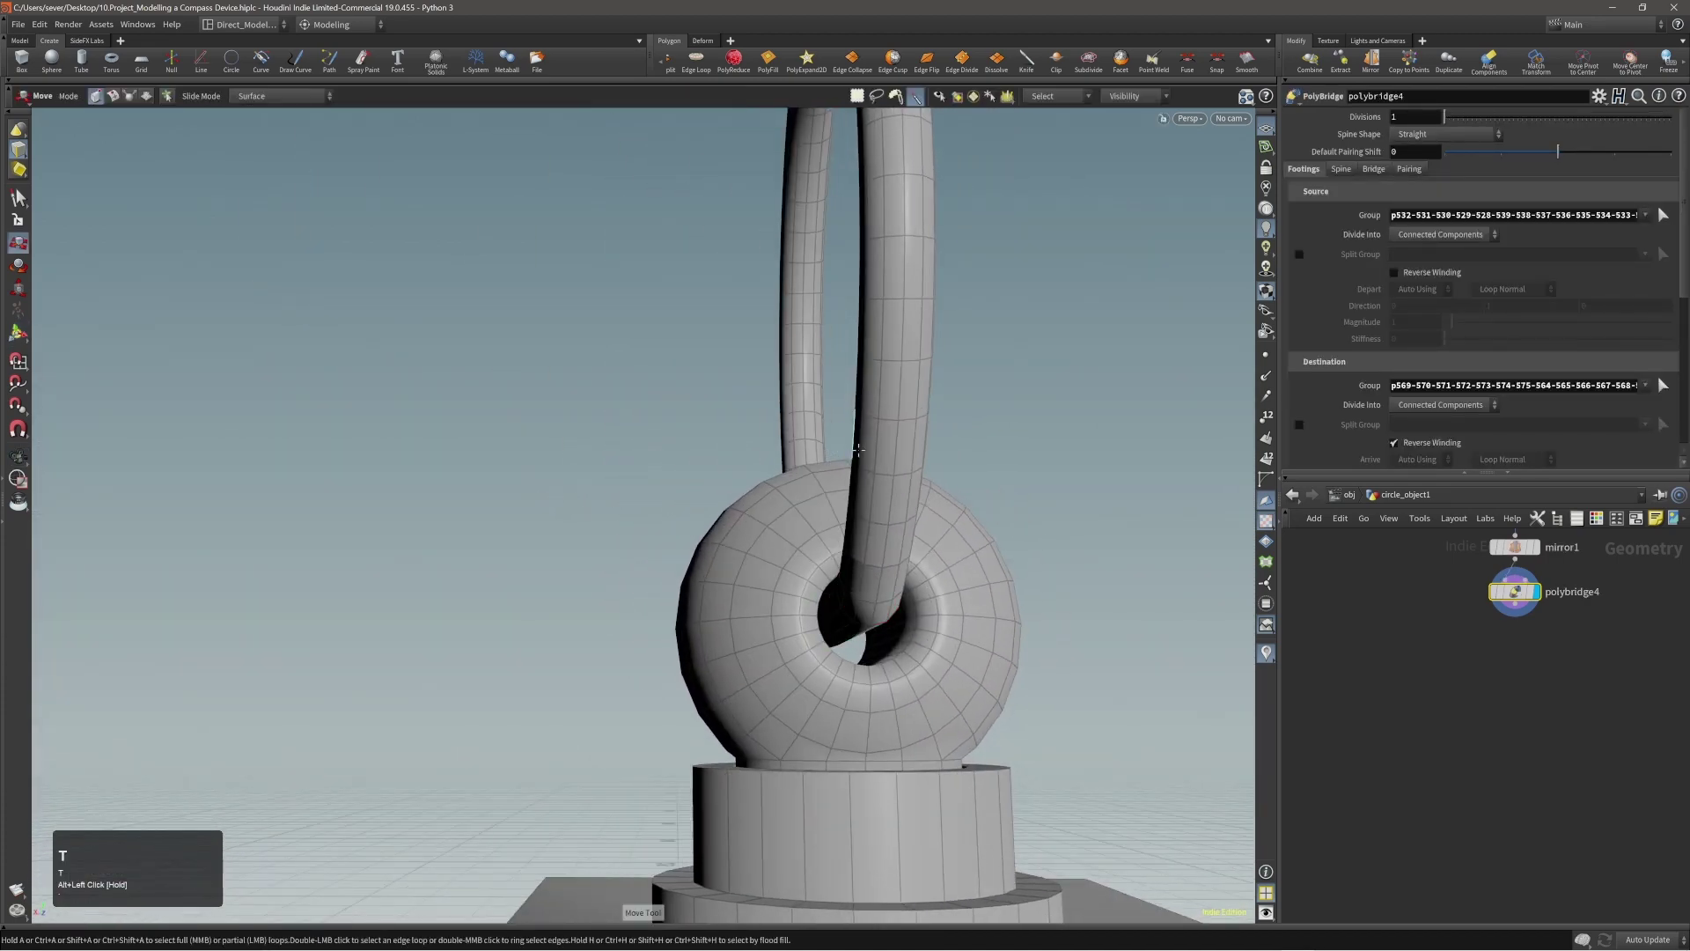
pyautogui.doubleClick(875, 444)
pyautogui.keyDown('alt'); pyautogui.moveTo(876, 449); pyautogui.dragTo(920, 482); pyautogui.keyUp('alt')
pyautogui.press('3')
pyautogui.click(897, 430)
pyautogui.doubleClick(896, 431)
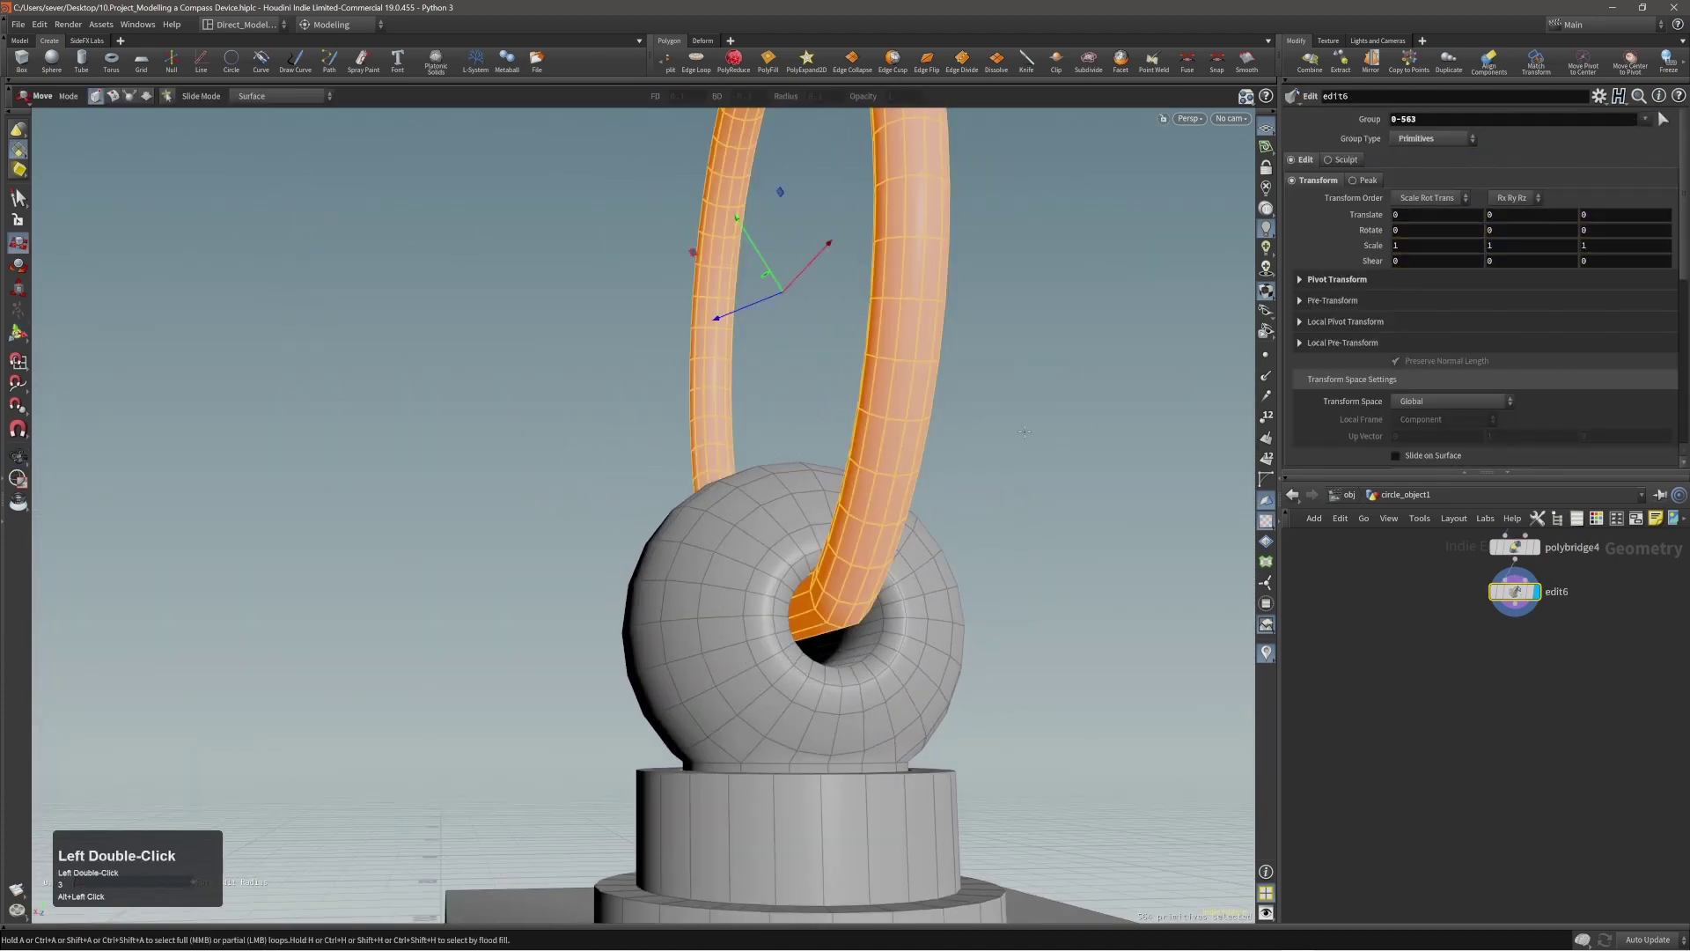
pyautogui.moveTo(1026, 391); pyautogui.dragTo(1025, 408, button='middle')
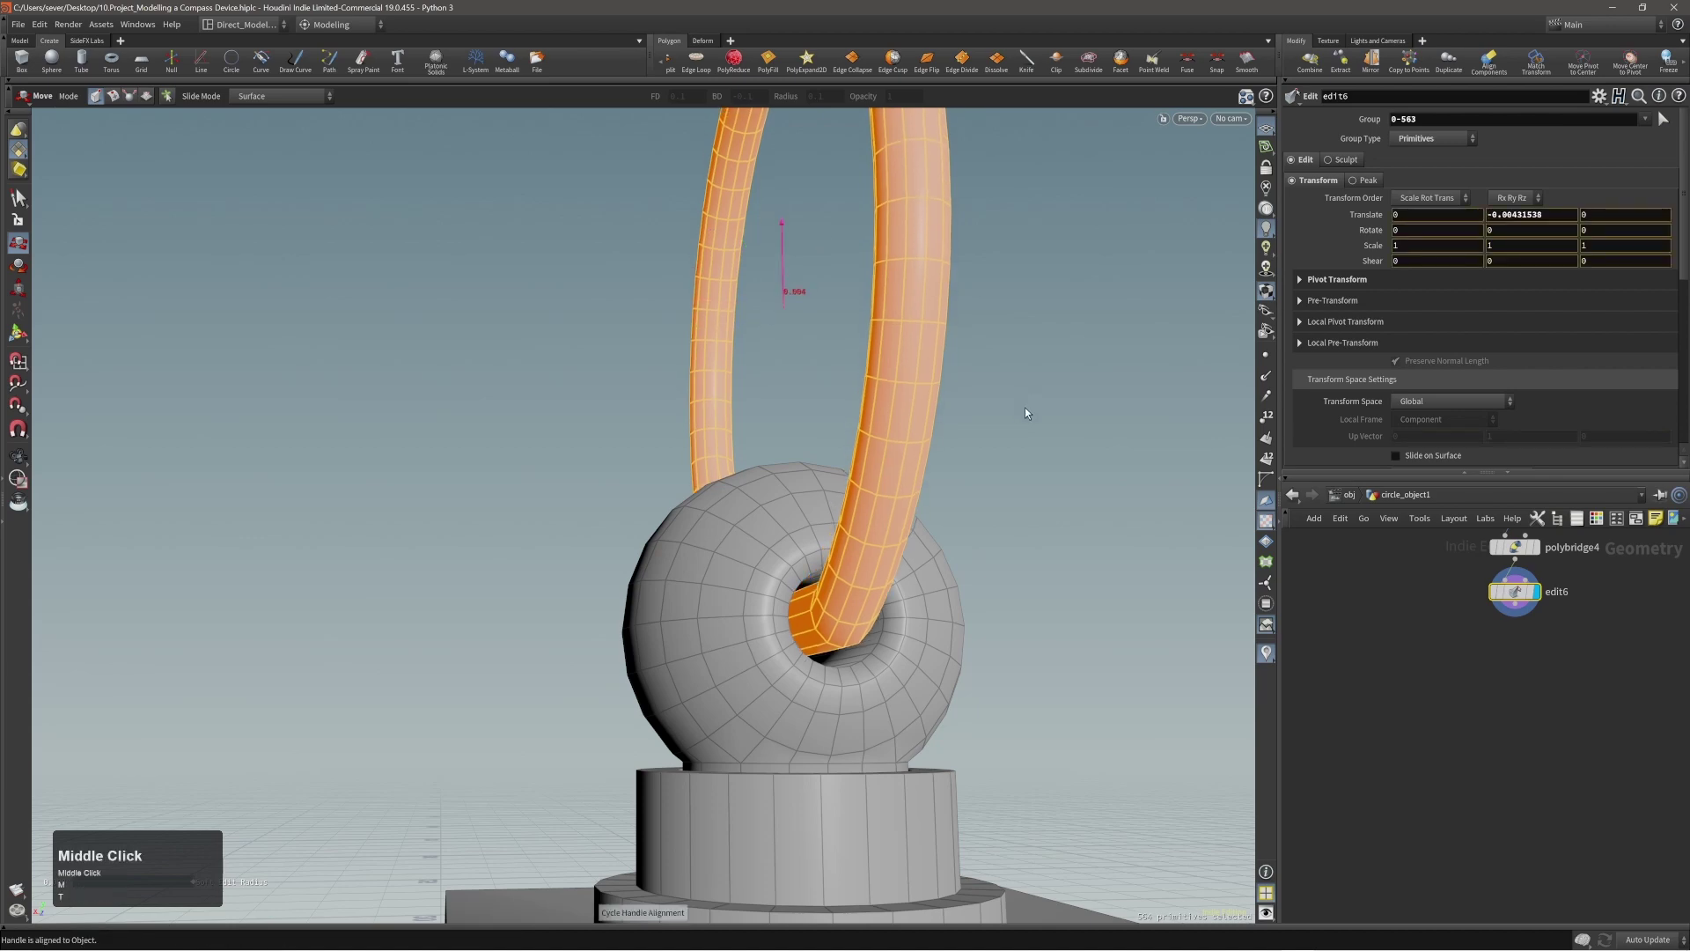
pyautogui.keyDown('alt'); pyautogui.moveTo(1026, 410); pyautogui.dragTo(969, 519); pyautogui.keyUp('alt')
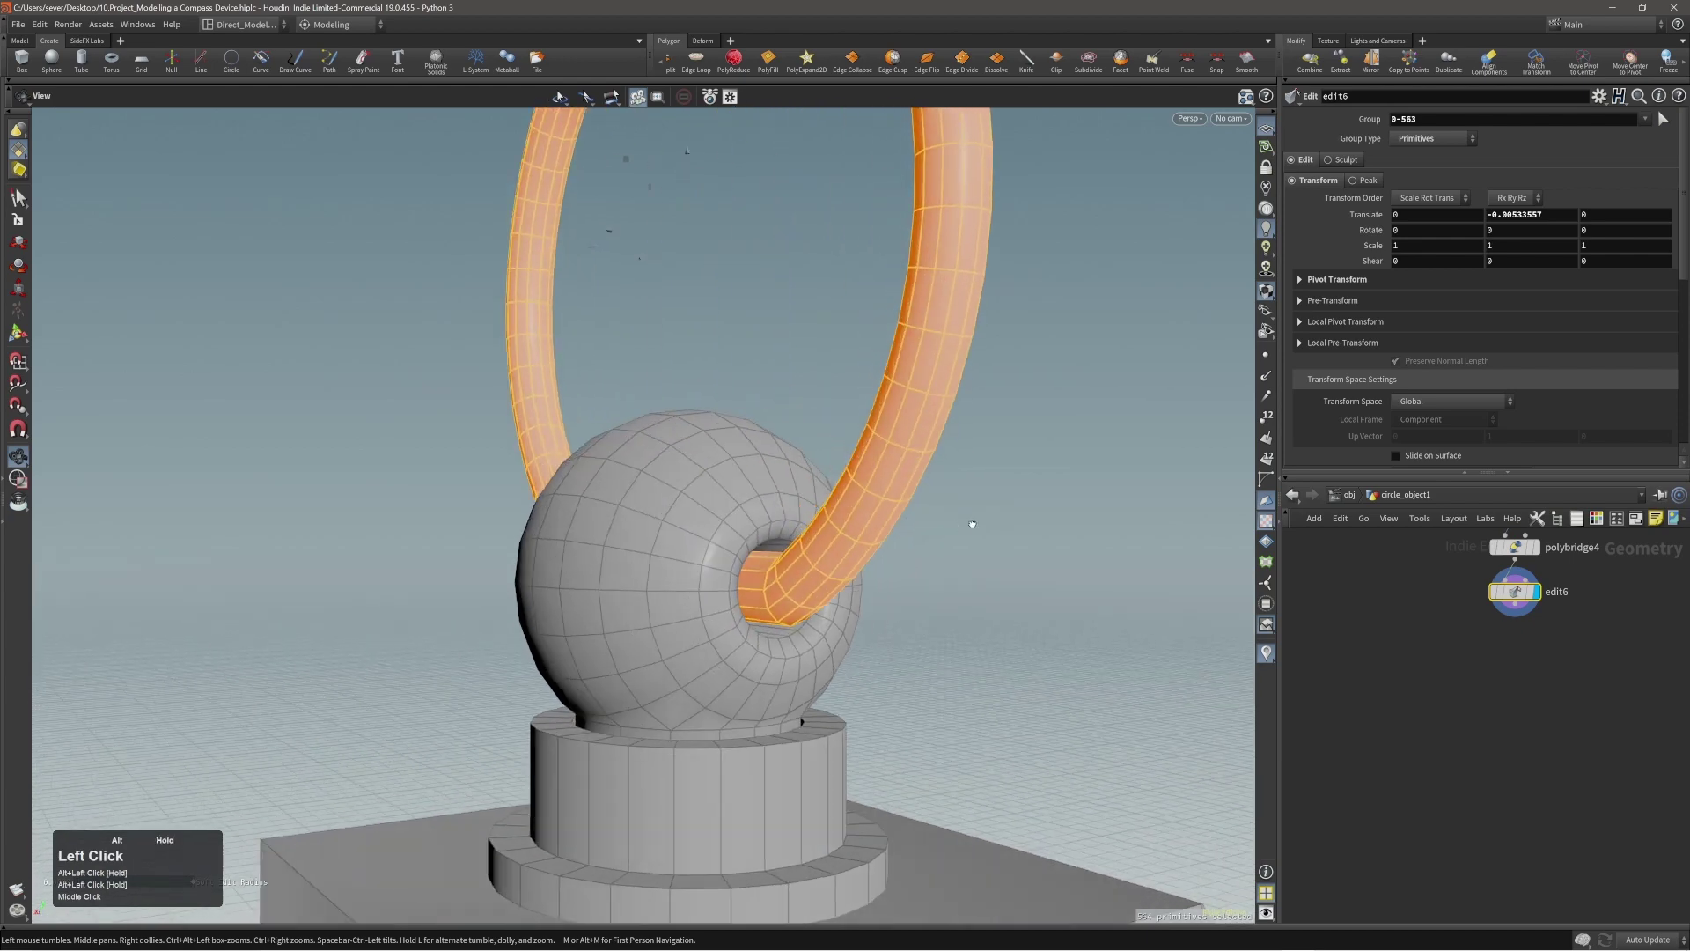
# Step: Thicken the whole ring with a Peak distance of about 0.0024
pyautogui.press('c')
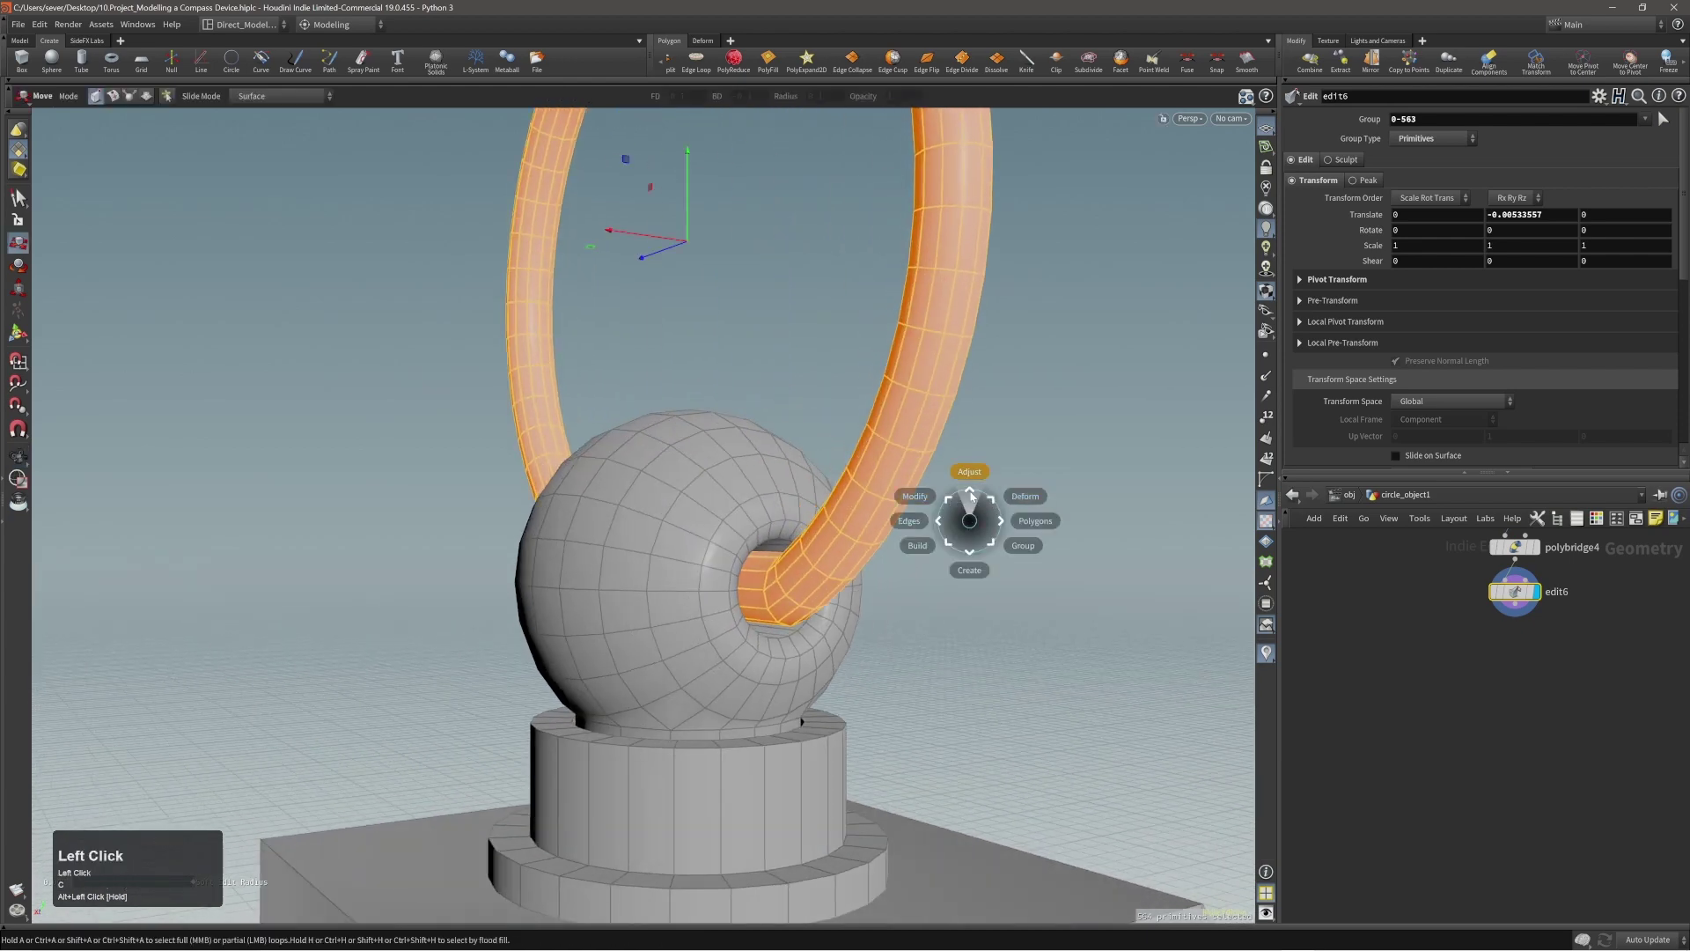
pyautogui.click(972, 496)
pyautogui.click(1027, 492)
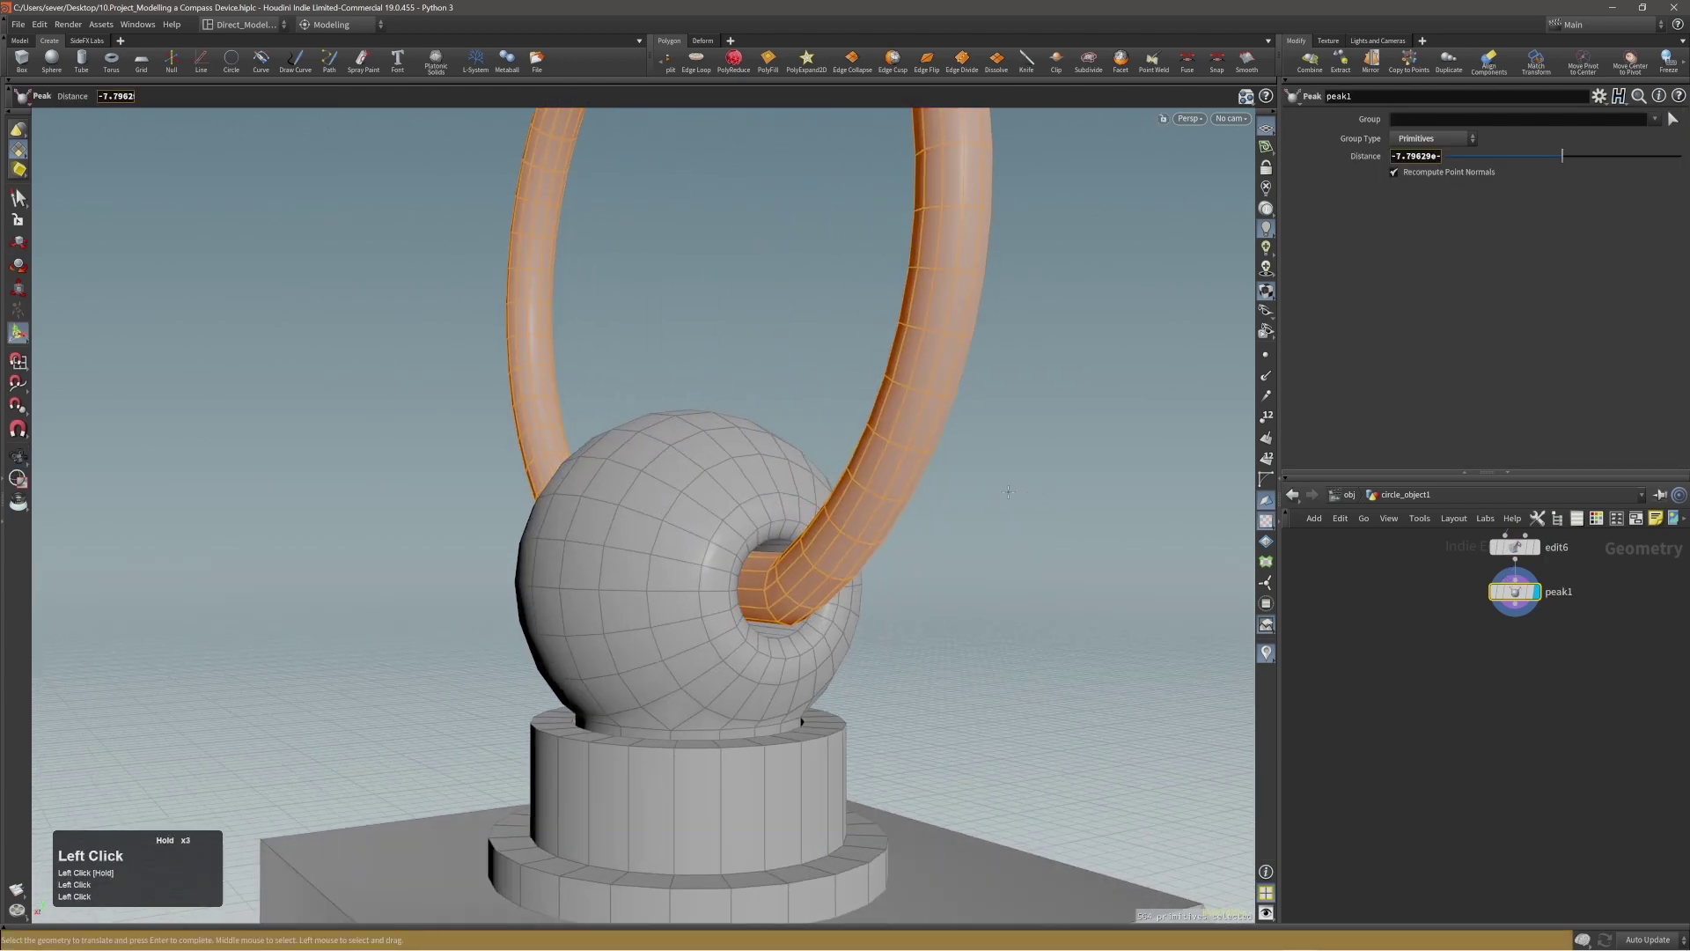
pyautogui.moveTo(1008, 491); pyautogui.dragTo(989, 520)
pyautogui.keyDown('alt'); pyautogui.moveTo(988, 521); pyautogui.dragTo(555, 549, button='right'); pyautogui.keyUp('alt')
pyautogui.keyDown('alt'); pyautogui.moveTo(660, 558); pyautogui.dragTo(703, 593, button='middle'); pyautogui.keyUp('alt')
pyautogui.keyDown('alt'); pyautogui.moveTo(703, 594); pyautogui.dragTo(797, 580); pyautogui.keyUp('alt')
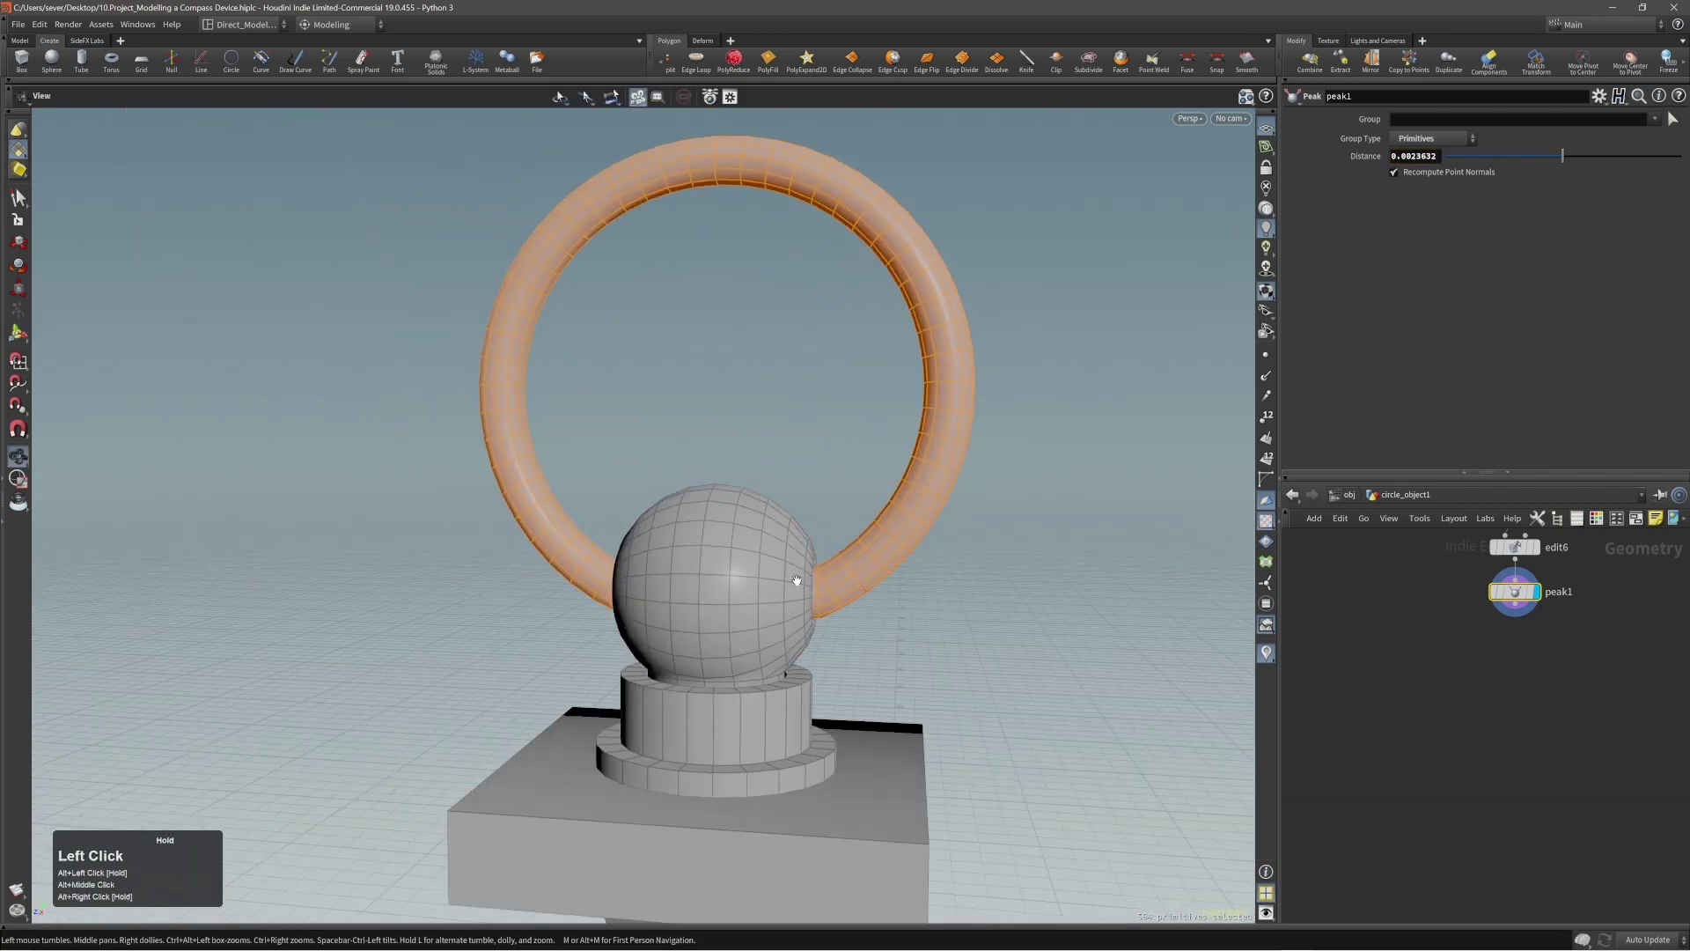
# Step: Select the ring's points and fuse them with a snap distance of 0.001 to close the seam near the hole
pyautogui.keyDown('alt'); pyautogui.moveTo(797, 580); pyautogui.dragTo(947, 563, button='right'); pyautogui.keyUp('alt')
pyautogui.keyDown('alt'); pyautogui.moveTo(948, 563); pyautogui.dragTo(789, 555); pyautogui.keyUp('alt')
pyautogui.keyDown('alt'); pyautogui.moveTo(788, 555); pyautogui.dragTo(1128, 546, button='right'); pyautogui.keyUp('alt')
pyautogui.keyDown('alt'); pyautogui.moveTo(1127, 547); pyautogui.dragTo(955, 628); pyautogui.keyUp('alt')
pyautogui.doubleClick(941, 588)
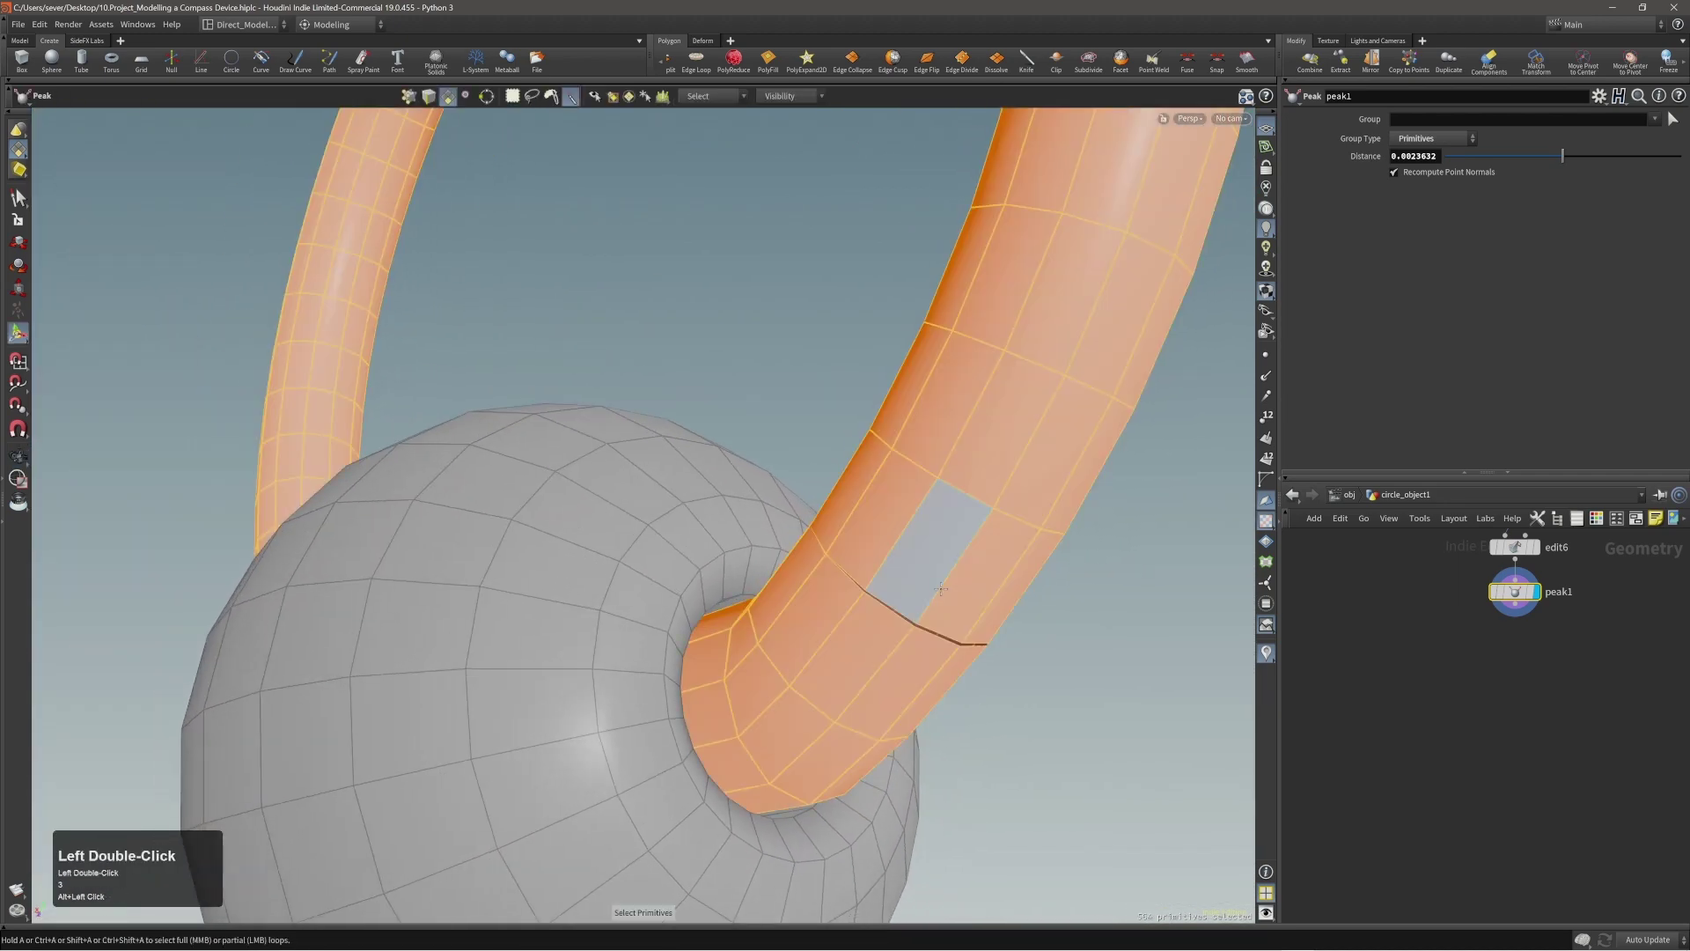
pyautogui.keyDown('alt'); pyautogui.moveTo(941, 591); pyautogui.dragTo(989, 593); pyautogui.keyUp('alt')
pyautogui.keyDown('alt'); pyautogui.moveTo(1034, 348); pyautogui.dragTo(1018, 396); pyautogui.keyUp('alt')
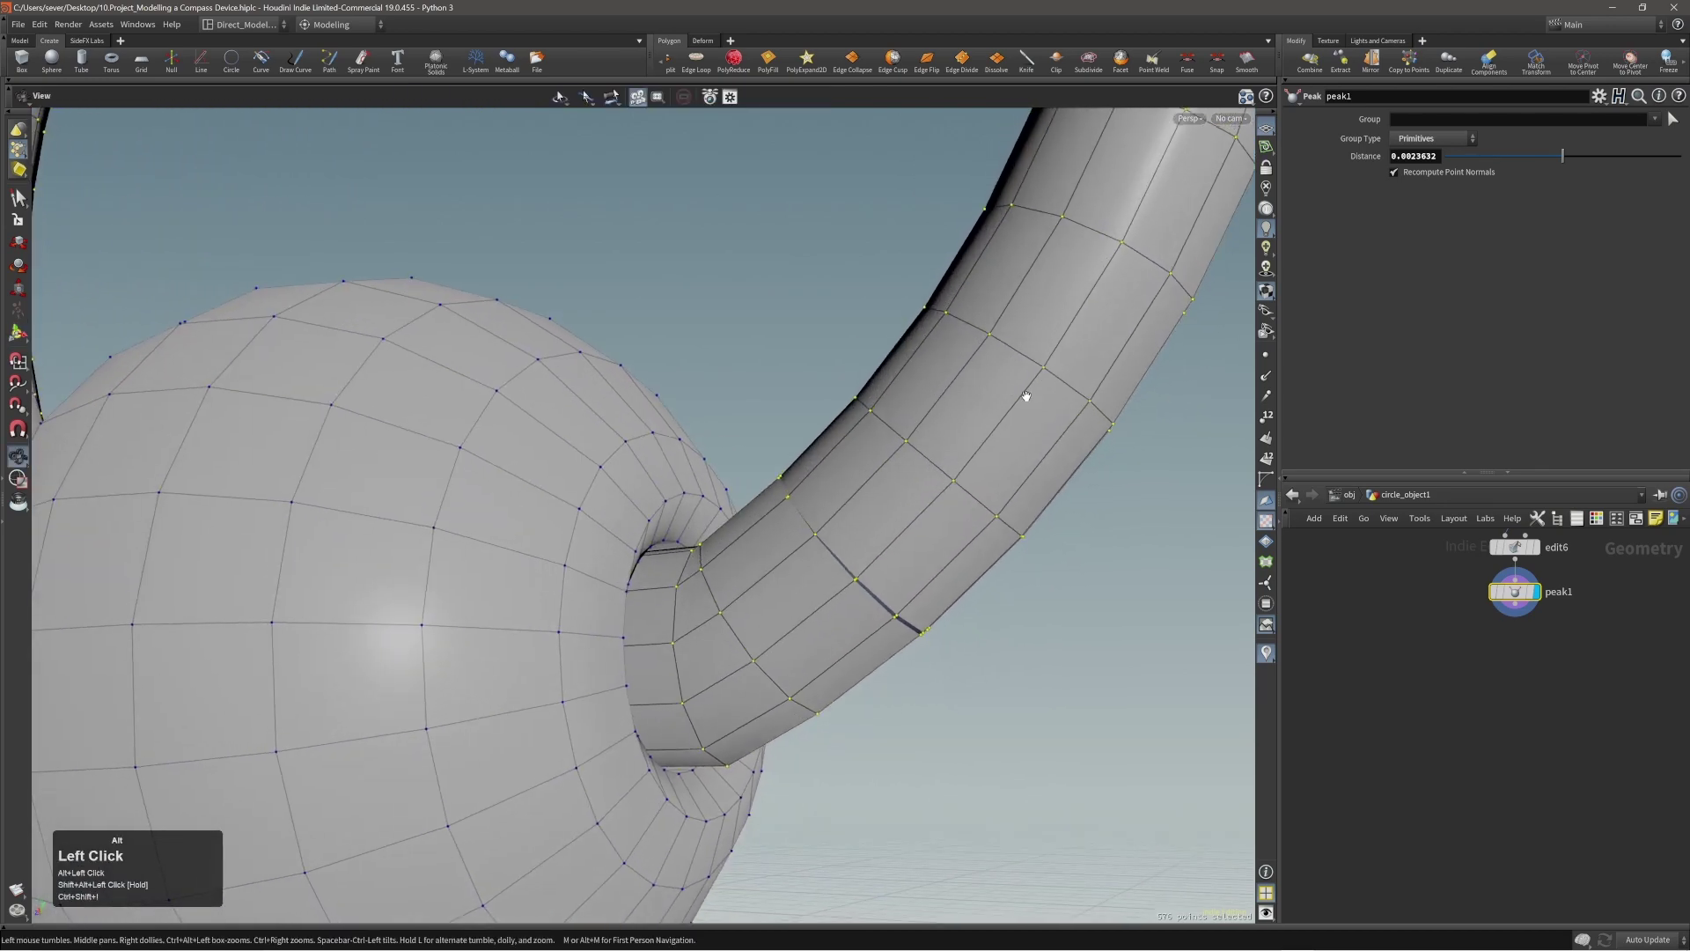
pyautogui.click(1188, 62)
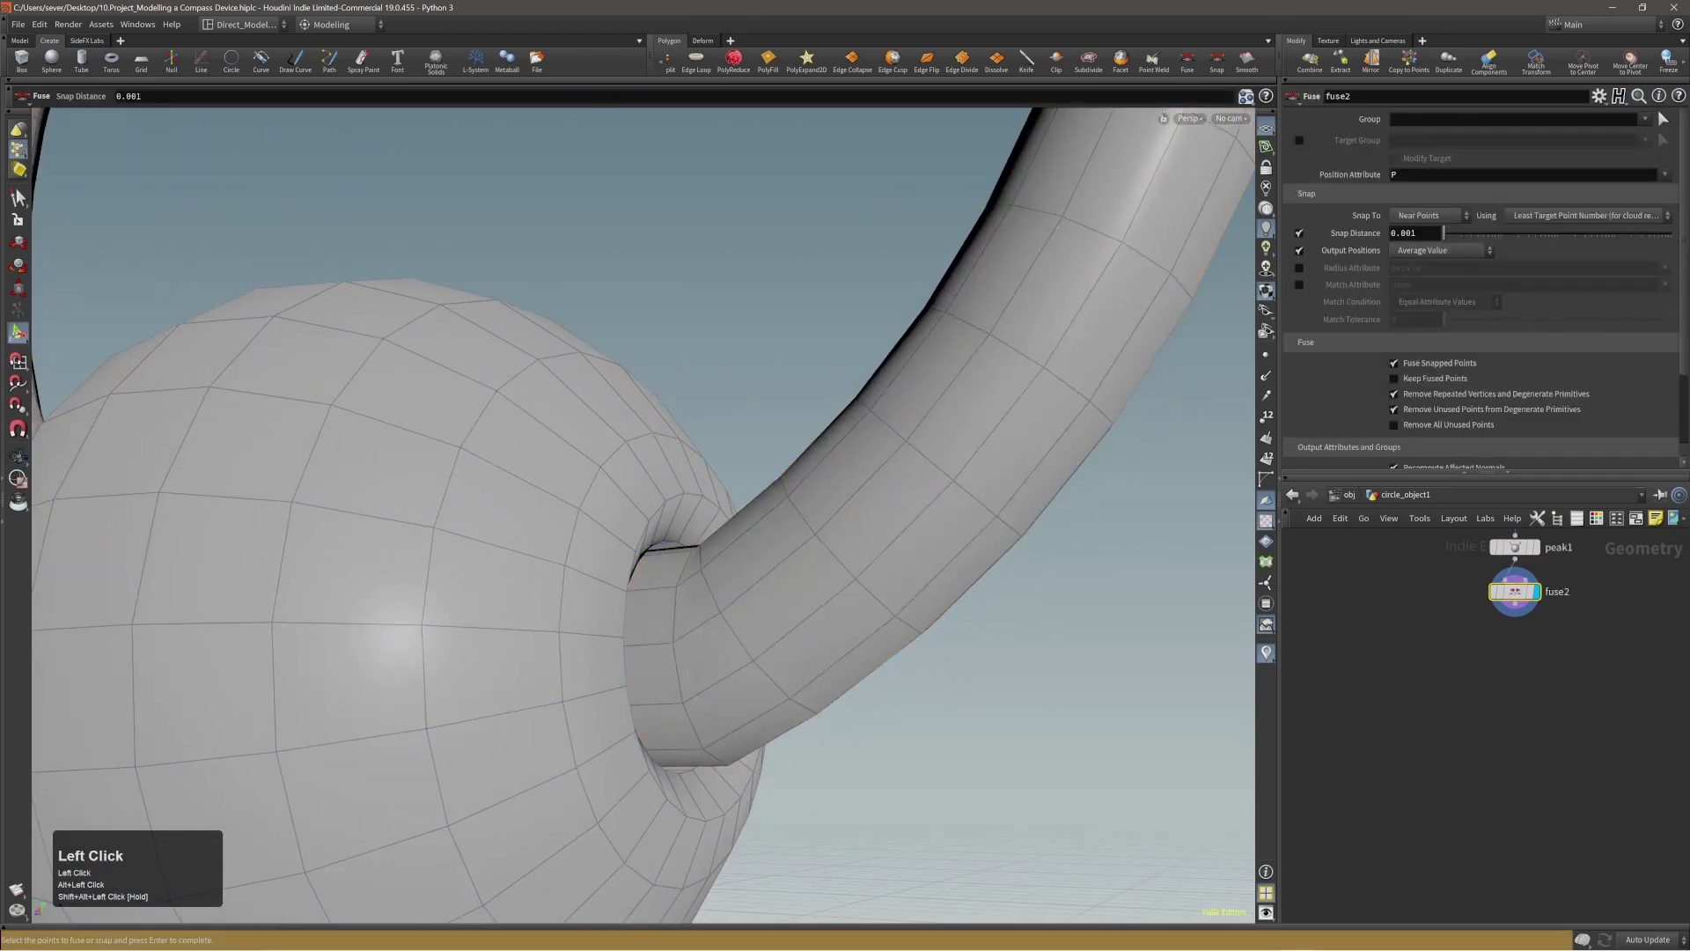
pyautogui.keyDown('alt'); pyautogui.moveTo(940, 483); pyautogui.dragTo(940, 452); pyautogui.keyUp('alt')
pyautogui.keyDown('alt'); pyautogui.moveTo(939, 452); pyautogui.dragTo(647, 490, button='right'); pyautogui.keyUp('alt')
pyautogui.keyDown('alt'); pyautogui.moveTo(647, 489); pyautogui.dragTo(702, 543, button='middle'); pyautogui.keyUp('alt')
pyautogui.keyDown('alt'); pyautogui.moveTo(755, 498); pyautogui.dragTo(682, 522, button='right'); pyautogui.keyUp('alt')
pyautogui.keyDown('alt'); pyautogui.moveTo(682, 522); pyautogui.dragTo(608, 550); pyautogui.keyUp('alt')
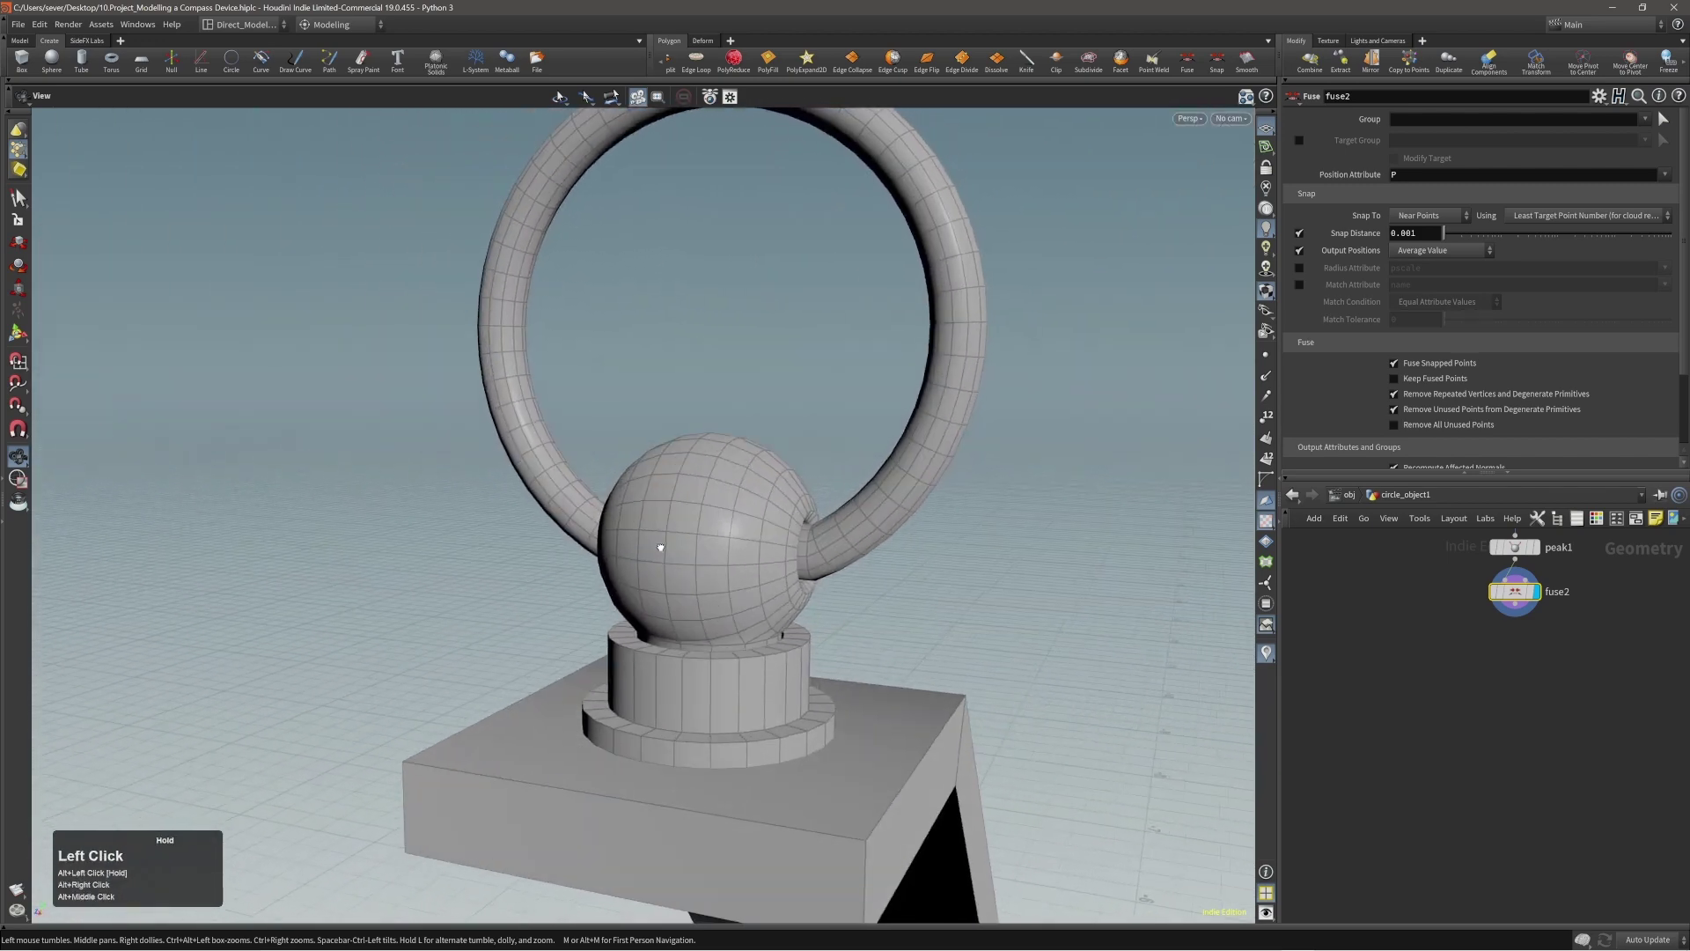
# Step: Save the scene with the finished ring in place on the compass stand
pyautogui.keyDown('alt'); pyautogui.moveTo(607, 550); pyautogui.dragTo(604, 558, button='right'); pyautogui.keyUp('alt')
pyautogui.keyDown('alt'); pyautogui.moveTo(604, 558); pyautogui.dragTo(804, 555); pyautogui.keyUp('alt')
pyautogui.keyDown('alt'); pyautogui.moveTo(804, 555); pyautogui.dragTo(656, 557, button='right'); pyautogui.keyUp('alt')
pyautogui.keyDown('alt'); pyautogui.moveTo(656, 557); pyautogui.dragTo(732, 451, button='middle'); pyautogui.keyUp('alt')
pyautogui.keyDown('alt'); pyautogui.moveTo(793, 529); pyautogui.dragTo(608, 563, button='right'); pyautogui.keyUp('alt')
pyautogui.keyDown('alt'); pyautogui.moveTo(767, 621); pyautogui.dragTo(828, 551, button='middle'); pyautogui.keyUp('alt')
pyautogui.keyDown('alt'); pyautogui.moveTo(748, 594); pyautogui.dragTo(556, 611, button='right'); pyautogui.keyUp('alt')
pyautogui.keyDown('alt'); pyautogui.moveTo(555, 611); pyautogui.dragTo(653, 592, button='middle'); pyautogui.keyUp('alt')
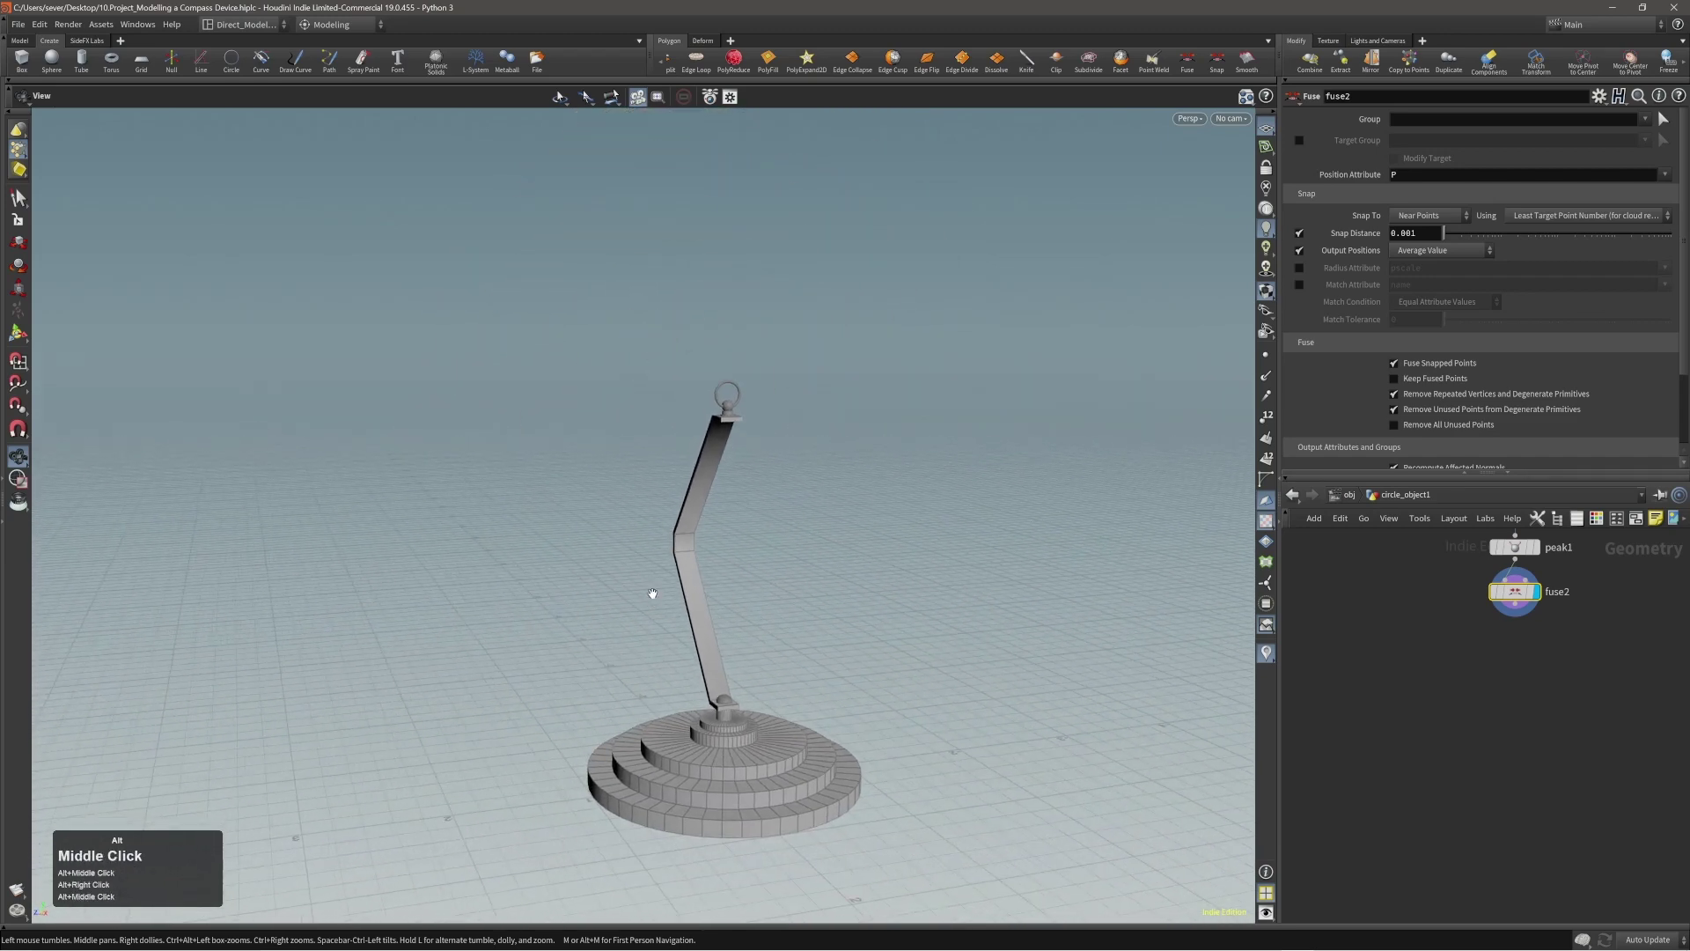
pyautogui.moveTo(652, 592)
pyautogui.keyDown('alt'); pyautogui.mouseDown()
pyautogui.moveTo(619, 592)
pyautogui.moveTo(672, 593)
pyautogui.mouseUp(); pyautogui.keyUp('alt')
pyautogui.hotkey('ctrl', 's')
# Step: Examine the whole stand and compare it with the compass reference image in the image viewer
pyautogui.keyDown('alt'); pyautogui.moveTo(704, 608); pyautogui.dragTo(826, 529, button='right'); pyautogui.keyUp('alt')
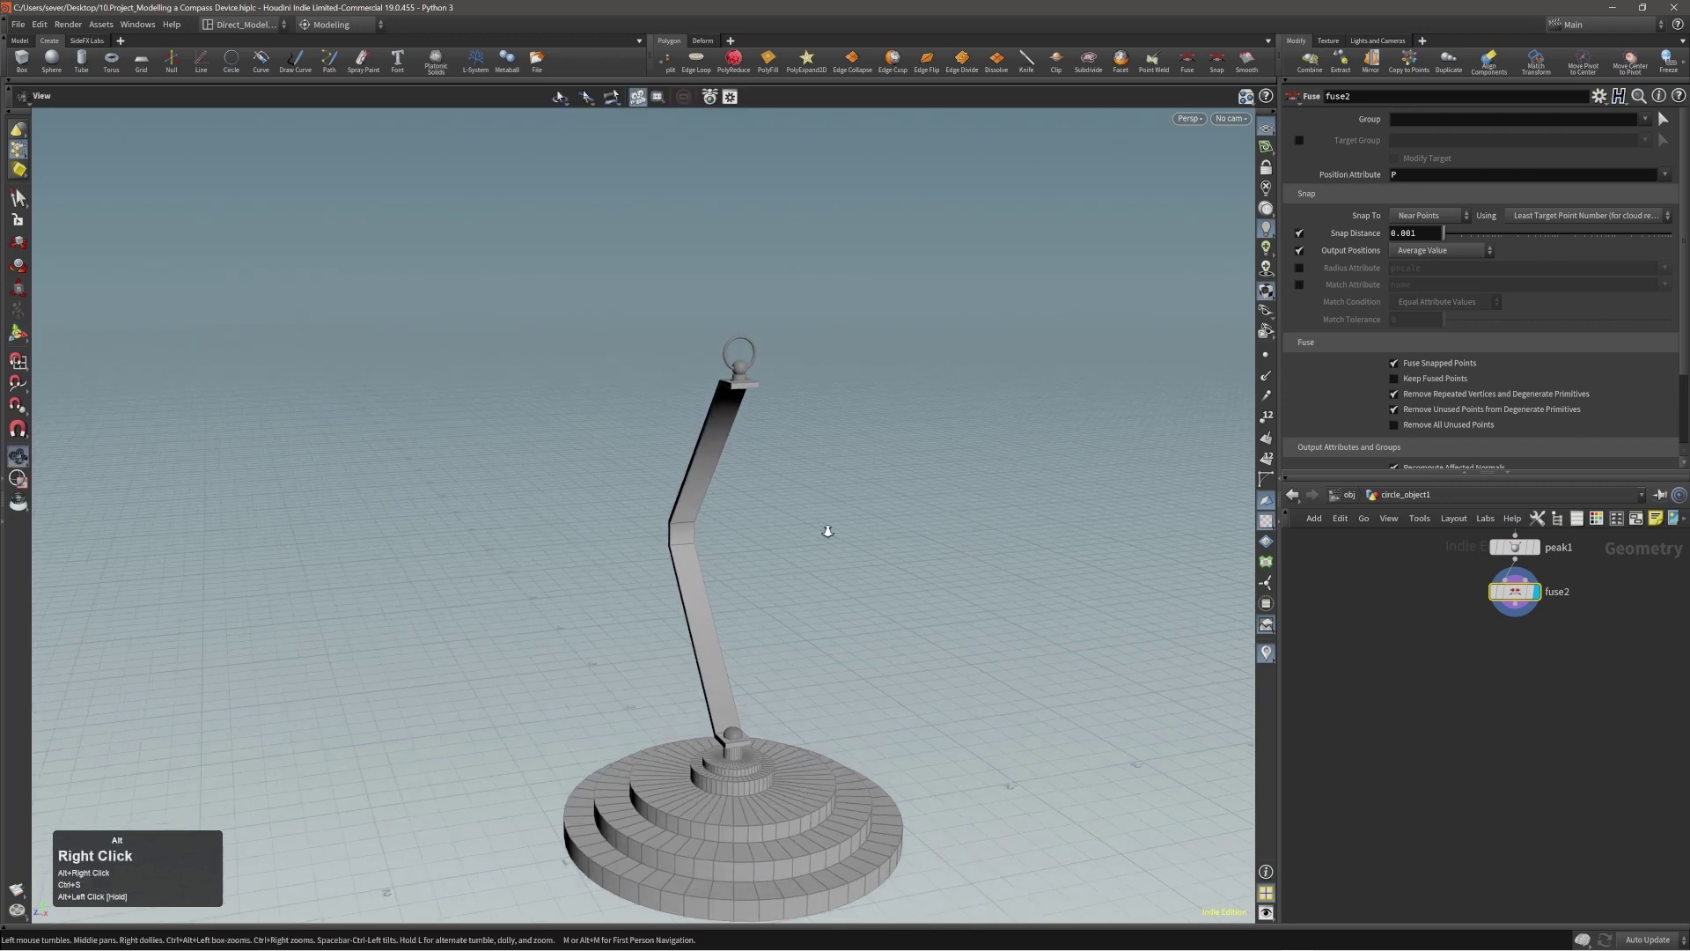
pyautogui.keyDown('alt'); pyautogui.moveTo(827, 529); pyautogui.dragTo(759, 722); pyautogui.keyUp('alt')
pyautogui.keyDown('alt'); pyautogui.moveTo(762, 731); pyautogui.dragTo(749, 648, button='middle'); pyautogui.keyUp('alt')
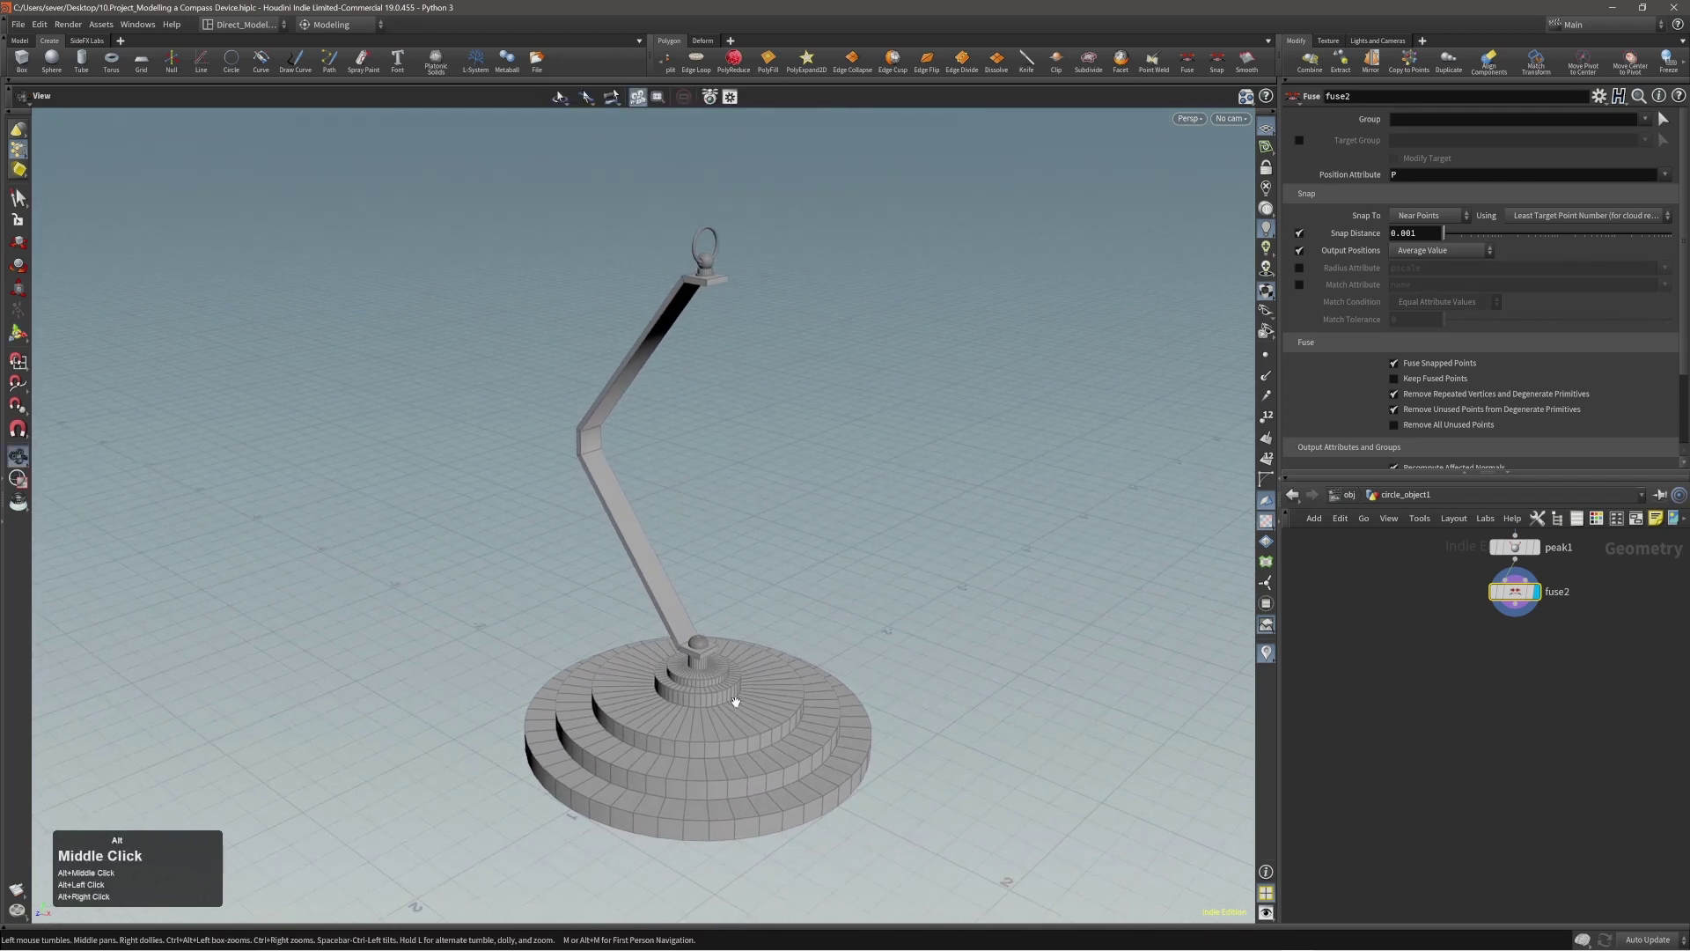
pyautogui.keyDown('alt'); pyautogui.moveTo(735, 702); pyautogui.dragTo(727, 706); pyautogui.keyUp('alt')
pyautogui.keyDown('alt'); pyautogui.moveTo(727, 706); pyautogui.dragTo(822, 687, button='right'); pyautogui.keyUp('alt')
pyautogui.keyDown('alt'); pyautogui.moveTo(822, 687); pyautogui.dragTo(713, 697, button='middle'); pyautogui.keyUp('alt')
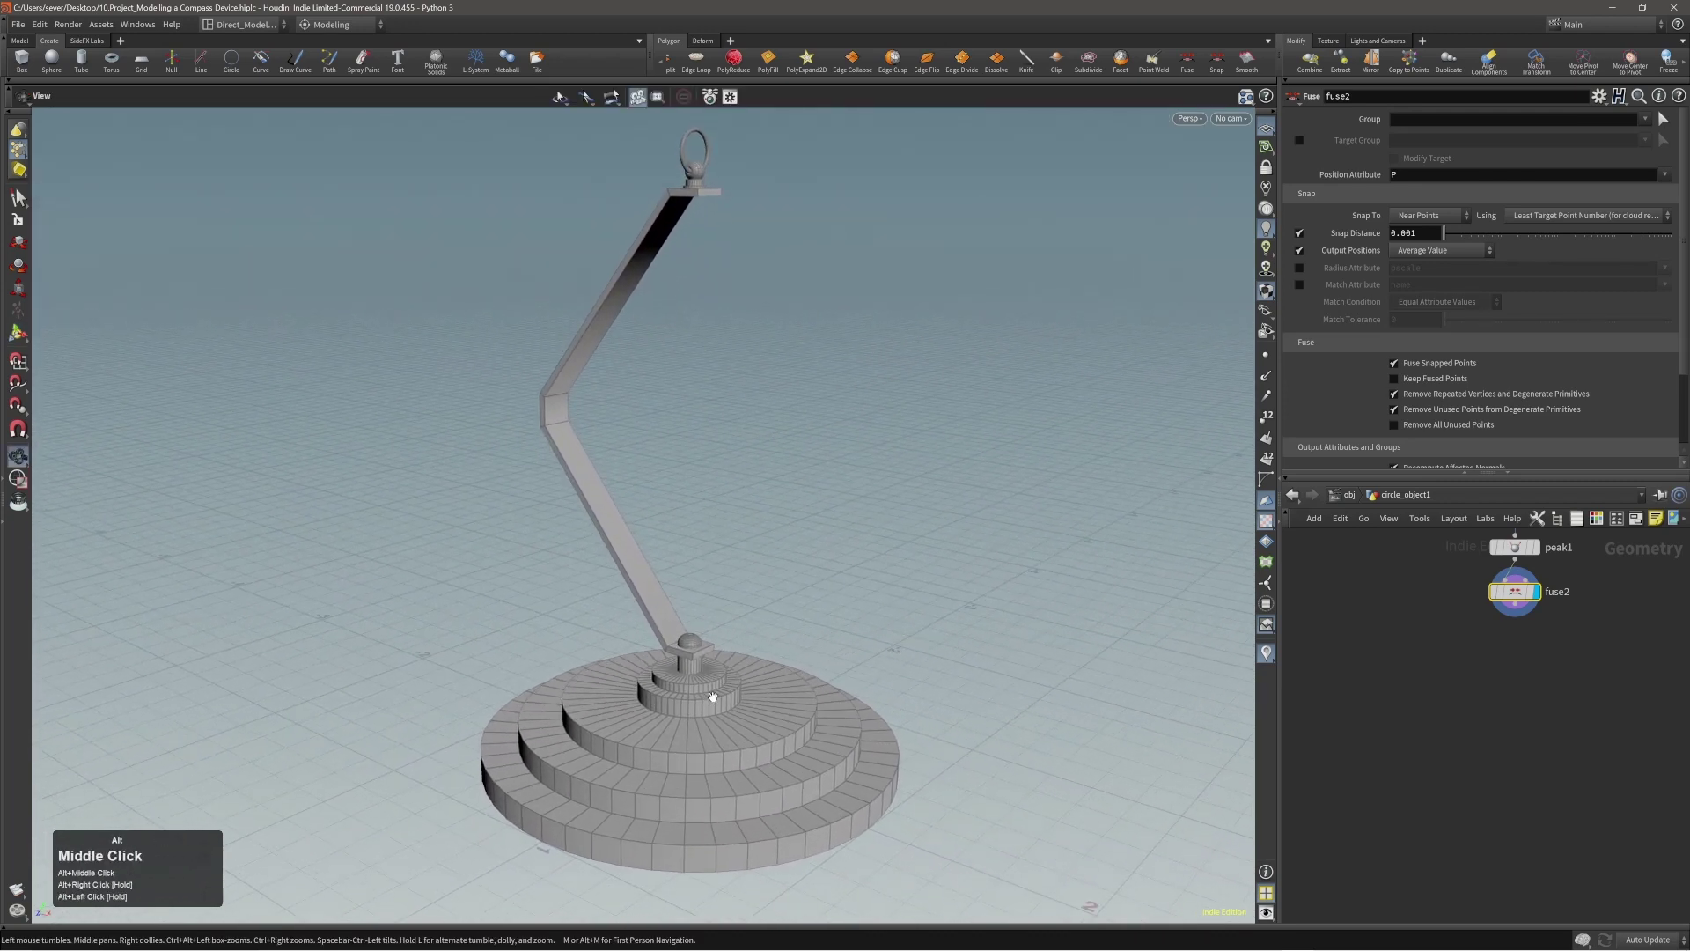
pyautogui.press('Return')
pyautogui.hotkey('alt', 'Tab')
pyautogui.moveTo(1273, 483); pyautogui.dragTo(1082, 471, button='right')
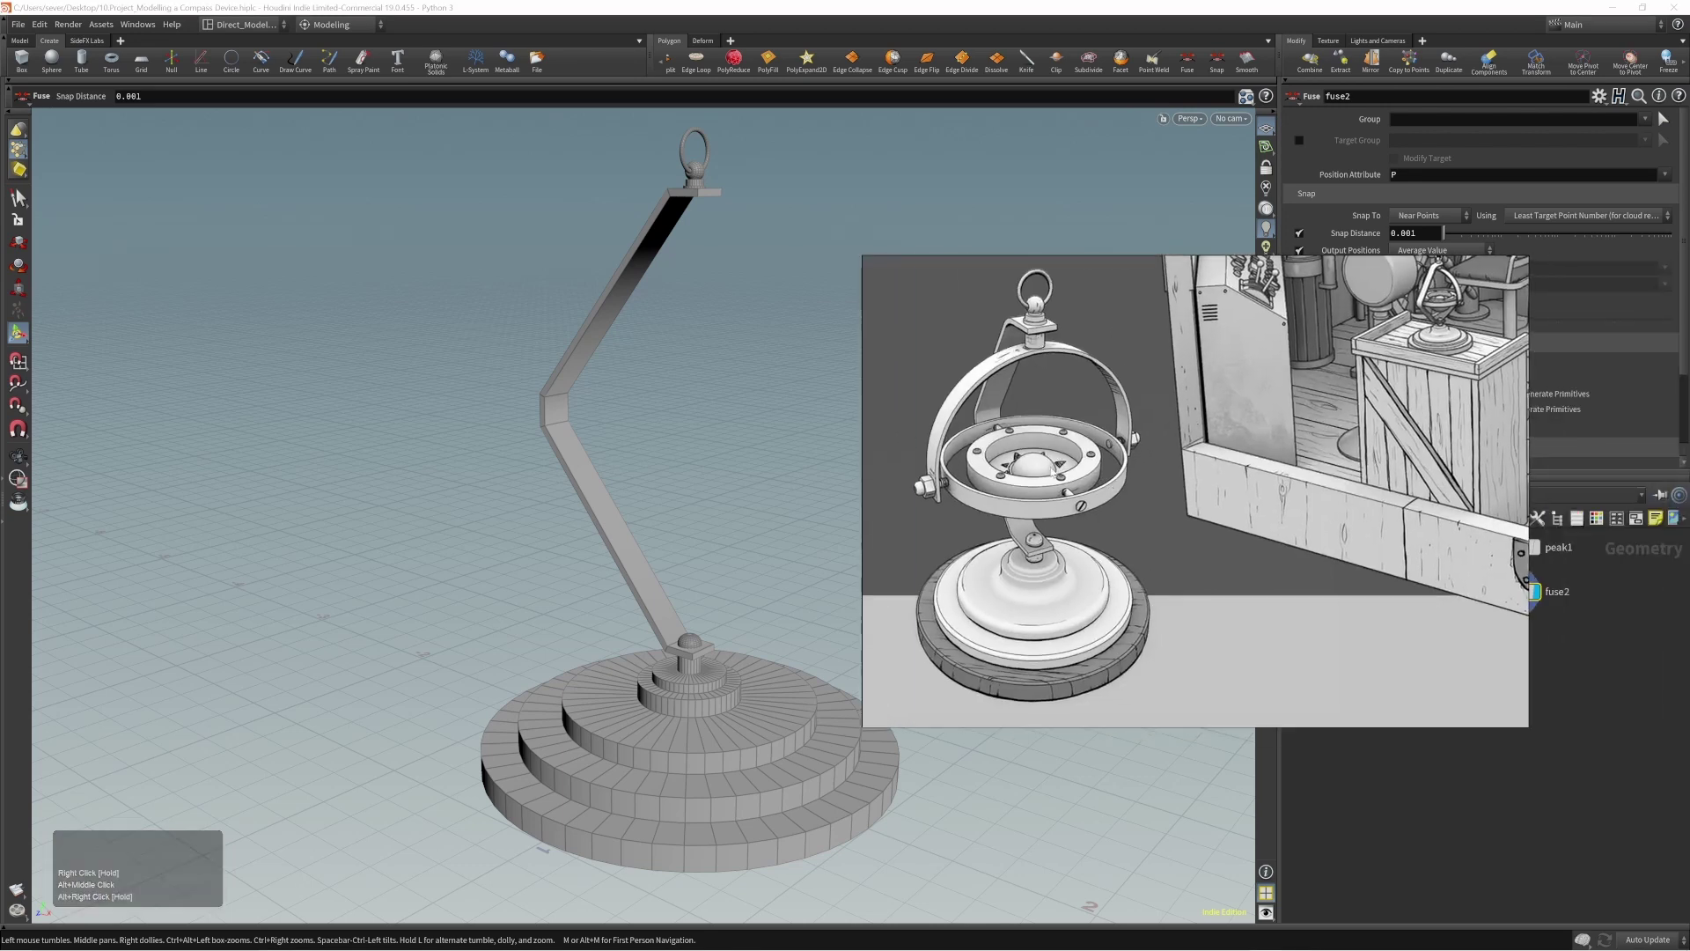
pyautogui.rightClick(1030, 473)
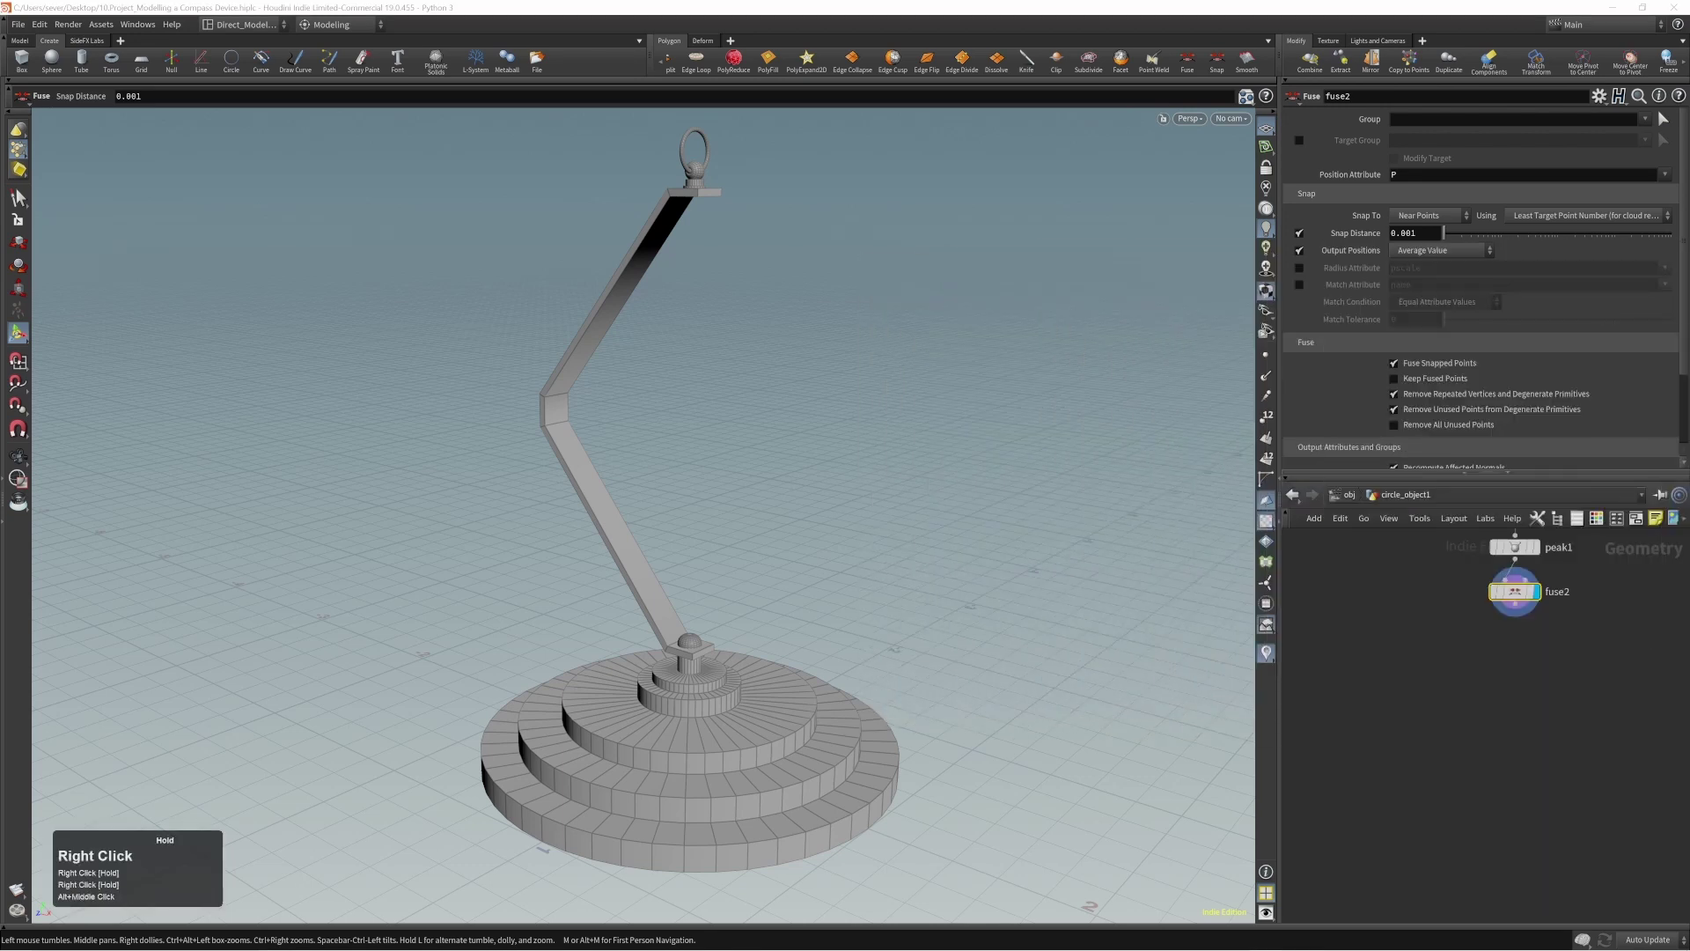
# Step: Merge the stand, ball mount and ring branches by selecting all primitives for a Move edit, and lay out the node network
pyautogui.keyDown('alt'); pyautogui.moveTo(807, 392); pyautogui.dragTo(831, 530, button='middle'); pyautogui.keyUp('alt')
pyautogui.press('s')
pyautogui.keyDown('alt'); pyautogui.moveTo(1513, 713); pyautogui.dragTo(1516, 838, button='middle'); pyautogui.keyUp('alt')
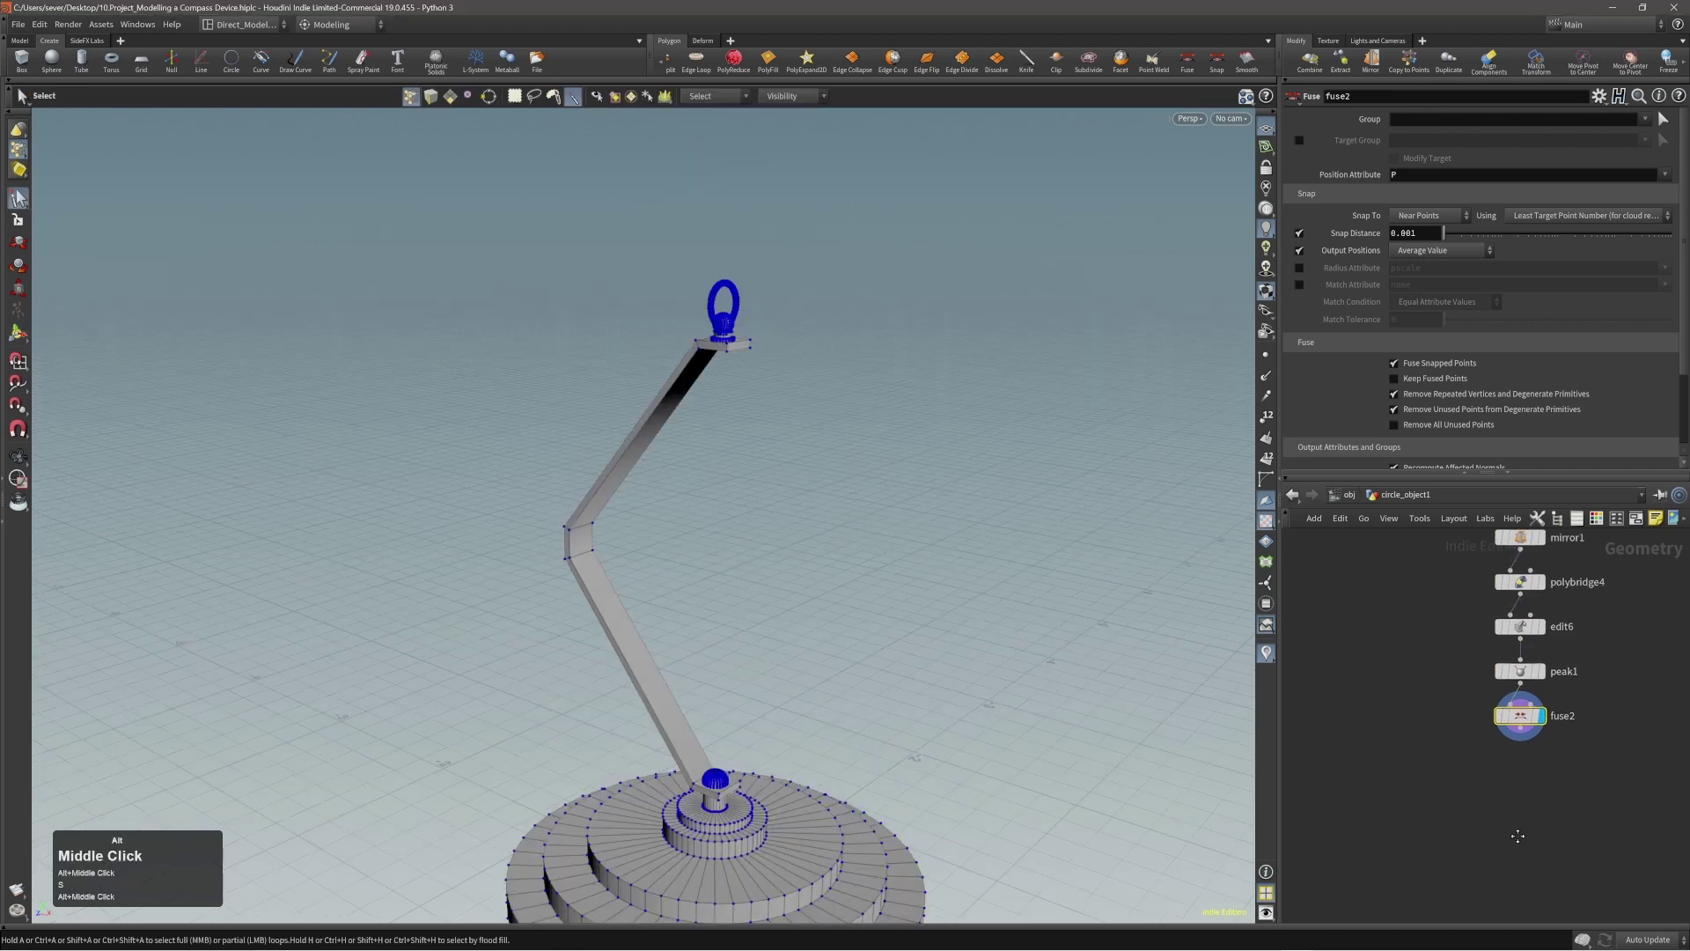
pyautogui.keyDown('alt'); pyautogui.moveTo(1516, 838); pyautogui.dragTo(1366, 808, button='right'); pyautogui.keyUp('alt')
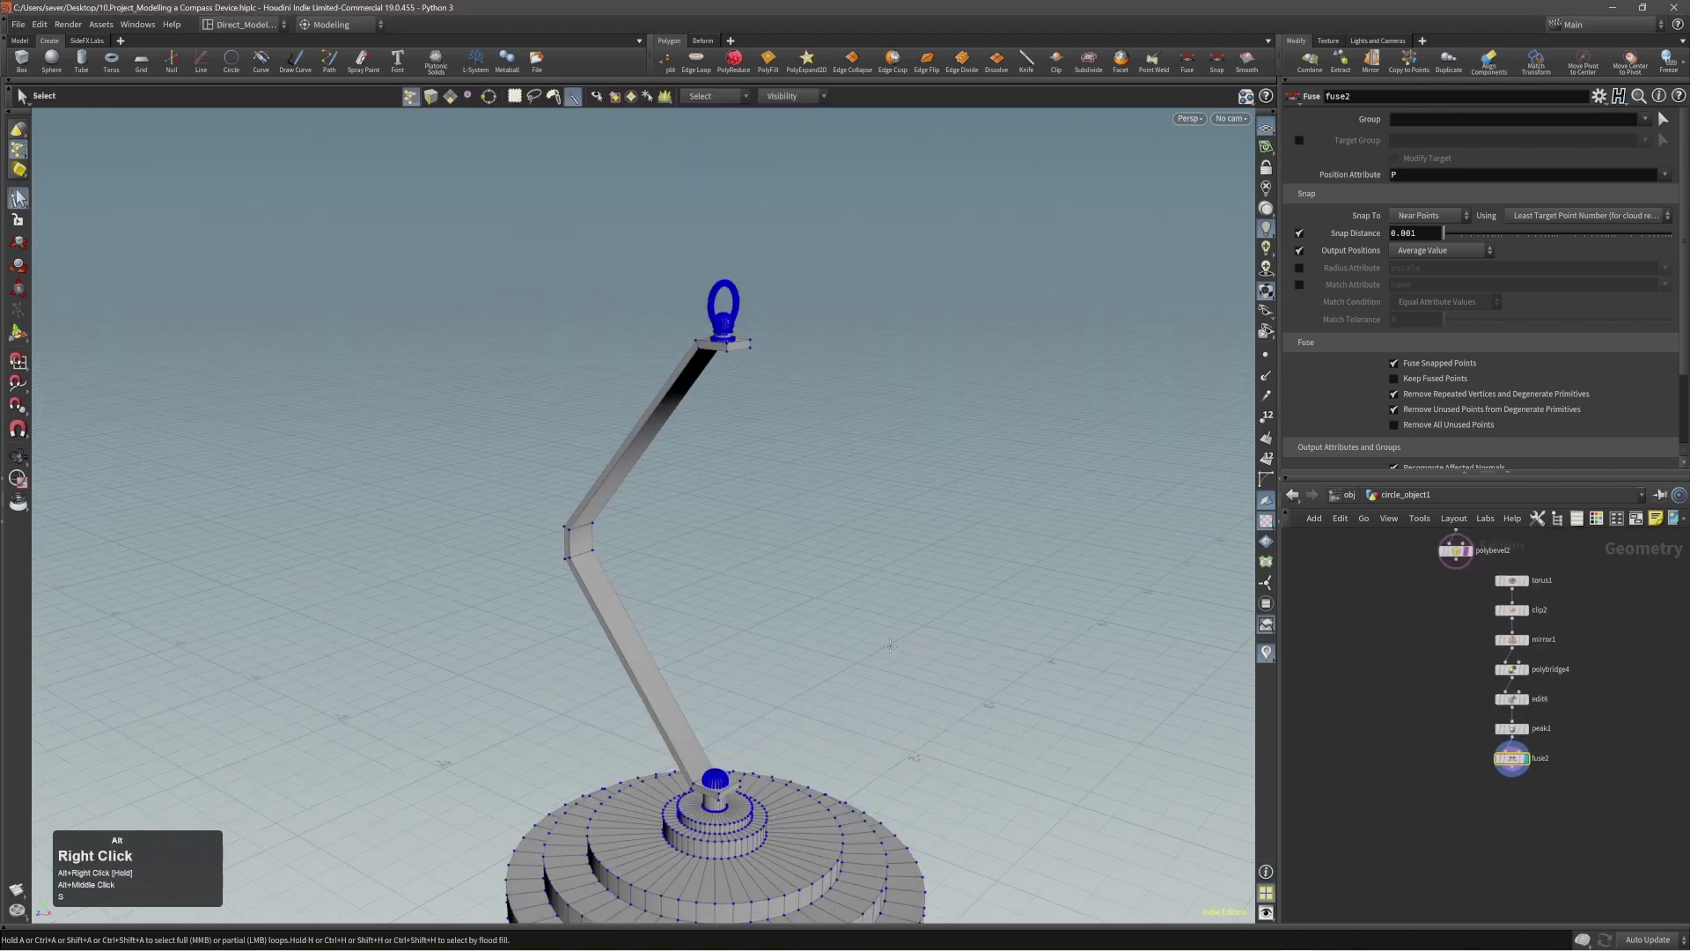
pyautogui.press('3')
pyautogui.press('n')
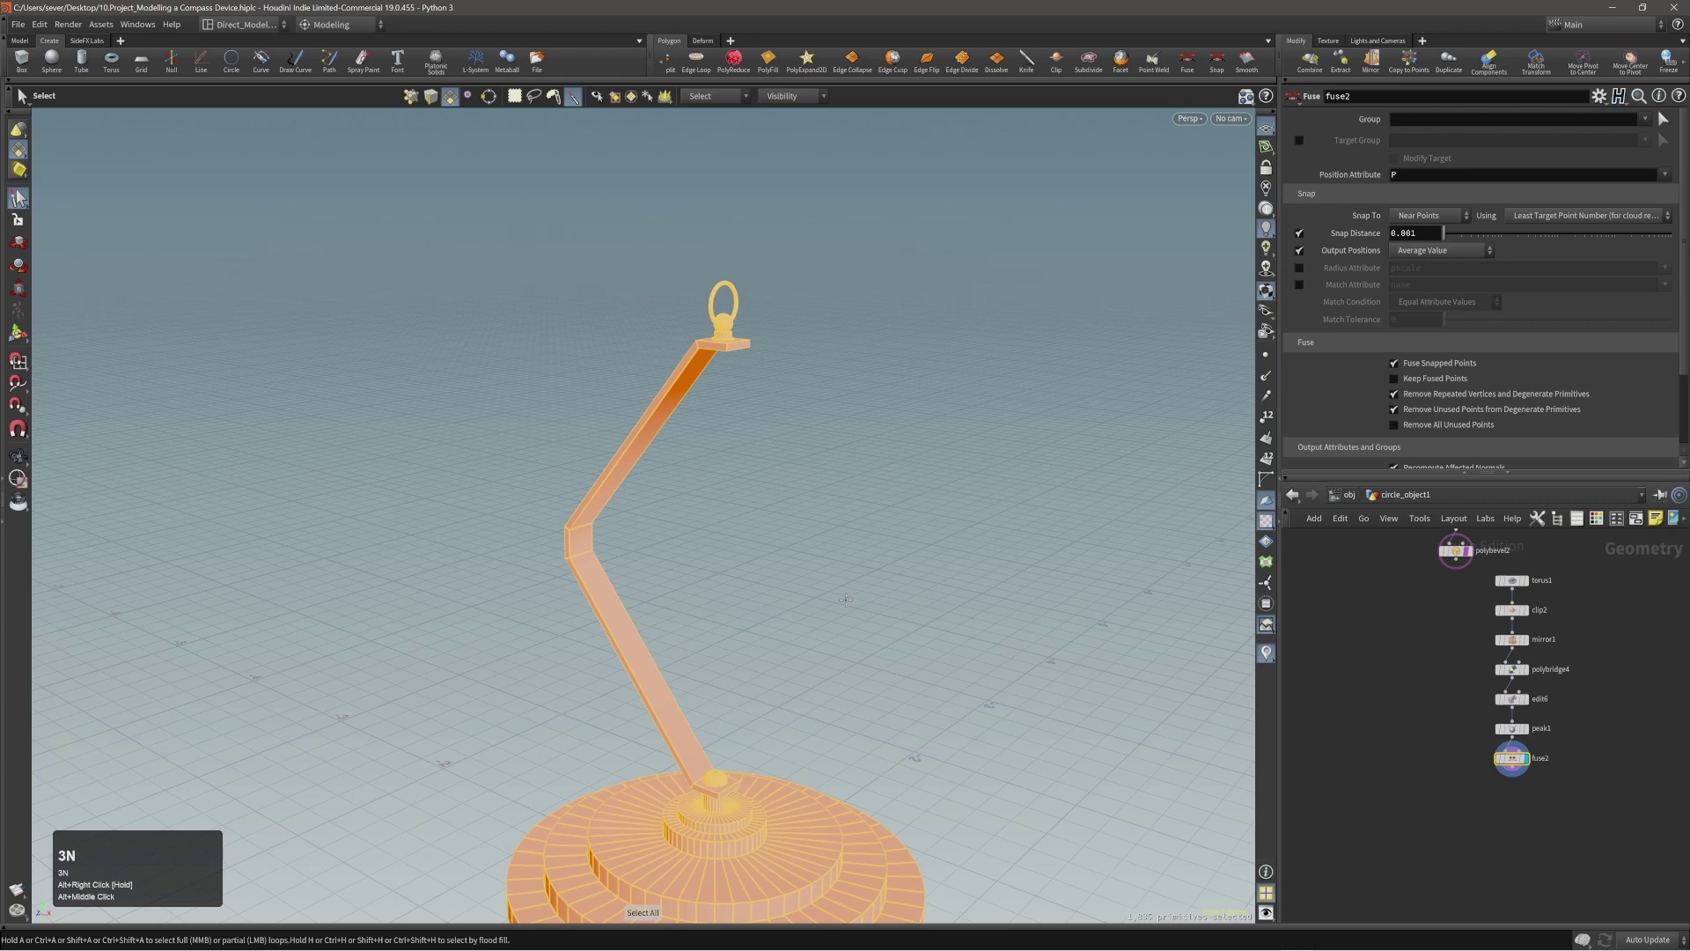
pyautogui.press('t')
pyautogui.press('l')
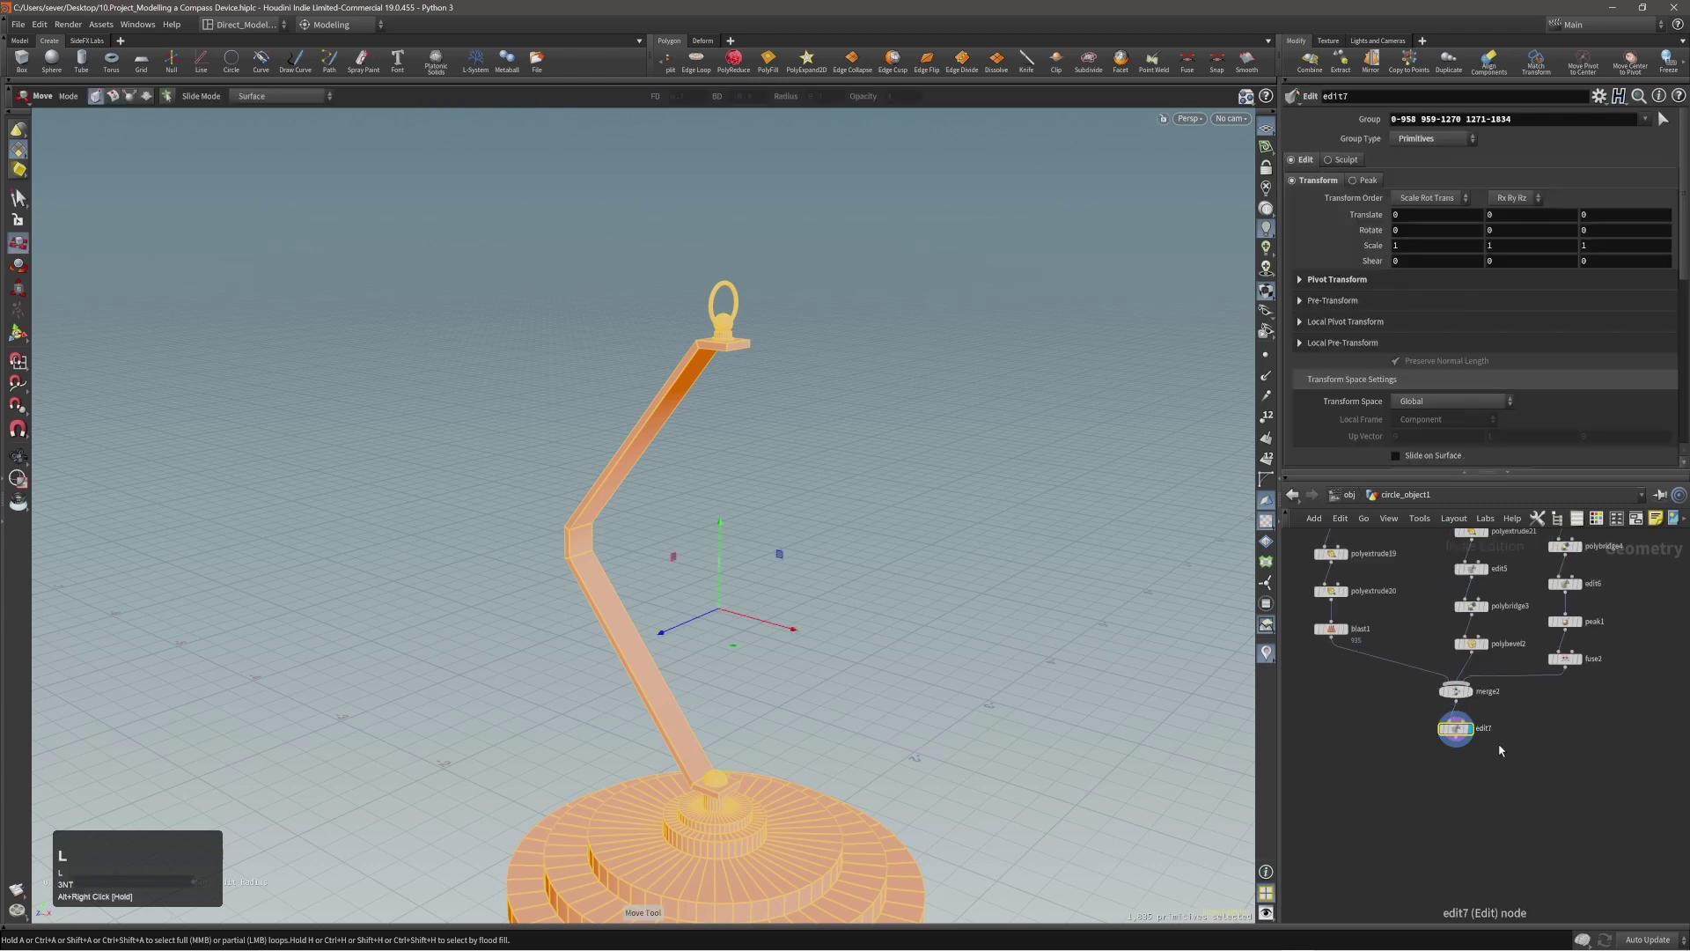
pyautogui.keyDown('alt'); pyautogui.moveTo(1501, 750); pyautogui.dragTo(1549, 753, button='middle'); pyautogui.keyUp('alt')
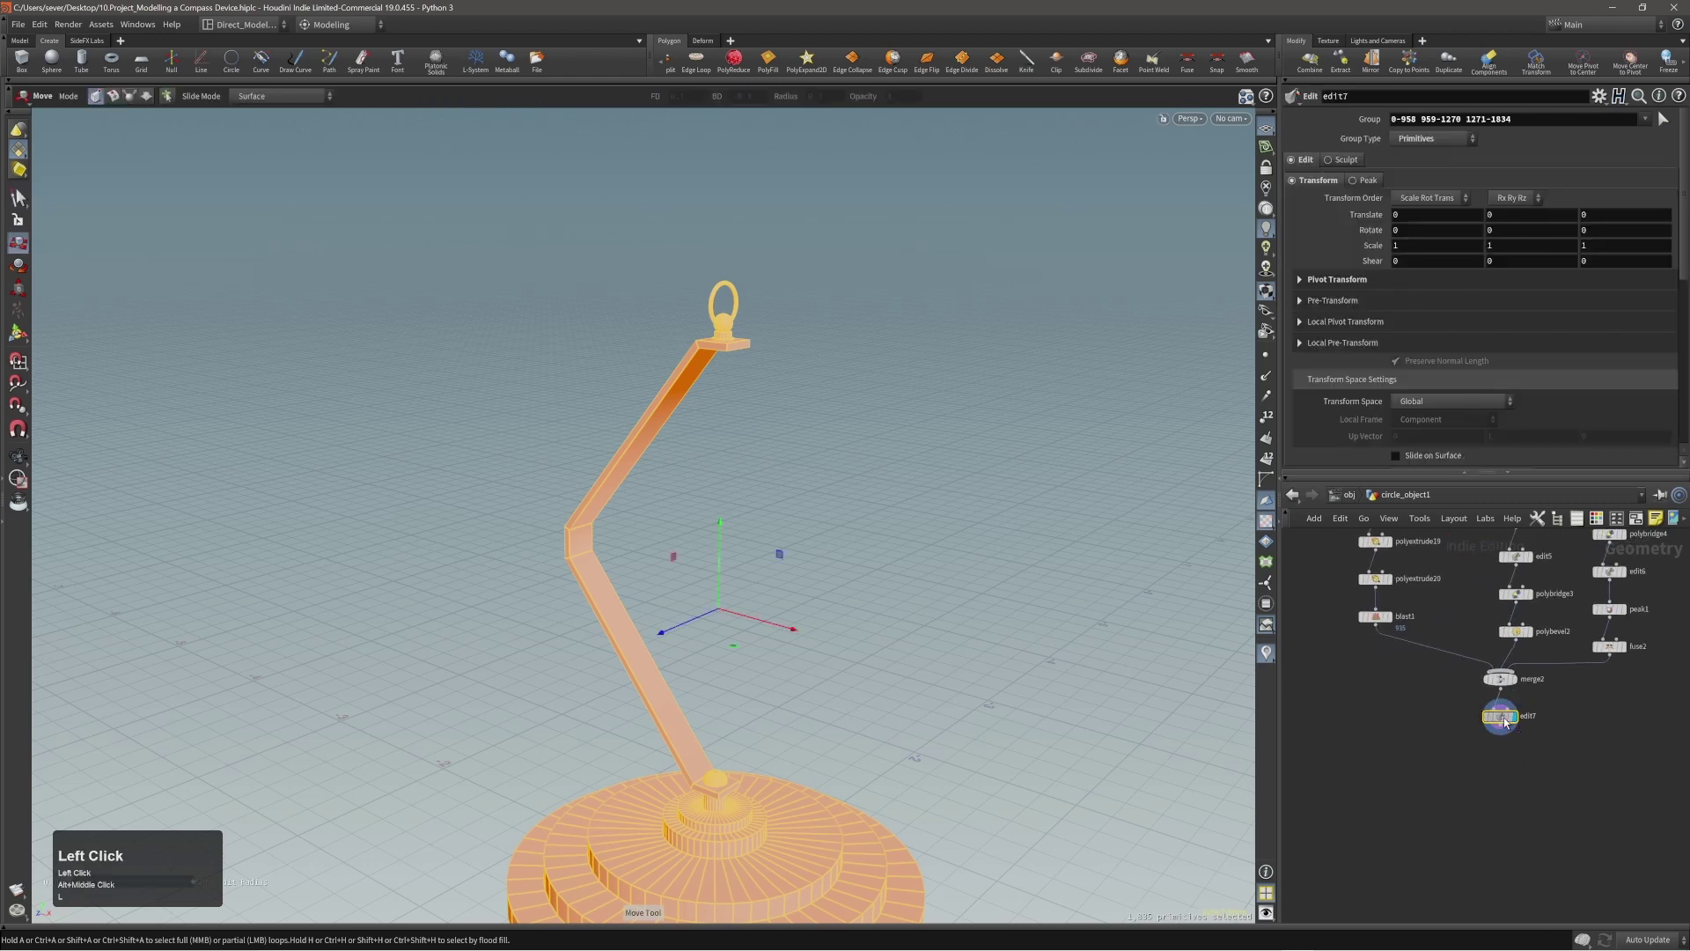
# Step: Duplicate the underside face of the arm's top plate and offset the copy about -0.037 in Y
pyautogui.keyDown('alt'); pyautogui.moveTo(664, 671); pyautogui.dragTo(731, 629, button='right'); pyautogui.keyUp('alt')
pyautogui.keyDown('alt'); pyautogui.moveTo(731, 629); pyautogui.dragTo(793, 462); pyautogui.keyUp('alt')
pyautogui.keyDown('alt'); pyautogui.moveTo(794, 458); pyautogui.dragTo(810, 584, button='middle'); pyautogui.keyUp('alt')
pyautogui.keyDown('alt'); pyautogui.moveTo(810, 584); pyautogui.dragTo(977, 347, button='right'); pyautogui.keyUp('alt')
pyautogui.keyDown('alt'); pyautogui.moveTo(977, 347); pyautogui.dragTo(841, 283); pyautogui.keyUp('alt')
pyautogui.click(845, 475)
pyautogui.keyDown('alt'); pyautogui.moveTo(841, 476); pyautogui.dragTo(748, 505, button='right'); pyautogui.keyUp('alt')
pyautogui.keyDown('alt'); pyautogui.moveTo(747, 505); pyautogui.dragTo(717, 488, button='middle'); pyautogui.keyUp('alt')
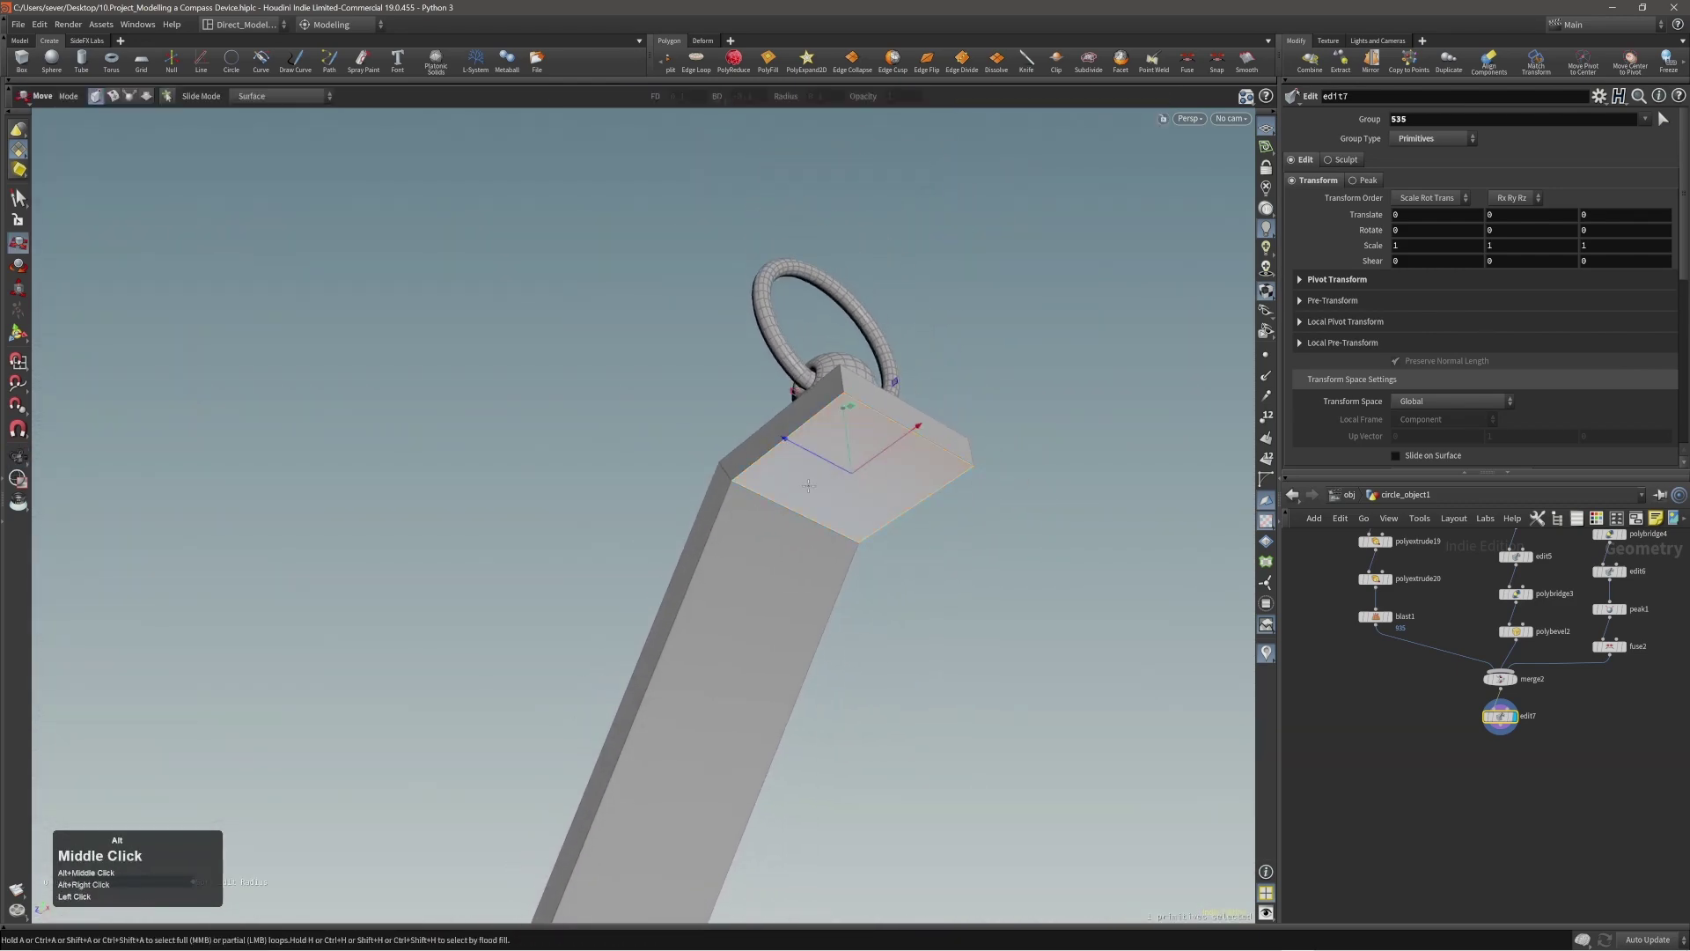
pyautogui.press('c')
pyautogui.click(796, 477)
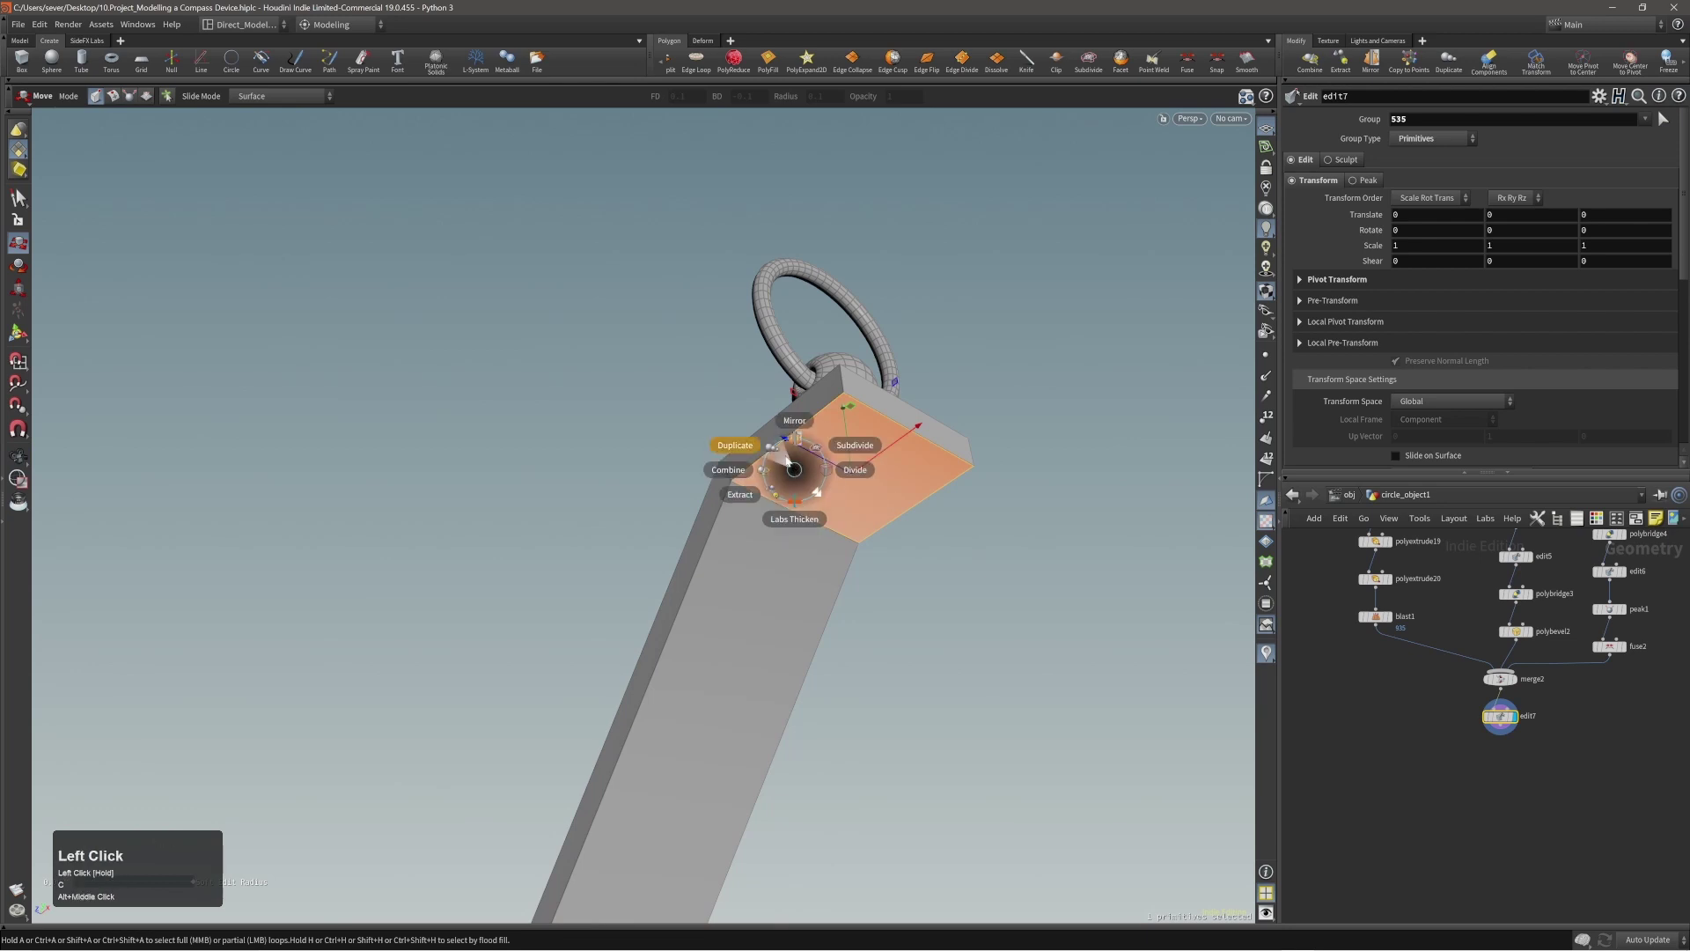
pyautogui.click(789, 459)
pyautogui.click(900, 483)
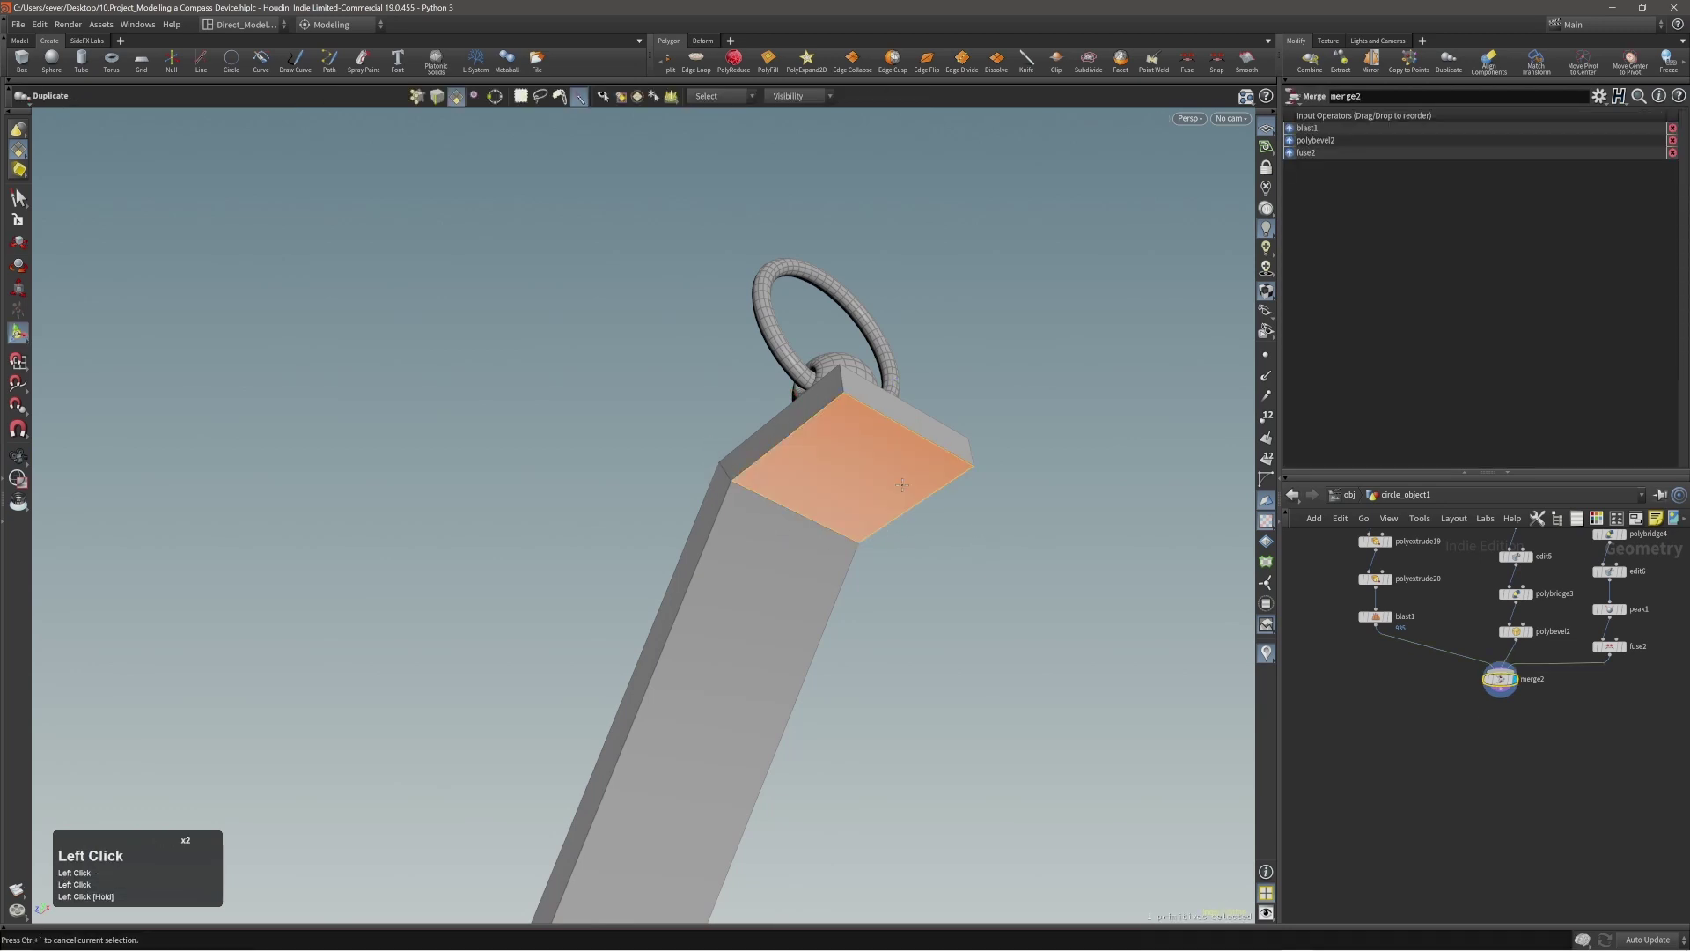
pyautogui.press('Return')
pyautogui.keyDown('alt'); pyautogui.moveTo(933, 572); pyautogui.dragTo(1011, 480); pyautogui.keyUp('alt')
pyautogui.moveTo(1011, 481); pyautogui.dragTo(1019, 519, button='middle')
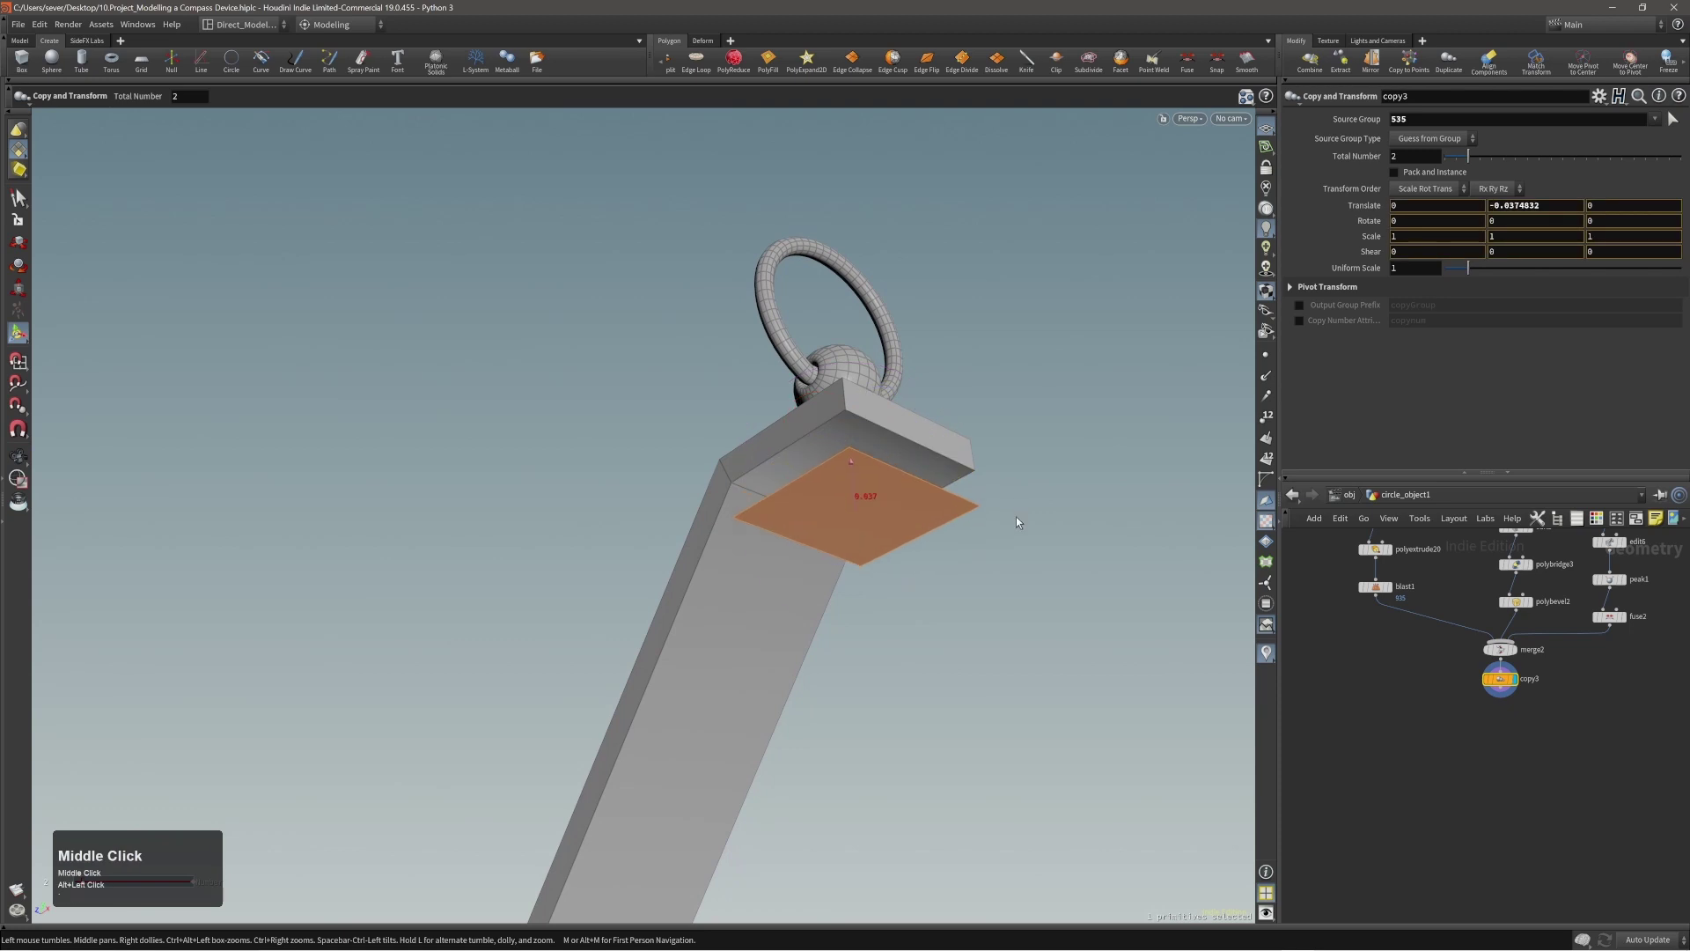
# Step: Subdivide the copied face once with OpenSubdiv Catmull-Clark
pyautogui.press('c')
pyautogui.click(982, 509)
pyautogui.click(1000, 498)
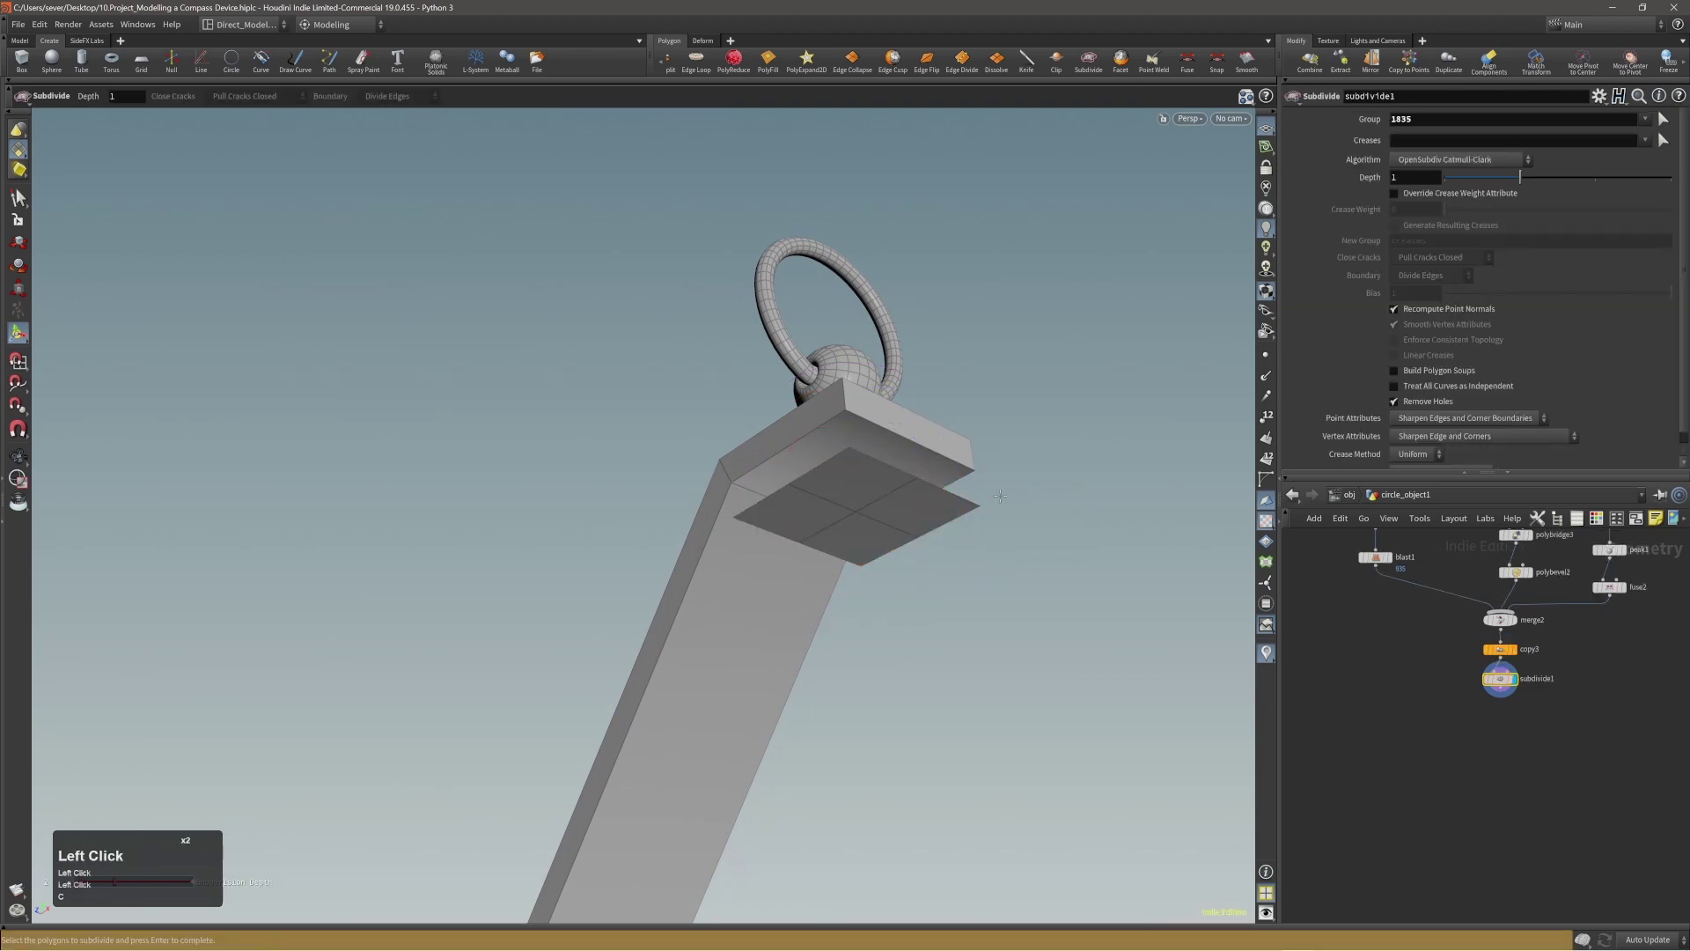
# Step: Try Sharpen Edges Boundaries and No Boundary Interpolation for the subdivision's point attributes, and restore Sharpen Edges and Corner Boundaries
pyautogui.click(1423, 419)
pyautogui.click(1453, 440)
pyautogui.keyDown('alt'); pyautogui.moveTo(915, 476); pyautogui.dragTo(893, 495, button='right'); pyautogui.keyUp('alt')
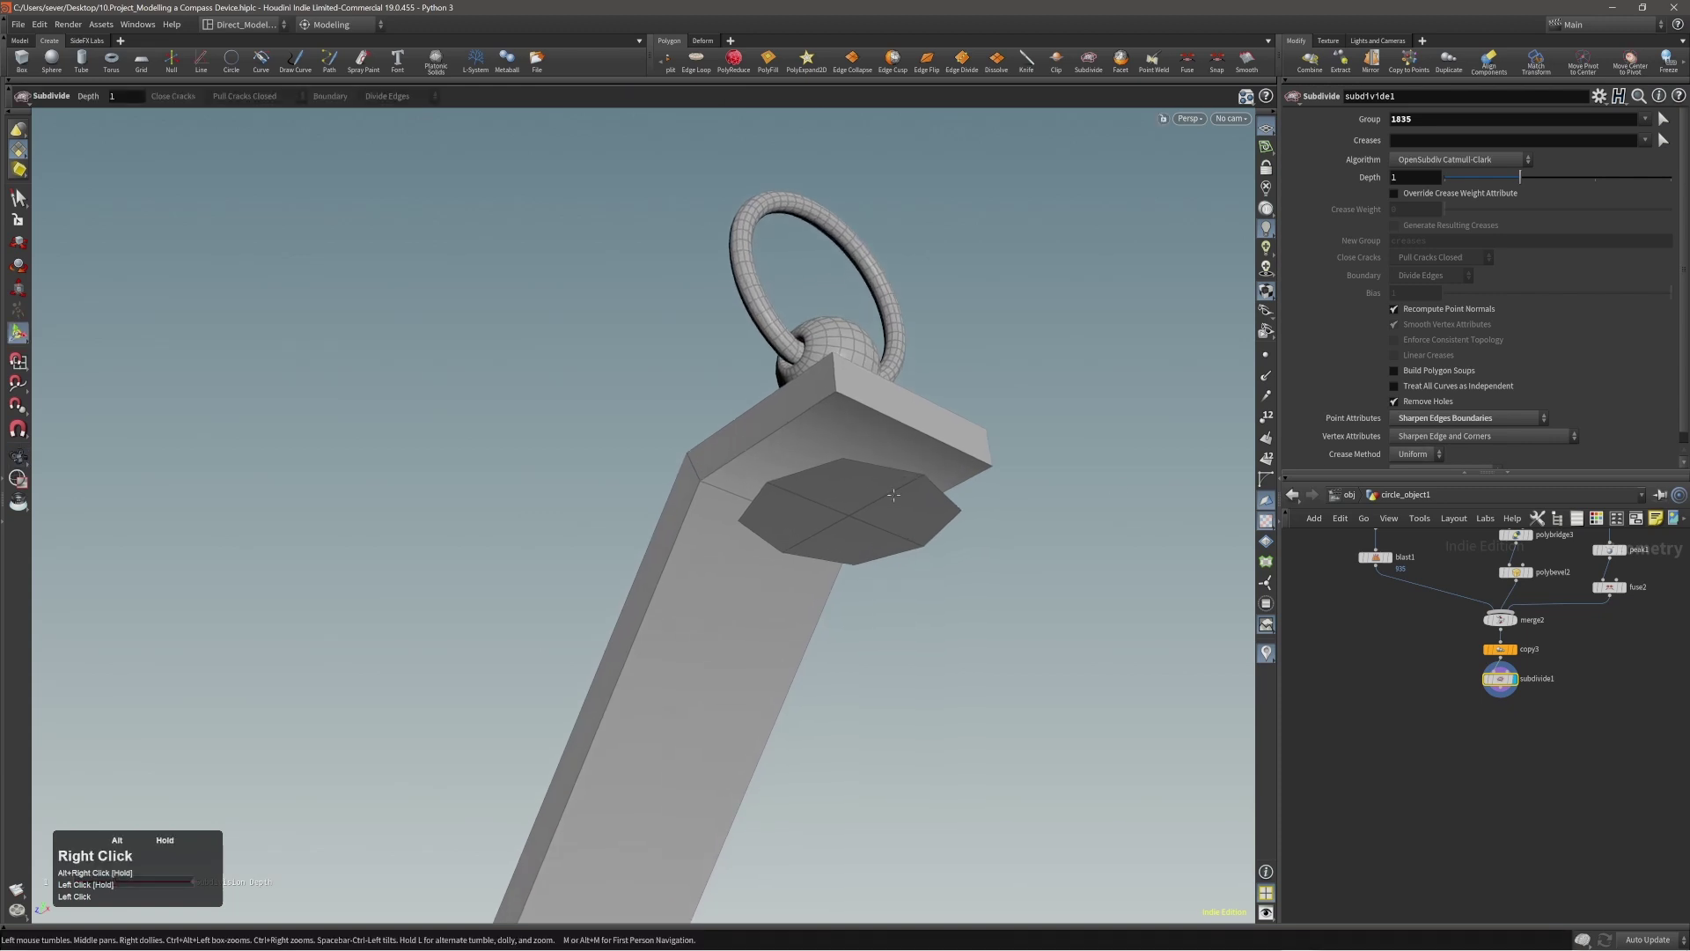
pyautogui.click(1454, 420)
pyautogui.click(1460, 427)
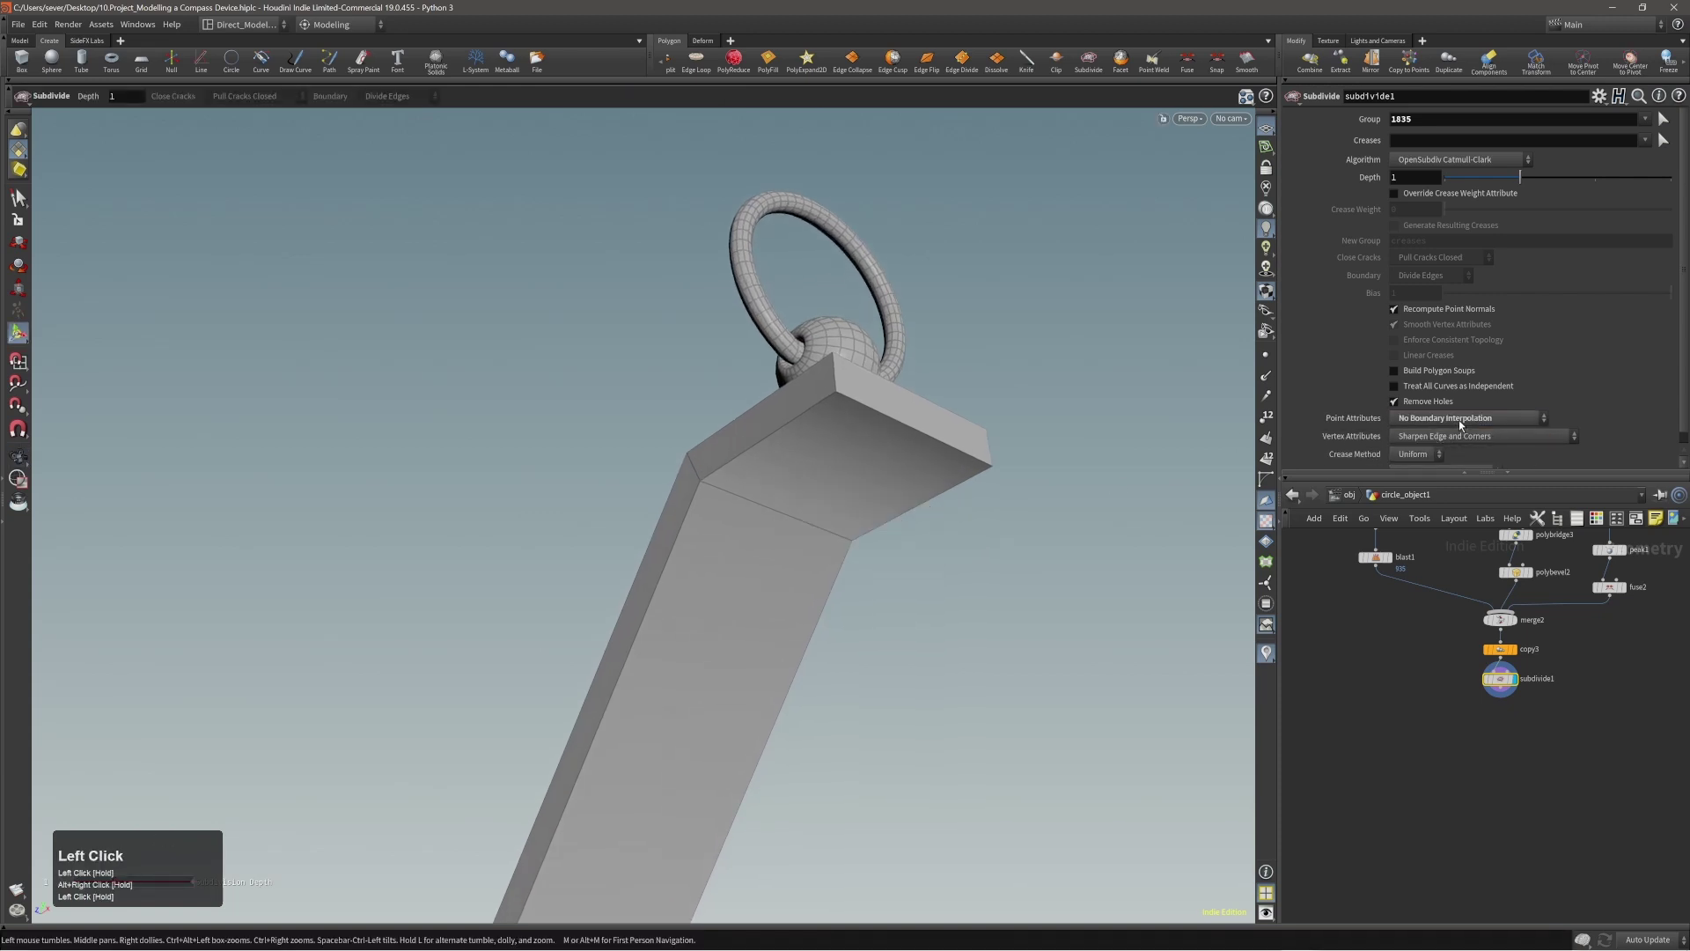
pyautogui.click(1460, 420)
pyautogui.click(1466, 440)
# Step: Select all four subdivided faces of the copy and reshape them with Make Circle
pyautogui.keyDown('alt'); pyautogui.moveTo(866, 476); pyautogui.dragTo(867, 503, button='right'); pyautogui.keyUp('alt')
pyautogui.keyDown('alt'); pyautogui.moveTo(867, 503); pyautogui.dragTo(845, 475); pyautogui.keyUp('alt')
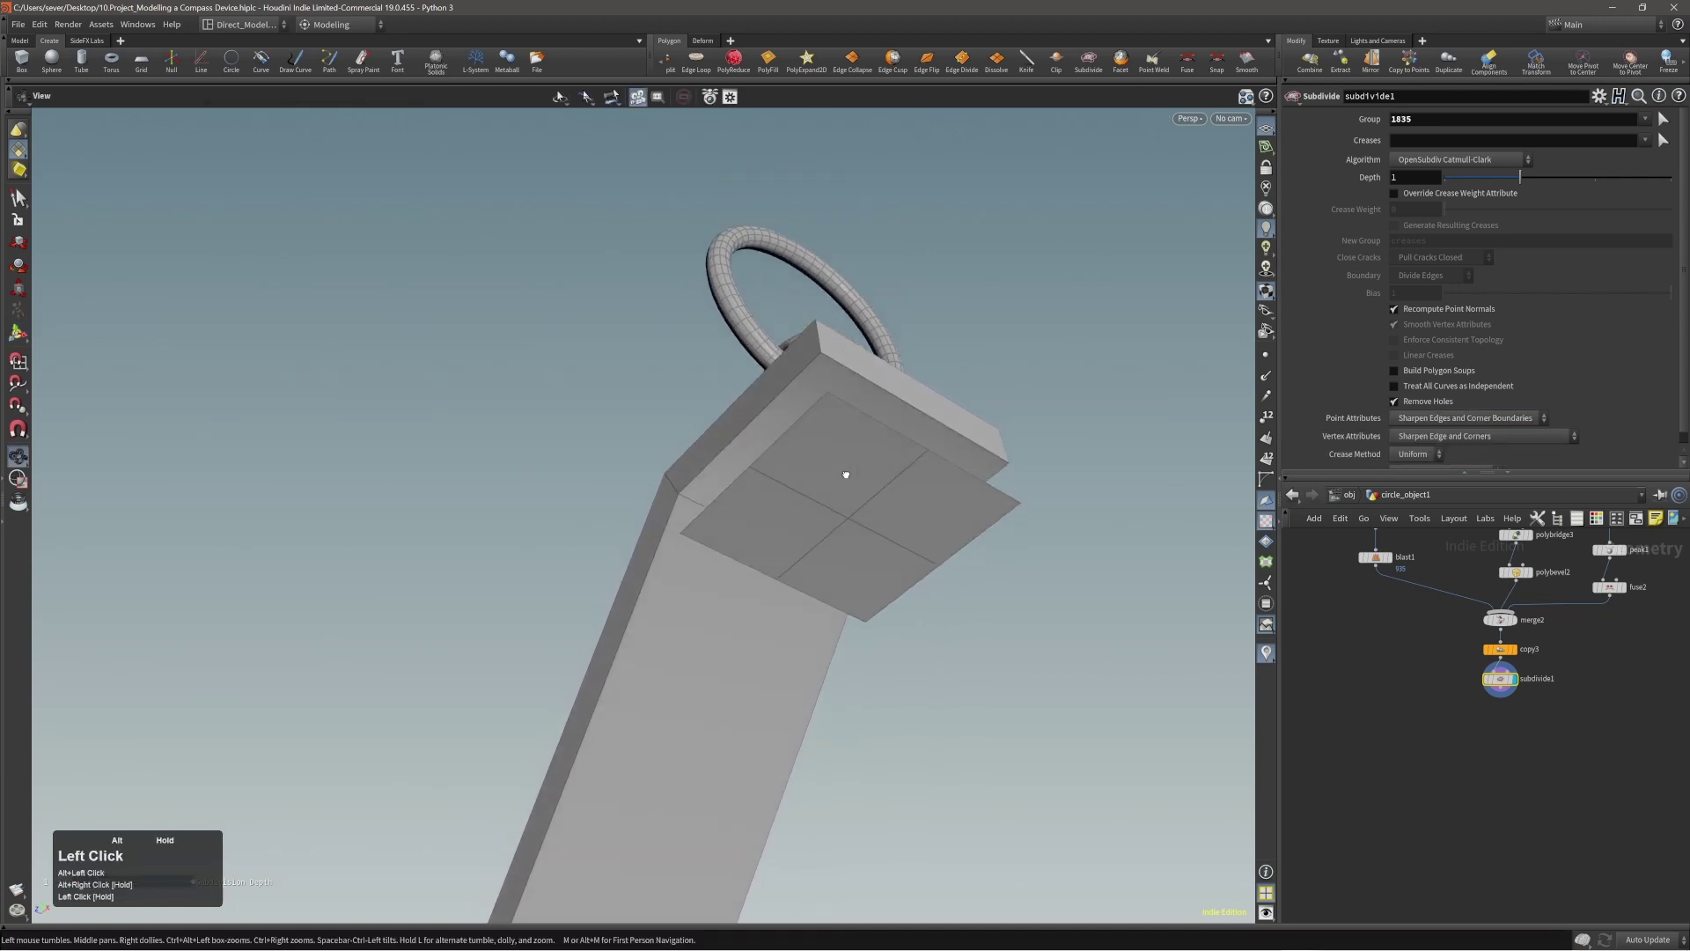
pyautogui.press('3')
pyautogui.doubleClick(852, 492)
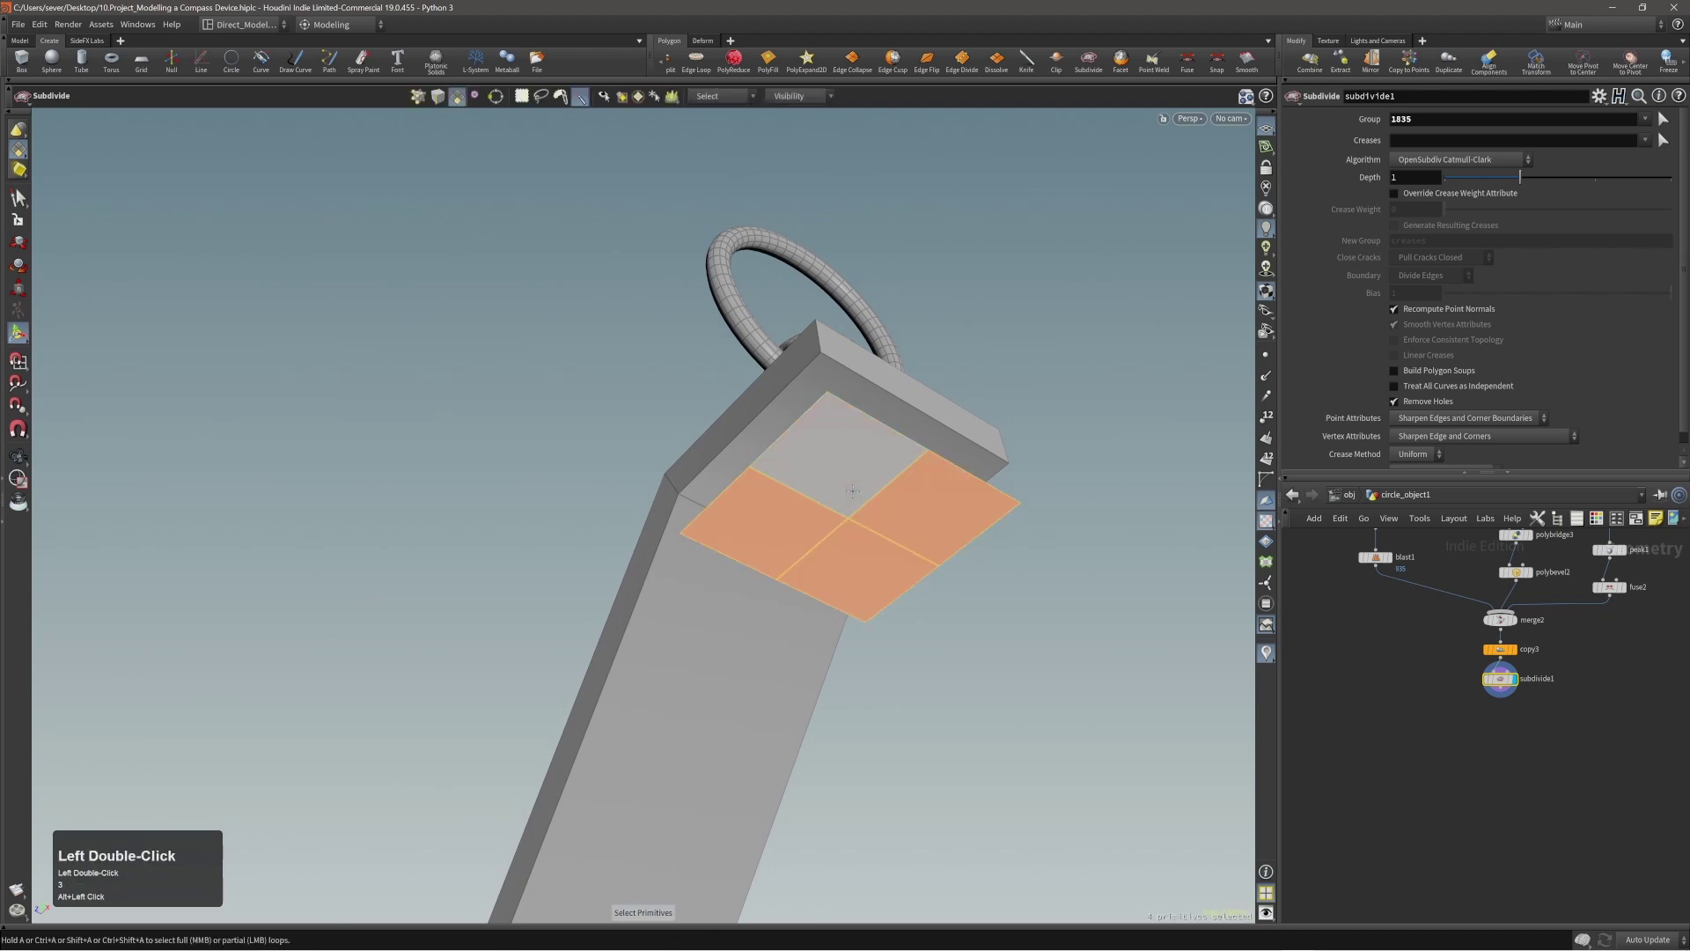
pyautogui.press('t')
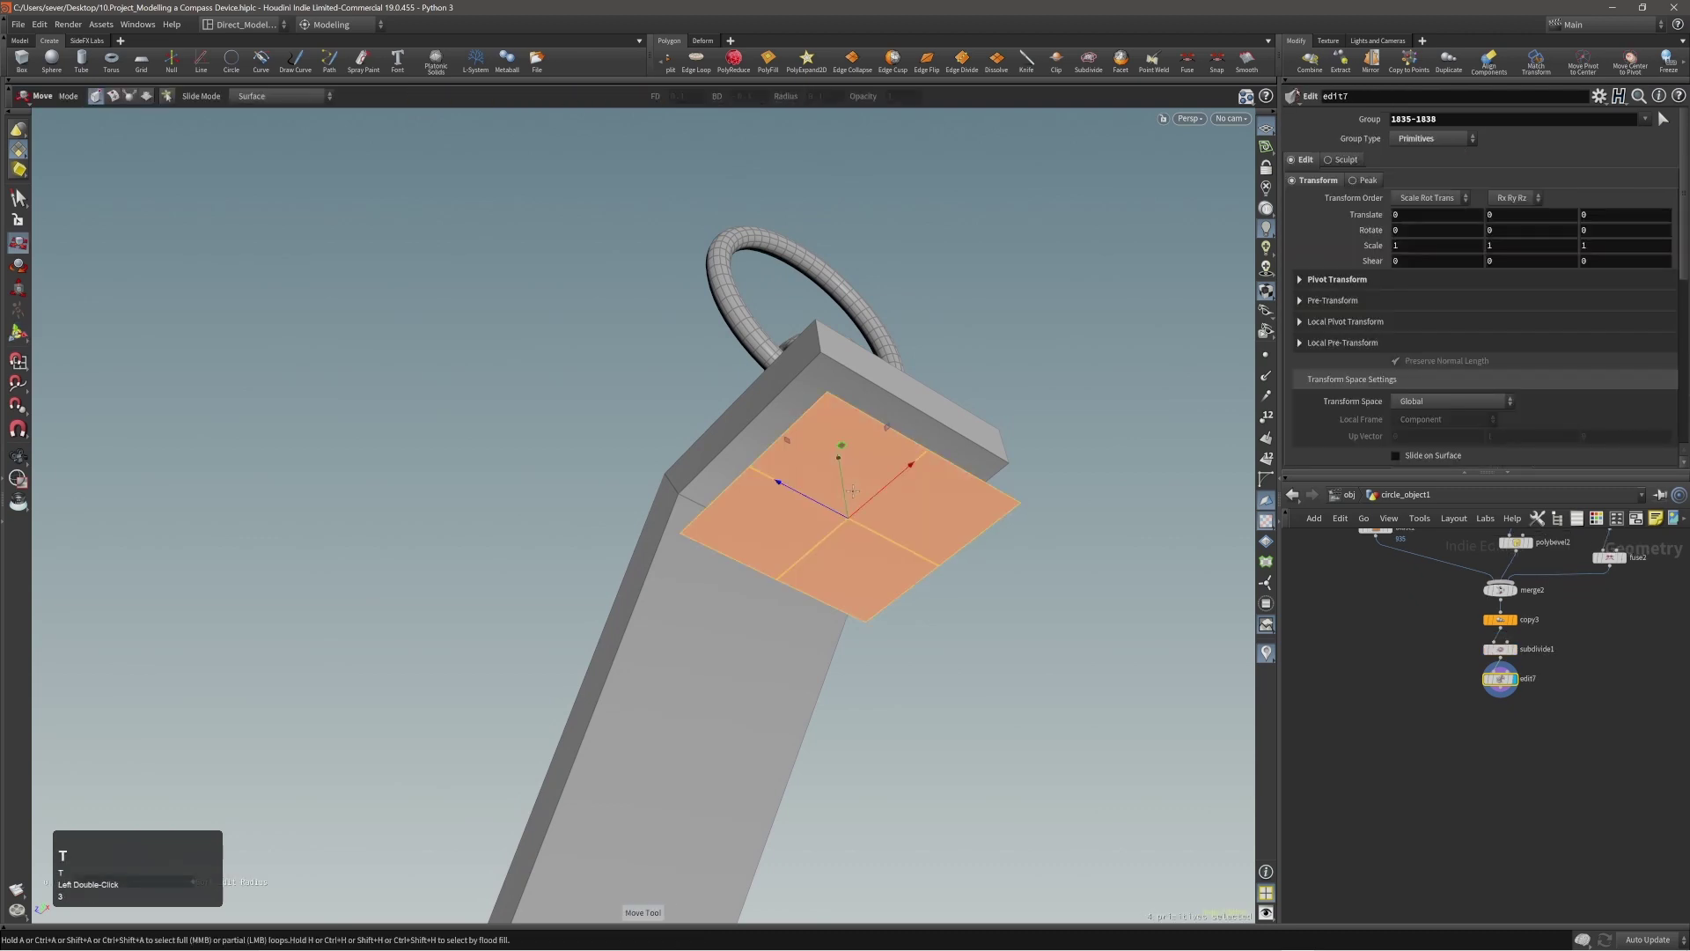
pyautogui.press('e')
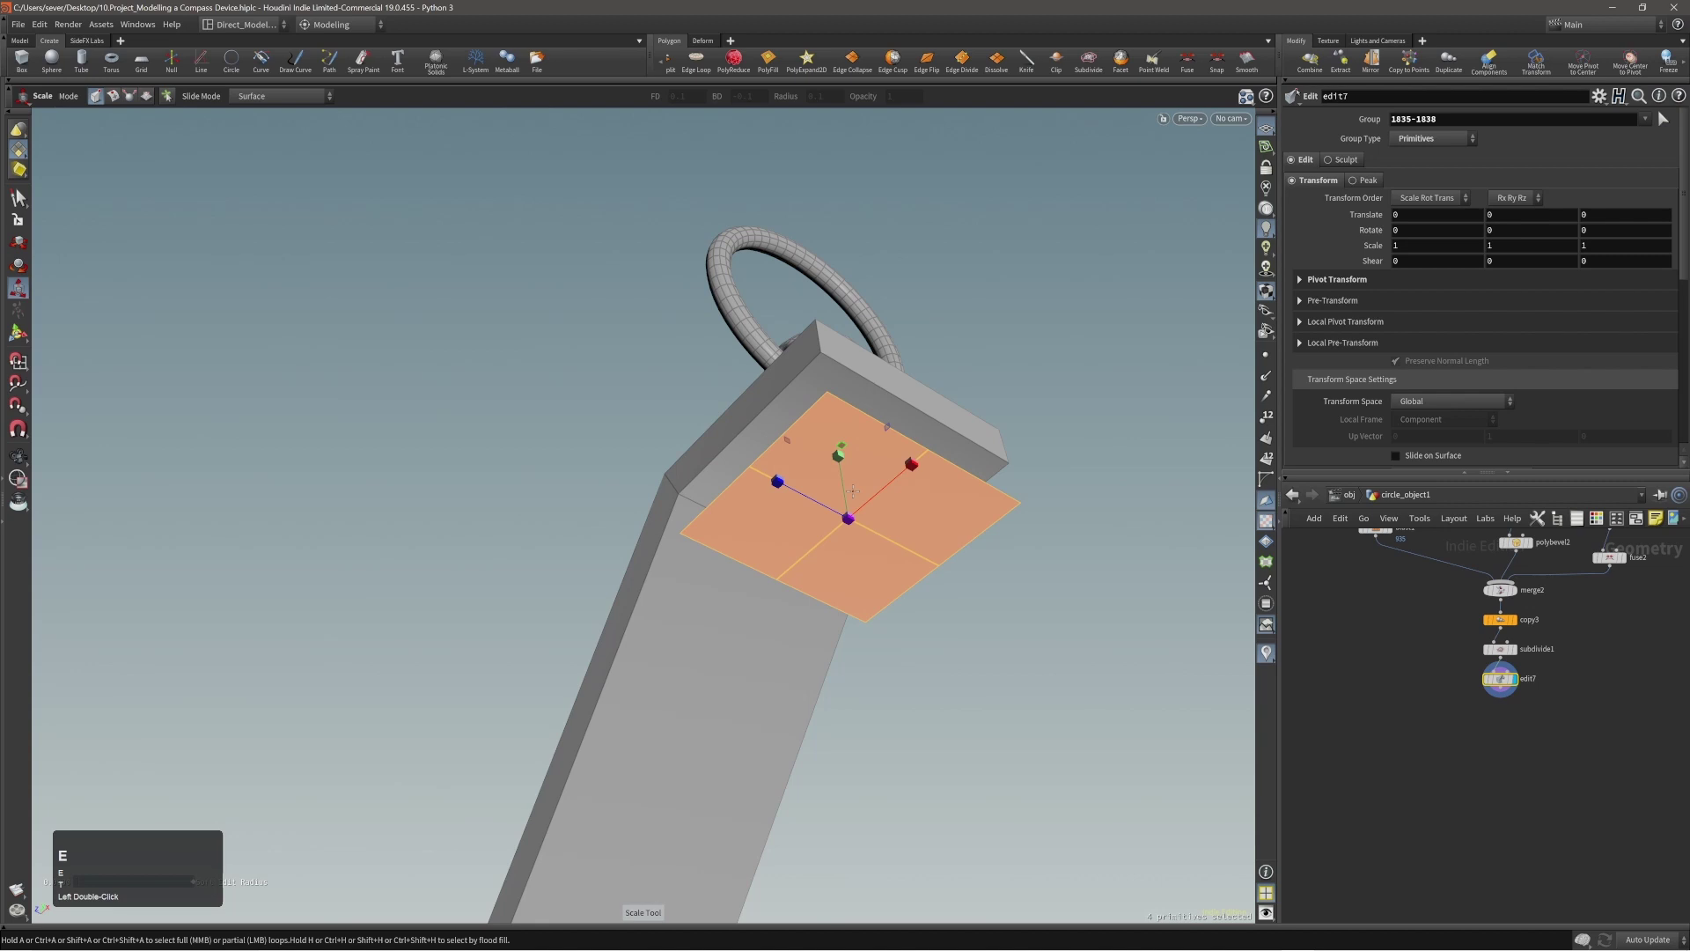
pyautogui.press('r')
pyautogui.press('e')
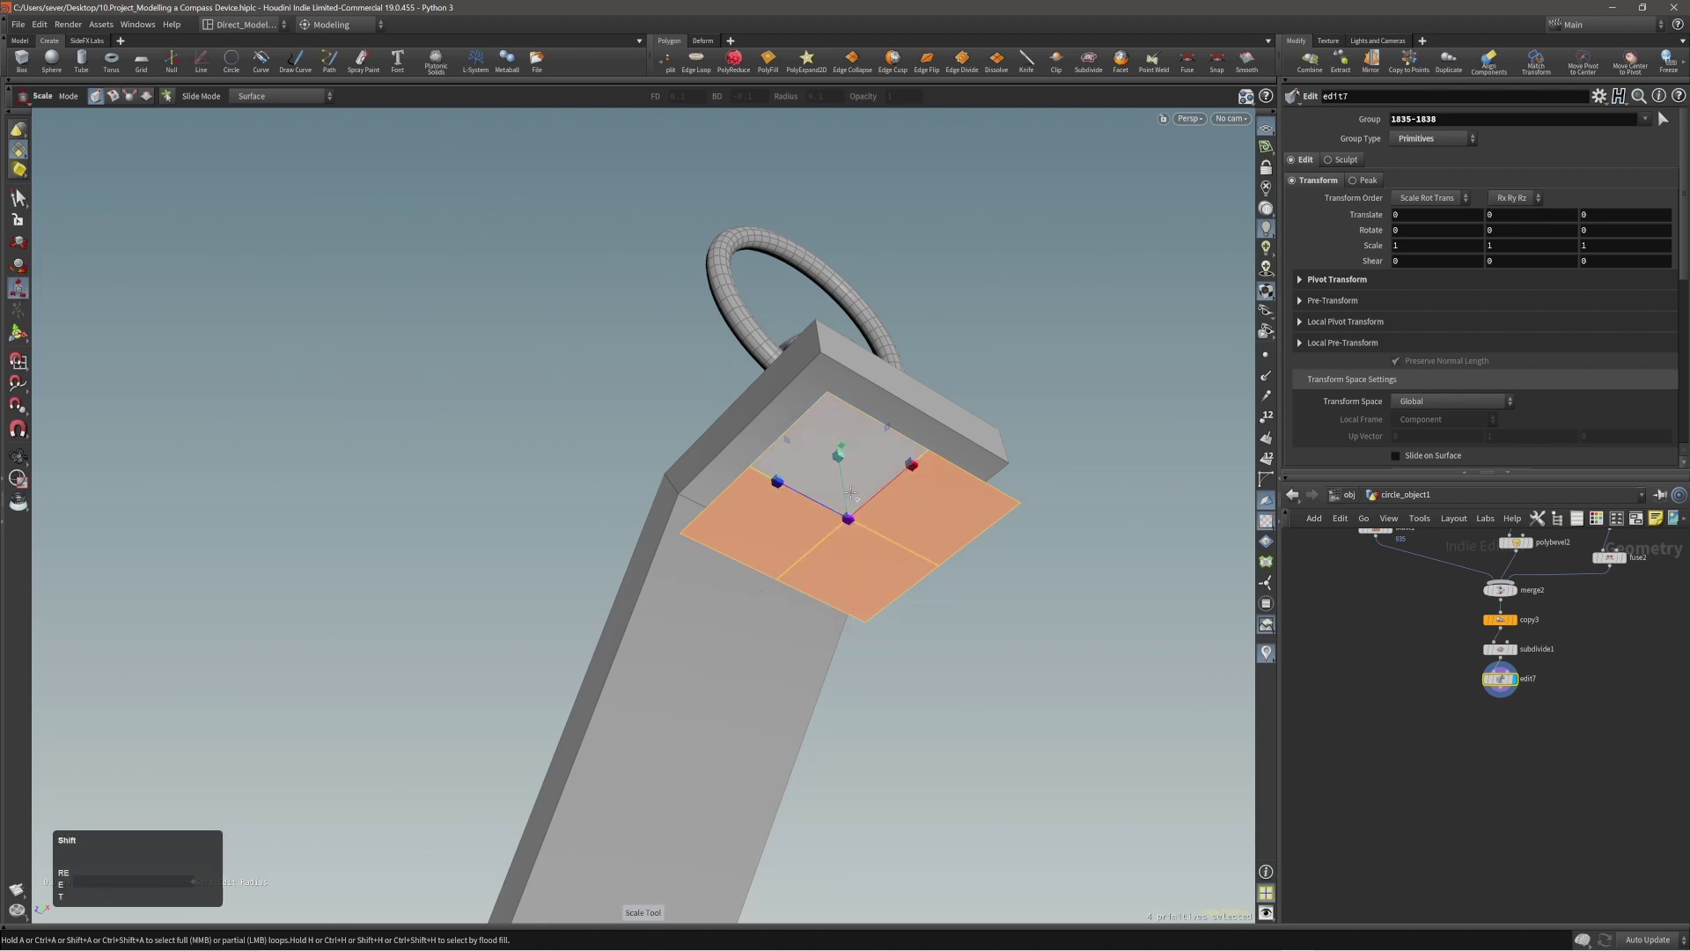
pyautogui.hotkey('shift', 'c')
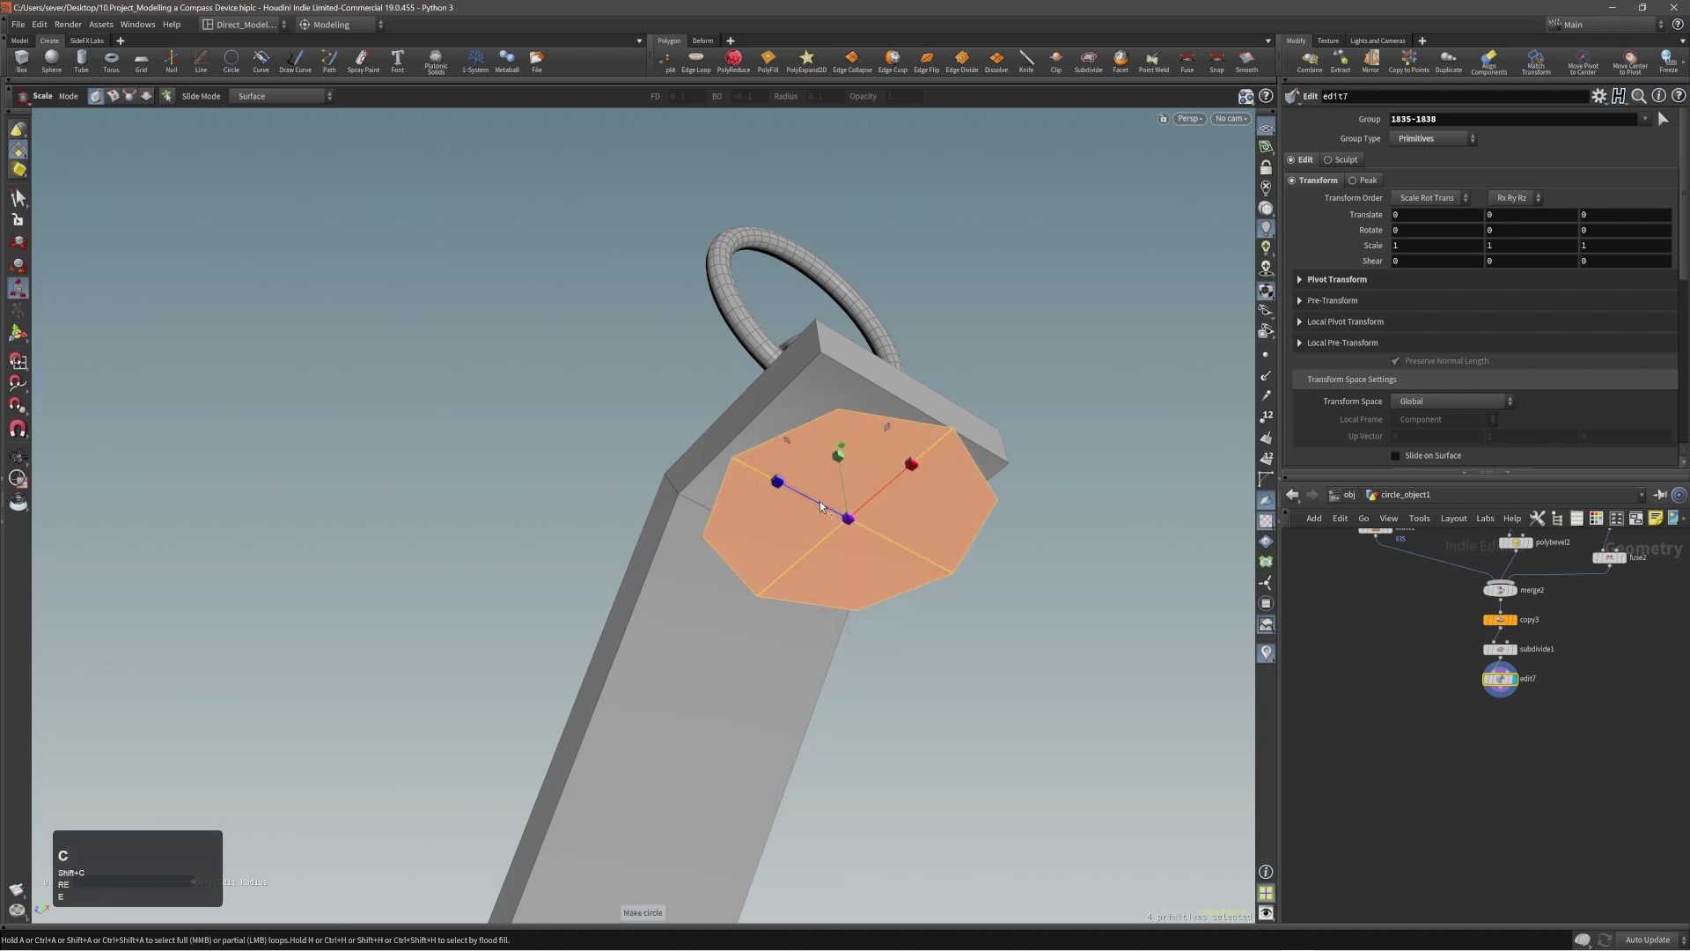
# Step: Subdivide the eight-sided face patch again with a depth of 2 to smooth it into a disc
pyautogui.keyDown('alt'); pyautogui.moveTo(821, 500); pyautogui.dragTo(806, 520); pyautogui.keyUp('alt')
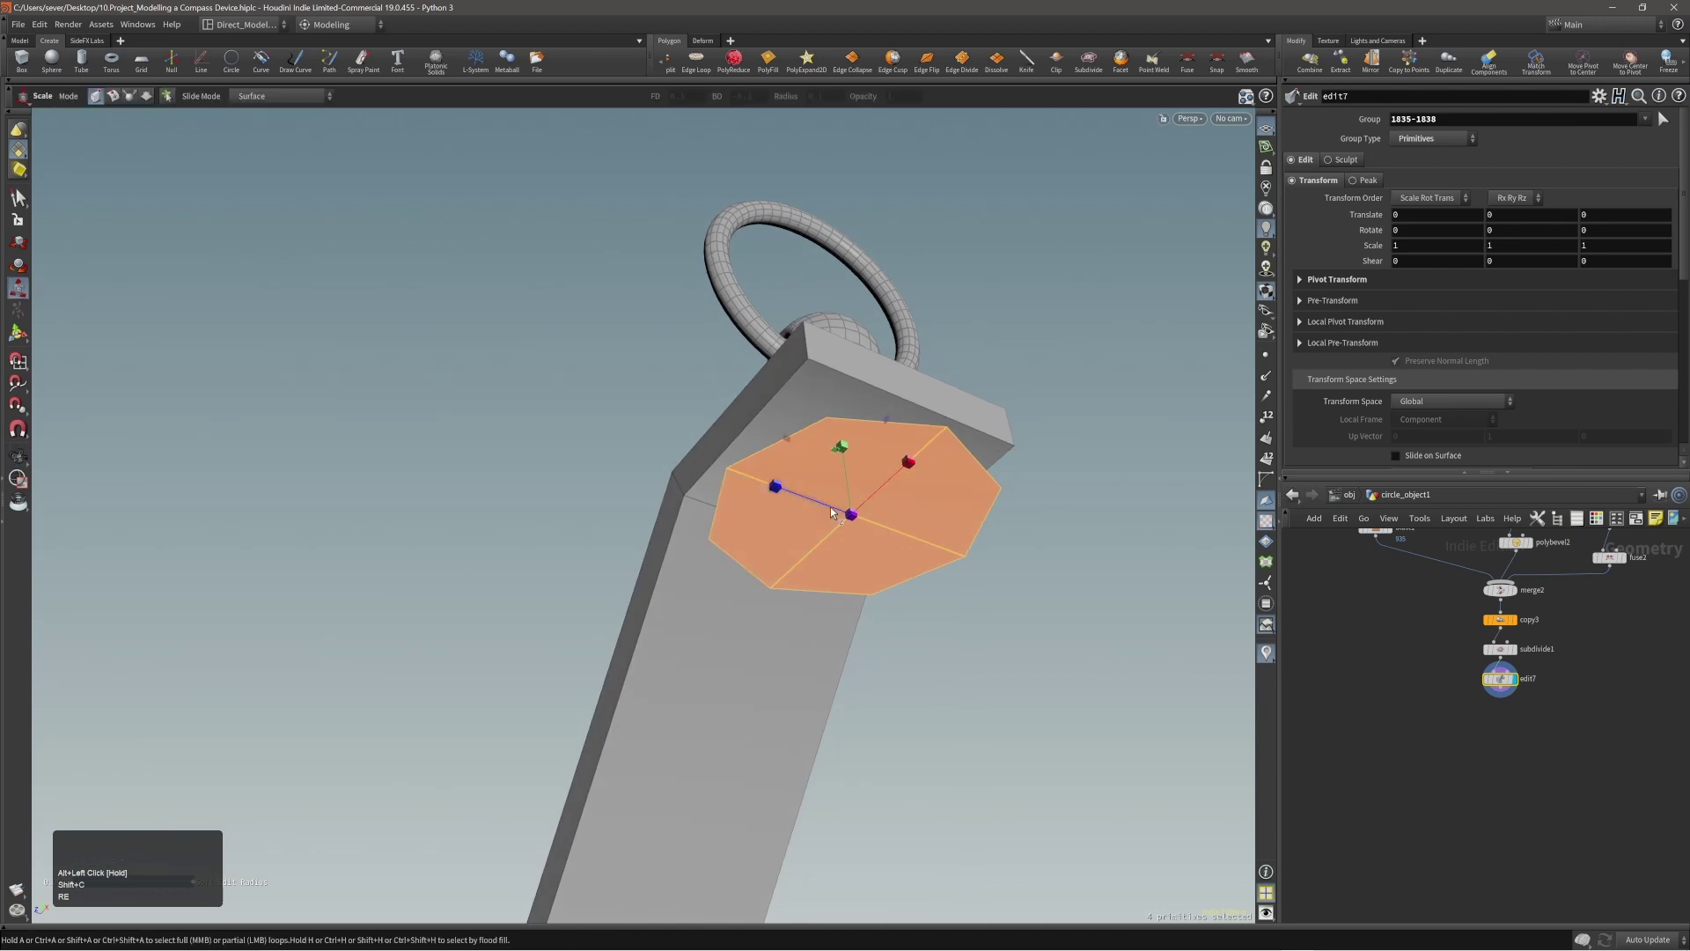
pyautogui.press('c')
pyautogui.click(819, 497)
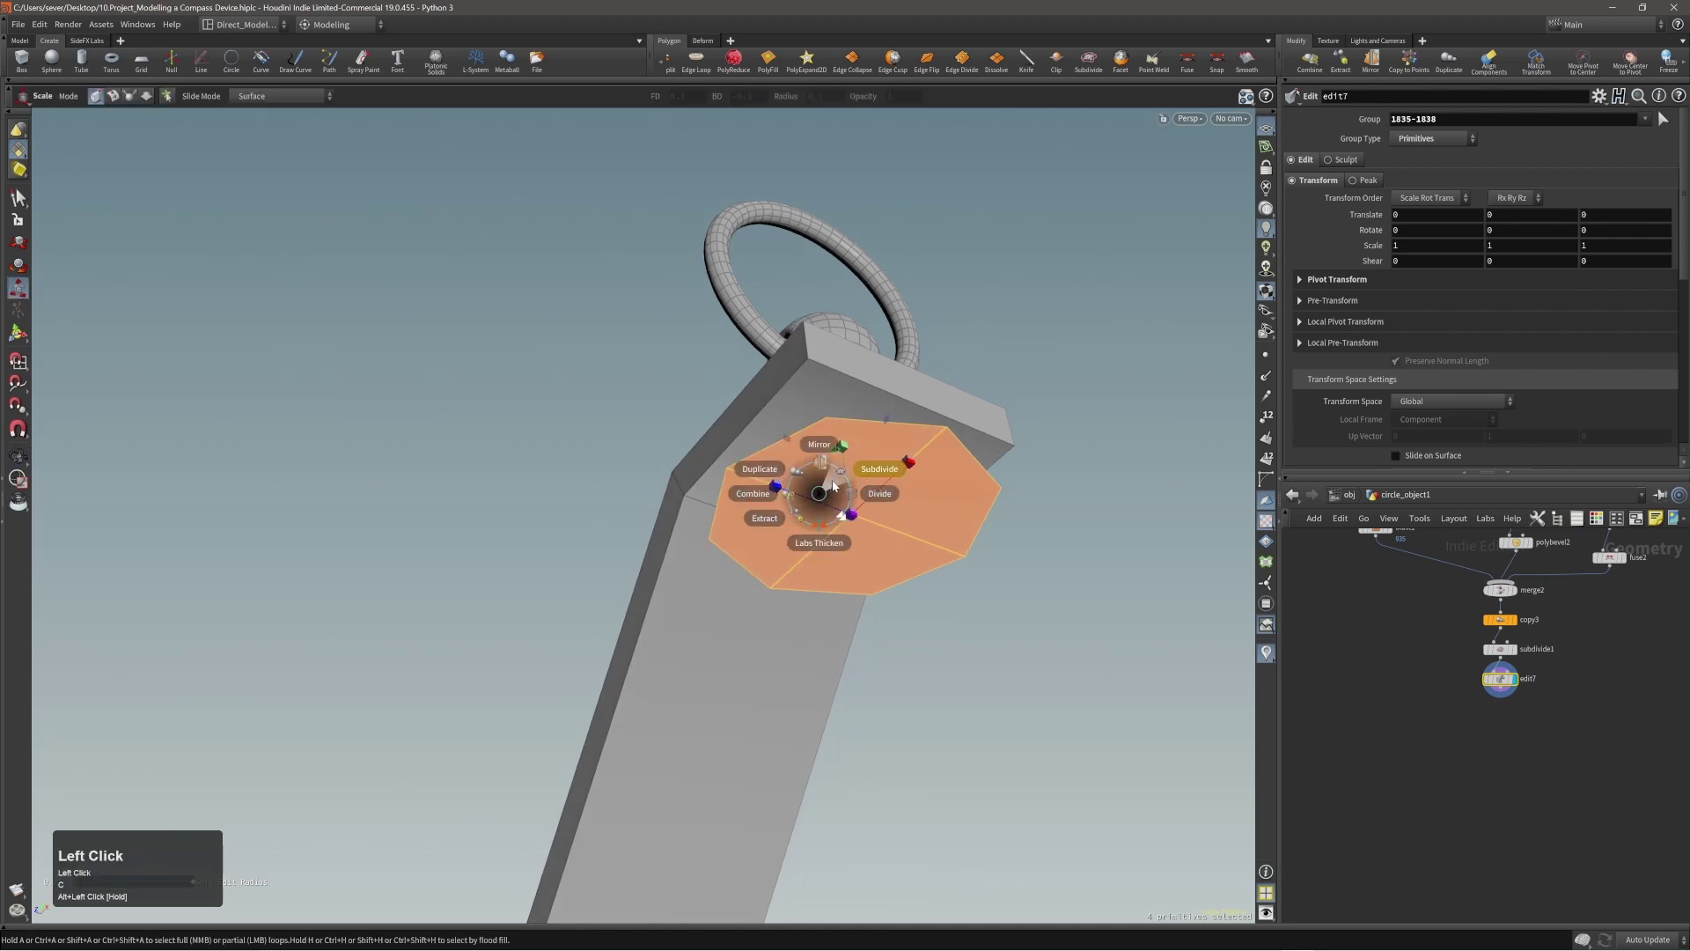
pyautogui.click(833, 485)
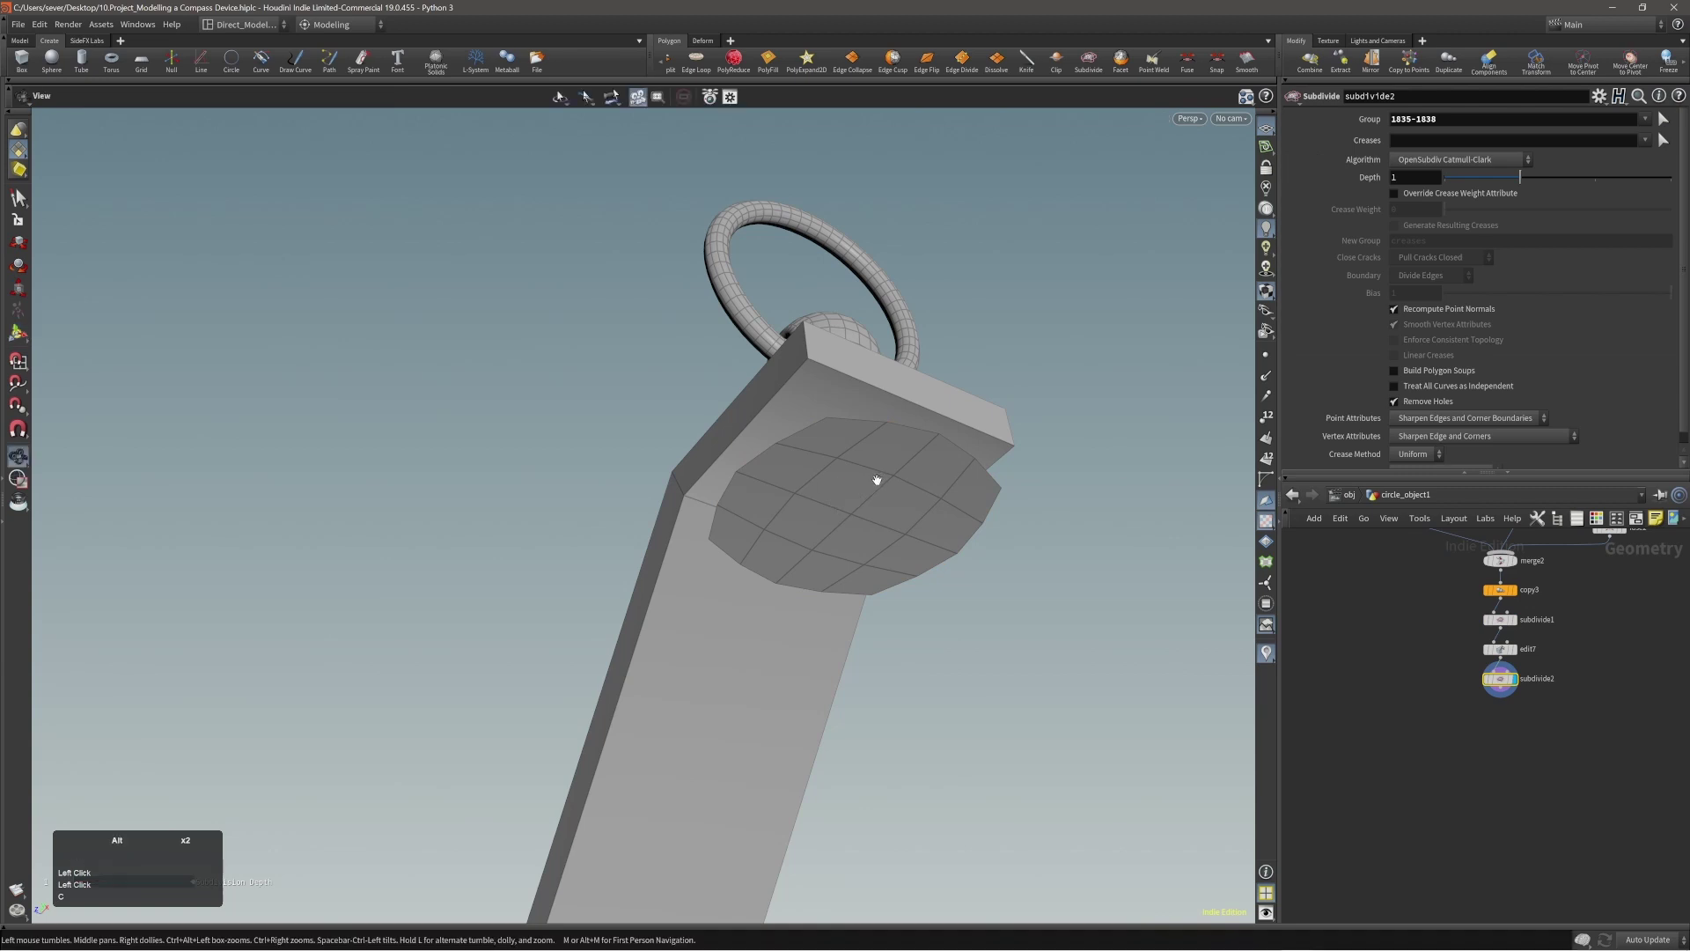
pyautogui.moveTo(879, 479)
pyautogui.keyDown('alt'); pyautogui.mouseDown()
pyautogui.moveTo(868, 438)
pyautogui.moveTo(883, 475)
pyautogui.mouseUp(); pyautogui.keyUp('alt')
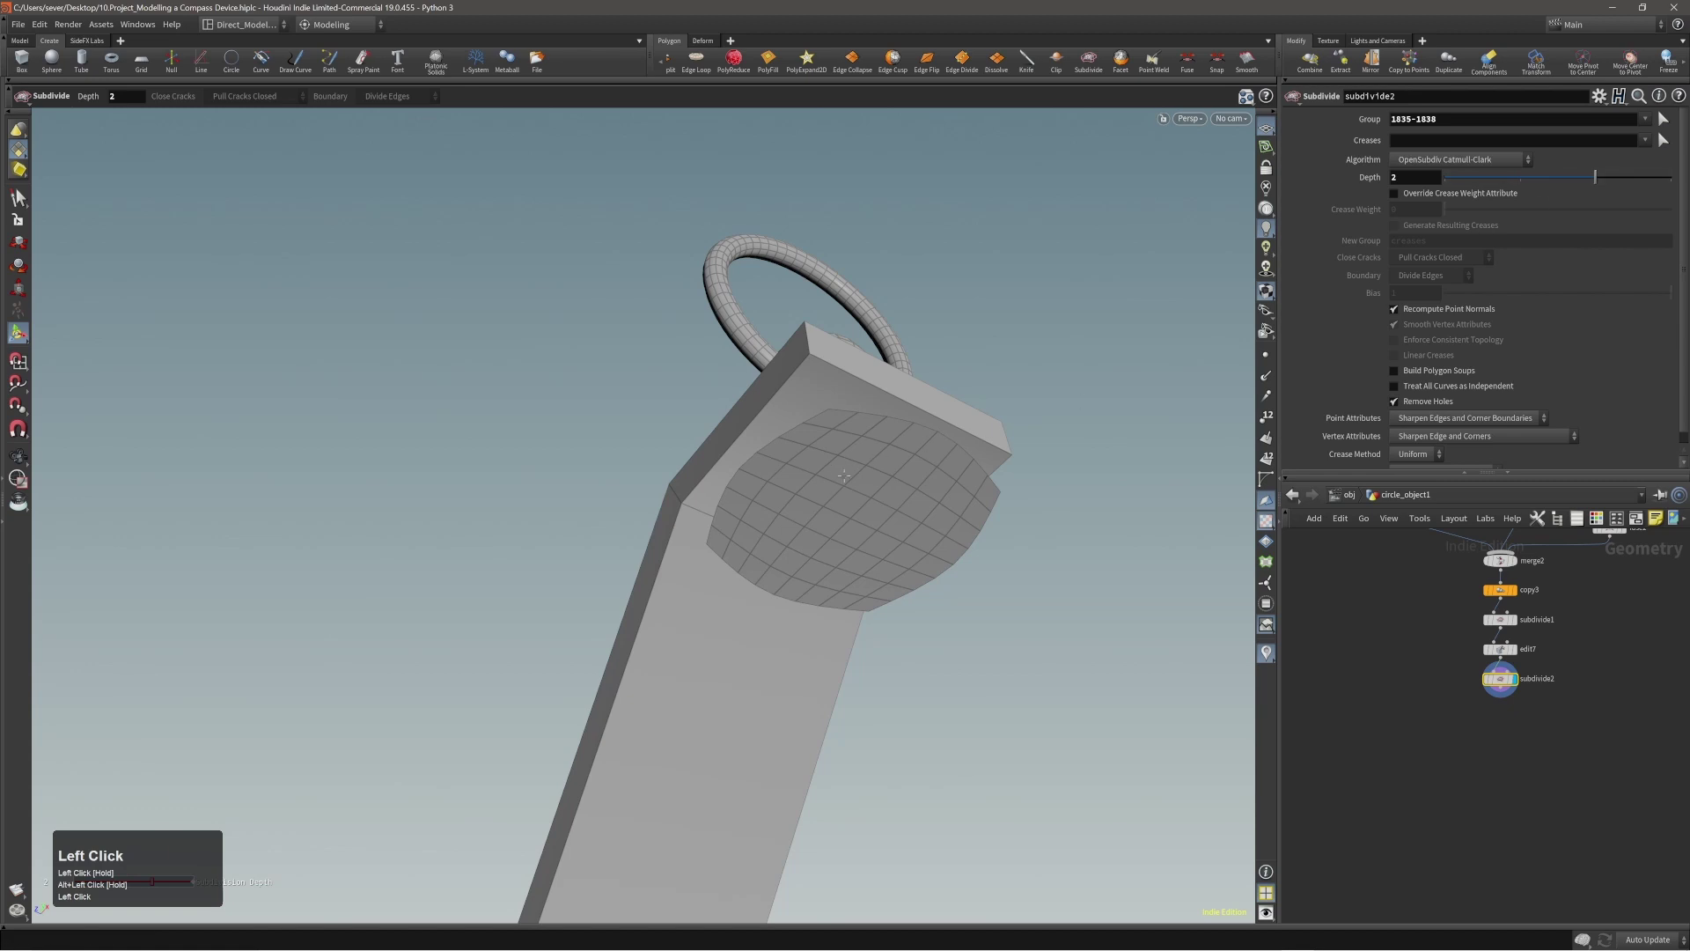
# Step: Select all the disc's faces and scale them uniformly to about 0.6
pyautogui.press('3')
pyautogui.doubleClick(851, 533)
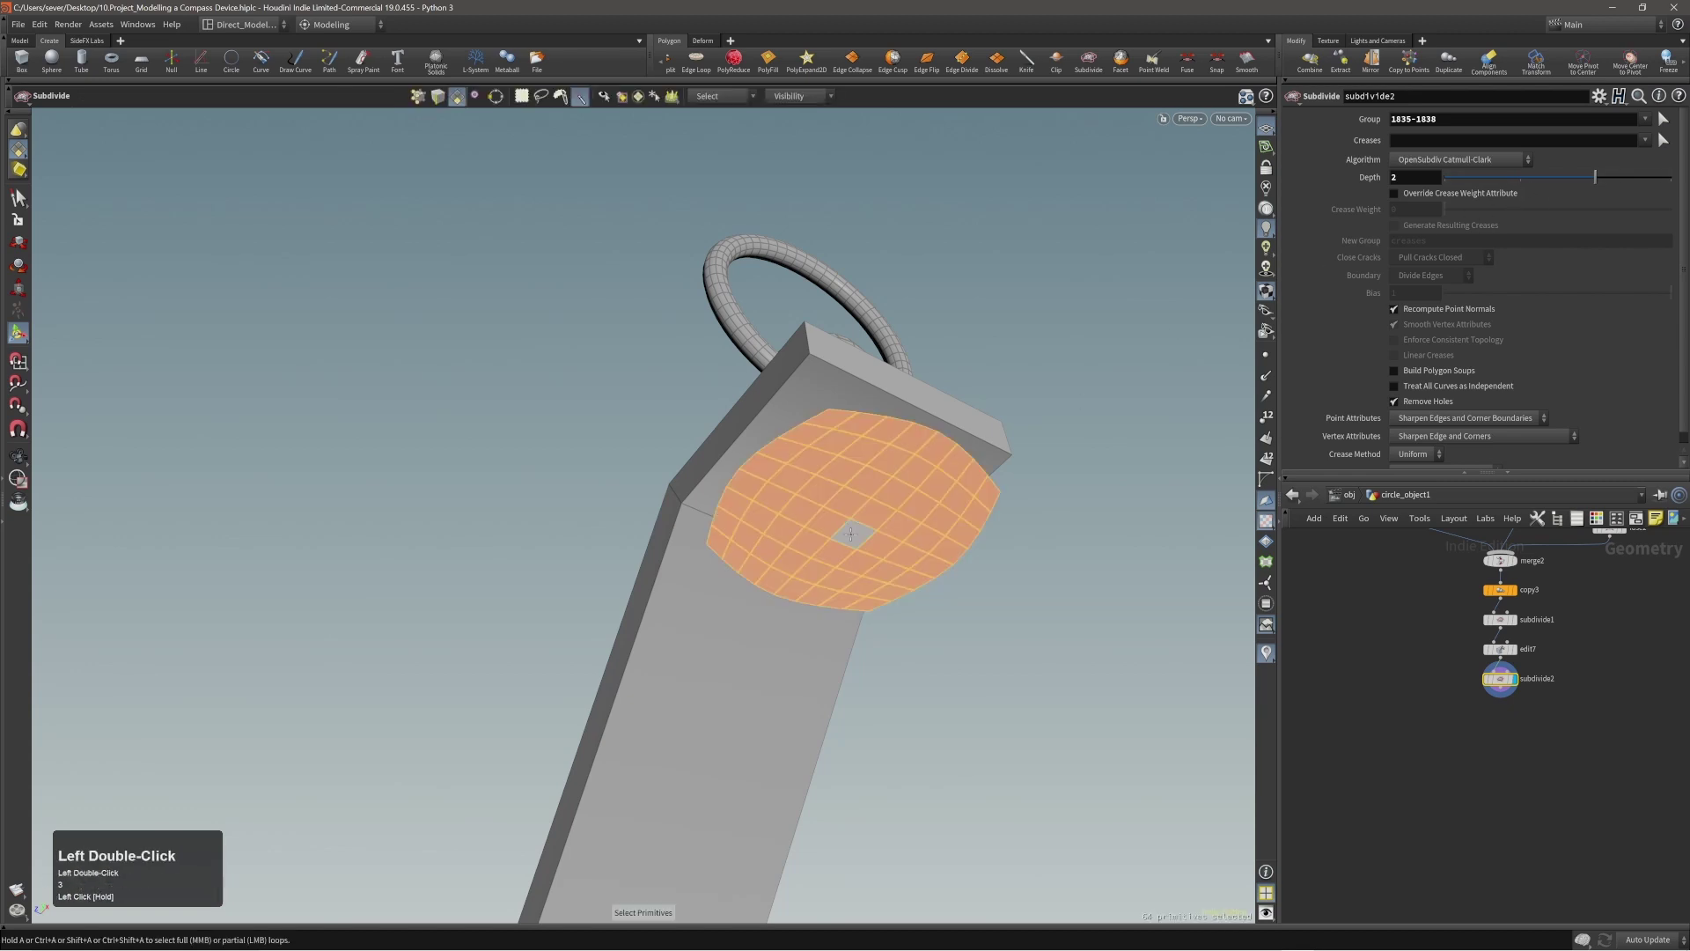
pyautogui.press('t')
pyautogui.keyDown('alt'); pyautogui.moveTo(863, 528); pyautogui.dragTo(1011, 515); pyautogui.keyUp('alt')
pyautogui.moveTo(848, 505); pyautogui.dragTo(948, 596)
pyautogui.hotkey('ctrl', 'z')
# Step: Reset the Y translation of the copied face's Copy and Transform node to 0
pyautogui.moveTo(1404, 608); pyautogui.dragTo(1445, 648, button='middle')
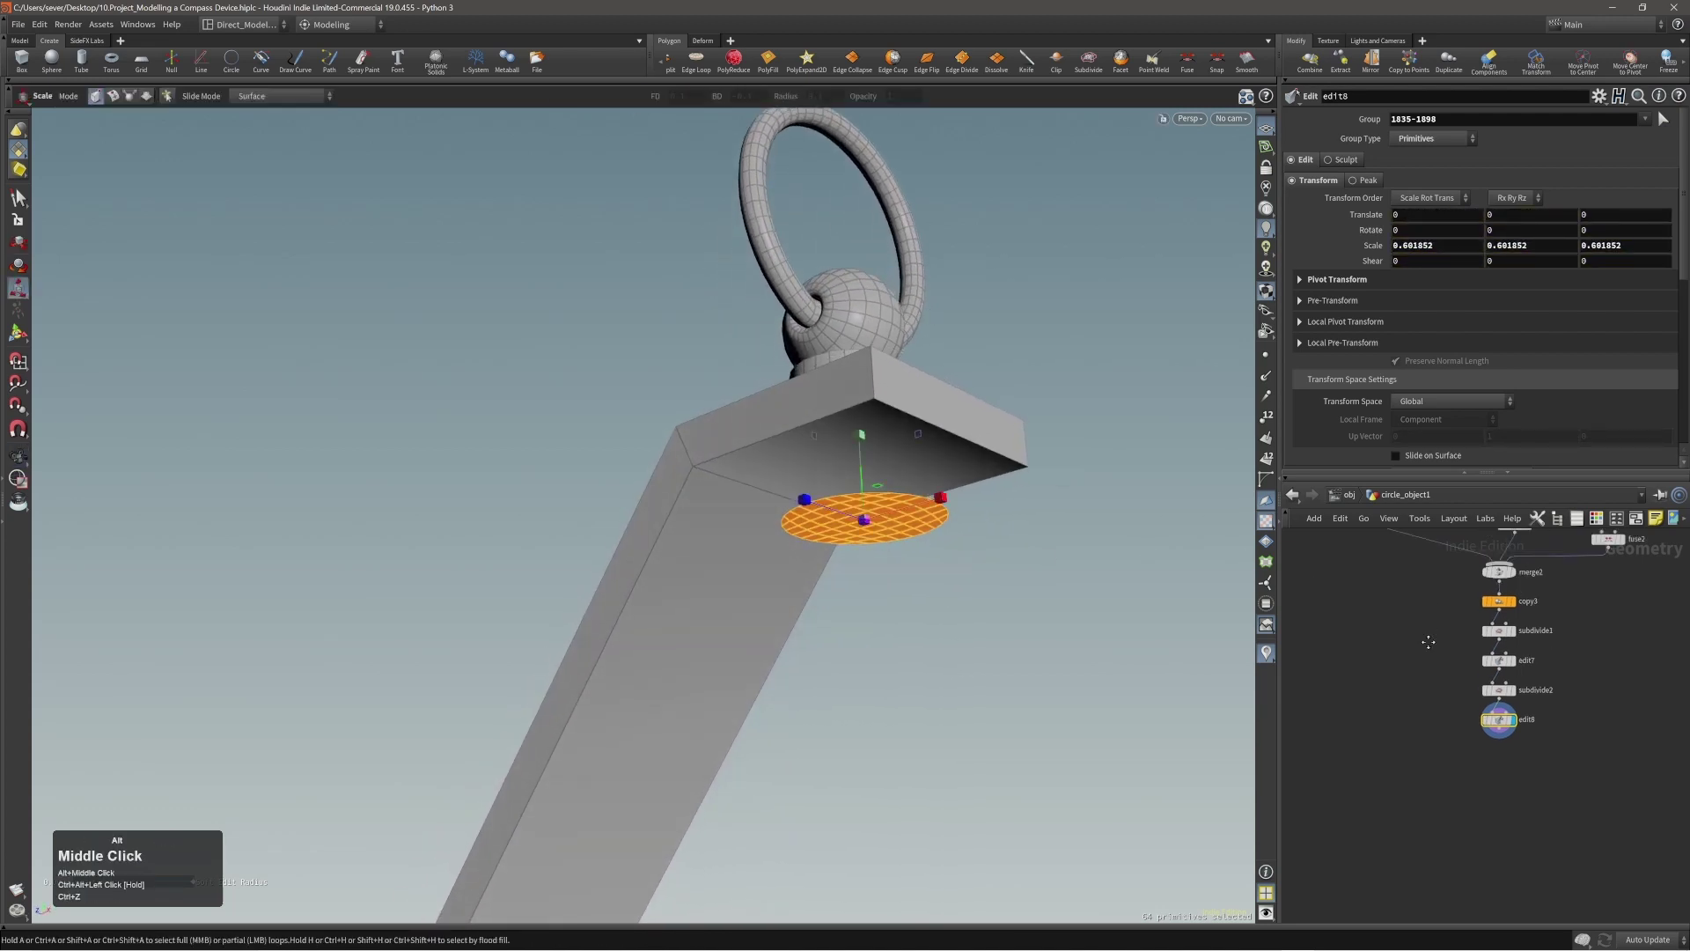
pyautogui.click(1498, 602)
pyautogui.press('ctrl')
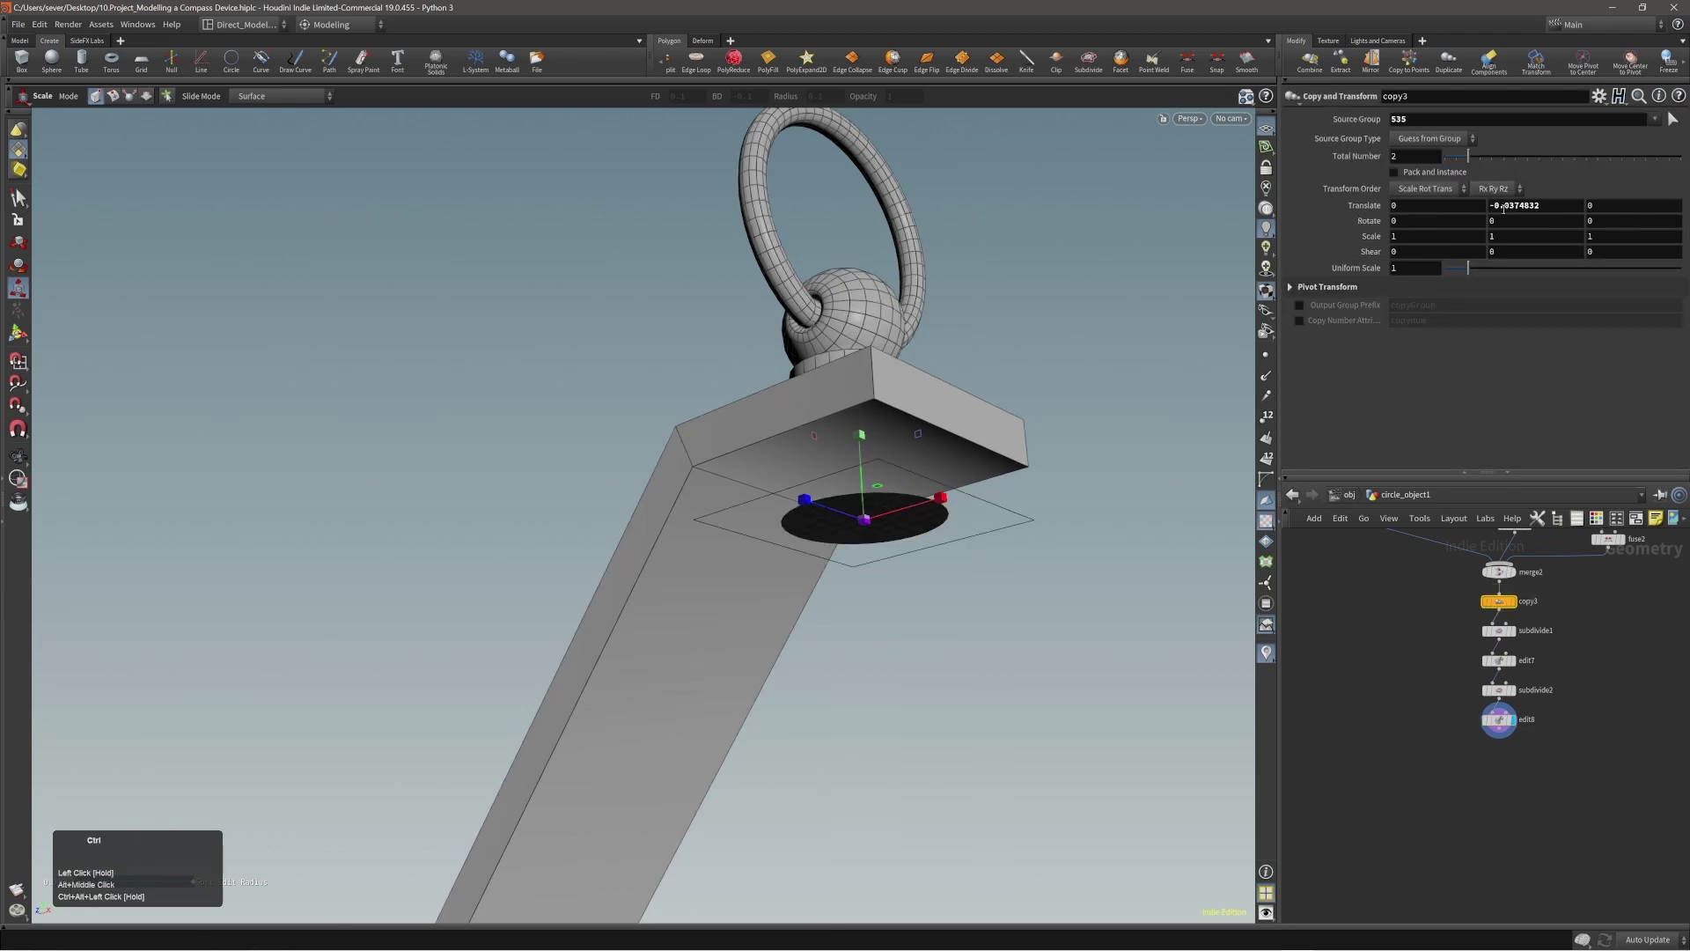
pyautogui.keyDown('ctrl'); pyautogui.middleClick(1504, 208); pyautogui.keyUp('ctrl')
pyautogui.keyDown('alt'); pyautogui.moveTo(947, 480); pyautogui.dragTo(988, 457, button='right'); pyautogui.keyUp('alt')
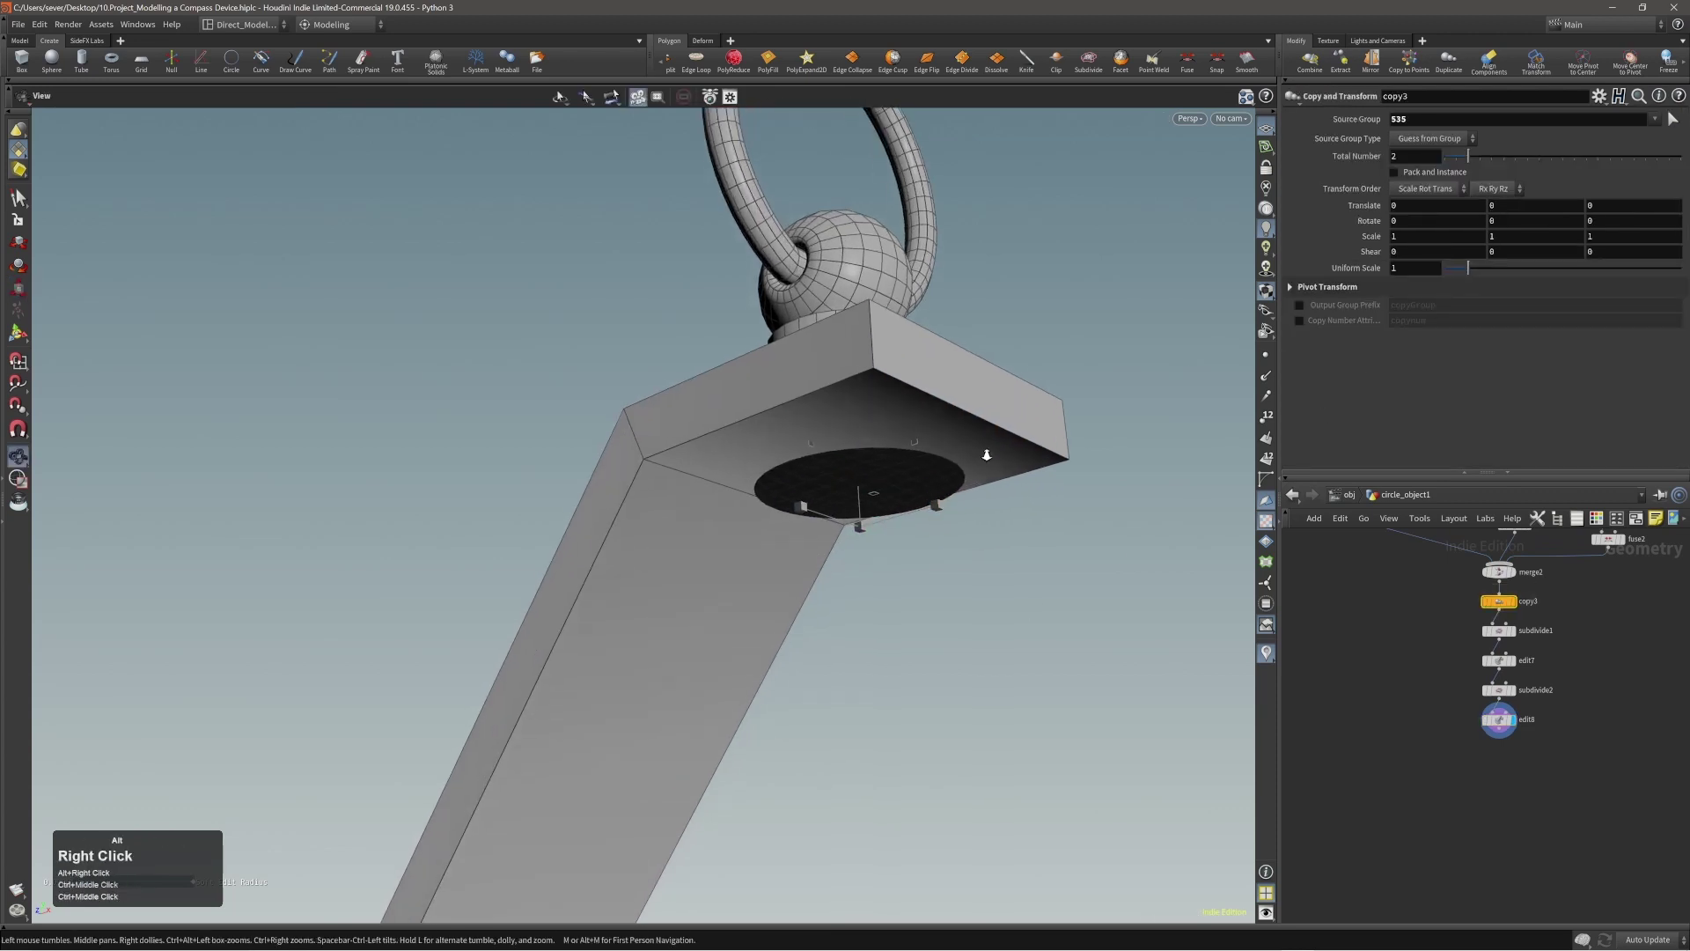
pyautogui.keyDown('alt'); pyautogui.moveTo(988, 457); pyautogui.dragTo(941, 504); pyautogui.keyUp('alt')
# Step: Move the disc up by about 0.015 in Y towards the plate in its last Edit node
pyautogui.press('t')
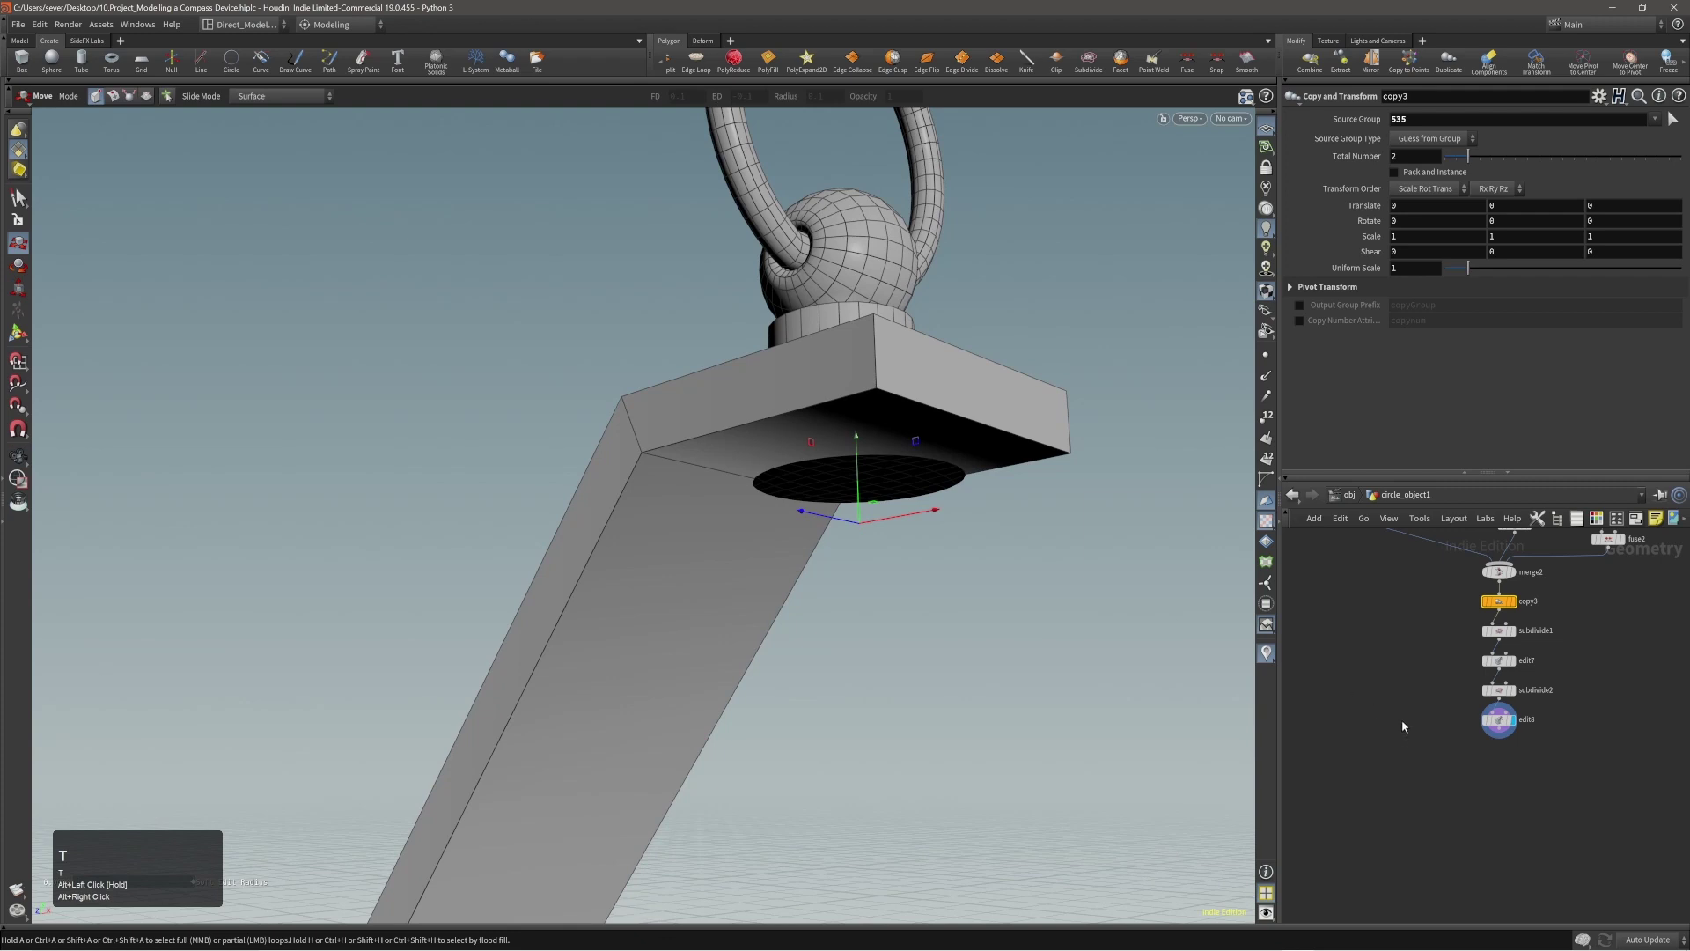
pyautogui.moveTo(1419, 712); pyautogui.dragTo(1558, 774)
pyautogui.keyDown('alt'); pyautogui.moveTo(973, 588); pyautogui.dragTo(979, 538); pyautogui.keyUp('alt')
pyautogui.moveTo(1058, 583); pyautogui.dragTo(1058, 553, button='middle')
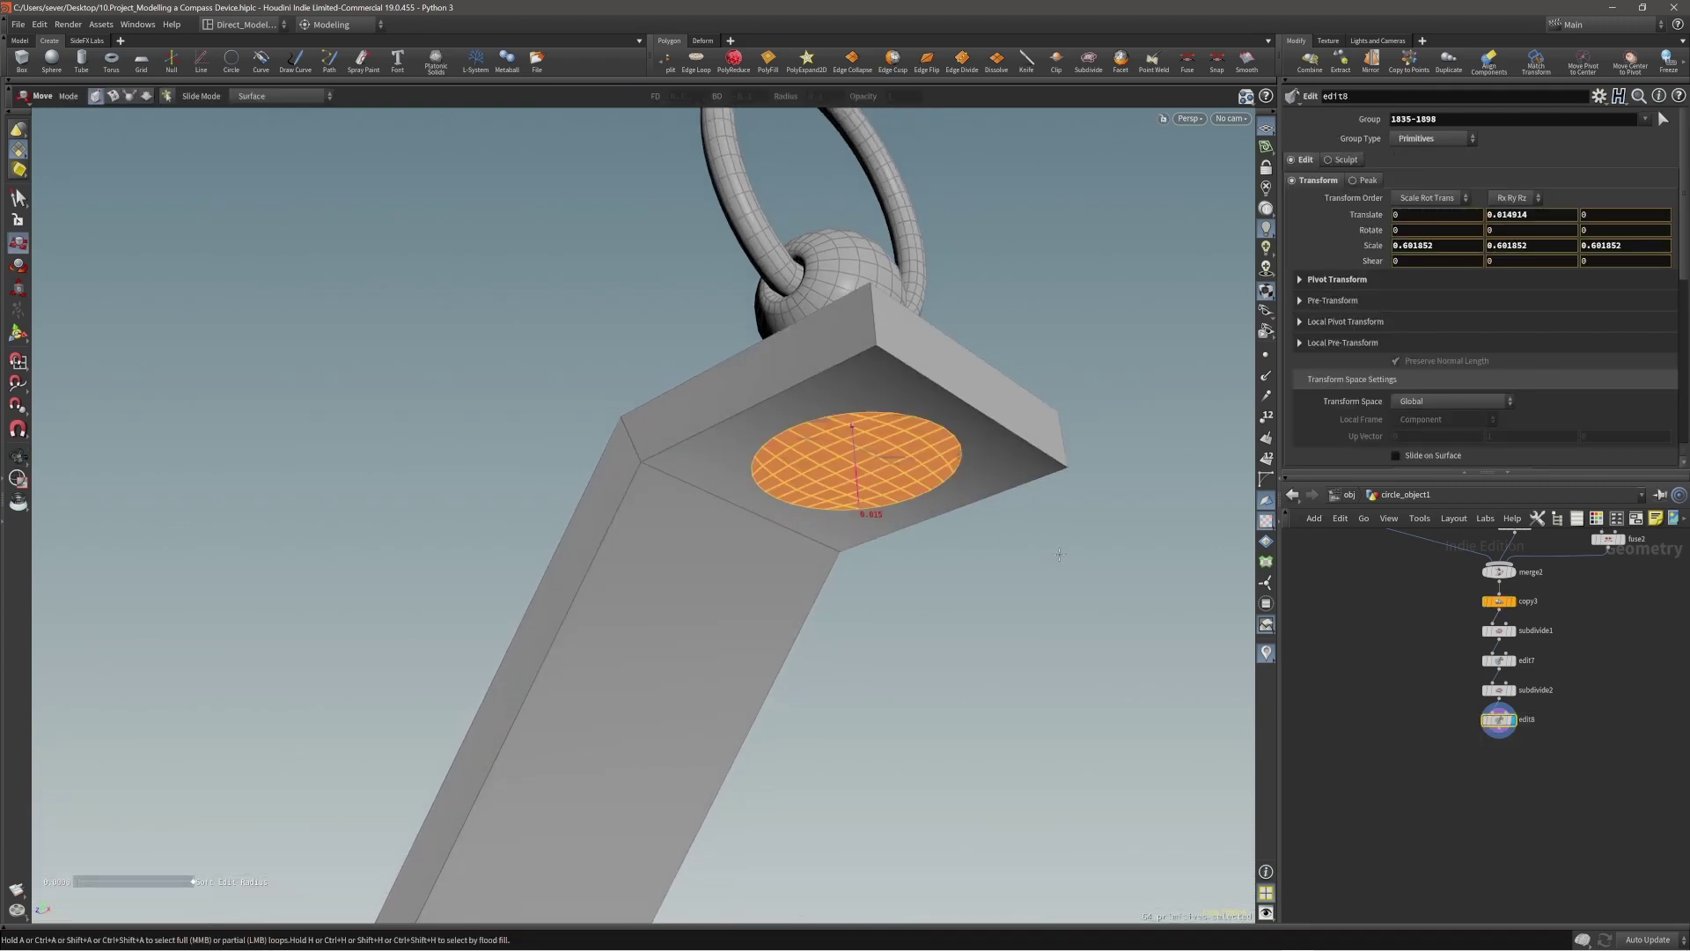
# Step: Extrude the disc downward from the plate's underside into a short cylinder with PolyExtrude
pyautogui.press('c')
pyautogui.click(1054, 556)
pyautogui.click(1075, 554)
pyautogui.moveTo(1073, 551); pyautogui.dragTo(881, 436)
# Step: Select the whole cylinder and scale it to about 0.918 in X and Z
pyautogui.doubleClick(947, 490)
pyautogui.press('e')
pyautogui.press('w')
pyautogui.moveTo(900, 502); pyautogui.dragTo(907, 502)
pyautogui.press('w')
pyautogui.keyDown('alt'); pyautogui.moveTo(968, 493); pyautogui.dragTo(1082, 397); pyautogui.keyUp('alt')
pyautogui.keyDown('alt'); pyautogui.moveTo(1144, 441); pyautogui.dragTo(1338, 495, button='right'); pyautogui.keyUp('alt')
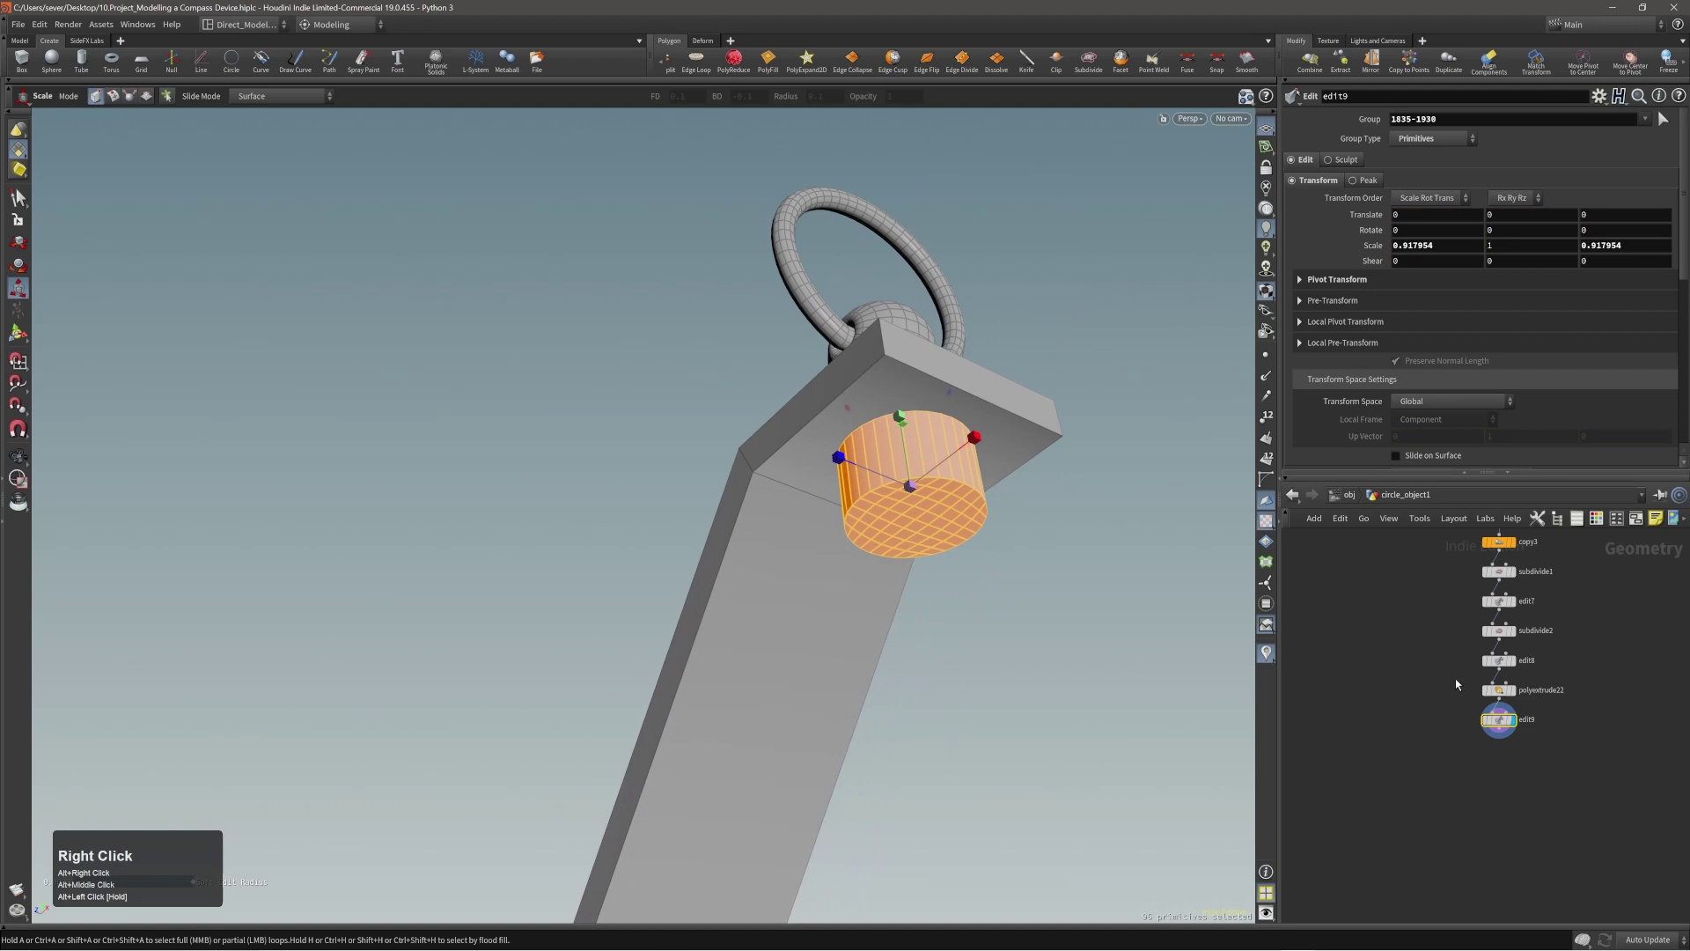
# Step: Turn off Output Front on the mount cylinder's PolyExtrude node to leave its lower end open, and return to the last Edit node
pyautogui.click(1499, 690)
pyautogui.keyDown('alt'); pyautogui.moveTo(950, 506); pyautogui.dragTo(1019, 504, button='right'); pyautogui.keyUp('alt')
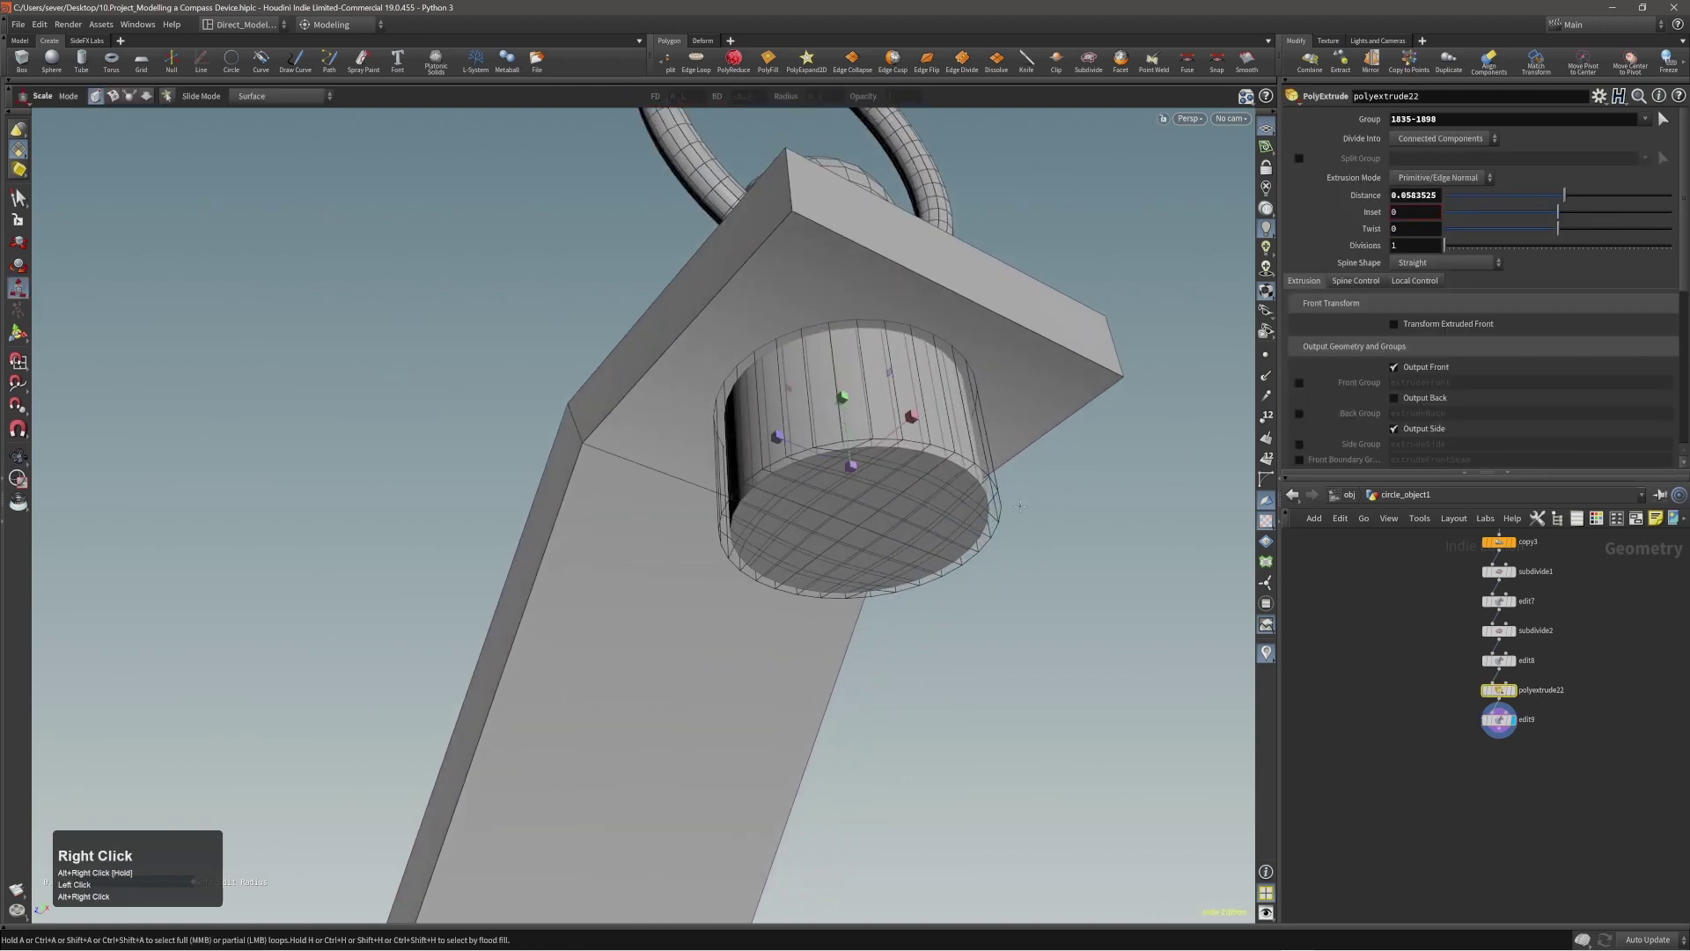
pyautogui.keyDown('alt'); pyautogui.moveTo(863, 453); pyautogui.dragTo(924, 464); pyautogui.keyUp('alt')
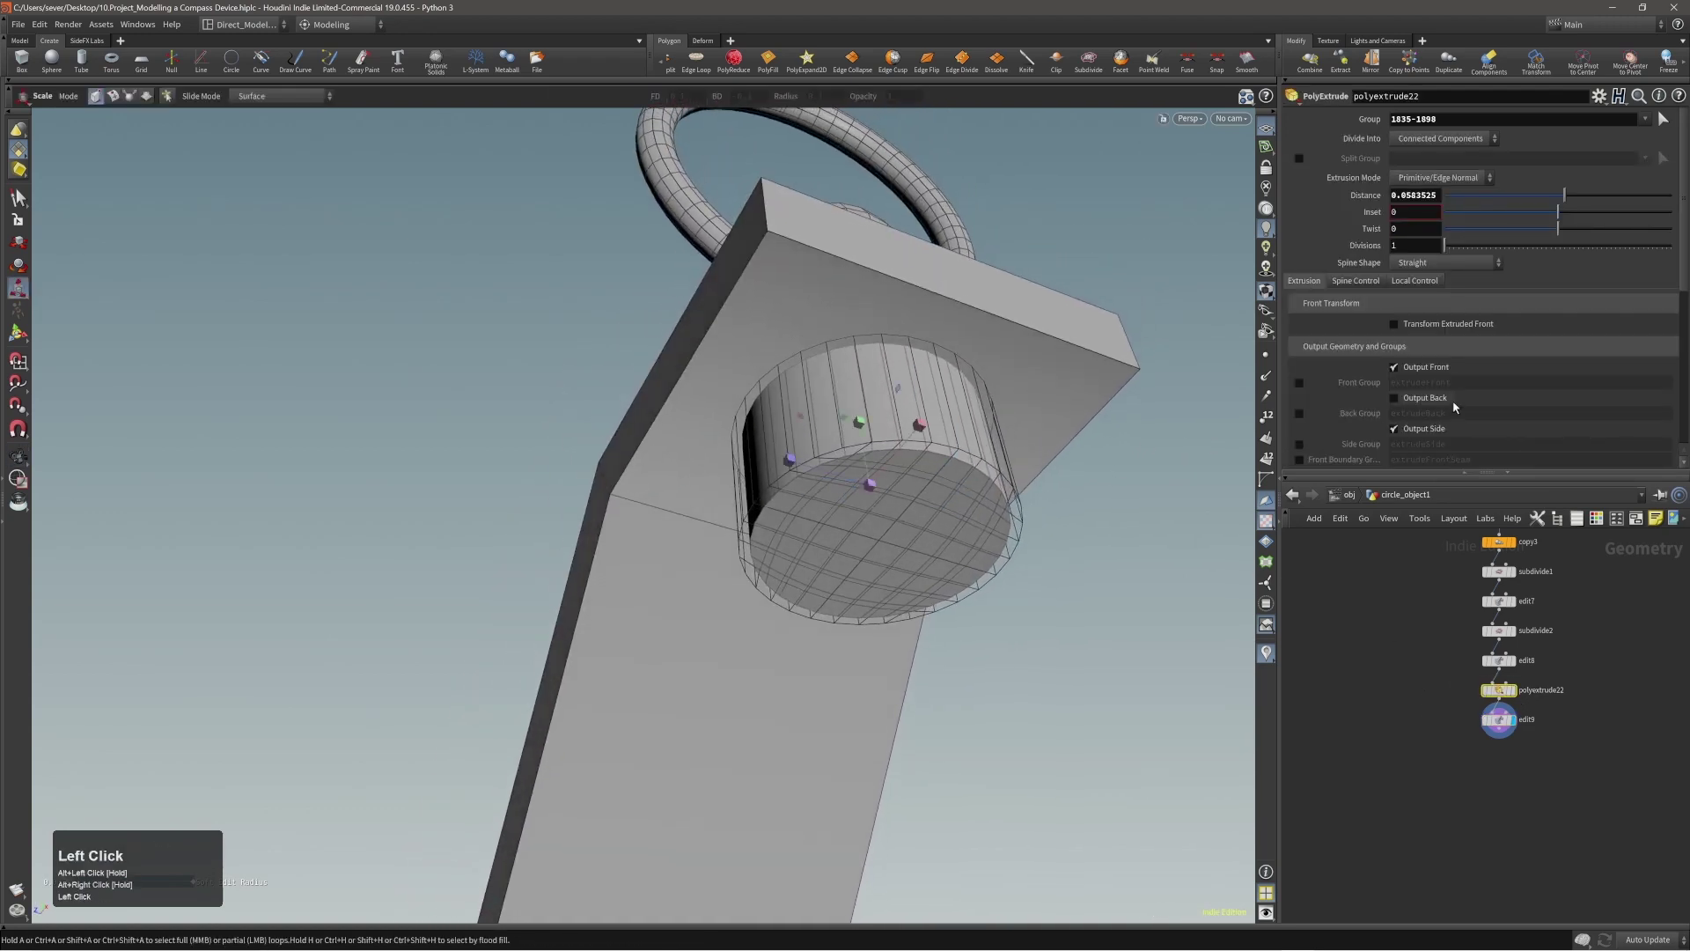
pyautogui.click(1394, 367)
pyautogui.keyDown('alt'); pyautogui.moveTo(970, 412); pyautogui.dragTo(976, 492); pyautogui.keyUp('alt')
pyautogui.press('pagedown')
pyautogui.click(1055, 511)
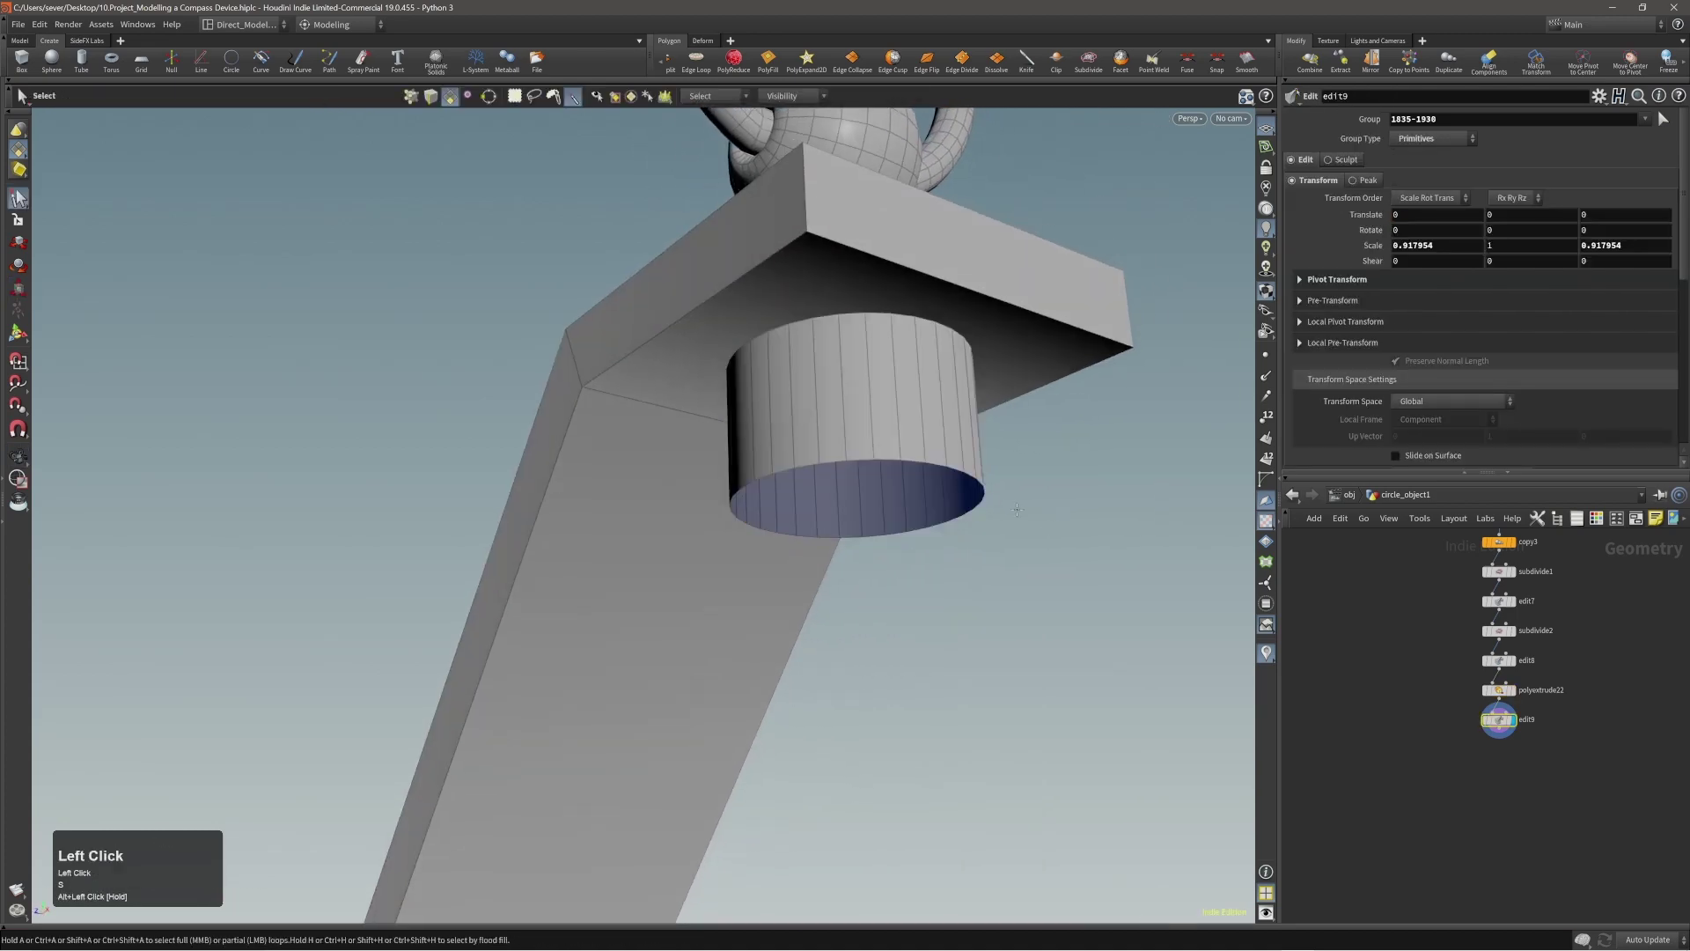
# Step: Save the scene file
pyautogui.keyDown('alt'); pyautogui.moveTo(987, 493); pyautogui.dragTo(719, 472, button='right'); pyautogui.keyUp('alt')
pyautogui.keyDown('alt'); pyautogui.moveTo(819, 475); pyautogui.dragTo(795, 518); pyautogui.keyUp('alt')
pyautogui.keyDown('alt'); pyautogui.moveTo(795, 517); pyautogui.dragTo(637, 453, button='right'); pyautogui.keyUp('alt')
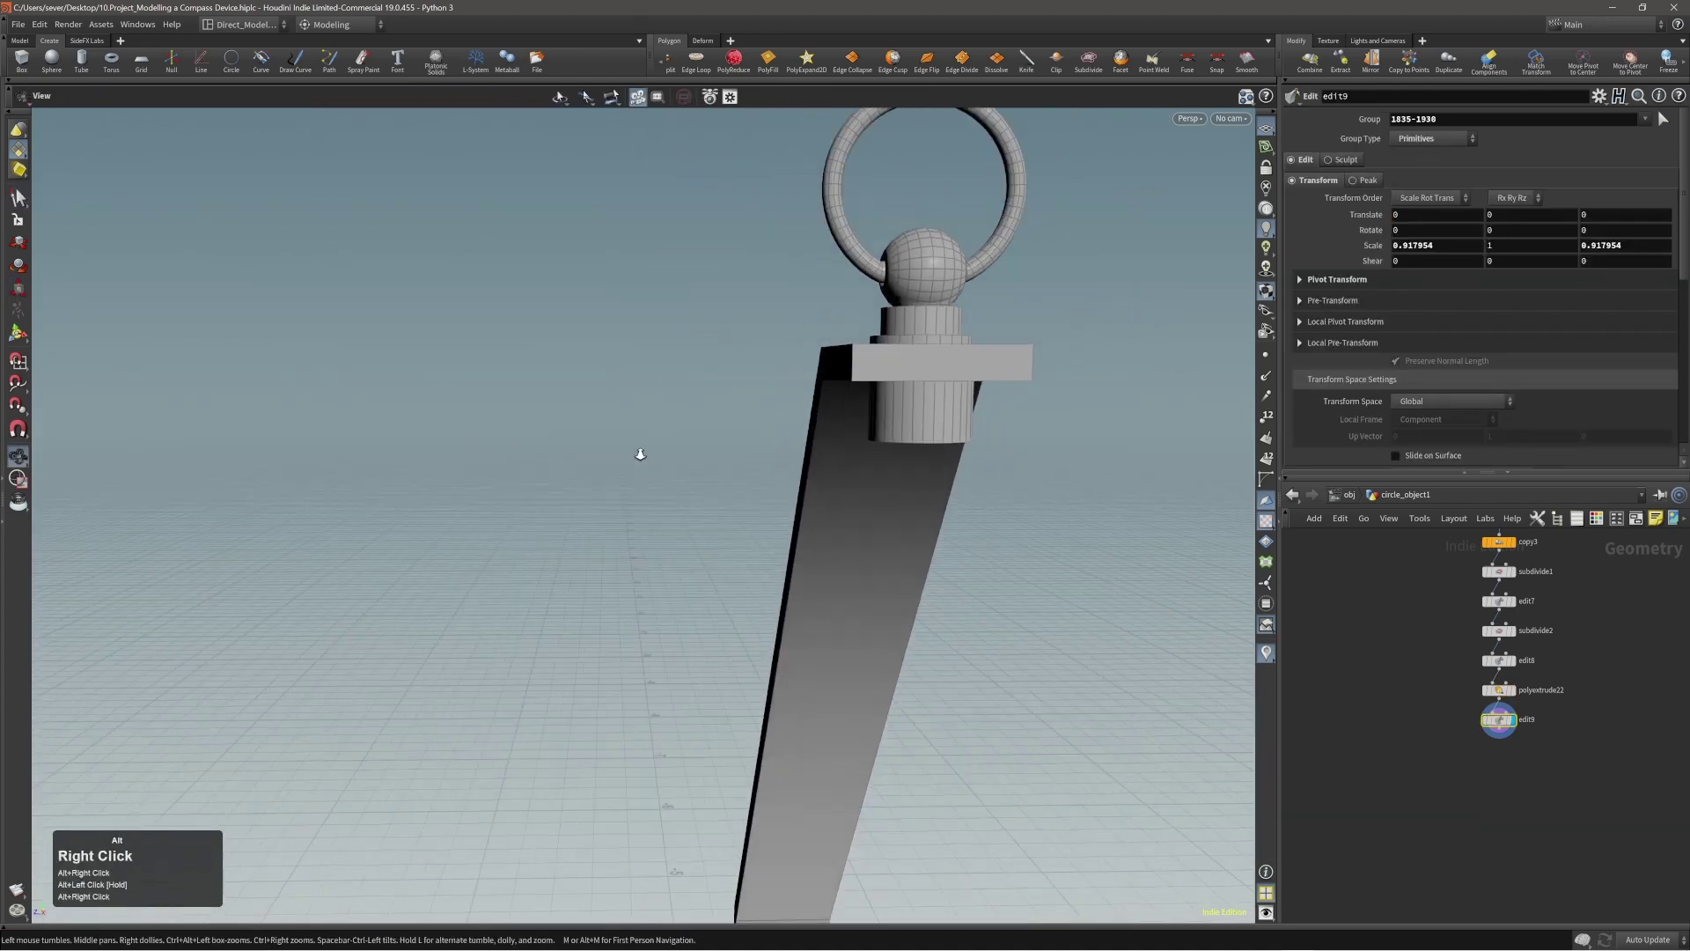
pyautogui.keyDown('alt'); pyautogui.moveTo(637, 453); pyautogui.dragTo(894, 446); pyautogui.keyUp('alt')
pyautogui.keyDown('alt'); pyautogui.moveTo(895, 446); pyautogui.dragTo(558, 494, button='right'); pyautogui.keyUp('alt')
pyautogui.keyDown('alt'); pyautogui.moveTo(558, 494); pyautogui.dragTo(806, 399, button='middle'); pyautogui.keyUp('alt')
pyautogui.keyDown('alt'); pyautogui.moveTo(806, 399); pyautogui.dragTo(980, 446); pyautogui.keyUp('alt')
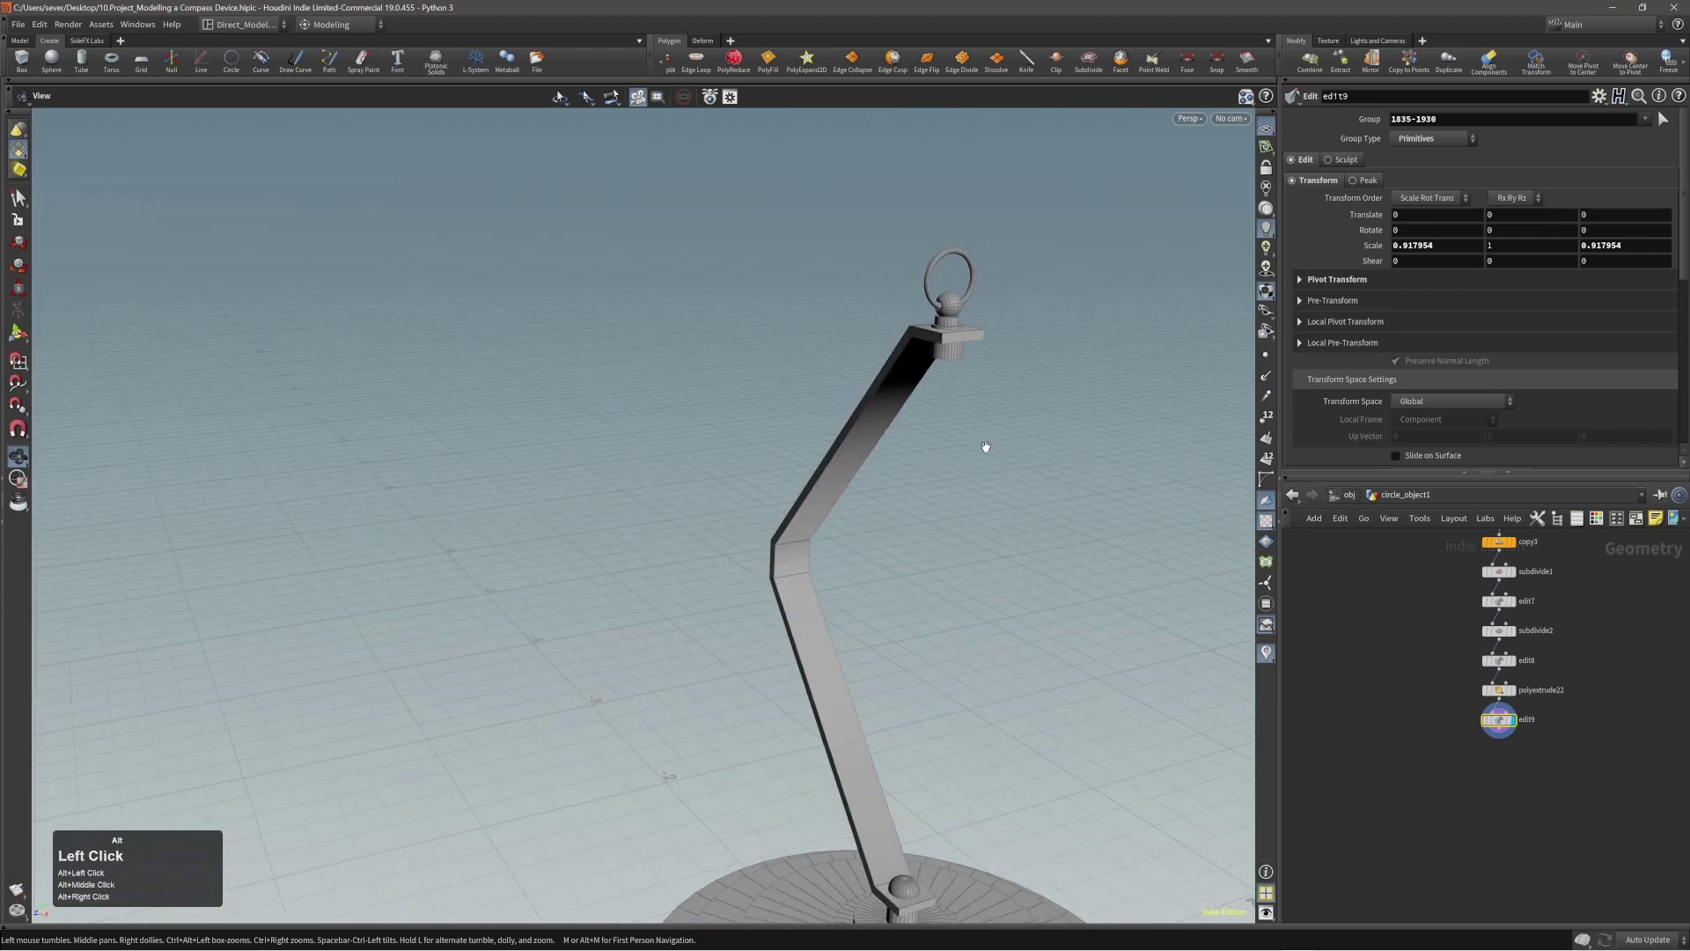
pyautogui.hotkey('ctrl', 's')
# Step: Display the construction plane handle and place the plane at the bend of the arm
pyautogui.keyDown('alt'); pyautogui.moveTo(981, 446); pyautogui.dragTo(806, 422, button='middle'); pyautogui.keyUp('alt')
pyautogui.keyDown('alt'); pyautogui.moveTo(806, 422); pyautogui.dragTo(834, 445); pyautogui.keyUp('alt')
pyautogui.keyDown('alt'); pyautogui.moveTo(834, 446); pyautogui.dragTo(754, 463, button='right'); pyautogui.keyUp('alt')
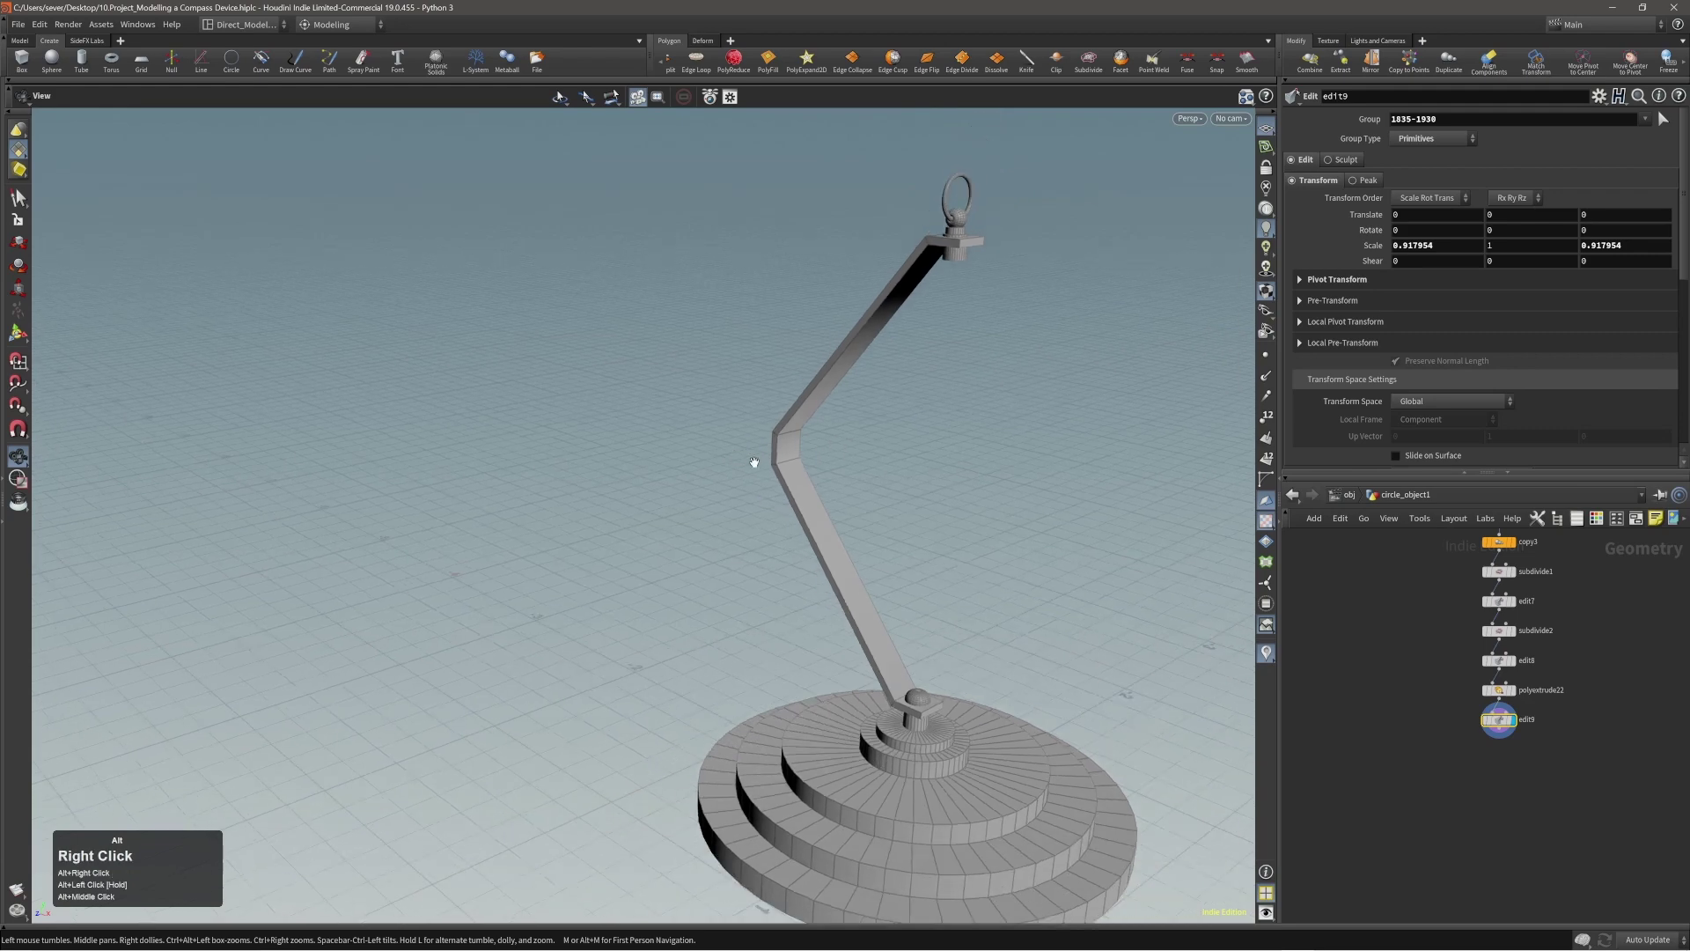
pyautogui.keyDown('alt'); pyautogui.moveTo(754, 462); pyautogui.dragTo(684, 455, button='middle'); pyautogui.keyUp('alt')
pyautogui.keyDown('alt'); pyautogui.moveTo(687, 449); pyautogui.dragTo(563, 454, button='right'); pyautogui.keyUp('alt')
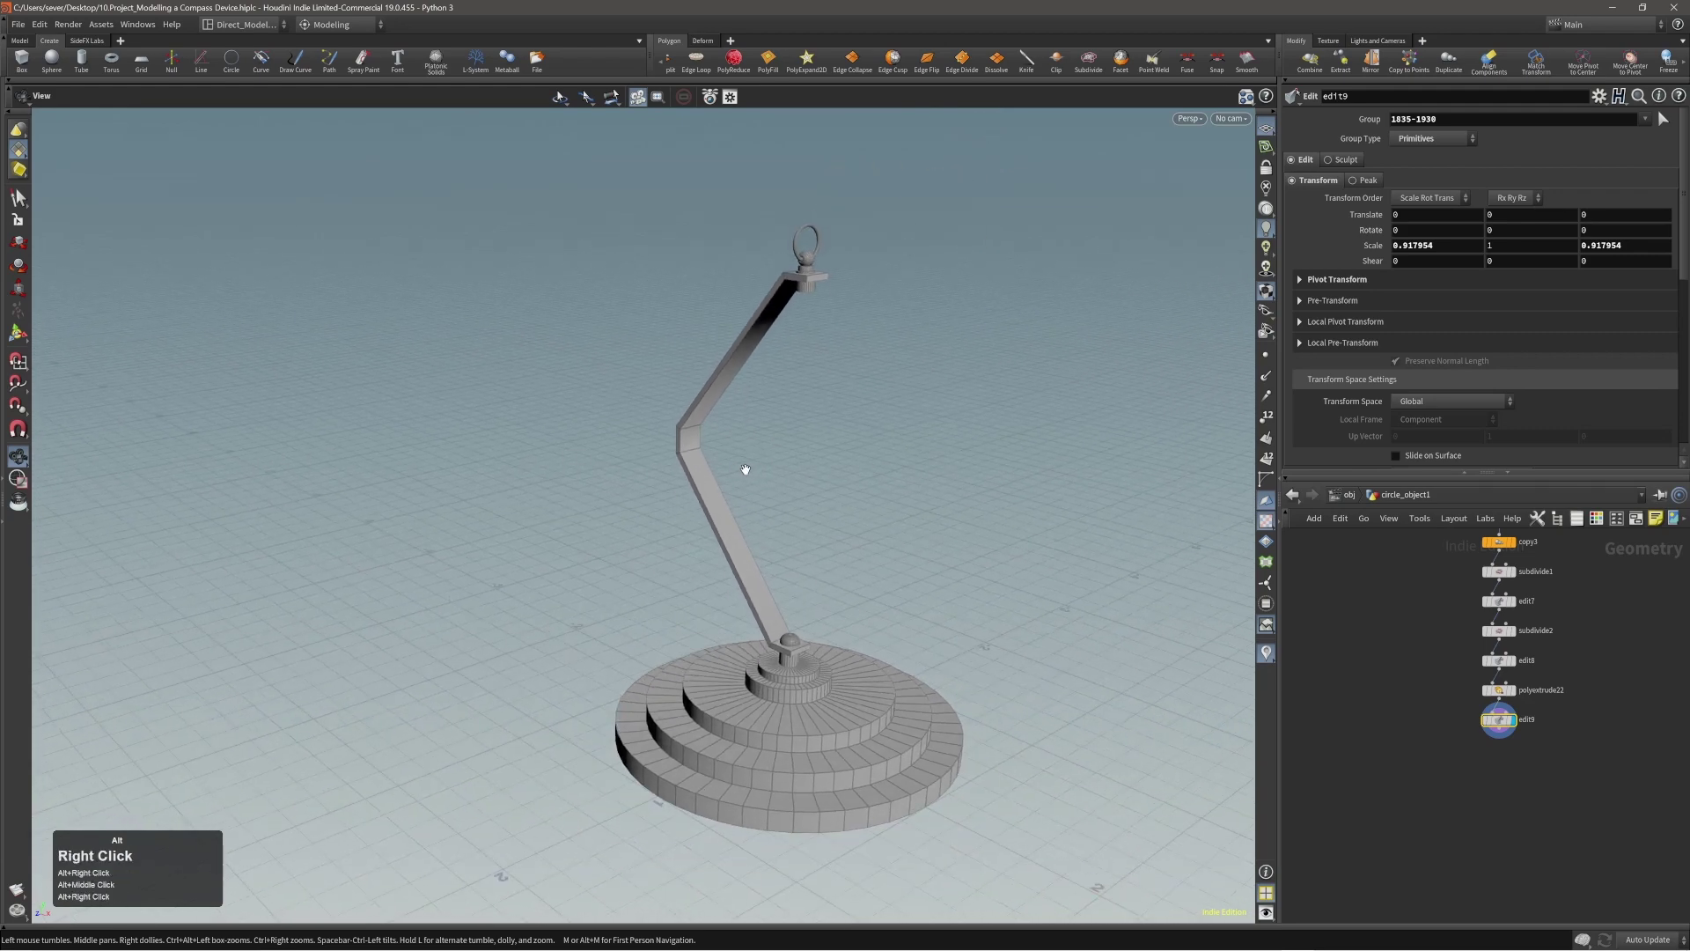
pyautogui.keyDown('alt'); pyautogui.moveTo(745, 468); pyautogui.dragTo(668, 467, button='middle'); pyautogui.keyUp('alt')
pyautogui.press('/')
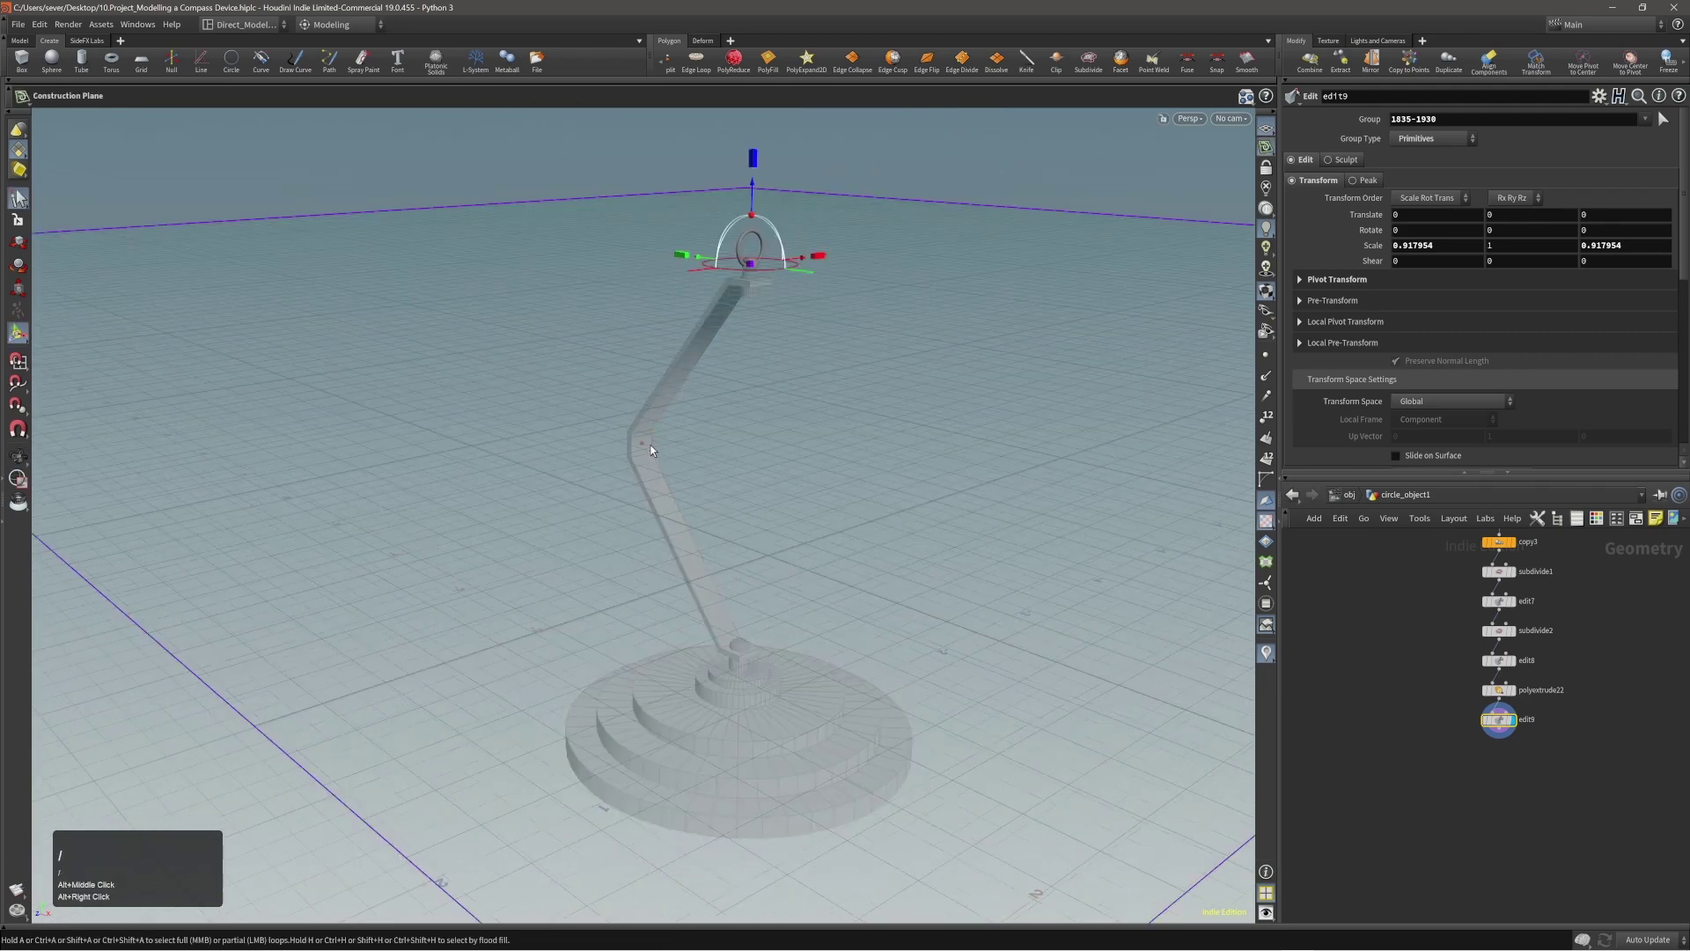
pyautogui.click(646, 446)
pyautogui.moveTo(666, 416); pyautogui.dragTo(711, 458)
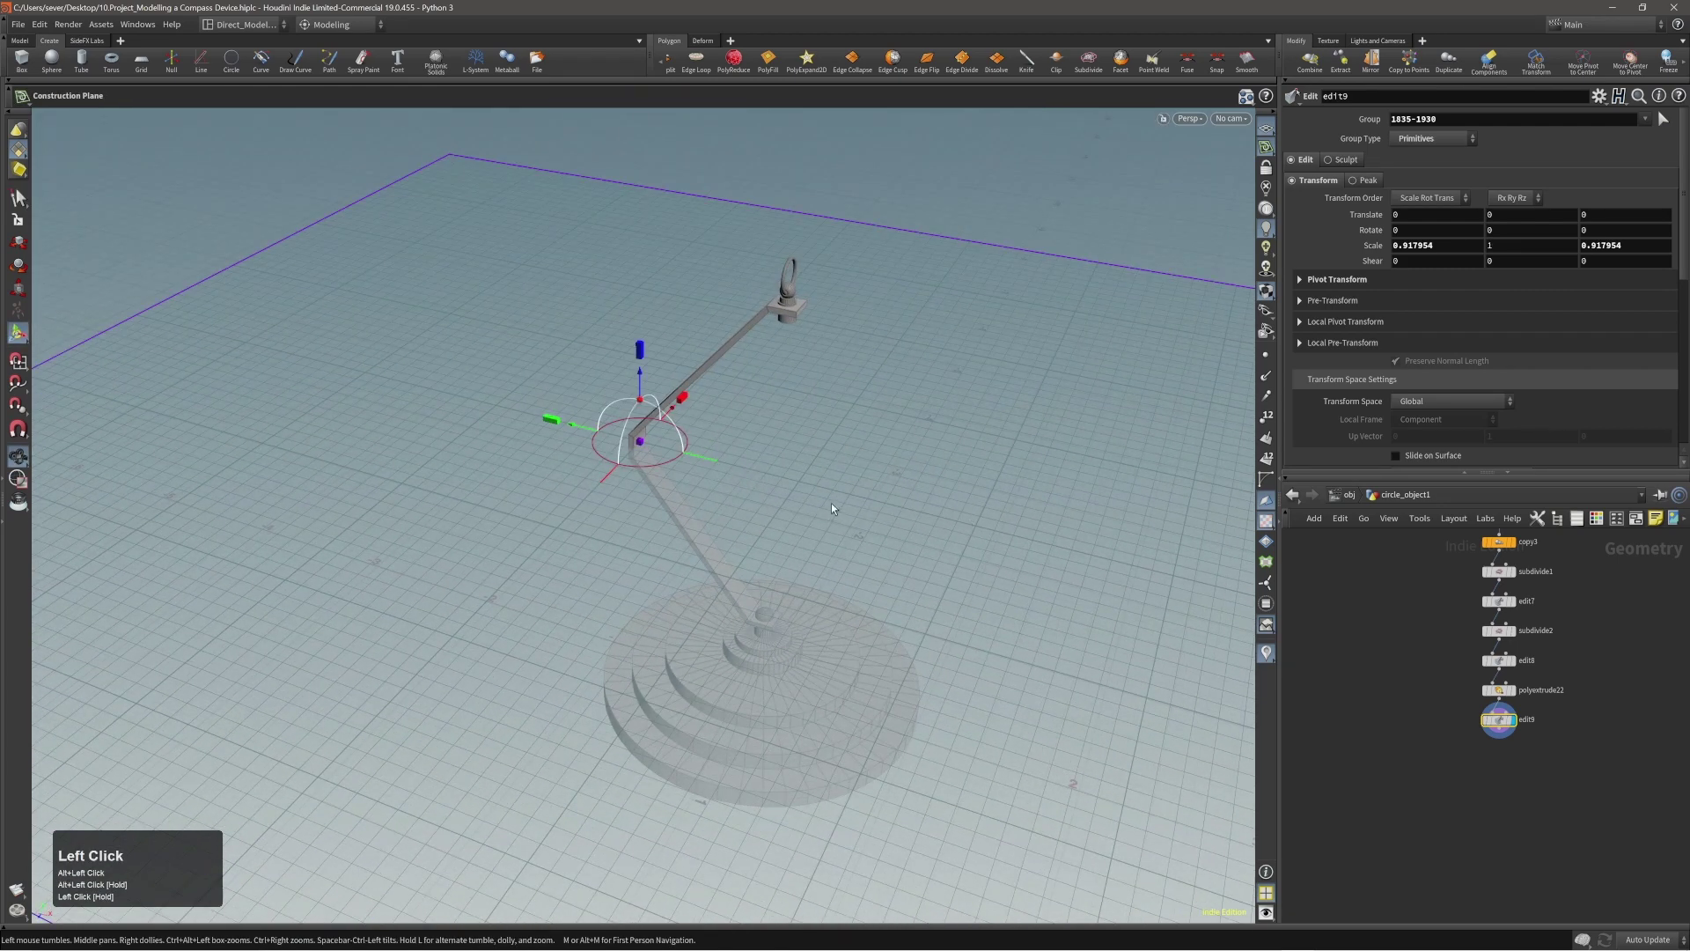
pyautogui.keyDown('alt'); pyautogui.moveTo(832, 504); pyautogui.dragTo(685, 467); pyautogui.keyUp('alt')
pyautogui.keyDown('alt'); pyautogui.moveTo(637, 451); pyautogui.dragTo(632, 450, button='right'); pyautogui.keyUp('alt')
pyautogui.keyDown('alt'); pyautogui.moveTo(632, 451); pyautogui.dragTo(644, 446); pyautogui.keyUp('alt')
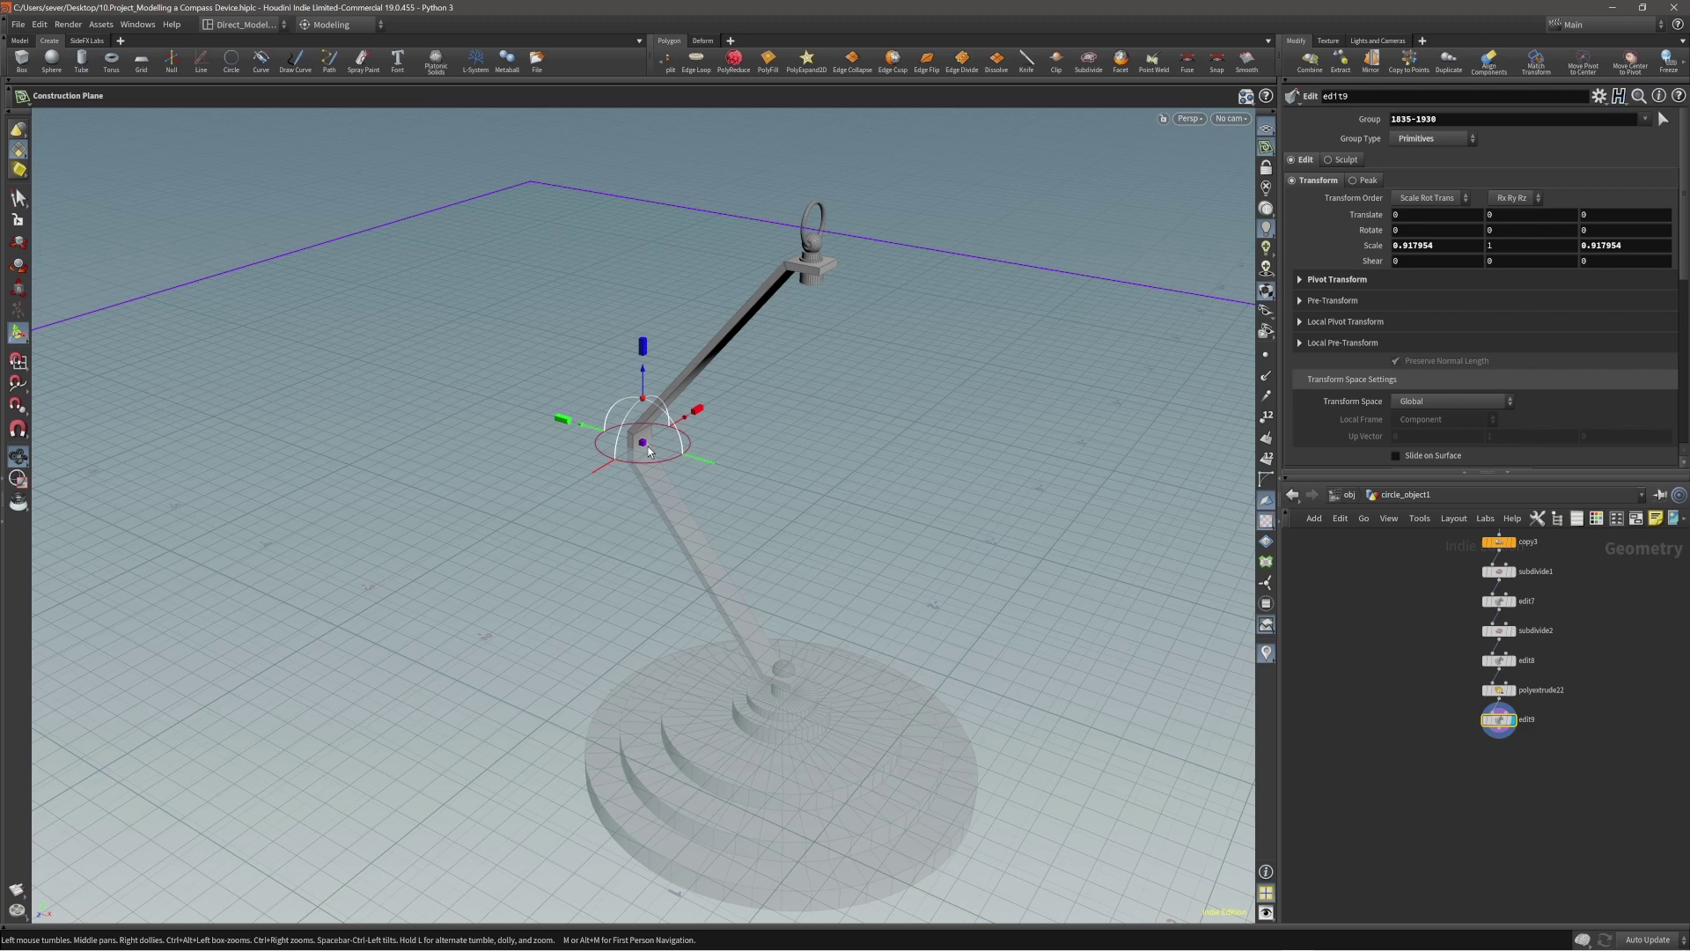
# Step: Turn on point snapping and try to slide the construction plane into line with the ball at the arm's base
pyautogui.press('c')
pyautogui.press('x')
pyautogui.press('x')
pyautogui.click(585, 433)
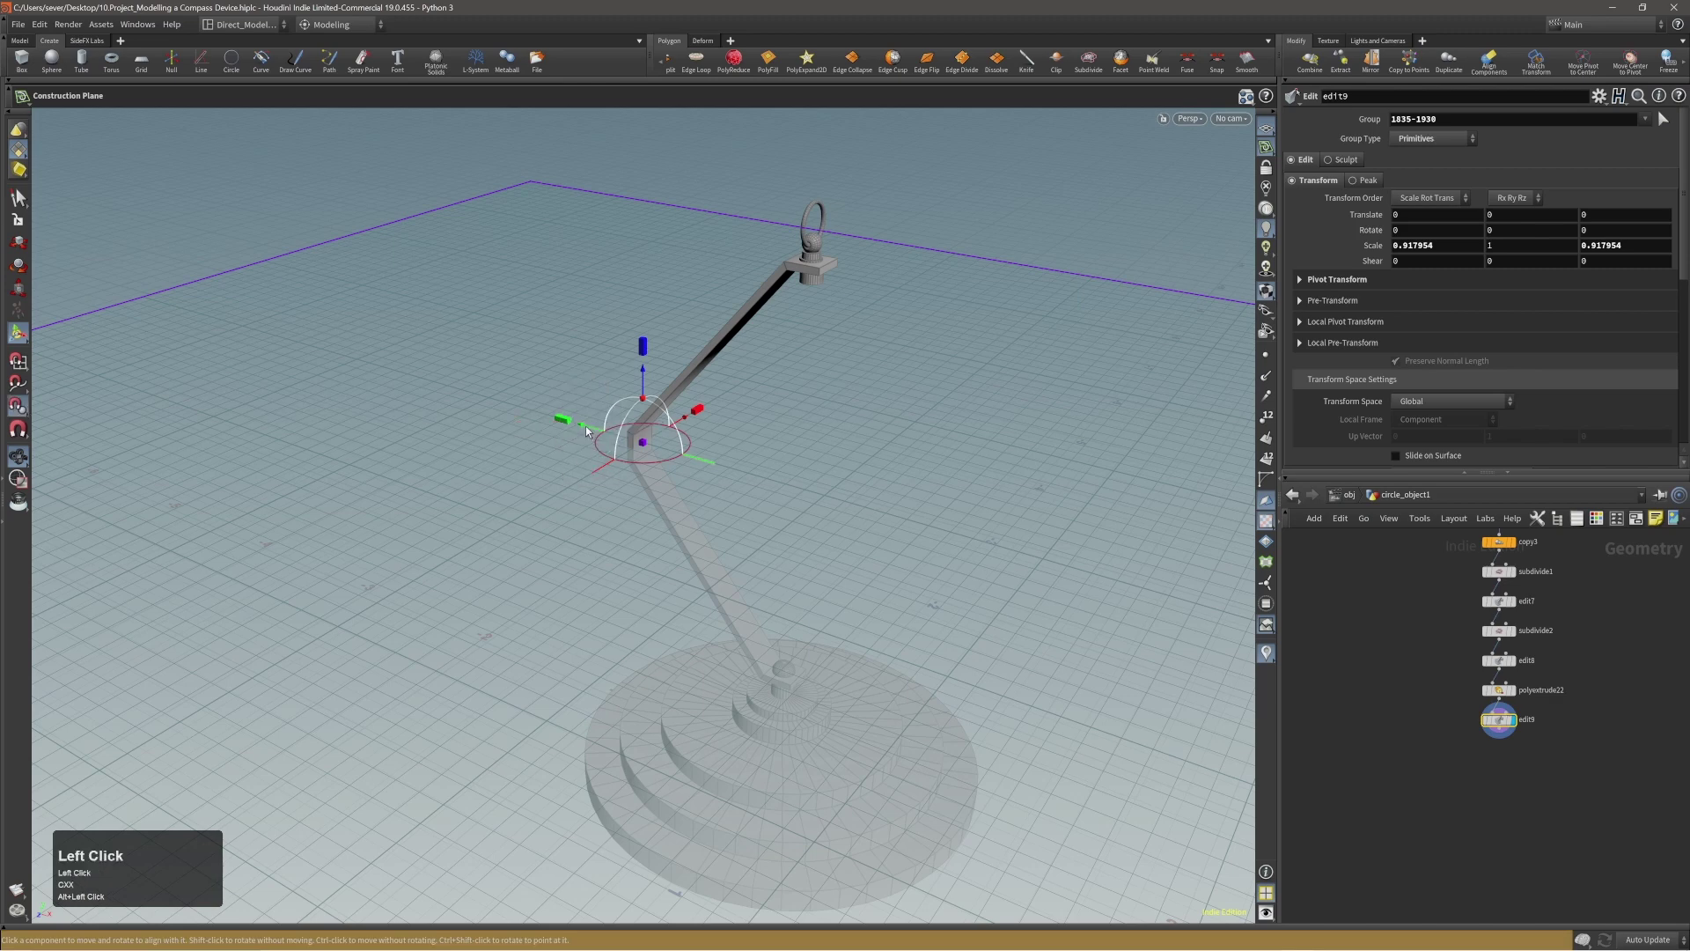
pyautogui.click(689, 496)
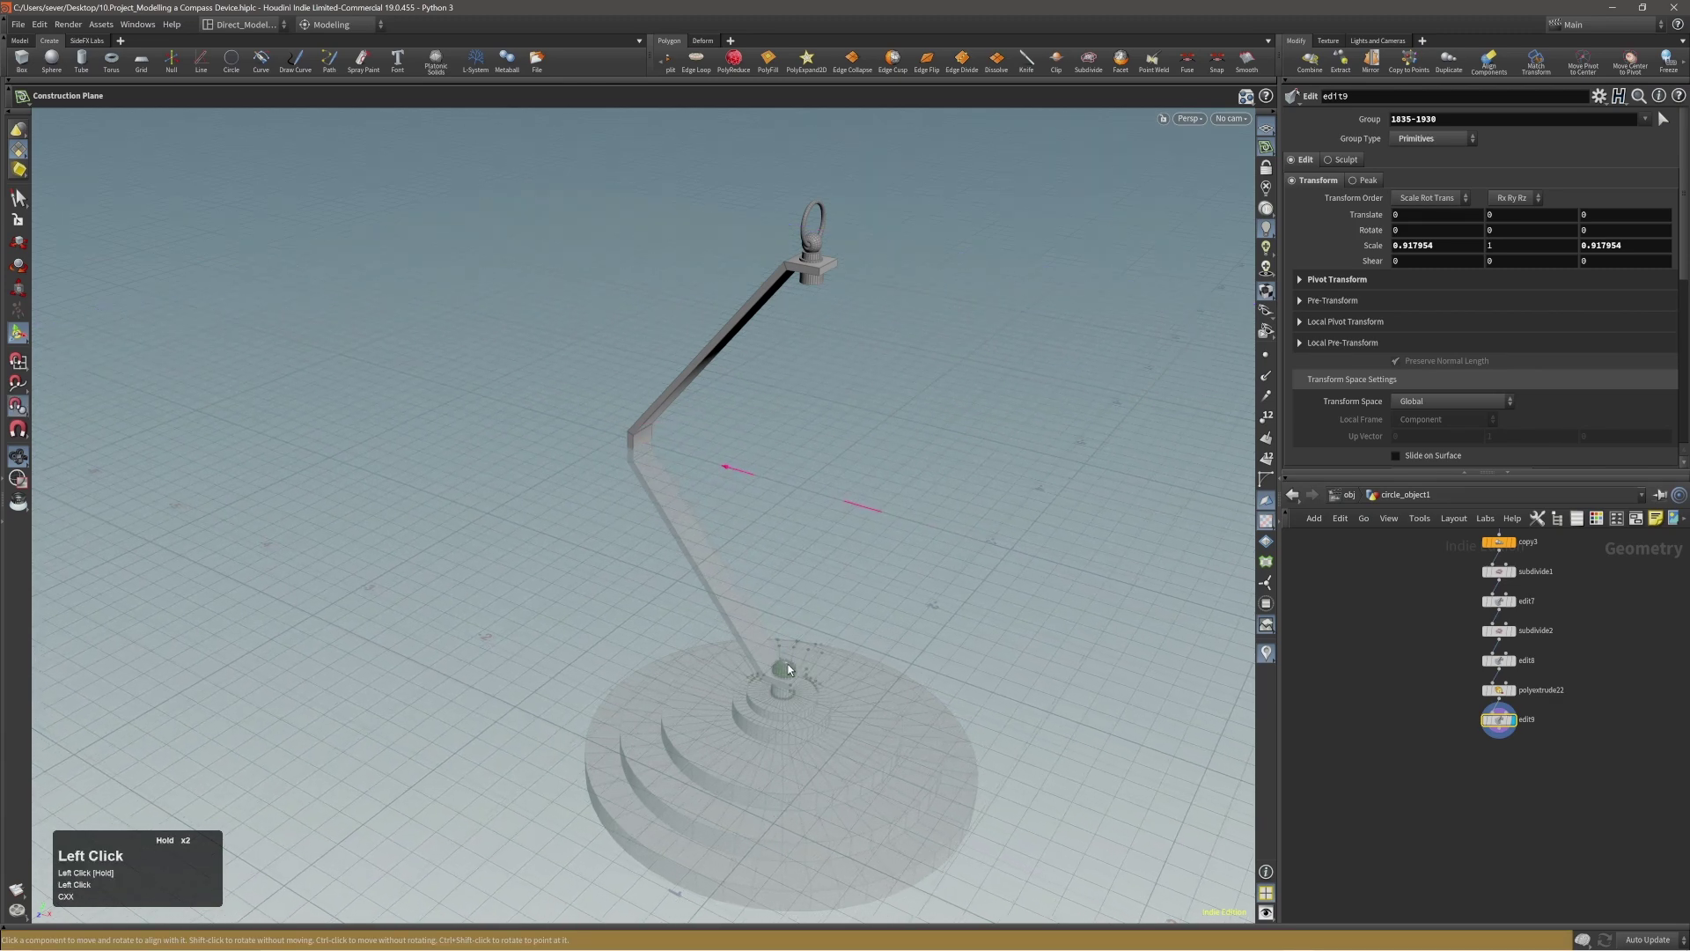
pyautogui.hotkey('ctrl', 'z')
# Step: Collapse the small edge ring at the top of the base ball into a single centre point with Edge Collapse
pyautogui.keyDown('alt'); pyautogui.moveTo(796, 663); pyautogui.dragTo(1013, 665, button='right'); pyautogui.keyUp('alt')
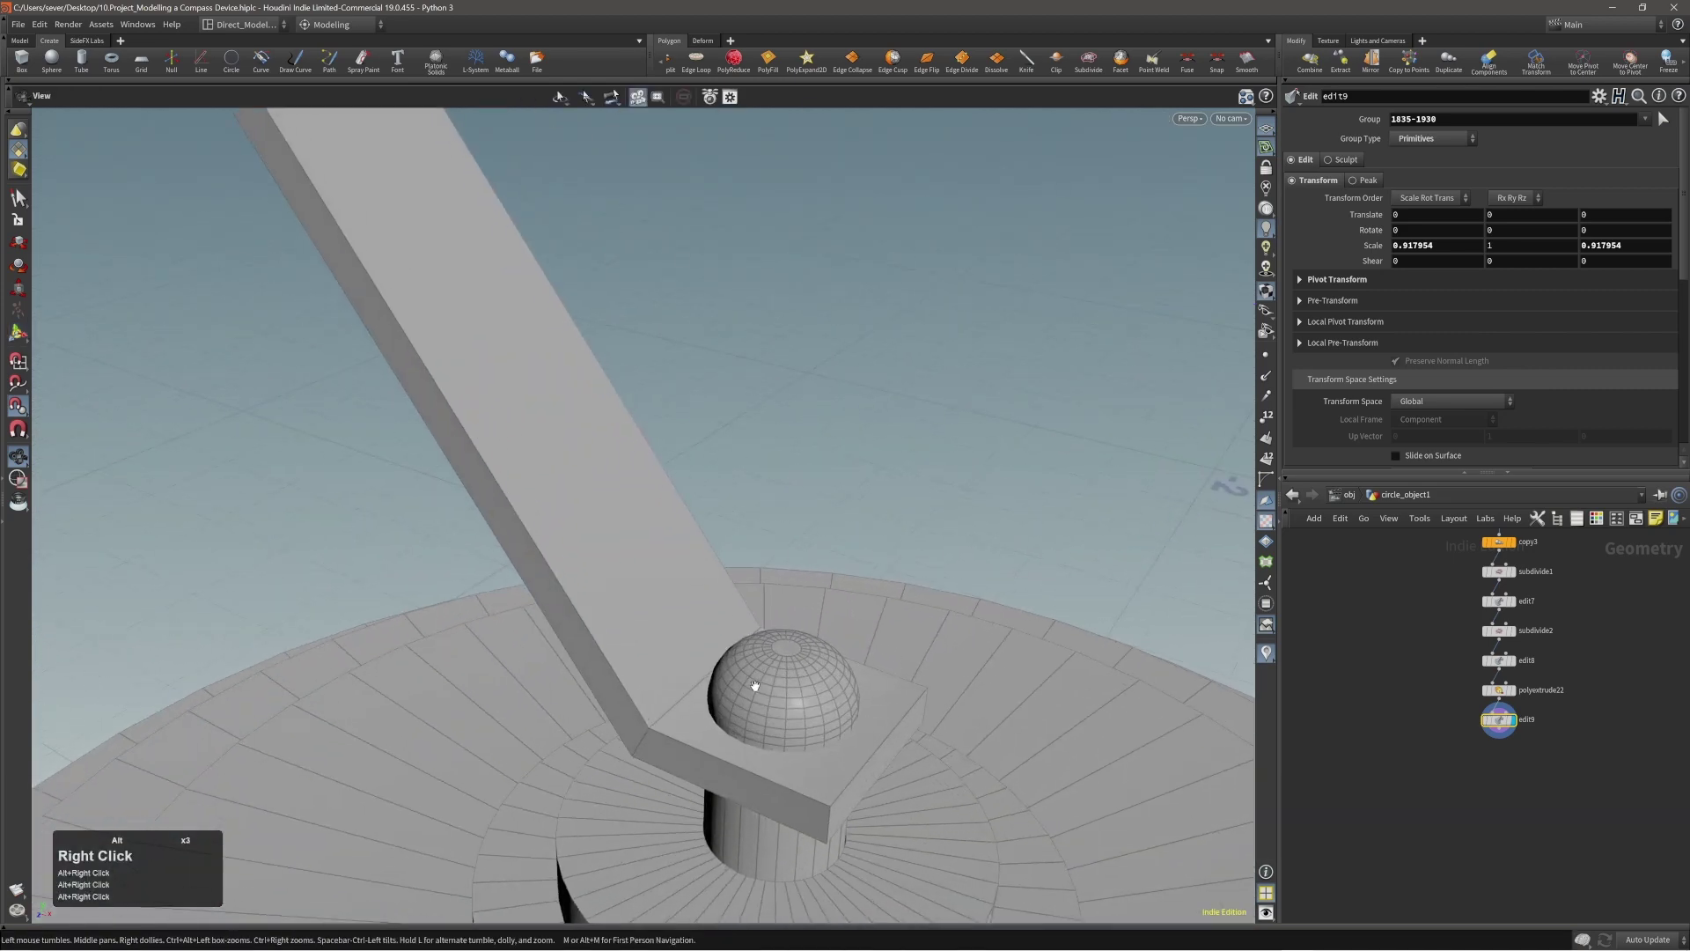
pyautogui.keyDown('alt'); pyautogui.moveTo(755, 686); pyautogui.dragTo(925, 683, button='right'); pyautogui.keyUp('alt')
pyautogui.press('3')
pyautogui.click(806, 635)
pyautogui.press('c')
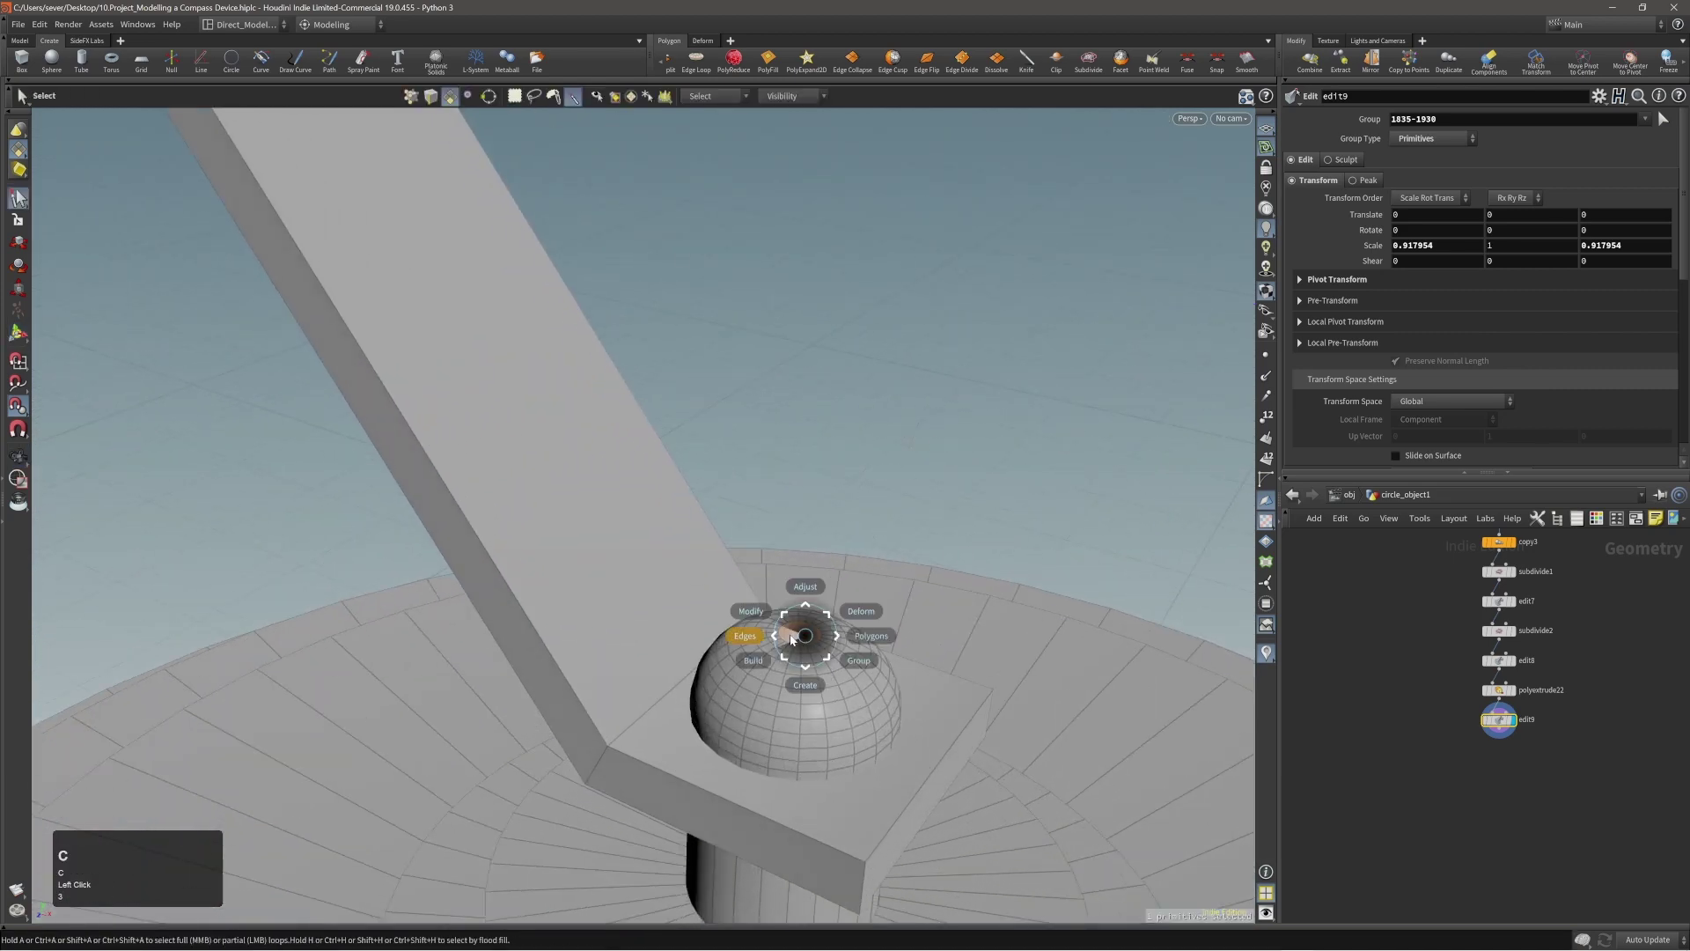
pyautogui.click(784, 636)
pyautogui.click(716, 608)
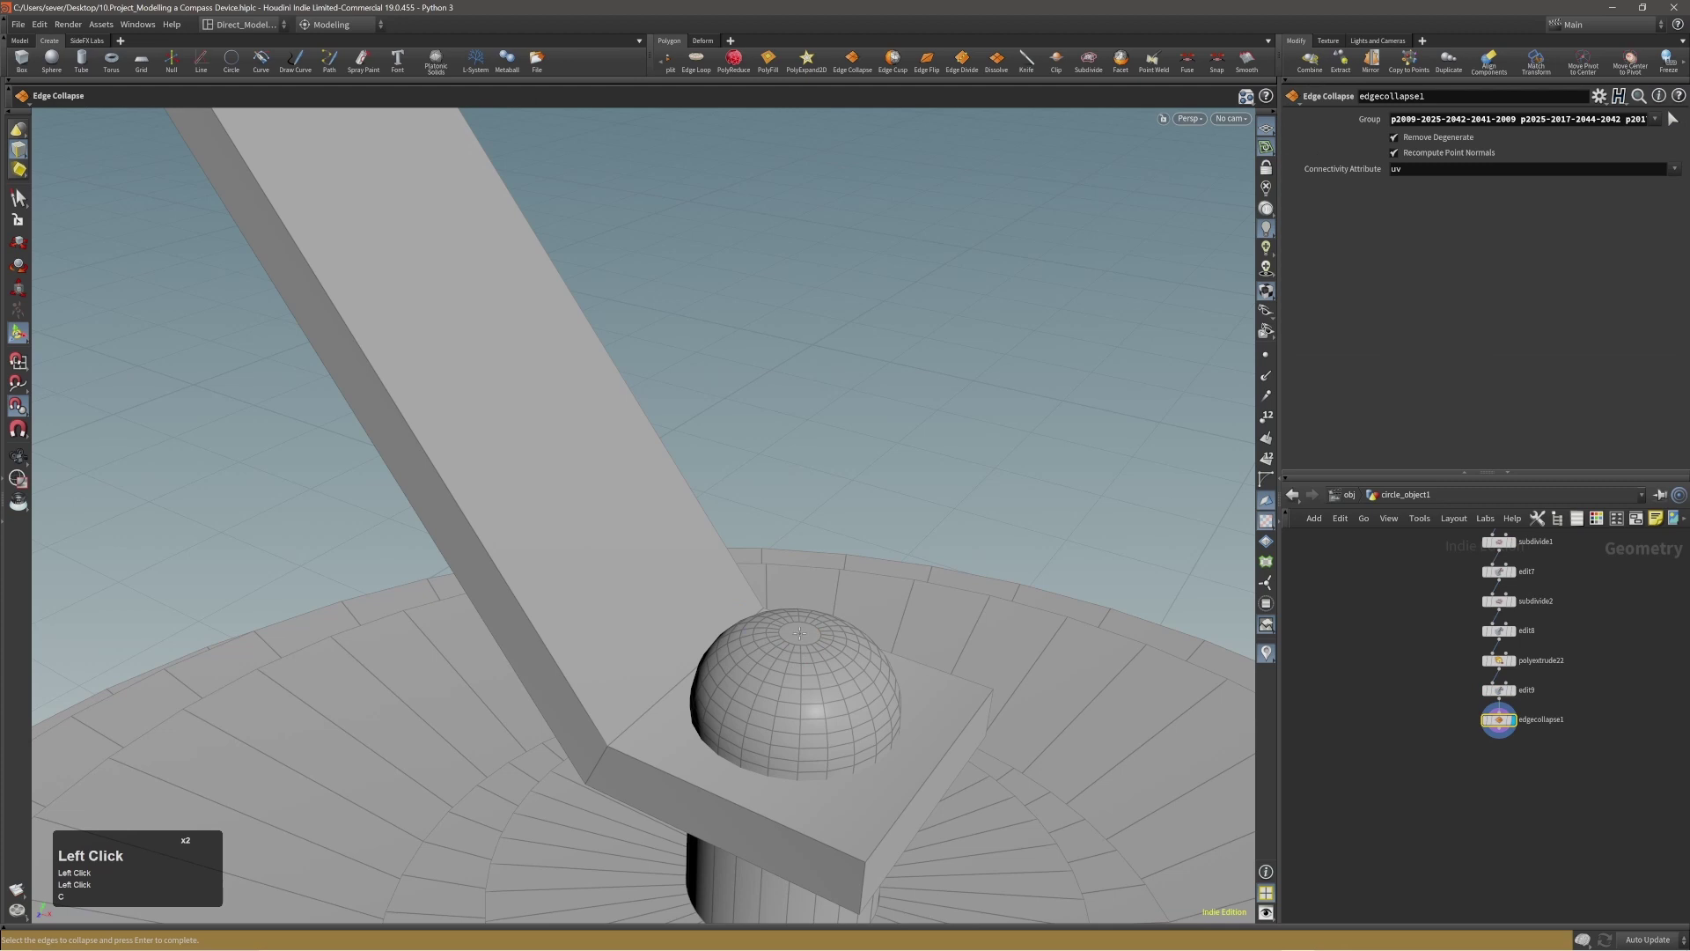
pyautogui.click(801, 621)
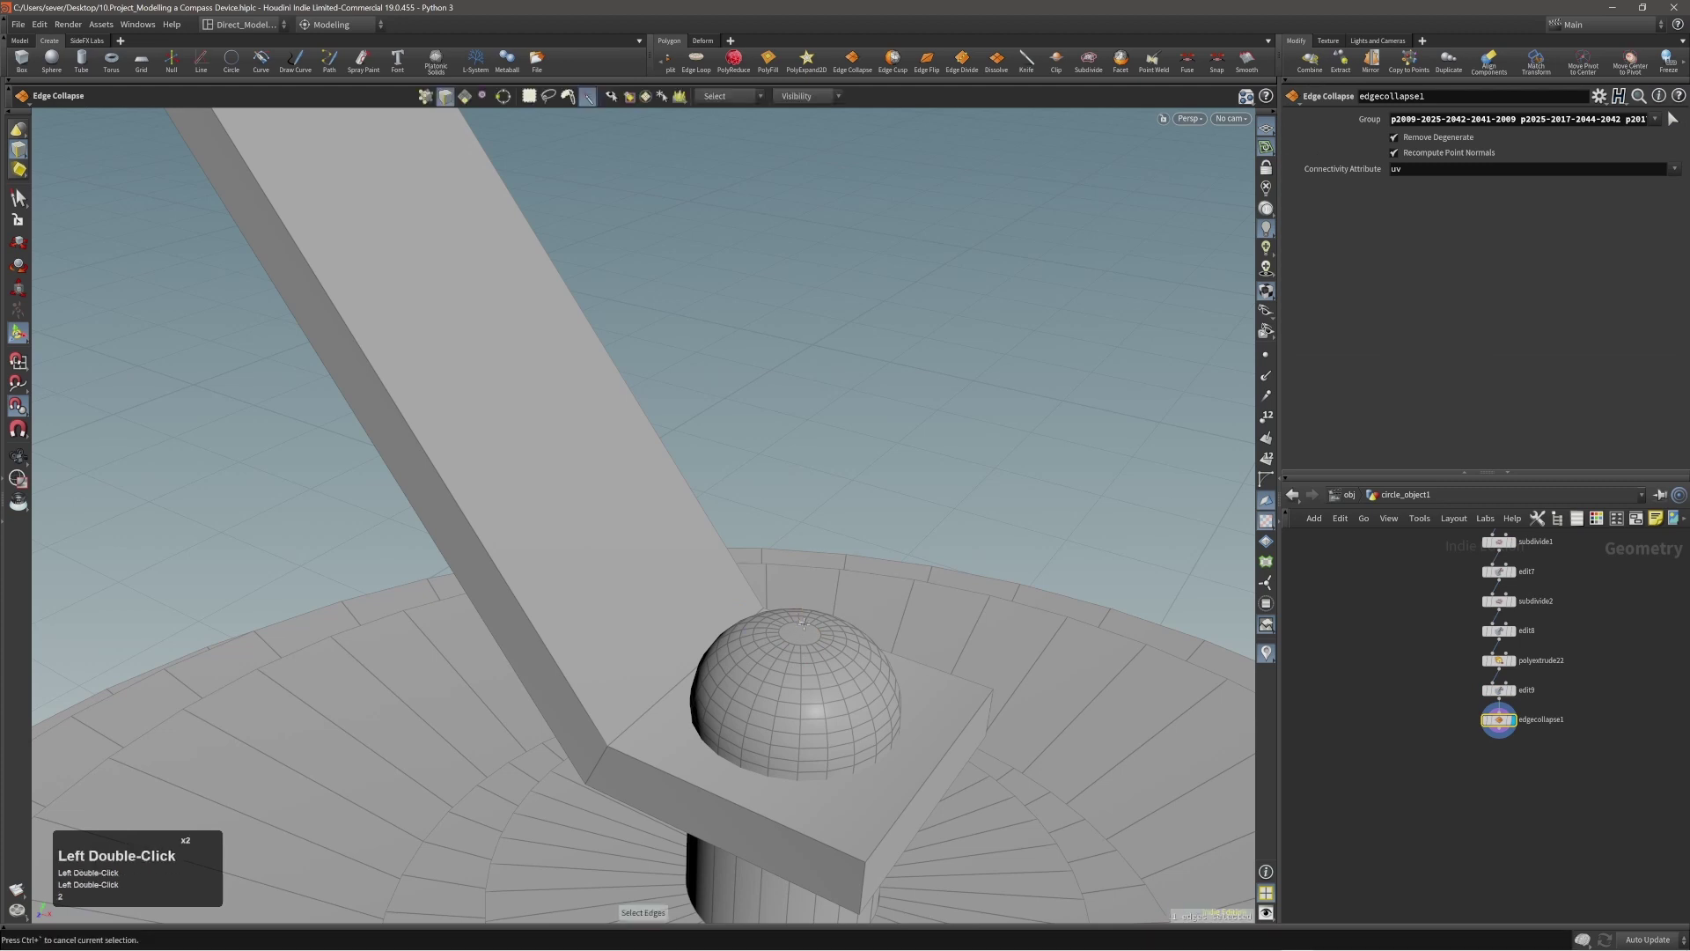
pyautogui.doubleClick(803, 623)
pyautogui.keyDown('alt'); pyautogui.moveTo(803, 623); pyautogui.dragTo(902, 622, button='right'); pyautogui.keyUp('alt')
pyautogui.press('`')
# Step: Slide the construction plane horizontally from the arm's bend to line up with the base ball's top centre point
pyautogui.keyDown('alt'); pyautogui.moveTo(845, 627); pyautogui.dragTo(705, 638); pyautogui.keyUp('alt')
pyautogui.keyDown('alt'); pyautogui.moveTo(616, 638); pyautogui.dragTo(447, 639, button='right'); pyautogui.keyUp('alt')
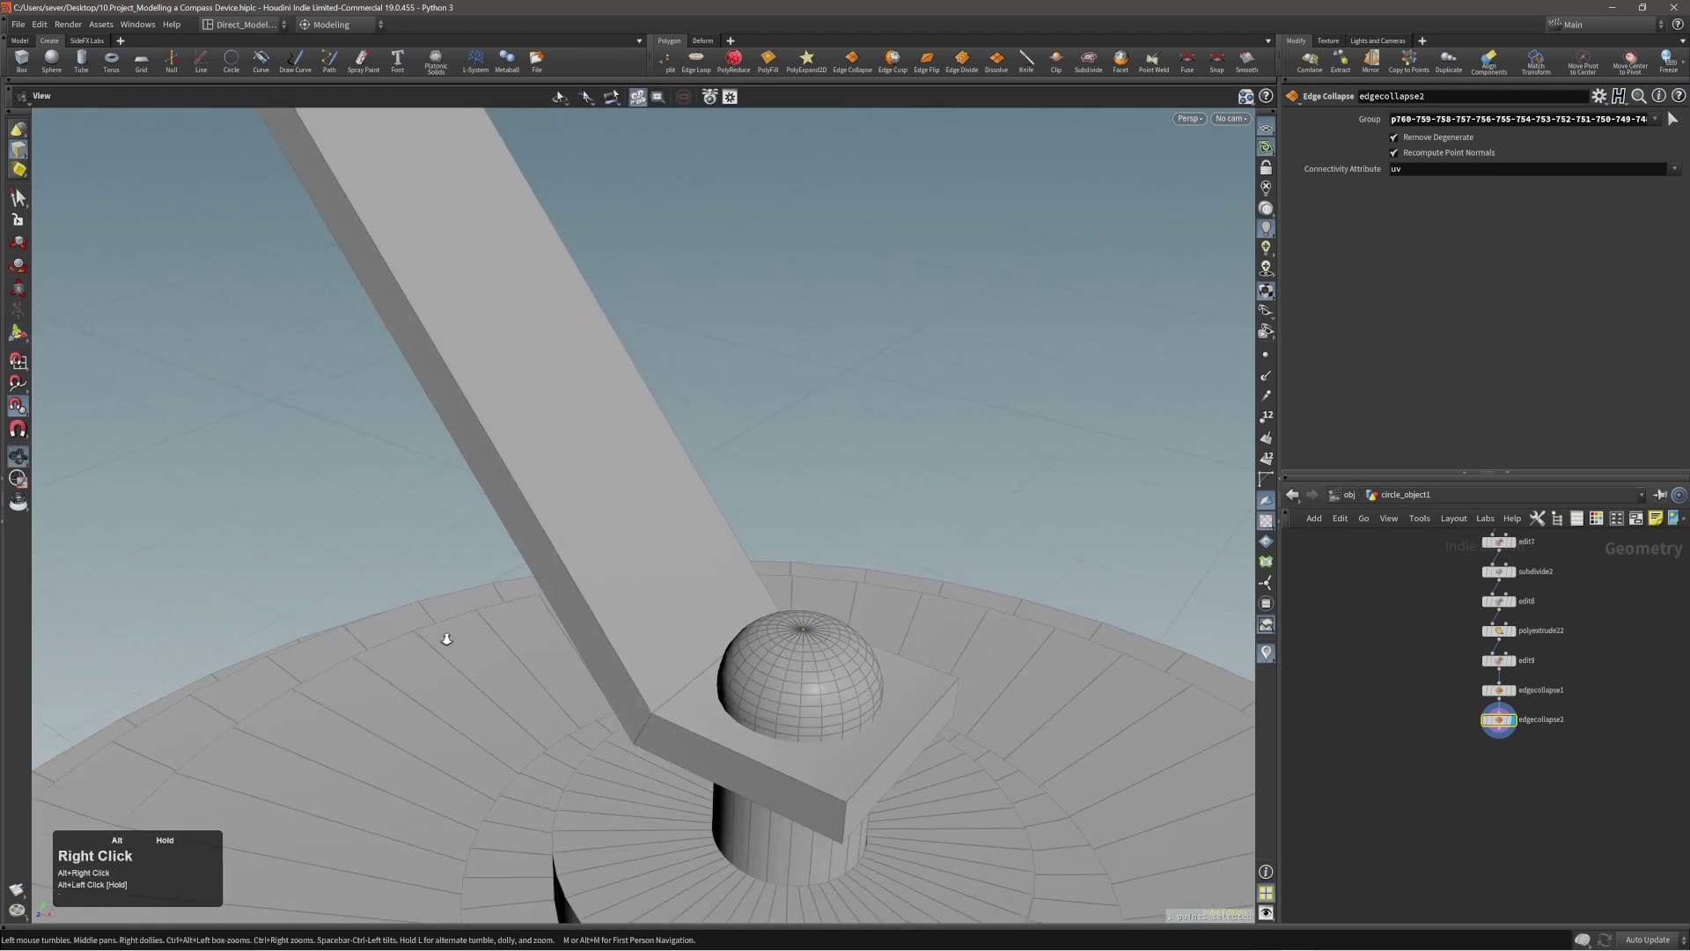
pyautogui.keyDown('alt'); pyautogui.moveTo(704, 612); pyautogui.dragTo(572, 596, button='right'); pyautogui.keyUp('alt')
pyautogui.keyDown('alt'); pyautogui.moveTo(633, 538); pyautogui.dragTo(642, 600, button='middle'); pyautogui.keyUp('alt')
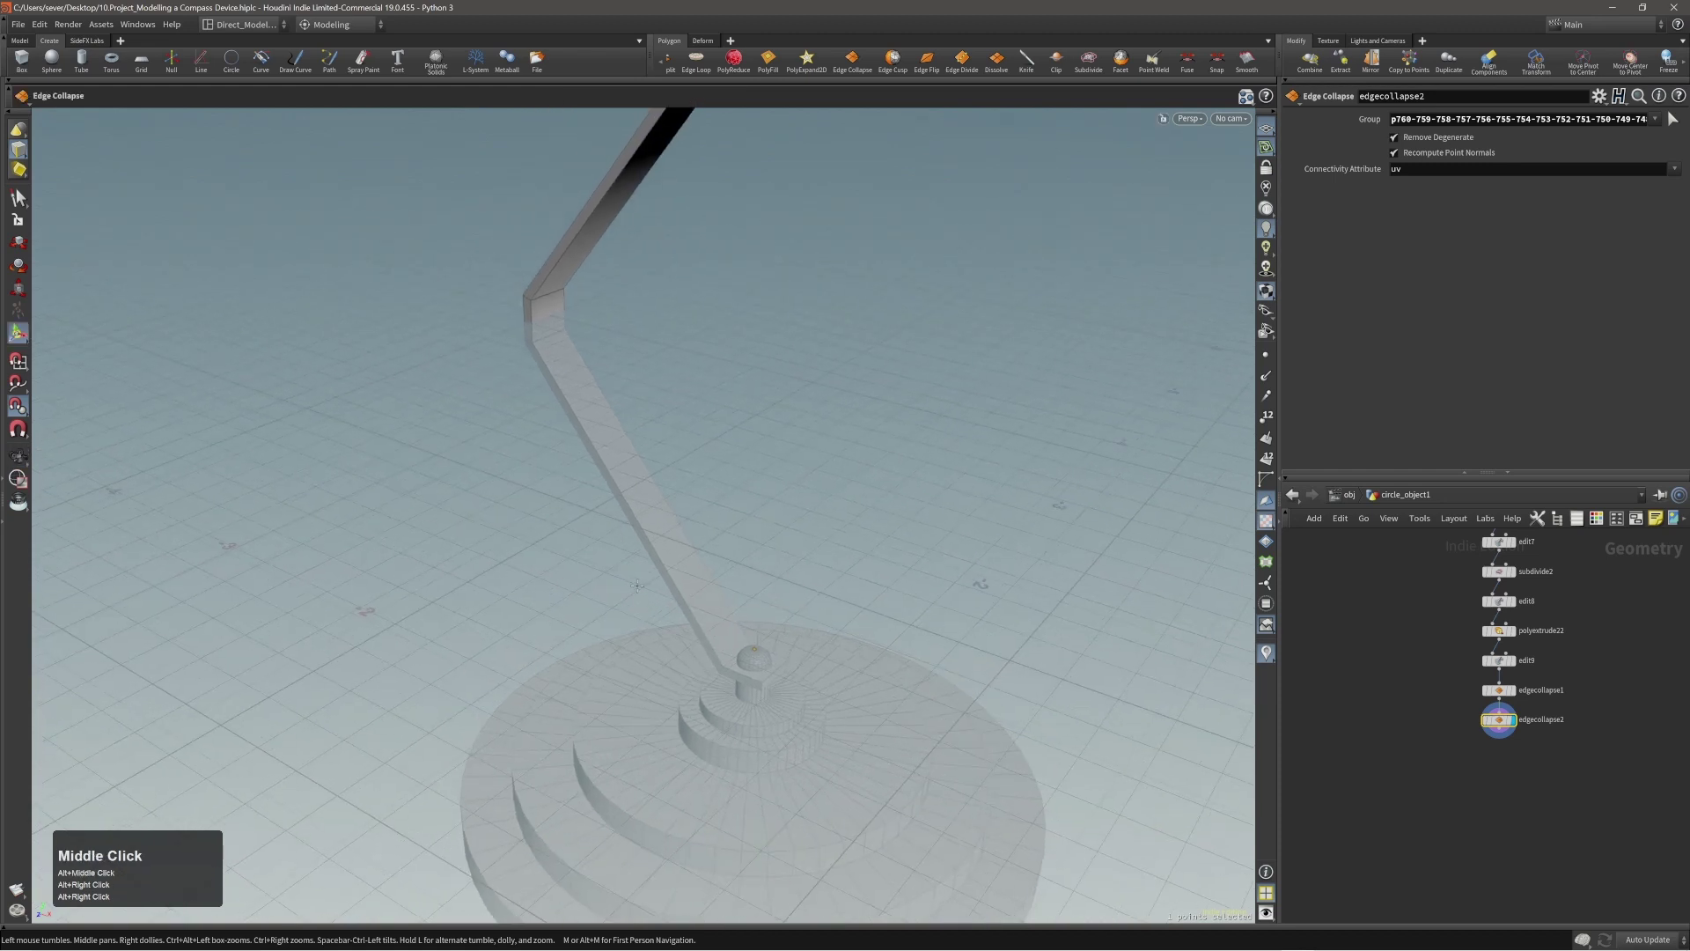
pyautogui.press('/')
pyautogui.keyDown('alt'); pyautogui.moveTo(643, 557); pyautogui.dragTo(614, 491, button='right'); pyautogui.keyUp('alt')
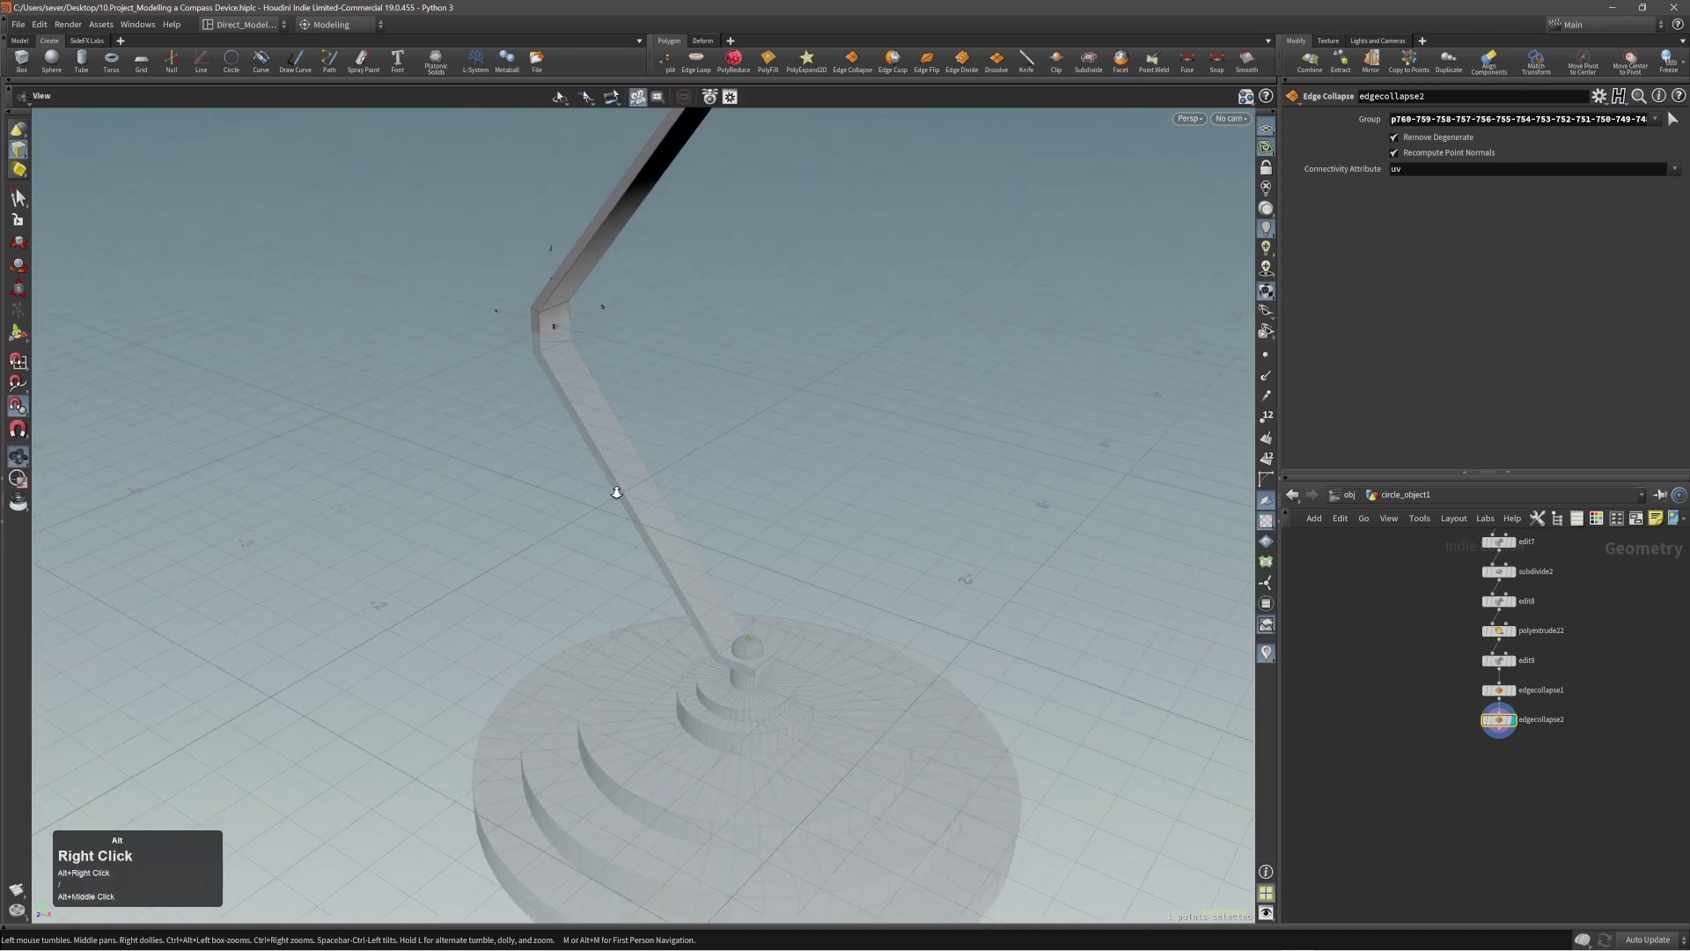
pyautogui.keyDown('alt'); pyautogui.moveTo(615, 490); pyautogui.dragTo(561, 400); pyautogui.keyUp('alt')
pyautogui.click(477, 320)
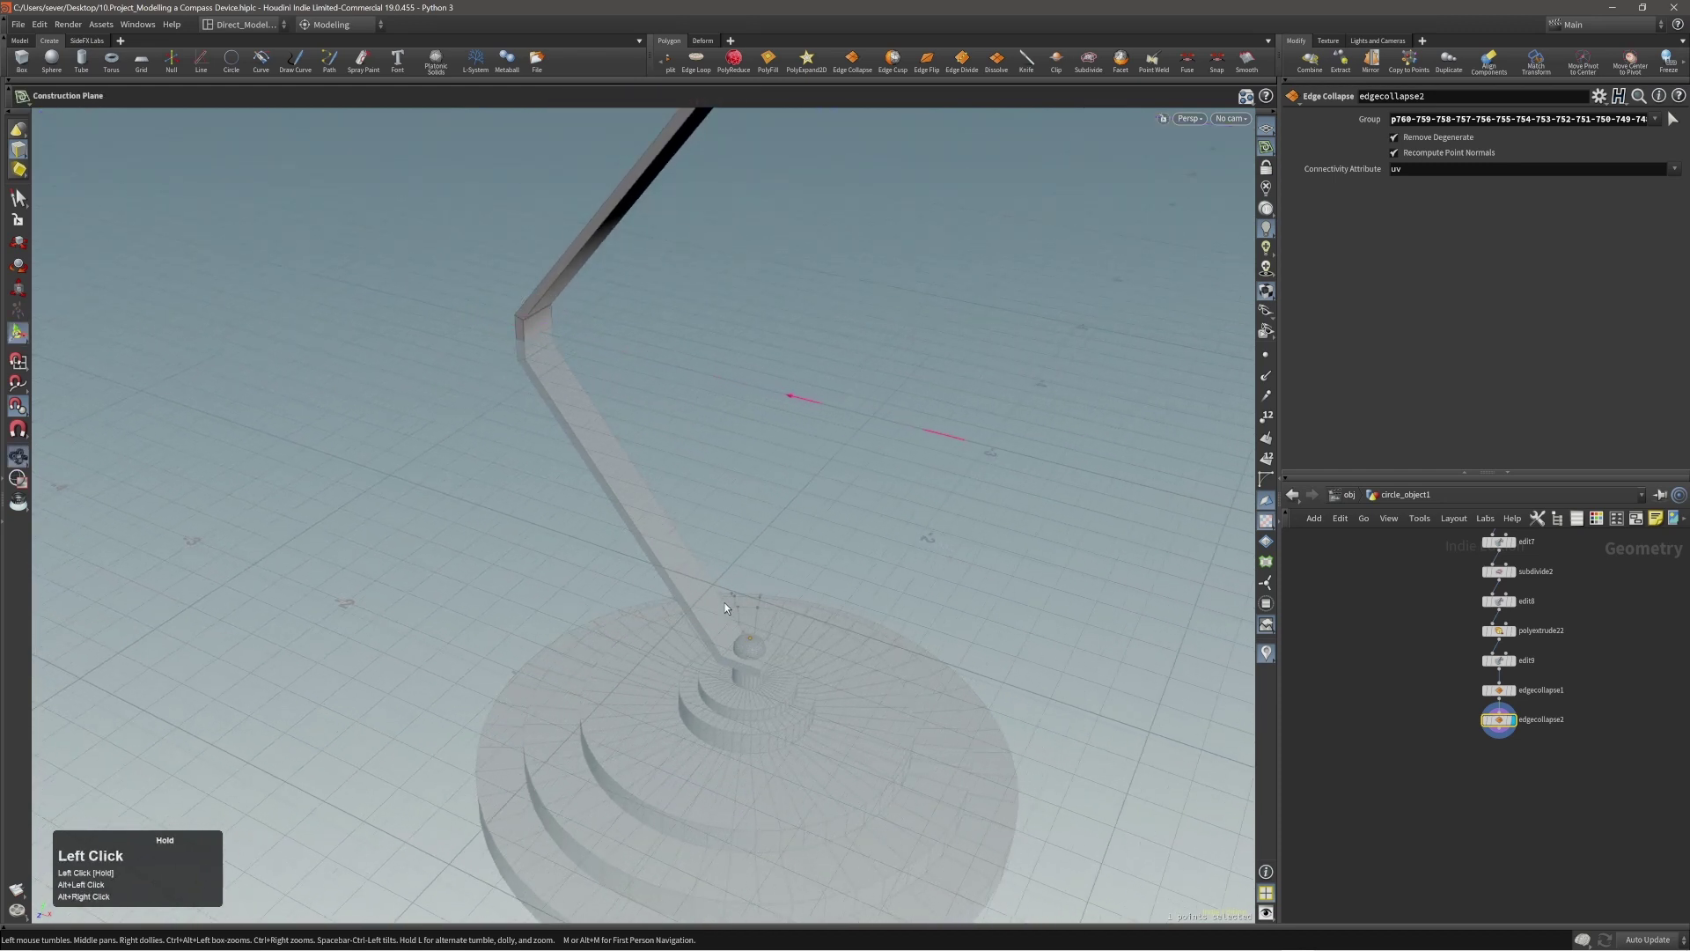
pyautogui.moveTo(752, 644); pyautogui.dragTo(736, 593)
pyautogui.keyDown('alt'); pyautogui.moveTo(736, 592); pyautogui.dragTo(696, 546, button='right'); pyautogui.keyUp('alt')
pyautogui.keyDown('alt'); pyautogui.moveTo(697, 546); pyautogui.dragTo(771, 607, button='middle'); pyautogui.keyUp('alt')
pyautogui.keyDown('alt'); pyautogui.moveTo(761, 537); pyautogui.dragTo(809, 533); pyautogui.keyUp('alt')
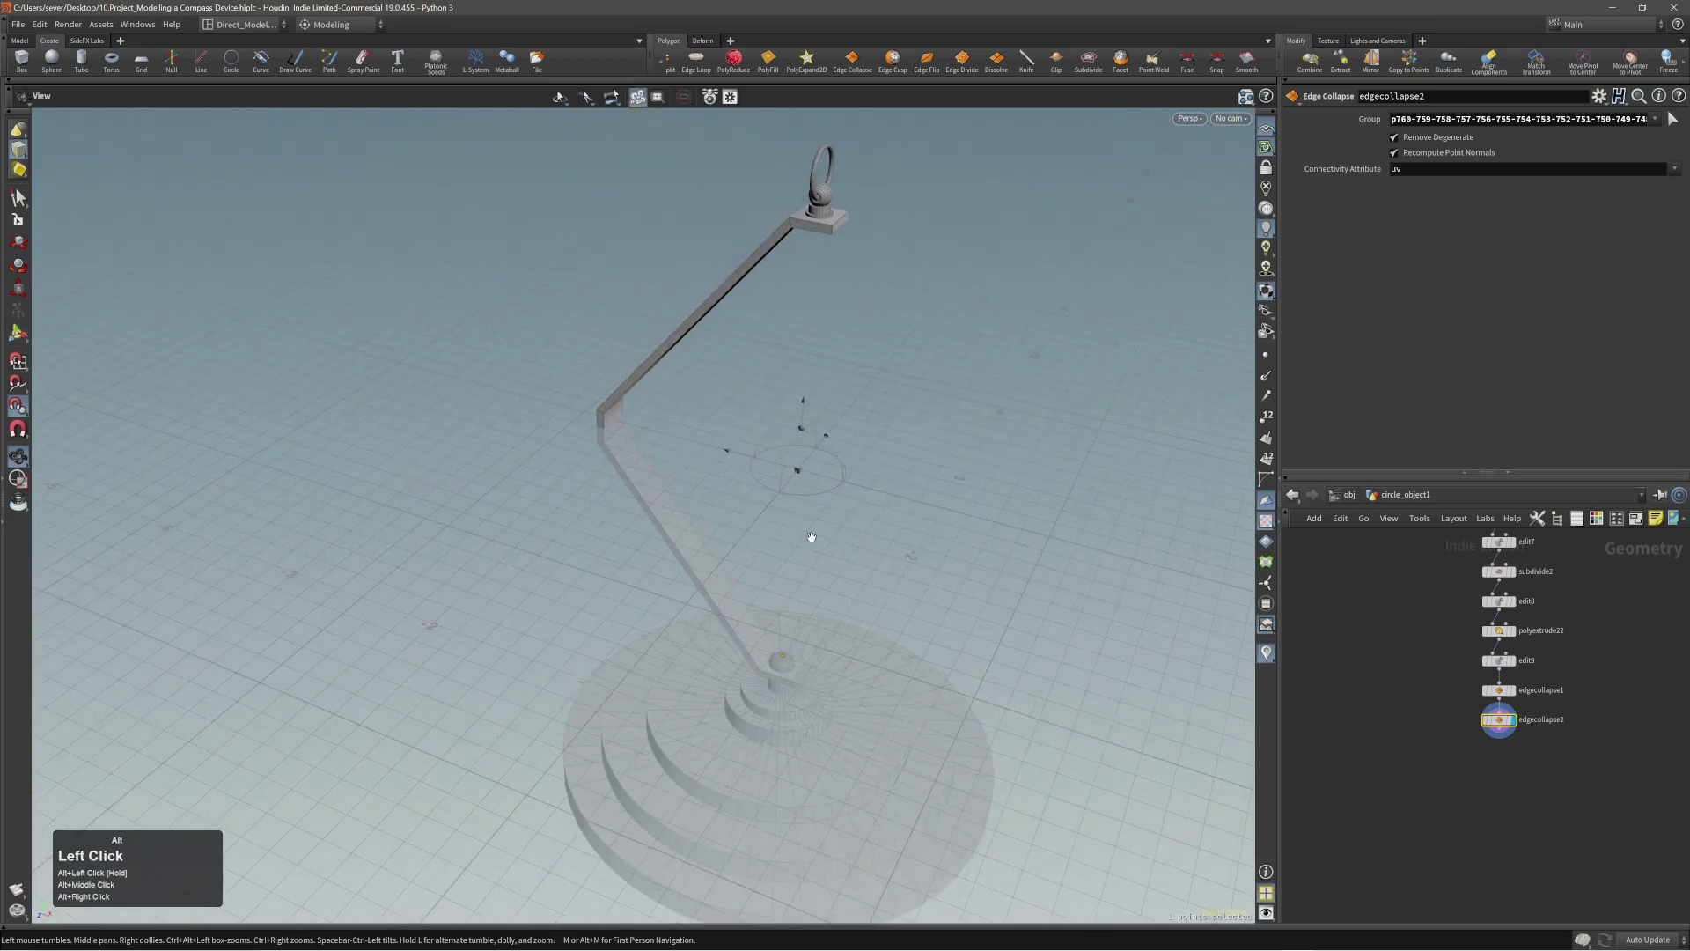
pyautogui.keyDown('alt'); pyautogui.moveTo(810, 533); pyautogui.dragTo(807, 535, button='middle'); pyautogui.keyUp('alt')
# Step: Create a sphere at the construction plane's origin and set its primitive type to Polygon Mesh
pyautogui.press('c')
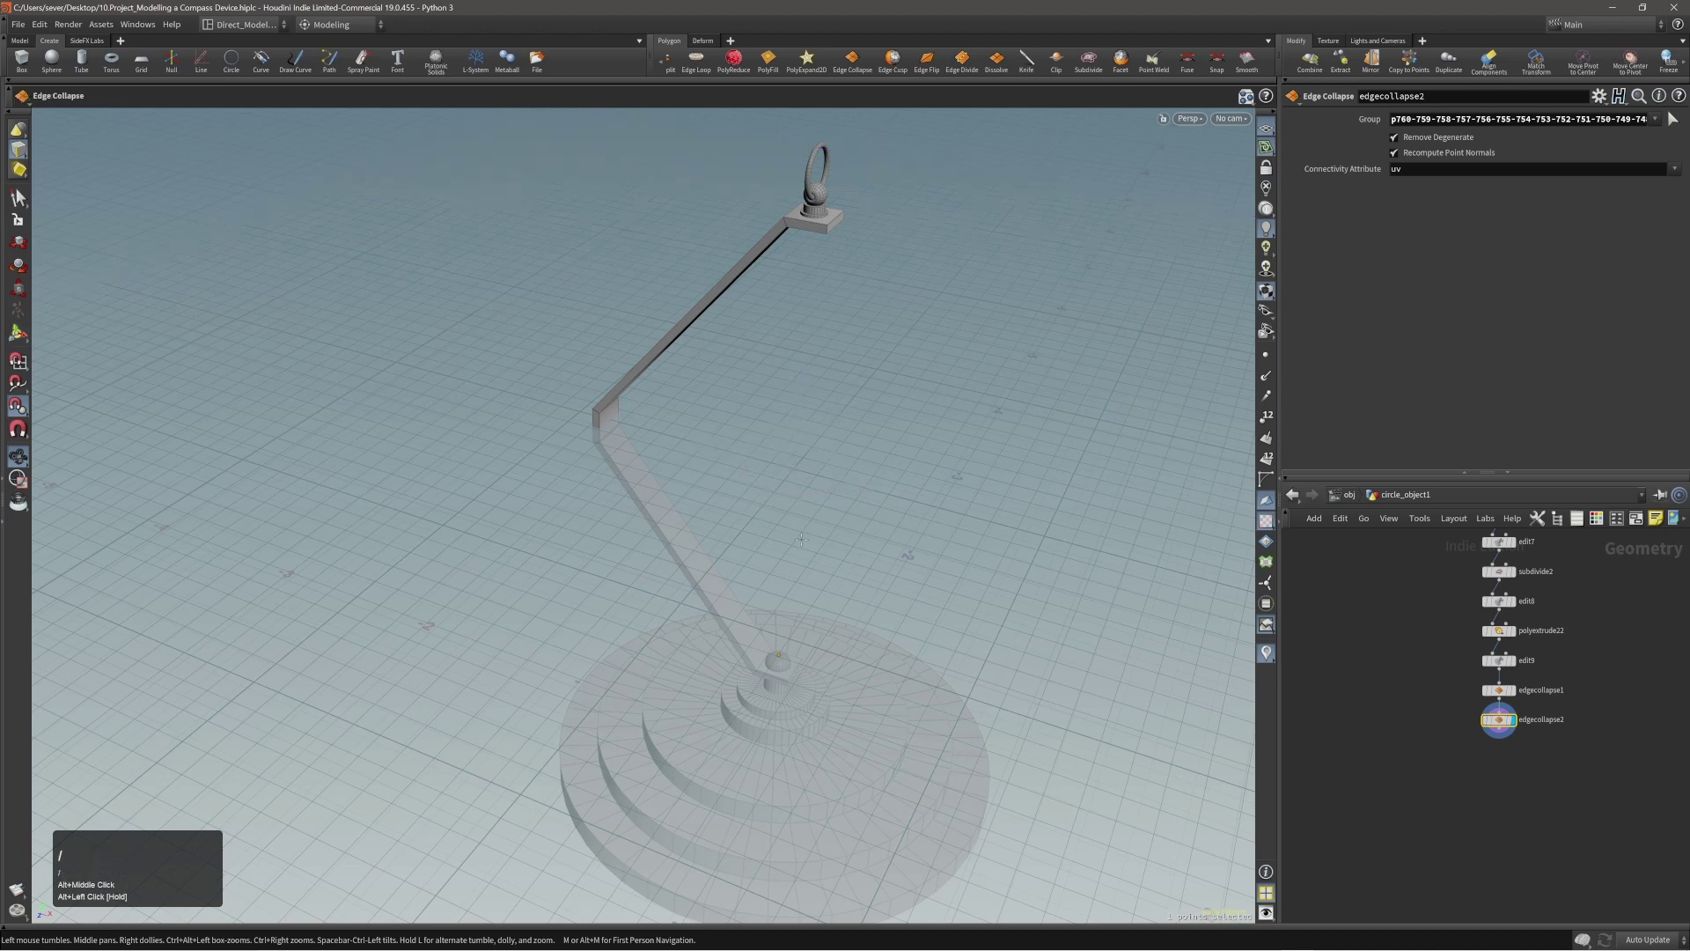
pyautogui.click(817, 480)
pyautogui.click(835, 473)
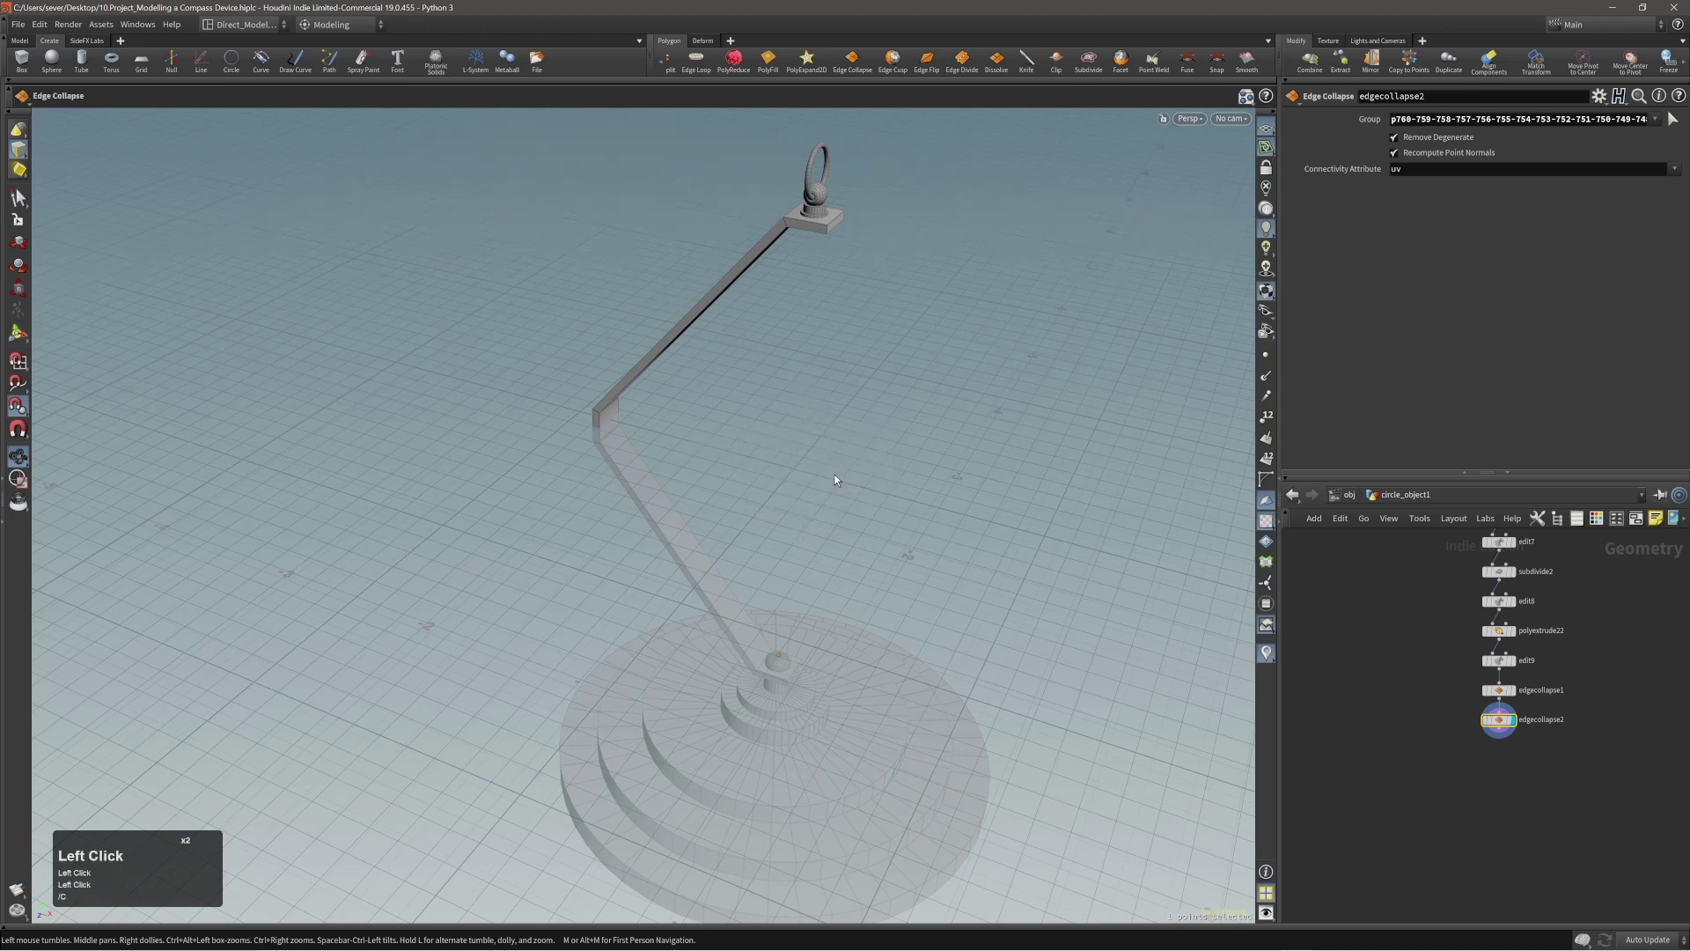
pyautogui.press('Return')
pyautogui.click(1423, 117)
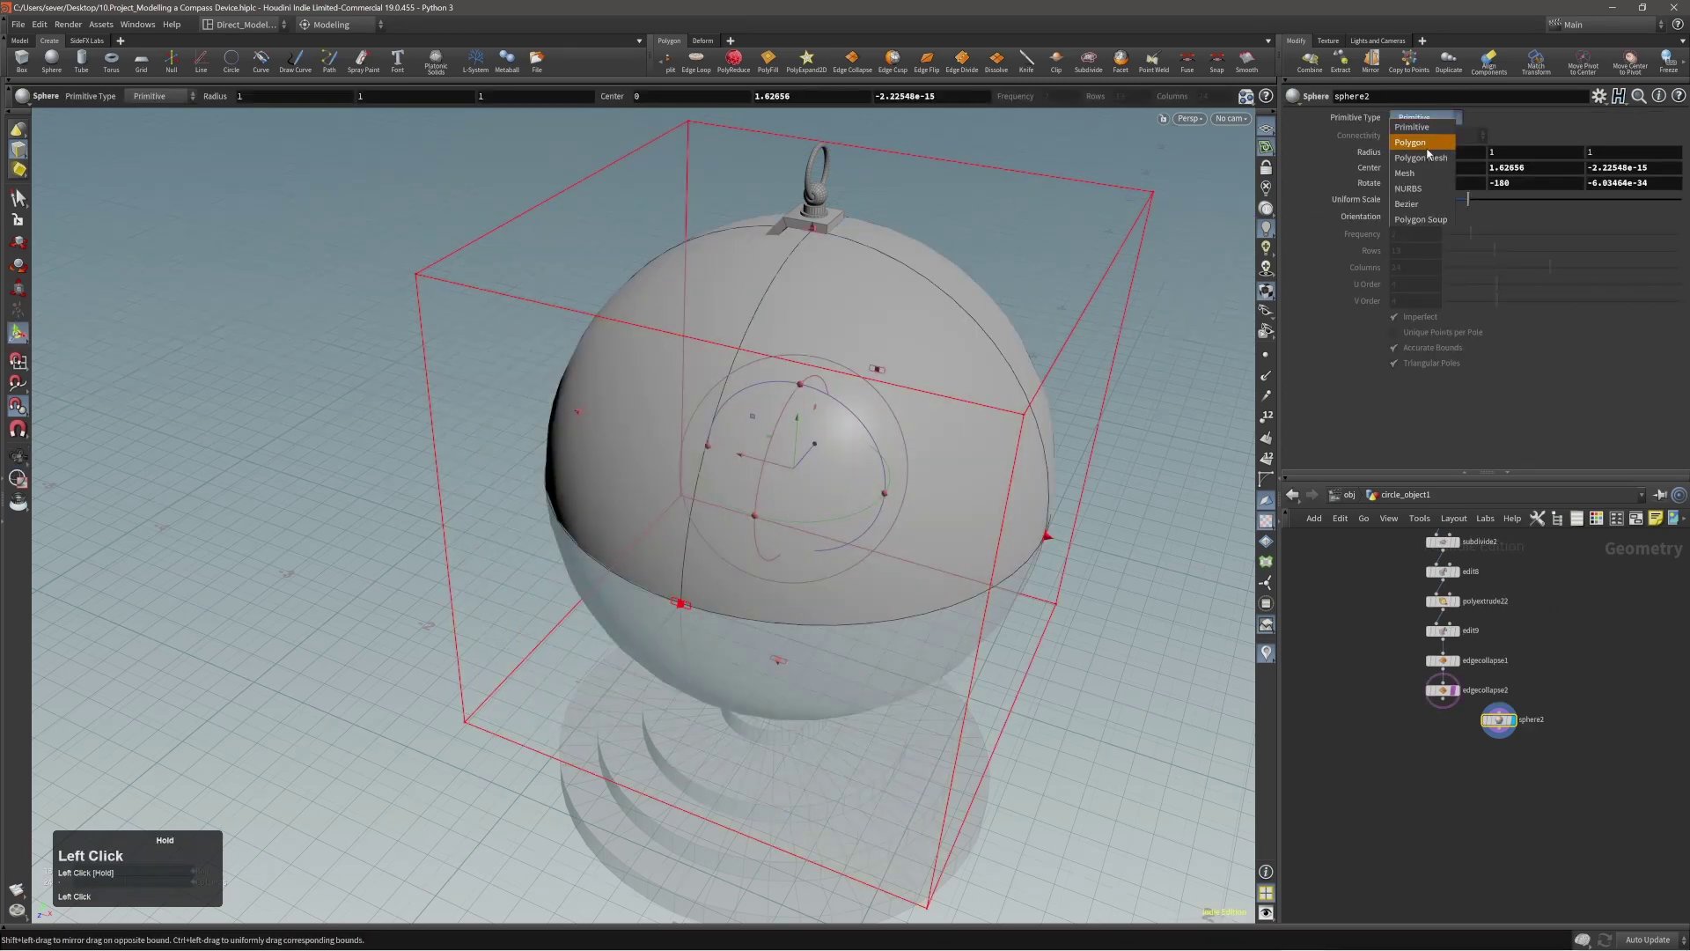
pyautogui.click(1419, 148)
# Step: Shrink the sphere uniformly about its centre to a radius of about 0.612
pyautogui.keyDown('ctrl'); pyautogui.keyDown('shift'); pyautogui.moveTo(1041, 539); pyautogui.dragTo(936, 494); pyautogui.keyUp('shift'); pyautogui.keyUp('ctrl')
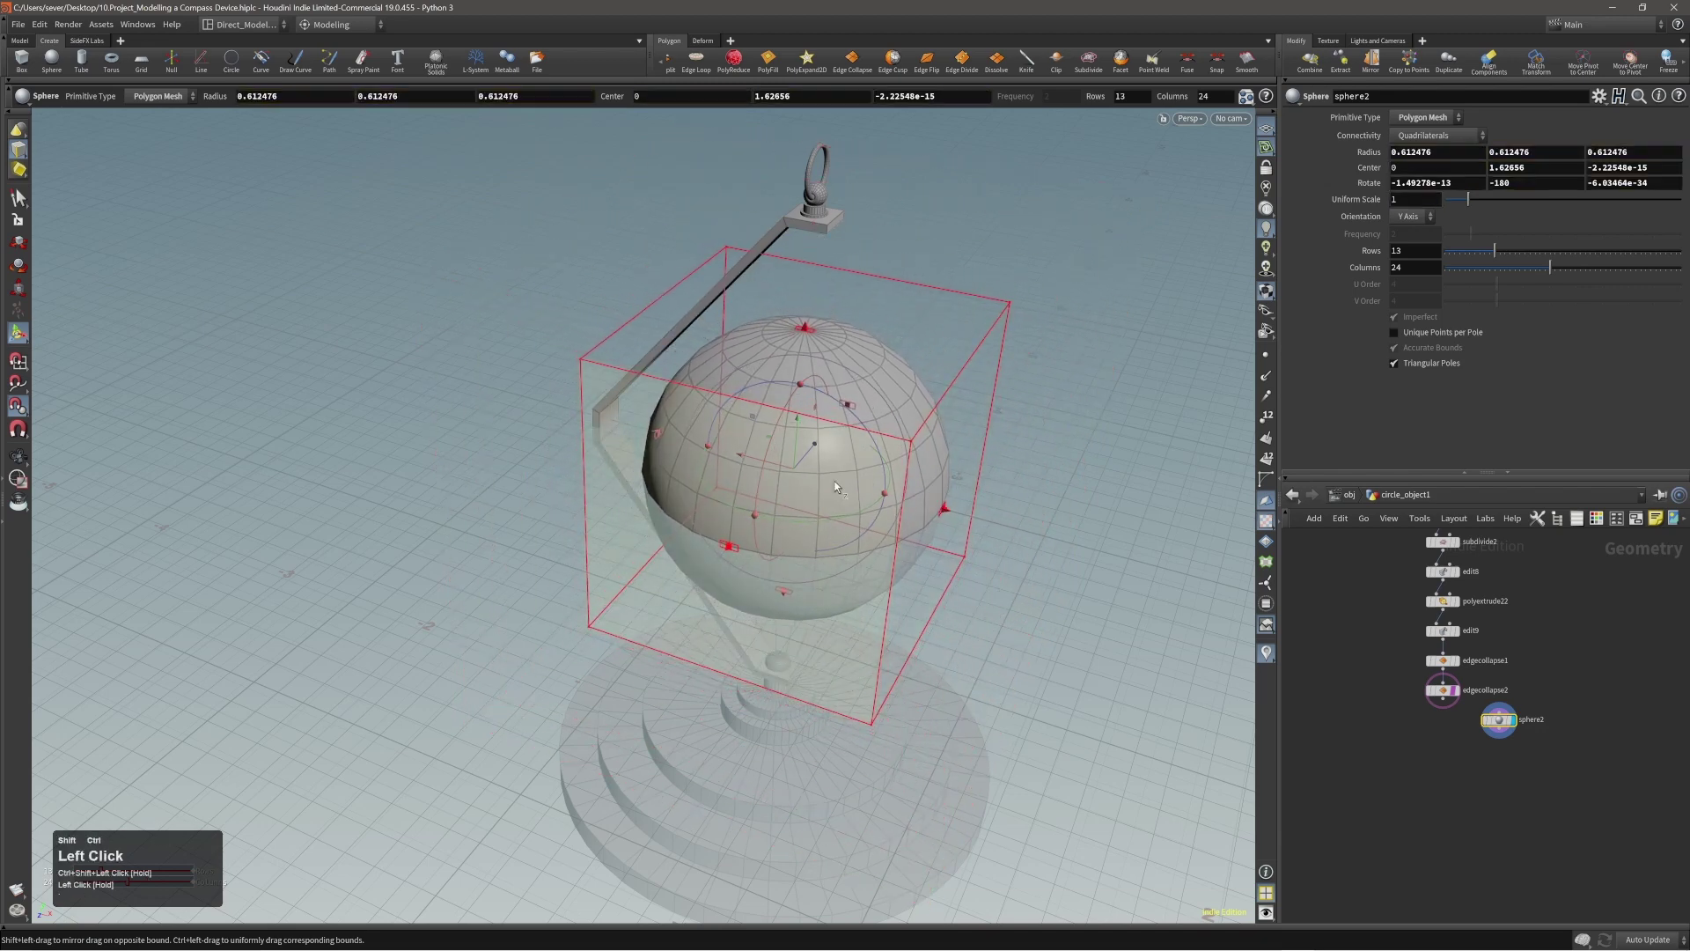
pyautogui.keyDown('alt'); pyautogui.moveTo(764, 499); pyautogui.dragTo(680, 396); pyautogui.keyUp('alt')
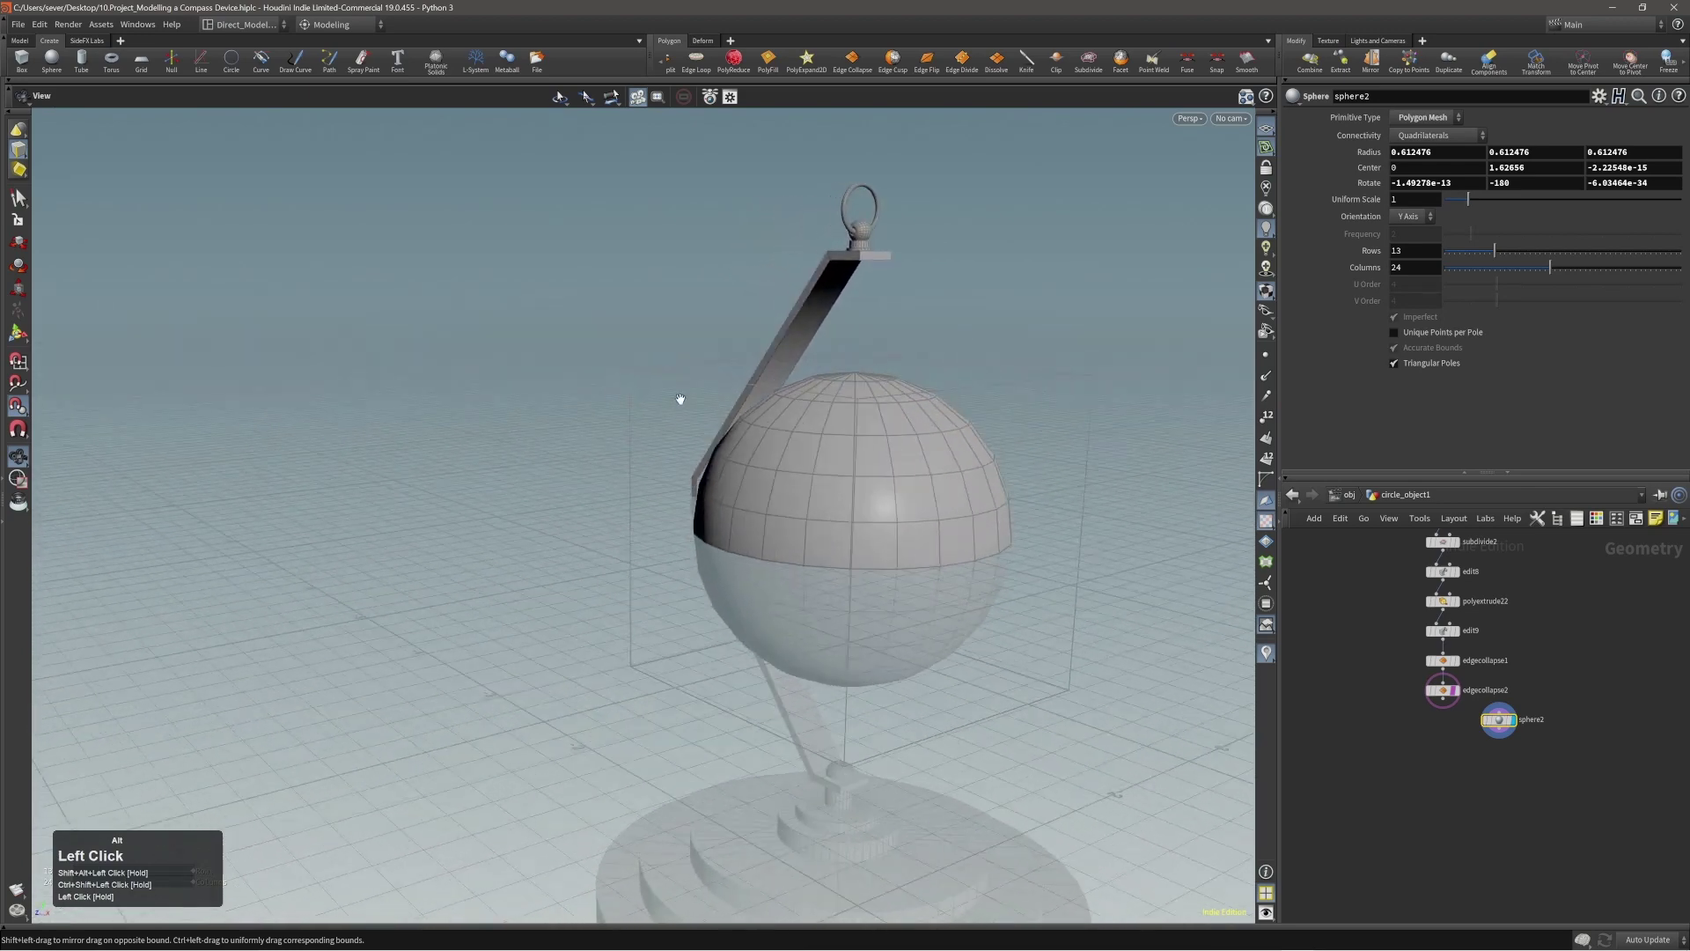
pyautogui.keyDown('alt'); pyautogui.moveTo(849, 473); pyautogui.dragTo(981, 427); pyautogui.keyUp('alt')
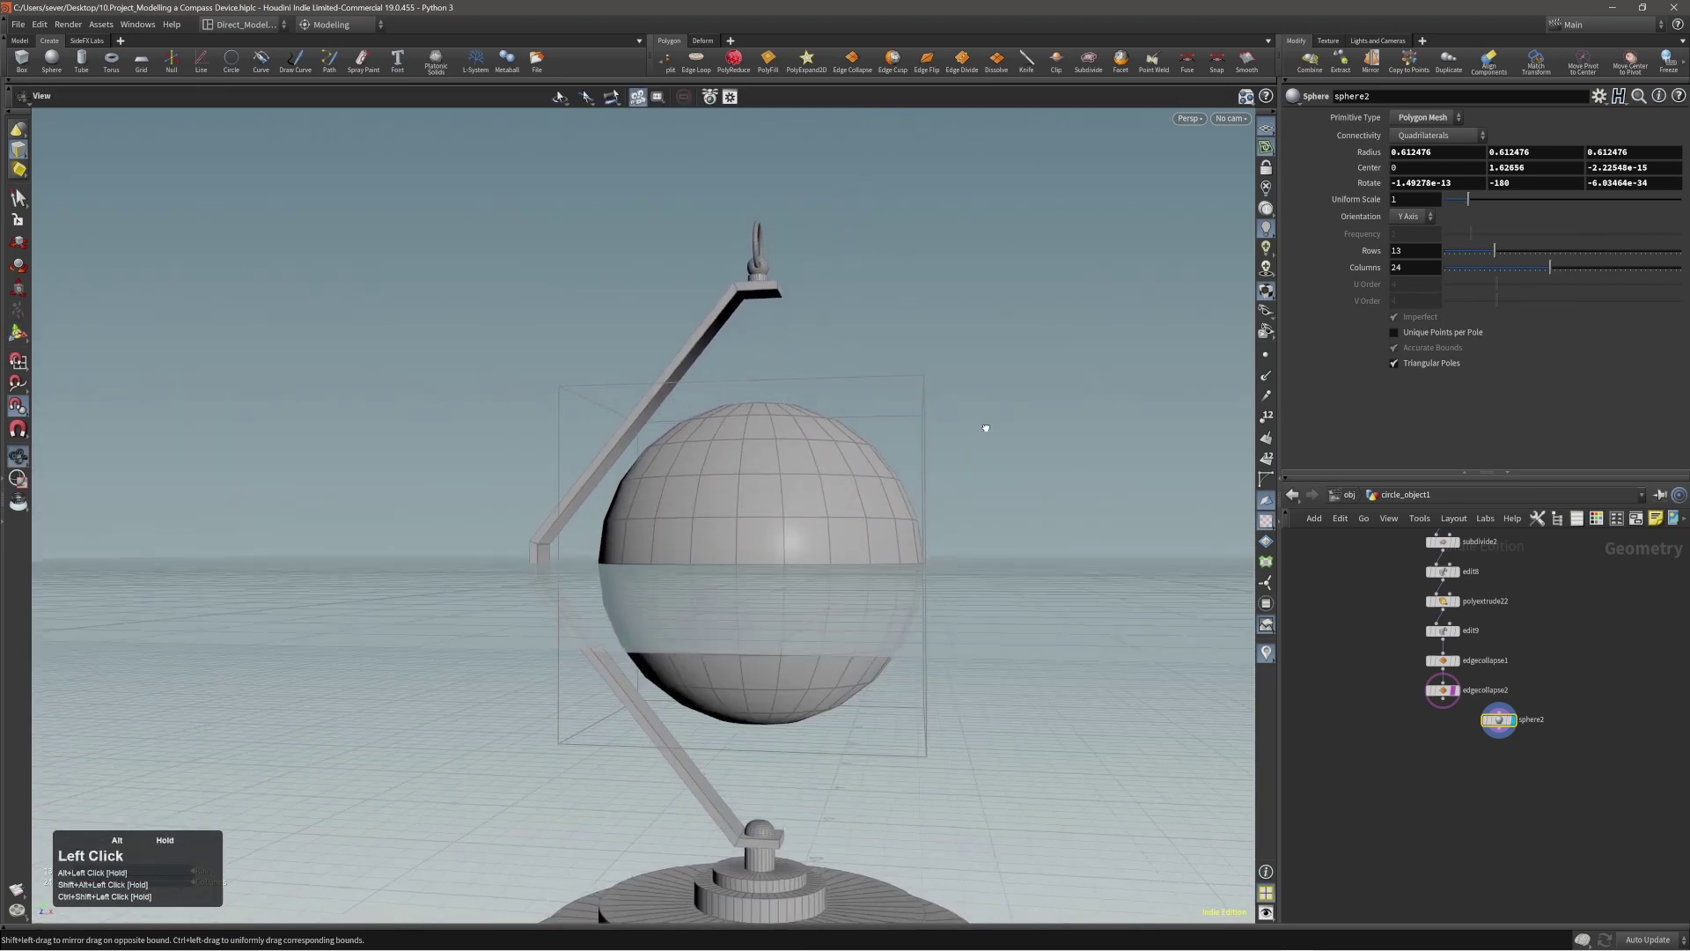
# Step: Set the sphere to 12 rows and 48 columns, undoing any accidental rotation
pyautogui.press('Return')
pyautogui.scroll(1, 1212, 102)
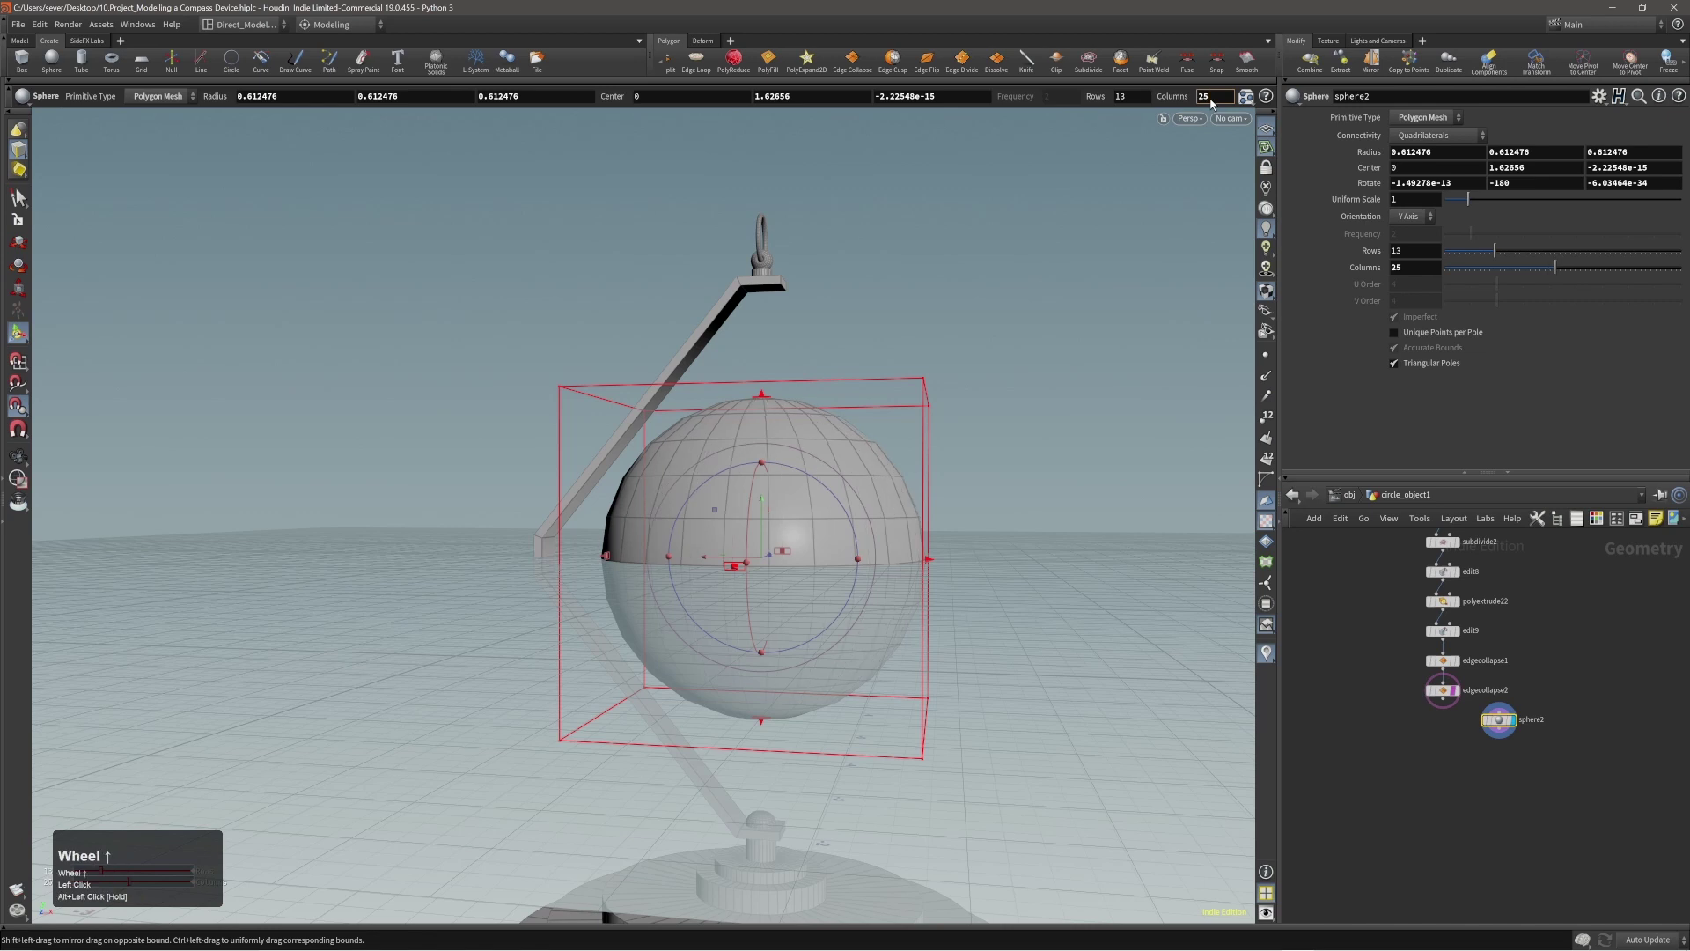
pyautogui.scroll(10, 1211, 102)
pyautogui.scroll(10, 1212, 102)
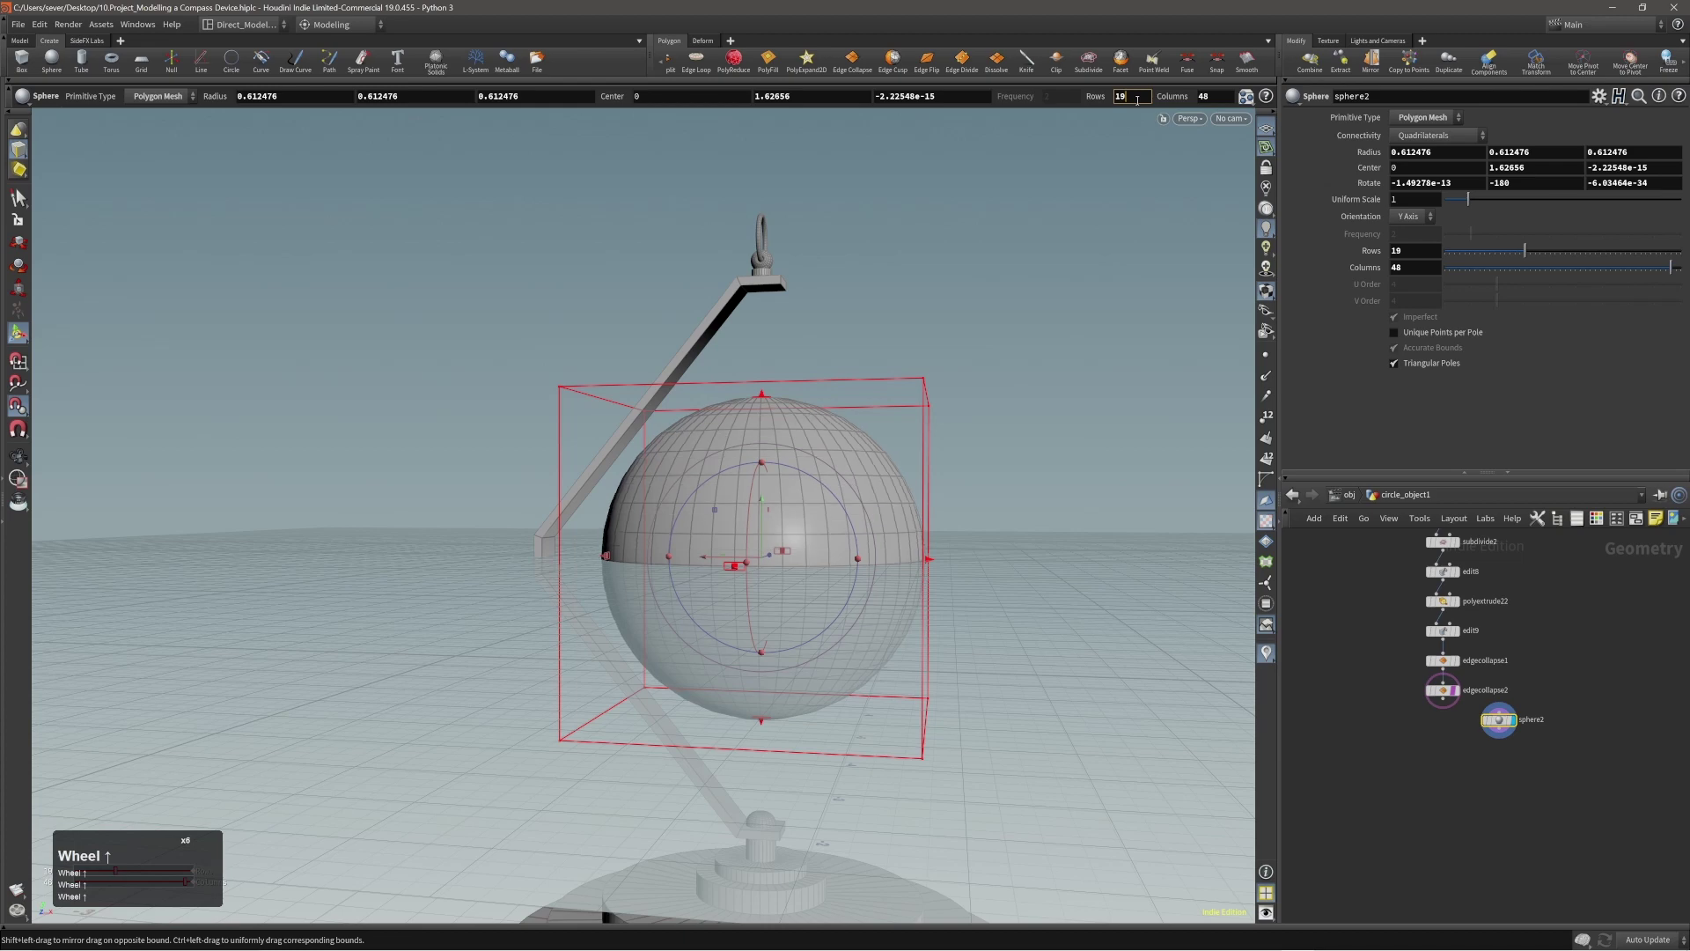
pyautogui.keyDown('alt'); pyautogui.rightClick(764, 570); pyautogui.keyUp('alt')
pyautogui.keyDown('alt'); pyautogui.moveTo(780, 557); pyautogui.dragTo(857, 542, button='right'); pyautogui.keyUp('alt')
pyautogui.keyDown('alt'); pyautogui.moveTo(856, 543); pyautogui.dragTo(774, 551); pyautogui.keyUp('alt')
pyautogui.press('Return')
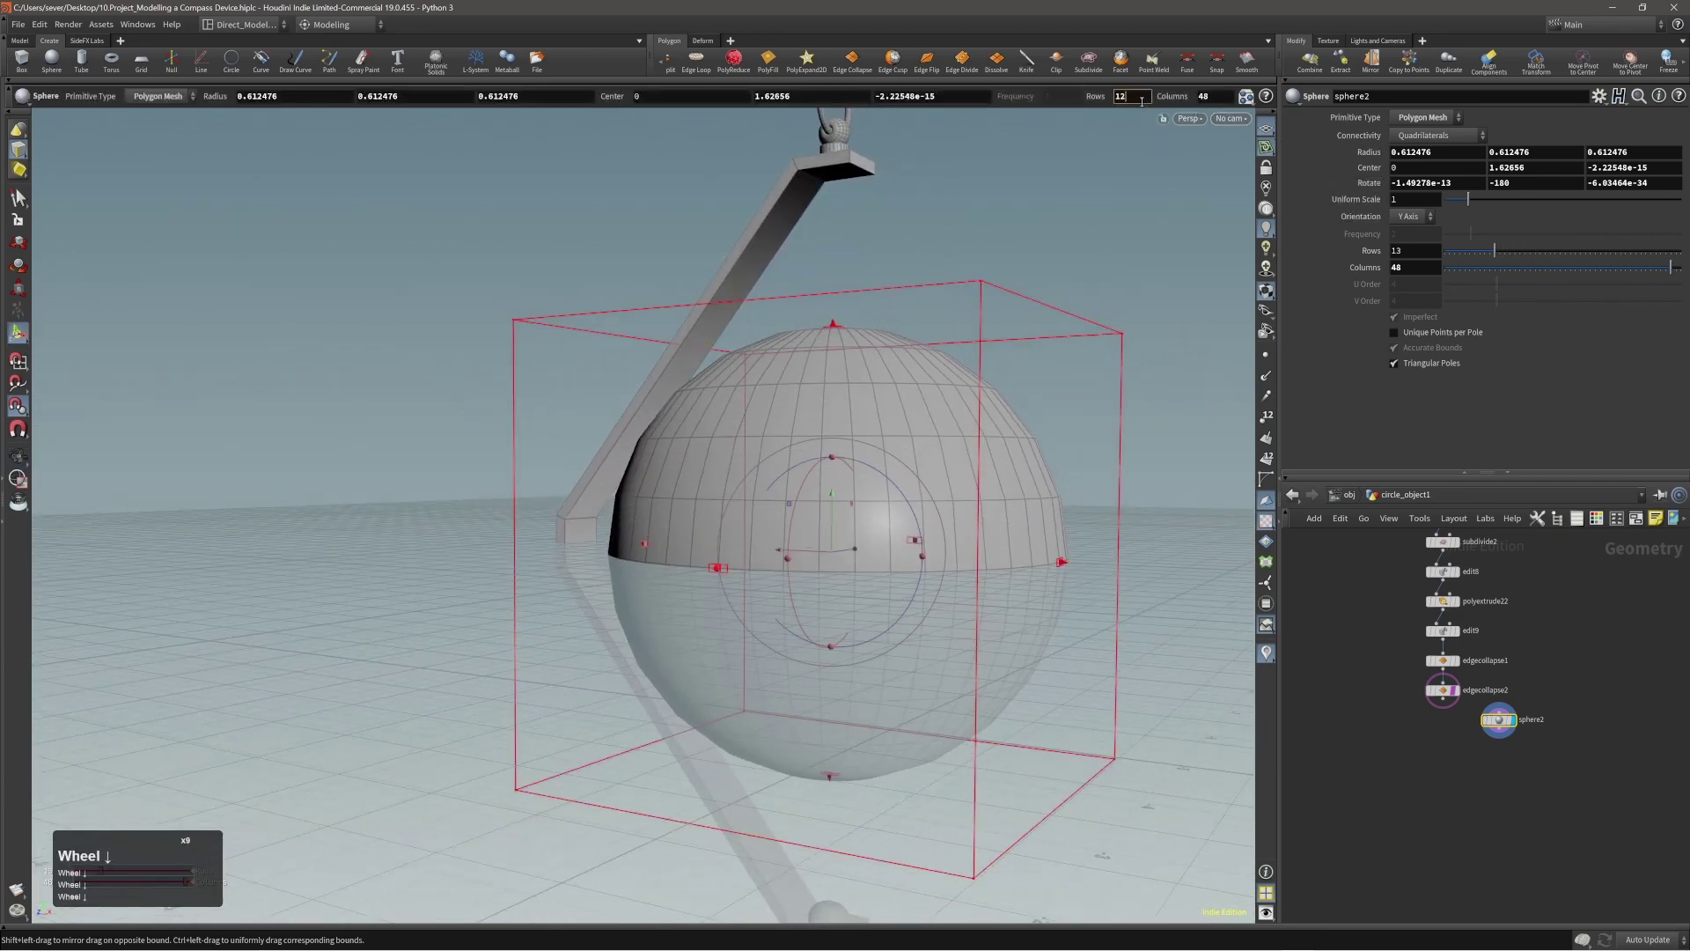
pyautogui.keyDown('alt'); pyautogui.moveTo(951, 519); pyautogui.dragTo(888, 480); pyautogui.keyUp('alt')
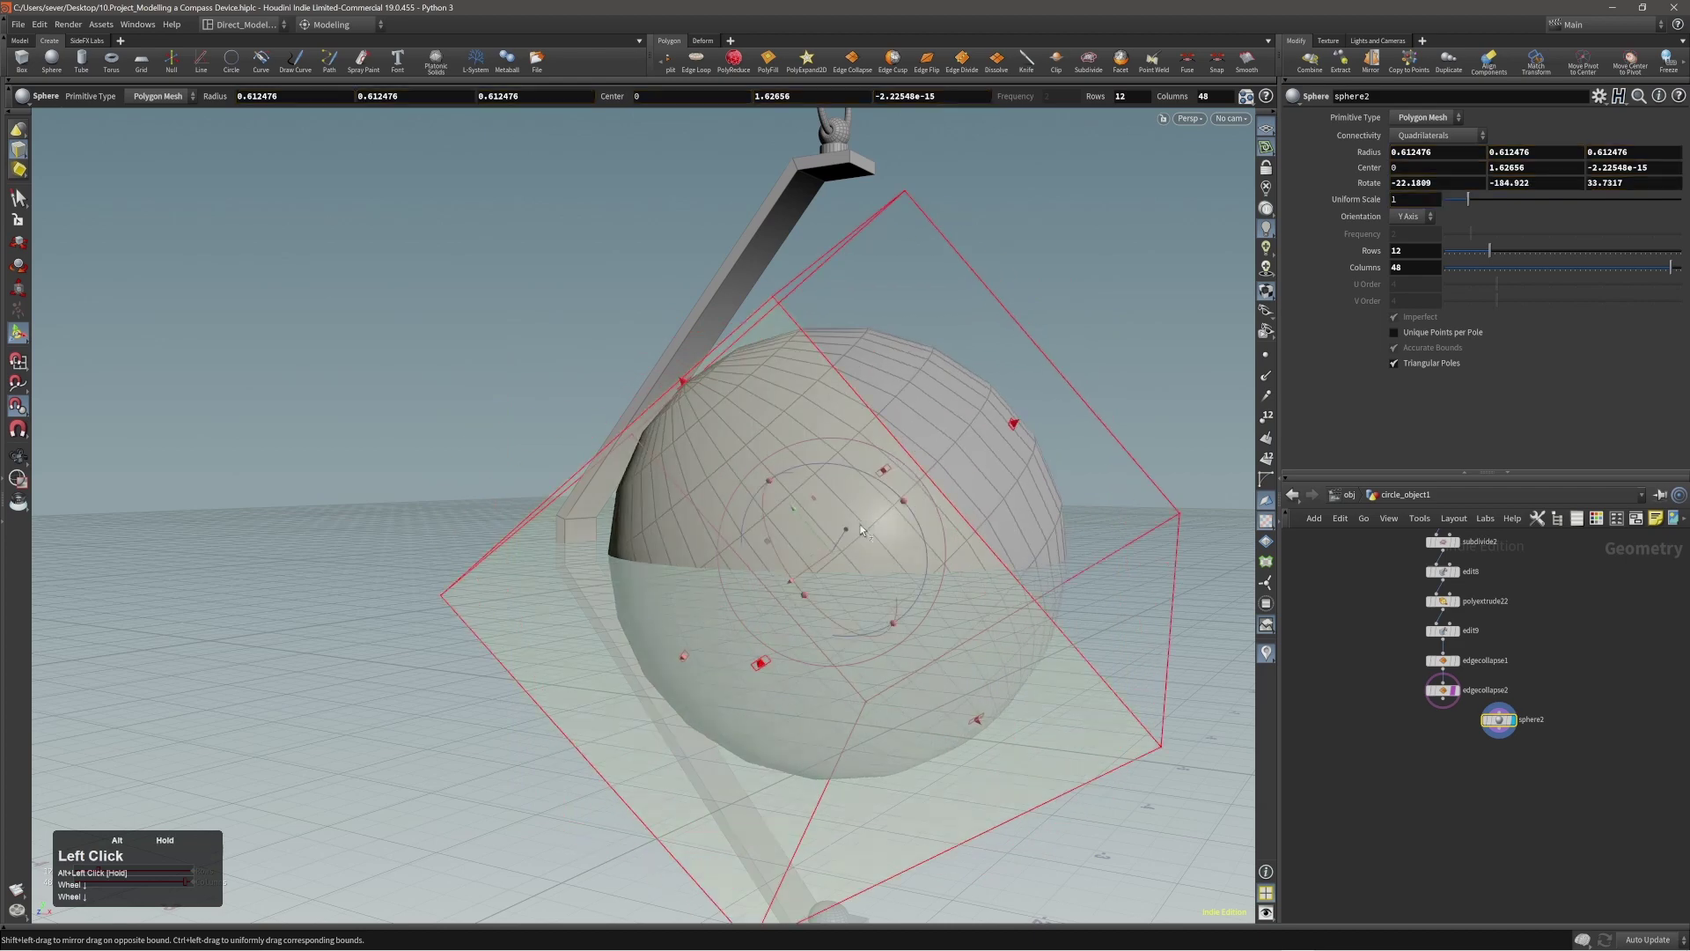
pyautogui.hotkey('ctrl', 'alt', 'z')
# Step: Delete all the sphere's faces above and below its single middle band of polygons
pyautogui.keyDown('alt'); pyautogui.moveTo(953, 531); pyautogui.dragTo(781, 528); pyautogui.keyUp('alt')
pyautogui.click(766, 559)
pyautogui.scroll(-2, 849, 537)
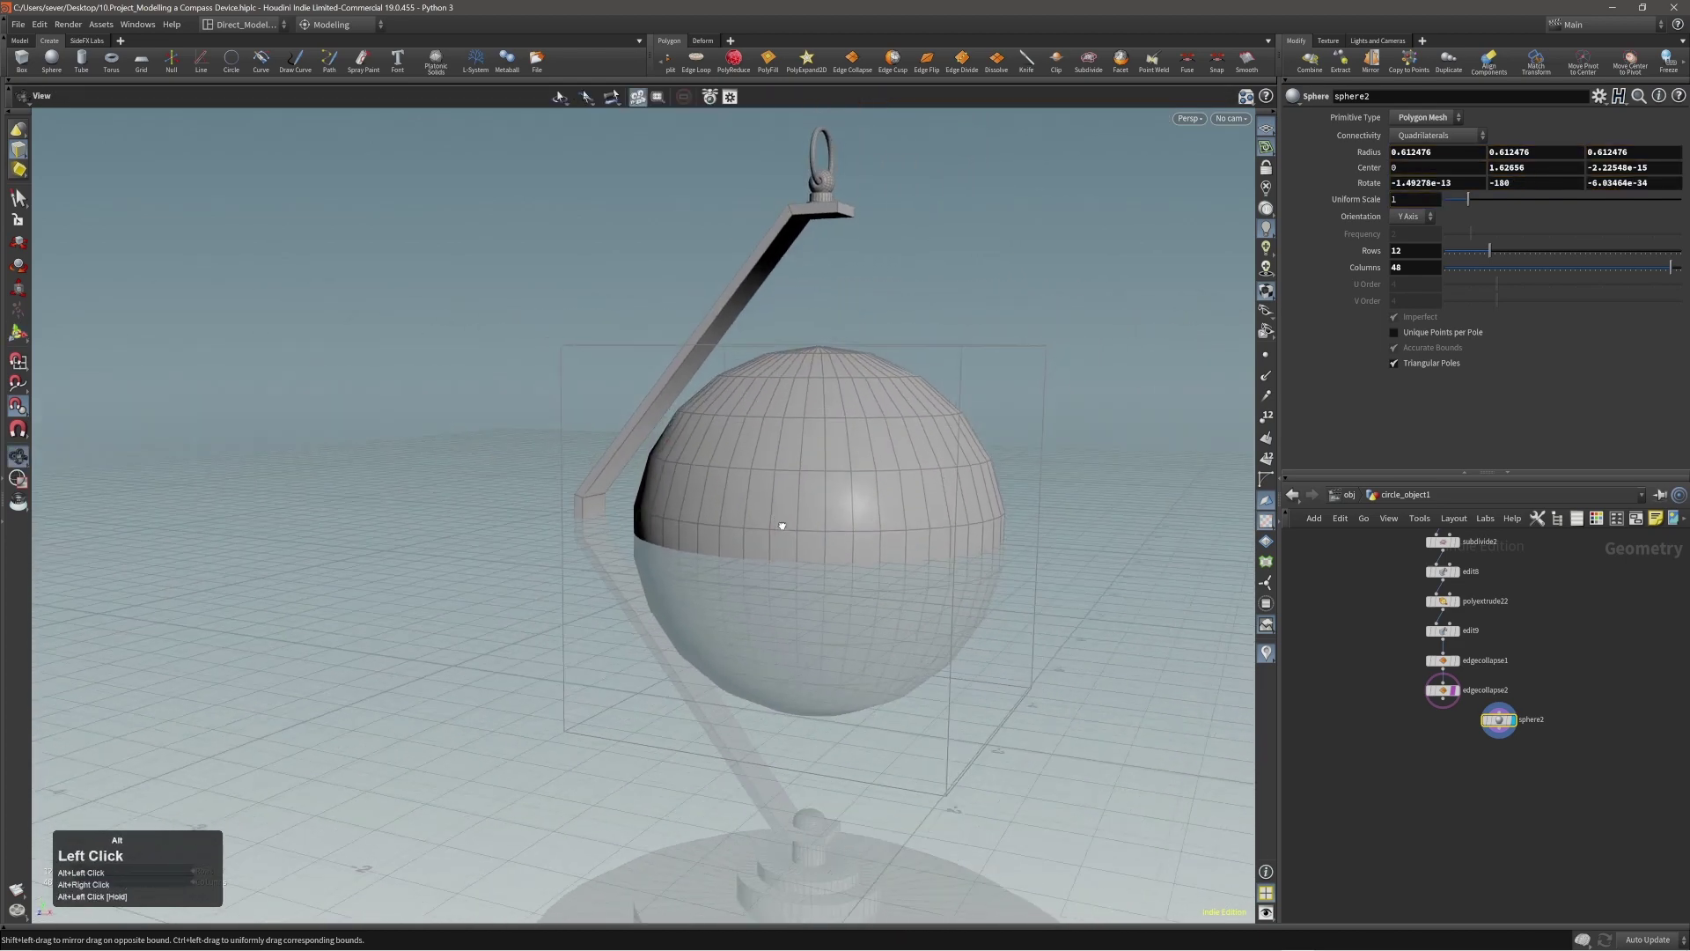
pyautogui.hotkey('alt', '3')
pyautogui.click(786, 505)
pyautogui.hotkey('shift', 'a')
pyautogui.keyDown('shift'); pyautogui.middleClick(890, 504); pyautogui.keyUp('shift')
pyautogui.keyDown('alt'); pyautogui.moveTo(893, 518); pyautogui.dragTo(886, 505); pyautogui.keyUp('alt')
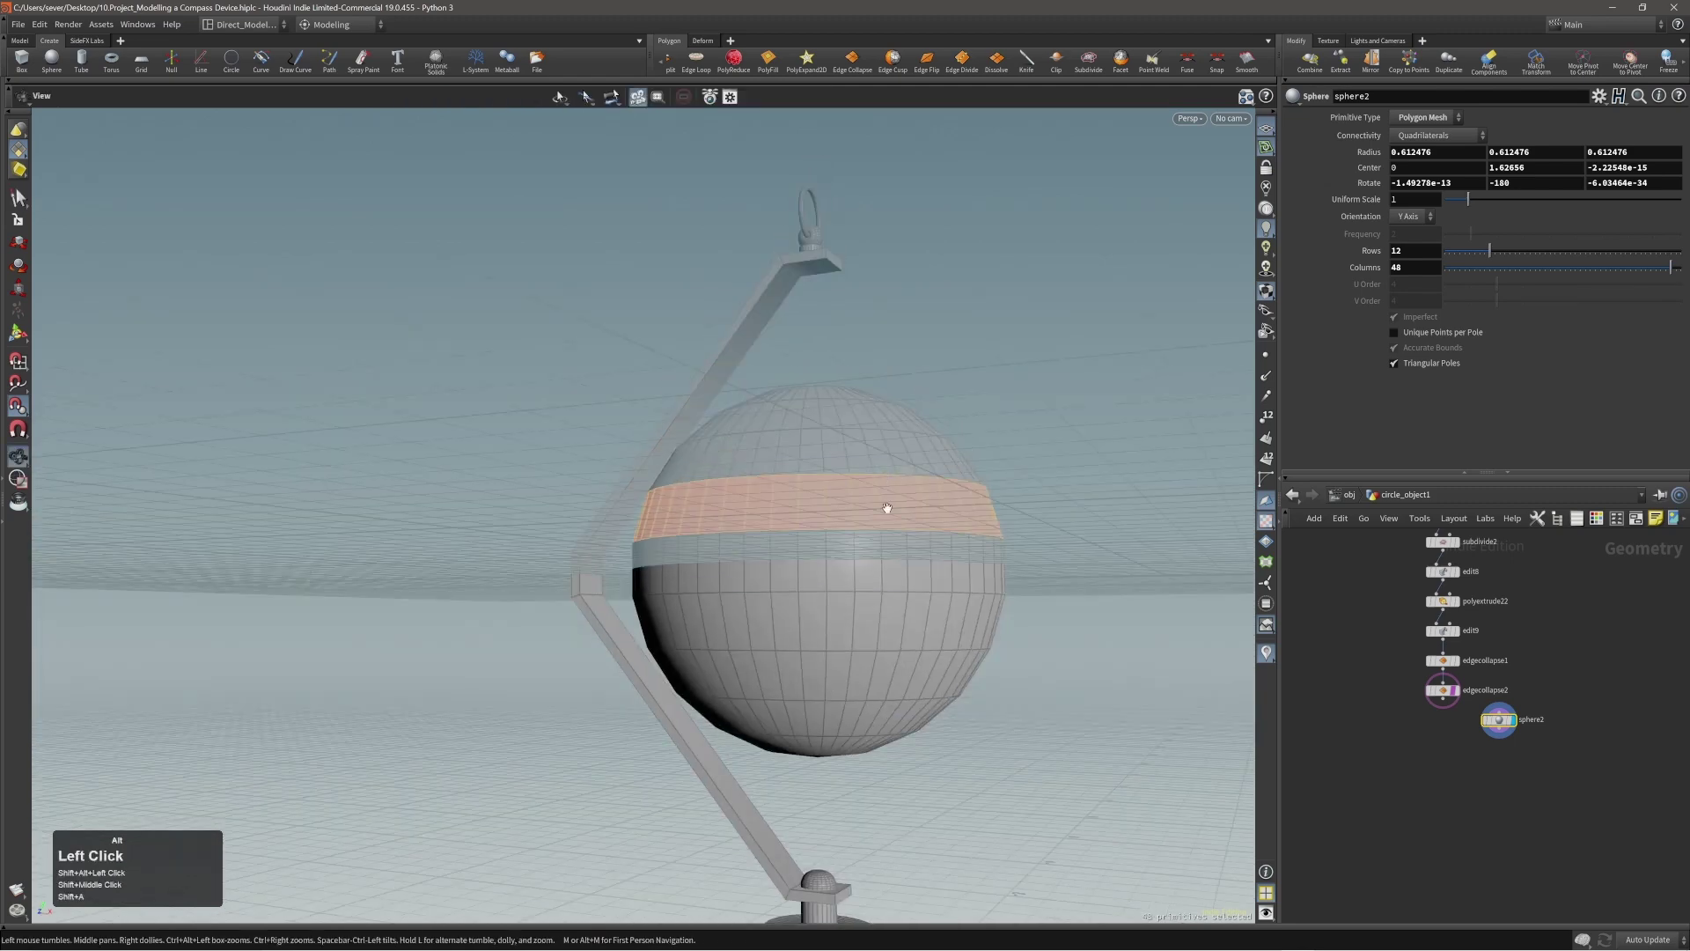
pyautogui.keyDown('shift'); pyautogui.click(815, 622); pyautogui.keyUp('shift')
pyautogui.hotkey('shift', 'a')
pyautogui.keyDown('shift'); pyautogui.middleClick(914, 621); pyautogui.keyUp('shift')
pyautogui.hotkey('shift', 'h')
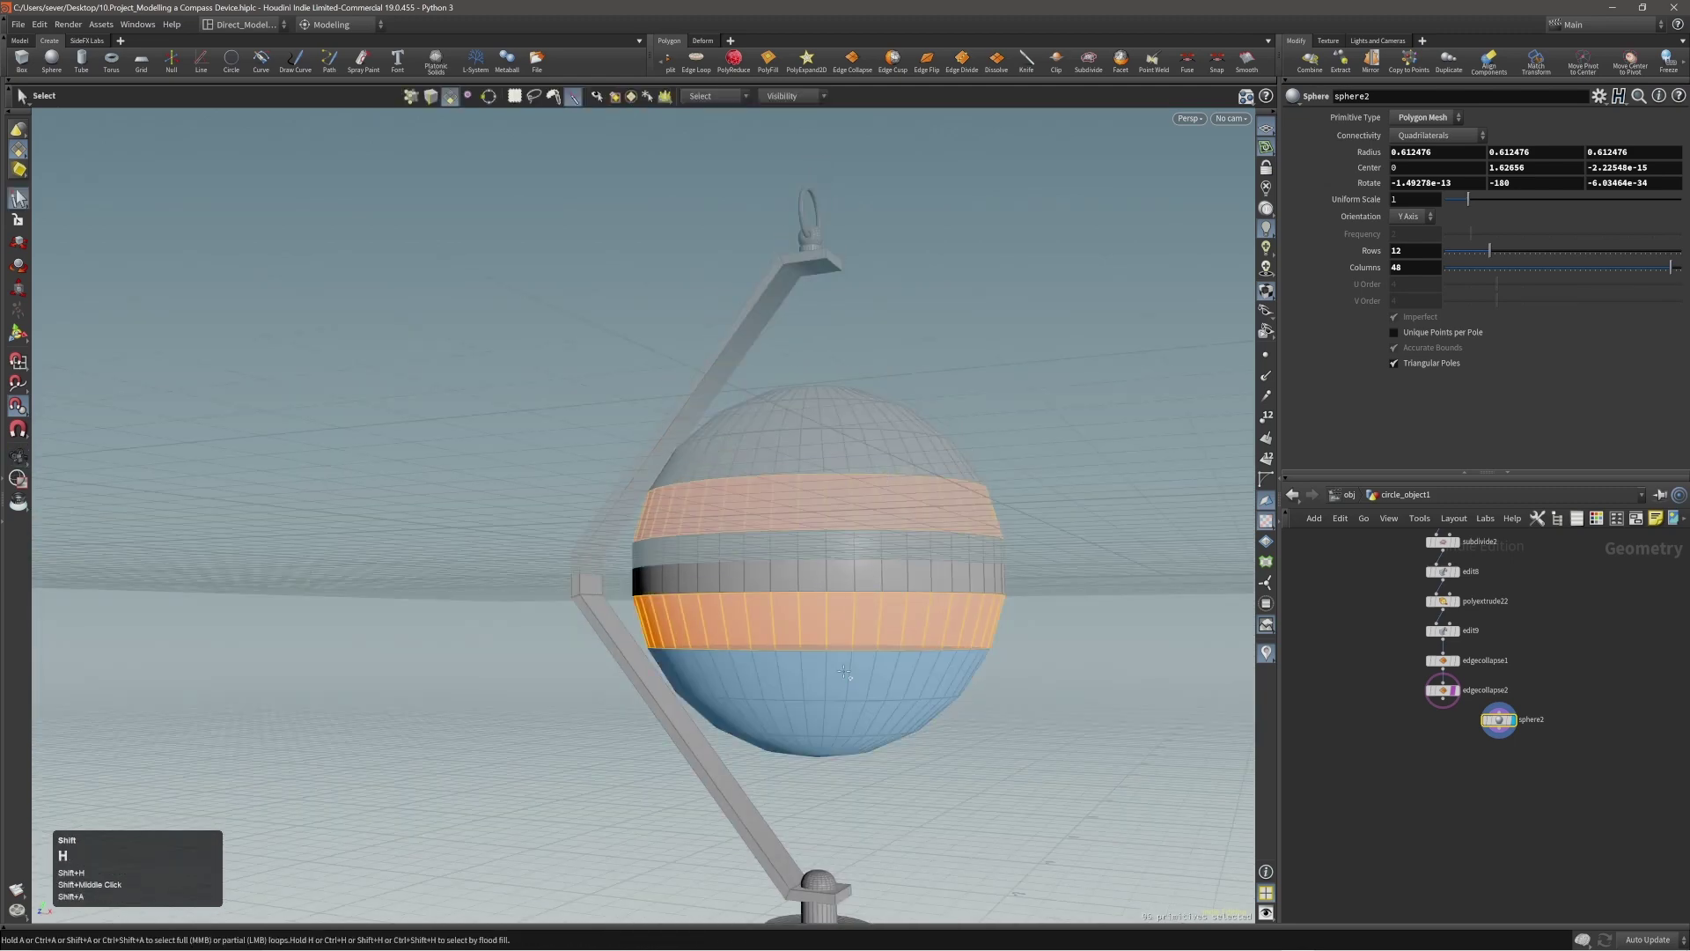
pyautogui.keyDown('shift'); pyautogui.click(852, 671); pyautogui.keyUp('shift')
pyautogui.keyDown('shift'); pyautogui.click(864, 454); pyautogui.keyUp('shift')
pyautogui.keyDown('alt'); pyautogui.moveTo(865, 482); pyautogui.dragTo(831, 575); pyautogui.keyUp('alt')
pyautogui.press('Delete')
pyautogui.keyDown('alt'); pyautogui.moveTo(845, 520); pyautogui.dragTo(819, 506, button='right'); pyautogui.keyUp('alt')
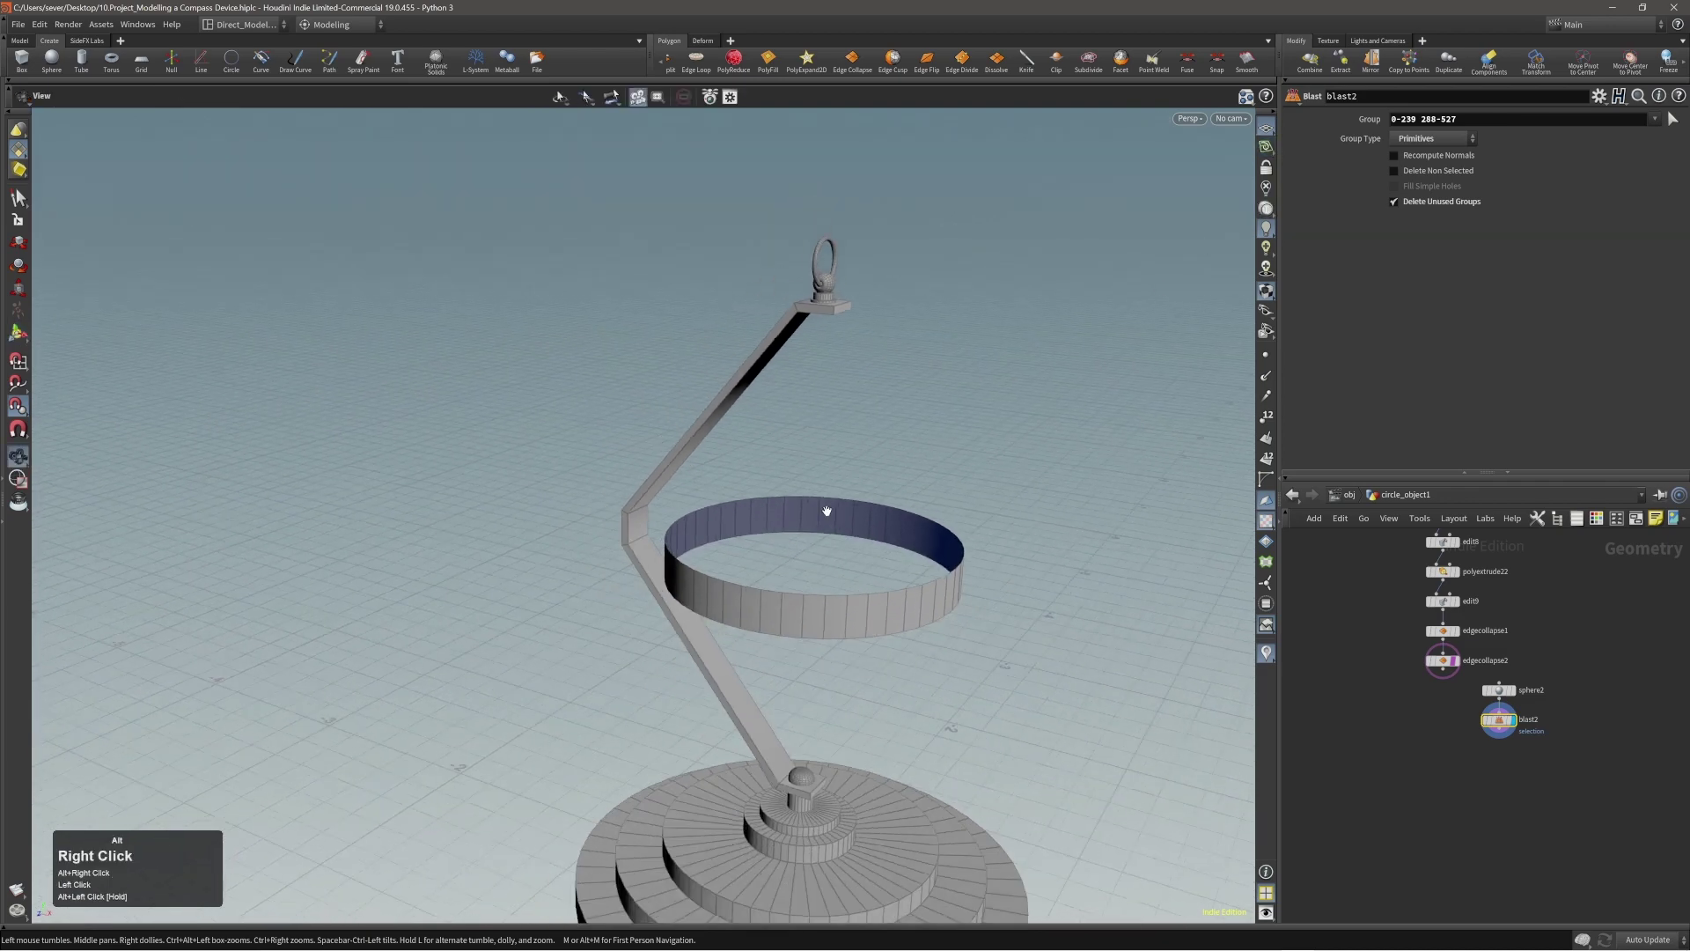
# Step: Undo the deletion of the sphere's faces and apply Labs Box Clip to the whole sphere
pyautogui.keyDown('alt'); pyautogui.moveTo(819, 505); pyautogui.dragTo(860, 483, button='middle'); pyautogui.keyUp('alt')
pyautogui.hotkey('ctrl', 'z')
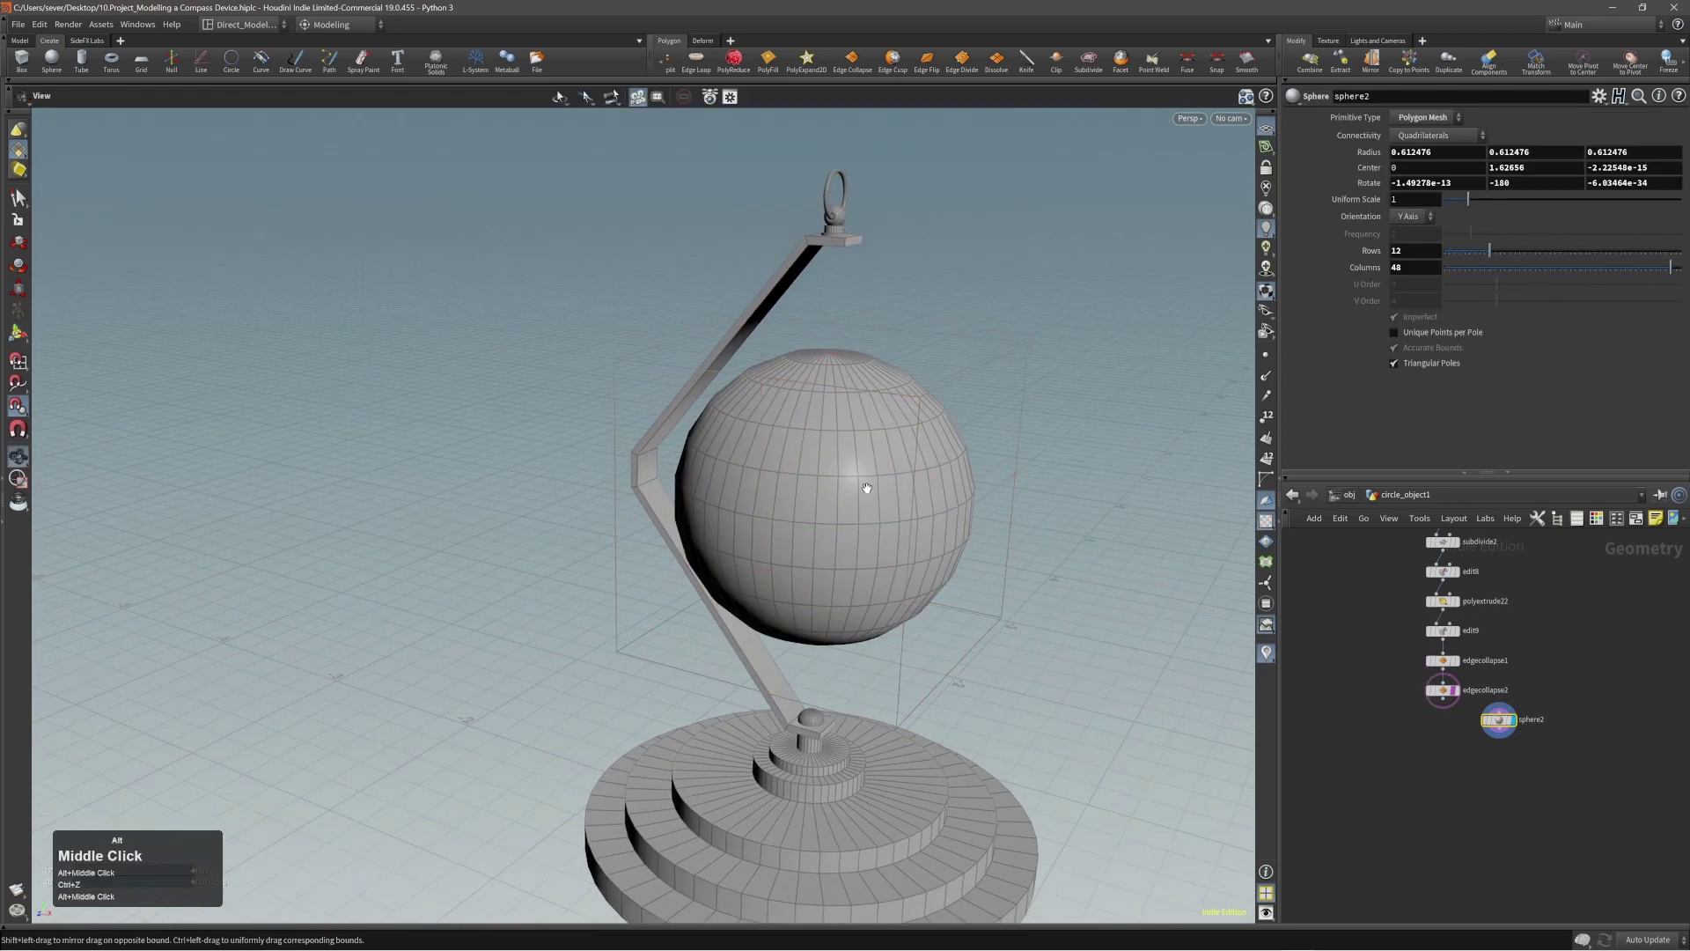
pyautogui.click(88, 41)
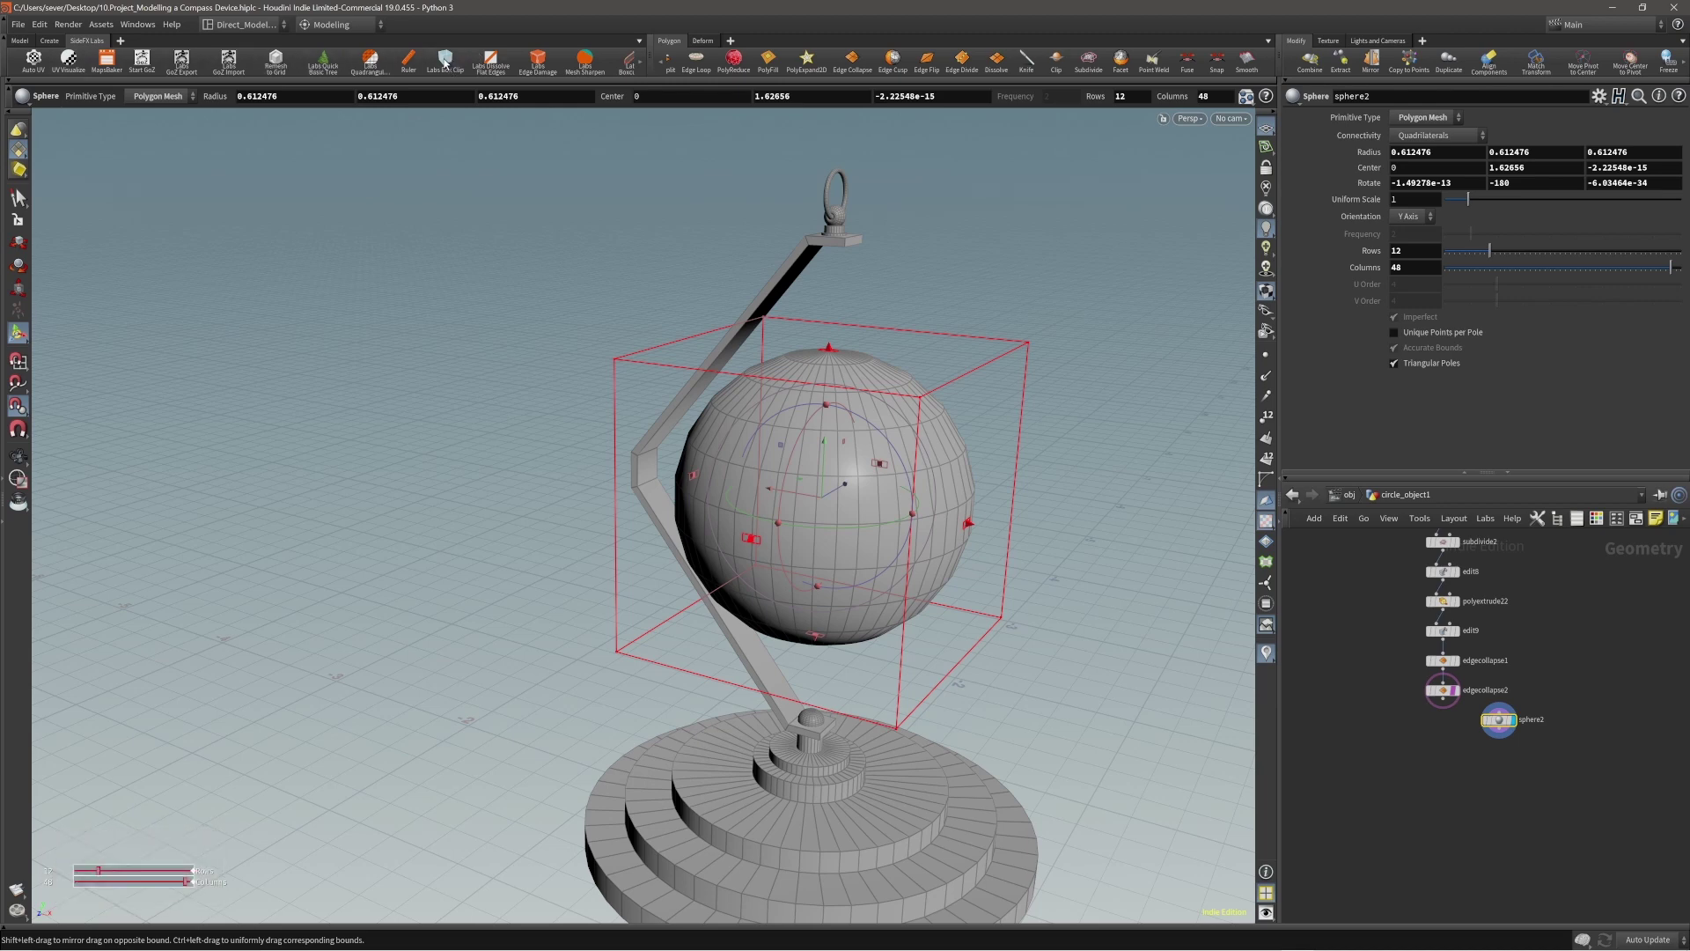
pyautogui.doubleClick(834, 442)
pyautogui.press('3')
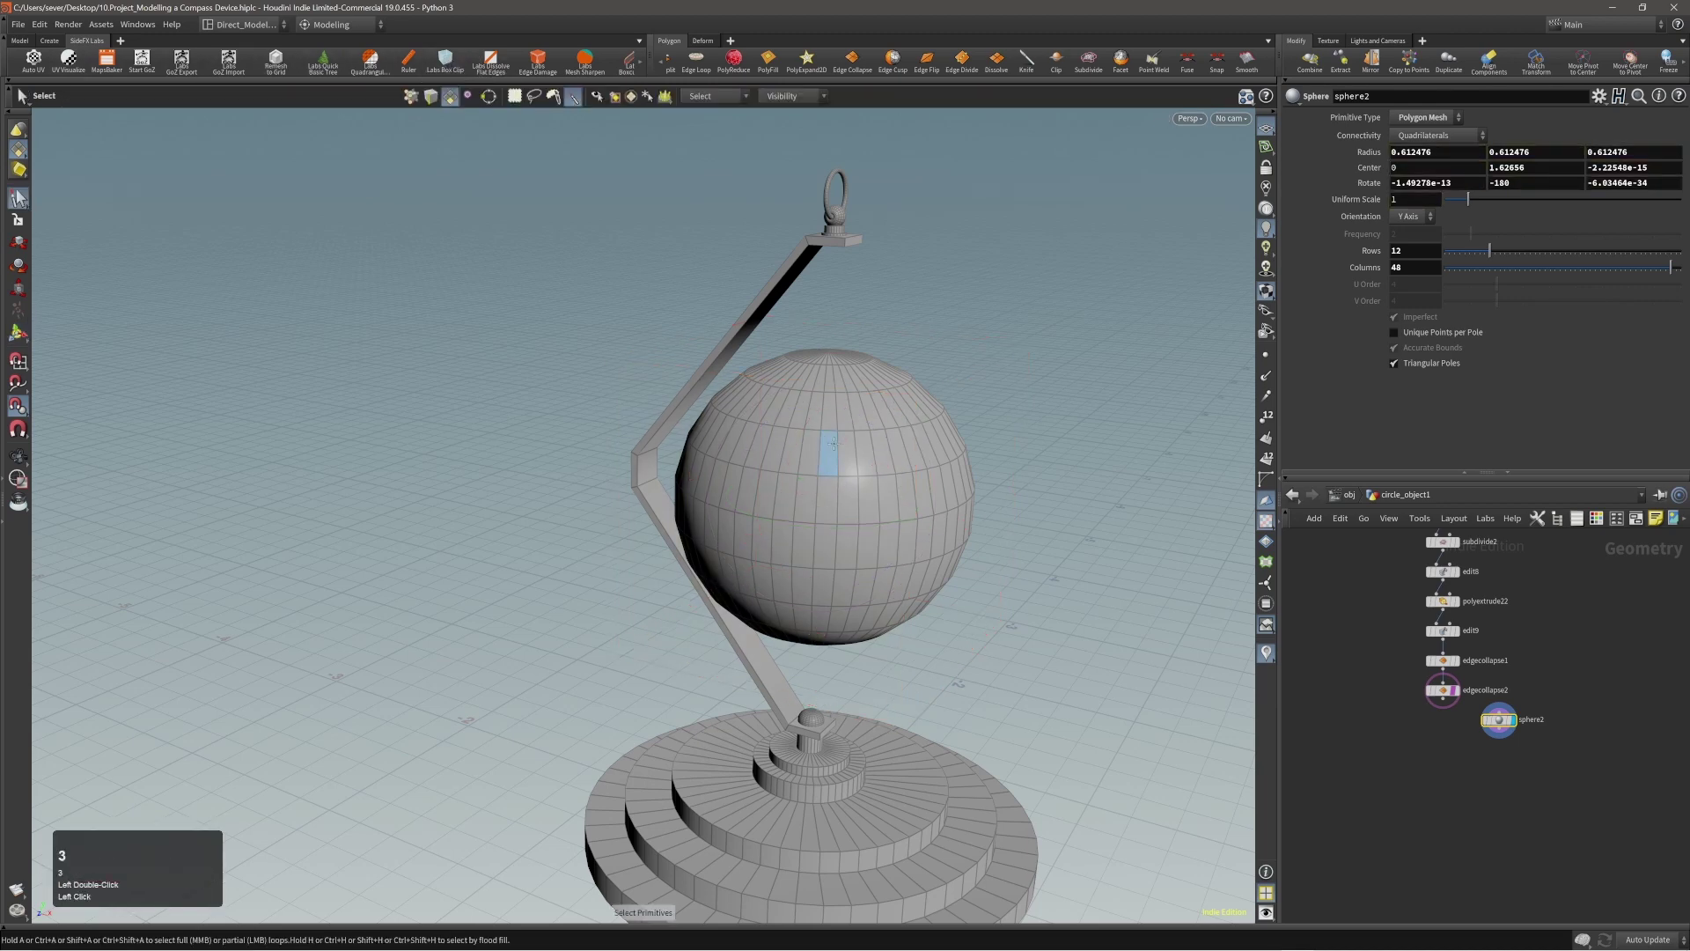
pyautogui.doubleClick(834, 443)
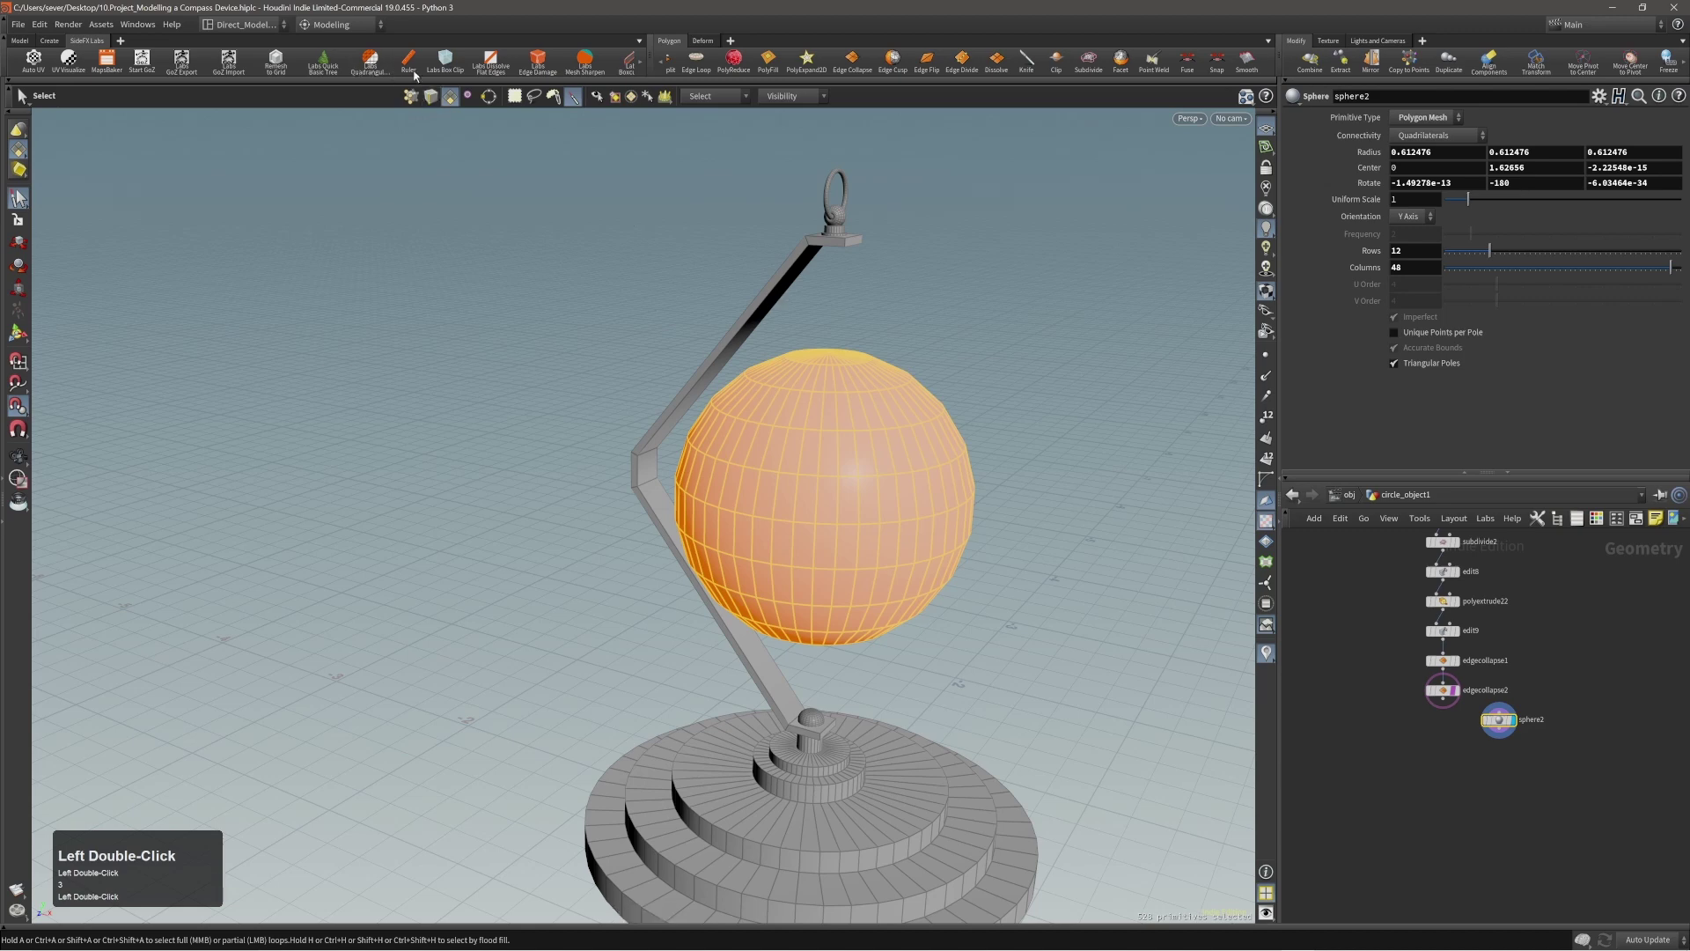
pyautogui.click(446, 61)
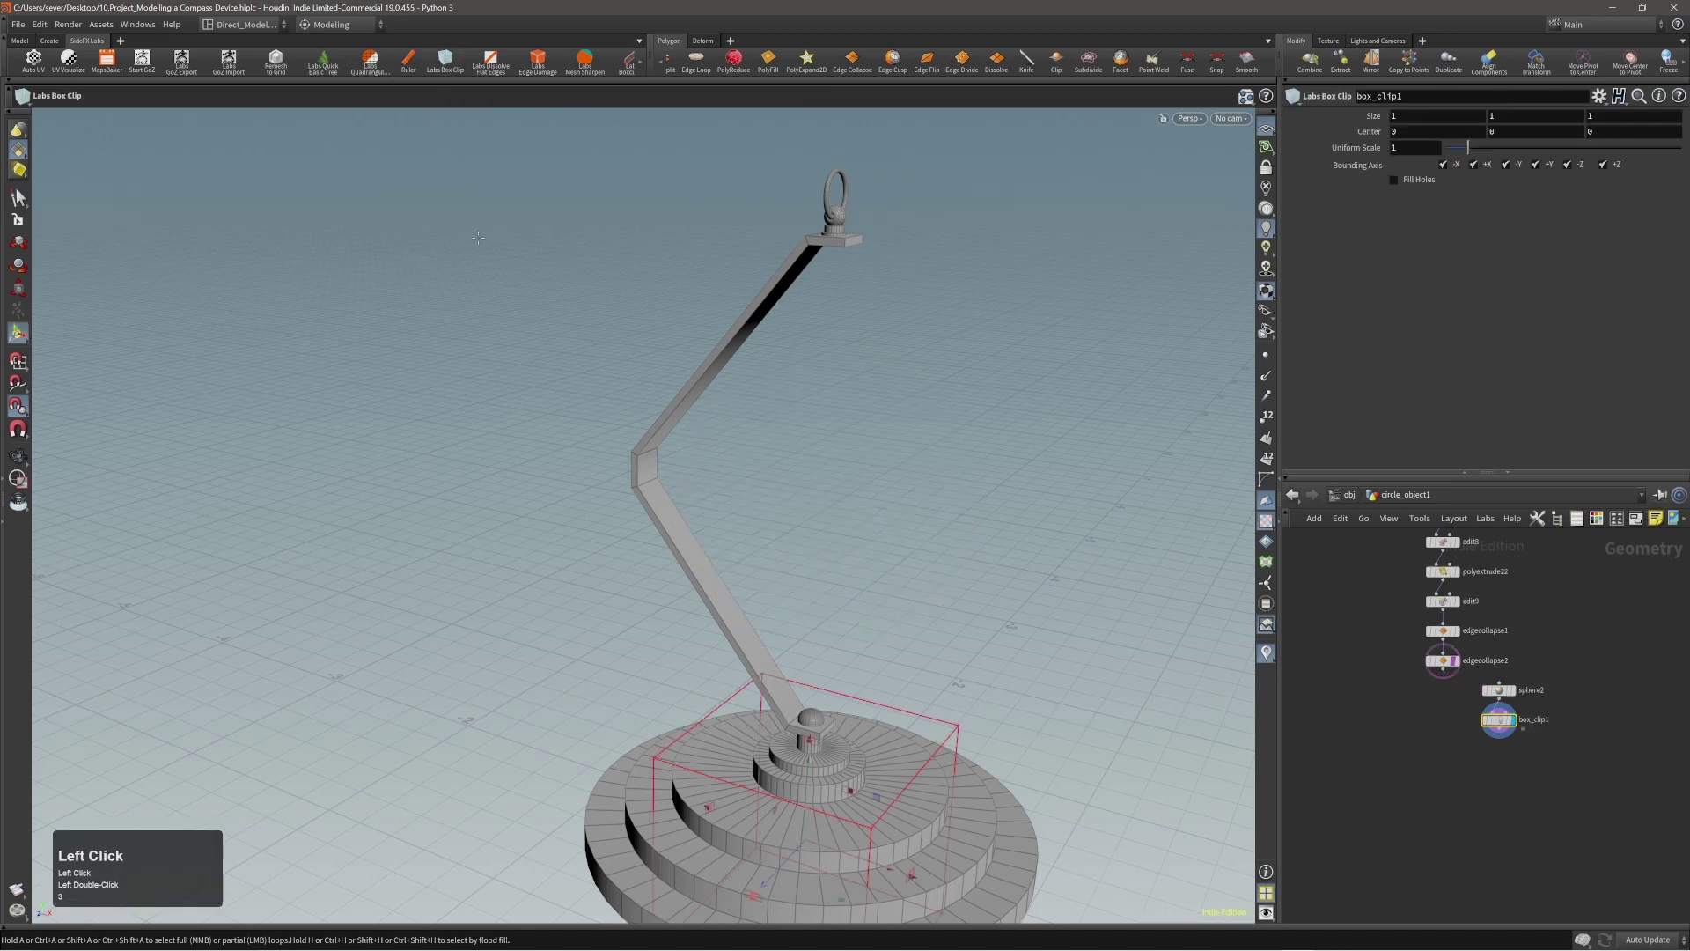
# Step: Raise the clip box from the base to the sphere's middle, at a centre height of about 1.611
pyautogui.keyDown('alt'); pyautogui.moveTo(954, 517); pyautogui.dragTo(942, 425, button='middle'); pyautogui.keyUp('alt')
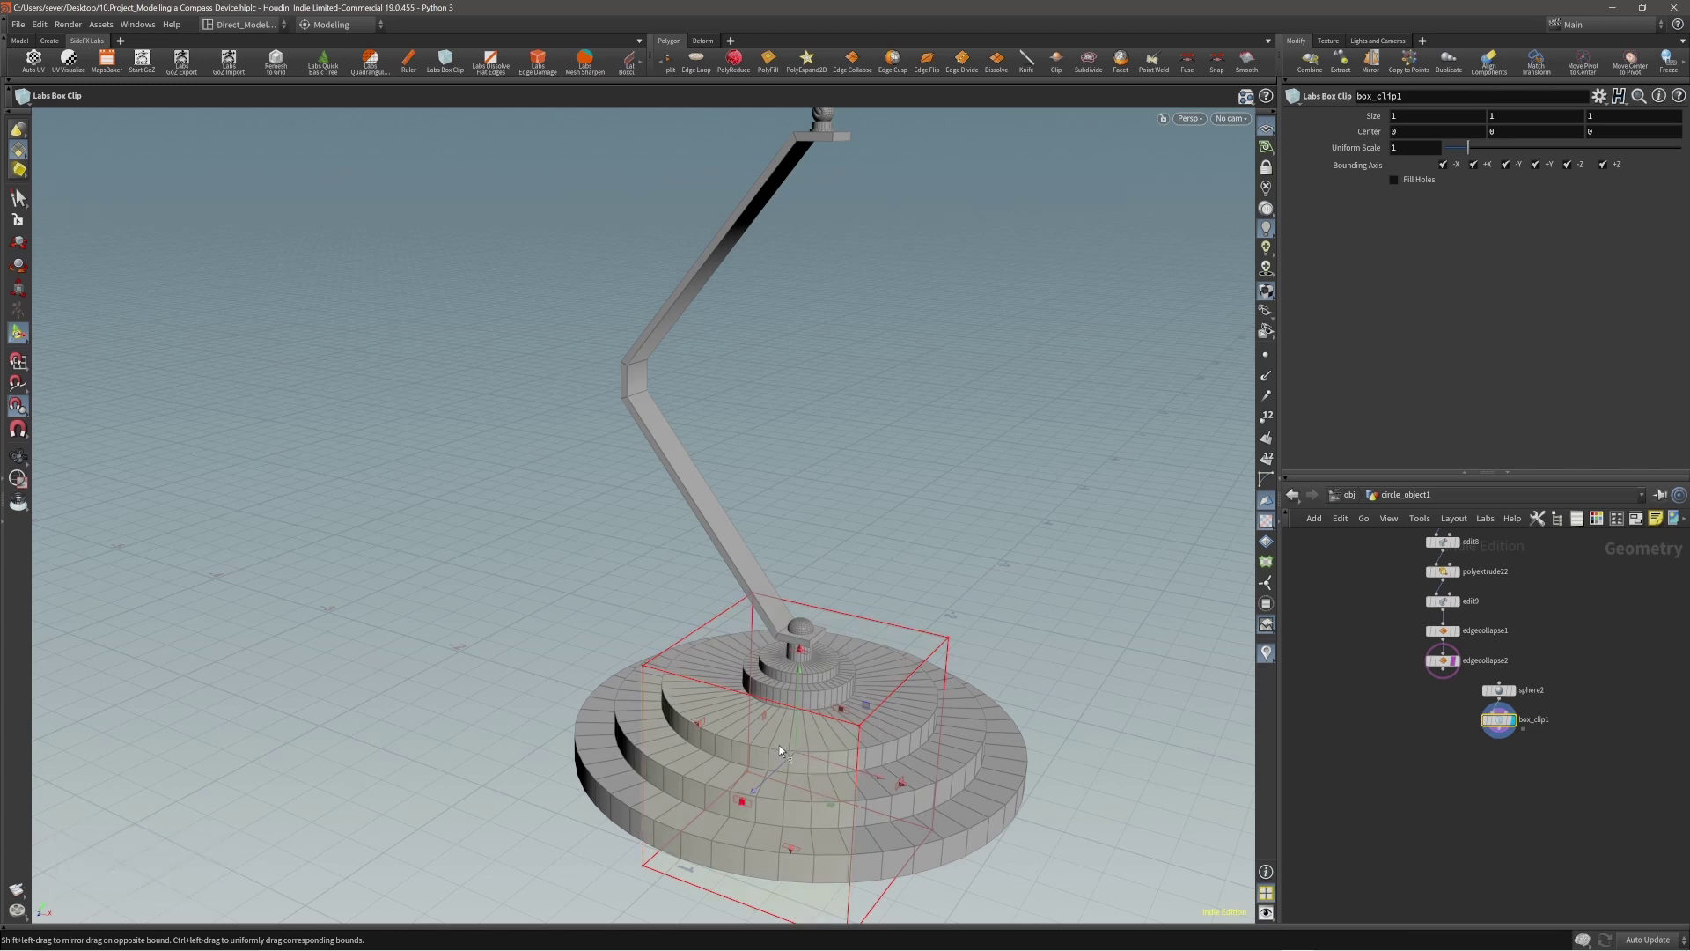
pyautogui.keyDown('alt'); pyautogui.moveTo(784, 749); pyautogui.dragTo(772, 727, button='right'); pyautogui.keyUp('alt')
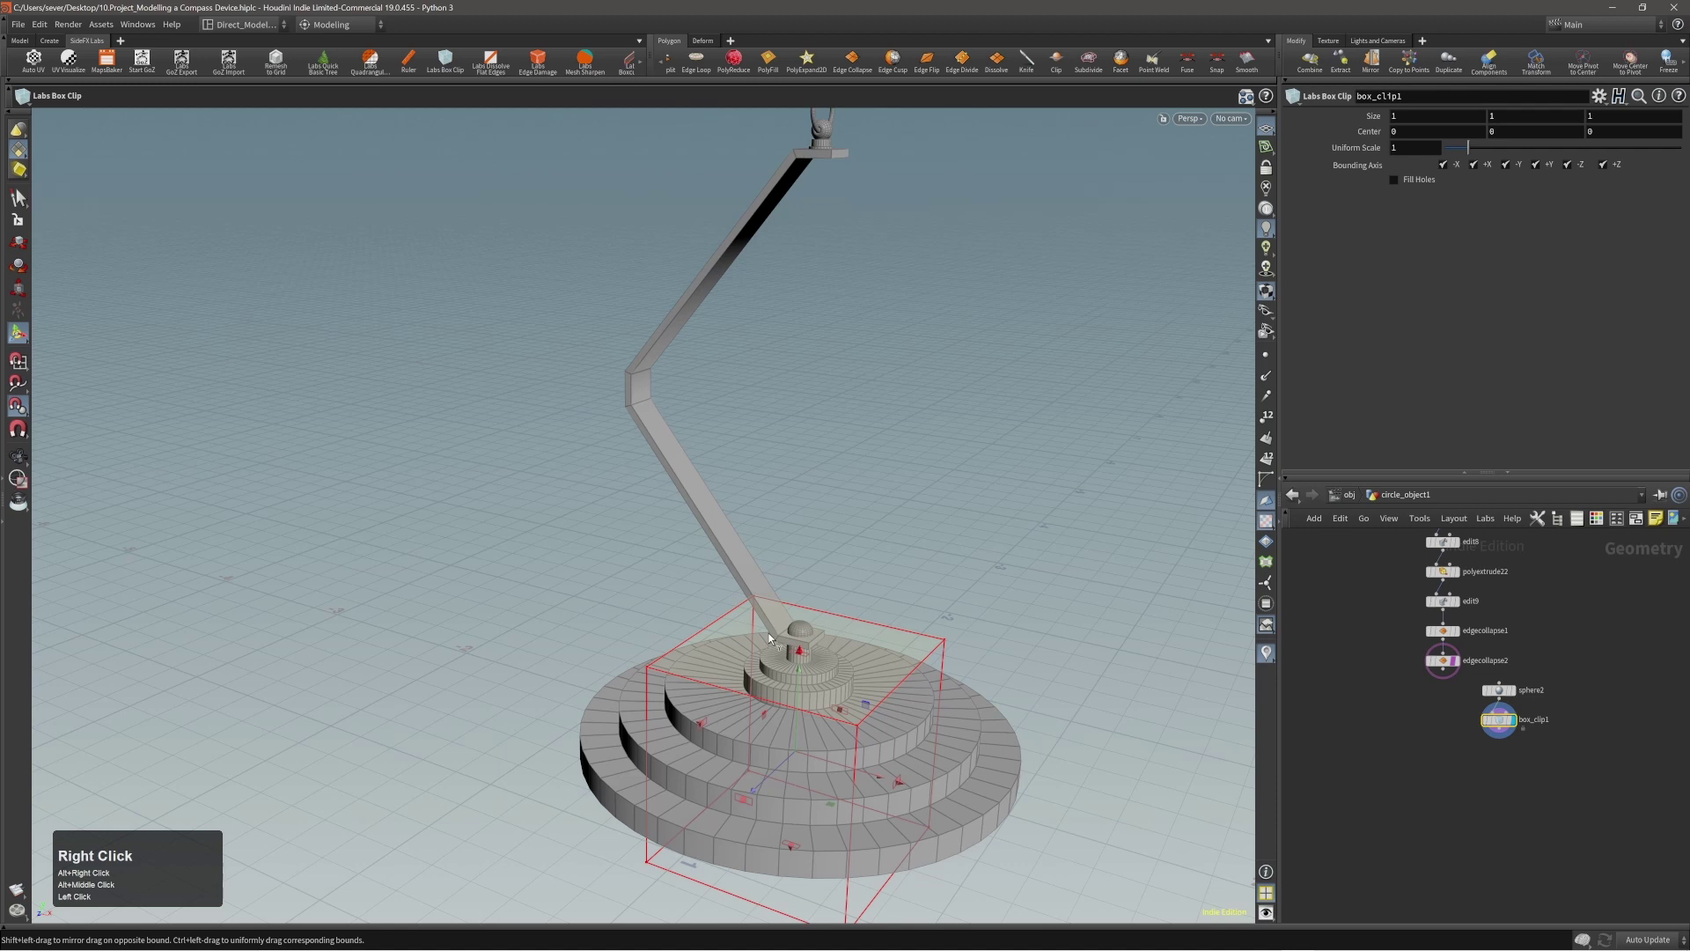
pyautogui.moveTo(1087, 806); pyautogui.dragTo(1091, 467, button='middle')
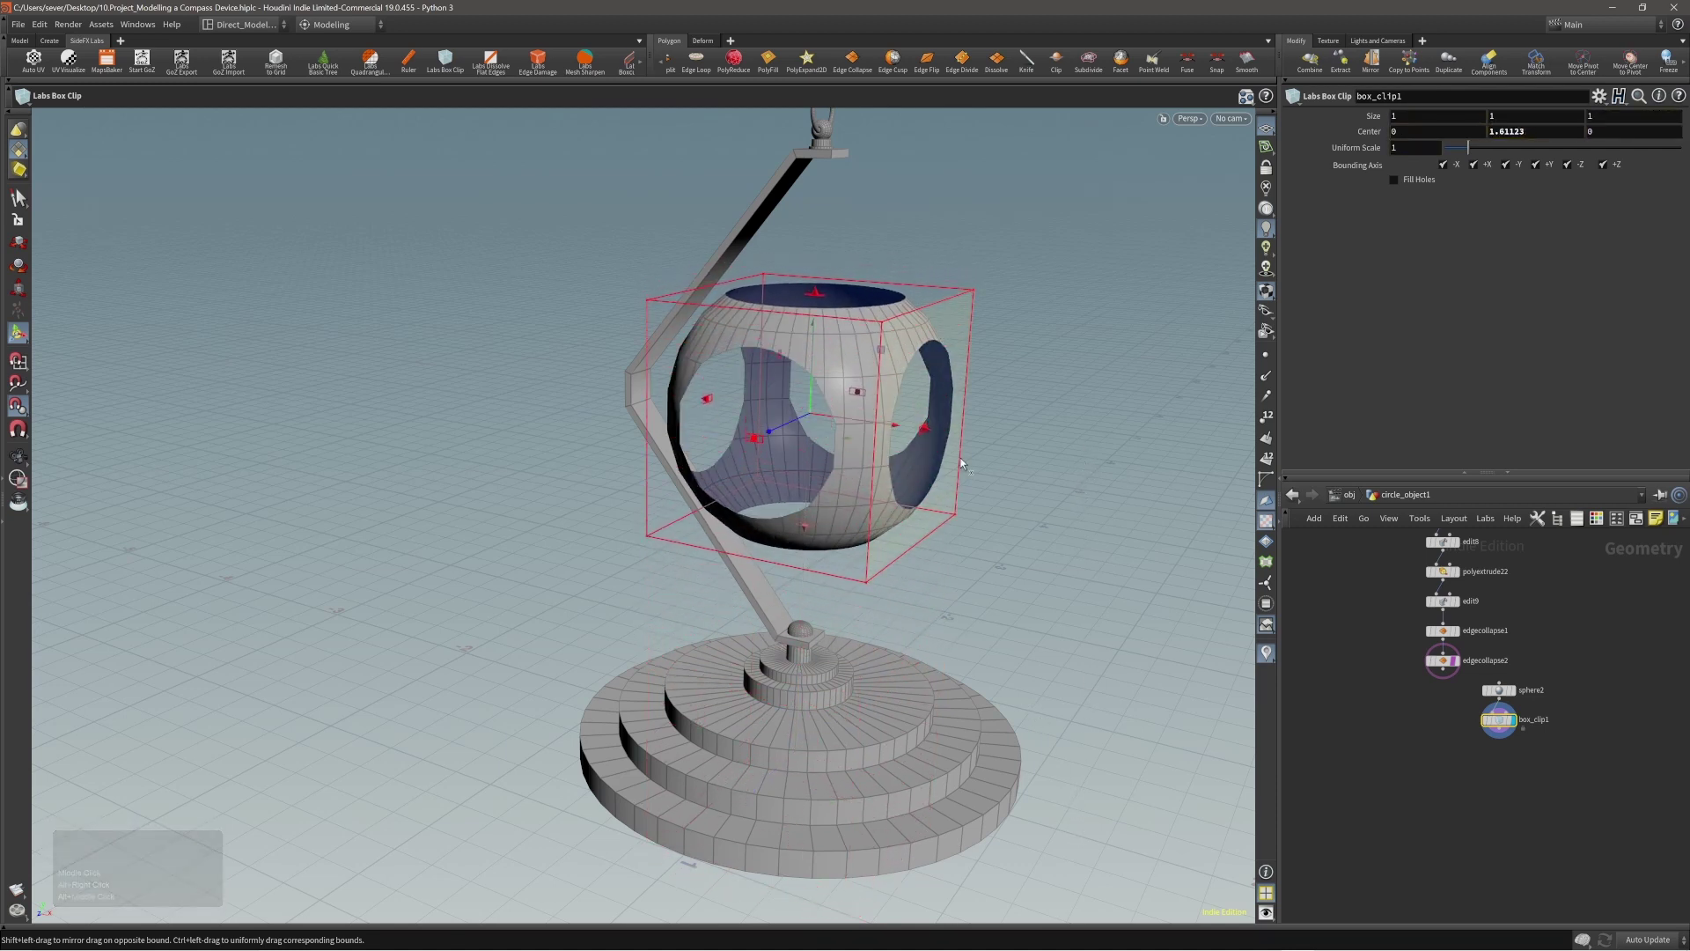
# Step: Size the clip box symmetrically to about 1.298 × 0.216 × 1.298 and raise its centre to about 1.627
pyautogui.keyDown('ctrl'); pyautogui.moveTo(961, 464); pyautogui.dragTo(953, 448); pyautogui.keyUp('ctrl')
pyautogui.keyDown('shift'); pyautogui.moveTo(819, 259); pyautogui.dragTo(821, 385); pyautogui.keyUp('shift')
pyautogui.keyDown('alt'); pyautogui.moveTo(889, 387); pyautogui.dragTo(1021, 388, button='right'); pyautogui.keyUp('alt')
pyautogui.keyDown('alt'); pyautogui.moveTo(920, 458); pyautogui.dragTo(940, 405); pyautogui.keyUp('alt')
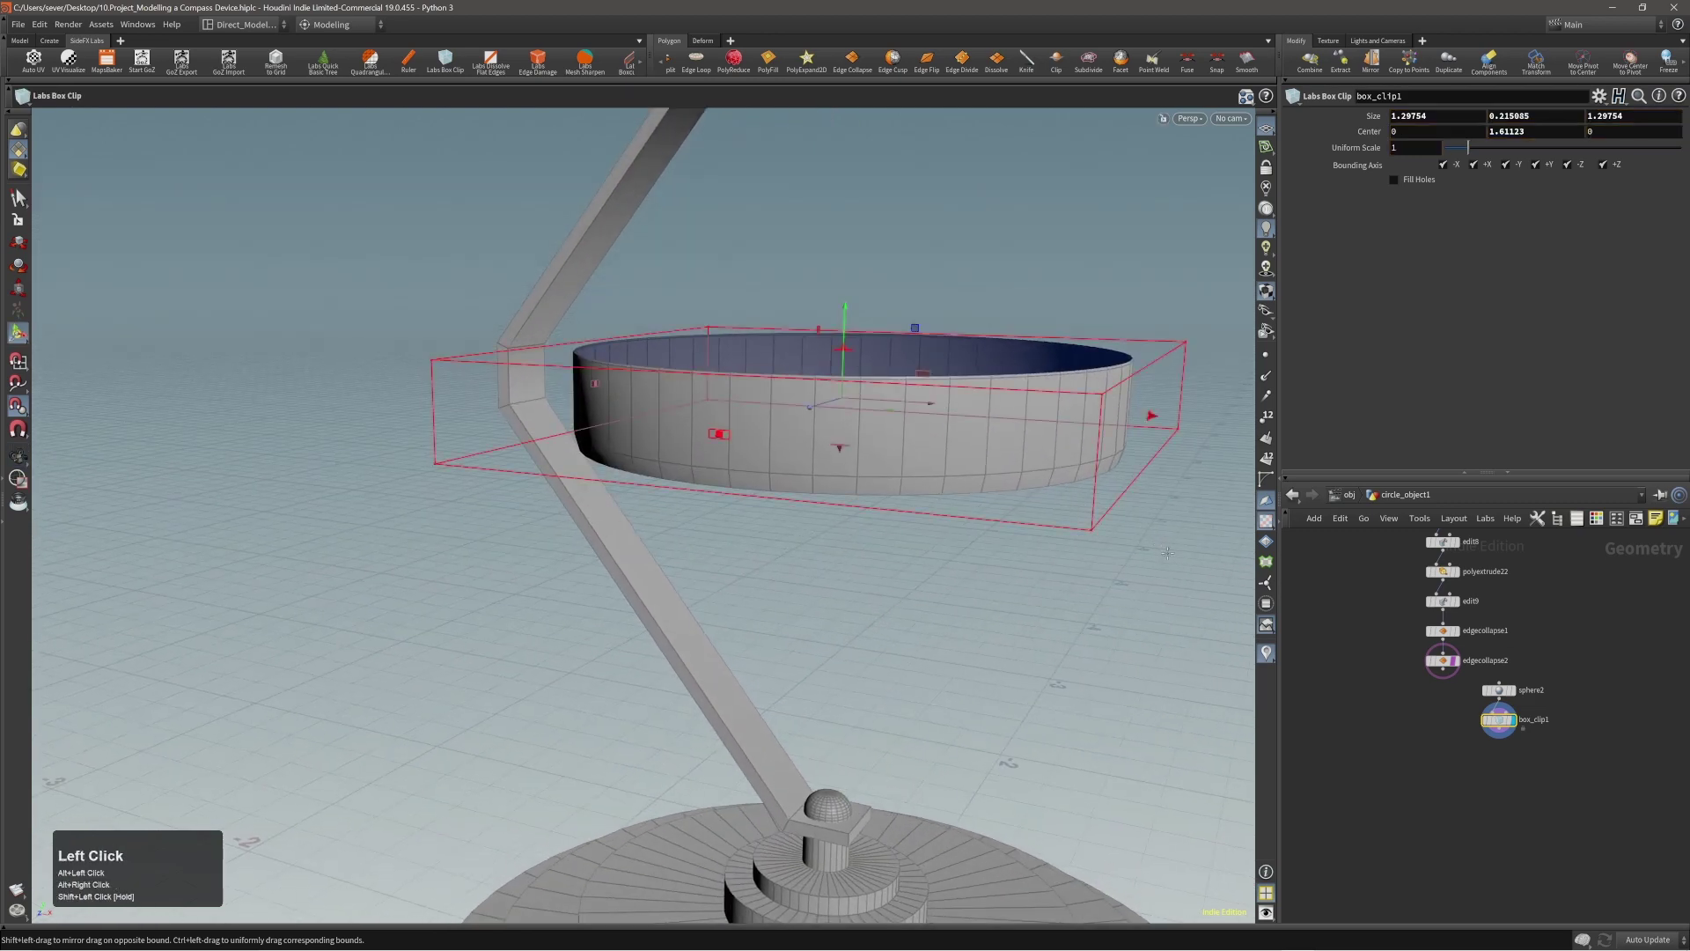
pyautogui.moveTo(1174, 550); pyautogui.dragTo(1173, 542, button='middle')
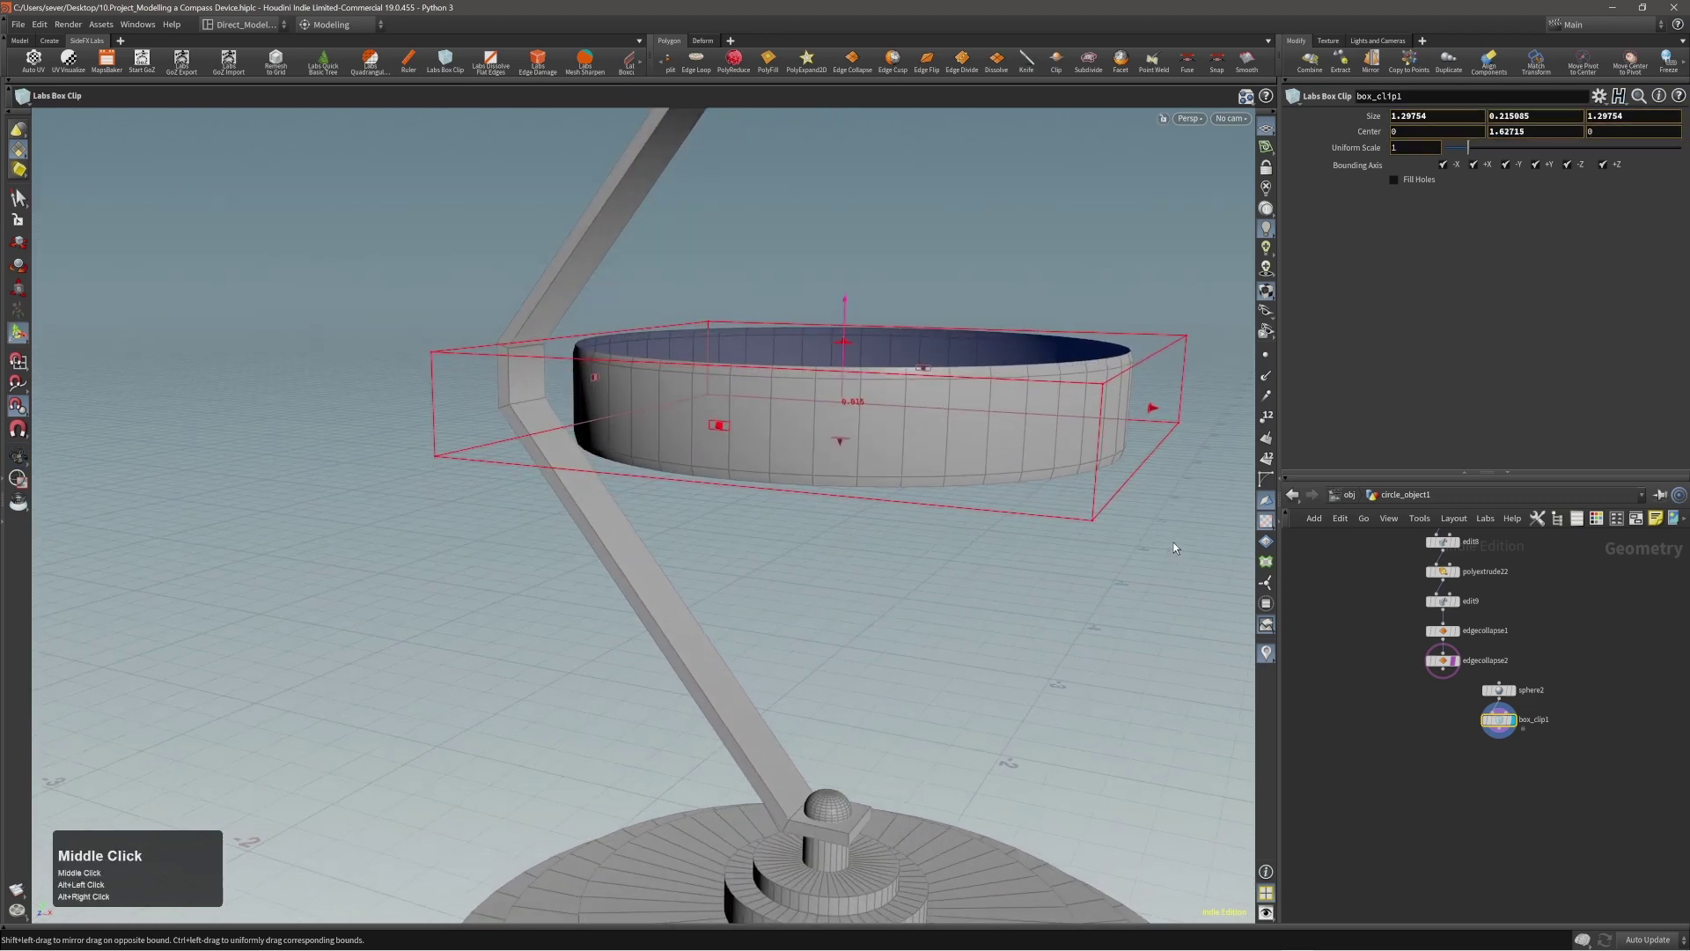
# Step: Reduce the clip box's height symmetrically to about 0.16 to narrow the ring
pyautogui.keyDown('alt'); pyautogui.moveTo(1175, 542); pyautogui.dragTo(981, 456); pyautogui.keyUp('alt')
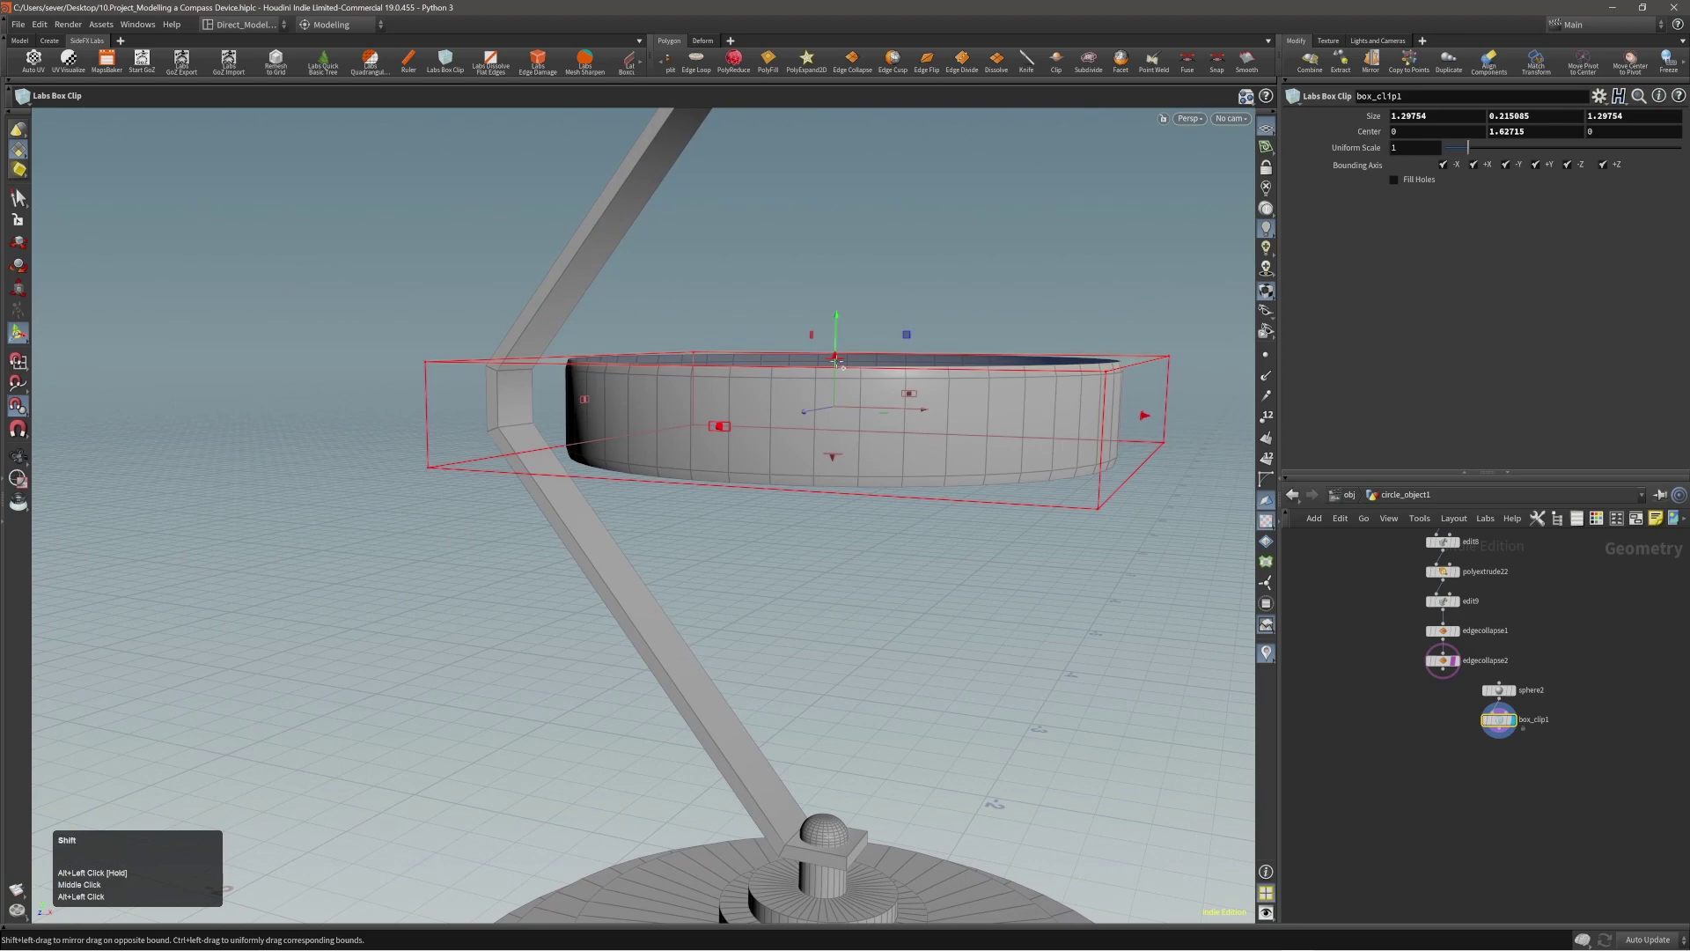
pyautogui.keyDown('shift'); pyautogui.moveTo(836, 361); pyautogui.dragTo(845, 479); pyautogui.keyUp('shift')
pyautogui.keyDown('alt'); pyautogui.moveTo(969, 334); pyautogui.dragTo(917, 362, button='middle'); pyautogui.keyUp('alt')
pyautogui.keyDown('alt'); pyautogui.moveTo(876, 419); pyautogui.dragTo(842, 460); pyautogui.keyUp('alt')
pyautogui.keyDown('alt'); pyautogui.moveTo(842, 460); pyautogui.dragTo(806, 461, button='right'); pyautogui.keyUp('alt')
pyautogui.keyDown('alt'); pyautogui.moveTo(860, 460); pyautogui.dragTo(839, 471, button='middle'); pyautogui.keyUp('alt')
# Step: Set the source sphere to 78 columns while keeping 12 rows, undoing any accidental row change
pyautogui.press('pageup')
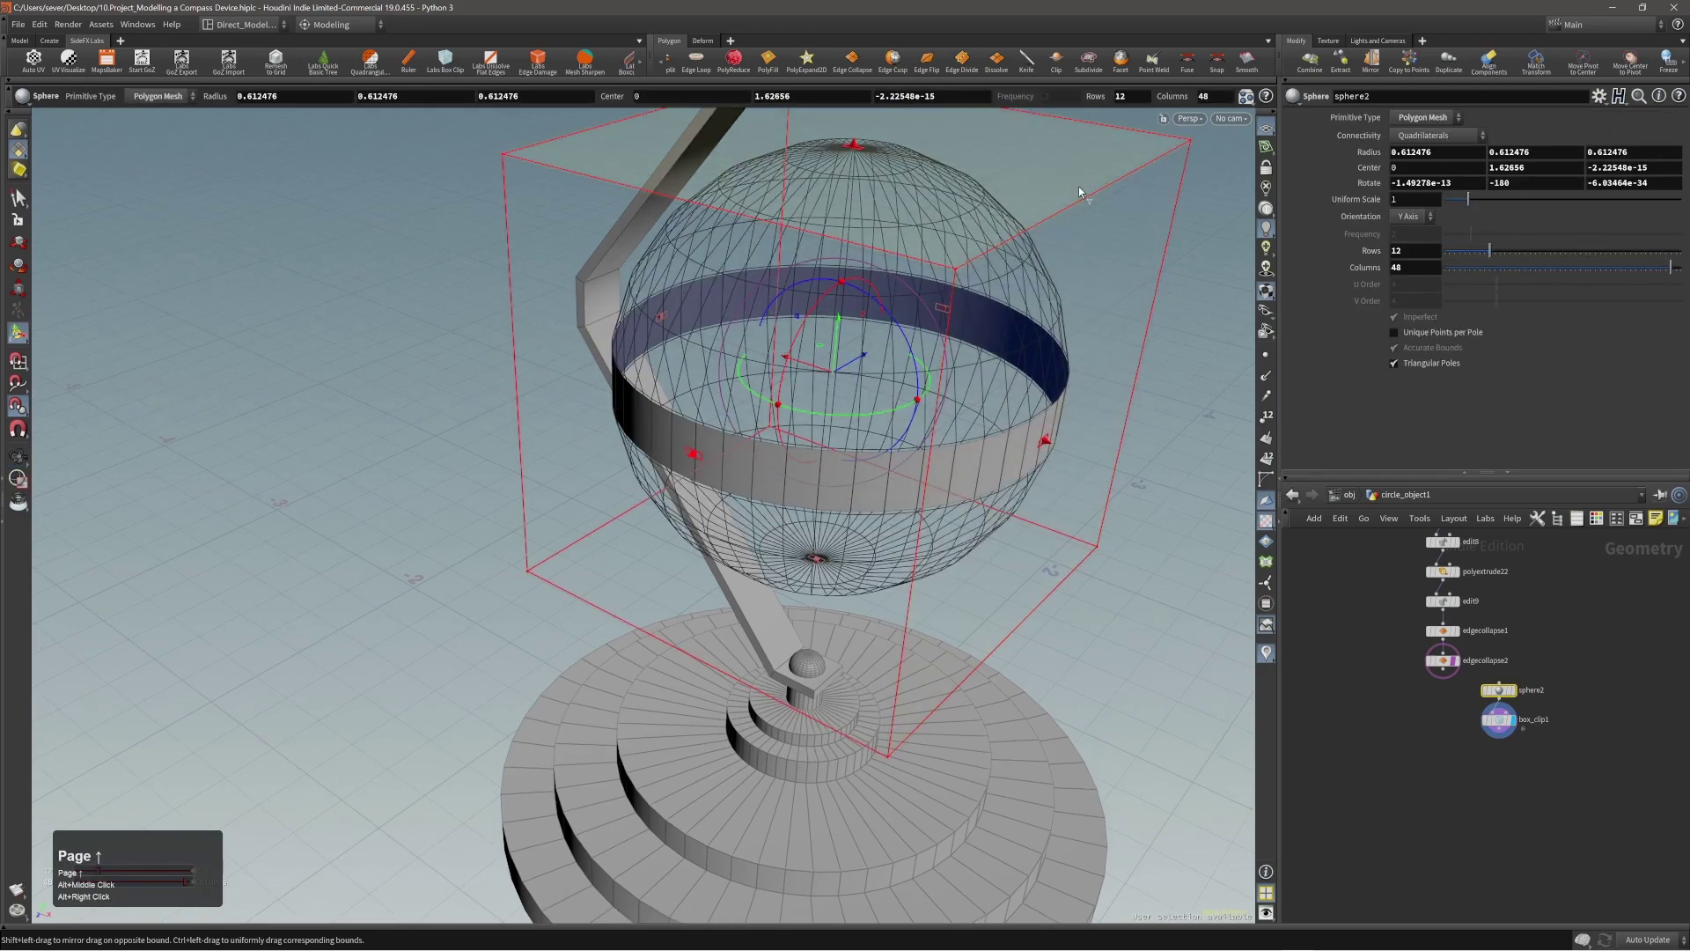
pyautogui.moveTo(1198, 99); pyautogui.dragTo(1156, 99, button='middle')
pyautogui.keyDown('alt'); pyautogui.moveTo(921, 324); pyautogui.dragTo(938, 378); pyautogui.keyUp('alt')
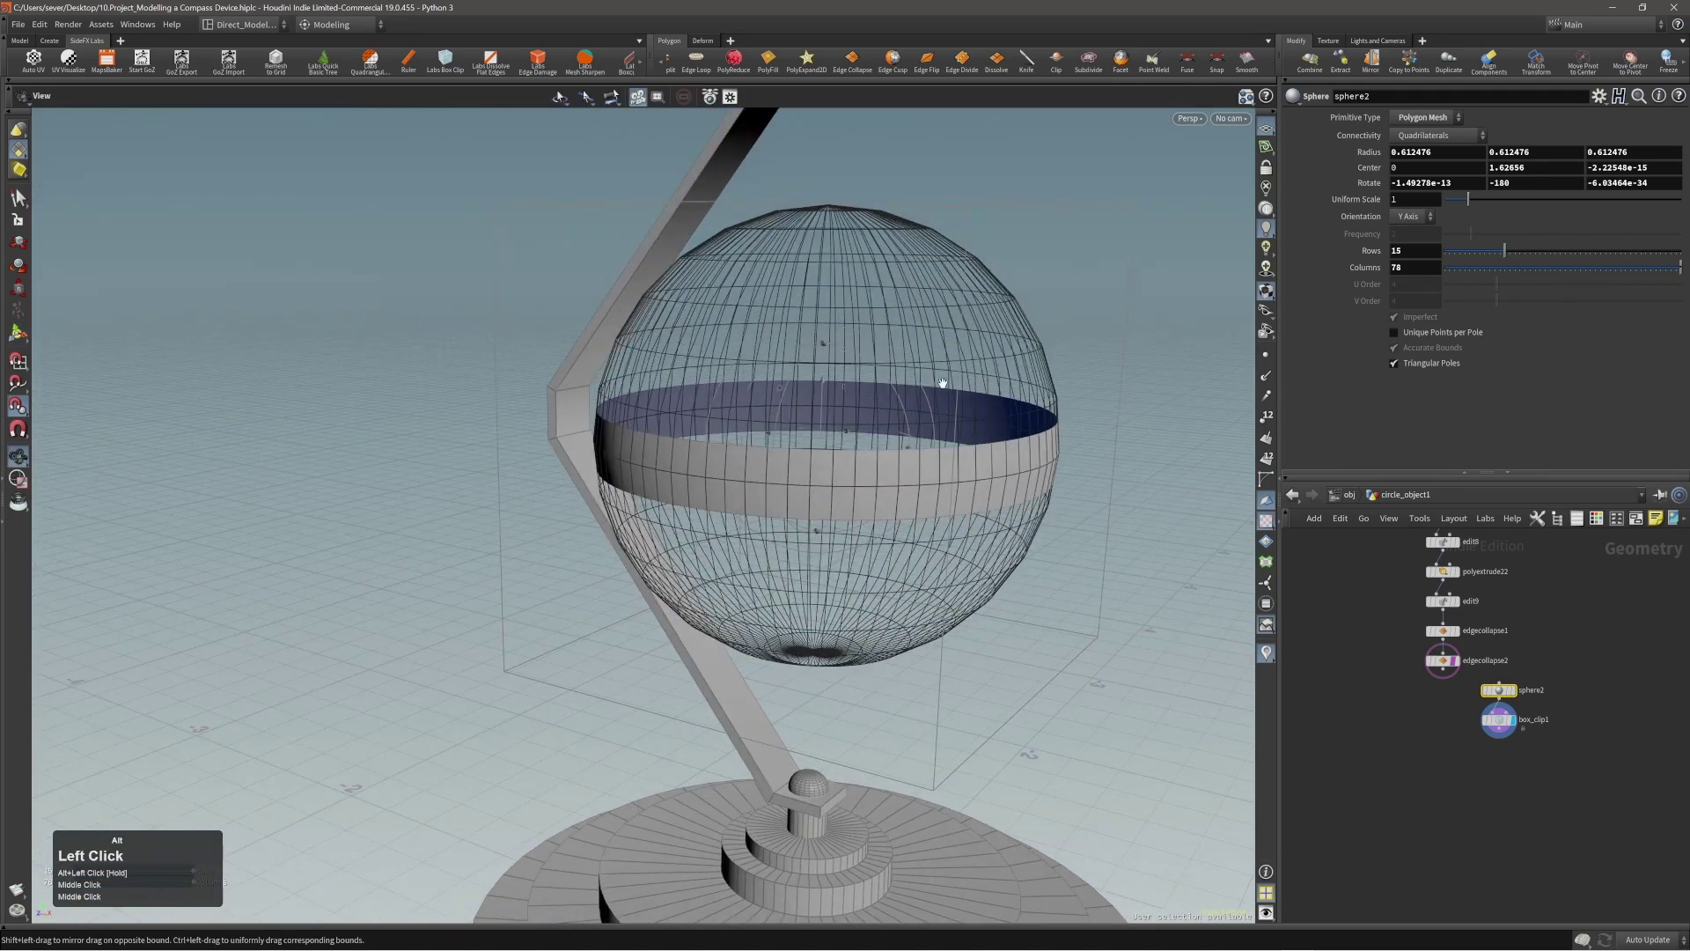
pyautogui.hotkey('ctrl', 'z')
pyautogui.keyDown('alt'); pyautogui.moveTo(948, 411); pyautogui.dragTo(863, 392, button='right'); pyautogui.keyUp('alt')
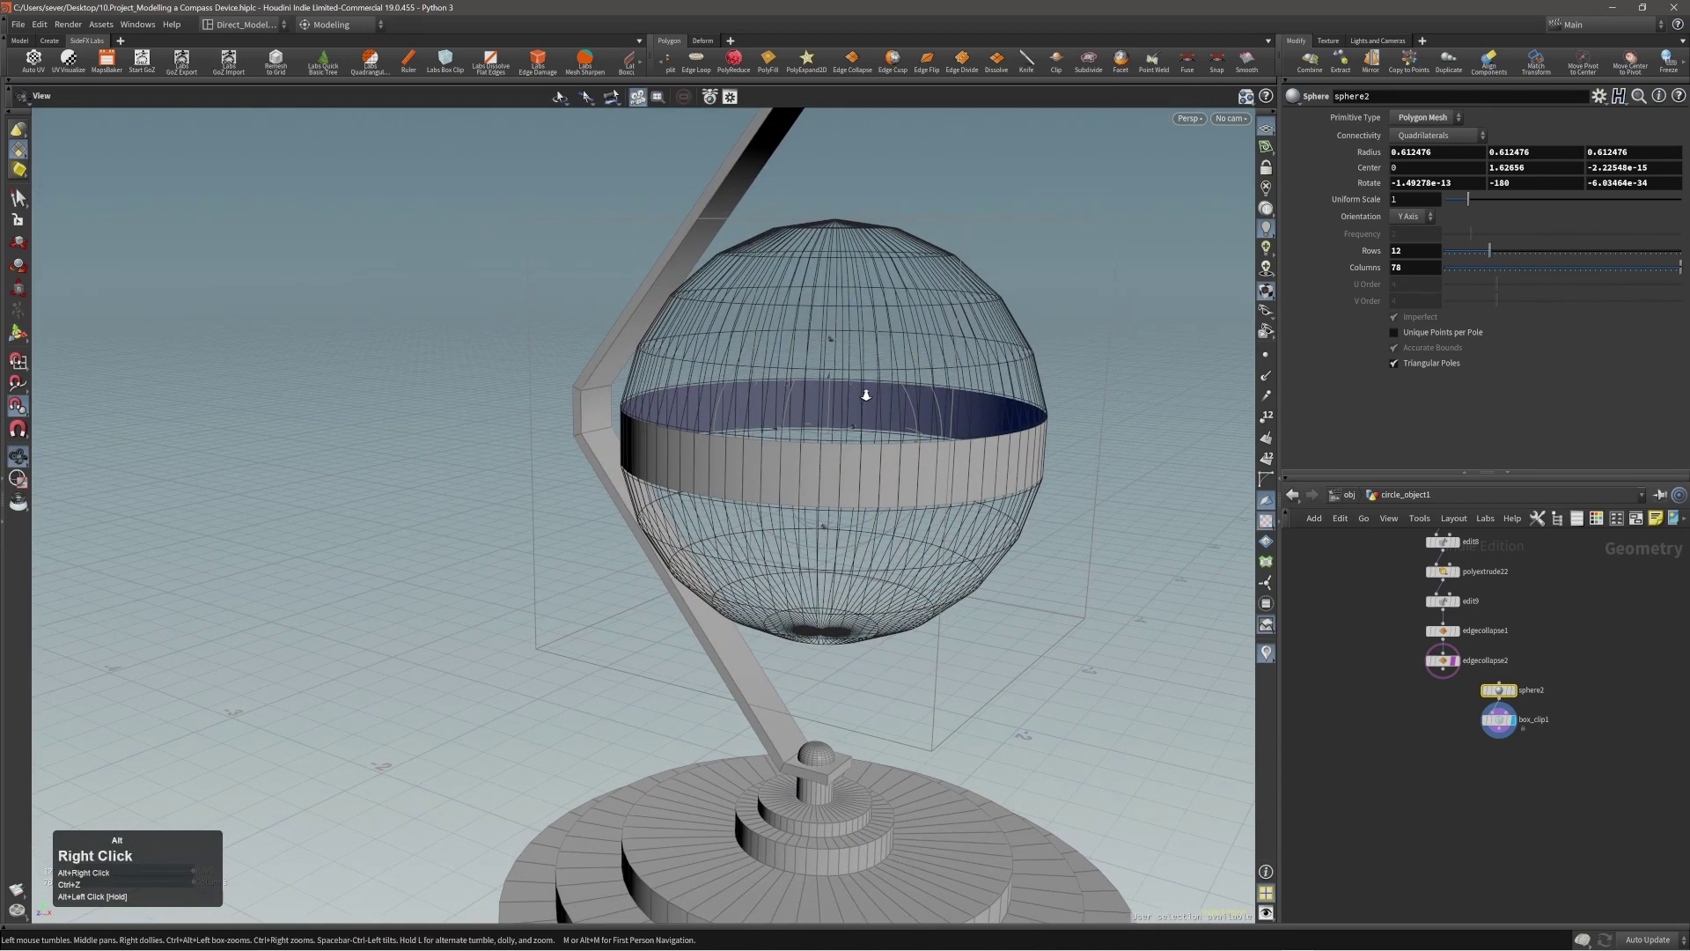
pyautogui.keyDown('alt'); pyautogui.moveTo(864, 392); pyautogui.dragTo(879, 414); pyautogui.keyUp('alt')
pyautogui.keyDown('alt'); pyautogui.moveTo(909, 396); pyautogui.dragTo(901, 409, button='middle'); pyautogui.keyUp('alt')
pyautogui.keyDown('alt'); pyautogui.moveTo(900, 409); pyautogui.dragTo(839, 443); pyautogui.keyUp('alt')
pyautogui.press('pagedown')
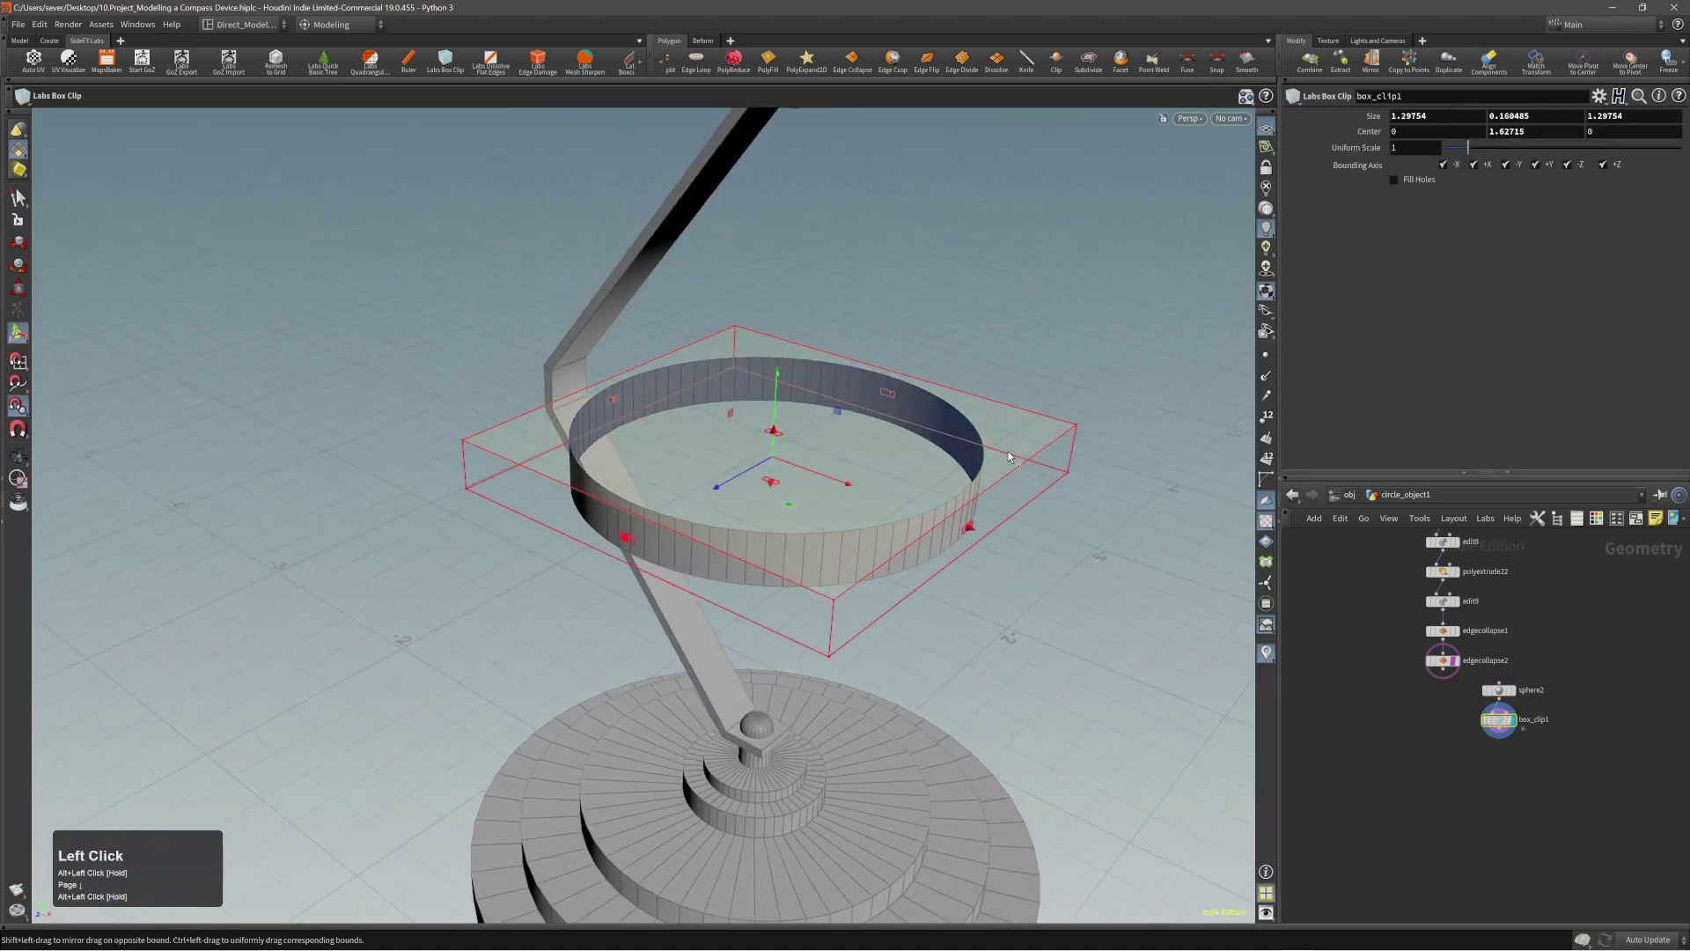
# Step: Turn off snapping and enlarge the source sphere uniformly about its centre so the ring widens toward the arm's bend
pyautogui.keyDown('alt'); pyautogui.moveTo(817, 541); pyautogui.dragTo(818, 563); pyautogui.keyUp('alt')
pyautogui.keyDown('alt'); pyautogui.moveTo(816, 546); pyautogui.dragTo(900, 589, button='middle'); pyautogui.keyUp('alt')
pyautogui.keyDown('alt'); pyautogui.moveTo(853, 542); pyautogui.dragTo(695, 510); pyautogui.keyUp('alt')
pyautogui.keyDown('alt'); pyautogui.moveTo(695, 510); pyautogui.dragTo(819, 555, button='right'); pyautogui.keyUp('alt')
pyautogui.keyDown('alt'); pyautogui.moveTo(819, 554); pyautogui.dragTo(852, 498); pyautogui.keyUp('alt')
pyautogui.press('pageup')
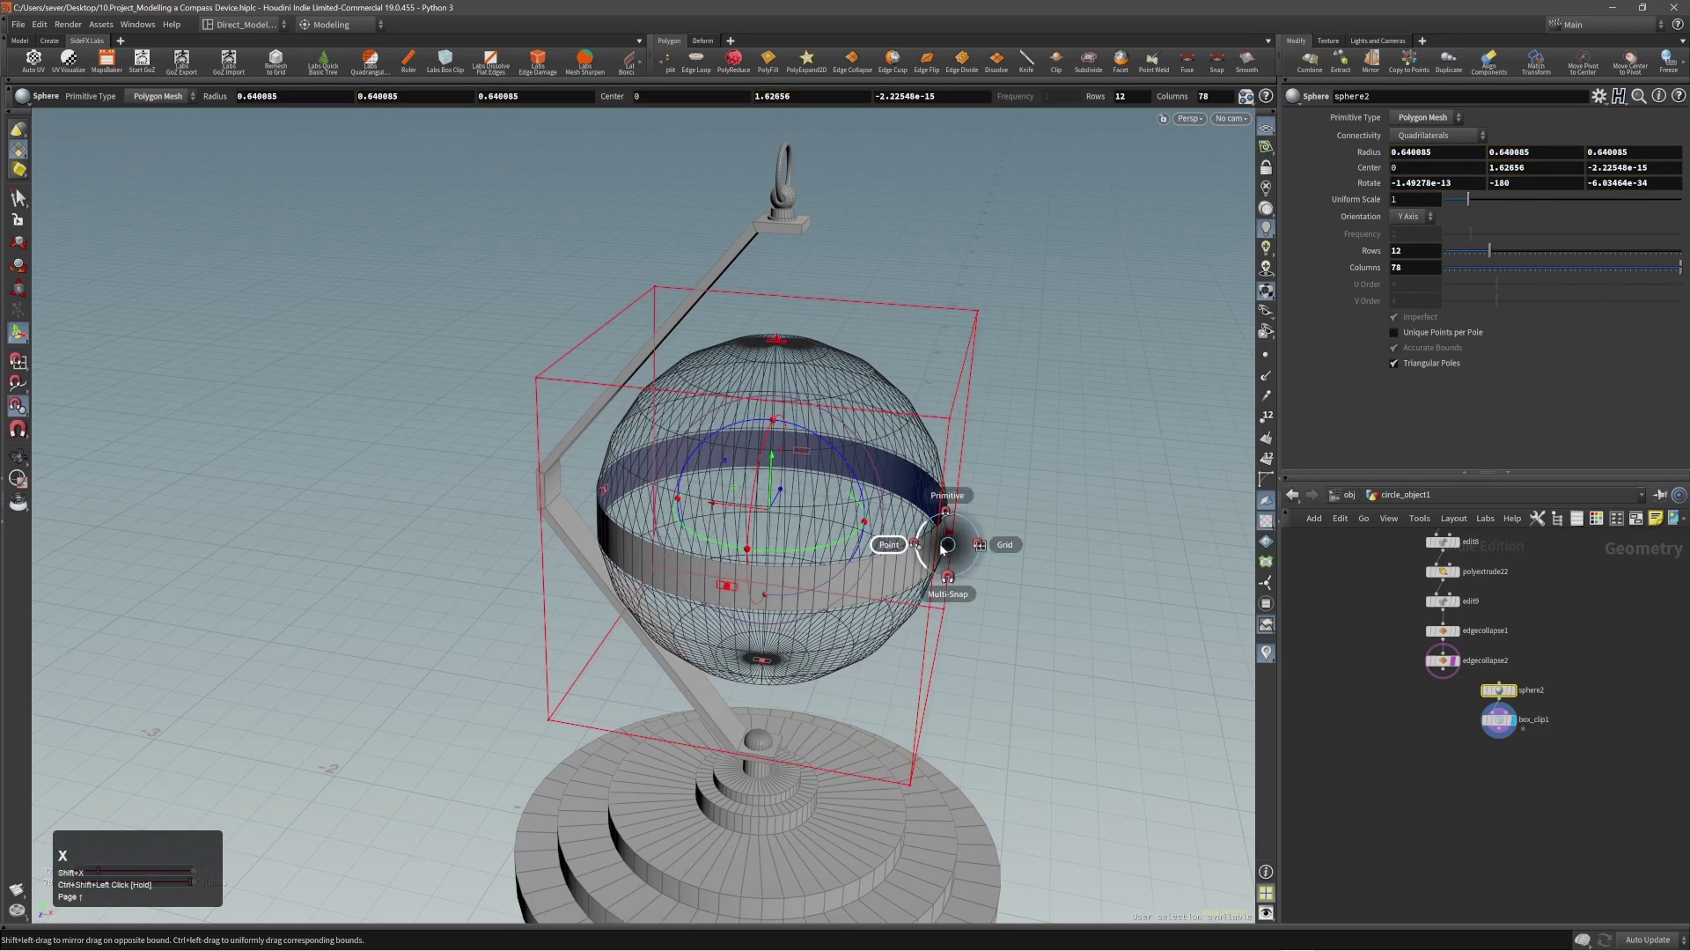
pyautogui.moveTo(949, 546); pyautogui.dragTo(891, 613)
pyautogui.press('s')
pyautogui.press('`')
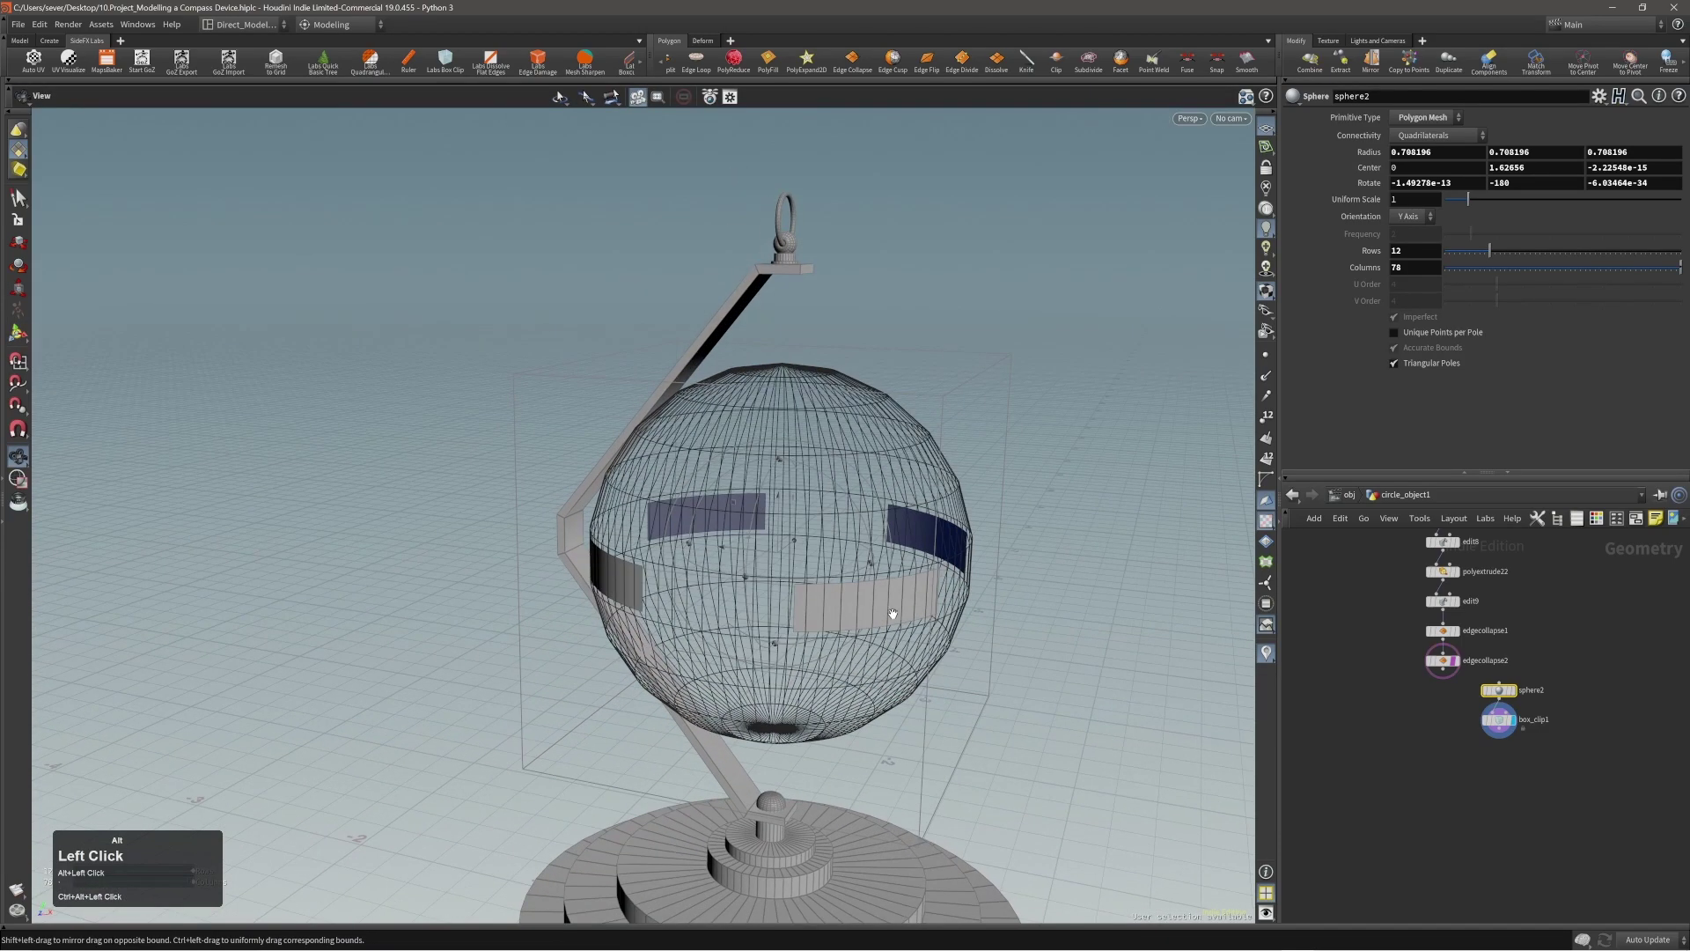
pyautogui.keyDown('ctrl'); pyautogui.keyDown('shift'); pyautogui.moveTo(978, 581); pyautogui.dragTo(997, 581); pyautogui.keyUp('shift'); pyautogui.keyUp('ctrl')
pyautogui.keyDown('alt'); pyautogui.keyDown('shift'); pyautogui.moveTo(748, 558); pyautogui.dragTo(785, 572); pyautogui.keyUp('shift'); pyautogui.keyUp('alt')
# Step: Enlarge the clip box symmetrically to about 1.928 × 0.194 × 1.922 so it encloses the full ring
pyautogui.press('pagedown')
pyautogui.keyDown('alt'); pyautogui.moveTo(1005, 489); pyautogui.dragTo(1015, 550); pyautogui.keyUp('alt')
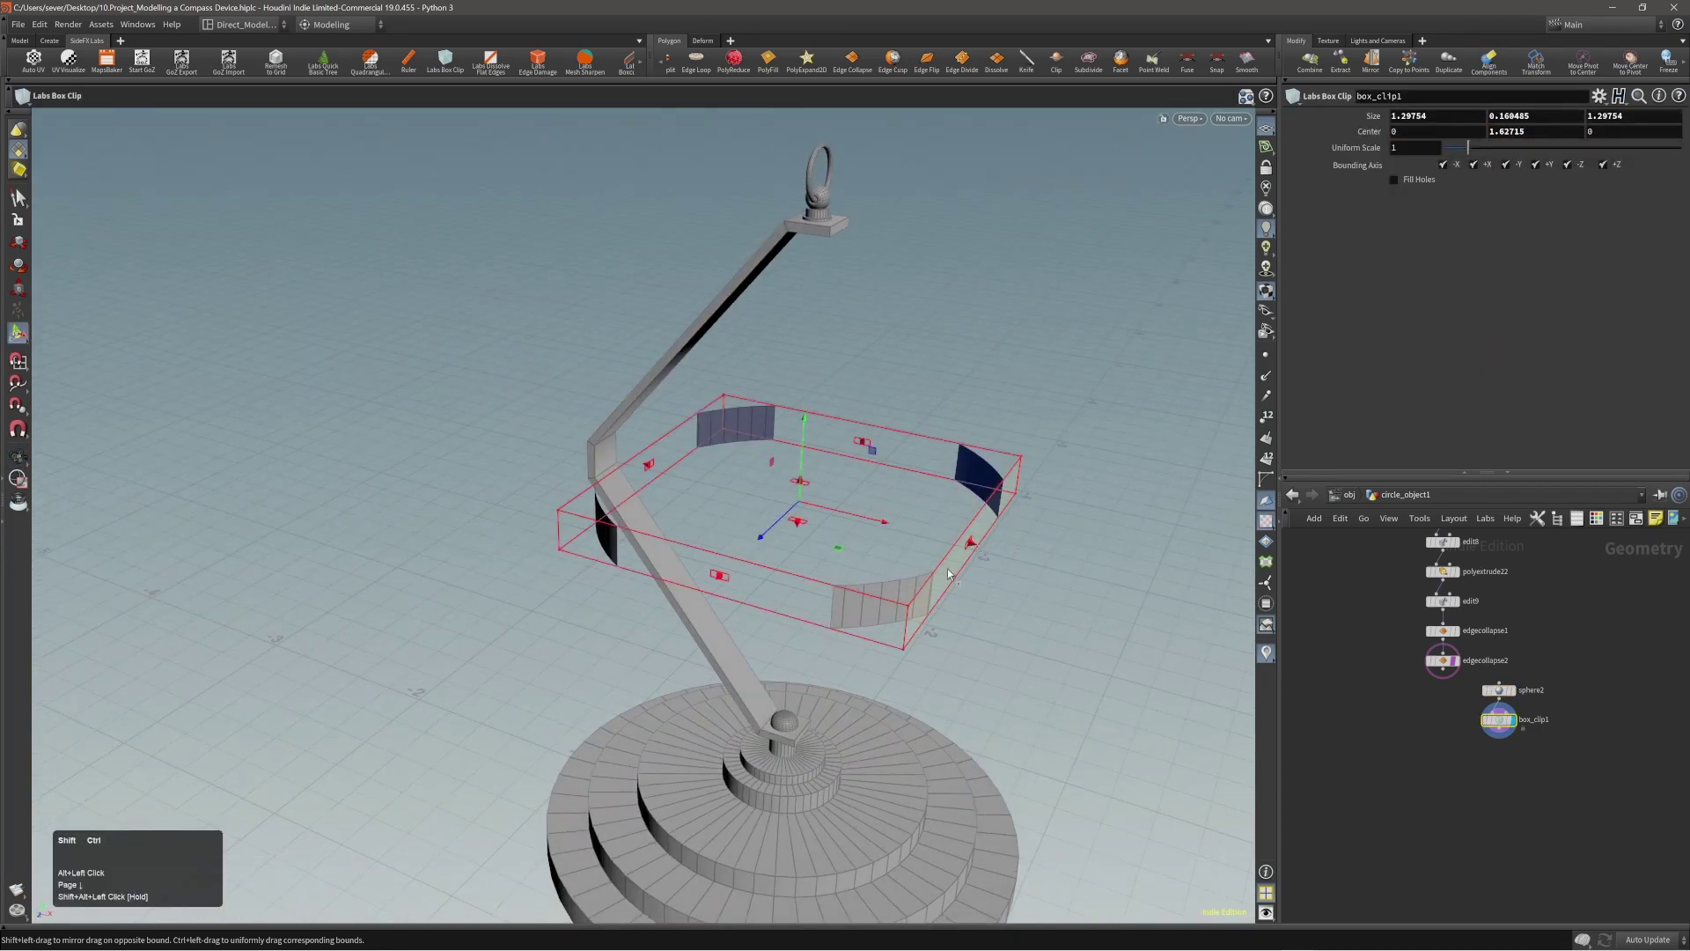
pyautogui.keyDown('ctrl'); pyautogui.keyDown('shift'); pyautogui.moveTo(909, 608); pyautogui.dragTo(910, 608); pyautogui.keyUp('shift'); pyautogui.keyUp('ctrl')
pyautogui.keyDown('ctrl'); pyautogui.keyDown('shift'); pyautogui.moveTo(971, 541); pyautogui.dragTo(1058, 597); pyautogui.keyUp('shift'); pyautogui.keyUp('ctrl')
pyautogui.keyDown('alt'); pyautogui.moveTo(986, 572); pyautogui.dragTo(1013, 528); pyautogui.keyUp('alt')
pyautogui.keyDown('shift'); pyautogui.moveTo(749, 536); pyautogui.dragTo(749, 542); pyautogui.keyUp('shift')
pyautogui.keyDown('alt'); pyautogui.moveTo(753, 539); pyautogui.dragTo(696, 560); pyautogui.keyUp('alt')
pyautogui.keyDown('alt'); pyautogui.moveTo(695, 560); pyautogui.dragTo(660, 532, button='right'); pyautogui.keyUp('alt')
pyautogui.keyDown('alt'); pyautogui.moveTo(660, 533); pyautogui.dragTo(788, 489, button='middle'); pyautogui.keyUp('alt')
pyautogui.press('Return')
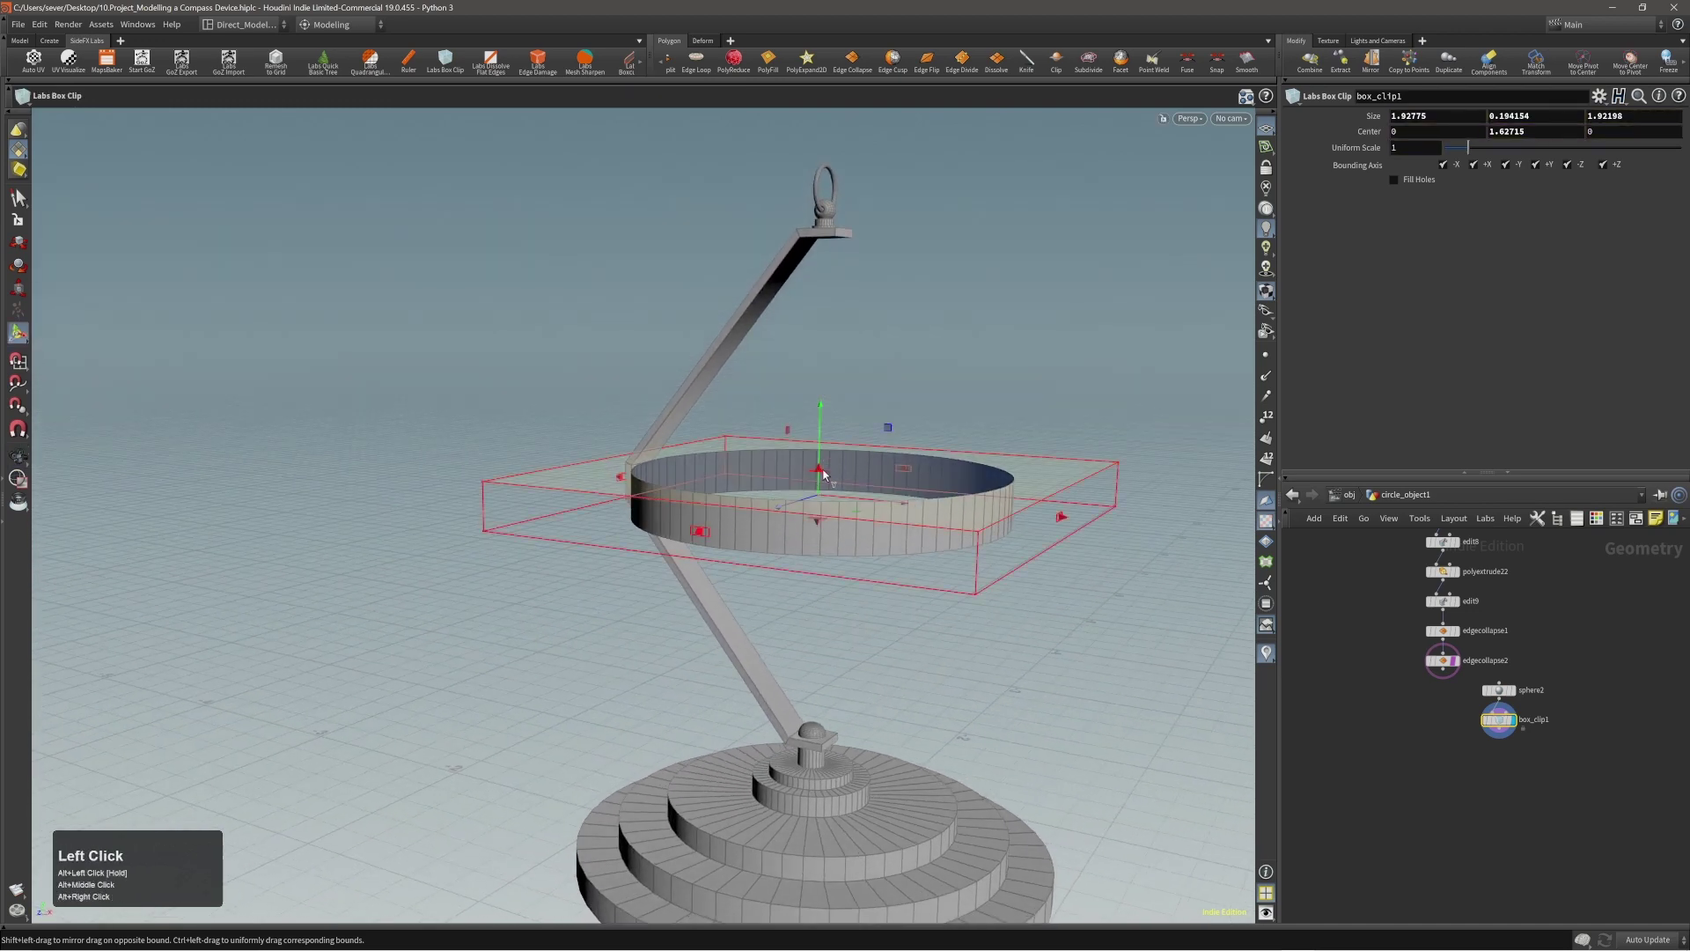
# Step: Thin the ring by reducing the clip box's height symmetrically to about 0.14
pyautogui.keyDown('alt'); pyautogui.moveTo(819, 477); pyautogui.dragTo(823, 502); pyautogui.keyUp('alt')
pyautogui.keyDown('alt'); pyautogui.moveTo(823, 502); pyautogui.dragTo(867, 528, button='right'); pyautogui.keyUp('alt')
pyautogui.keyDown('shift'); pyautogui.moveTo(811, 509); pyautogui.dragTo(811, 528); pyautogui.keyUp('shift')
pyautogui.keyDown('alt'); pyautogui.moveTo(796, 548); pyautogui.dragTo(751, 532, button='right'); pyautogui.keyUp('alt')
pyautogui.keyDown('alt'); pyautogui.moveTo(751, 532); pyautogui.dragTo(785, 583); pyautogui.keyUp('alt')
pyautogui.keyDown('alt'); pyautogui.moveTo(785, 582); pyautogui.dragTo(751, 558, button='right'); pyautogui.keyUp('alt')
pyautogui.keyDown('alt'); pyautogui.moveTo(751, 558); pyautogui.dragTo(838, 473, button='middle'); pyautogui.keyUp('alt')
pyautogui.keyDown('alt'); pyautogui.moveTo(828, 500); pyautogui.dragTo(849, 510); pyautogui.keyUp('alt')
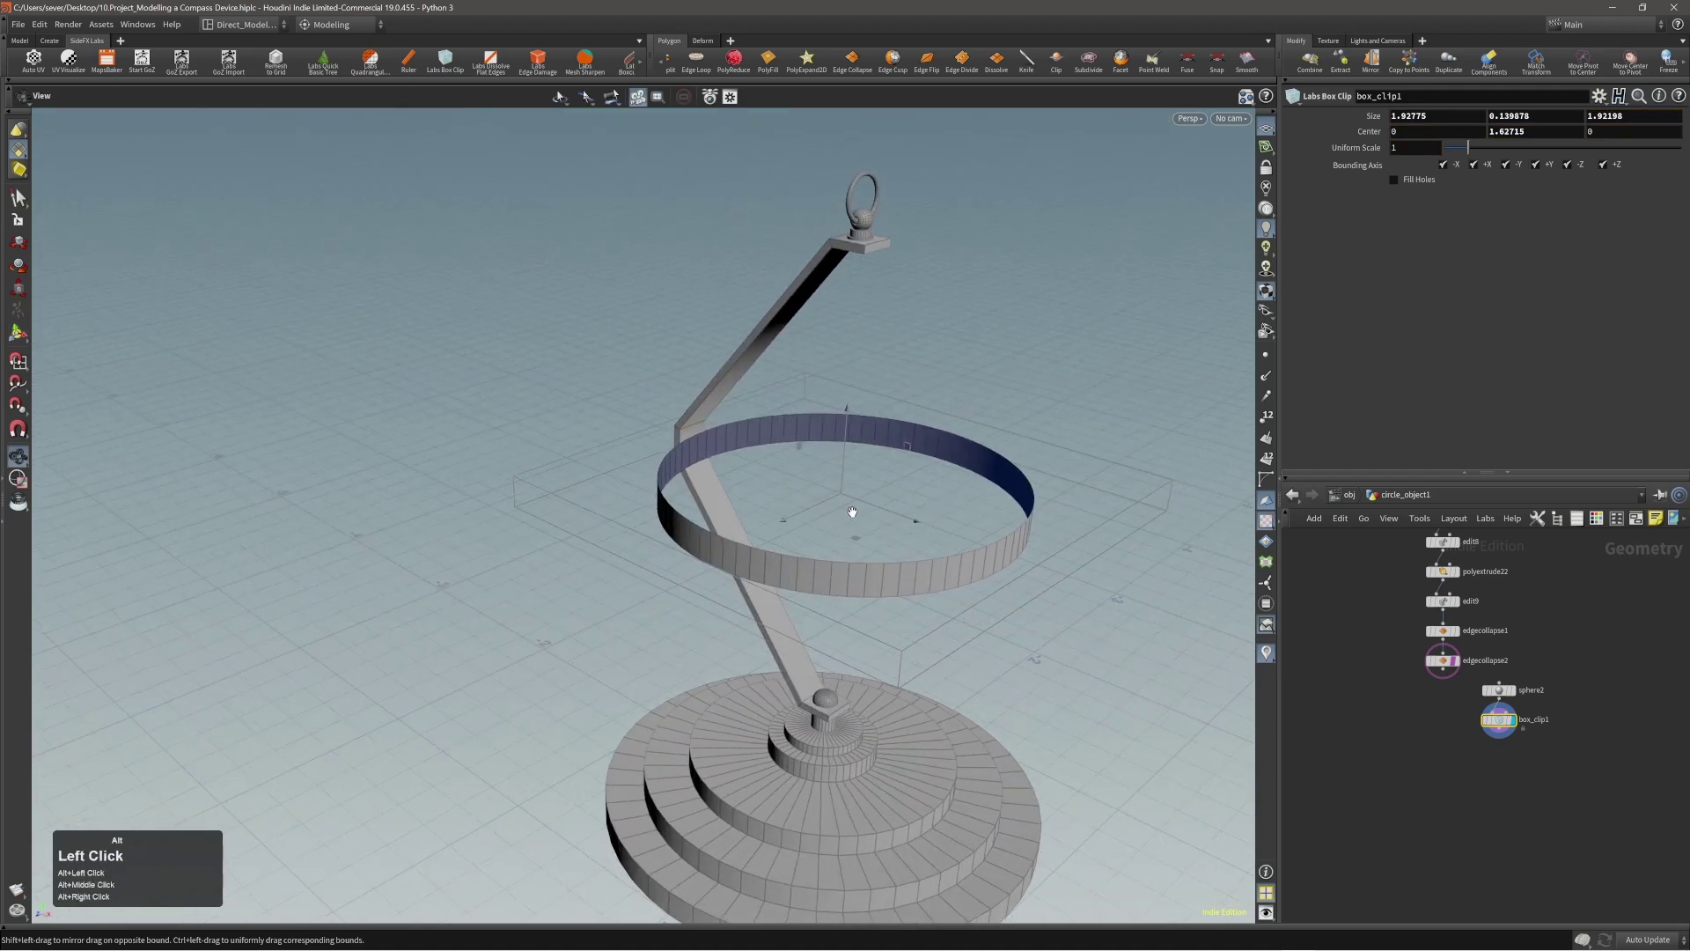
pyautogui.moveTo(902, 487)
pyautogui.keyDown('alt'); pyautogui.mouseDown(button='right')
pyautogui.moveTo(867, 501)
pyautogui.moveTo(921, 491)
pyautogui.mouseUp(button='right'); pyautogui.keyUp('alt')
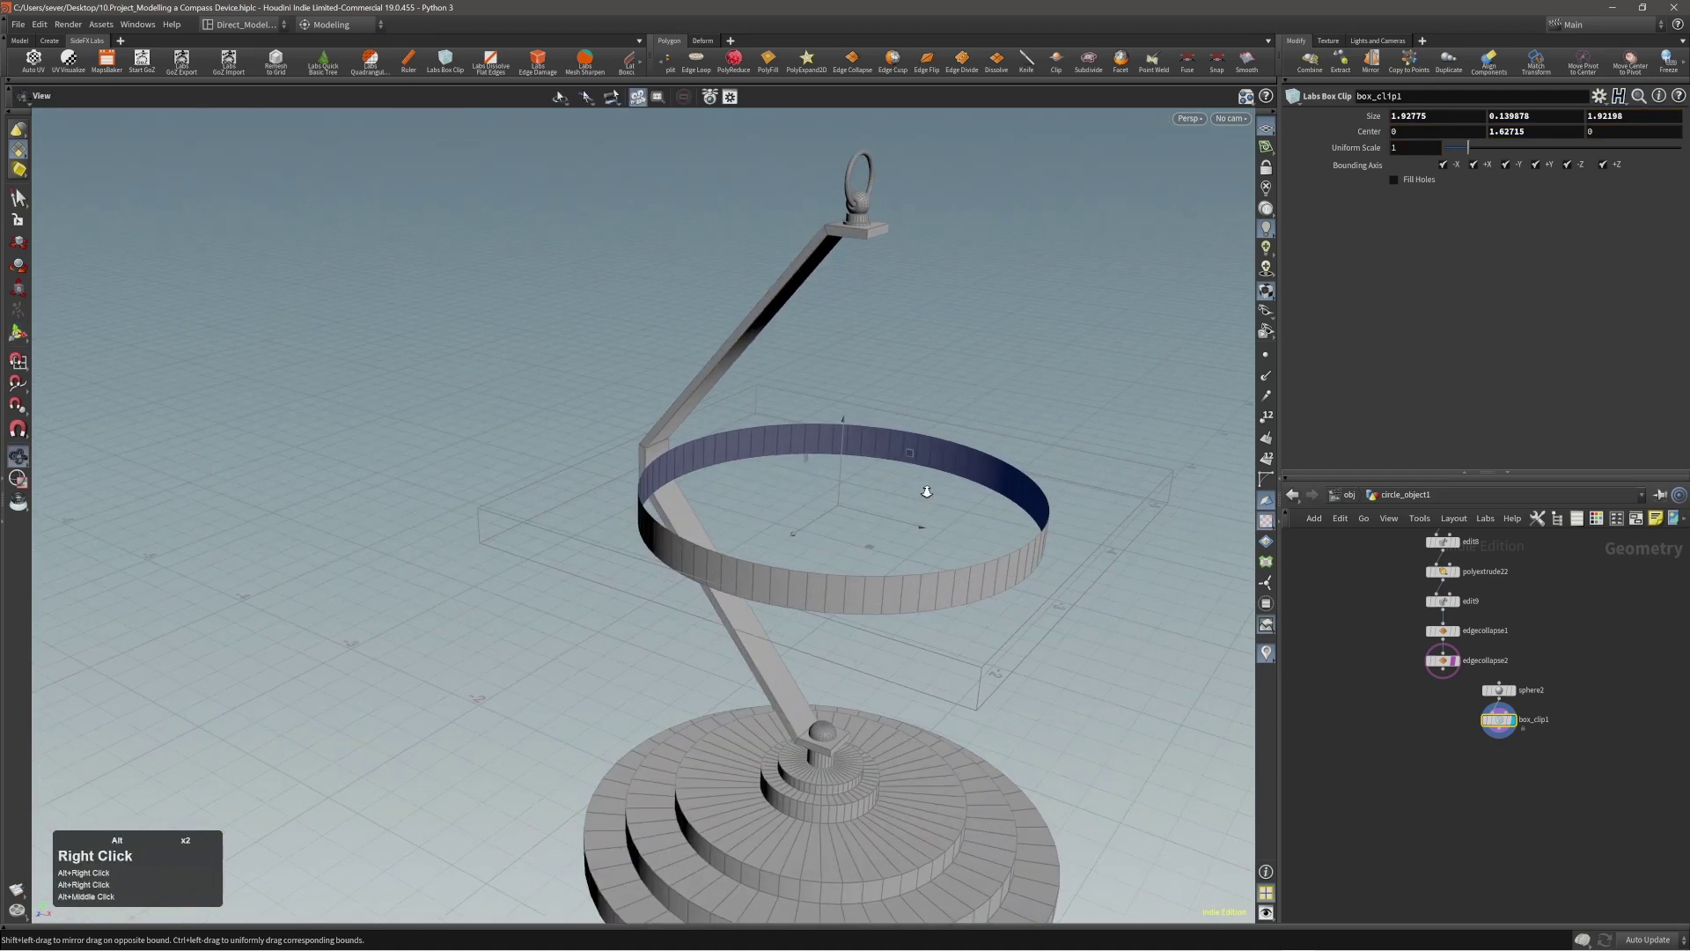
pyautogui.keyDown('alt'); pyautogui.moveTo(921, 490); pyautogui.dragTo(963, 491); pyautogui.keyUp('alt')
# Step: Select the whole ring and duplicate it with Copy and Transform, using a total number of 2
pyautogui.press('3')
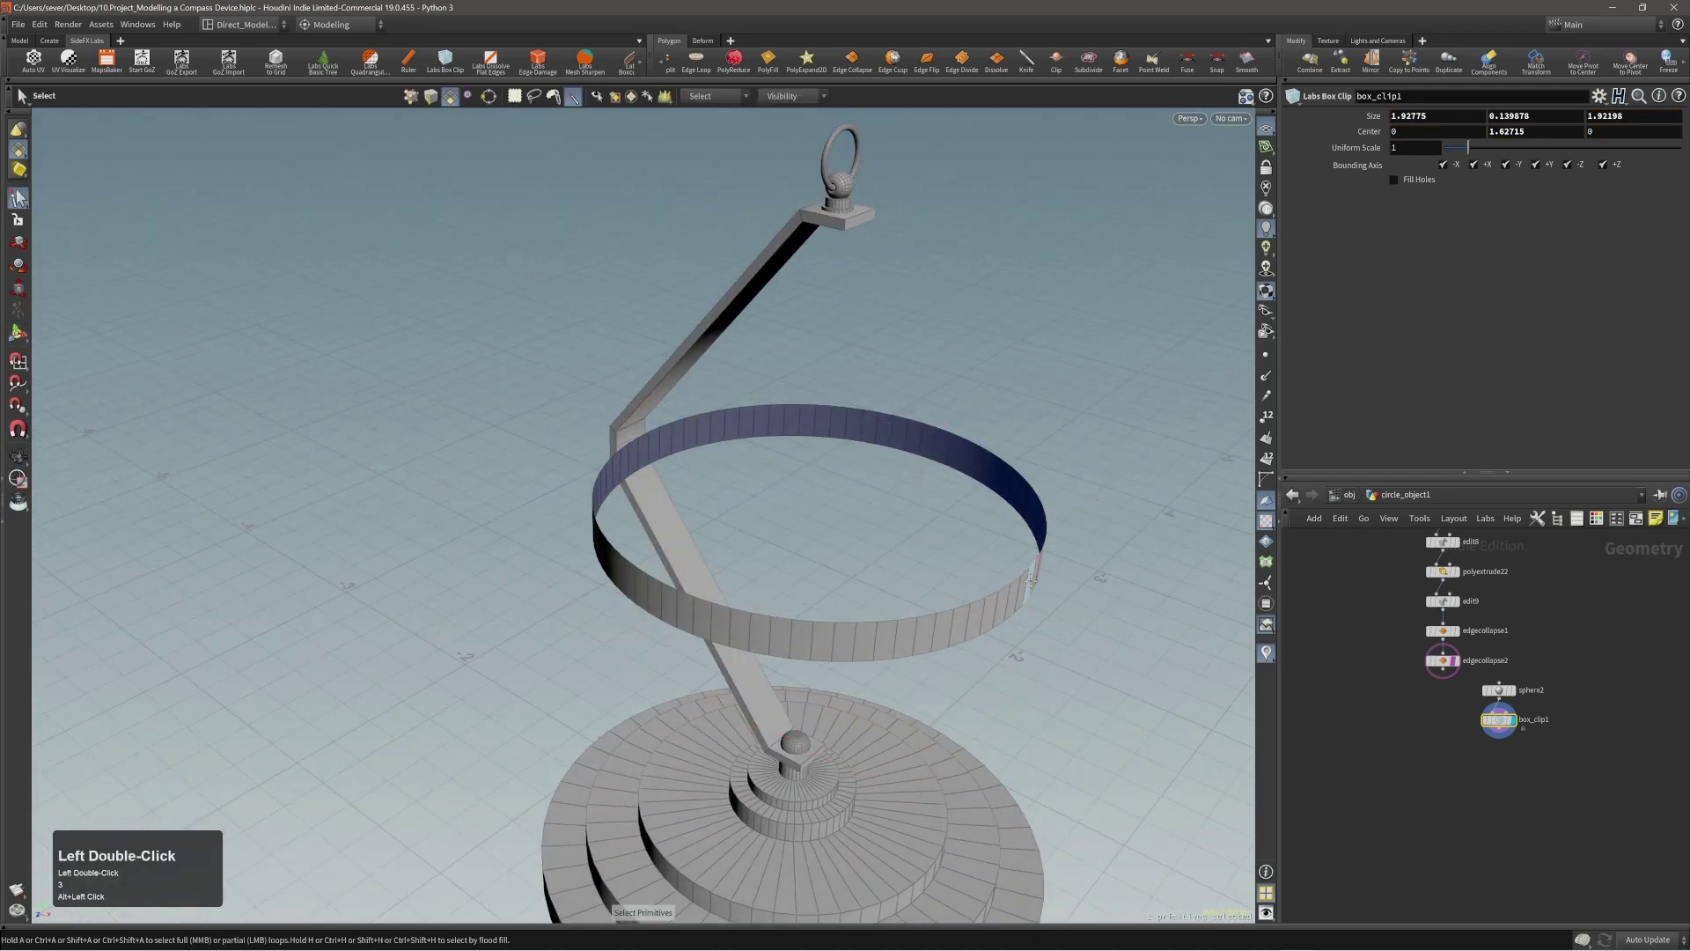
pyautogui.press('c')
pyautogui.click(1048, 582)
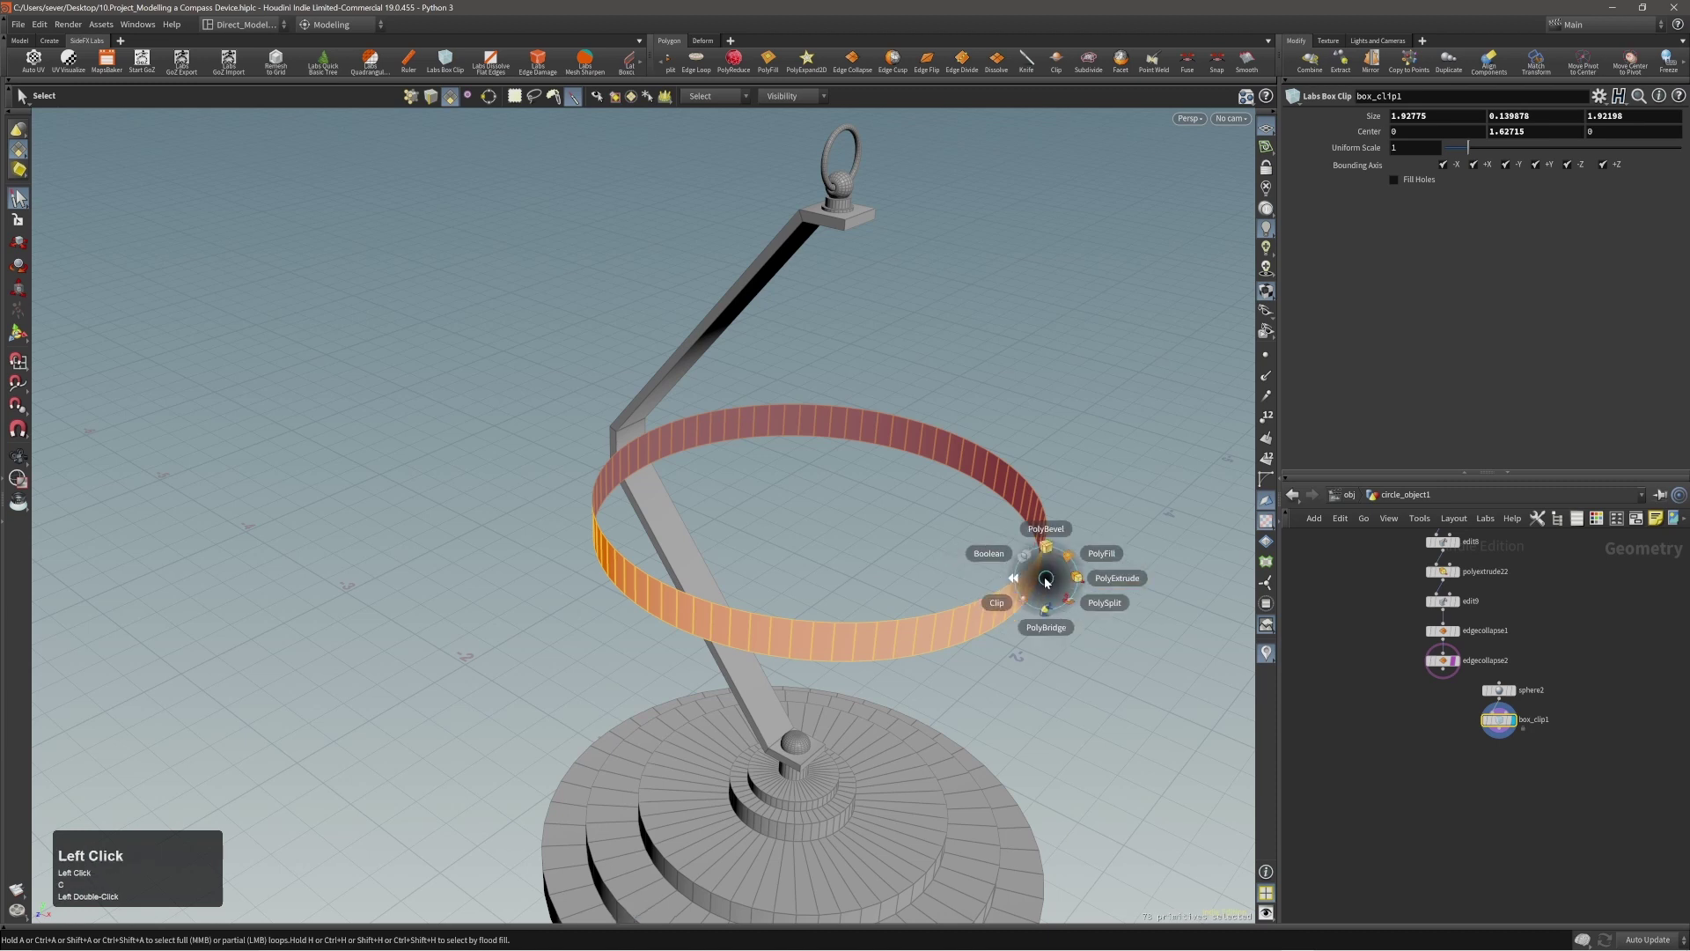
pyautogui.click(1045, 582)
pyautogui.press('c')
pyautogui.click(1001, 529)
pyautogui.click(984, 522)
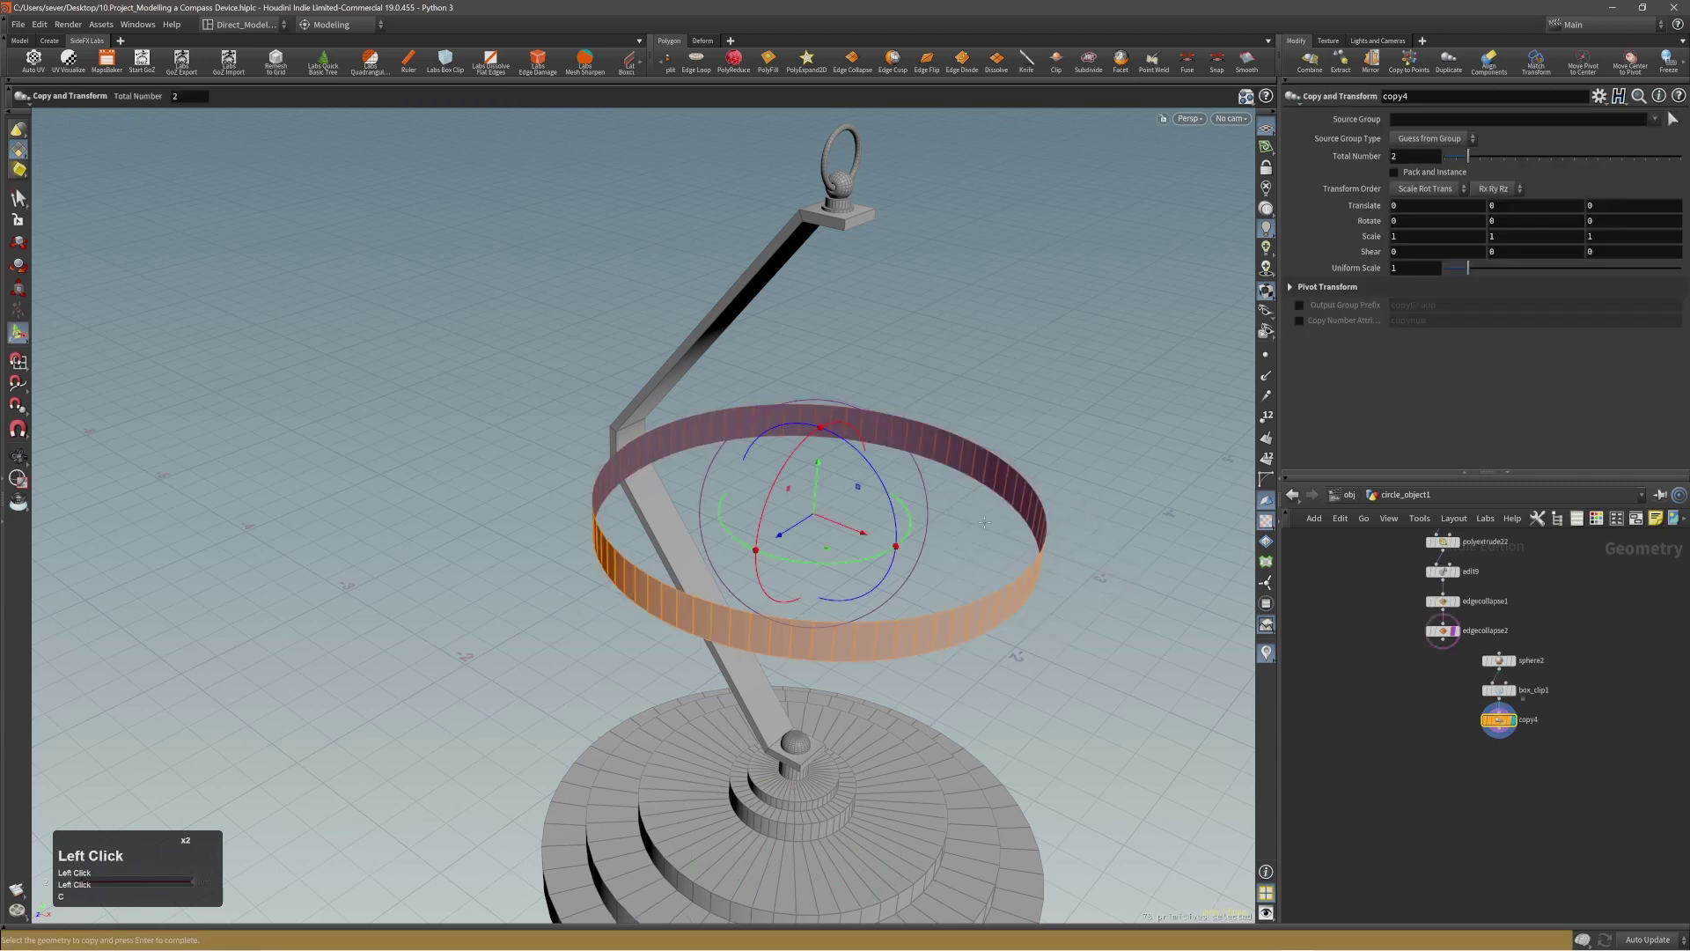
# Step: Scale the ring's copy to about 0.616 in X and Z, keeping its height, to form an inner ring
pyautogui.press('e')
pyautogui.moveTo(832, 568); pyautogui.dragTo(808, 551)
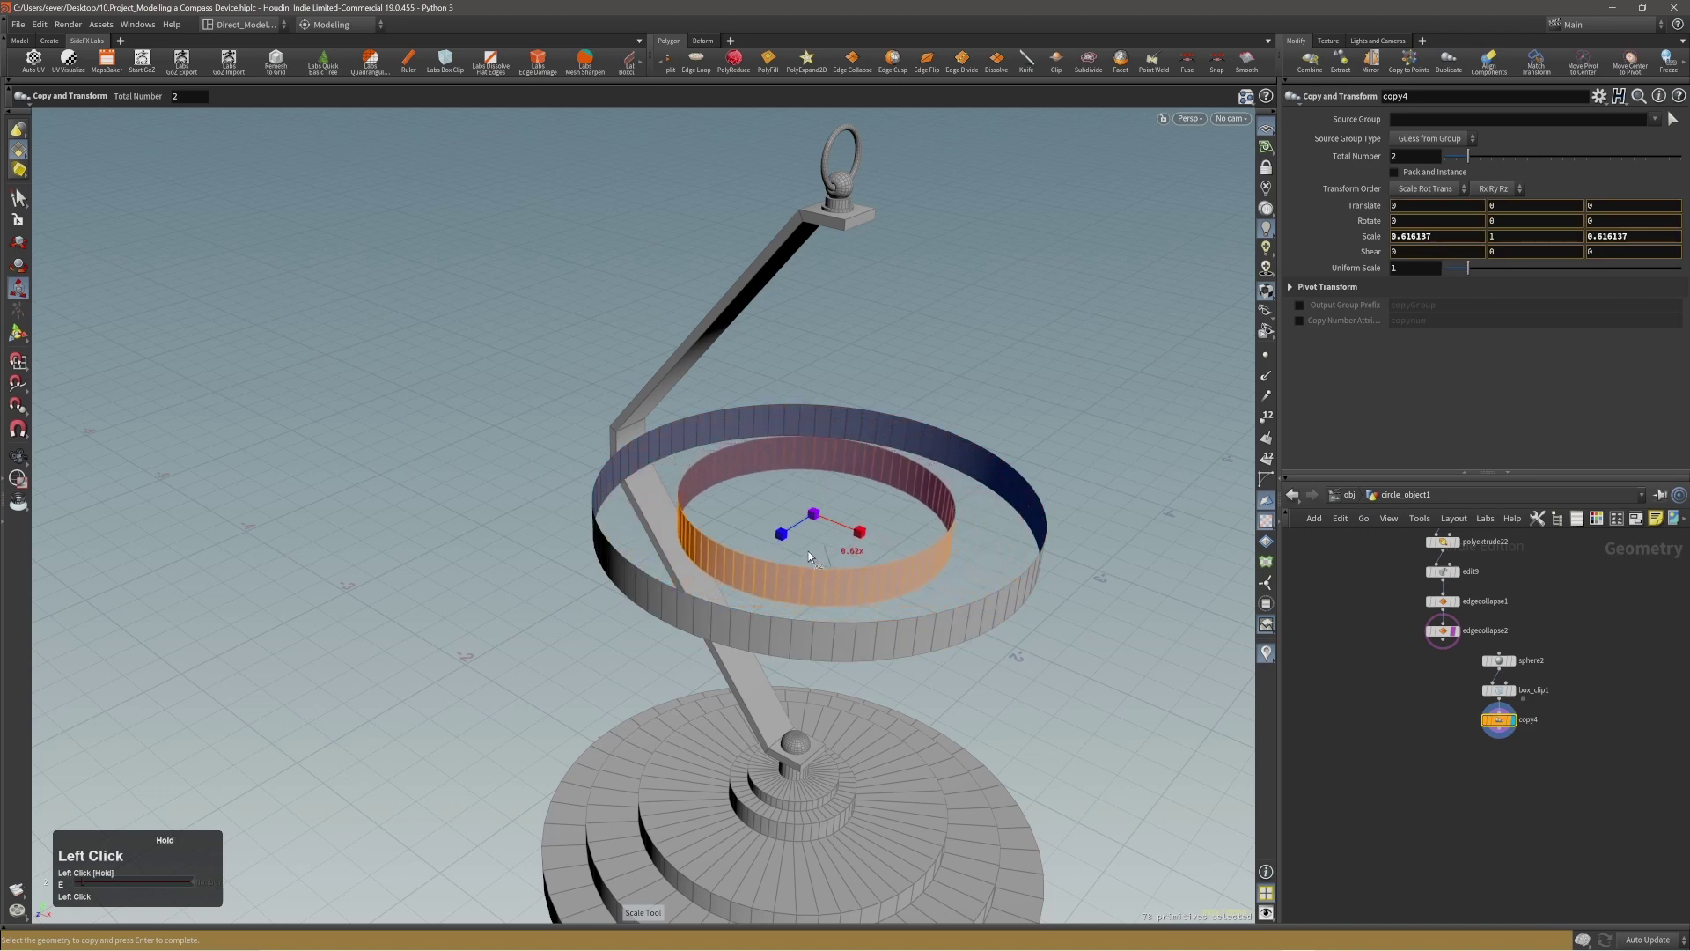
pyautogui.keyDown('alt'); pyautogui.moveTo(833, 536); pyautogui.dragTo(887, 484, button='right'); pyautogui.keyUp('alt')
pyautogui.keyDown('alt'); pyautogui.moveTo(887, 483); pyautogui.dragTo(860, 486); pyautogui.keyUp('alt')
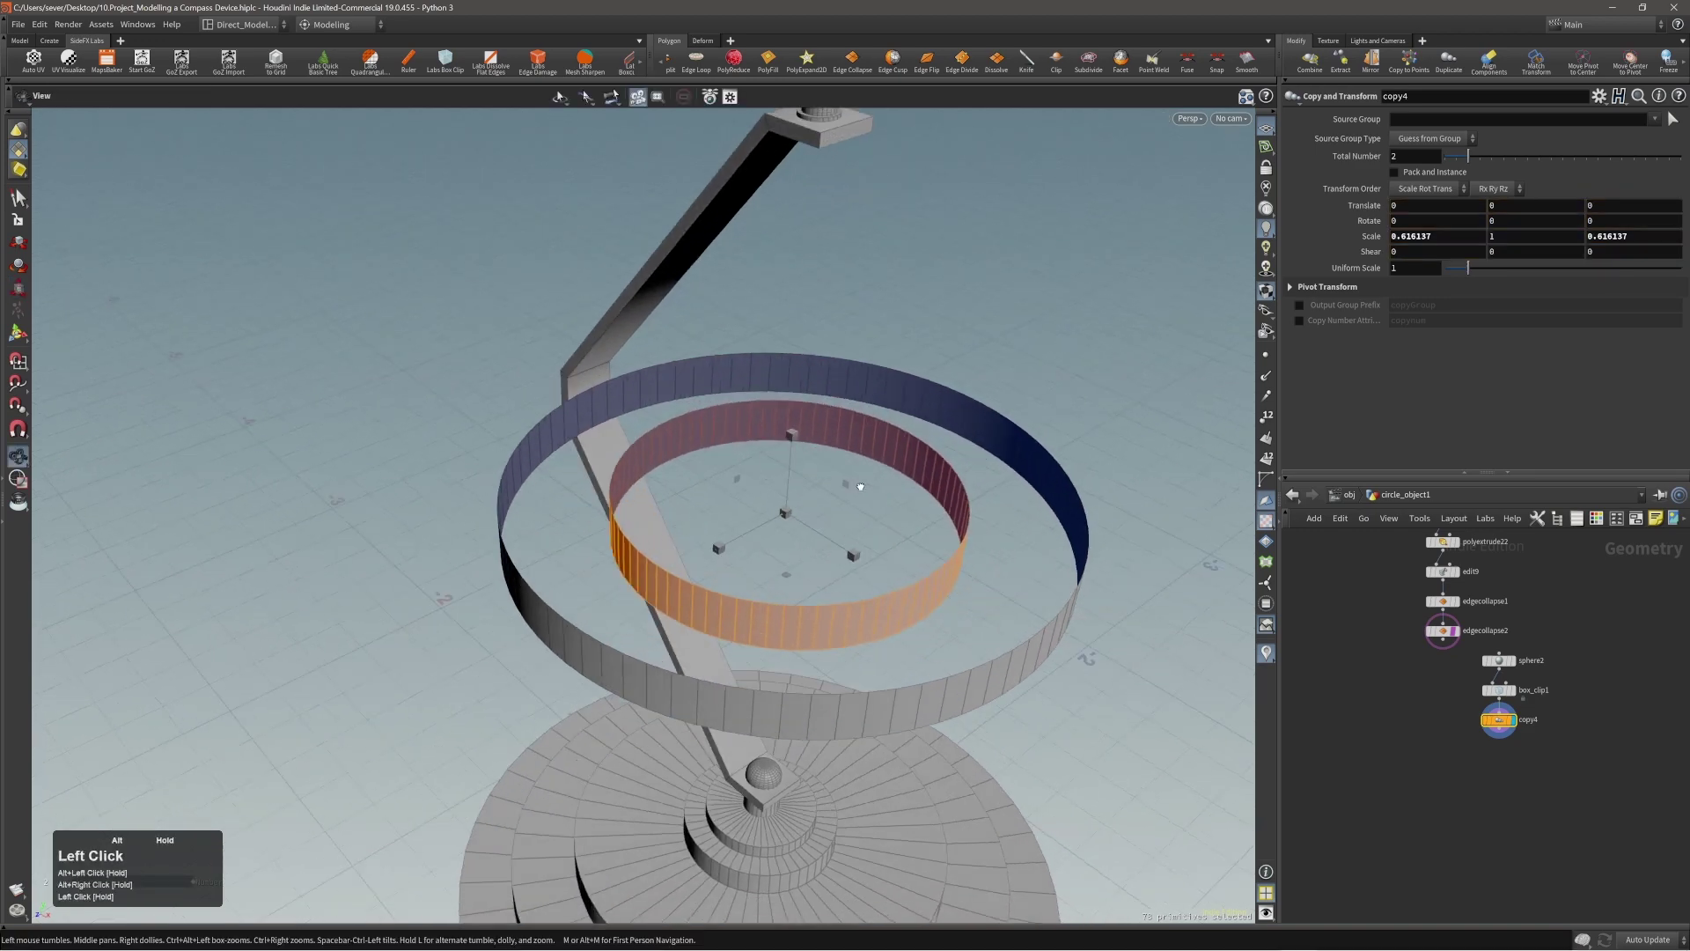
# Step: Close the inner ring's lower opening with PolyFill, using Triangle Fan mode with Deform Patch off
pyautogui.press('2')
pyautogui.click(851, 642)
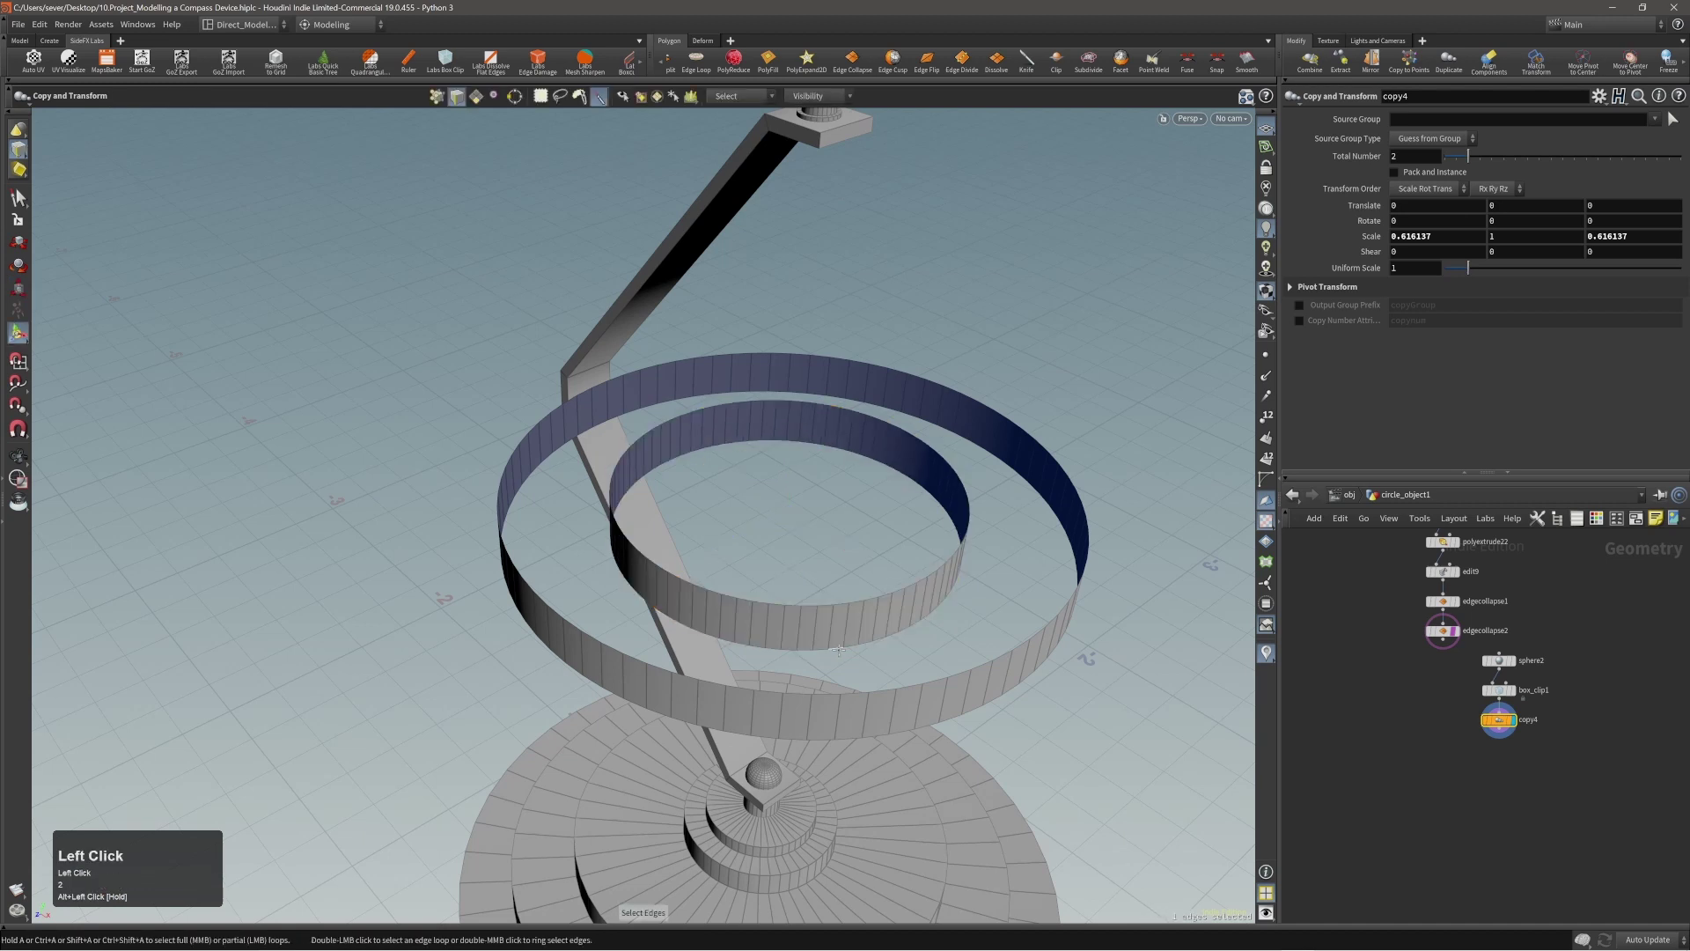
pyautogui.press('c')
pyautogui.click(874, 625)
pyautogui.keyDown('alt'); pyautogui.moveTo(871, 630); pyautogui.dragTo(848, 523, button='right'); pyautogui.keyUp('alt')
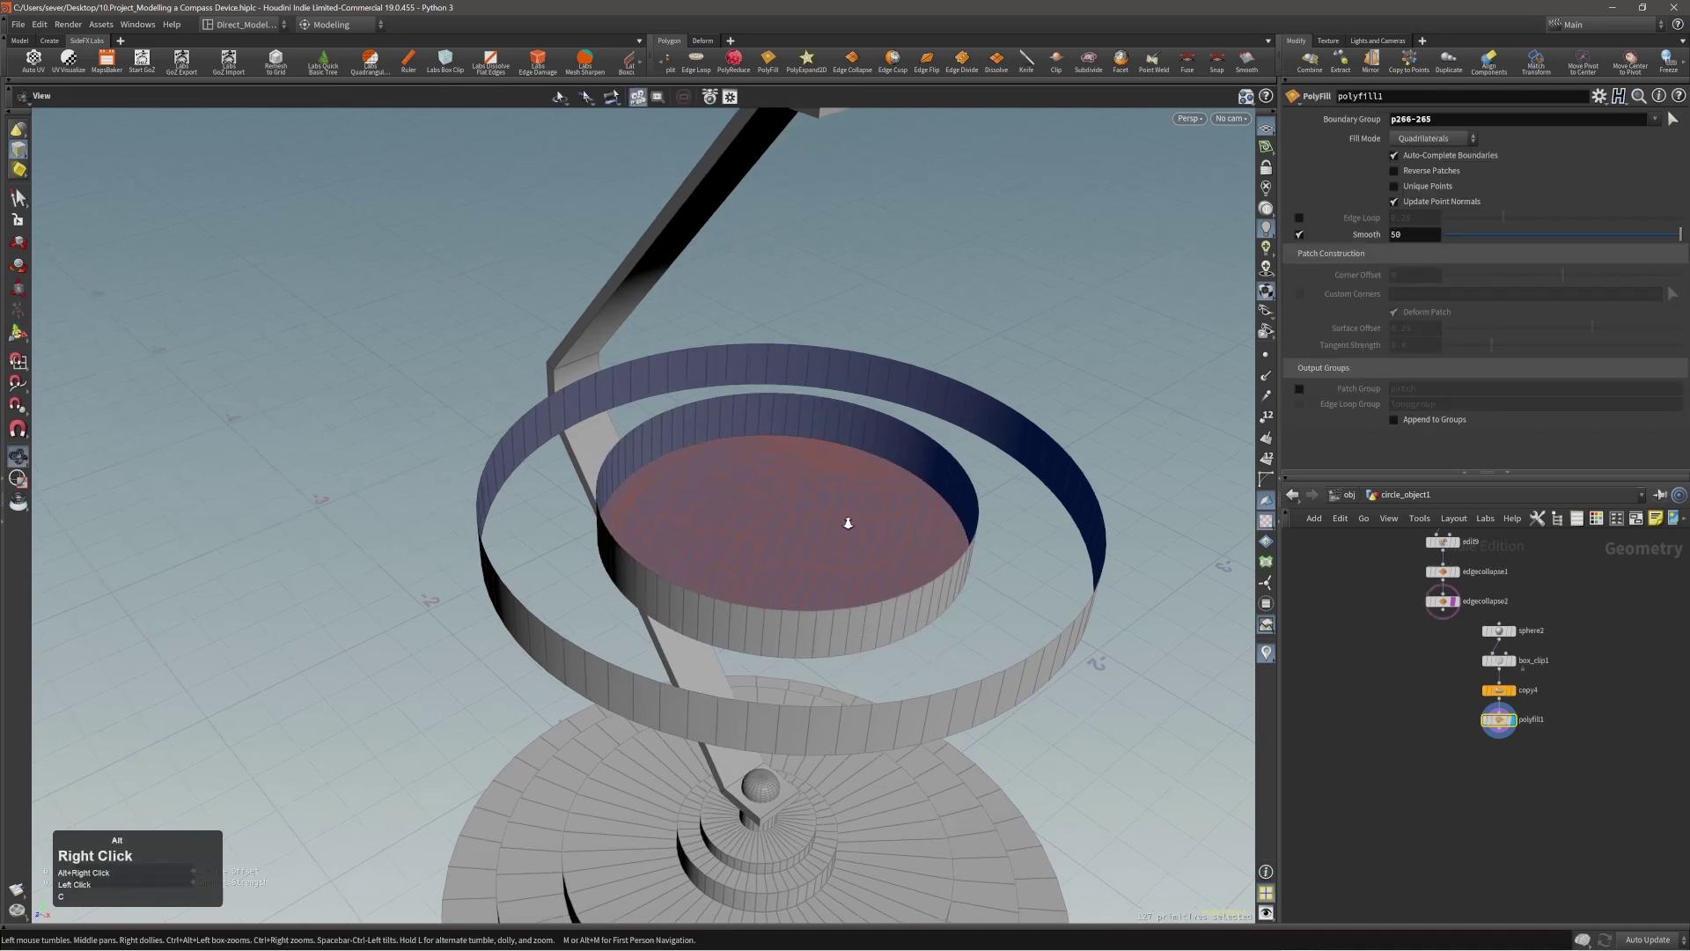
pyautogui.click(1431, 138)
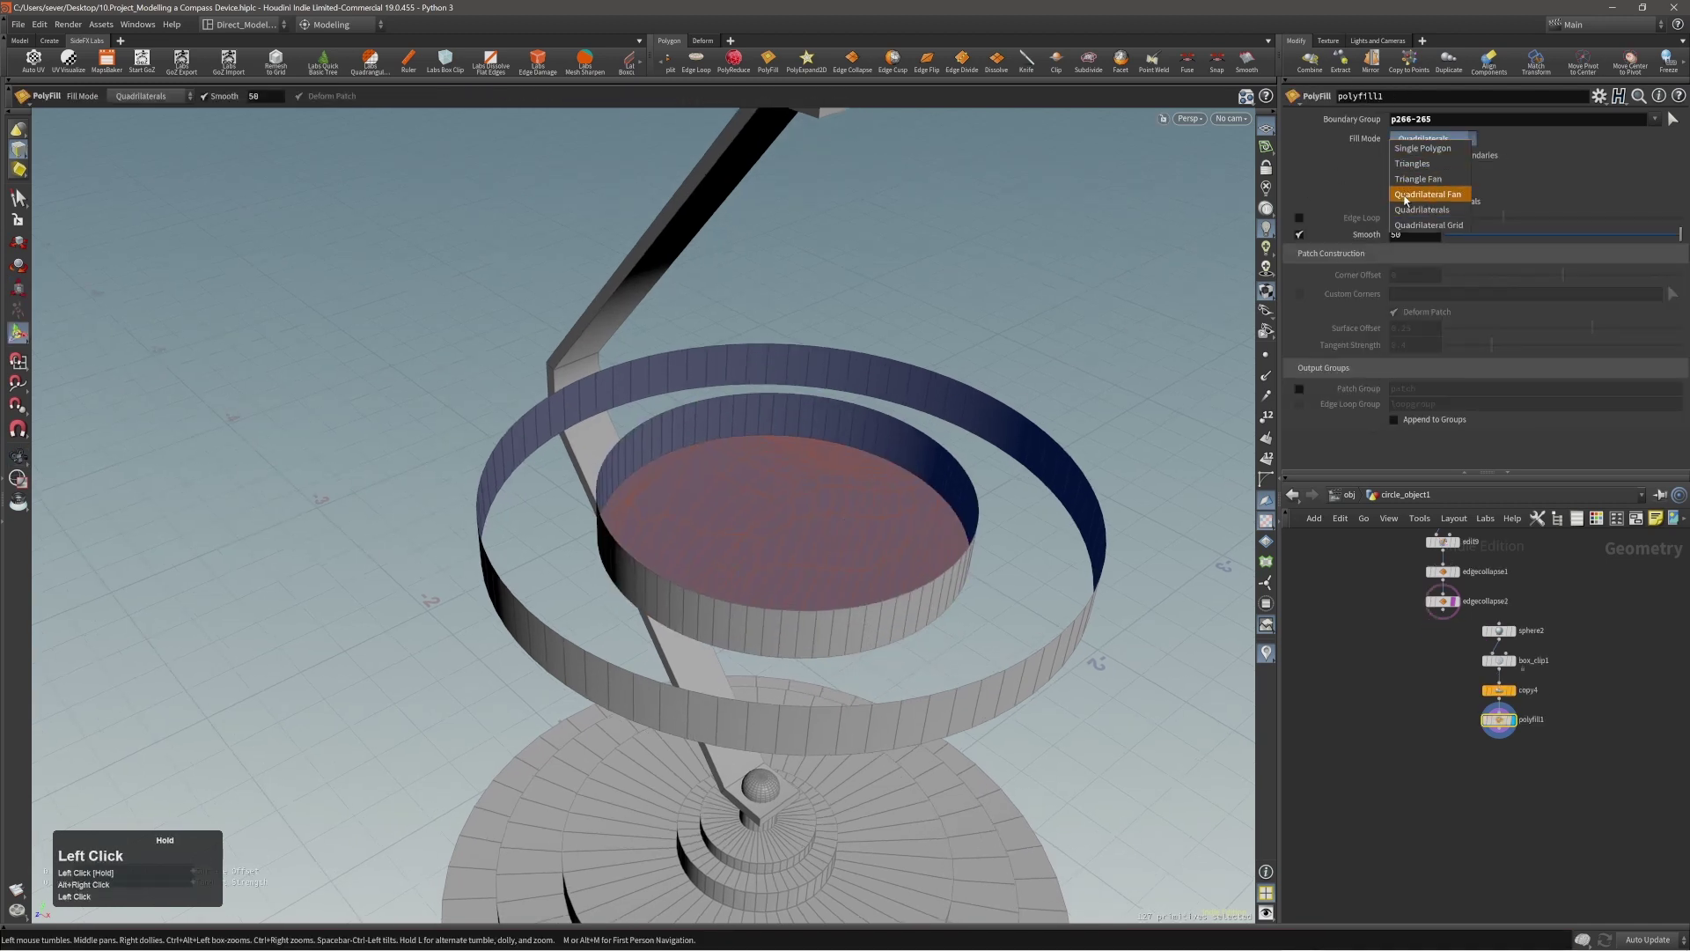
pyautogui.click(1405, 183)
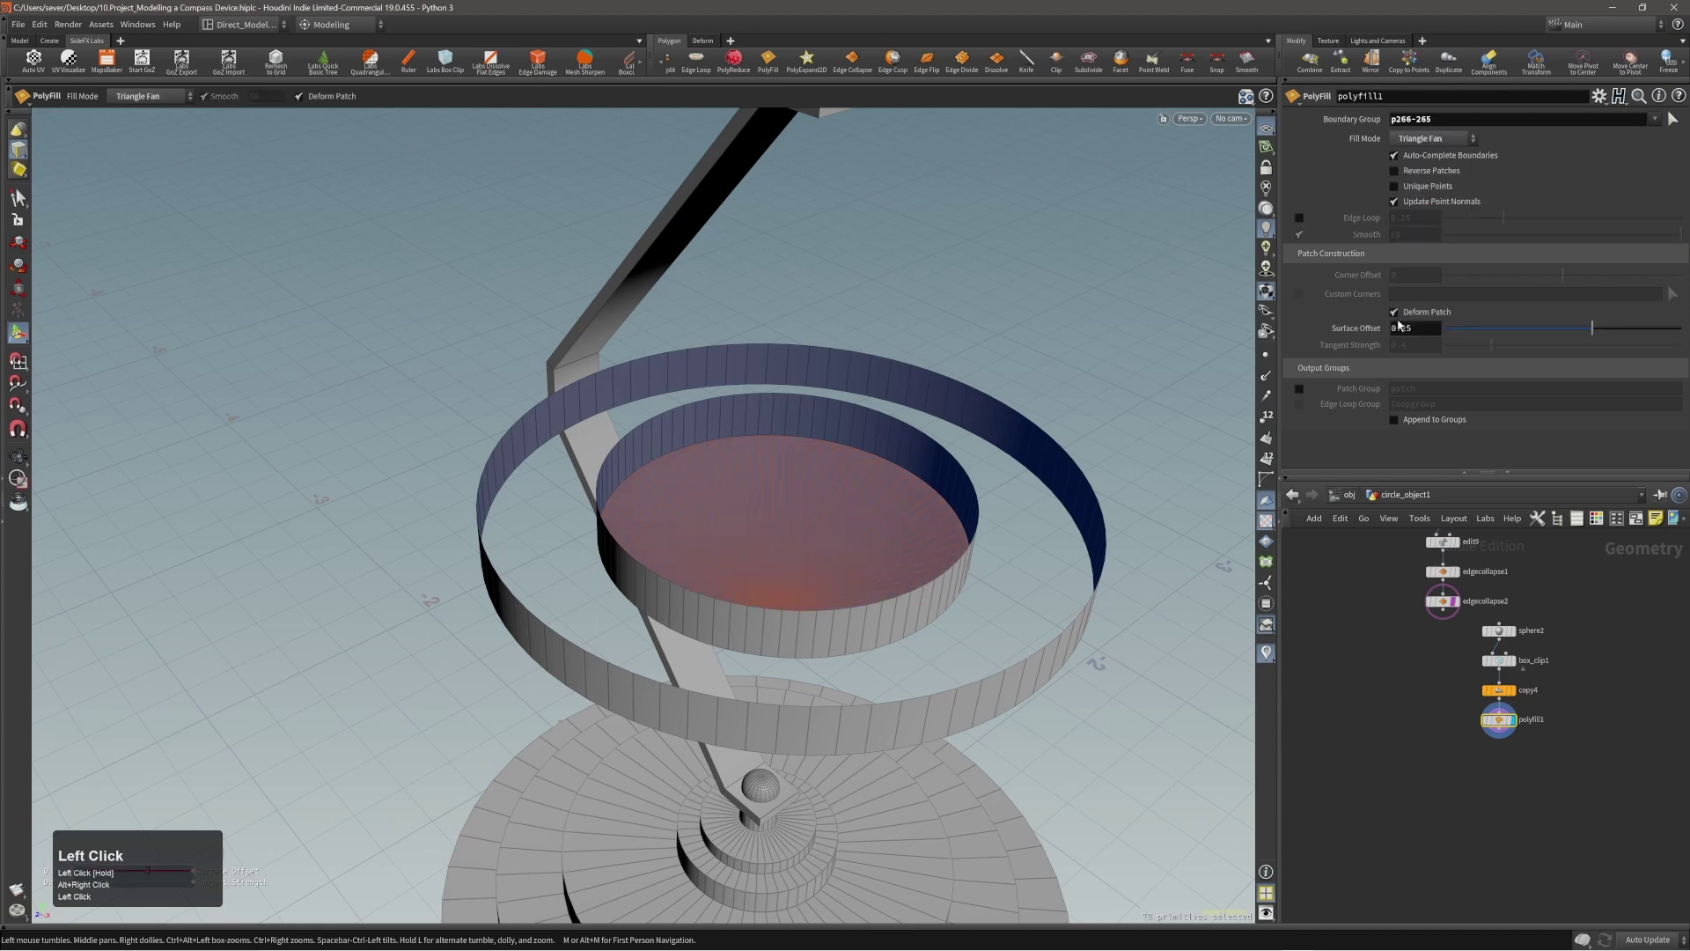
pyautogui.moveTo(808, 529)
pyautogui.keyDown('alt'); pyautogui.mouseDown()
pyautogui.moveTo(868, 423)
pyautogui.moveTo(860, 313)
pyautogui.moveTo(811, 404)
pyautogui.moveTo(799, 528)
pyautogui.mouseUp(); pyautogui.keyUp('alt')
pyautogui.keyDown('alt'); pyautogui.moveTo(800, 528); pyautogui.dragTo(884, 557, button='right'); pyautogui.keyUp('alt')
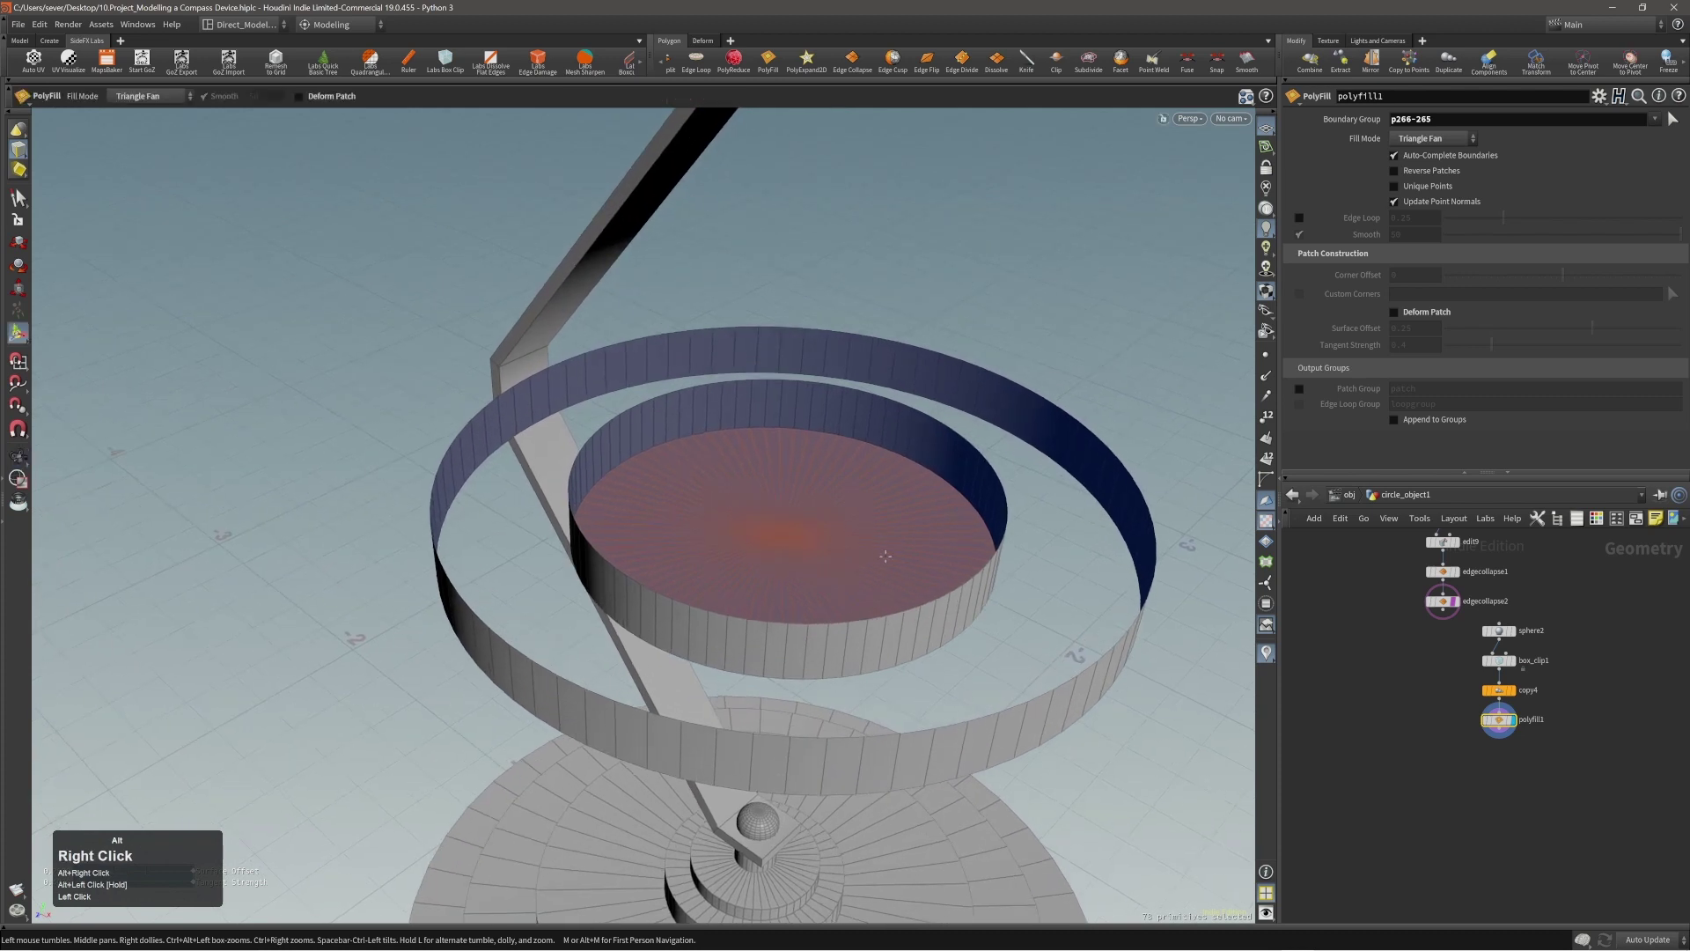
# Step: Repeat PolyFill on the inner ring's upper opening, using Triangle Fan mode with Deform Patch off
pyautogui.click(896, 613)
pyautogui.press('q')
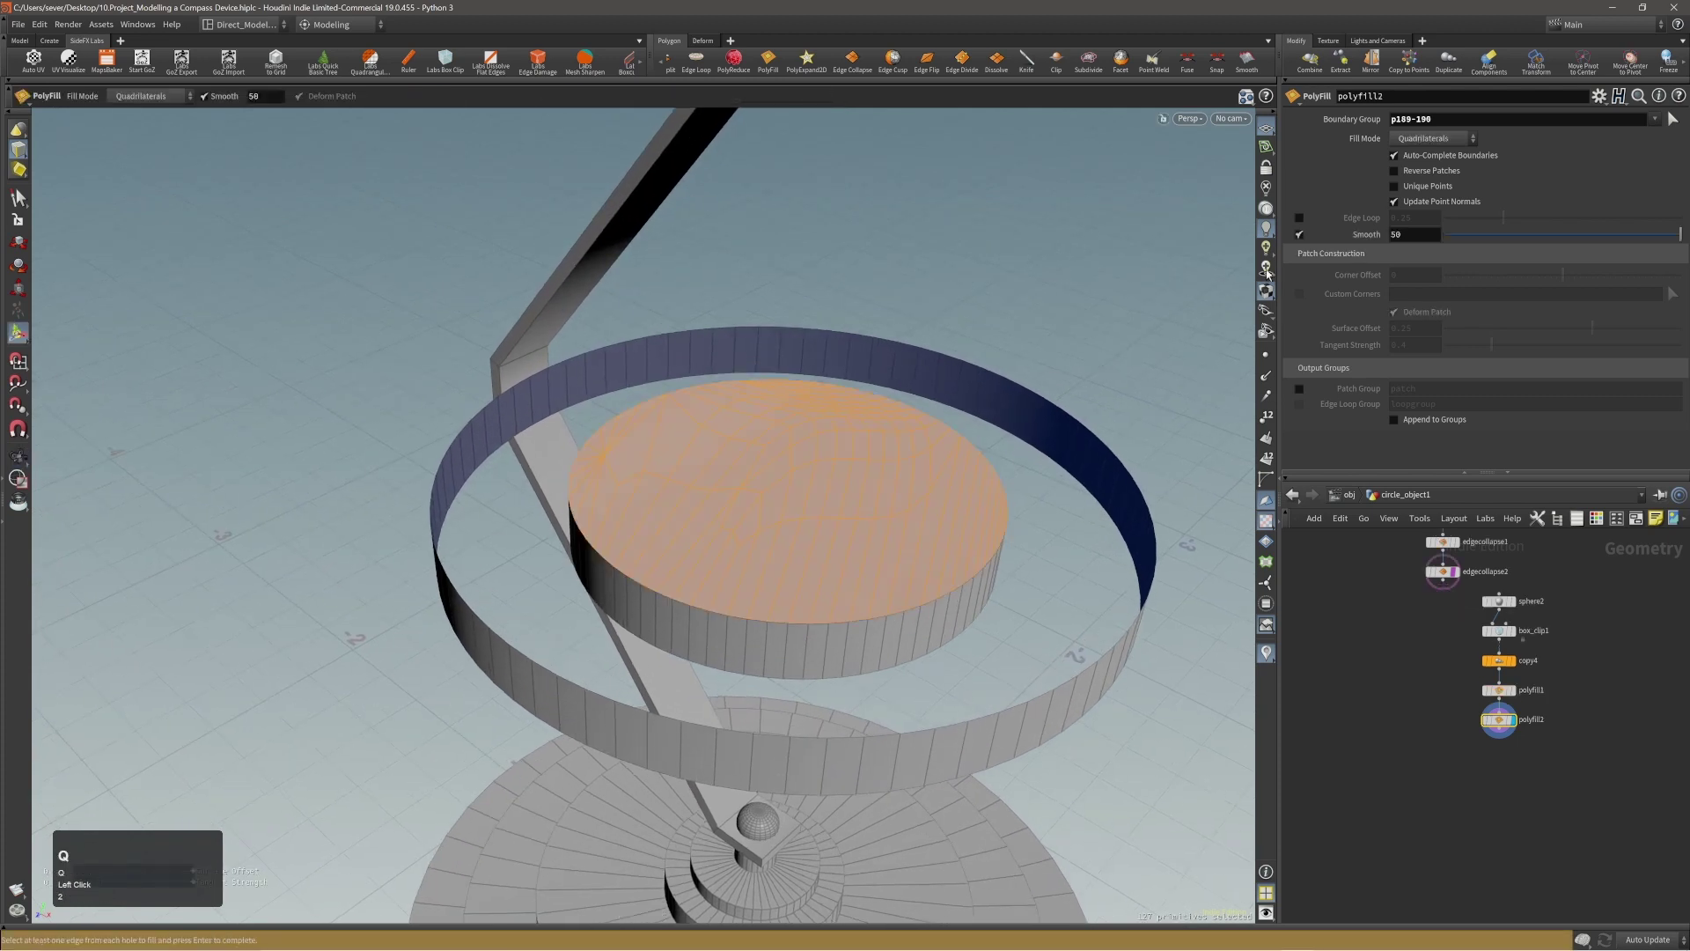
pyautogui.moveTo(1418, 139); pyautogui.dragTo(1401, 190)
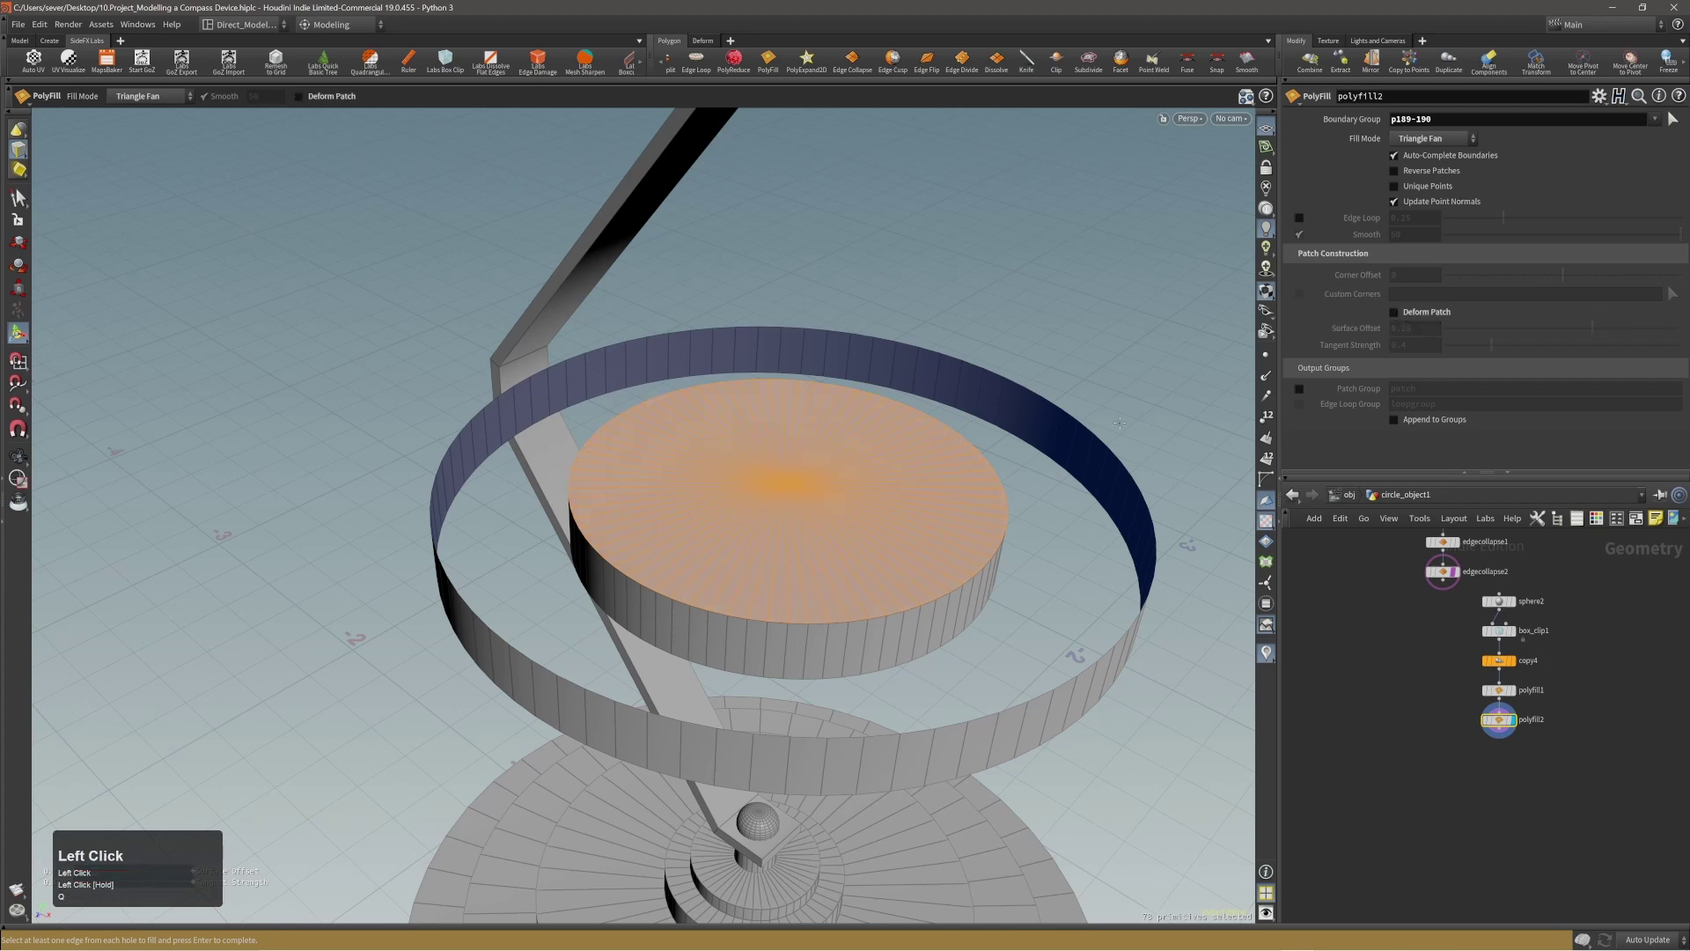
# Step: Start a PolyExtrude on the inner disc's upper cap and convert its edge selection to the cap's faces
pyautogui.moveTo(786, 516)
pyautogui.keyDown('alt'); pyautogui.mouseDown()
pyautogui.moveTo(690, 525)
pyautogui.moveTo(788, 532)
pyautogui.mouseUp(); pyautogui.keyUp('alt')
pyautogui.press('c')
pyautogui.click(822, 529)
pyautogui.click(857, 531)
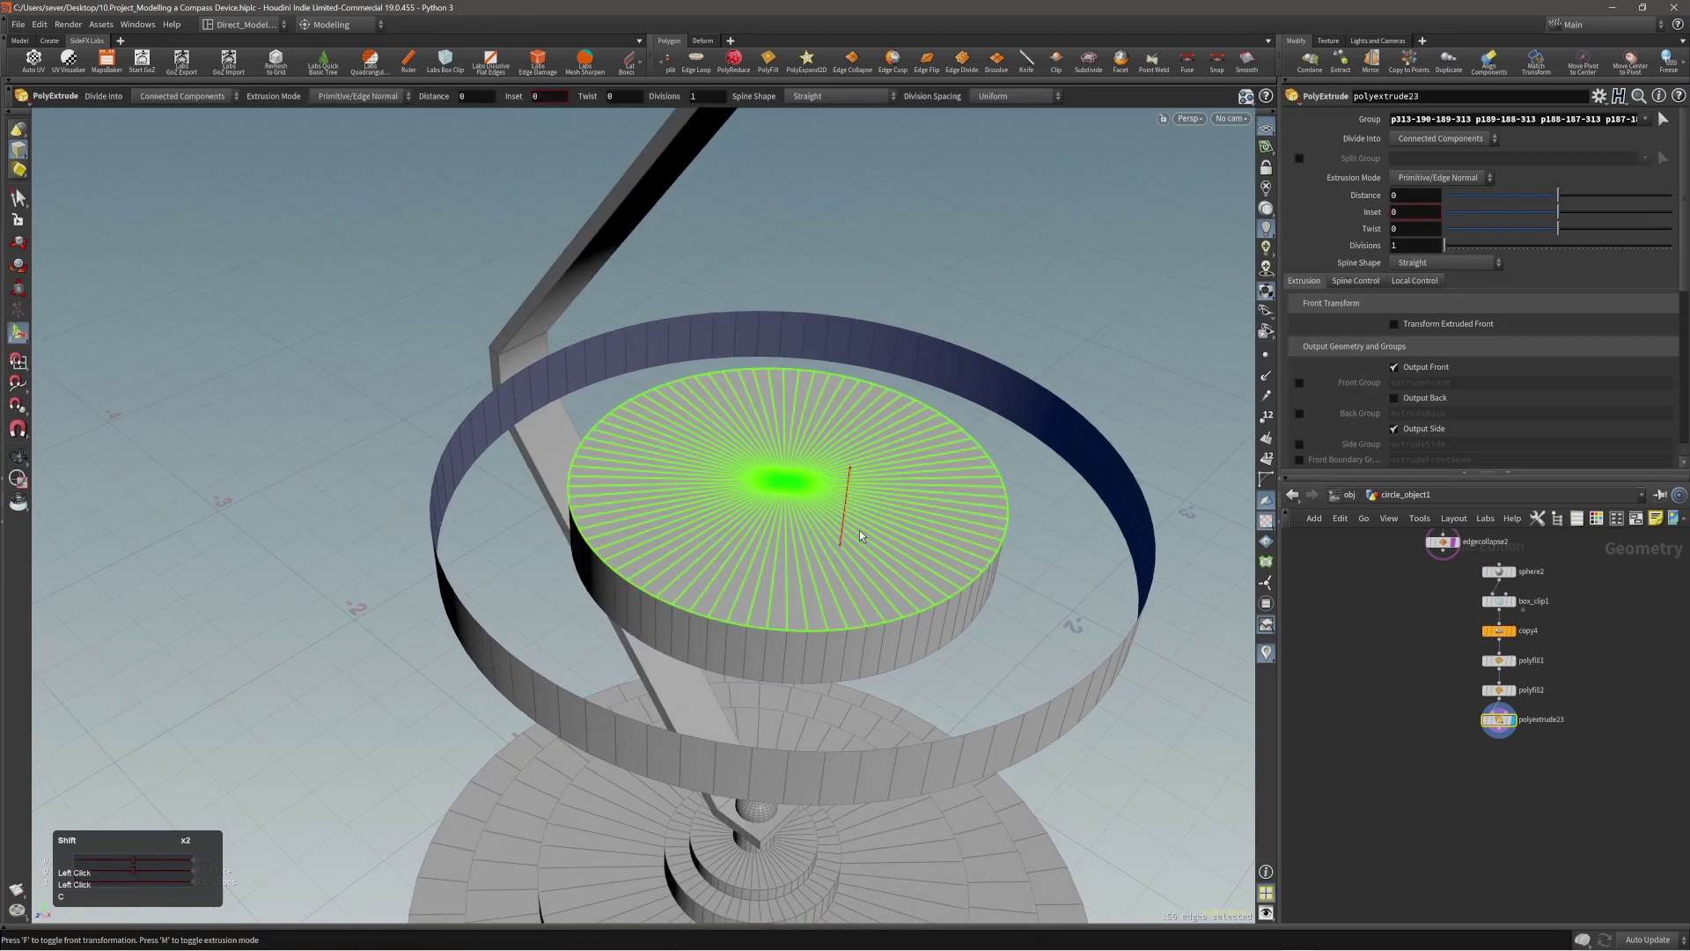
pyautogui.keyDown('shift'); pyautogui.scroll(3, 859, 530); pyautogui.keyUp('shift')
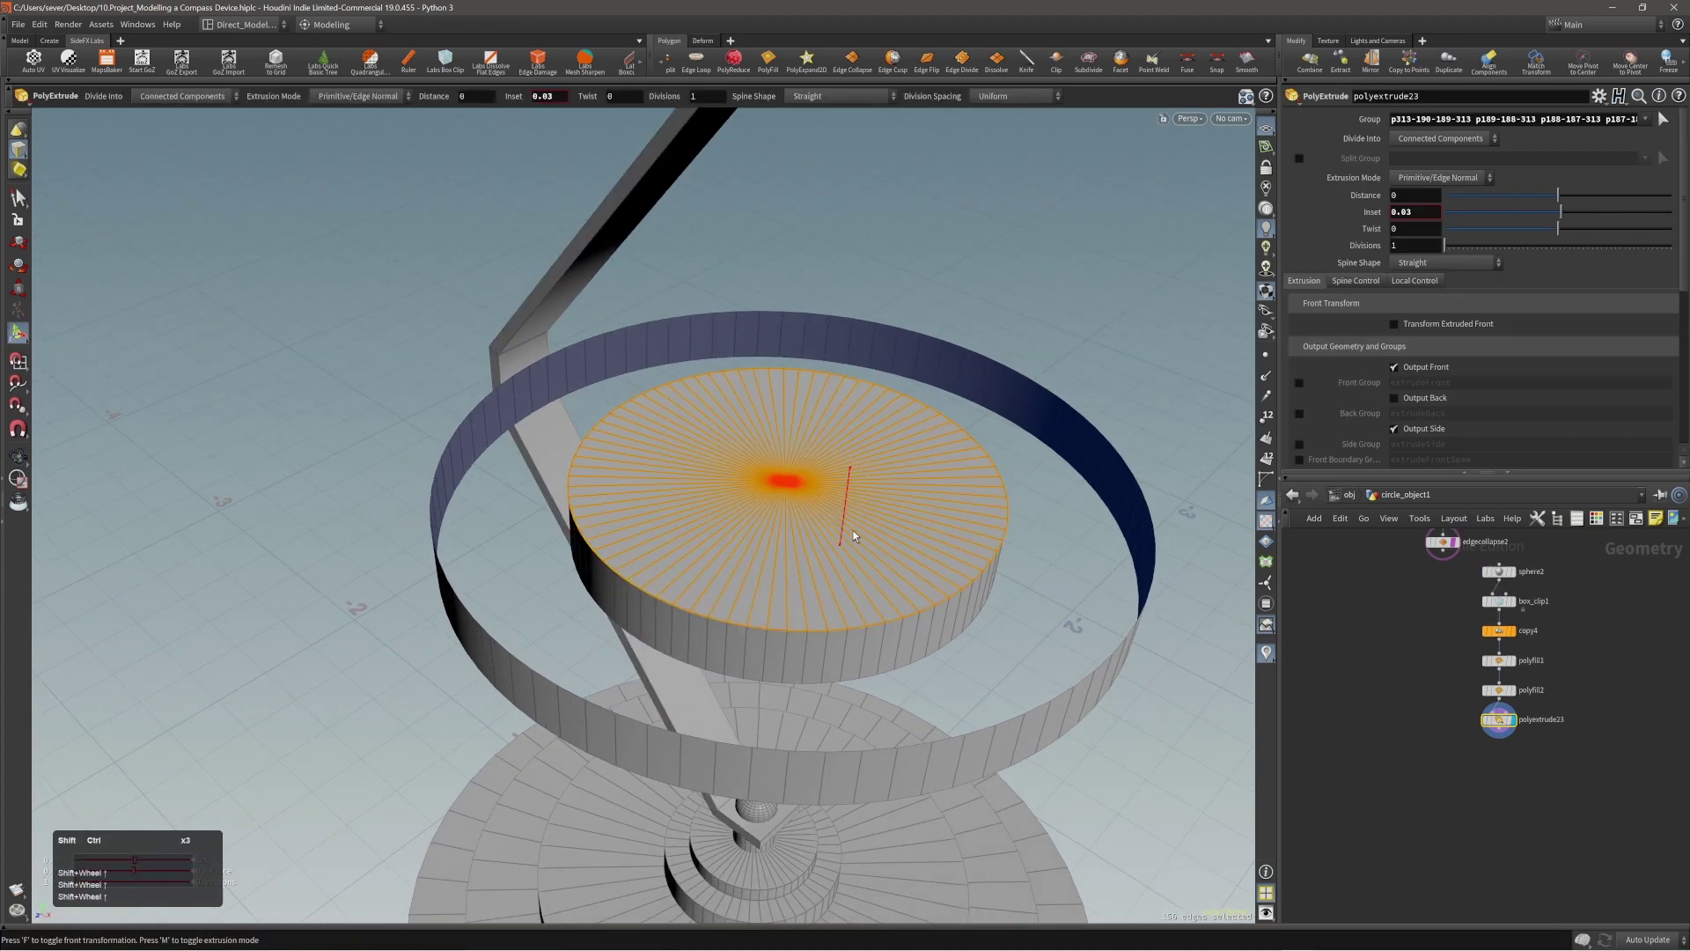
pyautogui.hotkey('ctrl', '`')
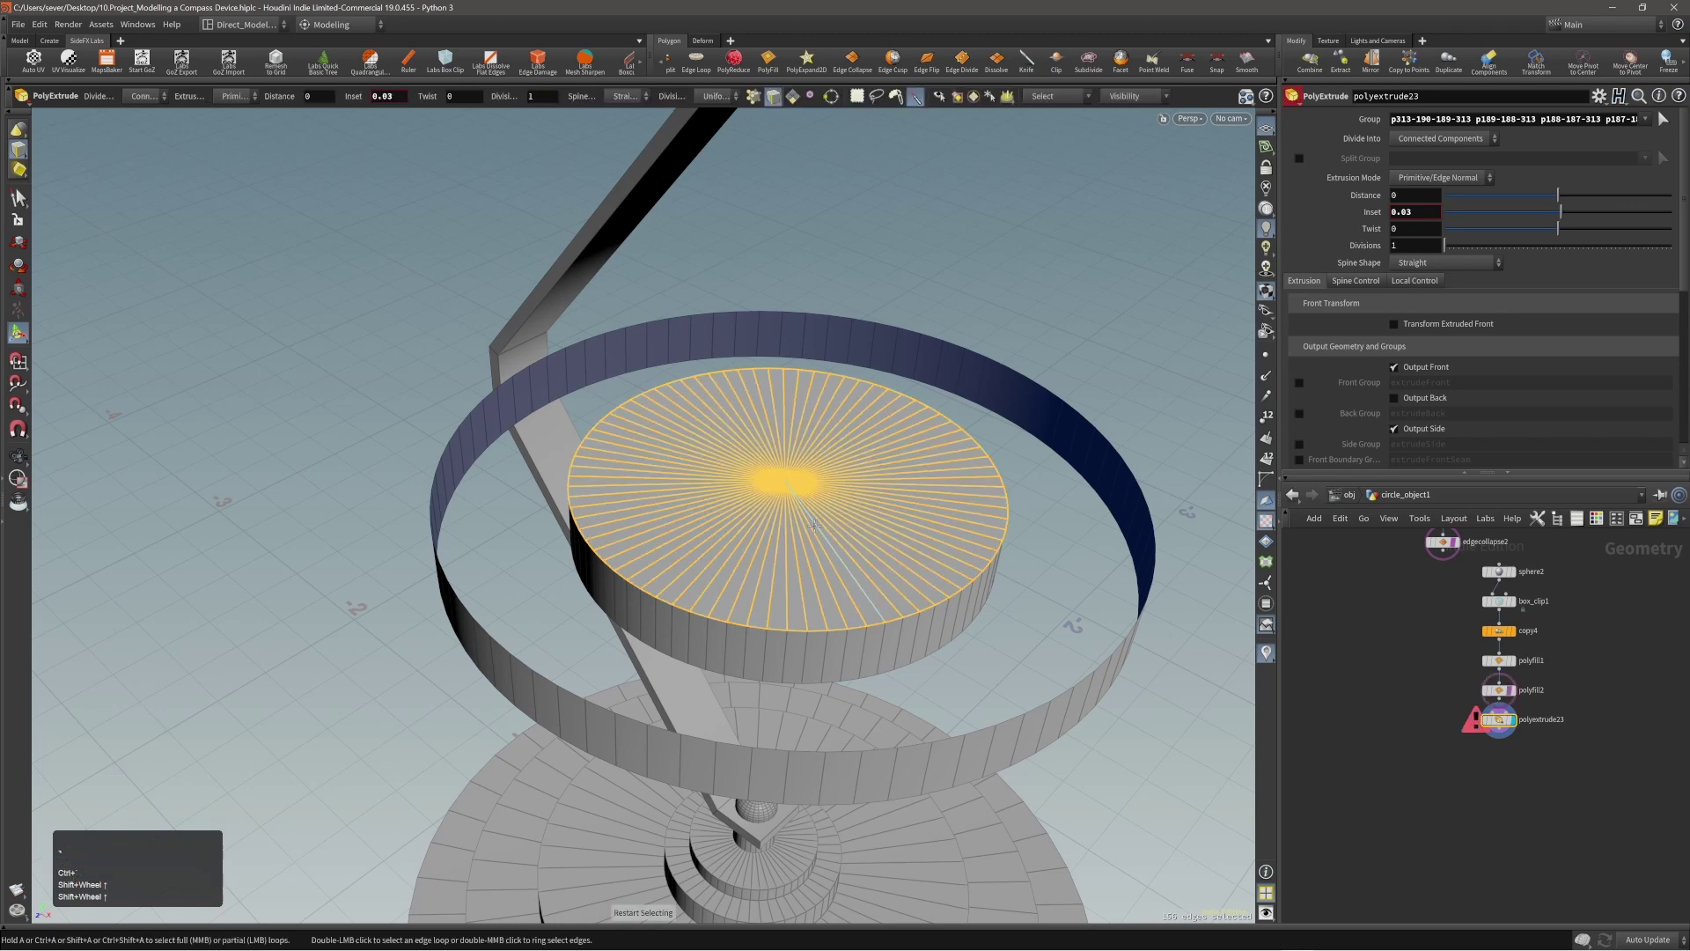
pyautogui.hotkey('ctrl', 'shift', '3')
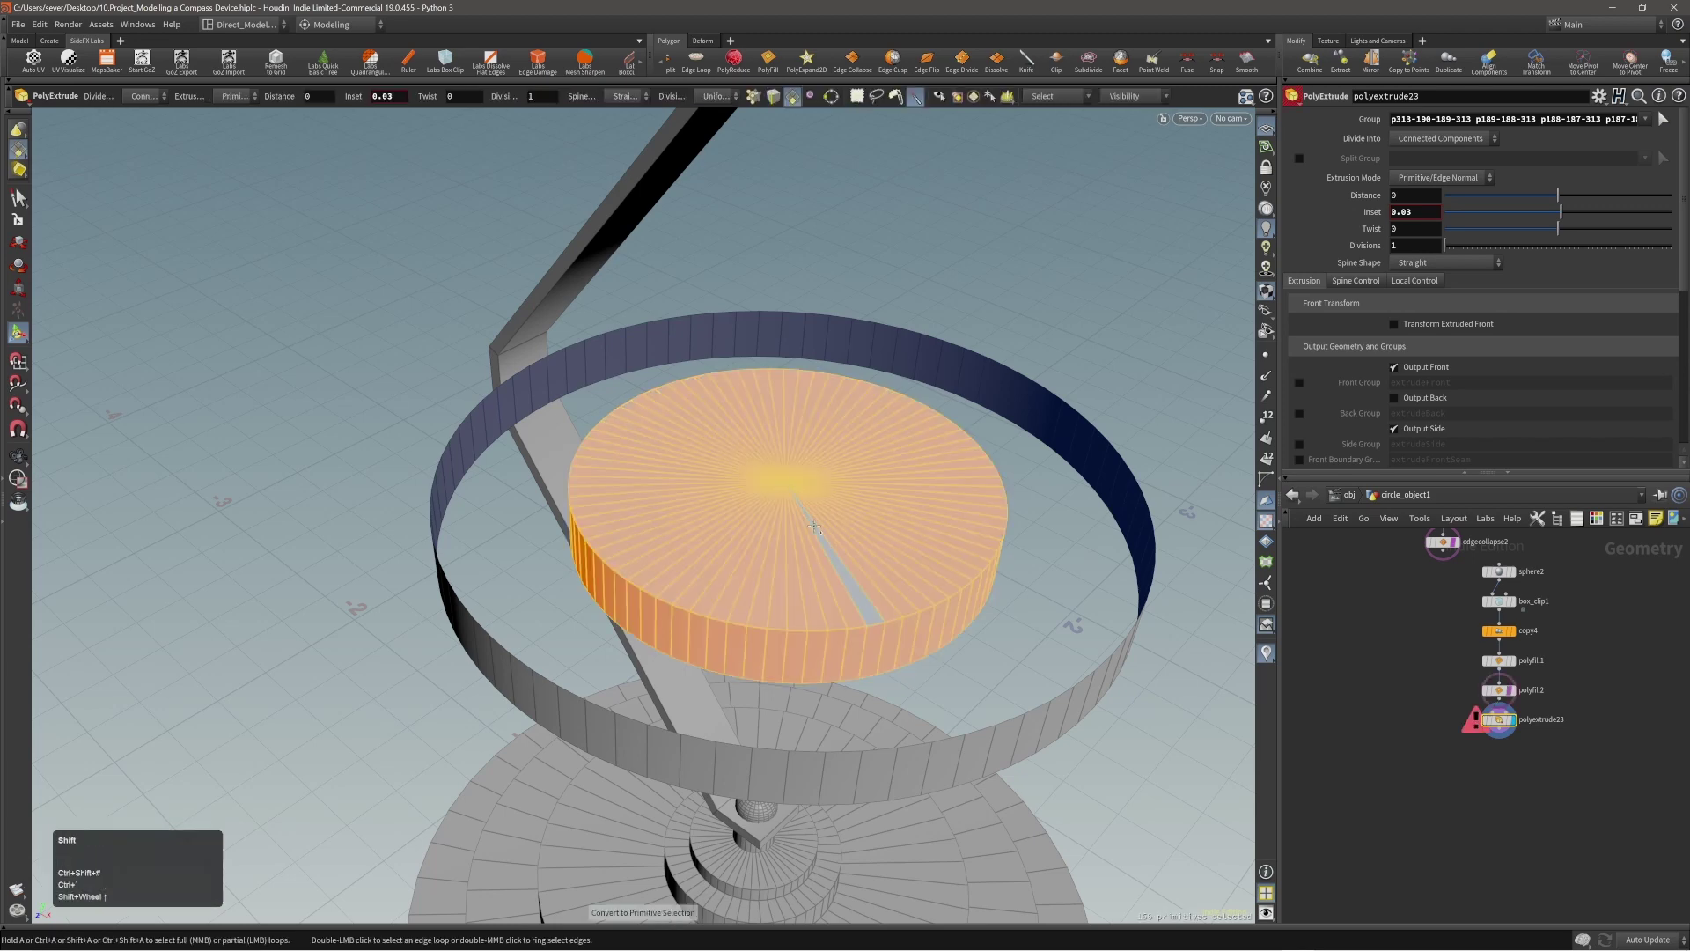
pyautogui.hotkey('shift', 's')
pyautogui.press('Return')
# Step: Inset the inner disc's upper cap by 0.11 to form a rim
pyautogui.moveTo(814, 528)
pyautogui.keyDown('alt'); pyautogui.mouseDown()
pyautogui.moveTo(791, 530)
pyautogui.moveTo(838, 537)
pyautogui.mouseUp(); pyautogui.keyUp('alt')
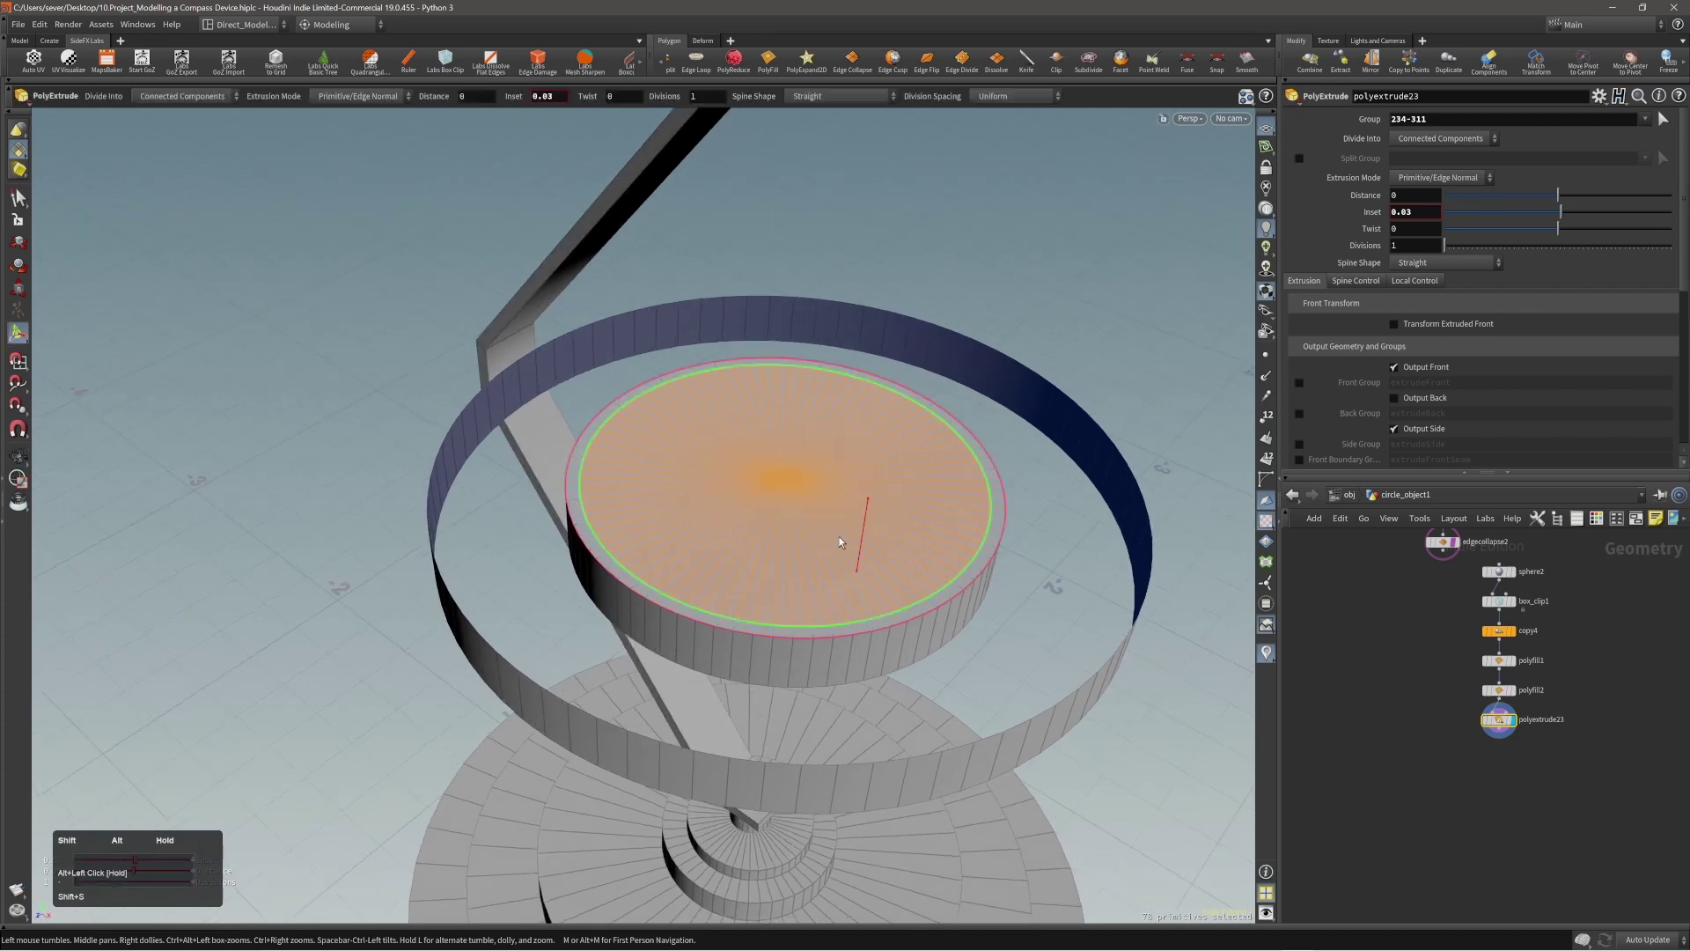
pyautogui.keyDown('shift'); pyautogui.scroll(3, 838, 541); pyautogui.keyUp('shift')
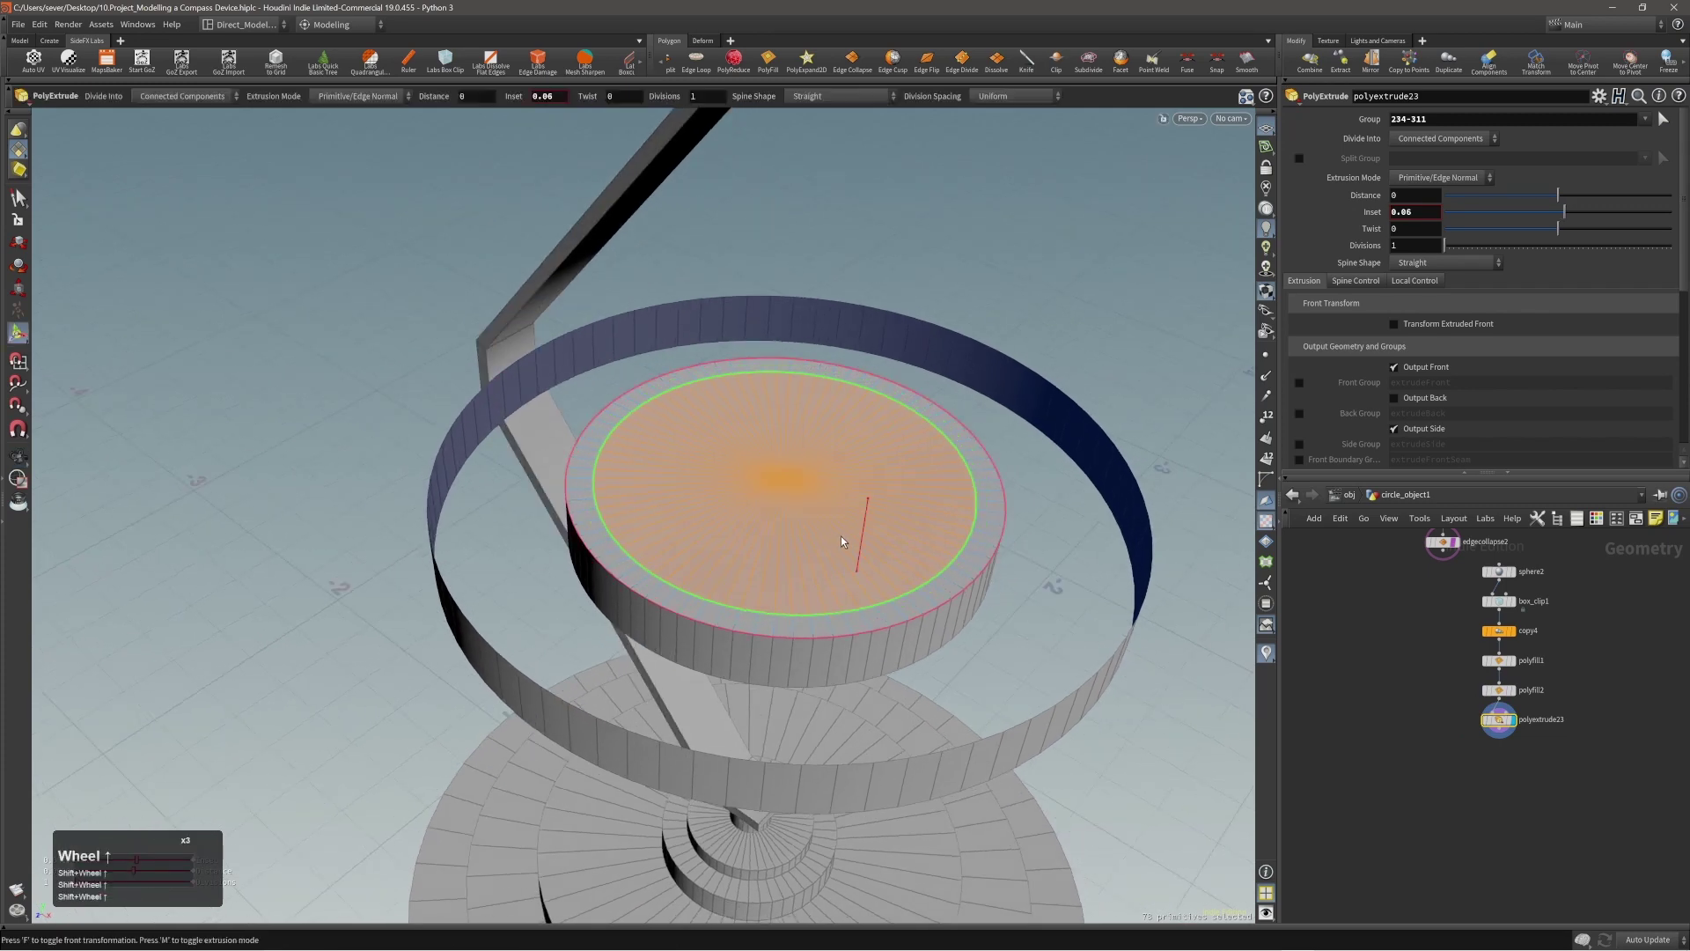
pyautogui.keyDown('alt'); pyautogui.moveTo(842, 536); pyautogui.dragTo(886, 525, button='right'); pyautogui.keyUp('alt')
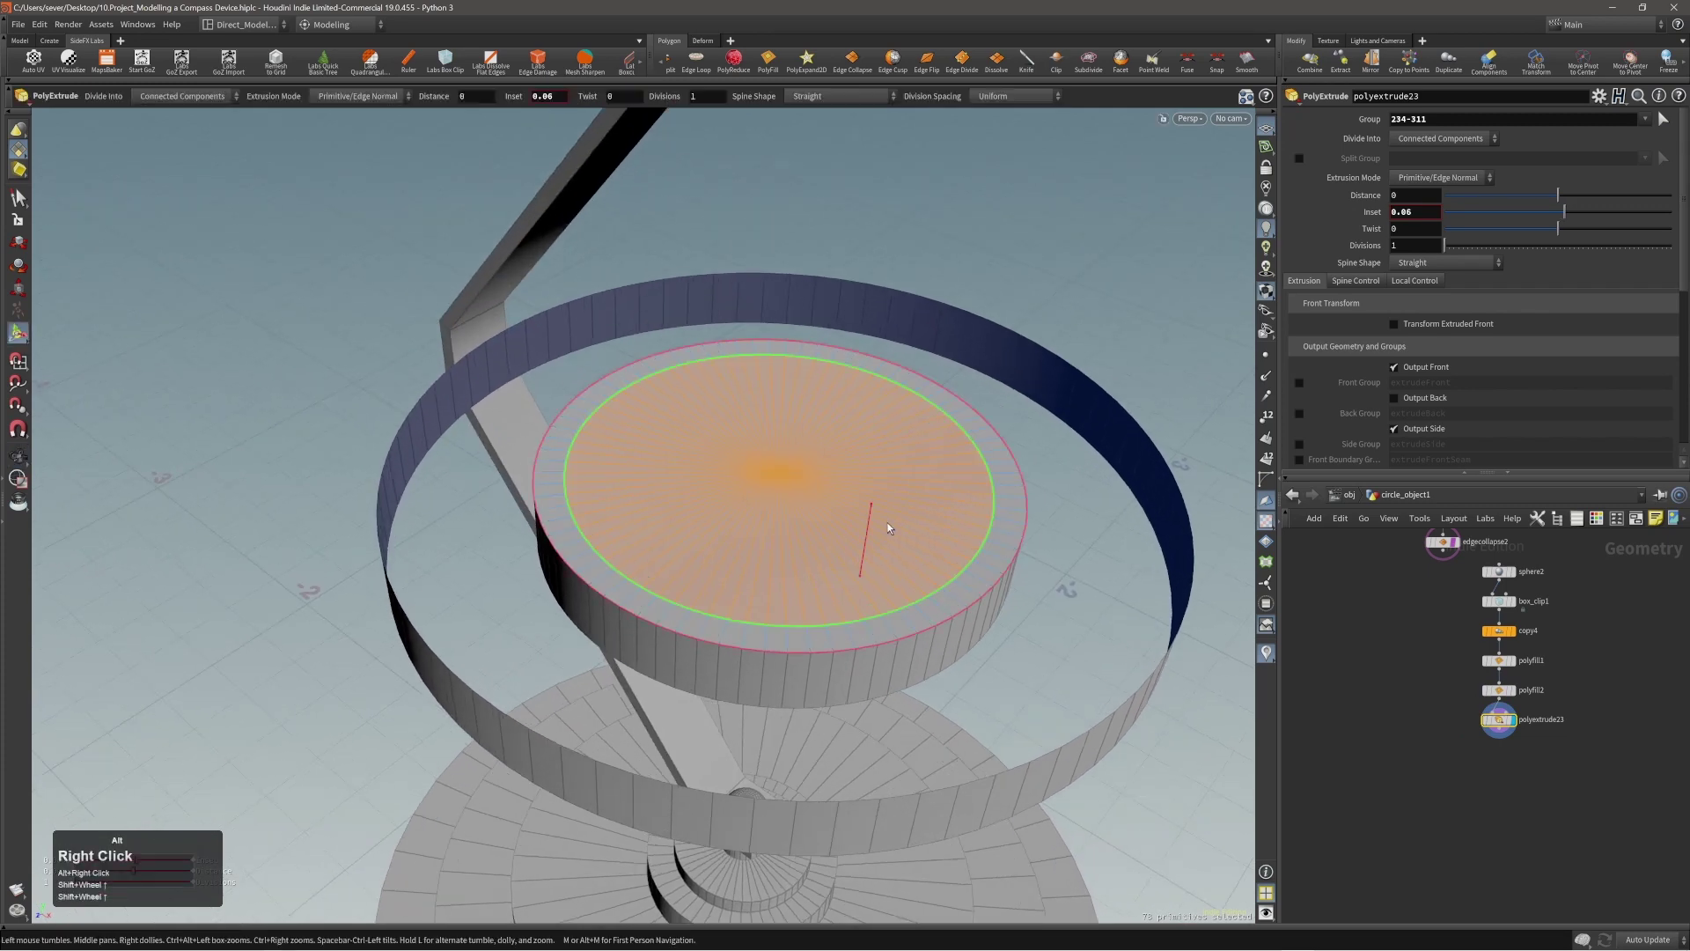
pyautogui.scroll(3, 886, 524)
pyautogui.scroll(-2, 886, 525)
pyautogui.keyDown('shift'); pyautogui.scroll(-7, 886, 524); pyautogui.keyUp('shift')
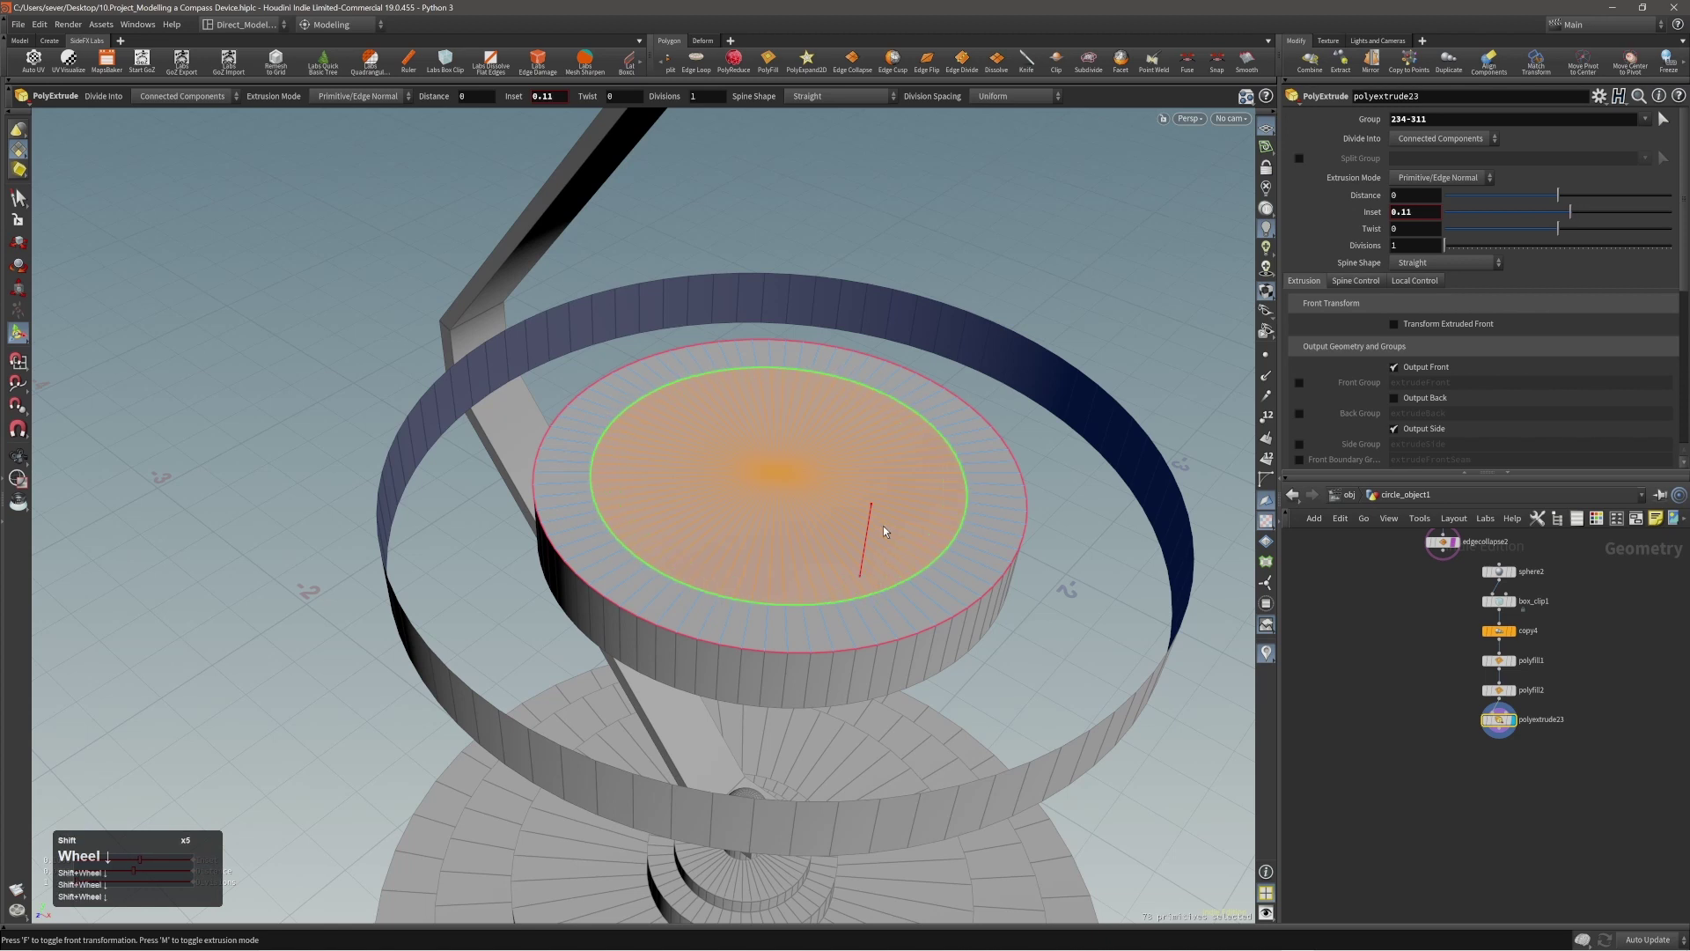
# Step: Extrude the inset cap to a distance of about -0.091, and inset the recessed floor by 0.18 with another PolyExtrude
pyautogui.moveTo(884, 526); pyautogui.dragTo(969, 513)
pyautogui.press('q')
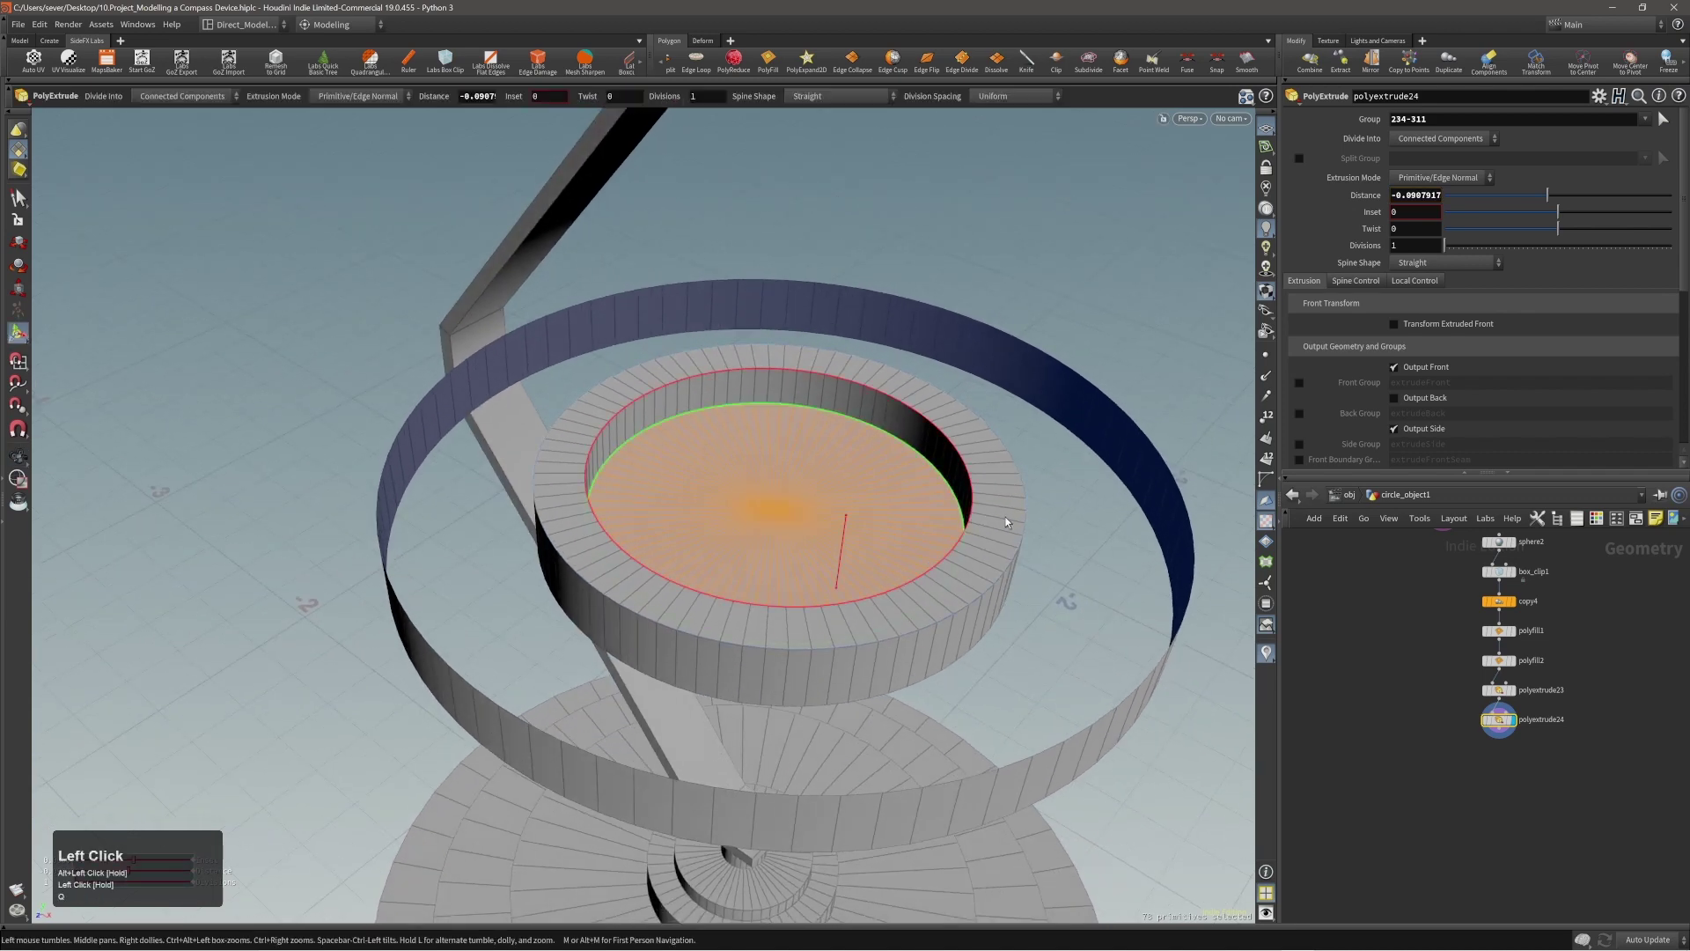
pyautogui.keyDown('shift'); pyautogui.scroll(9, 1006, 522); pyautogui.keyUp('shift')
pyautogui.keyDown('shift'); pyautogui.scroll(11, 1006, 521); pyautogui.keyUp('shift')
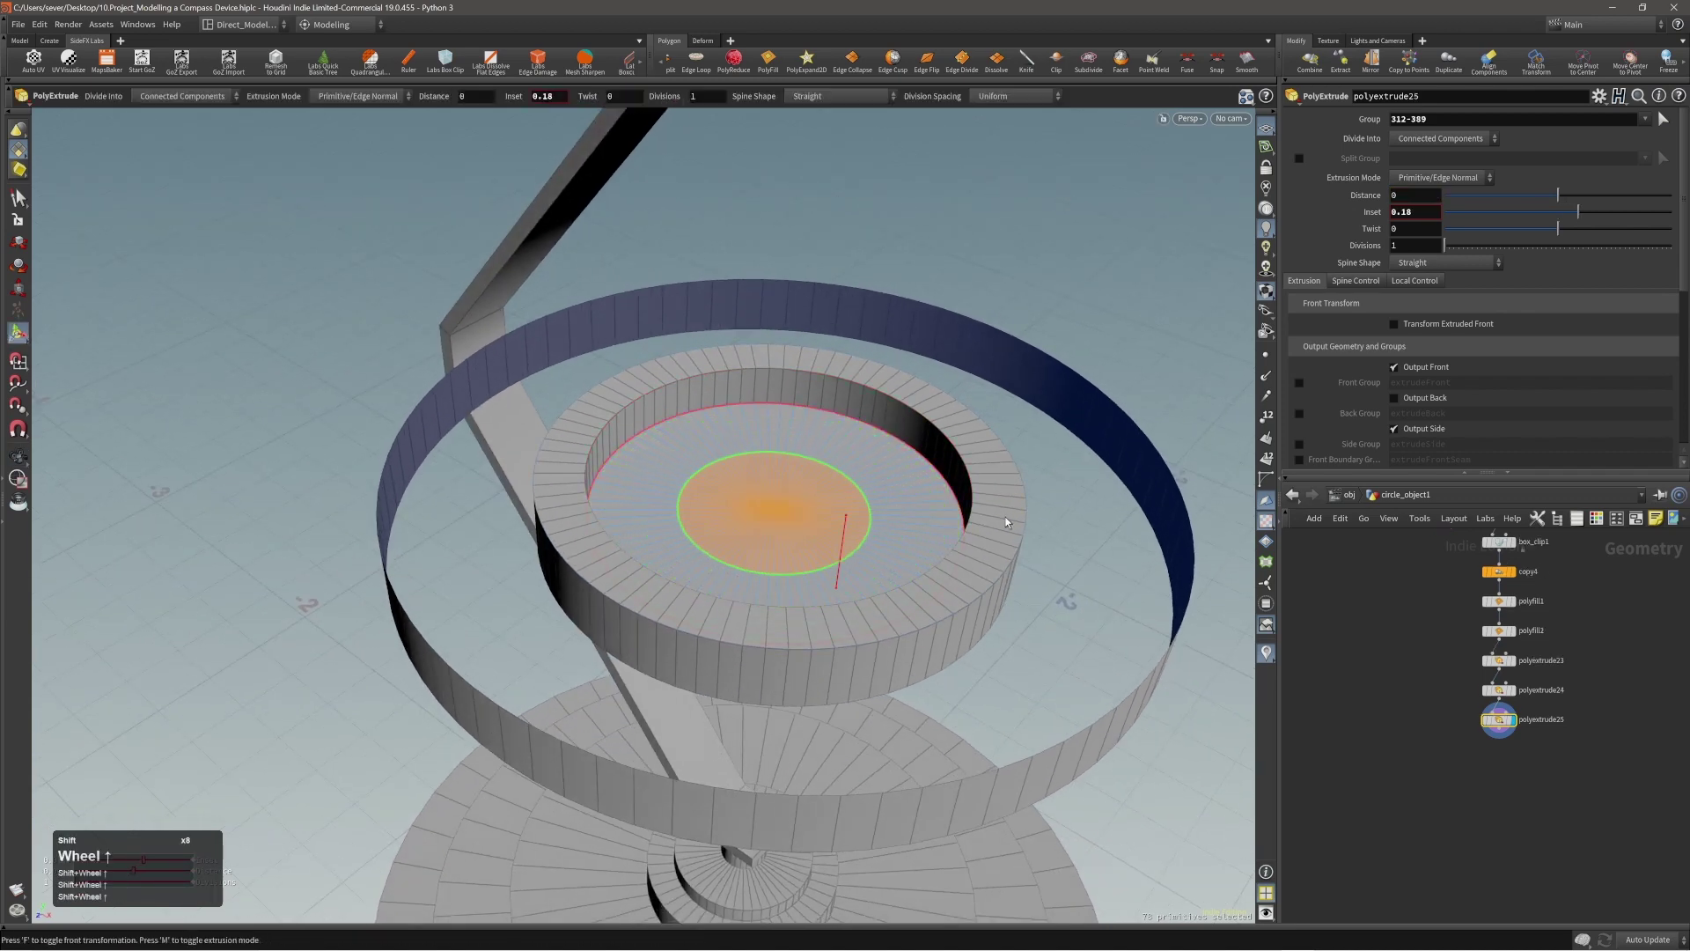
# Step: Place the construction plane at the centre of the inner disc's recessed floor
pyautogui.keyDown('alt'); pyautogui.moveTo(1005, 516); pyautogui.dragTo(796, 467); pyautogui.keyUp('alt')
pyautogui.press('/')
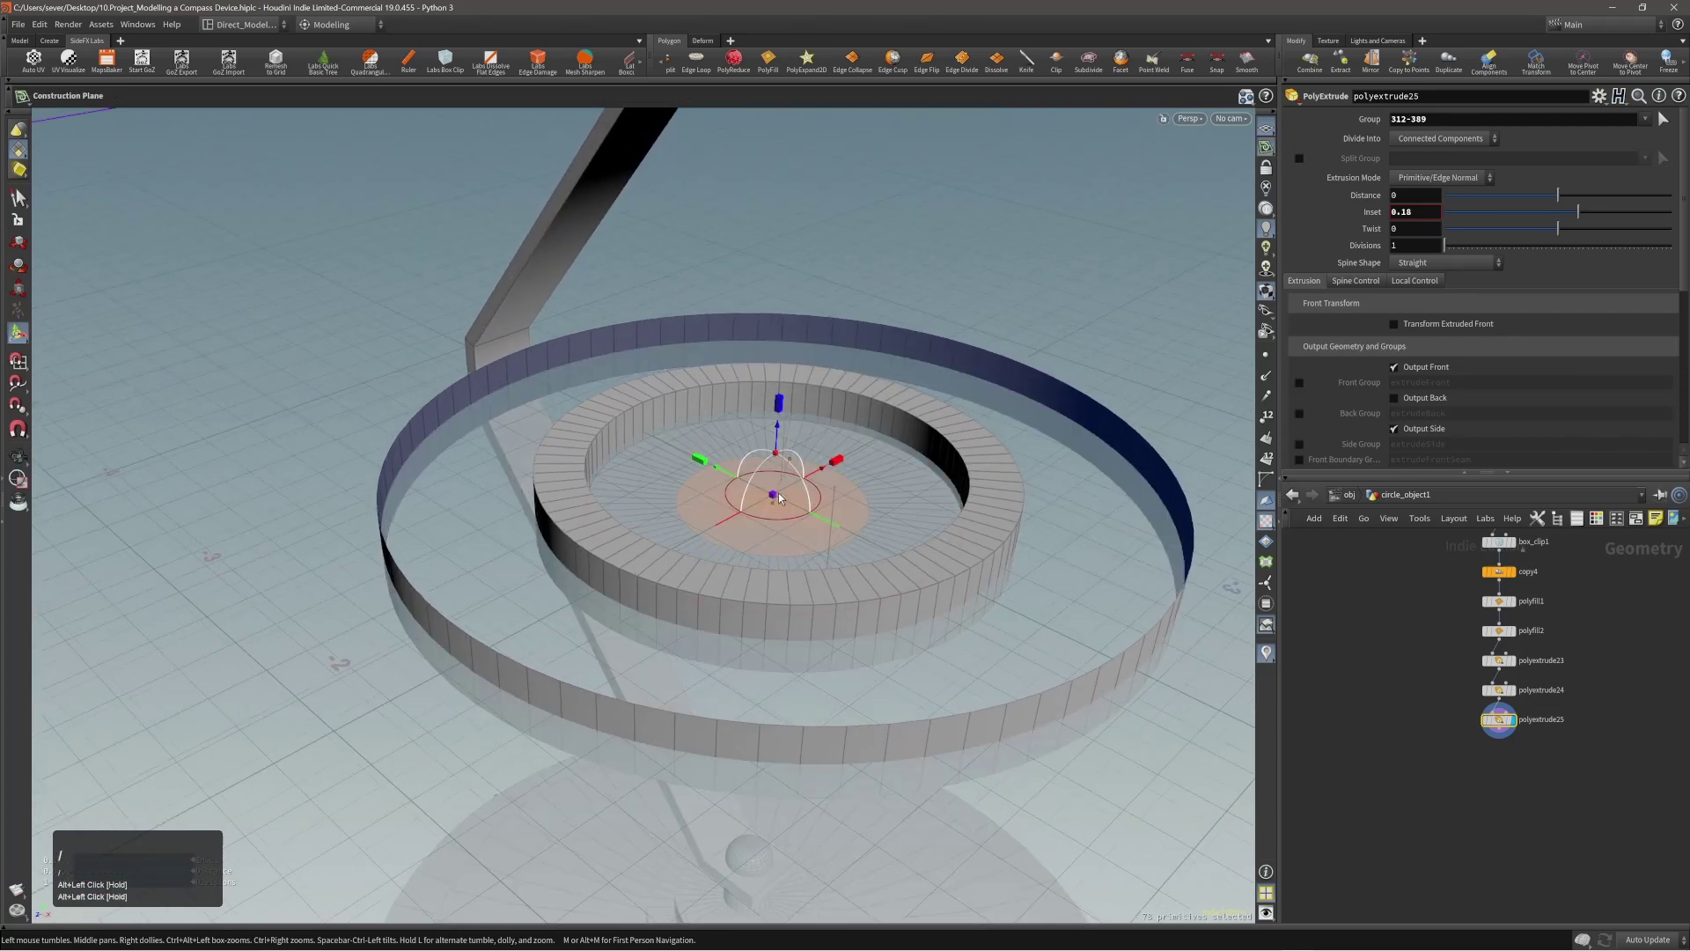
pyautogui.click(775, 506)
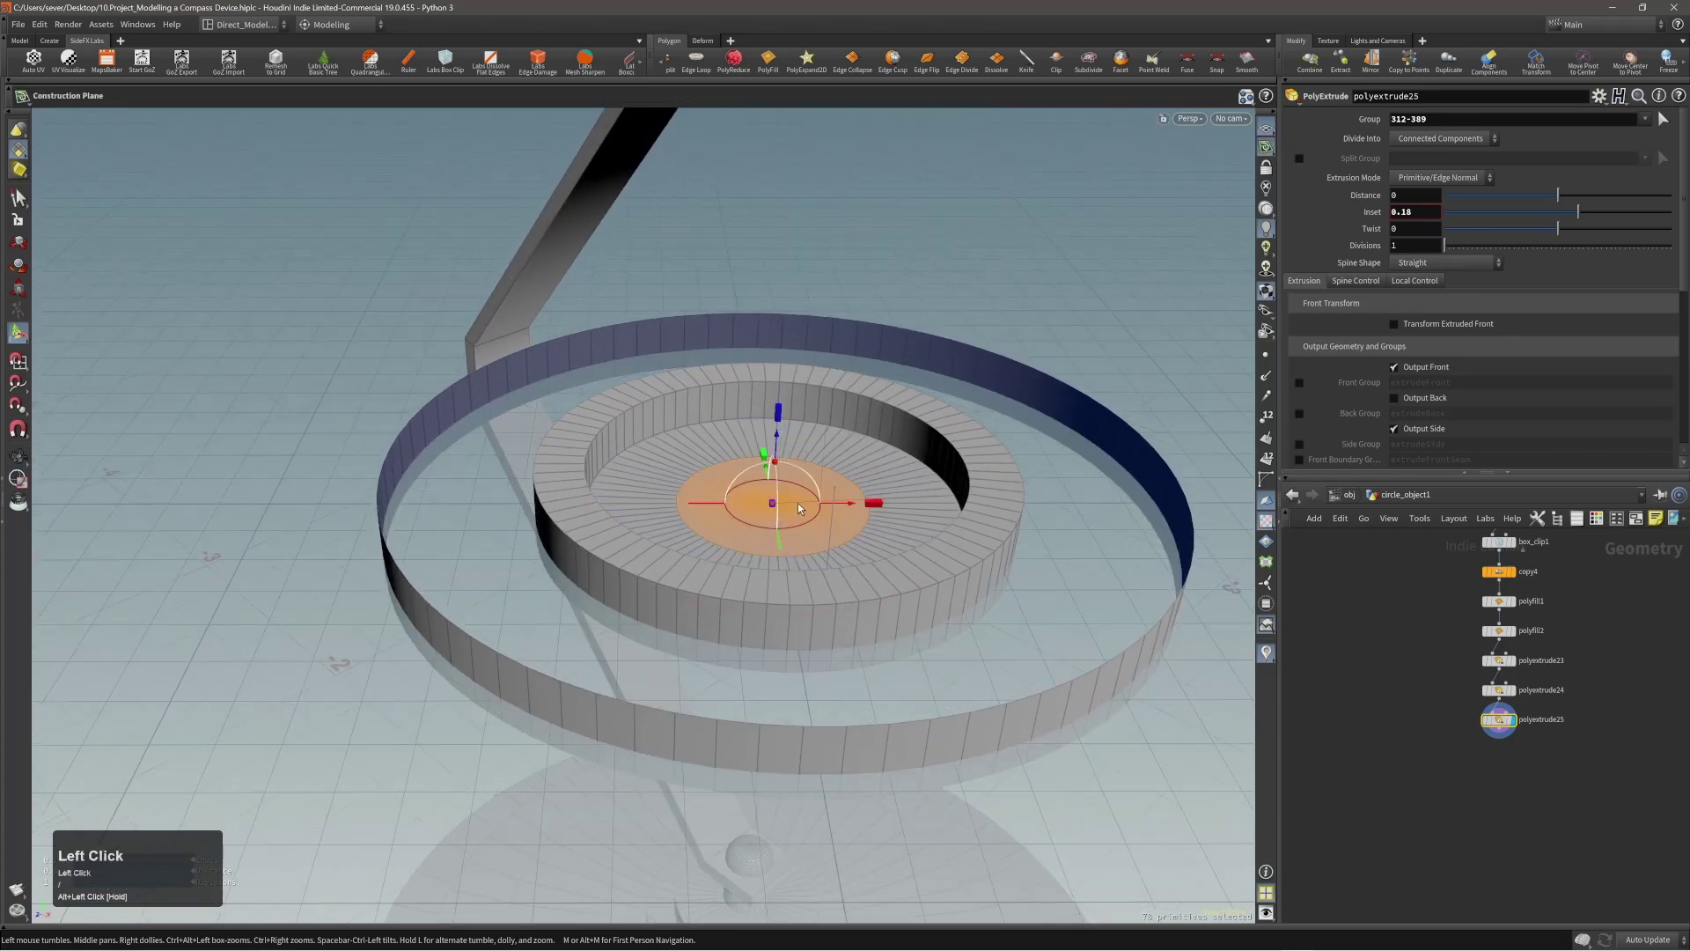
pyautogui.hotkey('ctrl', 'z')
pyautogui.keyDown('alt'); pyautogui.moveTo(774, 508); pyautogui.dragTo(808, 516); pyautogui.keyUp('alt')
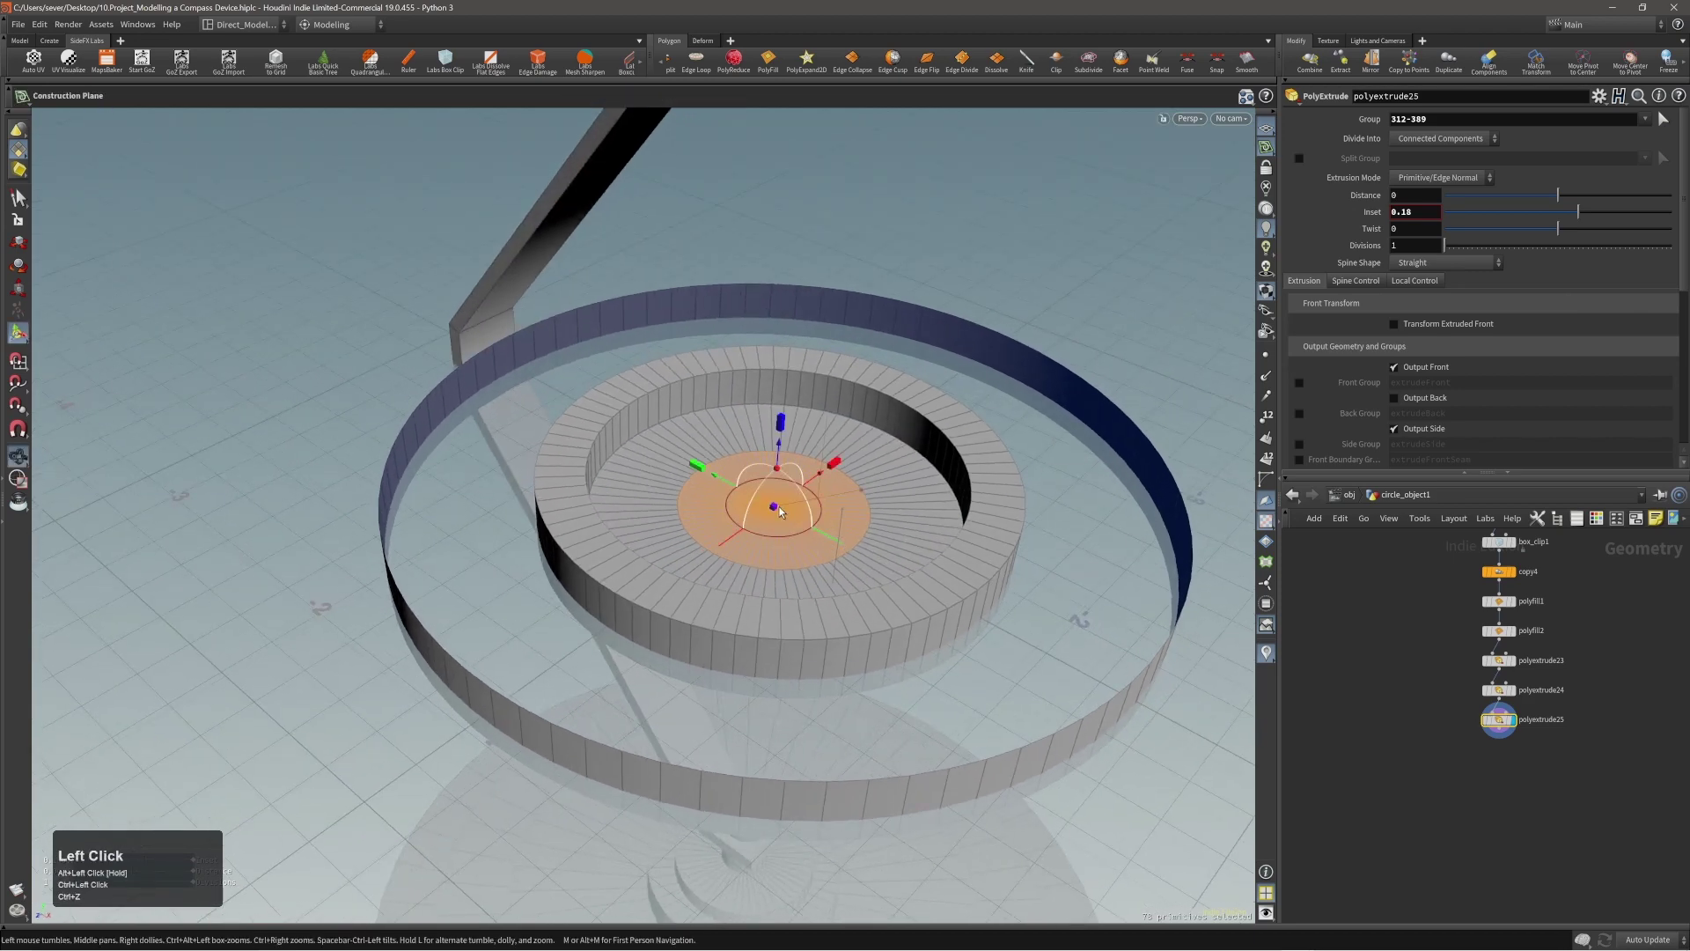
pyautogui.press('/')
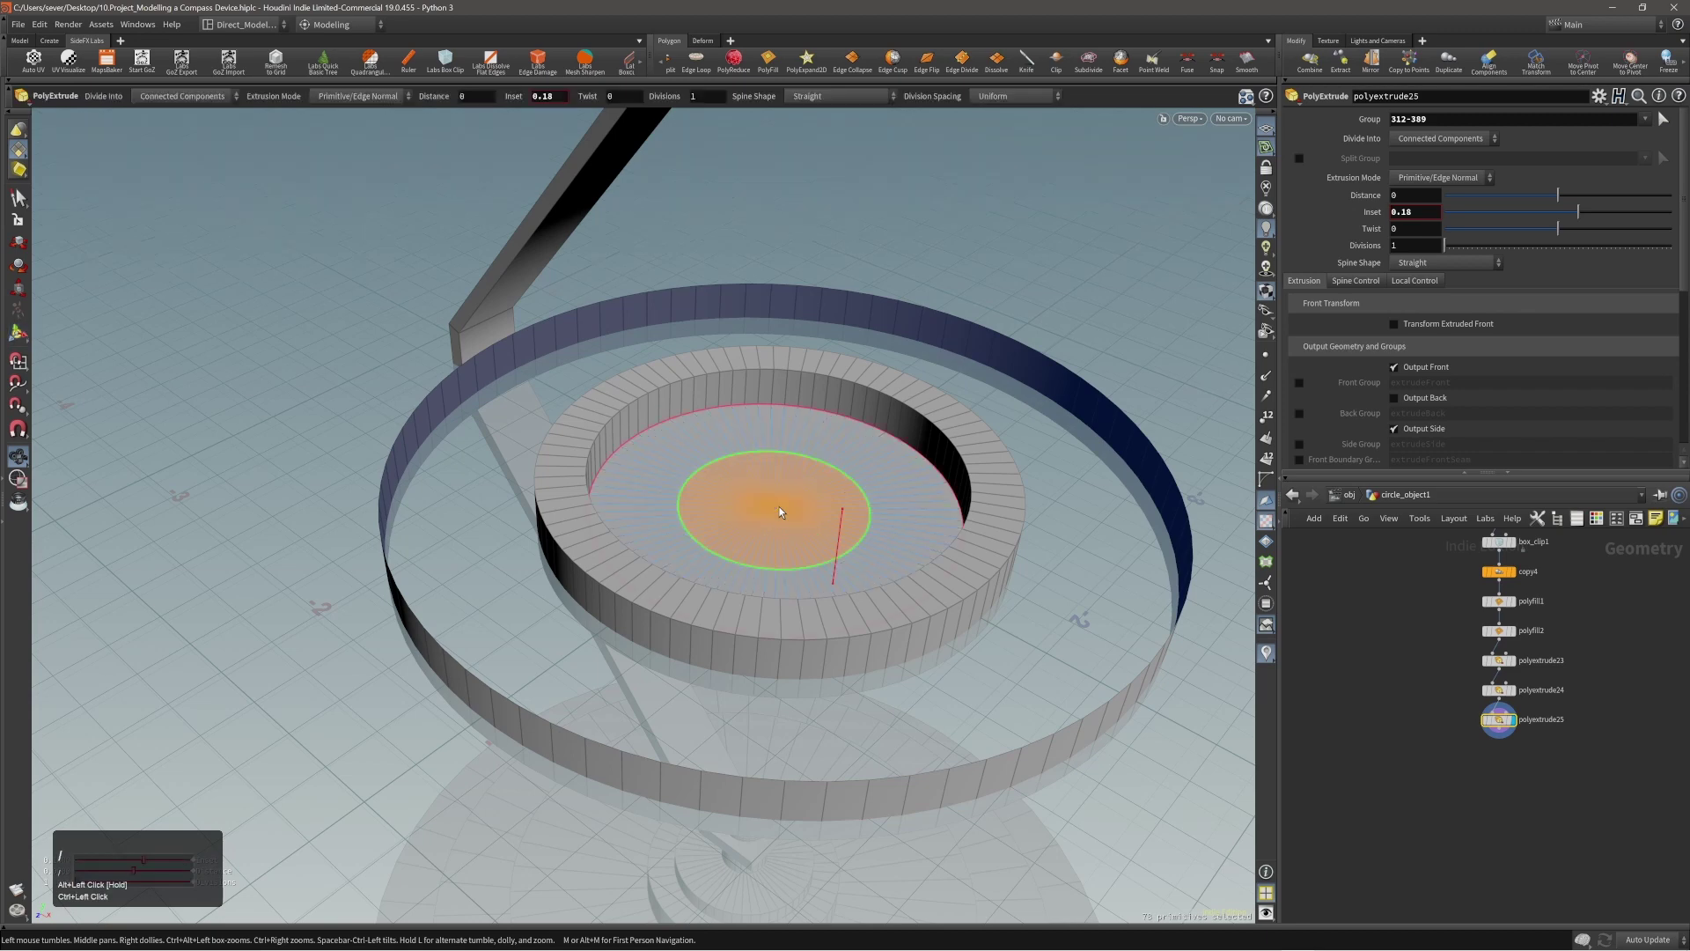
pyautogui.moveTo(779, 509)
pyautogui.keyDown('alt'); pyautogui.mouseDown()
pyautogui.moveTo(724, 510)
pyautogui.moveTo(775, 508)
pyautogui.mouseUp(); pyautogui.keyUp('alt')
# Step: Create a sphere on the construction plane at the centre of the inner disc
pyautogui.press('c')
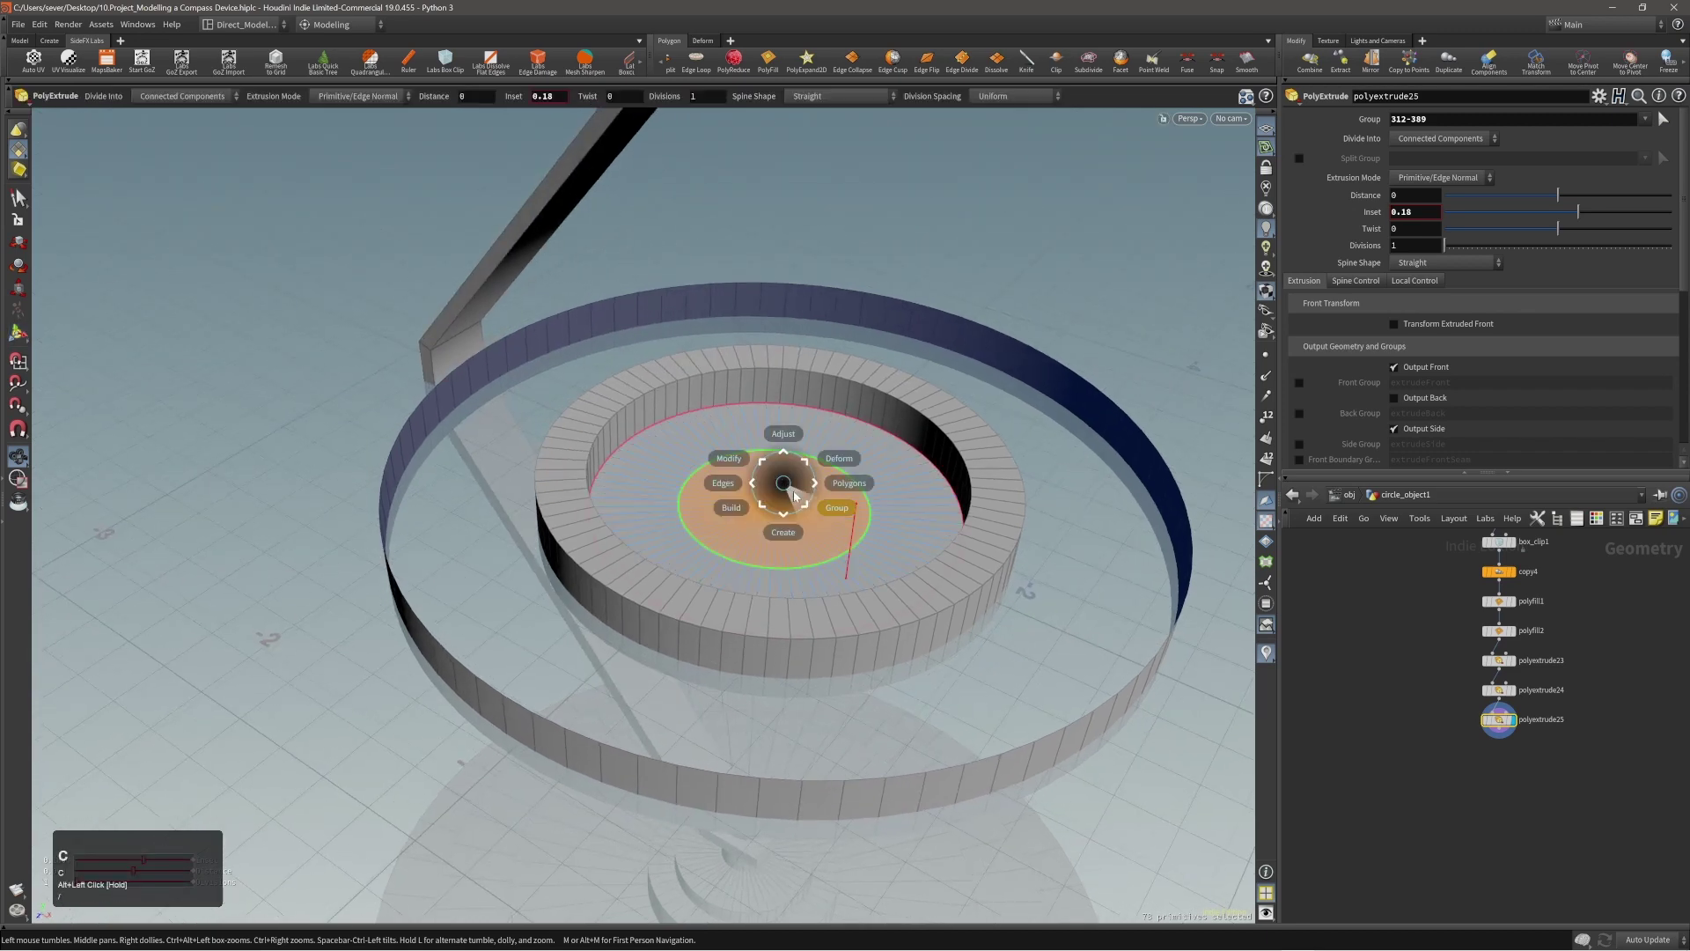
pyautogui.click(790, 509)
pyautogui.click(807, 509)
pyautogui.press('Return')
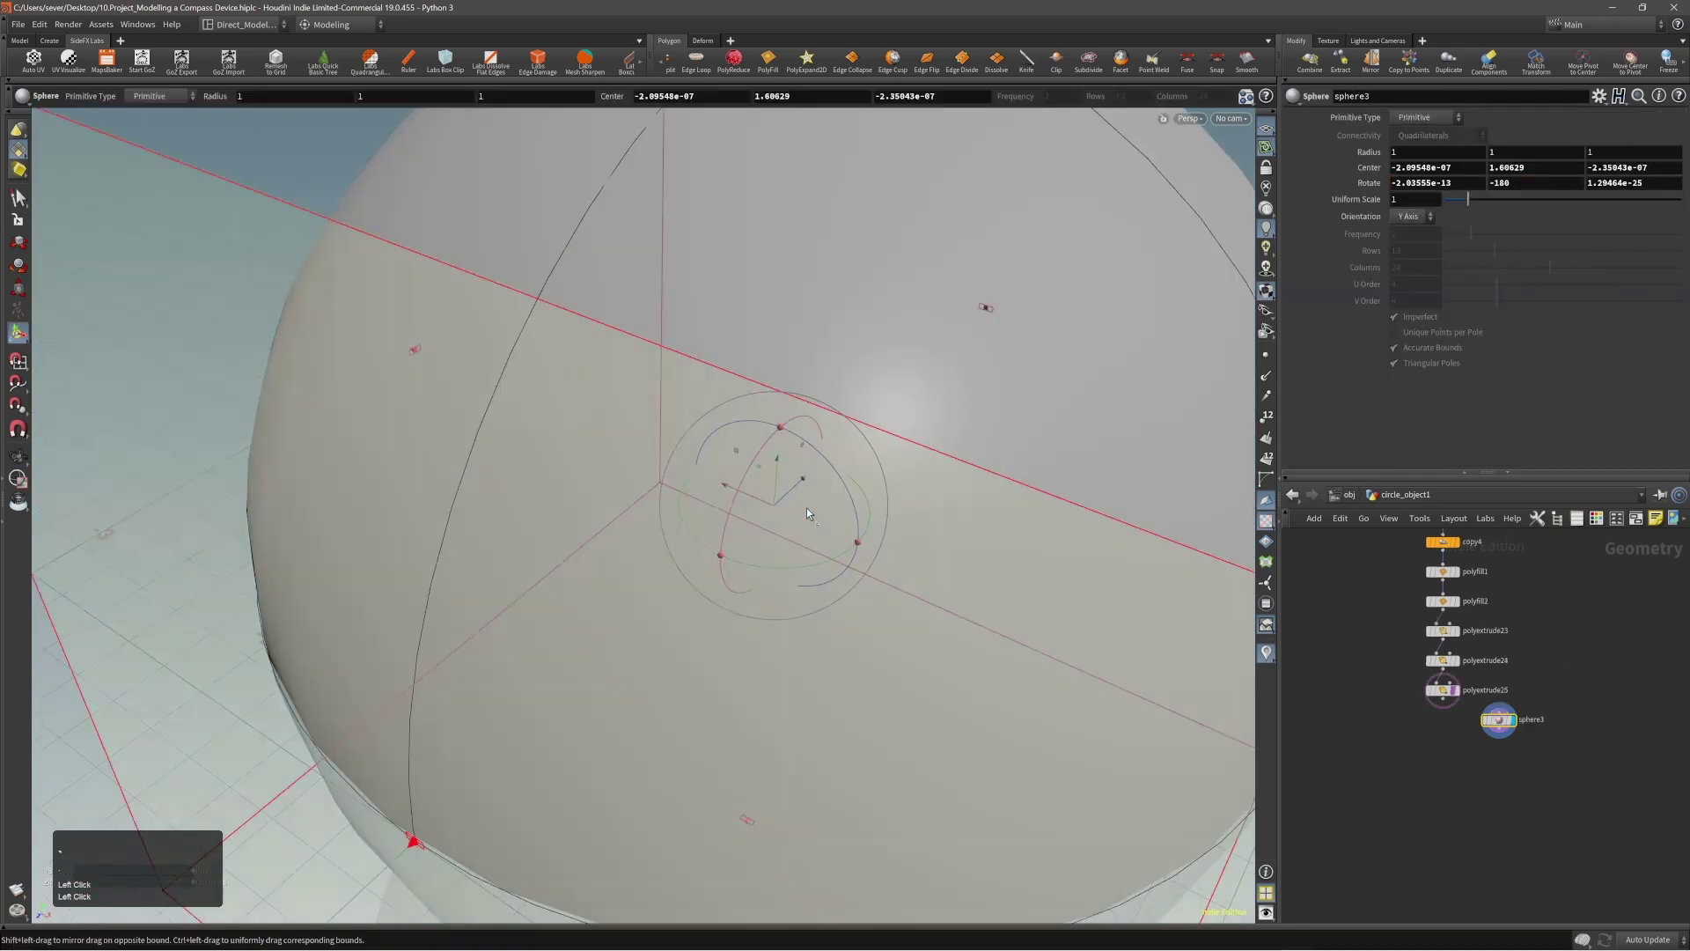
# Step: Resize the sphere into a flattened dome with radii of about 0.188 in X and Z and 0.113 in Y
pyautogui.keyDown('alt'); pyautogui.keyDown('shift'); pyautogui.moveTo(852, 526); pyautogui.dragTo(704, 599, button='right'); pyautogui.keyUp('shift'); pyautogui.keyUp('alt')
pyautogui.keyDown('ctrl'); pyautogui.keyDown('shift'); pyautogui.moveTo(652, 644); pyautogui.dragTo(801, 504); pyautogui.keyUp('shift'); pyautogui.keyUp('ctrl')
pyautogui.keyDown('alt'); pyautogui.moveTo(765, 521); pyautogui.dragTo(801, 490, button='right'); pyautogui.keyUp('alt')
pyautogui.keyDown('ctrl'); pyautogui.keyDown('shift'); pyautogui.moveTo(718, 567); pyautogui.dragTo(736, 544); pyautogui.keyUp('shift'); pyautogui.keyUp('ctrl')
pyautogui.keyDown('shift'); pyautogui.moveTo(792, 378); pyautogui.dragTo(795, 418); pyautogui.keyUp('shift')
pyautogui.keyDown('alt'); pyautogui.moveTo(757, 476); pyautogui.dragTo(784, 457, button='right'); pyautogui.keyUp('alt')
pyautogui.moveTo(758, 480)
pyautogui.keyDown('alt'); pyautogui.mouseDown()
pyautogui.moveTo(721, 436)
pyautogui.moveTo(764, 478)
pyautogui.mouseUp(); pyautogui.keyUp('alt')
pyautogui.keyDown('ctrl'); pyautogui.keyDown('shift'); pyautogui.moveTo(689, 559); pyautogui.dragTo(682, 564); pyautogui.keyUp('shift'); pyautogui.keyUp('ctrl')
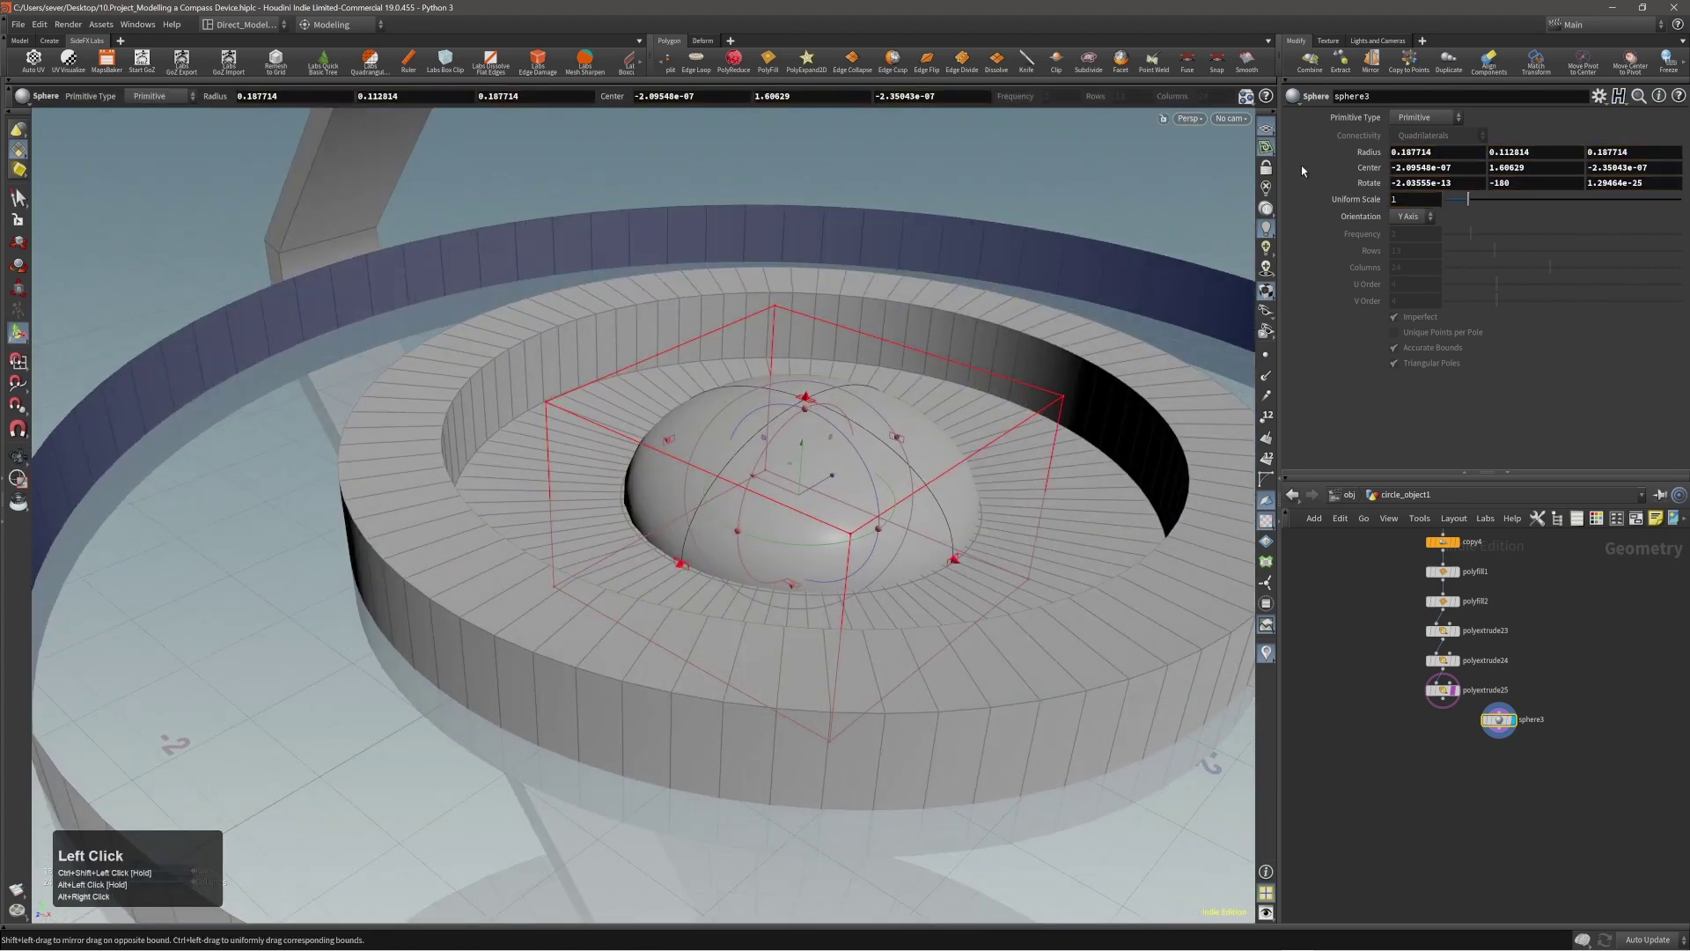
# Step: Change the sphere to a Polygon Mesh with 24 rows and 34 columns
pyautogui.moveTo(1409, 116); pyautogui.dragTo(1420, 160)
pyautogui.moveTo(906, 471)
pyautogui.keyDown('alt'); pyautogui.mouseDown()
pyautogui.moveTo(838, 446)
pyautogui.moveTo(891, 456)
pyautogui.mouseUp(); pyautogui.keyUp('alt')
pyautogui.moveTo(1551, 268); pyautogui.dragTo(1570, 270)
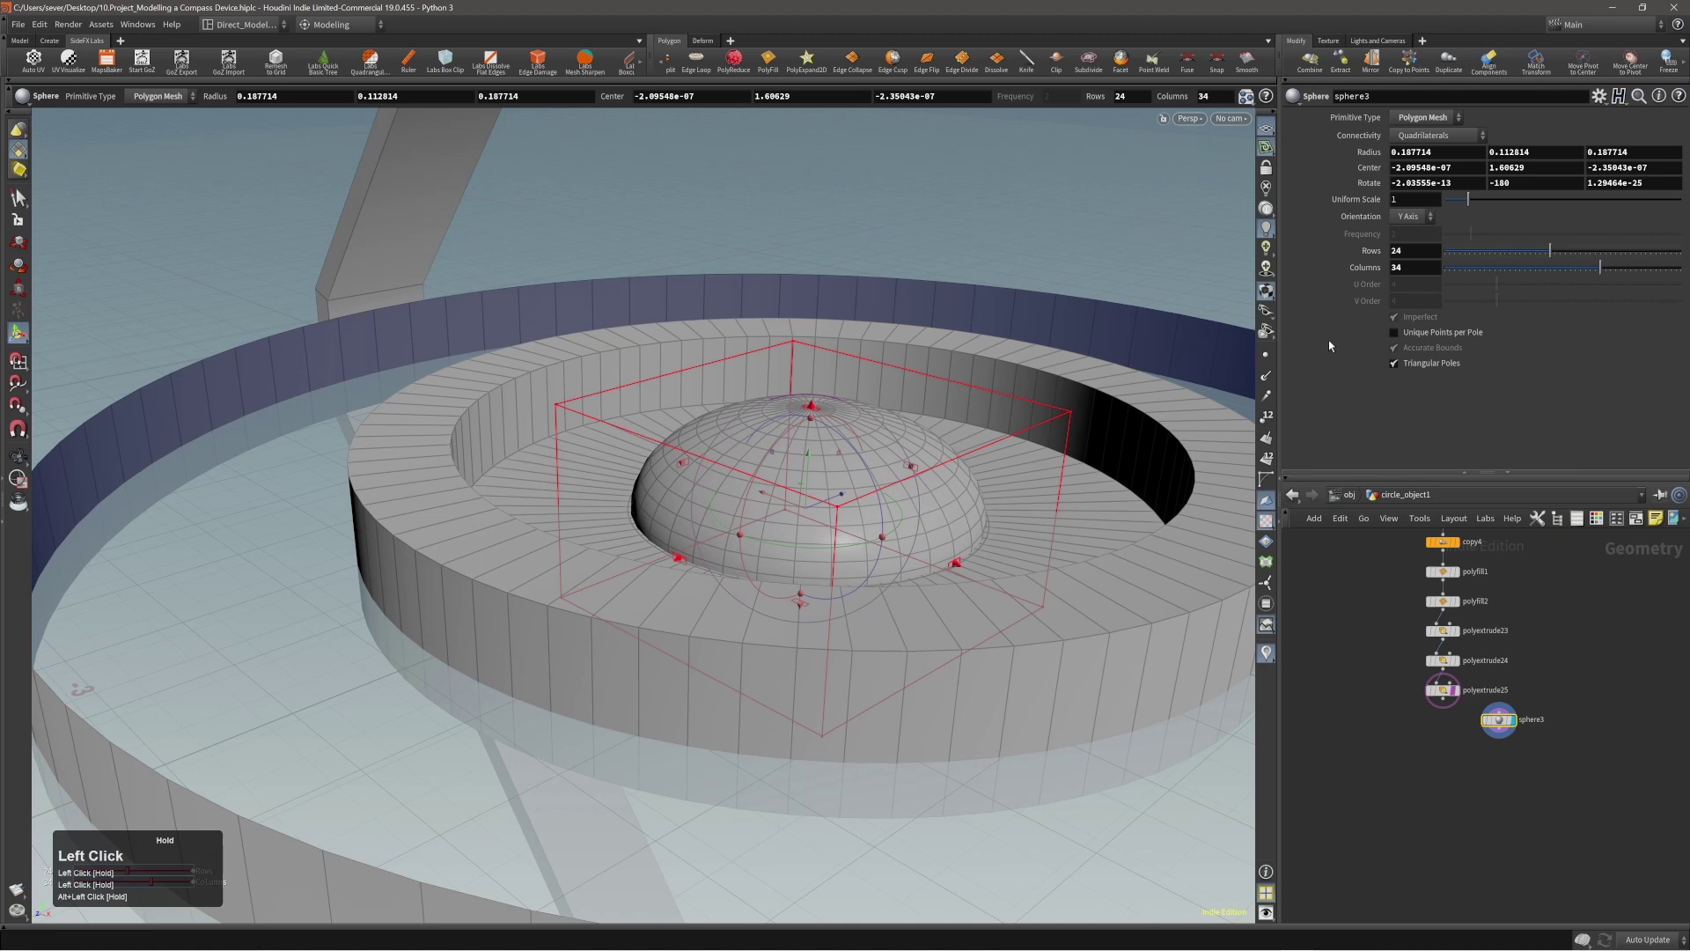
# Step: Clip off the sphere's lower half, keeping primitives above the plane, at a distance of about -0.0015
pyautogui.keyDown('alt'); pyautogui.moveTo(955, 446); pyautogui.dragTo(906, 457, button='right'); pyautogui.keyUp('alt')
pyautogui.keyDown('alt'); pyautogui.moveTo(905, 457); pyautogui.dragTo(911, 398); pyautogui.keyUp('alt')
pyautogui.press('s')
pyautogui.doubleClick(907, 476)
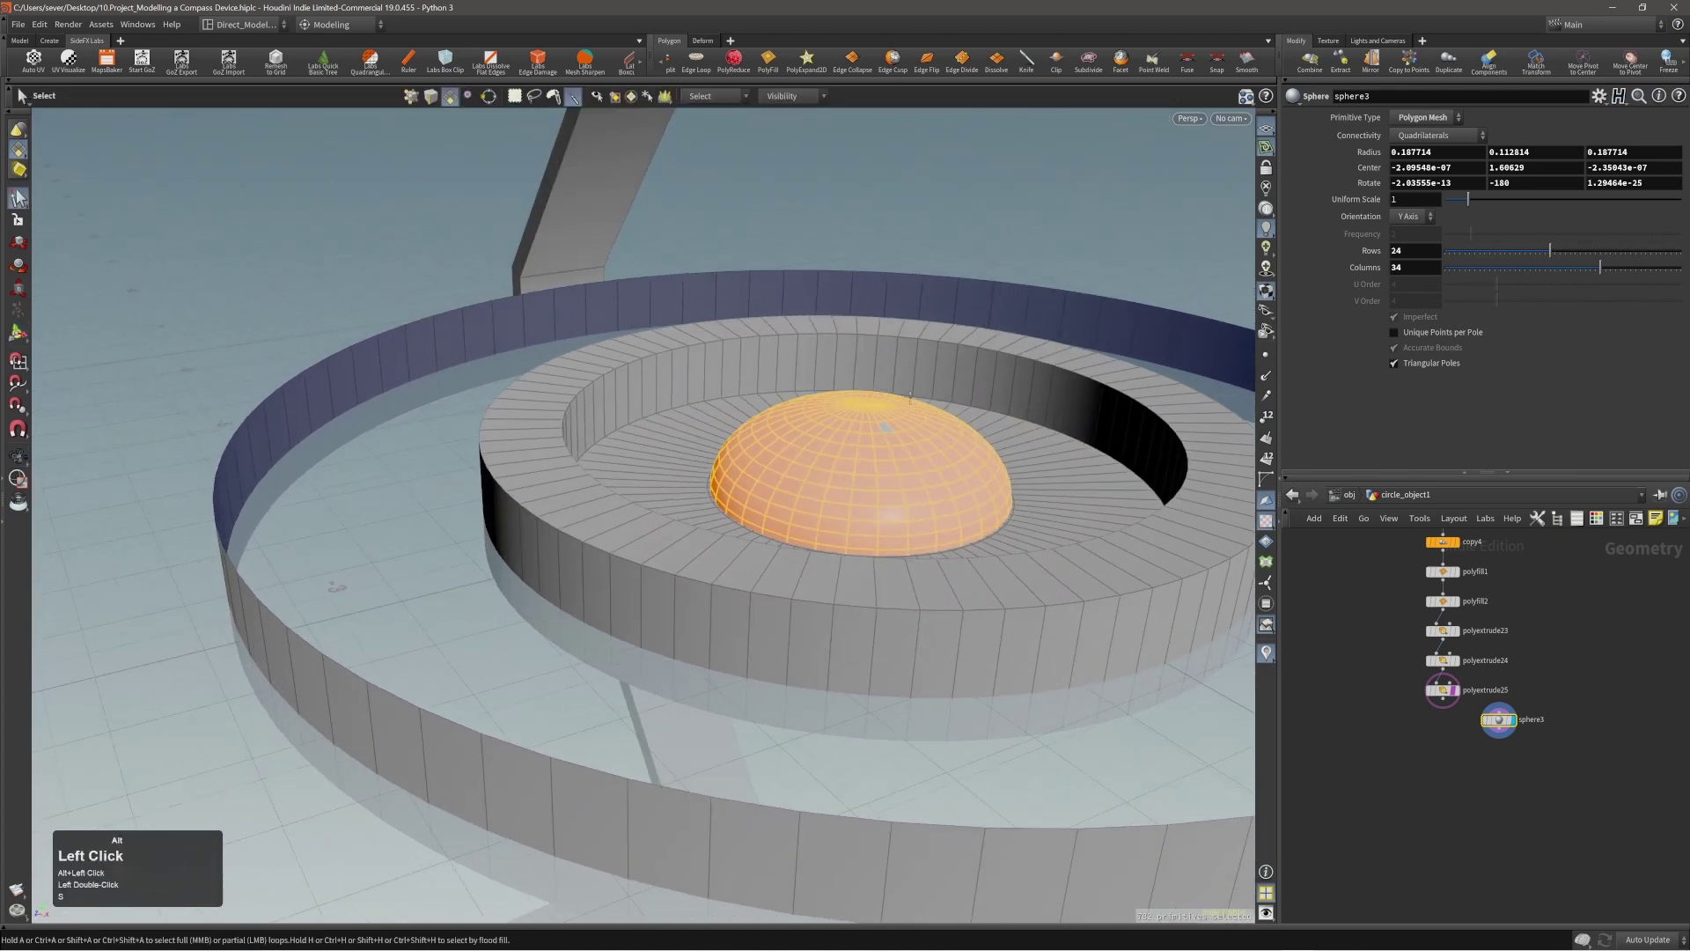
pyautogui.click(1059, 61)
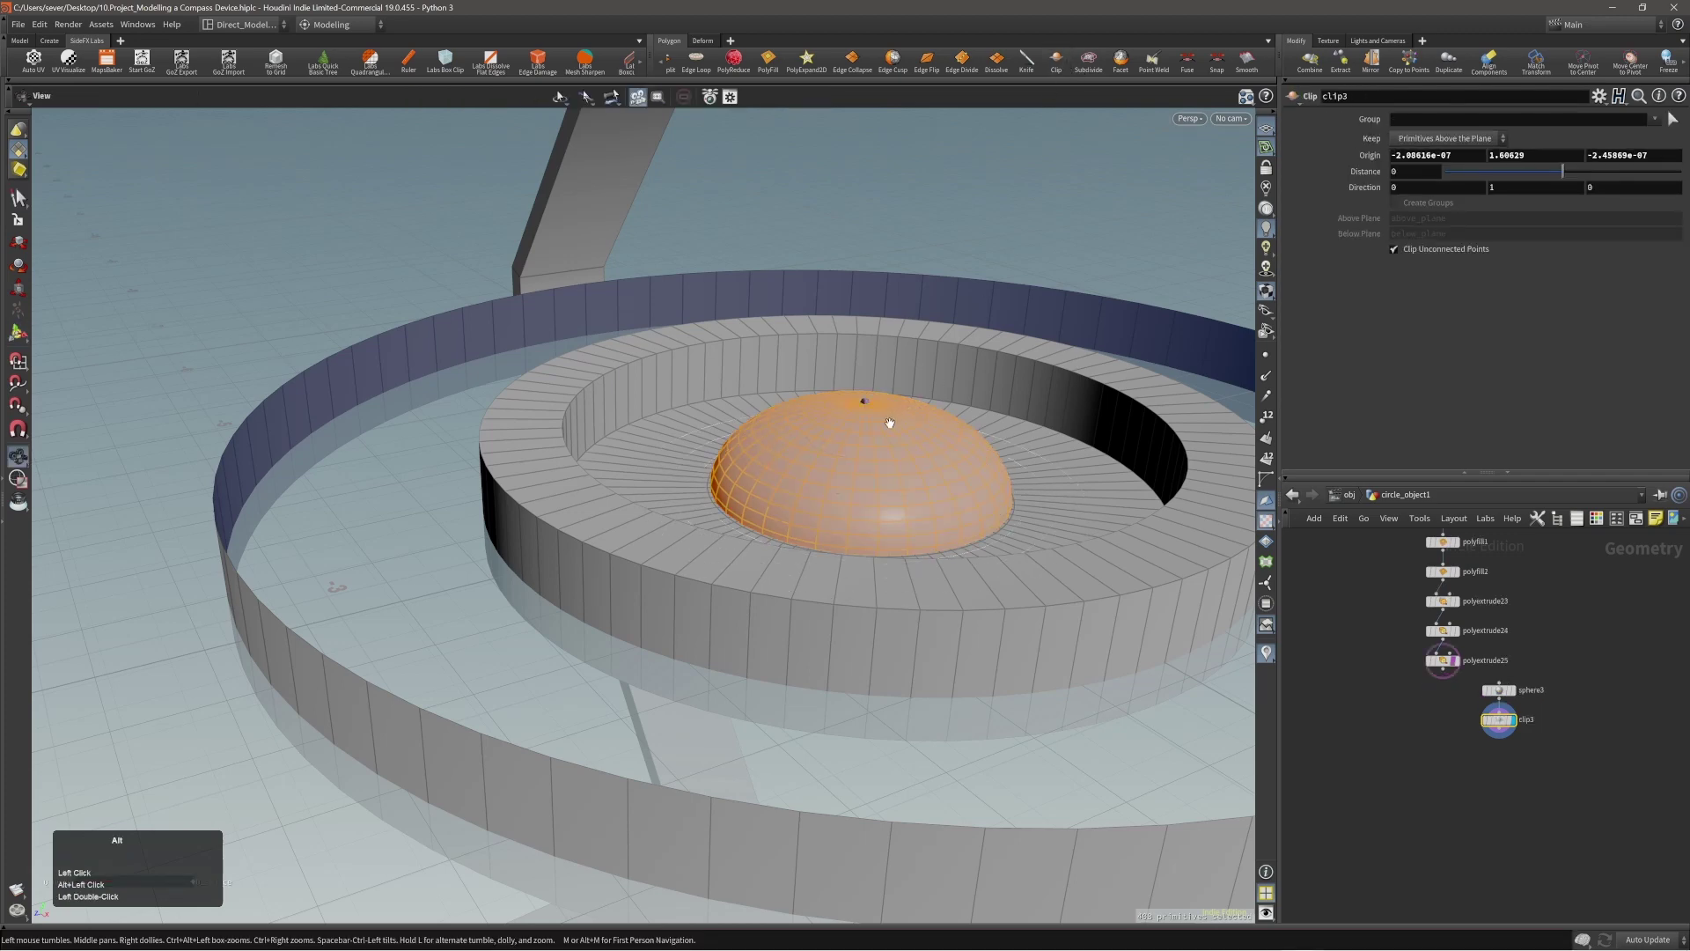
pyautogui.keyDown('alt'); pyautogui.moveTo(890, 426); pyautogui.dragTo(1011, 464, button='right'); pyautogui.keyUp('alt')
pyautogui.keyDown('alt'); pyautogui.moveTo(1010, 464); pyautogui.dragTo(874, 508); pyautogui.keyUp('alt')
pyautogui.moveTo(1141, 447)
pyautogui.mouseDown(button='middle')
pyautogui.moveTo(1142, 420)
pyautogui.moveTo(1139, 442)
pyautogui.mouseUp(button='middle')
pyautogui.keyDown('alt'); pyautogui.moveTo(1000, 429); pyautogui.dragTo(966, 472); pyautogui.keyUp('alt')
pyautogui.keyDown('alt'); pyautogui.moveTo(966, 472); pyautogui.dragTo(943, 478, button='right'); pyautogui.keyUp('alt')
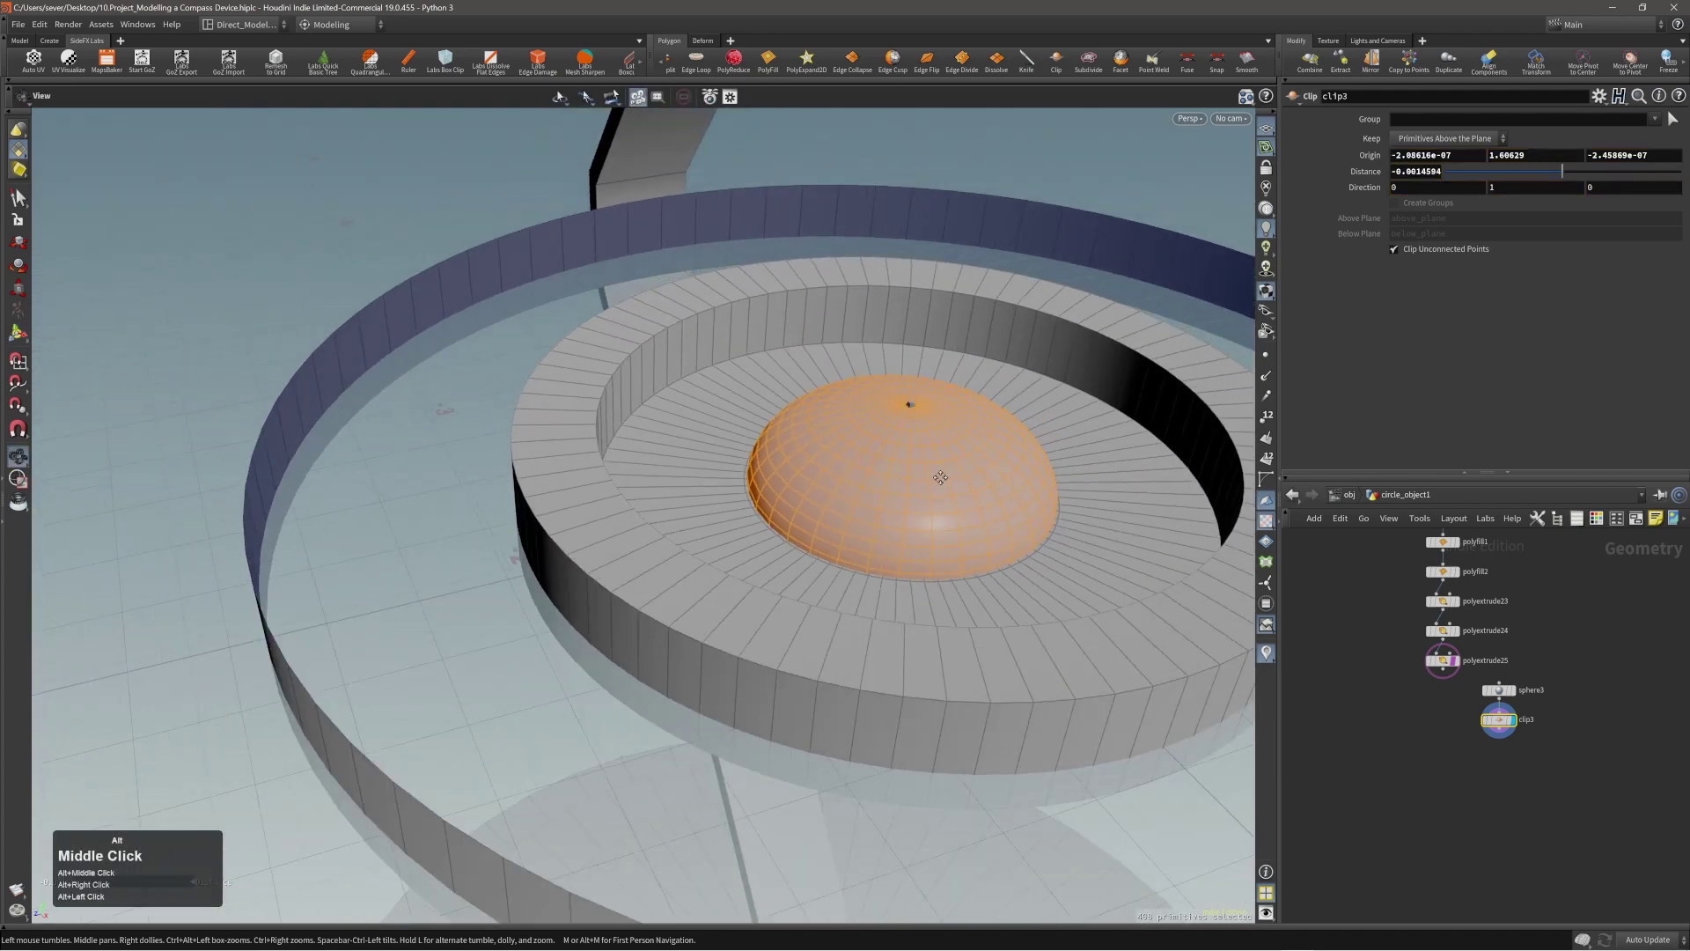
# Step: Clear the dome's selection and examine how it sits within the inner disc and outer ring
pyautogui.keyDown('alt'); pyautogui.moveTo(943, 478); pyautogui.dragTo(858, 474, button='middle'); pyautogui.keyUp('alt')
pyautogui.keyDown('alt'); pyautogui.moveTo(860, 451); pyautogui.dragTo(839, 418); pyautogui.keyUp('alt')
pyautogui.press('s')
pyautogui.keyDown('alt'); pyautogui.moveTo(838, 419); pyautogui.dragTo(810, 417, button='right'); pyautogui.keyUp('alt')
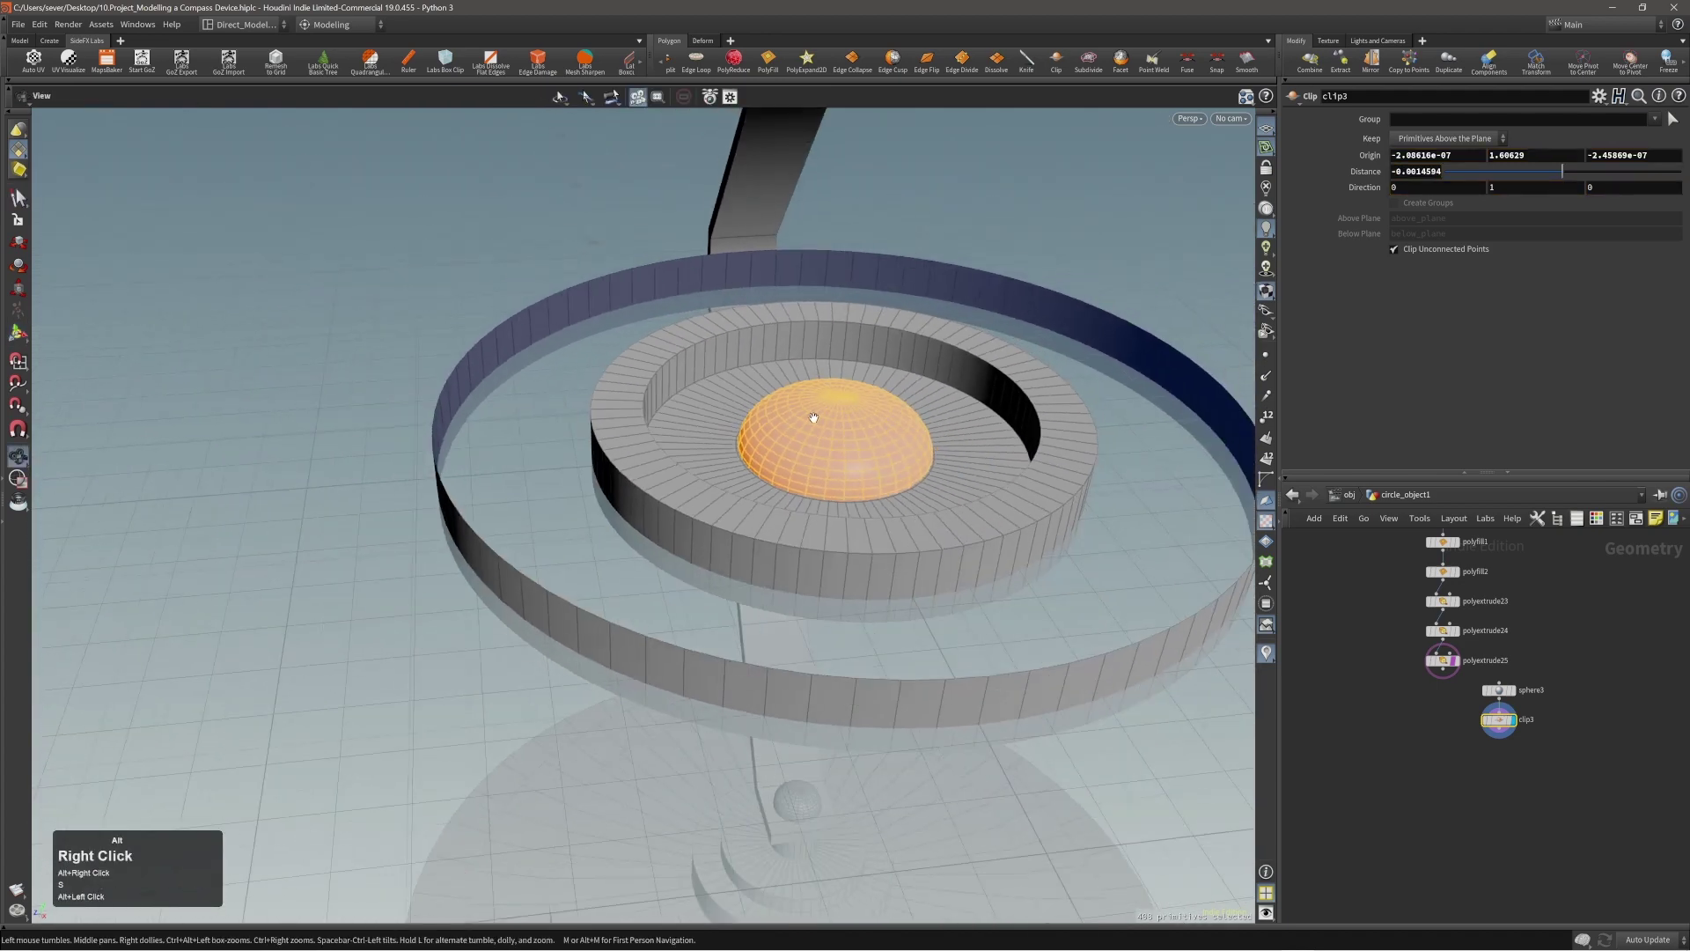
pyautogui.keyDown('alt'); pyautogui.moveTo(810, 417); pyautogui.dragTo(783, 437); pyautogui.keyUp('alt')
pyautogui.click(784, 436)
pyautogui.keyDown('alt'); pyautogui.moveTo(784, 436); pyautogui.dragTo(751, 396, button='middle'); pyautogui.keyUp('alt')
pyautogui.keyDown('alt'); pyautogui.moveTo(751, 396); pyautogui.dragTo(739, 476, button='right'); pyautogui.keyUp('alt')
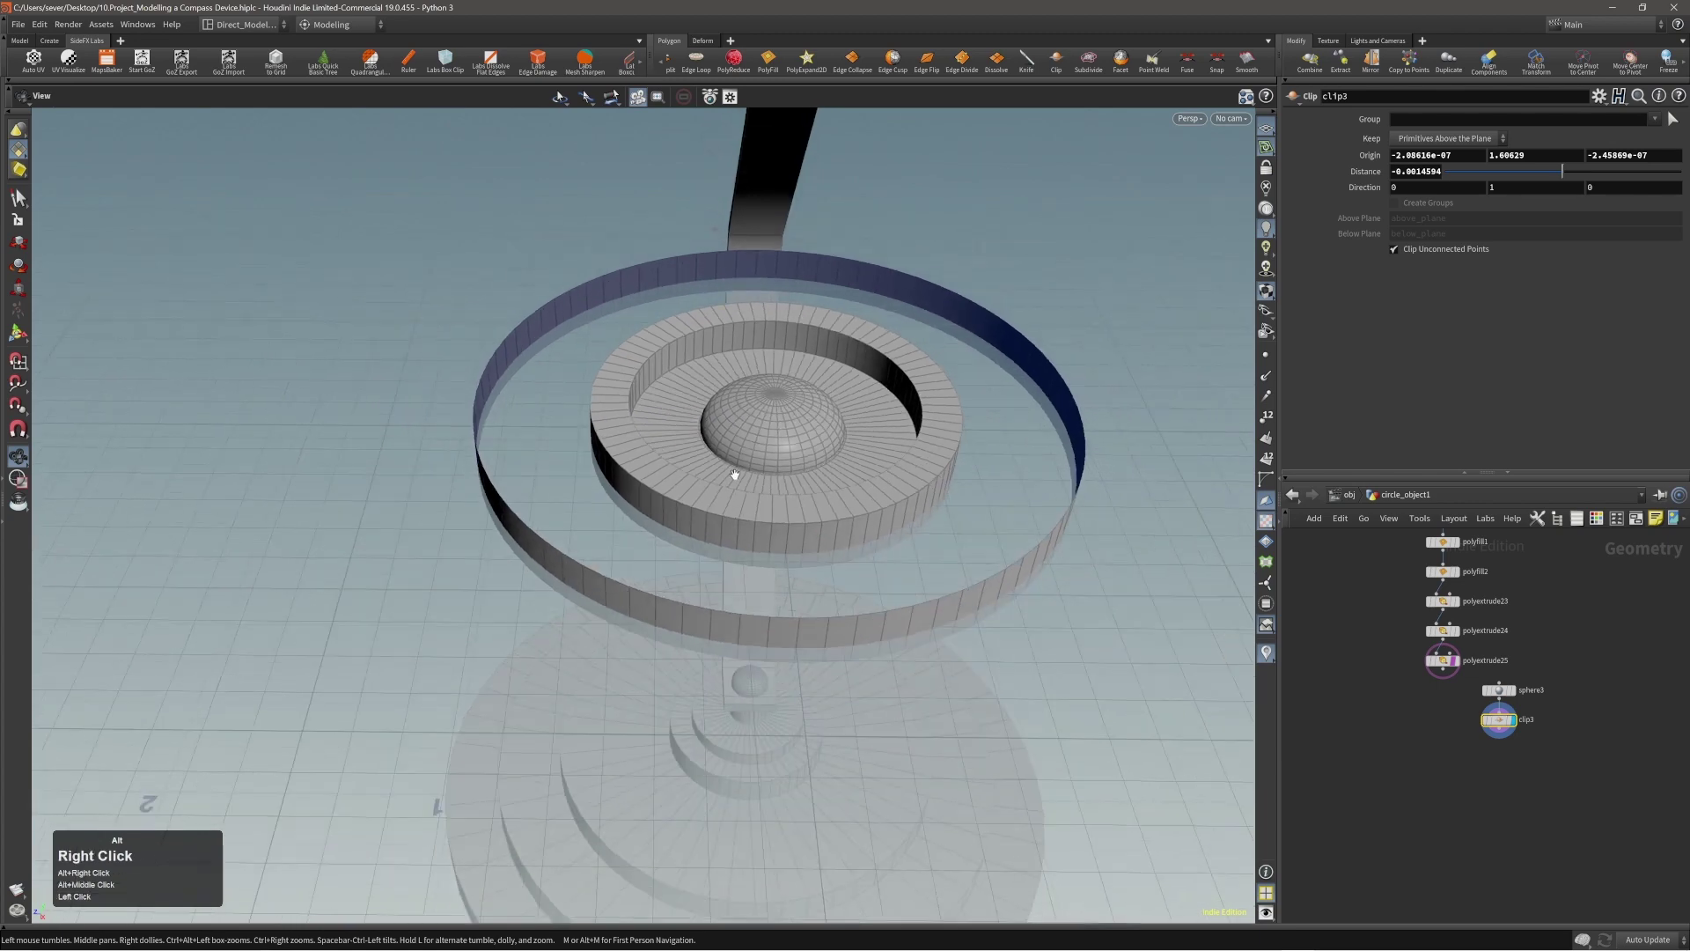
pyautogui.keyDown('alt'); pyautogui.moveTo(740, 476); pyautogui.dragTo(853, 457); pyautogui.keyUp('alt')
pyautogui.keyDown('alt'); pyautogui.moveTo(831, 457); pyautogui.dragTo(865, 446, button='middle'); pyautogui.keyUp('alt')
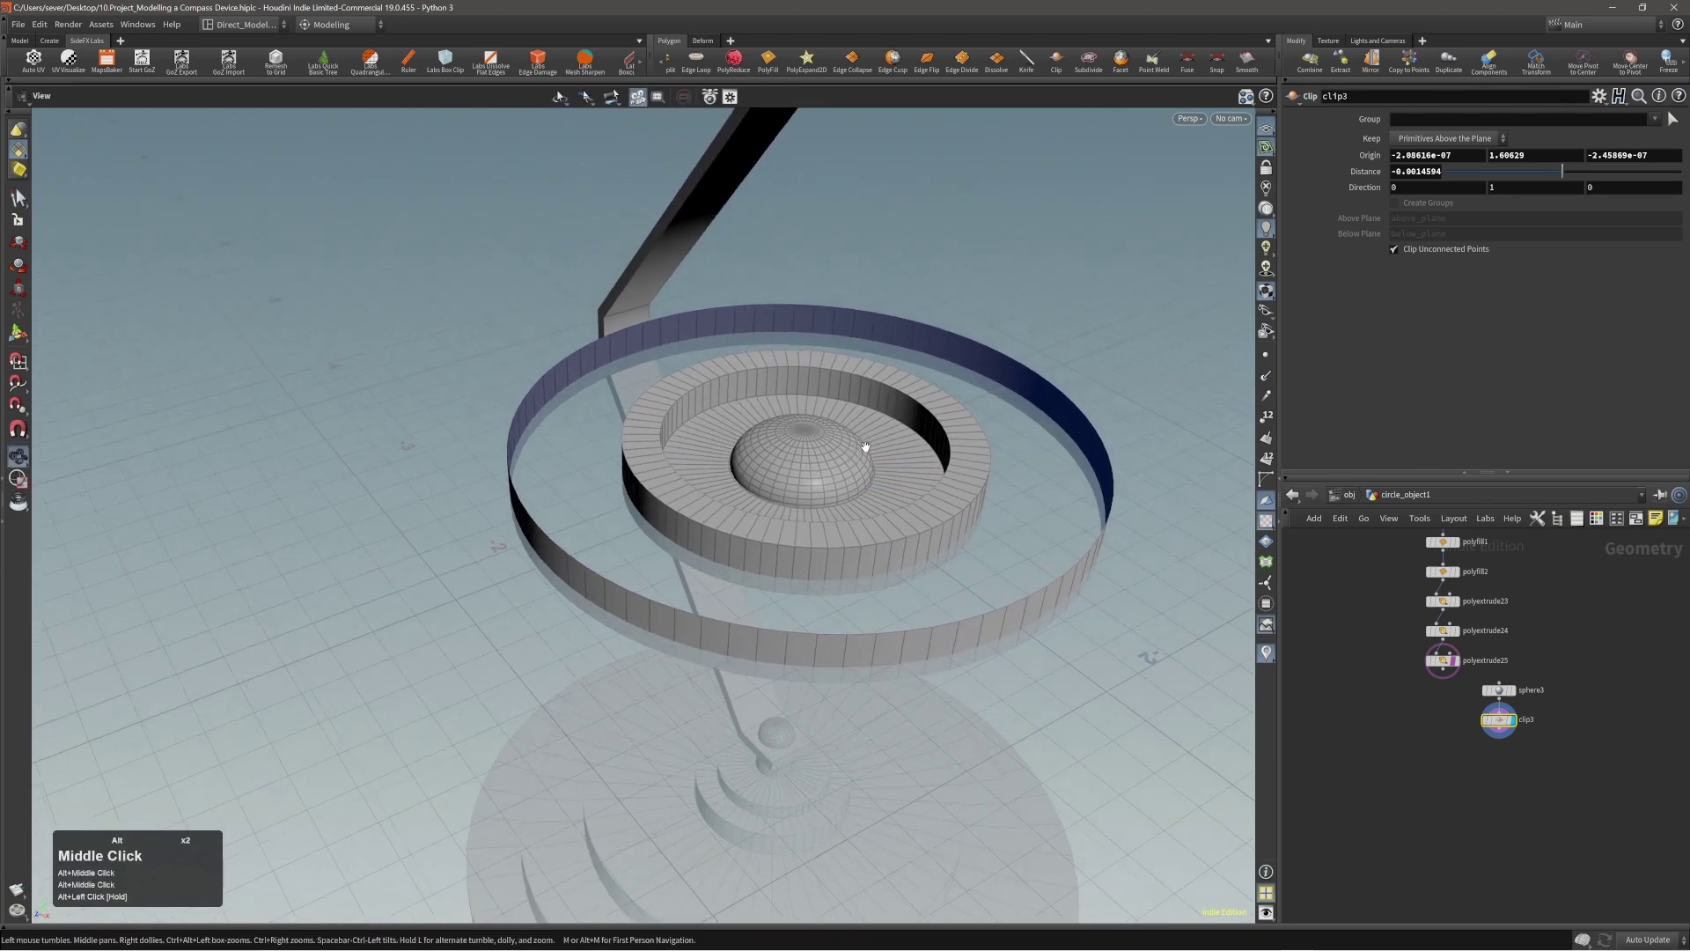
# Step: Thicken the outer ring with PolyExtrude at a distance of about 0.024 and enable Output Back
pyautogui.doubleClick(1041, 390)
pyautogui.press('c')
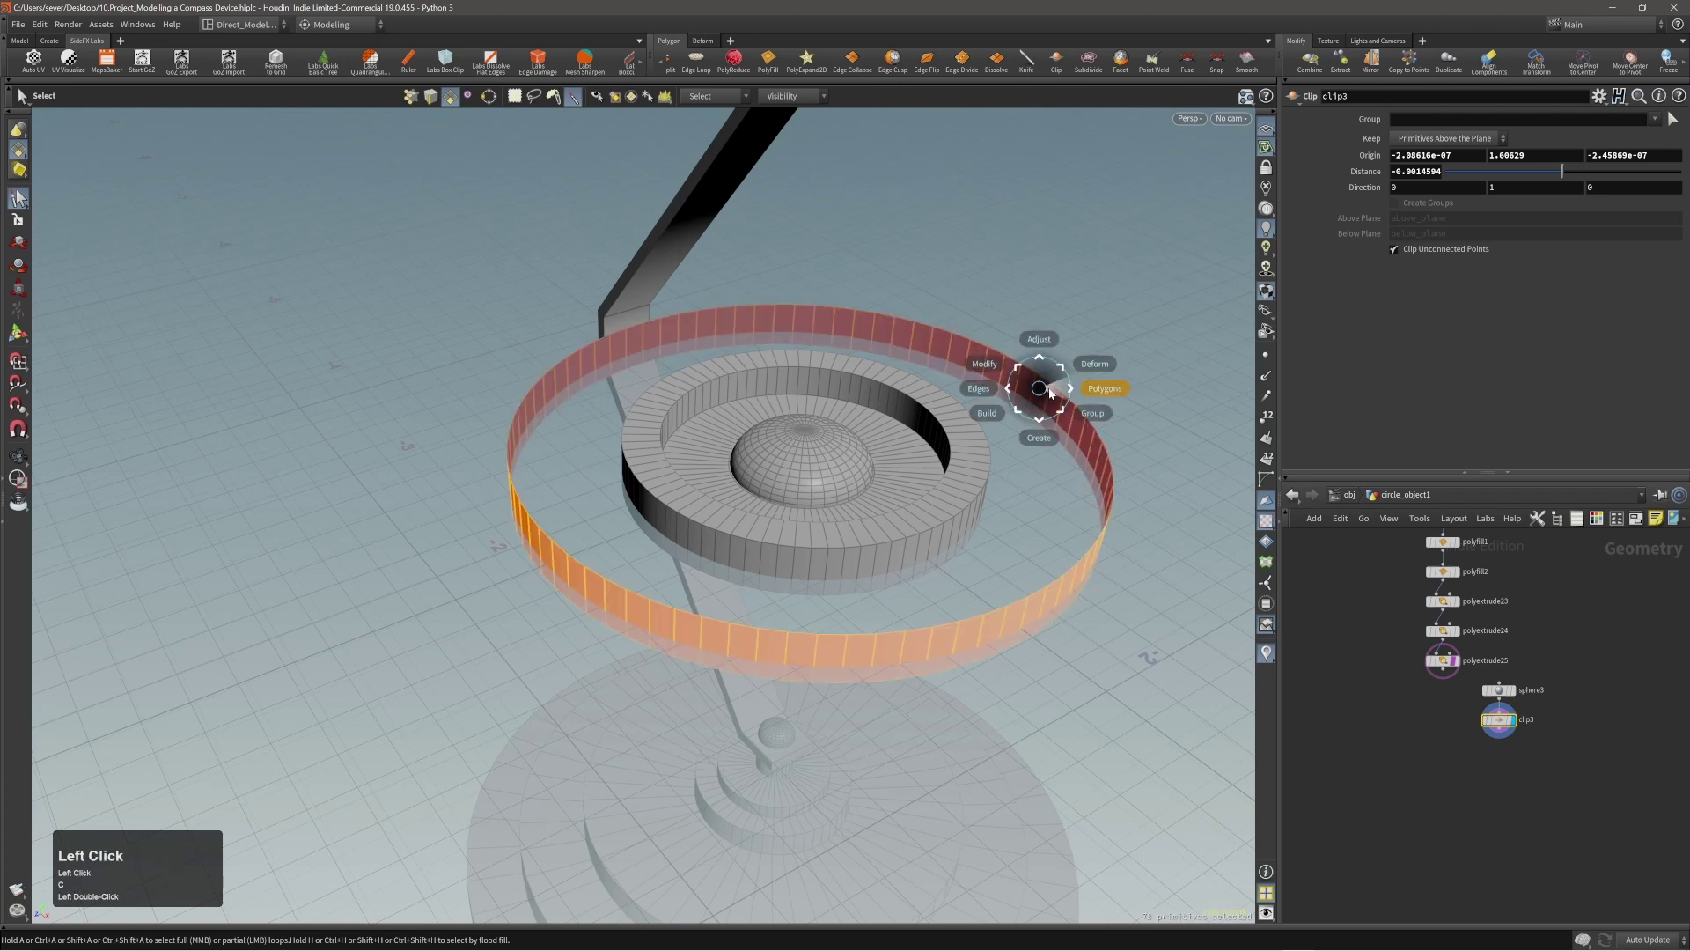
pyautogui.click(1050, 392)
pyautogui.click(1074, 393)
pyautogui.moveTo(1117, 408); pyautogui.dragTo(1284, 400)
pyautogui.click(1412, 403)
# Step: Compare the thickened ring and the overall model with the compass reference image
pyautogui.keyDown('alt'); pyautogui.moveTo(1066, 422); pyautogui.dragTo(1027, 426); pyautogui.keyUp('alt')
pyautogui.keyDown('alt'); pyautogui.moveTo(1027, 426); pyautogui.dragTo(851, 443, button='right'); pyautogui.keyUp('alt')
pyautogui.keyDown('alt'); pyautogui.moveTo(946, 414); pyautogui.dragTo(960, 458, button='middle'); pyautogui.keyUp('alt')
pyautogui.keyDown('alt'); pyautogui.moveTo(960, 458); pyautogui.dragTo(875, 464, button='right'); pyautogui.keyUp('alt')
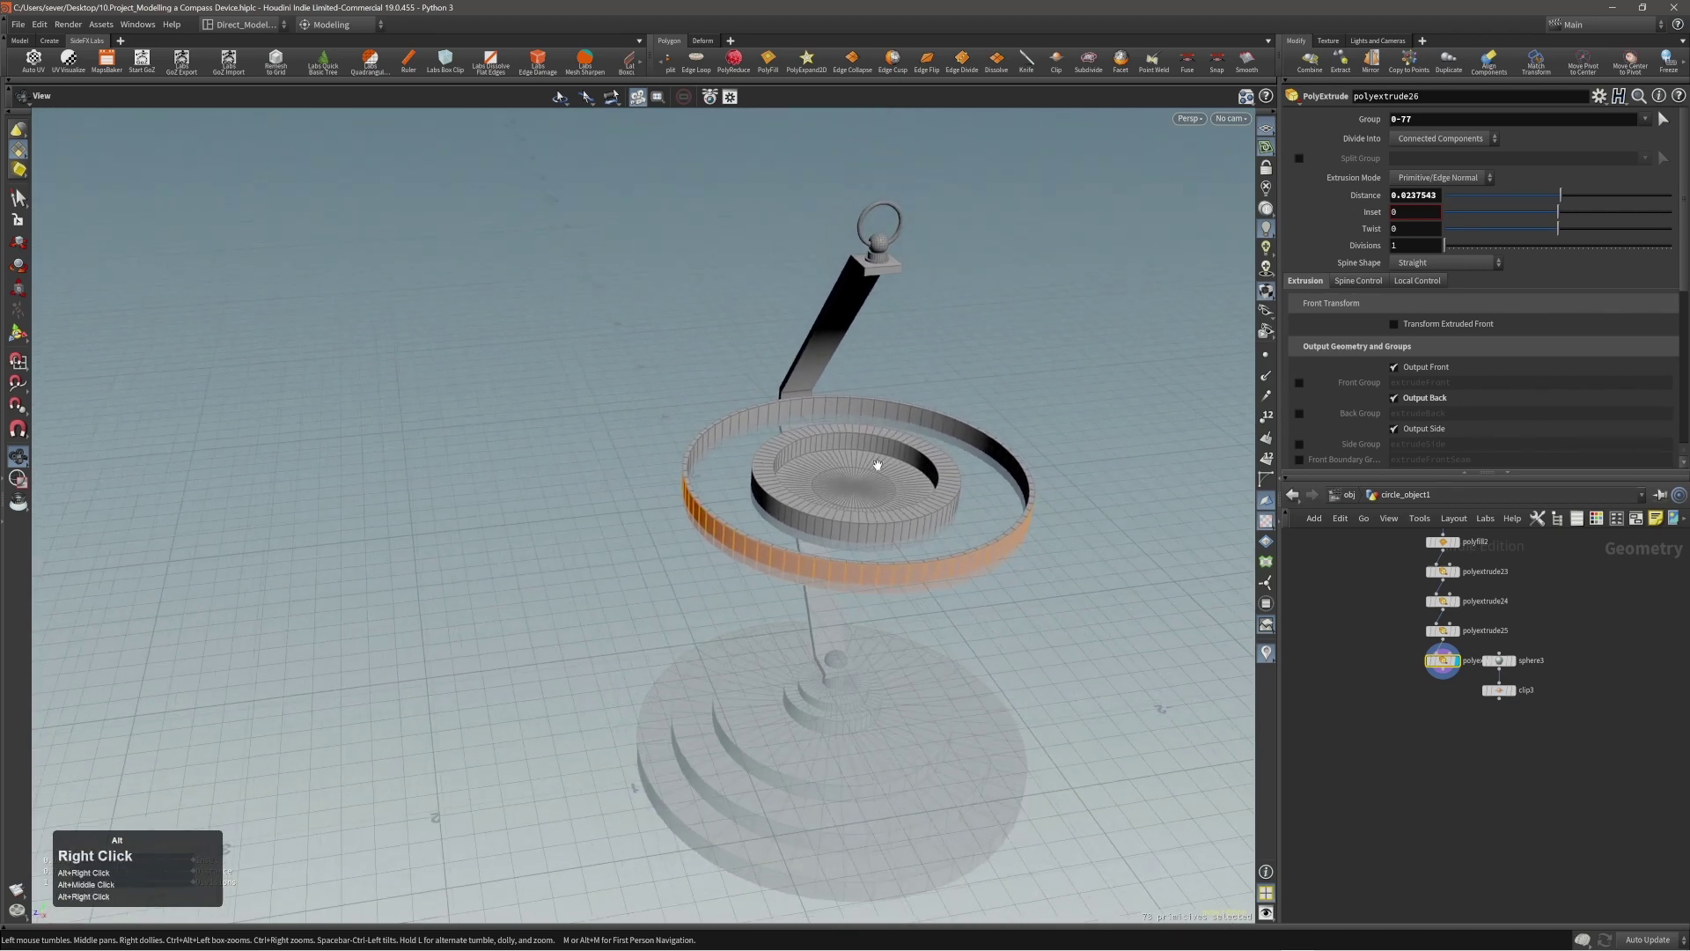
pyautogui.keyDown('alt'); pyautogui.moveTo(875, 464); pyautogui.dragTo(1083, 441); pyautogui.keyUp('alt')
pyautogui.hotkey('alt', 'Tab')
pyautogui.moveTo(1078, 443); pyautogui.dragTo(930, 447, button='right')
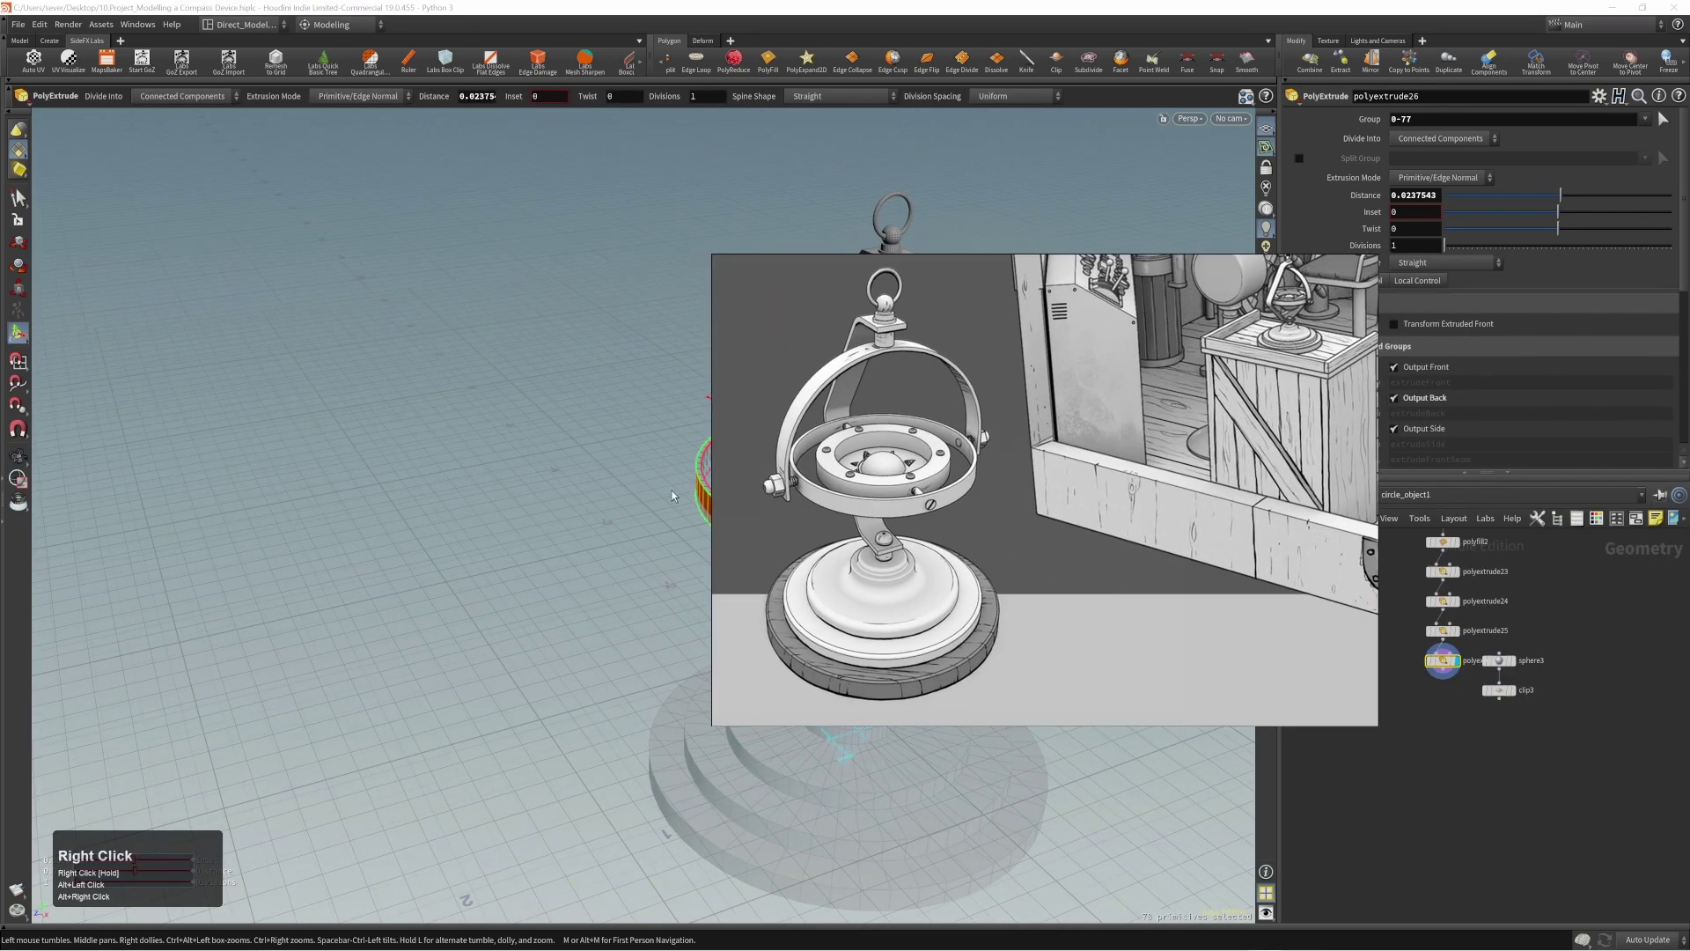
pyautogui.moveTo(818, 374); pyautogui.dragTo(1689, 381, button='right')
pyautogui.keyDown('alt'); pyautogui.moveTo(850, 483); pyautogui.dragTo(1026, 491, button='right'); pyautogui.keyUp('alt')
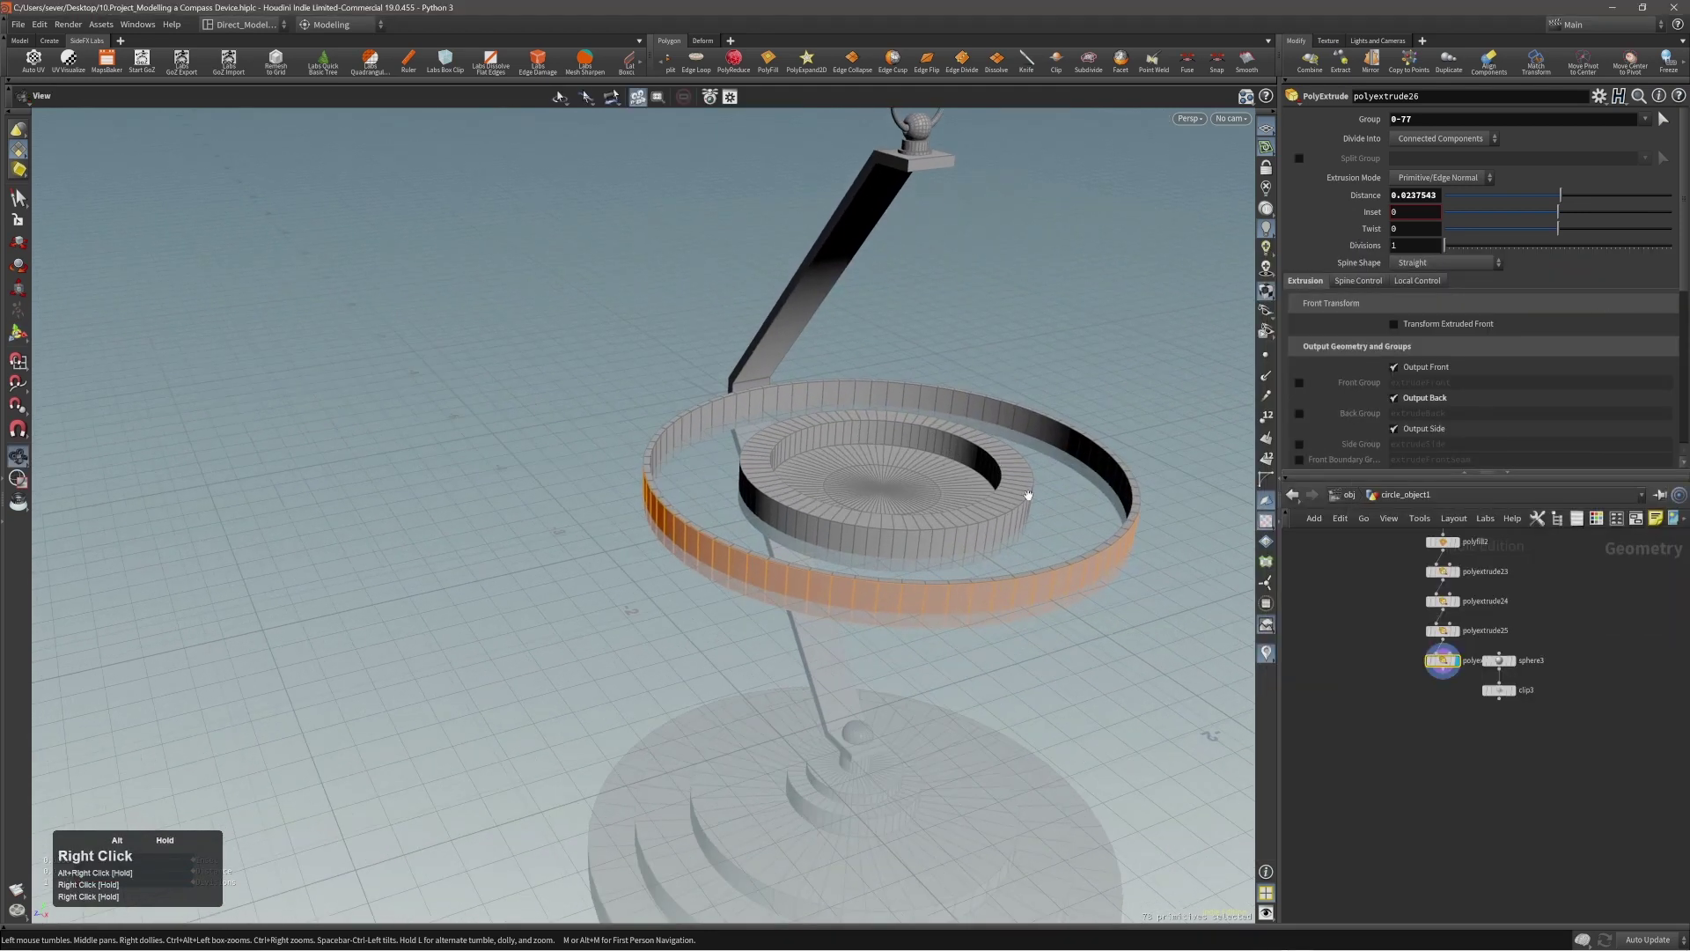
# Step: Select the whole thickened outer ring and duplicate it with Copy and Transform, using a total number of 2
pyautogui.keyDown('alt'); pyautogui.moveTo(942, 523); pyautogui.dragTo(931, 529, button='middle'); pyautogui.keyUp('alt')
pyautogui.press('3')
pyautogui.doubleClick(969, 596)
pyautogui.press('c')
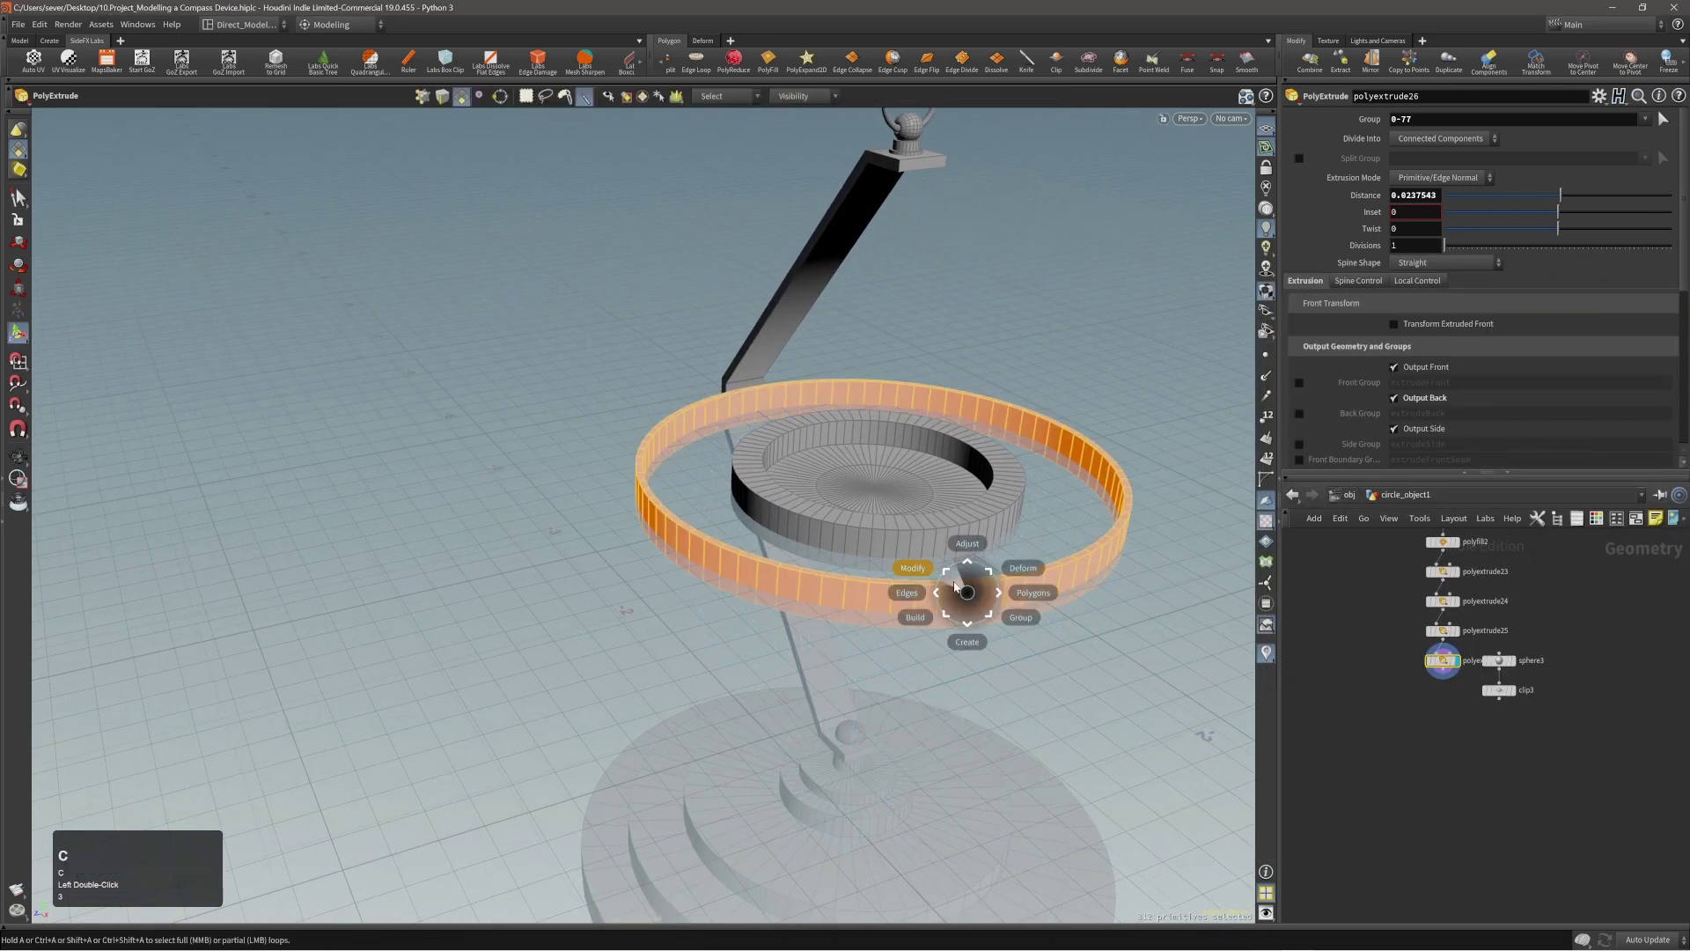
pyautogui.click(952, 579)
pyautogui.click(935, 569)
# Step: Scale the ring's copy to about 1.181 in X and Z and rotate it -90 degrees about Z to stand upright
pyautogui.keyDown('alt'); pyautogui.moveTo(925, 541); pyautogui.dragTo(787, 550); pyautogui.keyUp('alt')
pyautogui.press('r')
pyautogui.press('e')
pyautogui.hotkey('ctrl', 'z')
pyautogui.keyDown('alt'); pyautogui.moveTo(787, 550); pyautogui.dragTo(784, 608, button='middle'); pyautogui.keyUp('alt')
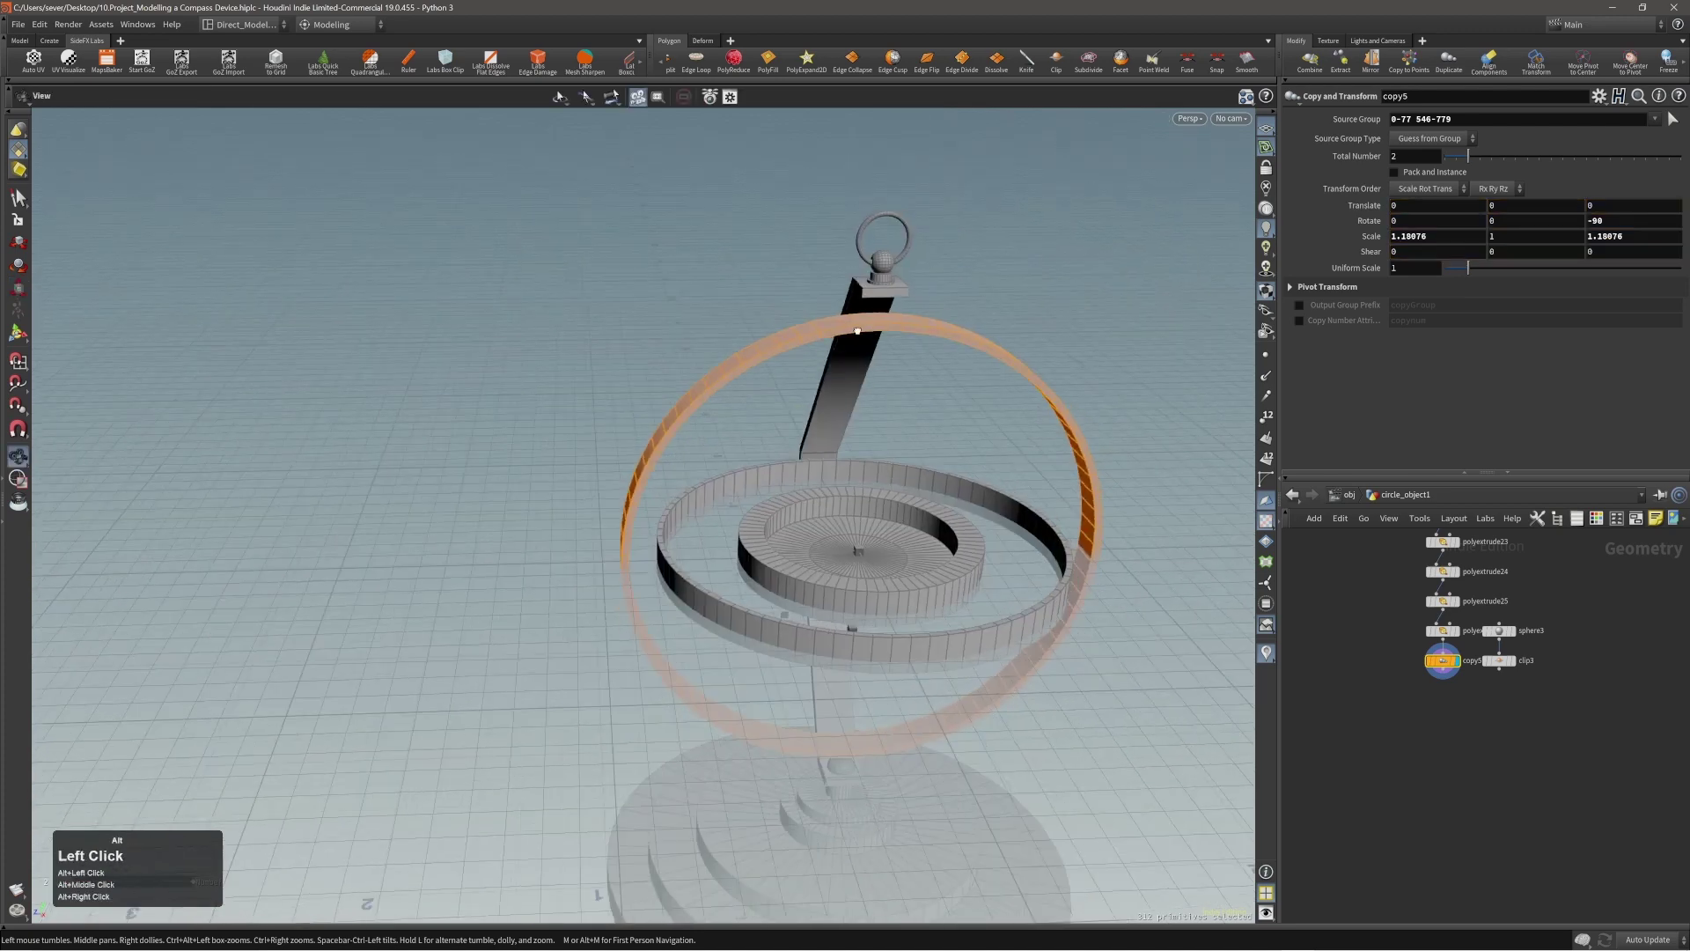
# Step: Hide the construction plane and check the upright ring against the support arms
pyautogui.keyDown('alt'); pyautogui.moveTo(775, 423); pyautogui.dragTo(1033, 309); pyautogui.keyUp('alt')
pyautogui.keyDown('alt'); pyautogui.moveTo(906, 440); pyautogui.dragTo(860, 351); pyautogui.keyUp('alt')
pyautogui.keyDown('alt'); pyautogui.moveTo(859, 499); pyautogui.dragTo(856, 468, button='middle'); pyautogui.keyUp('alt')
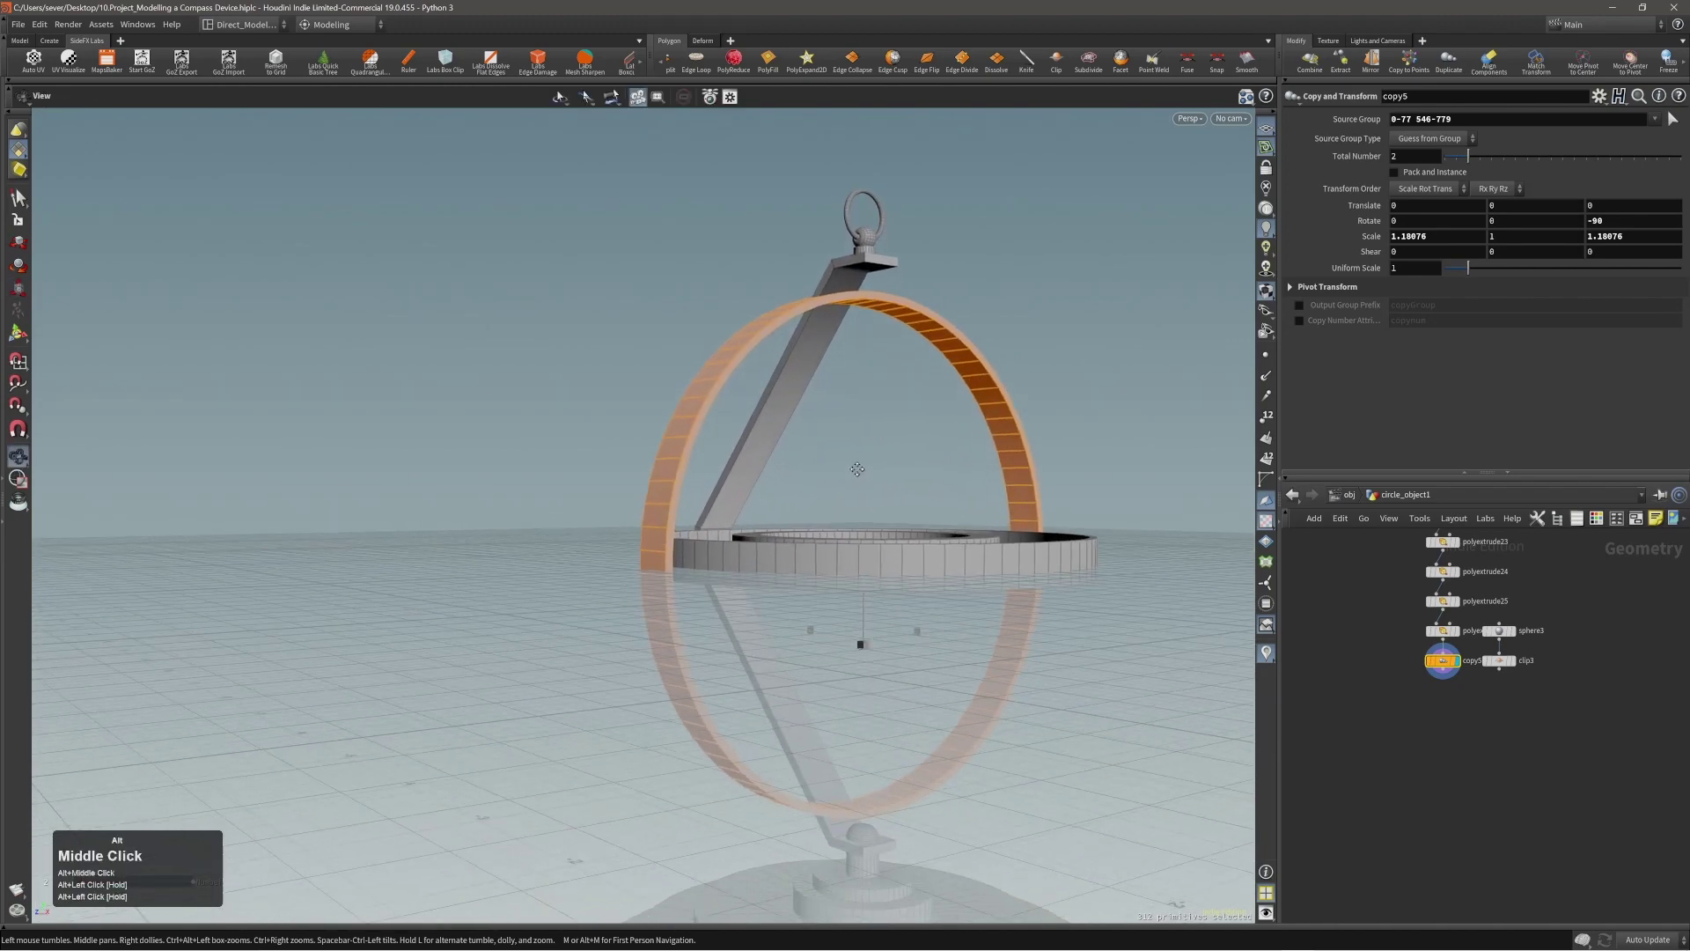
pyautogui.keyDown('alt'); pyautogui.moveTo(858, 528); pyautogui.dragTo(855, 543); pyautogui.keyUp('alt')
pyautogui.click(1266, 150)
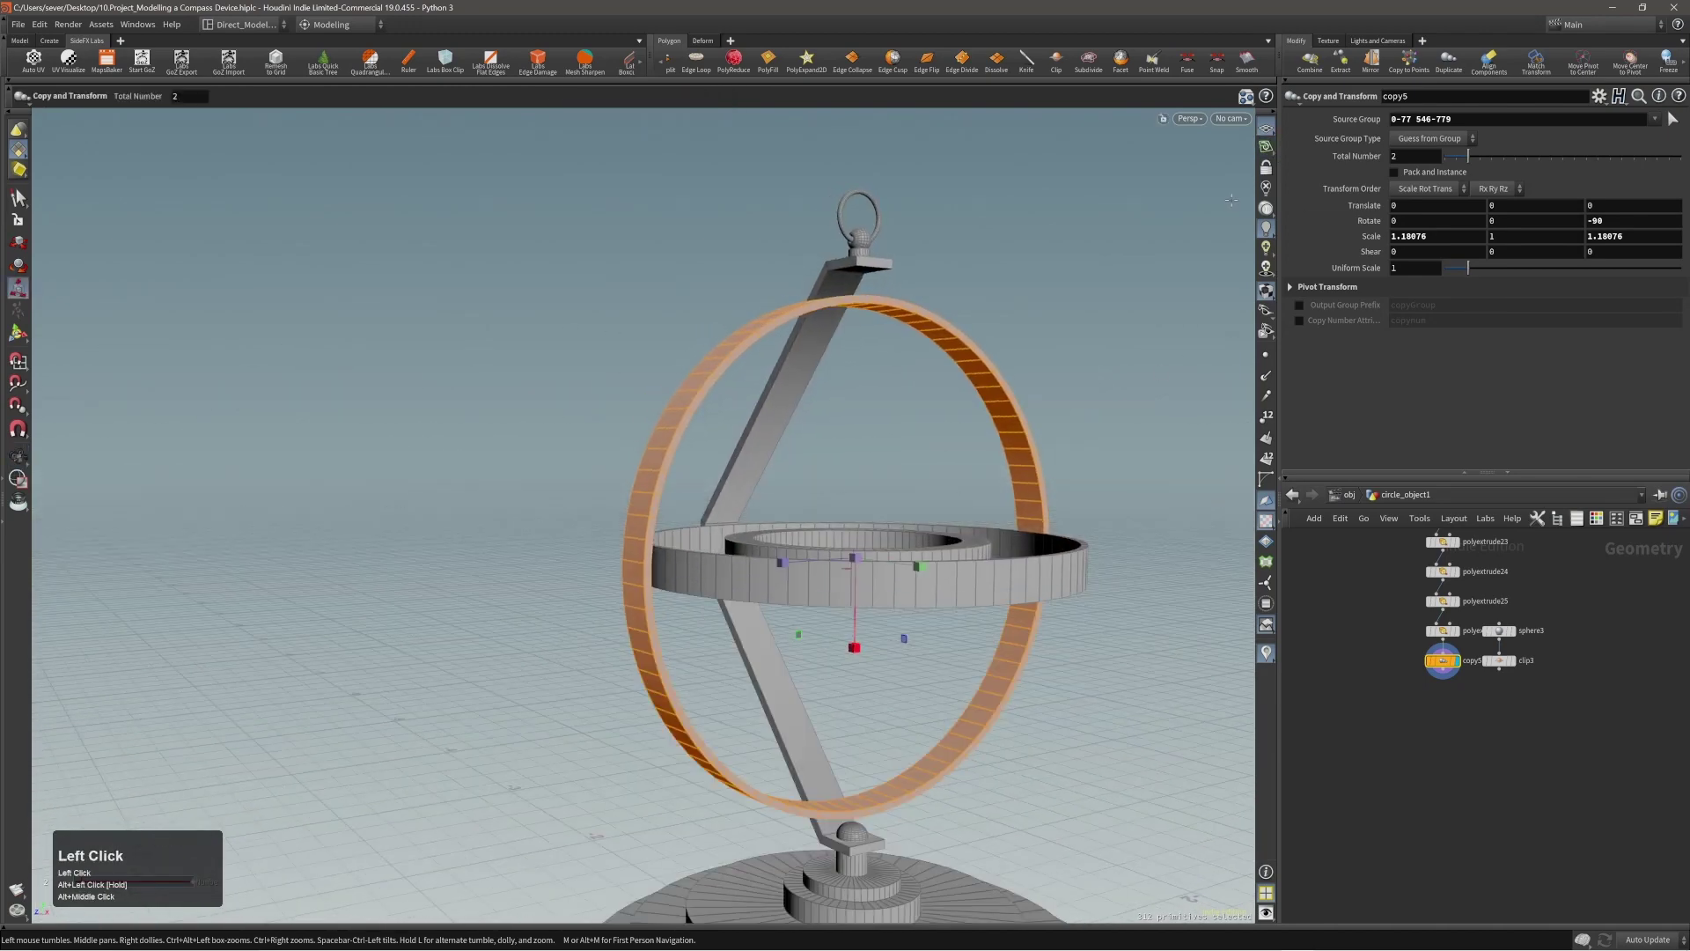
pyautogui.keyDown('alt'); pyautogui.moveTo(1012, 370); pyautogui.dragTo(1058, 334, button='middle'); pyautogui.keyUp('alt')
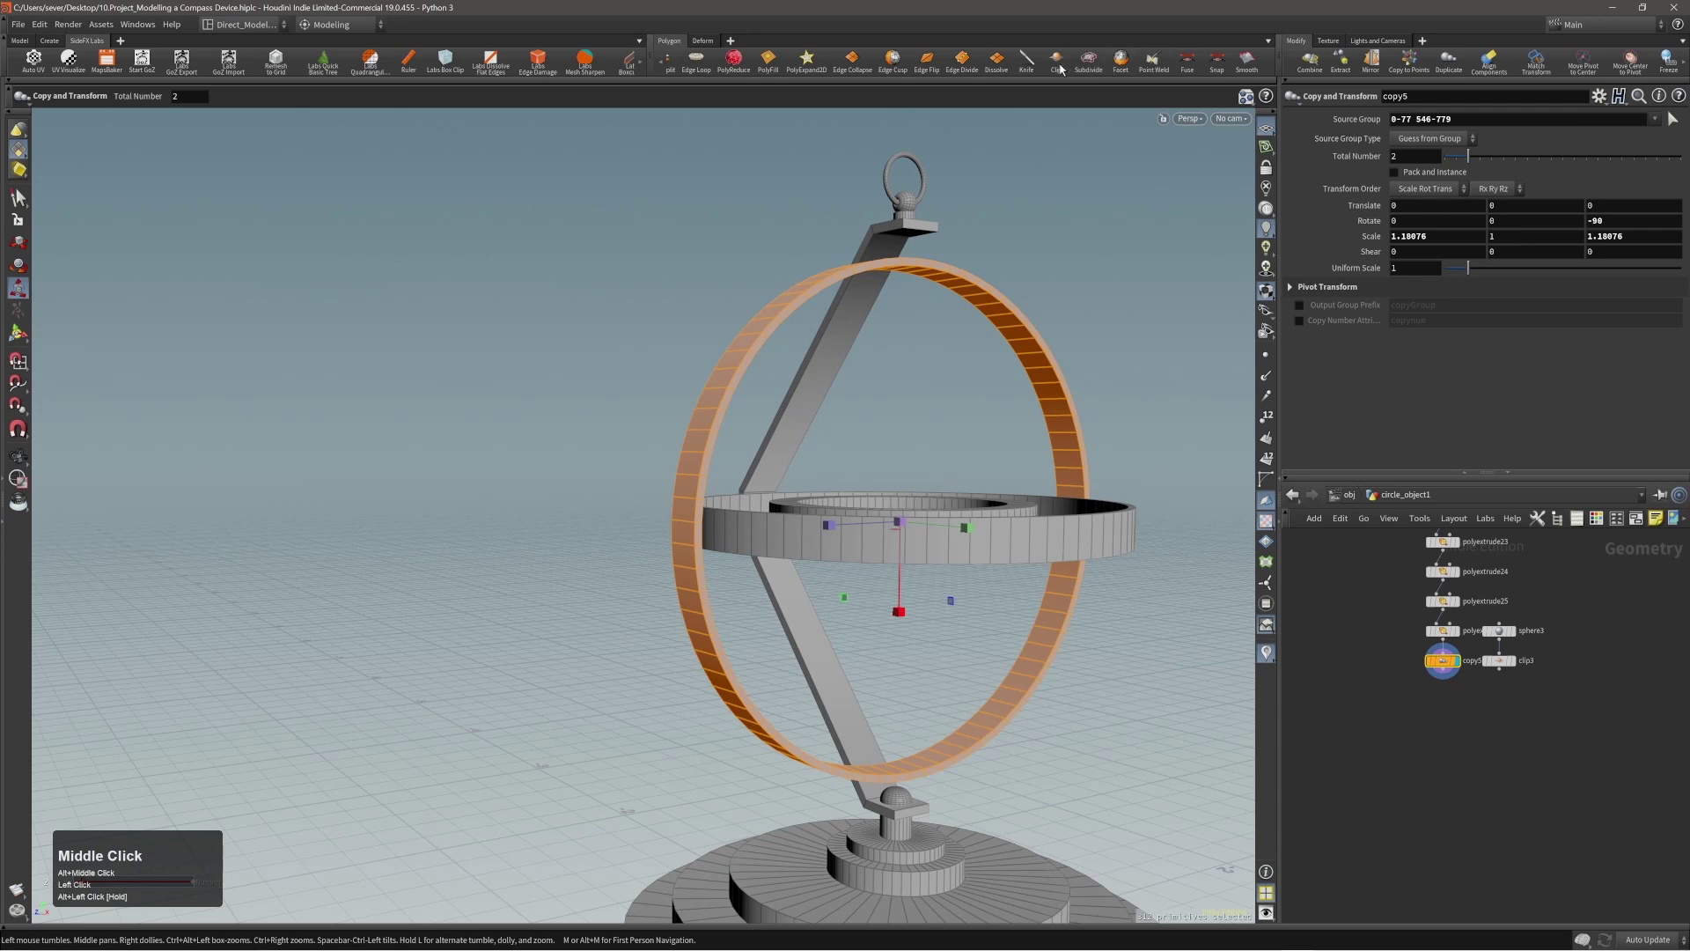
# Step: Clip the upright ring into an upper arch, keeping primitives above the plane, with the origin at about 1.557 in Y
pyautogui.click(1059, 65)
pyautogui.keyDown('alt'); pyautogui.moveTo(868, 463); pyautogui.dragTo(977, 510, button='right'); pyautogui.keyUp('alt')
pyautogui.keyDown('alt'); pyautogui.moveTo(978, 511); pyautogui.dragTo(946, 574); pyautogui.keyUp('alt')
pyautogui.press('c')
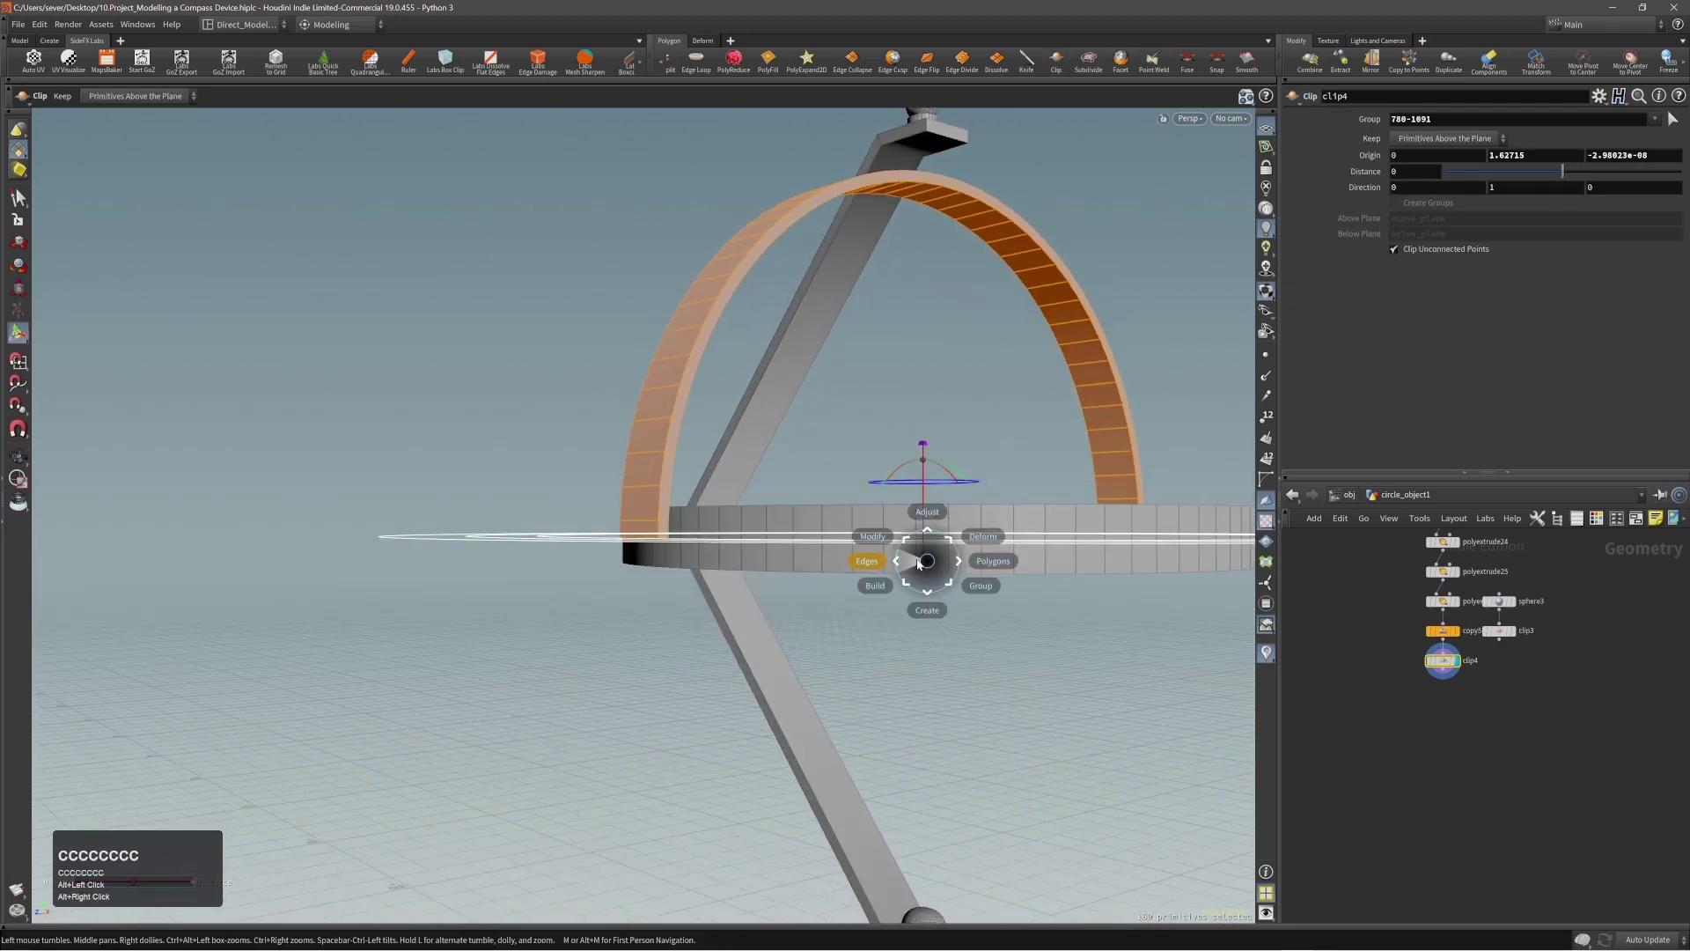
pyautogui.press('c')
pyautogui.moveTo(927, 558)
pyautogui.mouseDown()
pyautogui.moveTo(832, 546)
pyautogui.moveTo(924, 543)
pyautogui.mouseUp()
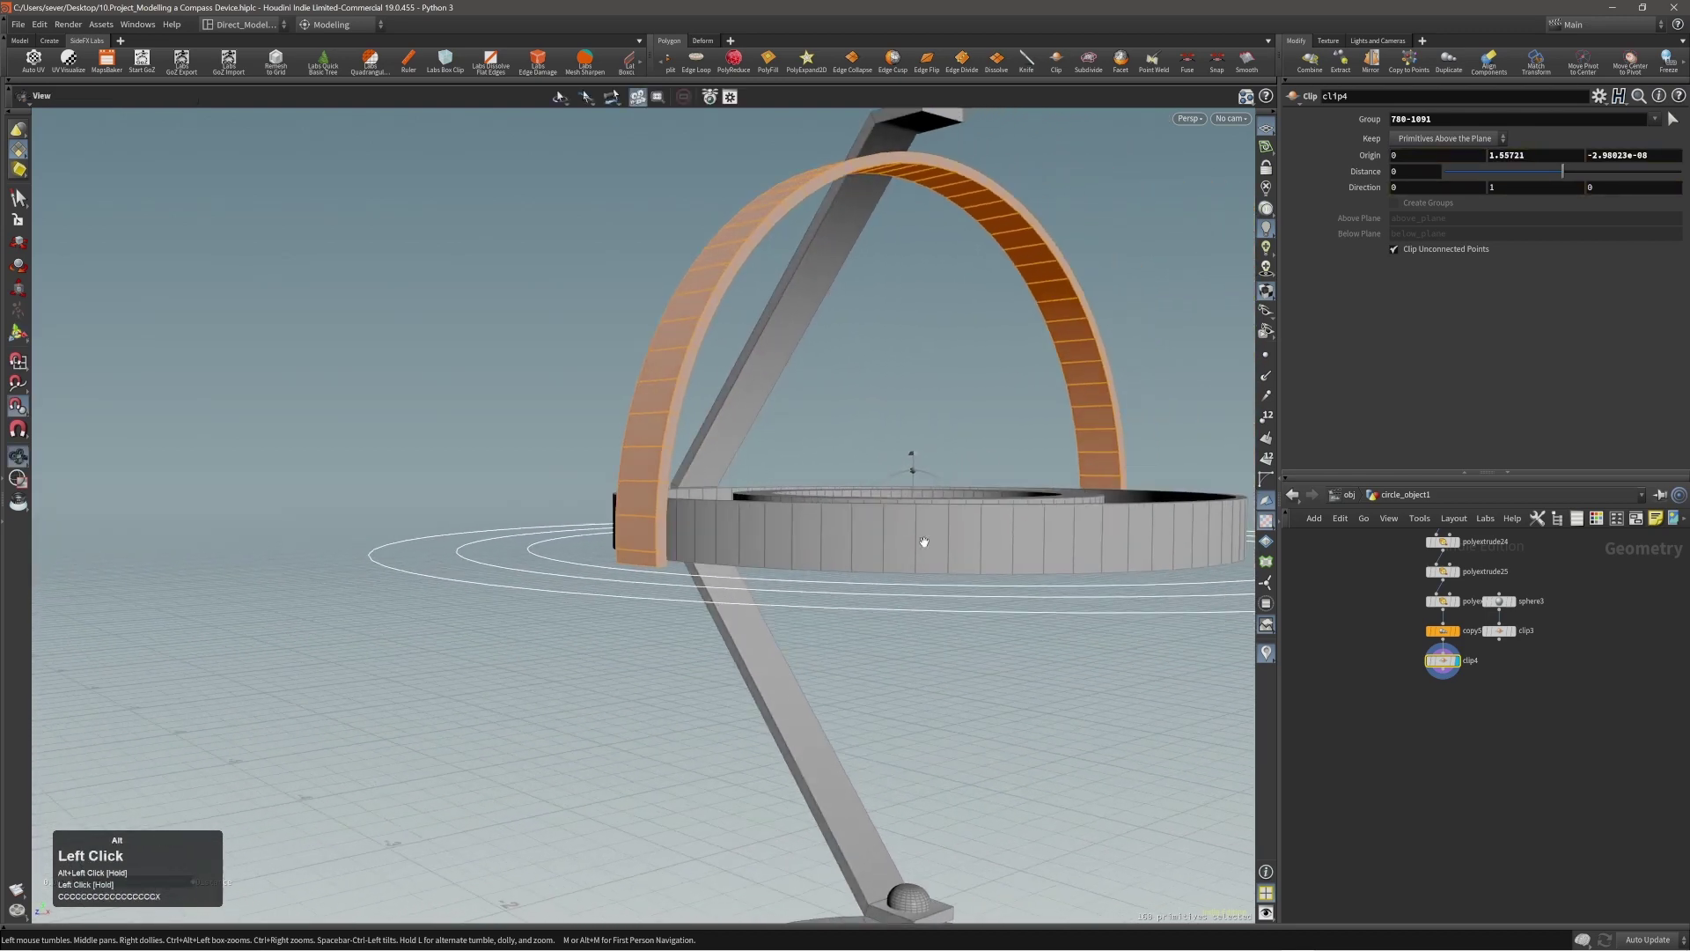
# Step: Select the lowest edge loops near both ends of the upright arch and dissolve them
pyautogui.press('2')
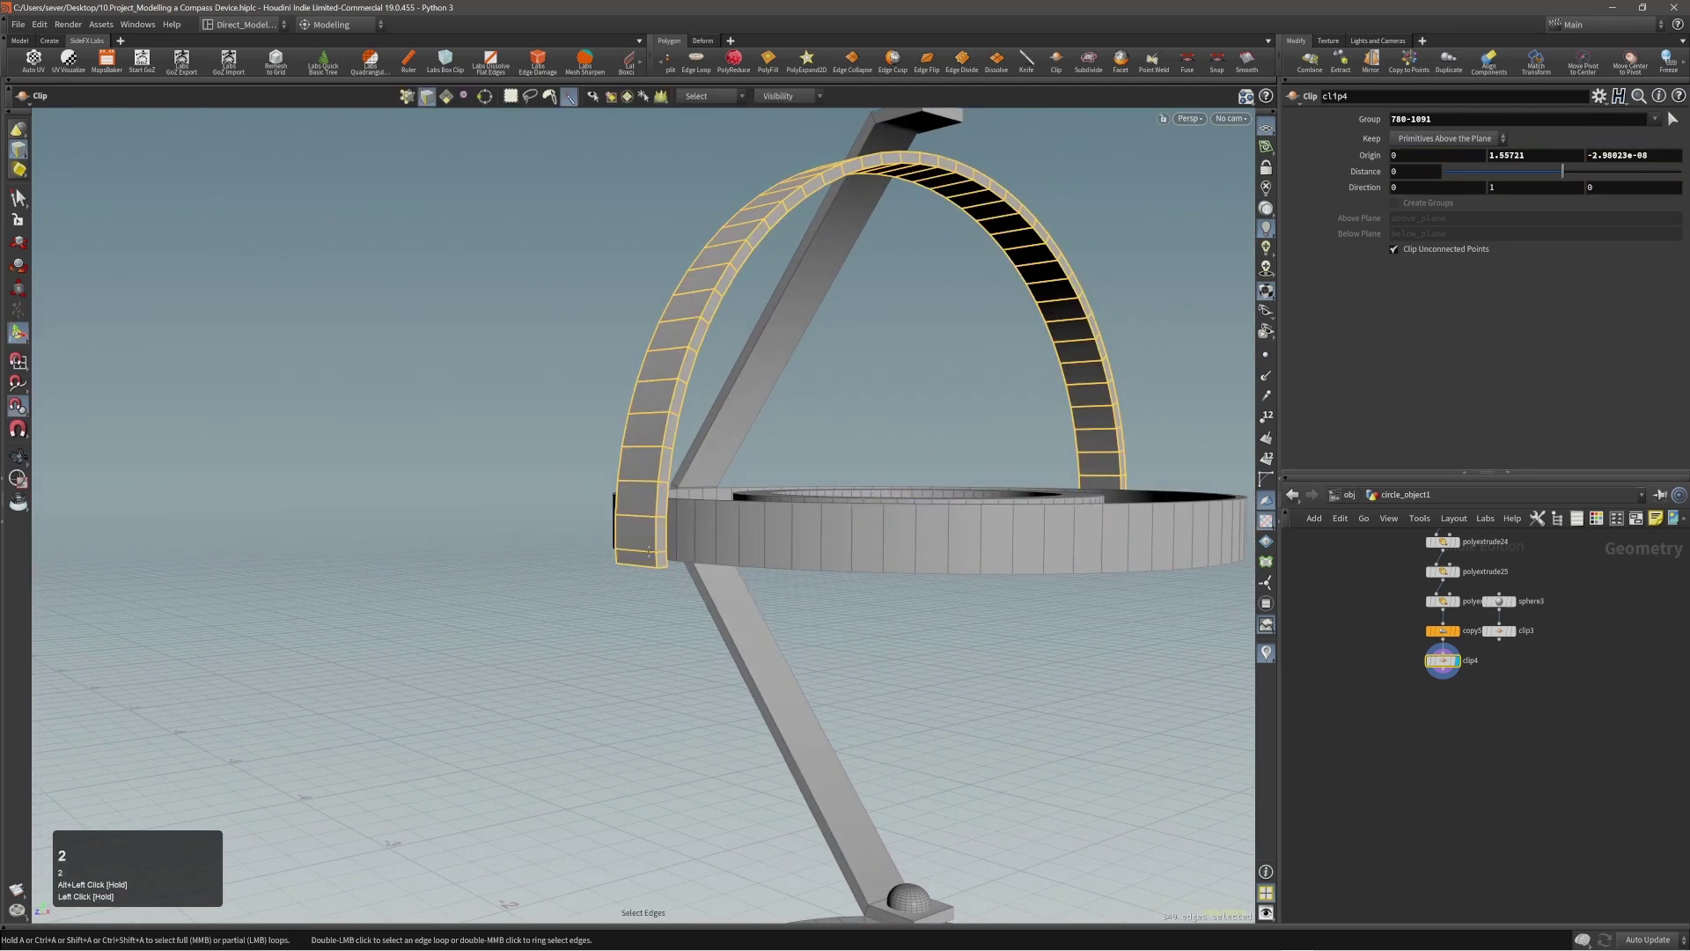
pyautogui.doubleClick(635, 551)
pyautogui.doubleClick(635, 551)
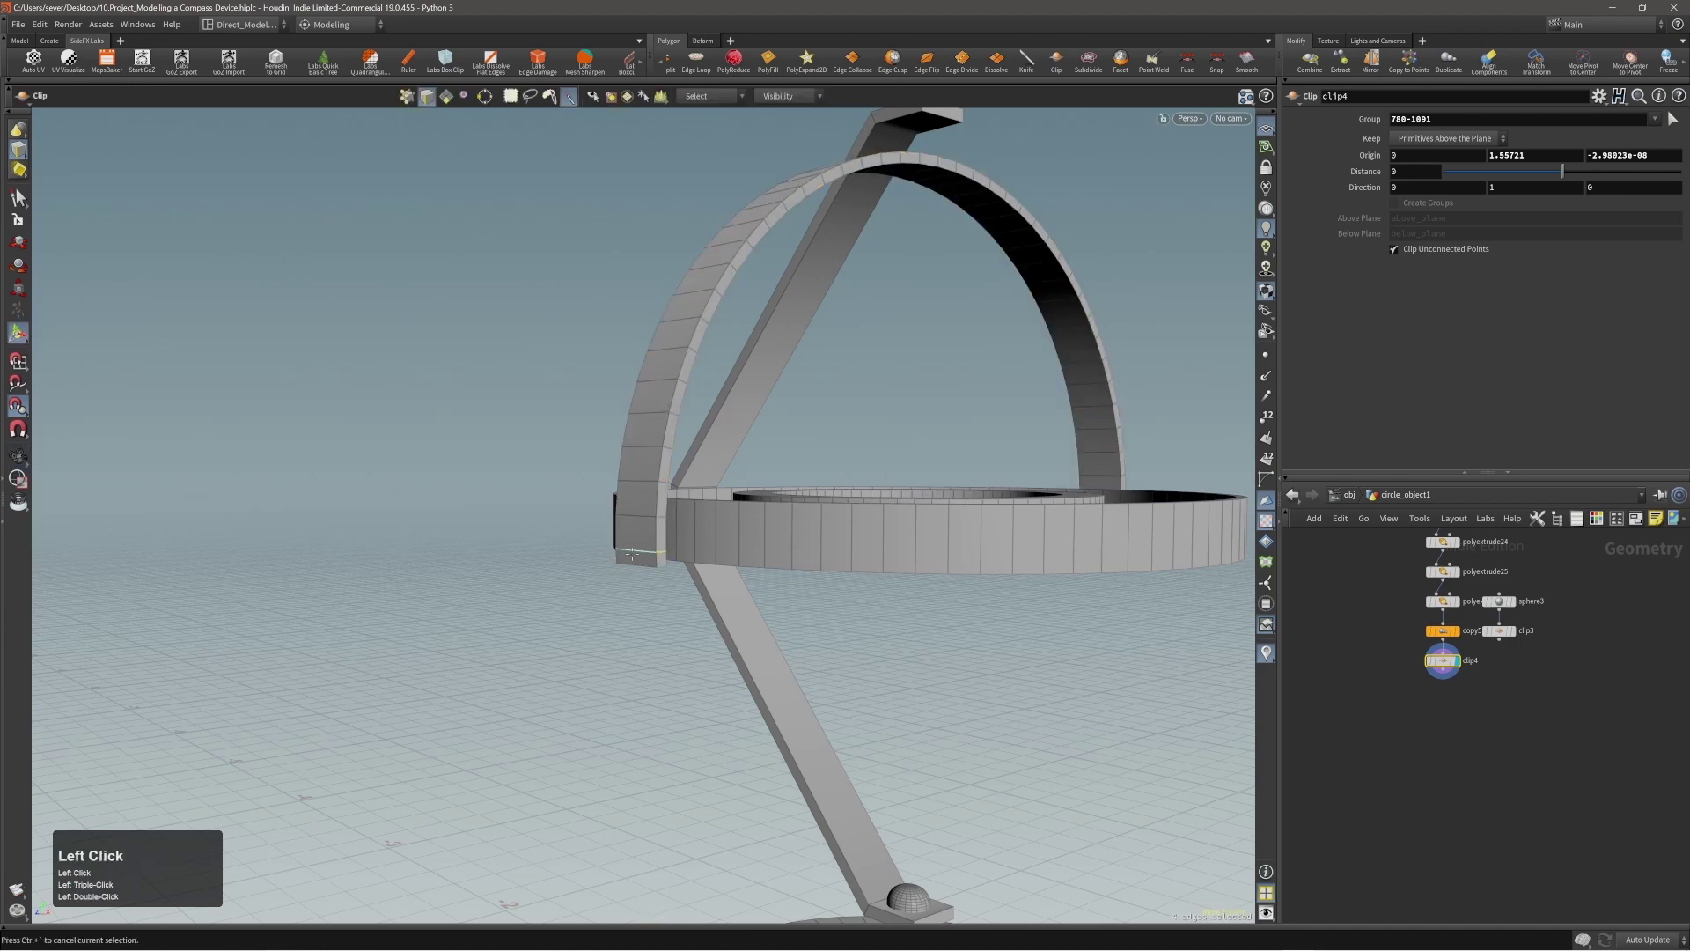
pyautogui.keyDown('alt'); pyautogui.moveTo(633, 553); pyautogui.dragTo(508, 568, button='middle'); pyautogui.keyUp('alt')
pyautogui.keyDown('alt'); pyautogui.moveTo(508, 568); pyautogui.dragTo(1206, 522); pyautogui.keyUp('alt')
pyautogui.keyDown('alt'); pyautogui.moveTo(1206, 521); pyautogui.dragTo(945, 525, button='middle'); pyautogui.keyUp('alt')
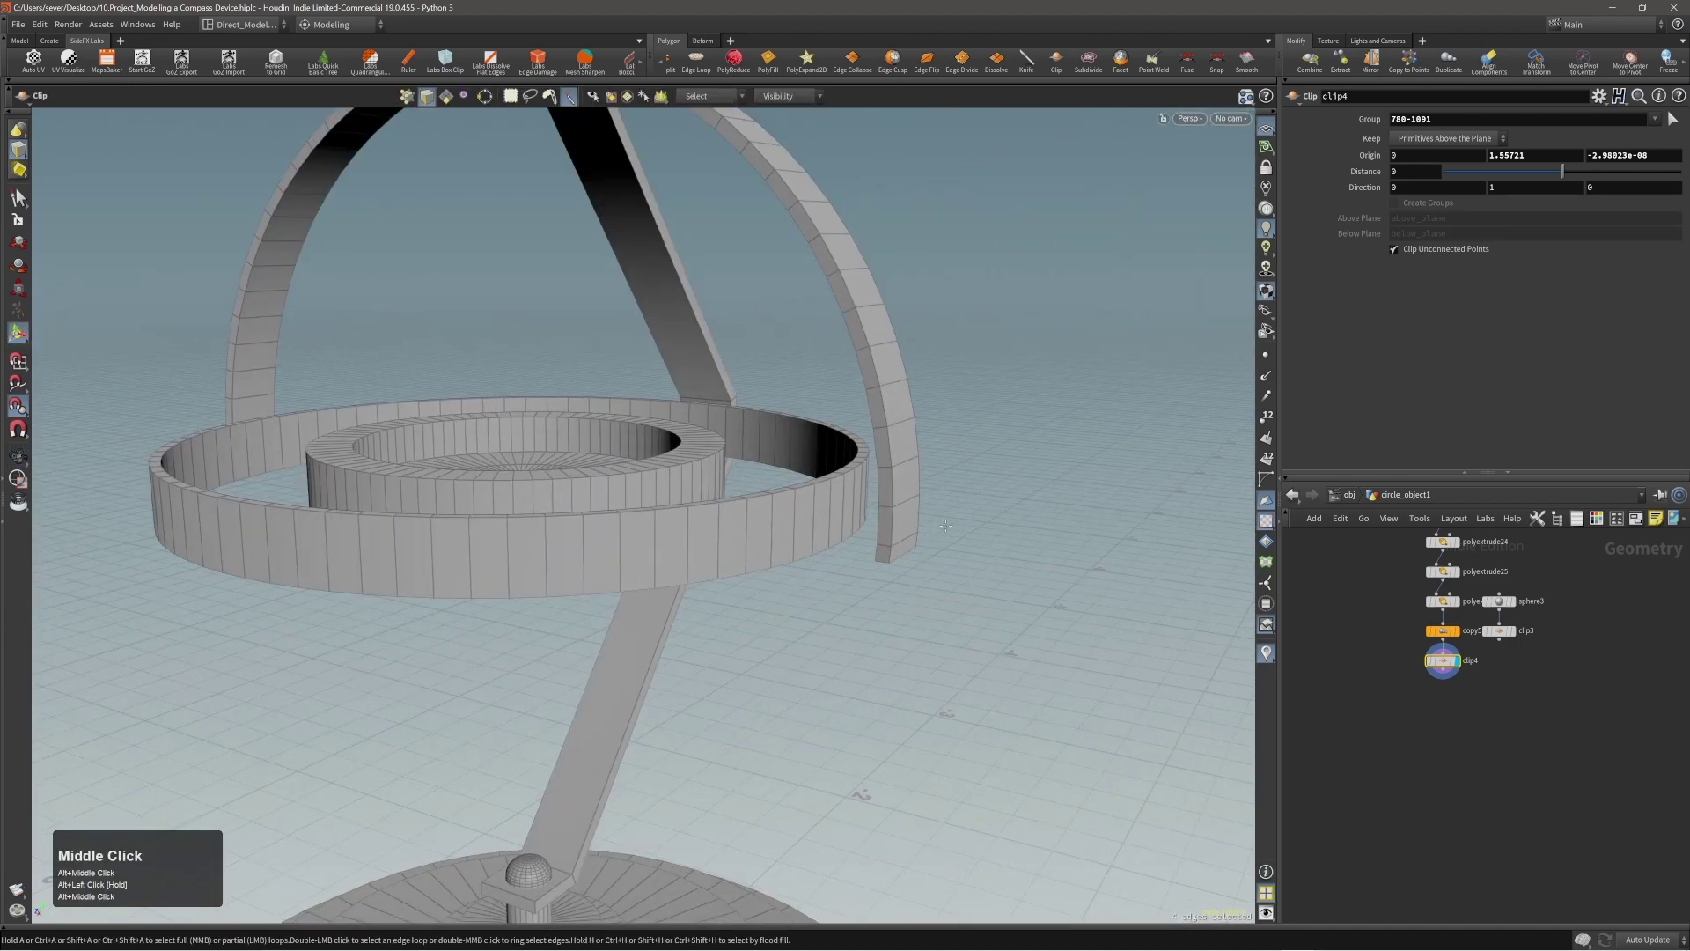
pyautogui.keyDown('shift'); pyautogui.doubleClick(909, 543); pyautogui.keyUp('shift')
pyautogui.hotkey('alt', '`')
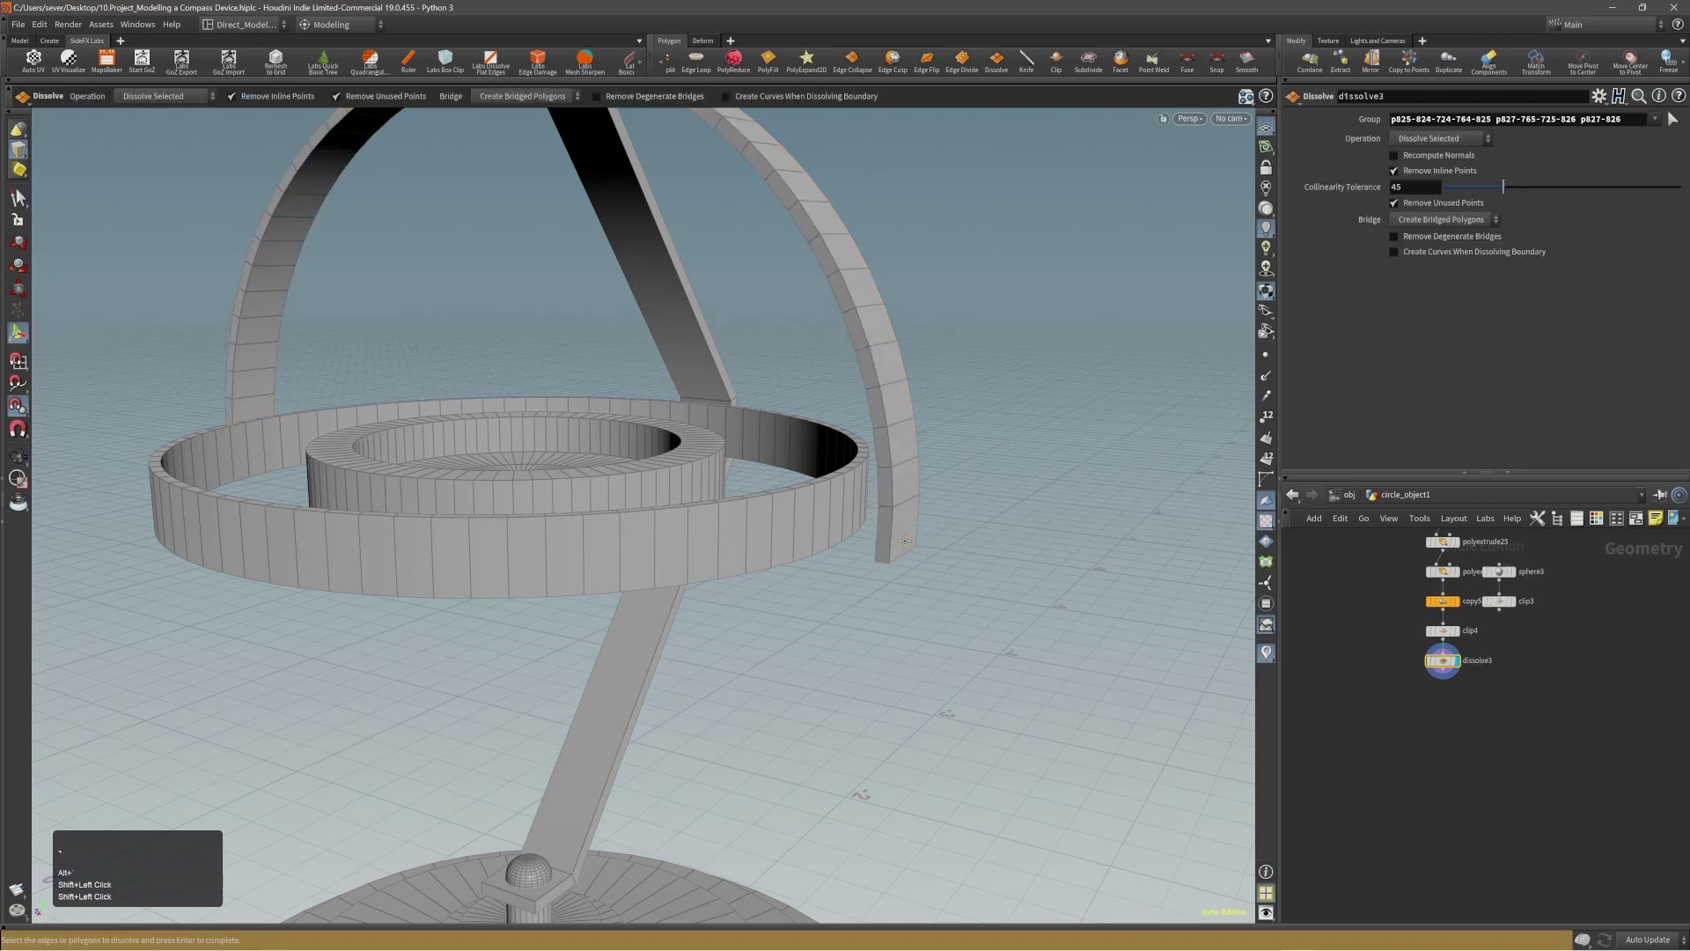
# Step: Select the open border edges at both ends of the arch and cap them with PolyFill
pyautogui.keyDown('alt'); pyautogui.moveTo(901, 539); pyautogui.dragTo(958, 438); pyautogui.keyUp('alt')
pyautogui.keyDown('alt'); pyautogui.moveTo(958, 438); pyautogui.dragTo(1122, 363, button='middle'); pyautogui.keyUp('alt')
pyautogui.press('2')
pyautogui.click(1084, 456)
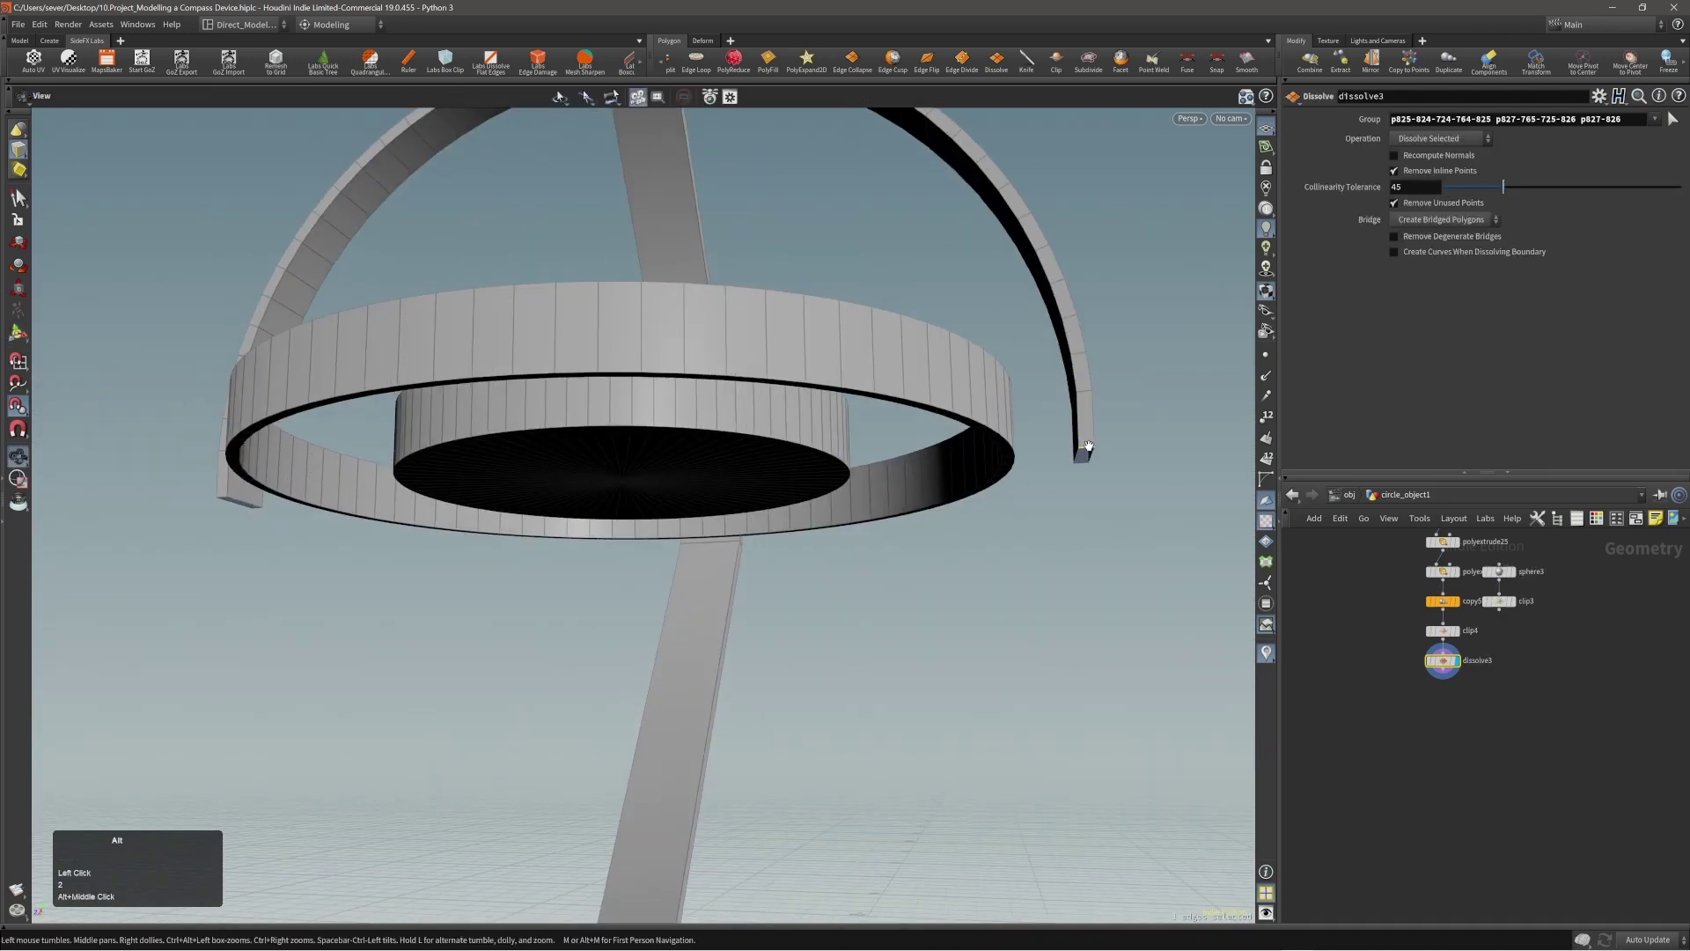
pyautogui.keyDown('alt'); pyautogui.moveTo(1084, 455); pyautogui.dragTo(1081, 428); pyautogui.keyUp('alt')
pyautogui.keyDown('shift'); pyautogui.click(224, 523); pyautogui.keyUp('shift')
pyautogui.press('c')
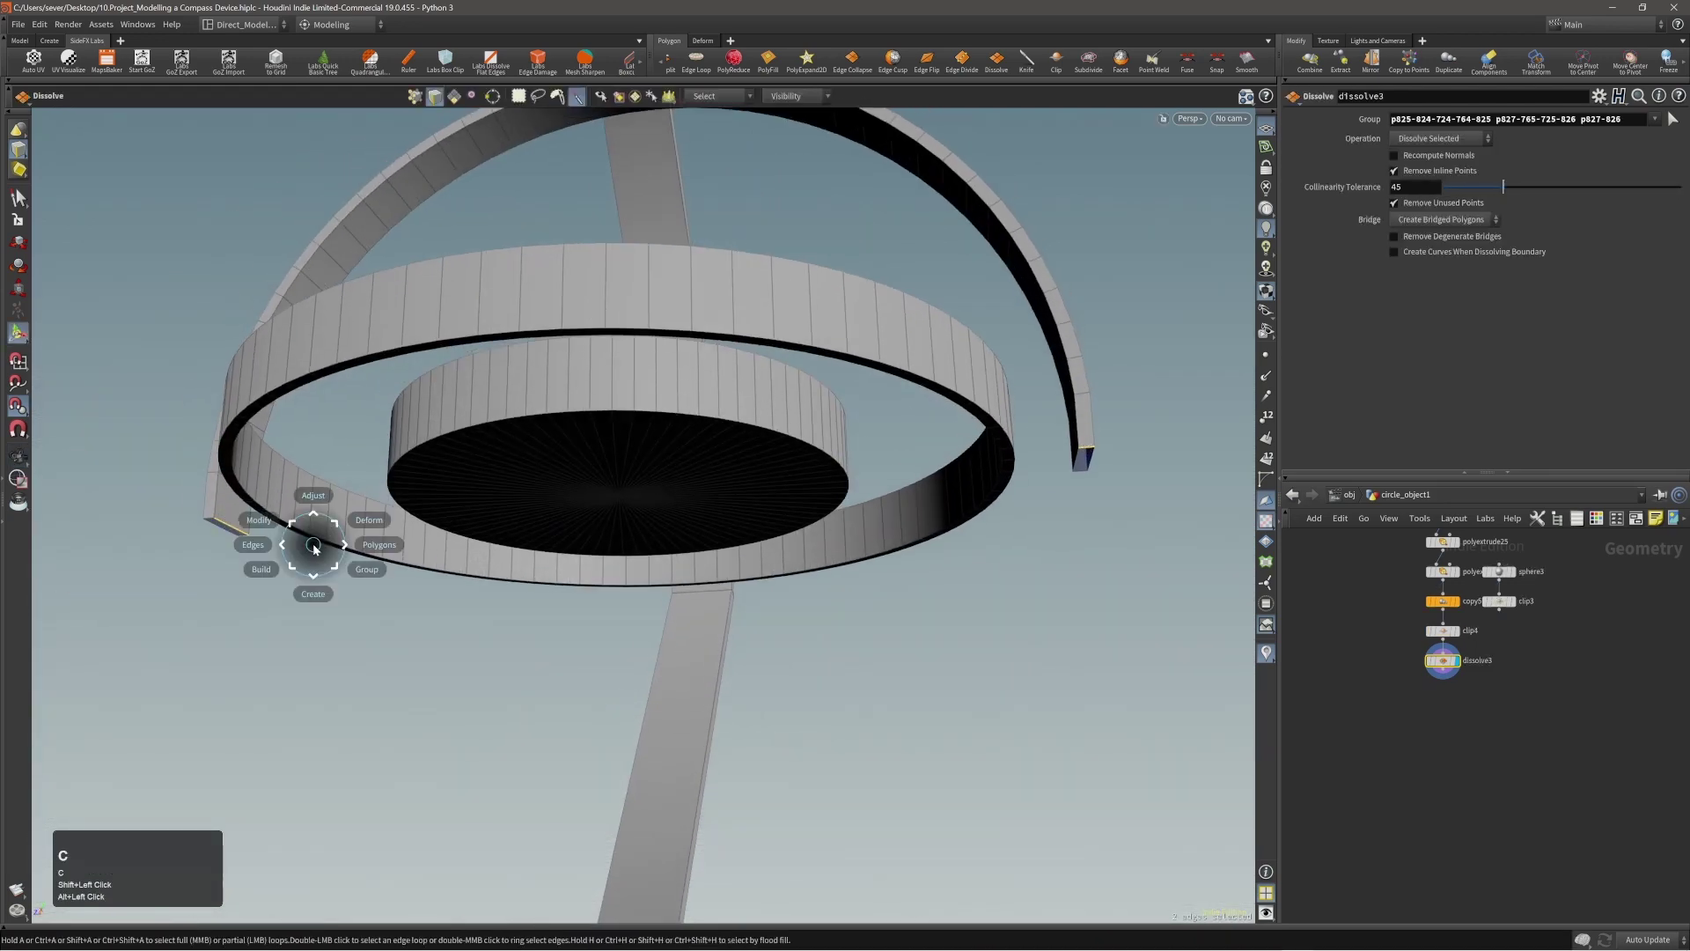
pyautogui.click(326, 543)
pyautogui.click(341, 537)
# Step: Select the four bottom points of one arch end and move them about 0.006 along Z in an Edit operation
pyautogui.keyDown('alt'); pyautogui.moveTo(345, 535); pyautogui.dragTo(300, 540); pyautogui.keyUp('alt')
pyautogui.press('e')
pyautogui.keyDown('alt'); pyautogui.moveTo(300, 540); pyautogui.dragTo(271, 526, button='right'); pyautogui.keyUp('alt')
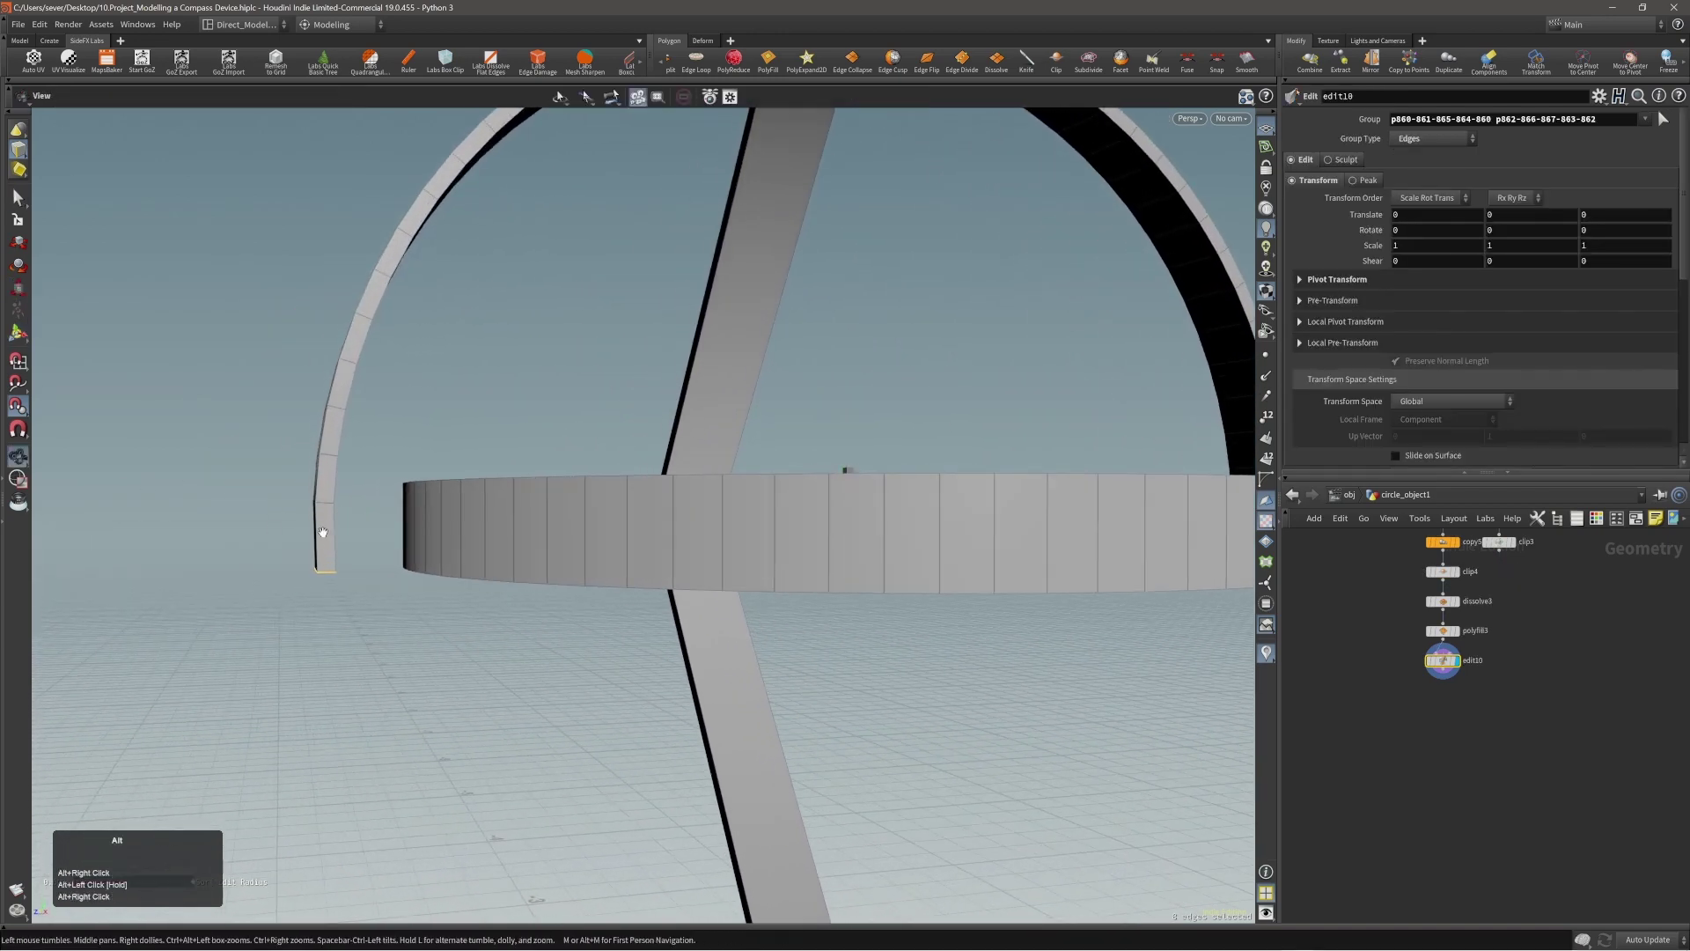
pyautogui.keyDown('alt'); pyautogui.moveTo(321, 537); pyautogui.dragTo(365, 594); pyautogui.keyUp('alt')
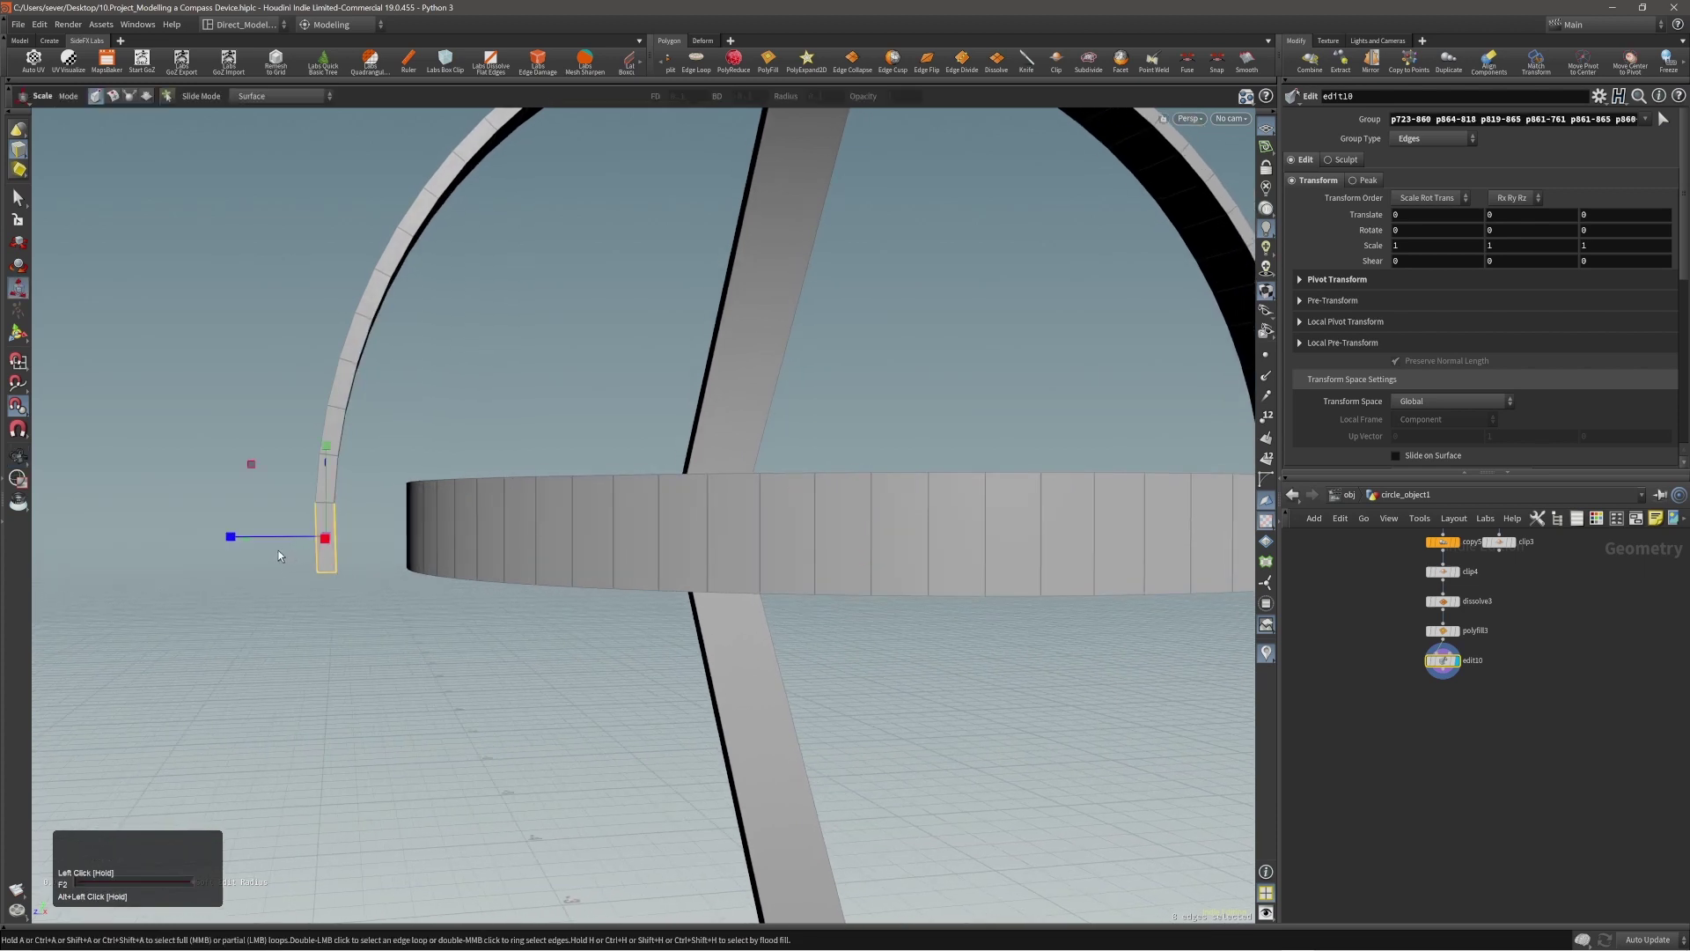
pyautogui.press('F1')
pyautogui.click(622, 456)
pyautogui.press('2')
pyautogui.keyDown('alt'); pyautogui.moveTo(358, 498); pyautogui.dragTo(351, 490); pyautogui.keyUp('alt')
pyautogui.moveTo(267, 561); pyautogui.dragTo(360, 597)
pyautogui.keyDown('alt'); pyautogui.moveTo(337, 551); pyautogui.dragTo(326, 545, button='right'); pyautogui.keyUp('alt')
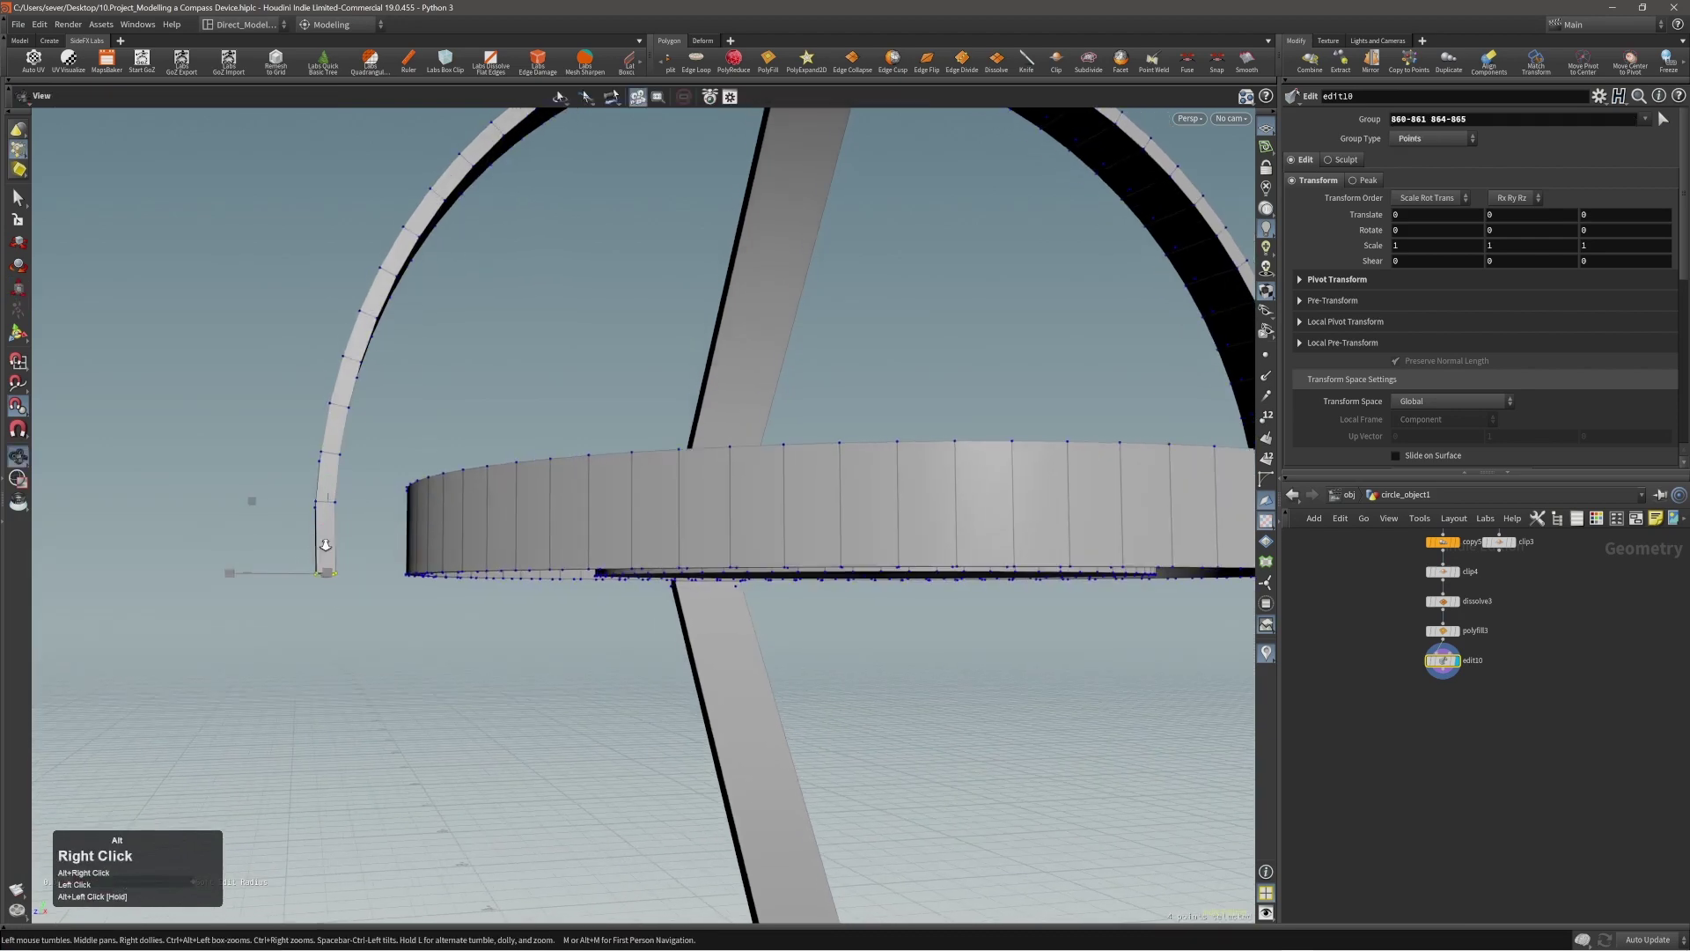
pyautogui.keyDown('alt'); pyautogui.moveTo(326, 545); pyautogui.dragTo(546, 539); pyautogui.keyUp('alt')
pyautogui.moveTo(546, 538); pyautogui.dragTo(507, 532, button='right')
pyautogui.press('t')
pyautogui.keyDown('alt'); pyautogui.moveTo(507, 532); pyautogui.dragTo(511, 520); pyautogui.keyUp('alt')
pyautogui.moveTo(572, 563)
pyautogui.mouseDown(button='middle')
pyautogui.moveTo(613, 564)
pyautogui.moveTo(593, 568)
pyautogui.mouseUp(button='middle')
pyautogui.keyDown('alt'); pyautogui.moveTo(594, 568); pyautogui.dragTo(422, 546, button='right'); pyautogui.keyUp('alt')
pyautogui.keyDown('alt'); pyautogui.moveTo(422, 546); pyautogui.dragTo(670, 528, button='middle'); pyautogui.keyUp('alt')
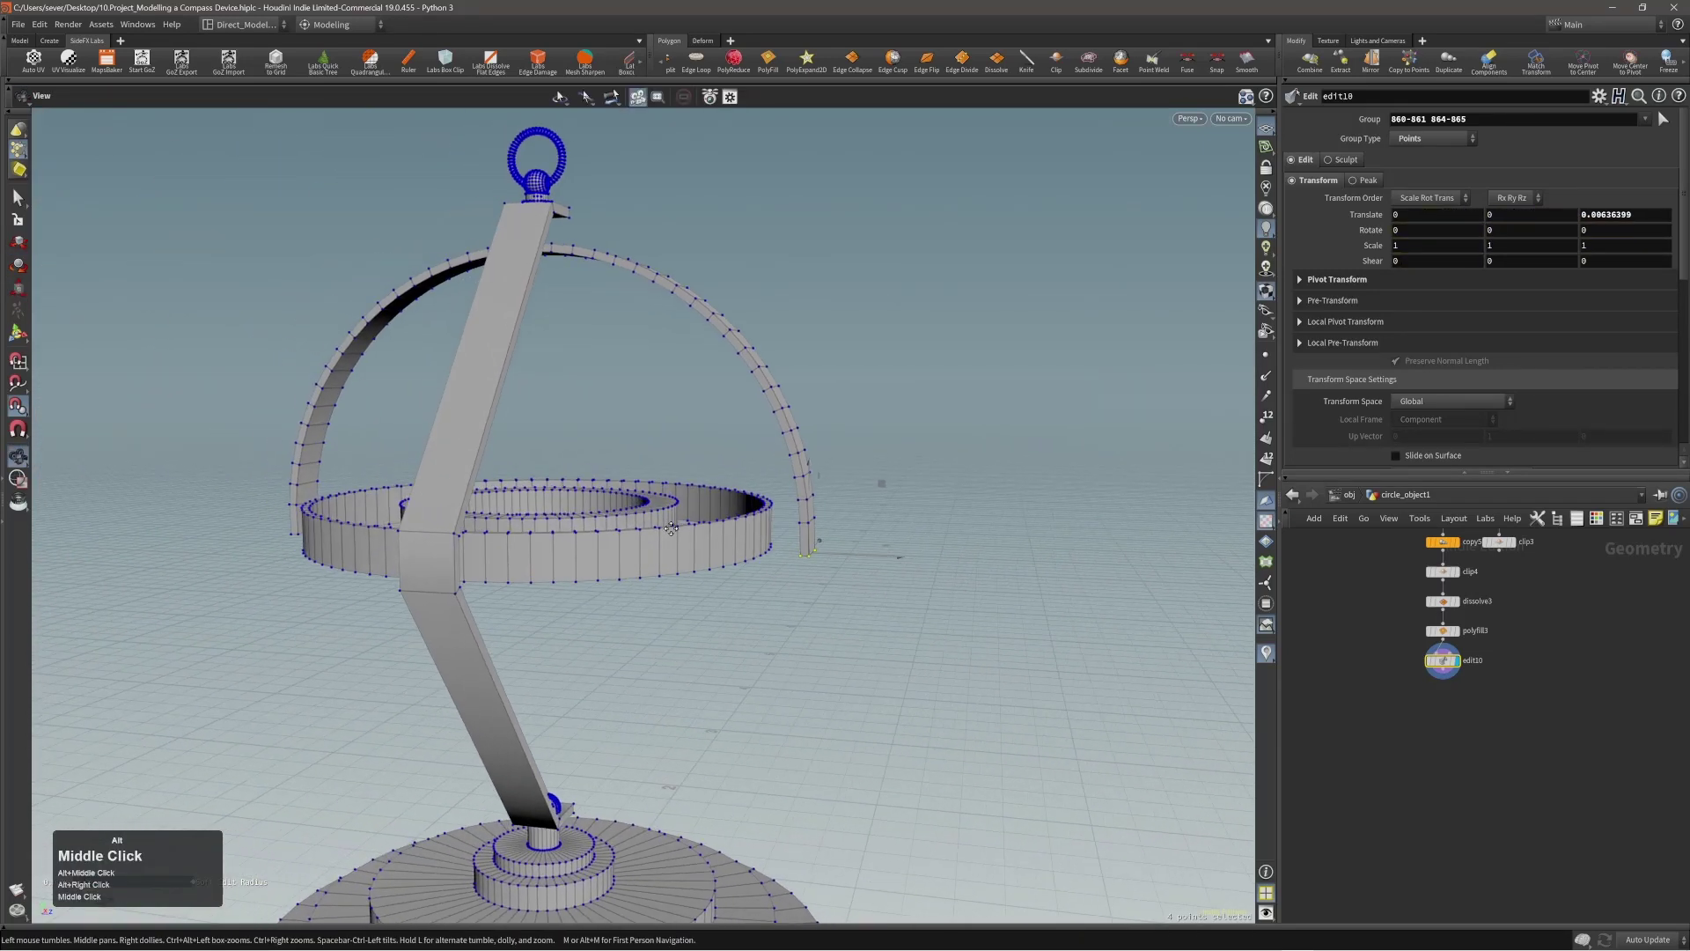
# Step: Enable mirroring for the edit with axis 0, 0, 1 and adjust the arch's end points along Z
pyautogui.keyDown('alt'); pyautogui.moveTo(671, 528); pyautogui.dragTo(188, 548); pyautogui.keyUp('alt')
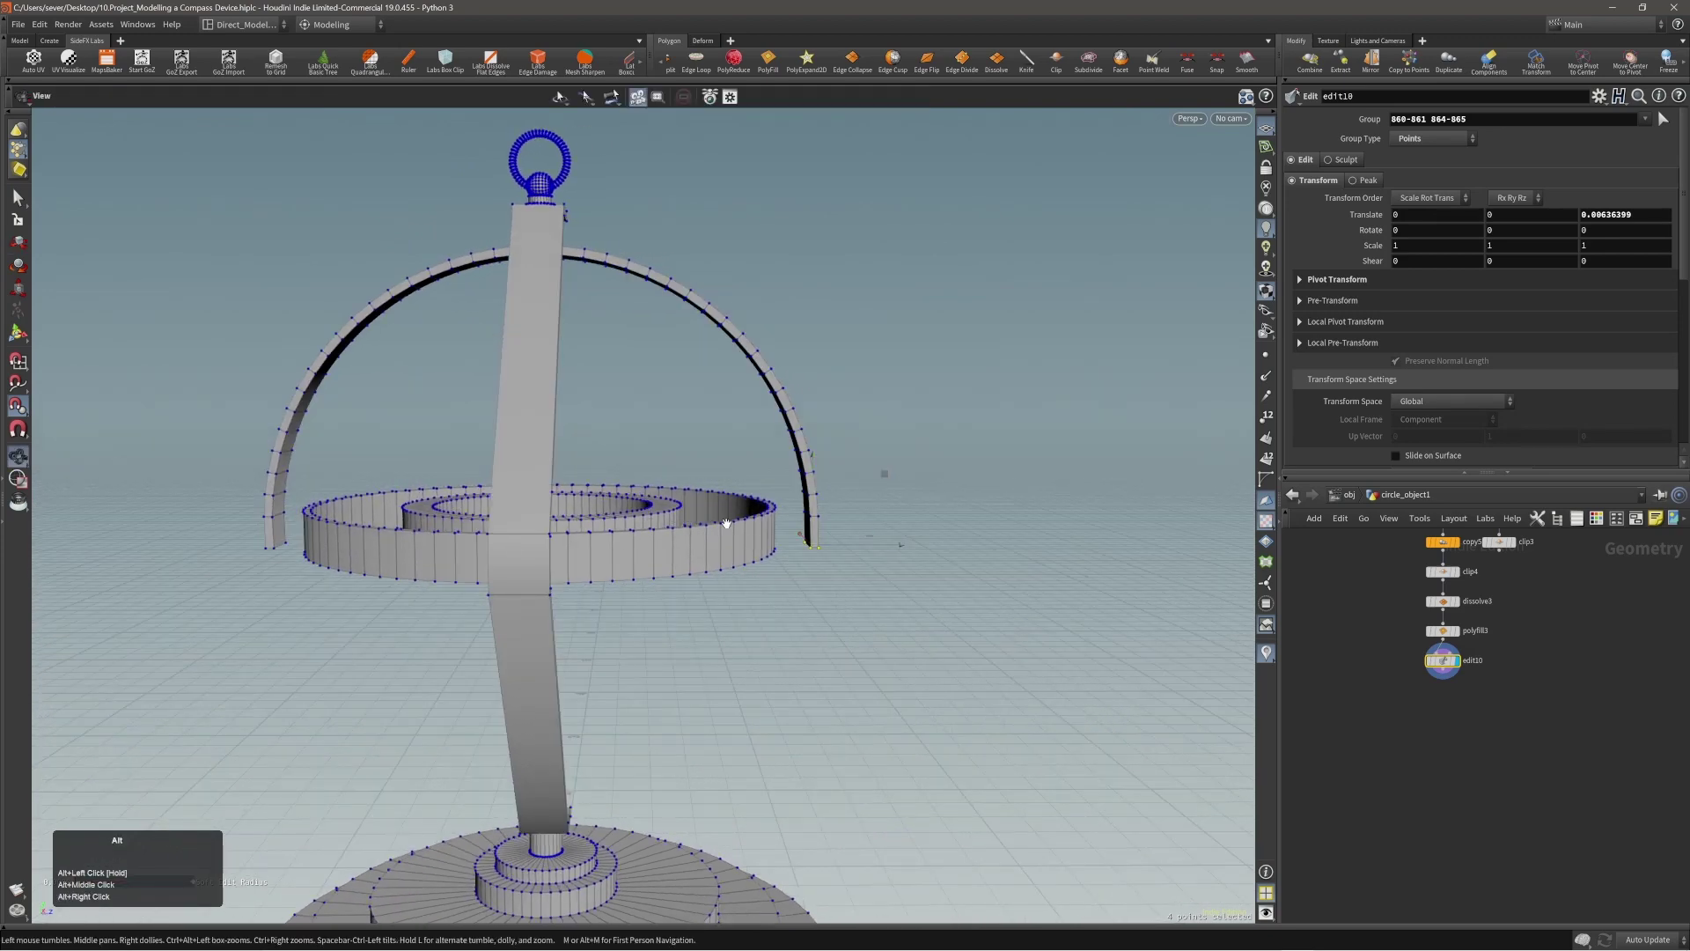
pyautogui.keyDown('alt'); pyautogui.moveTo(797, 515); pyautogui.dragTo(959, 502, button='right'); pyautogui.keyUp('alt')
pyautogui.keyDown('alt'); pyautogui.moveTo(947, 504); pyautogui.dragTo(879, 520, button='middle'); pyautogui.keyUp('alt')
pyautogui.scroll(-1, 1390, 351)
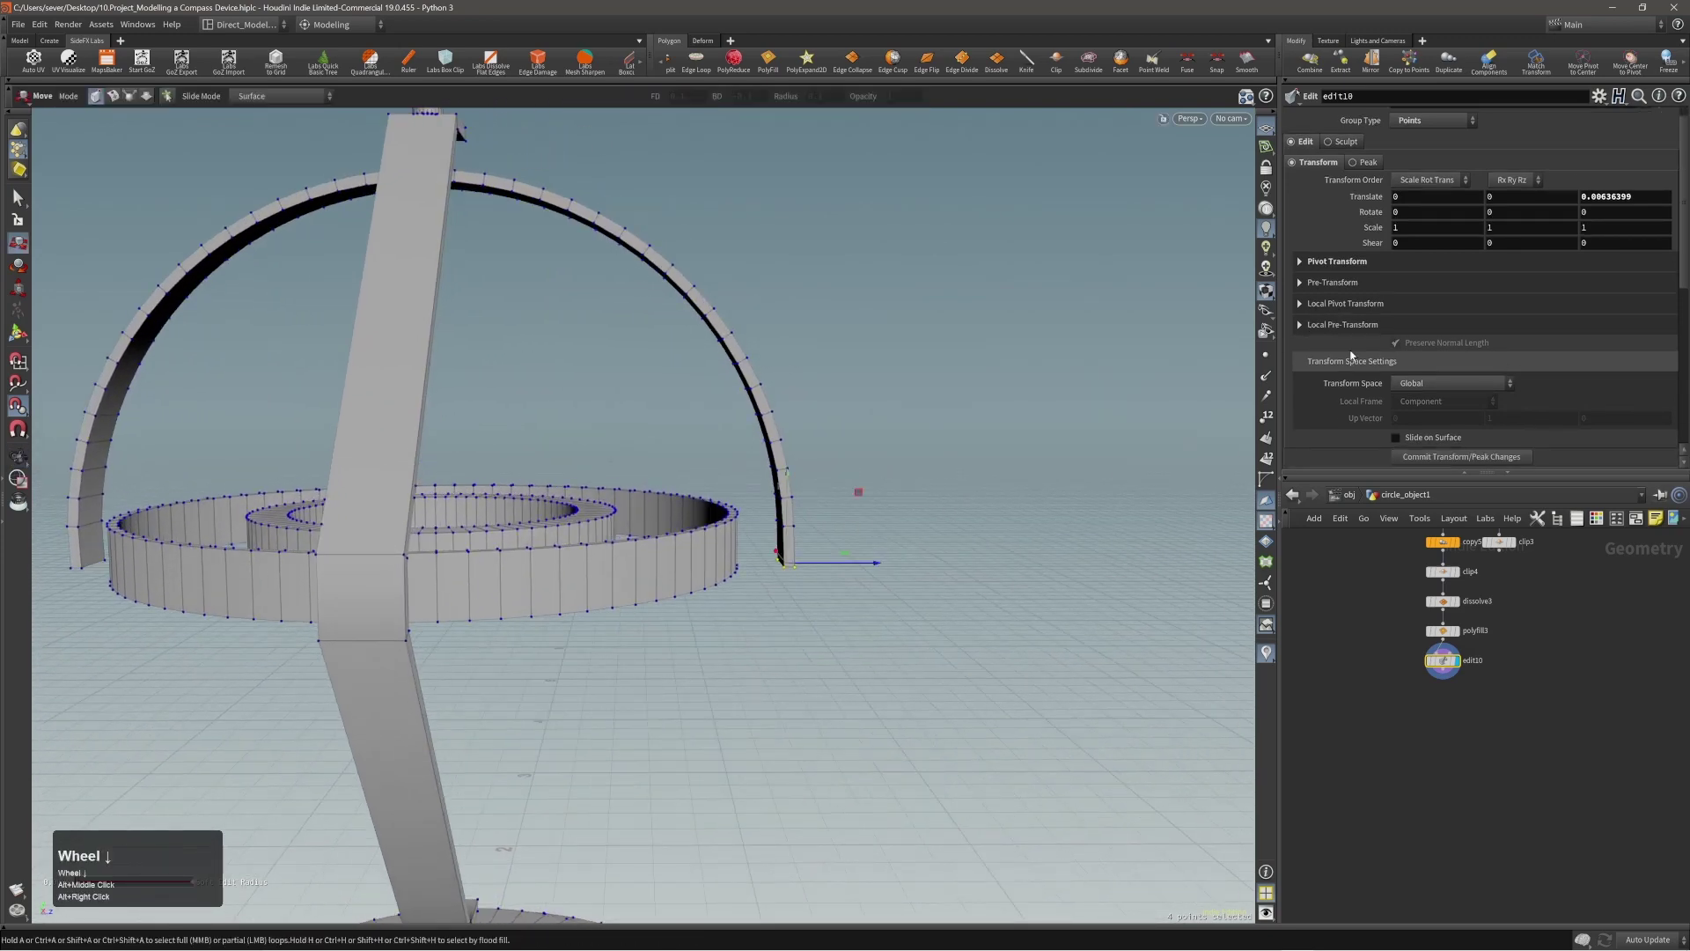
pyautogui.scroll(-5, 1352, 355)
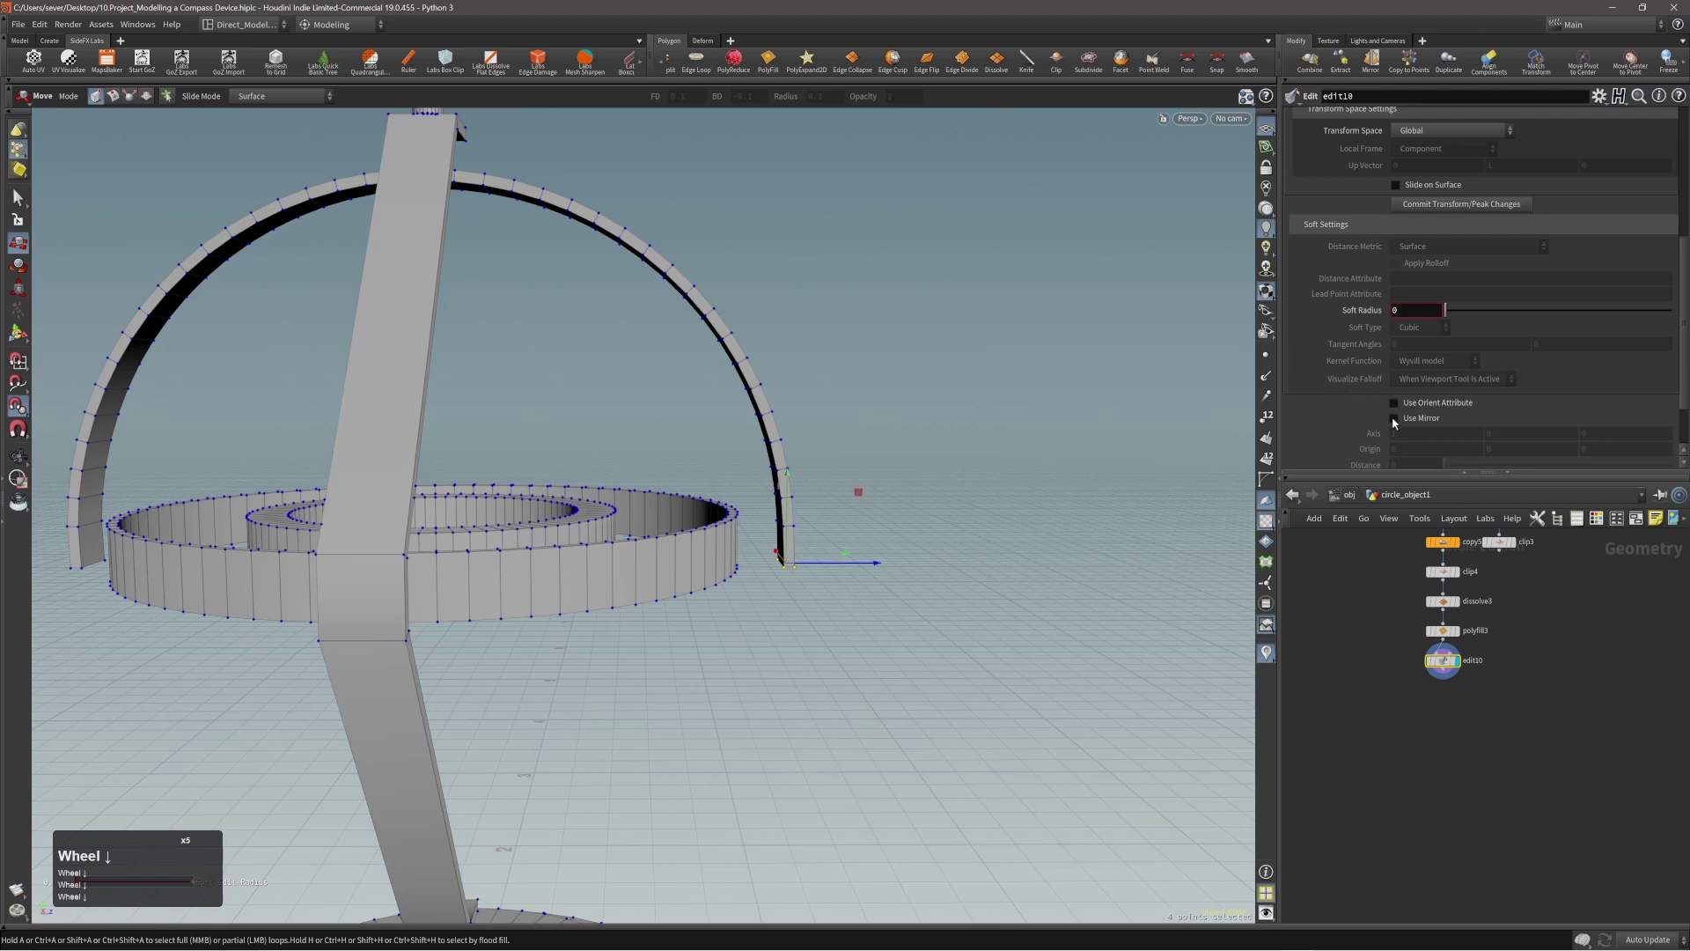
pyautogui.click(1395, 419)
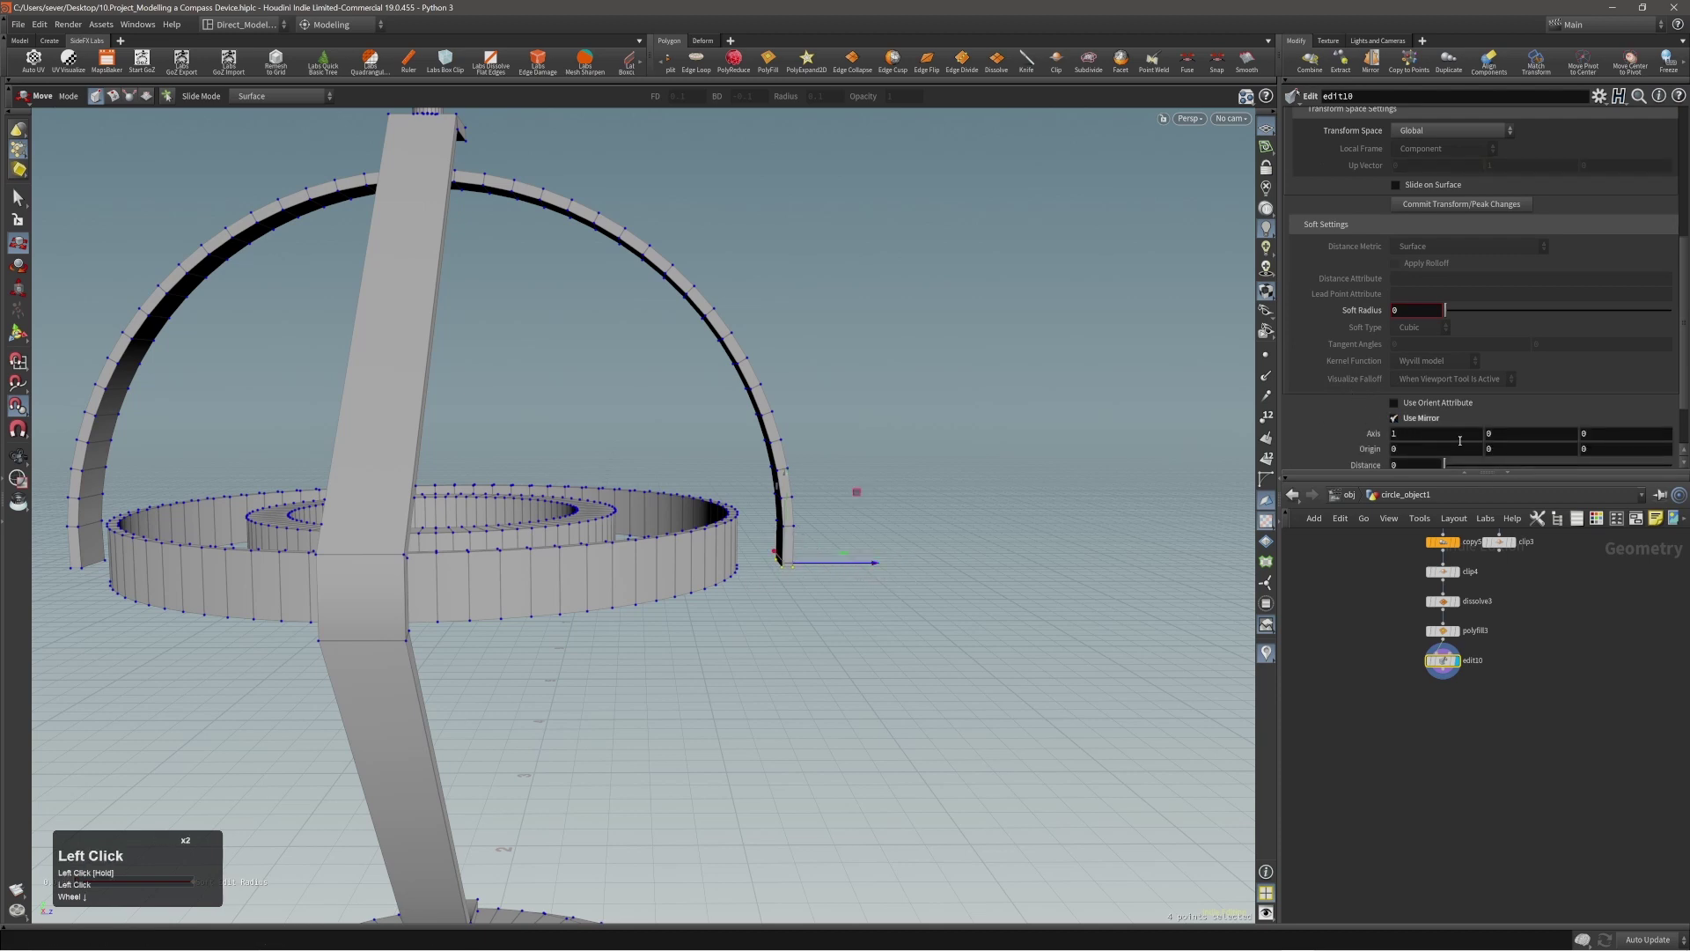
pyautogui.keyDown('ctrl'); pyautogui.scroll(1, 1454, 438); pyautogui.keyUp('ctrl')
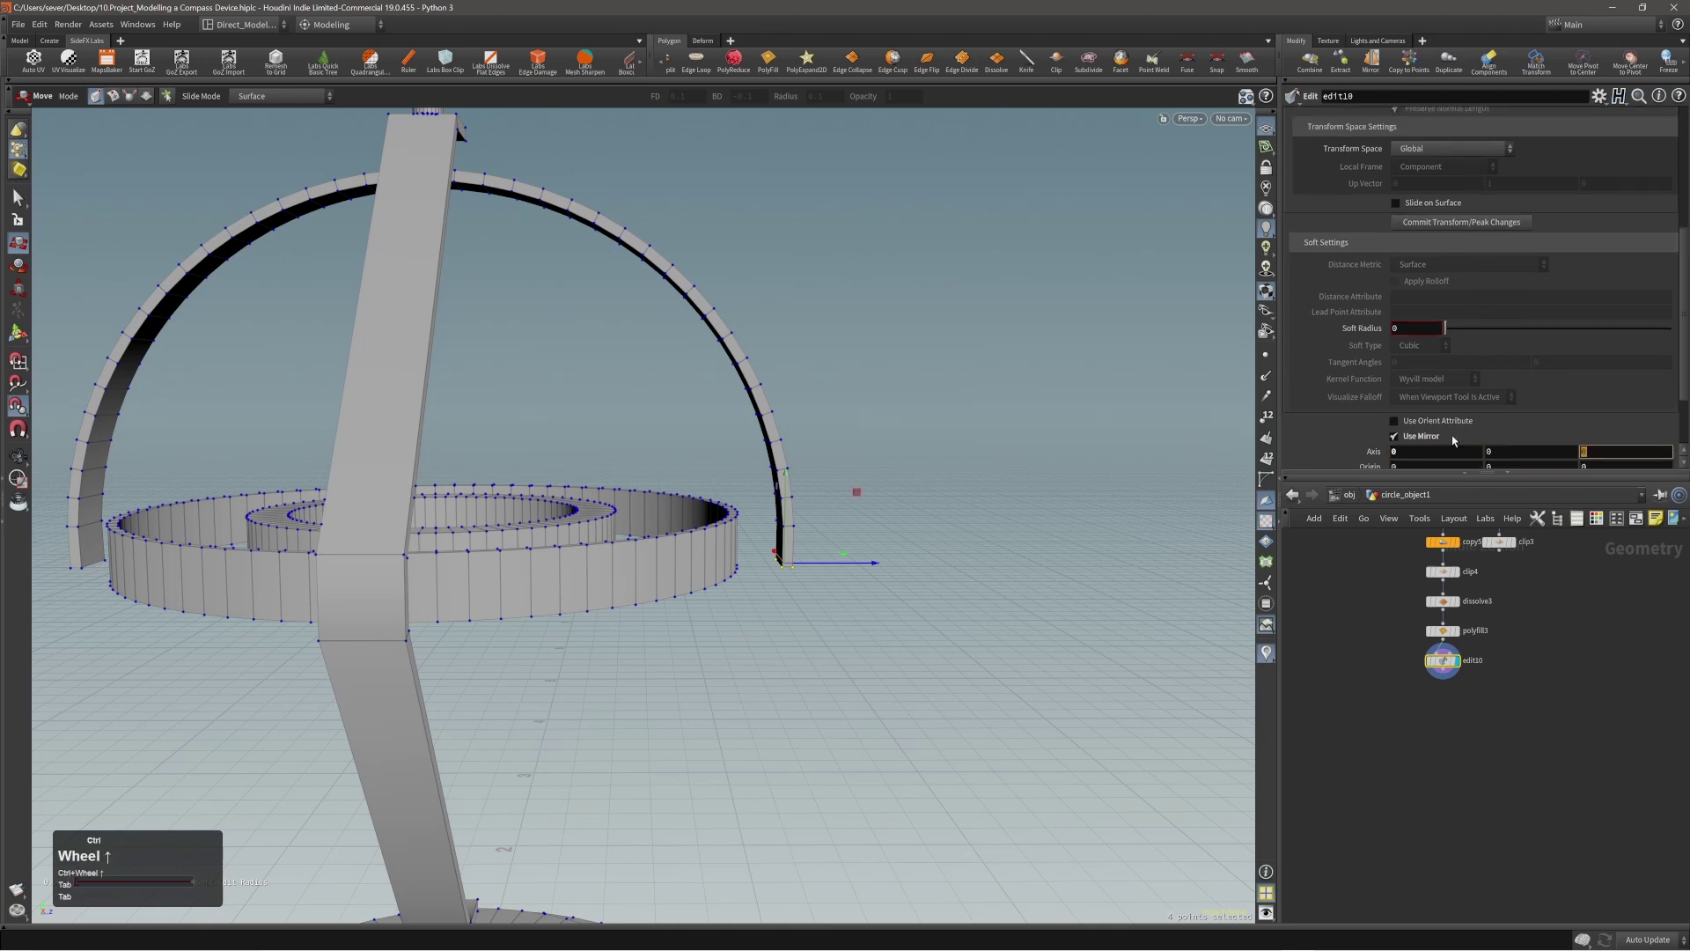
pyautogui.keyDown('ctrl'); pyautogui.scroll(-1, 1599, 450); pyautogui.keyUp('ctrl')
pyautogui.scroll(-2, 1599, 442)
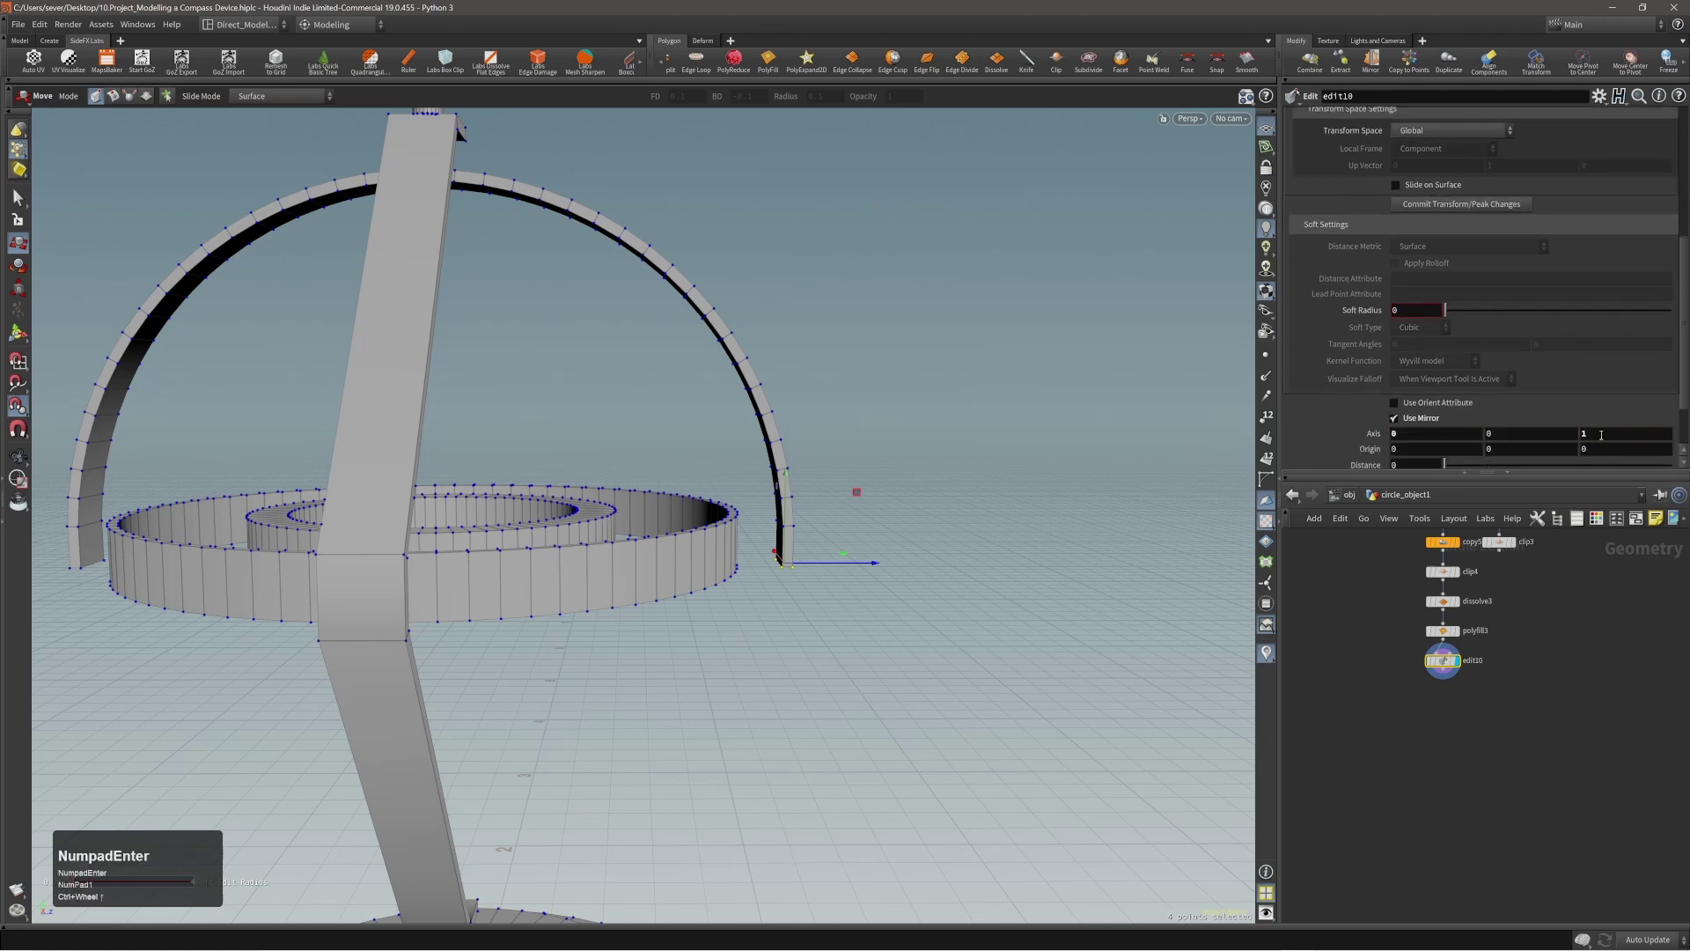
pyautogui.moveTo(847, 563); pyautogui.dragTo(799, 521)
pyautogui.keyDown('alt'); pyautogui.moveTo(799, 521); pyautogui.dragTo(1215, 505, button='right'); pyautogui.keyUp('alt')
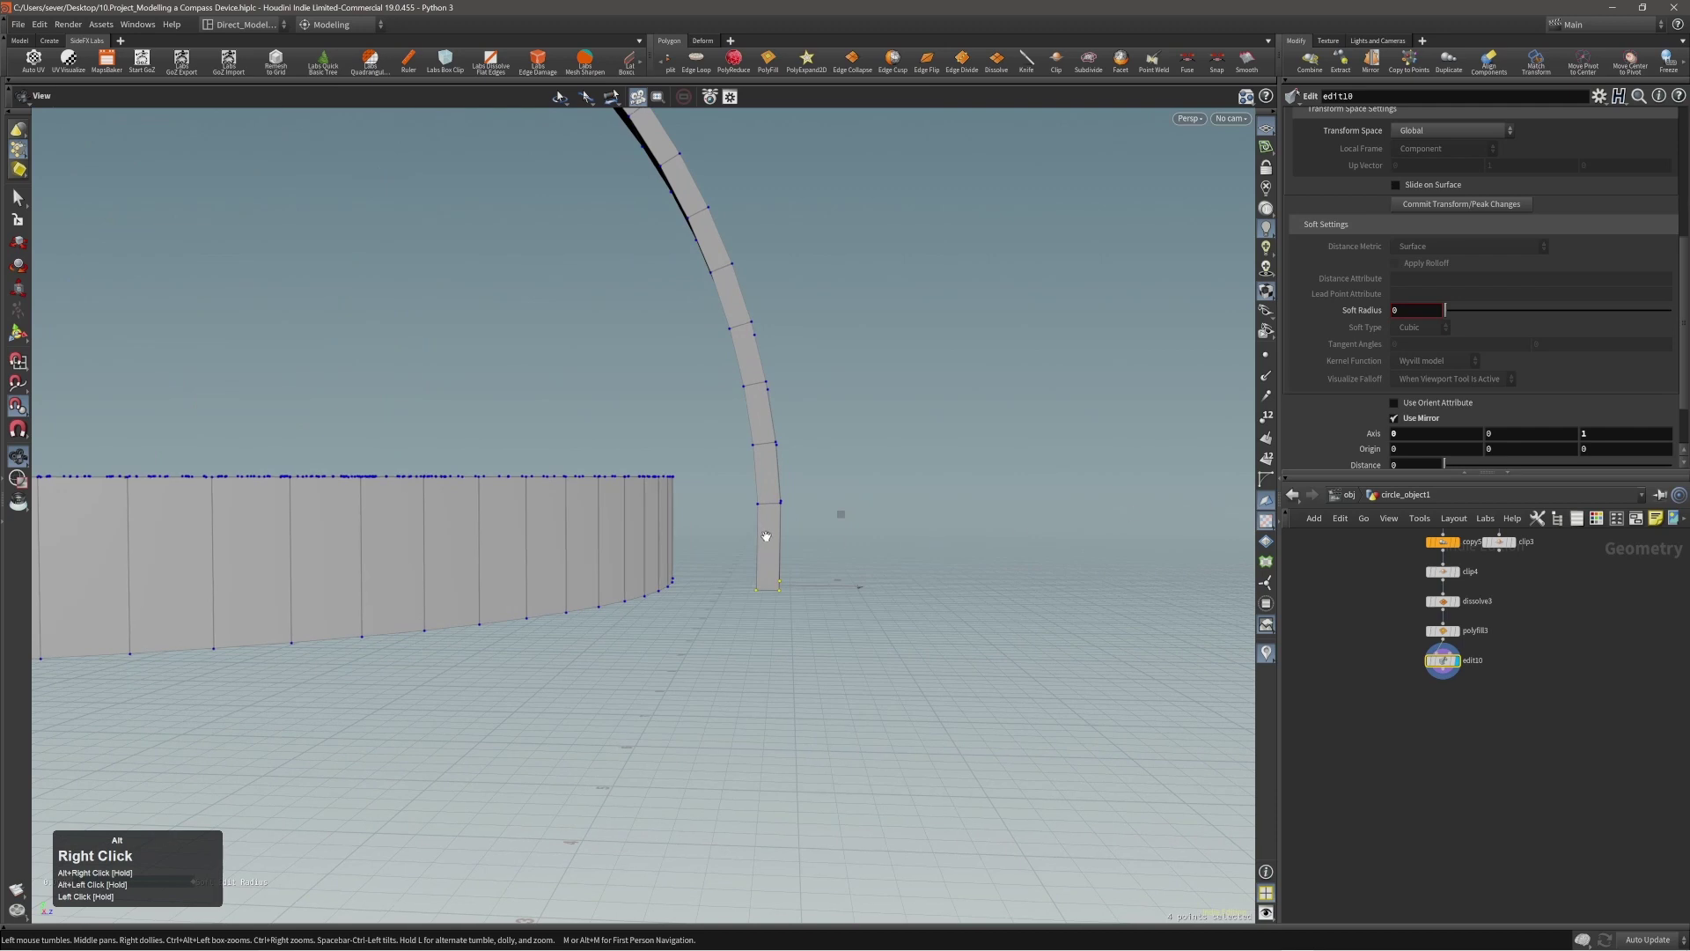
# Step: Raise the edge loop just above the arch's end, nudge the next loop above it, and clear the selection
pyautogui.moveTo(766, 536)
pyautogui.keyDown('alt'); pyautogui.mouseDown()
pyautogui.moveTo(667, 549)
pyautogui.moveTo(759, 536)
pyautogui.mouseUp(); pyautogui.keyUp('alt')
pyautogui.press('2')
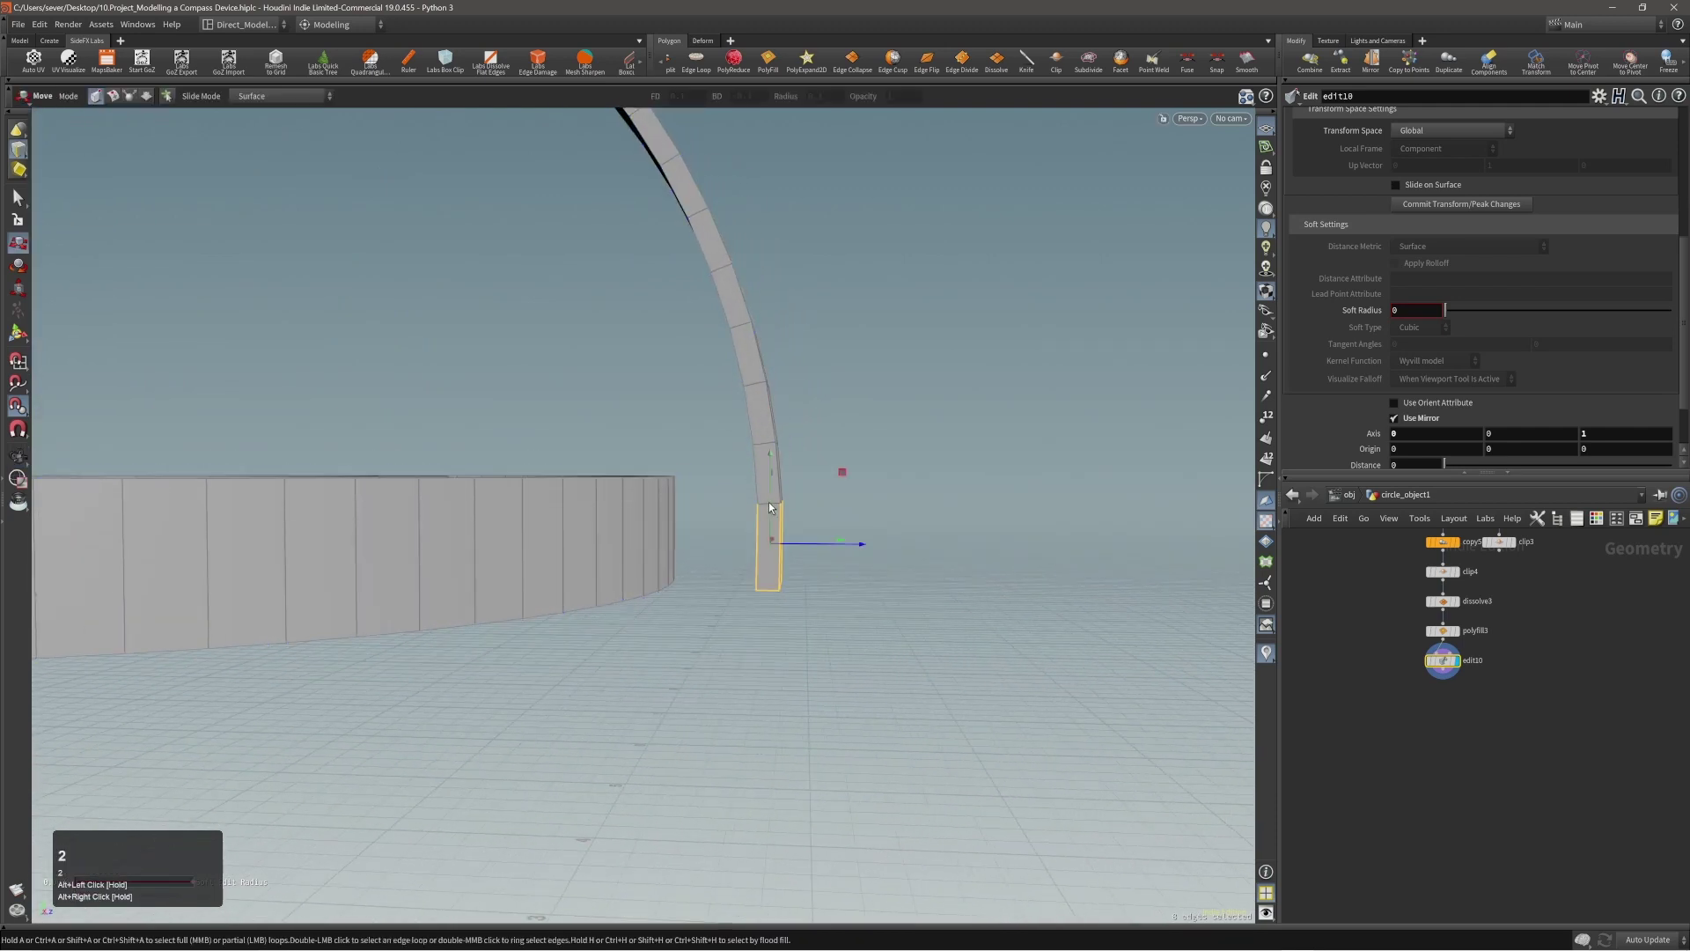
pyautogui.click(768, 502)
pyautogui.doubleClick(769, 502)
pyautogui.press('s')
pyautogui.doubleClick(769, 503)
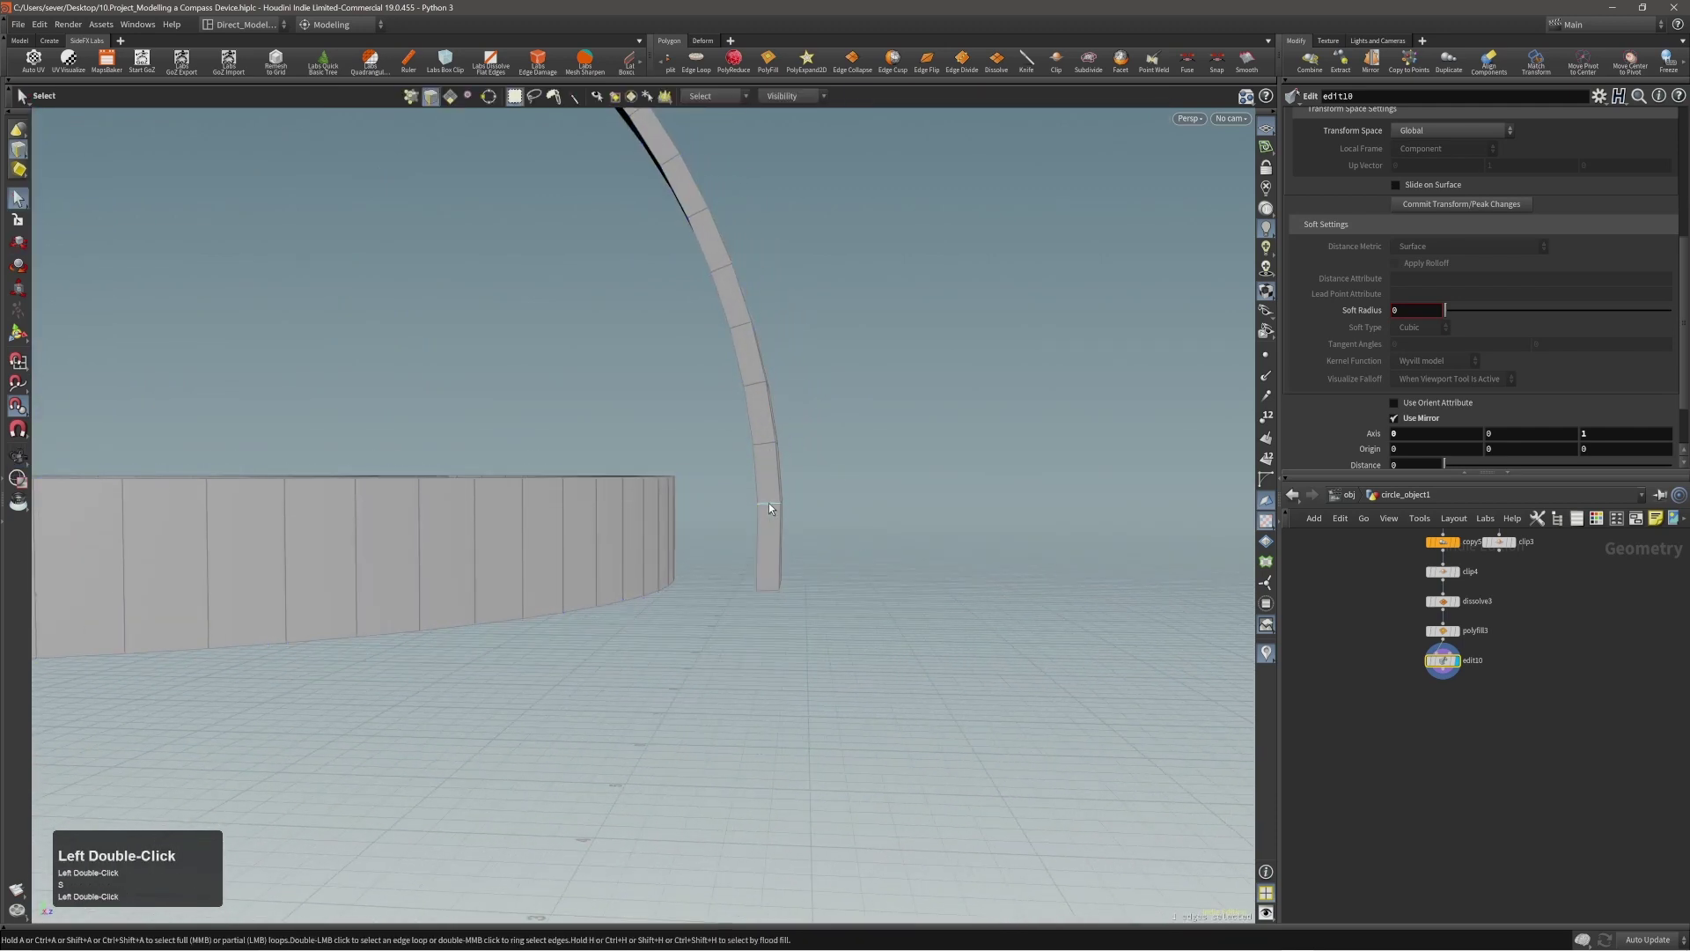
pyautogui.press('t')
pyautogui.moveTo(938, 549); pyautogui.dragTo(944, 526, button='middle')
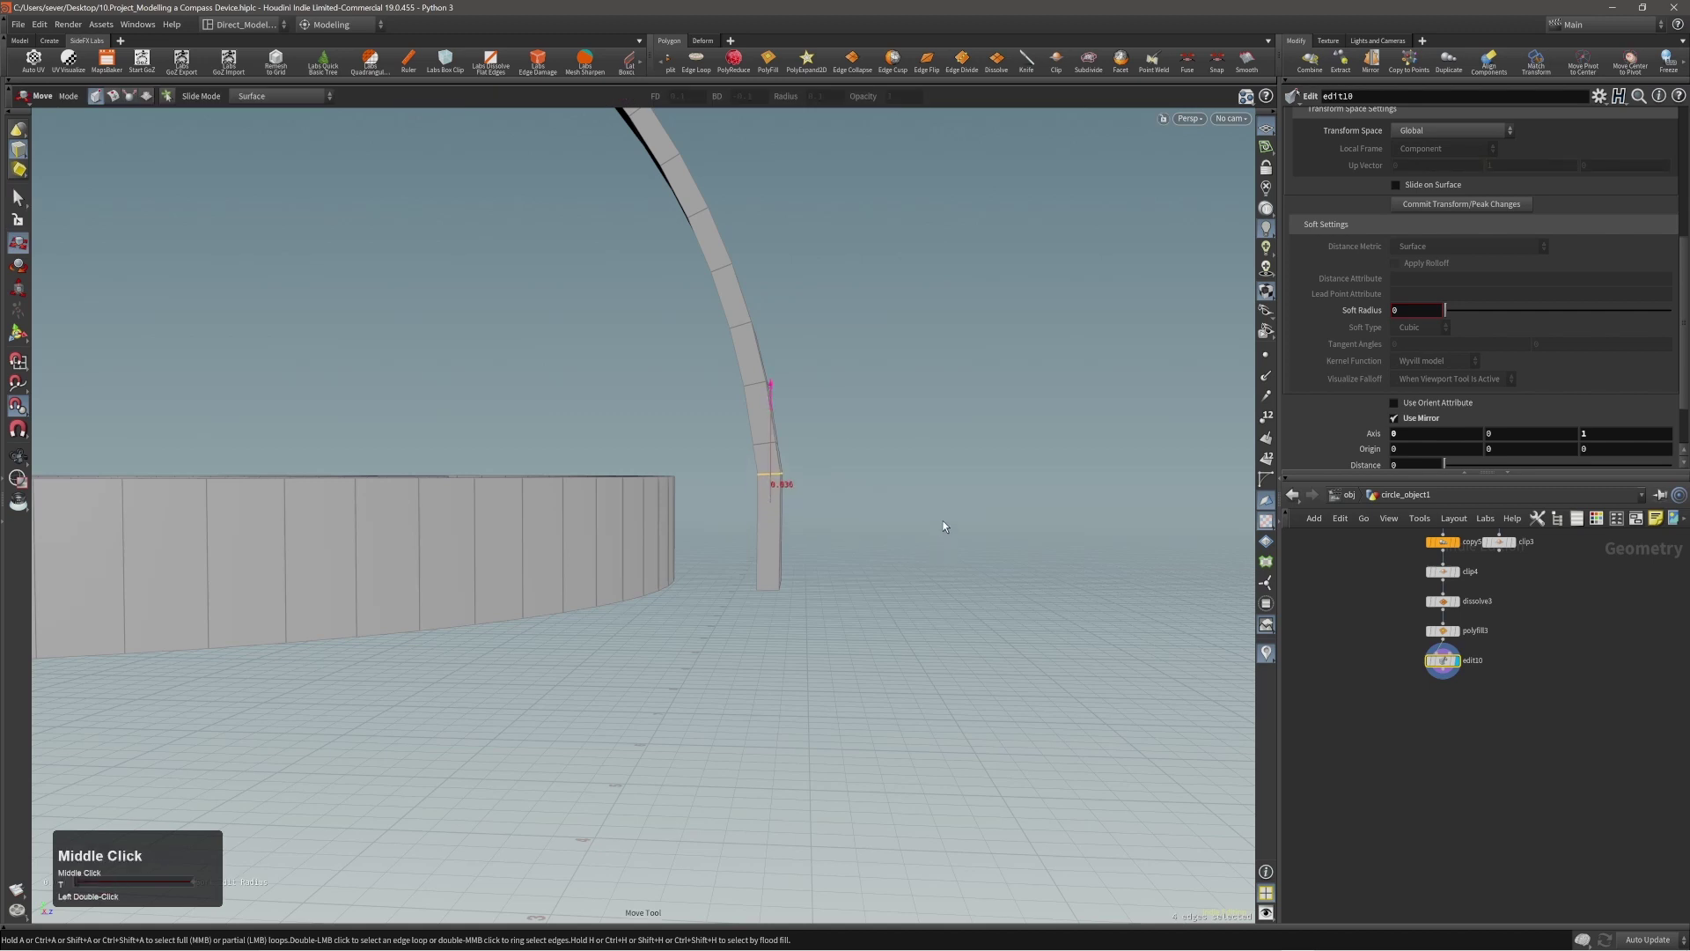
pyautogui.click(763, 445)
pyautogui.moveTo(853, 447); pyautogui.dragTo(855, 446)
pyautogui.keyDown('alt'); pyautogui.moveTo(853, 509); pyautogui.dragTo(796, 452, button='right'); pyautogui.keyUp('alt')
pyautogui.keyDown('alt'); pyautogui.moveTo(796, 452); pyautogui.dragTo(692, 493); pyautogui.keyUp('alt')
pyautogui.press('s')
pyautogui.click(879, 532)
# Step: Examine the reshaped arch against the outer ring and support arms from several angles
pyautogui.keyDown('alt'); pyautogui.moveTo(879, 532); pyautogui.dragTo(554, 520, button='right'); pyautogui.keyUp('alt')
pyautogui.keyDown('alt'); pyautogui.moveTo(553, 519); pyautogui.dragTo(715, 579, button='middle'); pyautogui.keyUp('alt')
pyautogui.keyDown('alt'); pyautogui.moveTo(715, 579); pyautogui.dragTo(563, 511, button='right'); pyautogui.keyUp('alt')
pyautogui.keyDown('alt'); pyautogui.moveTo(563, 511); pyautogui.dragTo(509, 464); pyautogui.keyUp('alt')
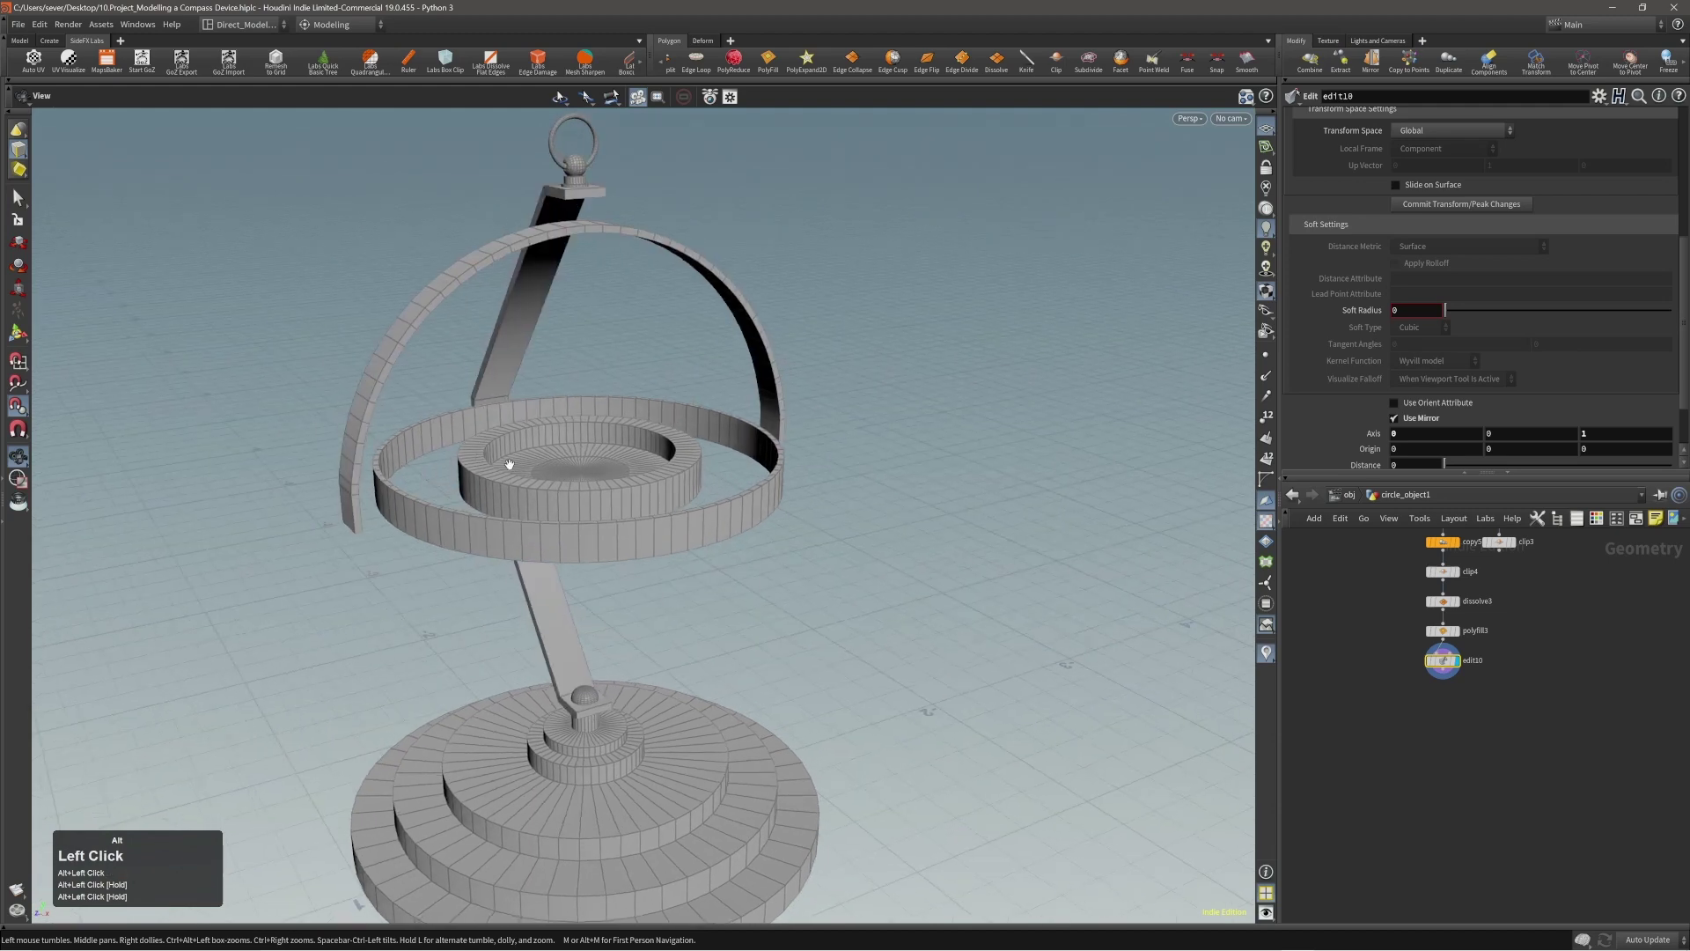
pyautogui.keyDown('alt'); pyautogui.moveTo(566, 464); pyautogui.dragTo(637, 498, button='middle'); pyautogui.keyUp('alt')
pyautogui.keyDown('alt'); pyautogui.moveTo(637, 498); pyautogui.dragTo(564, 467); pyautogui.keyUp('alt')
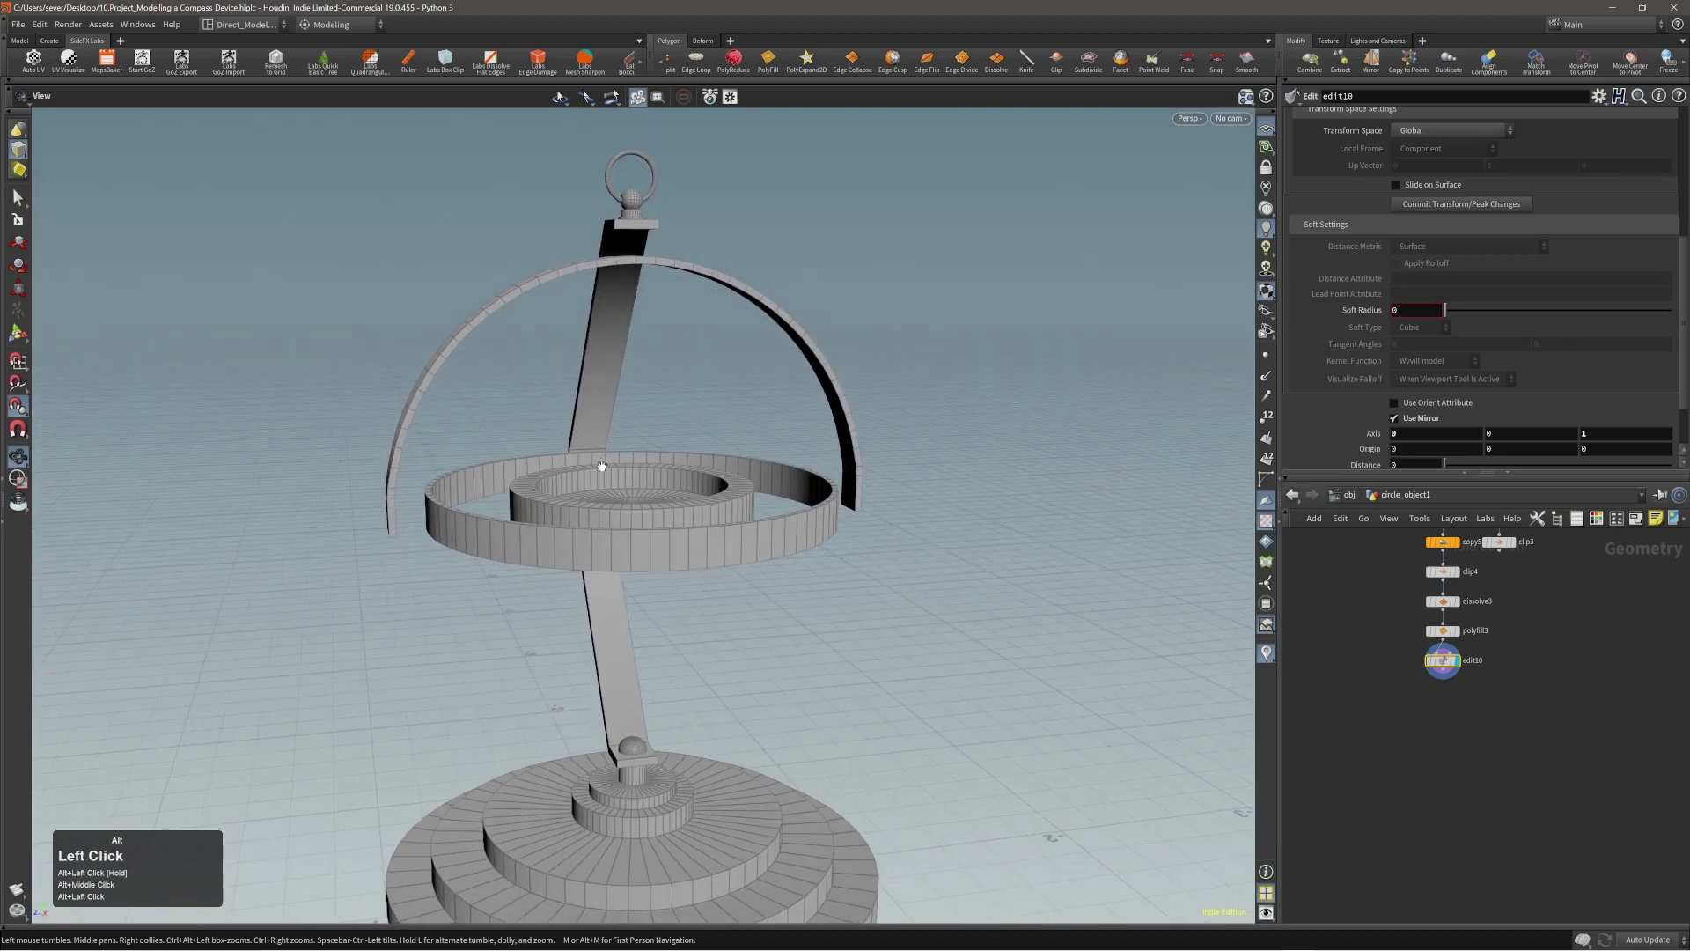
pyautogui.keyDown('alt'); pyautogui.moveTo(602, 465); pyautogui.dragTo(565, 463, button='right'); pyautogui.keyUp('alt')
pyautogui.keyDown('alt'); pyautogui.moveTo(566, 461); pyautogui.dragTo(592, 487, button='middle'); pyautogui.keyUp('alt')
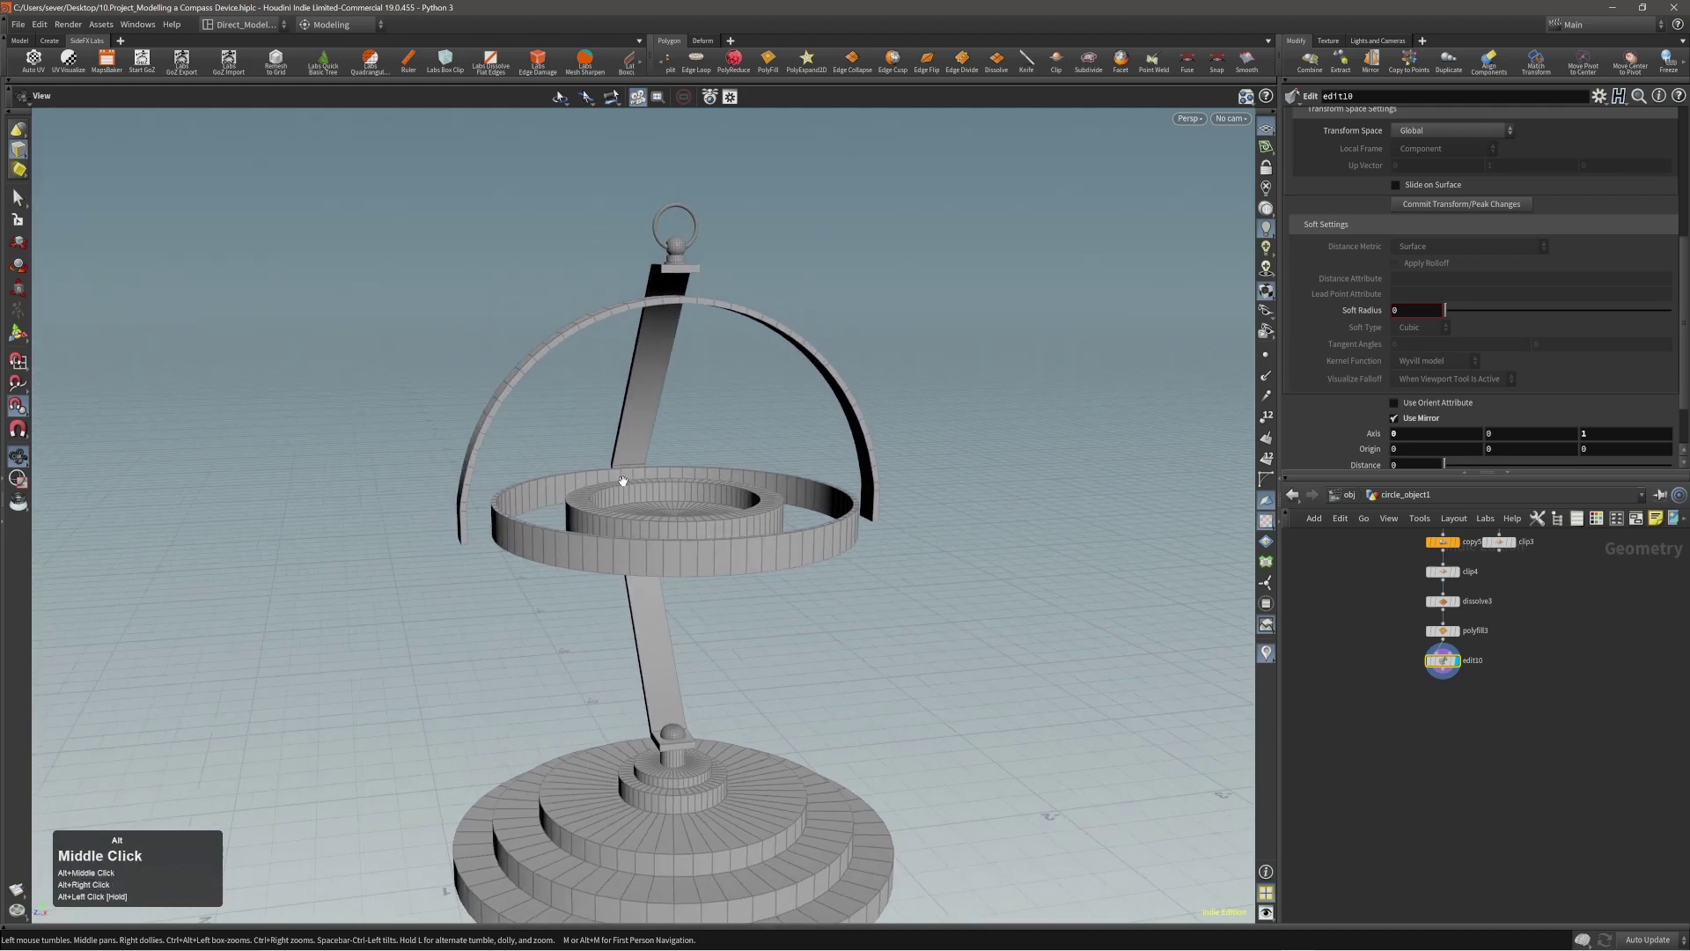
pyautogui.keyDown('alt'); pyautogui.moveTo(593, 486); pyautogui.dragTo(716, 469); pyautogui.keyUp('alt')
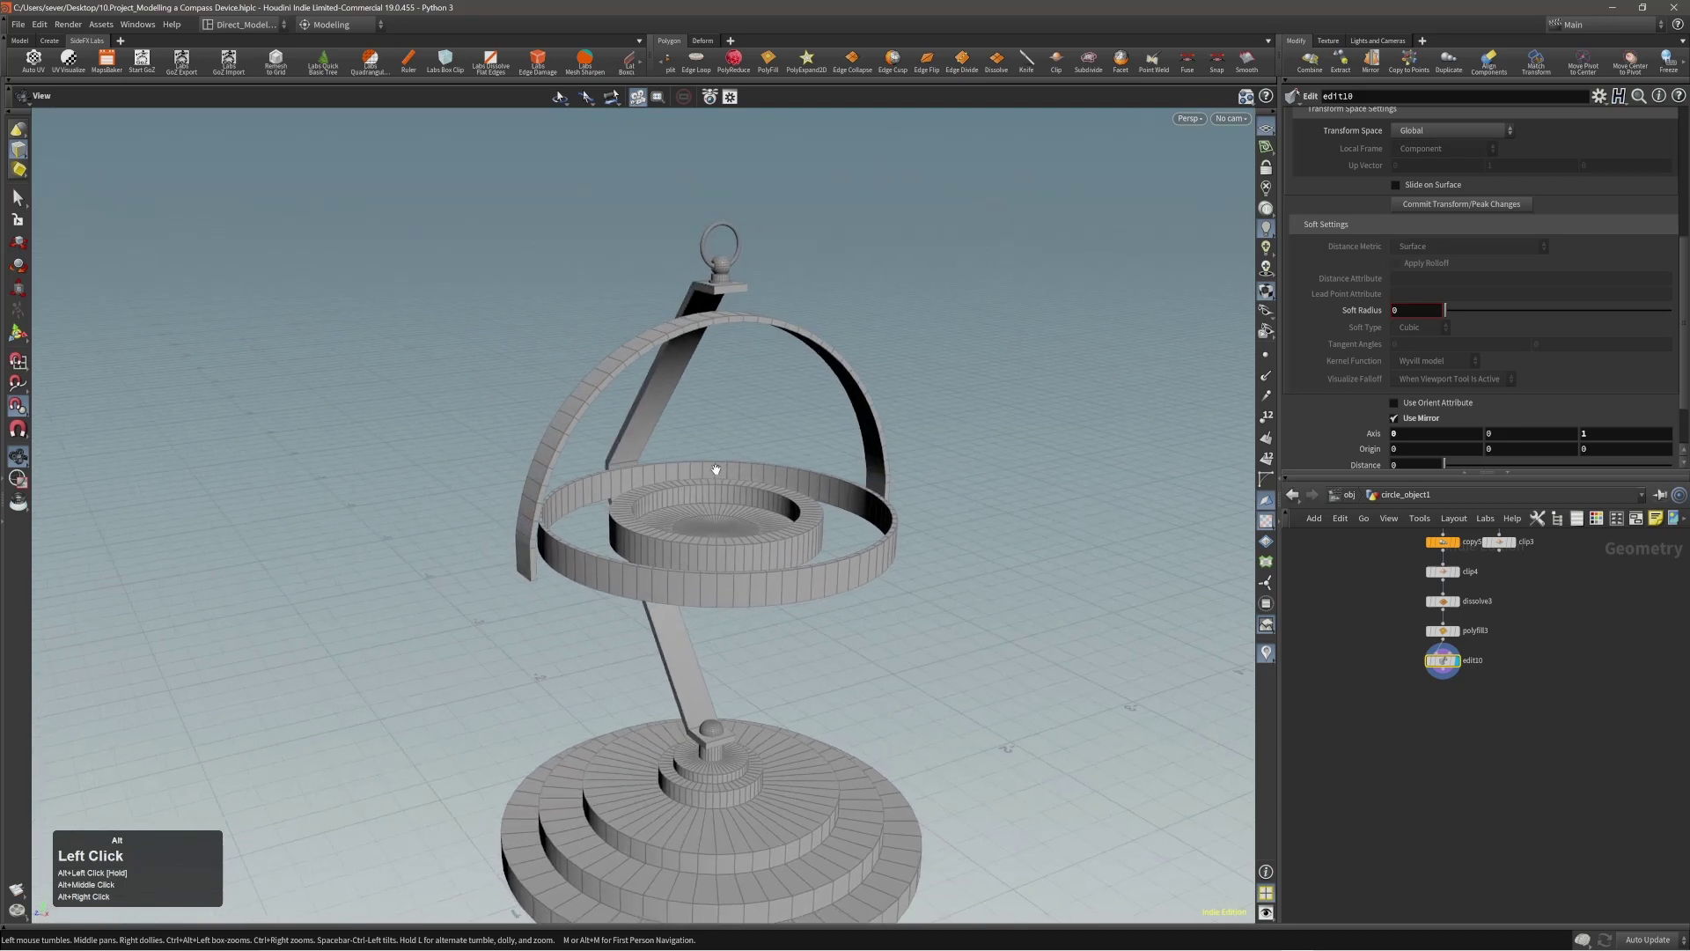
# Step: Select all geometry, merge it under a new Edit operation, and connect the clipped dome's branch to that merge
pyautogui.keyDown('alt'); pyautogui.moveTo(1491, 732); pyautogui.dragTo(1564, 831, button='middle'); pyautogui.keyUp('alt')
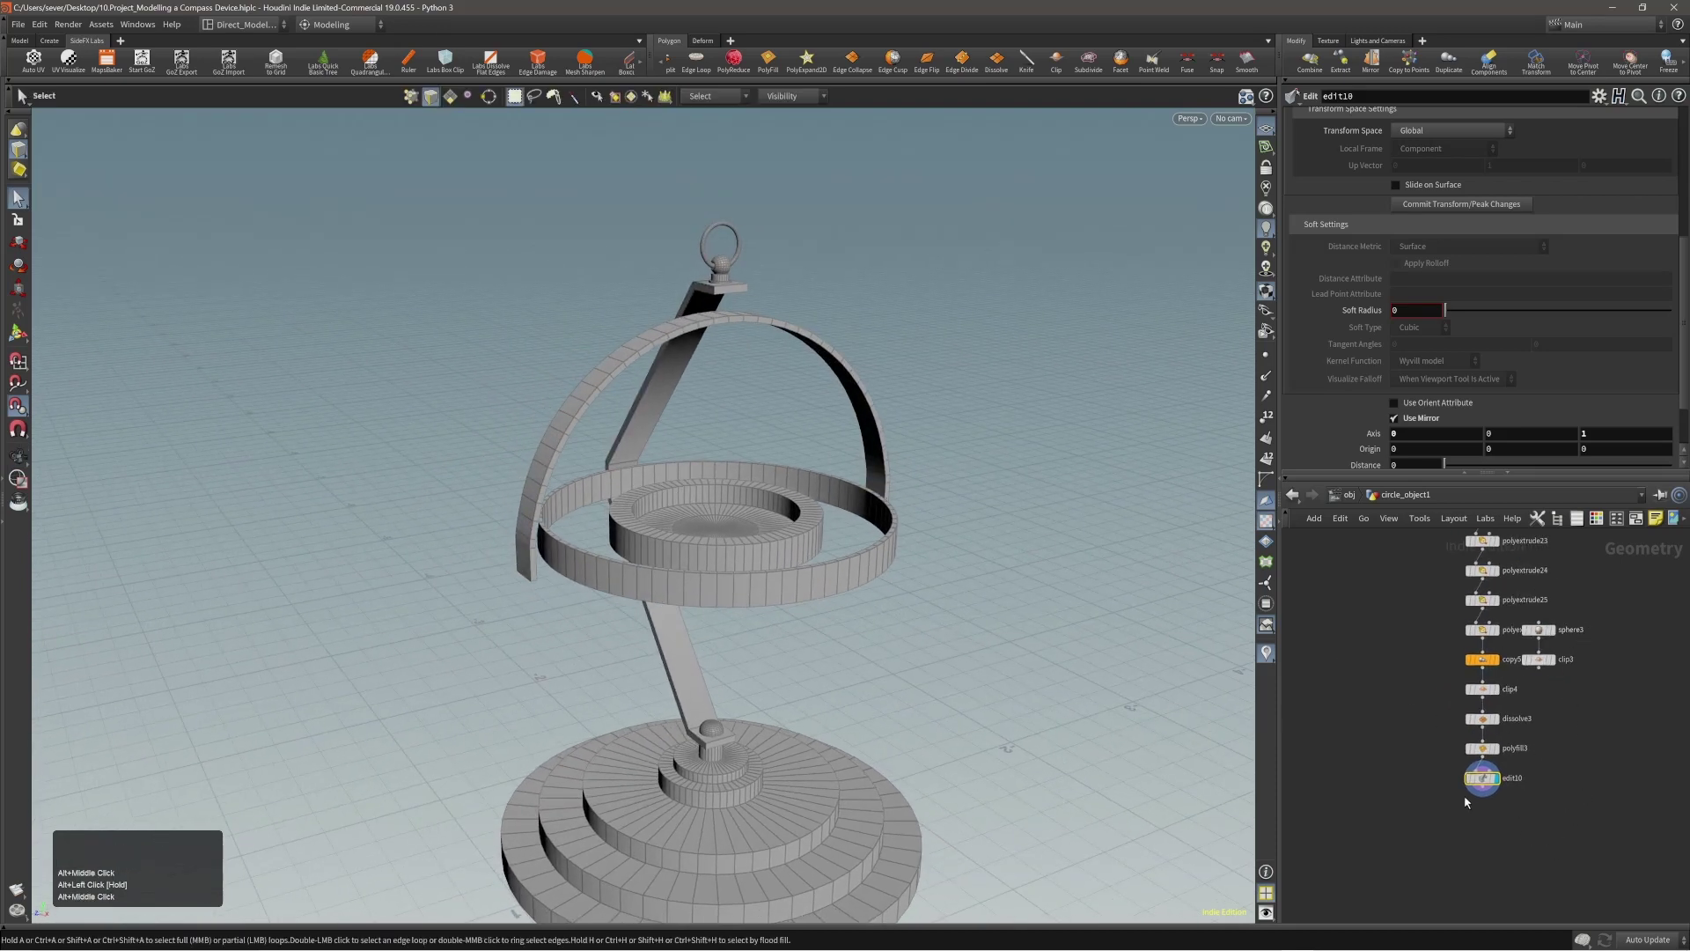
pyautogui.press('3')
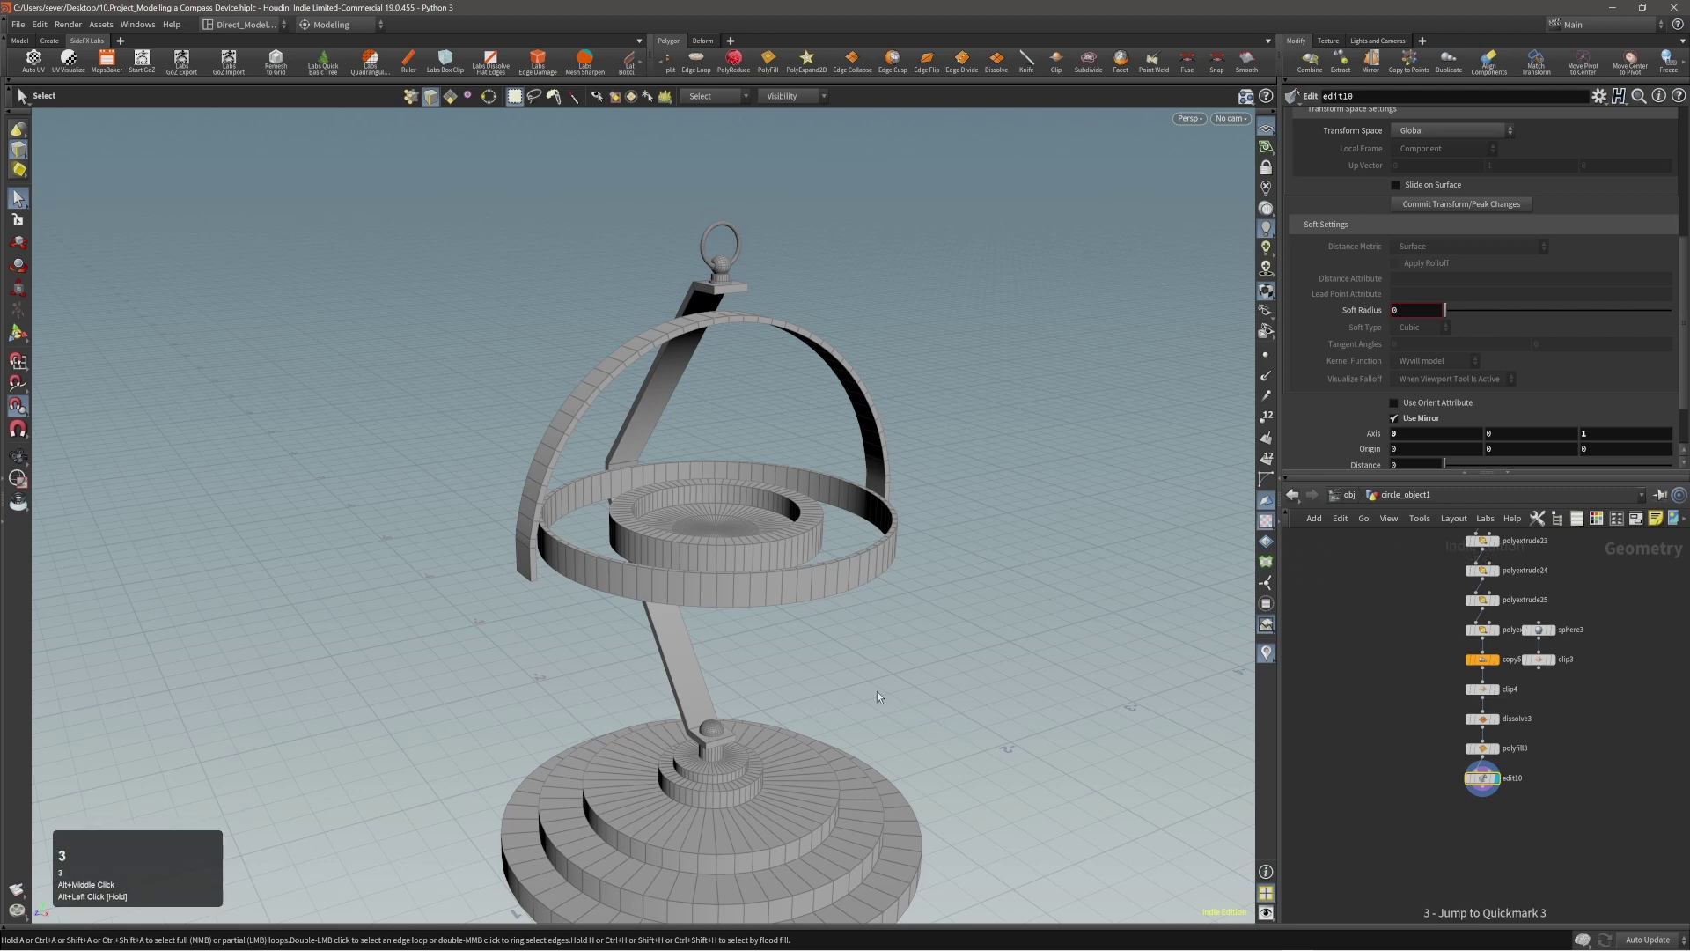
pyautogui.press('n')
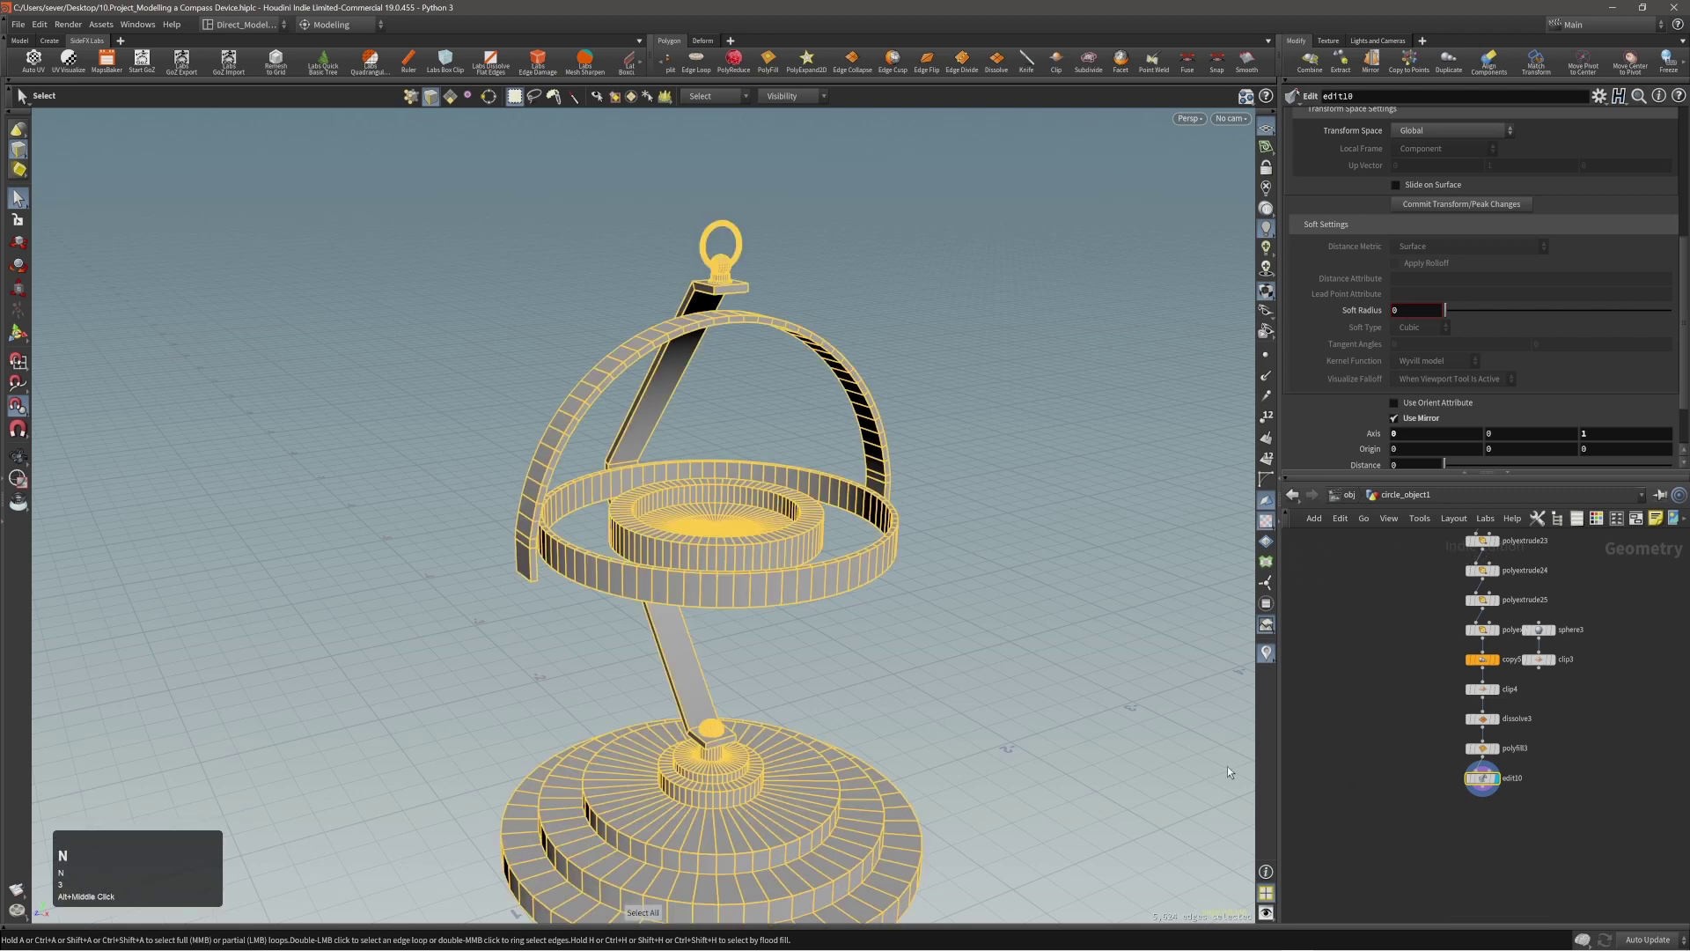
pyautogui.press('t')
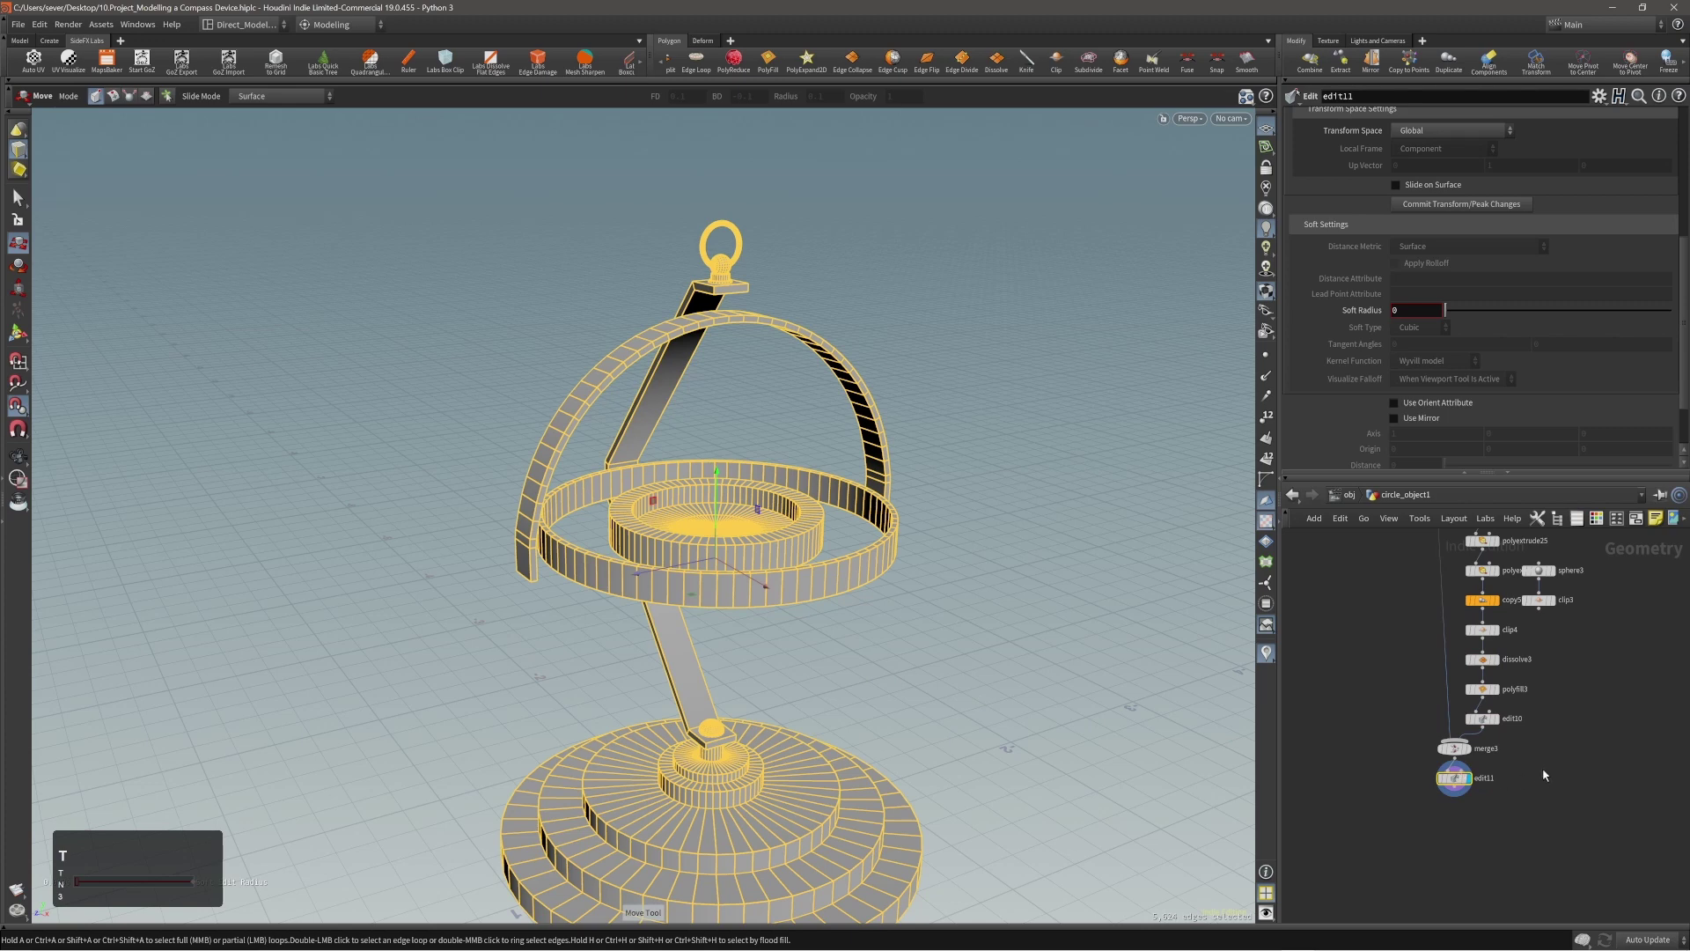
pyautogui.keyDown('shift'); pyautogui.moveTo(1547, 603); pyautogui.dragTo(1456, 741); pyautogui.keyUp('shift')
pyautogui.keyDown('alt'); pyautogui.moveTo(909, 596); pyautogui.dragTo(978, 607, button='right'); pyautogui.keyUp('alt')
# Step: Examine the node chain feeding the new merge, from the earlier copy and extrude nodes down to the last edit
pyautogui.keyDown('alt'); pyautogui.moveTo(1569, 640); pyautogui.dragTo(1551, 789, button='middle'); pyautogui.keyUp('alt')
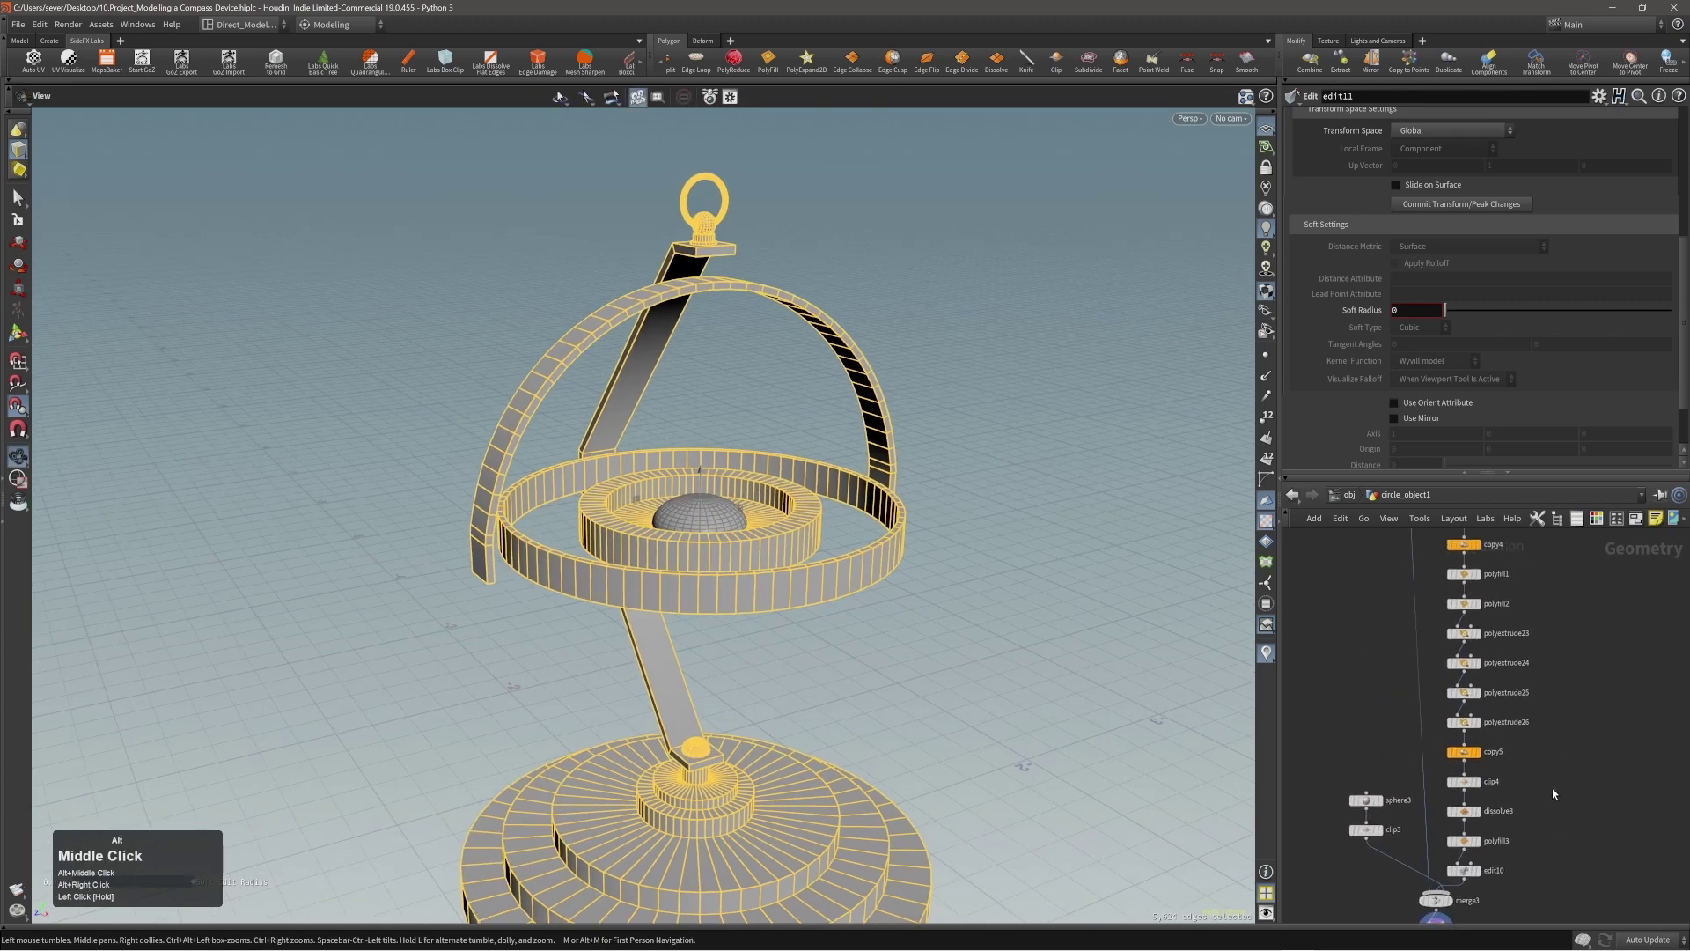
pyautogui.keyDown('alt'); pyautogui.moveTo(1540, 687); pyautogui.dragTo(1499, 708, button='right'); pyautogui.keyUp('alt')
pyautogui.keyDown('alt'); pyautogui.moveTo(1518, 651); pyautogui.dragTo(1552, 784, button='middle'); pyautogui.keyUp('alt')
pyautogui.keyDown('alt'); pyautogui.moveTo(1555, 672); pyautogui.dragTo(1552, 802, button='middle'); pyautogui.keyUp('alt')
pyautogui.moveTo(1546, 618)
pyautogui.keyDown('alt'); pyautogui.mouseDown(button='middle')
pyautogui.moveTo(1538, 634)
pyautogui.moveTo(1540, 593)
pyautogui.mouseUp(button='middle'); pyautogui.keyUp('alt')
pyautogui.keyDown('alt'); pyautogui.moveTo(1568, 764); pyautogui.dragTo(1573, 629, button='middle'); pyautogui.keyUp('alt')
pyautogui.keyDown('alt'); pyautogui.moveTo(1573, 811); pyautogui.dragTo(1573, 730, button='middle'); pyautogui.keyUp('alt')
pyautogui.keyDown('alt'); pyautogui.moveTo(1541, 797); pyautogui.dragTo(1595, 779, button='right'); pyautogui.keyUp('alt')
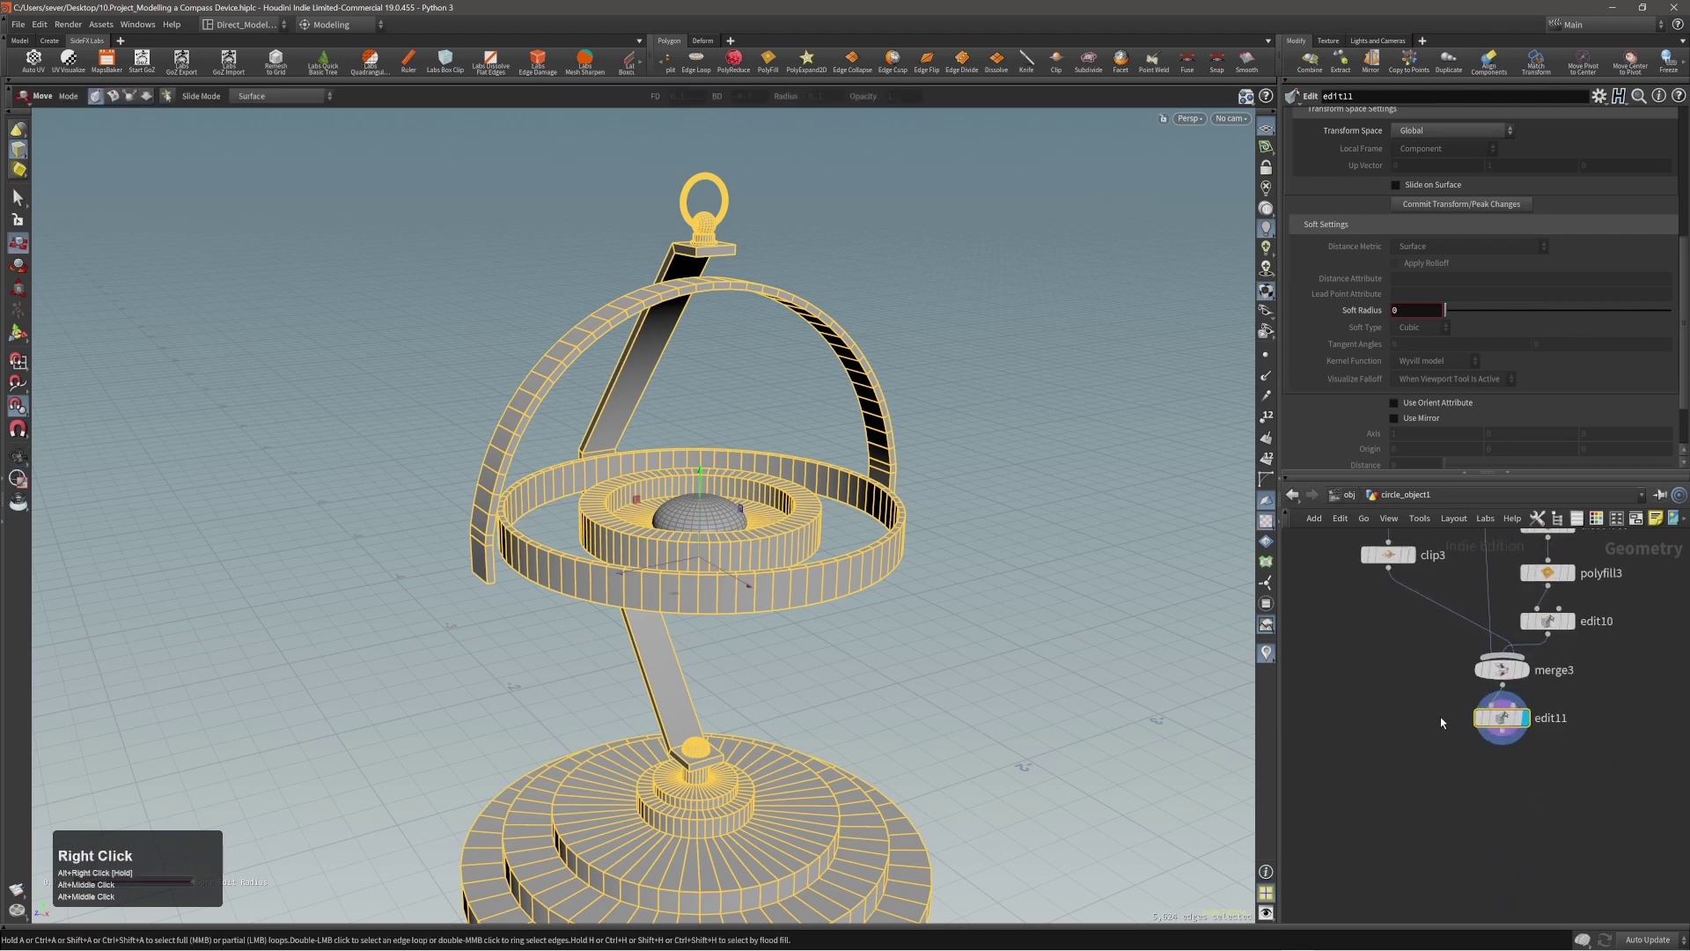
# Step: Clear the full selection and select the underside face of the plate beneath the hanging ring
pyautogui.keyDown('alt'); pyautogui.moveTo(785, 315); pyautogui.dragTo(1015, 196, button='right'); pyautogui.keyUp('alt')
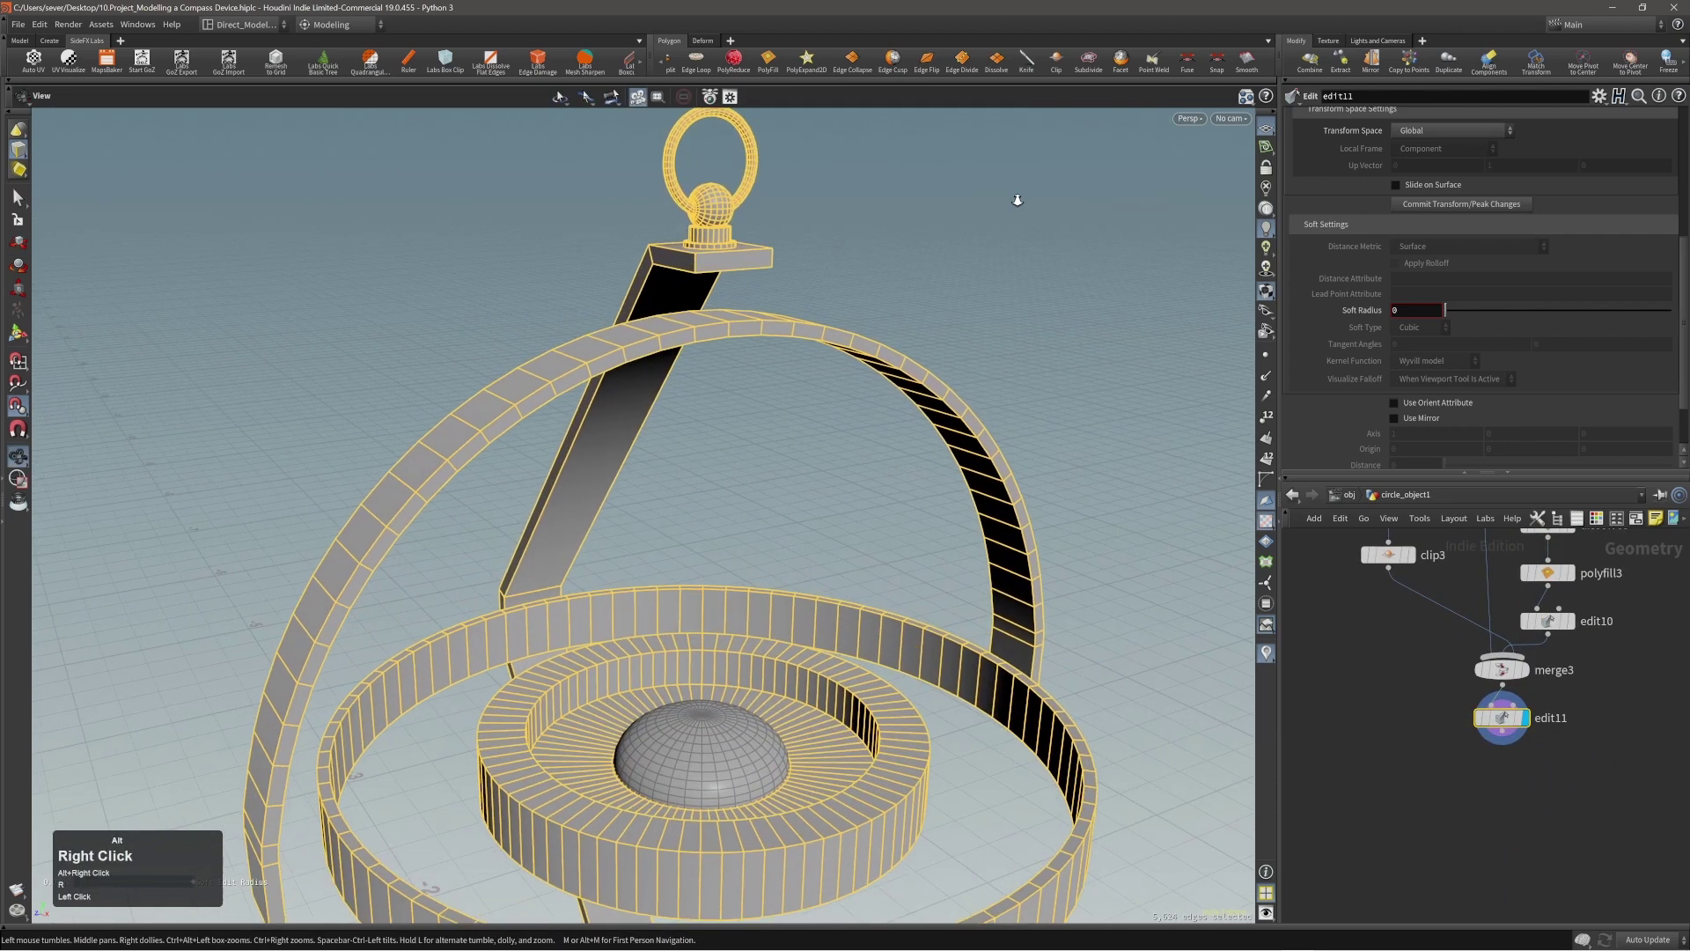
pyautogui.keyDown('alt'); pyautogui.moveTo(1015, 197); pyautogui.dragTo(891, 257); pyautogui.keyUp('alt')
pyautogui.press('s')
pyautogui.click(891, 259)
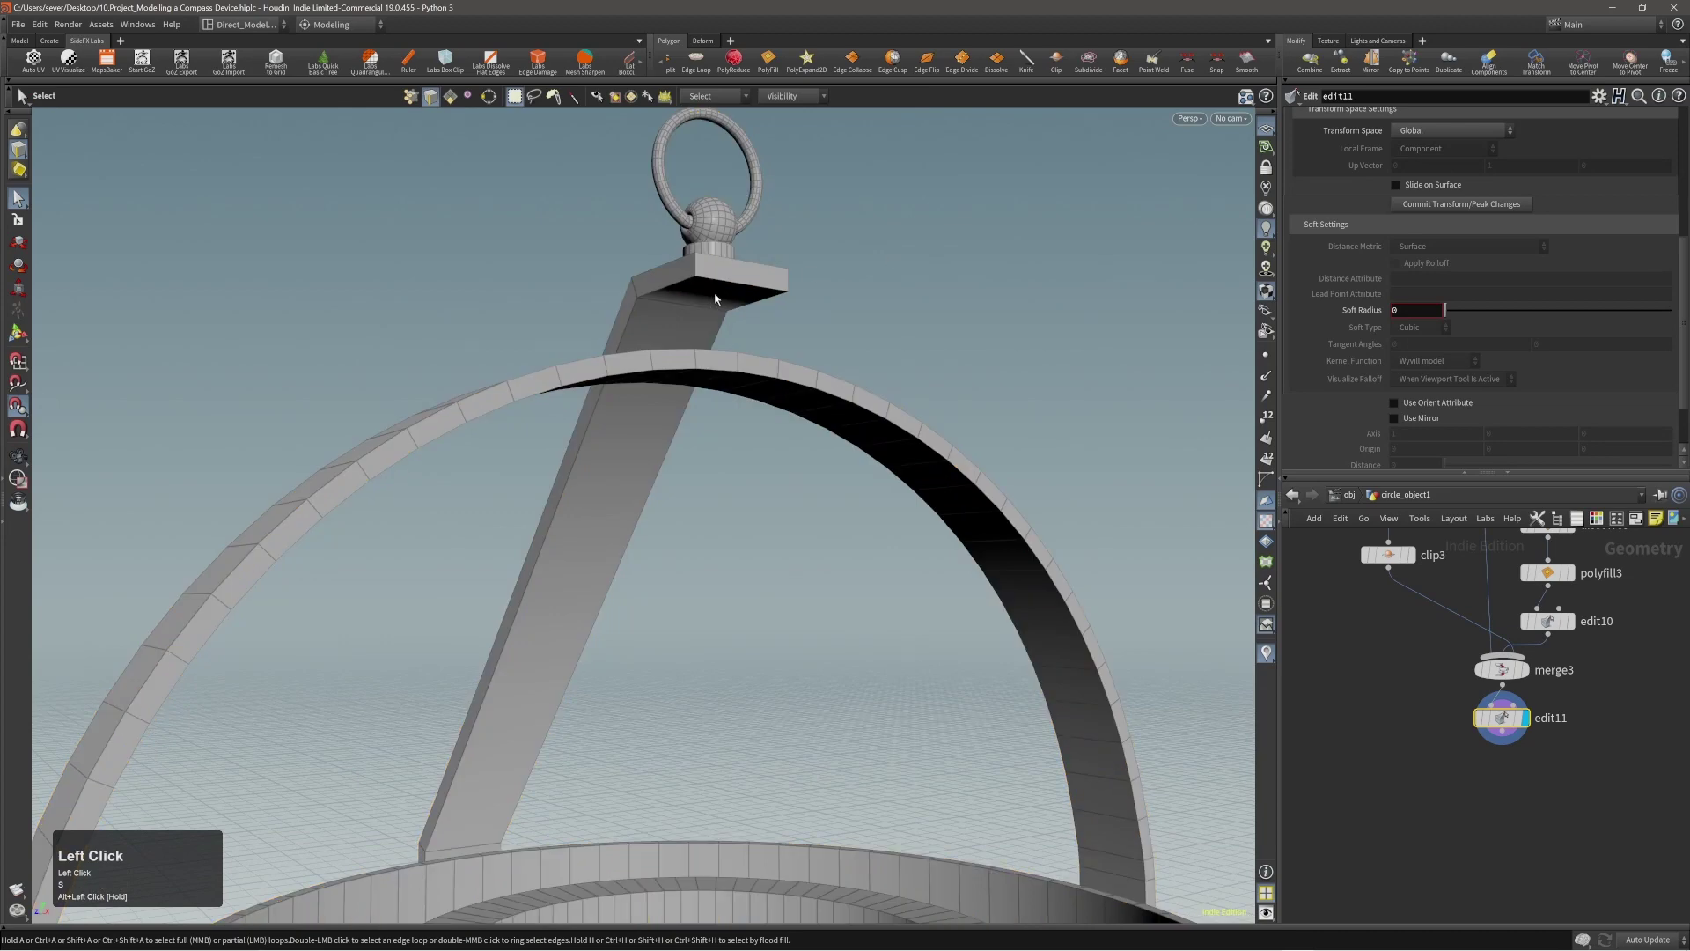
pyautogui.press('3')
pyautogui.click(716, 297)
pyautogui.keyDown('alt'); pyautogui.moveTo(907, 282); pyautogui.dragTo(720, 290, button='right'); pyautogui.keyUp('alt')
pyautogui.click(723, 291)
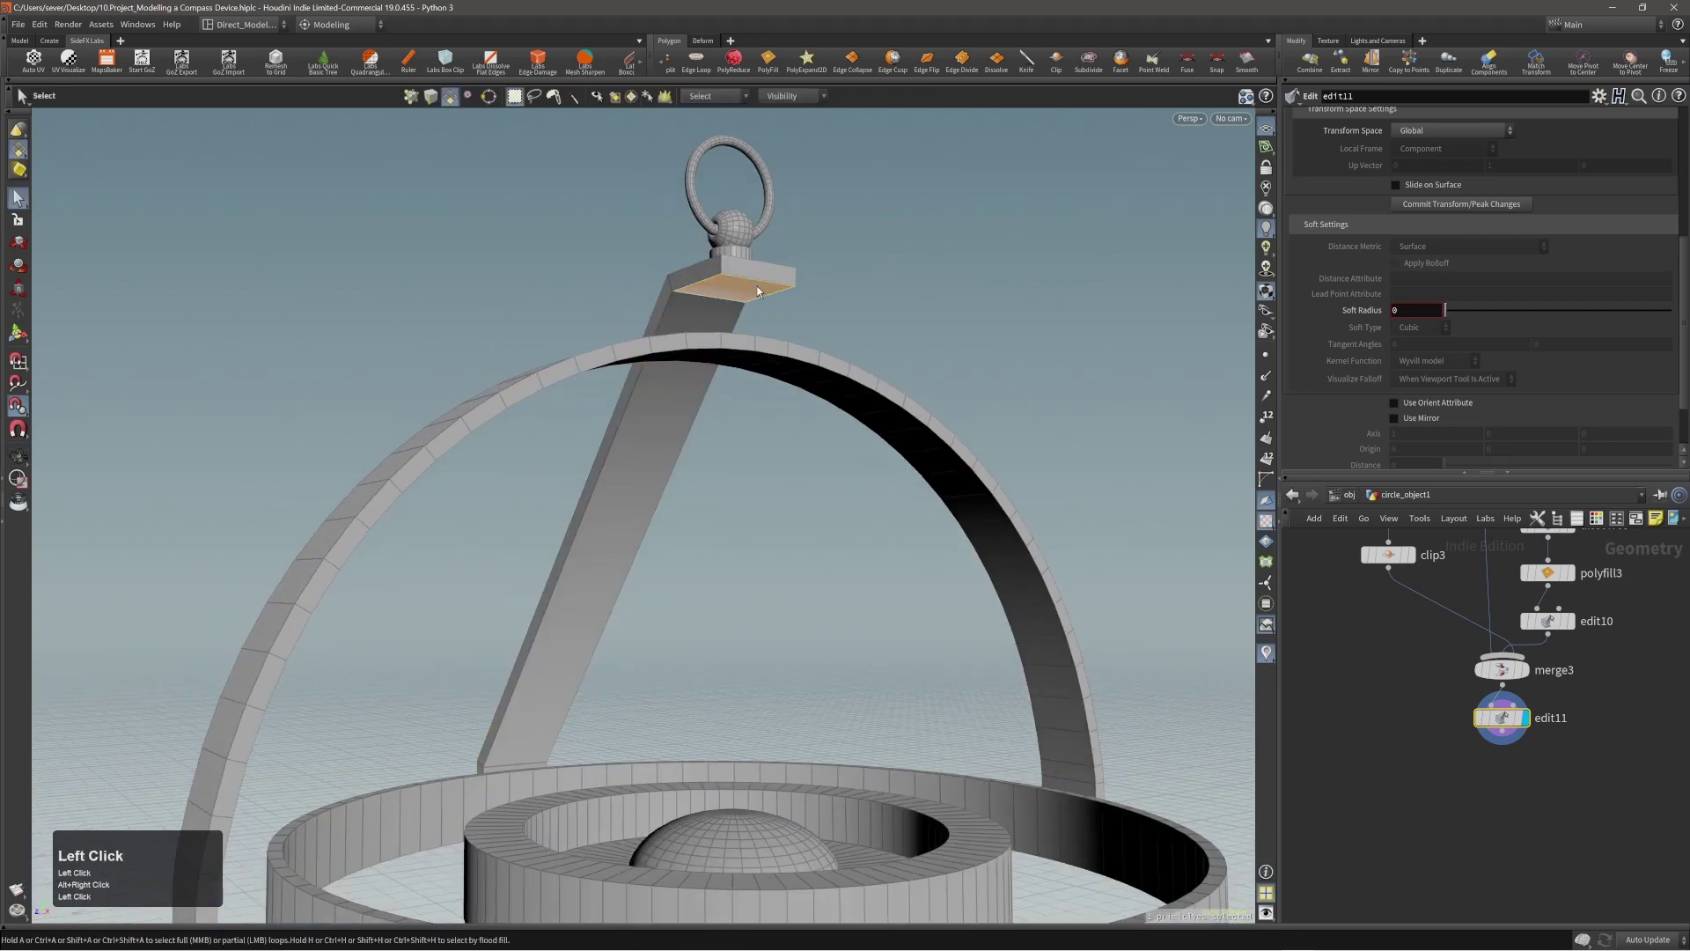
# Step: Show all primitives, and delete the visibility nodes added beneath the last Edit node
pyautogui.keyDown('alt'); pyautogui.moveTo(749, 304); pyautogui.dragTo(823, 396); pyautogui.keyUp('alt')
pyautogui.scroll(-6, 1445, 827)
pyautogui.scroll(4, 1467, 594)
pyautogui.scroll(-4, 1468, 592)
pyautogui.keyDown('alt'); pyautogui.moveTo(829, 604); pyautogui.dragTo(792, 483, button='middle'); pyautogui.keyUp('alt')
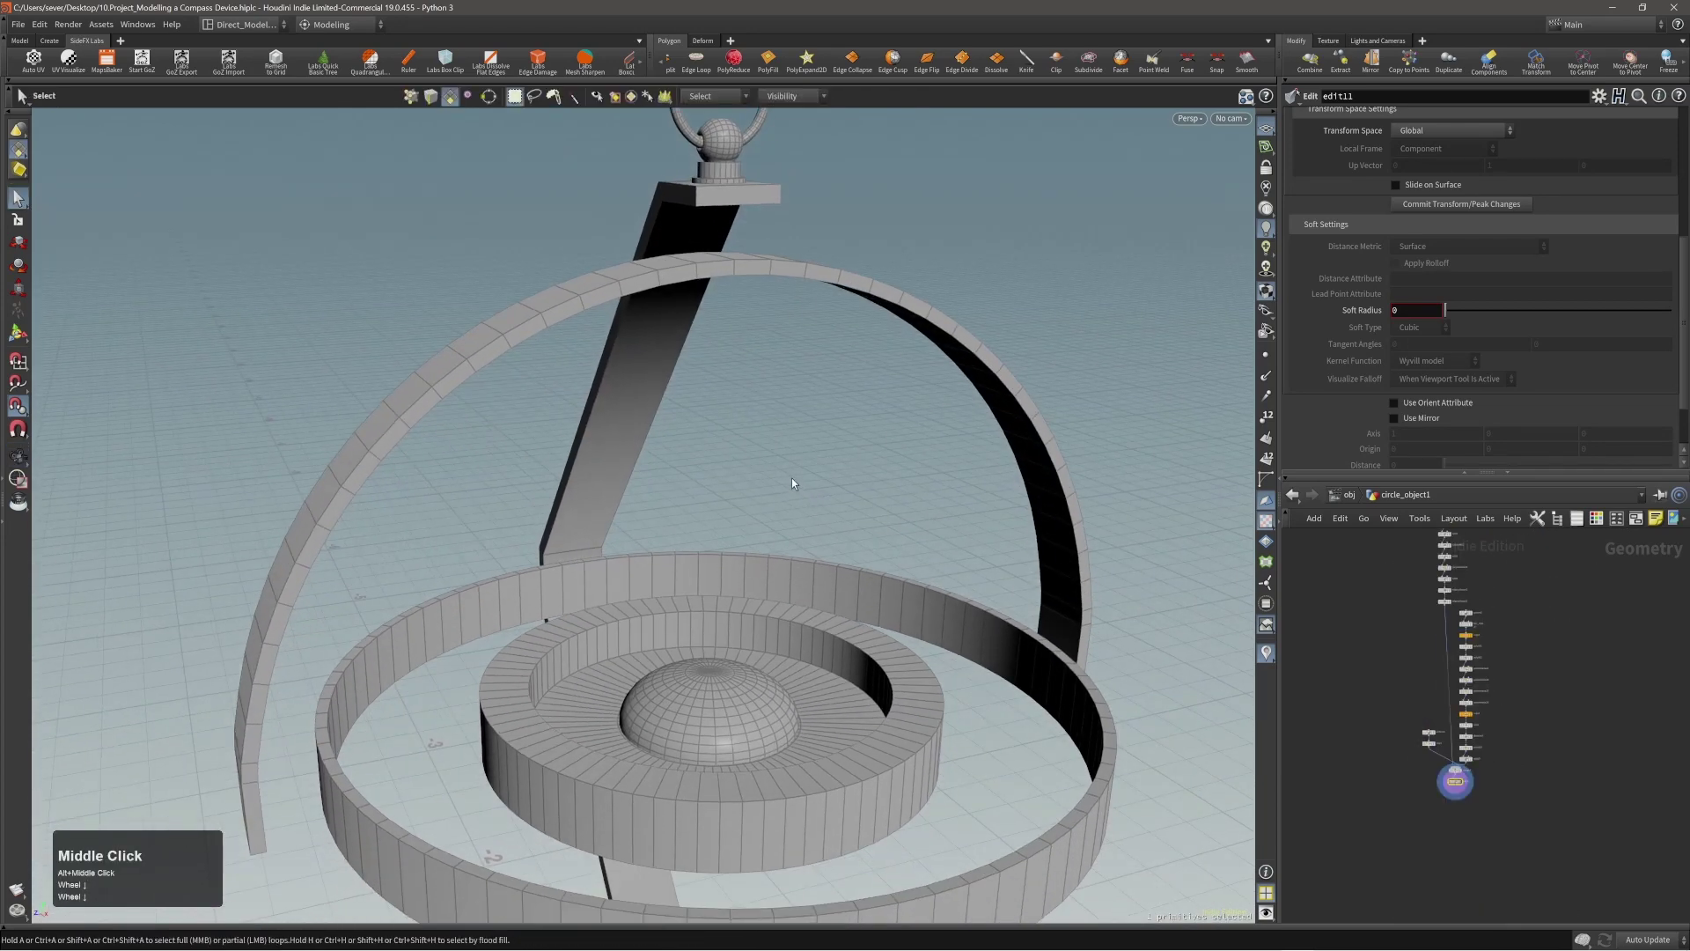
pyautogui.press('s')
pyautogui.press('s')
pyautogui.click(795, 96)
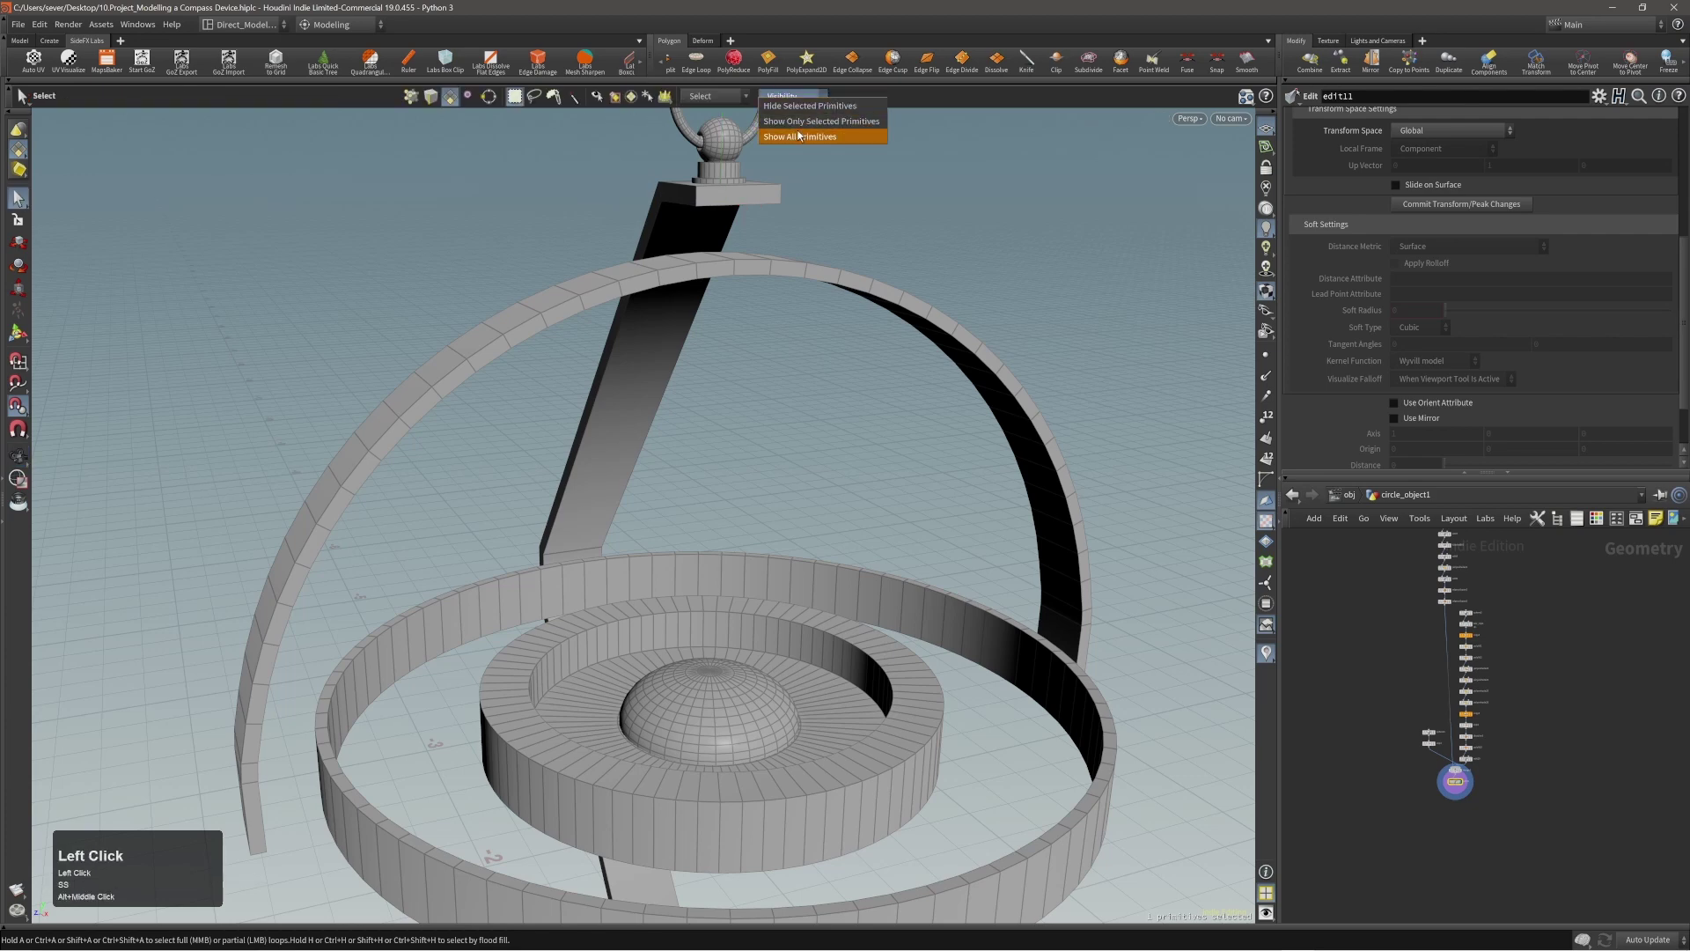
pyautogui.click(796, 137)
pyautogui.scroll(2, 1462, 757)
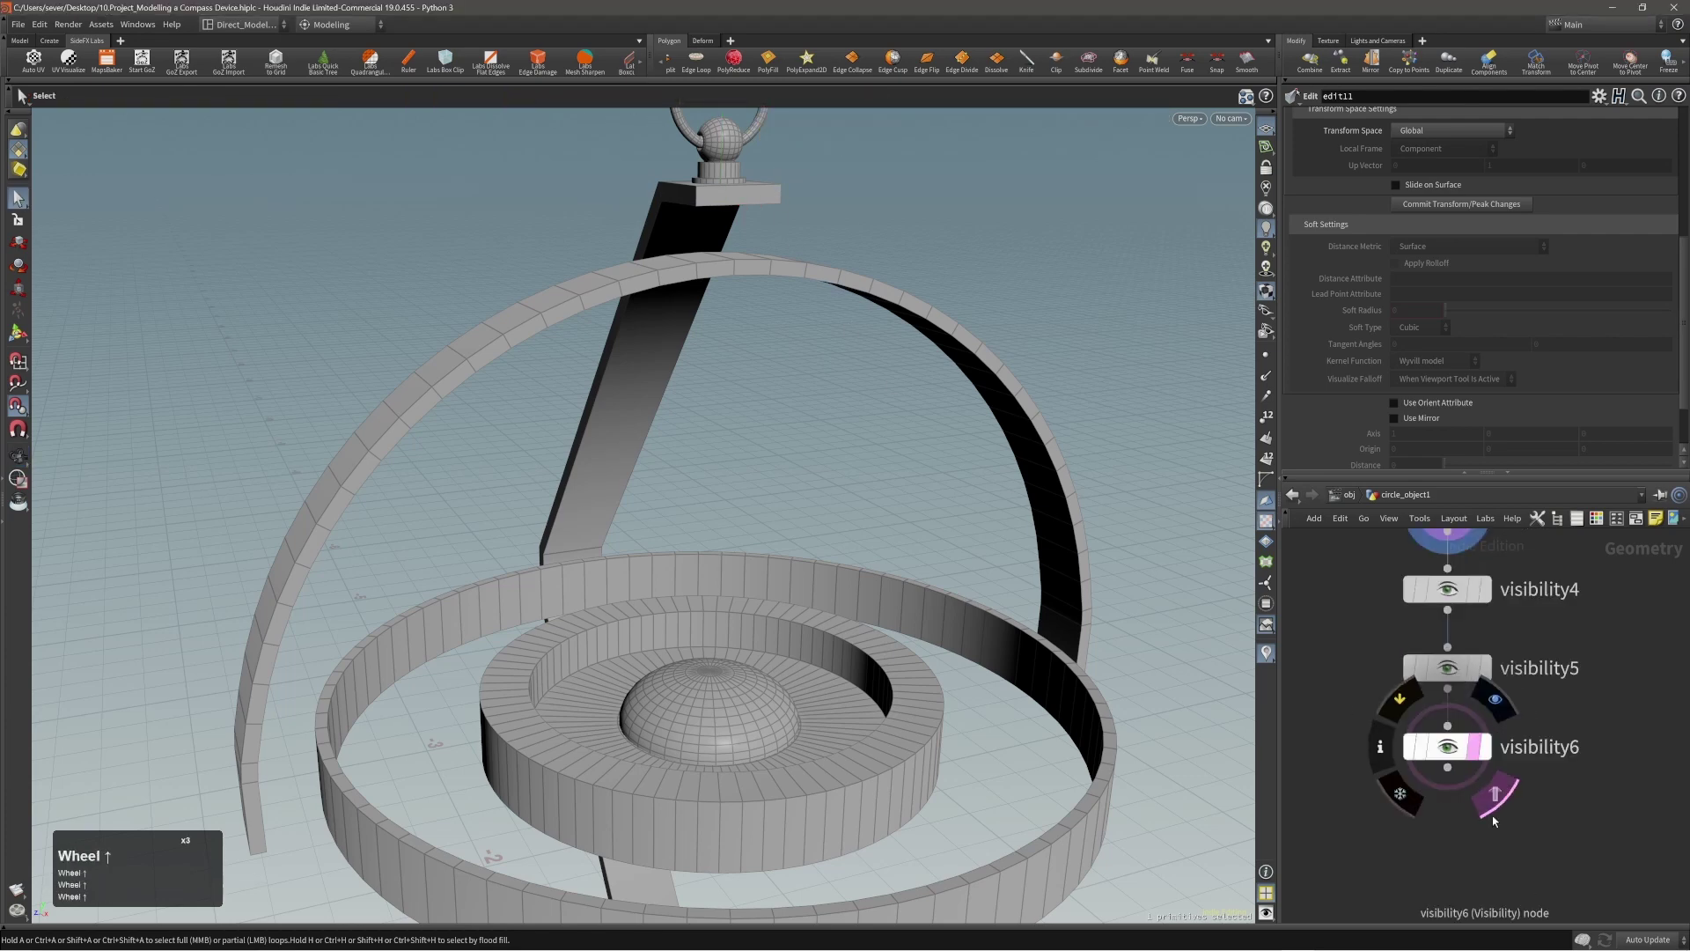
pyautogui.keyDown('alt'); pyautogui.moveTo(1502, 810); pyautogui.dragTo(1498, 810, button='right'); pyautogui.keyUp('alt')
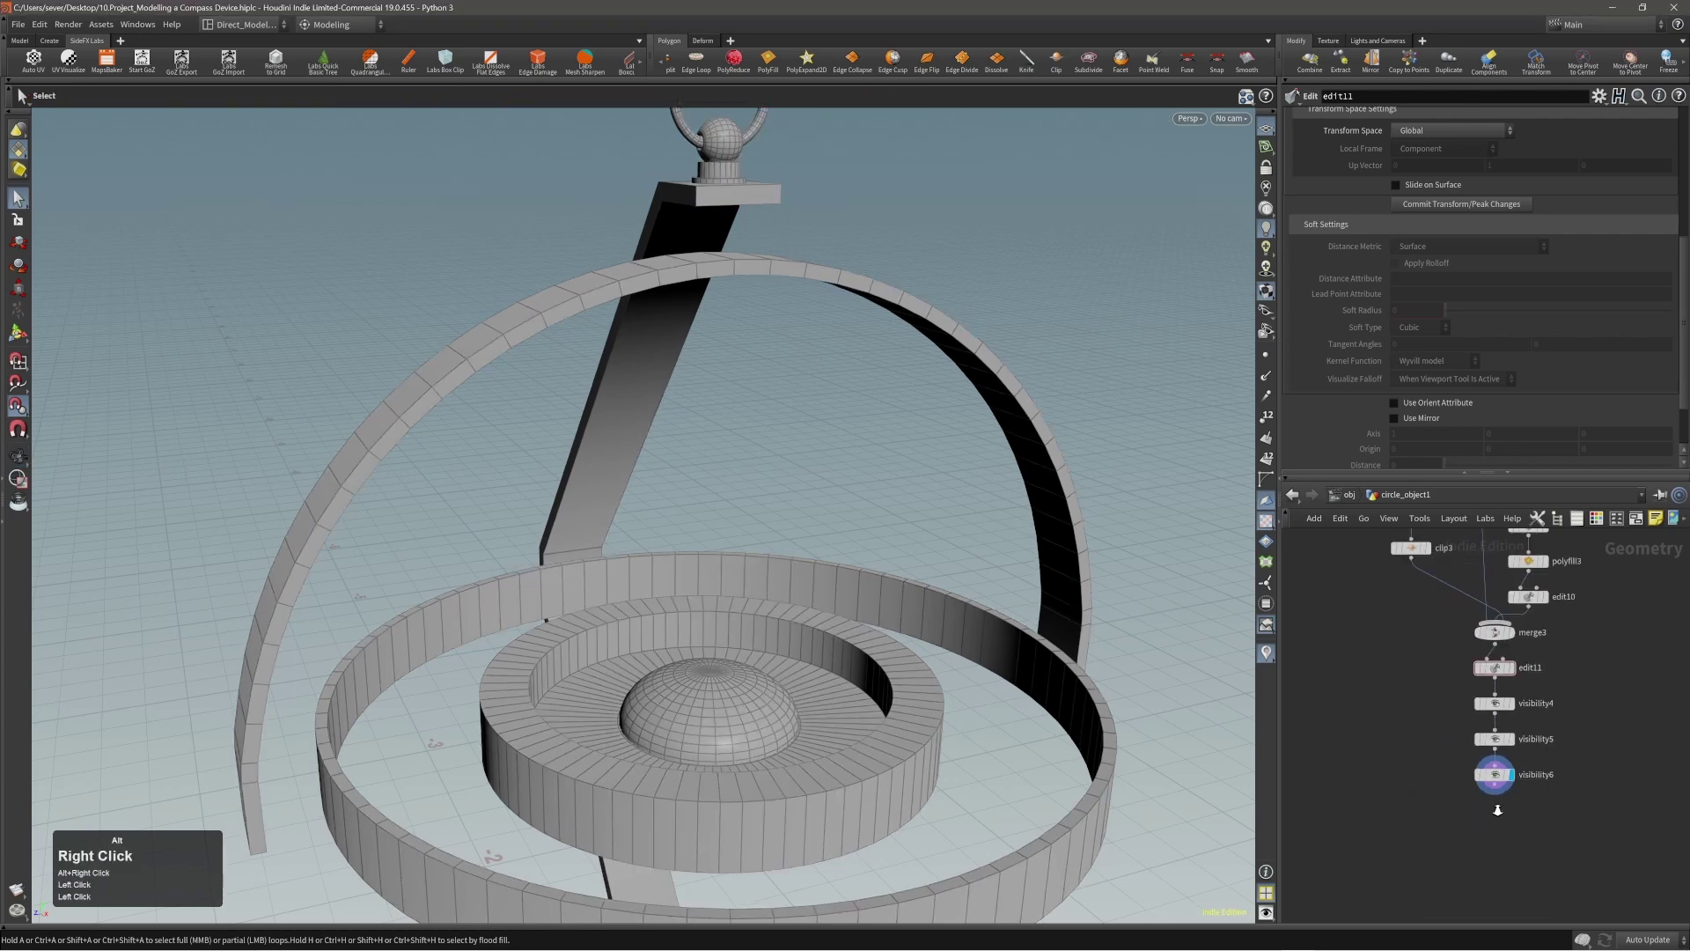
pyautogui.moveTo(1523, 788); pyautogui.dragTo(1525, 790)
pyautogui.press('Delete')
# Step: Duplicate the short cylindrical post beneath the small ball at the top of the stepped base
pyautogui.keyDown('alt'); pyautogui.moveTo(766, 581); pyautogui.dragTo(803, 551); pyautogui.keyUp('alt')
pyautogui.keyDown('alt'); pyautogui.moveTo(796, 563); pyautogui.dragTo(726, 423, button='middle'); pyautogui.keyUp('alt')
pyautogui.keyDown('alt'); pyautogui.moveTo(735, 453); pyautogui.dragTo(700, 423, button='right'); pyautogui.keyUp('alt')
pyautogui.keyDown('alt'); pyautogui.moveTo(803, 546); pyautogui.dragTo(804, 453, button='middle'); pyautogui.keyUp('alt')
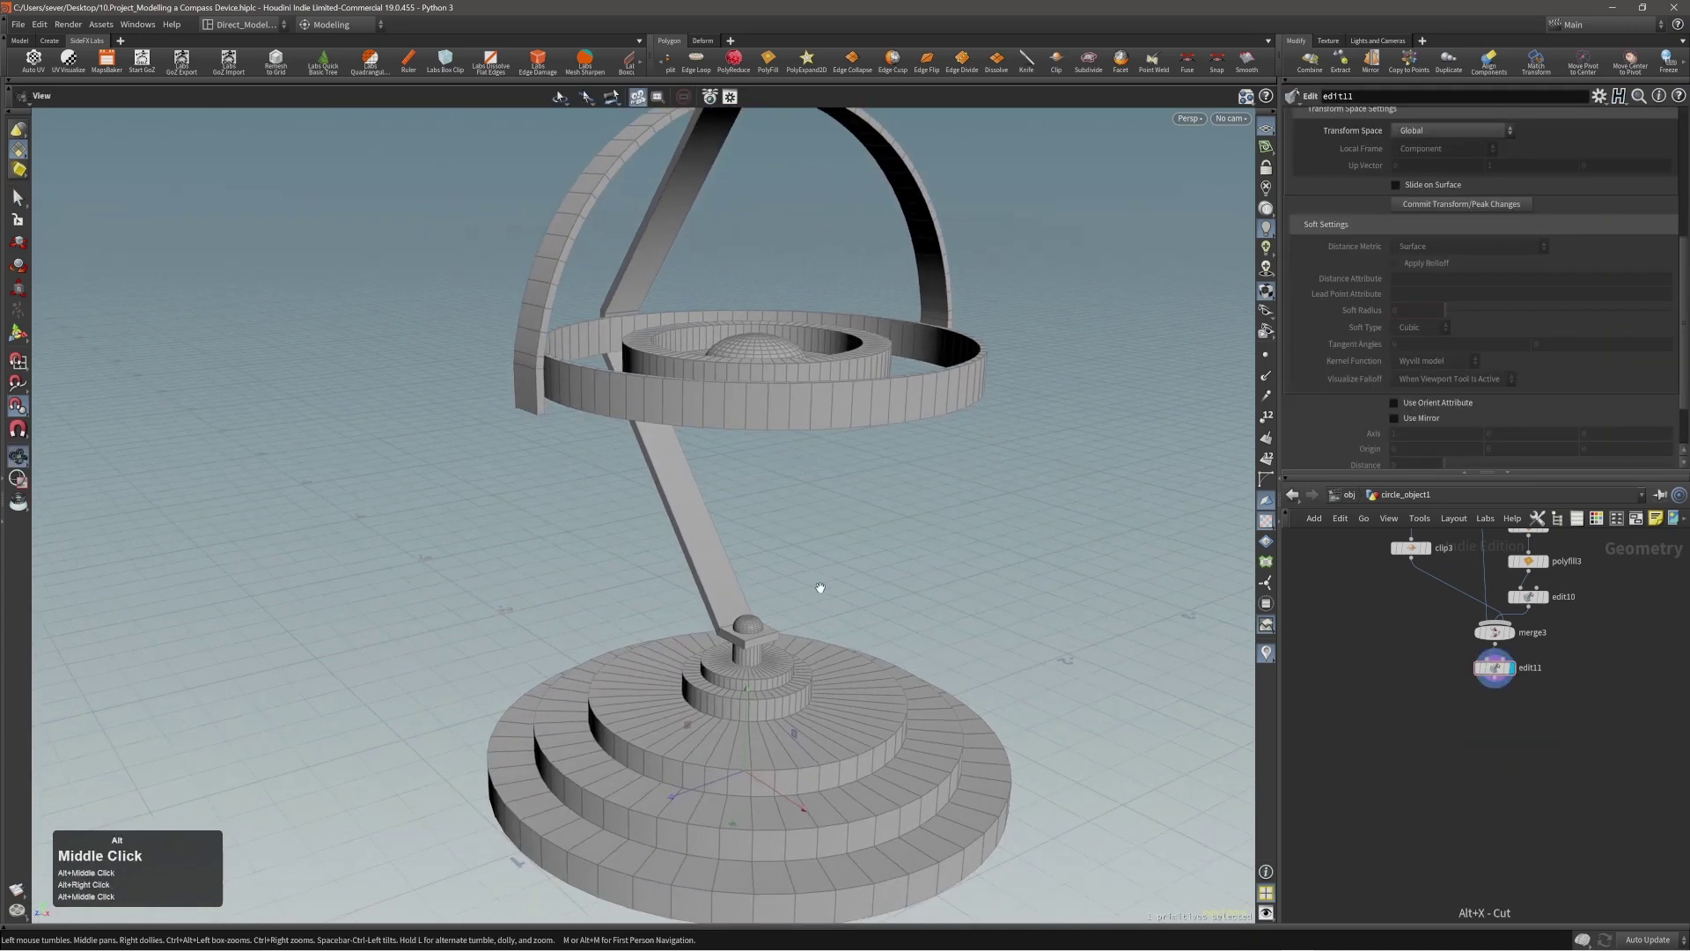
pyautogui.keyDown('shift'); pyautogui.middleClick(749, 665); pyautogui.keyUp('shift')
pyautogui.keyDown('alt'); pyautogui.moveTo(775, 638); pyautogui.dragTo(630, 635, button='right'); pyautogui.keyUp('alt')
pyautogui.press('c')
pyautogui.click(793, 587)
pyautogui.click(777, 575)
pyautogui.keyDown('alt'); pyautogui.moveTo(907, 641); pyautogui.dragTo(968, 599, button='middle'); pyautogui.keyUp('alt')
pyautogui.keyDown('alt'); pyautogui.moveTo(801, 676); pyautogui.dragTo(800, 687, button='right'); pyautogui.keyUp('alt')
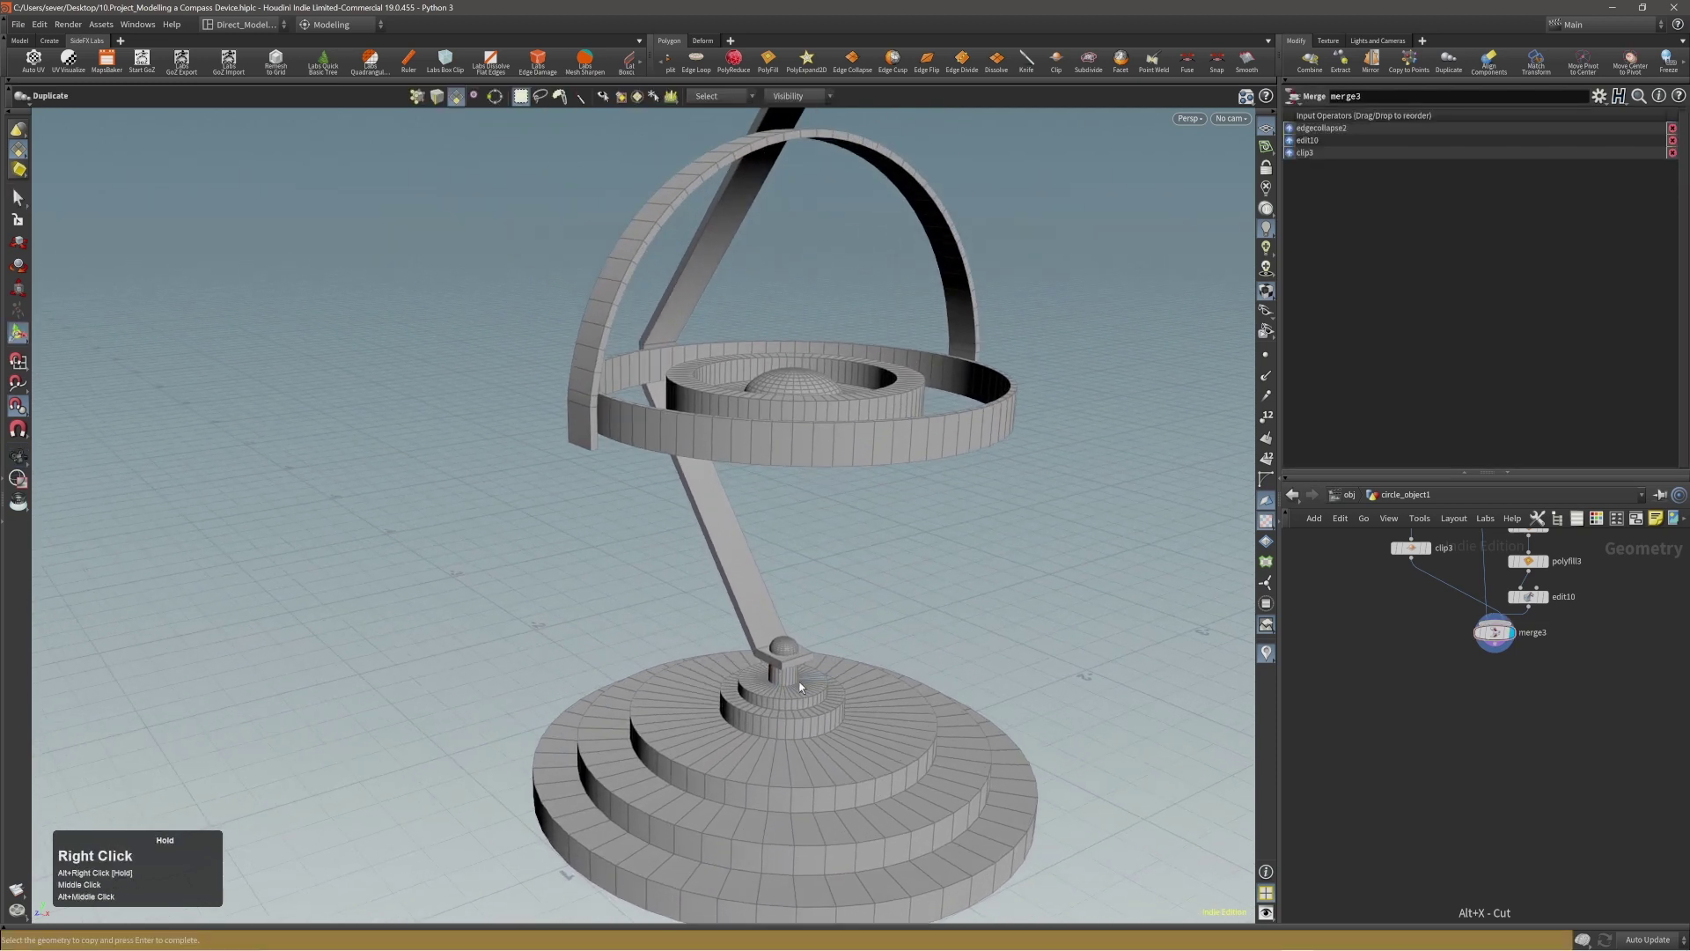
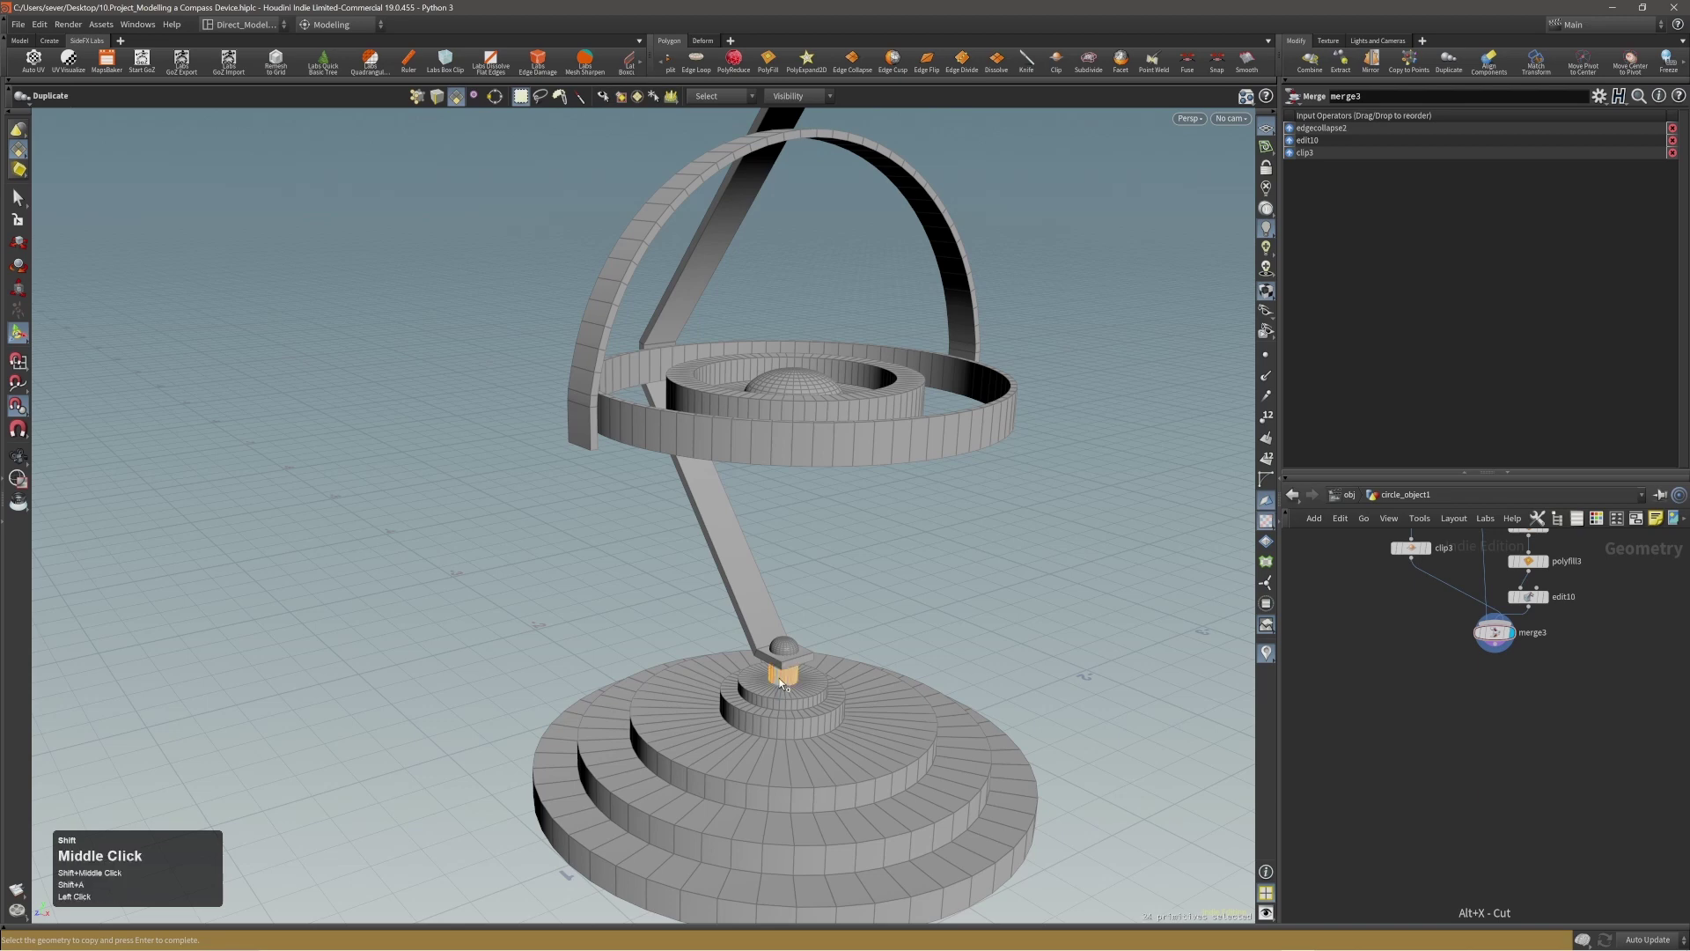
pyautogui.press('Return')
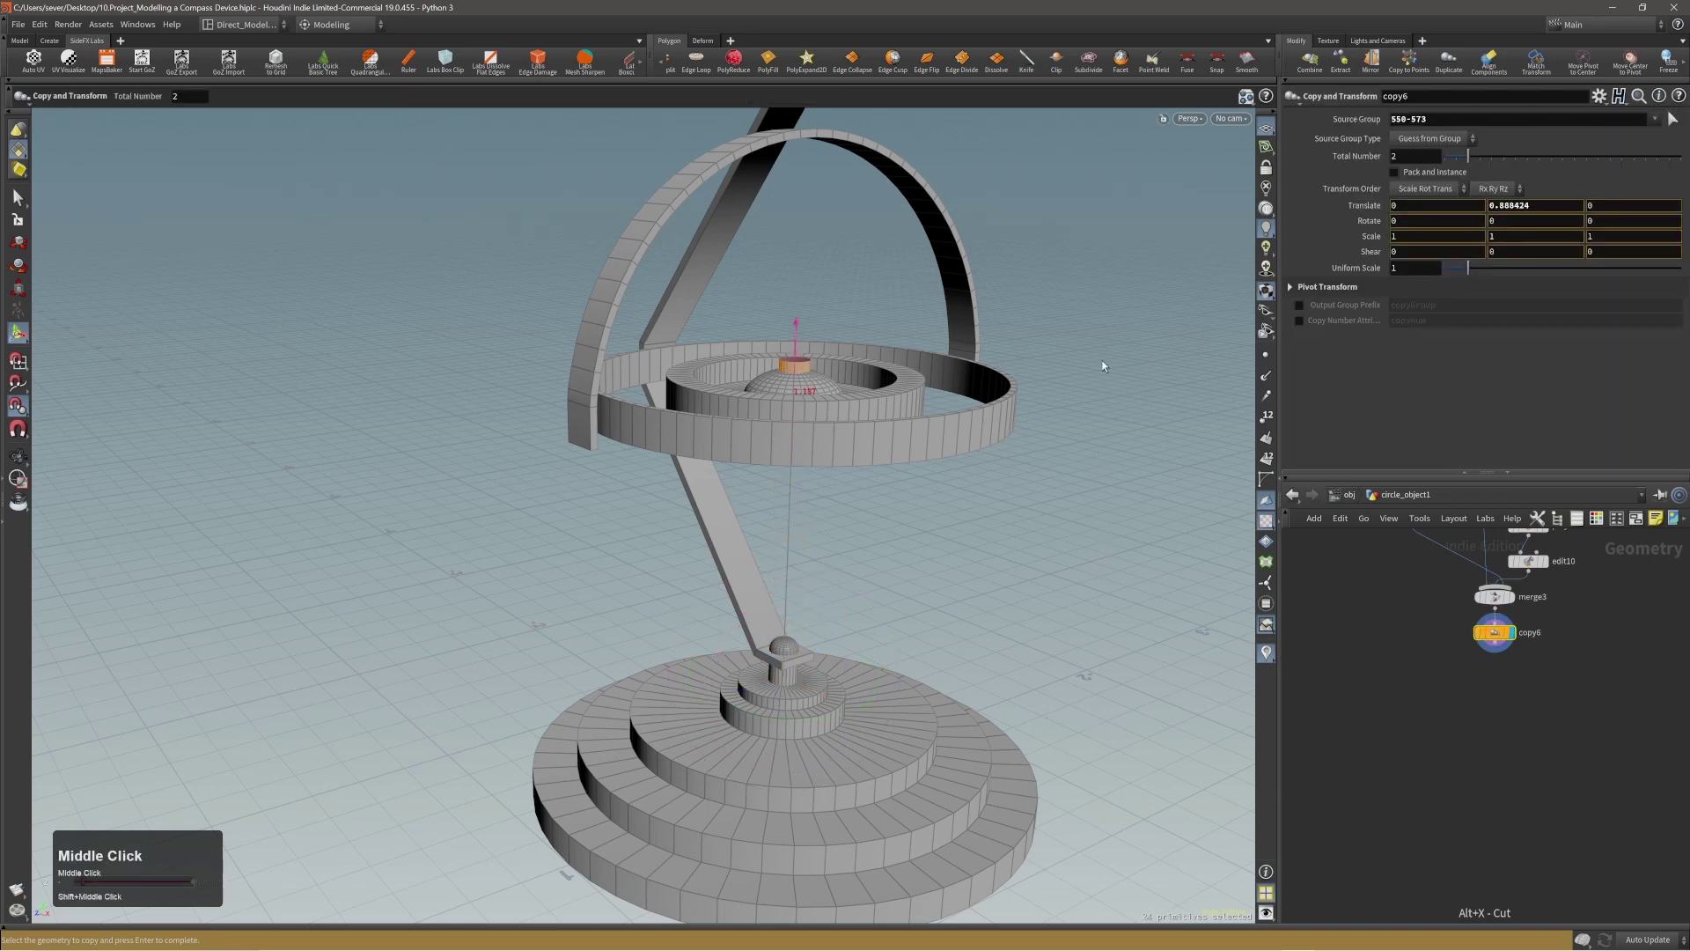
# Step: Raise the duplicated post vertically up to the plate above the arch
pyautogui.moveTo(1104, 366); pyautogui.dragTo(1118, 476, button='middle')
pyautogui.keyDown('alt'); pyautogui.moveTo(1118, 476); pyautogui.dragTo(1139, 381, button='right'); pyautogui.keyUp('alt')
pyautogui.moveTo(1139, 381); pyautogui.dragTo(1043, 251, button='middle')
pyautogui.keyDown('alt'); pyautogui.moveTo(1044, 251); pyautogui.dragTo(1186, 183, button='right'); pyautogui.keyUp('alt')
pyautogui.keyDown('alt'); pyautogui.moveTo(1186, 184); pyautogui.dragTo(1125, 250, button='middle'); pyautogui.keyUp('alt')
# Step: Fit the copied post between plate and arch, with scale 0.87963, 0.63525, 0.87963 and Y translation 2.11982
pyautogui.press('e')
pyautogui.moveTo(636, 412); pyautogui.dragTo(638, 465)
pyautogui.moveTo(673, 520); pyautogui.dragTo(655, 518)
pyautogui.keyDown('alt'); pyautogui.moveTo(546, 506); pyautogui.dragTo(648, 444); pyautogui.keyUp('alt')
pyautogui.press('w')
pyautogui.press('t')
pyautogui.press('e')
pyautogui.moveTo(853, 444); pyautogui.dragTo(860, 430, button='middle')
pyautogui.keyDown('alt'); pyautogui.moveTo(860, 431); pyautogui.dragTo(812, 426); pyautogui.keyUp('alt')
pyautogui.moveTo(812, 426); pyautogui.dragTo(811, 424, button='middle')
pyautogui.press('w')
pyautogui.press('e')
pyautogui.moveTo(627, 423); pyautogui.dragTo(628, 416)
pyautogui.keyDown('alt'); pyautogui.moveTo(642, 419); pyautogui.dragTo(757, 449); pyautogui.keyUp('alt')
pyautogui.click(830, 441)
pyautogui.keyDown('alt'); pyautogui.moveTo(643, 356); pyautogui.dragTo(576, 413, button='right'); pyautogui.keyUp('alt')
pyautogui.moveTo(652, 392)
pyautogui.keyDown('alt'); pyautogui.mouseDown()
pyautogui.moveTo(517, 414)
pyautogui.moveTo(649, 394)
pyautogui.mouseUp(); pyautogui.keyUp('alt')
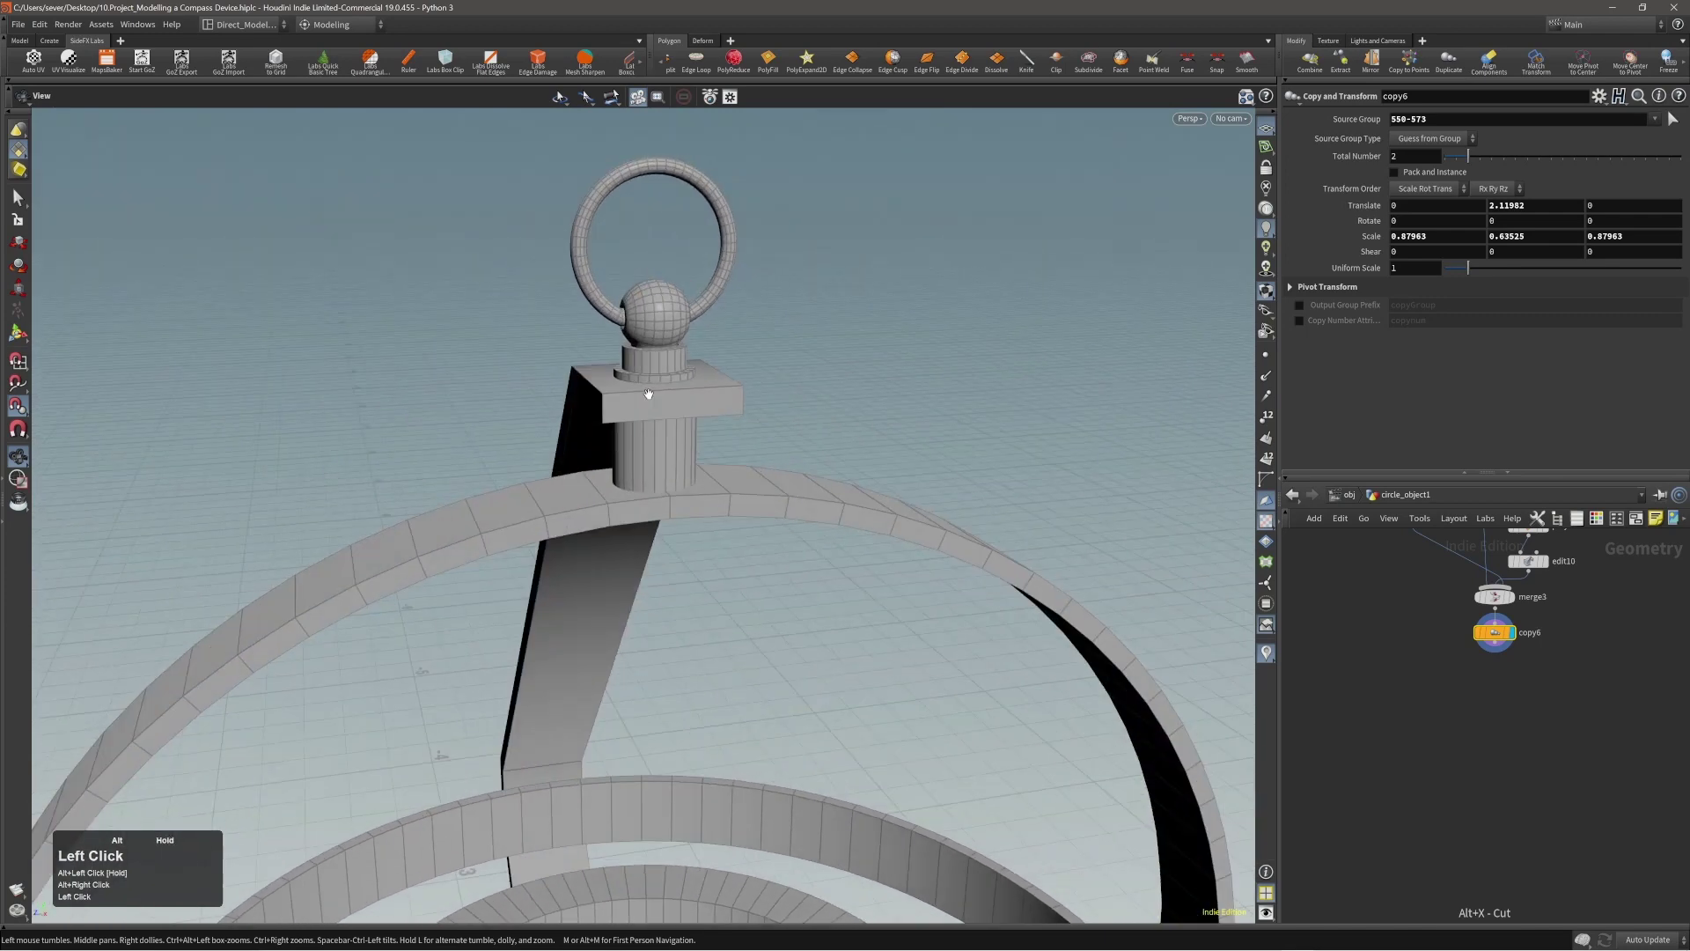
# Step: Try to dissolve the edge loops near the arch's lower ends
pyautogui.keyDown('alt'); pyautogui.moveTo(649, 393); pyautogui.dragTo(608, 467, button='right'); pyautogui.keyUp('alt')
pyautogui.keyDown('alt'); pyautogui.moveTo(577, 519); pyautogui.dragTo(656, 528); pyautogui.keyUp('alt')
pyautogui.keyDown('alt'); pyautogui.moveTo(684, 449); pyautogui.dragTo(743, 348, button='middle'); pyautogui.keyUp('alt')
pyautogui.moveTo(669, 521)
pyautogui.keyDown('alt'); pyautogui.mouseDown()
pyautogui.moveTo(838, 512)
pyautogui.moveTo(679, 516)
pyautogui.mouseUp(); pyautogui.keyUp('alt')
pyautogui.keyDown('alt'); pyautogui.moveTo(679, 517); pyautogui.dragTo(701, 457, button='middle'); pyautogui.keyUp('alt')
pyautogui.keyDown('alt'); pyautogui.moveTo(701, 457); pyautogui.dragTo(568, 482, button='right'); pyautogui.keyUp('alt')
pyautogui.press('2')
pyautogui.keyDown('alt'); pyautogui.moveTo(616, 485); pyautogui.dragTo(917, 459); pyautogui.keyUp('alt')
pyautogui.press('Delete')
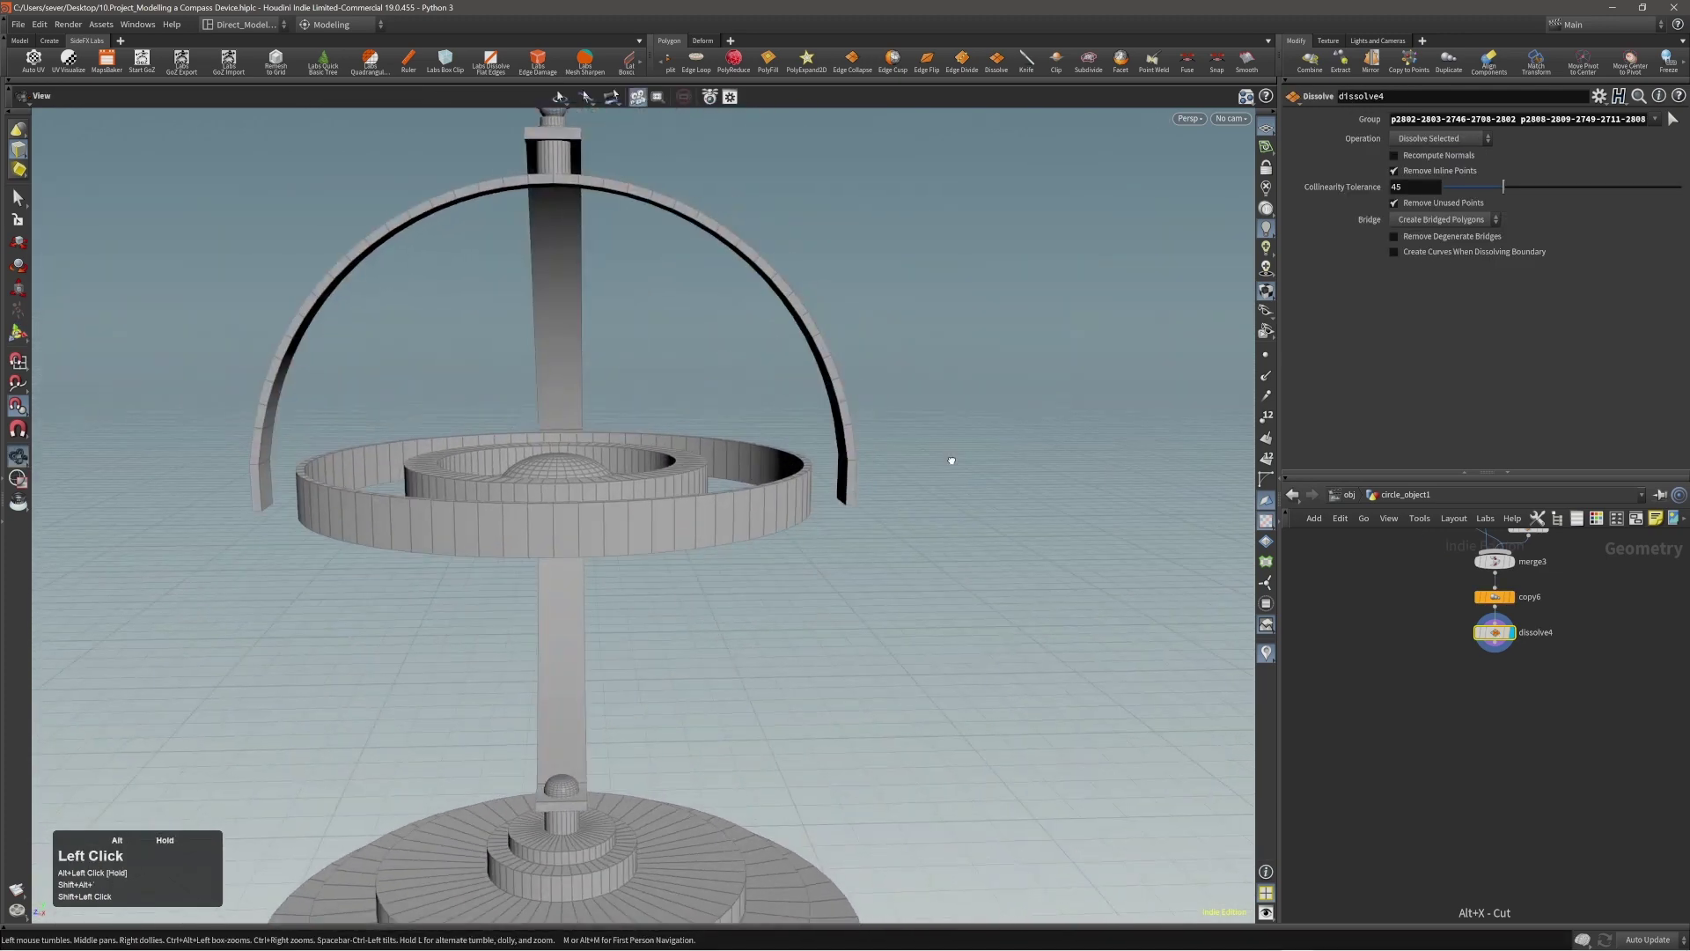
pyautogui.hotkey('ctrl', 'z')
# Step: Select the edge loop near each lower end of the arch and shift both slightly upward
pyautogui.keyDown('ctrl'); pyautogui.keyDown('alt'); pyautogui.moveTo(907, 454); pyautogui.dragTo(951, 440, button='right'); pyautogui.keyUp('alt'); pyautogui.keyUp('ctrl')
pyautogui.keyDown('alt'); pyautogui.moveTo(951, 440); pyautogui.dragTo(923, 451); pyautogui.keyUp('alt')
pyautogui.press('2')
pyautogui.doubleClick(928, 447)
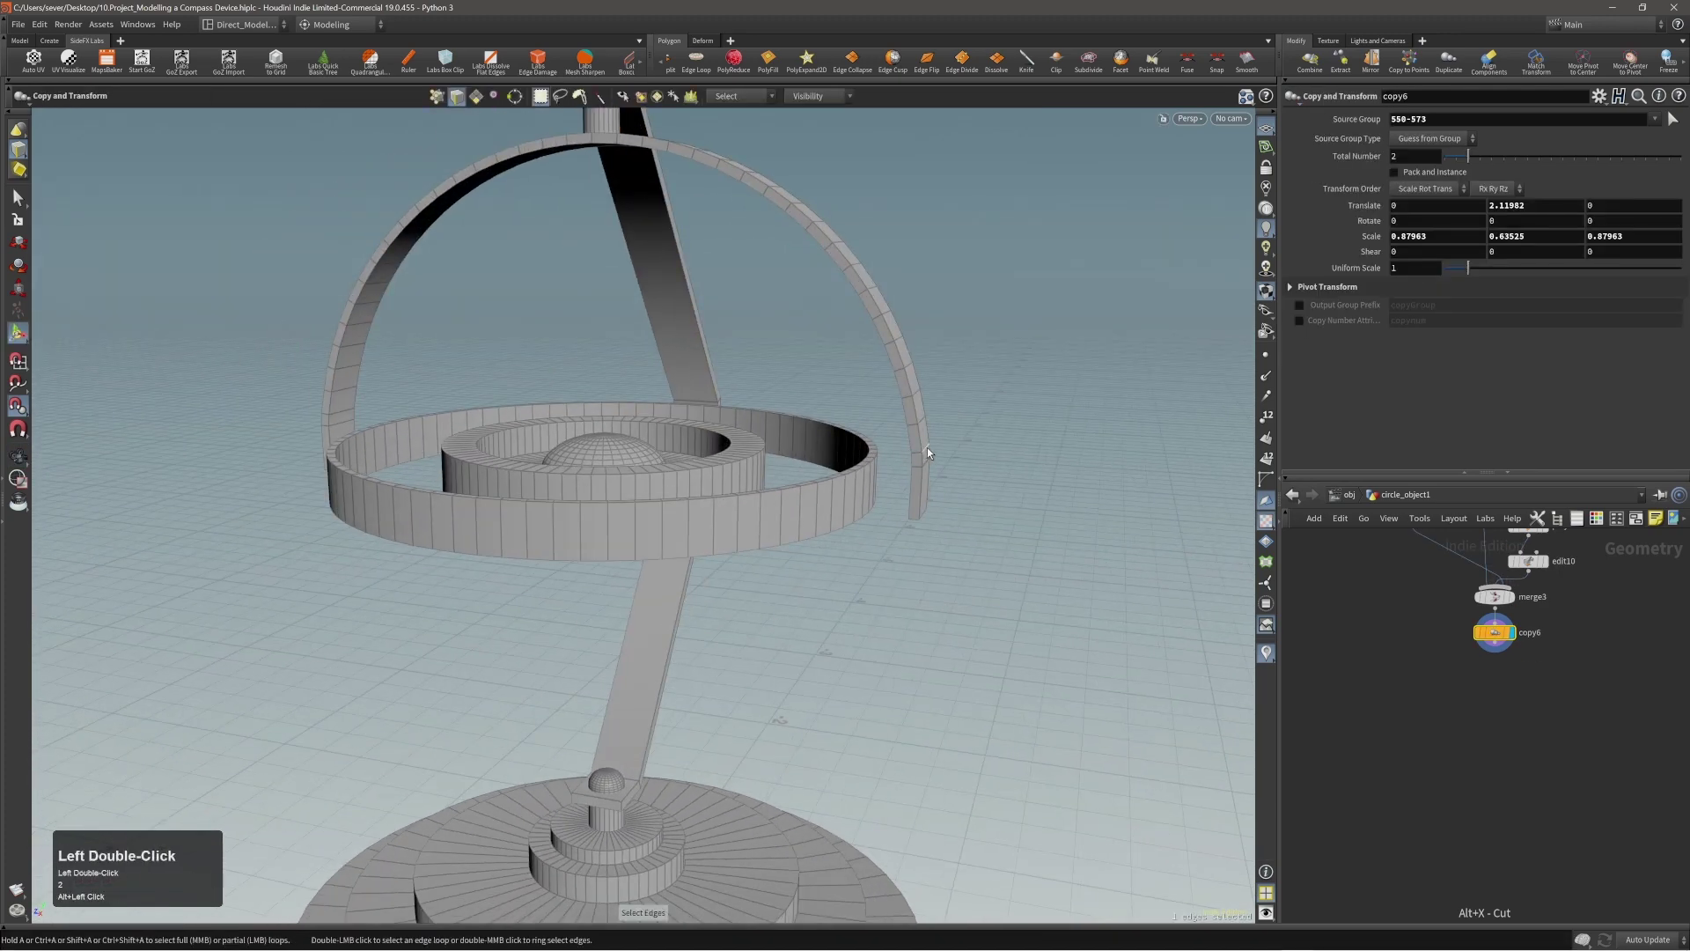
pyautogui.press('t')
pyautogui.keyDown('shift'); pyautogui.click(347, 411); pyautogui.keyUp('shift')
pyautogui.keyDown('shift'); pyautogui.click(347, 410); pyautogui.keyUp('shift')
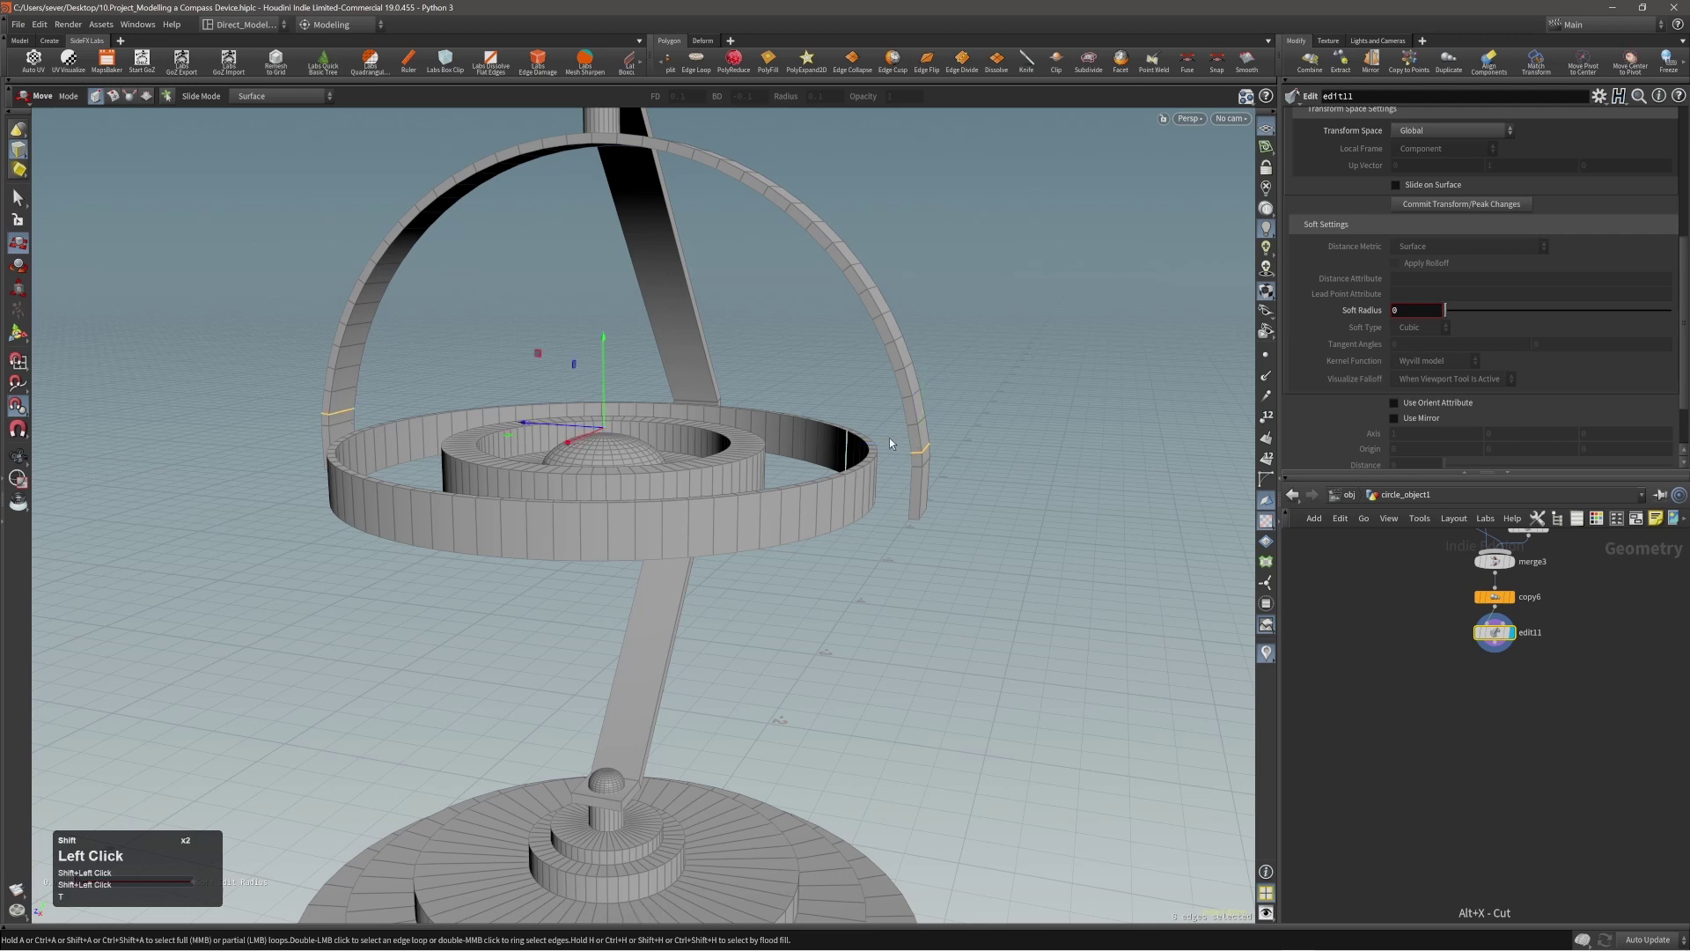
pyautogui.middleClick(1016, 447)
pyautogui.press('e')
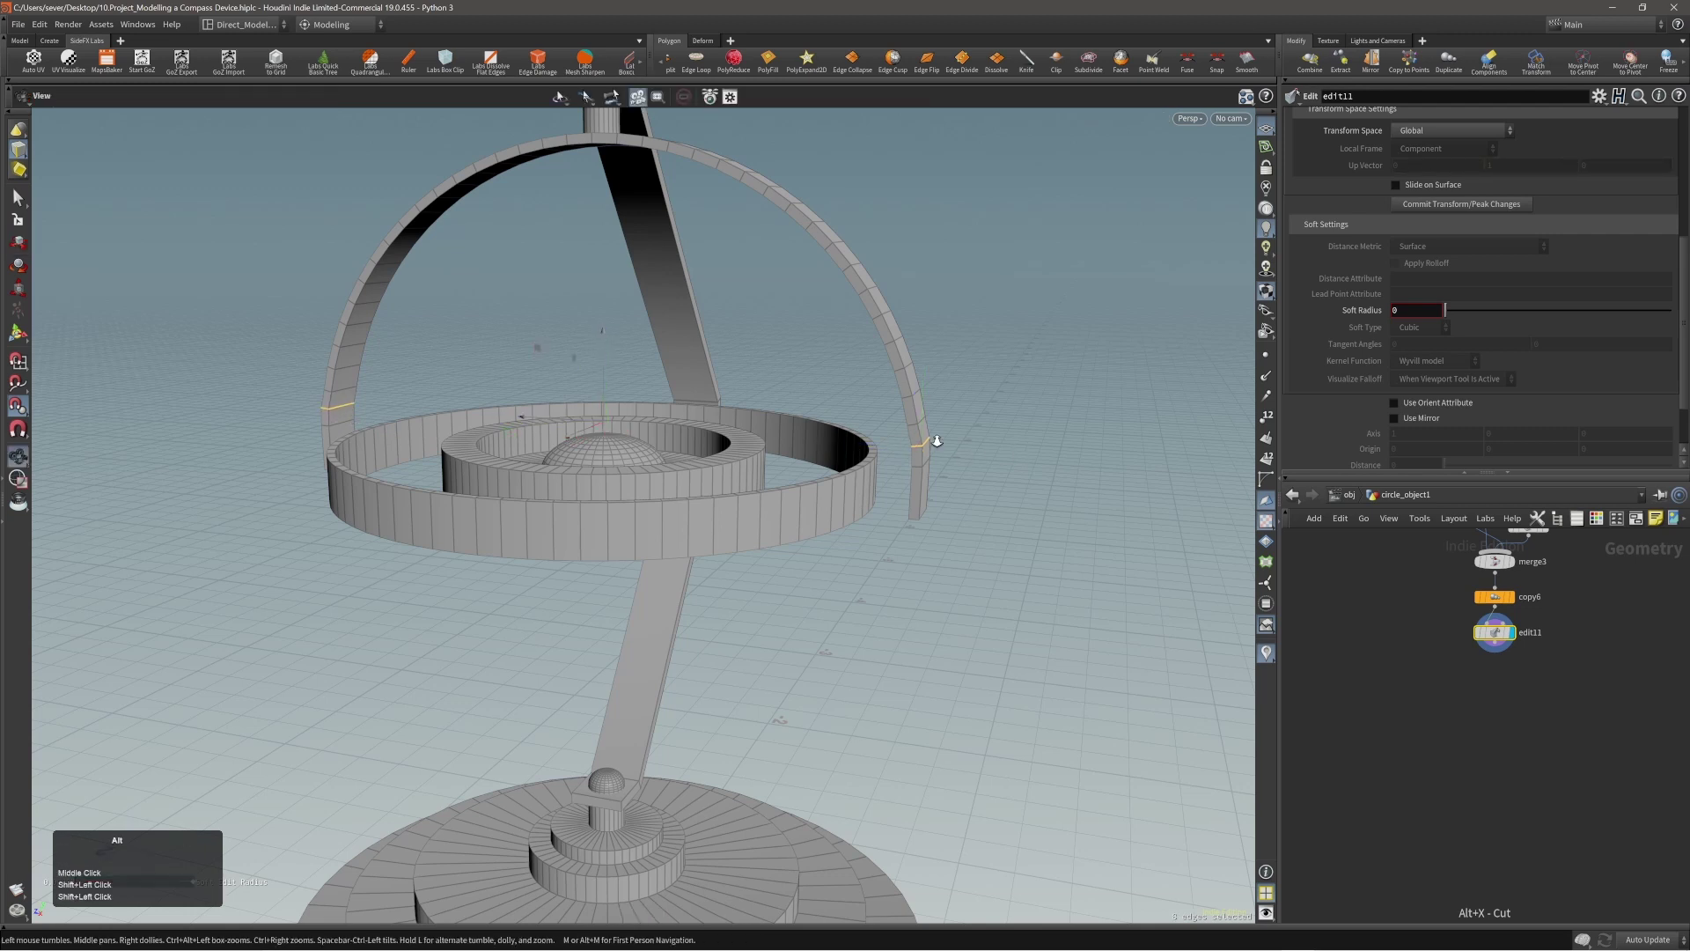
pyautogui.keyDown('alt'); pyautogui.moveTo(932, 441); pyautogui.dragTo(809, 469, button='right'); pyautogui.keyUp('alt')
pyautogui.keyDown('shift'); pyautogui.moveTo(501, 421); pyautogui.dragTo(72, 366); pyautogui.keyUp('shift')
pyautogui.keyDown('alt'); pyautogui.moveTo(754, 484); pyautogui.dragTo(300, 361); pyautogui.keyUp('alt')
pyautogui.press('s')
pyautogui.click(298, 363)
# Step: Review the whole device from an elevated view and compare it with the reference image
pyautogui.keyDown('alt'); pyautogui.moveTo(297, 363); pyautogui.dragTo(321, 408, button='right'); pyautogui.keyUp('alt')
pyautogui.keyDown('alt'); pyautogui.moveTo(321, 407); pyautogui.dragTo(596, 449); pyautogui.keyUp('alt')
pyautogui.keyDown('alt'); pyautogui.moveTo(596, 449); pyautogui.dragTo(592, 498, button='right'); pyautogui.keyUp('alt')
pyautogui.keyDown('alt'); pyautogui.moveTo(592, 499); pyautogui.dragTo(728, 506); pyautogui.keyUp('alt')
pyautogui.keyDown('alt'); pyautogui.moveTo(728, 505); pyautogui.dragTo(820, 450, button='right'); pyautogui.keyUp('alt')
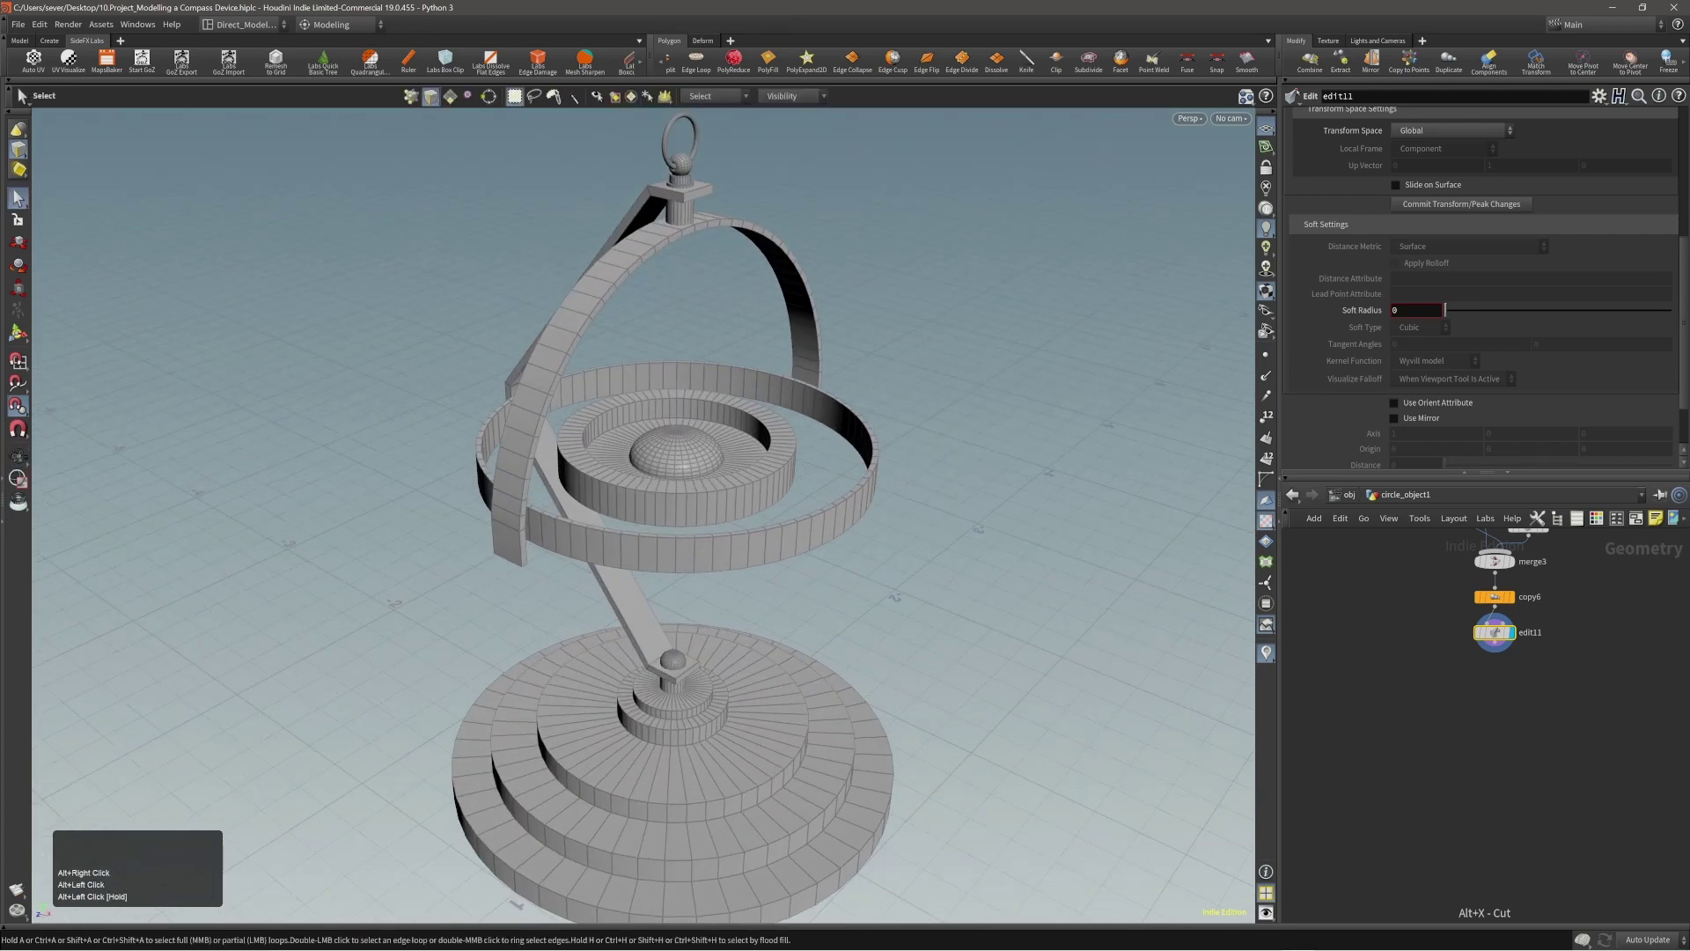
pyautogui.moveTo(1689, 396); pyautogui.dragTo(1112, 501, button='right')
pyautogui.moveTo(990, 504); pyautogui.dragTo(1689, 493, button='right')
# Step: Duplicate the outer face at one lower end of the arch
pyautogui.click(507, 554)
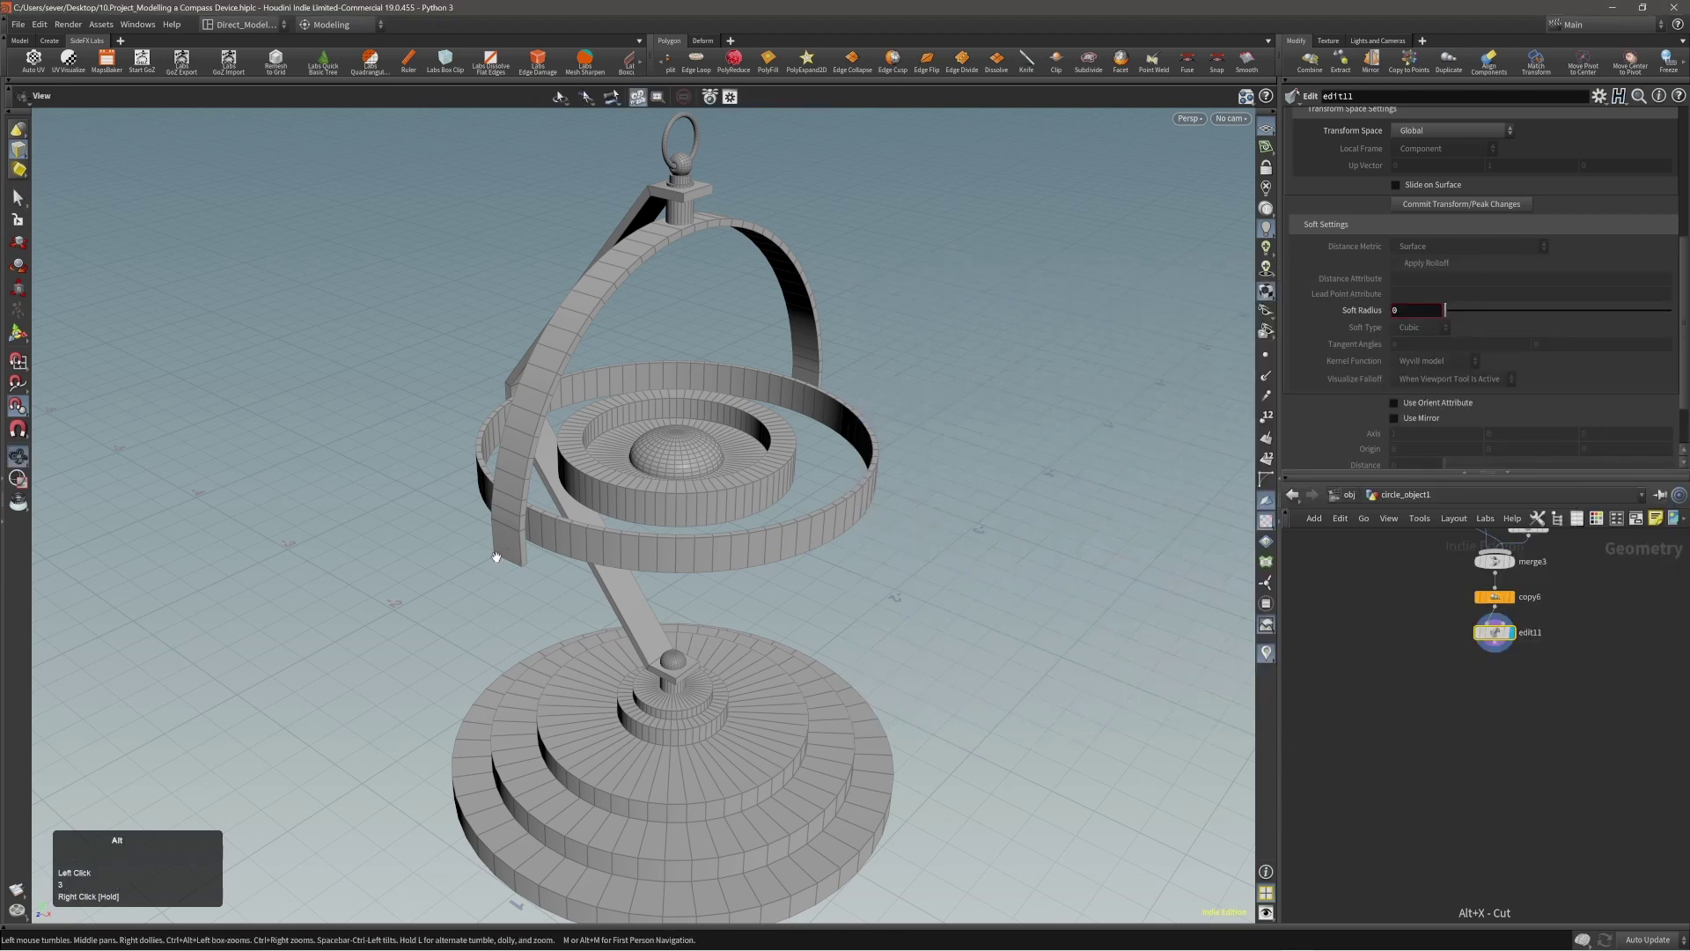
pyautogui.keyDown('alt'); pyautogui.moveTo(507, 554); pyautogui.dragTo(799, 452, button='right'); pyautogui.keyUp('alt')
pyautogui.keyDown('alt'); pyautogui.moveTo(624, 500); pyautogui.dragTo(713, 457, button='middle'); pyautogui.keyUp('alt')
pyautogui.keyDown('alt'); pyautogui.moveTo(713, 457); pyautogui.dragTo(762, 422, button='right'); pyautogui.keyUp('alt')
pyautogui.keyDown('alt'); pyautogui.moveTo(762, 423); pyautogui.dragTo(651, 493); pyautogui.keyUp('alt')
pyautogui.click(629, 484)
pyautogui.keyDown('alt'); pyautogui.moveTo(650, 493); pyautogui.dragTo(691, 480, button='right'); pyautogui.keyUp('alt')
pyautogui.keyDown('alt'); pyautogui.moveTo(691, 480); pyautogui.dragTo(740, 456, button='middle'); pyautogui.keyUp('alt')
pyautogui.press('c')
pyautogui.click(724, 446)
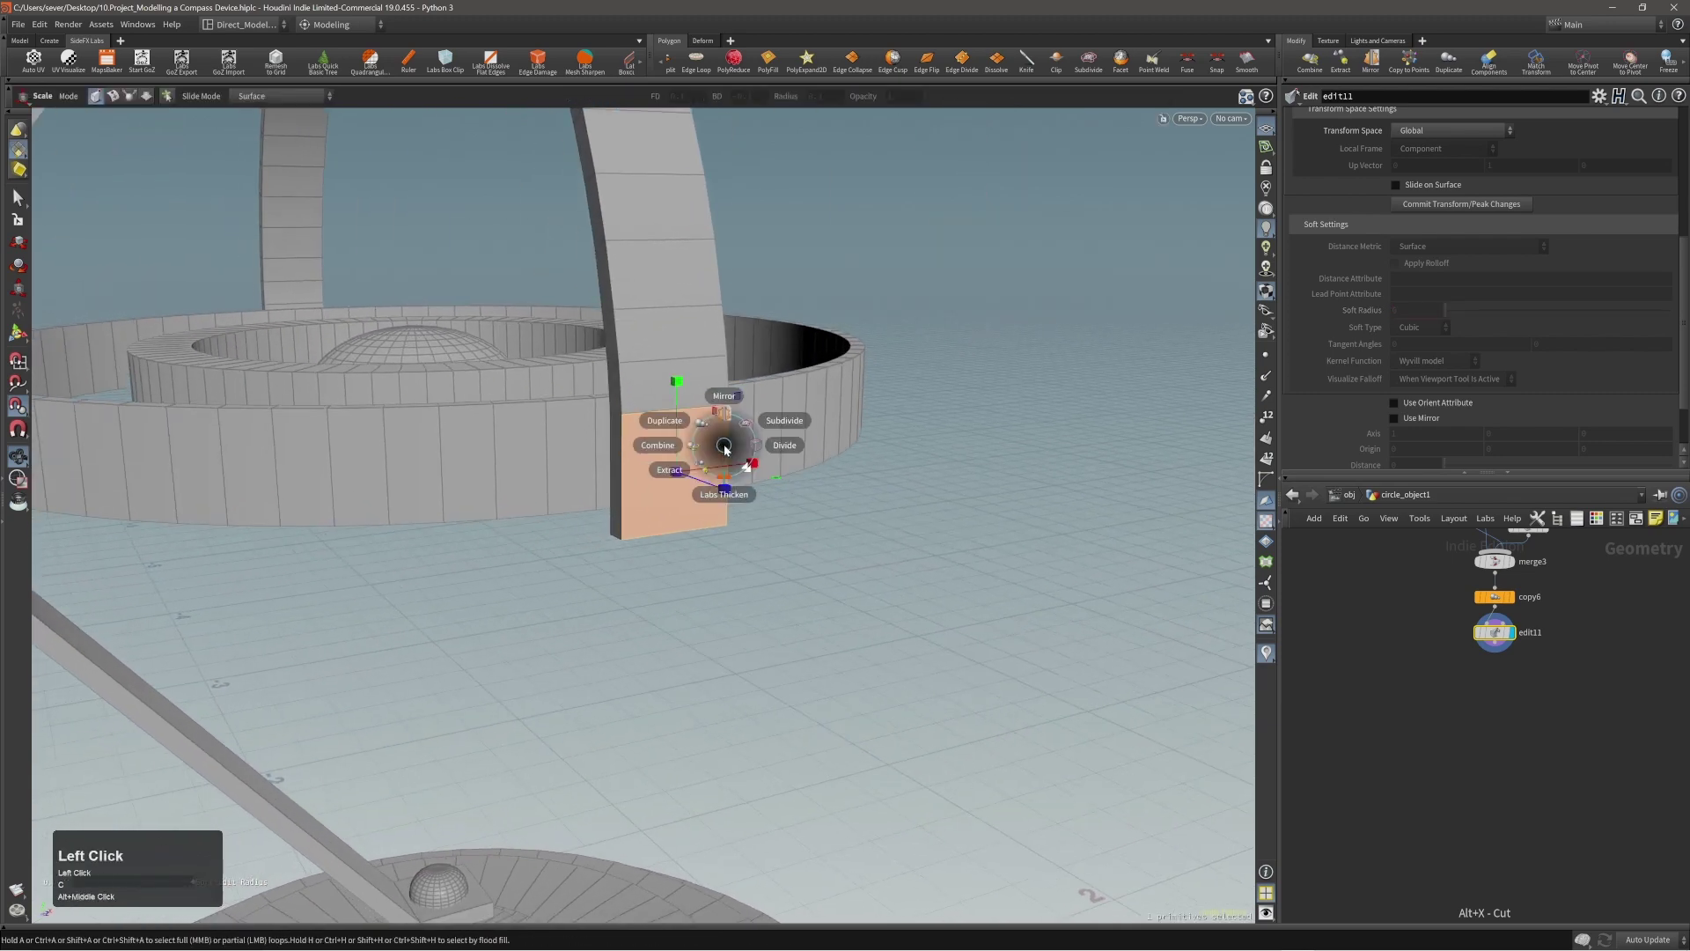
pyautogui.click(703, 426)
# Step: Offset the duplicated face outward from the arch by 0.0288656 along Z
pyautogui.keyDown('alt'); pyautogui.moveTo(704, 445); pyautogui.dragTo(817, 541); pyautogui.keyUp('alt')
pyautogui.moveTo(817, 541); pyautogui.dragTo(838, 546, button='middle')
pyautogui.keyDown('alt'); pyautogui.moveTo(812, 543); pyautogui.dragTo(798, 441, button='right'); pyautogui.keyUp('alt')
pyautogui.keyDown('alt'); pyautogui.middleClick(798, 441); pyautogui.keyUp('alt')
pyautogui.keyDown('alt'); pyautogui.moveTo(798, 441); pyautogui.dragTo(825, 442, button='middle'); pyautogui.keyUp('alt')
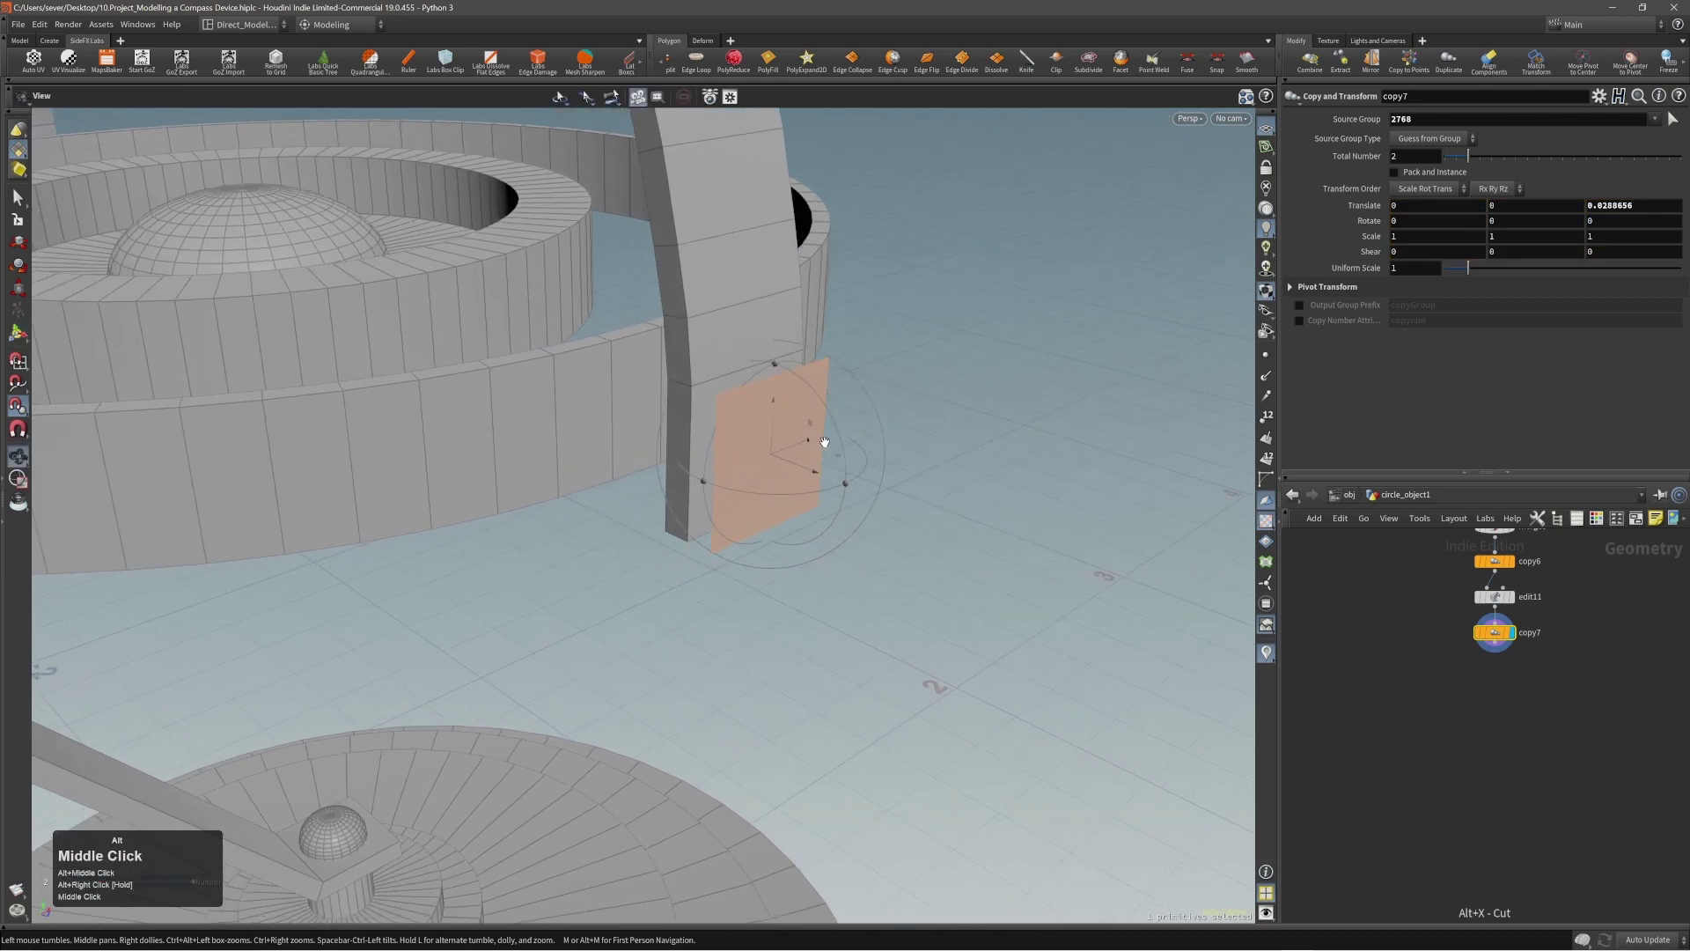
# Step: Try to subdivide the copied face with its point attributes set to Sharpen Edges Boundaries
pyautogui.keyDown('alt'); pyautogui.moveTo(792, 448); pyautogui.dragTo(785, 443); pyautogui.keyUp('alt')
pyautogui.press('c')
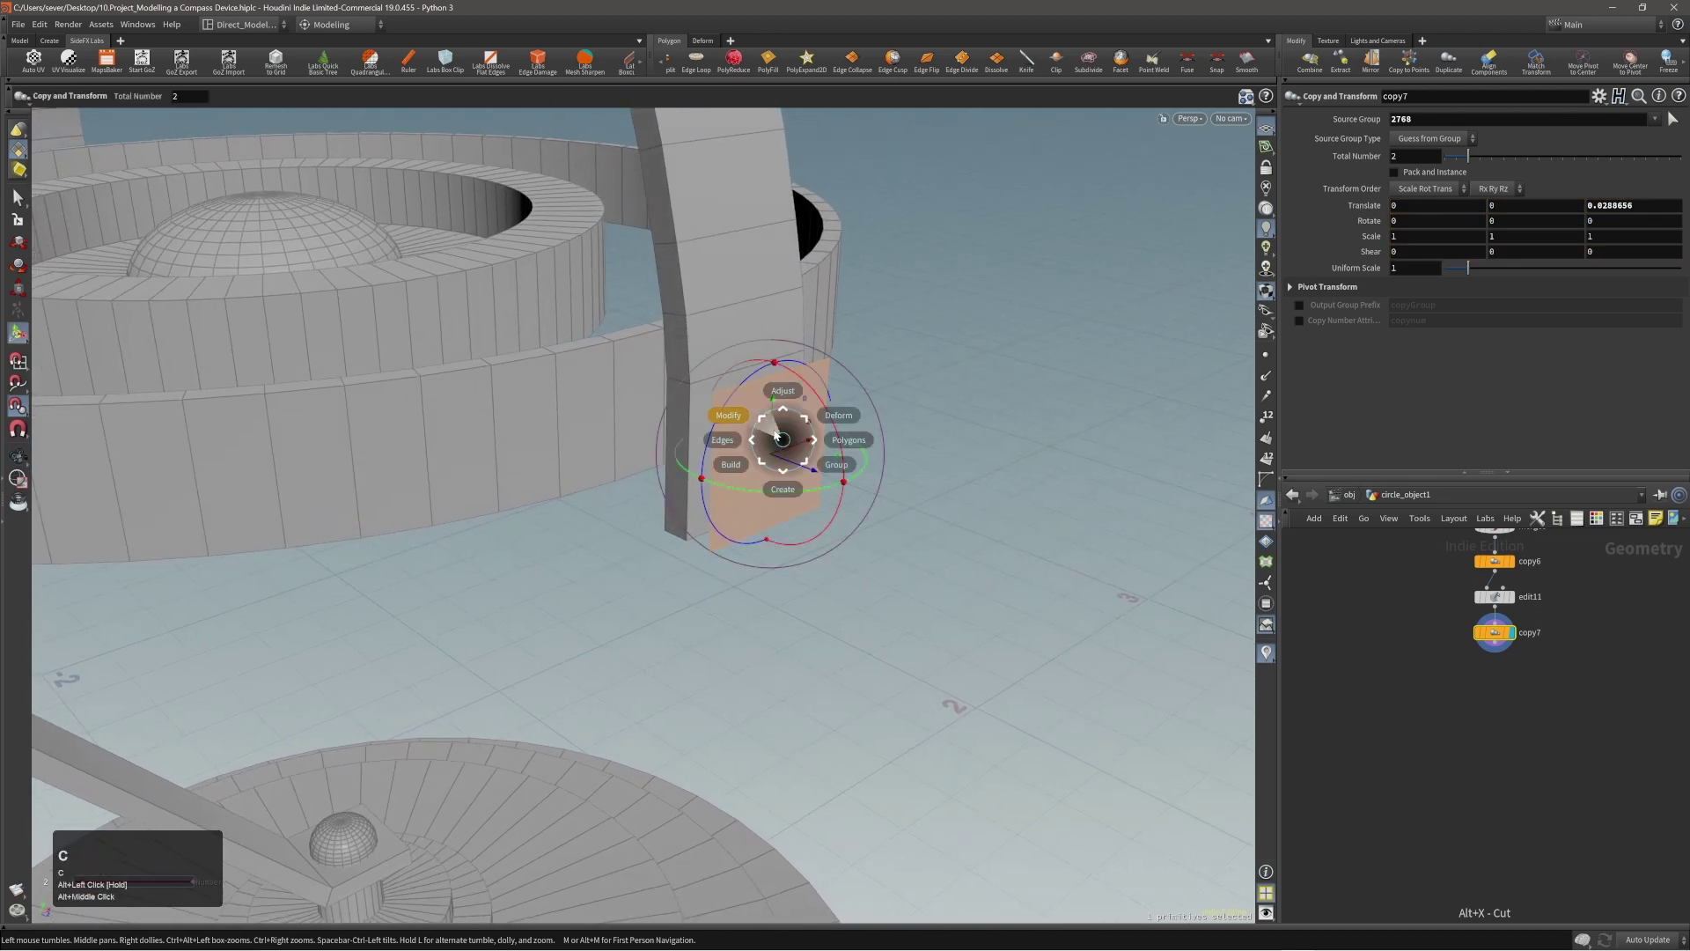
pyautogui.click(775, 432)
pyautogui.click(784, 426)
pyautogui.keyDown('alt'); pyautogui.moveTo(789, 456); pyautogui.dragTo(757, 425); pyautogui.keyUp('alt')
pyautogui.click(1466, 422)
pyautogui.click(1455, 445)
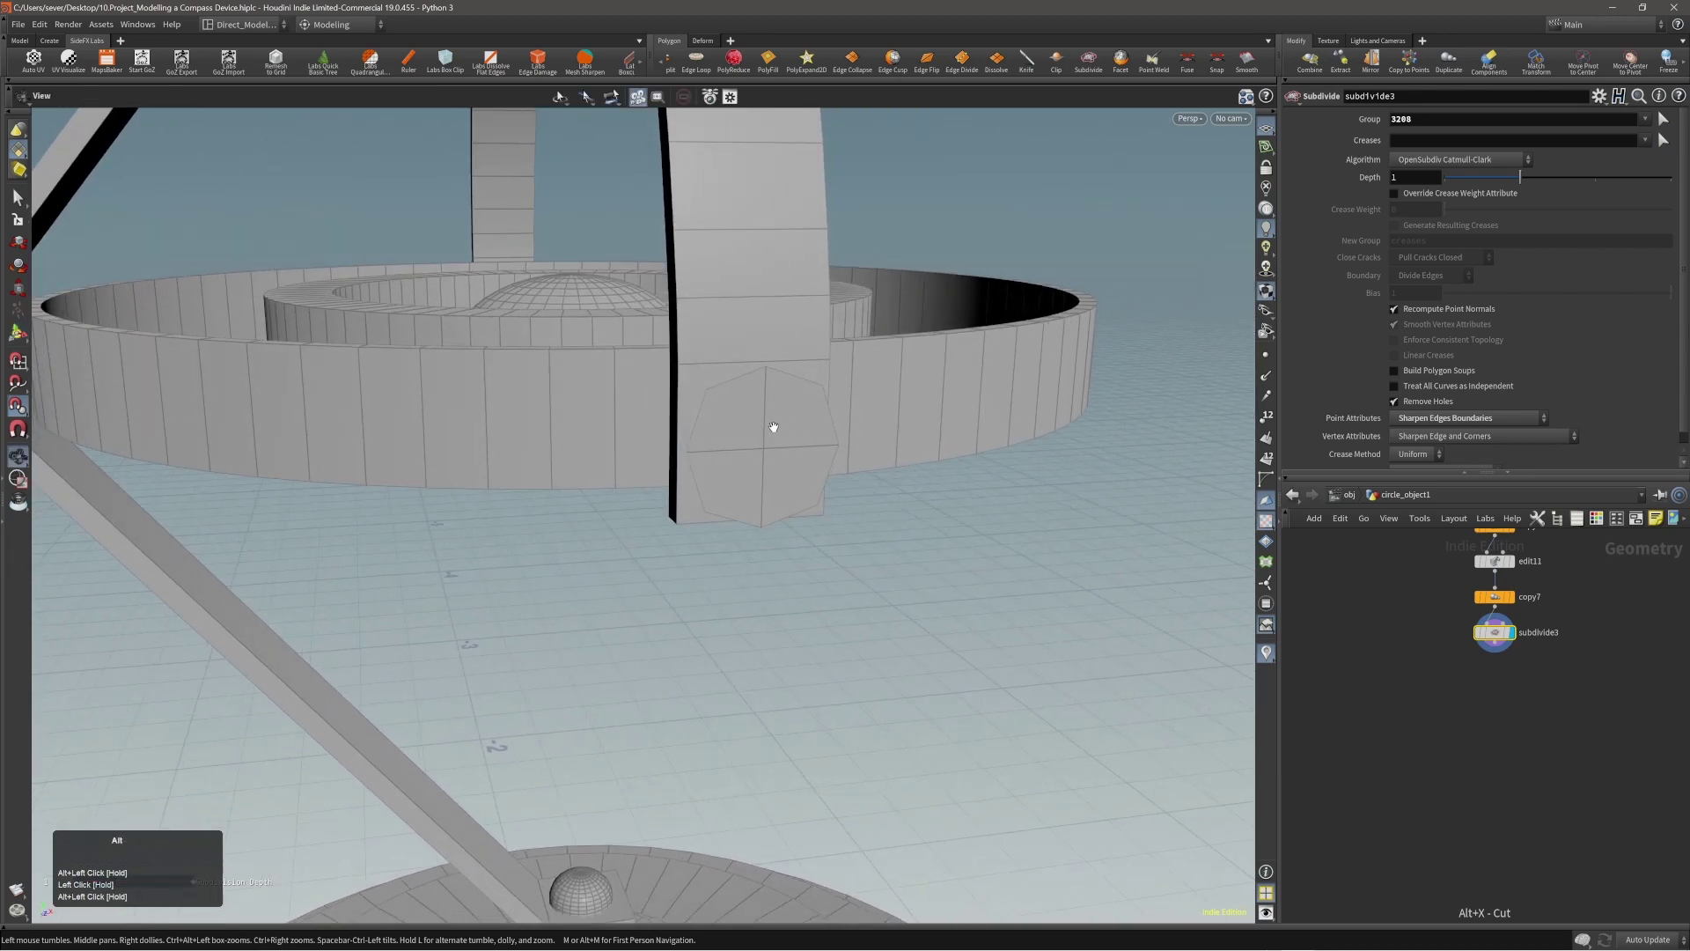
# Step: Check the bolt shape at the arch's end in the reference image, and undo the copied face's subdivision
pyautogui.keyDown('alt'); pyautogui.moveTo(773, 427); pyautogui.dragTo(895, 400, button='right'); pyautogui.keyUp('alt')
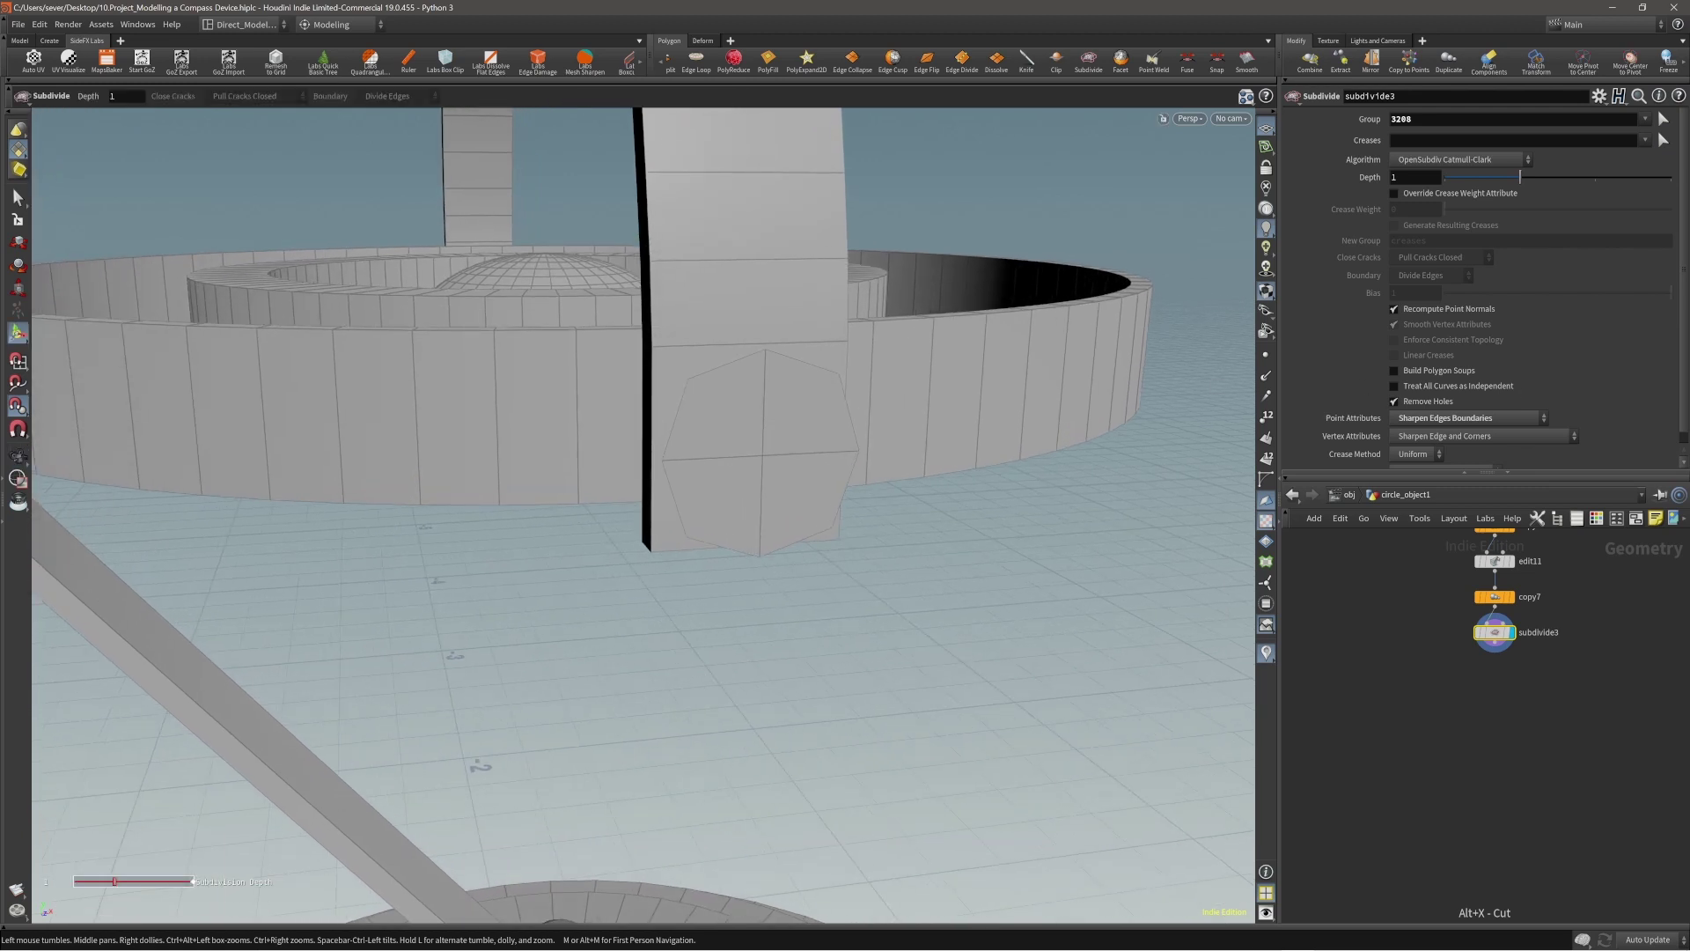
pyautogui.moveTo(1689, 456); pyautogui.dragTo(1298, 450, button='right')
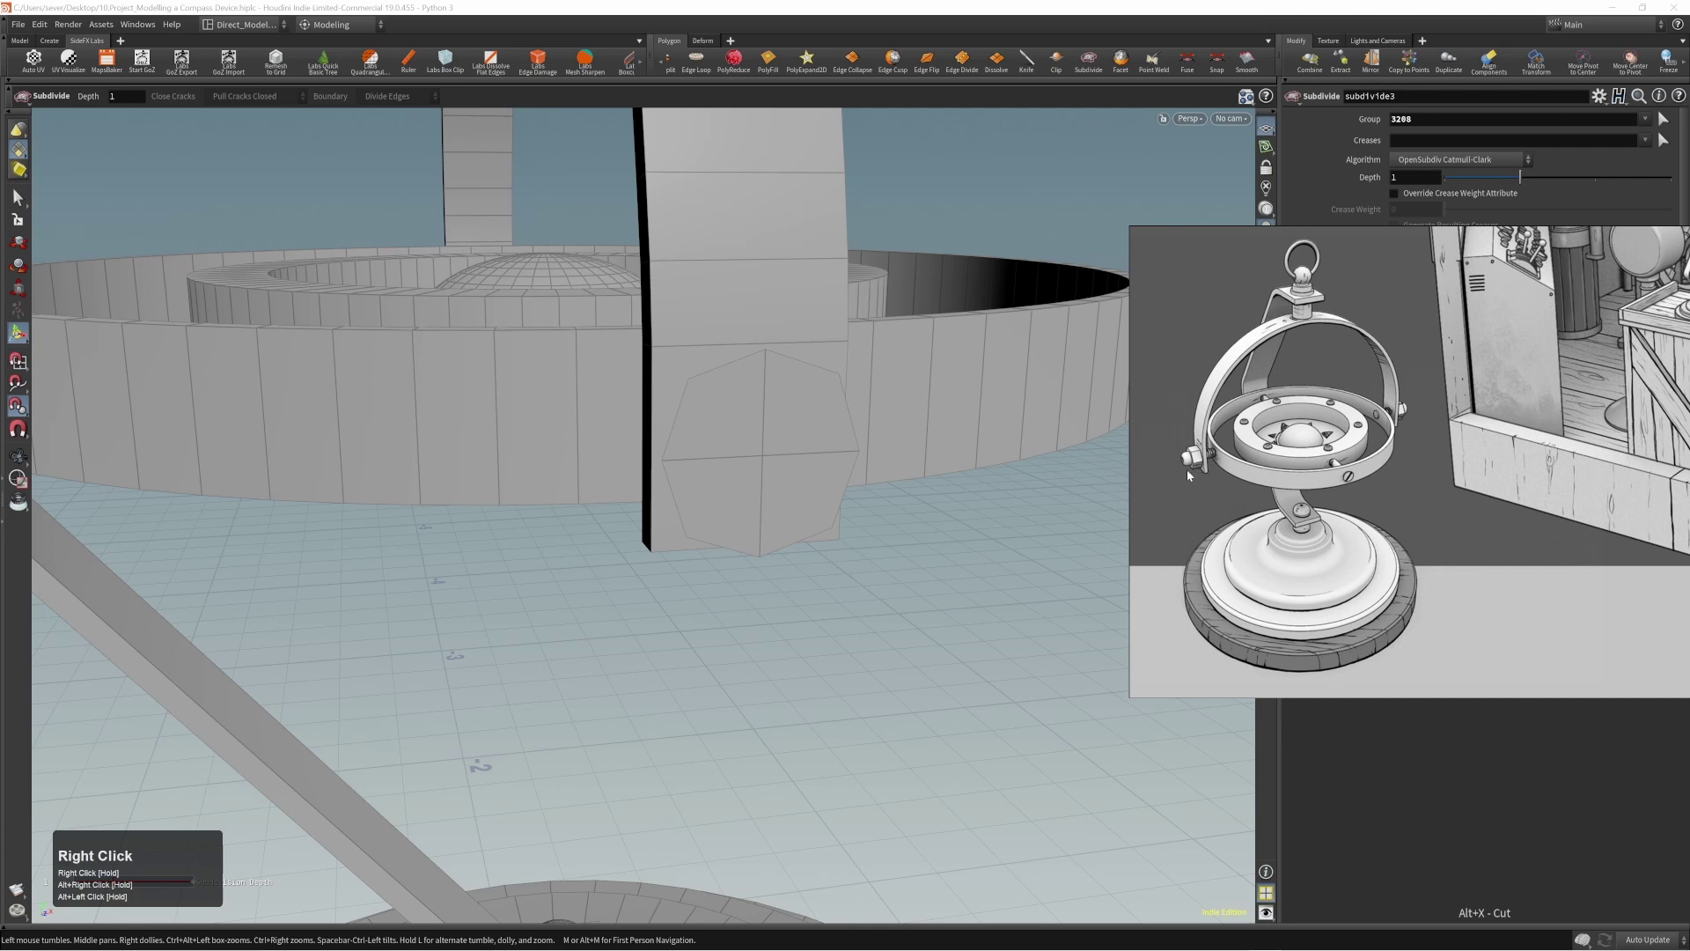
pyautogui.moveTo(1189, 447); pyautogui.dragTo(1689, 451, button='right')
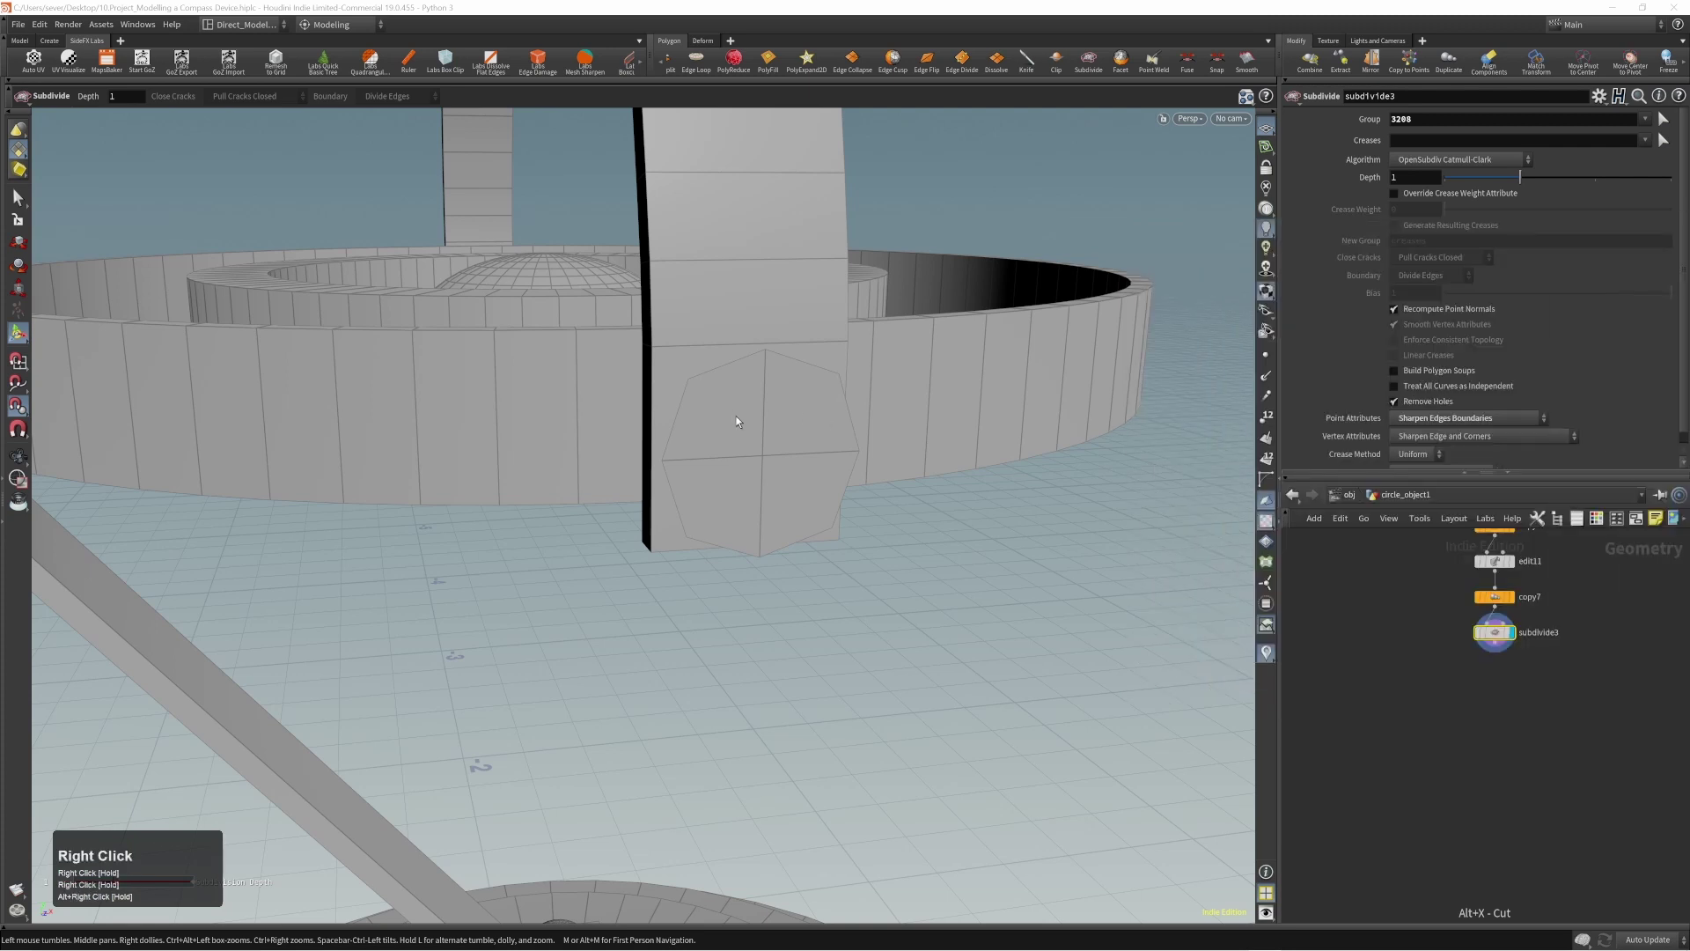
pyautogui.click(784, 436)
pyautogui.hotkey('ctrl', 'z')
pyautogui.hotkey('ctrl', 'z')
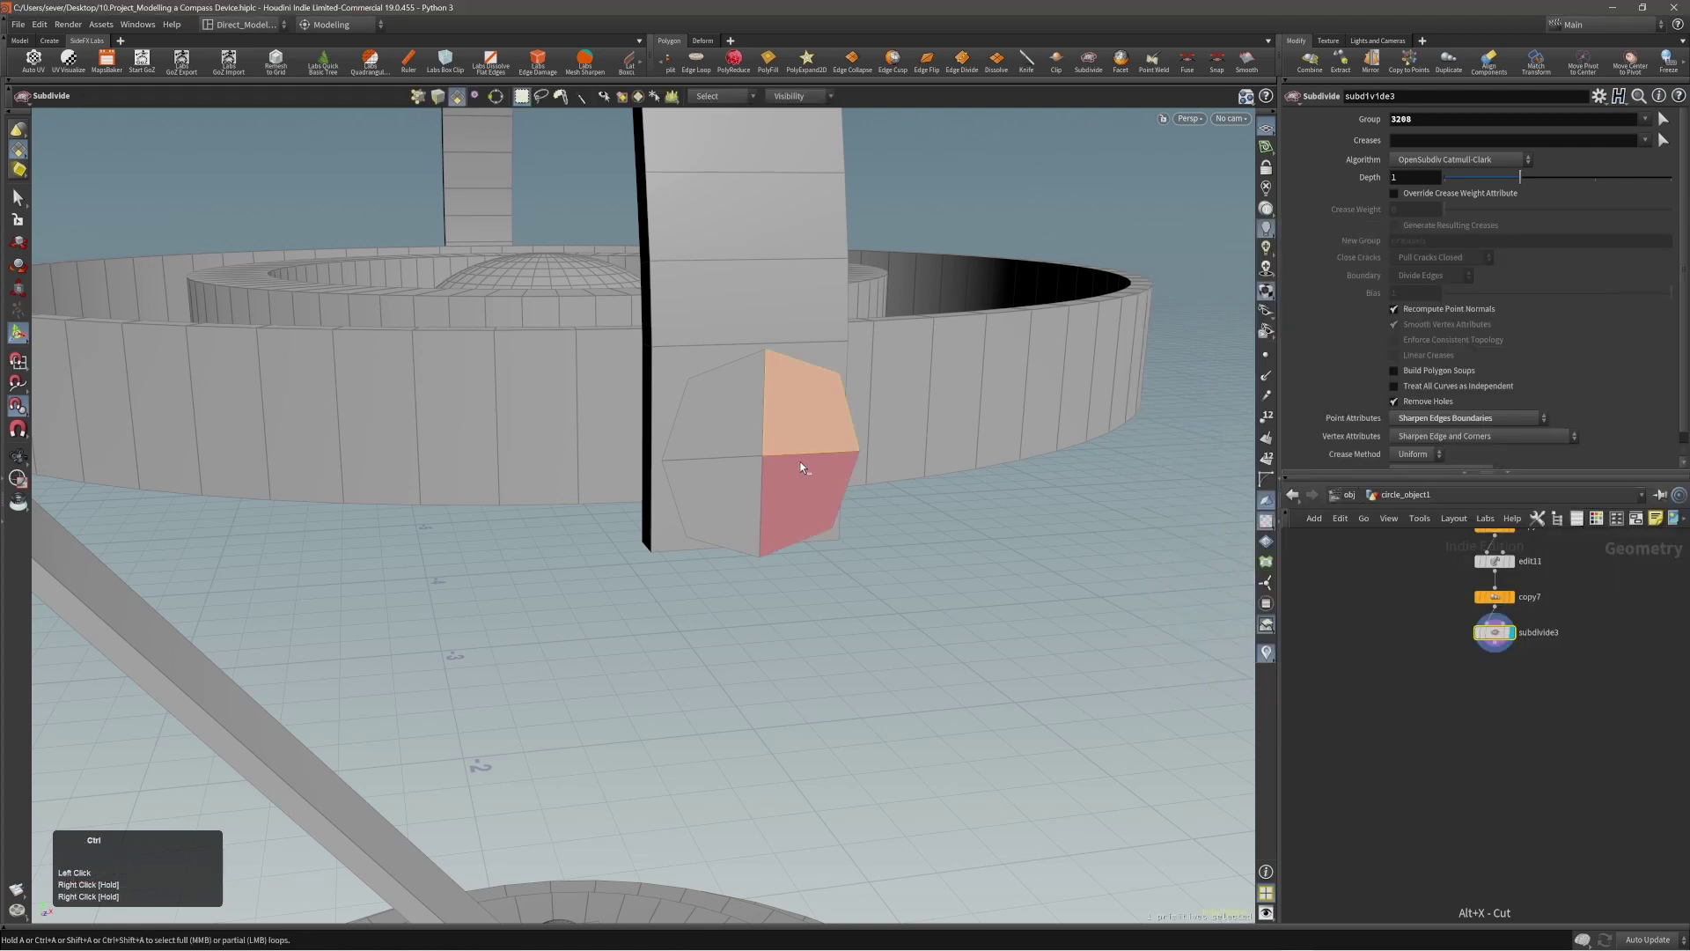
pyautogui.hotkey('ctrl', 'z')
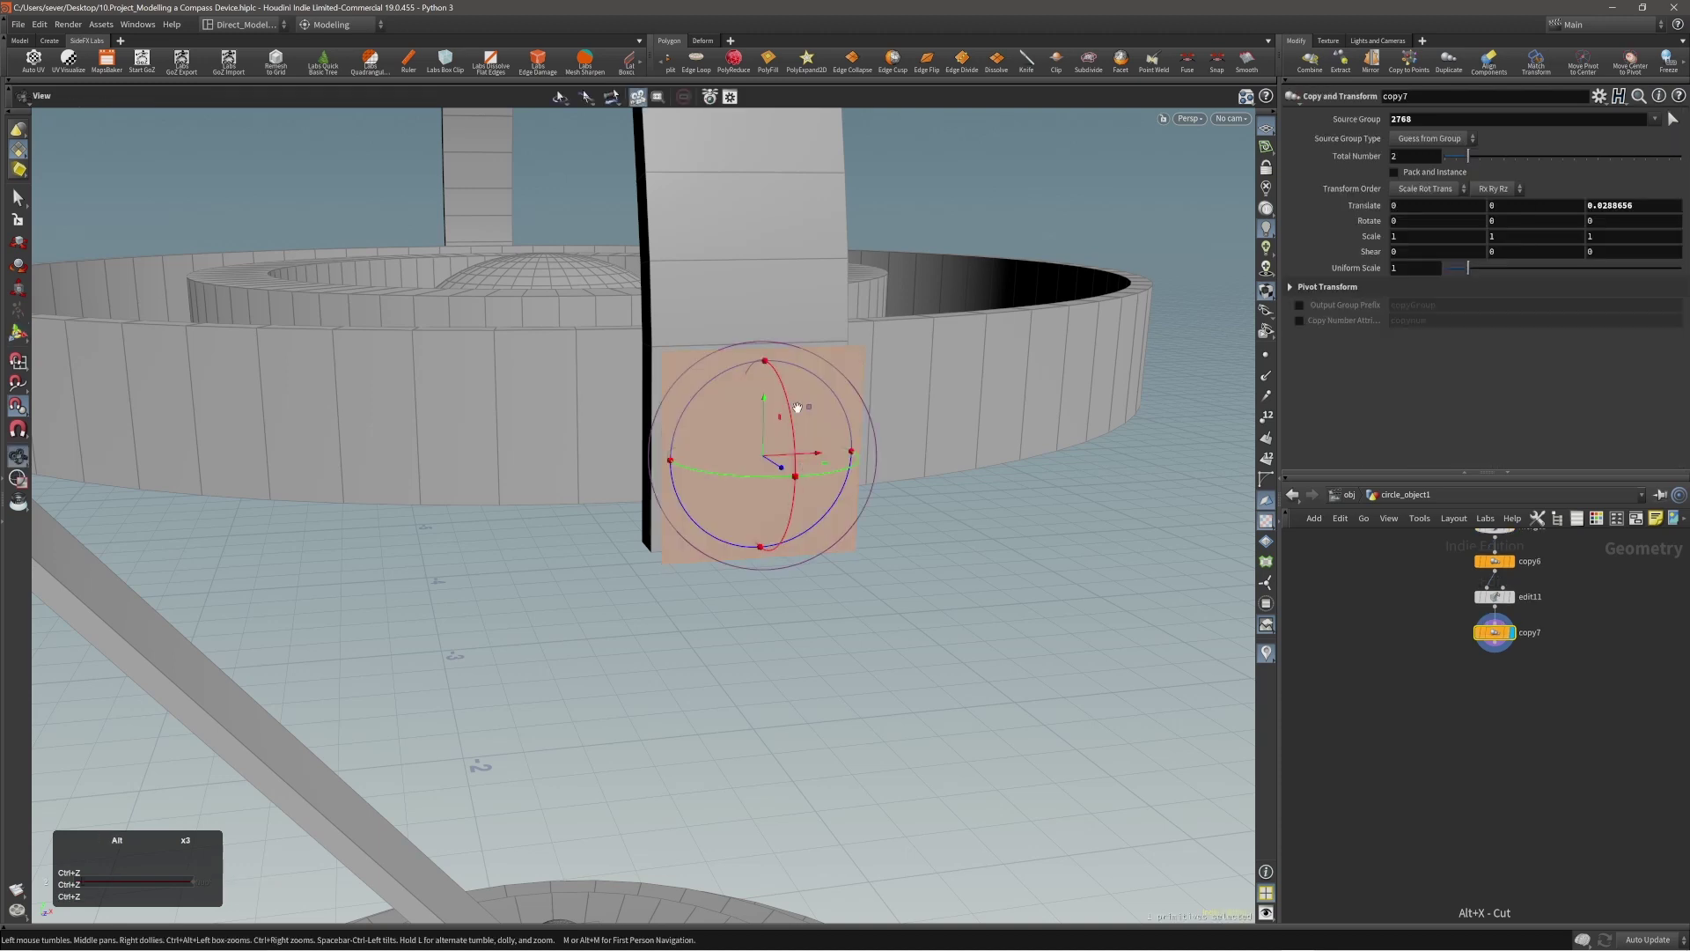
# Step: Insert a horizontal edge loop across the middle of the copied face
pyautogui.keyDown('alt'); pyautogui.moveTo(799, 404); pyautogui.dragTo(777, 424); pyautogui.keyUp('alt')
pyautogui.press('c')
pyautogui.click(704, 428)
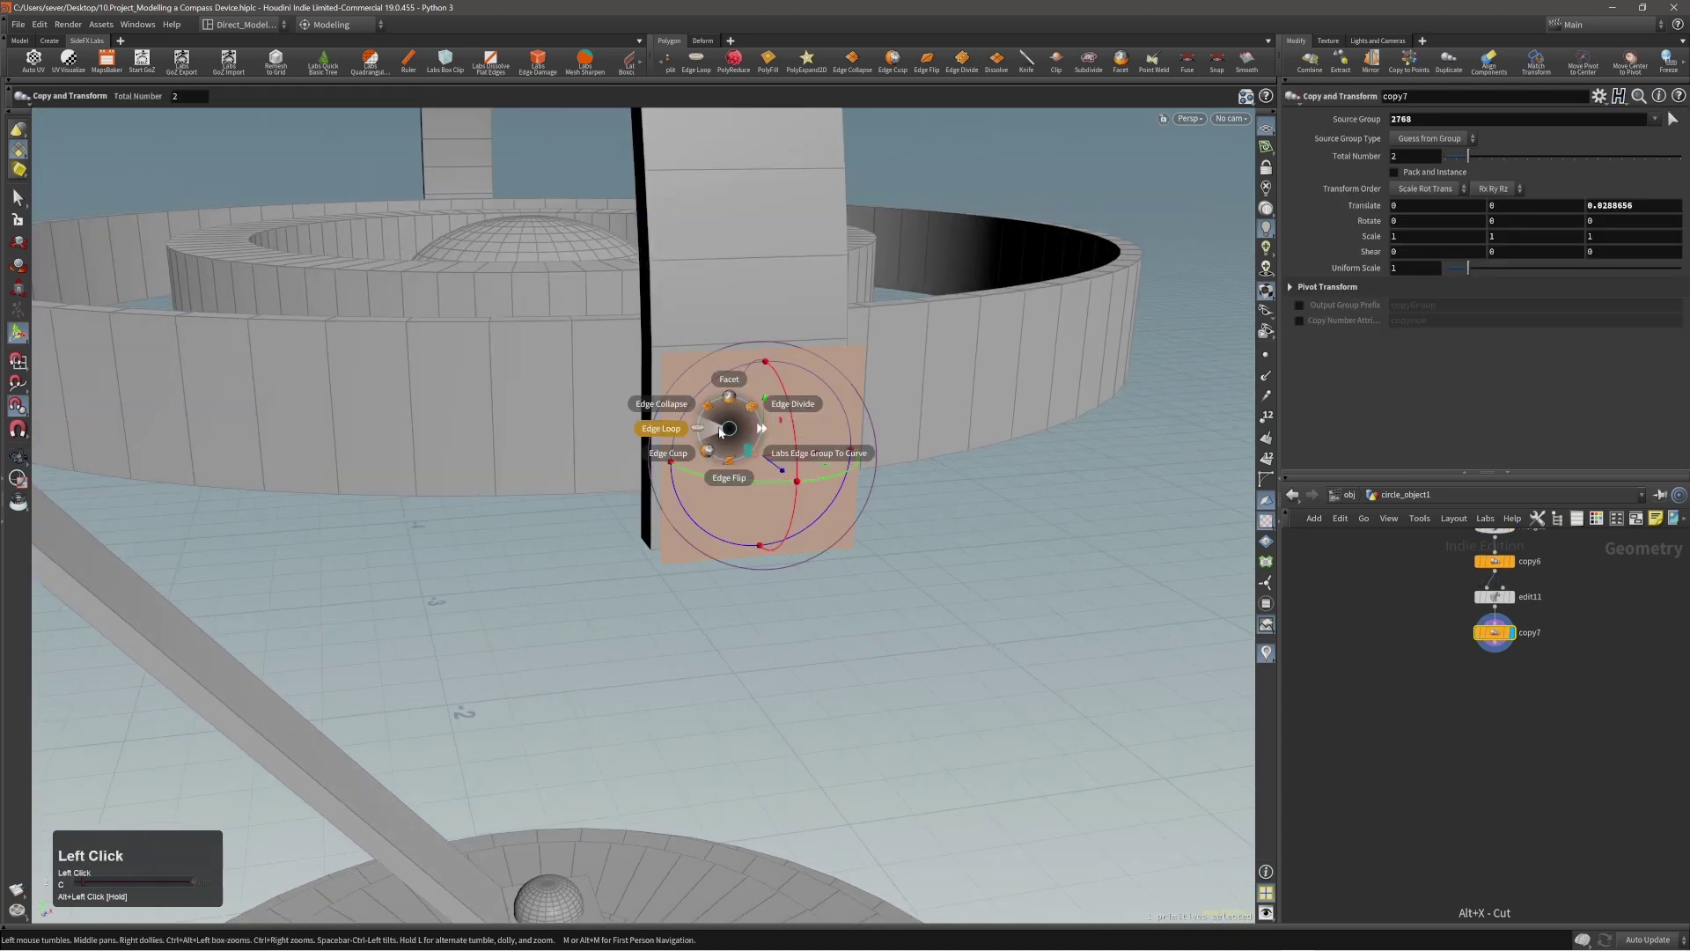
pyautogui.click(697, 431)
pyautogui.click(663, 460)
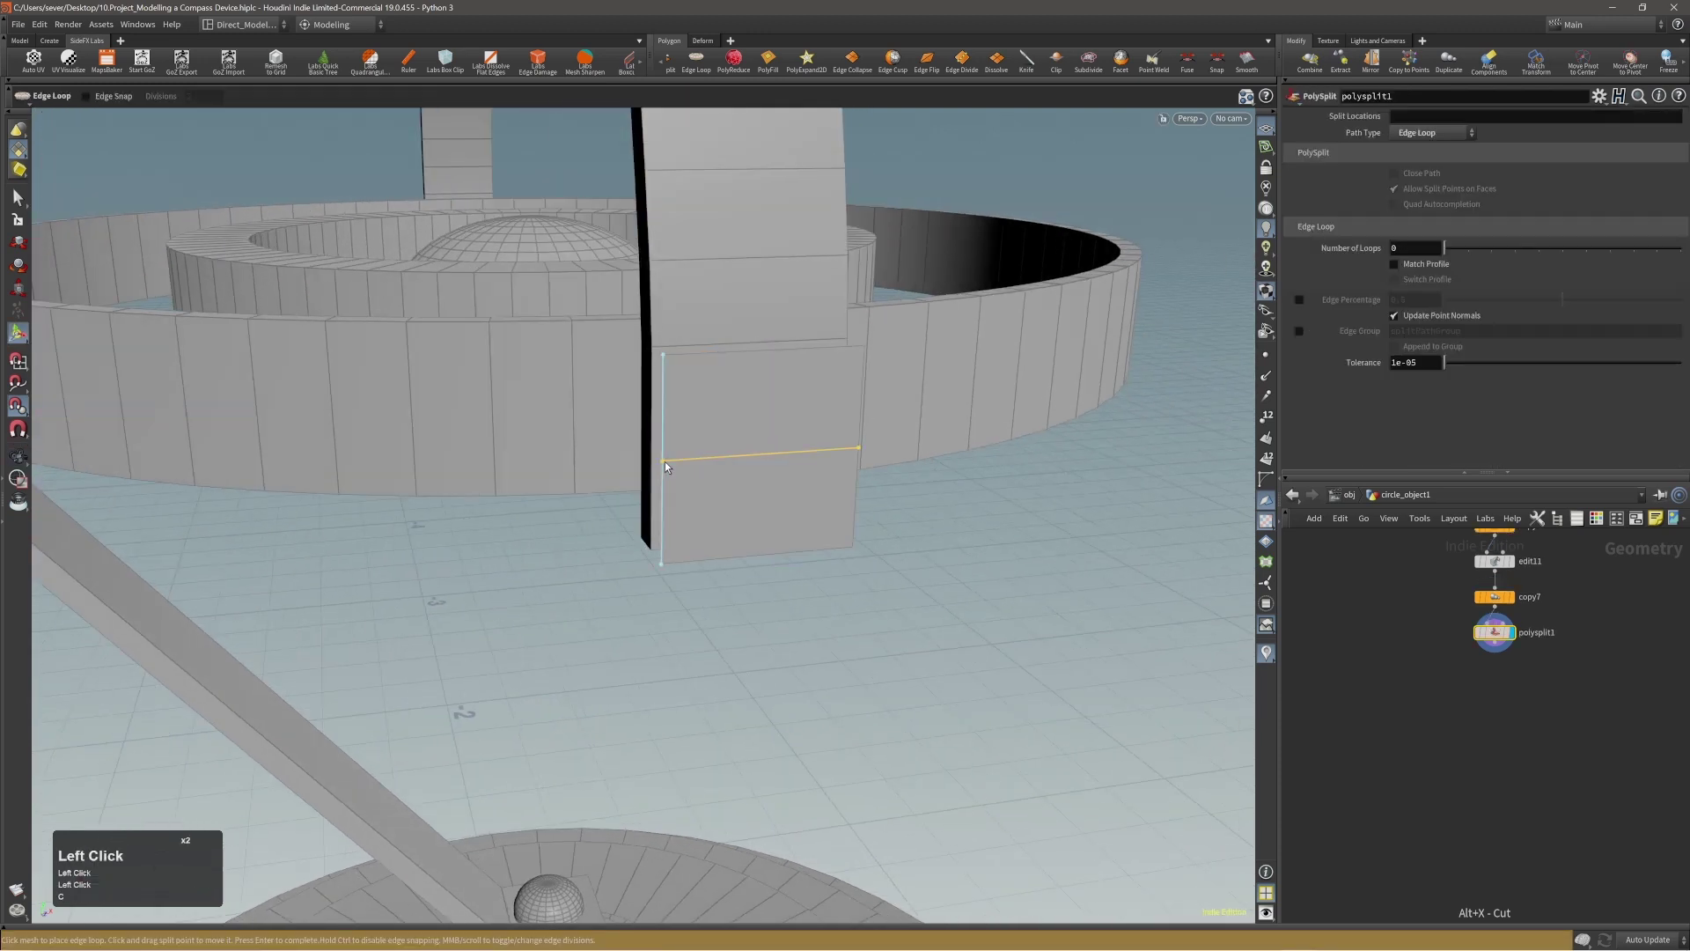
# Step: Reshape the two halves of the copied face into a hexagon
pyautogui.press('3')
pyautogui.click(756, 493)
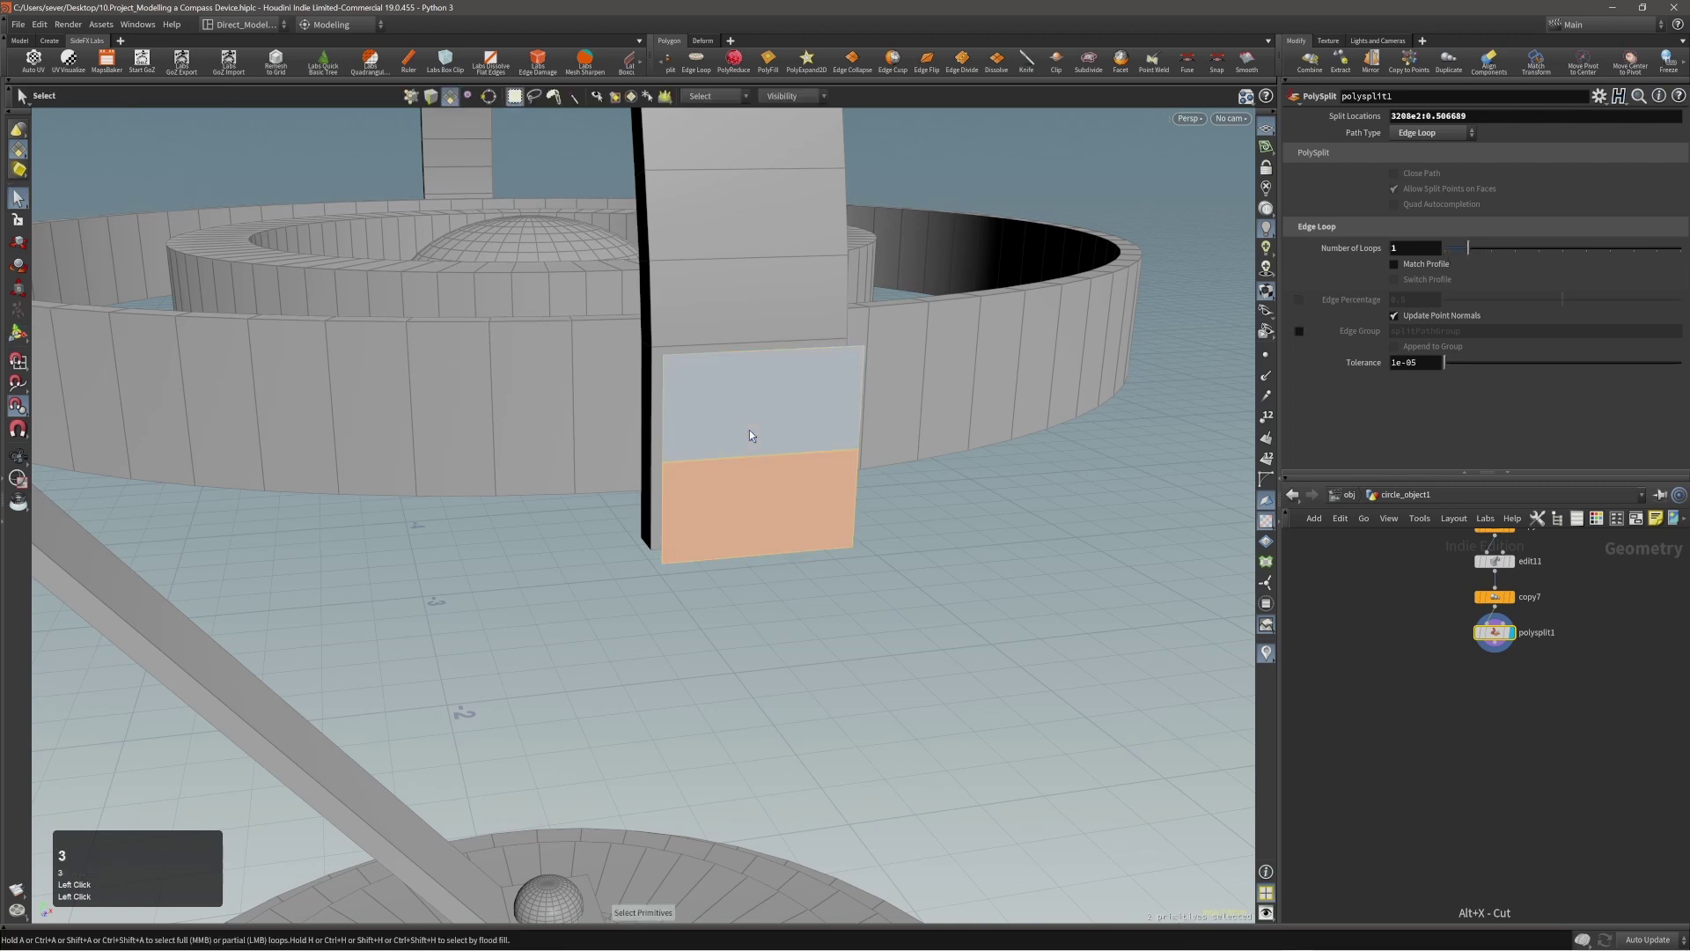
pyautogui.keyDown('shift'); pyautogui.click(748, 430); pyautogui.keyUp('shift')
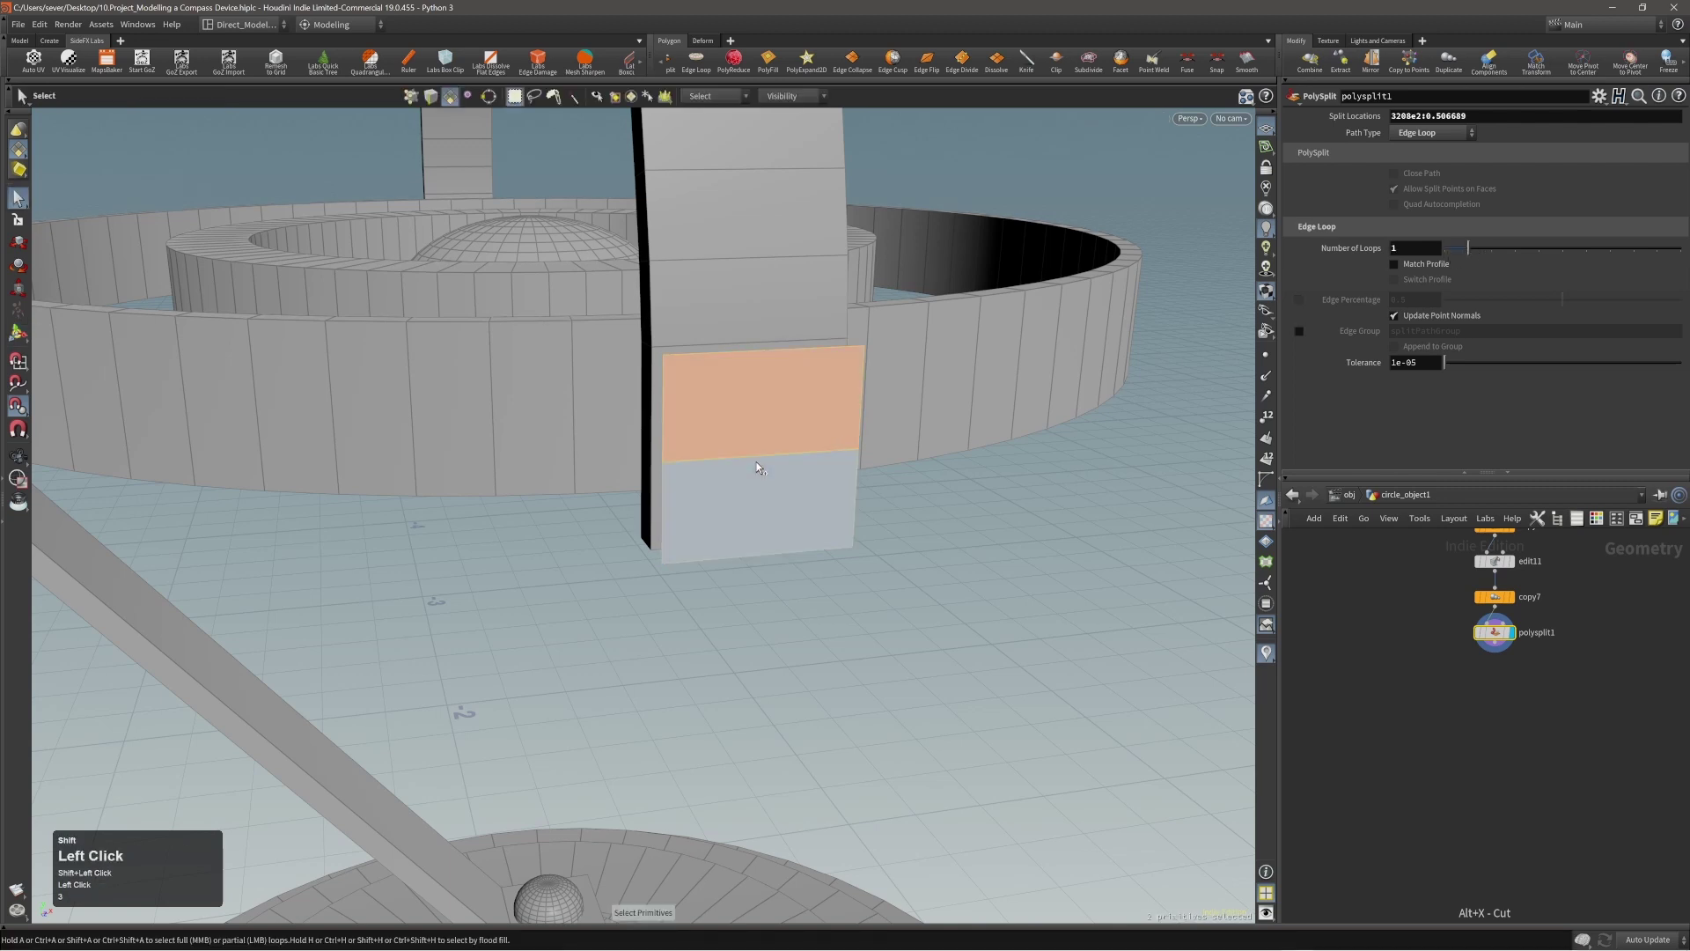
pyautogui.press('t')
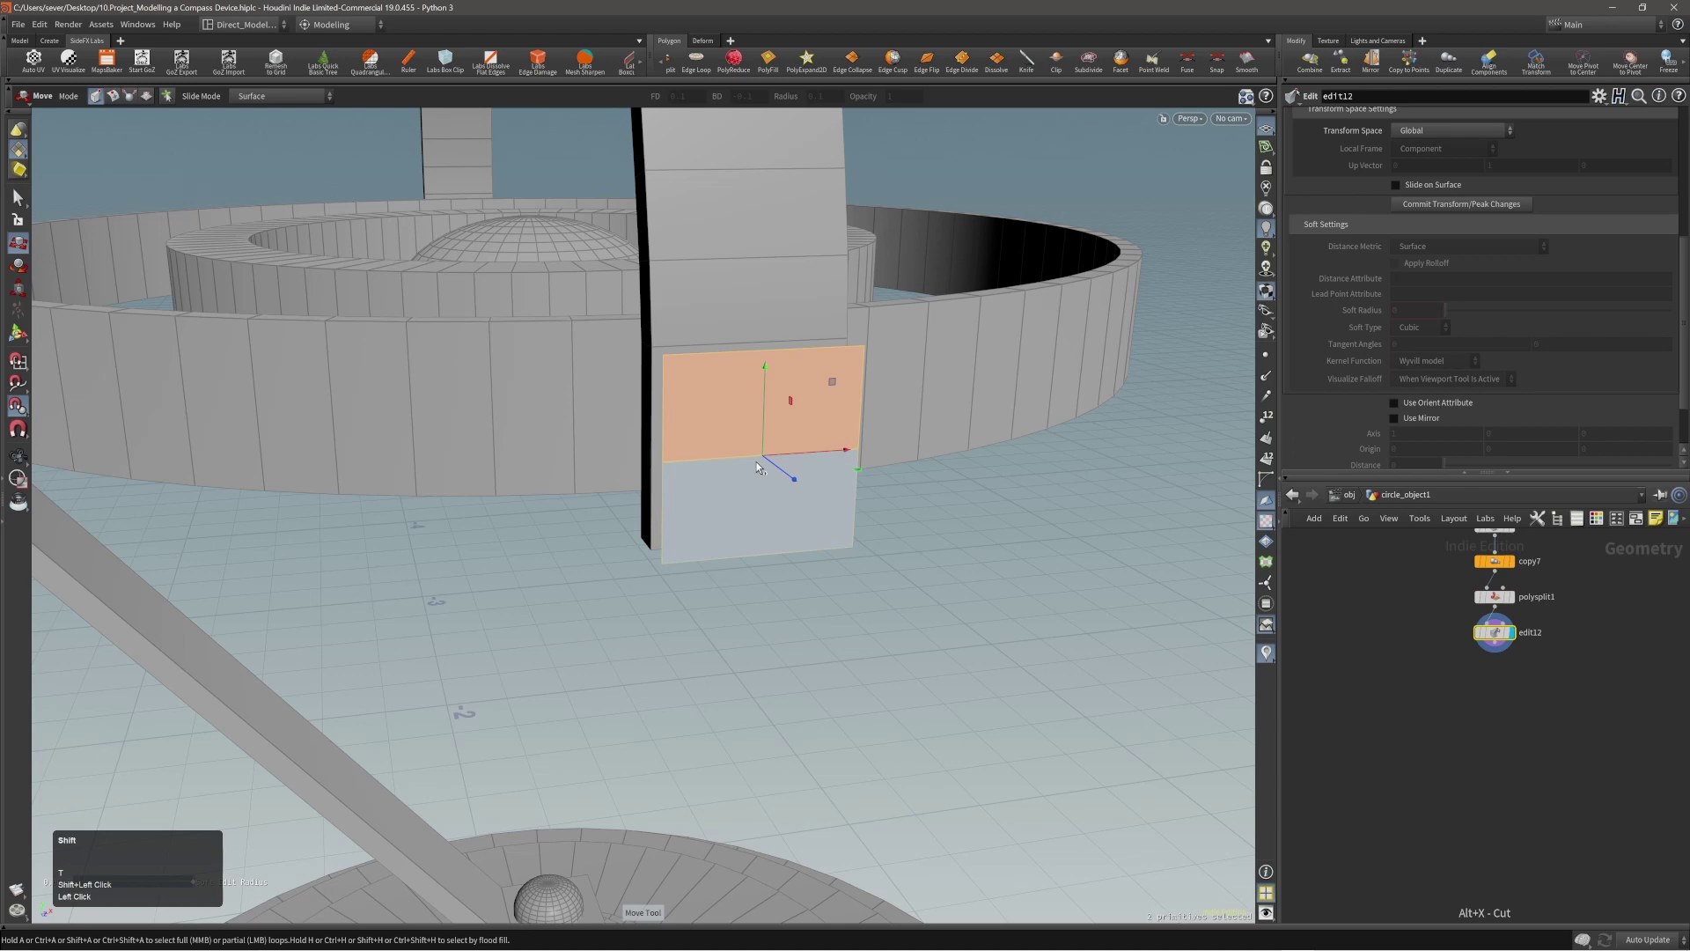
pyautogui.hotkey('shift', 'c')
pyautogui.keyDown('alt'); pyautogui.moveTo(758, 464); pyautogui.dragTo(792, 475); pyautogui.keyUp('alt')
pyautogui.press('e')
pyautogui.press('t')
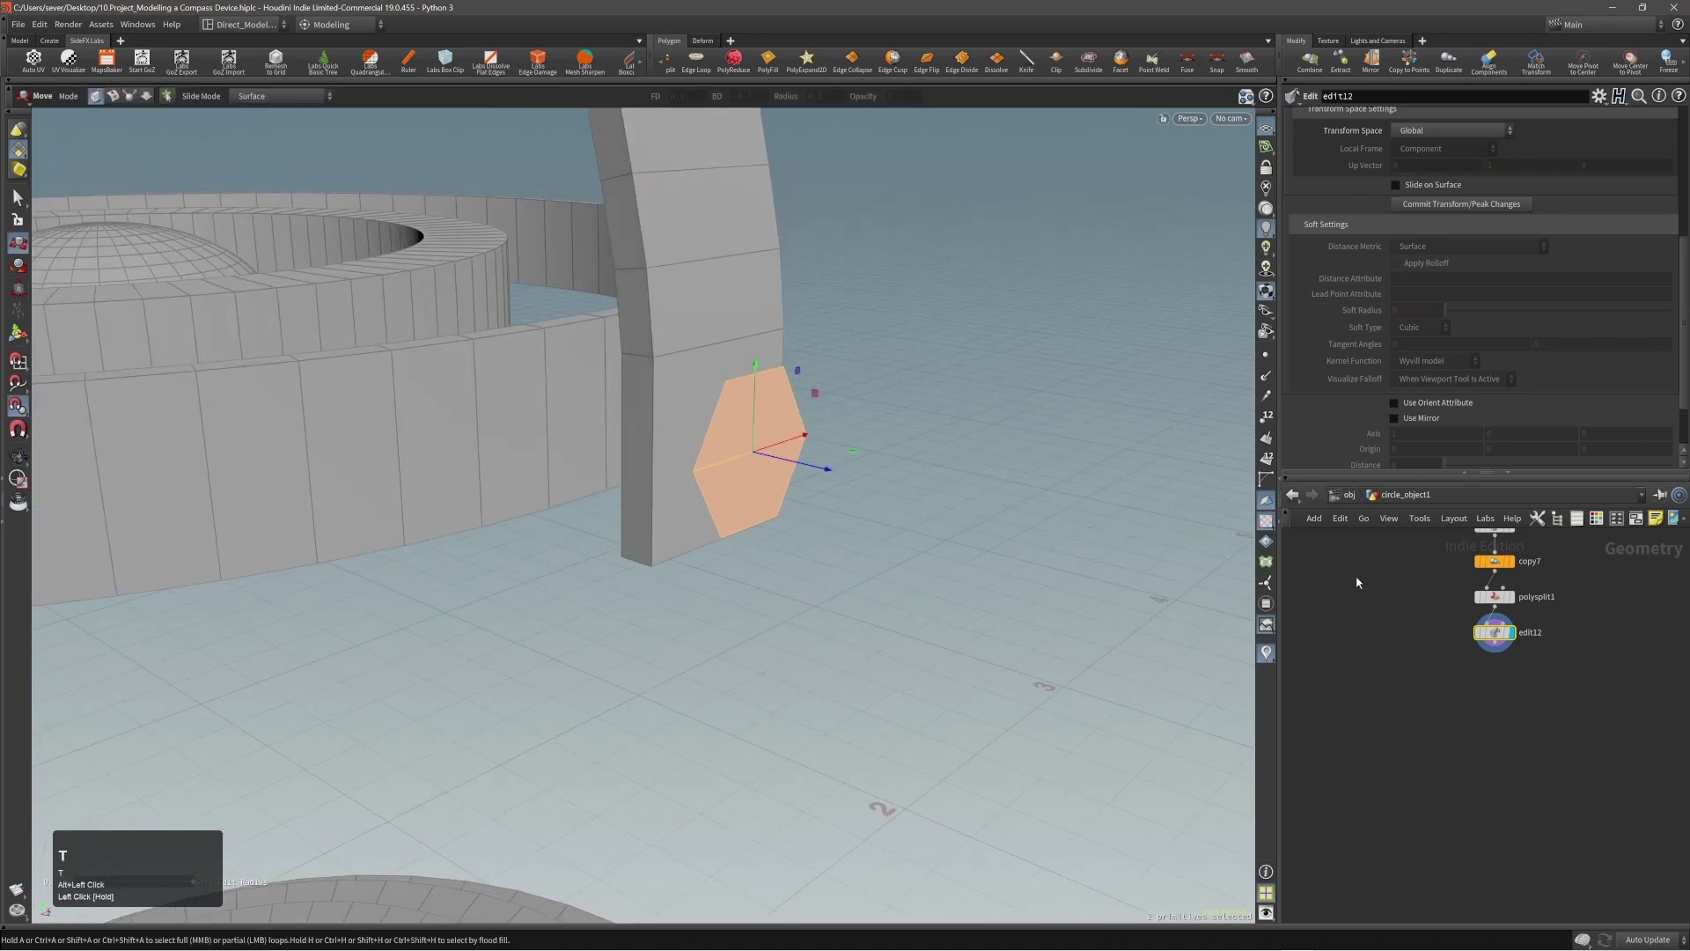
# Step: Reset the face copy's Z translation to 0 and shift the hexagon along Z against the arch's outer face
pyautogui.click(1494, 561)
pyautogui.keyDown('ctrl'); pyautogui.middleClick(1631, 208); pyautogui.keyUp('ctrl')
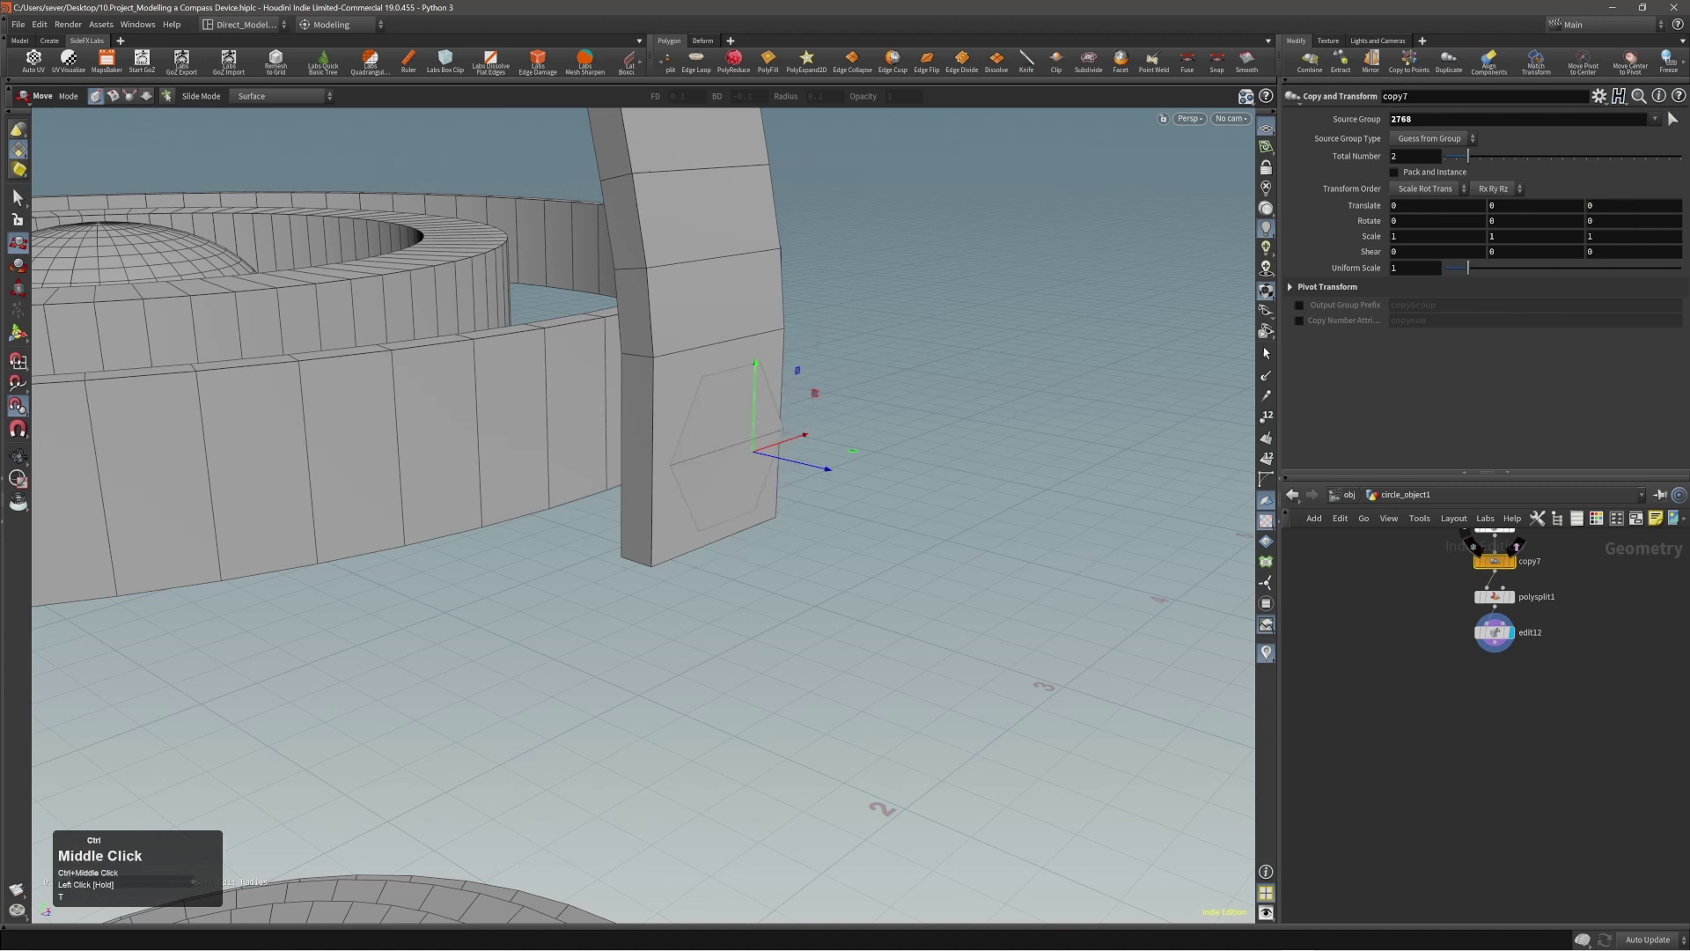
pyautogui.keyDown('alt'); pyautogui.moveTo(810, 391); pyautogui.dragTo(826, 404, button='right'); pyautogui.keyUp('alt')
pyautogui.keyDown('alt'); pyautogui.moveTo(827, 404); pyautogui.dragTo(799, 427); pyautogui.keyUp('alt')
pyautogui.press('pagedown')
pyautogui.press('pagedown')
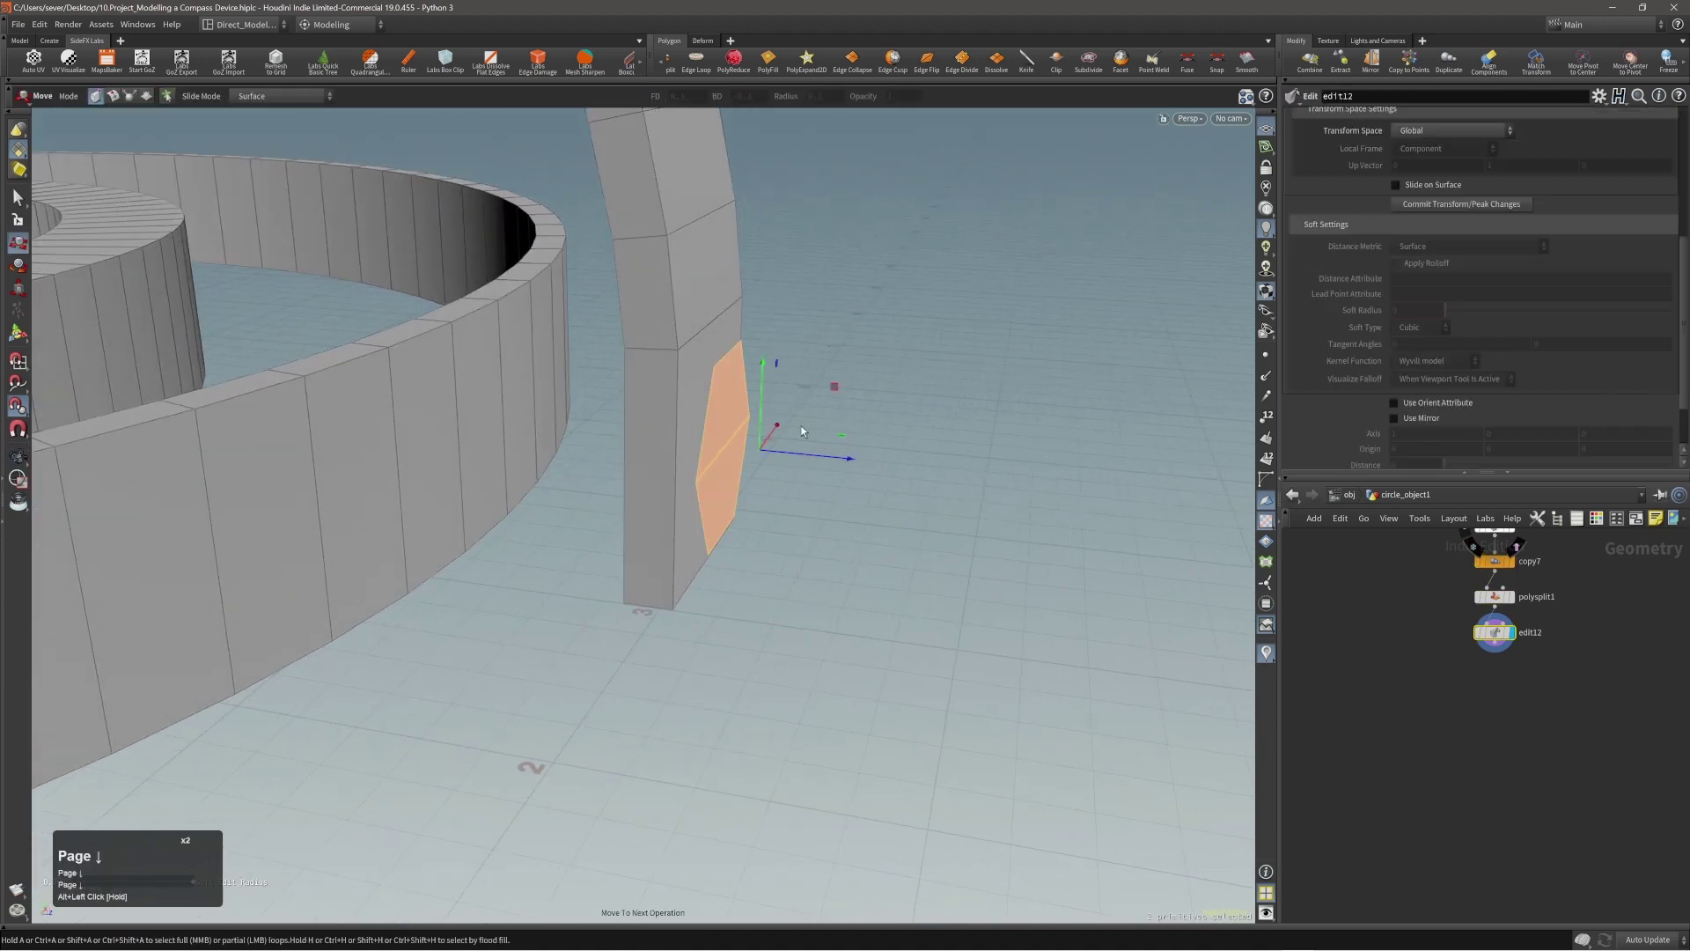
pyautogui.middleClick(875, 546)
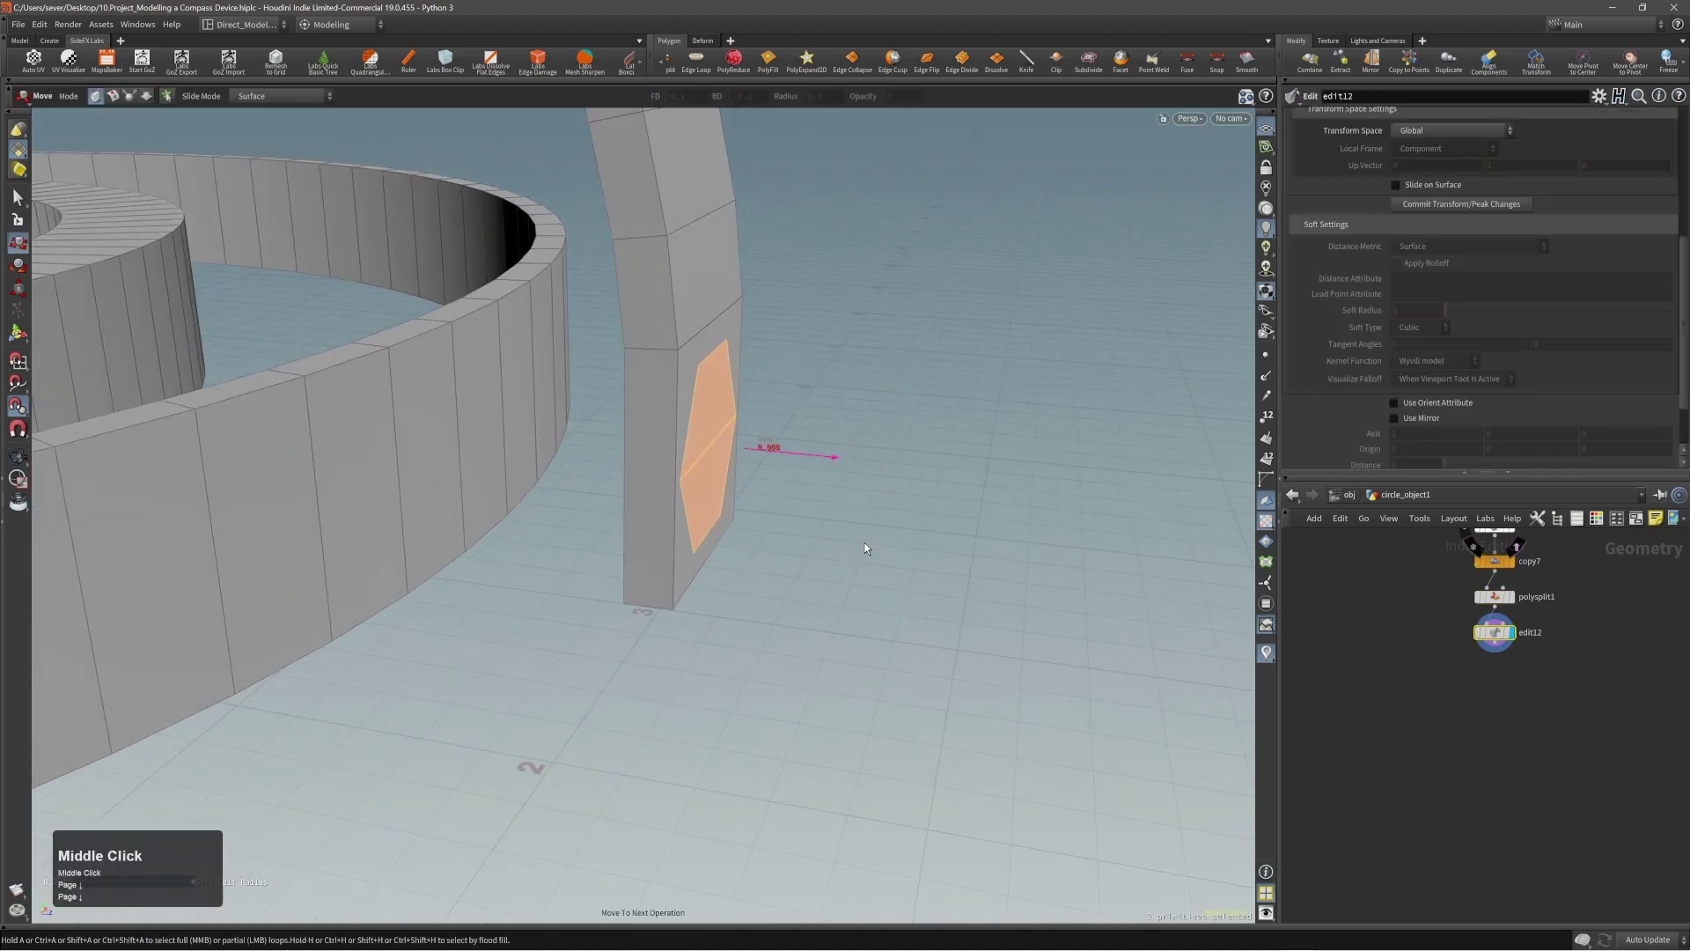
# Step: Extrude the hexagon outward by 0.0436156 to form a bolt head on the arch's end
pyautogui.keyDown('alt'); pyautogui.moveTo(669, 472); pyautogui.dragTo(602, 466); pyautogui.keyUp('alt')
pyautogui.press('c')
pyautogui.click(754, 465)
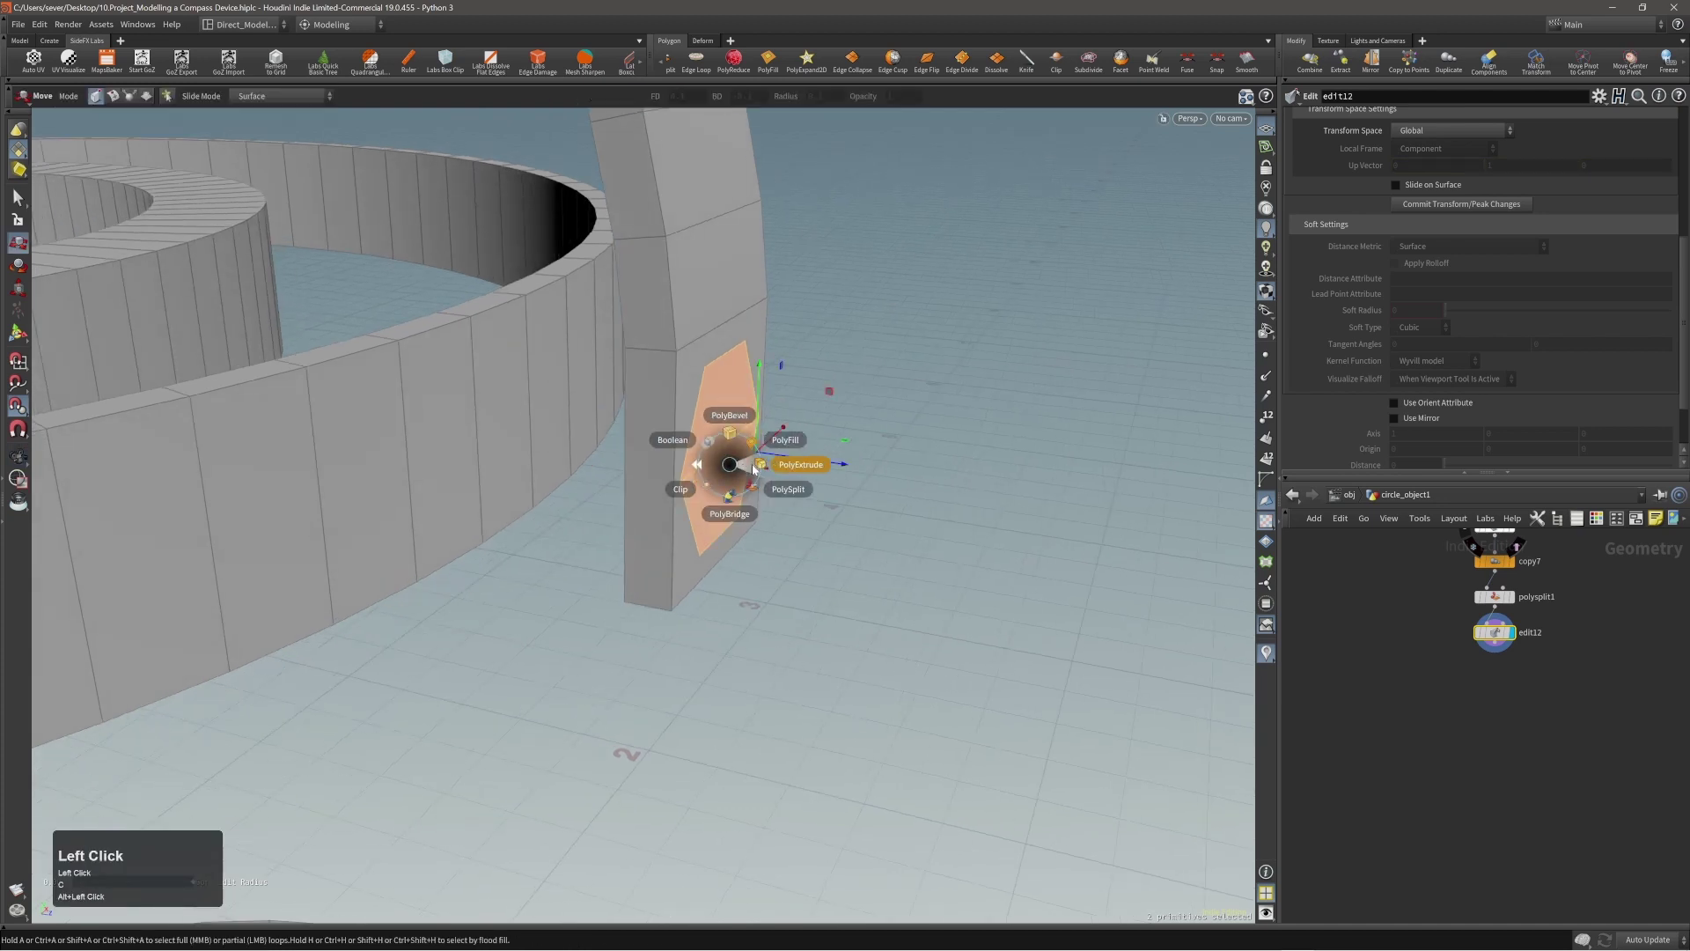
pyautogui.click(755, 468)
pyautogui.moveTo(811, 494); pyautogui.dragTo(698, 491)
pyautogui.keyDown('alt'); pyautogui.moveTo(698, 491); pyautogui.dragTo(837, 490, button='right'); pyautogui.keyUp('alt')
pyautogui.keyDown('alt'); pyautogui.moveTo(837, 491); pyautogui.dragTo(797, 463, button='middle'); pyautogui.keyUp('alt')
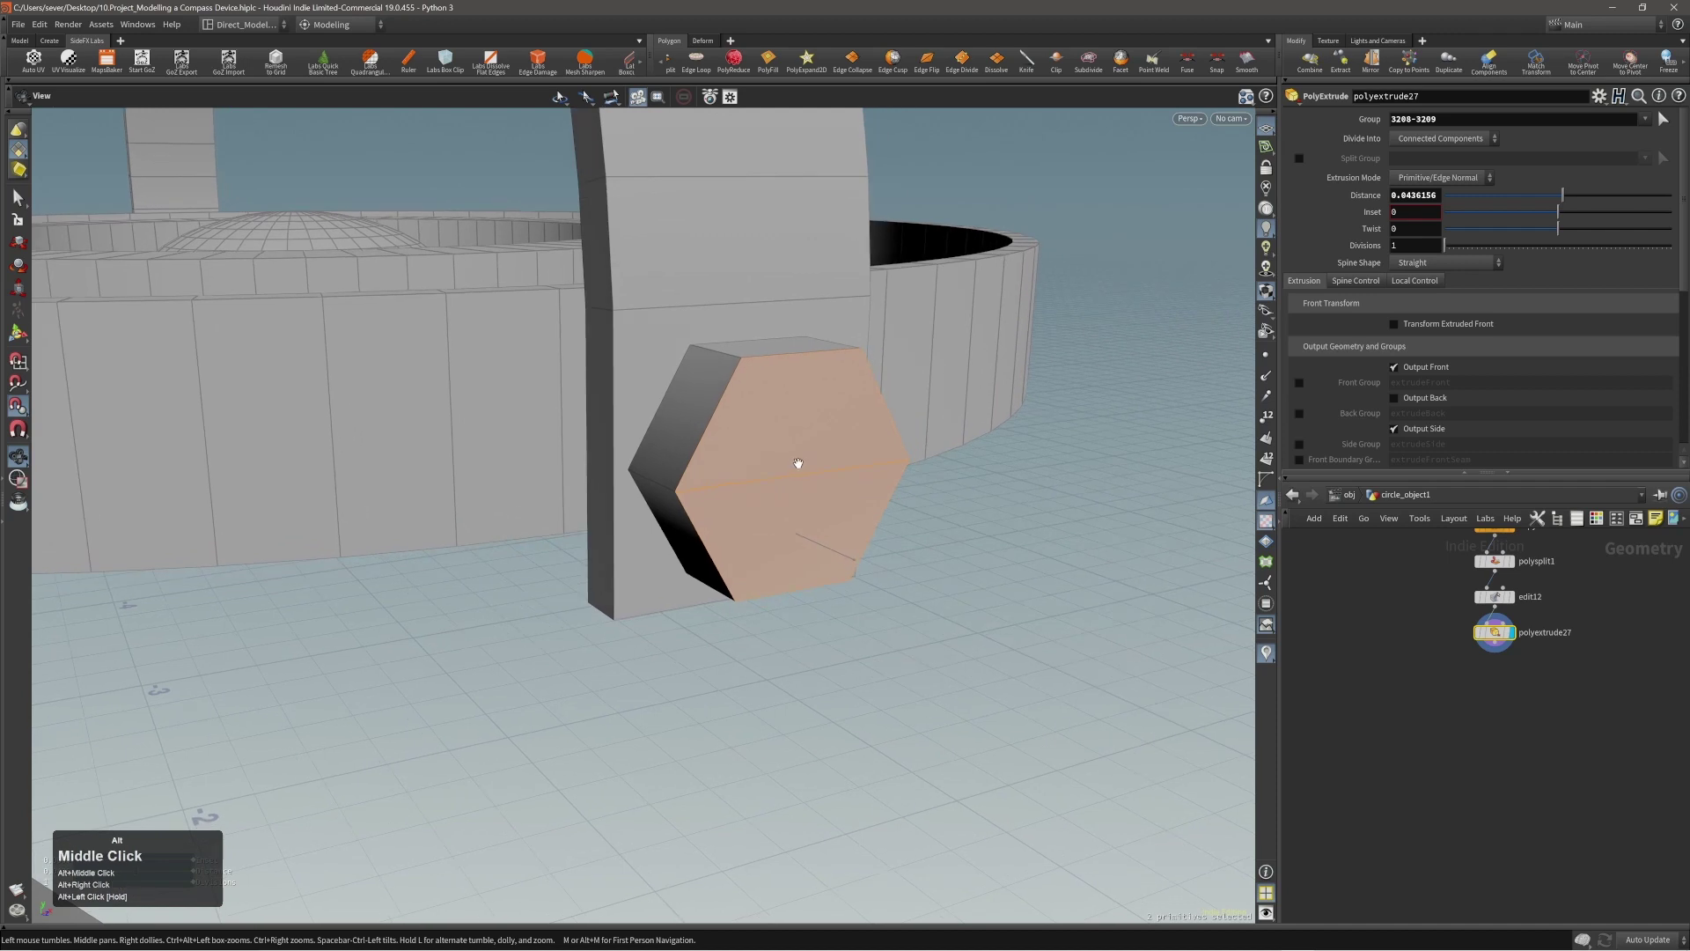
# Step: Enable Output Back for the bolt head's extrusion and check the bolts in the compass reference image
pyautogui.keyDown('alt'); pyautogui.moveTo(797, 463); pyautogui.dragTo(838, 480); pyautogui.keyUp('alt')
pyautogui.click(1394, 397)
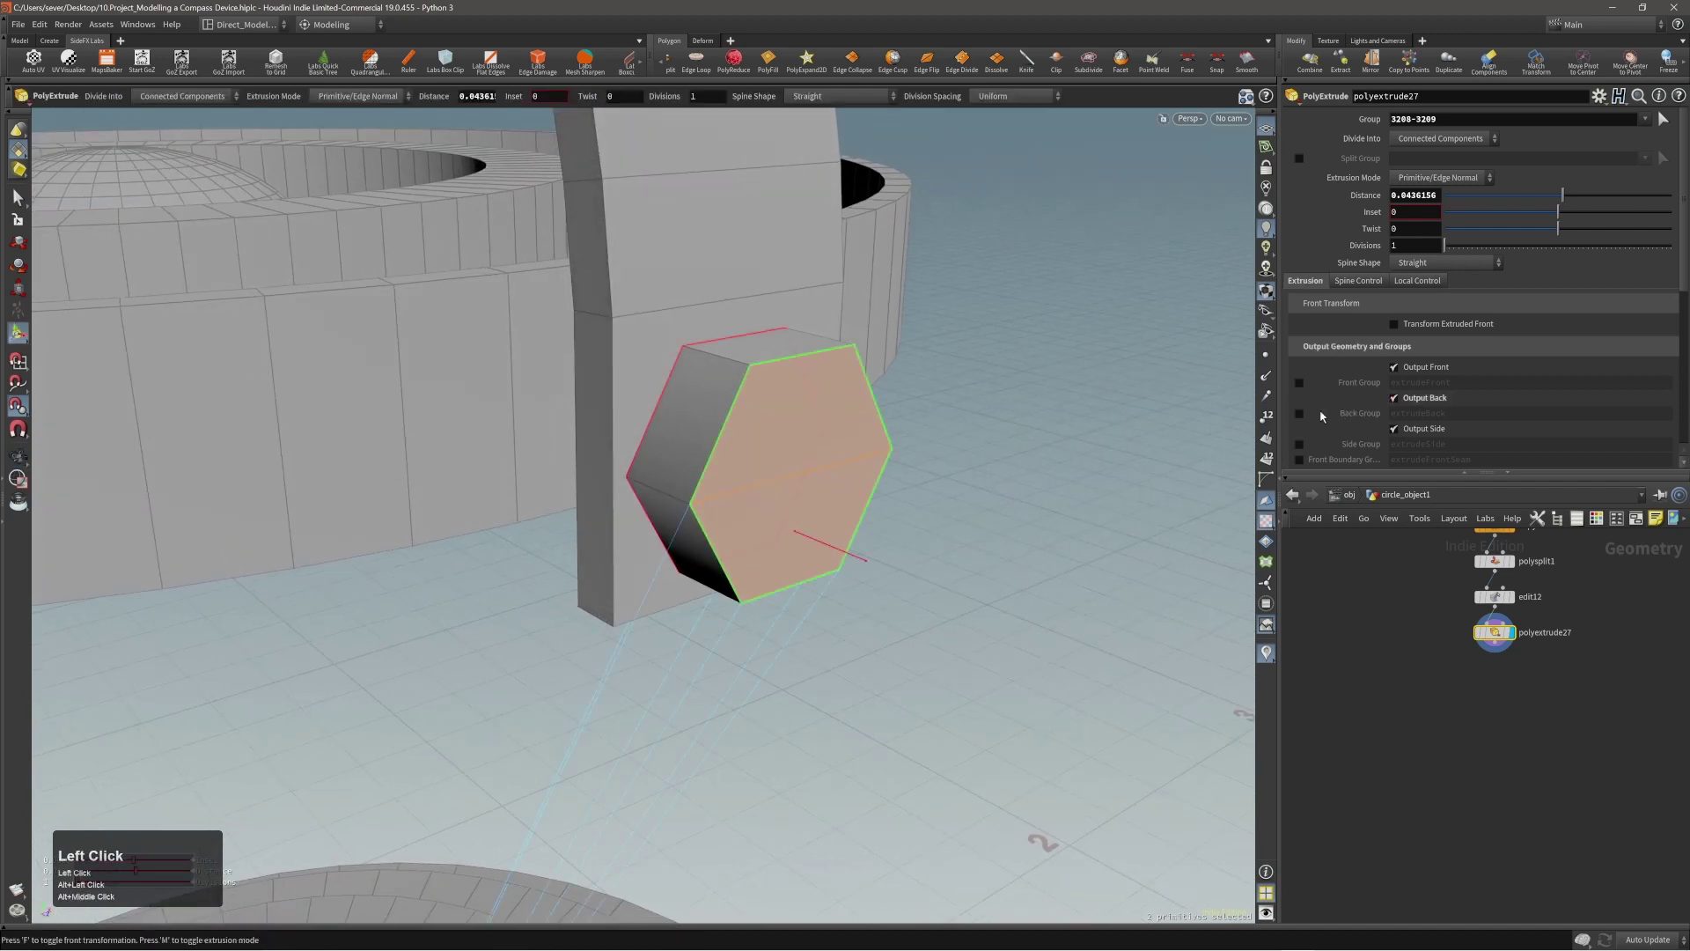
pyautogui.keyDown('alt'); pyautogui.moveTo(739, 457); pyautogui.dragTo(775, 456); pyautogui.keyUp('alt')
pyautogui.moveTo(1689, 466); pyautogui.dragTo(1139, 470, button='right')
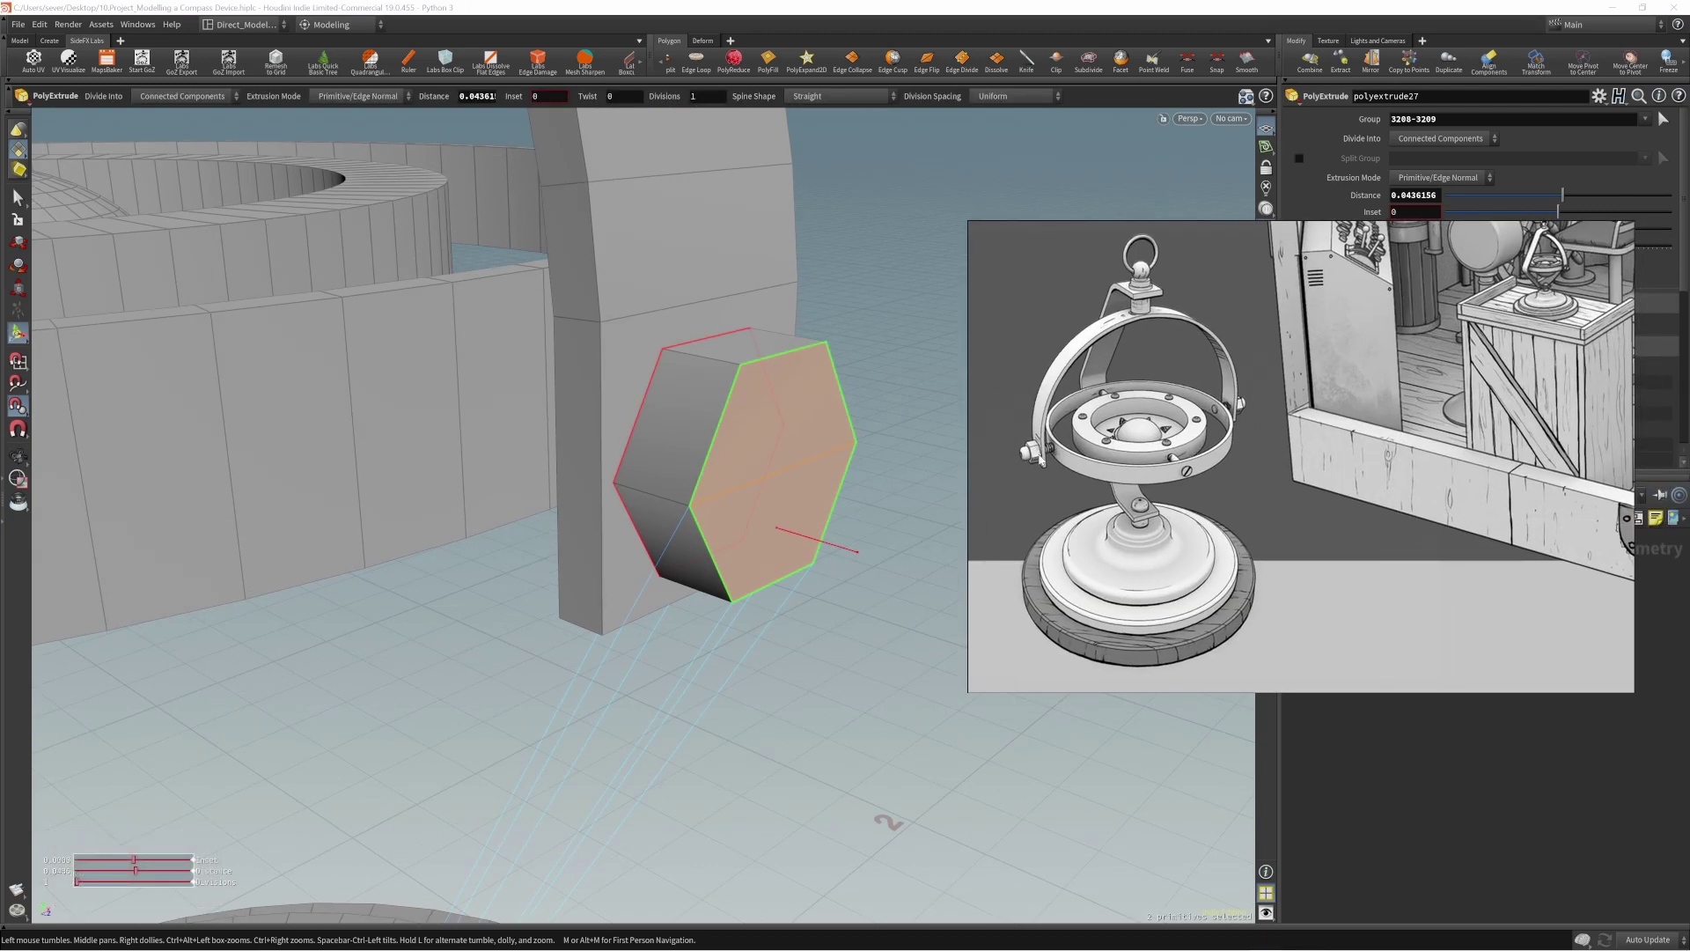
pyautogui.moveTo(1039, 460); pyautogui.dragTo(1689, 445, button='right')
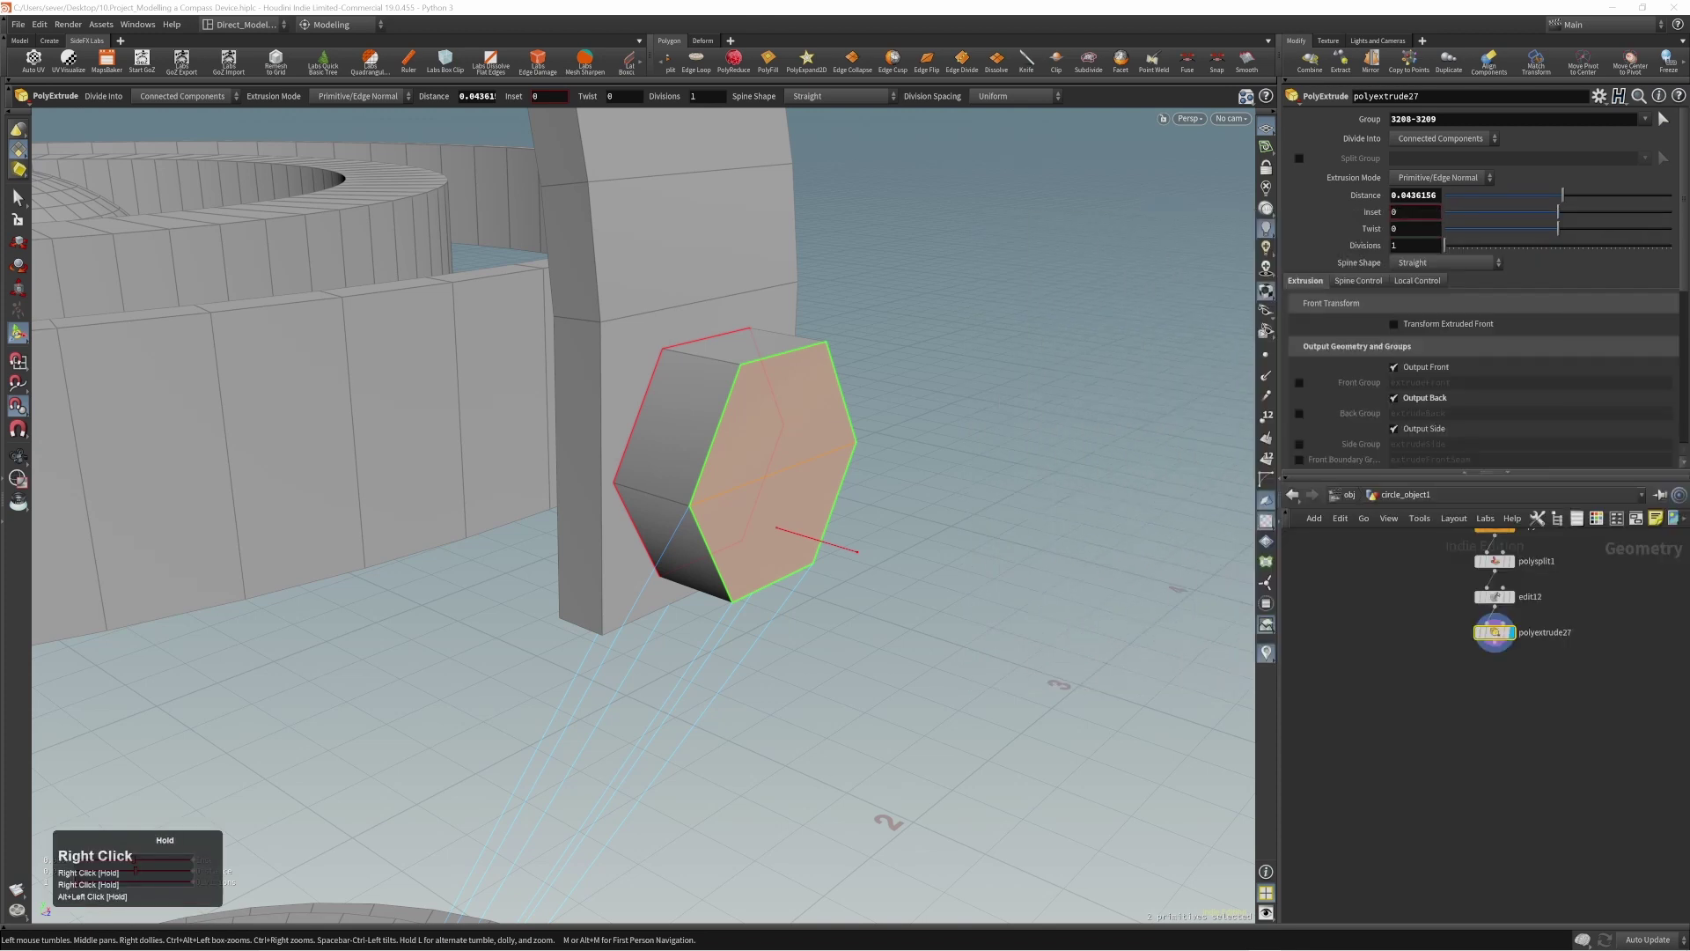
# Step: Duplicate the bolt head's front hexagonal face and scale the copy uniformly to about 0.588
pyautogui.keyDown('alt'); pyautogui.moveTo(773, 445); pyautogui.dragTo(801, 441, button='right'); pyautogui.keyUp('alt')
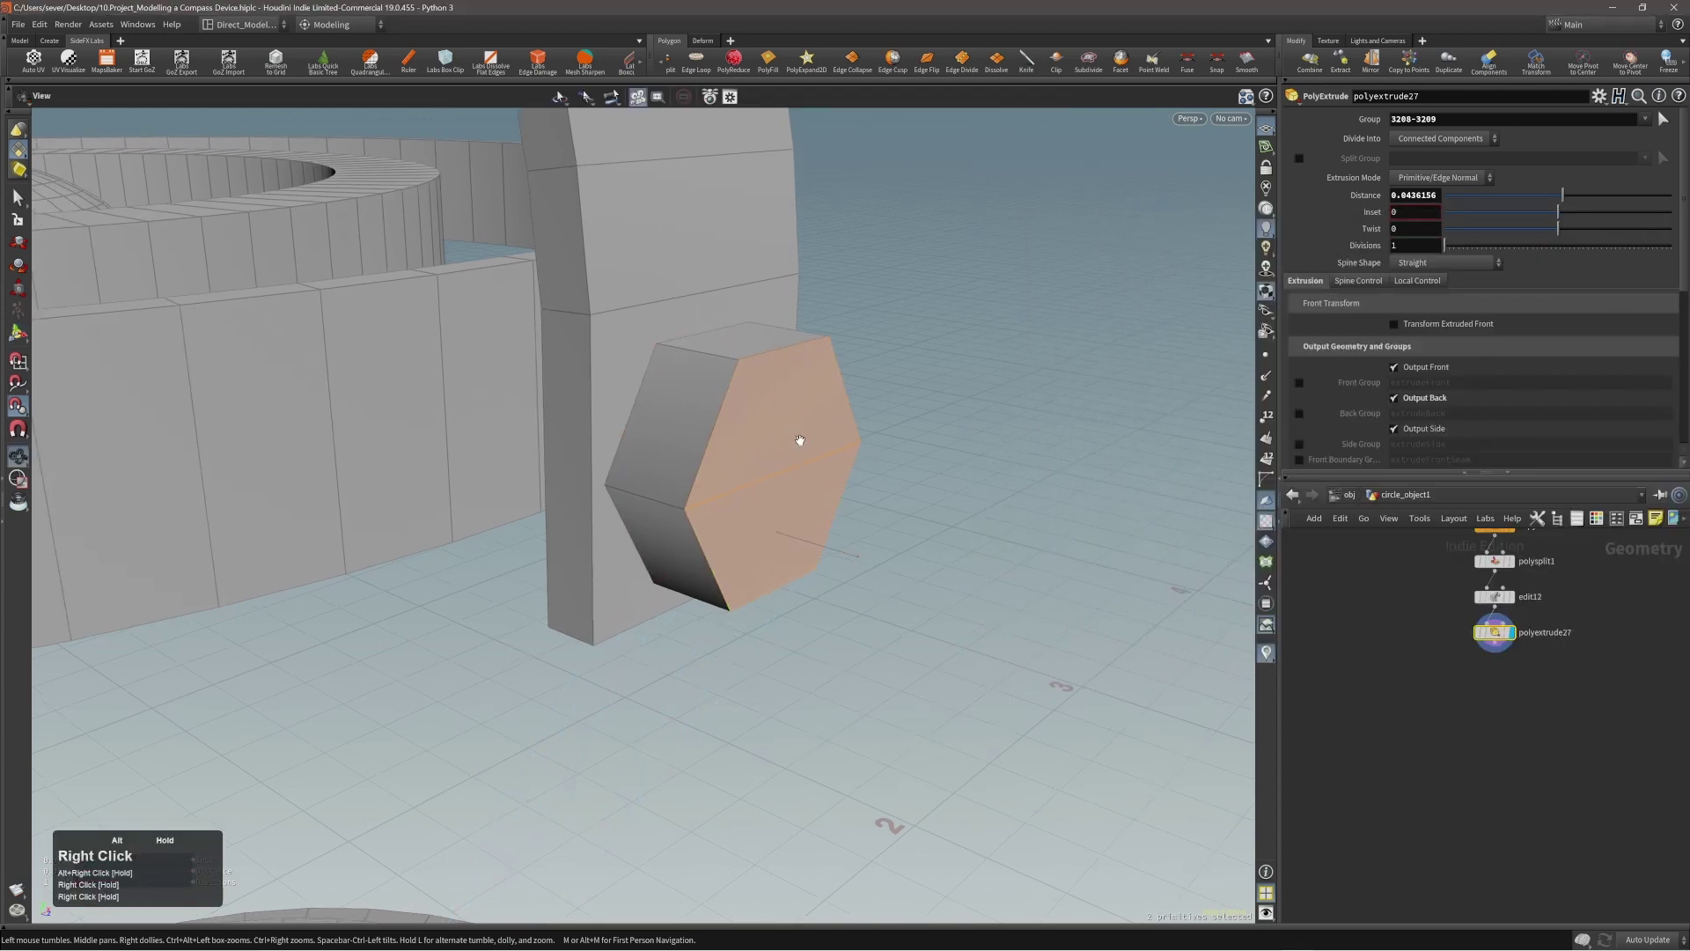
pyautogui.press('c')
pyautogui.click(789, 455)
pyautogui.click(780, 447)
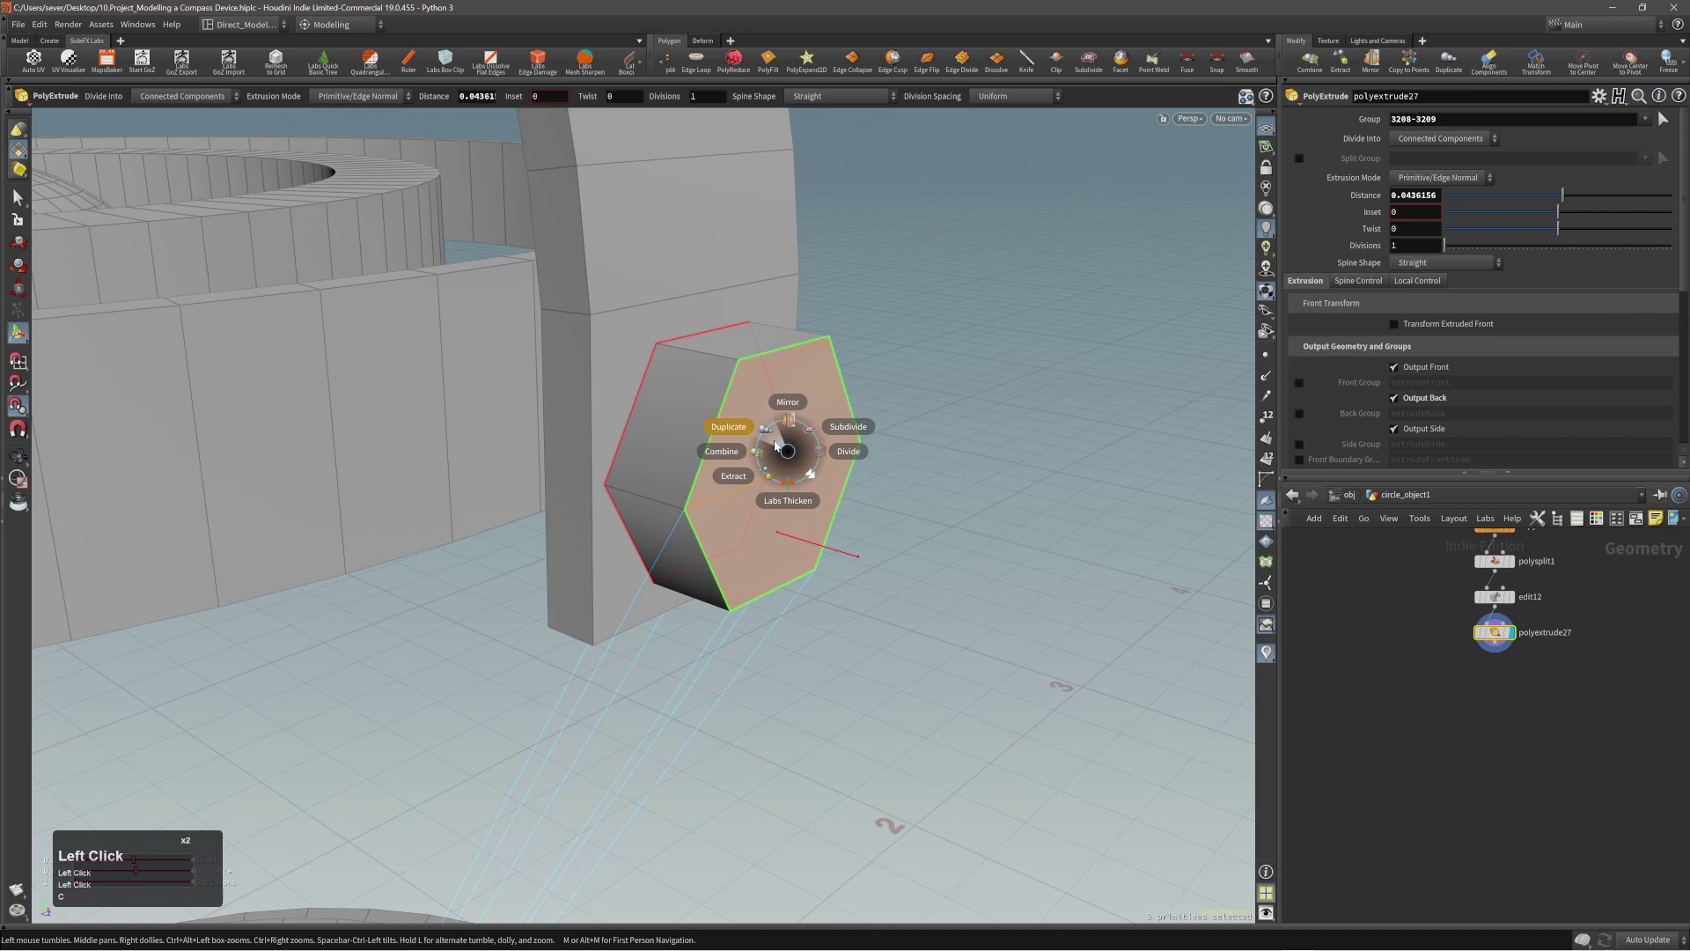
pyautogui.press('e')
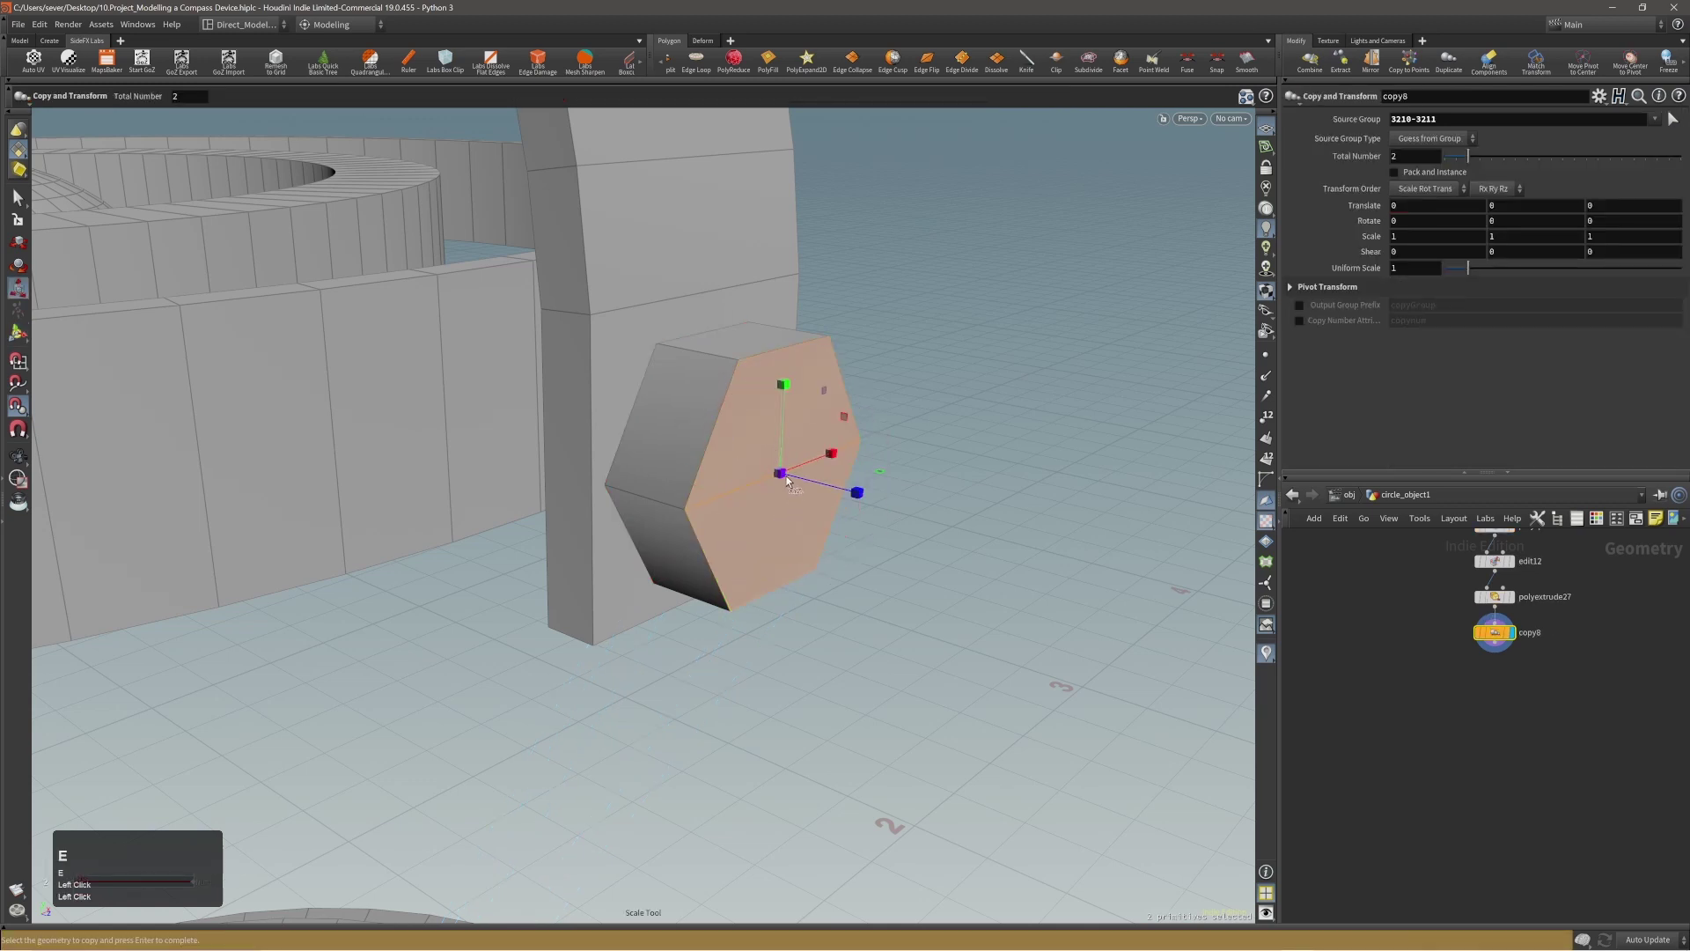
pyautogui.moveTo(789, 481); pyautogui.dragTo(763, 488)
pyautogui.press('c')
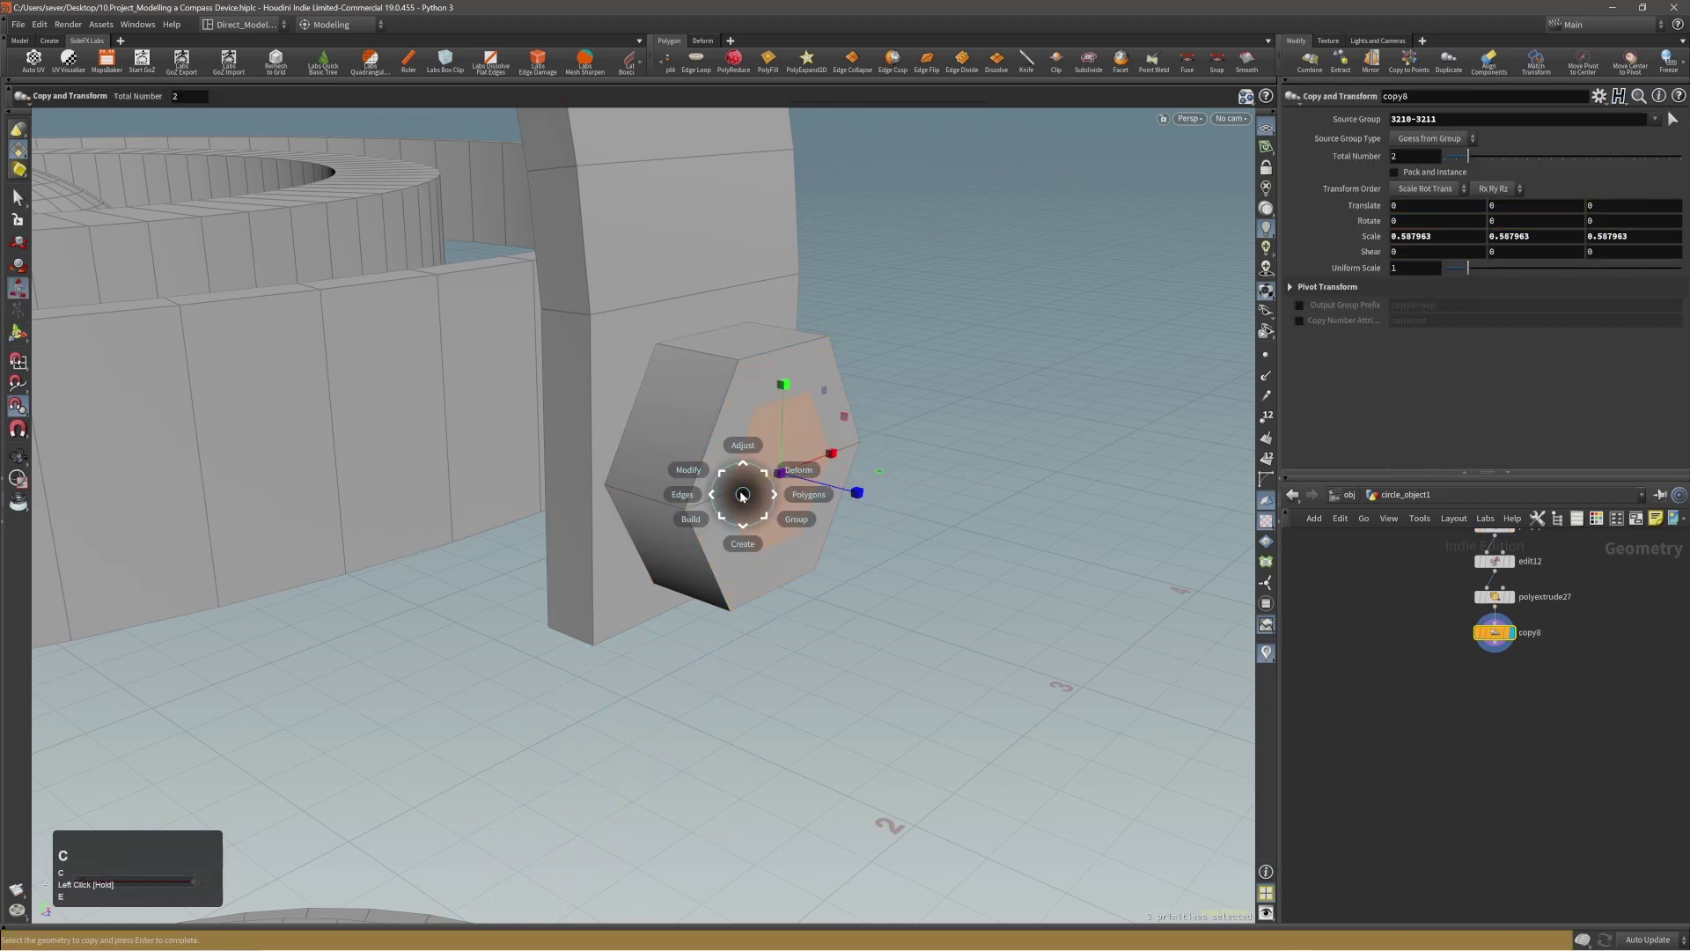
# Step: Subdivide the small hexagonal face patch on the front of the nut with a depth of 1
pyautogui.click(730, 486)
pyautogui.click(747, 472)
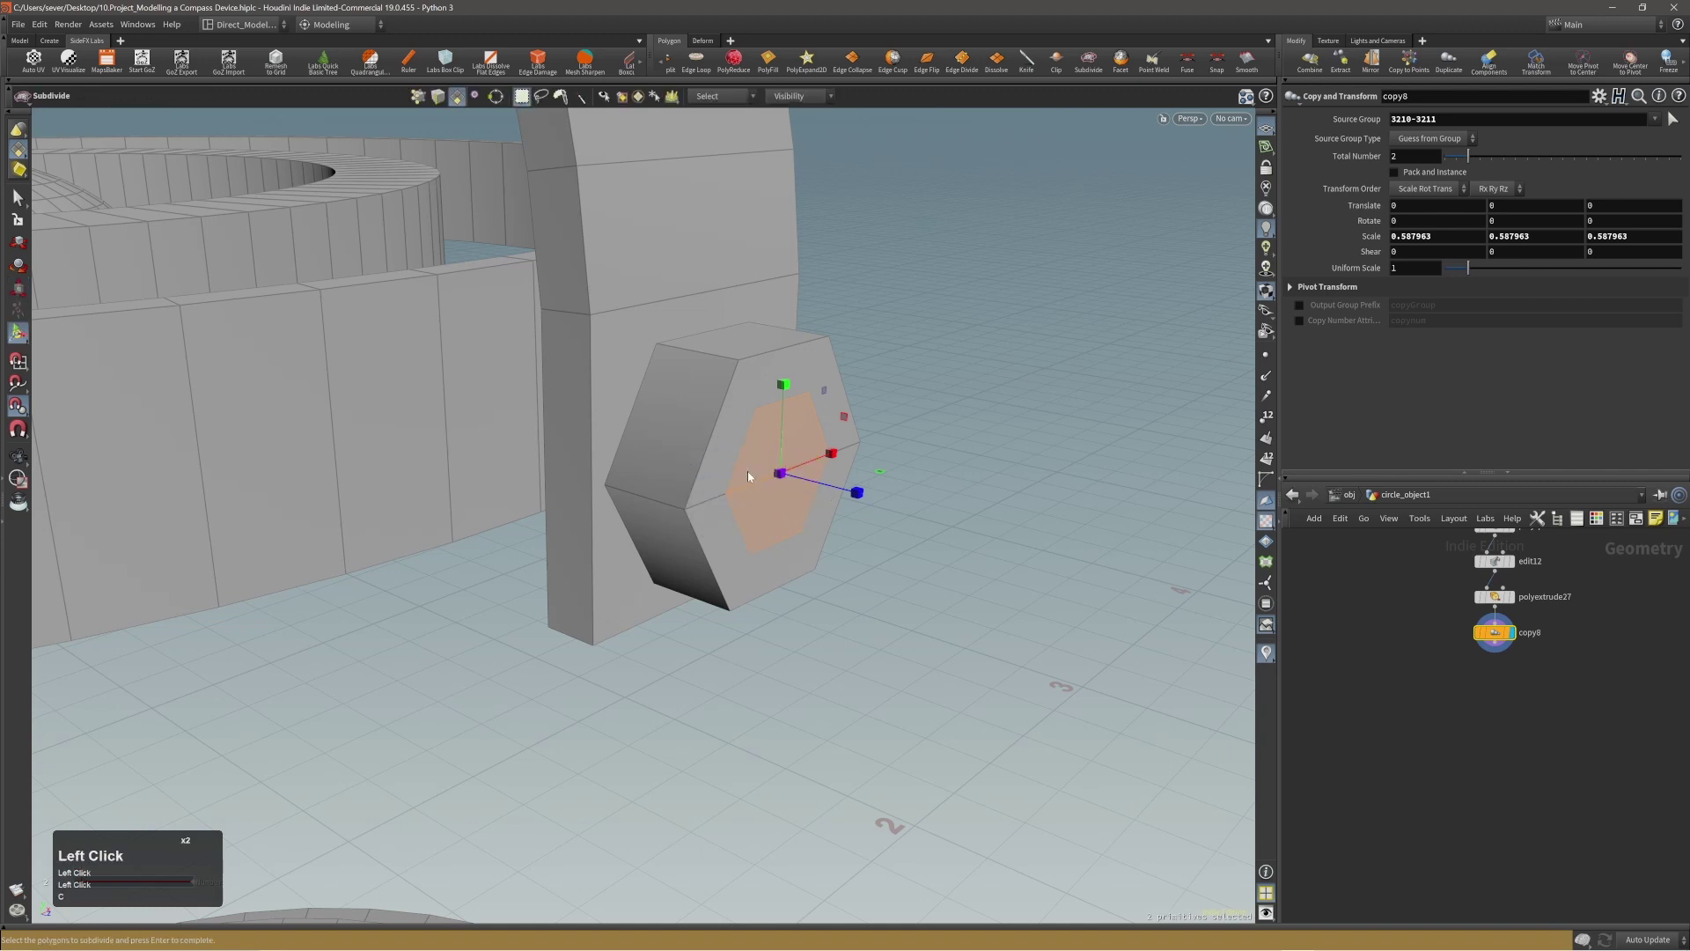
pyautogui.press('3')
pyautogui.click(771, 472)
pyautogui.doubleClick(771, 472)
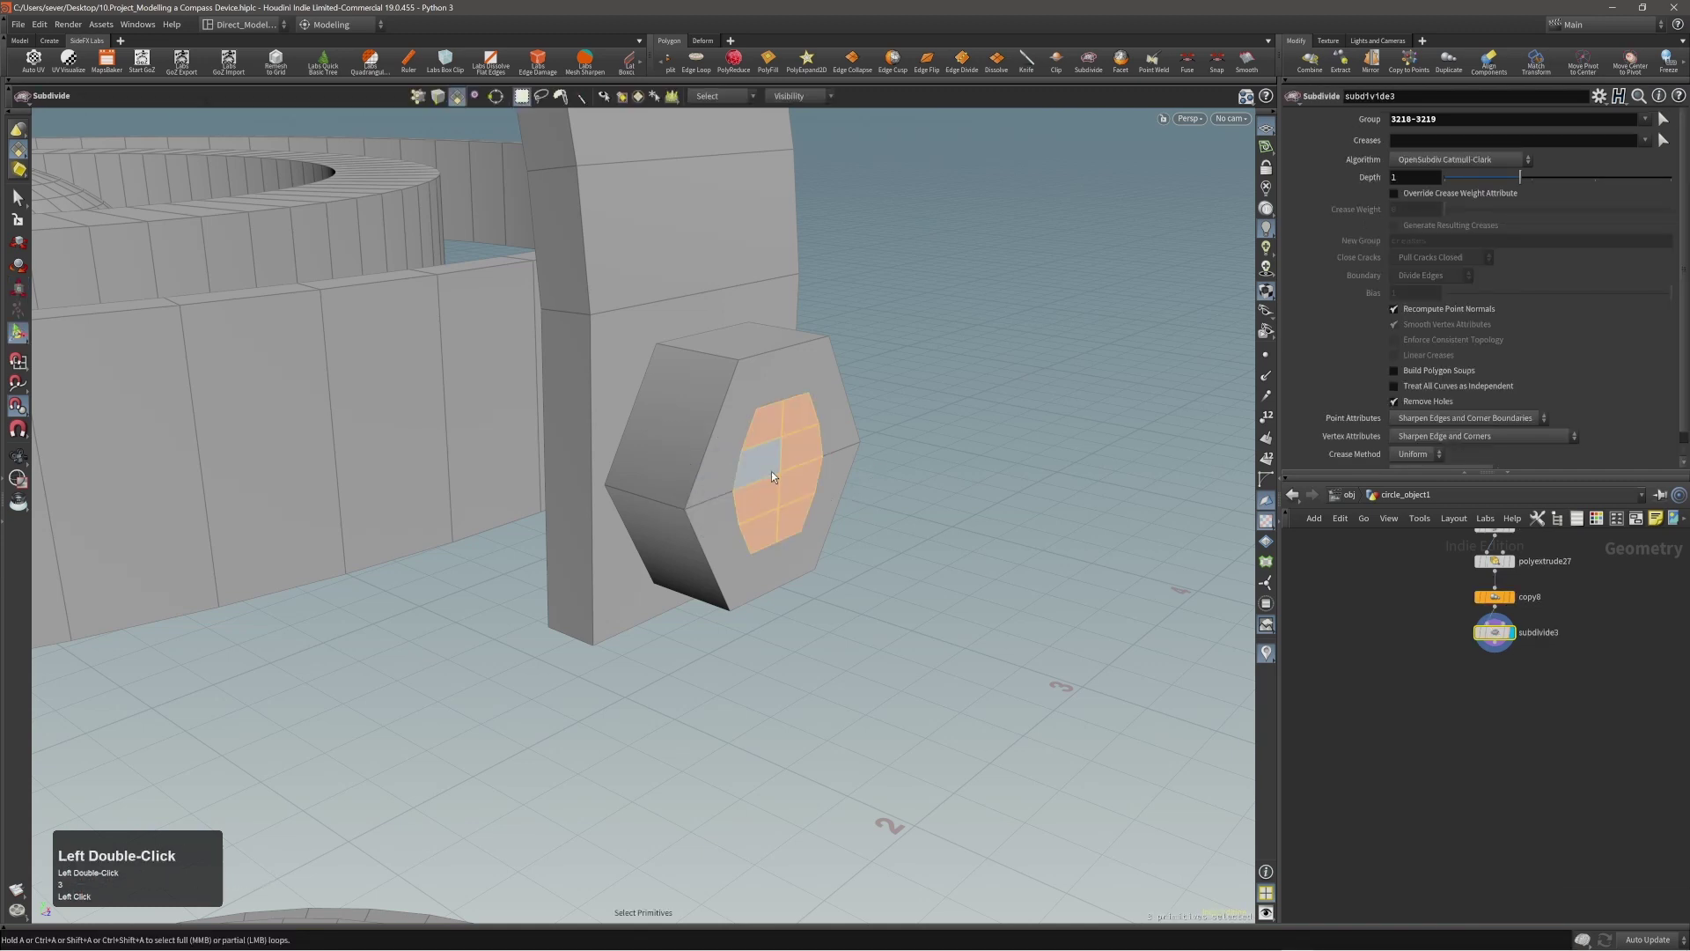
# Step: Make the subdivided patch circular and extrude it outward from the nut into a short cylinder
pyautogui.press('t')
pyautogui.hotkey('shift', 'c')
pyautogui.keyDown('alt'); pyautogui.moveTo(795, 472); pyautogui.dragTo(945, 489); pyautogui.keyUp('alt')
pyautogui.press('c')
pyautogui.click(814, 472)
pyautogui.click(834, 474)
# Step: Bevel the short cylinder's front faces with a round PolyBevel fillet
pyautogui.press('c')
pyautogui.click(937, 498)
pyautogui.click(939, 483)
pyautogui.scroll(1, 946, 490)
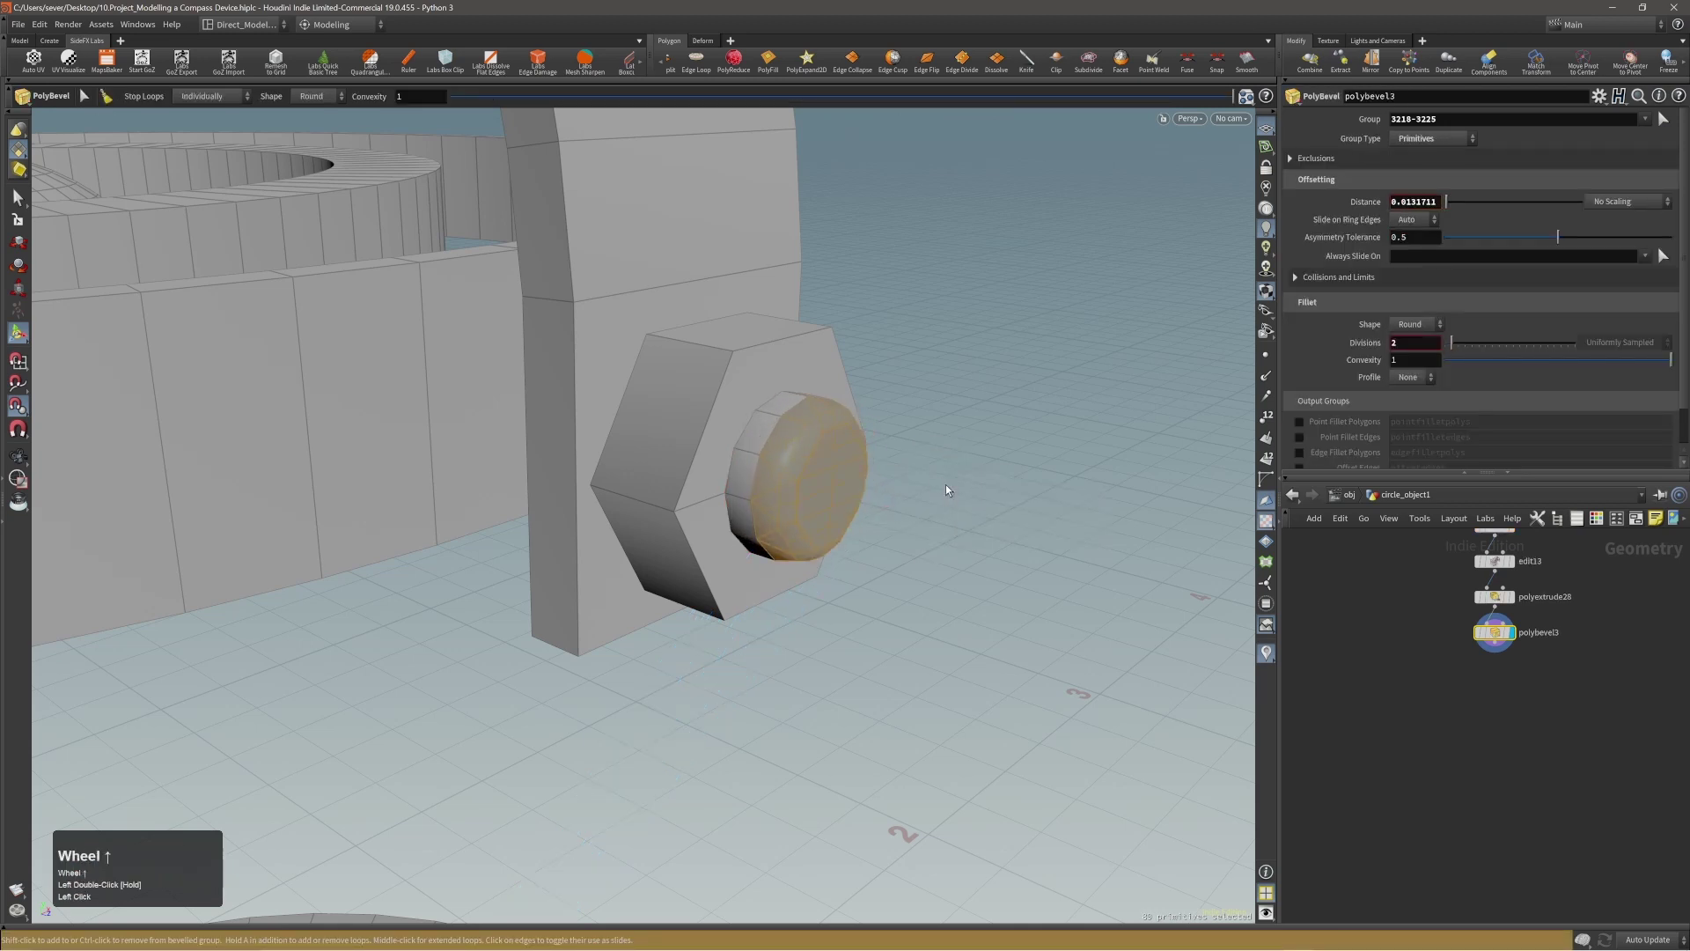
# Step: Ignore flat edges in the bevel with a maximum normal angle of 22.4, and set about 0.0138 distance and 5 divisions
pyautogui.click(1315, 157)
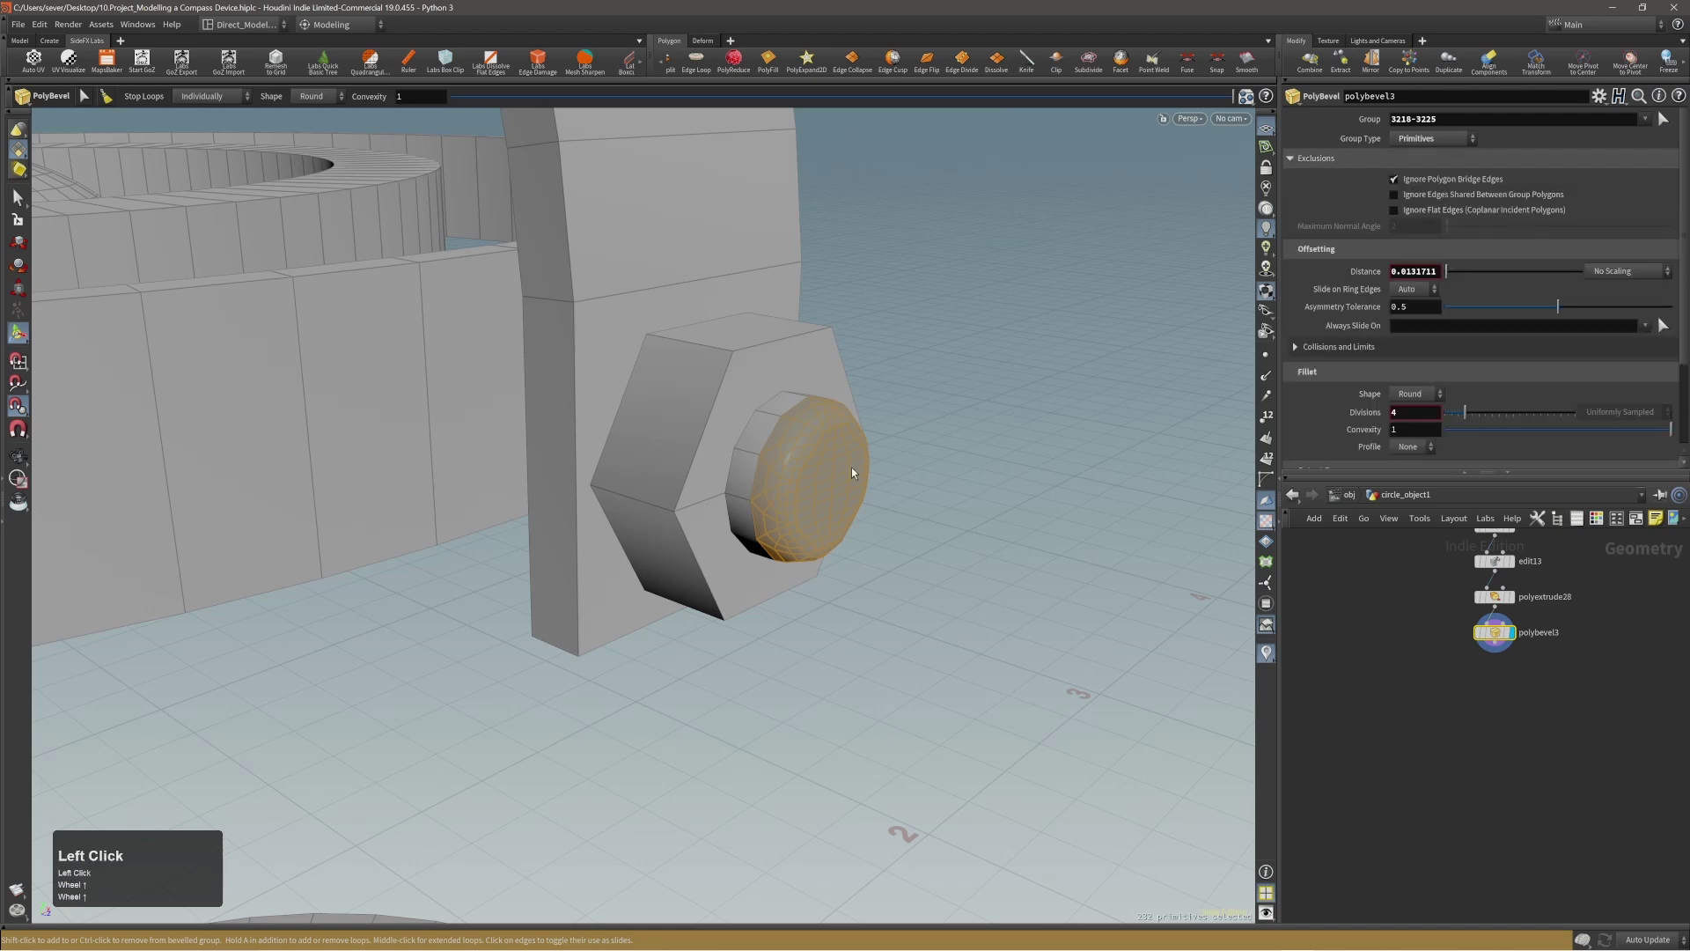
pyautogui.keyDown('alt'); pyautogui.moveTo(853, 468); pyautogui.dragTo(920, 435); pyautogui.keyUp('alt')
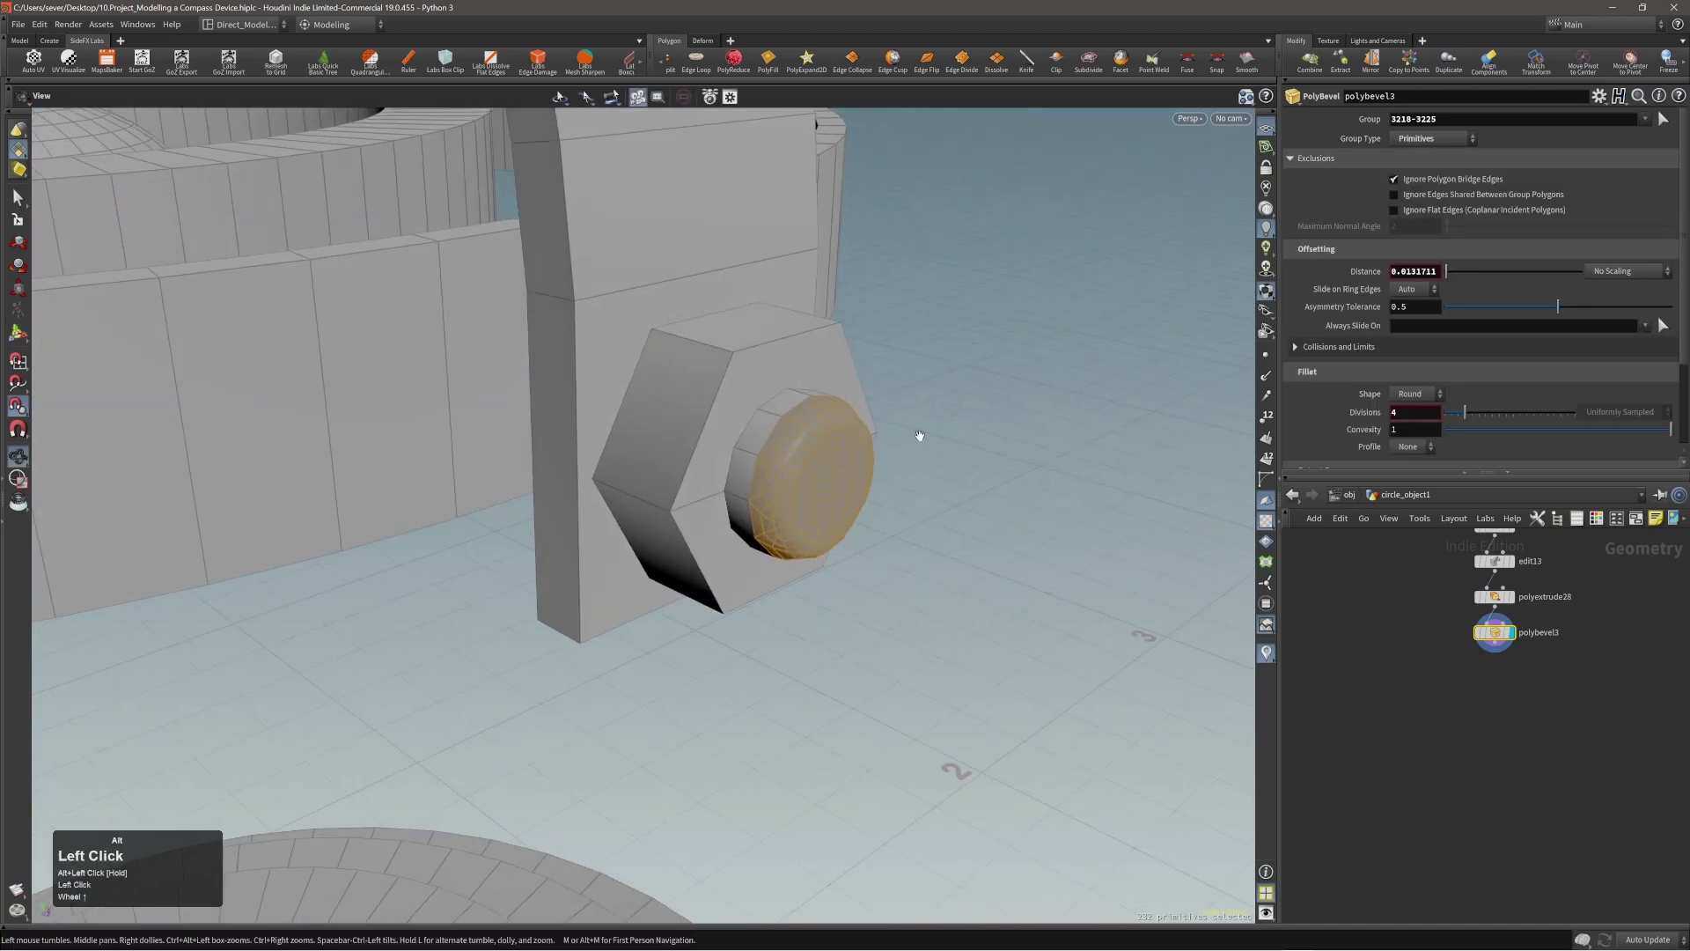
pyautogui.click(1394, 210)
pyautogui.moveTo(1460, 228); pyautogui.dragTo(1475, 231)
pyautogui.keyDown('alt'); pyautogui.moveTo(835, 497); pyautogui.dragTo(827, 496); pyautogui.keyUp('alt')
pyautogui.moveTo(827, 496)
pyautogui.mouseDown()
pyautogui.moveTo(731, 490)
pyautogui.moveTo(837, 473)
pyautogui.mouseUp()
pyautogui.scroll(1, 835, 497)
pyautogui.keyDown('alt'); pyautogui.moveTo(837, 472); pyautogui.dragTo(993, 445, button='right'); pyautogui.keyUp('alt')
pyautogui.keyDown('alt'); pyautogui.moveTo(993, 444); pyautogui.dragTo(829, 463); pyautogui.keyUp('alt')
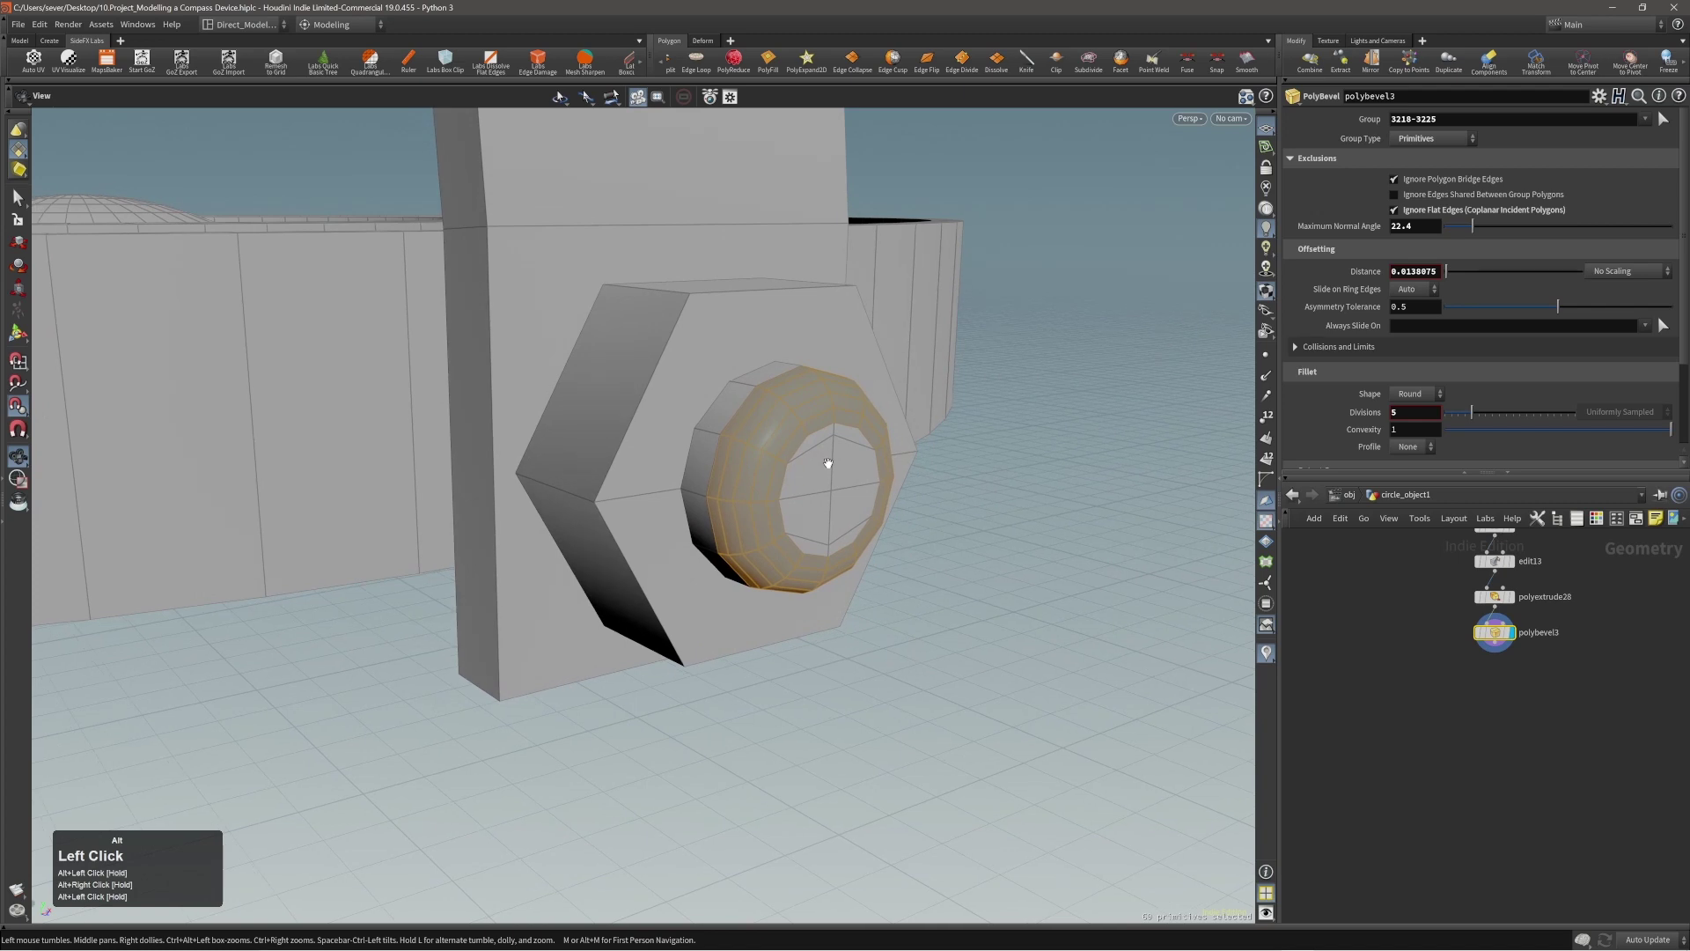
# Step: Scale the points along the front cap's vertical centre line to even out the cap's faces
pyautogui.press('1')
pyautogui.click(833, 436)
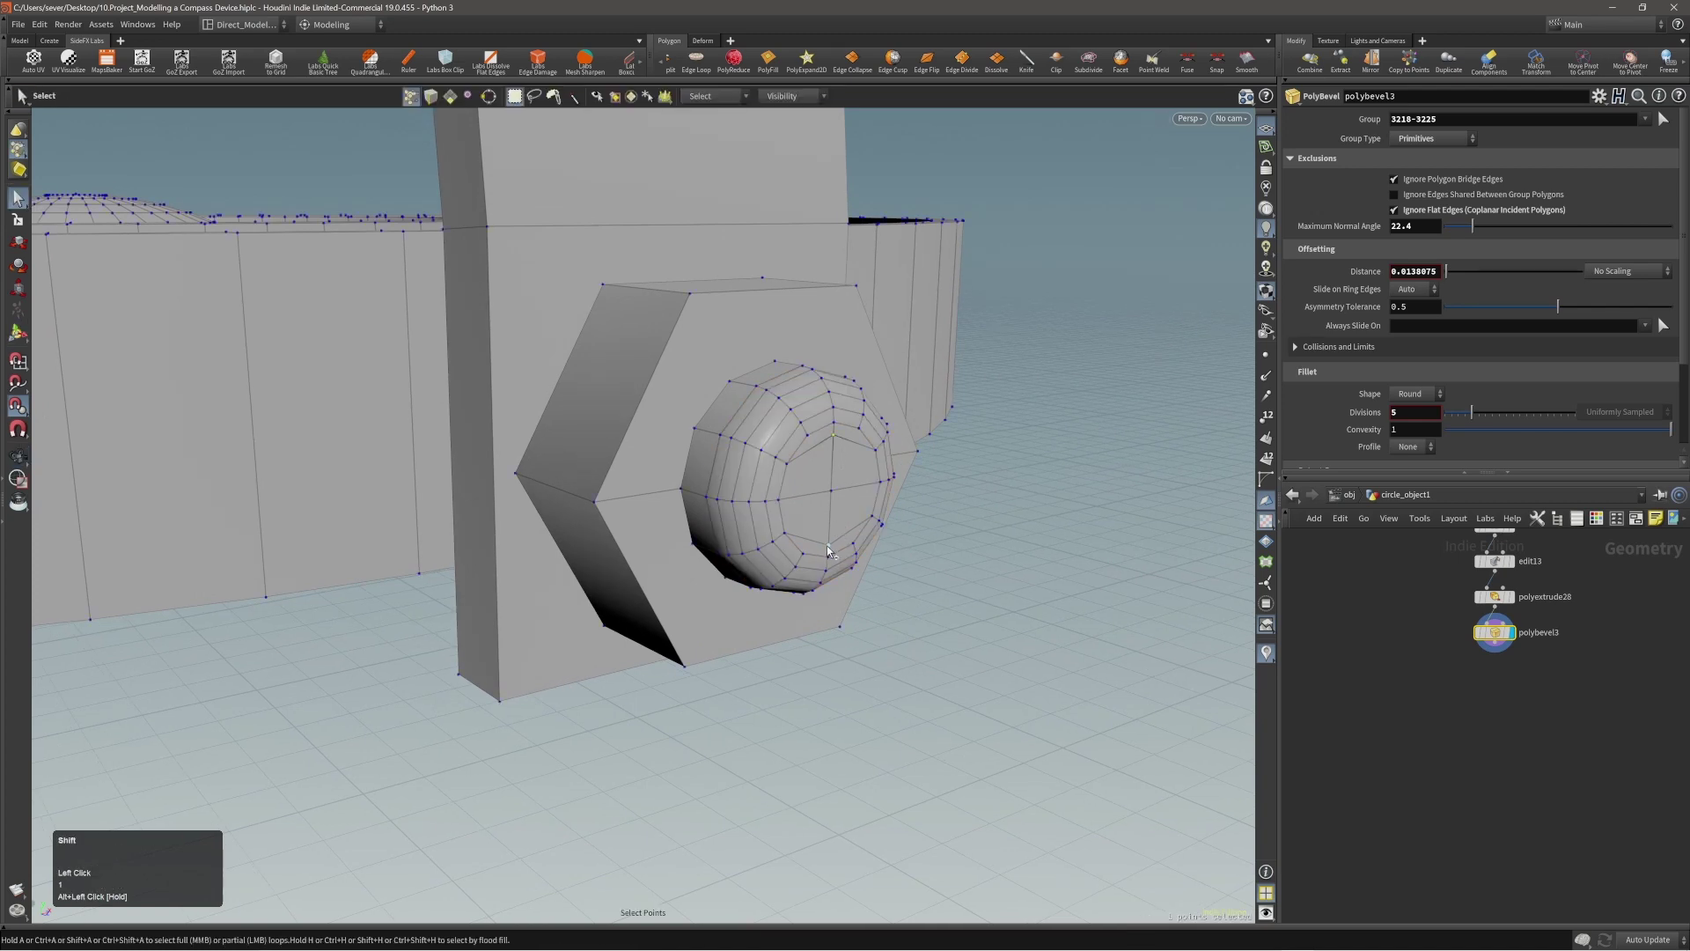
pyautogui.press('e')
pyautogui.moveTo(838, 396); pyautogui.dragTo(795, 476)
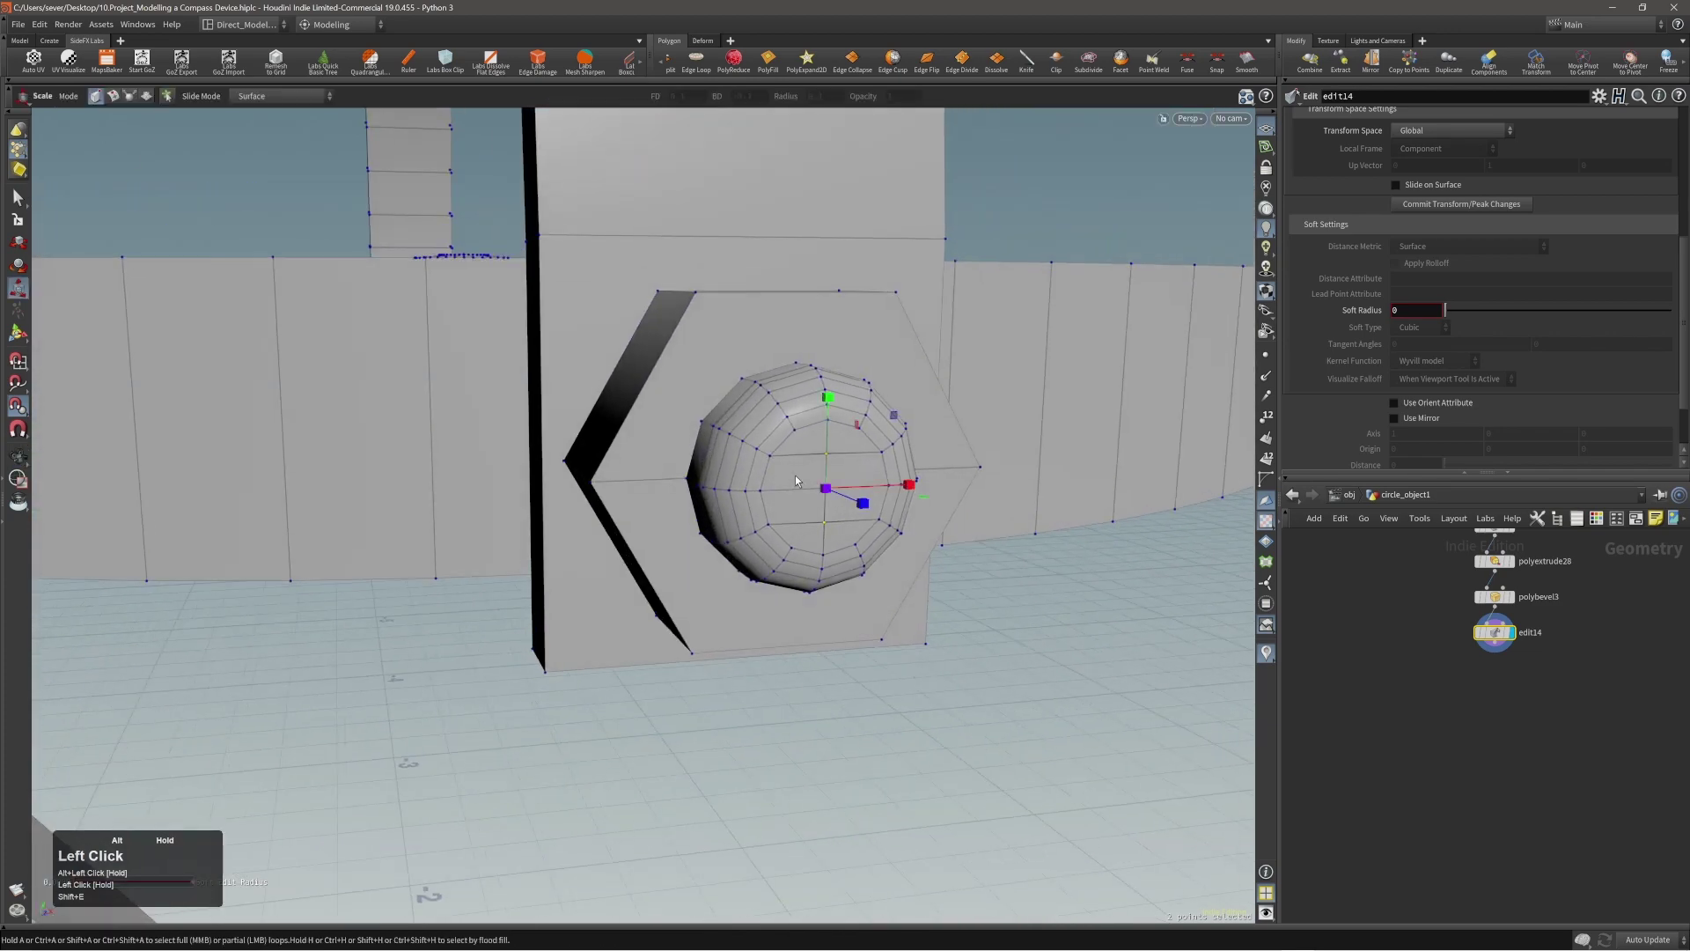
# Step: Try to collapse the edges inside the front cap into one centre point
pyautogui.press('2')
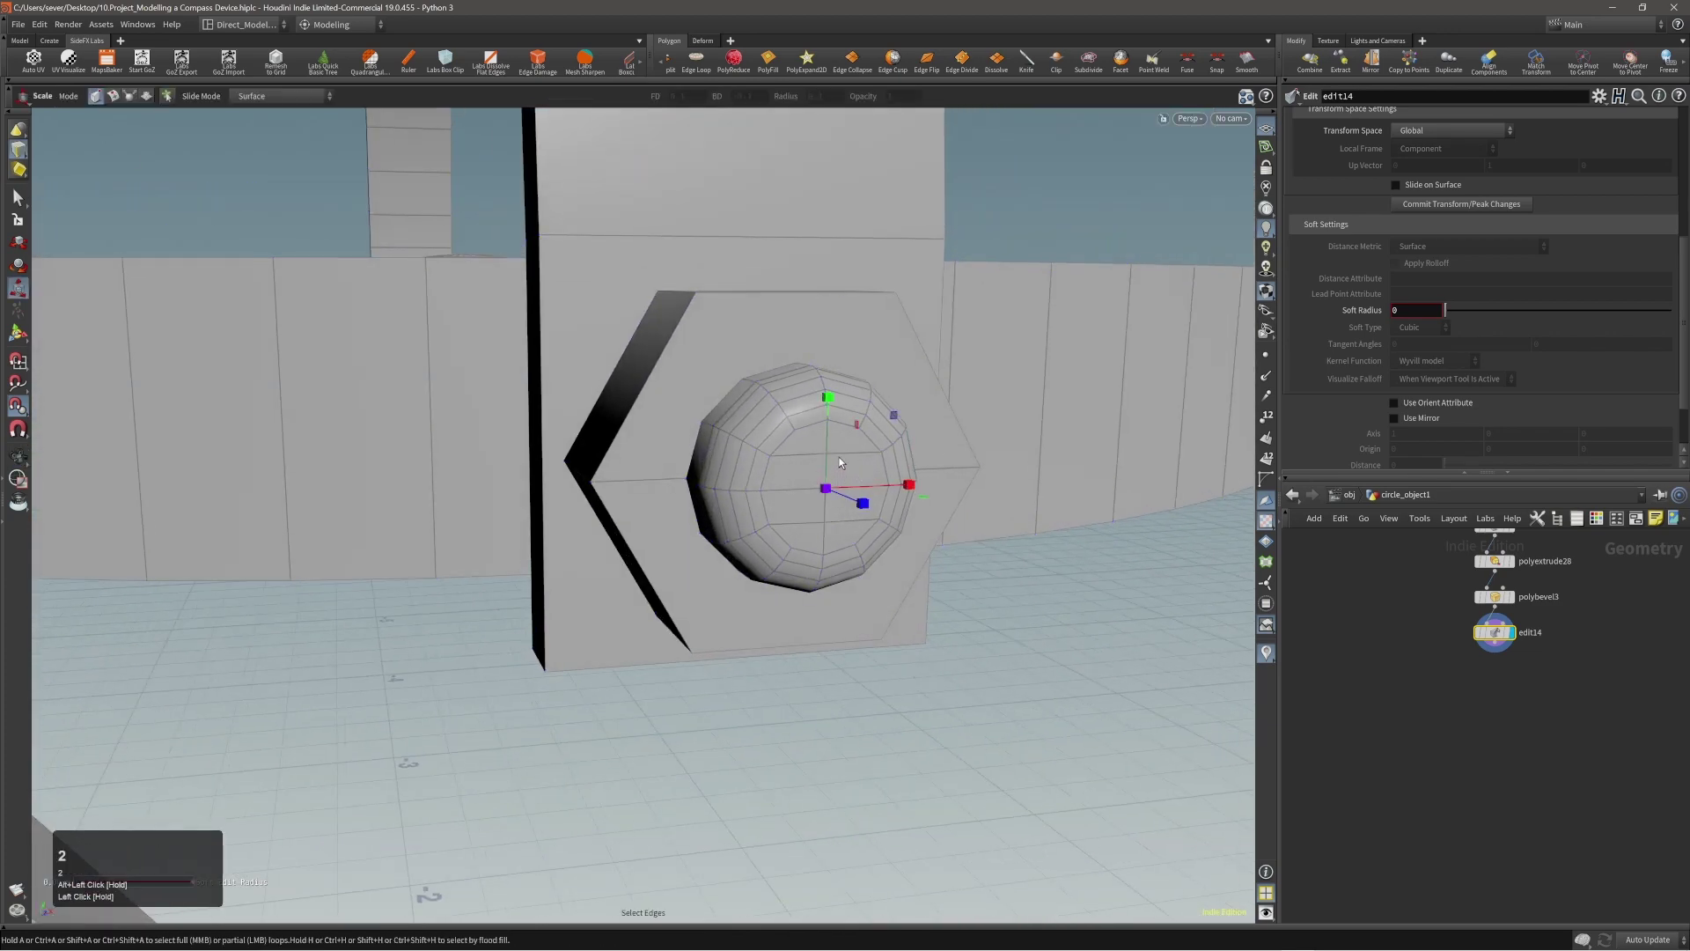
pyautogui.press('1')
pyautogui.press('c')
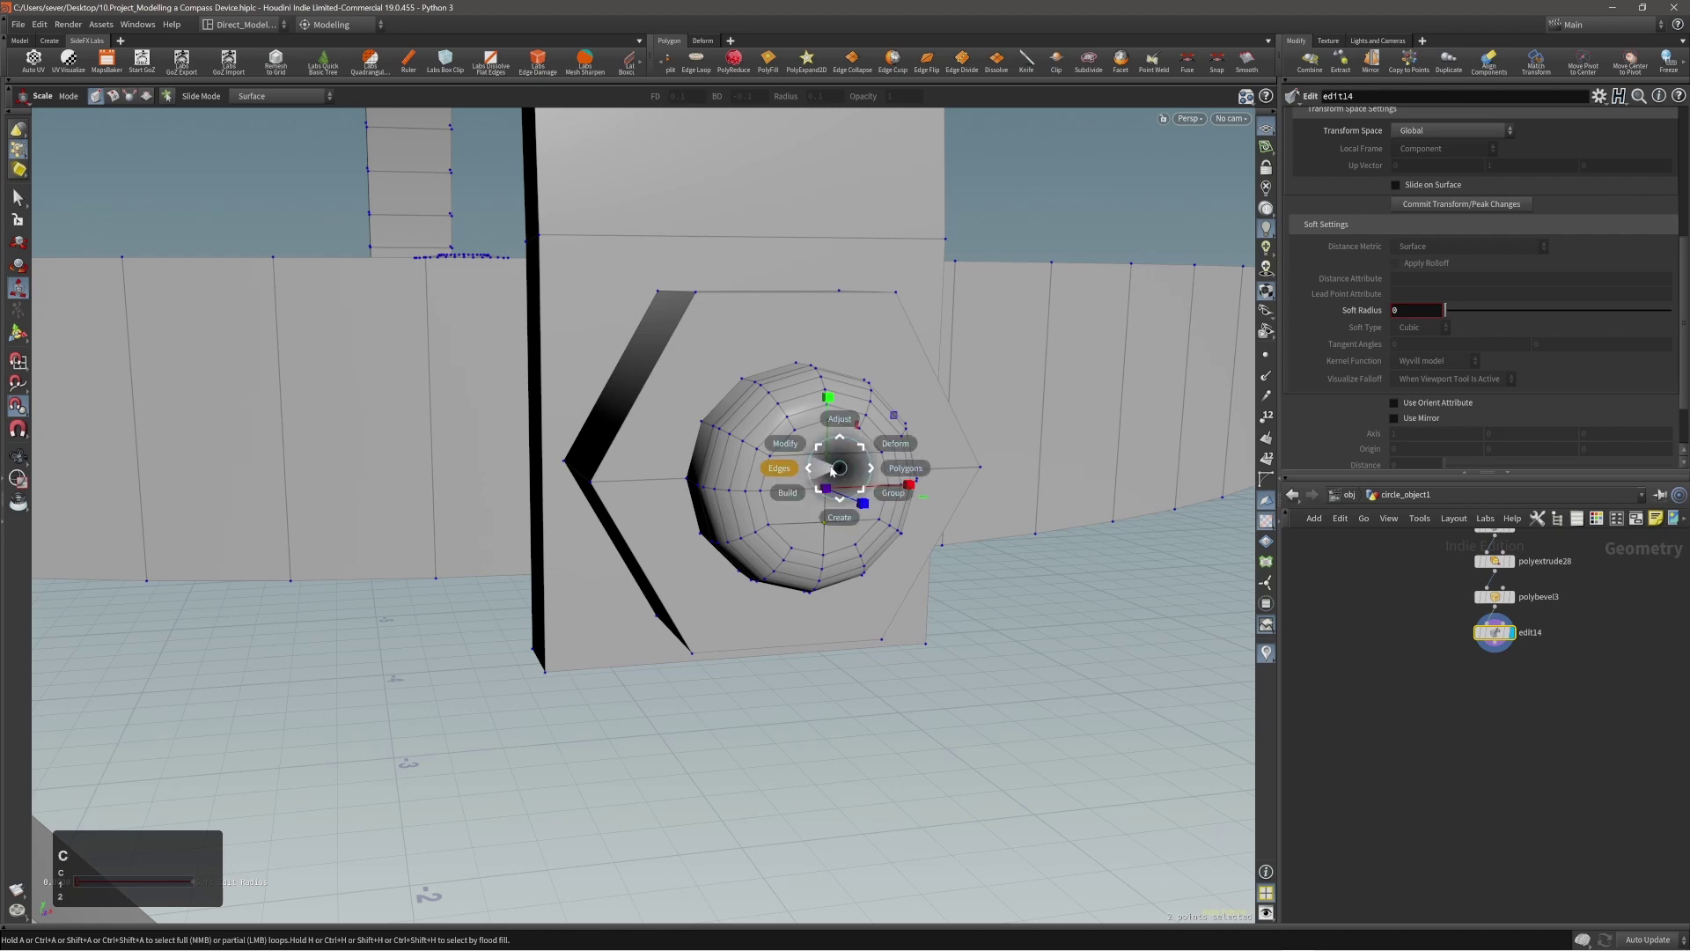
pyautogui.click(823, 468)
pyautogui.click(812, 466)
# Step: Try to fuse all points of the rounded bolt head with a snap distance of 0.001
pyautogui.keyDown('alt'); pyautogui.moveTo(837, 493); pyautogui.dragTo(807, 509); pyautogui.keyUp('alt')
pyautogui.doubleClick(845, 499)
pyautogui.hotkey('alt', '3')
pyautogui.doubleClick(807, 508)
pyautogui.hotkey('ctrl', 'shift', '1')
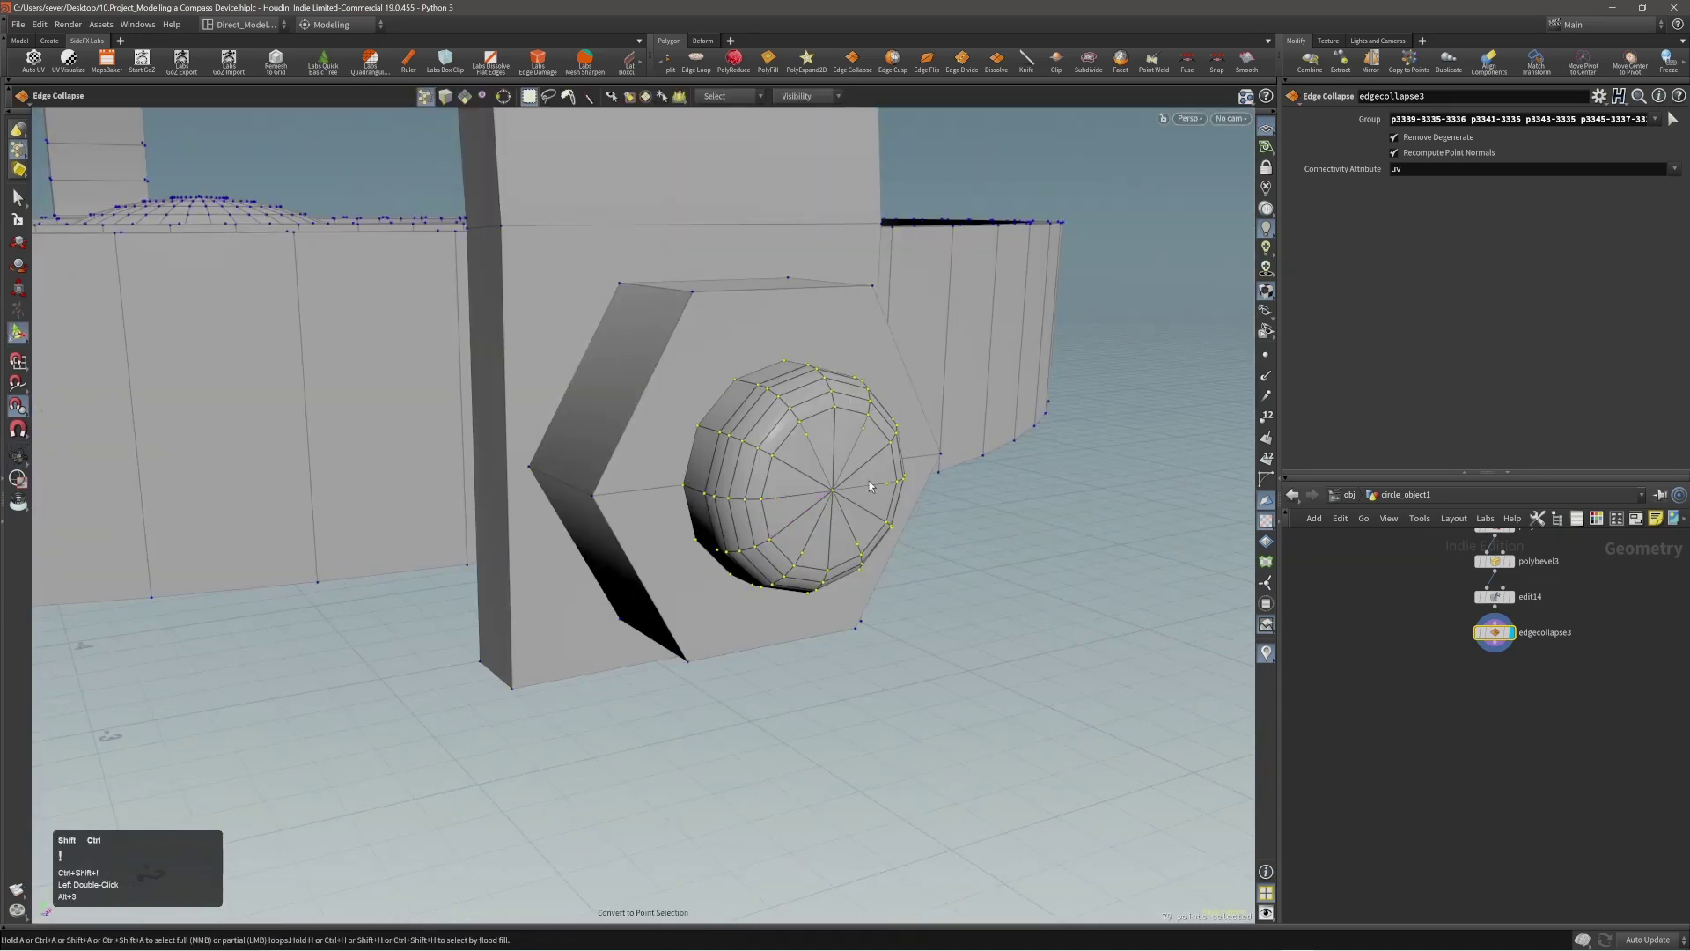
pyautogui.click(1188, 65)
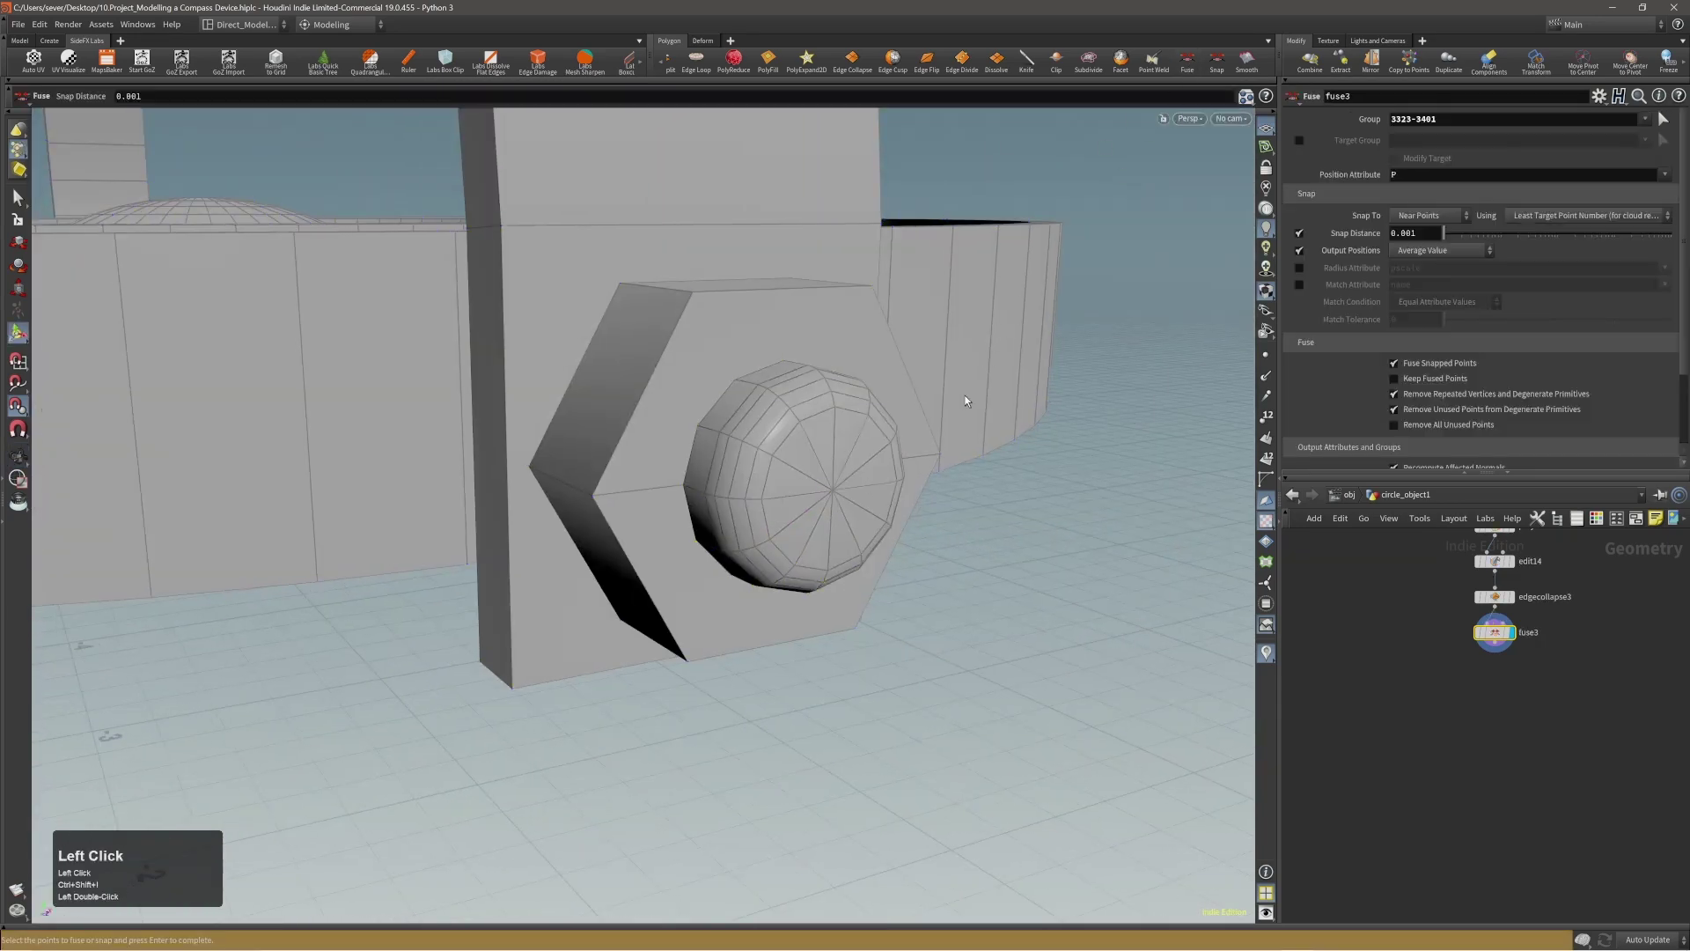
pyautogui.doubleClick(833, 496)
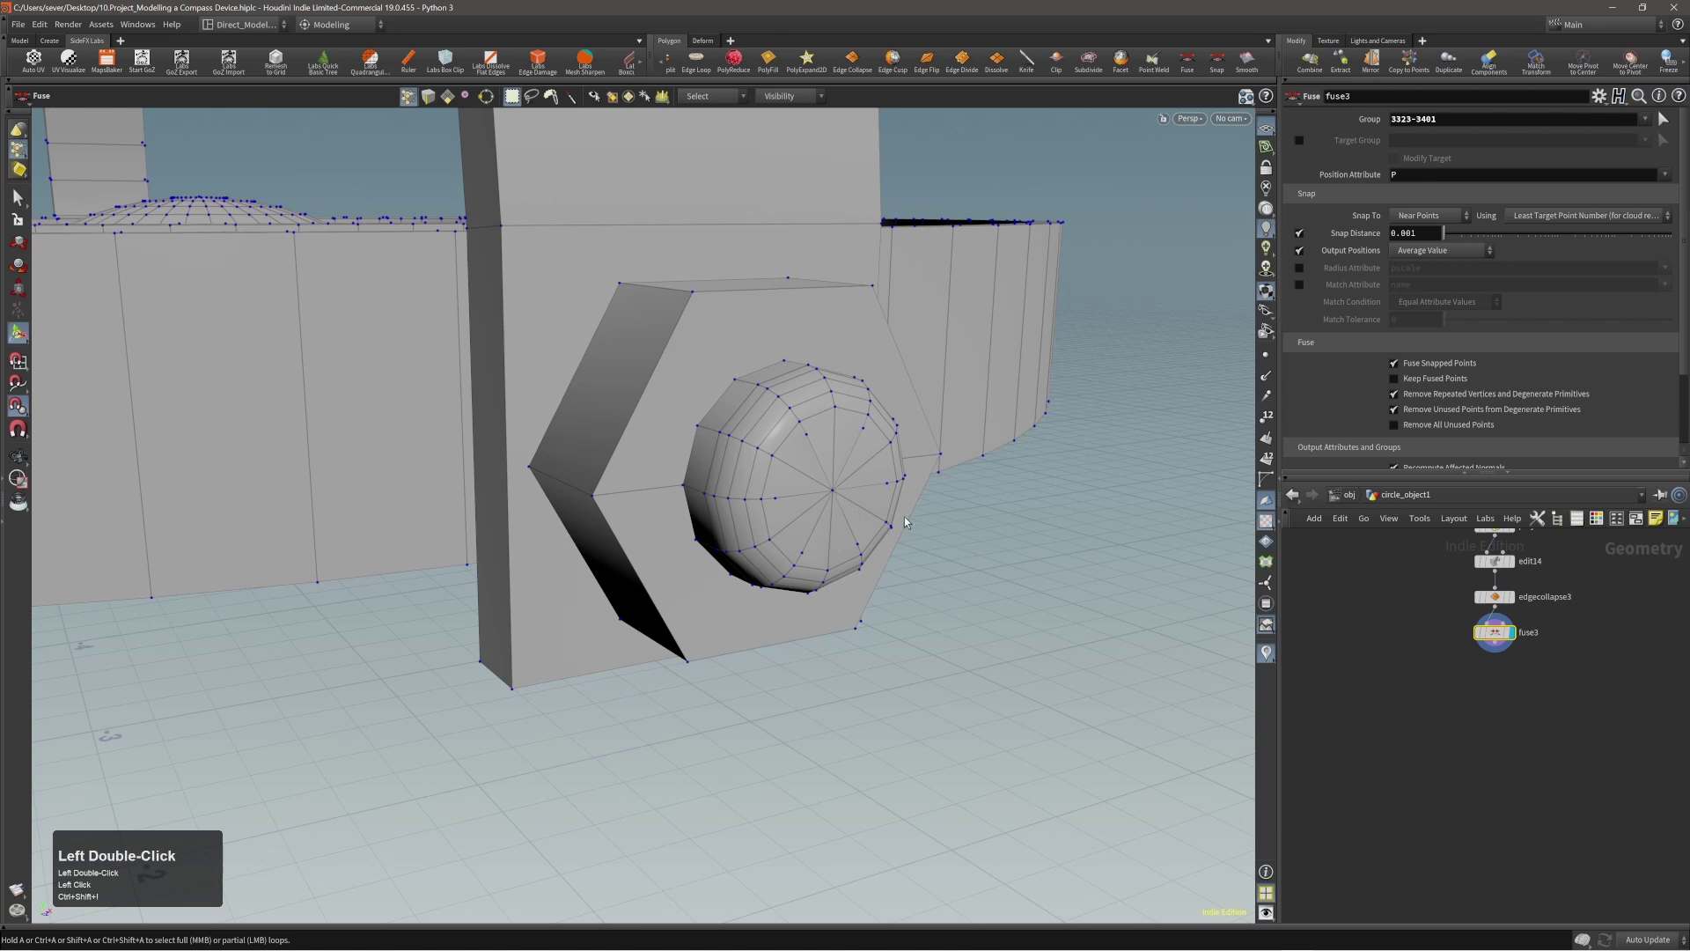
# Step: Inspect the cap's centre and remove the fuse and edge collapse nodes from the network
pyautogui.keyDown('alt'); pyautogui.moveTo(906, 521); pyautogui.dragTo(1011, 400, button='right'); pyautogui.keyUp('alt')
pyautogui.keyDown('alt'); pyautogui.moveTo(1011, 400); pyautogui.dragTo(954, 510); pyautogui.keyUp('alt')
pyautogui.press('2')
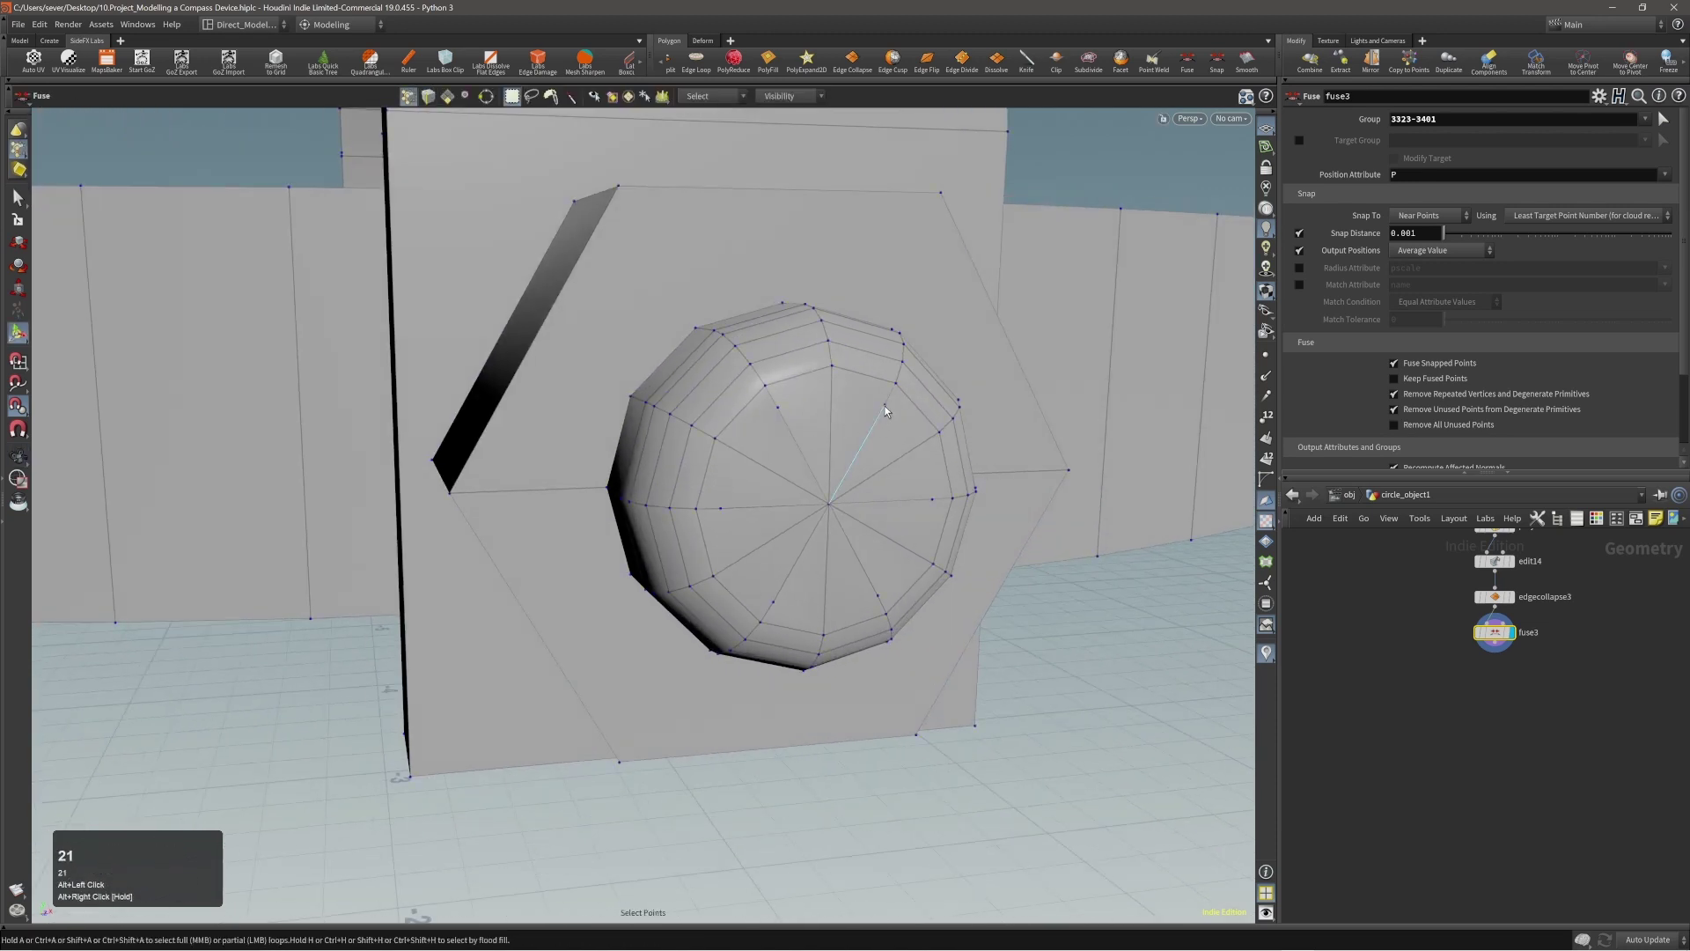
pyautogui.click(887, 405)
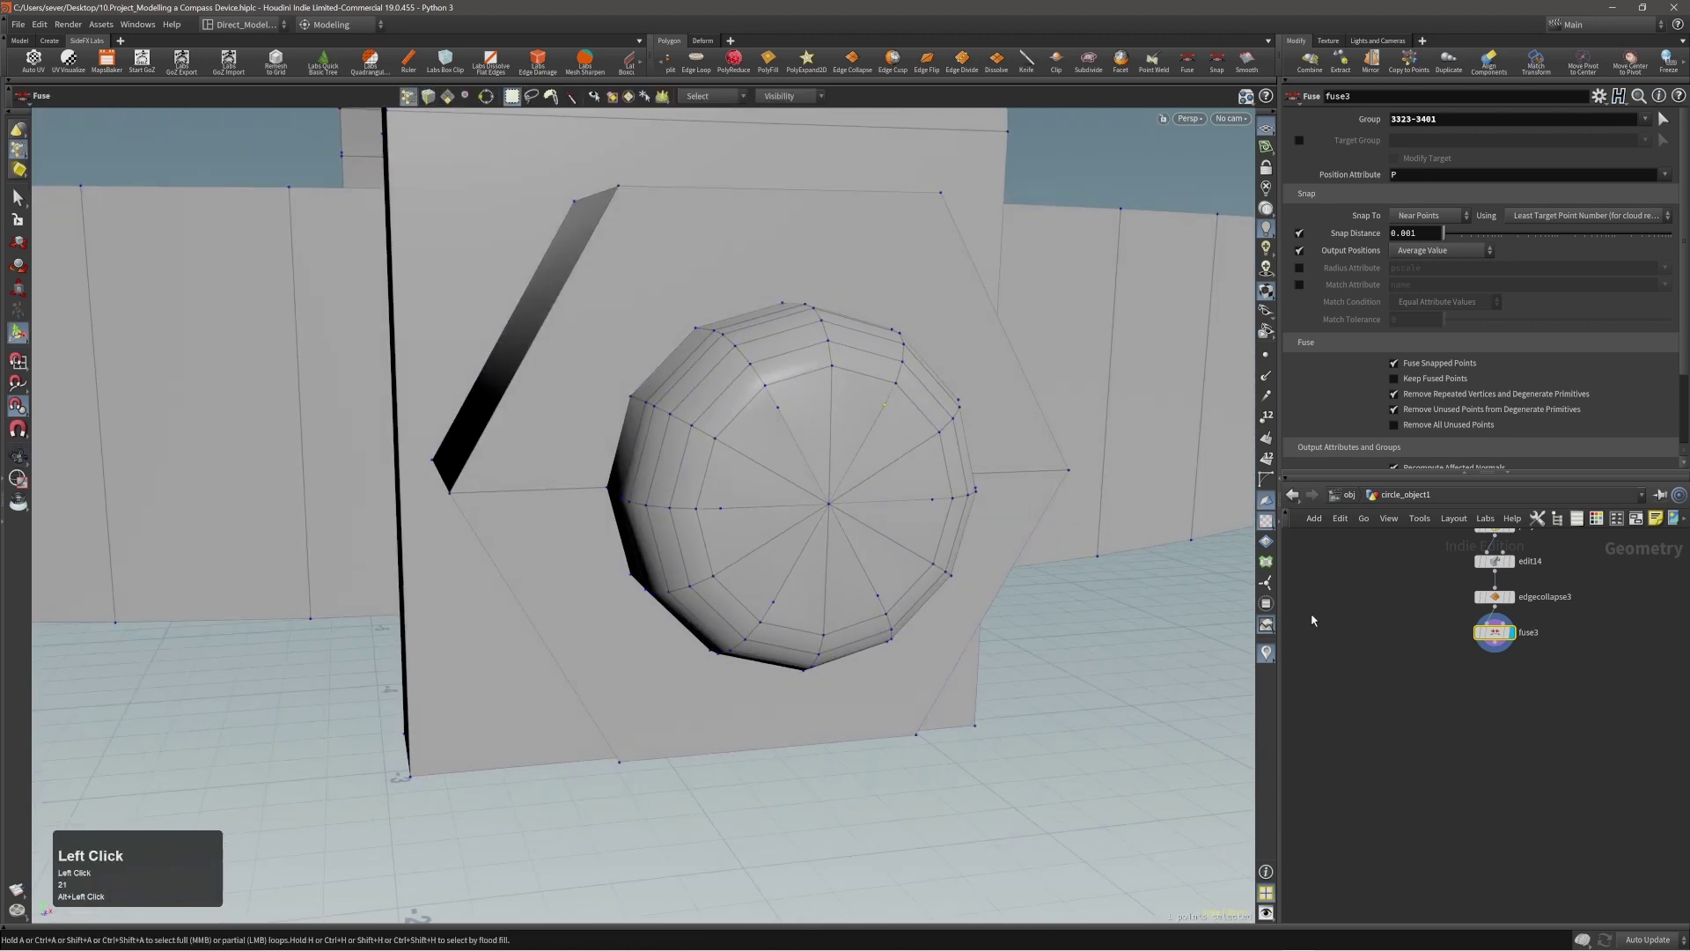
pyautogui.hotkey('alt', 'x')
pyautogui.click(1494, 596)
pyautogui.hotkey('alt', 'x')
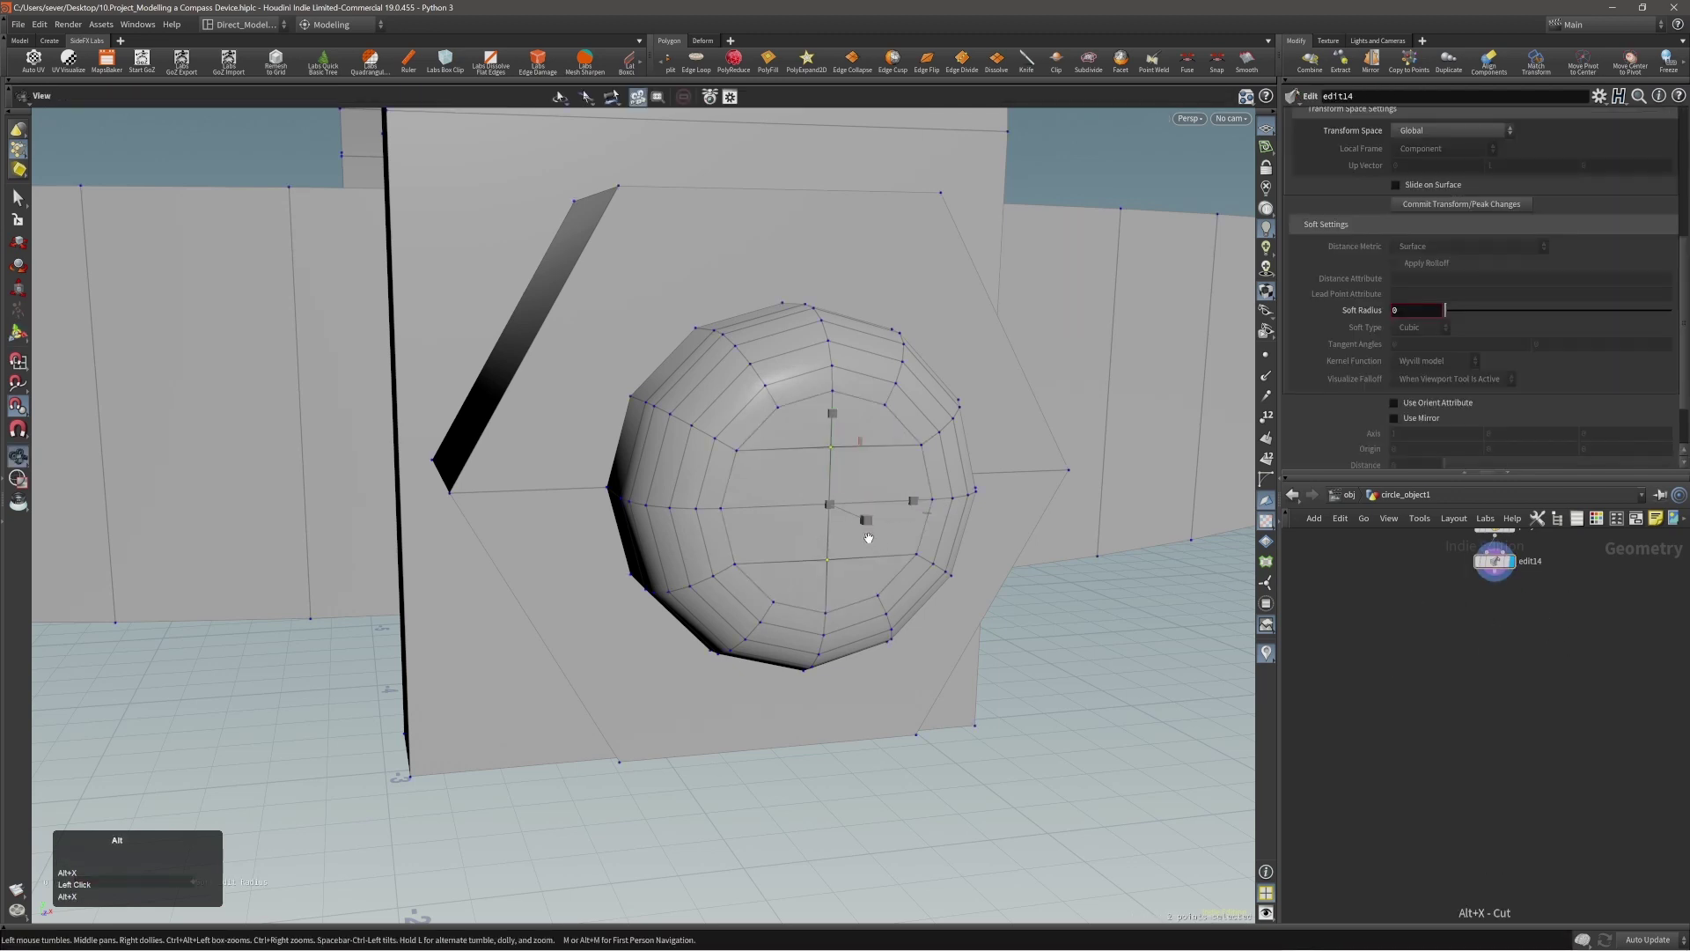
# Step: Select all faces of the front cap, convert the selection to edges, and collapse them into a single centre point
pyautogui.keyDown('alt'); pyautogui.moveTo(868, 537); pyautogui.dragTo(871, 568, button='middle'); pyautogui.keyUp('alt')
pyautogui.press('1')
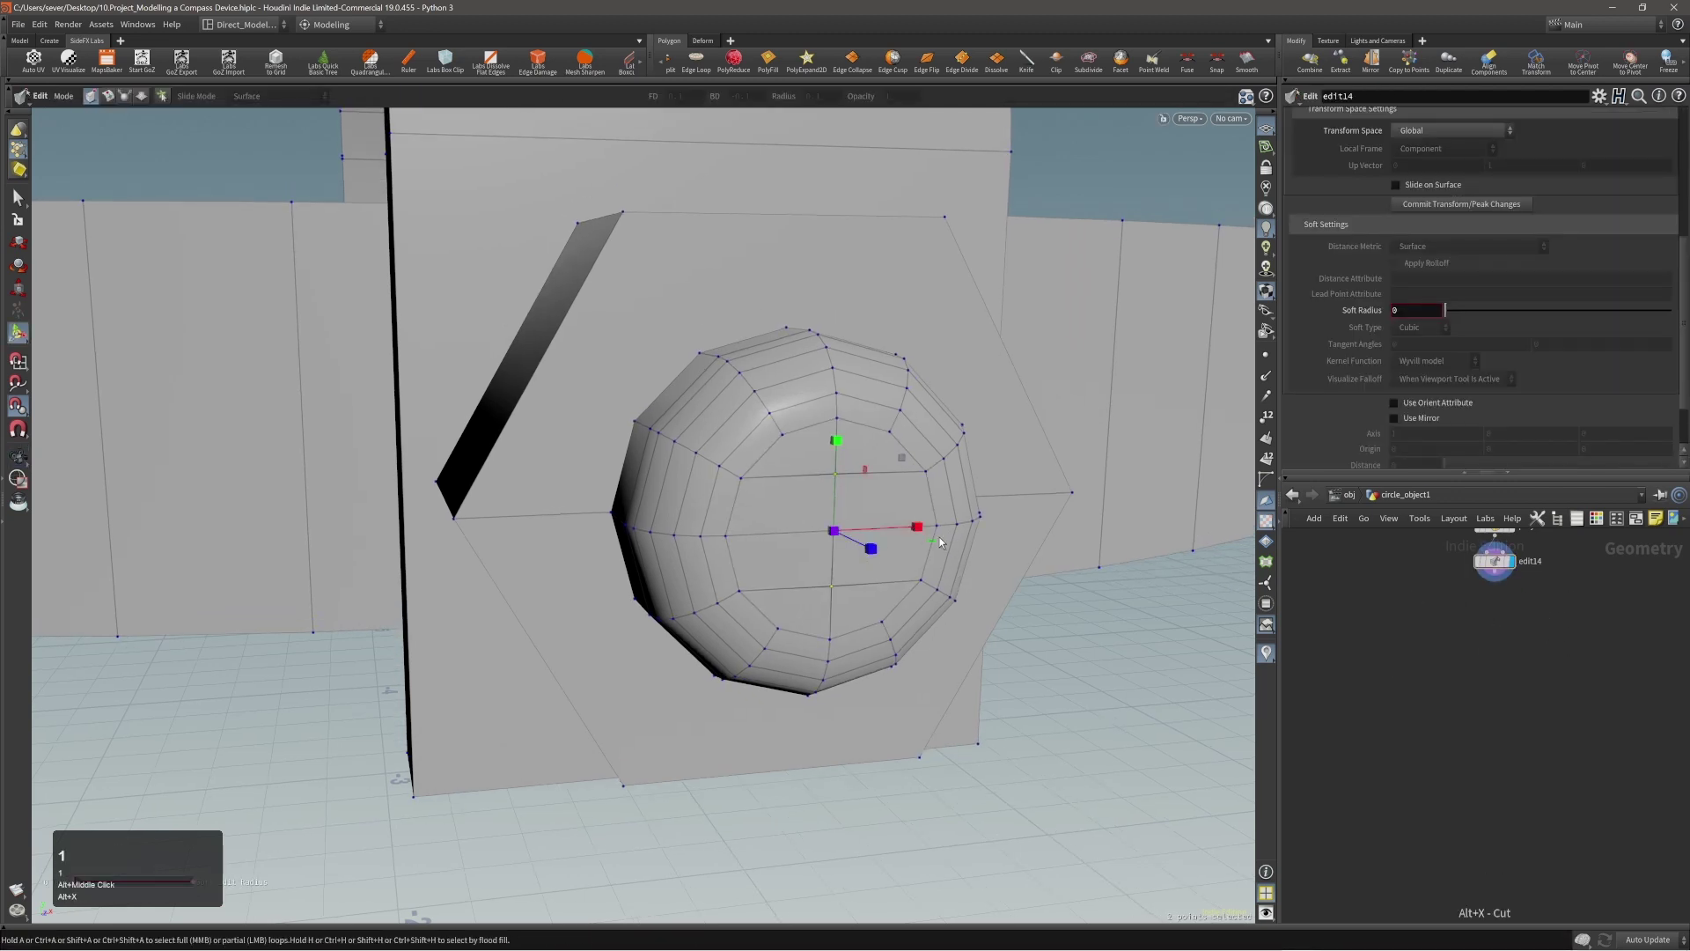
pyautogui.click(873, 501)
pyautogui.keyDown('shift'); pyautogui.click(876, 559); pyautogui.keyUp('shift')
pyautogui.keyDown('shift'); pyautogui.click(784, 559); pyautogui.keyUp('shift')
pyautogui.keyDown('shift'); pyautogui.click(792, 502); pyautogui.keyUp('shift')
pyautogui.keyDown('shift'); pyautogui.click(793, 444); pyautogui.keyUp('shift')
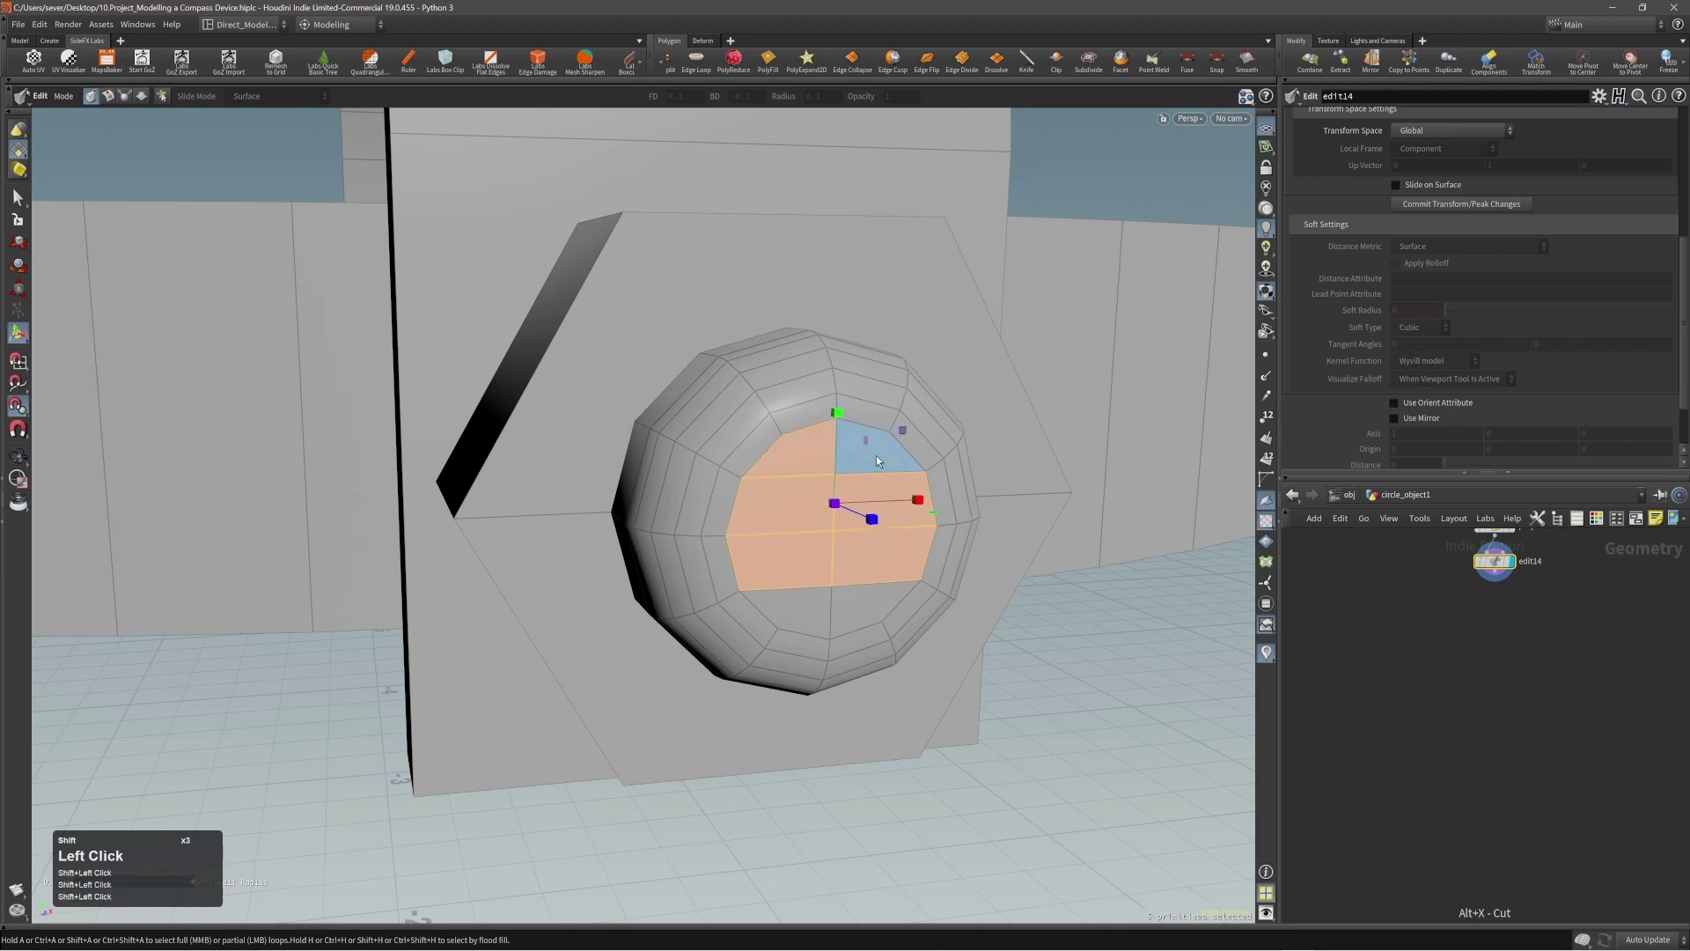
pyautogui.hotkey('ctrl', 'shift', '2')
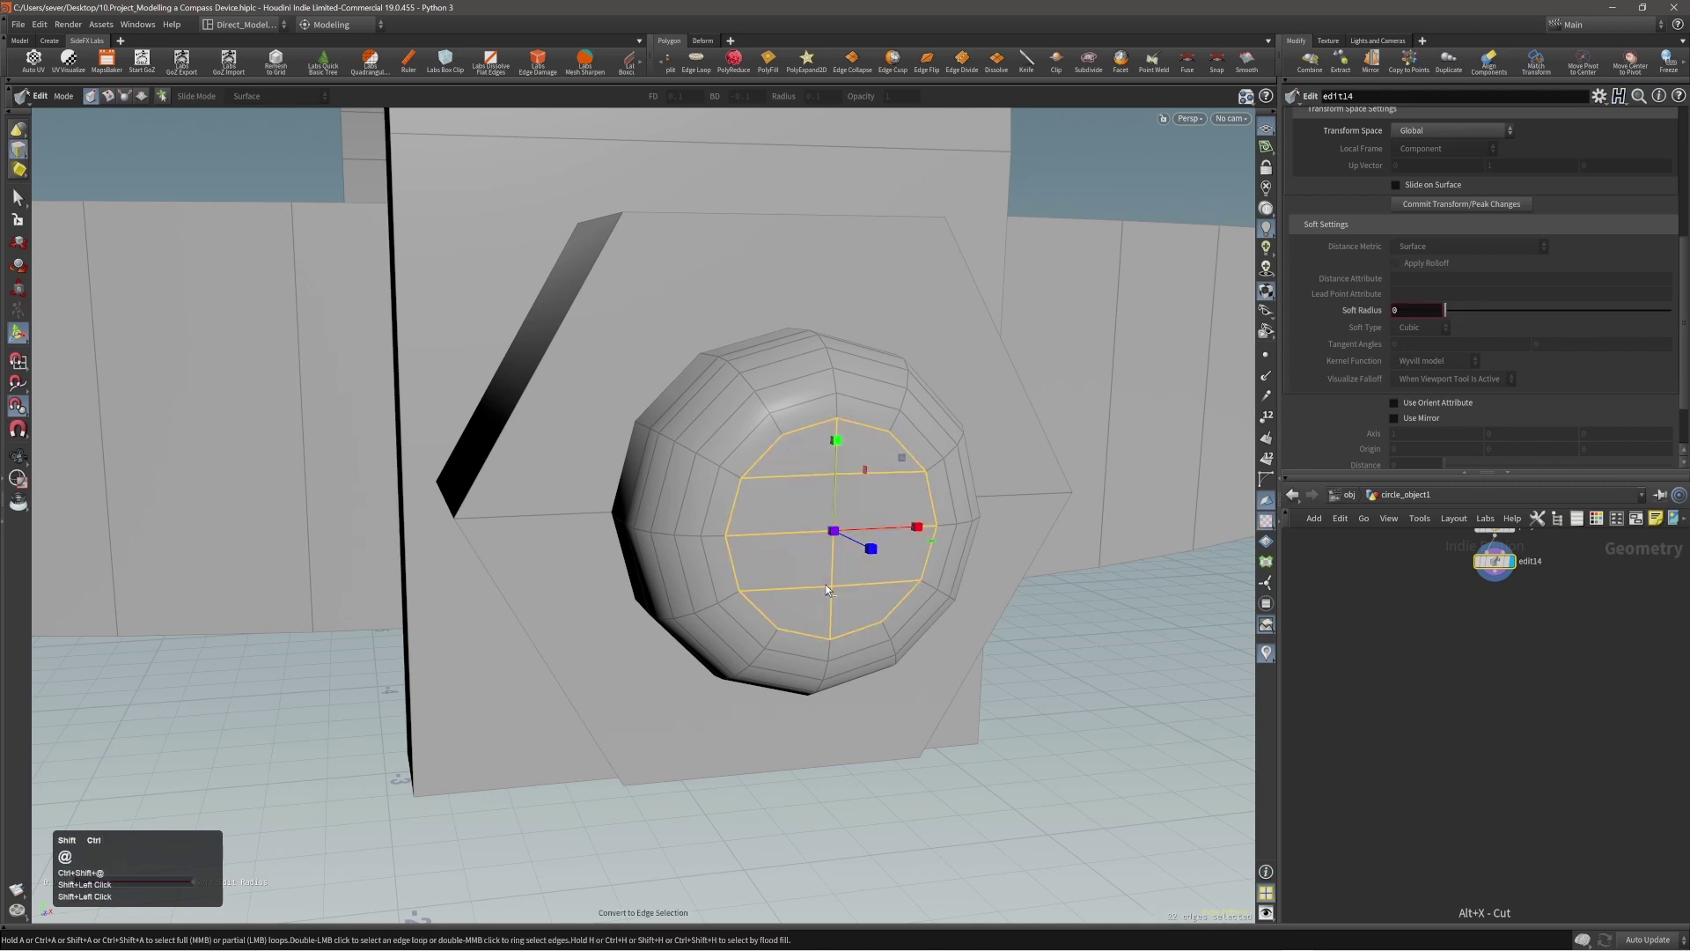
pyautogui.keyDown('alt'); pyautogui.moveTo(826, 585); pyautogui.dragTo(866, 540); pyautogui.keyUp('alt')
pyautogui.press('c')
pyautogui.click(845, 524)
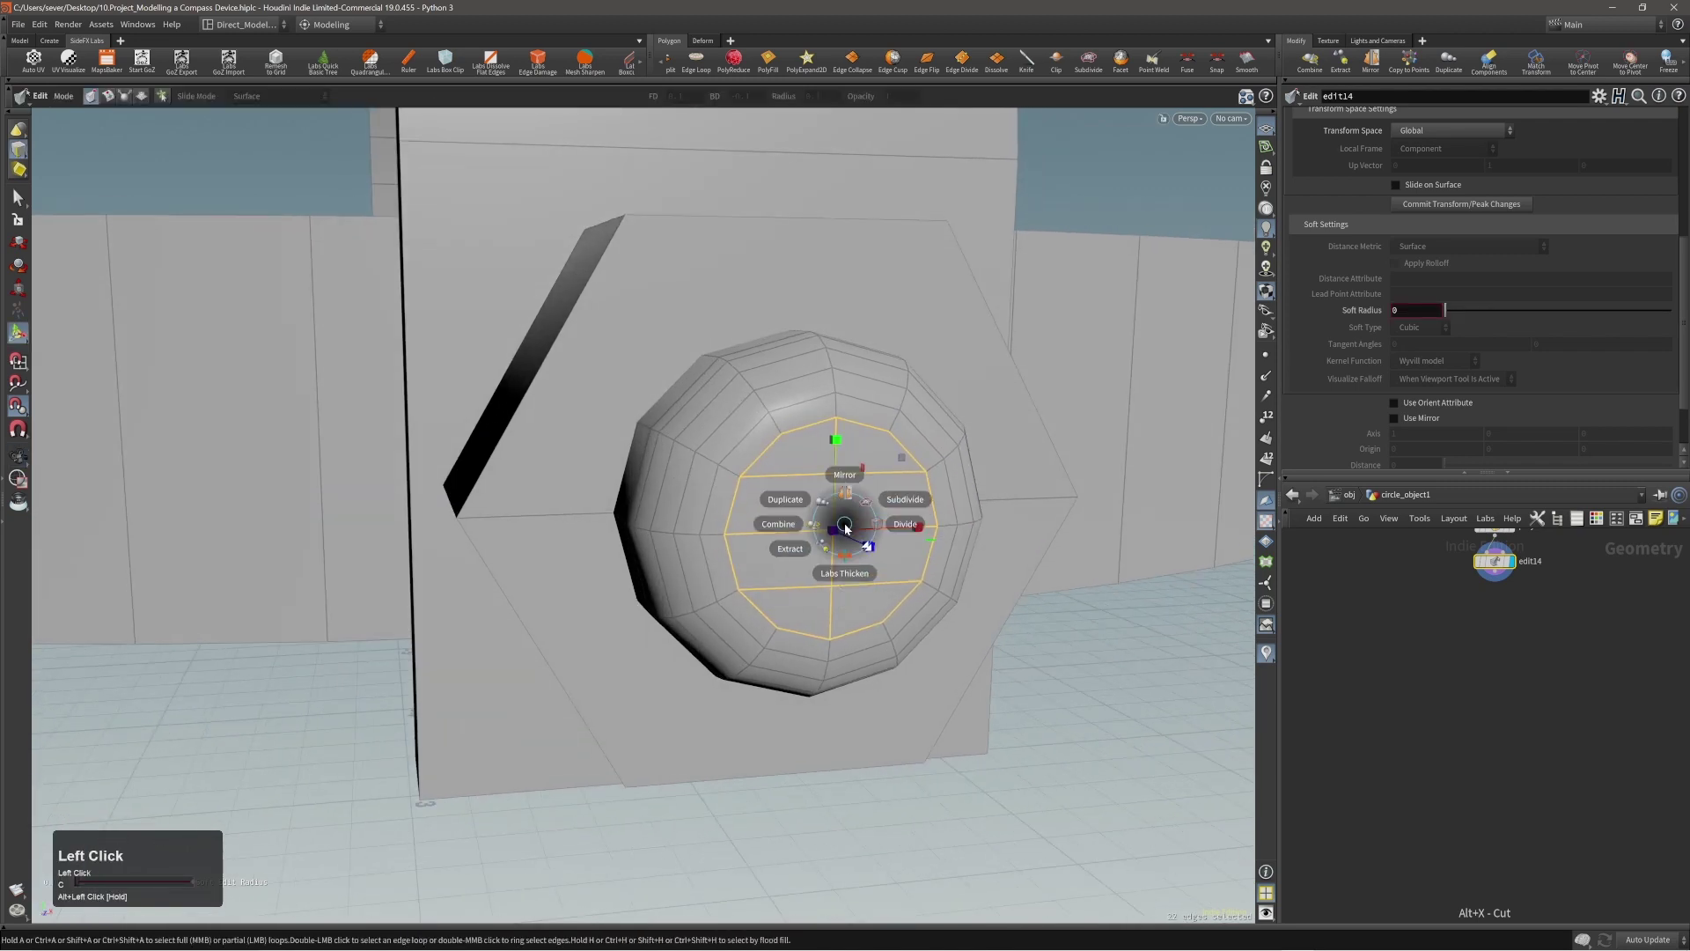
pyautogui.click(858, 535)
pyautogui.click(845, 531)
pyautogui.click(834, 526)
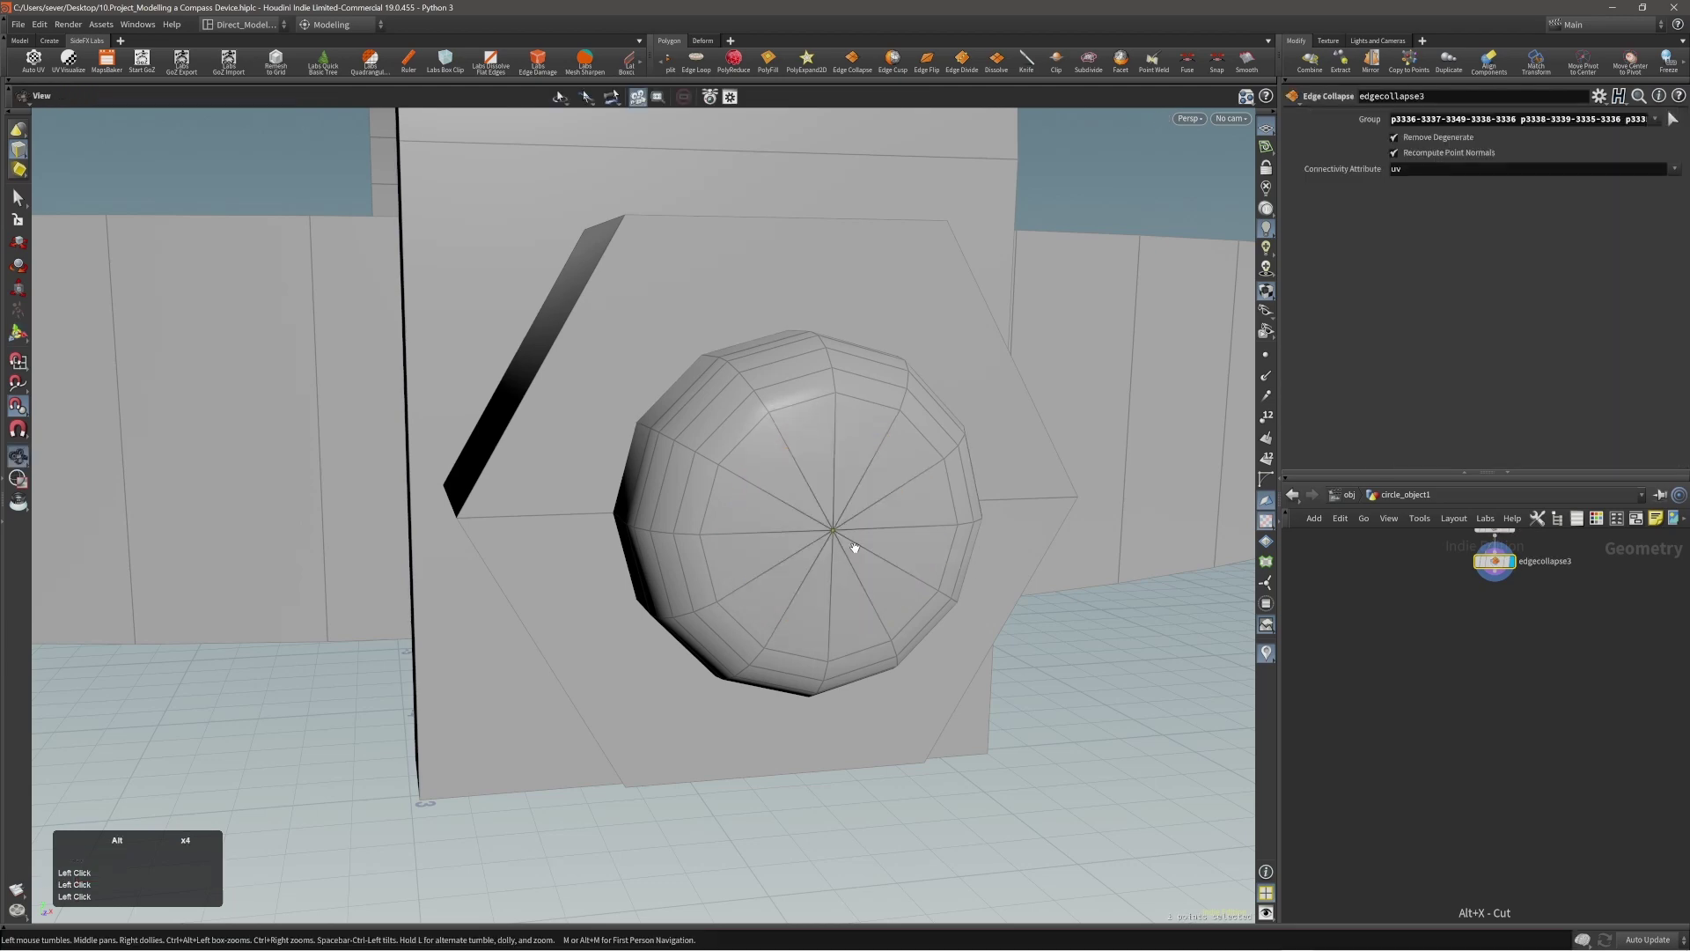
# Step: Examine the rounded bolt head and nut on the bracket from several angles and distances
pyautogui.moveTo(851, 546)
pyautogui.keyDown('alt'); pyautogui.mouseDown()
pyautogui.moveTo(830, 551)
pyautogui.moveTo(853, 555)
pyautogui.mouseUp(); pyautogui.keyUp('alt')
pyautogui.keyDown('alt'); pyautogui.moveTo(852, 555); pyautogui.dragTo(799, 555, button='right'); pyautogui.keyUp('alt')
pyautogui.keyDown('alt'); pyautogui.moveTo(799, 555); pyautogui.dragTo(884, 568); pyautogui.keyUp('alt')
pyautogui.press('s')
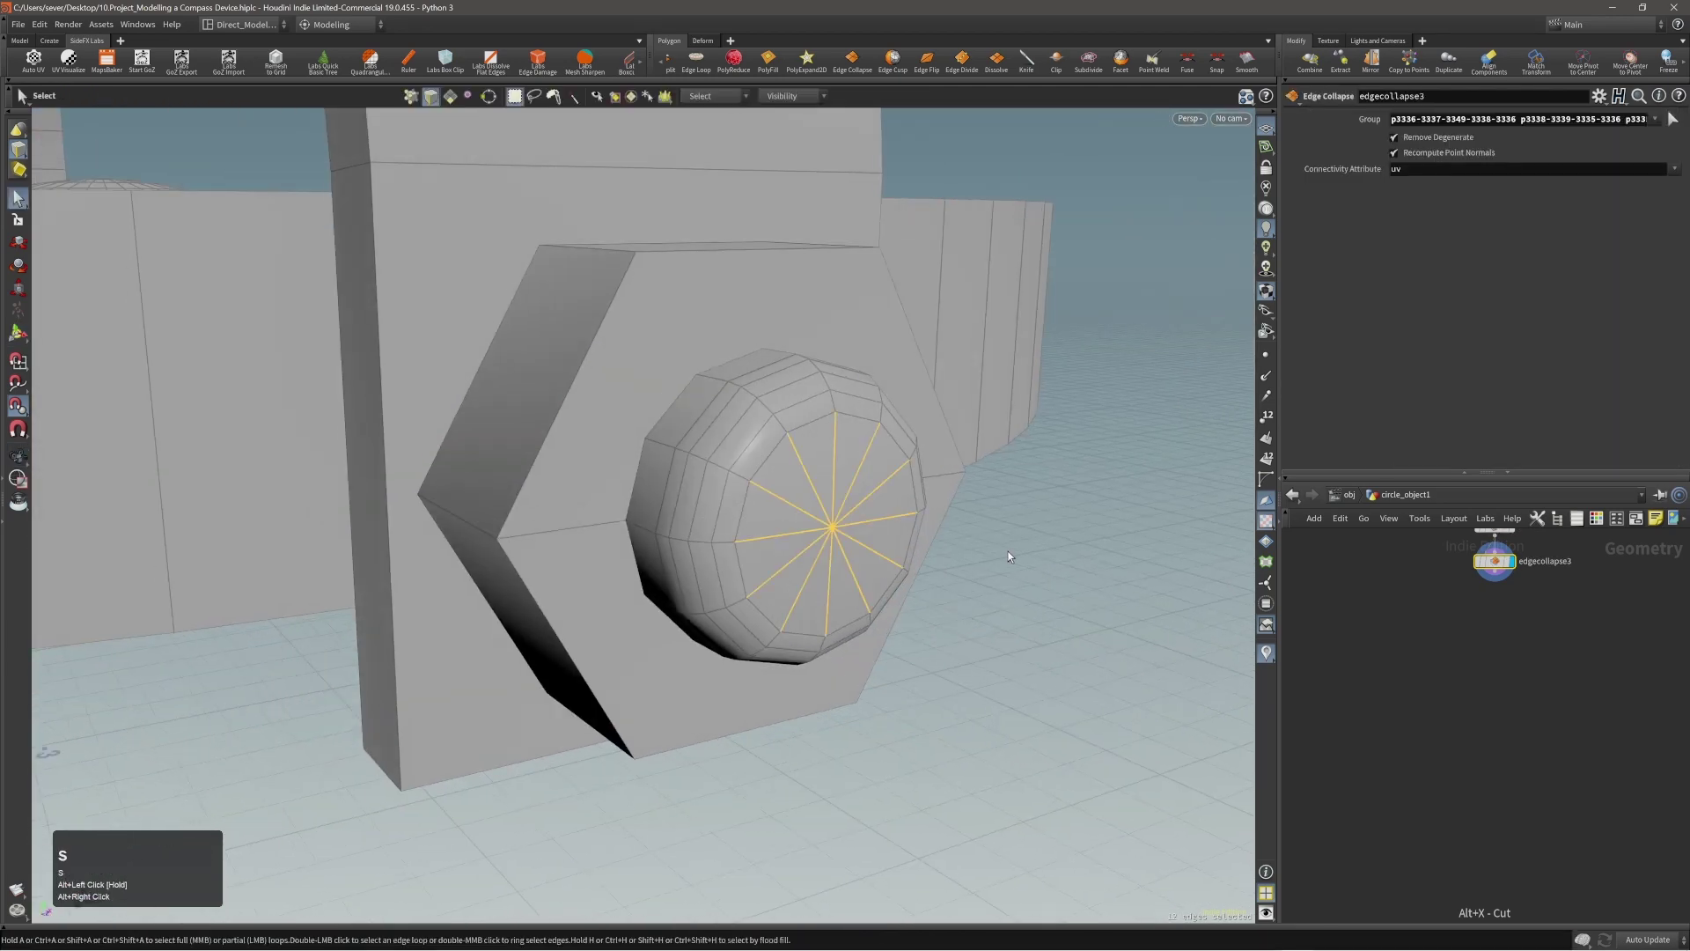
pyautogui.click(1008, 553)
pyautogui.keyDown('alt'); pyautogui.moveTo(986, 559); pyautogui.dragTo(506, 593, button='right'); pyautogui.keyUp('alt')
pyautogui.keyDown('alt'); pyautogui.moveTo(810, 552); pyautogui.dragTo(562, 600, button='right'); pyautogui.keyUp('alt')
pyautogui.moveTo(823, 552)
pyautogui.keyDown('alt'); pyautogui.mouseDown()
pyautogui.moveTo(585, 774)
pyautogui.moveTo(833, 556)
pyautogui.mouseUp(); pyautogui.keyUp('alt')
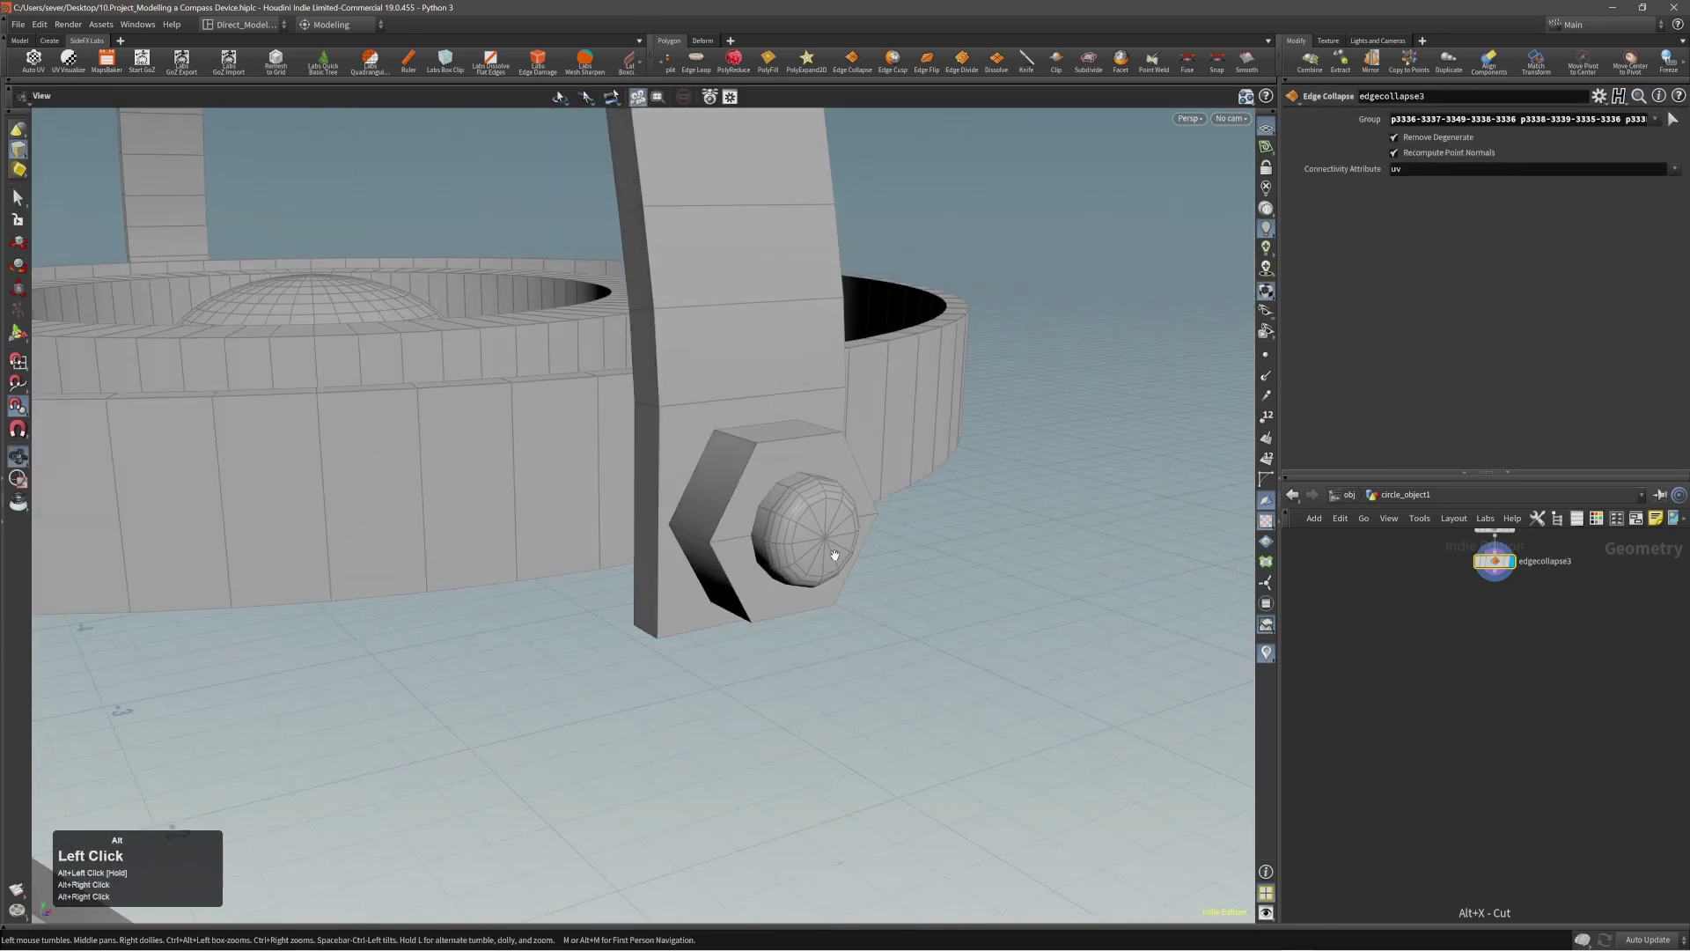
pyautogui.keyDown('alt'); pyautogui.moveTo(835, 555); pyautogui.dragTo(768, 577, button='right'); pyautogui.keyUp('alt')
pyautogui.keyDown('alt'); pyautogui.moveTo(768, 577); pyautogui.dragTo(816, 553); pyautogui.keyUp('alt')
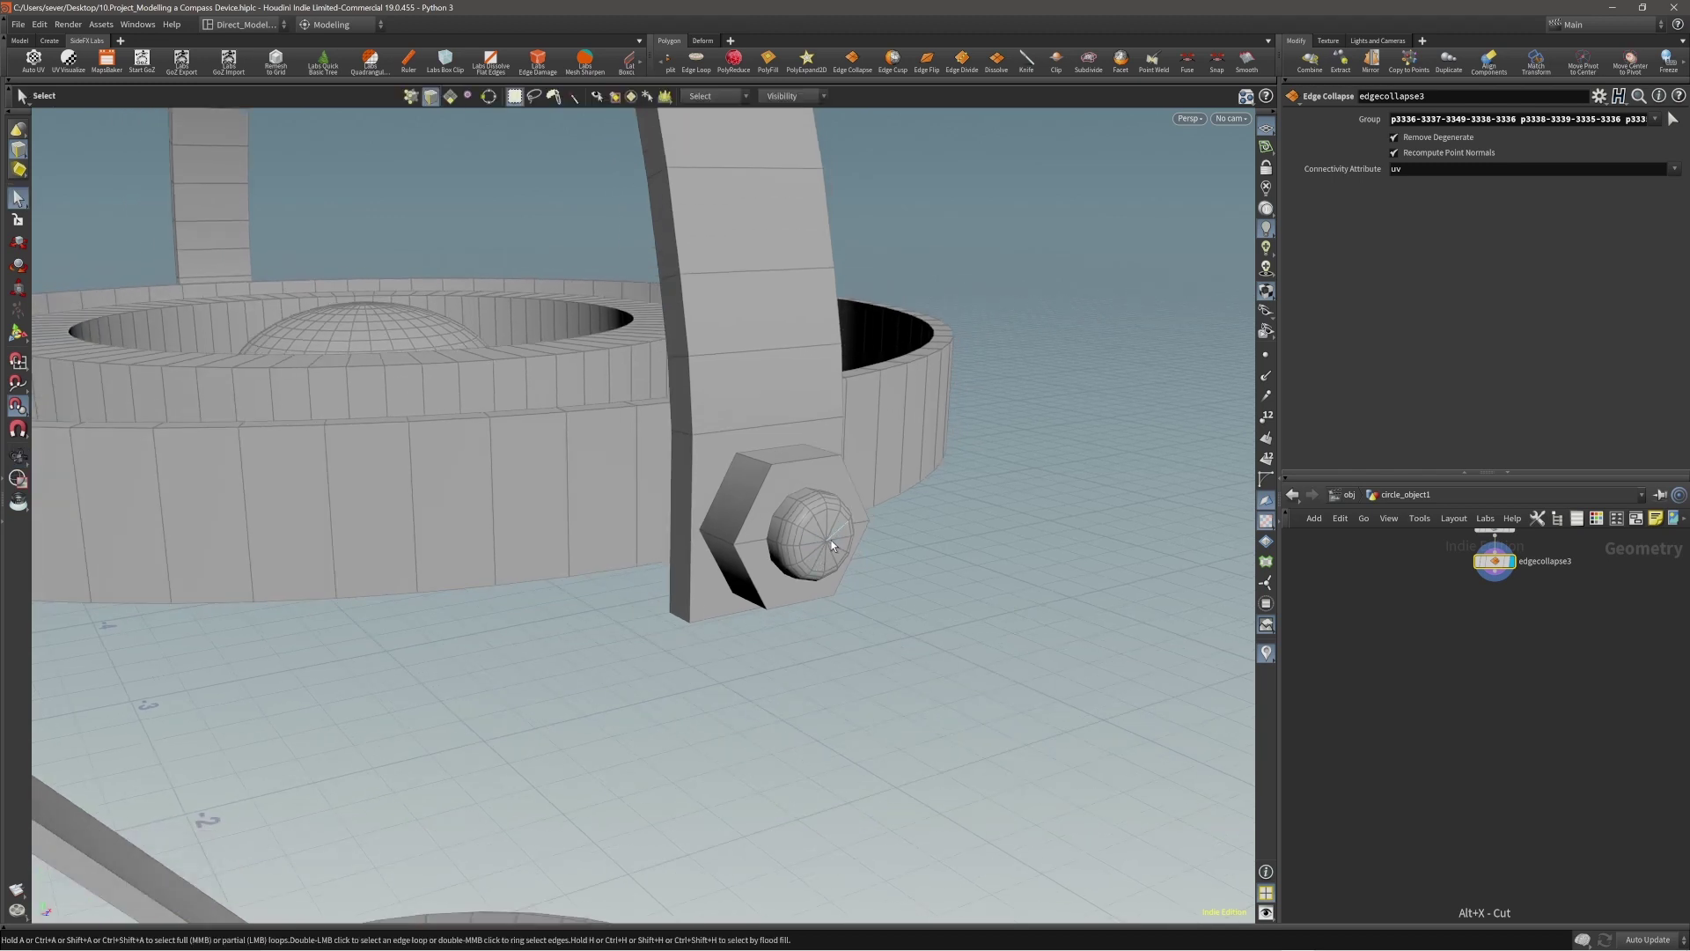
pyautogui.keyDown('alt'); pyautogui.moveTo(830, 542); pyautogui.dragTo(823, 543, button='right'); pyautogui.keyUp('alt')
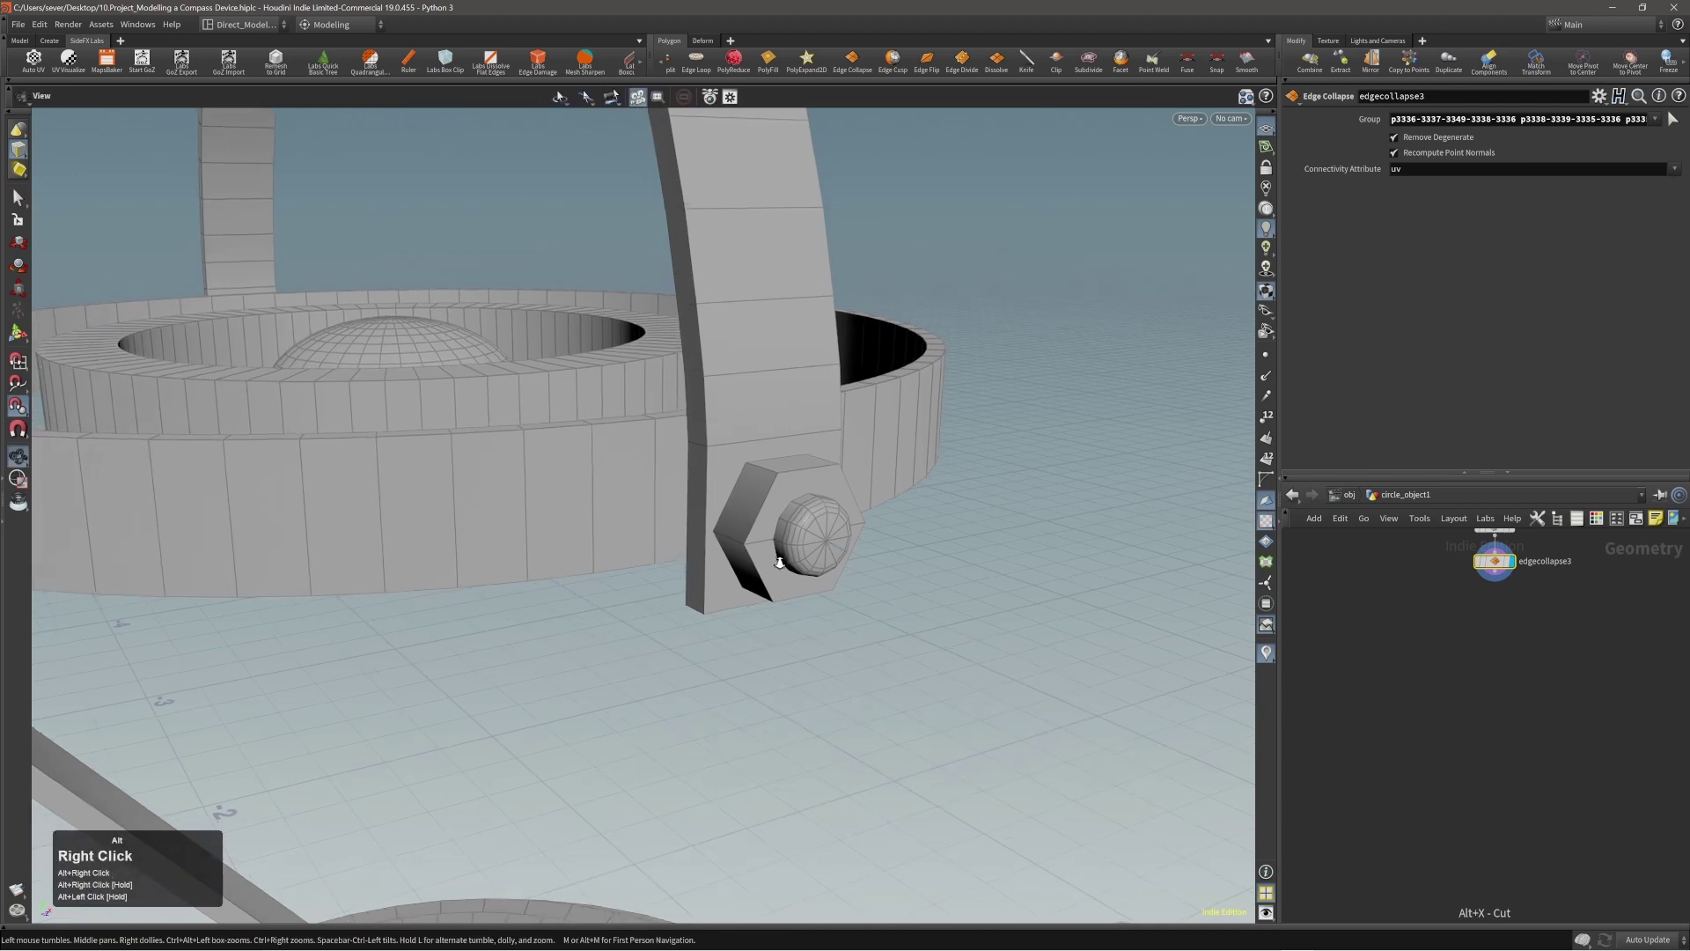
pyautogui.keyDown('alt'); pyautogui.moveTo(822, 542); pyautogui.dragTo(806, 542); pyautogui.keyUp('alt')
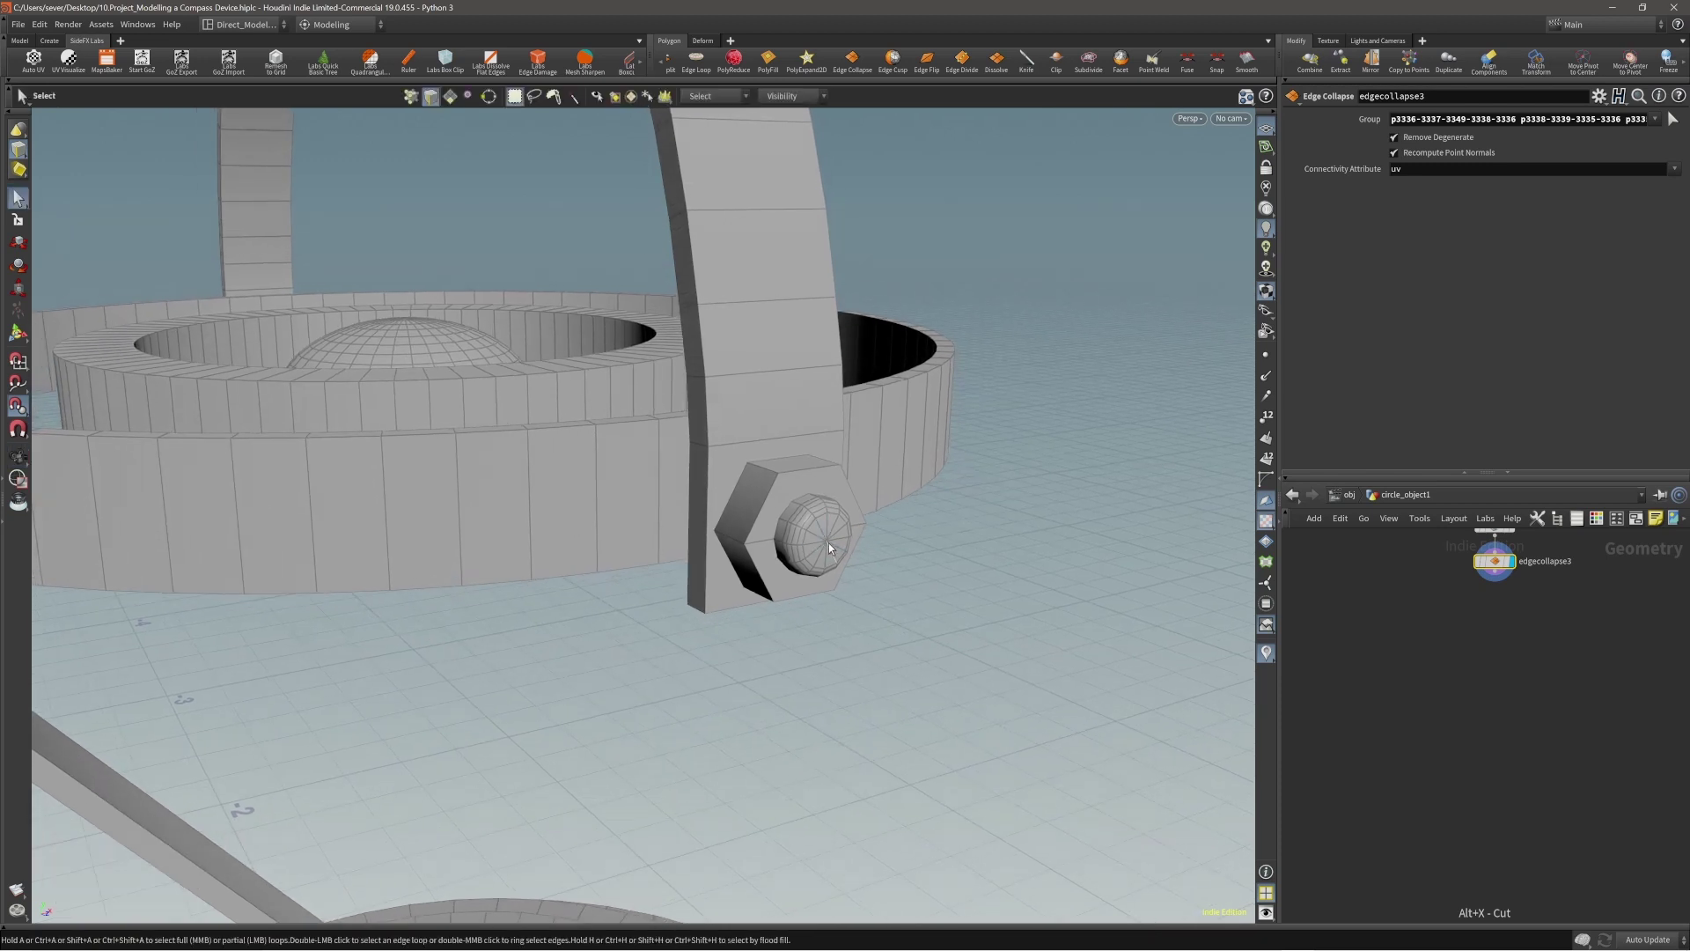
pyautogui.keyDown('alt'); pyautogui.moveTo(828, 542); pyautogui.dragTo(819, 546, button='right'); pyautogui.keyUp('alt')
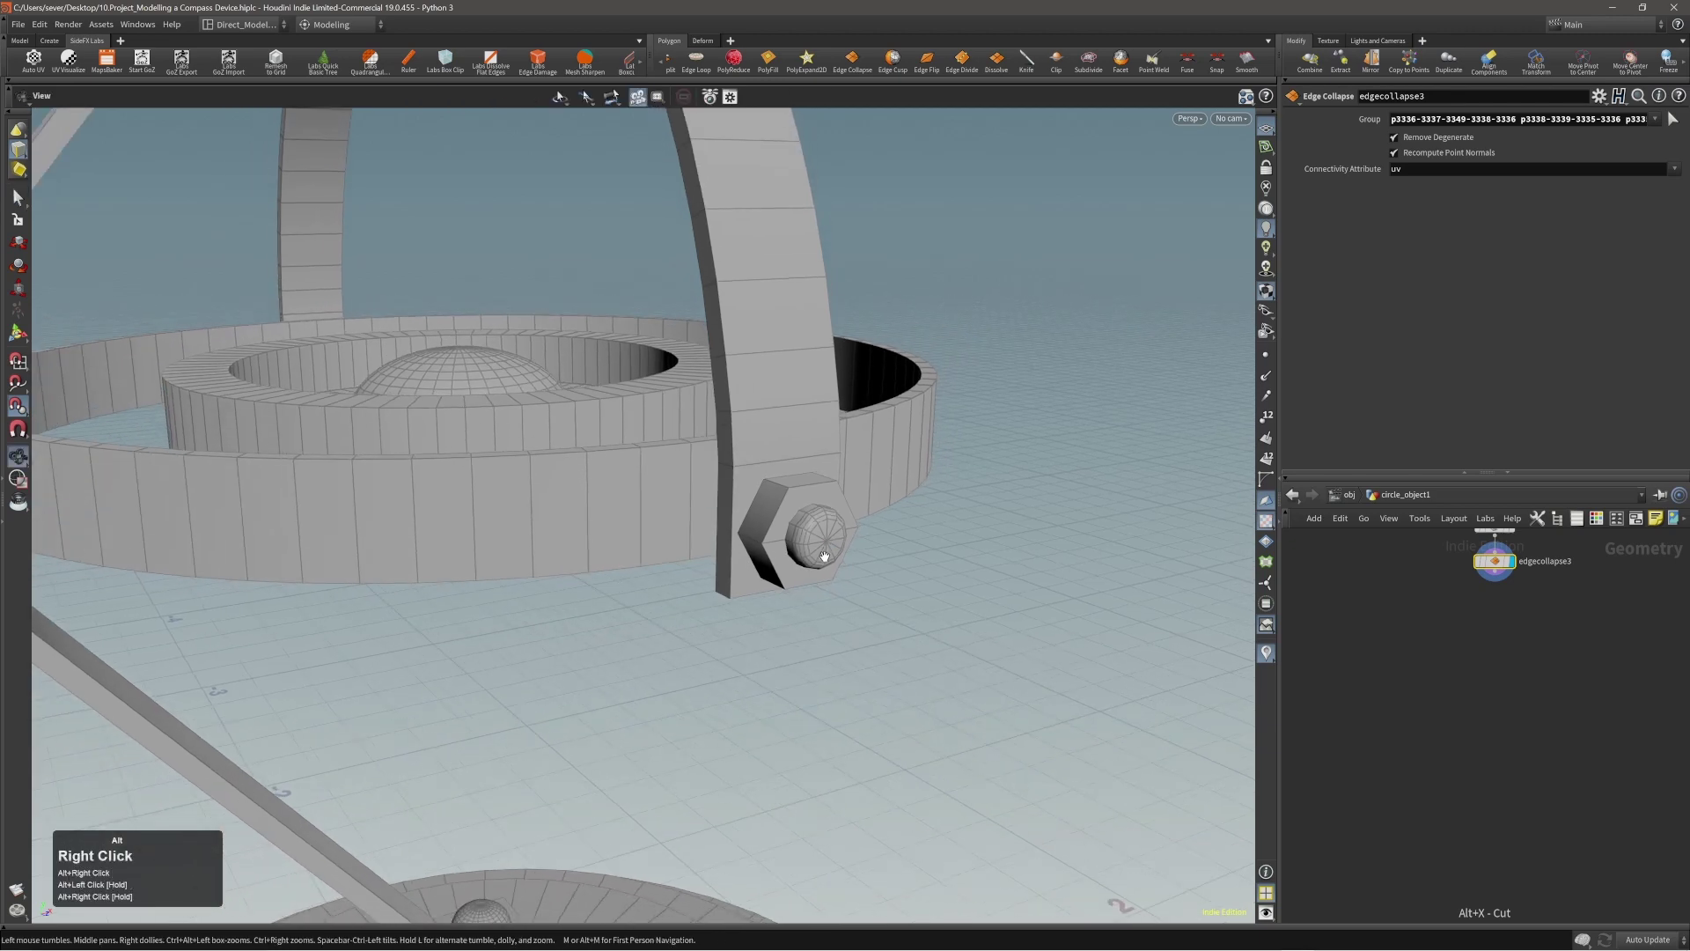
pyautogui.moveTo(819, 546)
pyautogui.keyDown('alt'); pyautogui.mouseDown()
pyautogui.moveTo(616, 555)
pyautogui.moveTo(792, 548)
pyautogui.mouseUp(); pyautogui.keyUp('alt')
pyautogui.keyDown('alt'); pyautogui.moveTo(792, 547); pyautogui.dragTo(801, 542, button='right'); pyautogui.keyUp('alt')
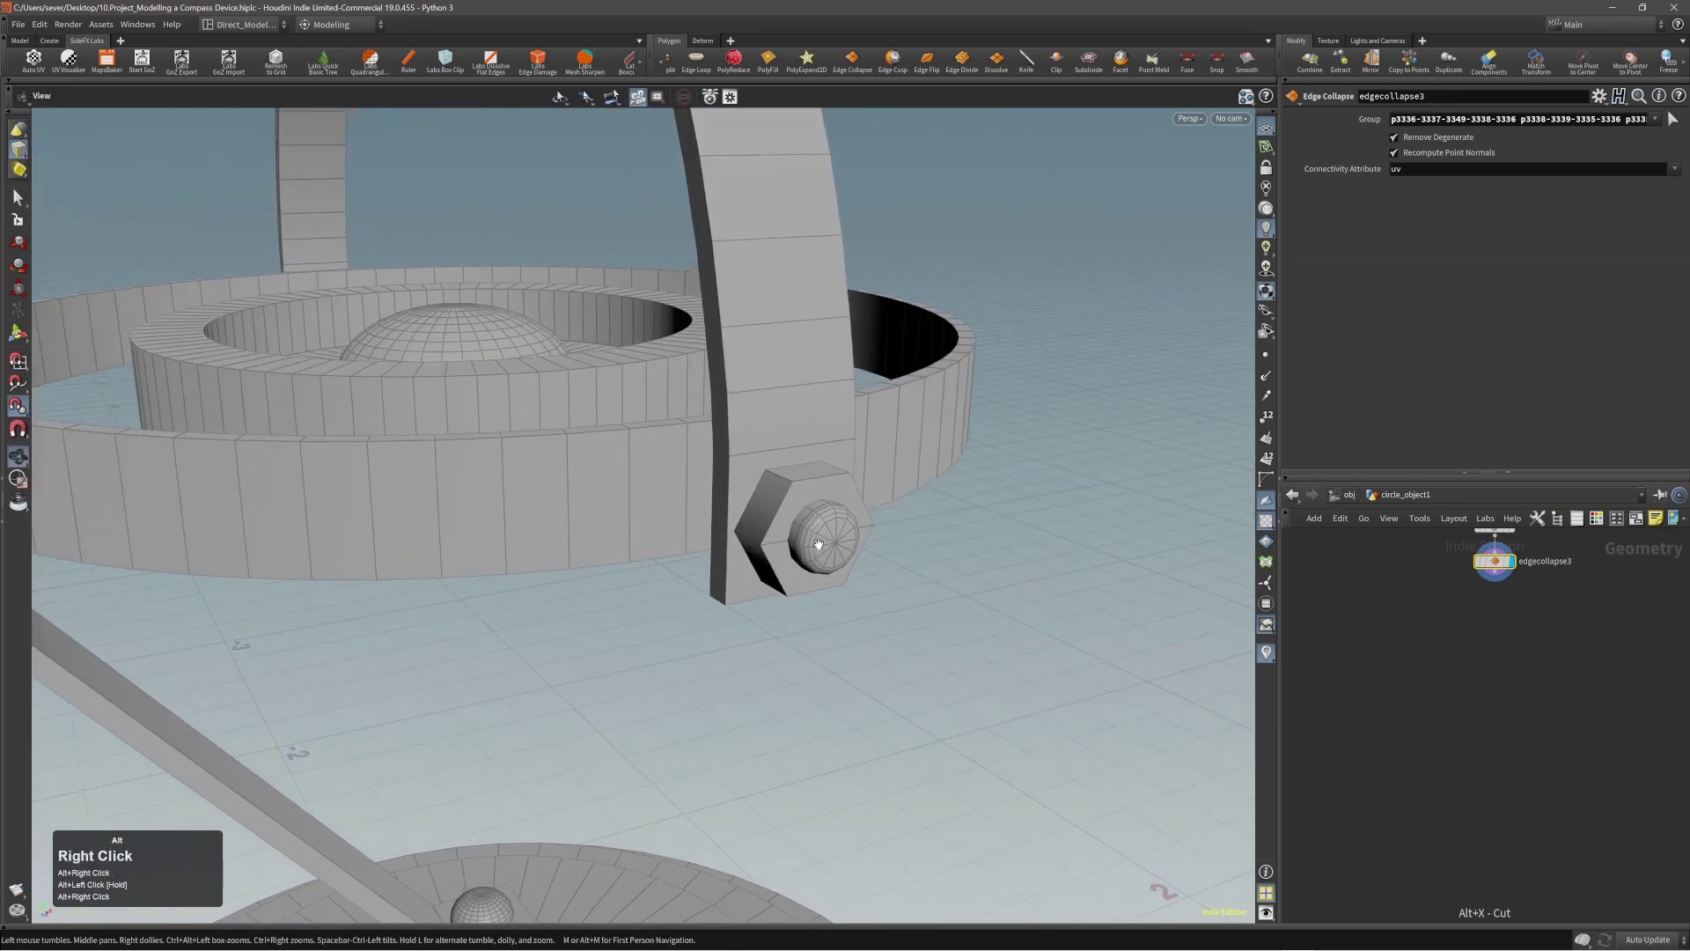
pyautogui.moveTo(801, 543)
pyautogui.keyDown('alt'); pyautogui.mouseDown()
pyautogui.moveTo(821, 531)
pyautogui.moveTo(790, 538)
pyautogui.mouseUp(); pyautogui.keyUp('alt')
# Step: Select the whole hexagonal nut around the rounded bolt head for scaling
pyautogui.doubleClick(779, 520)
pyautogui.press('e')
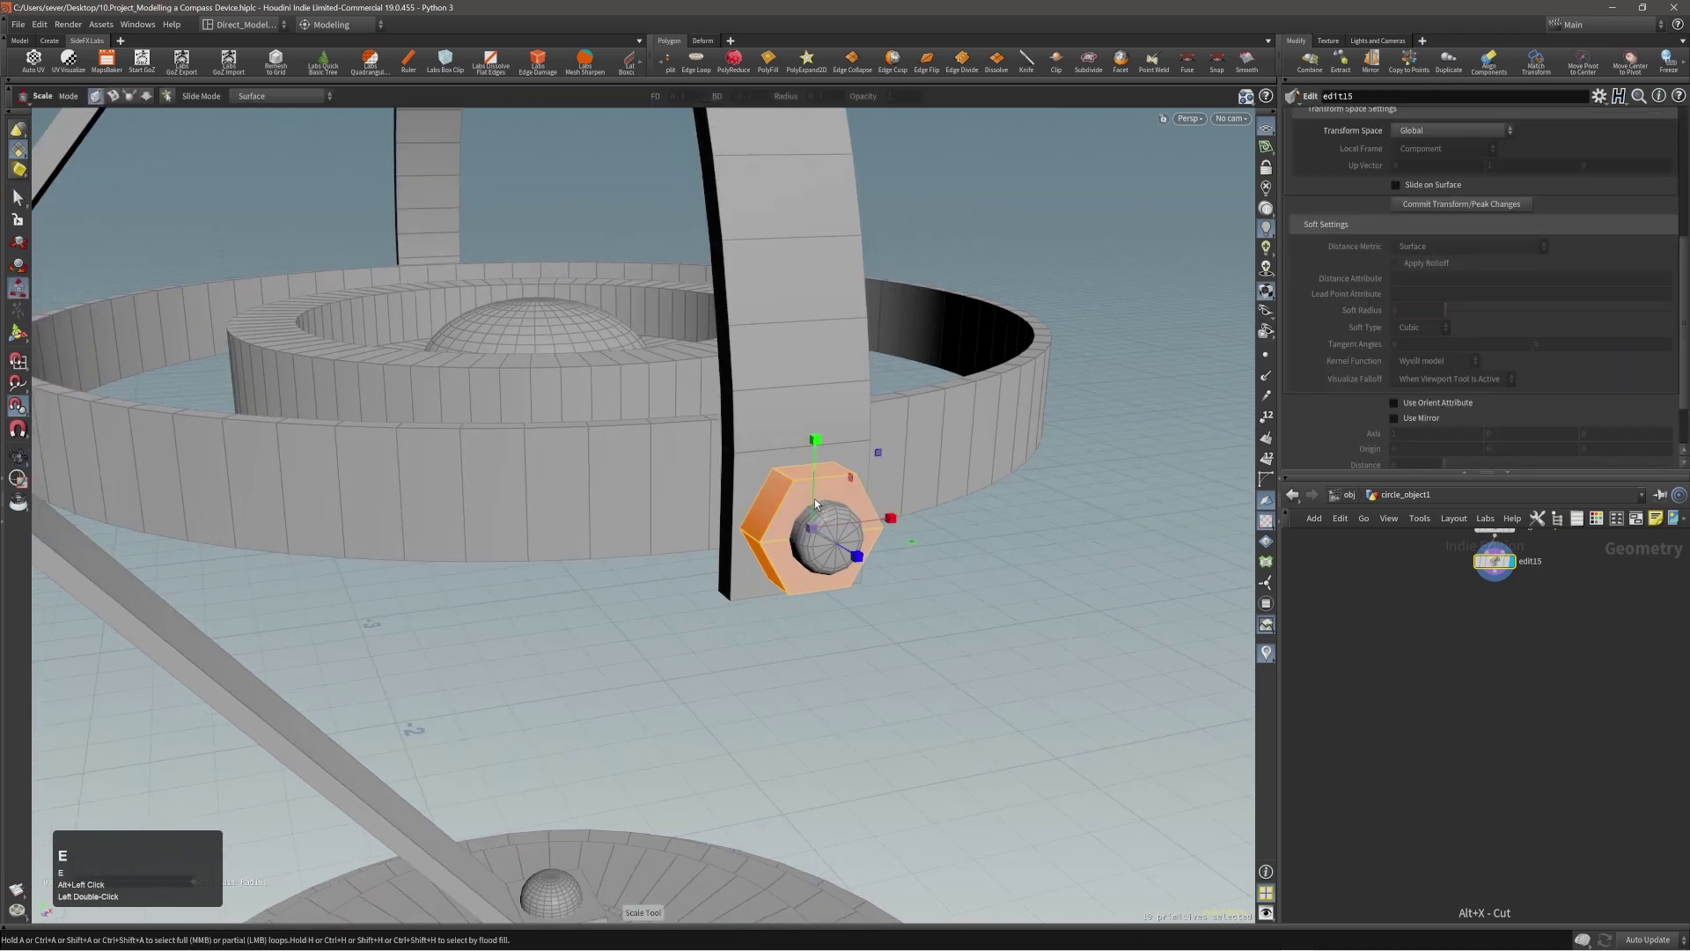
pyautogui.moveTo(816, 498)
pyautogui.keyDown('alt'); pyautogui.mouseDown(button='right')
pyautogui.moveTo(775, 495)
pyautogui.moveTo(806, 515)
pyautogui.mouseUp(button='right'); pyautogui.keyUp('alt')
pyautogui.keyDown('alt'); pyautogui.moveTo(807, 515); pyautogui.dragTo(867, 576); pyautogui.keyUp('alt')
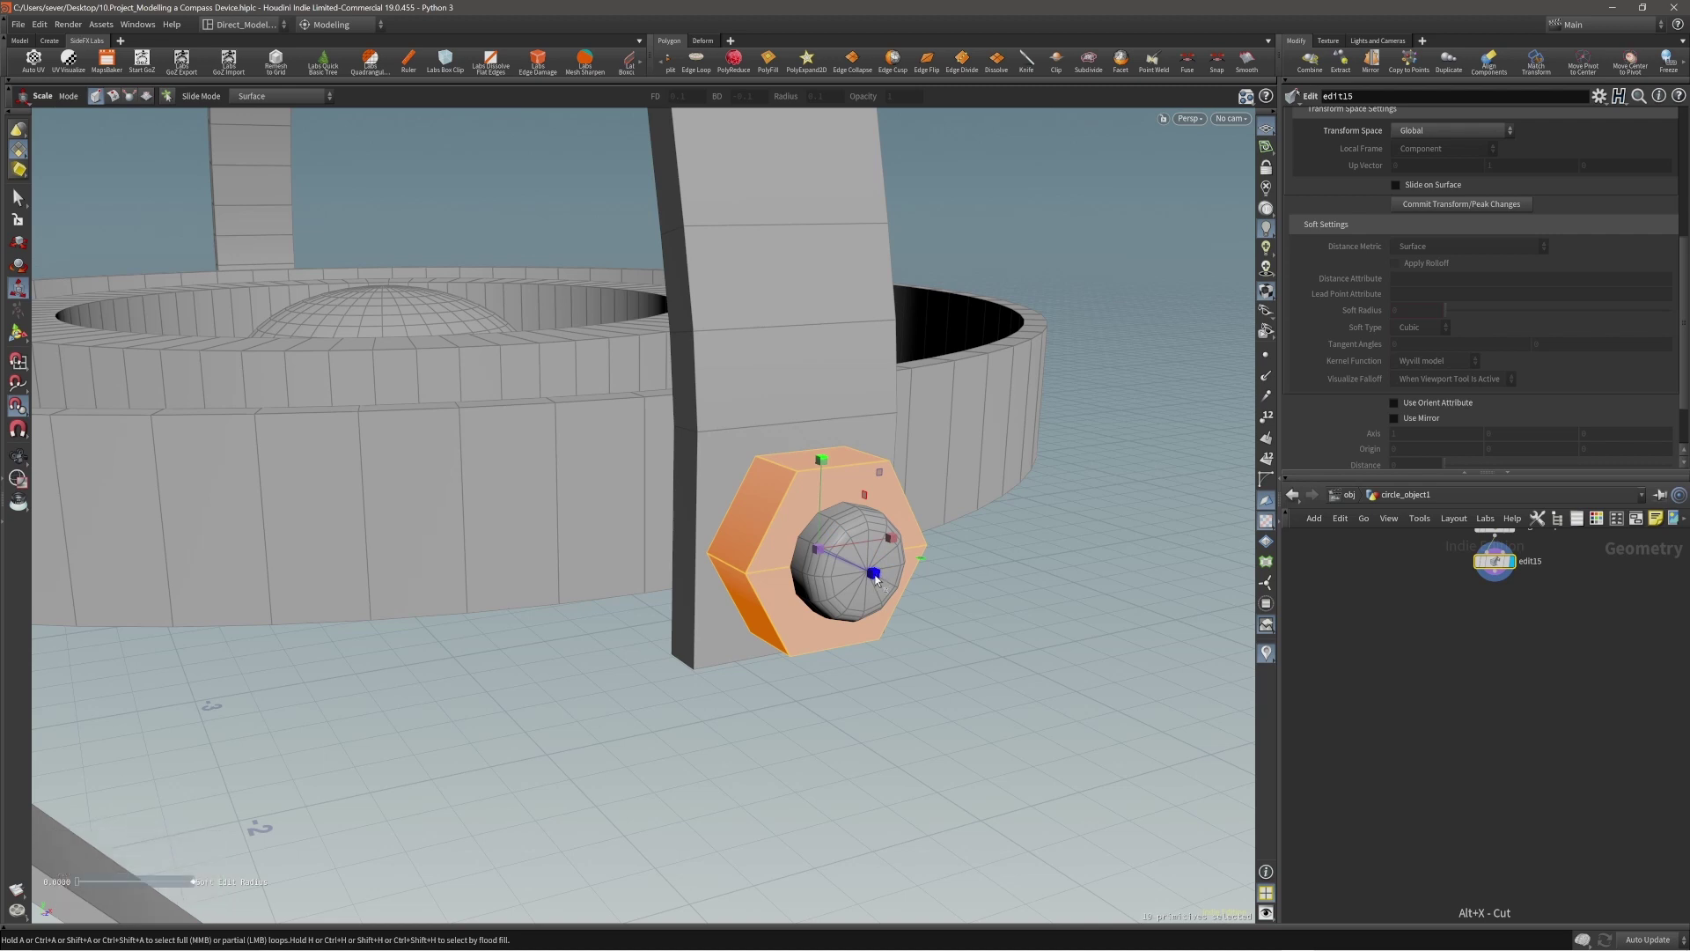
pyautogui.keyDown('alt'); pyautogui.moveTo(779, 500); pyautogui.dragTo(774, 507, button='right'); pyautogui.keyUp('alt')
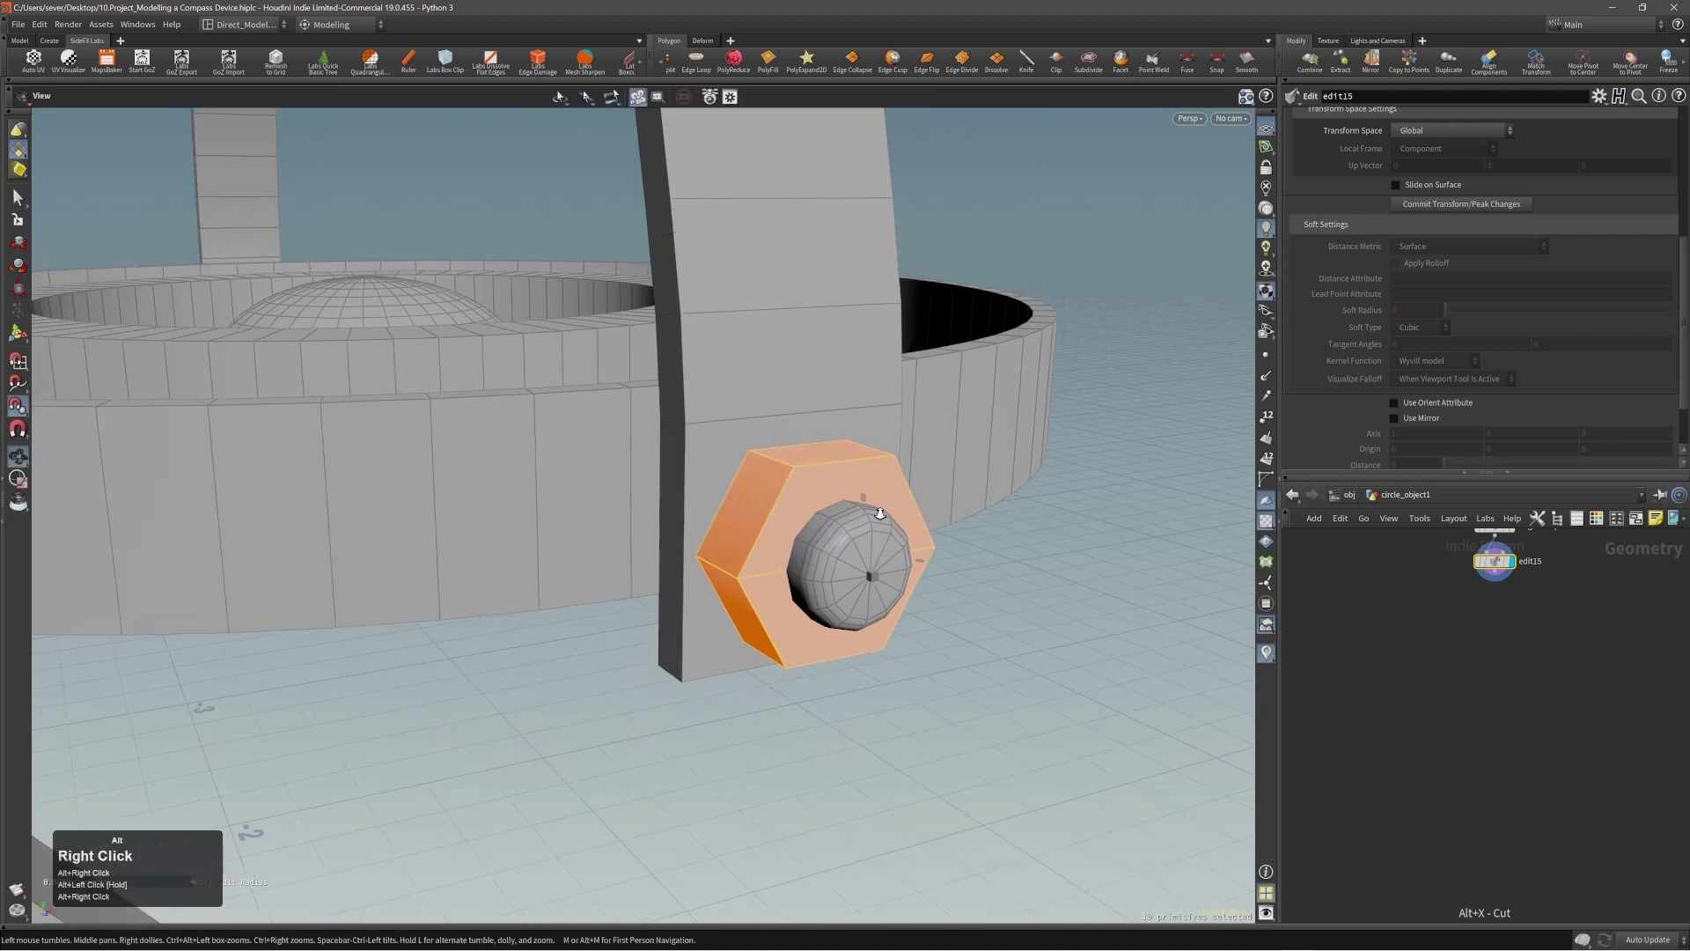
pyautogui.keyDown('alt'); pyautogui.moveTo(774, 507); pyautogui.dragTo(843, 590); pyautogui.keyUp('alt')
pyautogui.press('2')
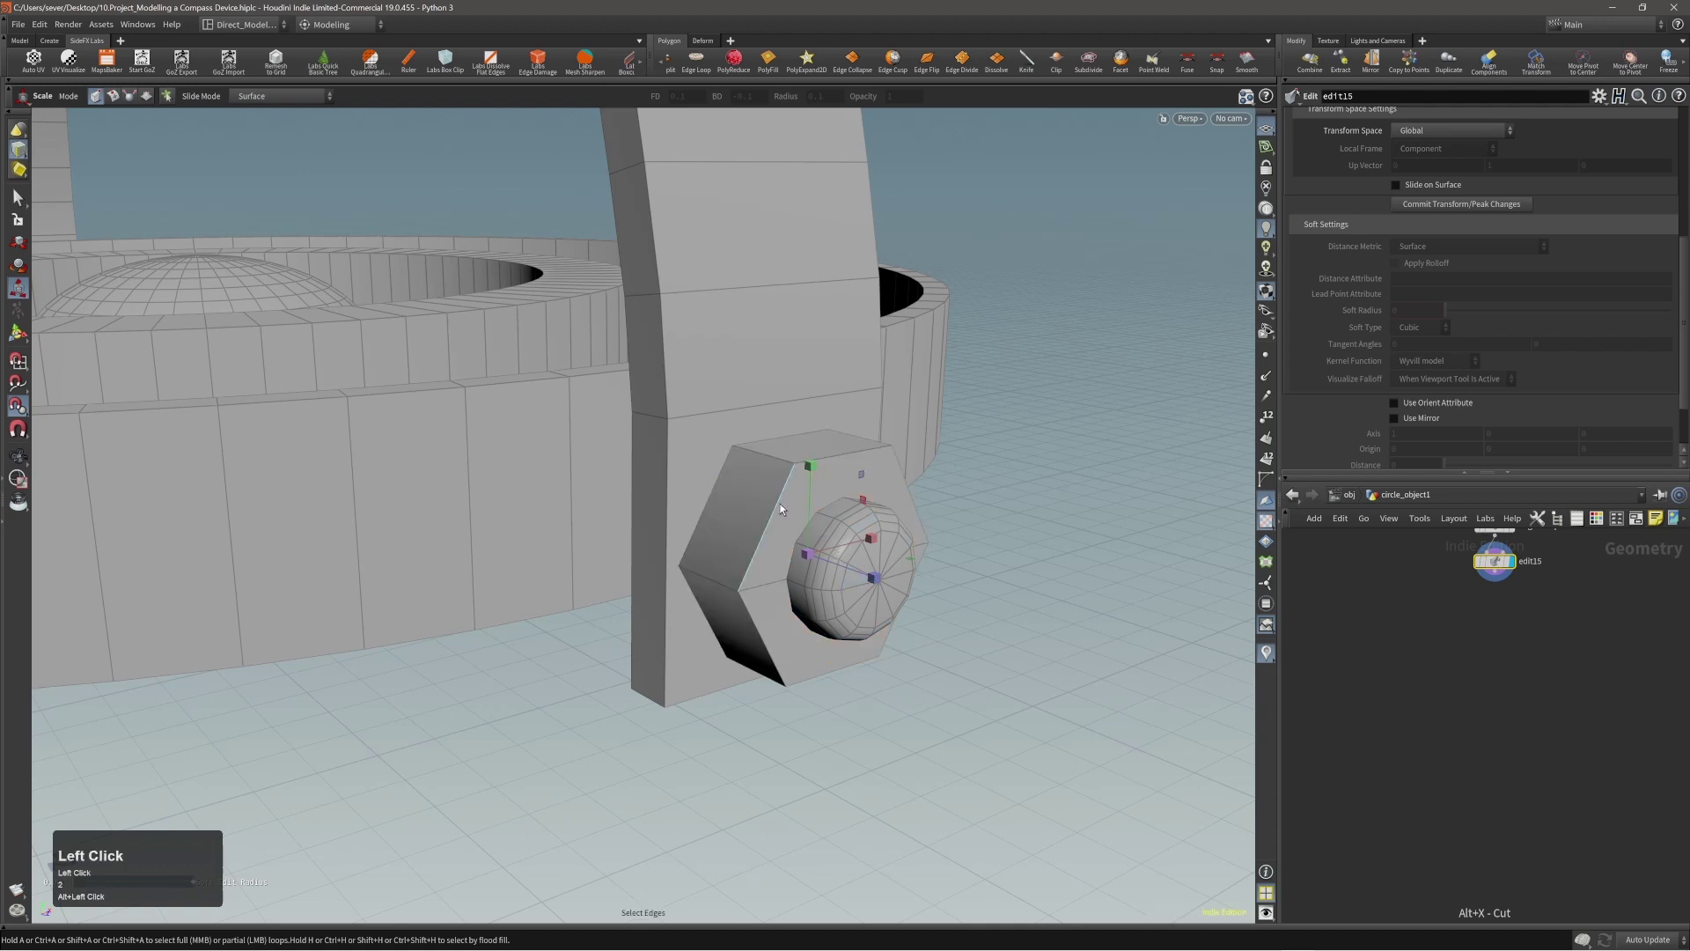
pyautogui.doubleClick(780, 504)
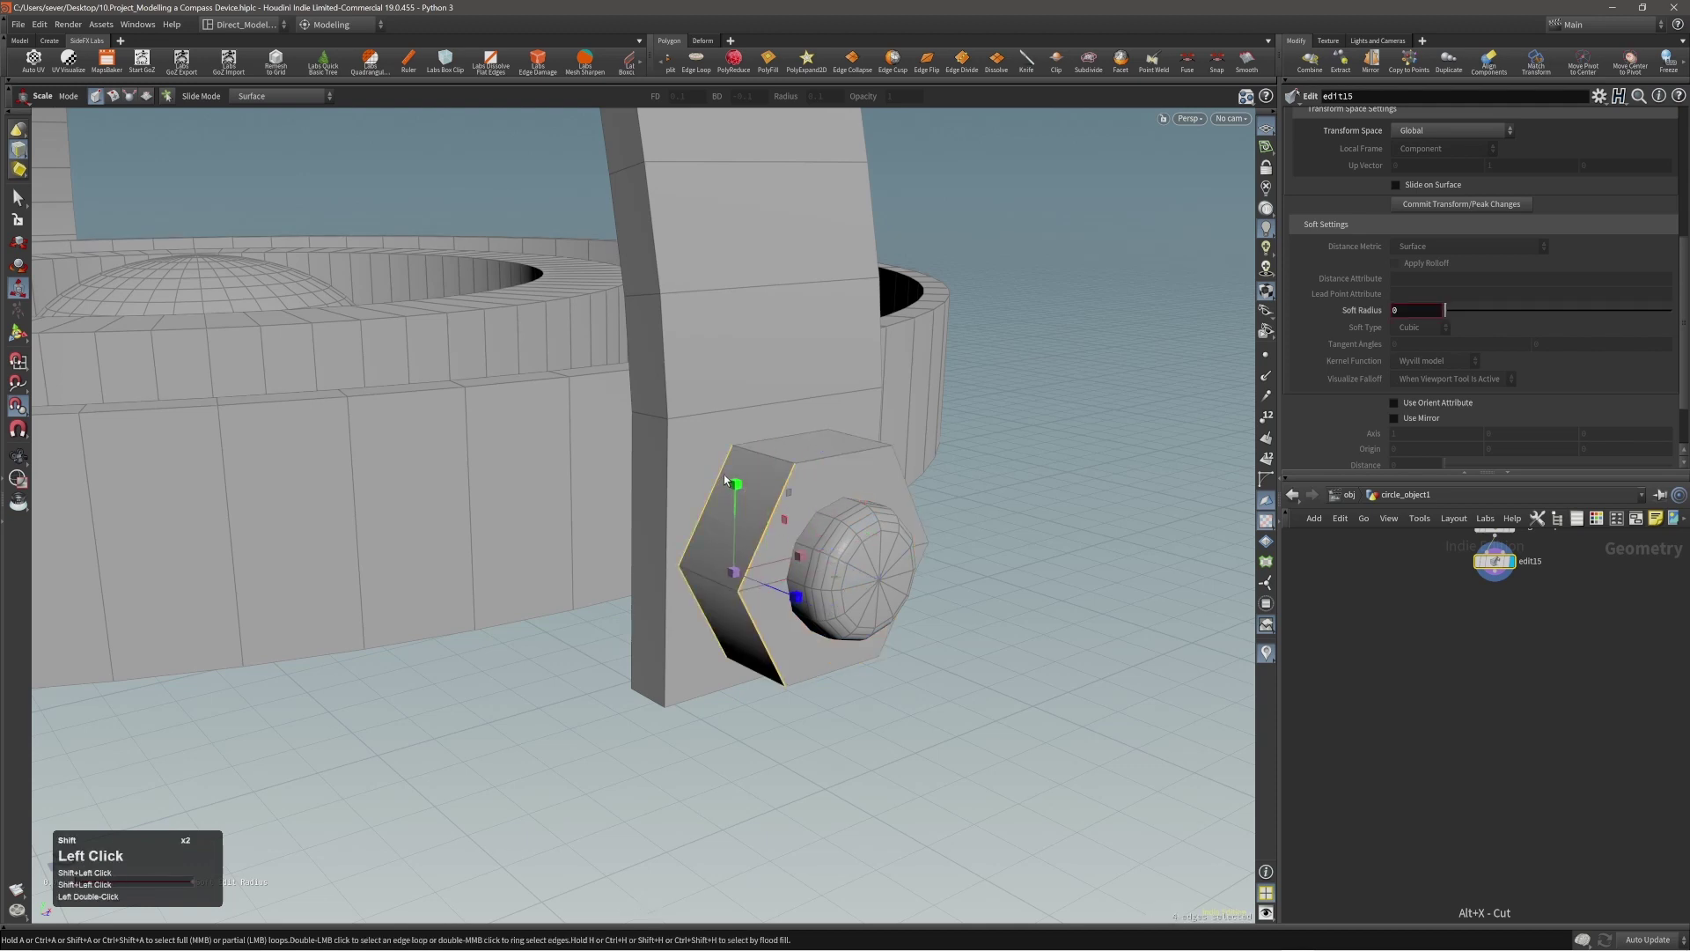
pyautogui.press('3')
pyautogui.click(791, 485)
pyautogui.keyDown('shift'); pyautogui.click(780, 630); pyautogui.keyUp('shift')
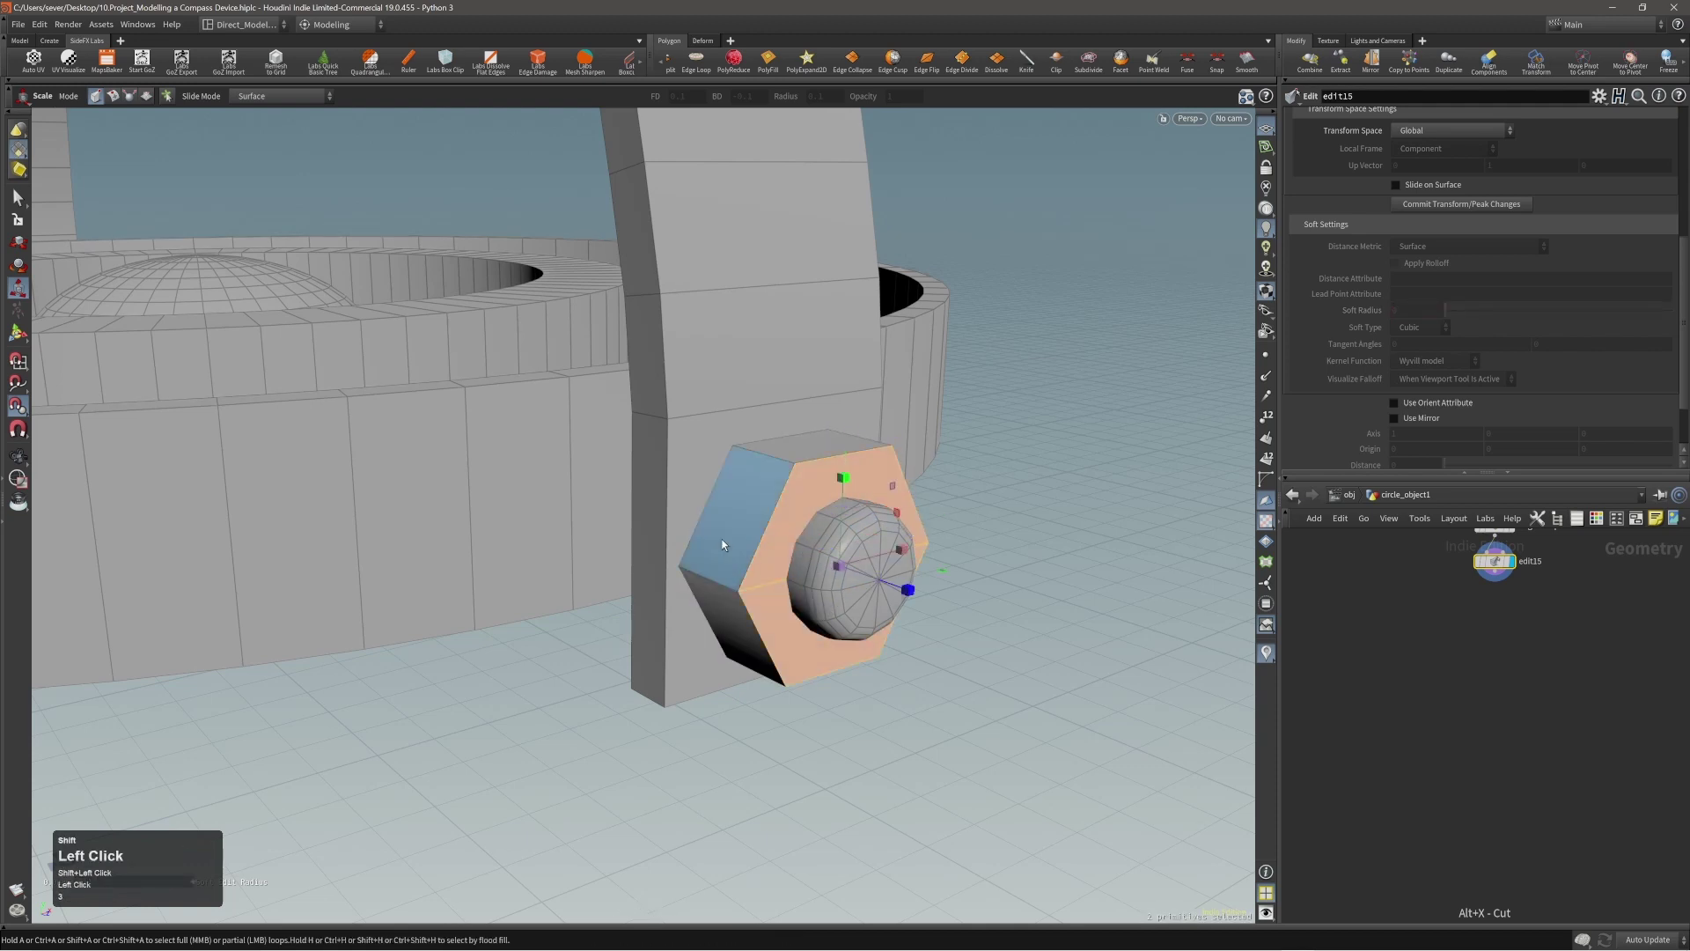
# Step: Try to move the whole hexagonal nut outward past the rounded bolt head, and undo the move
pyautogui.moveTo(758, 520)
pyautogui.keyDown('alt'); pyautogui.mouseDown()
pyautogui.moveTo(826, 535)
pyautogui.moveTo(764, 518)
pyautogui.mouseUp(); pyautogui.keyUp('alt')
pyautogui.doubleClick(764, 518)
pyautogui.press('t')
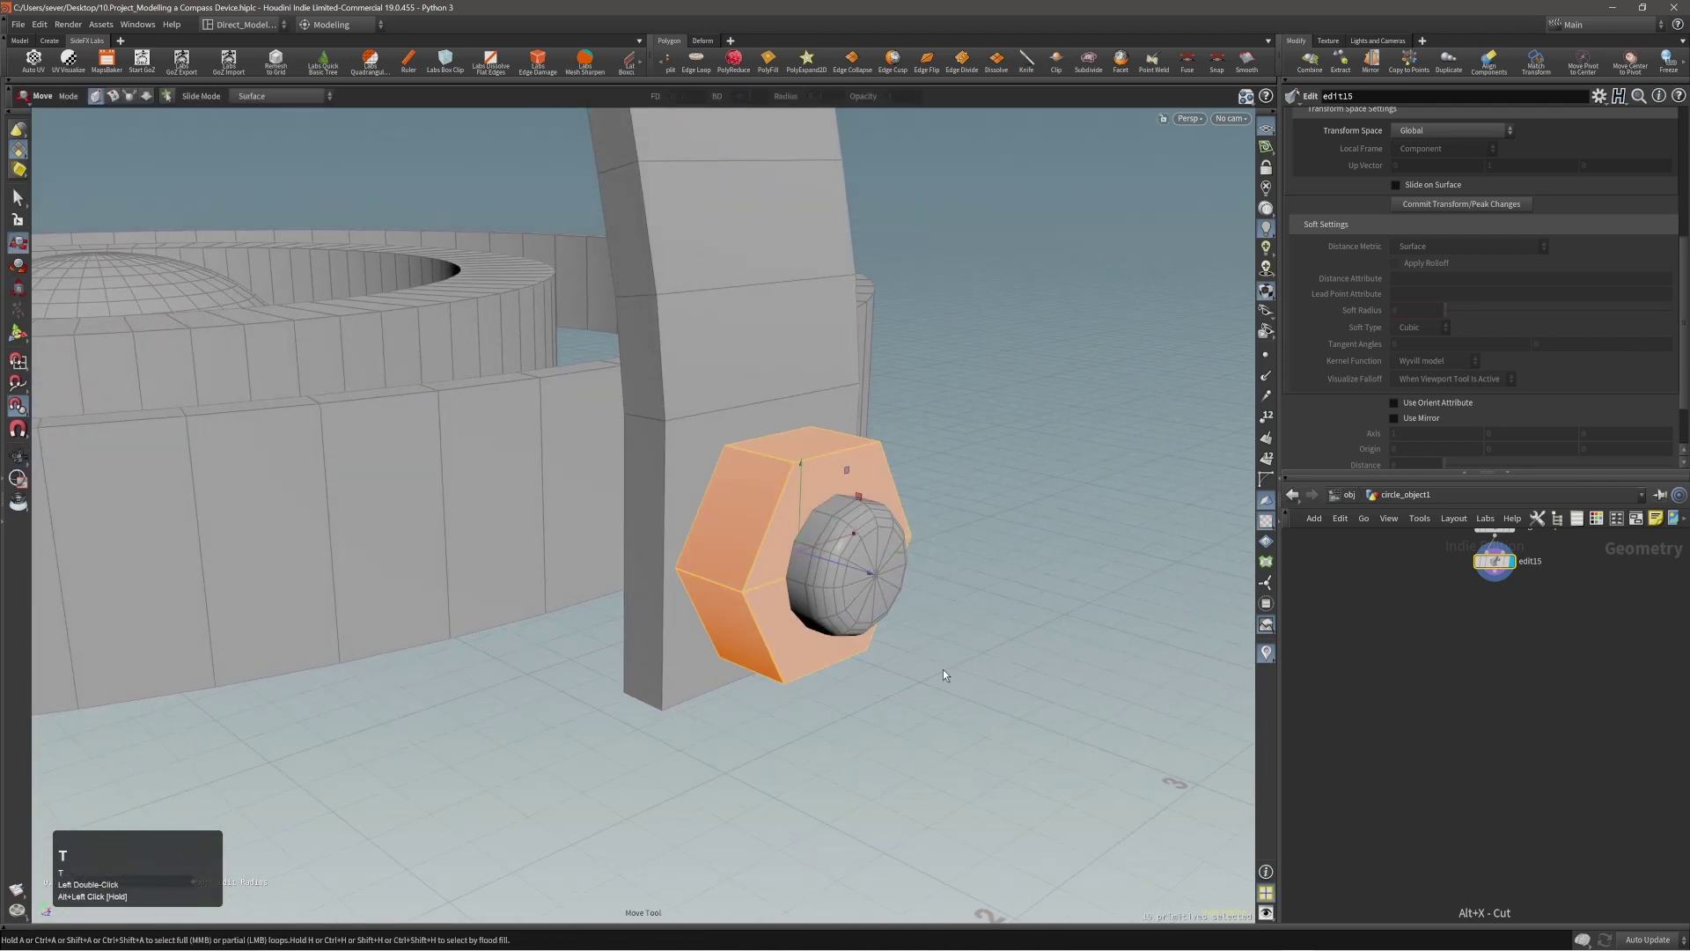
pyautogui.moveTo(943, 674); pyautogui.dragTo(1160, 715, button='middle')
pyautogui.keyDown('alt'); pyautogui.moveTo(1132, 713); pyautogui.dragTo(909, 617); pyautogui.keyUp('alt')
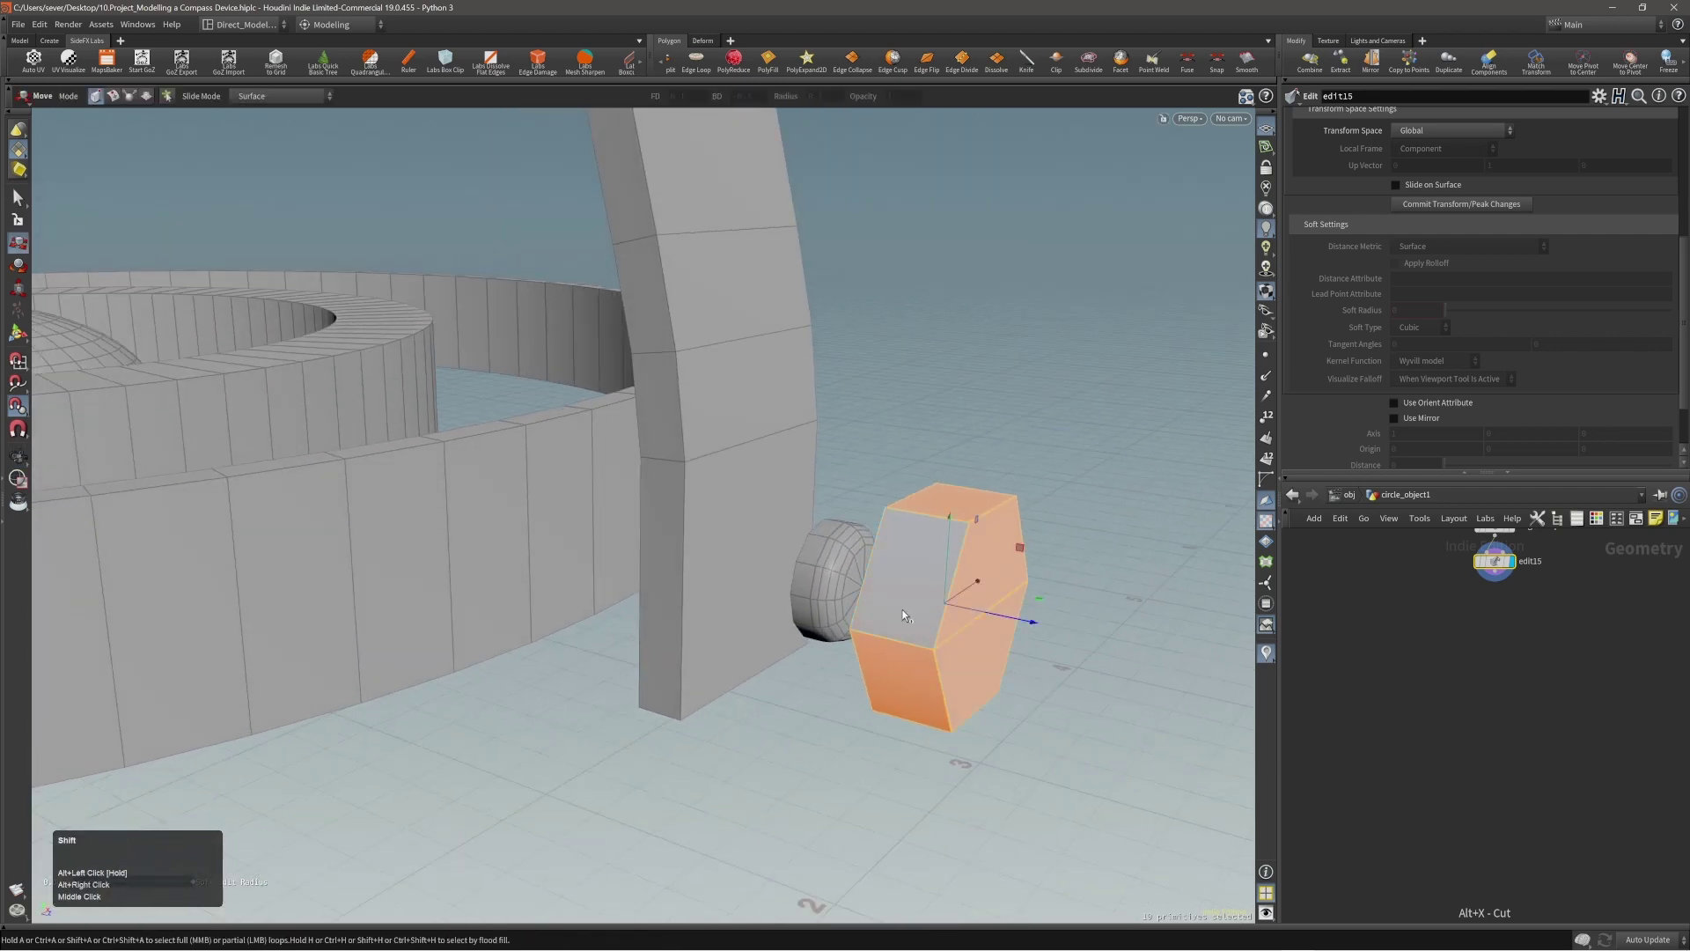
pyautogui.hotkey('ctrl', 'z')
pyautogui.keyDown('alt'); pyautogui.moveTo(902, 610); pyautogui.dragTo(745, 546, button='right'); pyautogui.keyUp('alt')
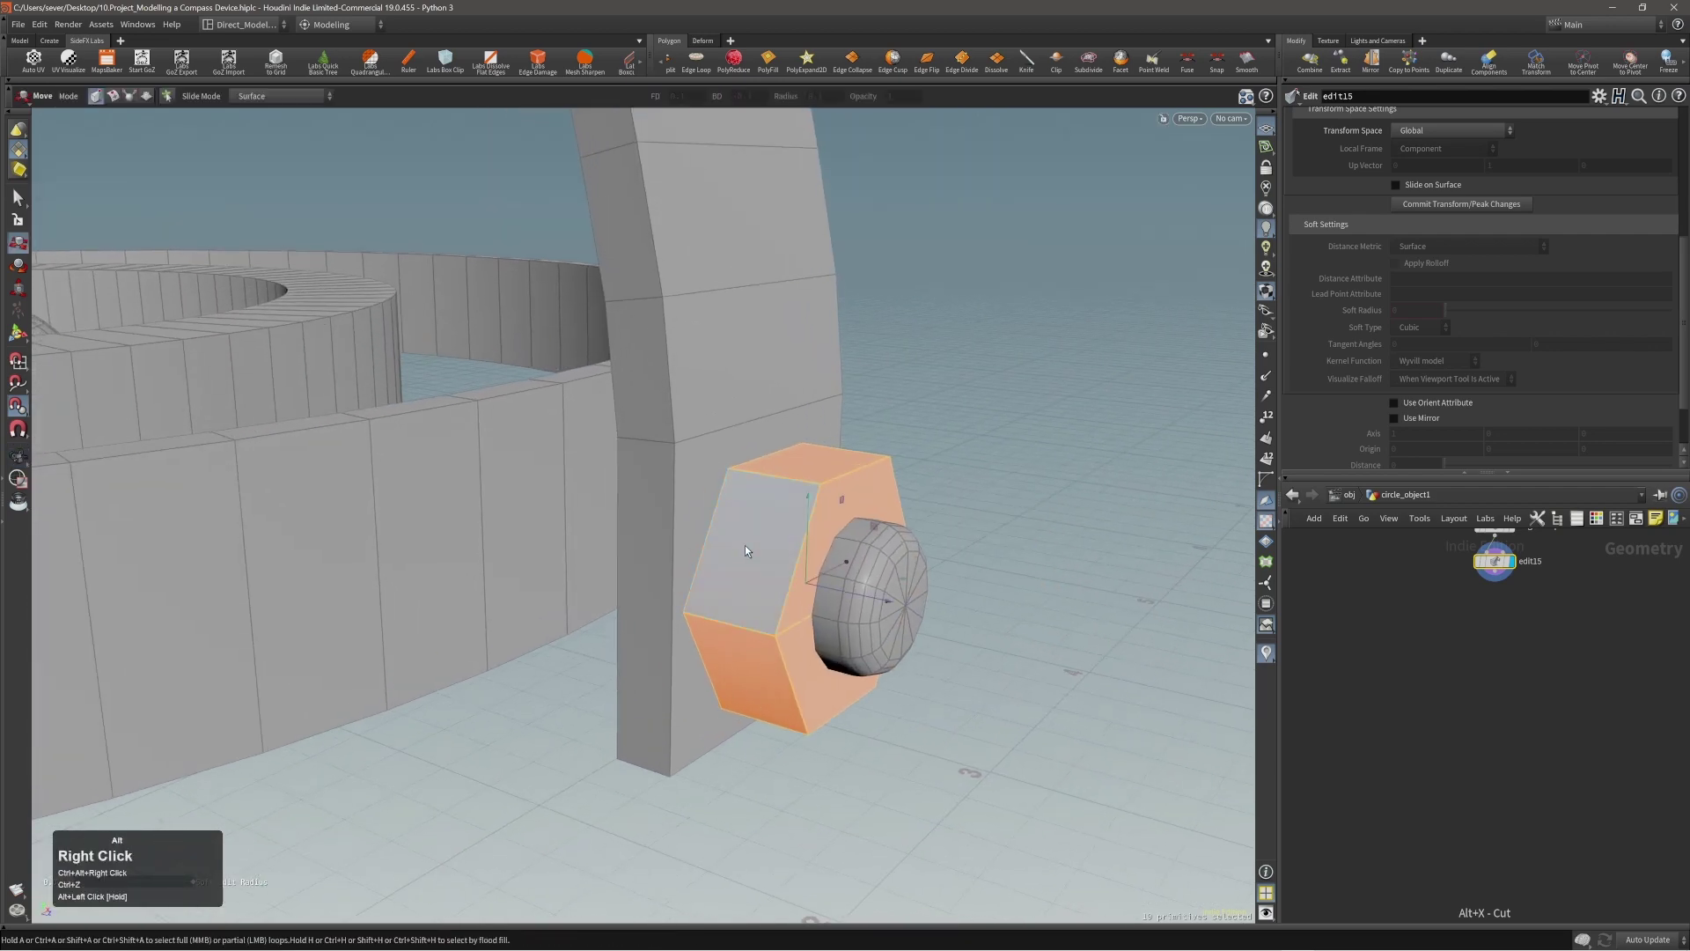
# Step: Deselect the nut's side faces, keeping only its front faces around the bolt head selected
pyautogui.keyDown('ctrl'); pyautogui.click(745, 546); pyautogui.keyUp('ctrl')
pyautogui.keyDown('ctrl'); pyautogui.keyDown('shift'); pyautogui.middleClick(789, 472); pyautogui.keyUp('shift'); pyautogui.keyUp('ctrl')
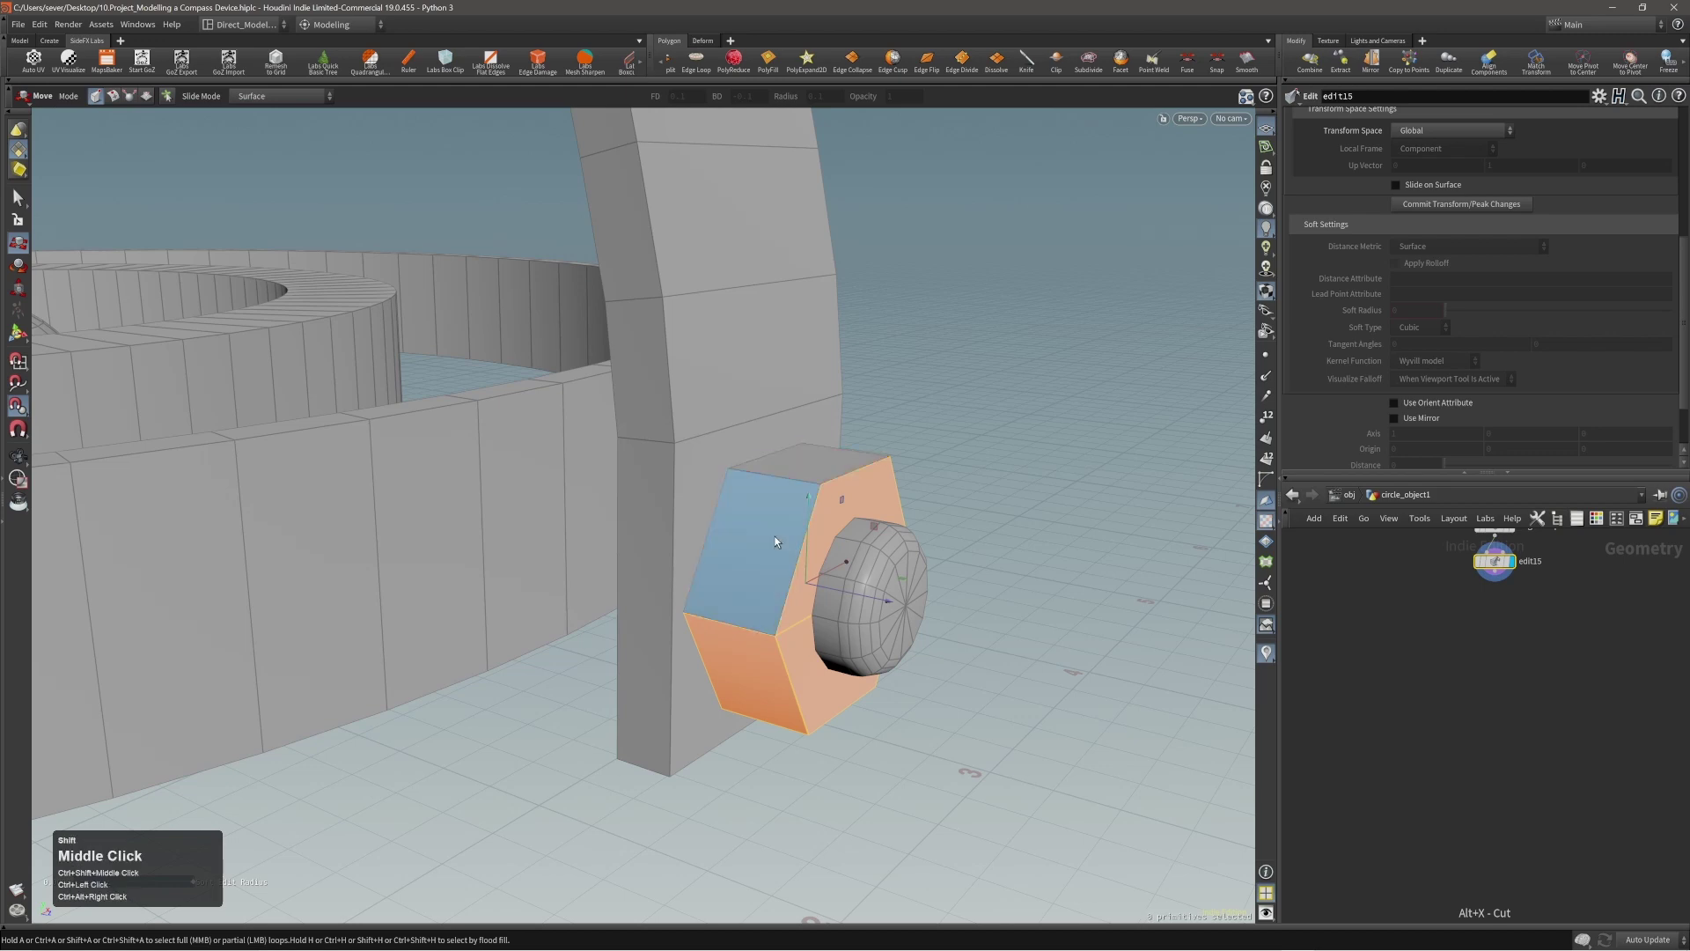
pyautogui.keyDown('ctrl'); pyautogui.click(763, 674); pyautogui.keyUp('ctrl')
pyautogui.keyDown('alt'); pyautogui.moveTo(763, 675); pyautogui.dragTo(849, 618); pyautogui.keyUp('alt')
pyautogui.press('t')
pyautogui.keyDown('ctrl'); pyautogui.click(965, 705); pyautogui.keyUp('ctrl')
pyautogui.keyDown('alt'); pyautogui.moveTo(998, 663); pyautogui.dragTo(1003, 749); pyautogui.keyUp('alt')
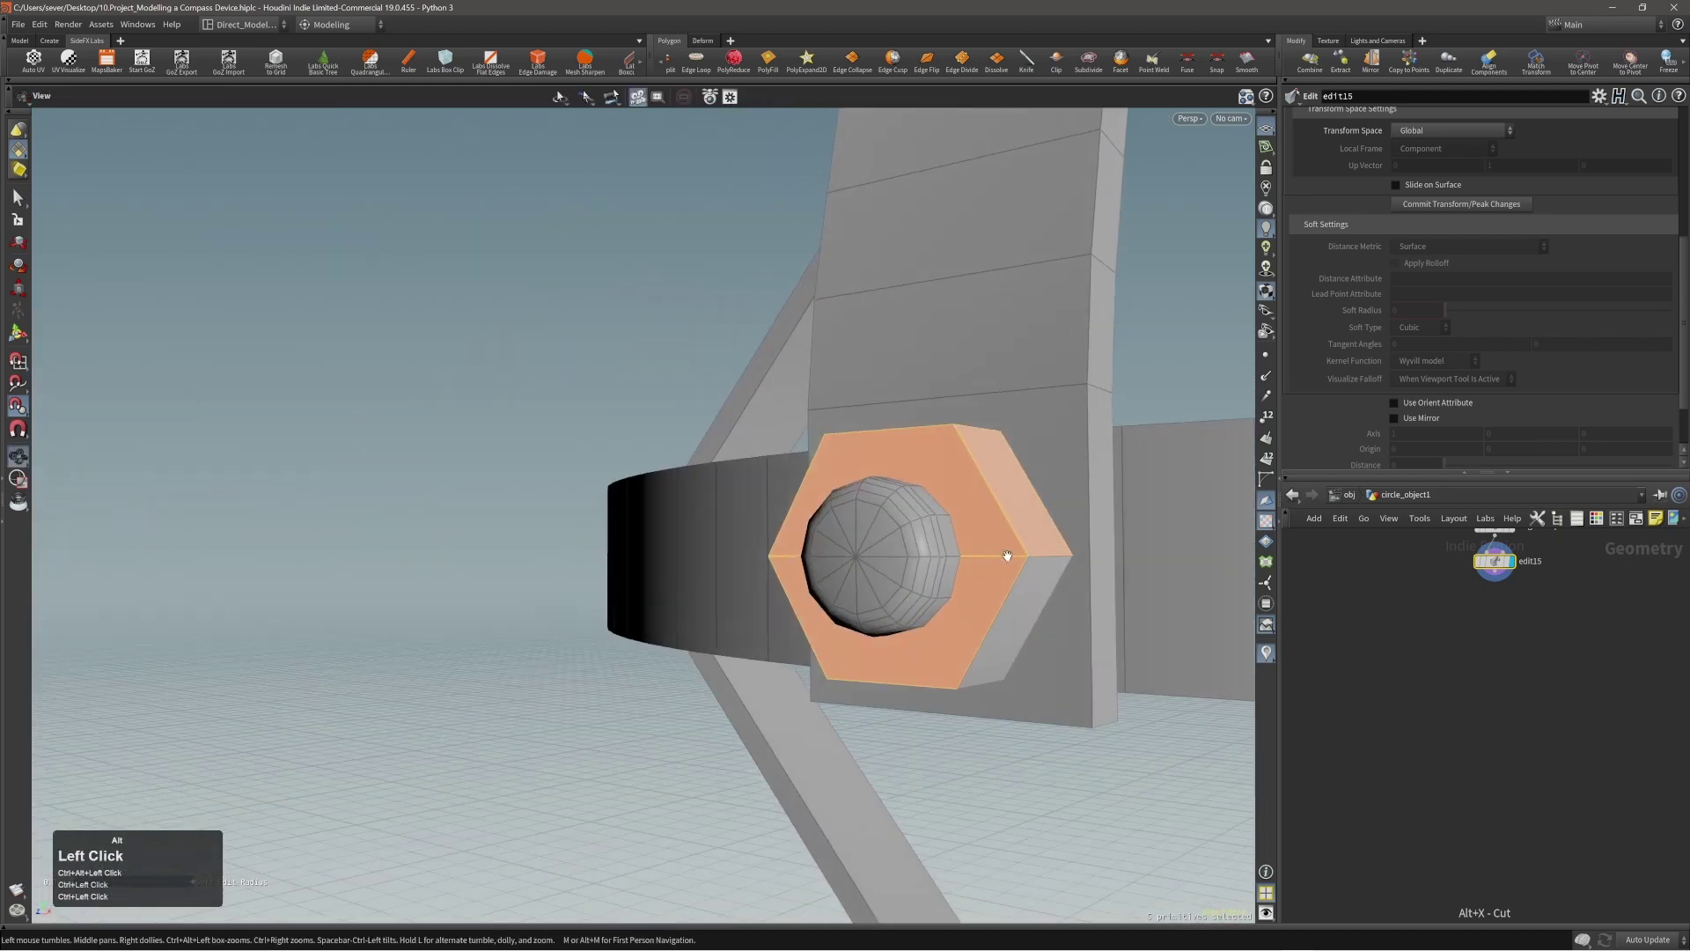
pyautogui.keyDown('ctrl'); pyautogui.click(1006, 506); pyautogui.keyUp('ctrl')
pyautogui.keyDown('ctrl'); pyautogui.keyDown('alt'); pyautogui.moveTo(986, 524); pyautogui.dragTo(1207, 611); pyautogui.keyUp('alt'); pyautogui.keyUp('ctrl')
# Step: Bevel the outline of the nut's front faces with PolyBevel at a distance of about 0.0043, ignoring flat edges
pyautogui.press('c')
pyautogui.click(997, 563)
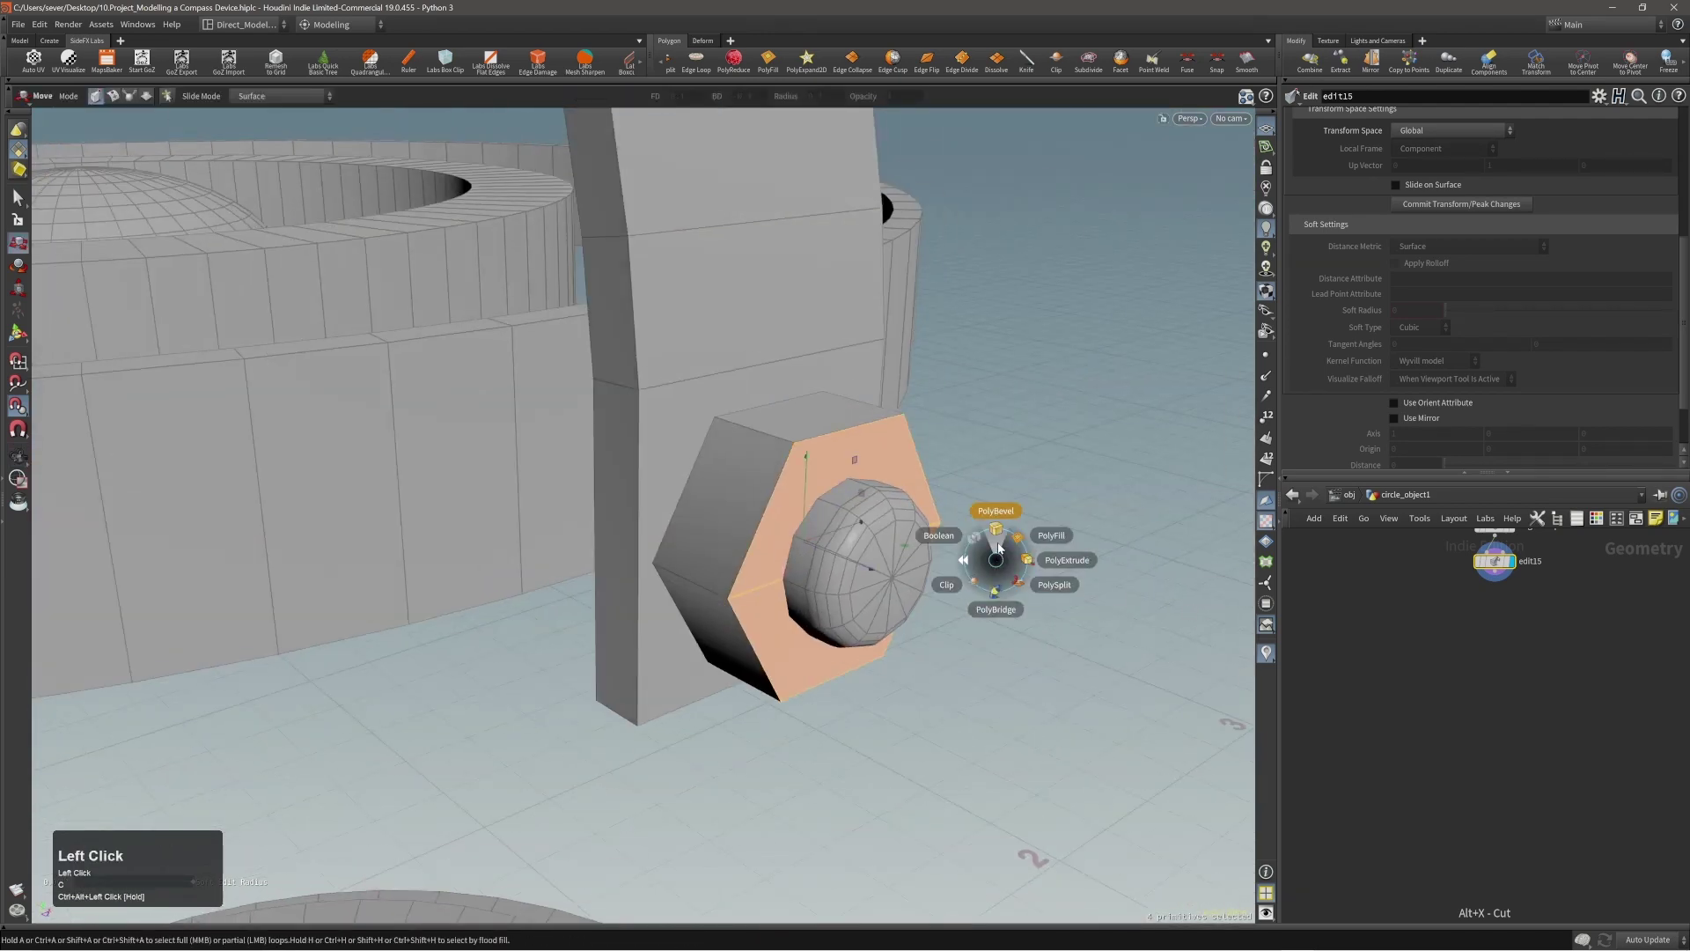
pyautogui.click(997, 535)
pyautogui.keyDown('alt'); pyautogui.moveTo(929, 480); pyautogui.dragTo(886, 441, button='right'); pyautogui.keyUp('alt')
pyautogui.keyDown('alt'); pyautogui.moveTo(887, 441); pyautogui.dragTo(861, 465); pyautogui.keyUp('alt')
pyautogui.press('x')
pyautogui.click(1316, 159)
pyautogui.click(1394, 211)
# Step: Examine the bevelled nut and the edge loop at the base of the bolt head, up close and from afar
pyautogui.keyDown('alt'); pyautogui.moveTo(861, 465); pyautogui.dragTo(869, 474, button='right'); pyautogui.keyUp('alt')
pyautogui.keyDown('alt'); pyautogui.moveTo(868, 474); pyautogui.dragTo(790, 539); pyautogui.keyUp('alt')
pyautogui.press('2')
pyautogui.doubleClick(826, 511)
pyautogui.keyDown('alt'); pyautogui.moveTo(863, 519); pyautogui.dragTo(951, 498, button='right'); pyautogui.keyUp('alt')
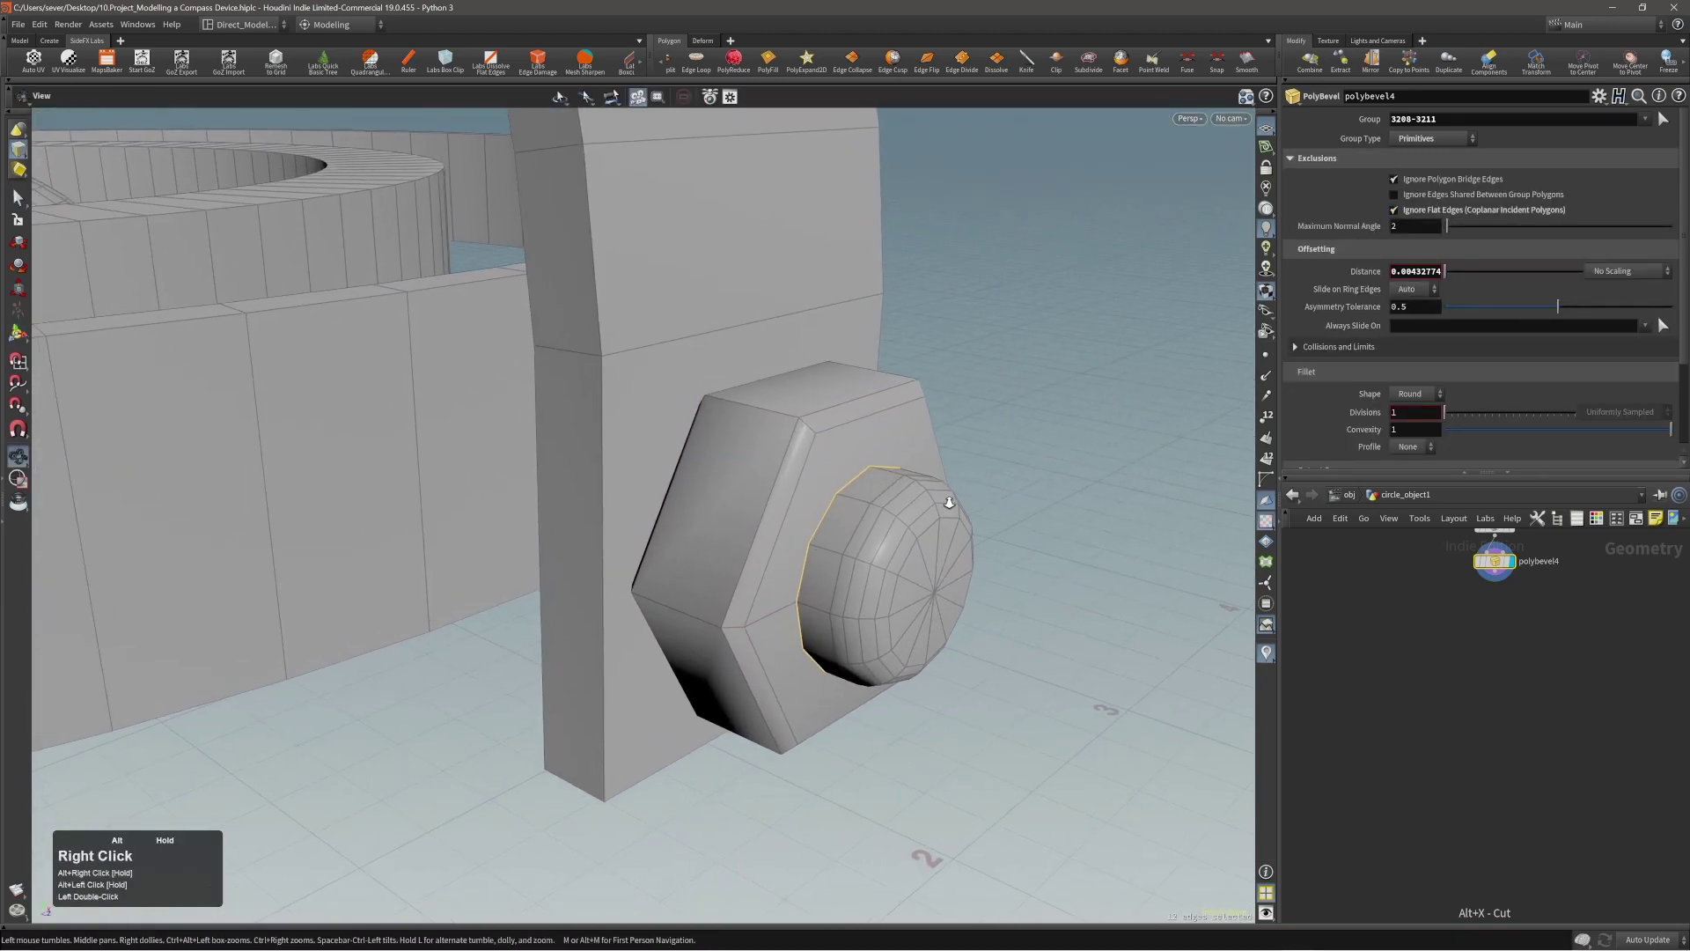
pyautogui.keyDown('alt'); pyautogui.moveTo(953, 501); pyautogui.dragTo(777, 571); pyautogui.keyUp('alt')
pyautogui.press('s')
pyautogui.click(1102, 462)
pyautogui.keyDown('alt'); pyautogui.moveTo(1057, 475); pyautogui.dragTo(555, 589, button='right'); pyautogui.keyUp('alt')
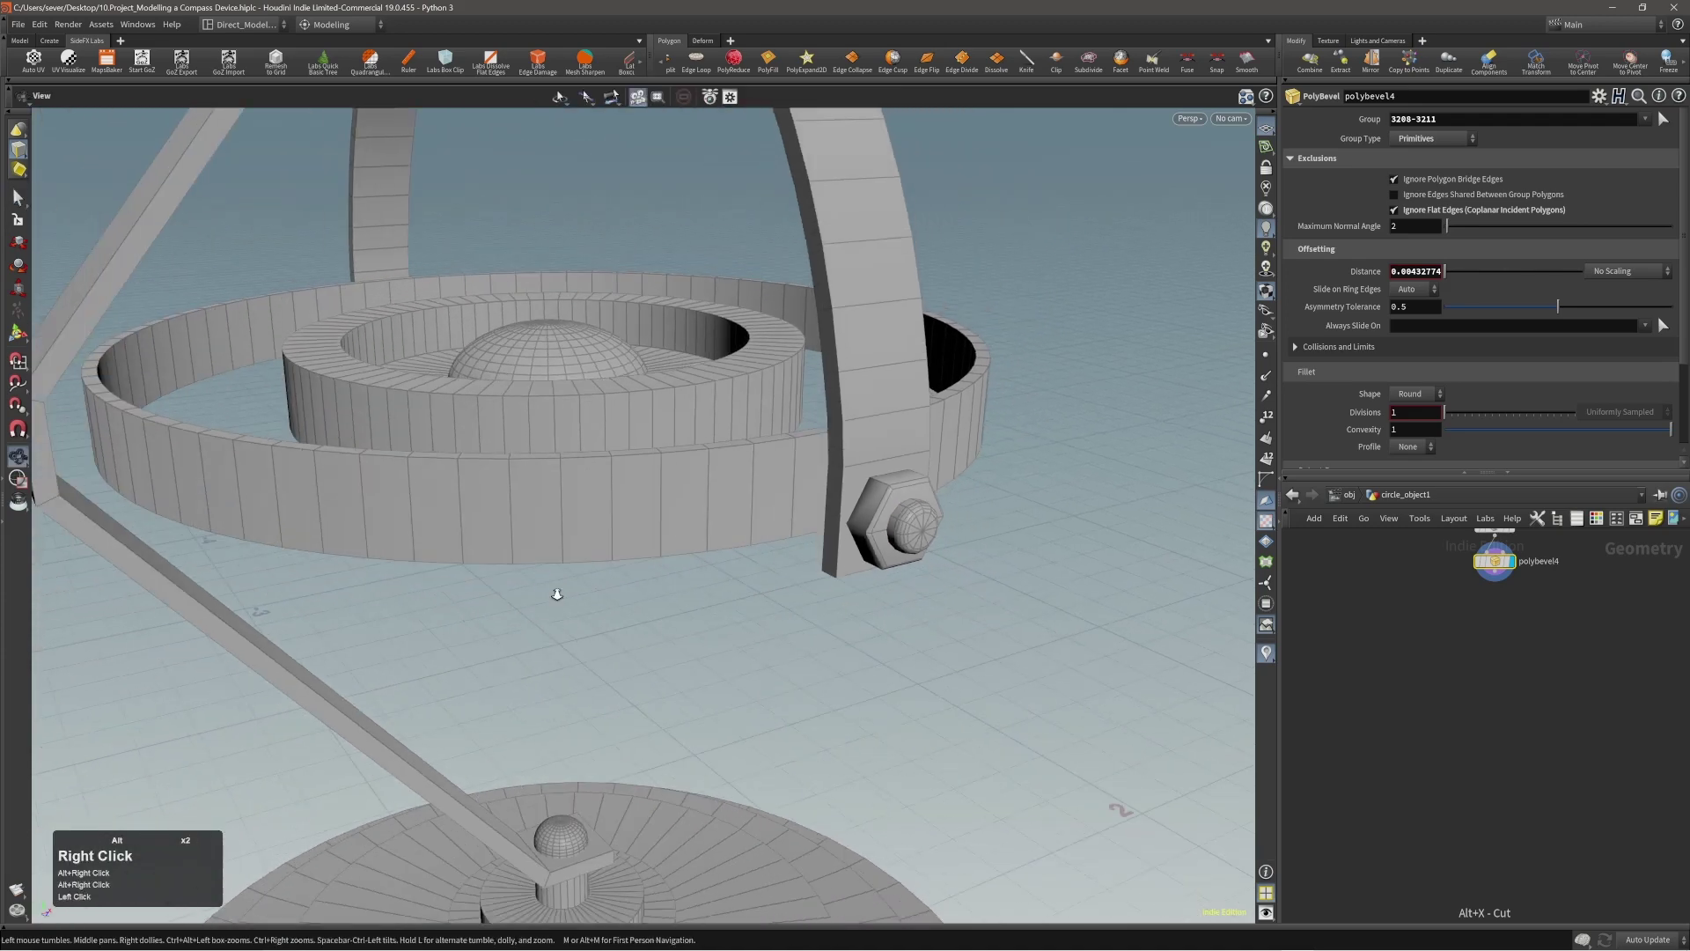
pyautogui.keyDown('alt'); pyautogui.moveTo(554, 589); pyautogui.dragTo(900, 513); pyautogui.keyUp('alt')
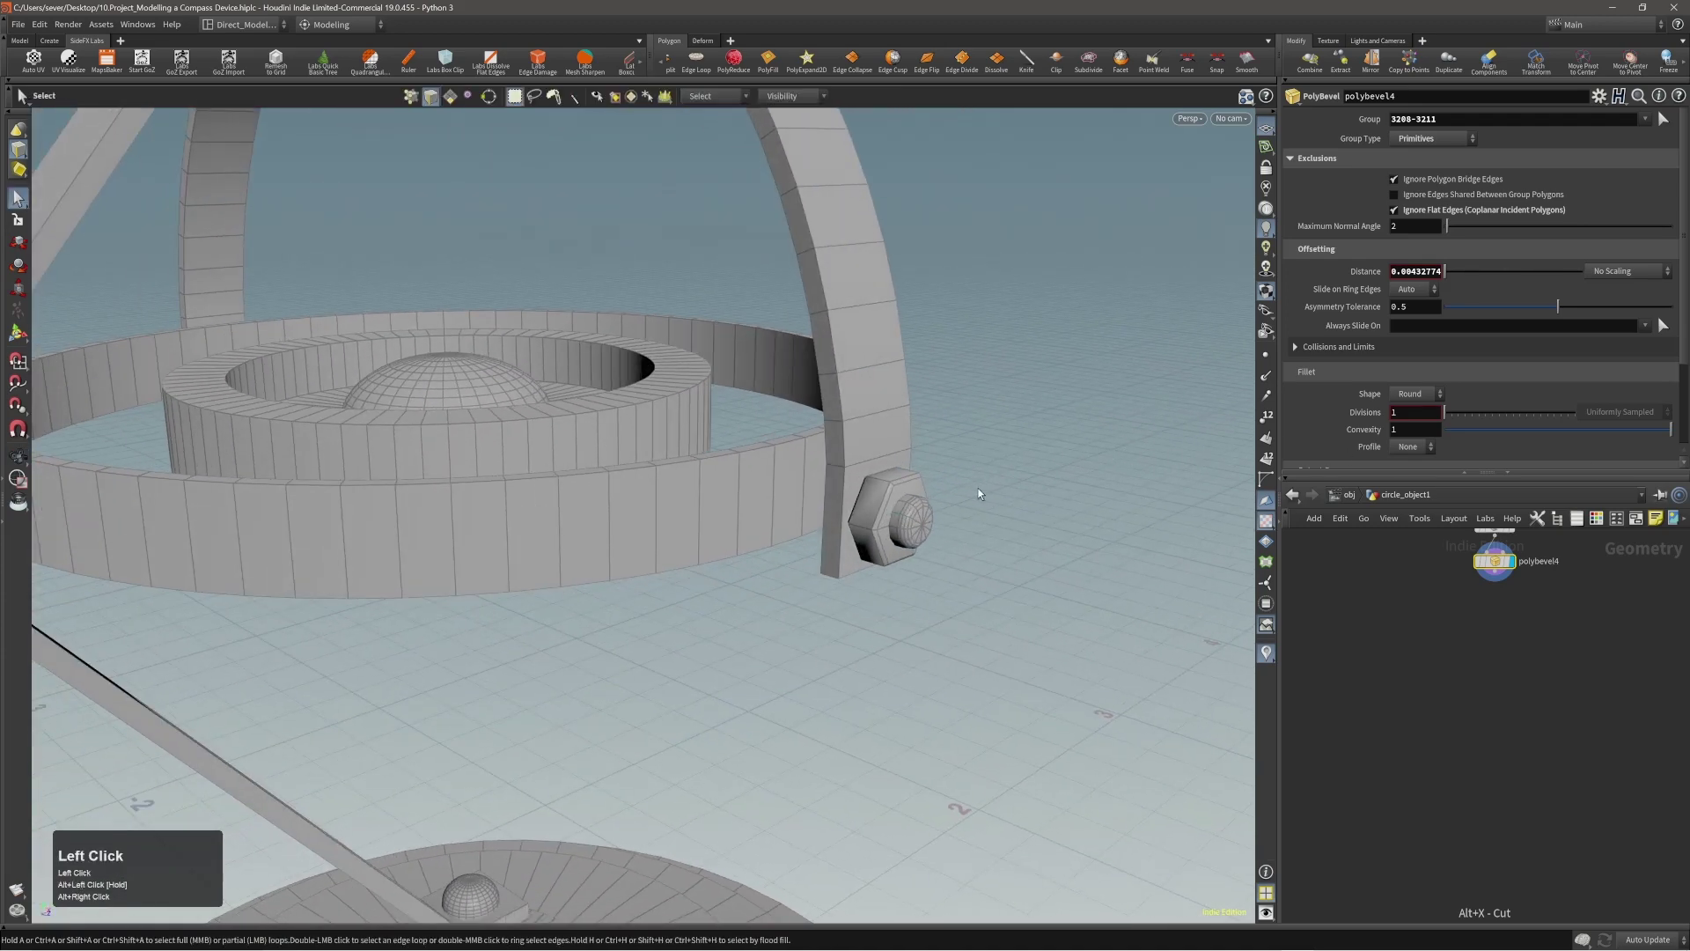
# Step: Check the rounded bolt head against the compass reference image
pyautogui.keyDown('alt'); pyautogui.moveTo(978, 493); pyautogui.dragTo(945, 549, button='right'); pyautogui.keyUp('alt')
pyautogui.doubleClick(945, 549)
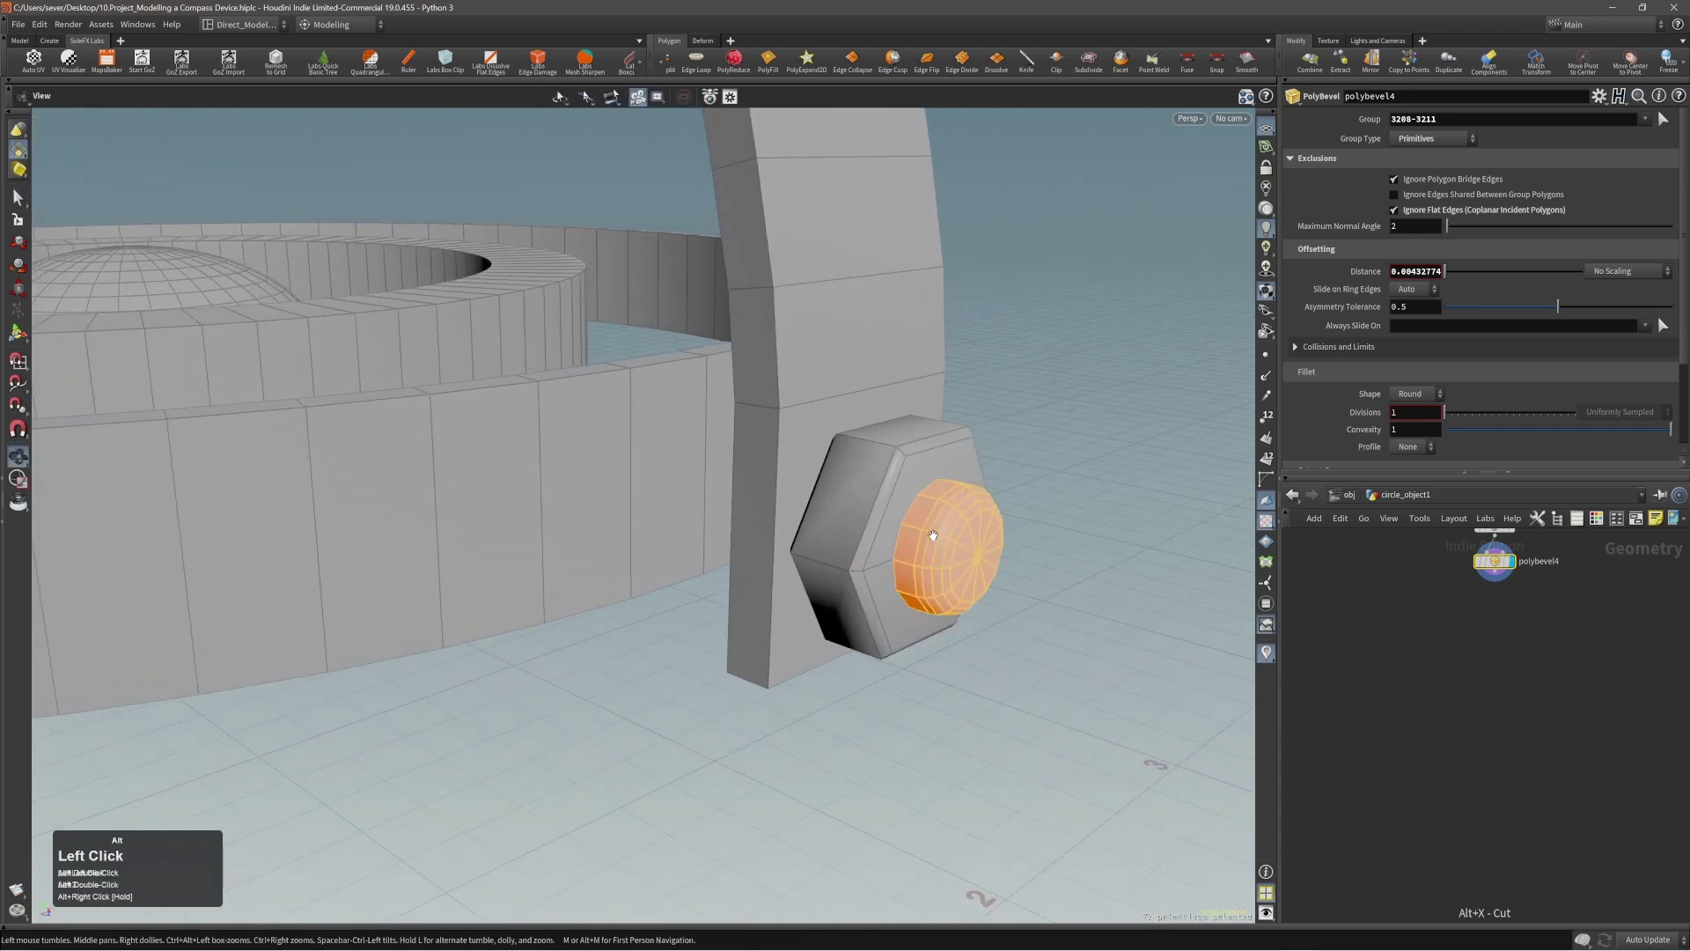
pyautogui.moveTo(933, 536)
pyautogui.keyDown('alt'); pyautogui.mouseDown()
pyautogui.moveTo(970, 552)
pyautogui.moveTo(906, 555)
pyautogui.mouseUp(); pyautogui.keyUp('alt')
pyautogui.moveTo(1689, 528); pyautogui.dragTo(1039, 512, button='right')
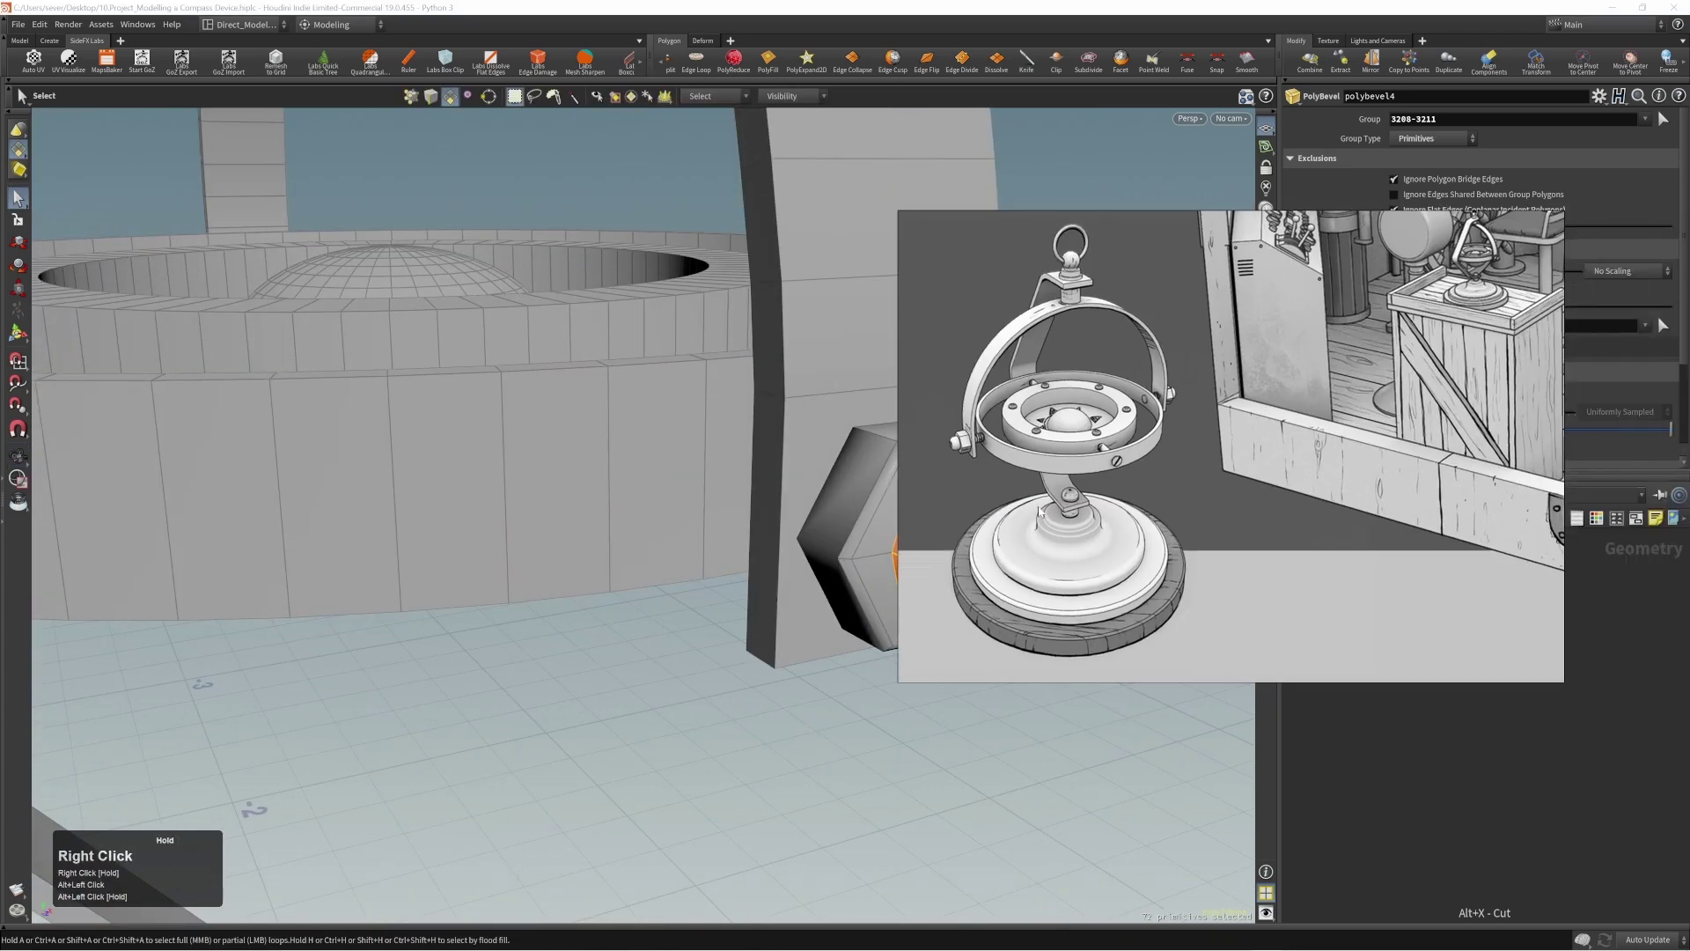
pyautogui.moveTo(995, 448); pyautogui.dragTo(1689, 454, button='right')
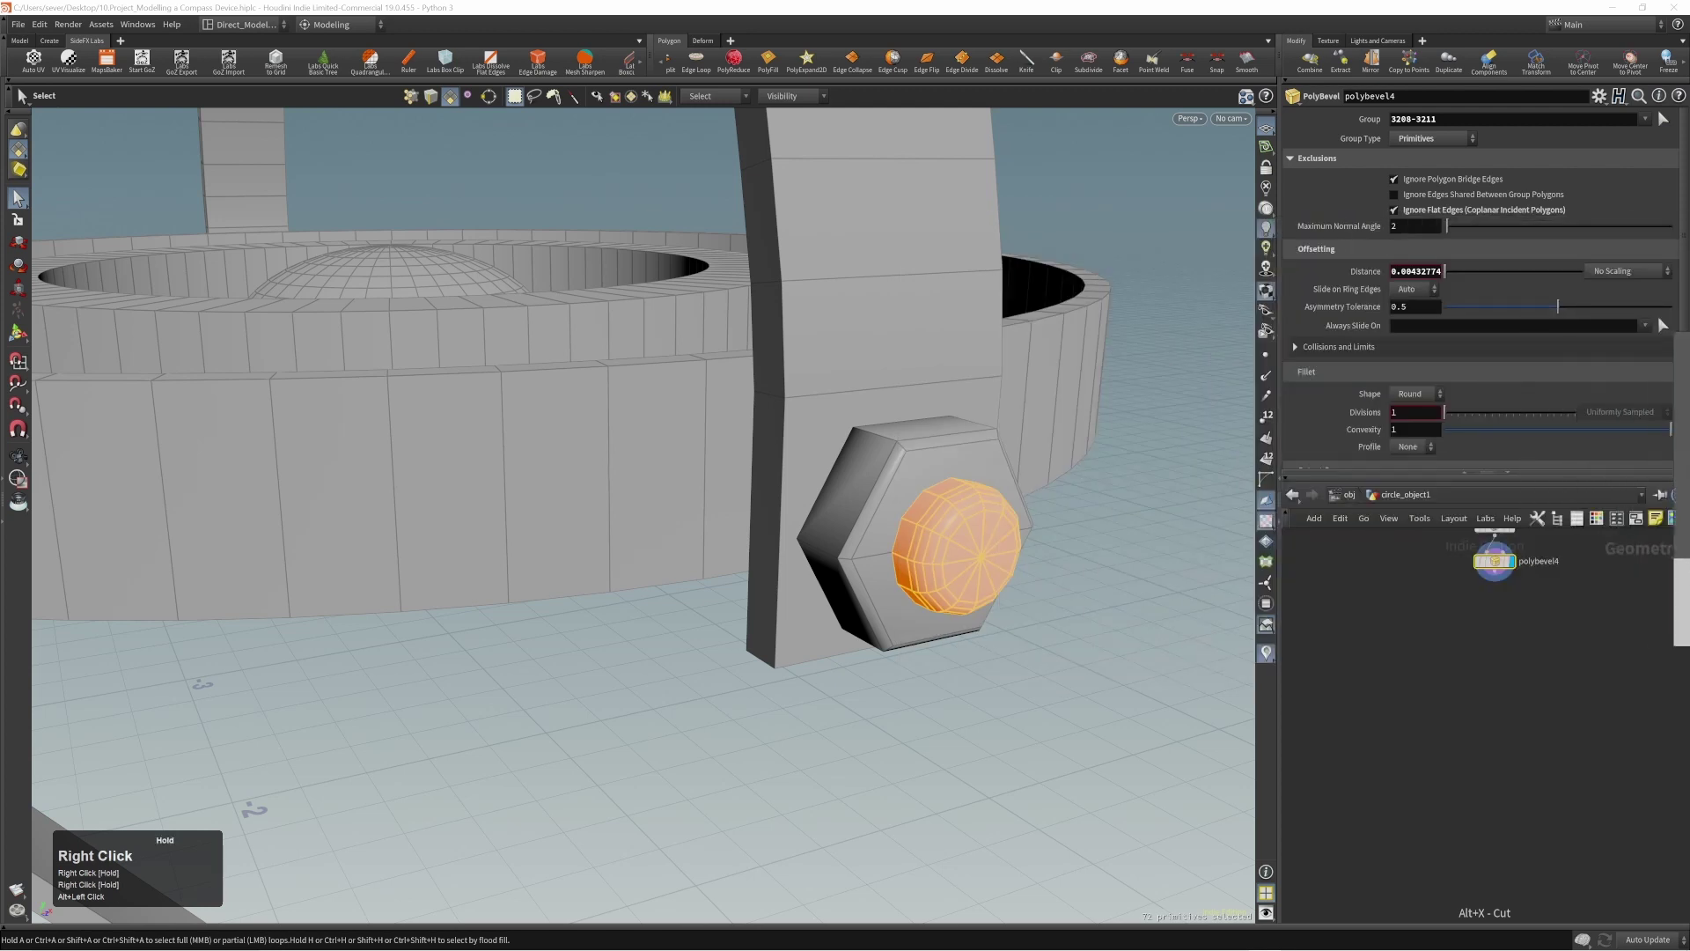
pyautogui.click(1056, 609)
# Step: Select the bolt head's front cap faces and copy them about -0.213 along Z to the outer ring with Copy and Transform
pyautogui.press('s')
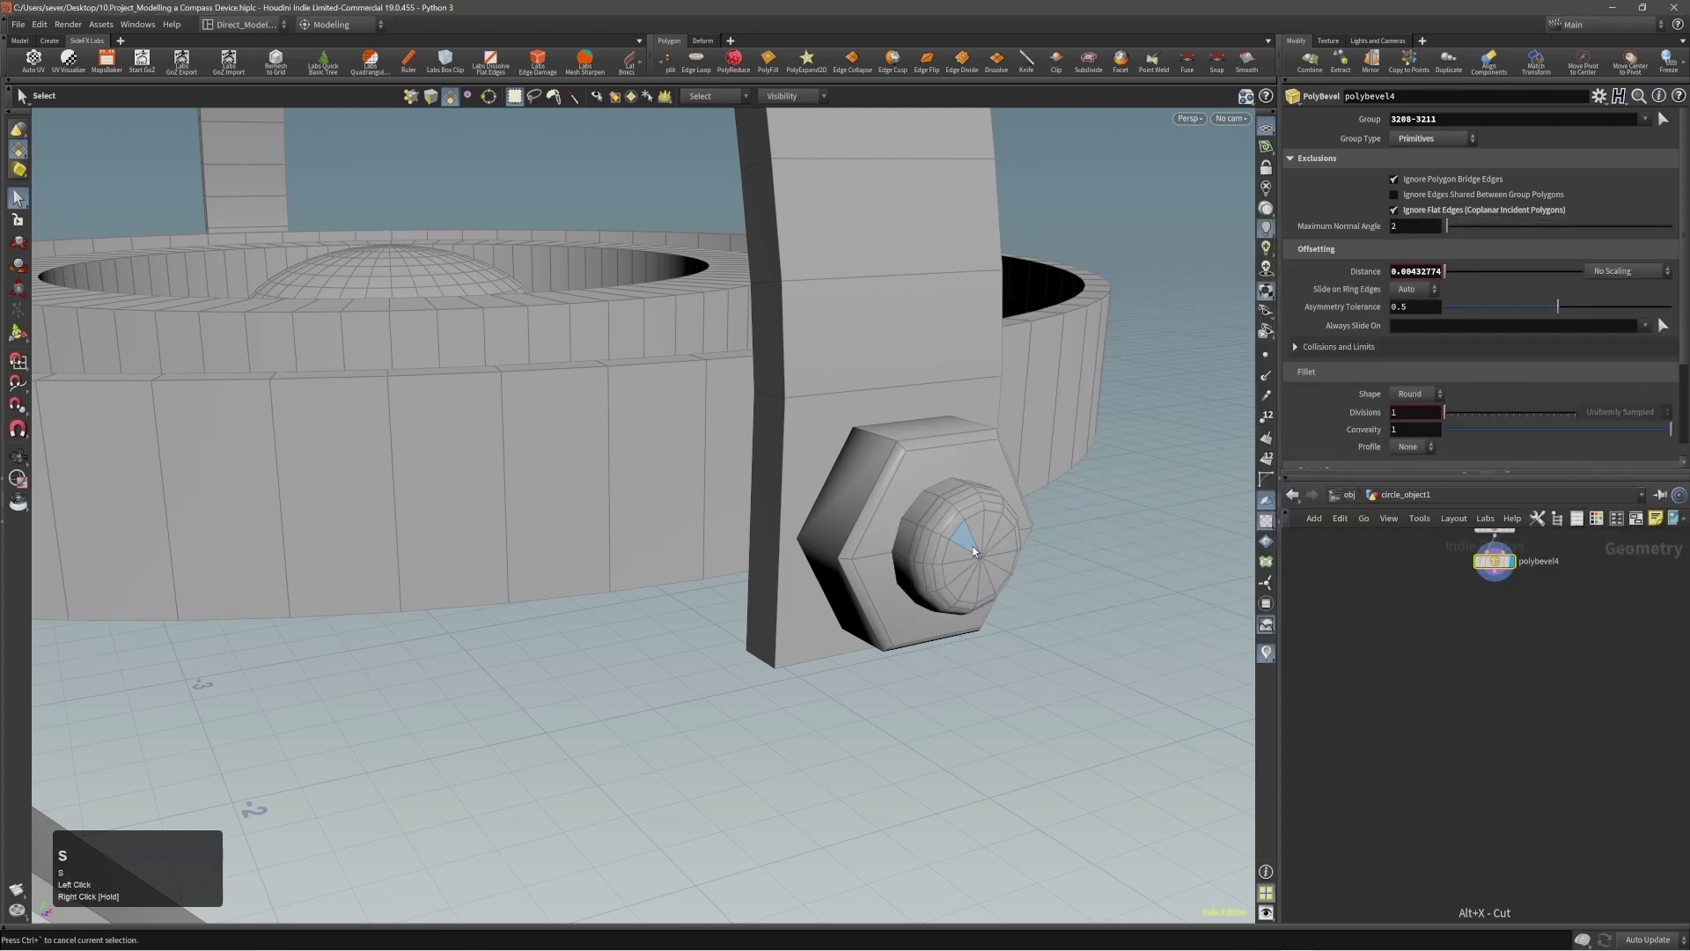
pyautogui.click(977, 550)
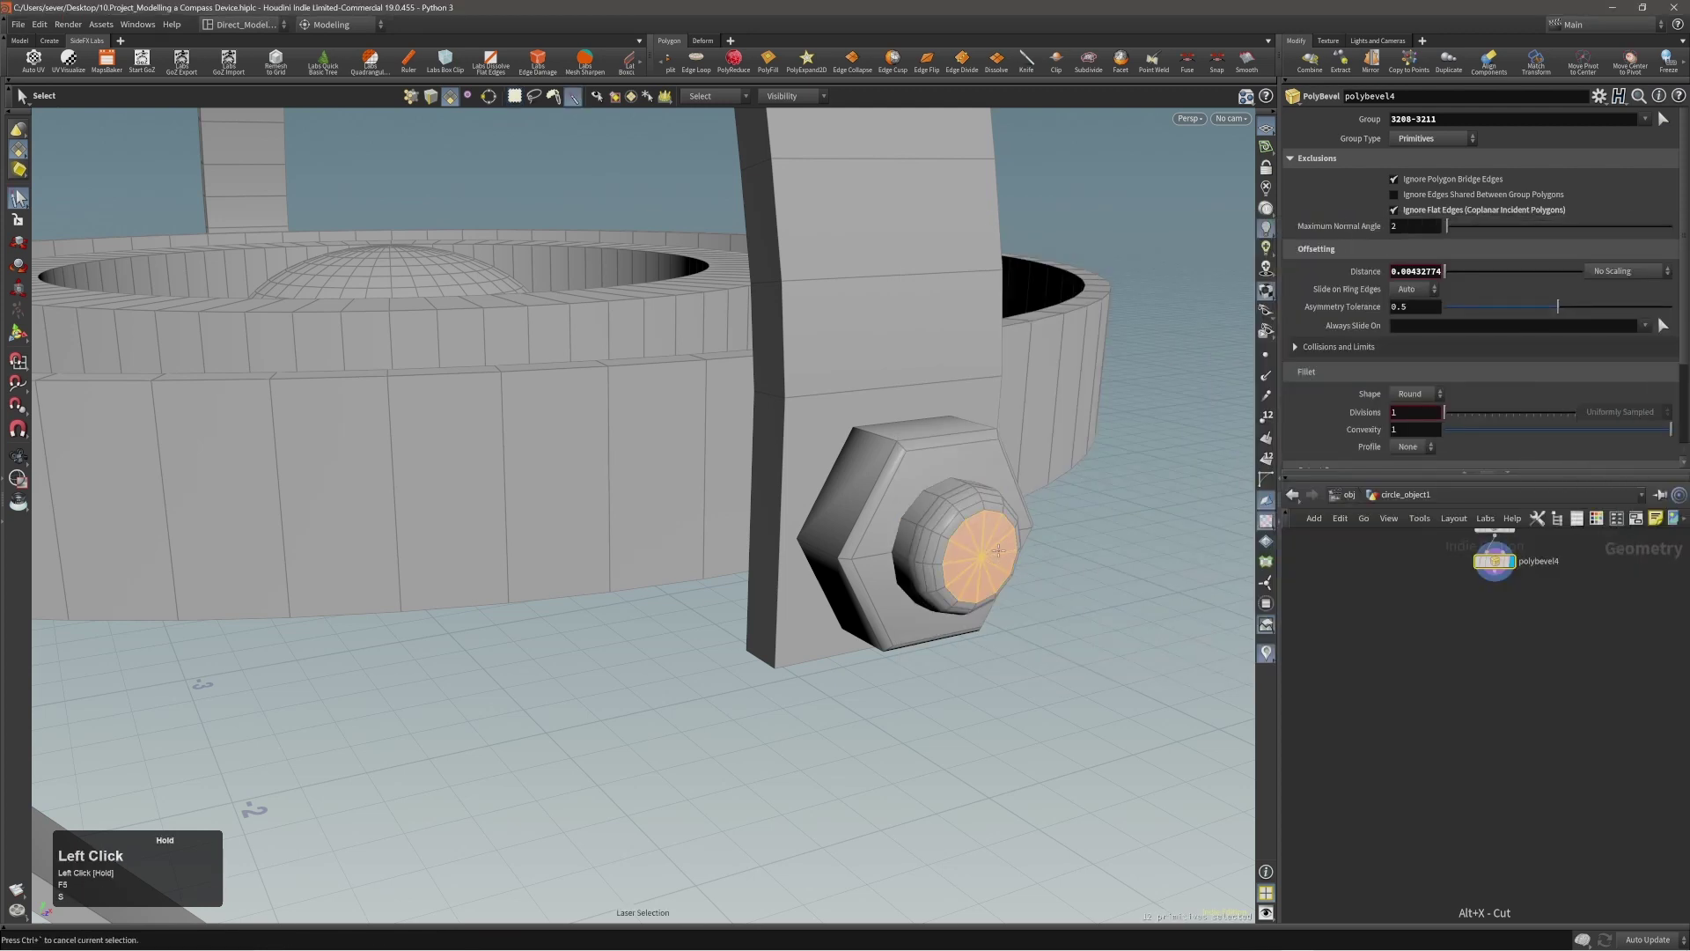
pyautogui.press('c')
pyautogui.click(969, 530)
pyautogui.keyDown('alt'); pyautogui.moveTo(969, 532); pyautogui.dragTo(1053, 647); pyautogui.keyUp('alt')
pyautogui.moveTo(1052, 647); pyautogui.dragTo(784, 630, button='middle')
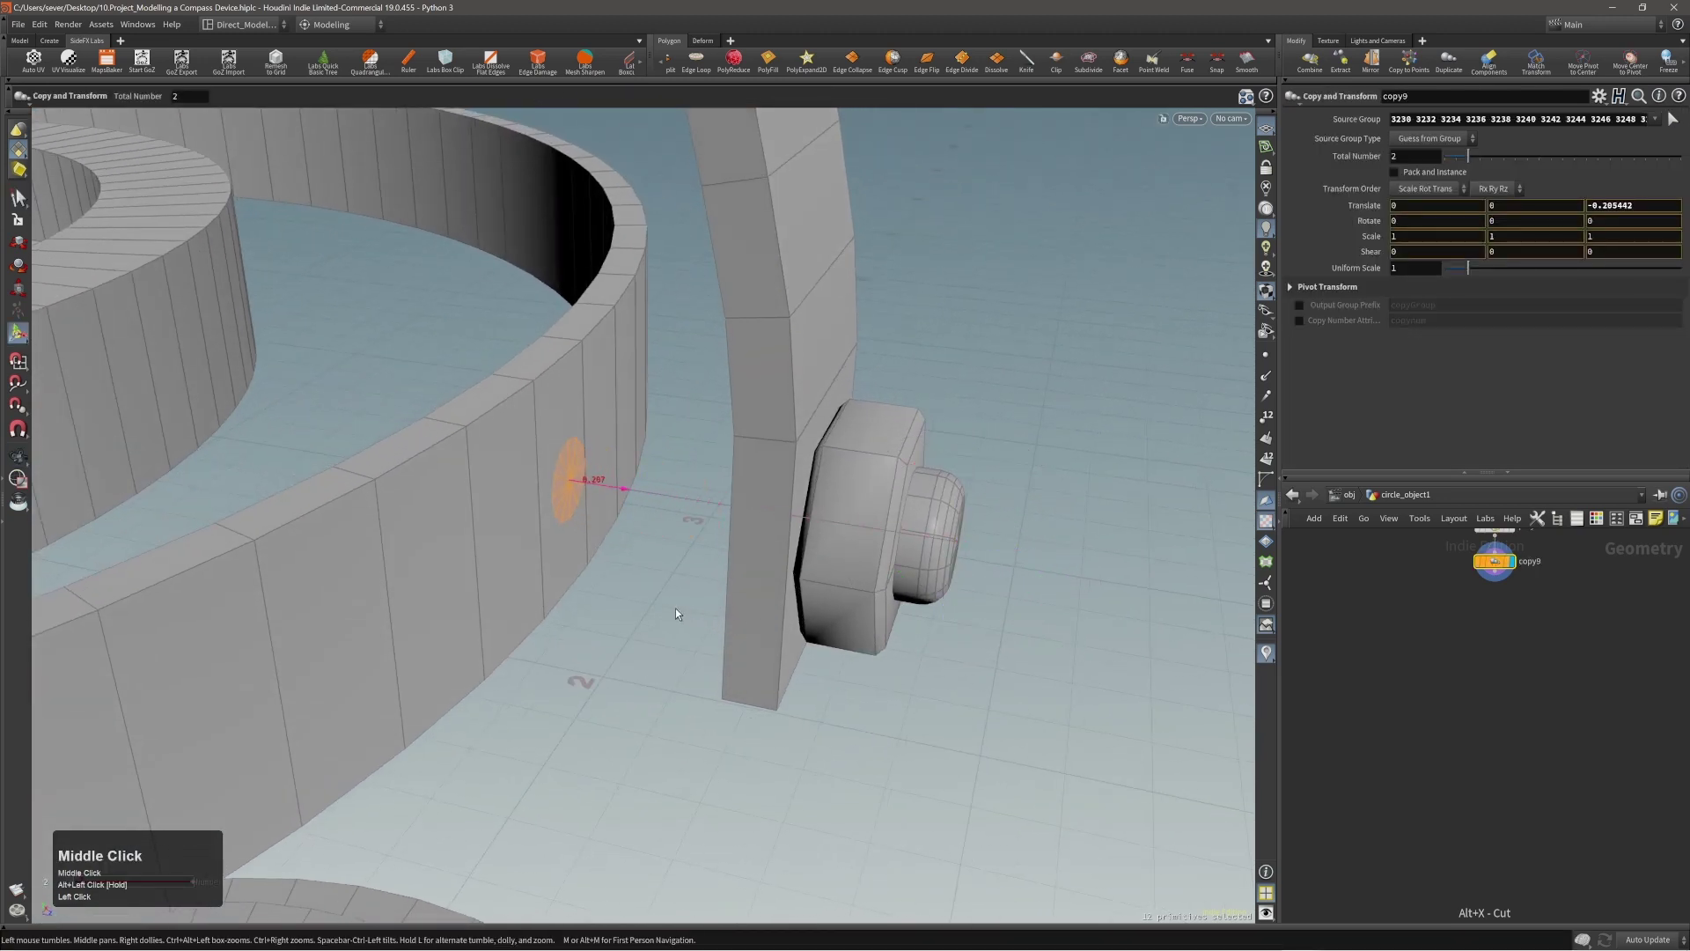
# Step: Try to extrude the copied disc along its face normals toward the bracket, and undo the extrusion
pyautogui.press('c')
pyautogui.click(704, 603)
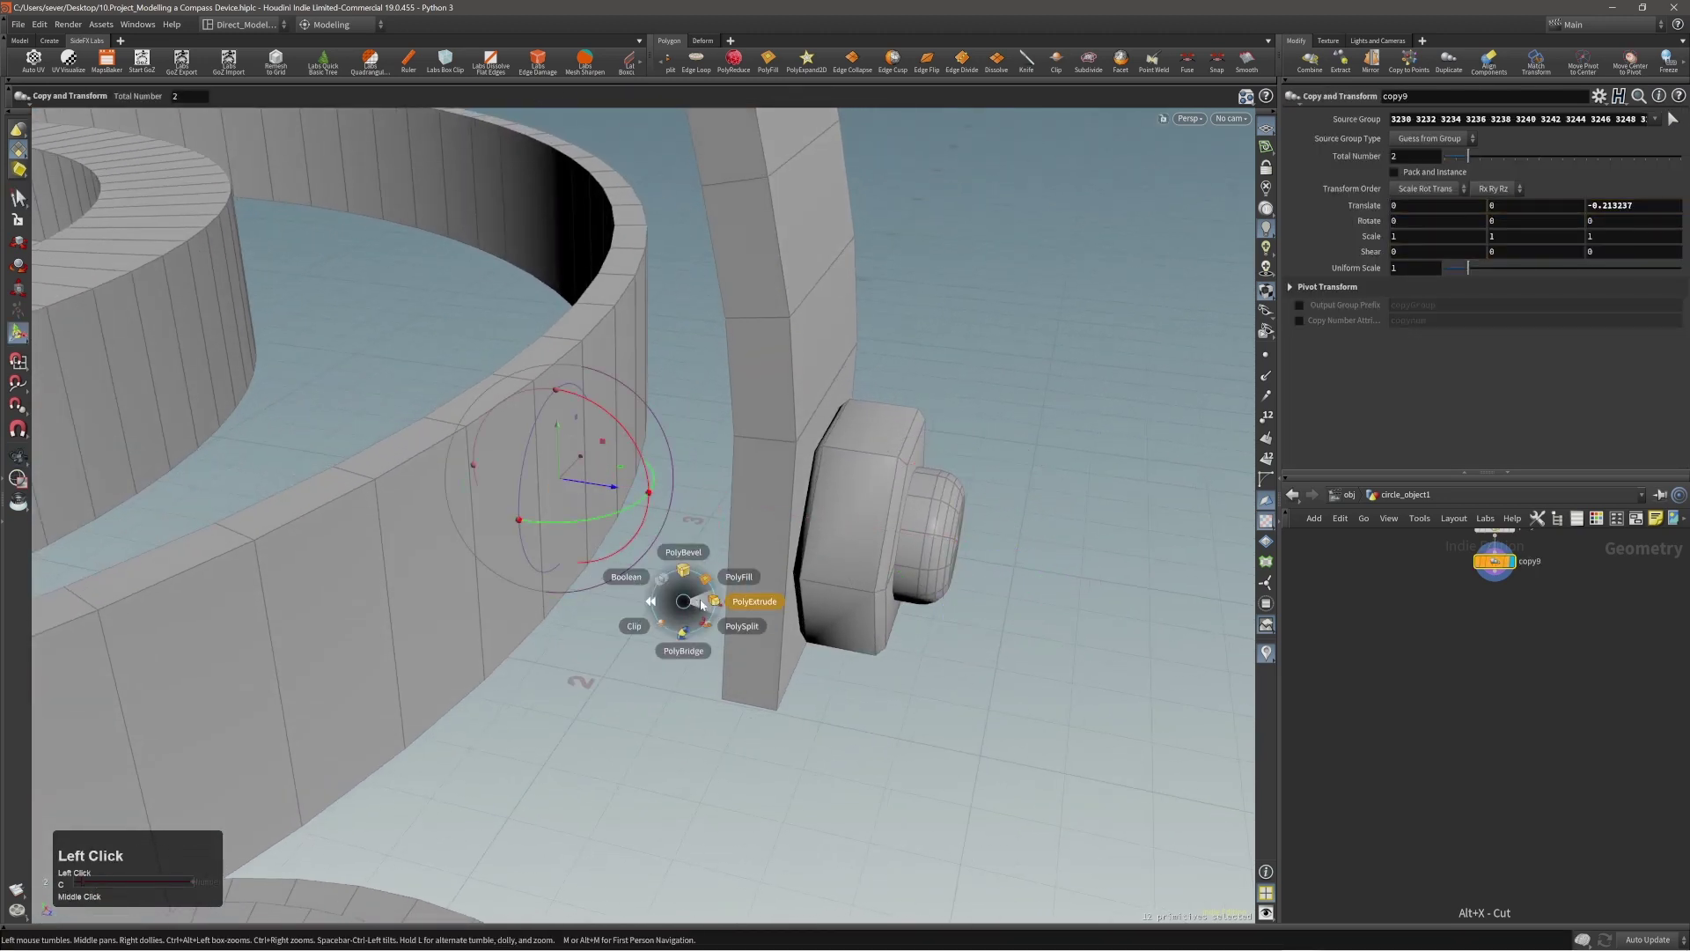
pyautogui.click(706, 605)
pyautogui.moveTo(840, 663); pyautogui.dragTo(775, 634)
pyautogui.hotkey('ctrl', 'z')
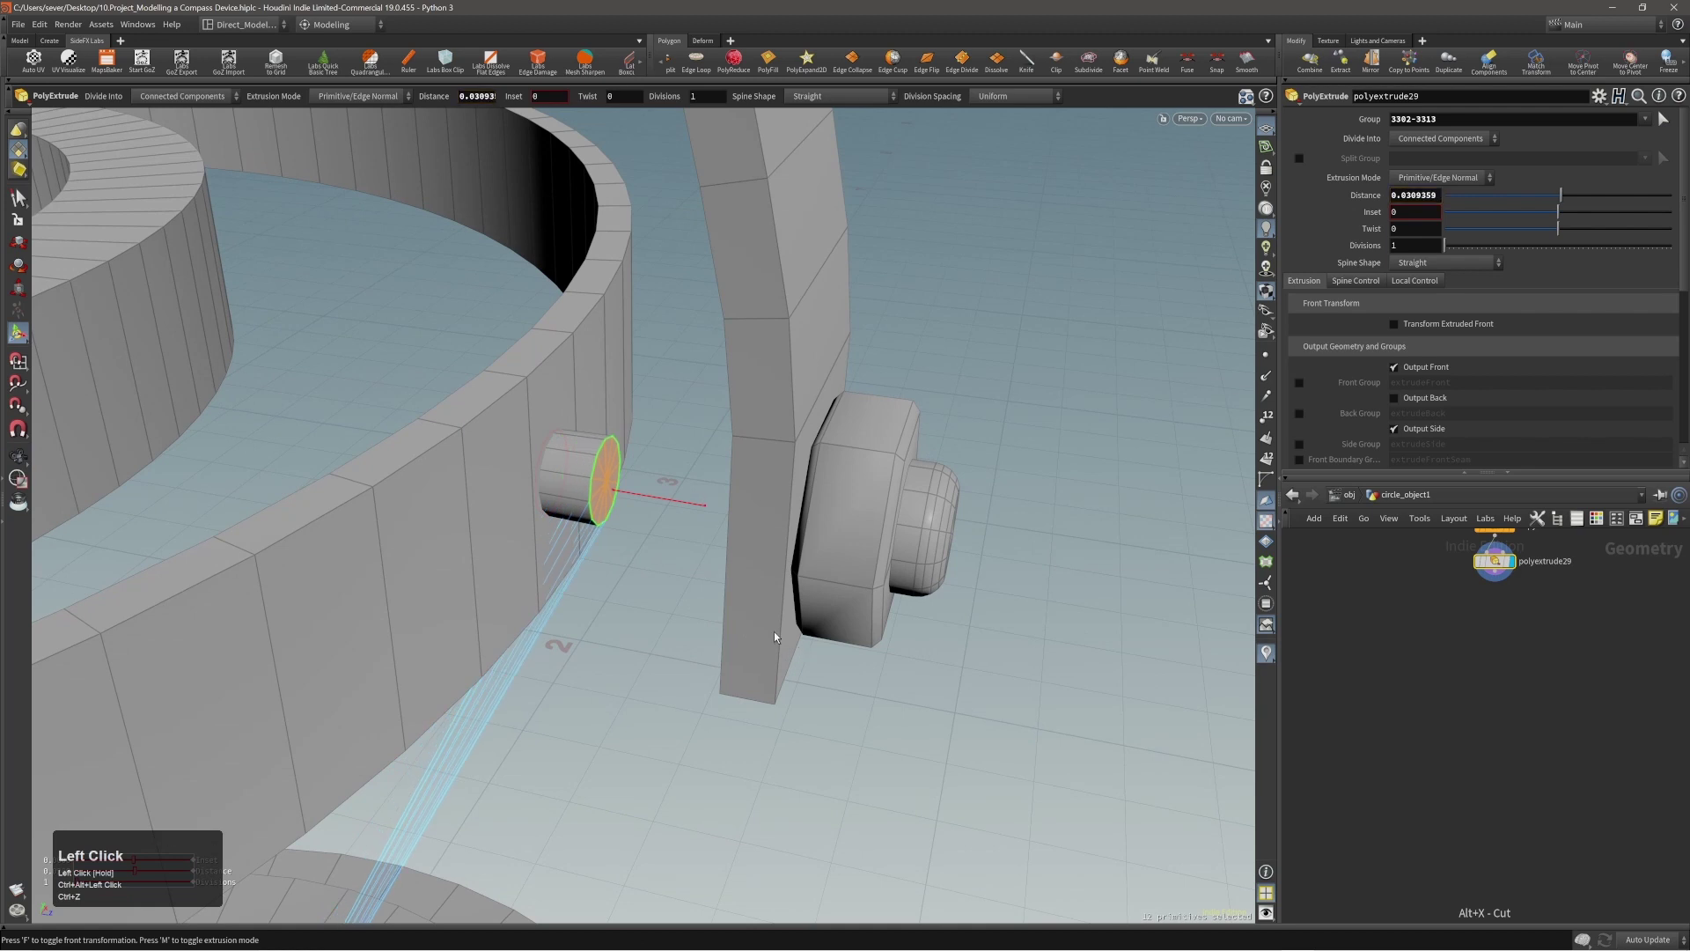
pyautogui.hotkey('ctrl', 'z')
pyautogui.hotkey('ctrl', 'z')
# Step: Adjust the copied disc's Z translation to about -0.215 at the outer ring
pyautogui.moveTo(721, 615); pyautogui.dragTo(757, 622, button='middle')
pyautogui.keyDown('alt'); pyautogui.moveTo(673, 497); pyautogui.dragTo(606, 513); pyautogui.keyUp('alt')
pyautogui.moveTo(833, 645); pyautogui.dragTo(763, 624, button='middle')
# Step: Add a PolyExtrude to the copied disc with Transform Extruded Front enabled and the transform space set to Global
pyautogui.press('c')
pyautogui.click(785, 615)
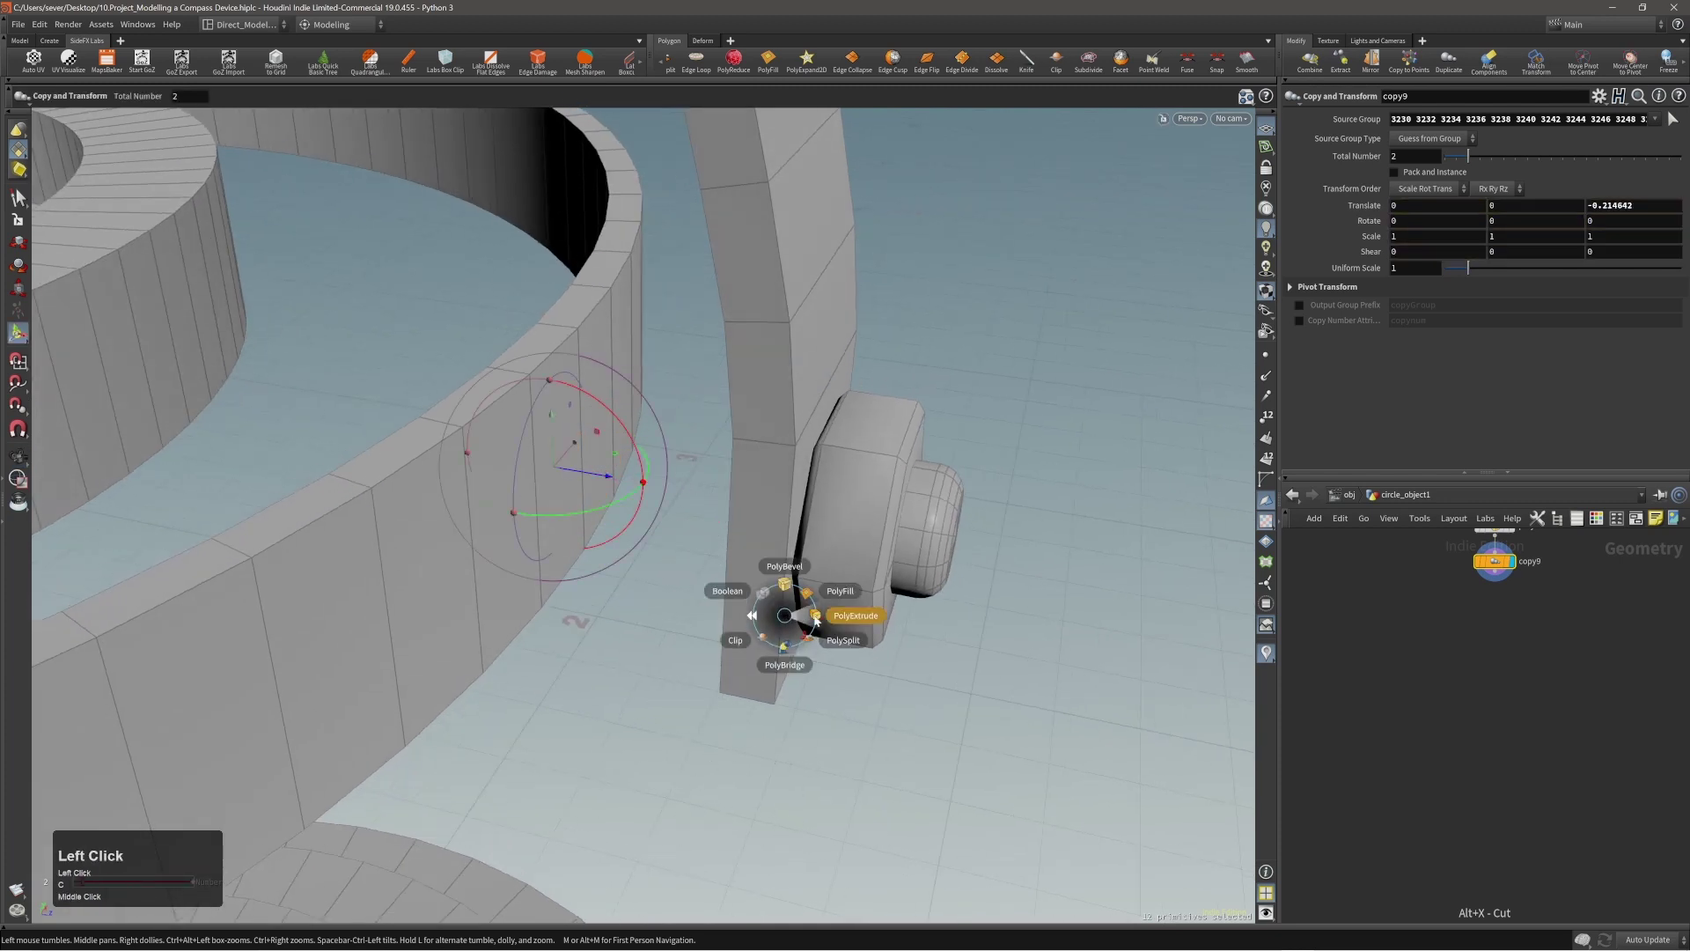
pyautogui.click(815, 618)
pyautogui.moveTo(725, 631); pyautogui.dragTo(757, 590)
pyautogui.hotkey('ctrl', 'z')
pyautogui.click(1395, 324)
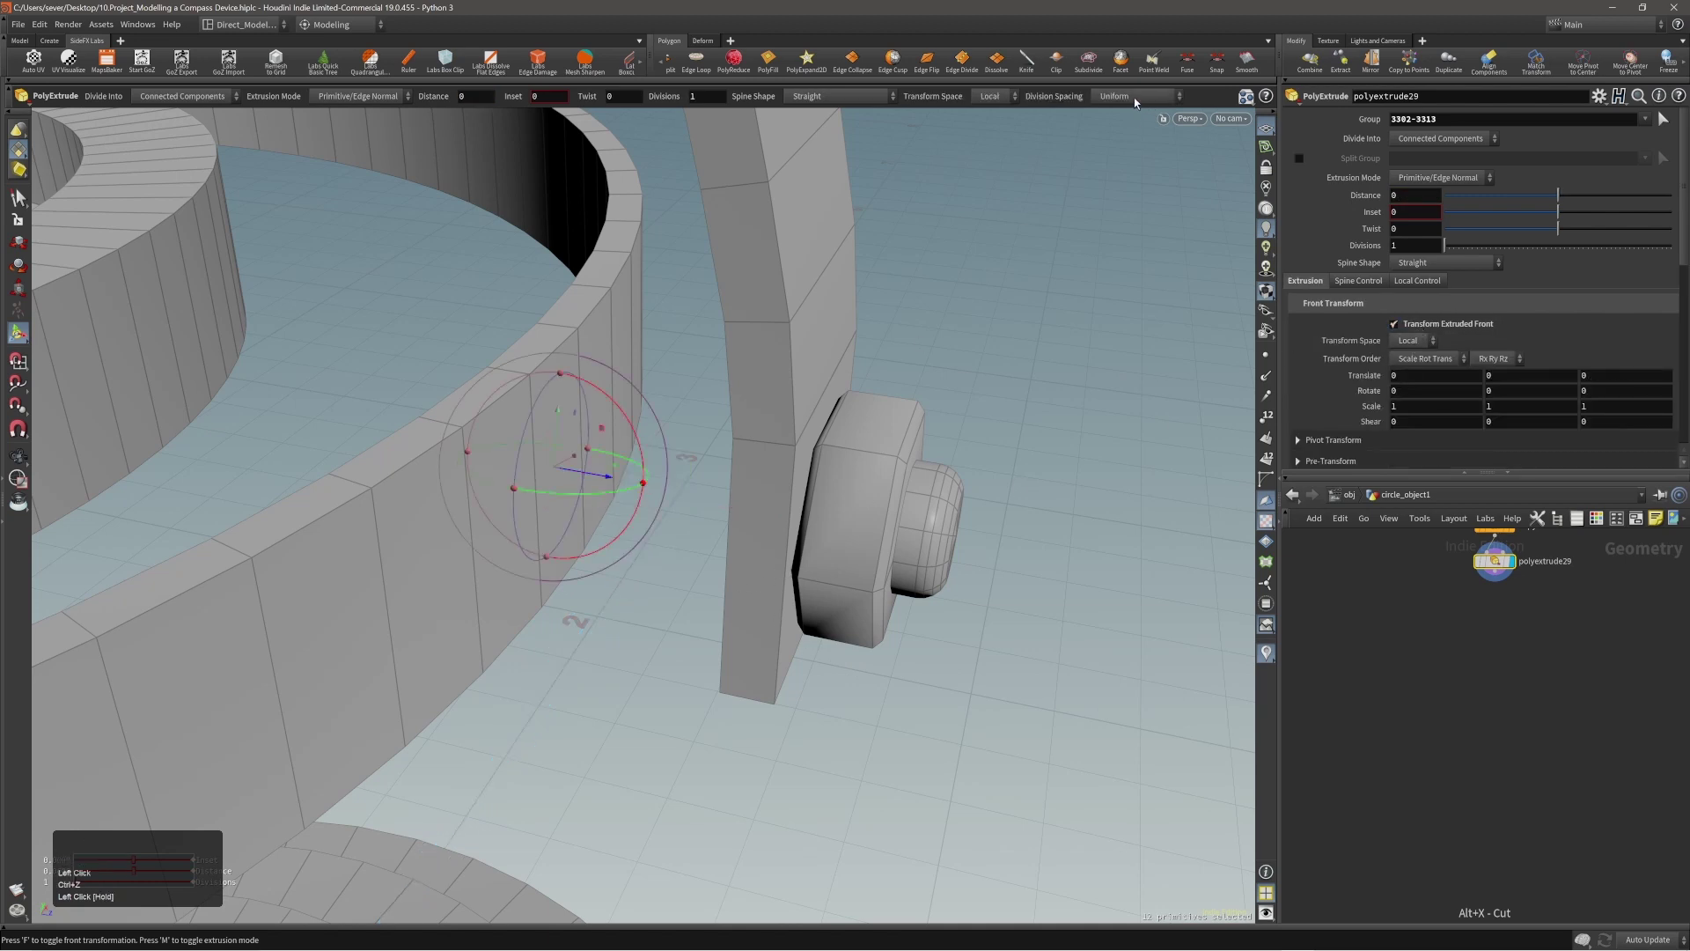
pyautogui.click(1002, 99)
# Step: Extend the disc's extrusion into a pin reaching the bracket, with a front Z translation of about 0.119
pyautogui.keyDown('alt'); pyautogui.moveTo(768, 513); pyautogui.dragTo(687, 585); pyautogui.keyUp('alt')
pyautogui.moveTo(675, 581); pyautogui.dragTo(906, 620, button='middle')
pyautogui.keyDown('alt'); pyautogui.moveTo(906, 620); pyautogui.dragTo(839, 663); pyautogui.keyUp('alt')
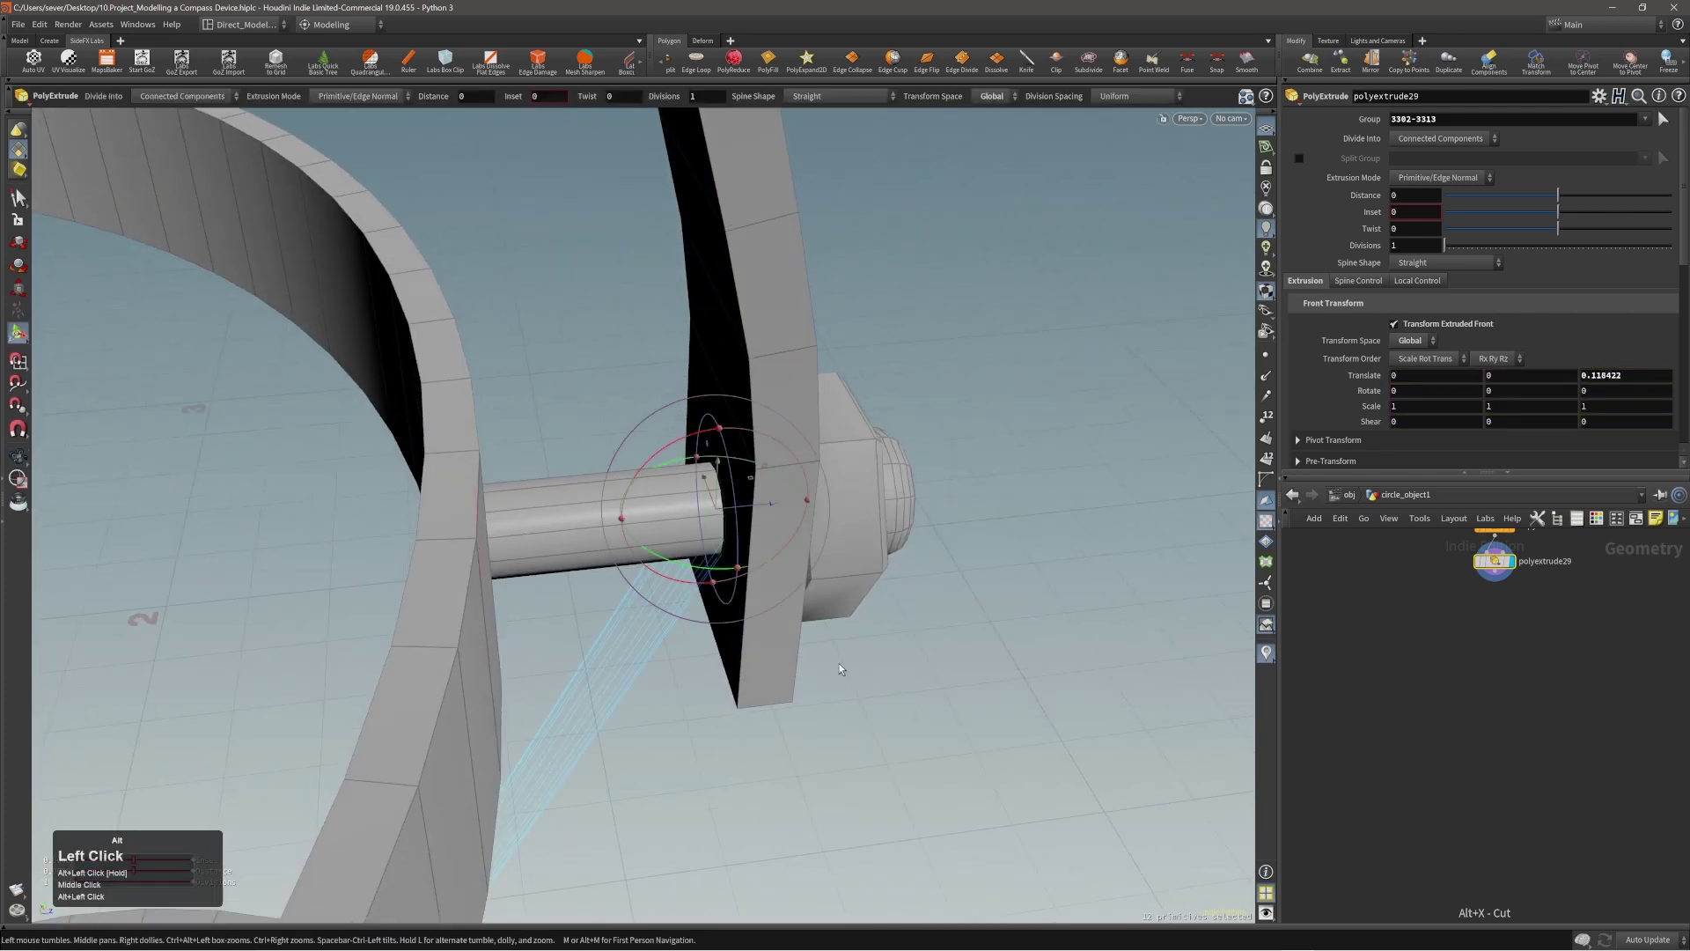
pyautogui.moveTo(838, 663); pyautogui.dragTo(840, 664, button='middle')
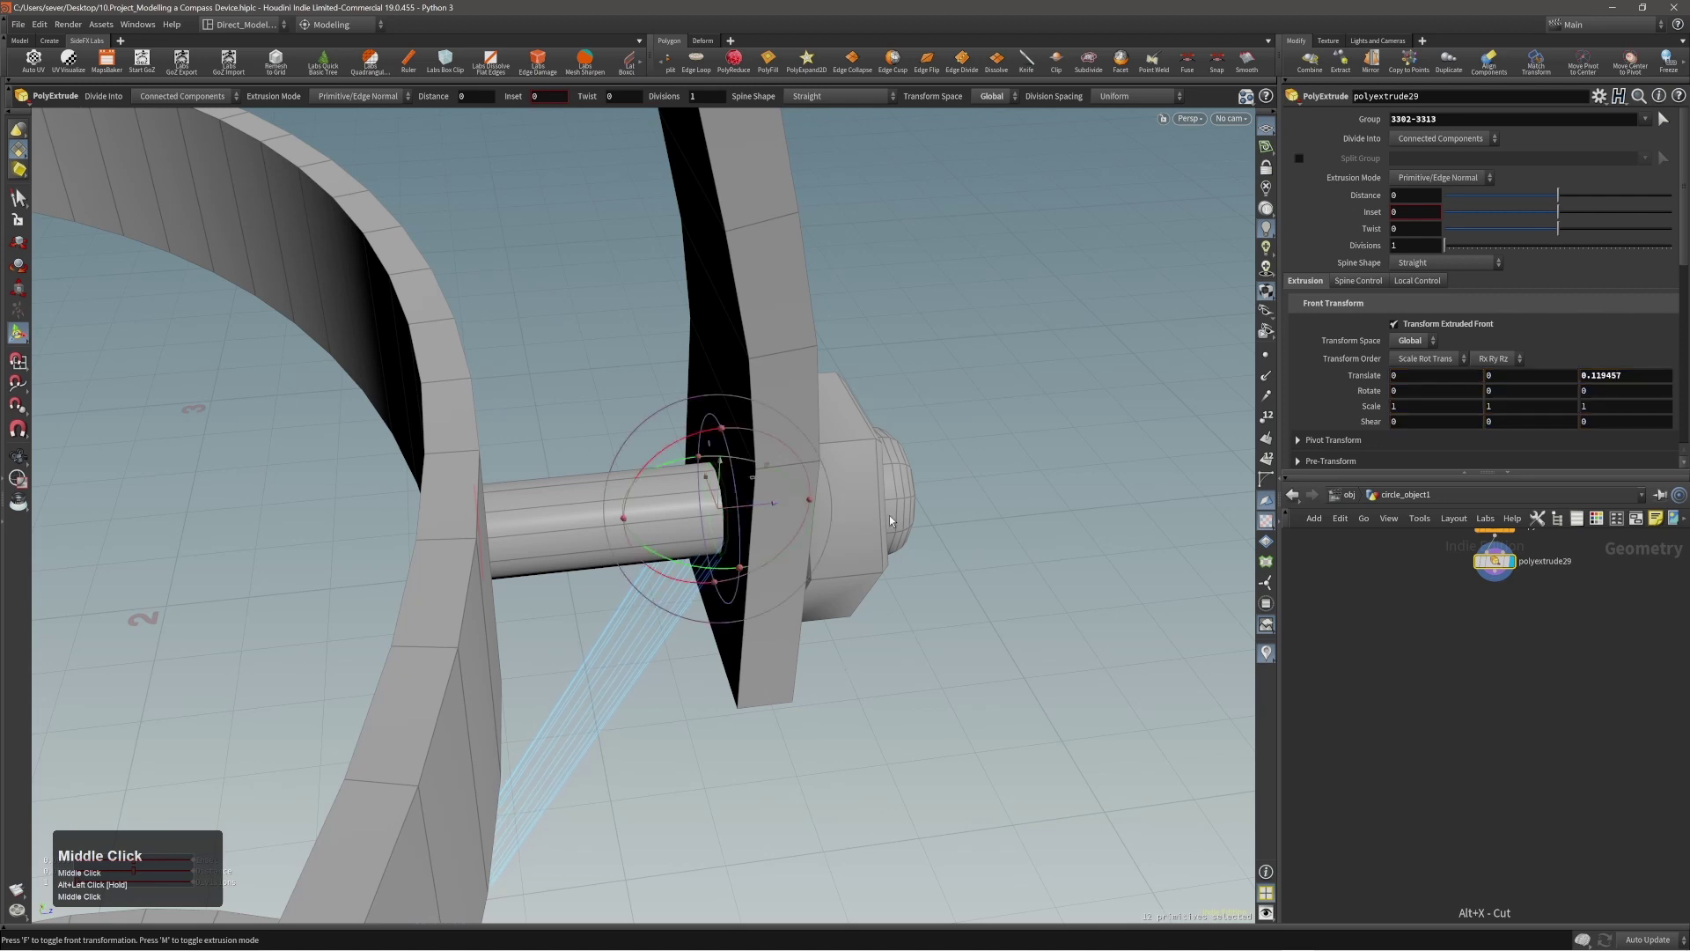
# Step: Disable the pin extrusion's front output and enable its back output
pyautogui.scroll(5, 1328, 358)
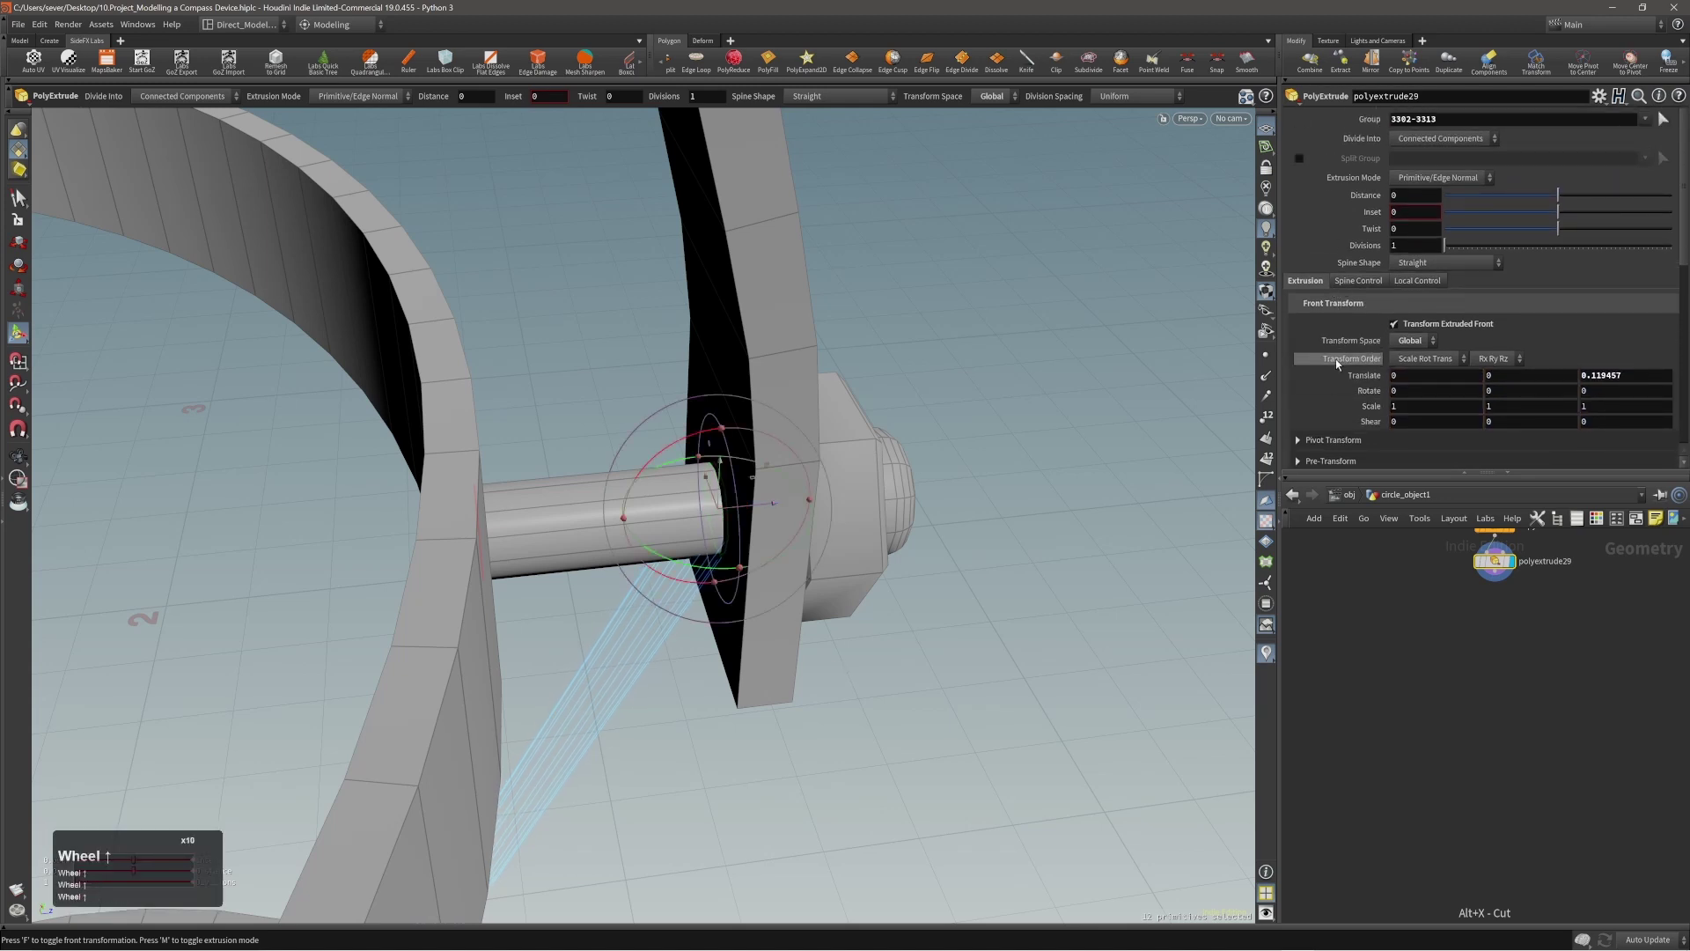
pyautogui.scroll(-8, 1347, 365)
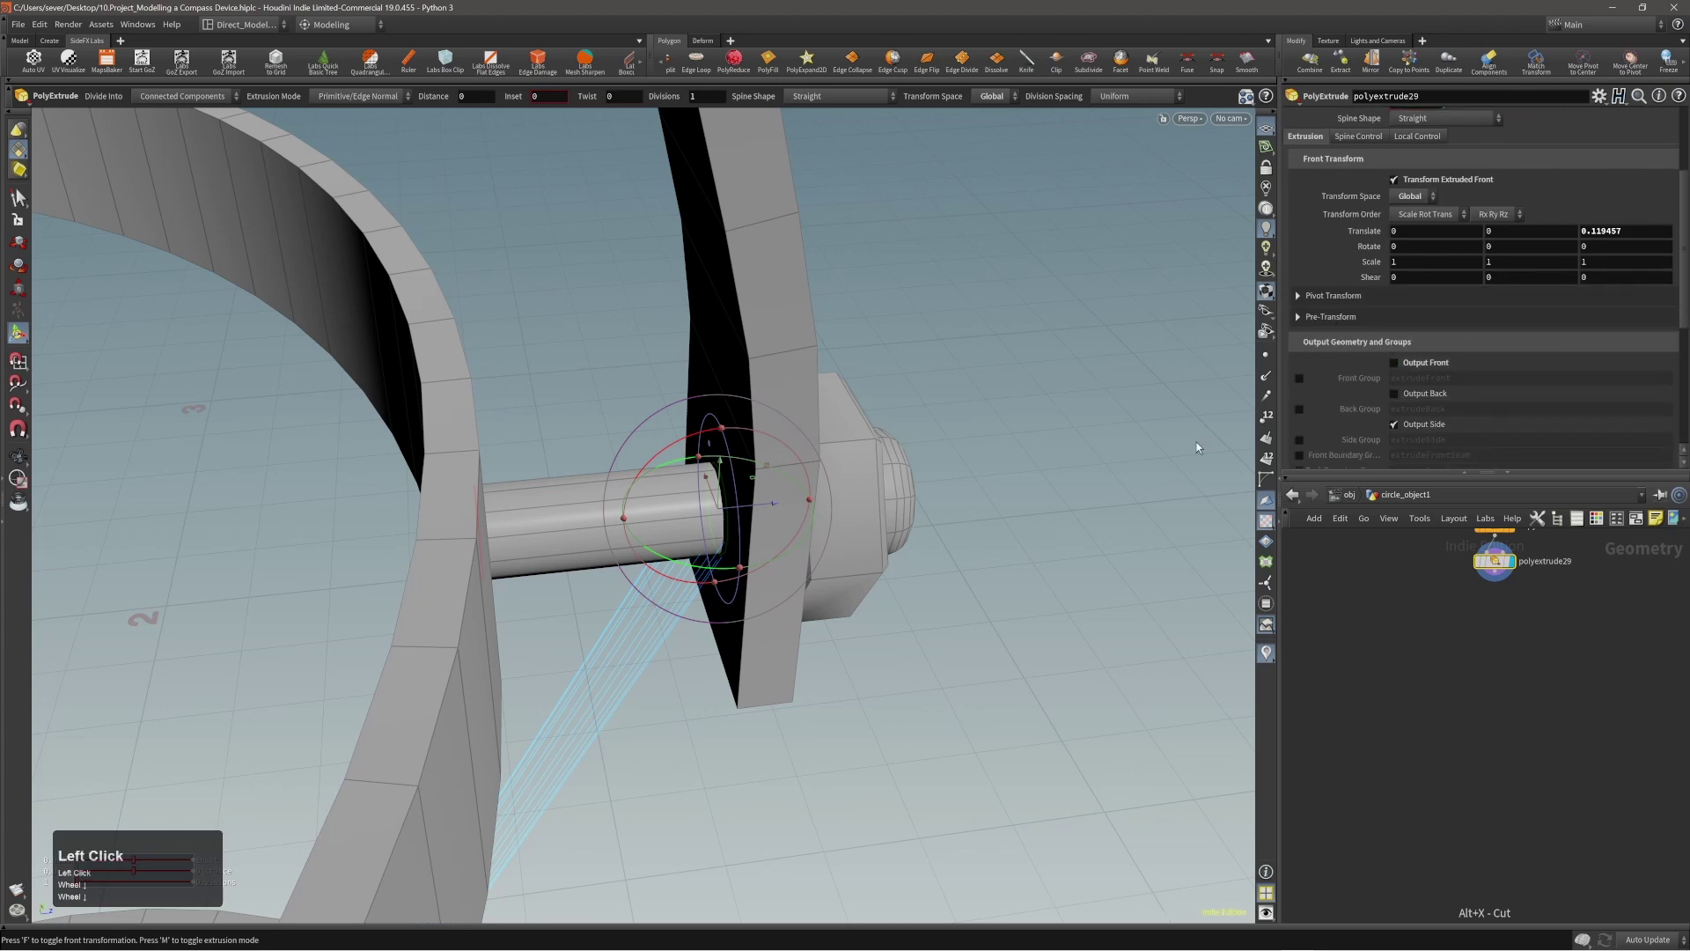
pyautogui.moveTo(784, 489)
pyautogui.keyDown('alt'); pyautogui.mouseDown()
pyautogui.moveTo(837, 520)
pyautogui.moveTo(782, 499)
pyautogui.moveTo(862, 490)
pyautogui.moveTo(706, 519)
pyautogui.moveTo(708, 486)
pyautogui.mouseUp(); pyautogui.keyUp('alt')
pyautogui.hotkey('alt', 'w')
pyautogui.press('w')
pyautogui.keyDown('alt'); pyautogui.moveTo(708, 486); pyautogui.dragTo(669, 504, button='right'); pyautogui.keyUp('alt')
pyautogui.keyDown('alt'); pyautogui.moveTo(677, 502); pyautogui.dragTo(789, 505, button='middle'); pyautogui.keyUp('alt')
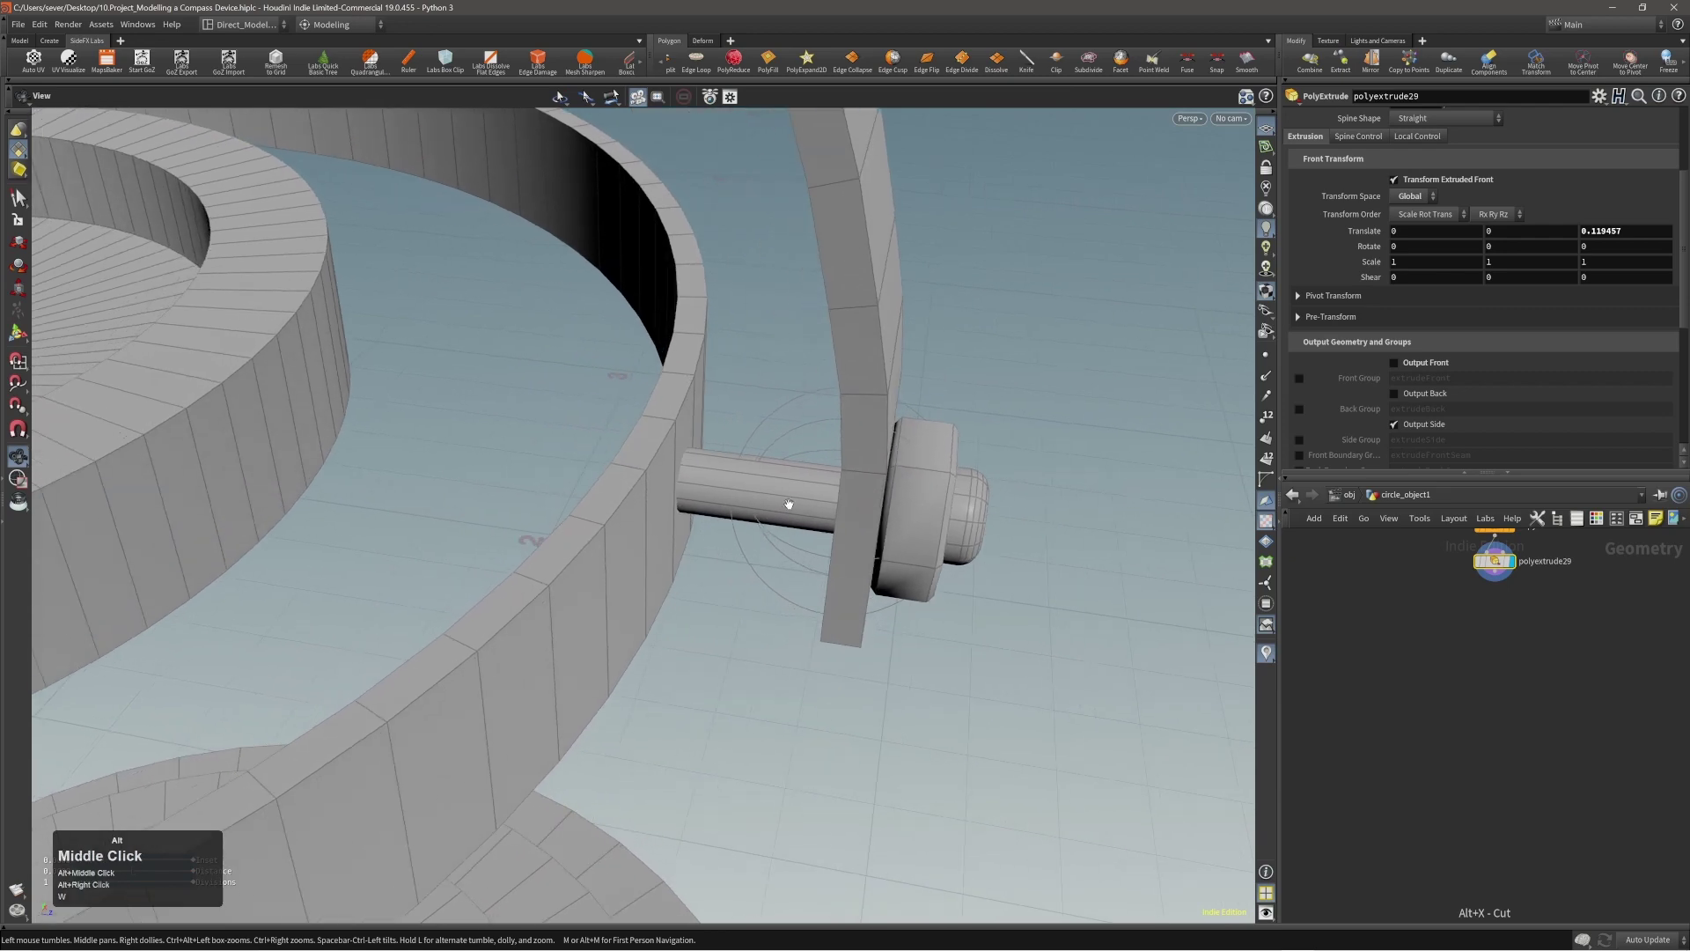
pyautogui.moveTo(744, 493)
pyautogui.keyDown('alt'); pyautogui.mouseDown()
pyautogui.moveTo(774, 493)
pyautogui.moveTo(726, 480)
pyautogui.mouseUp(); pyautogui.keyUp('alt')
pyautogui.keyDown('alt'); pyautogui.moveTo(726, 480); pyautogui.dragTo(852, 467, button='right'); pyautogui.keyUp('alt')
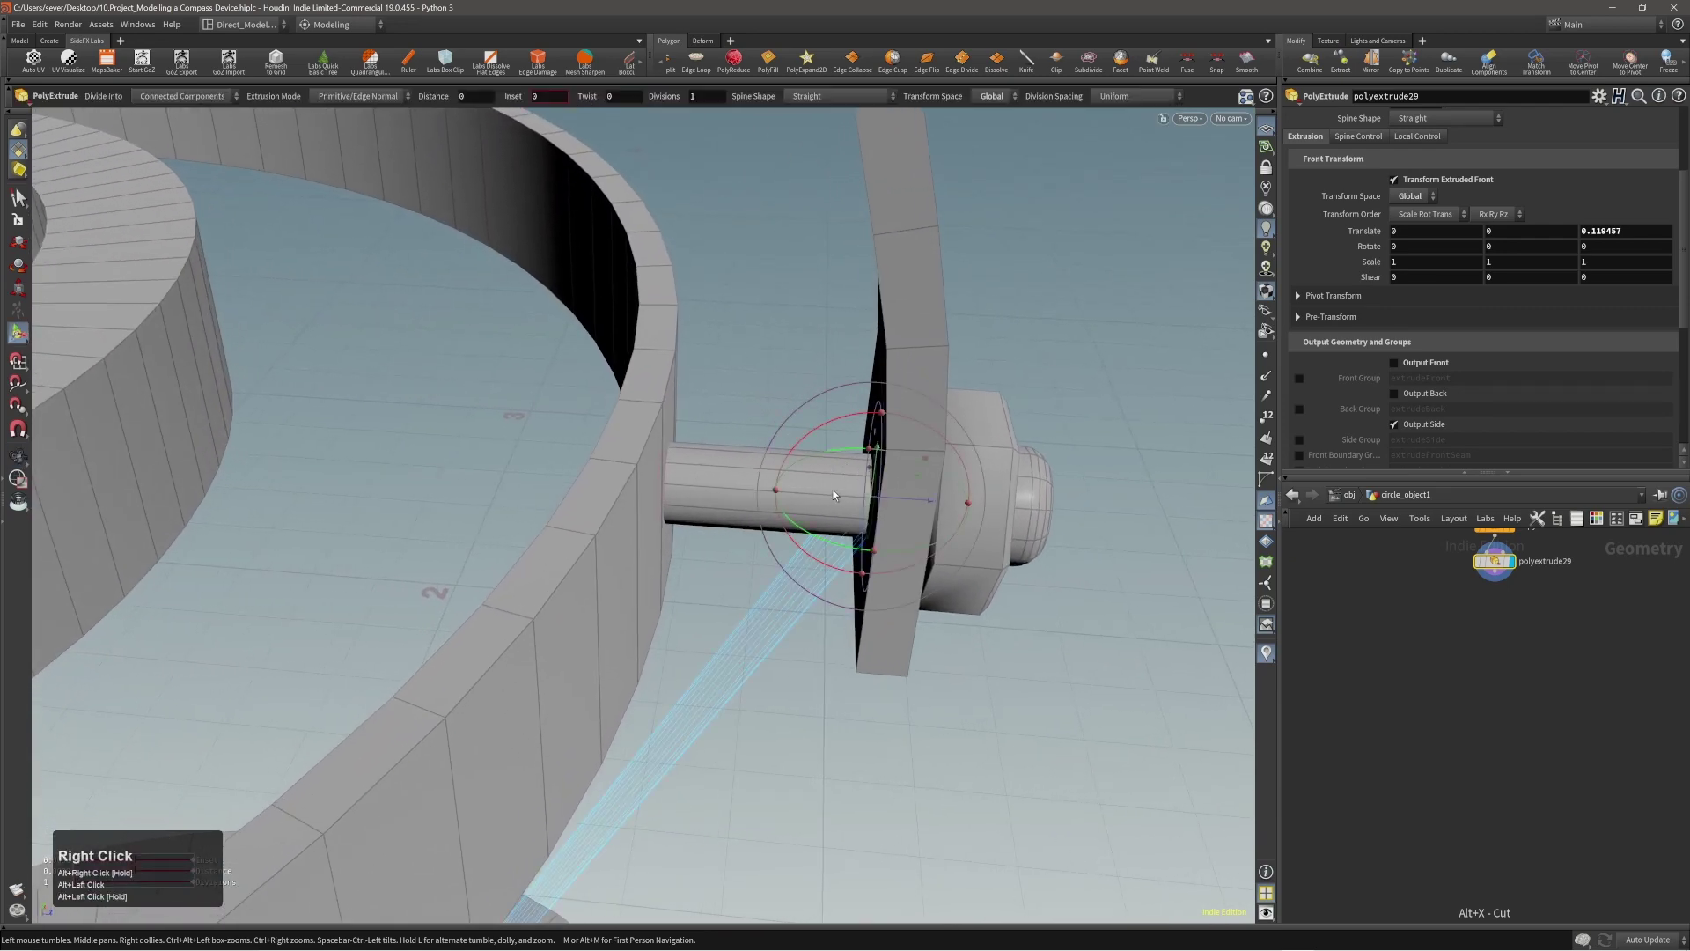
pyautogui.keyDown('alt'); pyautogui.moveTo(756, 483); pyautogui.dragTo(840, 474); pyautogui.keyUp('alt')
pyautogui.keyDown('alt'); pyautogui.moveTo(841, 472); pyautogui.dragTo(794, 458, button='right'); pyautogui.keyUp('alt')
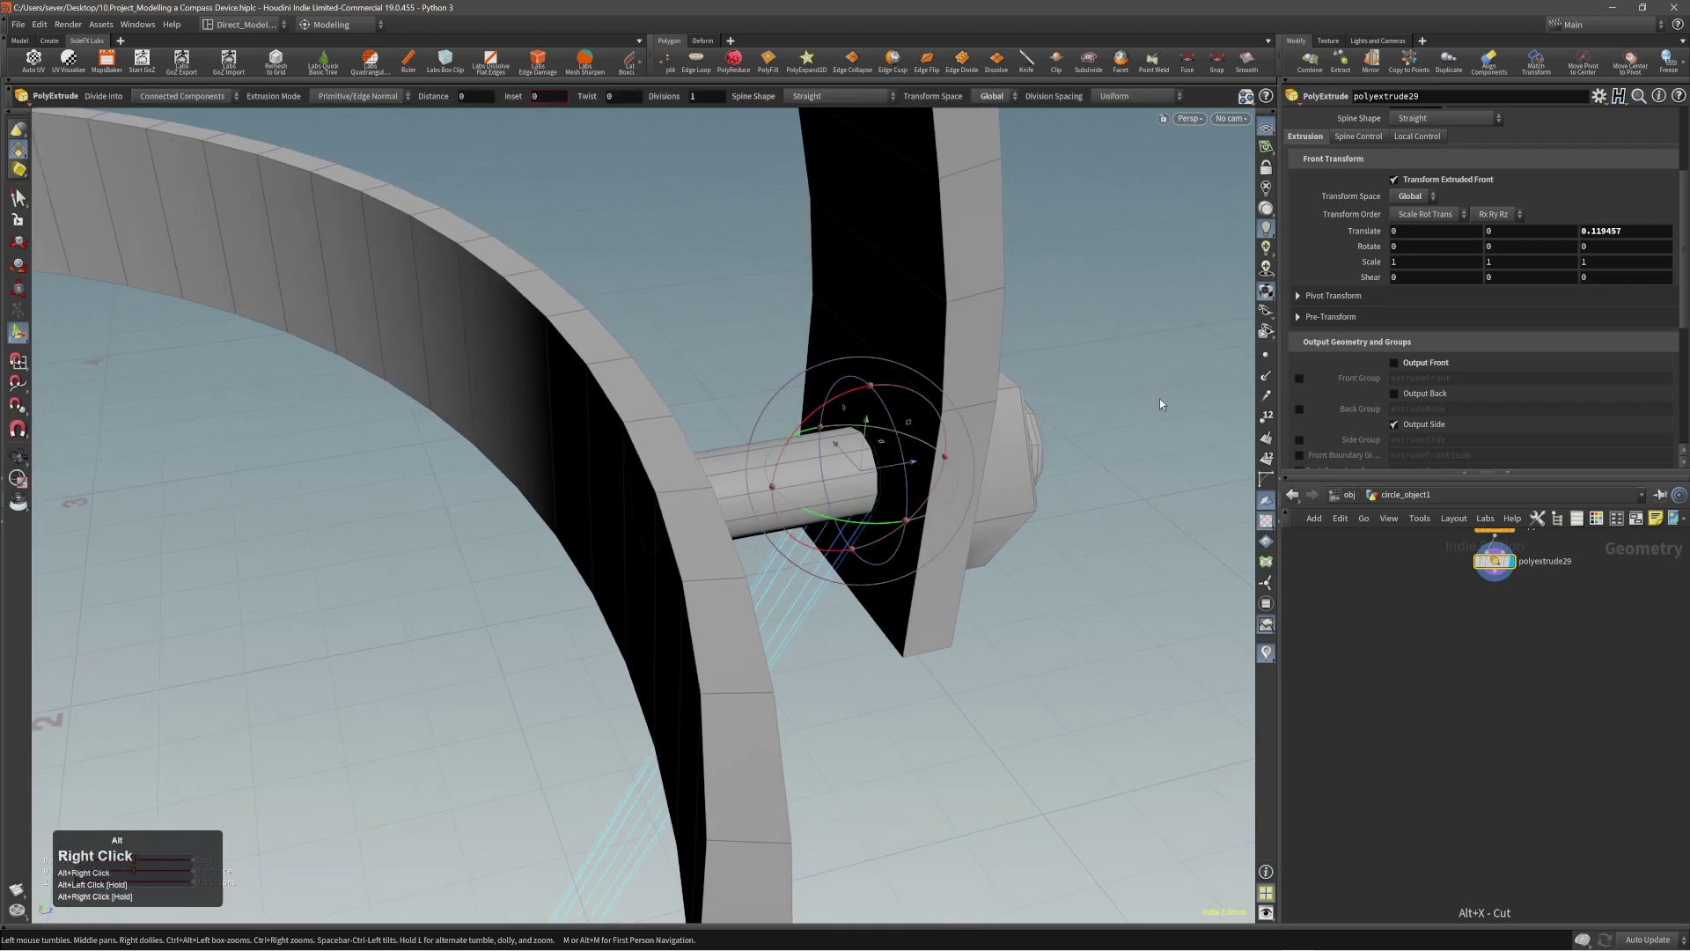
pyautogui.click(1393, 393)
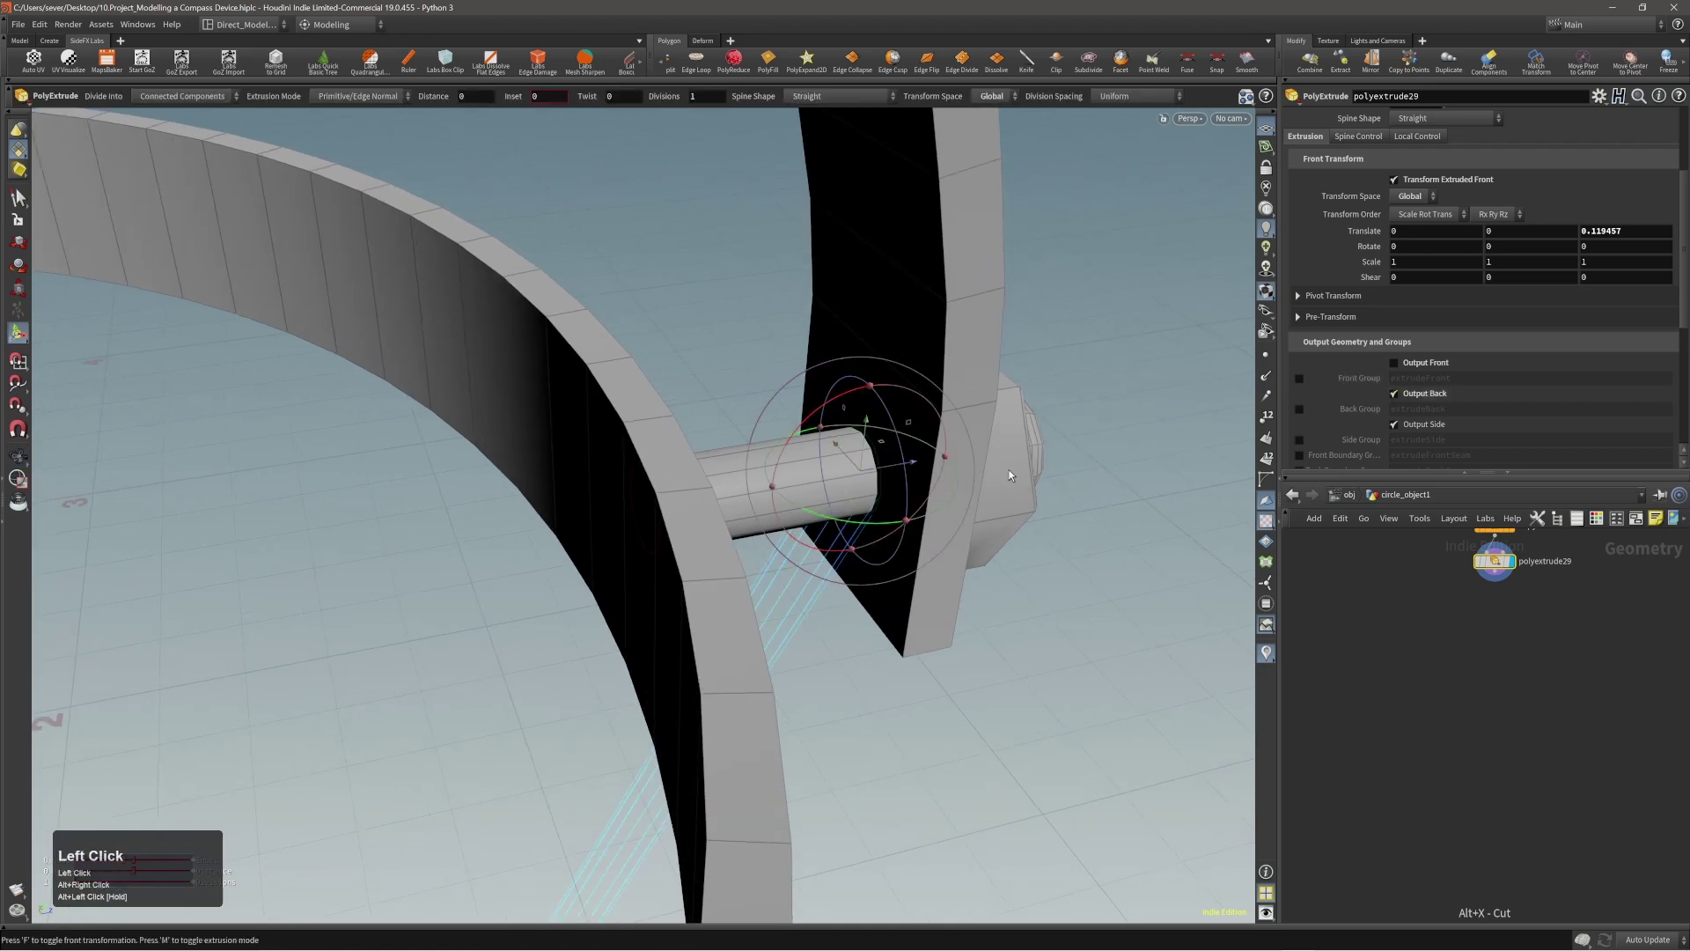
# Step: Go back to the copy node and move the disc to a Z translation of about -0.239, just inside the ring
pyautogui.press('pageup')
pyautogui.moveTo(998, 622); pyautogui.dragTo(973, 624, button='middle')
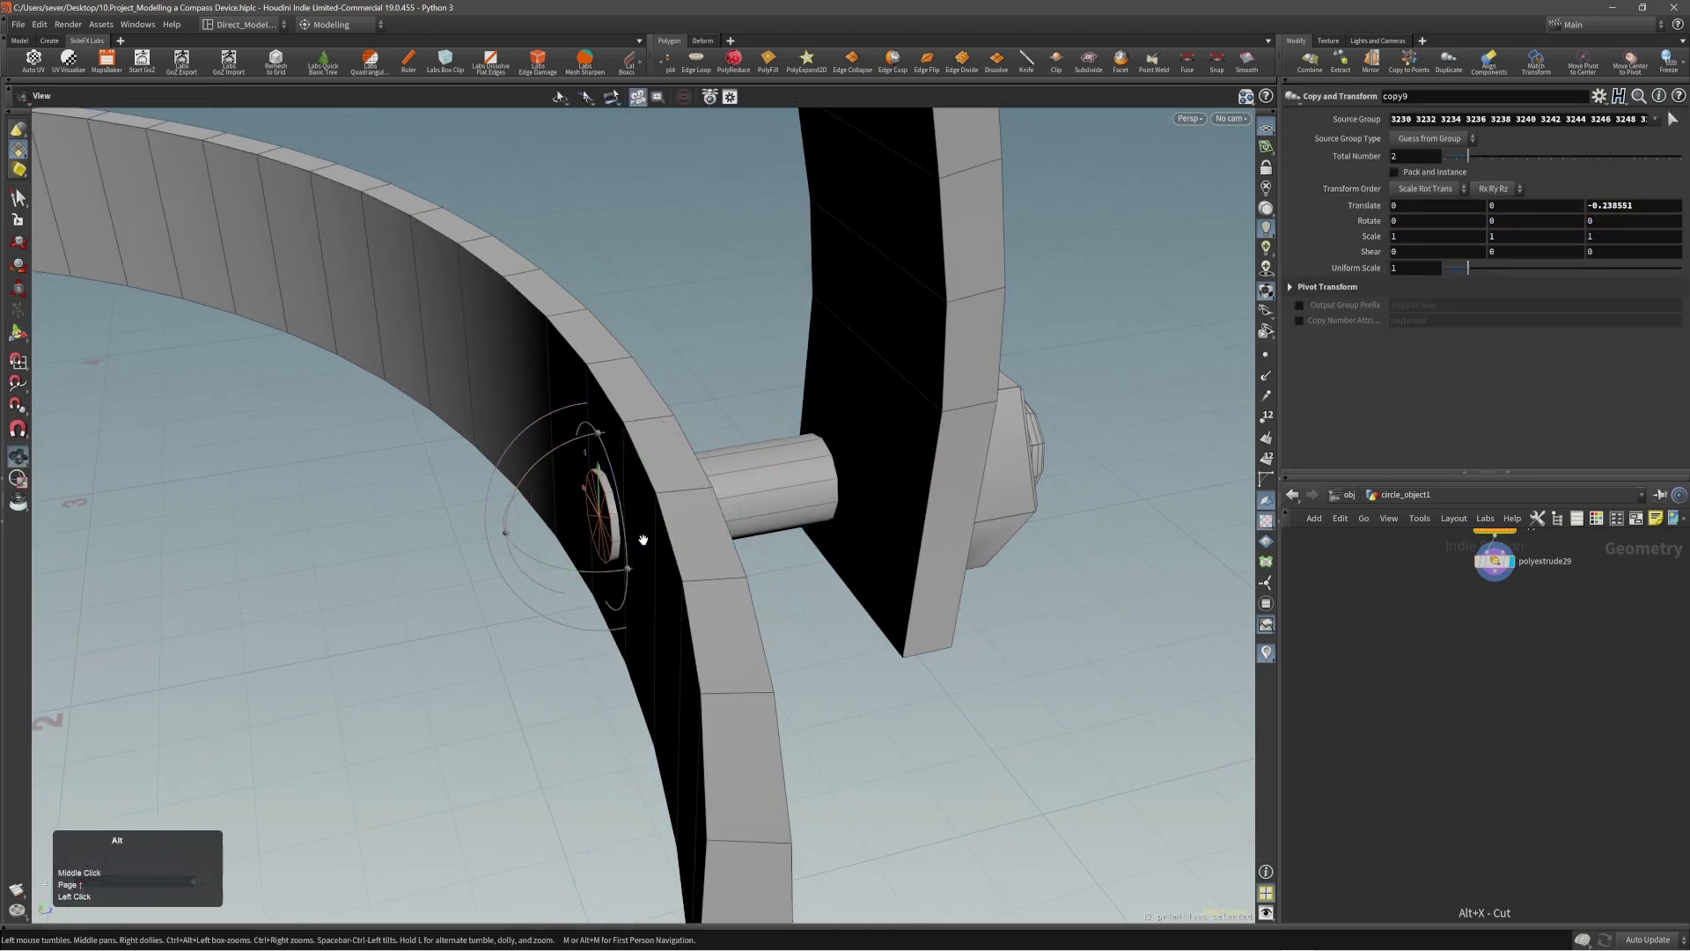
pyautogui.keyDown('alt'); pyautogui.moveTo(643, 540); pyautogui.dragTo(651, 544, button='right'); pyautogui.keyUp('alt')
pyautogui.keyDown('alt'); pyautogui.moveTo(652, 544); pyautogui.dragTo(731, 478); pyautogui.keyUp('alt')
pyautogui.moveTo(837, 551); pyautogui.dragTo(846, 549, button='middle')
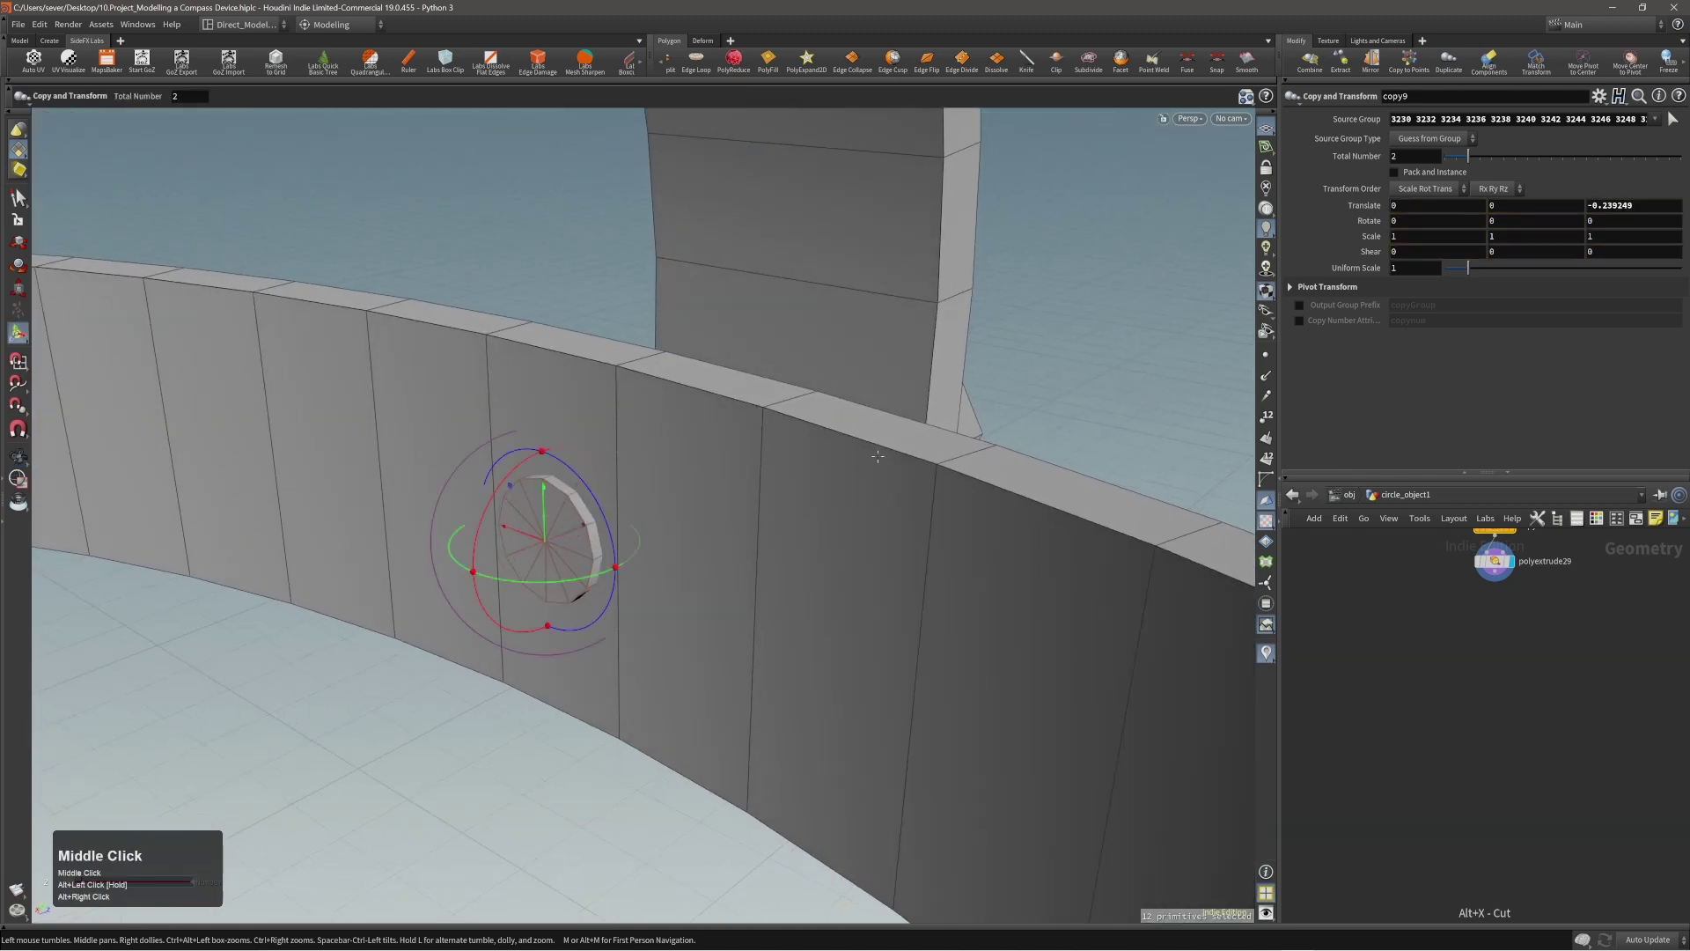
# Step: Return to the pin's extrusion and lengthen it to a Z translation of about 0.144 to reach the bracket
pyautogui.press('pagedown')
pyautogui.keyDown('alt'); pyautogui.moveTo(878, 456); pyautogui.dragTo(748, 529); pyautogui.keyUp('alt')
pyautogui.moveTo(1026, 504)
pyautogui.mouseDown(button='middle')
pyautogui.moveTo(1106, 505)
pyautogui.moveTo(1012, 503)
pyautogui.moveTo(1002, 518)
pyautogui.mouseUp(button='middle')
pyautogui.keyDown('alt'); pyautogui.moveTo(948, 346); pyautogui.dragTo(1027, 295); pyautogui.keyUp('alt')
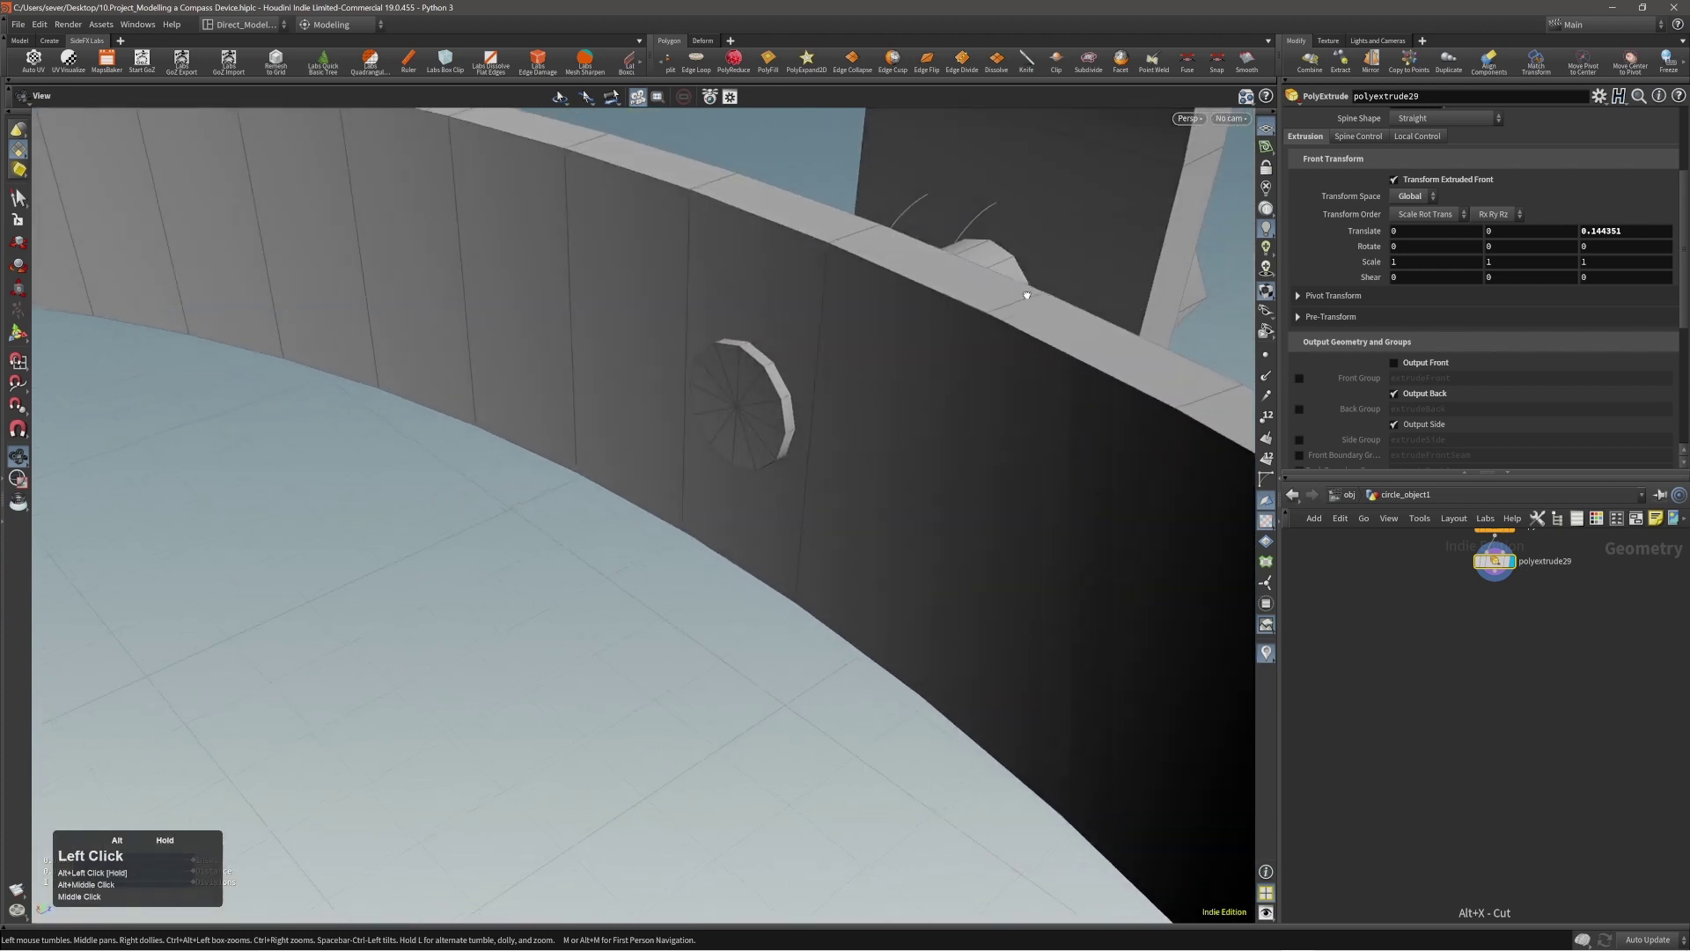
pyautogui.press('Return')
# Step: Compare the pin joining the ring and bracket with the reference image, examining the compass from several angles
pyautogui.moveTo(1689, 393); pyautogui.dragTo(1081, 393, button='right')
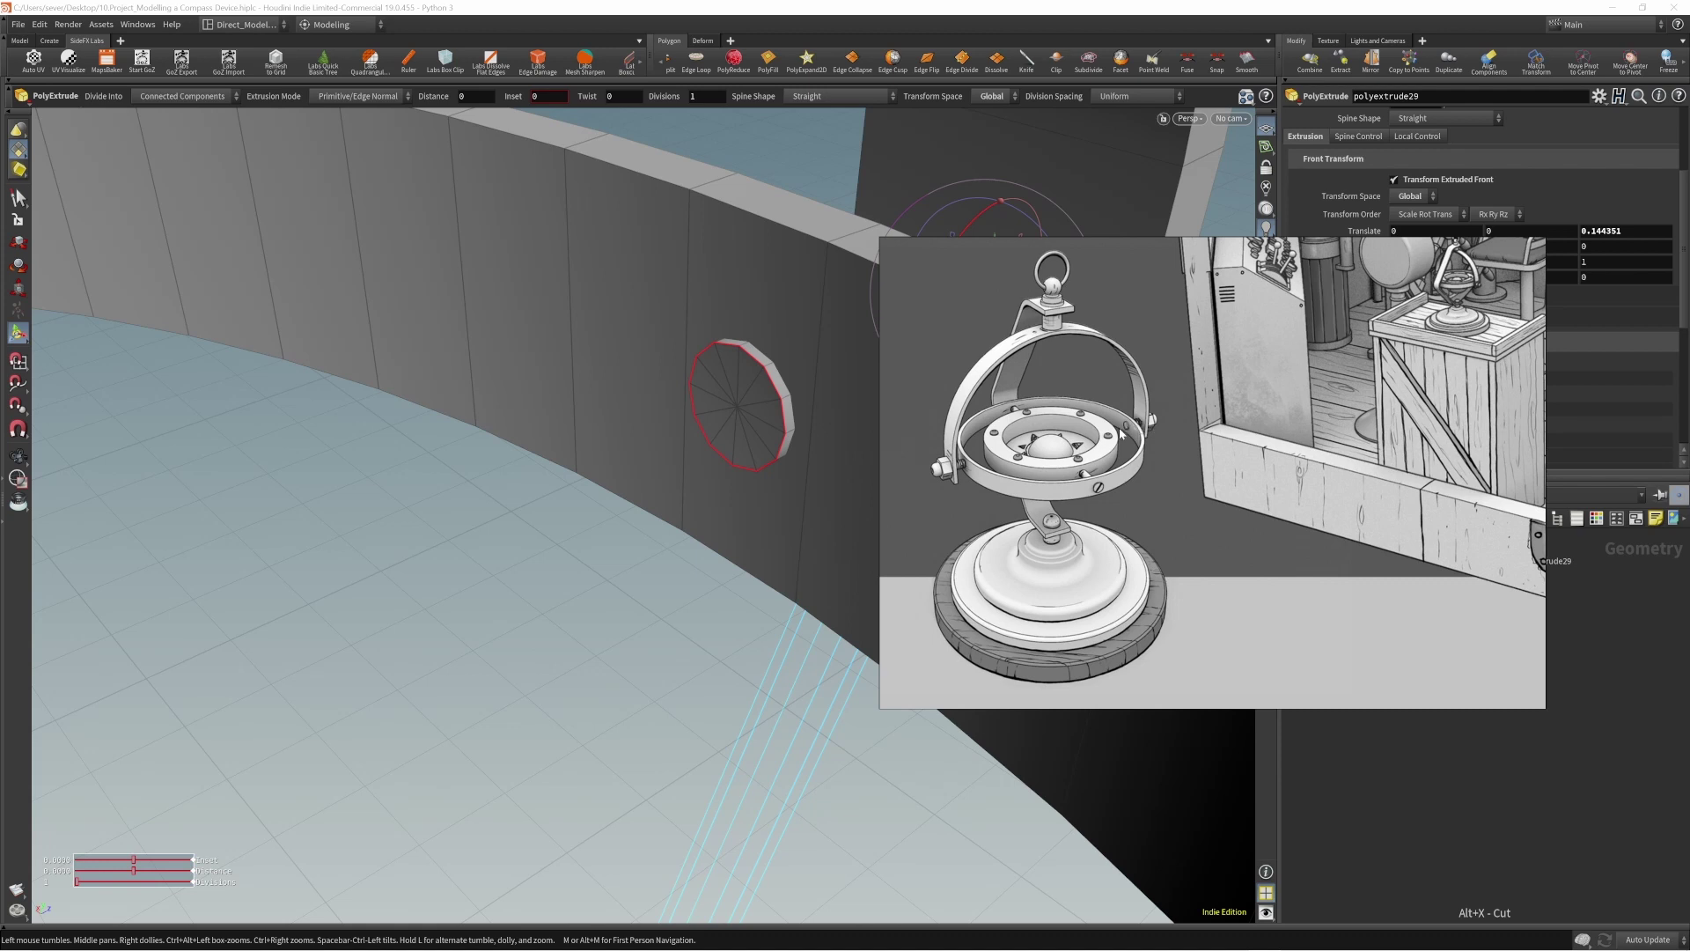
pyautogui.moveTo(1022, 457); pyautogui.dragTo(1689, 458, button='right')
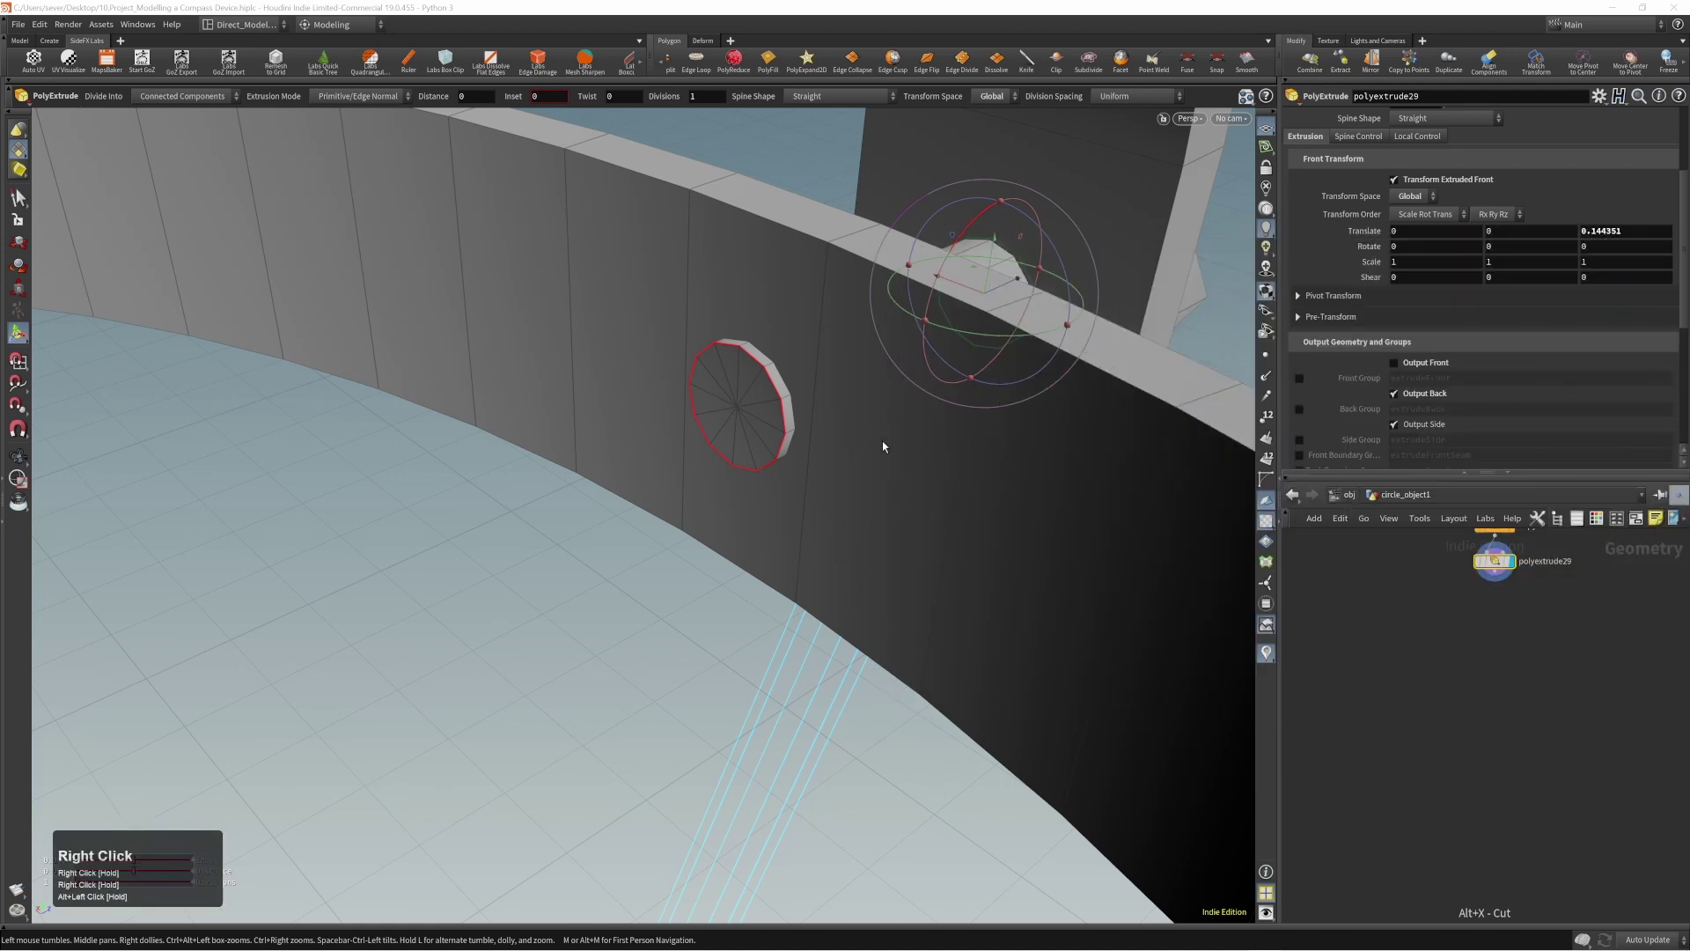
pyautogui.keyDown('alt'); pyautogui.moveTo(884, 446); pyautogui.dragTo(790, 398); pyautogui.keyUp('alt')
pyautogui.keyDown('alt'); pyautogui.moveTo(777, 419); pyautogui.dragTo(649, 438, button='right'); pyautogui.keyUp('alt')
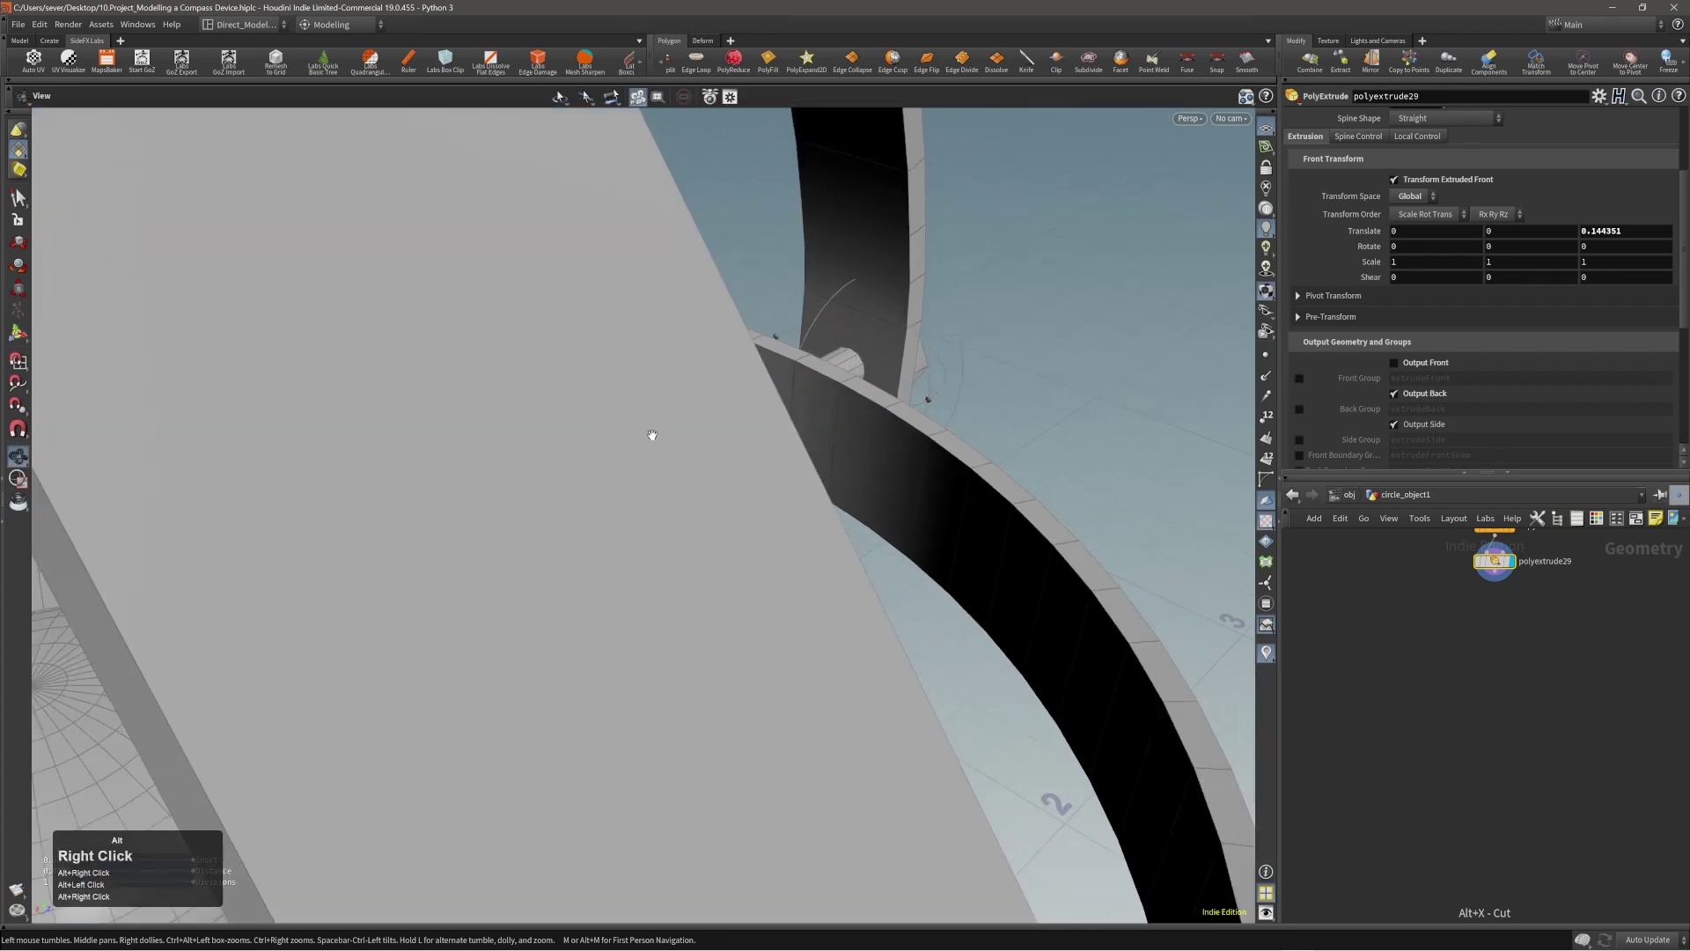
pyautogui.keyDown('alt'); pyautogui.moveTo(648, 438); pyautogui.dragTo(781, 407); pyautogui.keyUp('alt')
pyautogui.keyDown('alt'); pyautogui.moveTo(781, 407); pyautogui.dragTo(1068, 423, button='right'); pyautogui.keyUp('alt')
pyautogui.keyDown('alt'); pyautogui.moveTo(1068, 423); pyautogui.dragTo(922, 430, button='middle'); pyautogui.keyUp('alt')
pyautogui.keyDown('alt'); pyautogui.moveTo(922, 429); pyautogui.dragTo(906, 441, button='right'); pyautogui.keyUp('alt')
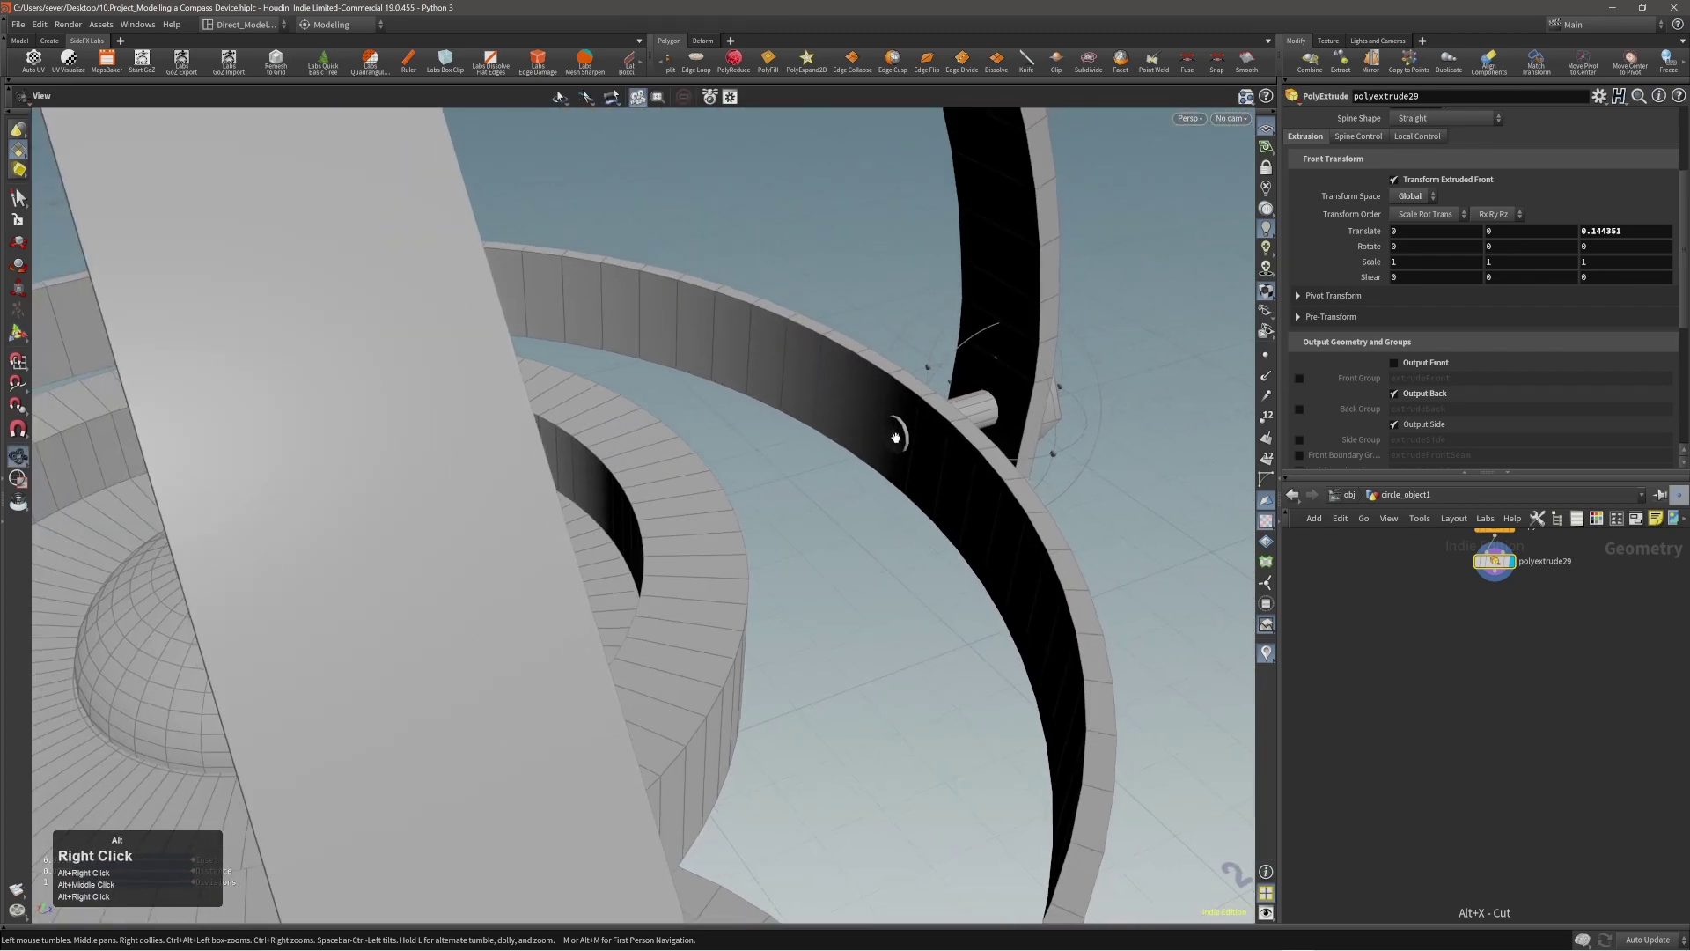
pyautogui.keyDown('alt'); pyautogui.moveTo(906, 441); pyautogui.dragTo(758, 438); pyautogui.keyUp('alt')
pyautogui.keyDown('alt'); pyautogui.moveTo(758, 438); pyautogui.dragTo(860, 479, button='right'); pyautogui.keyUp('alt')
pyautogui.keyDown('alt'); pyautogui.moveTo(860, 479); pyautogui.dragTo(742, 451); pyautogui.keyUp('alt')
pyautogui.keyDown('alt'); pyautogui.moveTo(742, 452); pyautogui.dragTo(703, 465, button='middle'); pyautogui.keyUp('alt')
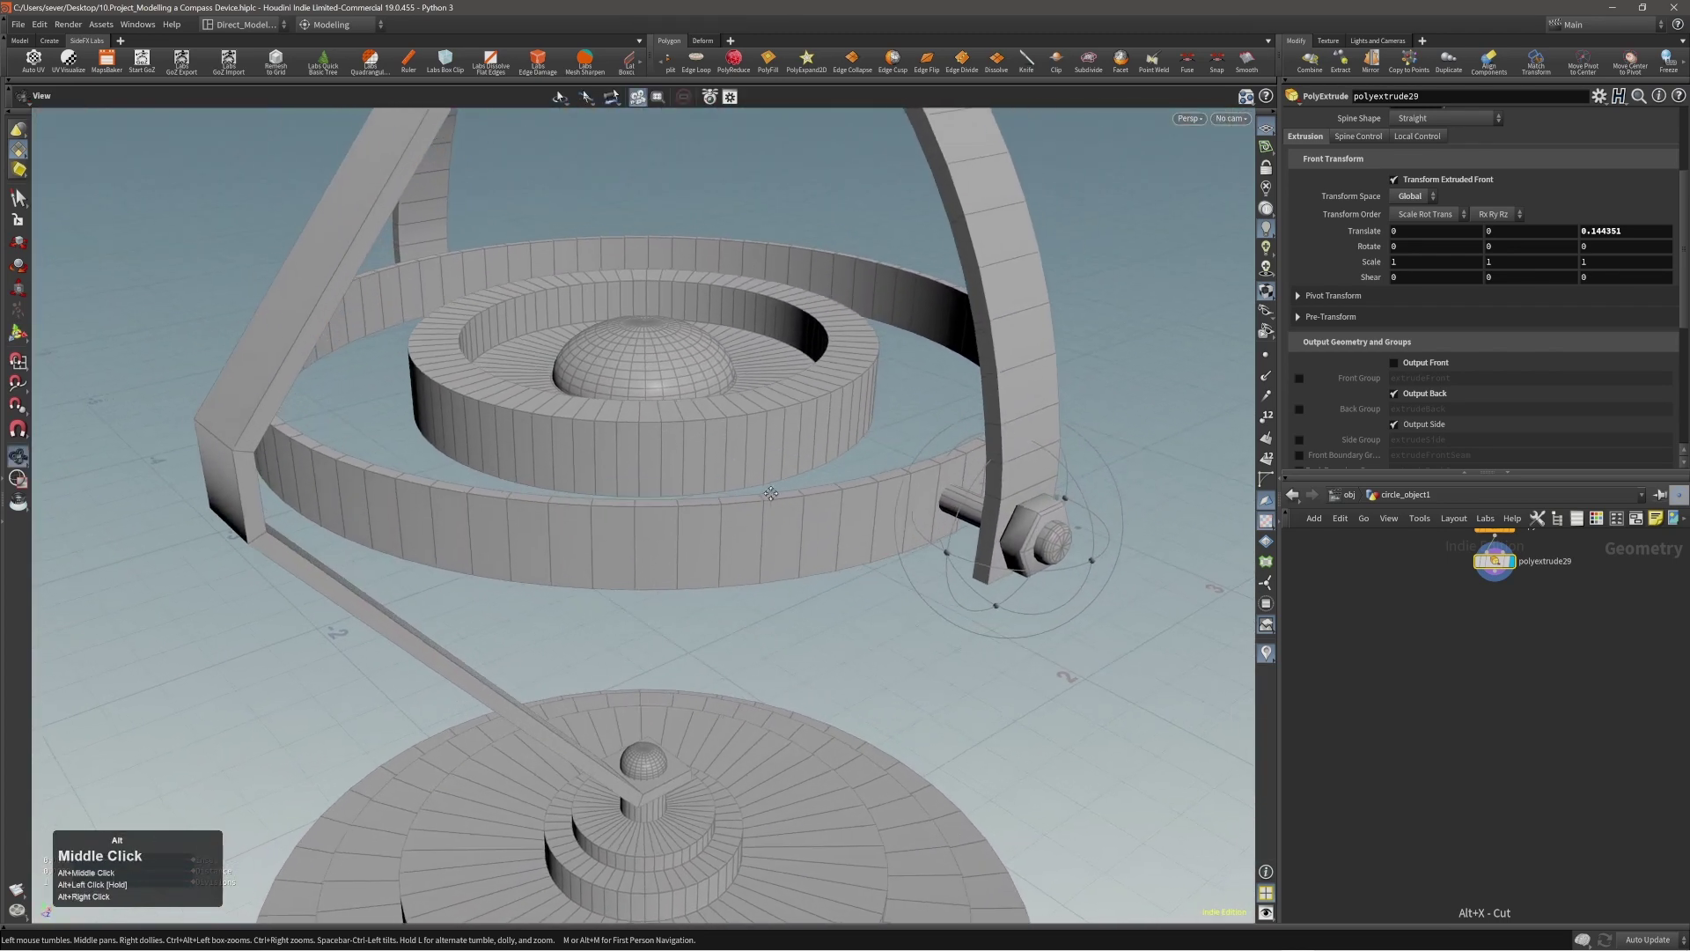
# Step: Try to mirror the pin, nut and bolt head to the other side by adjusting the mirror plane freehand
pyautogui.press('Return')
pyautogui.hotkey('shift', 'g')
pyautogui.hotkey('shift', 'g')
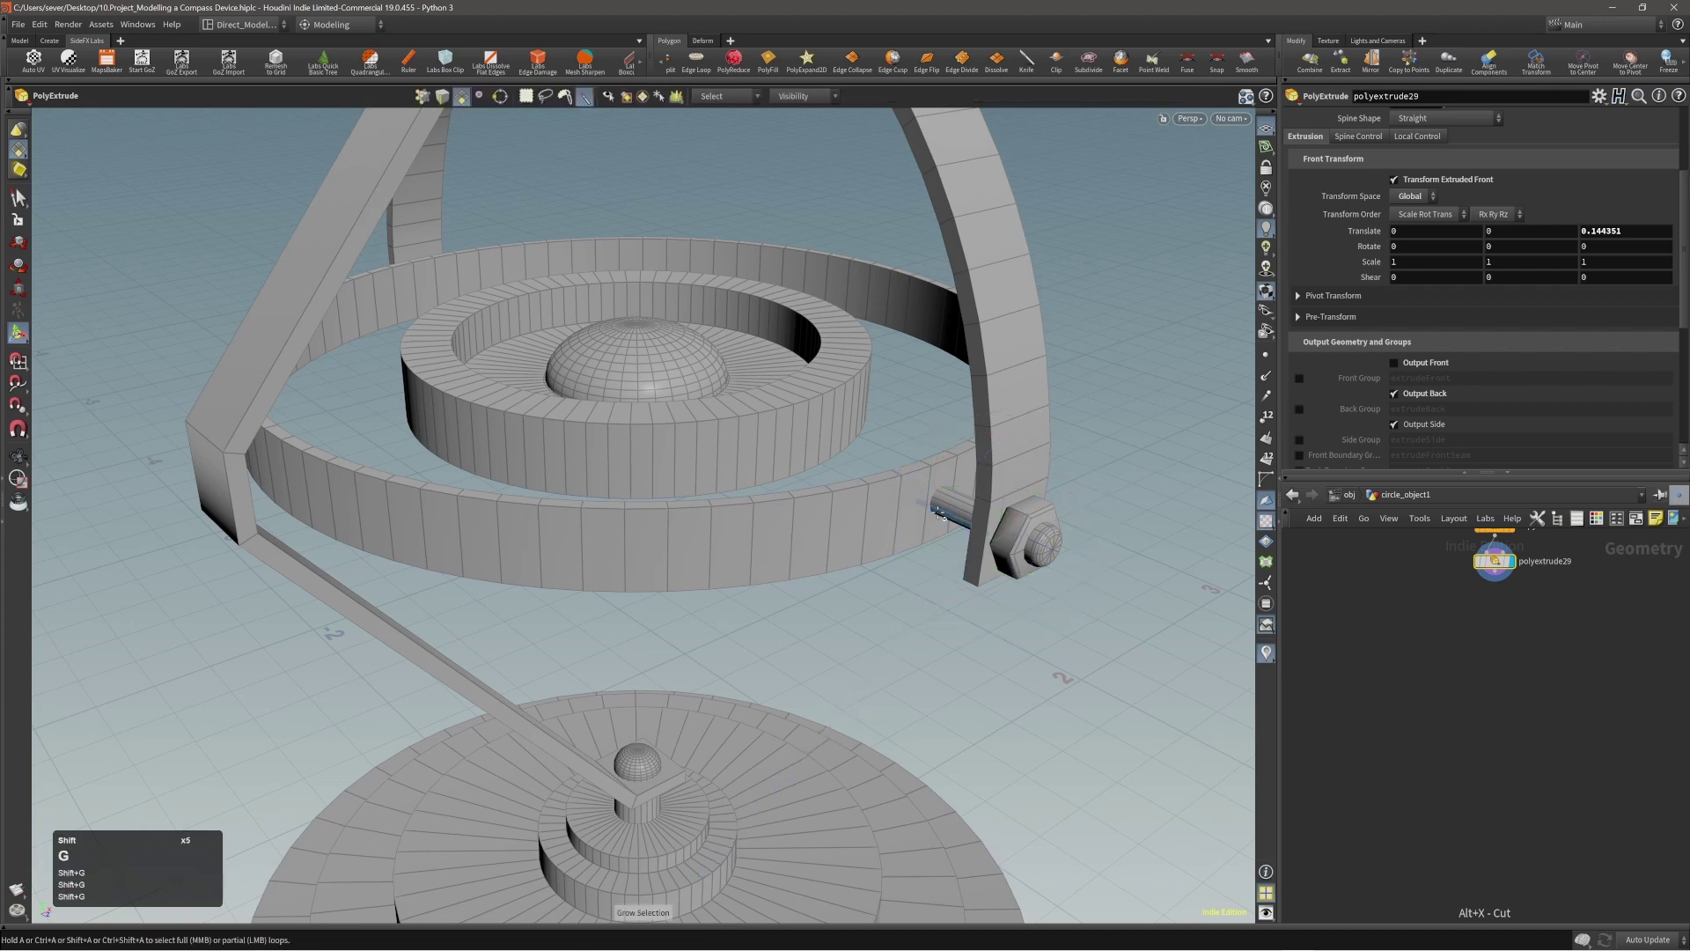
pyautogui.doubleClick(949, 515)
pyautogui.moveTo(951, 516)
pyautogui.keyDown('alt'); pyautogui.mouseDown()
pyautogui.moveTo(986, 517)
pyautogui.moveTo(950, 519)
pyautogui.mouseUp(); pyautogui.keyUp('alt')
pyautogui.keyDown('shift'); pyautogui.doubleClick(1010, 531); pyautogui.keyUp('shift')
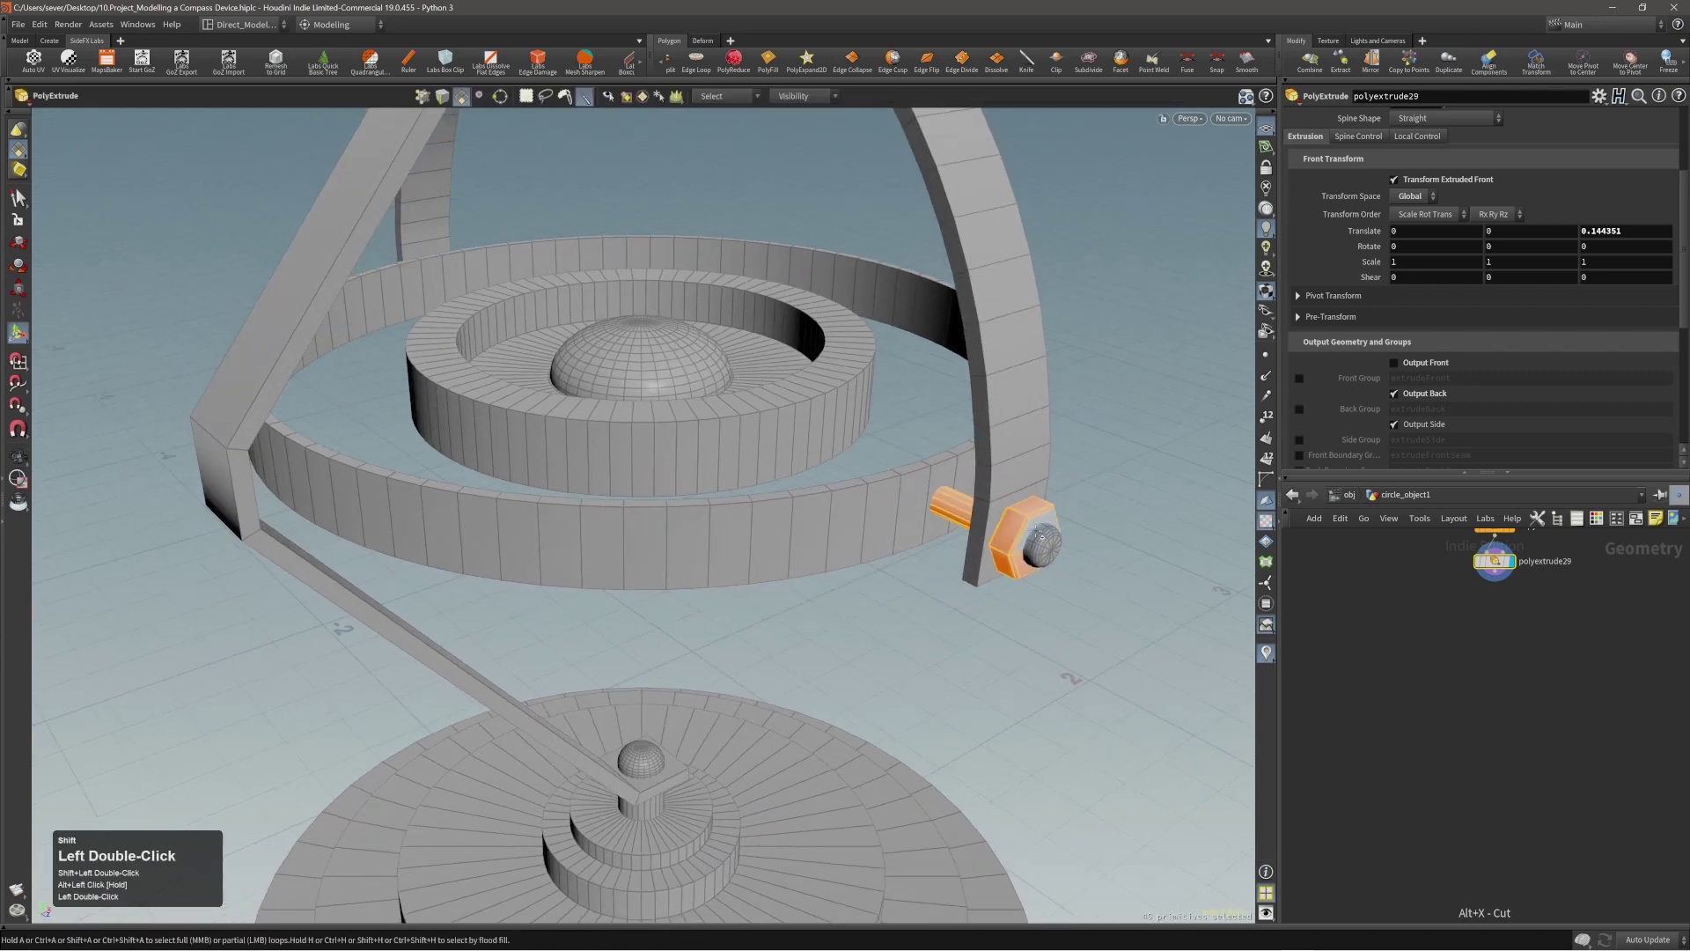
pyautogui.press('c')
pyautogui.click(1023, 521)
pyautogui.click(1024, 551)
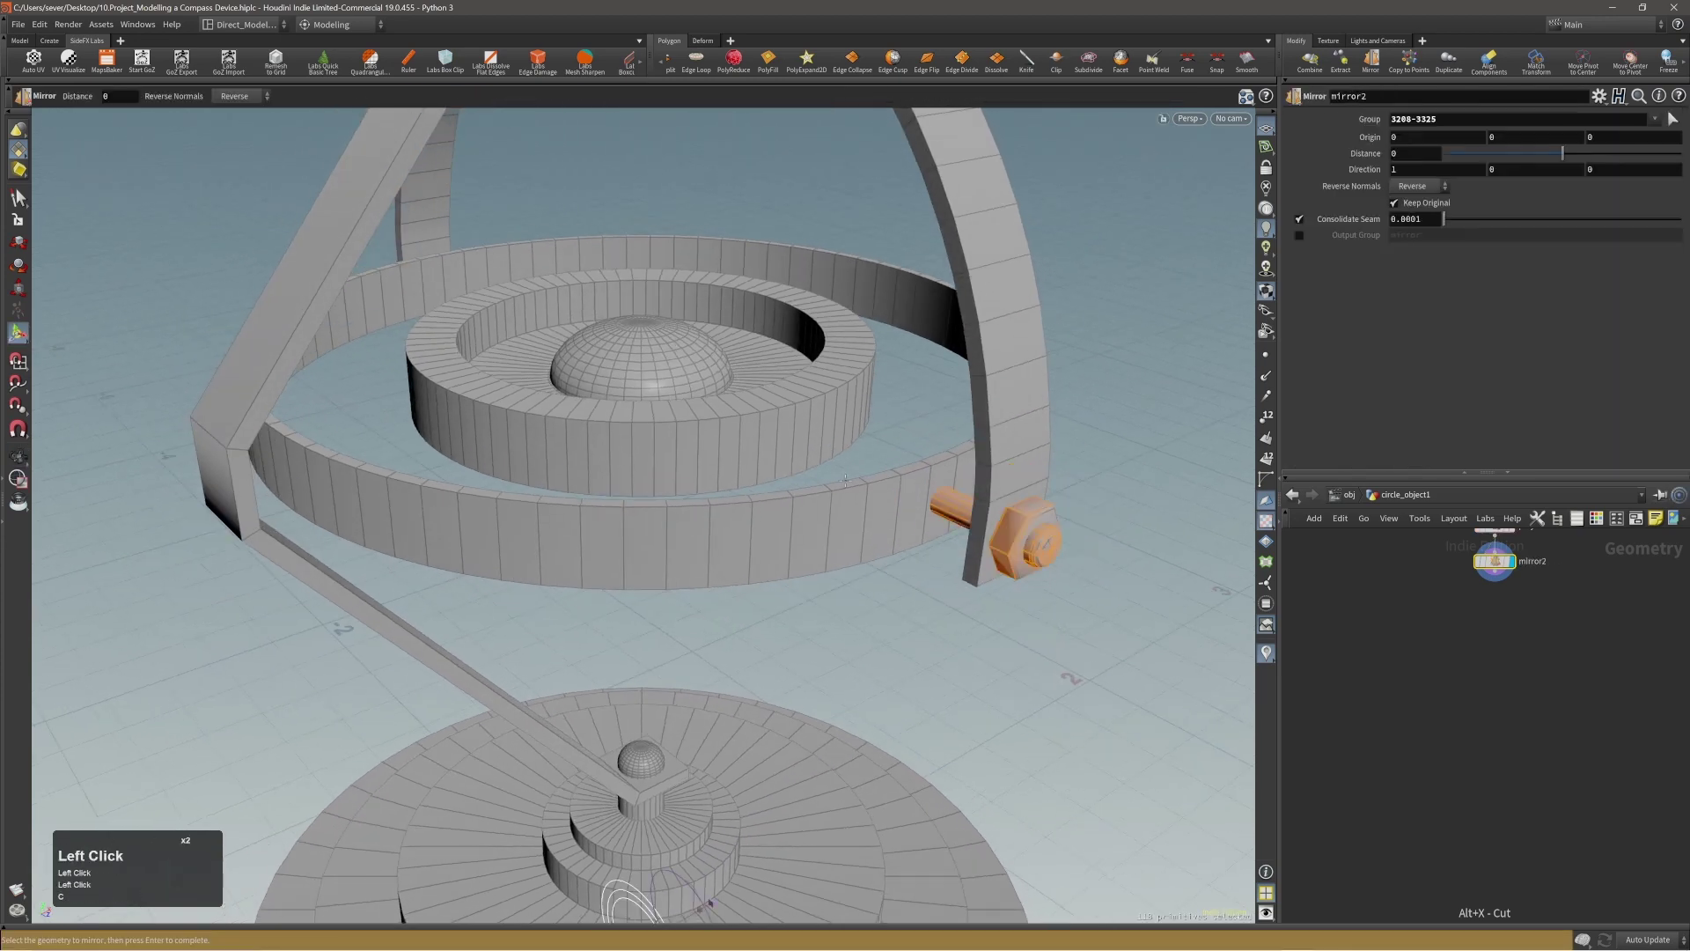
pyautogui.keyDown('alt'); pyautogui.moveTo(754, 423); pyautogui.dragTo(368, 508, button='right'); pyautogui.keyUp('alt')
pyautogui.keyDown('alt'); pyautogui.moveTo(764, 462); pyautogui.dragTo(872, 468); pyautogui.keyUp('alt')
pyautogui.keyDown('alt'); pyautogui.moveTo(768, 477); pyautogui.dragTo(819, 445, button='middle'); pyautogui.keyUp('alt')
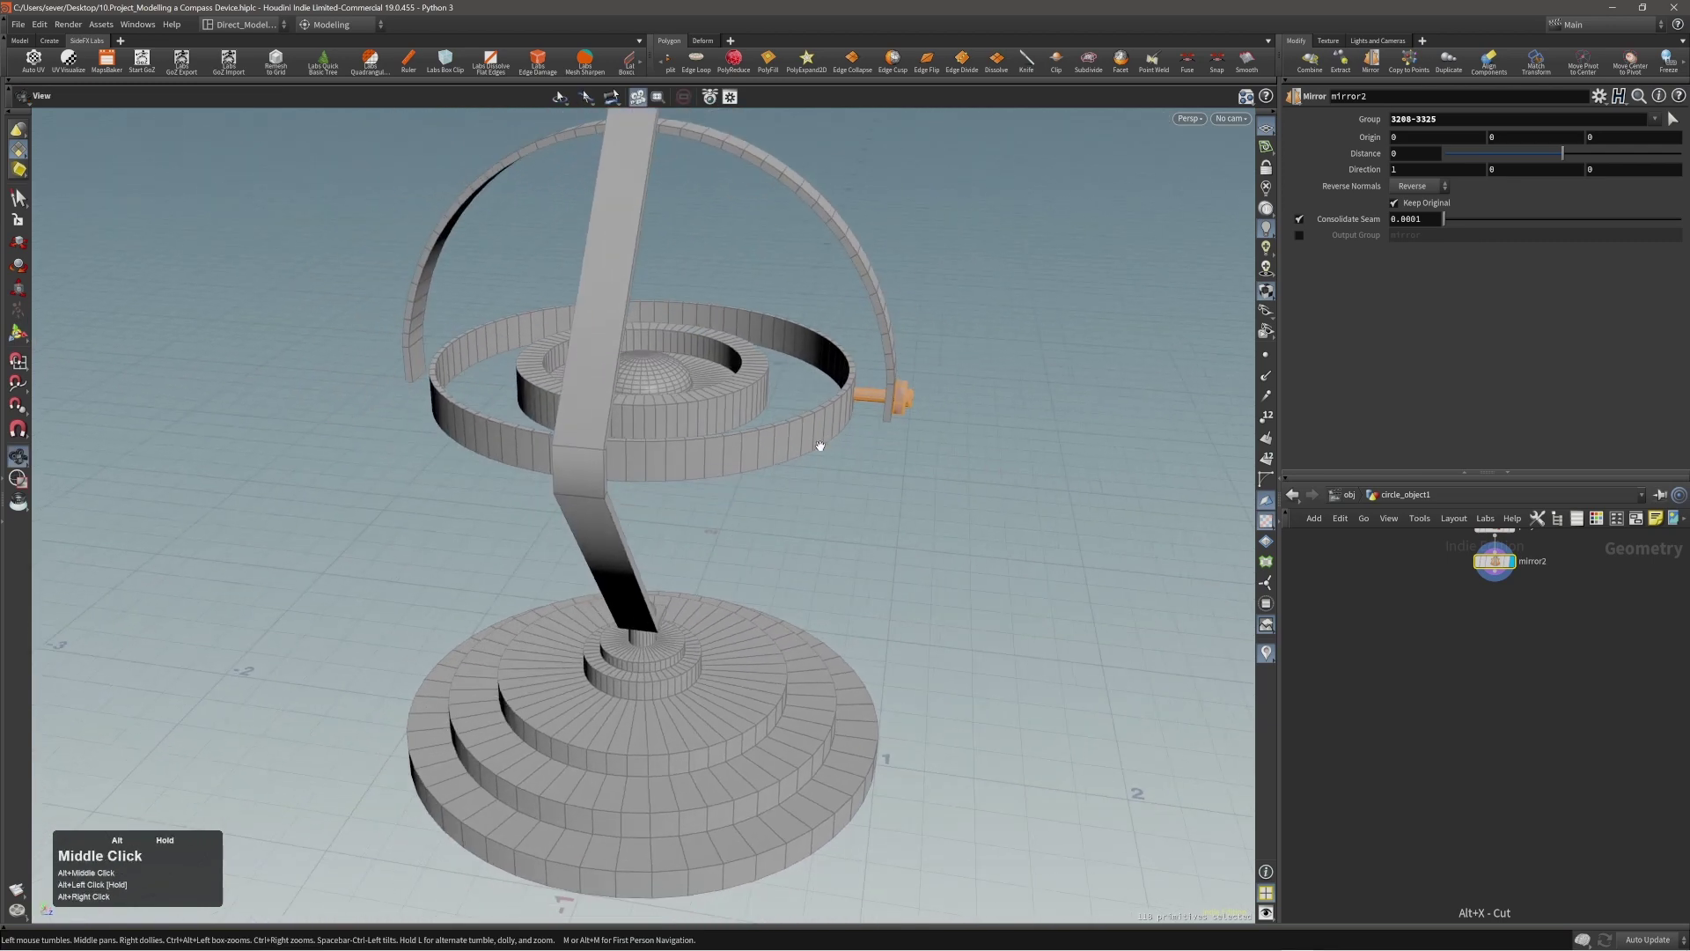
pyautogui.moveTo(692, 678); pyautogui.dragTo(705, 781)
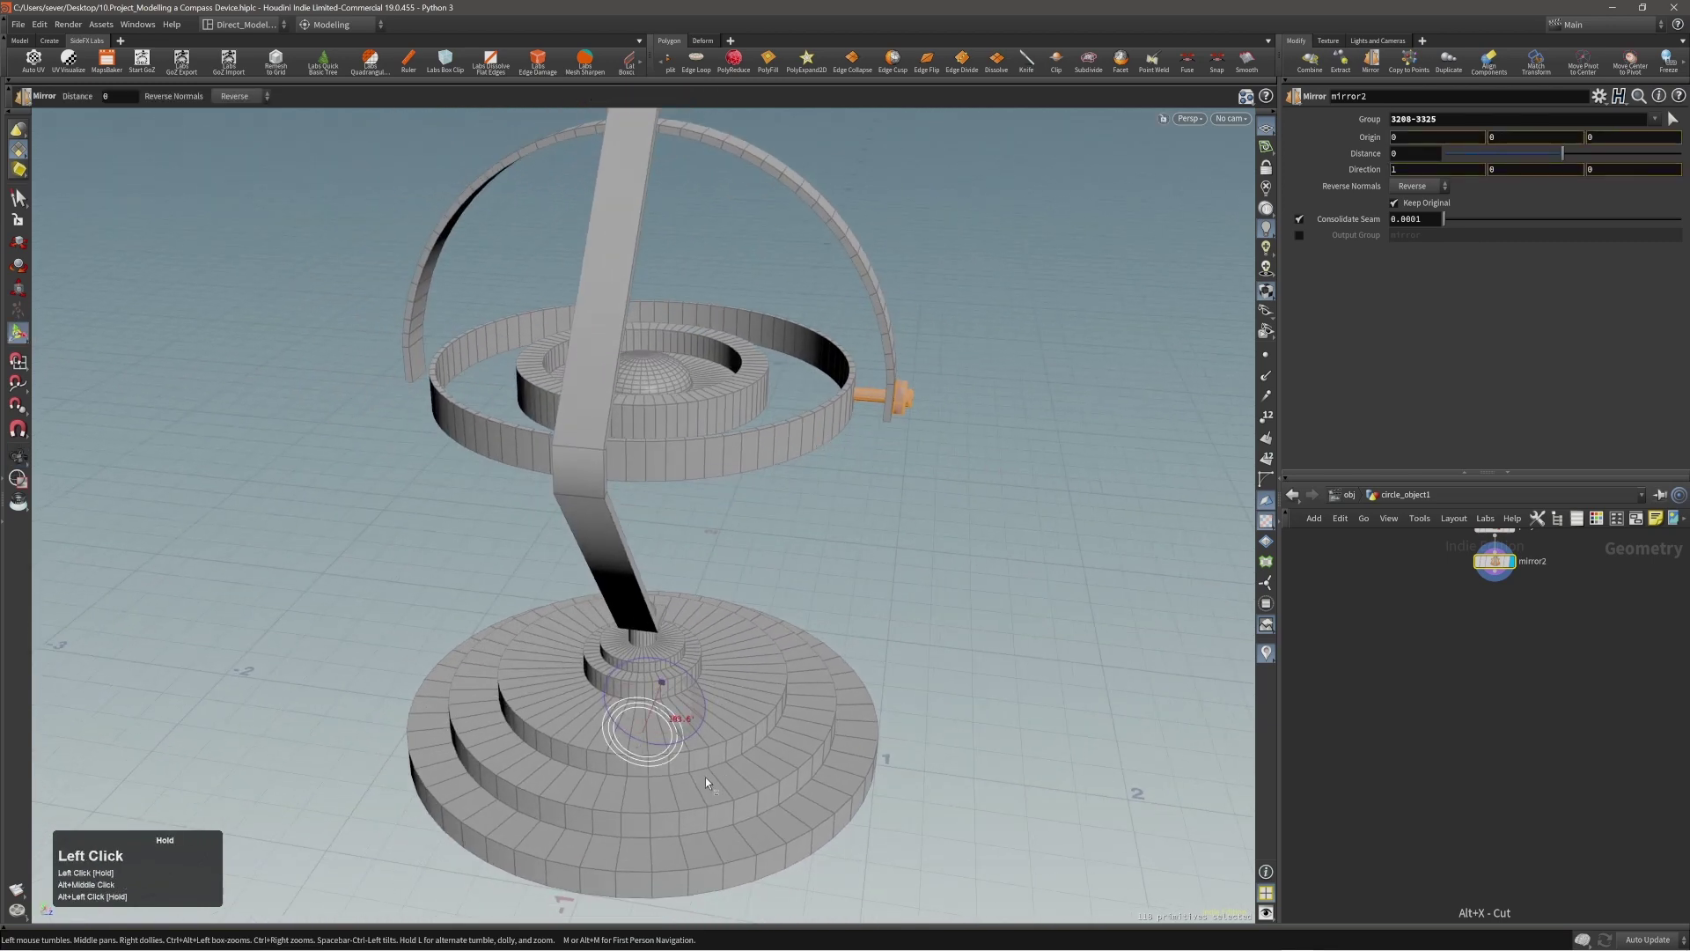
pyautogui.hotkey('ctrl', 'z')
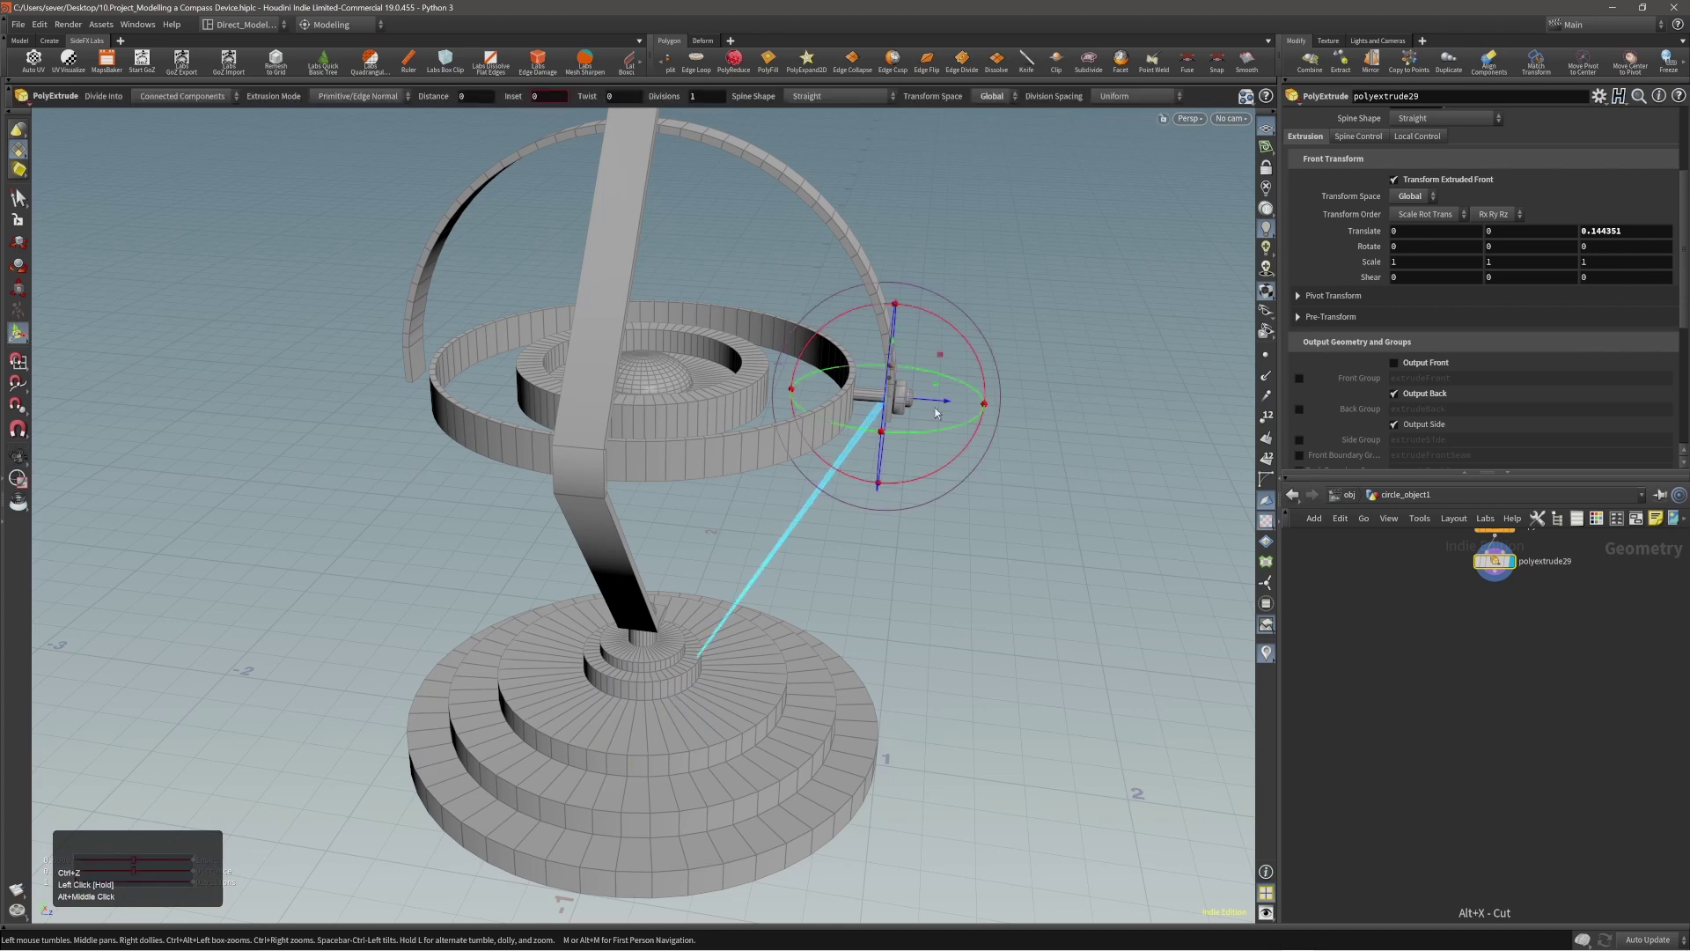
# Step: Mirror the pin, nut and bolt head to the opposite side of the ring with the mirror direction set to 0, 0, 1
pyautogui.press('3')
pyautogui.doubleClick(883, 399)
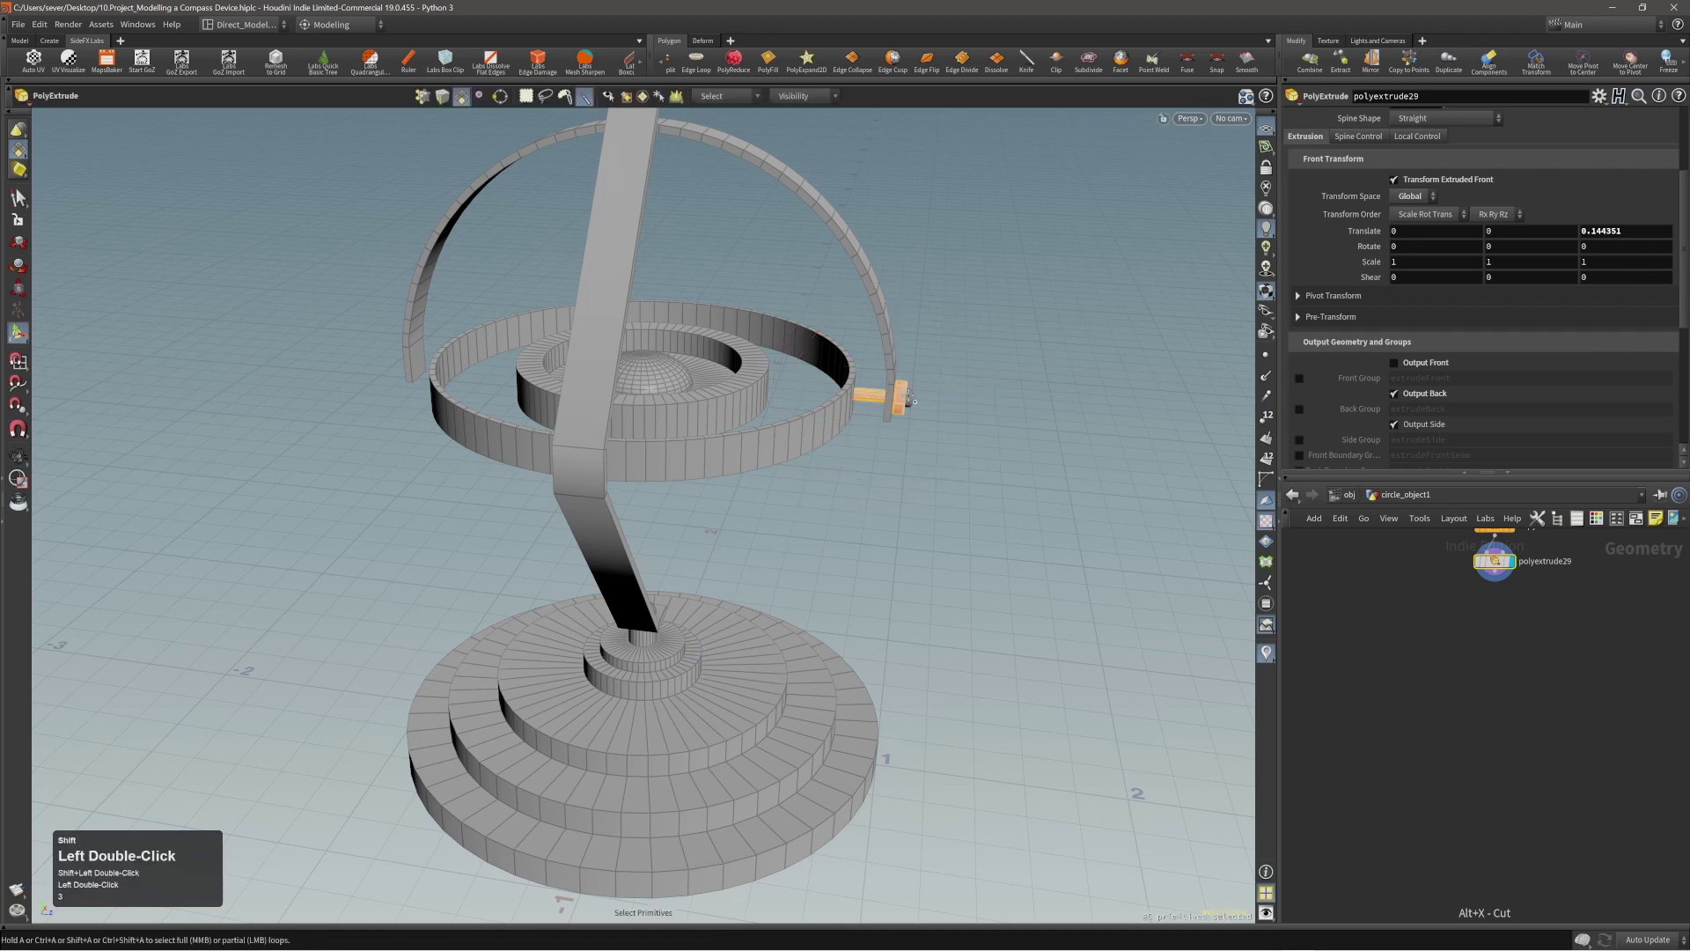
pyautogui.keyDown('alt'); pyautogui.moveTo(907, 435); pyautogui.dragTo(868, 408); pyautogui.keyUp('alt')
pyautogui.press('c')
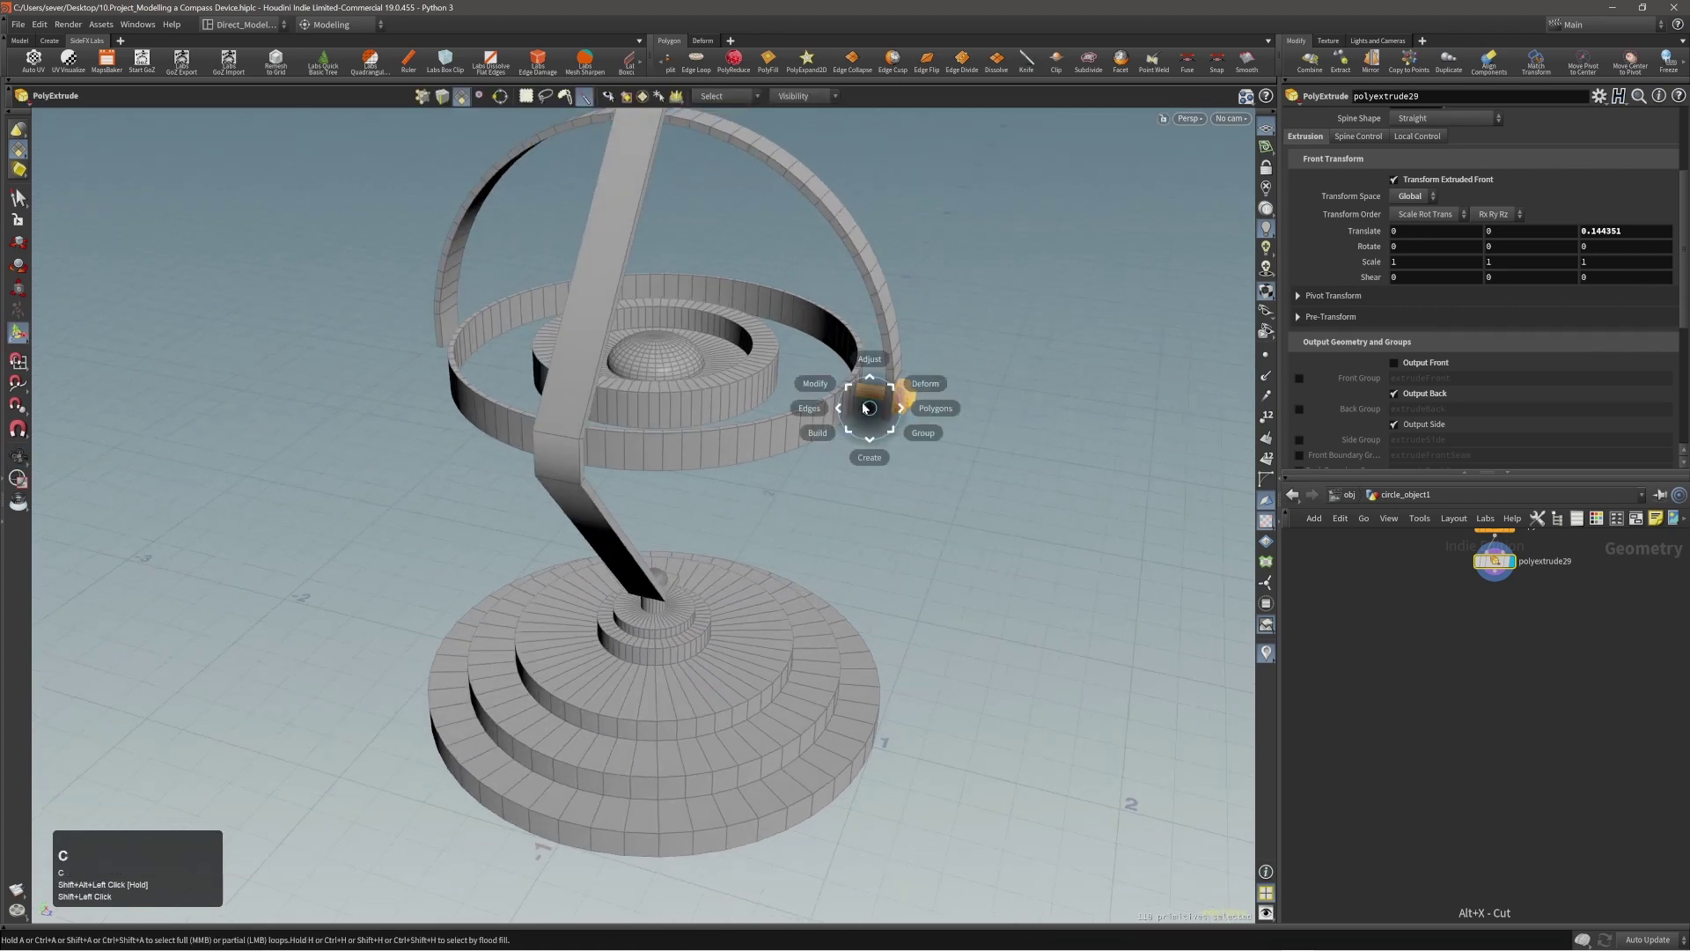
pyautogui.click(859, 392)
pyautogui.click(847, 380)
pyautogui.click(849, 368)
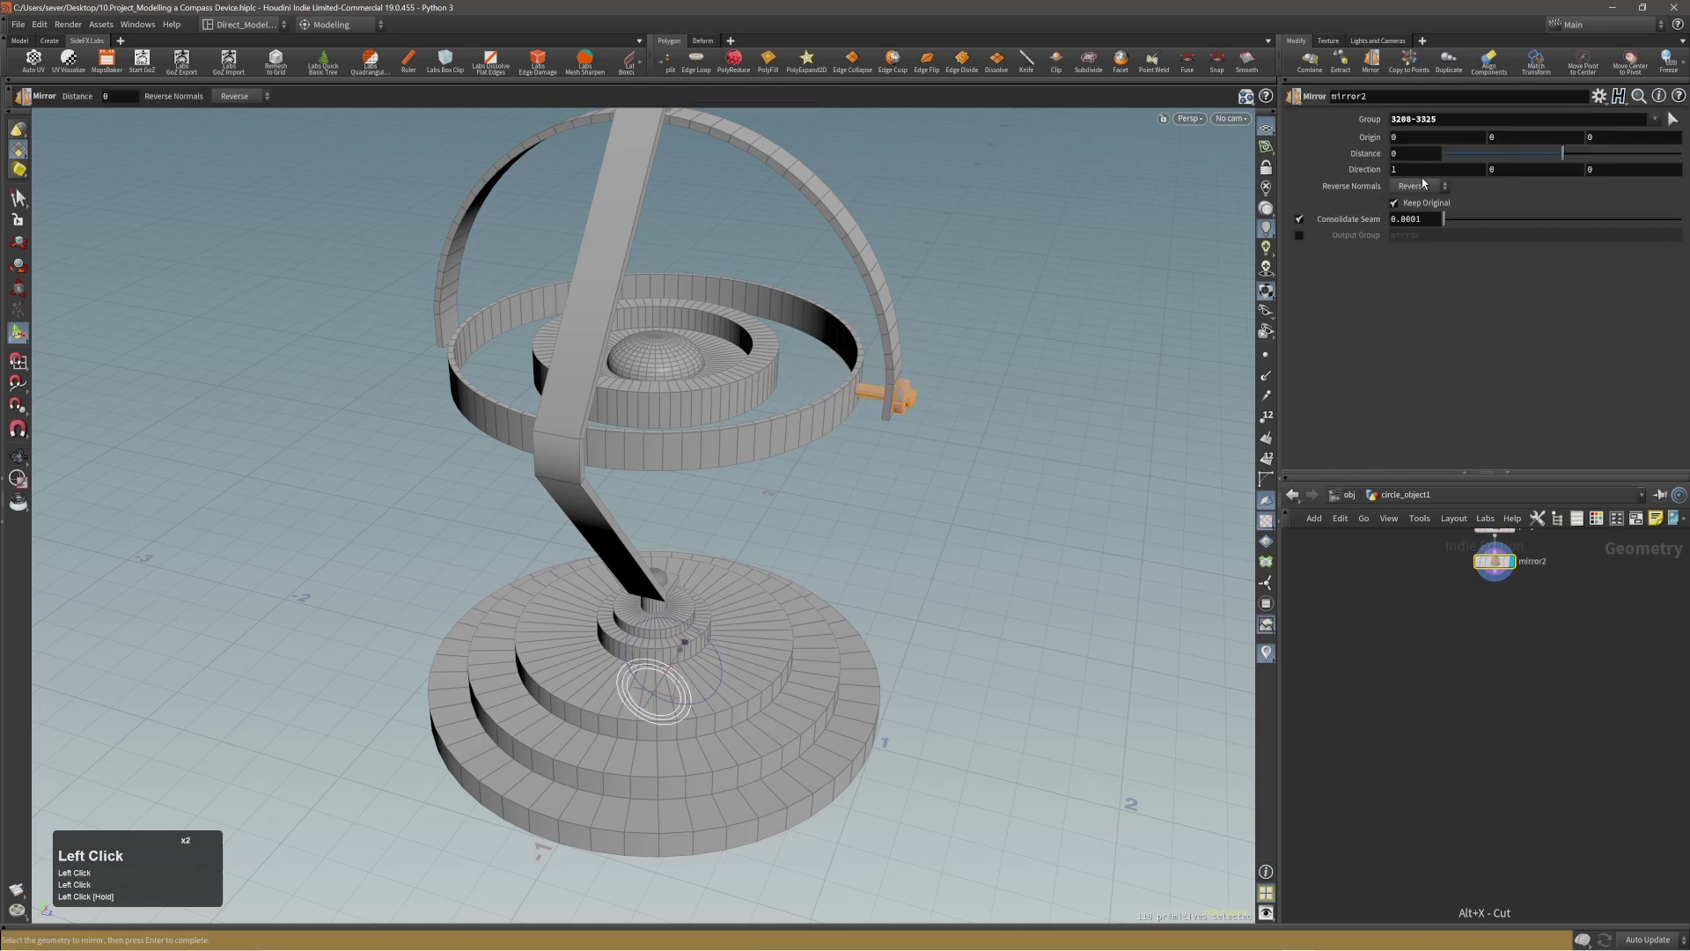
pyautogui.keyDown('ctrl'); pyautogui.scroll(-1, 1419, 170); pyautogui.keyUp('ctrl')
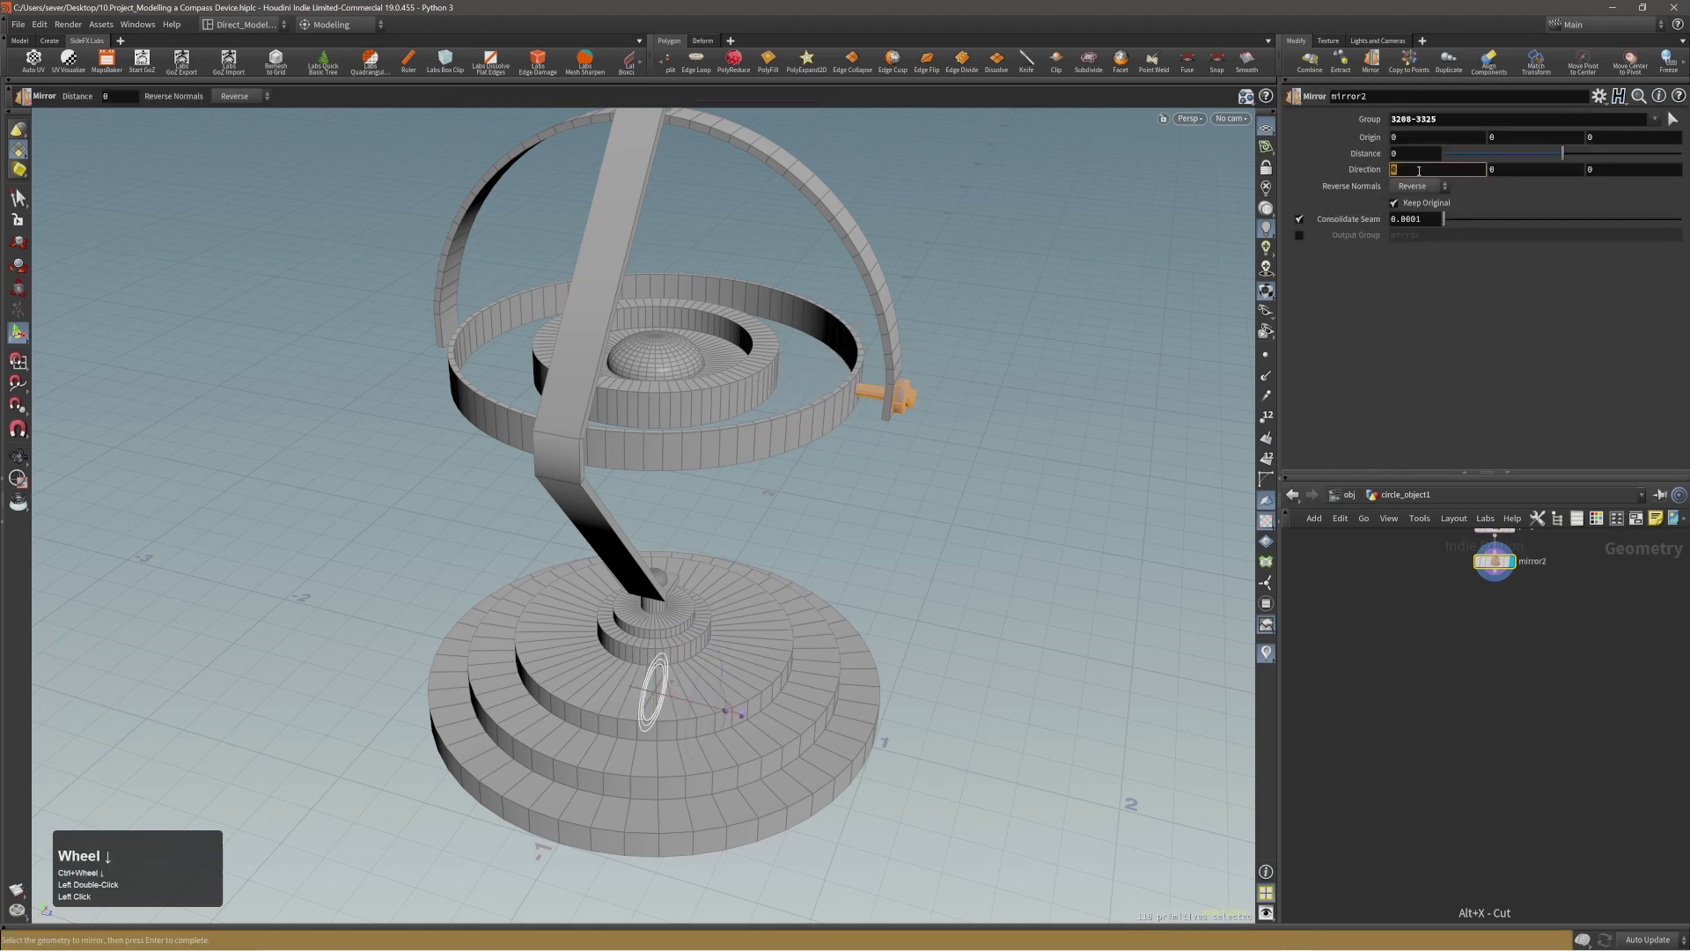
pyautogui.press('Tab')
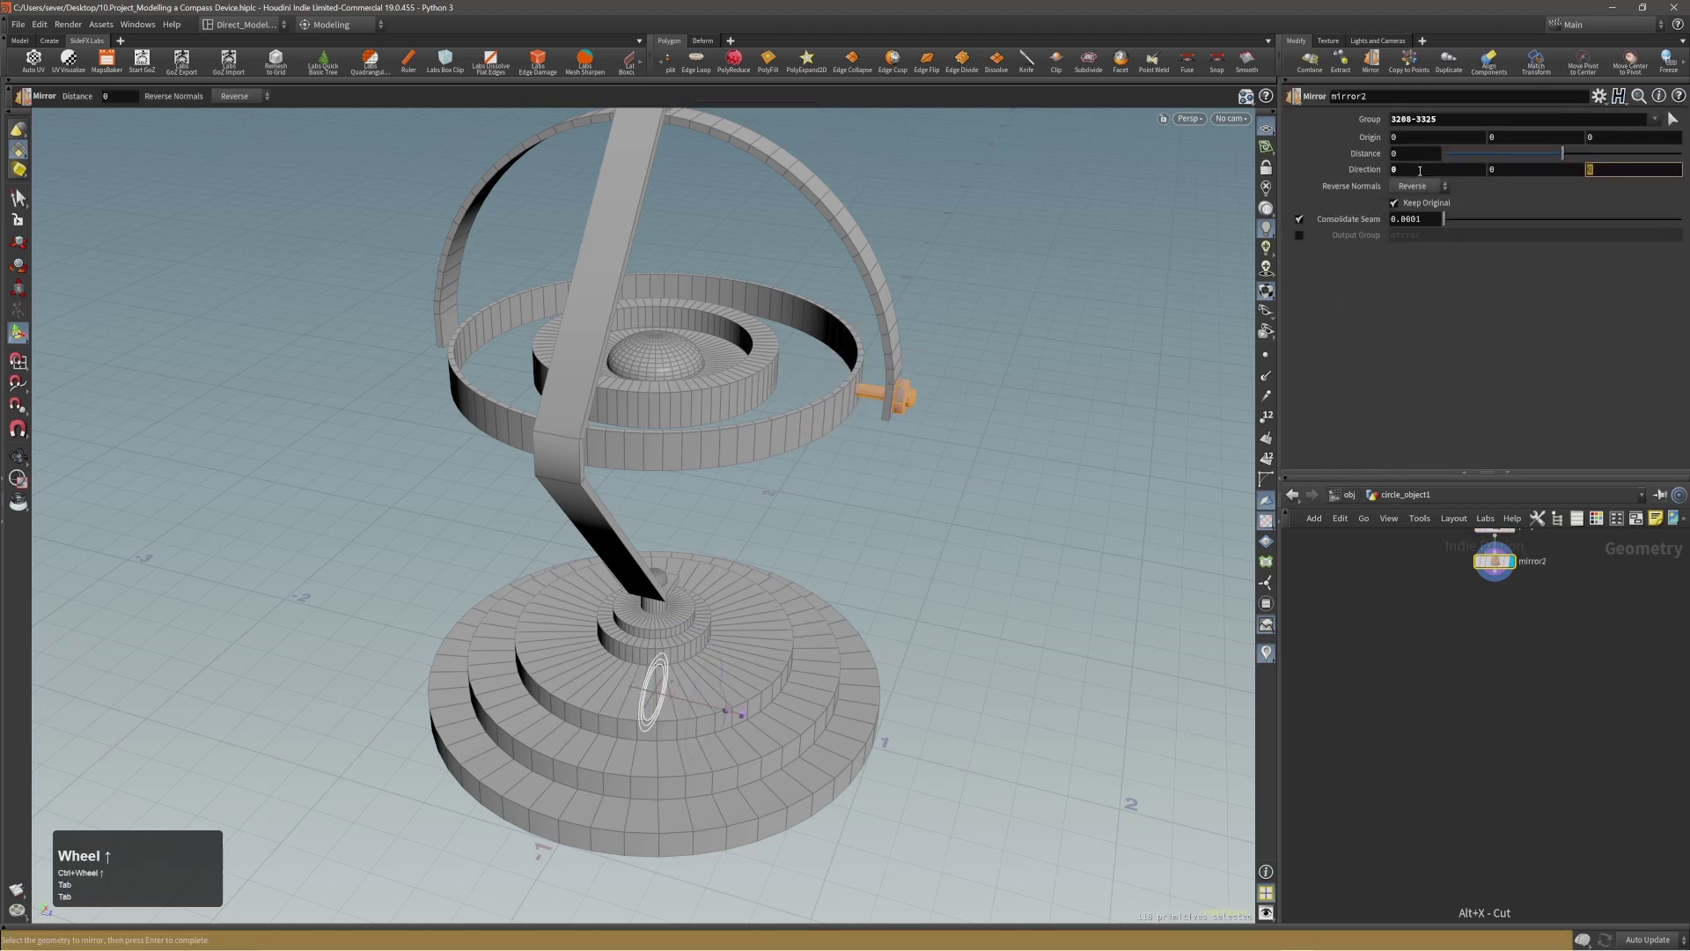
pyautogui.click(880, 394)
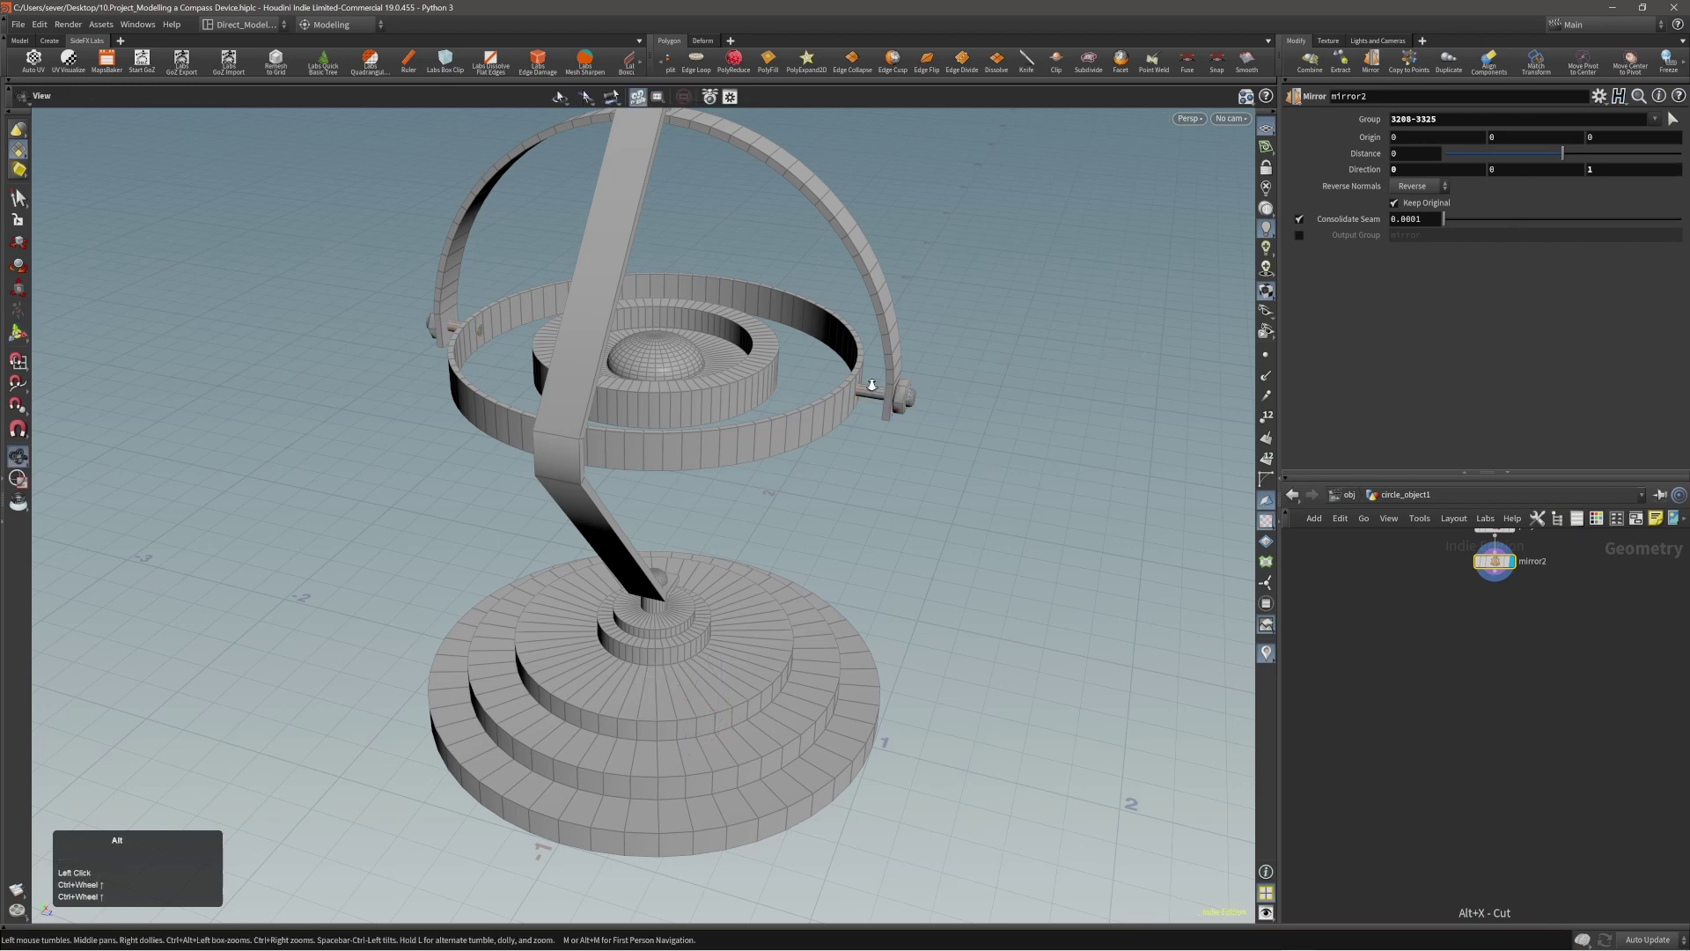
# Step: Examine the mirrored bolt assembly and the whole compass from several angles
pyautogui.keyDown('alt'); pyautogui.moveTo(876, 393); pyautogui.dragTo(622, 452, button='right'); pyautogui.keyUp('alt')
pyautogui.keyDown('alt'); pyautogui.moveTo(811, 407); pyautogui.dragTo(705, 429); pyautogui.keyUp('alt')
pyautogui.keyDown('alt'); pyautogui.moveTo(938, 350); pyautogui.dragTo(1018, 366); pyautogui.keyUp('alt')
pyautogui.keyDown('alt'); pyautogui.moveTo(798, 354); pyautogui.dragTo(607, 374); pyautogui.keyUp('alt')
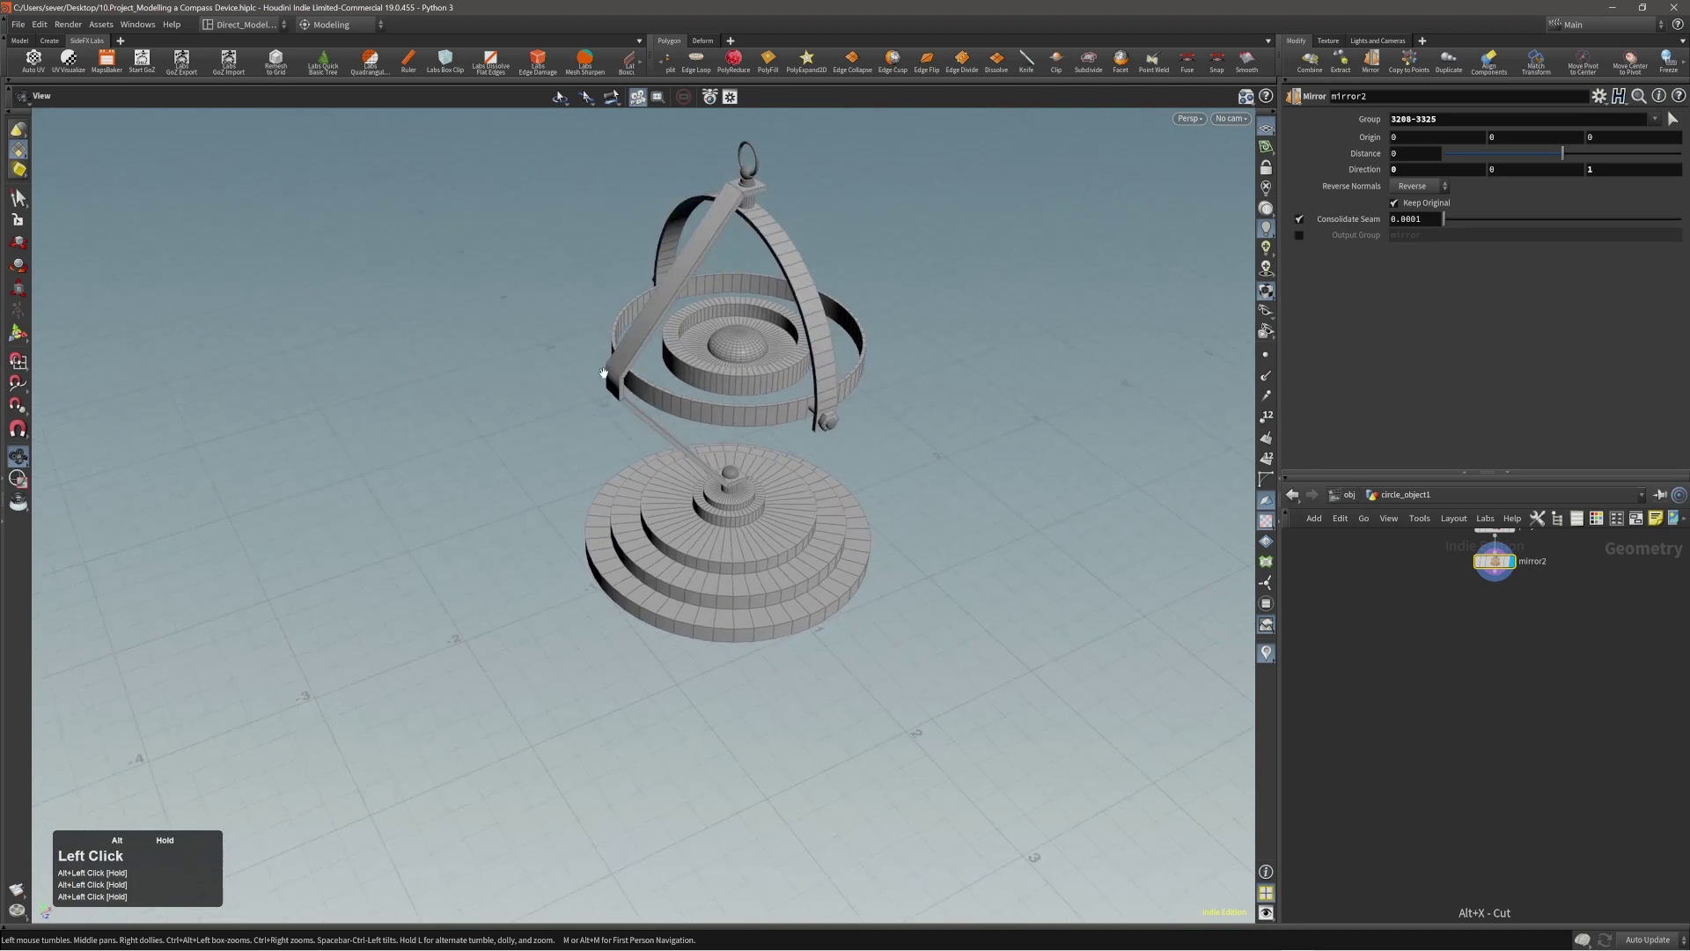
pyautogui.keyDown('alt'); pyautogui.moveTo(784, 387); pyautogui.dragTo(674, 417, button='middle'); pyautogui.keyUp('alt')
pyautogui.keyDown('alt'); pyautogui.moveTo(674, 418); pyautogui.dragTo(485, 447); pyautogui.keyUp('alt')
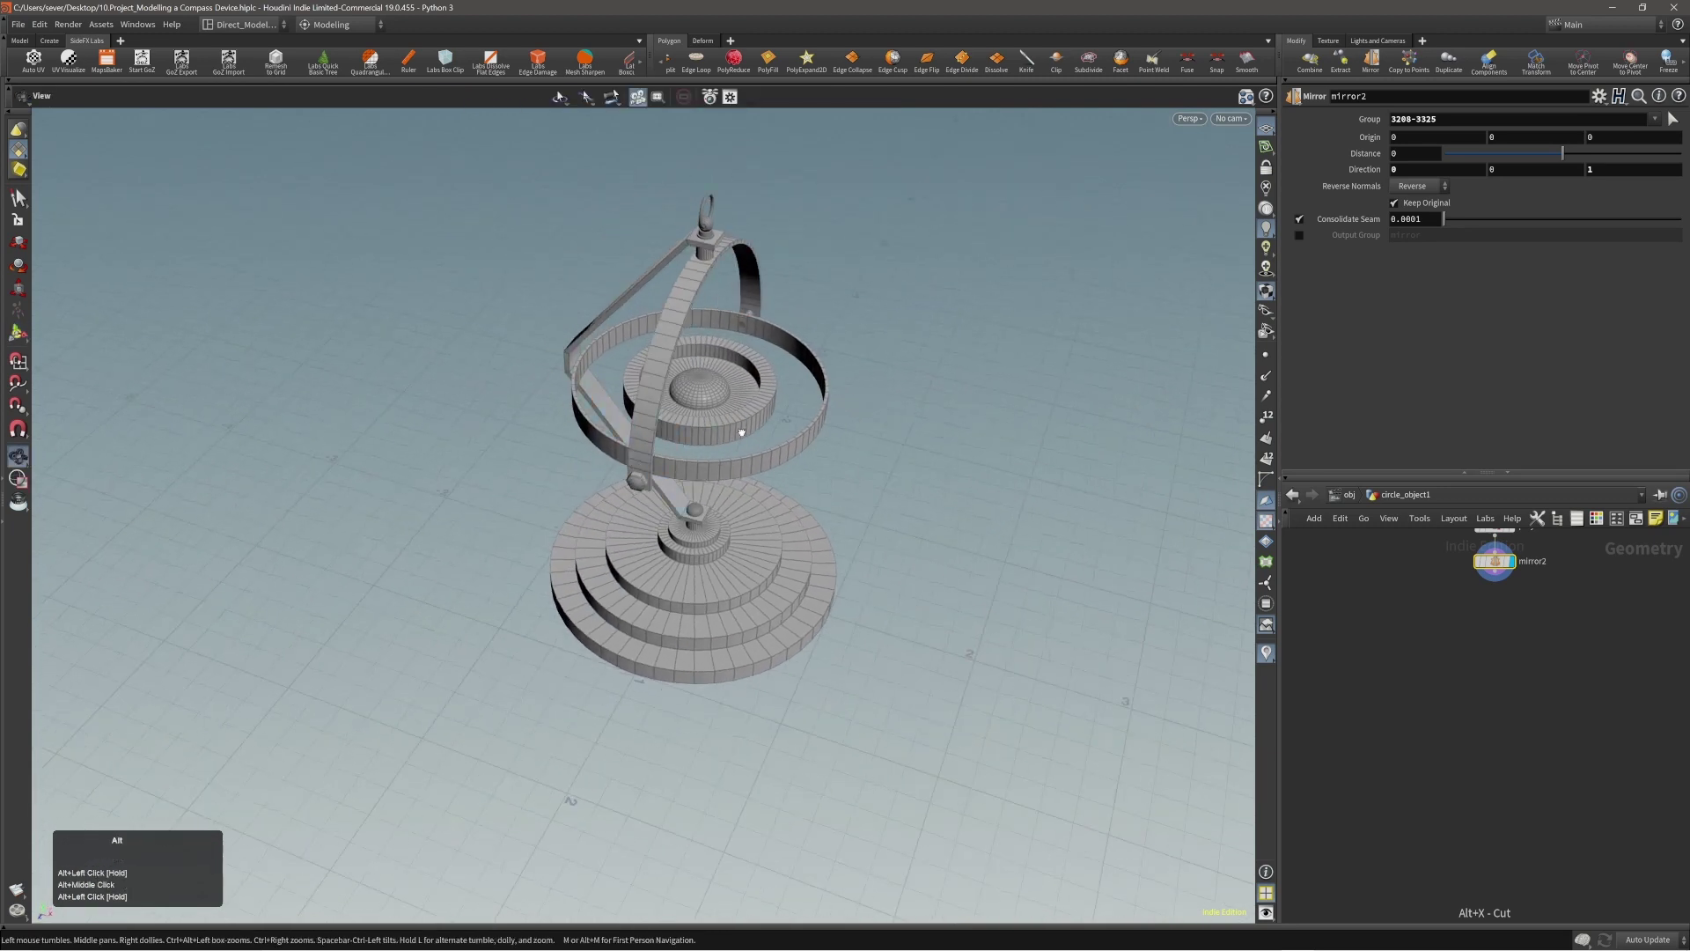
pyautogui.keyDown('alt'); pyautogui.moveTo(740, 430); pyautogui.dragTo(702, 434); pyautogui.keyUp('alt')
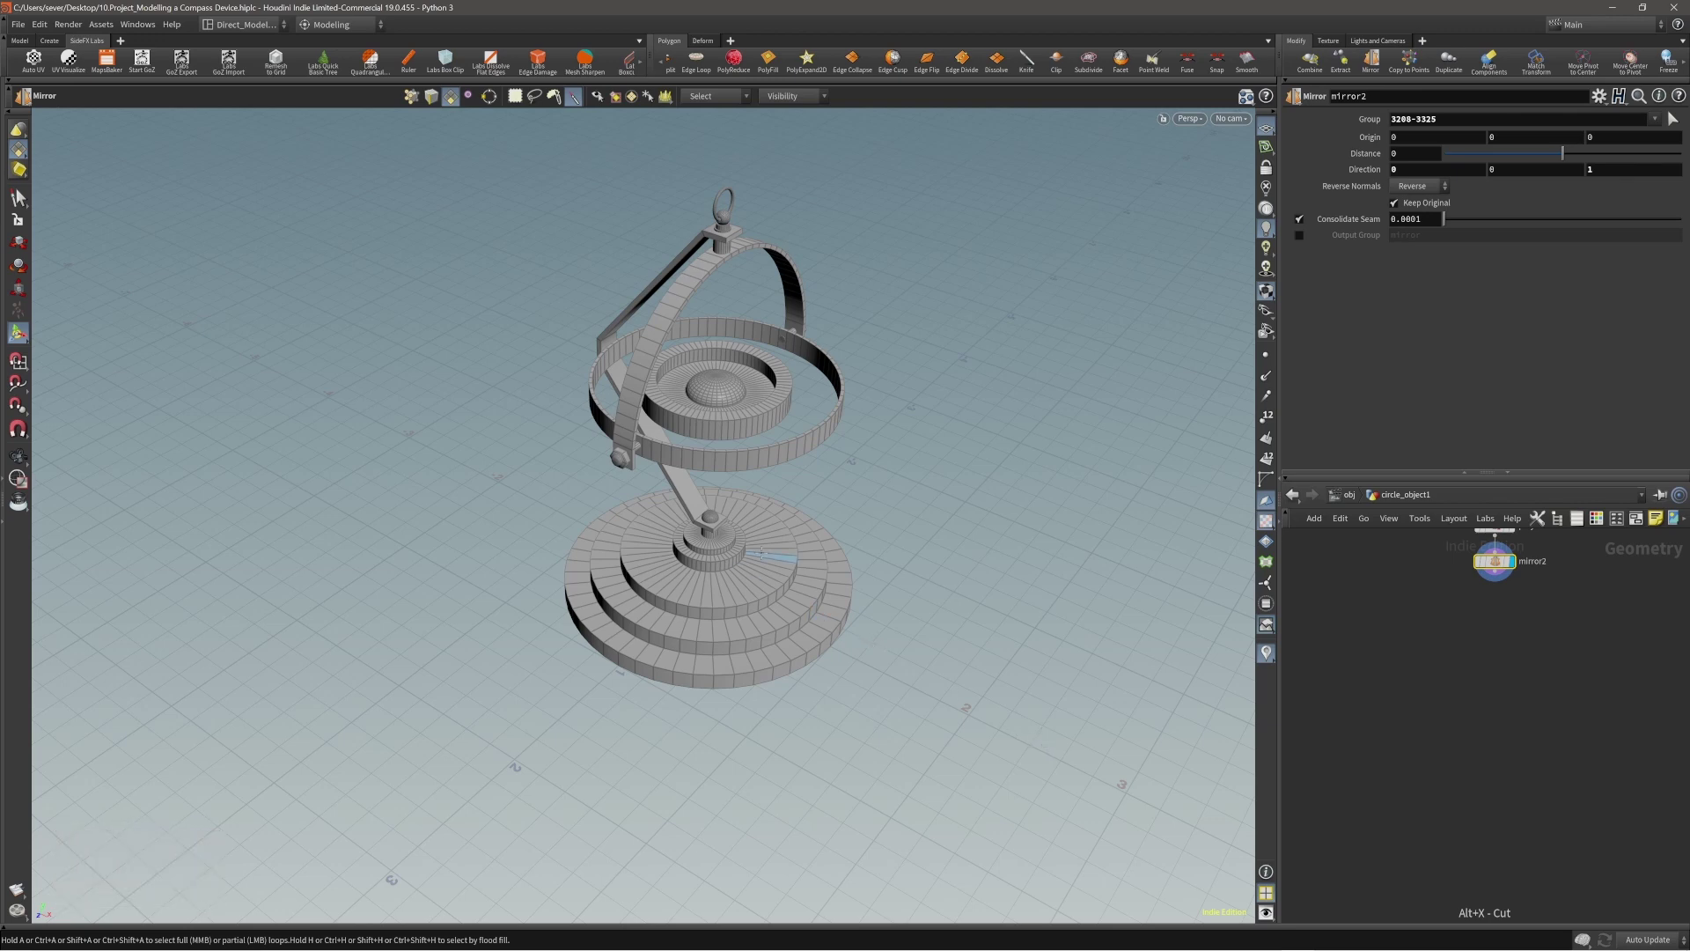
pyautogui.keyDown('alt'); pyautogui.moveTo(762, 553); pyautogui.dragTo(690, 552, button='right'); pyautogui.keyUp('alt')
pyautogui.keyDown('alt'); pyautogui.moveTo(691, 549); pyautogui.dragTo(673, 510, button='middle'); pyautogui.keyUp('alt')
pyautogui.keyDown('alt'); pyautogui.moveTo(688, 487); pyautogui.dragTo(757, 476, button='right'); pyautogui.keyUp('alt')
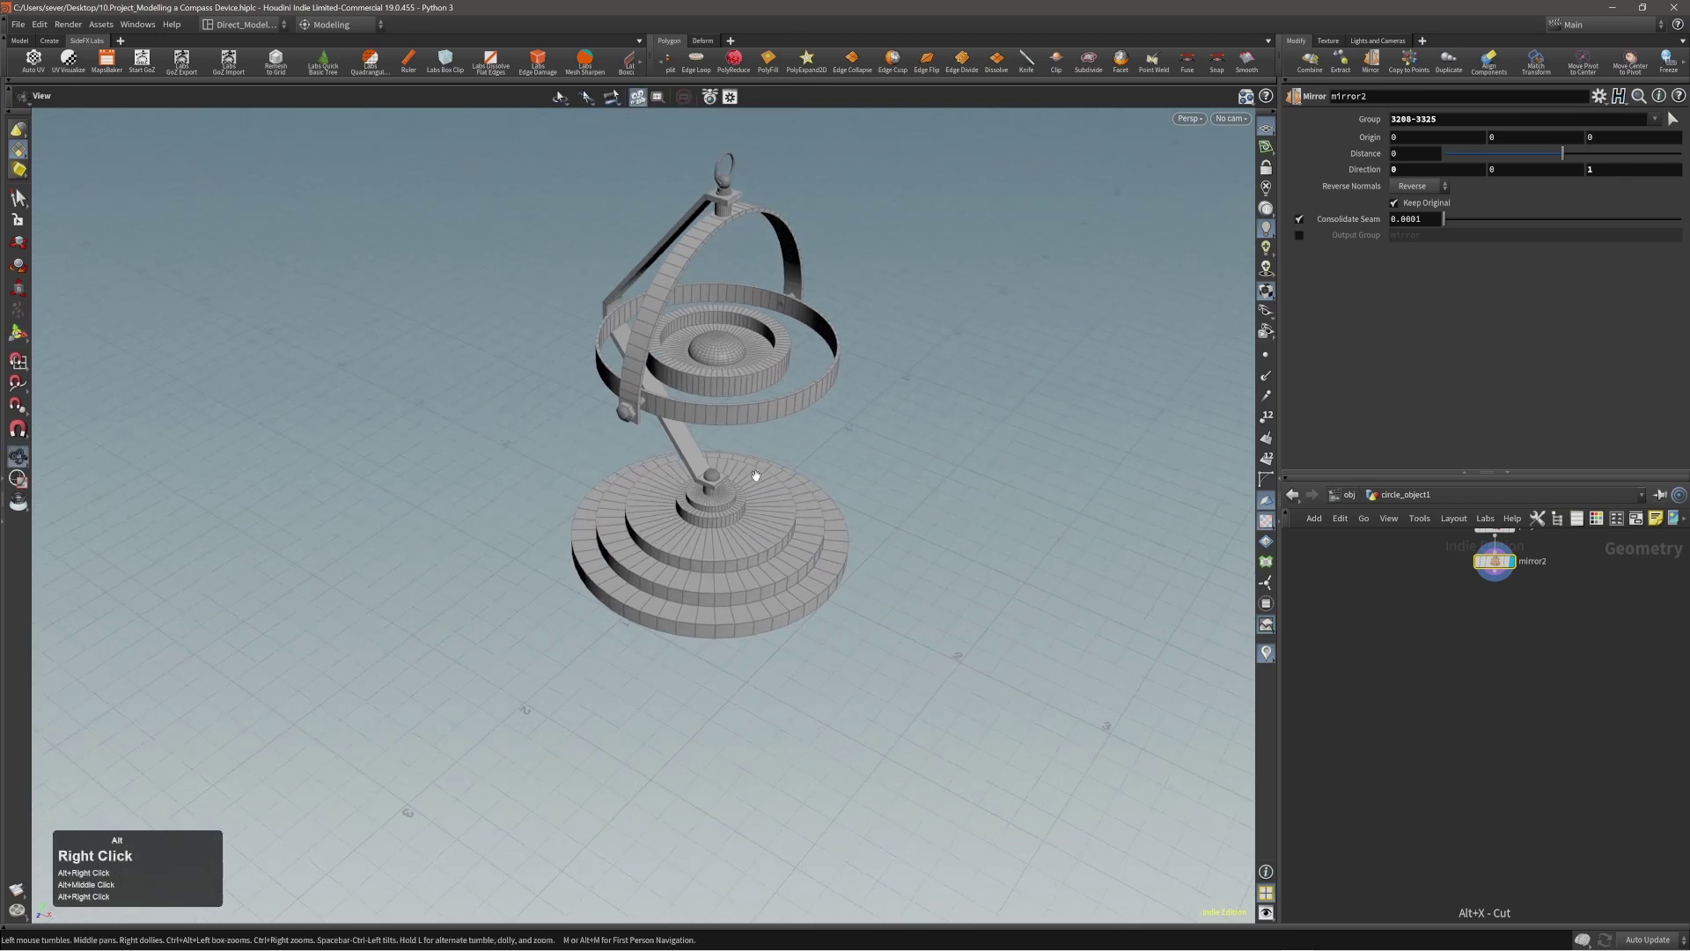
pyautogui.keyDown('alt'); pyautogui.moveTo(755, 475); pyautogui.dragTo(762, 532, button='middle'); pyautogui.keyUp('alt')
pyautogui.press('n')
pyautogui.press('e')
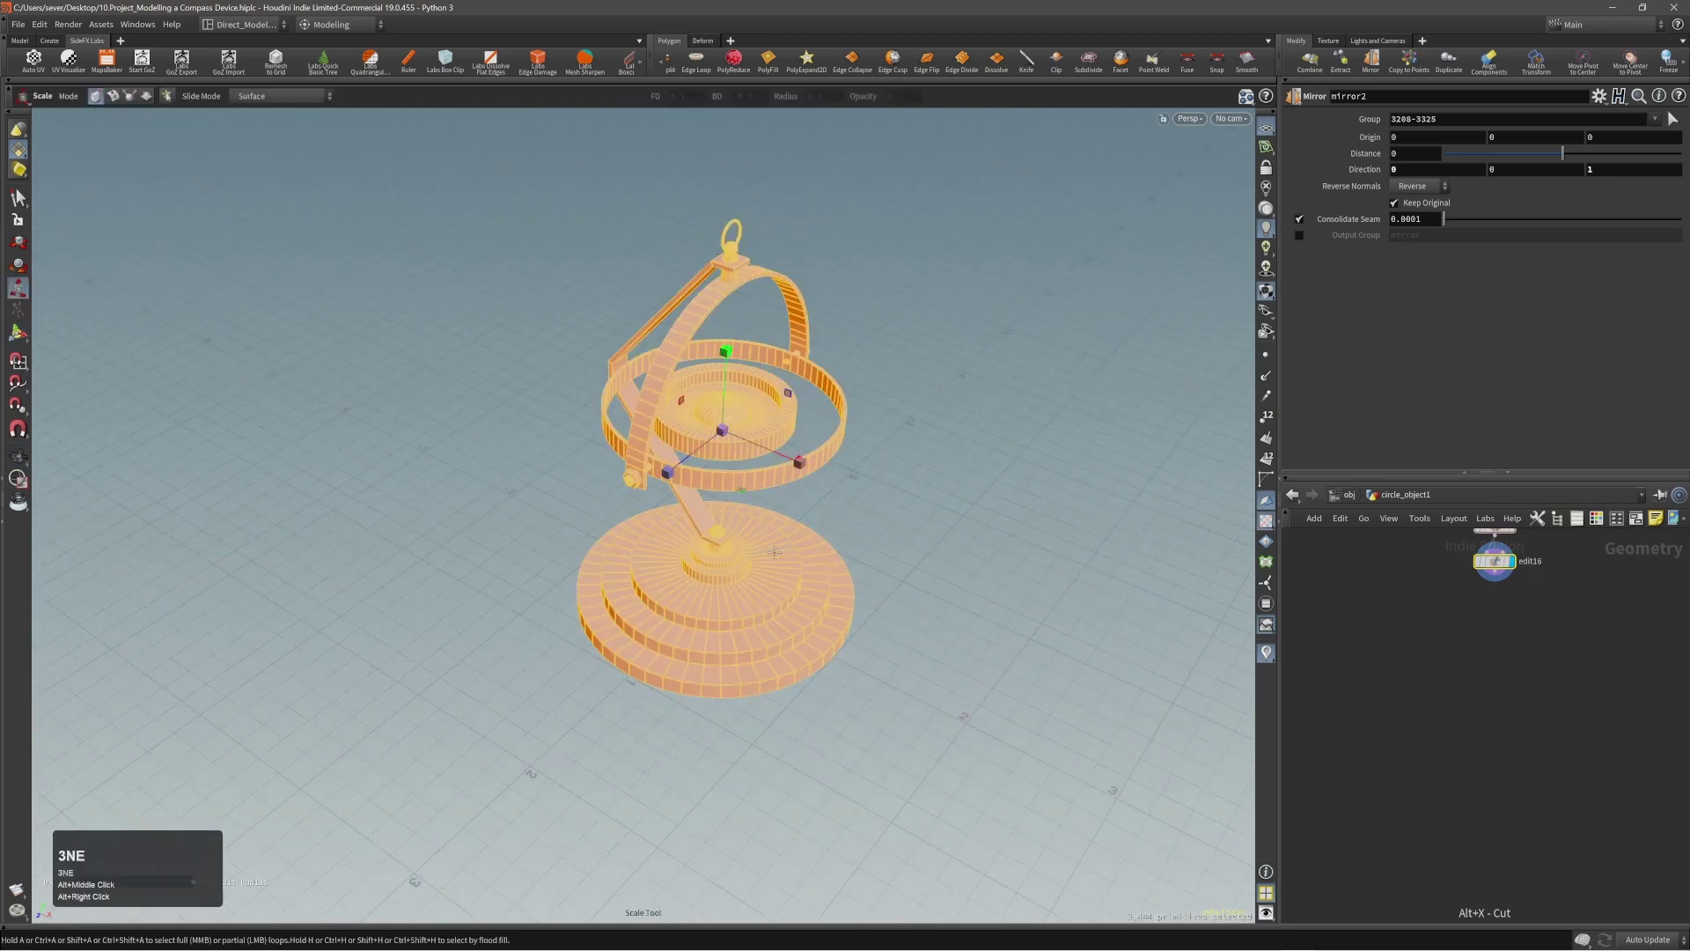
pyautogui.press('r')
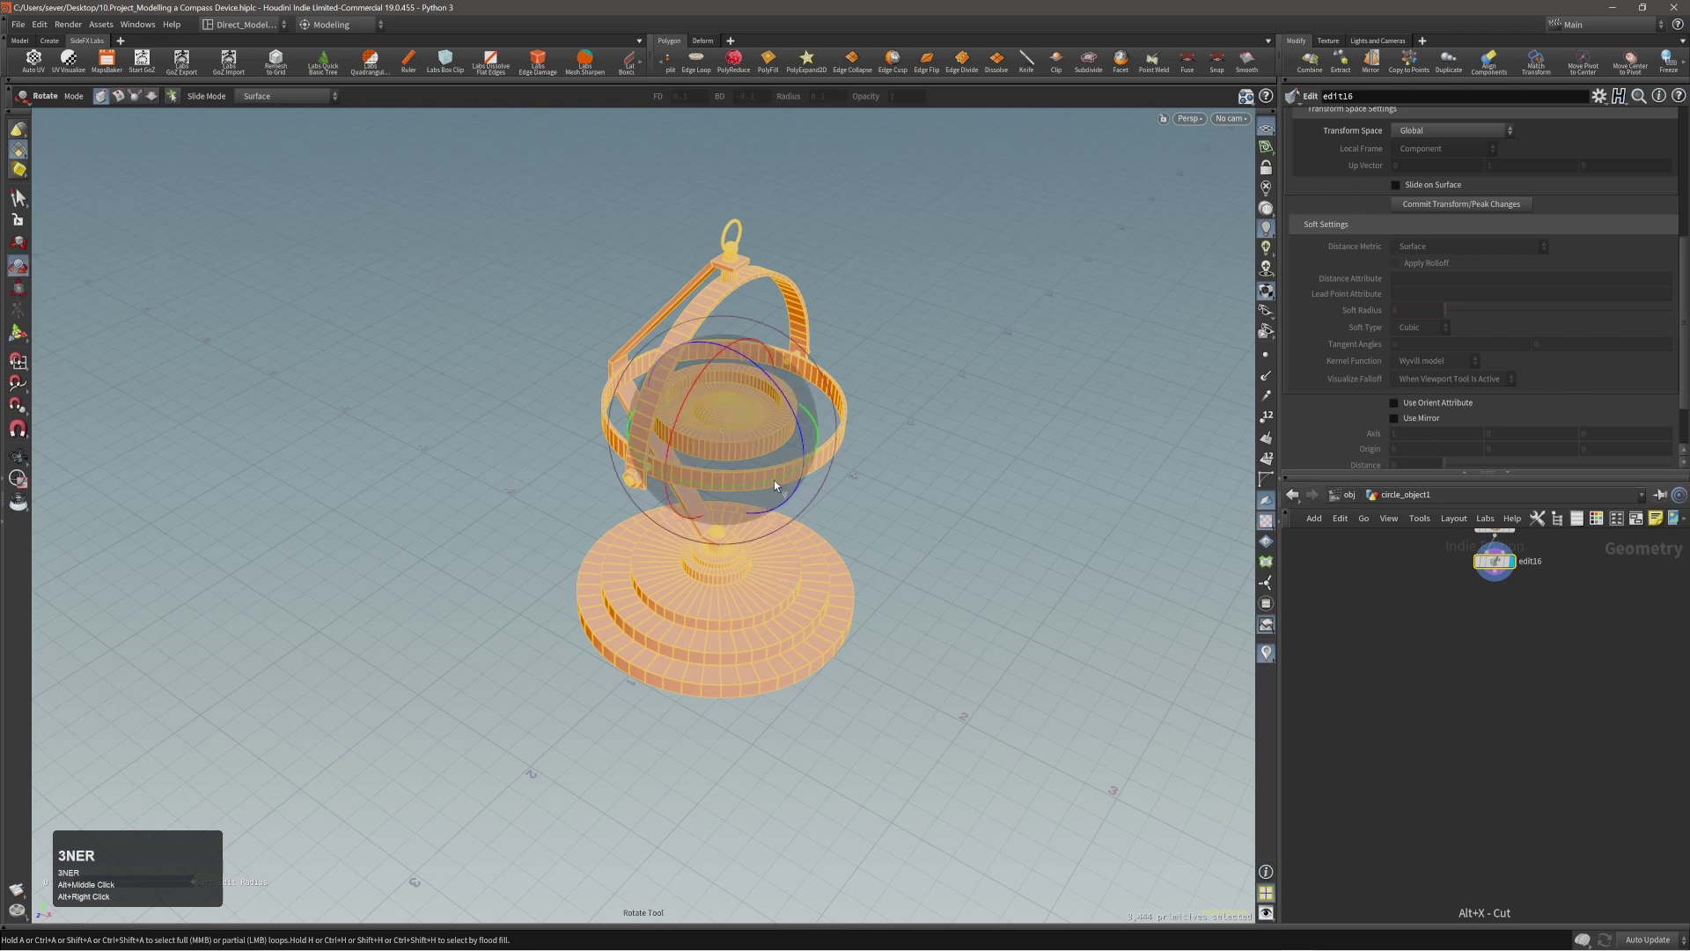
pyautogui.press('y')
pyautogui.press('space')
pyautogui.moveTo(799, 504); pyautogui.dragTo(865, 534, button='right')
pyautogui.moveTo(865, 534); pyautogui.dragTo(815, 540)
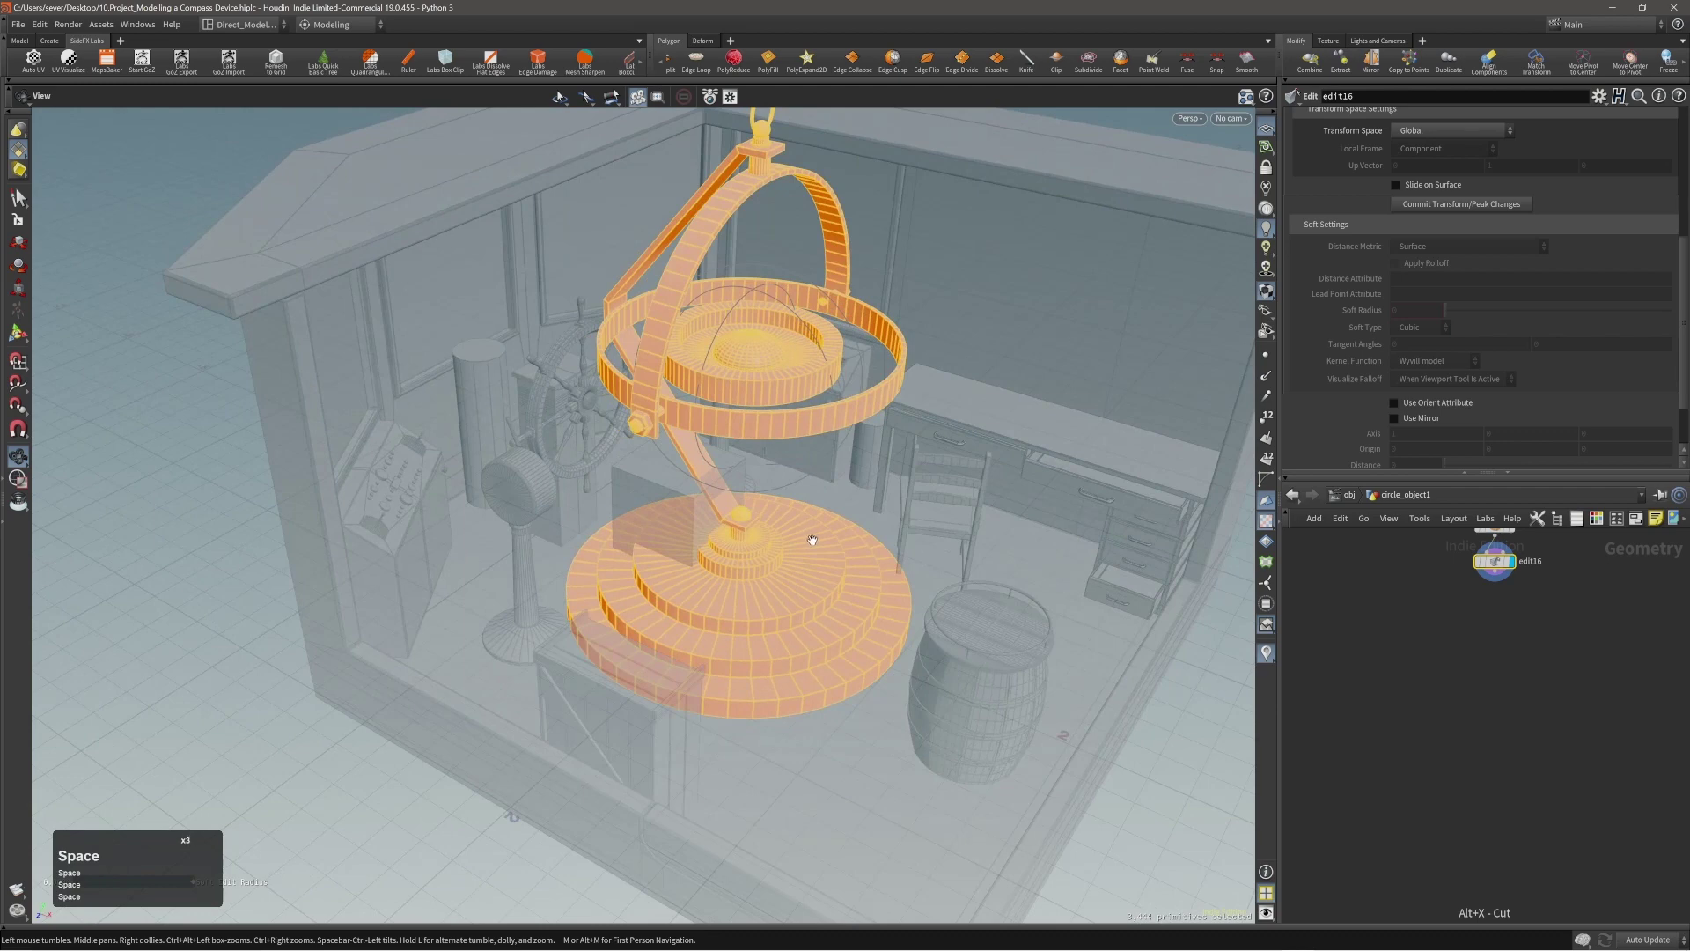
pyautogui.press('y')
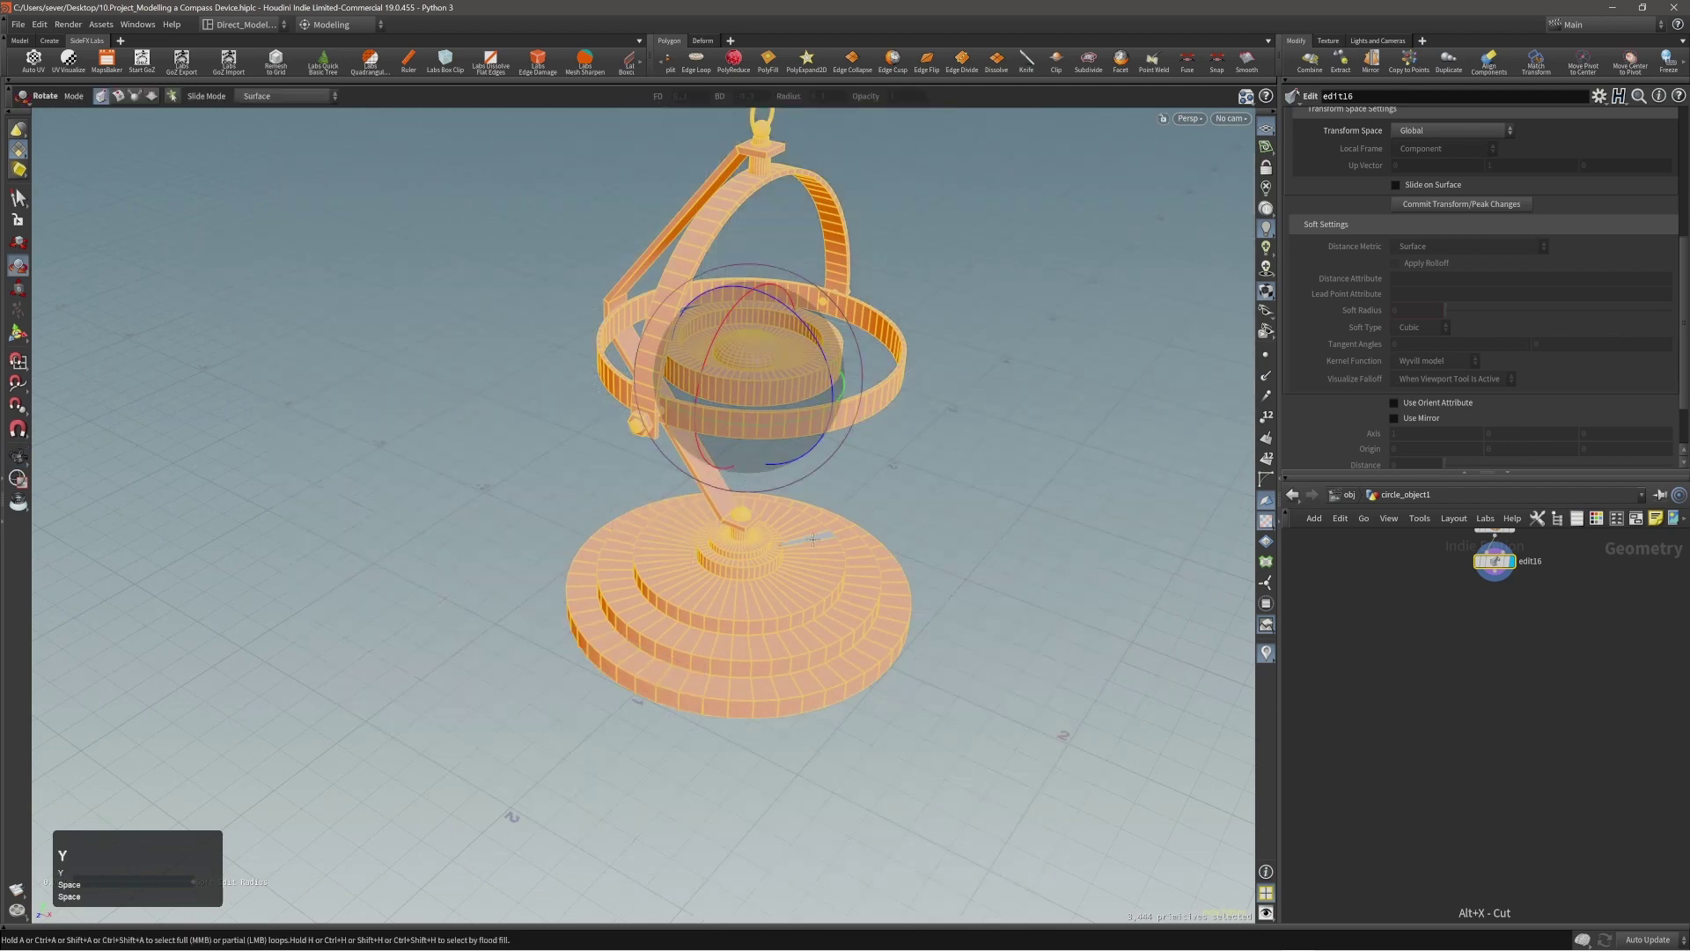
# Step: Go up to object level and reduce the compass object's uniform scale to 0.167 to suit the cabin
pyautogui.press('u')
pyautogui.moveTo(827, 535); pyautogui.dragTo(781, 565, button='right')
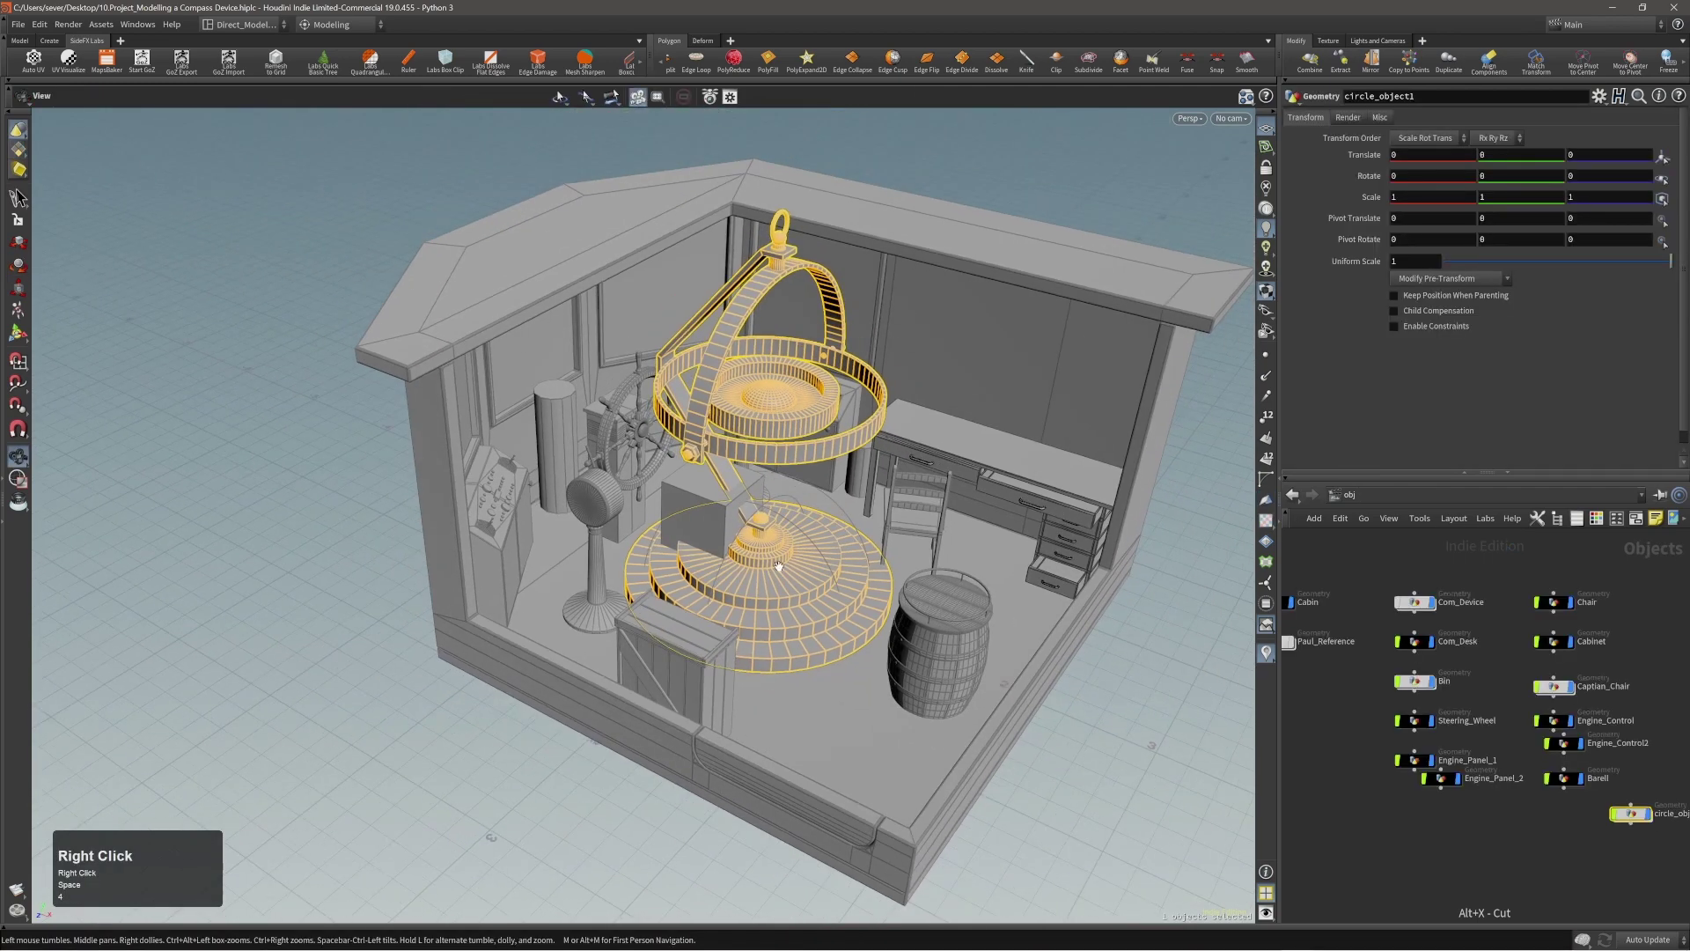
pyautogui.moveTo(781, 566); pyautogui.dragTo(722, 569)
pyautogui.moveTo(722, 570); pyautogui.dragTo(805, 546, button='right')
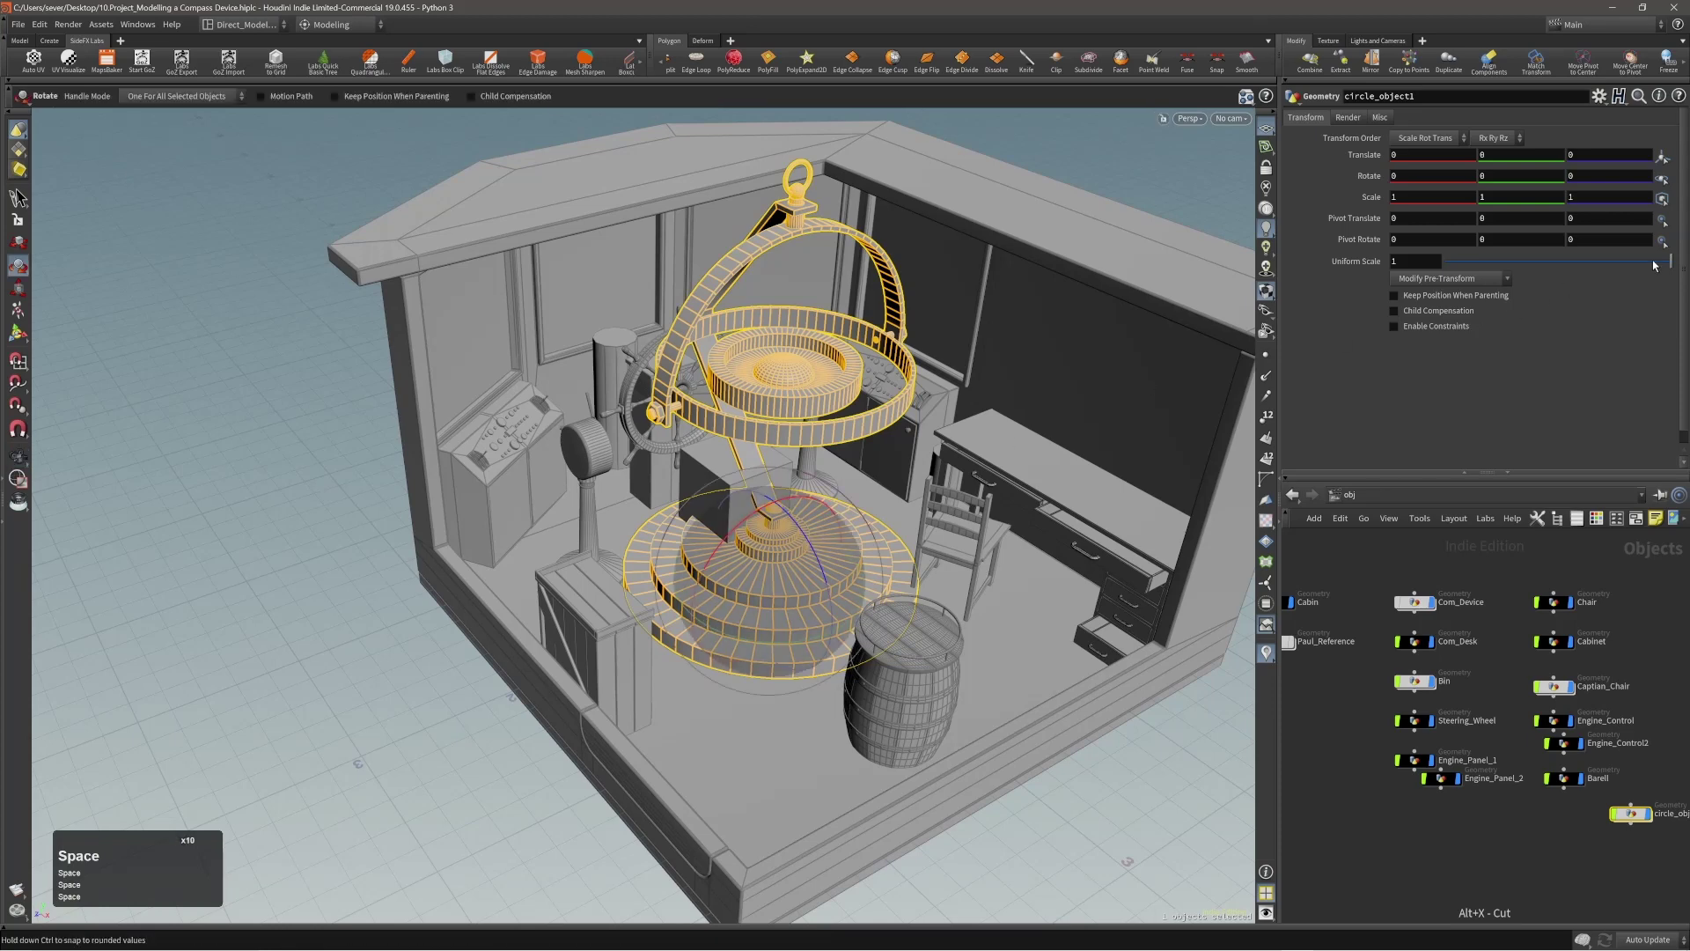
pyautogui.moveTo(1669, 261); pyautogui.dragTo(1511, 263)
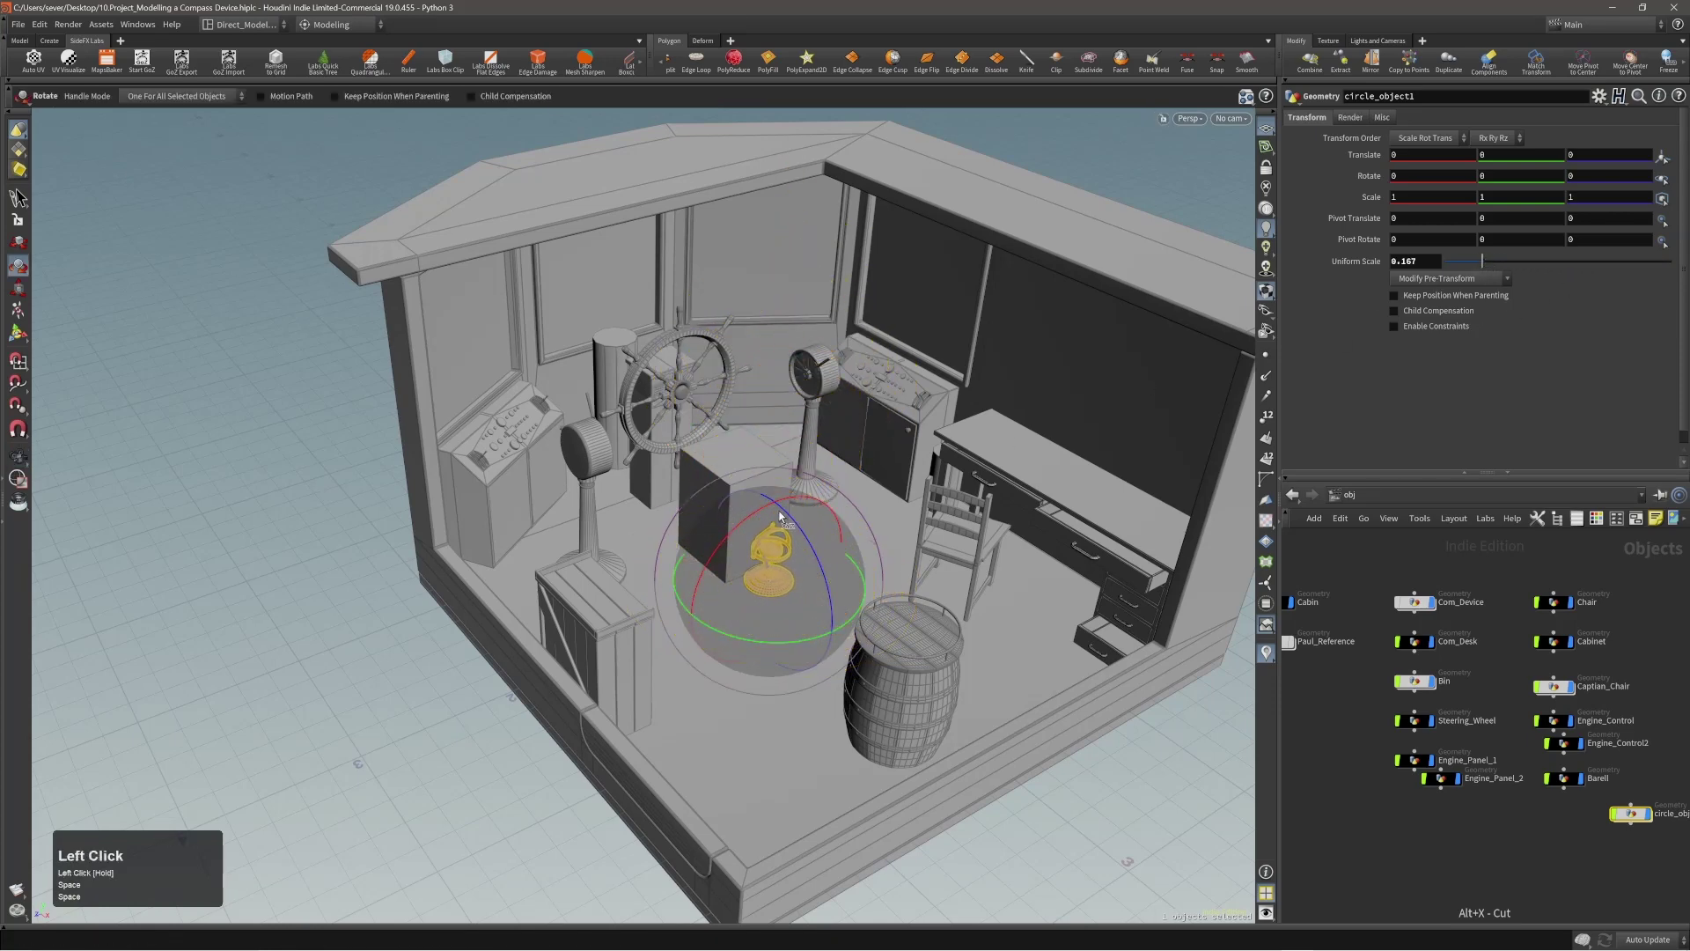
# Step: Place the compass on the flat top of the small wooden cabinet, aligned to its surface
pyautogui.press(';')
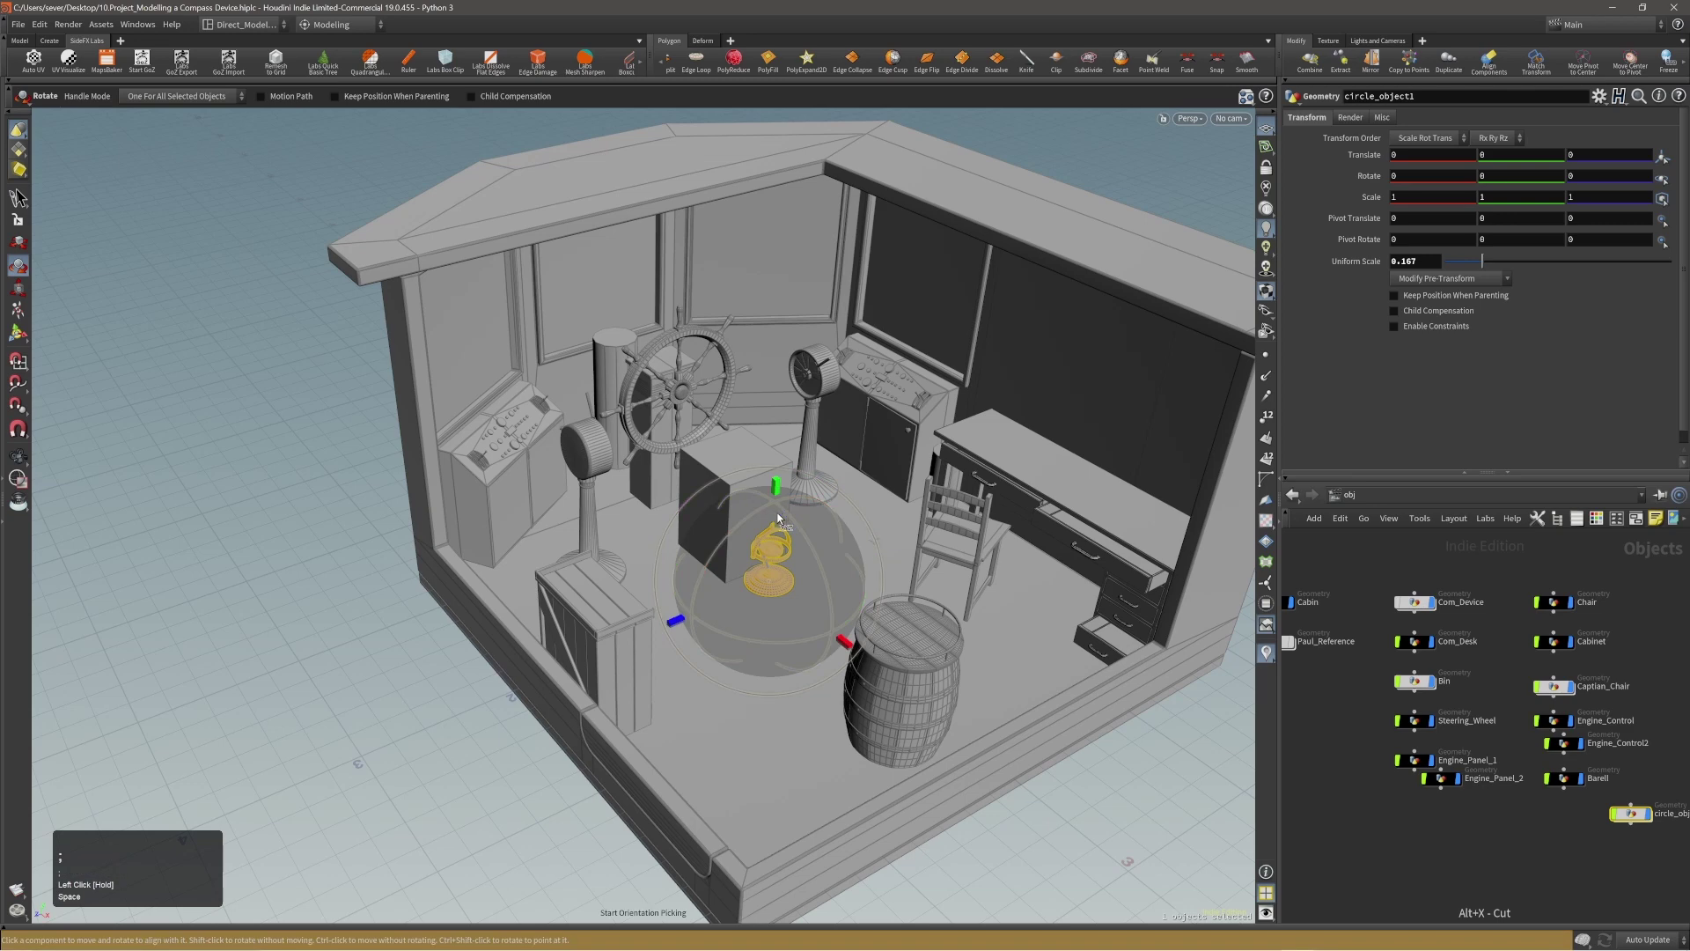
pyautogui.click(598, 593)
pyautogui.press('space')
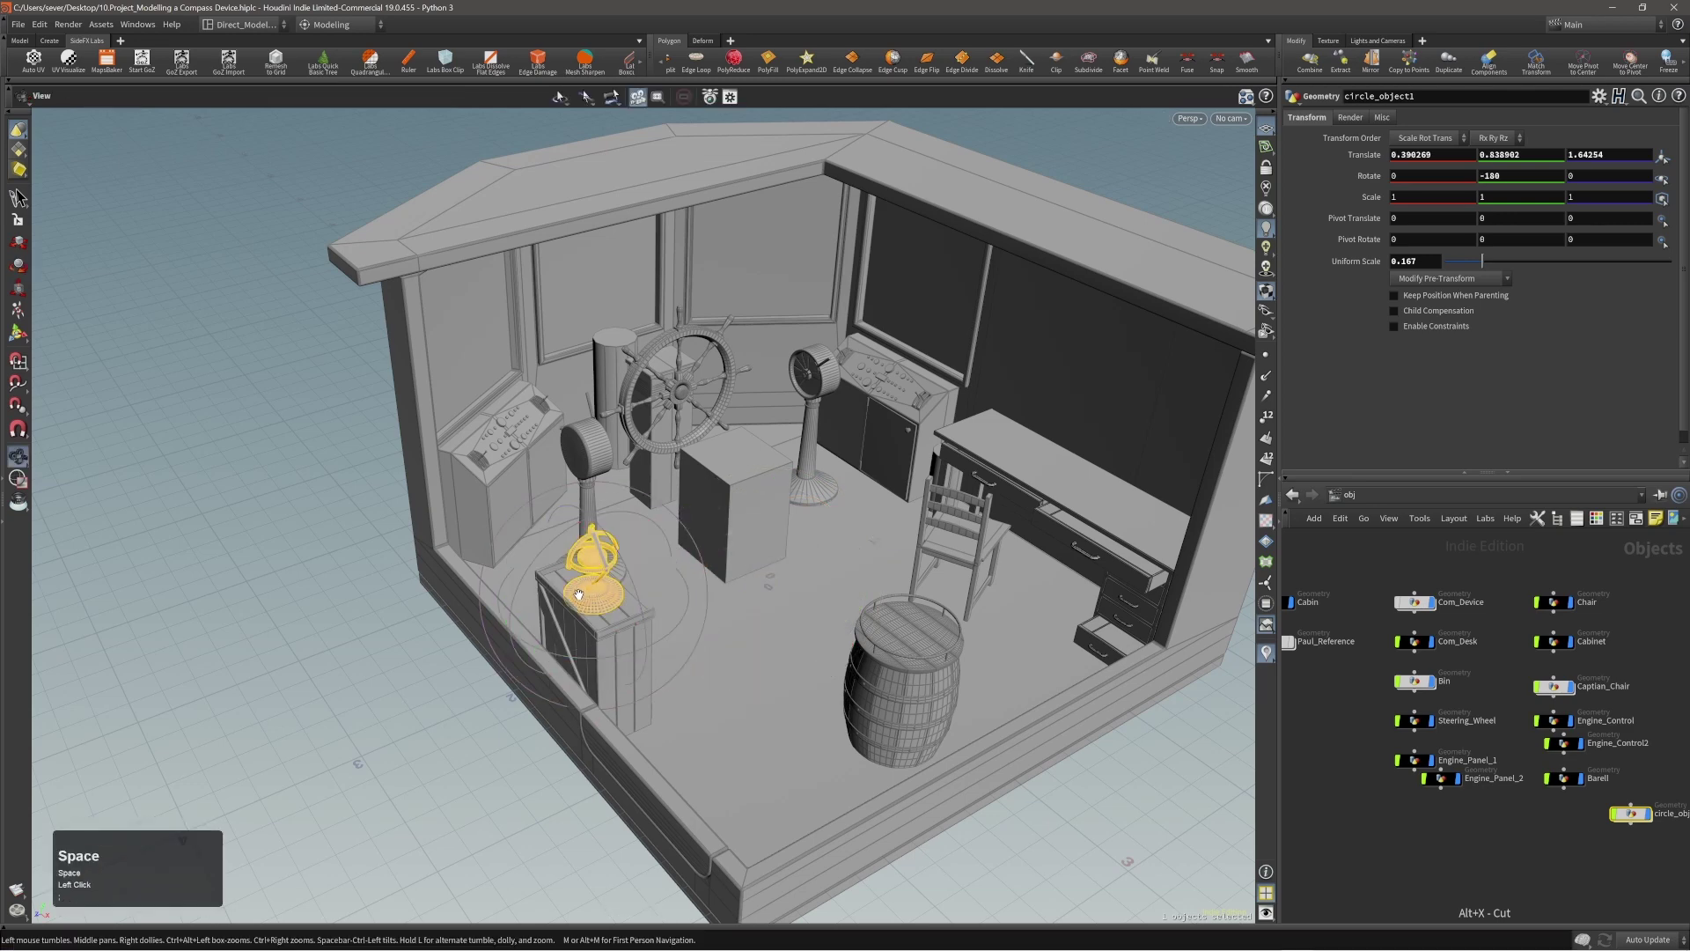
pyautogui.moveTo(578, 594); pyautogui.dragTo(662, 602, button='right')
pyautogui.press('space')
pyautogui.moveTo(663, 603); pyautogui.dragTo(762, 599)
pyautogui.press('t')
pyautogui.press('space')
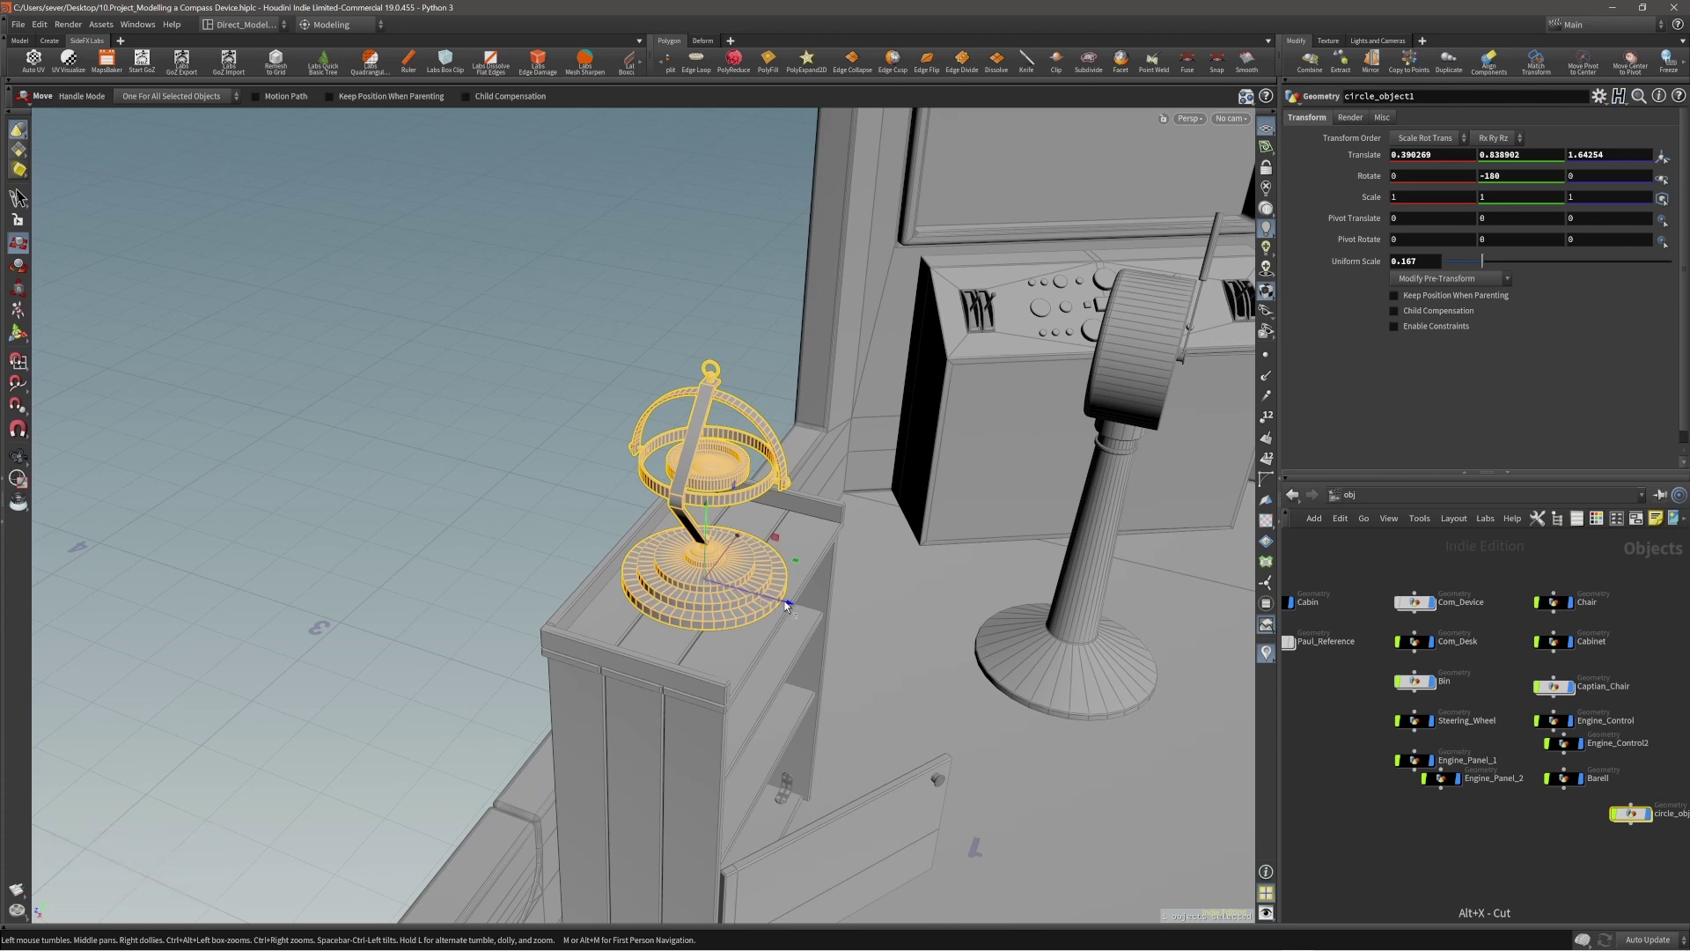
pyautogui.moveTo(766, 599); pyautogui.dragTo(781, 487)
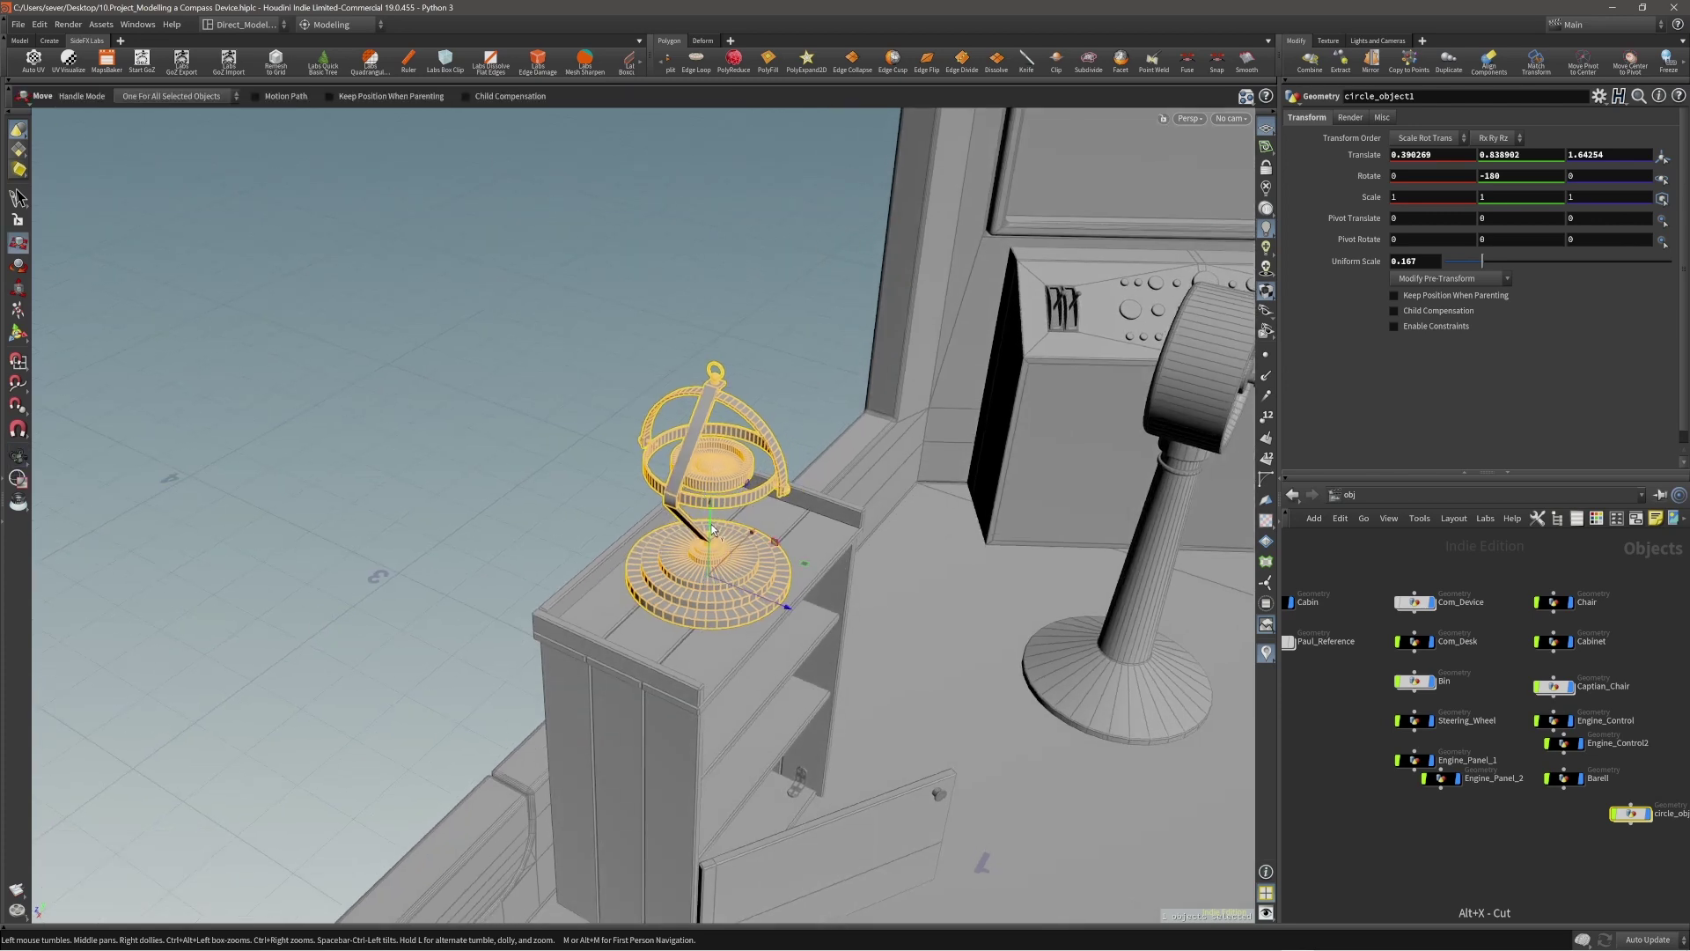
pyautogui.moveTo(713, 528); pyautogui.dragTo(730, 571)
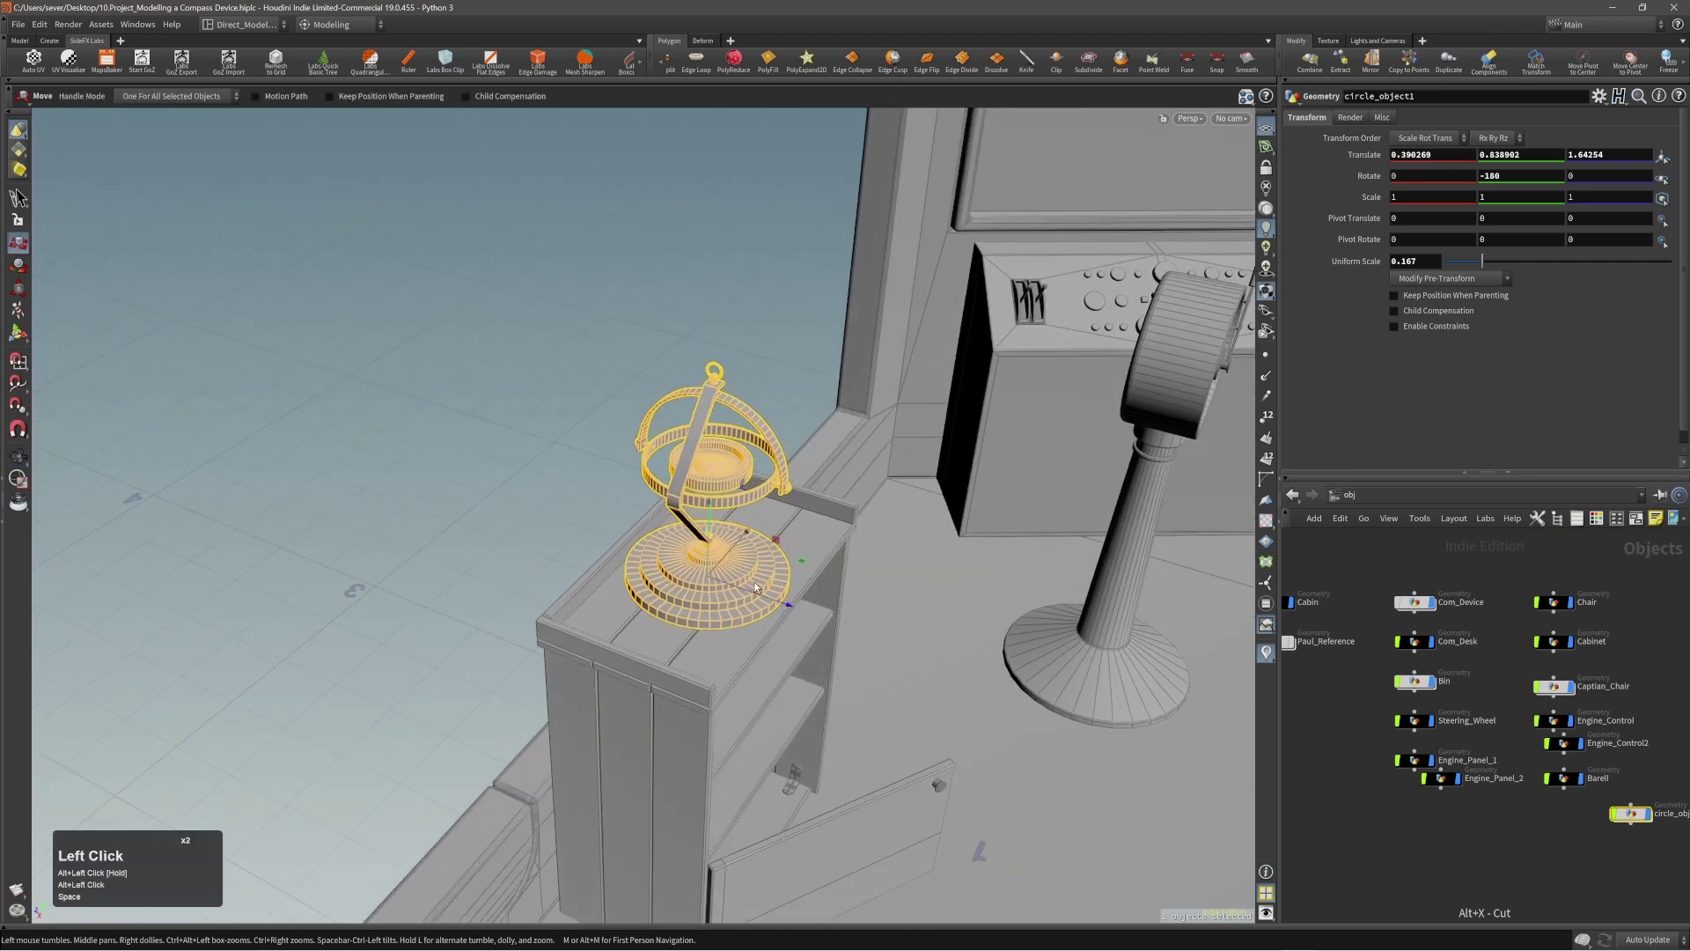
# Step: Try to rotate the compass at object level while it stands on the cabinet
pyautogui.press('e')
pyautogui.press('r')
pyautogui.keyDown('ctrl'); pyautogui.moveTo(779, 621); pyautogui.dragTo(627, 627); pyautogui.keyUp('ctrl')
pyautogui.hotkey('ctrl', 'z')
# Step: Go into the compass's geometry, select all of its primitives and rotate them about the vertical axis
pyautogui.moveTo(728, 566)
pyautogui.keyDown('alt'); pyautogui.mouseDown()
pyautogui.moveTo(704, 568)
pyautogui.moveTo(720, 565)
pyautogui.mouseUp(); pyautogui.keyUp('alt')
pyautogui.press('4')
pyautogui.keyDown('alt'); pyautogui.moveTo(720, 565); pyautogui.dragTo(690, 558, button='right'); pyautogui.keyUp('alt')
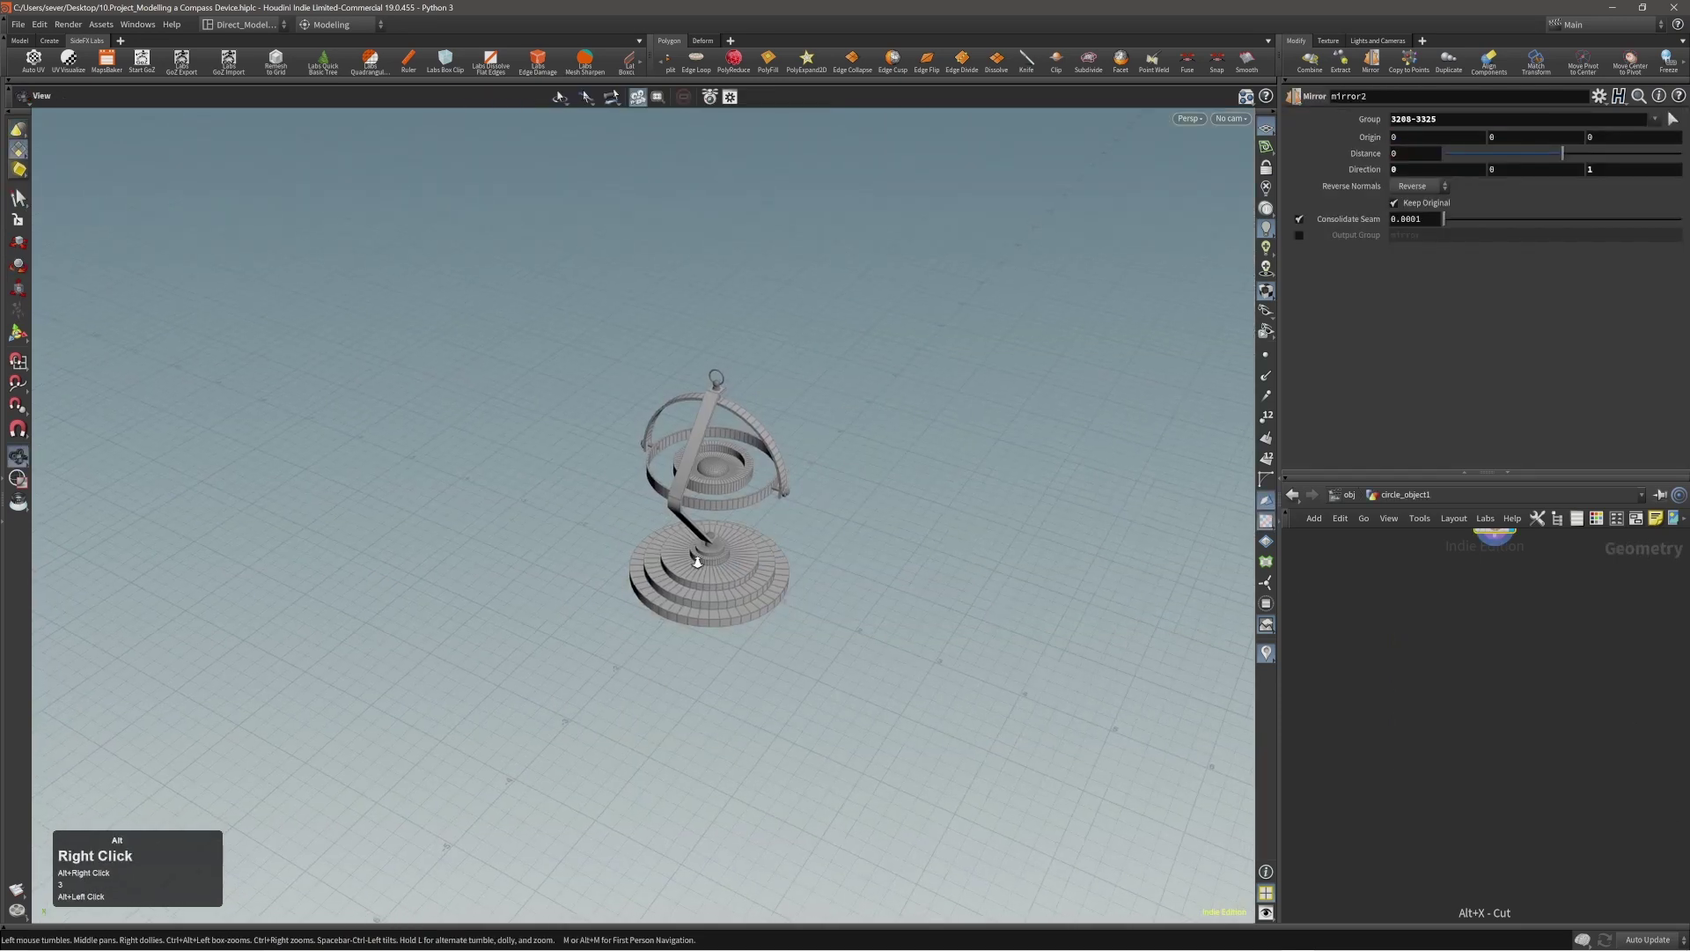
pyautogui.keyDown('alt'); pyautogui.moveTo(690, 558); pyautogui.dragTo(739, 570); pyautogui.keyUp('alt')
pyautogui.press('3')
pyautogui.press('n')
pyautogui.keyDown('alt'); pyautogui.moveTo(742, 573); pyautogui.dragTo(850, 531, button='right'); pyautogui.keyUp('alt')
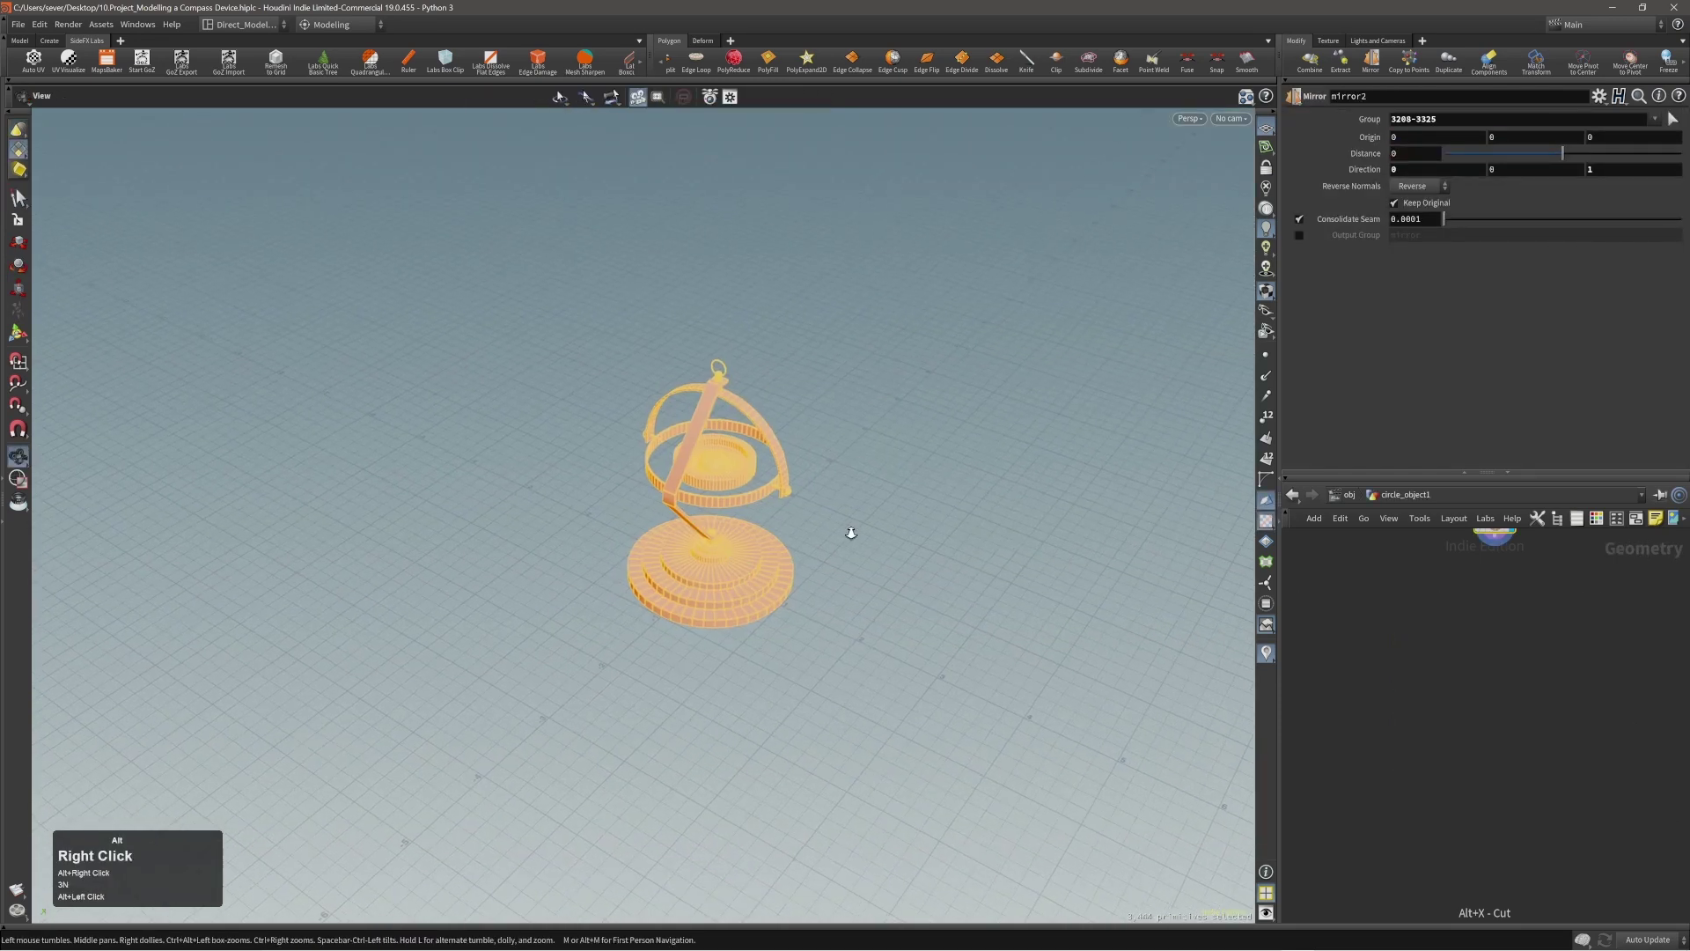
pyautogui.press('e')
pyautogui.keyDown('alt'); pyautogui.moveTo(851, 532); pyautogui.dragTo(774, 555); pyautogui.keyUp('alt')
pyautogui.press('r')
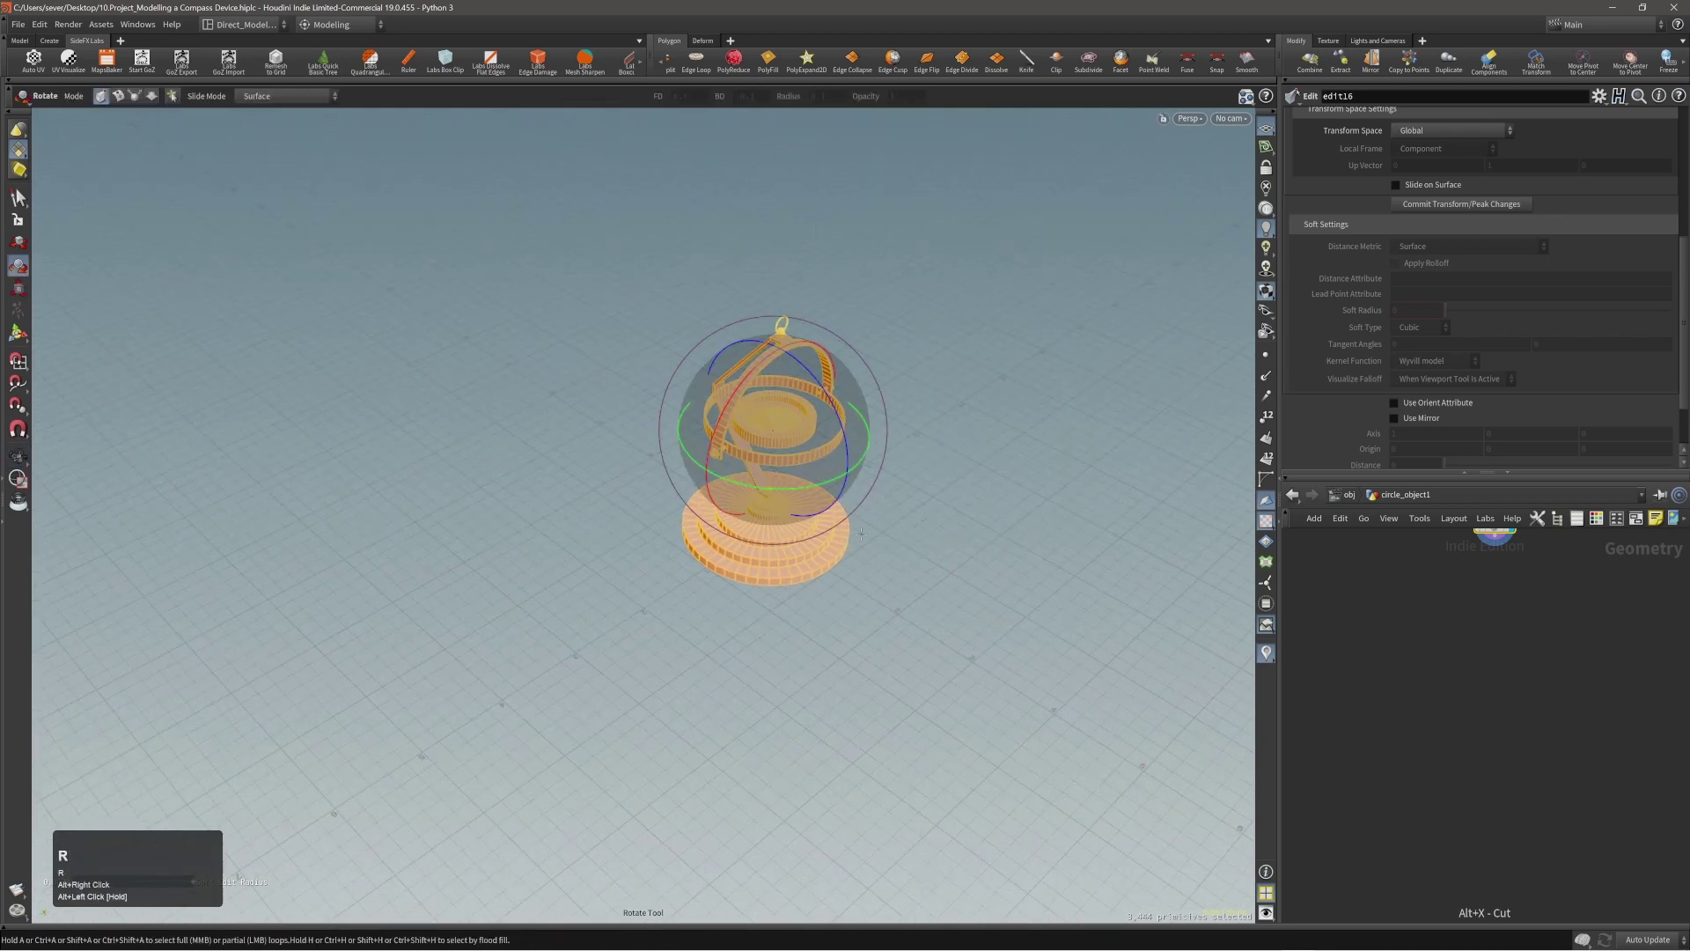
pyautogui.moveTo(817, 486)
pyautogui.mouseDown()
pyautogui.moveTo(683, 470)
pyautogui.moveTo(806, 475)
pyautogui.mouseUp()
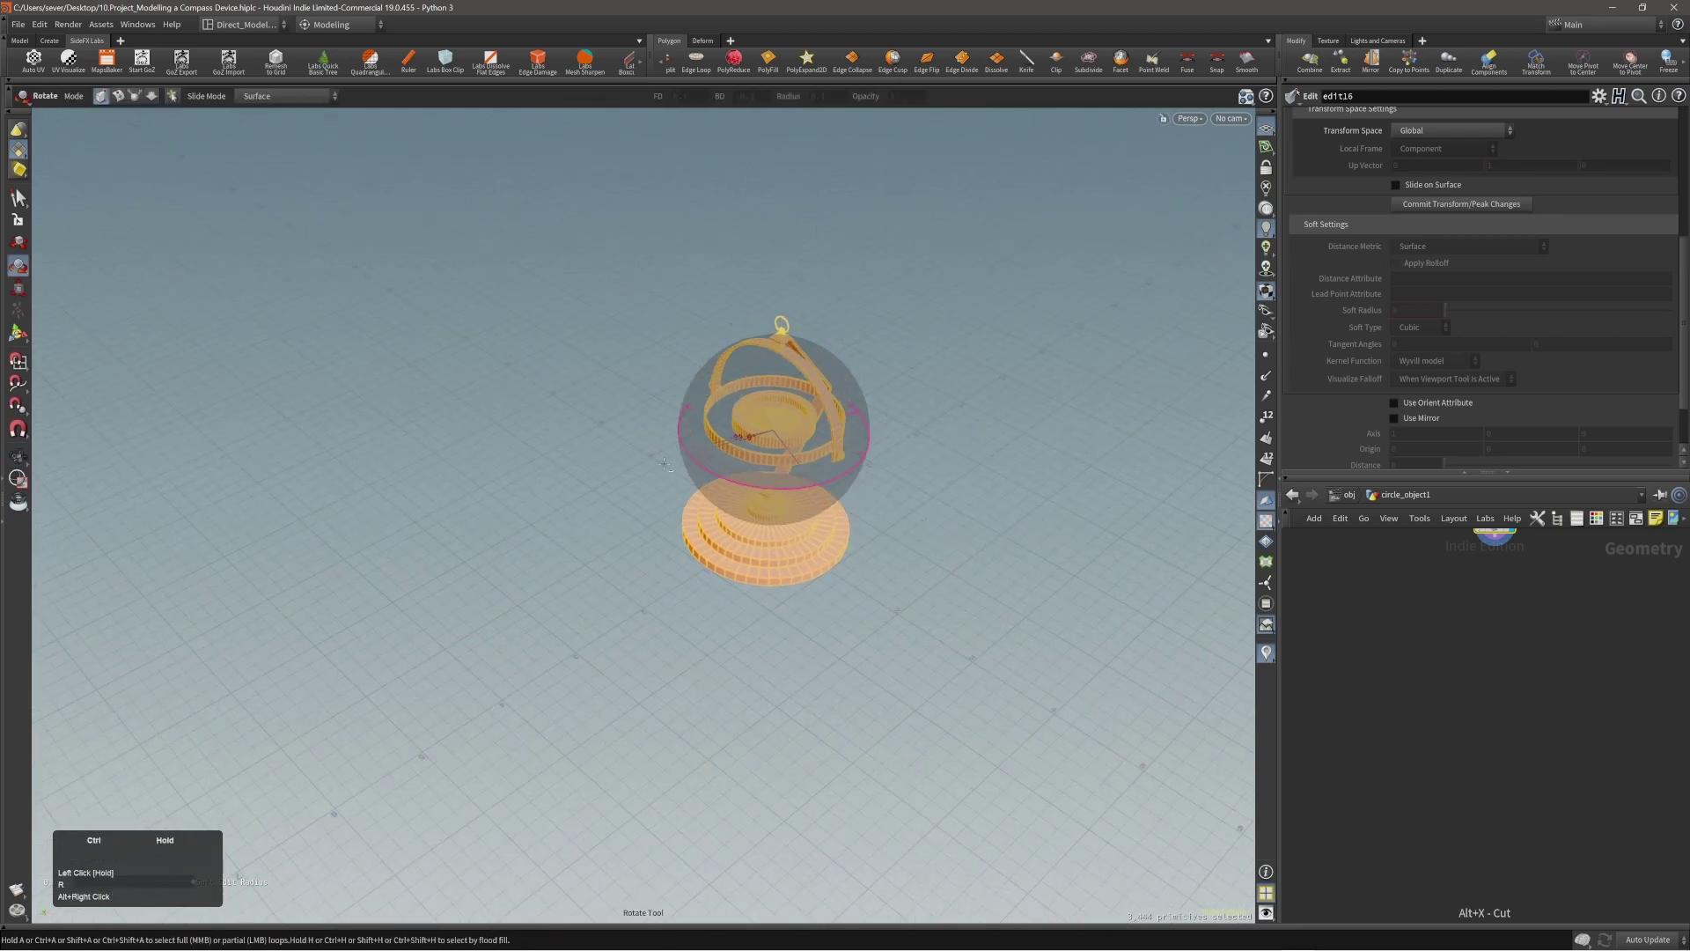
# Step: Check the rotated compass from several angles and return to object level to view it on the cabinet
pyautogui.keyDown('alt'); pyautogui.moveTo(806, 476); pyautogui.dragTo(803, 484, button='right'); pyautogui.keyUp('alt')
pyautogui.keyDown('alt'); pyautogui.moveTo(802, 484); pyautogui.dragTo(824, 525, button='middle'); pyautogui.keyUp('alt')
pyautogui.keyDown('alt'); pyautogui.moveTo(824, 524); pyautogui.dragTo(799, 552, button='right'); pyautogui.keyUp('alt')
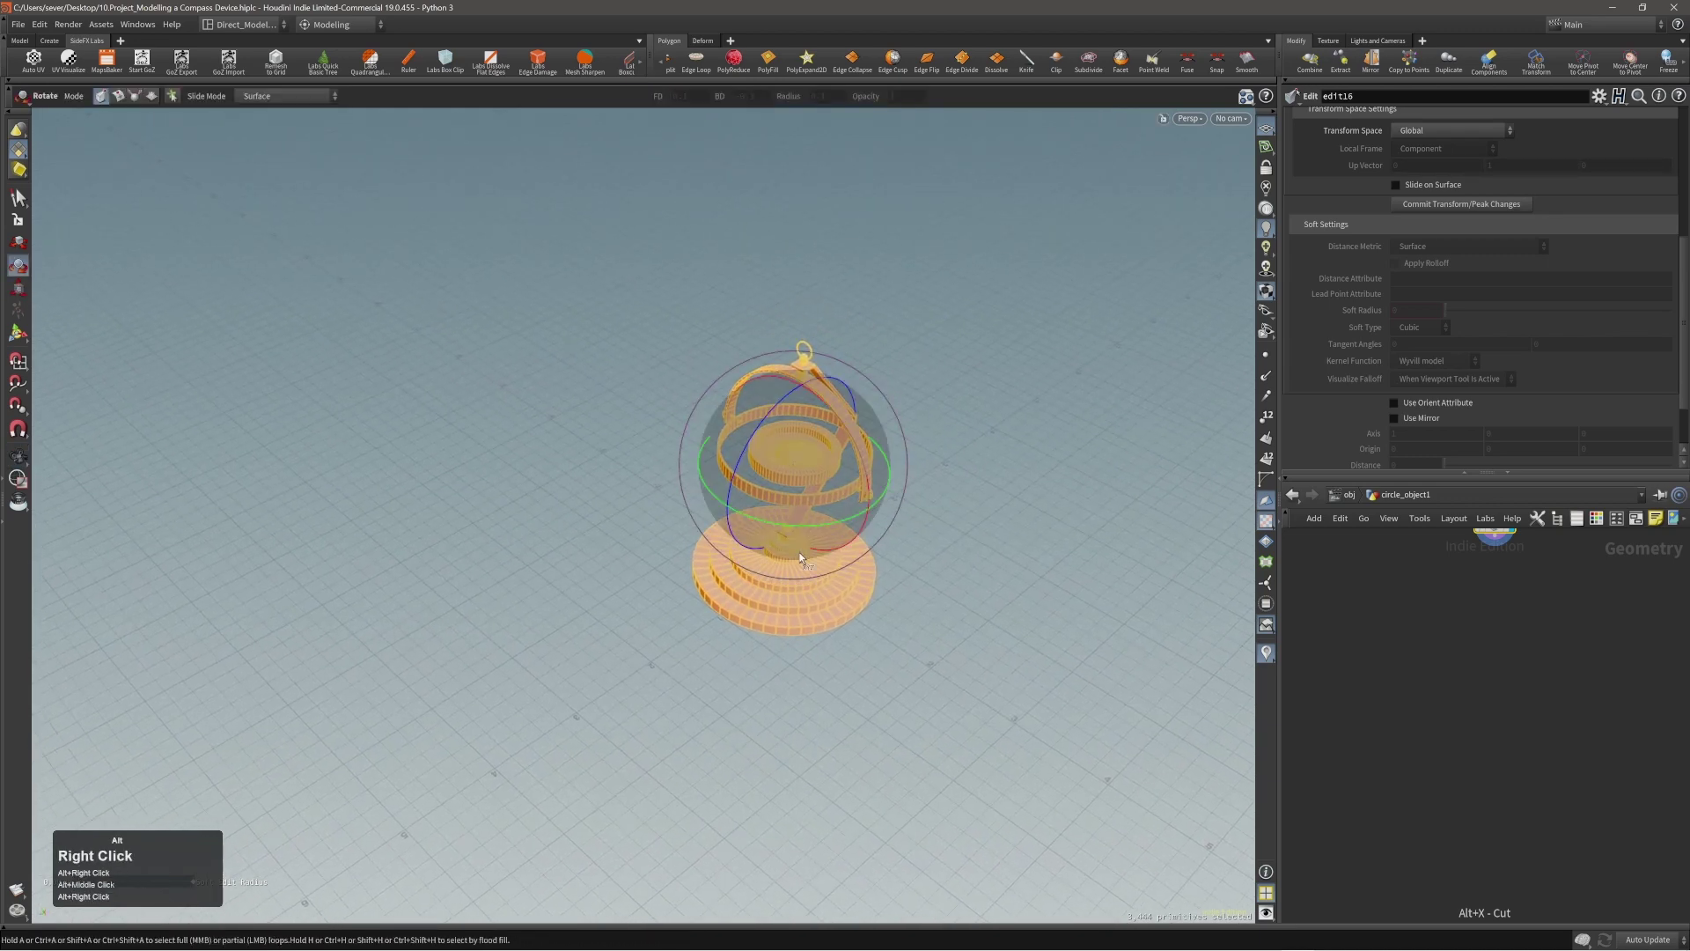
pyautogui.keyDown('alt'); pyautogui.moveTo(519, 803); pyautogui.dragTo(470, 789); pyautogui.keyUp('alt')
pyautogui.keyDown('alt'); pyautogui.moveTo(799, 602); pyautogui.dragTo(773, 570, button='middle'); pyautogui.keyUp('alt')
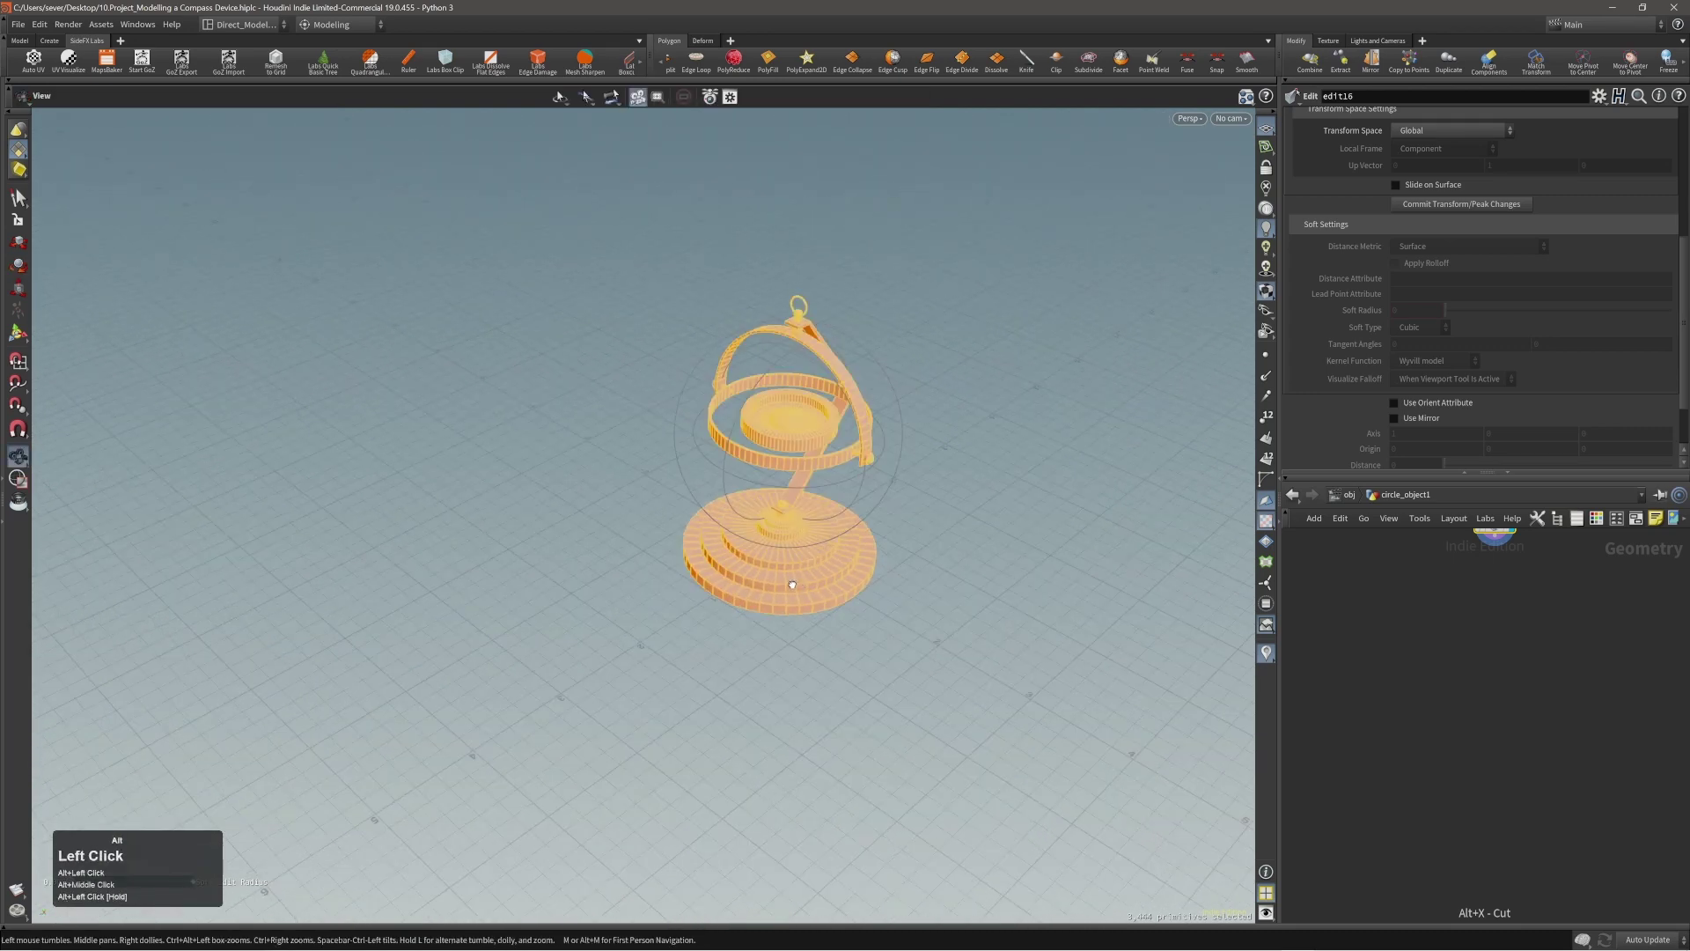
pyautogui.moveTo(773, 570)
pyautogui.keyDown('alt'); pyautogui.mouseDown()
pyautogui.moveTo(826, 574)
pyautogui.moveTo(787, 568)
pyautogui.mouseUp(); pyautogui.keyUp('alt')
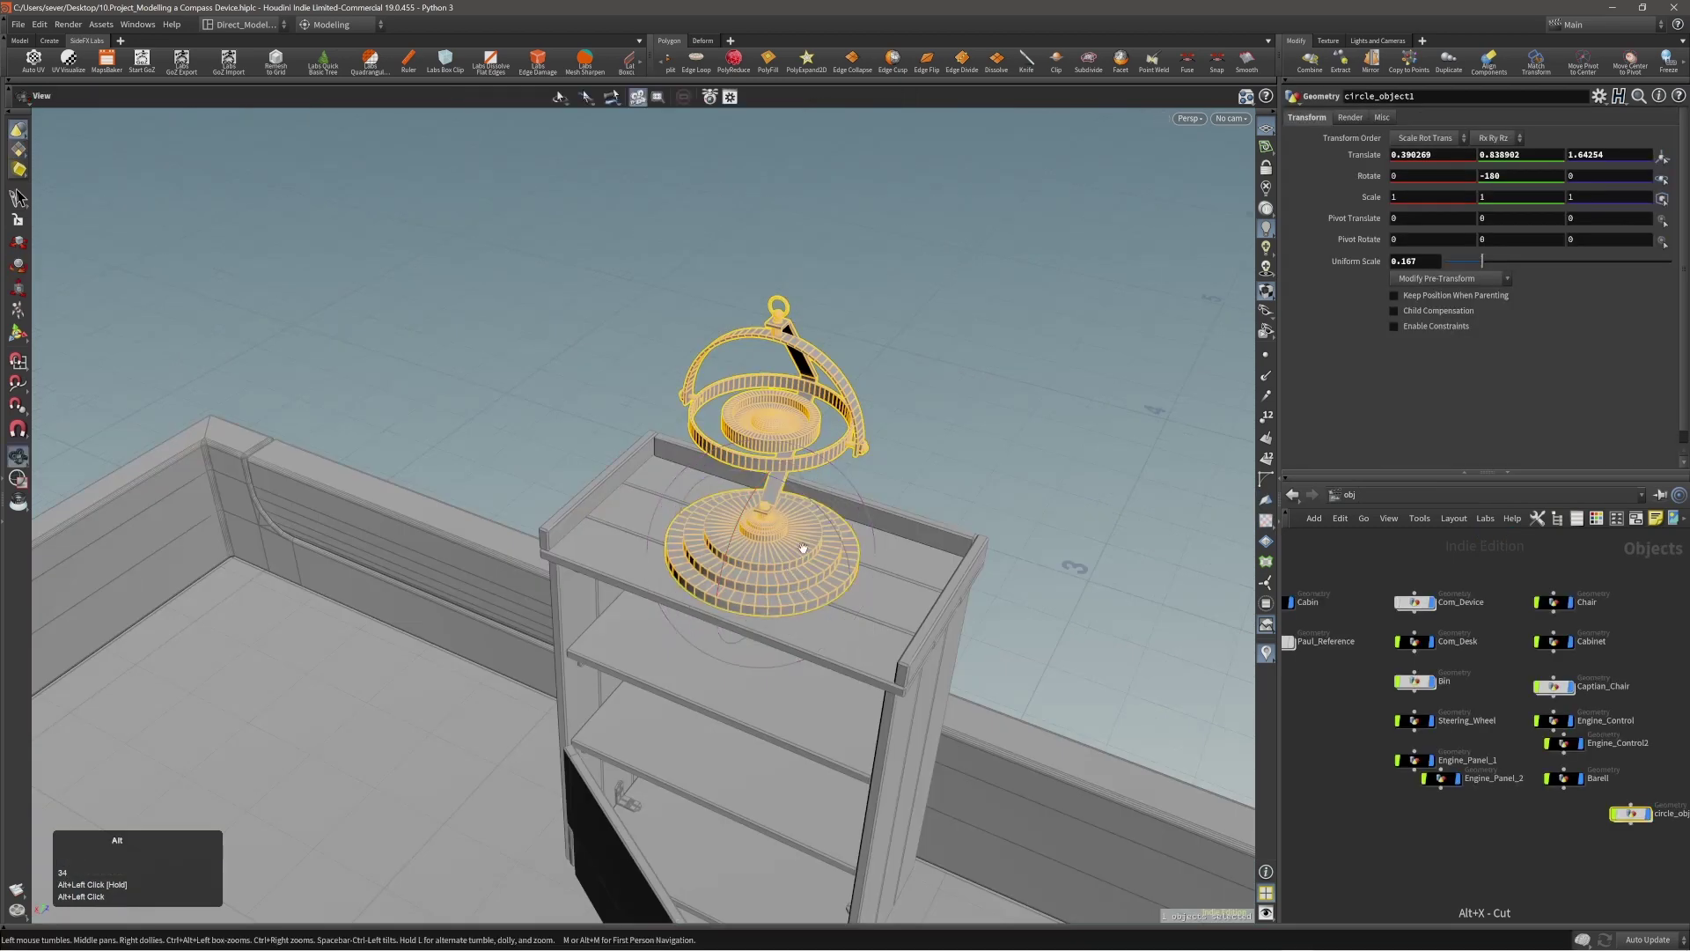
# Step: Reduce the compass's uniform scale to 0.126 on the cabinet top and check its size against the surrounding cabin furniture
pyautogui.keyDown('alt'); pyautogui.moveTo(969, 563); pyautogui.dragTo(761, 565); pyautogui.keyUp('alt')
pyautogui.press('t')
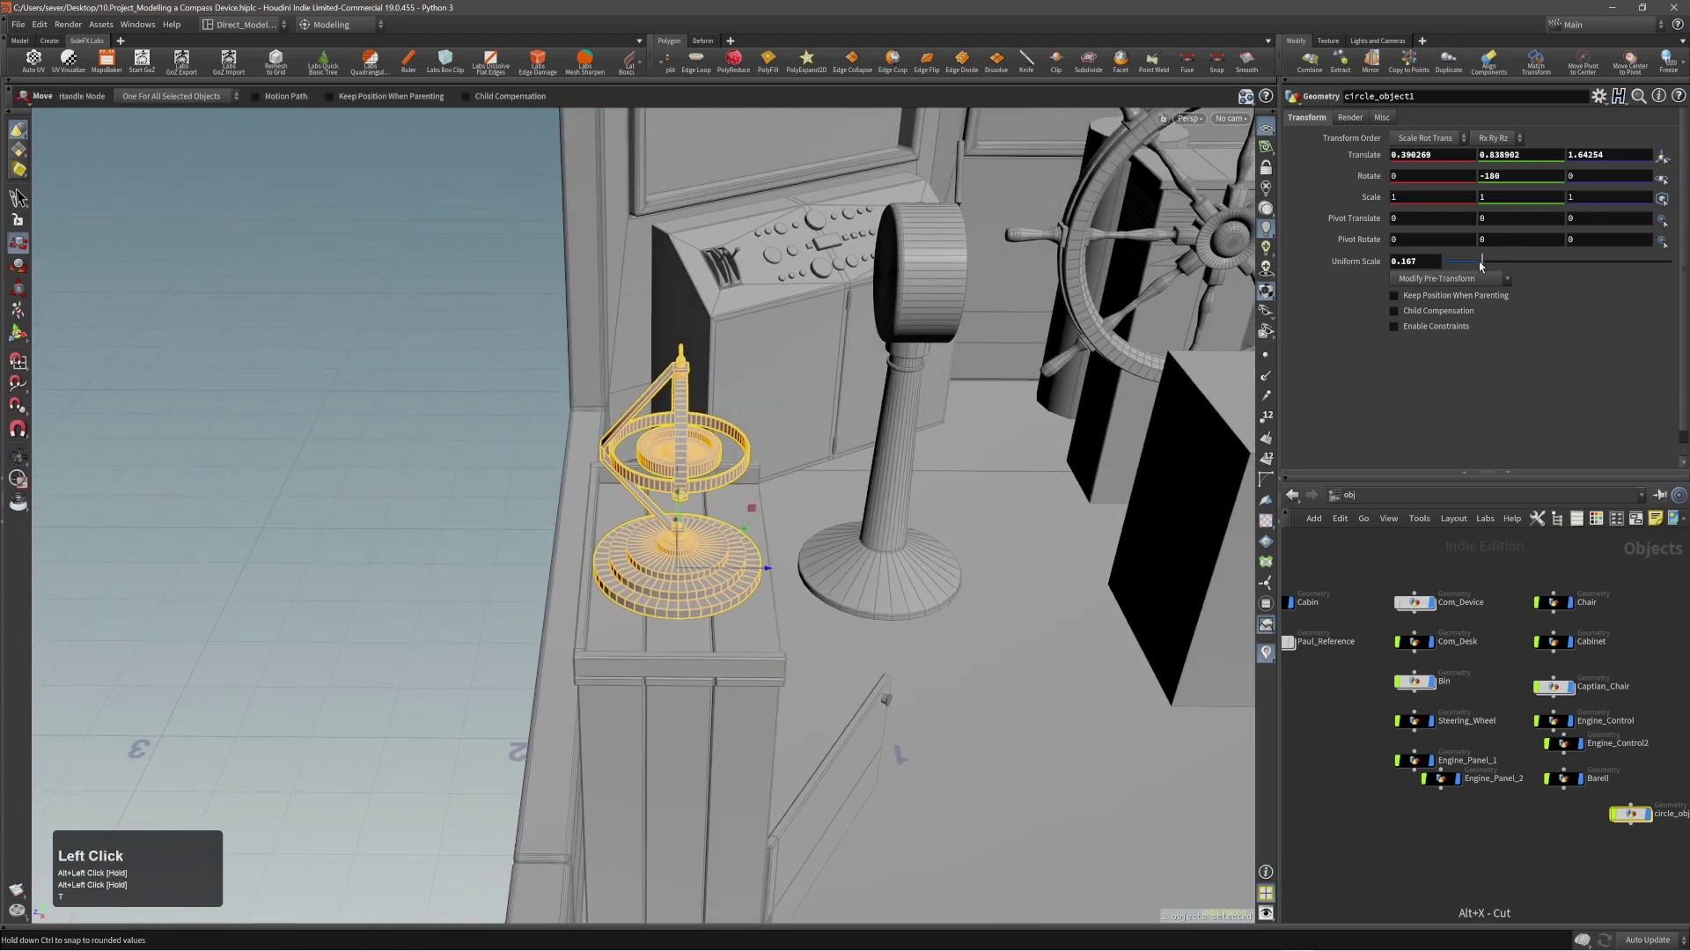
pyautogui.moveTo(1482, 265); pyautogui.dragTo(1477, 267)
pyautogui.keyDown('alt'); pyautogui.moveTo(687, 568); pyautogui.dragTo(806, 566); pyautogui.keyUp('alt')
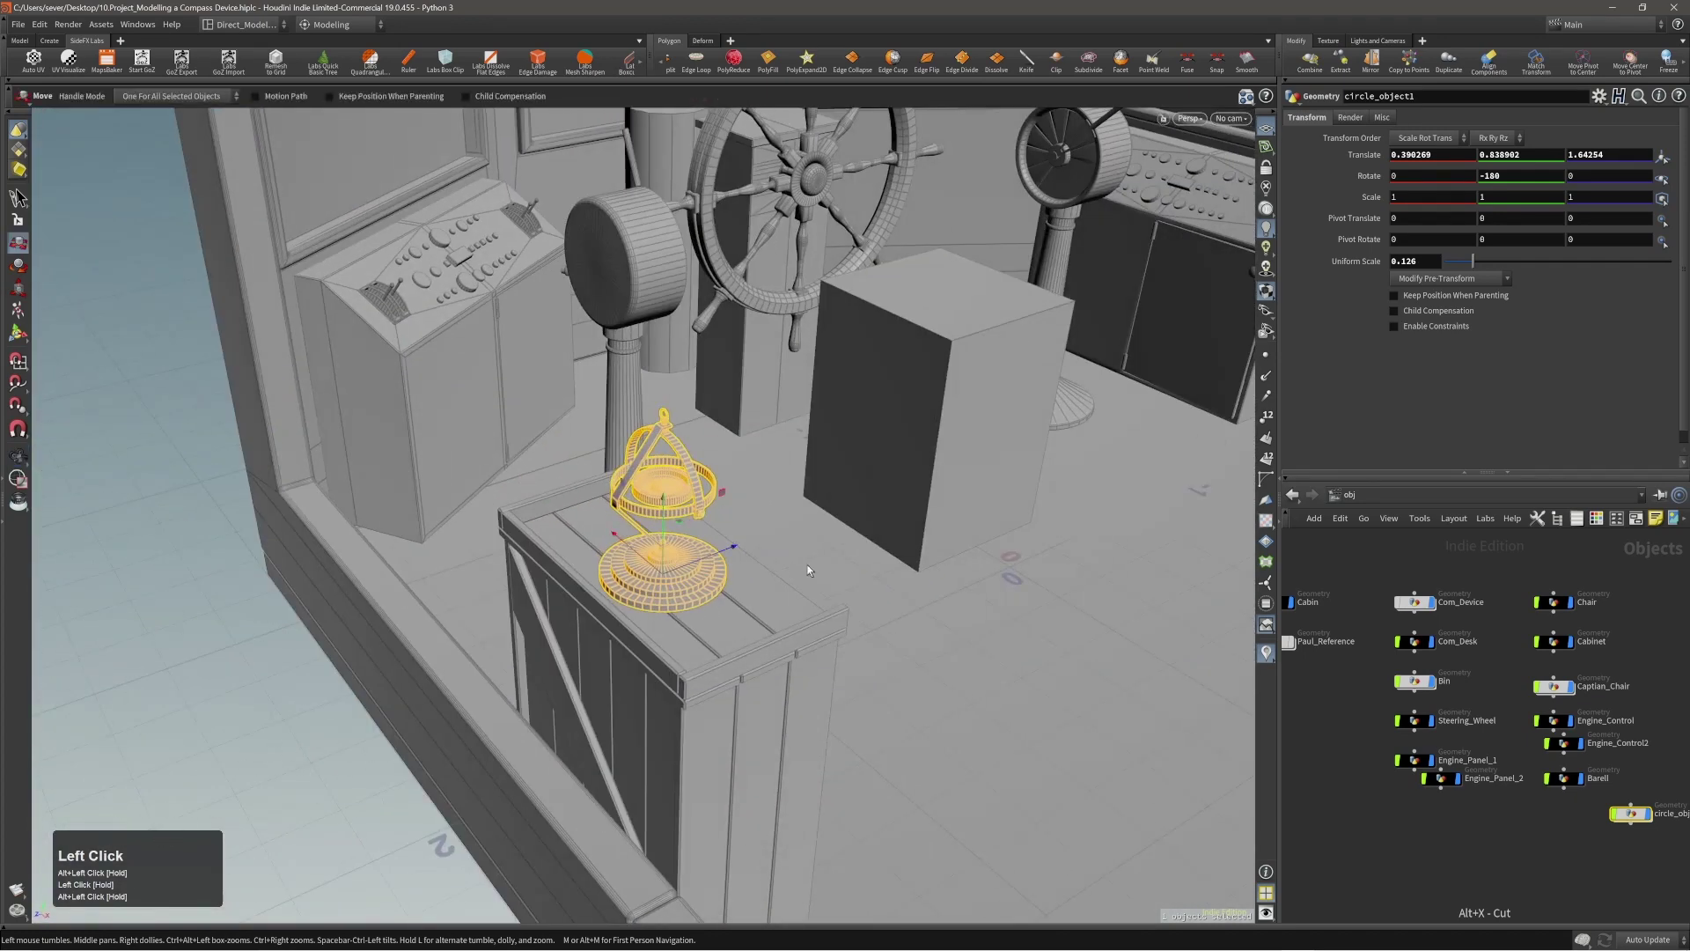
# Step: Go into the compass's geometry, frame the whole model, clear the selection and save the scene
pyautogui.press('3')
pyautogui.keyDown('alt'); pyautogui.moveTo(807, 563); pyautogui.dragTo(1198, 493, button='right'); pyautogui.keyUp('alt')
pyautogui.hotkey('space', 'h')
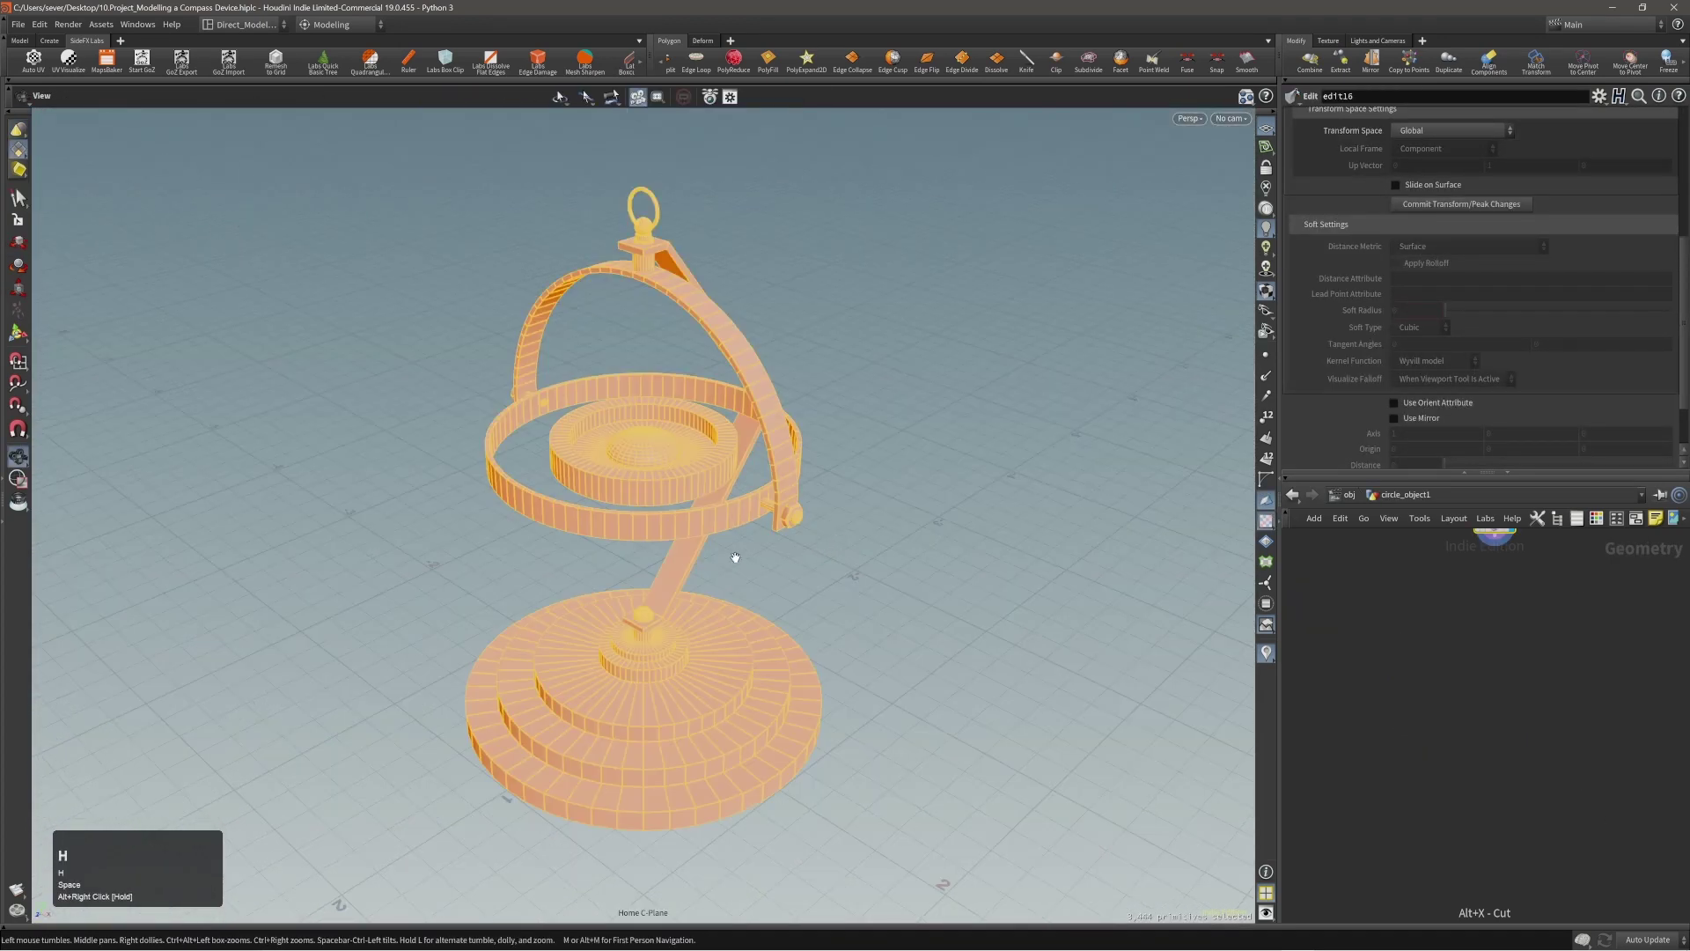
pyautogui.click(971, 525)
pyautogui.hotkey('ctrl', 's')
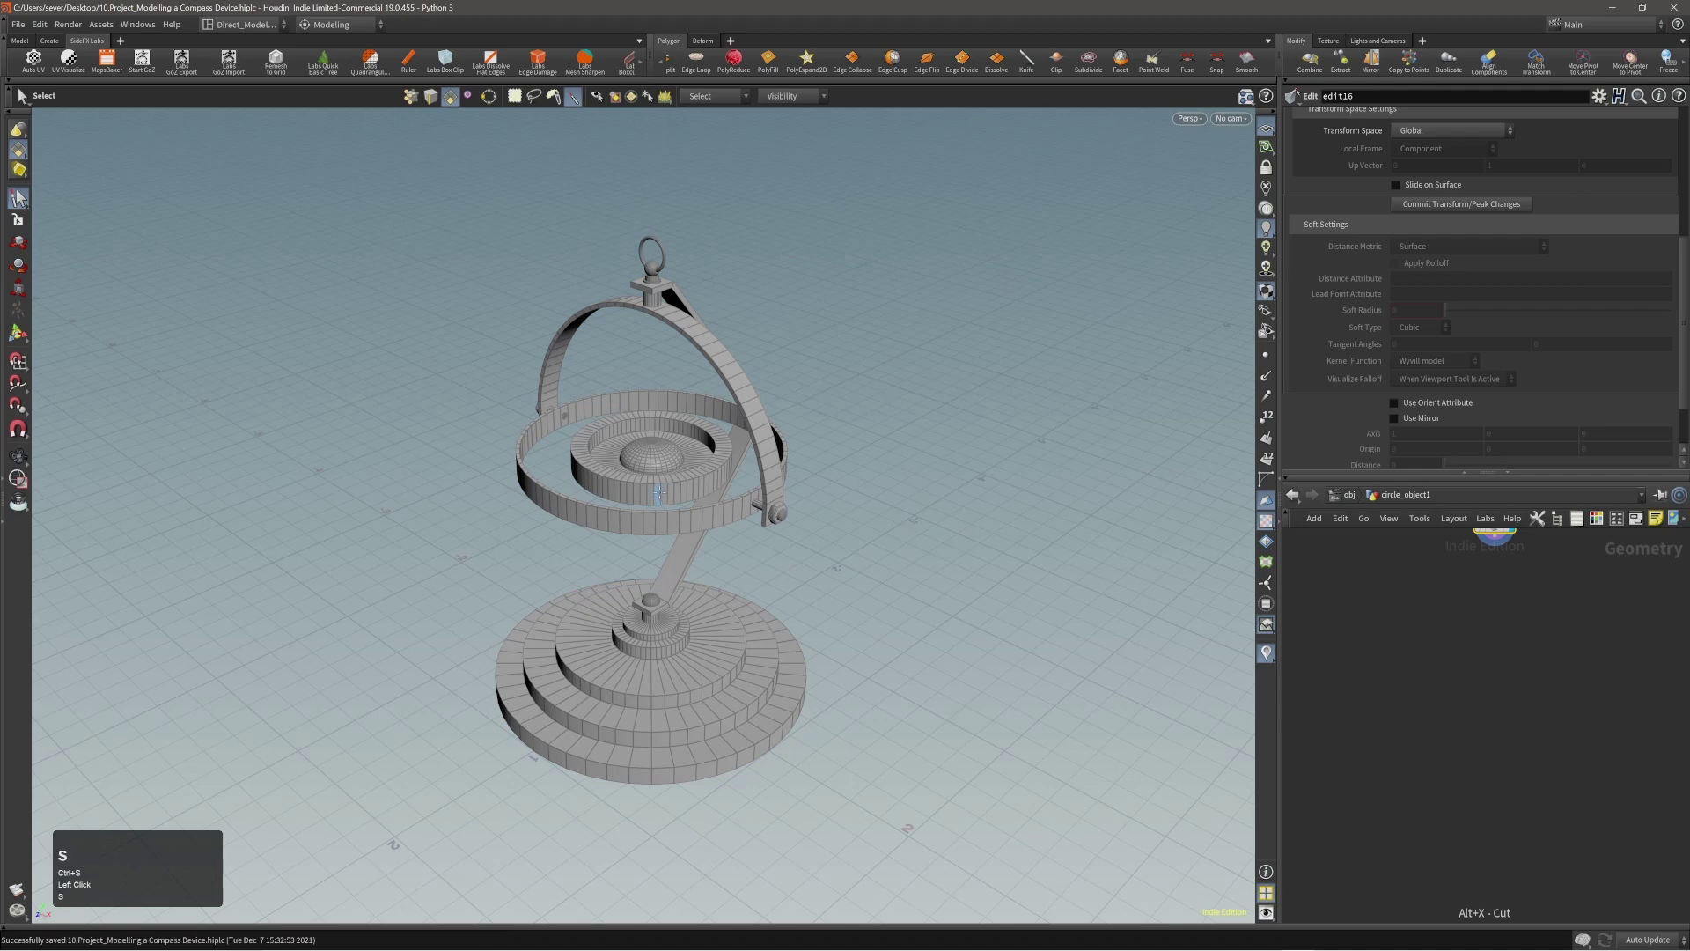
# Step: Select every second vertical edge around the inner ring's wall and expand the pattern over its top and inner faces
pyautogui.keyDown('alt'); pyautogui.moveTo(653, 476); pyautogui.dragTo(702, 487, button='middle'); pyautogui.keyUp('alt')
pyautogui.keyDown('alt'); pyautogui.moveTo(703, 488); pyautogui.dragTo(974, 479); pyautogui.keyUp('alt')
pyautogui.keyDown('alt'); pyautogui.moveTo(974, 478); pyautogui.dragTo(907, 465, button='right'); pyautogui.keyUp('alt')
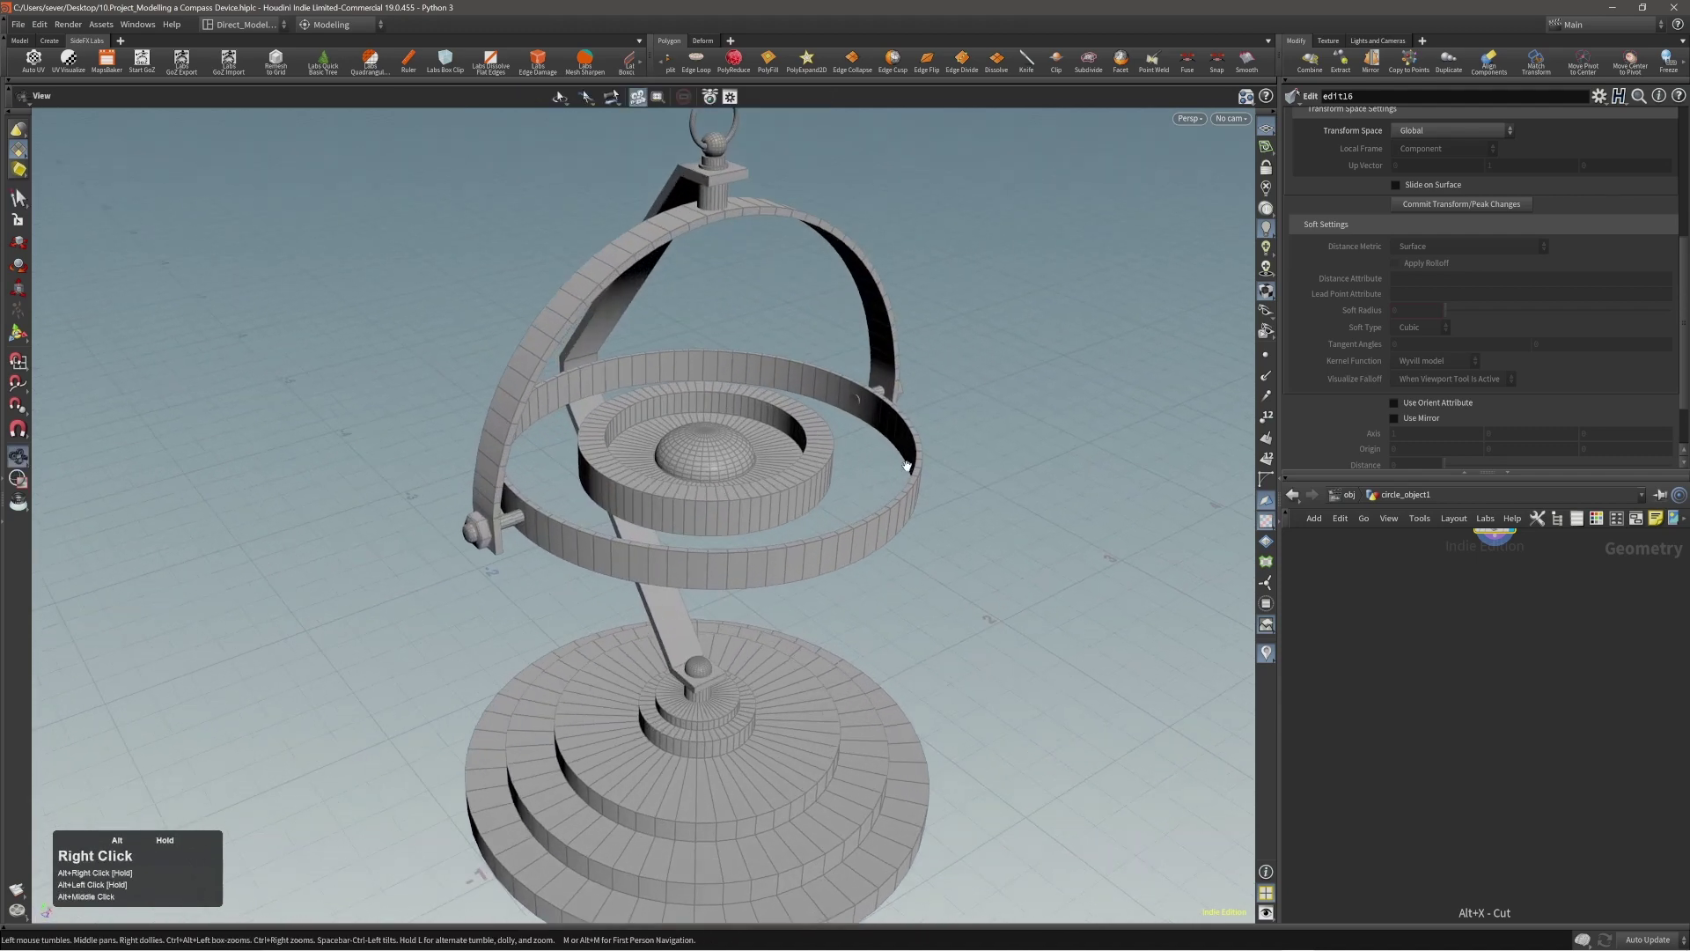
pyautogui.keyDown('alt'); pyautogui.moveTo(791, 472); pyautogui.dragTo(854, 445, button='right'); pyautogui.keyUp('alt')
pyautogui.keyDown('alt'); pyautogui.moveTo(853, 446); pyautogui.dragTo(740, 477); pyautogui.keyUp('alt')
pyautogui.keyDown('alt'); pyautogui.moveTo(740, 478); pyautogui.dragTo(790, 520, button='right'); pyautogui.keyUp('alt')
pyautogui.press('2')
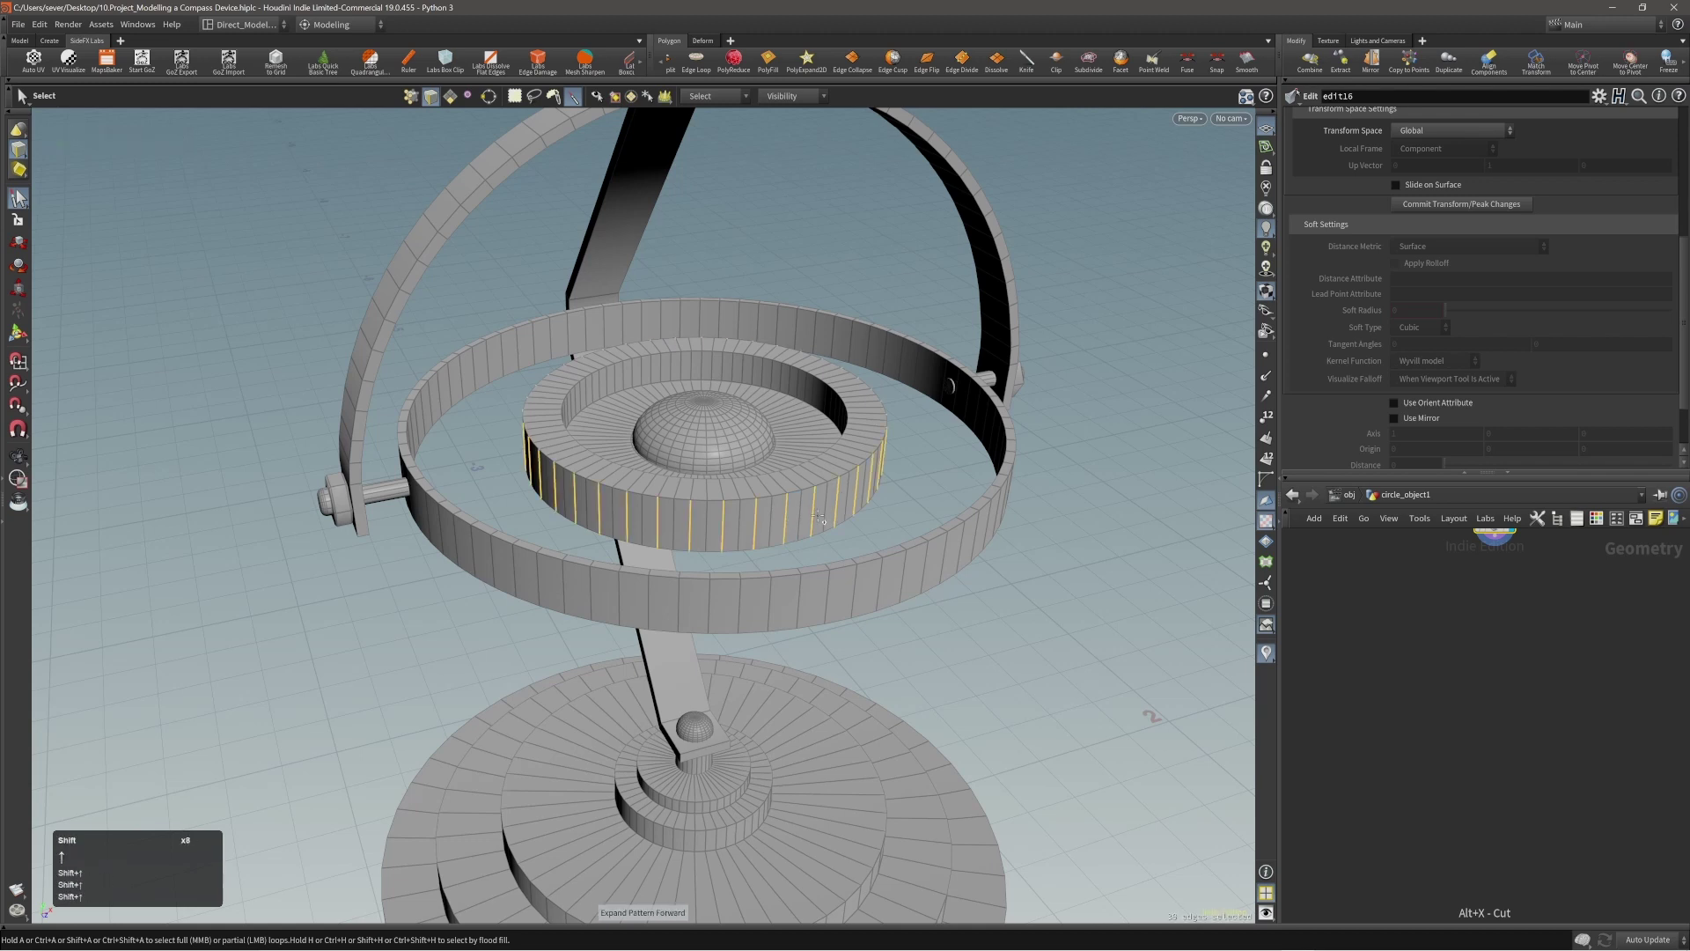
pyautogui.hotkey('shift', 'Left')
pyautogui.hotkey('shift', 'Left')
pyautogui.hotkey('shift', 'Left')
pyautogui.hotkey('shift', 'Right')
pyautogui.hotkey('shift', 'Right')
pyautogui.hotkey('shift', 'Right')
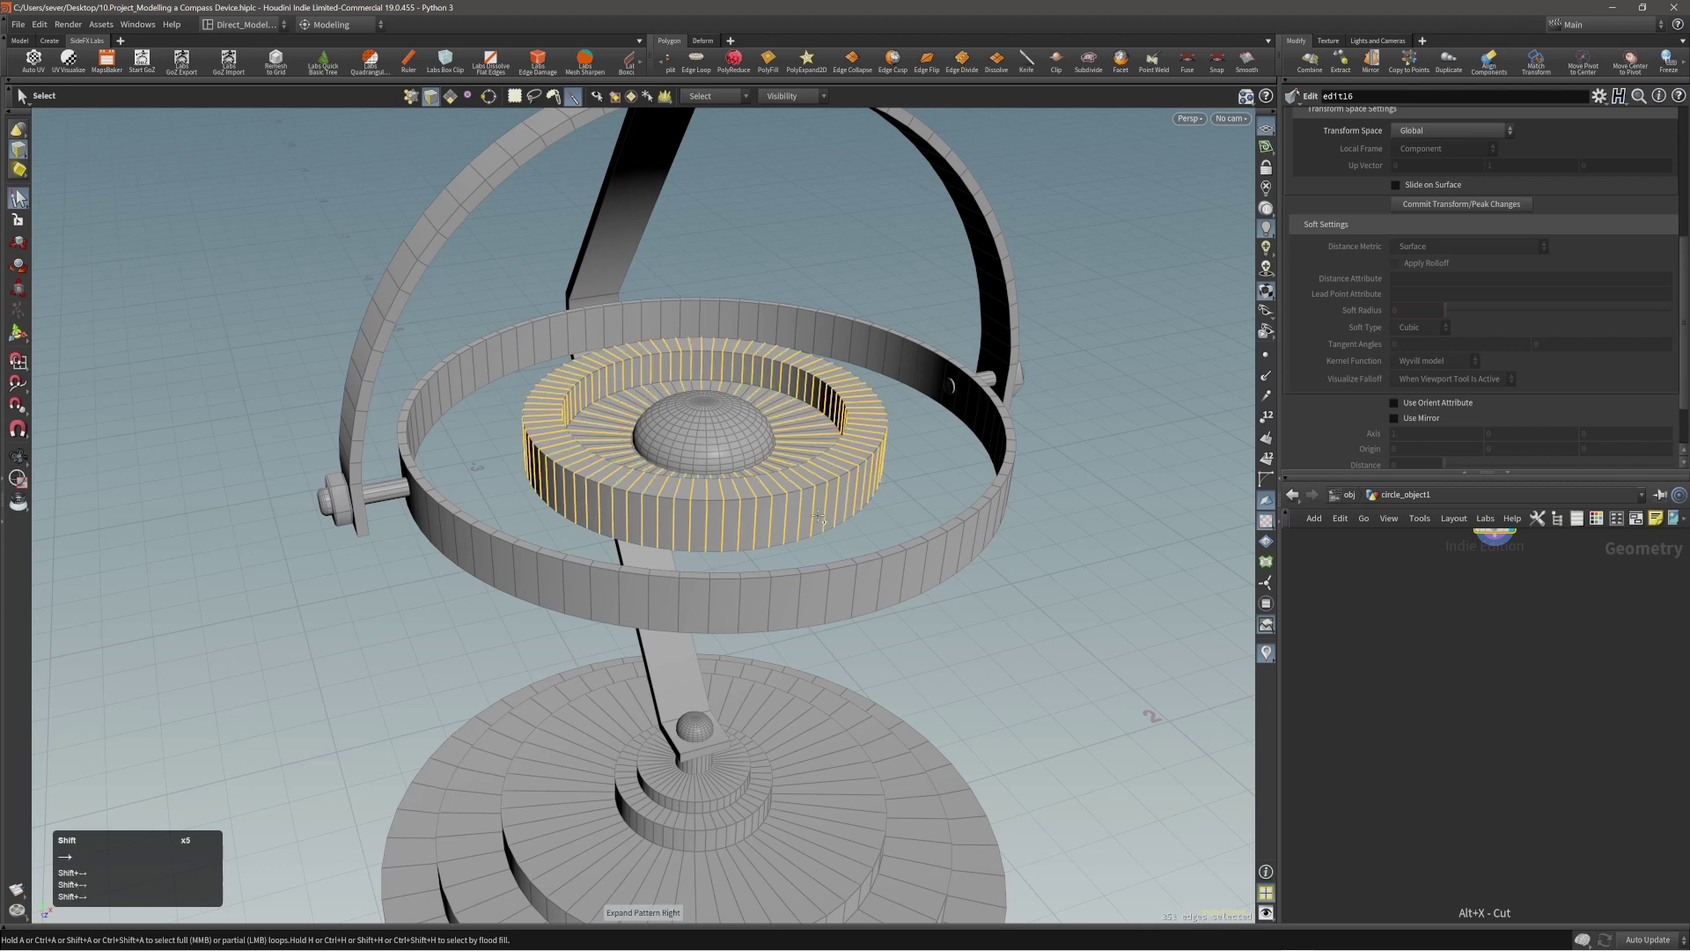
# Step: Undo the surplus pattern expansions and dissolve the remaining alternating edges on the inner ring
pyautogui.hotkey('ctrl', 'z')
pyautogui.hotkey('ctrl', 'z')
pyautogui.hotkey('ctrl', 'z')
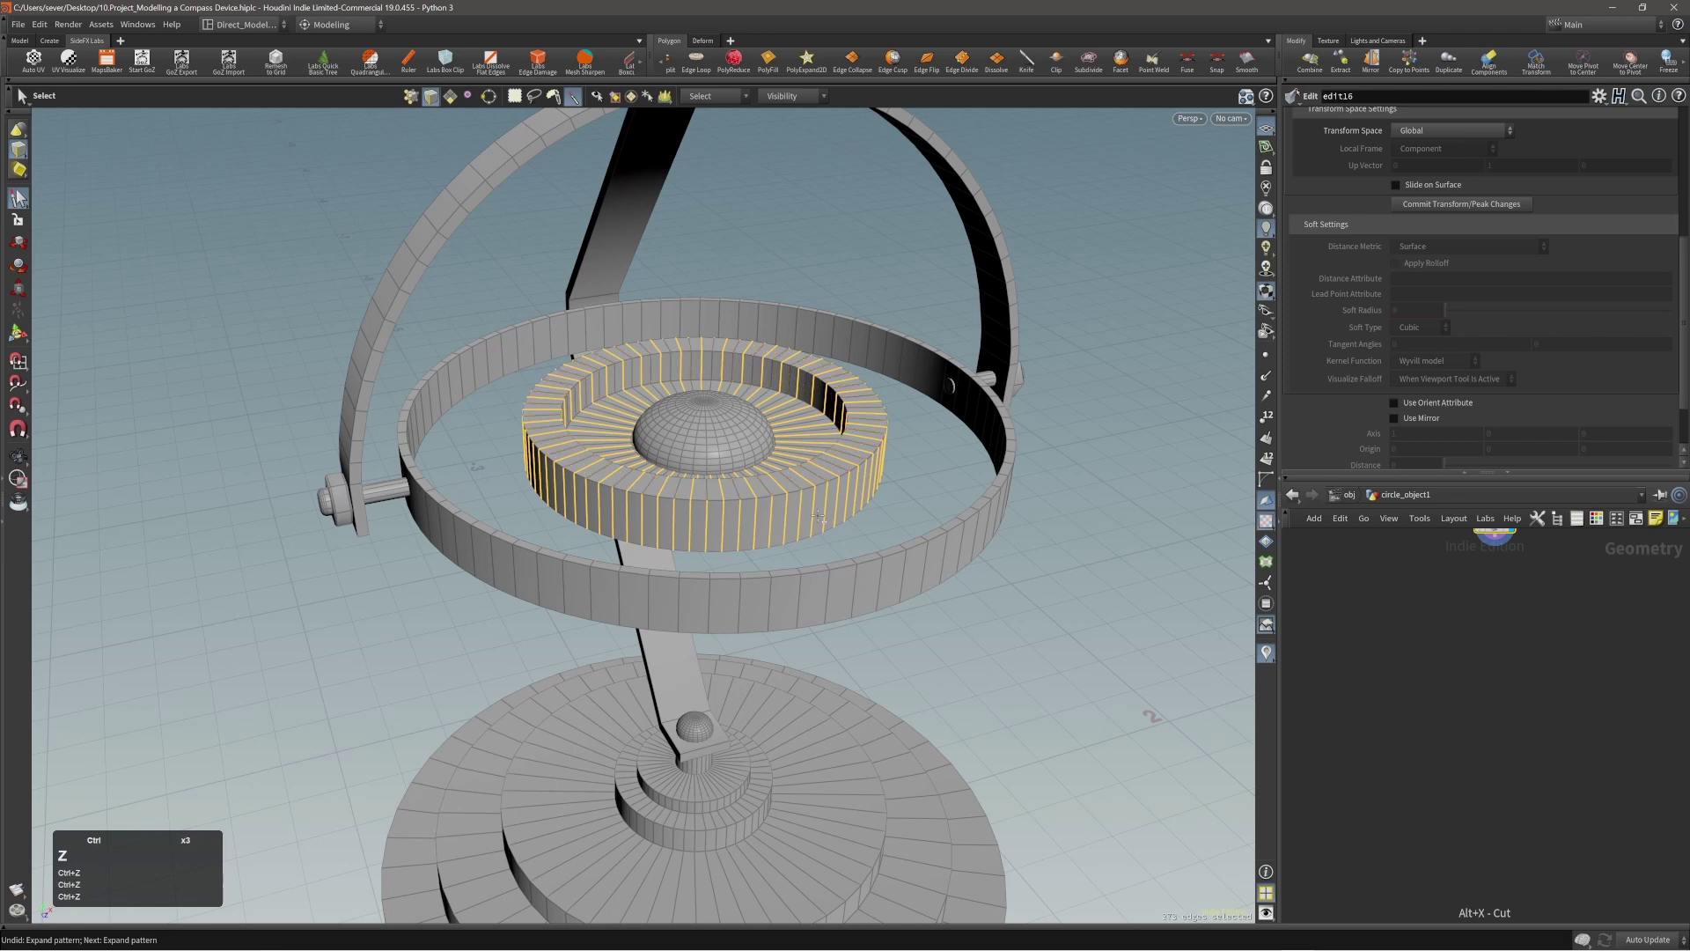
pyautogui.hotkey('ctrl', 'z')
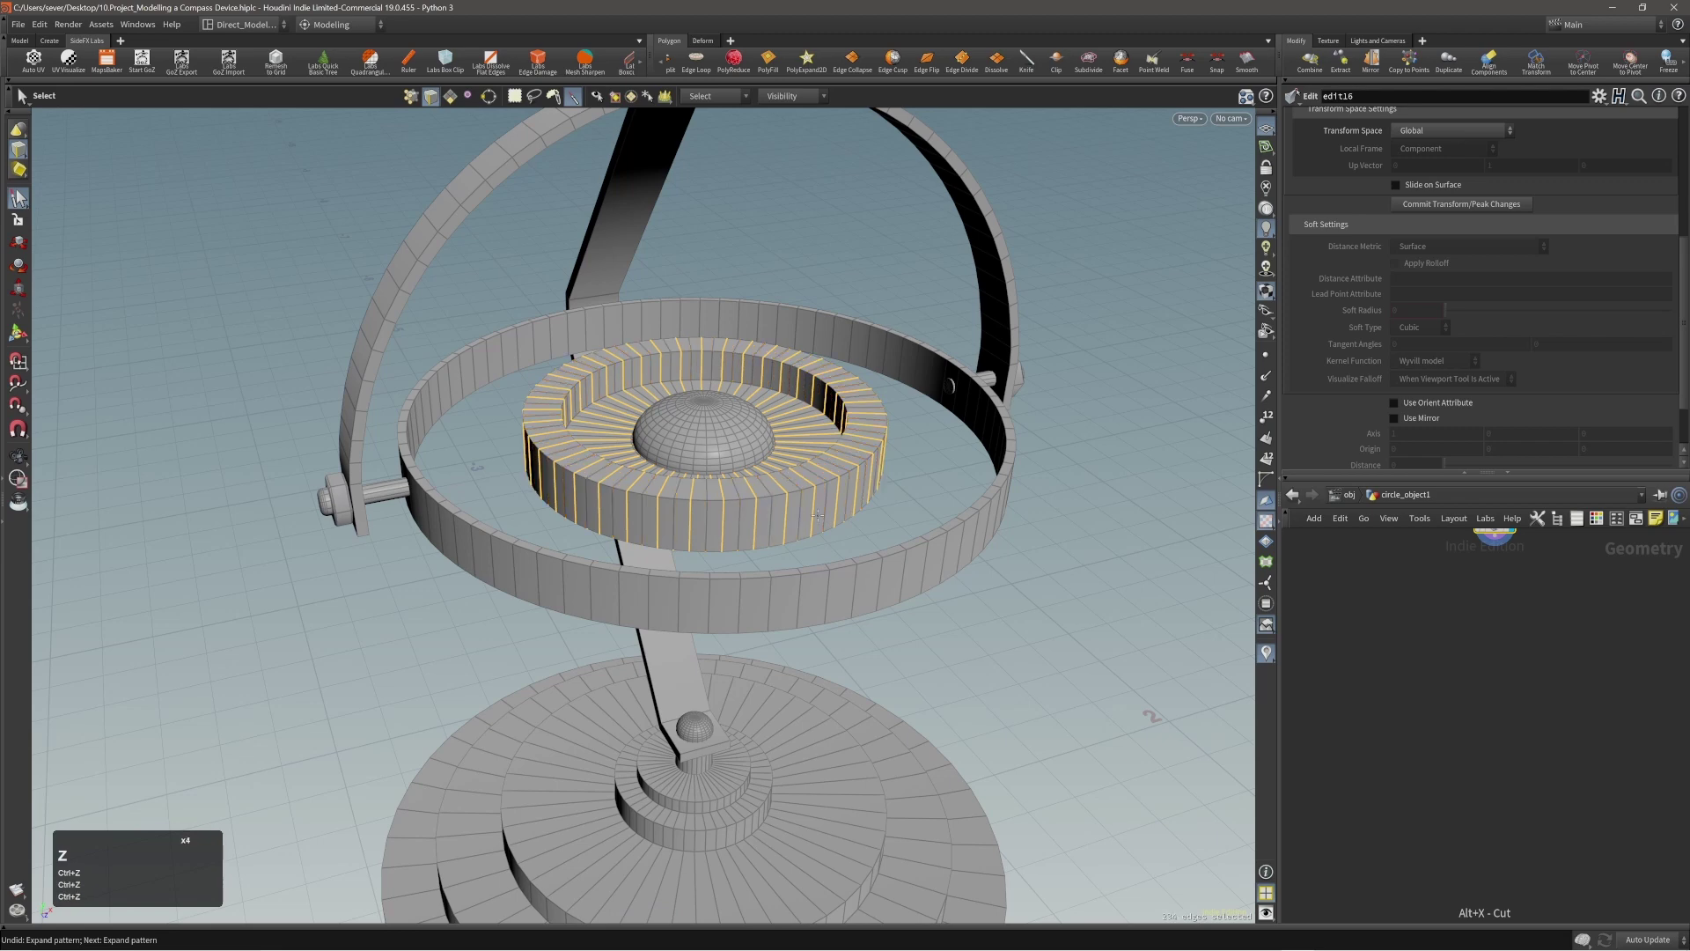
pyautogui.hotkey('alt', '`')
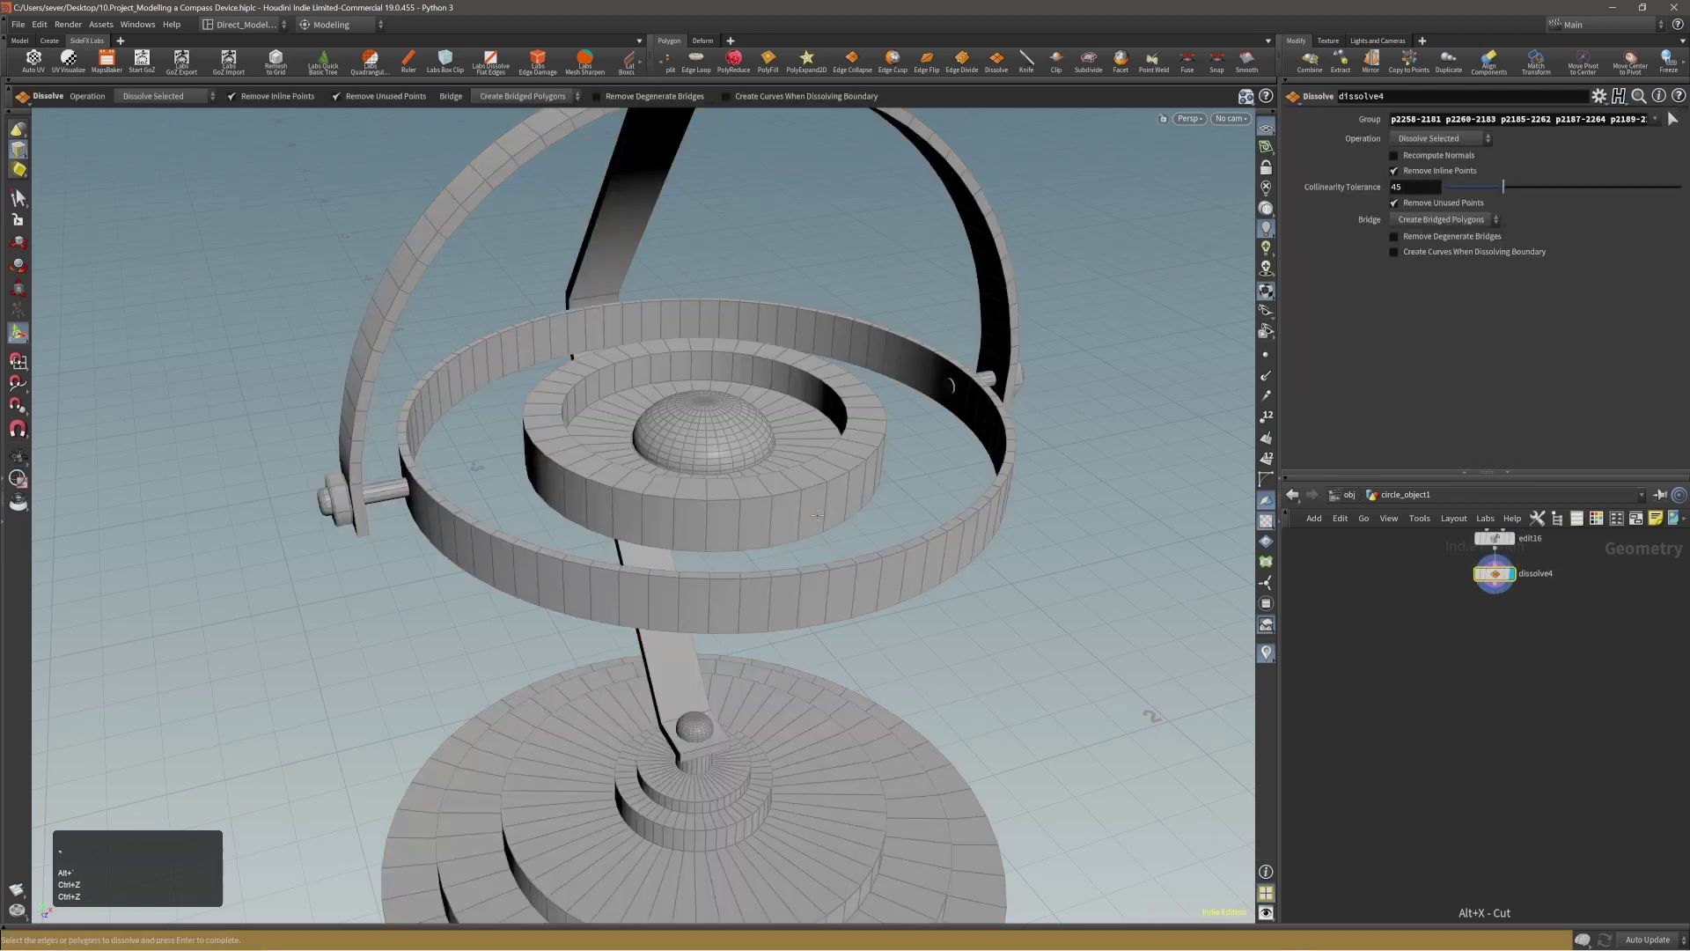
# Step: Select the inner ring's underside face and extrude it with an inset of 0.03
pyautogui.keyDown('alt'); pyautogui.moveTo(817, 515); pyautogui.dragTo(768, 269); pyautogui.keyUp('alt')
pyautogui.click(771, 592)
pyautogui.press('c')
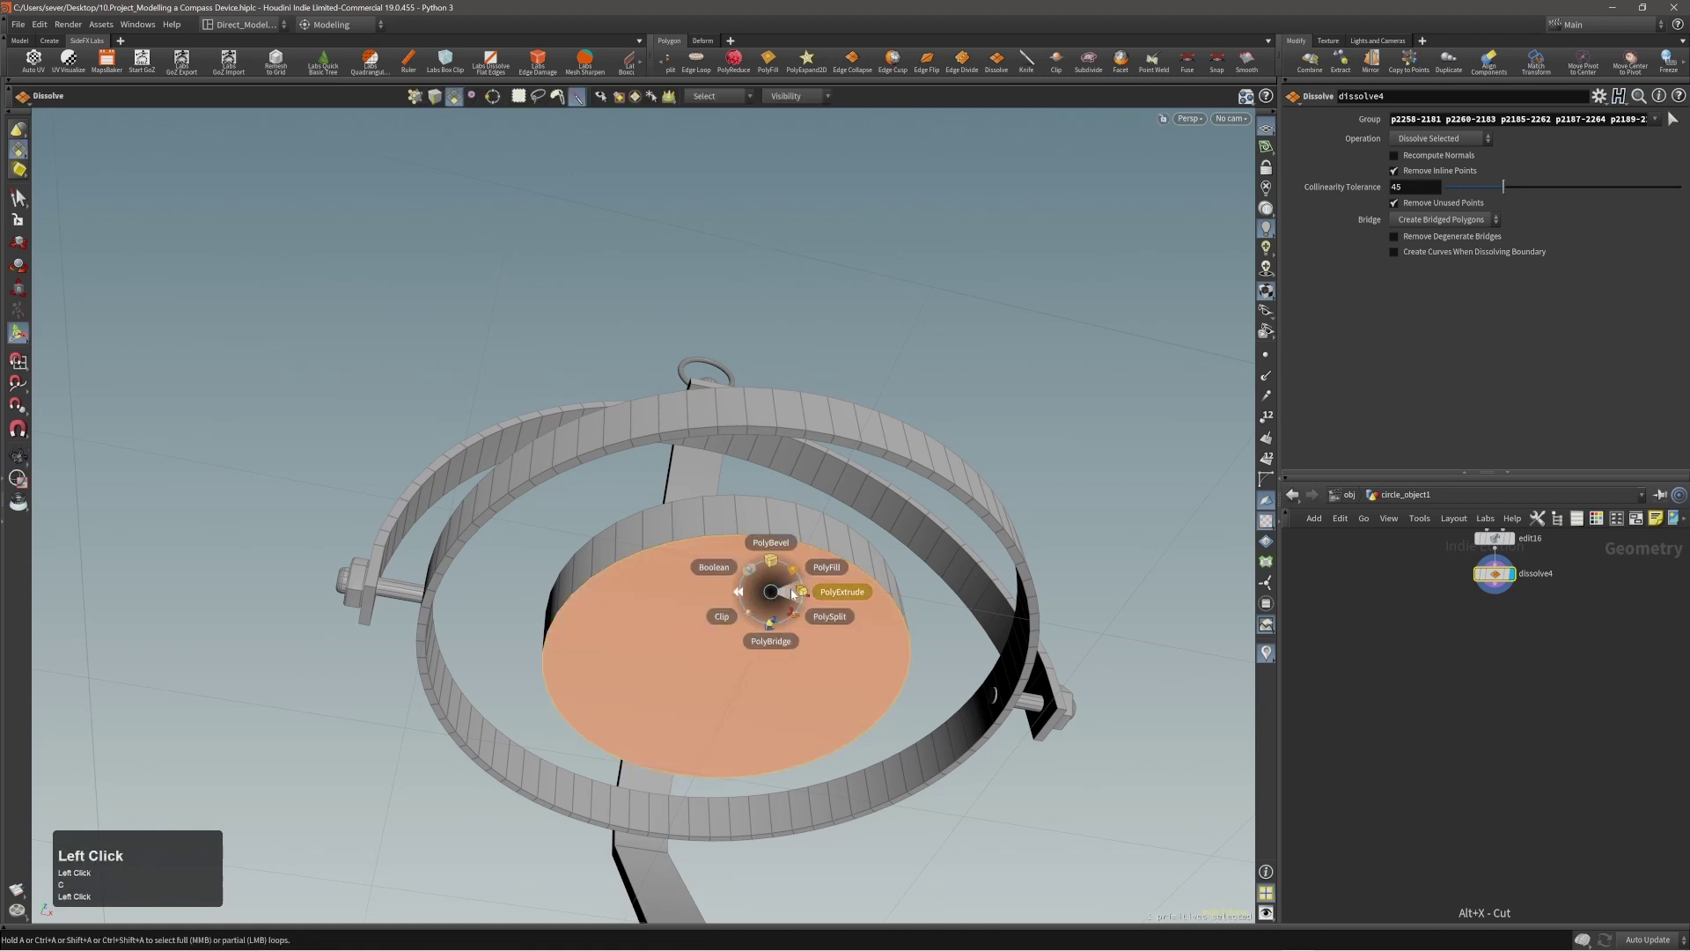
pyautogui.click(792, 593)
pyautogui.keyDown('shift'); pyautogui.scroll(3, 792, 589); pyautogui.keyUp('shift')
# Step: Collapse the edges of the inset underside face to a single centre point with Edge Collapse
pyautogui.press('c')
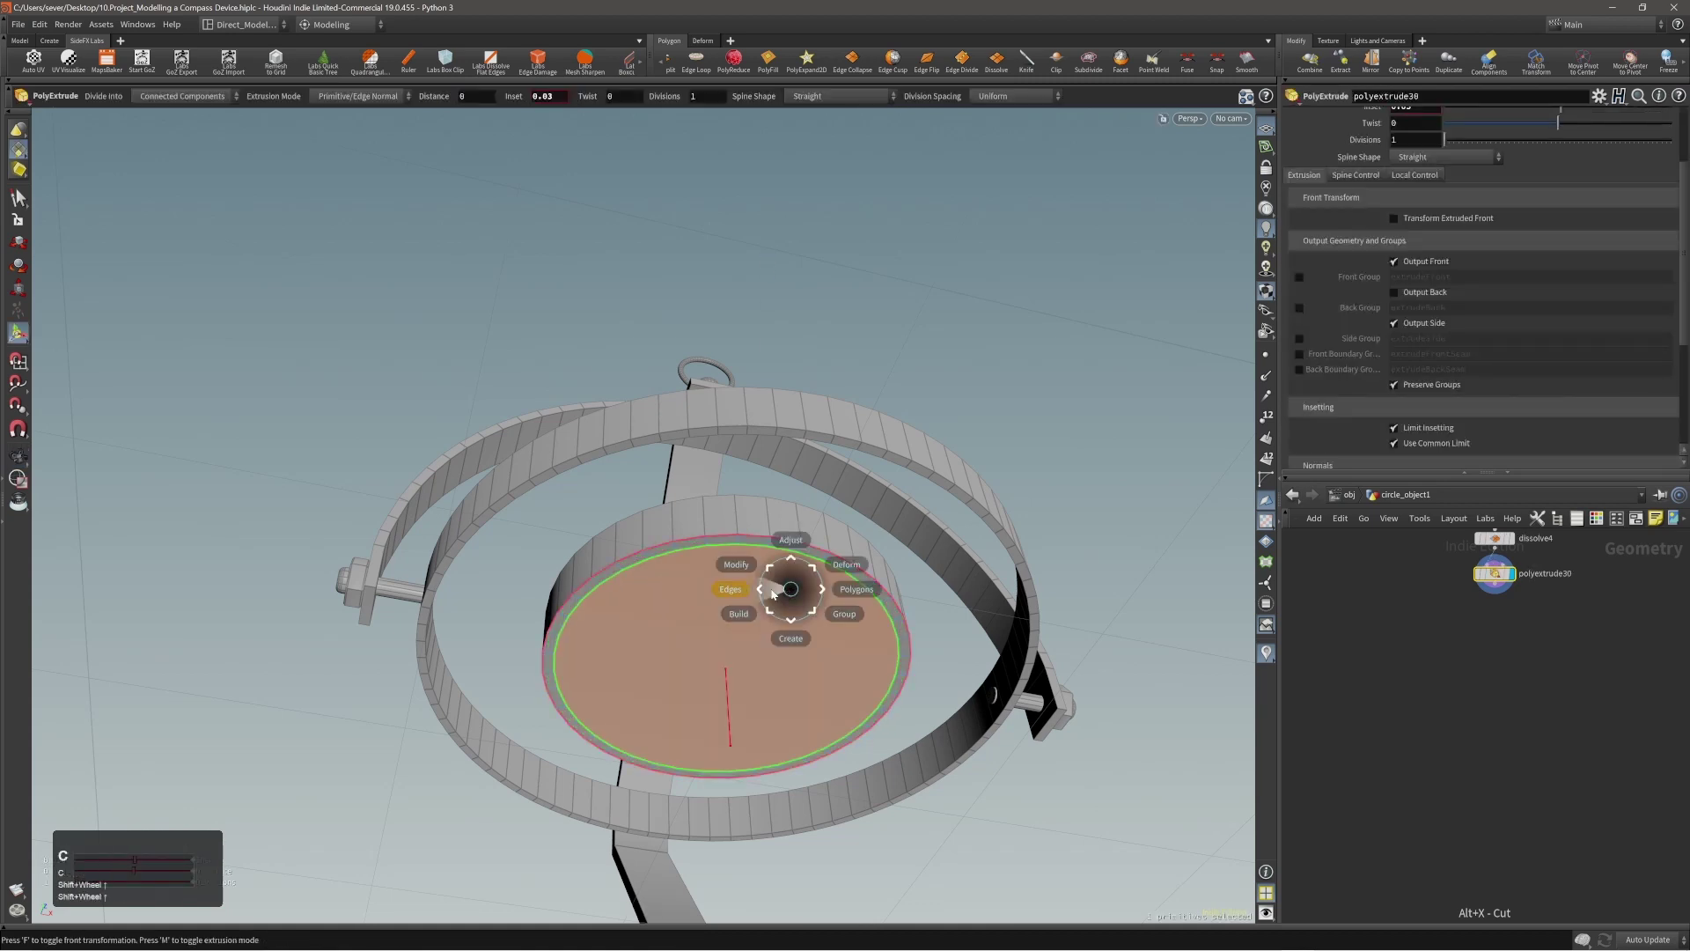
pyautogui.click(772, 592)
pyautogui.click(764, 583)
pyautogui.keyDown('alt'); pyautogui.moveTo(774, 540); pyautogui.dragTo(790, 801); pyautogui.keyUp('alt')
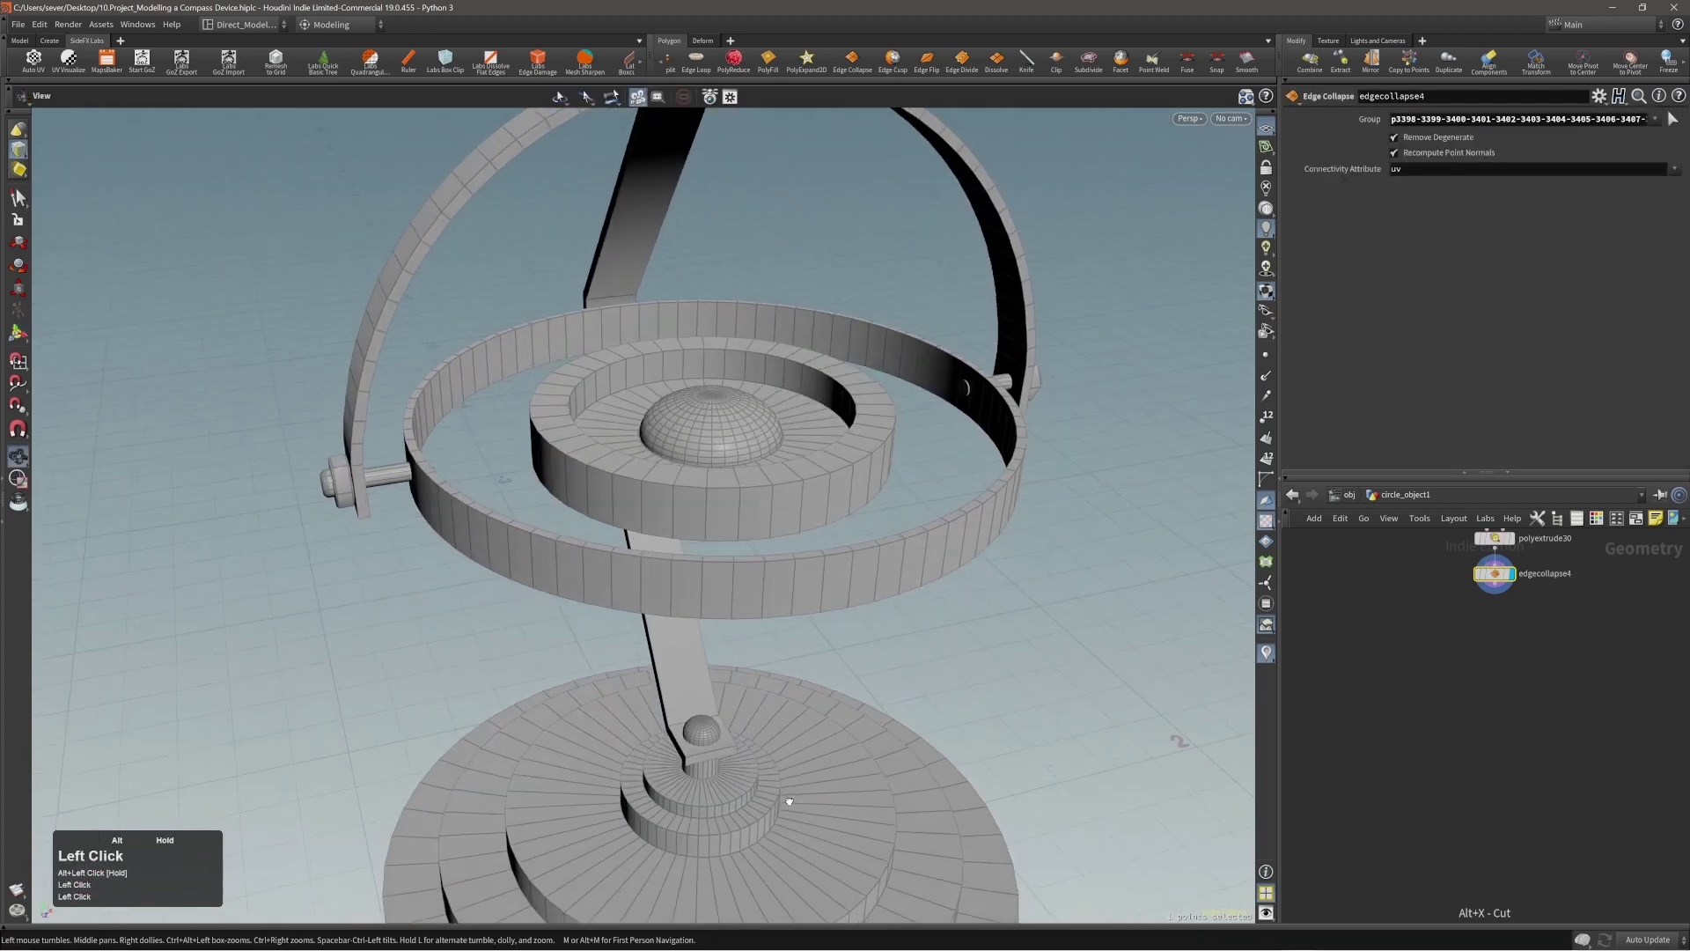
# Step: Select the upper and lower border edge loops of the inner ring
pyautogui.keyDown('alt'); pyautogui.moveTo(724, 497); pyautogui.dragTo(717, 559, button='middle'); pyautogui.keyUp('alt')
pyautogui.moveTo(717, 559)
pyautogui.keyDown('alt'); pyautogui.mouseDown()
pyautogui.moveTo(676, 567)
pyautogui.moveTo(742, 560)
pyautogui.mouseUp(); pyautogui.keyUp('alt')
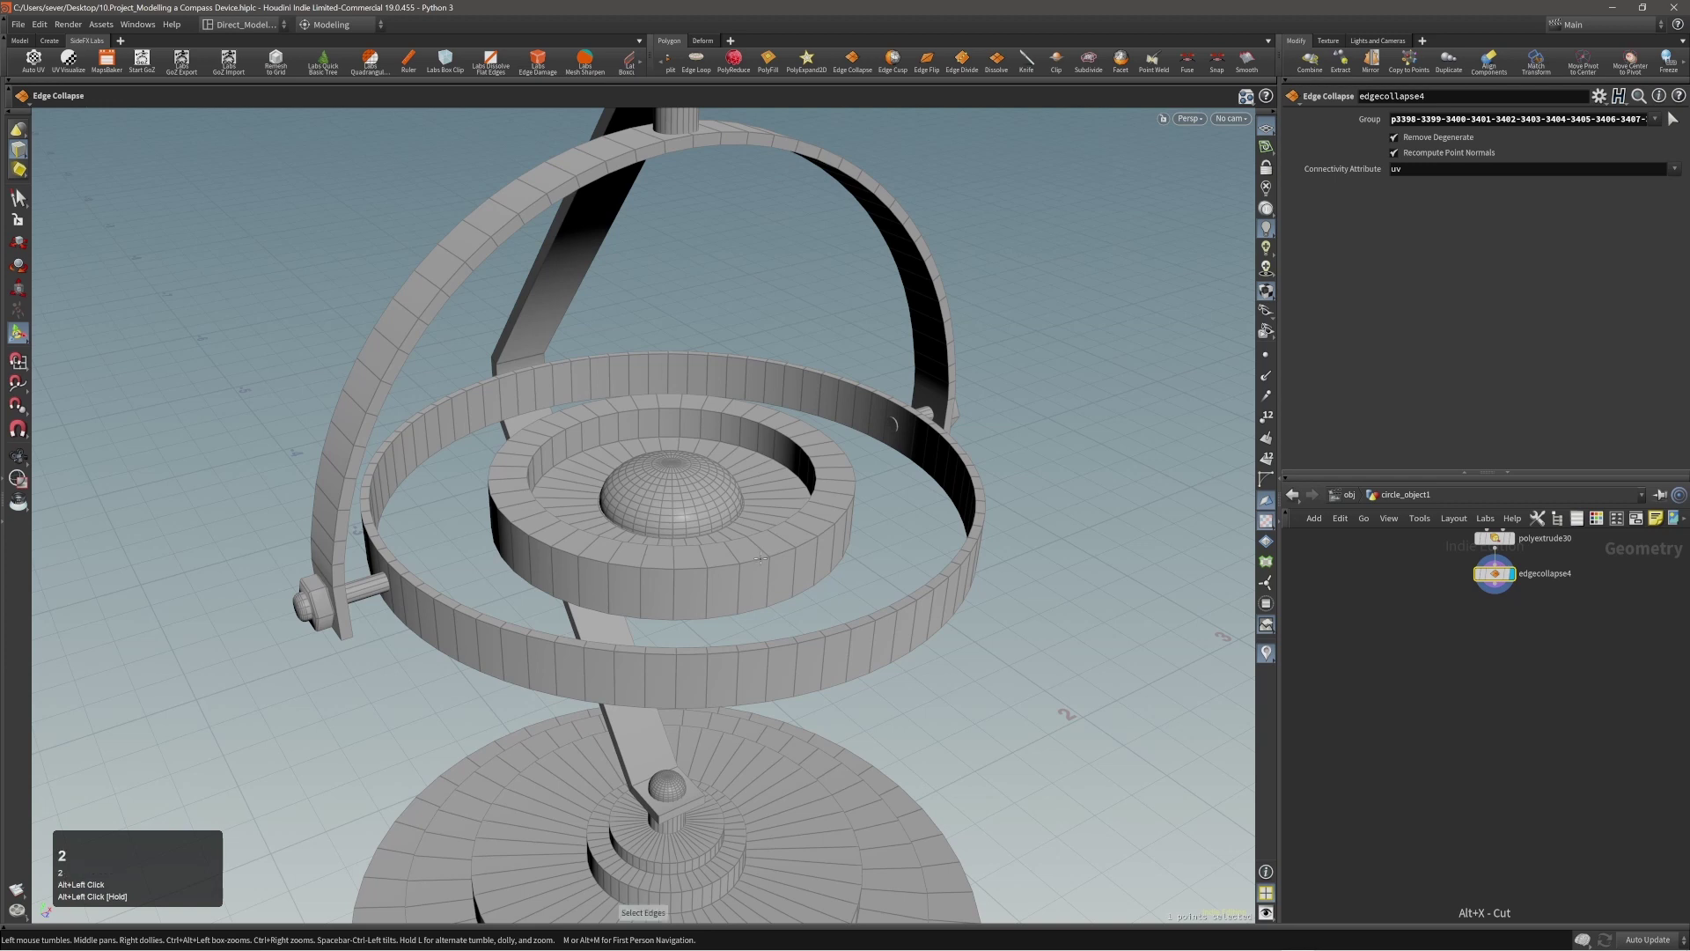
pyautogui.click(759, 560)
pyautogui.keyDown('shift'); pyautogui.doubleClick(748, 542); pyautogui.keyUp('shift')
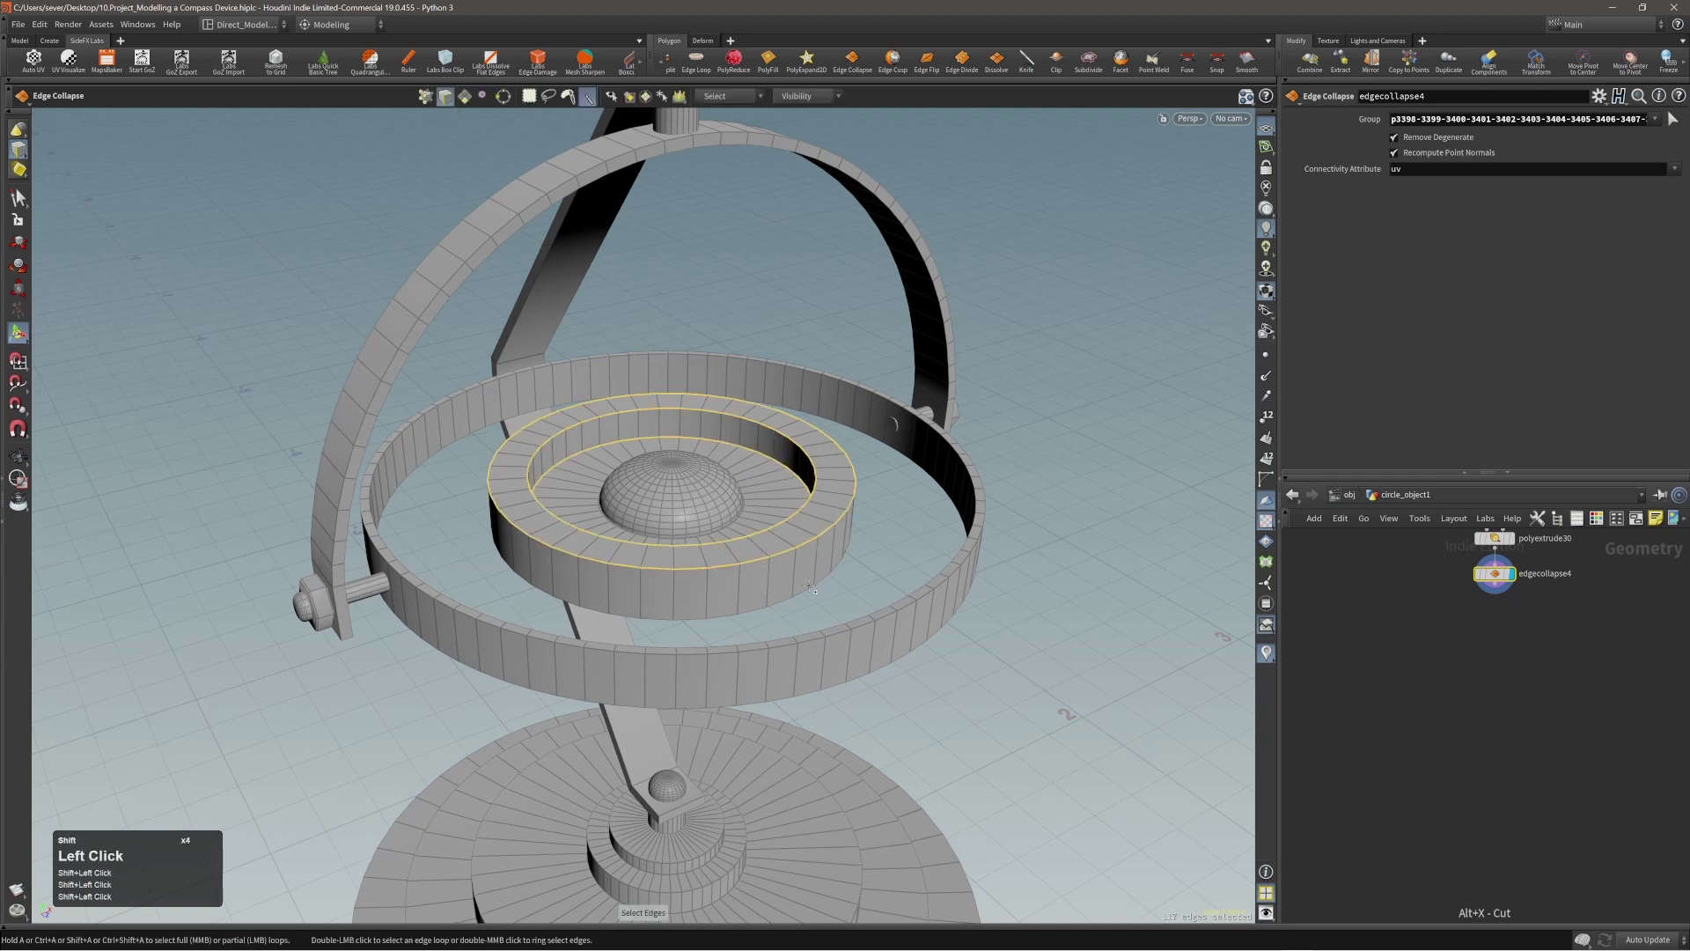
pyautogui.keyDown('alt'); pyautogui.moveTo(796, 559); pyautogui.dragTo(794, 533); pyautogui.keyUp('alt')
pyautogui.keyDown('alt'); pyautogui.moveTo(766, 552); pyautogui.dragTo(777, 536, button='middle'); pyautogui.keyUp('alt')
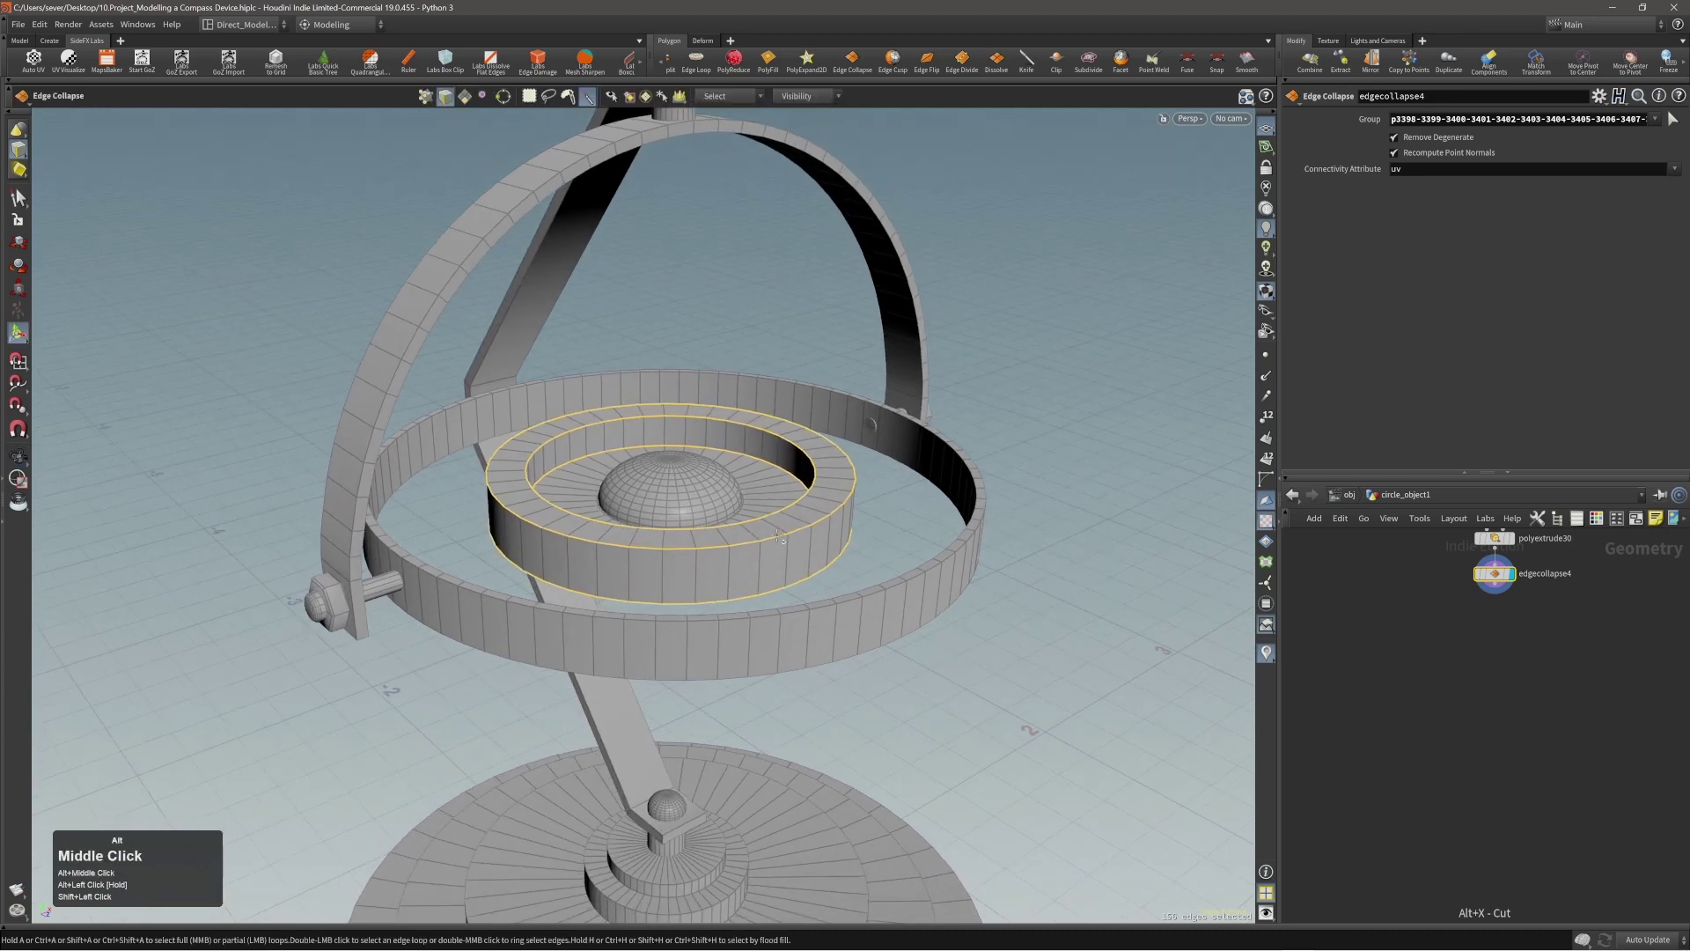
# Step: Add the upper and lower border edge loops of the large horizontal ring to the edge selection
pyautogui.keyDown('shift'); pyautogui.doubleClick(891, 588); pyautogui.keyUp('shift')
pyautogui.keyDown('shift'); pyautogui.doubleClick(894, 585); pyautogui.keyUp('shift')
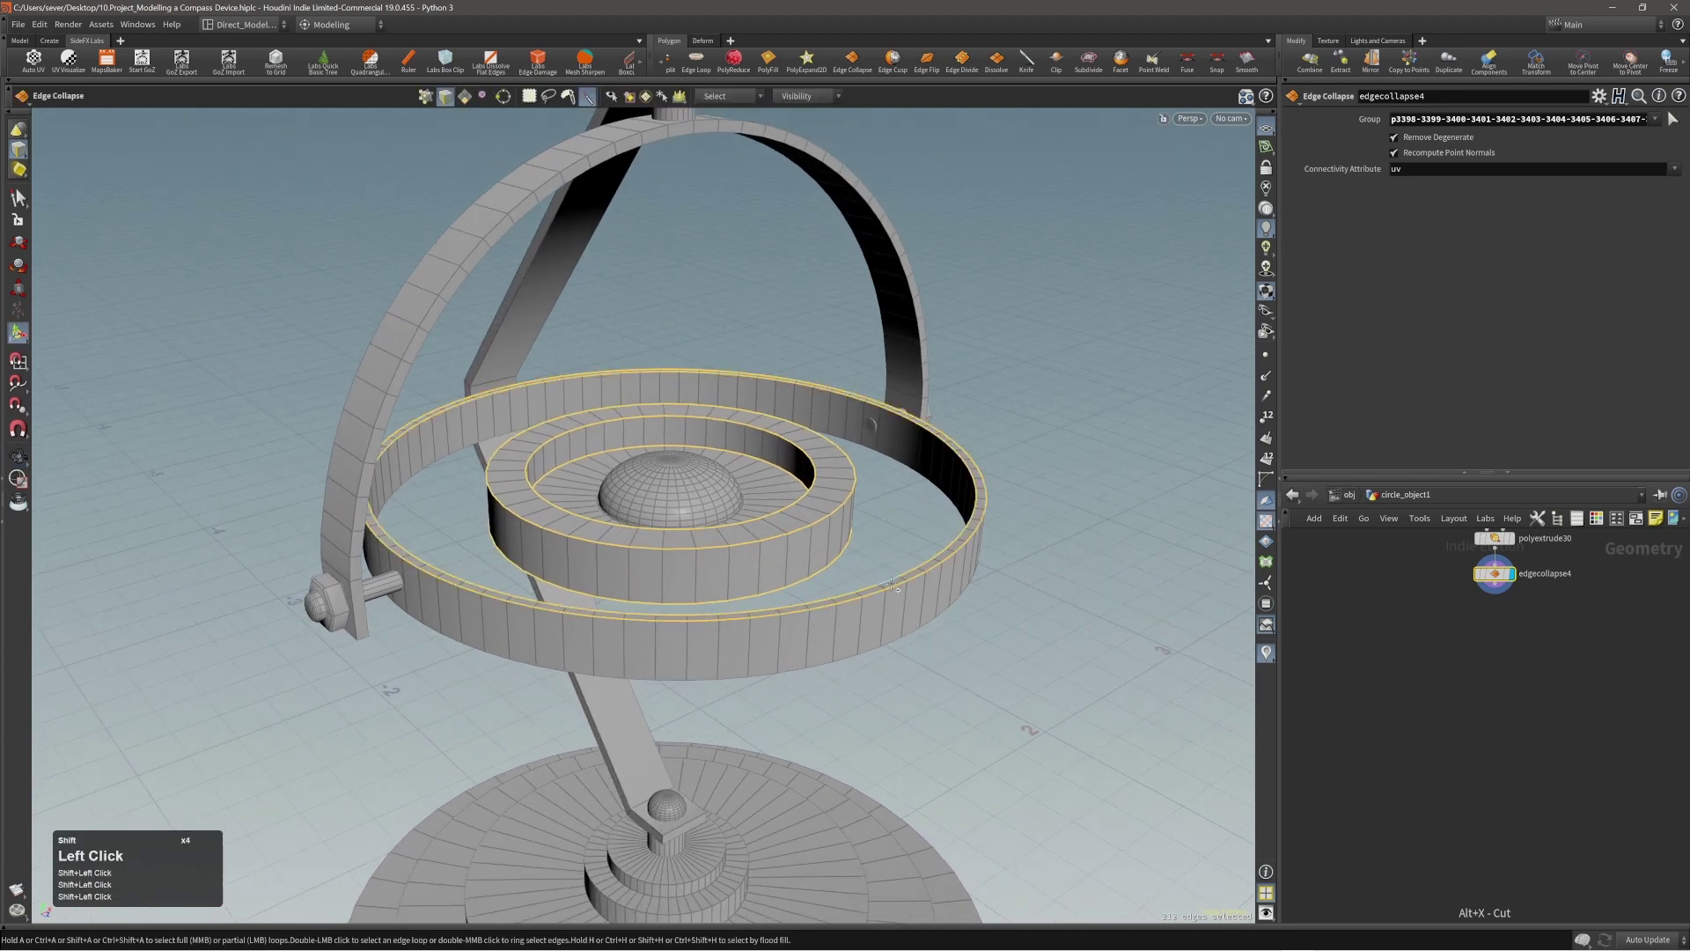
pyautogui.keyDown('shift'); pyautogui.doubleClick(892, 649); pyautogui.keyUp('shift')
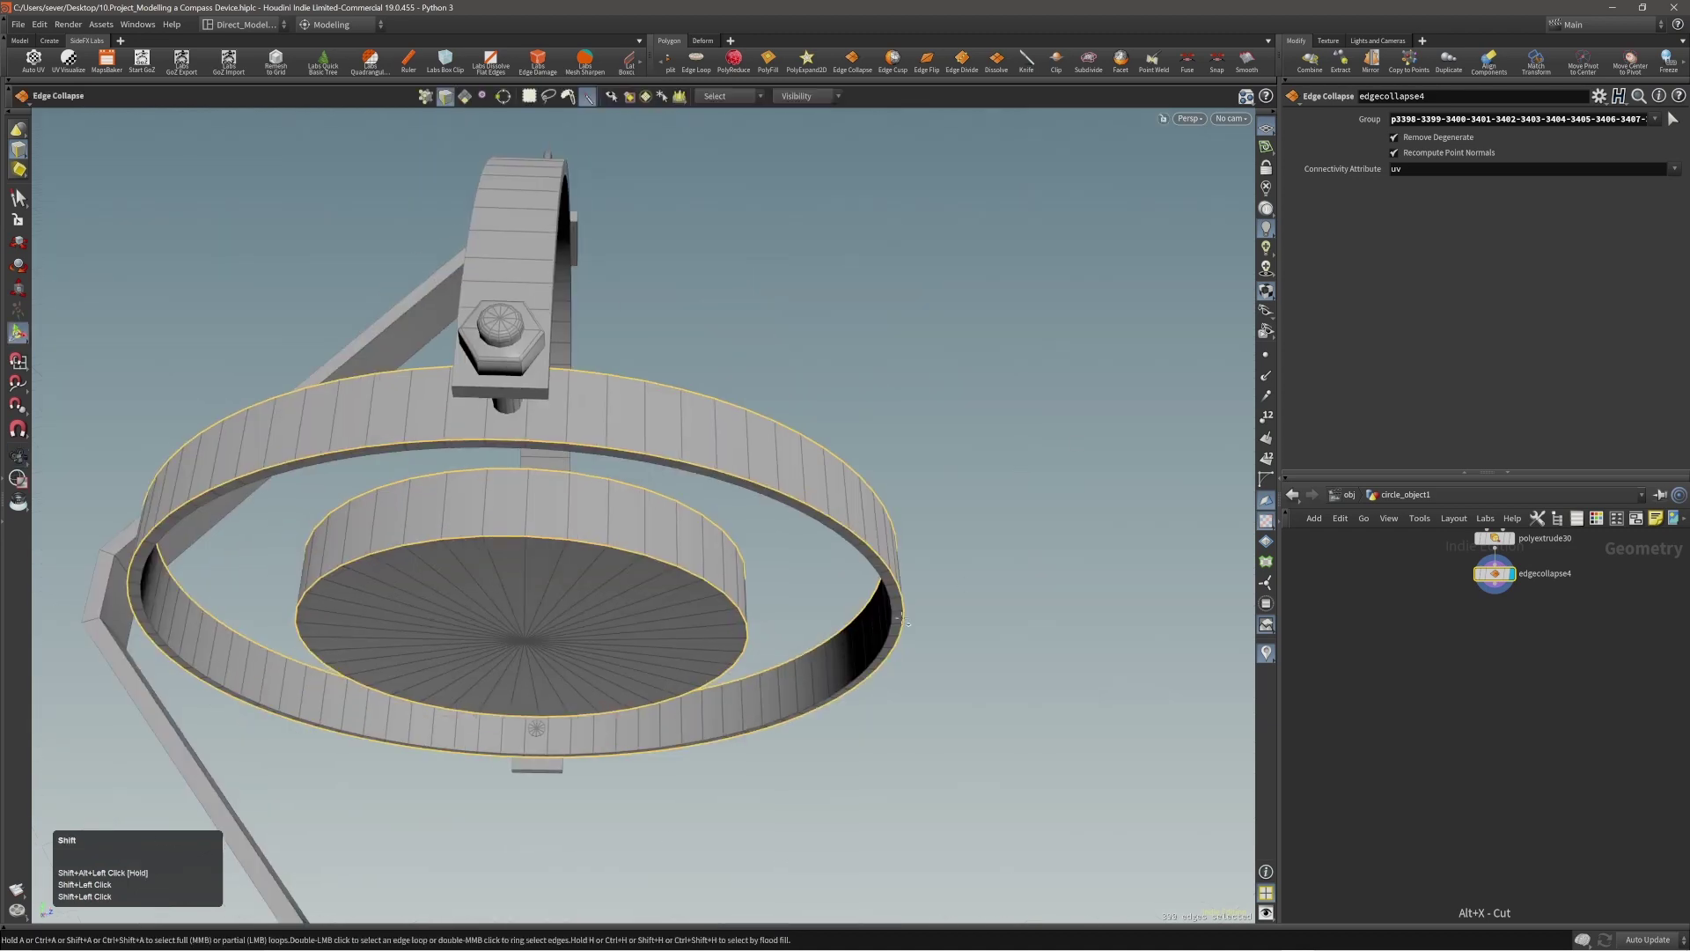
pyautogui.keyDown('shift'); pyautogui.doubleClick(563, 696); pyautogui.keyUp('shift')
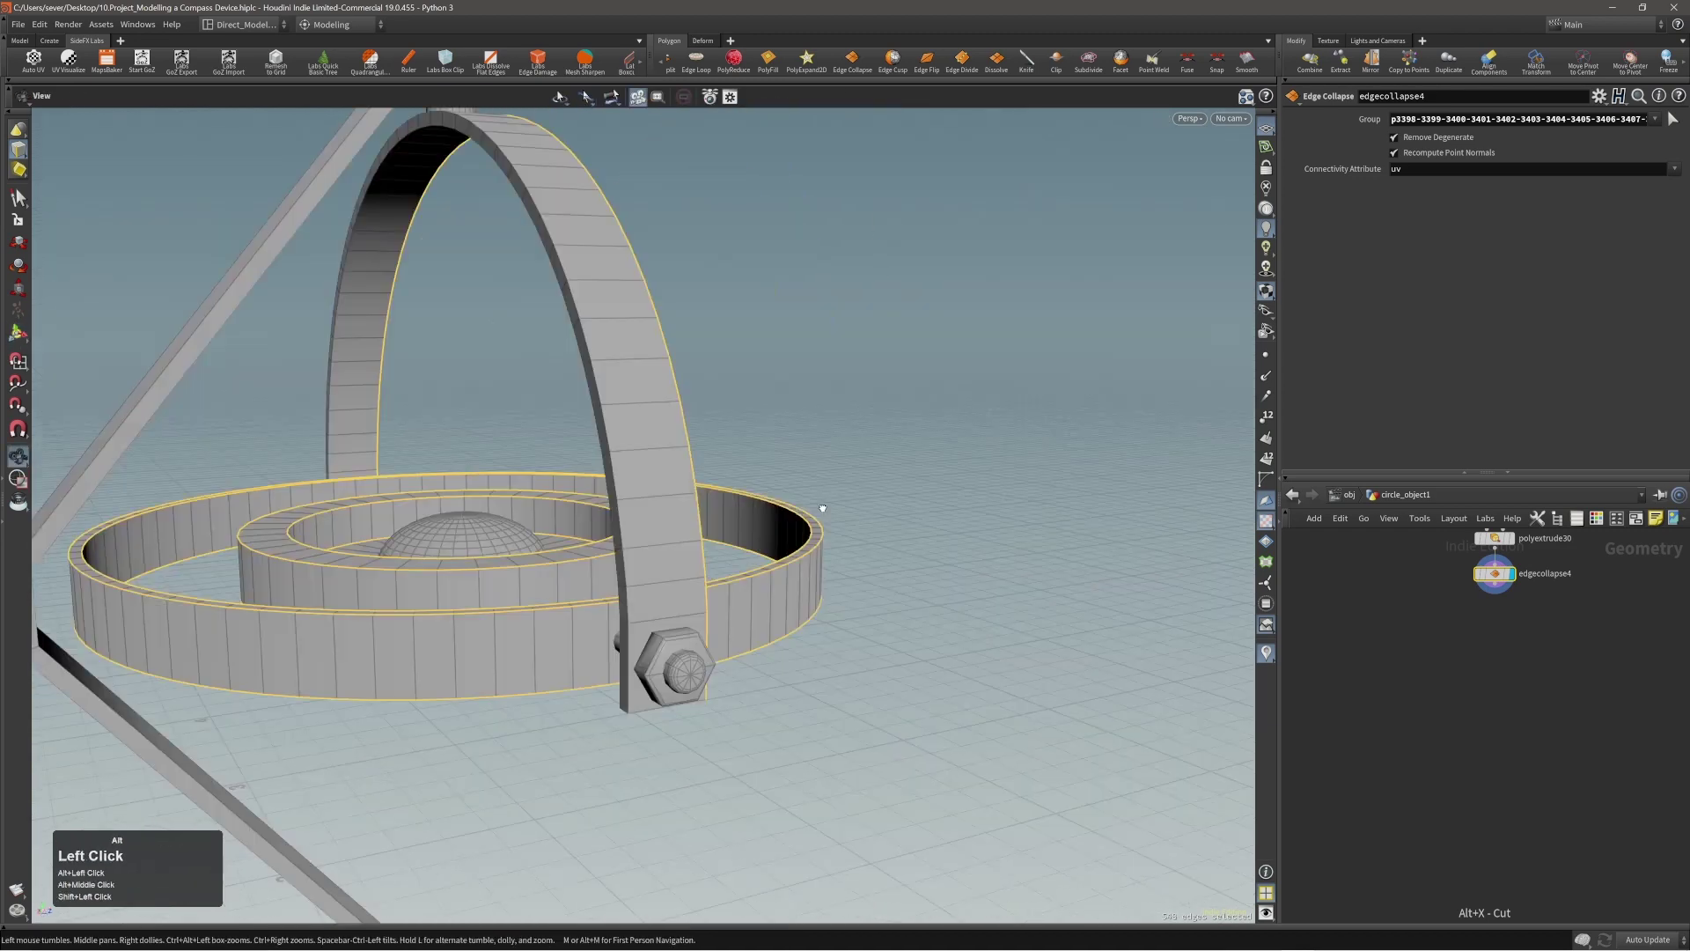
# Step: Extend the edge selection with the borders of the arch, the bent support arm and its upper mounting plate
pyautogui.keyDown('alt'); pyautogui.moveTo(475, 515); pyautogui.dragTo(409, 515, button='right'); pyautogui.keyUp('alt')
pyautogui.keyDown('alt'); pyautogui.moveTo(409, 516); pyautogui.dragTo(563, 497, button='middle'); pyautogui.keyUp('alt')
pyautogui.keyDown('alt'); pyautogui.moveTo(563, 497); pyautogui.dragTo(616, 511); pyautogui.keyUp('alt')
pyautogui.keyDown('alt'); pyautogui.moveTo(616, 510); pyautogui.dragTo(643, 532, button='middle'); pyautogui.keyUp('alt')
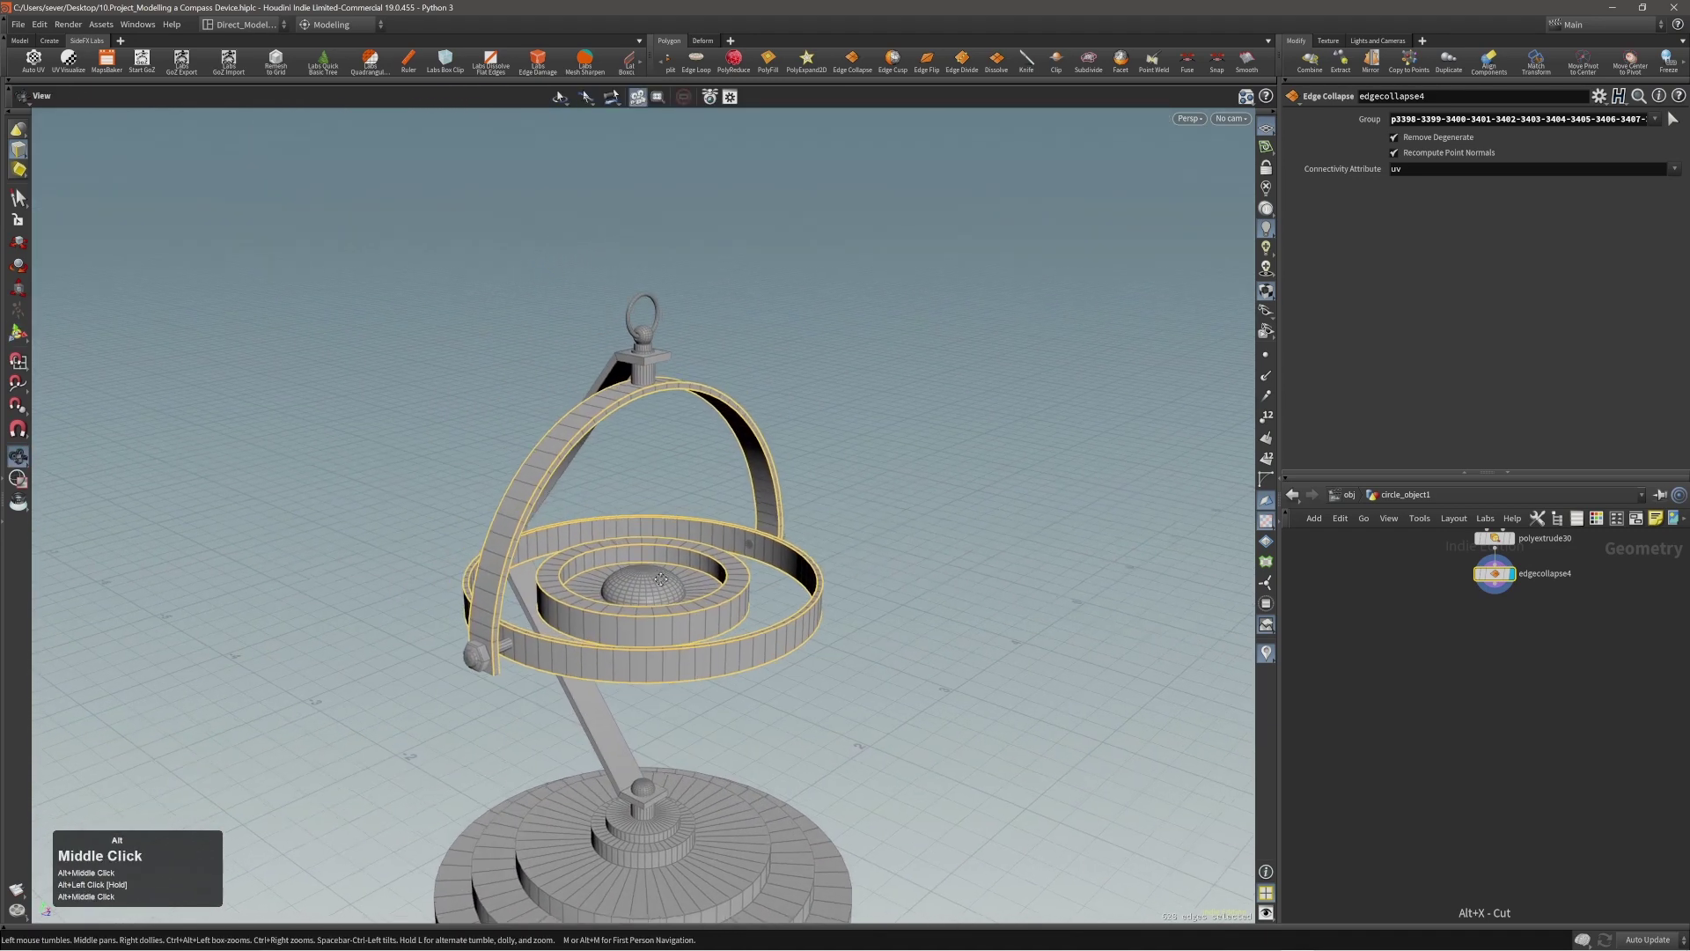
pyautogui.keyDown('alt'); pyautogui.moveTo(642, 533); pyautogui.dragTo(654, 548, button='right'); pyautogui.keyUp('alt')
pyautogui.keyDown('alt'); pyautogui.moveTo(642, 576); pyautogui.dragTo(811, 374); pyautogui.keyUp('alt')
pyautogui.keyDown('shift'); pyautogui.click(626, 385); pyautogui.keyUp('shift')
pyautogui.scroll(10, 622, 381)
pyautogui.keyDown('alt'); pyautogui.moveTo(811, 373); pyautogui.dragTo(325, 422, button='right'); pyautogui.keyUp('alt')
pyautogui.keyDown('alt'); pyautogui.moveTo(768, 396); pyautogui.dragTo(599, 775, button='right'); pyautogui.keyUp('alt')
pyautogui.keyDown('alt'); pyautogui.moveTo(599, 775); pyautogui.dragTo(731, 670); pyautogui.keyUp('alt')
pyautogui.keyDown('alt'); pyautogui.moveTo(731, 669); pyautogui.dragTo(713, 608, button='middle'); pyautogui.keyUp('alt')
pyautogui.keyDown('alt'); pyautogui.moveTo(713, 608); pyautogui.dragTo(792, 710, button='right'); pyautogui.keyUp('alt')
pyautogui.keyDown('alt'); pyautogui.moveTo(792, 710); pyautogui.dragTo(461, 517); pyautogui.keyUp('alt')
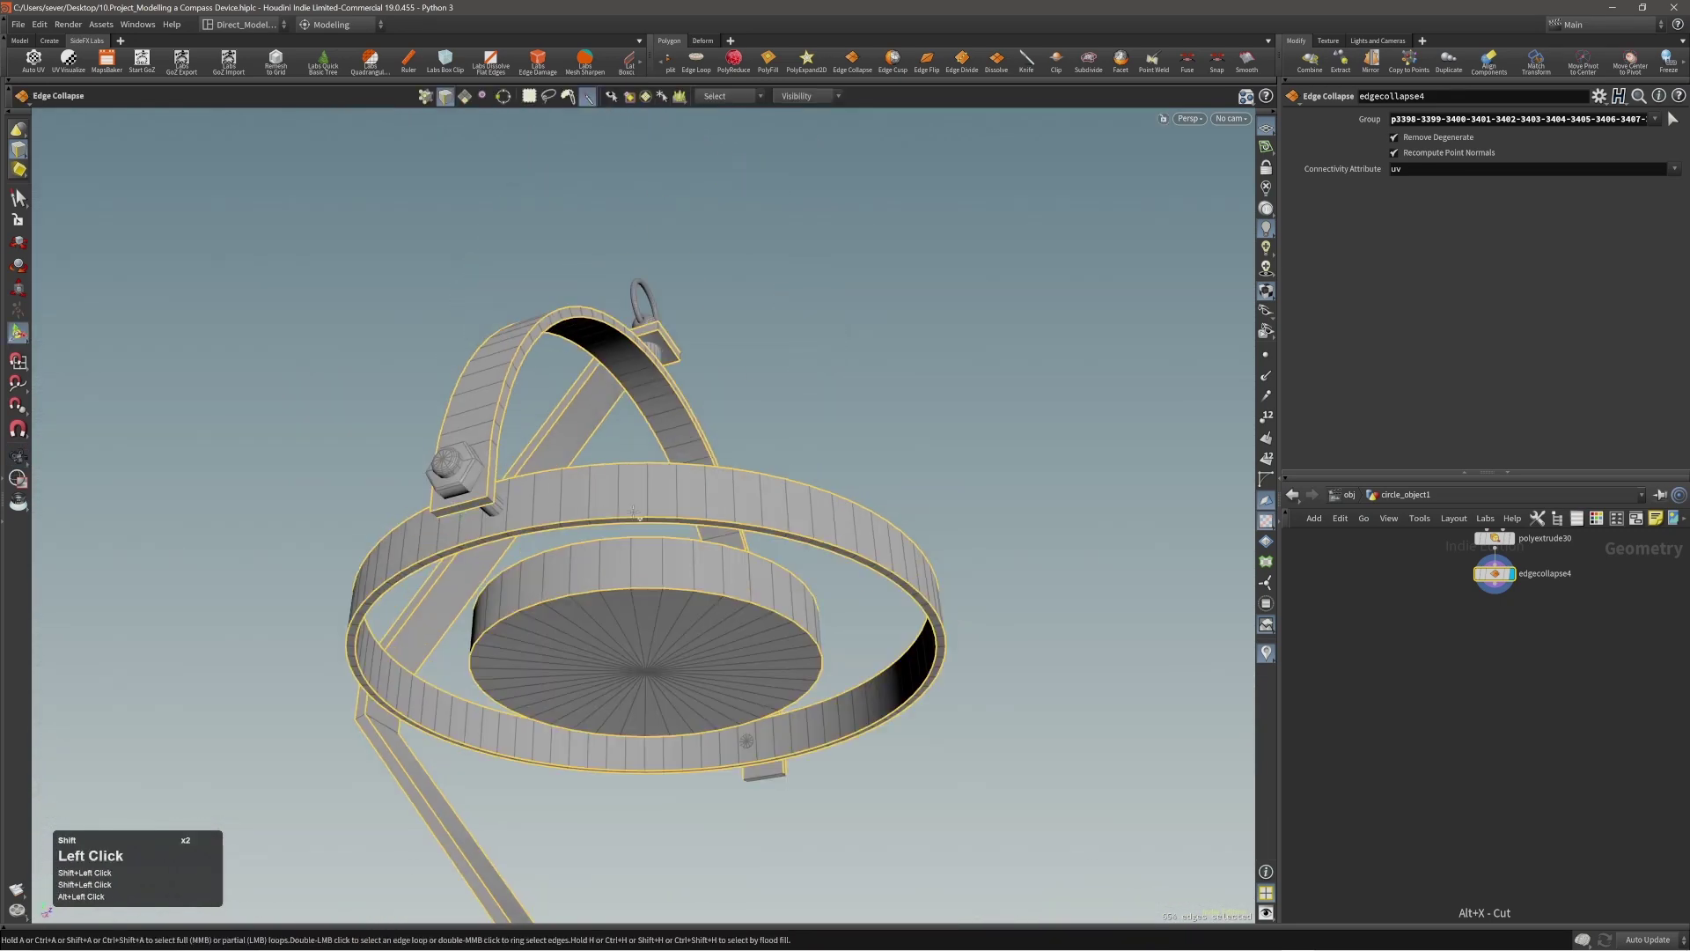
# Step: Add the missing edges at the arch's bolted ends to the selection, checking the compass from below
pyautogui.keyDown('alt'); pyautogui.moveTo(634, 512); pyautogui.dragTo(458, 607); pyautogui.keyUp('alt')
pyautogui.keyDown('alt'); pyautogui.moveTo(863, 541); pyautogui.dragTo(434, 634, button='middle'); pyautogui.keyUp('alt')
pyautogui.keyDown('alt'); pyautogui.moveTo(955, 630); pyautogui.dragTo(801, 532); pyautogui.keyUp('alt')
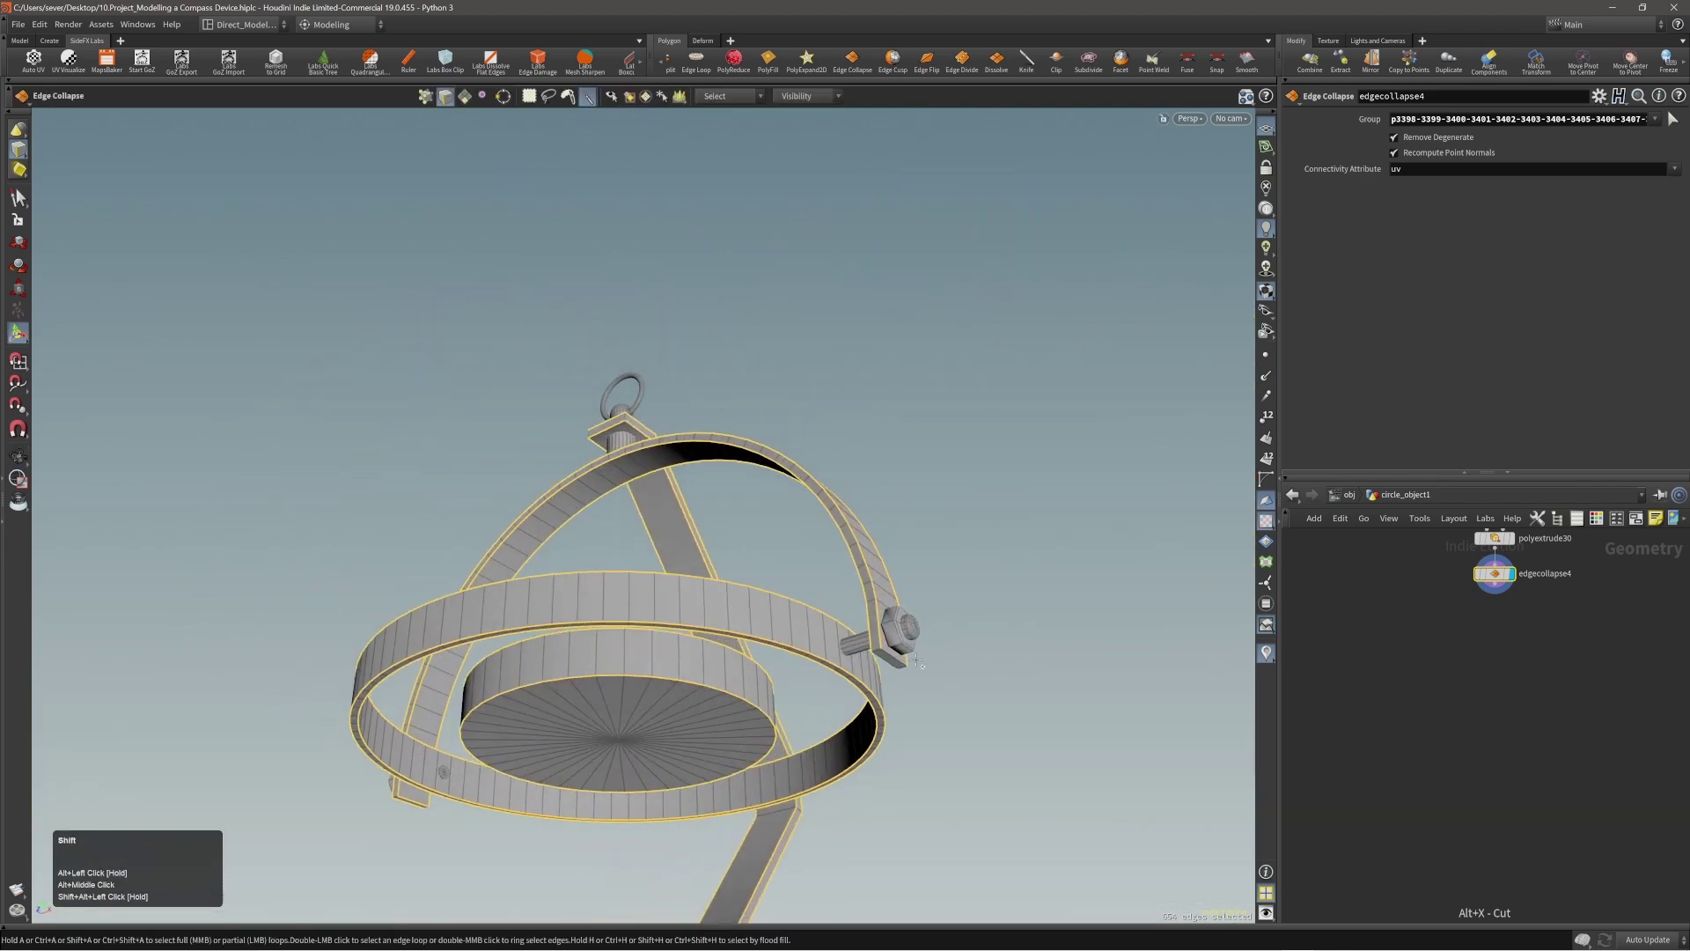
pyautogui.keyDown('alt'); pyautogui.moveTo(898, 662); pyautogui.dragTo(686, 596); pyautogui.keyUp('alt')
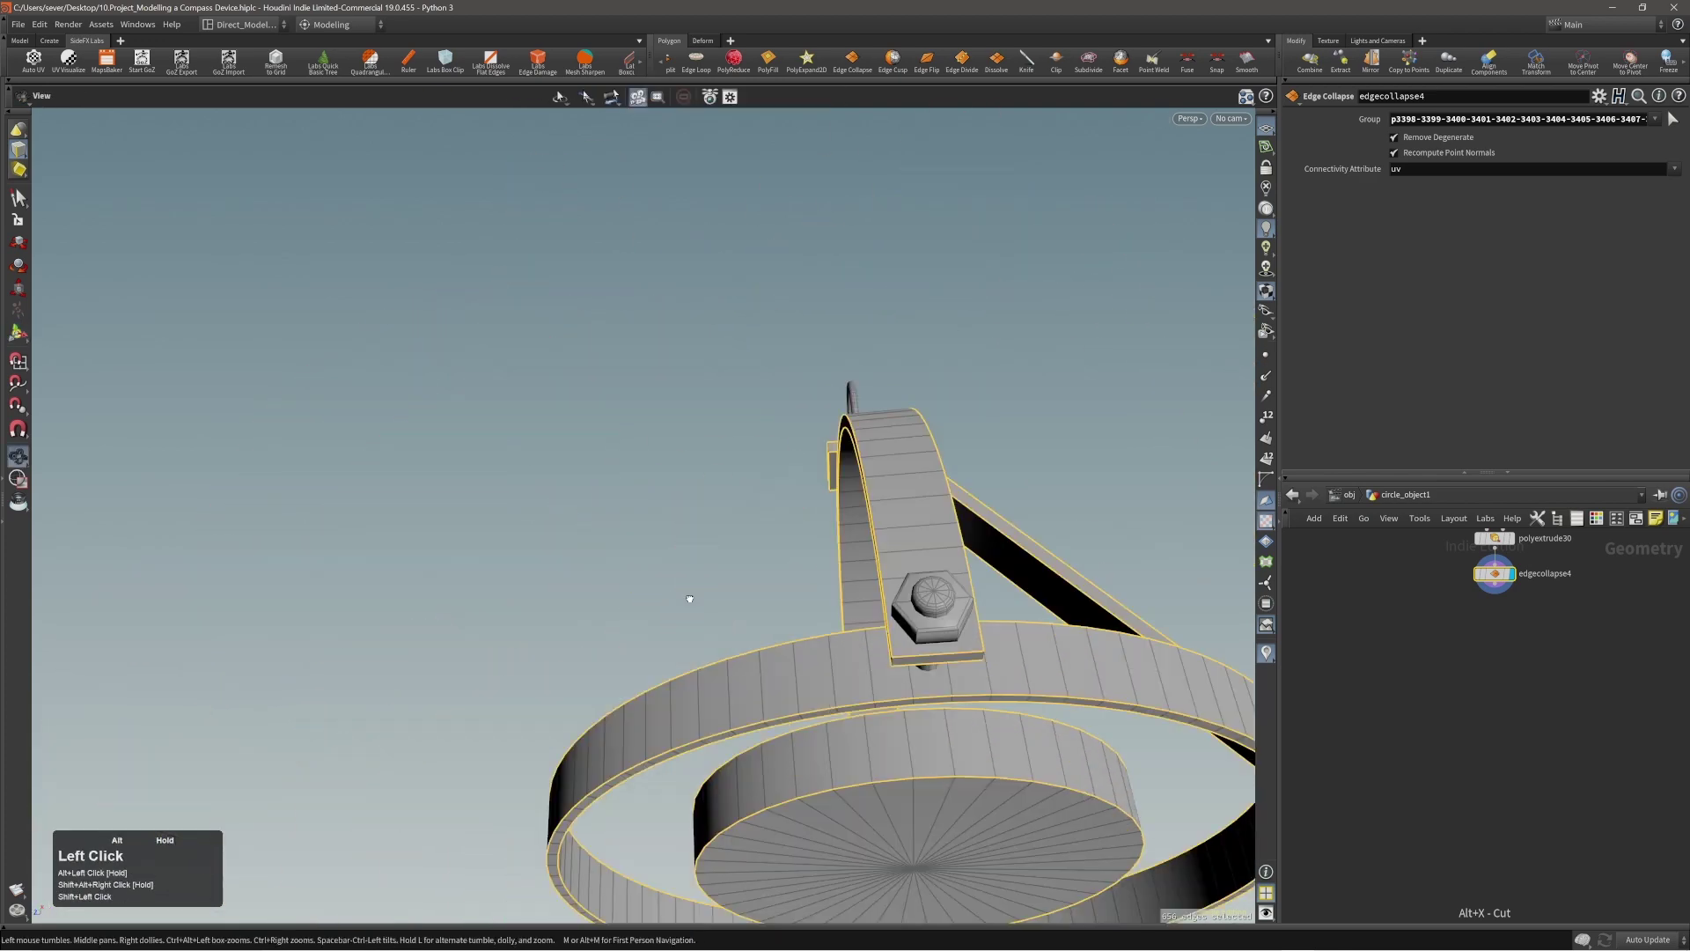
pyautogui.keyDown('alt'); pyautogui.moveTo(686, 597); pyautogui.dragTo(705, 699, button='right'); pyautogui.keyUp('alt')
pyautogui.keyDown('alt'); pyautogui.moveTo(705, 699); pyautogui.dragTo(768, 673); pyautogui.keyUp('alt')
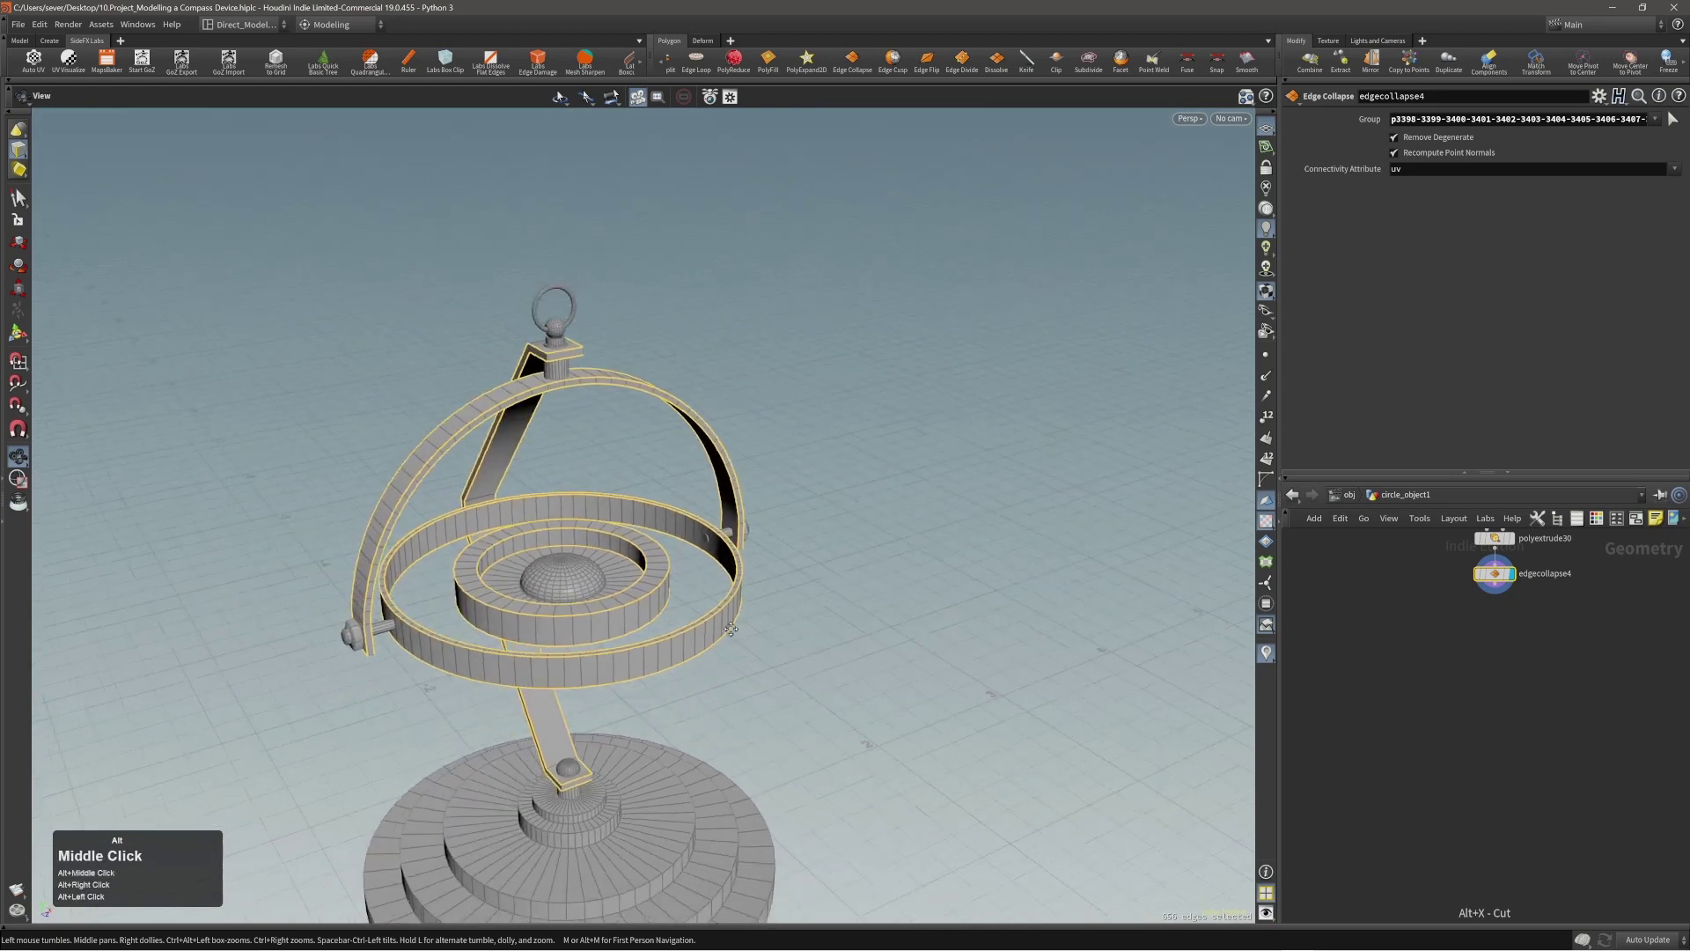
# Step: Bevel the selected edges with PolyBevel at a distance of about 0.0039 and clear the selection
pyautogui.keyDown('alt'); pyautogui.moveTo(768, 674); pyautogui.dragTo(788, 608, button='middle'); pyautogui.keyUp('alt')
pyautogui.keyDown('alt'); pyautogui.moveTo(788, 607); pyautogui.dragTo(762, 585, button='right'); pyautogui.keyUp('alt')
pyautogui.press('c')
pyautogui.click(824, 584)
pyautogui.click(706, 564)
pyautogui.keyDown('alt'); pyautogui.moveTo(619, 543); pyautogui.dragTo(642, 541, button='right'); pyautogui.keyUp('alt')
pyautogui.moveTo(644, 542); pyautogui.dragTo(647, 542)
pyautogui.keyDown('alt'); pyautogui.moveTo(419, 561); pyautogui.dragTo(611, 546, button='right'); pyautogui.keyUp('alt')
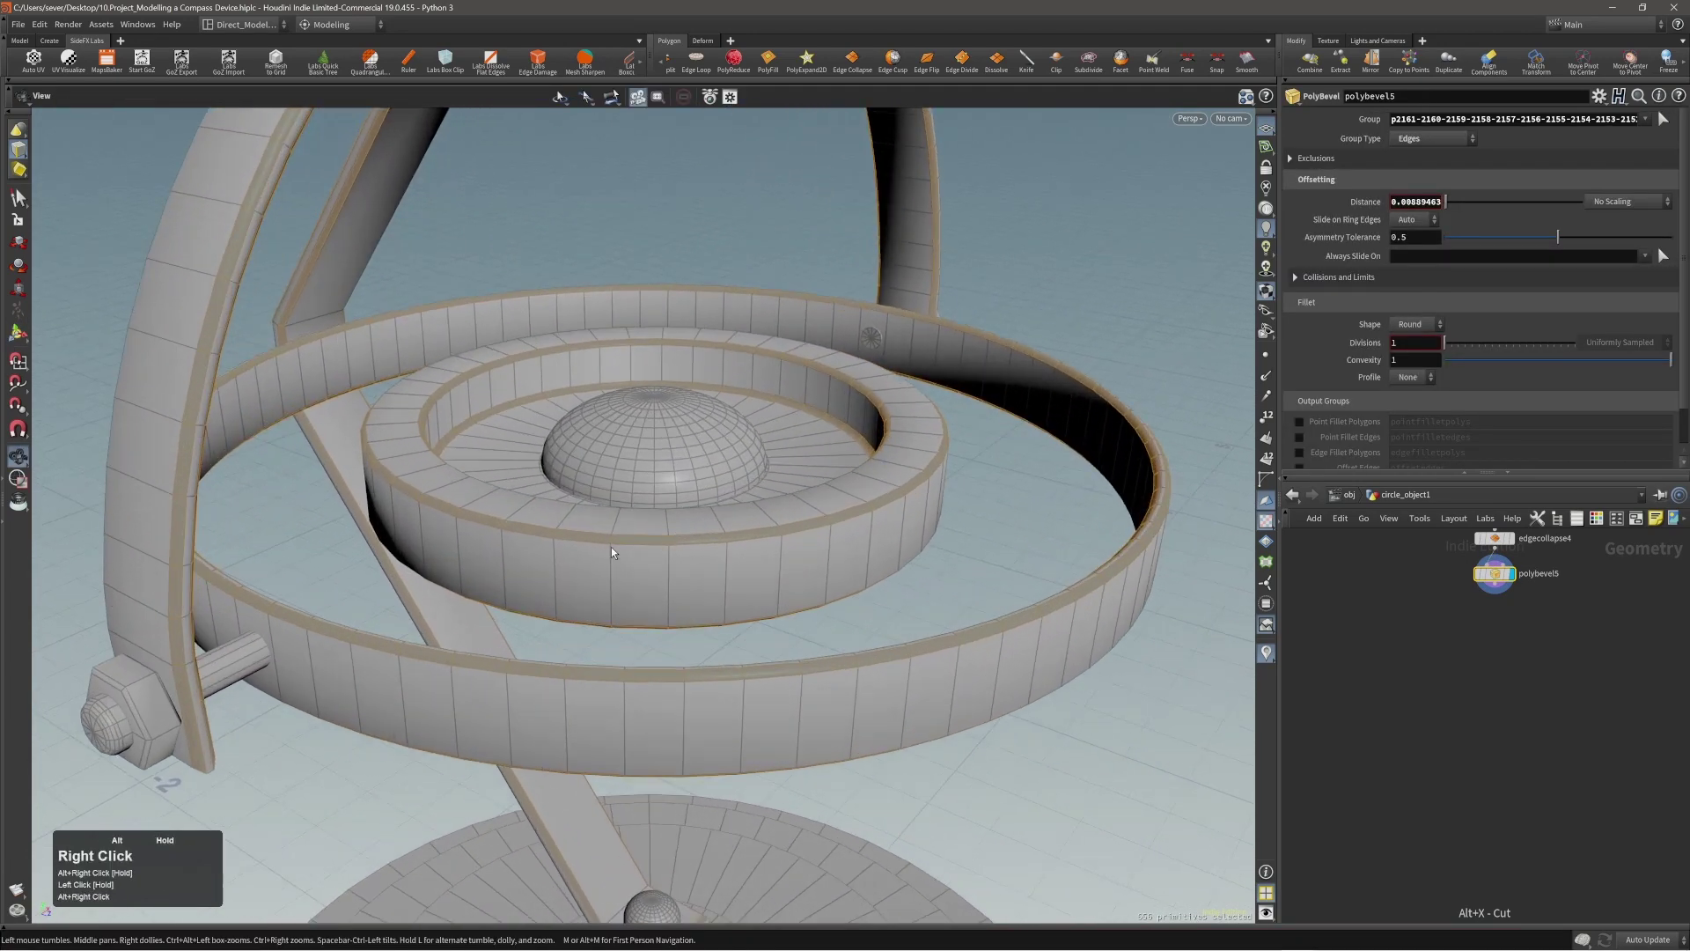
pyautogui.moveTo(611, 546); pyautogui.dragTo(594, 546)
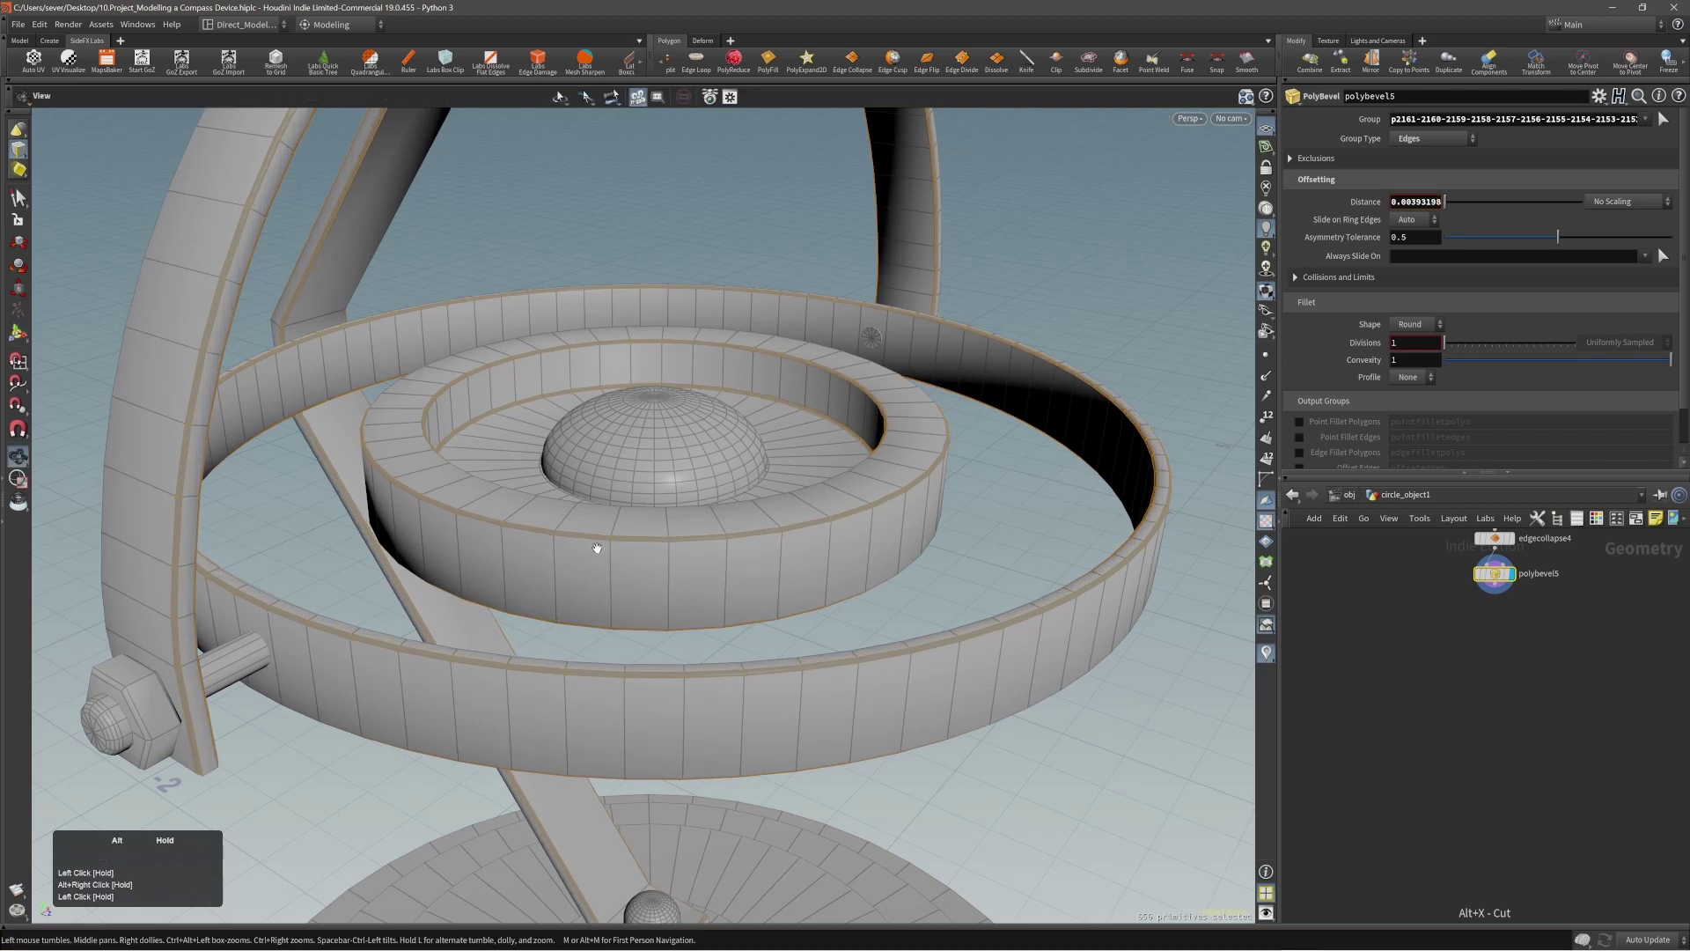
pyautogui.keyDown('alt'); pyautogui.moveTo(763, 546); pyautogui.dragTo(402, 571, button='right'); pyautogui.keyUp('alt')
pyautogui.keyDown('alt'); pyautogui.moveTo(730, 564); pyautogui.dragTo(696, 591, button='middle'); pyautogui.keyUp('alt')
pyautogui.press('s')
pyautogui.click(1113, 596)
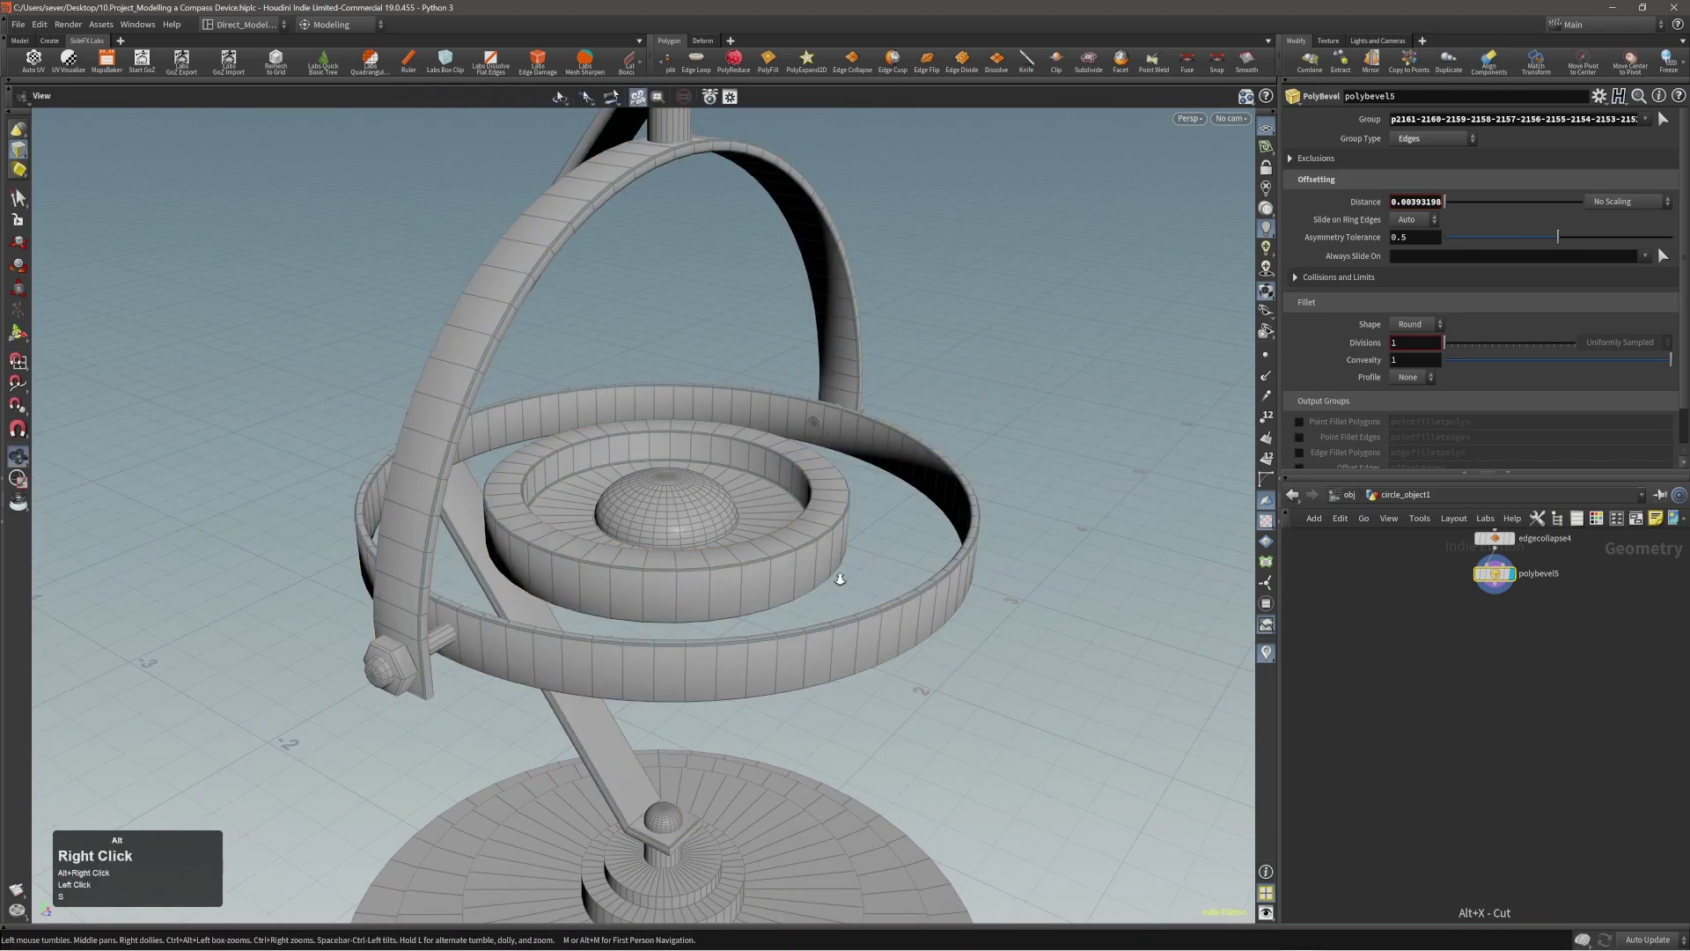
# Step: Examine the bevelled compass and compare its rings and screws with the reference drawing
pyautogui.keyDown('alt'); pyautogui.moveTo(837, 577); pyautogui.dragTo(700, 567, button='right'); pyautogui.keyUp('alt')
pyautogui.keyDown('alt'); pyautogui.moveTo(700, 568); pyautogui.dragTo(751, 561, button='middle'); pyautogui.keyUp('alt')
pyautogui.keyDown('alt'); pyautogui.moveTo(751, 562); pyautogui.dragTo(713, 499); pyautogui.keyUp('alt')
pyautogui.keyDown('alt'); pyautogui.moveTo(713, 498); pyautogui.dragTo(713, 475, button='middle'); pyautogui.keyUp('alt')
pyautogui.keyDown('alt'); pyautogui.moveTo(713, 475); pyautogui.dragTo(614, 485, button='right'); pyautogui.keyUp('alt')
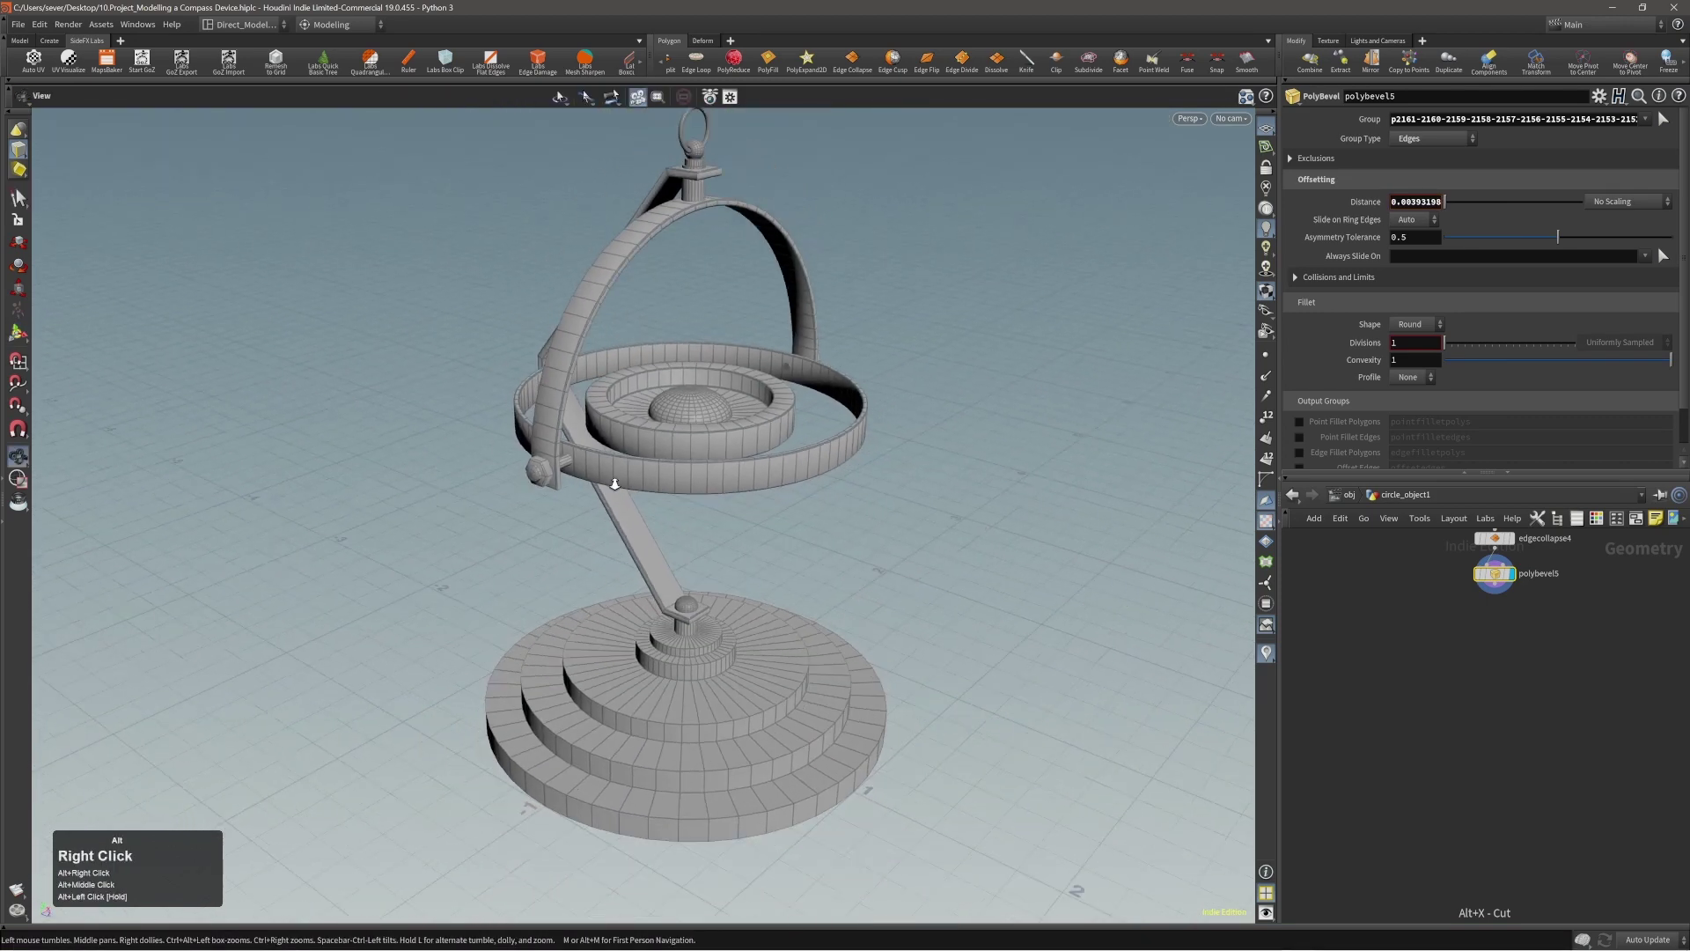
pyautogui.keyDown('alt'); pyautogui.moveTo(702, 446); pyautogui.dragTo(704, 539, button='middle'); pyautogui.keyUp('alt')
pyautogui.keyDown('alt'); pyautogui.moveTo(705, 539); pyautogui.dragTo(809, 493, button='right'); pyautogui.keyUp('alt')
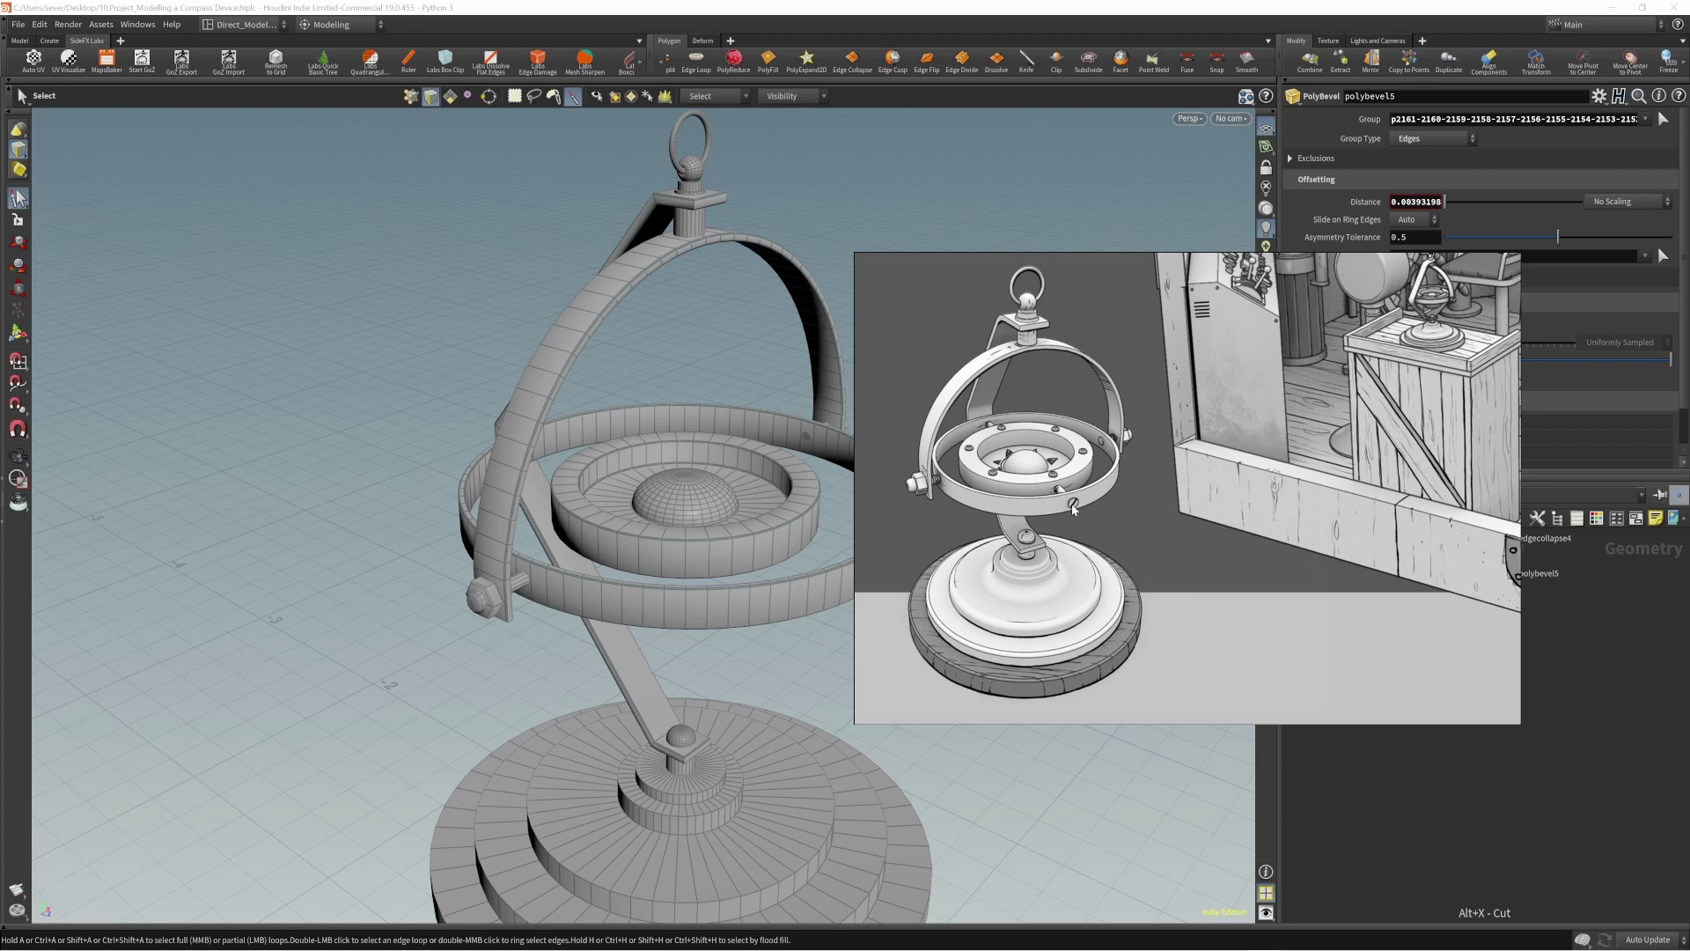
pyautogui.moveTo(1072, 507); pyautogui.dragTo(1689, 494, button='right')
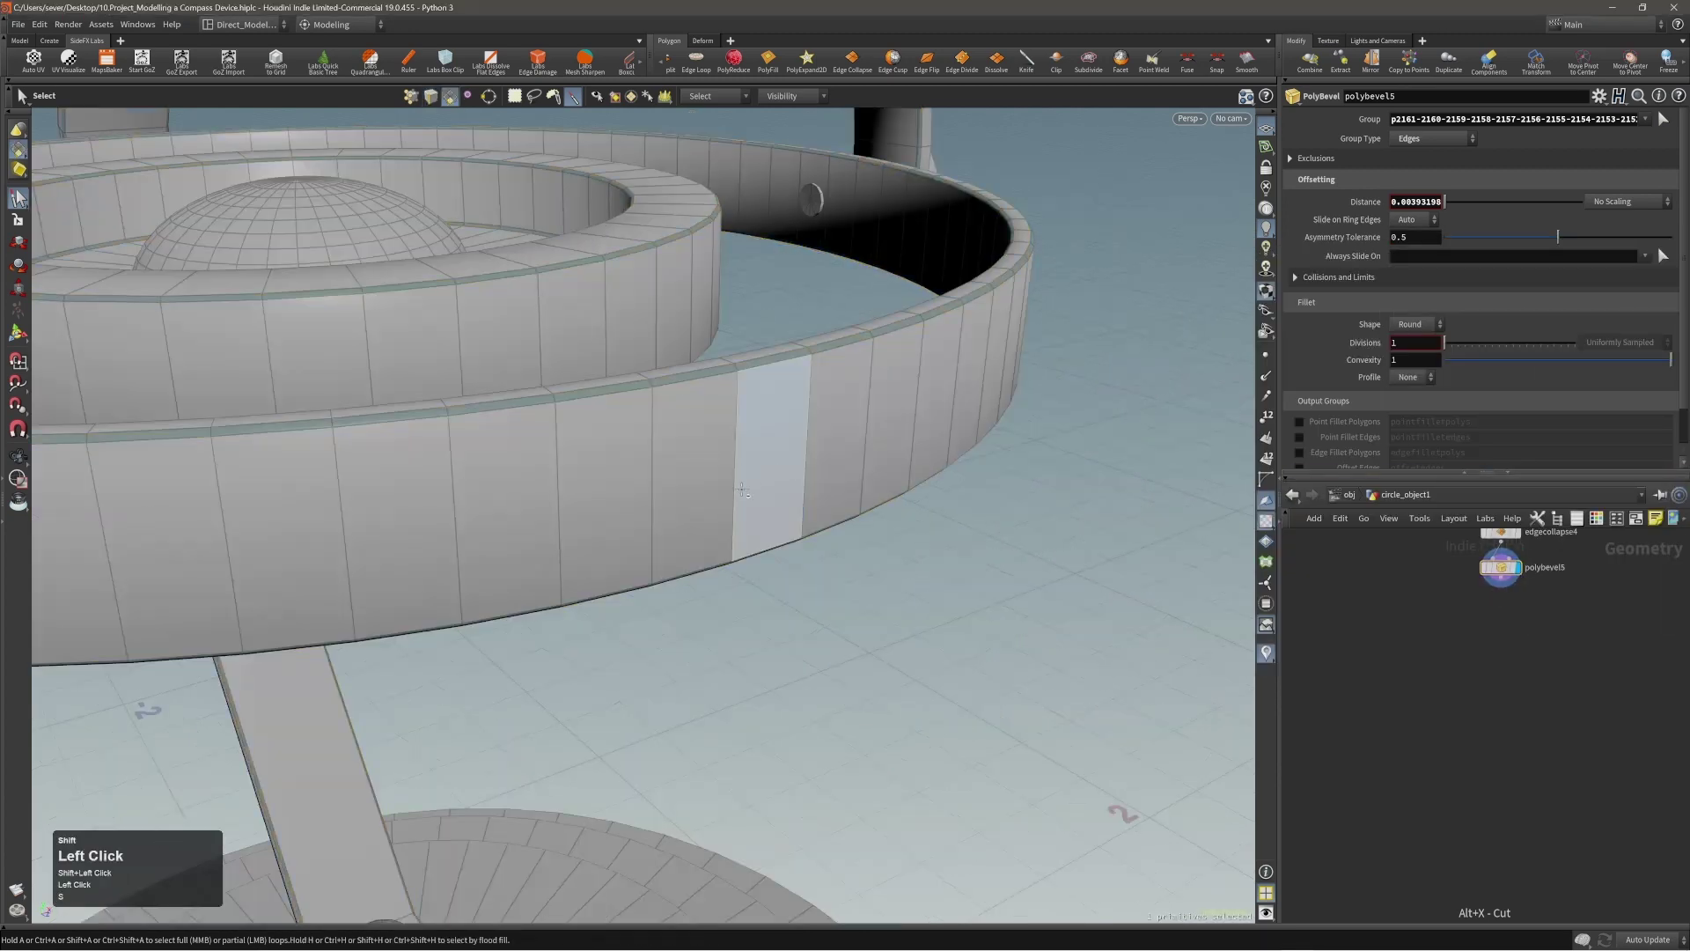
# Step: Duplicate two neighbouring outer faces of the large ring and subdivide the copy at depth 1
pyautogui.click(691, 475)
pyautogui.keyDown('shift'); pyautogui.click(766, 467); pyautogui.keyUp('shift')
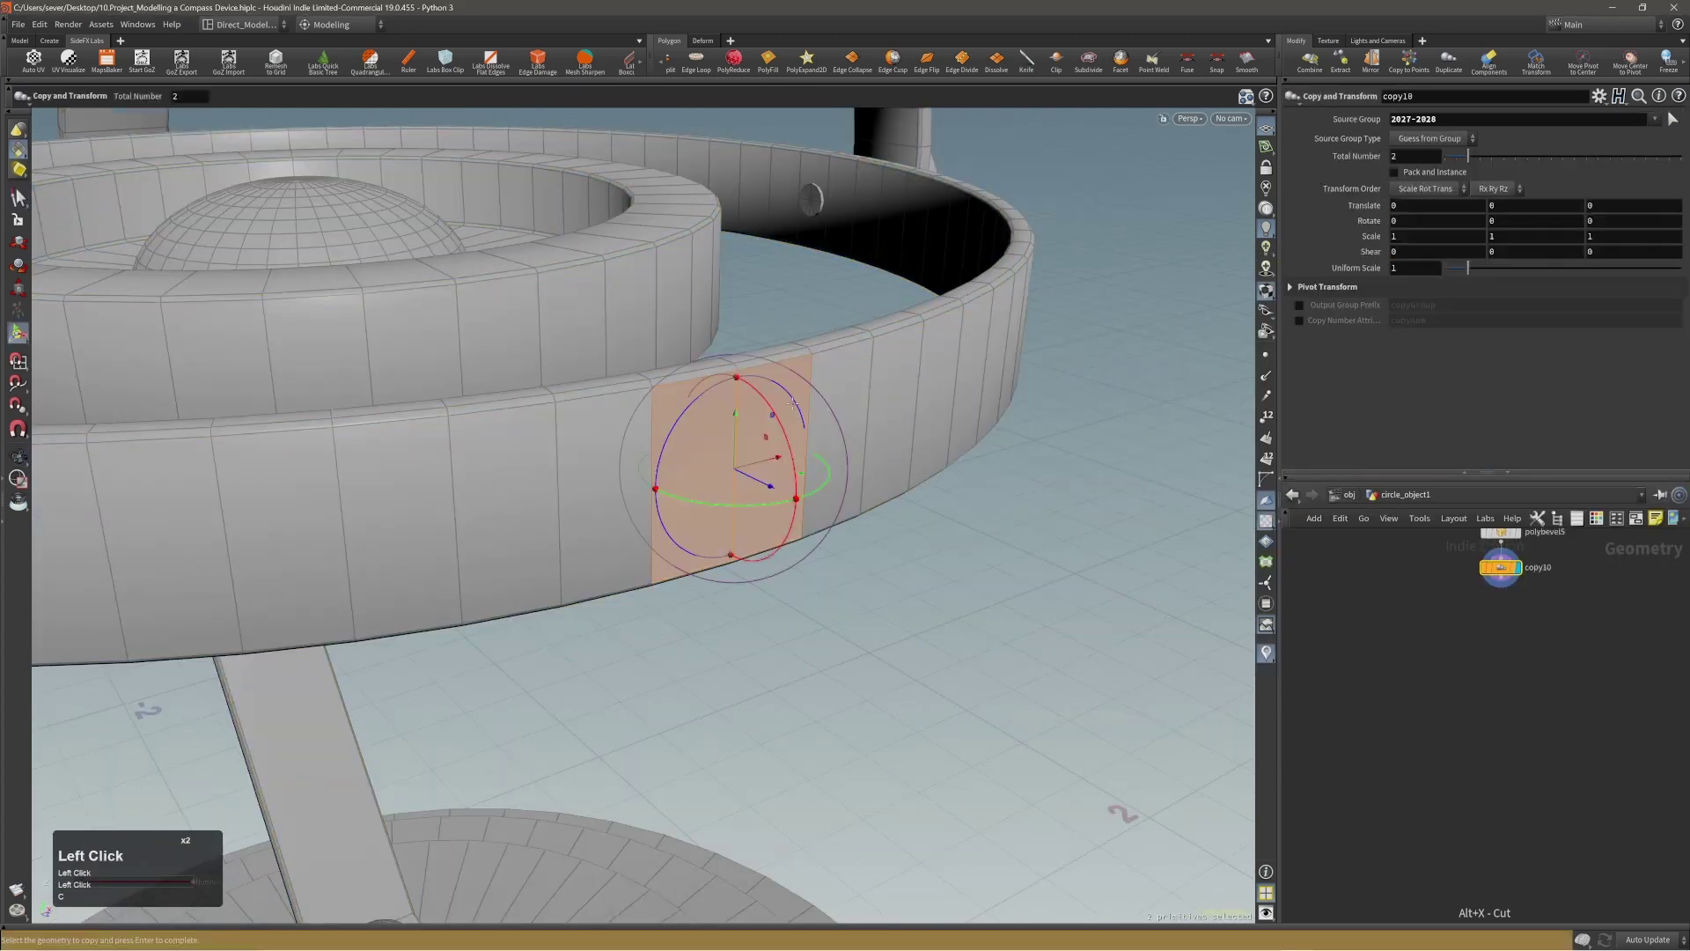
pyautogui.keyDown('alt'); pyautogui.moveTo(792, 402); pyautogui.dragTo(832, 462); pyautogui.keyUp('alt')
pyautogui.keyDown('alt'); pyautogui.moveTo(832, 462); pyautogui.dragTo(864, 498, button='right'); pyautogui.keyUp('alt')
pyautogui.press('c')
pyautogui.click(885, 520)
pyautogui.click(782, 483)
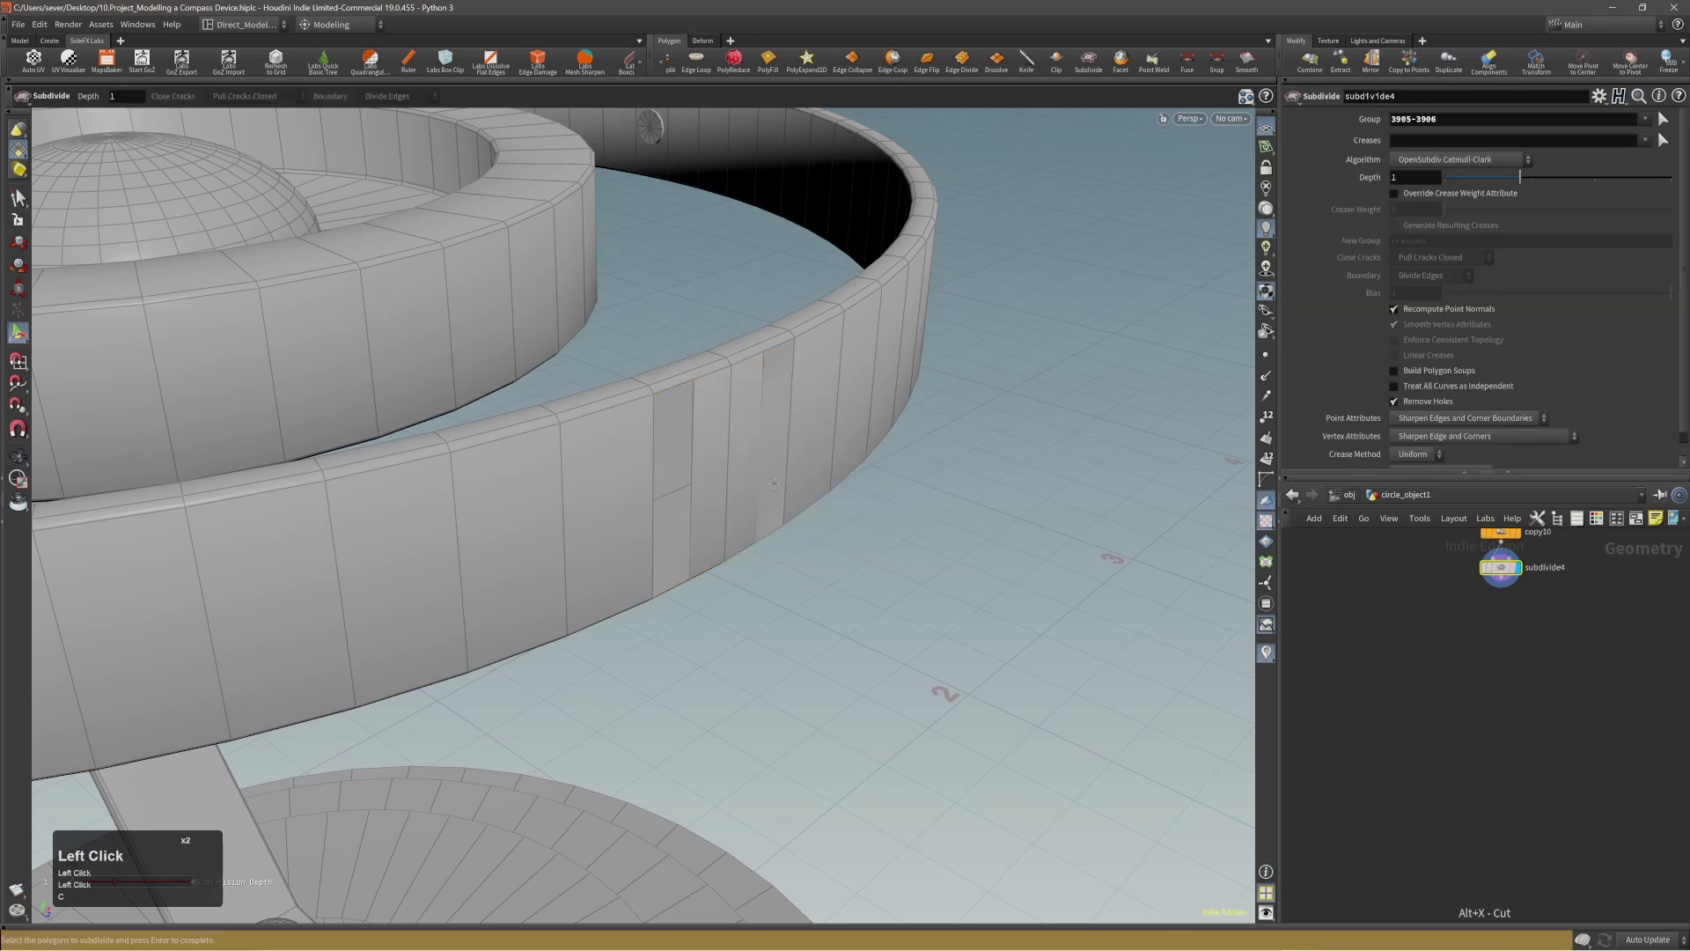
# Step: Offset the duplicated faces outward from the ring by about 0.0255 along Z in the copy node
pyautogui.press('pageup')
pyautogui.moveTo(777, 487); pyautogui.dragTo(802, 506)
pyautogui.keyDown('alt'); pyautogui.moveTo(801, 506); pyautogui.dragTo(857, 426, button='right'); pyautogui.keyUp('alt')
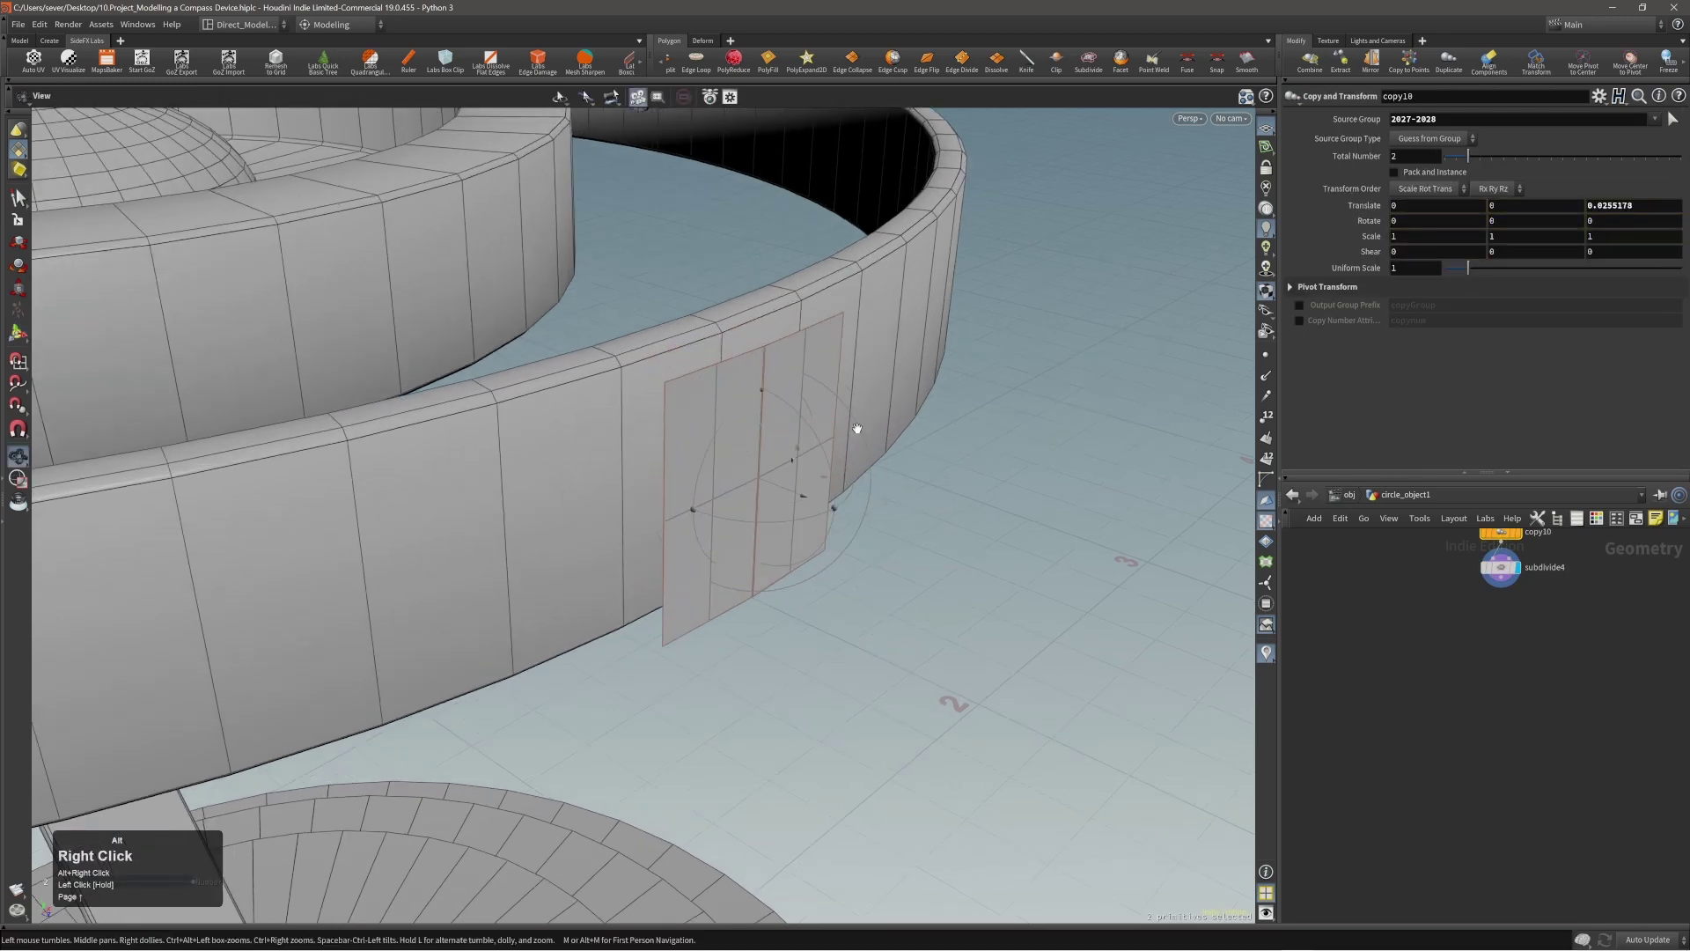
pyautogui.press('pagedown')
# Step: Scale the subdivided patch on the ring's outer face to a rounder shape and subdivide it again
pyautogui.keyDown('alt'); pyautogui.moveTo(857, 426); pyautogui.dragTo(707, 481); pyautogui.keyUp('alt')
pyautogui.press('3')
pyautogui.doubleClick(756, 467)
pyautogui.press('t')
pyautogui.hotkey('shift', 'c')
pyautogui.press('e')
pyautogui.press('c')
pyautogui.click(707, 467)
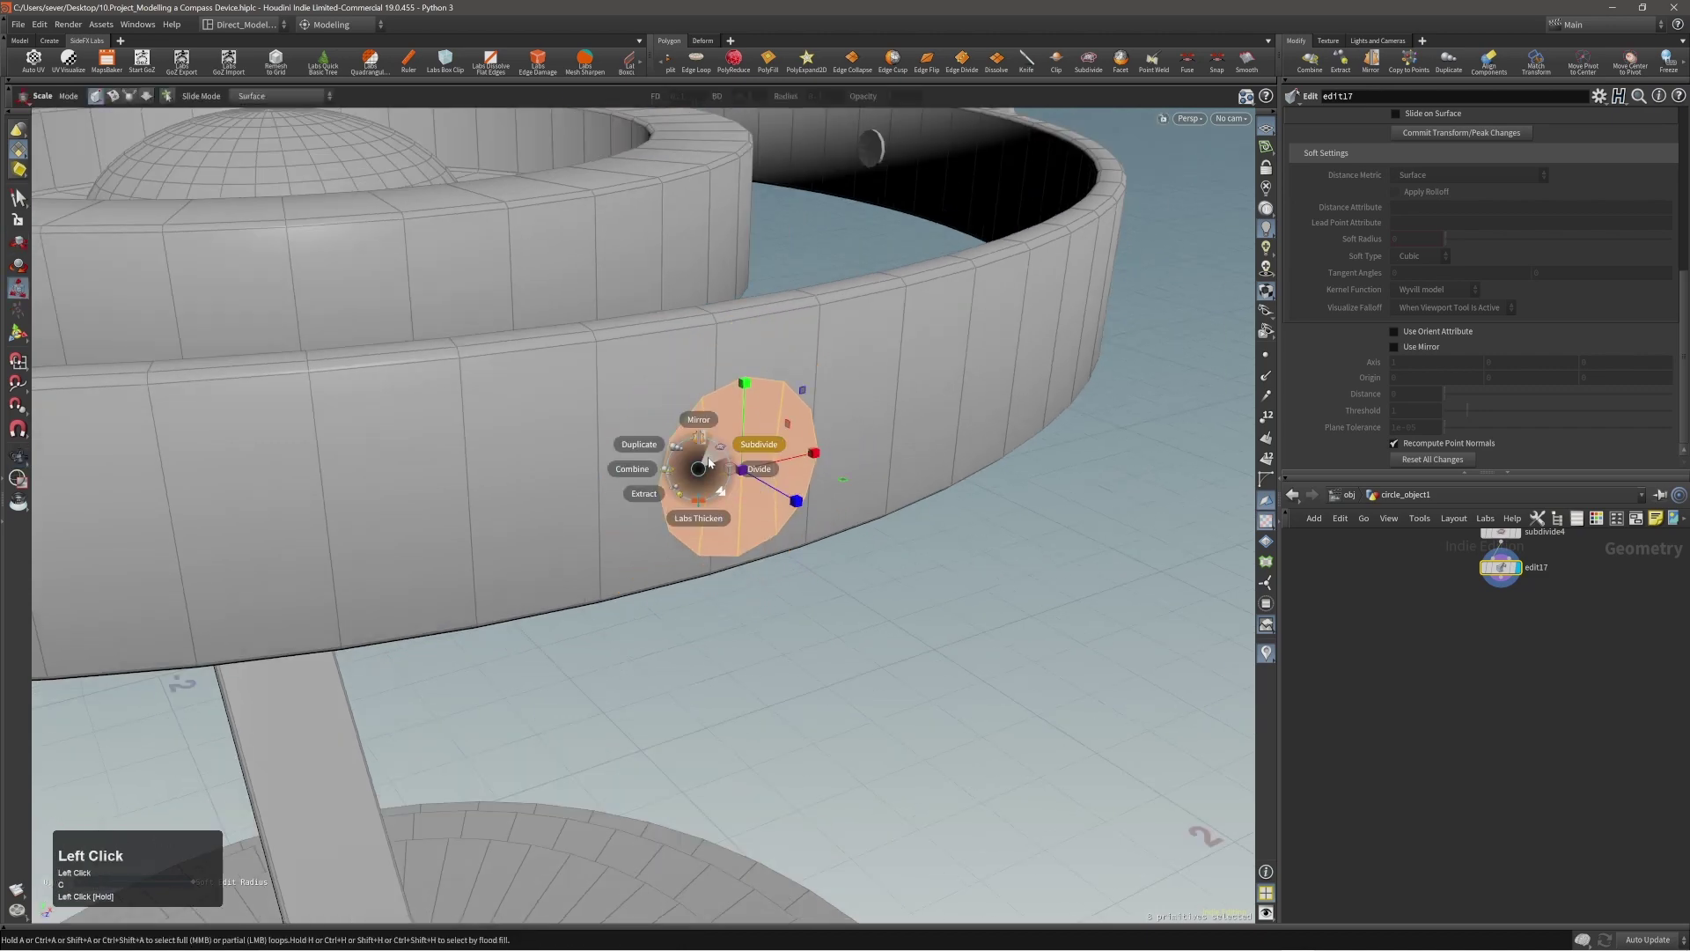
pyautogui.click(718, 458)
# Step: Select the whole subdivided round patch and move it closer to the large ring's outer face
pyautogui.keyDown('alt'); pyautogui.moveTo(718, 458); pyautogui.dragTo(769, 441, button='right'); pyautogui.keyUp('alt')
pyautogui.press('3')
pyautogui.doubleClick(771, 441)
pyautogui.press('t')
pyautogui.hotkey('shift', 'c')
pyautogui.keyDown('alt'); pyautogui.moveTo(771, 441); pyautogui.dragTo(800, 474); pyautogui.keyUp('alt')
pyautogui.moveTo(898, 493); pyautogui.dragTo(868, 499, button='middle')
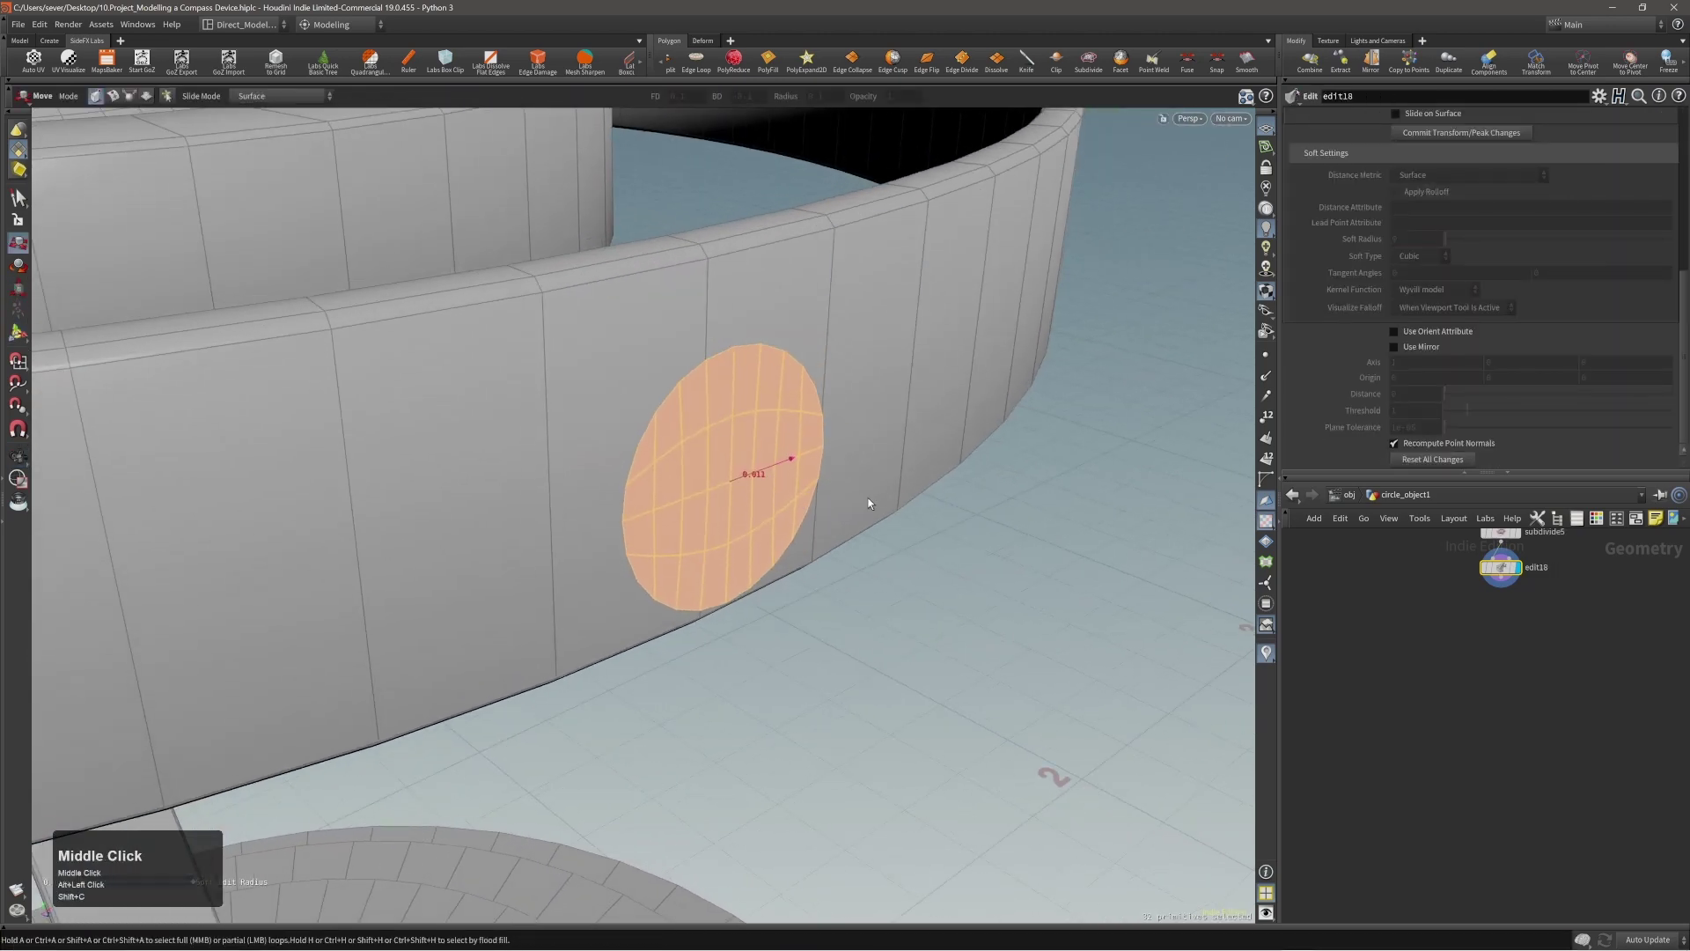
pyautogui.hotkey('ctrl', 'z')
pyautogui.keyDown('alt'); pyautogui.moveTo(843, 547); pyautogui.dragTo(872, 567); pyautogui.keyUp('alt')
pyautogui.moveTo(871, 567); pyautogui.dragTo(815, 531, button='middle')
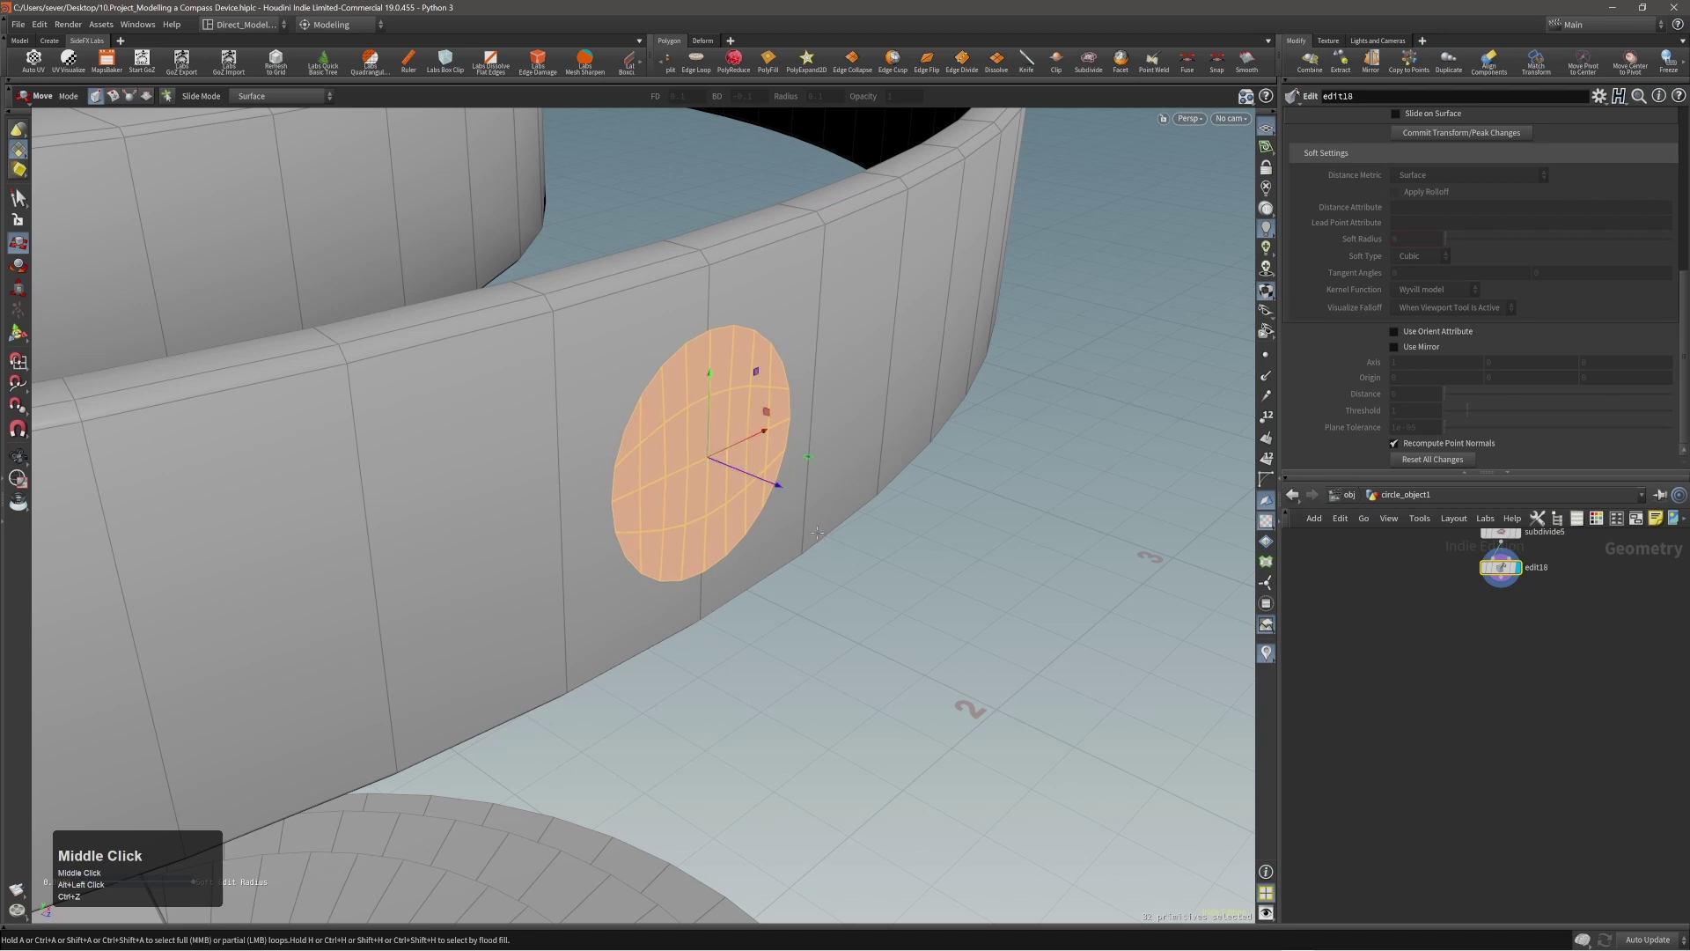
# Step: PolyExtrude the round patch outward by about 0.016 to form a screw-head disc
pyautogui.press('c')
pyautogui.click(832, 532)
pyautogui.click(853, 532)
pyautogui.moveTo(853, 532); pyautogui.dragTo(910, 574)
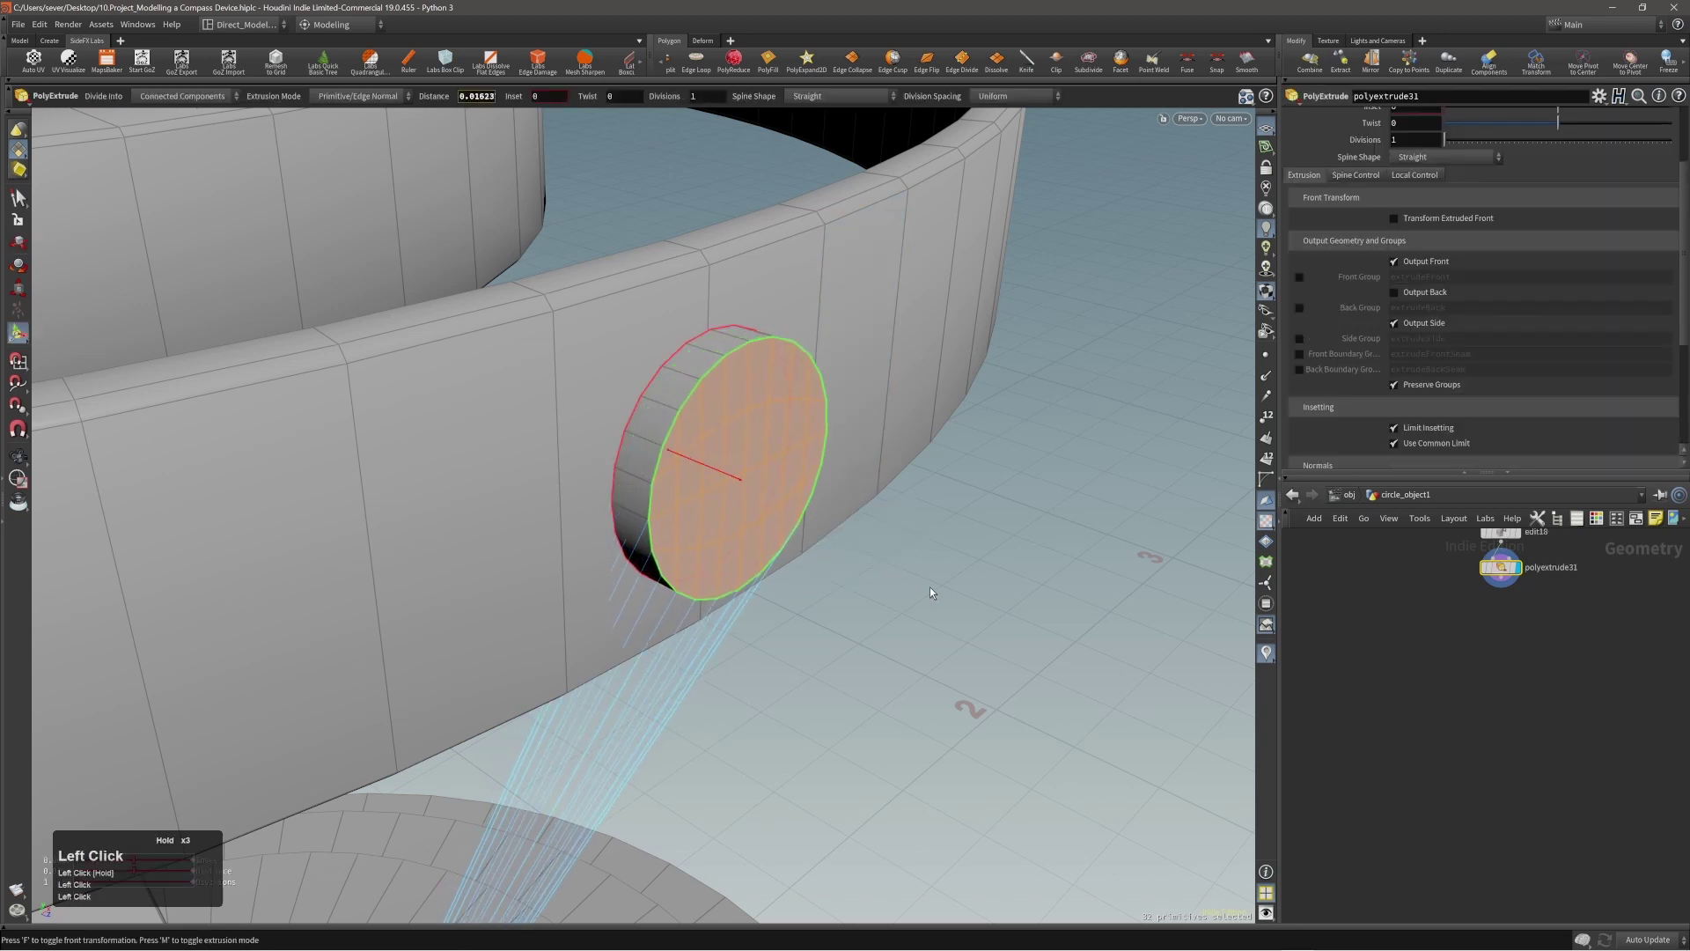
# Step: Straighten a vertical edge line beside the centre of the disc's front face and adjust its sideways position
pyautogui.keyDown('alt'); pyautogui.moveTo(930, 586); pyautogui.dragTo(792, 453, button='right'); pyautogui.keyUp('alt')
pyautogui.keyDown('alt'); pyautogui.moveTo(792, 453); pyautogui.dragTo(642, 426); pyautogui.keyUp('alt')
pyautogui.press('2')
pyautogui.click(669, 335)
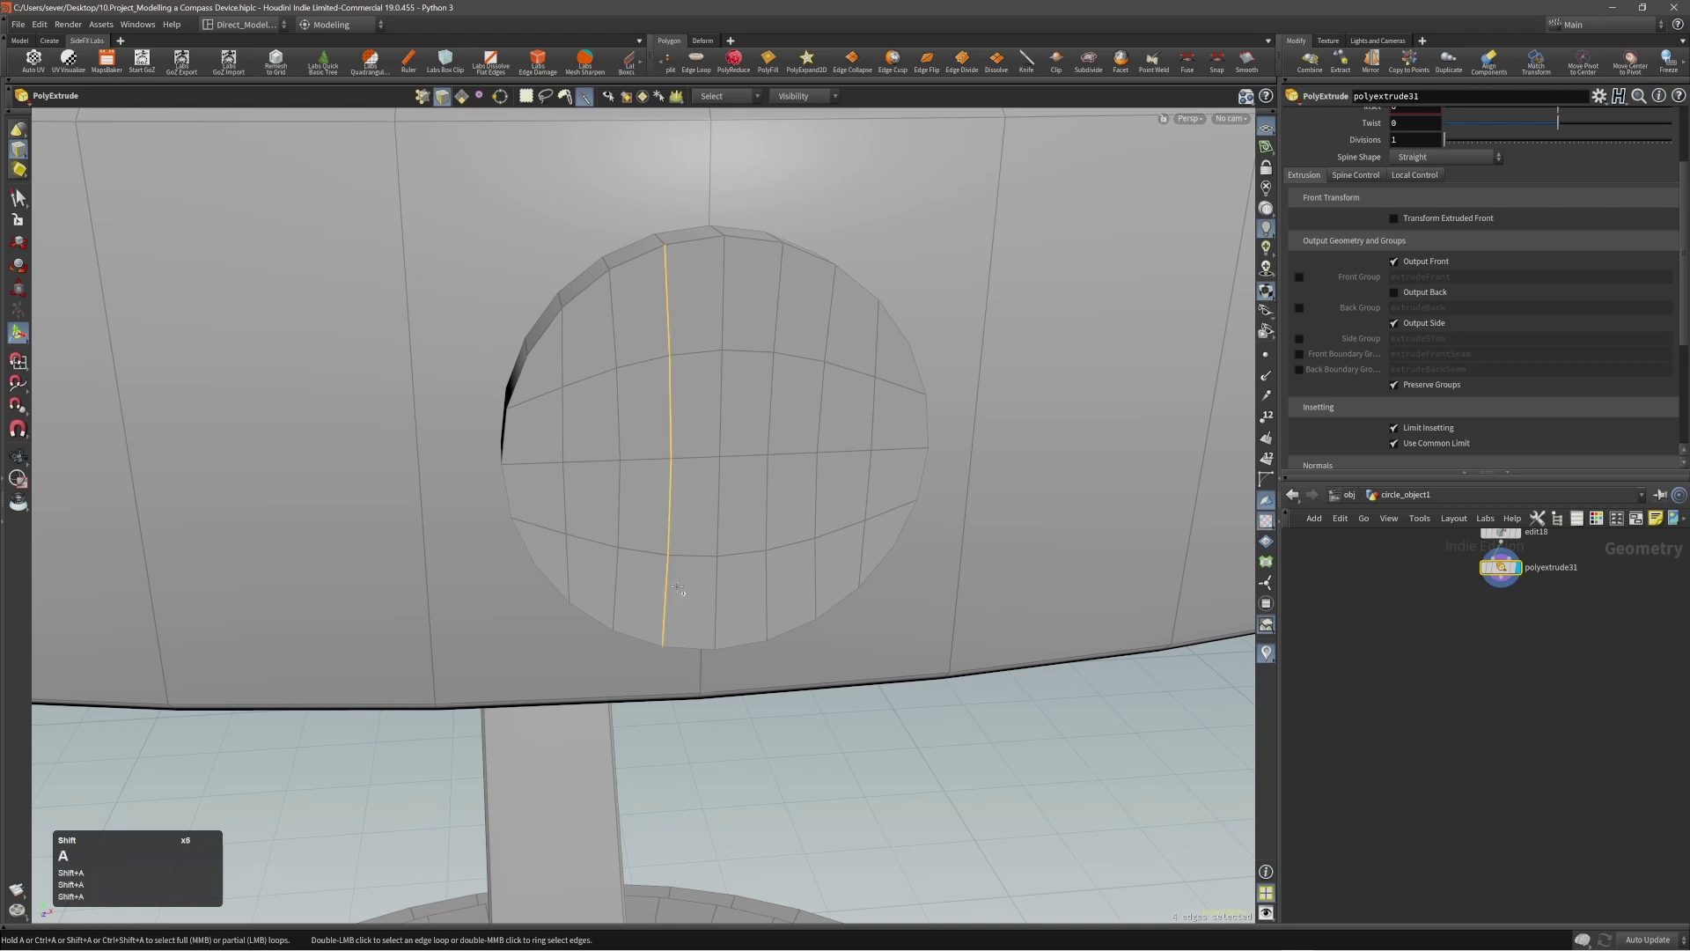
pyautogui.press('e')
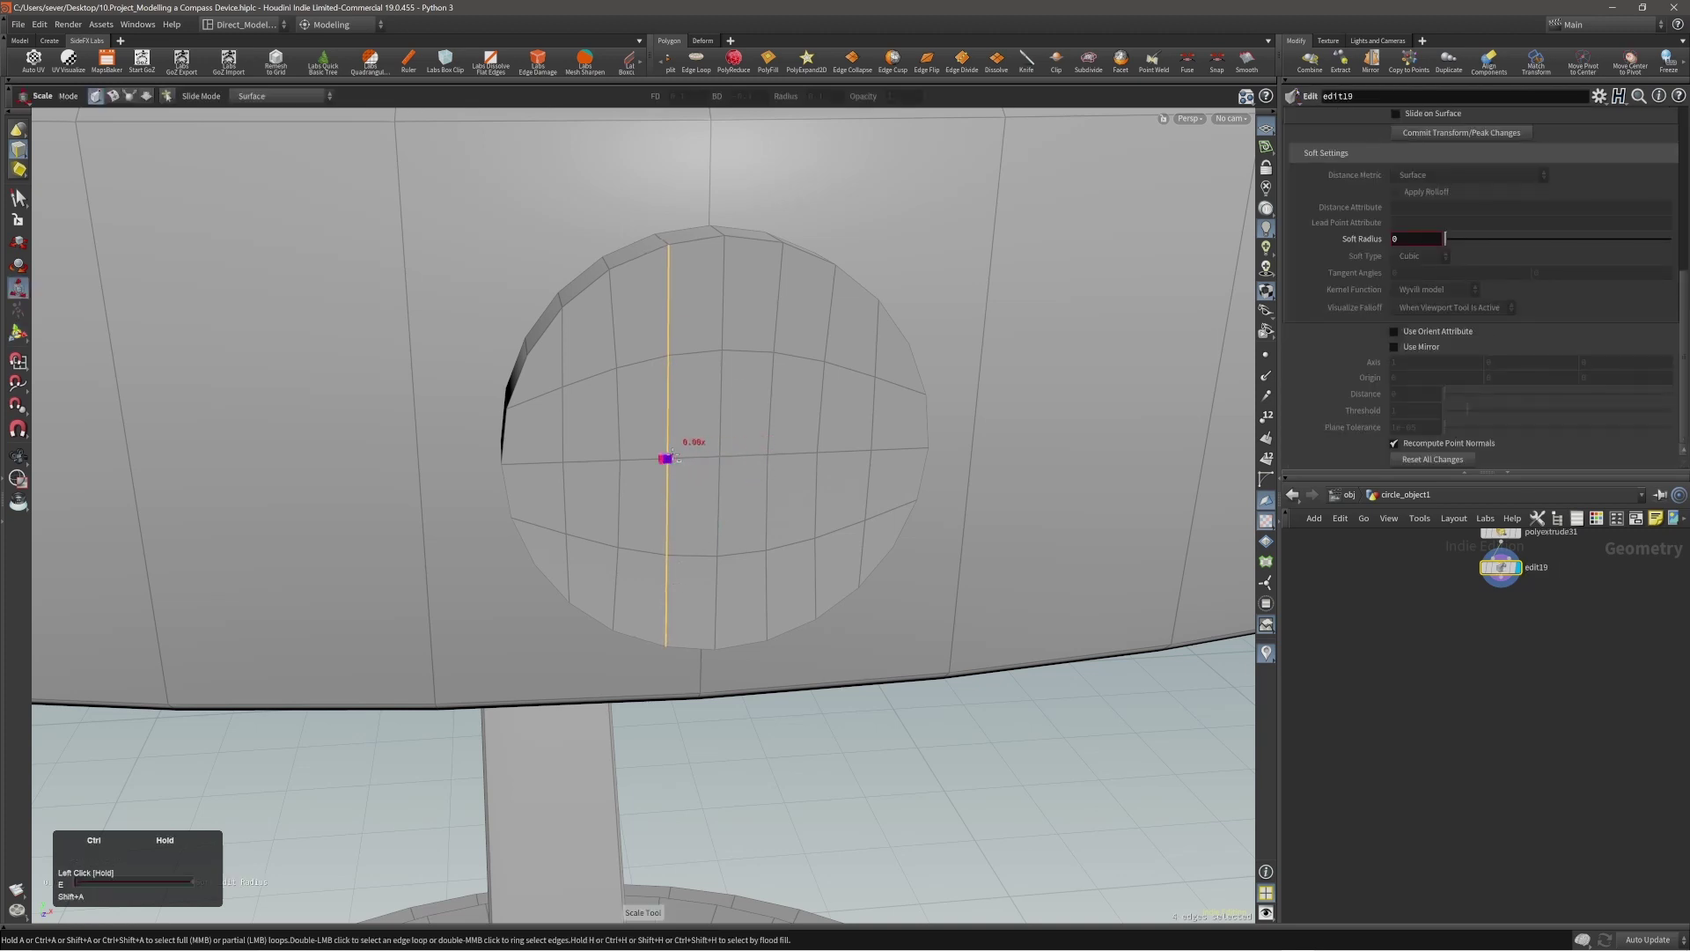
pyautogui.keyDown('alt'); pyautogui.moveTo(703, 329); pyautogui.dragTo(680, 325); pyautogui.keyUp('alt')
pyautogui.press('t')
pyautogui.moveTo(845, 534); pyautogui.dragTo(837, 534, button='middle')
# Step: Straighten the matching vertical edge line on the other side of the disc's centre and adjust its position
pyautogui.press('2')
pyautogui.click(782, 300)
pyautogui.keyDown('shift'); pyautogui.click(773, 588); pyautogui.keyUp('shift')
pyautogui.press('e')
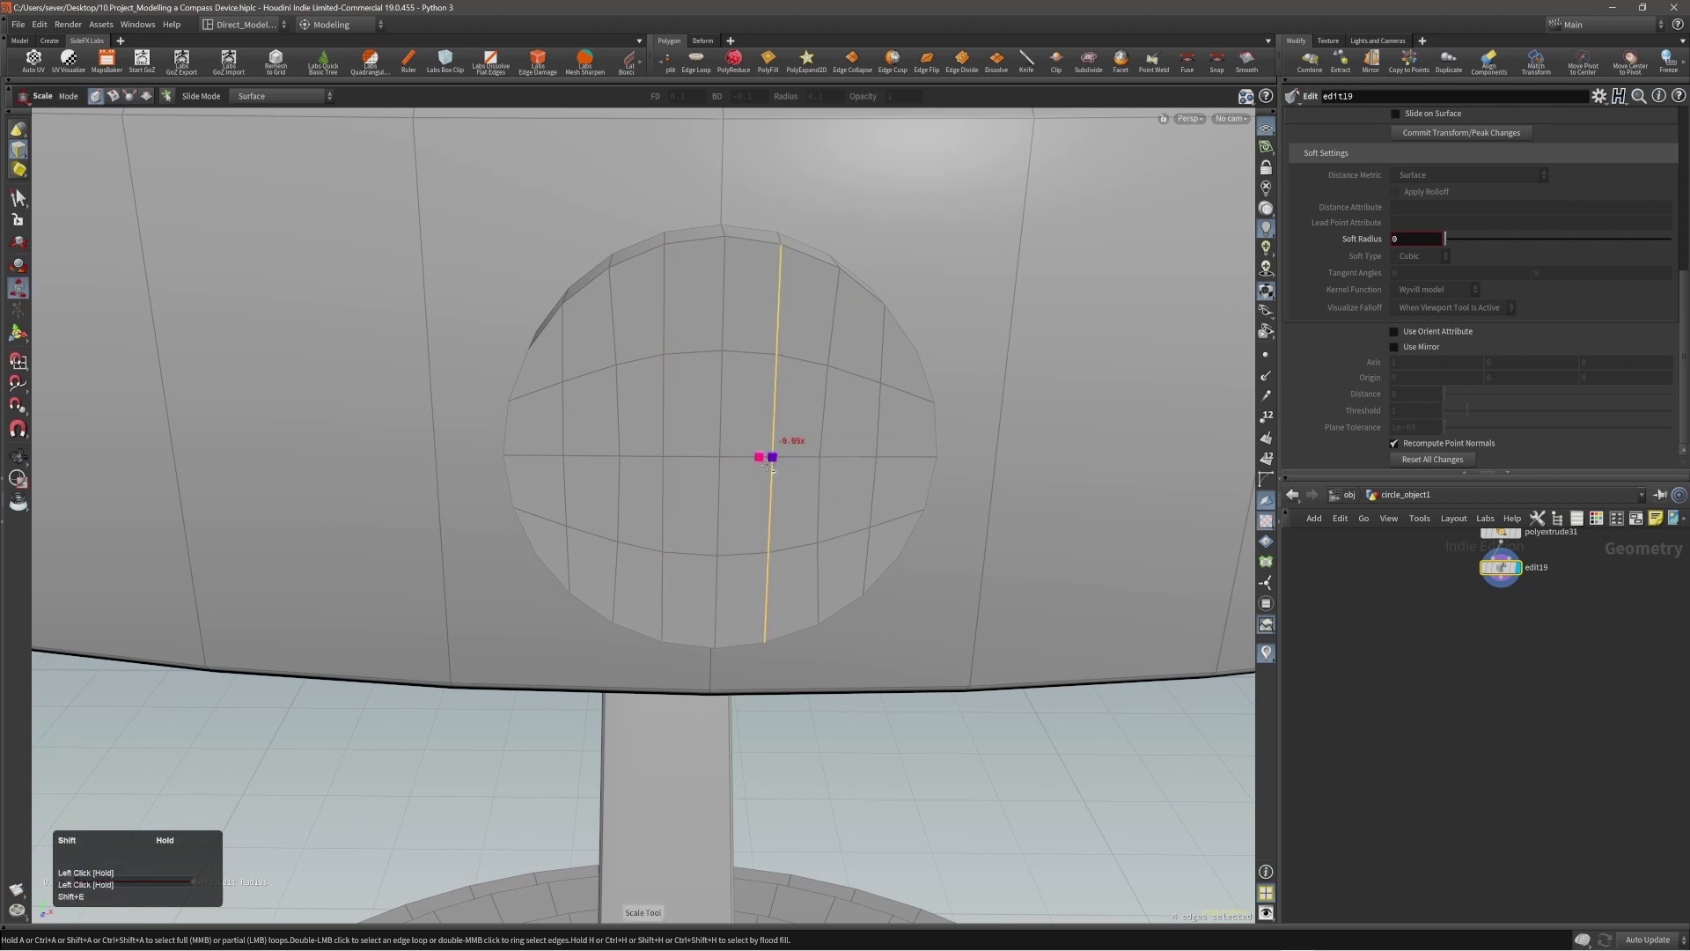
pyautogui.press('t')
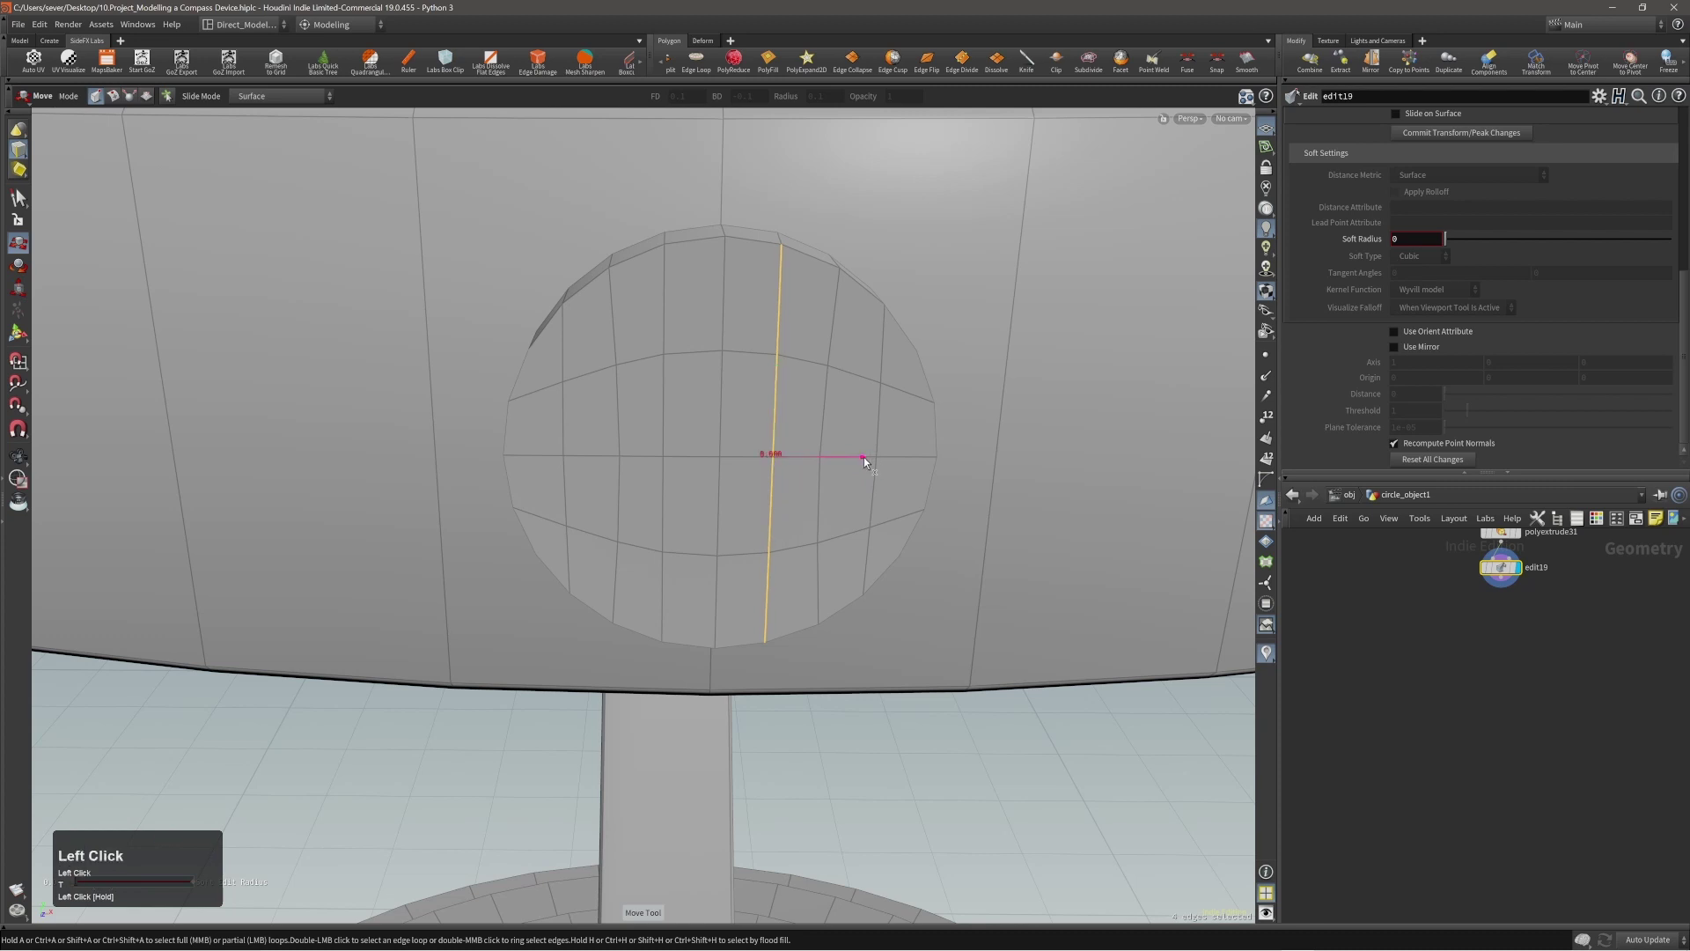
pyautogui.moveTo(824, 444)
pyautogui.keyDown('alt'); pyautogui.mouseDown()
pyautogui.moveTo(788, 430)
pyautogui.moveTo(830, 449)
pyautogui.mouseUp(); pyautogui.keyUp('alt')
pyautogui.press('3')
pyautogui.moveTo(764, 312)
pyautogui.mouseDown()
pyautogui.moveTo(746, 344)
pyautogui.moveTo(737, 321)
pyautogui.mouseUp()
pyautogui.hotkey('ctrl', 'z')
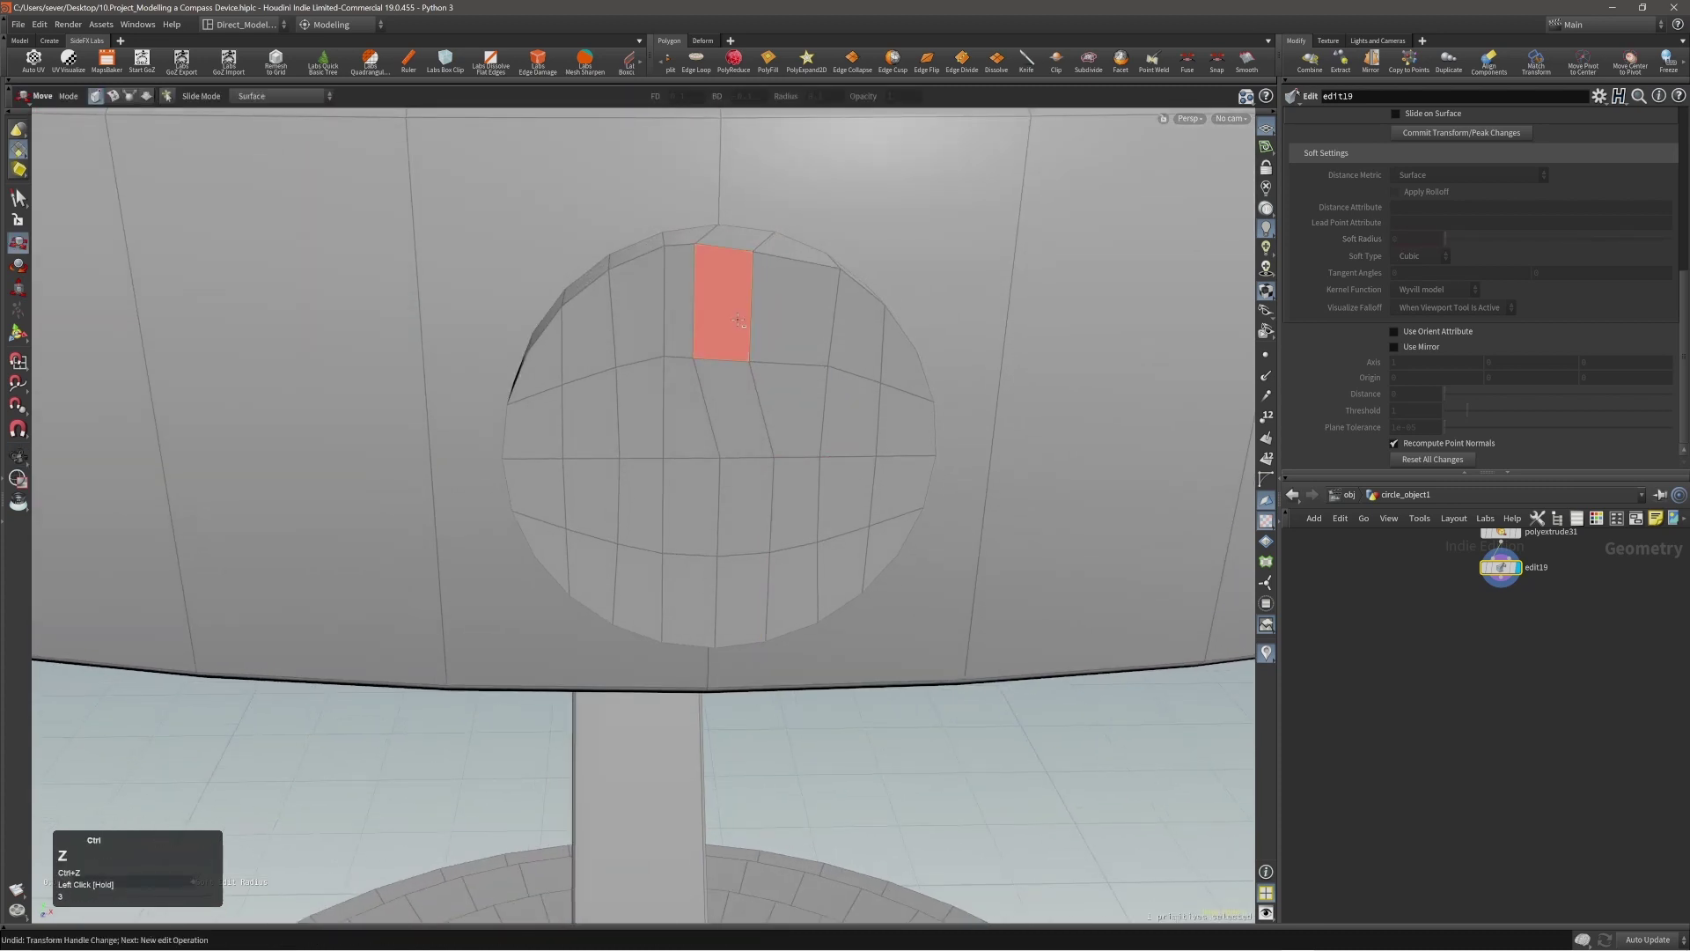
# Step: Select the two central columns of faces running down the disc's front
pyautogui.press('s')
pyautogui.moveTo(745, 379)
pyautogui.mouseDown()
pyautogui.moveTo(739, 493)
pyautogui.moveTo(717, 528)
pyautogui.mouseUp()
pyautogui.keyDown('alt'); pyautogui.moveTo(717, 528); pyautogui.dragTo(868, 502); pyautogui.keyUp('alt')
pyautogui.keyDown('alt'); pyautogui.moveTo(868, 501); pyautogui.dragTo(710, 407, button='right'); pyautogui.keyUp('alt')
# Step: Try to extrude the disc's central strip of faces inward by about 0.006
pyautogui.press('c')
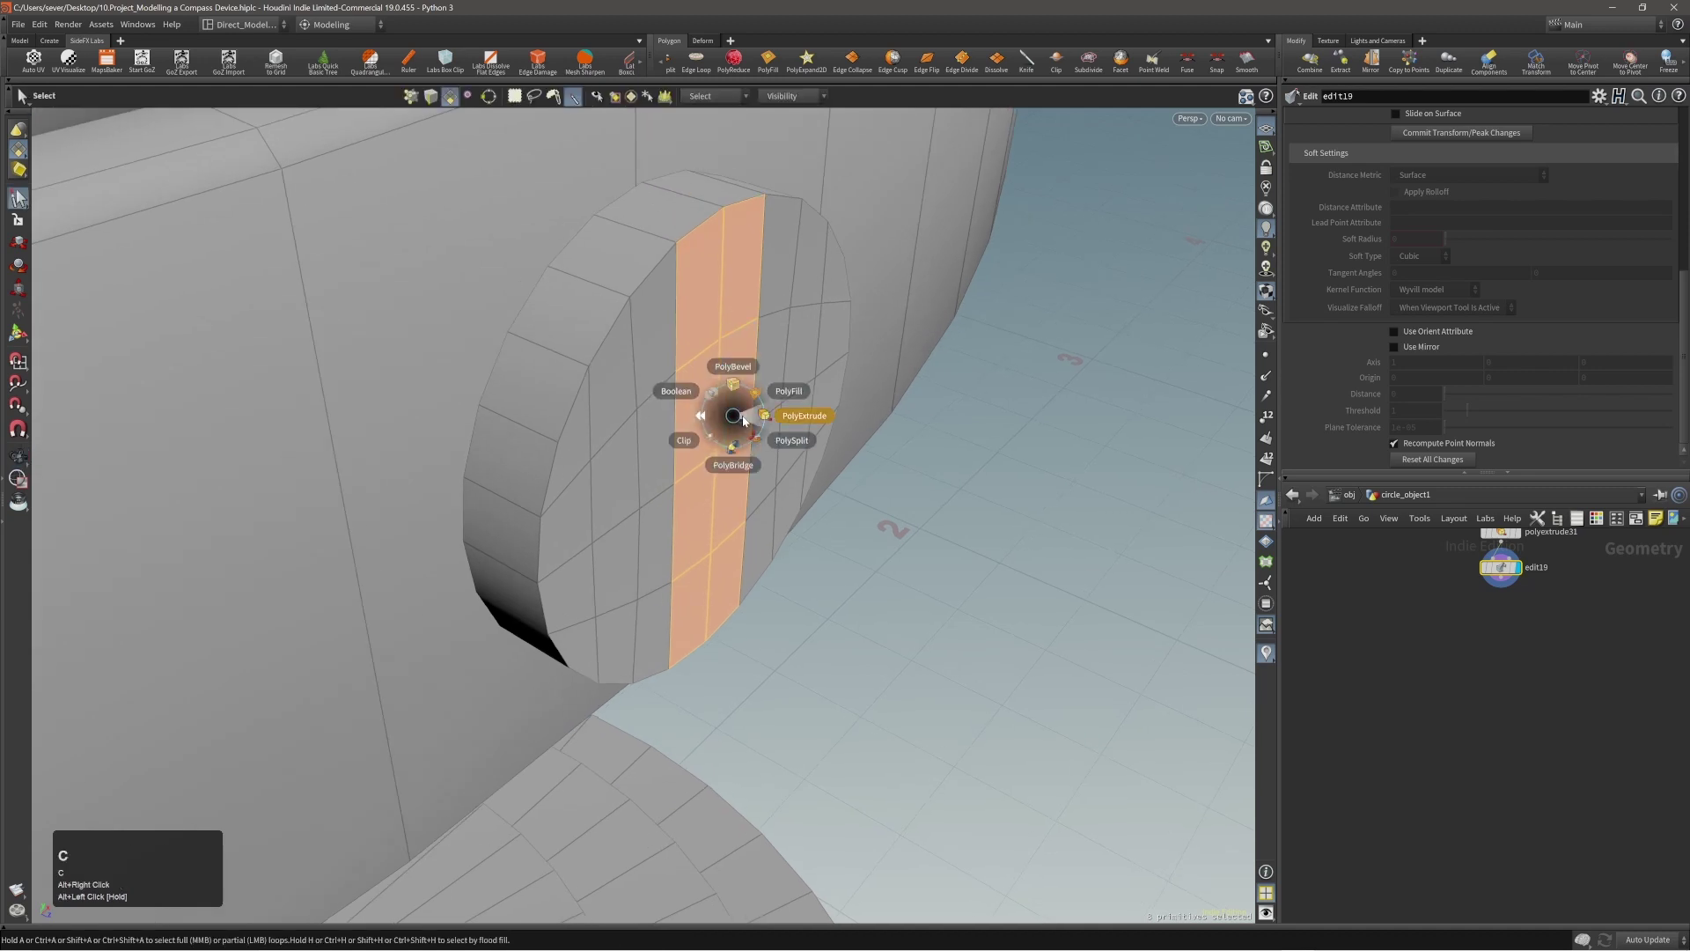
pyautogui.click(749, 418)
pyautogui.moveTo(899, 560); pyautogui.dragTo(865, 550)
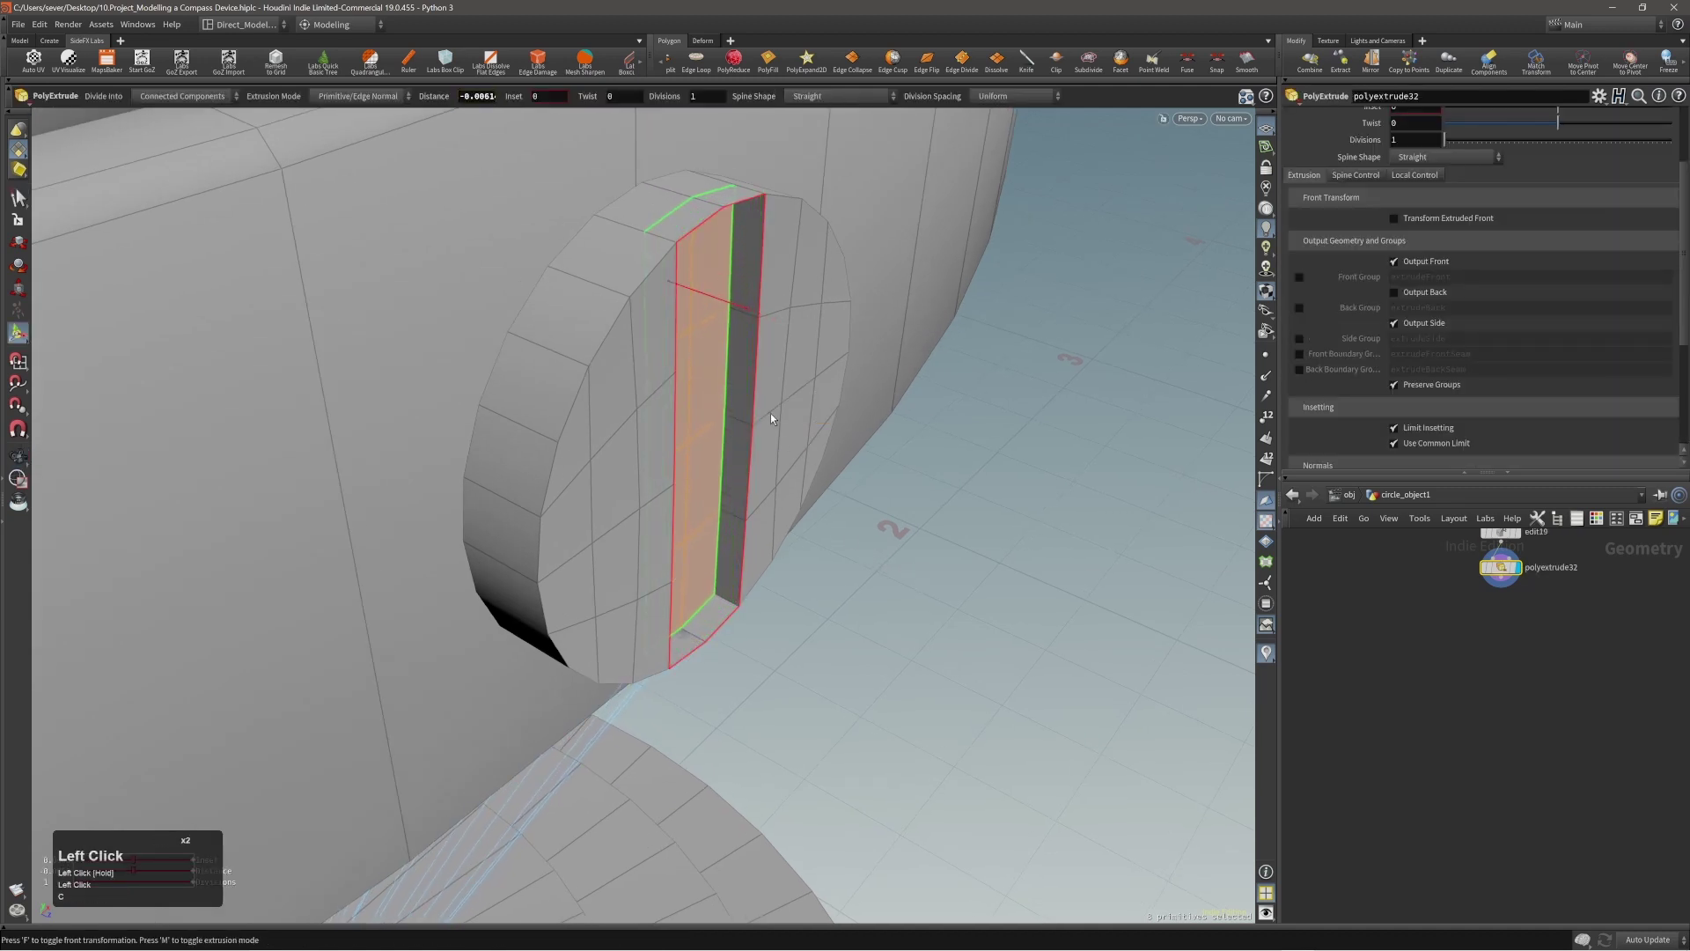
pyautogui.keyDown('alt'); pyautogui.moveTo(771, 417); pyautogui.dragTo(722, 185); pyautogui.keyUp('alt')
pyautogui.hotkey('ctrl', 'z')
# Step: Duplicate the disc's central strip of faces and extrude the copy by about 0.0158 with Output Back enabled
pyautogui.keyDown('alt'); pyautogui.moveTo(821, 410); pyautogui.dragTo(753, 357, button='right'); pyautogui.keyUp('alt')
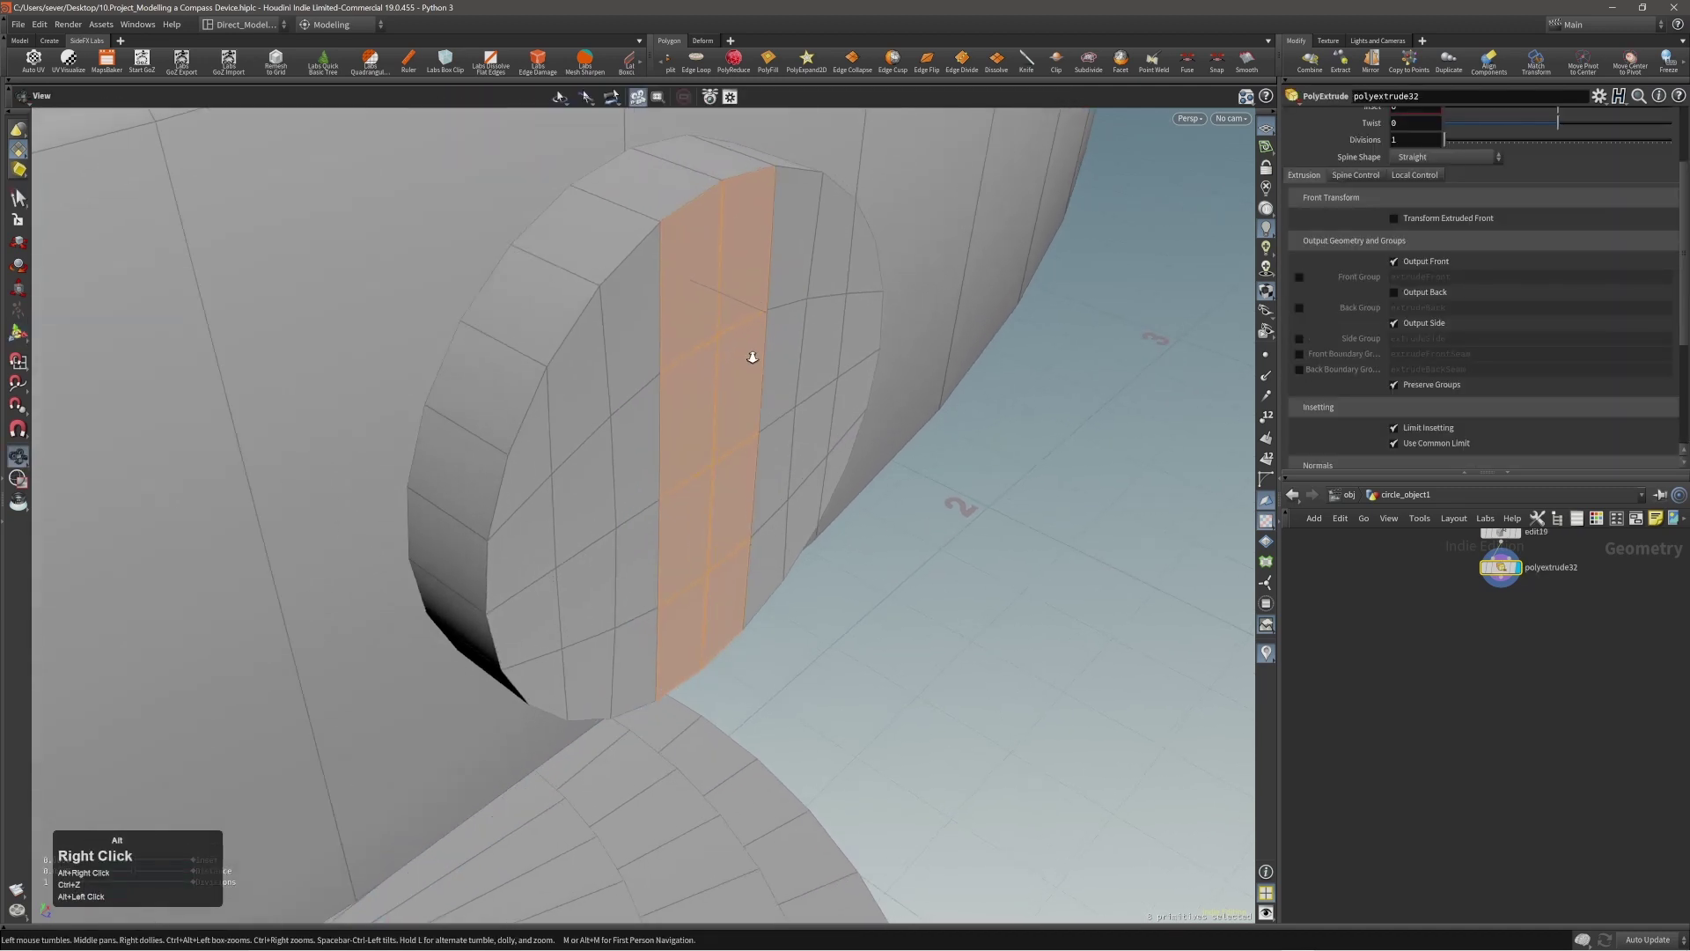
pyautogui.keyDown('alt'); pyautogui.moveTo(753, 357); pyautogui.dragTo(751, 381); pyautogui.keyUp('alt')
pyautogui.press('c')
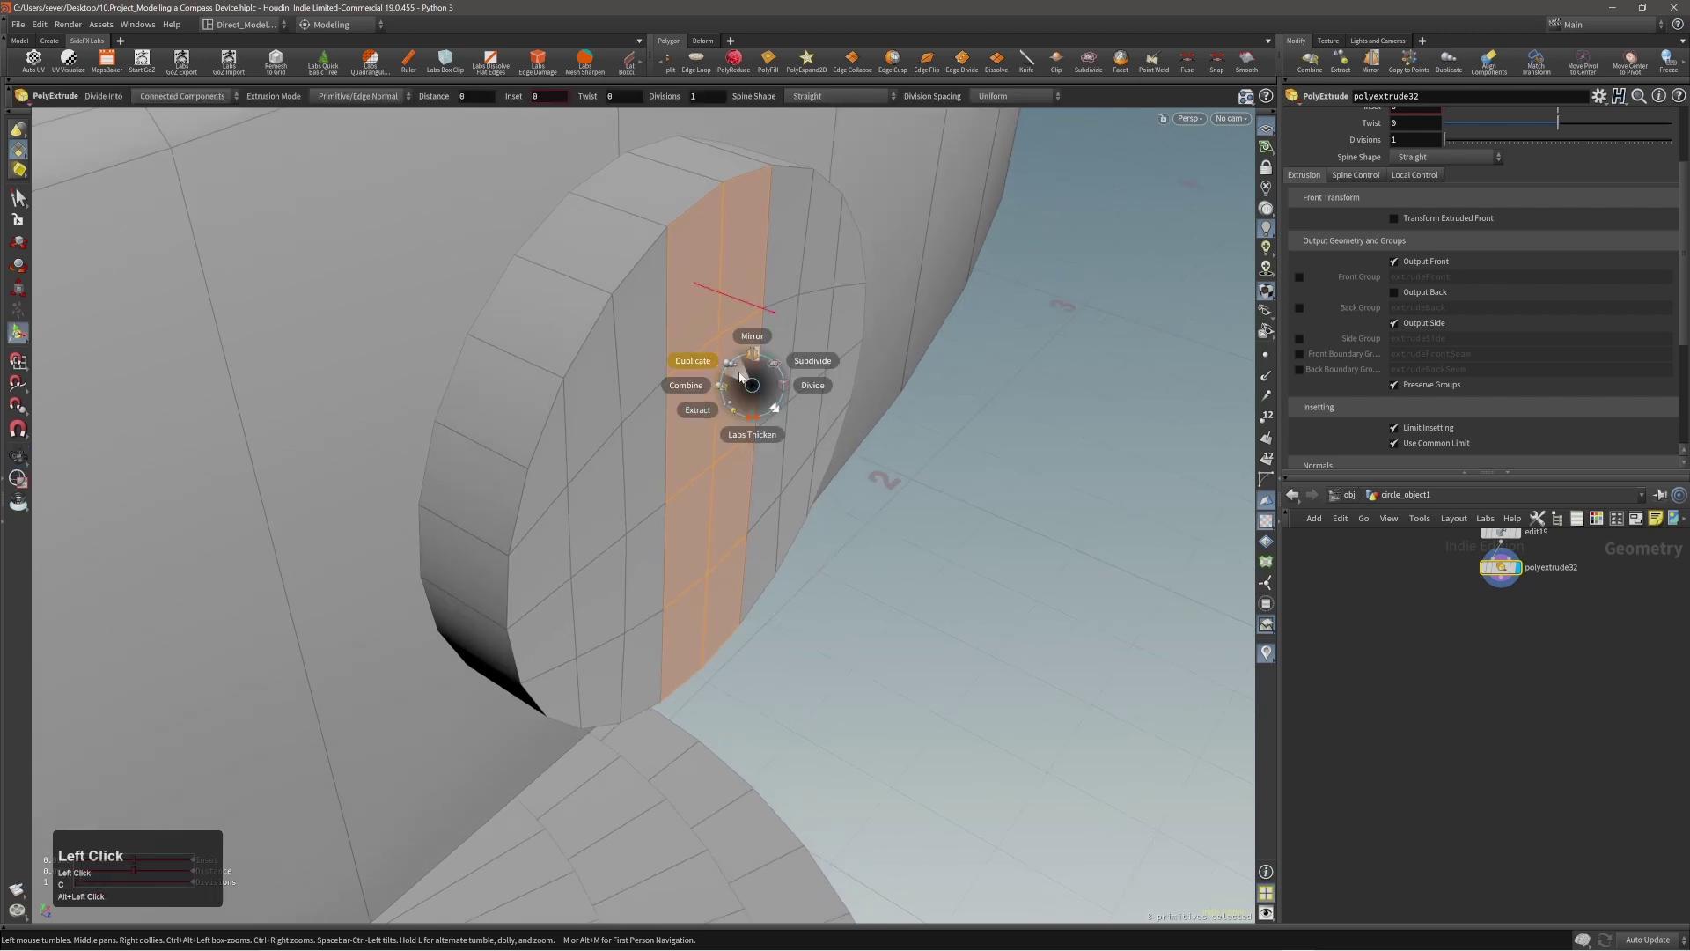
pyautogui.click(738, 372)
pyautogui.keyDown('alt'); pyautogui.moveTo(773, 446); pyautogui.dragTo(906, 489, button='right'); pyautogui.keyUp('alt')
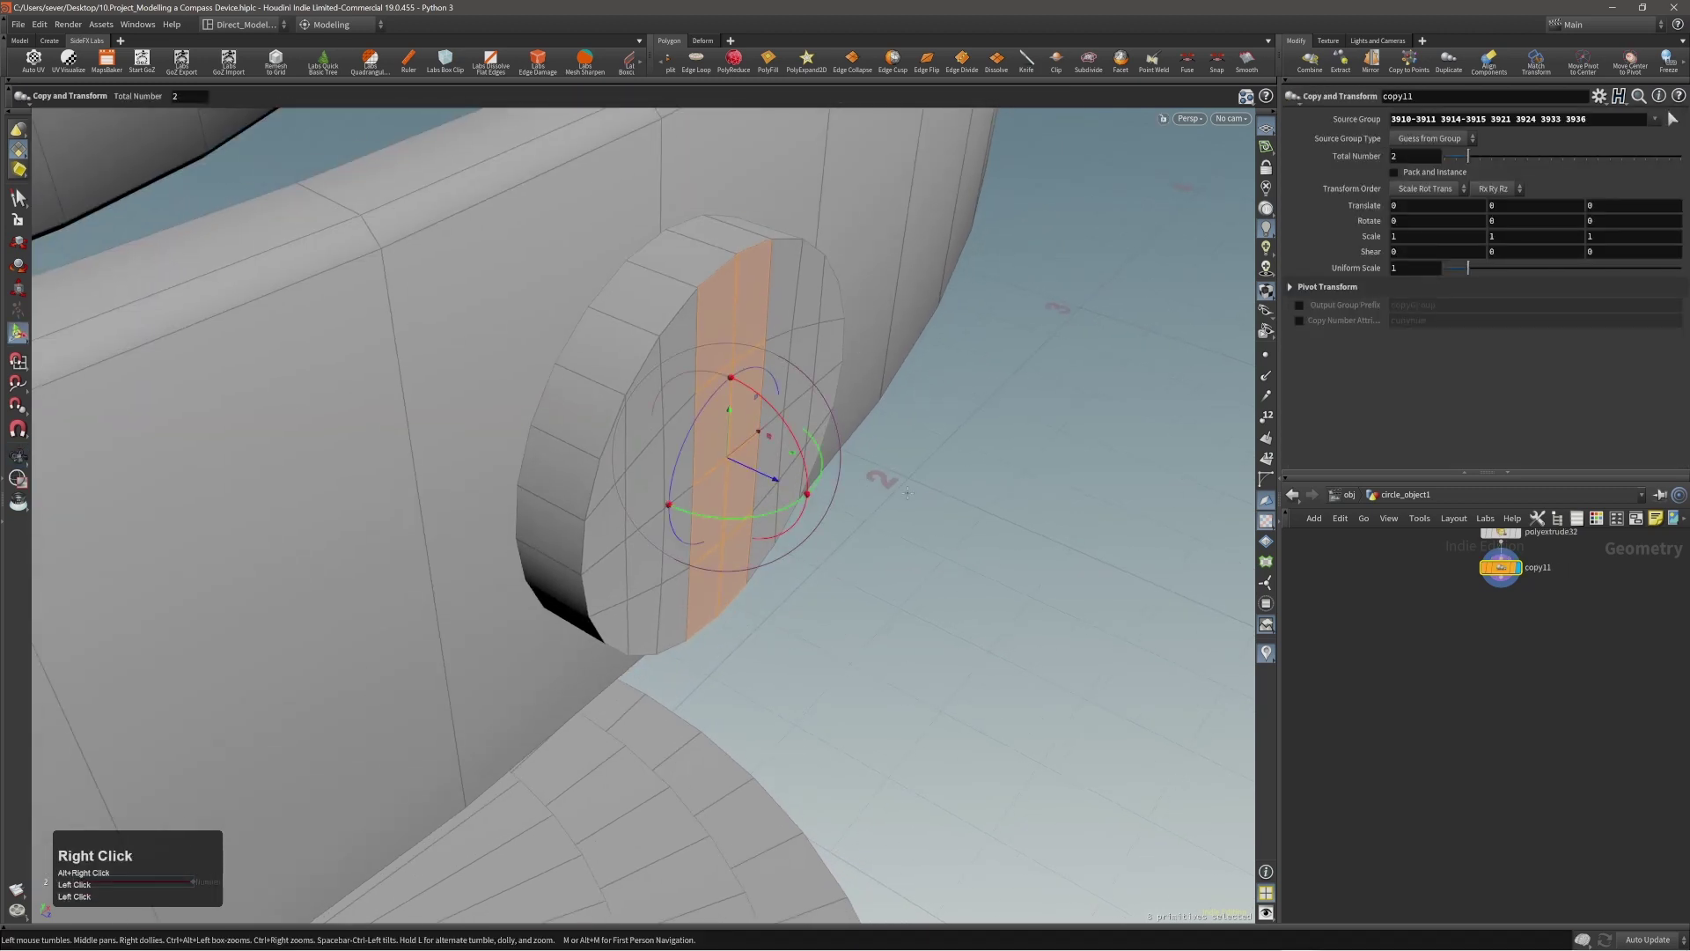
pyautogui.press('c')
pyautogui.click(927, 491)
pyautogui.click(954, 501)
pyautogui.moveTo(954, 504); pyautogui.dragTo(1053, 557)
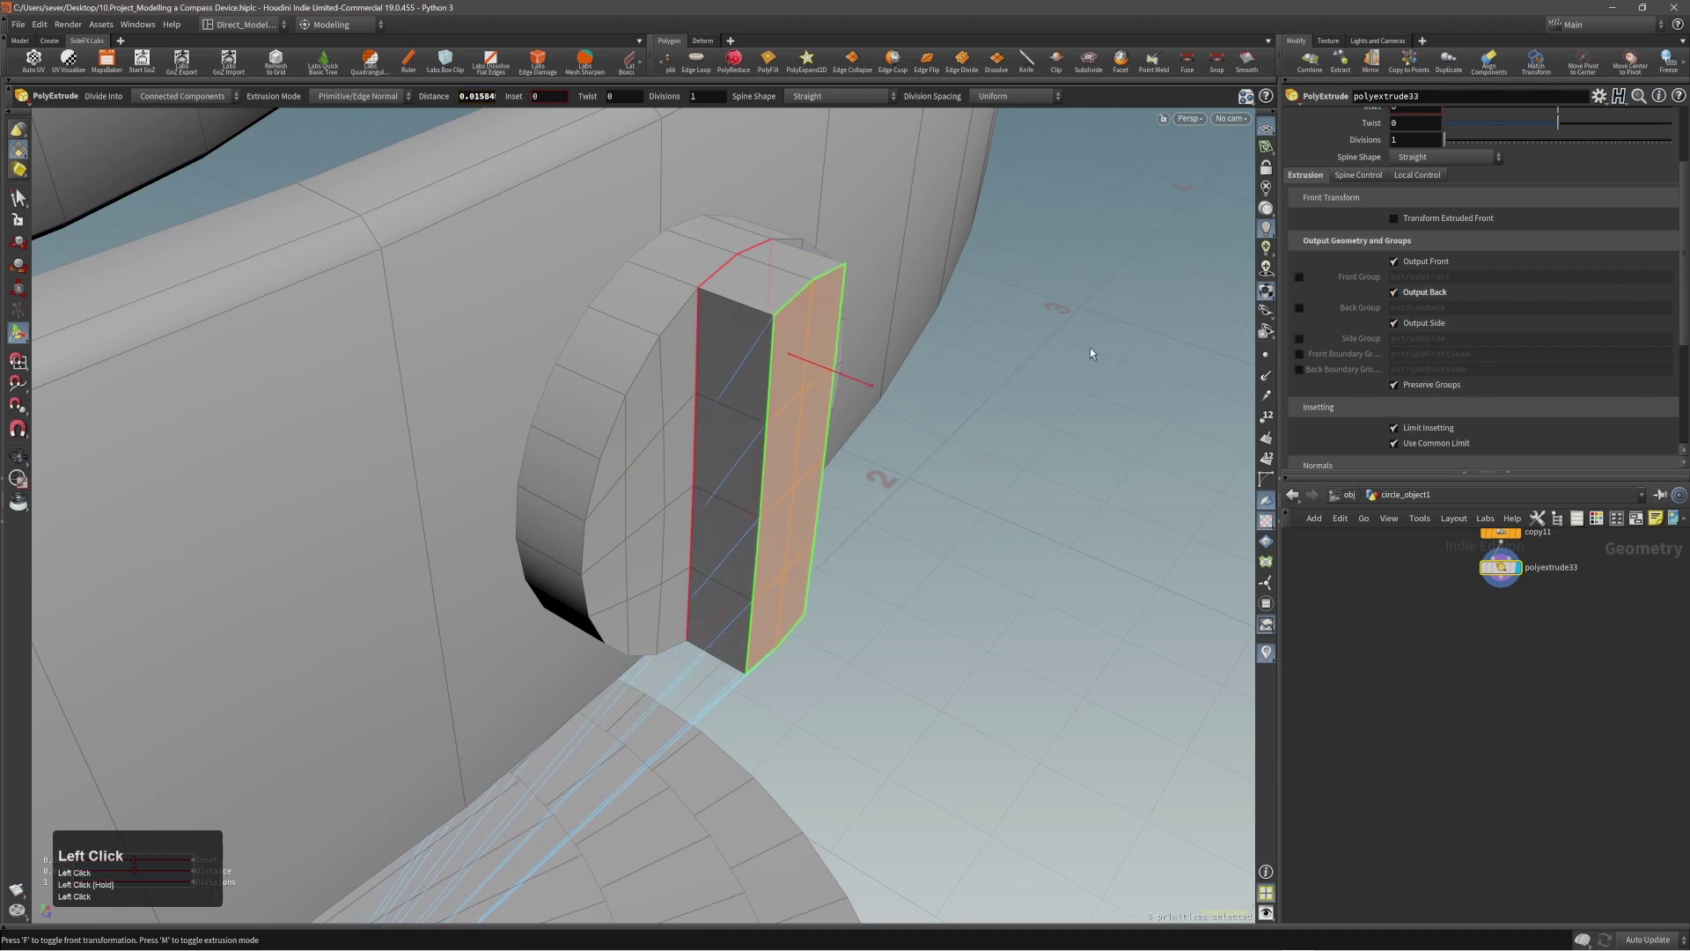
# Step: Select the entire extruded bar and move it back so that it penetrates the front of the disc
pyautogui.keyDown('alt'); pyautogui.moveTo(1090, 353); pyautogui.dragTo(791, 350, button='right'); pyautogui.keyUp('alt')
pyautogui.doubleClick(815, 402)
pyautogui.press('e')
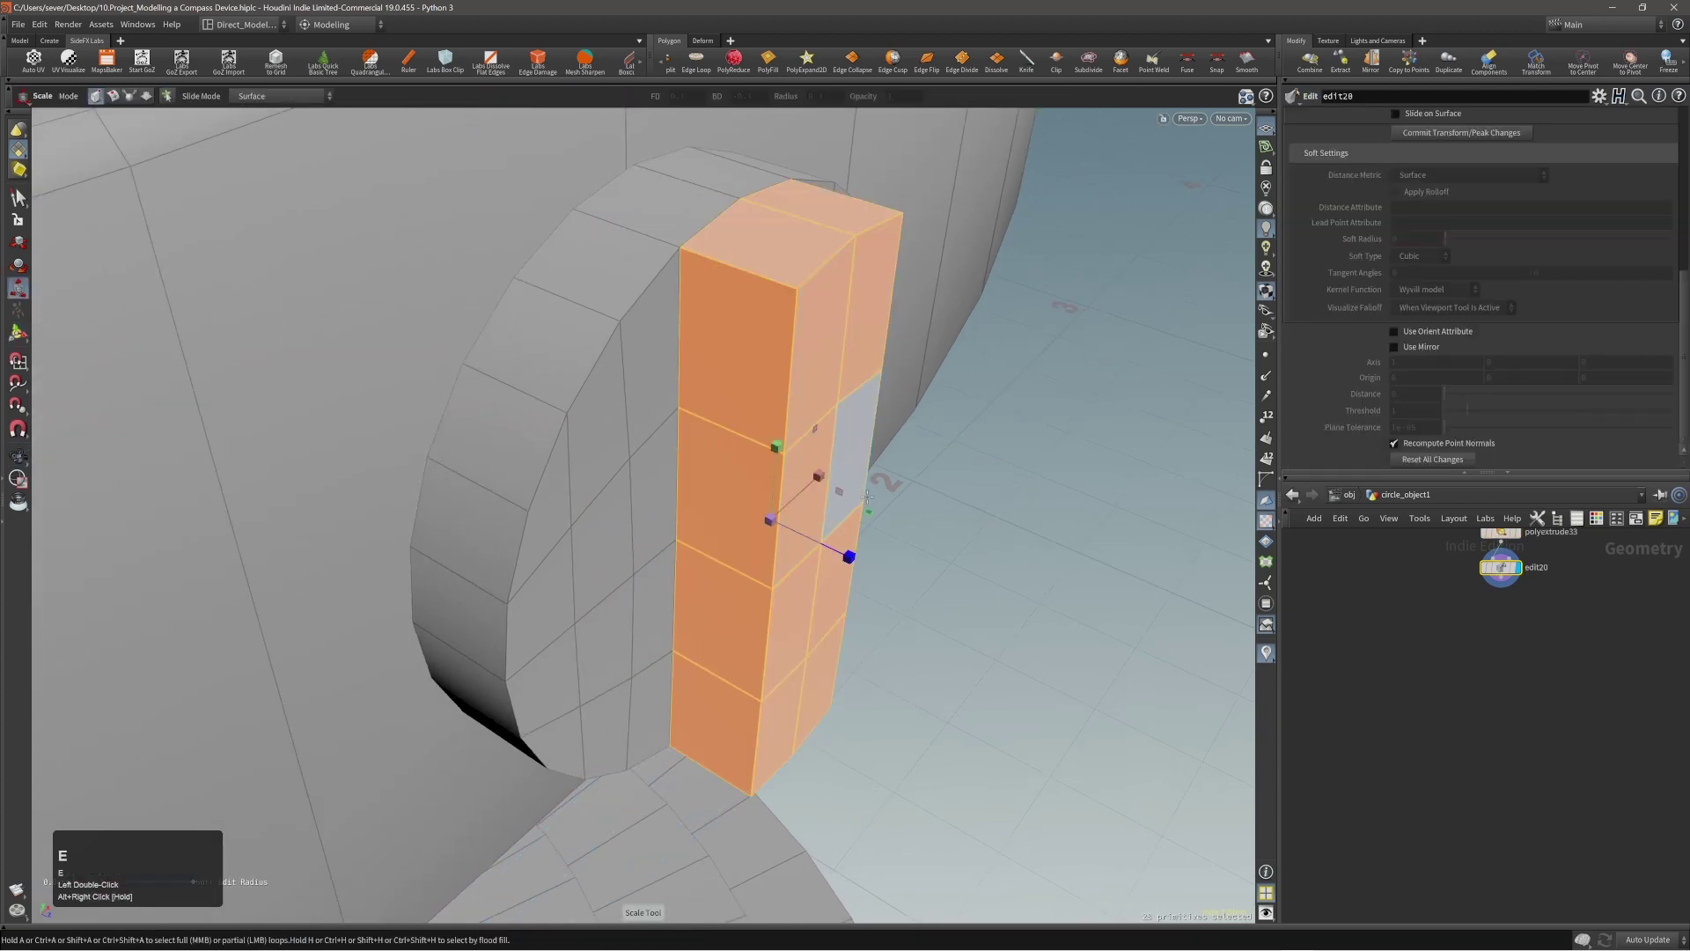
pyautogui.moveTo(942, 566); pyautogui.dragTo(898, 535, button='middle')
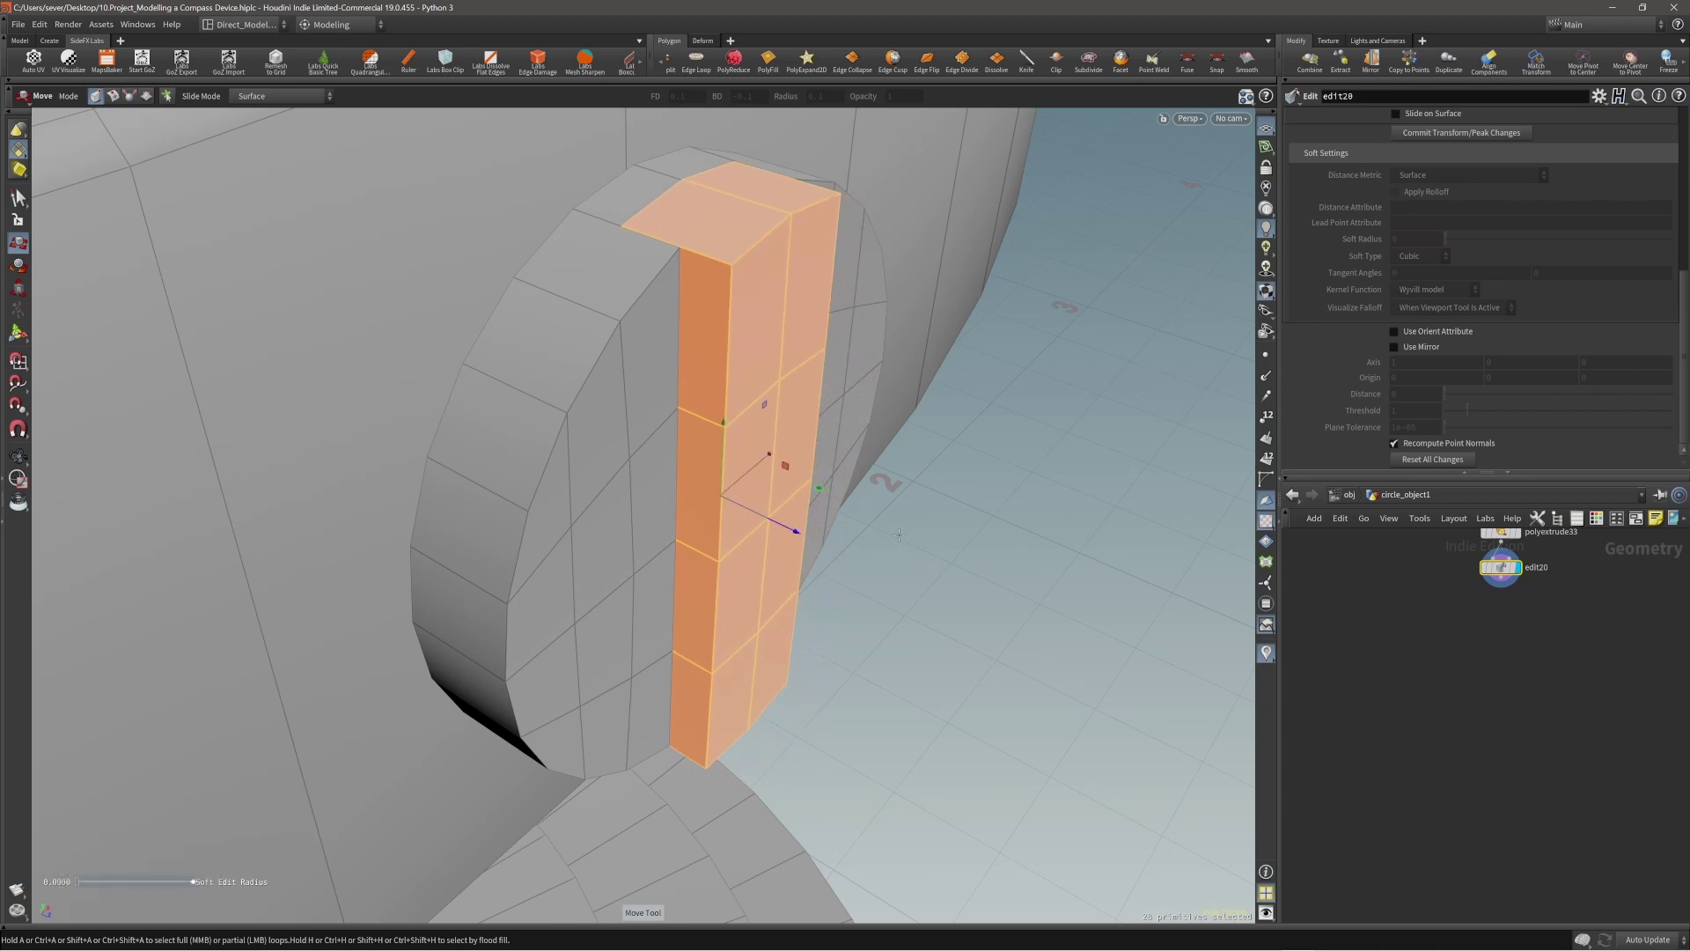
# Step: Try a Boolean subtraction with the bar as set A and the disc as set B
pyautogui.press('c')
pyautogui.click(912, 539)
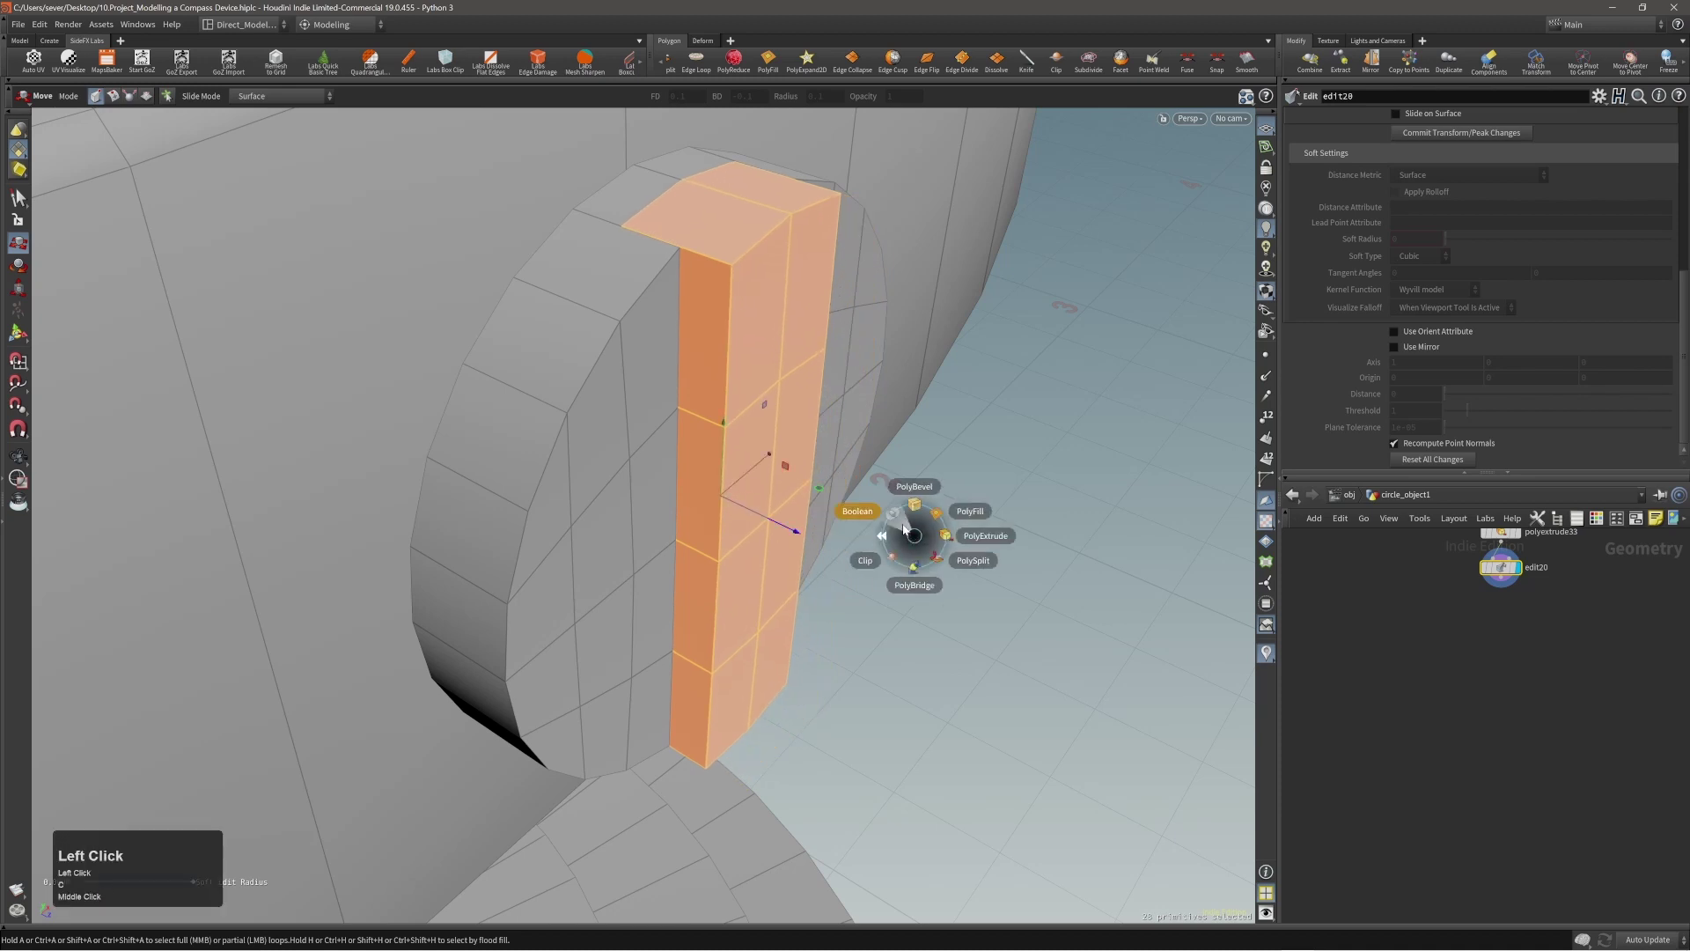
pyautogui.click(904, 527)
pyautogui.doubleClick(590, 441)
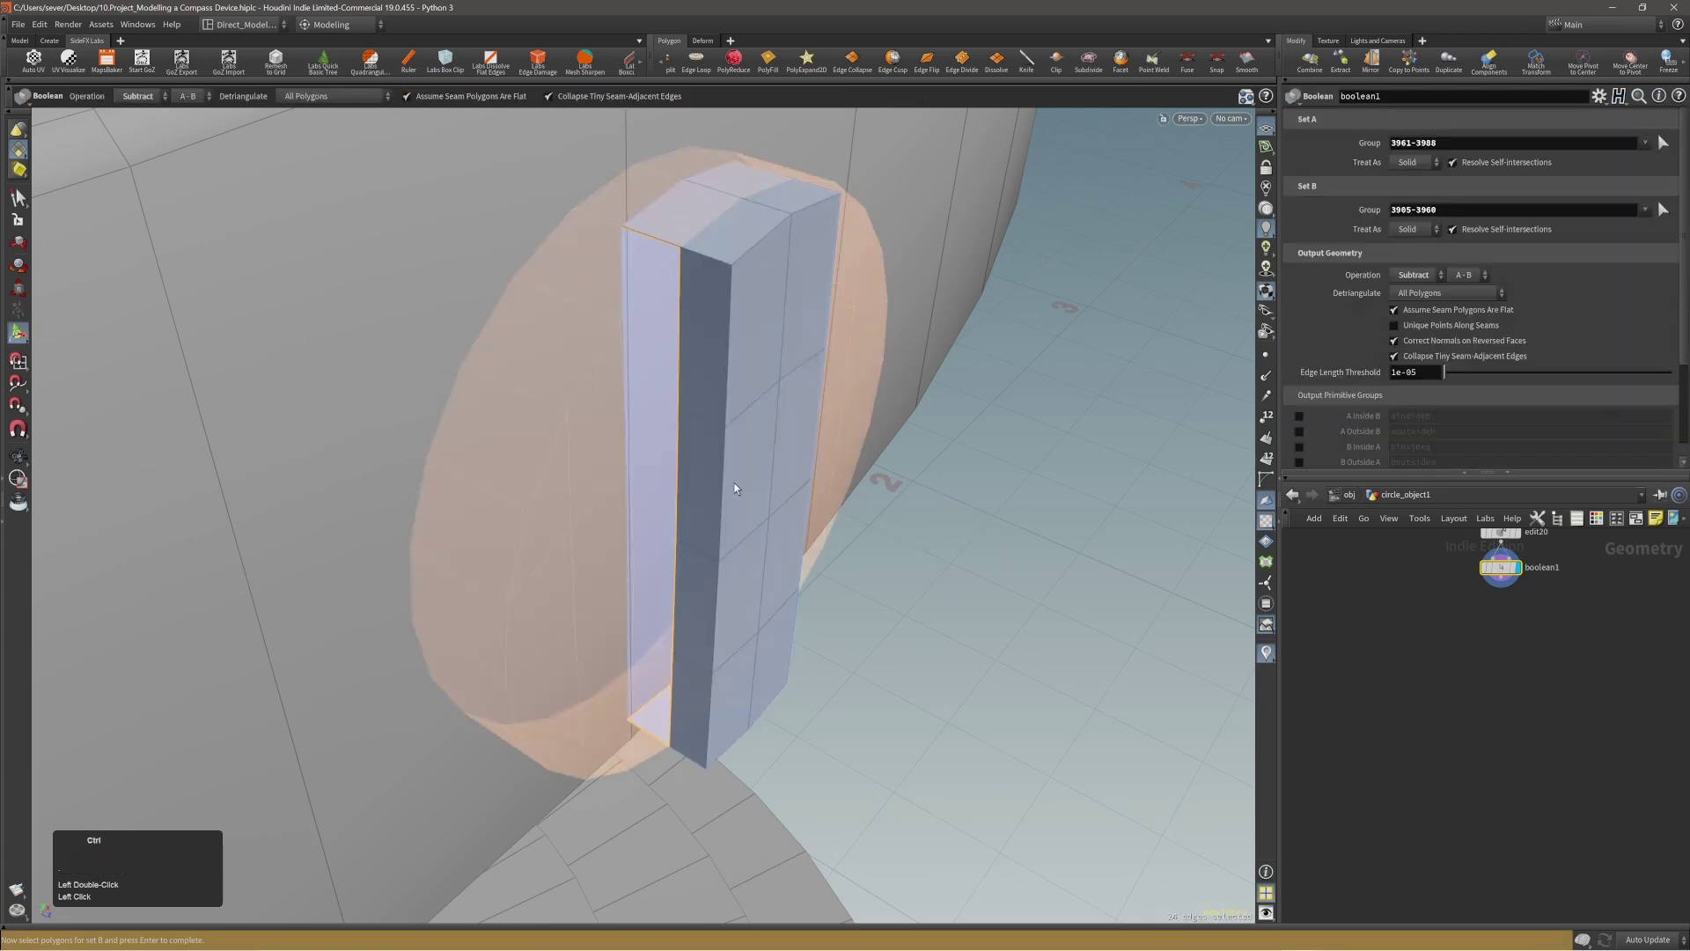
pyautogui.hotkey('ctrl', 'z')
# Step: Cut the screw slot with a Boolean, subtracting the bar from the disc
pyautogui.doubleClick(585, 470)
pyautogui.press('c')
pyautogui.click(601, 472)
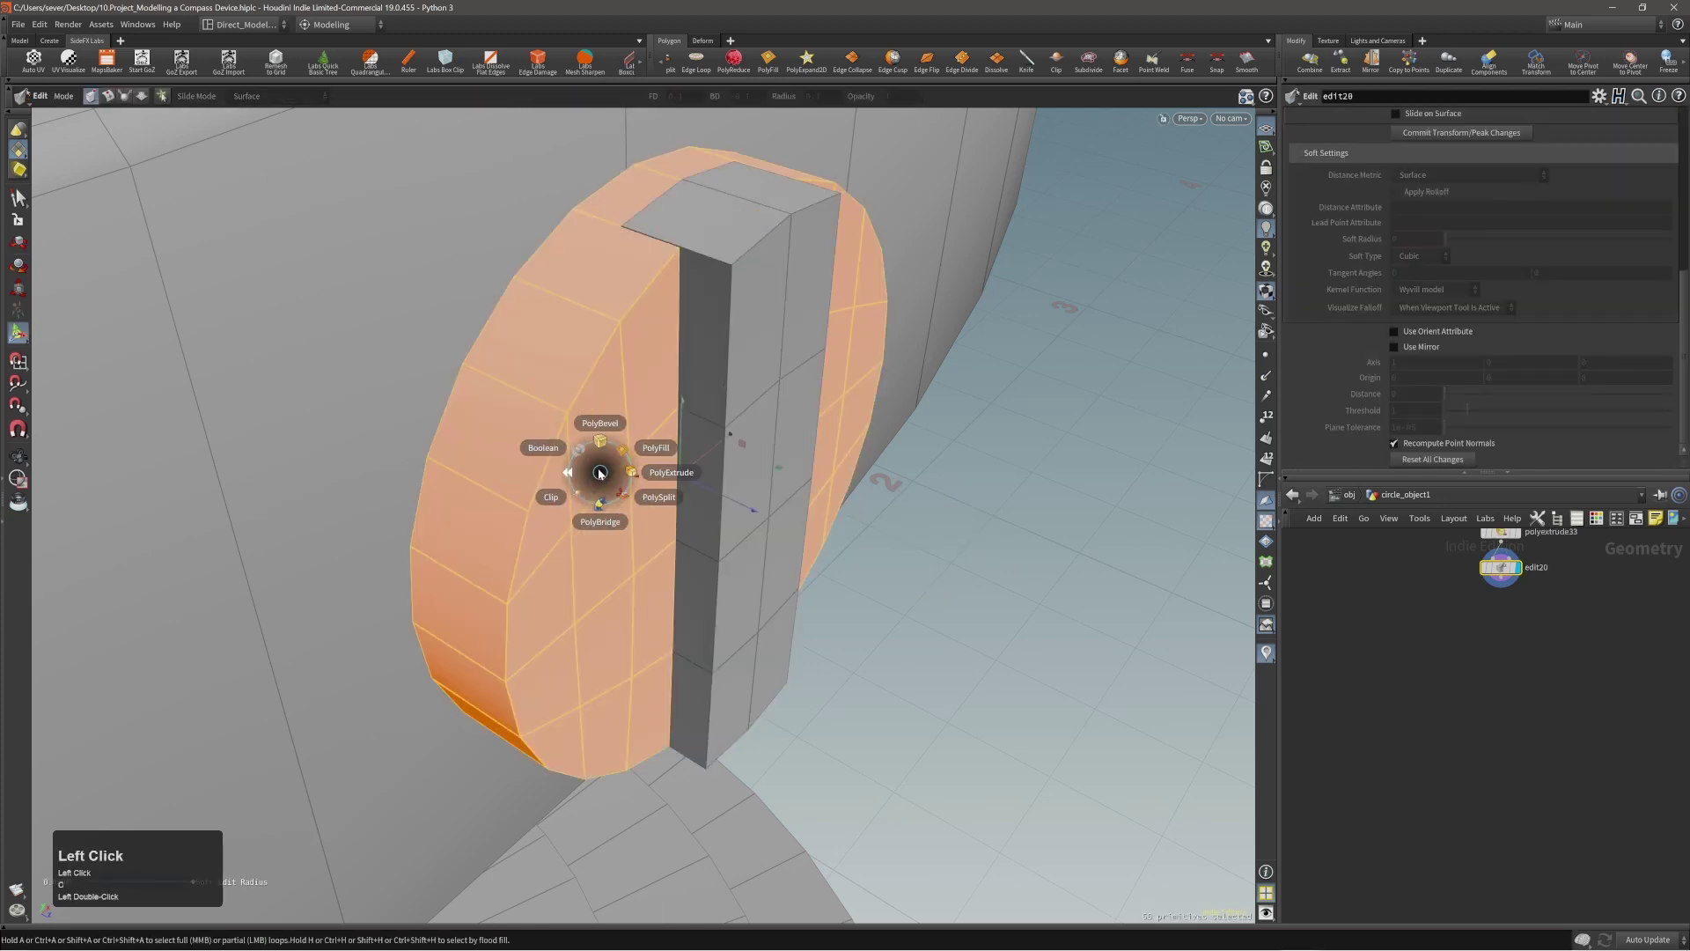
pyautogui.click(543, 447)
# Step: Select the slotted disc and knife it straight across its thickness in top view, level with the slot floor
pyautogui.keyDown('alt'); pyautogui.moveTo(747, 417); pyautogui.dragTo(670, 405); pyautogui.keyUp('alt')
pyautogui.press('3')
pyautogui.click(623, 480)
pyautogui.doubleClick(623, 480)
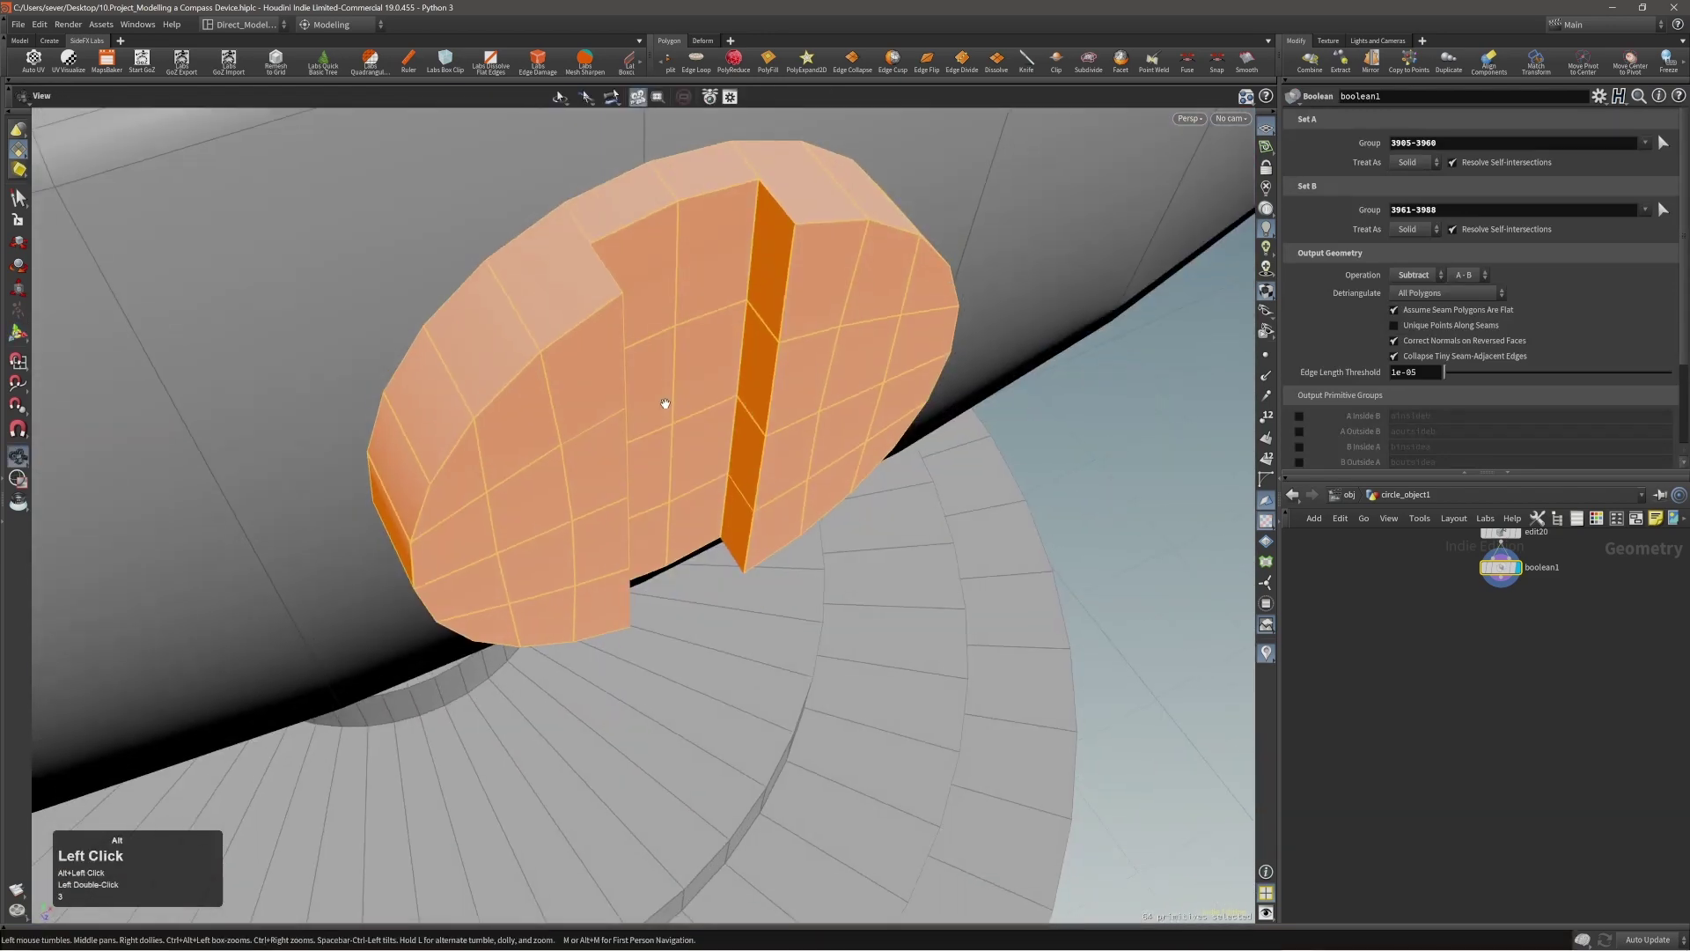
pyautogui.hotkey('space', 'b')
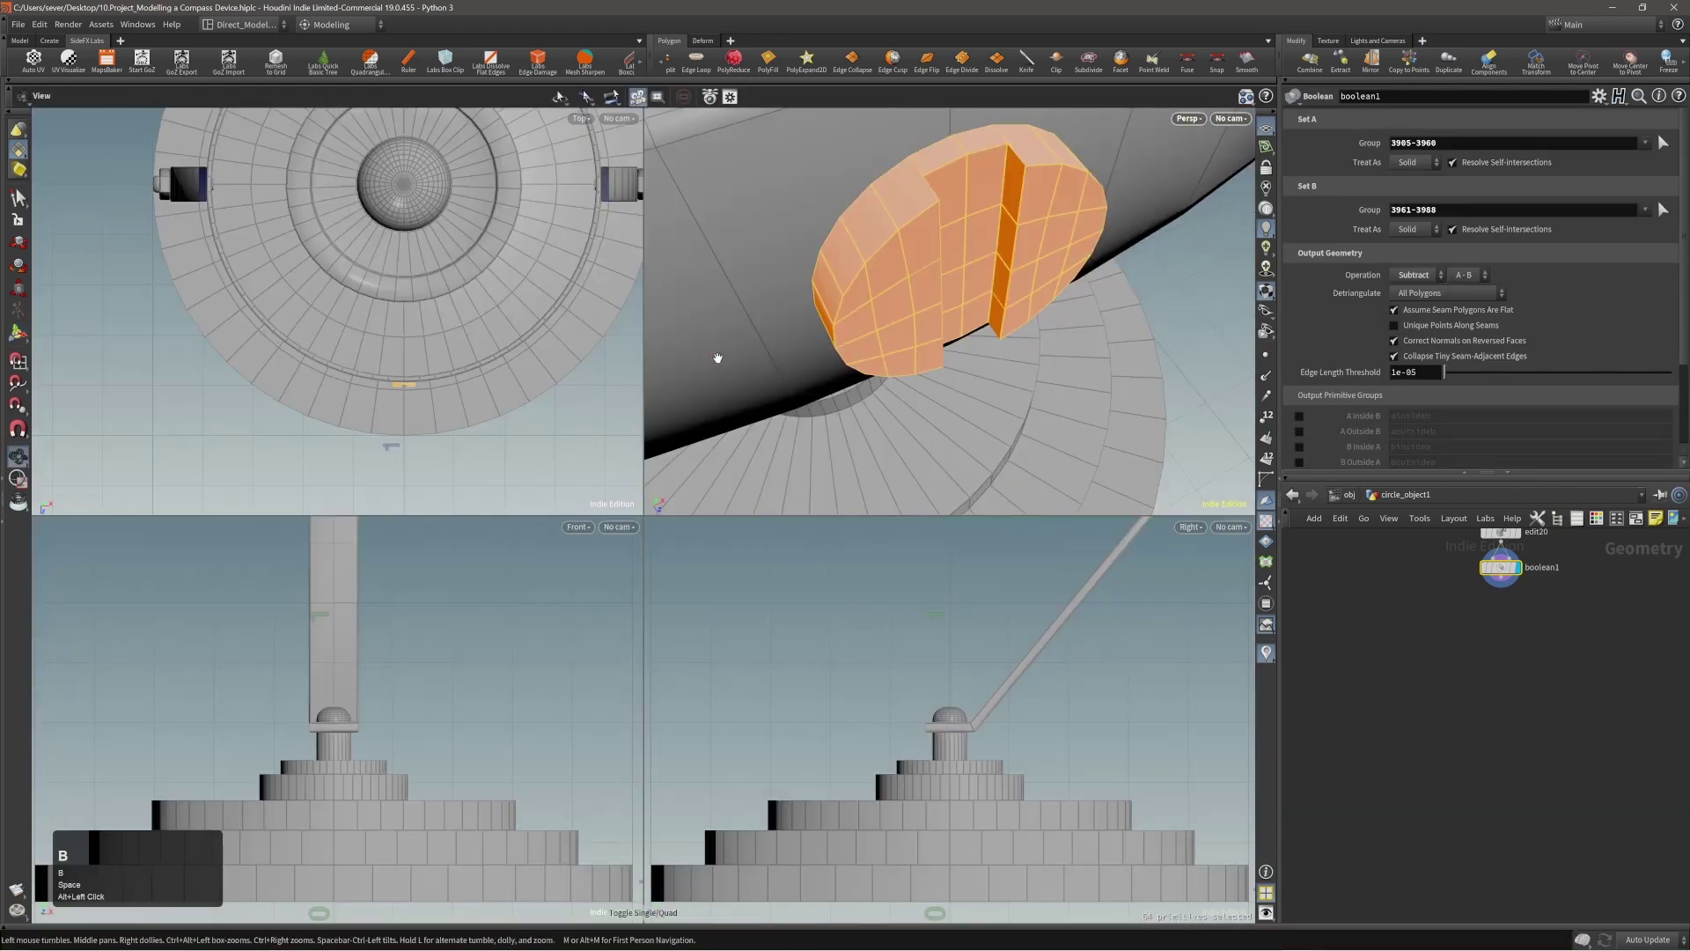
pyautogui.moveTo(542, 369); pyautogui.dragTo(498, 370, button='right')
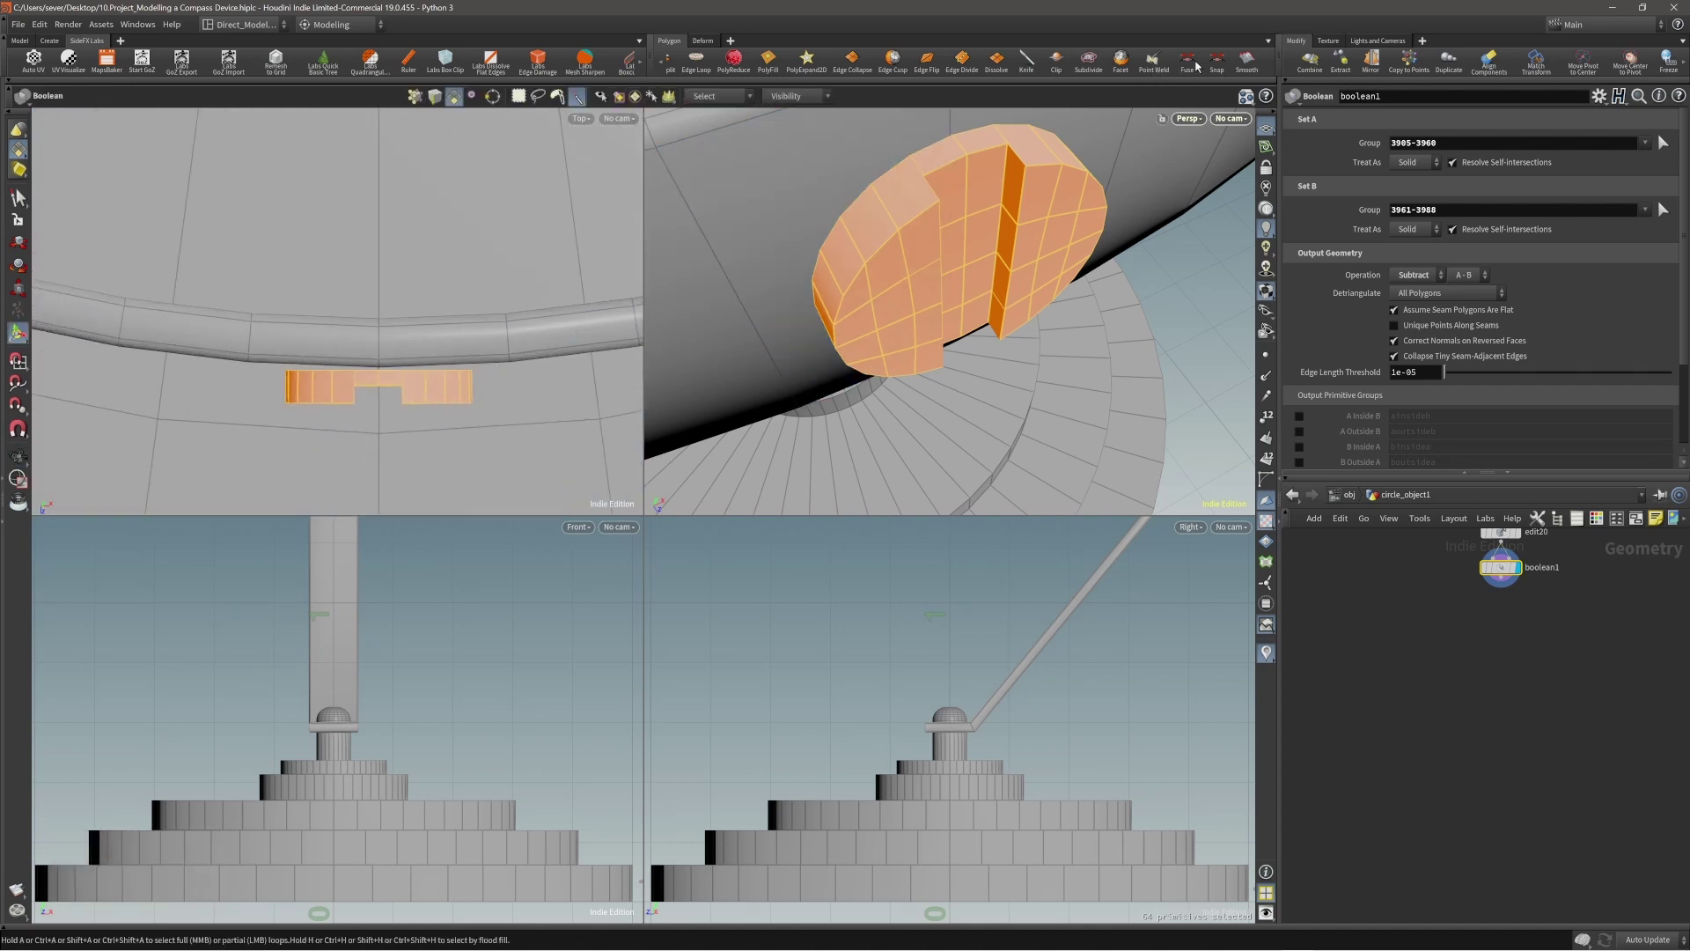
pyautogui.click(1027, 62)
pyautogui.moveTo(330, 414); pyautogui.dragTo(714, 343, button='right')
pyautogui.press('x')
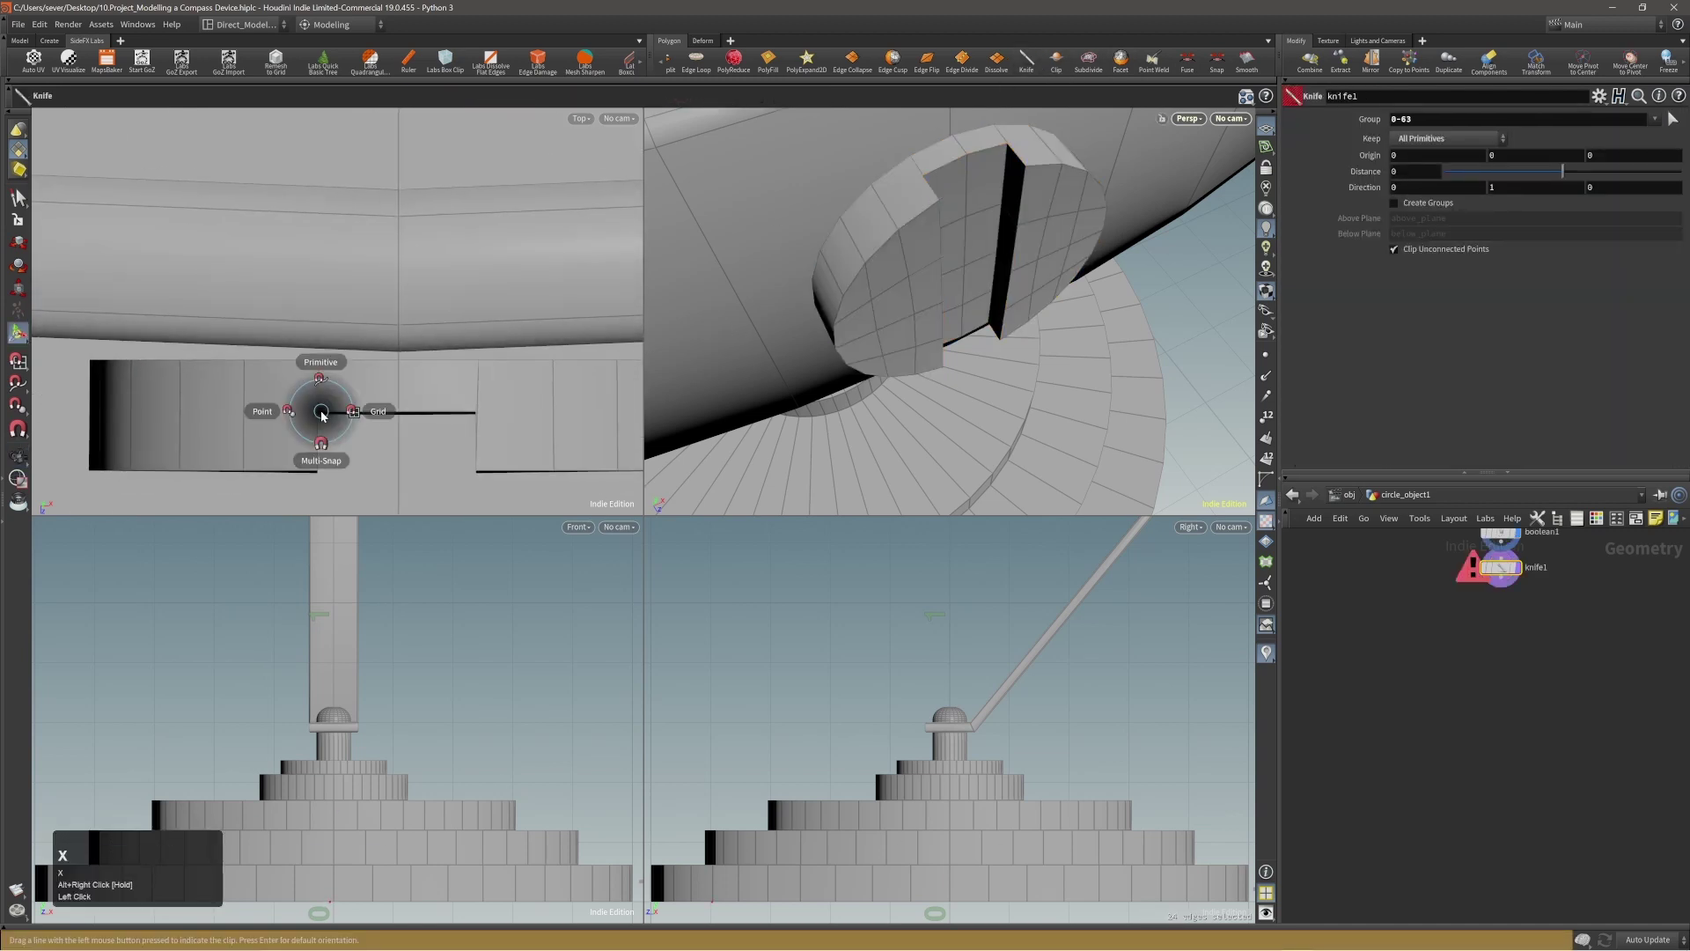
pyautogui.moveTo(319, 413); pyautogui.dragTo(479, 413)
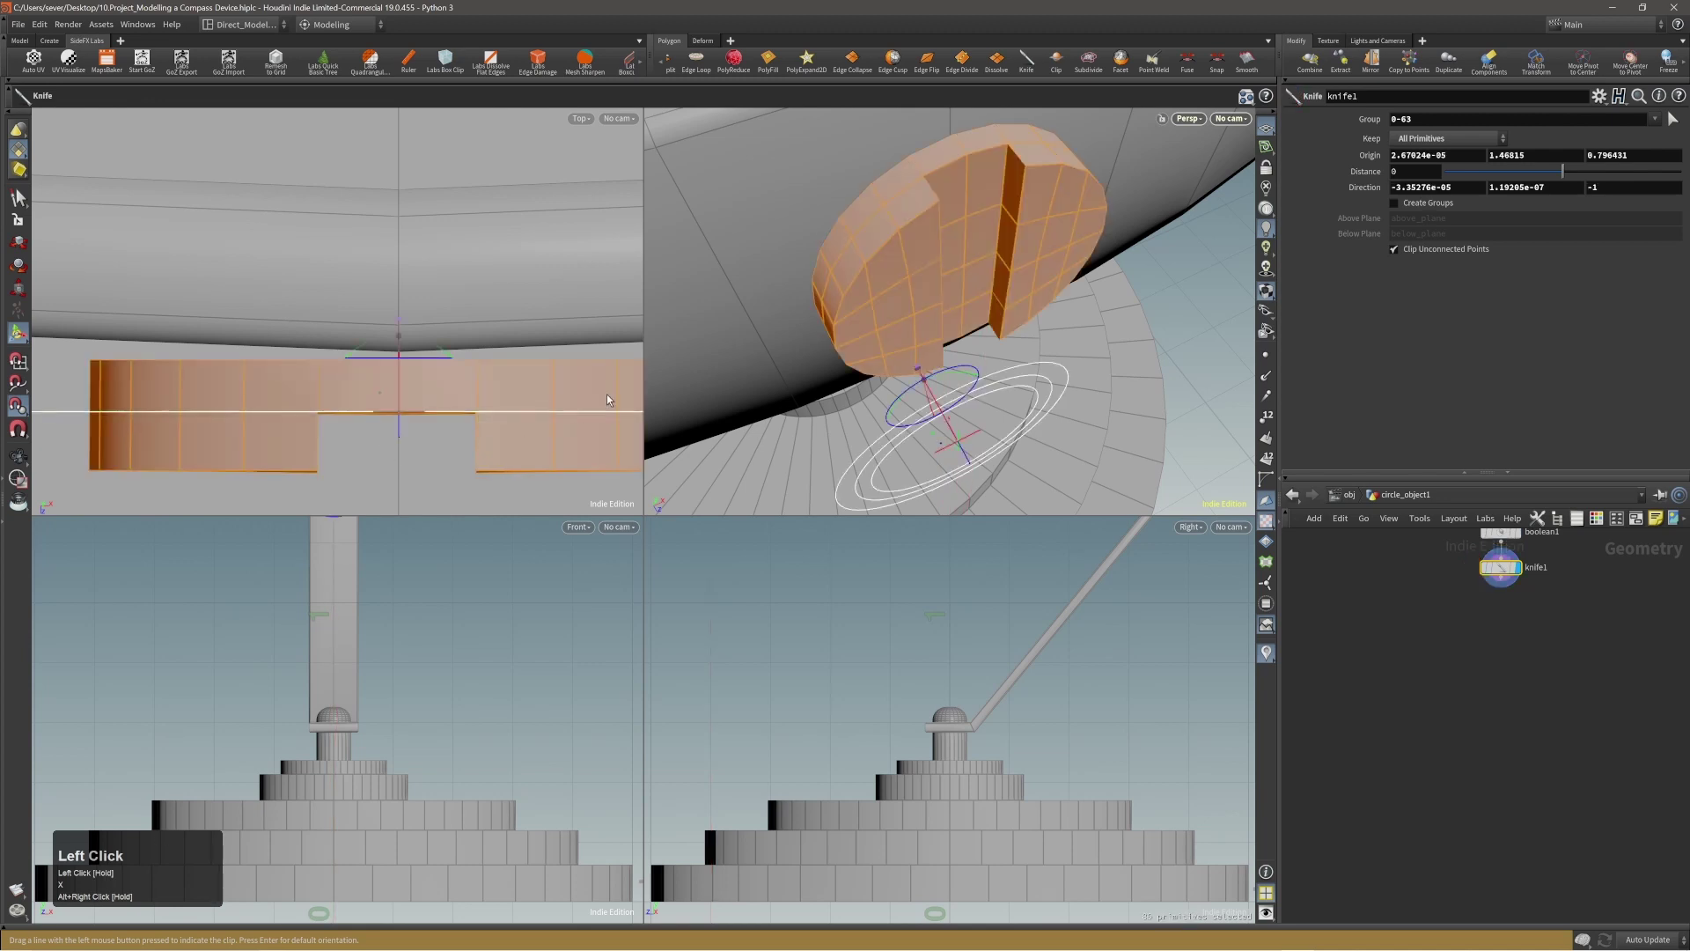
# Step: Convert the slotted disc's selection to points and fuse them
pyautogui.press('space')
pyautogui.moveTo(943, 328); pyautogui.dragTo(783, 356)
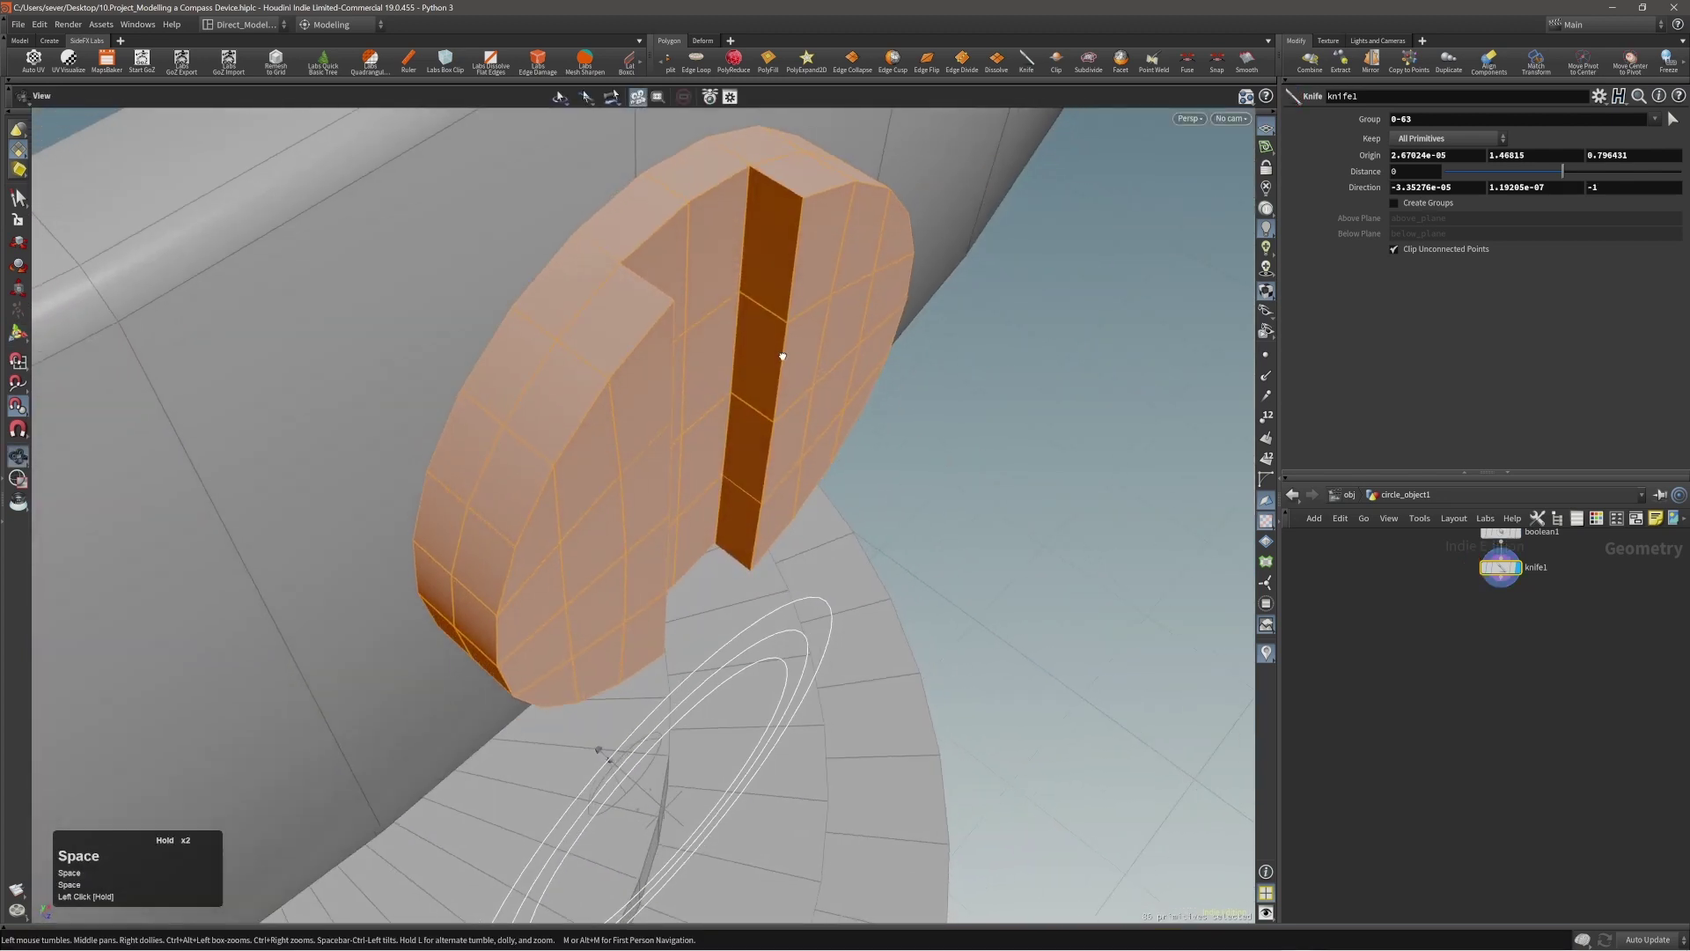
pyautogui.press('1')
pyautogui.hotkey('ctrl', 'shift', 'i')
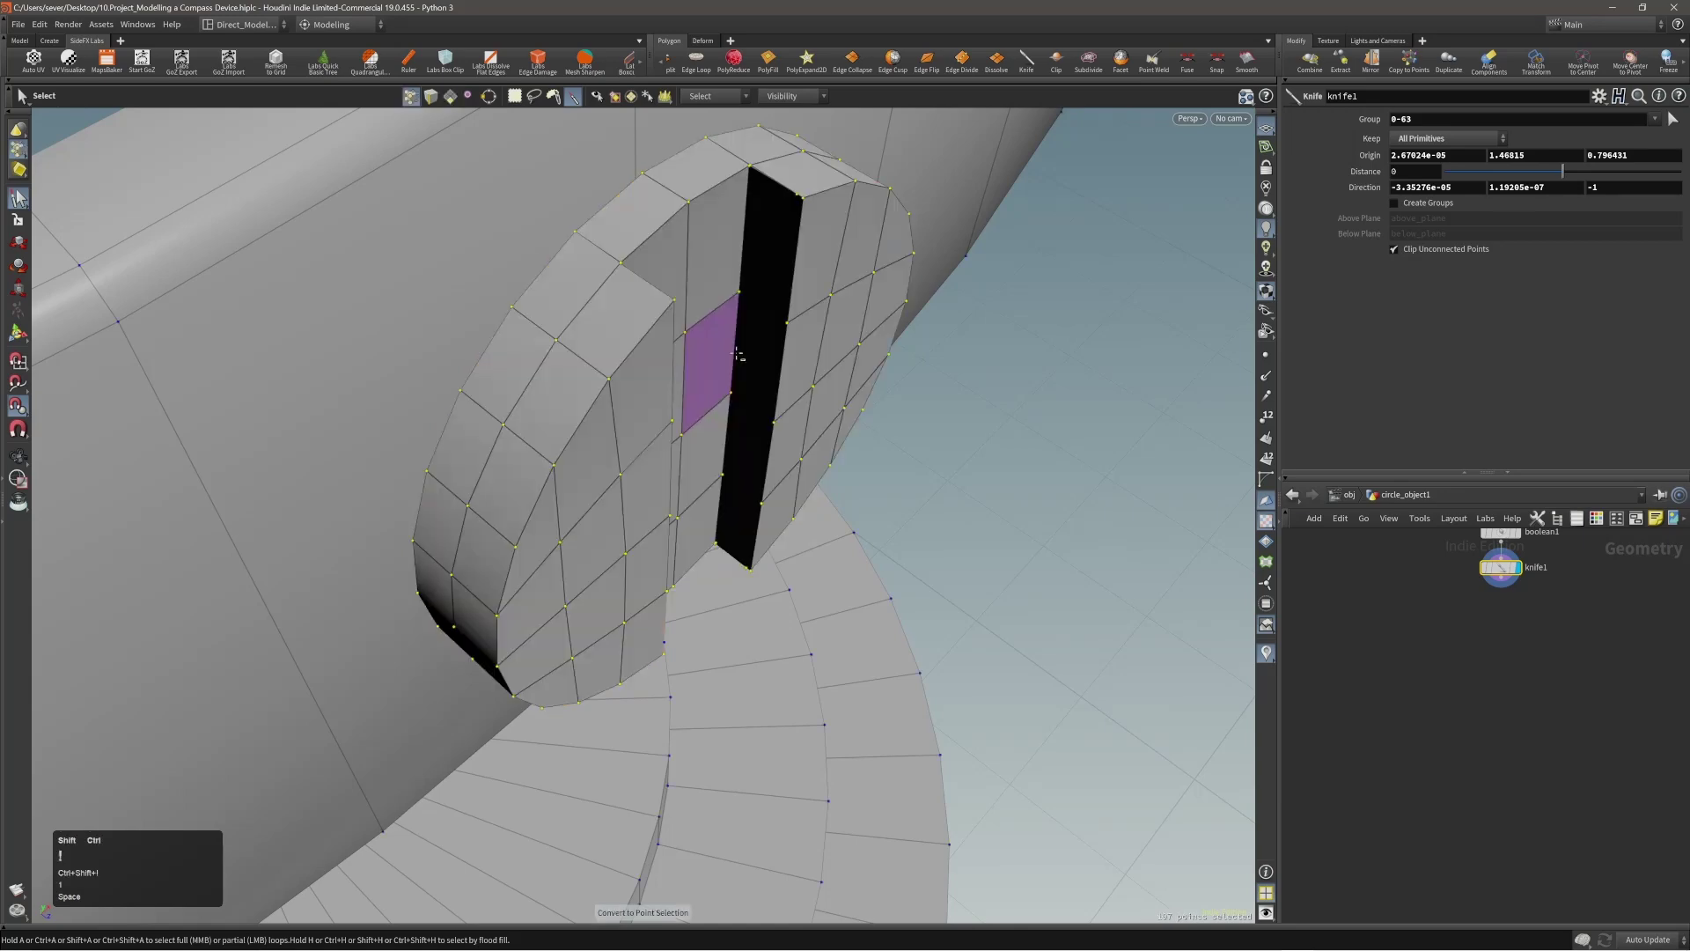
pyautogui.hotkey('shift', '1')
pyautogui.click(1187, 62)
# Step: Examine the fused slotted disc and its fit against the large ring from several sides
pyautogui.keyDown('alt'); pyautogui.moveTo(686, 264); pyautogui.dragTo(616, 322); pyautogui.keyUp('alt')
pyautogui.press('3')
pyautogui.doubleClick(699, 248)
pyautogui.keyDown('alt'); pyautogui.moveTo(616, 321); pyautogui.dragTo(585, 344, button='right'); pyautogui.keyUp('alt')
pyautogui.keyDown('alt'); pyautogui.moveTo(585, 343); pyautogui.dragTo(705, 340); pyautogui.keyUp('alt')
pyautogui.keyDown('alt'); pyautogui.moveTo(704, 339); pyautogui.dragTo(715, 385, button='middle'); pyautogui.keyUp('alt')
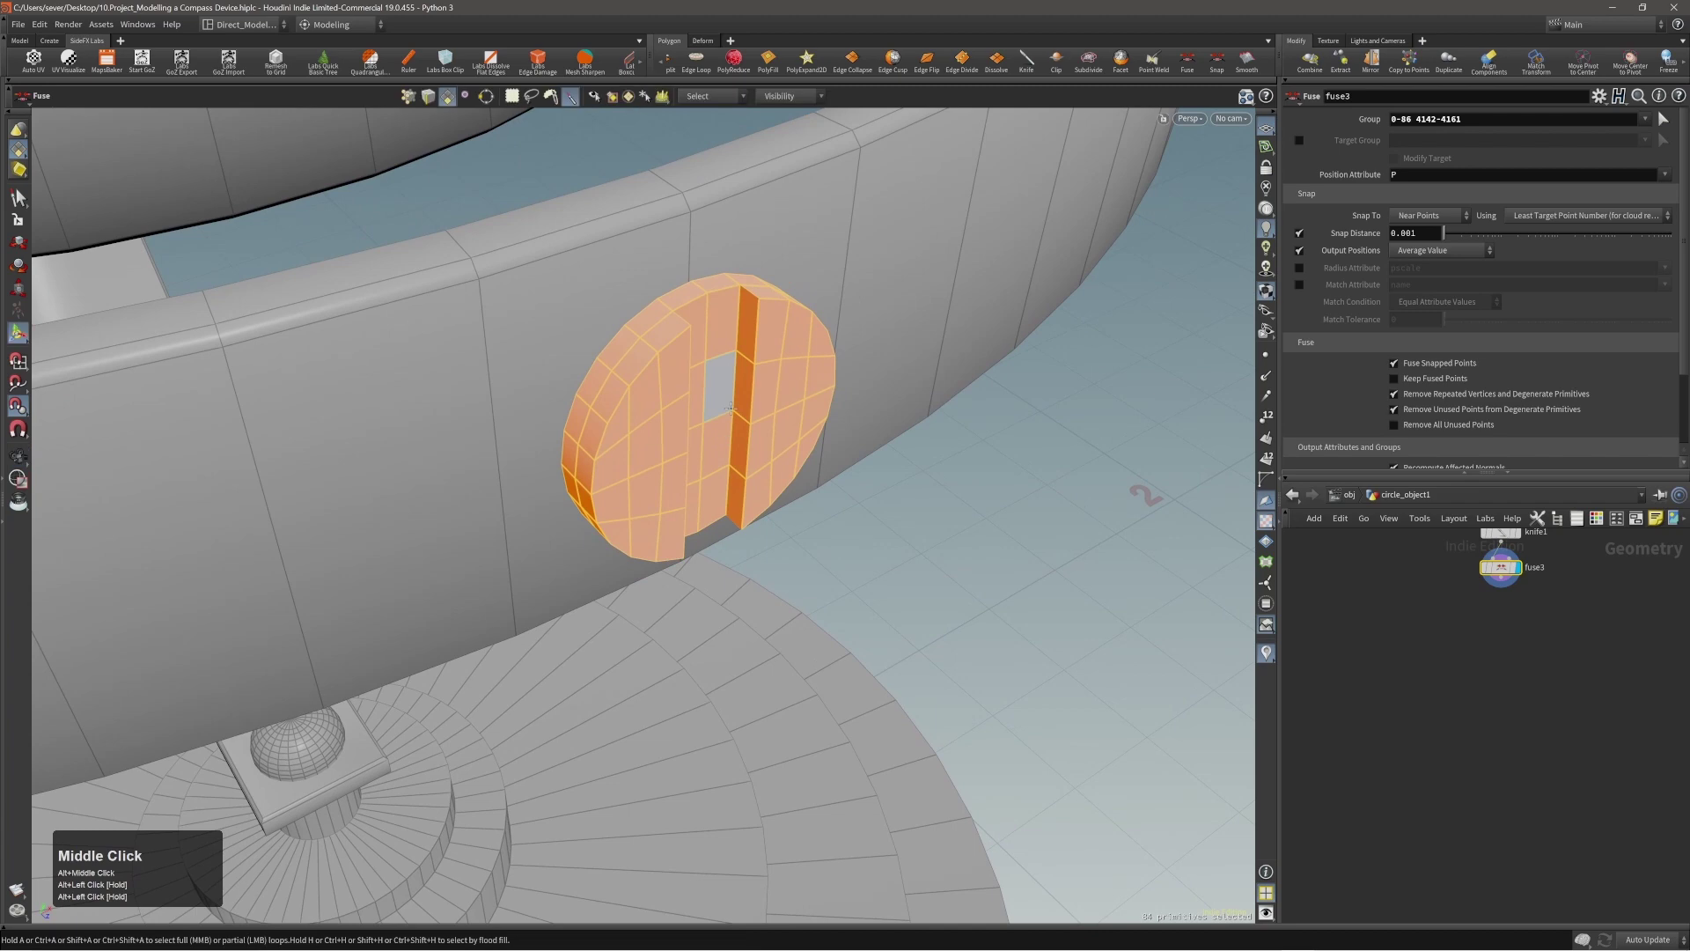
pyautogui.keyDown('alt'); pyautogui.moveTo(715, 385); pyautogui.dragTo(705, 384, button='right'); pyautogui.keyUp('alt')
pyautogui.press('e')
pyautogui.keyDown('alt'); pyautogui.moveTo(704, 383); pyautogui.dragTo(622, 344); pyautogui.keyUp('alt')
pyautogui.press('r')
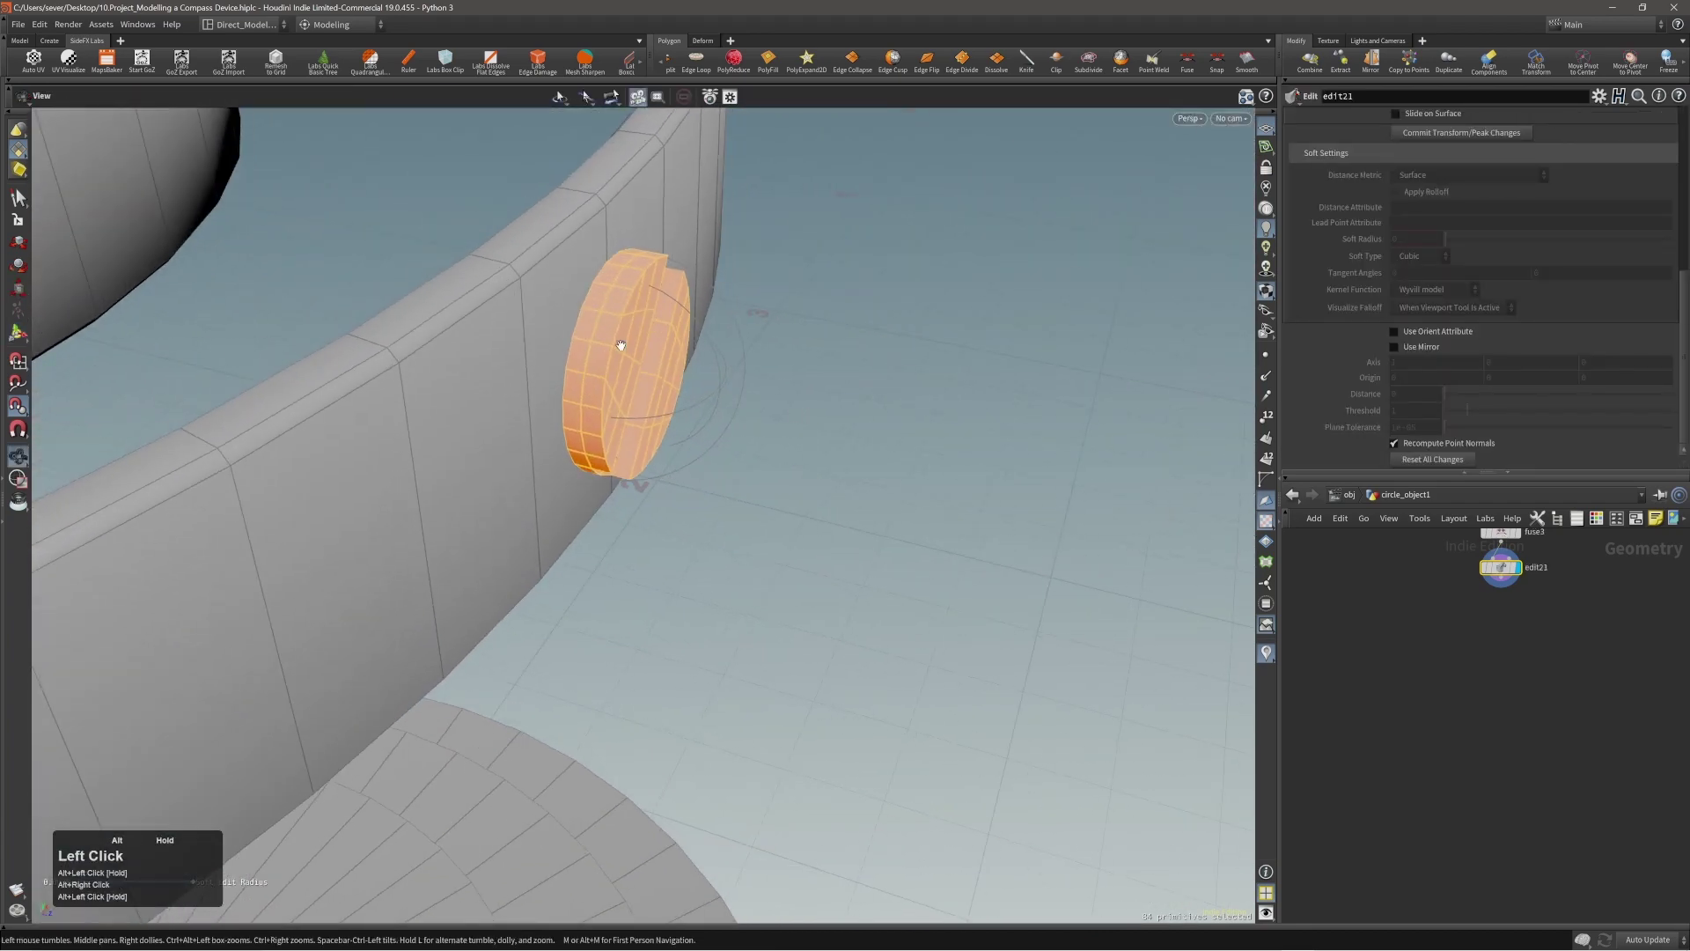
pyautogui.keyDown('alt'); pyautogui.moveTo(623, 344); pyautogui.dragTo(631, 324, button='right'); pyautogui.keyUp('alt')
pyautogui.keyDown('alt'); pyautogui.moveTo(631, 324); pyautogui.dragTo(711, 404, button='middle'); pyautogui.keyUp('alt')
# Step: Close the open back of the disc with PolyFill, using the Single Polygon fill mode
pyautogui.press('2')
pyautogui.click(698, 387)
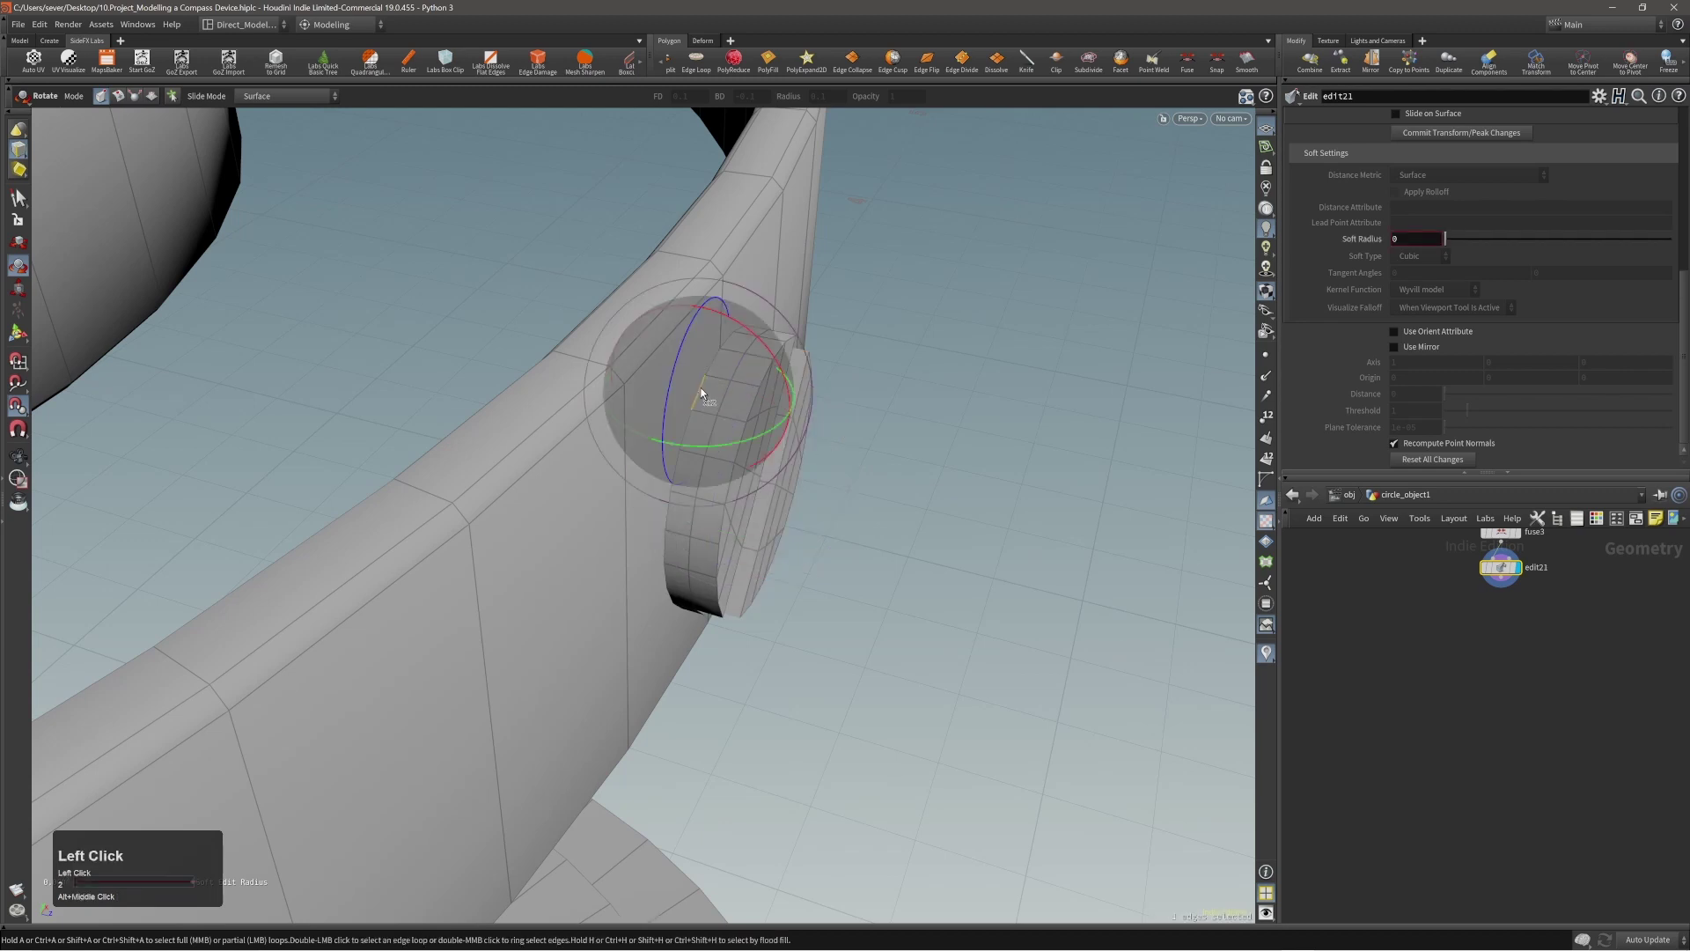
pyautogui.press('c')
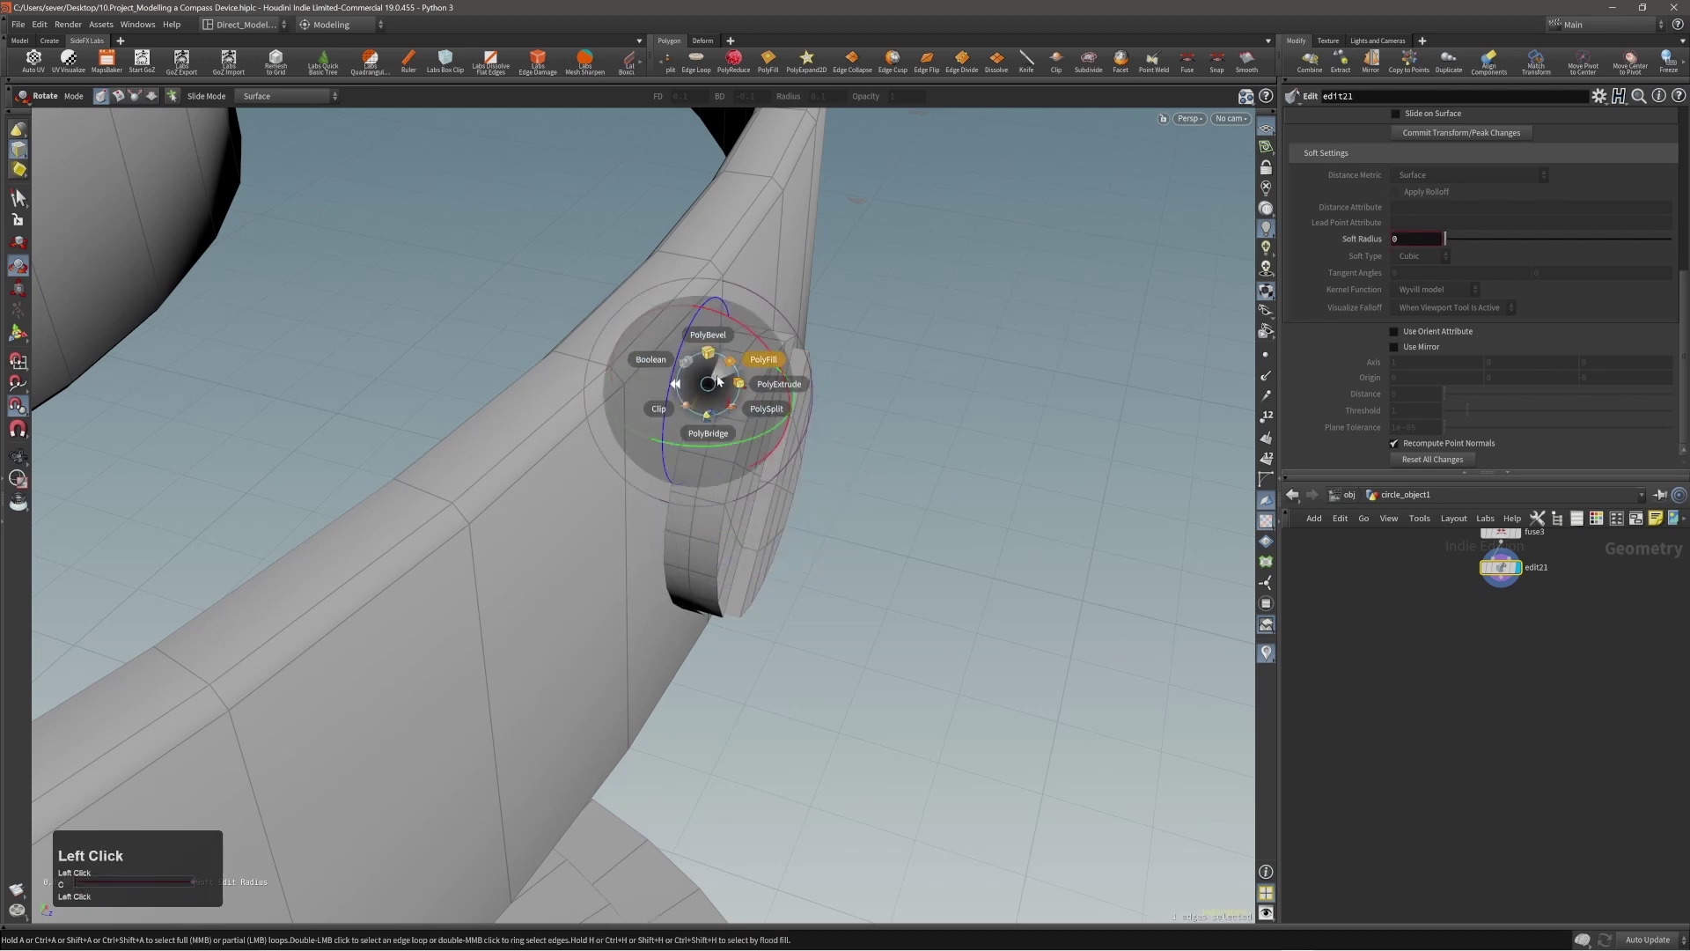
pyautogui.click(719, 380)
pyautogui.keyDown('alt'); pyautogui.moveTo(718, 377); pyautogui.dragTo(823, 419); pyautogui.keyUp('alt')
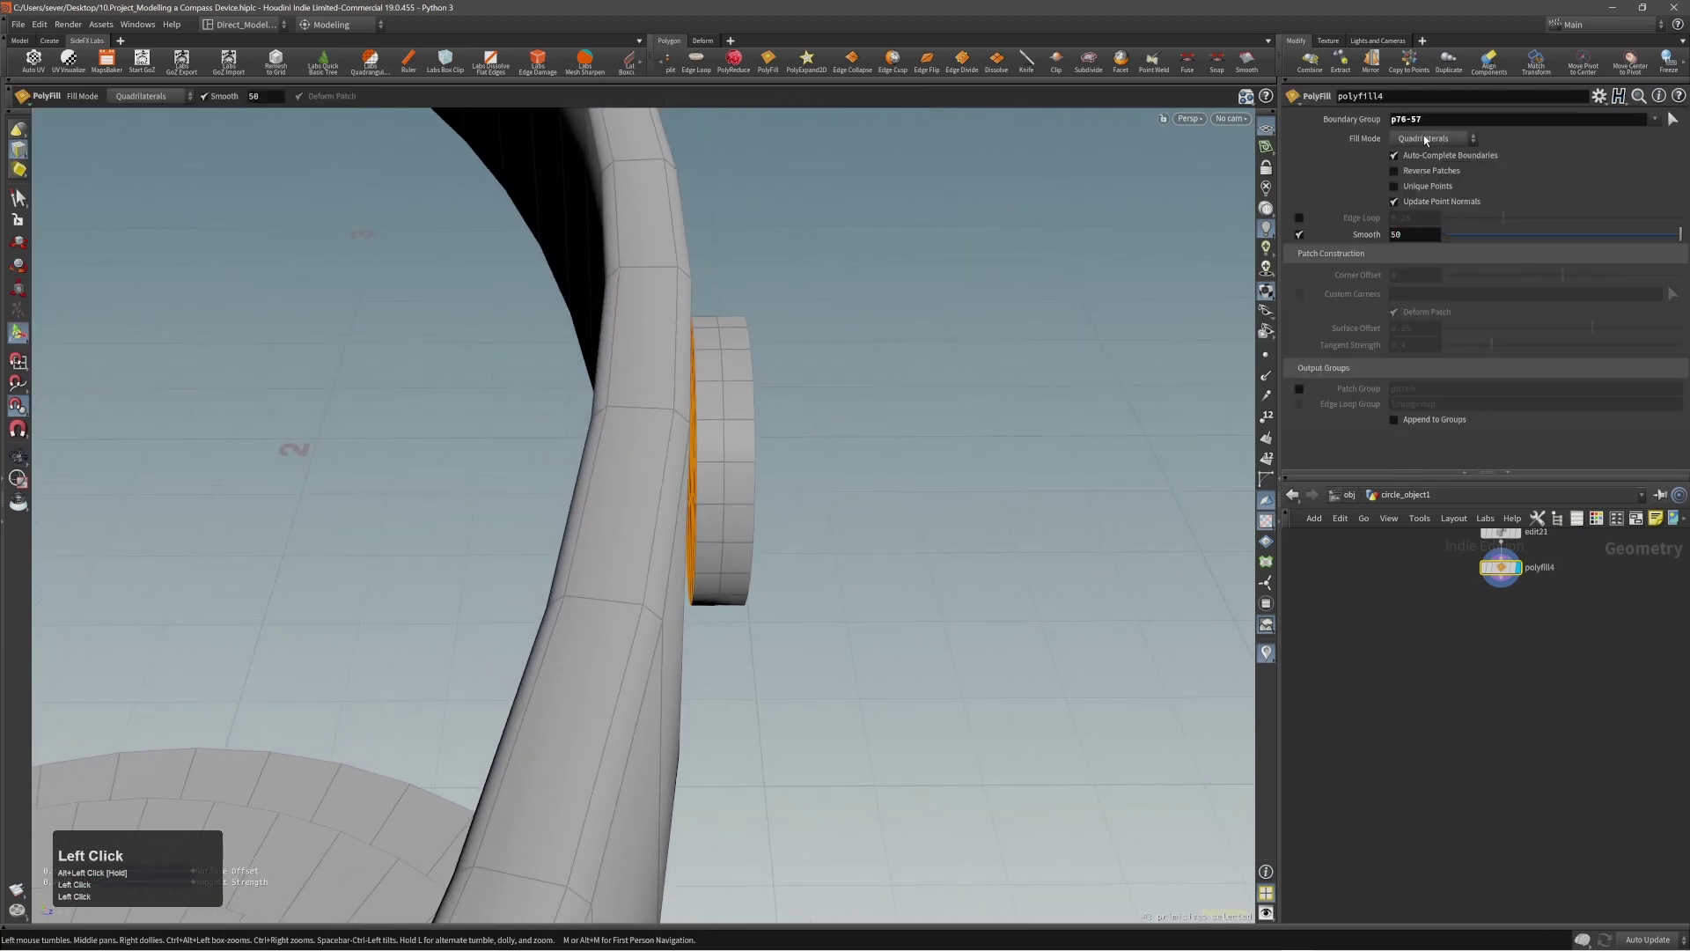
pyautogui.click(1426, 139)
pyautogui.click(1424, 140)
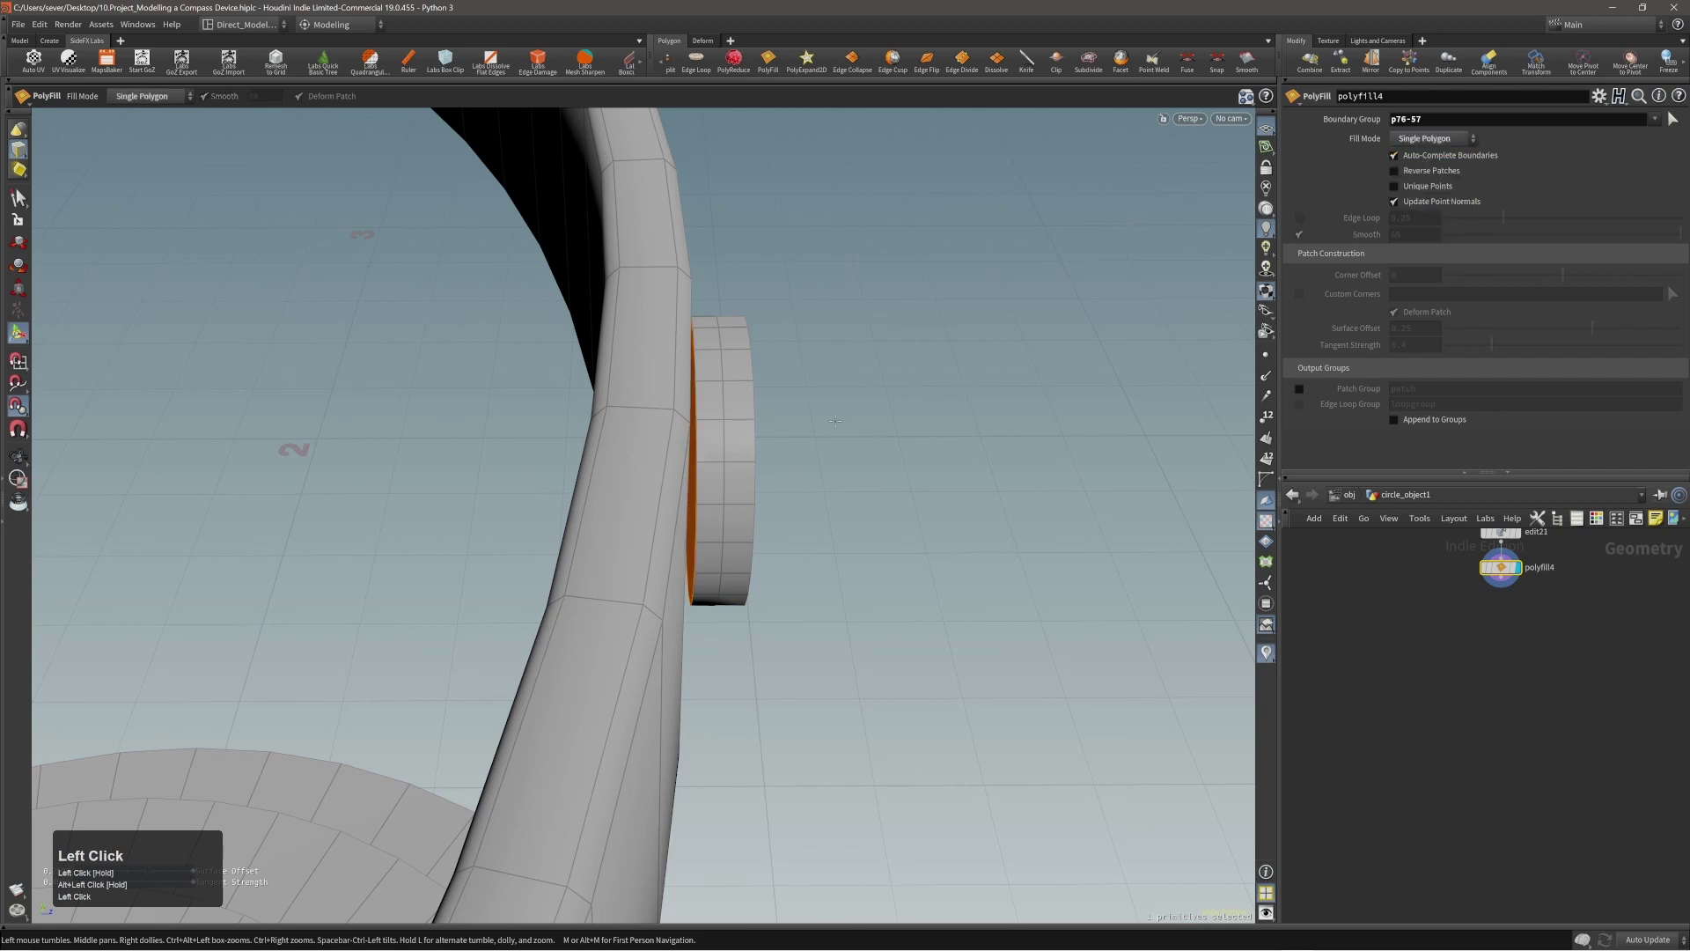
# Step: Cusp the boundary edges of the disc's filled back face and try moving that face
pyautogui.press('c')
pyautogui.click(725, 500)
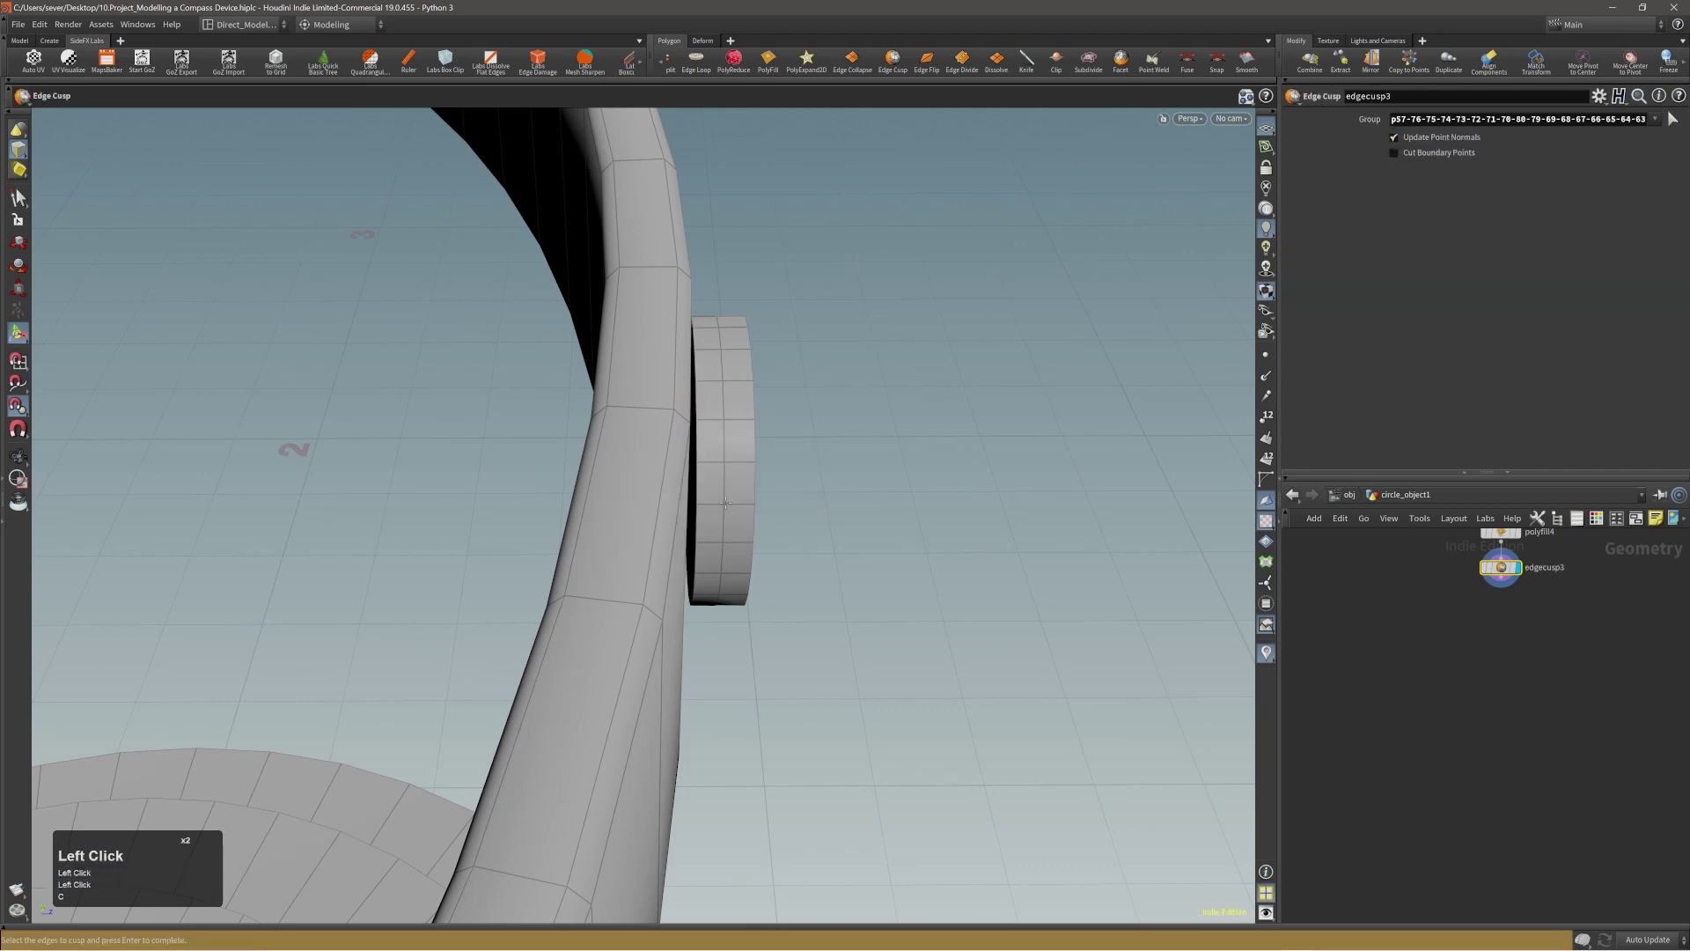
pyautogui.press('3')
pyautogui.press('t')
pyautogui.moveTo(879, 532); pyautogui.dragTo(736, 528, button='middle')
pyautogui.hotkey('ctrl', 'z')
# Step: Remove the edge cusp node and the edit node following it from the network
pyautogui.moveTo(769, 514)
pyautogui.keyDown('alt'); pyautogui.mouseDown()
pyautogui.moveTo(683, 502)
pyautogui.moveTo(777, 502)
pyautogui.mouseUp(); pyautogui.keyUp('alt')
pyautogui.keyDown('alt'); pyautogui.moveTo(1498, 624); pyautogui.dragTo(1500, 666, button='middle'); pyautogui.keyUp('alt')
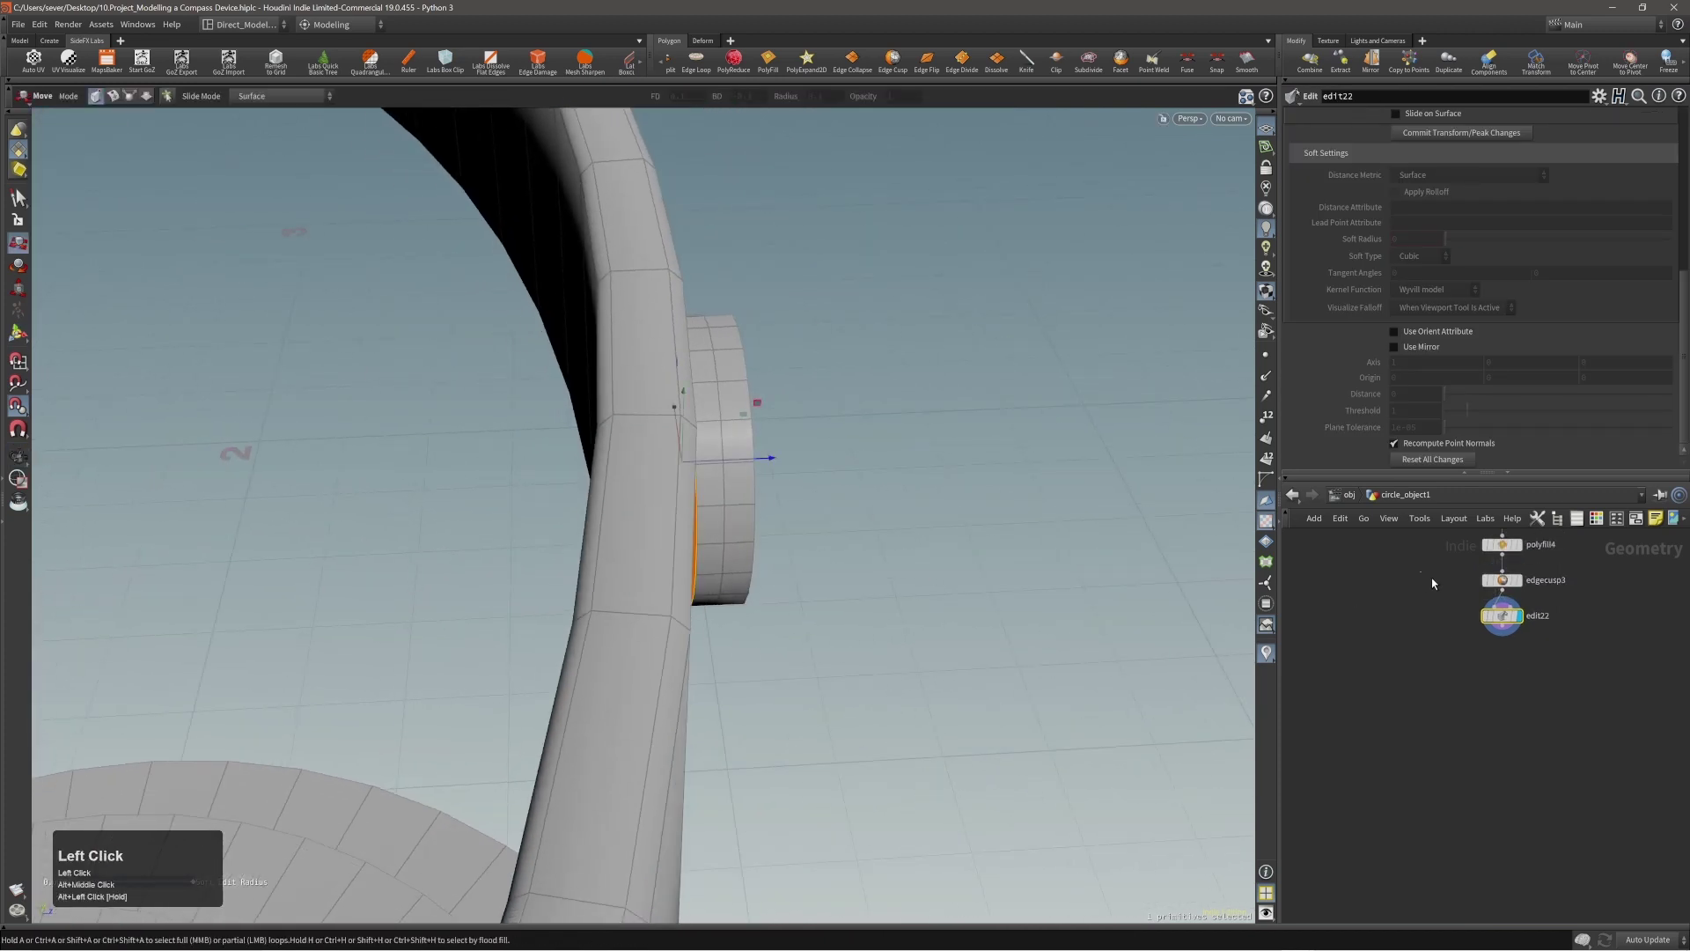
pyautogui.moveTo(1432, 578); pyautogui.dragTo(1540, 656)
pyautogui.hotkey('alt', 'x')
# Step: Hide the large ring so the slotted disc's filled back face is exposed
pyautogui.keyDown('alt'); pyautogui.moveTo(703, 440); pyautogui.dragTo(715, 491); pyautogui.keyUp('alt')
pyautogui.press('3')
pyautogui.click(700, 500)
pyautogui.press('c')
pyautogui.click(713, 492)
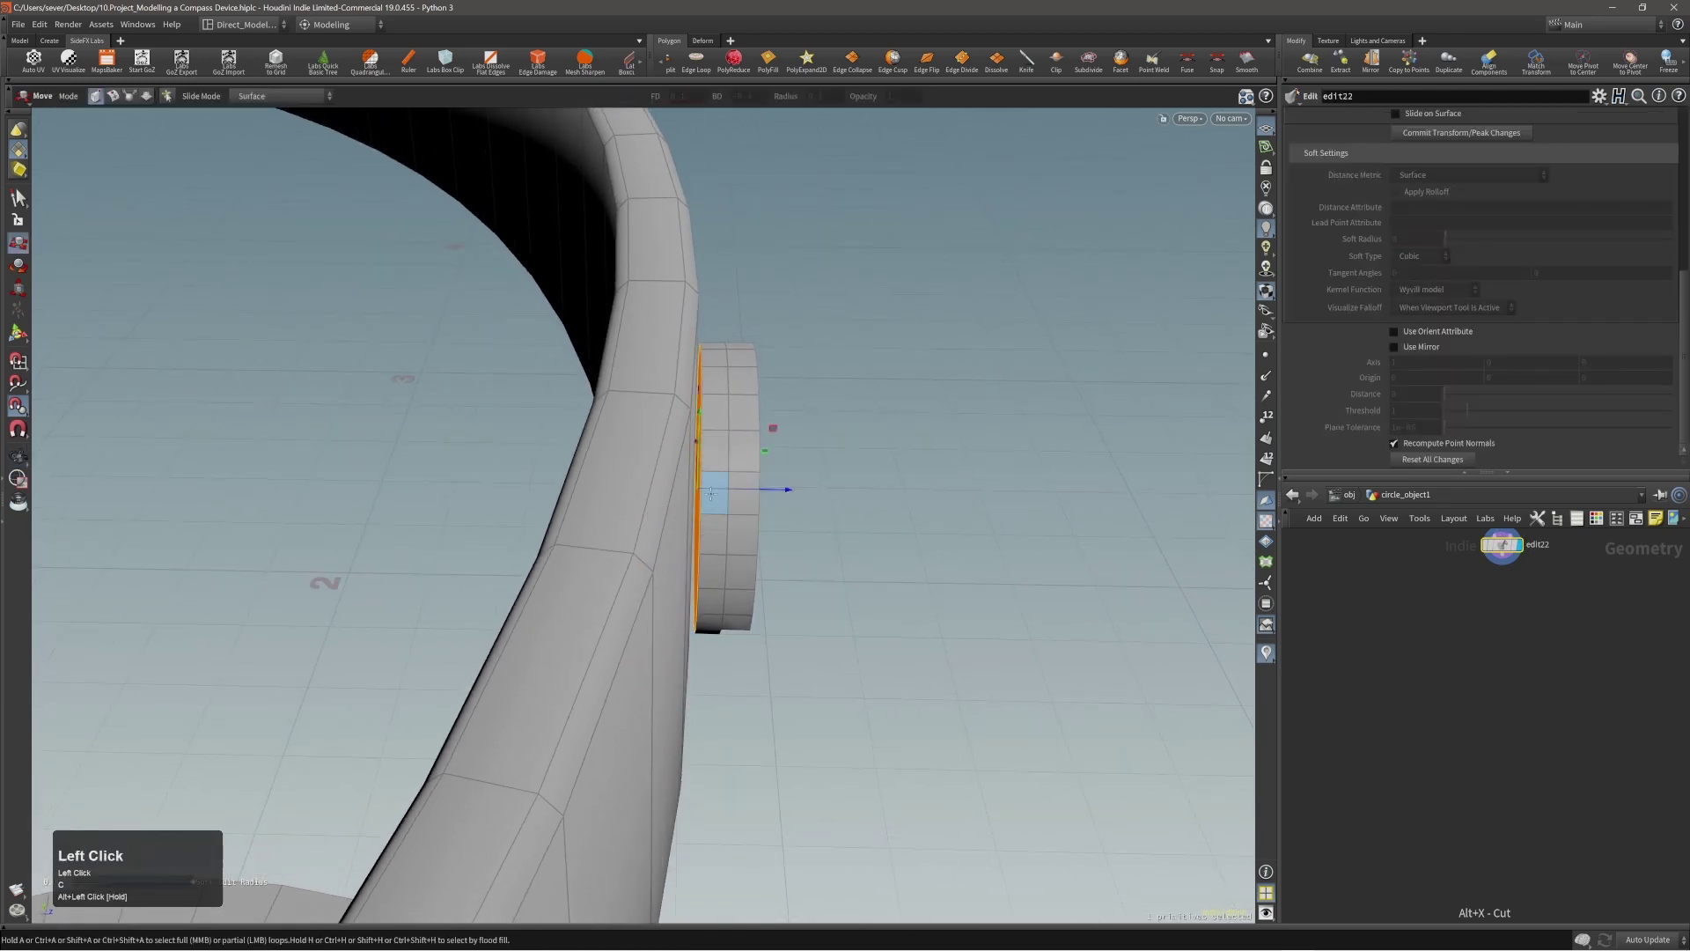
pyautogui.doubleClick(672, 447)
pyautogui.press('s')
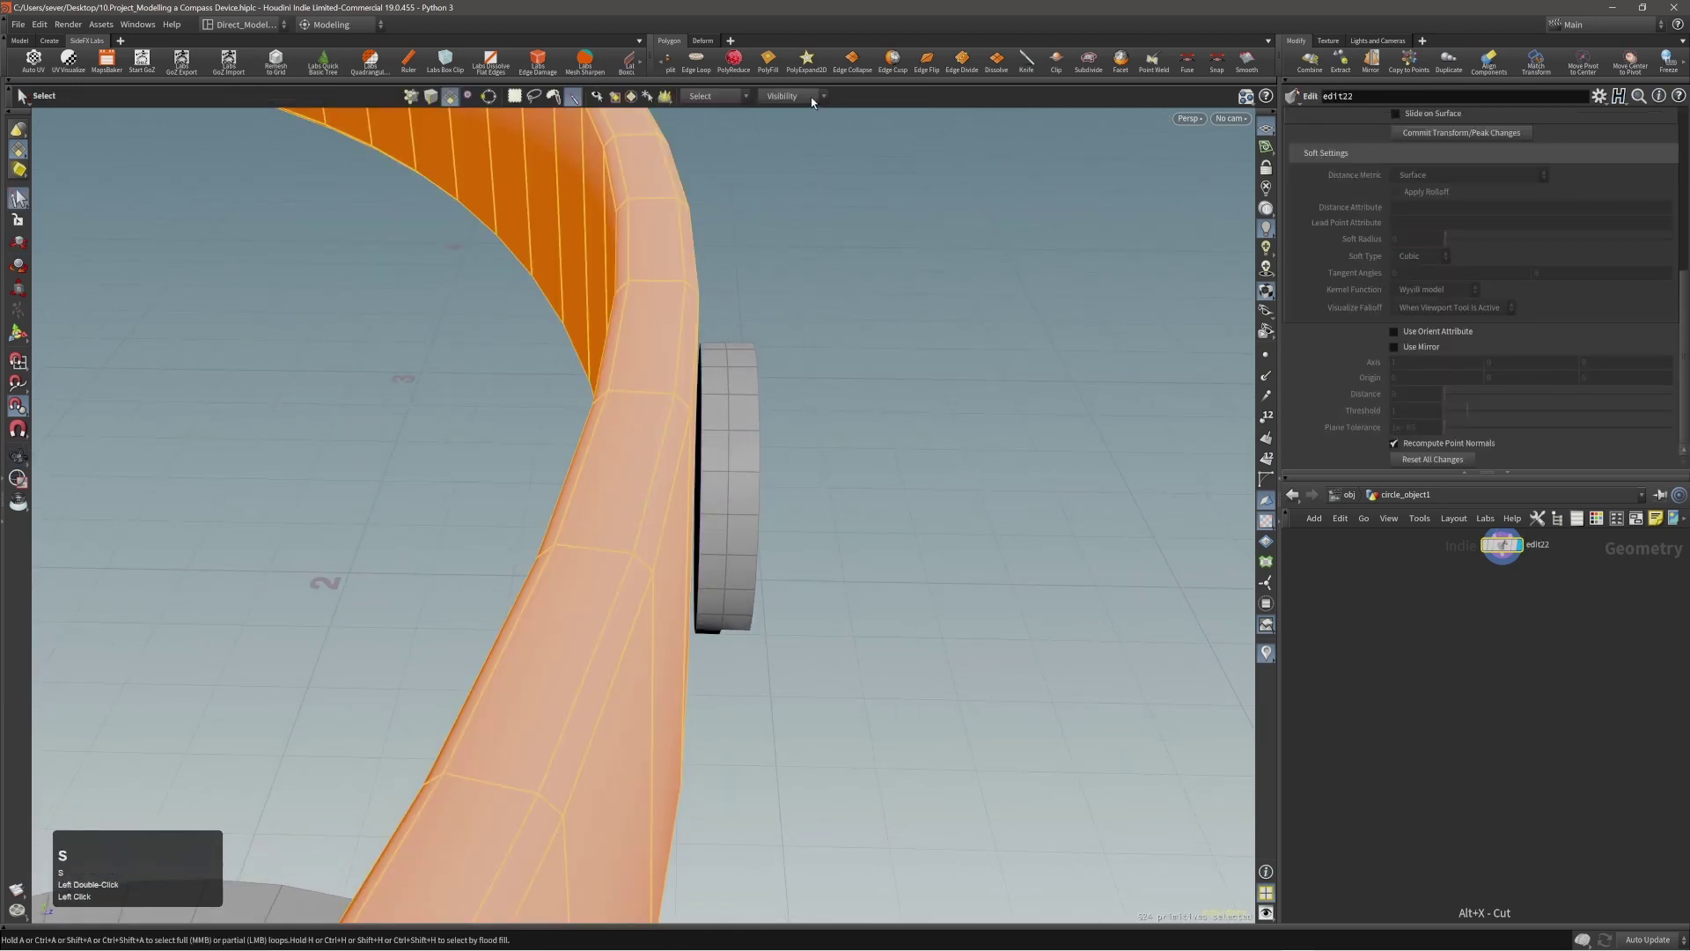
pyautogui.moveTo(811, 98); pyautogui.dragTo(802, 123)
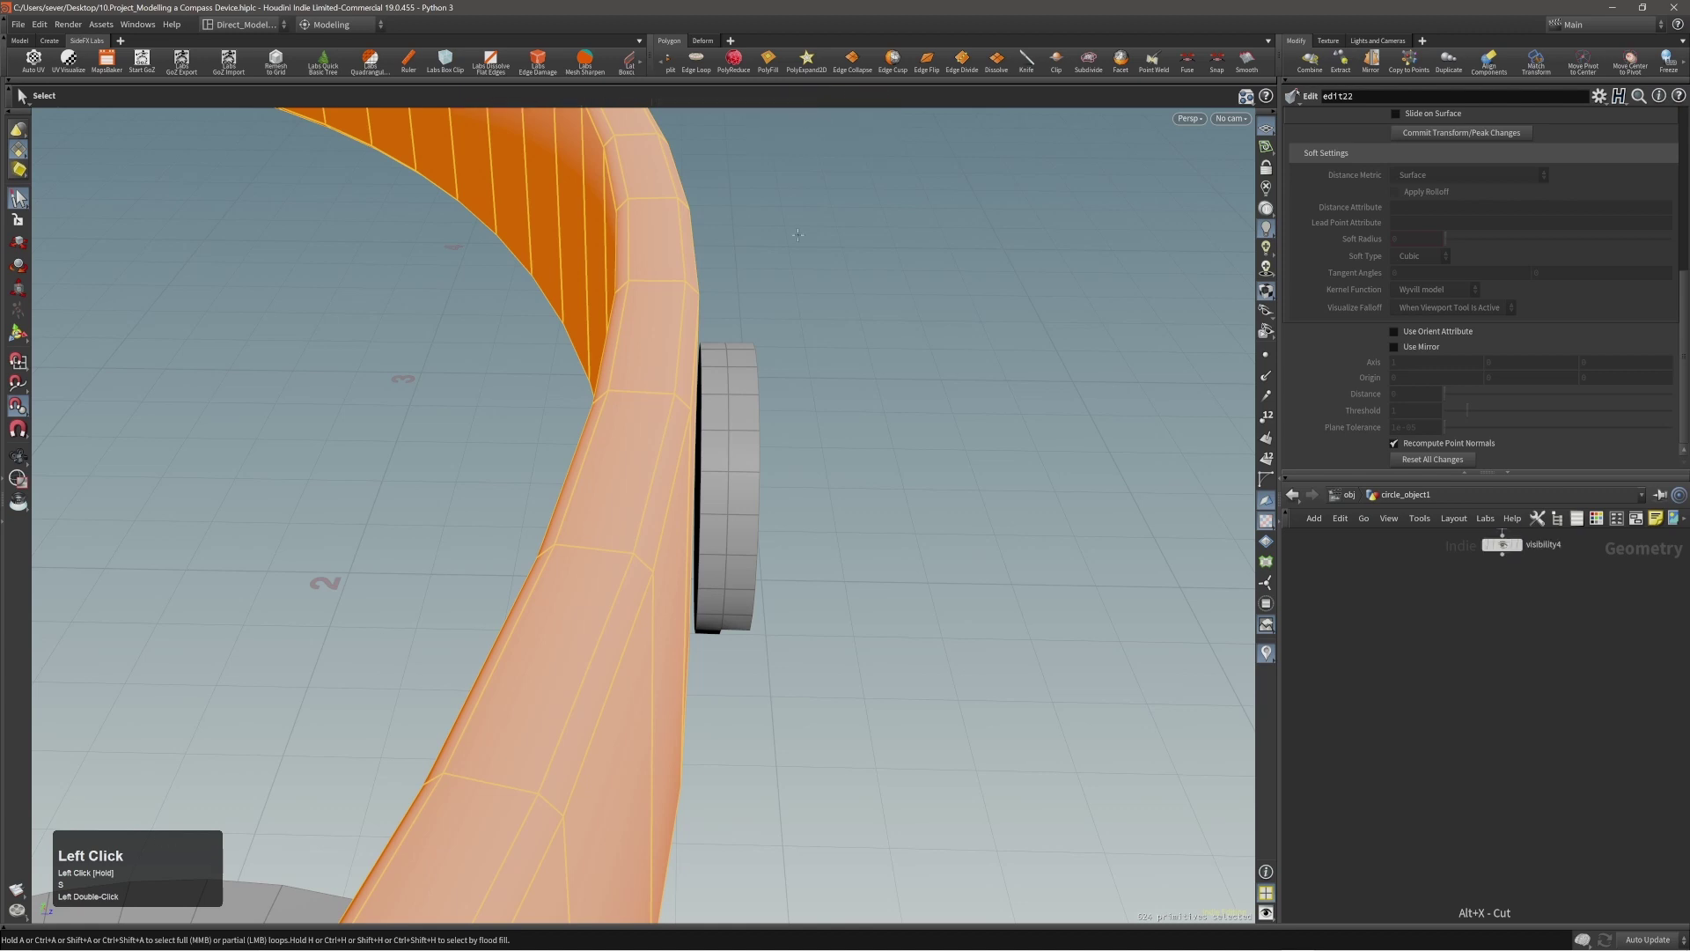
pyautogui.click(1531, 646)
pyautogui.keyDown('alt'); pyautogui.moveTo(708, 445); pyautogui.dragTo(867, 460); pyautogui.keyUp('alt')
pyautogui.click(731, 467)
pyautogui.press('3')
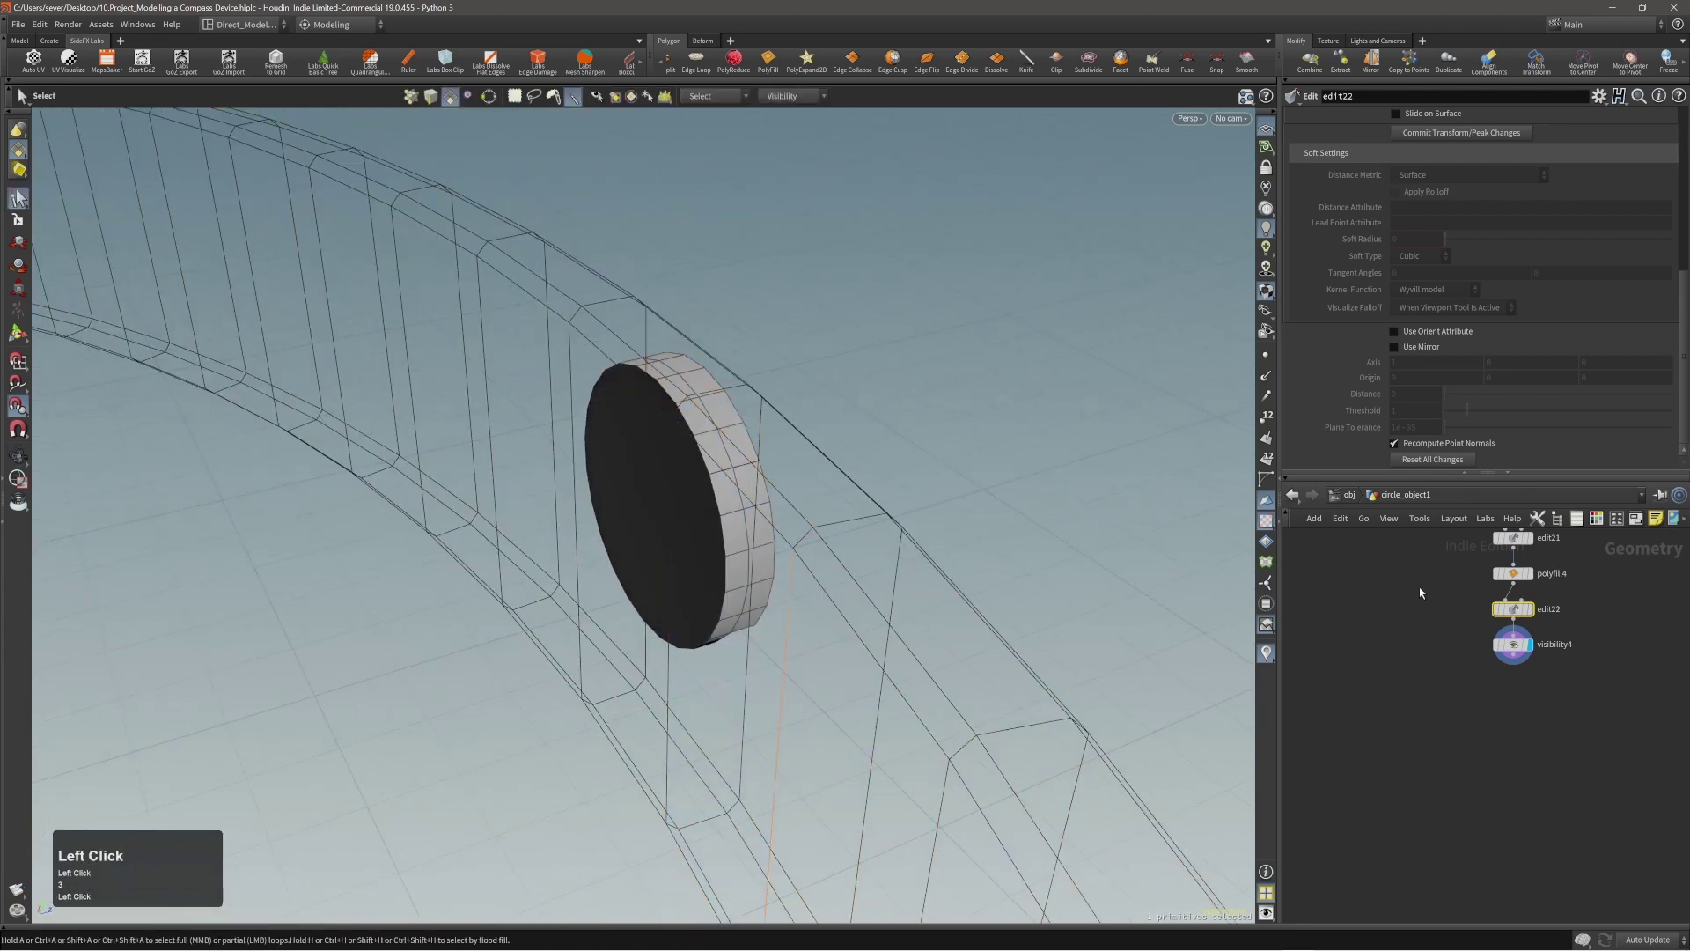
pyautogui.moveTo(1530, 676); pyautogui.dragTo(1533, 681)
# Step: Inset the disc's back face by 0.02 with PolyExtrude
pyautogui.click(705, 456)
pyautogui.keyDown('alt'); pyautogui.moveTo(705, 455); pyautogui.dragTo(775, 438, button='middle'); pyautogui.keyUp('alt')
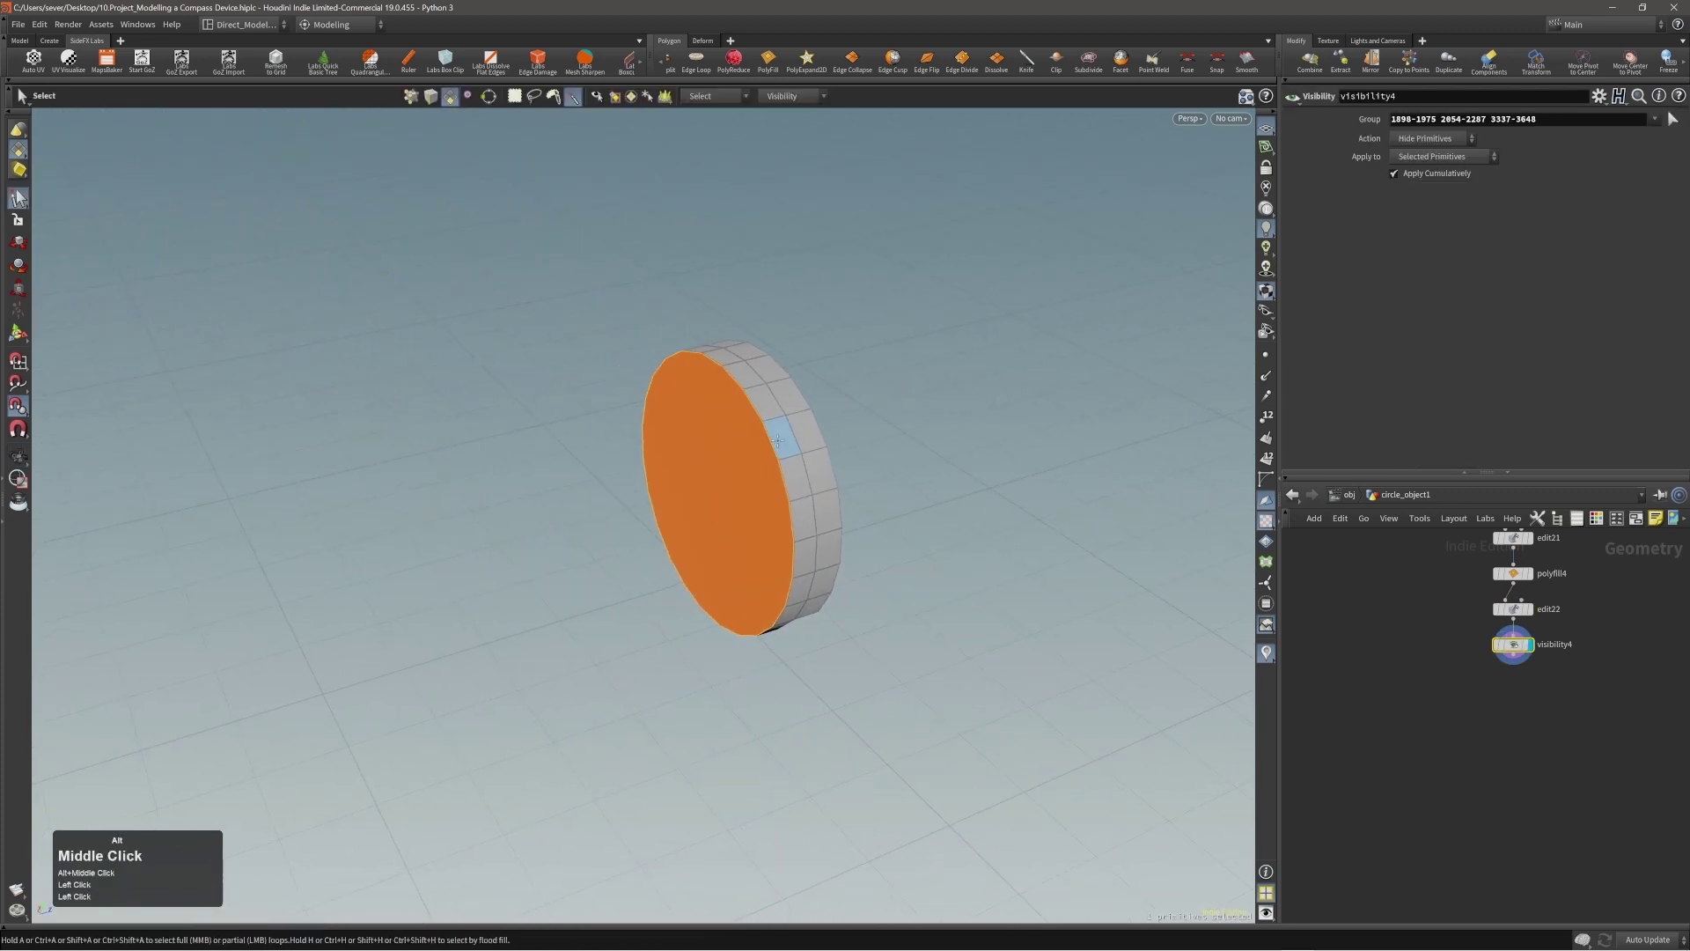
pyautogui.press('c')
pyautogui.moveTo(774, 438); pyautogui.dragTo(790, 440)
pyautogui.click(805, 436)
pyautogui.keyDown('shift'); pyautogui.scroll(2, 807, 435); pyautogui.keyUp('shift')
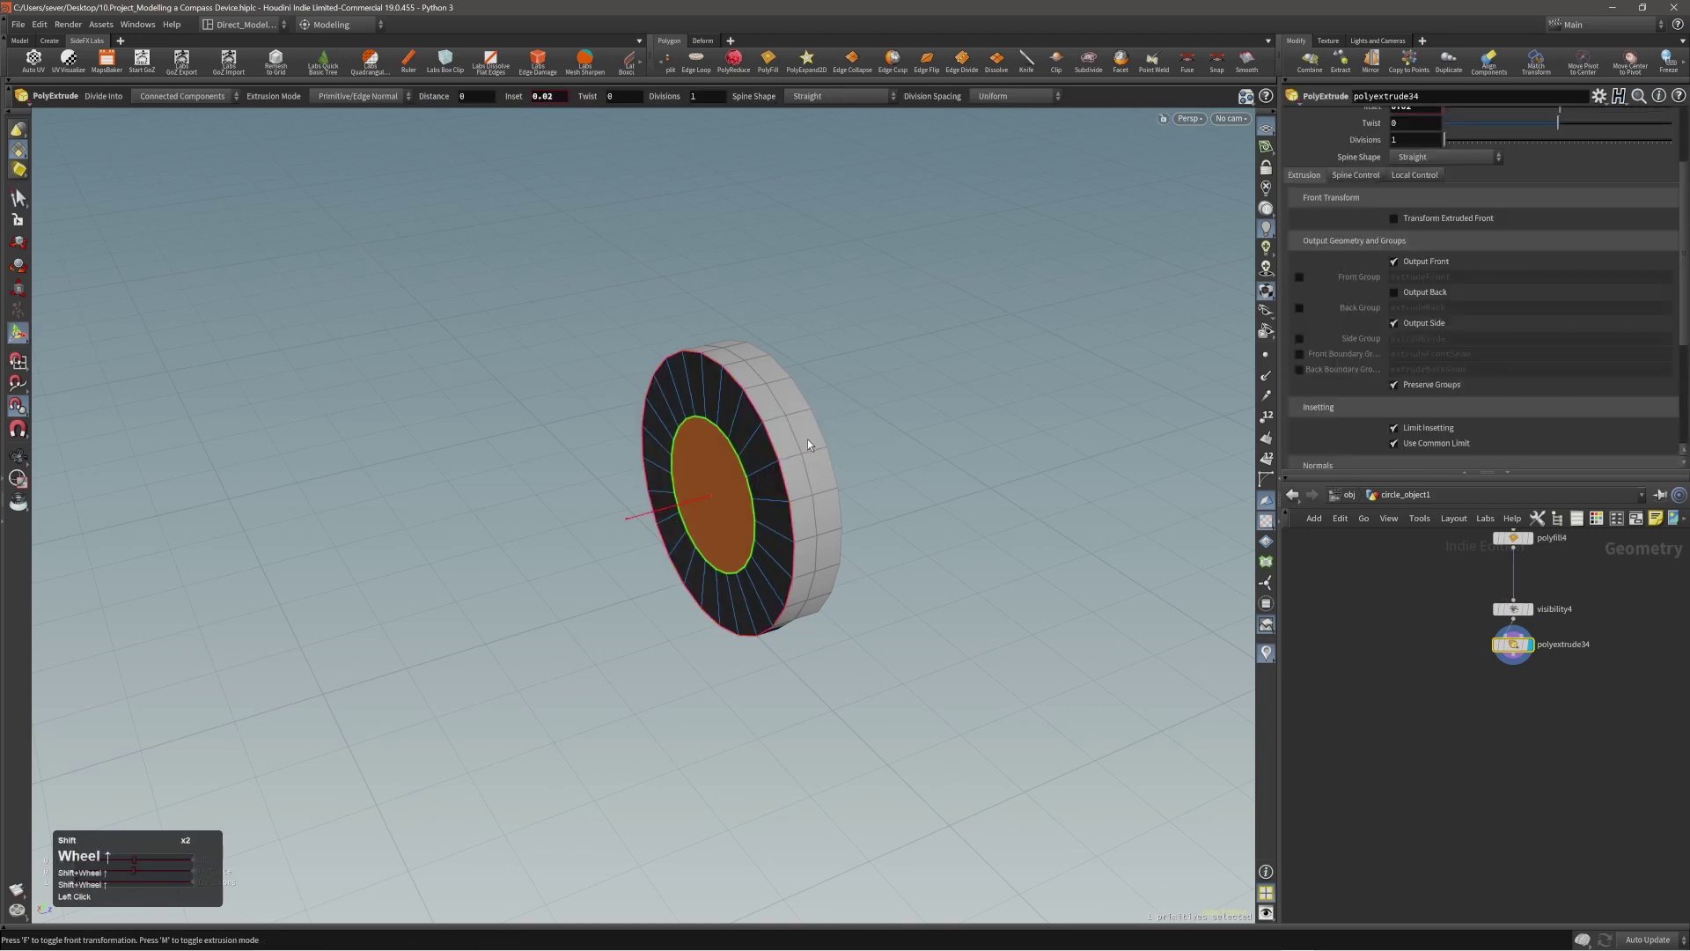
# Step: Extrude the inset face about 0.32 into a rod reaching the inner bowl, and turn off its front face output
pyautogui.keyDown('alt'); pyautogui.moveTo(804, 441); pyautogui.dragTo(708, 471, button='right'); pyautogui.keyUp('alt')
pyautogui.keyDown('alt'); pyautogui.moveTo(708, 471); pyautogui.dragTo(464, 474); pyautogui.keyUp('alt')
pyautogui.press('q')
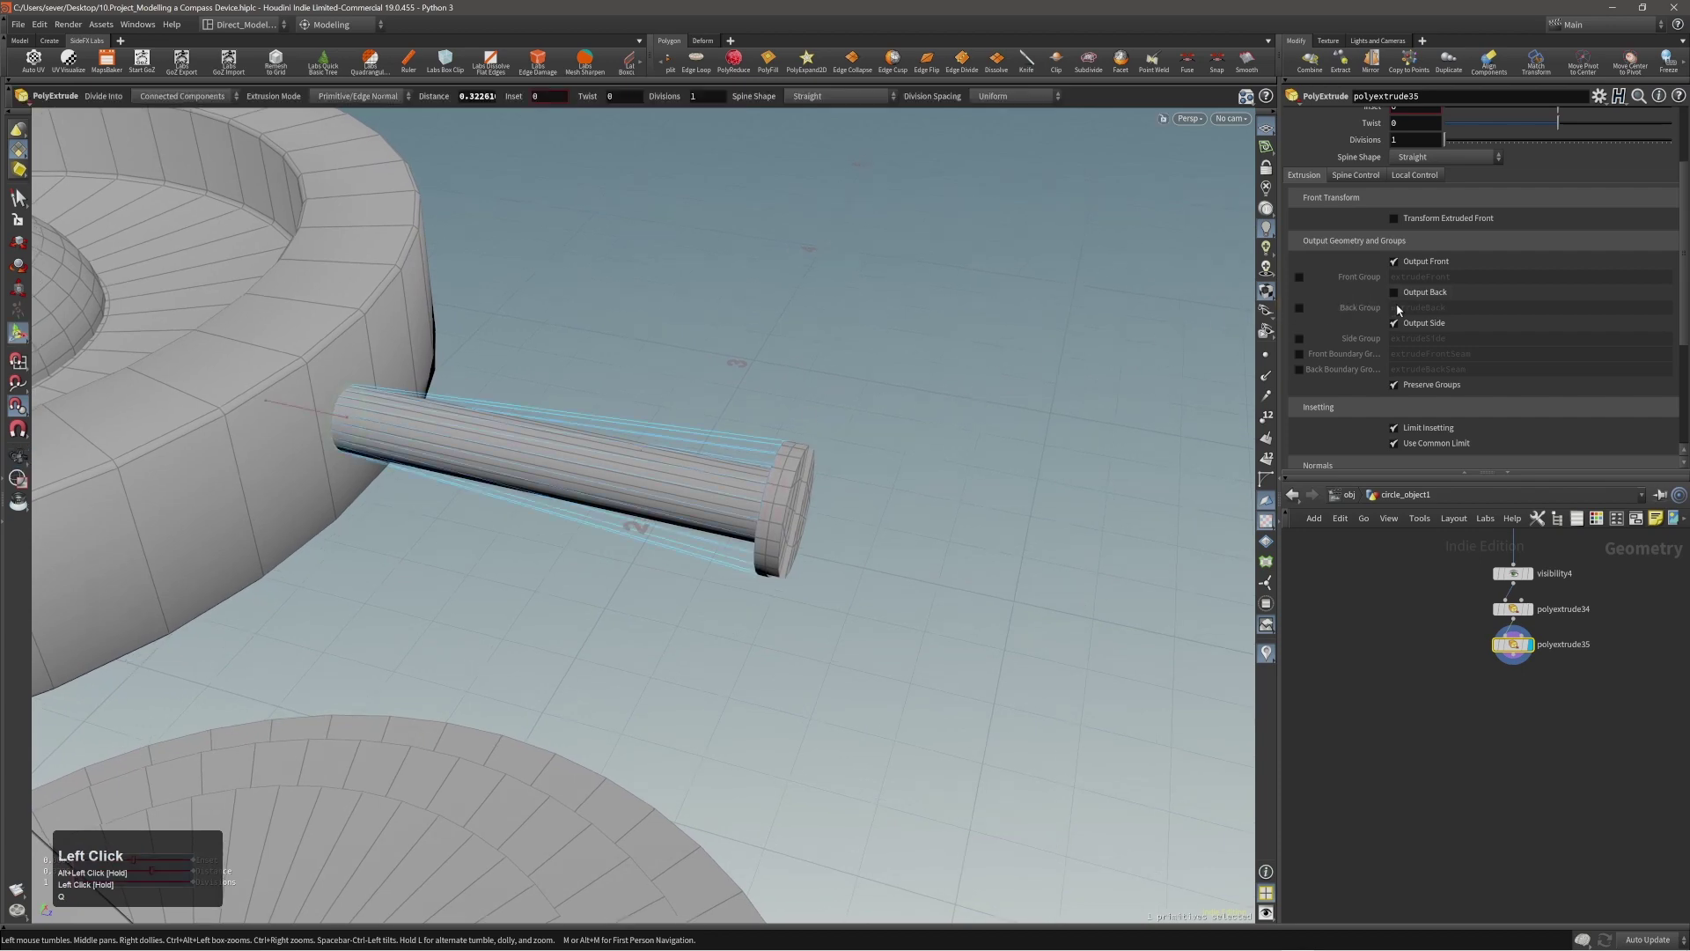
pyautogui.keyDown('alt'); pyautogui.moveTo(668, 528); pyautogui.dragTo(724, 487); pyautogui.keyUp('alt')
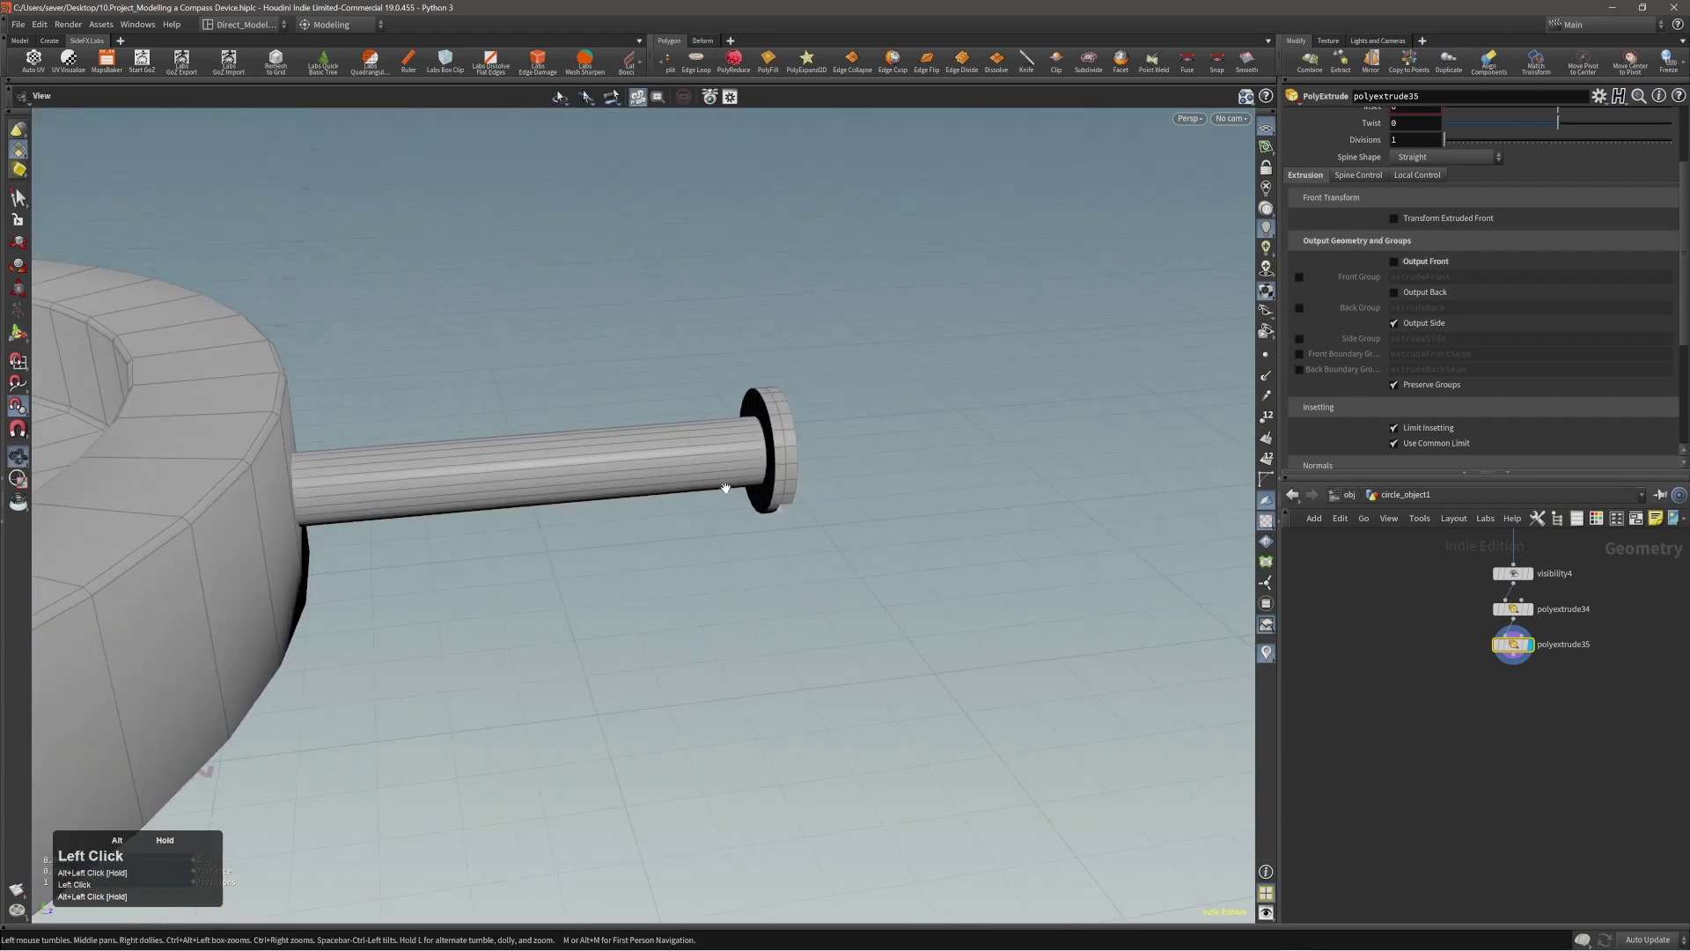
pyautogui.keyDown('alt'); pyautogui.moveTo(725, 487); pyautogui.dragTo(627, 495, button='right'); pyautogui.keyUp('alt')
pyautogui.keyDown('alt'); pyautogui.moveTo(627, 495); pyautogui.dragTo(704, 494, button='middle'); pyautogui.keyUp('alt')
pyautogui.keyDown('alt'); pyautogui.moveTo(703, 493); pyautogui.dragTo(585, 456); pyautogui.keyUp('alt')
pyautogui.keyDown('alt'); pyautogui.moveTo(585, 456); pyautogui.dragTo(879, 442, button='right'); pyautogui.keyUp('alt')
pyautogui.moveTo(879, 442)
pyautogui.keyDown('alt'); pyautogui.mouseDown()
pyautogui.moveTo(894, 453)
pyautogui.moveTo(804, 440)
pyautogui.moveTo(905, 429)
pyautogui.mouseUp(); pyautogui.keyUp('alt')
# Step: Bevel the screw head's rim and slot edges with PolyBevel, using a distance of about 0.0008 and 1 division
pyautogui.press('2')
pyautogui.press('2')
pyautogui.press('2')
pyautogui.doubleClick(828, 418)
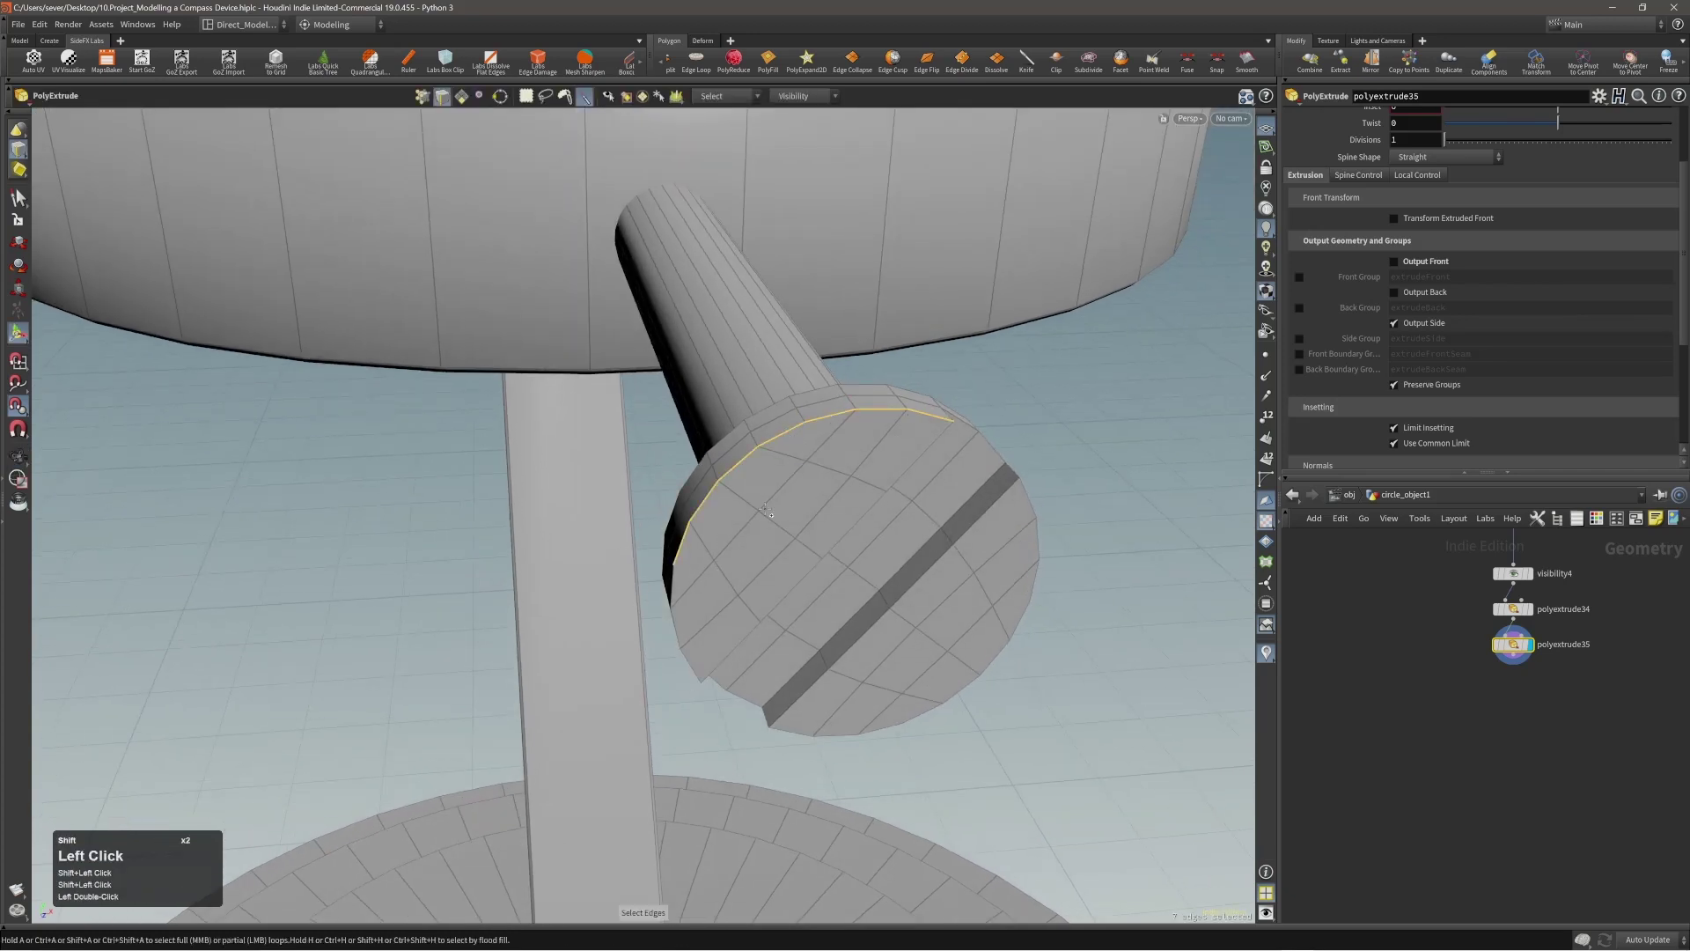
pyautogui.keyDown('alt'); pyautogui.moveTo(766, 511); pyautogui.dragTo(717, 592); pyautogui.keyUp('alt')
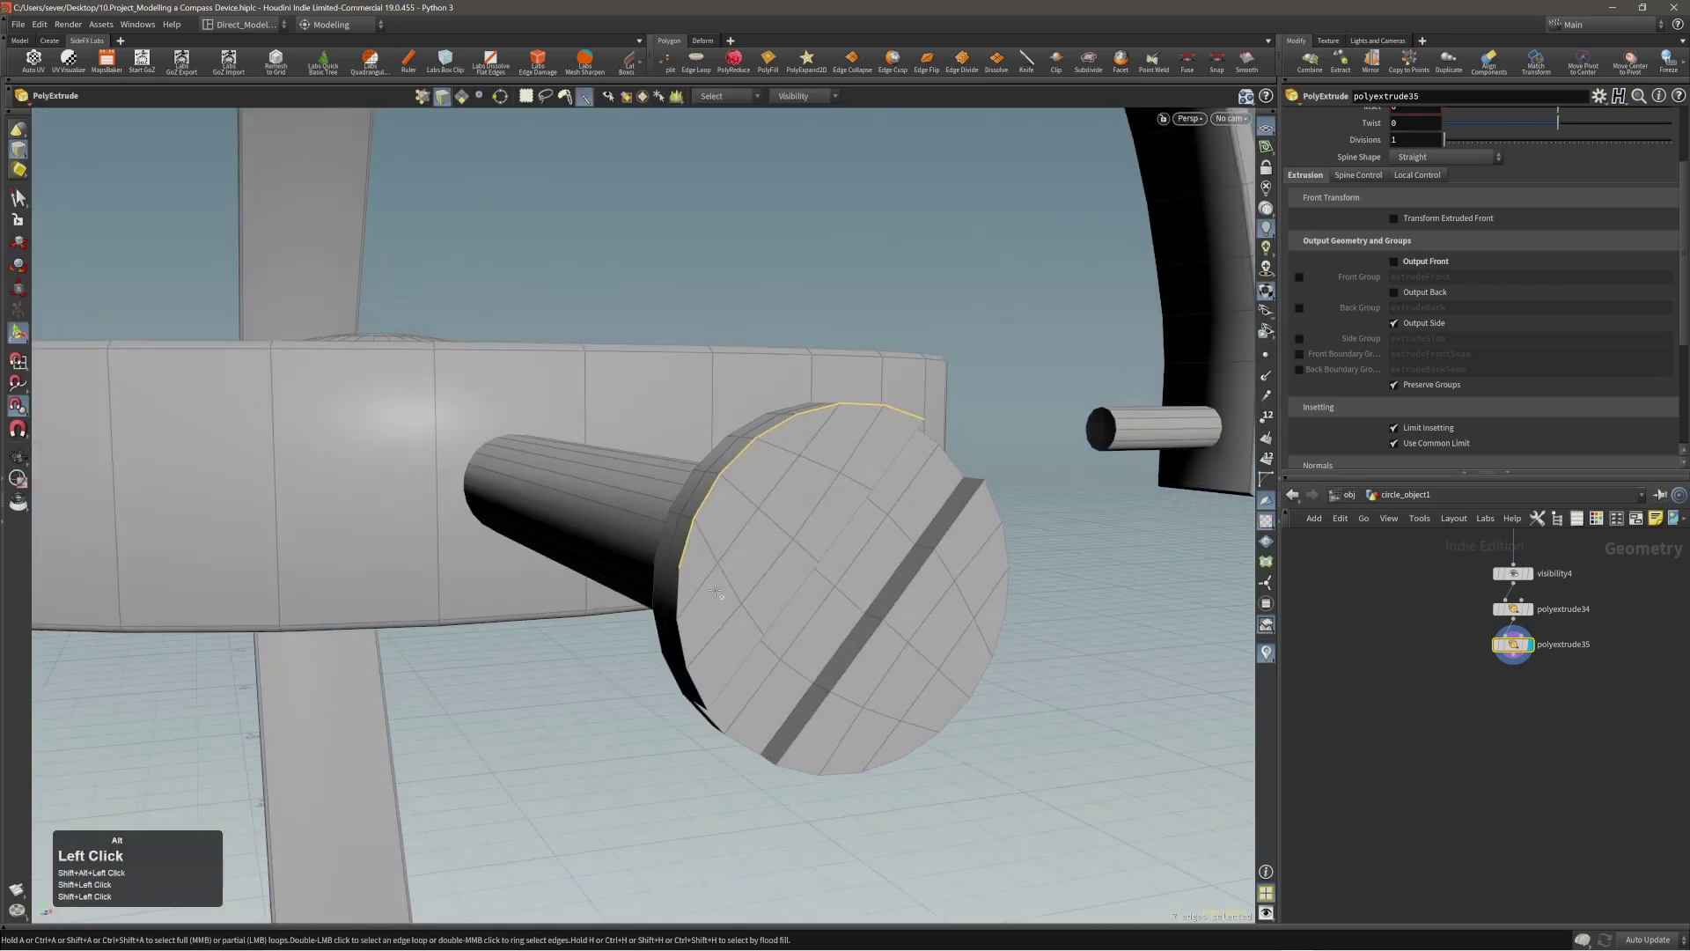
pyautogui.keyDown('shift'); pyautogui.click(869, 757); pyautogui.keyUp('shift')
pyautogui.keyDown('ctrl'); pyautogui.moveTo(848, 738); pyautogui.dragTo(861, 667); pyautogui.keyUp('ctrl')
pyautogui.keyDown('shift'); pyautogui.click(828, 651); pyautogui.keyUp('shift')
pyautogui.keyDown('shift'); pyautogui.click(889, 585); pyautogui.keyUp('shift')
pyautogui.keyDown('alt'); pyautogui.moveTo(787, 614); pyautogui.dragTo(925, 588); pyautogui.keyUp('alt')
pyautogui.keyDown('alt'); pyautogui.moveTo(942, 592); pyautogui.dragTo(889, 775); pyautogui.keyUp('alt')
pyautogui.keyDown('alt'); pyautogui.moveTo(889, 775); pyautogui.dragTo(898, 704); pyautogui.keyUp('alt')
pyautogui.moveTo(964, 445)
pyautogui.keyDown('shift'); pyautogui.mouseDown()
pyautogui.moveTo(1004, 519)
pyautogui.moveTo(1087, 353)
pyautogui.mouseUp(); pyautogui.keyUp('shift')
pyautogui.keyDown('shift'); pyautogui.moveTo(768, 647); pyautogui.dragTo(828, 700); pyautogui.keyUp('shift')
pyautogui.keyDown('alt'); pyautogui.moveTo(828, 700); pyautogui.dragTo(924, 607); pyautogui.keyUp('alt')
pyautogui.keyDown('alt'); pyautogui.moveTo(924, 608); pyautogui.dragTo(953, 588, button='middle'); pyautogui.keyUp('alt')
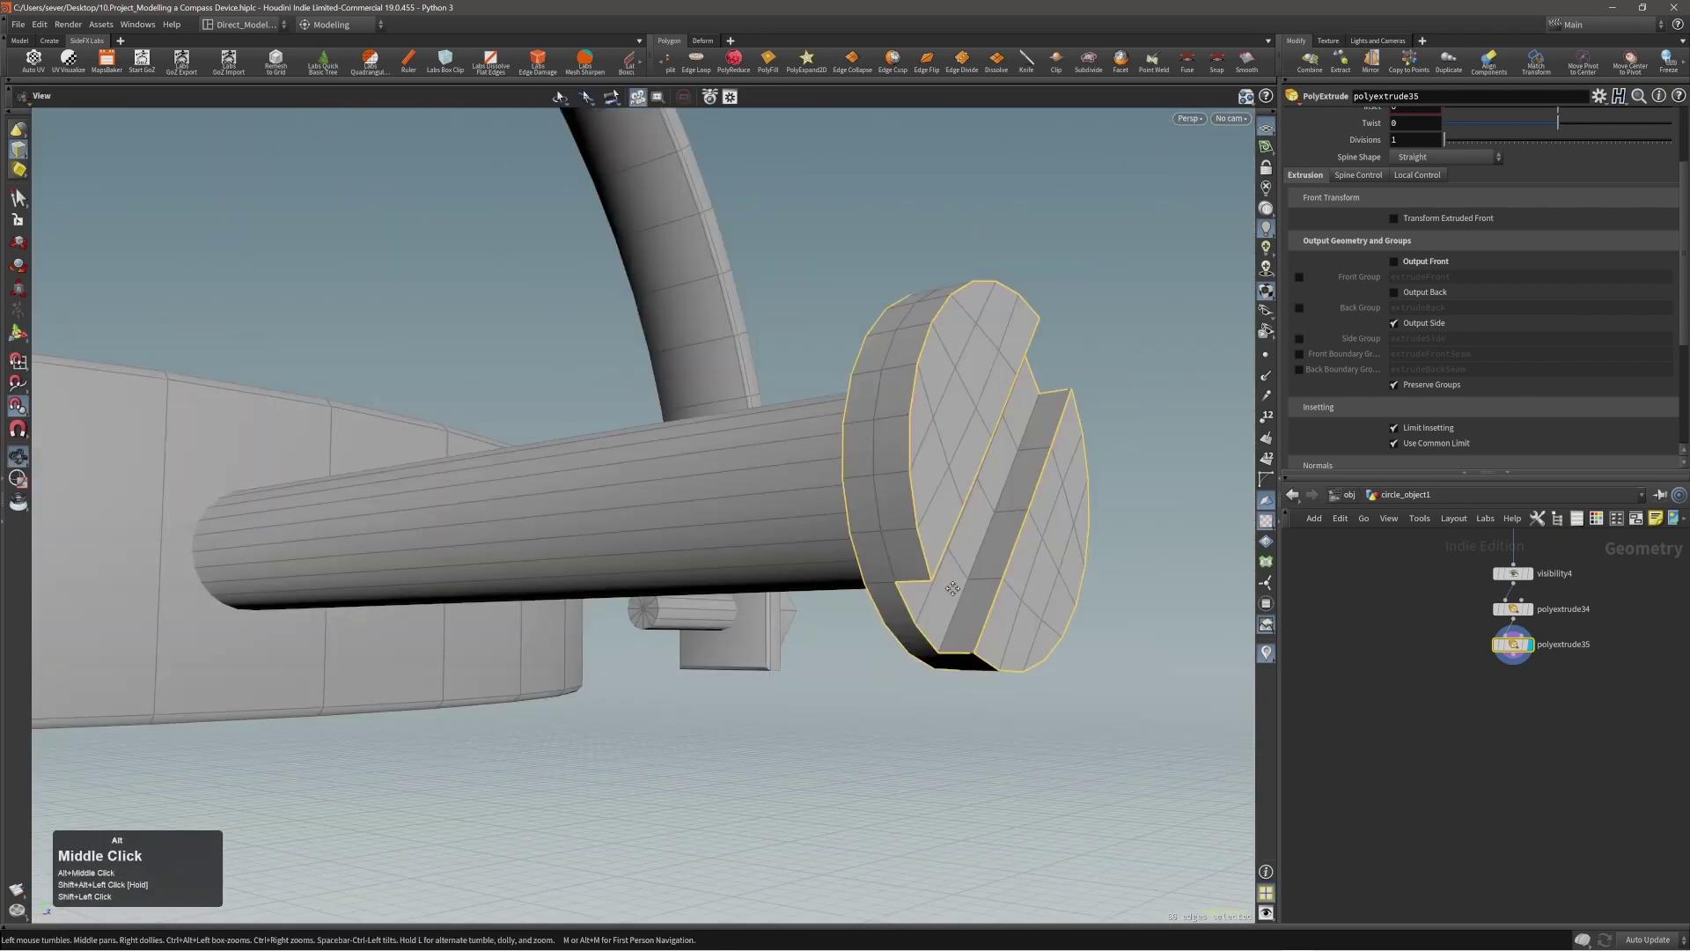
pyautogui.keyDown('alt'); pyautogui.moveTo(952, 588); pyautogui.dragTo(888, 623, button='right'); pyautogui.keyUp('alt')
pyautogui.press('c')
pyautogui.click(887, 574)
pyautogui.click(828, 547)
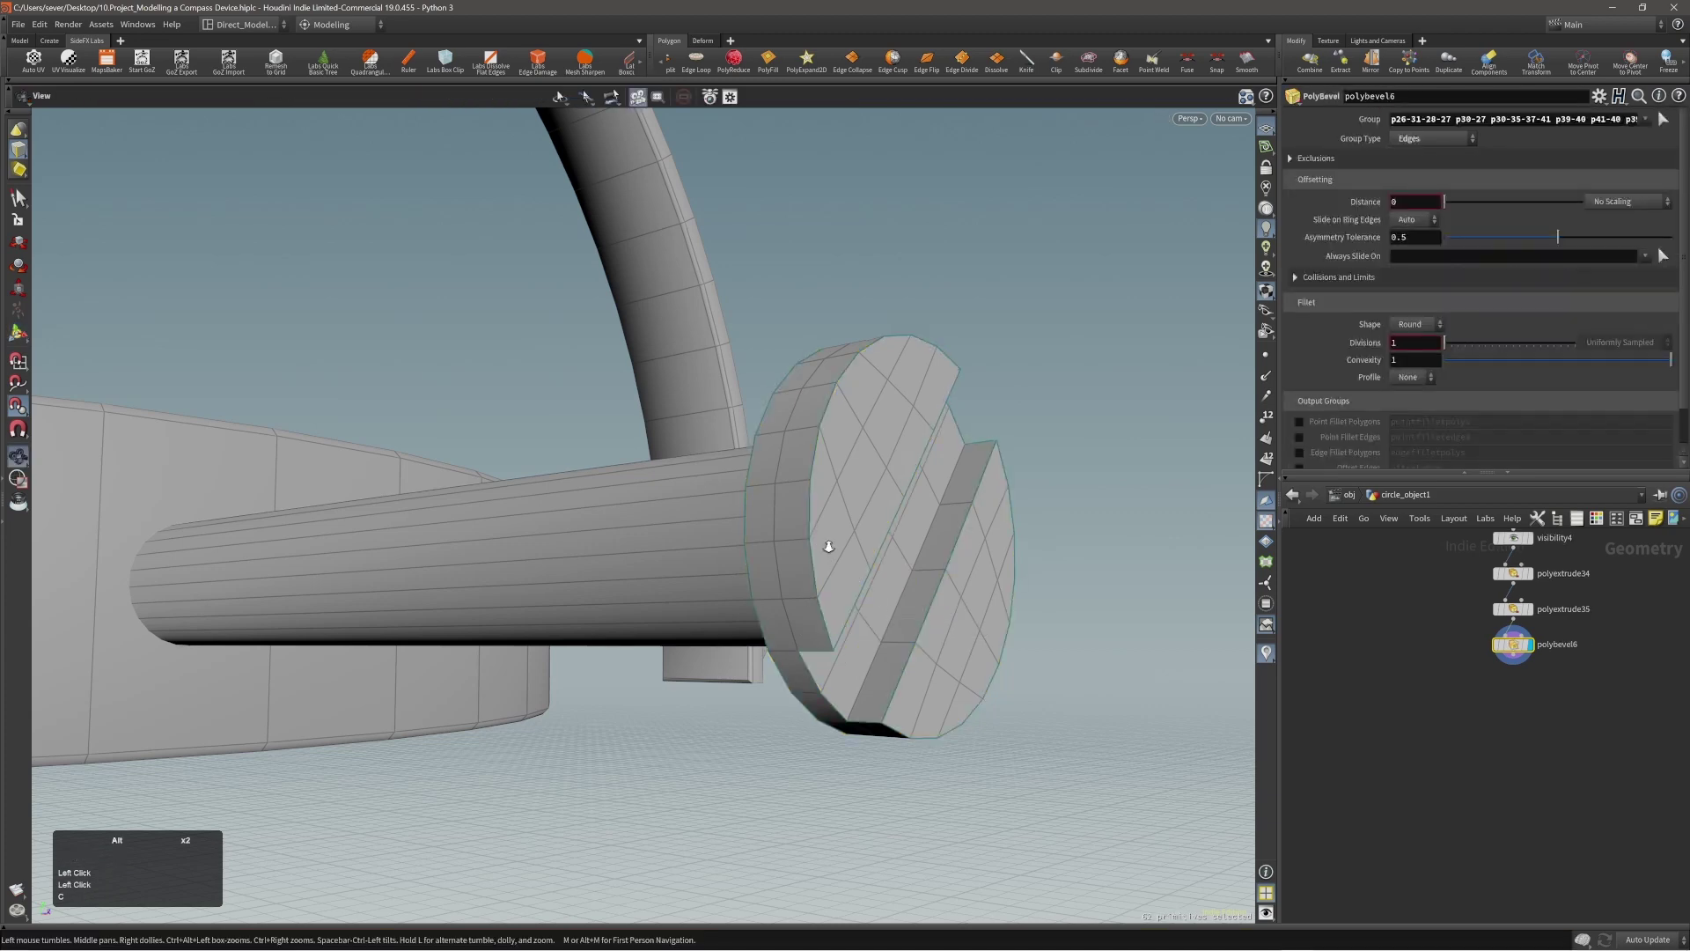
pyautogui.keyDown('alt'); pyautogui.moveTo(829, 547); pyautogui.dragTo(804, 591, button='right'); pyautogui.keyUp('alt')
pyautogui.moveTo(805, 591); pyautogui.dragTo(806, 592)
pyautogui.keyDown('alt'); pyautogui.moveTo(805, 592); pyautogui.dragTo(642, 593, button='right'); pyautogui.keyUp('alt')
pyautogui.keyDown('alt'); pyautogui.moveTo(642, 592); pyautogui.dragTo(805, 706); pyautogui.keyUp('alt')
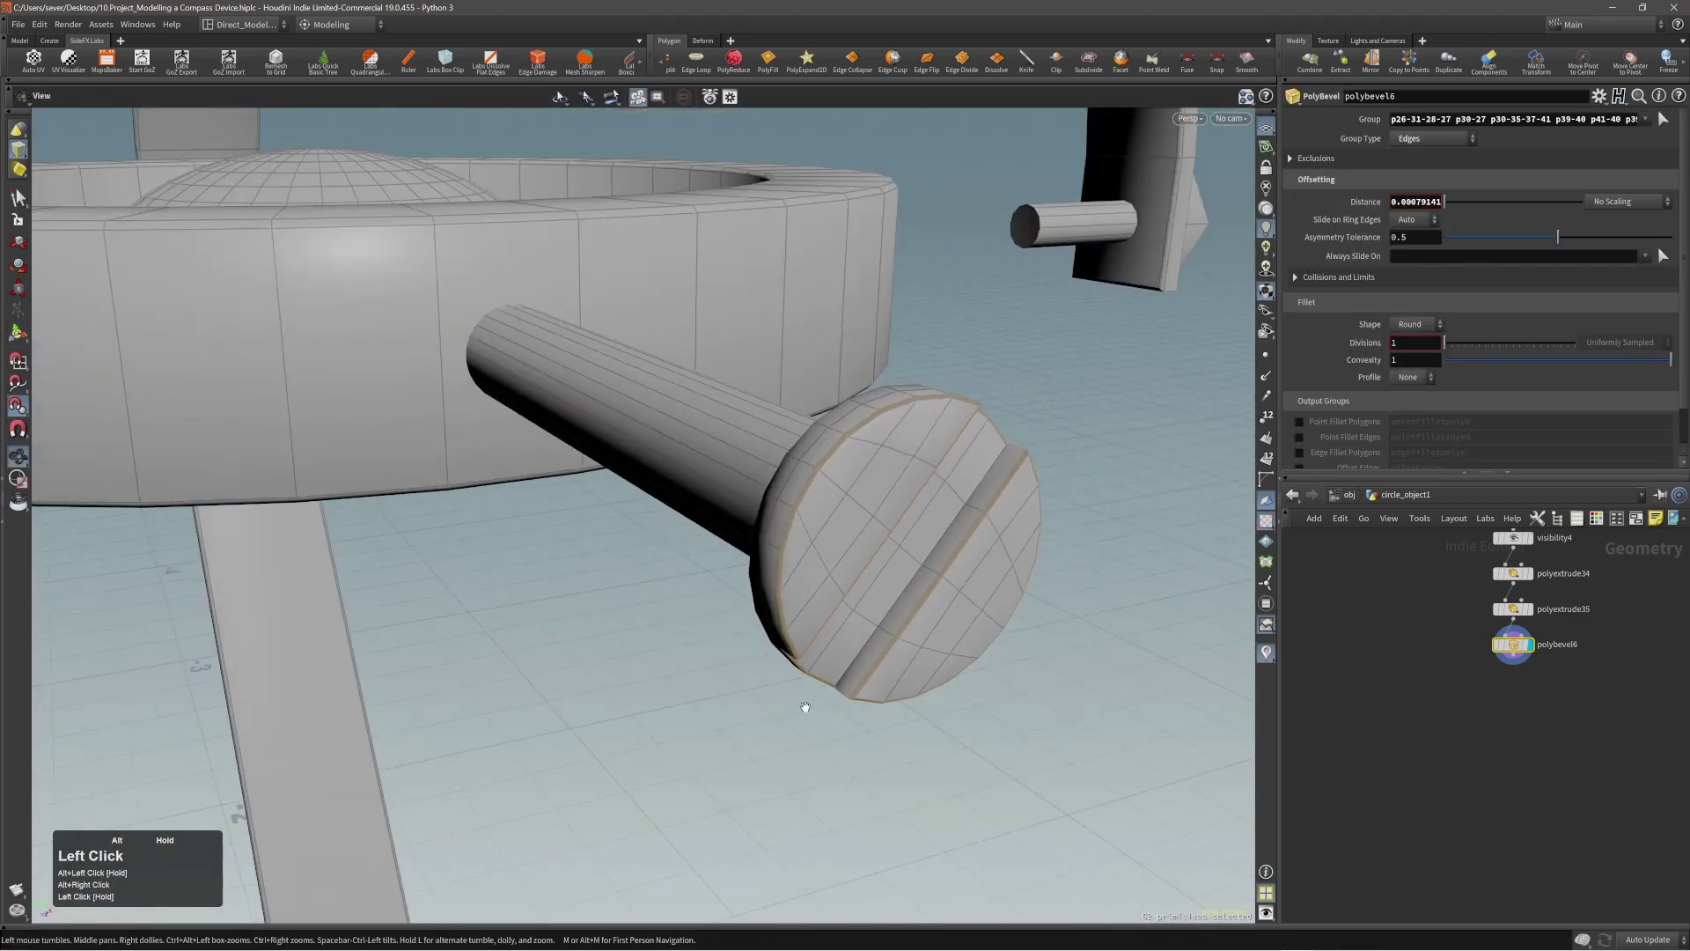
pyautogui.keyDown('alt'); pyautogui.moveTo(805, 706); pyautogui.dragTo(695, 678, button='right'); pyautogui.keyUp('alt')
# Step: Expose all hidden primitives so the large ring shows around the screw again
pyautogui.press('s')
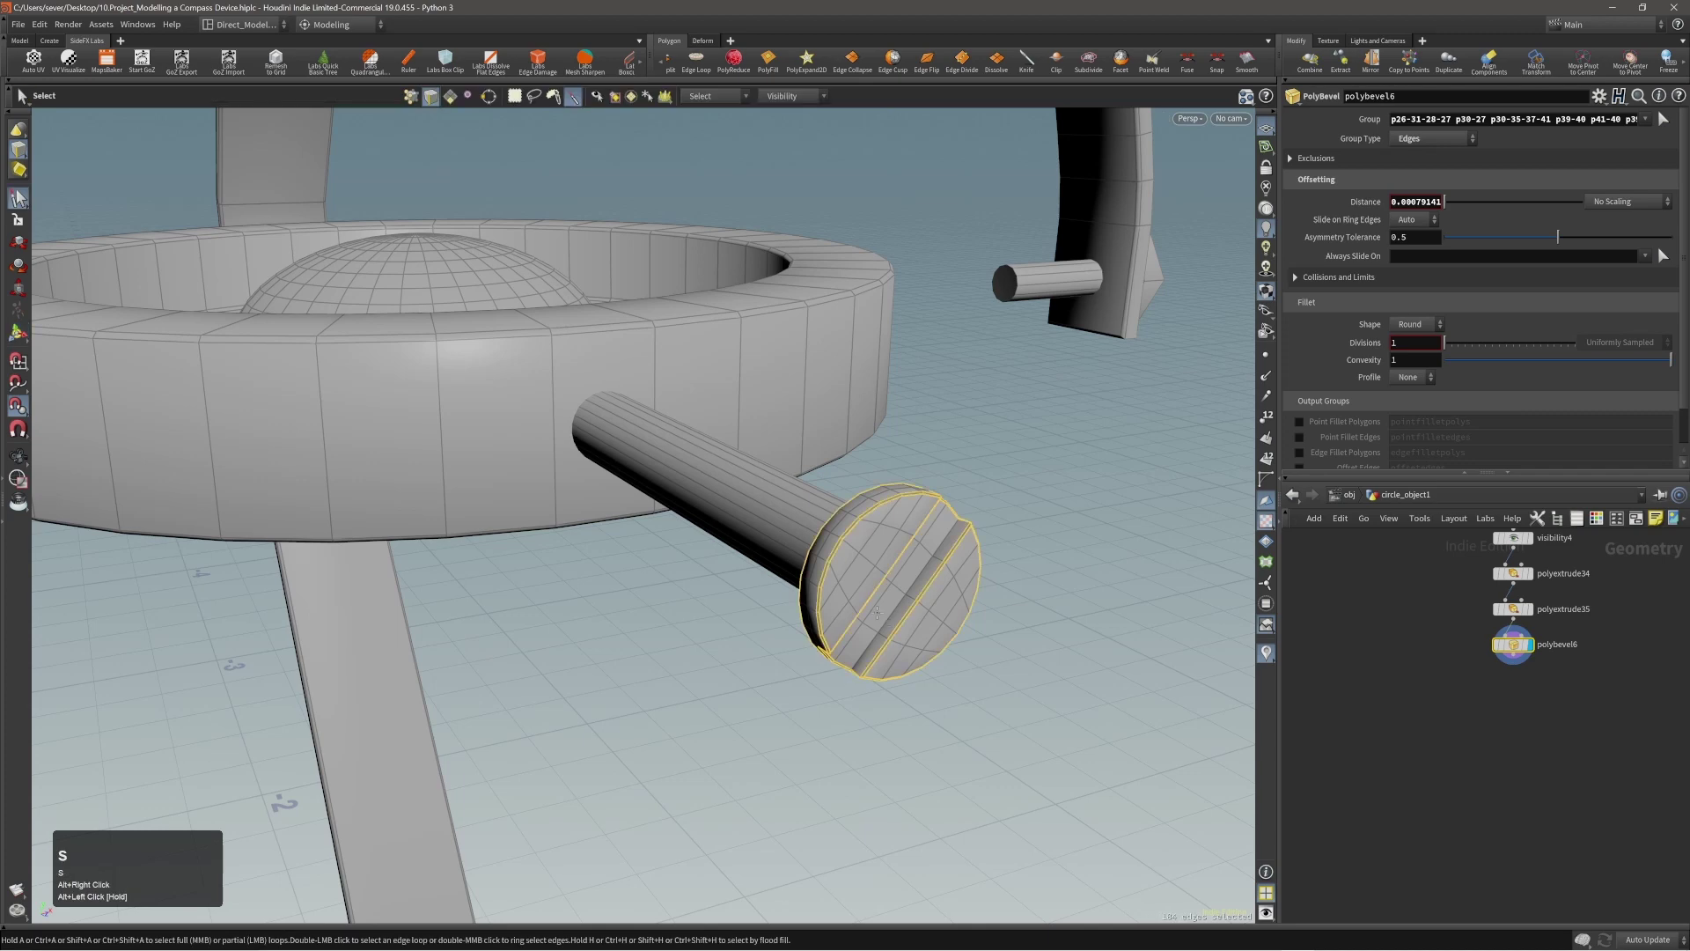
pyautogui.click(803, 97)
pyautogui.click(806, 115)
pyautogui.click(797, 98)
pyautogui.click(808, 134)
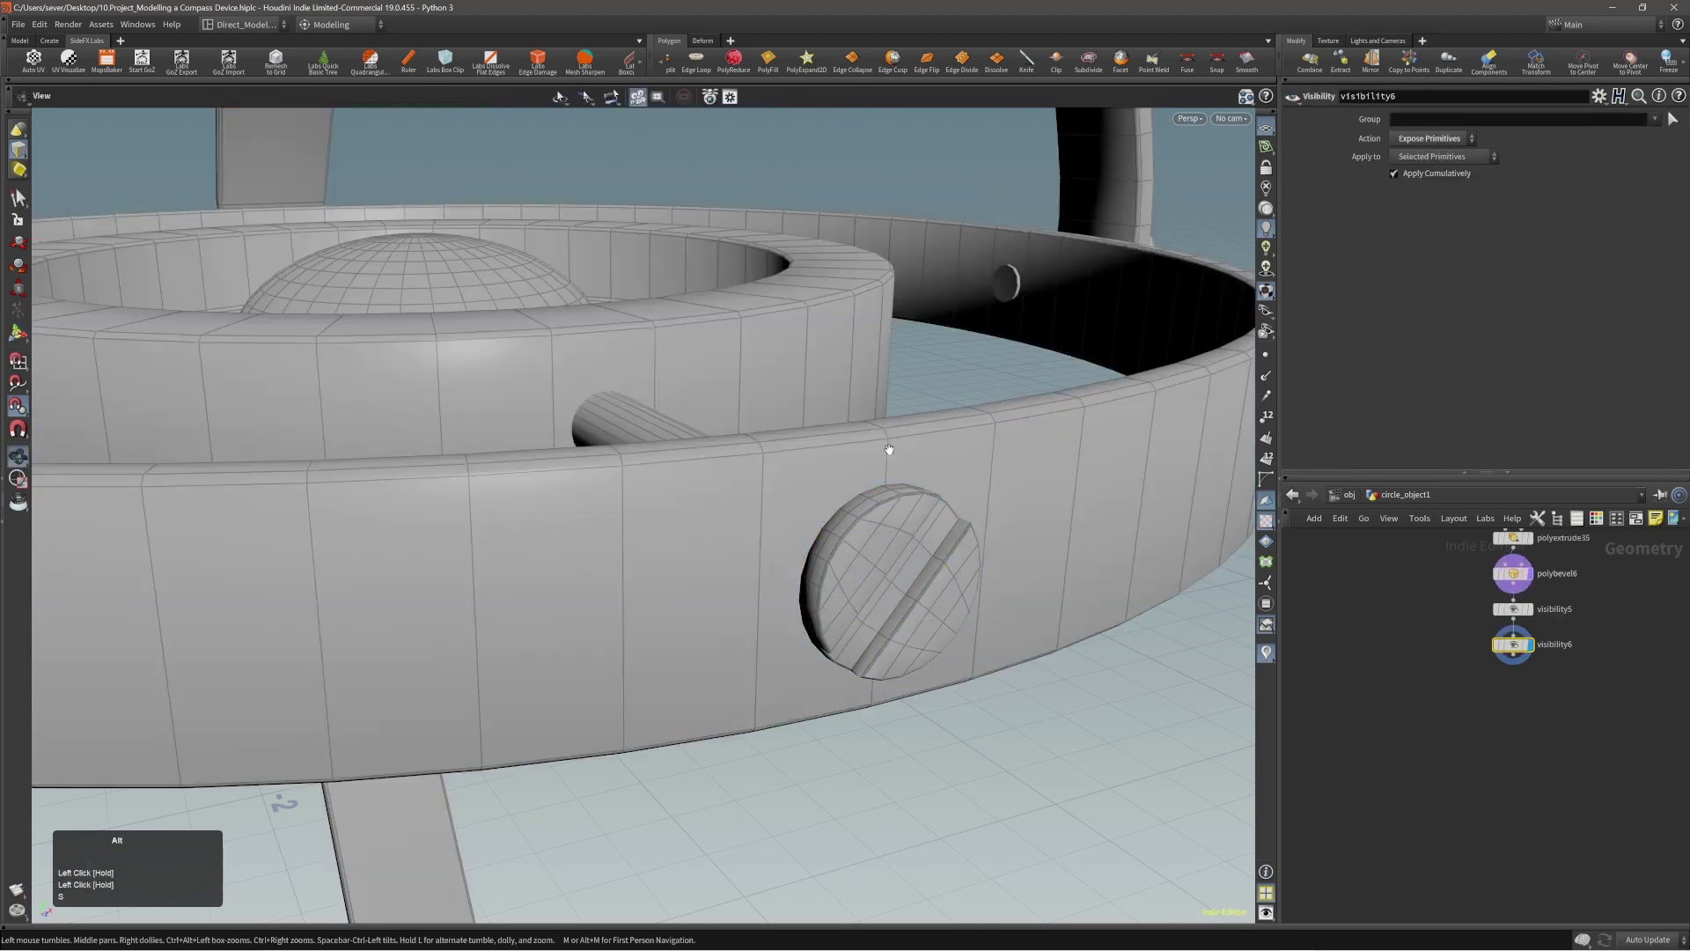
pyautogui.keyDown('alt'); pyautogui.moveTo(889, 450); pyautogui.dragTo(708, 511, button='right'); pyautogui.keyUp('alt')
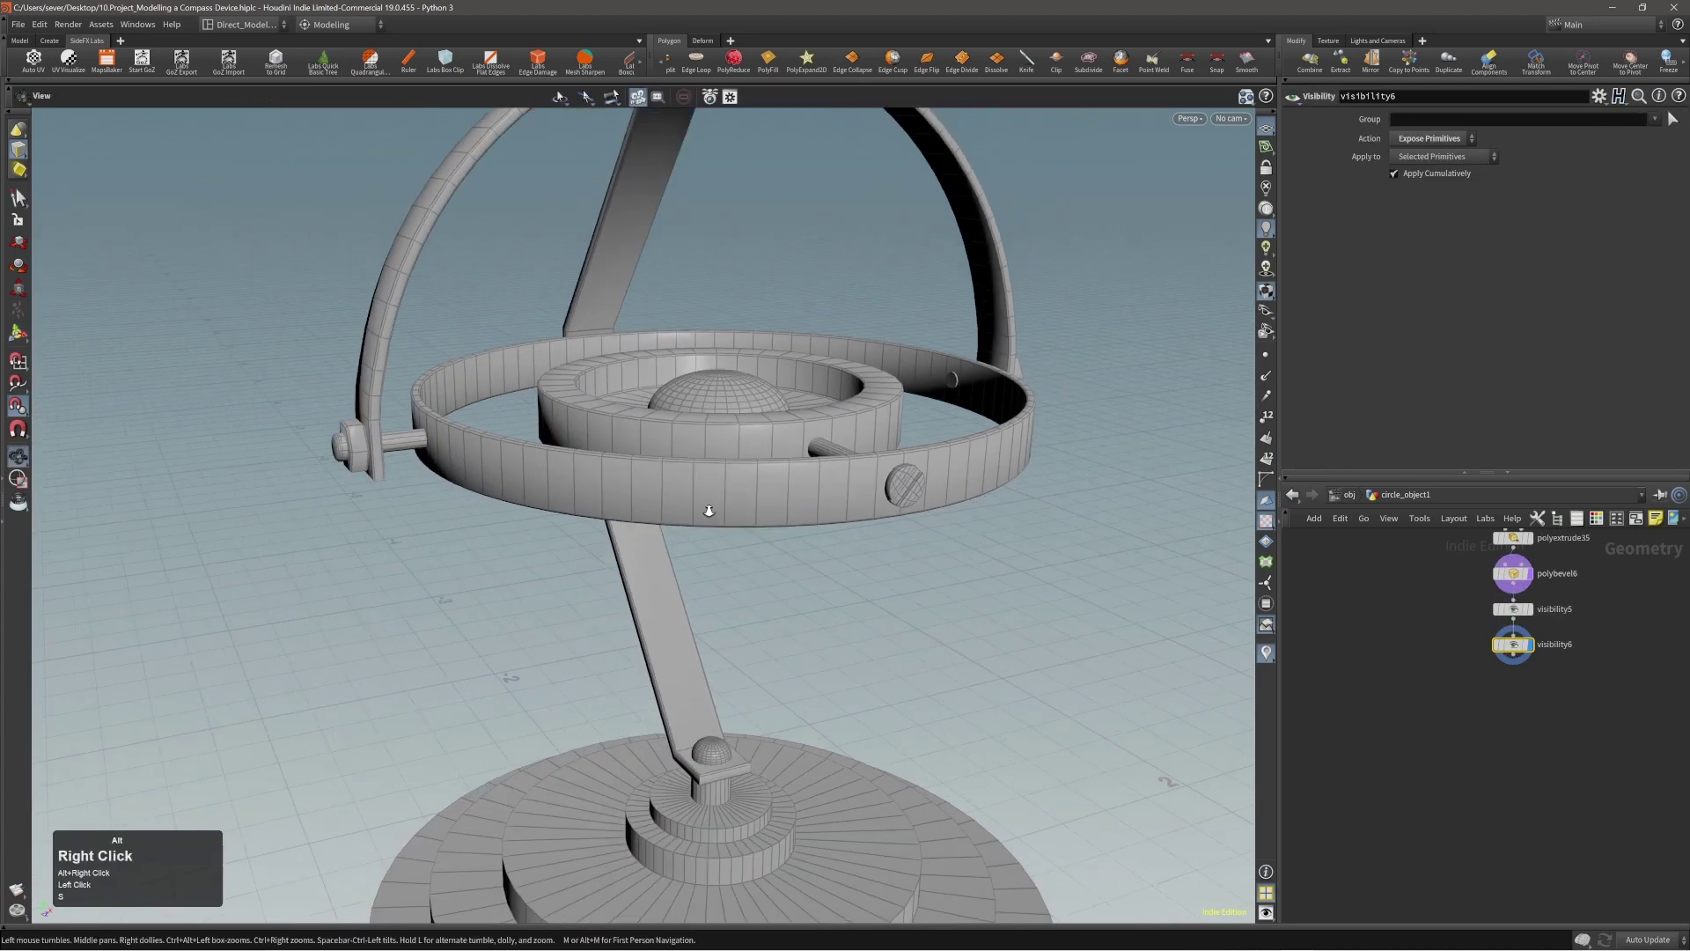
pyautogui.keyDown('alt'); pyautogui.moveTo(709, 511); pyautogui.dragTo(890, 516); pyautogui.keyUp('alt')
# Step: Mirror the slotted screw and its rod to the opposite side of the ring, with mirror direction 0, 0, 1
pyautogui.press('3')
pyautogui.doubleClick(850, 408)
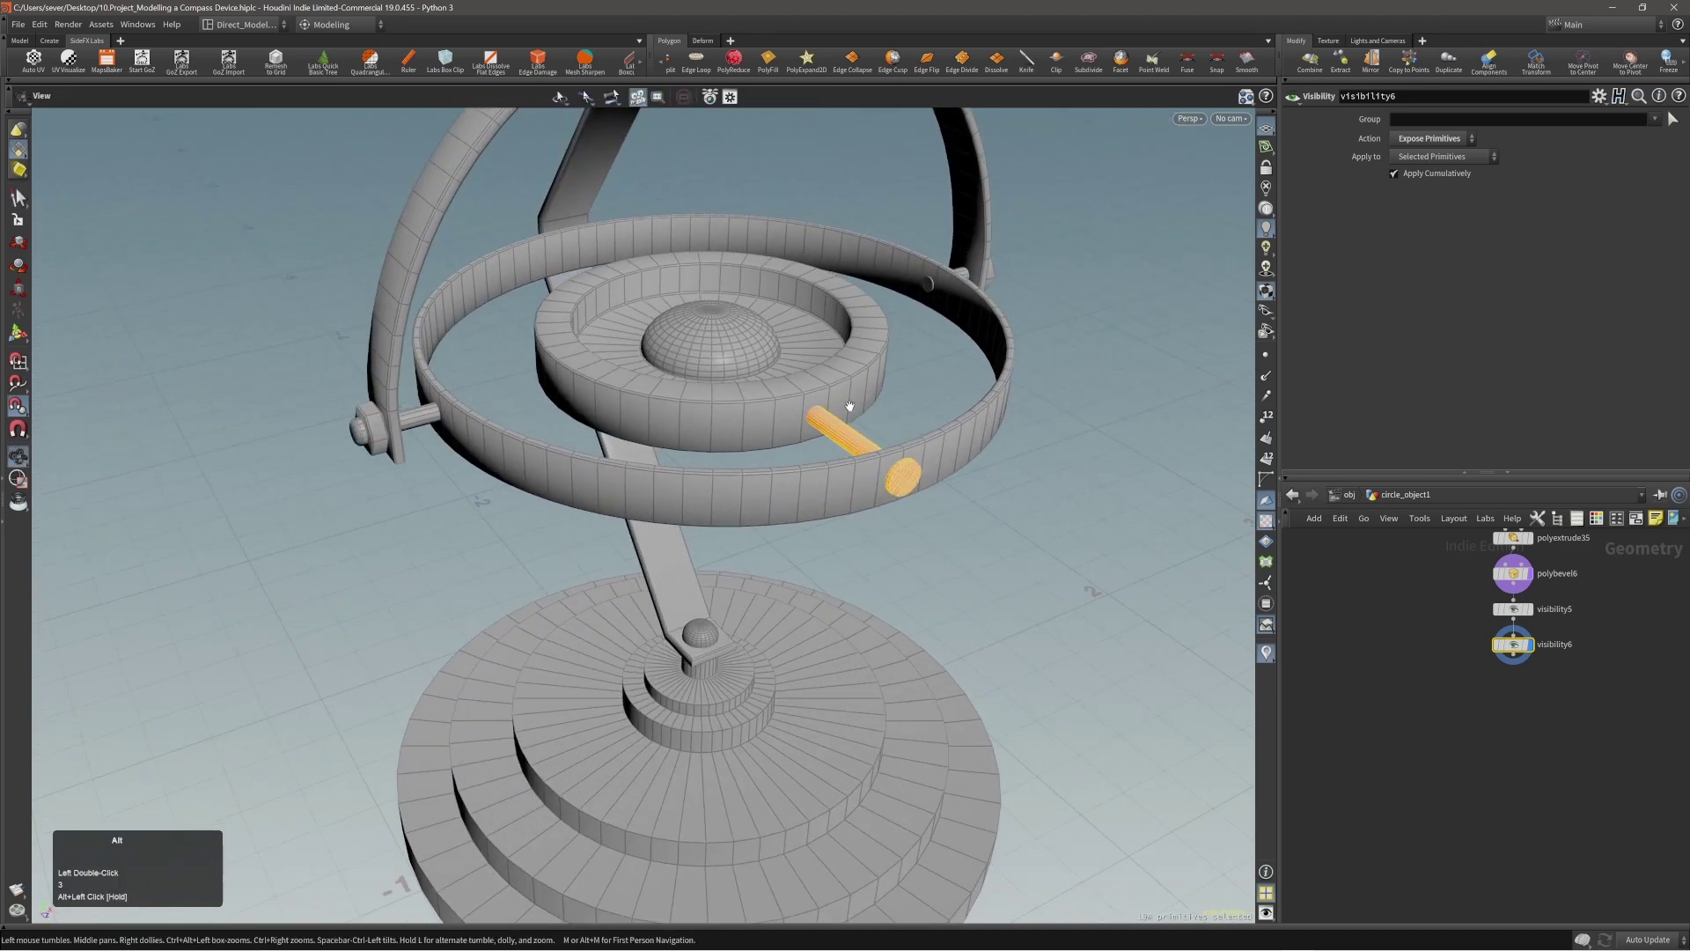
pyautogui.keyDown('alt'); pyautogui.moveTo(850, 408); pyautogui.dragTo(827, 430, button='middle'); pyautogui.keyUp('alt')
pyautogui.press('c')
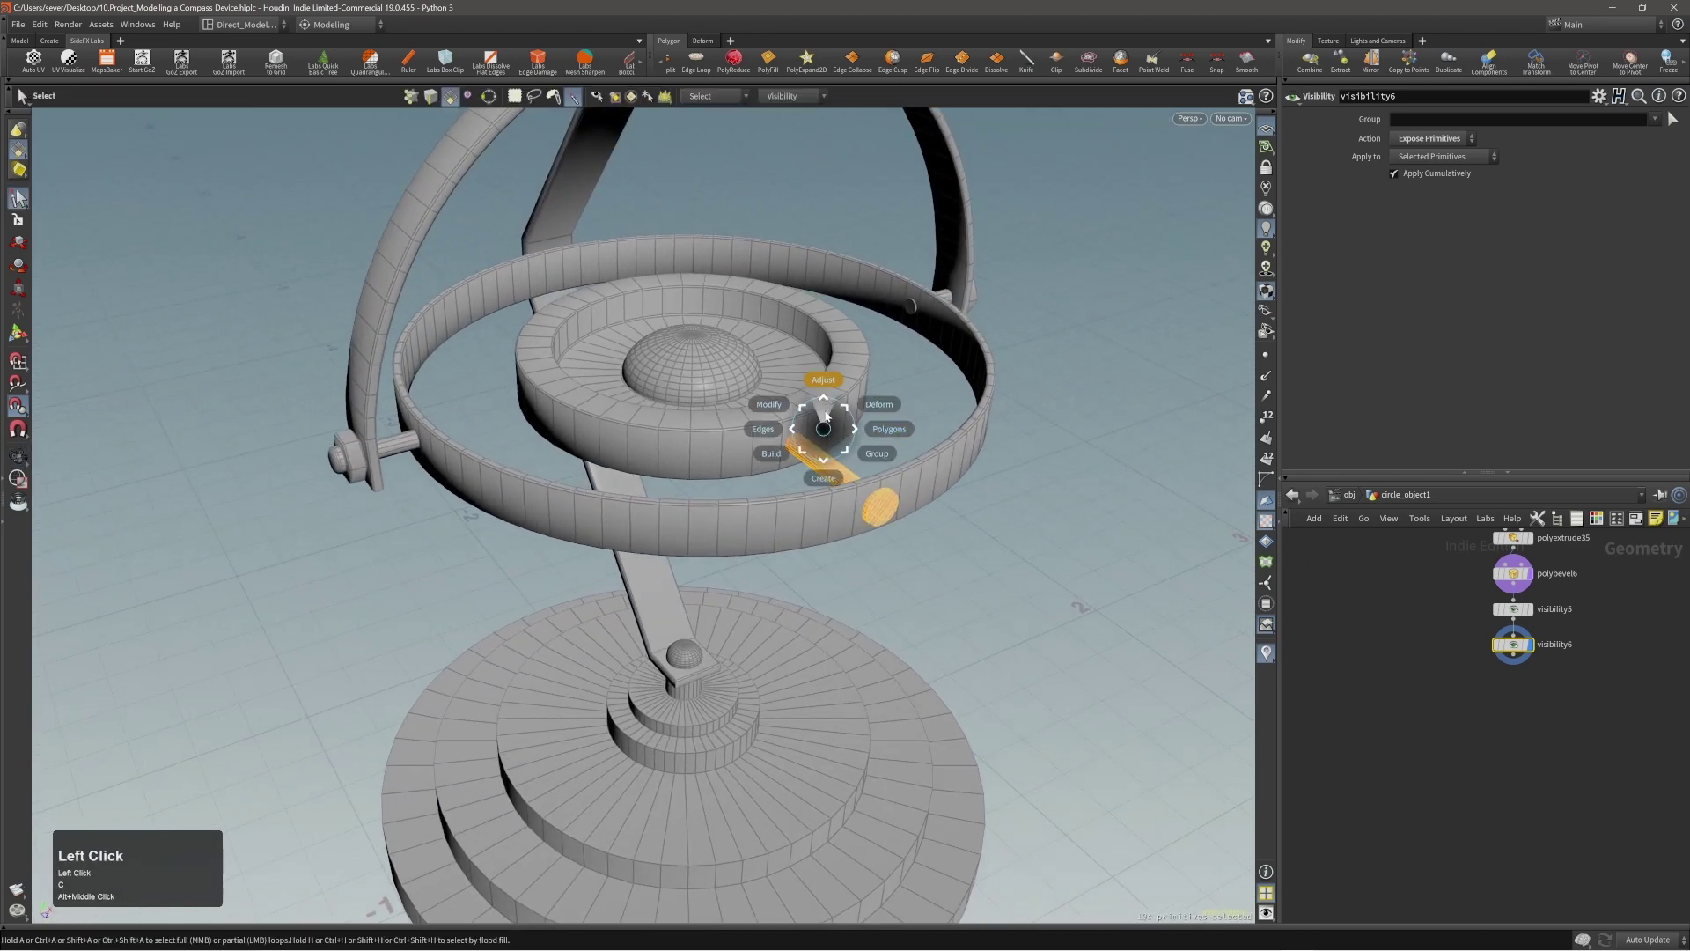
pyautogui.click(827, 416)
pyautogui.click(826, 436)
pyautogui.click(806, 417)
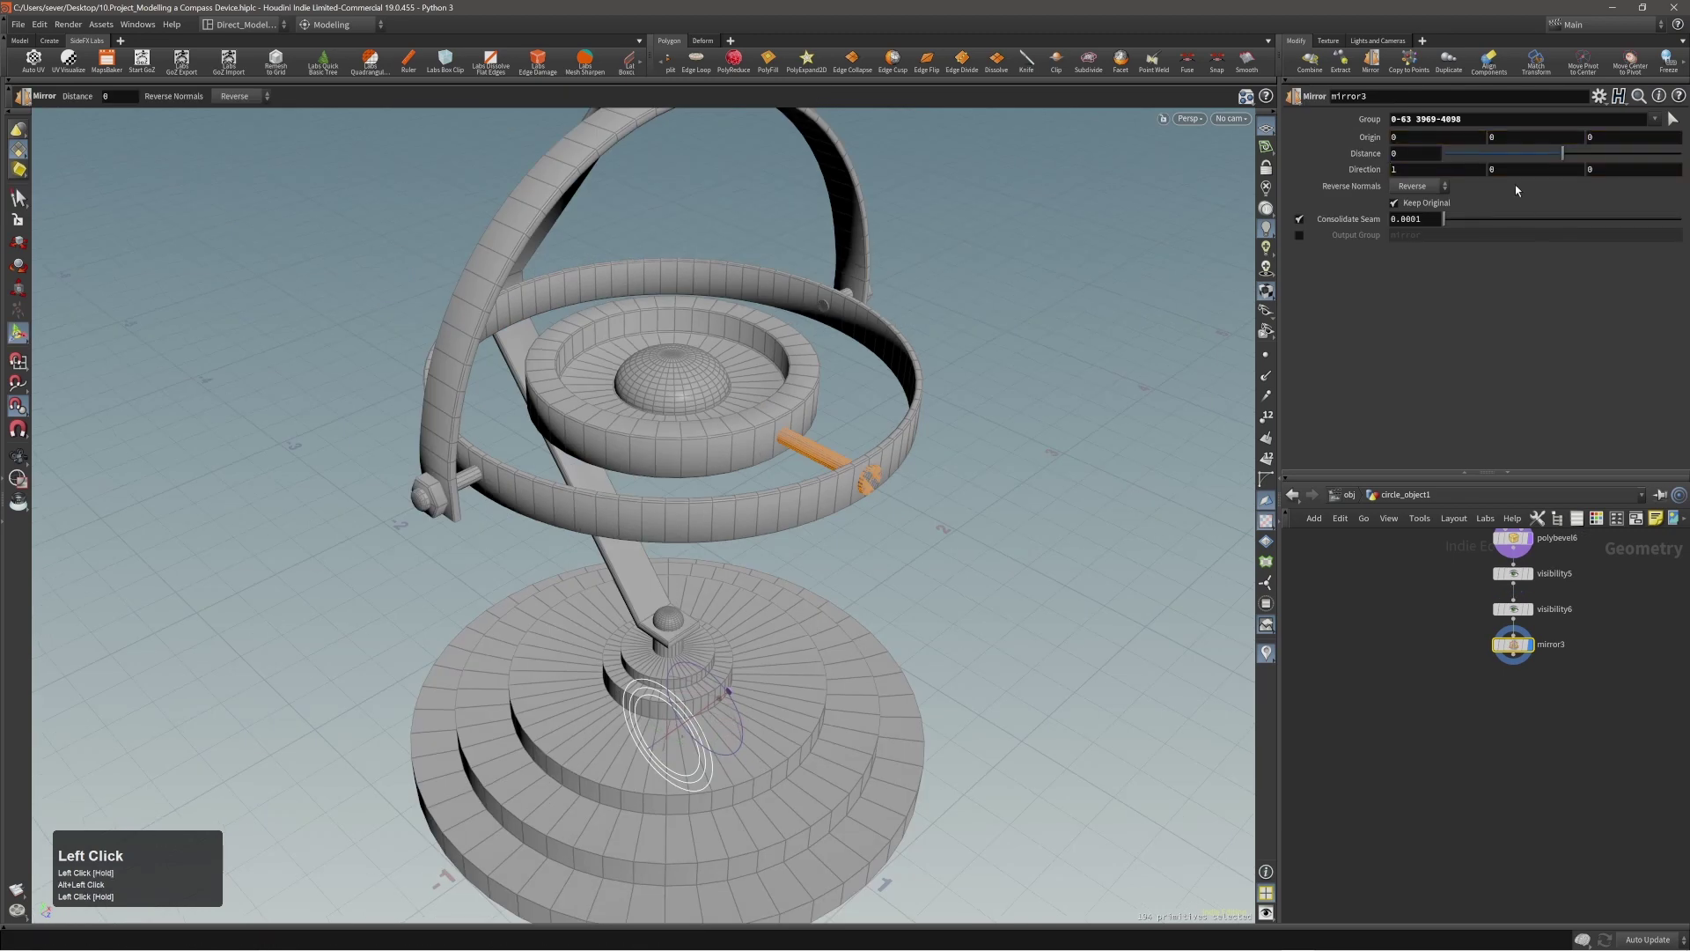
pyautogui.click(1455, 173)
pyautogui.keyDown('ctrl'); pyautogui.scroll(-1, 1455, 172); pyautogui.keyUp('ctrl')
pyautogui.press('s')
pyautogui.click(868, 375)
pyautogui.keyDown('alt'); pyautogui.moveTo(867, 374); pyautogui.dragTo(563, 341); pyautogui.keyUp('alt')
pyautogui.keyDown('alt'); pyautogui.moveTo(563, 342); pyautogui.dragTo(606, 344, button='right'); pyautogui.keyUp('alt')
pyautogui.keyDown('alt'); pyautogui.moveTo(605, 344); pyautogui.dragTo(709, 404); pyautogui.keyUp('alt')
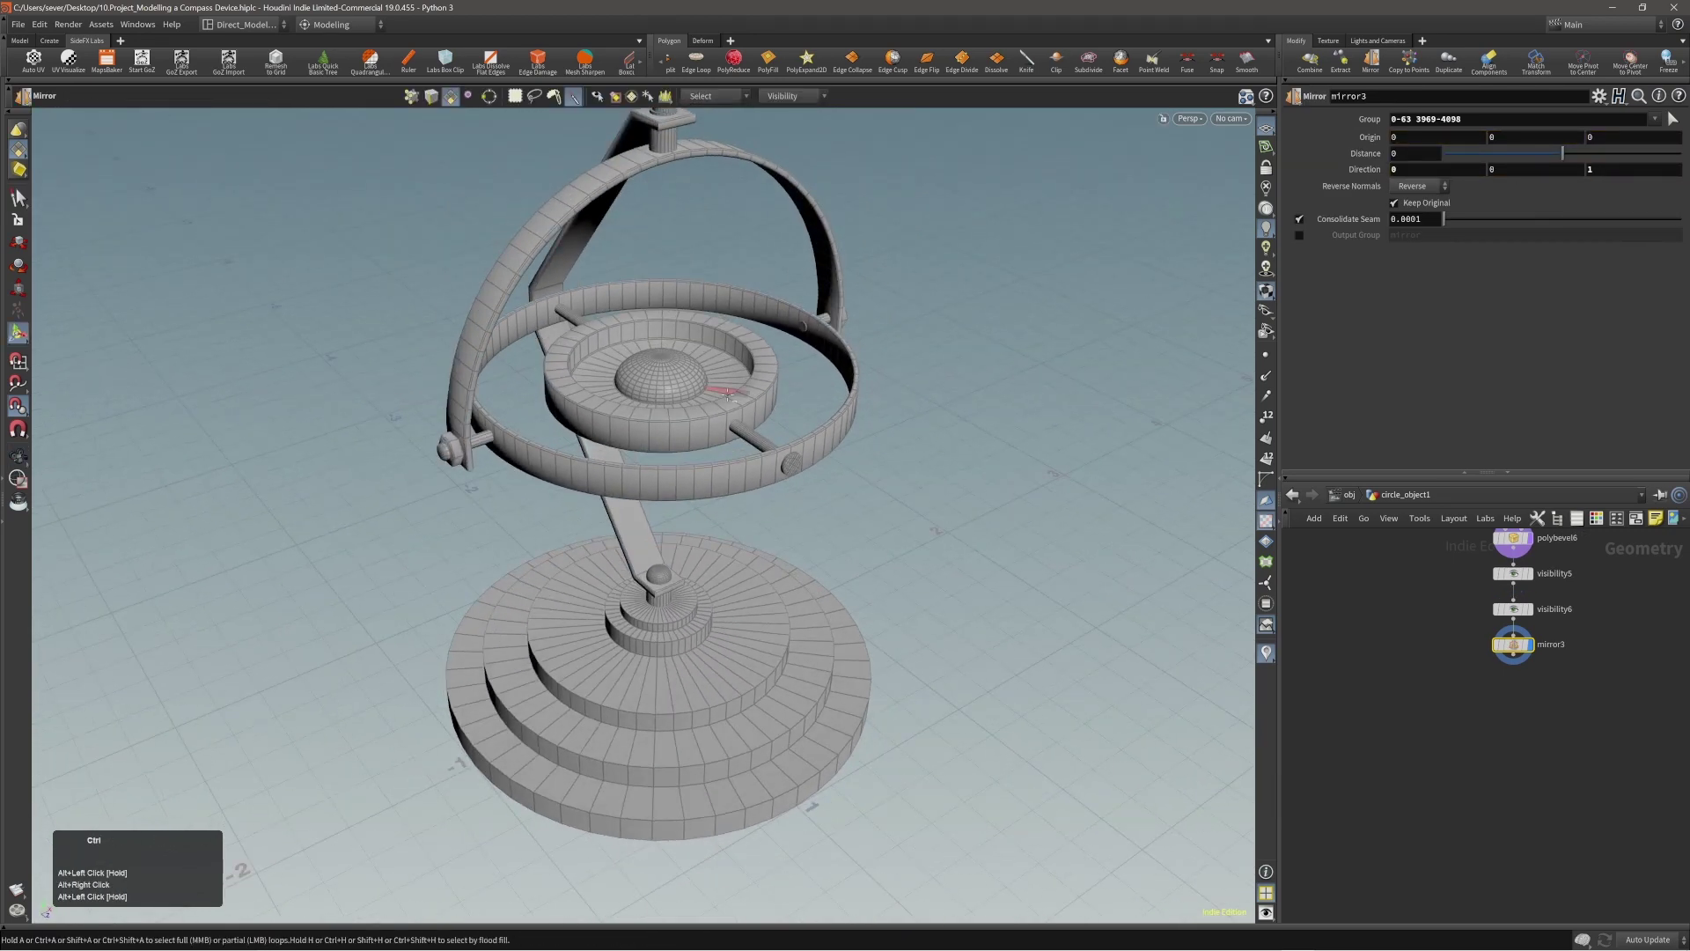
pyautogui.keyDown('alt'); pyautogui.moveTo(708, 403); pyautogui.dragTo(773, 394, button='middle'); pyautogui.keyUp('alt')
pyautogui.keyDown('alt'); pyautogui.moveTo(774, 394); pyautogui.dragTo(759, 381); pyautogui.keyUp('alt')
pyautogui.keyDown('alt'); pyautogui.moveTo(759, 381); pyautogui.dragTo(796, 371, button='right'); pyautogui.keyUp('alt')
# Step: Duplicate the domed cap of the side nut and move the copy about -0.243 along X, clear of the arch
pyautogui.keyDown('alt'); pyautogui.moveTo(619, 376); pyautogui.dragTo(649, 407, button='right'); pyautogui.keyUp('alt')
pyautogui.keyDown('alt'); pyautogui.moveTo(649, 408); pyautogui.dragTo(457, 508); pyautogui.keyUp('alt')
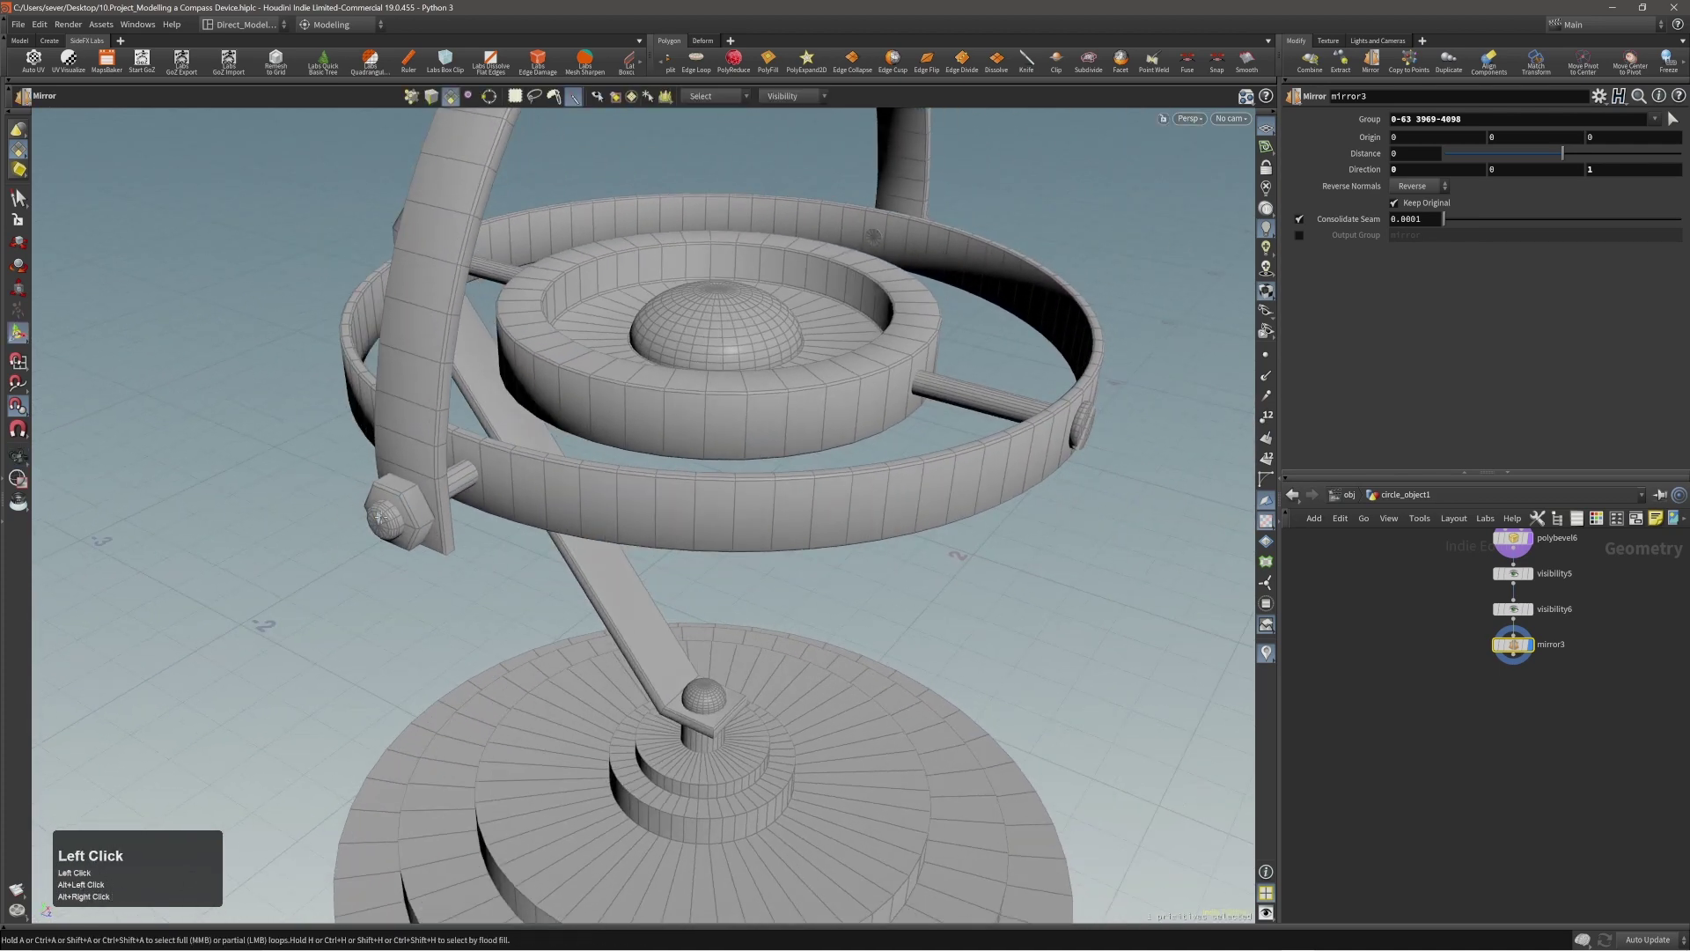
pyautogui.keyDown('alt'); pyautogui.moveTo(384, 520); pyautogui.dragTo(443, 484, button='middle'); pyautogui.keyUp('alt')
pyautogui.press('c')
pyautogui.click(440, 481)
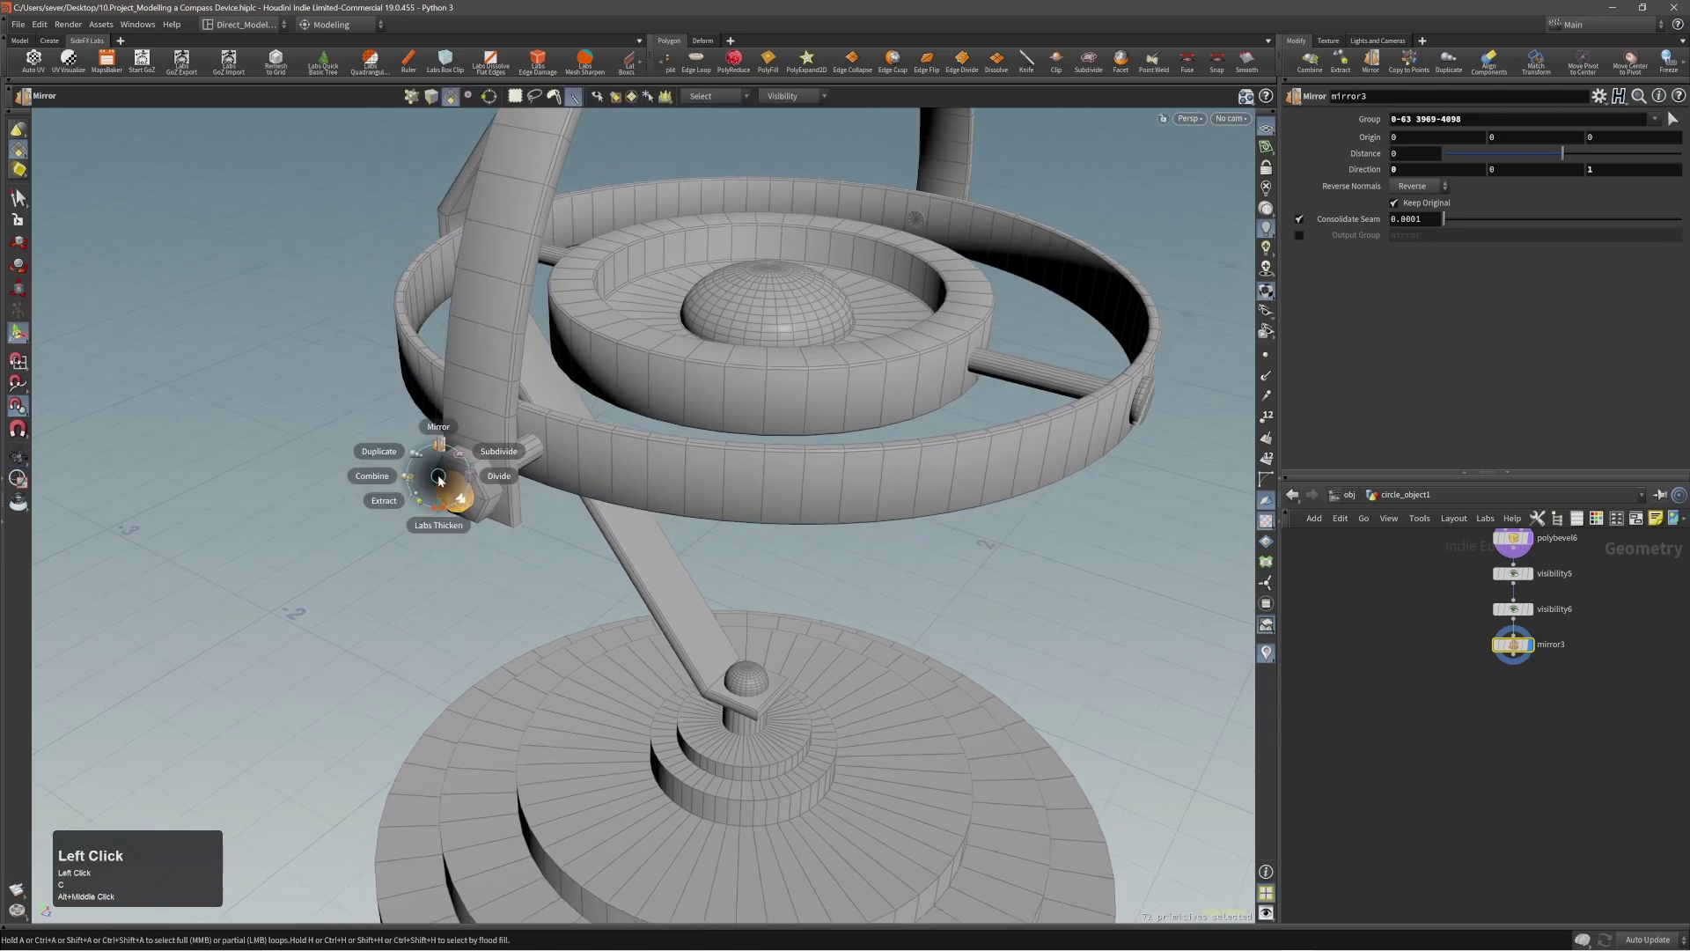
pyautogui.click(432, 469)
pyautogui.keyDown('alt'); pyautogui.moveTo(616, 472); pyautogui.dragTo(493, 493); pyautogui.keyUp('alt')
pyautogui.moveTo(480, 483); pyautogui.dragTo(337, 521, button='middle')
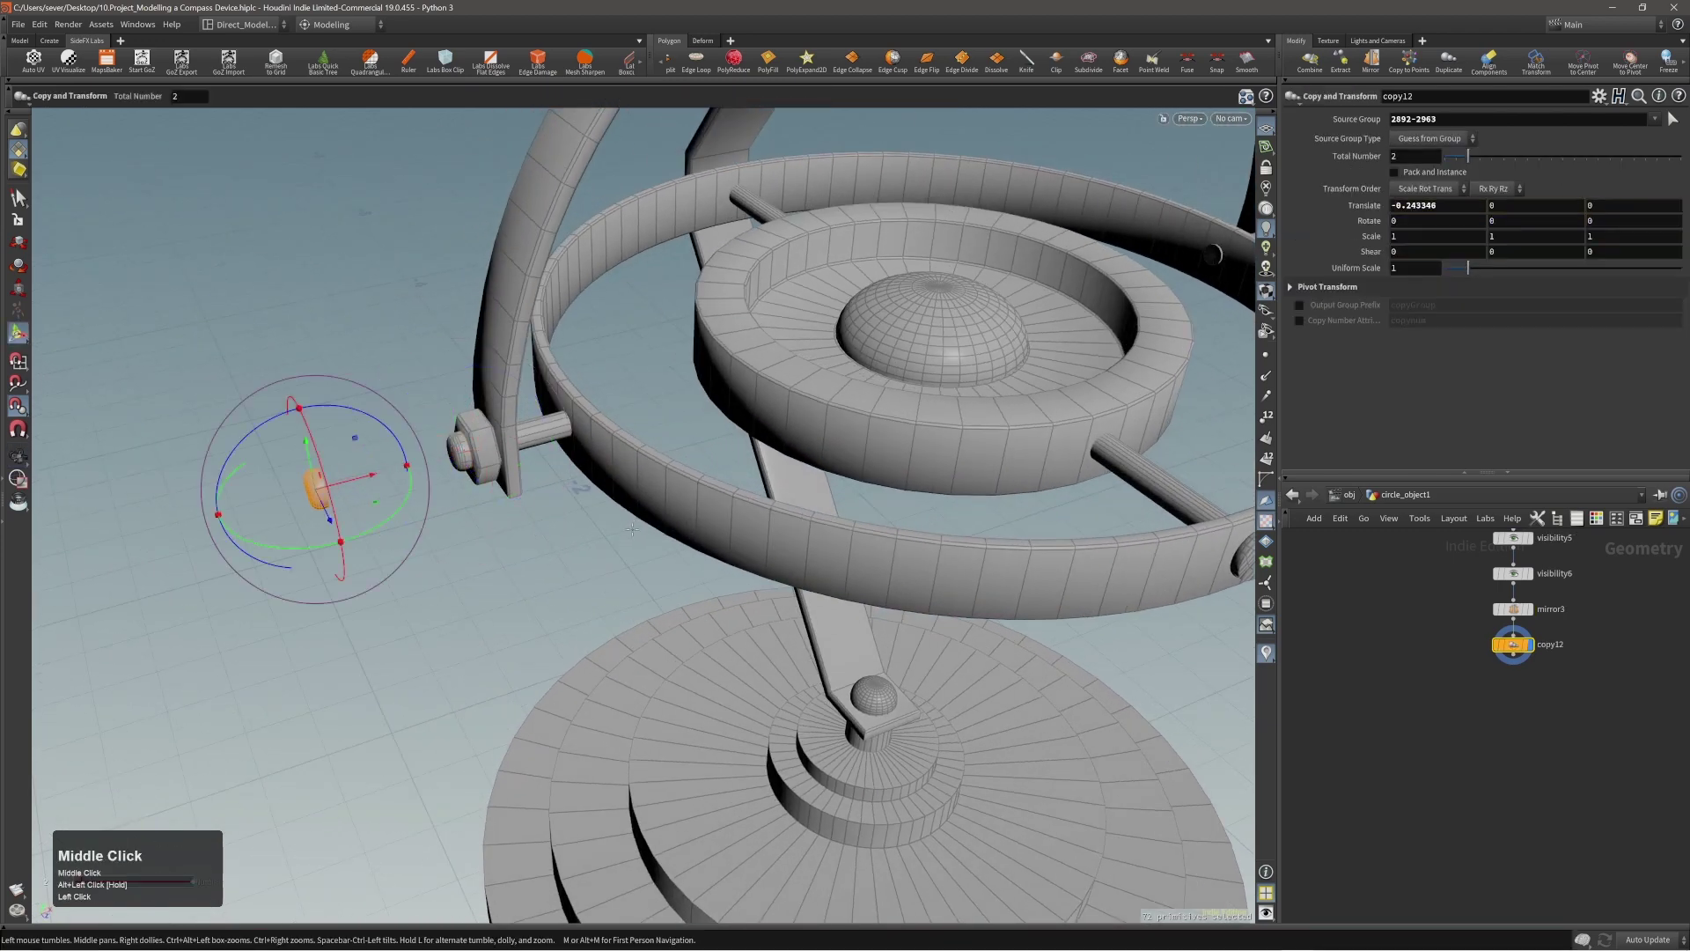
pyautogui.keyDown('alt'); pyautogui.moveTo(361, 495); pyautogui.dragTo(300, 471); pyautogui.keyUp('alt')
pyautogui.keyDown('alt'); pyautogui.moveTo(300, 471); pyautogui.dragTo(453, 382, button='right'); pyautogui.keyUp('alt')
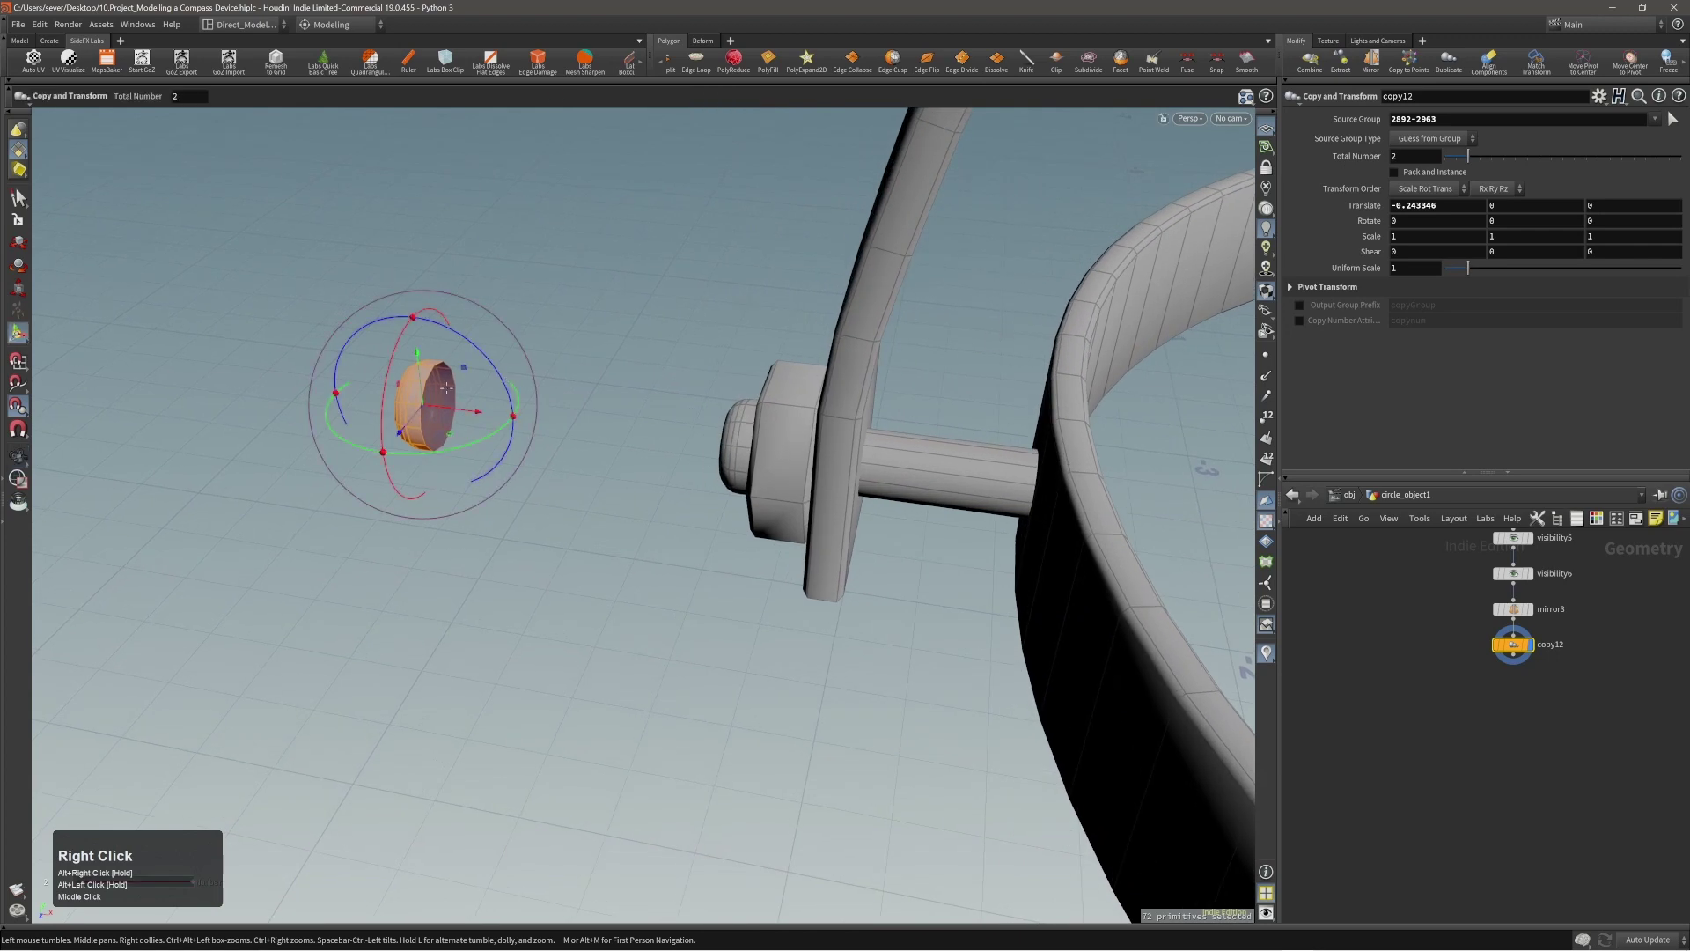
pyautogui.press('c')
pyautogui.click(483, 384)
pyautogui.hotkey('ctrl', 'z')
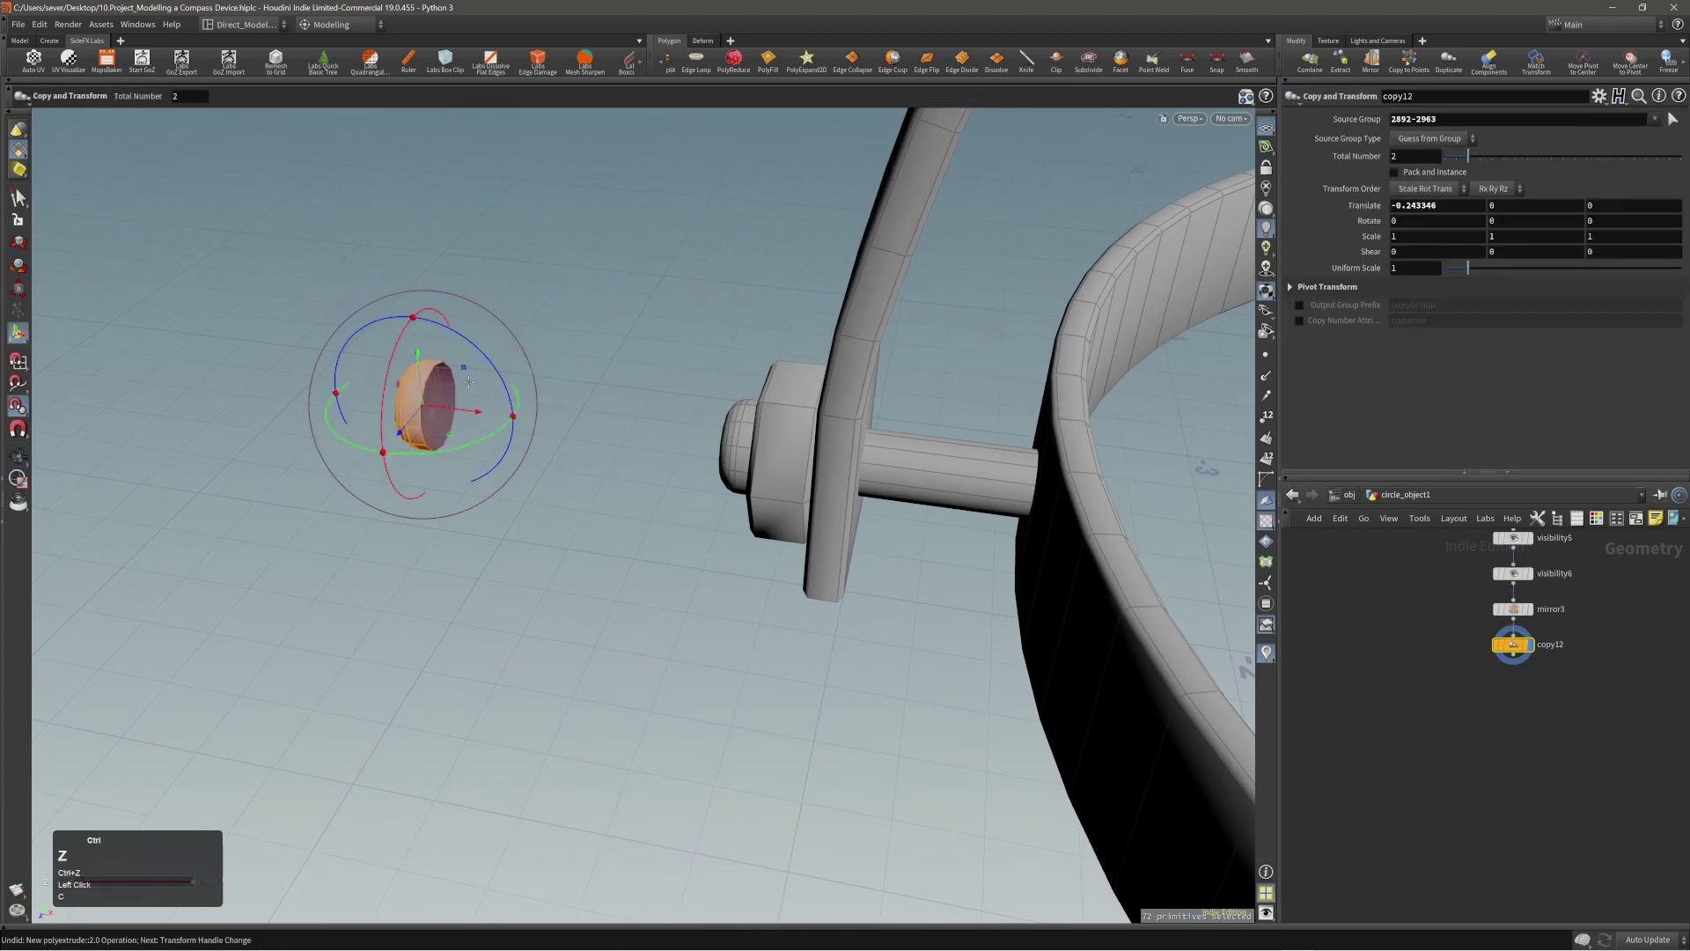
# Step: Close the open back of the copied dome with PolyFill, using the Single Polygon fill mode
pyautogui.press('c')
pyautogui.click(491, 379)
pyautogui.click(498, 377)
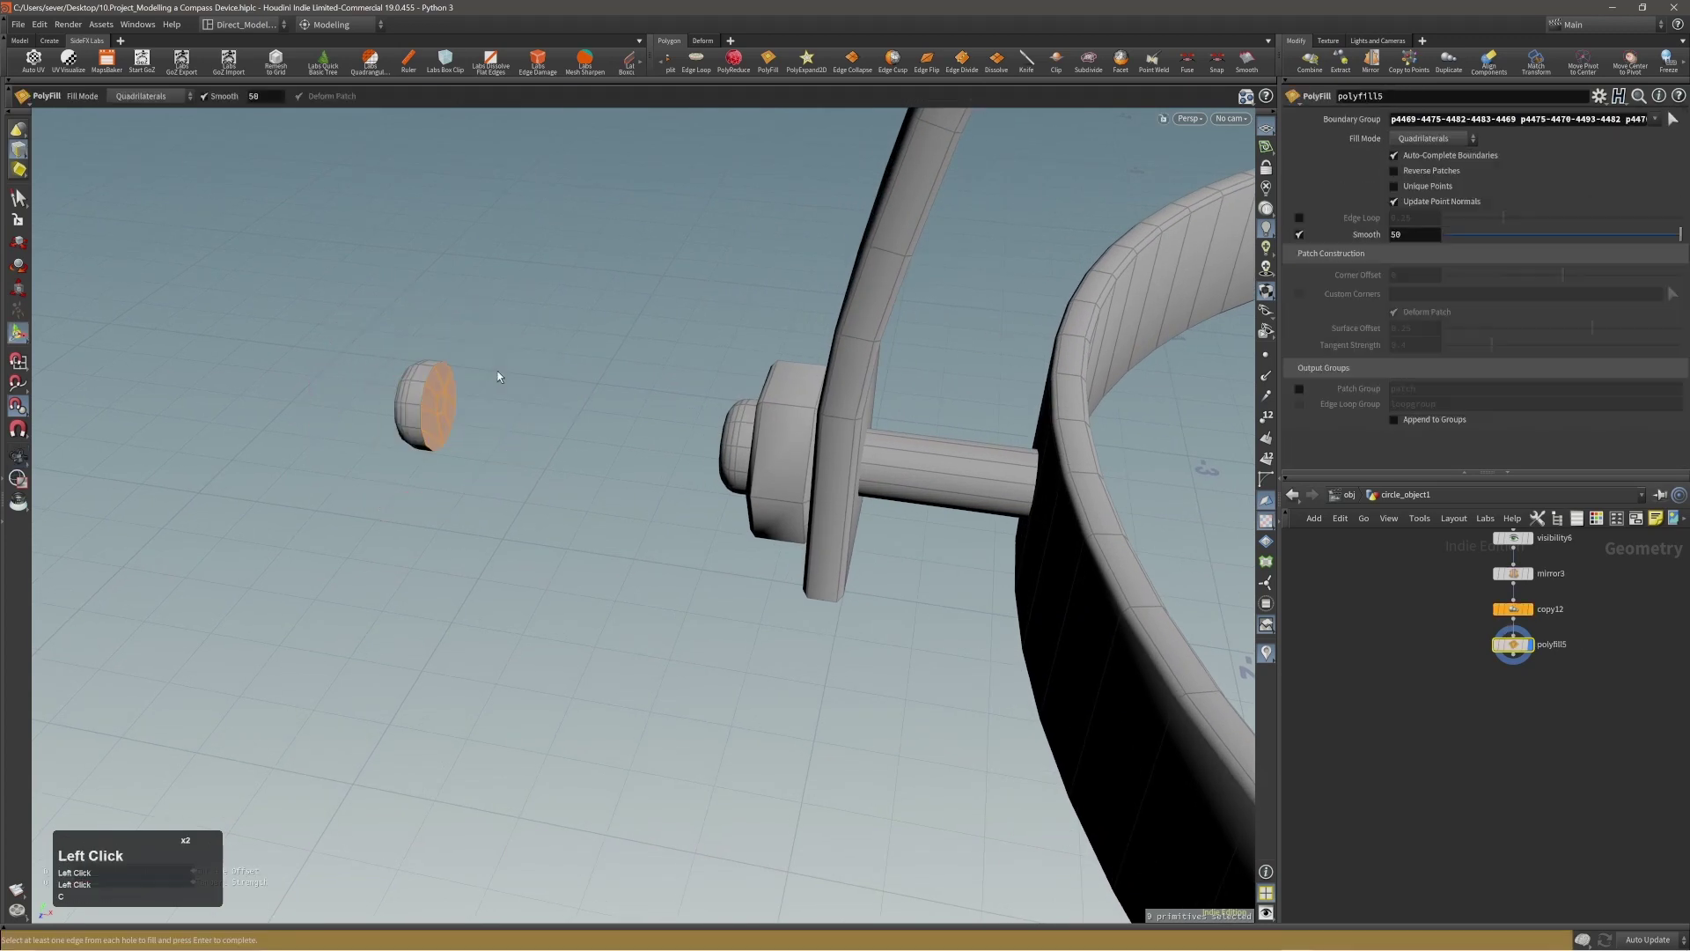
pyautogui.click(1440, 140)
pyautogui.click(1425, 148)
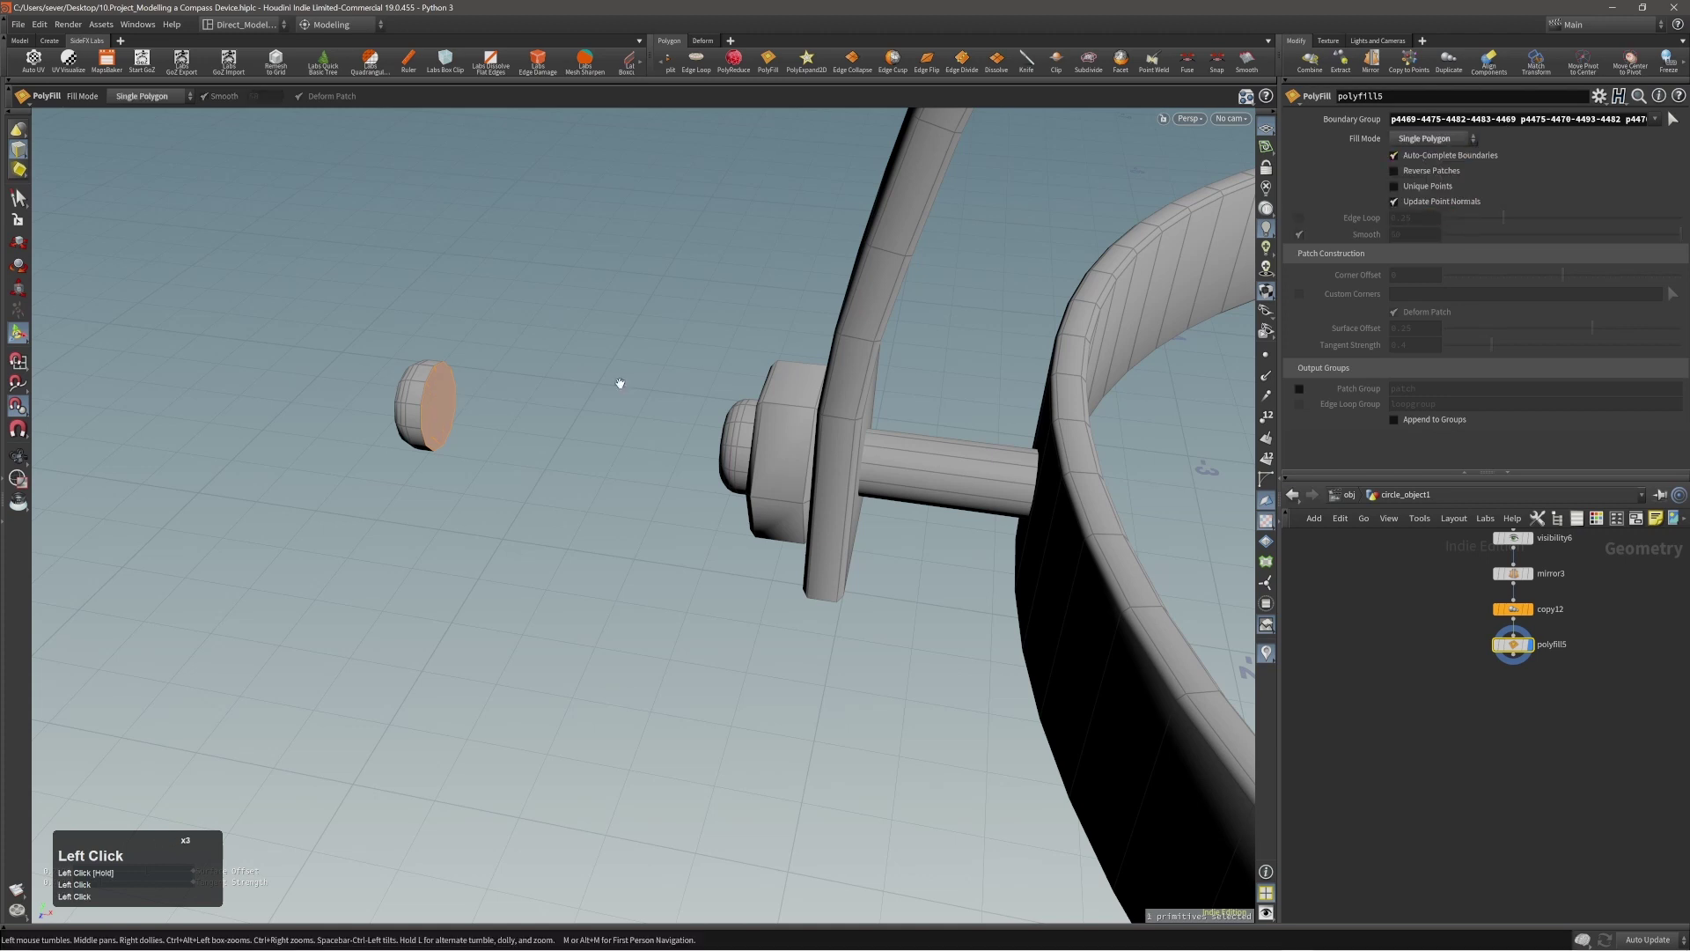
pyautogui.keyDown('alt'); pyautogui.moveTo(619, 381); pyautogui.dragTo(430, 422, button='right'); pyautogui.keyUp('alt')
# Step: Align the copied dome's flat face onto the top rim of the inner bowl with Align Components
pyautogui.doubleClick(485, 401)
pyautogui.doubleClick(474, 384)
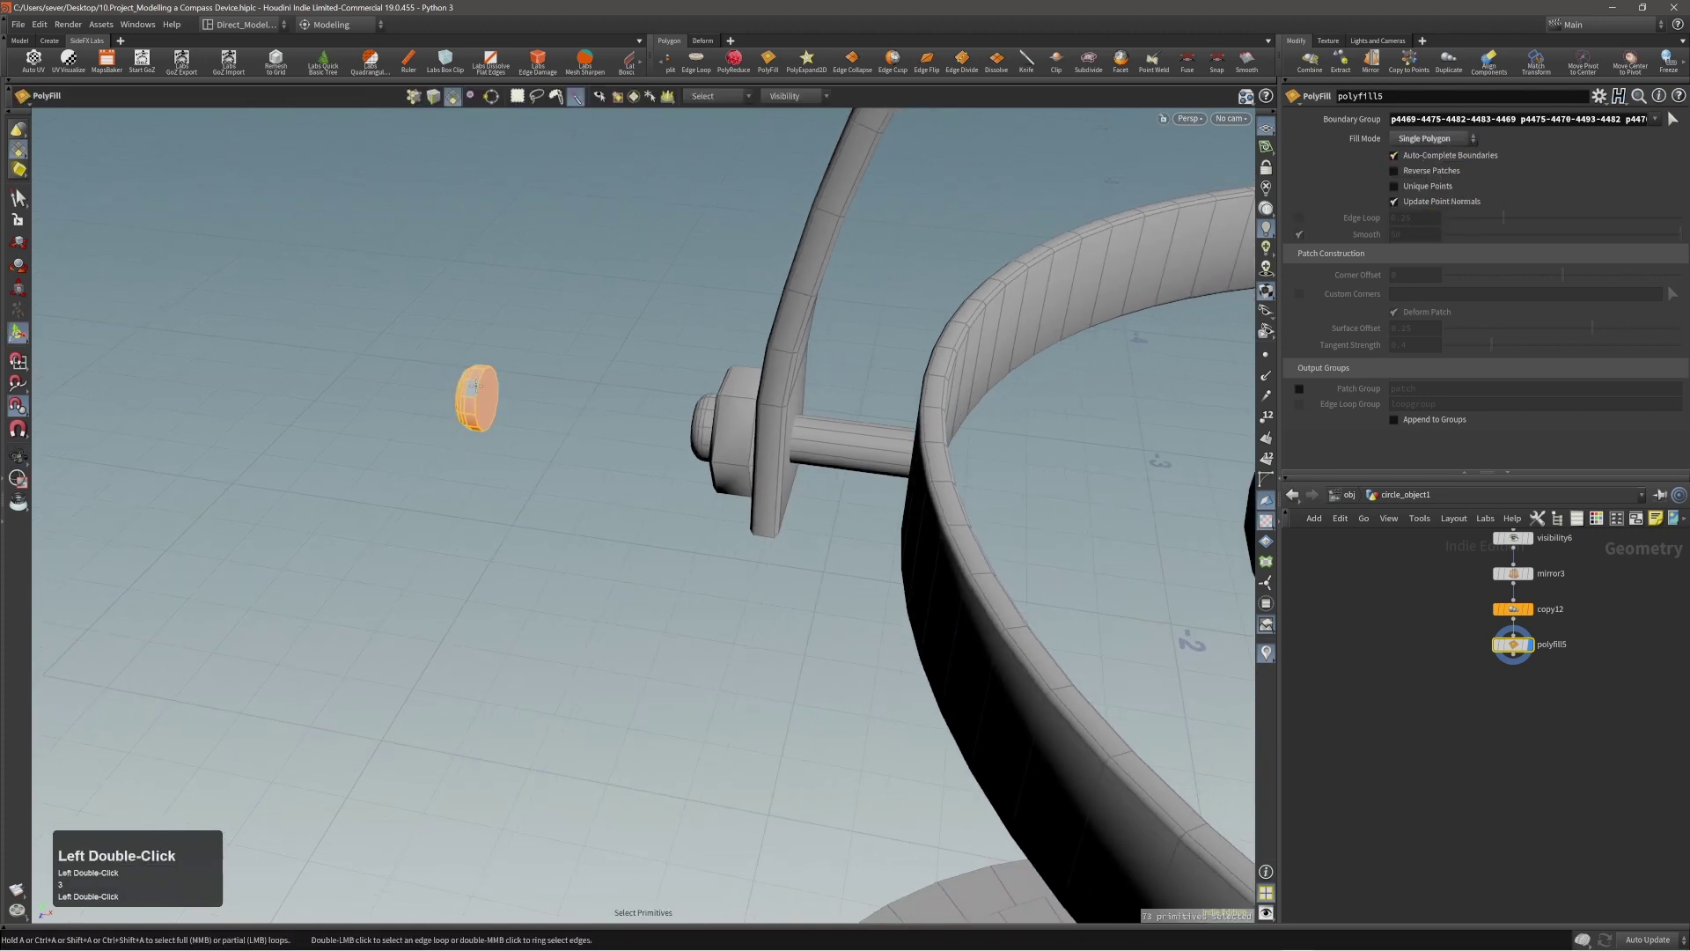
pyautogui.click(1478, 67)
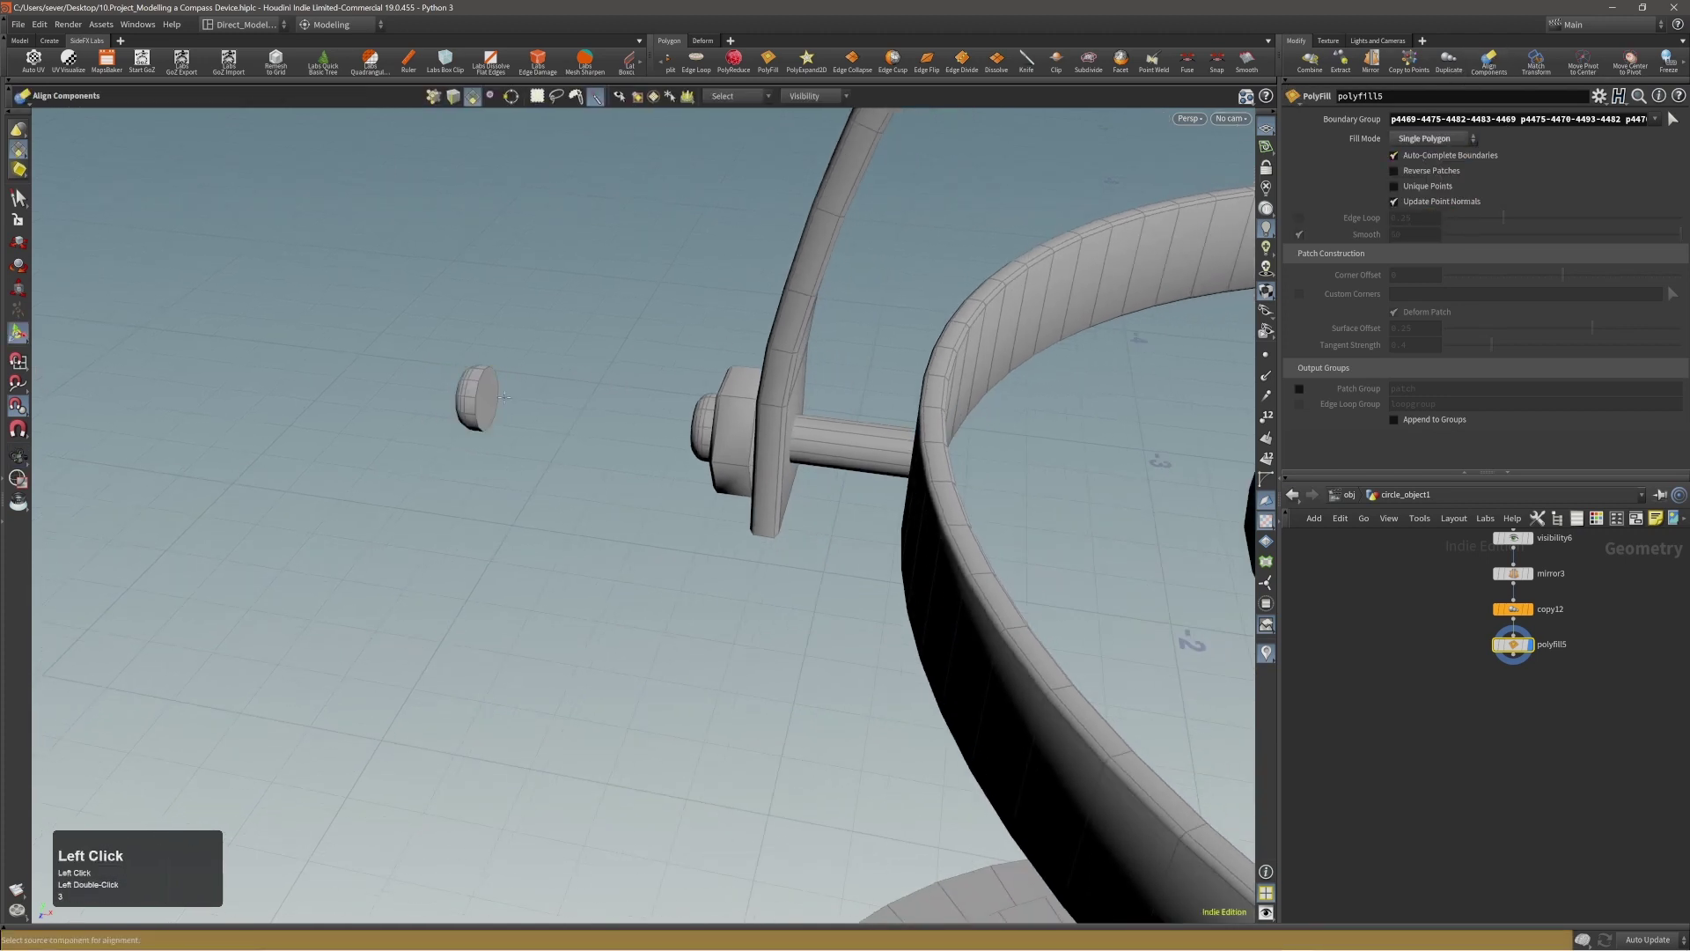
pyautogui.keyDown('alt'); pyautogui.moveTo(539, 519); pyautogui.dragTo(558, 445, button='right'); pyautogui.keyUp('alt')
pyautogui.keyDown('alt'); pyautogui.moveTo(558, 446); pyautogui.dragTo(499, 407, button='middle'); pyautogui.keyUp('alt')
pyautogui.moveTo(498, 408)
pyautogui.keyDown('alt'); pyautogui.mouseDown()
pyautogui.moveTo(527, 430)
pyautogui.moveTo(484, 427)
pyautogui.mouseUp(); pyautogui.keyUp('alt')
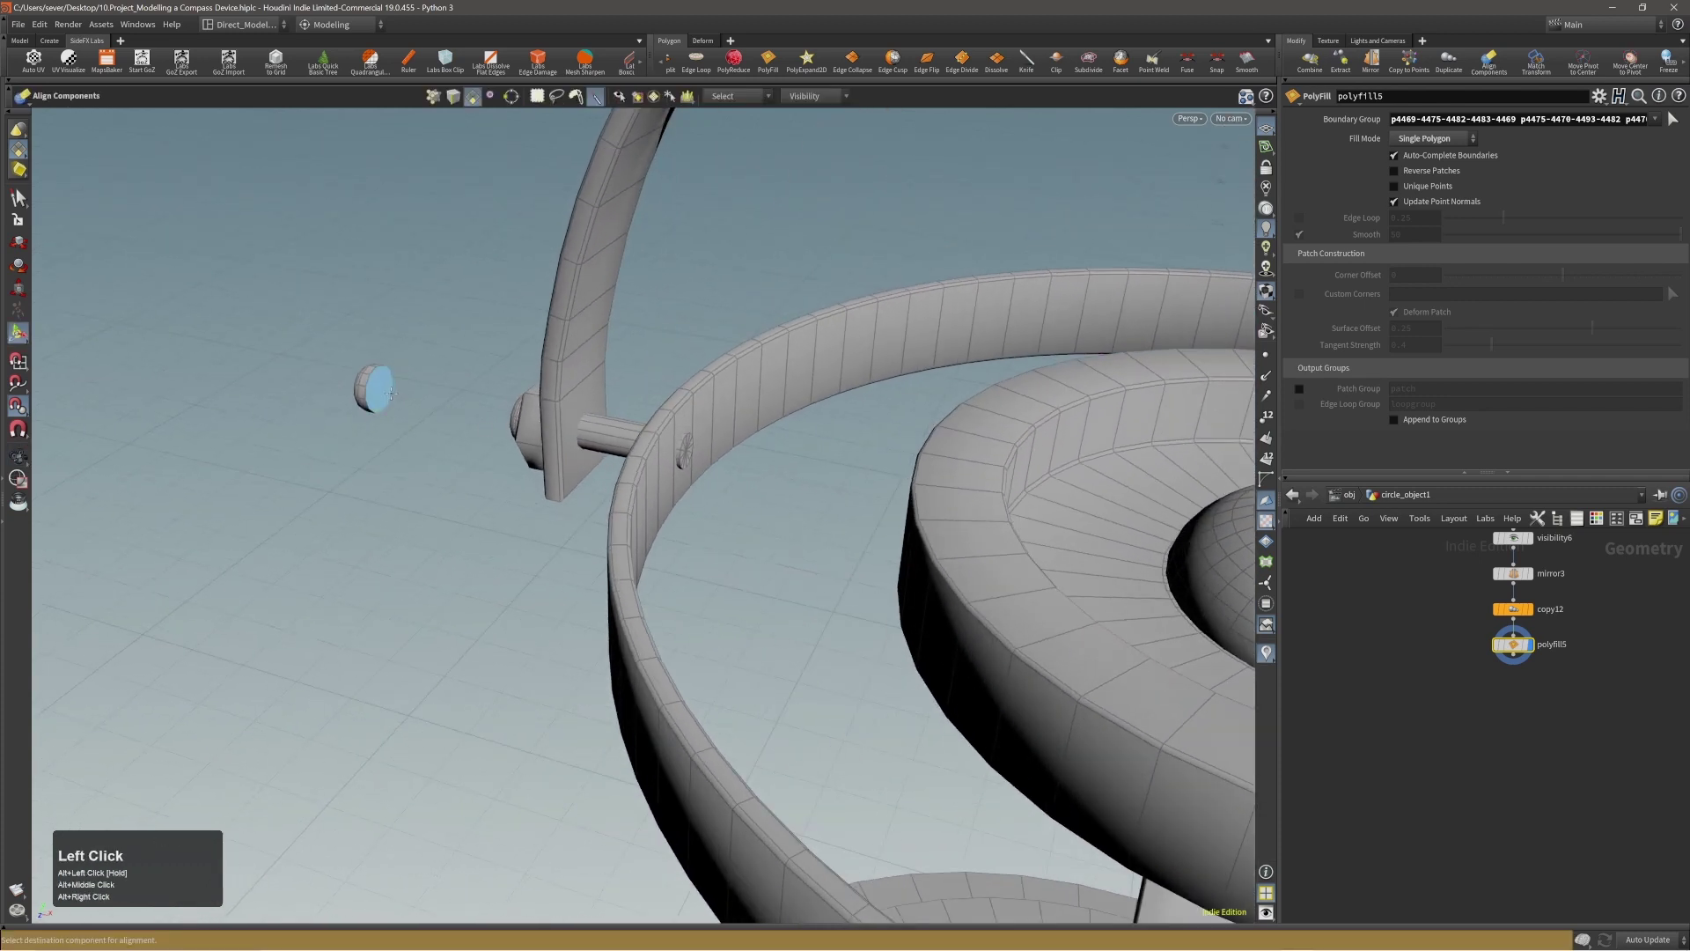
pyautogui.keyDown('alt'); pyautogui.moveTo(361, 372); pyautogui.dragTo(417, 390); pyautogui.keyUp('alt')
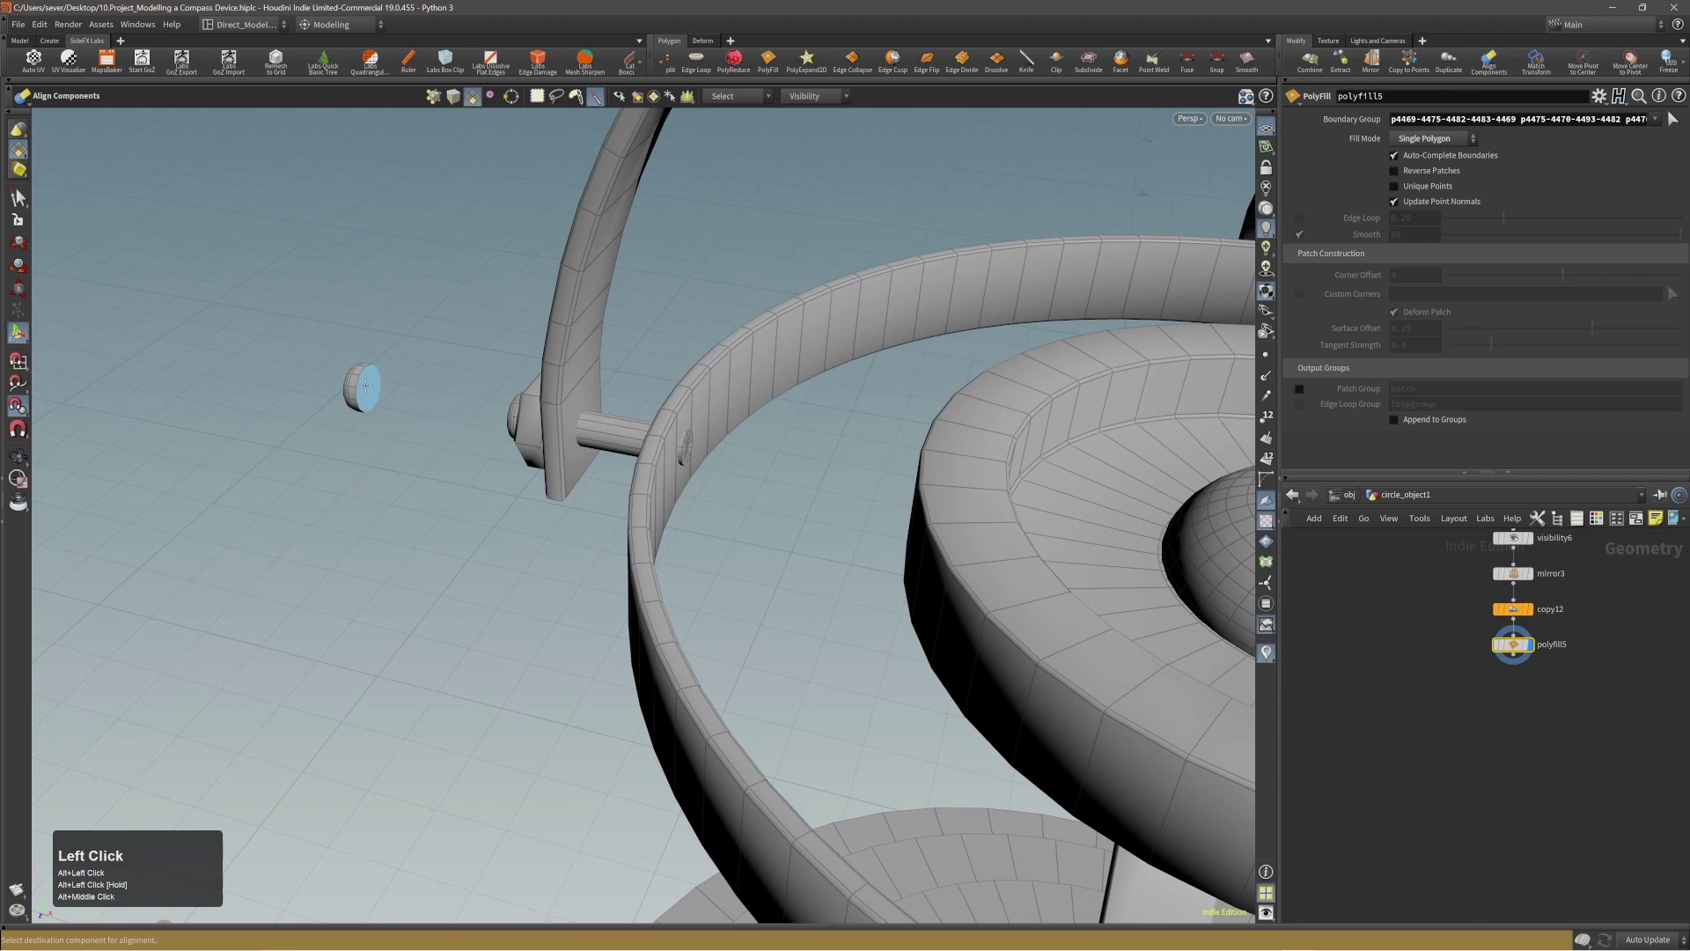
pyautogui.keyDown('alt'); pyautogui.moveTo(484, 431); pyautogui.dragTo(563, 423, button='right'); pyautogui.keyUp('alt')
pyautogui.keyDown('alt'); pyautogui.moveTo(563, 422); pyautogui.dragTo(584, 410, button='middle'); pyautogui.keyUp('alt')
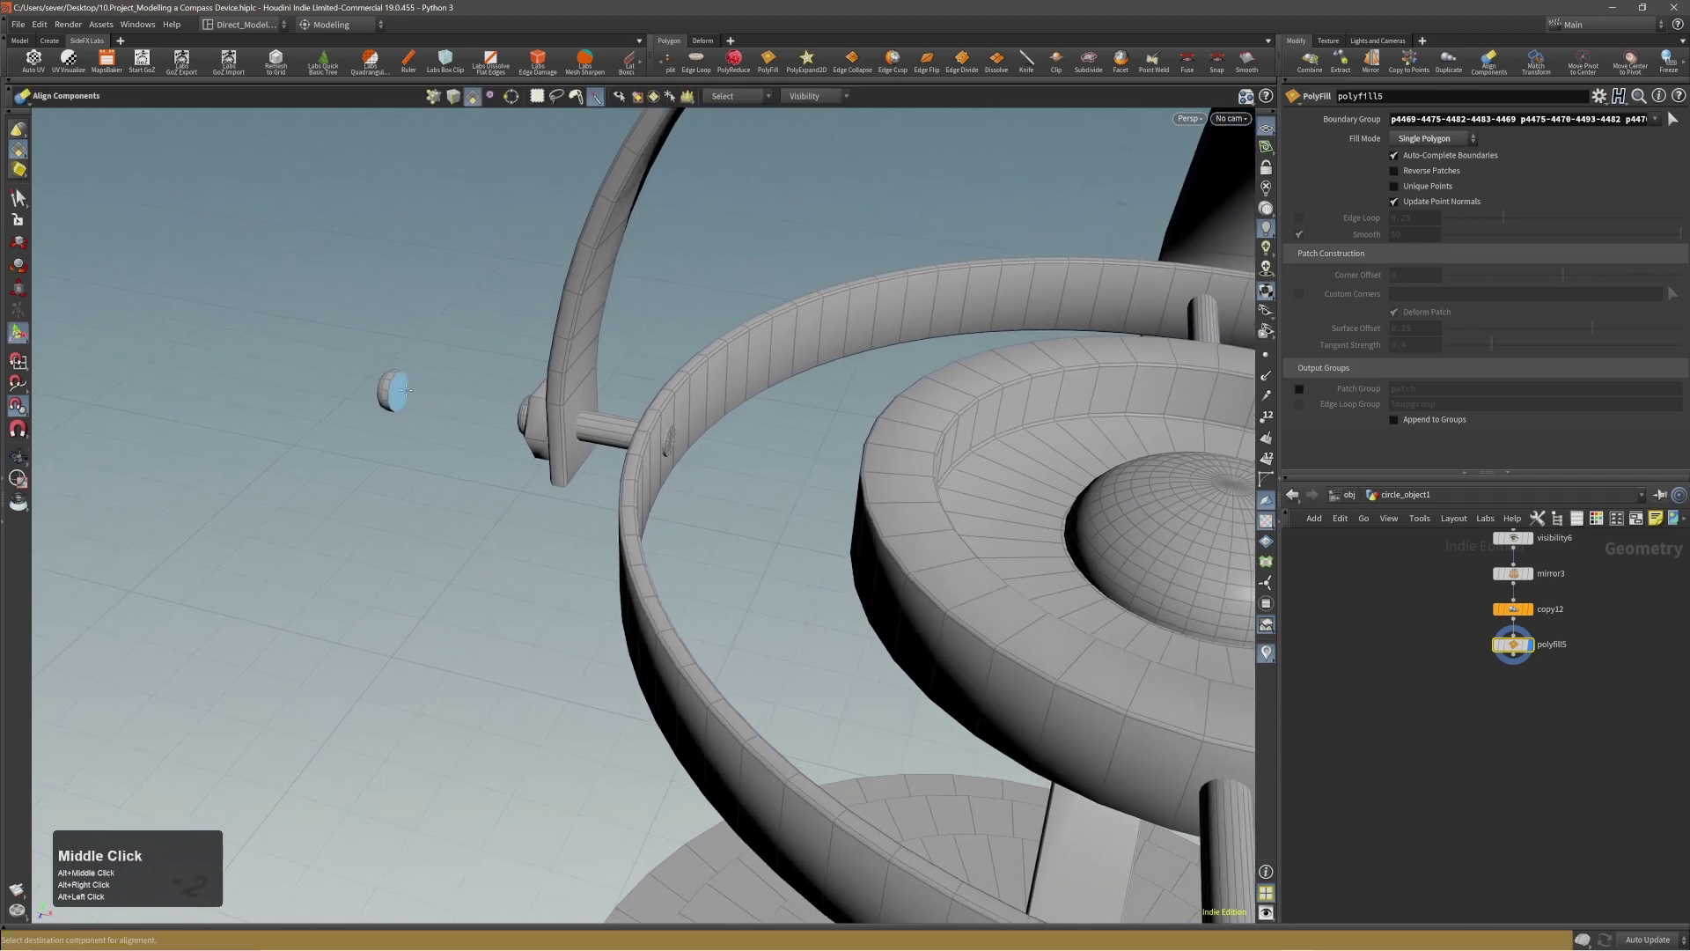
pyautogui.keyDown('alt'); pyautogui.moveTo(610, 409); pyautogui.dragTo(623, 411); pyautogui.keyUp('alt')
pyautogui.keyDown('alt'); pyautogui.moveTo(940, 441); pyautogui.dragTo(1171, 447); pyautogui.keyUp('alt')
pyautogui.keyDown('alt'); pyautogui.moveTo(1015, 449); pyautogui.dragTo(896, 457, button='middle'); pyautogui.keyUp('alt')
pyautogui.keyDown('alt'); pyautogui.moveTo(897, 458); pyautogui.dragTo(927, 475); pyautogui.keyUp('alt')
pyautogui.click(825, 446)
pyautogui.keyDown('alt'); pyautogui.moveTo(926, 475); pyautogui.dragTo(741, 536, button='middle'); pyautogui.keyUp('alt')
pyautogui.keyDown('alt'); pyautogui.moveTo(742, 536); pyautogui.dragTo(940, 459, button='right'); pyautogui.keyUp('alt')
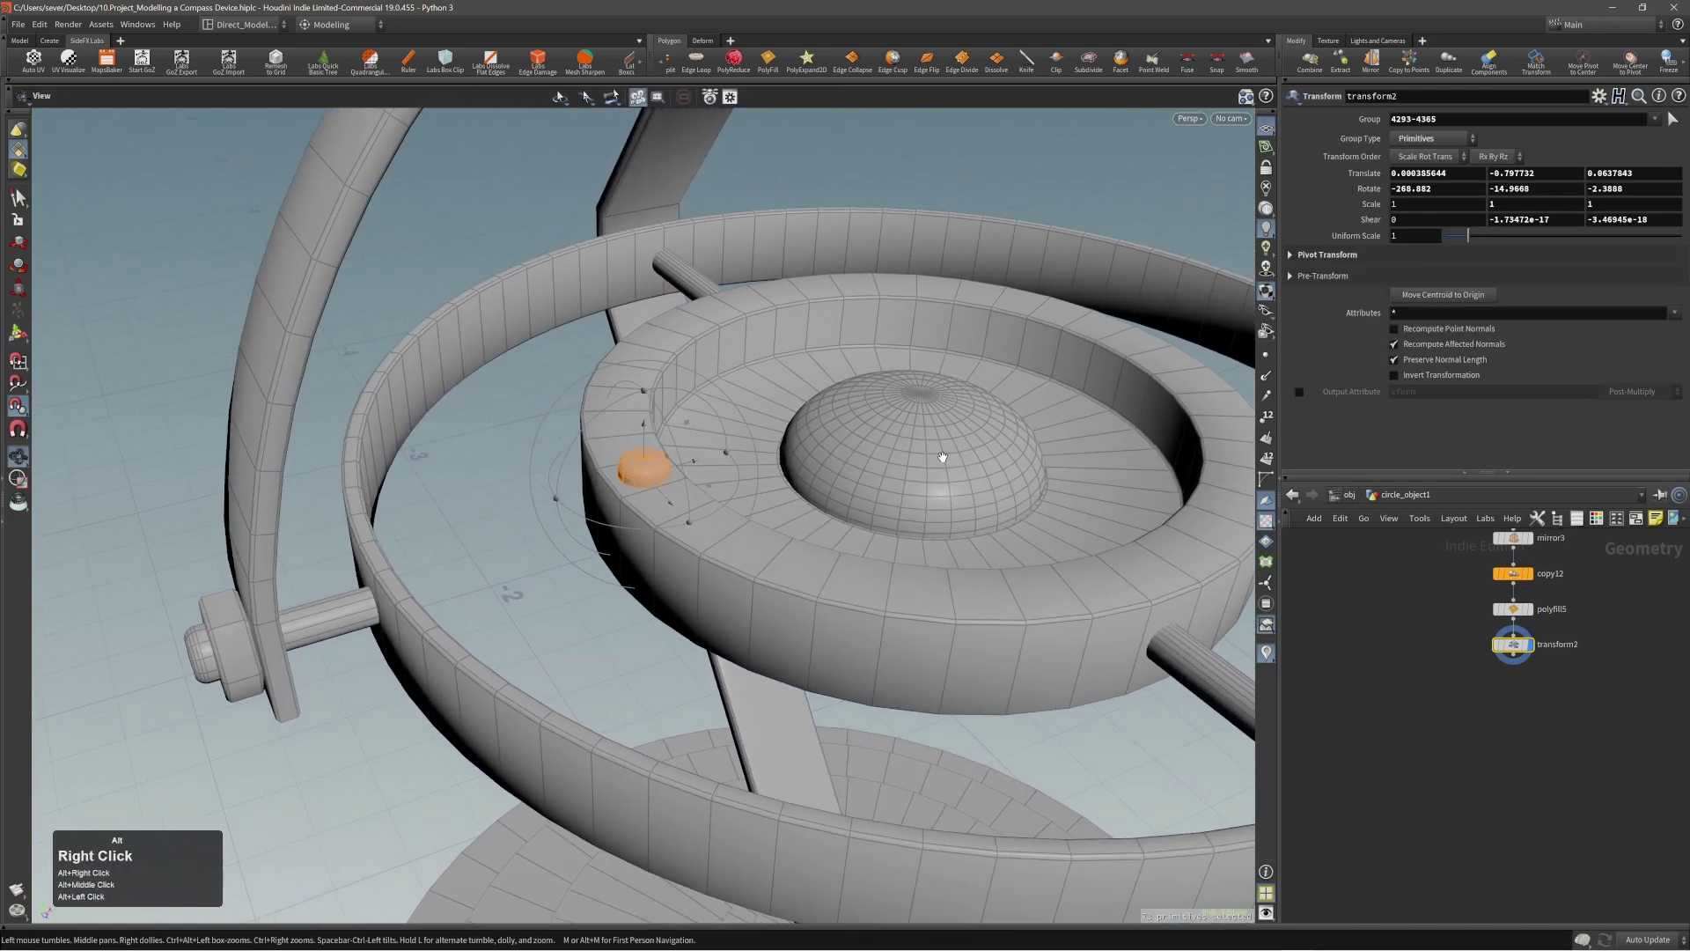
# Step: Duplicate the domed cap on the inner bowl's rim and reset the duplicate's pivot translation to the origin
pyautogui.press('c')
pyautogui.click(917, 448)
pyautogui.click(908, 430)
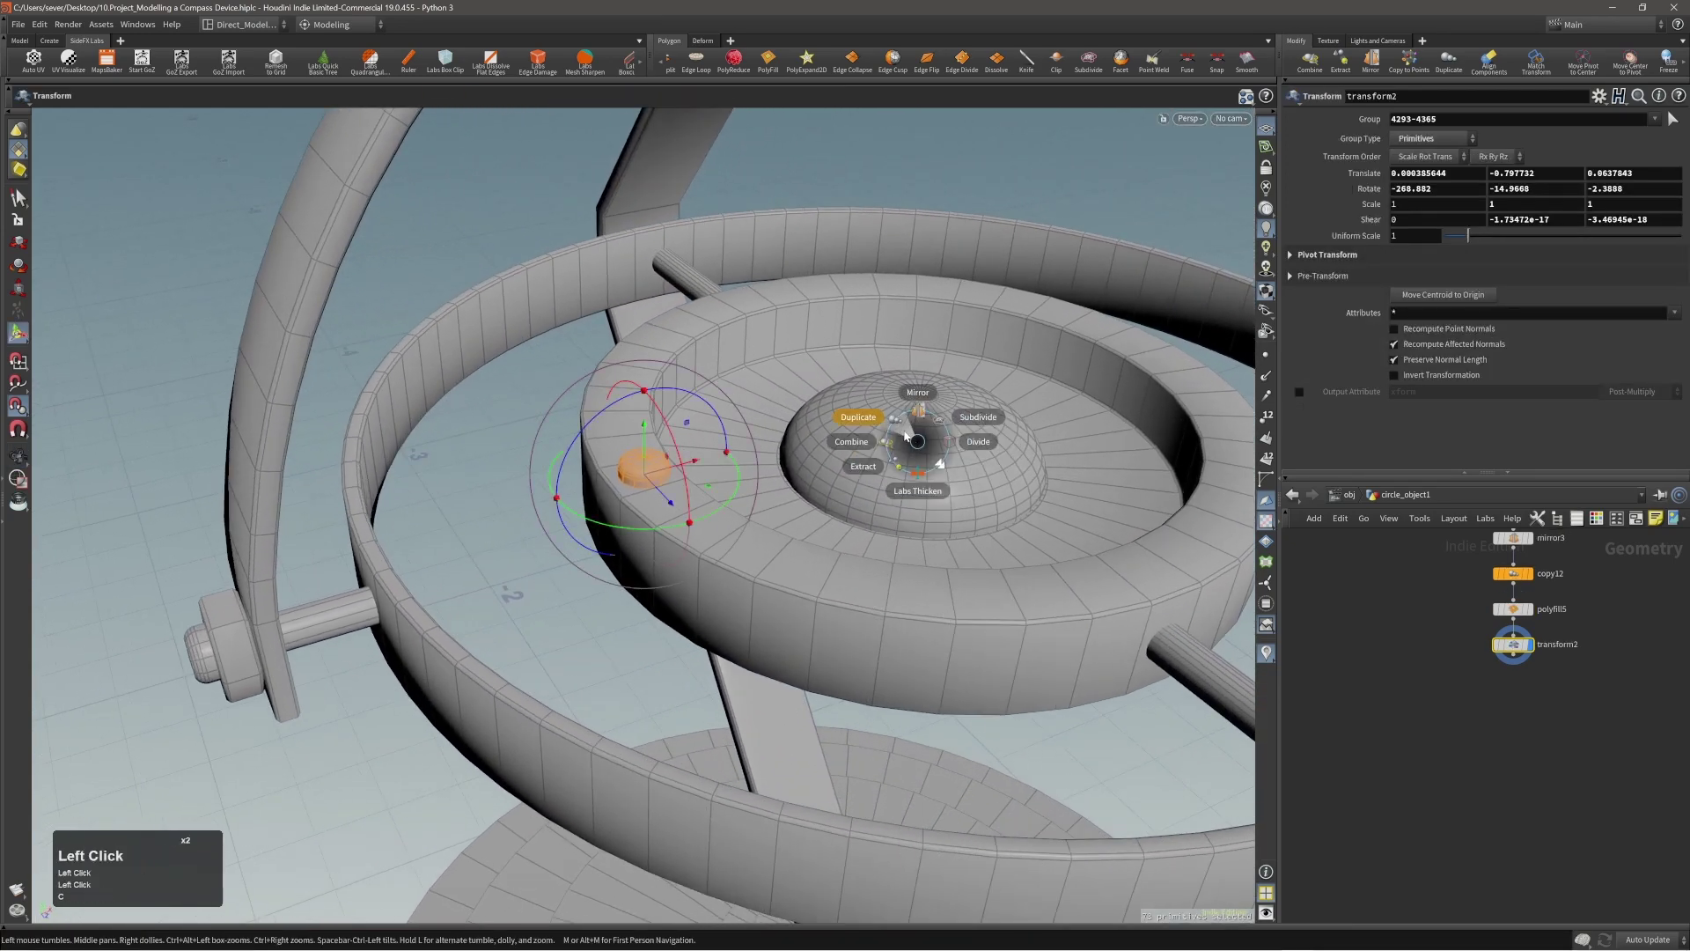
pyautogui.keyDown('alt'); pyautogui.moveTo(954, 445); pyautogui.dragTo(873, 488, button='middle'); pyautogui.keyUp('alt')
pyautogui.click(1292, 288)
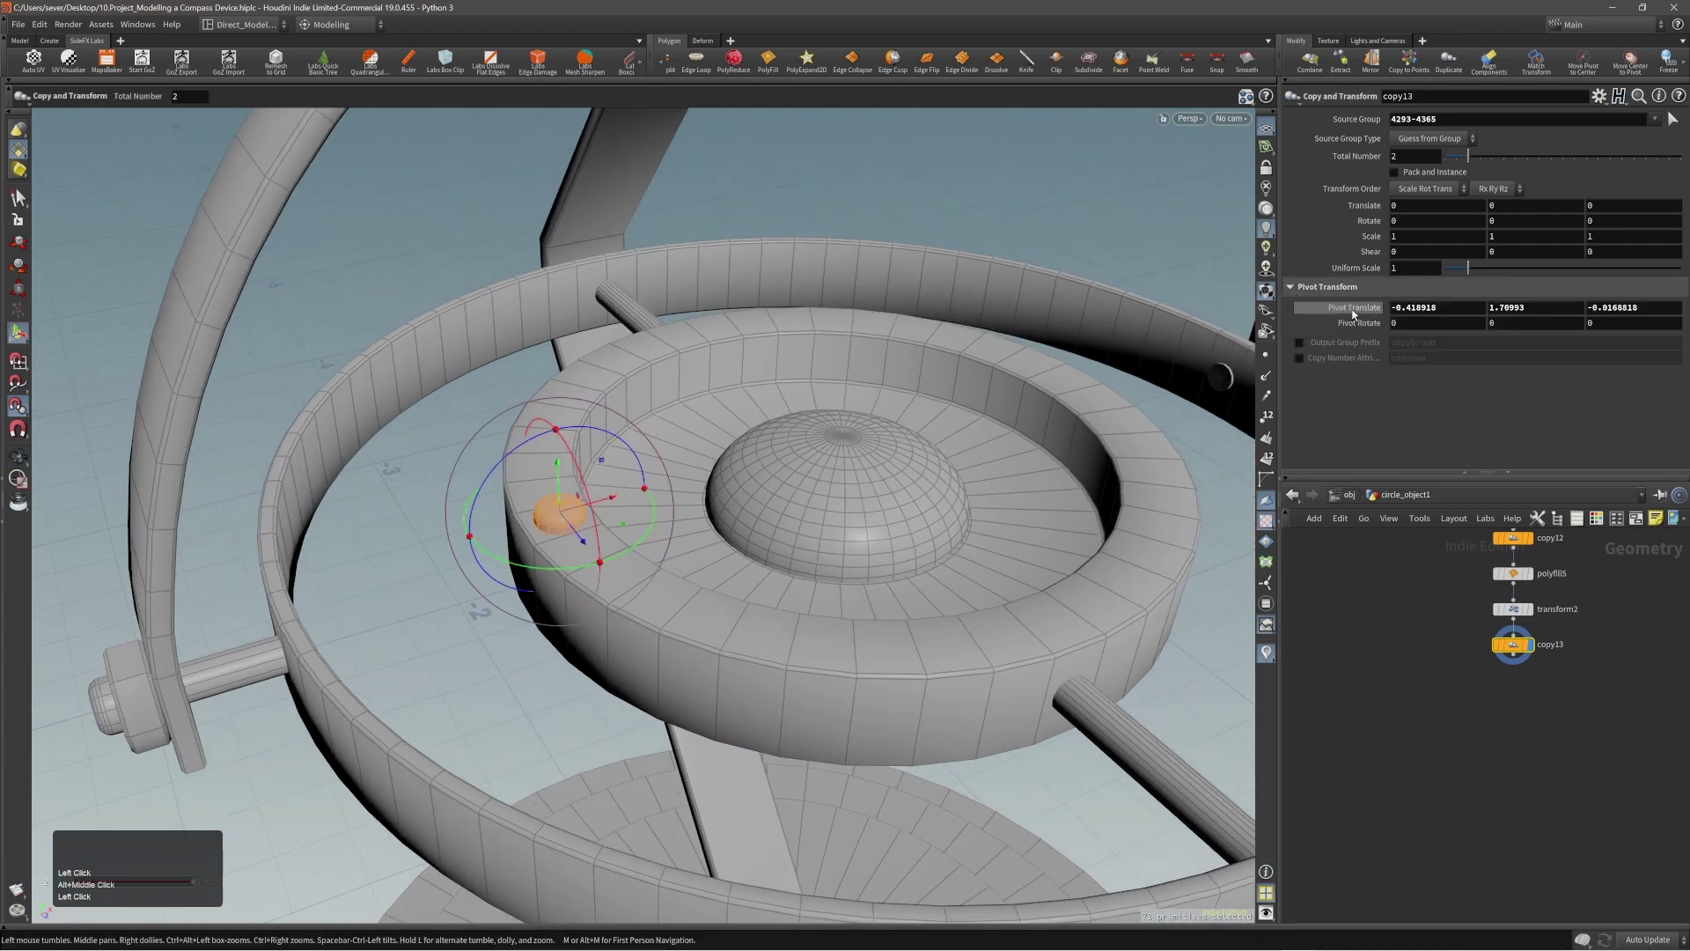
pyautogui.keyDown('alt'); pyautogui.moveTo(871, 387); pyautogui.dragTo(841, 436, button='right'); pyautogui.keyUp('alt')
pyautogui.keyDown('alt'); pyautogui.moveTo(841, 437); pyautogui.dragTo(836, 426, button='middle'); pyautogui.keyUp('alt')
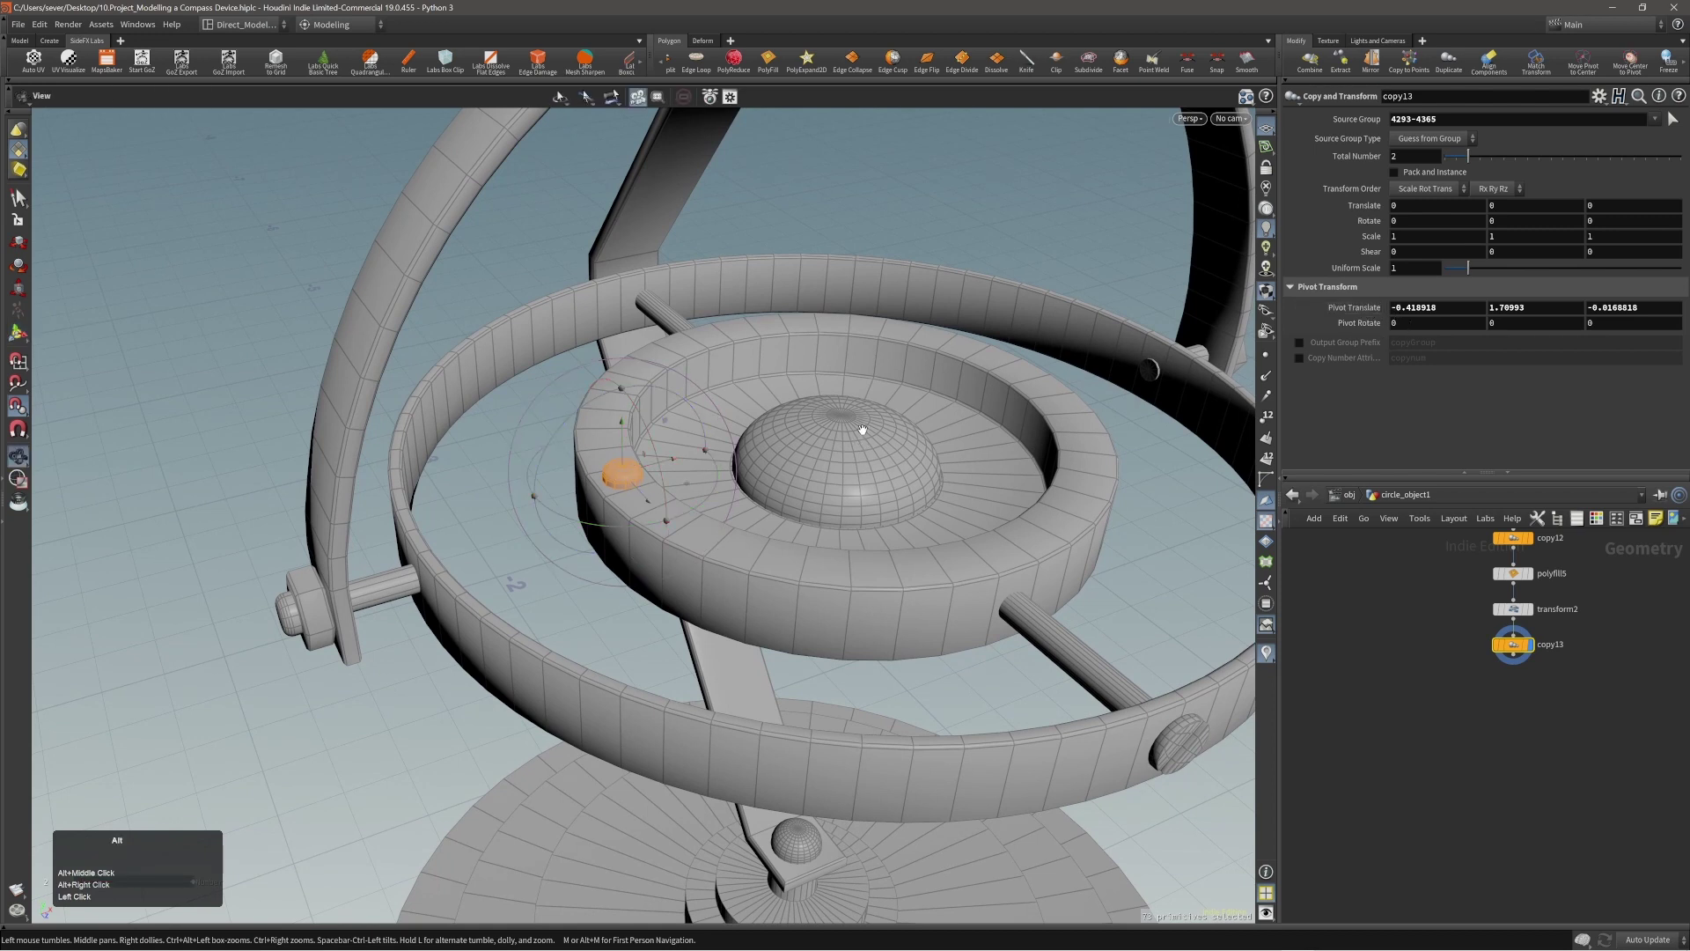
pyautogui.keyDown('ctrl'); pyautogui.middleClick(1359, 308); pyautogui.keyUp('ctrl')
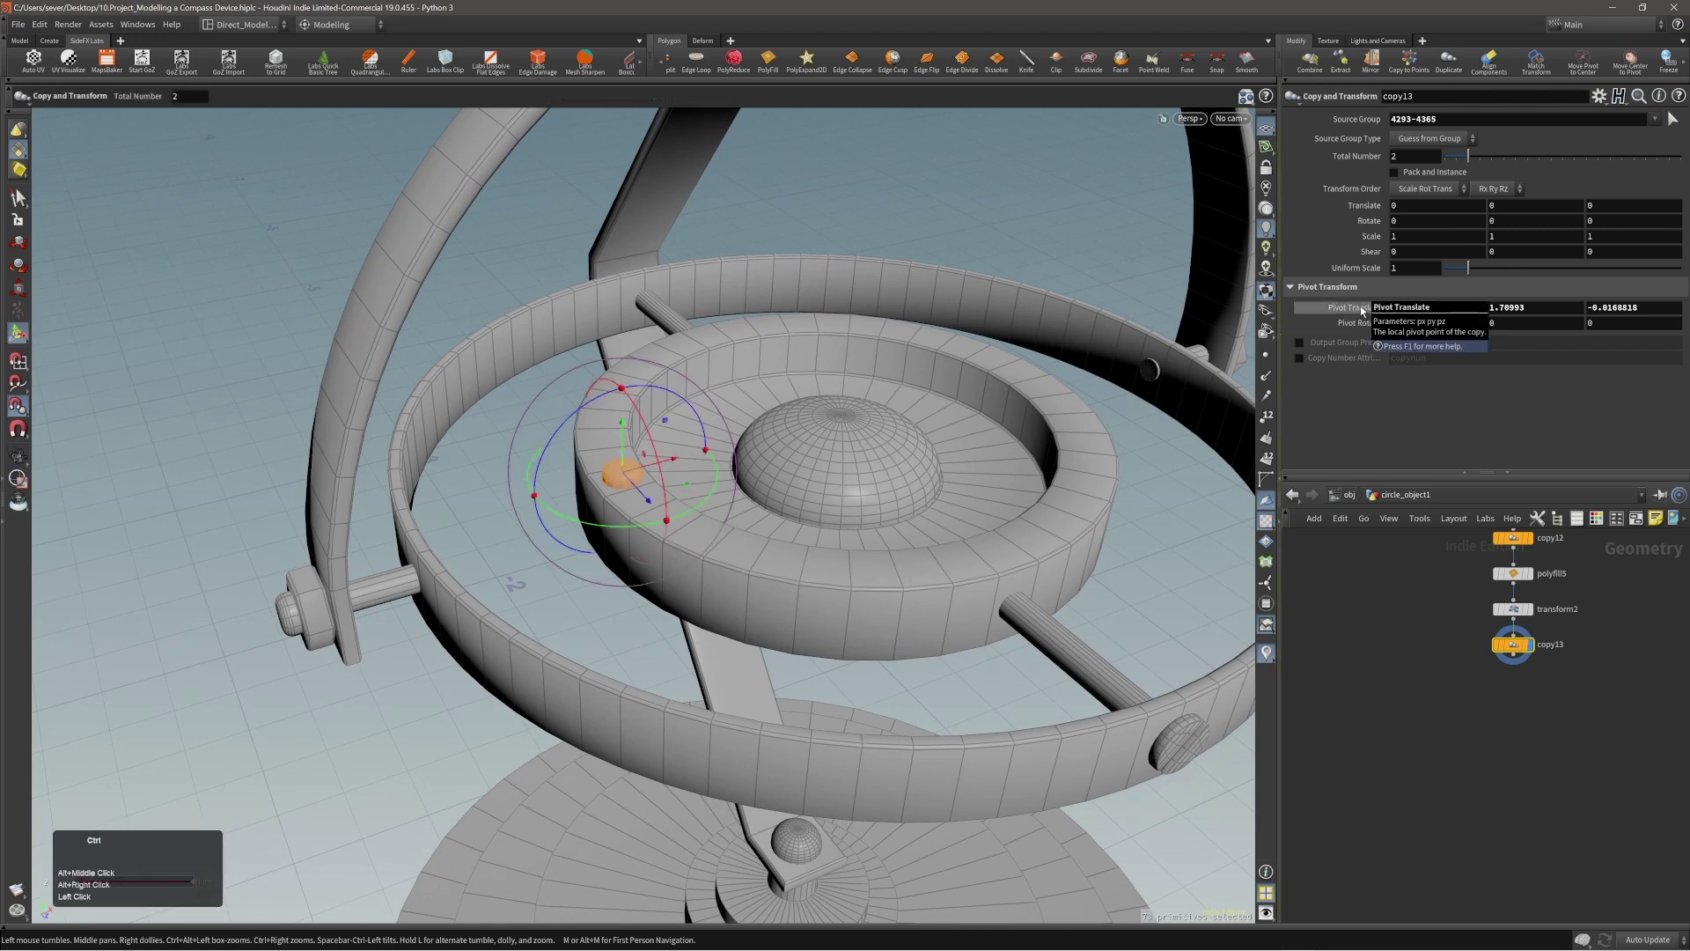
pyautogui.keyDown('alt'); pyautogui.moveTo(826, 447); pyautogui.dragTo(793, 546, button='right'); pyautogui.keyUp('alt')
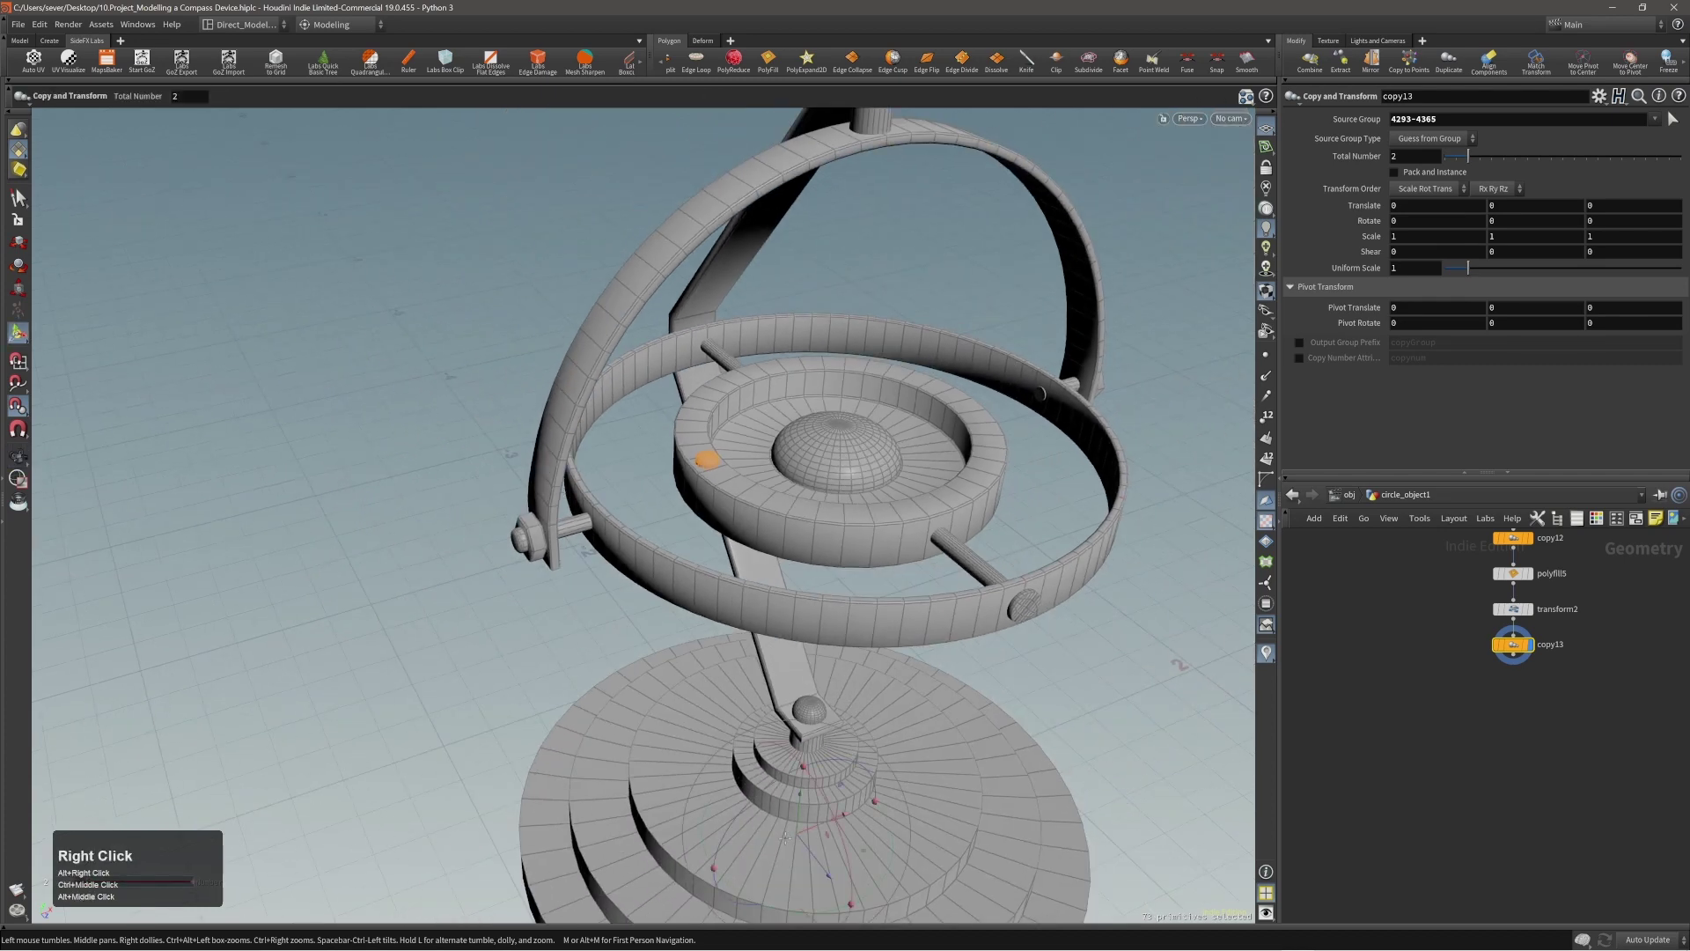
pyautogui.keyDown('alt'); pyautogui.moveTo(792, 546); pyautogui.dragTo(898, 588, button='middle'); pyautogui.keyUp('alt')
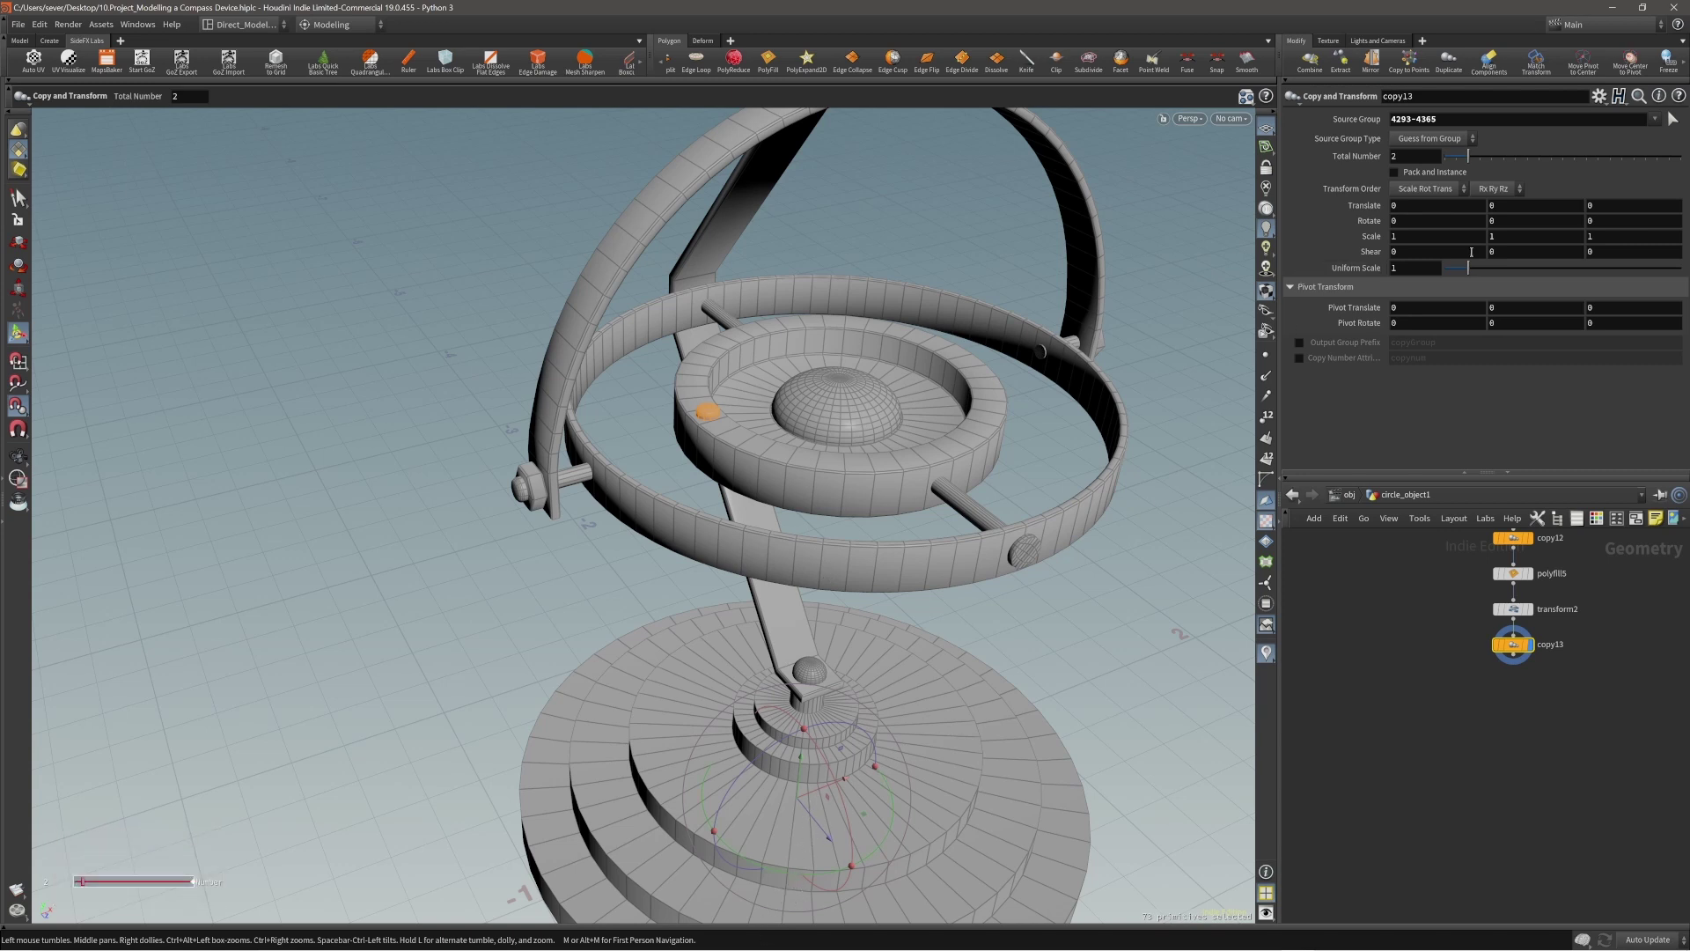
# Step: Array seven domed caps around the rim by setting the total number to 7 and the Y rotation to 360 / ch("ncy")
pyautogui.doubleClick(1516, 224)
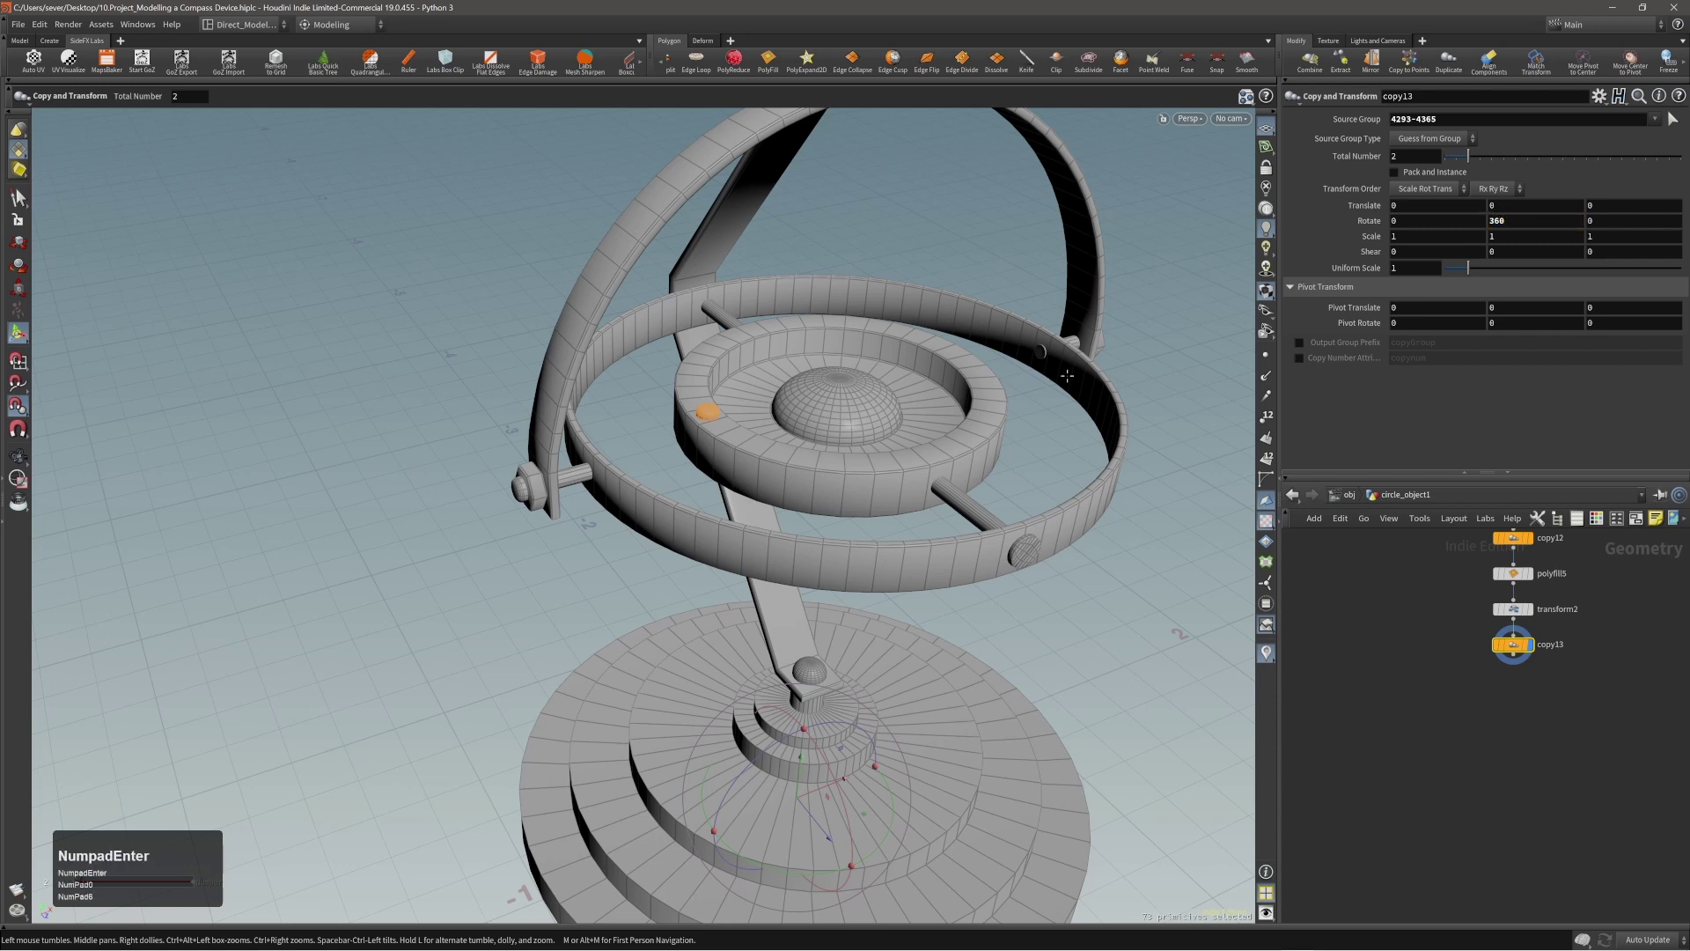
pyautogui.rightClick(1367, 157)
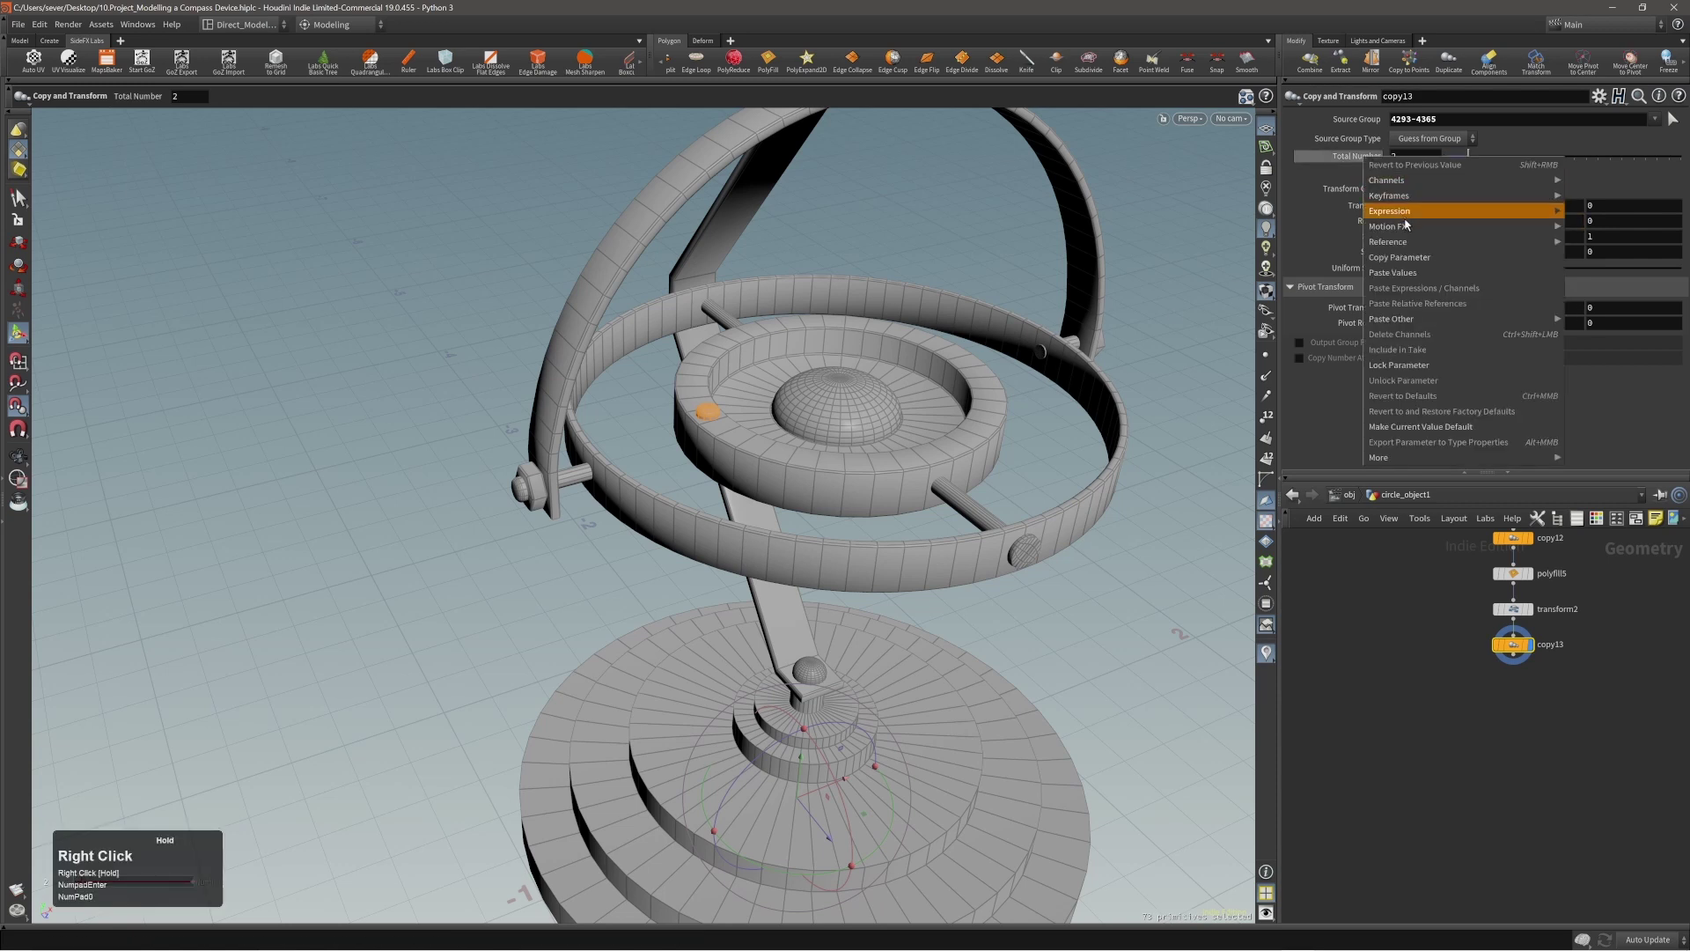
pyautogui.click(1402, 257)
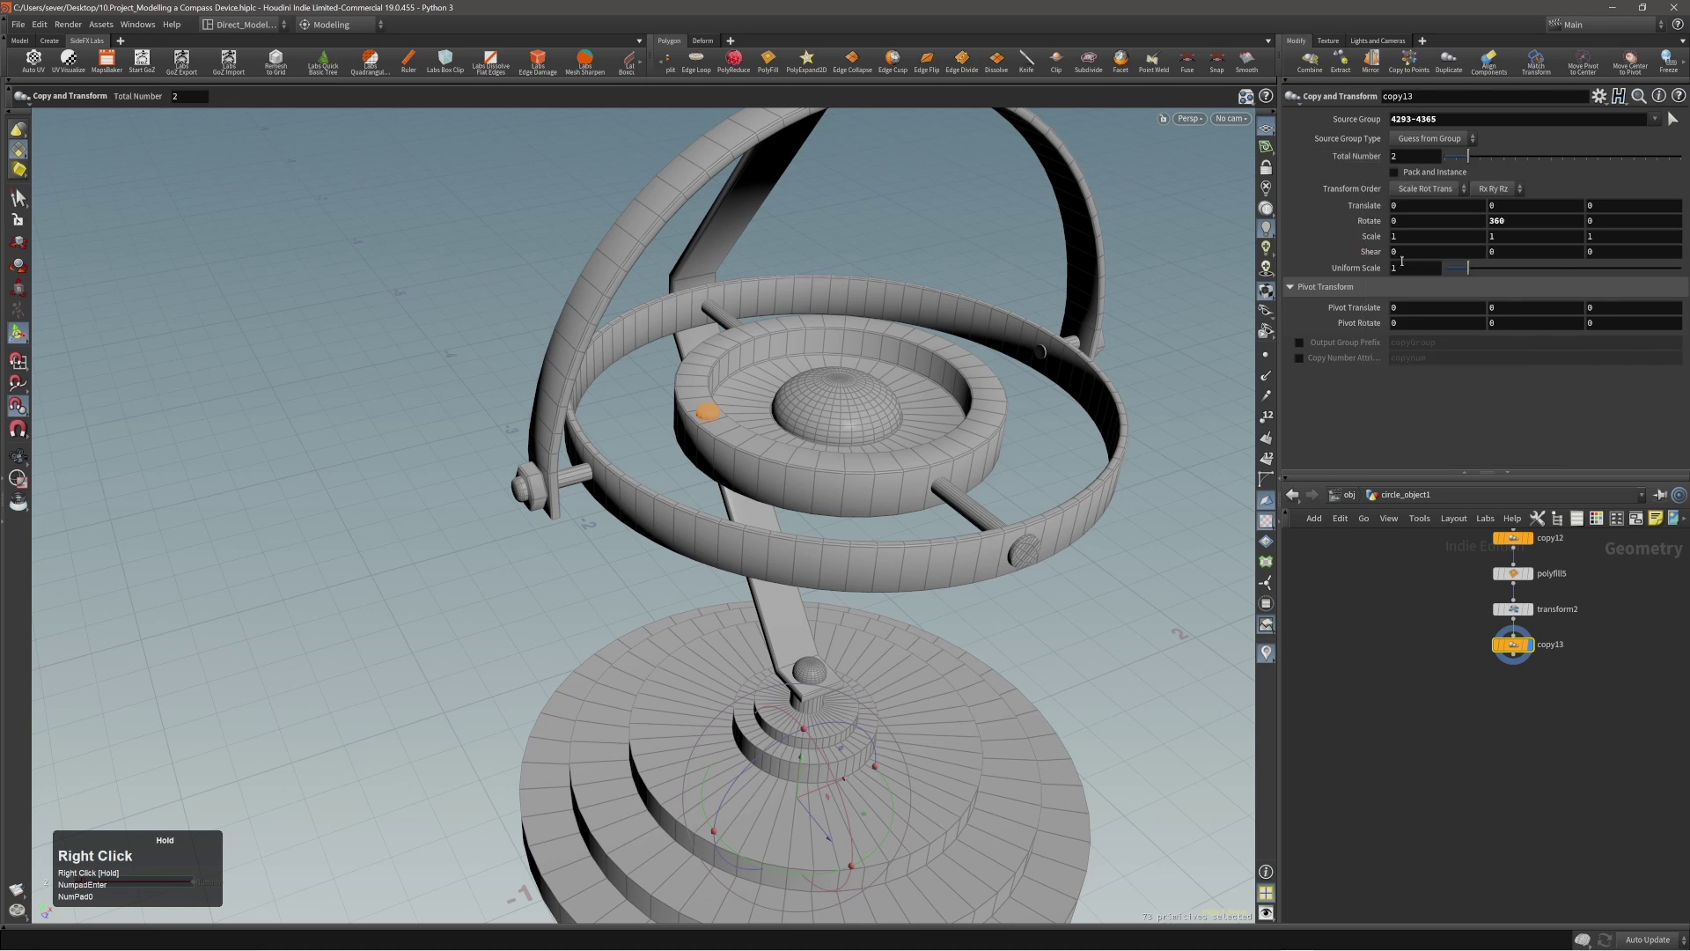
pyautogui.rightClick(1526, 225)
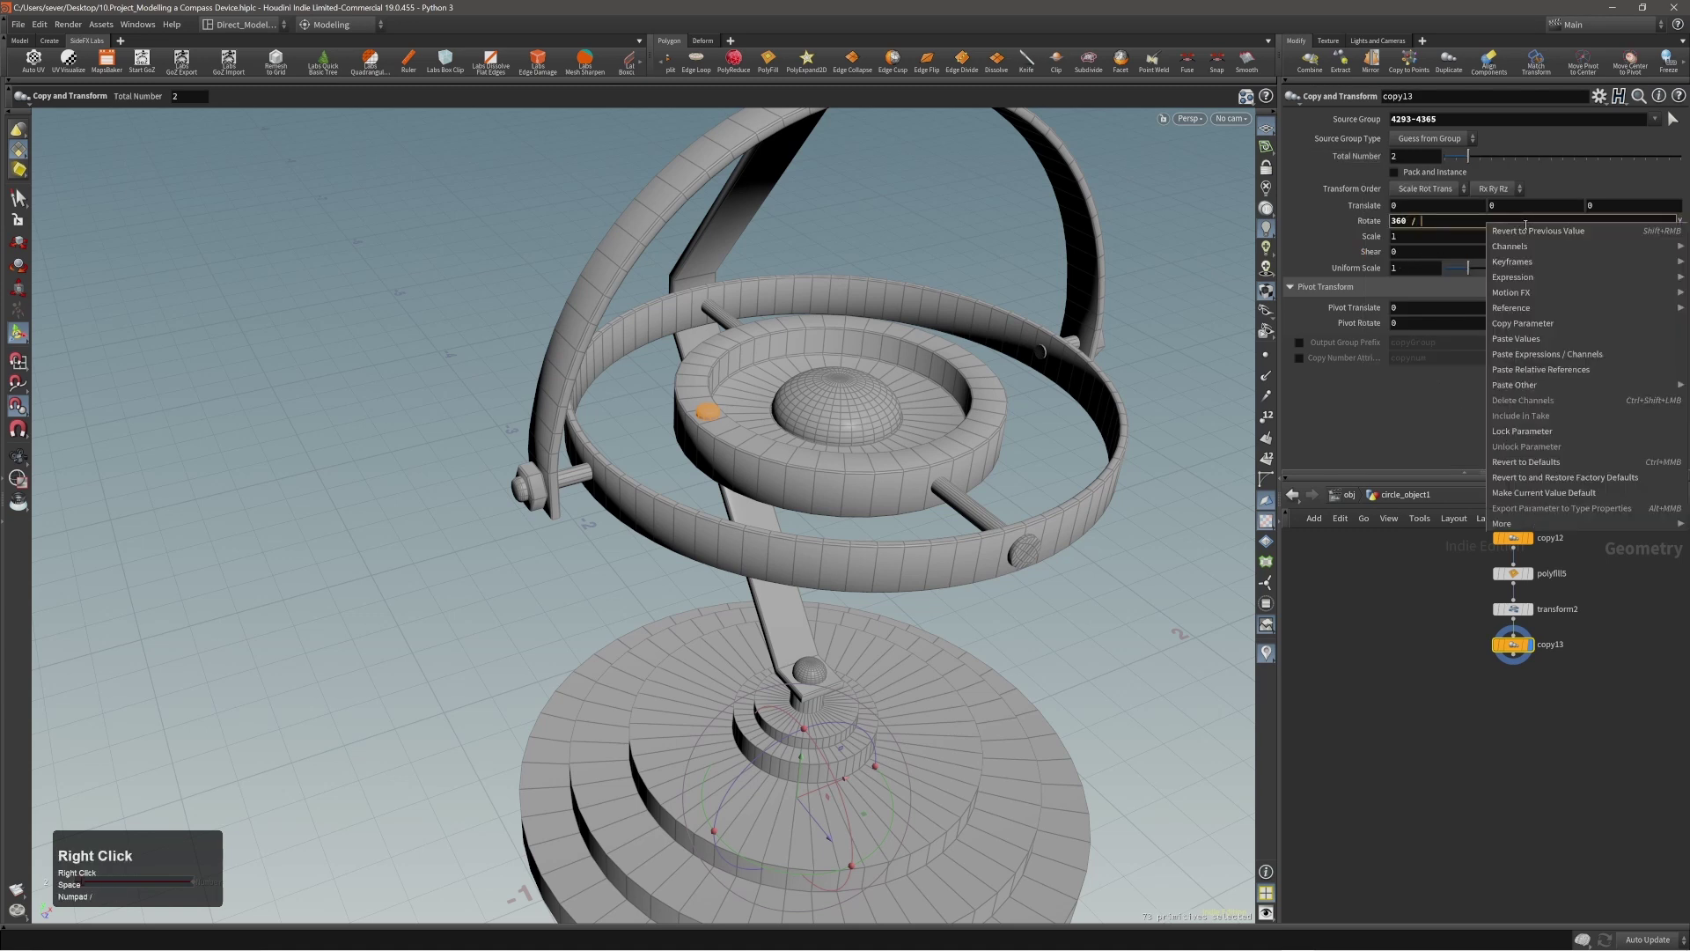
pyautogui.click(1566, 370)
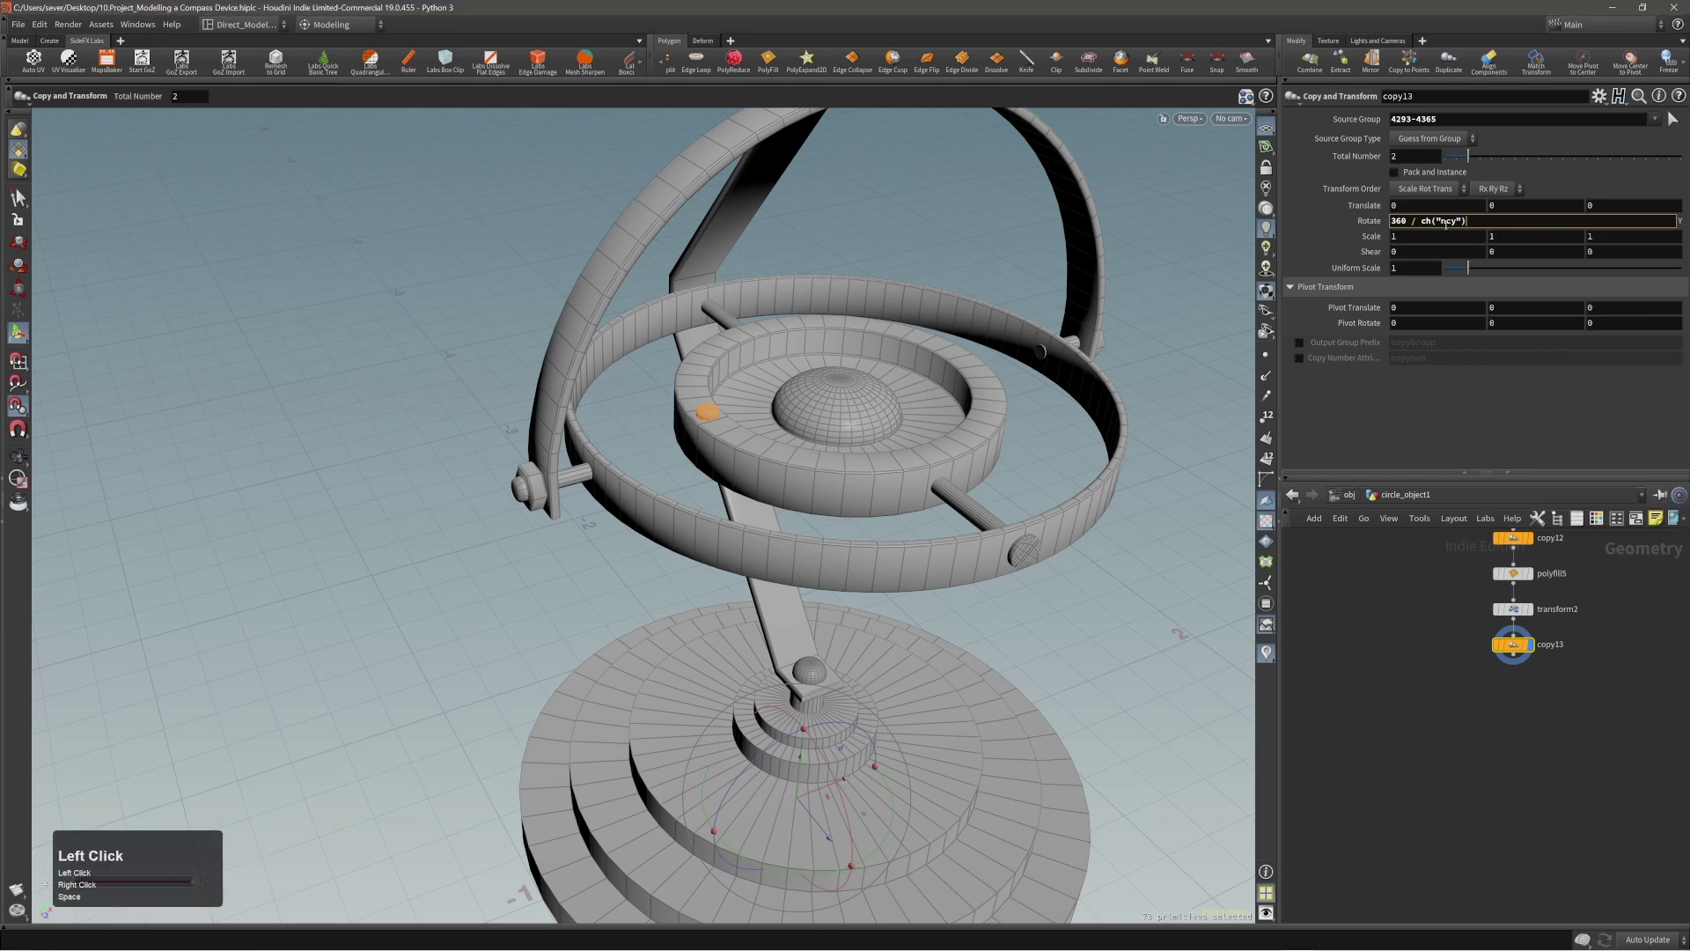
pyautogui.click(1530, 392)
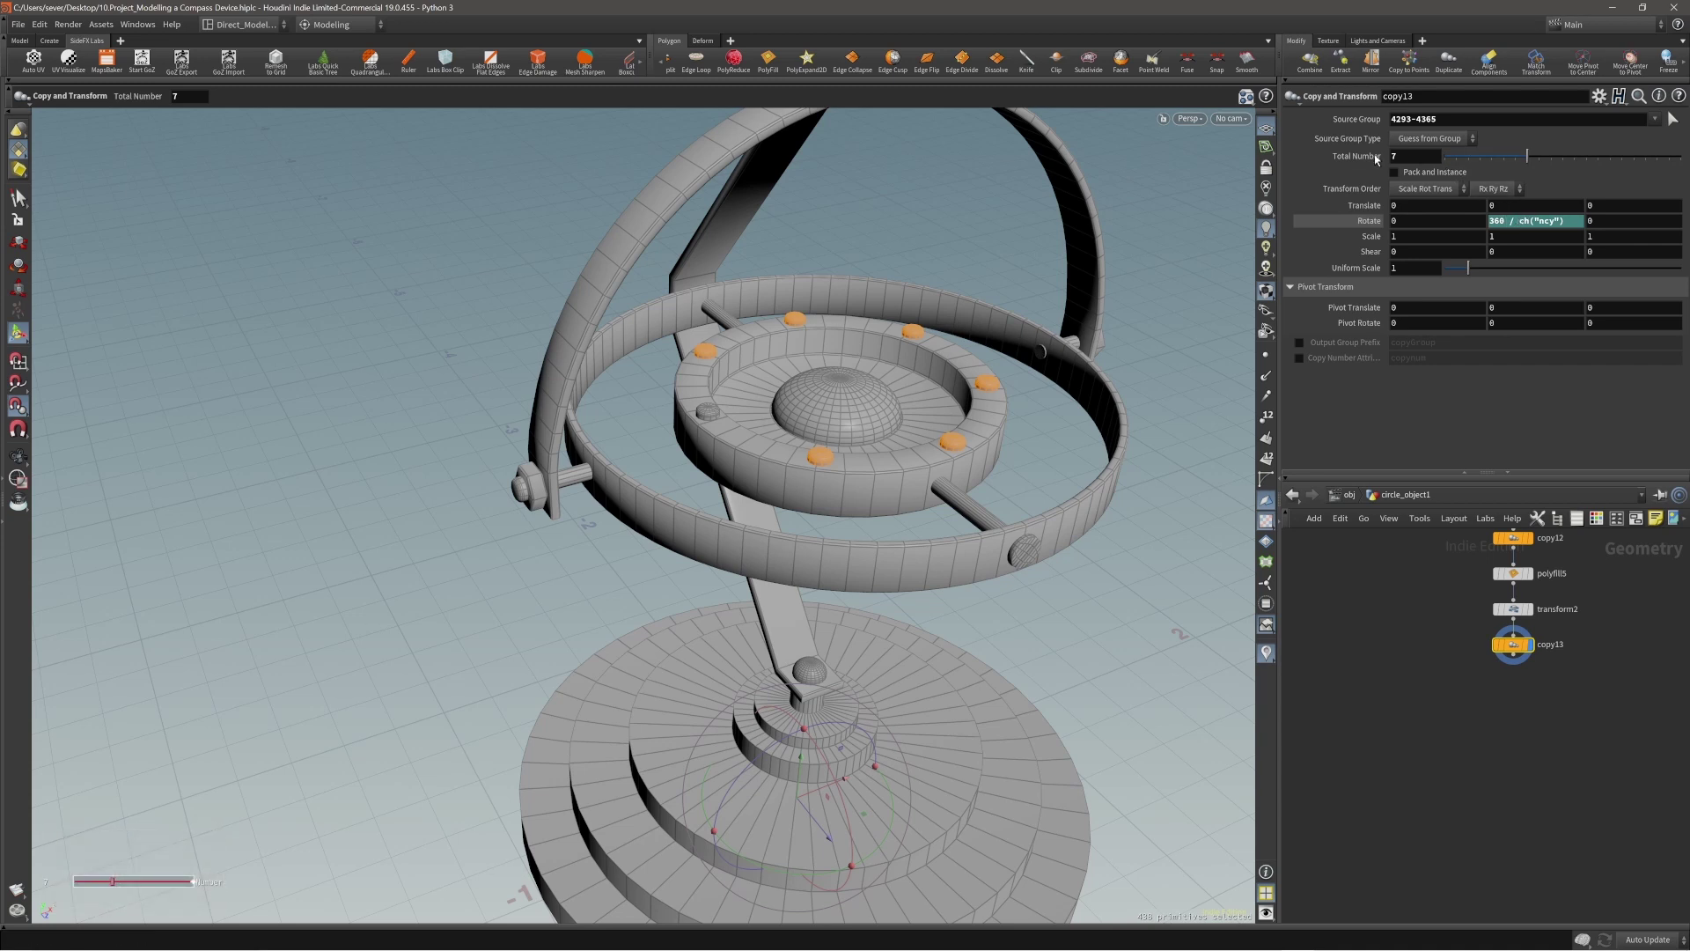
pyautogui.moveTo(1532, 159)
pyautogui.mouseDown()
pyautogui.moveTo(1553, 163)
pyautogui.moveTo(1529, 163)
pyautogui.mouseUp()
# Step: Set the uniform scale of the original rim cap to 0.73 in its transform node, upstream of the radial copies
pyautogui.keyDown('alt'); pyautogui.moveTo(859, 356); pyautogui.dragTo(865, 407); pyautogui.keyUp('alt')
pyautogui.keyDown('alt'); pyautogui.moveTo(865, 407); pyautogui.dragTo(841, 376, button='middle'); pyautogui.keyUp('alt')
pyautogui.keyDown('alt'); pyautogui.moveTo(808, 386); pyautogui.dragTo(759, 361); pyautogui.keyUp('alt')
pyautogui.keyDown('alt'); pyautogui.moveTo(759, 361); pyautogui.dragTo(1130, 495, button='right'); pyautogui.keyUp('alt')
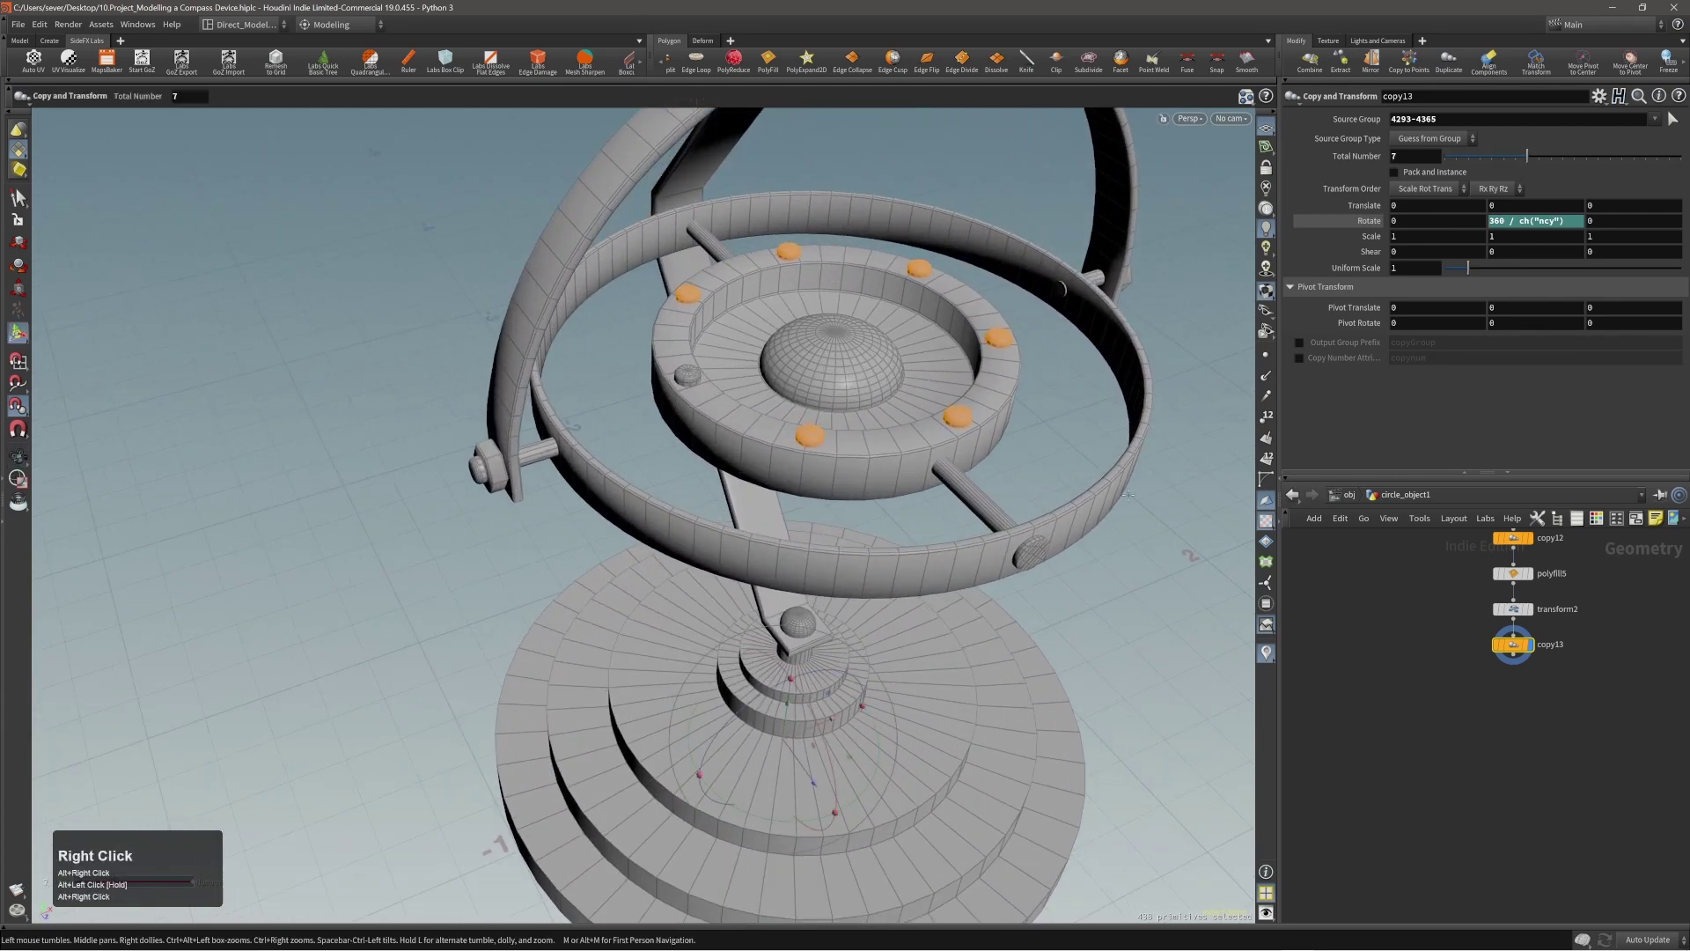
pyautogui.keyDown('alt'); pyautogui.moveTo(1378, 613); pyautogui.dragTo(1378, 653, button='middle'); pyautogui.keyUp('alt')
pyautogui.keyDown('alt'); pyautogui.moveTo(1378, 653); pyautogui.dragTo(1410, 627, button='right'); pyautogui.keyUp('alt')
pyautogui.keyDown('alt'); pyautogui.moveTo(1455, 611); pyautogui.dragTo(1443, 632, button='middle'); pyautogui.keyUp('alt')
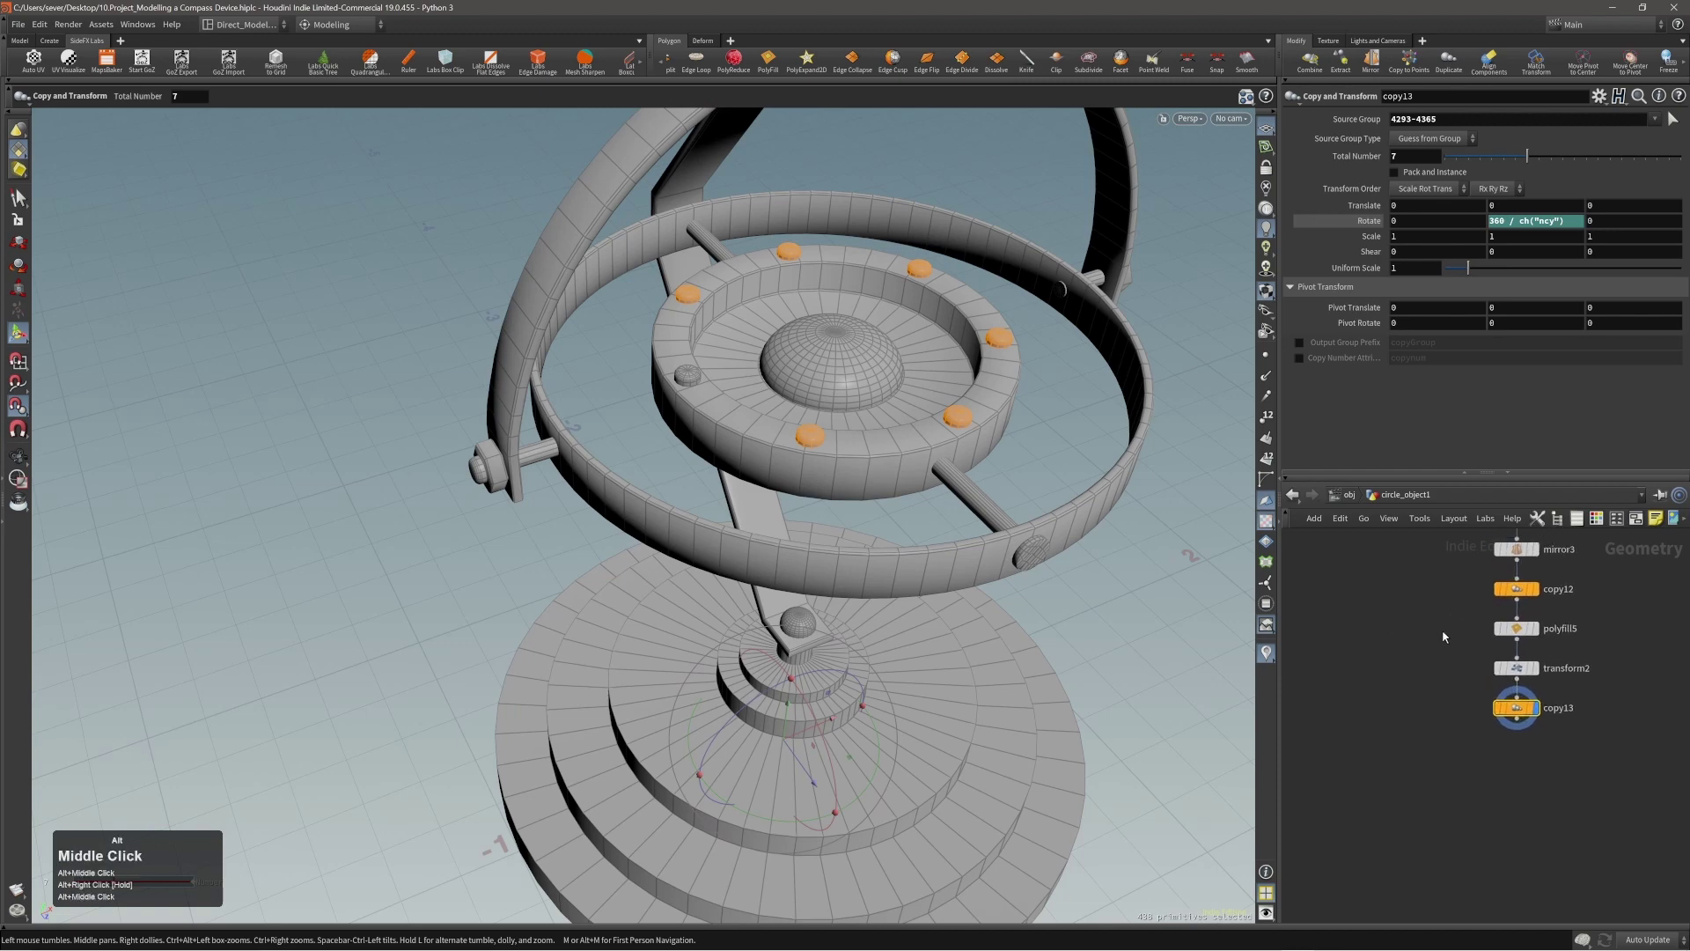
pyautogui.moveTo(1466, 658); pyautogui.dragTo(1525, 677)
pyautogui.keyDown('alt'); pyautogui.moveTo(881, 388); pyautogui.dragTo(1267, 277, button='right'); pyautogui.keyUp('alt')
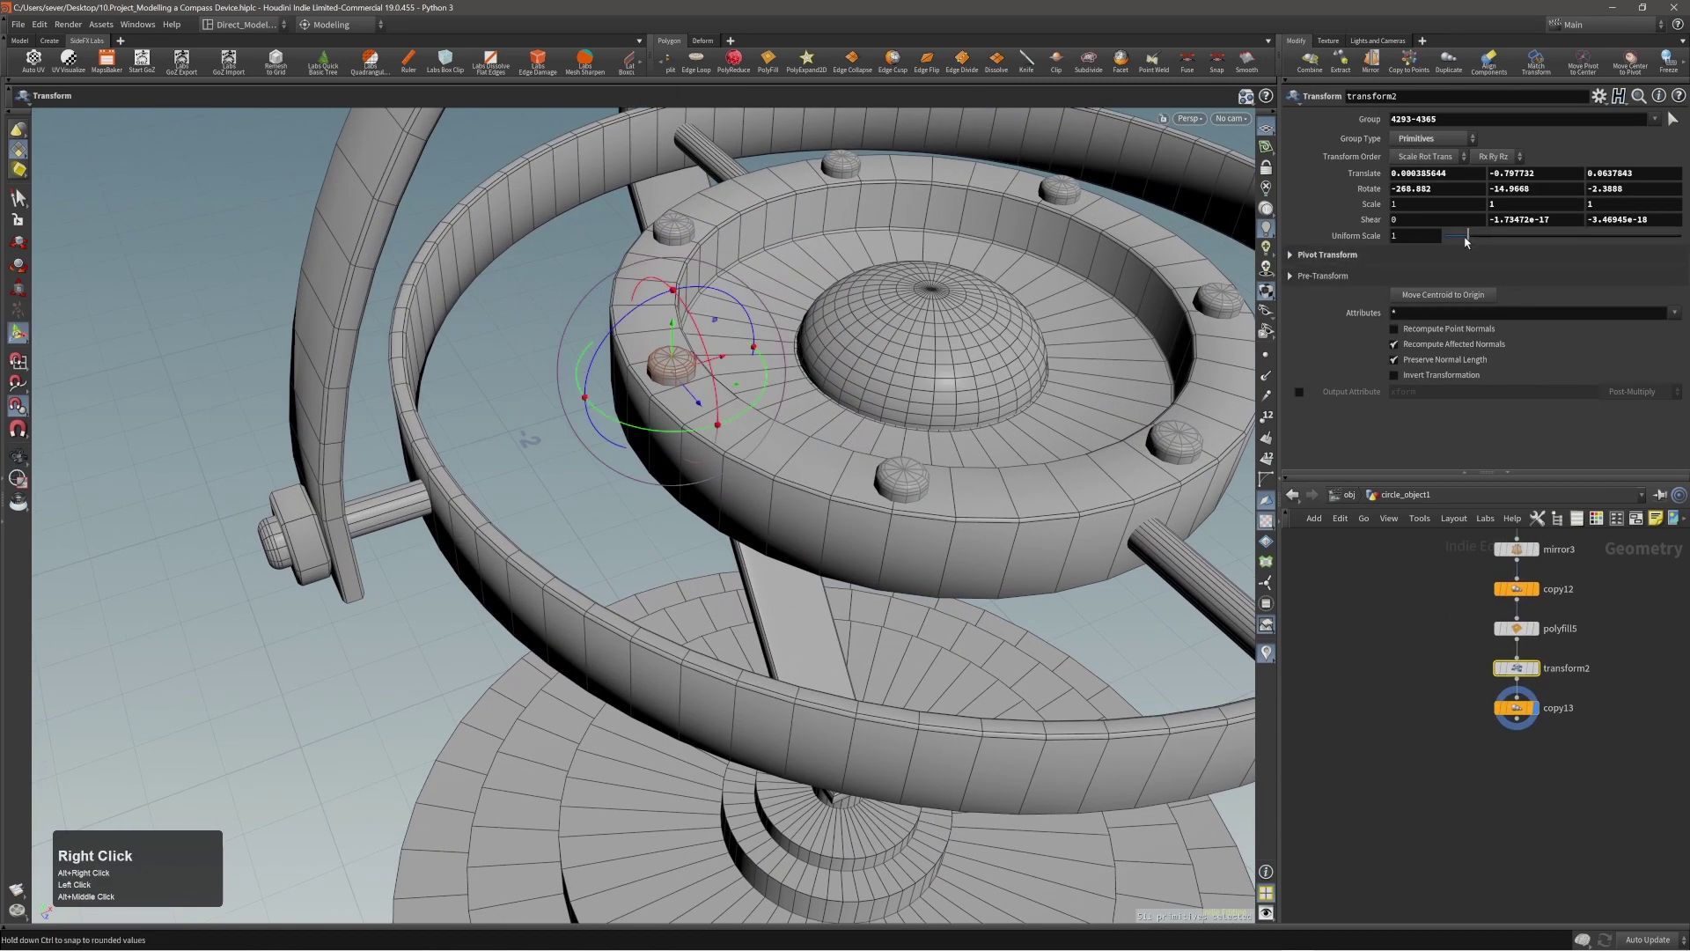
pyautogui.moveTo(1469, 238); pyautogui.dragTo(1463, 240)
pyautogui.keyDown('alt'); pyautogui.moveTo(705, 331); pyautogui.dragTo(711, 372, button='right'); pyautogui.keyUp('alt')
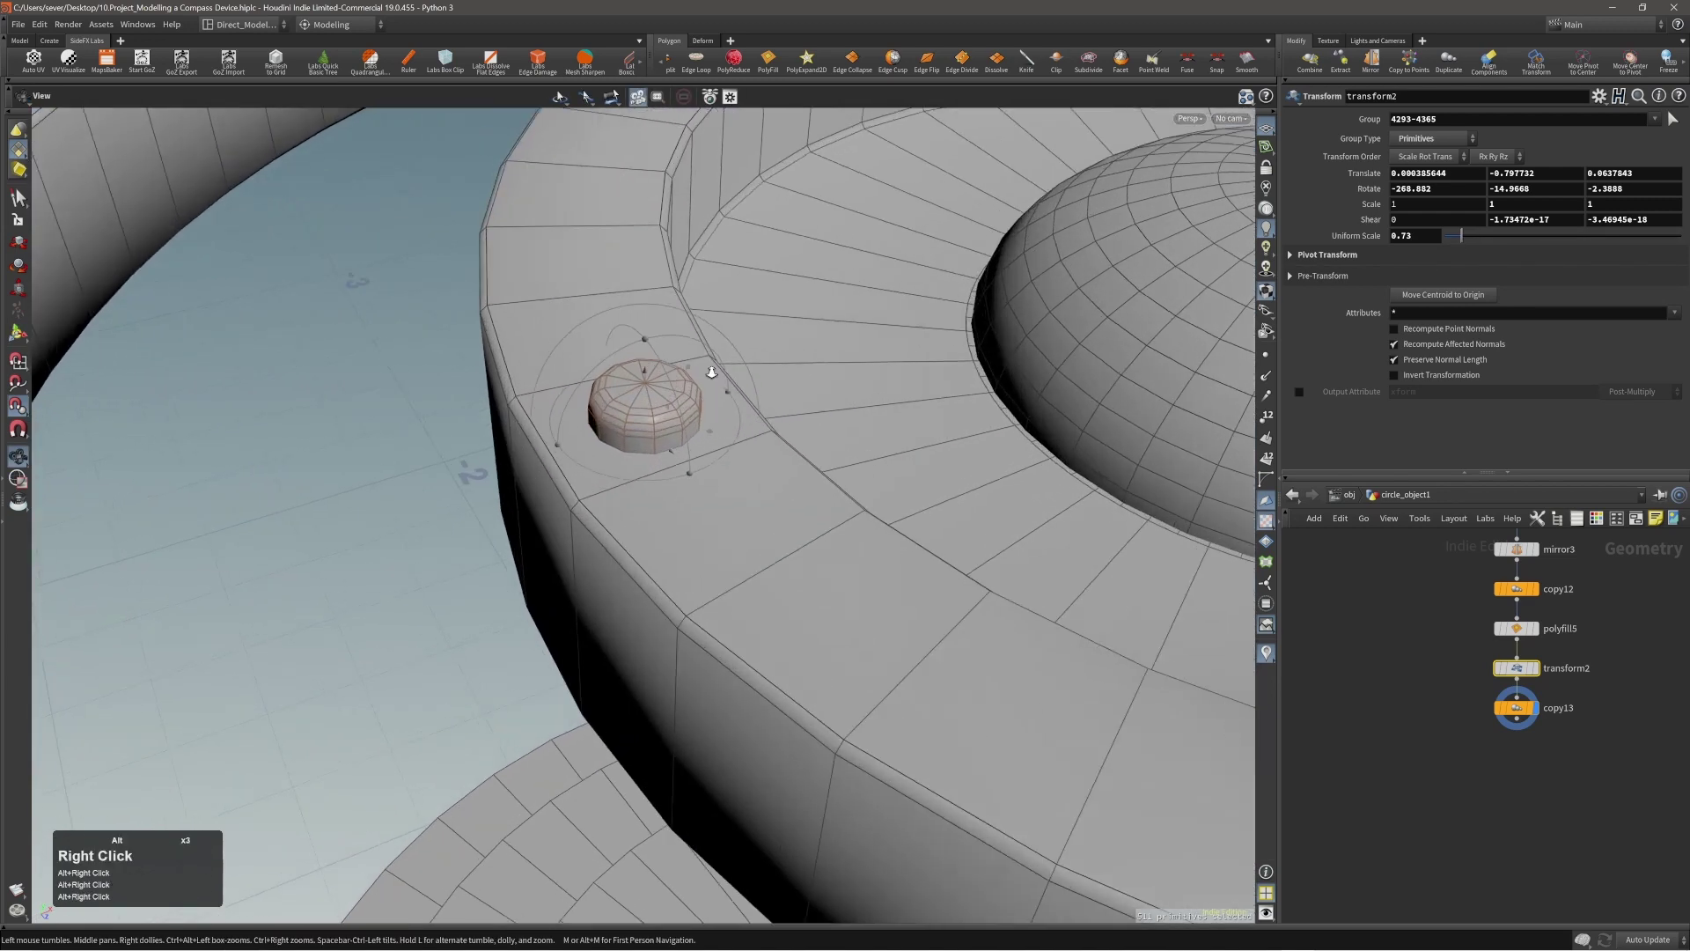
# Step: PolyExtrude the original cap's top faces with an inset of 0.01 and a distance of about -0.006 to form a recess
pyautogui.press('3')
pyautogui.click(638, 371)
pyautogui.press('w')
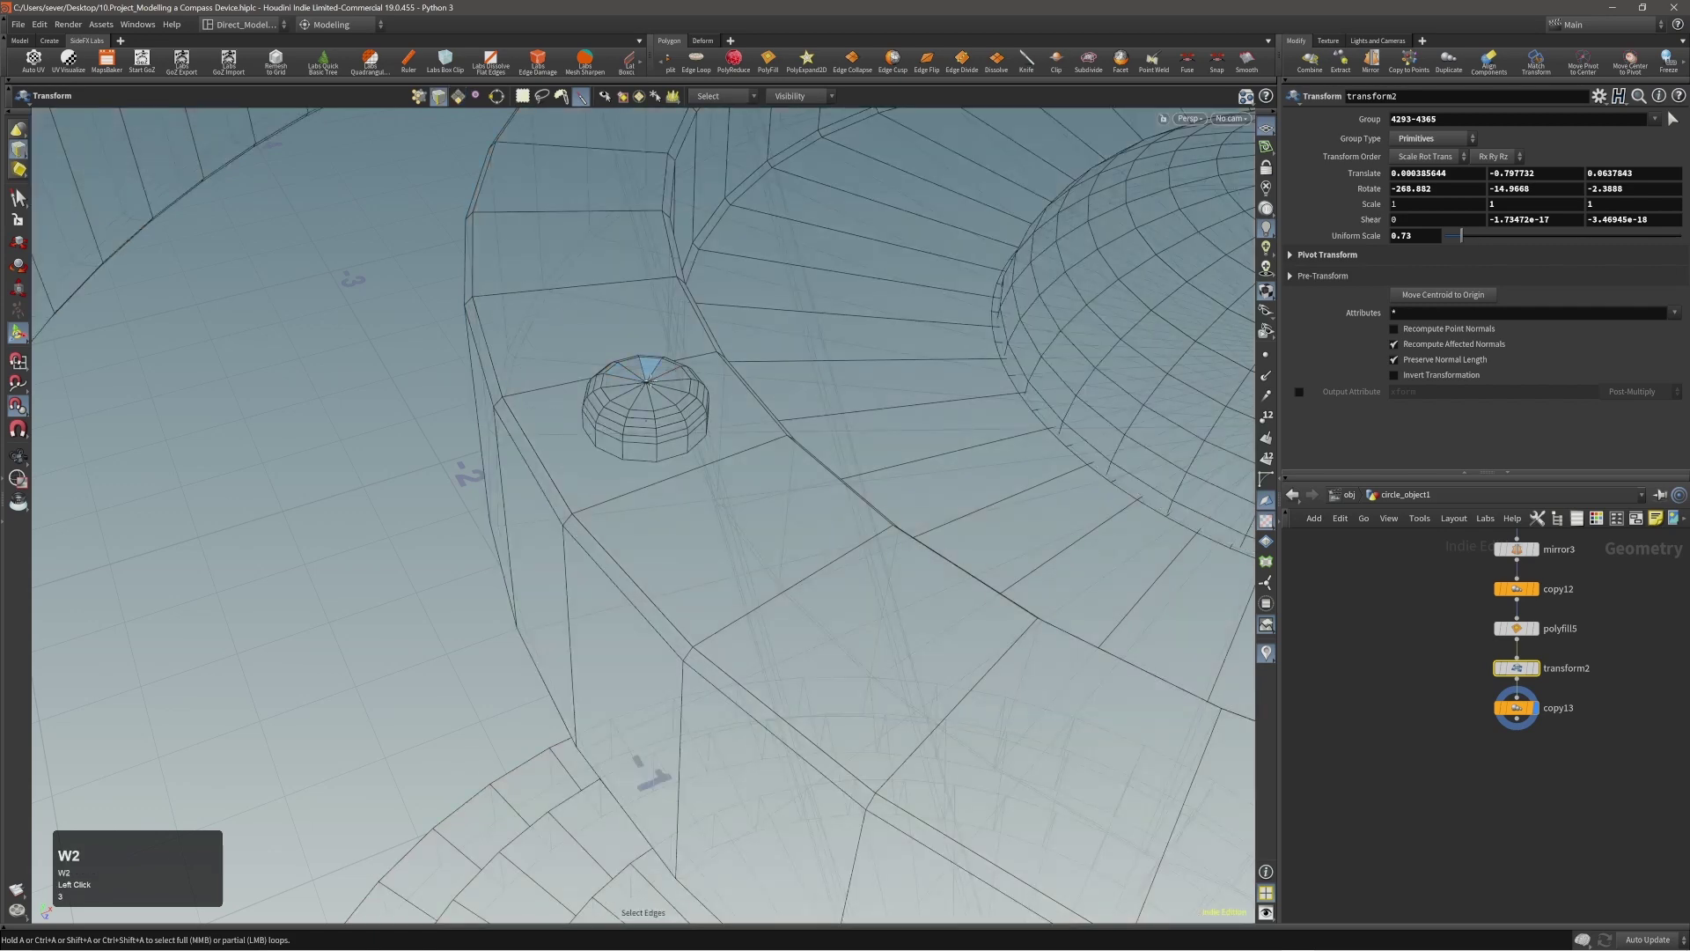
pyautogui.press('w')
pyautogui.click(651, 378)
pyautogui.press('3')
pyautogui.moveTo(662, 384)
pyautogui.mouseDown()
pyautogui.moveTo(648, 392)
pyautogui.moveTo(645, 371)
pyautogui.mouseUp()
pyautogui.keyDown('alt'); pyautogui.moveTo(642, 370); pyautogui.dragTo(867, 332, button='right'); pyautogui.keyUp('alt')
pyautogui.press('c')
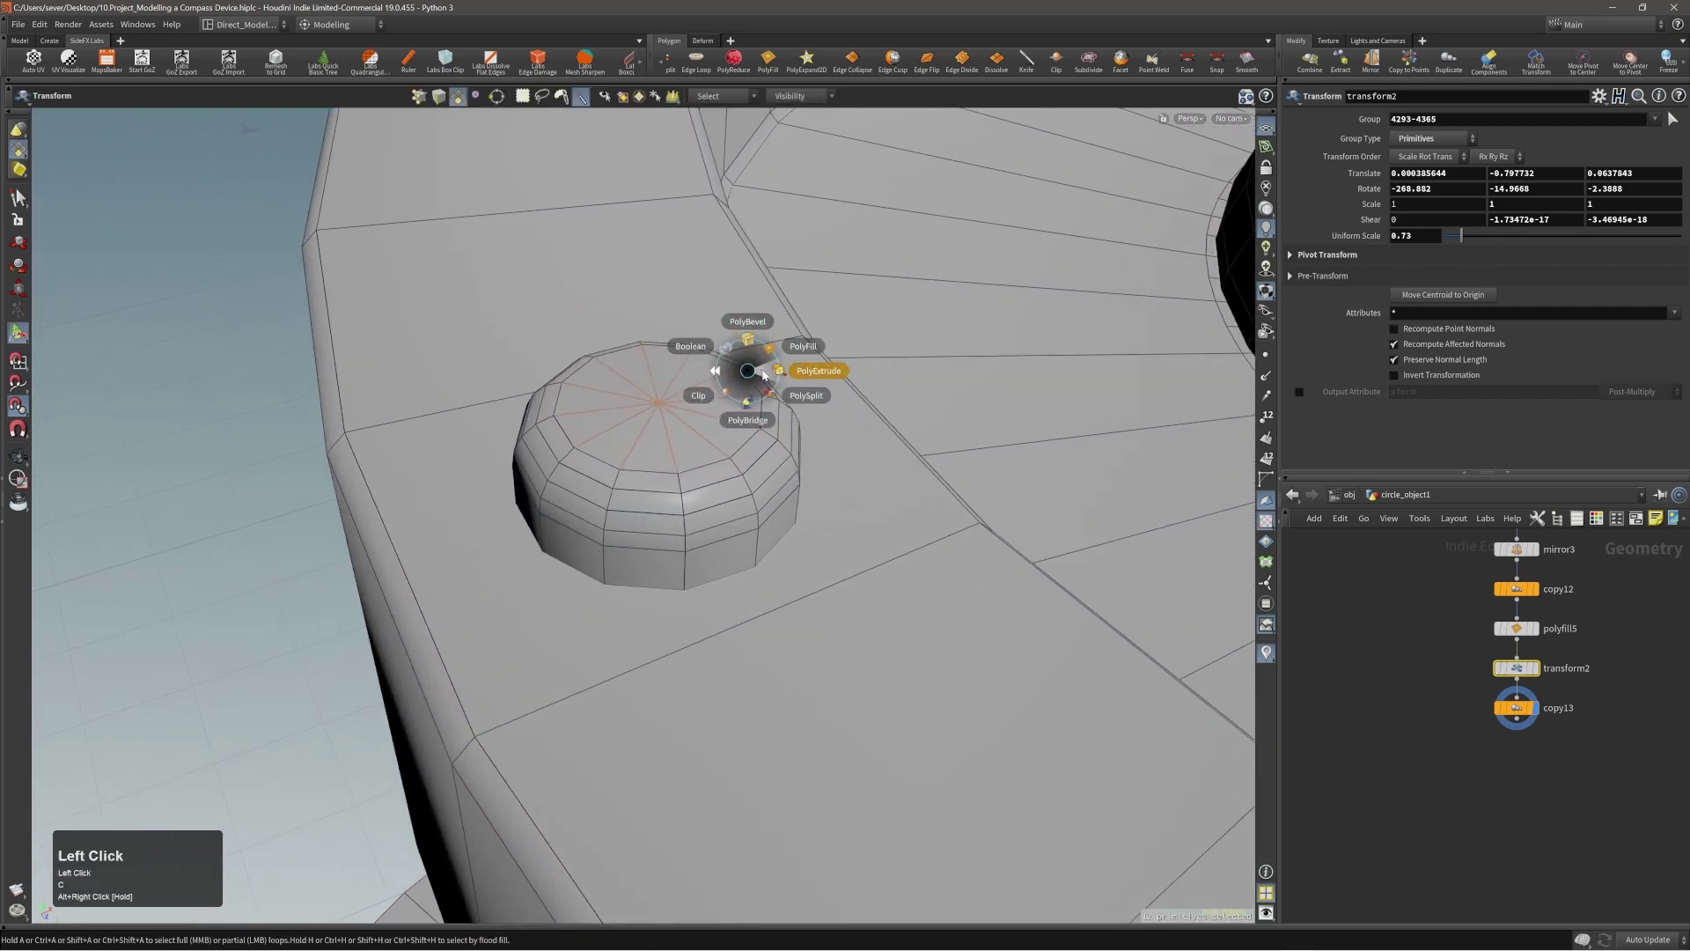
pyautogui.click(763, 375)
pyautogui.keyDown('shift'); pyautogui.scroll(1, 766, 382); pyautogui.keyUp('shift')
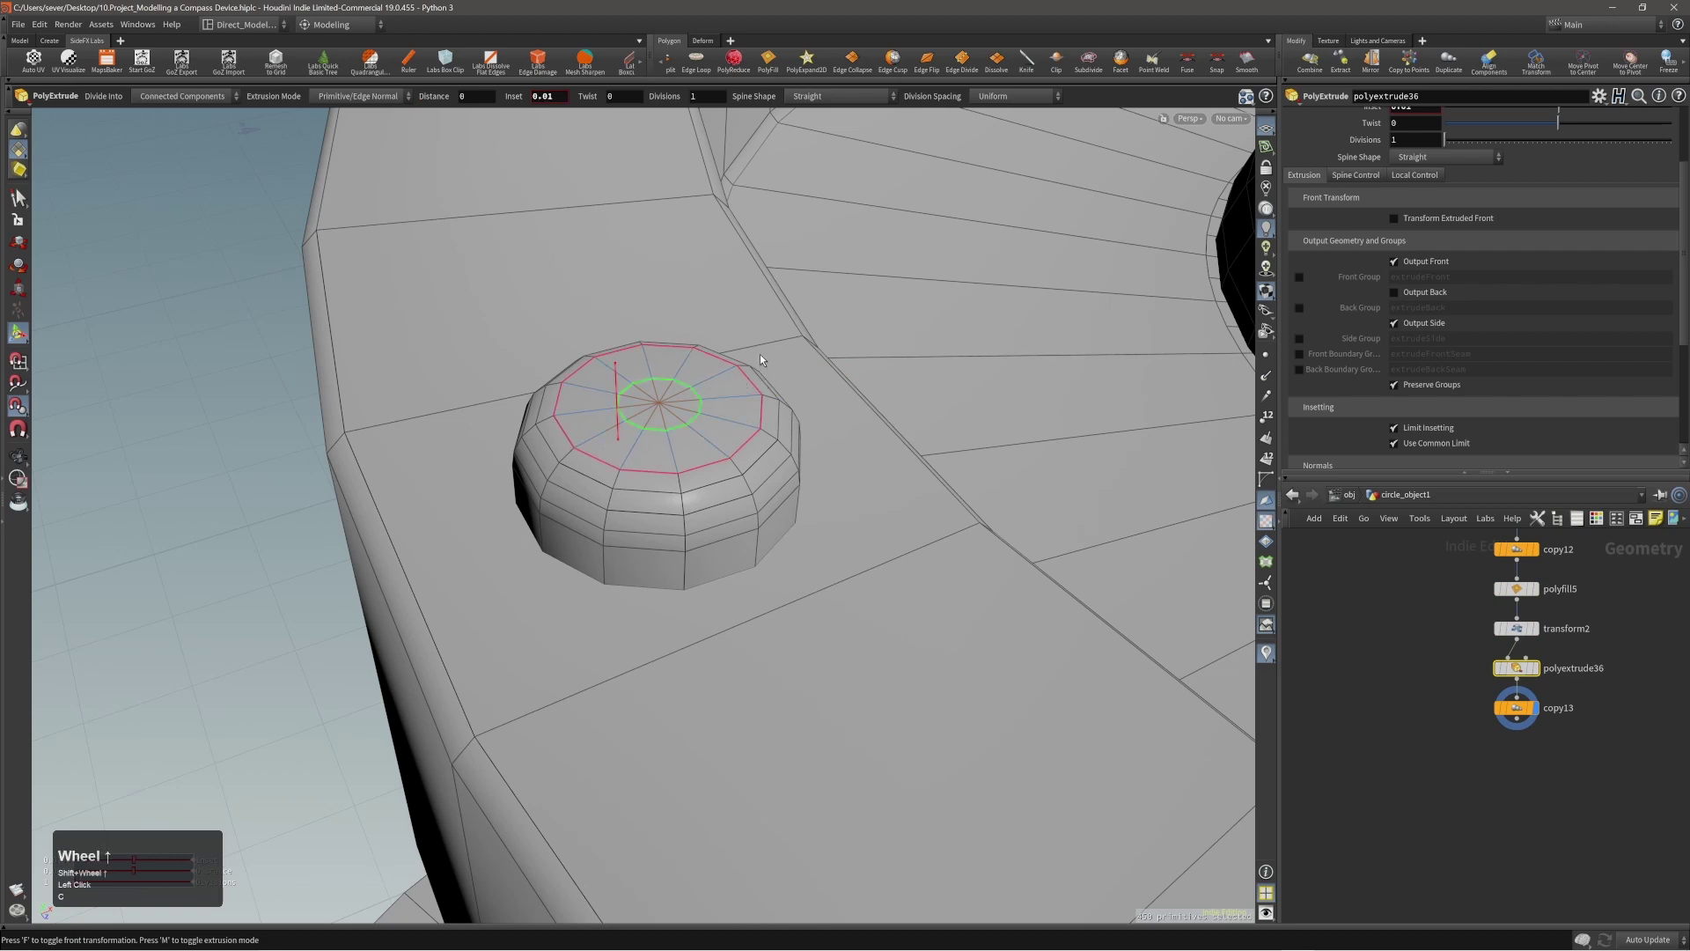
pyautogui.moveTo(762, 360); pyautogui.dragTo(831, 368, button='middle')
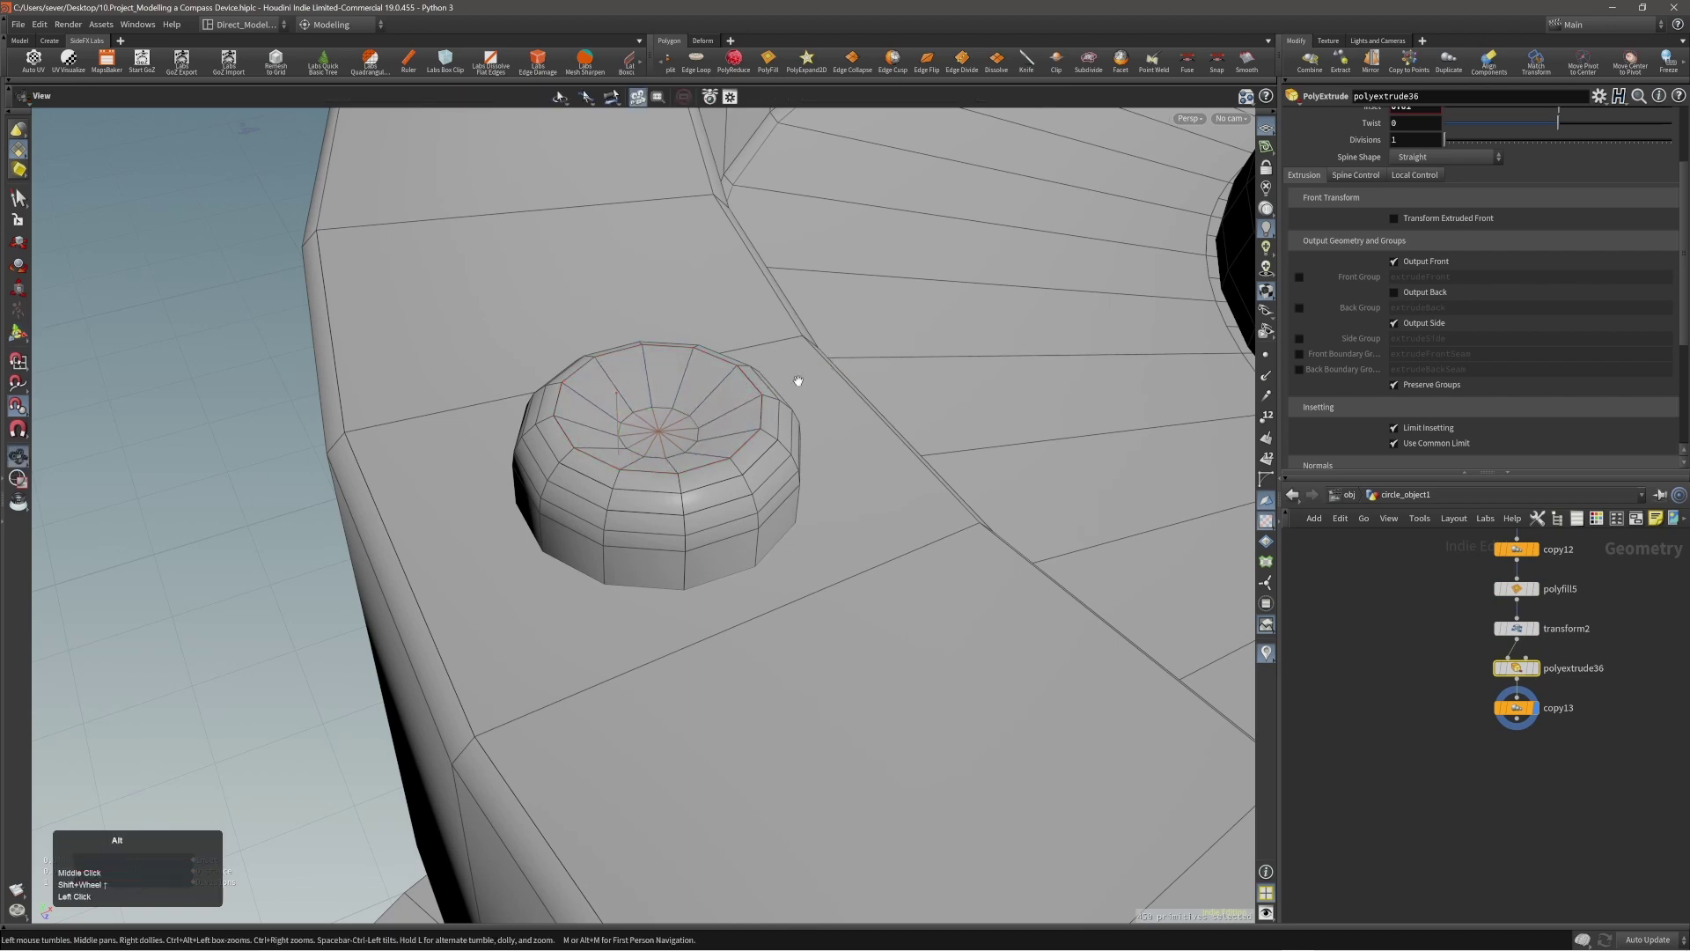
# Step: Examine the recessed caps on the rim and check the source group of the first domed cap duplicate at the side nut
pyautogui.keyDown('alt'); pyautogui.moveTo(796, 374); pyautogui.dragTo(690, 373); pyautogui.keyUp('alt')
pyautogui.keyDown('alt'); pyautogui.moveTo(690, 373); pyautogui.dragTo(627, 362, button='right'); pyautogui.keyUp('alt')
pyautogui.keyDown('alt'); pyautogui.moveTo(678, 373); pyautogui.dragTo(598, 381, button='right'); pyautogui.keyUp('alt')
pyautogui.keyDown('alt'); pyautogui.moveTo(722, 418); pyautogui.dragTo(639, 381, button='middle'); pyautogui.keyUp('alt')
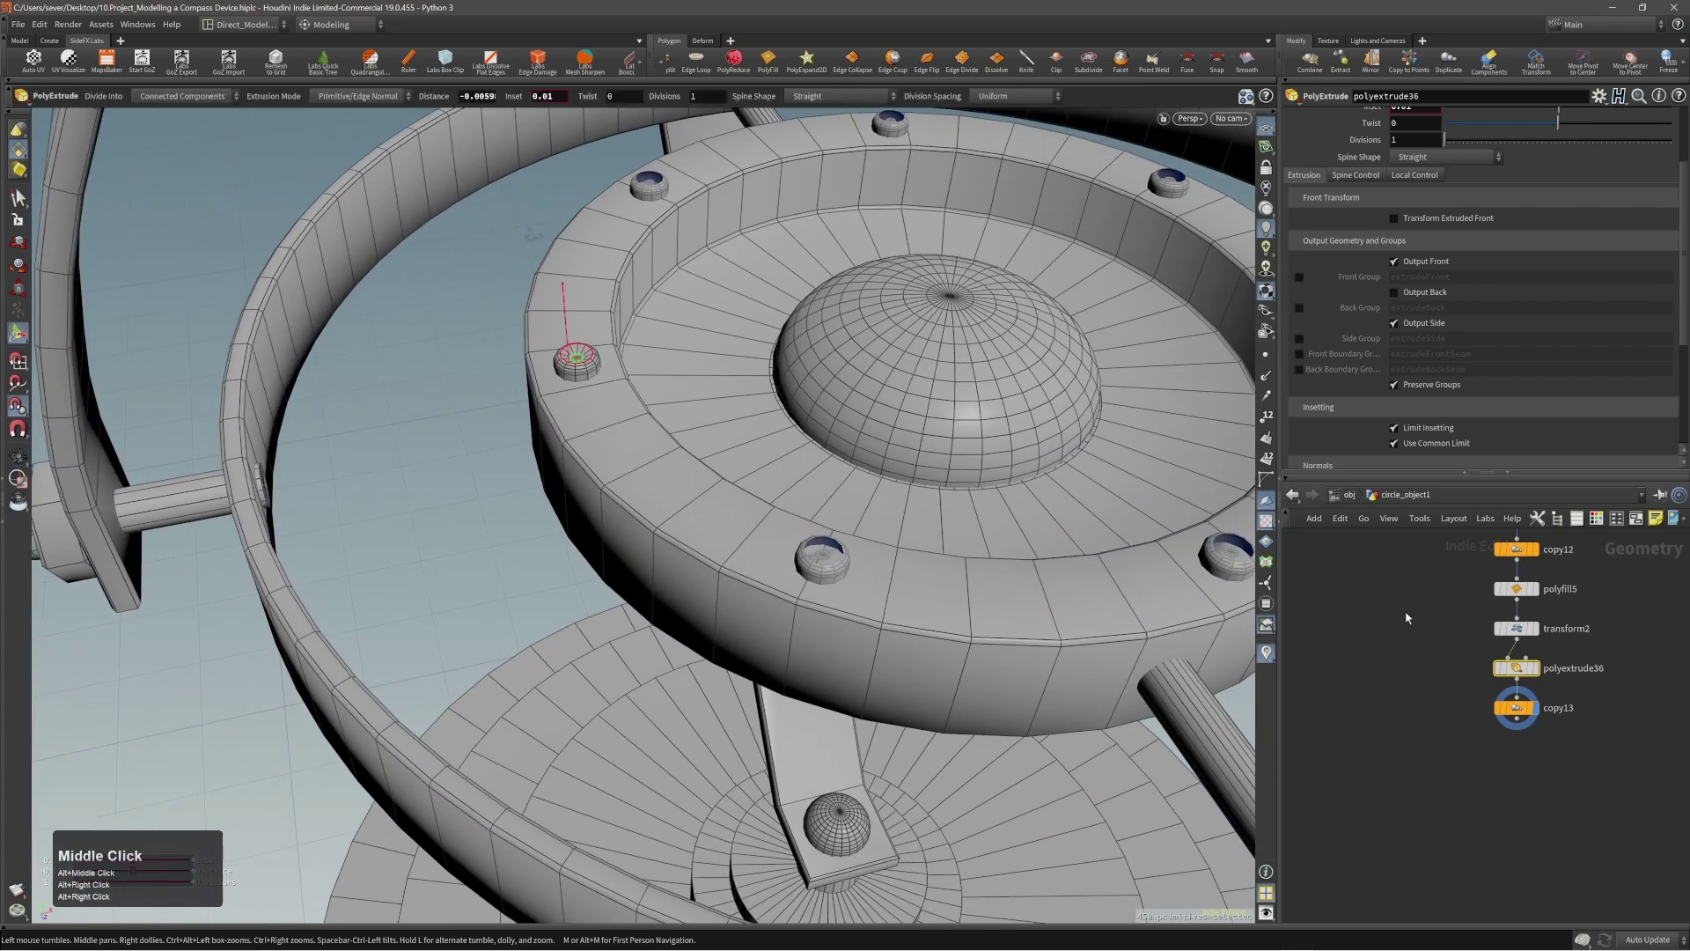
pyautogui.moveTo(1622, 590); pyautogui.dragTo(1608, 627, button='middle')
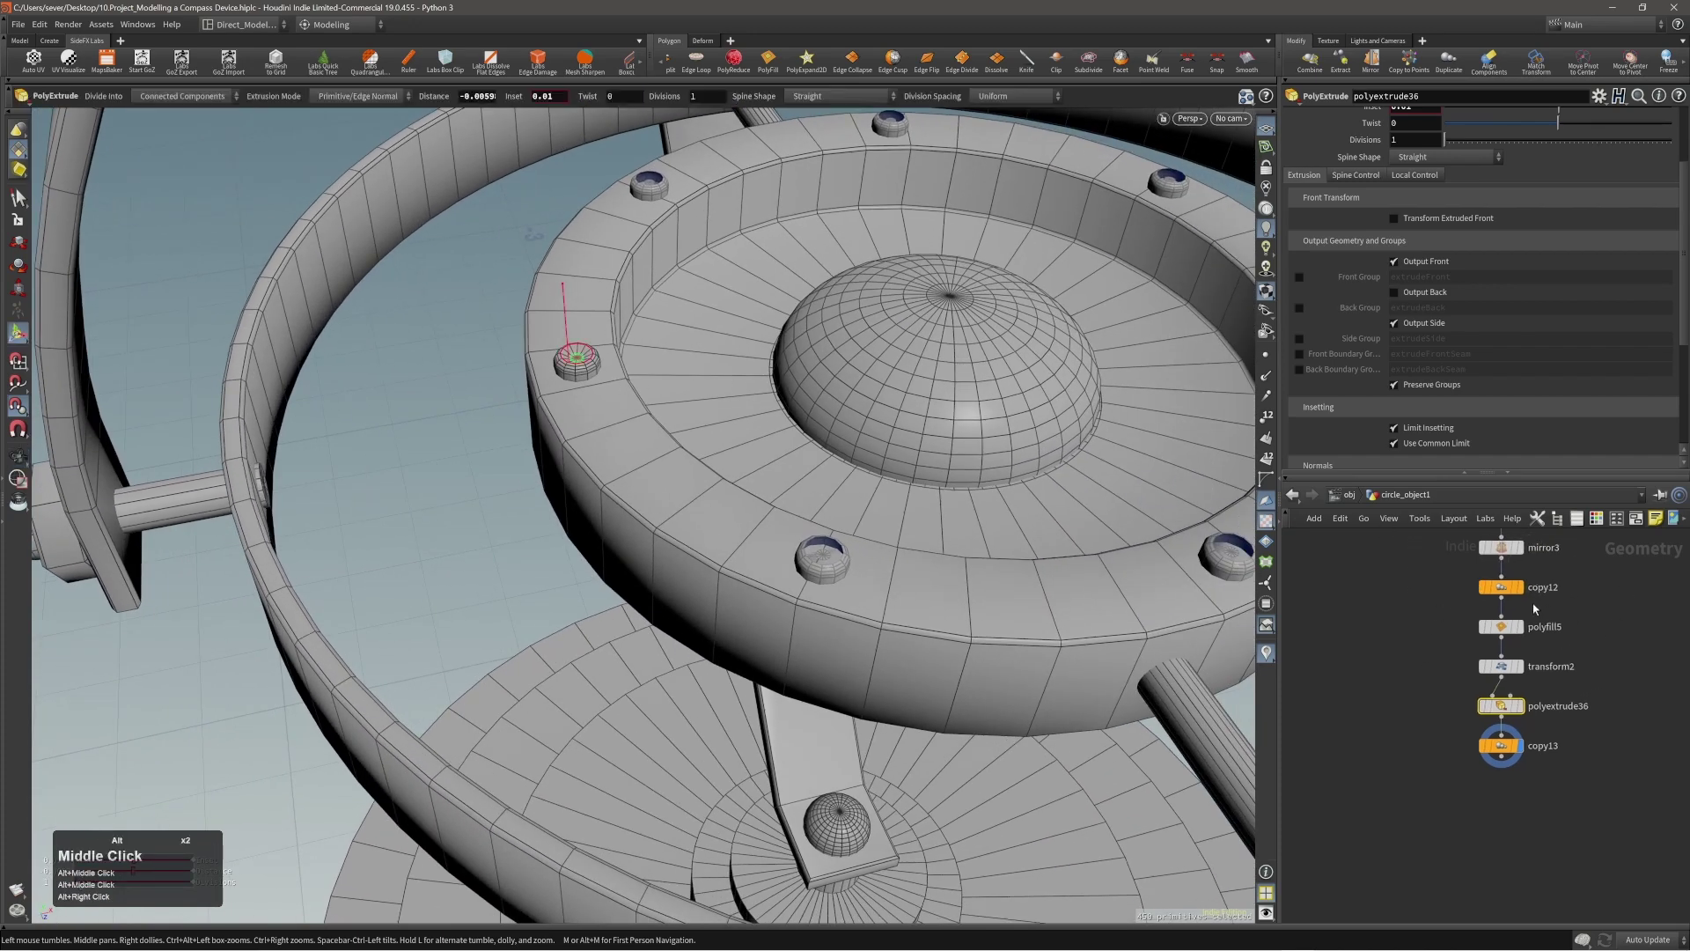
pyautogui.click(1505, 595)
pyautogui.click(1670, 123)
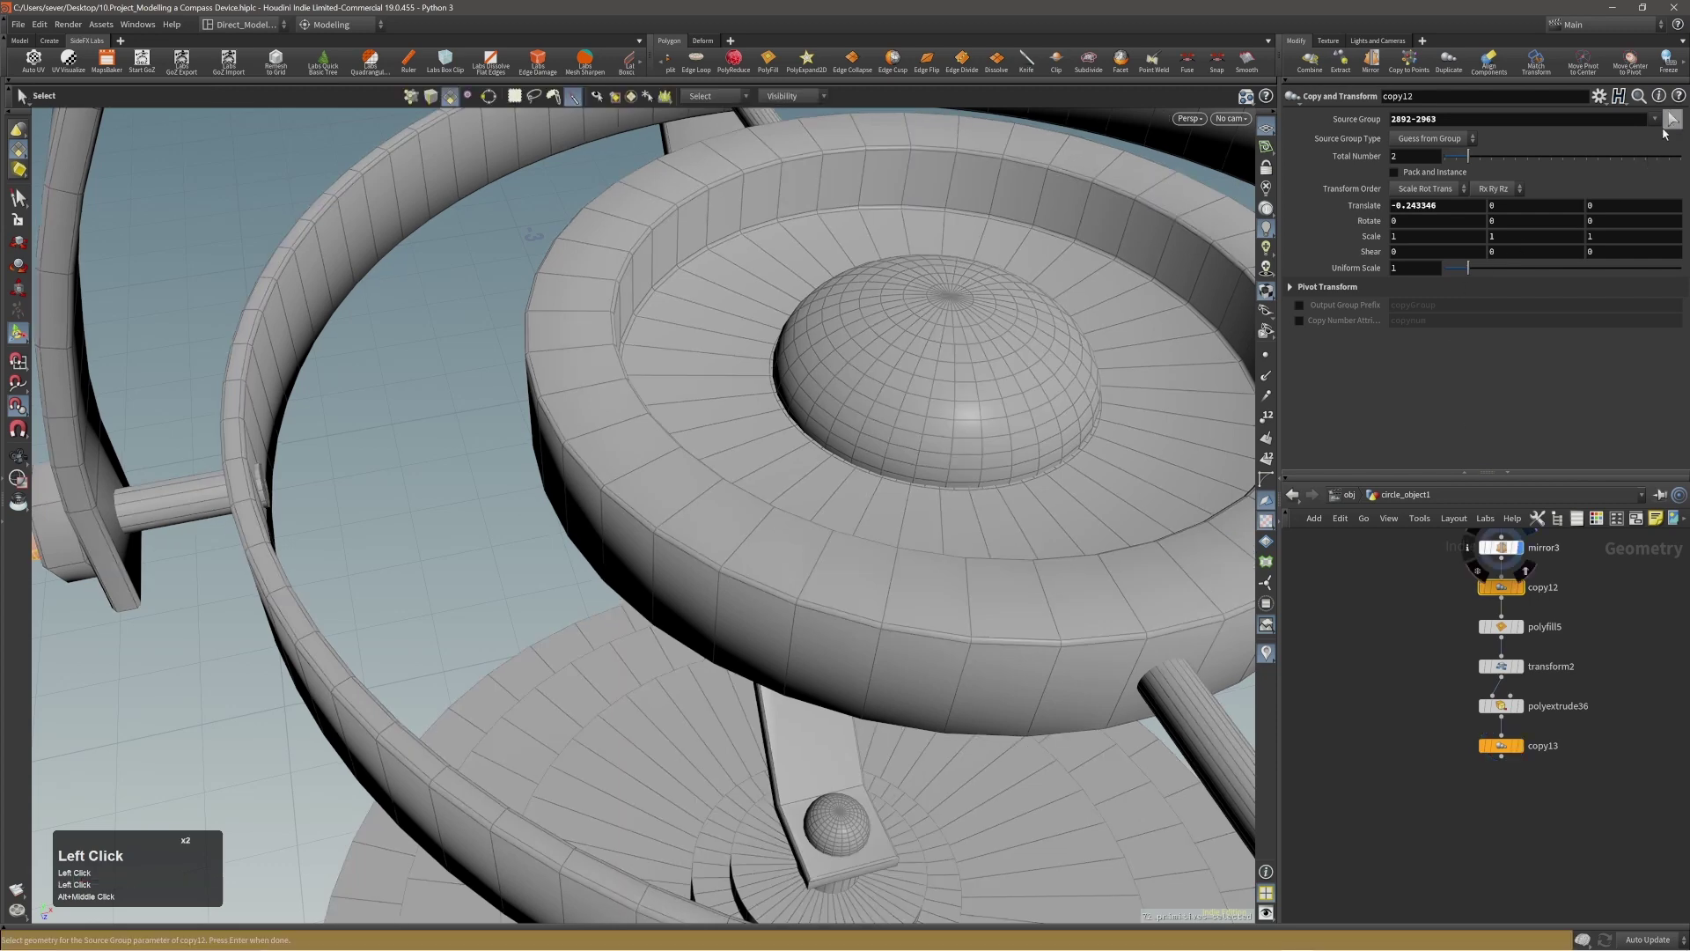
pyautogui.keyDown('alt'); pyautogui.moveTo(517, 372); pyautogui.dragTo(393, 422, button='right'); pyautogui.keyUp('alt')
pyautogui.keyDown('alt'); pyautogui.moveTo(393, 423); pyautogui.dragTo(1000, 529); pyautogui.keyUp('alt')
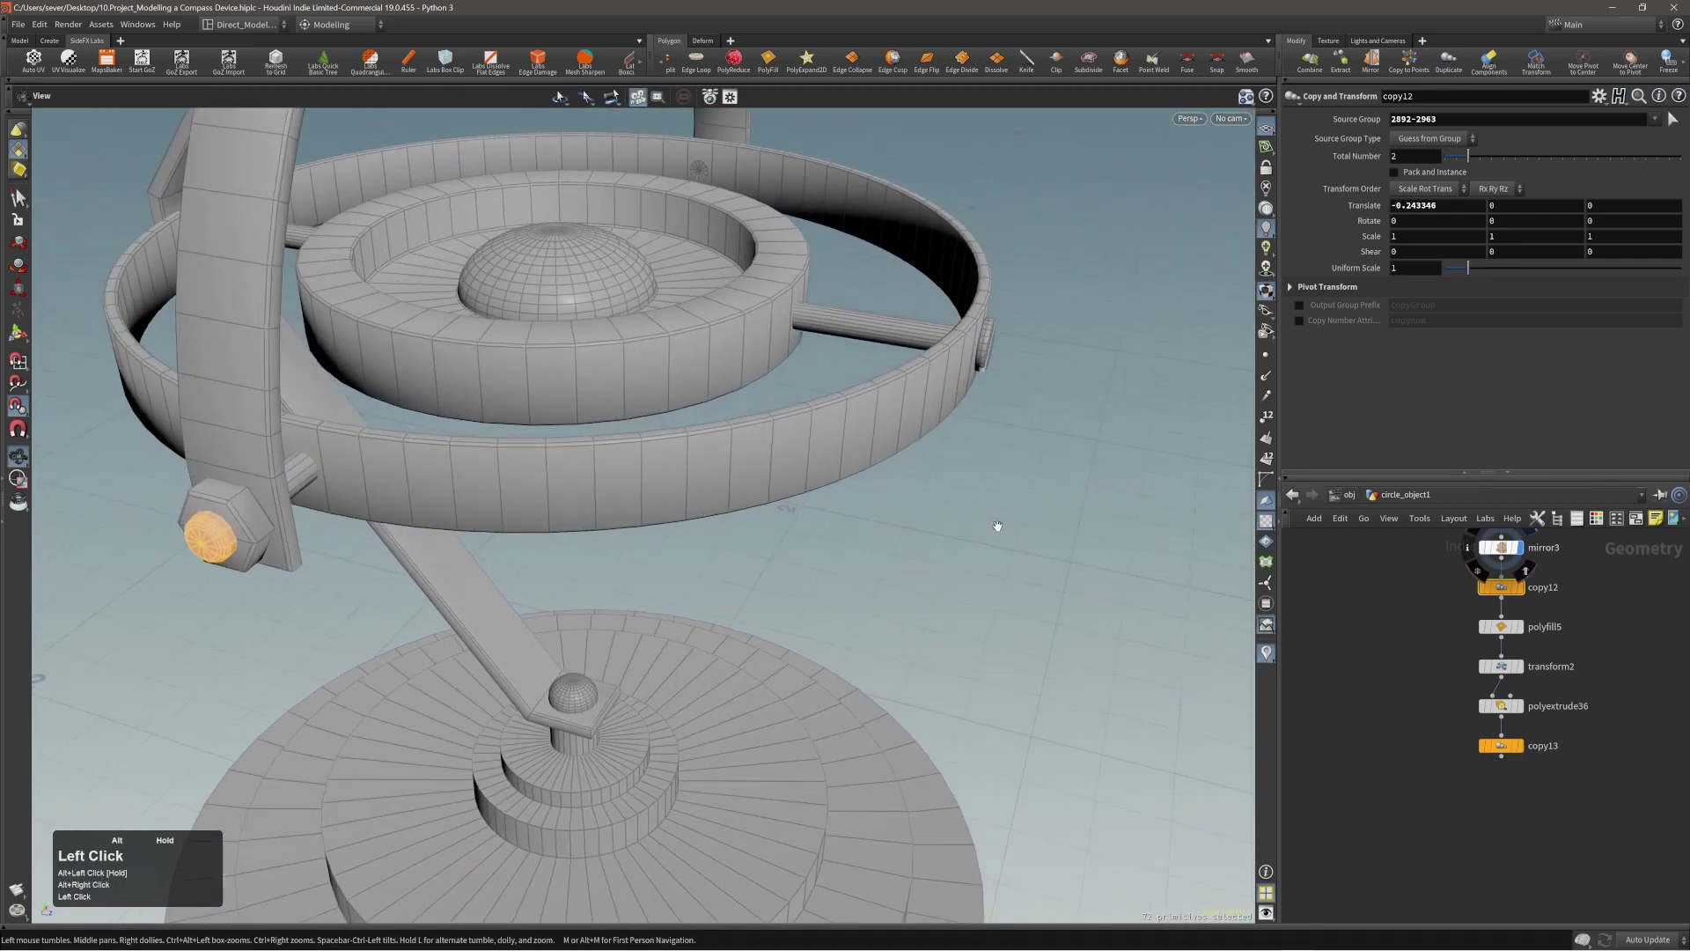
pyautogui.click(1525, 593)
pyautogui.click(1505, 588)
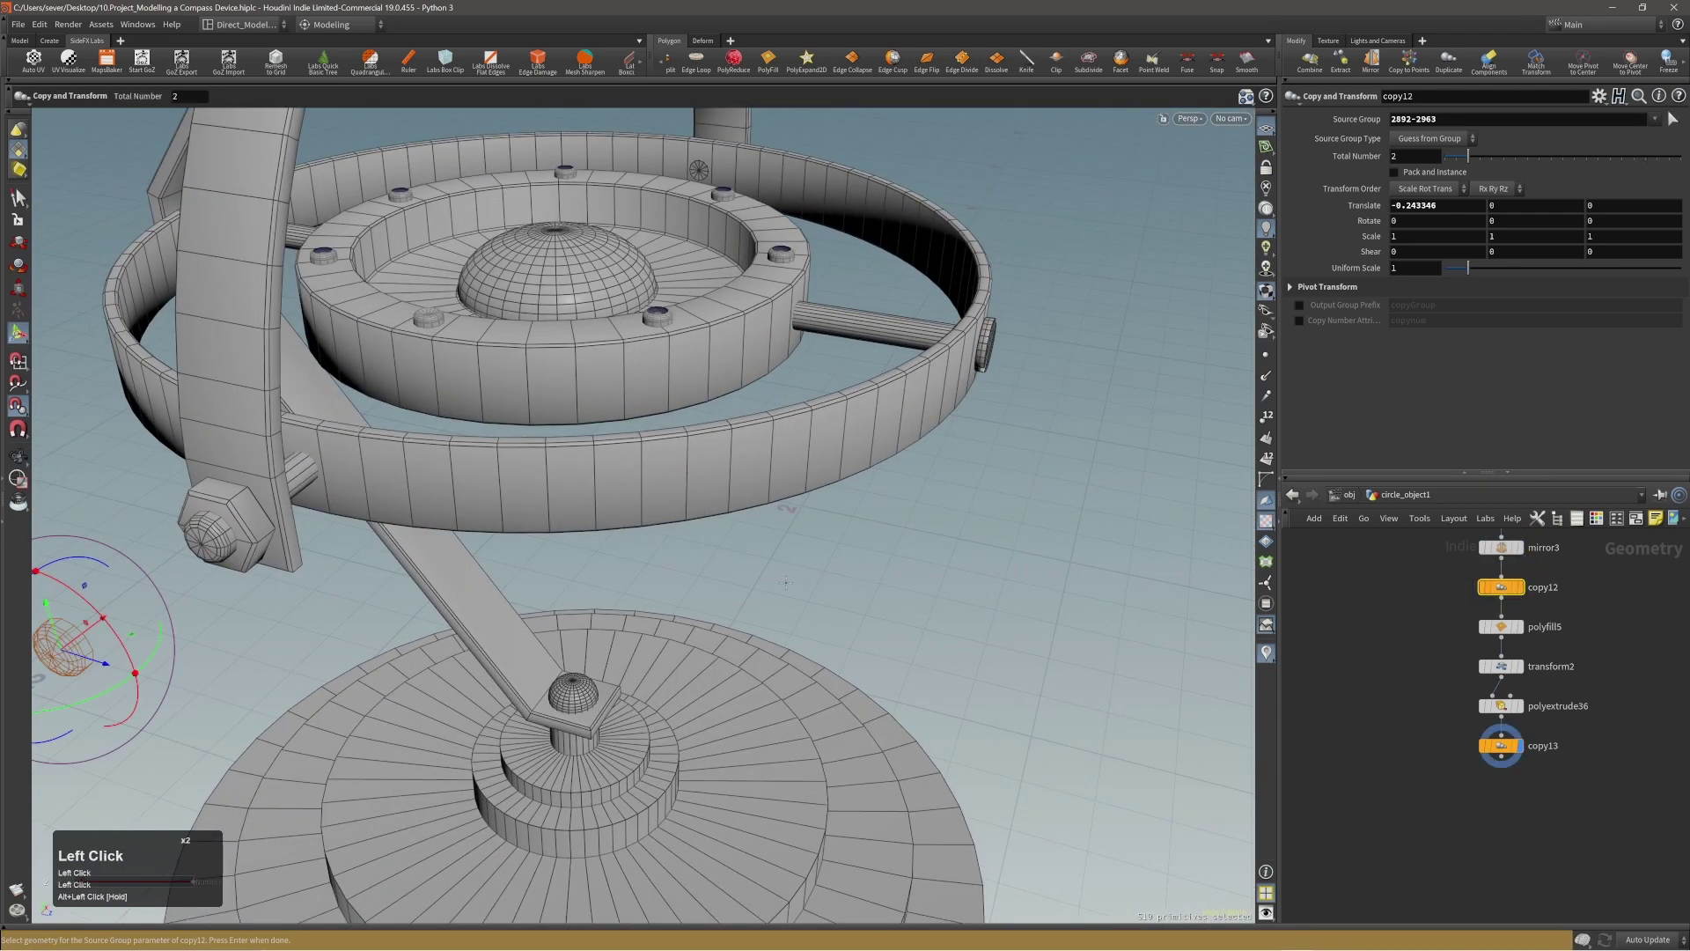
pyautogui.keyDown('alt'); pyautogui.moveTo(238, 655); pyautogui.dragTo(528, 632, button='middle'); pyautogui.keyUp('alt')
pyautogui.keyDown('alt'); pyautogui.moveTo(528, 632); pyautogui.dragTo(449, 626); pyautogui.keyUp('alt')
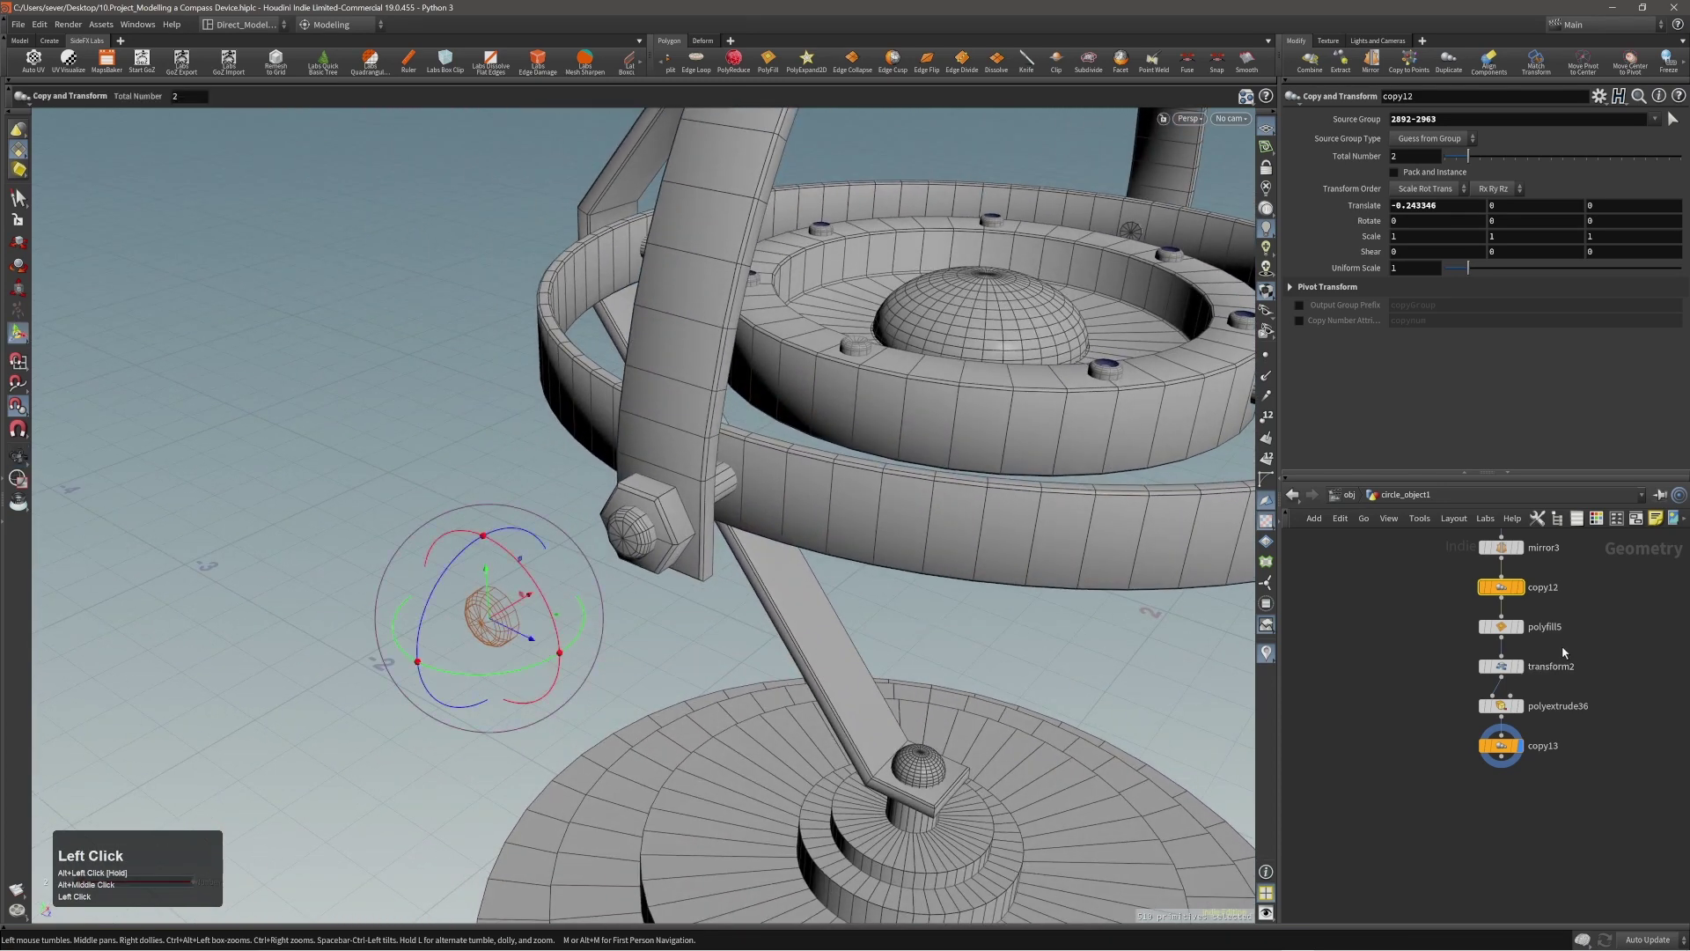
# Step: Display the fill, transform, extrude and radial copy stages in turn and inspect the recesses of the rim caps
pyautogui.click(1523, 629)
pyautogui.click(1525, 668)
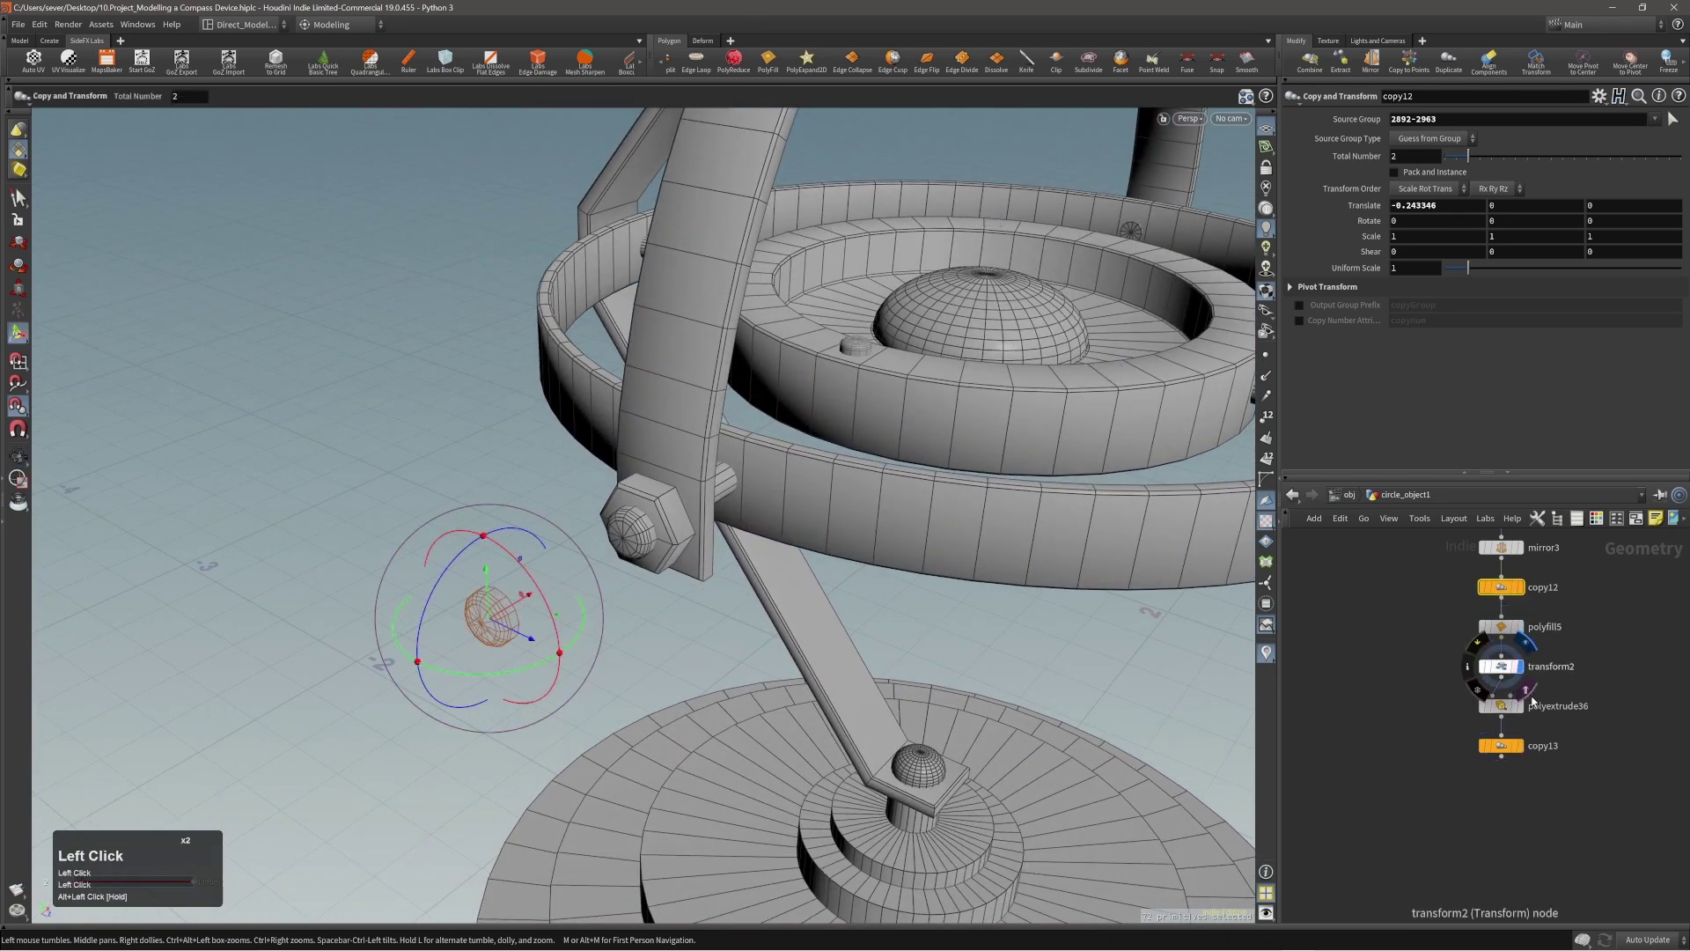
pyautogui.click(1523, 708)
pyautogui.keyDown('alt'); pyautogui.moveTo(912, 383); pyautogui.dragTo(827, 411); pyautogui.keyUp('alt')
pyautogui.click(1525, 747)
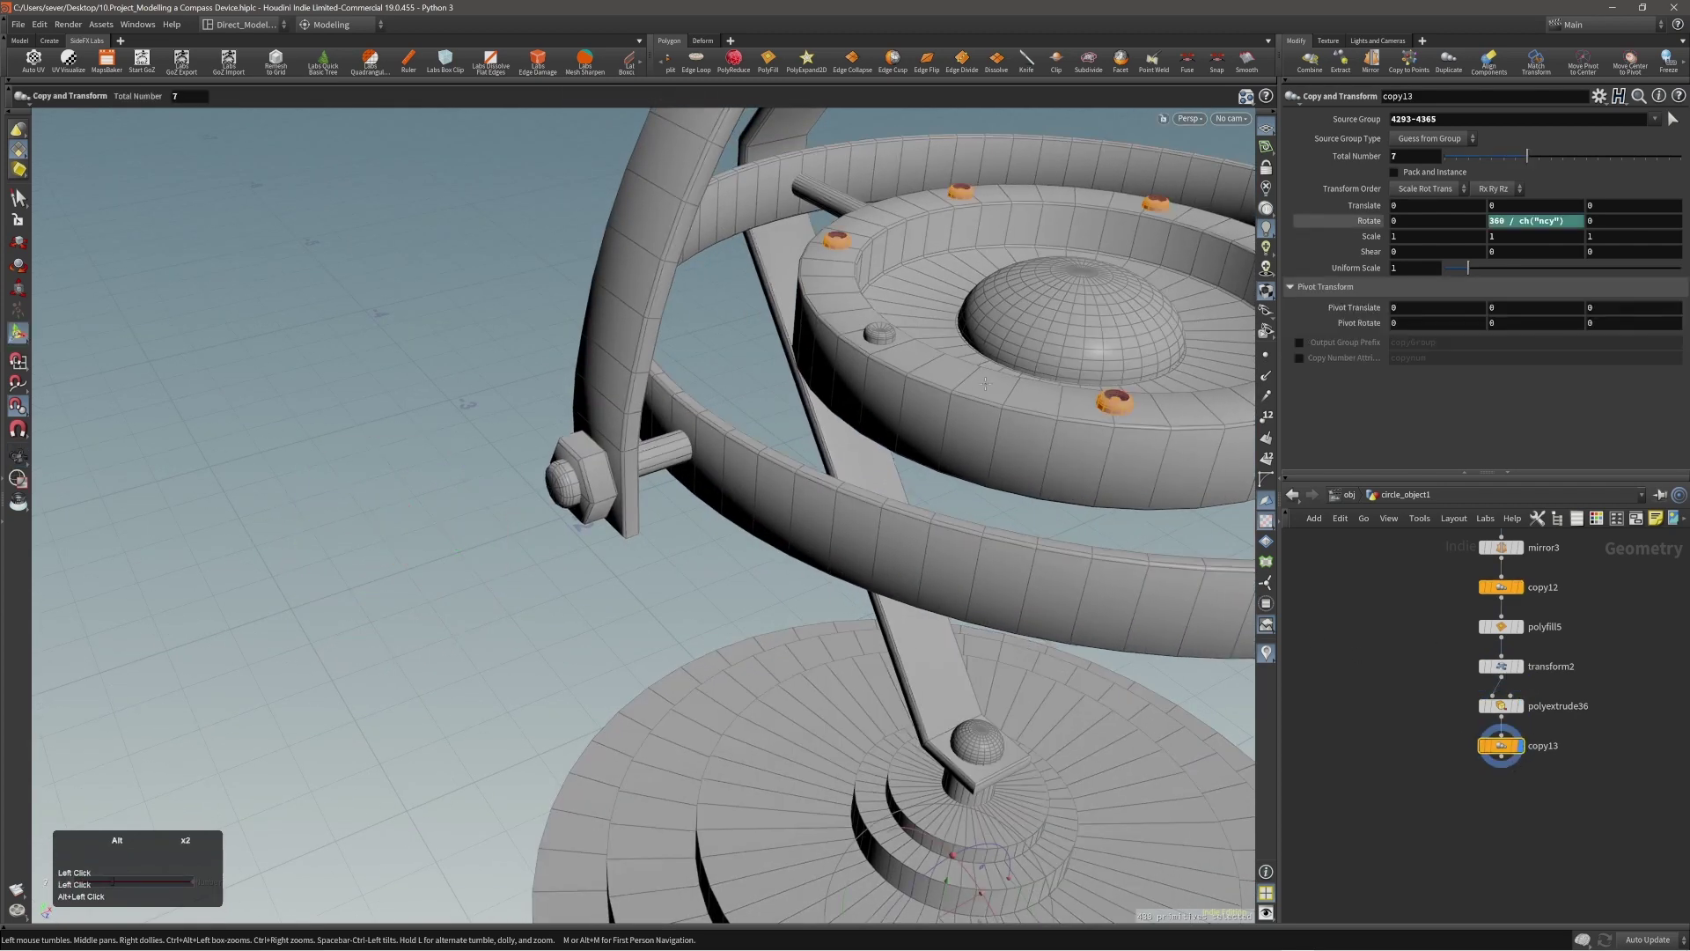
pyautogui.keyDown('alt'); pyautogui.moveTo(1003, 362); pyautogui.dragTo(813, 511, button='middle'); pyautogui.keyUp('alt')
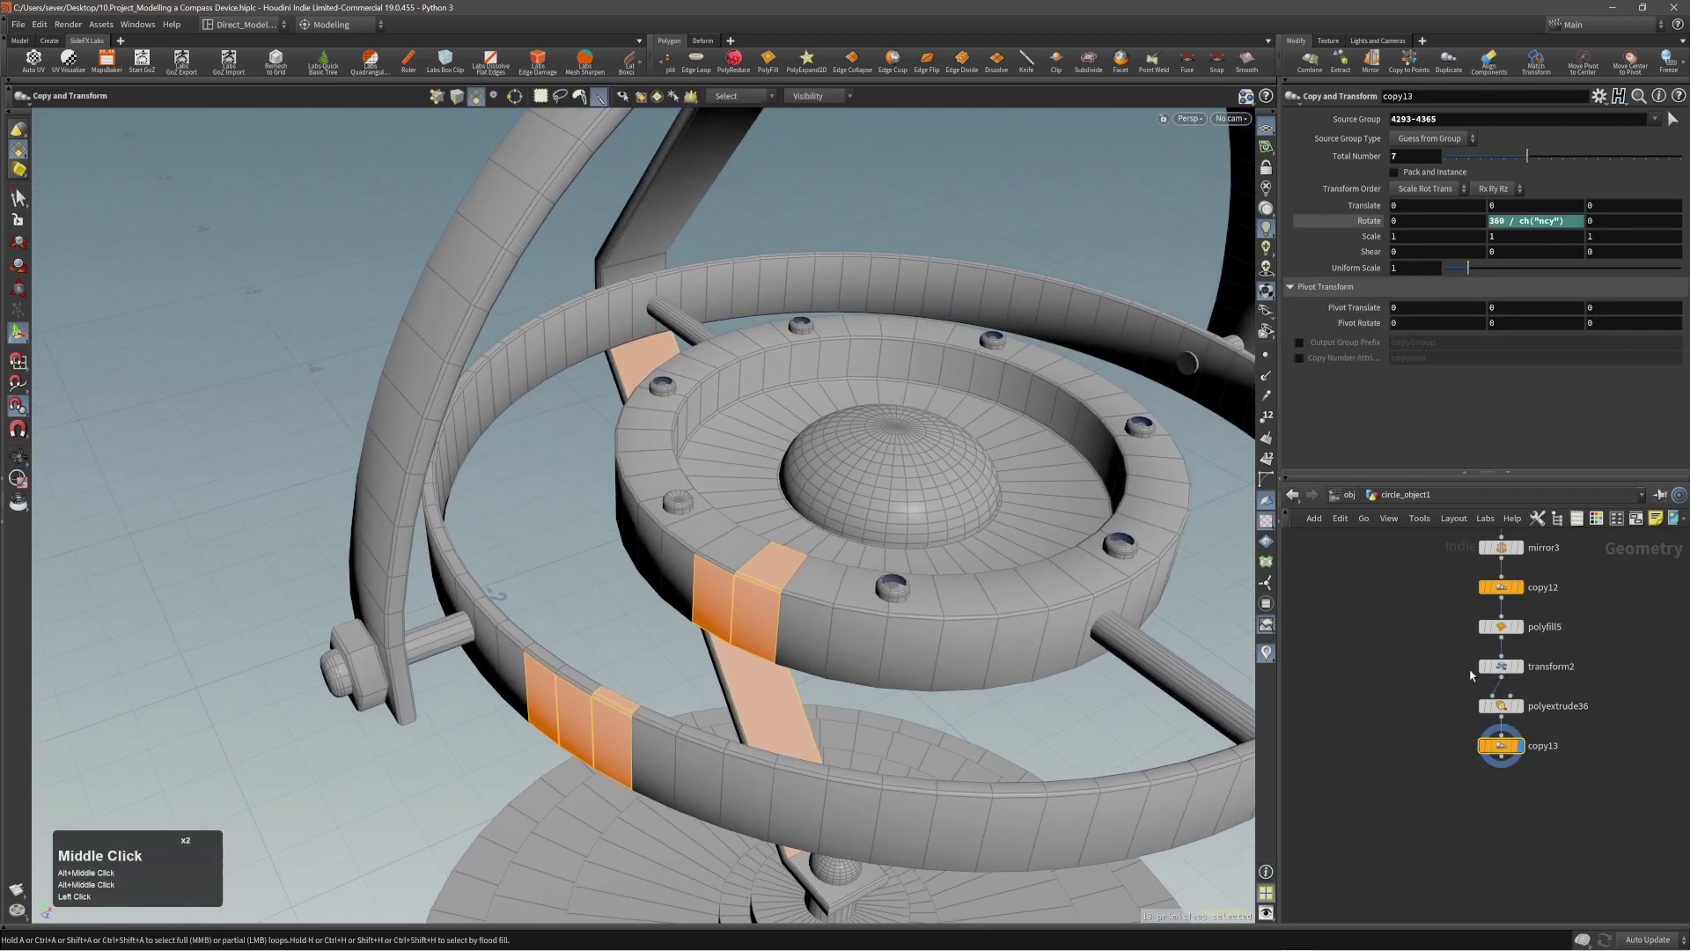
pyautogui.click(1507, 747)
pyautogui.keyDown('alt'); pyautogui.moveTo(732, 451); pyautogui.dragTo(1117, 434, button='right'); pyautogui.keyUp('alt')
pyautogui.keyDown('alt'); pyautogui.moveTo(1048, 487); pyautogui.dragTo(895, 442, button='middle'); pyautogui.keyUp('alt')
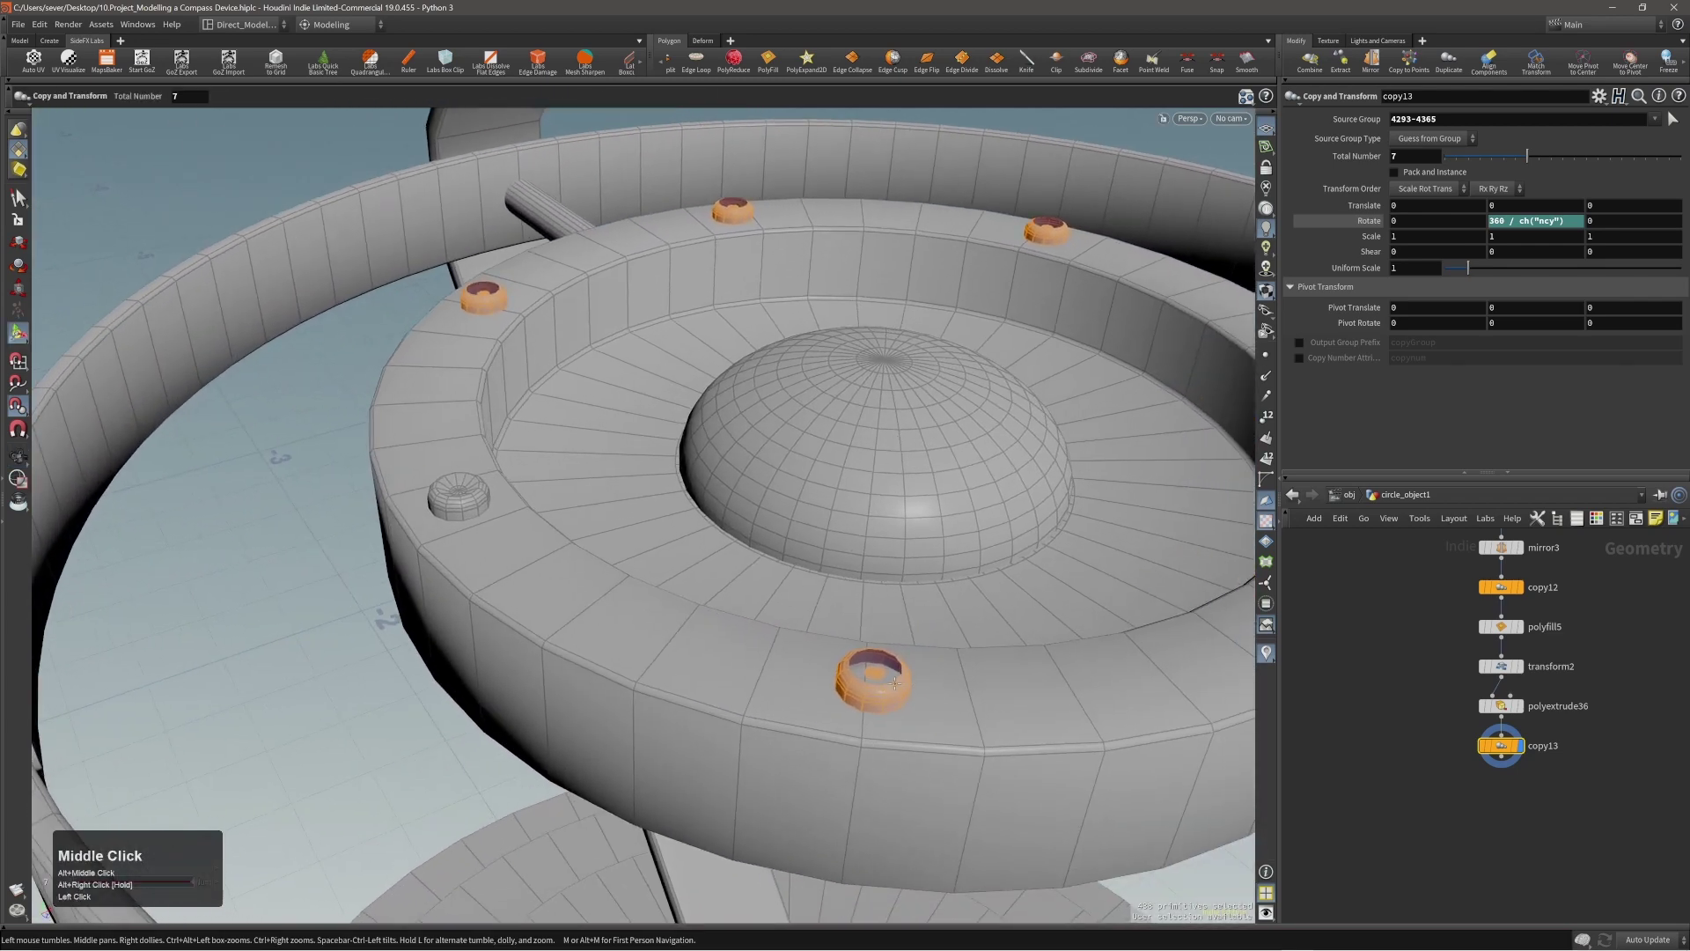
pyautogui.keyDown('alt'); pyautogui.moveTo(894, 683); pyautogui.dragTo(910, 701); pyautogui.keyUp('alt')
pyautogui.keyDown('alt'); pyautogui.moveTo(449, 493); pyautogui.dragTo(627, 501, button='right'); pyautogui.keyUp('alt')
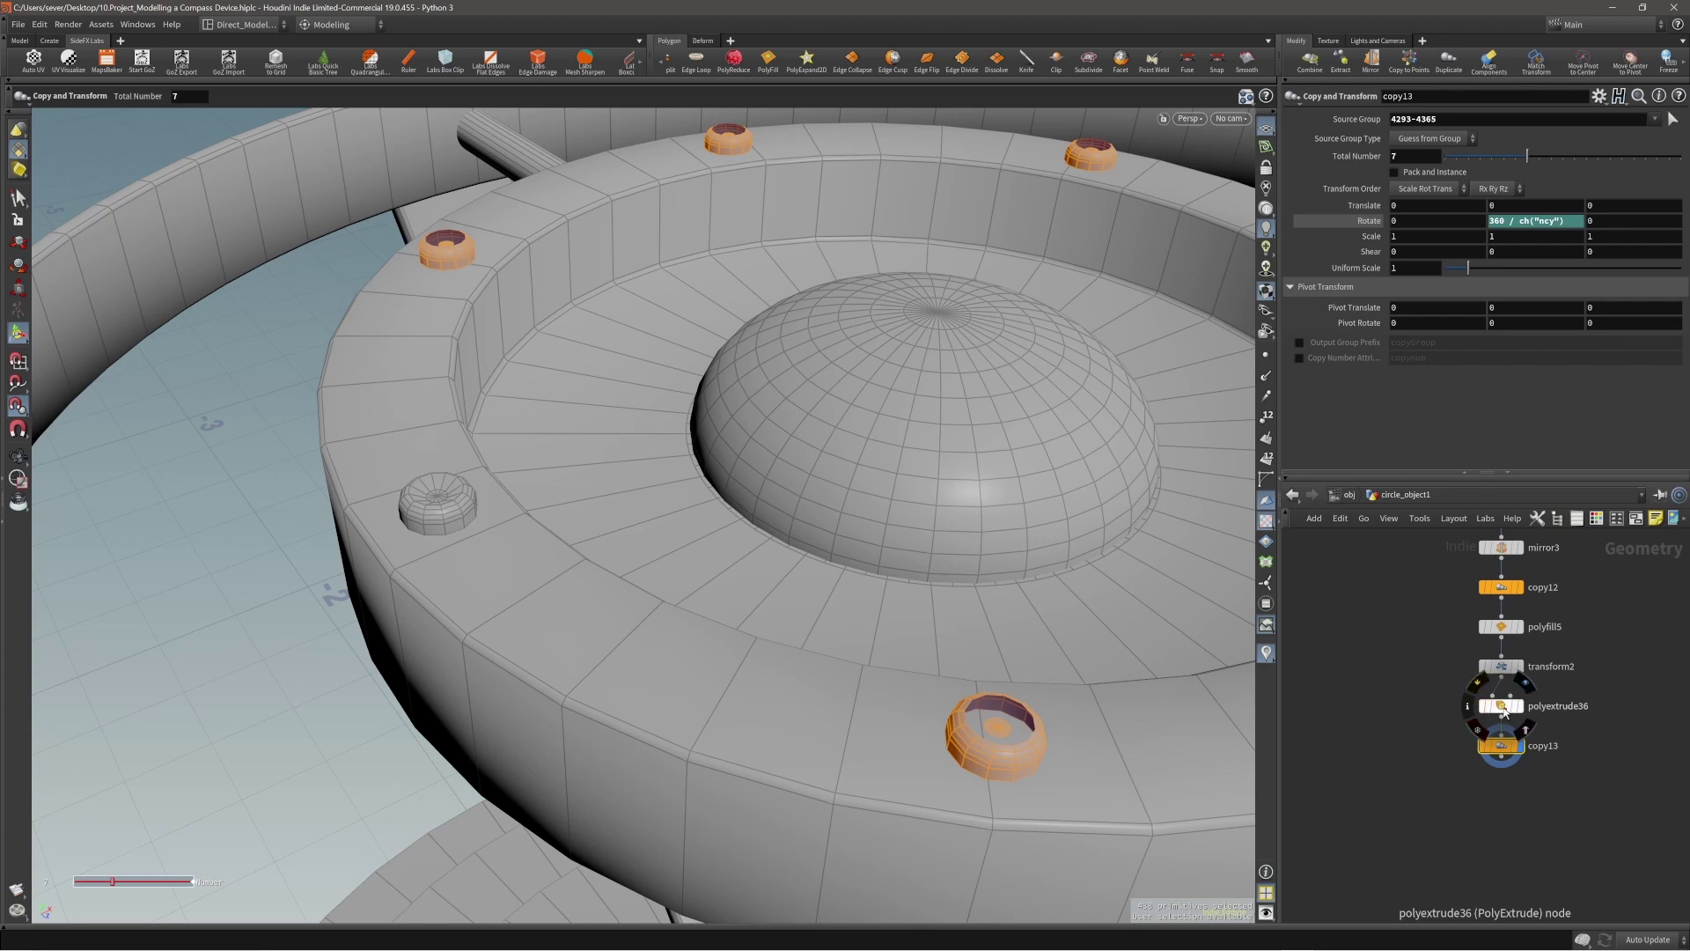
# Step: Reselect the whole original rim cap, including its recessed centre, as the radial copy's source group, primitives 4293-4377
pyautogui.click(1504, 706)
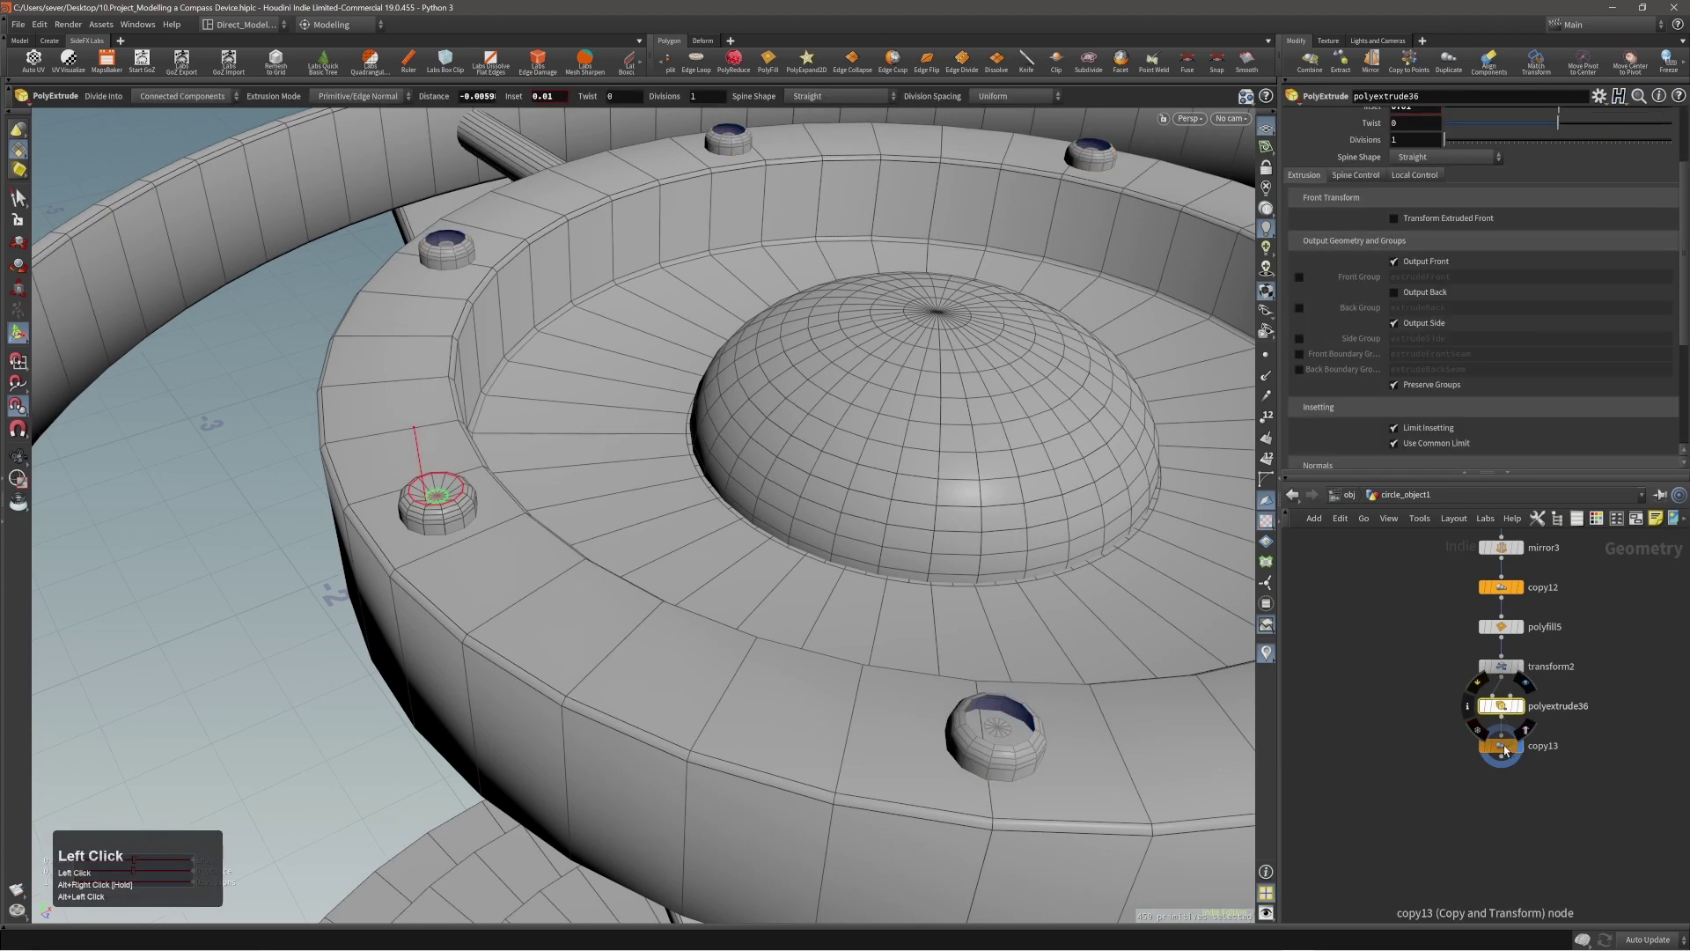
pyautogui.click(1504, 745)
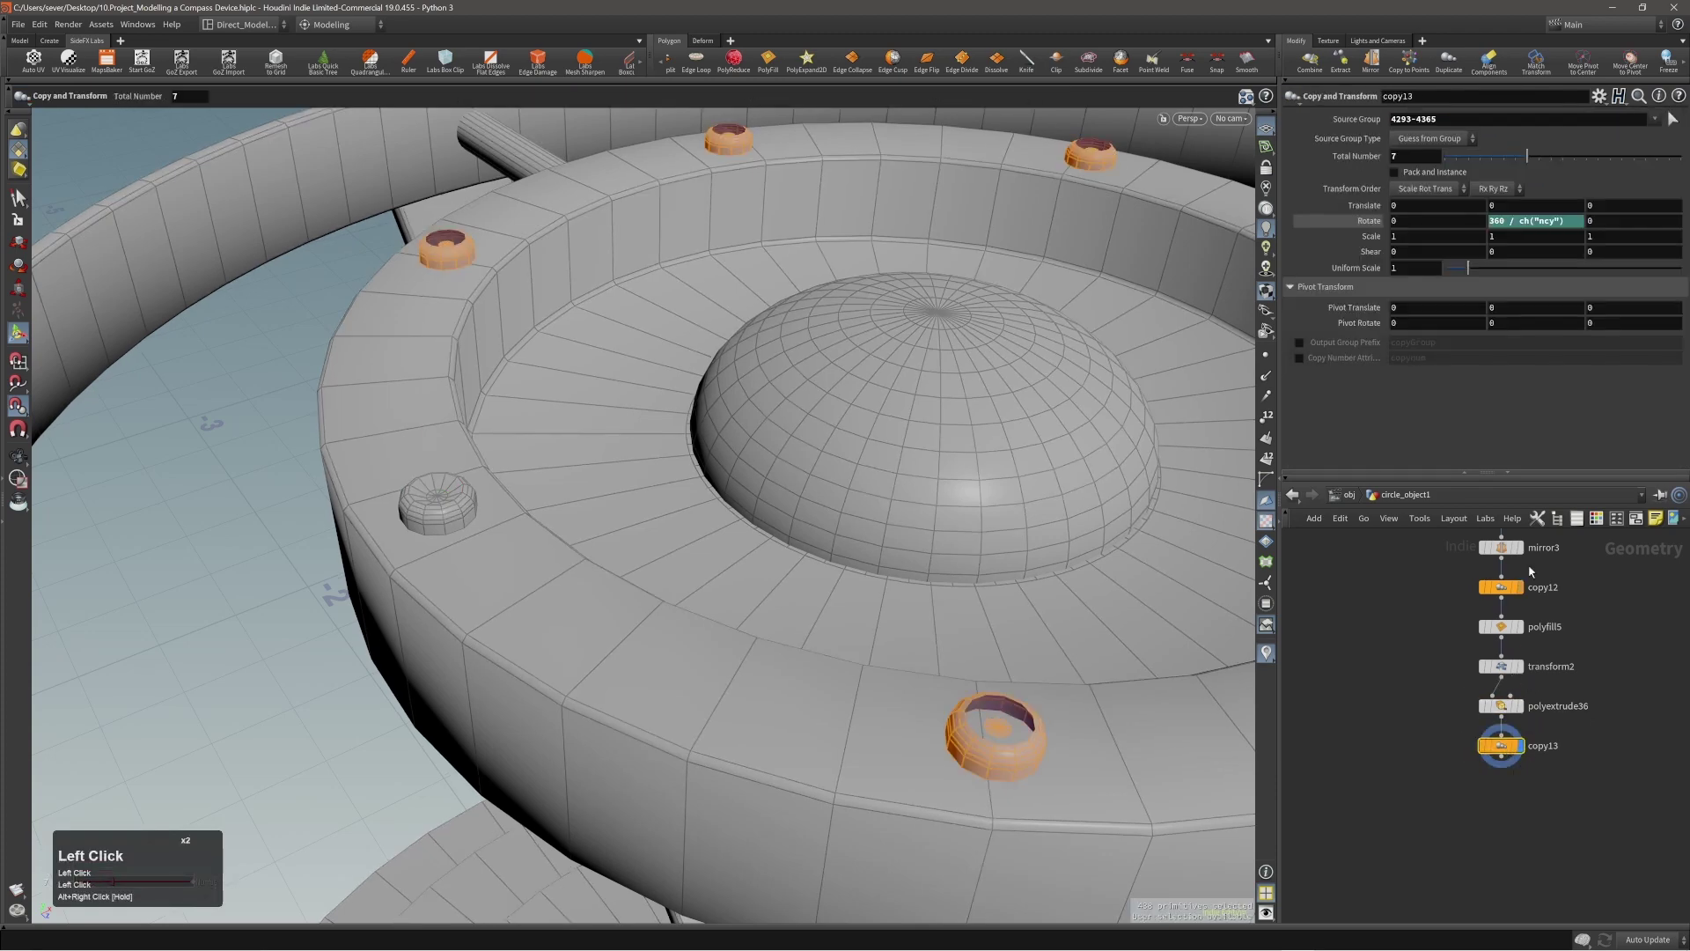
pyautogui.click(1672, 119)
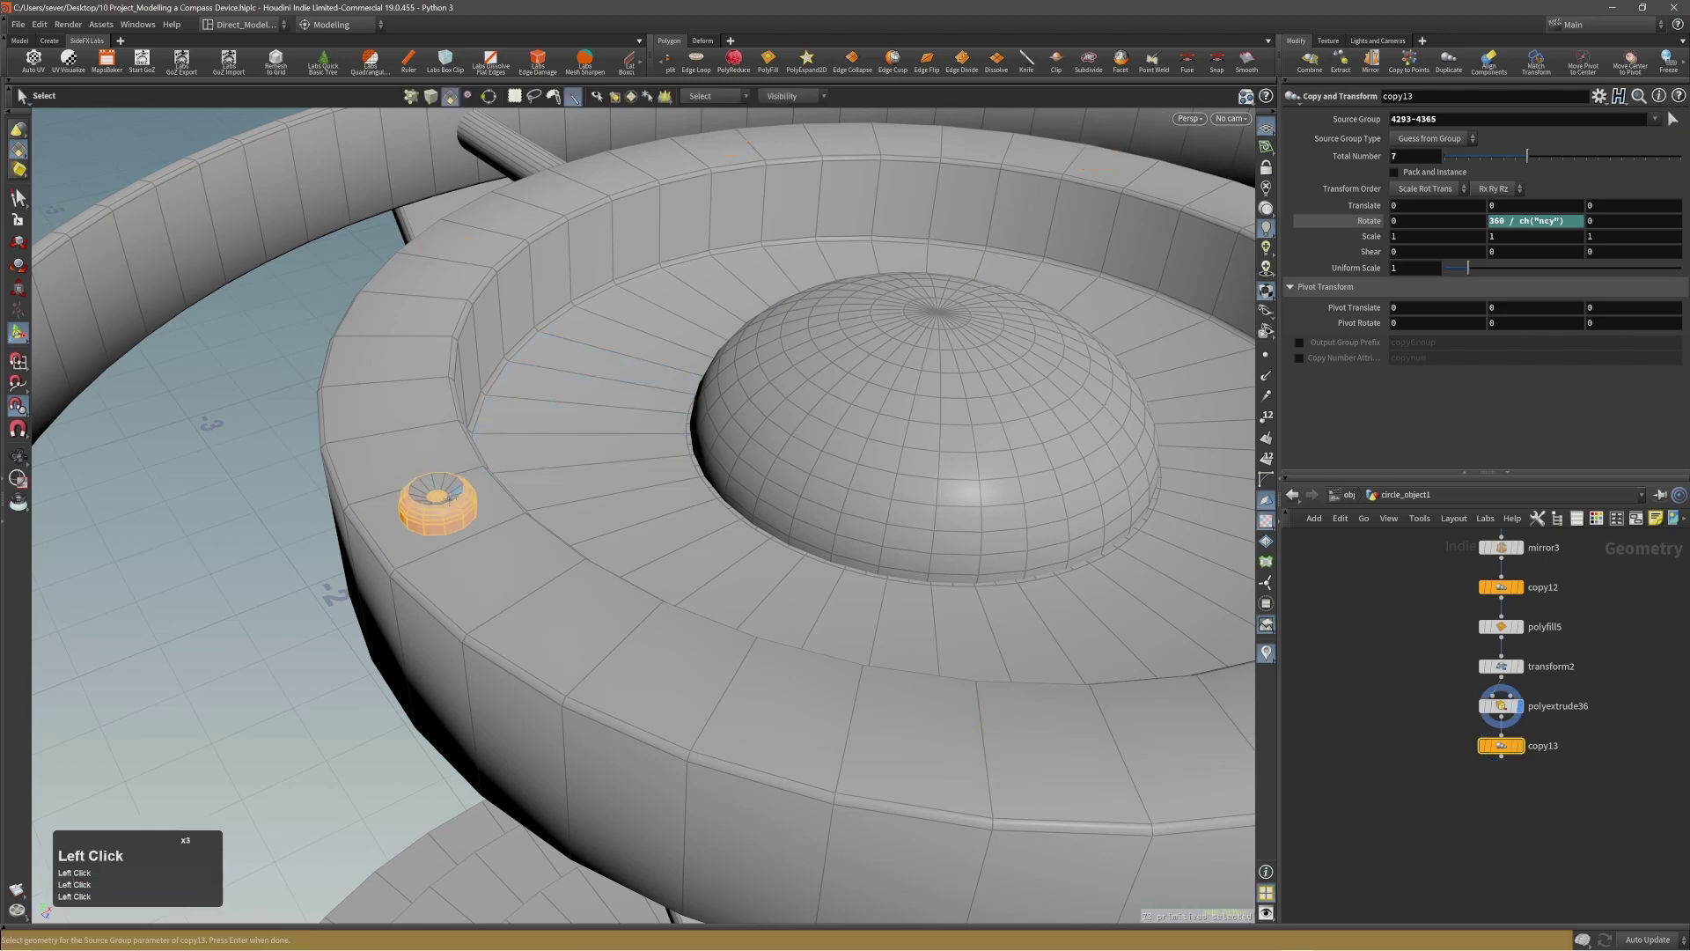
pyautogui.keyDown('alt'); pyautogui.moveTo(451, 498); pyautogui.dragTo(444, 540); pyautogui.keyUp('alt')
pyautogui.keyDown('alt'); pyautogui.moveTo(445, 540); pyautogui.dragTo(521, 474, button='right'); pyautogui.keyUp('alt')
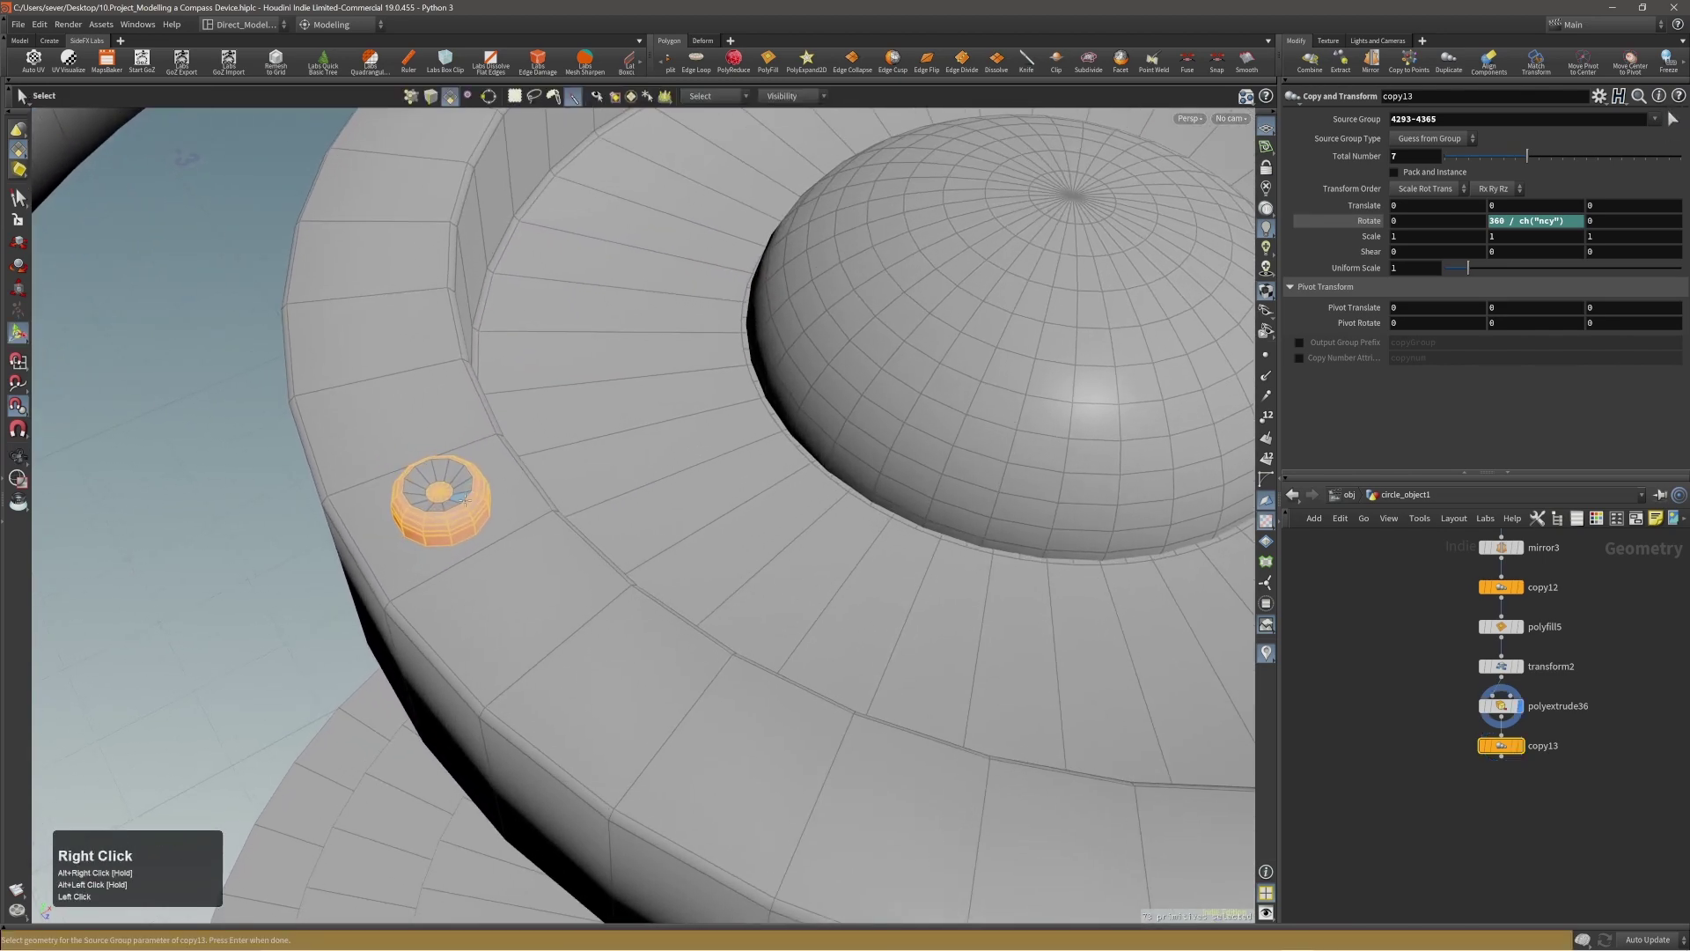
pyautogui.keyDown('alt'); pyautogui.moveTo(461, 499); pyautogui.dragTo(447, 498); pyautogui.keyUp('alt')
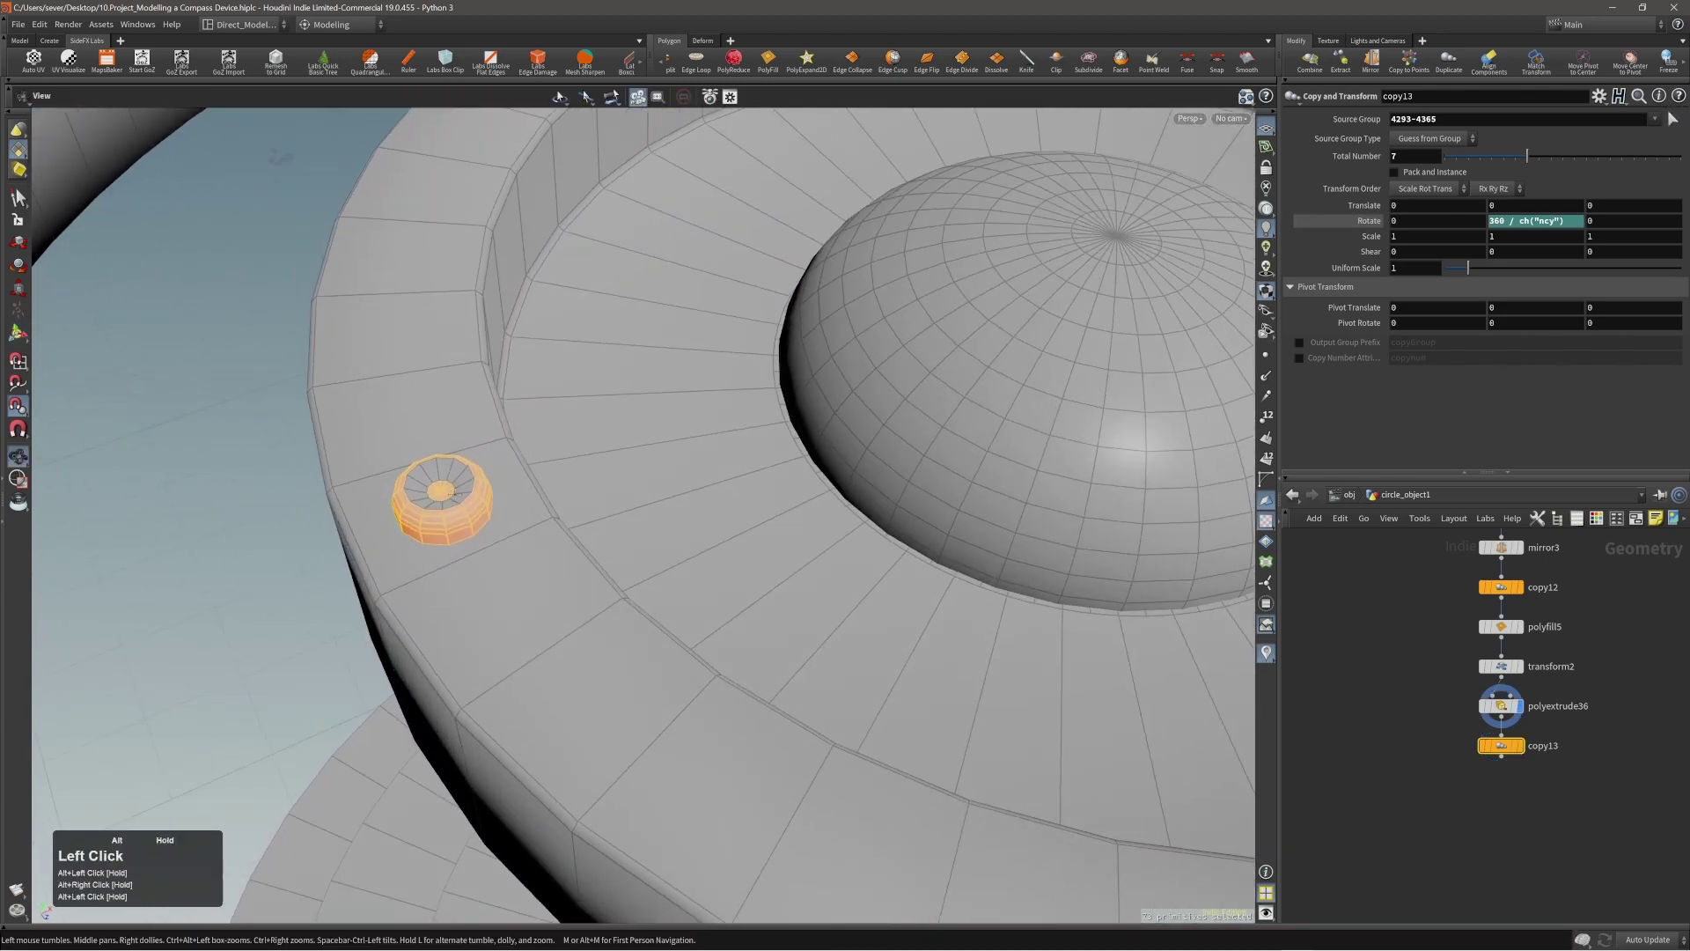
pyautogui.click(458, 499)
pyautogui.doubleClick(458, 500)
pyautogui.press('Return')
pyautogui.keyDown('alt'); pyautogui.moveTo(526, 381); pyautogui.dragTo(626, 467, button='right'); pyautogui.keyUp('alt')
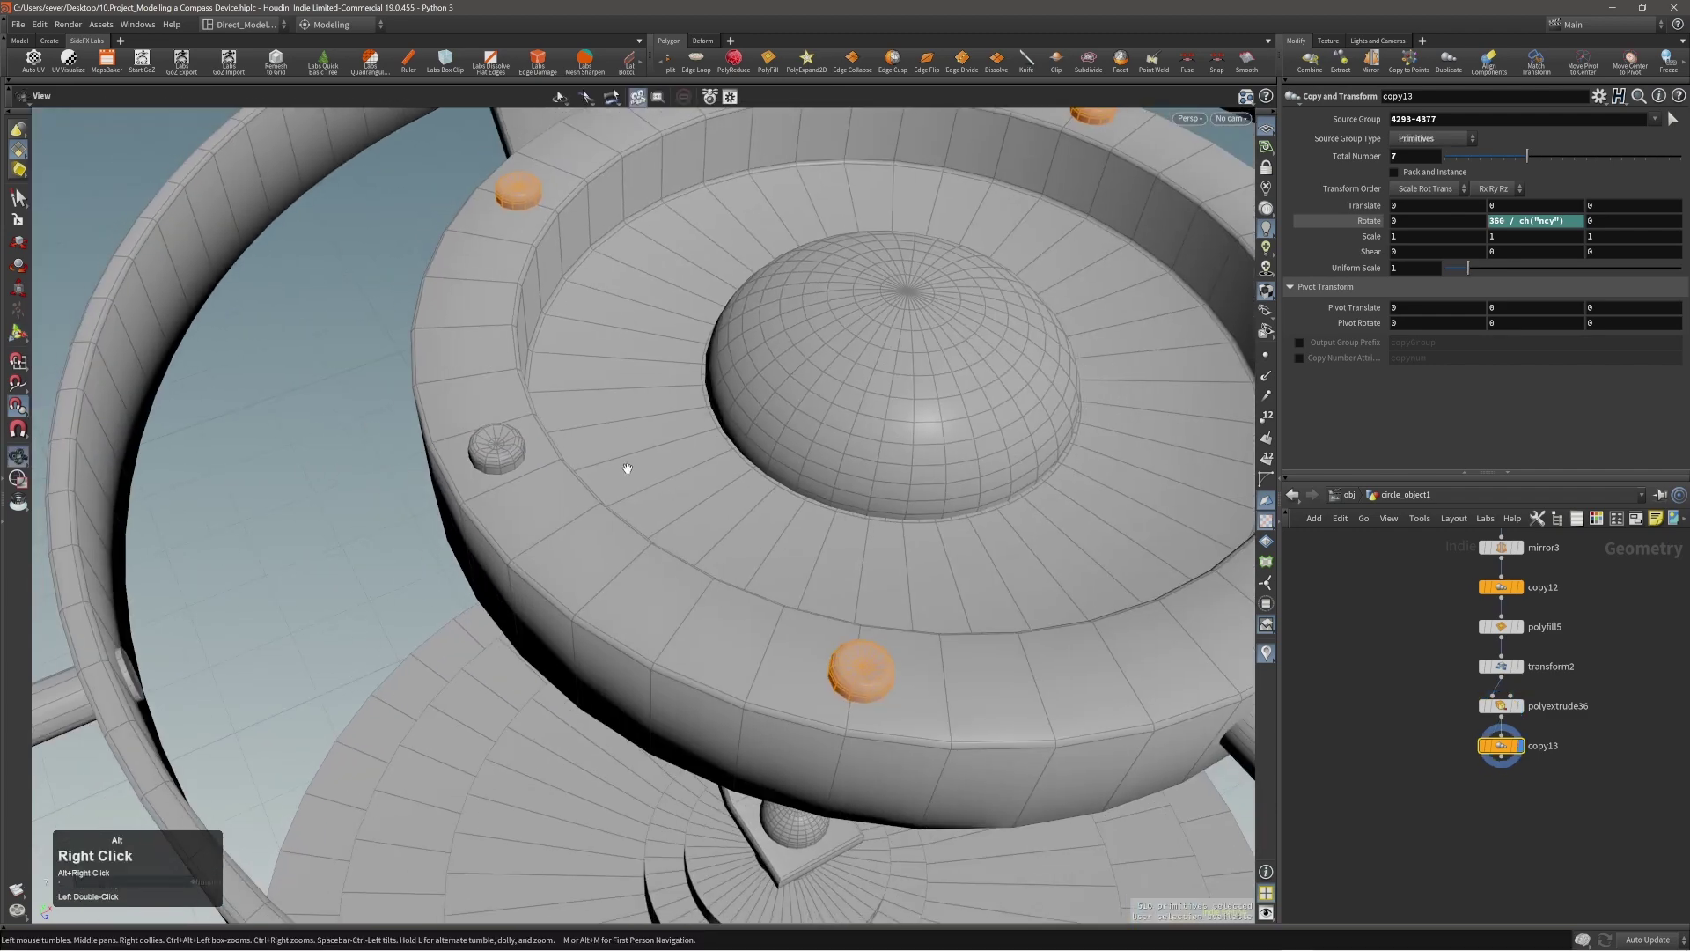
# Step: Examine the rim caps and the whole compass model and compare its shape with the reference image
pyautogui.keyDown('alt'); pyautogui.moveTo(626, 468); pyautogui.dragTo(647, 523); pyautogui.keyUp('alt')
pyautogui.keyDown('alt'); pyautogui.moveTo(647, 523); pyautogui.dragTo(607, 546, button='right'); pyautogui.keyUp('alt')
pyautogui.press('s')
pyautogui.click(492, 537)
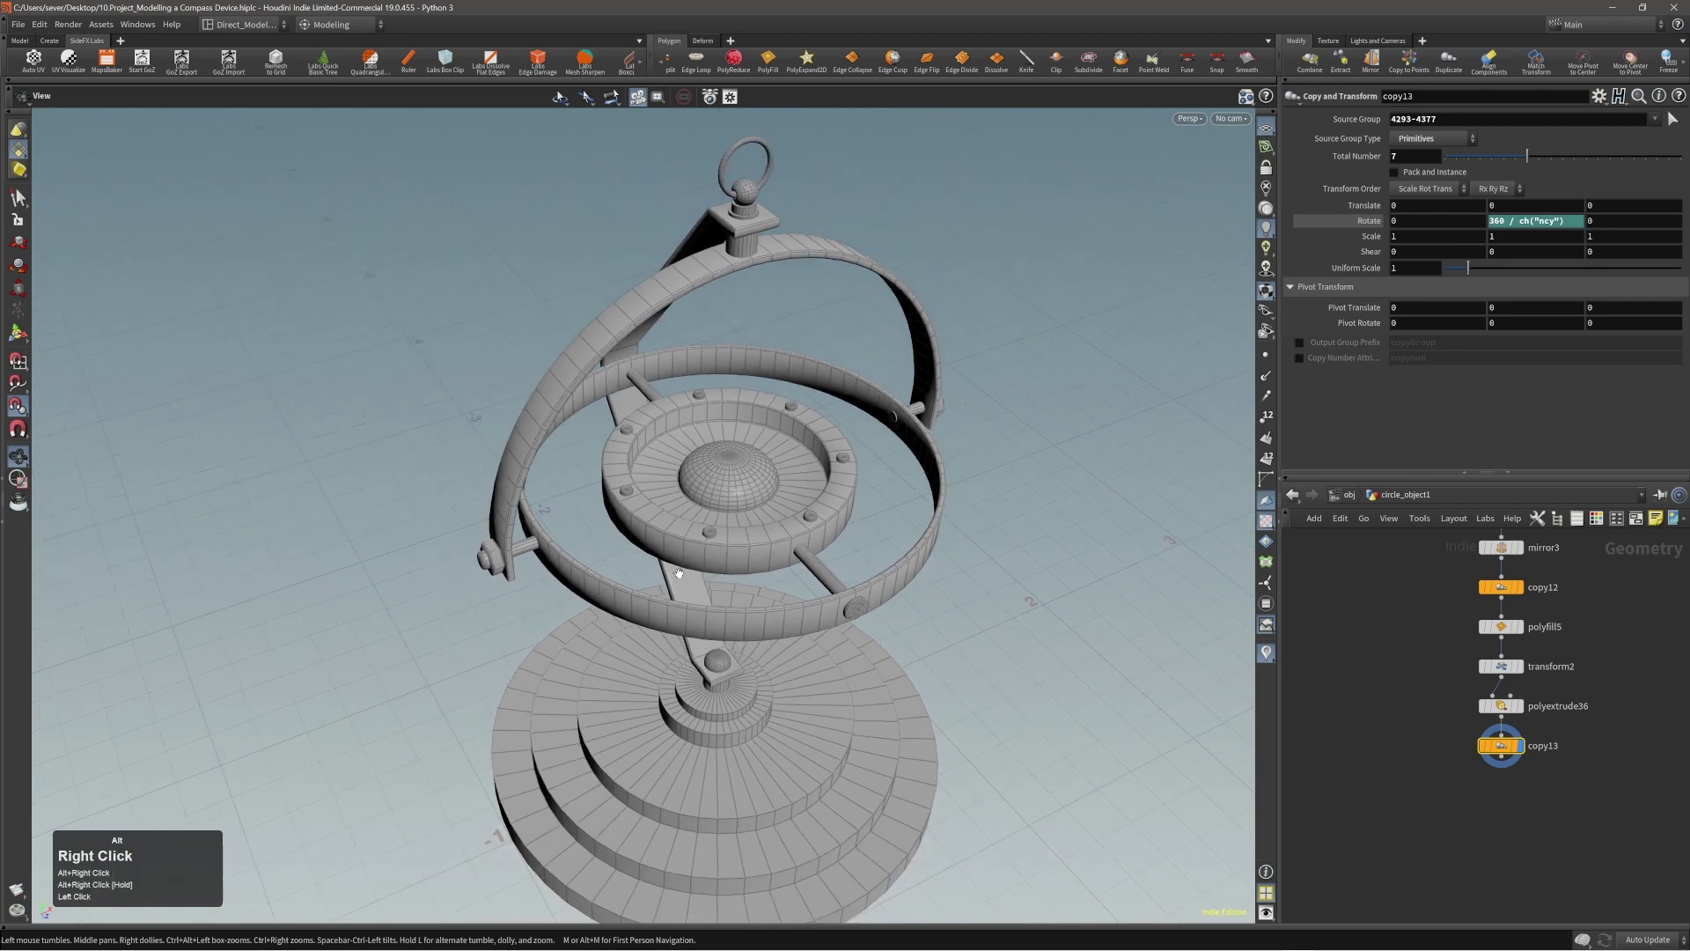
pyautogui.keyDown('alt'); pyautogui.moveTo(616, 541); pyautogui.dragTo(710, 533); pyautogui.keyUp('alt')
pyautogui.keyDown('alt'); pyautogui.moveTo(710, 533); pyautogui.dragTo(681, 505, button='middle'); pyautogui.keyUp('alt')
pyautogui.keyDown('alt'); pyautogui.moveTo(681, 505); pyautogui.dragTo(583, 556, button='right'); pyautogui.keyUp('alt')
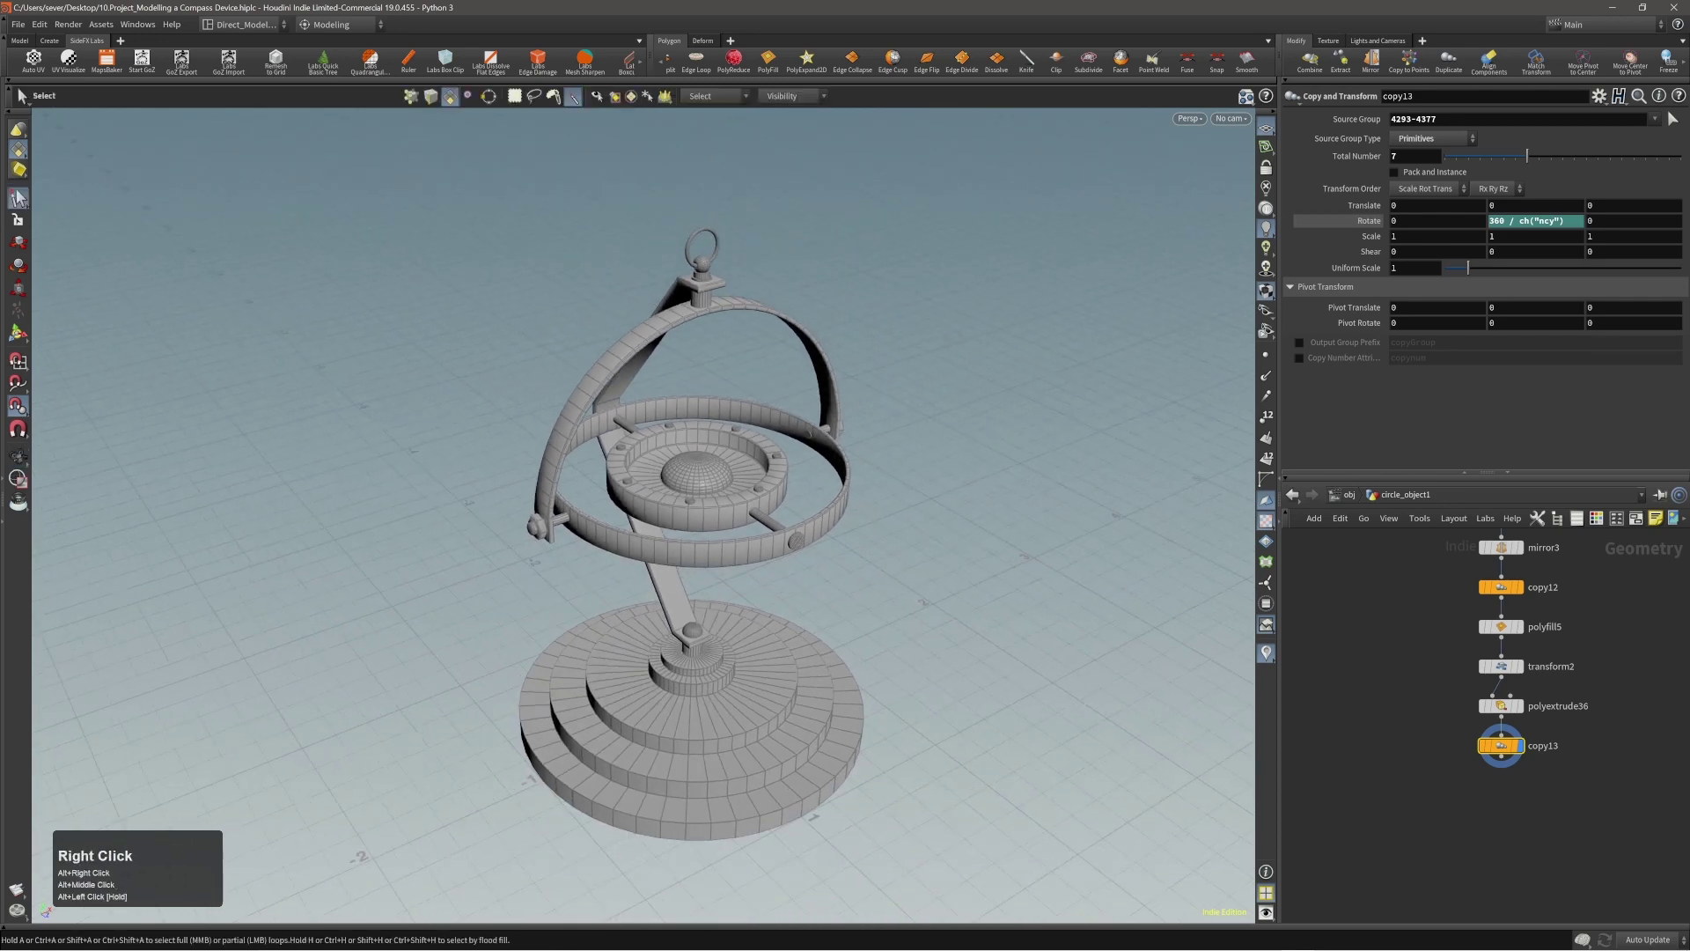
pyautogui.moveTo(1689, 518); pyautogui.dragTo(1177, 501, button='right')
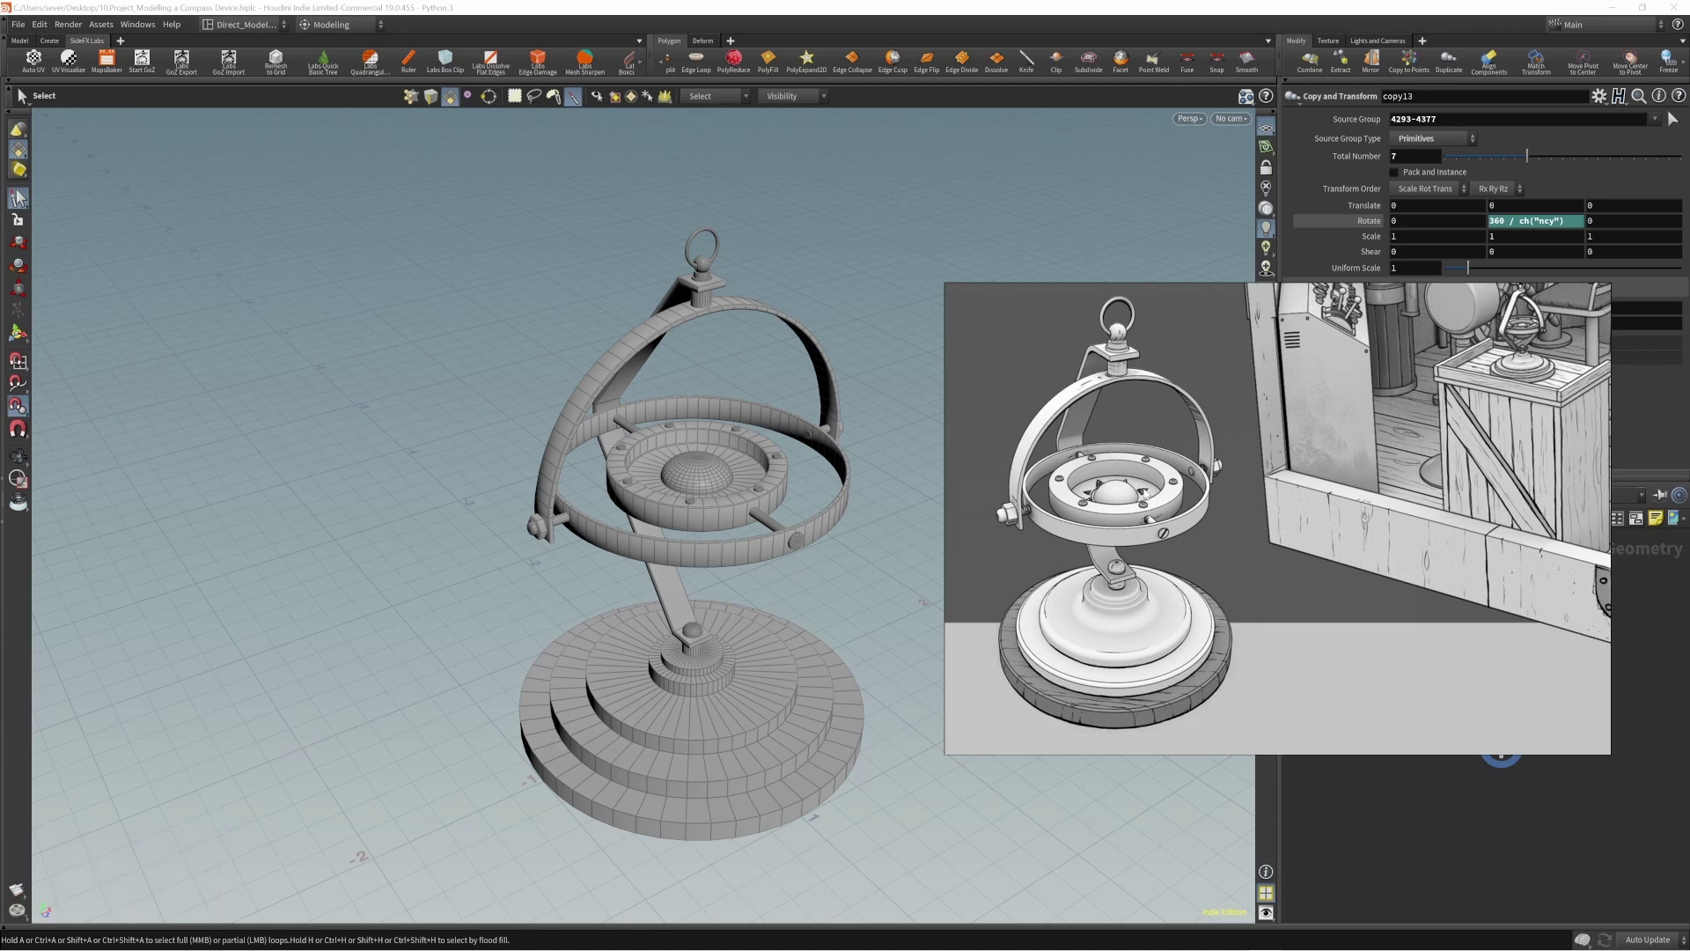
pyautogui.moveTo(1149, 500); pyautogui.dragTo(1689, 510, button='right')
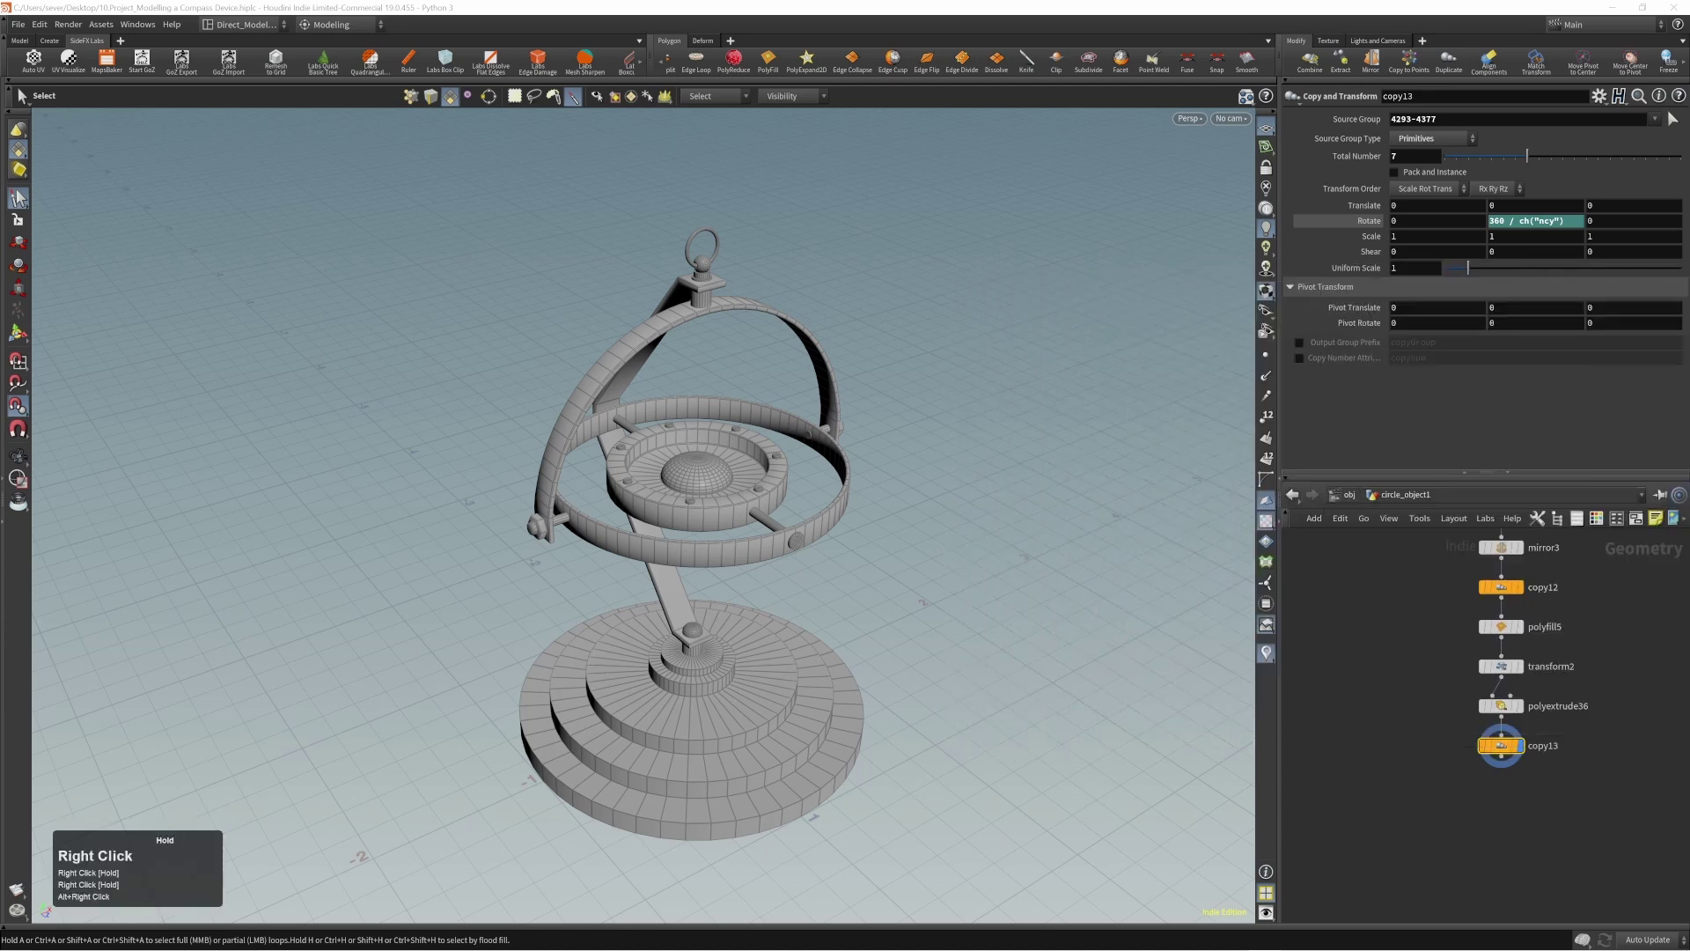
pyautogui.click(1080, 567)
# Step: PolyBevel the upper outer edge loop of the base's lowest tier
pyautogui.keyDown('alt'); pyautogui.moveTo(707, 486); pyautogui.dragTo(764, 512); pyautogui.keyUp('alt')
pyautogui.keyDown('alt'); pyautogui.moveTo(764, 513); pyautogui.dragTo(751, 458, button='middle'); pyautogui.keyUp('alt')
pyautogui.keyDown('alt'); pyautogui.moveTo(751, 458); pyautogui.dragTo(717, 458, button='right'); pyautogui.keyUp('alt')
pyautogui.keyDown('alt'); pyautogui.moveTo(718, 458); pyautogui.dragTo(736, 588); pyautogui.keyUp('alt')
pyautogui.press('2')
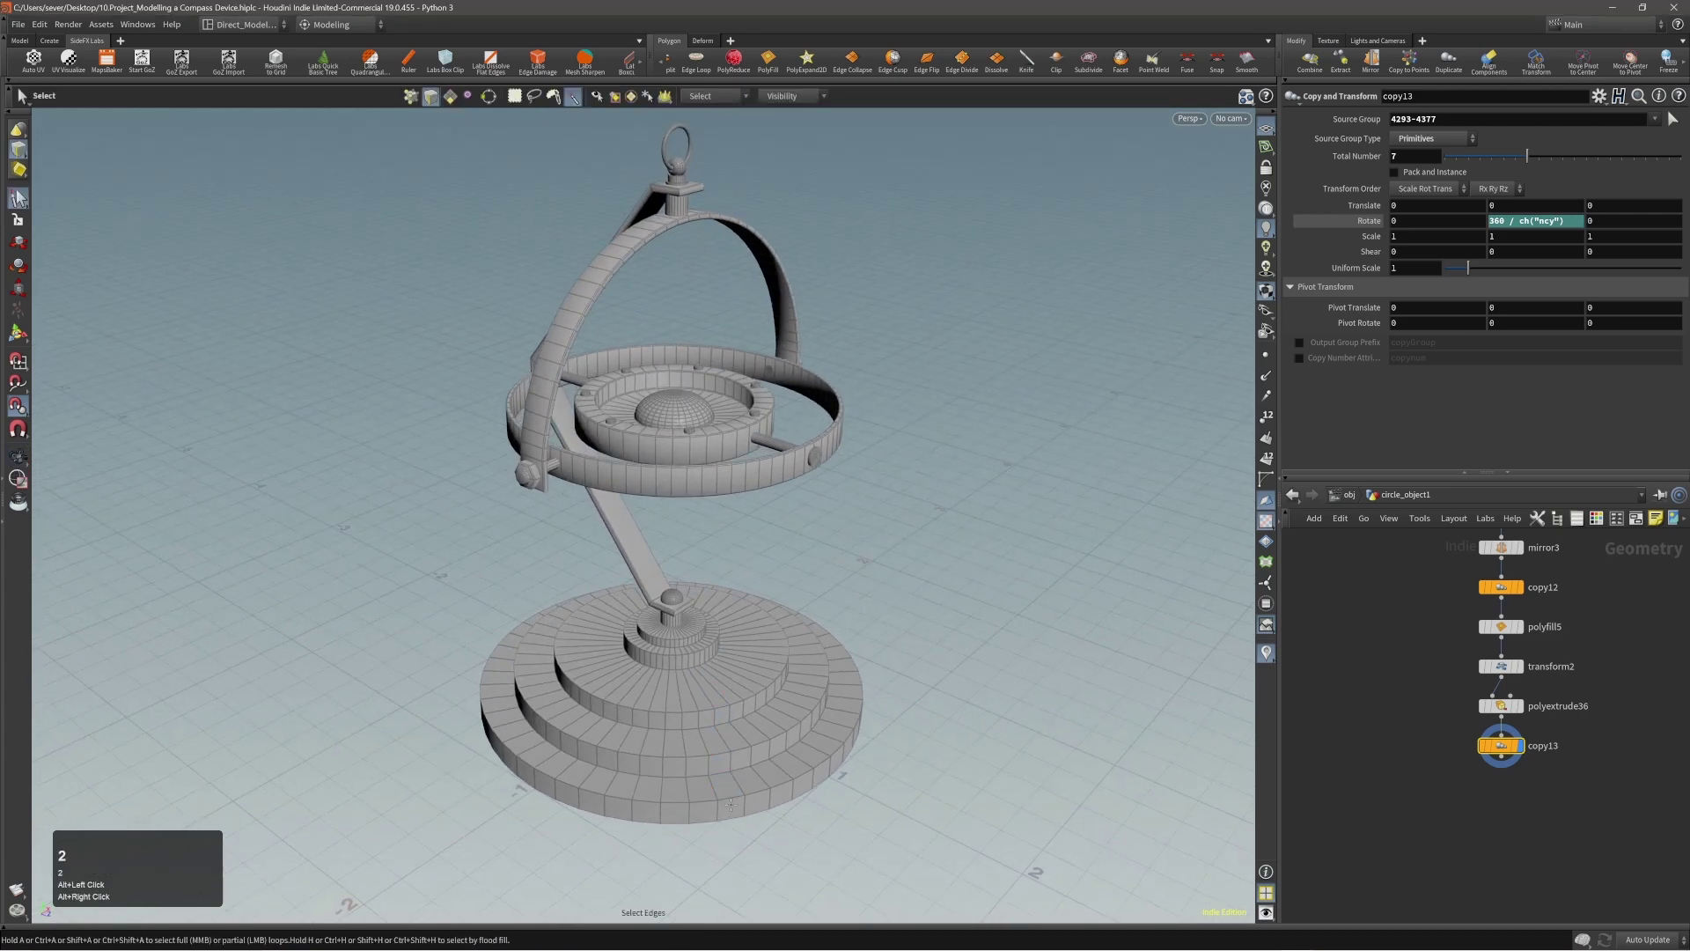
pyautogui.doubleClick(731, 799)
pyautogui.press('c')
pyautogui.click(792, 799)
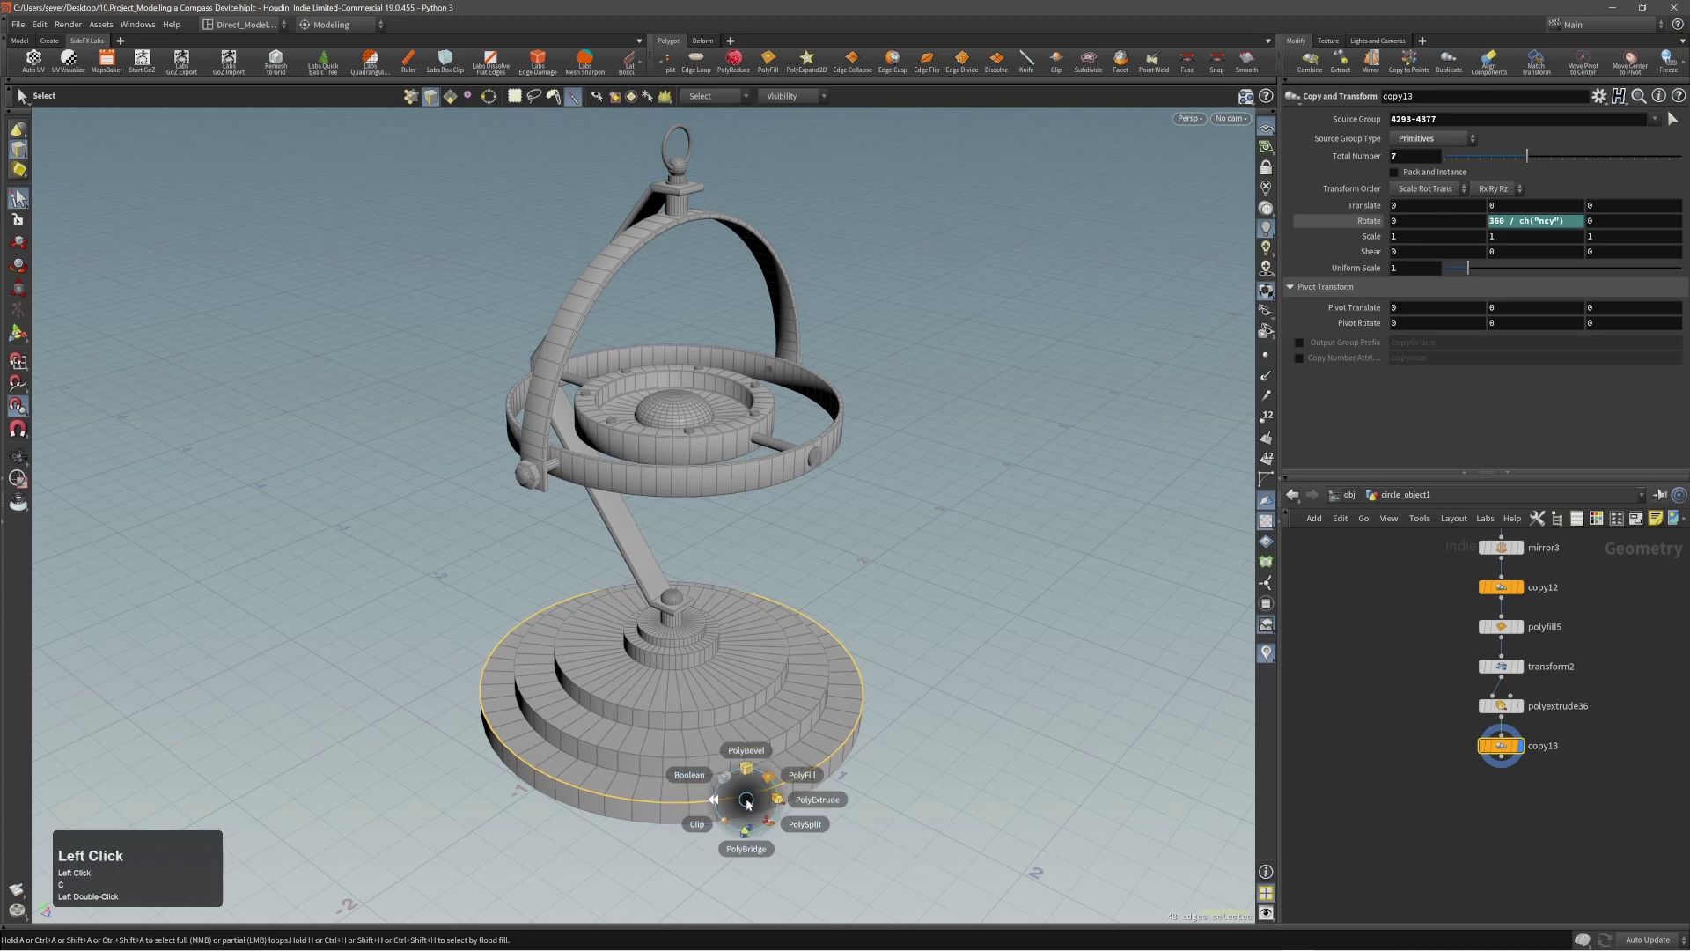
pyautogui.click(746, 757)
pyautogui.doubleClick(746, 764)
pyautogui.moveTo(754, 764); pyautogui.dragTo(715, 713)
# Step: Repeat the PolyBevel on the upper outer edges of the second and third base tiers, with a distance of about 0.028 on the third
pyautogui.press('2')
pyautogui.doubleClick(715, 757)
pyautogui.press('q')
pyautogui.press('2')
pyautogui.doubleClick(708, 712)
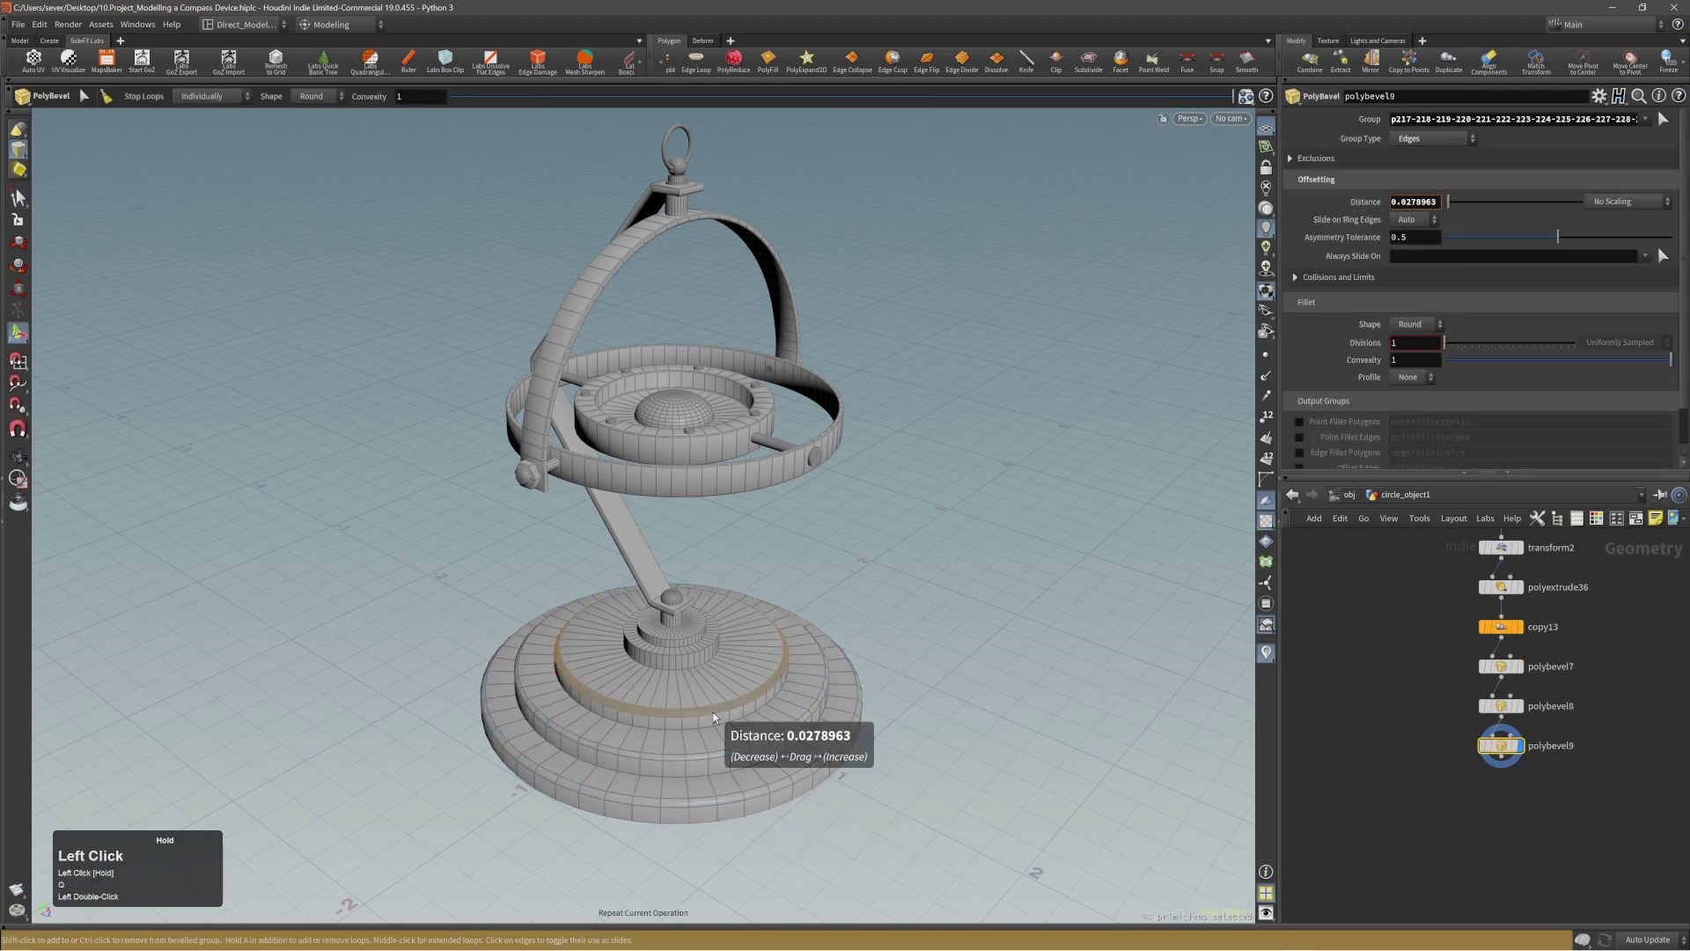
# Step: PolyBevel the upper outer edge loops of the two small central base tiers together with a distance of about 0.0106
pyautogui.scroll(4, 766, 671)
pyautogui.doubleClick(715, 649)
pyautogui.keyDown('shift'); pyautogui.doubleClick(706, 620); pyautogui.keyUp('shift')
pyautogui.press('q')
pyautogui.moveTo(705, 612); pyautogui.dragTo(711, 606)
# Step: PolyBevel one more edge loop at the small centre of the base with a distance of about 0.0041
pyautogui.keyDown('alt'); pyautogui.moveTo(731, 611); pyautogui.dragTo(823, 577, button='right'); pyautogui.keyUp('alt')
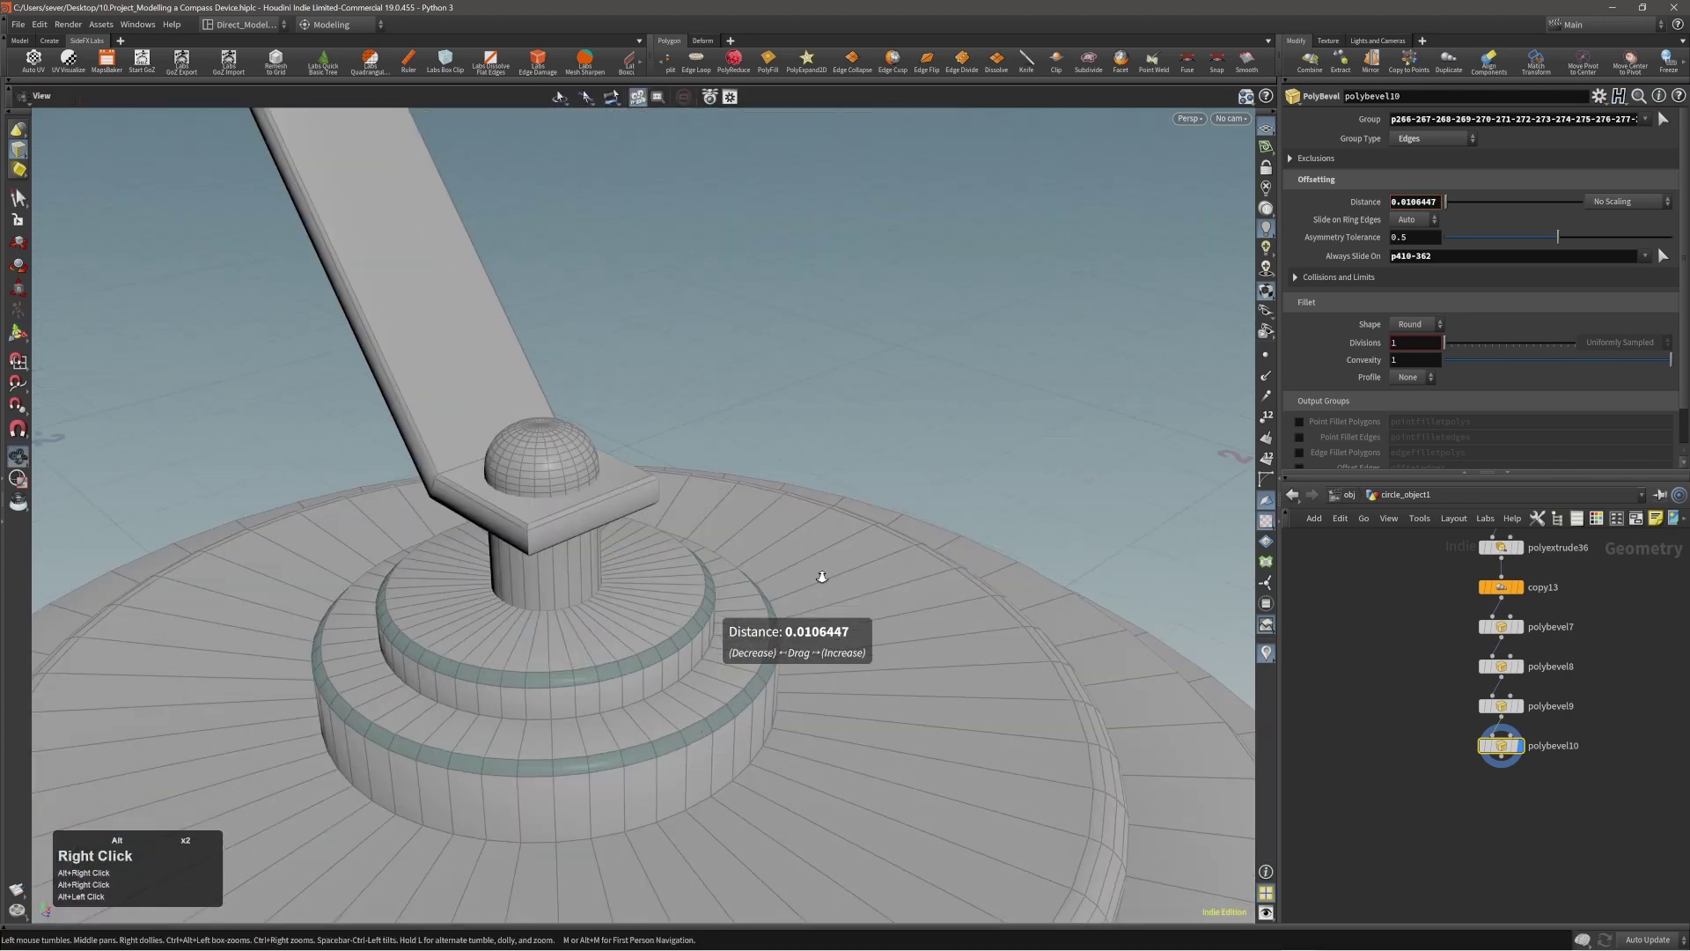
pyautogui.press('2')
pyautogui.doubleClick(662, 643)
pyautogui.press('c')
pyautogui.press('q')
pyautogui.moveTo(665, 645)
pyautogui.mouseDown()
pyautogui.moveTo(629, 640)
pyautogui.moveTo(668, 643)
pyautogui.mouseUp()
# Step: Examine the bevelled base, the centre dial and the gimbal rings of the compass from several angles and distances
pyautogui.keyDown('alt'); pyautogui.moveTo(649, 636); pyautogui.dragTo(564, 665, button='right'); pyautogui.keyUp('alt')
pyautogui.keyDown('alt'); pyautogui.moveTo(746, 665); pyautogui.dragTo(679, 622, button='middle'); pyautogui.keyUp('alt')
pyautogui.keyDown('alt'); pyautogui.moveTo(678, 623); pyautogui.dragTo(577, 640, button='right'); pyautogui.keyUp('alt')
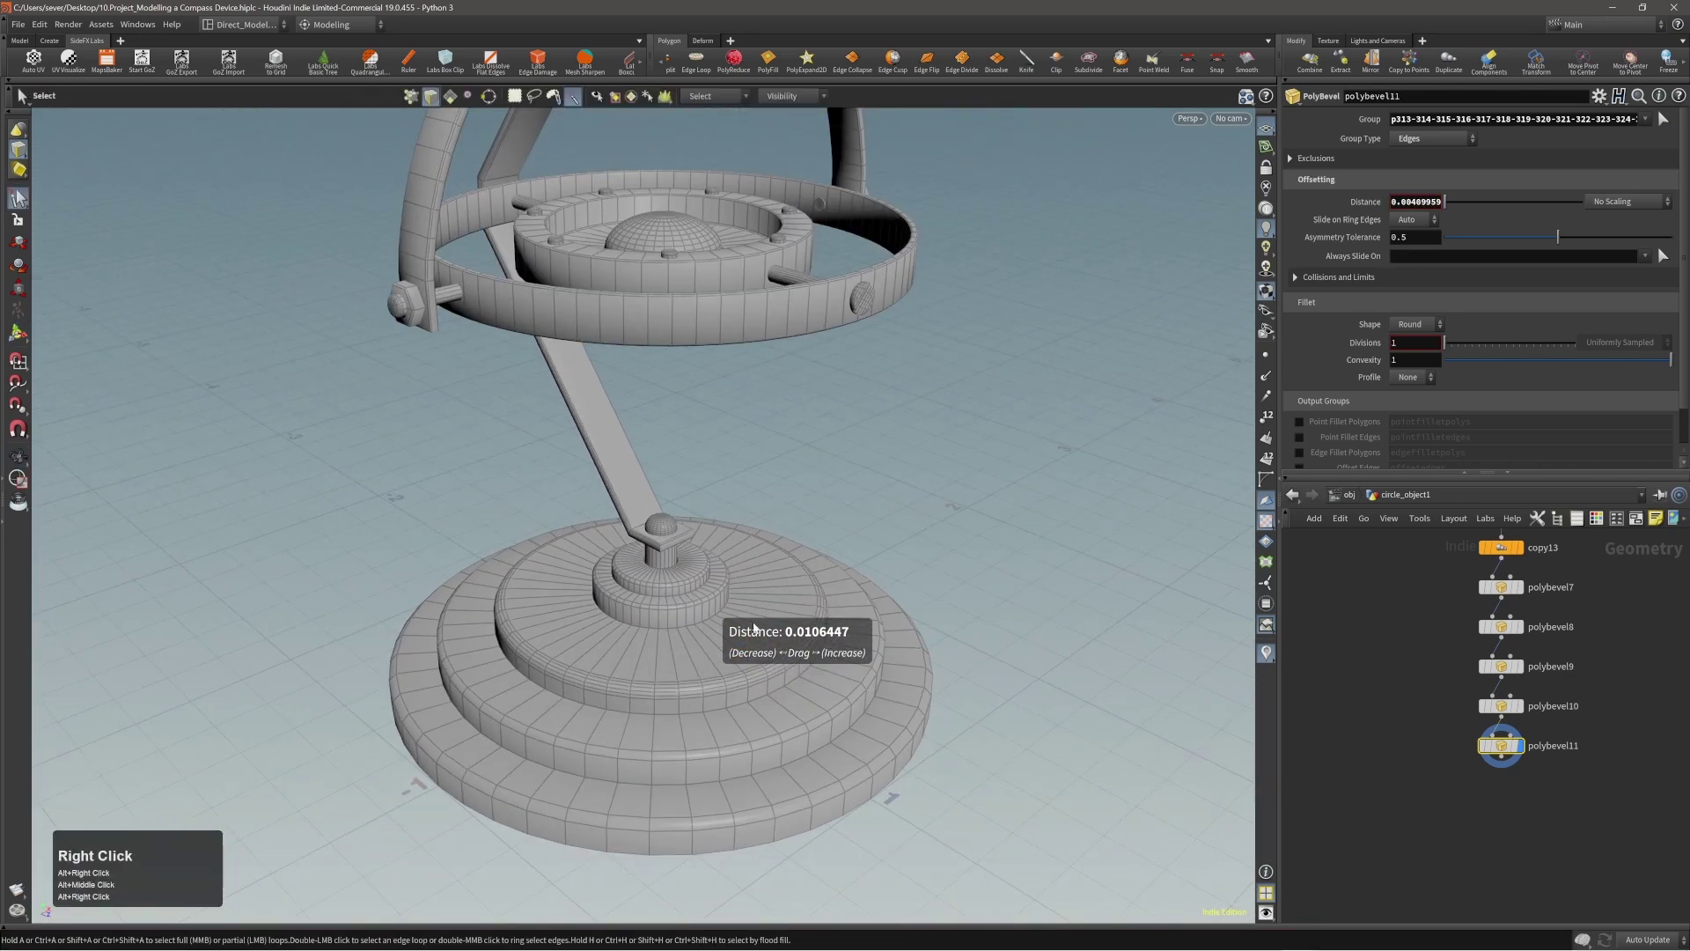
pyautogui.keyDown('alt'); pyautogui.moveTo(769, 608); pyautogui.dragTo(692, 607, button='right'); pyautogui.keyUp('alt')
pyautogui.keyDown('alt'); pyautogui.moveTo(732, 597); pyautogui.dragTo(705, 633, button='middle'); pyautogui.keyUp('alt')
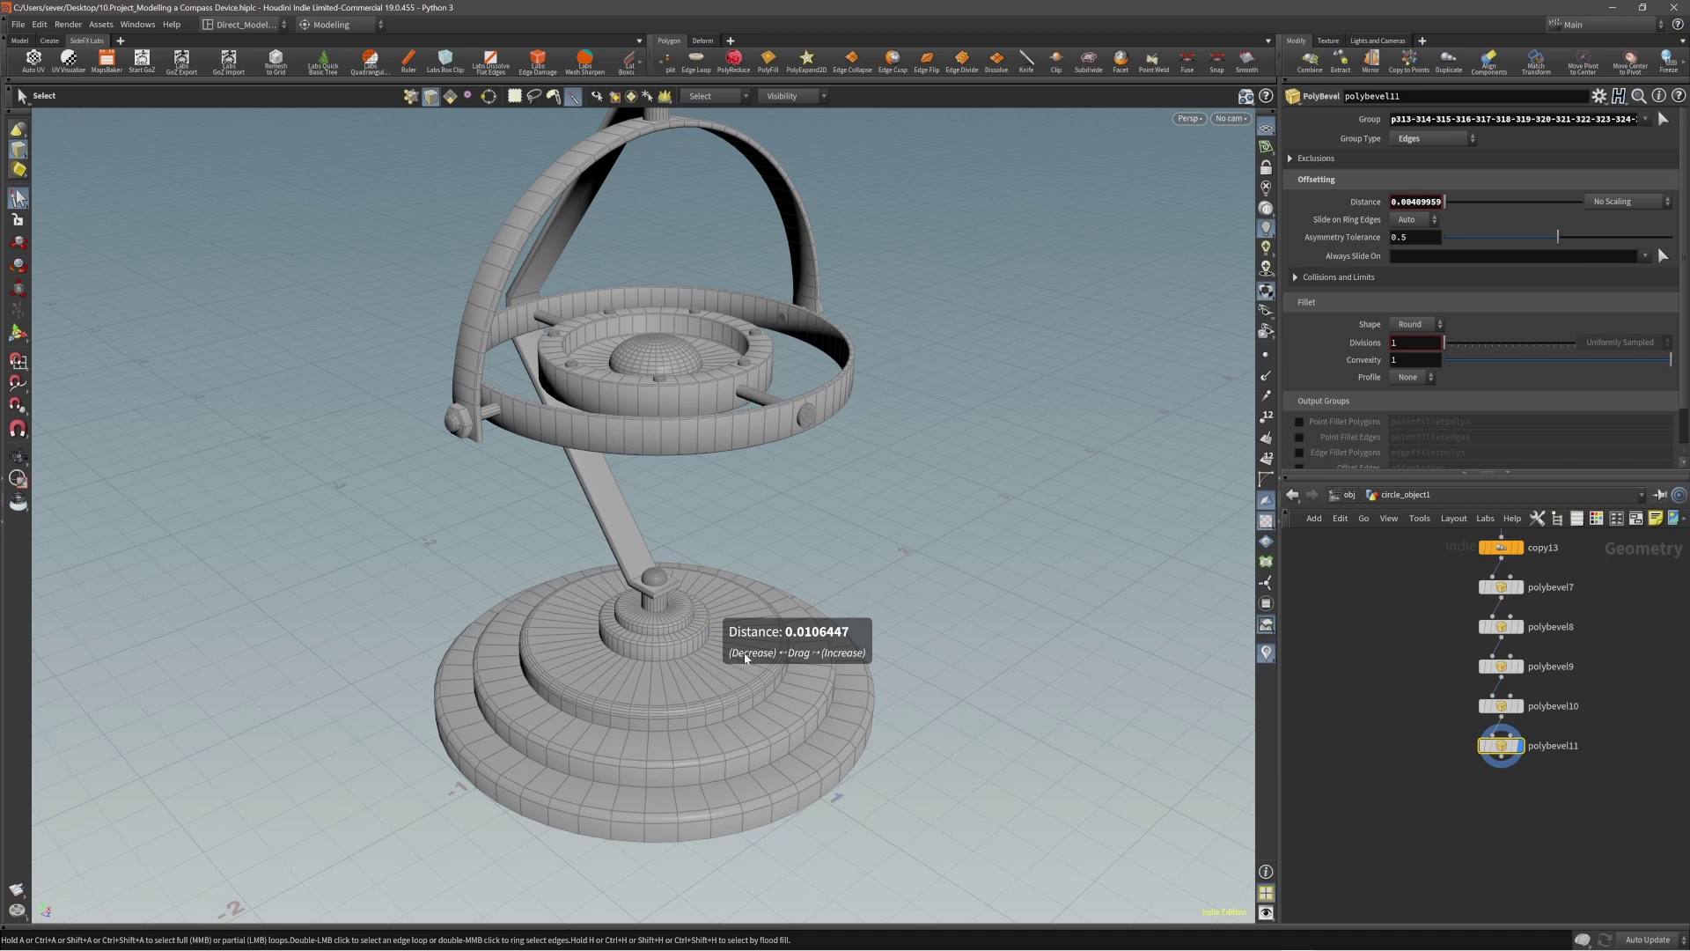
pyautogui.keyDown('alt'); pyautogui.moveTo(751, 625); pyautogui.dragTo(742, 649); pyautogui.keyUp('alt')
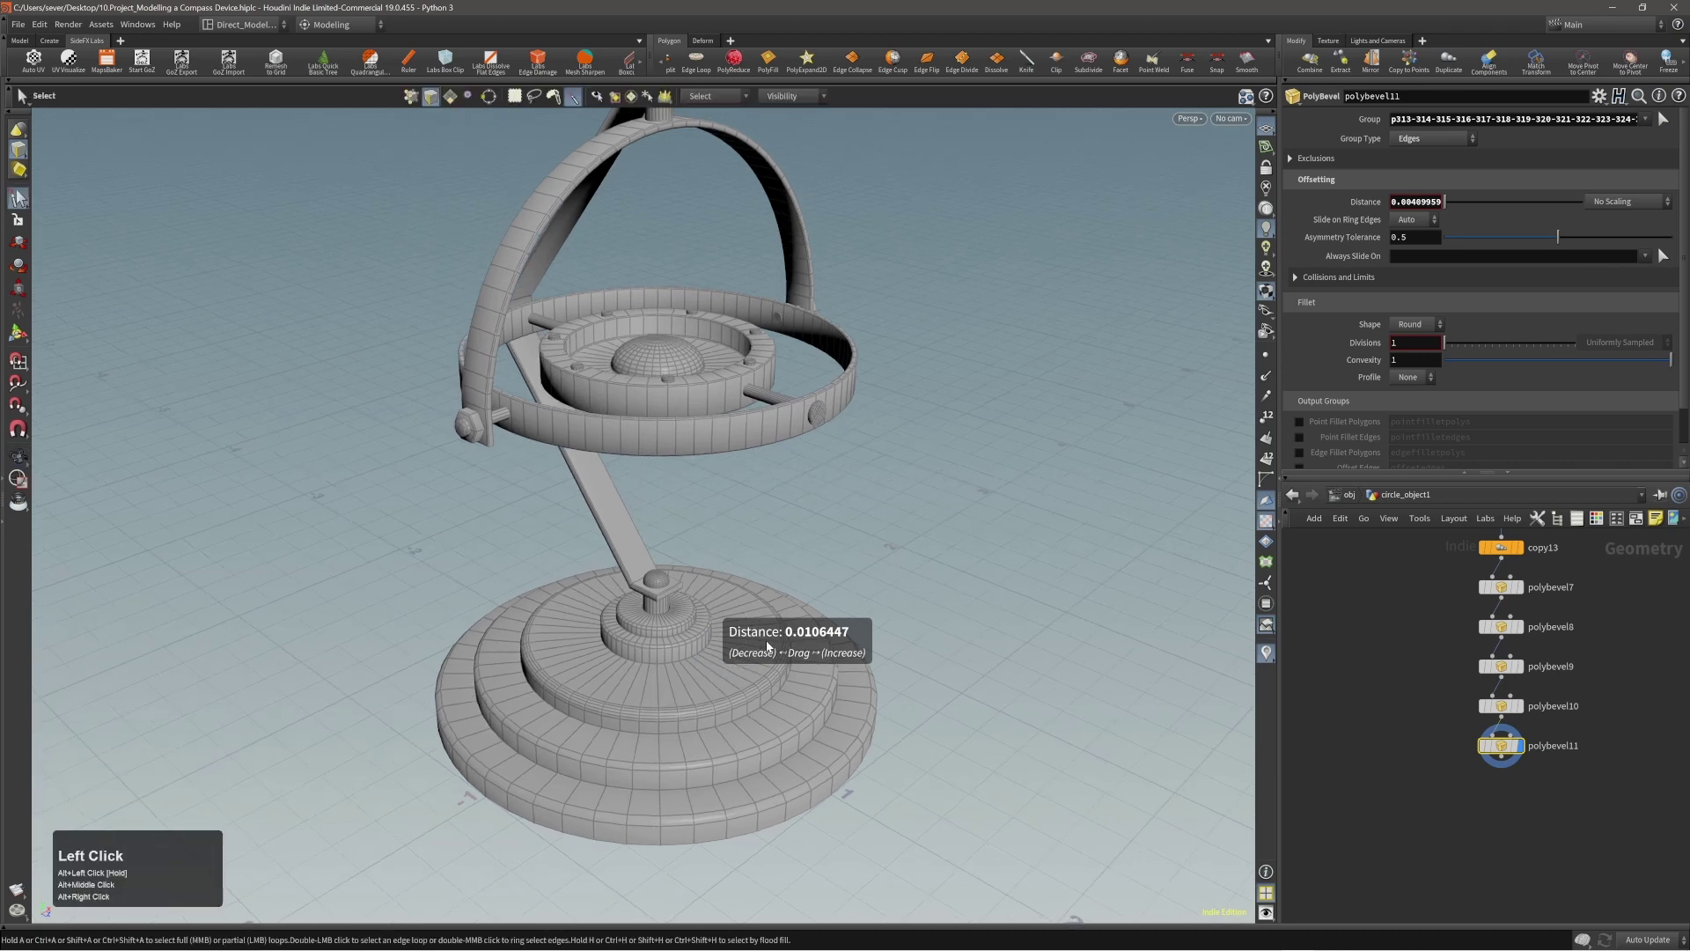
pyautogui.keyDown('alt'); pyautogui.middleClick(682, 649); pyautogui.keyUp('alt')
pyautogui.keyDown('alt'); pyautogui.moveTo(721, 603); pyautogui.dragTo(679, 621, button='right'); pyautogui.keyUp('alt')
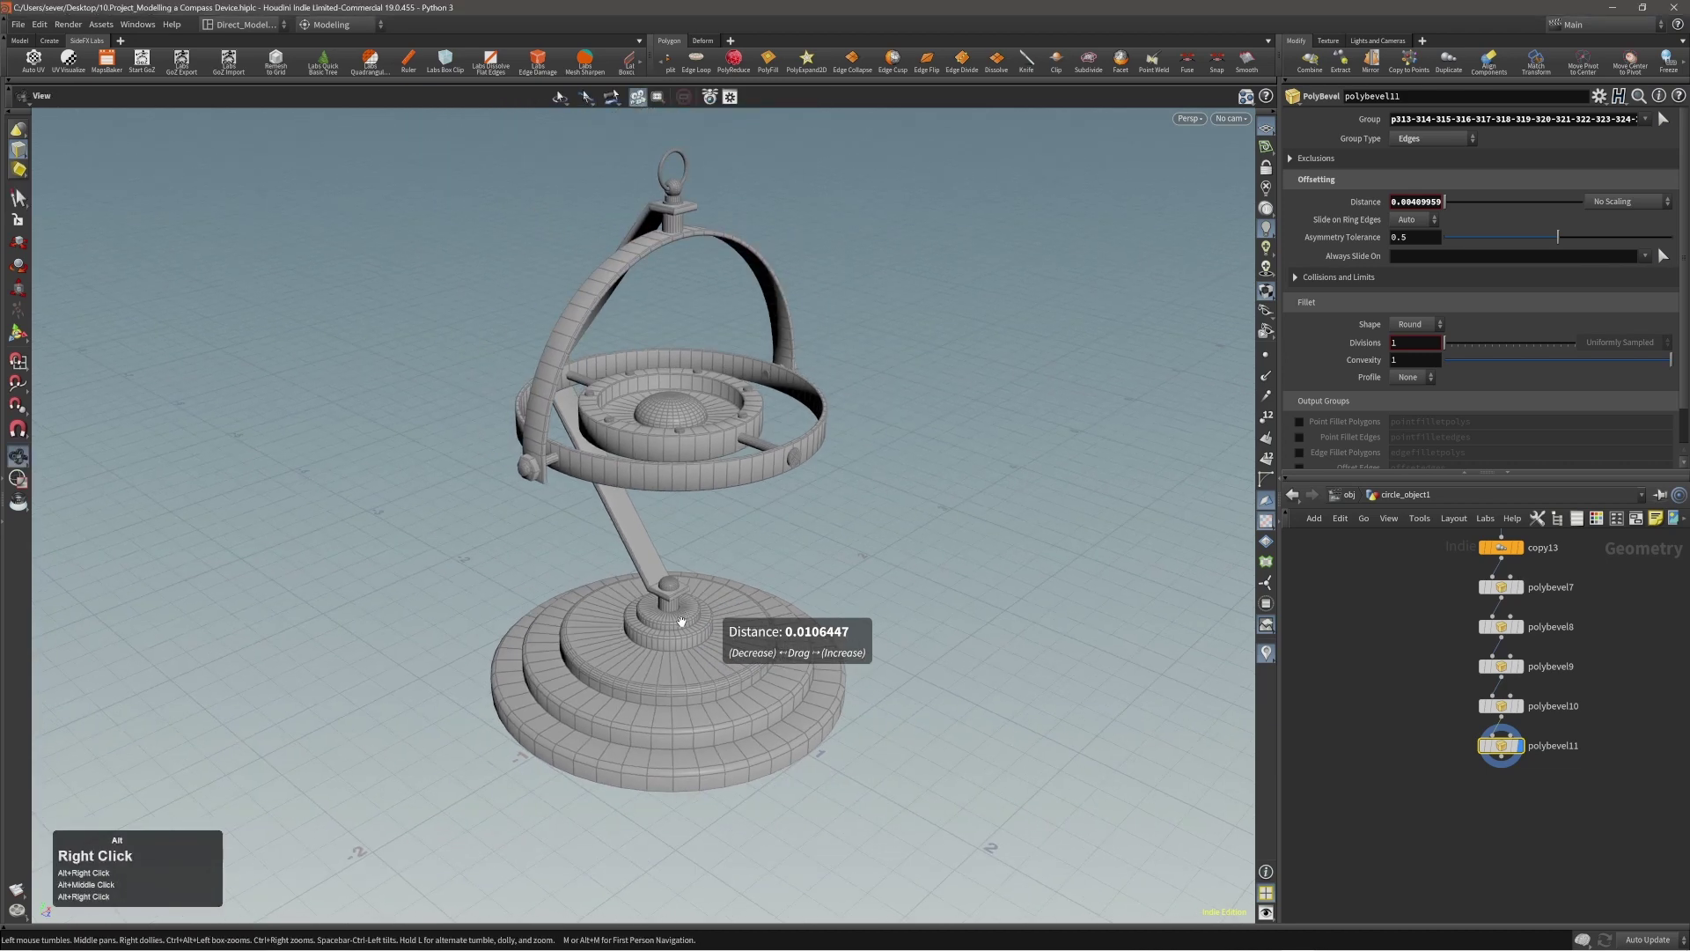
pyautogui.keyDown('alt'); pyautogui.moveTo(679, 621); pyautogui.dragTo(621, 648, button='middle'); pyautogui.keyUp('alt')
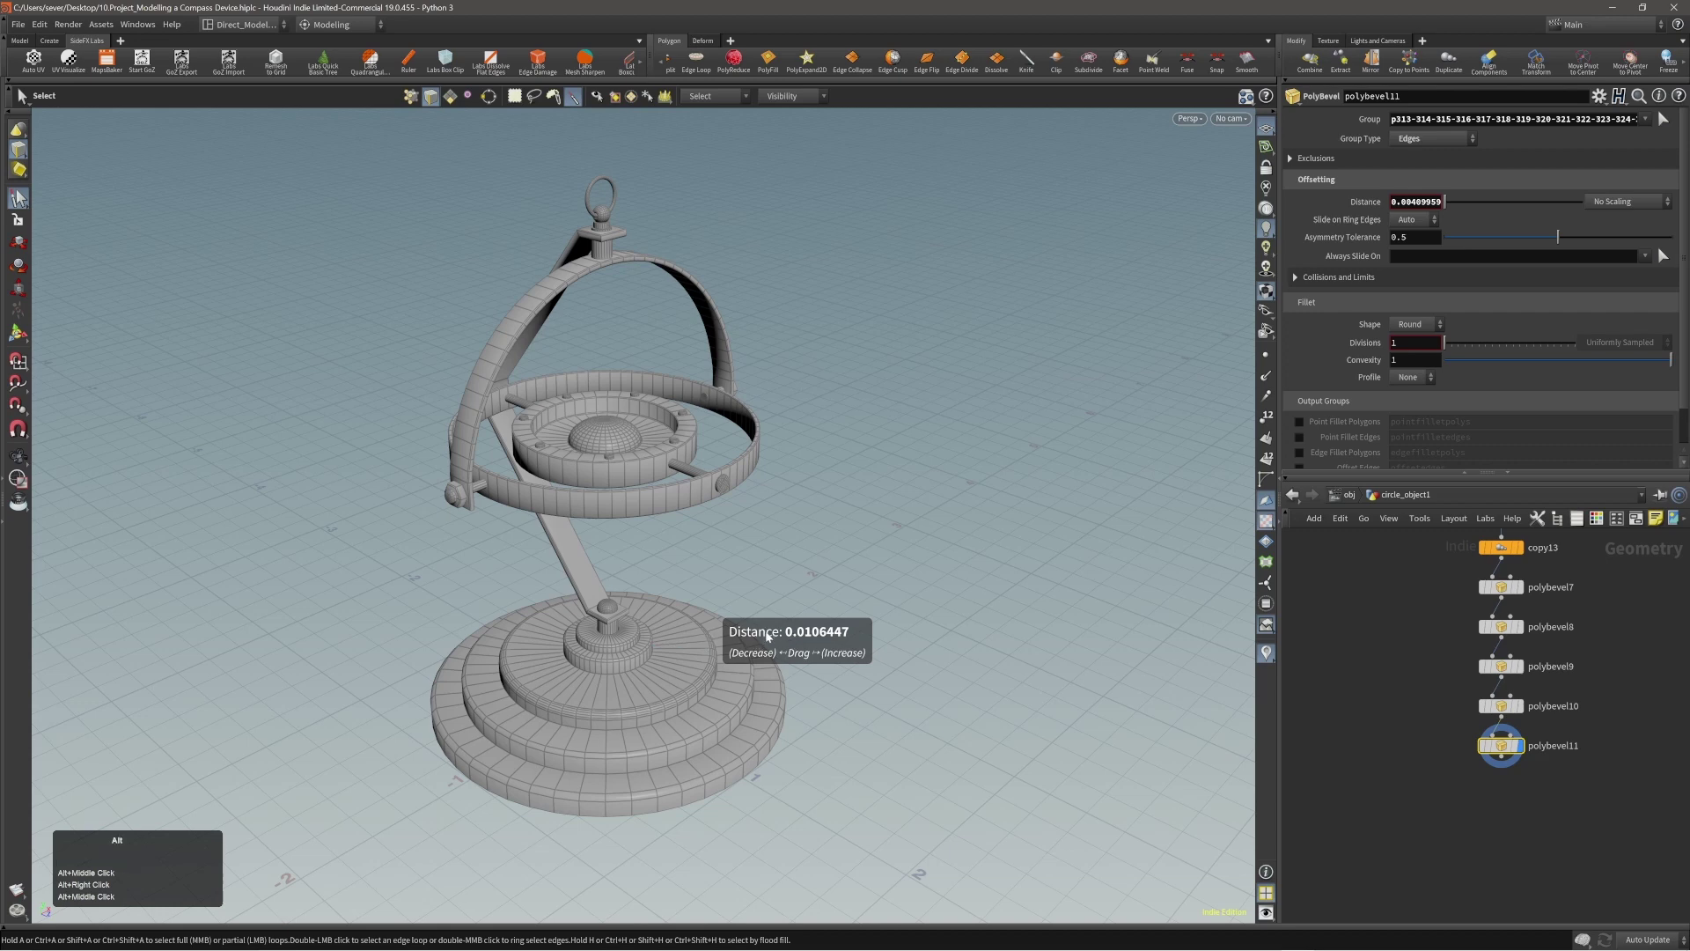
pyautogui.keyDown('alt'); pyautogui.moveTo(766, 632); pyautogui.dragTo(778, 579); pyautogui.keyUp('alt')
pyautogui.click(914, 559)
pyautogui.keyDown('alt'); pyautogui.moveTo(778, 580); pyautogui.dragTo(692, 588, button='right'); pyautogui.keyUp('alt')
pyautogui.keyDown('alt'); pyautogui.moveTo(766, 591); pyautogui.dragTo(724, 582, button='middle'); pyautogui.keyUp('alt')
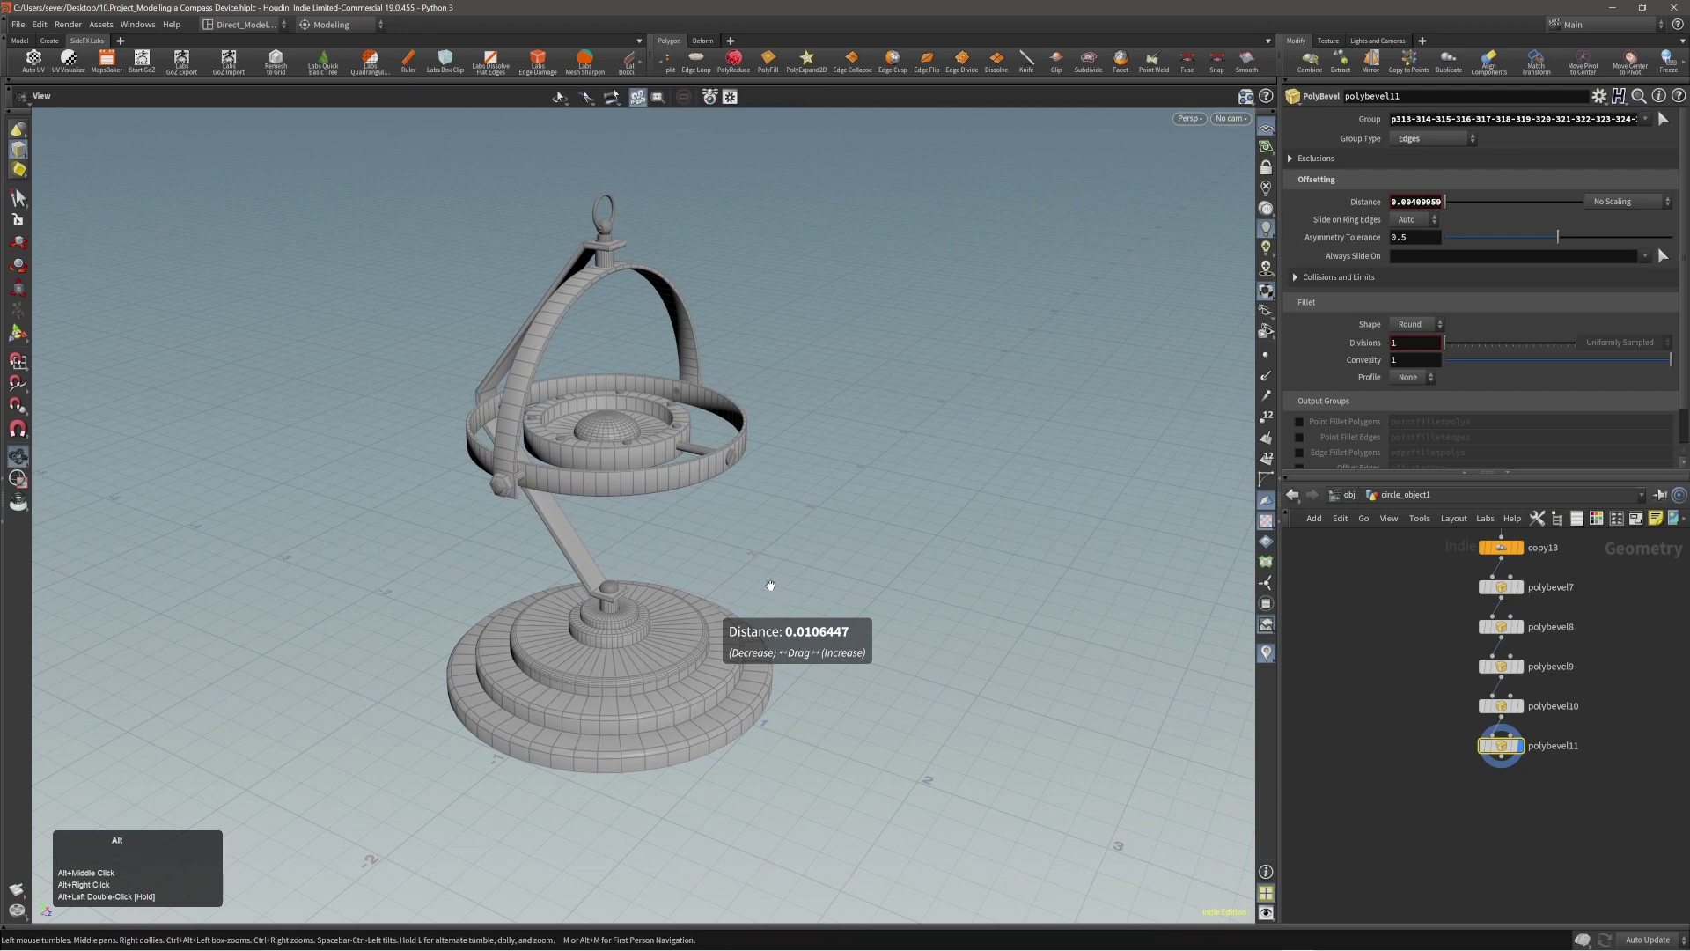
pyautogui.keyDown('alt'); pyautogui.moveTo(766, 585); pyautogui.dragTo(759, 588); pyautogui.keyUp('alt')
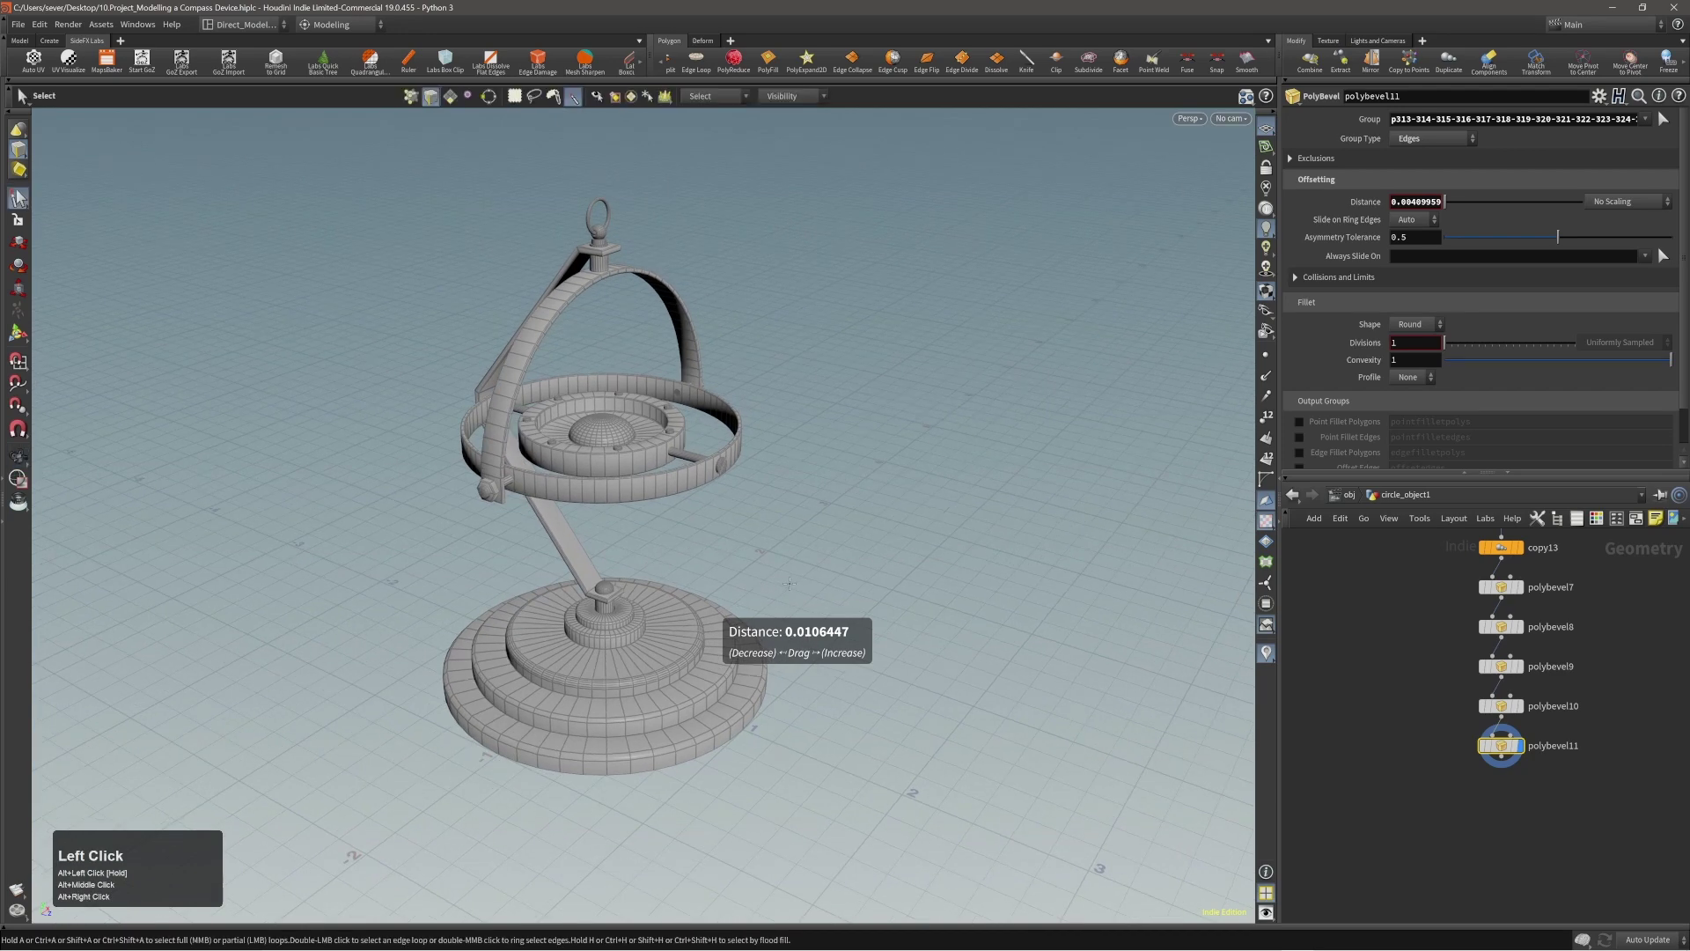
pyautogui.keyDown('alt'); pyautogui.moveTo(671, 456); pyautogui.dragTo(566, 490); pyautogui.keyUp('alt')
pyautogui.keyDown('alt'); pyautogui.moveTo(671, 418); pyautogui.dragTo(725, 456, button='right'); pyautogui.keyUp('alt')
pyautogui.doubleClick(722, 457)
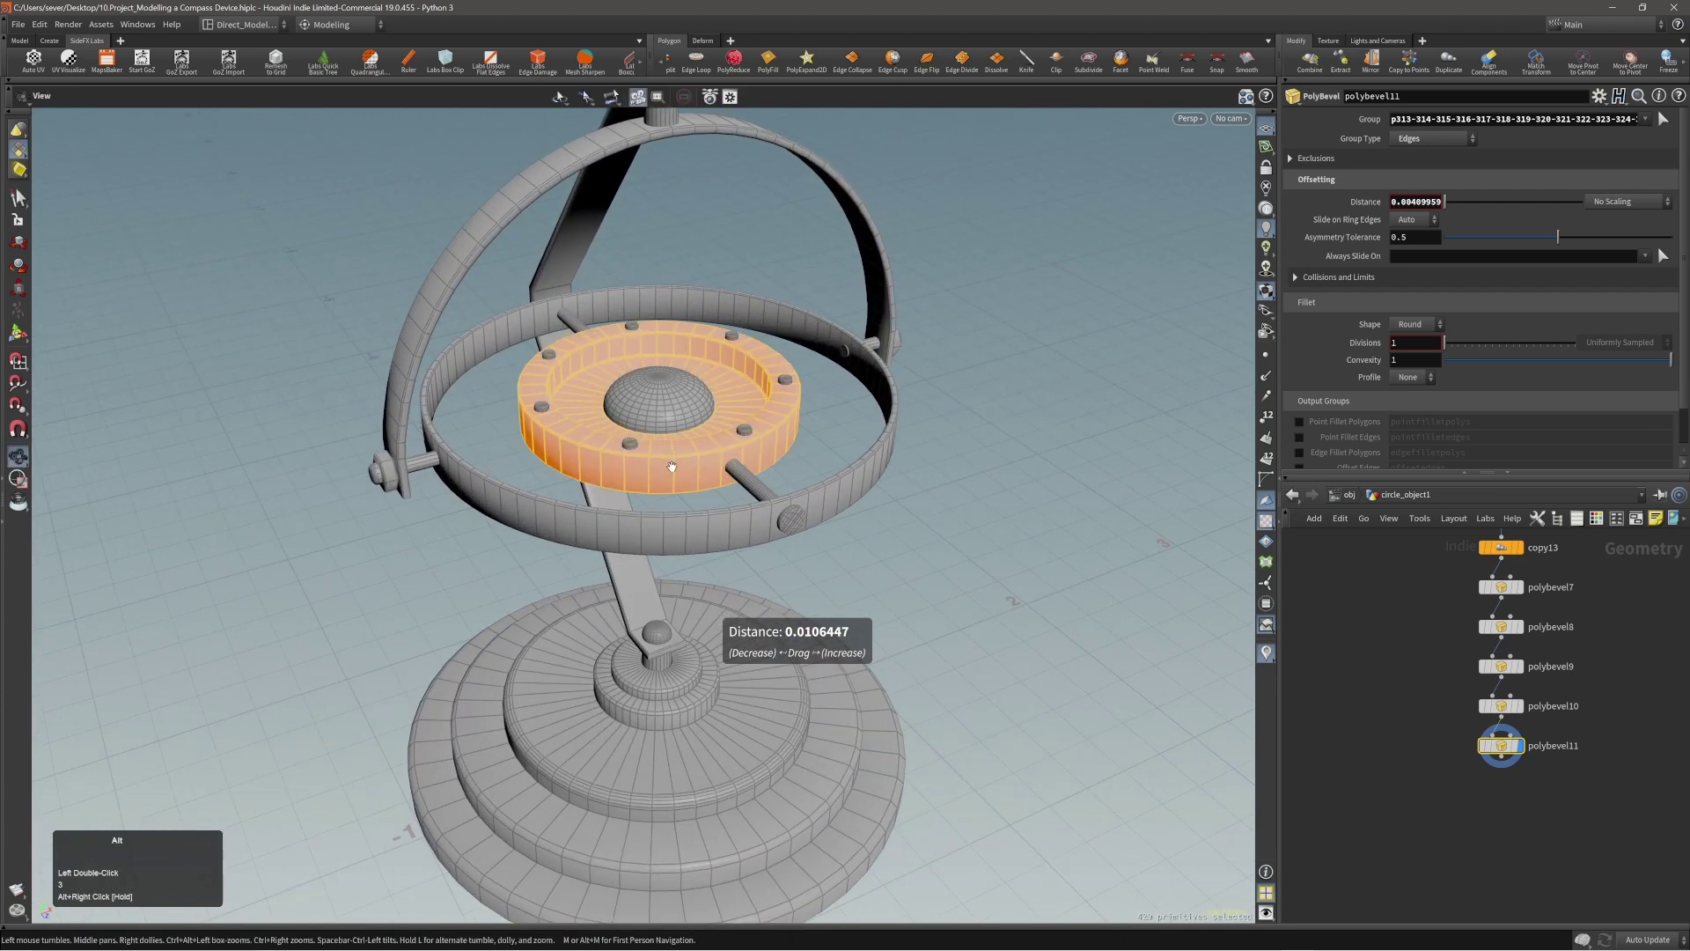
pyautogui.keyDown('alt'); pyautogui.moveTo(720, 457); pyautogui.dragTo(714, 459); pyautogui.keyUp('alt')
pyautogui.press('2')
pyautogui.click(1001, 490)
pyautogui.keyDown('alt'); pyautogui.moveTo(740, 502); pyautogui.dragTo(532, 520, button='right'); pyautogui.keyUp('alt')
pyautogui.keyDown('alt'); pyautogui.moveTo(532, 520); pyautogui.dragTo(824, 460); pyautogui.keyUp('alt')
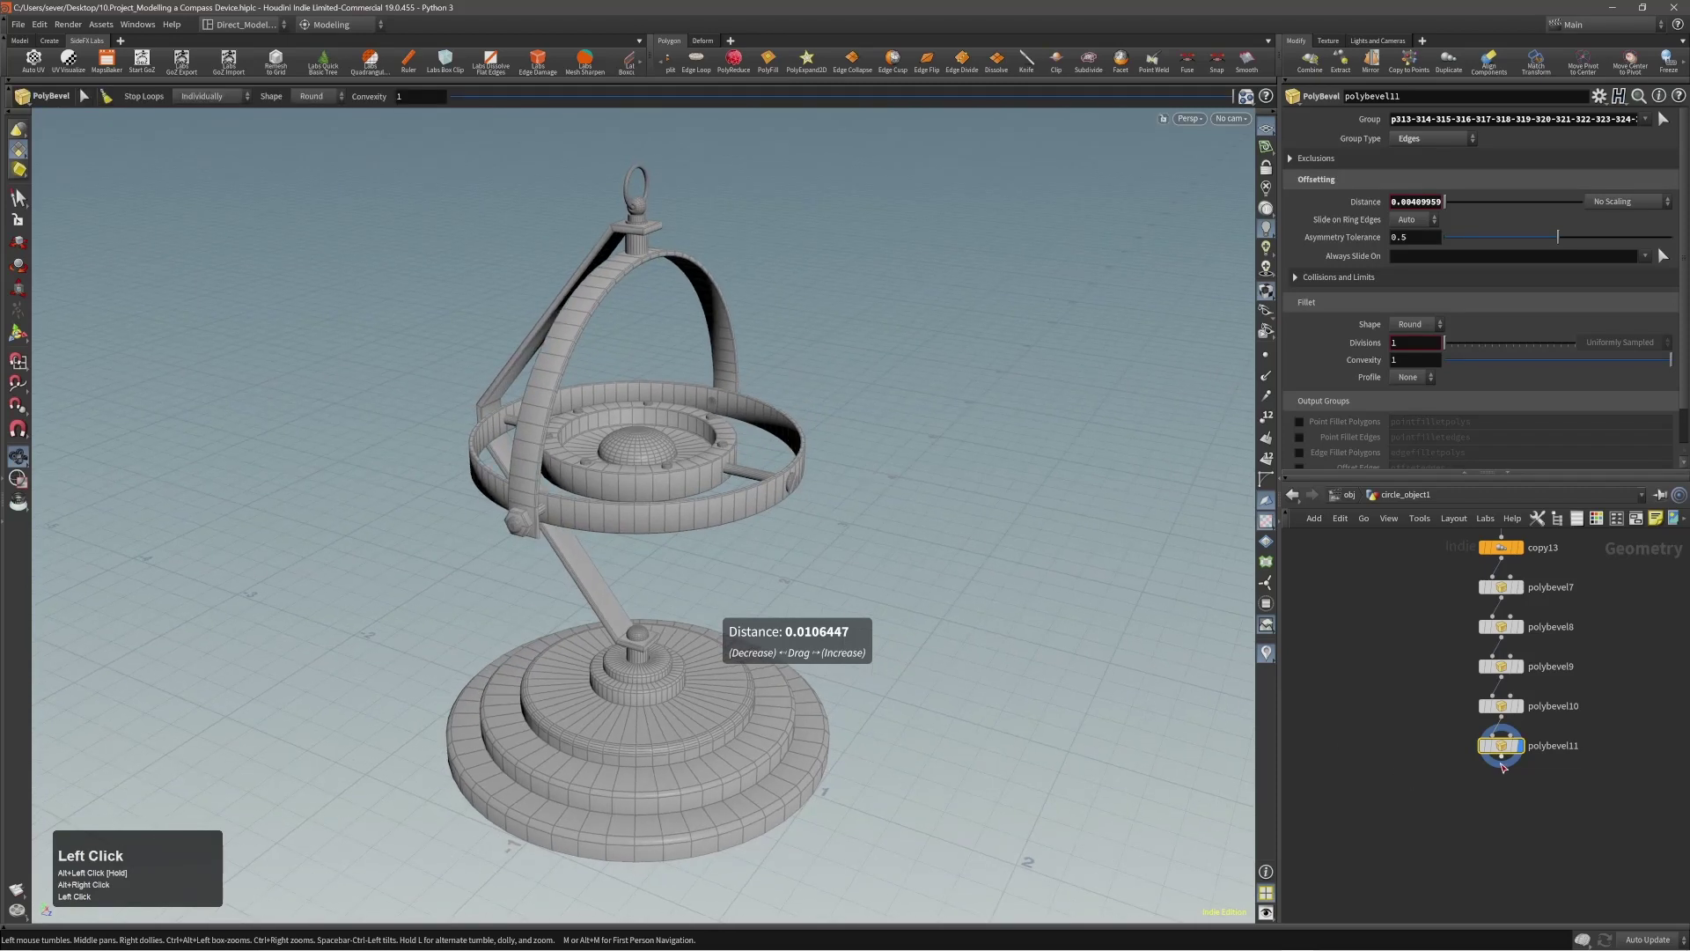
# Step: Append a Normal node after the last bevel and set its cusp angle to 34.9
pyautogui.press('Tab')
pyautogui.write('norm')
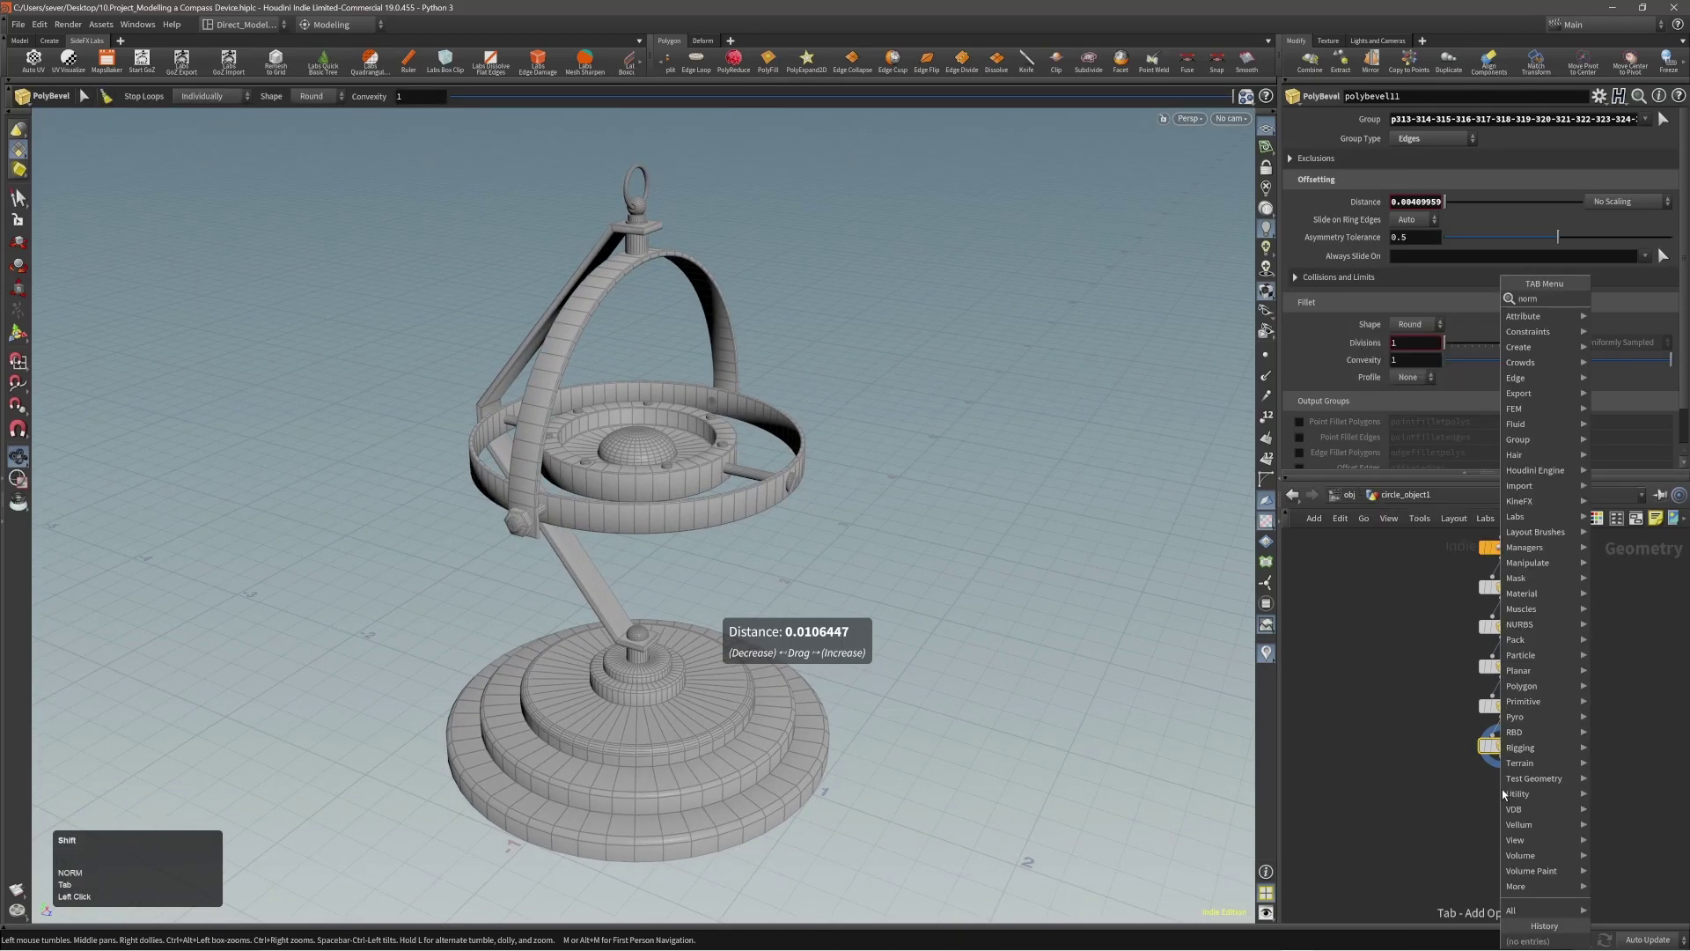
pyautogui.press('Return')
pyautogui.moveTo(1441, 247); pyautogui.dragTo(1436, 294)
pyautogui.keyDown('alt'); pyautogui.moveTo(788, 471); pyautogui.dragTo(730, 490, button='right'); pyautogui.keyUp('alt')
pyautogui.keyDown('alt'); pyautogui.moveTo(730, 490); pyautogui.dragTo(696, 476); pyautogui.keyUp('alt')
pyautogui.keyDown('alt'); pyautogui.moveTo(696, 477); pyautogui.dragTo(696, 494, button='middle'); pyautogui.keyUp('alt')
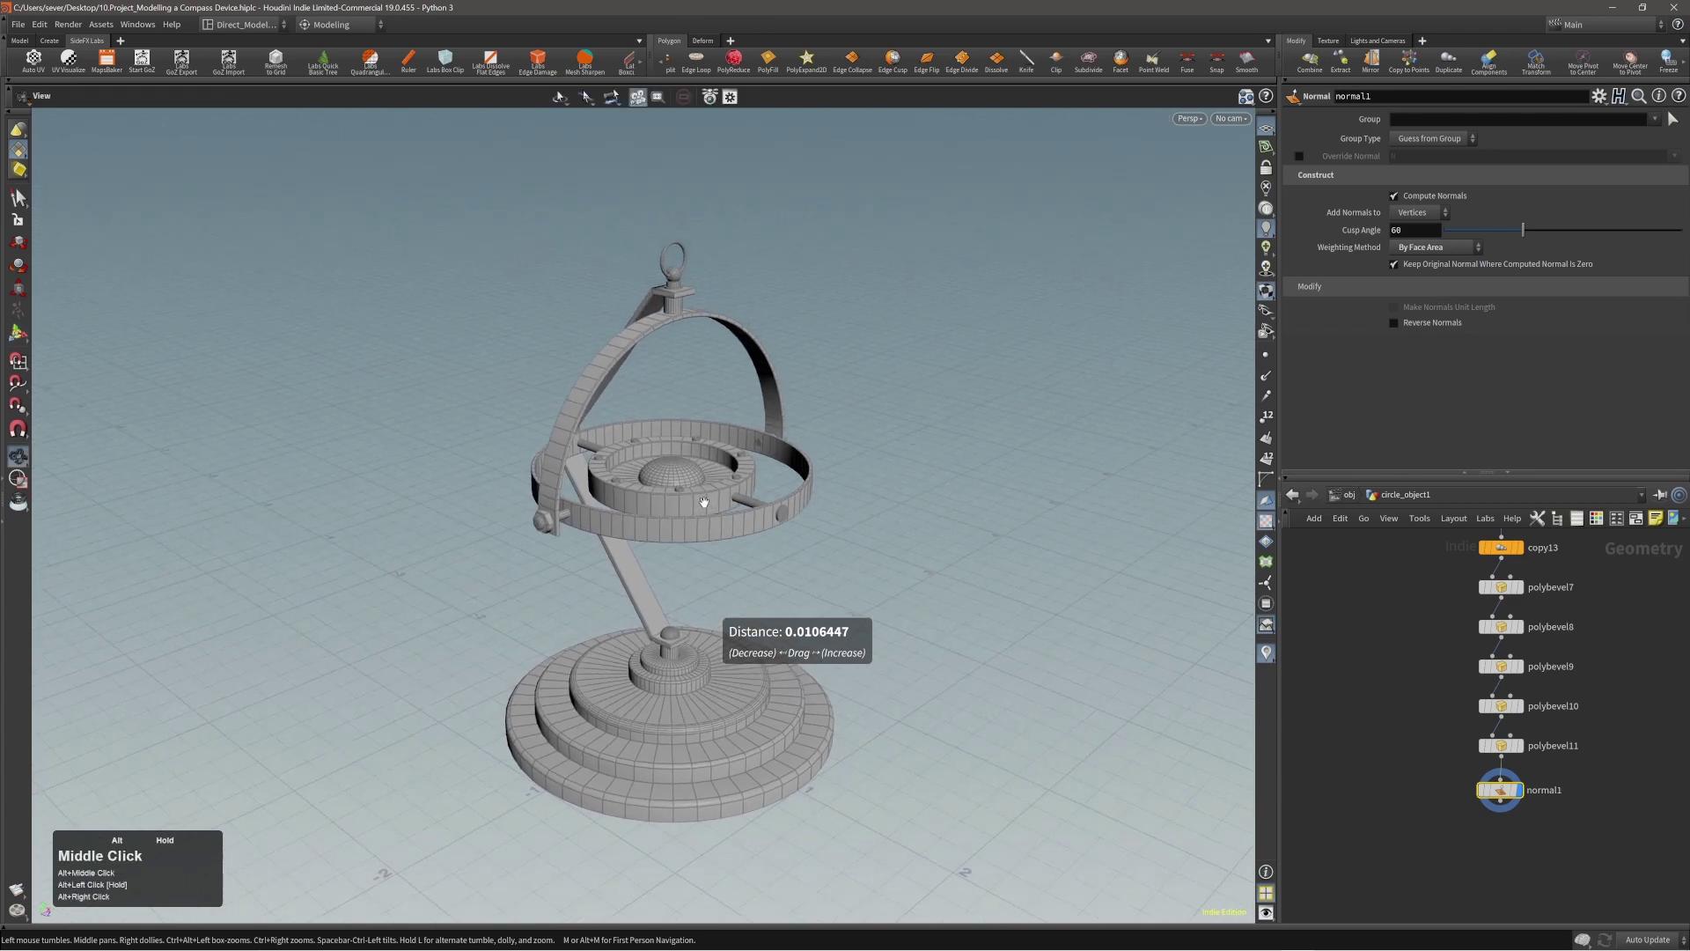
pyautogui.keyDown('alt'); pyautogui.moveTo(695, 495); pyautogui.dragTo(747, 492); pyautogui.keyUp('alt')
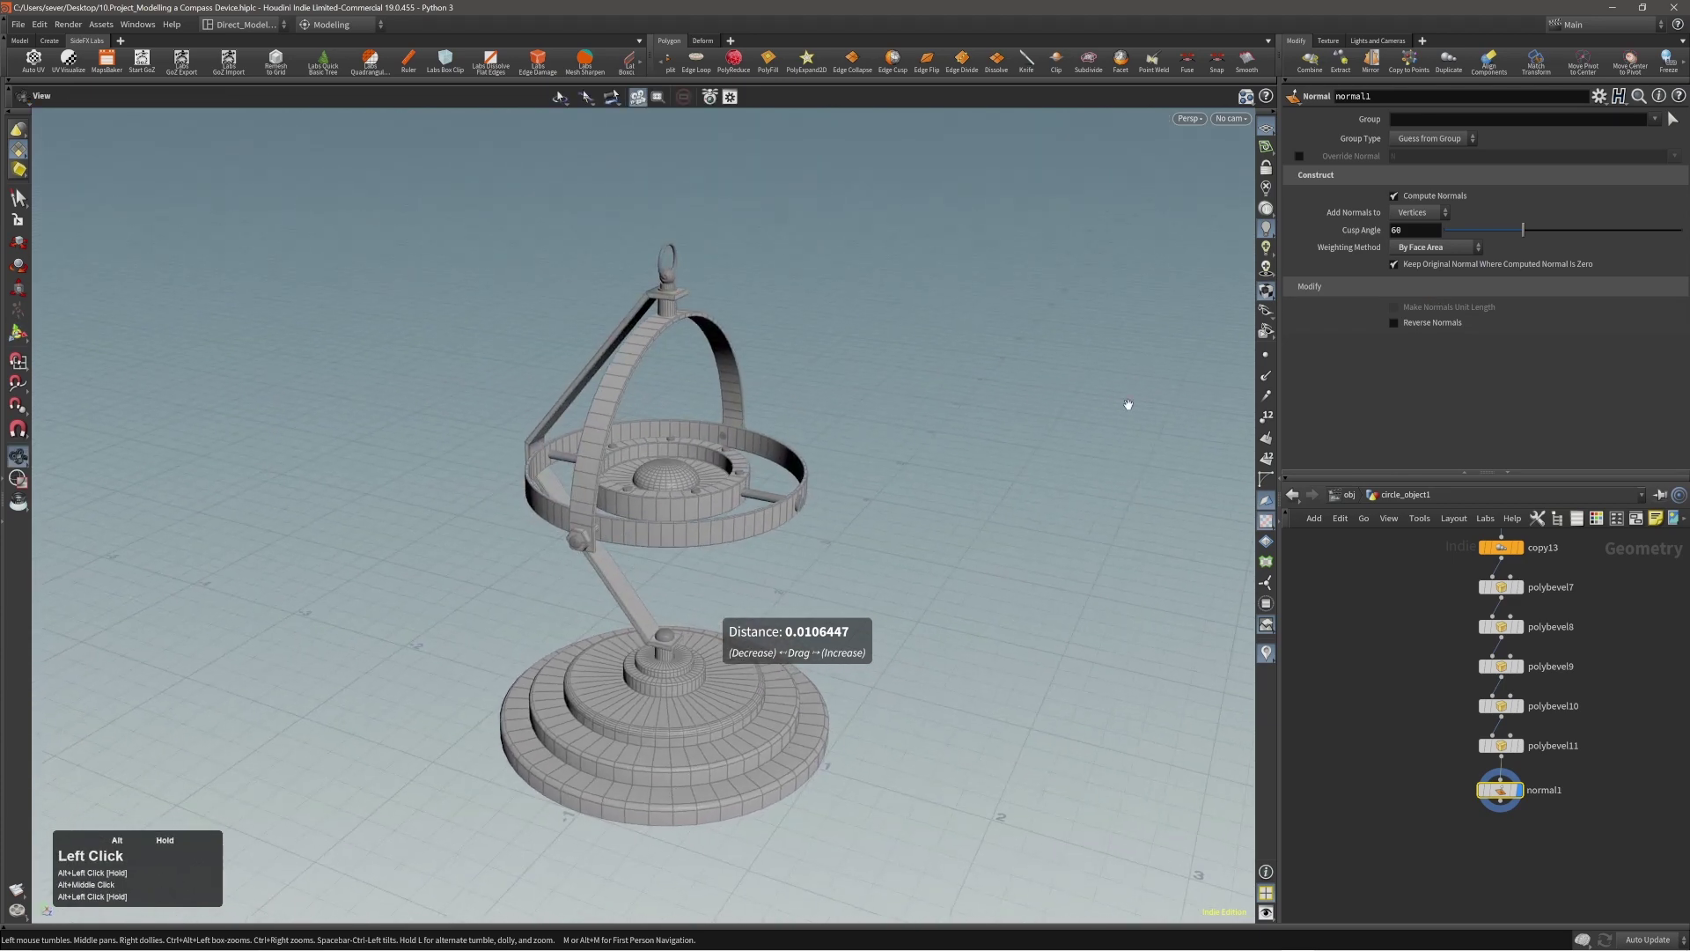
pyautogui.press('Return')
pyautogui.moveTo(1523, 230); pyautogui.dragTo(1505, 231)
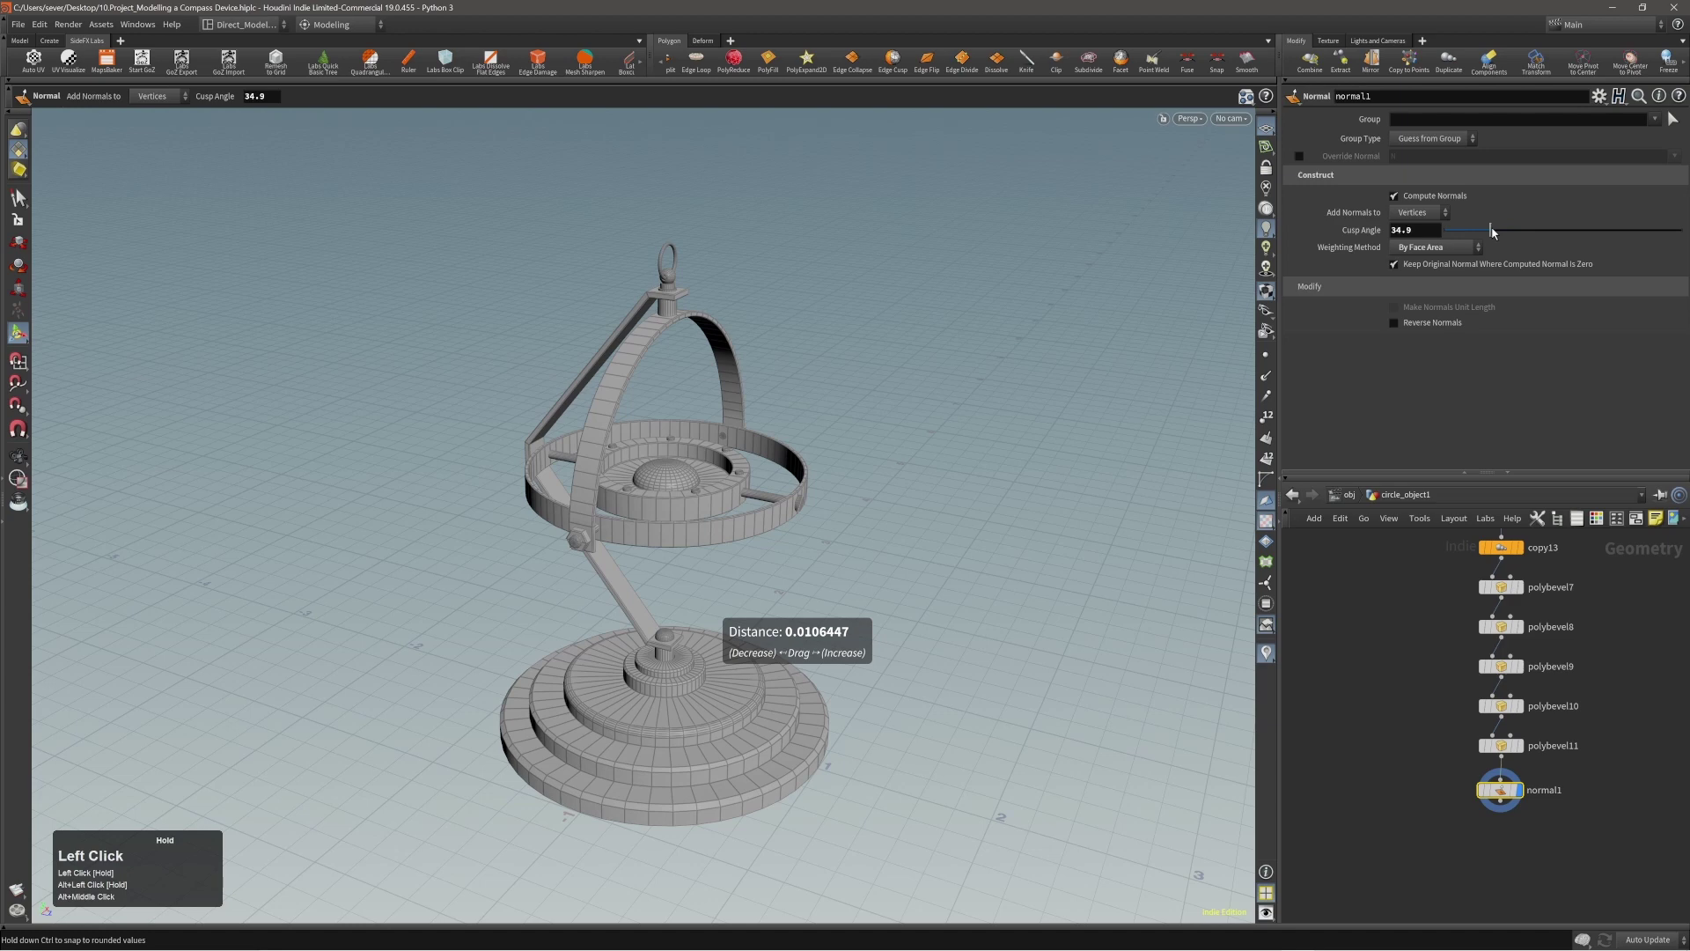
pyautogui.keyDown('alt'); pyautogui.moveTo(793, 508); pyautogui.dragTo(685, 507); pyautogui.keyUp('alt')
pyautogui.keyDown('alt'); pyautogui.moveTo(685, 507); pyautogui.dragTo(684, 504, button='middle'); pyautogui.keyUp('alt')
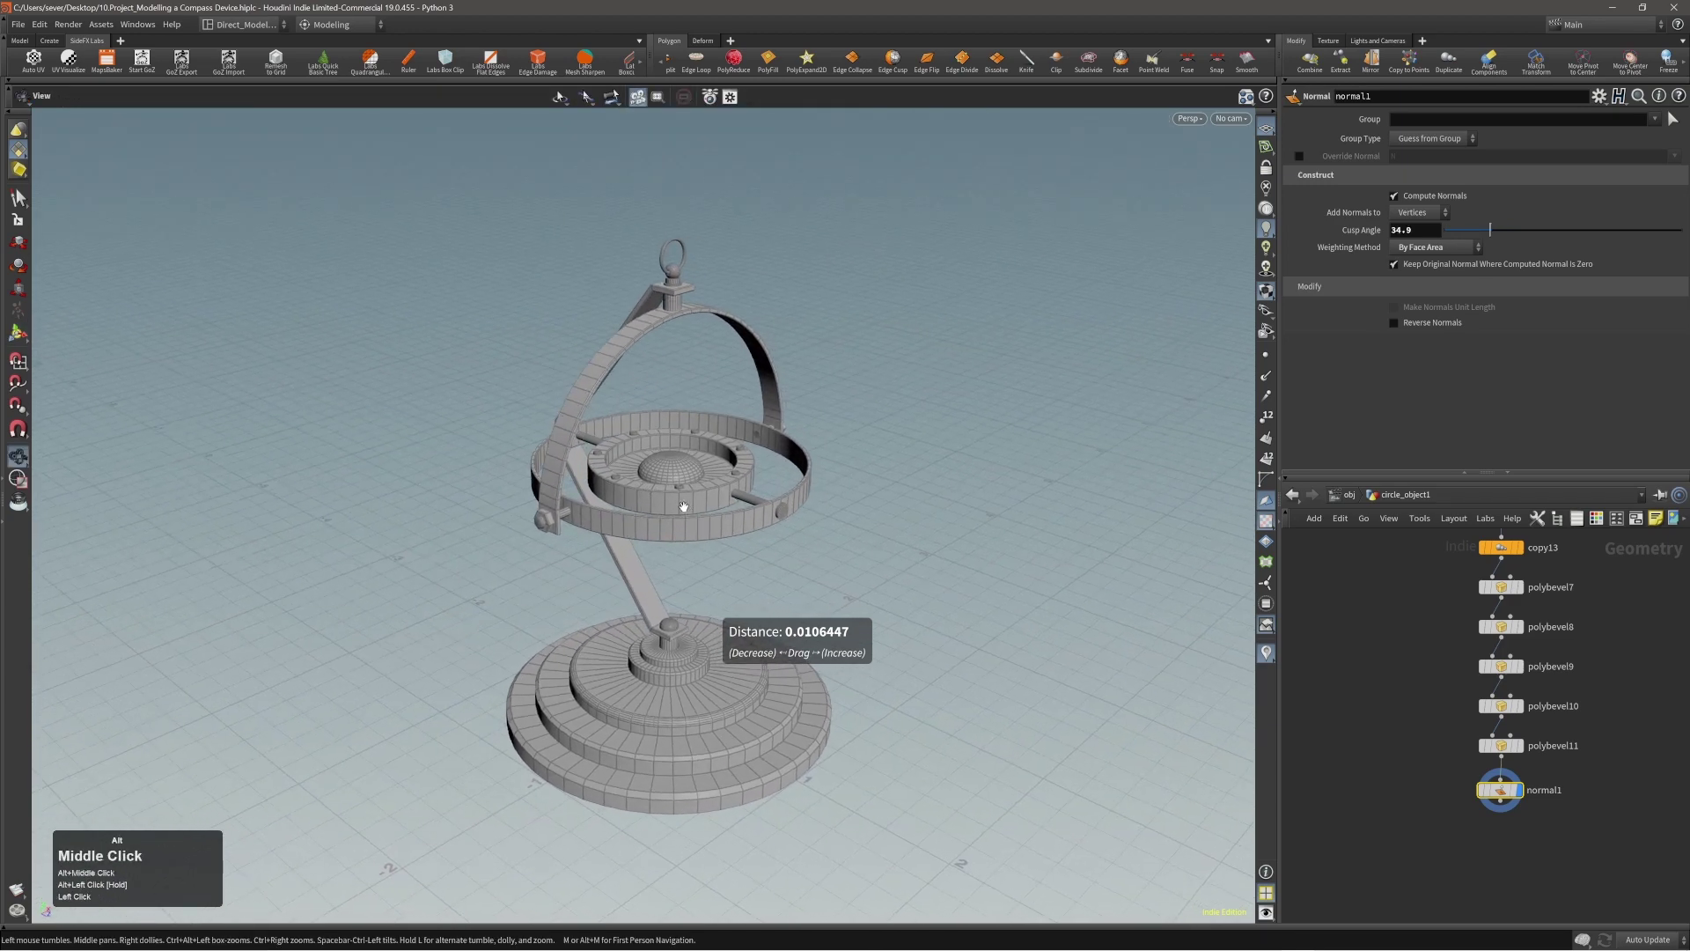
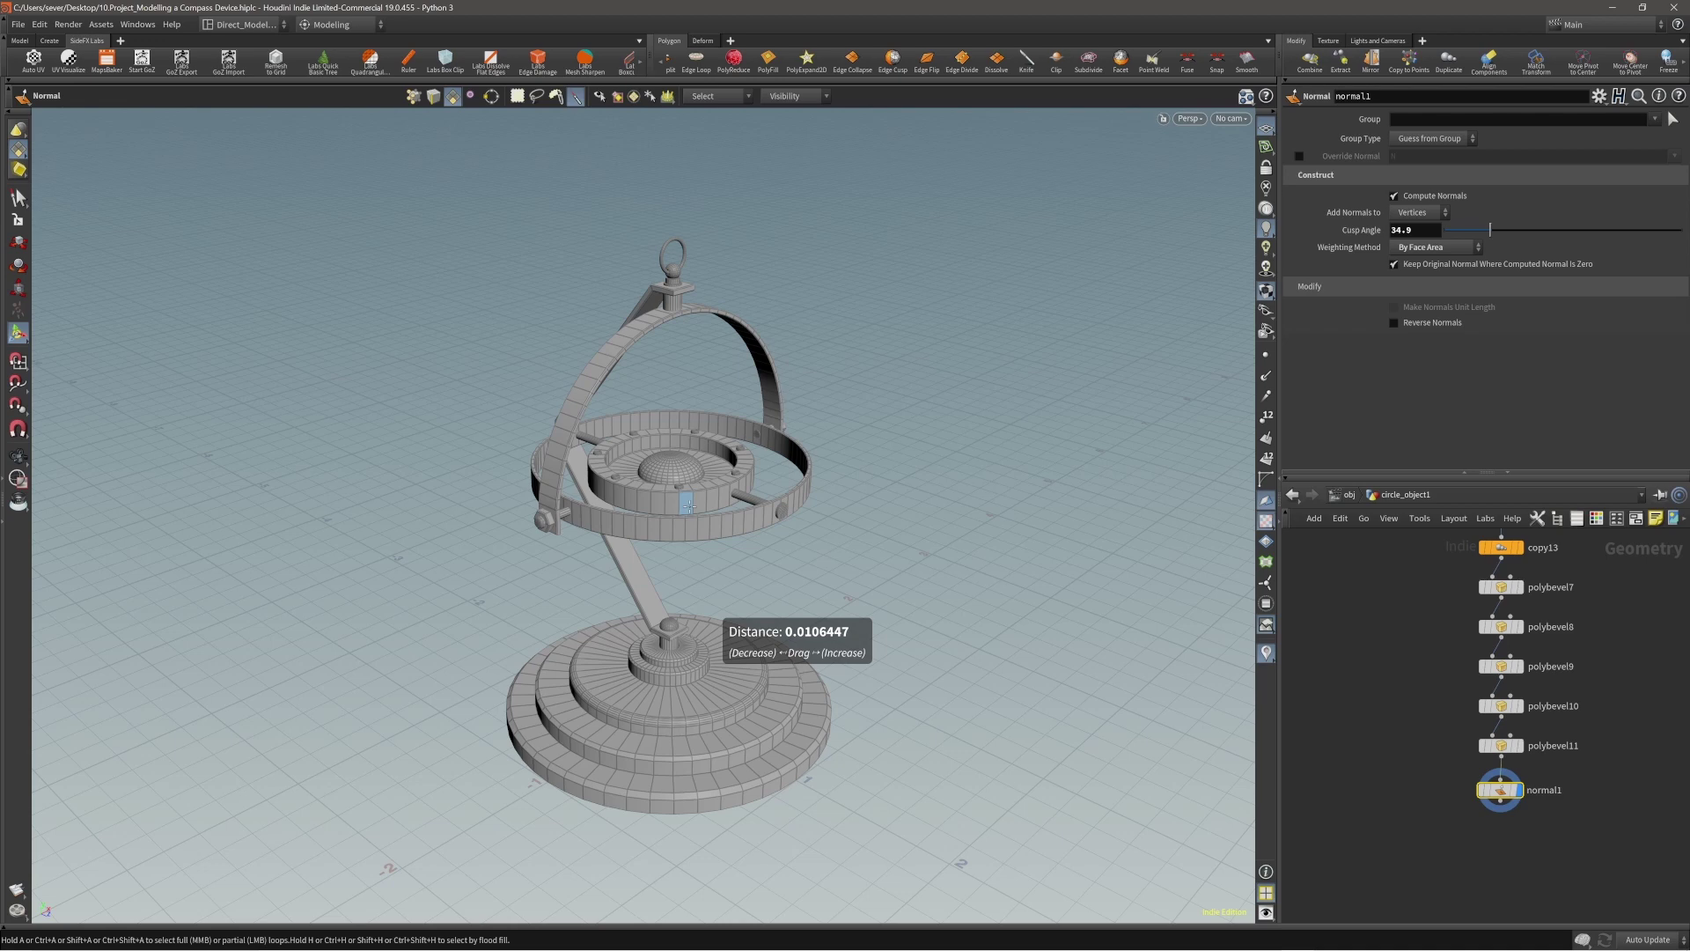
# Step: Return to object level, inspect the compass on the cabinet within the whole cabin and save the scene
pyautogui.press('4')
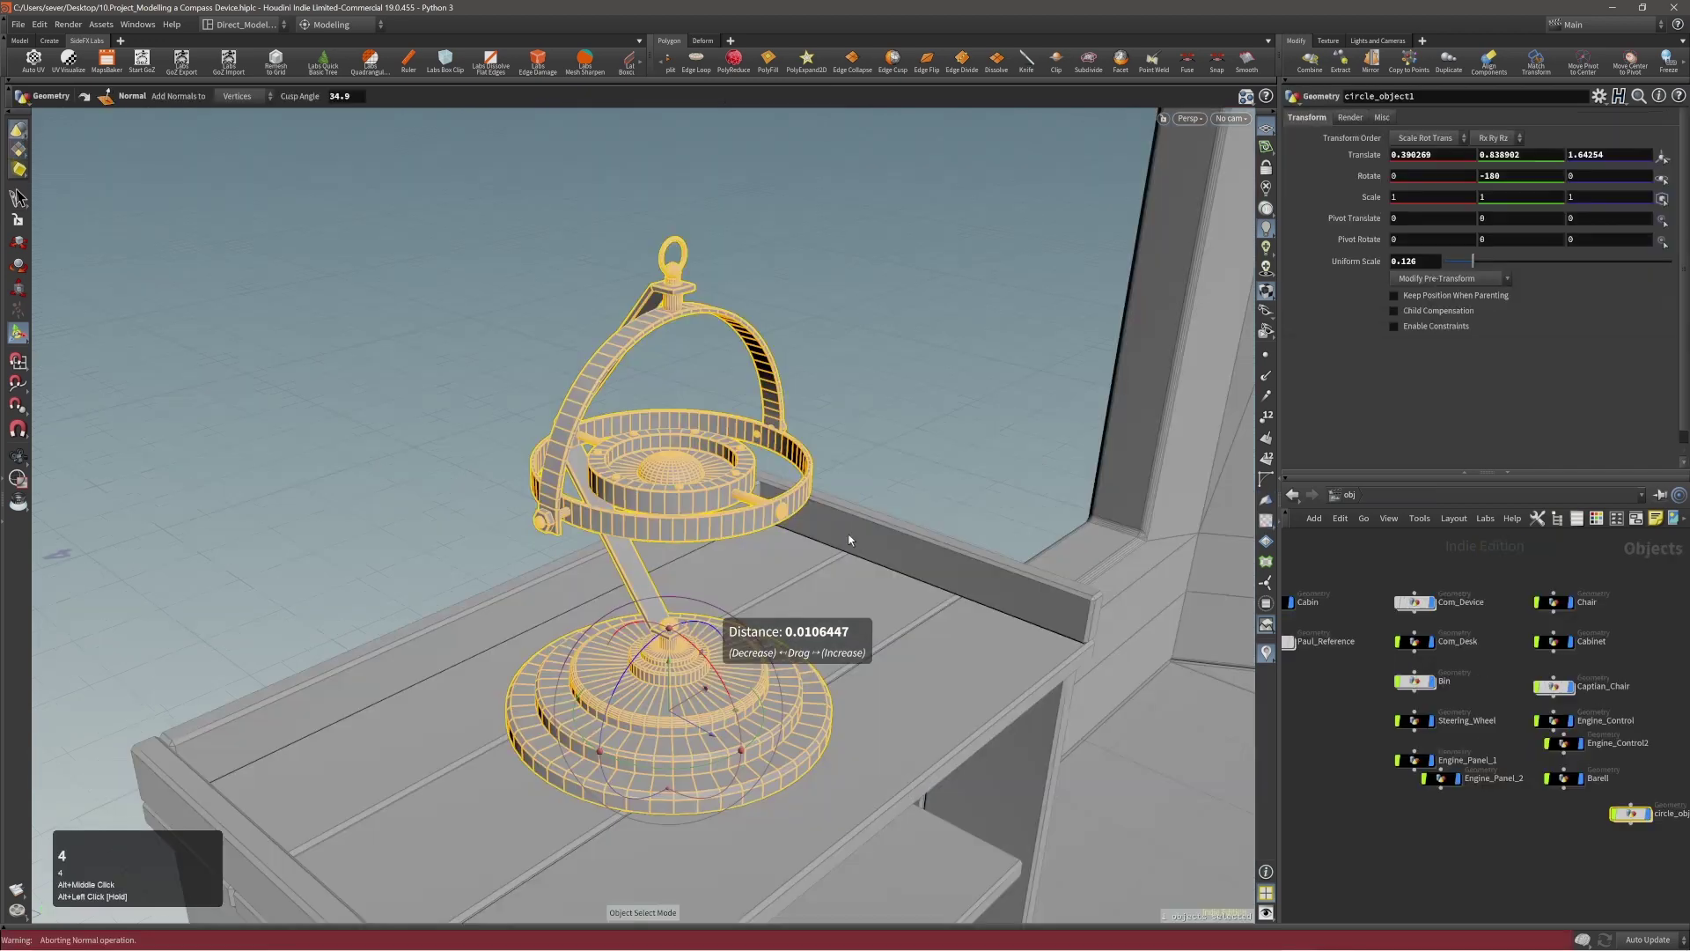
pyautogui.keyDown('alt'); pyautogui.moveTo(924, 358); pyautogui.dragTo(261, 558, button='right'); pyautogui.keyUp('alt')
pyautogui.hotkey('space', 'g')
pyautogui.keyDown('alt'); pyautogui.moveTo(836, 467); pyautogui.dragTo(648, 548, button='right'); pyautogui.keyUp('alt')
pyautogui.keyDown('alt'); pyautogui.moveTo(1048, 518); pyautogui.dragTo(694, 520, button='middle'); pyautogui.keyUp('alt')
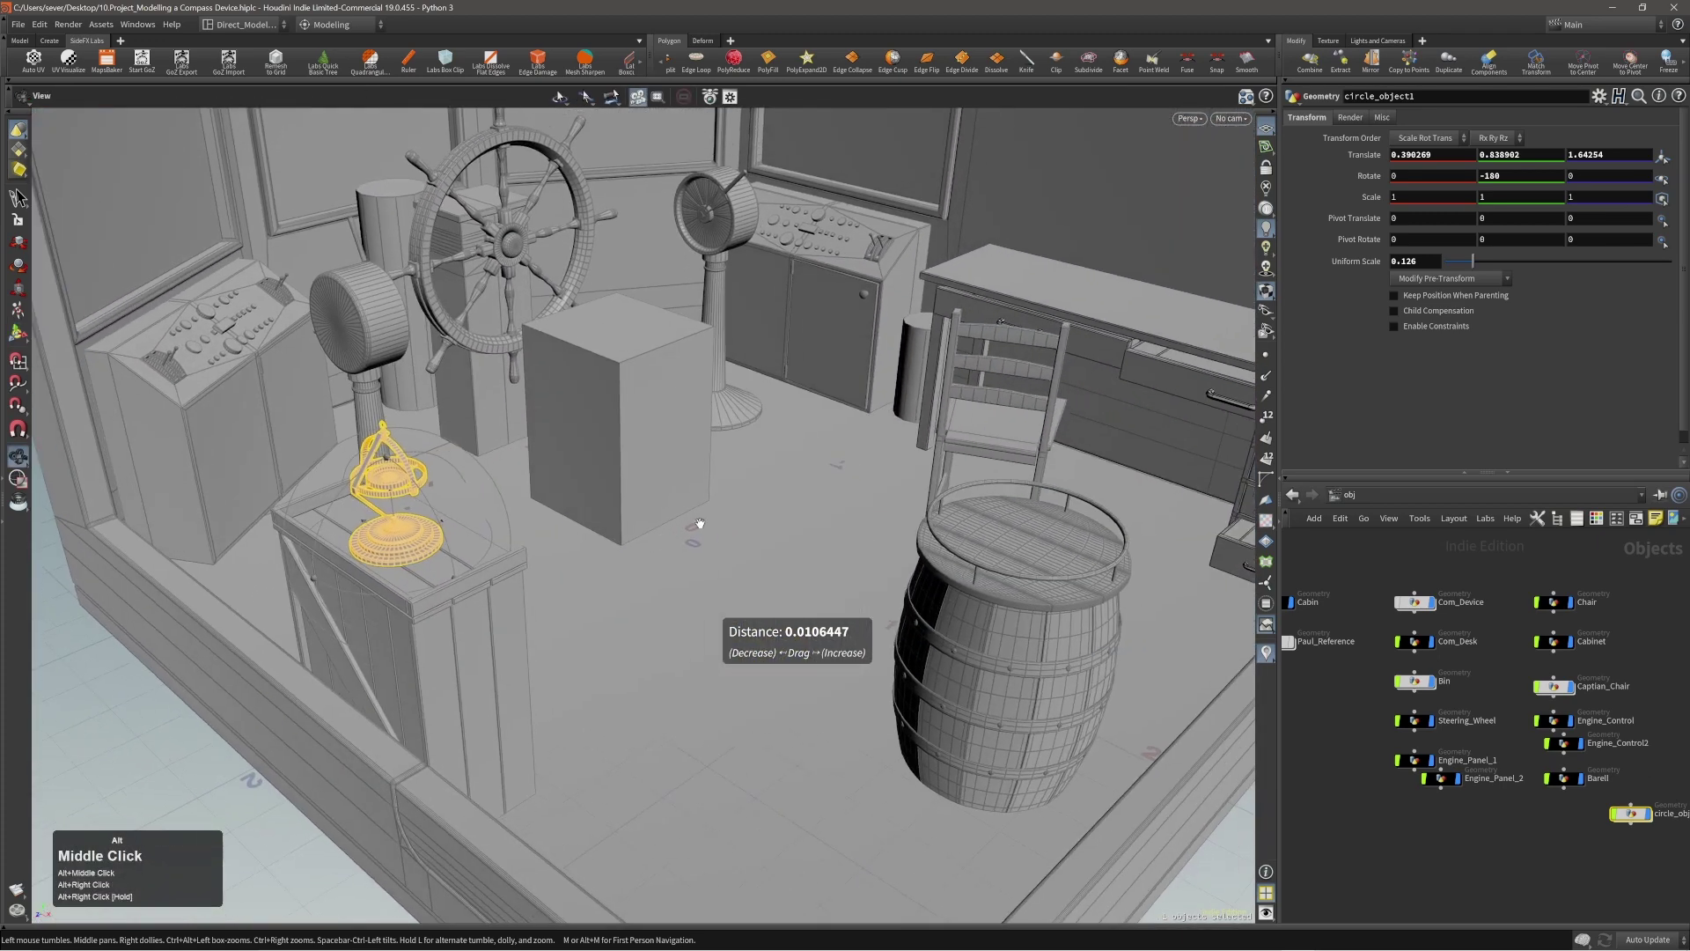
pyautogui.keyDown('alt'); pyautogui.moveTo(757, 489); pyautogui.dragTo(669, 519, button='right'); pyautogui.keyUp('alt')
pyautogui.keyDown('alt'); pyautogui.moveTo(669, 520); pyautogui.dragTo(669, 511); pyautogui.keyUp('alt')
pyautogui.hotkey('ctrl', 's')
pyautogui.keyDown('ctrl'); pyautogui.keyDown('alt'); pyautogui.moveTo(840, 516); pyautogui.dragTo(684, 560, button='right'); pyautogui.keyUp('alt'); pyautogui.keyUp('ctrl')
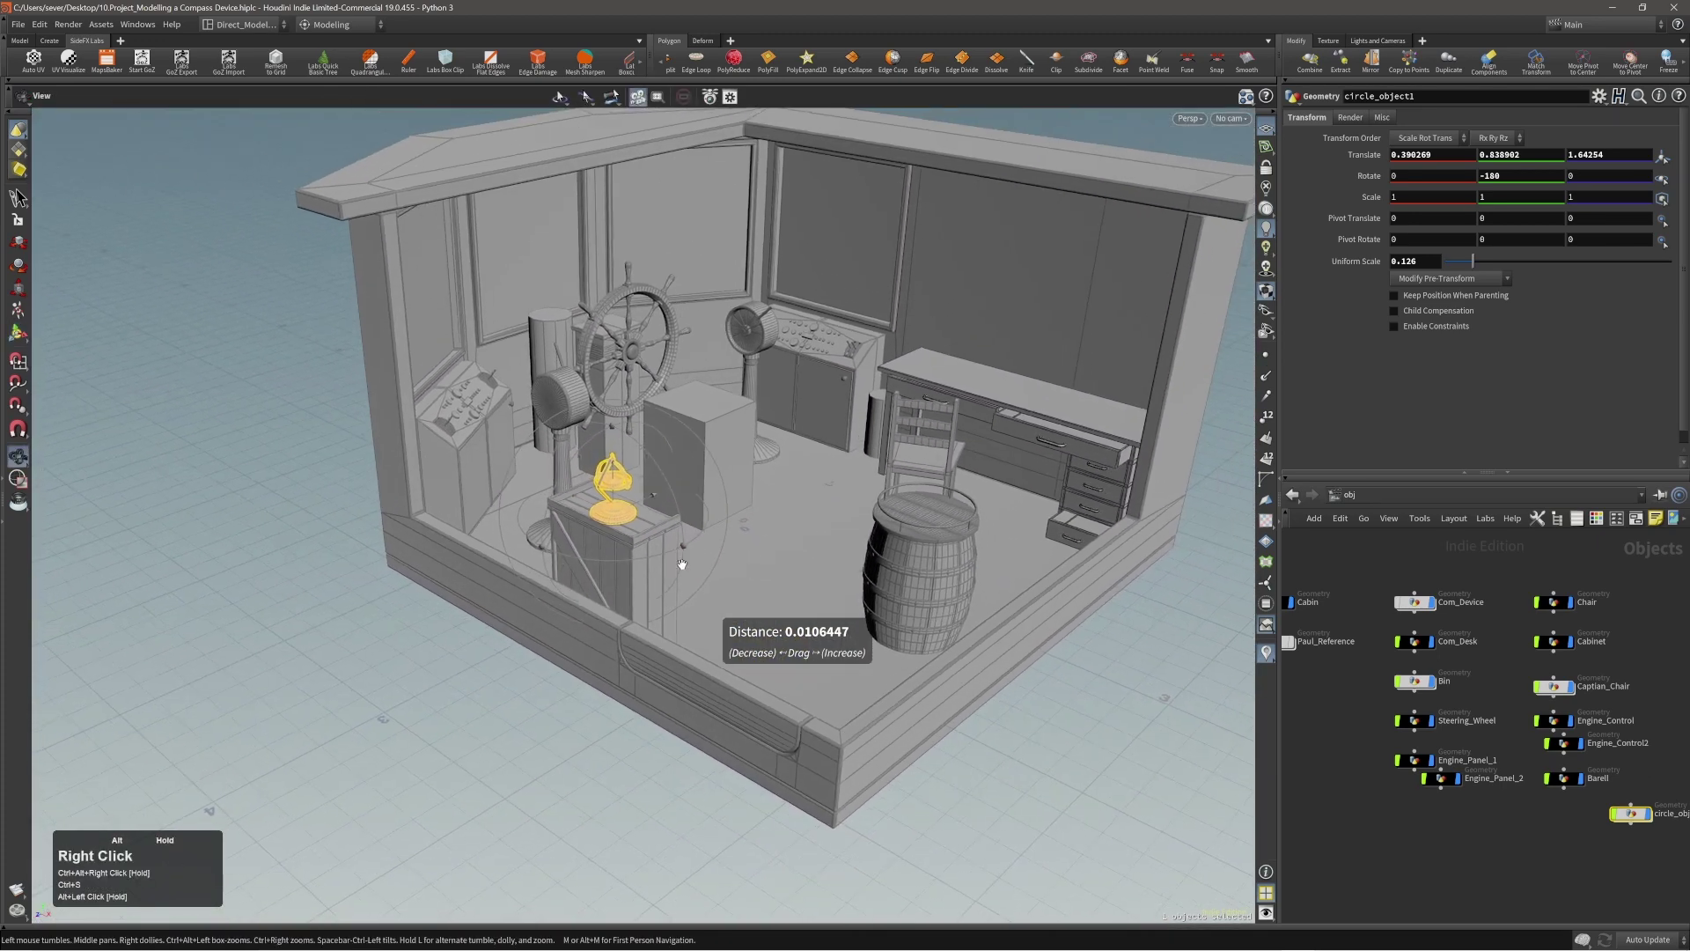
pyautogui.click(996, 652)
pyautogui.keyDown('alt'); pyautogui.moveTo(996, 652); pyautogui.dragTo(1047, 620); pyautogui.keyUp('alt')
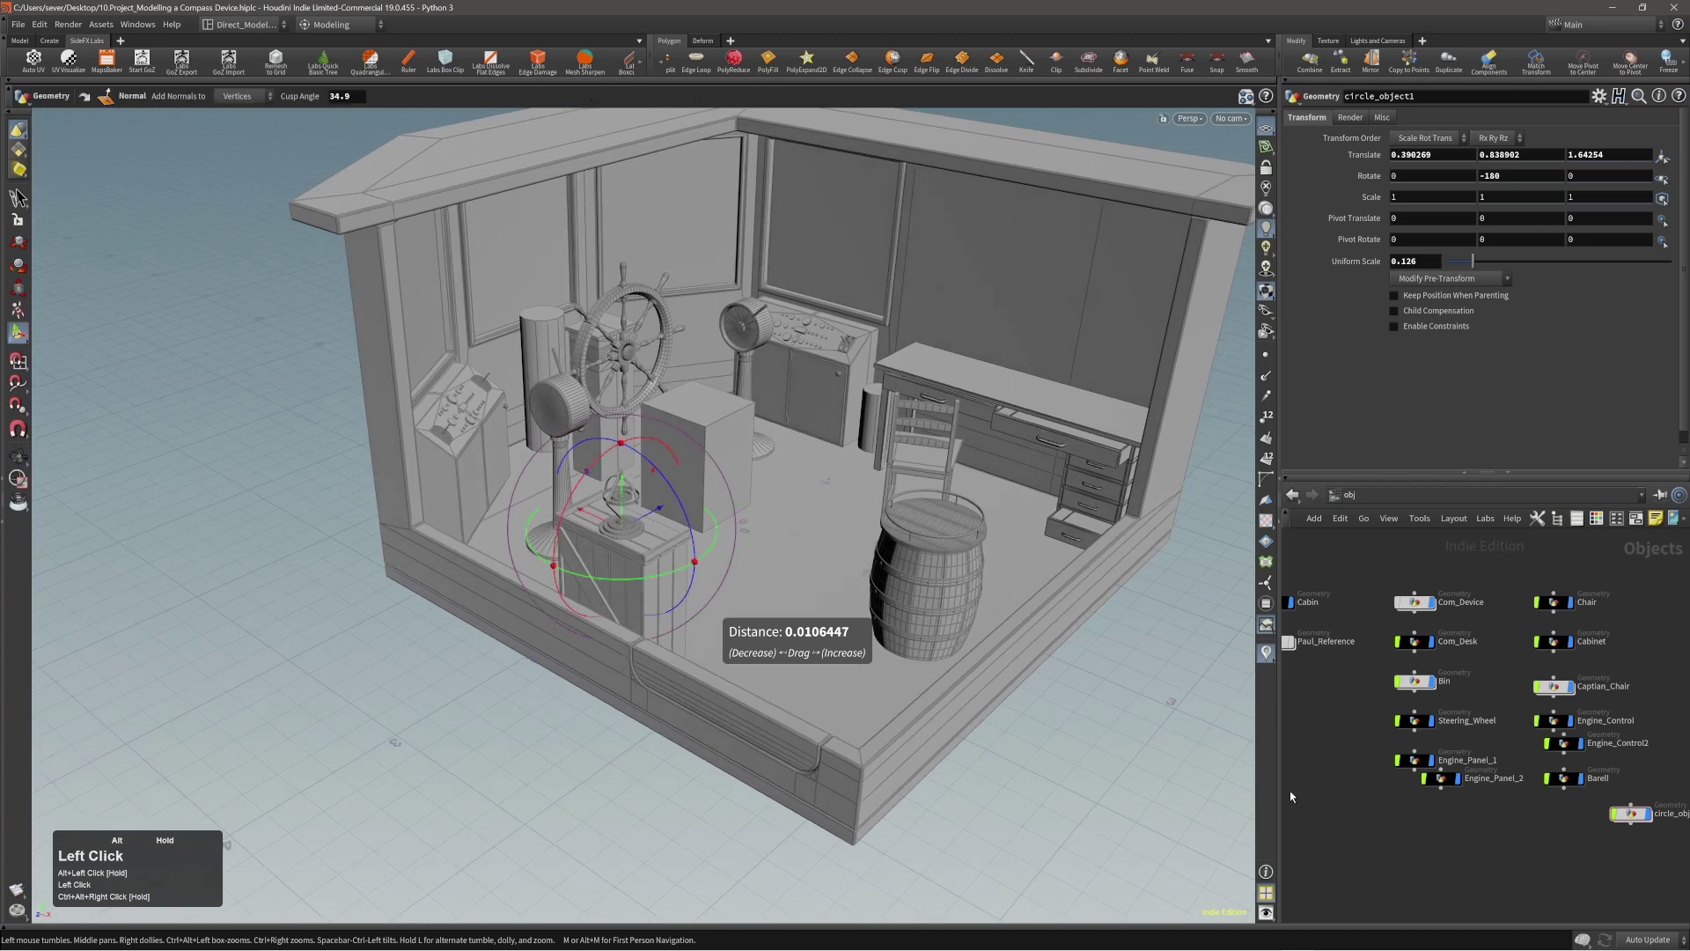
# Step: Switch to the Solaris stage network and set the viewport renderer to Karma
pyautogui.press('n')
pyautogui.click(1423, 832)
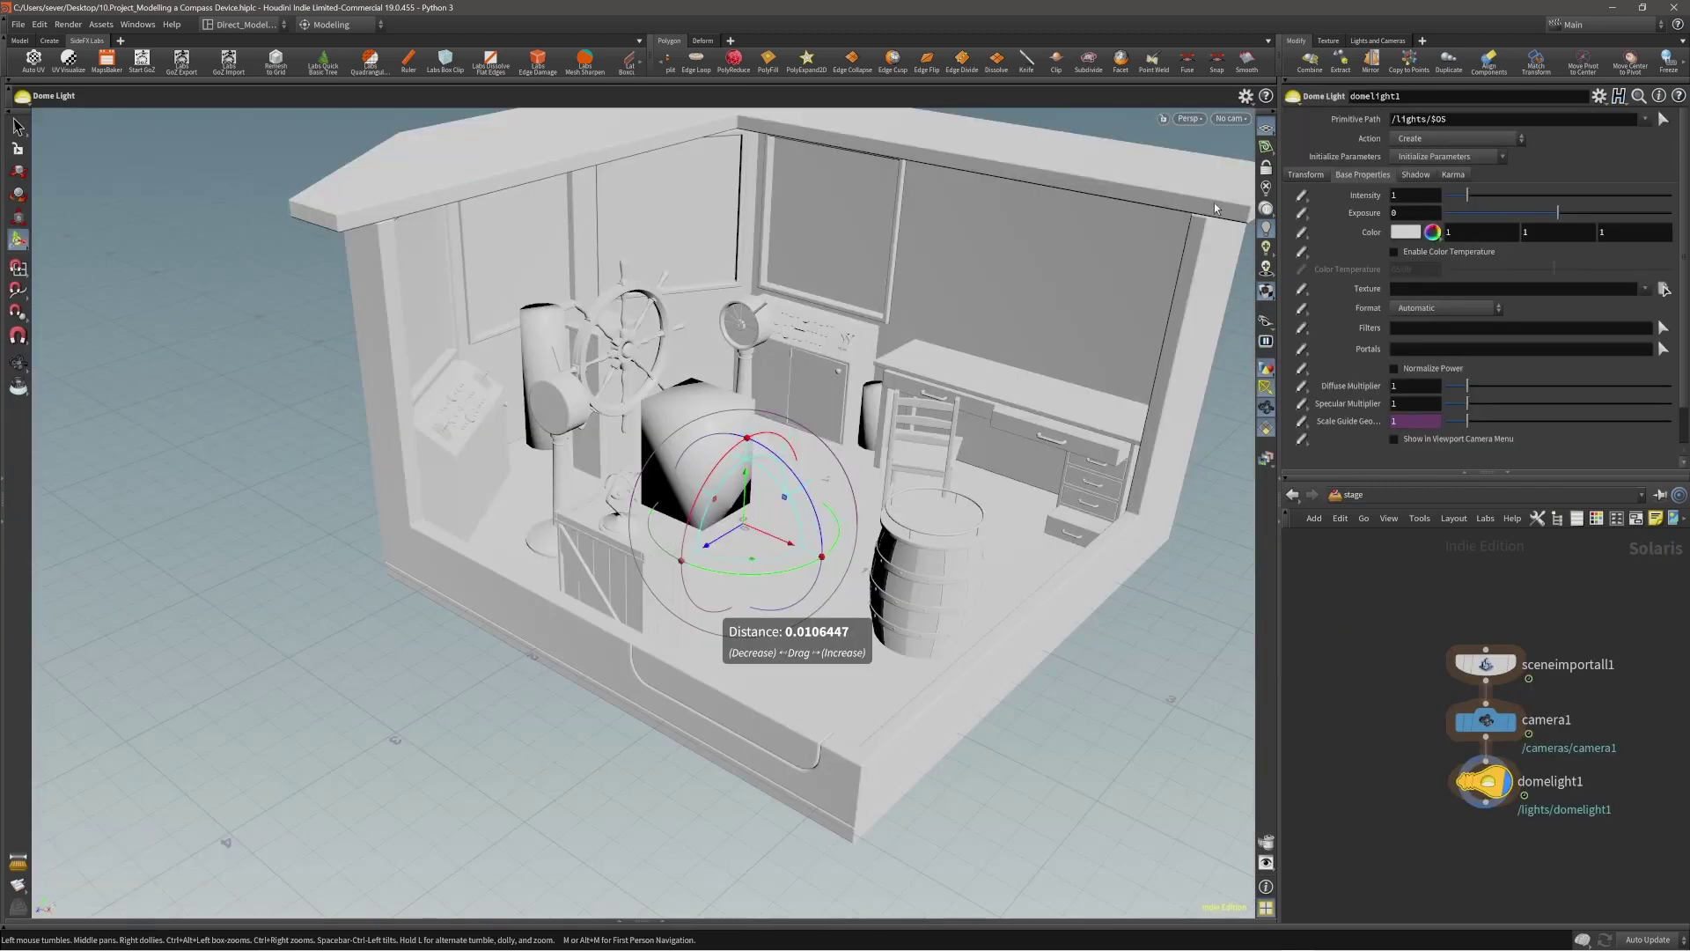
pyautogui.click(1191, 119)
pyautogui.click(1203, 181)
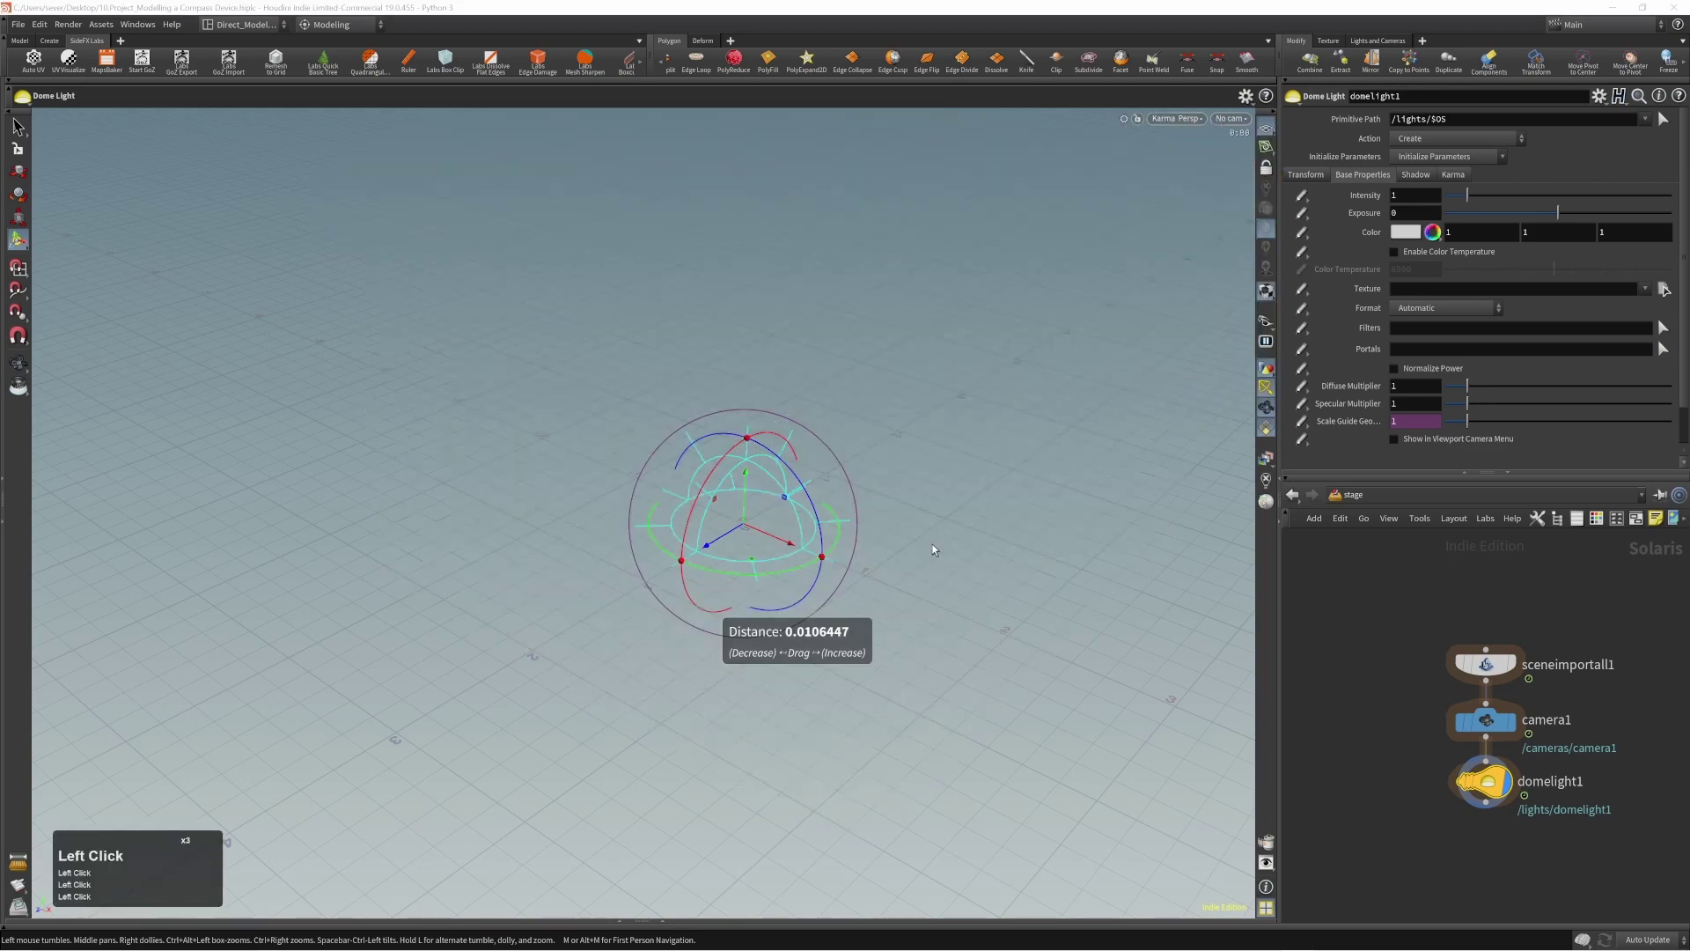
# Step: Hide the dome light's guide in the Karma viewport, frame the whole cabin and switch to the Select tool to clear the transform handle
pyautogui.click(1267, 389)
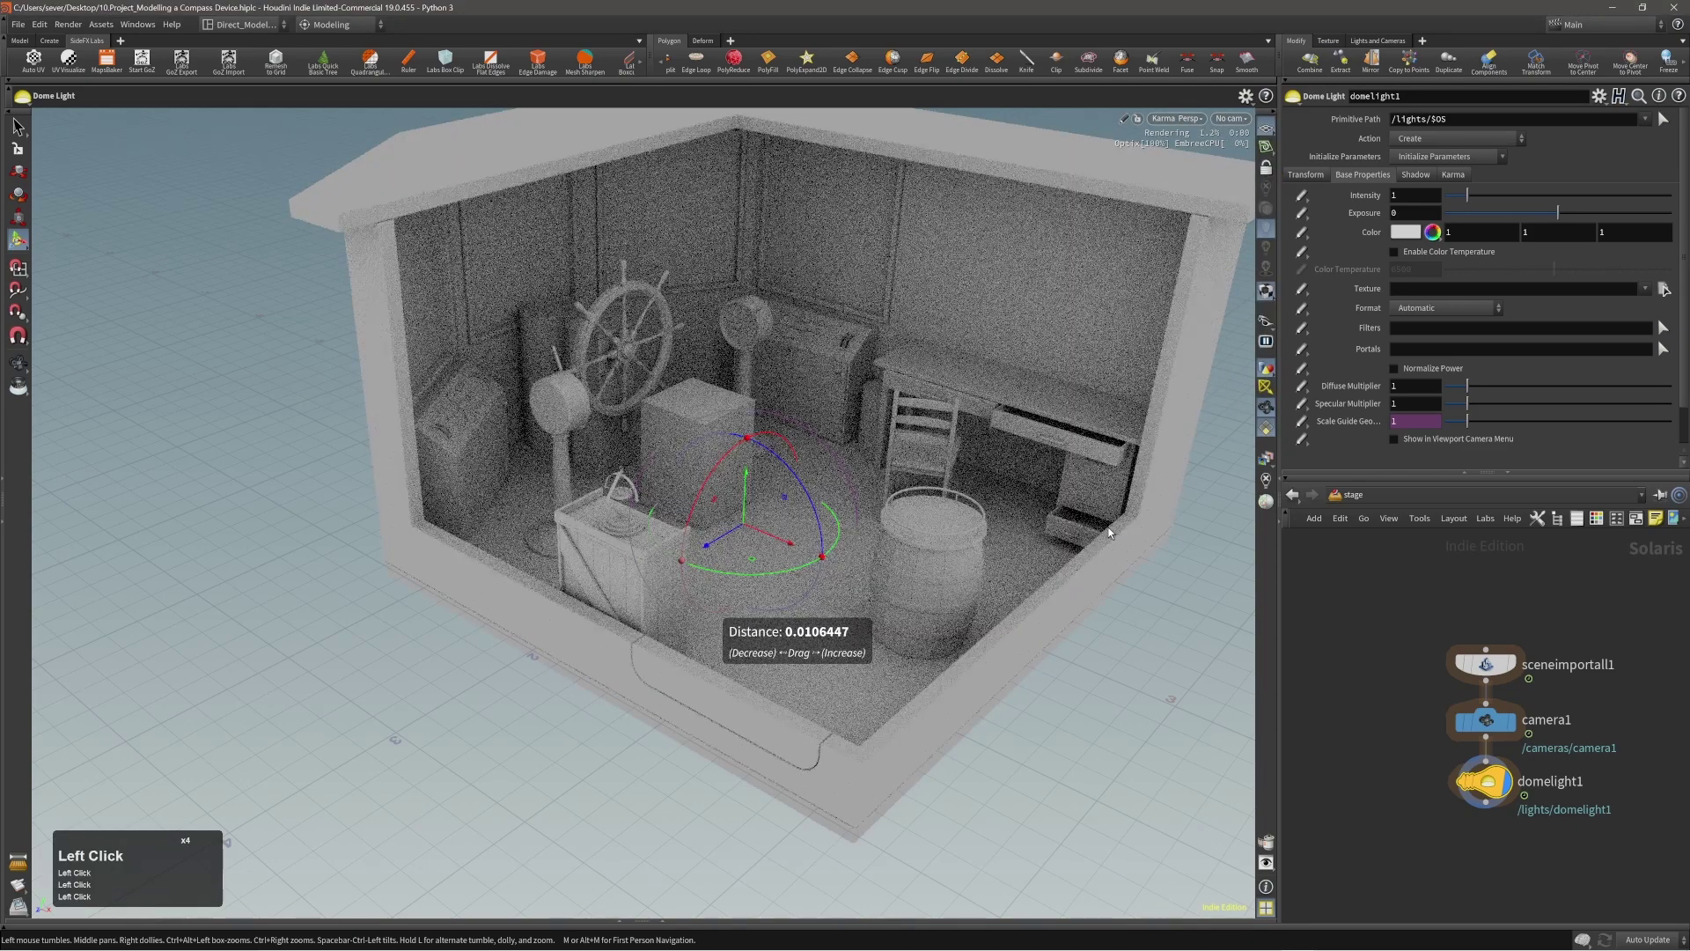
pyautogui.keyDown('alt'); pyautogui.moveTo(922, 496); pyautogui.dragTo(1056, 660, button='right'); pyautogui.keyUp('alt')
pyautogui.keyDown('alt'); pyautogui.moveTo(1100, 696); pyautogui.dragTo(1039, 748, button='middle'); pyautogui.keyUp('alt')
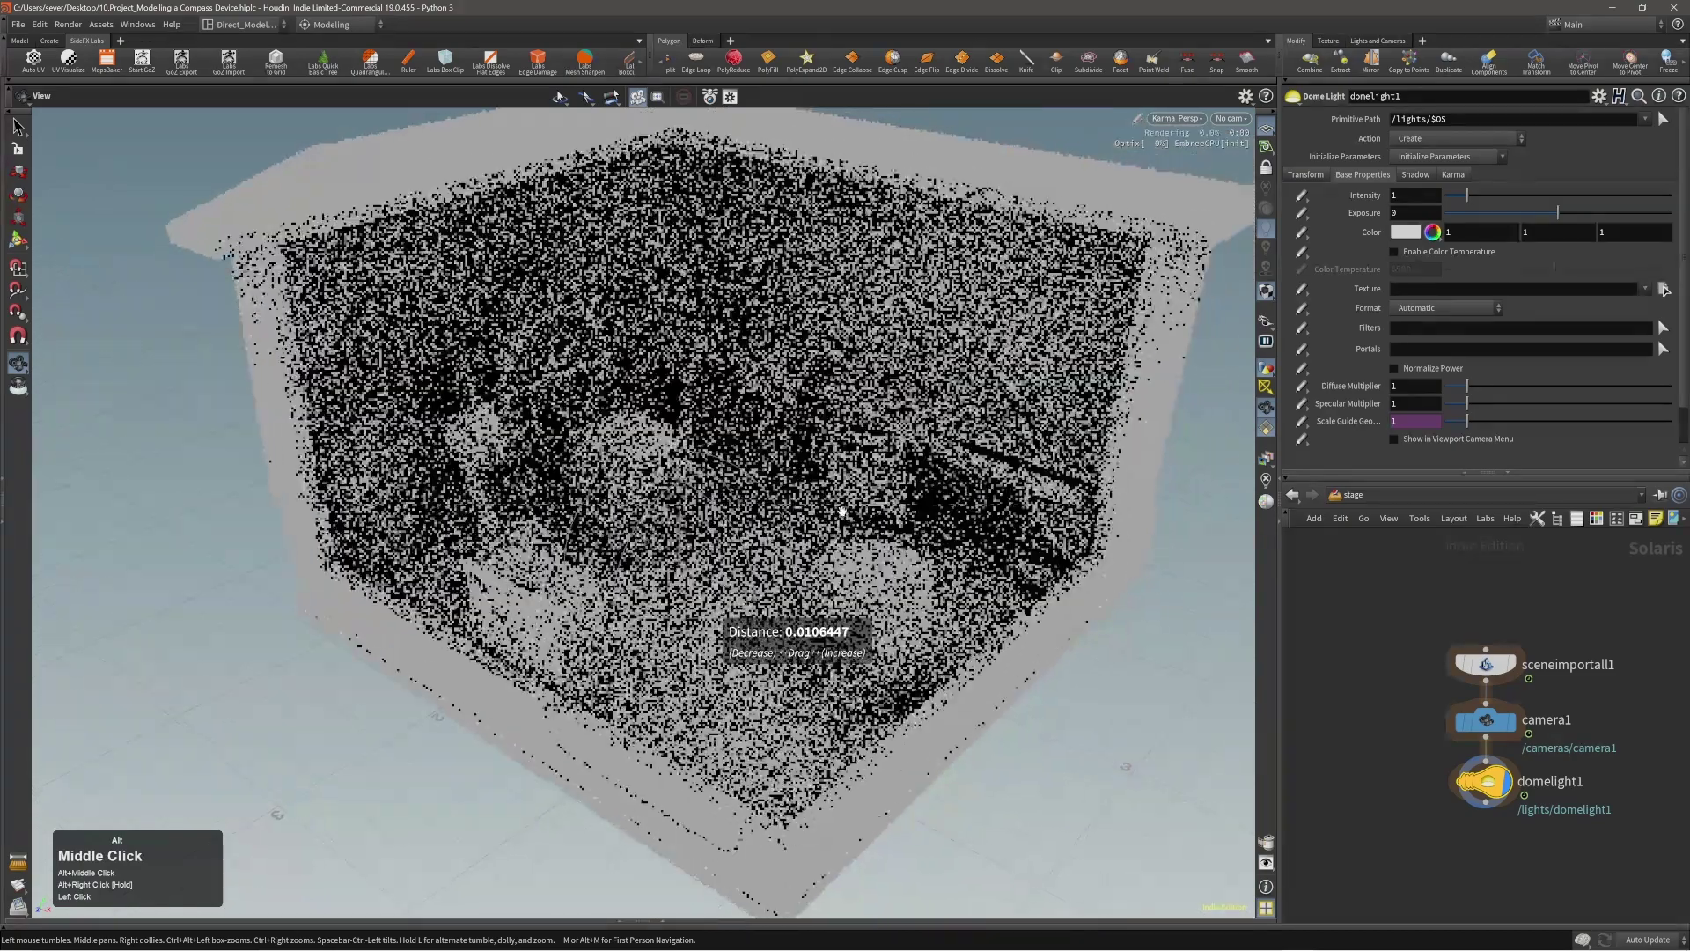
pyautogui.keyDown('alt'); pyautogui.moveTo(1039, 762); pyautogui.dragTo(1057, 751); pyautogui.keyUp('alt')
pyautogui.click(1266, 389)
pyautogui.click(1266, 389)
pyautogui.press('s')
pyautogui.click(1127, 611)
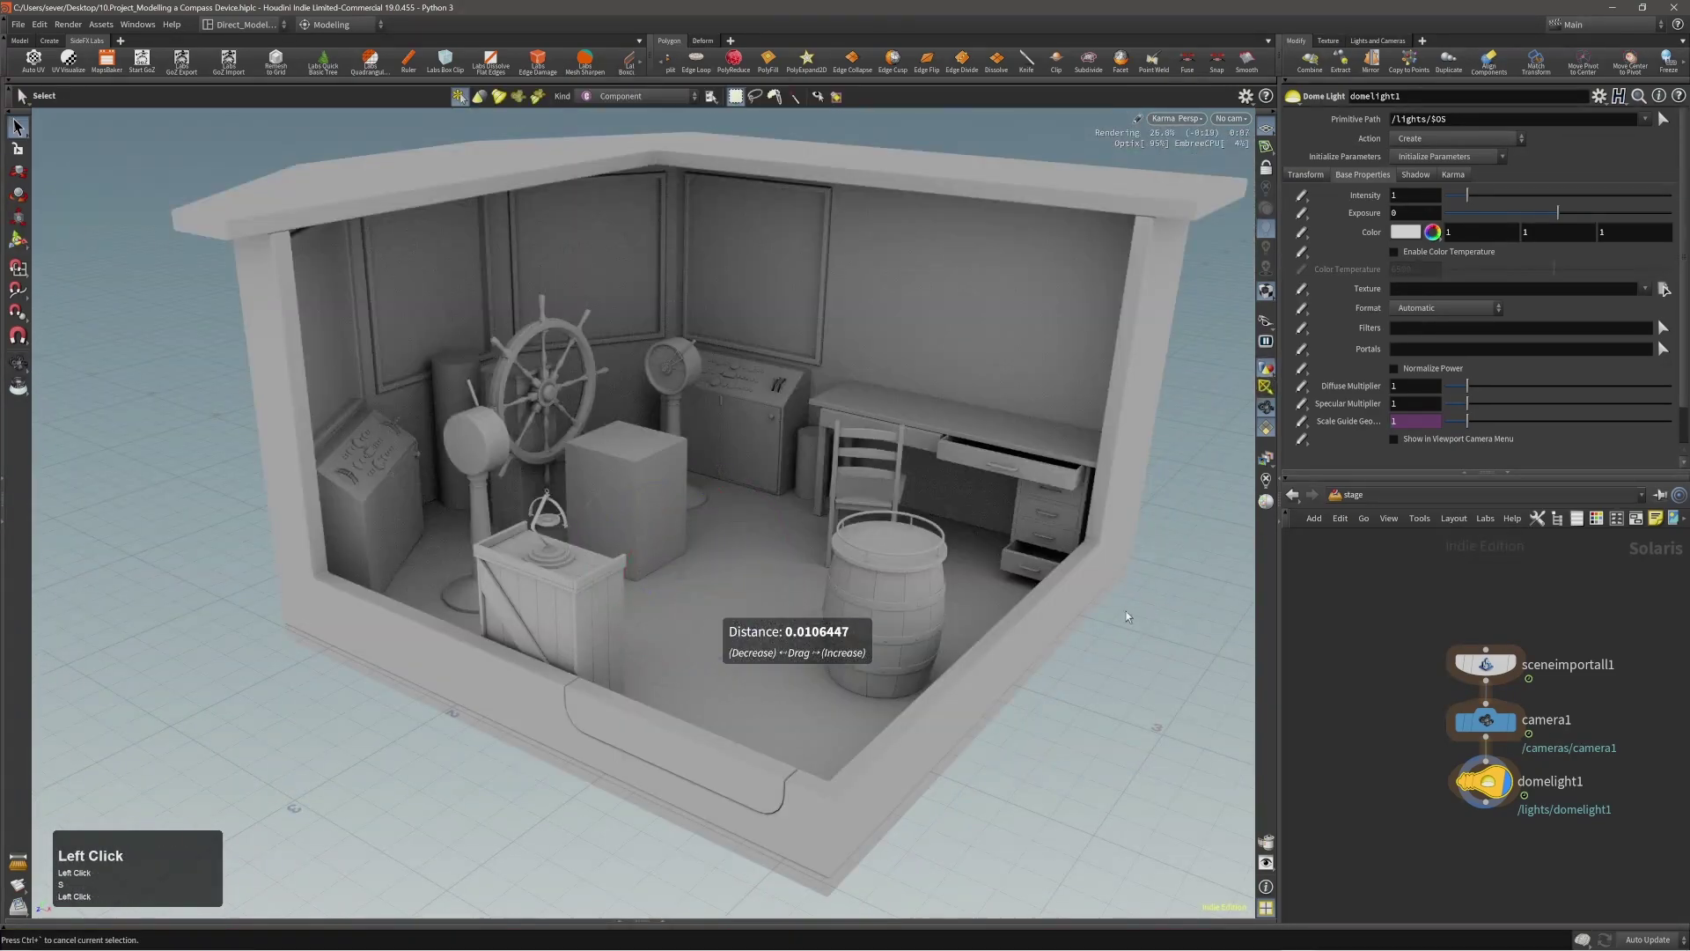
# Step: Open the compass geometry network from object level and append an Output node after the Normal node
pyautogui.press('n')
pyautogui.click(1386, 825)
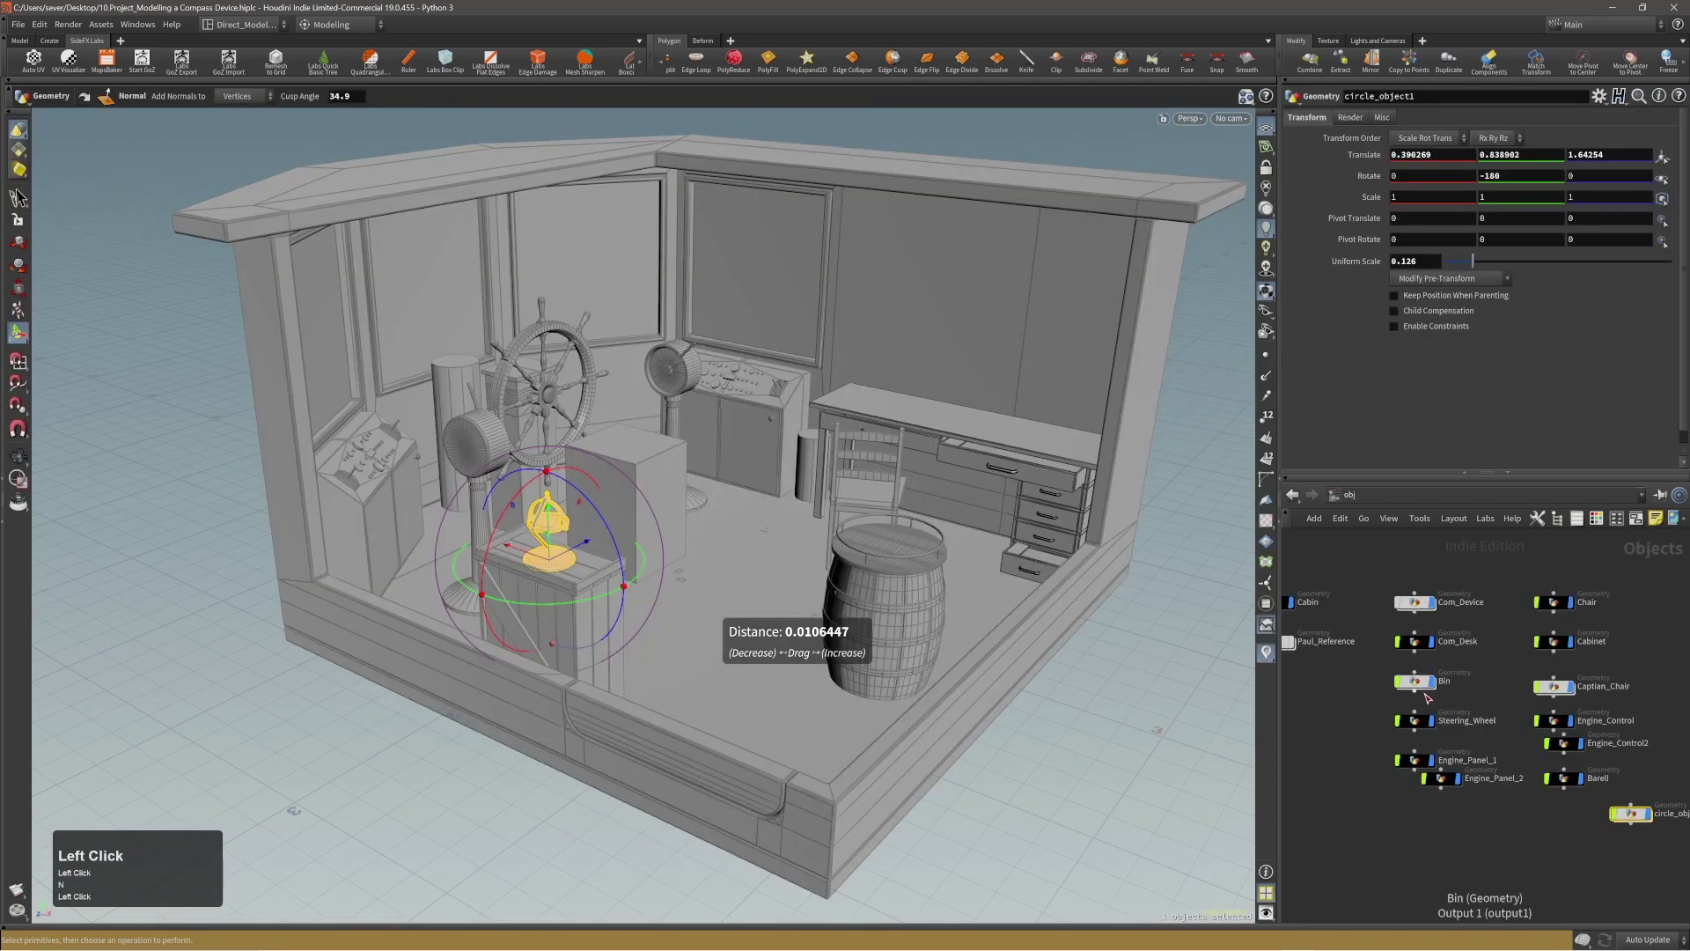
pyautogui.moveTo(1622, 820); pyautogui.dragTo(1599, 847)
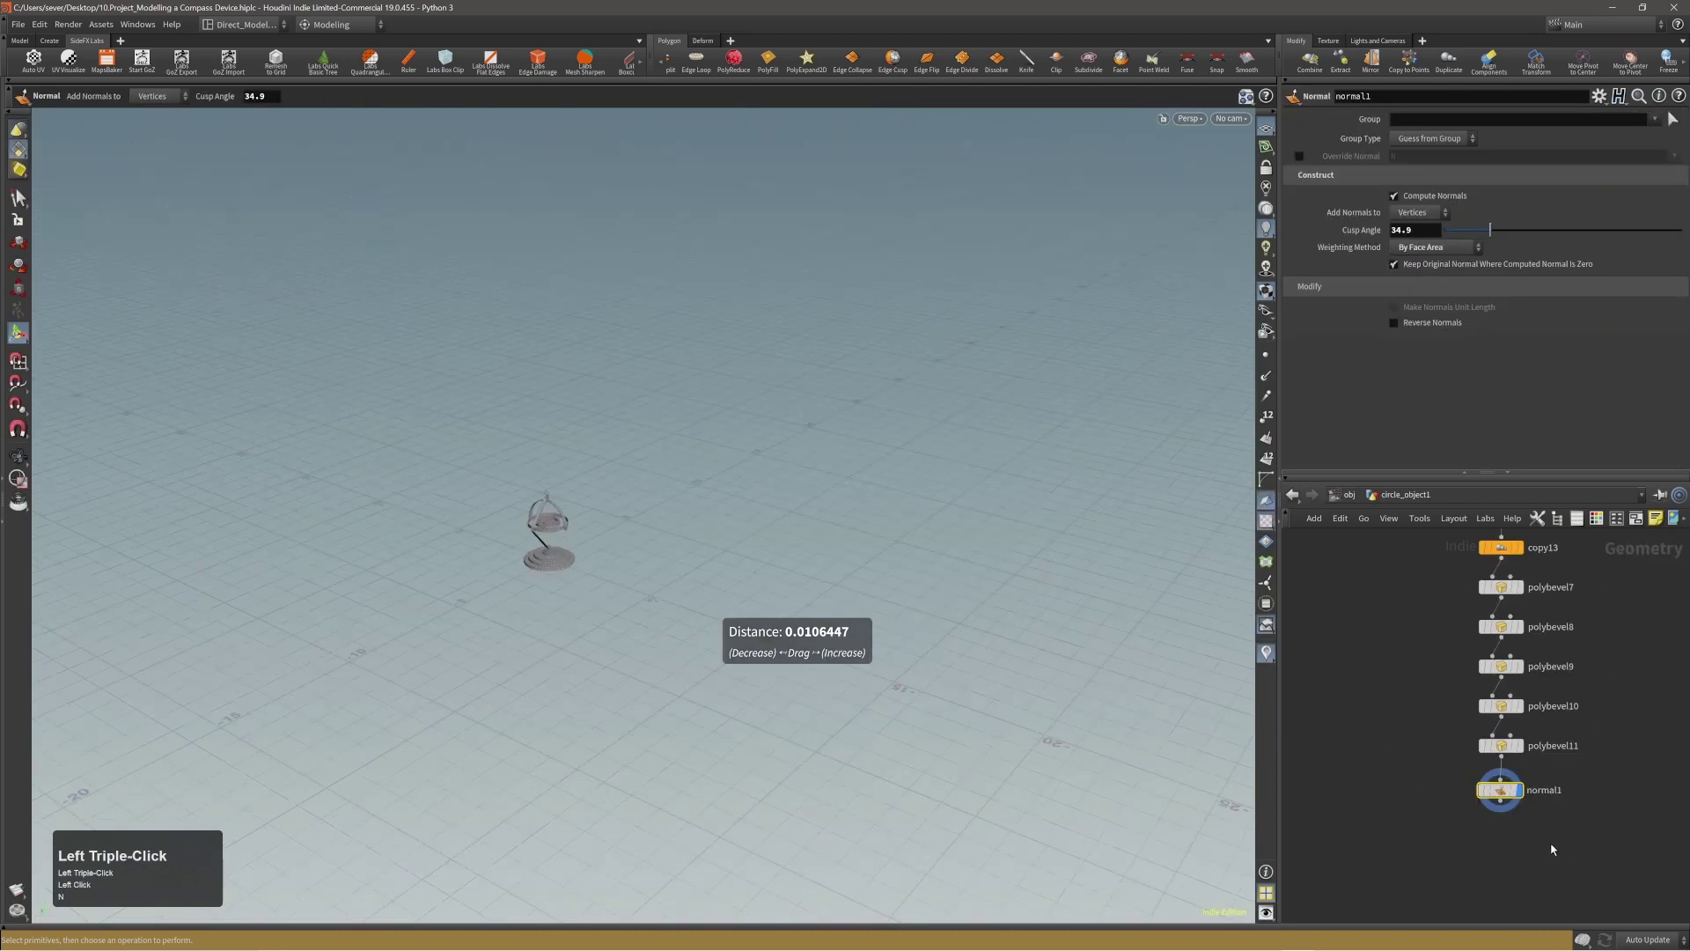
pyautogui.scroll(4, 1539, 847)
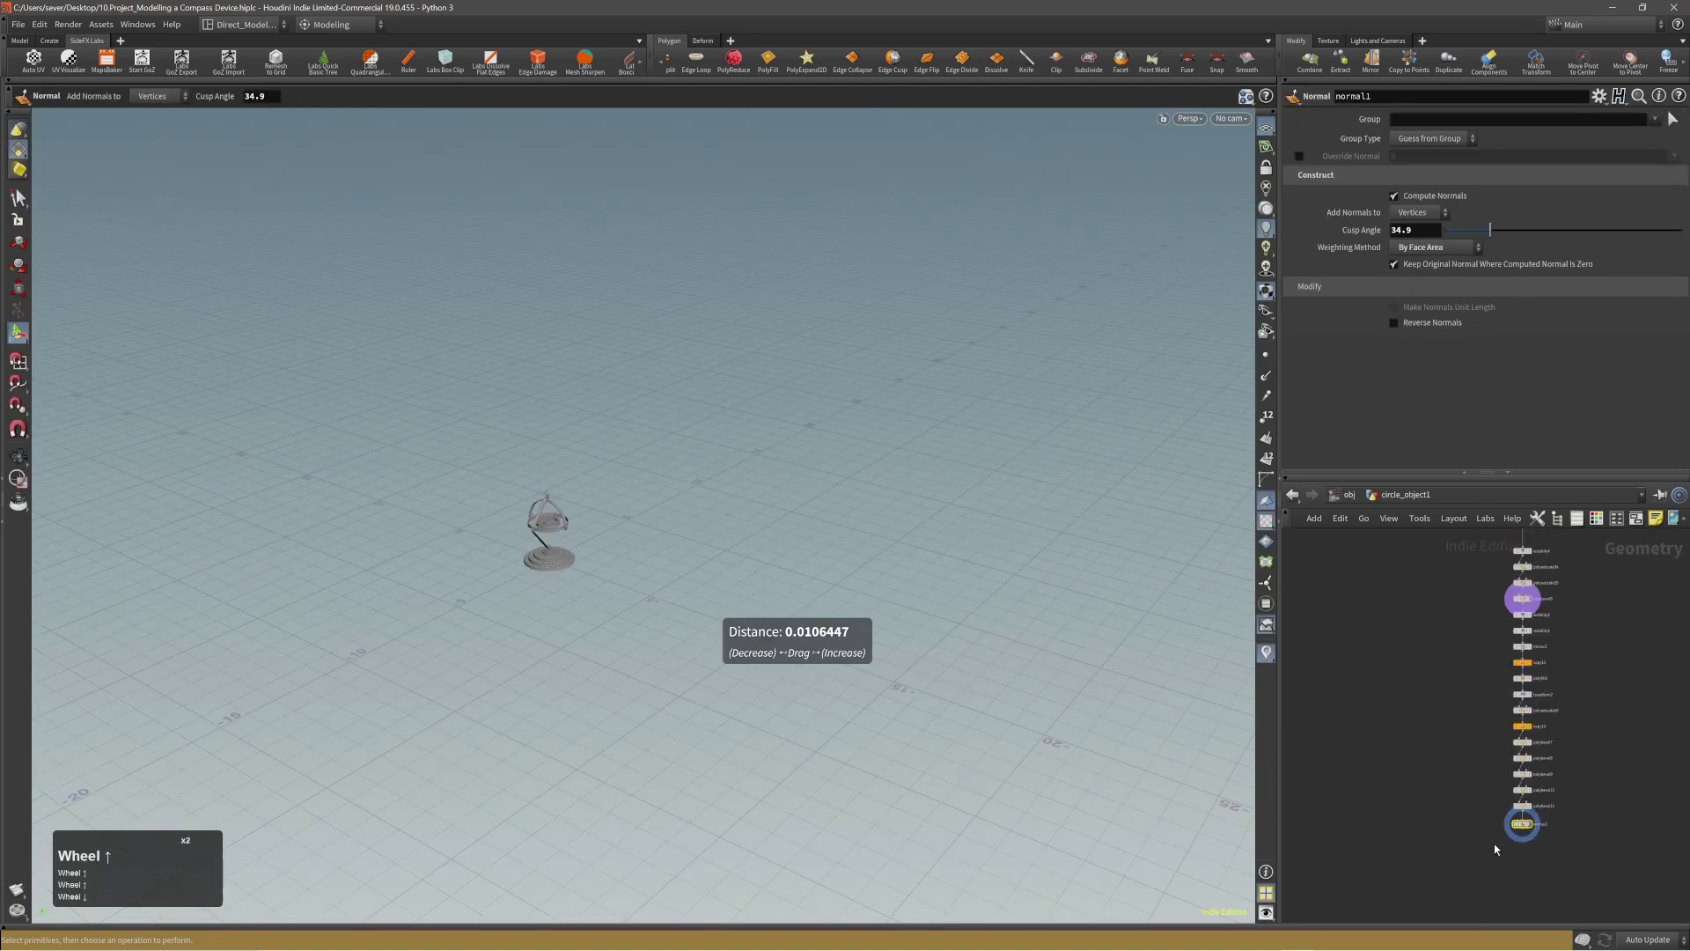
pyautogui.click(1476, 844)
pyautogui.click(1516, 866)
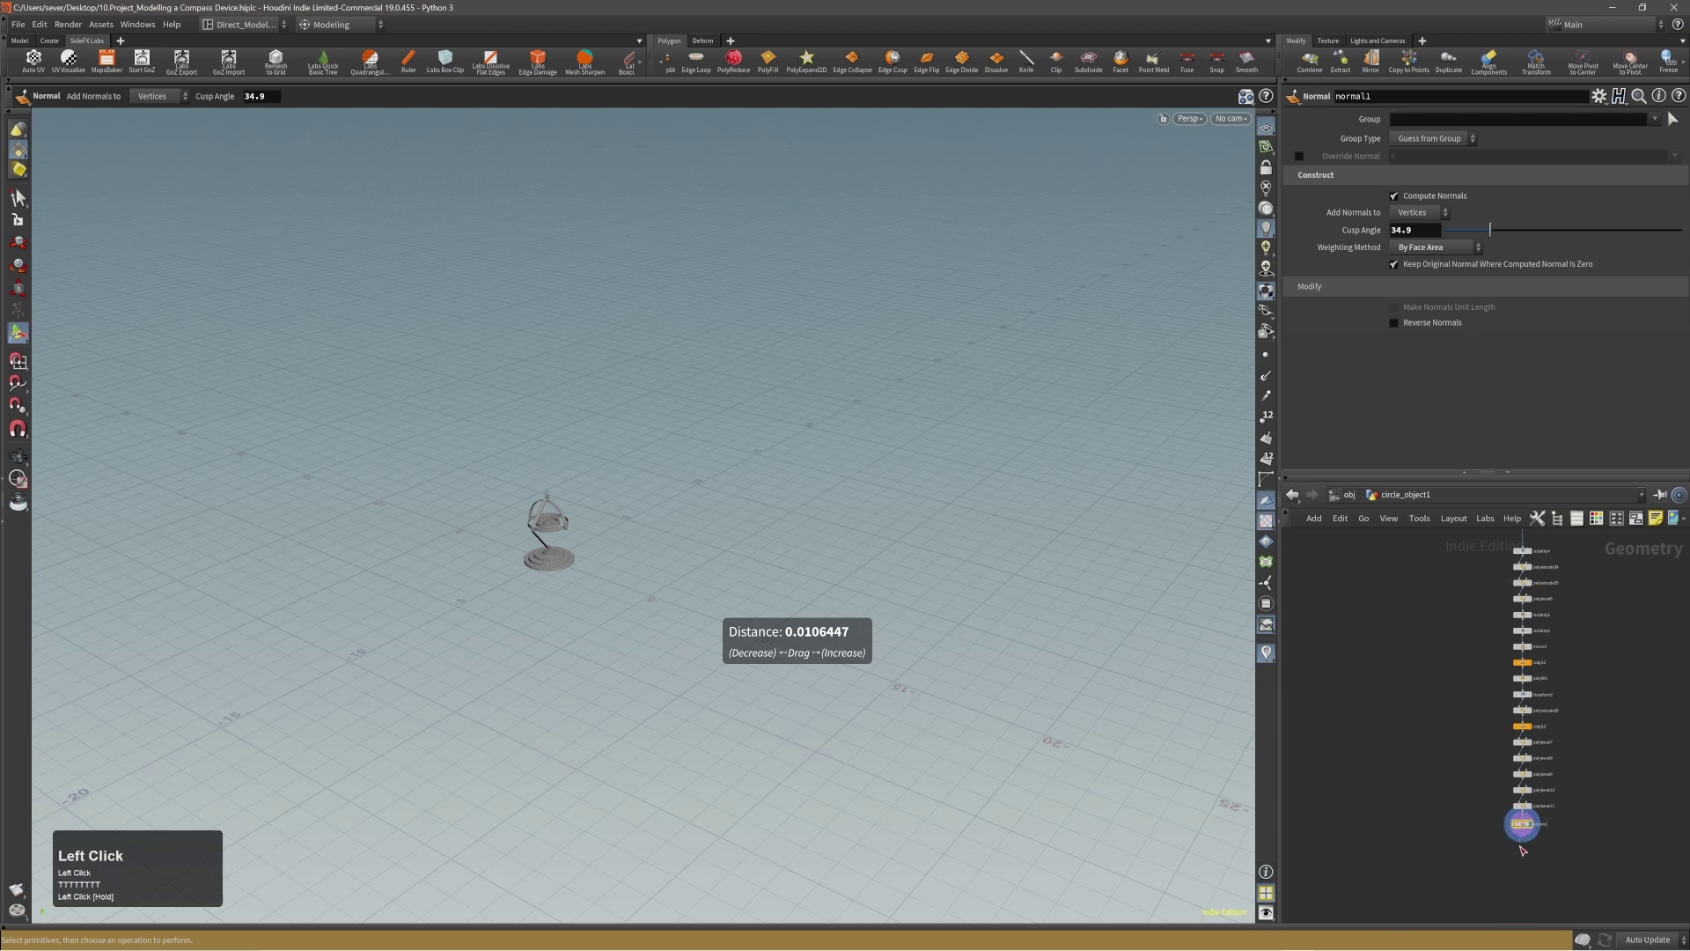
pyautogui.press('Tab')
pyautogui.write('ou')
pyautogui.hotkey('shift', 'Return')
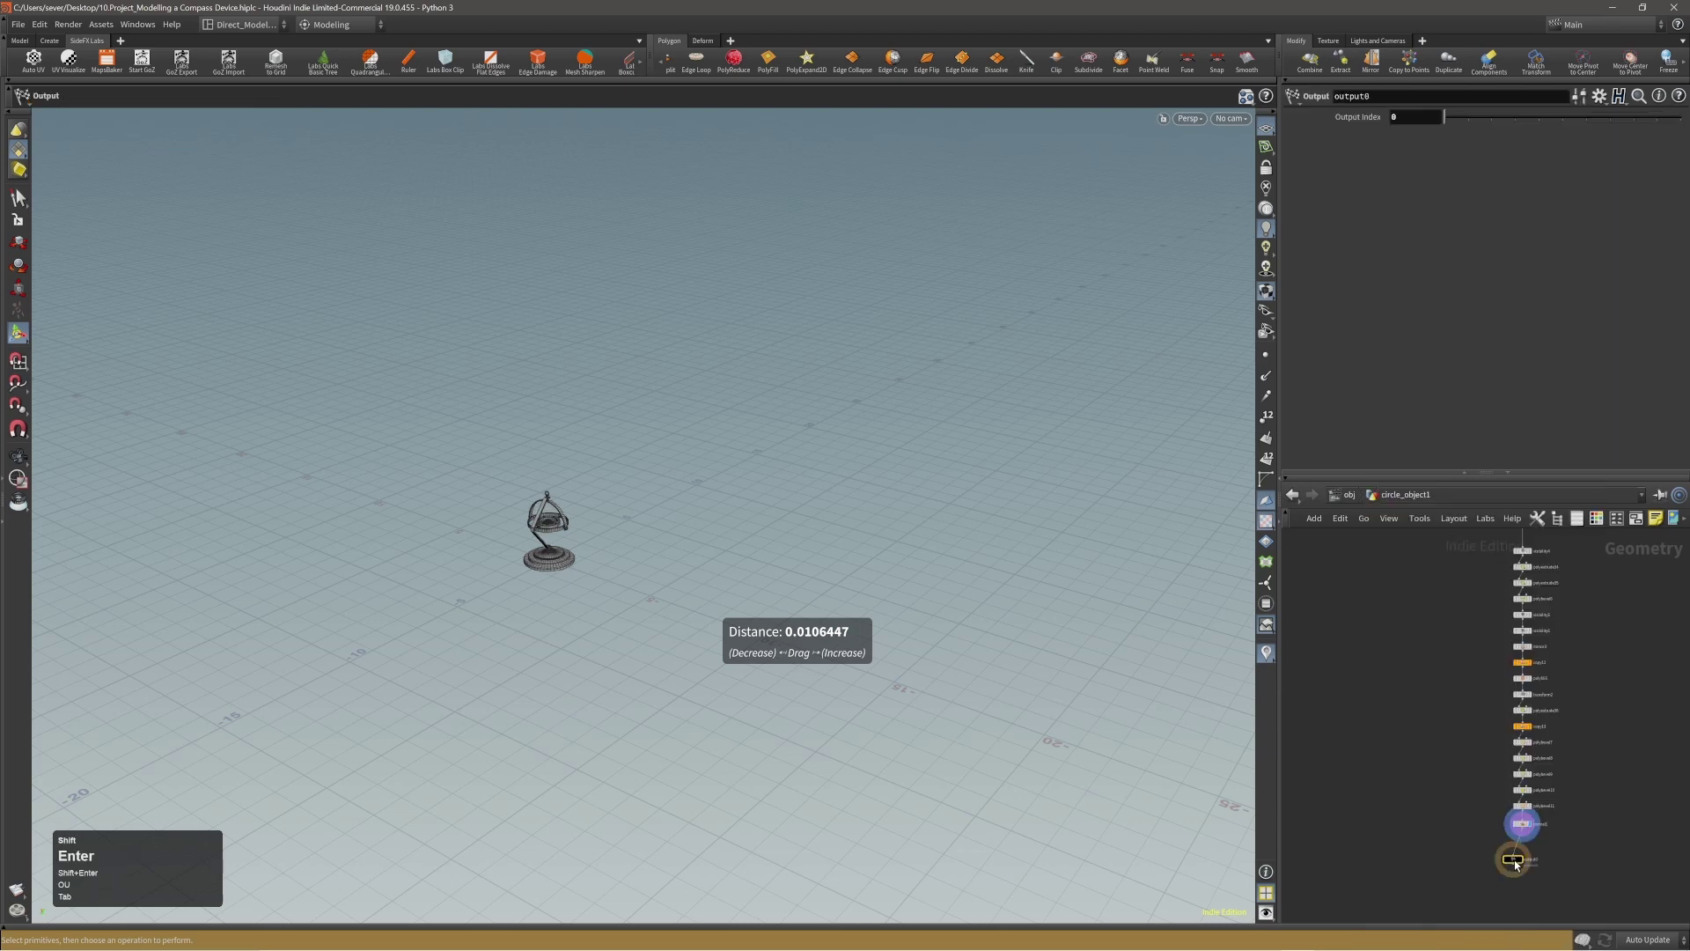
pyautogui.press('Return')
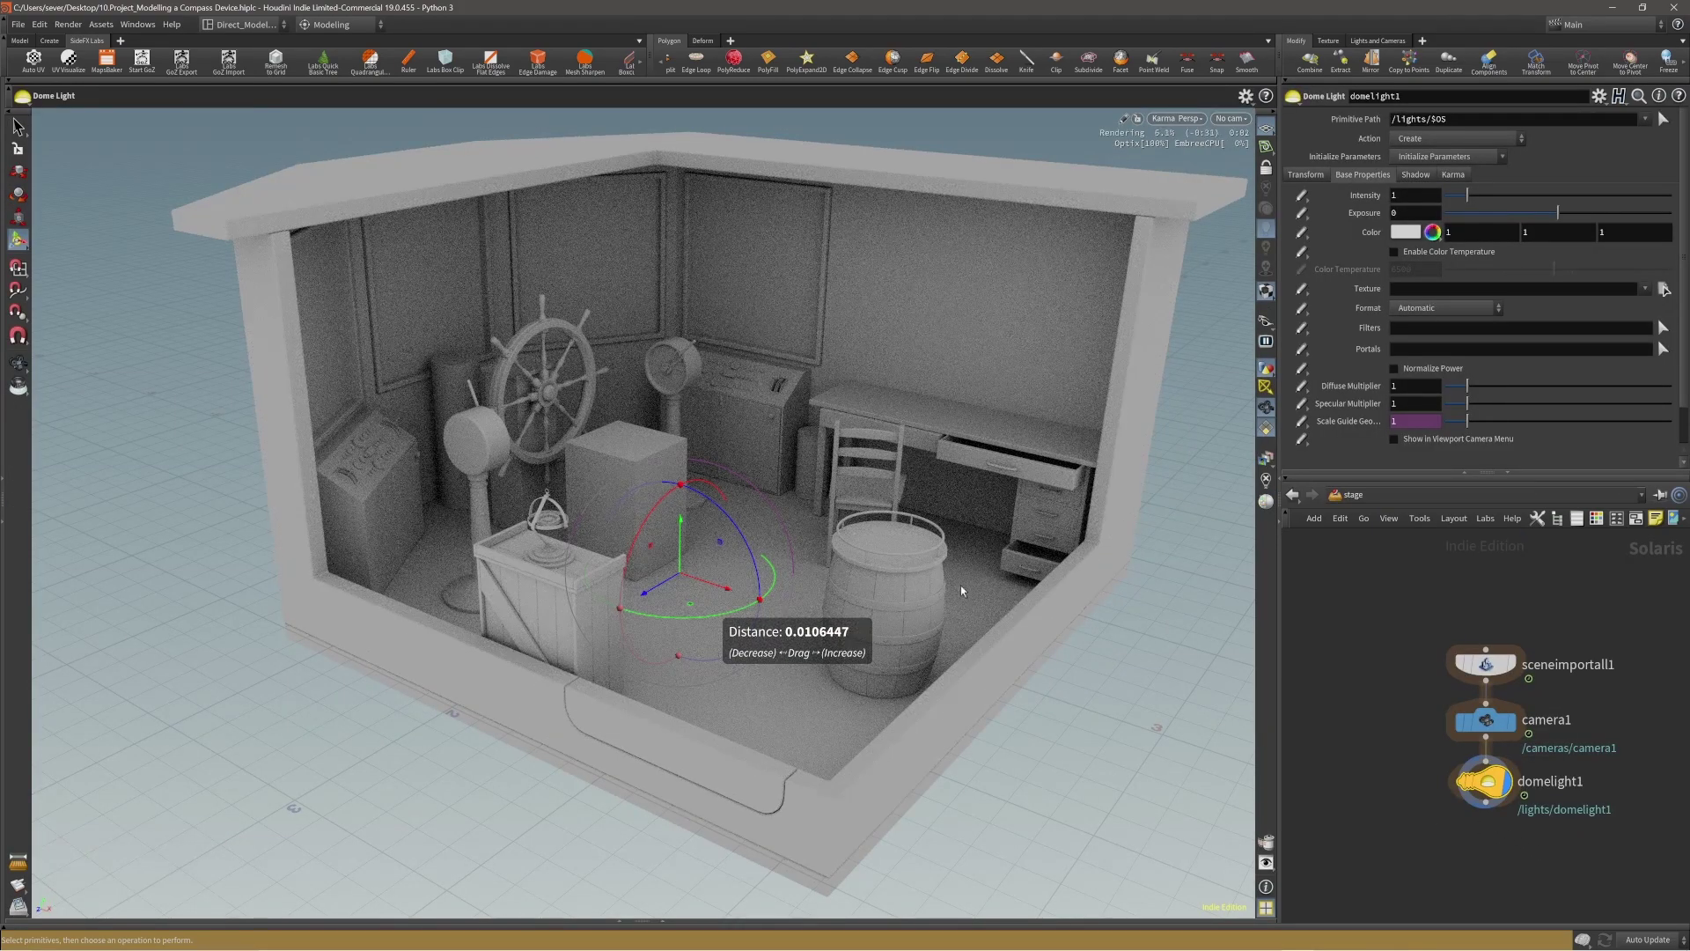
# Step: Return to the Solaris stage and preview the cabin's Karma render without the dome light's transform handle
pyautogui.click(1365, 772)
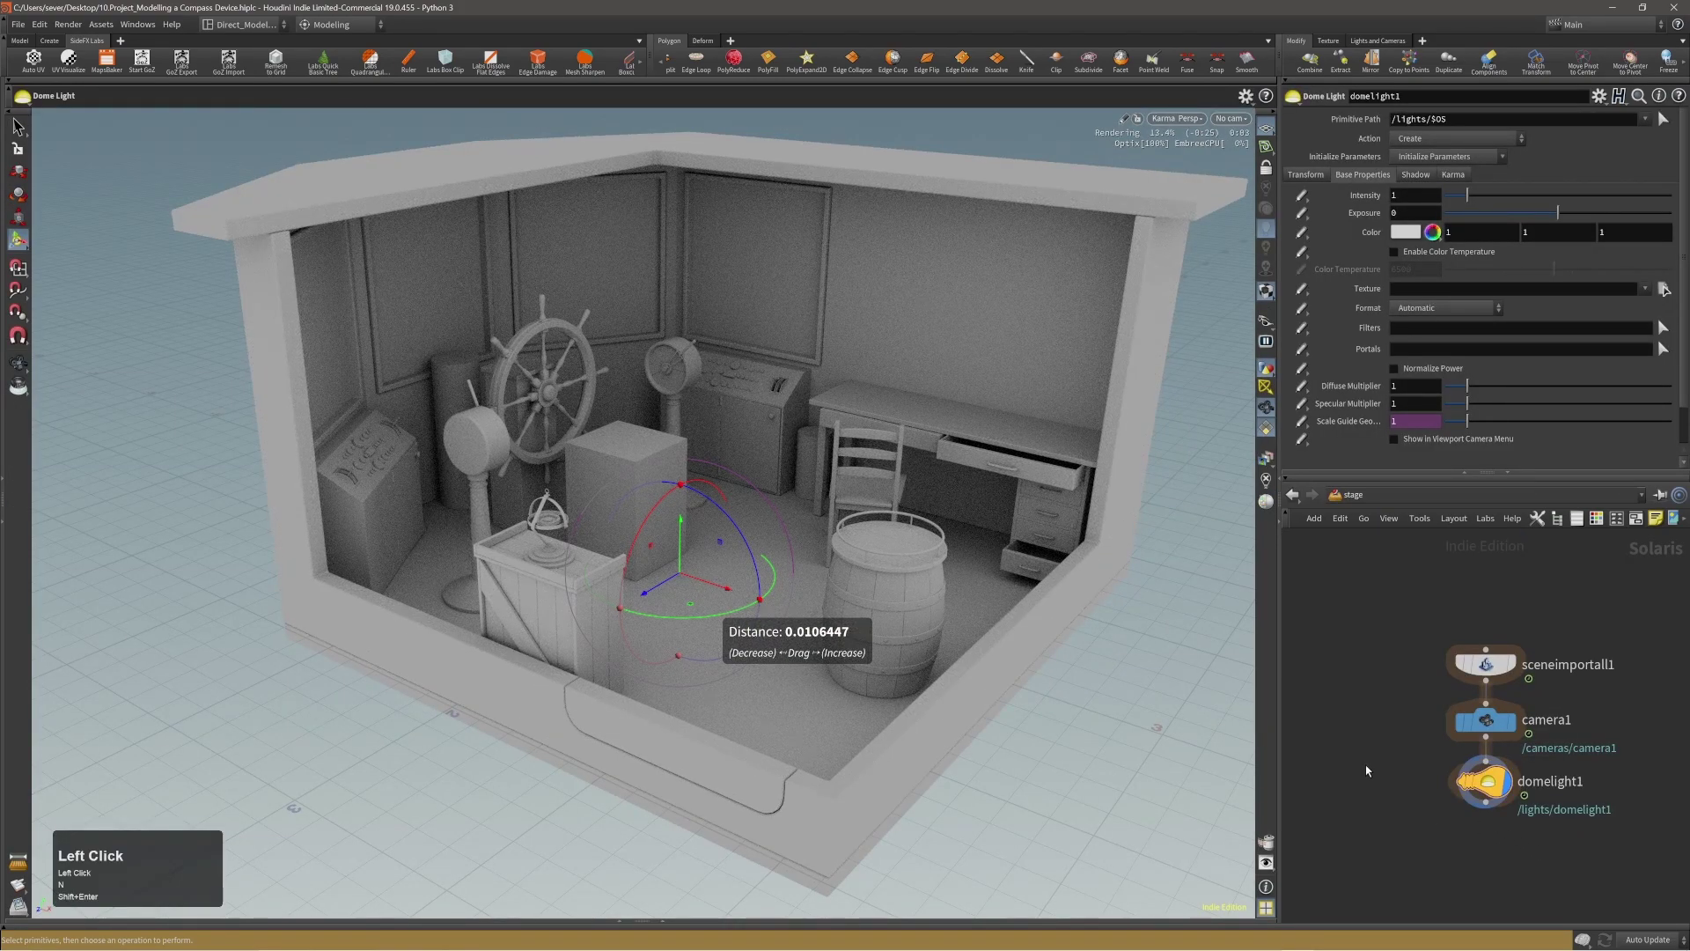
pyautogui.click(1367, 770)
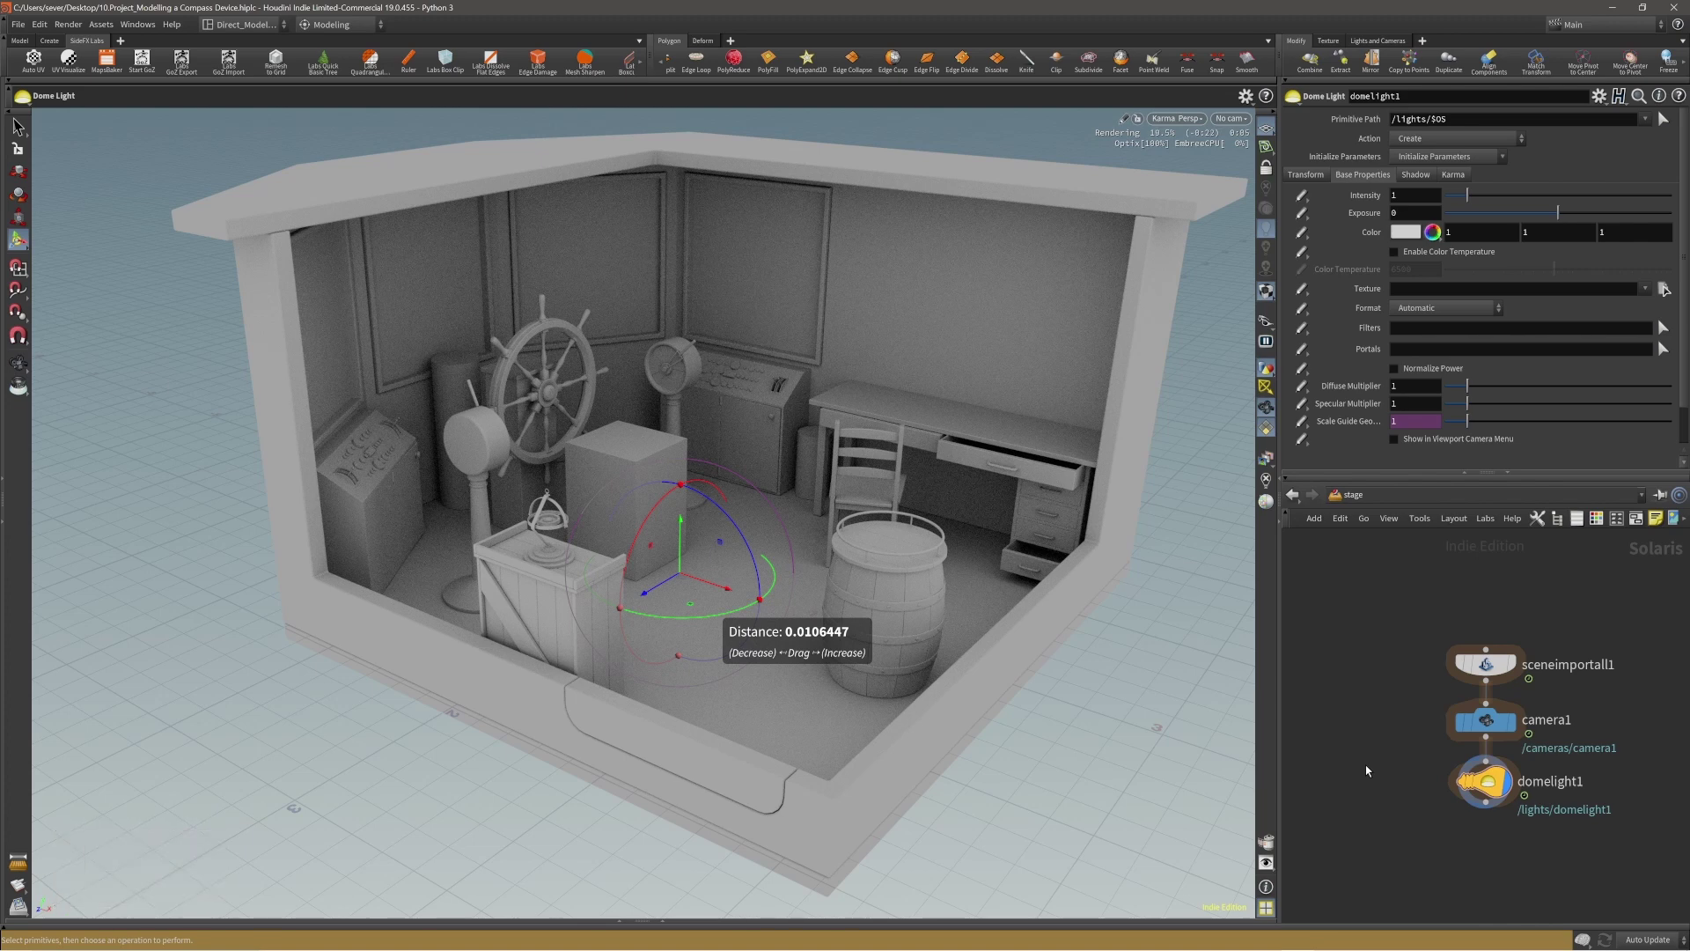
pyautogui.press('s')
pyautogui.click(1176, 755)
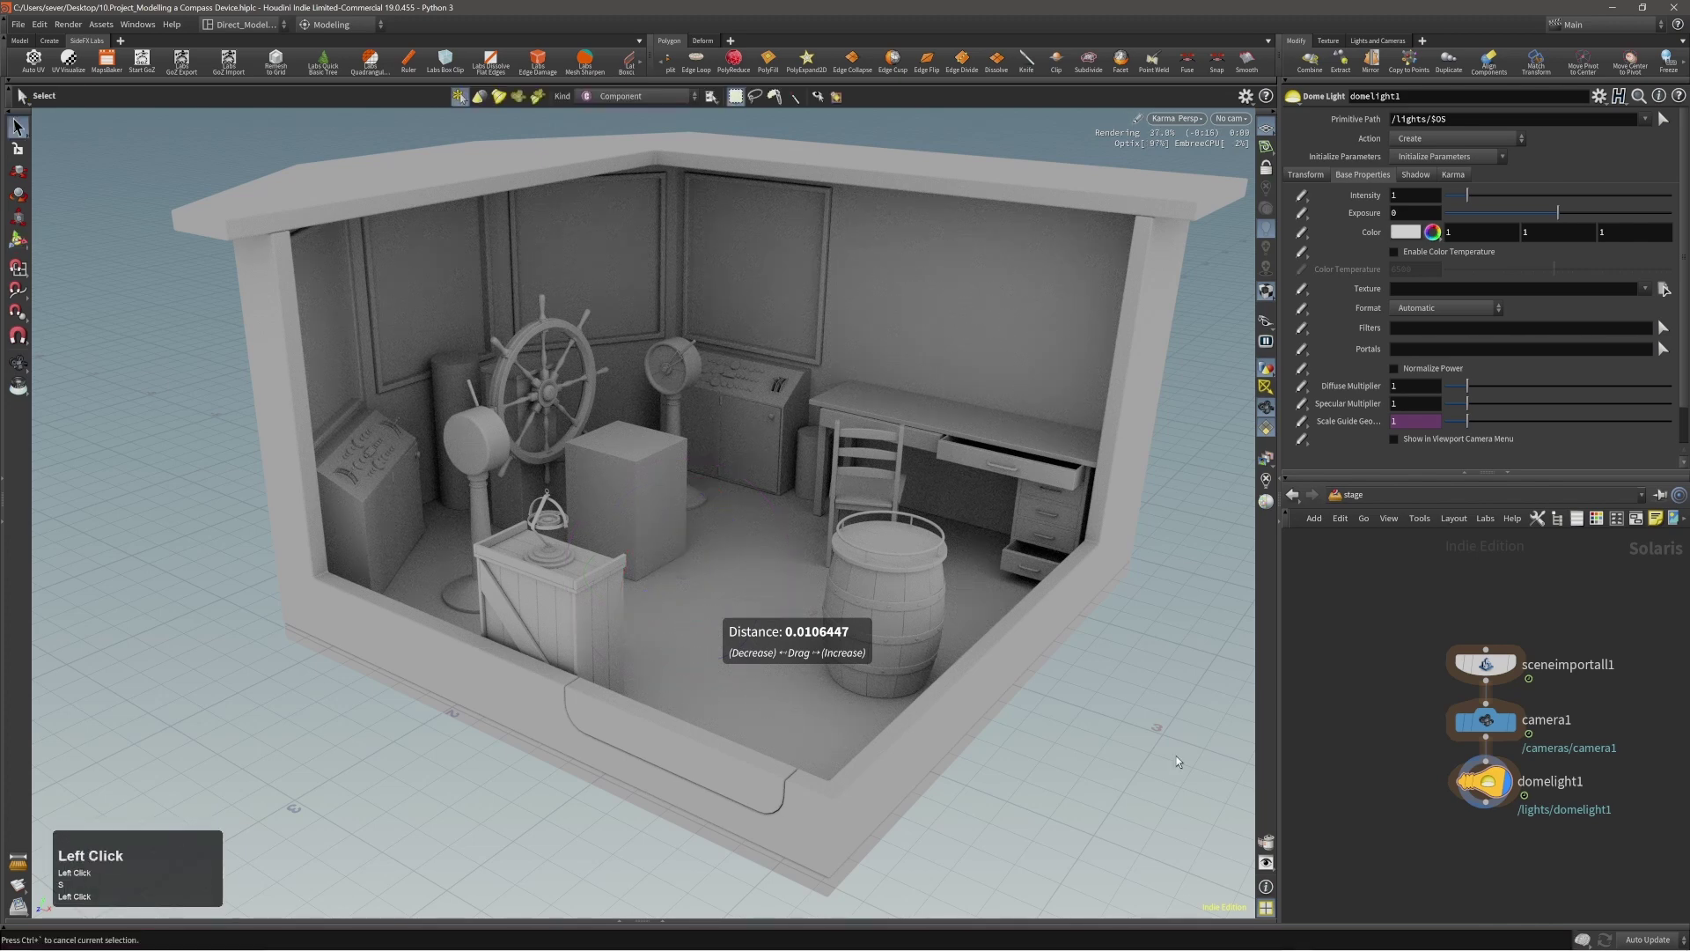